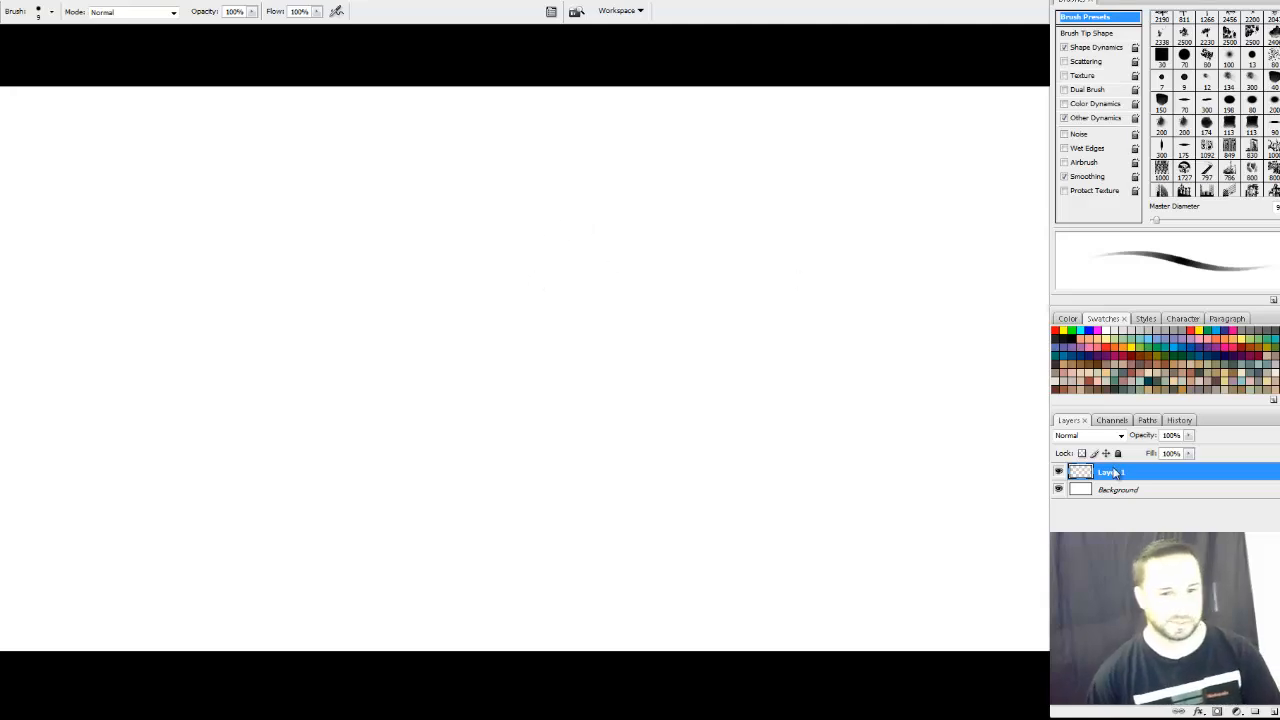
# Lightly sketch a large round head shape on Layer 1 in the upper middle of the canvas, in full-screen view
pyautogui.press('f')
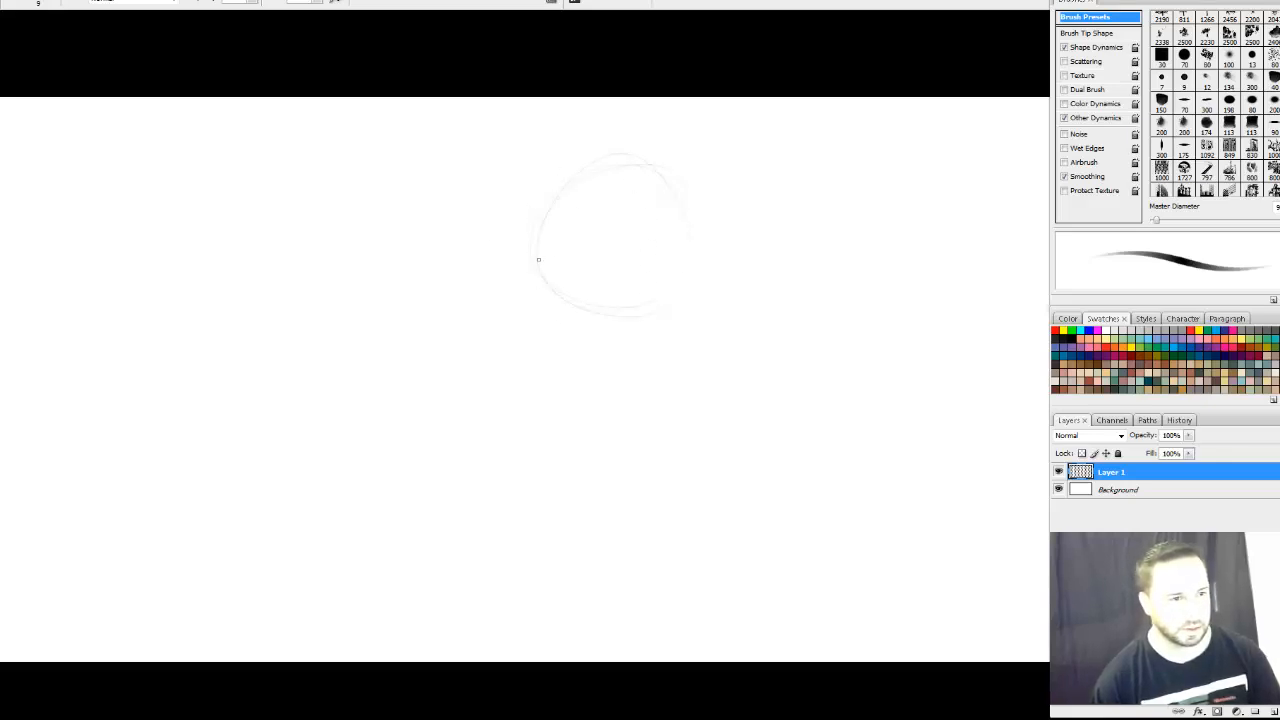
pyautogui.moveTo(538, 259); pyautogui.dragTo(682, 256)
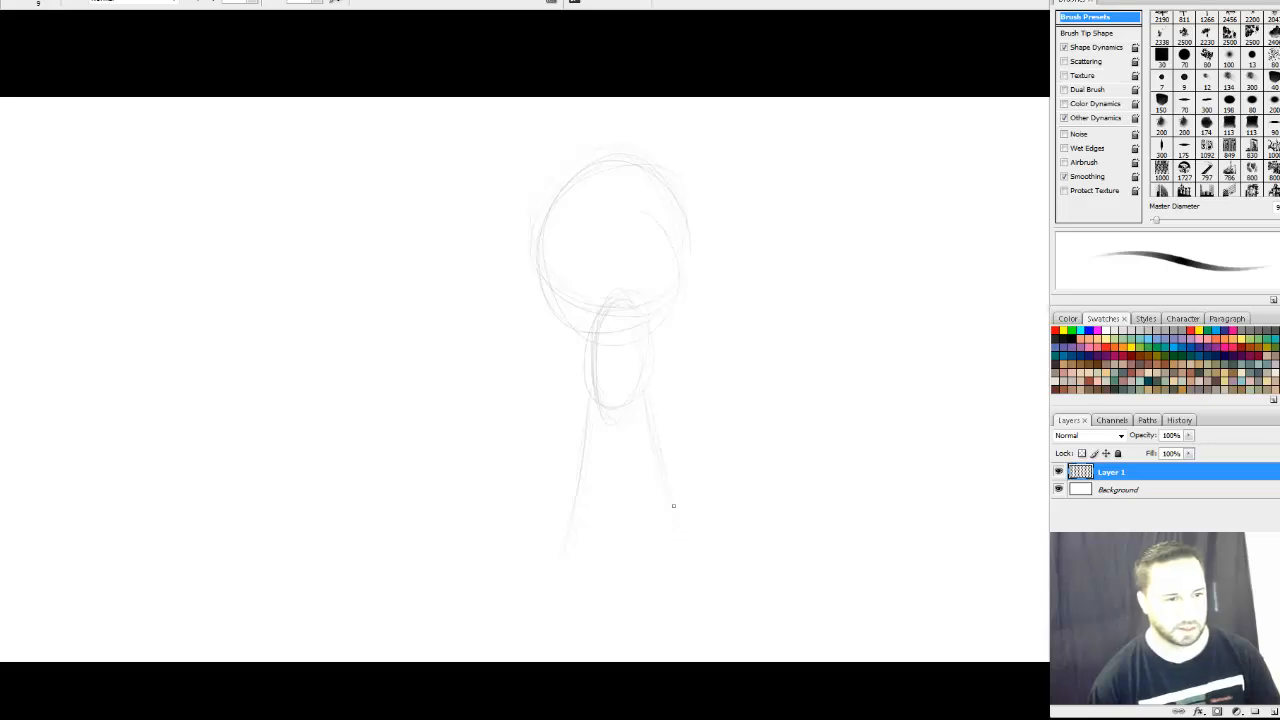
# Sketch two long, slightly spread legs running down from the torso oval, closing each at the ankle and reinforcing their outlines
pyautogui.moveTo(630, 416); pyautogui.dragTo(662, 548)
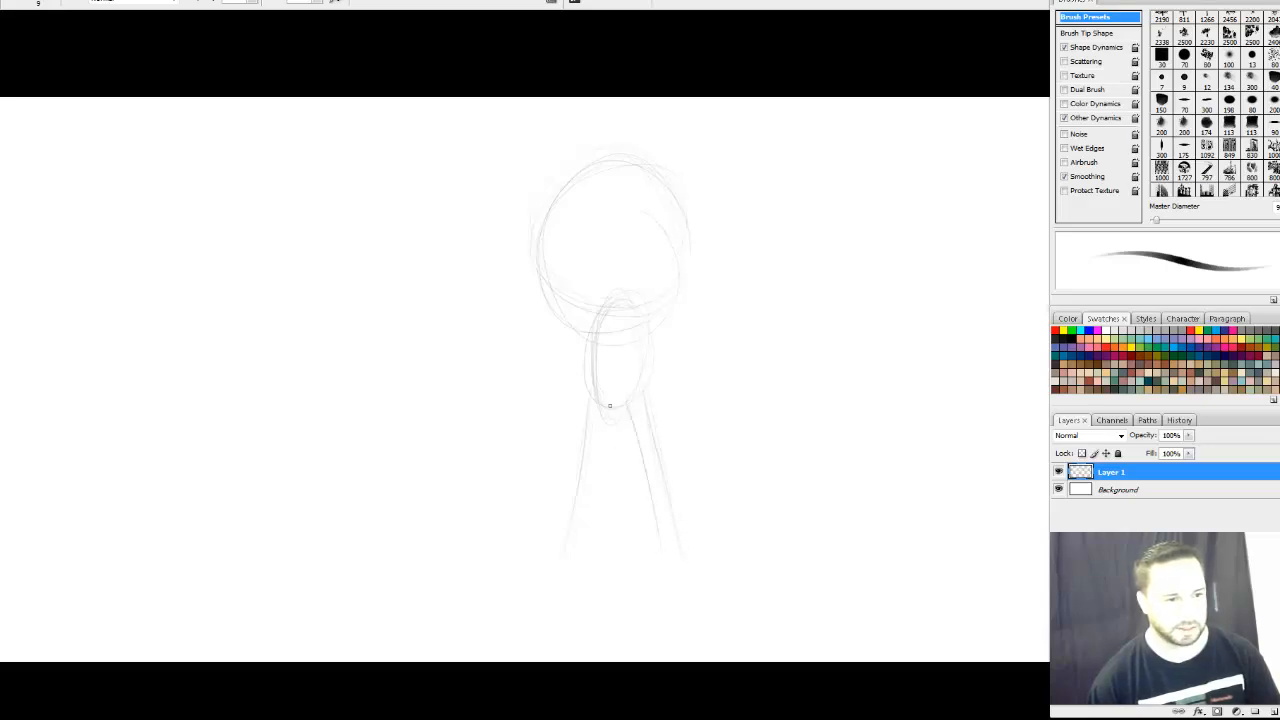
pyautogui.moveTo(607, 420); pyautogui.dragTo(600, 538)
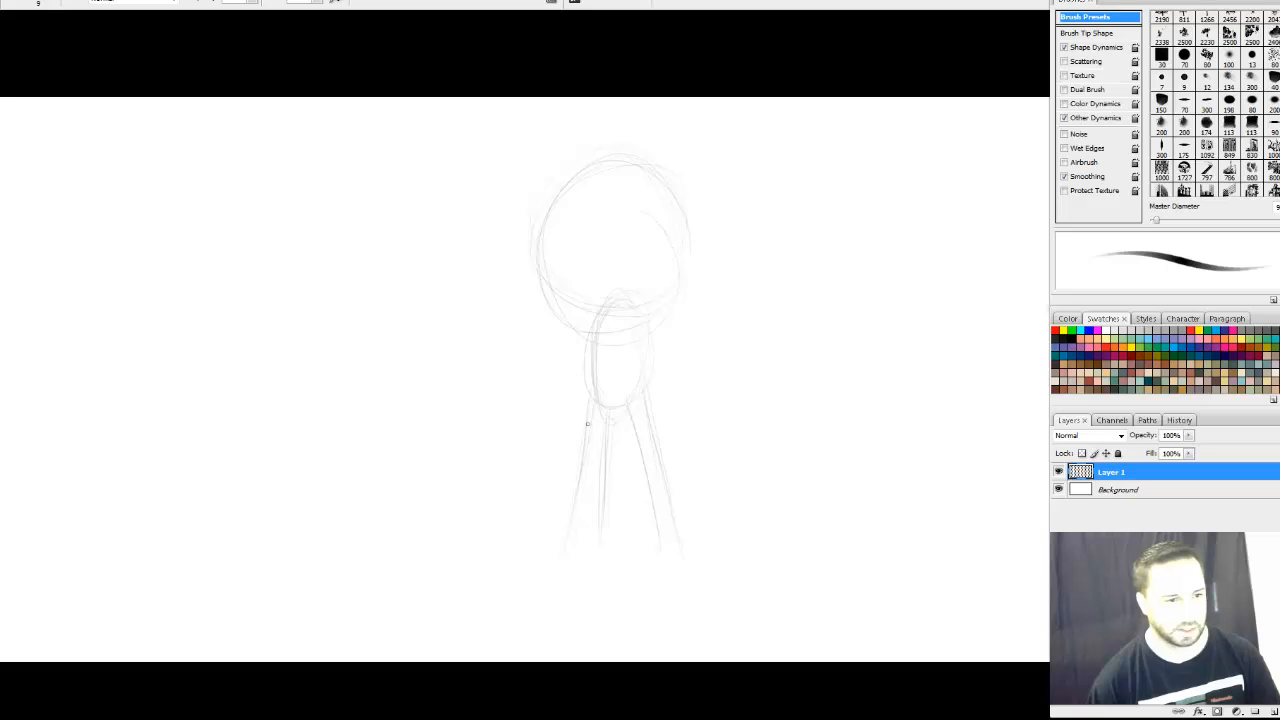
pyautogui.moveTo(587, 424); pyautogui.dragTo(574, 494)
pyautogui.moveTo(570, 540); pyautogui.dragTo(593, 543)
pyautogui.moveTo(634, 424); pyautogui.dragTo(647, 550)
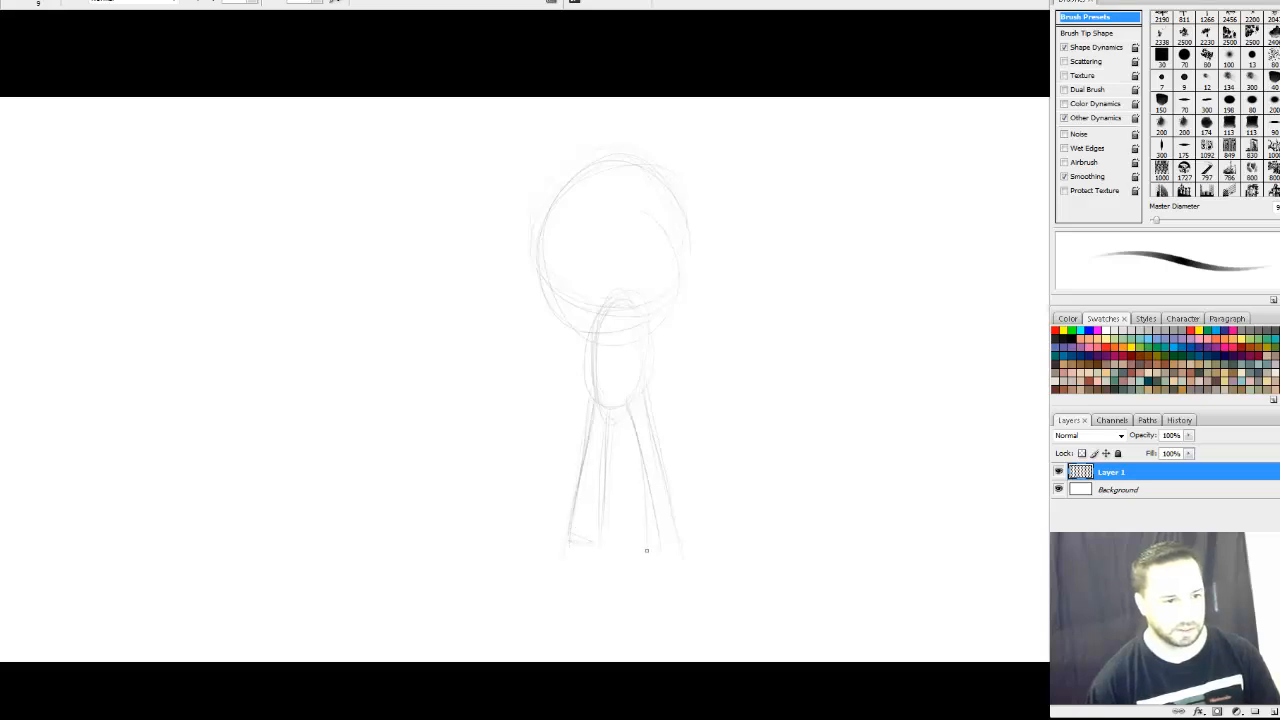
pyautogui.moveTo(623, 405)
pyautogui.mouseDown()
pyautogui.moveTo(650, 540)
pyautogui.moveTo(678, 543)
pyautogui.mouseUp()
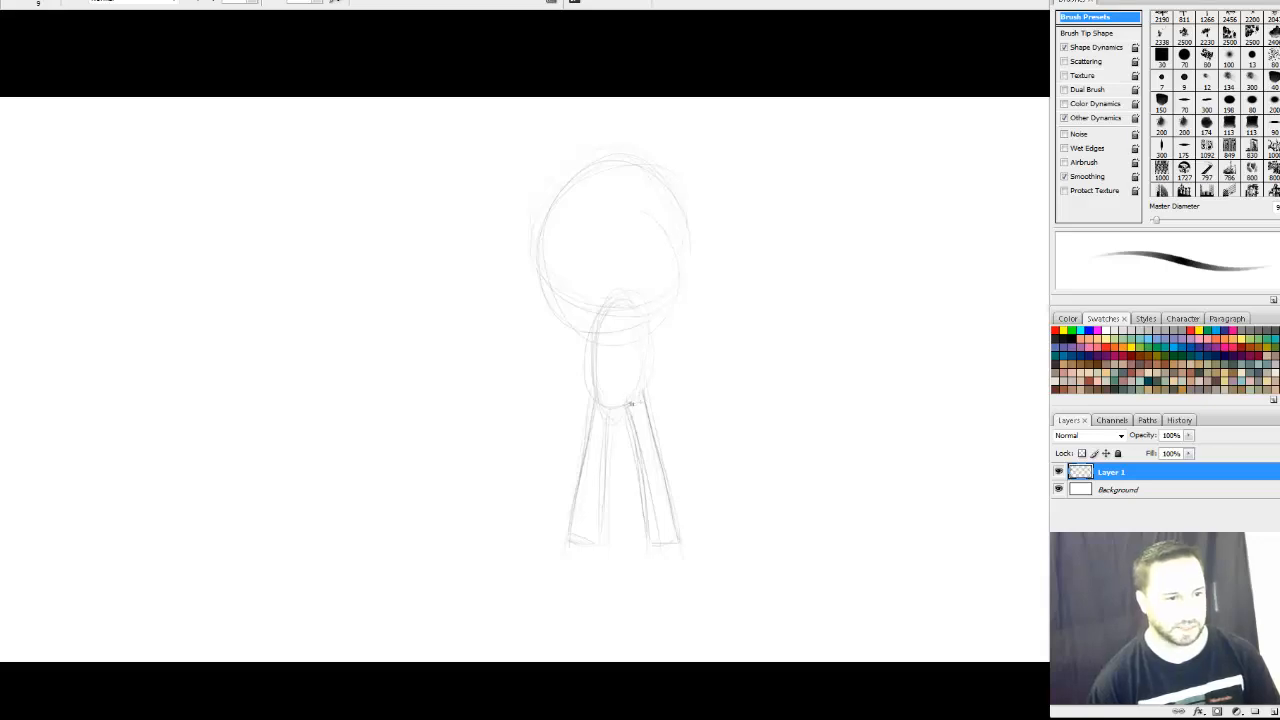
pyautogui.moveTo(628, 404); pyautogui.dragTo(644, 396)
pyautogui.moveTo(642, 493); pyautogui.dragTo(648, 540)
pyautogui.moveTo(655, 440); pyautogui.dragTo(679, 538)
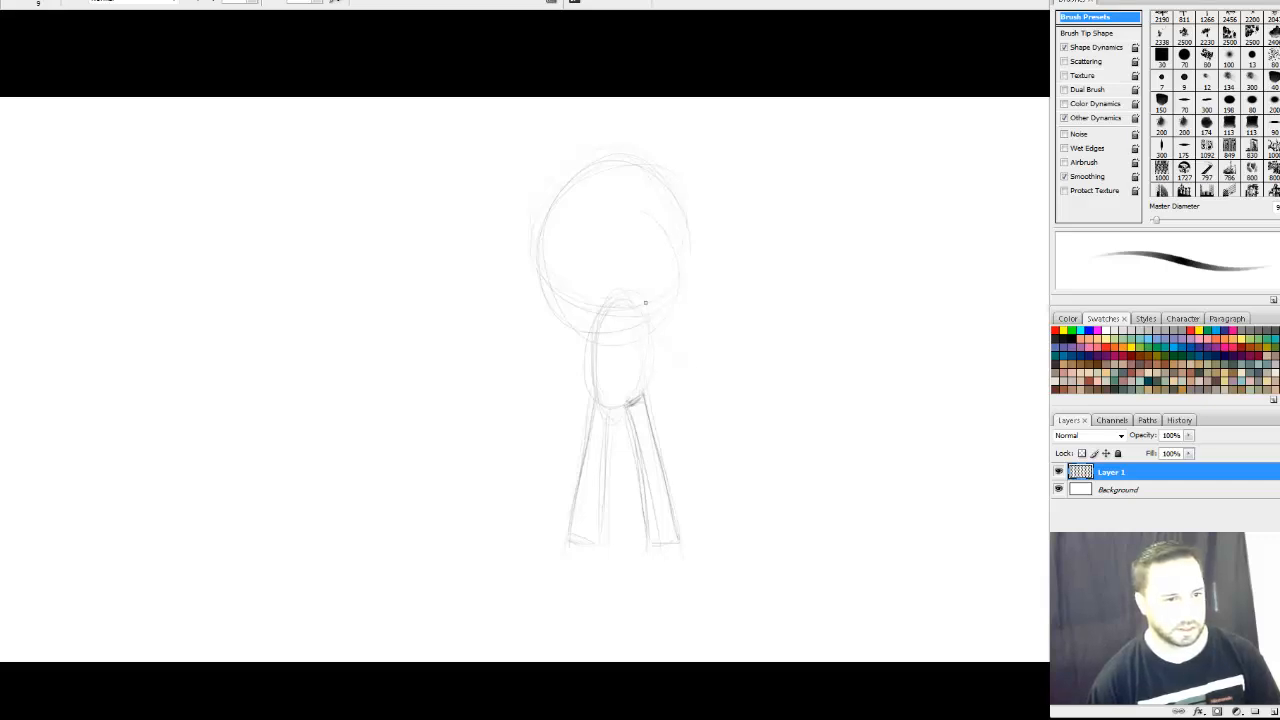
# Sketch two thin arms hanging from the shoulders, with glove cuffs and rounded hands at hip height
pyautogui.moveTo(584, 328)
pyautogui.mouseDown()
pyautogui.moveTo(571, 405)
pyautogui.moveTo(559, 404)
pyautogui.mouseUp()
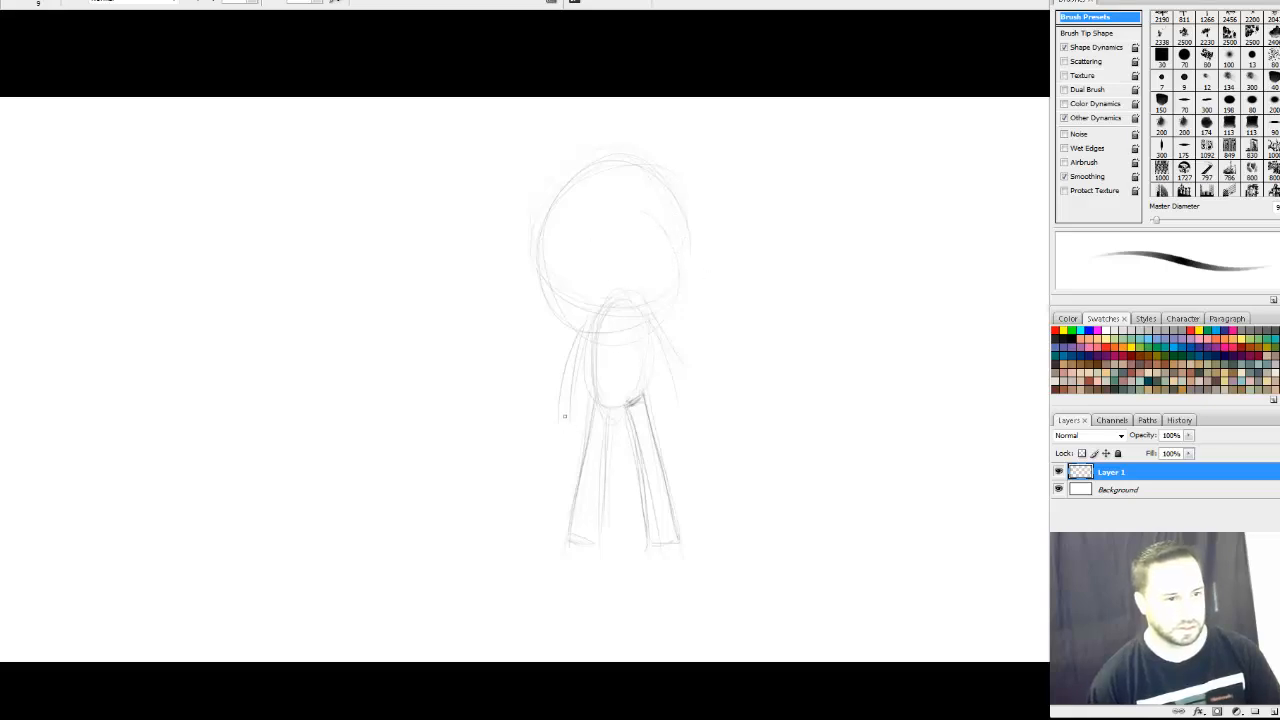
pyautogui.moveTo(574, 413)
pyautogui.mouseDown()
pyautogui.moveTo(551, 417)
pyautogui.moveTo(549, 449)
pyautogui.moveTo(562, 408)
pyautogui.mouseUp()
pyautogui.moveTo(695, 420)
pyautogui.mouseDown()
pyautogui.moveTo(665, 440)
pyautogui.moveTo(672, 401)
pyautogui.moveTo(686, 401)
pyautogui.mouseUp()
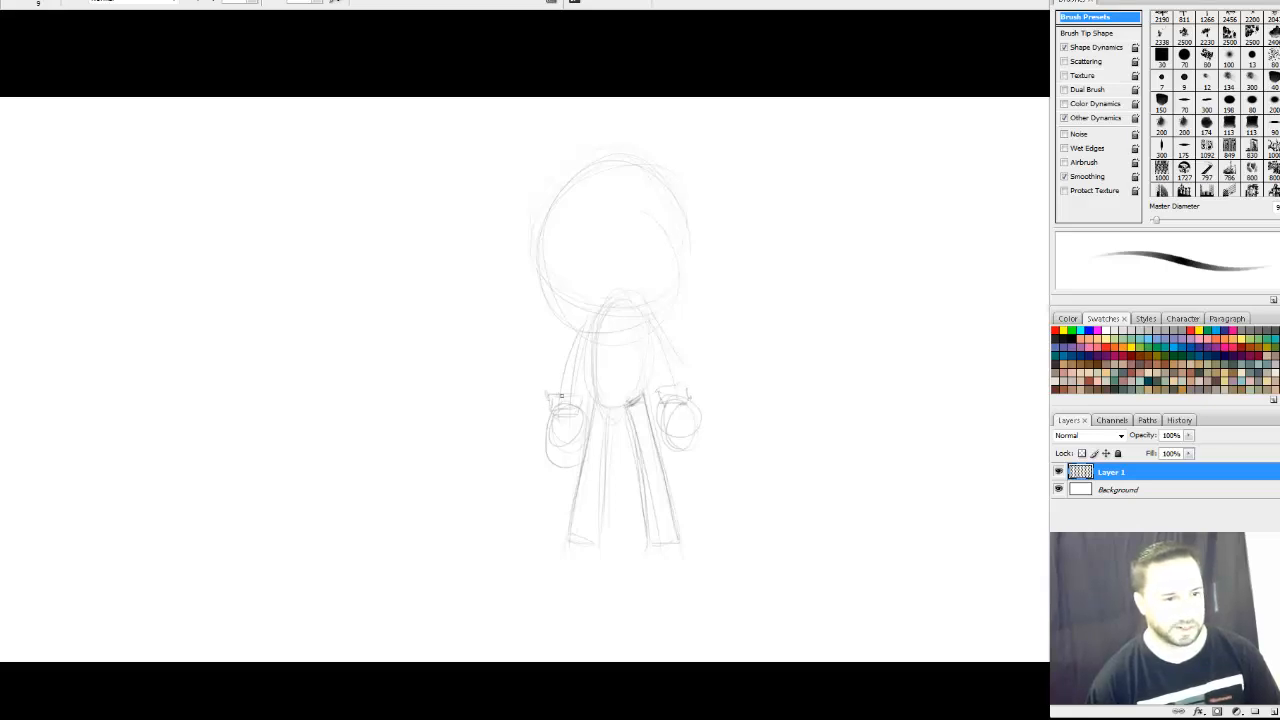
pyautogui.moveTo(559, 386); pyautogui.dragTo(580, 331)
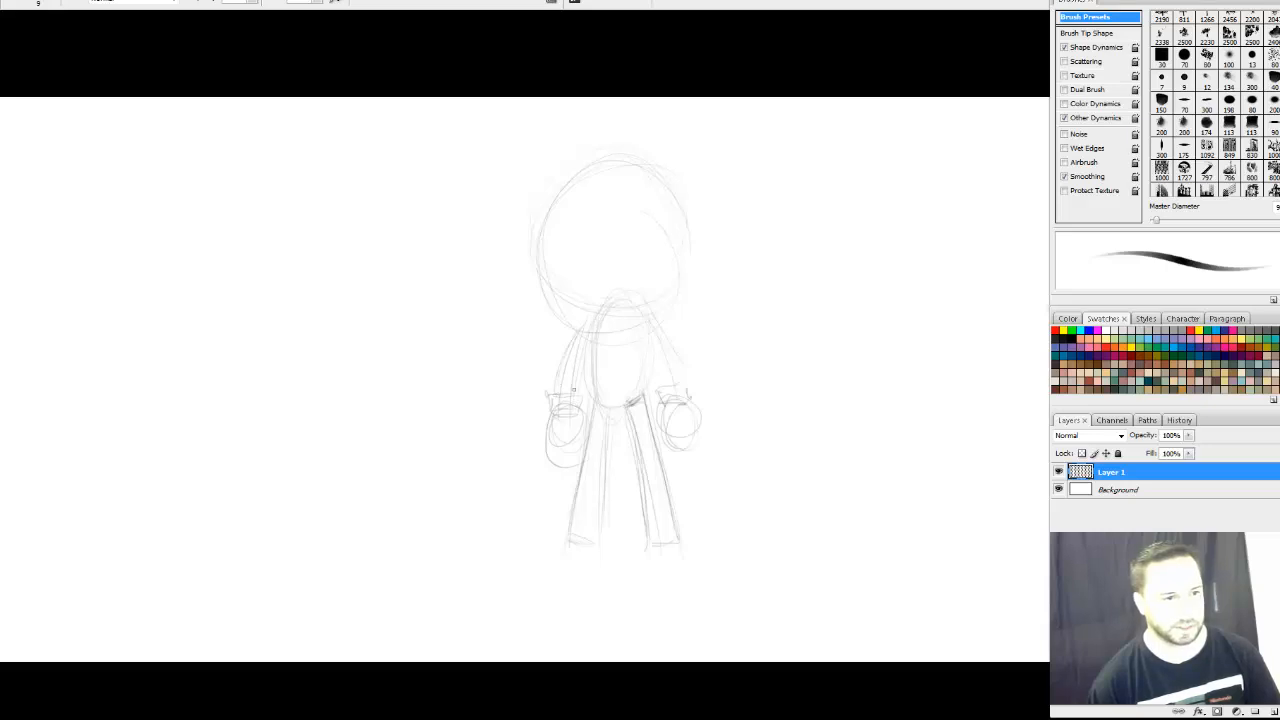
pyautogui.moveTo(576, 390)
pyautogui.mouseDown()
pyautogui.moveTo(588, 332)
pyautogui.moveTo(661, 381)
pyautogui.mouseUp()
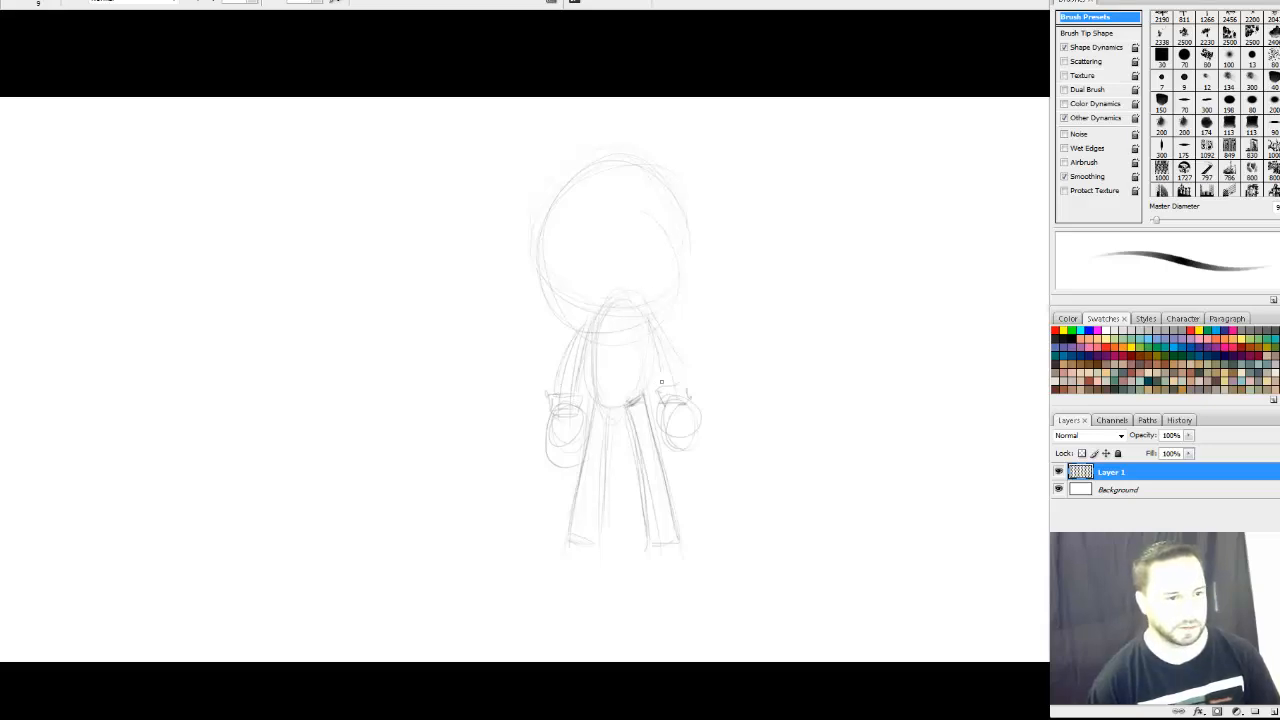
pyautogui.moveTo(663, 335); pyautogui.dragTo(676, 366)
pyautogui.moveTo(588, 322); pyautogui.dragTo(574, 366)
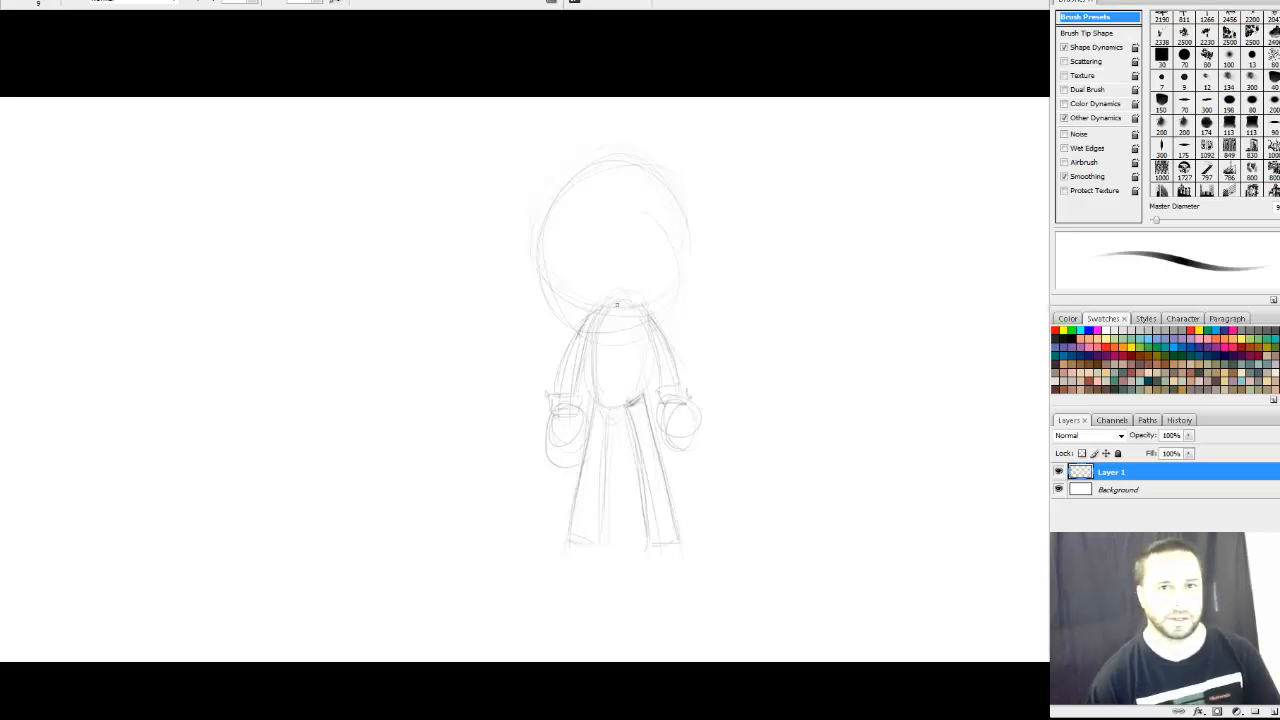
# Firm up the torso's side contours and sketch an oval belly patch inside it
pyautogui.moveTo(589, 364)
pyautogui.mouseDown()
pyautogui.moveTo(604, 387)
pyautogui.moveTo(647, 390)
pyautogui.mouseUp()
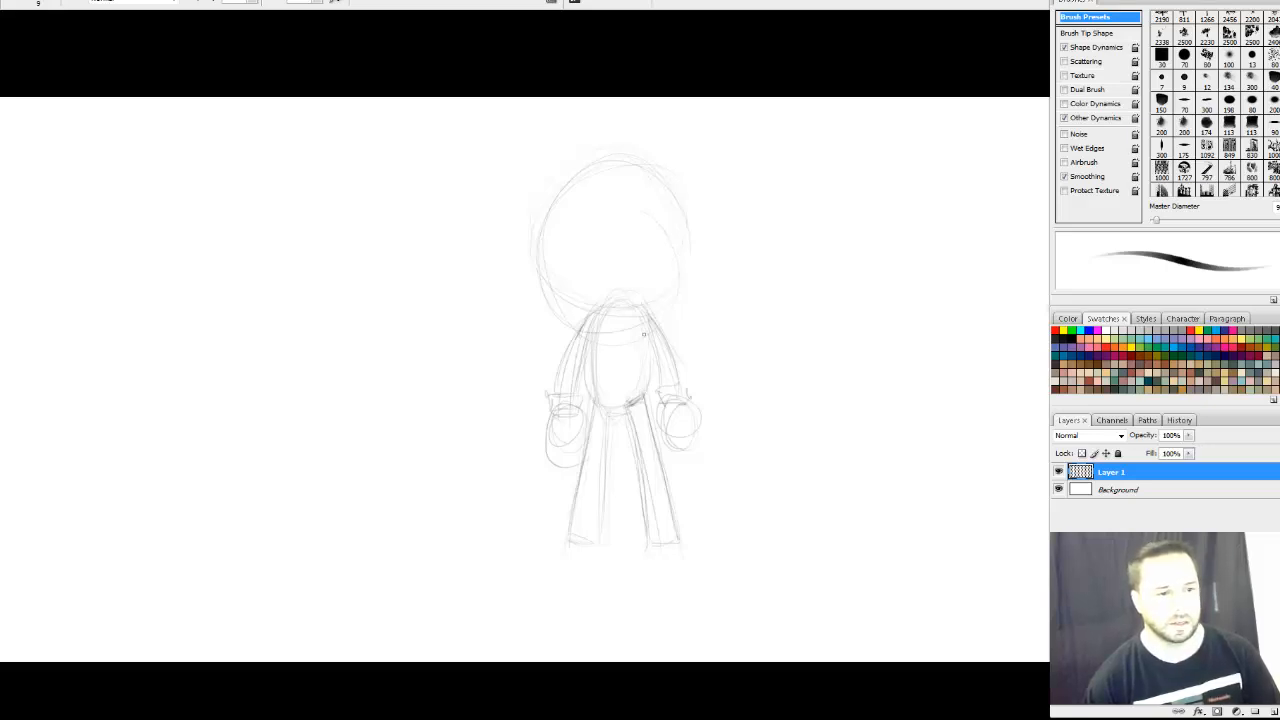
pyautogui.moveTo(647, 328); pyautogui.dragTo(641, 404)
pyautogui.moveTo(646, 316); pyautogui.dragTo(647, 388)
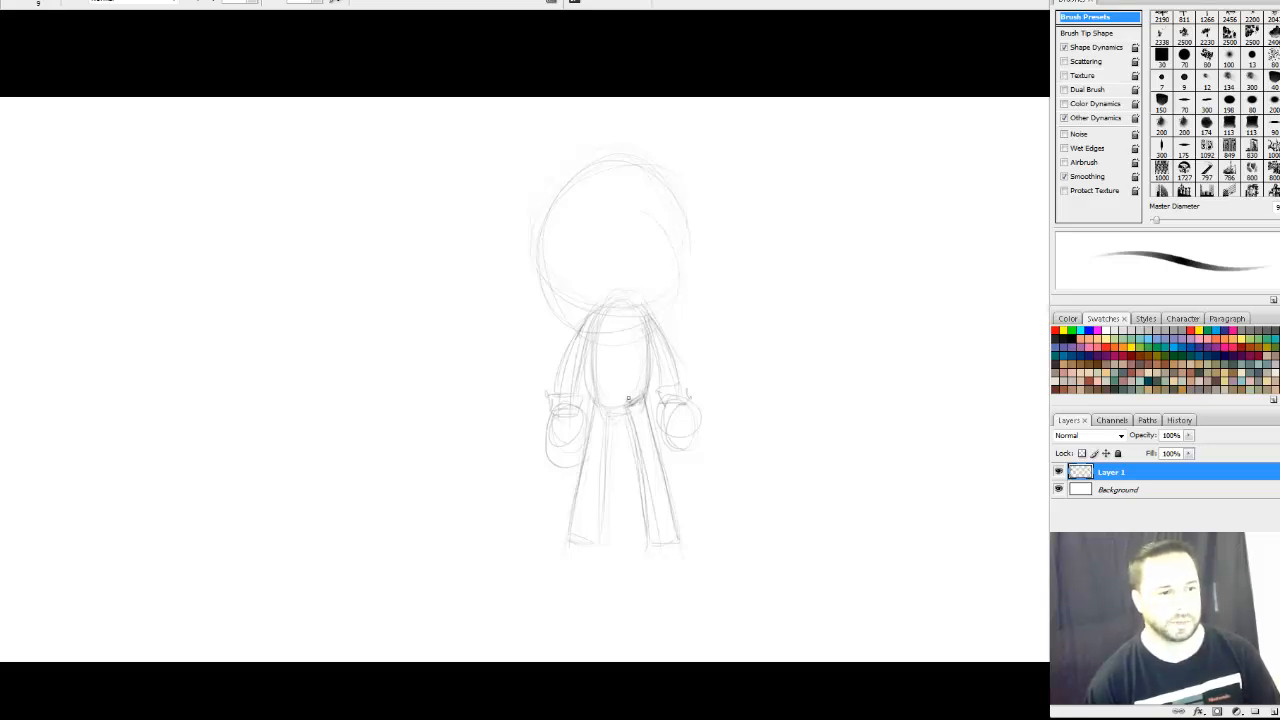
pyautogui.moveTo(600, 331); pyautogui.dragTo(603, 393)
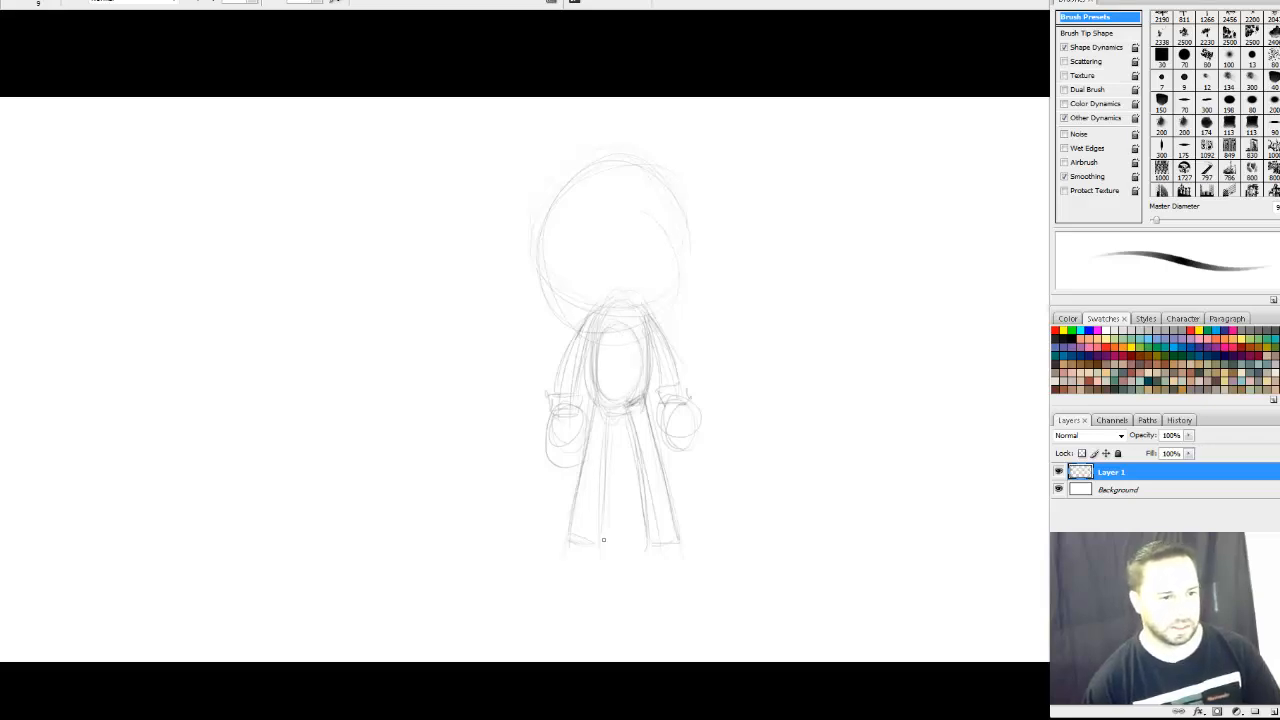
# Sketch cuffs around both ankles and large rounded shoes with flat soles beneath them
pyautogui.moveTo(564, 537); pyautogui.dragTo(563, 556)
pyautogui.moveTo(646, 549); pyautogui.dragTo(642, 571)
pyautogui.moveTo(636, 546)
pyautogui.mouseDown()
pyautogui.moveTo(690, 537)
pyautogui.moveTo(694, 557)
pyautogui.moveTo(650, 559)
pyautogui.mouseUp()
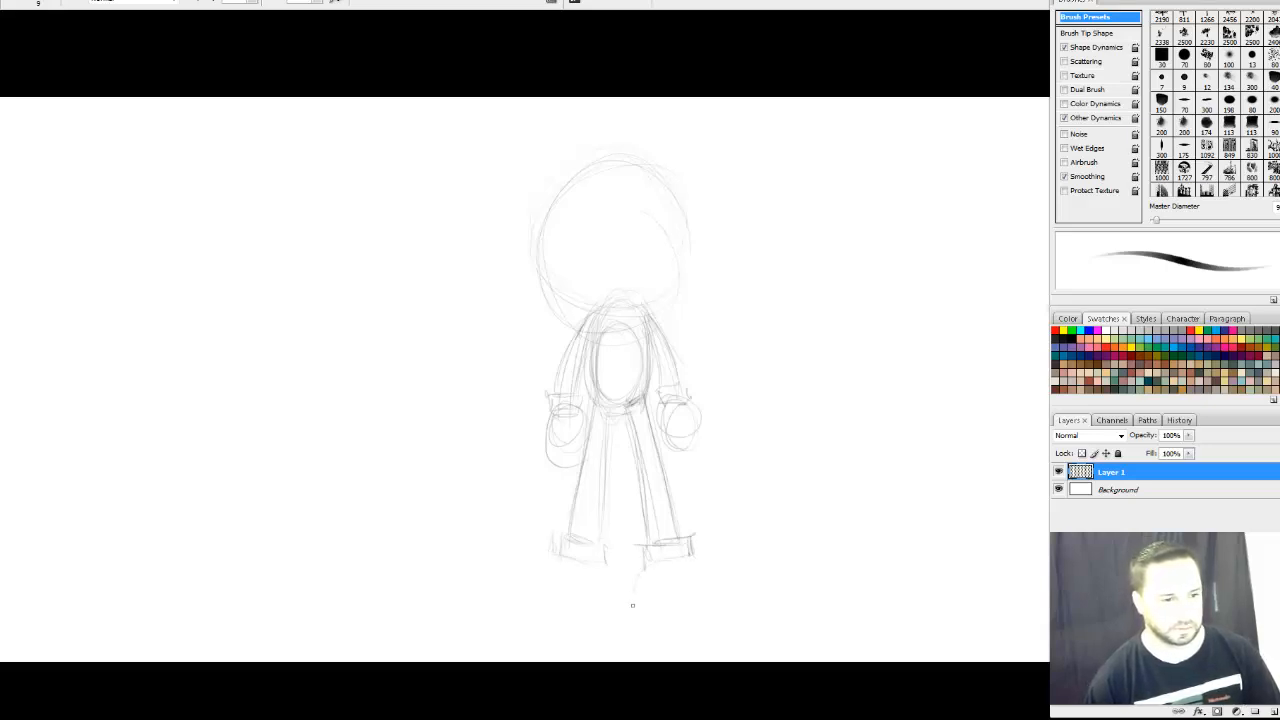
pyautogui.moveTo(633, 605)
pyautogui.mouseDown()
pyautogui.moveTo(701, 571)
pyautogui.moveTo(653, 569)
pyautogui.moveTo(728, 600)
pyautogui.mouseUp()
pyautogui.moveTo(668, 565)
pyautogui.mouseDown()
pyautogui.moveTo(720, 585)
pyautogui.moveTo(657, 606)
pyautogui.moveTo(652, 574)
pyautogui.moveTo(646, 591)
pyautogui.moveTo(702, 626)
pyautogui.moveTo(651, 618)
pyautogui.moveTo(714, 582)
pyautogui.mouseUp()
pyautogui.moveTo(537, 559)
pyautogui.mouseDown()
pyautogui.moveTo(578, 561)
pyautogui.moveTo(609, 600)
pyautogui.mouseUp()
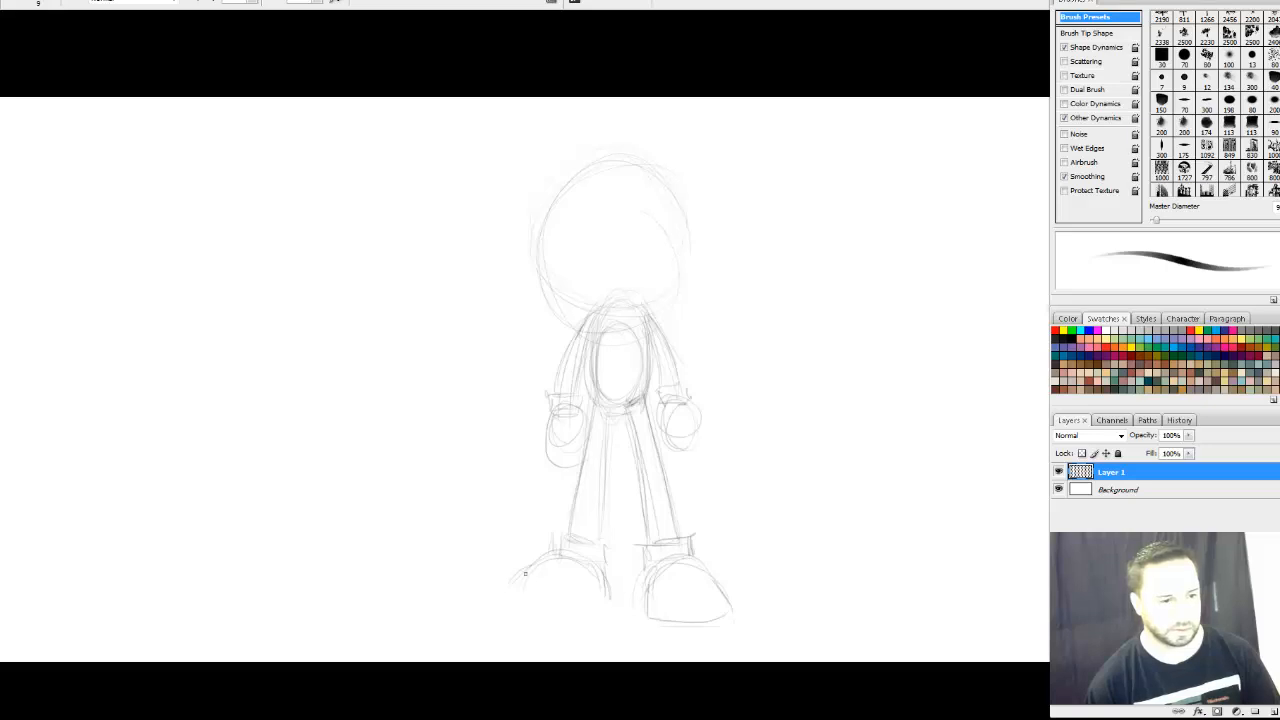
pyautogui.moveTo(518, 583)
pyautogui.mouseDown()
pyautogui.moveTo(538, 609)
pyautogui.moveTo(576, 615)
pyautogui.moveTo(606, 606)
pyautogui.moveTo(604, 581)
pyautogui.mouseUp()
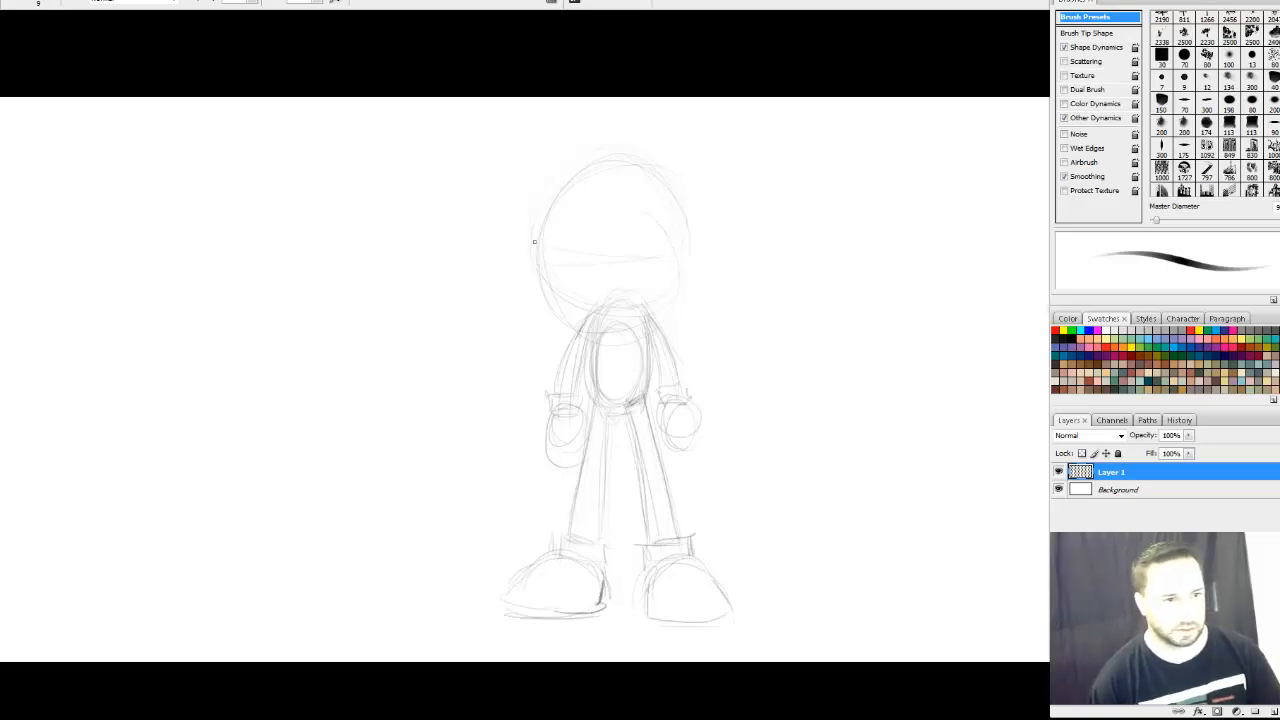
# Draw curved horizontal and vertical face guidelines on the head, and sketch two large frowning eyes with narrow oval pupils
pyautogui.moveTo(535, 242); pyautogui.dragTo(690, 248)
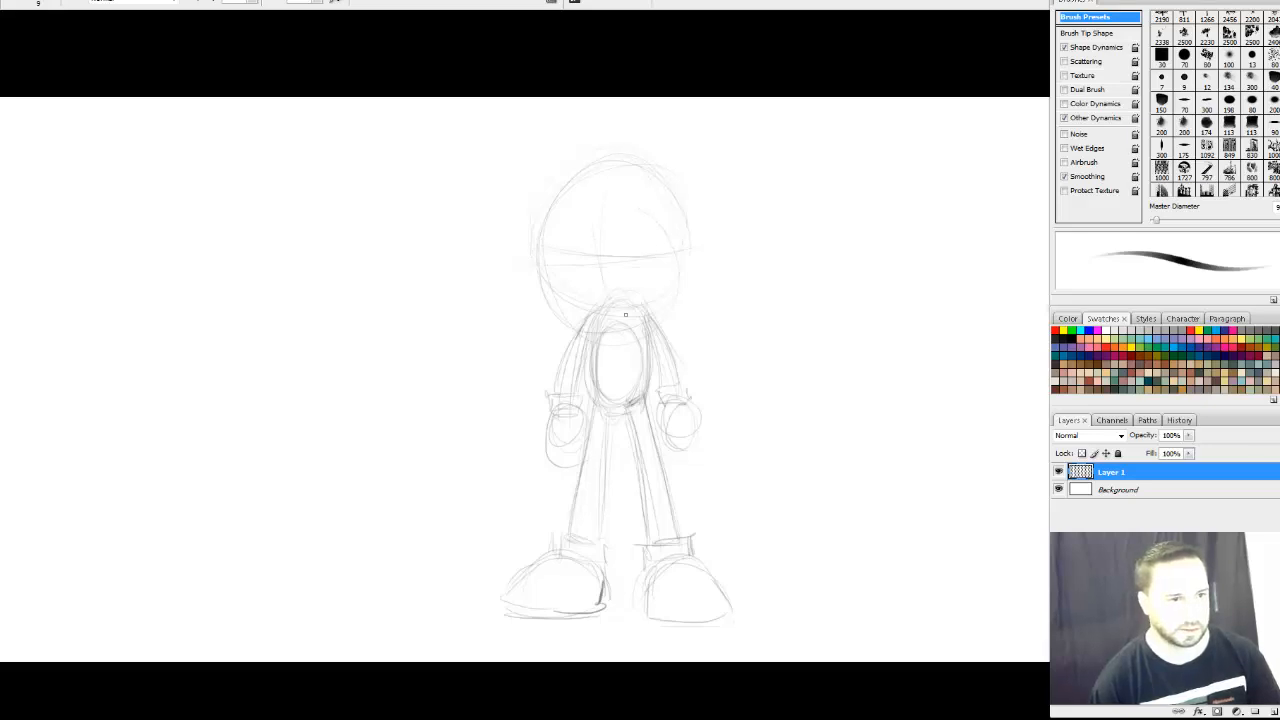
pyautogui.moveTo(608, 166)
pyautogui.mouseDown()
pyautogui.moveTo(609, 296)
pyautogui.moveTo(600, 252)
pyautogui.mouseUp()
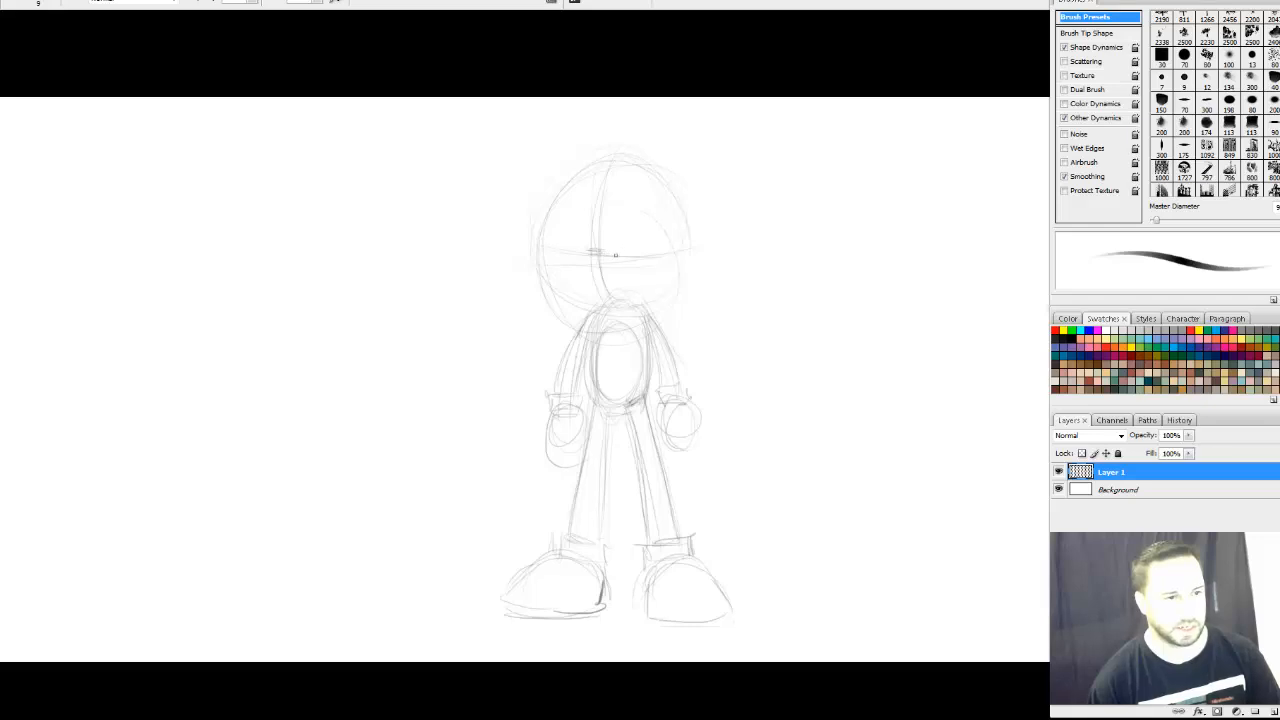
pyautogui.moveTo(657, 216); pyautogui.dragTo(622, 262)
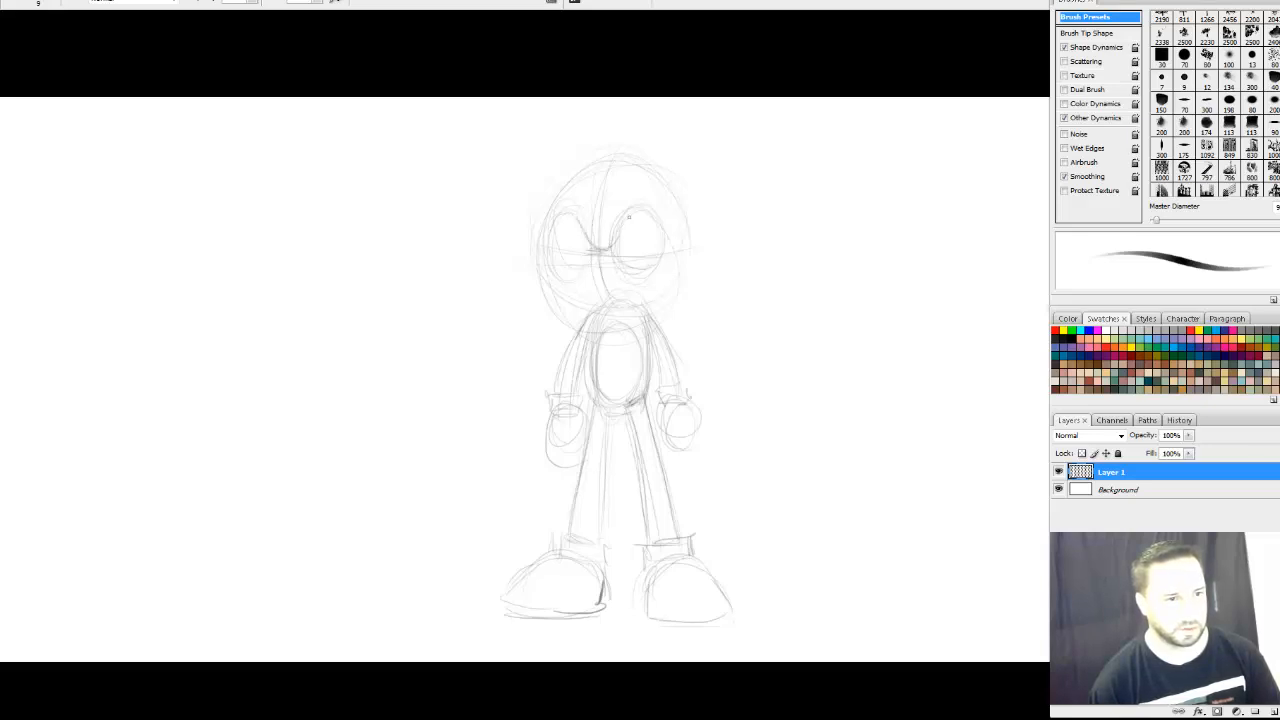
pyautogui.moveTo(611, 245)
pyautogui.mouseDown()
pyautogui.moveTo(649, 215)
pyautogui.moveTo(597, 246)
pyautogui.moveTo(559, 218)
pyautogui.moveTo(598, 244)
pyautogui.moveTo(602, 226)
pyautogui.moveTo(598, 247)
pyautogui.moveTo(660, 238)
pyautogui.moveTo(650, 252)
pyautogui.moveTo(644, 231)
pyautogui.moveTo(578, 248)
pyautogui.mouseUp()
pyautogui.moveTo(646, 220); pyautogui.dragTo(648, 242)
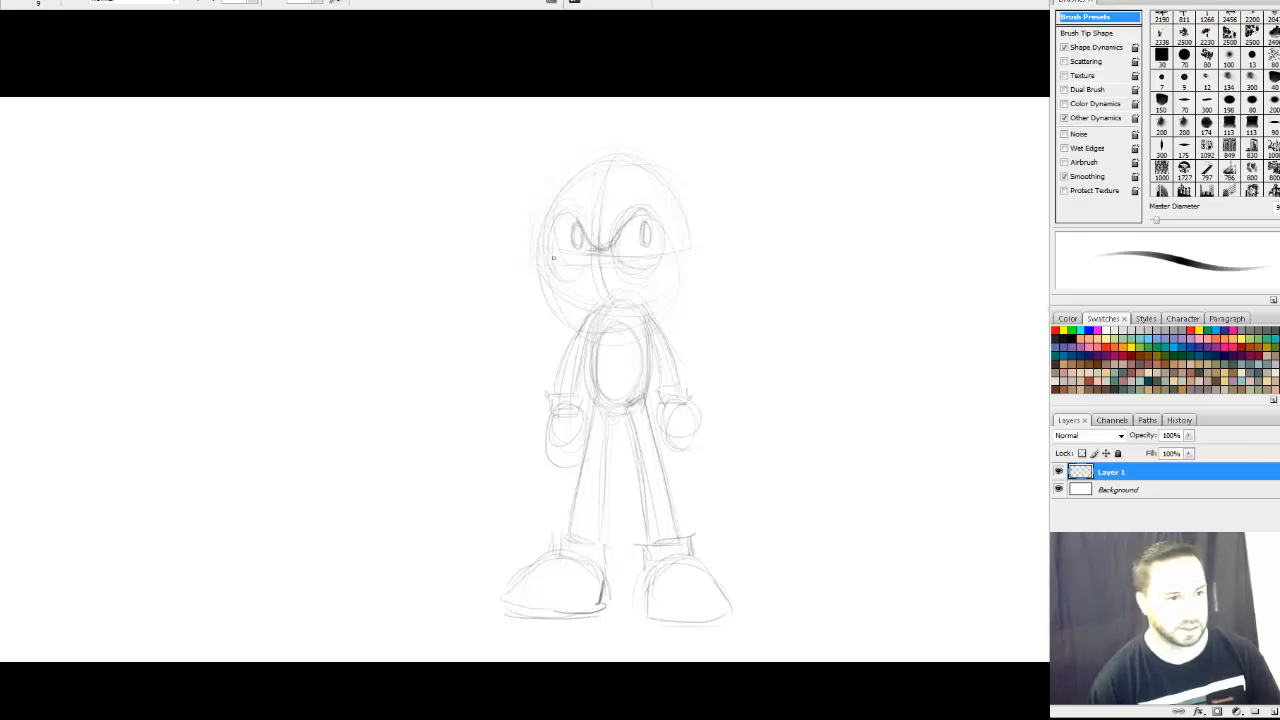
# Sketch a wide muzzle with a small nose below the eyes, and add two pointed ears on top of the head
pyautogui.moveTo(553, 258)
pyautogui.mouseDown()
pyautogui.moveTo(682, 247)
pyautogui.moveTo(656, 302)
pyautogui.moveTo(547, 267)
pyautogui.moveTo(545, 255)
pyautogui.moveTo(547, 290)
pyautogui.moveTo(532, 260)
pyautogui.moveTo(579, 304)
pyautogui.moveTo(600, 302)
pyautogui.moveTo(535, 267)
pyautogui.moveTo(606, 282)
pyautogui.mouseUp()
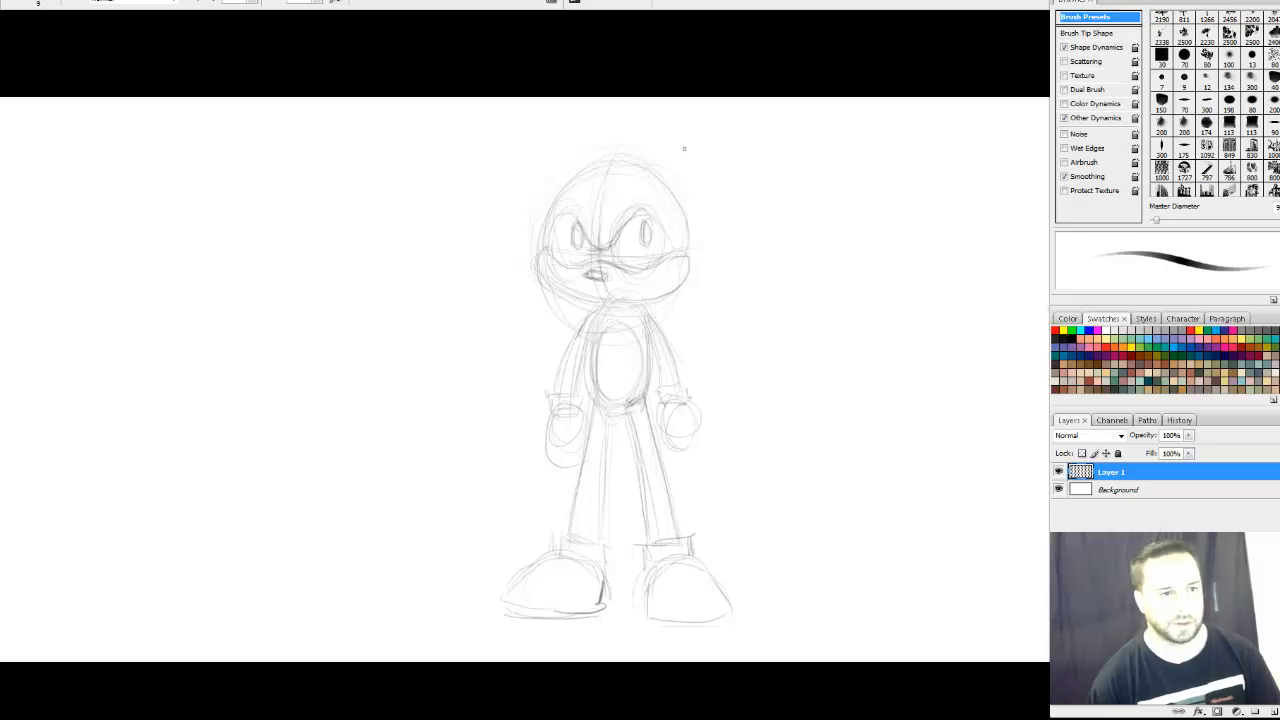
pyautogui.moveTo(646, 174)
pyautogui.mouseDown()
pyautogui.moveTo(706, 142)
pyautogui.moveTo(692, 196)
pyautogui.mouseUp()
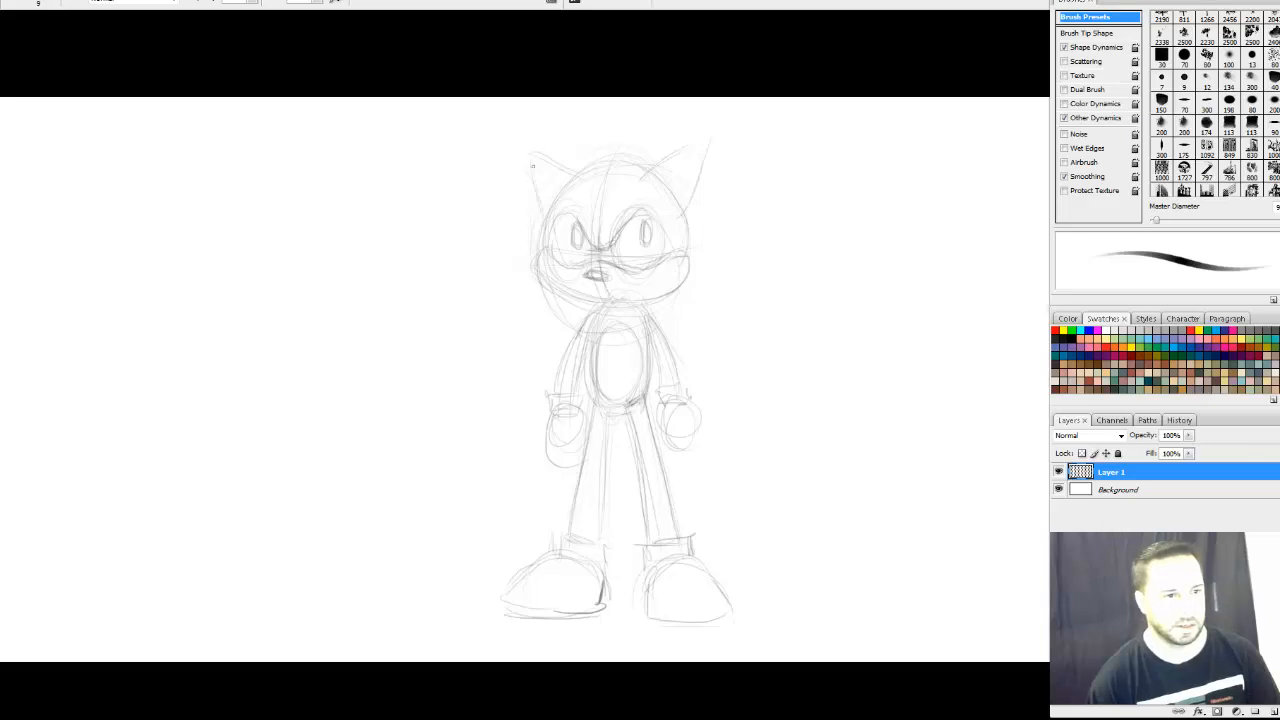
pyautogui.moveTo(529, 149); pyautogui.dragTo(562, 168)
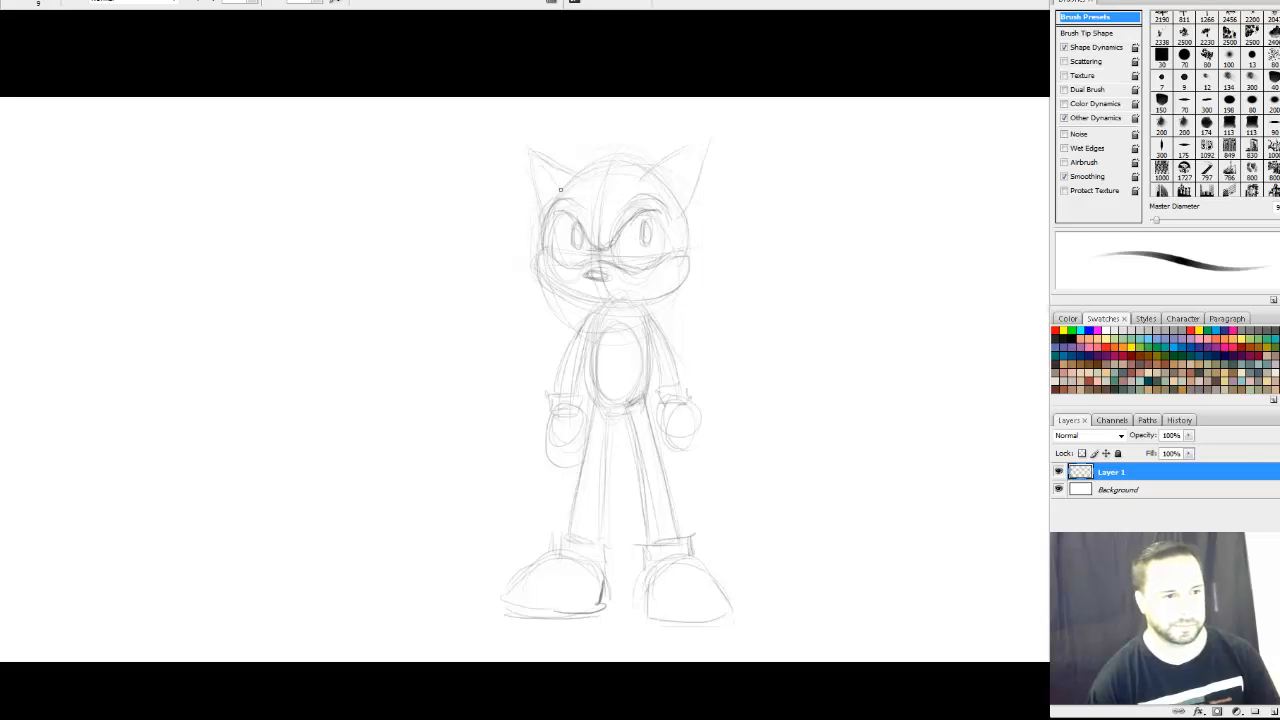
# Sketch long pointed quills sweeping back over the head, and add a small smirk on one side of the muzzle
pyautogui.moveTo(612, 134); pyautogui.dragTo(645, 125)
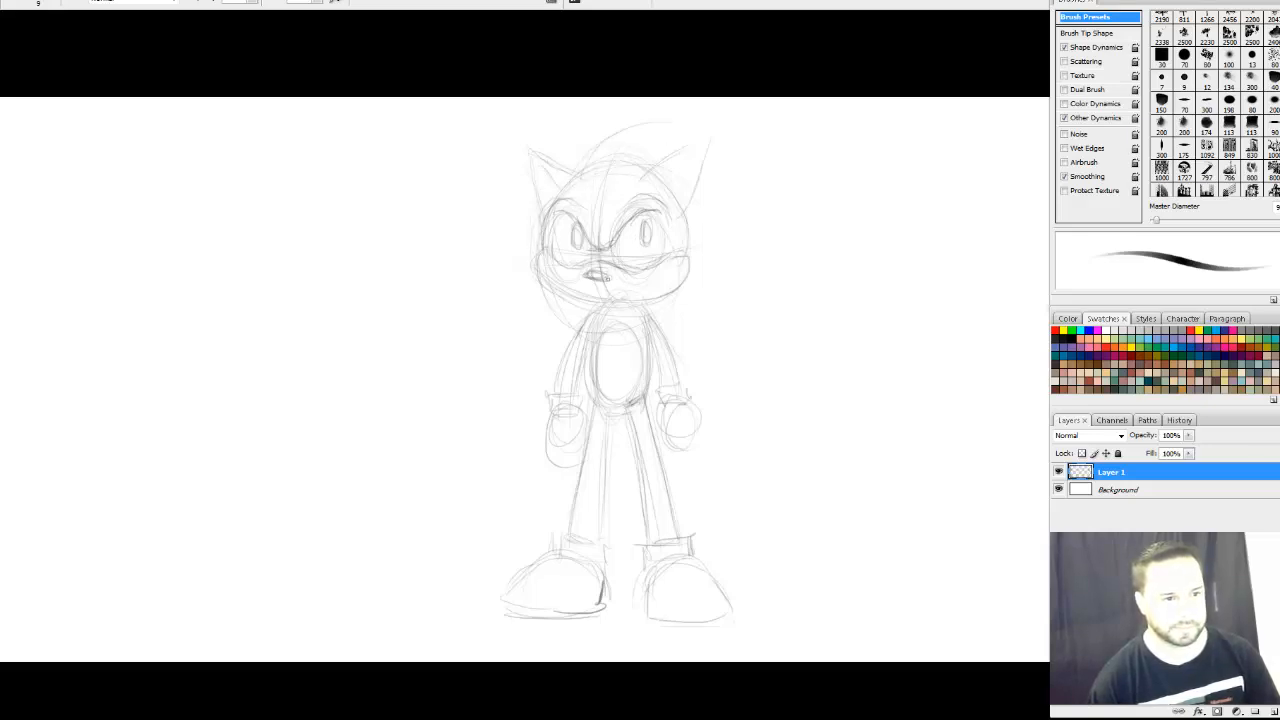
pyautogui.moveTo(643, 293)
pyautogui.mouseDown()
pyautogui.moveTo(661, 286)
pyautogui.moveTo(640, 305)
pyautogui.mouseUp()
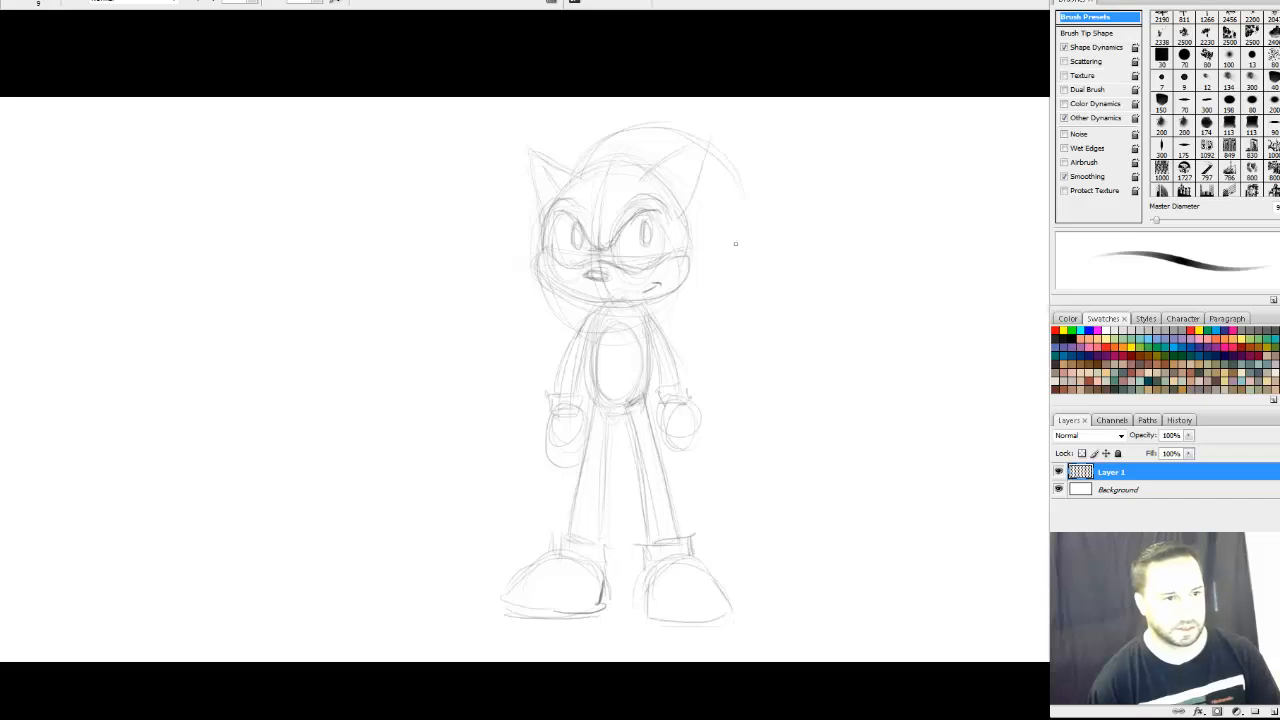
pyautogui.moveTo(567, 187)
pyautogui.mouseDown()
pyautogui.moveTo(687, 125)
pyautogui.moveTo(652, 123)
pyautogui.moveTo(690, 115)
pyautogui.mouseUp()
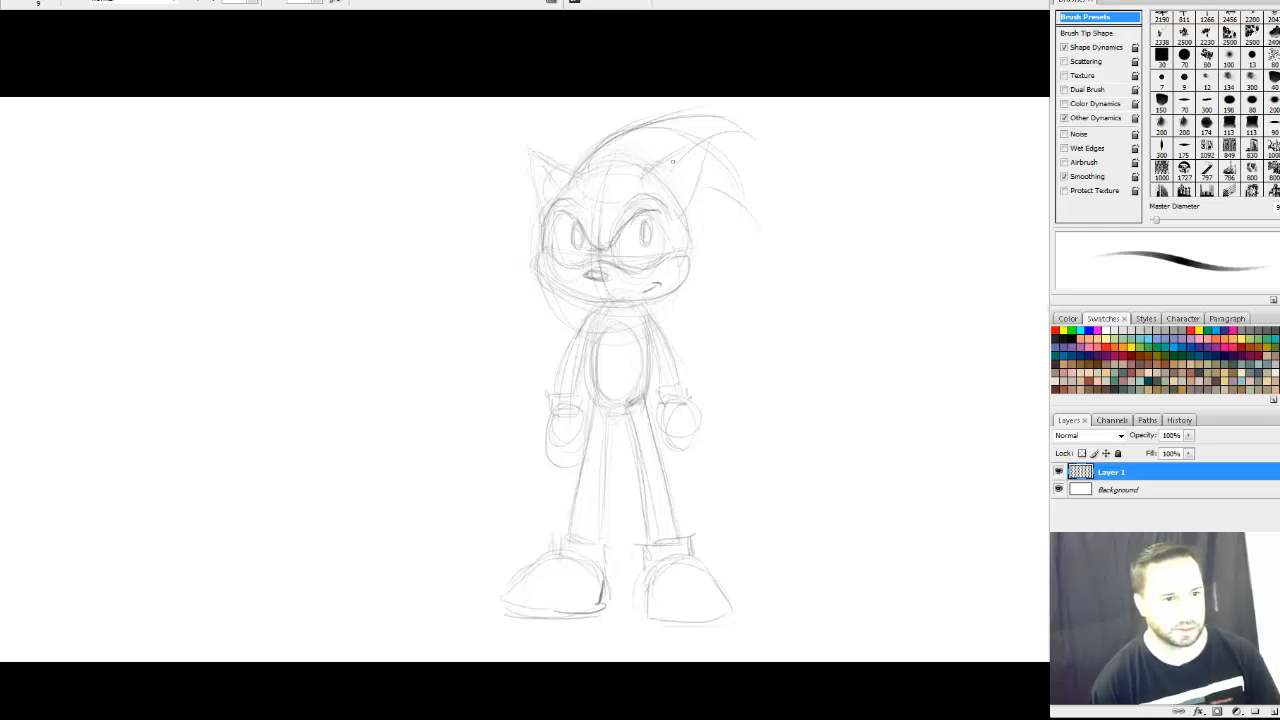
pyautogui.moveTo(700, 155)
pyautogui.mouseDown()
pyautogui.moveTo(768, 240)
pyautogui.moveTo(700, 232)
pyautogui.moveTo(686, 254)
pyautogui.mouseUp()
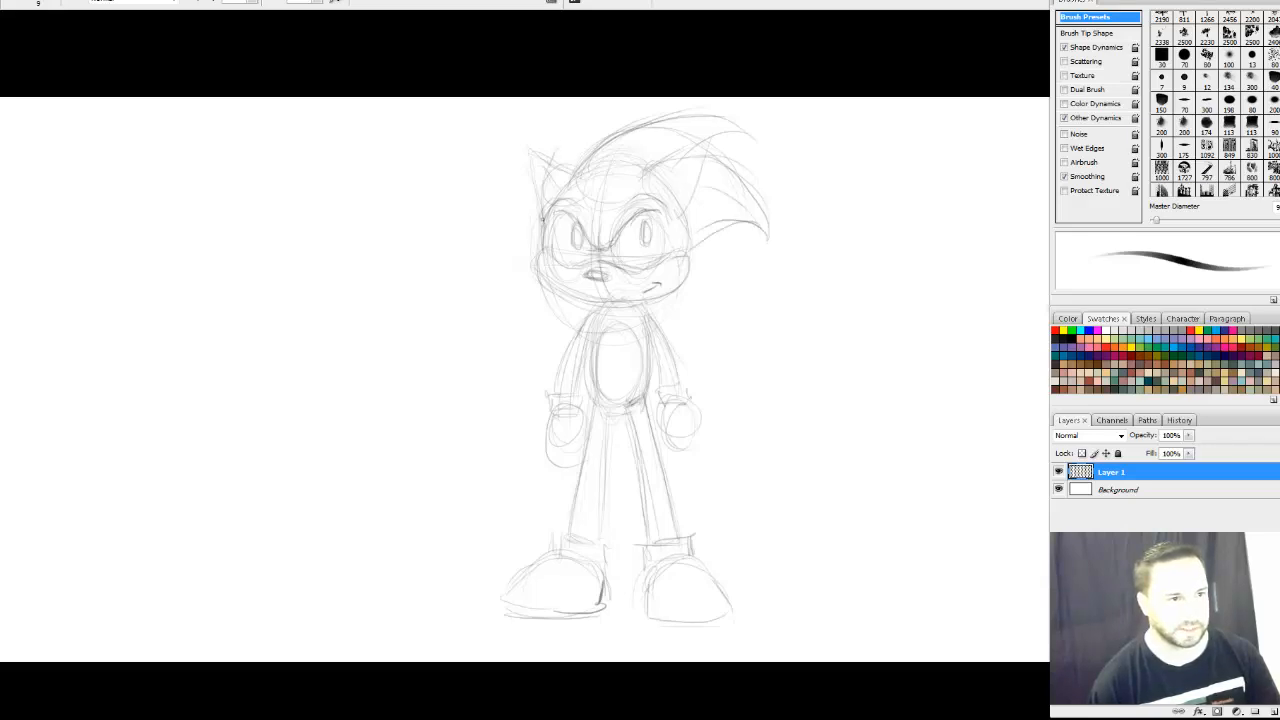
pyautogui.moveTo(546, 186)
pyautogui.mouseDown()
pyautogui.moveTo(580, 133)
pyautogui.moveTo(619, 125)
pyautogui.moveTo(706, 122)
pyautogui.moveTo(754, 150)
pyautogui.mouseUp()
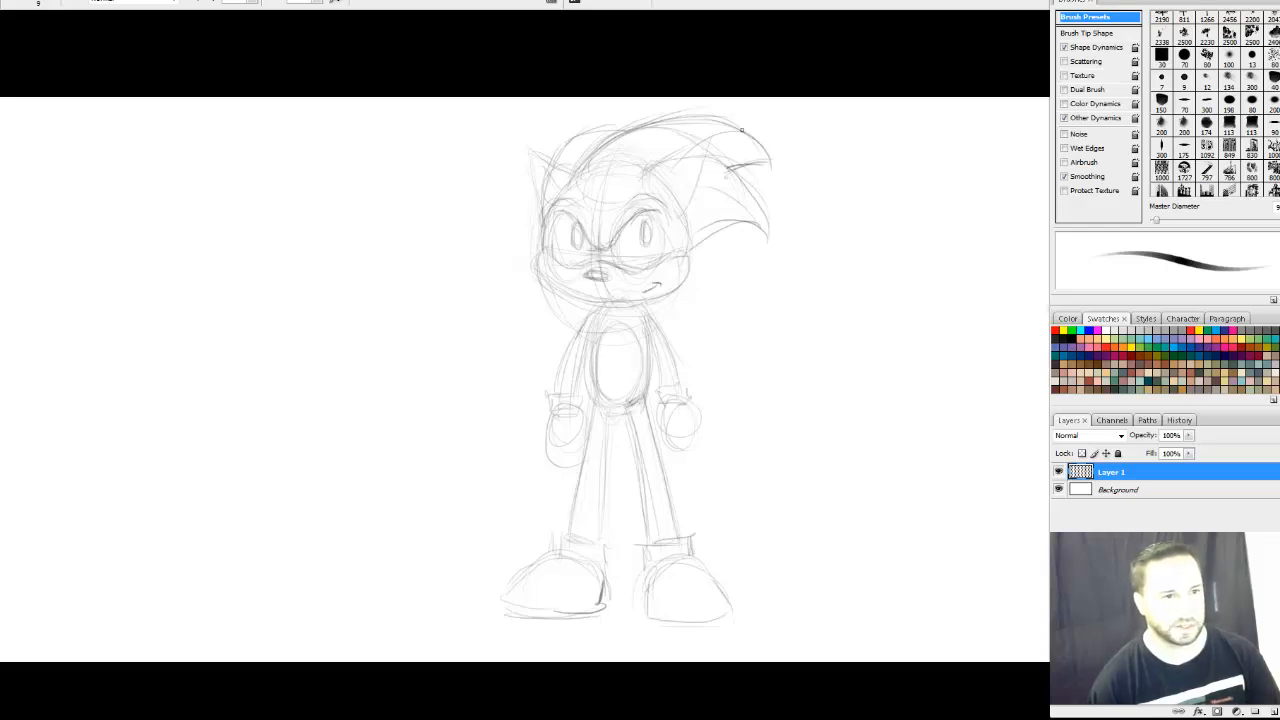
pyautogui.moveTo(650, 127); pyautogui.dragTo(748, 134)
pyautogui.moveTo(614, 147); pyautogui.dragTo(696, 121)
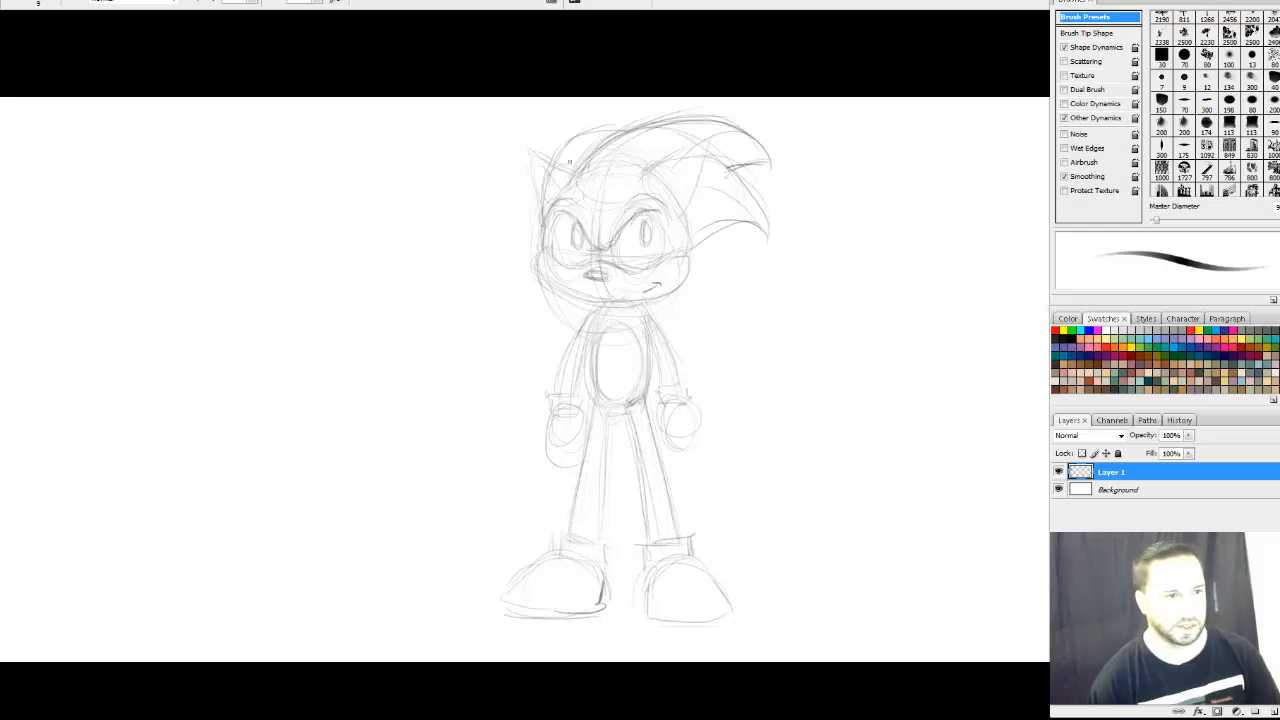
# Reinforce the lines of both ears, the outer eye contours and the frowning brow between the eyes
pyautogui.moveTo(569, 161)
pyautogui.mouseDown()
pyautogui.moveTo(613, 127)
pyautogui.moveTo(552, 157)
pyautogui.mouseUp()
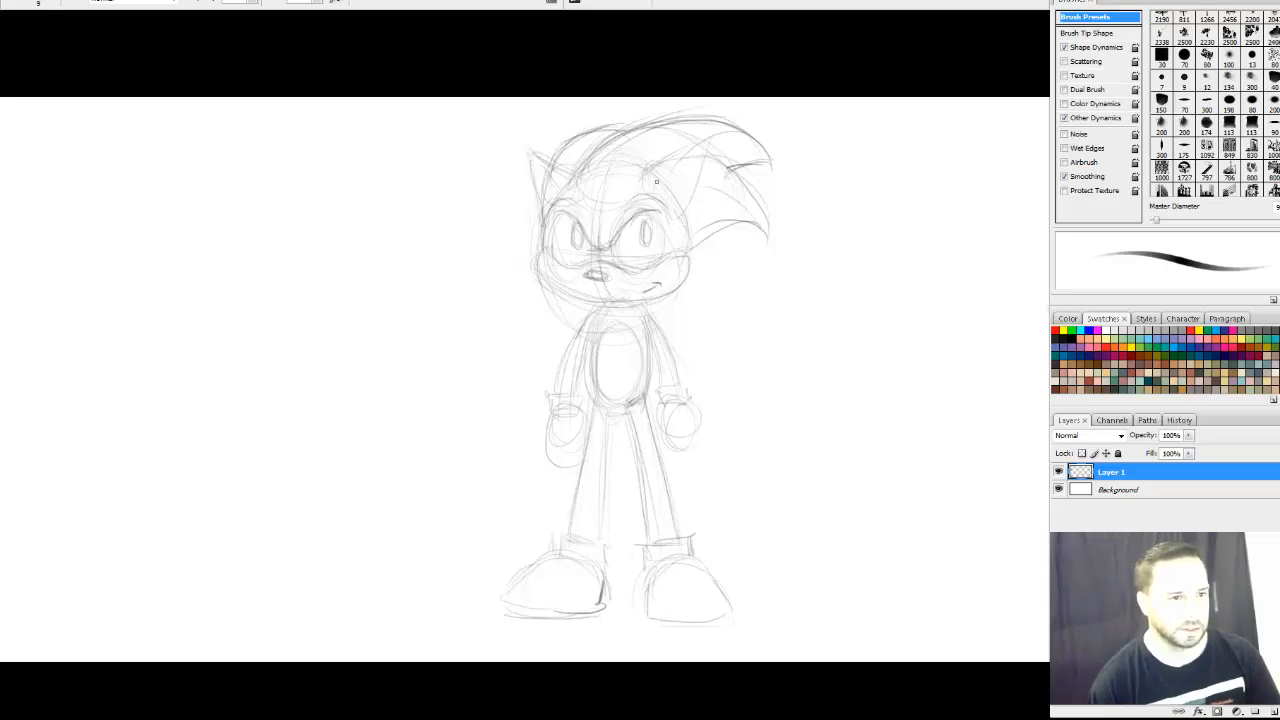
pyautogui.moveTo(658, 188)
pyautogui.mouseDown()
pyautogui.moveTo(683, 162)
pyautogui.moveTo(681, 206)
pyautogui.mouseUp()
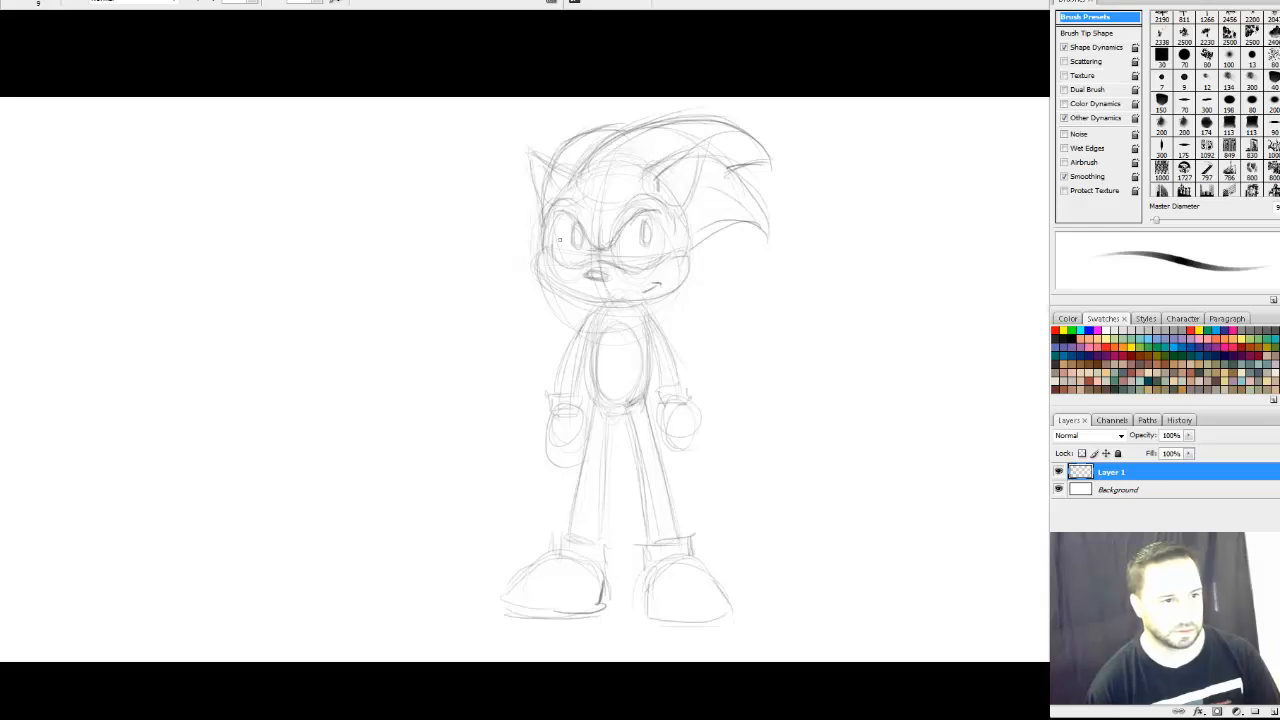
pyautogui.moveTo(557, 215); pyautogui.dragTo(551, 251)
pyautogui.moveTo(655, 218); pyautogui.dragTo(663, 230)
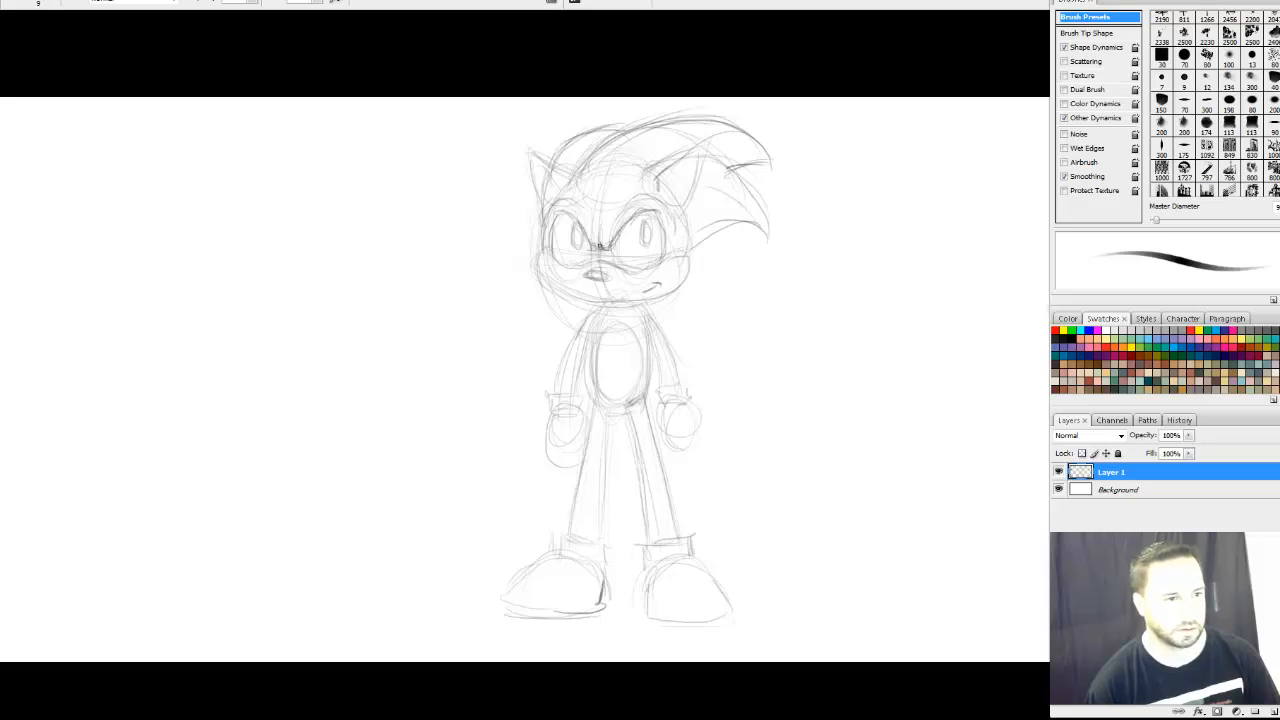
pyautogui.moveTo(600, 246); pyautogui.dragTo(598, 248)
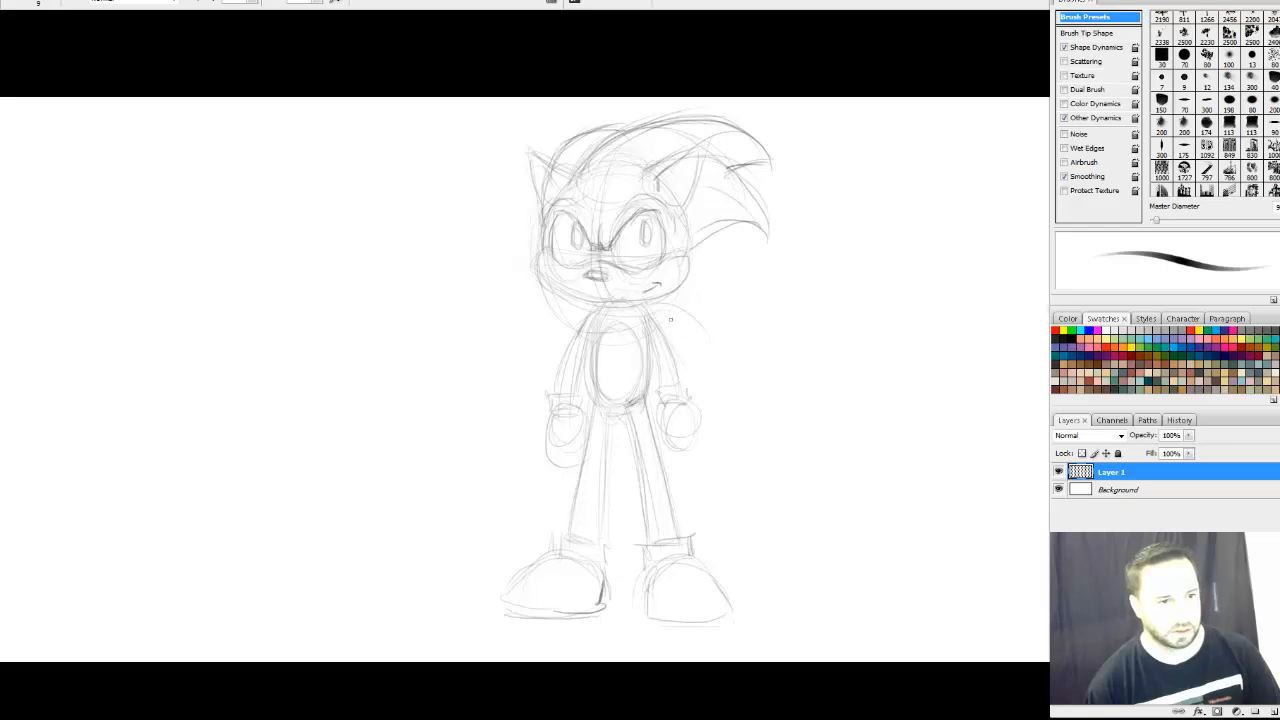
# Sketch a curved, pointed back quill sweeping out behind the character's shoulder
pyautogui.moveTo(740, 363)
pyautogui.mouseDown()
pyautogui.moveTo(682, 366)
pyautogui.moveTo(739, 351)
pyautogui.mouseUp()
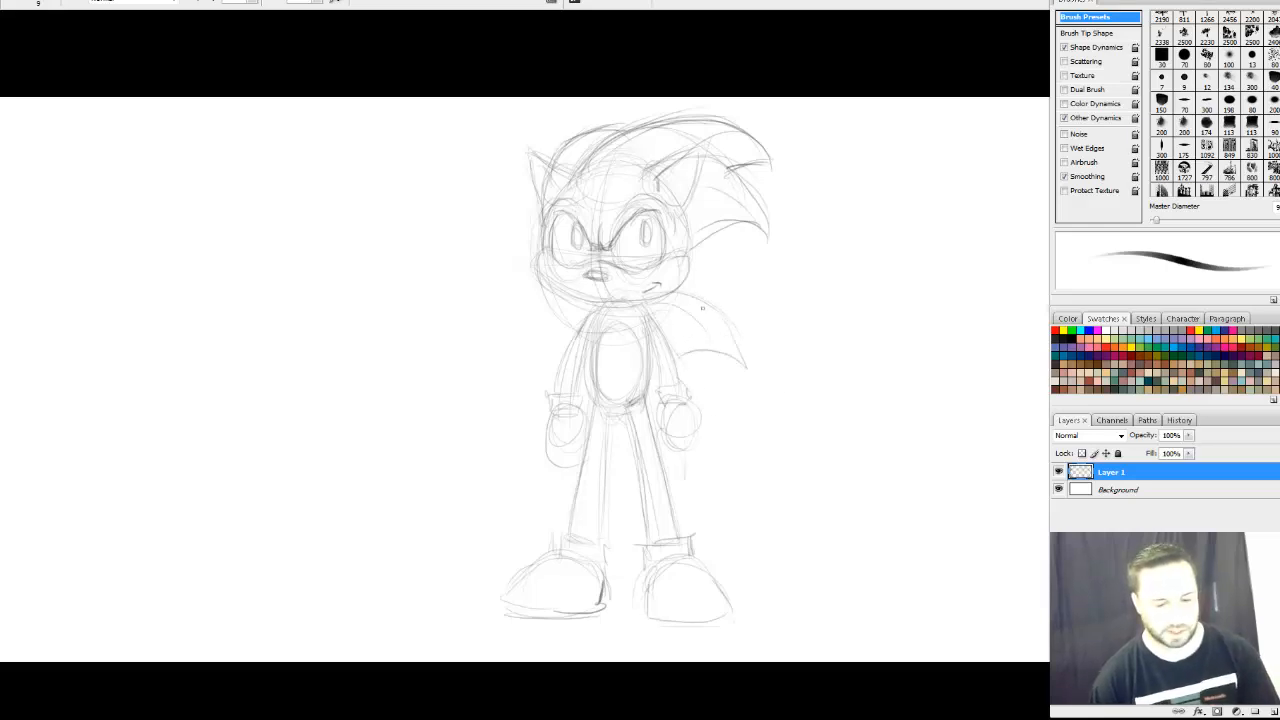
pyautogui.press('e')
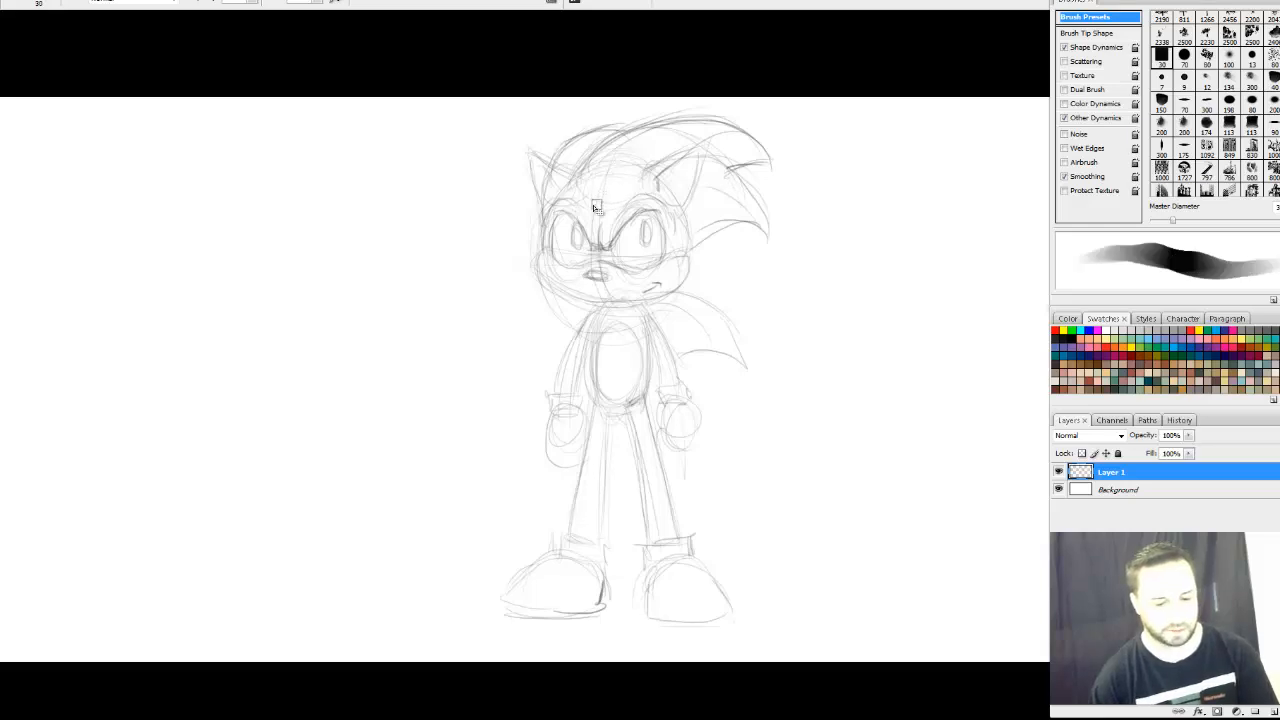
# Marquee-select the whole hedgehog sketch and move it toward the left half of the canvas
pyautogui.press('m')
pyautogui.hotkey('ctrl', 'a')
pyautogui.moveTo(452, 122)
pyautogui.mouseDown()
pyautogui.moveTo(629, 219)
pyautogui.moveTo(556, 188)
pyautogui.mouseUp()
pyautogui.hotkey('ctrl', 'd')
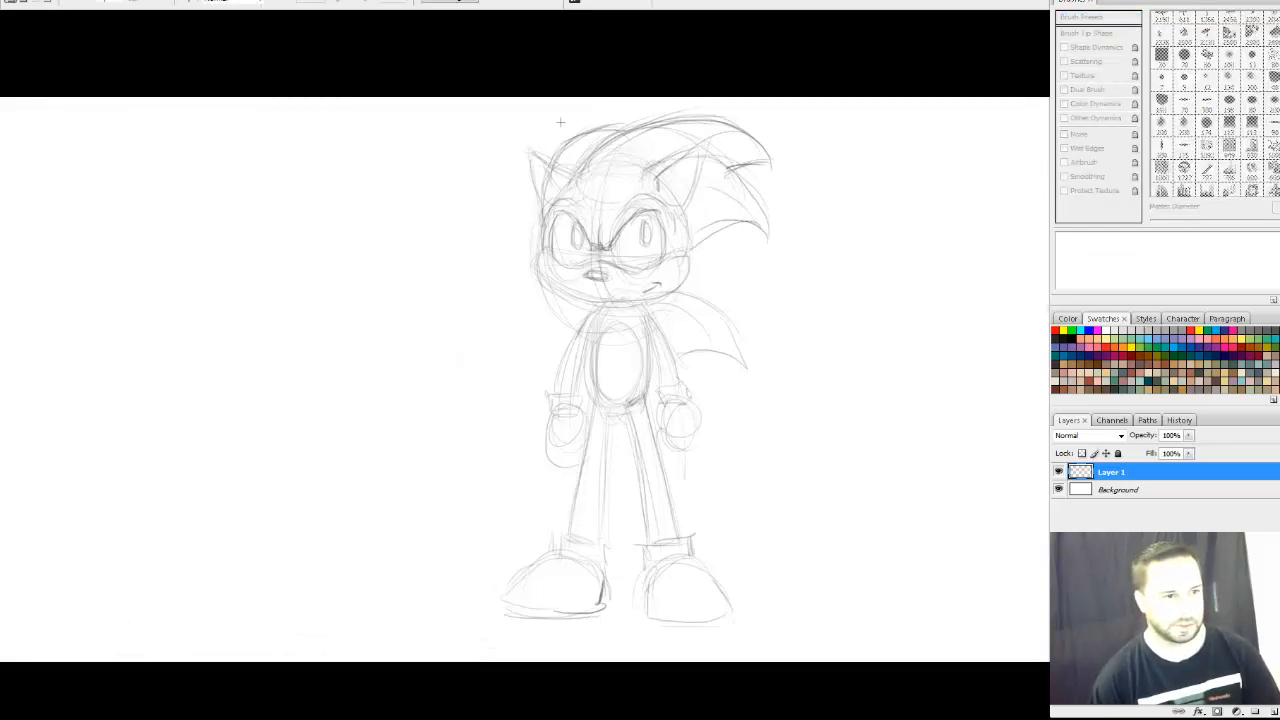
pyautogui.moveTo(499, 97); pyautogui.dragTo(782, 638)
pyautogui.hotkey('ctrl', 'd')
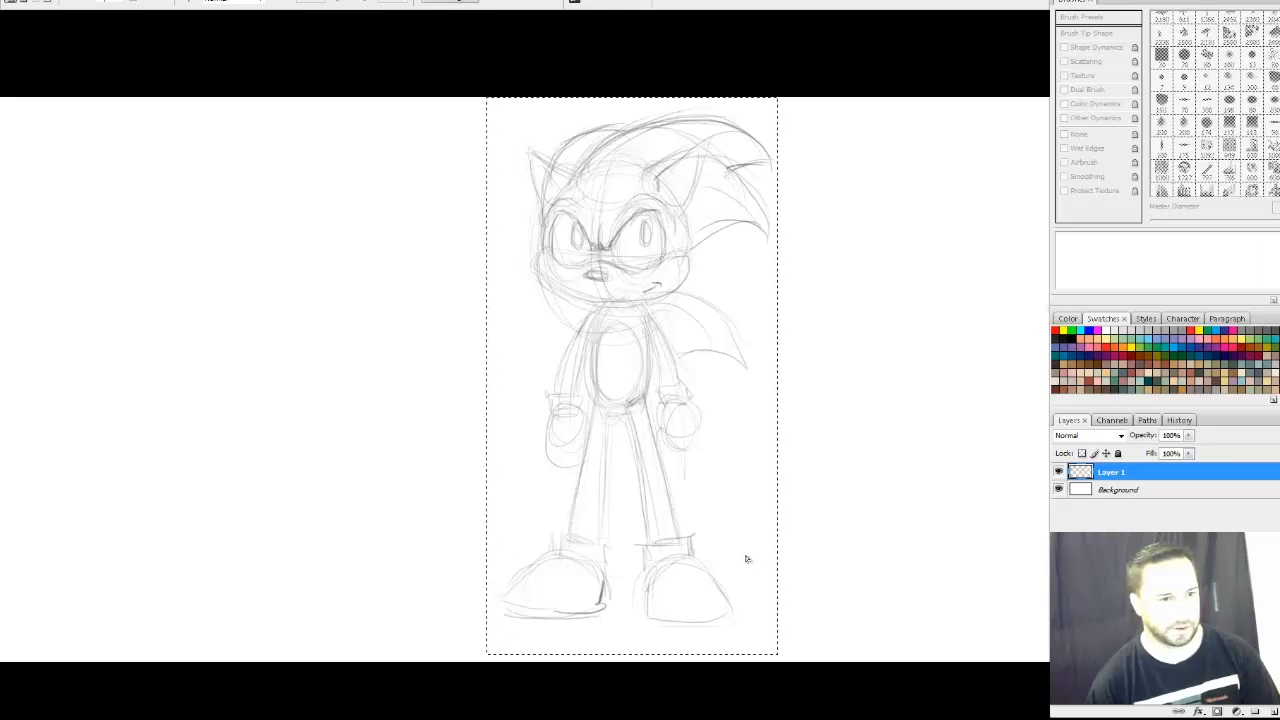
pyautogui.moveTo(578, 322); pyautogui.dragTo(461, 315)
pyautogui.moveTo(564, 282); pyautogui.dragTo(409, 282)
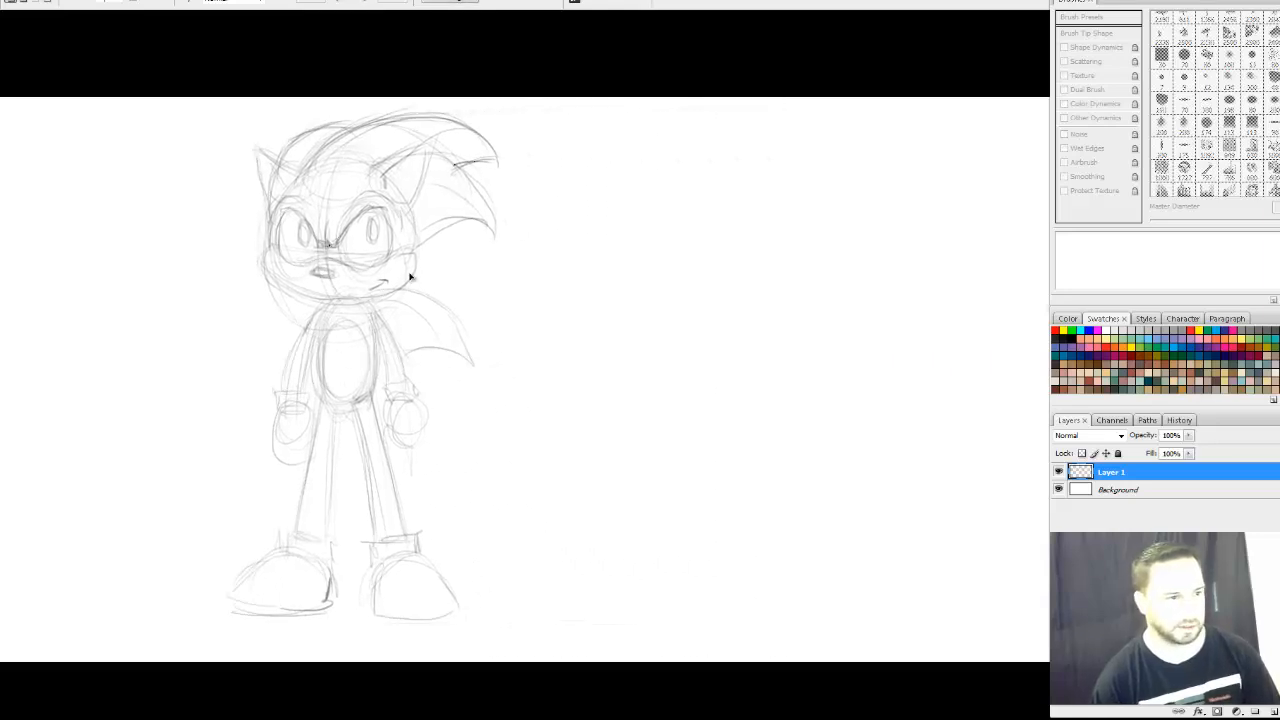
# Squash the hedgehog sketch vertically with Free Transform, lowering the top of the head while keeping the feet in place
pyautogui.hotkey('ctrl', 't')
pyautogui.moveTo(361, 103); pyautogui.dragTo(363, 207)
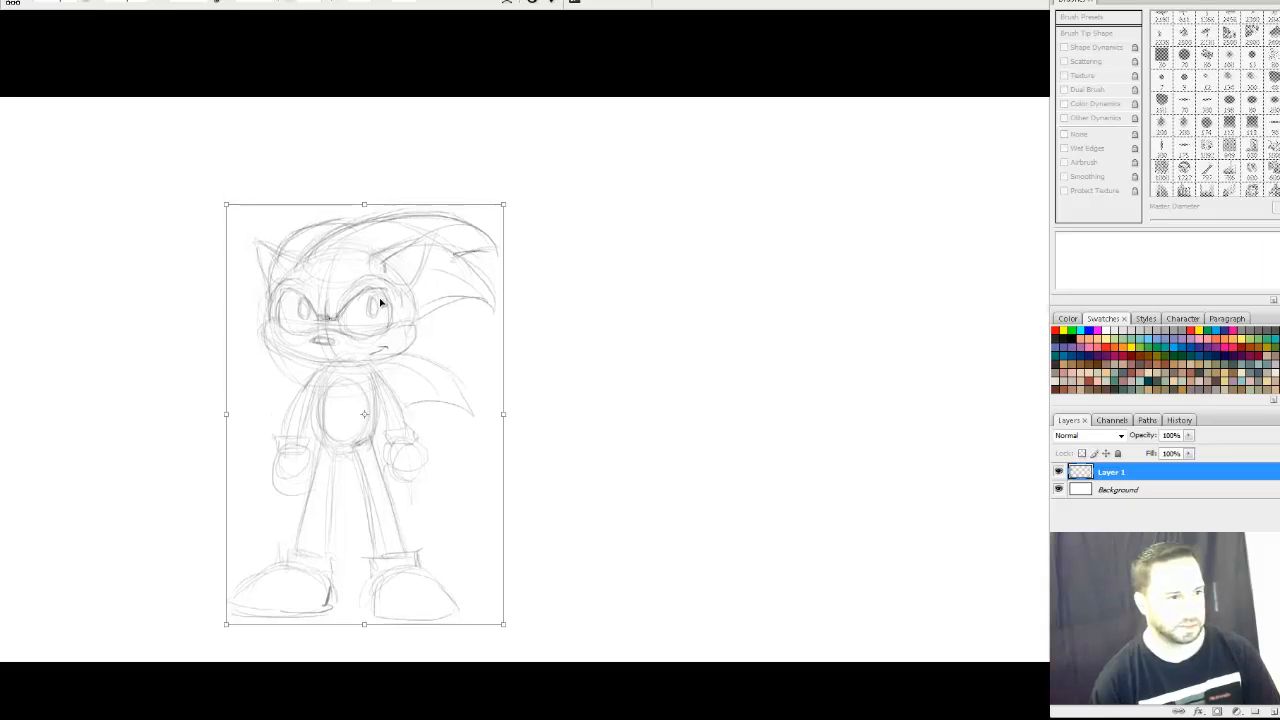
pyautogui.press('Return')
# Select only the hedgehog's head and quills and rotate them slightly counterclockwise on the neck with Free Transform
pyautogui.moveTo(348, 183)
pyautogui.mouseDown()
pyautogui.moveTo(217, 246)
pyautogui.moveTo(225, 363)
pyautogui.moveTo(268, 373)
pyautogui.moveTo(372, 354)
pyautogui.mouseUp()
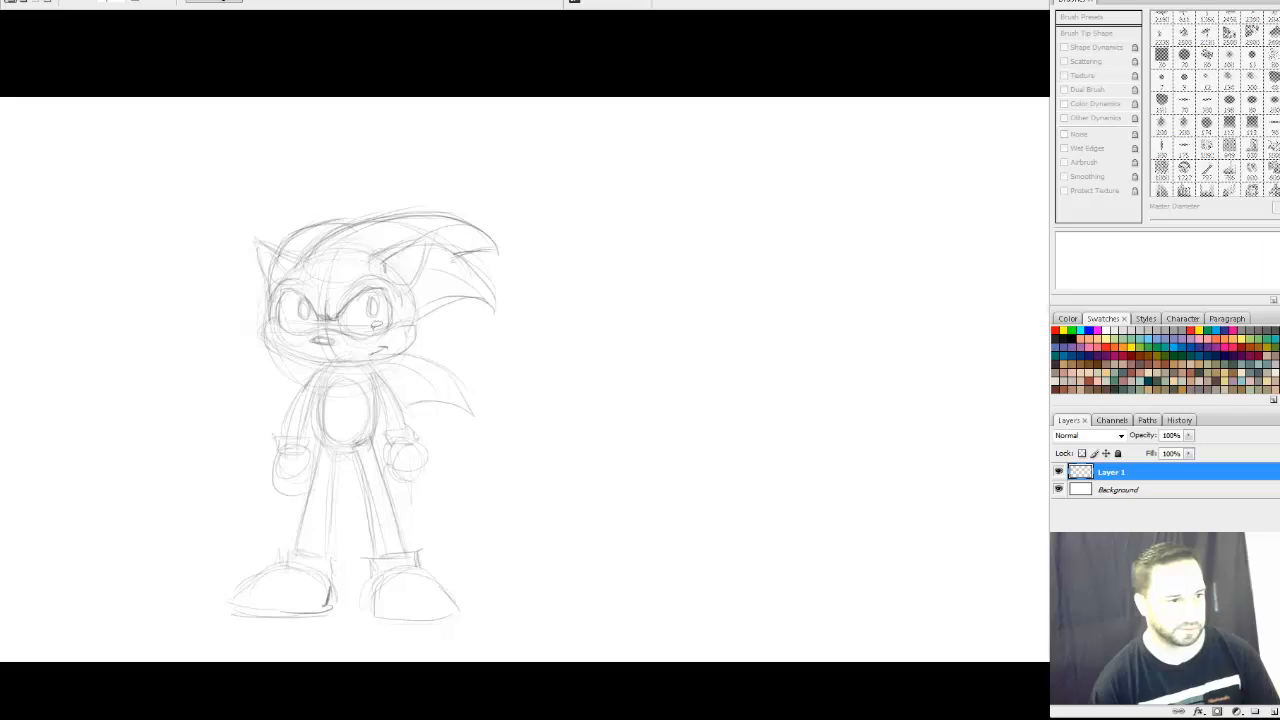
pyautogui.moveTo(416, 189)
pyautogui.mouseDown()
pyautogui.moveTo(289, 207)
pyautogui.moveTo(236, 271)
pyautogui.moveTo(240, 337)
pyautogui.moveTo(280, 391)
pyautogui.moveTo(320, 367)
pyautogui.moveTo(405, 356)
pyautogui.moveTo(443, 317)
pyautogui.moveTo(500, 318)
pyautogui.moveTo(516, 238)
pyautogui.moveTo(456, 184)
pyautogui.moveTo(379, 154)
pyautogui.mouseUp()
pyautogui.hotkey('ctrl', 't')
pyautogui.moveTo(423, 292); pyautogui.dragTo(423, 297)
pyautogui.moveTo(557, 319); pyautogui.dragTo(517, 284)
pyautogui.moveTo(429, 321); pyautogui.dragTo(424, 320)
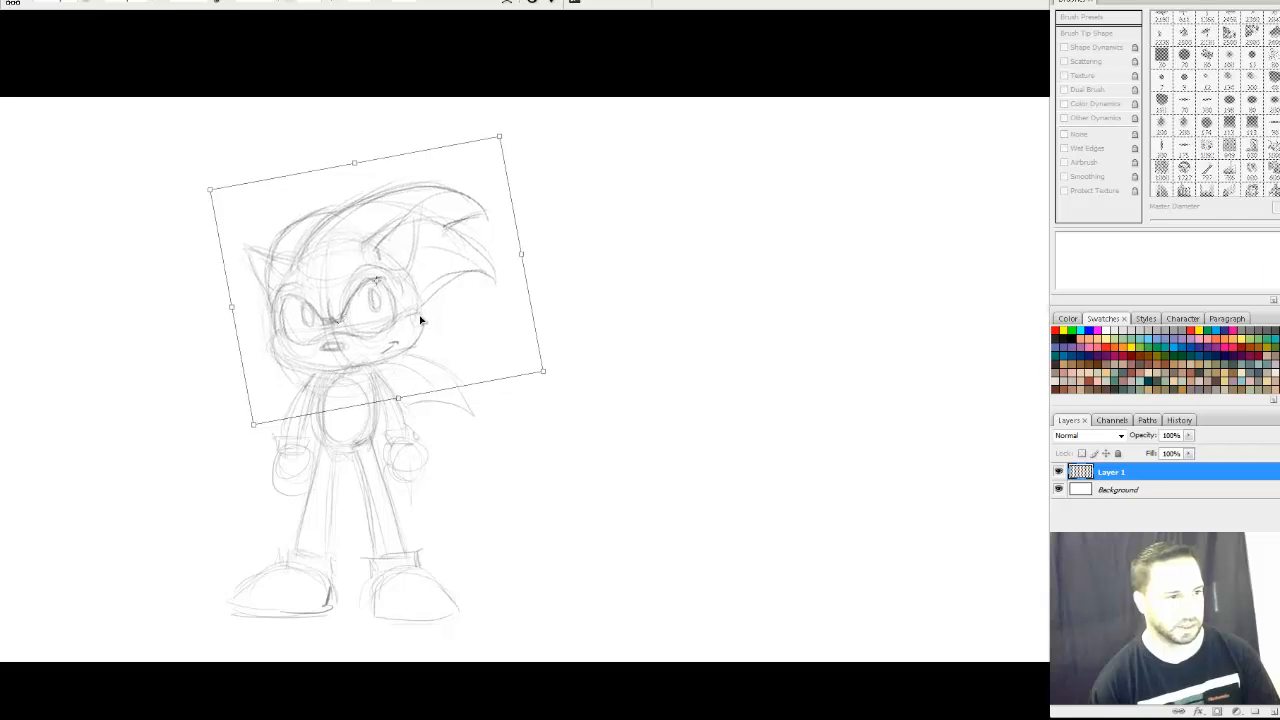
pyautogui.press('Return')
pyautogui.hotkey('ctrl', 'd')
pyautogui.hotkey('ctrl', 'z')
pyautogui.hotkey('ctrl', 'z')
pyautogui.hotkey('ctrl', 'z')
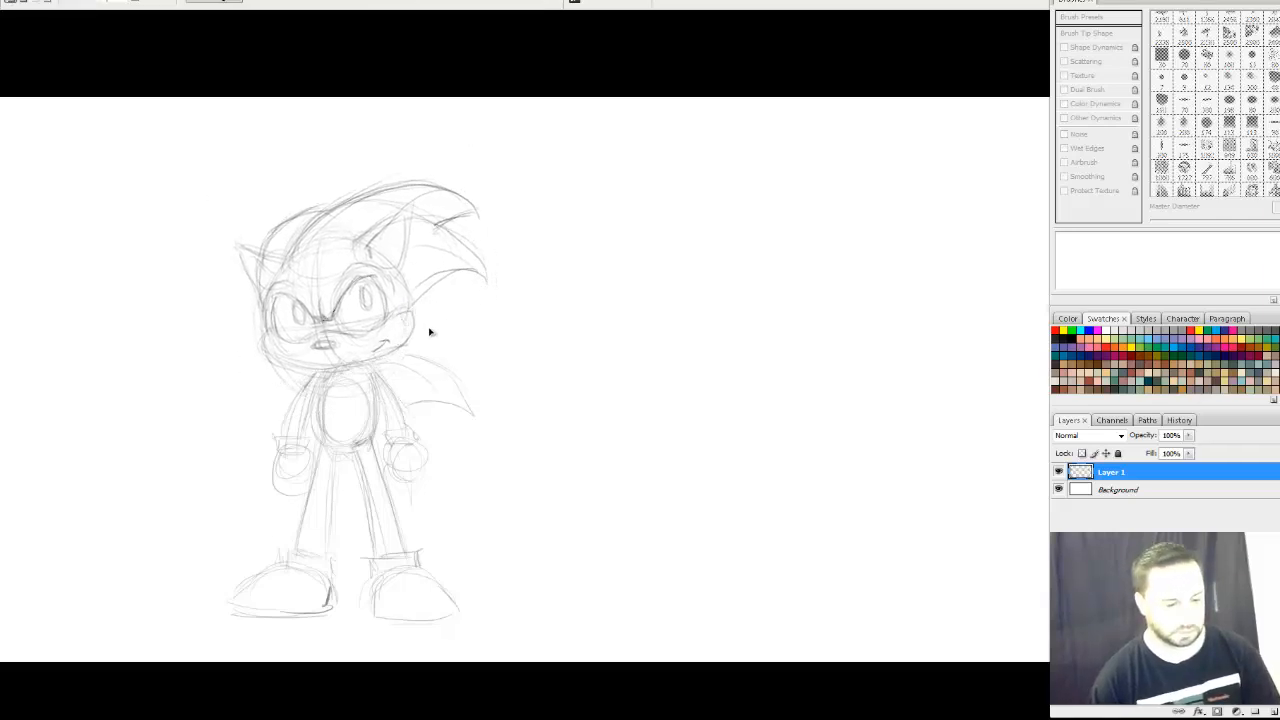
# Warp the head selection so the crown bulges slightly upward and the rear quills shift
pyautogui.hotkey('ctrl', 't')
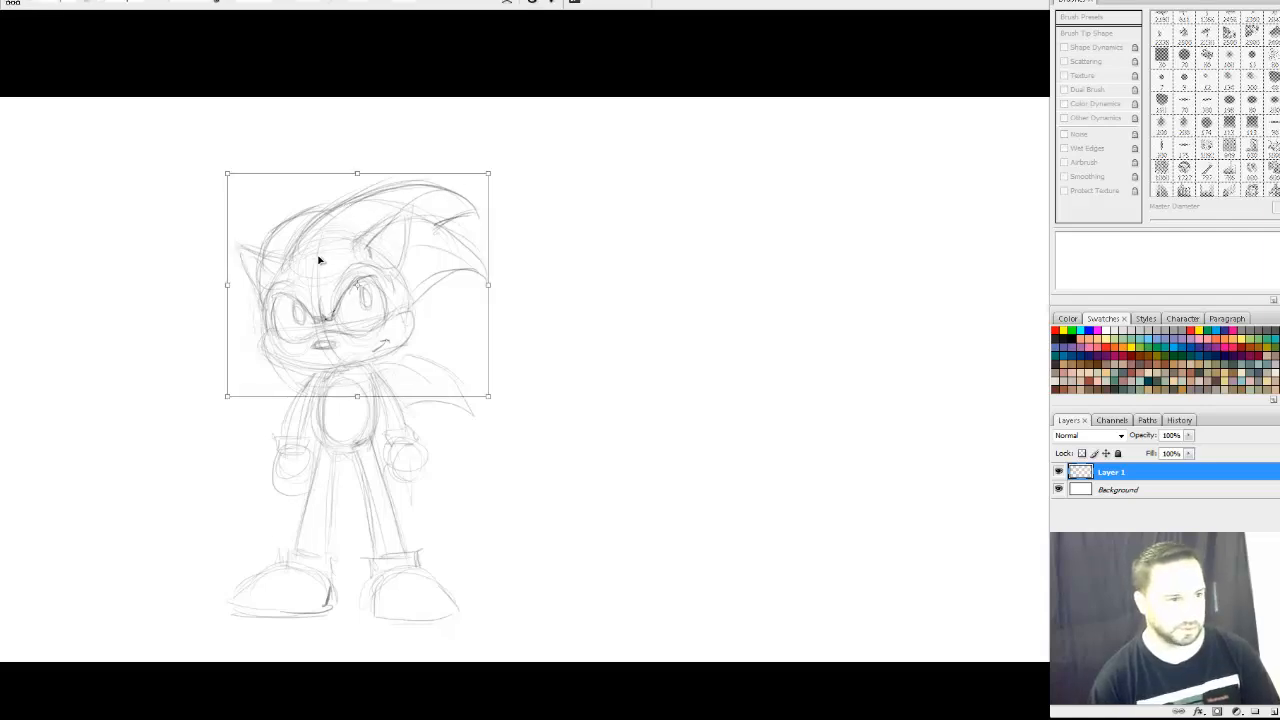
pyautogui.rightClick(366, 232)
pyautogui.click(394, 346)
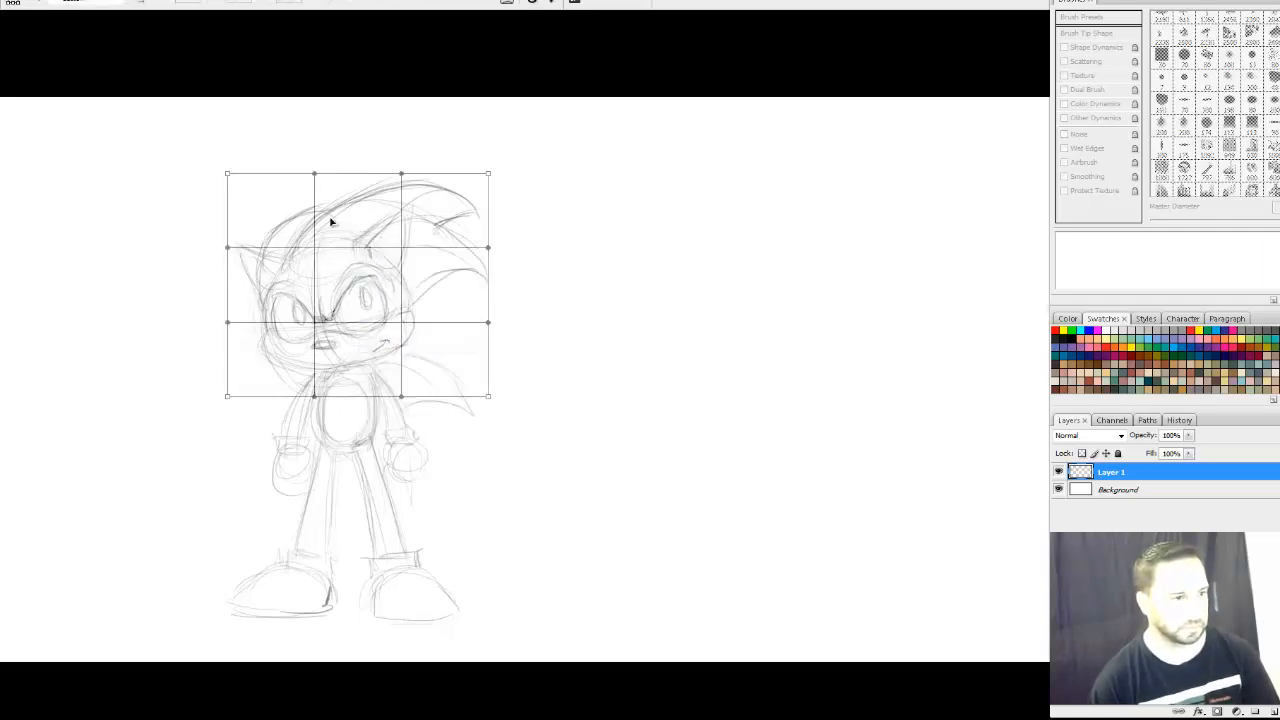
pyautogui.moveTo(343, 189); pyautogui.dragTo(342, 179)
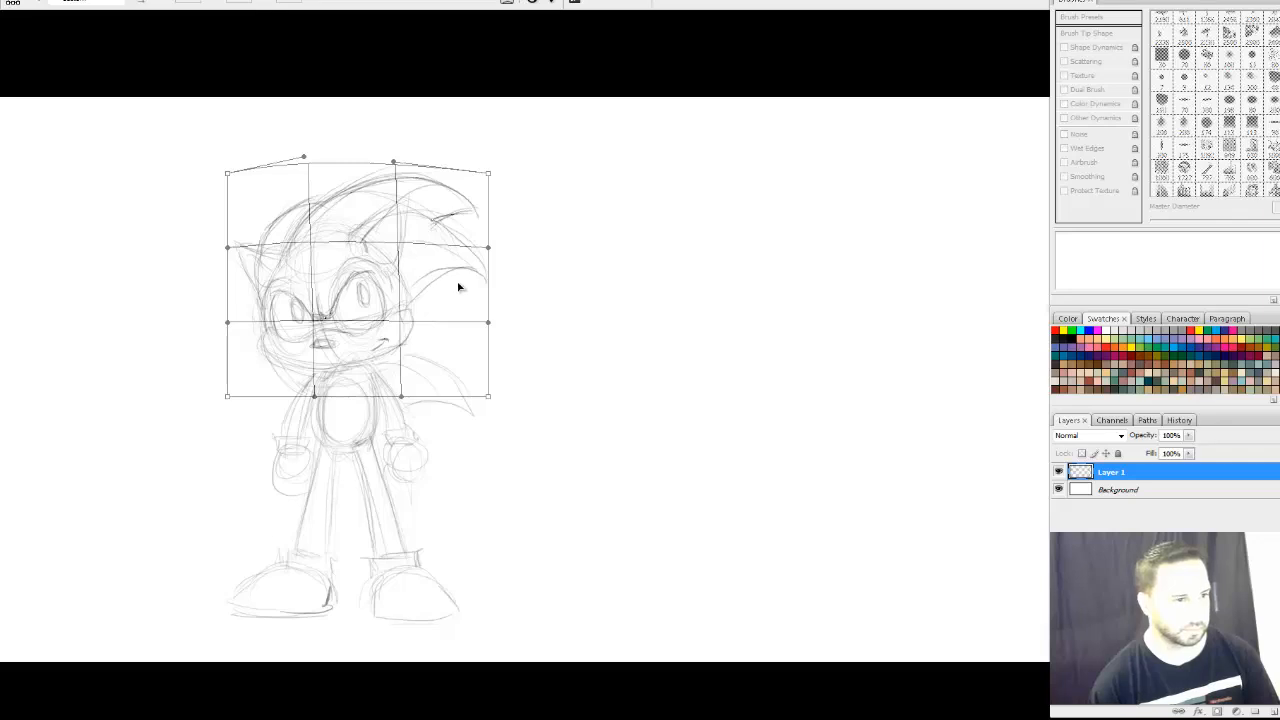
pyautogui.moveTo(457, 279); pyautogui.dragTo(459, 282)
pyautogui.press('Return')
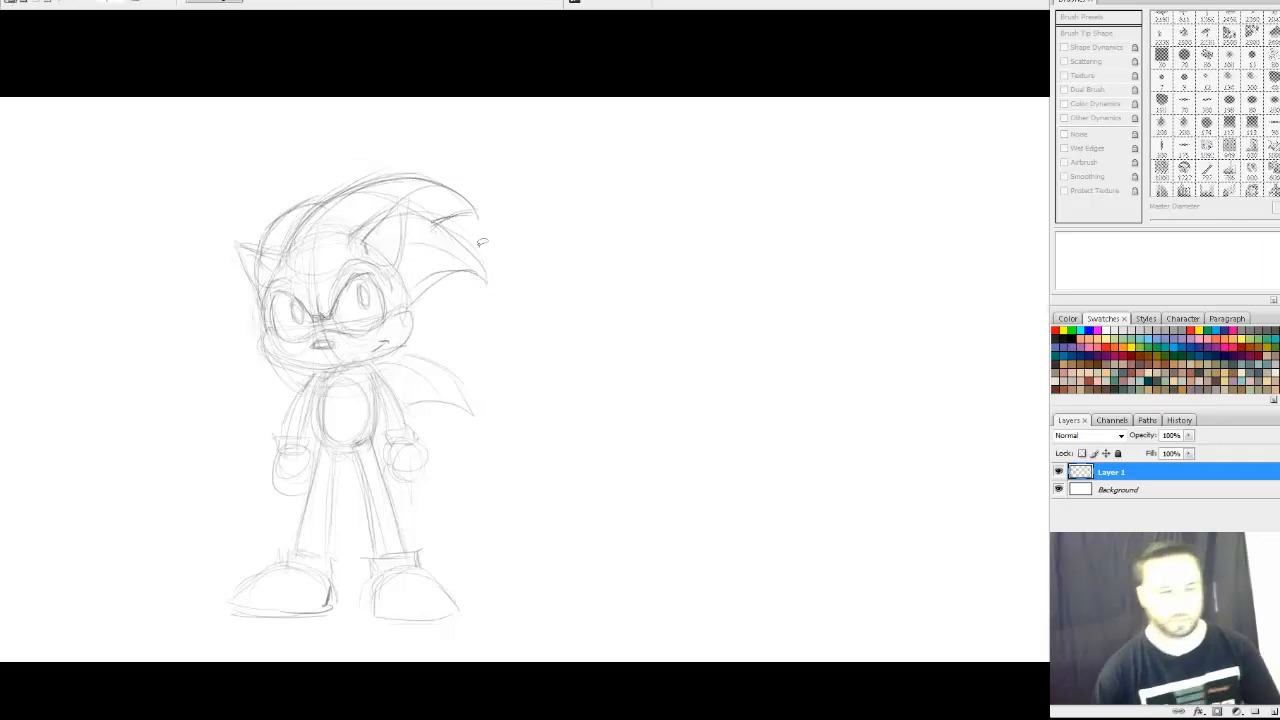
# Select the whole hedgehog figure, scale it down proportionally and place it in the canvas's upper-left corner
pyautogui.moveTo(508, 178)
pyautogui.mouseDown()
pyautogui.moveTo(129, 520)
pyautogui.moveTo(500, 230)
pyautogui.moveTo(425, 185)
pyautogui.mouseUp()
pyautogui.moveTo(494, 146)
pyautogui.mouseDown()
pyautogui.moveTo(531, 194)
pyautogui.moveTo(517, 360)
pyautogui.moveTo(522, 345)
pyautogui.mouseUp()
pyautogui.hotkey('ctrl', 't')
pyautogui.moveTo(563, 662)
pyautogui.mouseDown()
pyautogui.moveTo(543, 543)
pyautogui.moveTo(379, 450)
pyautogui.mouseUp()
pyautogui.moveTo(270, 230); pyautogui.dragTo(183, 192)
pyautogui.press('Return')
# With the 30 px brush, rough out a new pose beside the small figure using a large head circle and smaller overlapping torso circle
pyautogui.press('b')
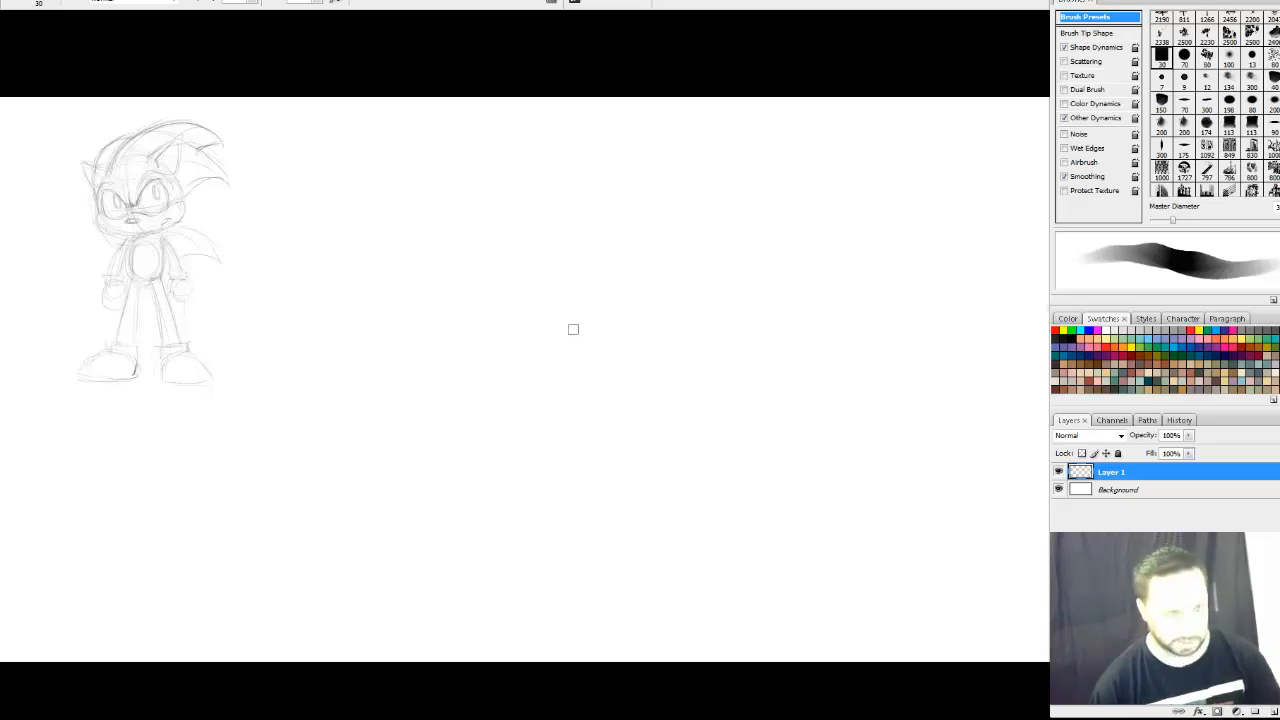
pyautogui.moveTo(522, 305)
pyautogui.mouseDown()
pyautogui.moveTo(571, 389)
pyautogui.moveTo(457, 294)
pyautogui.mouseUp()
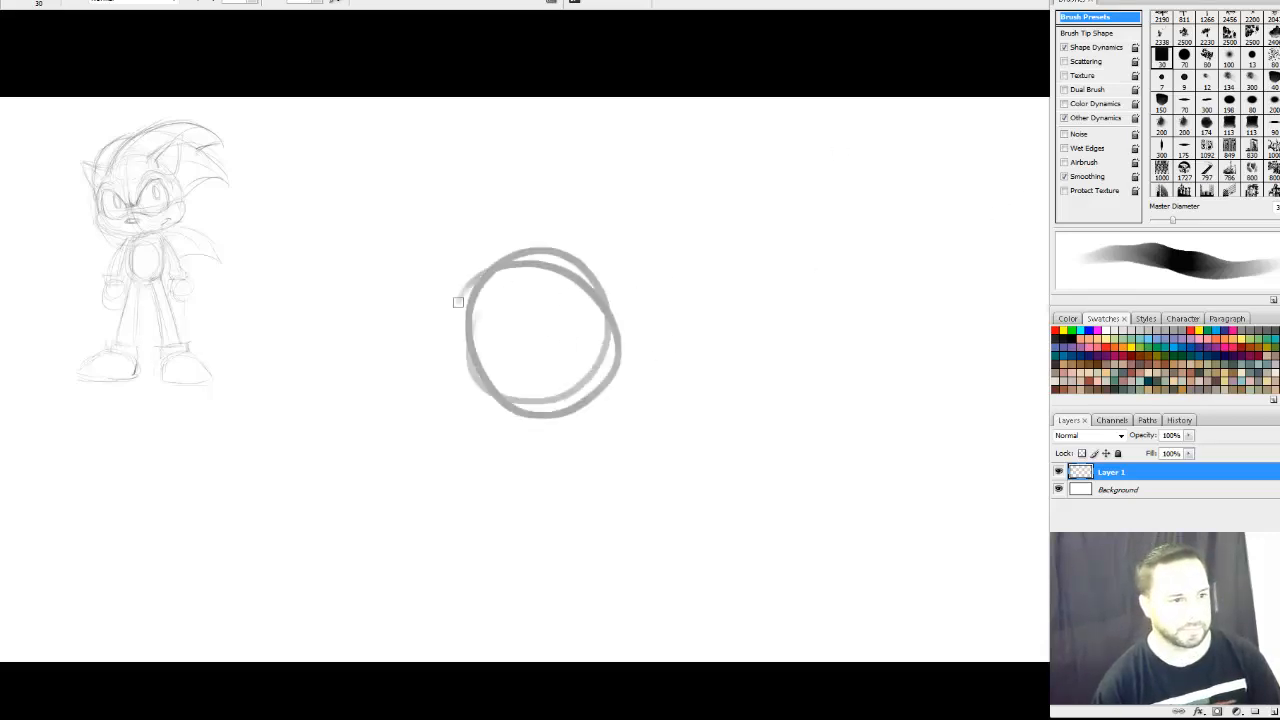
pyautogui.hotkey('ctrl', 'z')
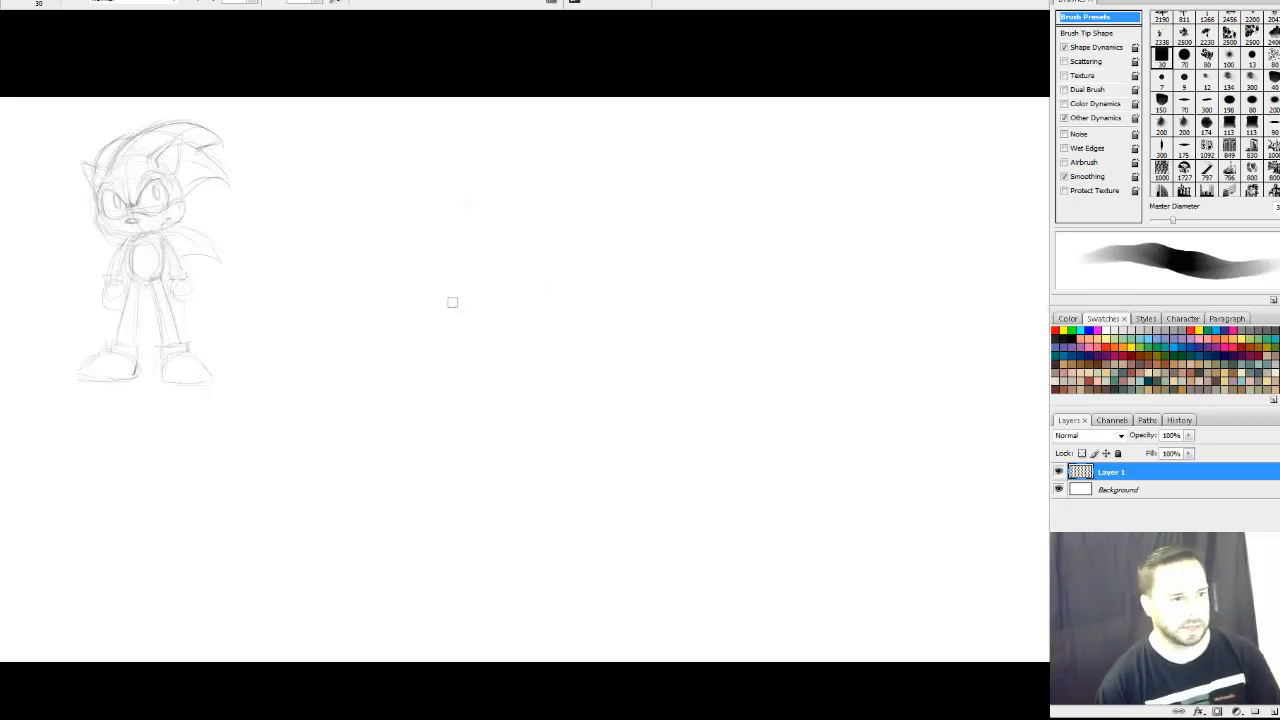
pyautogui.moveTo(451, 300)
pyautogui.mouseDown()
pyautogui.moveTo(397, 281)
pyautogui.moveTo(412, 190)
pyautogui.moveTo(486, 196)
pyautogui.moveTo(499, 255)
pyautogui.moveTo(430, 201)
pyautogui.moveTo(494, 273)
pyautogui.moveTo(390, 236)
pyautogui.moveTo(474, 302)
pyautogui.mouseUp()
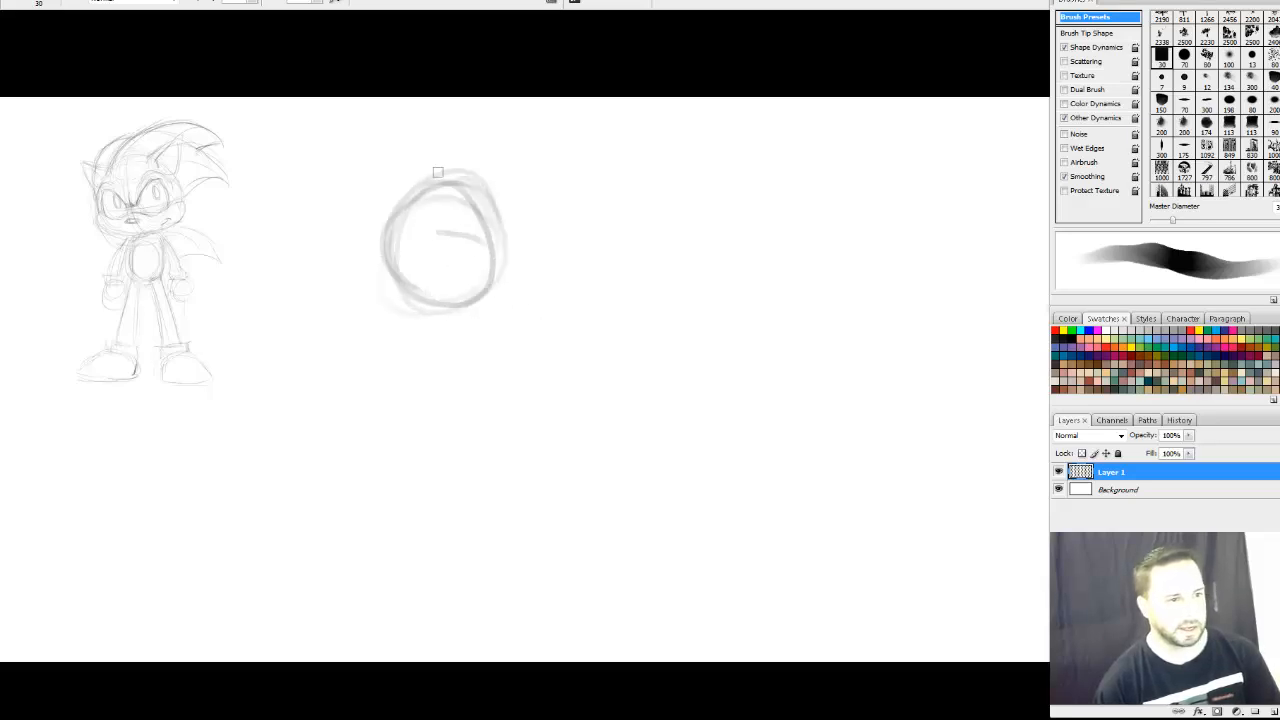
pyautogui.moveTo(373, 280)
pyautogui.mouseDown()
pyautogui.moveTo(502, 253)
pyautogui.moveTo(486, 214)
pyautogui.moveTo(425, 302)
pyautogui.moveTo(426, 191)
pyautogui.moveTo(511, 254)
pyautogui.moveTo(419, 297)
pyautogui.moveTo(486, 197)
pyautogui.moveTo(408, 225)
pyautogui.moveTo(515, 251)
pyautogui.moveTo(490, 184)
pyautogui.moveTo(447, 295)
pyautogui.moveTo(462, 220)
pyautogui.moveTo(495, 197)
pyautogui.moveTo(462, 235)
pyautogui.moveTo(514, 247)
pyautogui.moveTo(446, 262)
pyautogui.moveTo(495, 191)
pyautogui.moveTo(519, 204)
pyautogui.moveTo(496, 197)
pyautogui.moveTo(448, 285)
pyautogui.moveTo(467, 227)
pyautogui.moveTo(416, 206)
pyautogui.moveTo(462, 222)
pyautogui.moveTo(427, 289)
pyautogui.moveTo(427, 184)
pyautogui.moveTo(491, 321)
pyautogui.moveTo(409, 316)
pyautogui.moveTo(456, 289)
pyautogui.moveTo(482, 321)
pyautogui.moveTo(498, 267)
pyautogui.moveTo(521, 295)
pyautogui.moveTo(493, 261)
pyautogui.moveTo(528, 325)
pyautogui.moveTo(510, 342)
pyautogui.moveTo(660, 366)
pyautogui.mouseUp()
pyautogui.moveTo(465, 384)
pyautogui.mouseDown()
pyautogui.moveTo(488, 395)
pyautogui.moveTo(497, 356)
pyautogui.moveTo(486, 402)
pyautogui.moveTo(526, 406)
pyautogui.mouseUp()
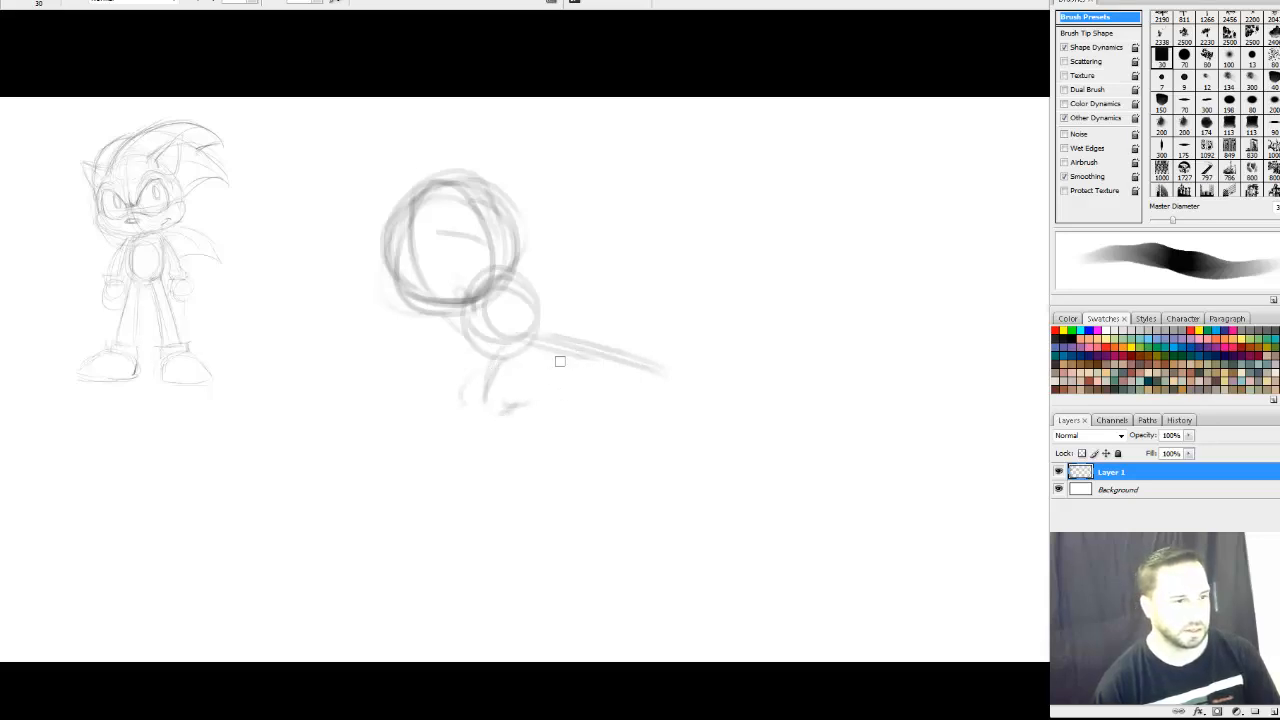
# Erase the rough leg lines below the torso circle and redraw a narrow oval thigh with a leg trailing back
pyautogui.press('e')
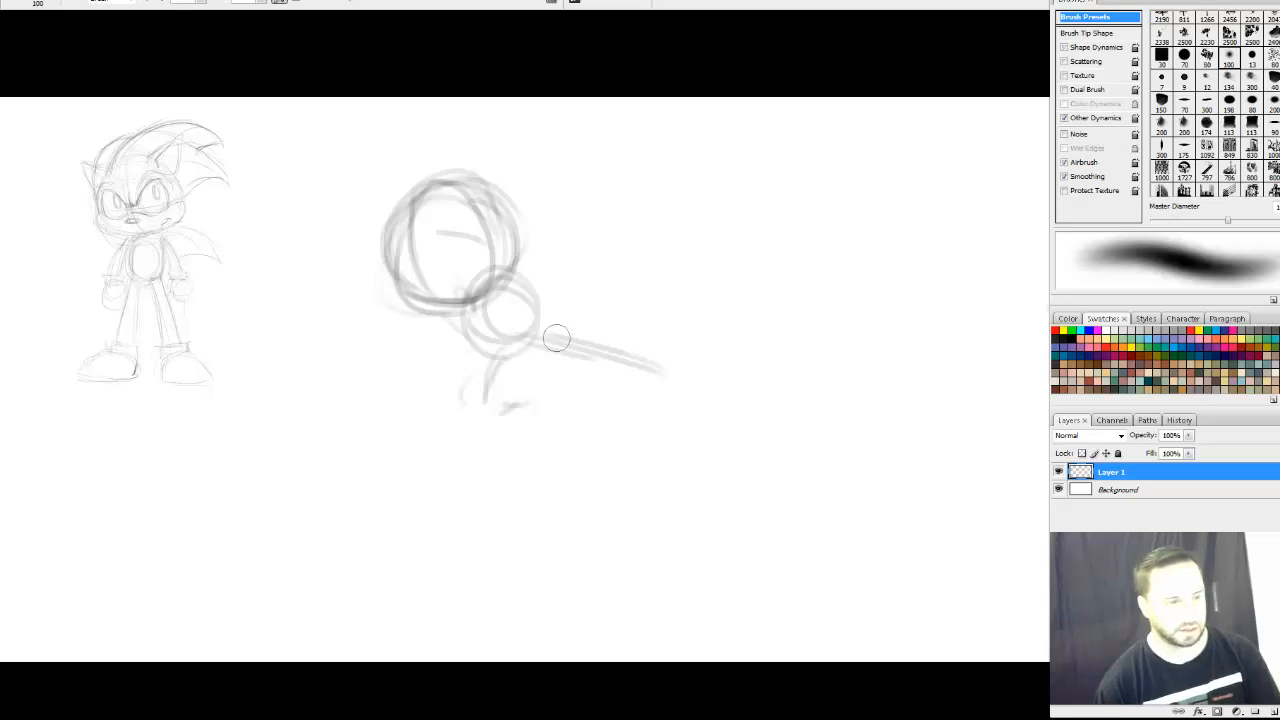
pyautogui.moveTo(540, 342)
pyautogui.mouseDown()
pyautogui.moveTo(641, 345)
pyautogui.moveTo(465, 381)
pyautogui.mouseUp()
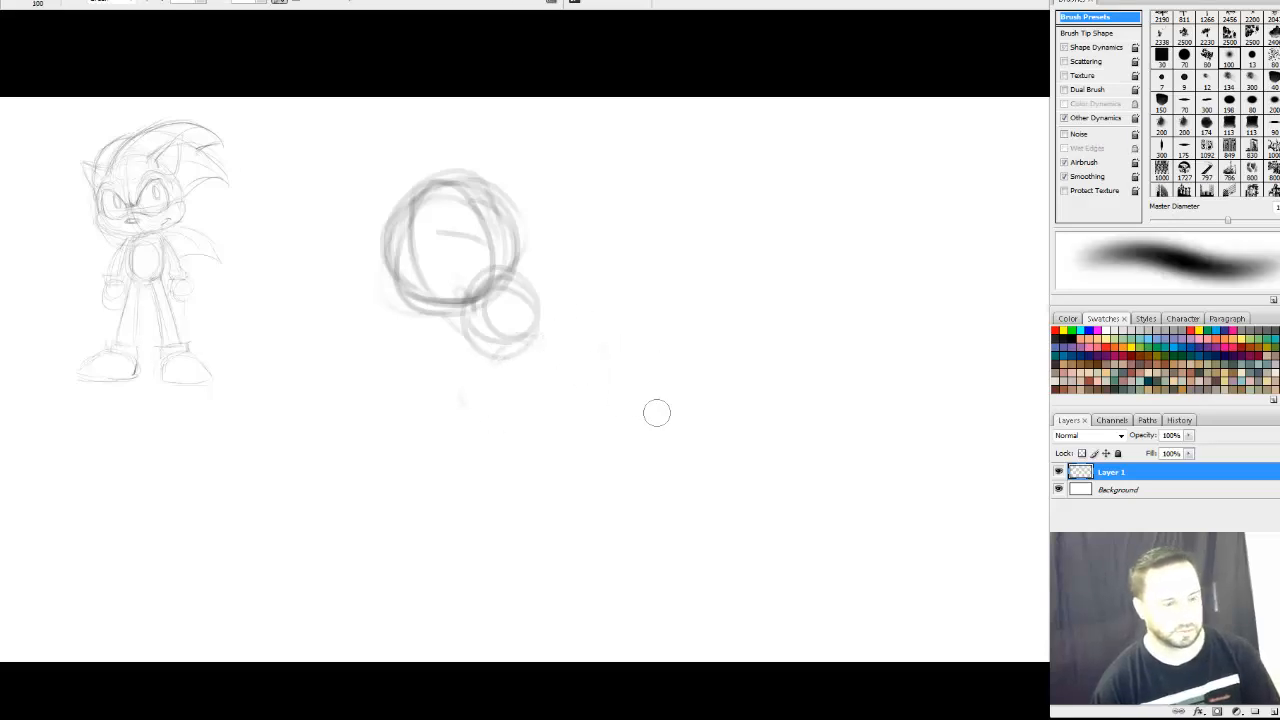
pyautogui.press('b')
pyautogui.moveTo(535, 341)
pyautogui.mouseDown()
pyautogui.moveTo(505, 391)
pyautogui.moveTo(536, 321)
pyautogui.moveTo(510, 393)
pyautogui.moveTo(553, 364)
pyautogui.moveTo(521, 358)
pyautogui.moveTo(546, 384)
pyautogui.moveTo(503, 386)
pyautogui.moveTo(527, 368)
pyautogui.moveTo(618, 411)
pyautogui.mouseUp()
pyautogui.moveTo(540, 380); pyautogui.dragTo(632, 408)
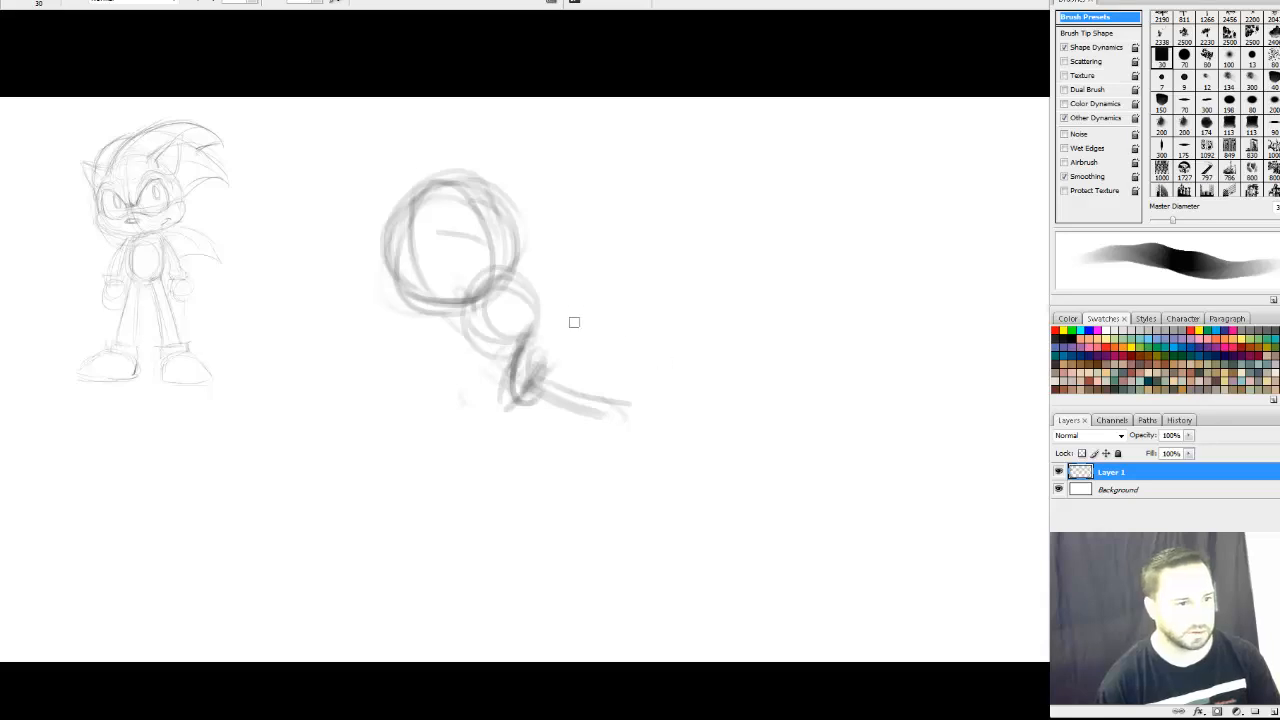
pyautogui.moveTo(533, 340)
pyautogui.mouseDown()
pyautogui.moveTo(519, 406)
pyautogui.moveTo(540, 336)
pyautogui.mouseUp()
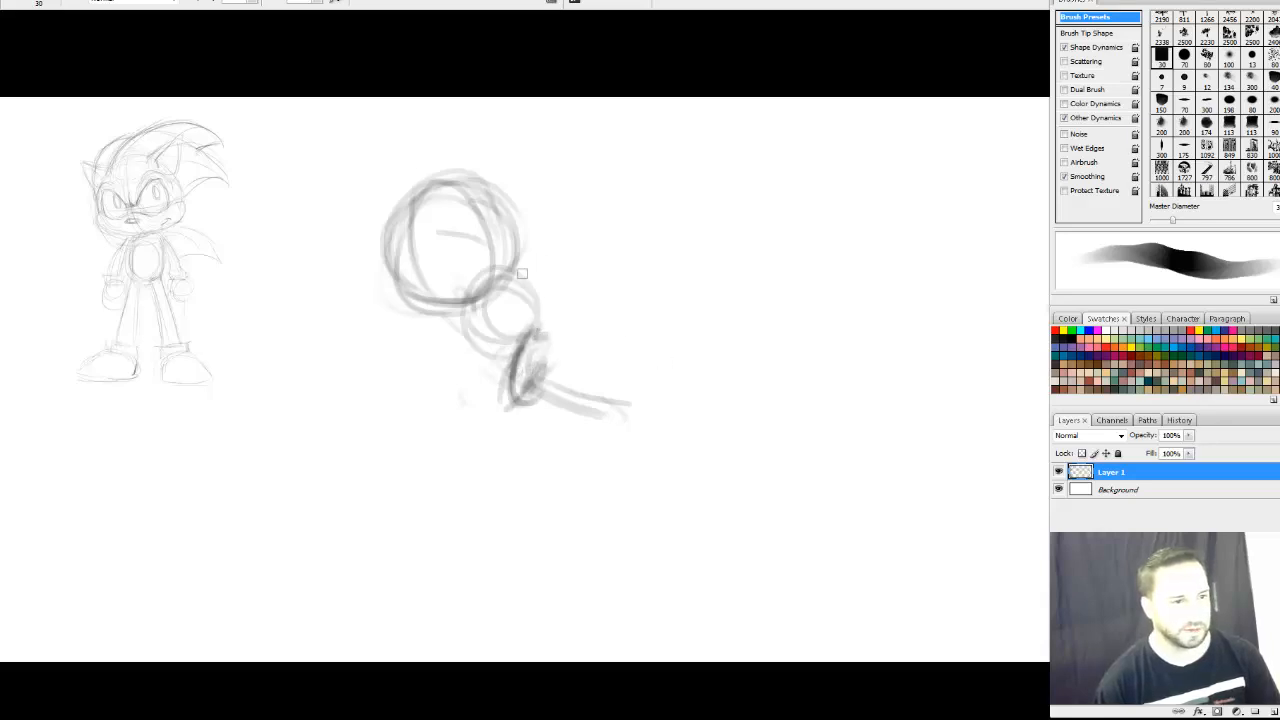
# Sketch two curved arms reaching out on opposite sides of the torso, each ending in a round hand
pyautogui.moveTo(518, 278)
pyautogui.mouseDown()
pyautogui.moveTo(583, 243)
pyautogui.moveTo(538, 268)
pyautogui.moveTo(618, 242)
pyautogui.mouseUp()
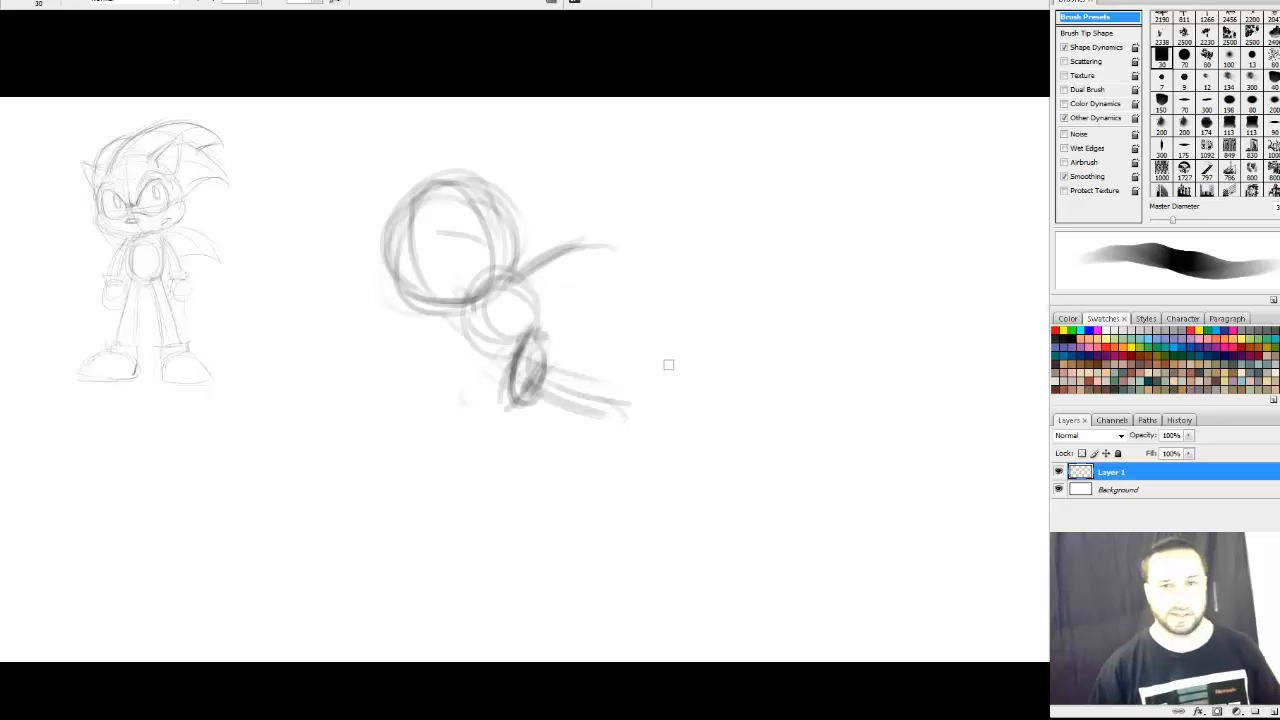
pyautogui.moveTo(461, 331)
pyautogui.mouseDown()
pyautogui.moveTo(421, 344)
pyautogui.moveTo(465, 314)
pyautogui.moveTo(357, 345)
pyautogui.moveTo(359, 327)
pyautogui.moveTo(375, 345)
pyautogui.moveTo(342, 318)
pyautogui.moveTo(372, 331)
pyautogui.moveTo(328, 321)
pyautogui.moveTo(314, 295)
pyautogui.moveTo(318, 285)
pyautogui.moveTo(368, 304)
pyautogui.moveTo(346, 355)
pyautogui.moveTo(330, 320)
pyautogui.moveTo(367, 332)
pyautogui.moveTo(319, 297)
pyautogui.moveTo(371, 304)
pyautogui.mouseUp()
pyautogui.moveTo(572, 268)
pyautogui.mouseDown()
pyautogui.moveTo(620, 275)
pyautogui.moveTo(596, 284)
pyautogui.moveTo(597, 225)
pyautogui.moveTo(648, 262)
pyautogui.mouseUp()
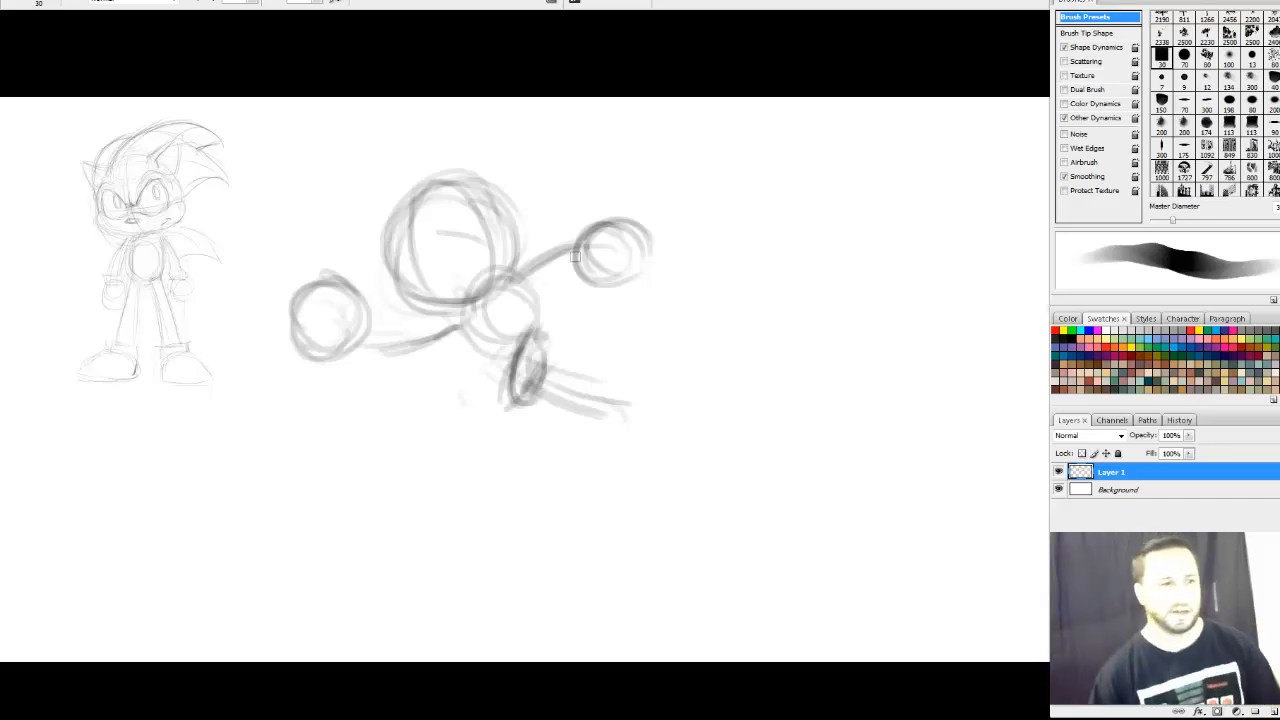
# Erase the arm and hand in front of the head, and sketch a small rounded form overlapping the head's rear edge
pyautogui.press('e')
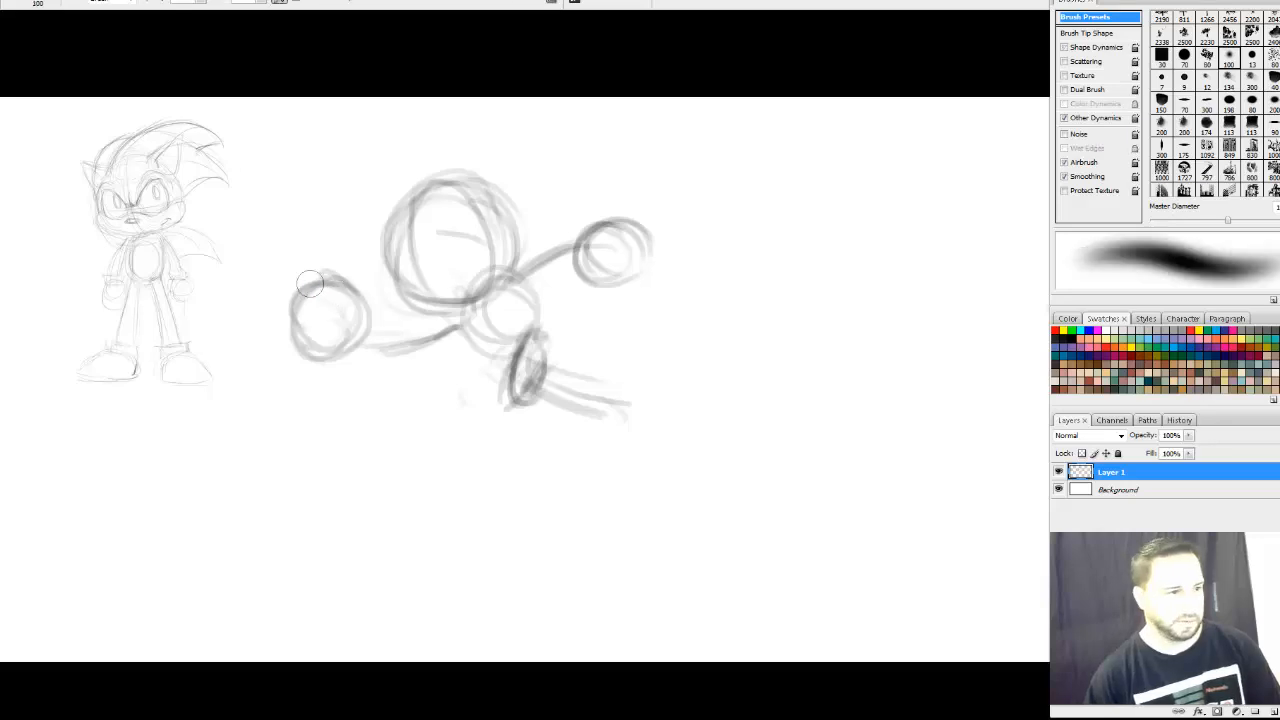
pyautogui.moveTo(291, 303)
pyautogui.mouseDown()
pyautogui.moveTo(317, 277)
pyautogui.moveTo(327, 332)
pyautogui.moveTo(378, 347)
pyautogui.moveTo(304, 351)
pyautogui.moveTo(445, 339)
pyautogui.mouseUp()
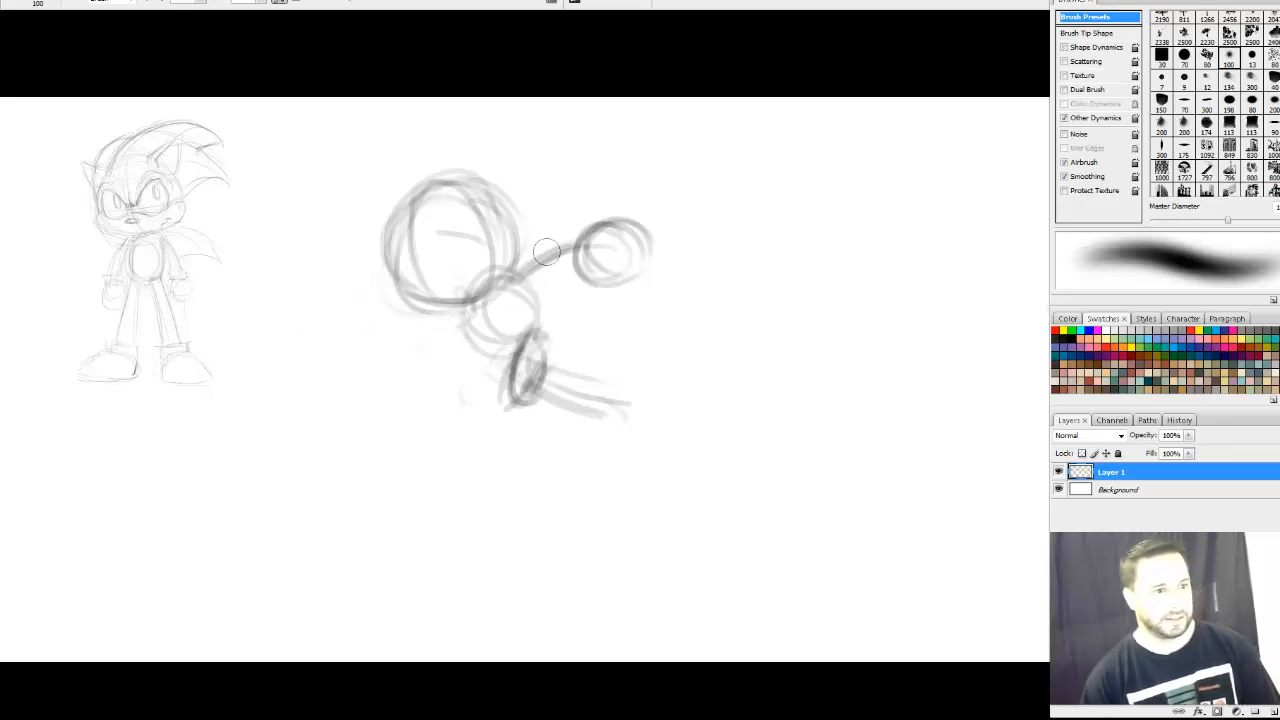
pyautogui.press('b')
pyautogui.moveTo(487, 262)
pyautogui.mouseDown()
pyautogui.moveTo(520, 225)
pyautogui.moveTo(510, 206)
pyautogui.moveTo(508, 240)
pyautogui.moveTo(536, 245)
pyautogui.moveTo(538, 226)
pyautogui.moveTo(449, 202)
pyautogui.moveTo(499, 206)
pyautogui.moveTo(489, 273)
pyautogui.moveTo(540, 226)
pyautogui.mouseUp()
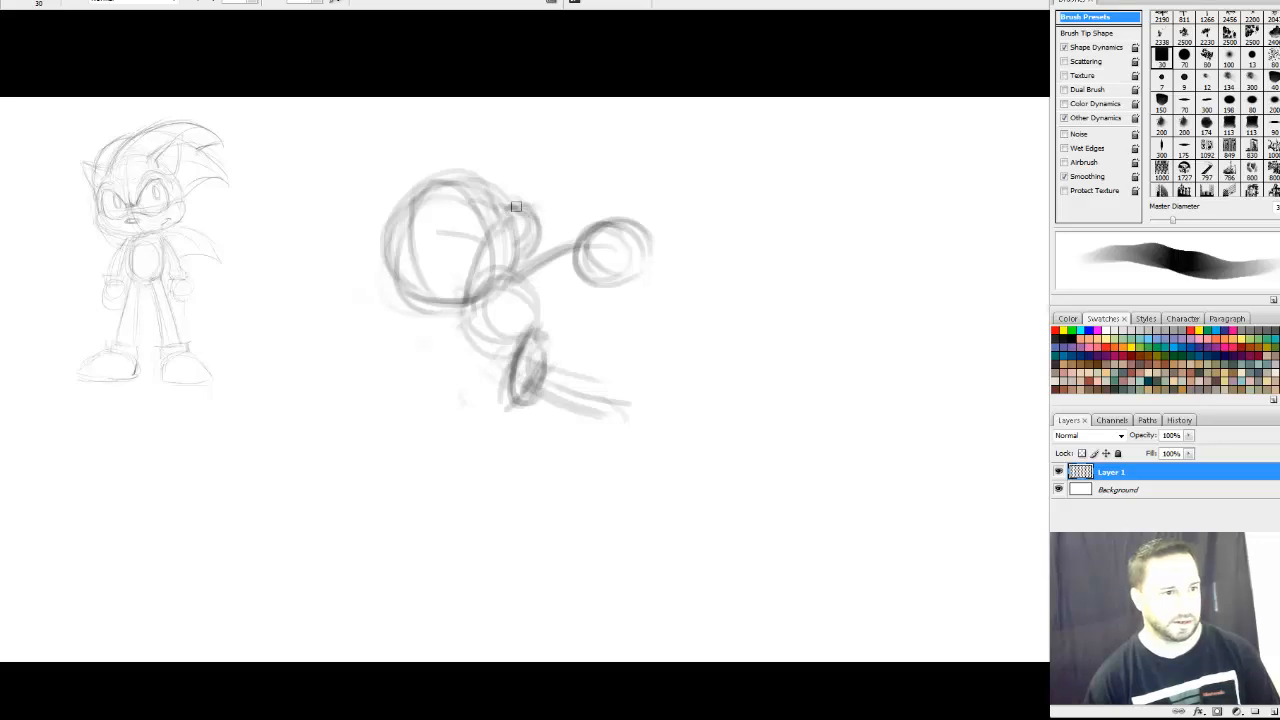
pyautogui.moveTo(391, 238)
pyautogui.mouseDown()
pyautogui.moveTo(402, 206)
pyautogui.moveTo(404, 278)
pyautogui.moveTo(412, 190)
pyautogui.mouseUp()
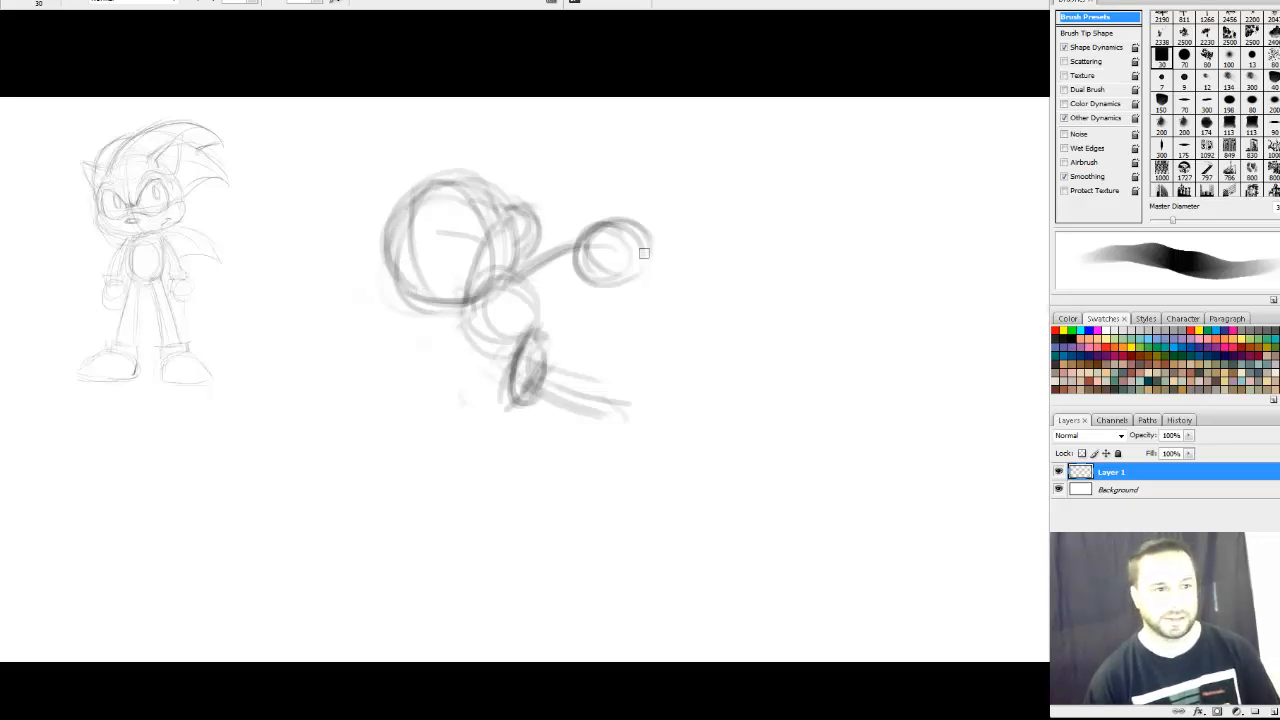
# Thicken the rear arm with a second contour and shape its hand into a larger glove with a cuff
pyautogui.moveTo(633, 220); pyautogui.dragTo(618, 257)
pyautogui.moveTo(530, 283)
pyautogui.mouseDown()
pyautogui.moveTo(514, 292)
pyautogui.moveTo(604, 260)
pyautogui.moveTo(582, 246)
pyautogui.moveTo(573, 267)
pyautogui.moveTo(517, 289)
pyautogui.mouseUp()
pyautogui.moveTo(589, 229)
pyautogui.mouseDown()
pyautogui.moveTo(592, 268)
pyautogui.moveTo(612, 267)
pyautogui.moveTo(615, 213)
pyautogui.moveTo(585, 228)
pyautogui.moveTo(642, 210)
pyautogui.moveTo(661, 253)
pyautogui.moveTo(663, 233)
pyautogui.moveTo(656, 261)
pyautogui.moveTo(613, 274)
pyautogui.moveTo(648, 268)
pyautogui.moveTo(637, 287)
pyautogui.moveTo(592, 272)
pyautogui.mouseUp()
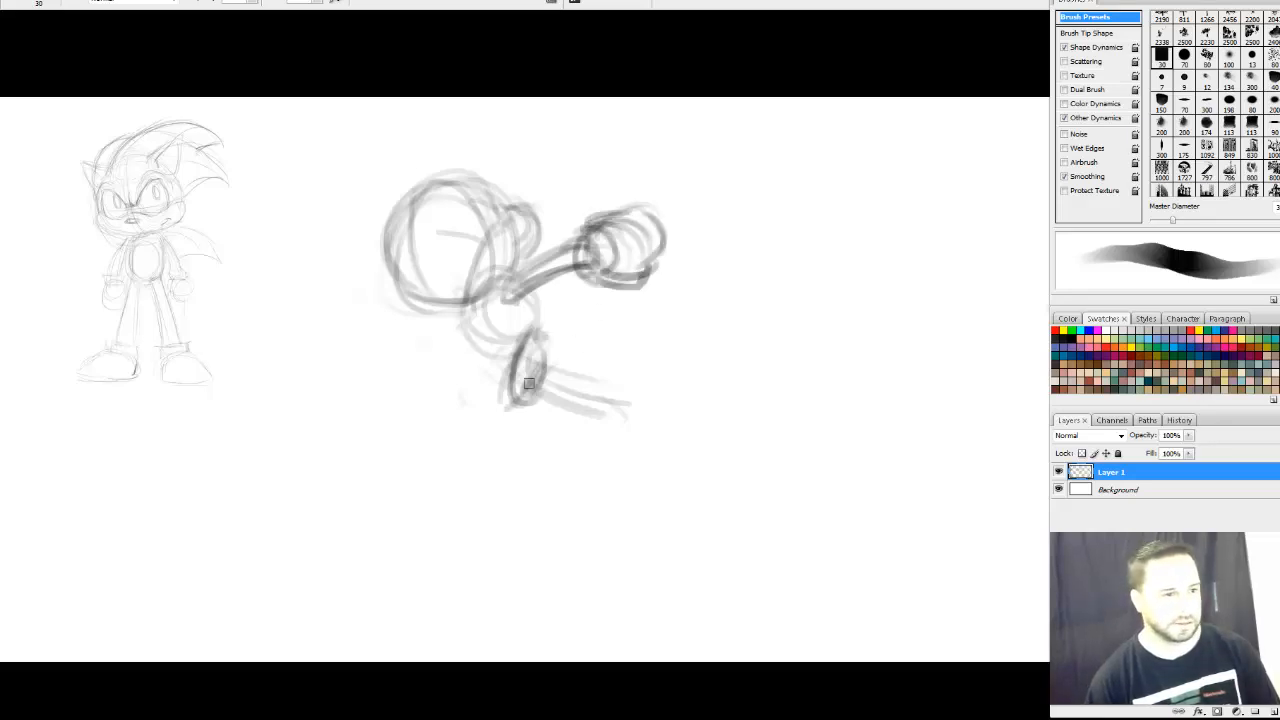
# Reshape the near leg as a slanted, pointed oval below the torso, and erase the stray lines overlapping it
pyautogui.moveTo(529, 383)
pyautogui.mouseDown()
pyautogui.moveTo(506, 407)
pyautogui.moveTo(518, 346)
pyautogui.moveTo(532, 350)
pyautogui.moveTo(484, 405)
pyautogui.moveTo(530, 344)
pyautogui.moveTo(502, 410)
pyautogui.mouseUp()
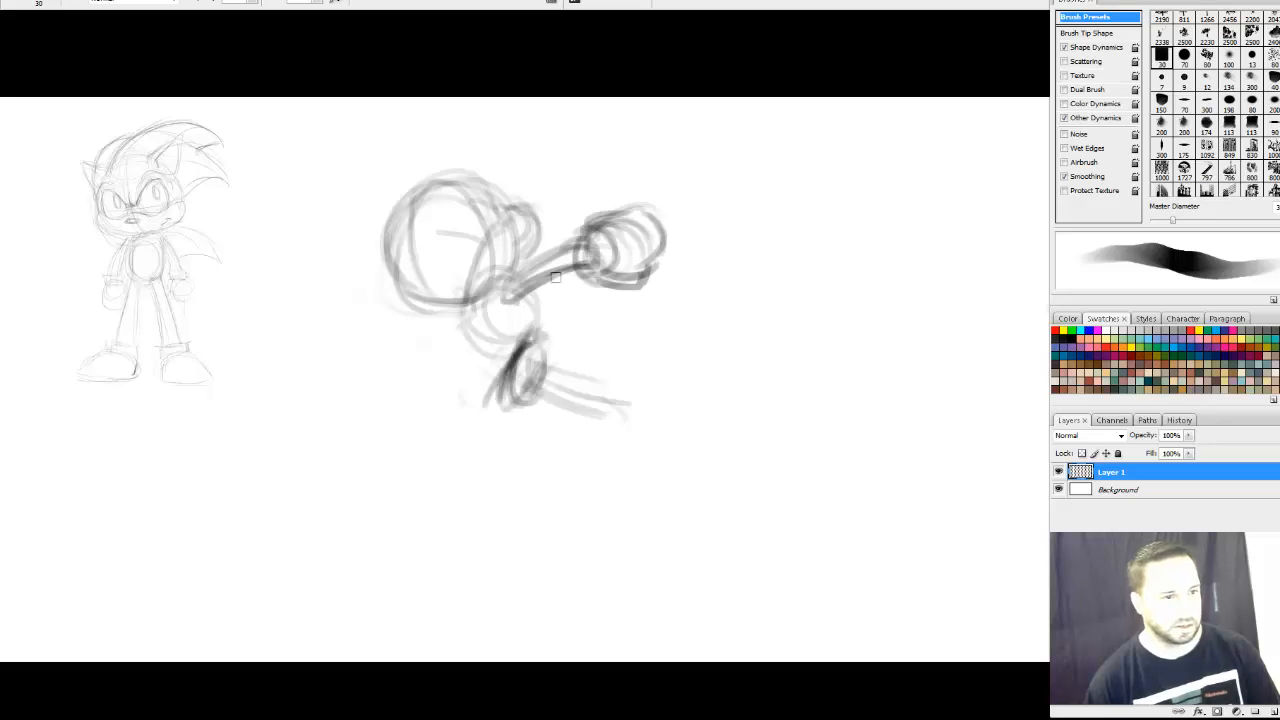
pyautogui.moveTo(555, 277); pyautogui.dragTo(506, 293)
pyautogui.moveTo(528, 340)
pyautogui.mouseDown()
pyautogui.moveTo(488, 408)
pyautogui.moveTo(500, 373)
pyautogui.moveTo(493, 417)
pyautogui.moveTo(530, 393)
pyautogui.moveTo(518, 405)
pyautogui.moveTo(522, 358)
pyautogui.mouseUp()
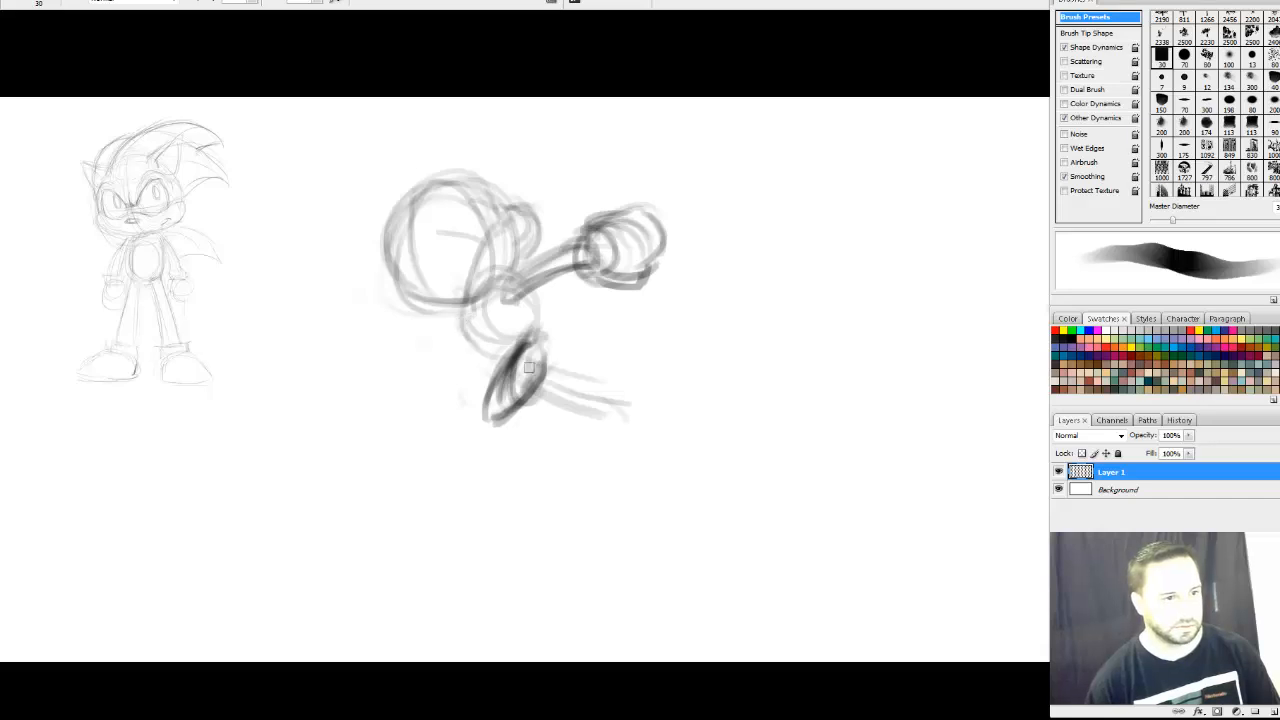
pyautogui.press('e')
pyautogui.moveTo(530, 358)
pyautogui.mouseDown()
pyautogui.moveTo(497, 406)
pyautogui.moveTo(535, 353)
pyautogui.moveTo(552, 348)
pyautogui.moveTo(560, 369)
pyautogui.moveTo(493, 419)
pyautogui.moveTo(531, 380)
pyautogui.moveTo(558, 377)
pyautogui.moveTo(547, 351)
pyautogui.moveTo(546, 388)
pyautogui.moveTo(540, 358)
pyautogui.moveTo(538, 395)
pyautogui.mouseUp()
# Draw the trailing leg with a bold bent contour extending back from the hip, and reinforce the torso's back edge
pyautogui.press('b')
pyautogui.moveTo(569, 337)
pyautogui.mouseDown()
pyautogui.moveTo(620, 375)
pyautogui.moveTo(588, 336)
pyautogui.moveTo(620, 365)
pyautogui.moveTo(574, 339)
pyautogui.moveTo(596, 352)
pyautogui.moveTo(593, 388)
pyautogui.moveTo(559, 388)
pyautogui.moveTo(625, 392)
pyautogui.moveTo(556, 382)
pyautogui.moveTo(611, 377)
pyautogui.moveTo(603, 362)
pyautogui.moveTo(620, 391)
pyautogui.moveTo(626, 370)
pyautogui.moveTo(633, 385)
pyautogui.moveTo(583, 339)
pyautogui.moveTo(610, 365)
pyautogui.moveTo(577, 336)
pyautogui.moveTo(548, 336)
pyautogui.moveTo(577, 329)
pyautogui.moveTo(585, 350)
pyautogui.moveTo(559, 338)
pyautogui.moveTo(584, 350)
pyautogui.moveTo(567, 342)
pyautogui.moveTo(587, 347)
pyautogui.moveTo(579, 332)
pyautogui.moveTo(547, 344)
pyautogui.moveTo(597, 365)
pyautogui.mouseUp()
pyautogui.moveTo(511, 395)
pyautogui.mouseDown()
pyautogui.moveTo(540, 358)
pyautogui.moveTo(526, 288)
pyautogui.mouseUp()
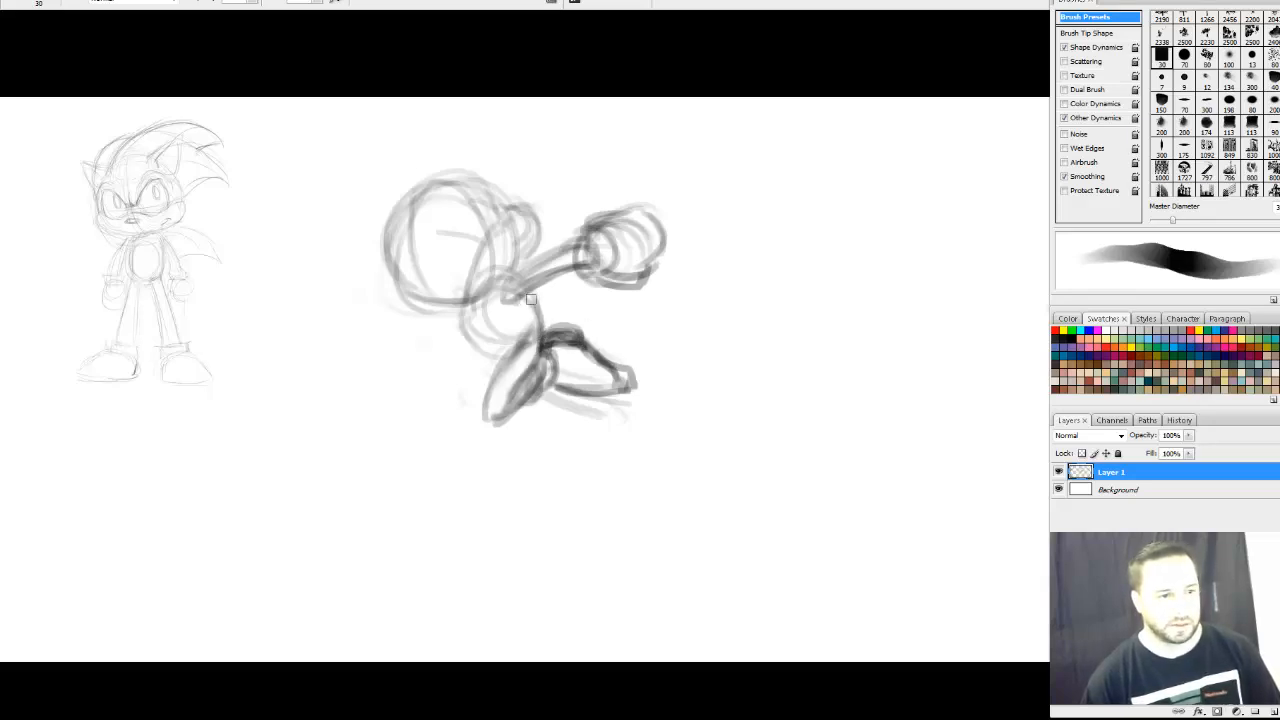
# Darken the torso's front edge with a curved belly patch, and sketch a muzzle curve and an ear on the head
pyautogui.moveTo(468, 307)
pyautogui.mouseDown()
pyautogui.moveTo(488, 358)
pyautogui.moveTo(483, 345)
pyautogui.moveTo(500, 362)
pyautogui.moveTo(563, 345)
pyautogui.mouseUp()
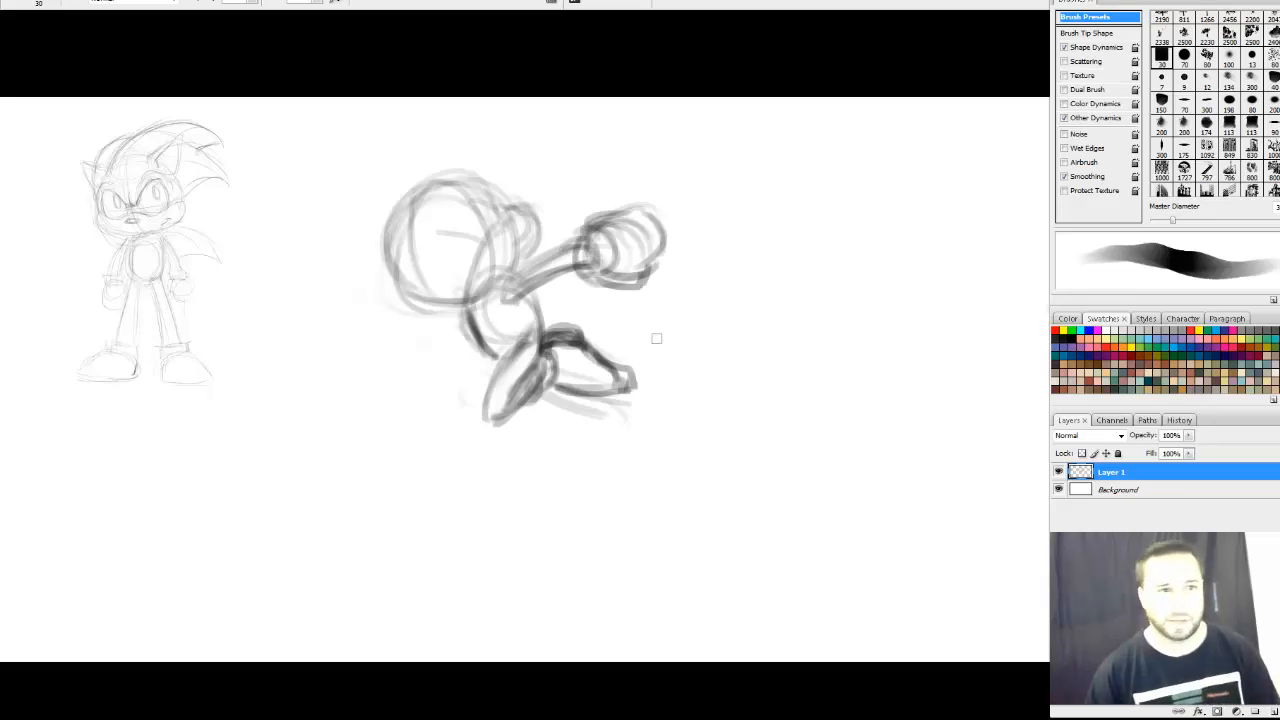
pyautogui.moveTo(477, 339)
pyautogui.mouseDown()
pyautogui.moveTo(470, 310)
pyautogui.moveTo(510, 350)
pyautogui.moveTo(490, 315)
pyautogui.moveTo(470, 328)
pyautogui.moveTo(508, 332)
pyautogui.mouseUp()
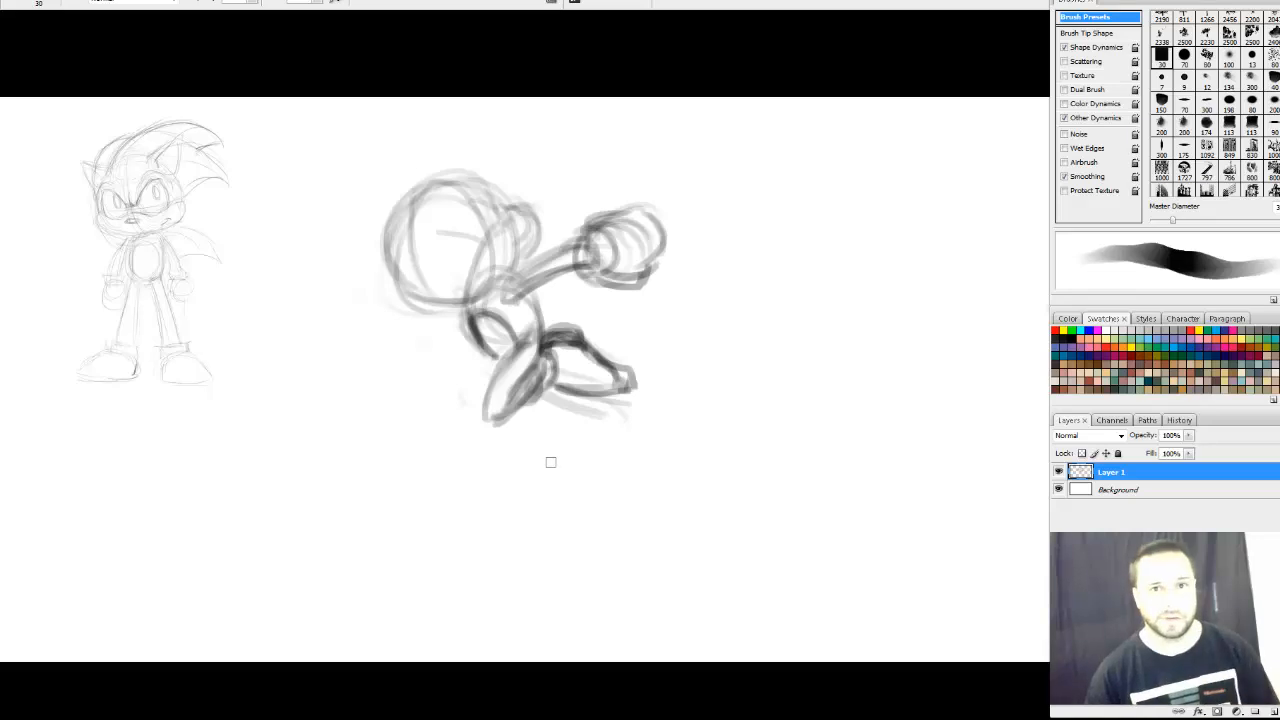
pyautogui.moveTo(476, 318)
pyautogui.mouseDown()
pyautogui.moveTo(414, 299)
pyautogui.moveTo(408, 266)
pyautogui.moveTo(446, 275)
pyautogui.moveTo(403, 280)
pyautogui.moveTo(472, 275)
pyautogui.moveTo(503, 242)
pyautogui.moveTo(524, 262)
pyautogui.moveTo(516, 238)
pyautogui.moveTo(496, 271)
pyautogui.moveTo(508, 226)
pyautogui.mouseUp()
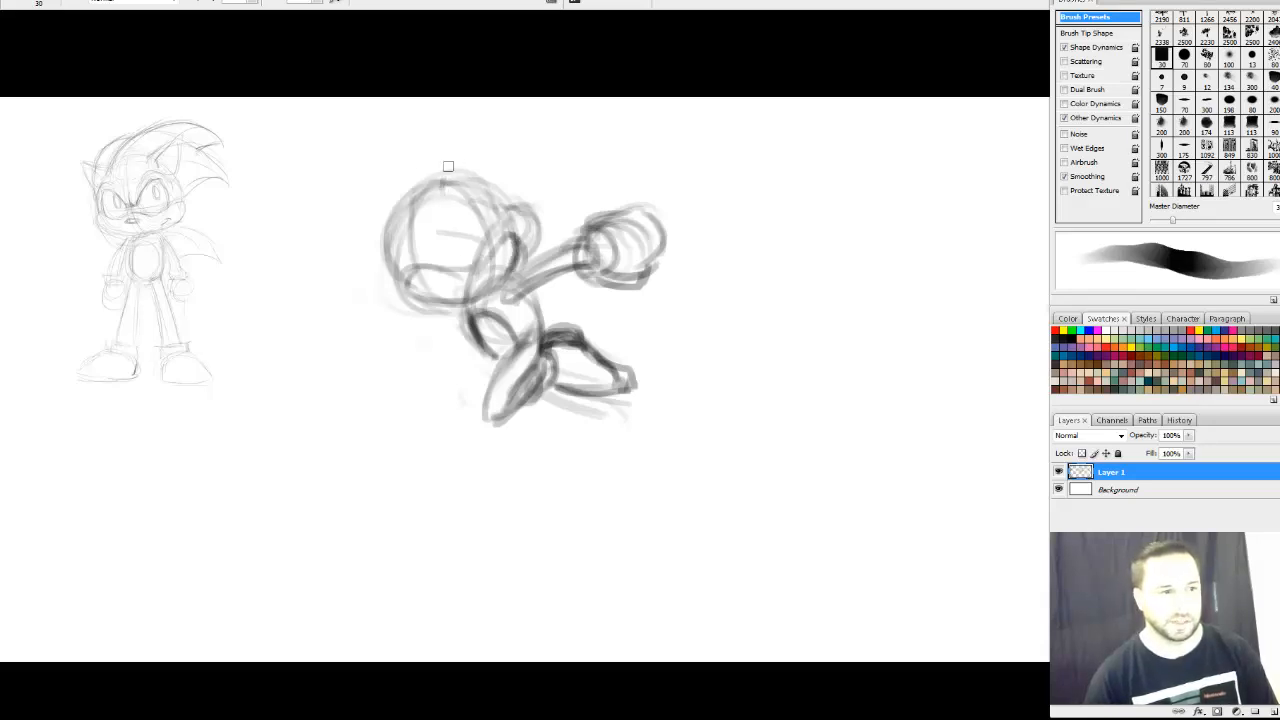
# Draw two pointed ears on top of the action-pose head, one at the front edge and one nearer the crown
pyautogui.moveTo(448, 167)
pyautogui.mouseDown()
pyautogui.moveTo(436, 195)
pyautogui.moveTo(462, 138)
pyautogui.moveTo(482, 200)
pyautogui.mouseUp()
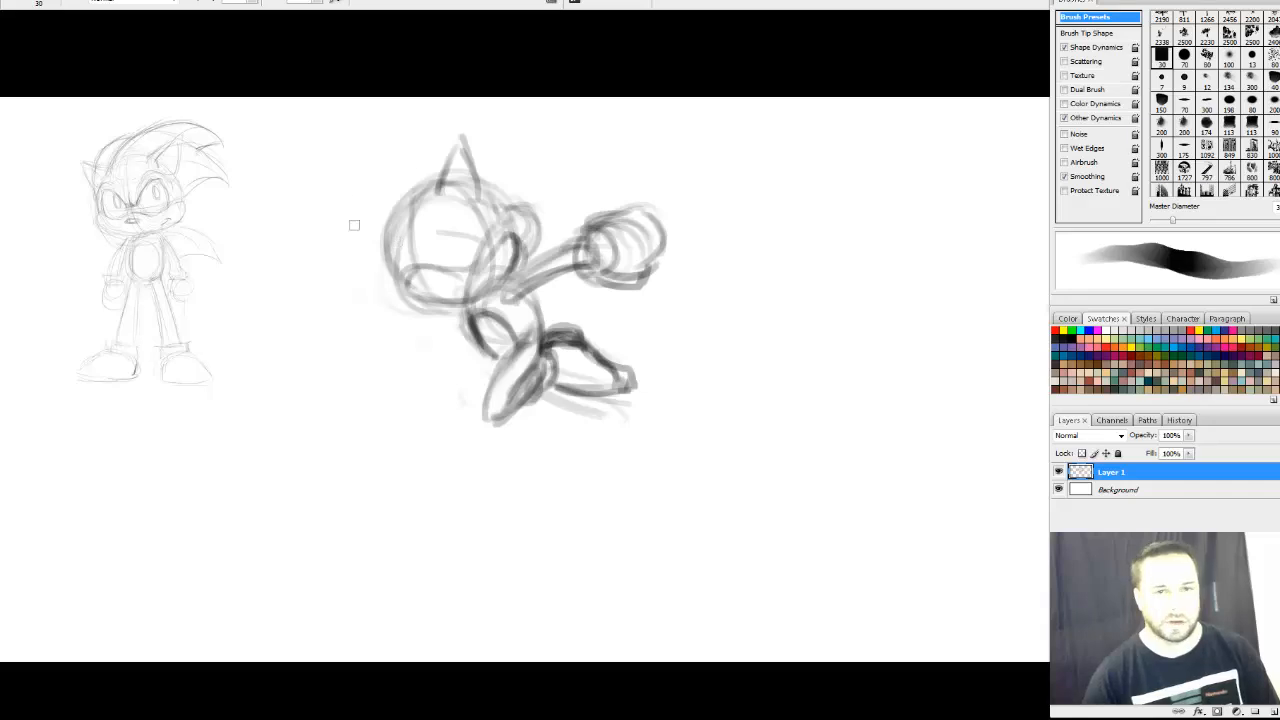
pyautogui.moveTo(386, 228)
pyautogui.mouseDown()
pyautogui.moveTo(364, 180)
pyautogui.moveTo(396, 194)
pyautogui.moveTo(391, 210)
pyautogui.mouseUp()
pyautogui.moveTo(455, 168)
pyautogui.mouseDown()
pyautogui.moveTo(452, 202)
pyautogui.moveTo(455, 165)
pyautogui.moveTo(467, 201)
pyautogui.moveTo(448, 195)
pyautogui.moveTo(471, 191)
pyautogui.moveTo(401, 177)
pyautogui.moveTo(414, 182)
pyautogui.moveTo(416, 160)
pyautogui.moveTo(400, 202)
pyautogui.mouseUp()
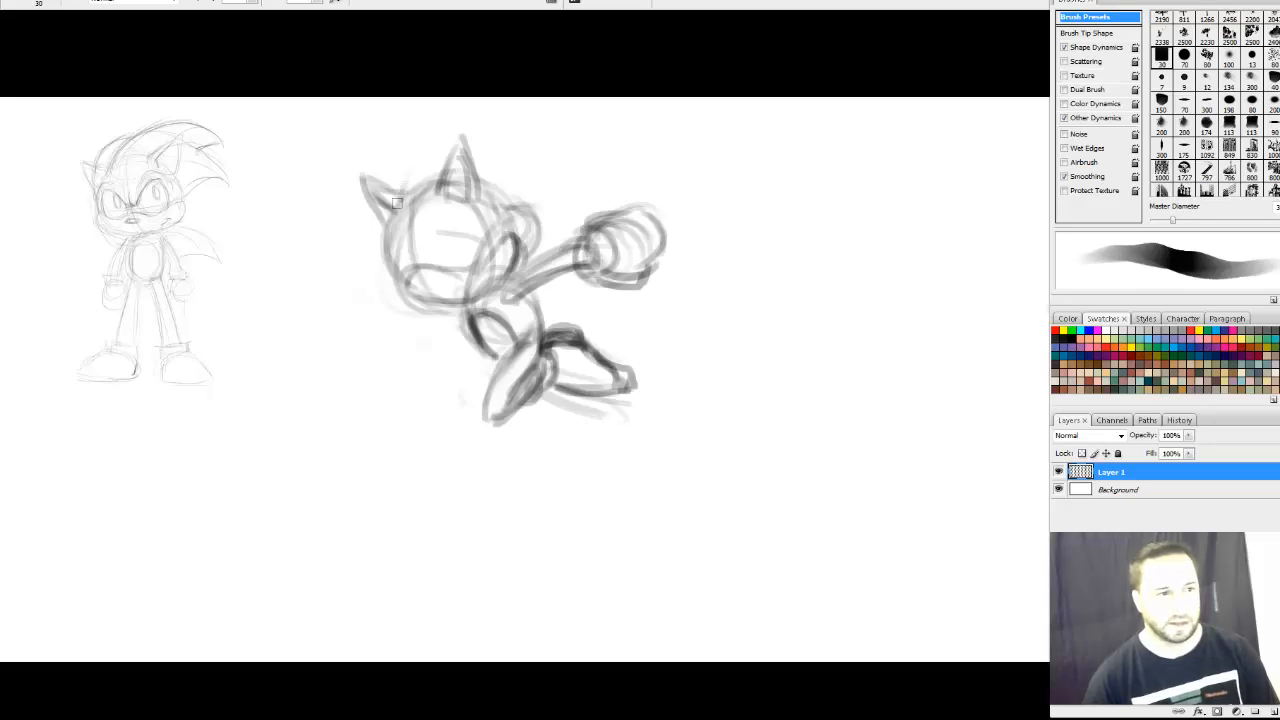
# Sweep a long curved crest over the head with quills trailing behind it, and add a pointed spine on the back
pyautogui.moveTo(442, 138)
pyautogui.mouseDown()
pyautogui.moveTo(391, 203)
pyautogui.moveTo(431, 144)
pyautogui.mouseUp()
pyautogui.moveTo(394, 212)
pyautogui.mouseDown()
pyautogui.moveTo(435, 130)
pyautogui.moveTo(485, 110)
pyautogui.mouseUp()
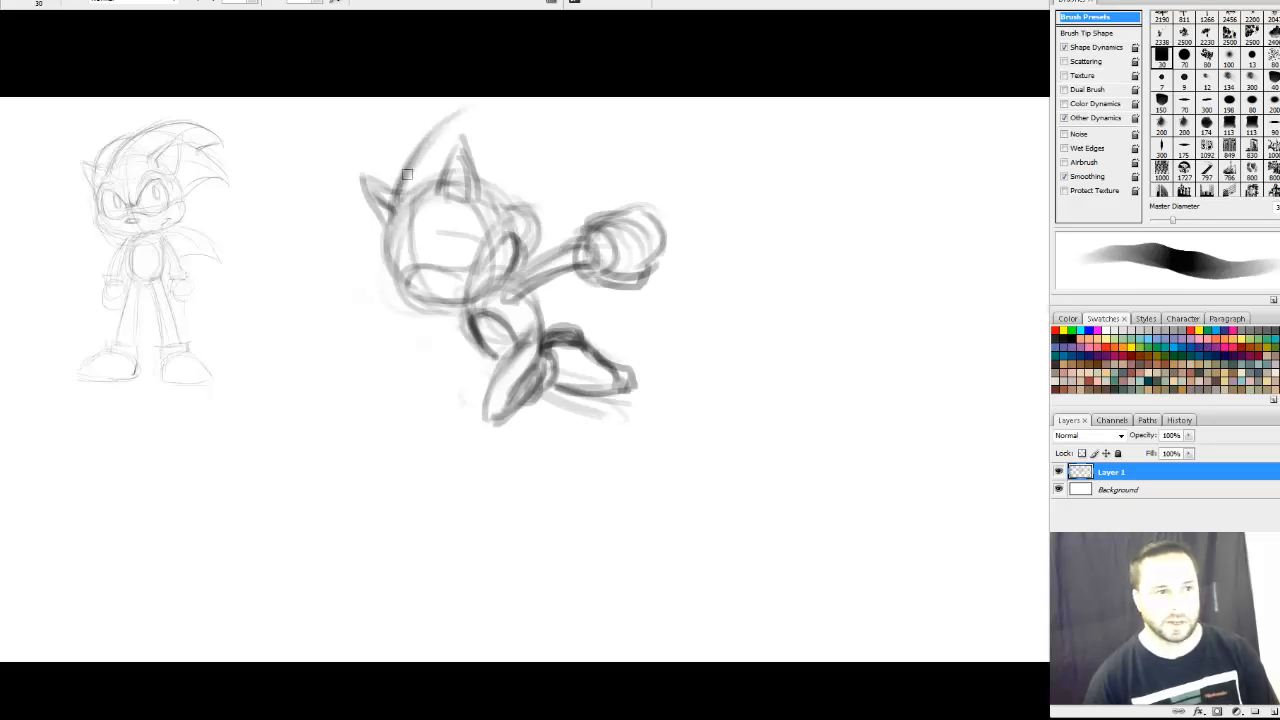
pyautogui.moveTo(408, 174); pyautogui.dragTo(512, 102)
pyautogui.moveTo(424, 140); pyautogui.dragTo(612, 138)
pyautogui.moveTo(521, 124)
pyautogui.mouseDown()
pyautogui.moveTo(584, 134)
pyautogui.moveTo(498, 206)
pyautogui.moveTo(550, 157)
pyautogui.moveTo(505, 162)
pyautogui.moveTo(584, 150)
pyautogui.mouseUp()
pyautogui.moveTo(496, 184)
pyautogui.mouseDown()
pyautogui.moveTo(602, 182)
pyautogui.moveTo(531, 226)
pyautogui.moveTo(558, 202)
pyautogui.moveTo(552, 237)
pyautogui.moveTo(565, 210)
pyautogui.moveTo(523, 253)
pyautogui.moveTo(573, 231)
pyautogui.moveTo(577, 285)
pyautogui.moveTo(548, 291)
pyautogui.moveTo(555, 281)
pyautogui.moveTo(542, 314)
pyautogui.moveTo(585, 319)
pyautogui.moveTo(543, 318)
pyautogui.moveTo(588, 305)
pyautogui.mouseUp()
pyautogui.moveTo(588, 305)
pyautogui.mouseDown()
pyautogui.moveTo(556, 333)
pyautogui.moveTo(588, 305)
pyautogui.moveTo(569, 316)
pyautogui.moveTo(538, 298)
pyautogui.mouseUp()
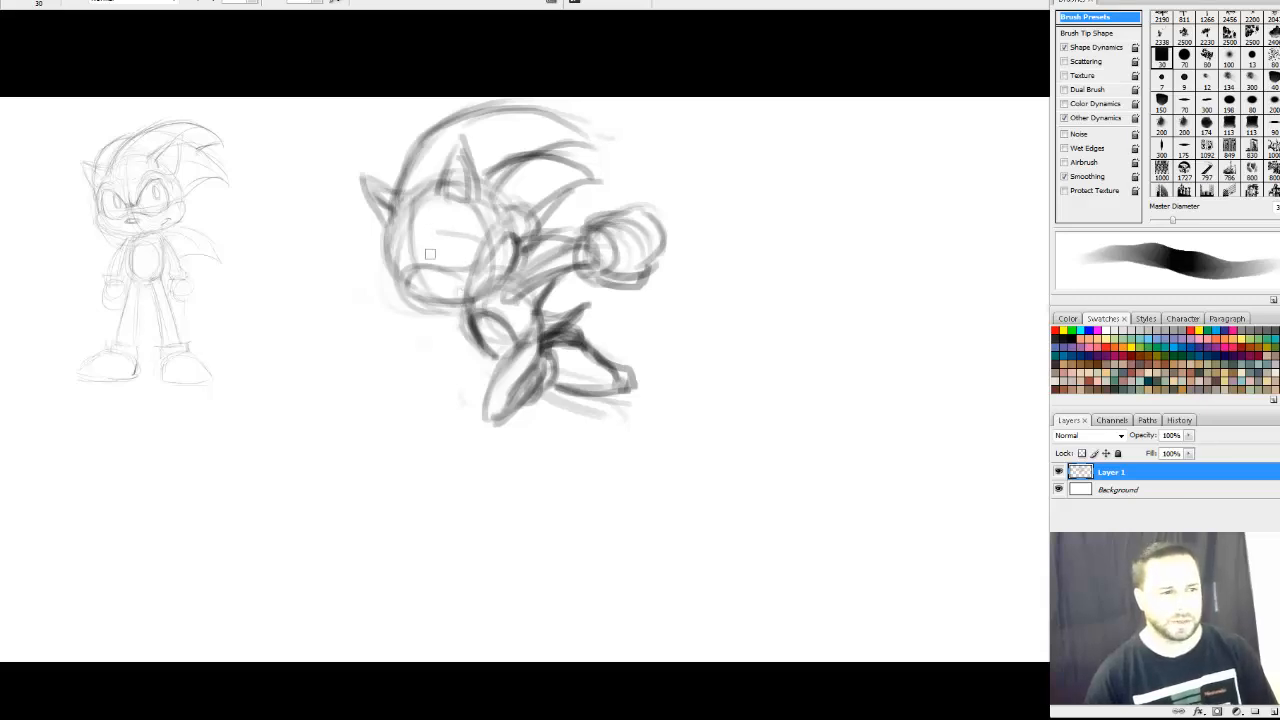
# Sketch the large eye, nose and mouth line on the face, and darken the trailing leg's underside
pyautogui.moveTo(430, 254)
pyautogui.mouseDown()
pyautogui.moveTo(442, 216)
pyautogui.moveTo(458, 275)
pyautogui.moveTo(436, 233)
pyautogui.moveTo(466, 273)
pyautogui.moveTo(445, 282)
pyautogui.moveTo(466, 267)
pyautogui.moveTo(438, 218)
pyautogui.moveTo(467, 268)
pyautogui.moveTo(416, 256)
pyautogui.moveTo(422, 245)
pyautogui.moveTo(421, 268)
pyautogui.moveTo(398, 263)
pyautogui.moveTo(399, 276)
pyautogui.moveTo(393, 237)
pyautogui.moveTo(408, 260)
pyautogui.moveTo(391, 246)
pyautogui.moveTo(397, 258)
pyautogui.moveTo(422, 265)
pyautogui.moveTo(443, 211)
pyautogui.moveTo(426, 266)
pyautogui.moveTo(463, 217)
pyautogui.moveTo(425, 241)
pyautogui.moveTo(418, 288)
pyautogui.moveTo(407, 284)
pyautogui.moveTo(422, 301)
pyautogui.moveTo(474, 264)
pyautogui.mouseUp()
pyautogui.moveTo(615, 410)
pyautogui.mouseDown()
pyautogui.moveTo(560, 414)
pyautogui.moveTo(594, 440)
pyautogui.moveTo(590, 420)
pyautogui.moveTo(609, 400)
pyautogui.moveTo(600, 422)
pyautogui.mouseUp()
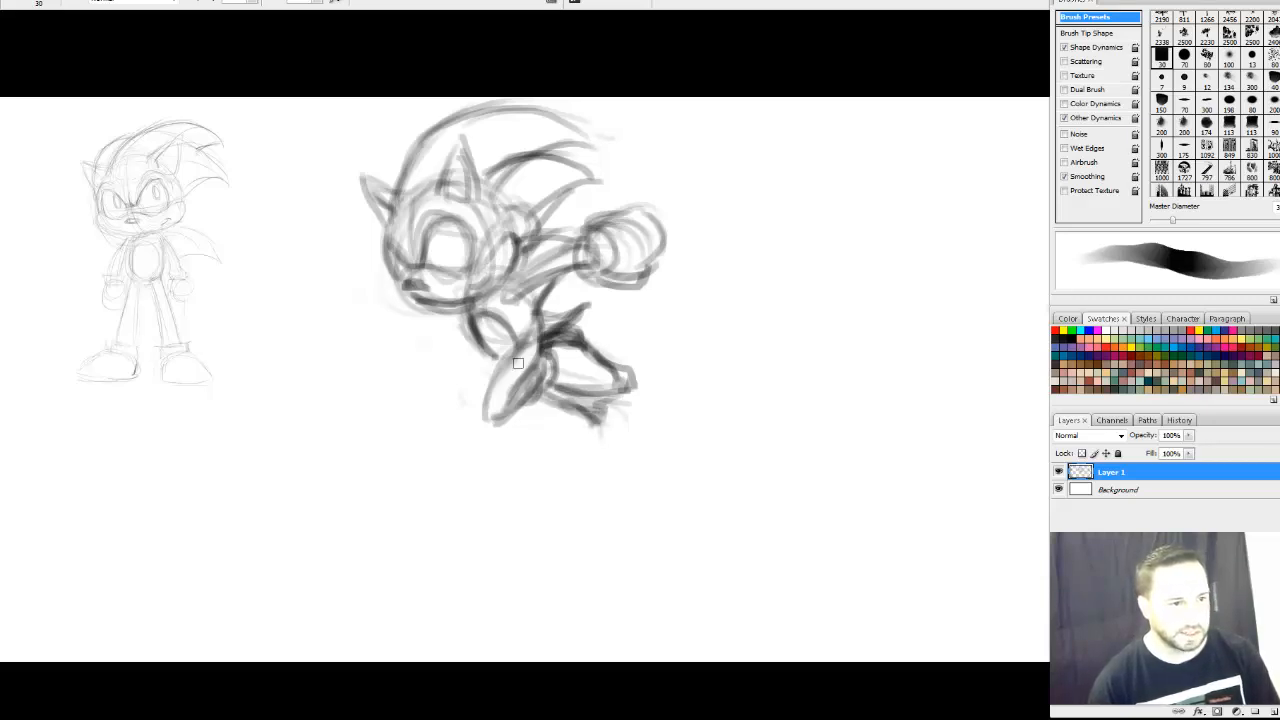
# Erase the near leg and redraw it as a flatter pointed oval reaching forward from the hip
pyautogui.moveTo(531, 343); pyautogui.dragTo(490, 384)
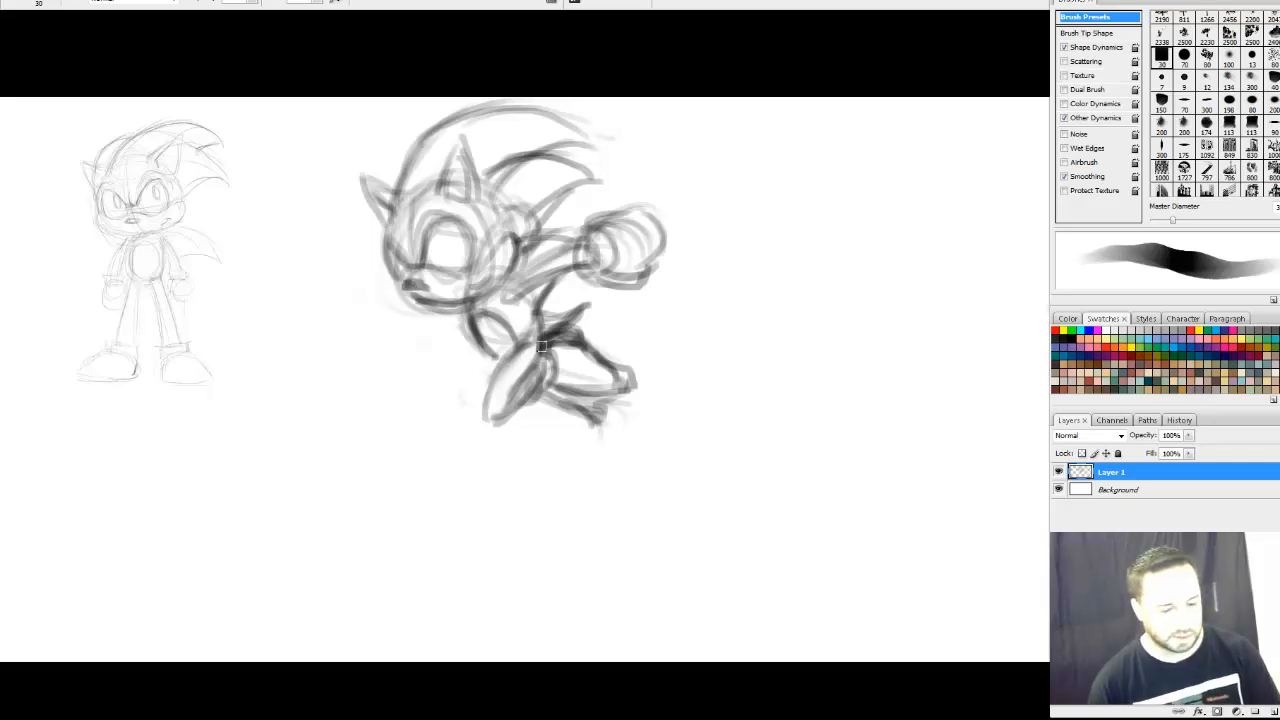
pyautogui.press('e')
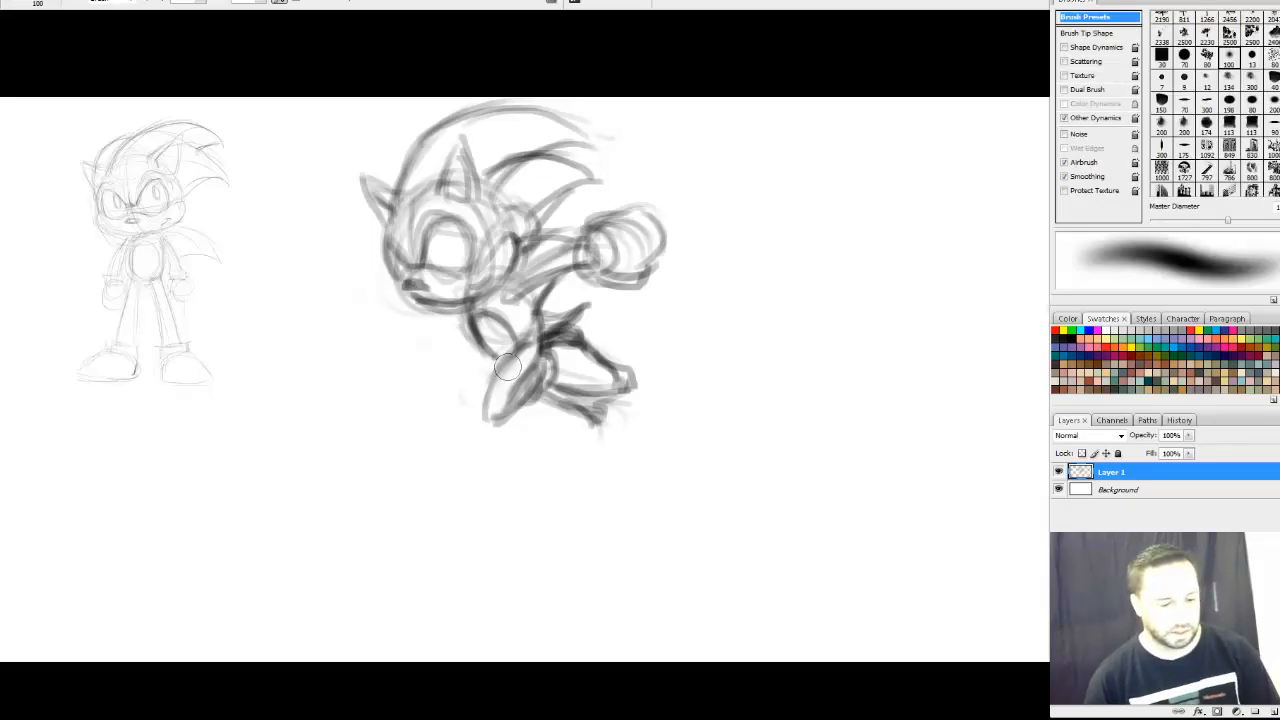
pyautogui.moveTo(507, 367)
pyautogui.mouseDown()
pyautogui.moveTo(482, 410)
pyautogui.moveTo(497, 431)
pyautogui.moveTo(532, 368)
pyautogui.moveTo(484, 382)
pyautogui.moveTo(514, 396)
pyautogui.moveTo(545, 390)
pyautogui.mouseUp()
pyautogui.press('b')
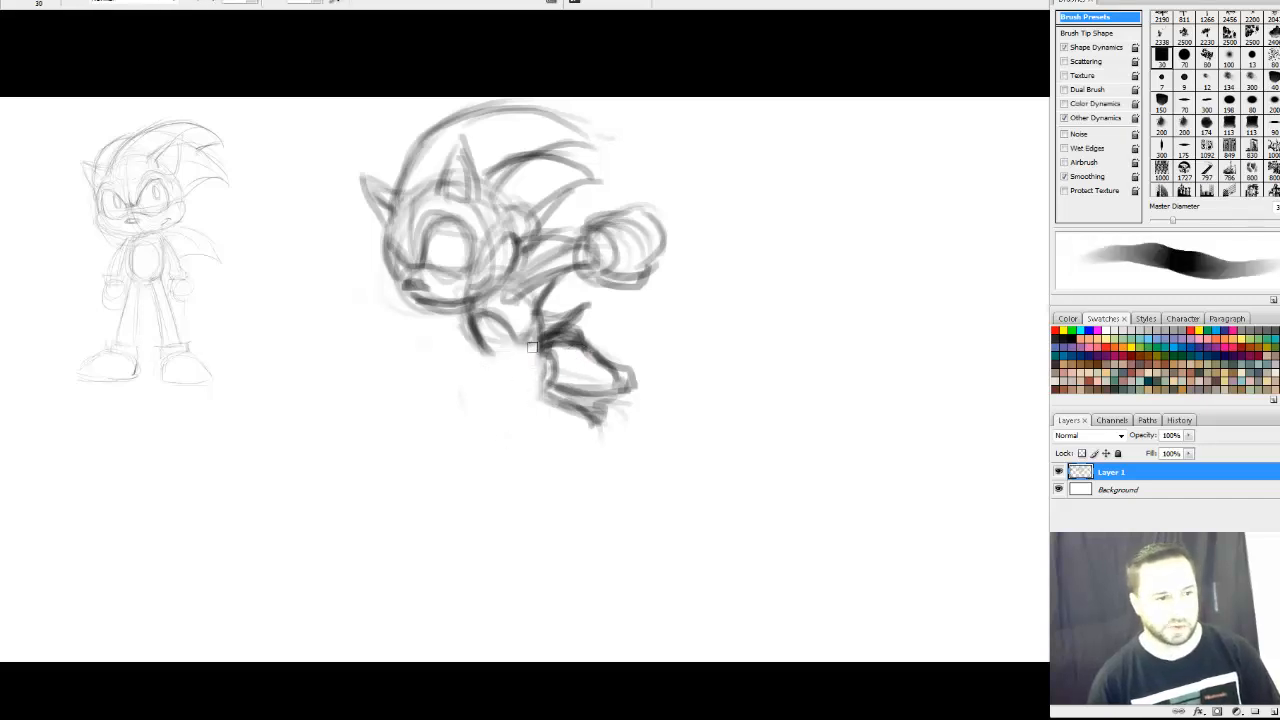
pyautogui.moveTo(532, 347)
pyautogui.mouseDown()
pyautogui.moveTo(461, 377)
pyautogui.moveTo(496, 359)
pyautogui.moveTo(488, 400)
pyautogui.moveTo(513, 393)
pyautogui.moveTo(466, 400)
pyautogui.moveTo(536, 375)
pyautogui.moveTo(546, 384)
pyautogui.moveTo(472, 405)
pyautogui.moveTo(516, 369)
pyautogui.moveTo(486, 388)
pyautogui.moveTo(508, 353)
pyautogui.moveTo(460, 395)
pyautogui.moveTo(471, 407)
pyautogui.moveTo(500, 352)
pyautogui.mouseUp()
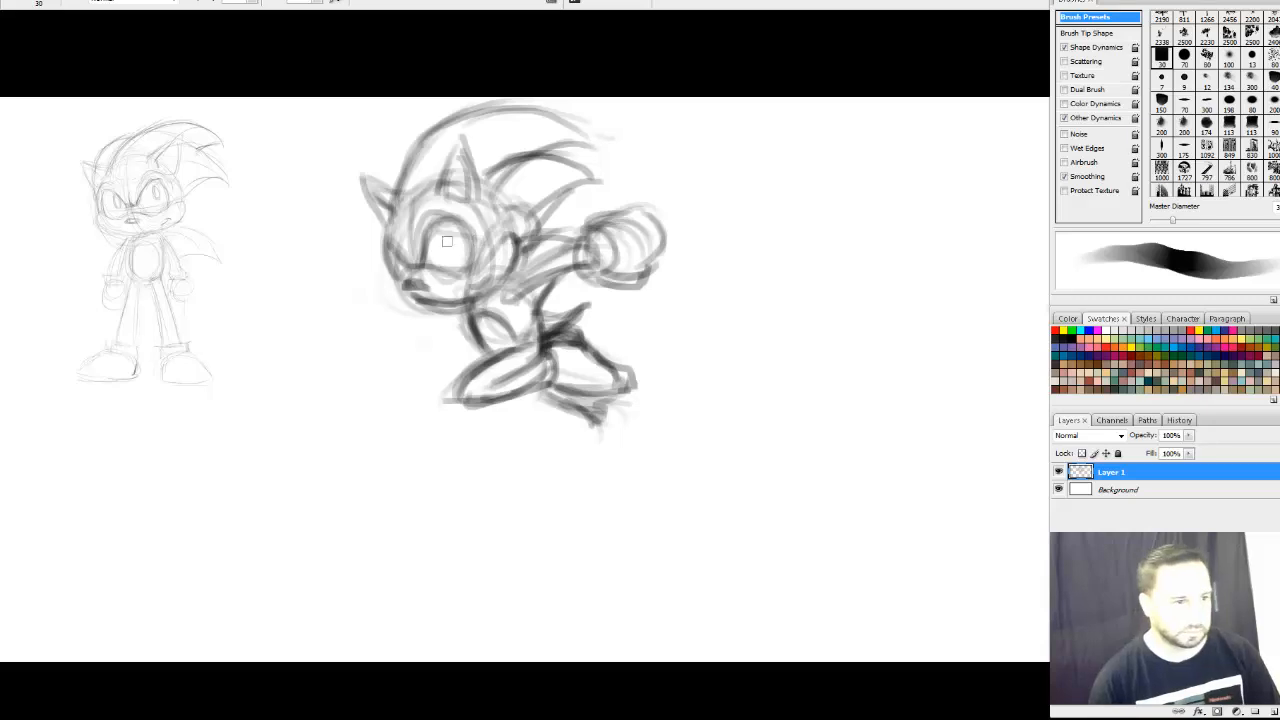
# Fill in the eye's pupil, and build the trailing lower leg with its foot and contour lines on the thigh
pyautogui.moveTo(460, 254)
pyautogui.mouseDown()
pyautogui.moveTo(450, 215)
pyautogui.moveTo(472, 240)
pyautogui.moveTo(452, 276)
pyautogui.moveTo(515, 236)
pyautogui.moveTo(500, 287)
pyautogui.moveTo(489, 268)
pyautogui.moveTo(500, 282)
pyautogui.mouseUp()
pyautogui.moveTo(619, 429)
pyautogui.mouseDown()
pyautogui.moveTo(613, 470)
pyautogui.moveTo(594, 431)
pyautogui.moveTo(623, 470)
pyautogui.moveTo(652, 424)
pyautogui.moveTo(651, 478)
pyautogui.moveTo(617, 485)
pyautogui.moveTo(609, 469)
pyautogui.moveTo(602, 484)
pyautogui.moveTo(652, 480)
pyautogui.moveTo(630, 471)
pyautogui.moveTo(609, 488)
pyautogui.moveTo(644, 465)
pyautogui.moveTo(606, 438)
pyautogui.moveTo(638, 411)
pyautogui.moveTo(659, 455)
pyautogui.moveTo(627, 393)
pyautogui.moveTo(621, 409)
pyautogui.moveTo(654, 449)
pyautogui.moveTo(636, 480)
pyautogui.mouseUp()
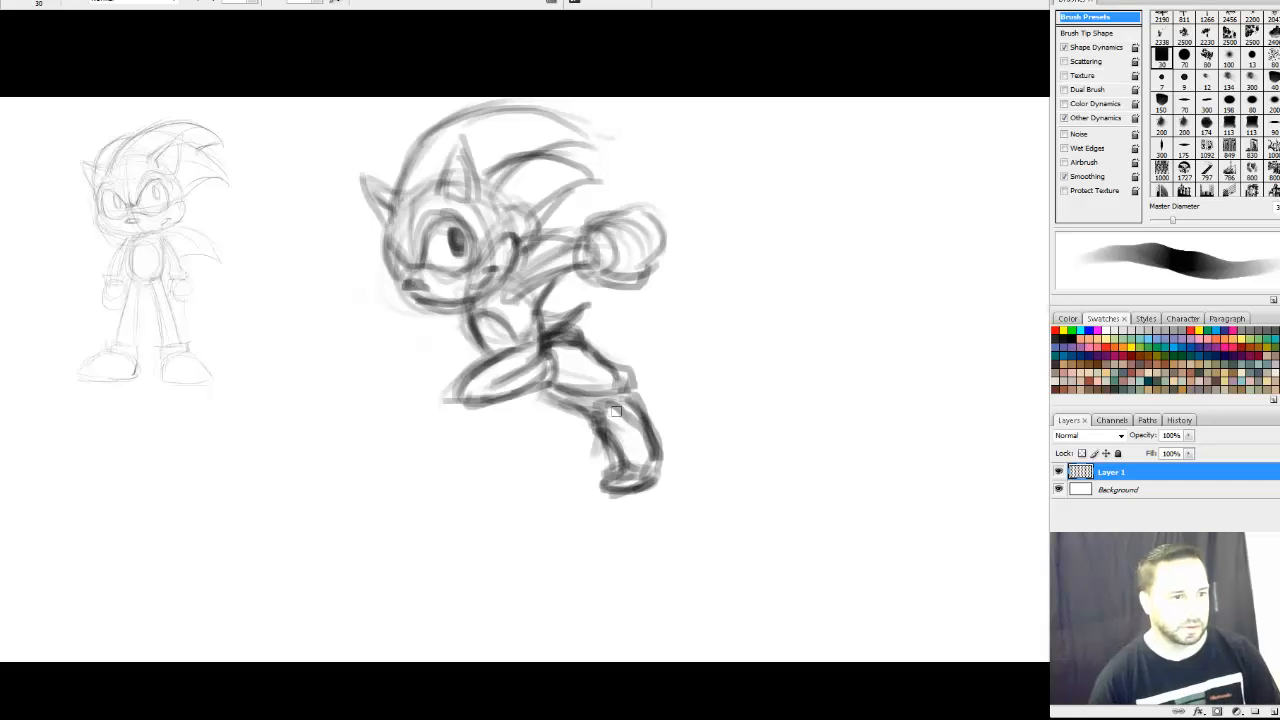
pyautogui.moveTo(590, 388)
pyautogui.mouseDown()
pyautogui.moveTo(605, 362)
pyautogui.moveTo(590, 382)
pyautogui.moveTo(565, 382)
pyautogui.moveTo(594, 392)
pyautogui.mouseUp()
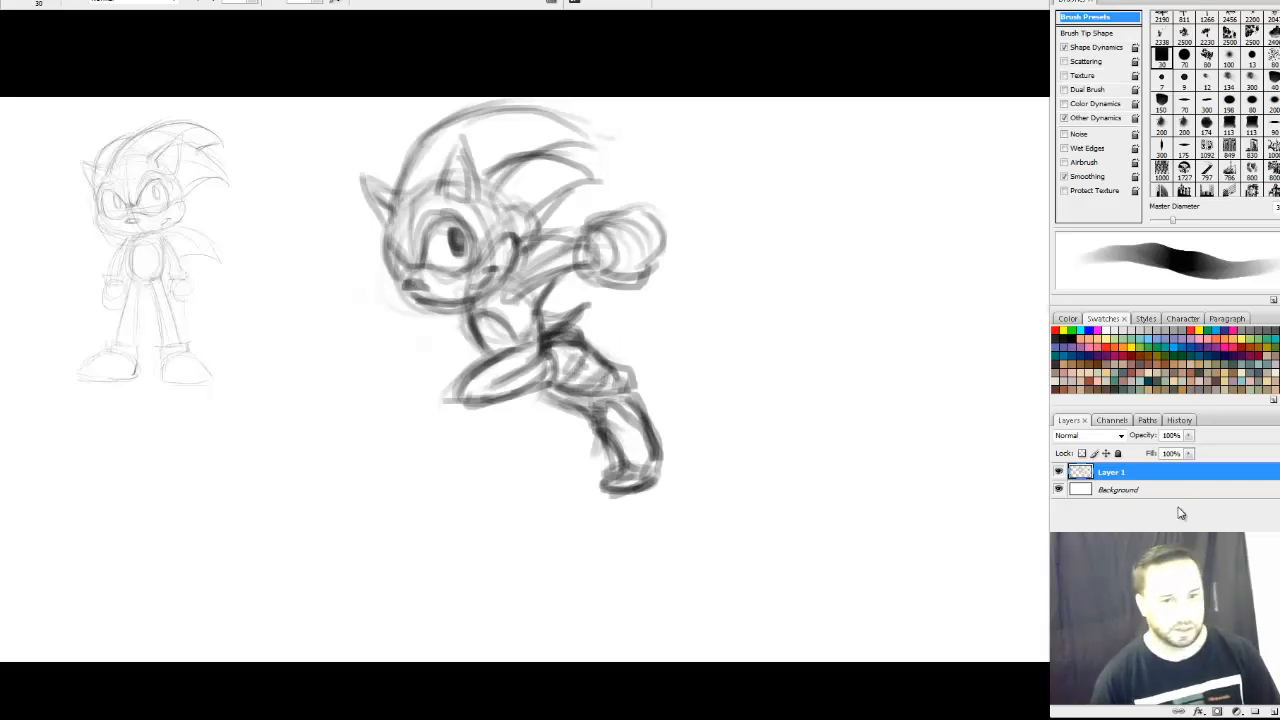
# Add a new layer above the rough sketch and lower Layer 1's opacity to 29%
pyautogui.click(1273, 712)
pyautogui.click(1097, 493)
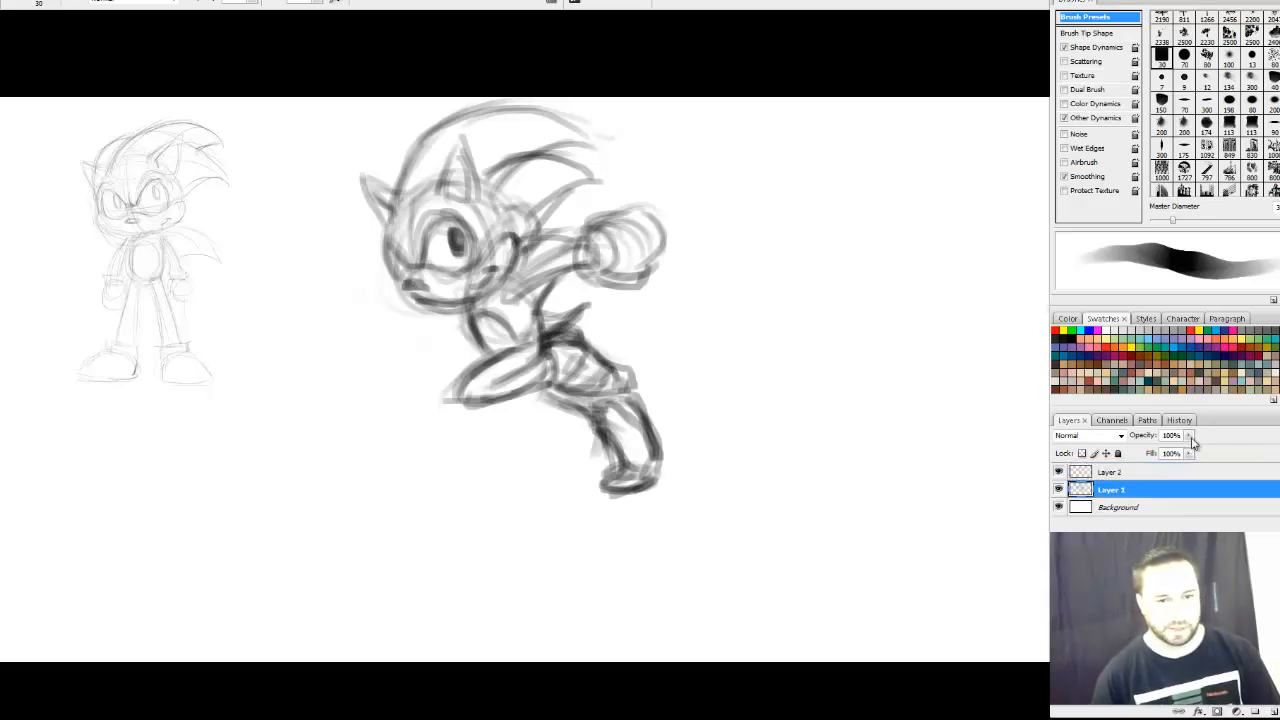
pyautogui.click(1188, 435)
pyautogui.moveTo(1190, 453); pyautogui.dragTo(1137, 458)
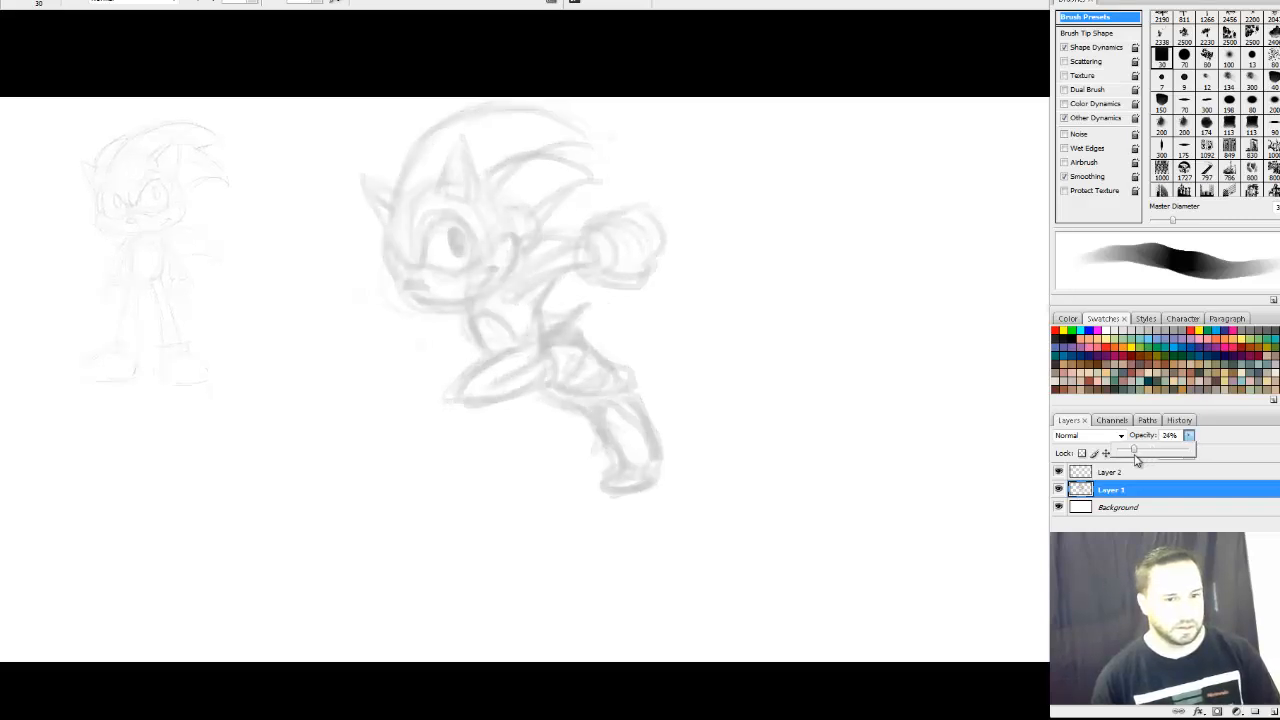
# Set up the round 70 brush at size 15 and make Layer 2 active for line work, undoing the test strokes
pyautogui.click(1183, 56)
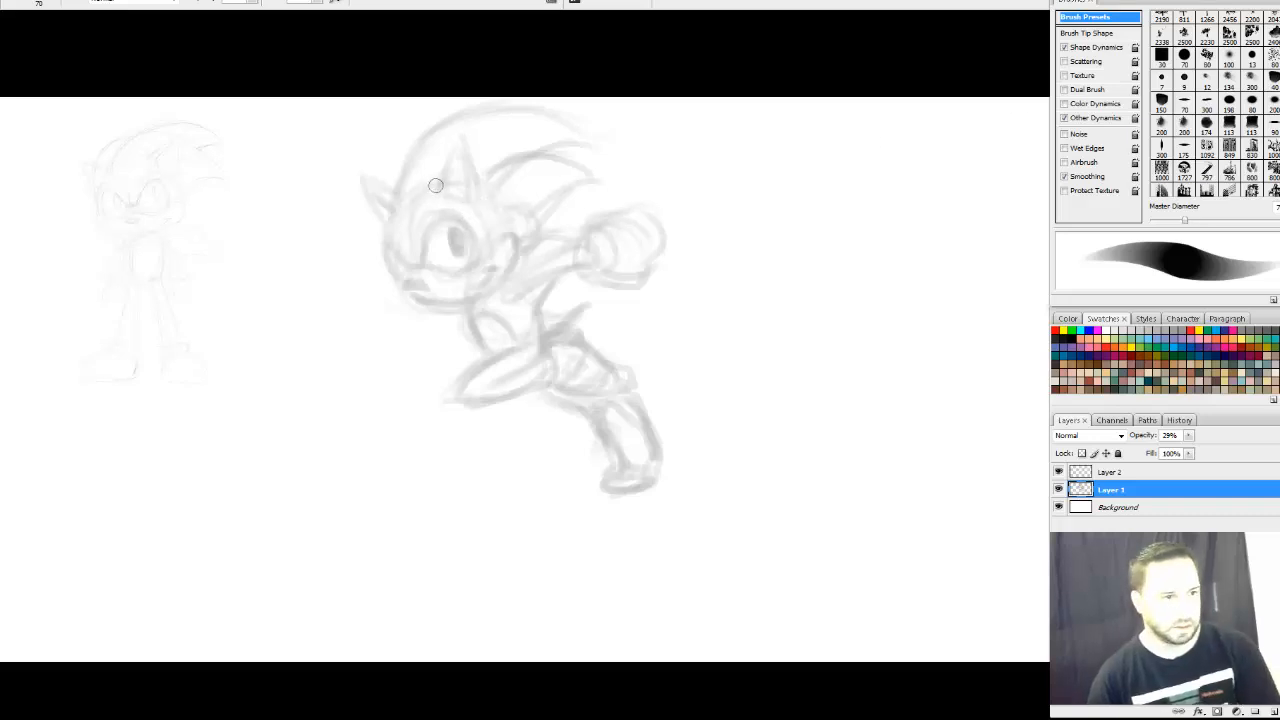
pyautogui.press(']')
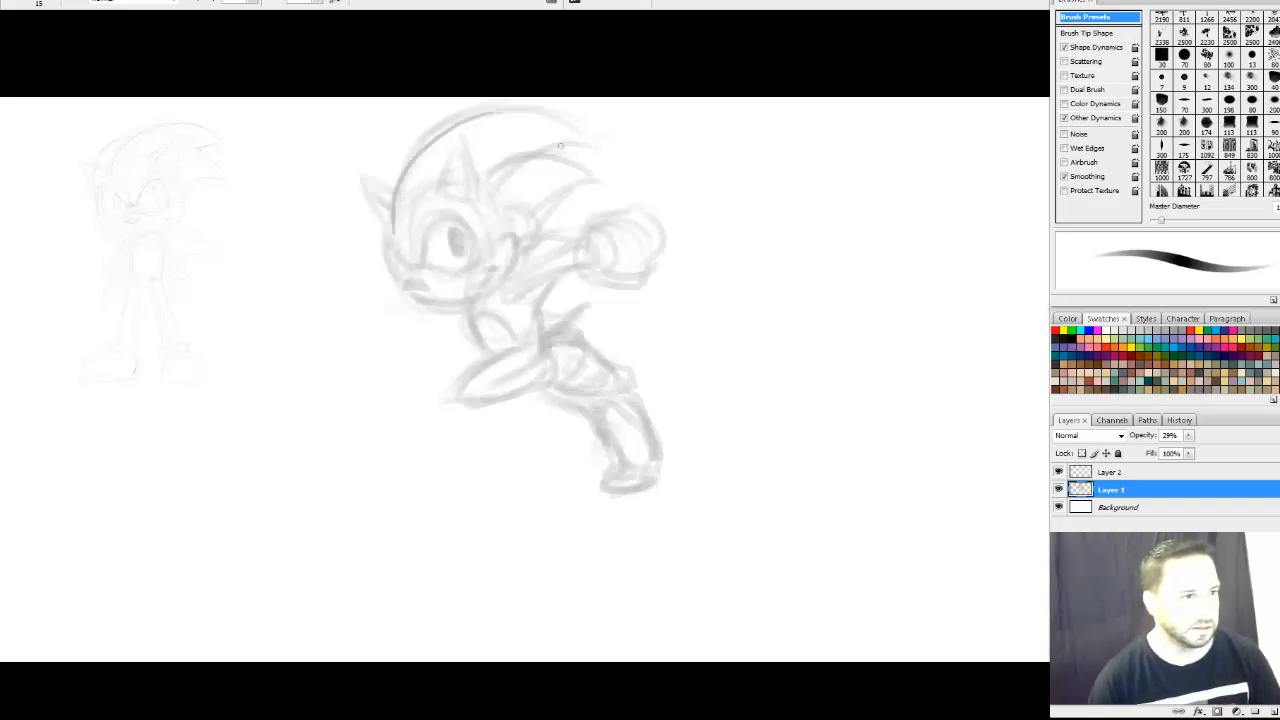
pyautogui.moveTo(477, 155)
pyautogui.mouseDown()
pyautogui.moveTo(491, 185)
pyautogui.moveTo(540, 208)
pyautogui.mouseUp()
pyautogui.hotkey('ctrl', 'z')
pyautogui.click(1108, 472)
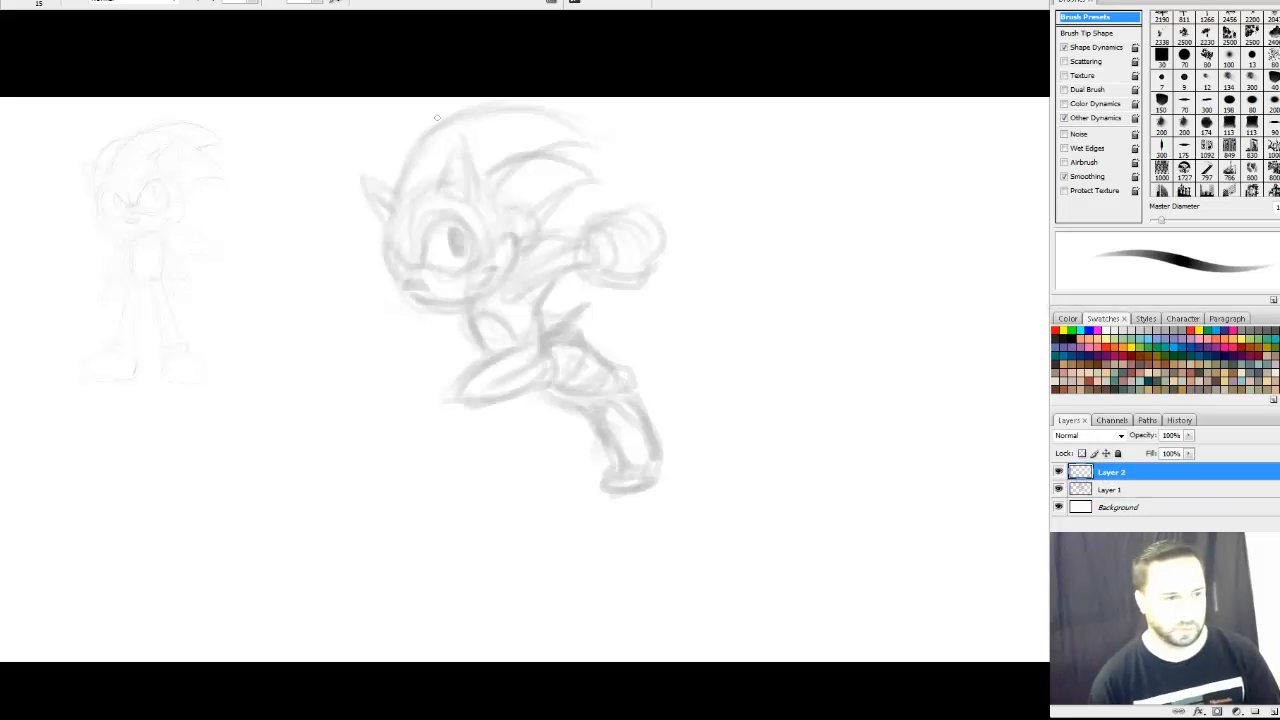
pyautogui.moveTo(410, 151)
pyautogui.mouseDown()
pyautogui.moveTo(503, 114)
pyautogui.moveTo(430, 240)
pyautogui.mouseUp()
pyautogui.hotkey('ctrl', 'z')
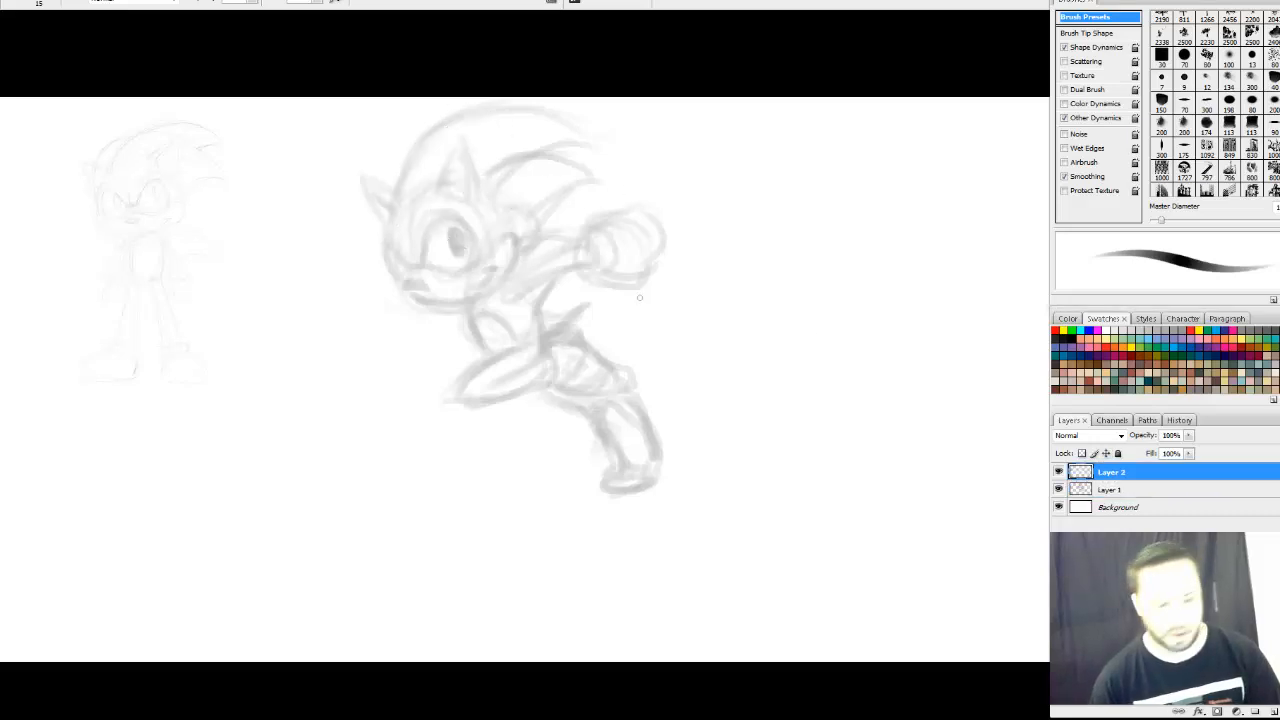
# Line the near ear as a tall pointed triangle with a smaller inner-ear shape on Layer 2
pyautogui.hotkey('ctrl', '+')
pyautogui.moveTo(623, 251); pyautogui.dragTo(626, 346)
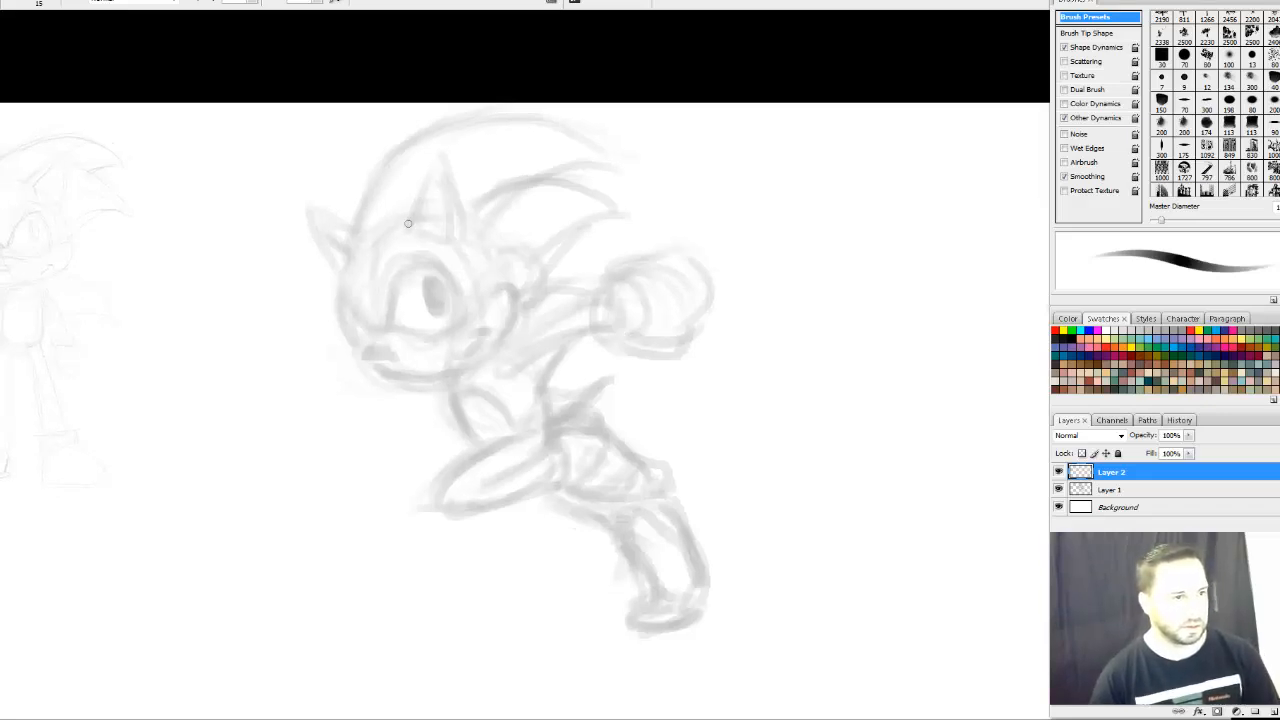
pyautogui.moveTo(407, 215)
pyautogui.mouseDown()
pyautogui.moveTo(432, 163)
pyautogui.moveTo(460, 236)
pyautogui.mouseUp()
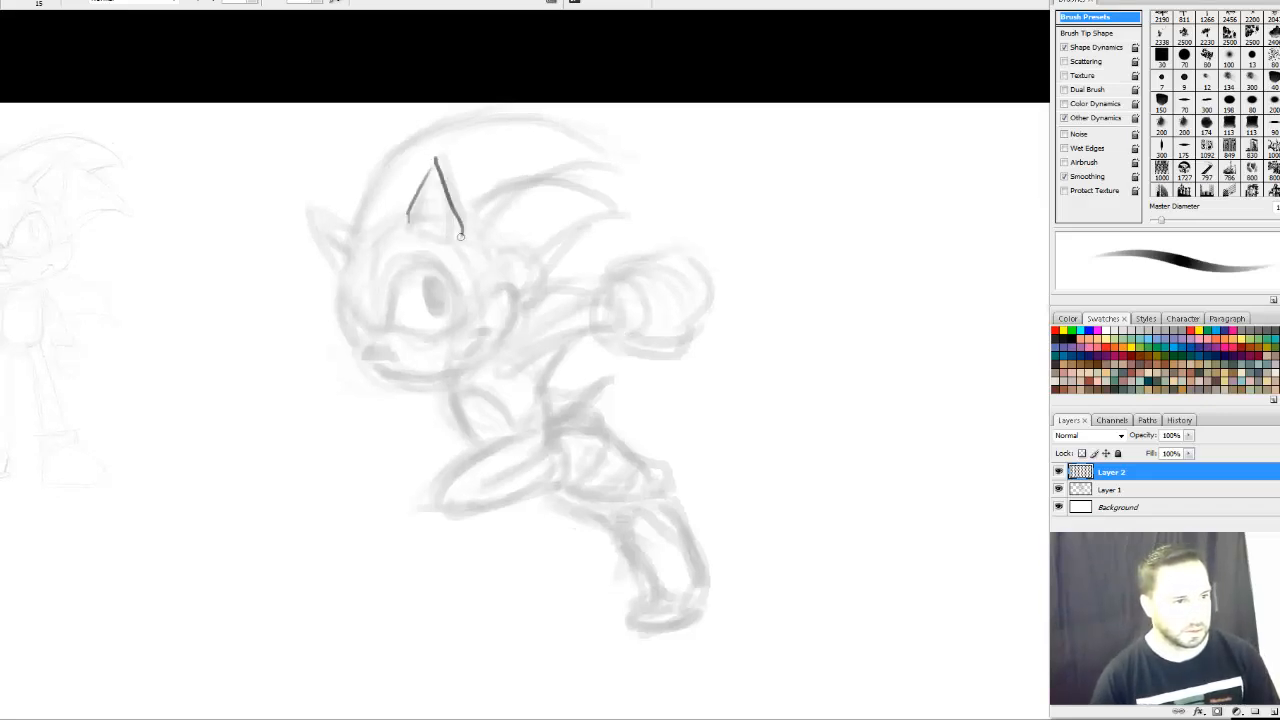
pyautogui.hotkey('ctrl', 'z')
pyautogui.moveTo(437, 158)
pyautogui.mouseDown()
pyautogui.moveTo(461, 235)
pyautogui.moveTo(446, 231)
pyautogui.mouseUp()
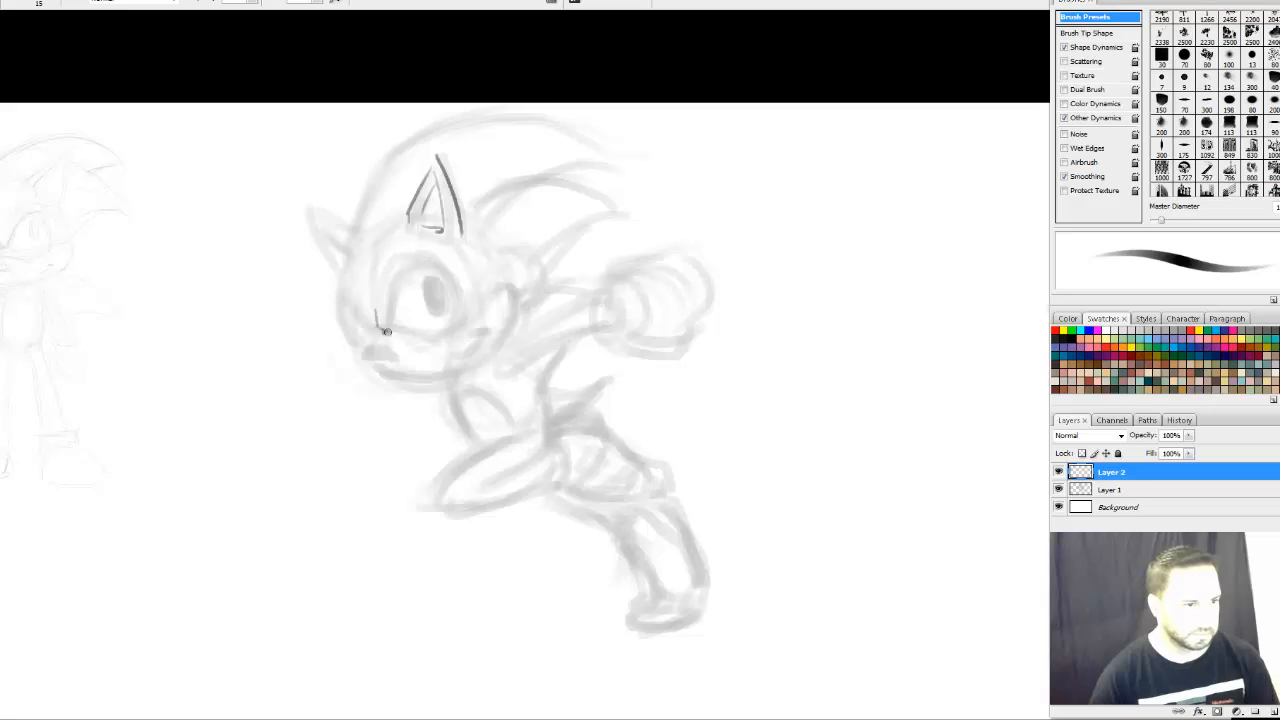
# Line the nose-bridge crease, the near eye's slanted upper lid with a brow line above, and the narrow far eye
pyautogui.moveTo(387, 332)
pyautogui.mouseDown()
pyautogui.moveTo(418, 260)
pyautogui.moveTo(383, 315)
pyautogui.mouseUp()
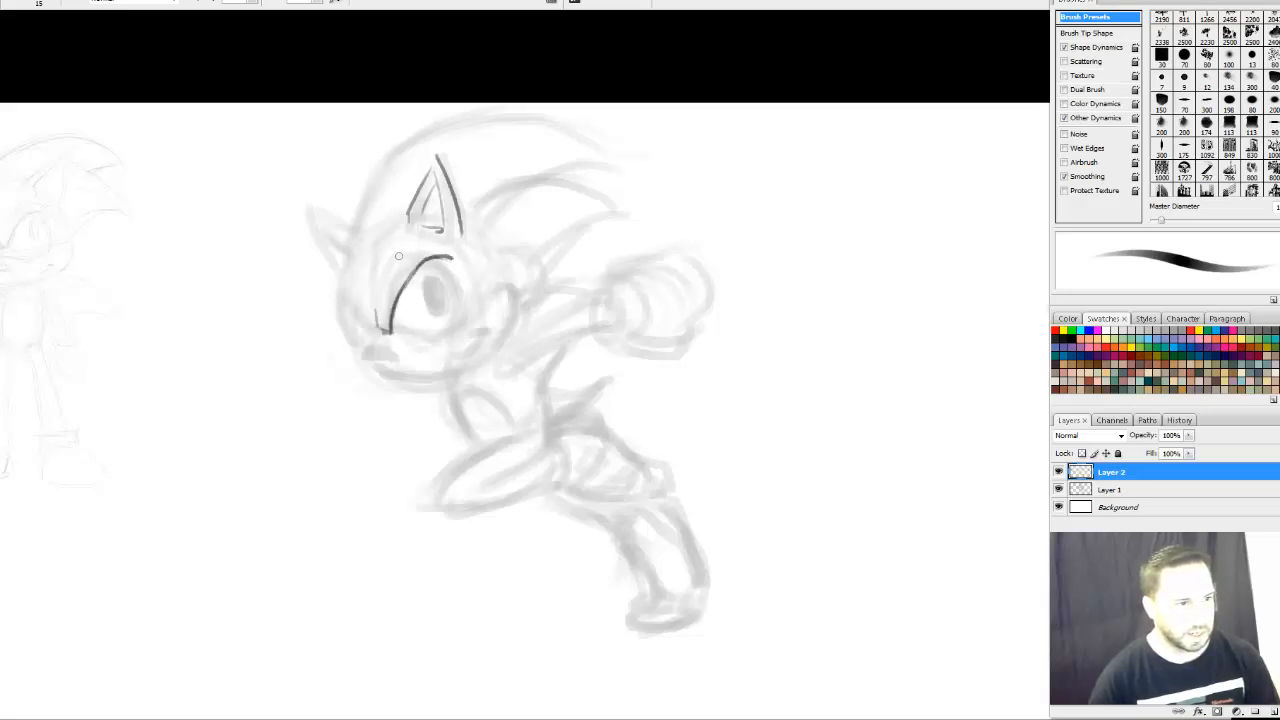
pyautogui.moveTo(403, 256); pyautogui.dragTo(393, 272)
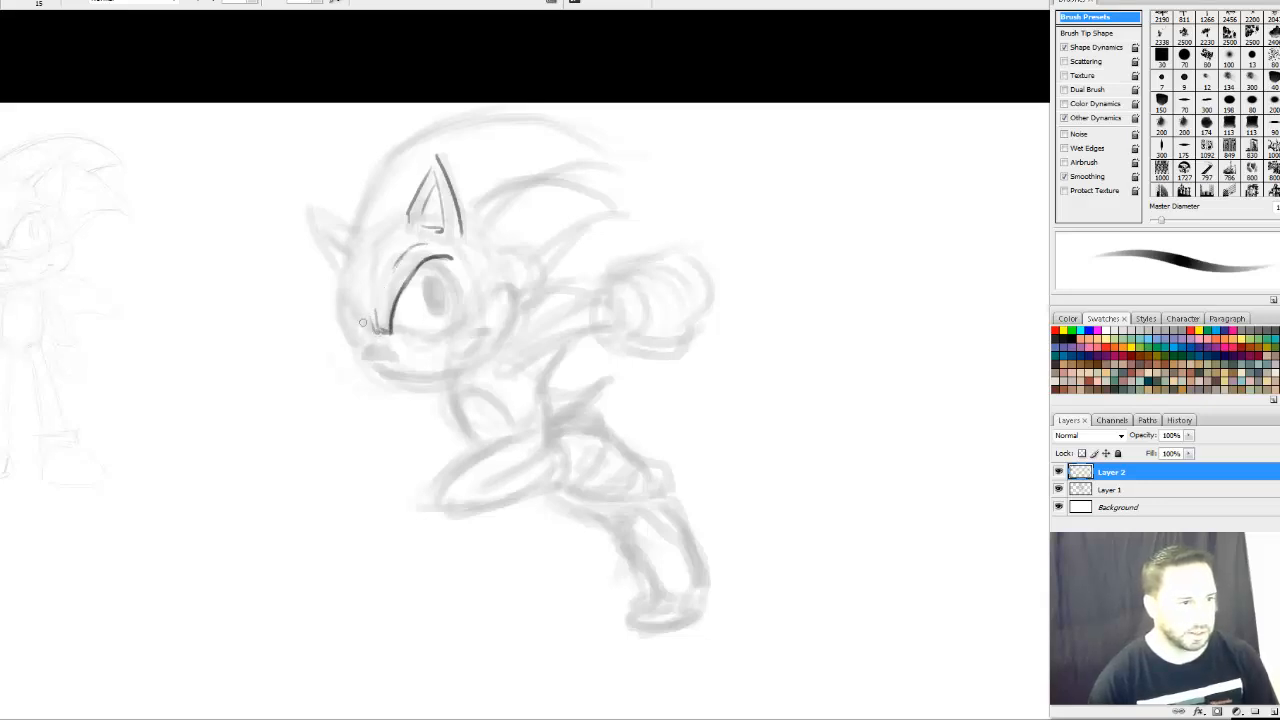
pyautogui.moveTo(342, 305); pyautogui.dragTo(372, 332)
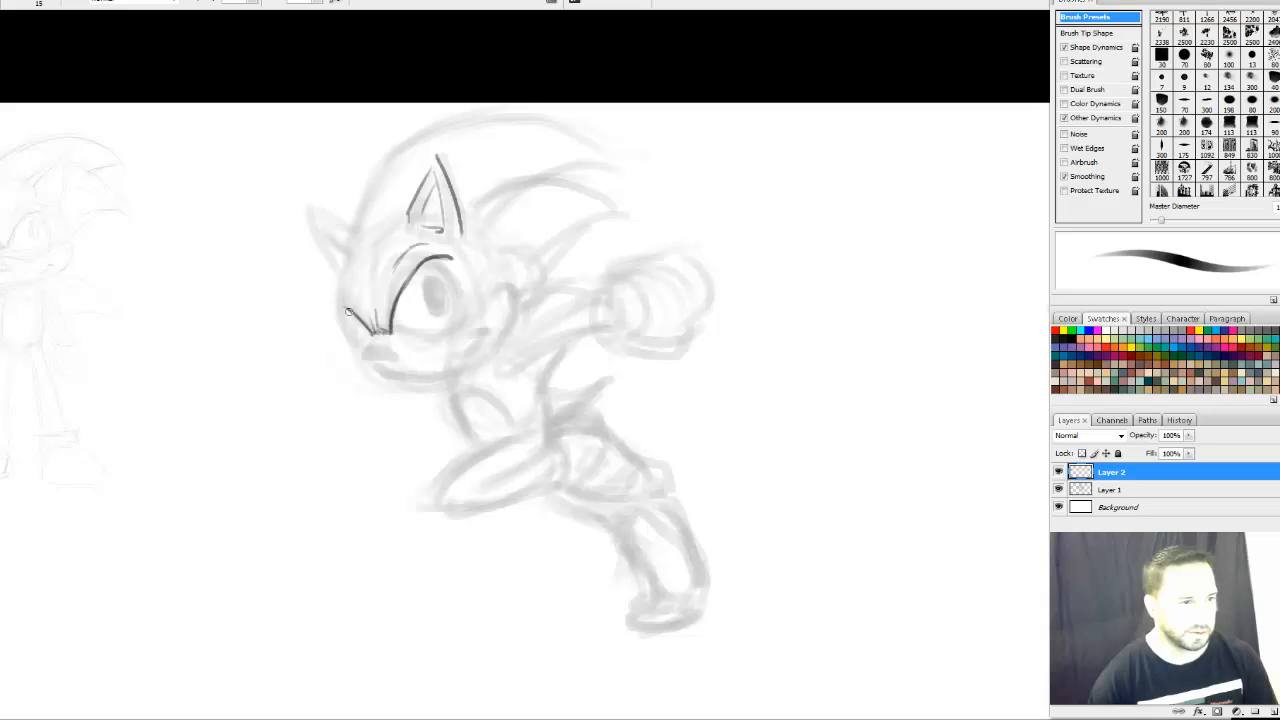
pyautogui.moveTo(344, 312); pyautogui.dragTo(360, 336)
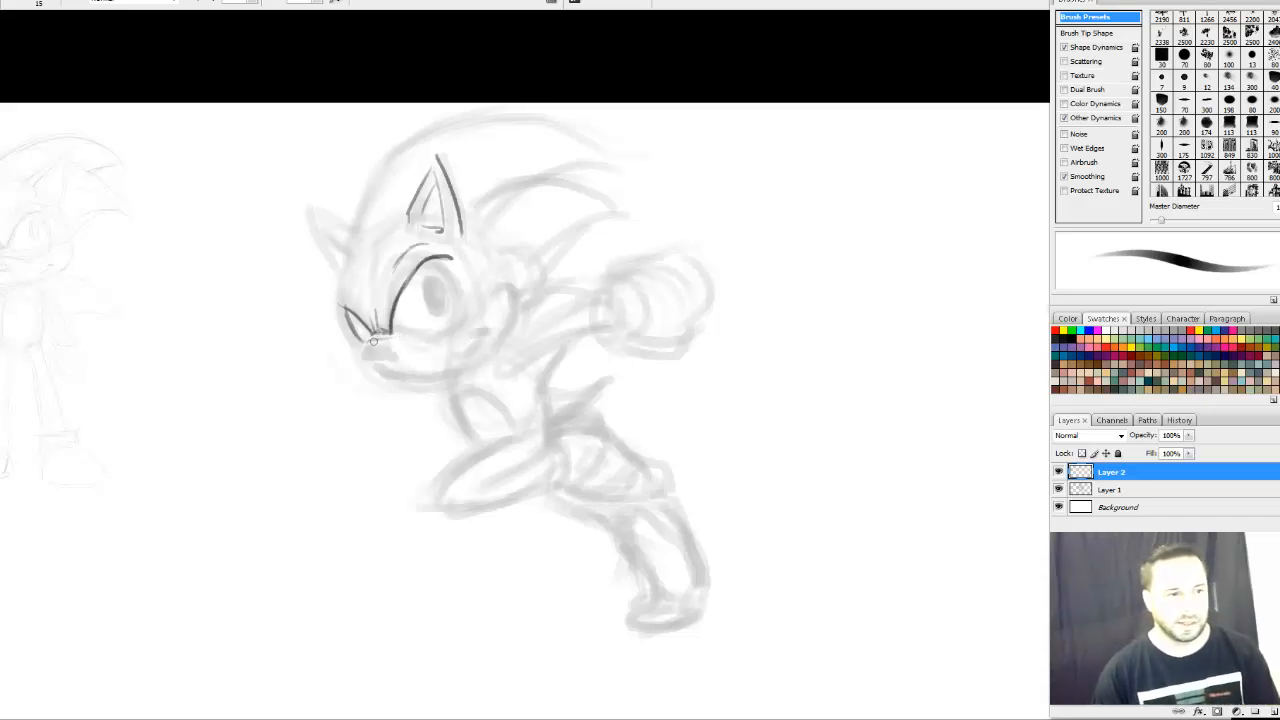
pyautogui.moveTo(370, 342); pyautogui.dragTo(388, 335)
# Close the near eye's outline with a curved lower lid and a rounded back edge
pyautogui.moveTo(415, 337)
pyautogui.mouseDown()
pyautogui.moveTo(440, 337)
pyautogui.moveTo(478, 287)
pyautogui.mouseUp()
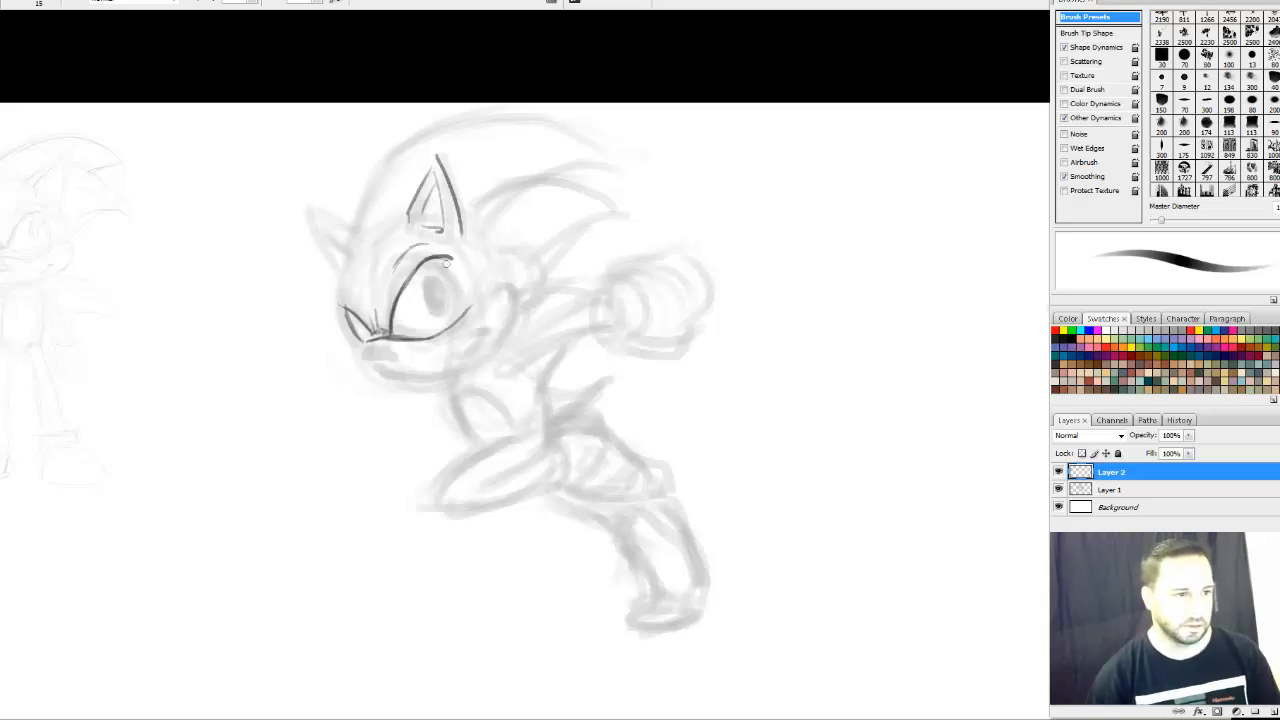
pyautogui.moveTo(448, 263); pyautogui.dragTo(463, 326)
pyautogui.hotkey('ctrl', 'z')
pyautogui.moveTo(447, 264); pyautogui.dragTo(462, 325)
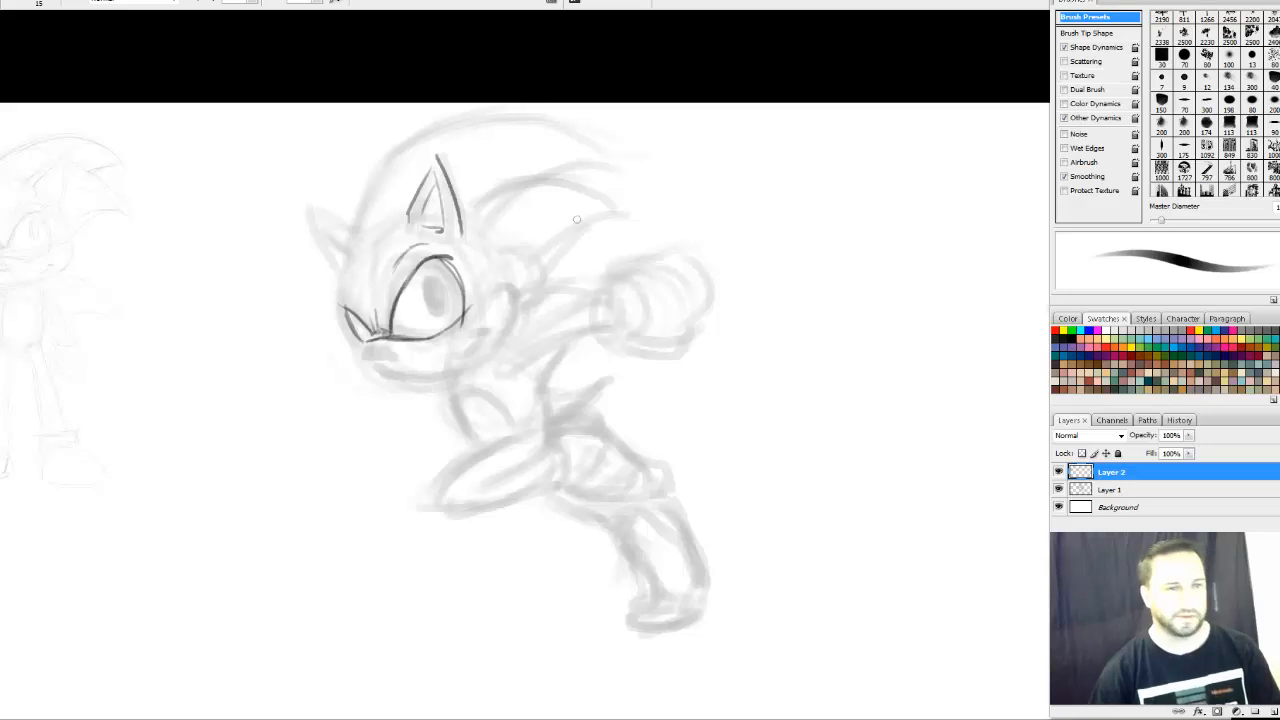
# Sketch two practice circles beside the figure, one from short broken dashes and one from long flowing strokes
pyautogui.moveTo(645, 196)
pyautogui.mouseDown()
pyautogui.moveTo(687, 173)
pyautogui.moveTo(739, 187)
pyautogui.moveTo(762, 233)
pyautogui.mouseUp()
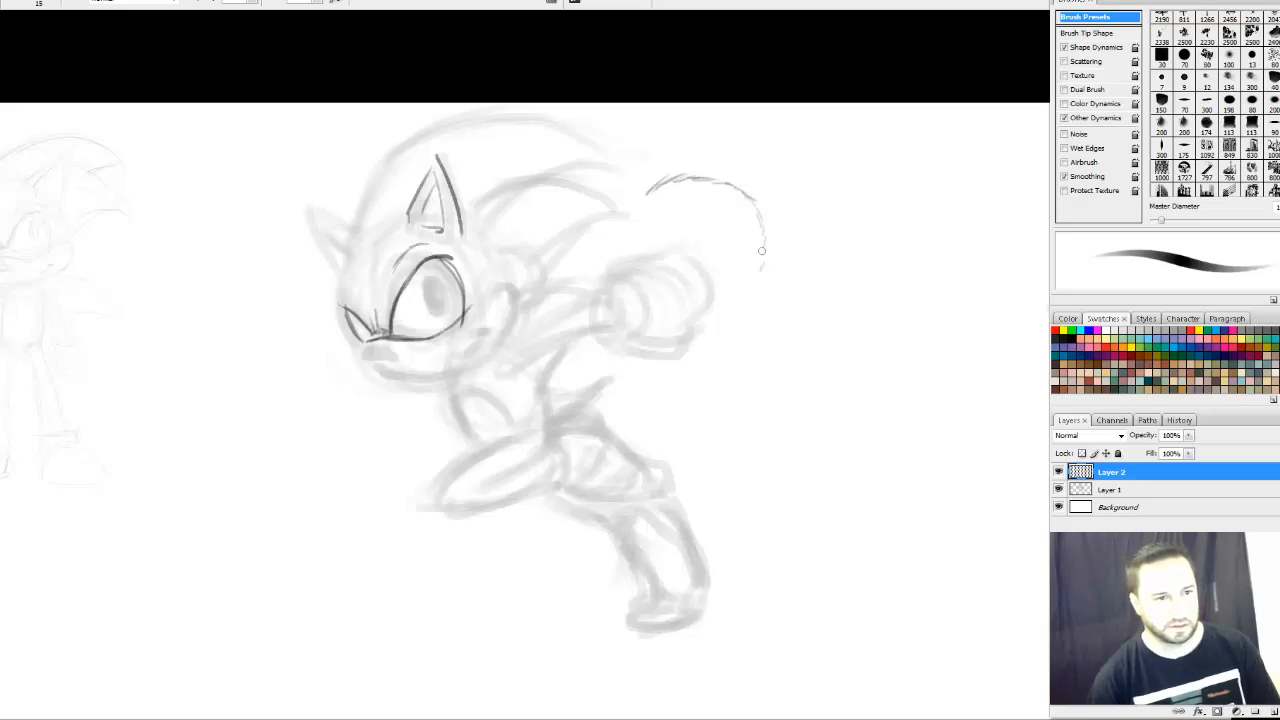
pyautogui.moveTo(758, 289)
pyautogui.mouseDown()
pyautogui.moveTo(743, 316)
pyautogui.moveTo(688, 328)
pyautogui.mouseUp()
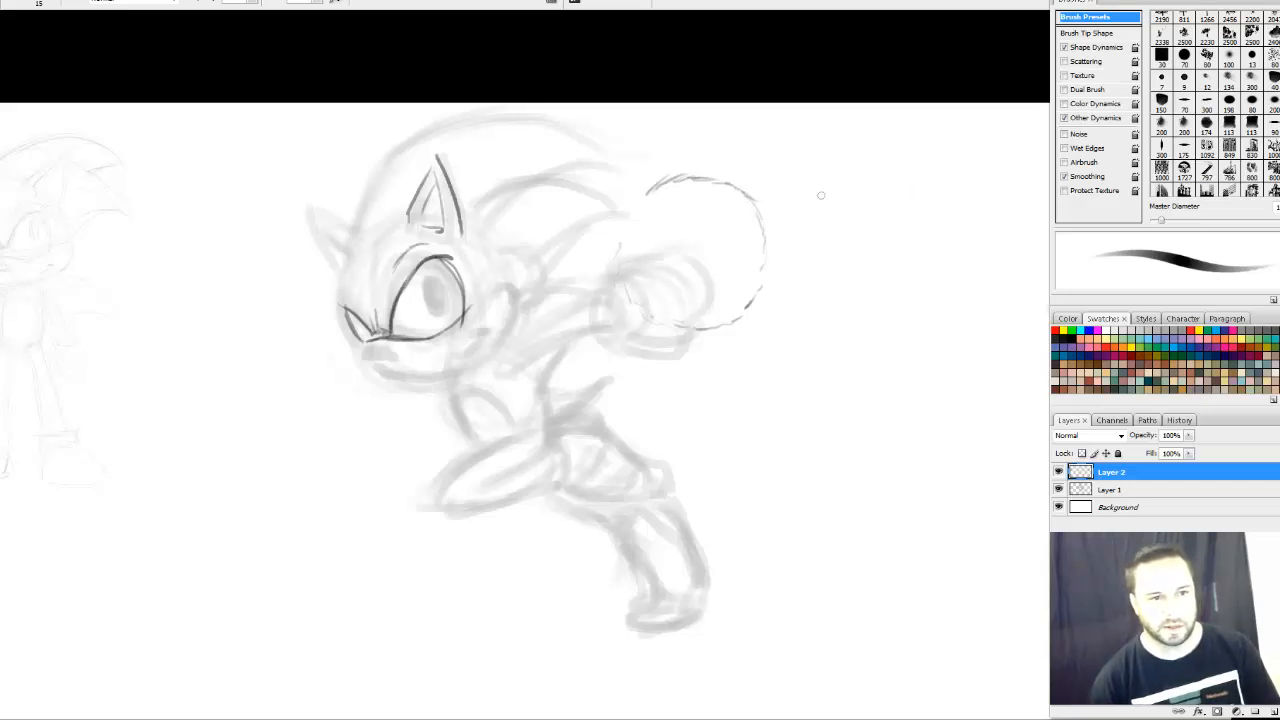
pyautogui.moveTo(982, 272)
pyautogui.mouseDown()
pyautogui.moveTo(886, 333)
pyautogui.moveTo(908, 317)
pyautogui.mouseUp()
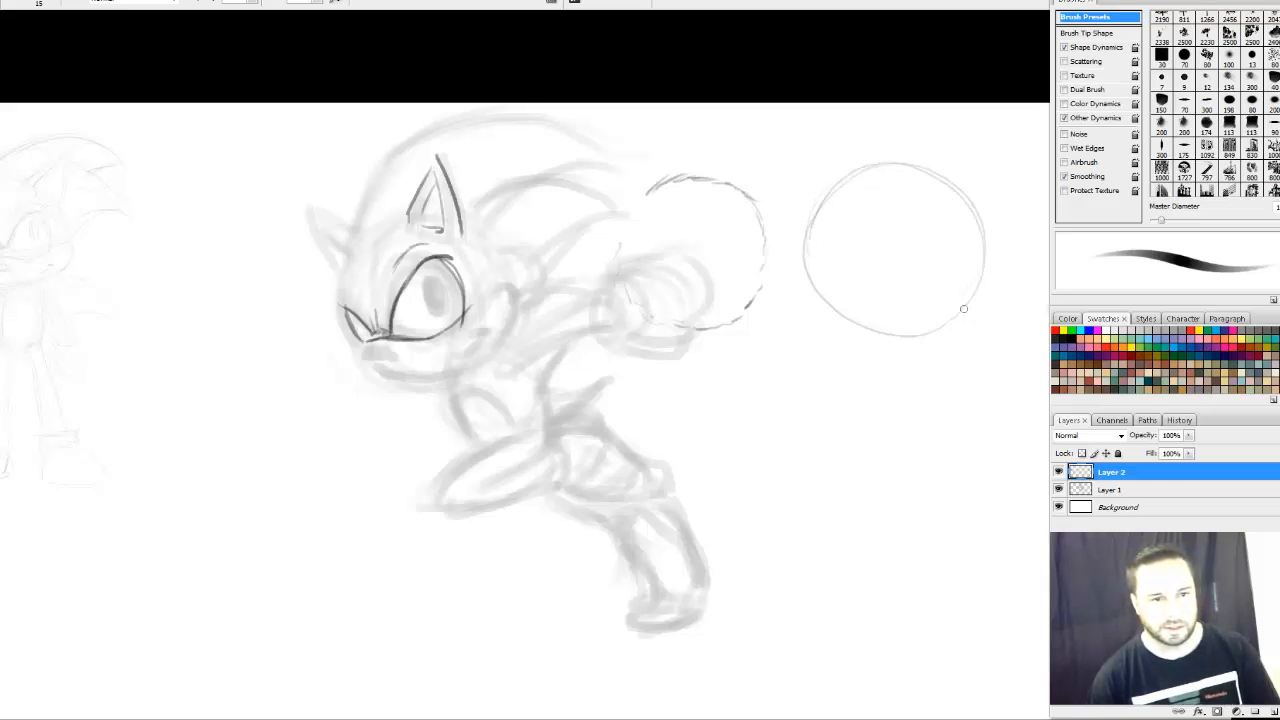
pyautogui.moveTo(984, 256); pyautogui.dragTo(946, 311)
pyautogui.moveTo(844, 328); pyautogui.dragTo(908, 330)
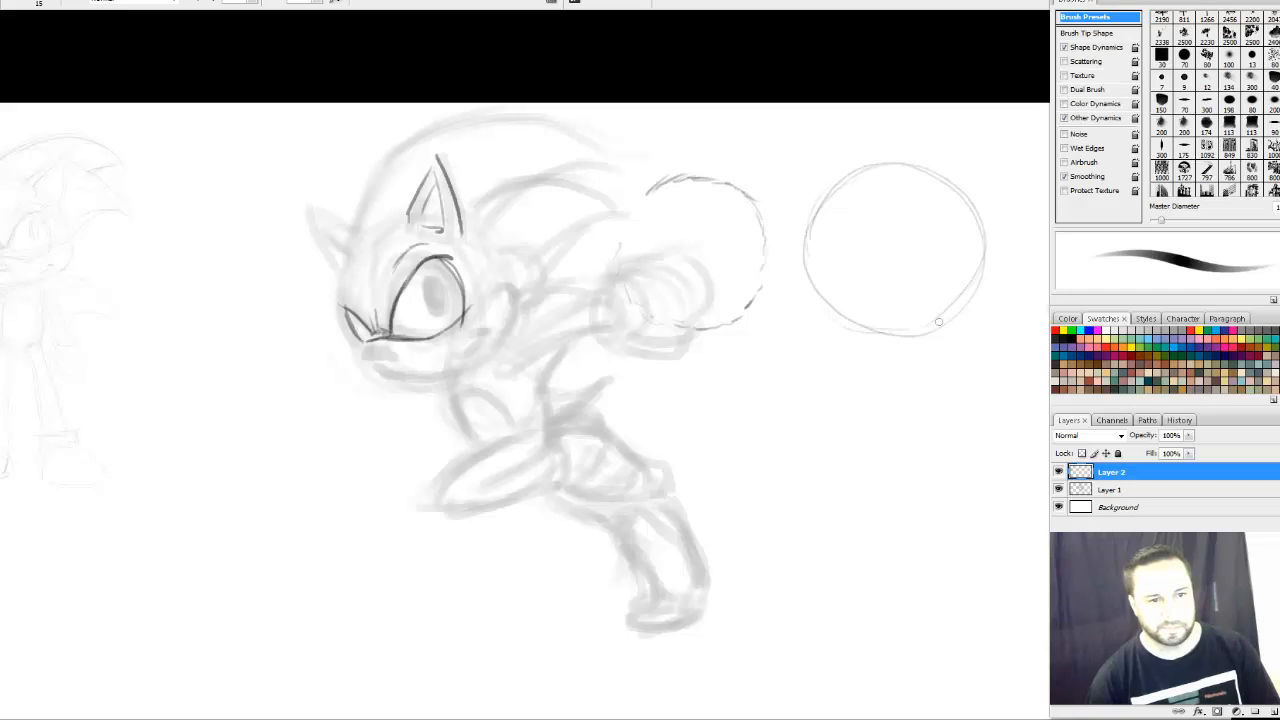
pyautogui.moveTo(975, 268); pyautogui.dragTo(886, 340)
pyautogui.moveTo(958, 308); pyautogui.dragTo(890, 334)
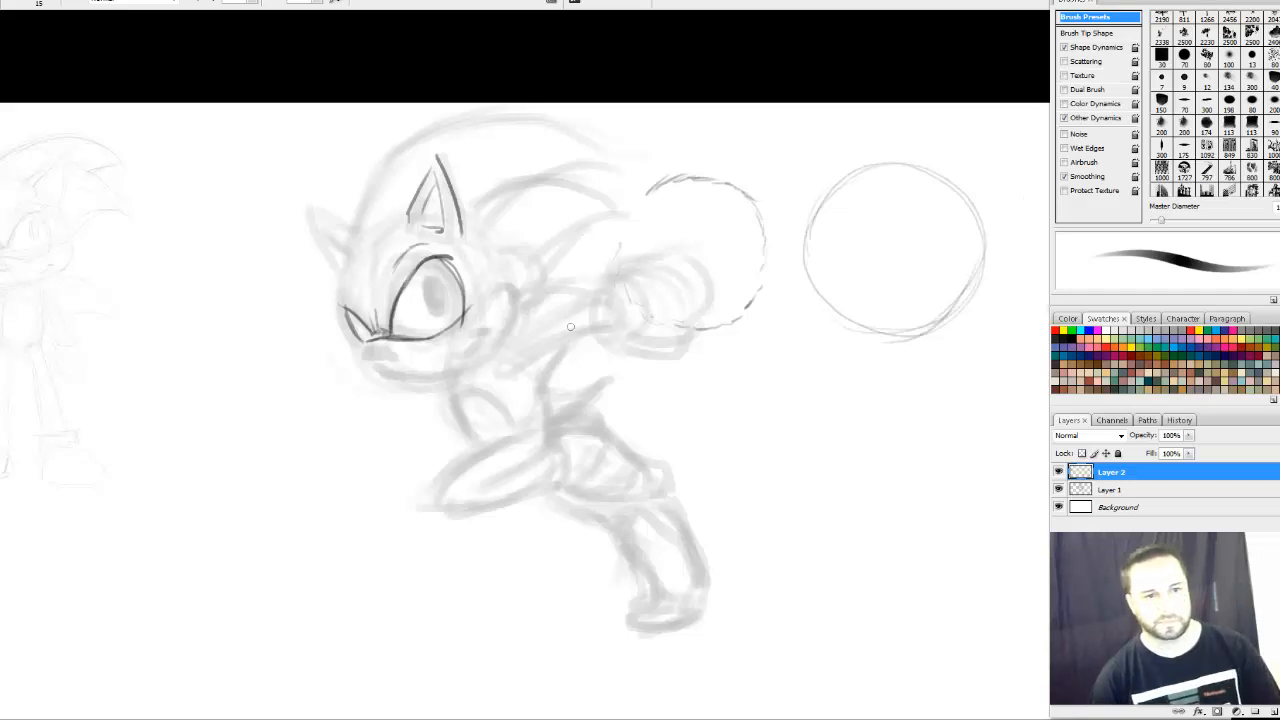
# Delete the practice circles from Layer 2 with a rectangular selection and deselect
pyautogui.press('m')
pyautogui.moveTo(655, 190); pyautogui.dragTo(1005, 381)
pyautogui.press('Delete')
pyautogui.hotkey('ctrl', 'd')
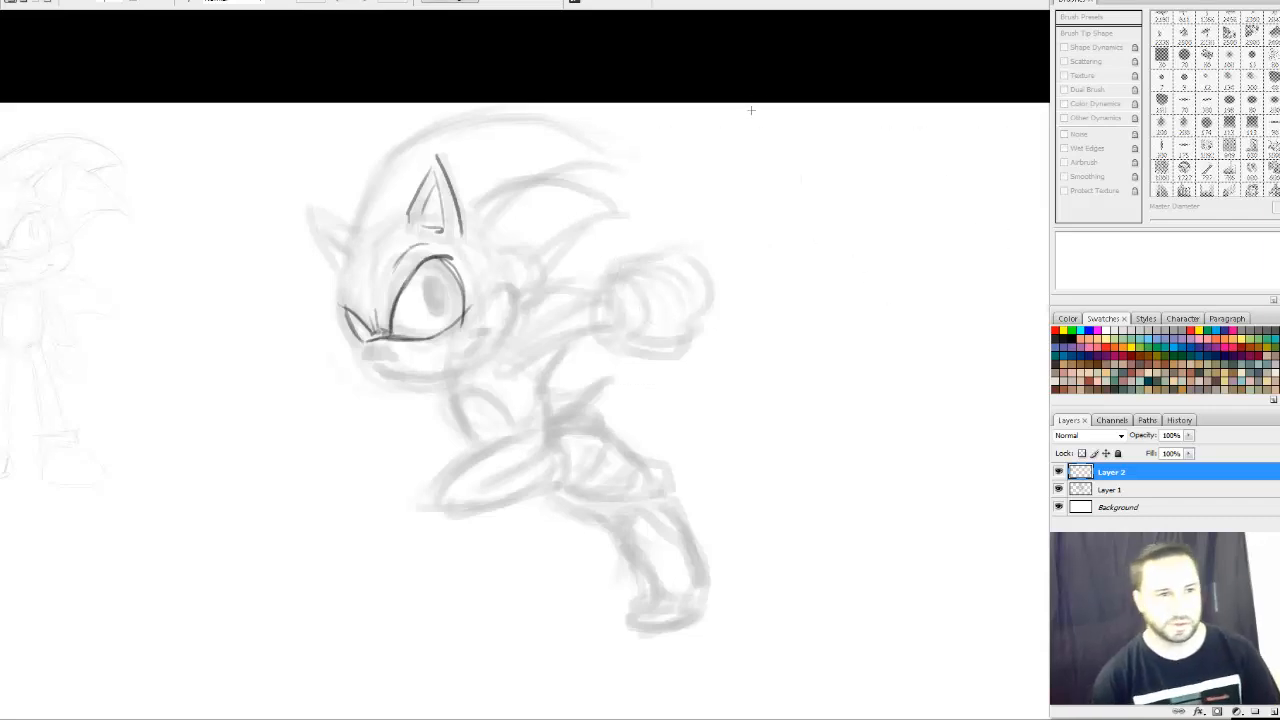
# Give the eraser the 70-pixel hard round tip reduced to about 35 pixels, and ready the brush at 15 pixels
pyautogui.press('b')
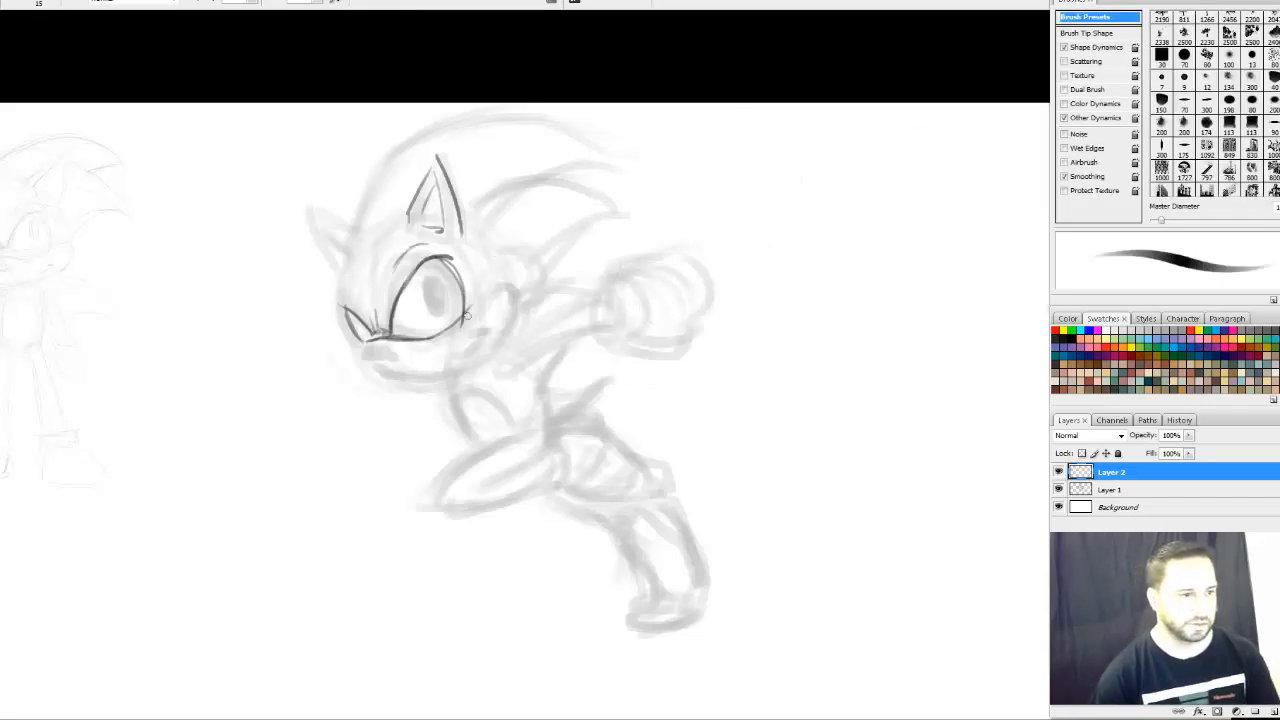
pyautogui.press('e')
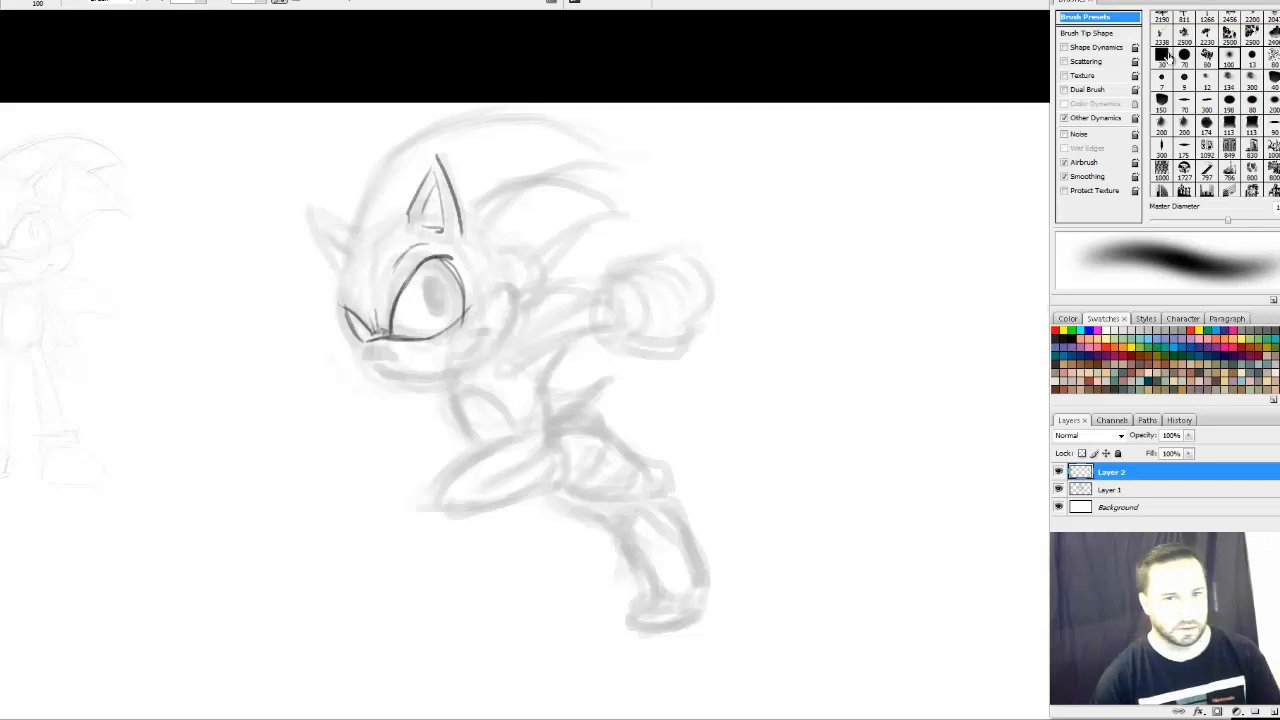
pyautogui.click(1177, 59)
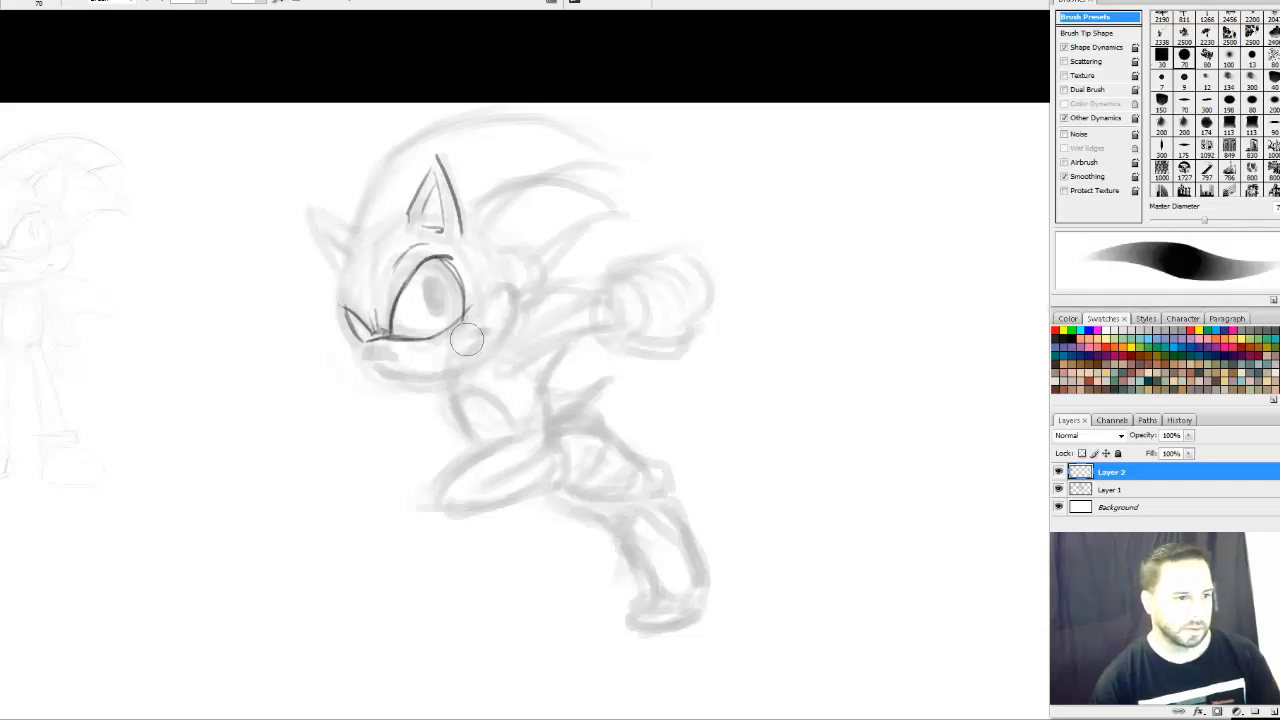
pyautogui.press('[')
pyautogui.press('[')
pyautogui.press('b')
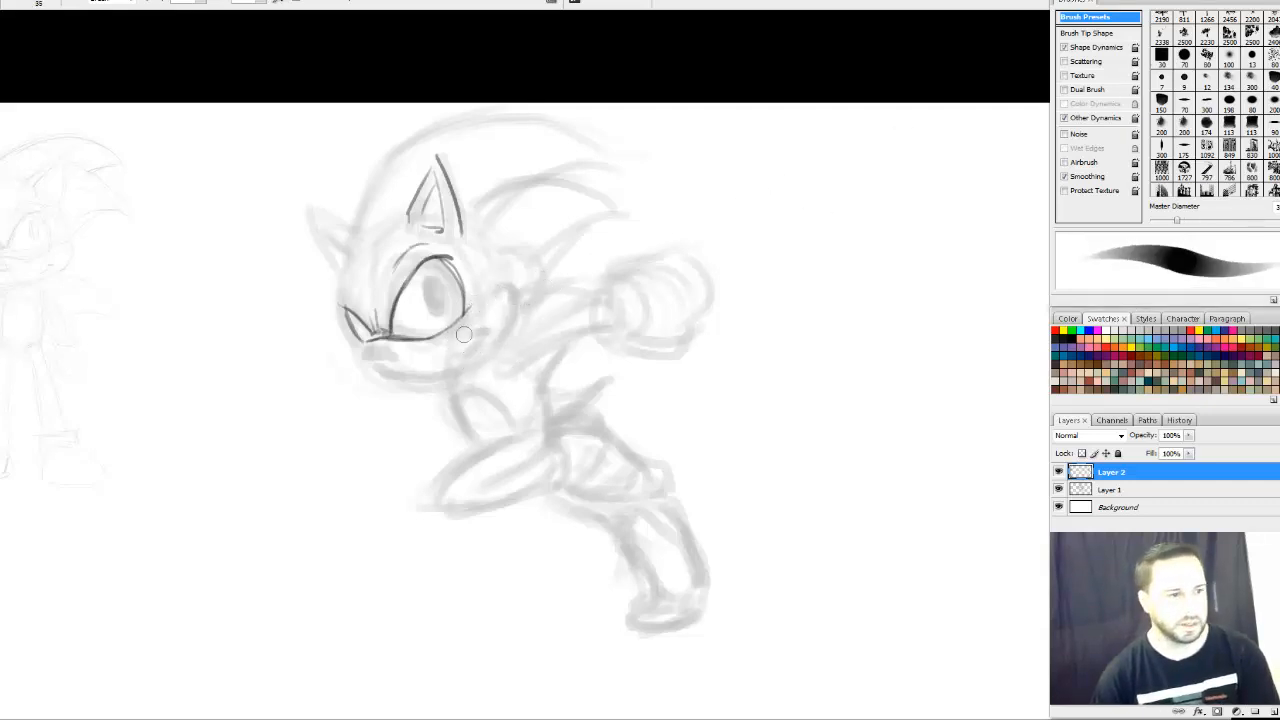
pyautogui.press('[')
pyautogui.press('[')
pyautogui.press('[')
pyautogui.press('[')
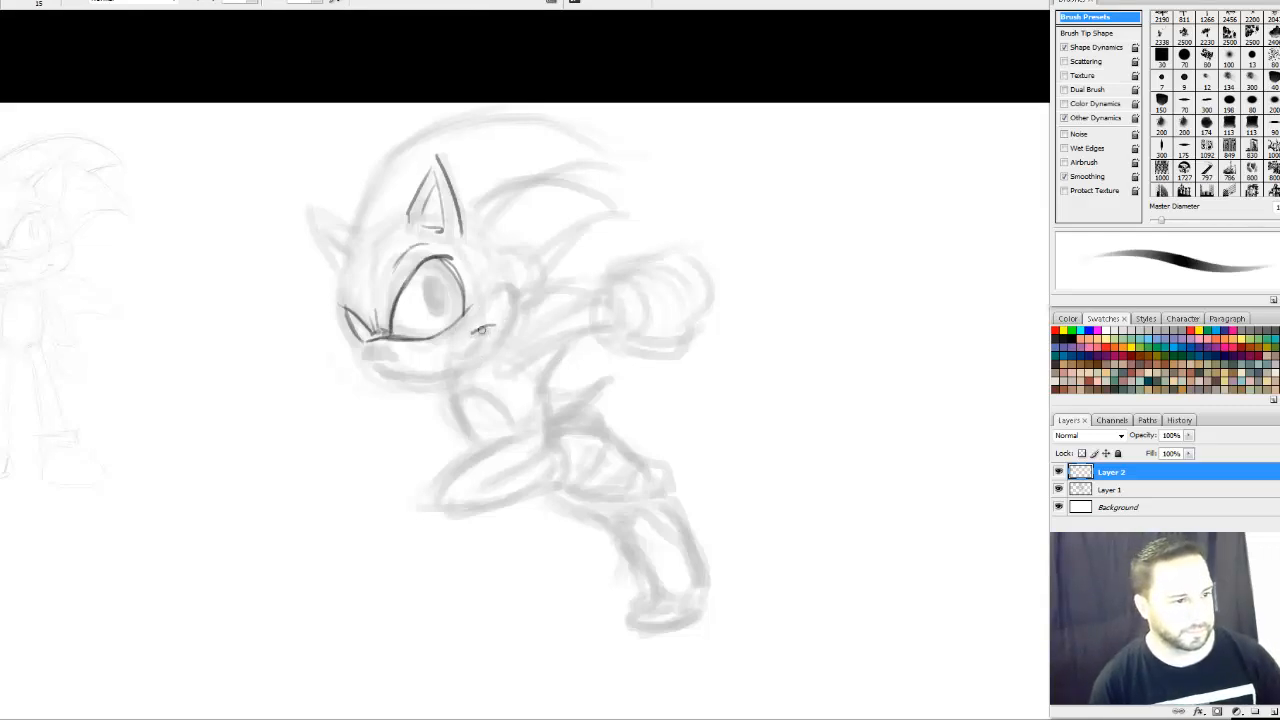
# Draw the short curved corner of the smile and the rounded cheek outline behind the near eye
pyautogui.moveTo(483, 333); pyautogui.dragTo(467, 350)
pyautogui.press('e')
pyautogui.press('b')
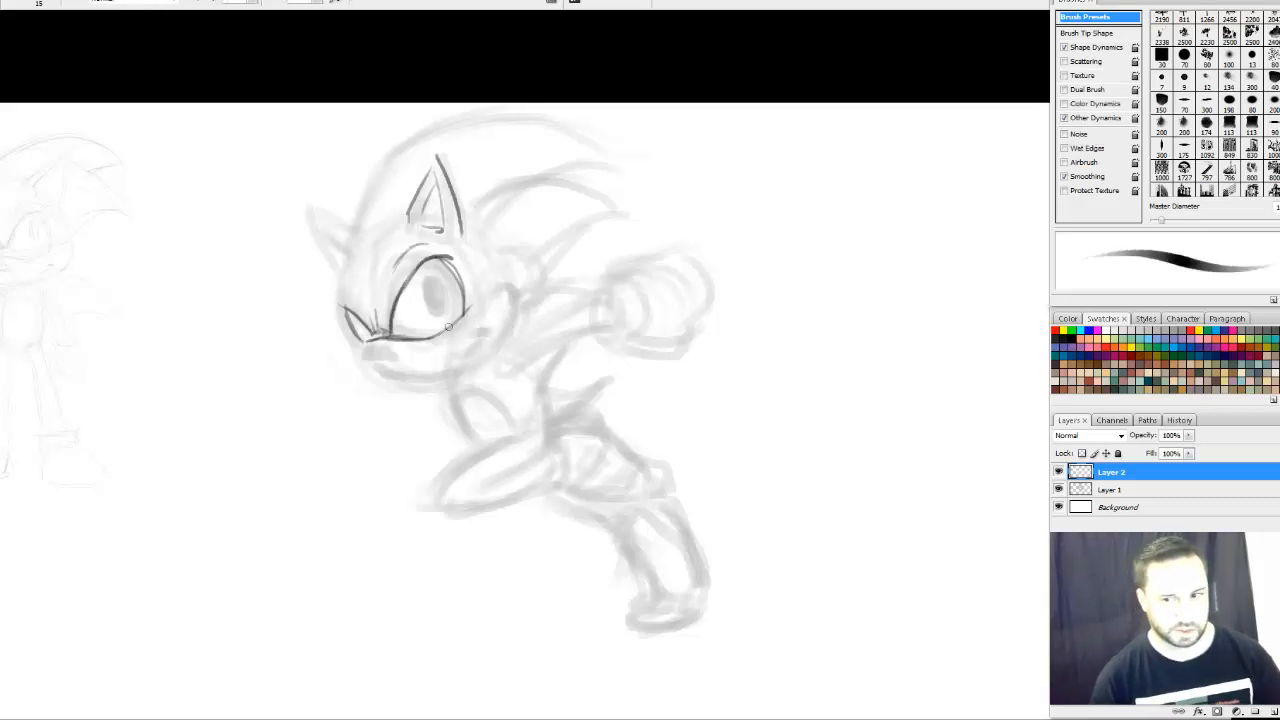
pyautogui.moveTo(486, 326); pyautogui.dragTo(472, 350)
pyautogui.hotkey('ctrl', 'z')
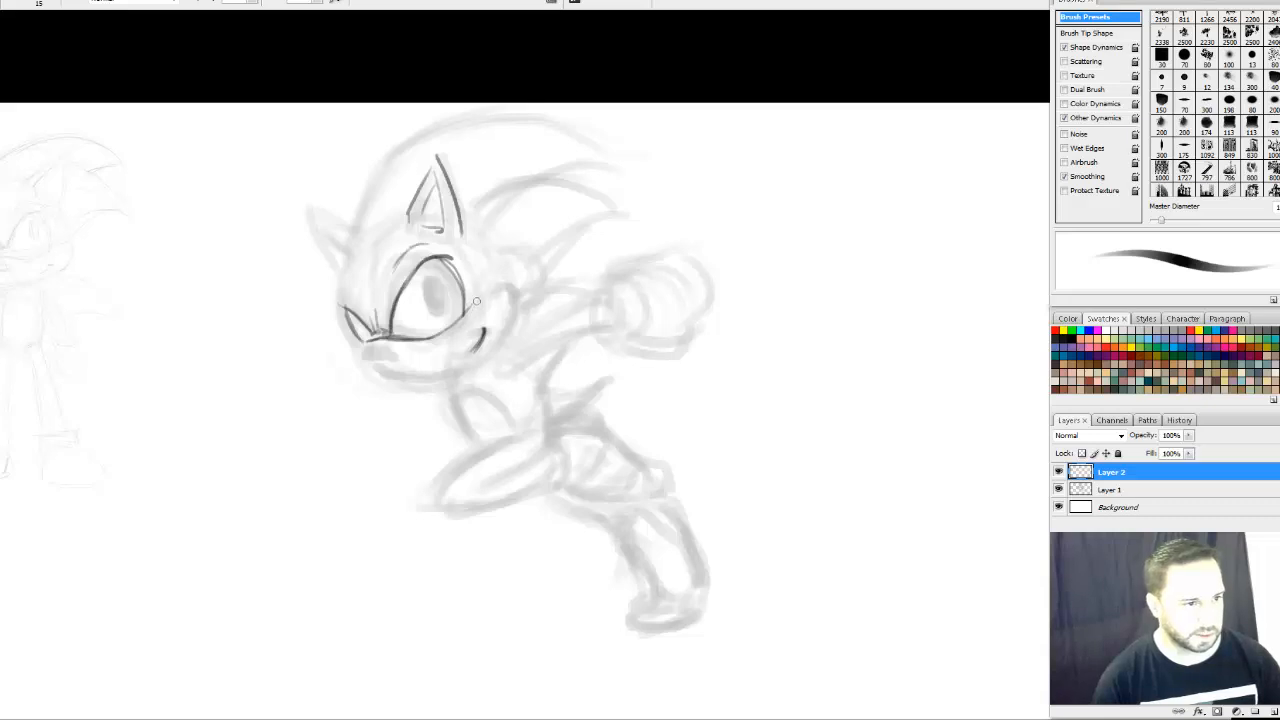
pyautogui.moveTo(476, 300)
pyautogui.mouseDown()
pyautogui.moveTo(510, 280)
pyautogui.moveTo(517, 314)
pyautogui.moveTo(480, 362)
pyautogui.mouseUp()
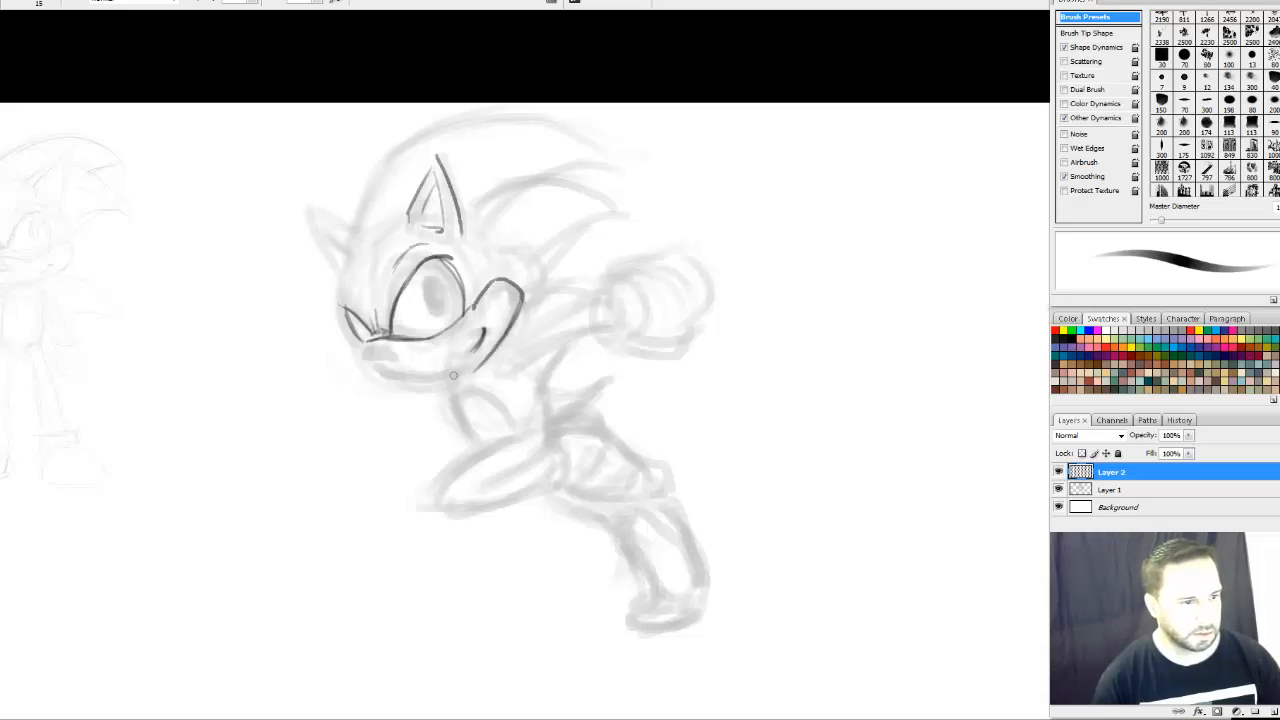
# Fill the nose in black with a small highlight, and draw the near eye's iris and dark pupil with an erased glint
pyautogui.moveTo(387, 348)
pyautogui.mouseDown()
pyautogui.moveTo(357, 348)
pyautogui.moveTo(371, 365)
pyautogui.moveTo(391, 359)
pyautogui.moveTo(362, 356)
pyautogui.moveTo(390, 352)
pyautogui.moveTo(360, 348)
pyautogui.moveTo(376, 340)
pyautogui.moveTo(360, 314)
pyautogui.moveTo(376, 342)
pyautogui.mouseUp()
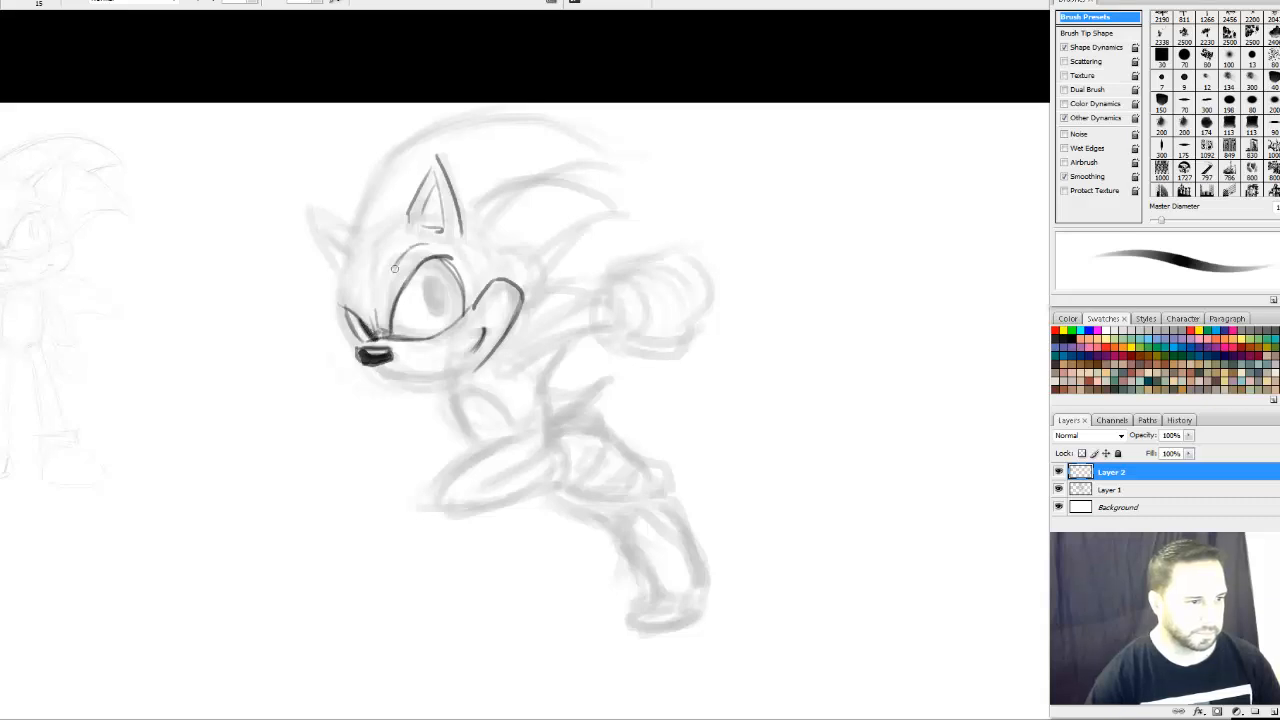
pyautogui.moveTo(448, 289)
pyautogui.mouseDown()
pyautogui.moveTo(430, 280)
pyautogui.moveTo(432, 312)
pyautogui.moveTo(446, 290)
pyautogui.moveTo(442, 318)
pyautogui.moveTo(440, 282)
pyautogui.moveTo(450, 310)
pyautogui.moveTo(436, 312)
pyautogui.mouseUp()
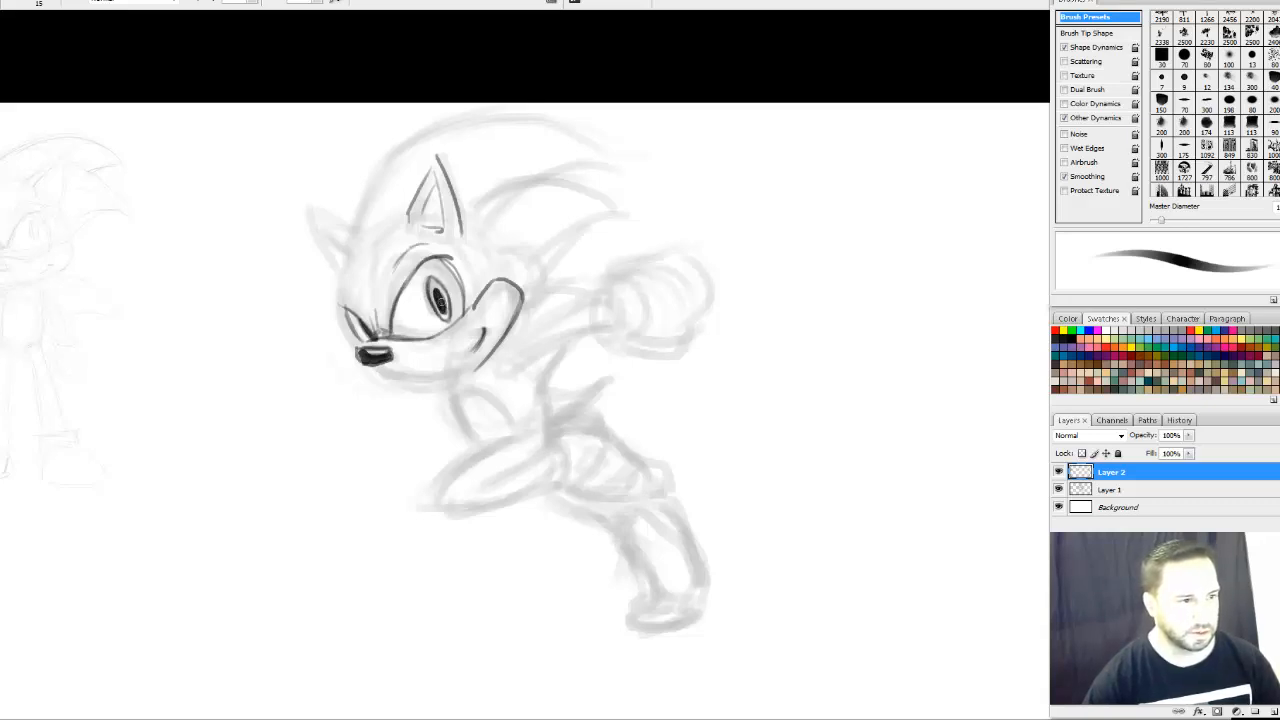
pyautogui.moveTo(441, 302); pyautogui.dragTo(428, 278)
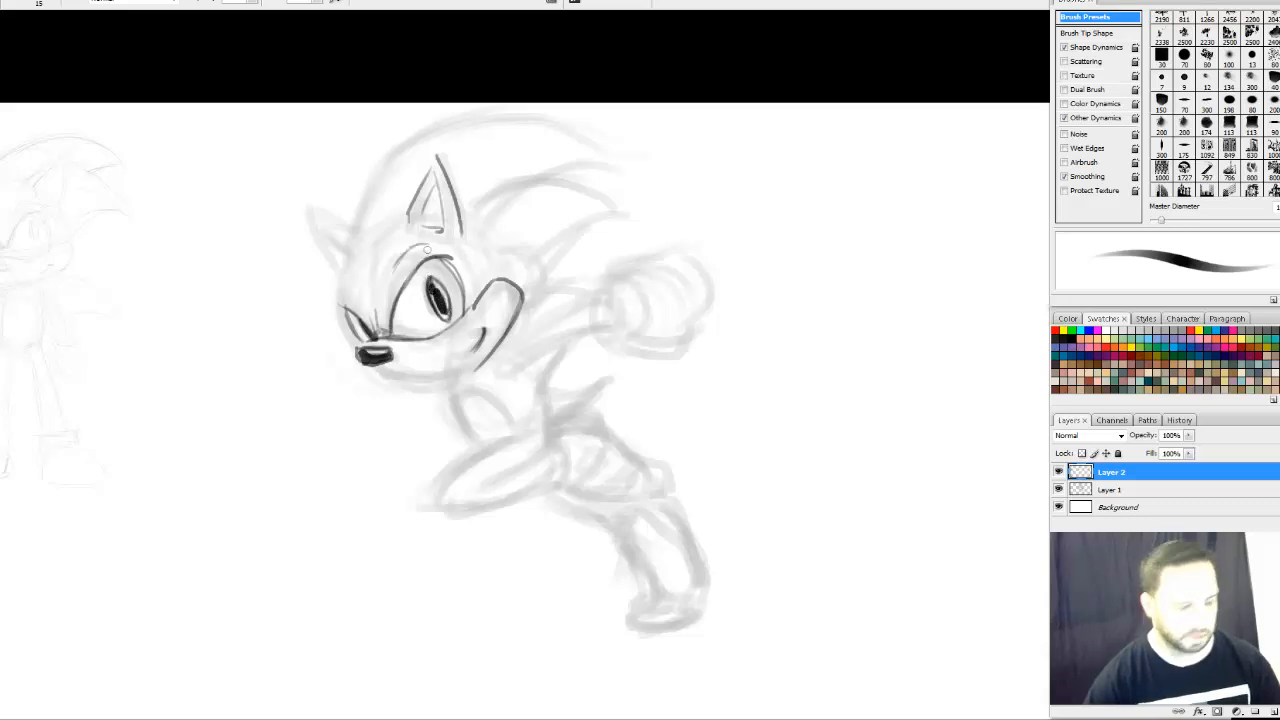
pyautogui.press(']')
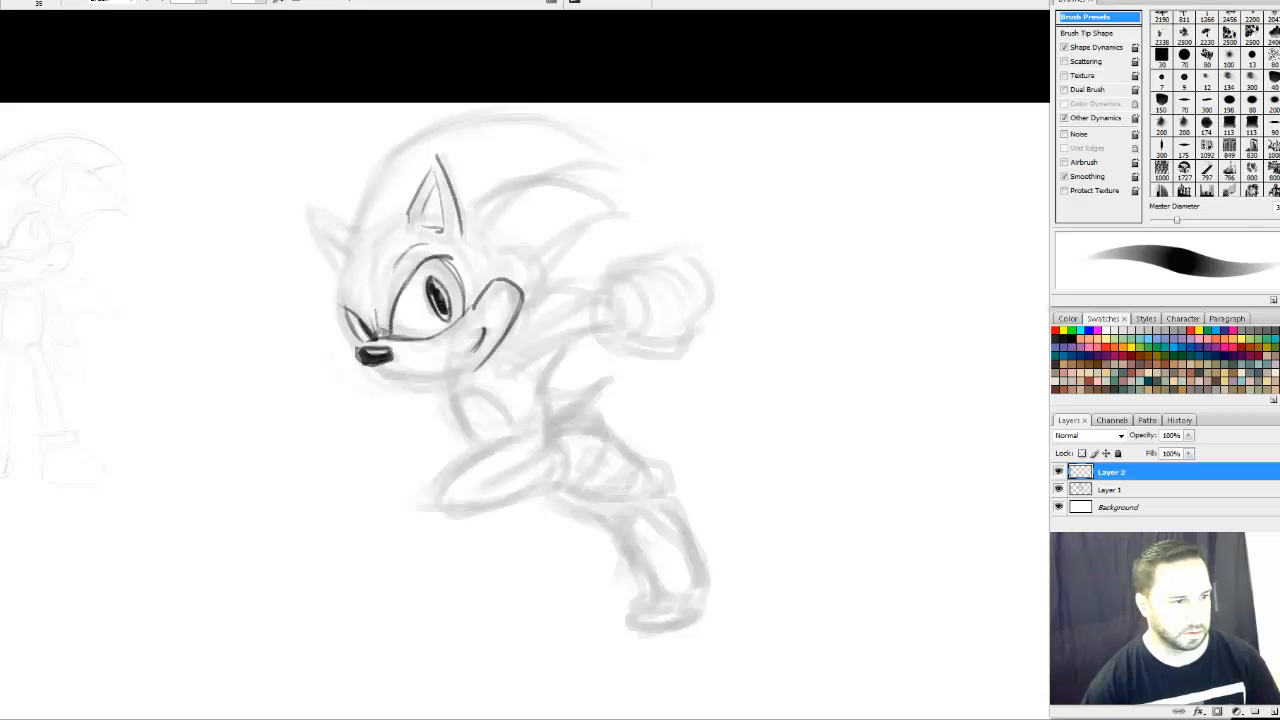
pyautogui.moveTo(440, 294); pyautogui.dragTo(449, 309)
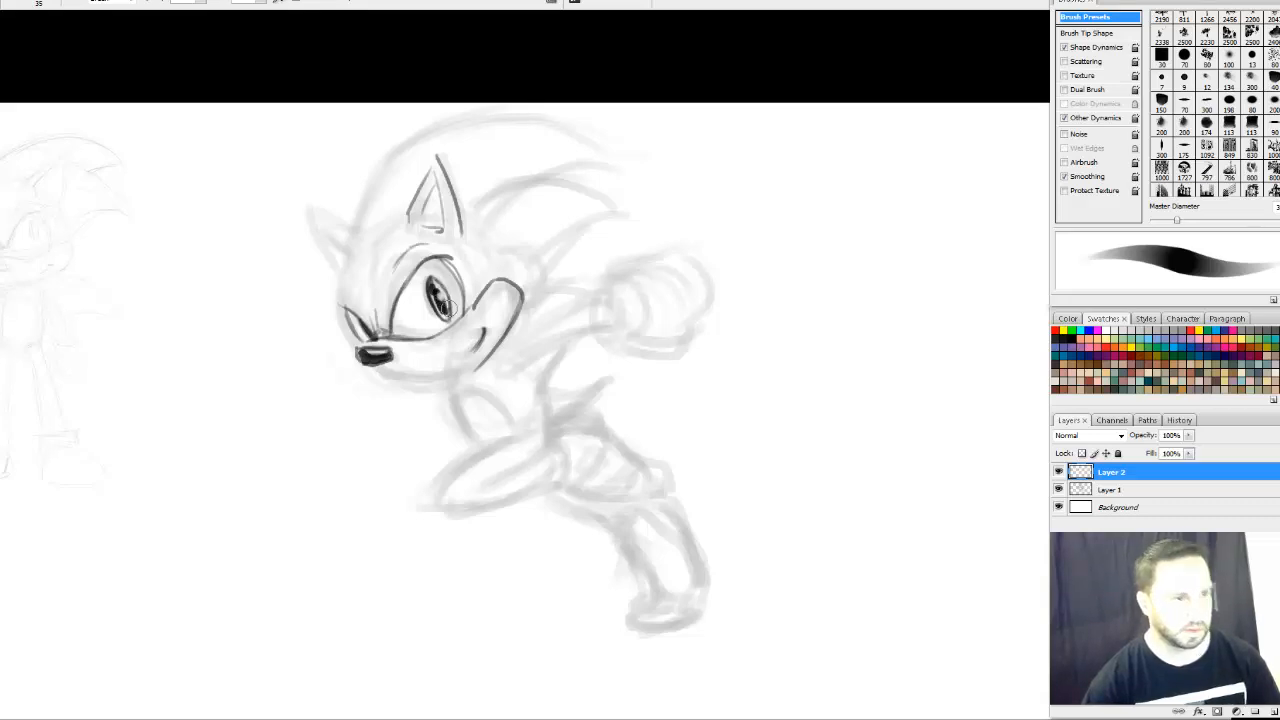
pyautogui.press('[')
pyautogui.press('[')
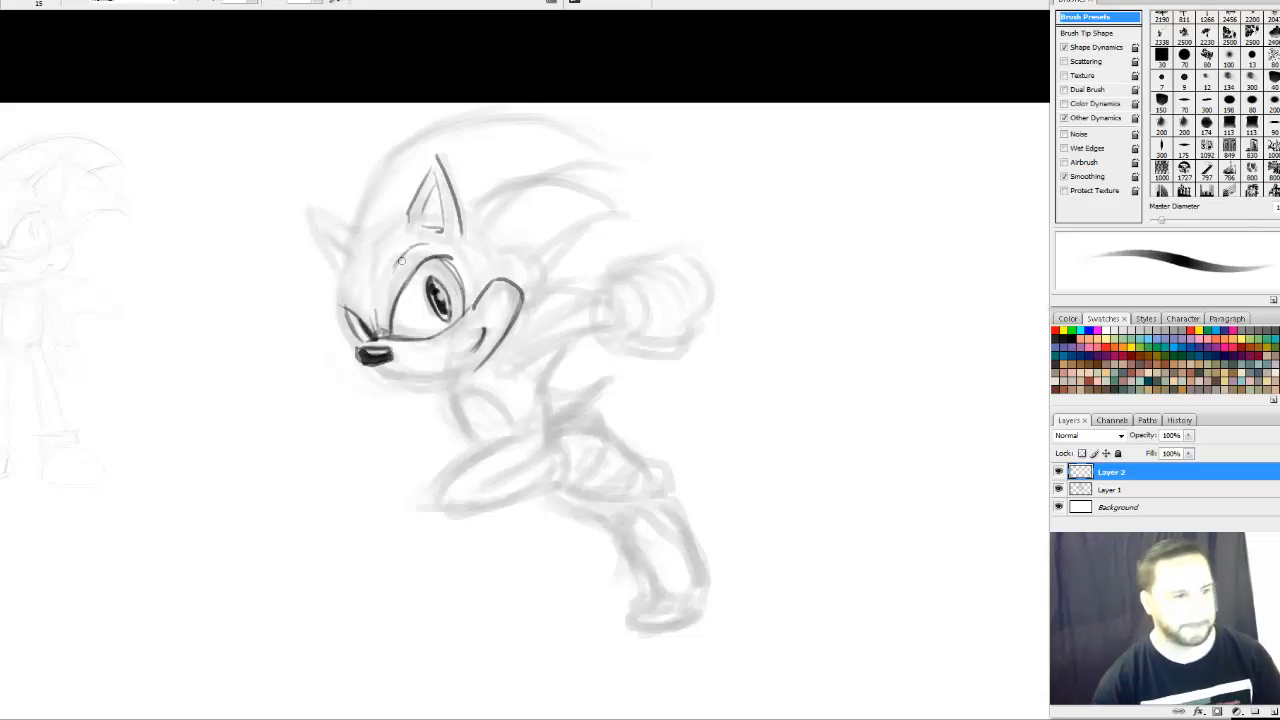
# Outline the far side of the face above the far eye and the pointed far ear
pyautogui.moveTo(345, 308)
pyautogui.mouseDown()
pyautogui.moveTo(374, 341)
pyautogui.moveTo(359, 346)
pyautogui.moveTo(340, 318)
pyautogui.moveTo(350, 252)
pyautogui.moveTo(323, 221)
pyautogui.moveTo(326, 248)
pyautogui.moveTo(353, 237)
pyautogui.mouseUp()
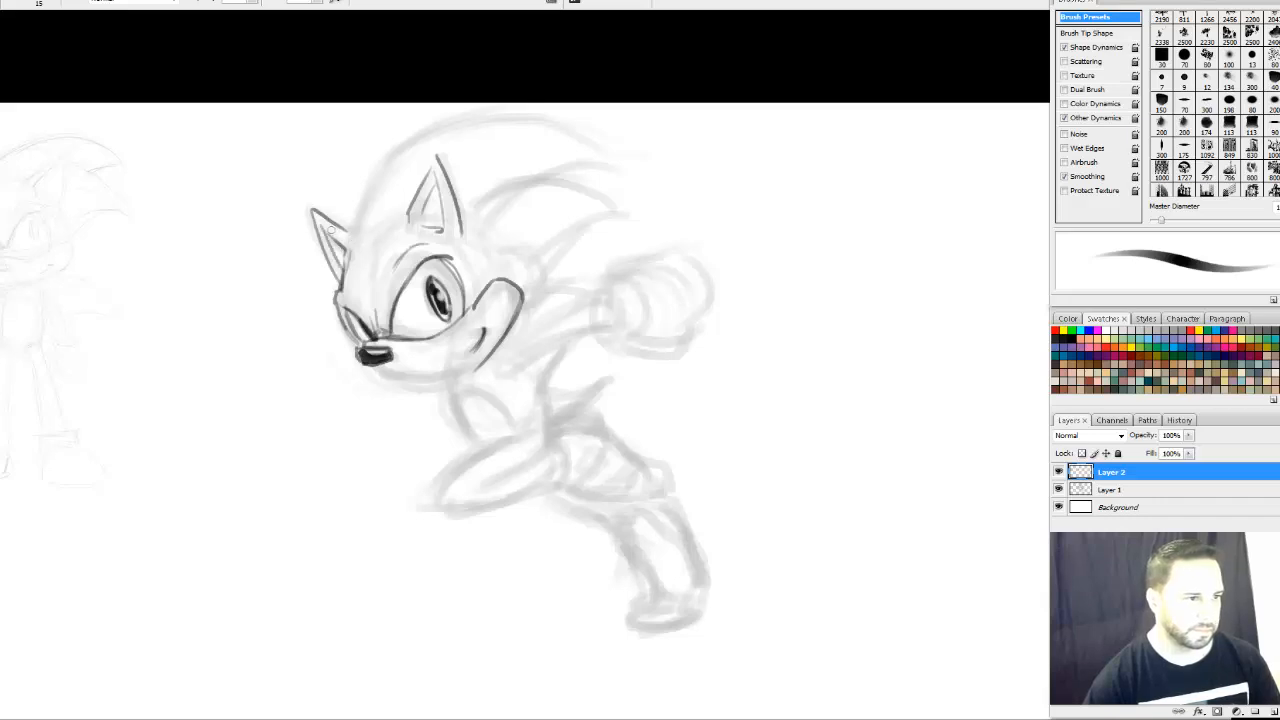
pyautogui.moveTo(535, 261); pyautogui.dragTo(541, 295)
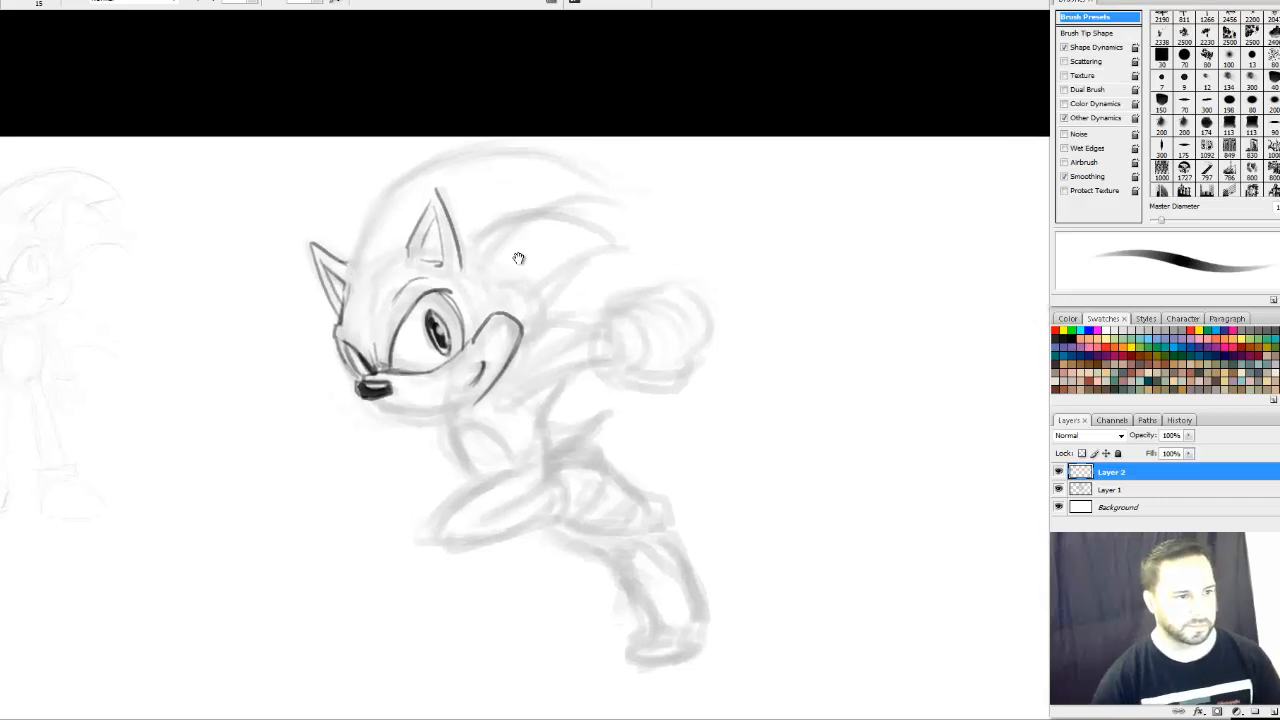
pyautogui.moveTo(525, 228); pyautogui.dragTo(531, 162)
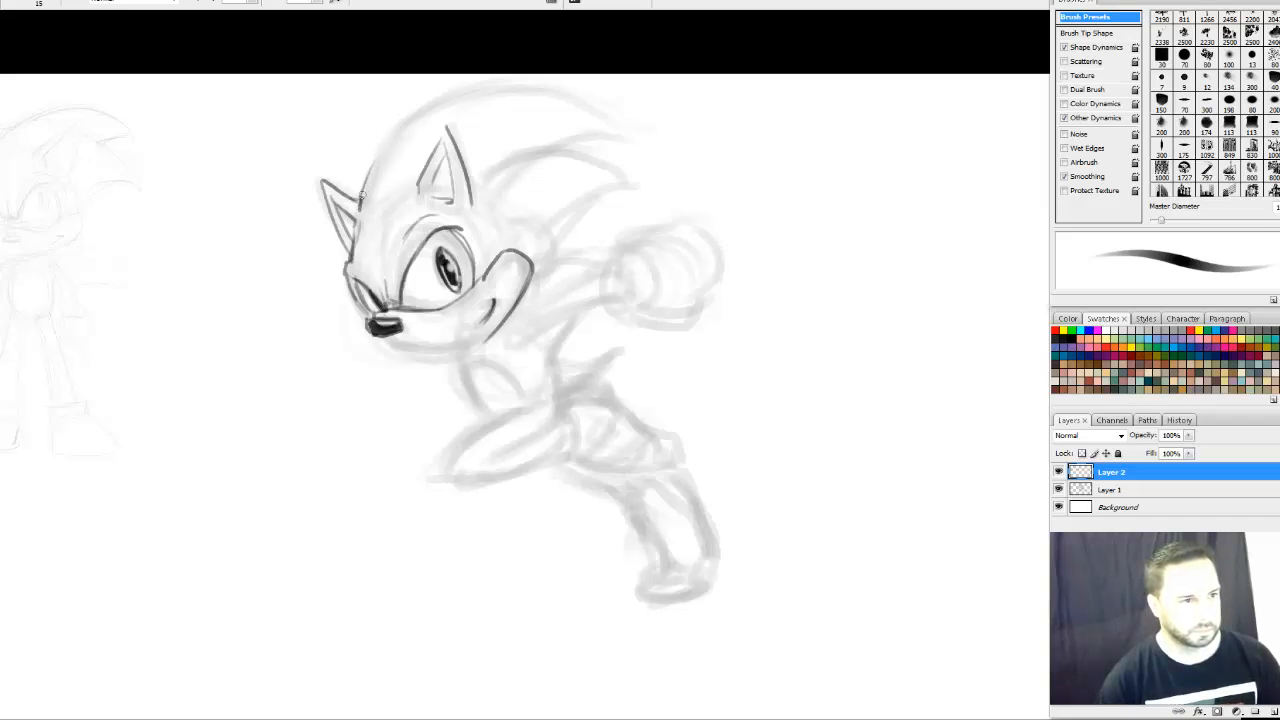
pyautogui.moveTo(360, 203)
pyautogui.mouseDown()
pyautogui.moveTo(382, 149)
pyautogui.moveTo(476, 84)
pyautogui.moveTo(632, 134)
pyautogui.mouseUp()
pyautogui.hotkey('ctrl', 'z')
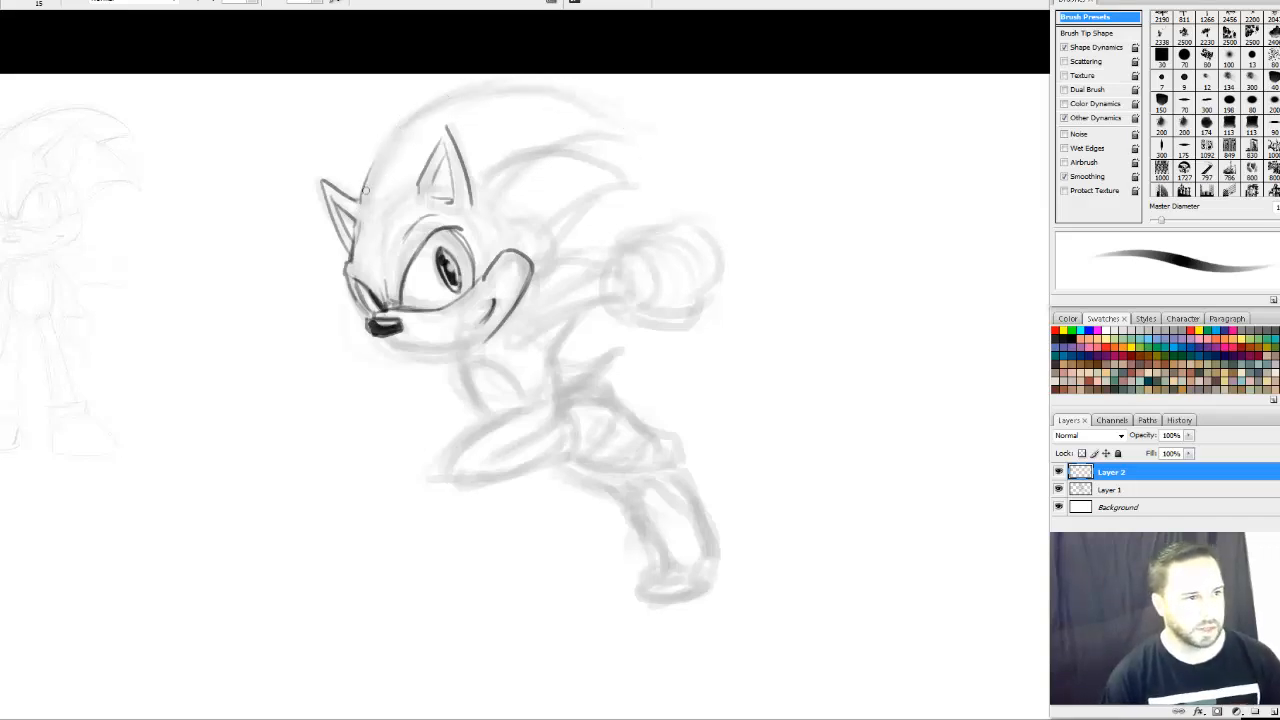
pyautogui.moveTo(359, 209)
pyautogui.mouseDown()
pyautogui.moveTo(359, 195)
pyautogui.moveTo(544, 89)
pyautogui.moveTo(626, 138)
pyautogui.moveTo(345, 205)
pyautogui.moveTo(512, 99)
pyautogui.moveTo(578, 134)
pyautogui.mouseUp()
pyautogui.hotkey('ctrl', 'z')
pyautogui.hotkey('ctrl', 'z')
pyautogui.press('v')
pyautogui.hotkey('ctrl', 'z')
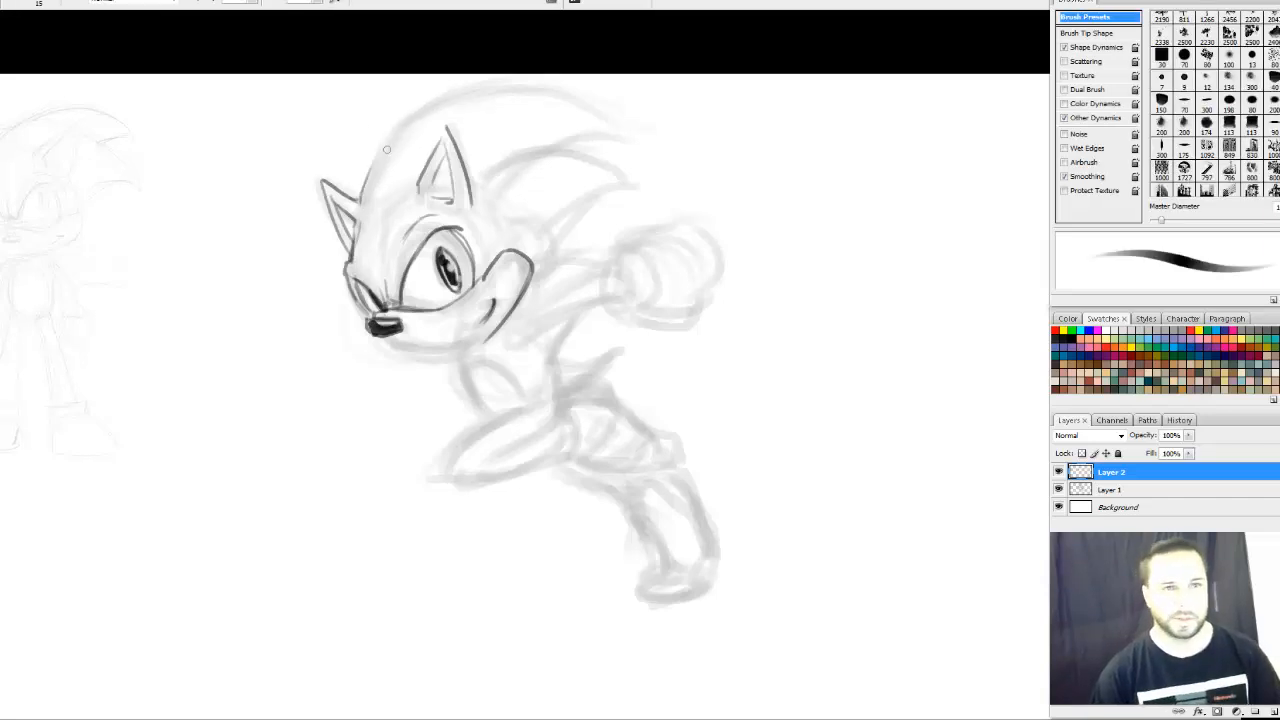
pyautogui.moveTo(357, 210)
pyautogui.mouseDown()
pyautogui.moveTo(376, 156)
pyautogui.moveTo(417, 112)
pyautogui.moveTo(484, 87)
pyautogui.moveTo(573, 134)
pyautogui.mouseUp()
pyautogui.hotkey('ctrl', 'z')
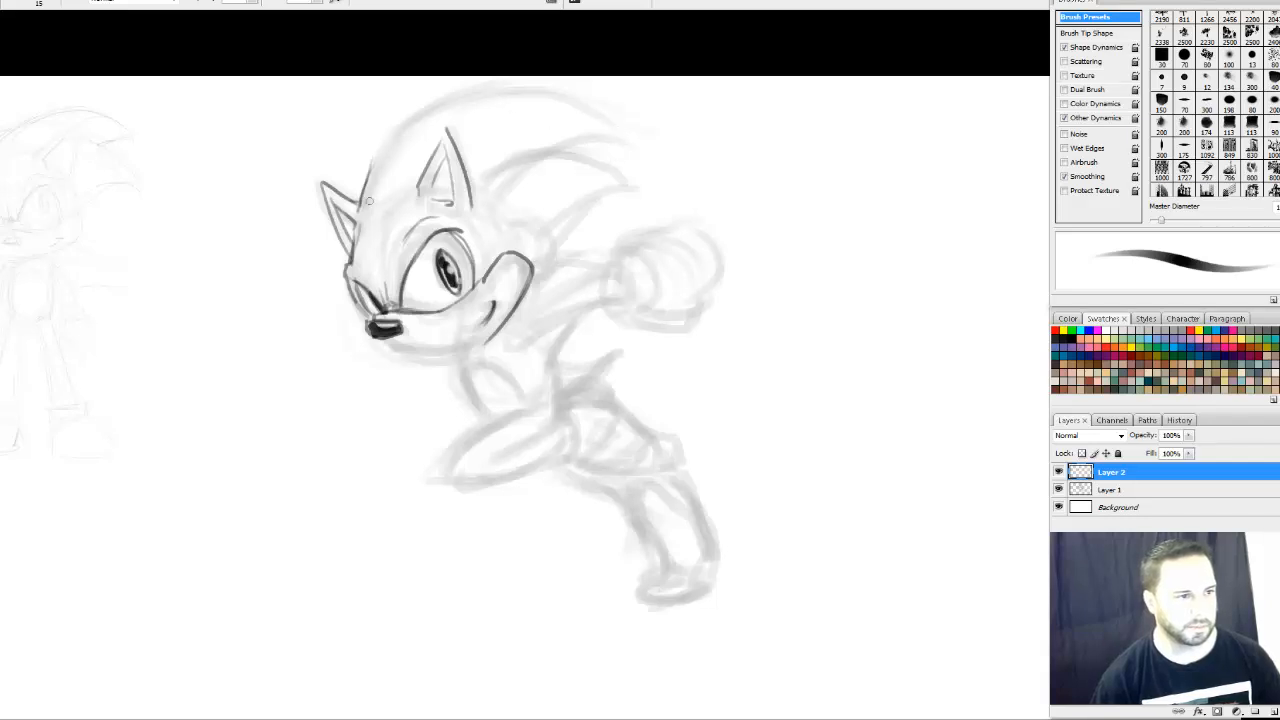
pyautogui.moveTo(366, 202)
pyautogui.mouseDown()
pyautogui.moveTo(436, 119)
pyautogui.moveTo(635, 145)
pyautogui.mouseUp()
pyautogui.hotkey('ctrl', 'z')
# Line the top of the head sweeping back into the upper quill, and the second pointed quill behind the near ear
pyautogui.moveTo(360, 205)
pyautogui.mouseDown()
pyautogui.moveTo(538, 89)
pyautogui.moveTo(628, 127)
pyautogui.moveTo(560, 160)
pyautogui.mouseUp()
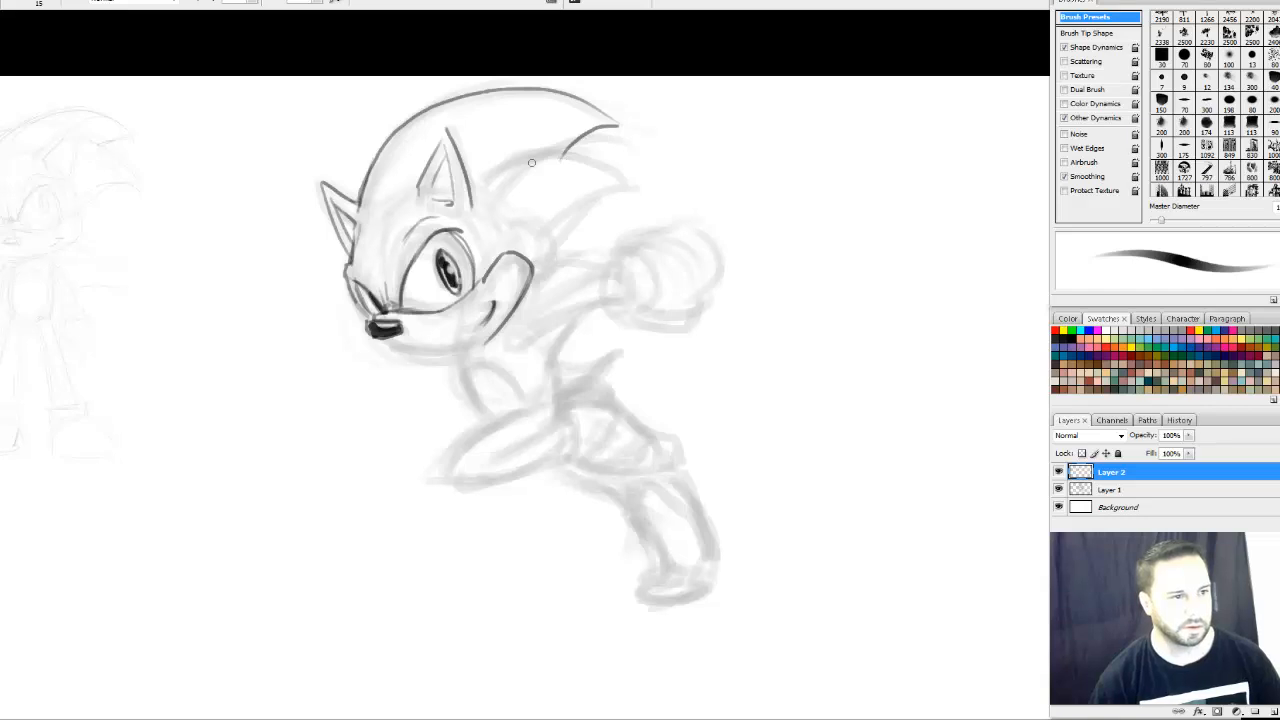
pyautogui.moveTo(474, 196)
pyautogui.mouseDown()
pyautogui.moveTo(636, 185)
pyautogui.moveTo(519, 256)
pyautogui.mouseUp()
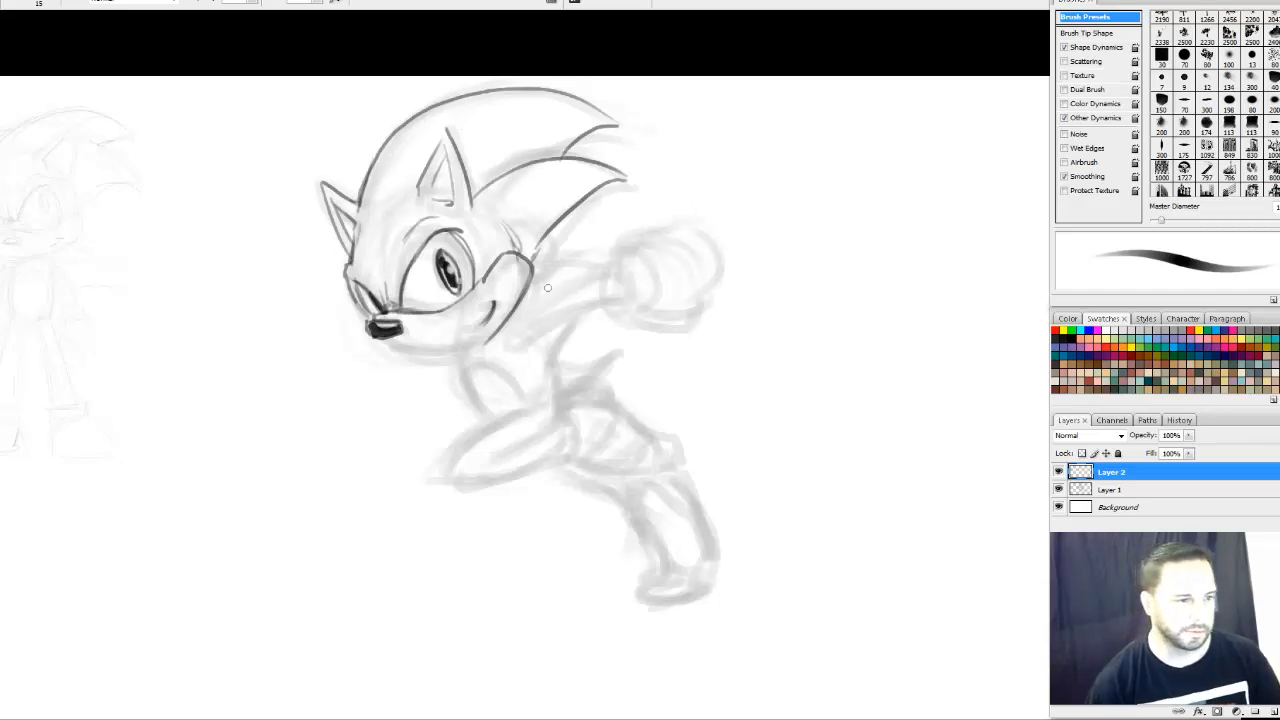
# Line the arm stretched out behind the body, with its rounded glove cuff and the knuckled fist
pyautogui.moveTo(510, 329)
pyautogui.mouseDown()
pyautogui.moveTo(569, 292)
pyautogui.moveTo(629, 275)
pyautogui.mouseUp()
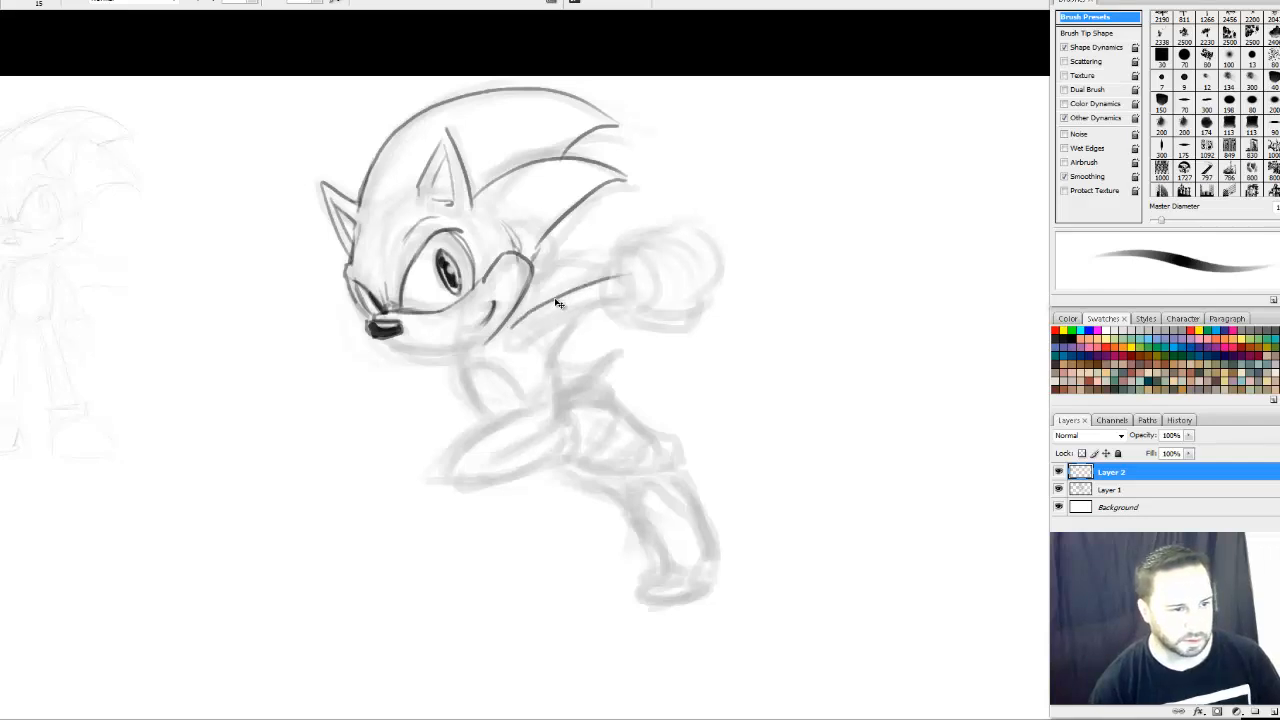
pyautogui.hotkey('ctrl', 'z')
pyautogui.moveTo(502, 333)
pyautogui.mouseDown()
pyautogui.moveTo(576, 280)
pyautogui.moveTo(631, 277)
pyautogui.moveTo(614, 272)
pyautogui.moveTo(636, 298)
pyautogui.mouseUp()
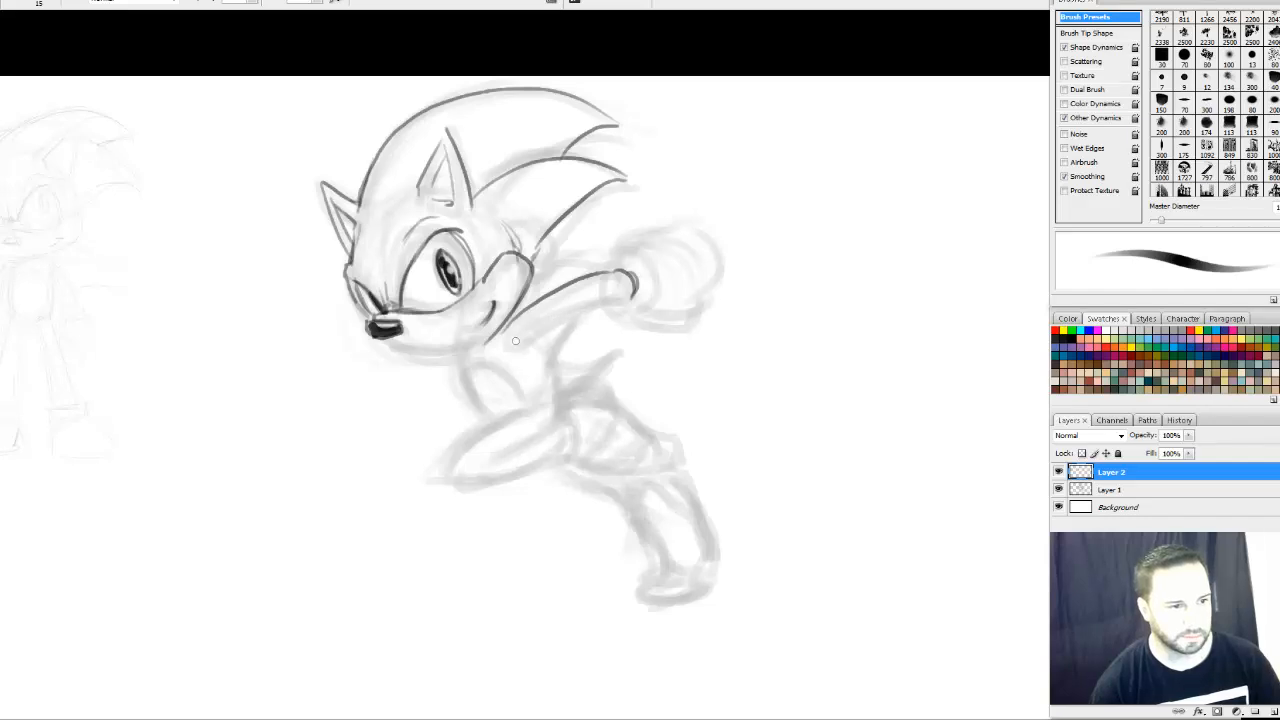
pyautogui.moveTo(512, 343)
pyautogui.mouseDown()
pyautogui.moveTo(634, 308)
pyautogui.moveTo(634, 287)
pyautogui.moveTo(606, 265)
pyautogui.moveTo(632, 260)
pyautogui.moveTo(625, 252)
pyautogui.moveTo(662, 296)
pyautogui.moveTo(642, 320)
pyautogui.moveTo(602, 306)
pyautogui.moveTo(646, 318)
pyautogui.mouseUp()
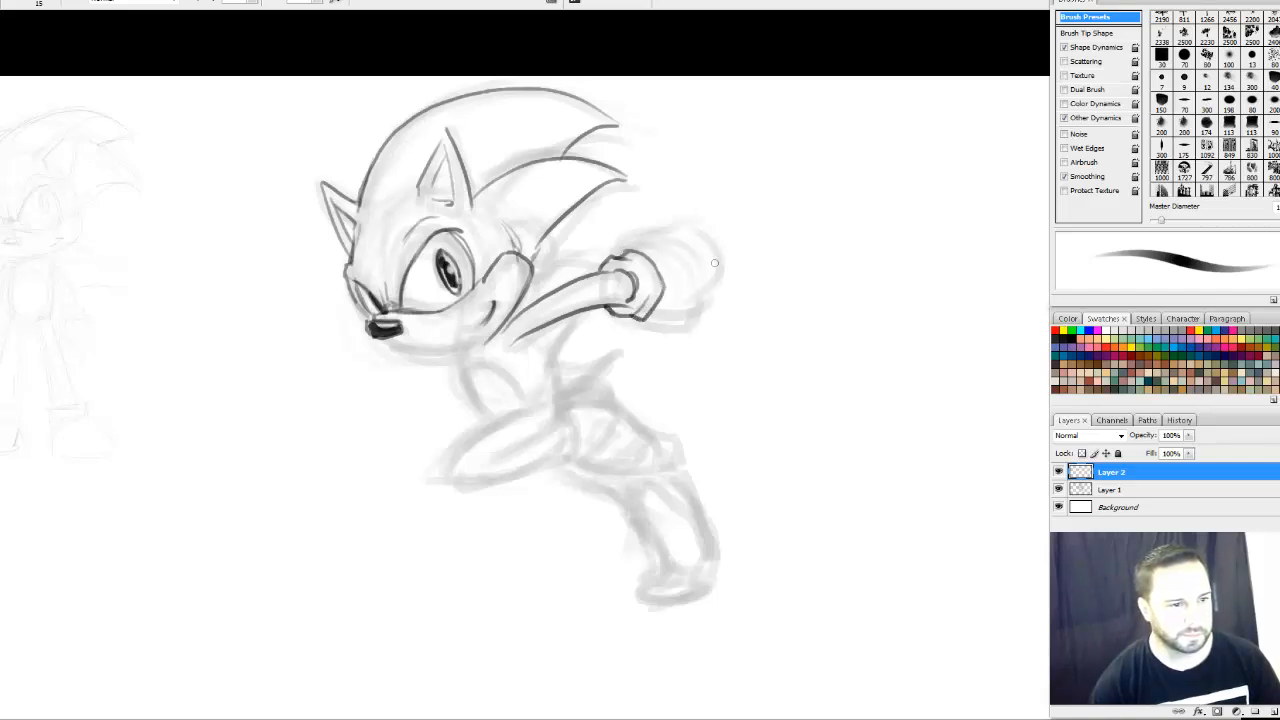
pyautogui.moveTo(673, 331)
pyautogui.mouseDown()
pyautogui.moveTo(723, 289)
pyautogui.moveTo(721, 268)
pyautogui.moveTo(690, 240)
pyautogui.moveTo(642, 240)
pyautogui.moveTo(710, 233)
pyautogui.moveTo(662, 233)
pyautogui.moveTo(700, 242)
pyautogui.moveTo(718, 280)
pyautogui.mouseUp()
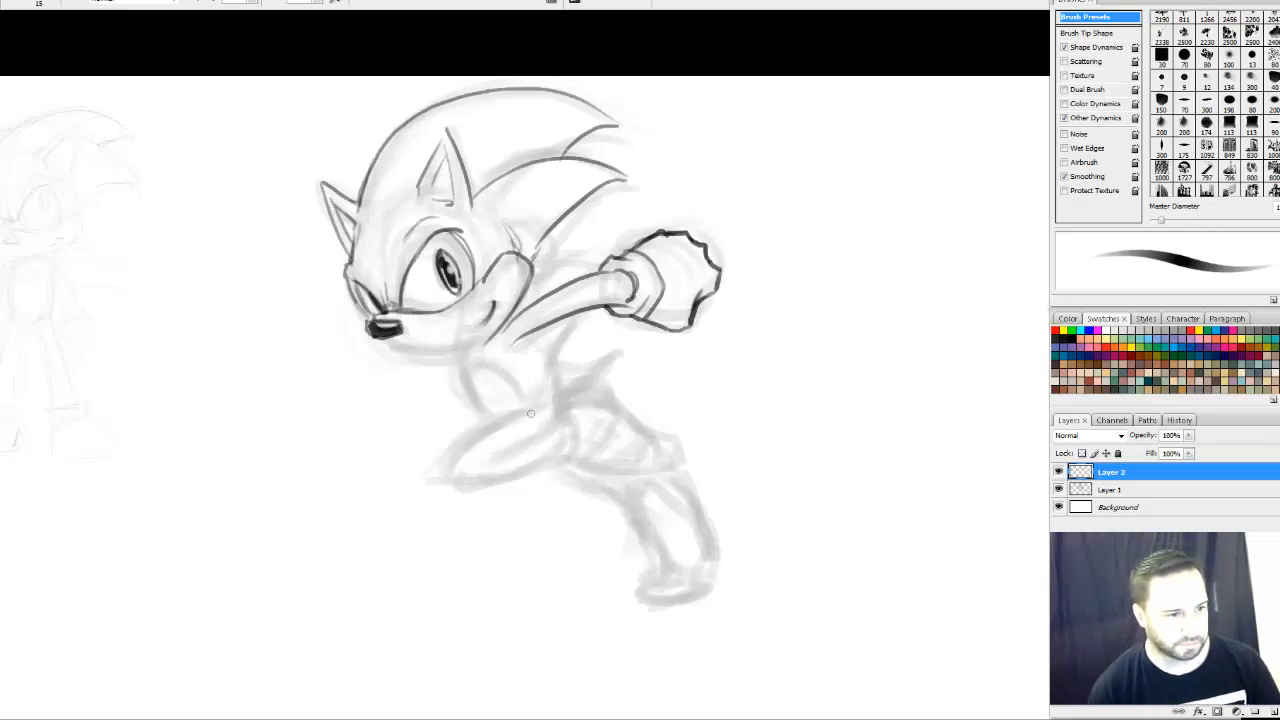
# Outline the bent front leg as a tapered shape pointing forward at the knee, with a sock cuff at the ankle
pyautogui.moveTo(528, 412)
pyautogui.mouseDown()
pyautogui.moveTo(450, 470)
pyautogui.moveTo(512, 418)
pyautogui.mouseUp()
pyautogui.moveTo(464, 454)
pyautogui.mouseDown()
pyautogui.moveTo(449, 473)
pyautogui.moveTo(460, 481)
pyautogui.moveTo(548, 446)
pyautogui.mouseUp()
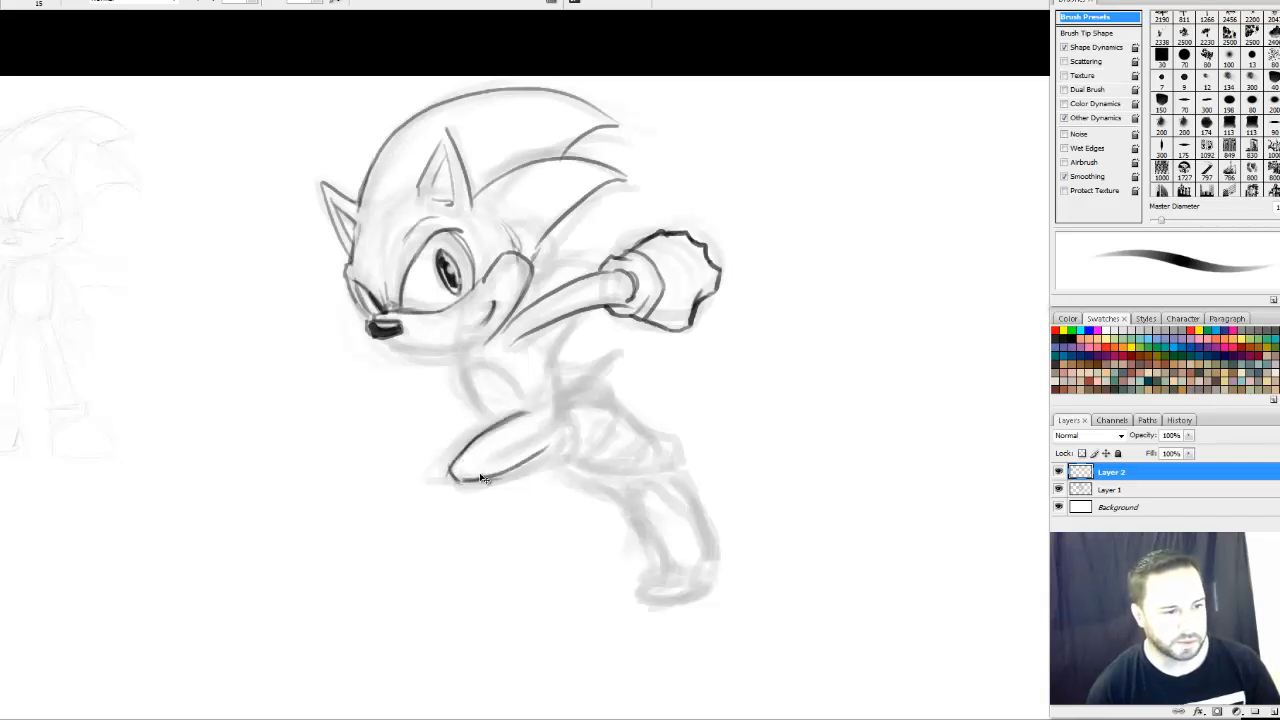
pyautogui.moveTo(456, 480); pyautogui.dragTo(564, 452)
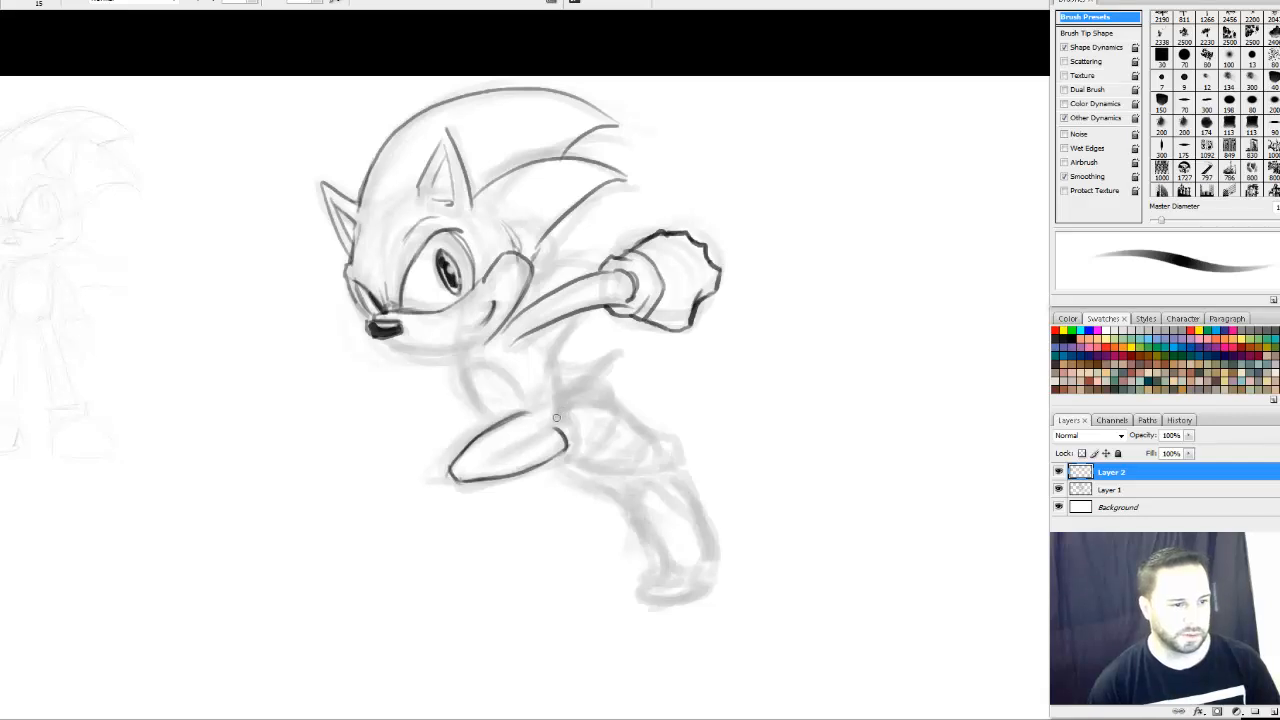
pyautogui.moveTo(557, 418)
pyautogui.mouseDown()
pyautogui.moveTo(583, 451)
pyautogui.moveTo(567, 410)
pyautogui.moveTo(594, 434)
pyautogui.moveTo(583, 470)
pyautogui.moveTo(549, 460)
pyautogui.moveTo(565, 445)
pyautogui.moveTo(564, 402)
pyautogui.moveTo(495, 441)
pyautogui.moveTo(516, 449)
pyautogui.moveTo(476, 469)
pyautogui.moveTo(547, 430)
pyautogui.moveTo(555, 384)
pyautogui.moveTo(511, 389)
pyautogui.moveTo(556, 416)
pyautogui.mouseUp()
pyautogui.hotkey('ctrl', 'z')
# Line the curved lower back, the back spines around the outstretched arm, and the short pointed tail
pyautogui.moveTo(555, 364); pyautogui.dragTo(556, 415)
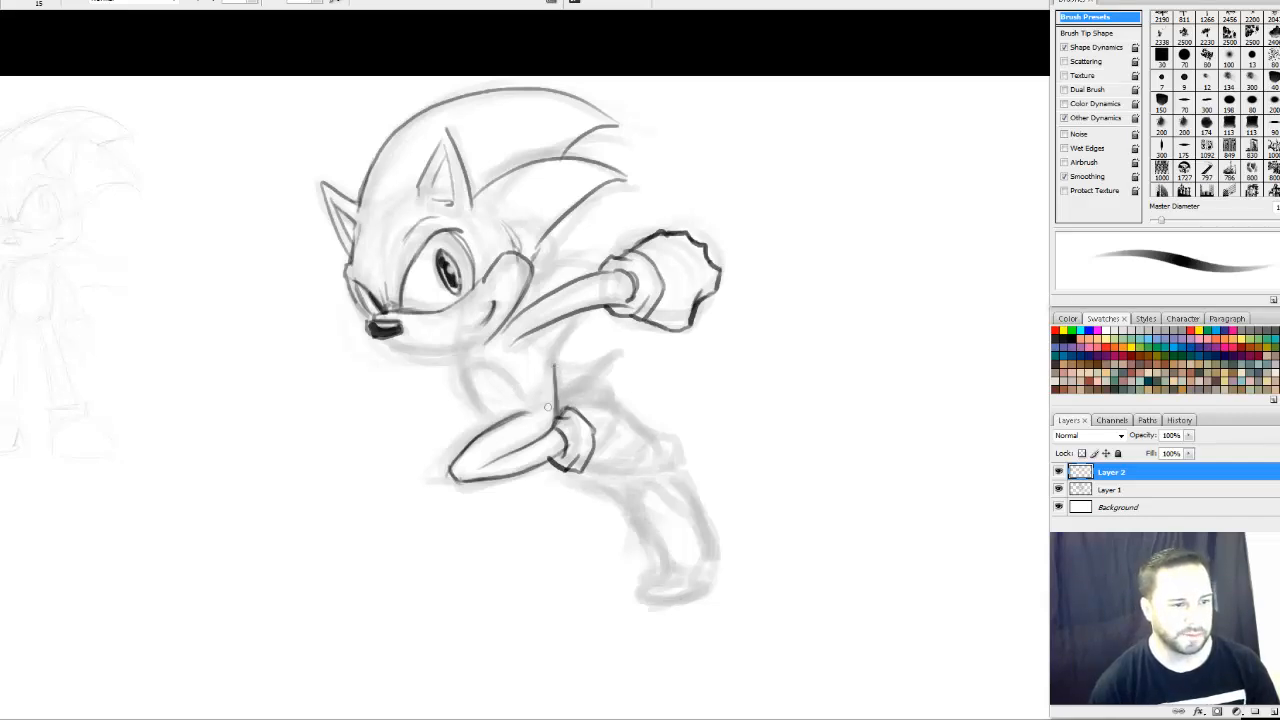
pyautogui.hotkey('ctrl', 'z')
pyautogui.moveTo(556, 364); pyautogui.dragTo(556, 416)
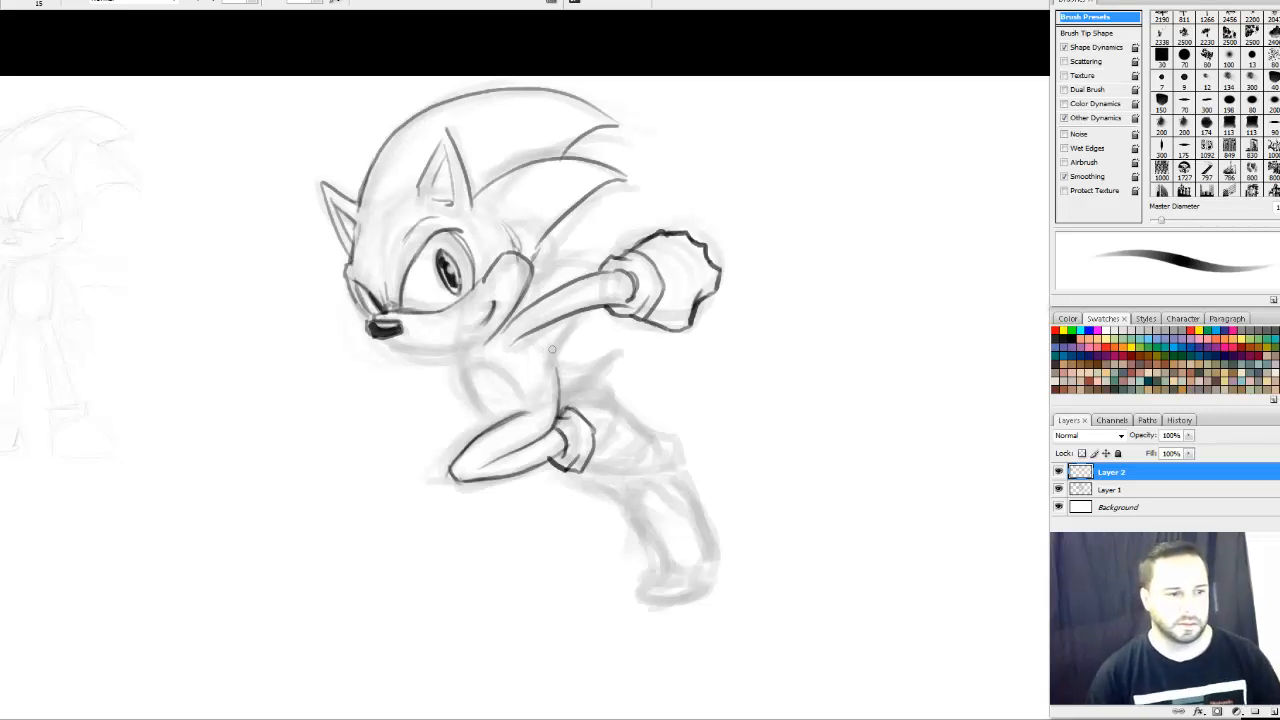
pyautogui.moveTo(552, 367); pyautogui.dragTo(598, 279)
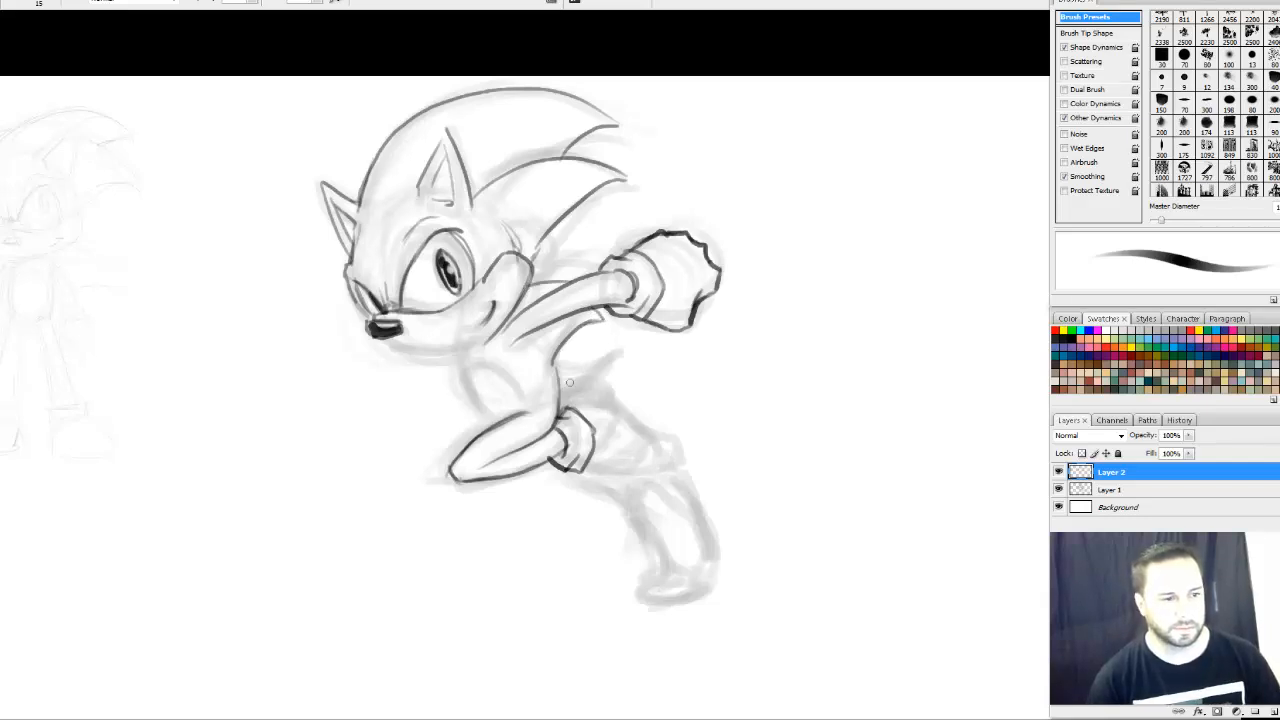
pyautogui.moveTo(562, 398); pyautogui.dragTo(610, 370)
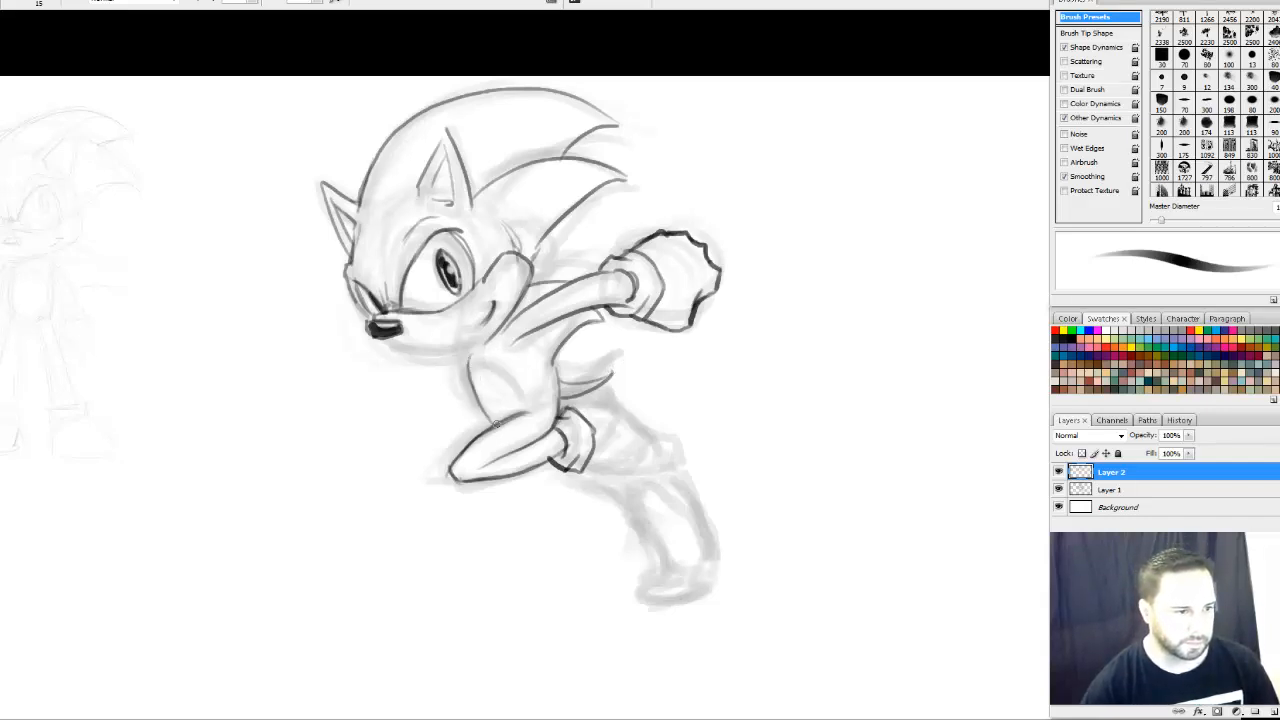
# Outline the front of the torso with its oval belly patch, and line the underside of the muzzle and chin
pyautogui.moveTo(470, 363); pyautogui.dragTo(494, 421)
pyautogui.moveTo(471, 378)
pyautogui.mouseDown()
pyautogui.moveTo(477, 364)
pyautogui.moveTo(517, 388)
pyautogui.moveTo(518, 407)
pyautogui.mouseUp()
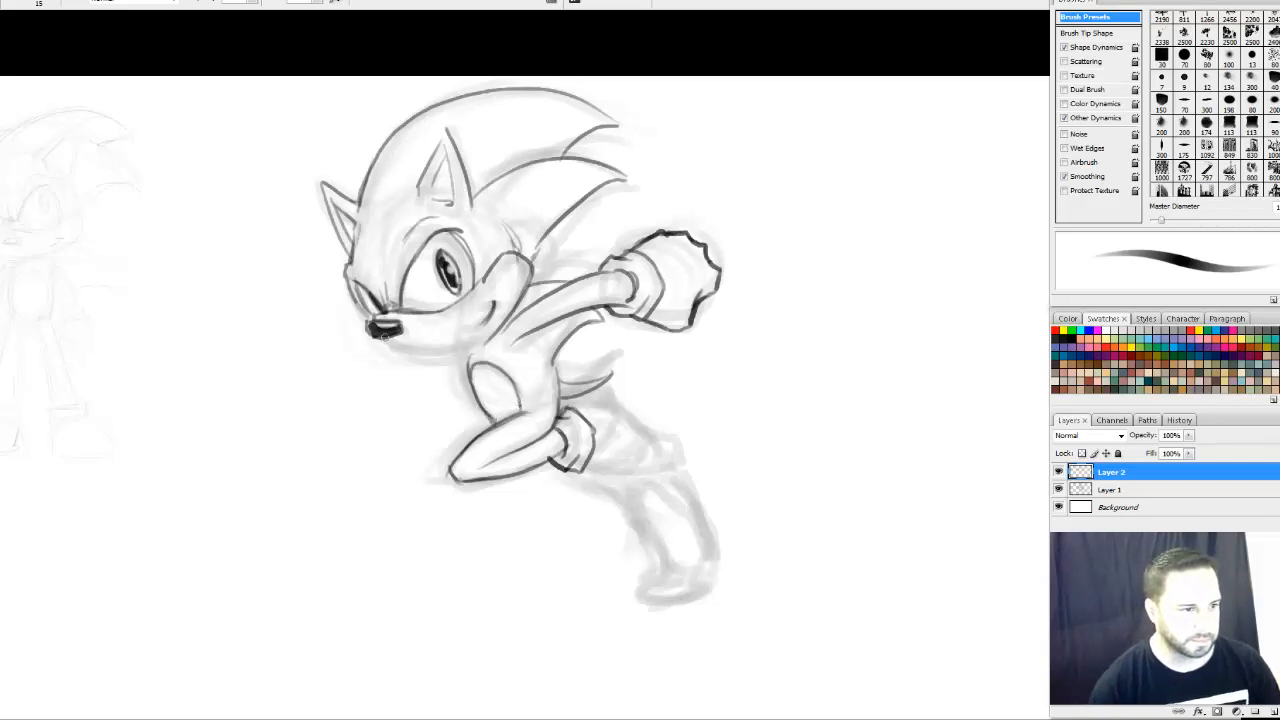
pyautogui.moveTo(385, 338)
pyautogui.mouseDown()
pyautogui.moveTo(468, 348)
pyautogui.moveTo(449, 351)
pyautogui.moveTo(501, 324)
pyautogui.moveTo(469, 359)
pyautogui.mouseUp()
# Draw the small pointed shape behind the cheek, between the lower quill and the outstretched arm
pyautogui.moveTo(555, 233)
pyautogui.mouseDown()
pyautogui.moveTo(554, 266)
pyautogui.moveTo(535, 281)
pyautogui.mouseUp()
pyautogui.hotkey('ctrl', 'z')
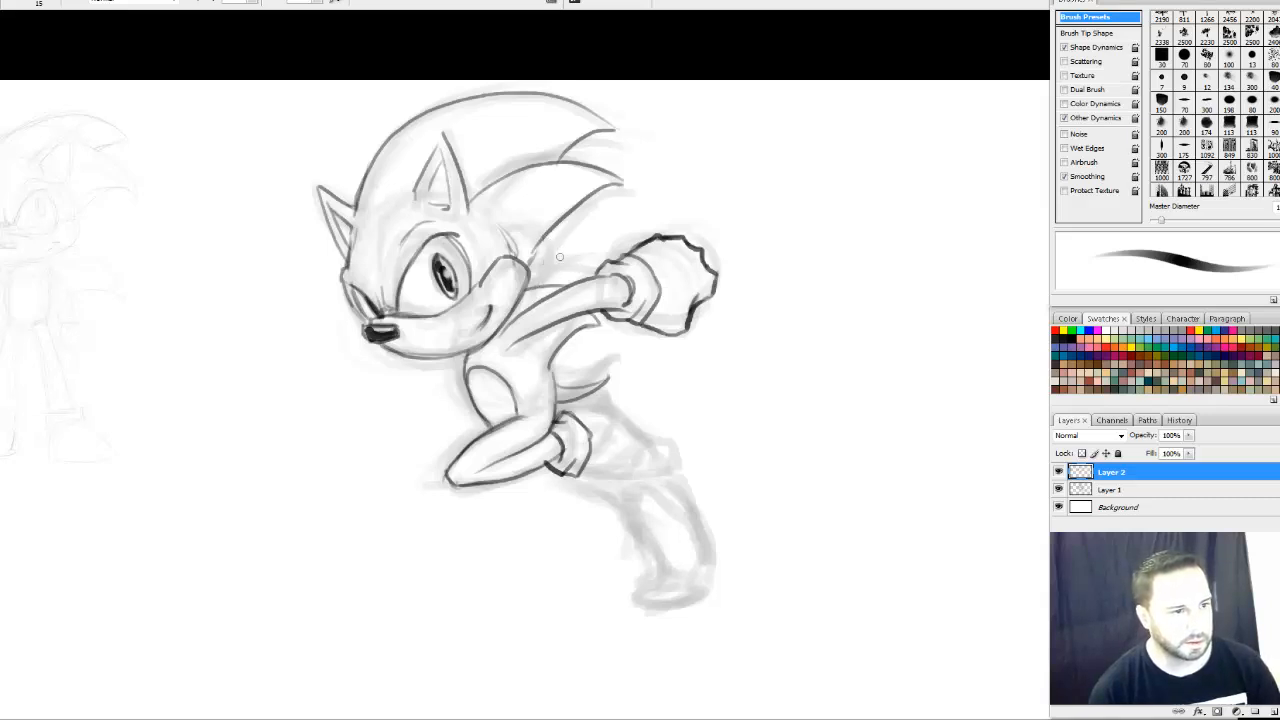
pyautogui.moveTo(546, 236)
pyautogui.mouseDown()
pyautogui.moveTo(557, 262)
pyautogui.moveTo(530, 286)
pyautogui.moveTo(538, 246)
pyautogui.mouseUp()
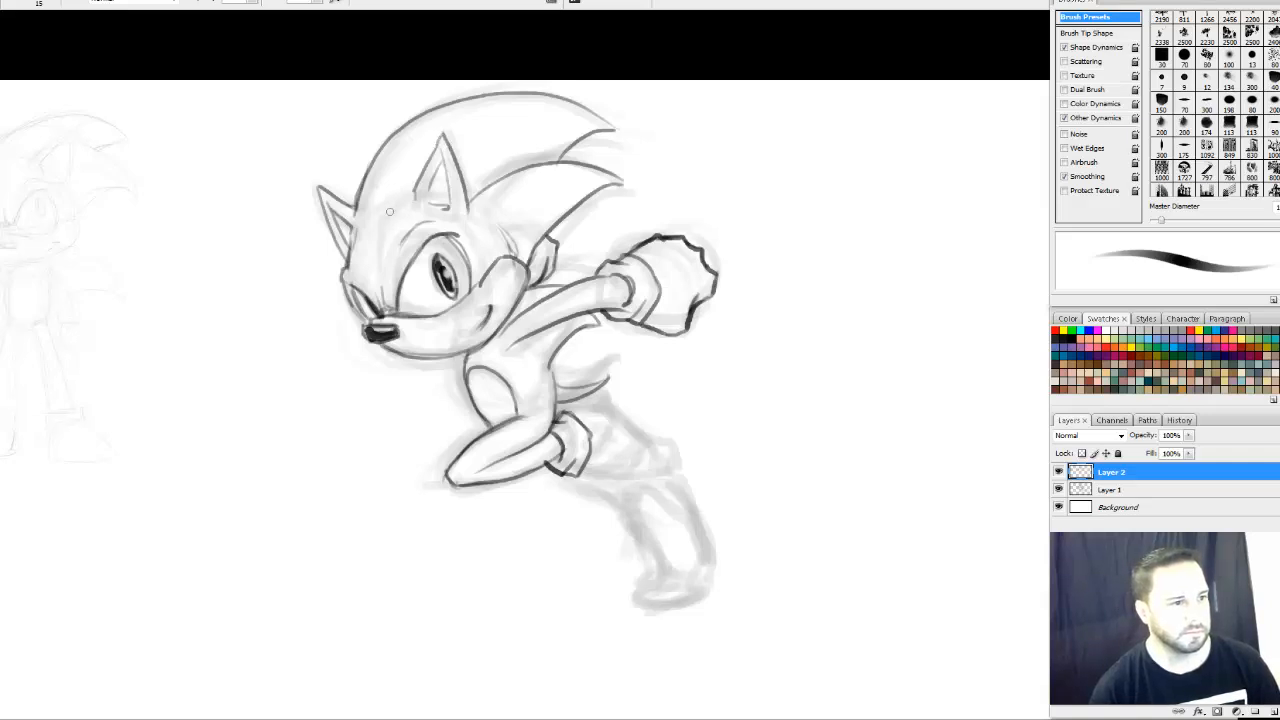
# Add short lines to the brow and between the eyes of the hedgehog's face
pyautogui.moveTo(371, 287); pyautogui.dragTo(398, 312)
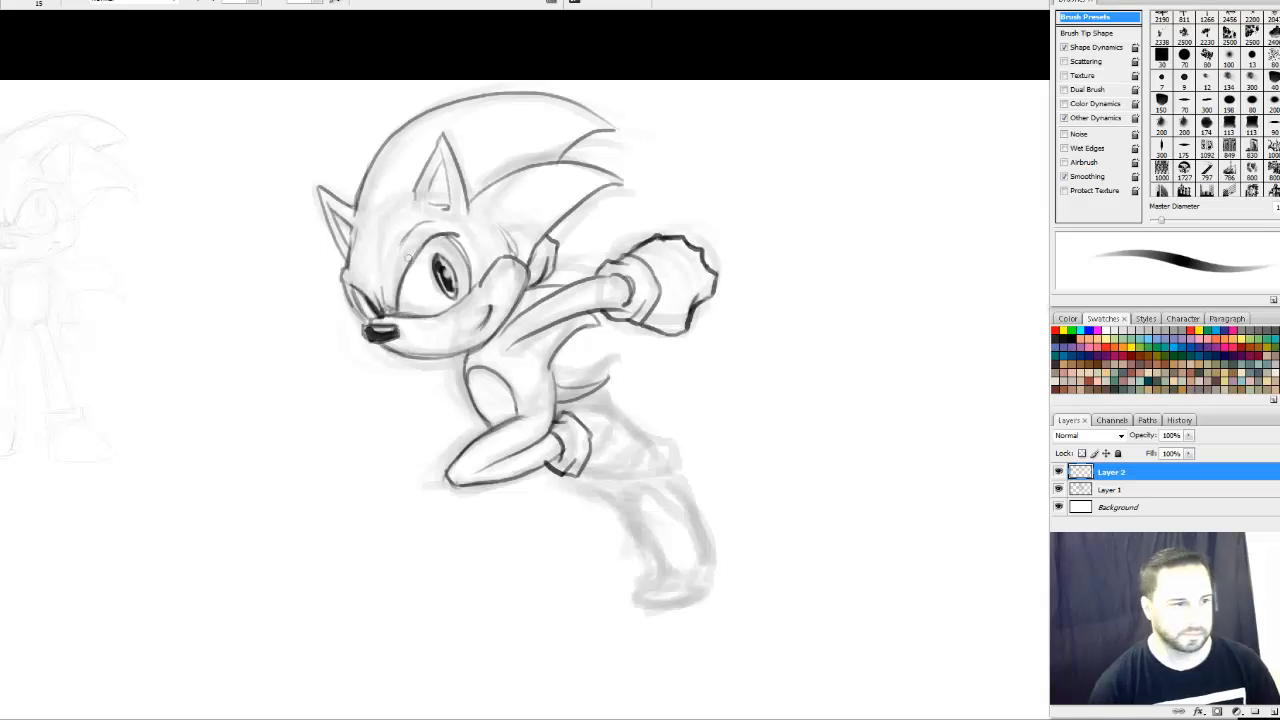
pyautogui.moveTo(398, 254); pyautogui.dragTo(423, 224)
pyautogui.moveTo(630, 382); pyautogui.dragTo(610, 336)
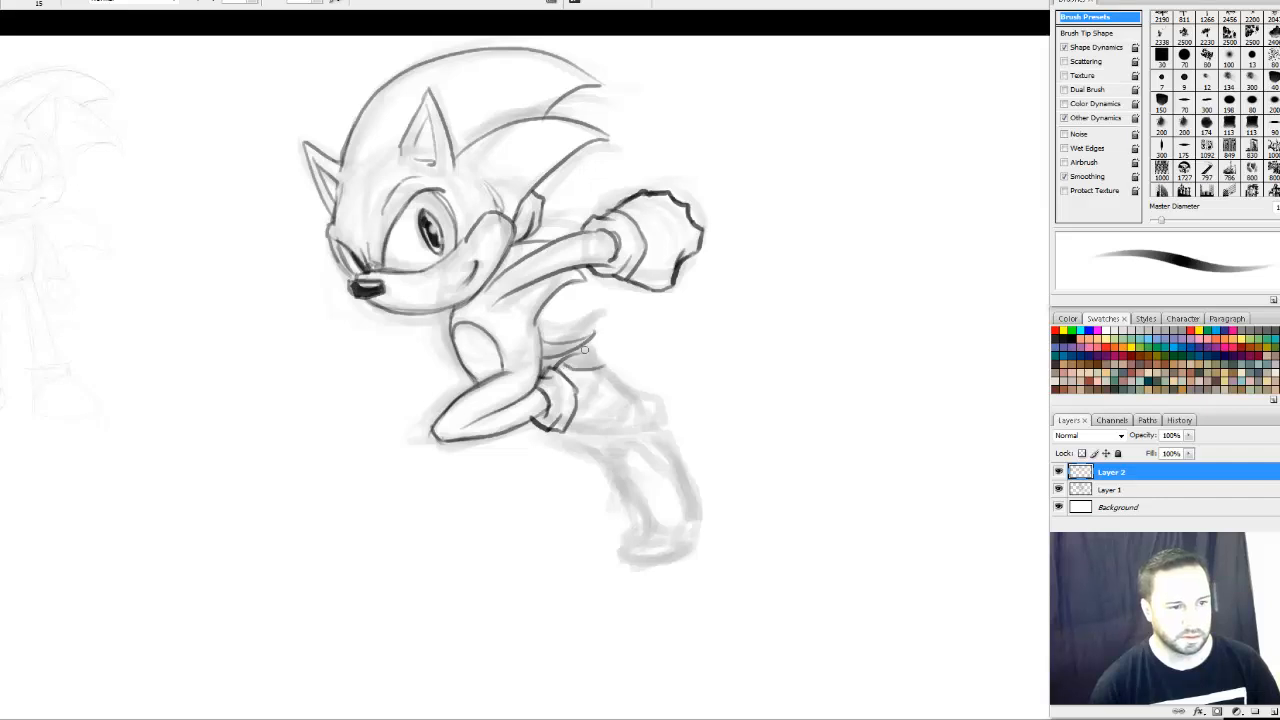
pyautogui.moveTo(560, 363); pyautogui.dragTo(600, 357)
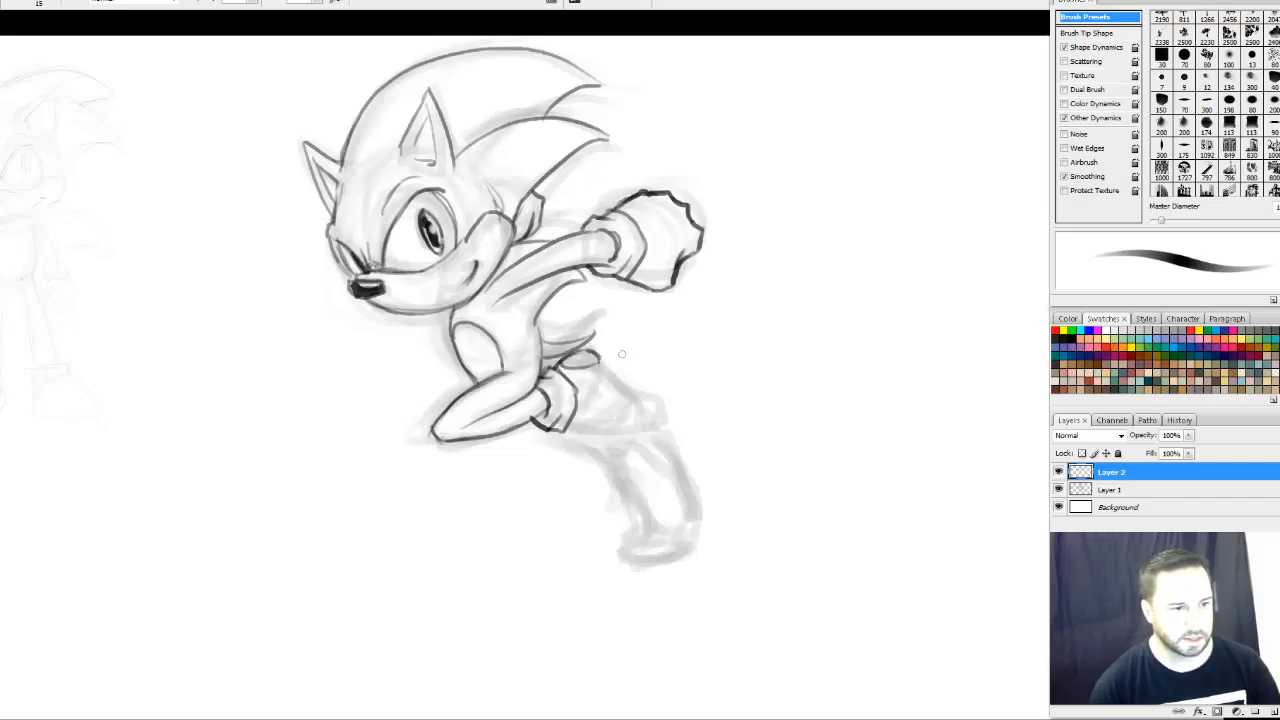
pyautogui.hotkey('ctrl', 'alt', 'z')
pyautogui.hotkey('ctrl', 'alt', 'z')
# Outline the shoe on the bent front leg, with its strap, diamond-shaped buckle, toe and sole, over the rough sketch
pyautogui.moveTo(561, 365)
pyautogui.mouseDown()
pyautogui.moveTo(606, 361)
pyautogui.moveTo(588, 370)
pyautogui.moveTo(606, 372)
pyautogui.moveTo(582, 356)
pyautogui.moveTo(595, 352)
pyautogui.moveTo(565, 360)
pyautogui.moveTo(598, 353)
pyautogui.moveTo(632, 398)
pyautogui.moveTo(652, 430)
pyautogui.mouseUp()
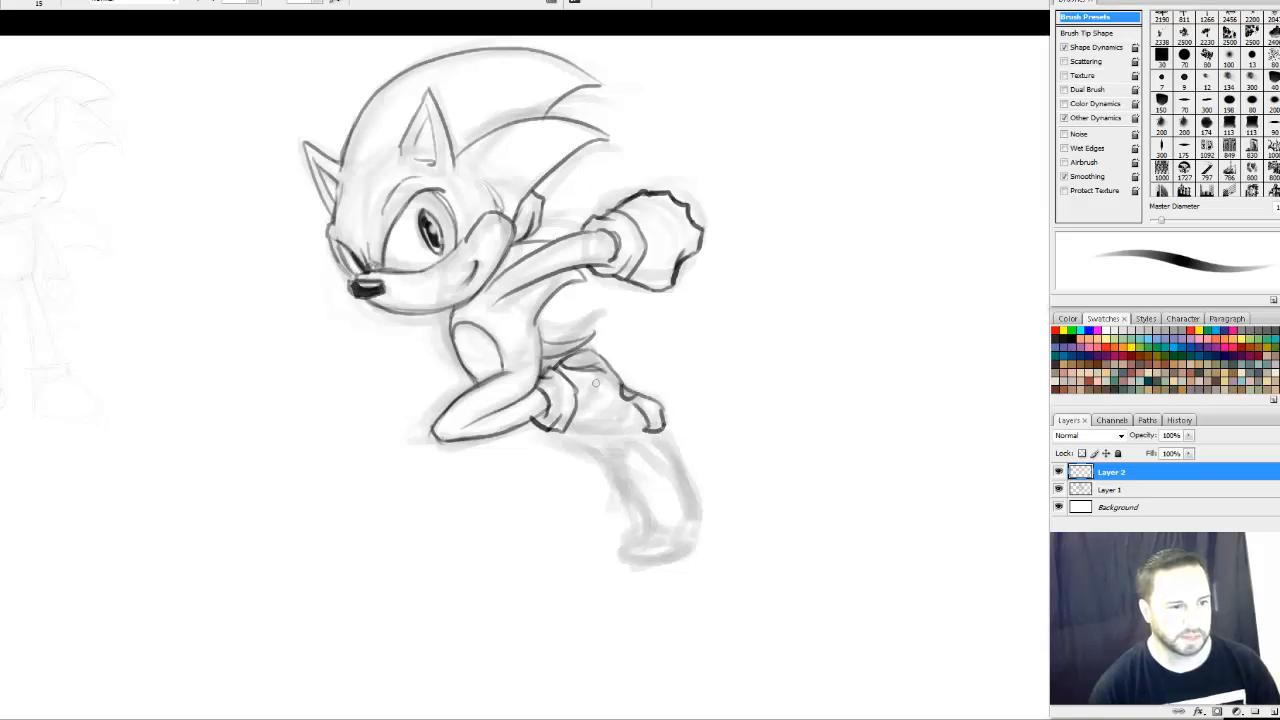
pyautogui.moveTo(598, 394)
pyautogui.mouseDown()
pyautogui.moveTo(578, 422)
pyautogui.moveTo(615, 432)
pyautogui.moveTo(632, 402)
pyautogui.moveTo(611, 396)
pyautogui.moveTo(631, 409)
pyautogui.moveTo(582, 416)
pyautogui.moveTo(609, 421)
pyautogui.moveTo(618, 412)
pyautogui.moveTo(603, 403)
pyautogui.moveTo(594, 416)
pyautogui.moveTo(618, 411)
pyautogui.moveTo(605, 402)
pyautogui.moveTo(630, 414)
pyautogui.moveTo(566, 430)
pyautogui.moveTo(600, 437)
pyautogui.mouseUp()
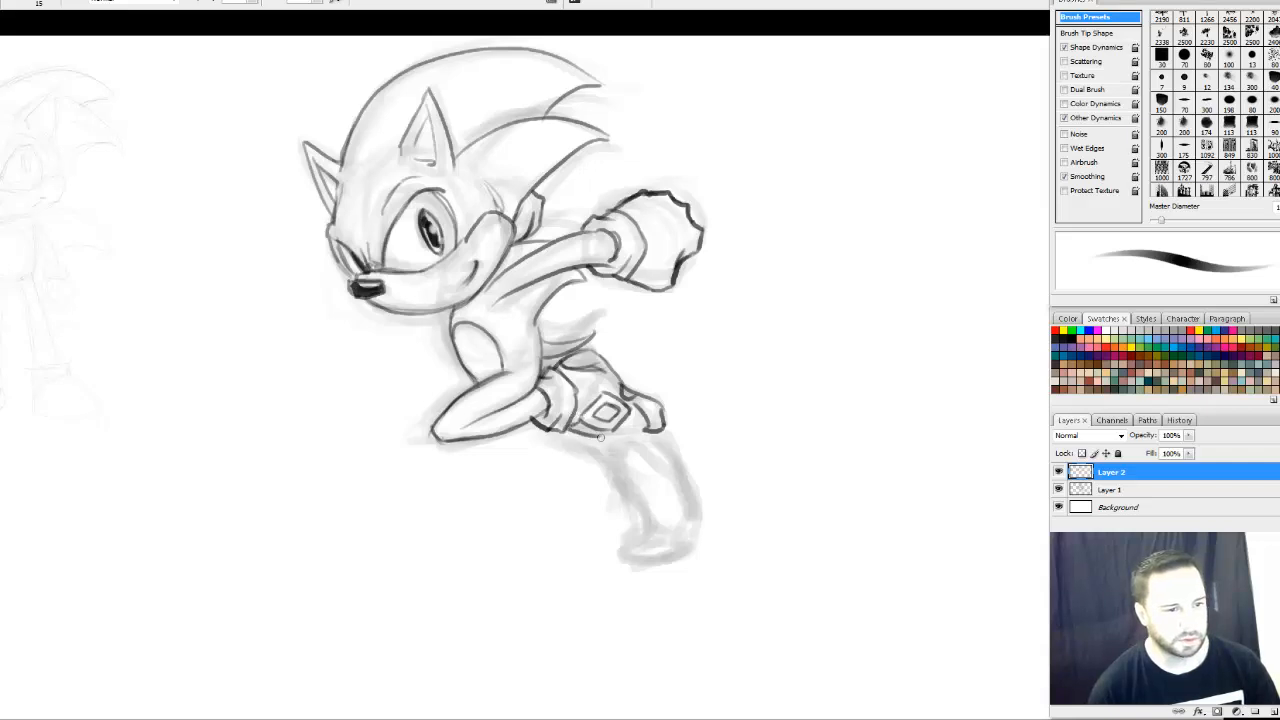
pyautogui.moveTo(608, 389)
pyautogui.mouseDown()
pyautogui.moveTo(630, 403)
pyautogui.moveTo(618, 389)
pyautogui.moveTo(619, 400)
pyautogui.mouseUp()
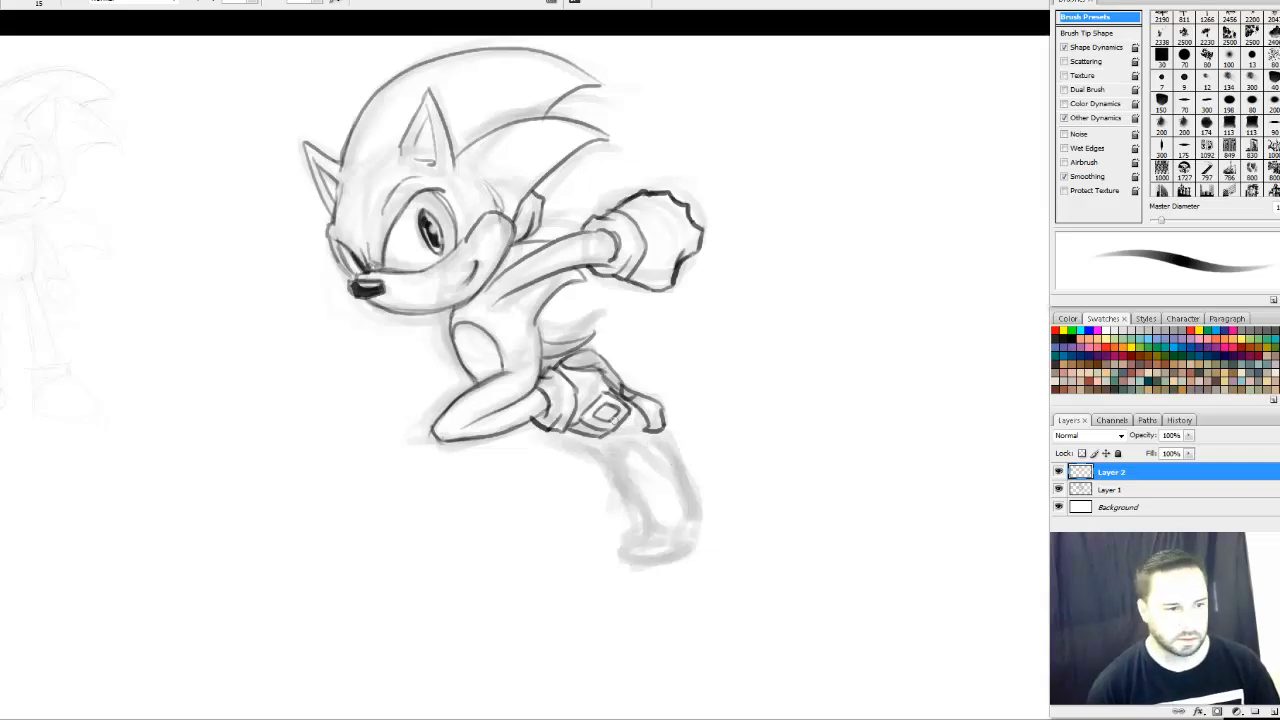
pyautogui.moveTo(606, 437); pyautogui.dragTo(650, 431)
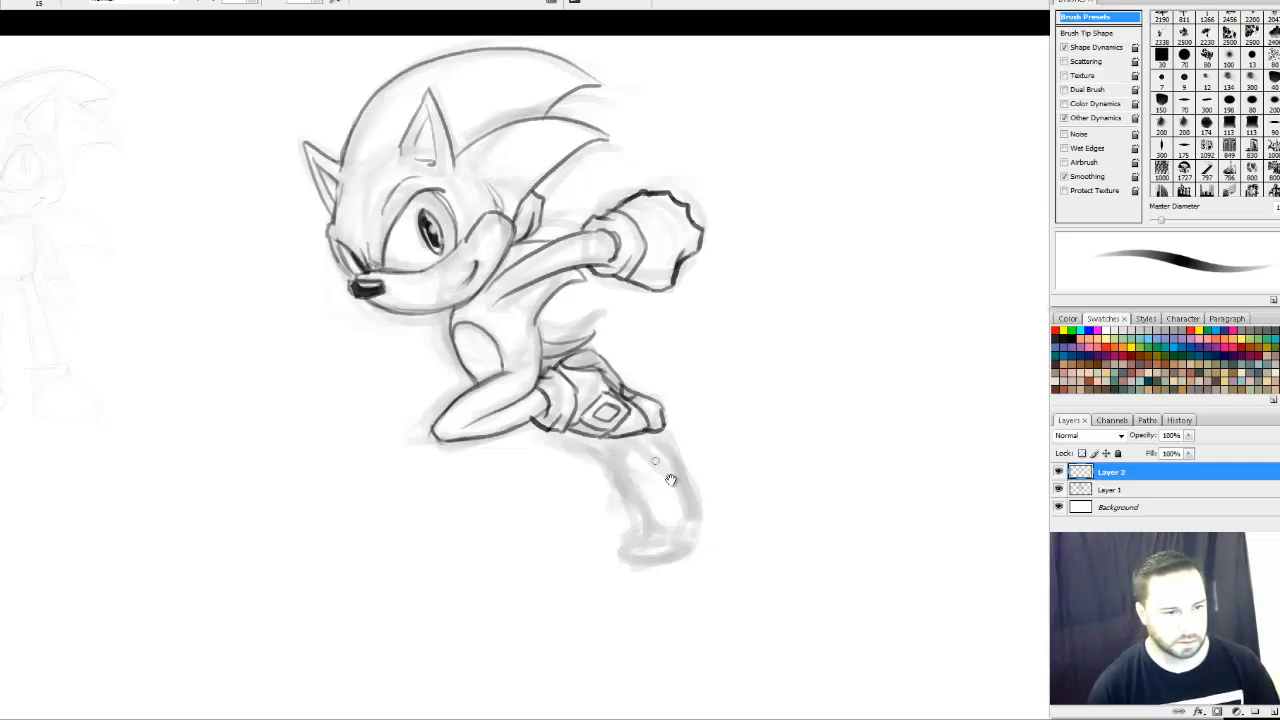
pyautogui.moveTo(671, 480); pyautogui.dragTo(657, 458)
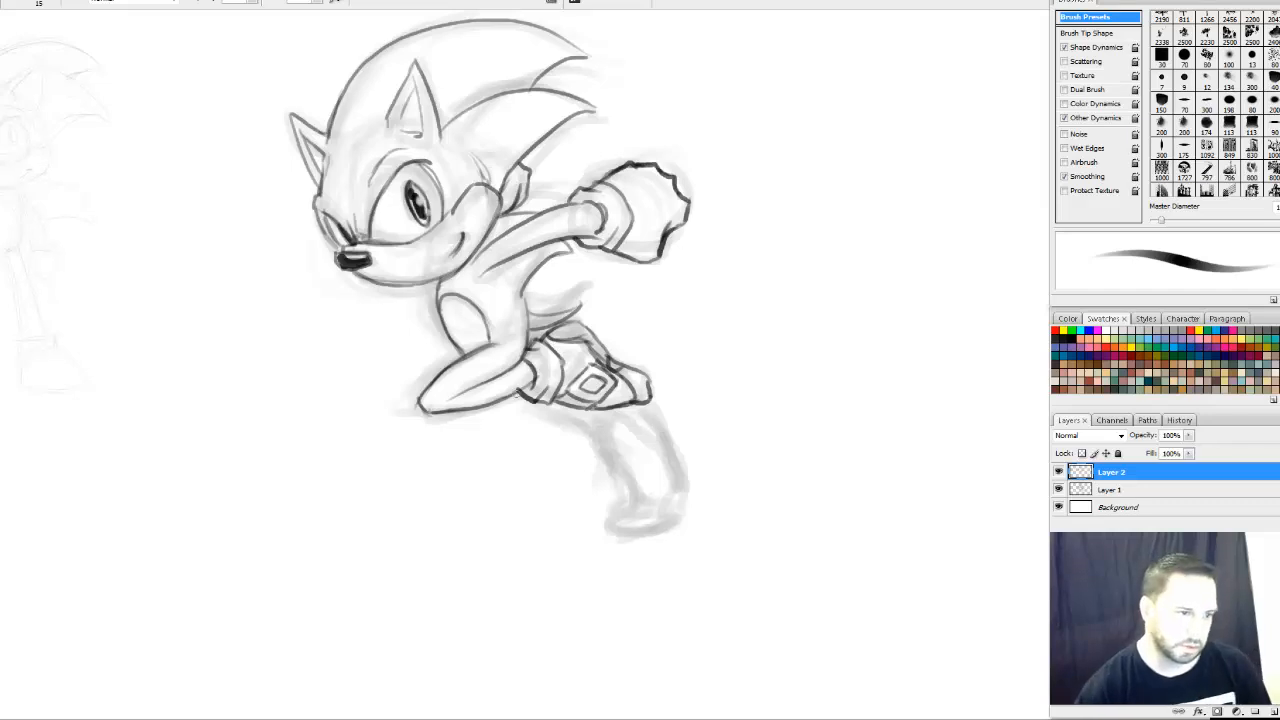
pyautogui.press('e')
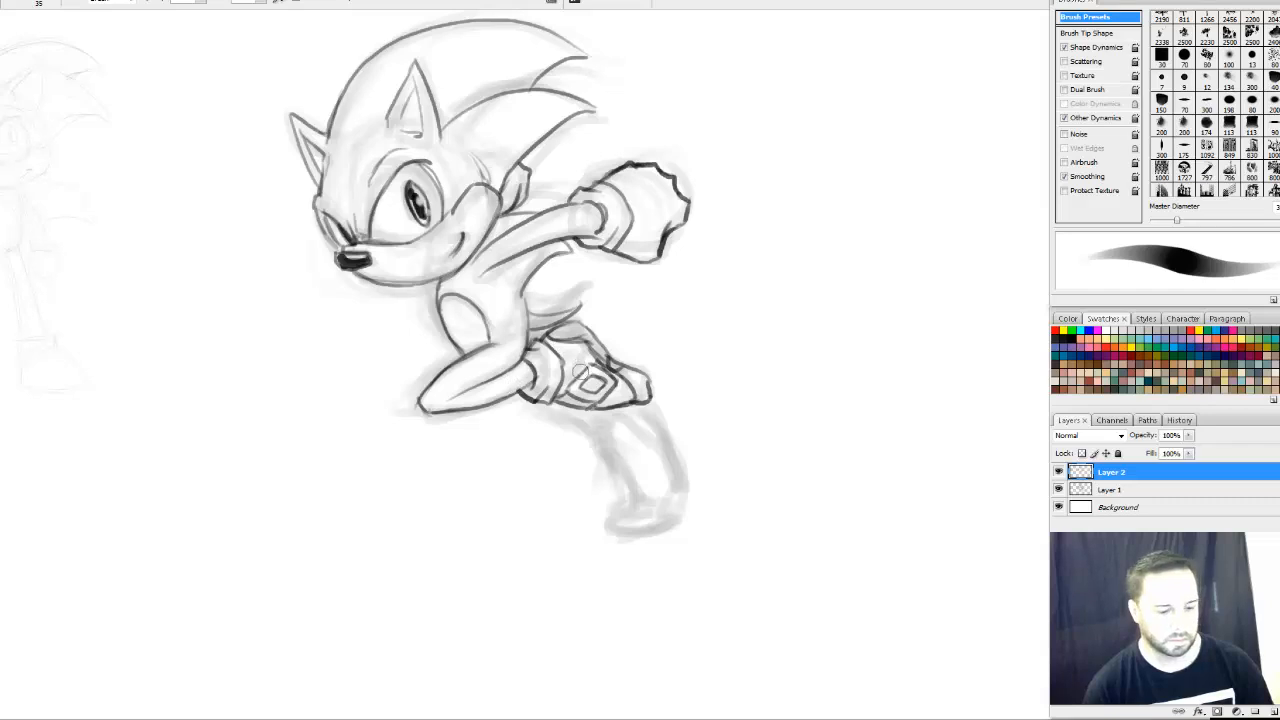
pyautogui.press('b')
# Line the second foot below the first shoe, with a jagged sock cuff, two curved strap lines across it, and the sole and toe
pyautogui.moveTo(549, 410); pyautogui.dragTo(539, 396)
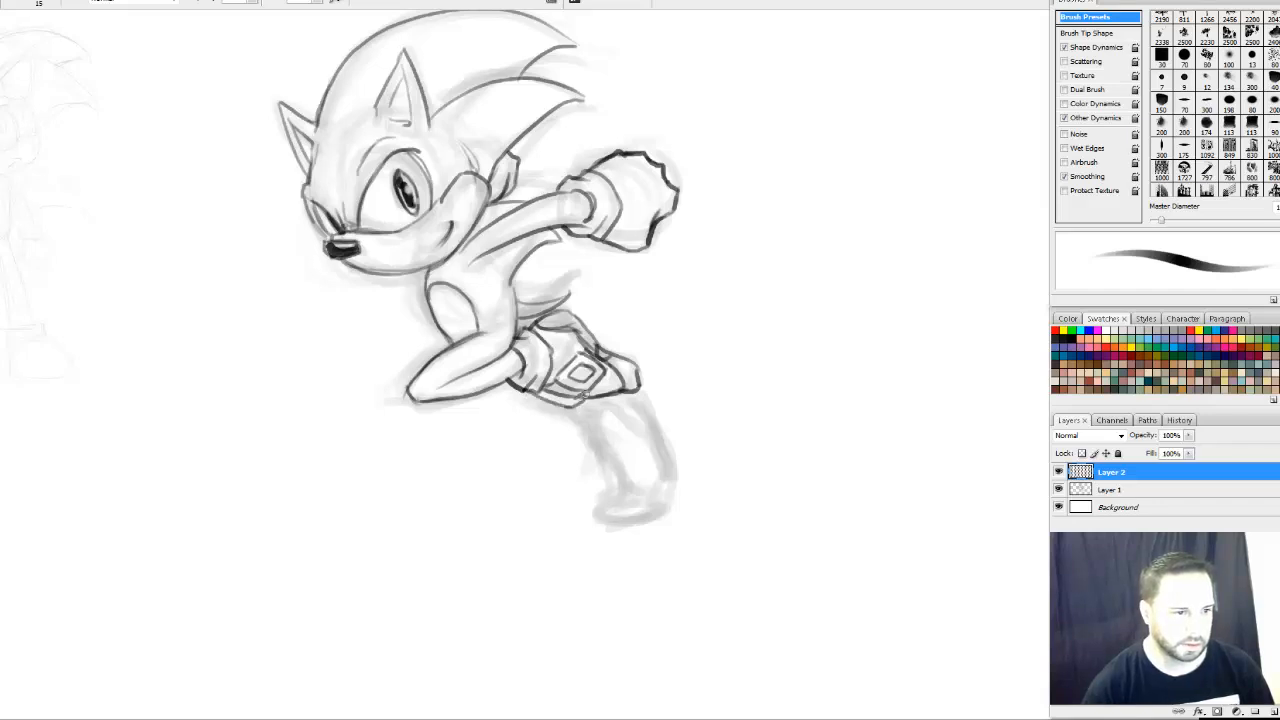
pyautogui.moveTo(553, 415)
pyautogui.mouseDown()
pyautogui.moveTo(584, 430)
pyautogui.moveTo(605, 408)
pyautogui.mouseUp()
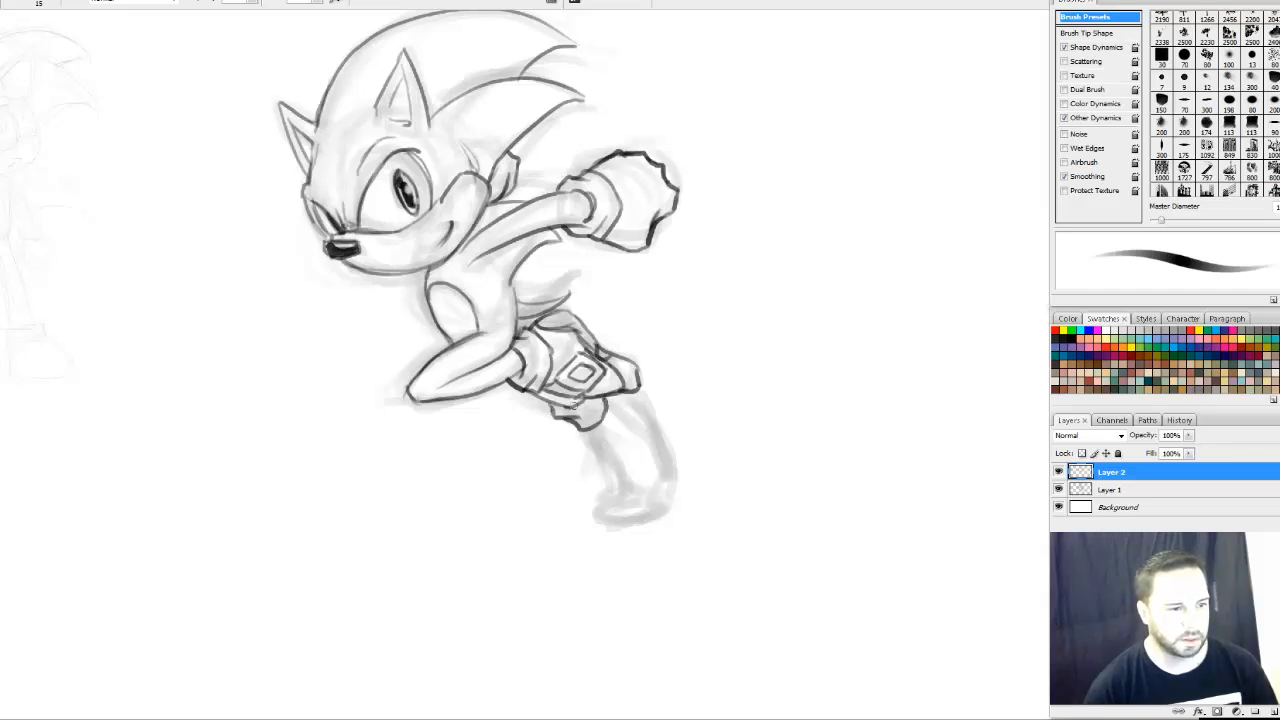
pyautogui.moveTo(573, 405)
pyautogui.mouseDown()
pyautogui.moveTo(562, 410)
pyautogui.moveTo(646, 431)
pyautogui.moveTo(625, 466)
pyautogui.moveTo(652, 460)
pyautogui.mouseUp()
pyautogui.hotkey('ctrl', 'z')
pyautogui.moveTo(589, 434)
pyautogui.mouseDown()
pyautogui.moveTo(610, 461)
pyautogui.moveTo(671, 458)
pyautogui.mouseUp()
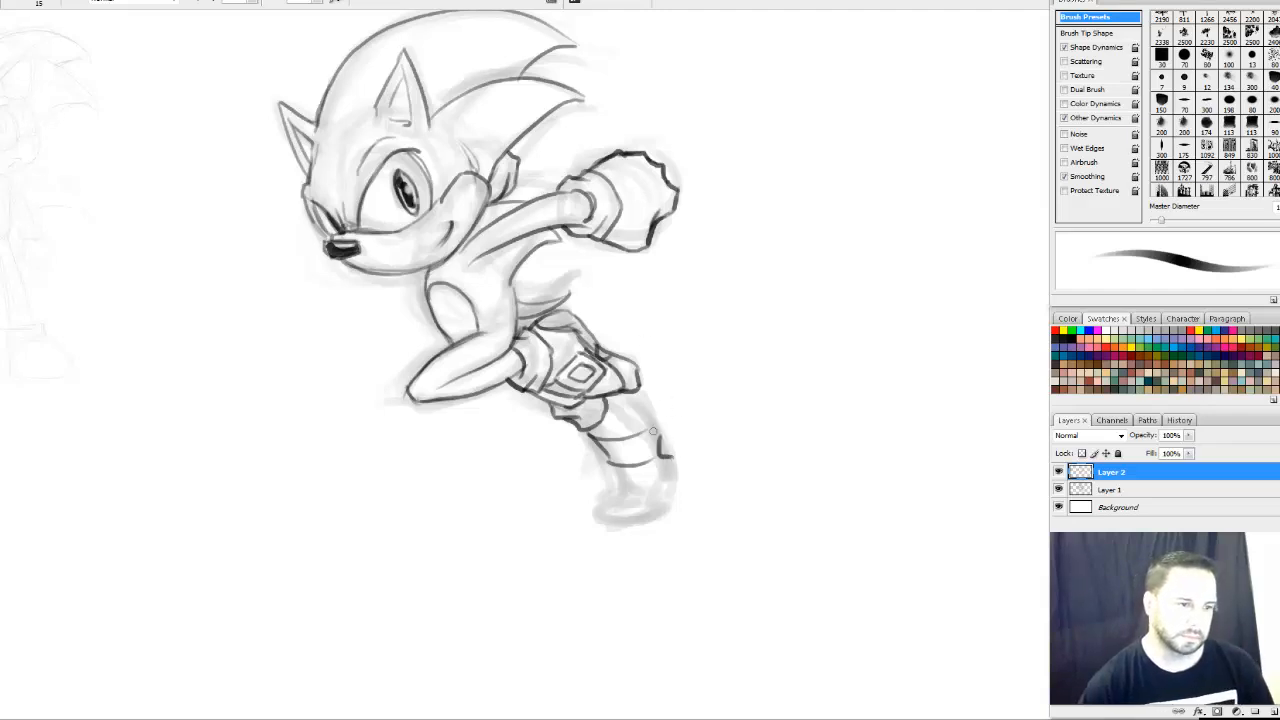
pyautogui.moveTo(642, 396)
pyautogui.mouseDown()
pyautogui.moveTo(660, 440)
pyautogui.moveTo(644, 432)
pyautogui.moveTo(642, 402)
pyautogui.moveTo(672, 414)
pyautogui.mouseUp()
pyautogui.moveTo(657, 464)
pyautogui.mouseDown()
pyautogui.moveTo(640, 502)
pyautogui.moveTo(609, 497)
pyautogui.moveTo(603, 518)
pyautogui.moveTo(640, 519)
pyautogui.moveTo(610, 515)
pyautogui.moveTo(663, 506)
pyautogui.moveTo(673, 457)
pyautogui.moveTo(614, 495)
pyautogui.mouseUp()
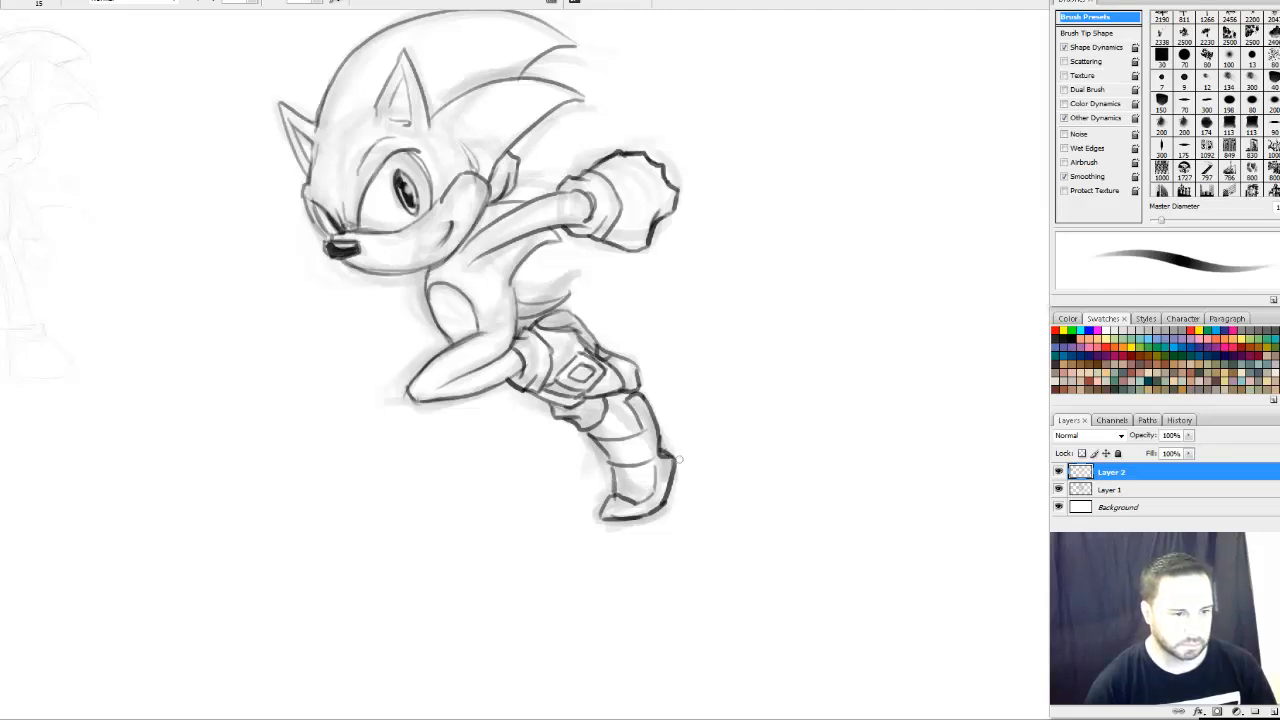
# Hide Layer 1 to check the clean line drawing without the rough sketch
pyautogui.moveTo(760, 343)
pyautogui.mouseDown()
pyautogui.moveTo(800, 451)
pyautogui.moveTo(827, 441)
pyautogui.mouseUp()
pyautogui.moveTo(564, 376); pyautogui.dragTo(570, 411)
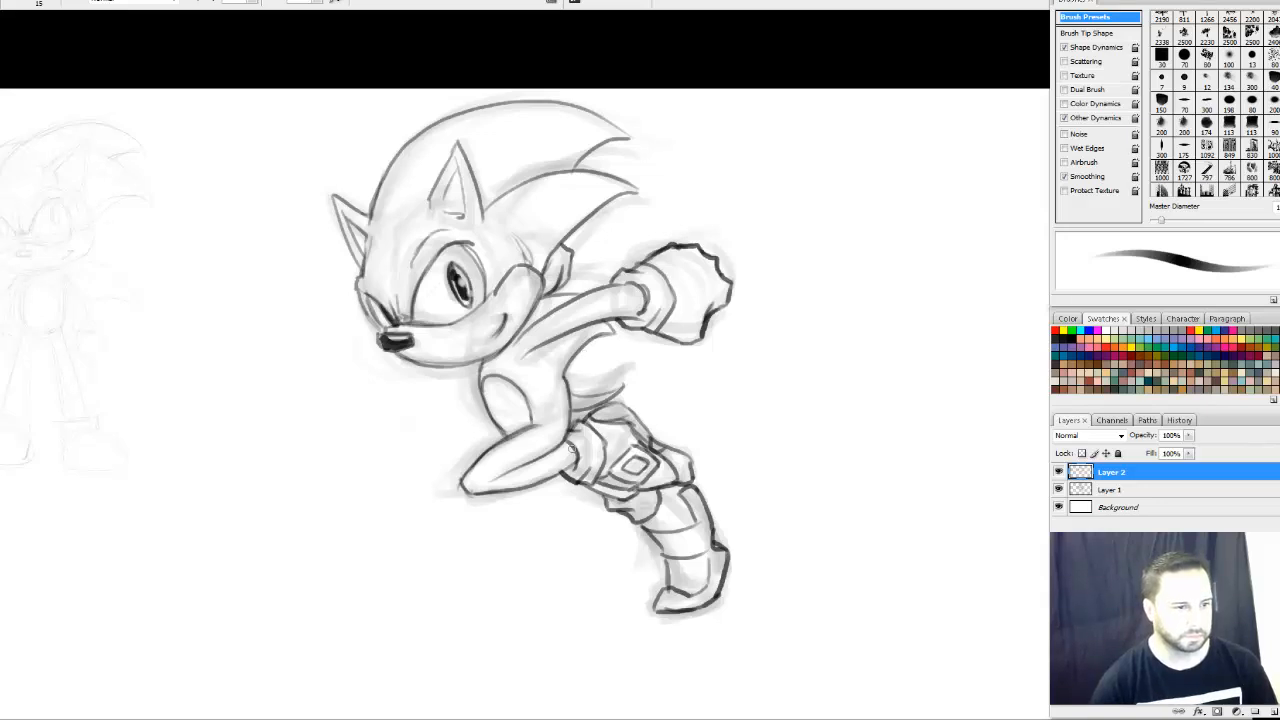
pyautogui.hotkey('ctrl', '-')
pyautogui.moveTo(832, 325); pyautogui.dragTo(777, 327)
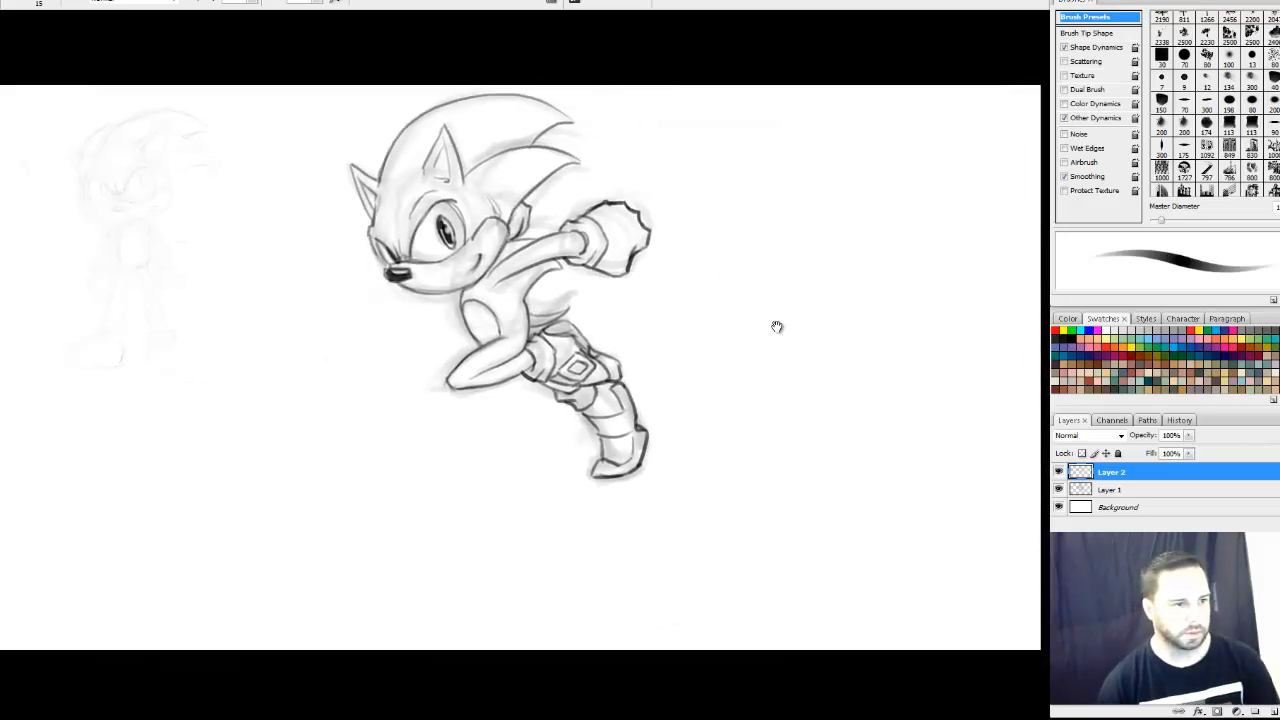
pyautogui.click(1058, 489)
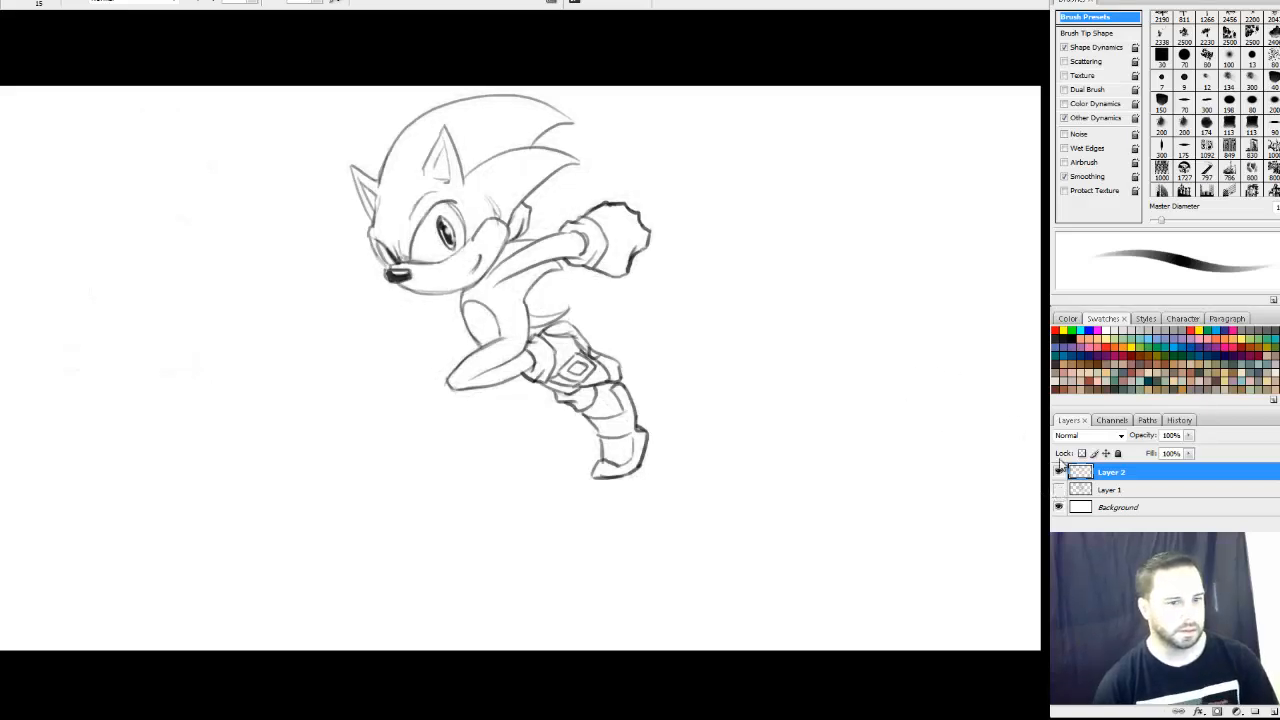
# Move the line drawing on Layer 2 to the left edge of the canvas
pyautogui.moveTo(521, 304); pyautogui.dragTo(168, 326)
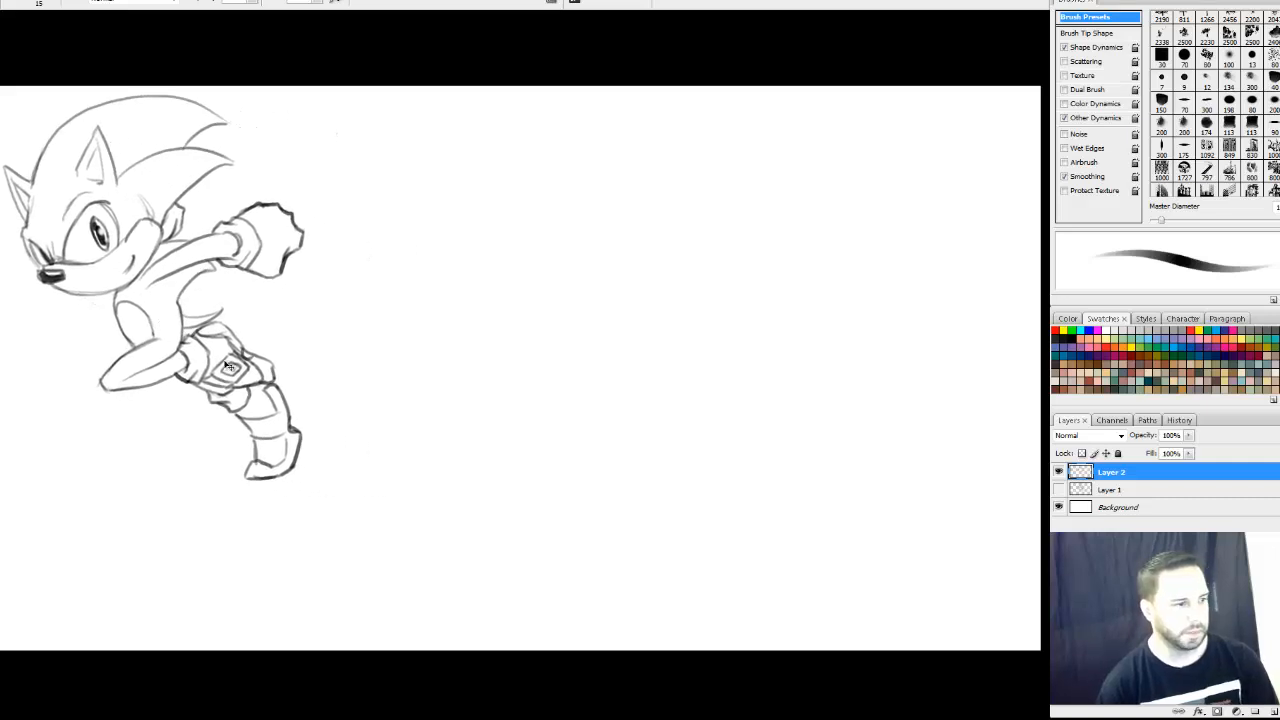
pyautogui.moveTo(206, 364)
pyautogui.mouseDown()
pyautogui.moveTo(587, 352)
pyautogui.moveTo(908, 379)
pyautogui.moveTo(415, 397)
pyautogui.moveTo(196, 385)
pyautogui.mouseUp()
pyautogui.moveTo(203, 370); pyautogui.dragTo(222, 366)
# Show Layer 1 again, raise its opacity to 59%, and hide Layer 2
pyautogui.click(1059, 490)
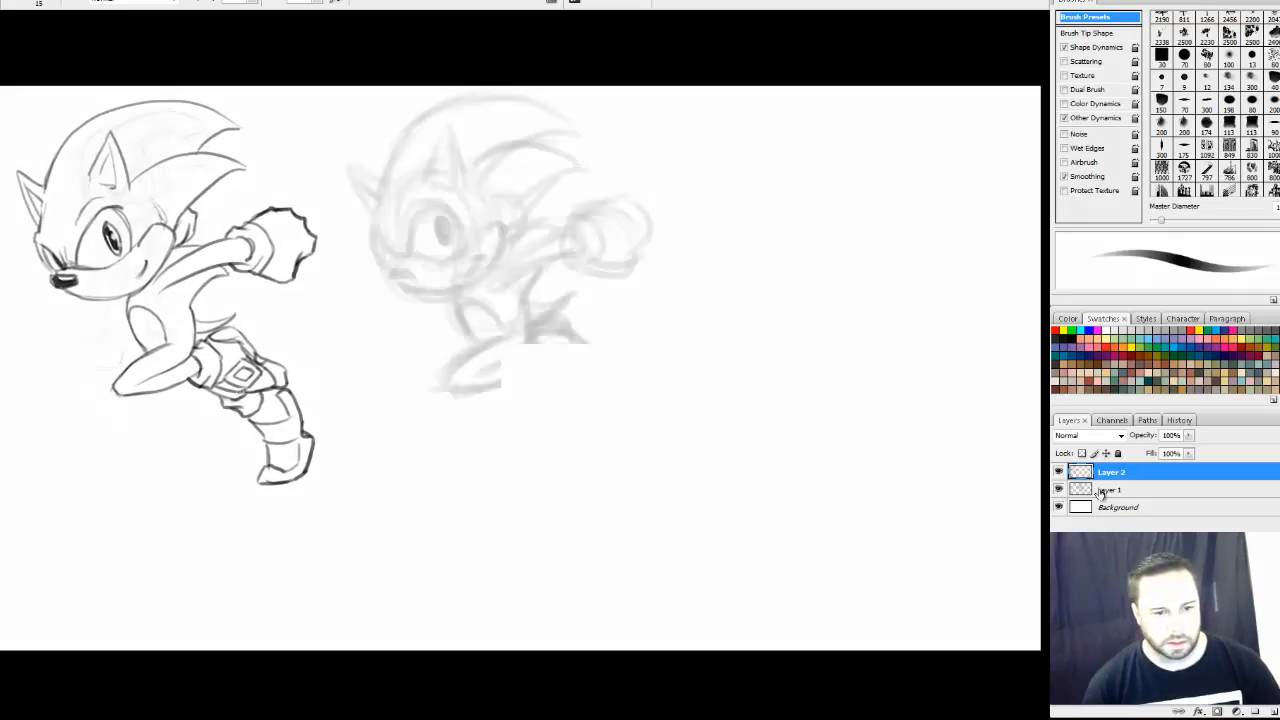
pyautogui.click(1136, 490)
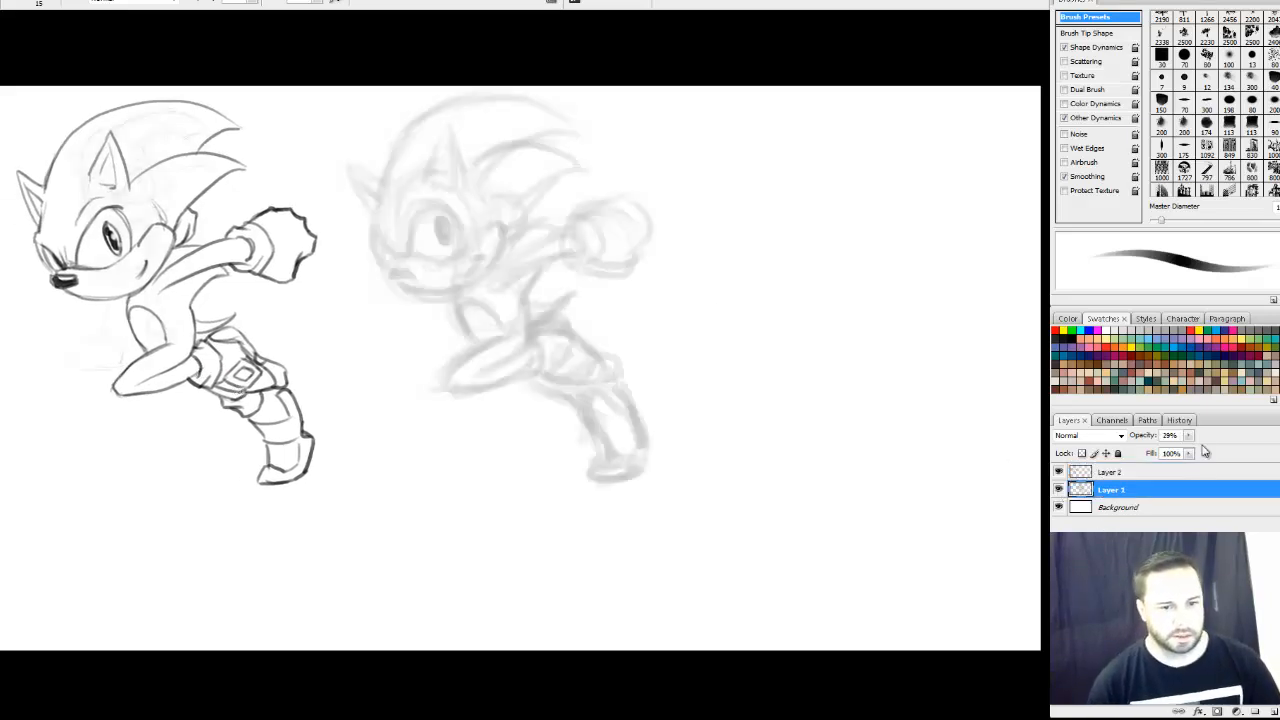
pyautogui.click(1188, 435)
pyautogui.moveTo(1192, 449); pyautogui.dragTo(1210, 450)
pyautogui.click(1059, 472)
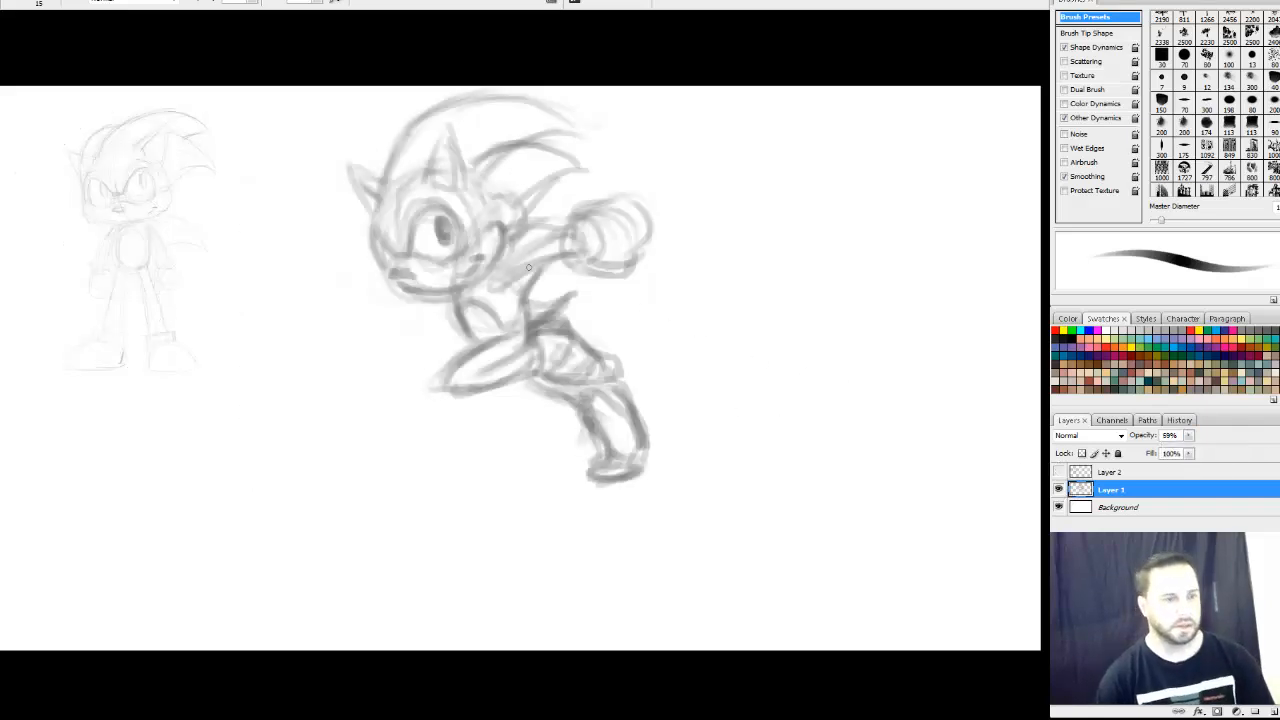
# Scale down the running-pose sketch on Layer 1, place it below the small standing figure at the canvas's left edge, and deselect it
pyautogui.press('m')
pyautogui.moveTo(555, 285); pyautogui.dragTo(717, 534)
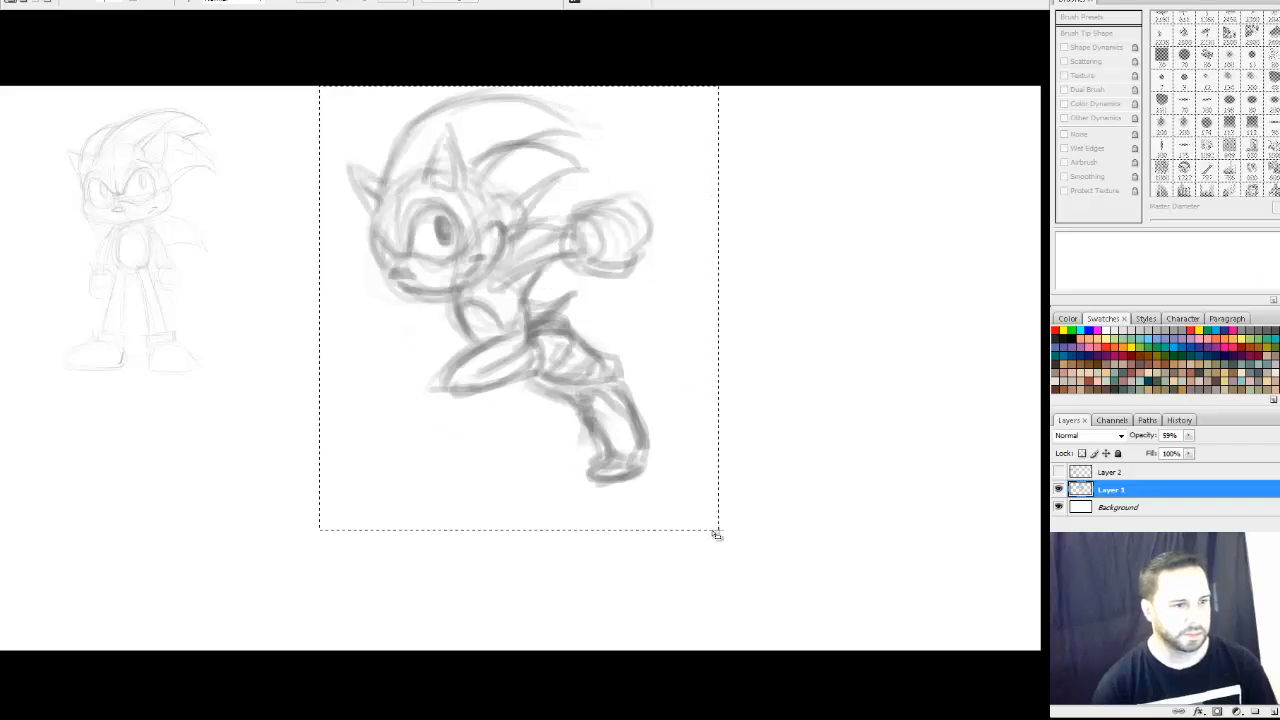
pyautogui.hotkey('ctrl', 't')
pyautogui.moveTo(713, 88); pyautogui.dragTo(580, 206)
pyautogui.moveTo(491, 297)
pyautogui.mouseDown()
pyautogui.moveTo(168, 420)
pyautogui.moveTo(126, 420)
pyautogui.mouseUp()
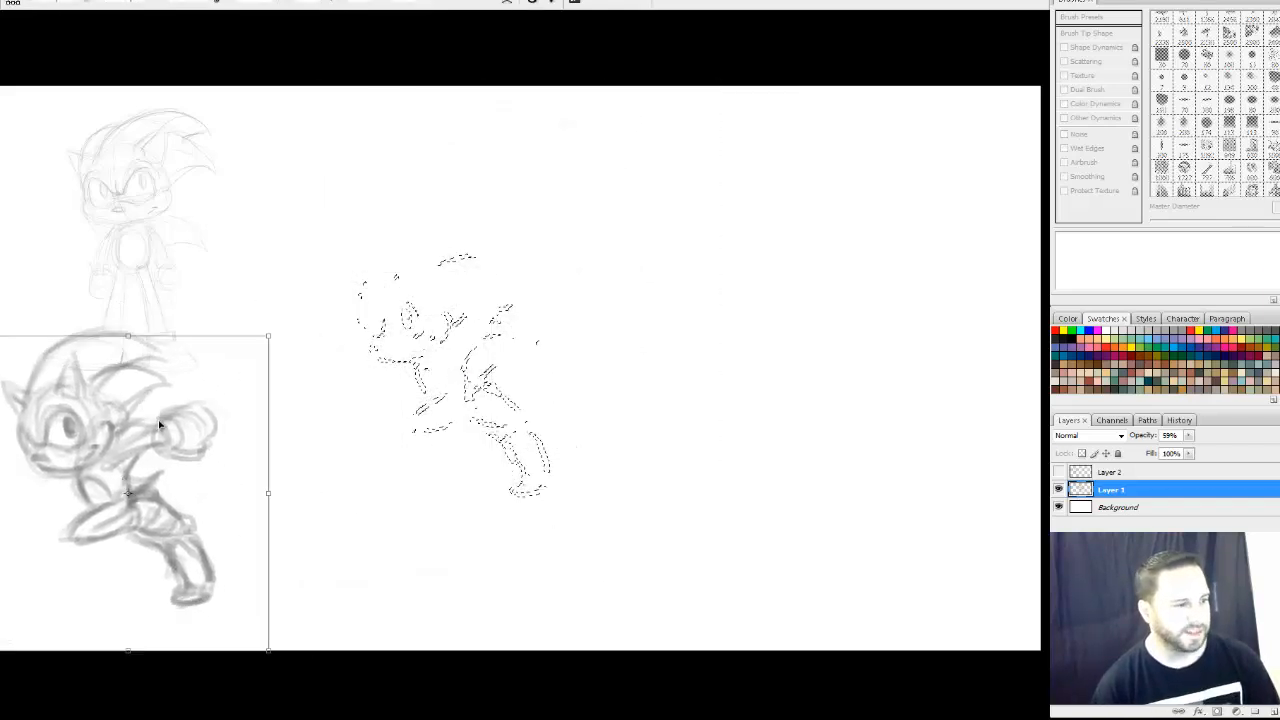
pyautogui.moveTo(274, 338); pyautogui.dragTo(235, 379)
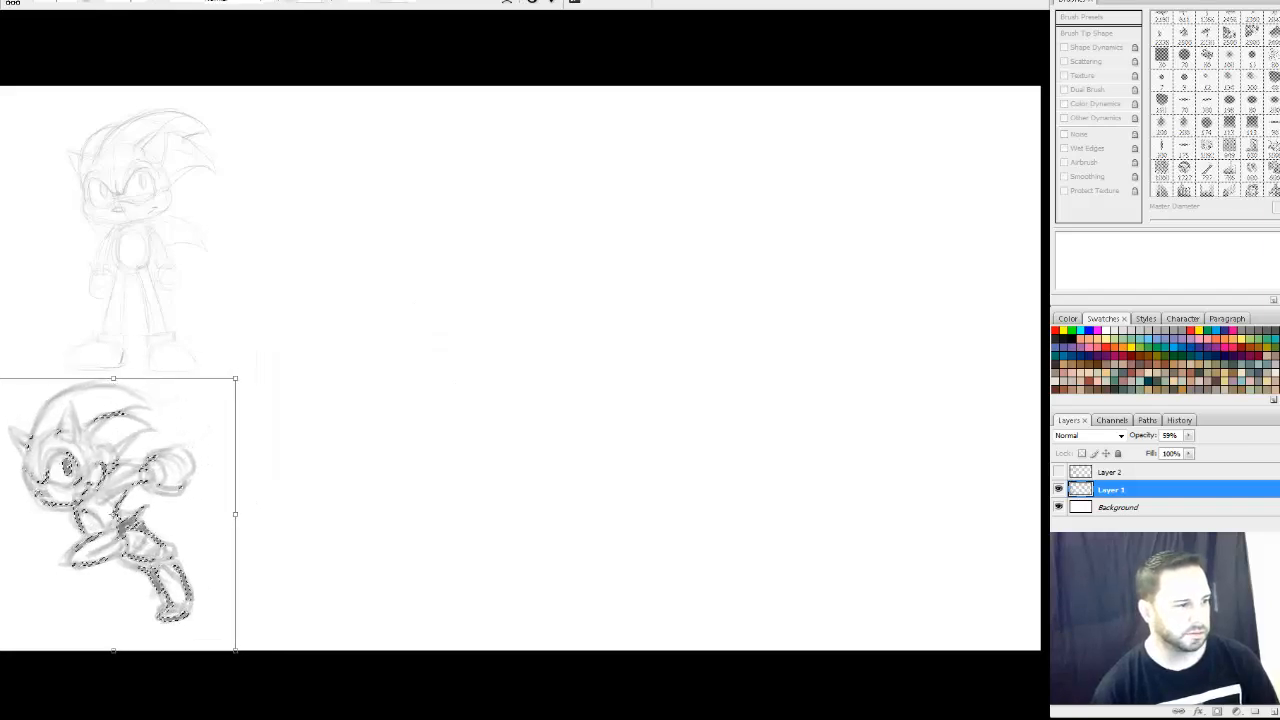
pyautogui.press('Return')
pyautogui.hotkey('ctrl', 'd')
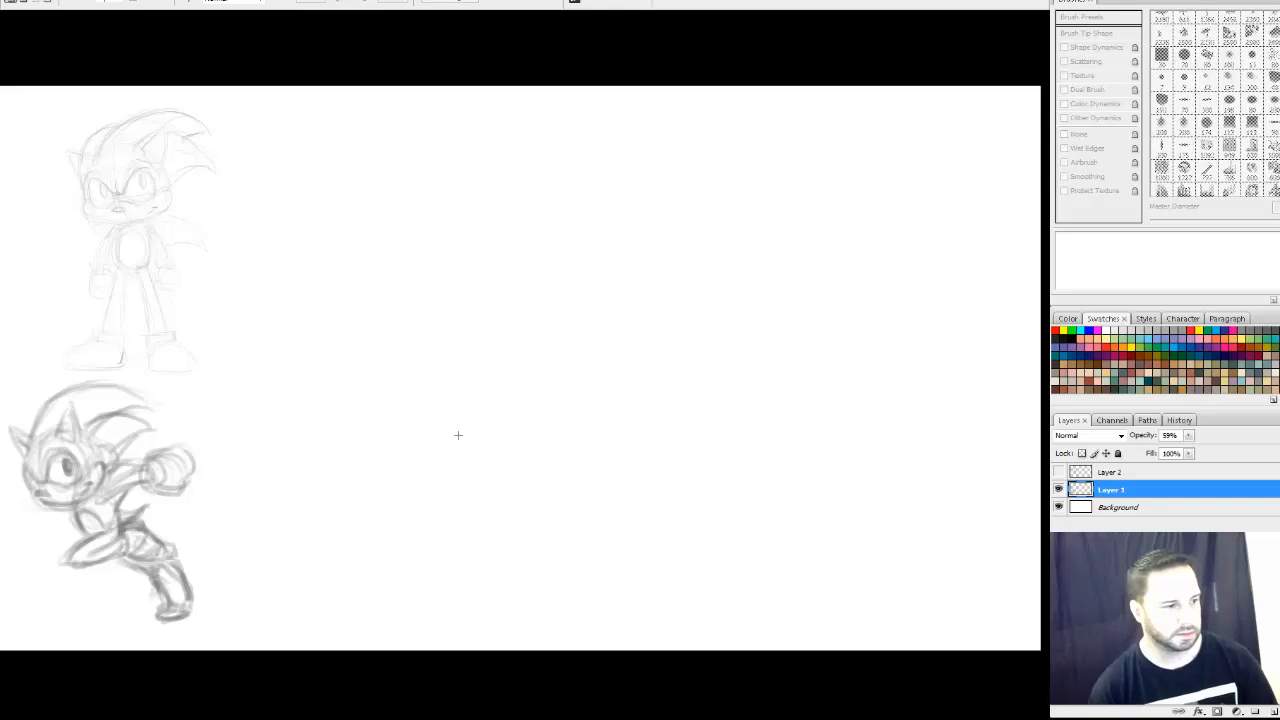
# Undo the thin test circle and choose the 70 px round brush preset for rough sketching
pyautogui.press('b')
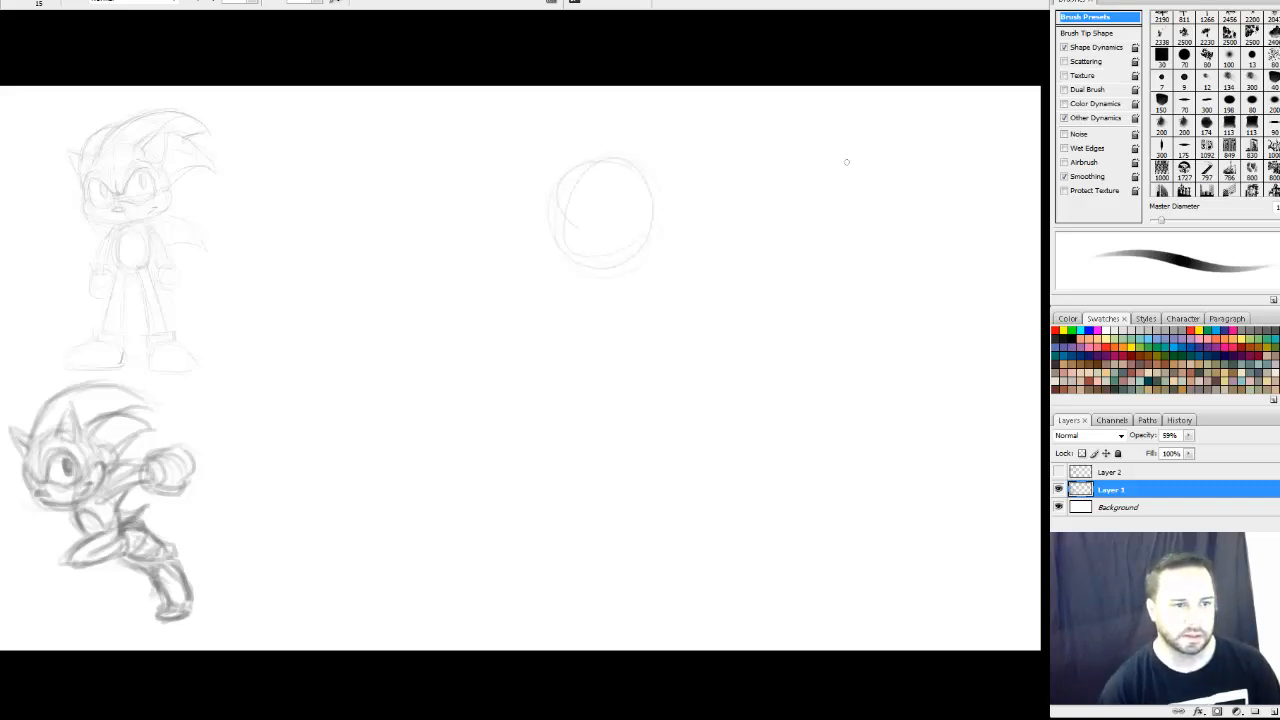
pyautogui.hotkey('ctrl', 'z')
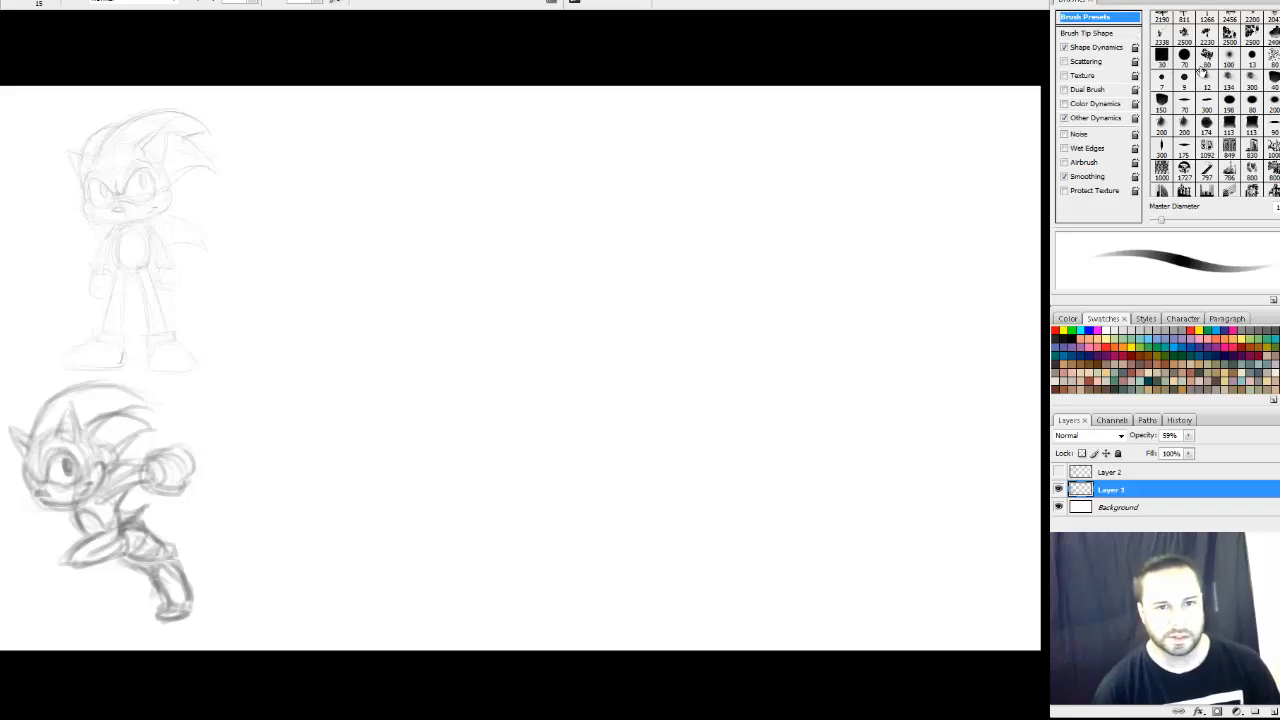
pyautogui.scroll(-3, 1215, 105)
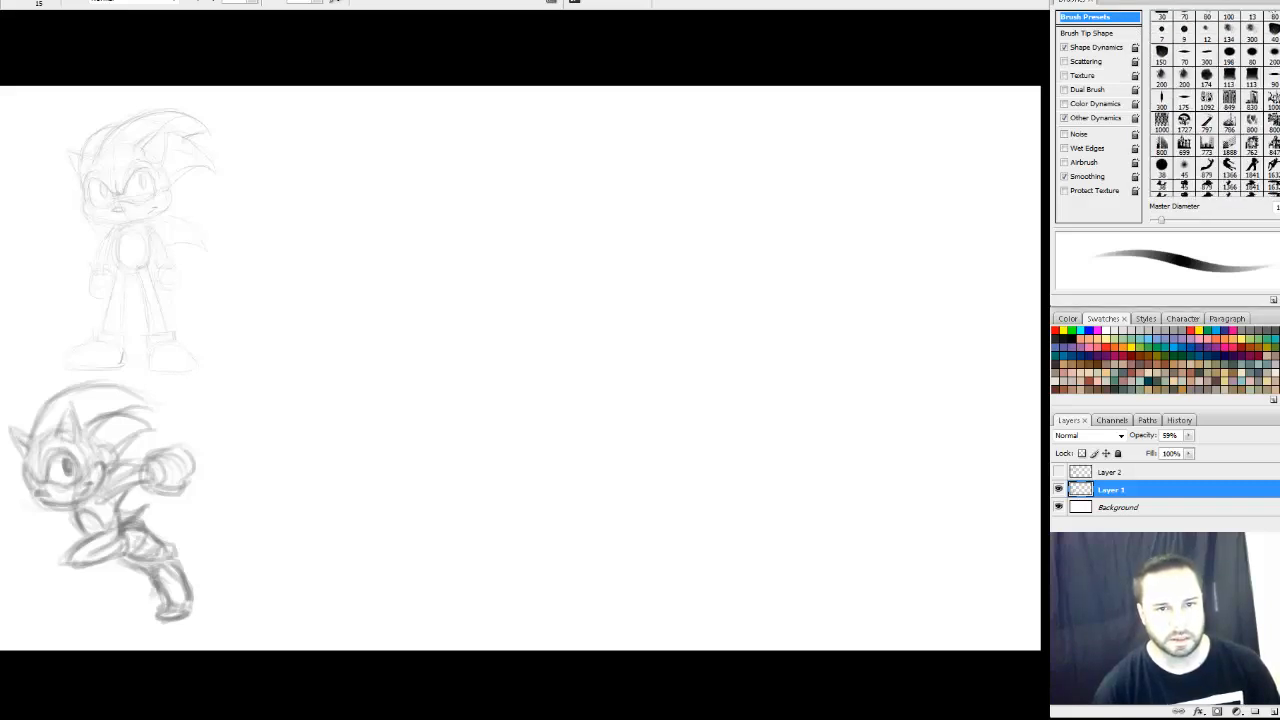
pyautogui.scroll(3, 1240, 78)
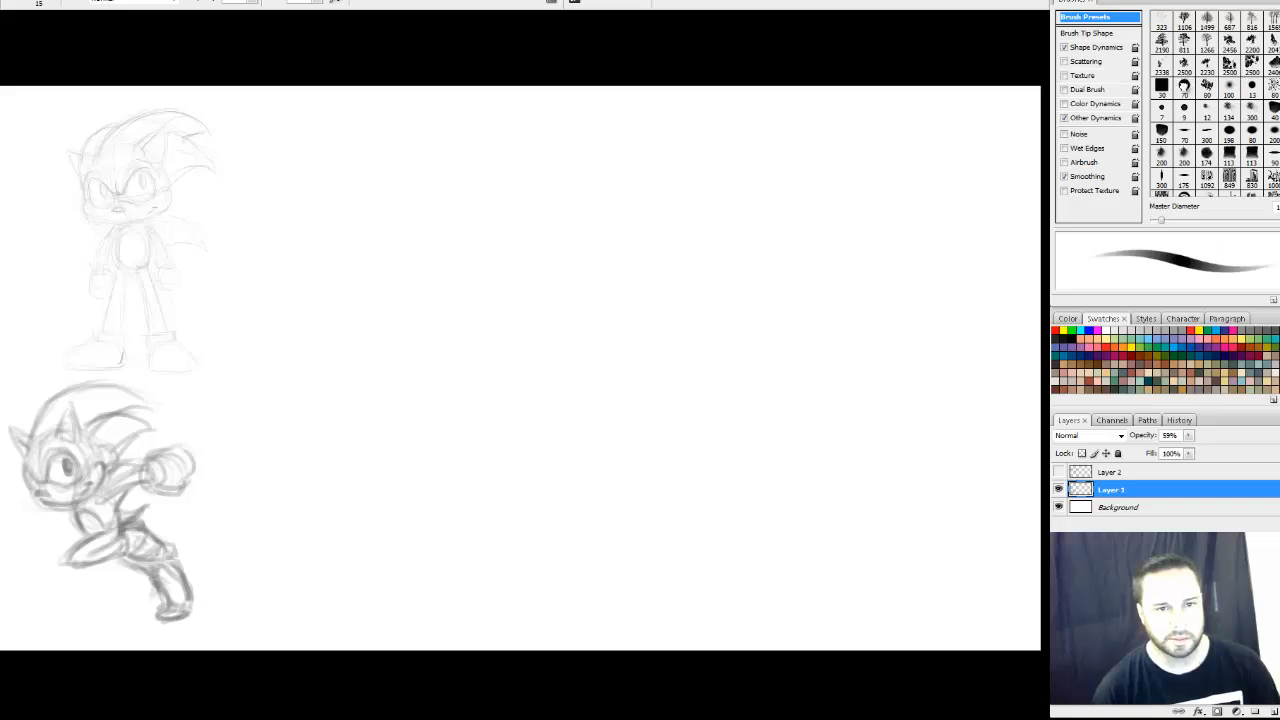
pyautogui.click(1184, 86)
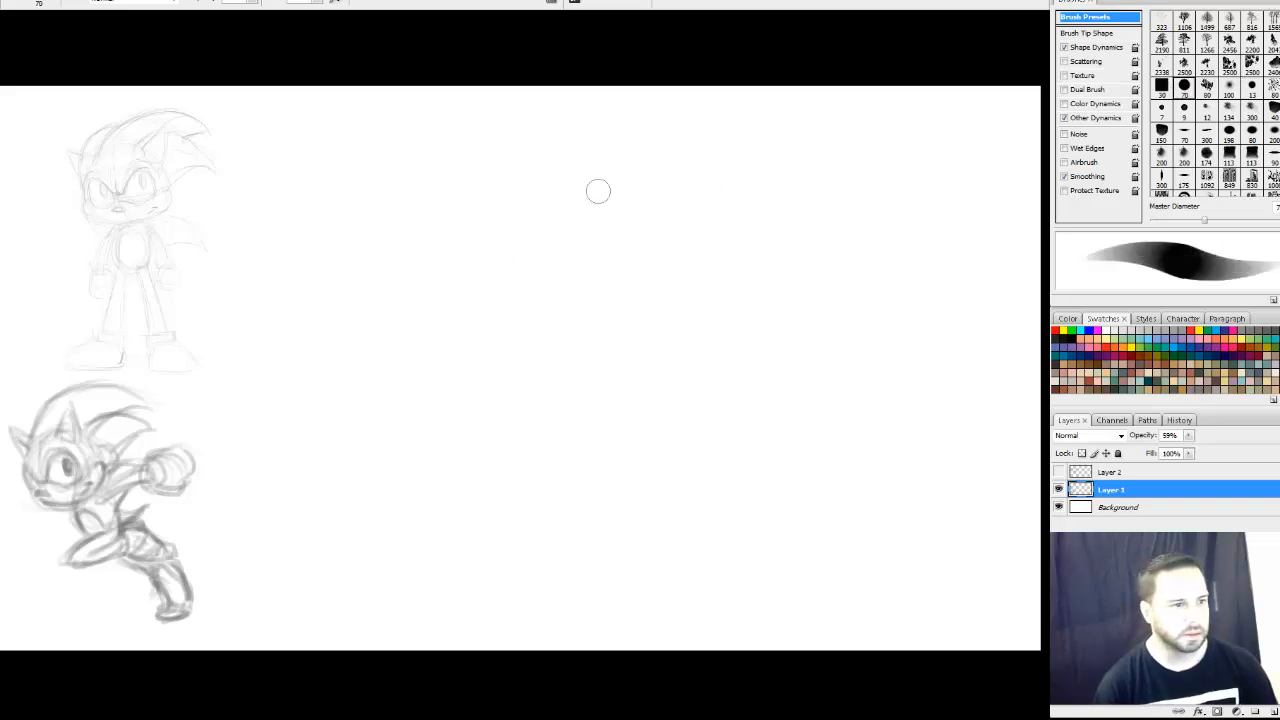
# Sketch a large head circle with light diagonal guides, a second circle to its lower right, and a small oval to its left
pyautogui.moveTo(487, 194)
pyautogui.mouseDown()
pyautogui.moveTo(587, 164)
pyautogui.moveTo(602, 241)
pyautogui.moveTo(484, 217)
pyautogui.moveTo(594, 237)
pyautogui.mouseUp()
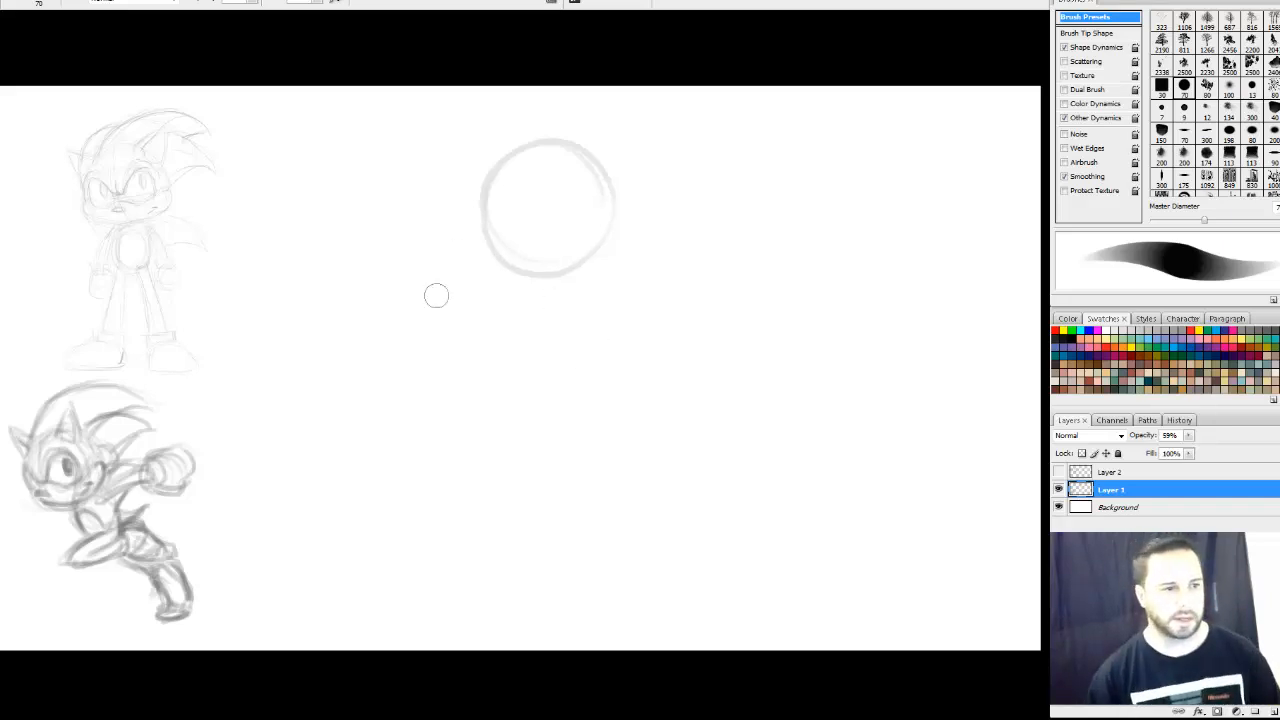
pyautogui.moveTo(539, 153)
pyautogui.mouseDown()
pyautogui.moveTo(570, 256)
pyautogui.moveTo(550, 283)
pyautogui.moveTo(486, 207)
pyautogui.moveTo(487, 253)
pyautogui.mouseUp()
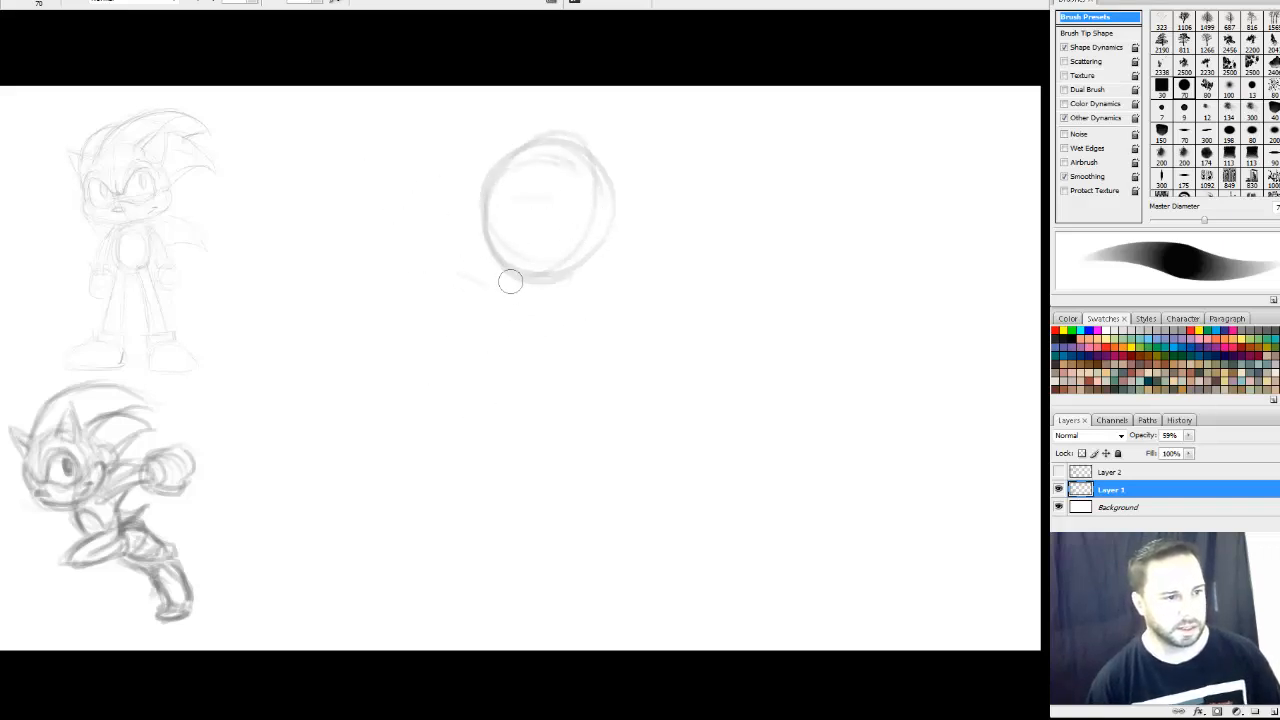
pyautogui.moveTo(422, 207); pyautogui.dragTo(484, 254)
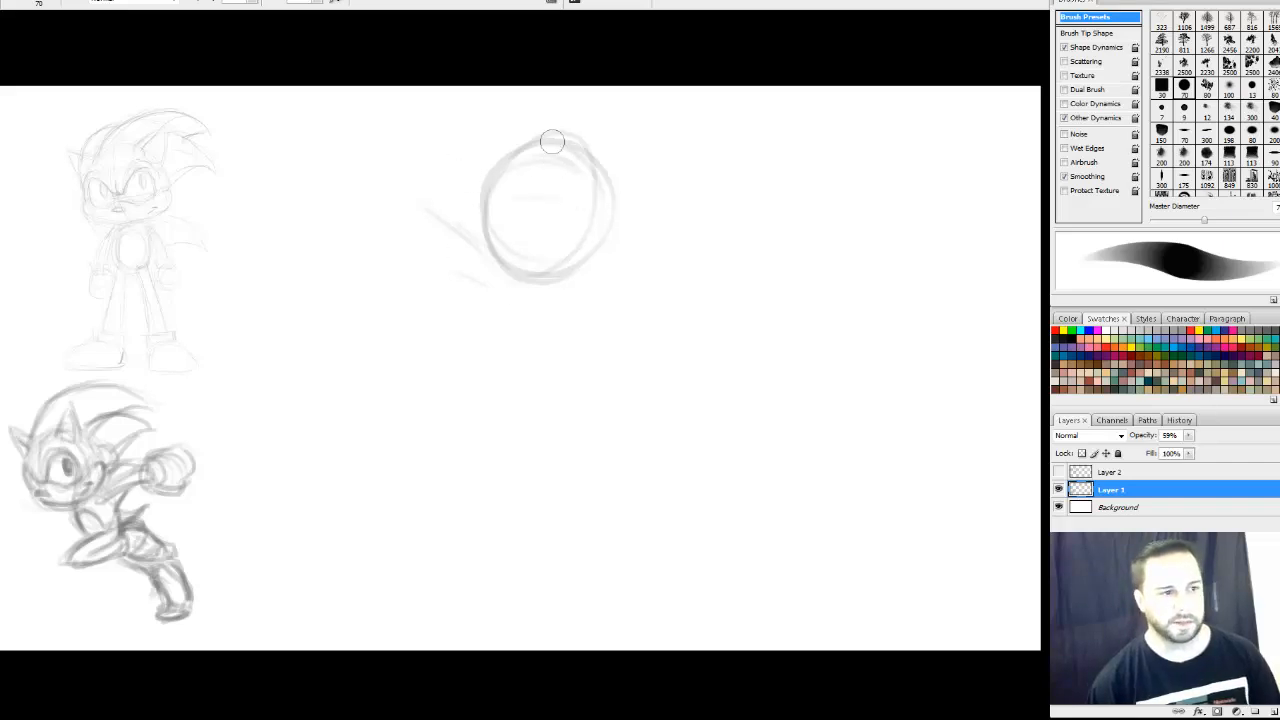
pyautogui.moveTo(534, 288); pyautogui.dragTo(514, 144)
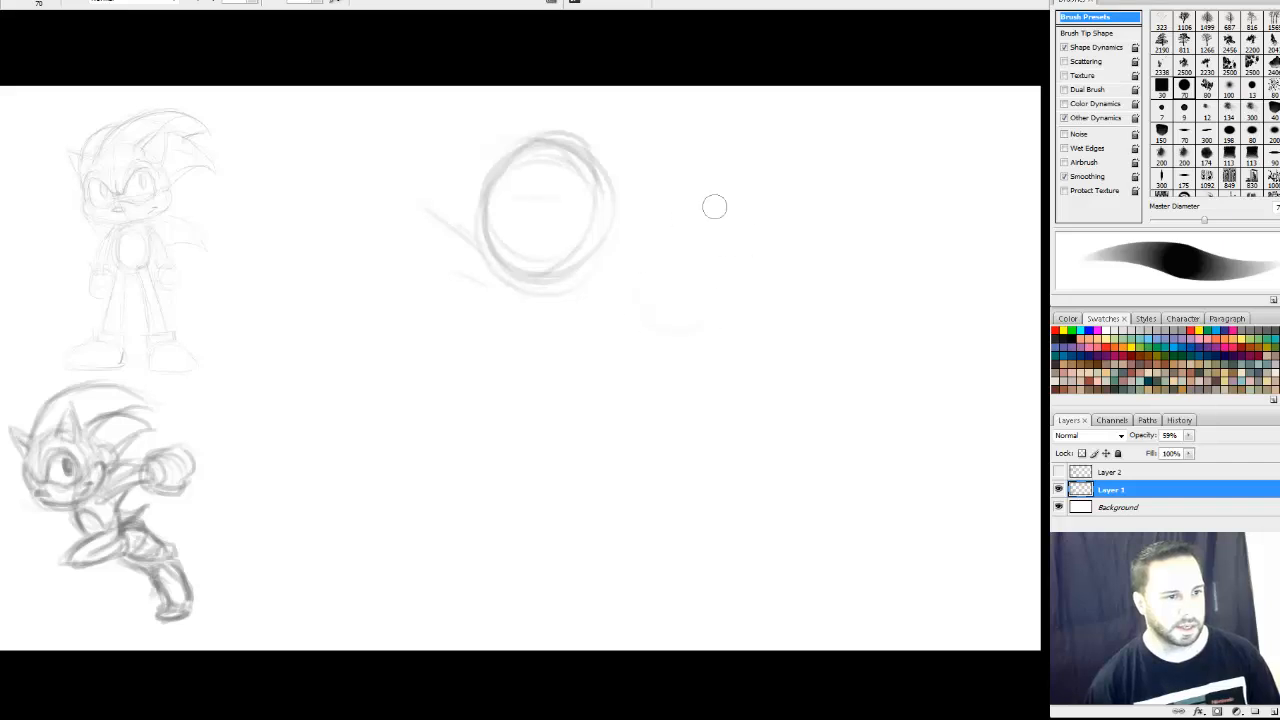
pyautogui.moveTo(745, 293)
pyautogui.mouseDown()
pyautogui.moveTo(706, 309)
pyautogui.moveTo(618, 300)
pyautogui.mouseUp()
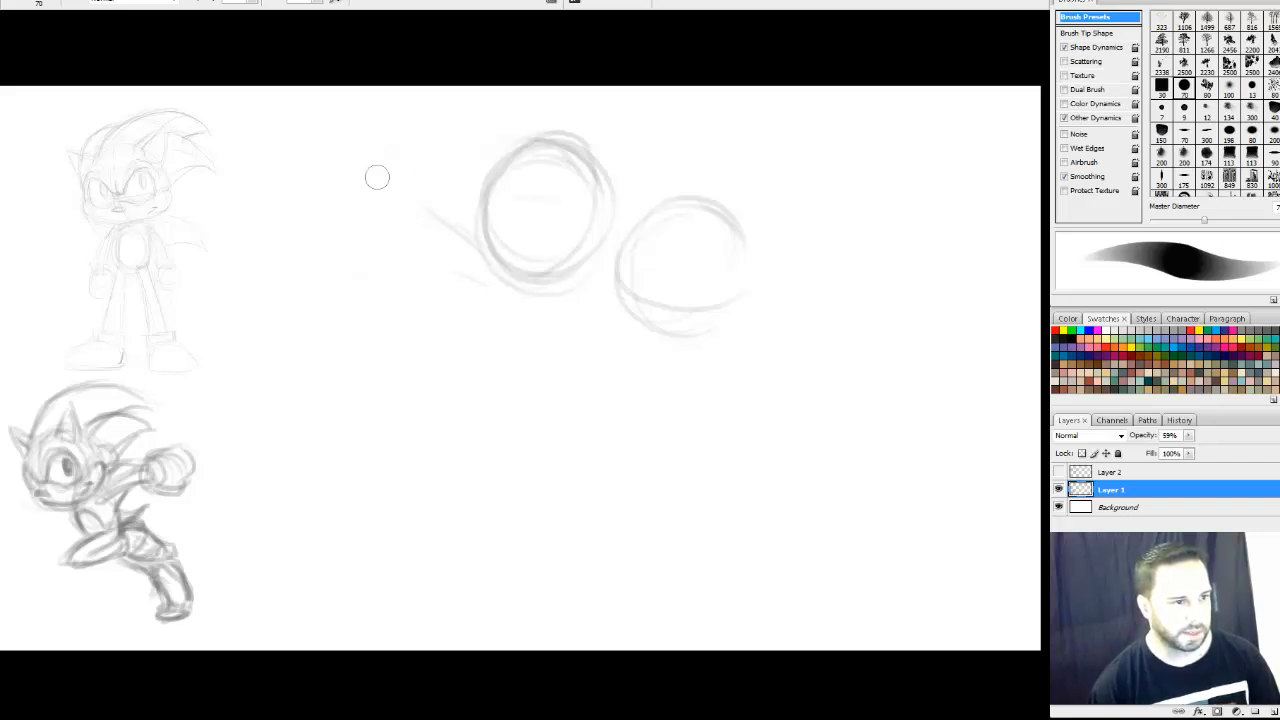
pyautogui.moveTo(377, 177)
pyautogui.mouseDown()
pyautogui.moveTo(411, 152)
pyautogui.moveTo(392, 157)
pyautogui.moveTo(369, 205)
pyautogui.mouseUp()
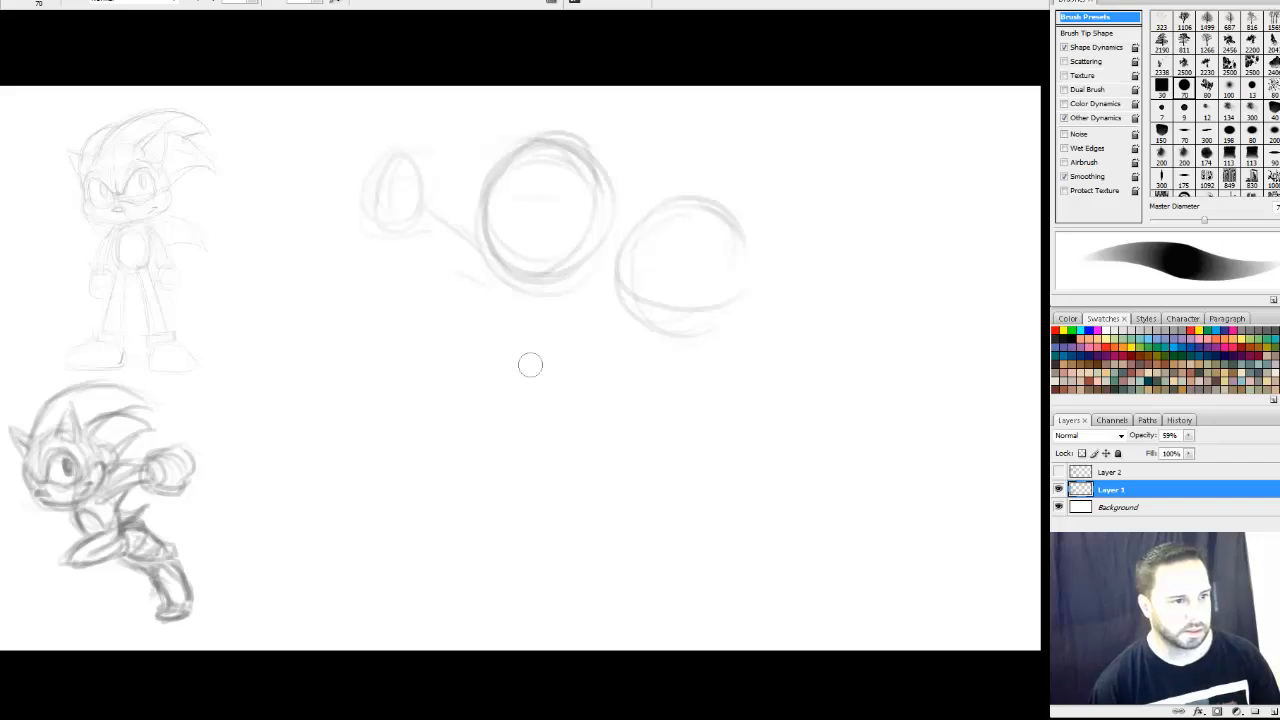
# Sketch overlapping hip circles below the head, a long curved line of action down through them, and a small foot circle at its end
pyautogui.moveTo(539, 373)
pyautogui.mouseDown()
pyautogui.moveTo(590, 396)
pyautogui.moveTo(524, 434)
pyautogui.moveTo(581, 378)
pyautogui.moveTo(569, 366)
pyautogui.moveTo(540, 422)
pyautogui.moveTo(525, 402)
pyautogui.moveTo(558, 366)
pyautogui.moveTo(548, 425)
pyautogui.moveTo(582, 452)
pyautogui.moveTo(571, 417)
pyautogui.moveTo(594, 380)
pyautogui.moveTo(618, 387)
pyautogui.moveTo(597, 427)
pyautogui.mouseUp()
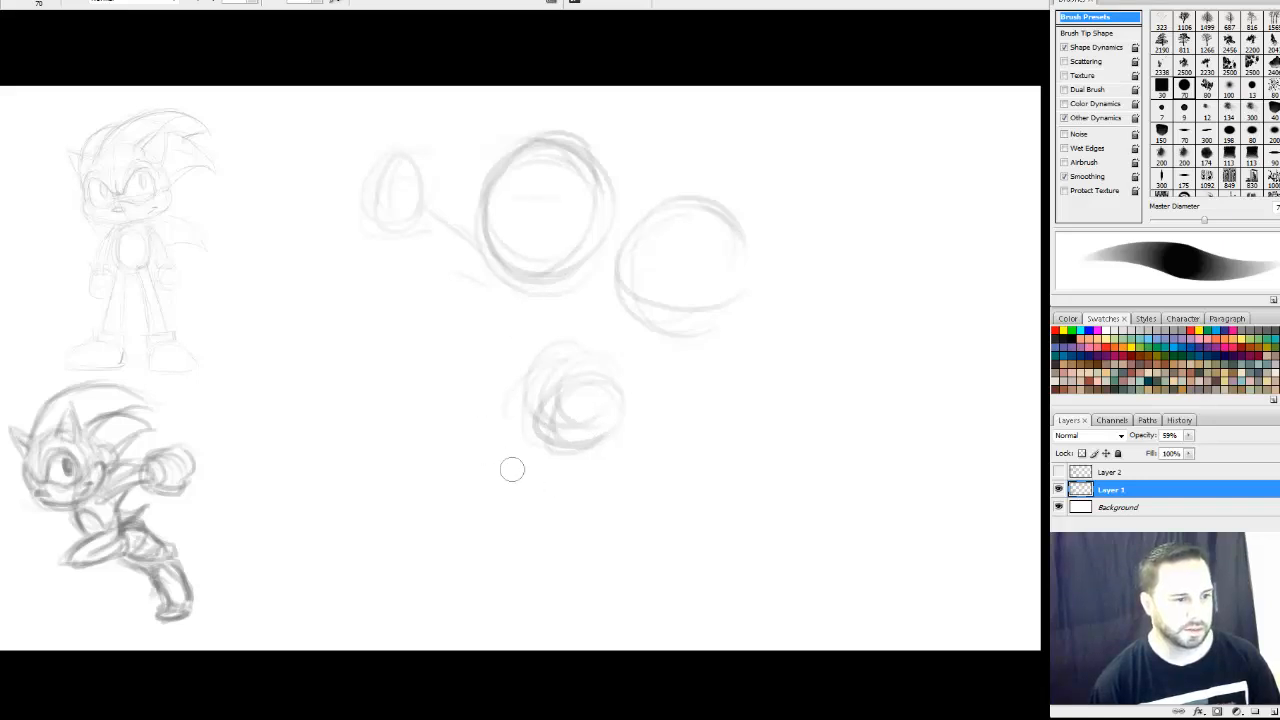
pyautogui.moveTo(503, 433); pyautogui.dragTo(560, 510)
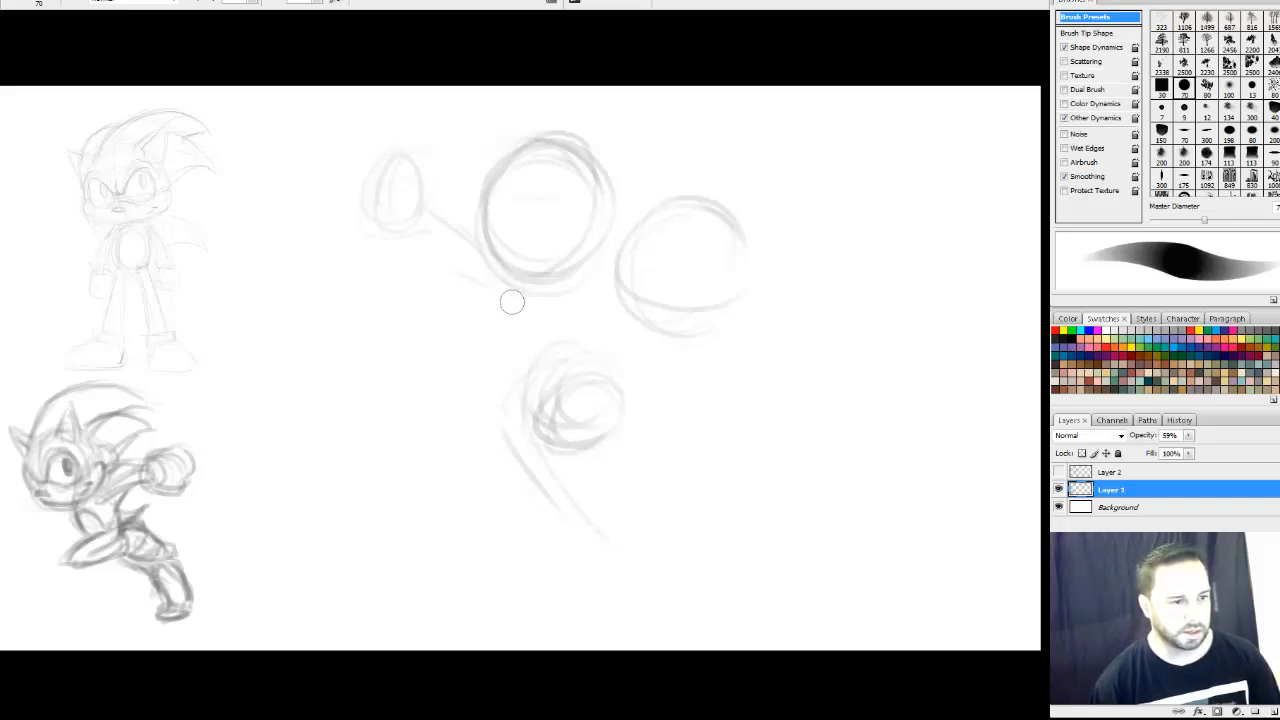
pyautogui.moveTo(512, 300)
pyautogui.mouseDown()
pyautogui.moveTo(657, 543)
pyautogui.moveTo(614, 534)
pyautogui.moveTo(527, 398)
pyautogui.moveTo(625, 545)
pyautogui.mouseUp()
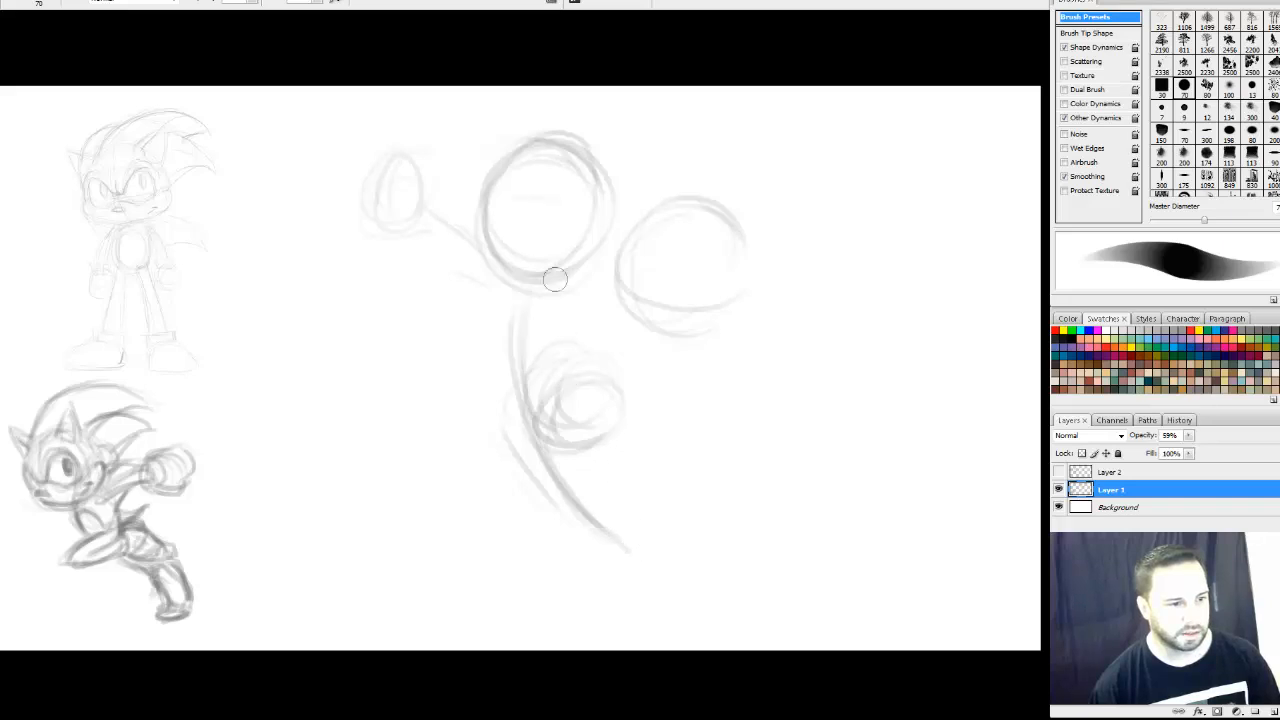
pyautogui.moveTo(550, 292); pyautogui.dragTo(620, 540)
pyautogui.moveTo(525, 425); pyautogui.dragTo(634, 540)
pyautogui.moveTo(594, 501)
pyautogui.mouseDown()
pyautogui.moveTo(608, 533)
pyautogui.moveTo(648, 551)
pyautogui.moveTo(618, 575)
pyautogui.mouseUp()
# Sketch a shoulder line toward the large hand circle, reinforce the head circle, and thicken the raised arm leading to the small oval
pyautogui.moveTo(551, 289); pyautogui.dragTo(623, 288)
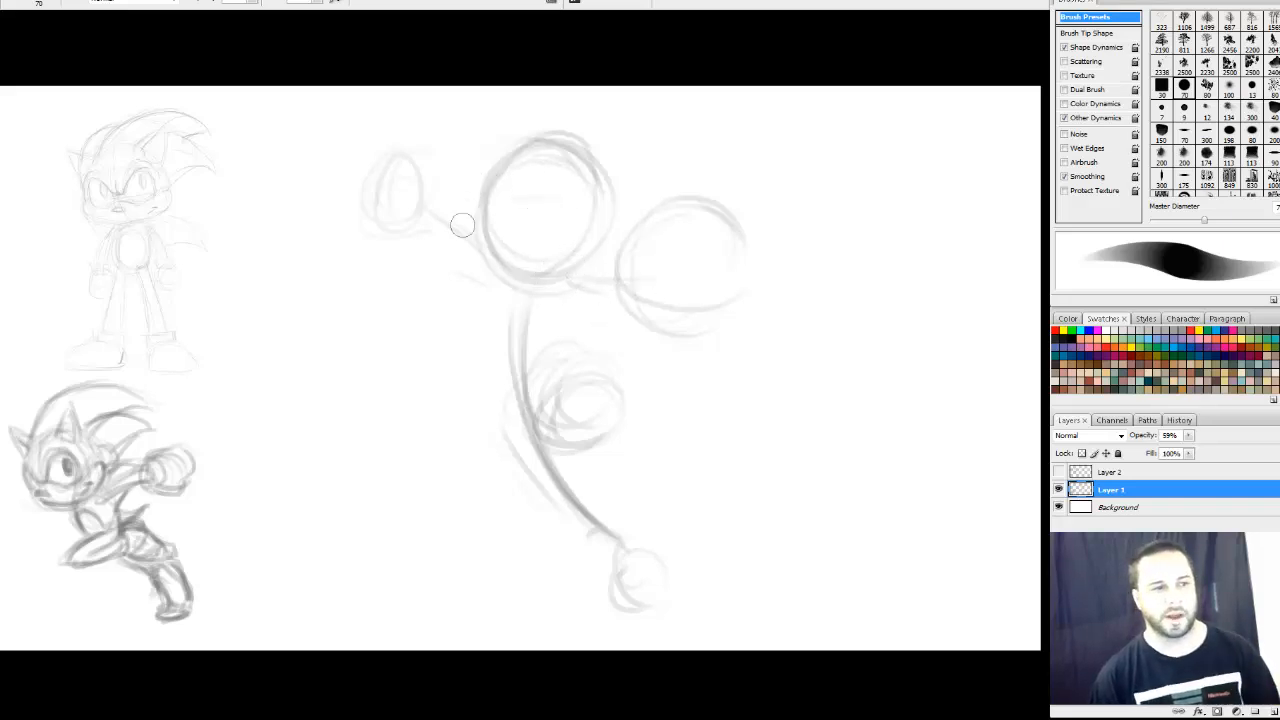
pyautogui.moveTo(579, 279)
pyautogui.mouseDown()
pyautogui.moveTo(484, 188)
pyautogui.moveTo(572, 196)
pyautogui.moveTo(534, 148)
pyautogui.moveTo(574, 249)
pyautogui.moveTo(545, 295)
pyautogui.moveTo(616, 211)
pyautogui.mouseUp()
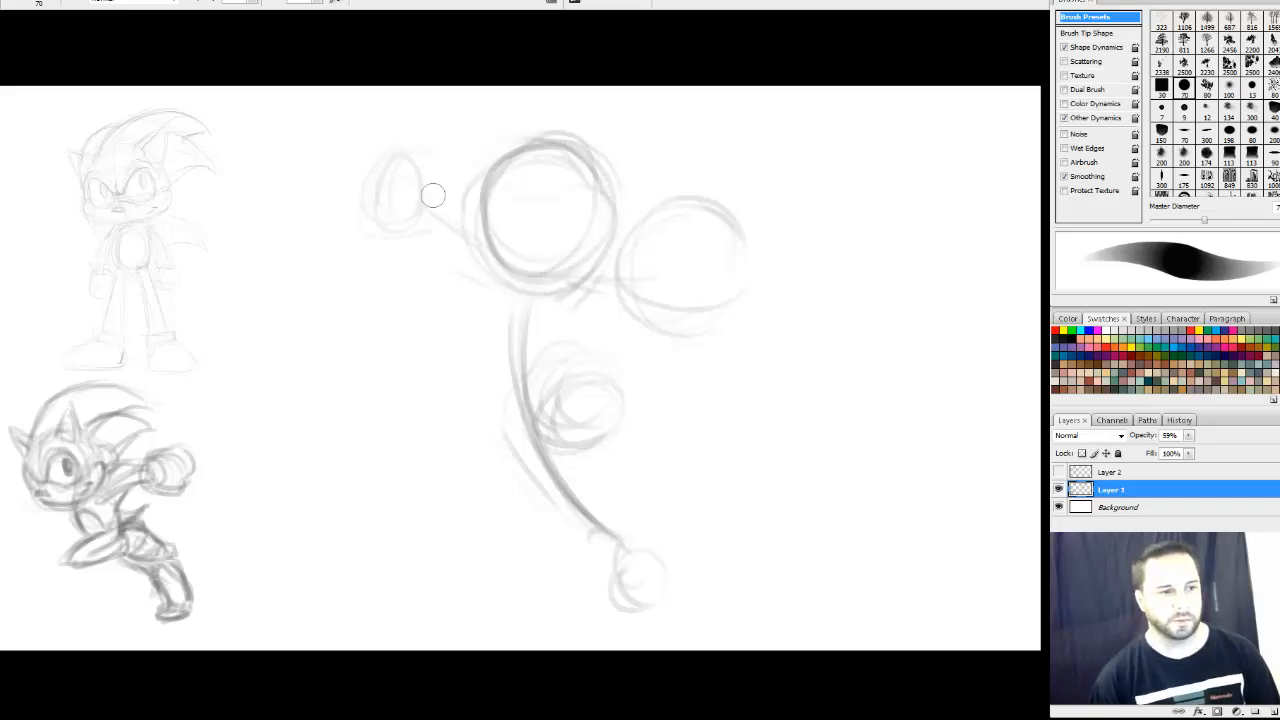
pyautogui.moveTo(428, 227); pyautogui.dragTo(491, 287)
pyautogui.moveTo(439, 227)
pyautogui.mouseDown()
pyautogui.moveTo(476, 280)
pyautogui.moveTo(590, 327)
pyautogui.moveTo(562, 302)
pyautogui.moveTo(626, 296)
pyautogui.moveTo(531, 306)
pyautogui.moveTo(645, 278)
pyautogui.mouseUp()
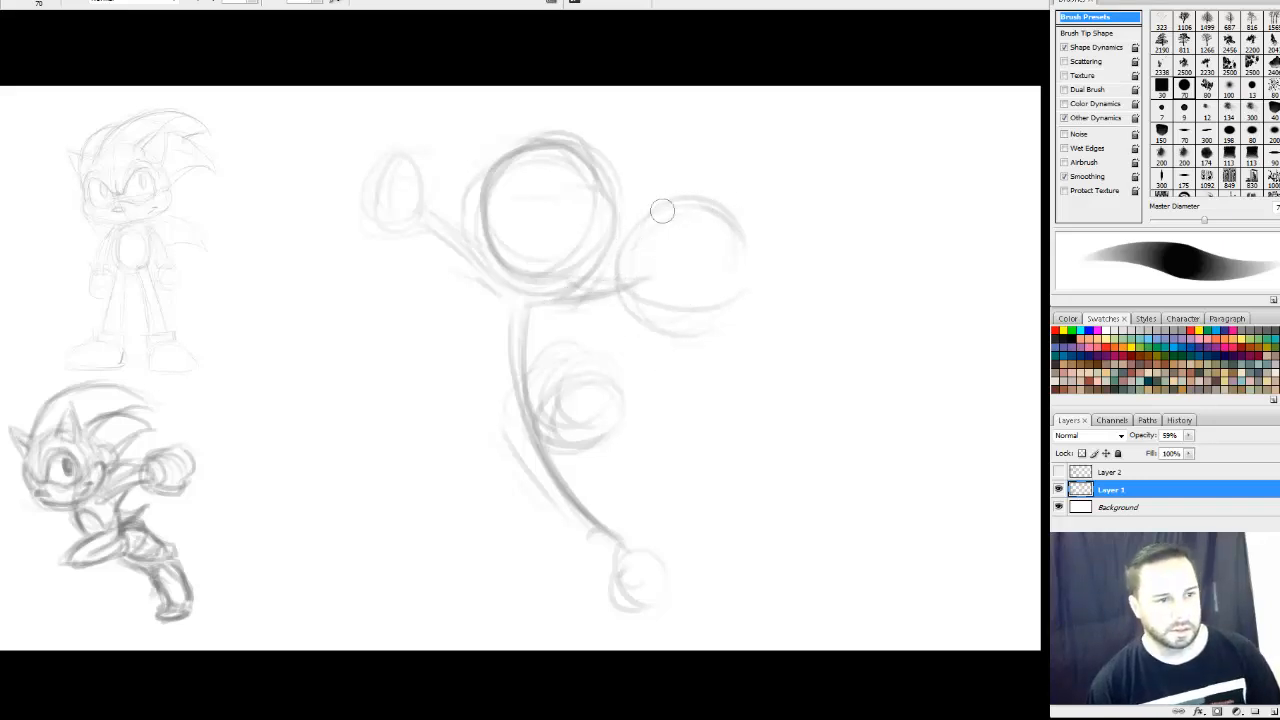
# Sketch guide lines for four spread fingers radiating from the large hand circle and a thumb pointing back toward the body
pyautogui.moveTo(698, 188); pyautogui.dragTo(729, 157)
pyautogui.moveTo(667, 206)
pyautogui.mouseDown()
pyautogui.moveTo(744, 139)
pyautogui.moveTo(680, 211)
pyautogui.moveTo(771, 133)
pyautogui.mouseUp()
pyautogui.moveTo(710, 228); pyautogui.dragTo(772, 203)
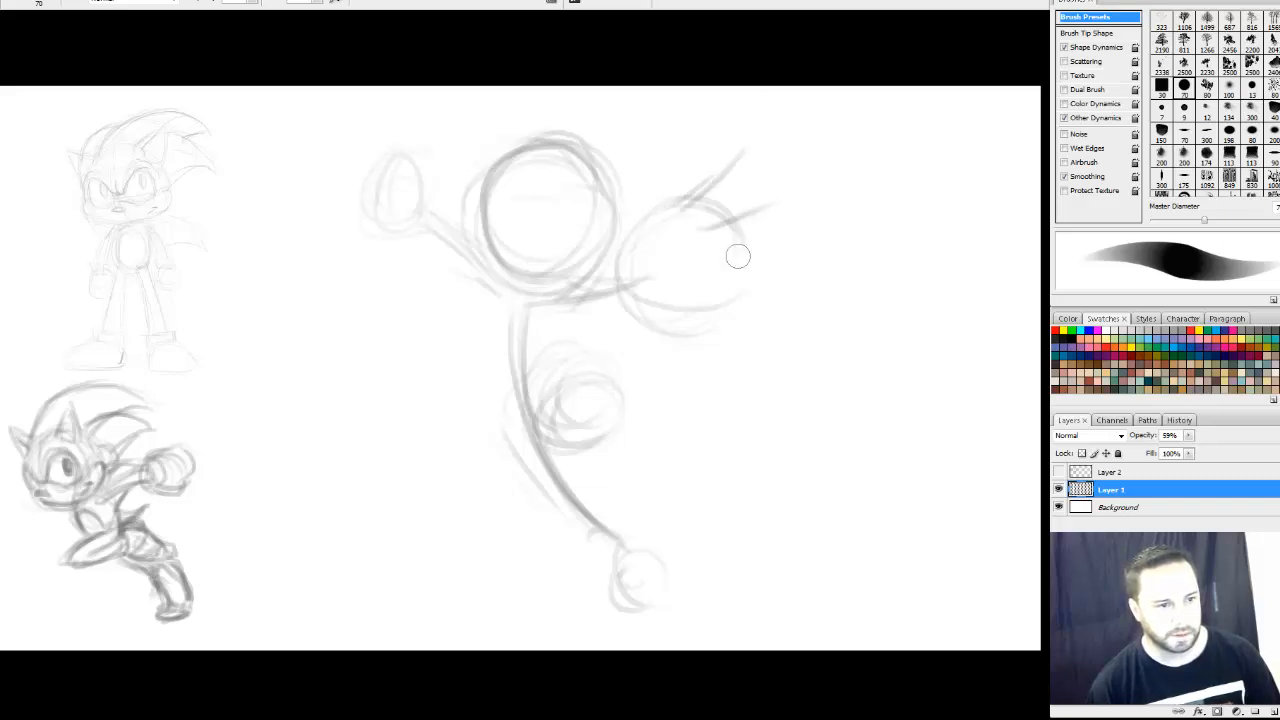
pyautogui.moveTo(725, 261); pyautogui.dragTo(790, 259)
pyautogui.moveTo(735, 274); pyautogui.dragTo(795, 275)
pyautogui.moveTo(728, 318); pyautogui.dragTo(797, 328)
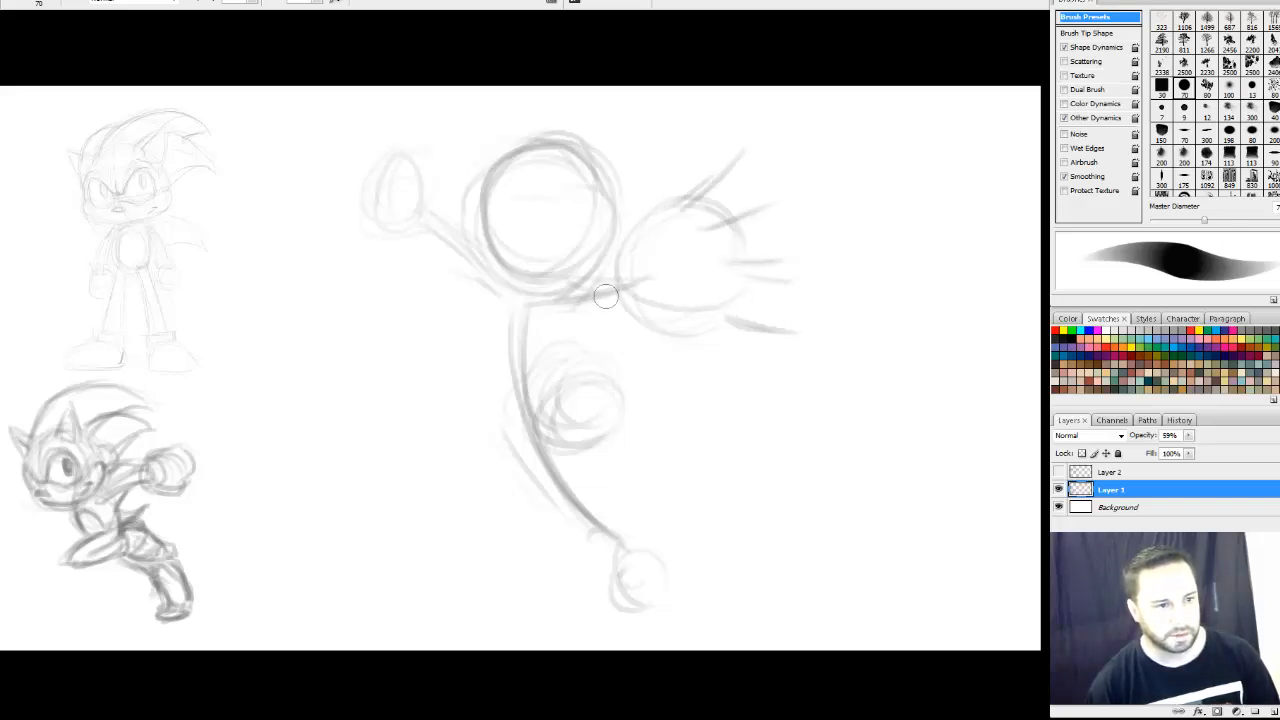
pyautogui.moveTo(626, 268); pyautogui.dragTo(588, 326)
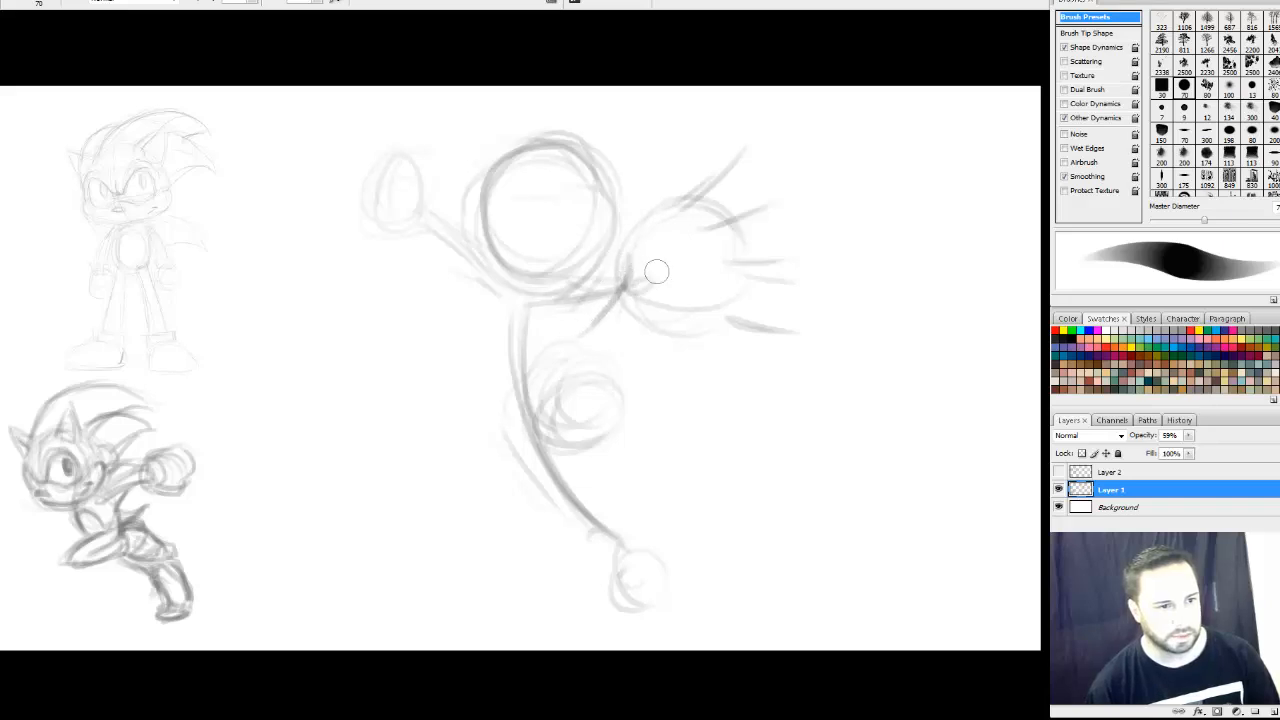
# Outline the open foreground hand with rounded fingers and thumb, adding the glove cuff and palm creases
pyautogui.moveTo(656, 271)
pyautogui.mouseDown()
pyautogui.moveTo(645, 282)
pyautogui.moveTo(662, 283)
pyautogui.mouseUp()
pyautogui.moveTo(669, 209)
pyautogui.mouseDown()
pyautogui.moveTo(740, 122)
pyautogui.moveTo(752, 174)
pyautogui.moveTo(750, 138)
pyautogui.moveTo(709, 222)
pyautogui.moveTo(797, 176)
pyautogui.moveTo(798, 216)
pyautogui.moveTo(733, 253)
pyautogui.moveTo(791, 252)
pyautogui.moveTo(778, 268)
pyautogui.moveTo(812, 275)
pyautogui.moveTo(808, 295)
pyautogui.moveTo(733, 303)
pyautogui.moveTo(793, 349)
pyautogui.moveTo(643, 300)
pyautogui.moveTo(617, 265)
pyautogui.moveTo(581, 285)
pyautogui.moveTo(608, 272)
pyautogui.moveTo(591, 291)
pyautogui.moveTo(605, 275)
pyautogui.moveTo(618, 323)
pyautogui.moveTo(638, 296)
pyautogui.moveTo(572, 330)
pyautogui.moveTo(635, 292)
pyautogui.moveTo(629, 277)
pyautogui.moveTo(585, 288)
pyautogui.moveTo(655, 213)
pyautogui.moveTo(629, 238)
pyautogui.moveTo(686, 204)
pyautogui.mouseUp()
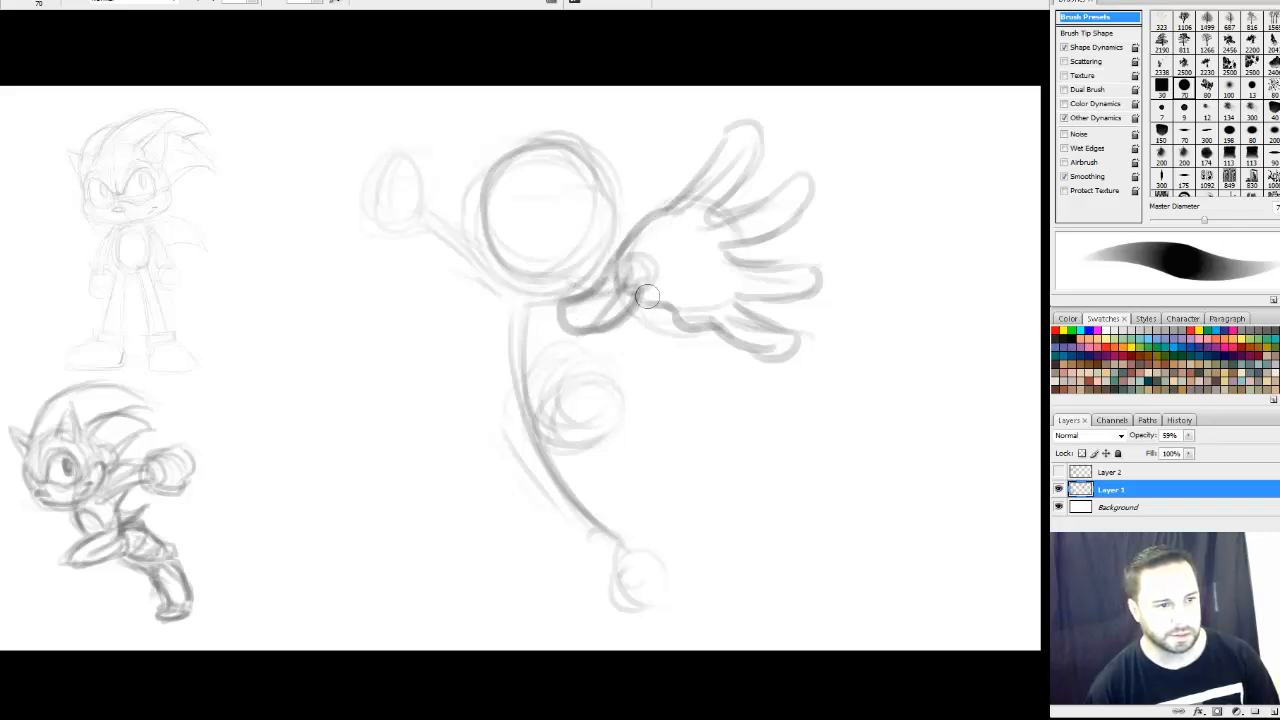
pyautogui.moveTo(646, 296)
pyautogui.mouseDown()
pyautogui.moveTo(630, 330)
pyautogui.moveTo(700, 345)
pyautogui.moveTo(651, 299)
pyautogui.moveTo(700, 284)
pyautogui.moveTo(662, 274)
pyautogui.moveTo(696, 262)
pyautogui.moveTo(727, 322)
pyautogui.mouseUp()
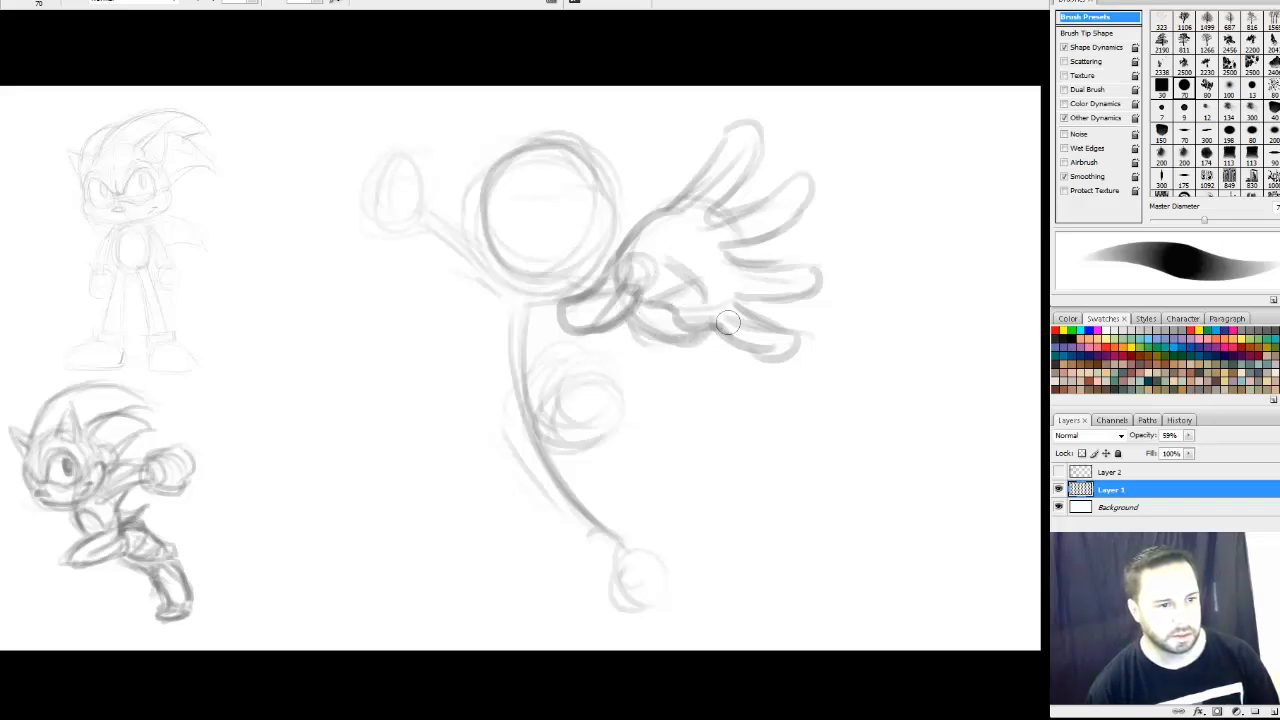
pyautogui.moveTo(674, 266)
pyautogui.mouseDown()
pyautogui.moveTo(654, 291)
pyautogui.moveTo(690, 288)
pyautogui.mouseUp()
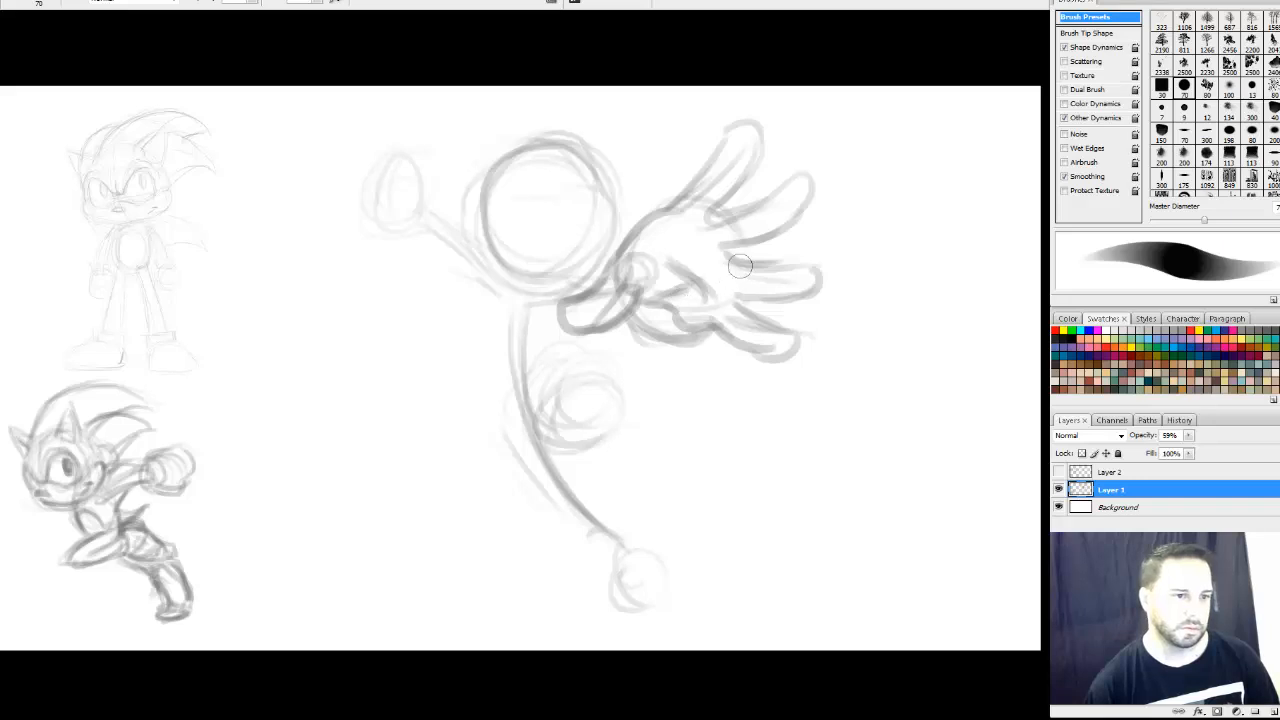
# Erase the leftover construction lines inside the foreground hand's thumb, palm, fingers and cuff
pyautogui.press('e')
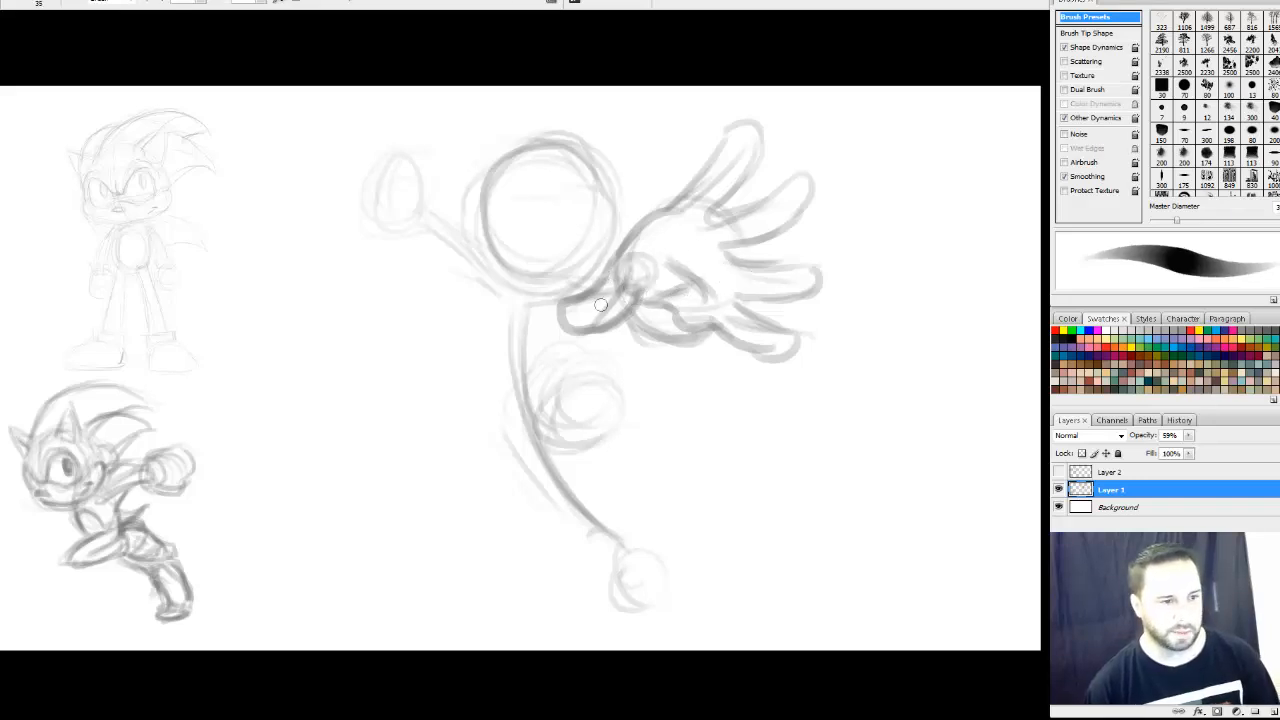
pyautogui.moveTo(600, 305)
pyautogui.mouseDown()
pyautogui.moveTo(634, 268)
pyautogui.moveTo(617, 287)
pyautogui.mouseUp()
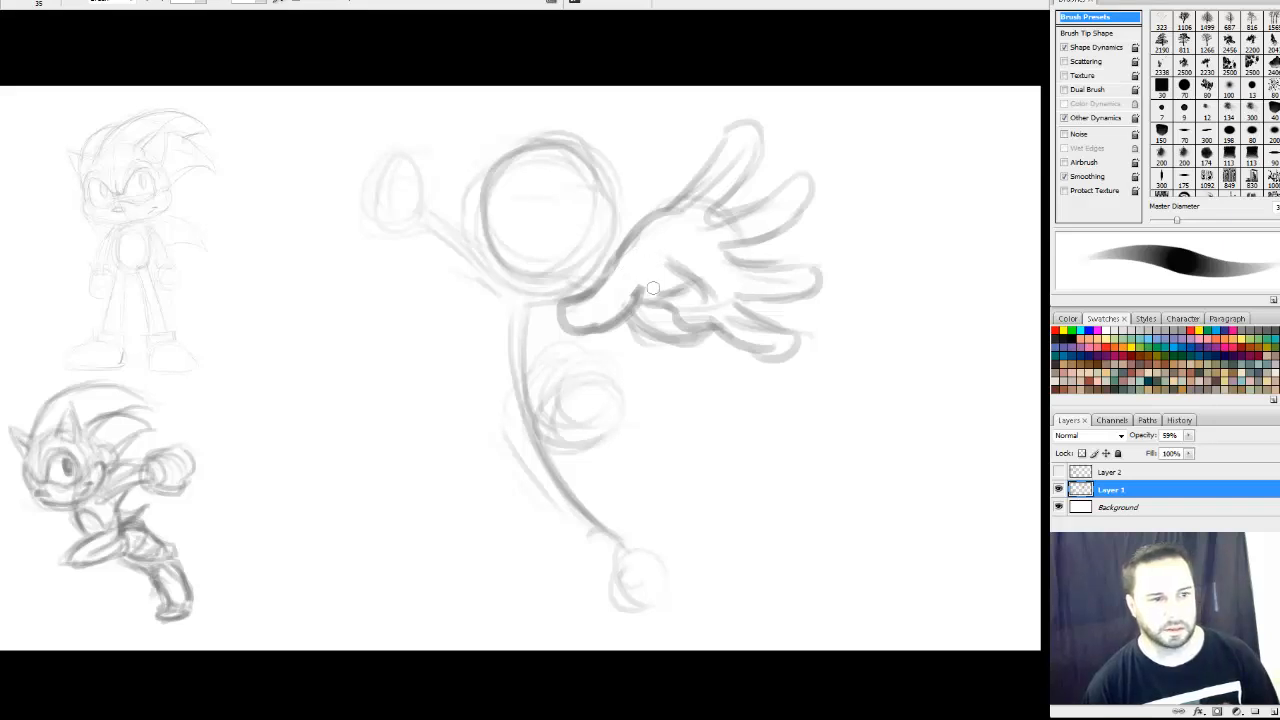
pyautogui.moveTo(703, 187)
pyautogui.mouseDown()
pyautogui.moveTo(688, 208)
pyautogui.moveTo(746, 141)
pyautogui.moveTo(667, 237)
pyautogui.mouseUp()
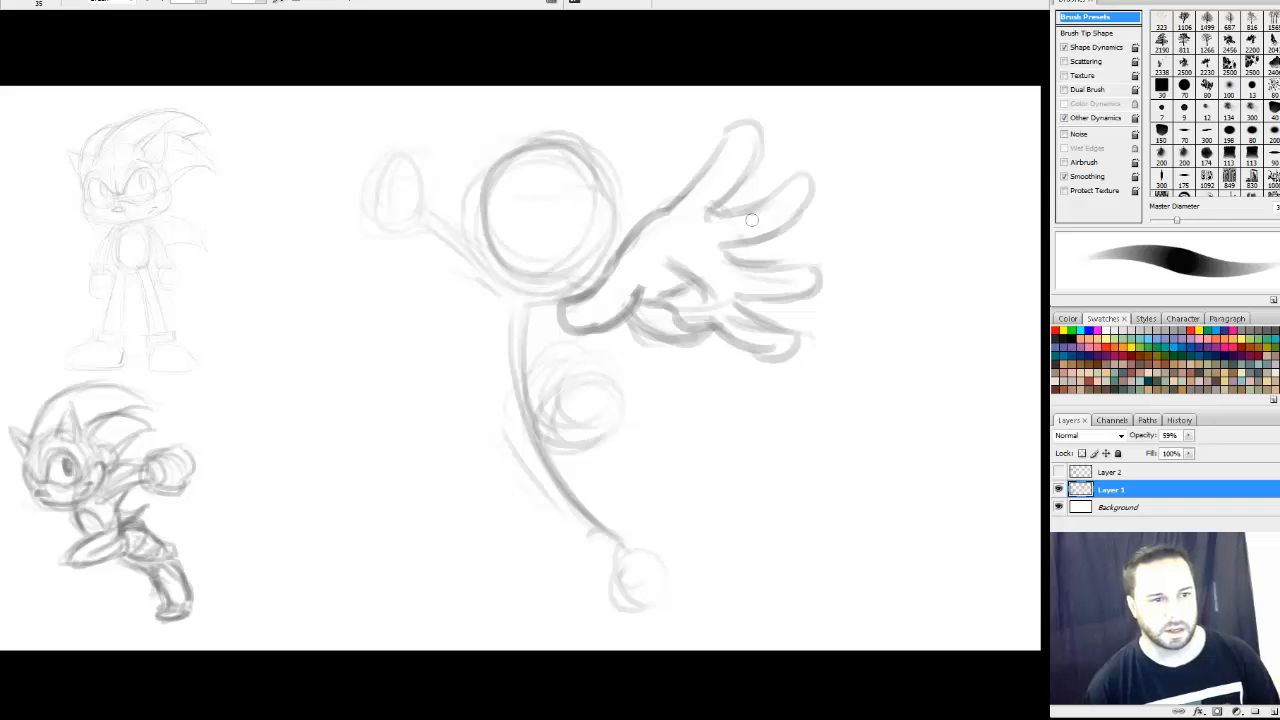
pyautogui.moveTo(751, 219); pyautogui.dragTo(791, 194)
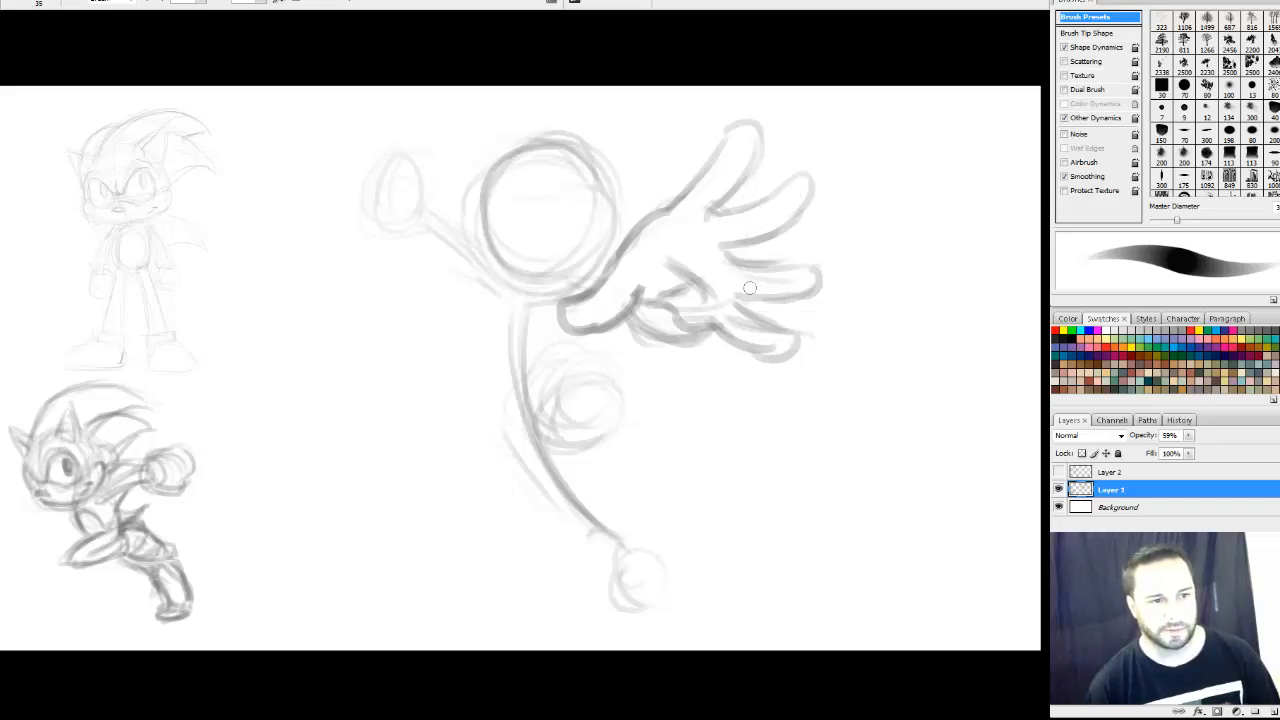
pyautogui.moveTo(735, 312); pyautogui.dragTo(766, 335)
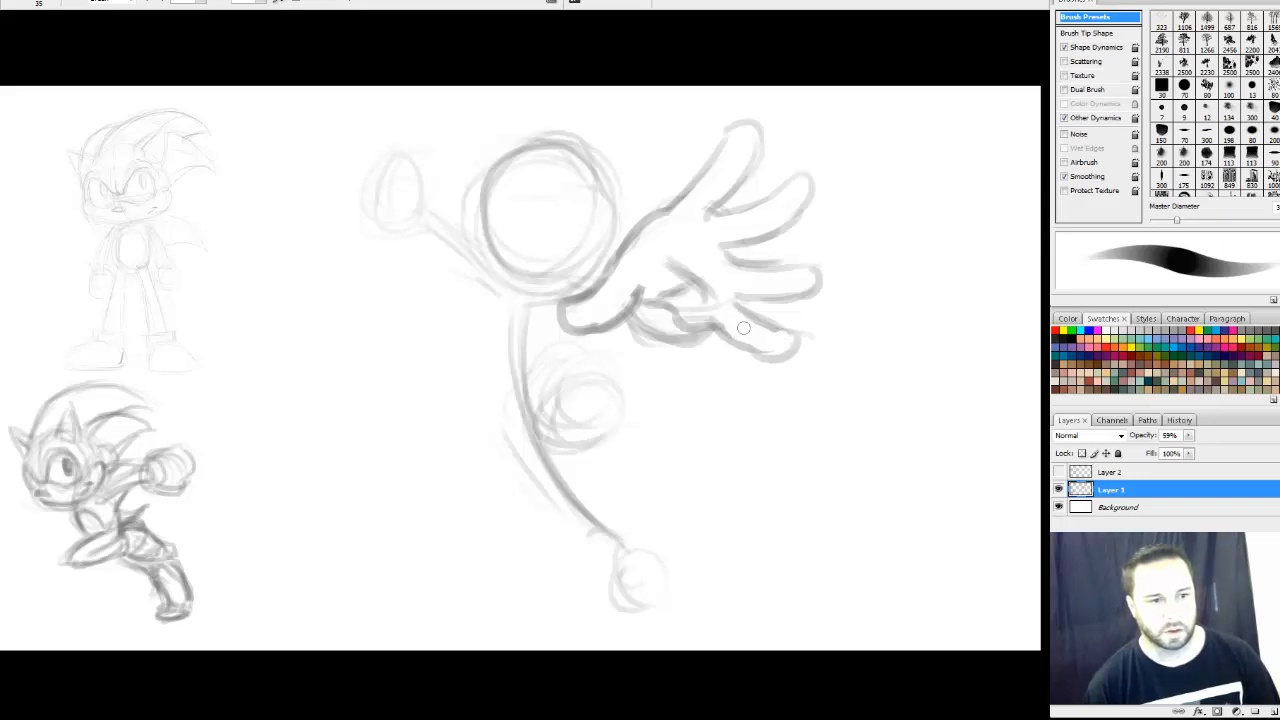
pyautogui.moveTo(686, 309); pyautogui.dragTo(724, 319)
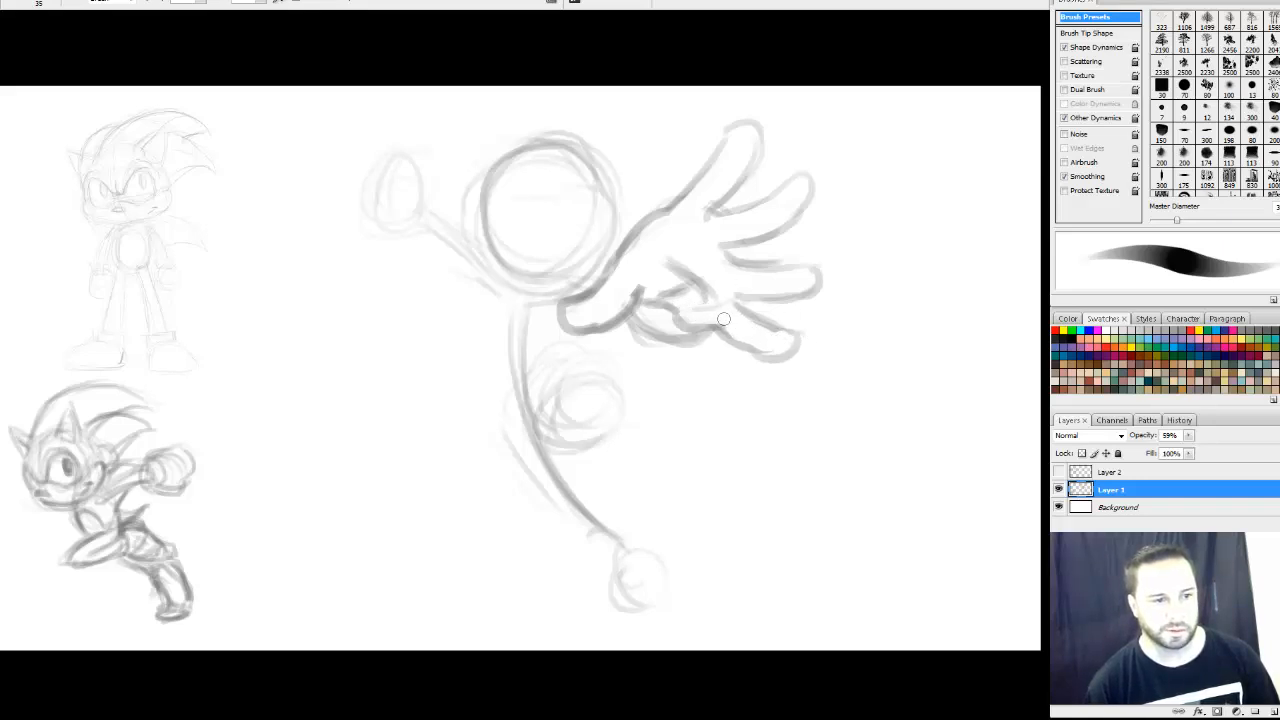
pyautogui.moveTo(676, 252); pyautogui.dragTo(726, 311)
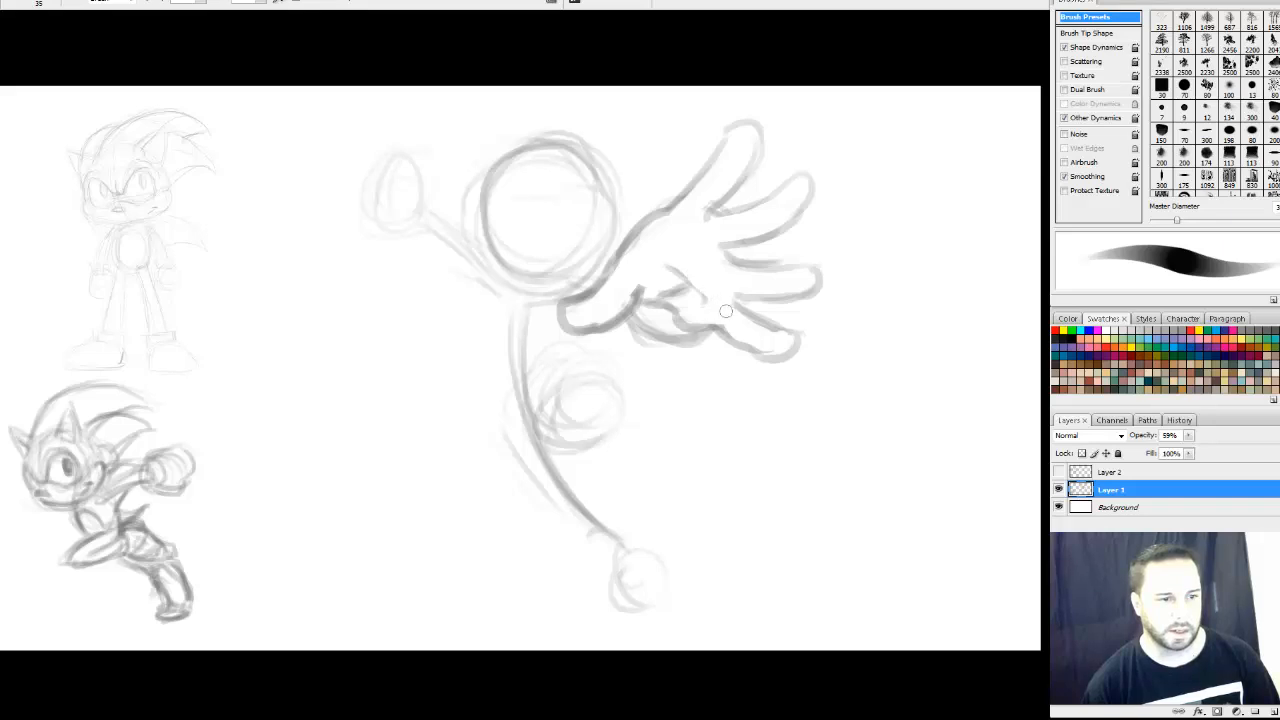
# Redraw the foreground hand with darker lines around the fingers, their gaps, the palm crease and the glove cuff opening
pyautogui.press('b')
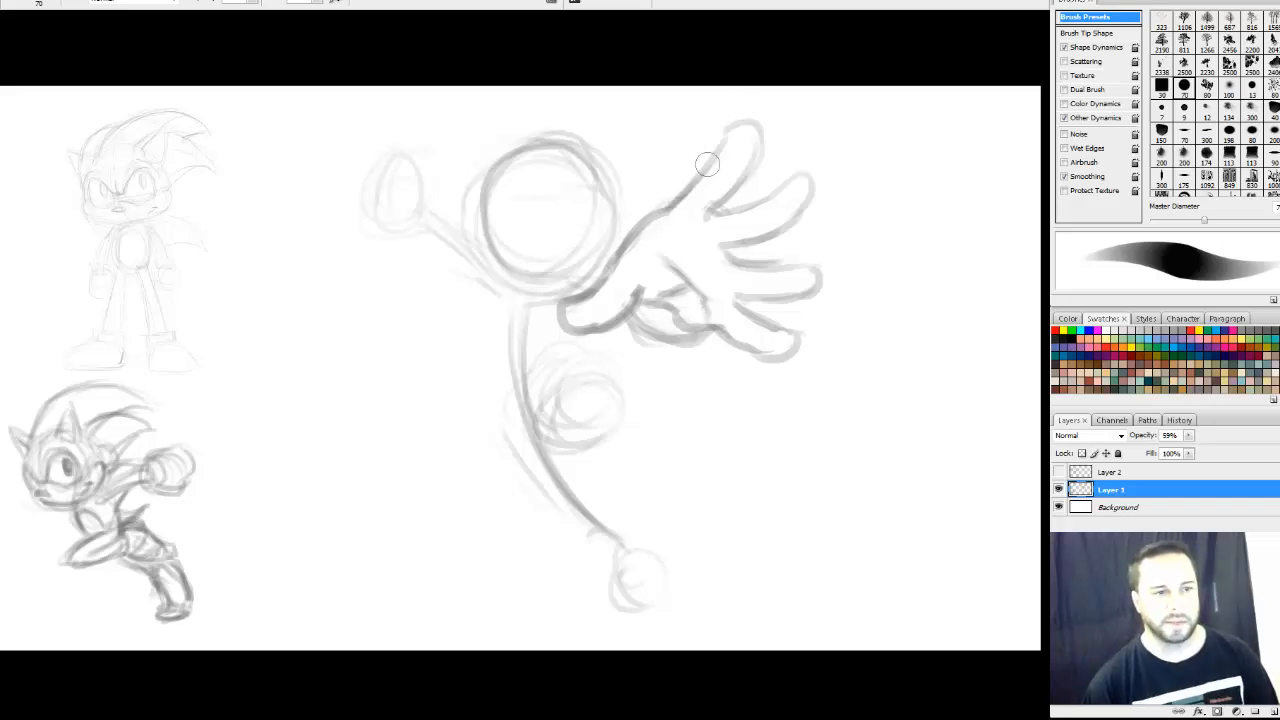
pyautogui.moveTo(731, 125)
pyautogui.mouseDown()
pyautogui.moveTo(762, 135)
pyautogui.moveTo(709, 224)
pyautogui.mouseUp()
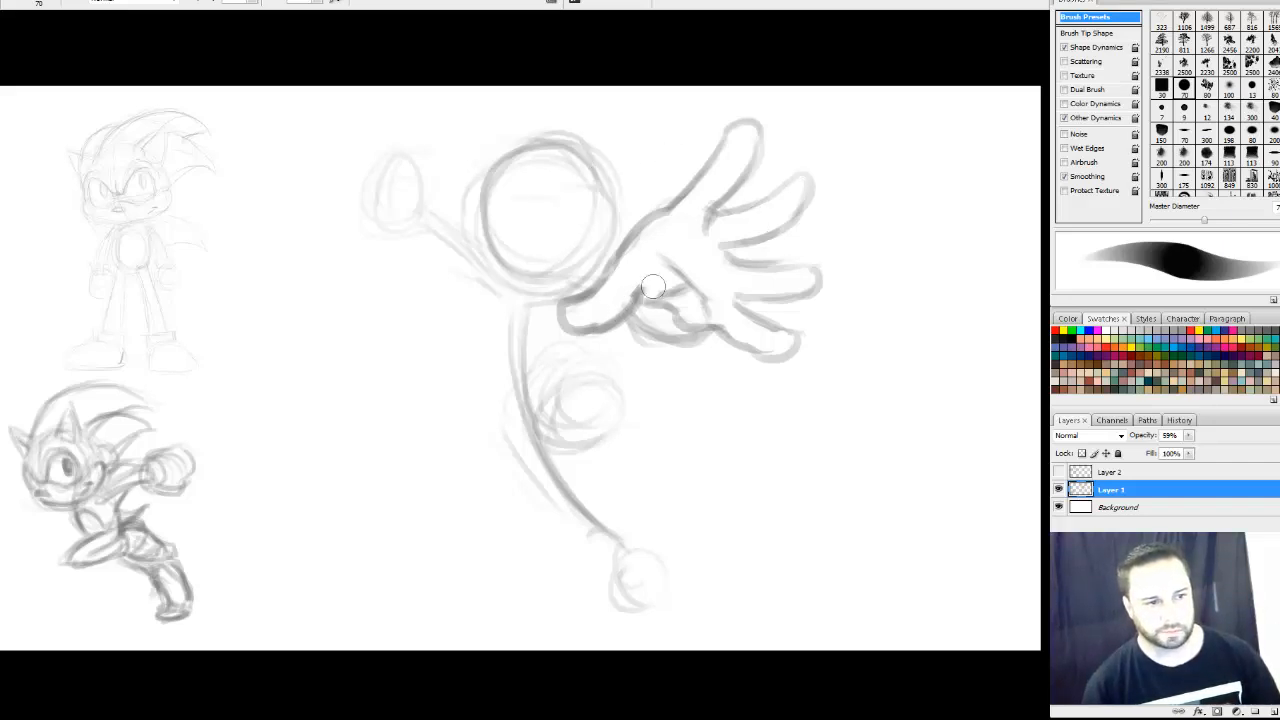
pyautogui.moveTo(636, 302)
pyautogui.mouseDown()
pyautogui.moveTo(696, 296)
pyautogui.moveTo(706, 248)
pyautogui.moveTo(671, 255)
pyautogui.moveTo(614, 310)
pyautogui.moveTo(652, 289)
pyautogui.moveTo(699, 304)
pyautogui.mouseUp()
pyautogui.press('e')
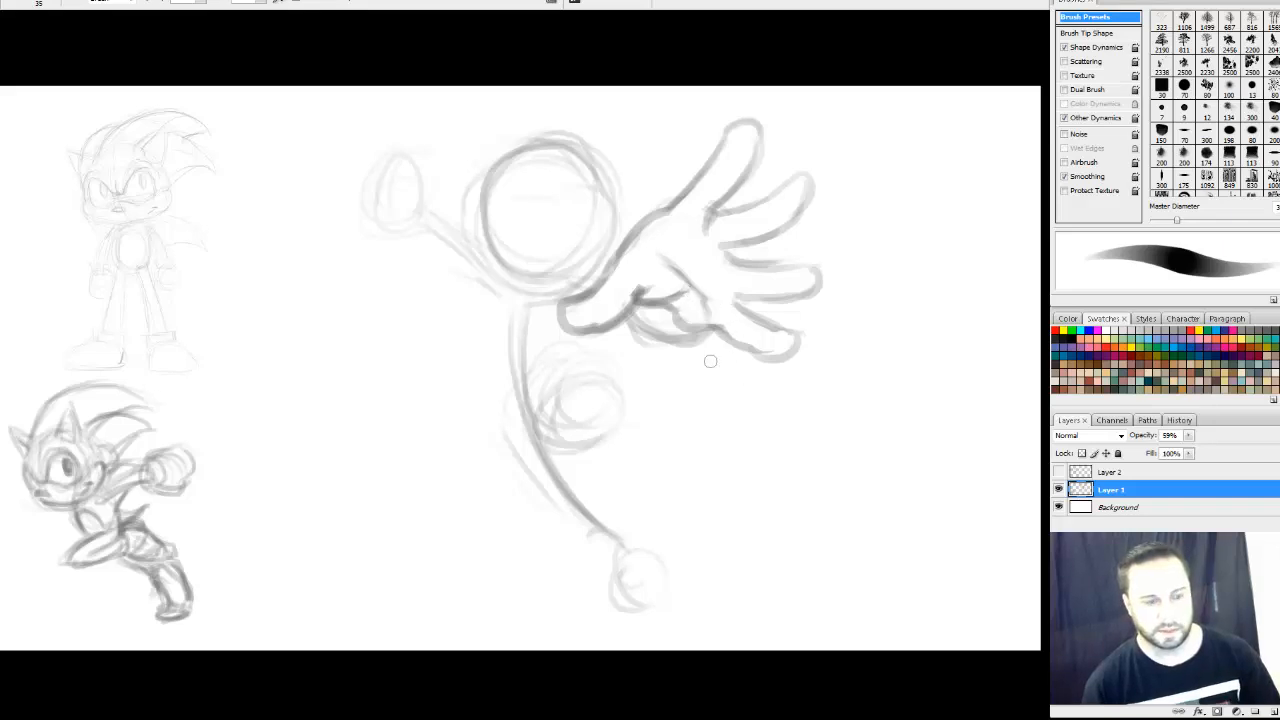
pyautogui.press('b')
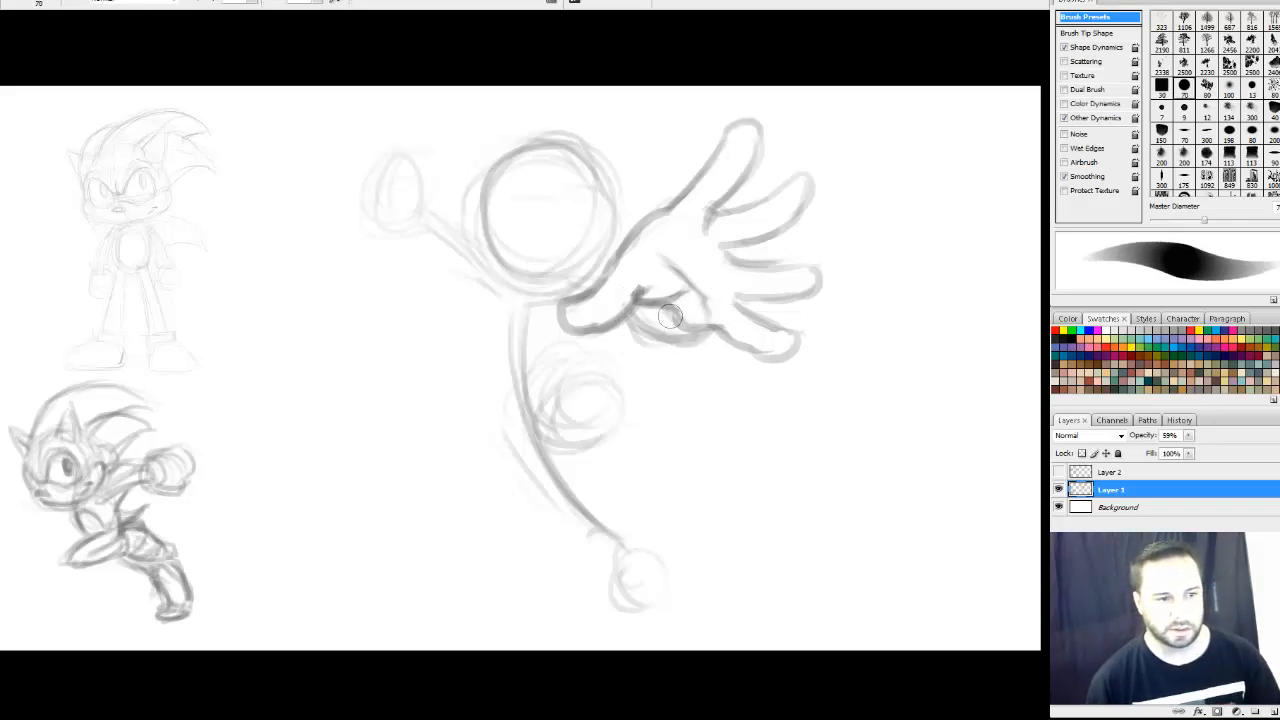
pyautogui.moveTo(670, 316); pyautogui.dragTo(720, 328)
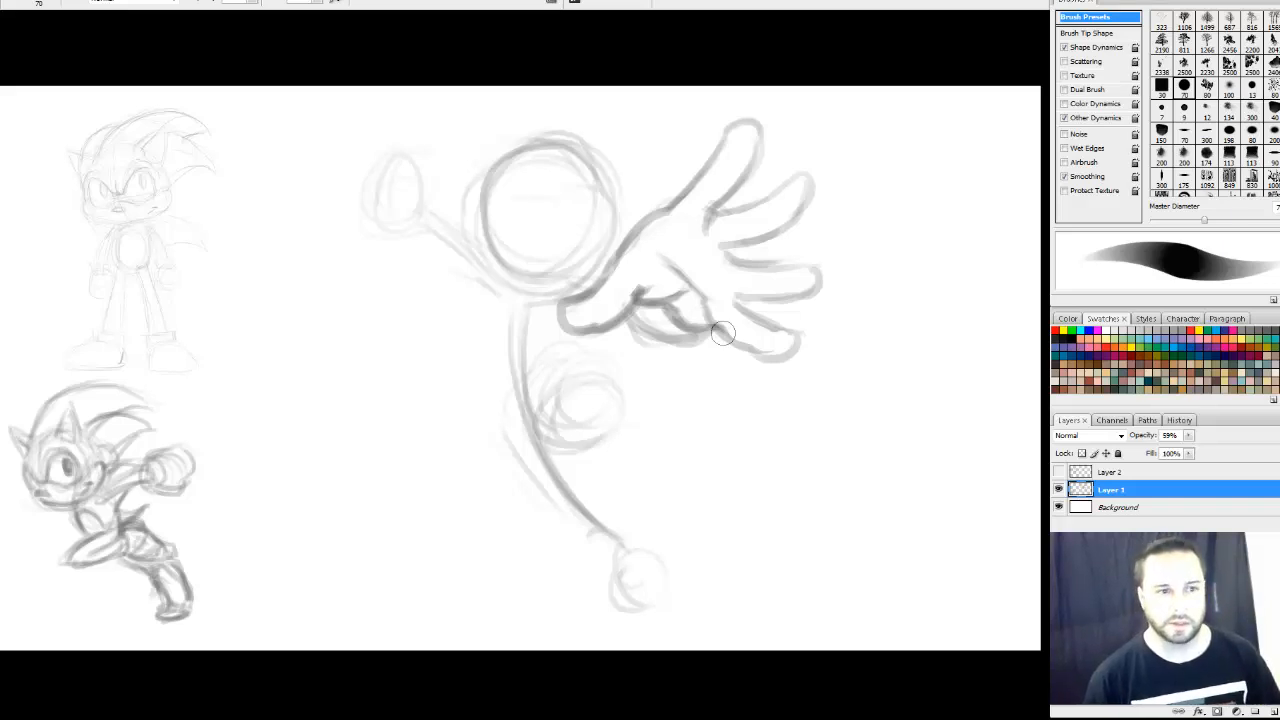
pyautogui.moveTo(708, 213); pyautogui.dragTo(810, 178)
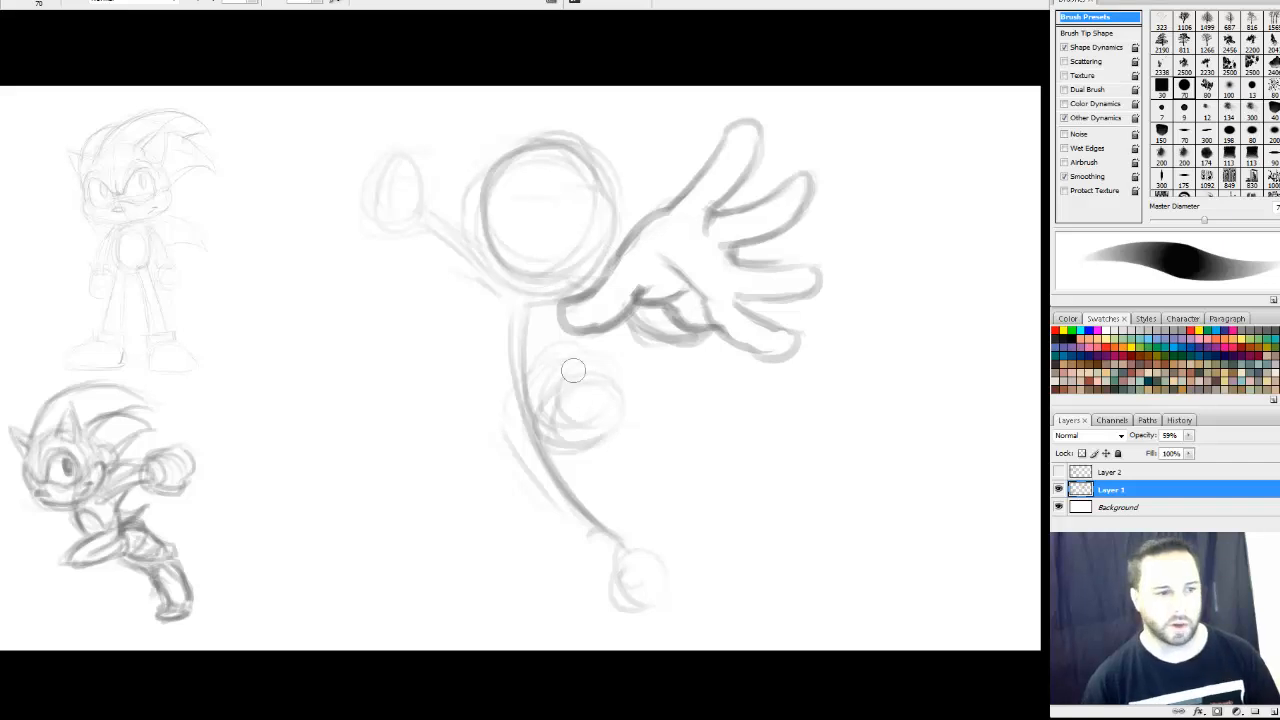
# Sketch the bent leg's rounded shape below the hip circle, plus the extended leg's pointed shoe and its ankle cuff
pyautogui.moveTo(589, 459)
pyautogui.mouseDown()
pyautogui.moveTo(562, 399)
pyautogui.moveTo(586, 390)
pyautogui.moveTo(611, 444)
pyautogui.moveTo(617, 429)
pyautogui.moveTo(640, 461)
pyautogui.moveTo(615, 413)
pyautogui.moveTo(644, 474)
pyautogui.moveTo(613, 409)
pyautogui.moveTo(621, 475)
pyautogui.moveTo(575, 454)
pyautogui.moveTo(577, 477)
pyautogui.moveTo(600, 514)
pyautogui.moveTo(577, 470)
pyautogui.moveTo(639, 501)
pyautogui.mouseUp()
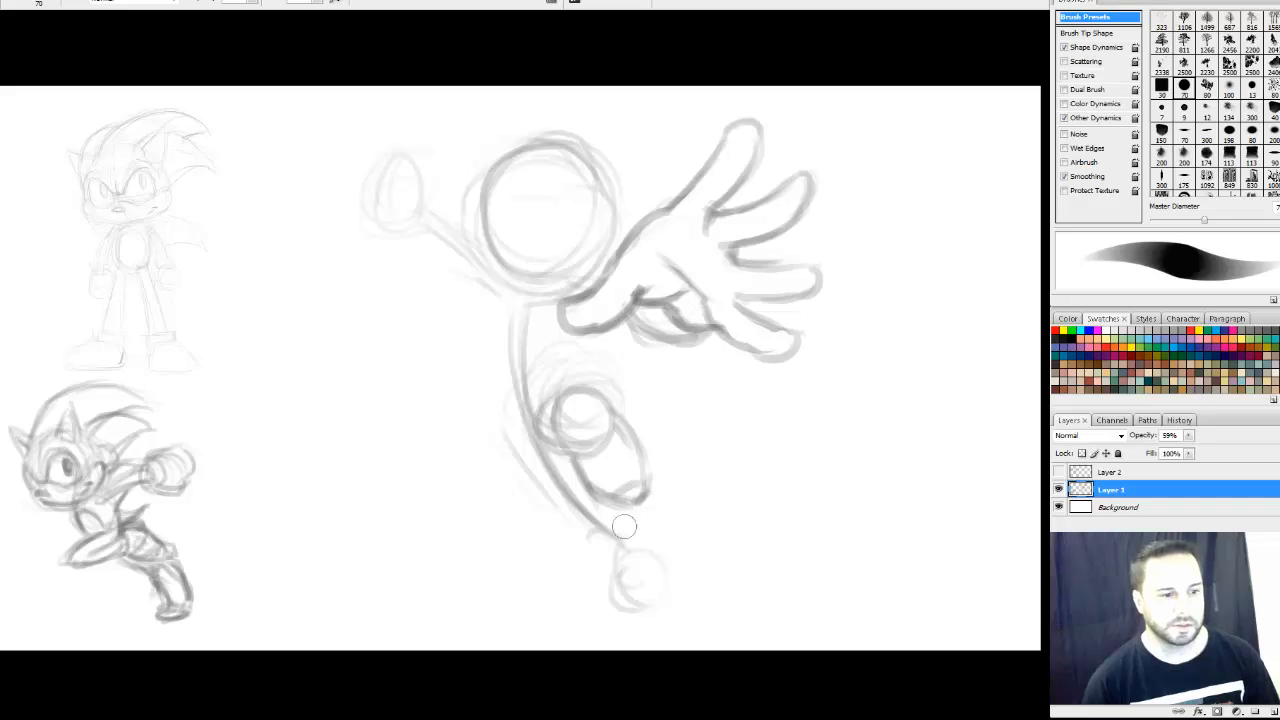
pyautogui.moveTo(604, 570); pyautogui.dragTo(605, 611)
pyautogui.moveTo(598, 562)
pyautogui.mouseDown()
pyautogui.moveTo(602, 599)
pyautogui.moveTo(606, 567)
pyautogui.moveTo(665, 635)
pyautogui.mouseUp()
pyautogui.moveTo(646, 549)
pyautogui.mouseDown()
pyautogui.moveTo(680, 607)
pyautogui.moveTo(655, 538)
pyautogui.moveTo(675, 595)
pyautogui.moveTo(655, 628)
pyautogui.moveTo(678, 633)
pyautogui.moveTo(643, 625)
pyautogui.moveTo(672, 600)
pyautogui.mouseUp()
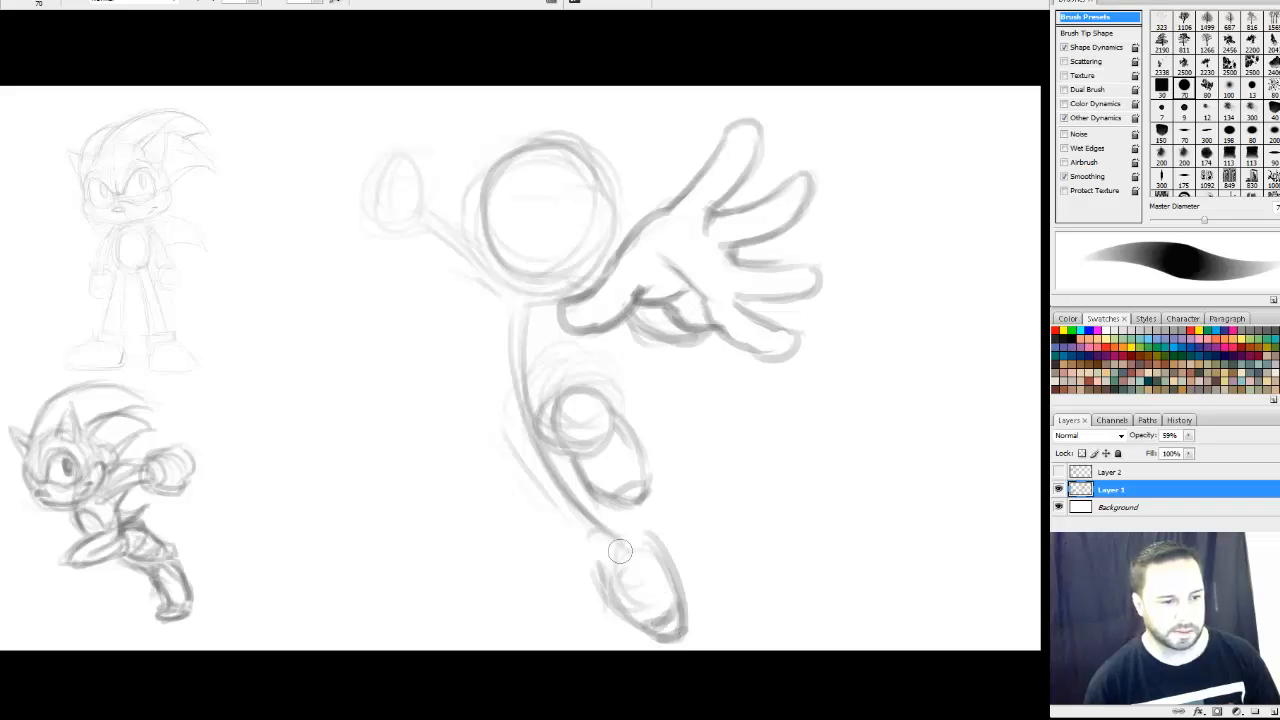
pyautogui.moveTo(587, 550)
pyautogui.mouseDown()
pyautogui.moveTo(631, 521)
pyautogui.moveTo(598, 561)
pyautogui.moveTo(618, 523)
pyautogui.moveTo(578, 532)
pyautogui.moveTo(603, 516)
pyautogui.moveTo(600, 534)
pyautogui.moveTo(575, 523)
pyautogui.moveTo(589, 561)
pyautogui.moveTo(639, 522)
pyautogui.moveTo(604, 490)
pyautogui.mouseUp()
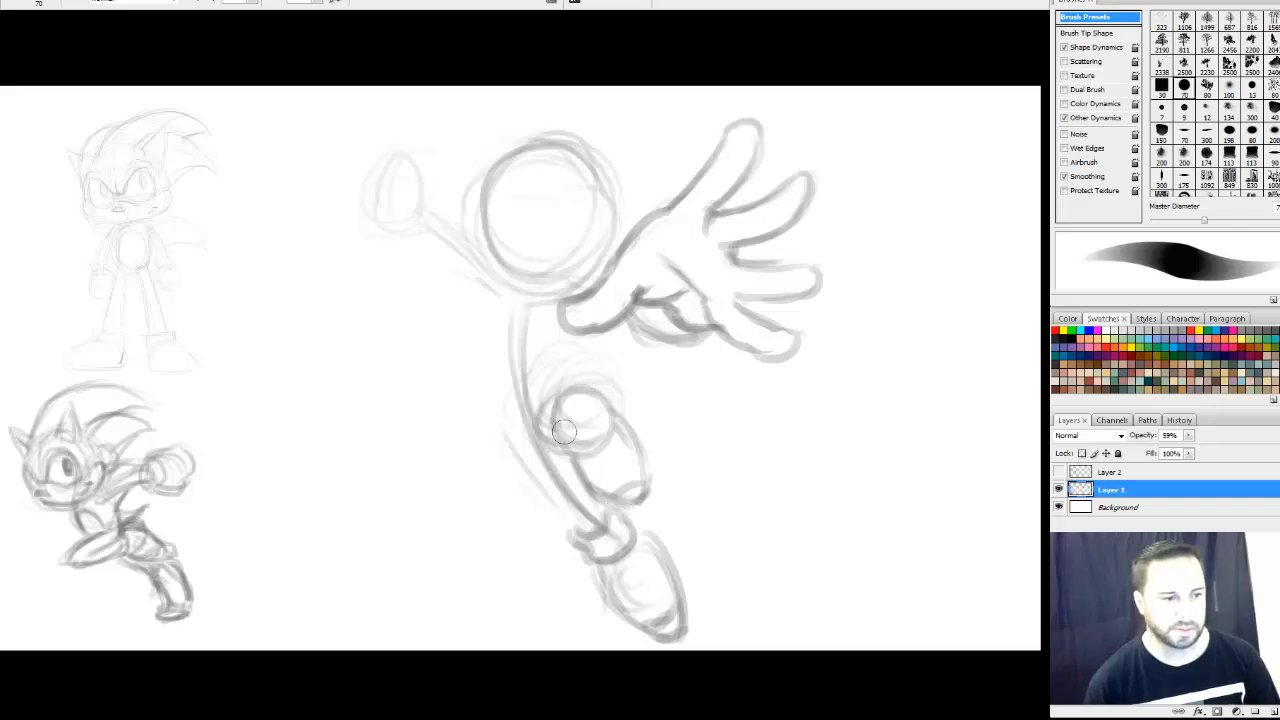
# Darken the circle at the top of the bent leg and draw both sides of the torso from the shoulders to the legs
pyautogui.moveTo(566, 452)
pyautogui.mouseDown()
pyautogui.moveTo(623, 409)
pyautogui.moveTo(591, 455)
pyautogui.moveTo(623, 430)
pyautogui.moveTo(612, 414)
pyautogui.moveTo(588, 452)
pyautogui.moveTo(558, 390)
pyautogui.mouseUp()
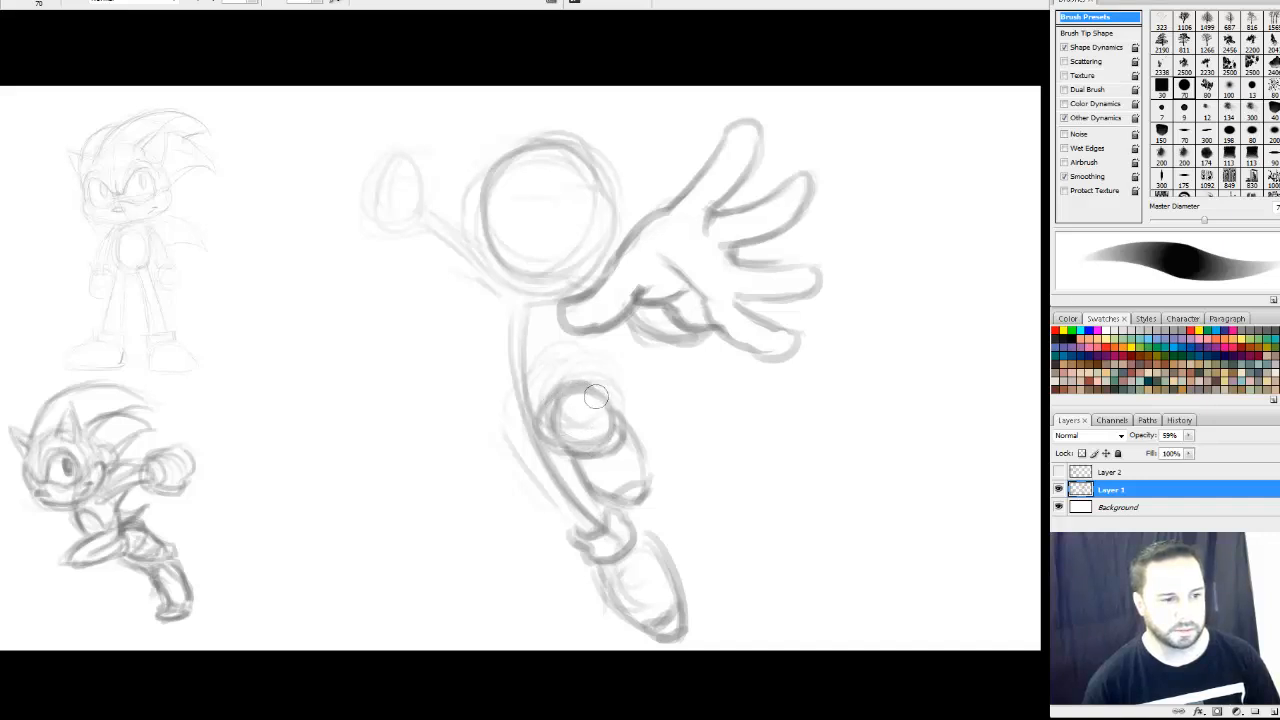
pyautogui.moveTo(507, 295)
pyautogui.mouseDown()
pyautogui.moveTo(507, 406)
pyautogui.moveTo(508, 307)
pyautogui.moveTo(550, 432)
pyautogui.mouseUp()
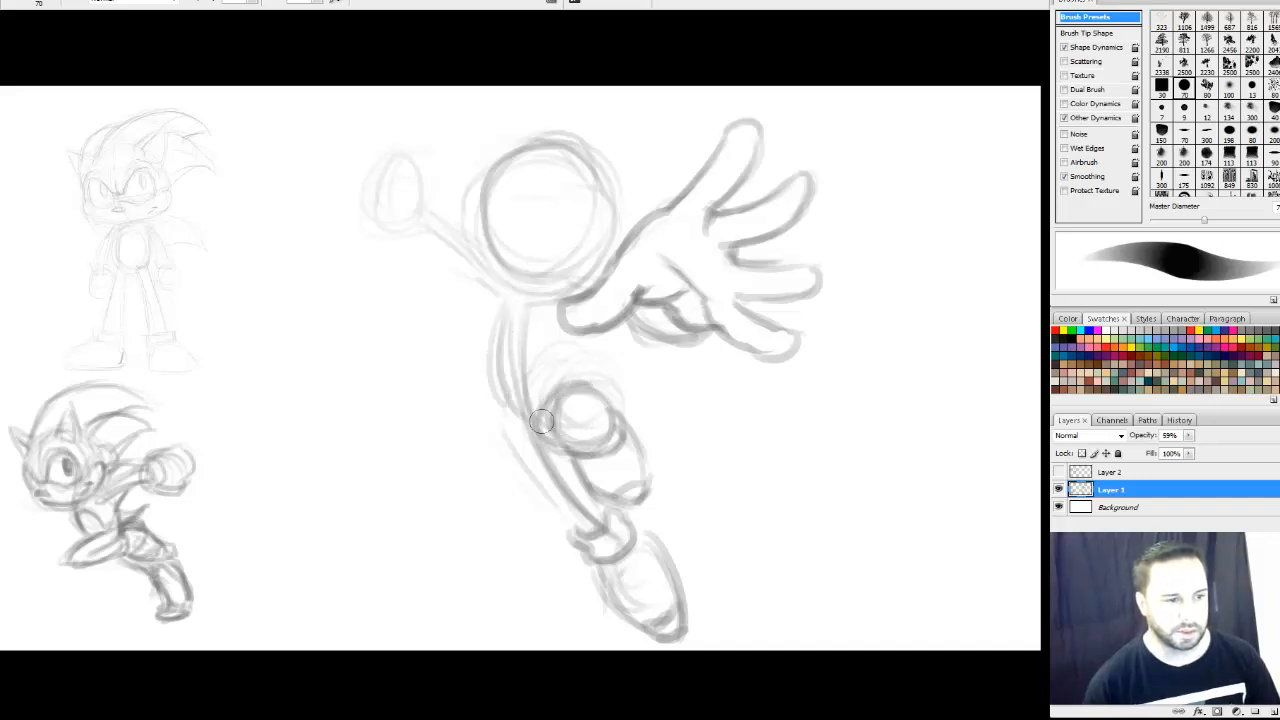
pyautogui.moveTo(498, 326); pyautogui.dragTo(545, 460)
pyautogui.moveTo(510, 398)
pyautogui.mouseDown()
pyautogui.moveTo(550, 468)
pyautogui.moveTo(529, 444)
pyautogui.mouseUp()
pyautogui.moveTo(503, 335); pyautogui.dragTo(531, 444)
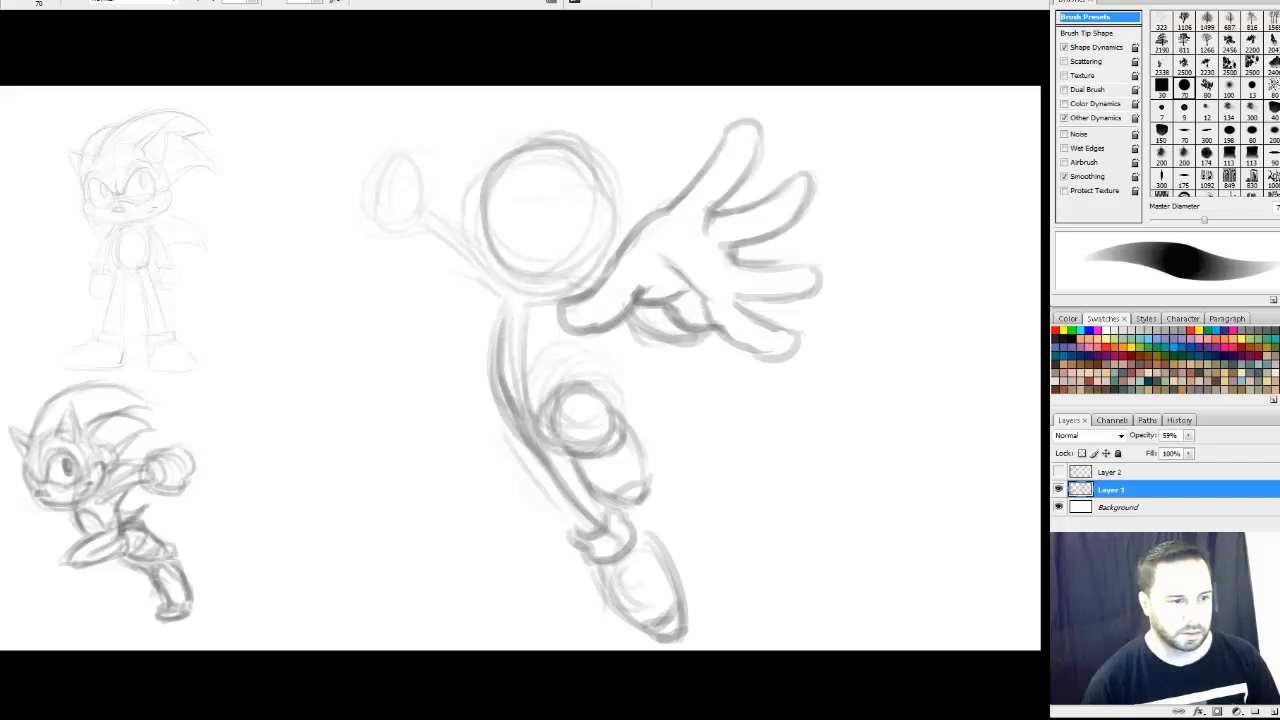
pyautogui.moveTo(505, 296); pyautogui.dragTo(530, 440)
pyautogui.moveTo(578, 336)
pyautogui.mouseDown()
pyautogui.moveTo(599, 376)
pyautogui.moveTo(580, 337)
pyautogui.moveTo(610, 405)
pyautogui.mouseUp()
pyautogui.moveTo(588, 292); pyautogui.dragTo(619, 398)
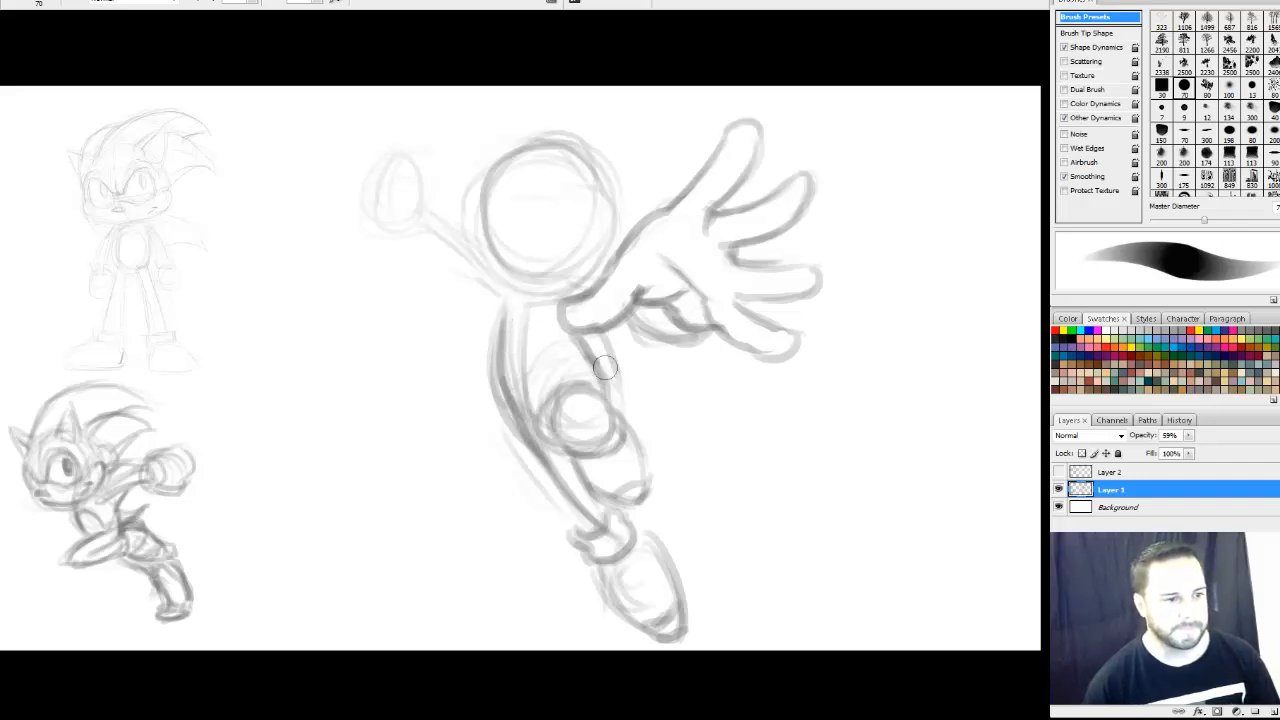
pyautogui.moveTo(582, 351); pyautogui.dragTo(614, 395)
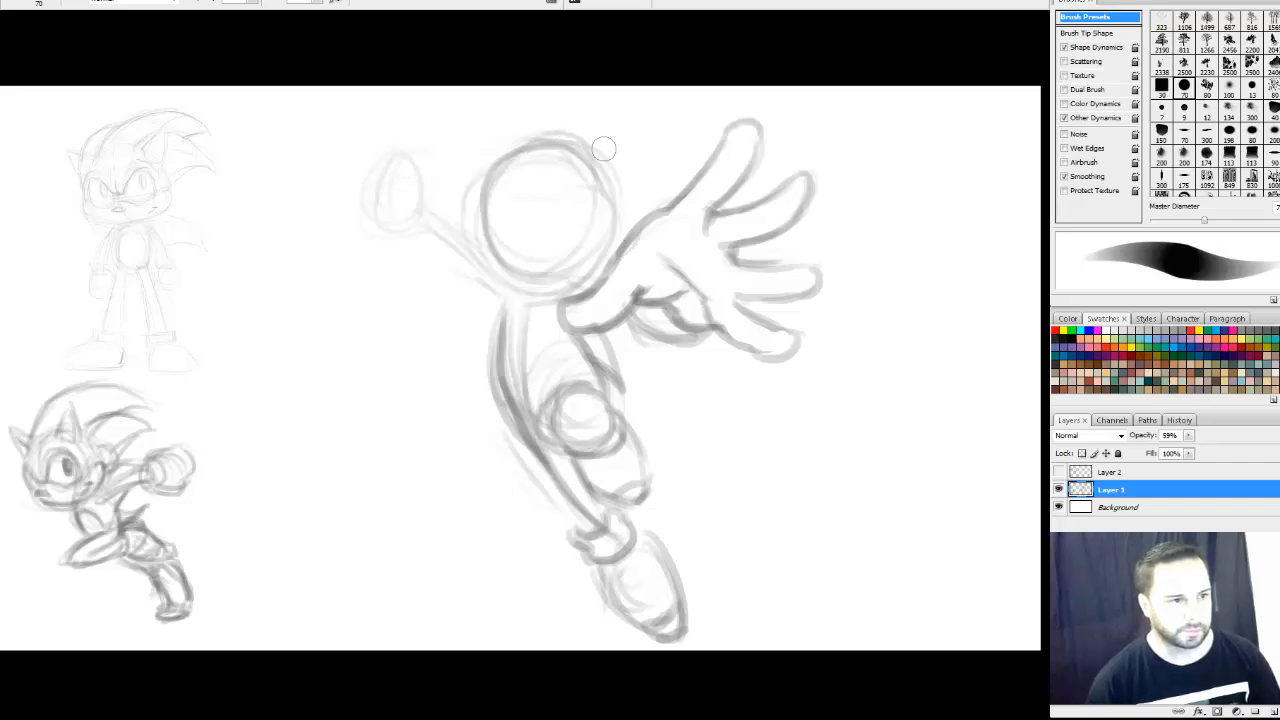
# Sketch quills sweeping up from the top of the head circle to the canvas's upper edge
pyautogui.moveTo(605, 180); pyautogui.dragTo(552, 110)
pyautogui.moveTo(598, 155)
pyautogui.mouseDown()
pyautogui.moveTo(530, 92)
pyautogui.moveTo(510, 150)
pyautogui.mouseUp()
pyautogui.moveTo(487, 102); pyautogui.dragTo(498, 158)
# Select the dynamic-pose figure and scale it down proportionally to about 60 percent around its centre
pyautogui.press('m')
pyautogui.moveTo(313, 86)
pyautogui.mouseDown()
pyautogui.moveTo(563, 234)
pyautogui.moveTo(849, 614)
pyautogui.moveTo(862, 650)
pyautogui.mouseUp()
pyautogui.hotkey('ctrl', 't')
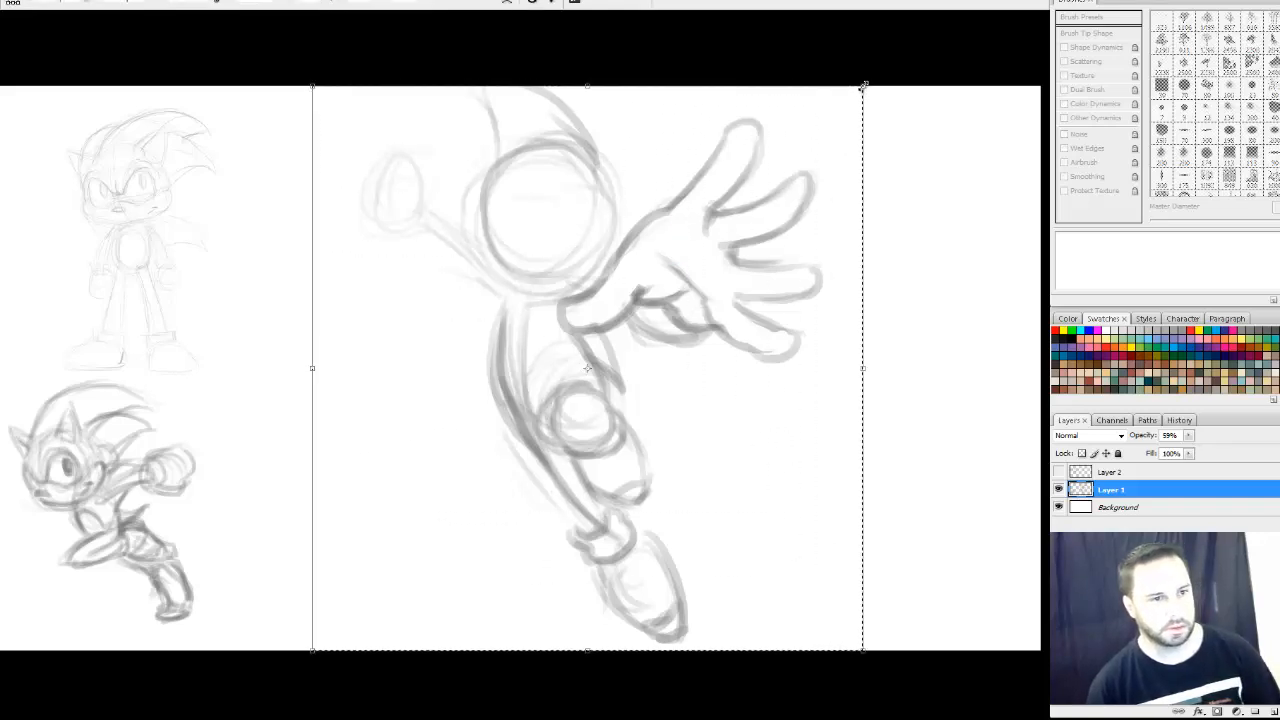
pyautogui.moveTo(862, 87); pyautogui.dragTo(780, 225)
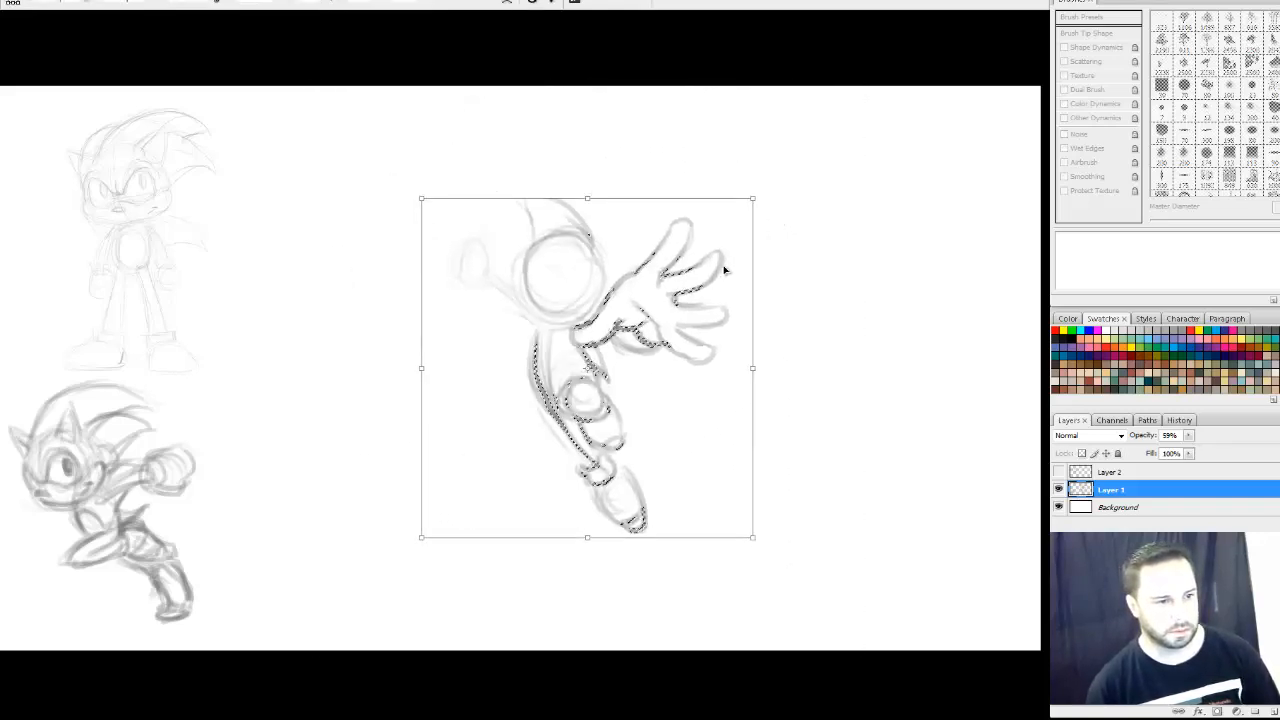
pyautogui.press('Return')
pyautogui.hotkey('ctrl', 'd')
pyautogui.press('b')
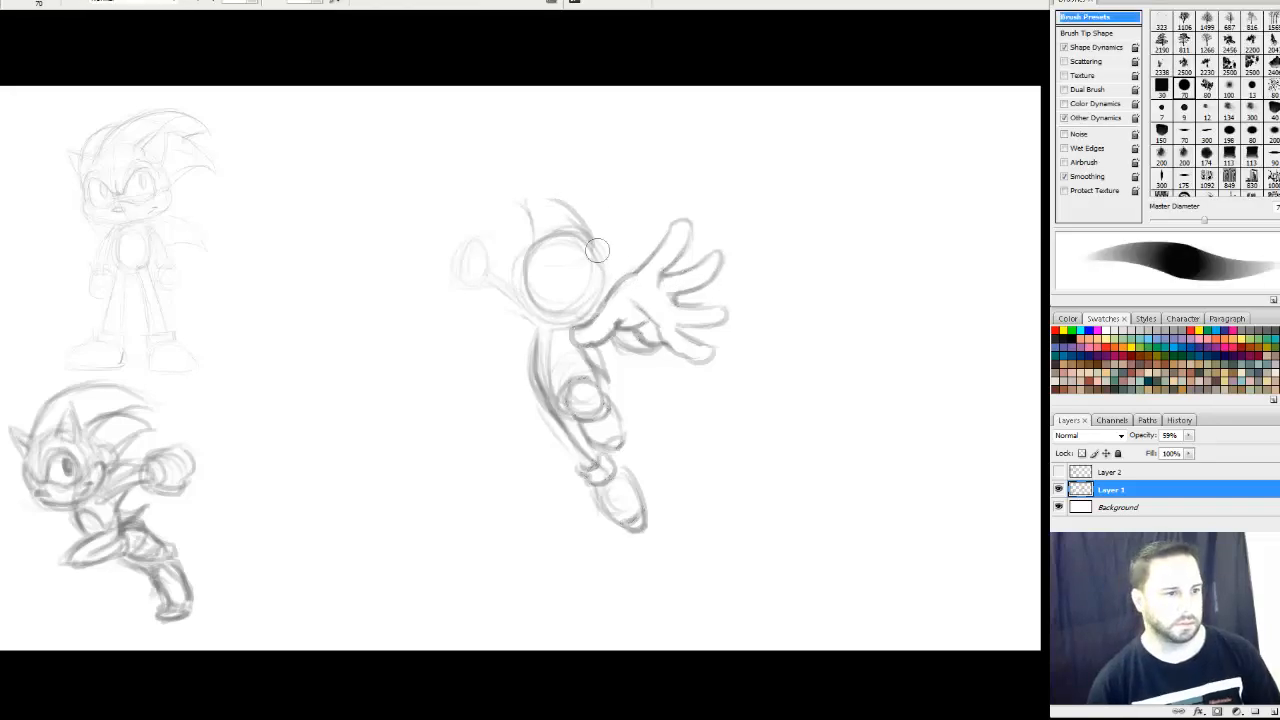
# Extend the quill line above the head, draw the face's curved centre line and darken the torso line by the hip circle
pyautogui.moveTo(599, 252); pyautogui.dragTo(573, 189)
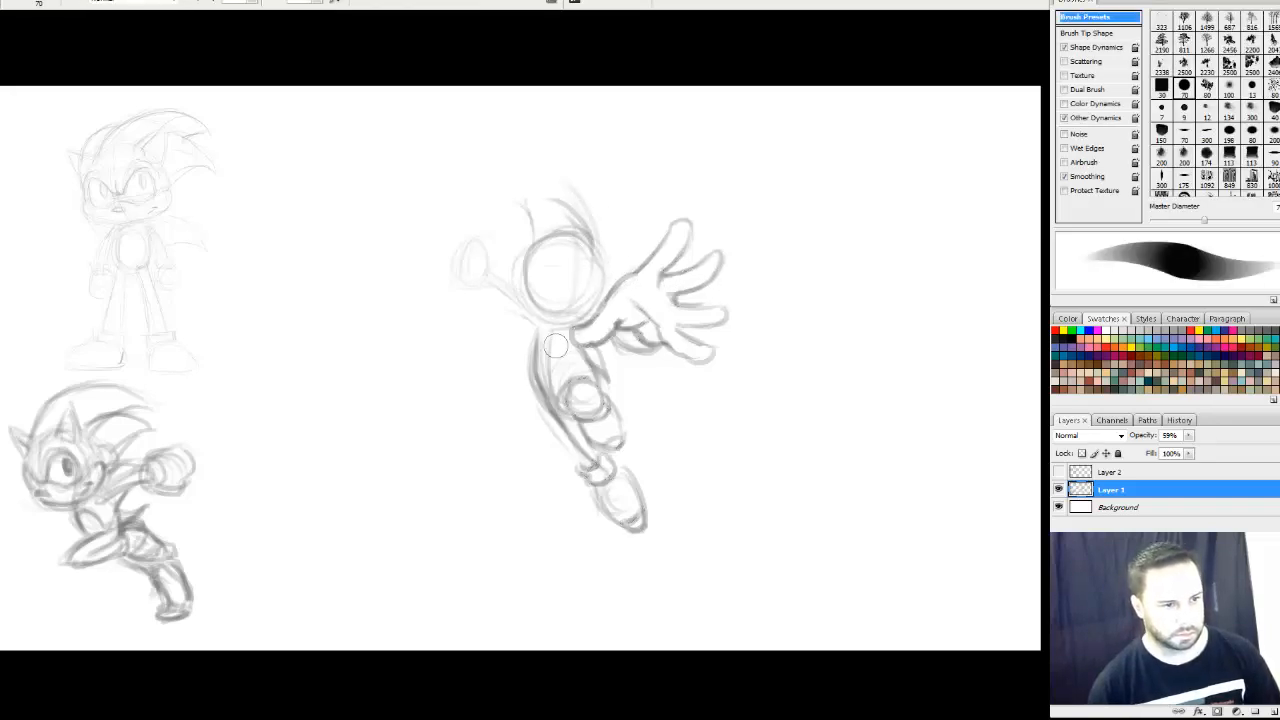
pyautogui.moveTo(577, 260); pyautogui.dragTo(569, 308)
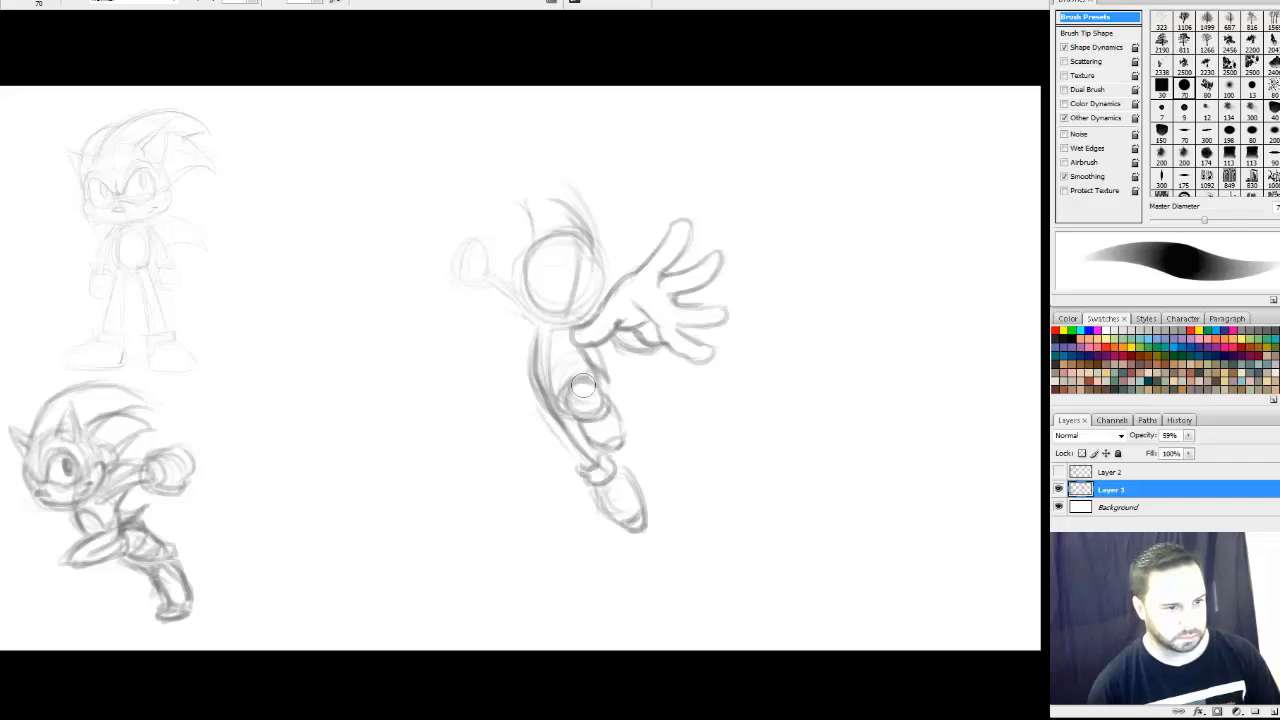
pyautogui.moveTo(589, 370)
pyautogui.mouseDown()
pyautogui.moveTo(582, 418)
pyautogui.moveTo(598, 419)
pyautogui.mouseUp()
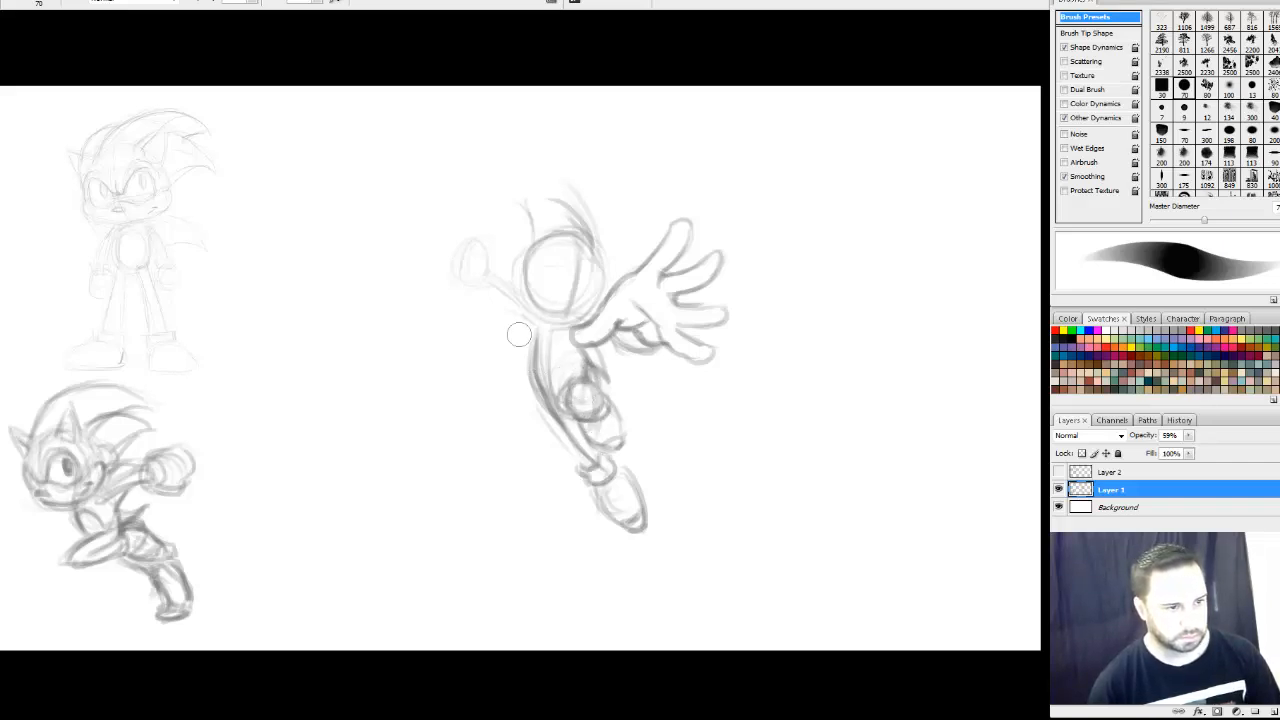
# Rough out the palm and thumb of the far hand and reduce the brush size to 35
pyautogui.moveTo(492, 272)
pyautogui.mouseDown()
pyautogui.moveTo(462, 259)
pyautogui.moveTo(473, 218)
pyautogui.moveTo(475, 237)
pyautogui.moveTo(489, 223)
pyautogui.moveTo(491, 238)
pyautogui.moveTo(503, 233)
pyautogui.moveTo(503, 257)
pyautogui.moveTo(463, 284)
pyautogui.mouseUp()
pyautogui.press('[')
pyautogui.press('[')
pyautogui.press('[')
pyautogui.press('[')
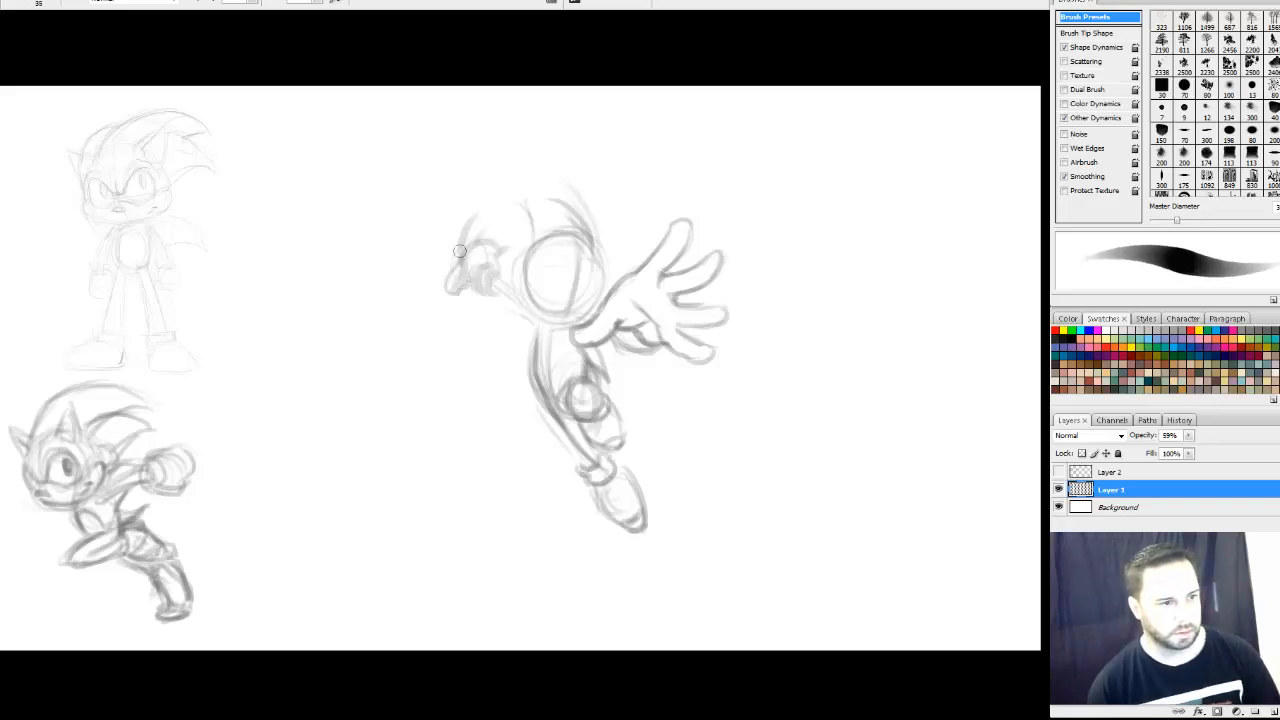
# Rework the far hand's raised fingers and draw darker lines for its arm down to the shoulder
pyautogui.hotkey('ctrl', 'z')
pyautogui.moveTo(458, 265)
pyautogui.mouseDown()
pyautogui.moveTo(455, 297)
pyautogui.moveTo(454, 279)
pyautogui.mouseUp()
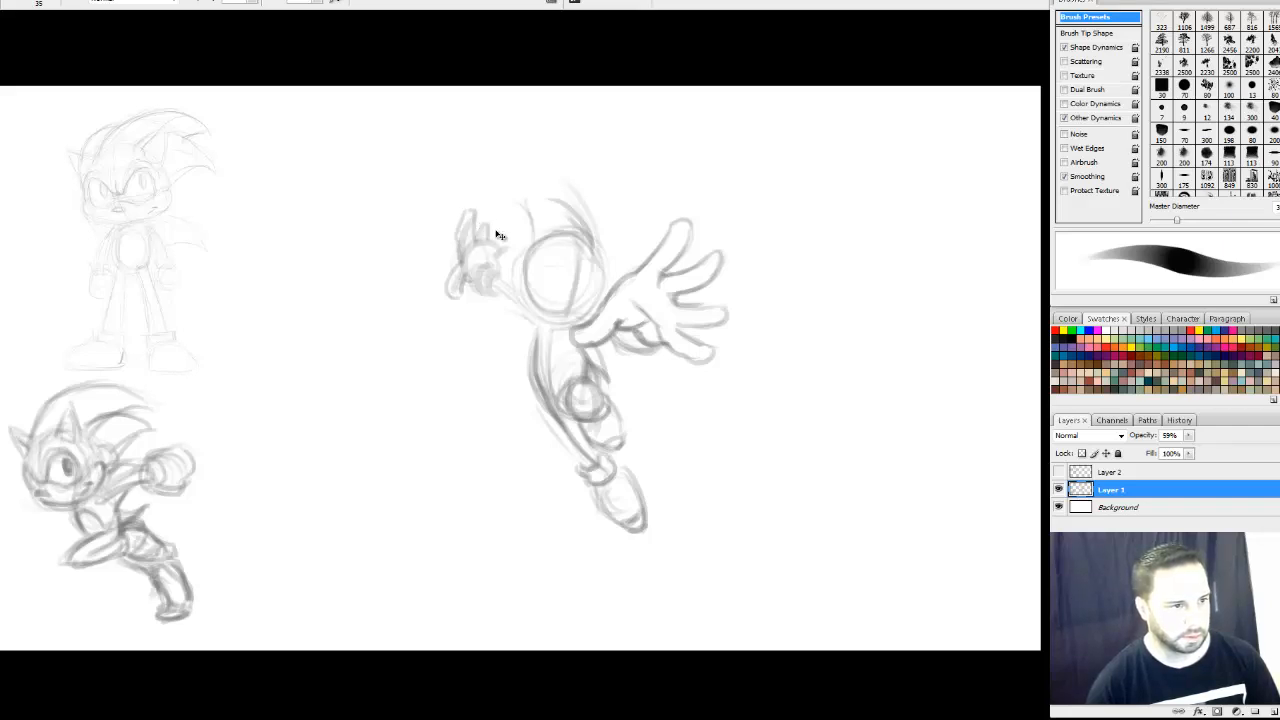
pyautogui.hotkey('ctrl', 'z')
pyautogui.hotkey('ctrl', 'alt', 'z')
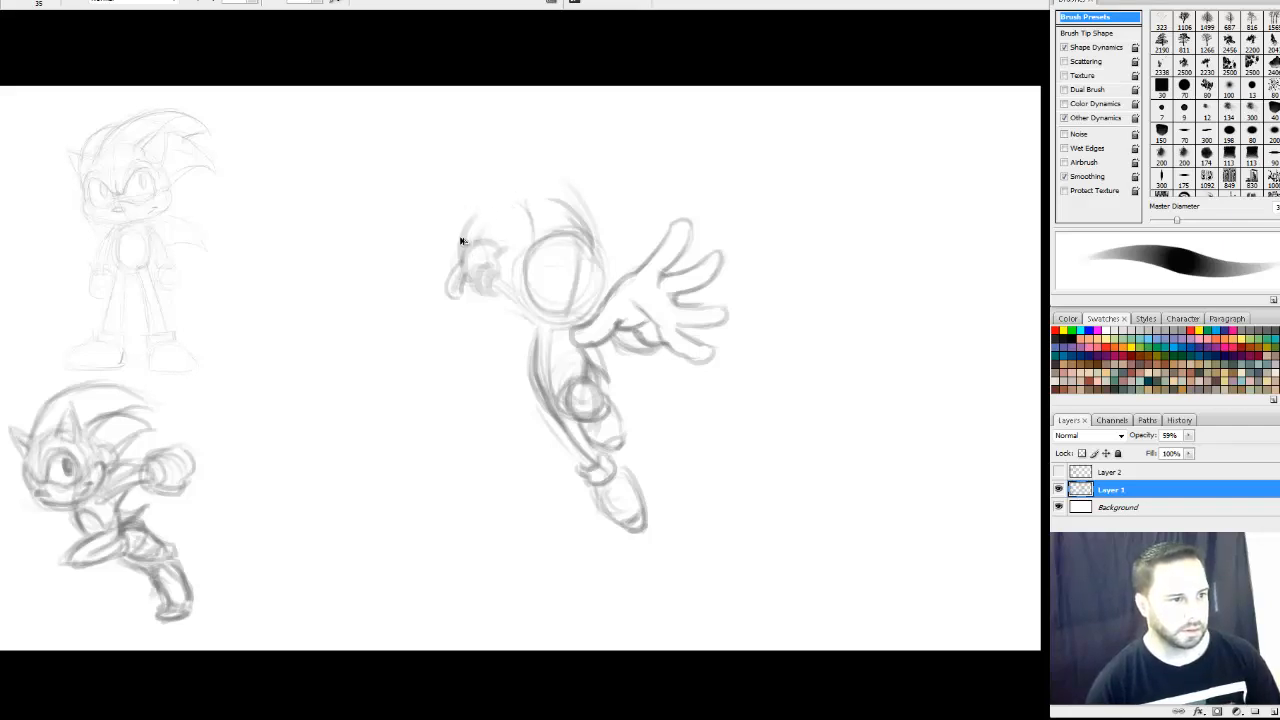
pyautogui.hotkey('ctrl', 'alt', 'z')
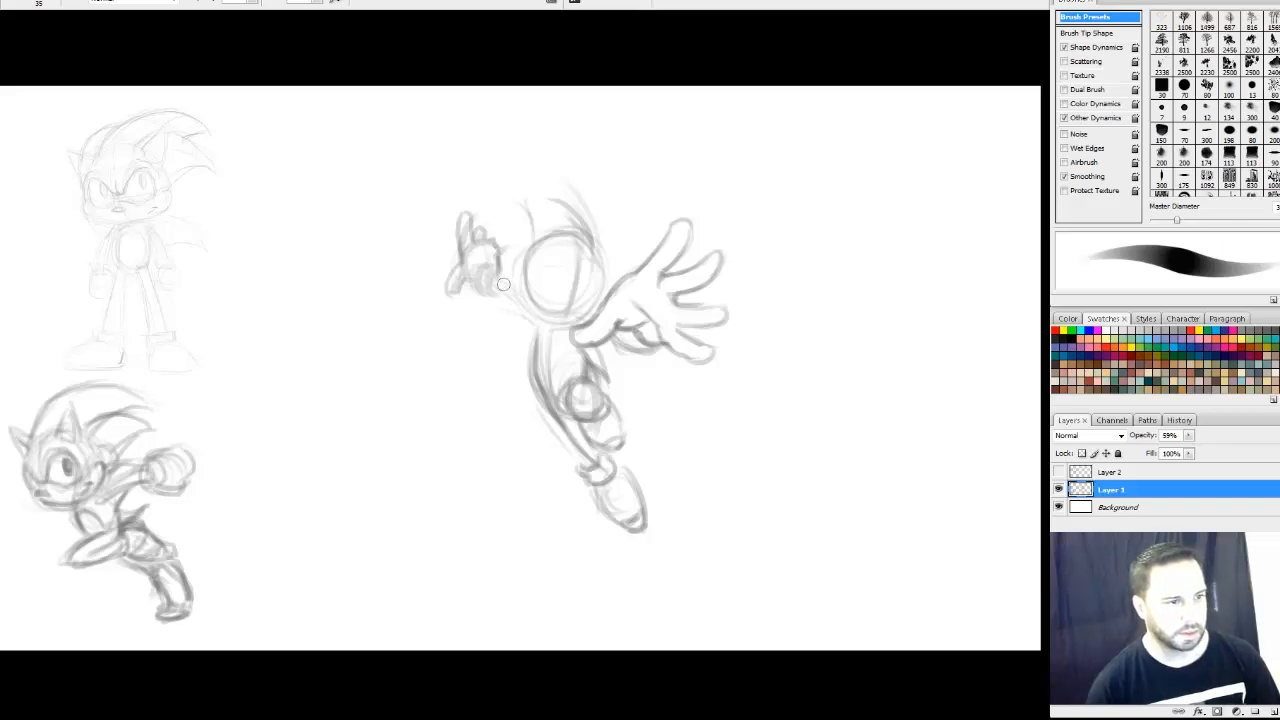
pyautogui.moveTo(504, 287); pyautogui.dragTo(534, 329)
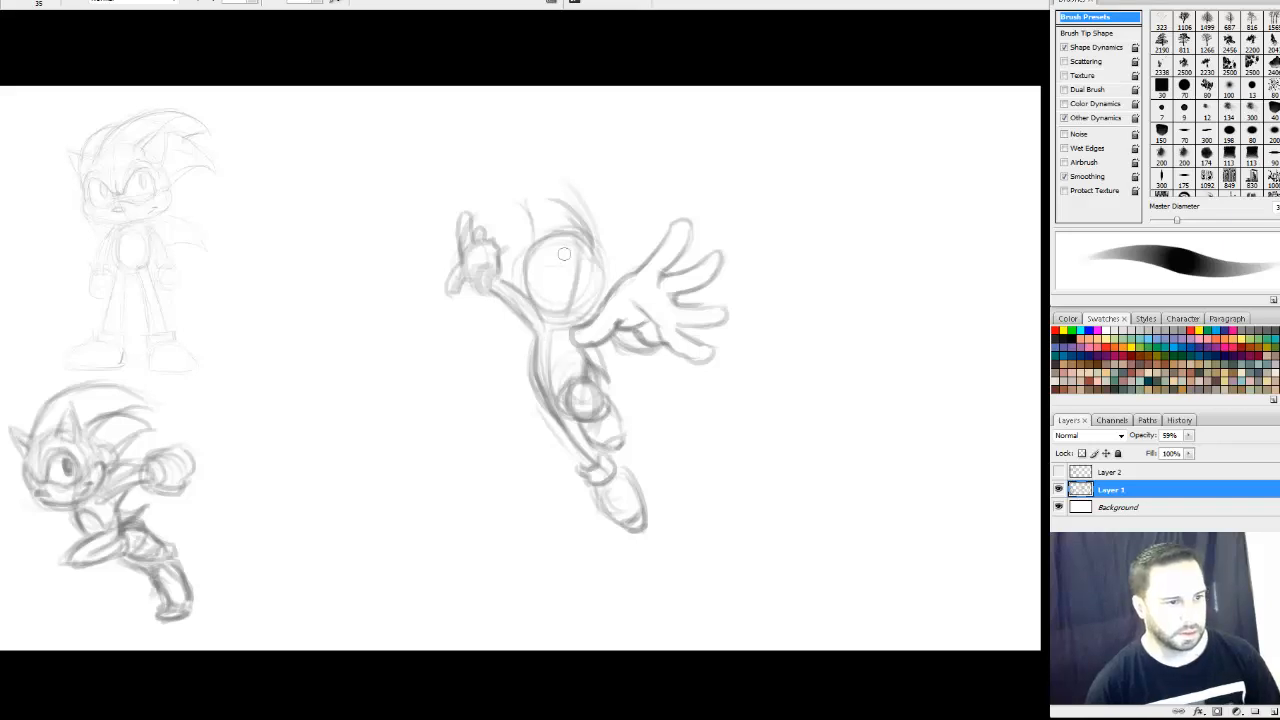
# Lasso the head with its quills, enlarge it about 20 percent, shift it slightly up and widen it about 20 percent
pyautogui.press('l')
pyautogui.moveTo(627, 180)
pyautogui.mouseDown()
pyautogui.moveTo(599, 142)
pyautogui.moveTo(517, 178)
pyautogui.mouseUp()
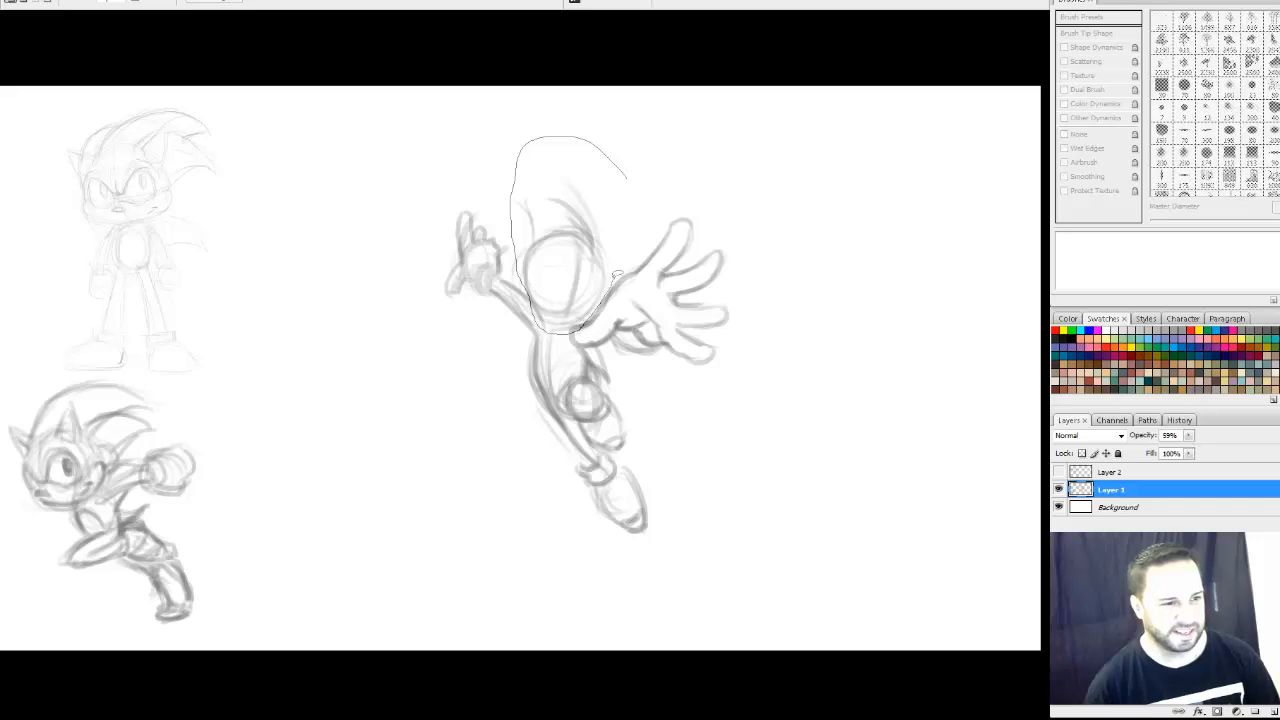
pyautogui.moveTo(616, 275); pyautogui.dragTo(642, 184)
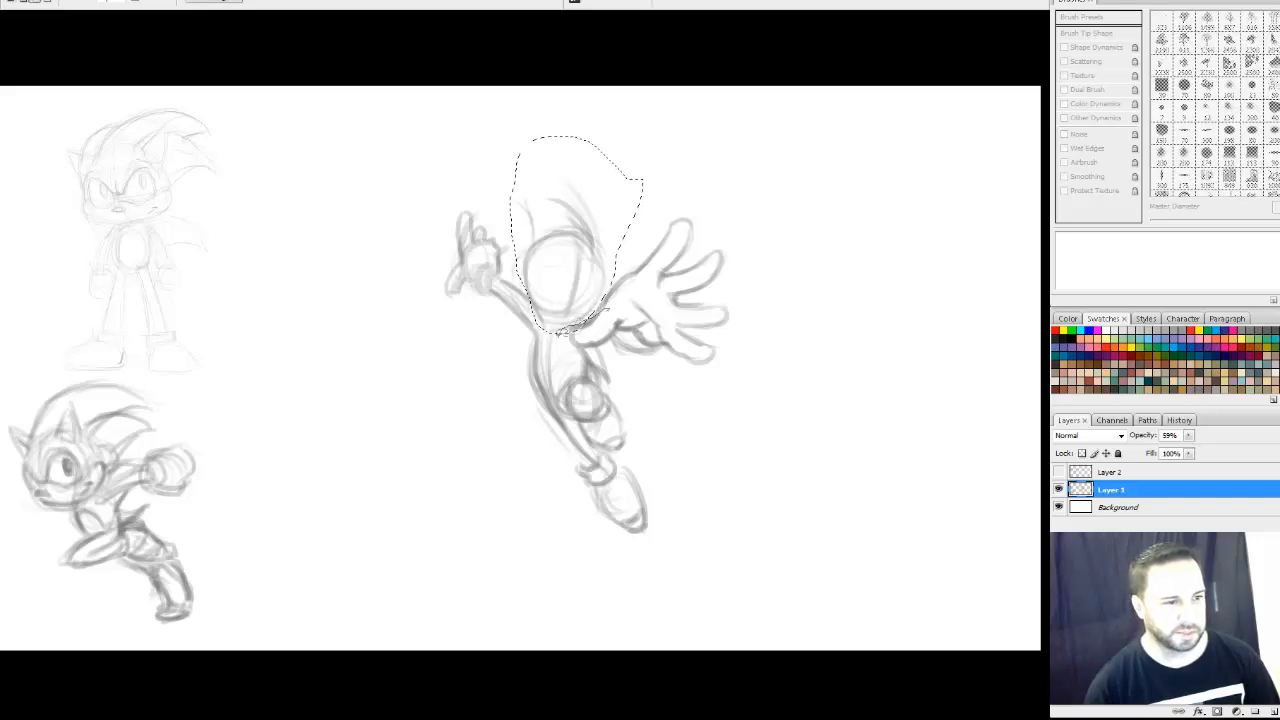
pyautogui.hotkey('ctrl', 't')
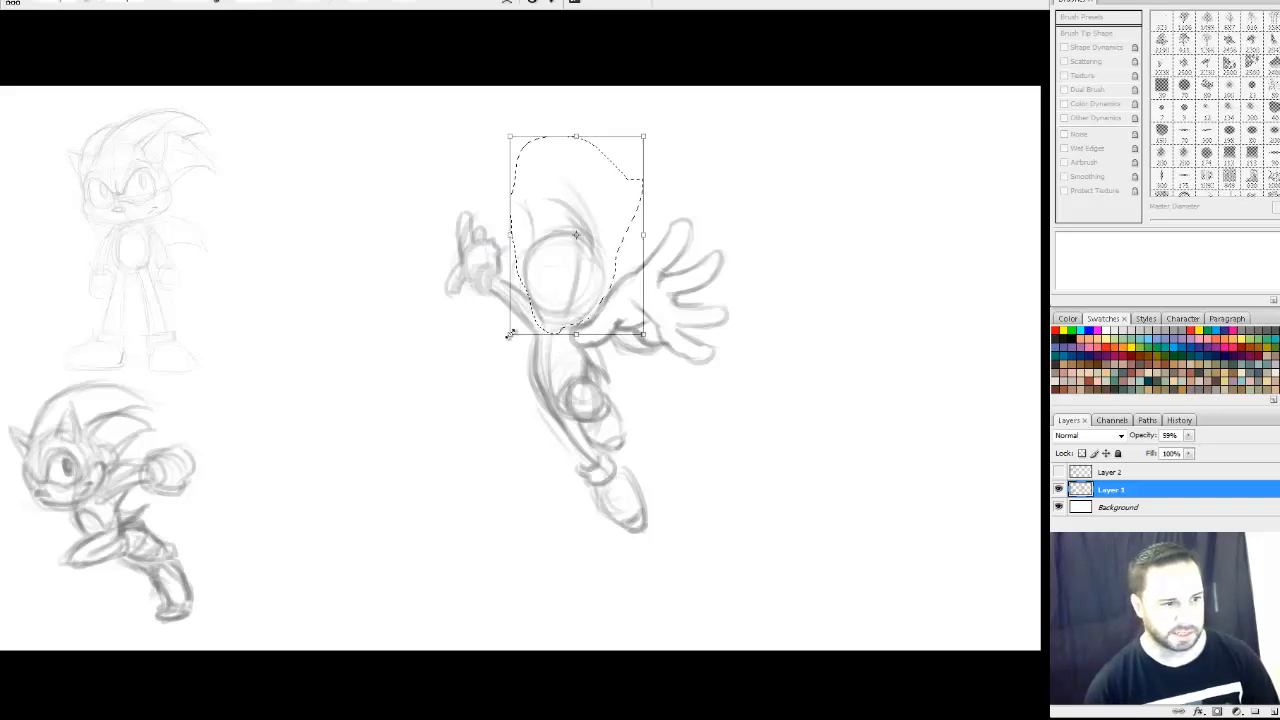
pyautogui.moveTo(509, 335); pyautogui.dragTo(495, 355)
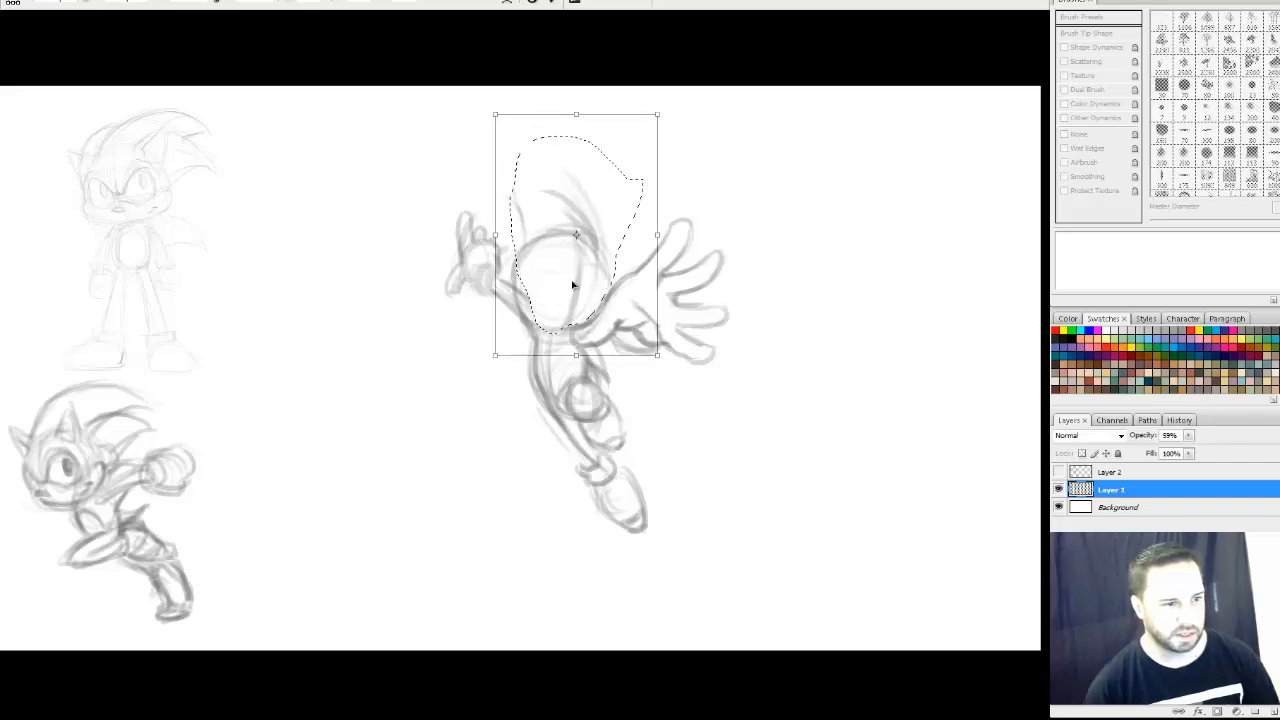
pyautogui.moveTo(573, 285); pyautogui.dragTo(580, 267)
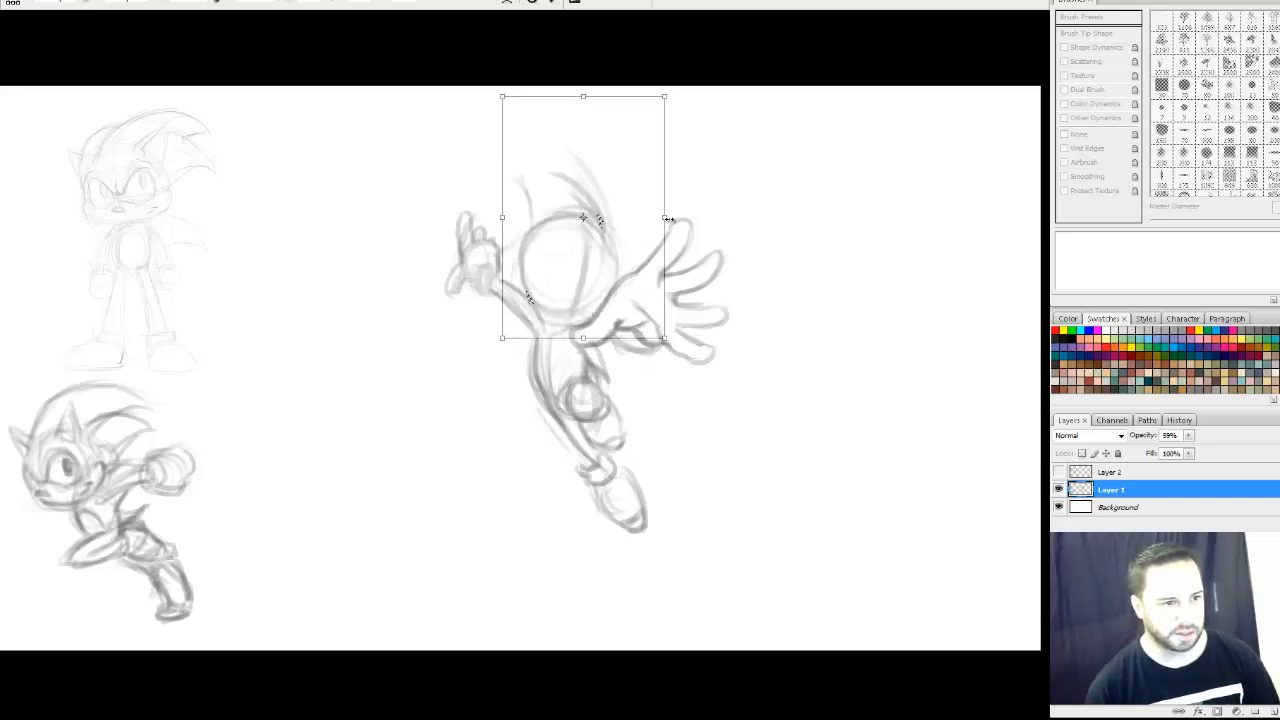
pyautogui.moveTo(668, 218); pyautogui.dragTo(629, 240)
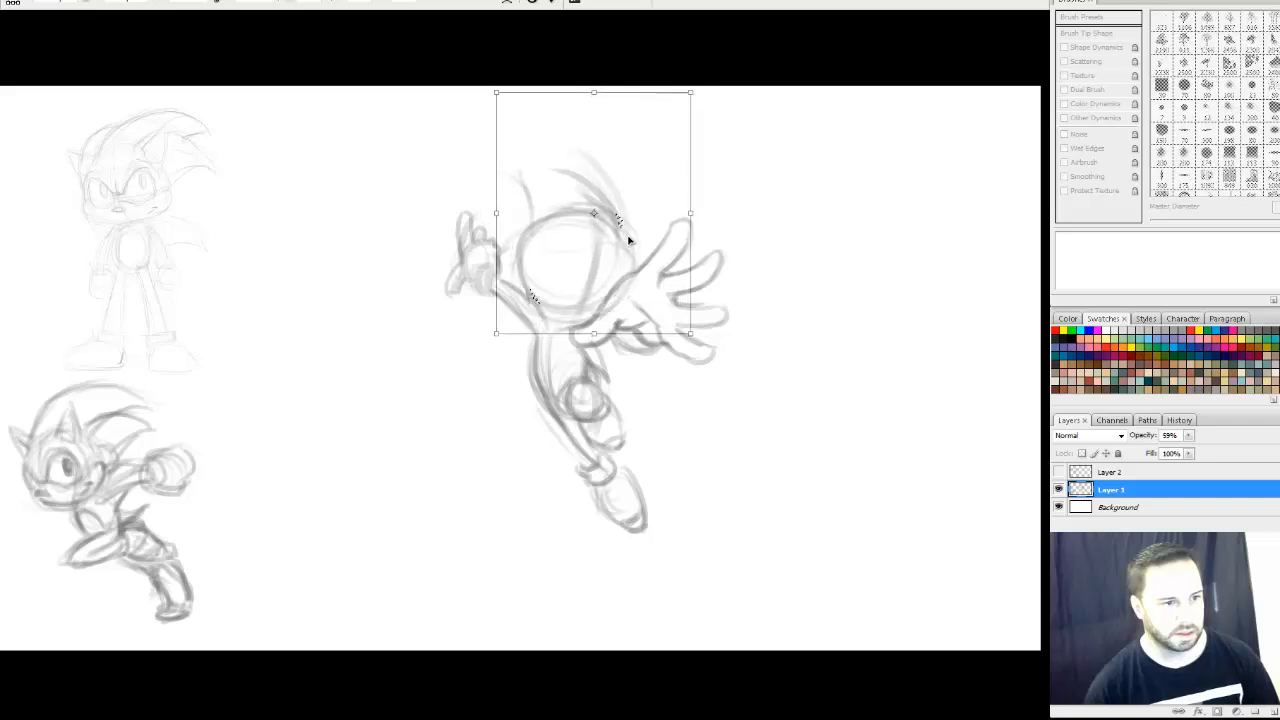
pyautogui.press('Return')
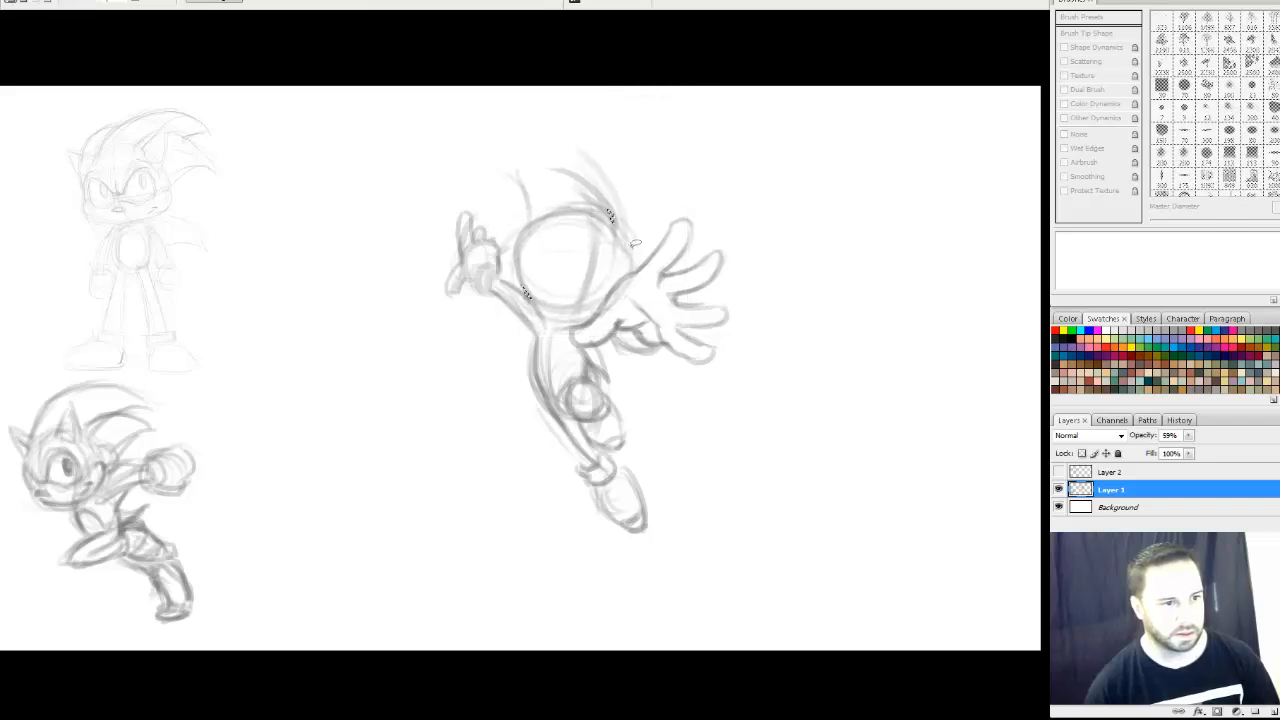
pyautogui.hotkey('ctrl', 'd')
pyautogui.press('b')
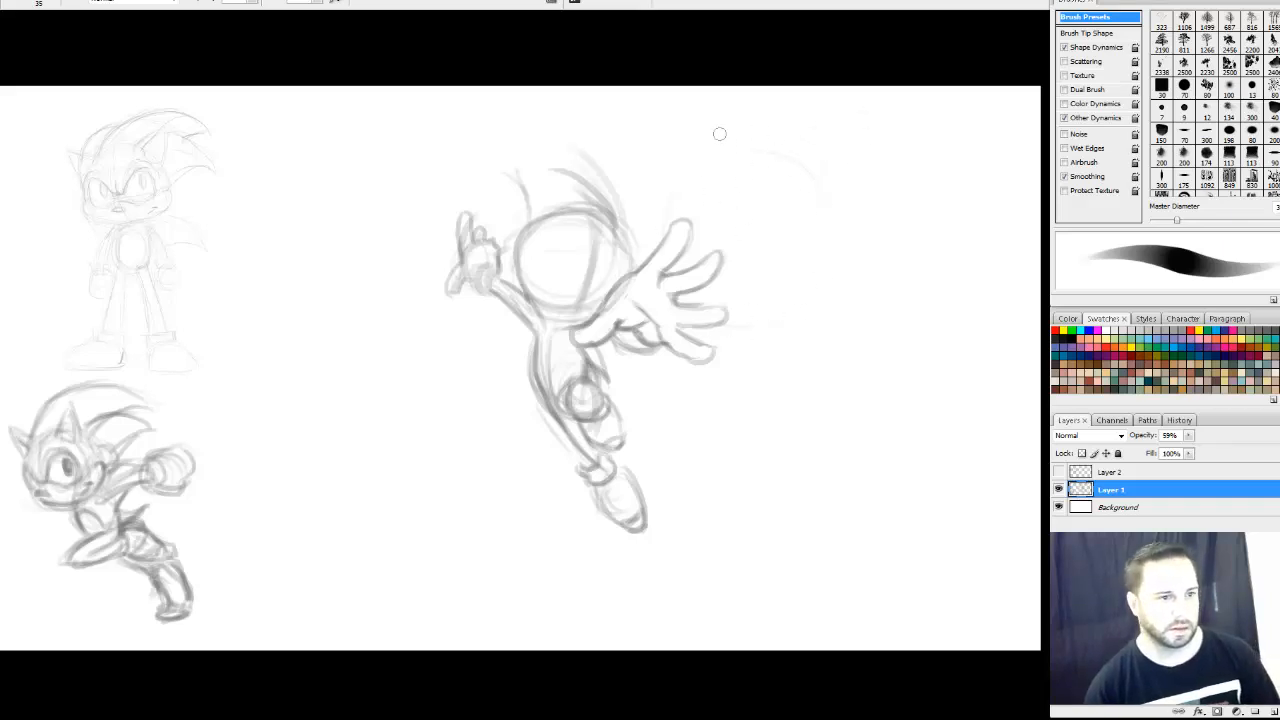
# Sketch a large tilted ring over the reaching hand's fingertips, with an outer ellipse and a double inner edge
pyautogui.moveTo(760, 123)
pyautogui.mouseDown()
pyautogui.moveTo(804, 294)
pyautogui.moveTo(666, 194)
pyautogui.moveTo(768, 111)
pyautogui.moveTo(755, 344)
pyautogui.moveTo(684, 144)
pyautogui.mouseUp()
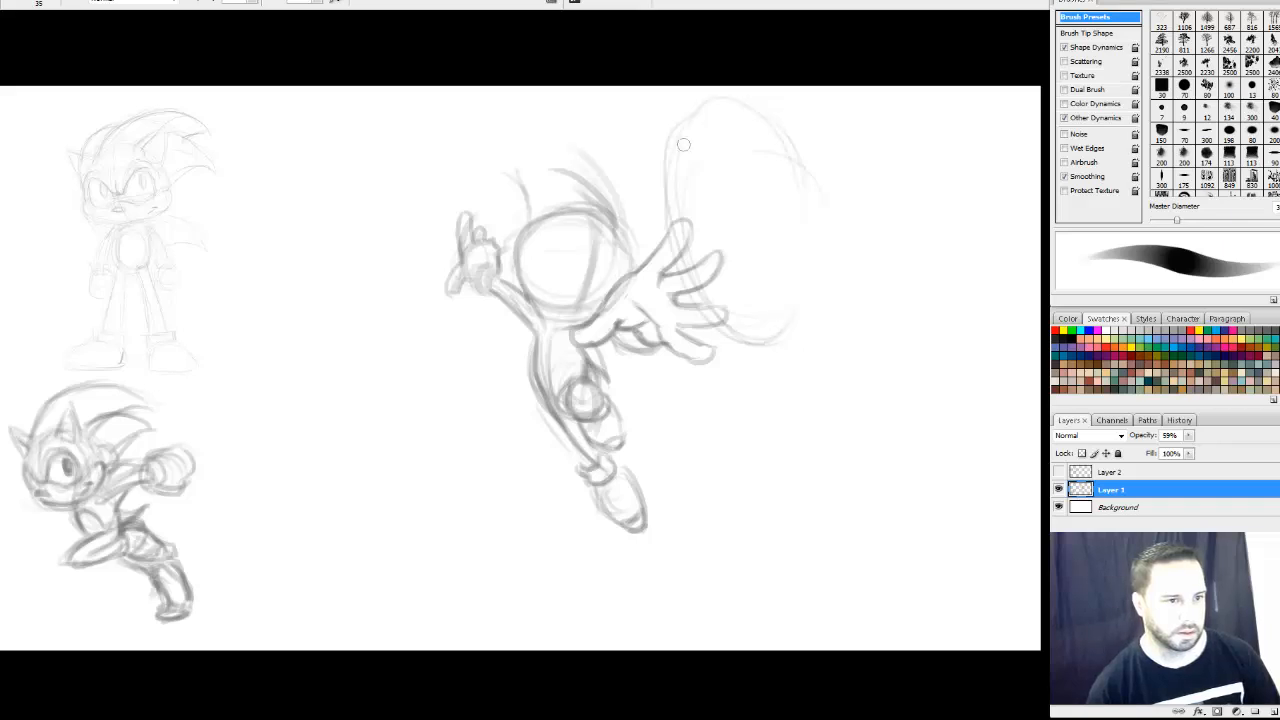
pyautogui.moveTo(698, 197)
pyautogui.mouseDown()
pyautogui.moveTo(747, 202)
pyautogui.moveTo(734, 286)
pyautogui.mouseUp()
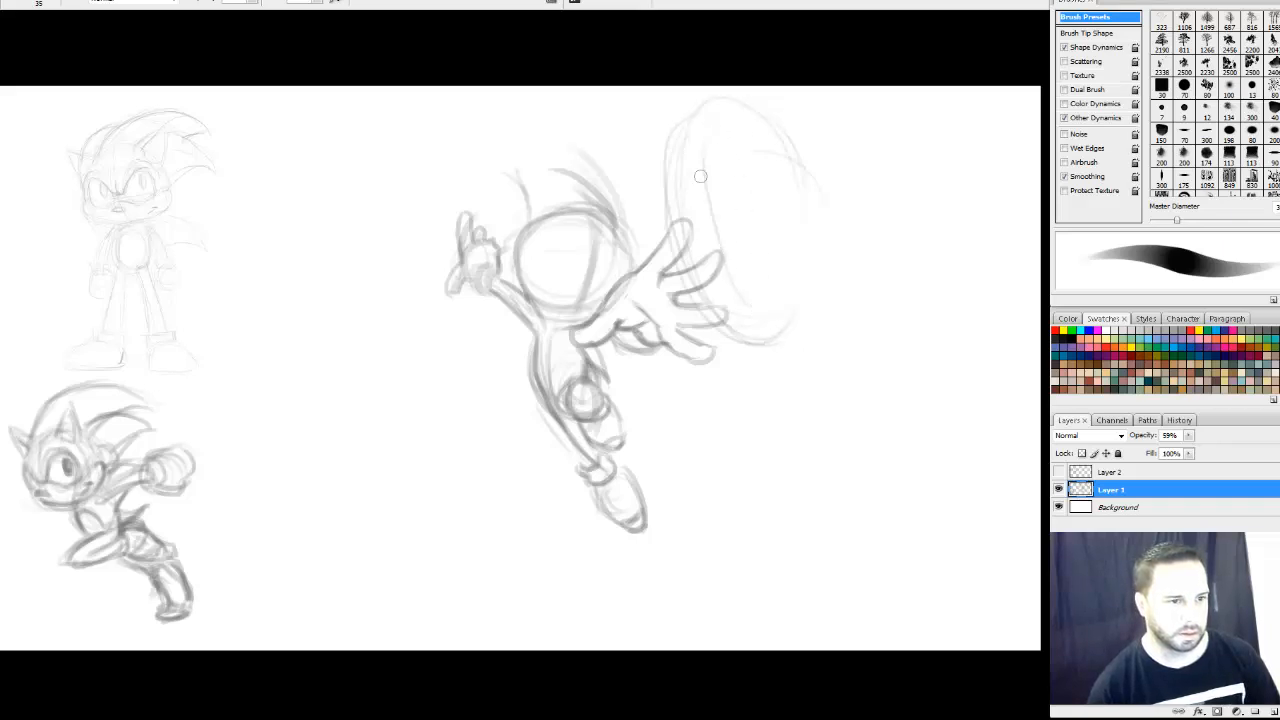
pyautogui.moveTo(694, 171); pyautogui.dragTo(723, 272)
pyautogui.moveTo(730, 157)
pyautogui.mouseDown()
pyautogui.moveTo(750, 289)
pyautogui.moveTo(760, 231)
pyautogui.moveTo(745, 298)
pyautogui.moveTo(708, 168)
pyautogui.moveTo(707, 256)
pyautogui.moveTo(712, 139)
pyautogui.moveTo(743, 308)
pyautogui.moveTo(703, 236)
pyautogui.moveTo(702, 183)
pyautogui.moveTo(731, 300)
pyautogui.mouseUp()
pyautogui.moveTo(710, 141)
pyautogui.mouseDown()
pyautogui.moveTo(788, 220)
pyautogui.moveTo(755, 240)
pyautogui.moveTo(790, 205)
pyautogui.moveTo(768, 157)
pyautogui.moveTo(801, 285)
pyautogui.mouseUp()
pyautogui.hotkey('ctrl', 'z')
pyautogui.moveTo(793, 205)
pyautogui.mouseDown()
pyautogui.moveTo(794, 308)
pyautogui.moveTo(792, 297)
pyautogui.mouseUp()
pyautogui.moveTo(808, 215)
pyautogui.mouseDown()
pyautogui.moveTo(806, 289)
pyautogui.moveTo(778, 338)
pyautogui.moveTo(798, 190)
pyautogui.moveTo(757, 110)
pyautogui.moveTo(672, 182)
pyautogui.mouseUp()
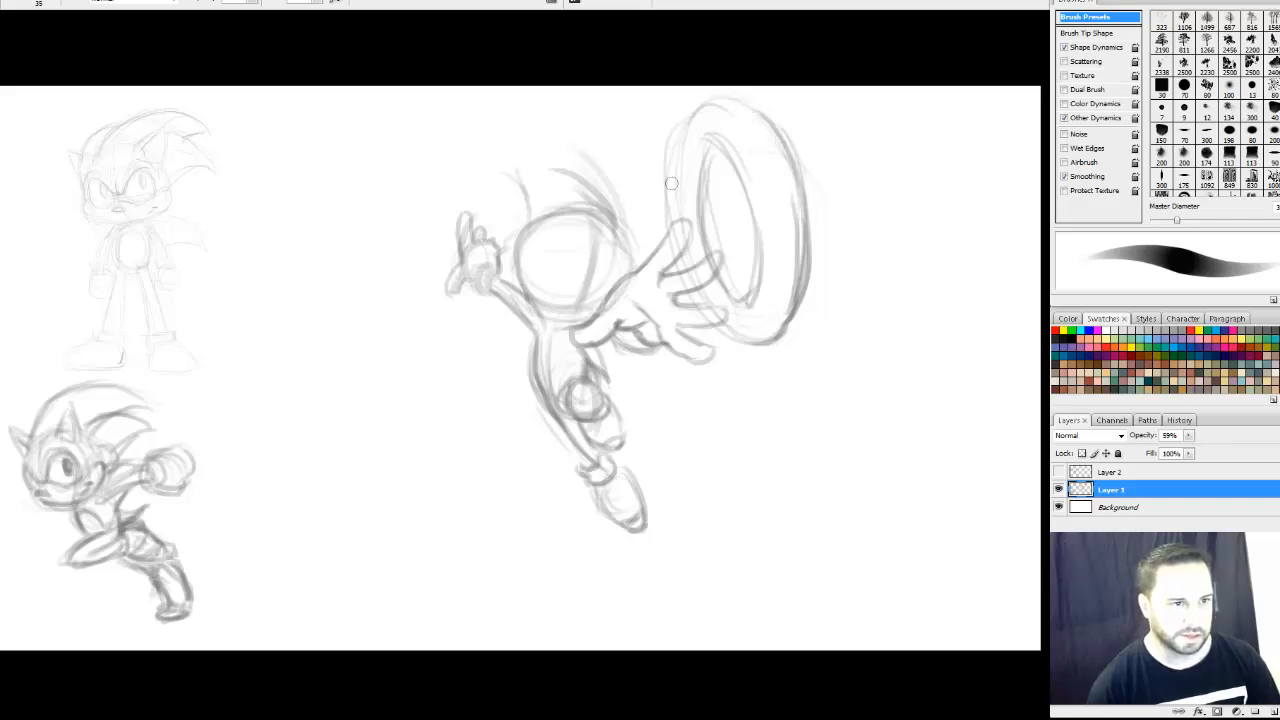
# Darken the ring's outer and inner edges on the side nearest the hand
pyautogui.moveTo(685, 132)
pyautogui.mouseDown()
pyautogui.moveTo(711, 103)
pyautogui.moveTo(744, 100)
pyautogui.moveTo(671, 178)
pyautogui.moveTo(682, 252)
pyautogui.mouseUp()
pyautogui.moveTo(674, 180); pyautogui.dragTo(692, 286)
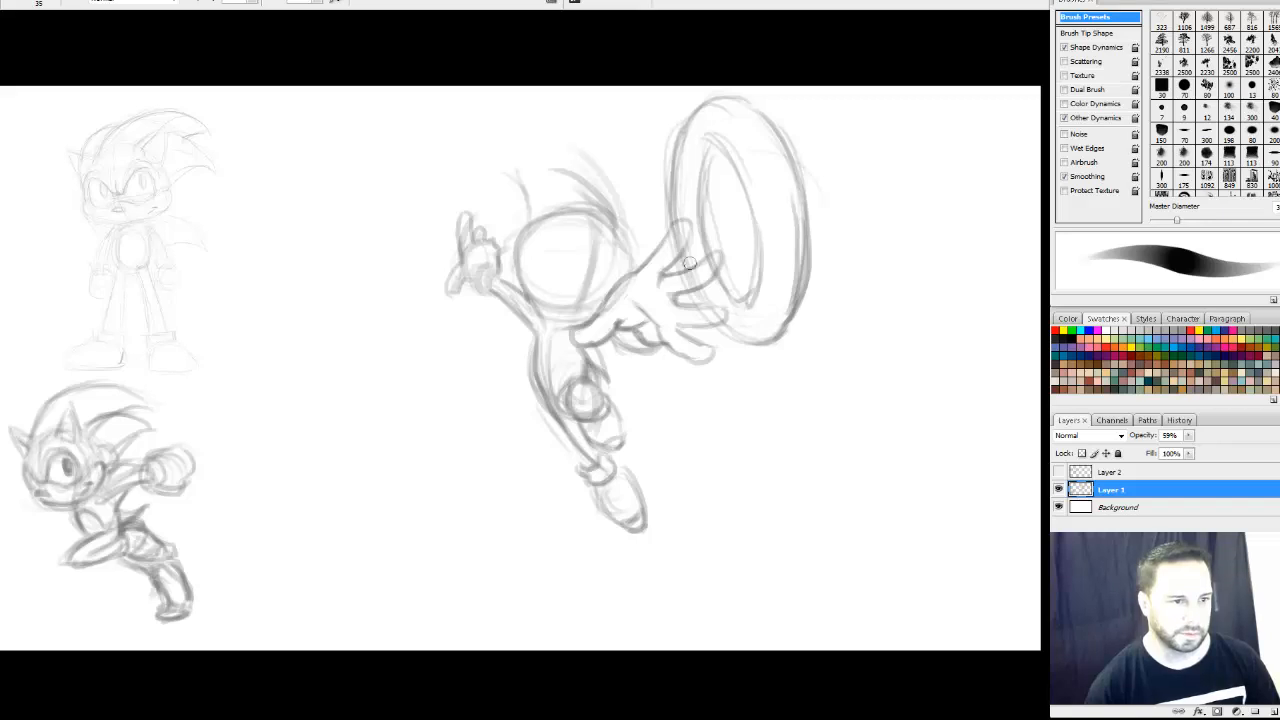
pyautogui.moveTo(680, 238)
pyautogui.mouseDown()
pyautogui.moveTo(710, 310)
pyautogui.moveTo(746, 326)
pyautogui.mouseUp()
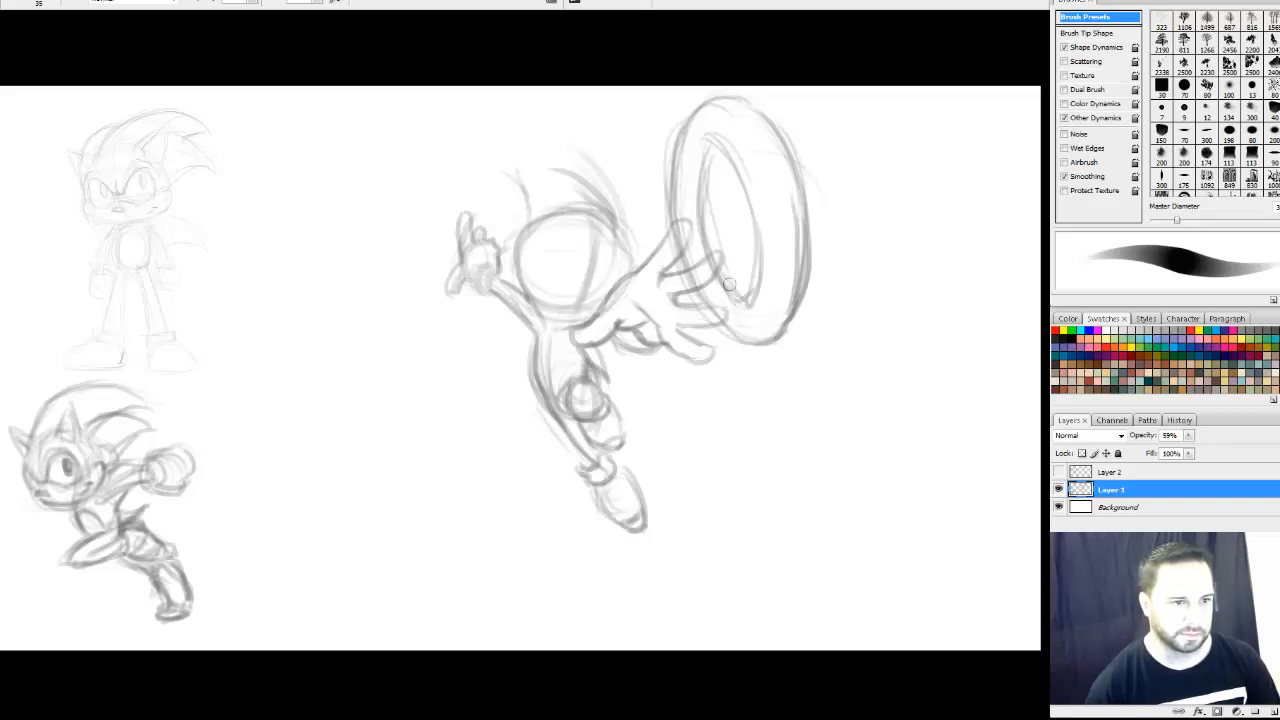
pyautogui.moveTo(705, 190); pyautogui.dragTo(741, 302)
pyautogui.moveTo(706, 222)
pyautogui.mouseDown()
pyautogui.moveTo(718, 150)
pyautogui.moveTo(712, 254)
pyautogui.mouseUp()
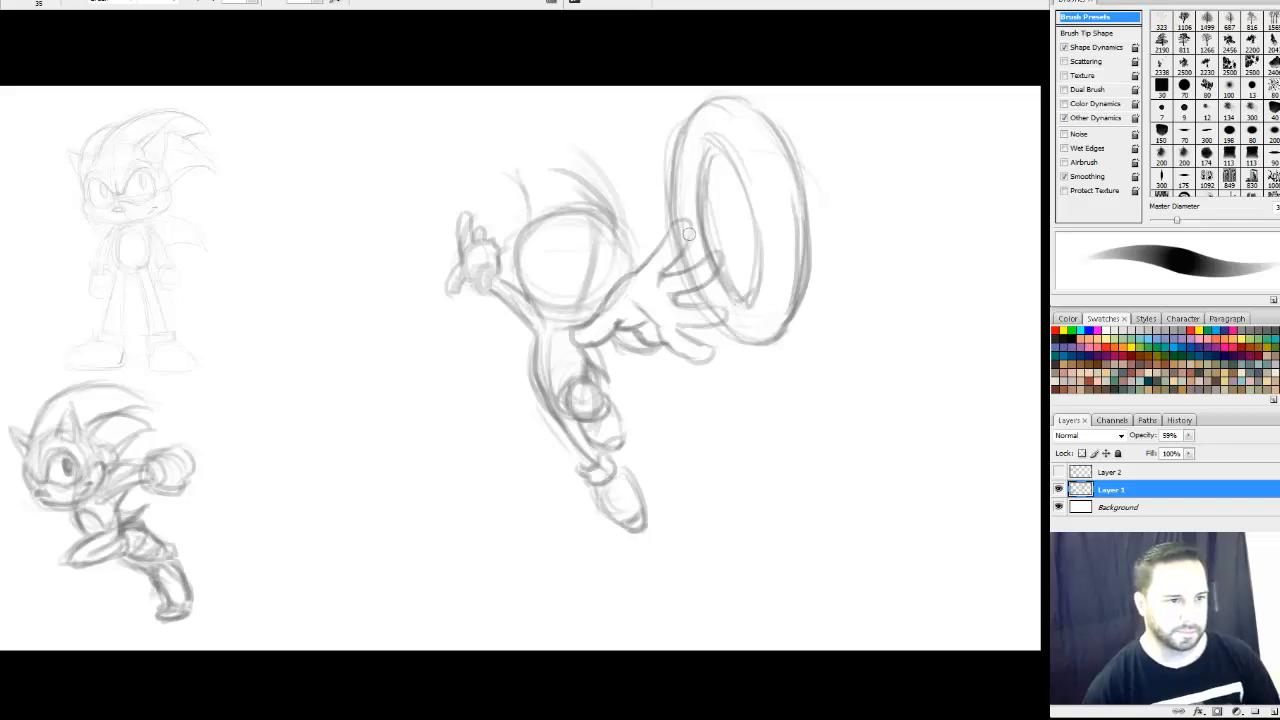
# Erase the finger lines overlapping the ring's band and redraw the ring's inner edge
pyautogui.press('e')
pyautogui.moveTo(682, 210); pyautogui.dragTo(715, 290)
pyautogui.moveTo(700, 236); pyautogui.dragTo(734, 320)
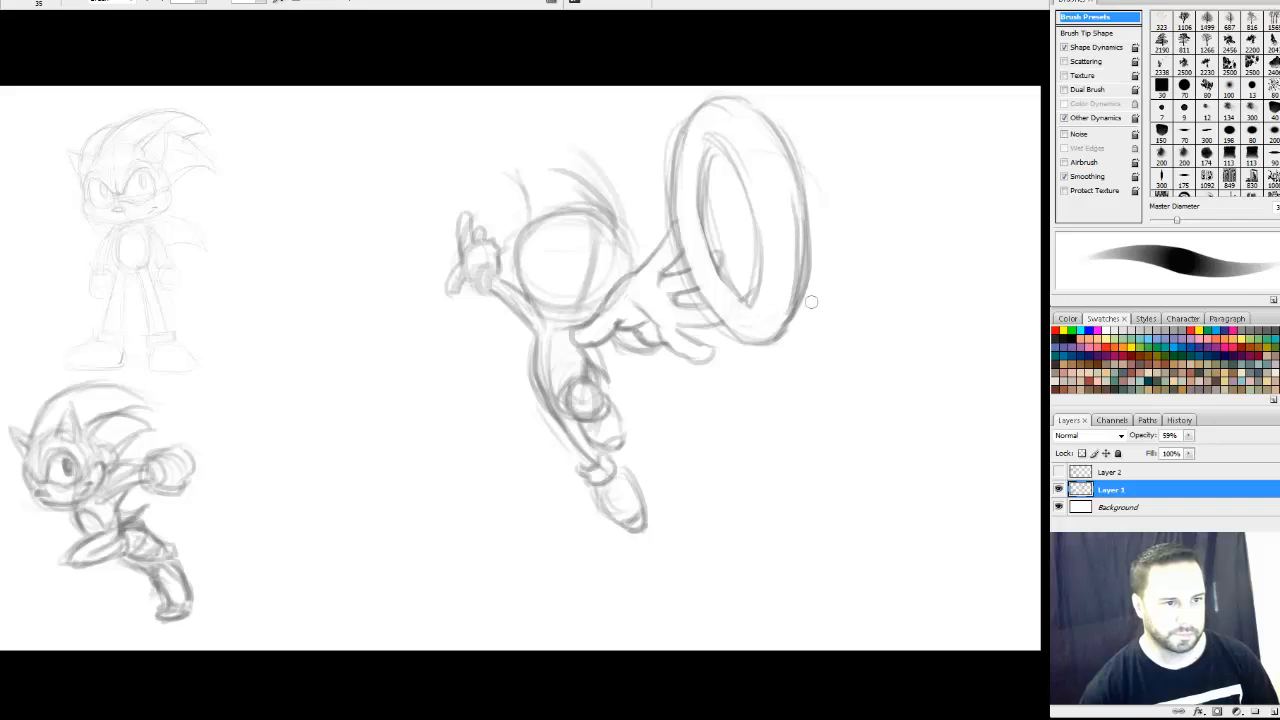
pyautogui.press('b')
pyautogui.moveTo(705, 190); pyautogui.dragTo(749, 302)
# Draw the face with slanted eyes, a dark nose and a muzzle line, plus an oval belly patch on the torso
pyautogui.press('space')
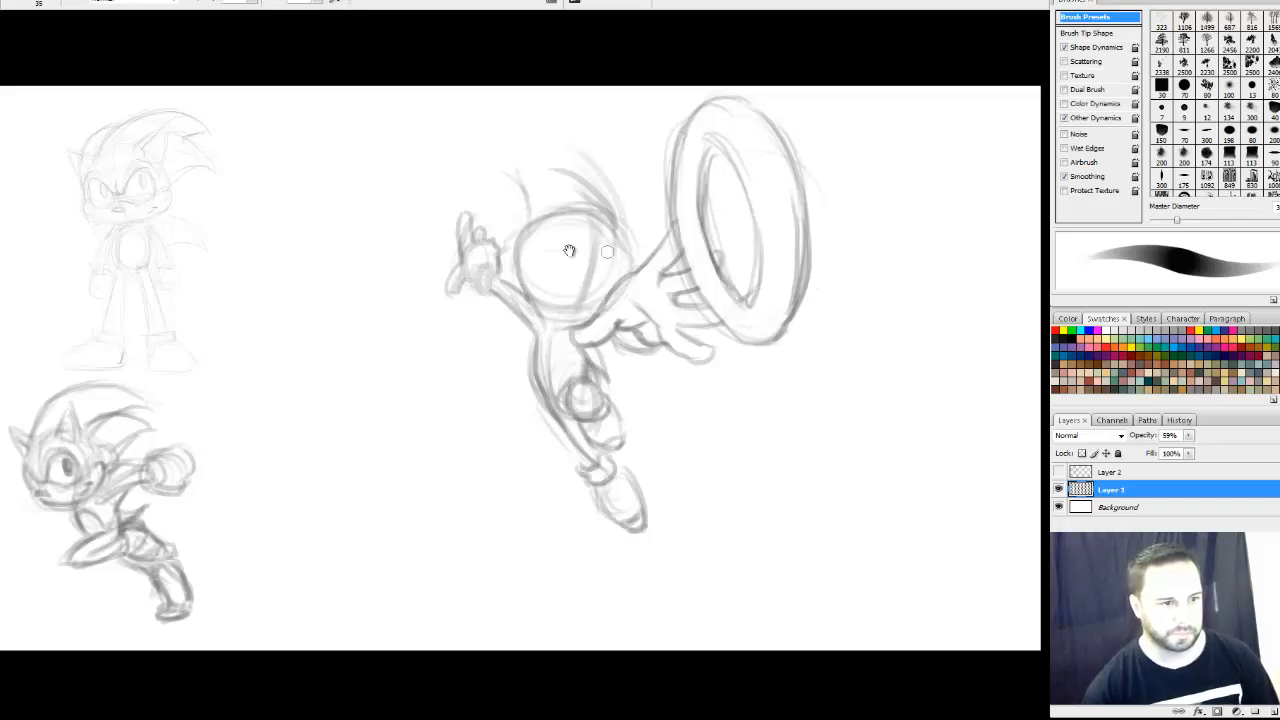
pyautogui.moveTo(588, 207); pyautogui.dragTo(562, 274)
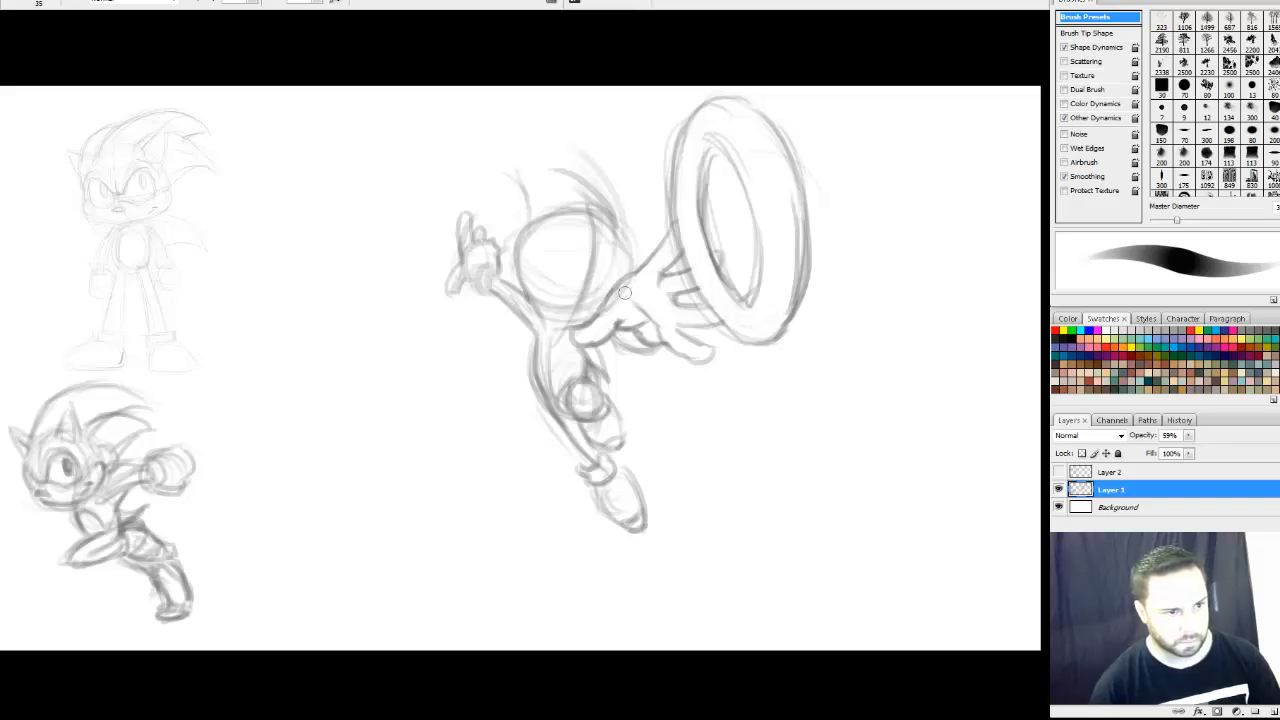
pyautogui.moveTo(554, 221); pyautogui.dragTo(581, 289)
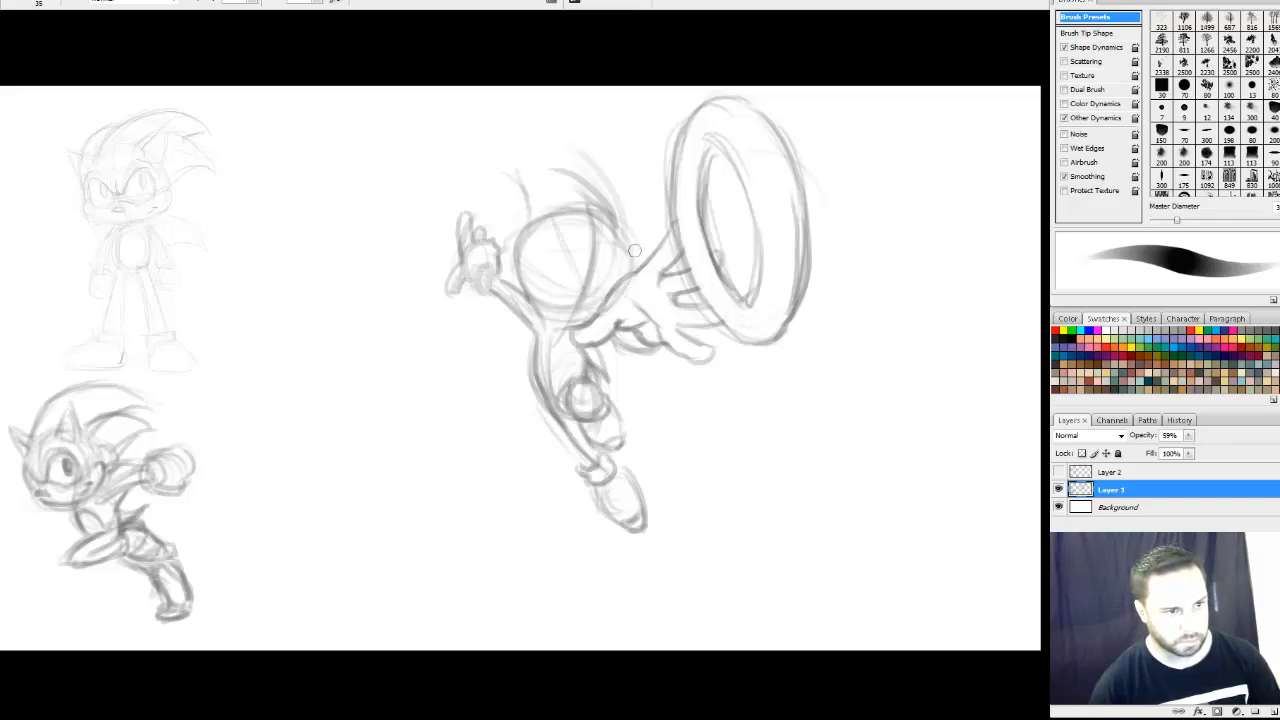
pyautogui.moveTo(634, 251)
pyautogui.mouseDown()
pyautogui.moveTo(527, 248)
pyautogui.moveTo(524, 270)
pyautogui.moveTo(566, 256)
pyautogui.moveTo(532, 268)
pyautogui.moveTo(553, 248)
pyautogui.moveTo(619, 273)
pyautogui.moveTo(548, 254)
pyautogui.moveTo(527, 270)
pyautogui.moveTo(564, 252)
pyautogui.moveTo(573, 268)
pyautogui.moveTo(529, 266)
pyautogui.moveTo(565, 248)
pyautogui.moveTo(548, 236)
pyautogui.moveTo(567, 270)
pyautogui.moveTo(619, 261)
pyautogui.mouseUp()
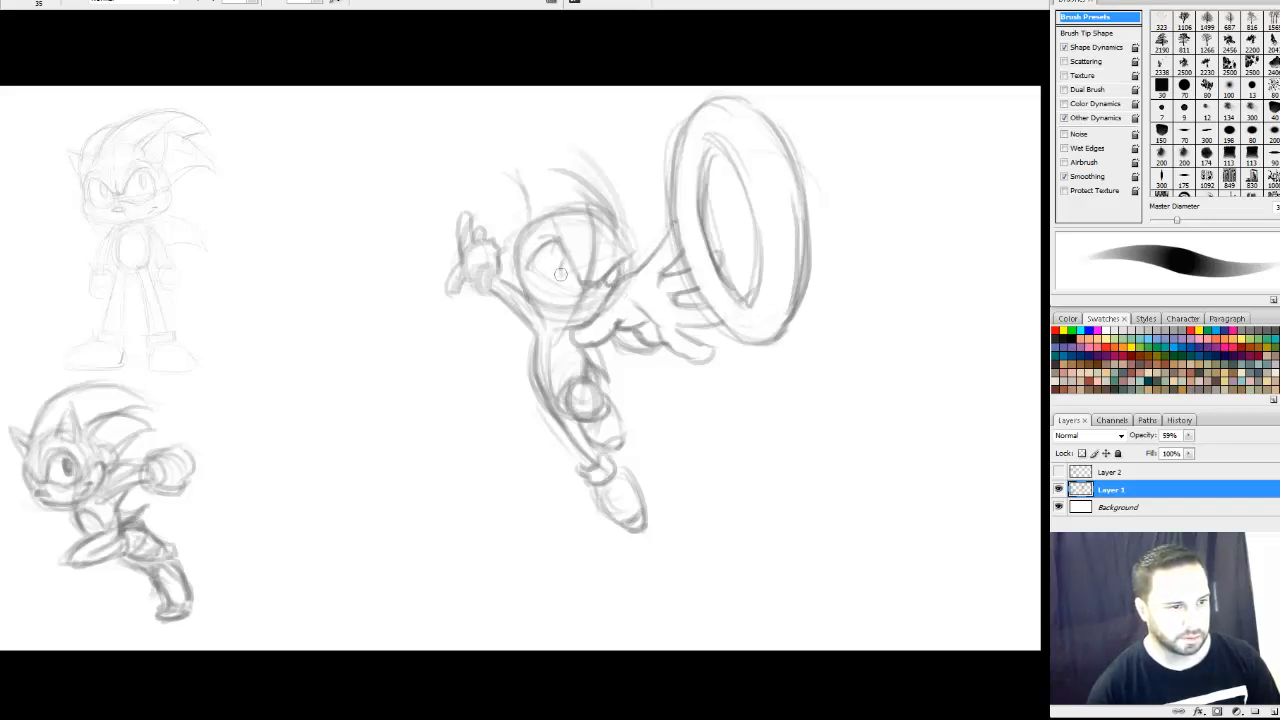
pyautogui.moveTo(560, 274)
pyautogui.mouseDown()
pyautogui.moveTo(571, 280)
pyautogui.moveTo(566, 262)
pyautogui.moveTo(609, 280)
pyautogui.mouseUp()
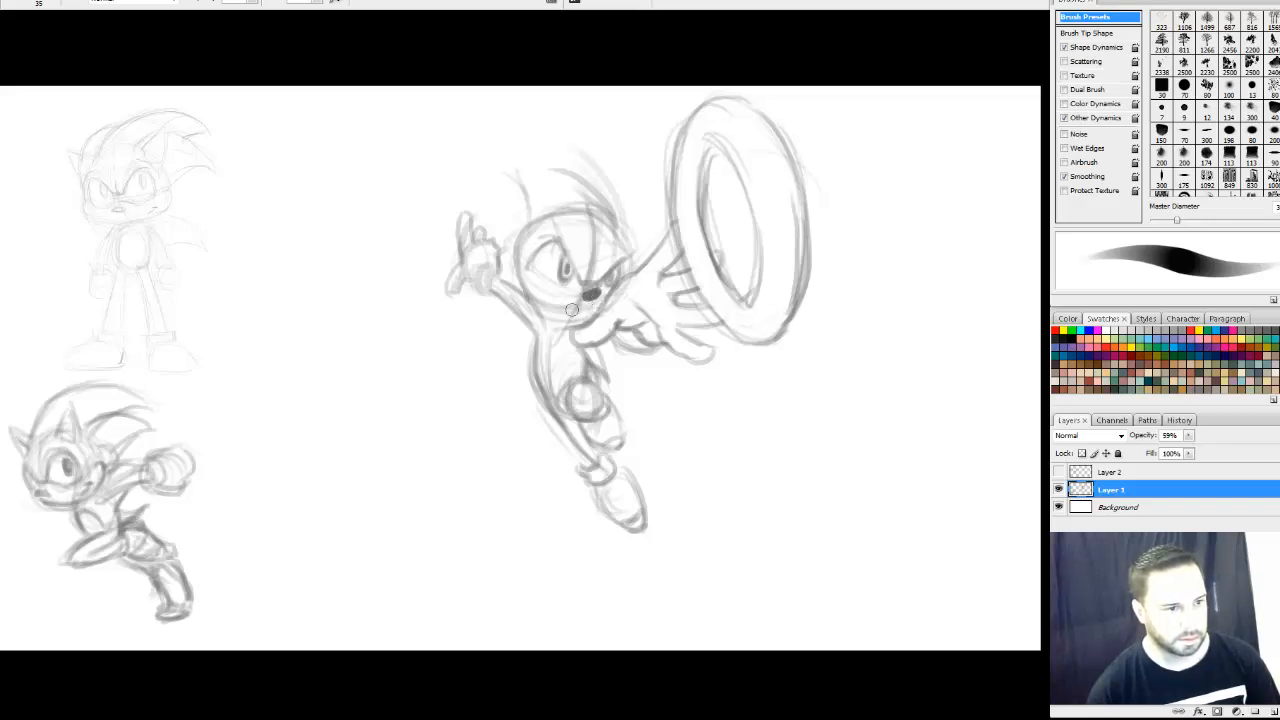
pyautogui.moveTo(547, 293)
pyautogui.mouseDown()
pyautogui.moveTo(516, 259)
pyautogui.moveTo(559, 293)
pyautogui.moveTo(539, 277)
pyautogui.moveTo(590, 283)
pyautogui.moveTo(522, 255)
pyautogui.moveTo(517, 286)
pyautogui.moveTo(608, 310)
pyautogui.moveTo(563, 320)
pyautogui.moveTo(542, 309)
pyautogui.moveTo(603, 307)
pyautogui.moveTo(528, 294)
pyautogui.moveTo(601, 311)
pyautogui.moveTo(559, 358)
pyautogui.moveTo(568, 393)
pyautogui.moveTo(545, 375)
pyautogui.moveTo(571, 375)
pyautogui.moveTo(551, 333)
pyautogui.moveTo(544, 362)
pyautogui.moveTo(562, 374)
pyautogui.moveTo(556, 407)
pyautogui.moveTo(598, 452)
pyautogui.mouseUp()
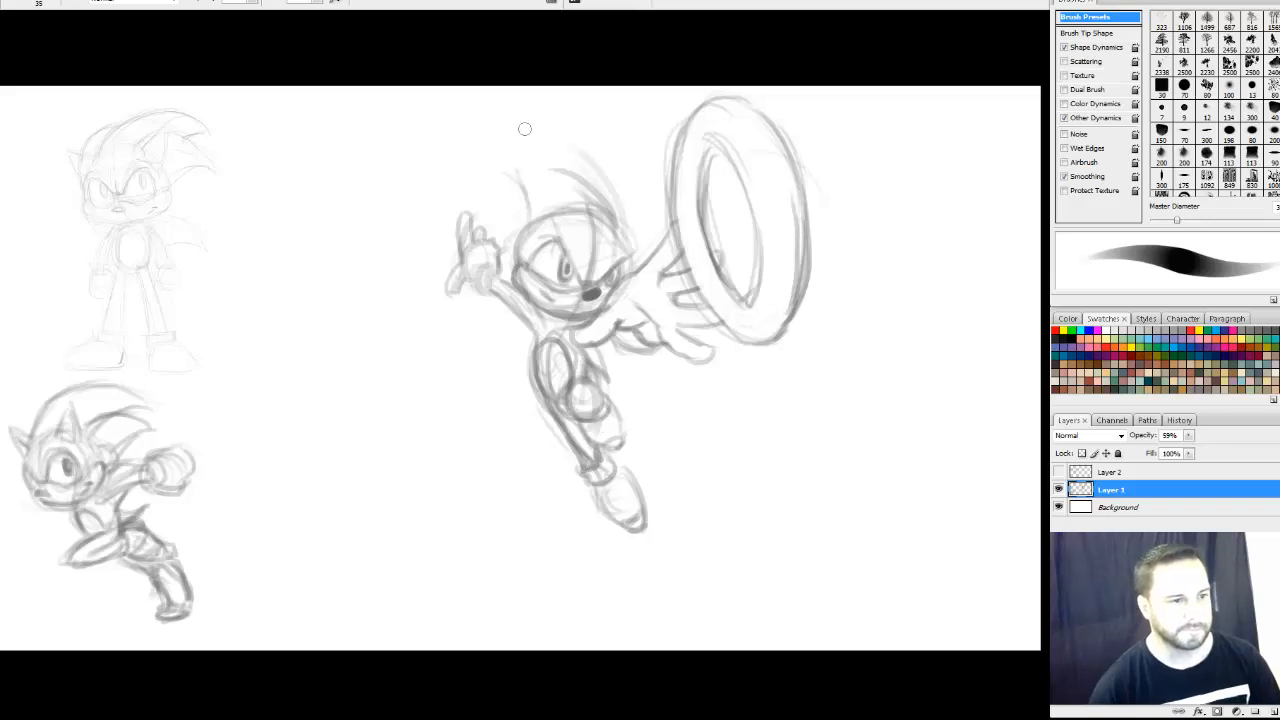
# Draw the pointed ears on both sides of the head and darker spiky quills sweeping up and back behind them
pyautogui.moveTo(618, 233)
pyautogui.mouseDown()
pyautogui.moveTo(547, 197)
pyautogui.moveTo(515, 148)
pyautogui.moveTo(489, 201)
pyautogui.moveTo(517, 278)
pyautogui.moveTo(533, 177)
pyautogui.moveTo(596, 251)
pyautogui.moveTo(617, 229)
pyautogui.moveTo(648, 217)
pyautogui.mouseUp()
pyautogui.moveTo(648, 217); pyautogui.dragTo(630, 256)
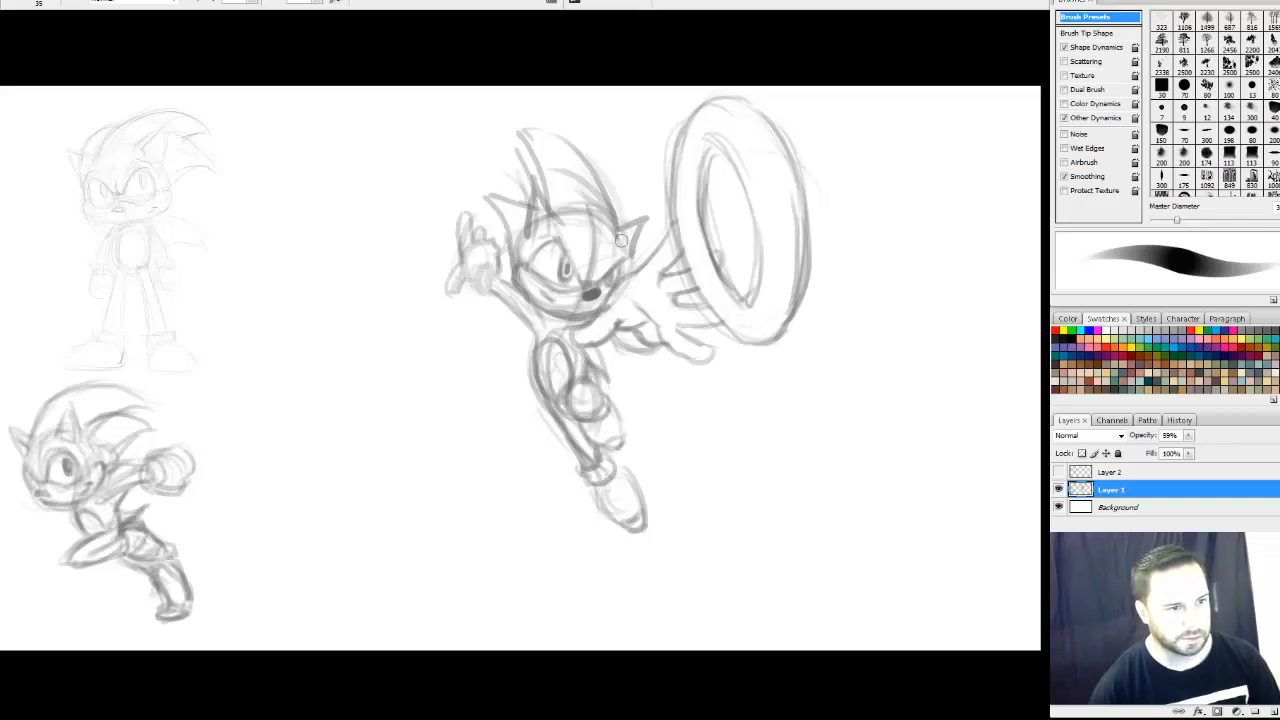
pyautogui.moveTo(586, 152)
pyautogui.mouseDown()
pyautogui.moveTo(608, 184)
pyautogui.moveTo(528, 136)
pyautogui.mouseUp()
pyautogui.moveTo(607, 182); pyautogui.dragTo(619, 245)
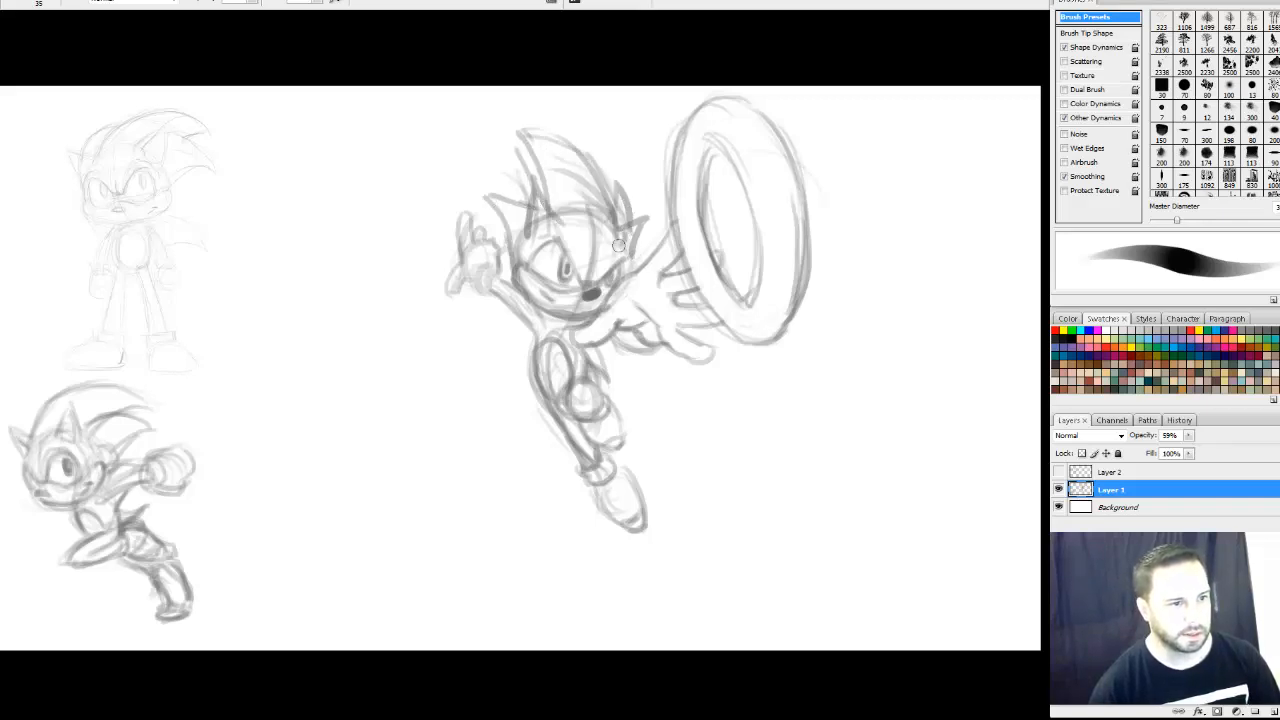
pyautogui.moveTo(537, 211); pyautogui.dragTo(462, 206)
pyautogui.moveTo(484, 202); pyautogui.dragTo(506, 244)
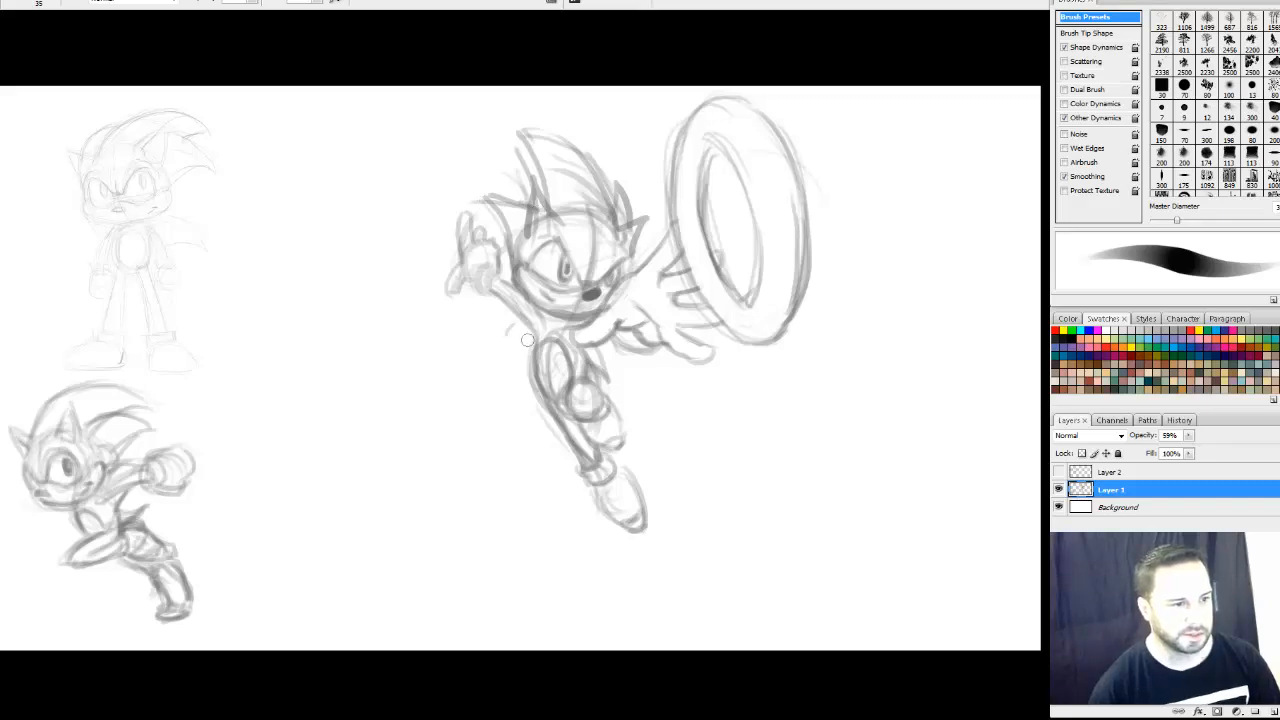
# Add a short spike beside the torso and sketch inner contour lines around the ring's band to give it thickness
pyautogui.moveTo(516, 375); pyautogui.dragTo(529, 361)
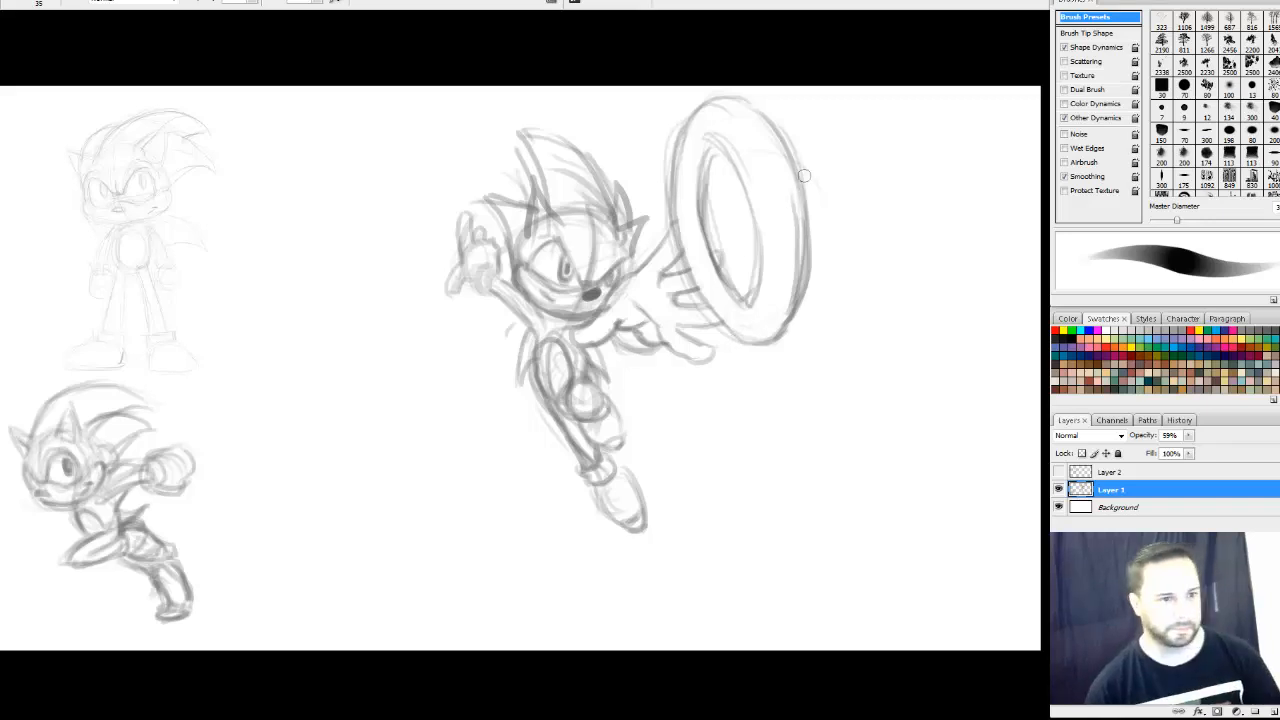
pyautogui.moveTo(755, 183)
pyautogui.mouseDown()
pyautogui.moveTo(738, 155)
pyautogui.moveTo(776, 295)
pyautogui.mouseUp()
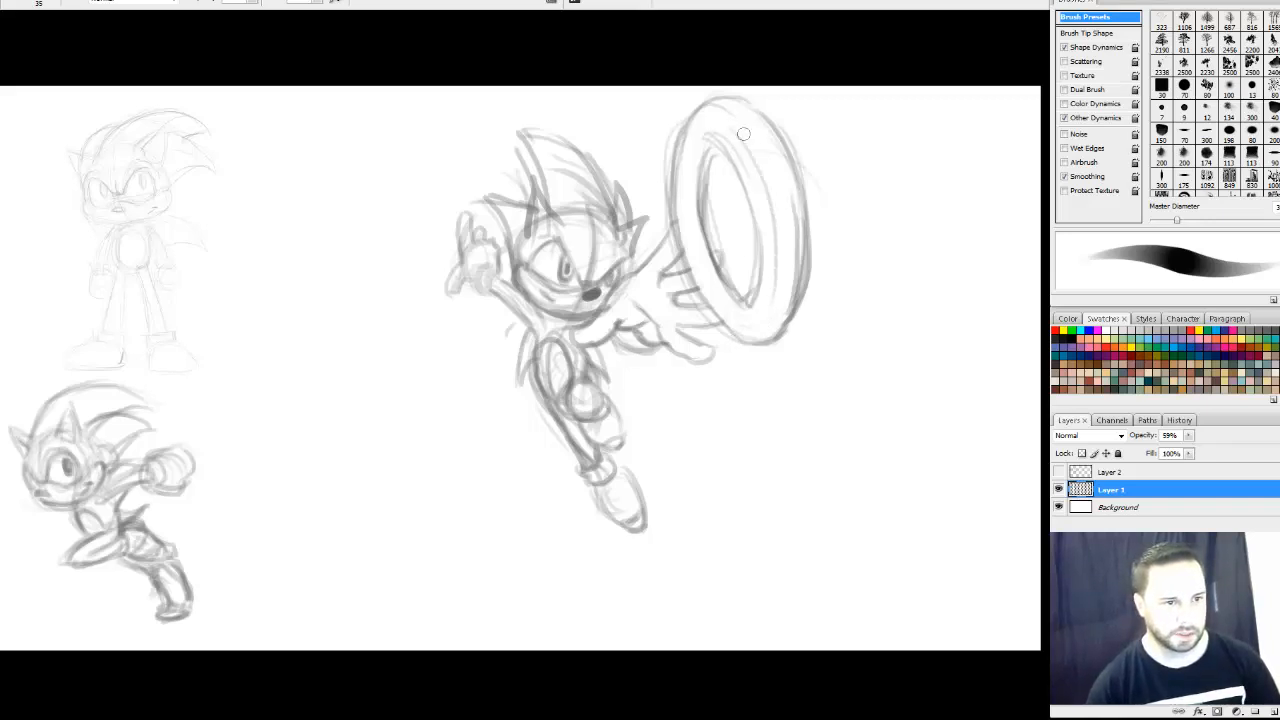
pyautogui.moveTo(744, 134); pyautogui.dragTo(780, 330)
pyautogui.moveTo(776, 205)
pyautogui.mouseDown()
pyautogui.moveTo(772, 307)
pyautogui.moveTo(743, 327)
pyautogui.moveTo(755, 334)
pyautogui.moveTo(720, 298)
pyautogui.mouseUp()
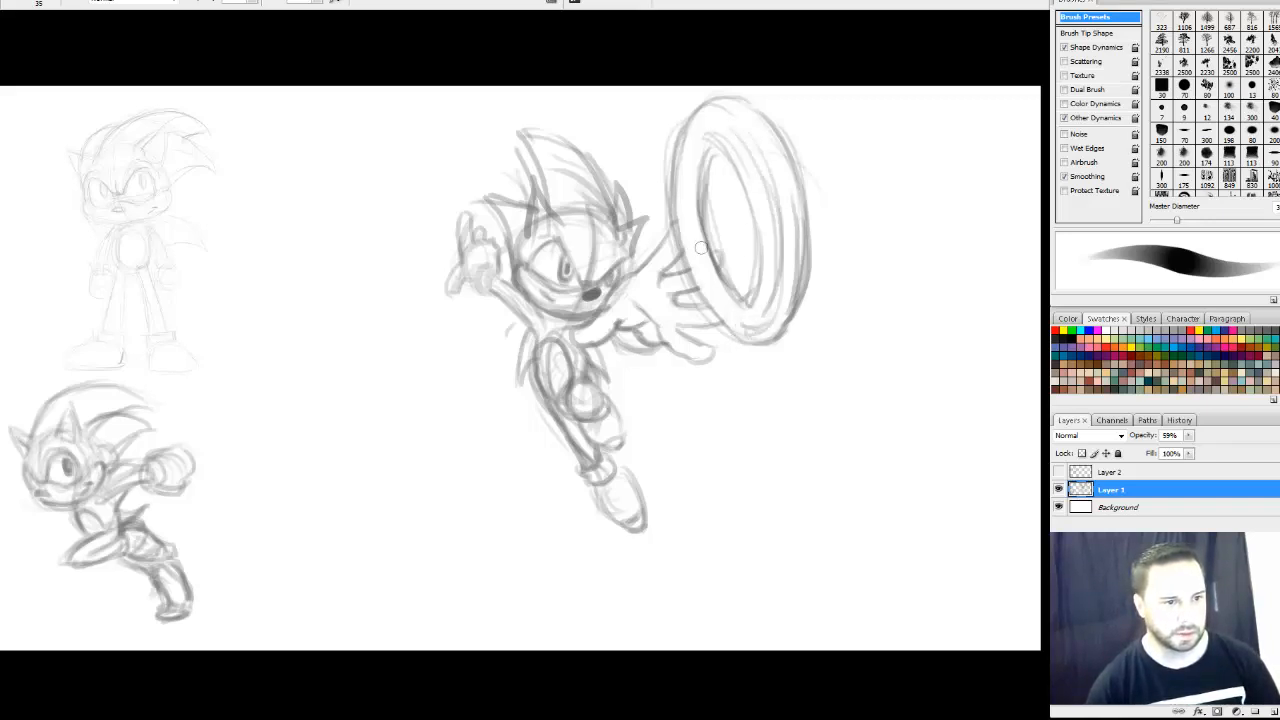
pyautogui.moveTo(698, 225); pyautogui.dragTo(725, 310)
pyautogui.moveTo(695, 250)
pyautogui.mouseDown()
pyautogui.moveTo(736, 308)
pyautogui.moveTo(748, 304)
pyautogui.mouseUp()
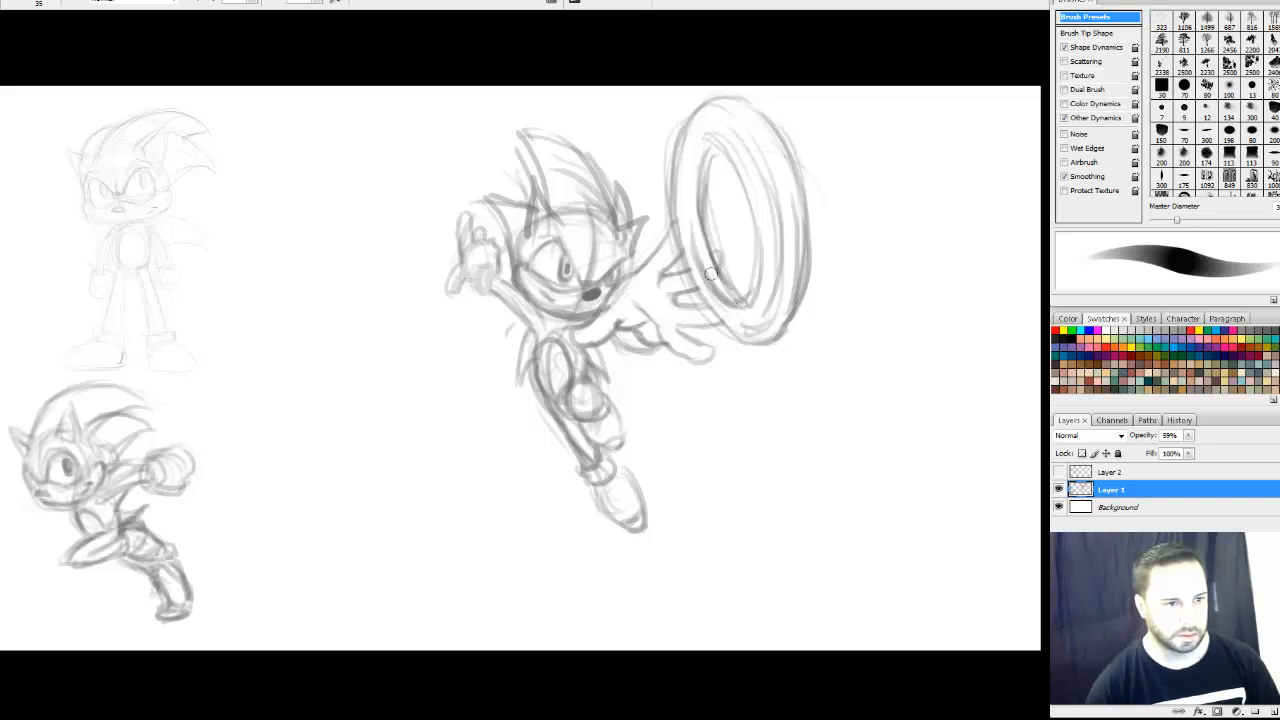
pyautogui.moveTo(697, 214); pyautogui.dragTo(706, 248)
pyautogui.moveTo(688, 188)
pyautogui.mouseDown()
pyautogui.moveTo(699, 143)
pyautogui.moveTo(697, 157)
pyautogui.moveTo(718, 149)
pyautogui.moveTo(708, 138)
pyautogui.moveTo(778, 283)
pyautogui.mouseUp()
# Shade the ring's band with a larger brush of up to 90 px, plus the bent leg and the extended shoe
pyautogui.press(']')
pyautogui.press(']')
pyautogui.press(']')
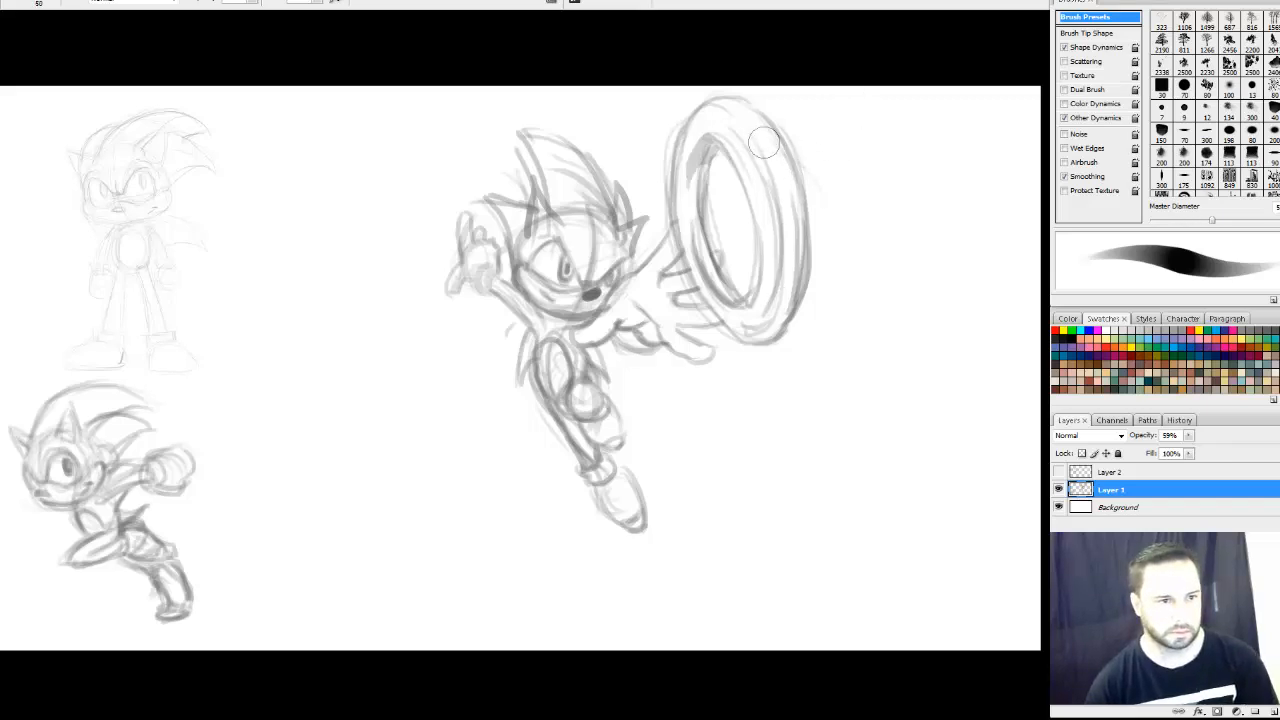
pyautogui.moveTo(775, 196)
pyautogui.mouseDown()
pyautogui.moveTo(786, 257)
pyautogui.moveTo(772, 306)
pyautogui.moveTo(726, 326)
pyautogui.moveTo(705, 297)
pyautogui.moveTo(763, 333)
pyautogui.moveTo(749, 332)
pyautogui.moveTo(786, 216)
pyautogui.mouseUp()
pyautogui.moveTo(754, 332)
pyautogui.mouseDown()
pyautogui.moveTo(783, 257)
pyautogui.moveTo(768, 147)
pyautogui.moveTo(776, 212)
pyautogui.mouseUp()
pyautogui.moveTo(693, 232); pyautogui.dragTo(715, 284)
pyautogui.moveTo(705, 146); pyautogui.dragTo(705, 272)
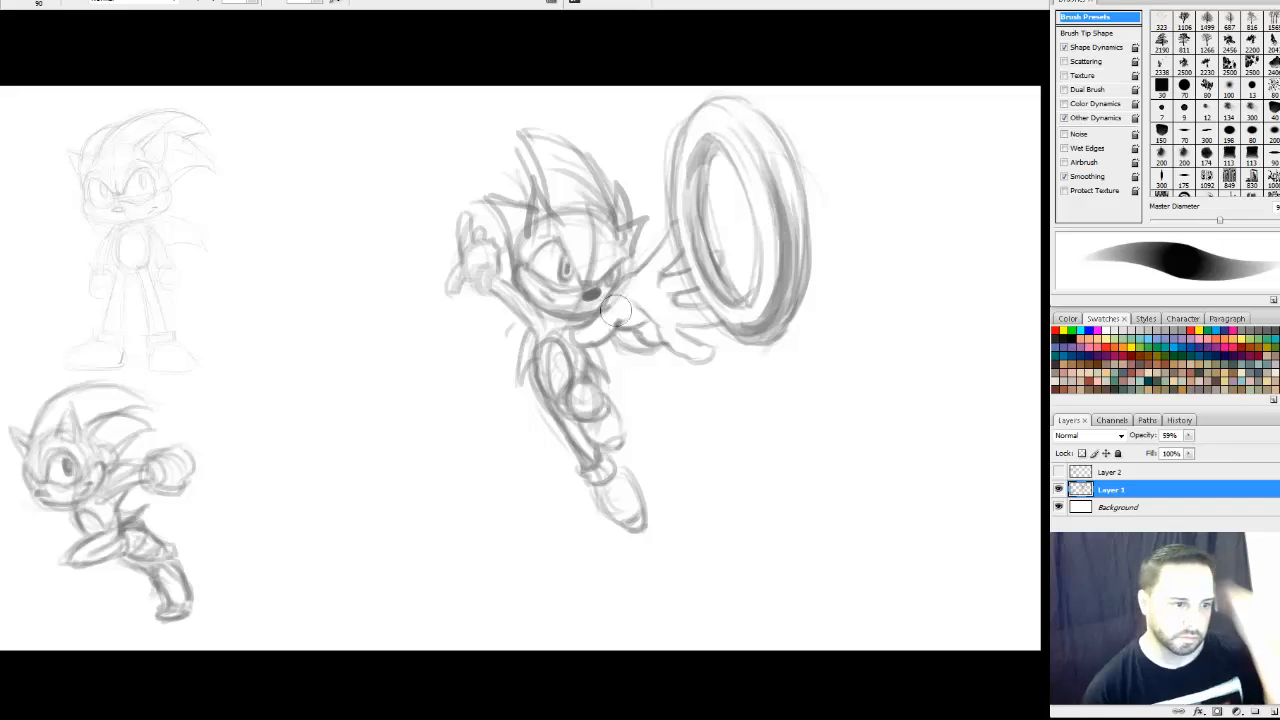
pyautogui.moveTo(587, 434); pyautogui.dragTo(608, 428)
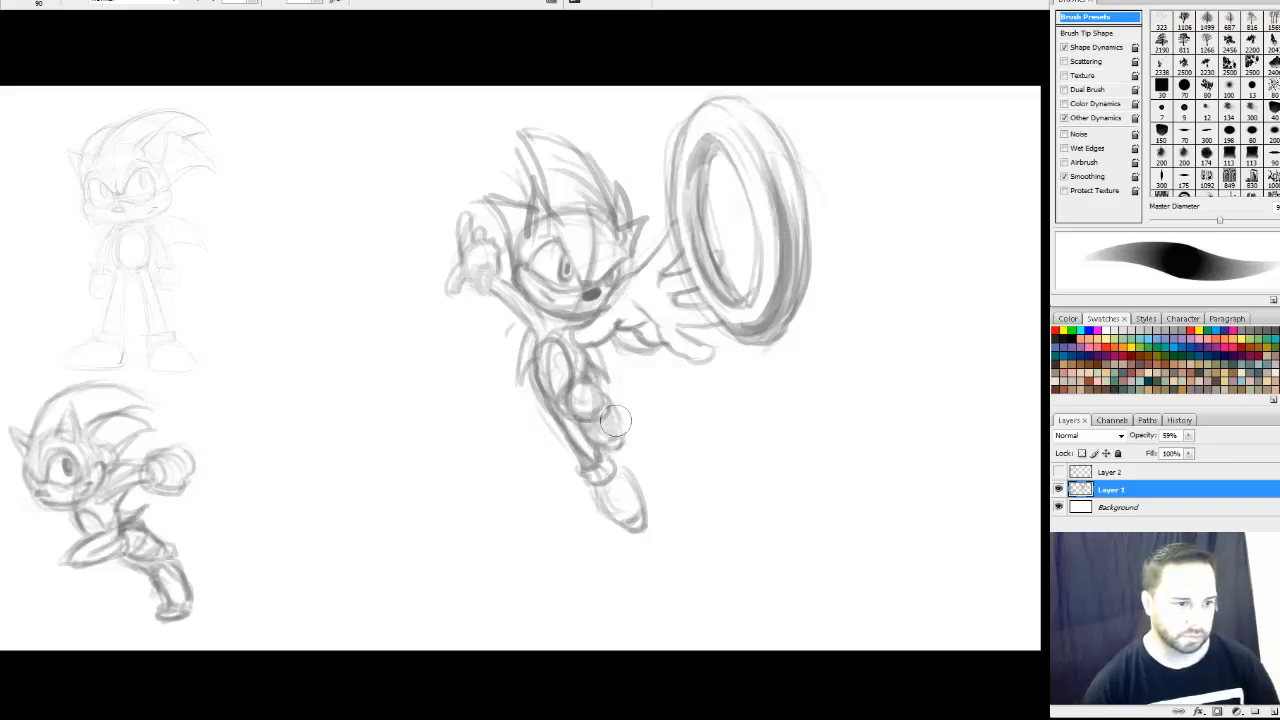
pyautogui.moveTo(630, 510)
pyautogui.mouseDown()
pyautogui.moveTo(612, 503)
pyautogui.moveTo(614, 484)
pyautogui.moveTo(599, 488)
pyautogui.mouseUp()
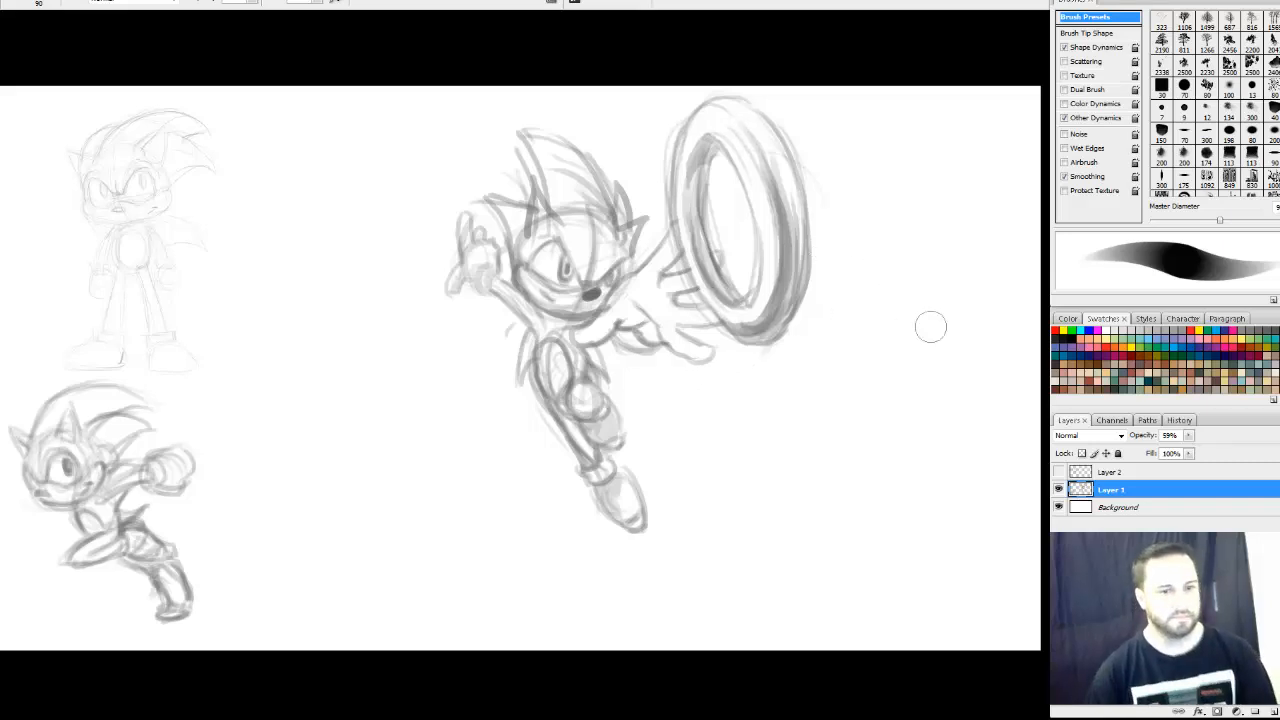
# Fade Layer 1 to about 23% opacity and make Layer 2 visible and active for inking with a 10 px brush
pyautogui.click(1188, 436)
pyautogui.moveTo(1183, 452); pyautogui.dragTo(1163, 452)
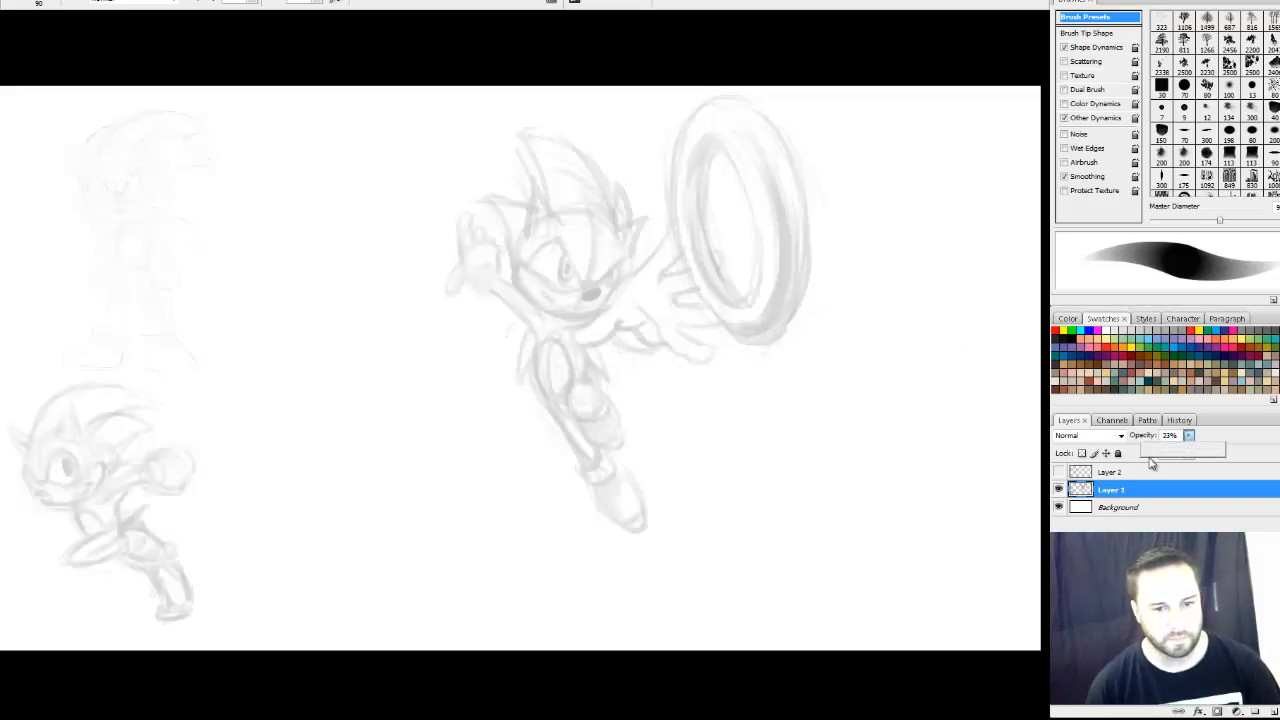
pyautogui.click(1113, 473)
pyautogui.click(1059, 472)
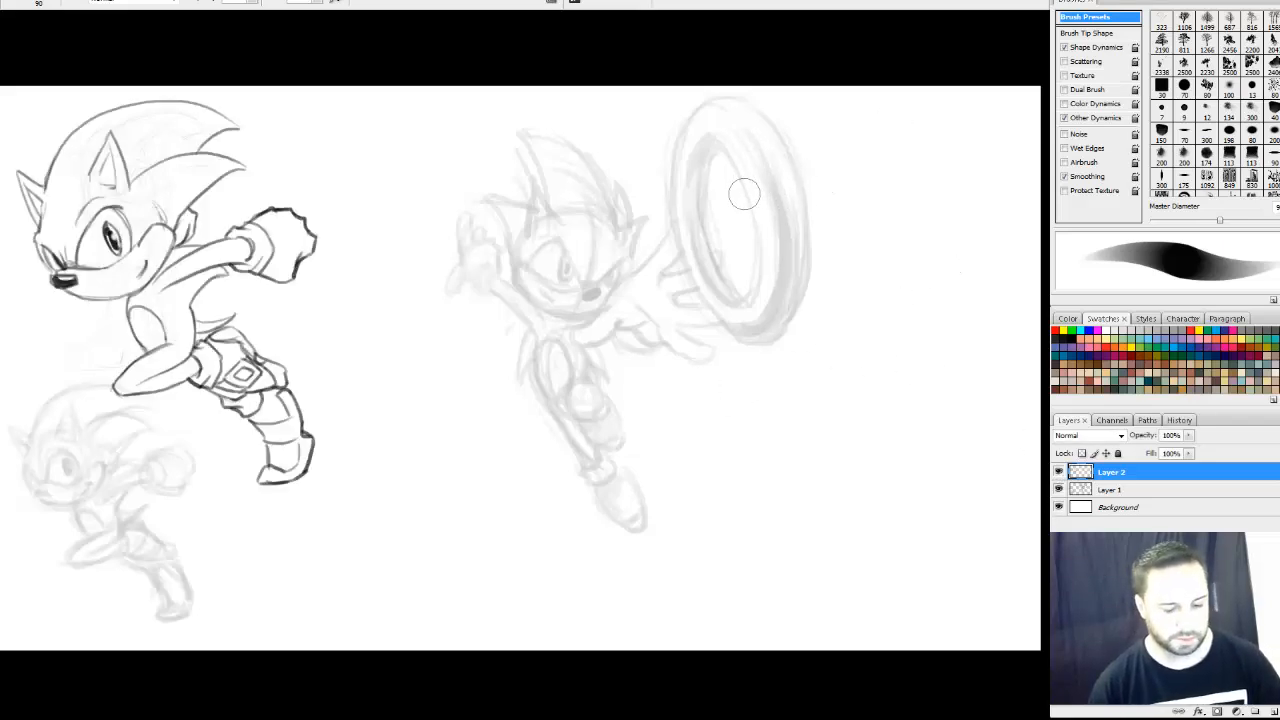
pyautogui.press('[')
pyautogui.press('[')
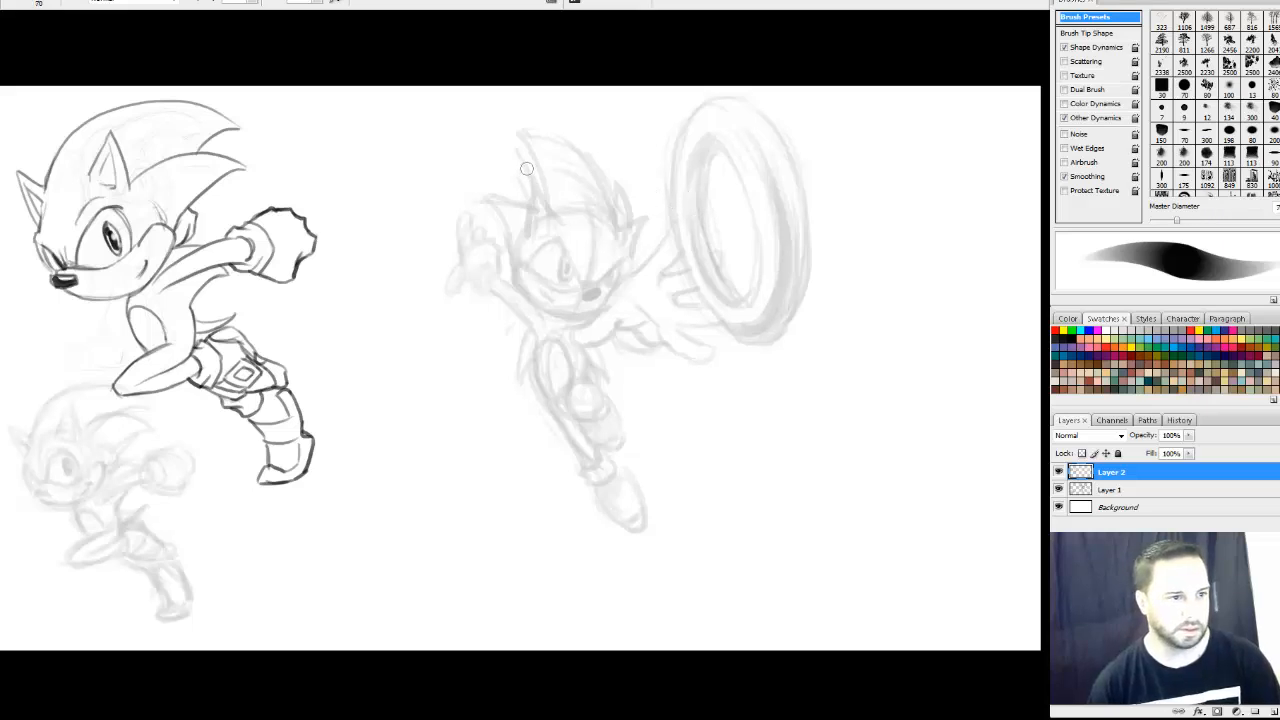
pyautogui.press('[')
pyautogui.press('[')
# Ink the slanted brow lines over both eyes on Layer 2, joined at the nose bridge with two short frown creases
pyautogui.hotkey('ctrl', '+')
pyautogui.hotkey('ctrl', '+')
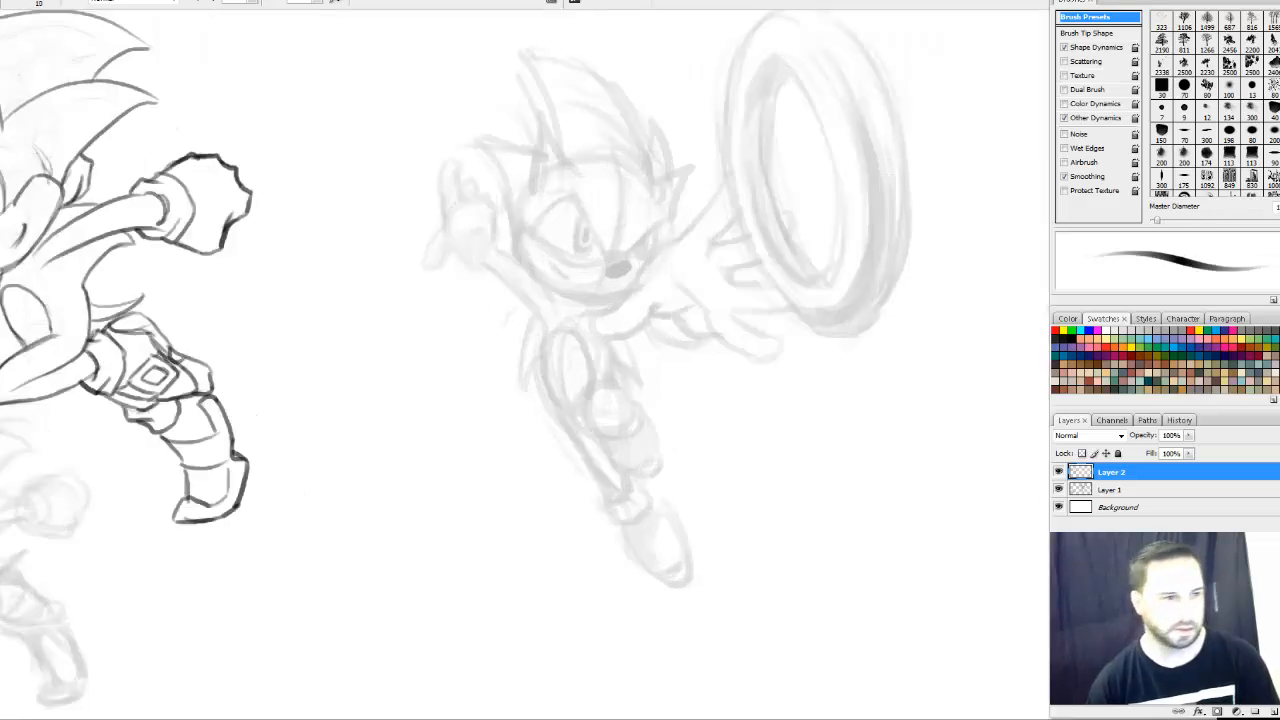
pyautogui.moveTo(611, 138); pyautogui.dragTo(570, 287)
pyautogui.hotkey('ctrl', '+')
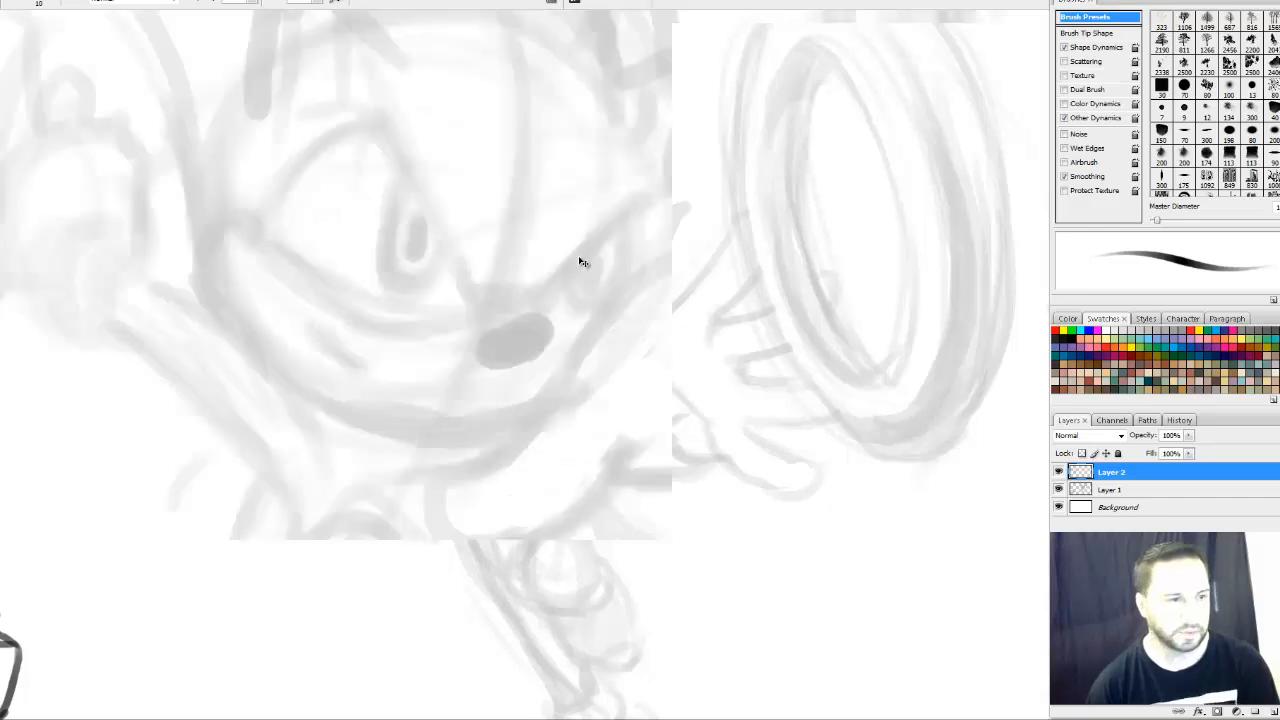
pyautogui.moveTo(569, 220); pyautogui.dragTo(633, 357)
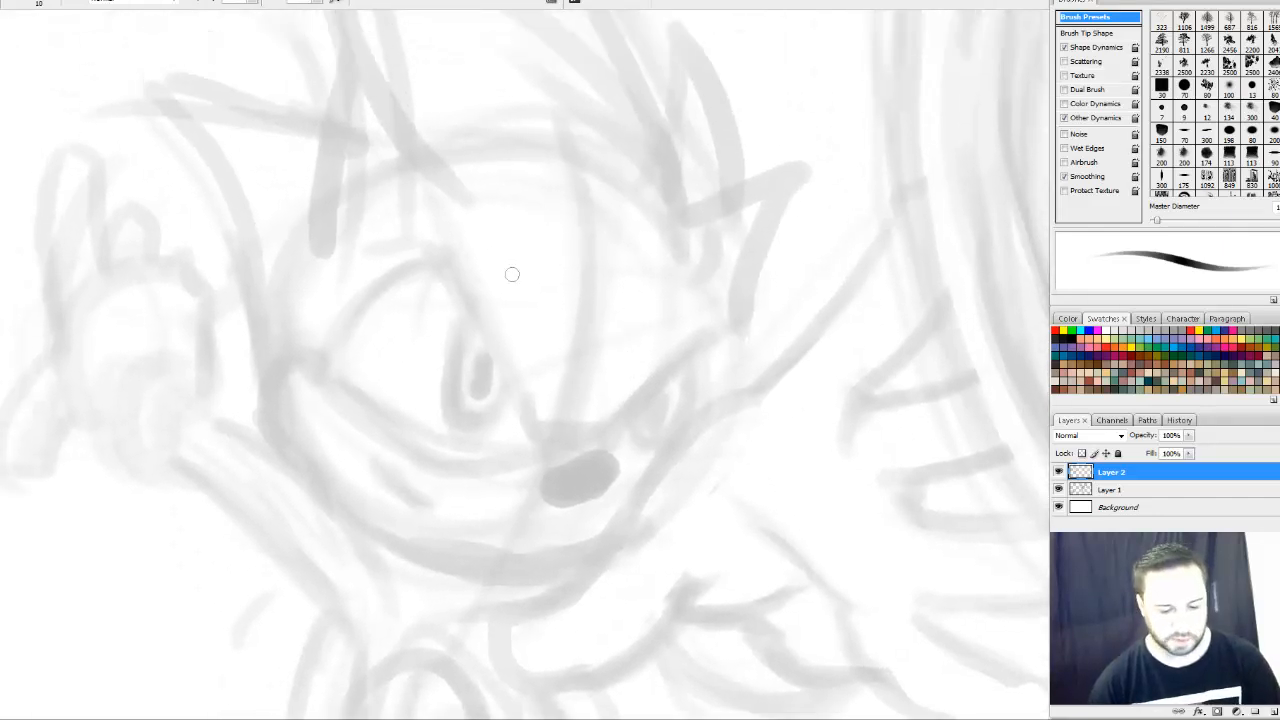
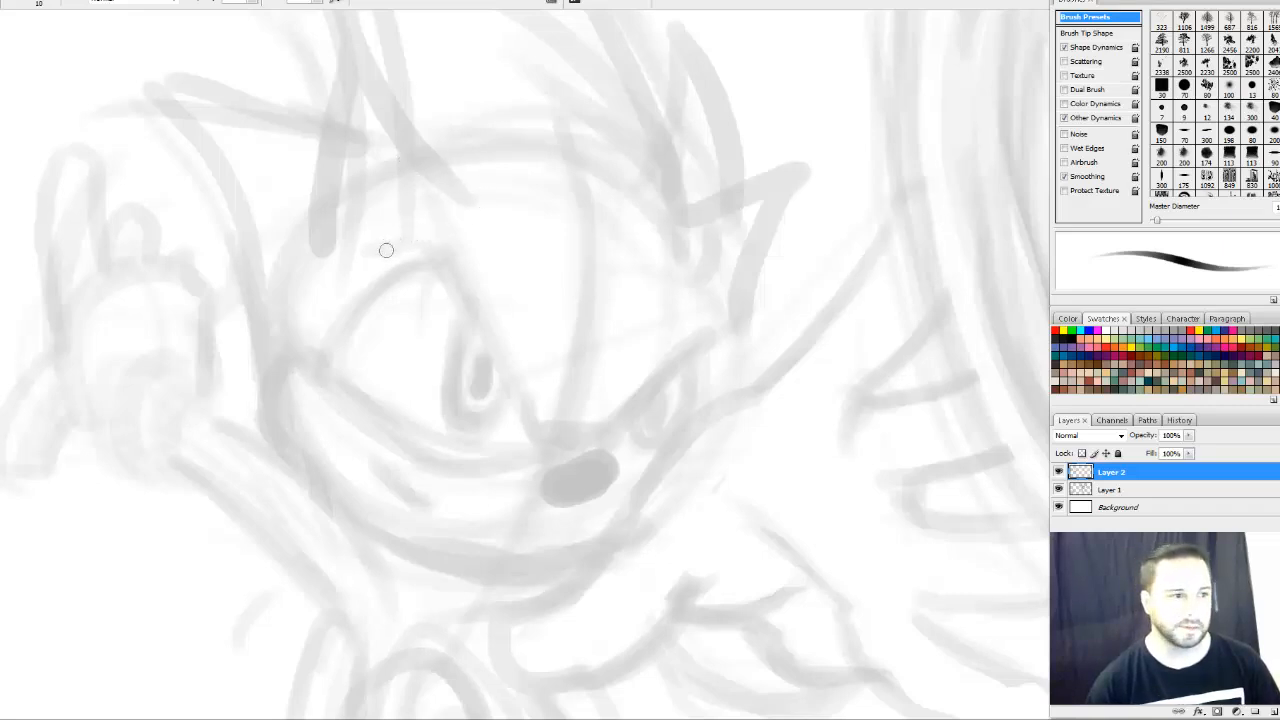
pyautogui.moveTo(386, 250)
pyautogui.mouseDown()
pyautogui.moveTo(449, 262)
pyautogui.moveTo(432, 257)
pyautogui.moveTo(492, 375)
pyautogui.mouseUp()
pyautogui.hotkey('ctrl', 'z')
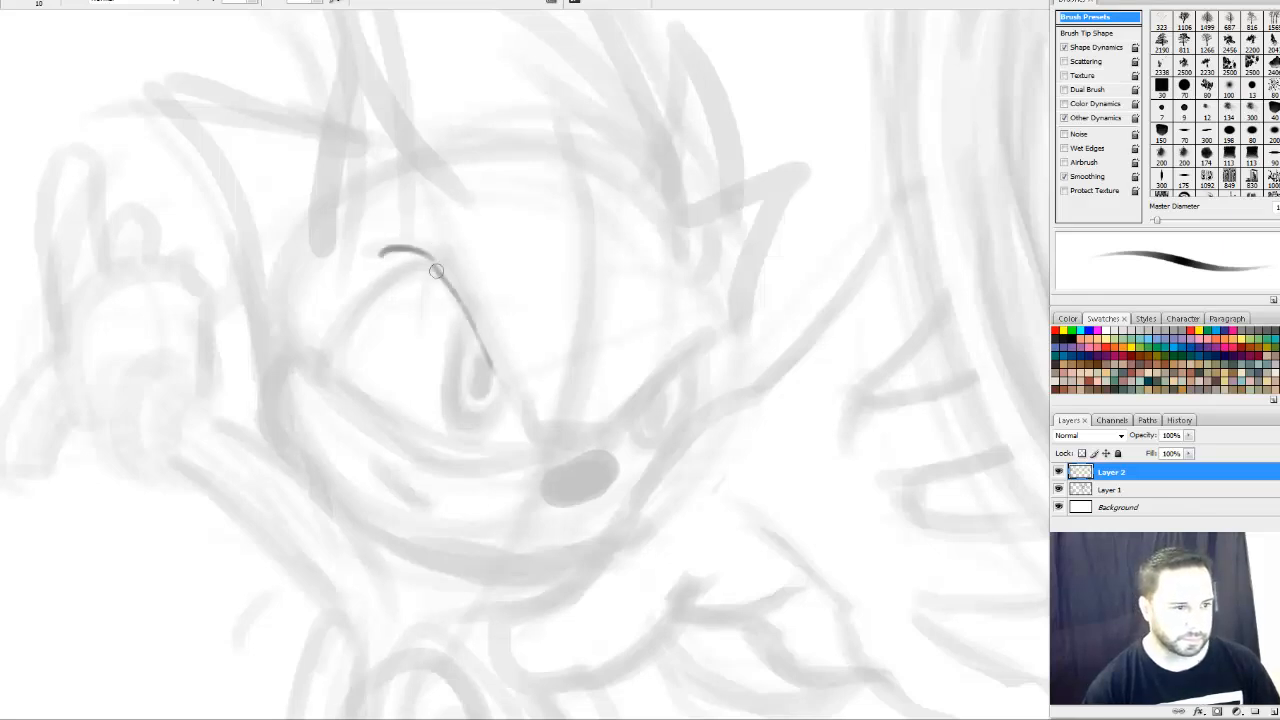
pyautogui.moveTo(436, 271)
pyautogui.mouseDown()
pyautogui.moveTo(515, 424)
pyautogui.moveTo(560, 420)
pyautogui.mouseUp()
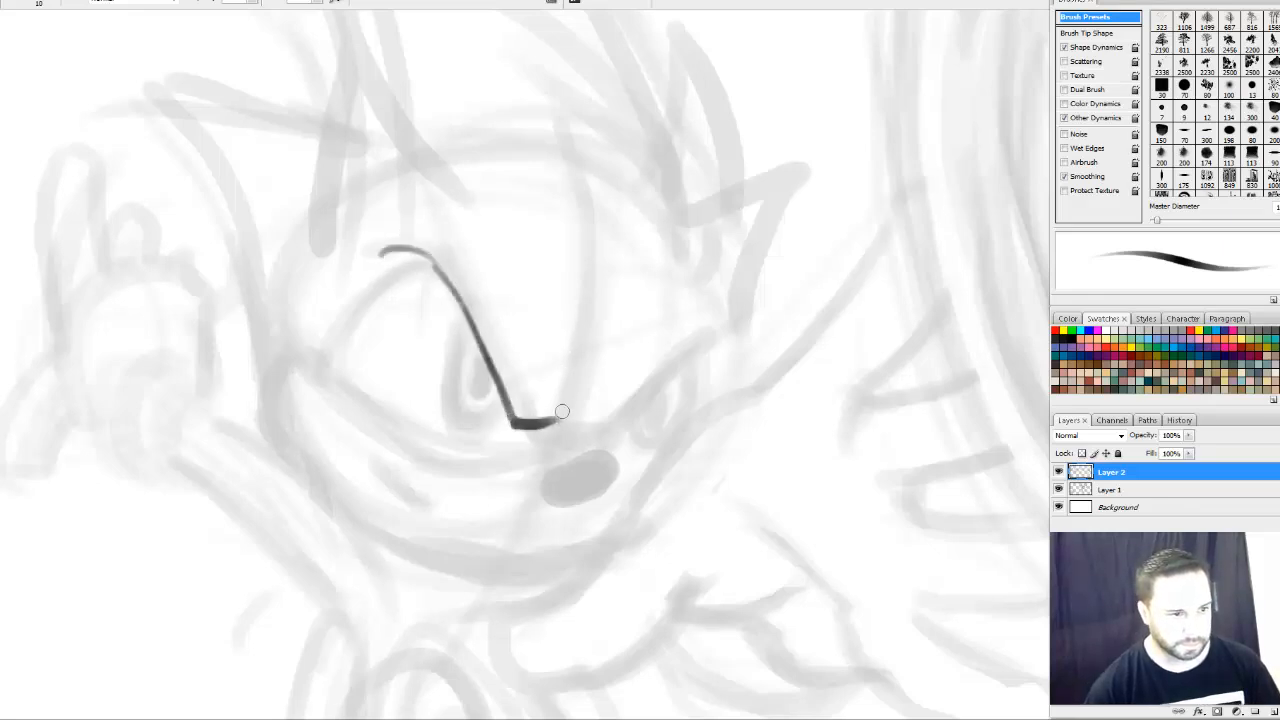
pyautogui.moveTo(557, 338); pyautogui.dragTo(568, 422)
pyautogui.moveTo(595, 345)
pyautogui.mouseDown()
pyautogui.moveTo(575, 428)
pyautogui.moveTo(598, 436)
pyautogui.moveTo(570, 428)
pyautogui.moveTo(588, 433)
pyautogui.moveTo(708, 350)
pyautogui.mouseUp()
pyautogui.hotkey('ctrl', 'z')
pyautogui.hotkey('ctrl', 'z')
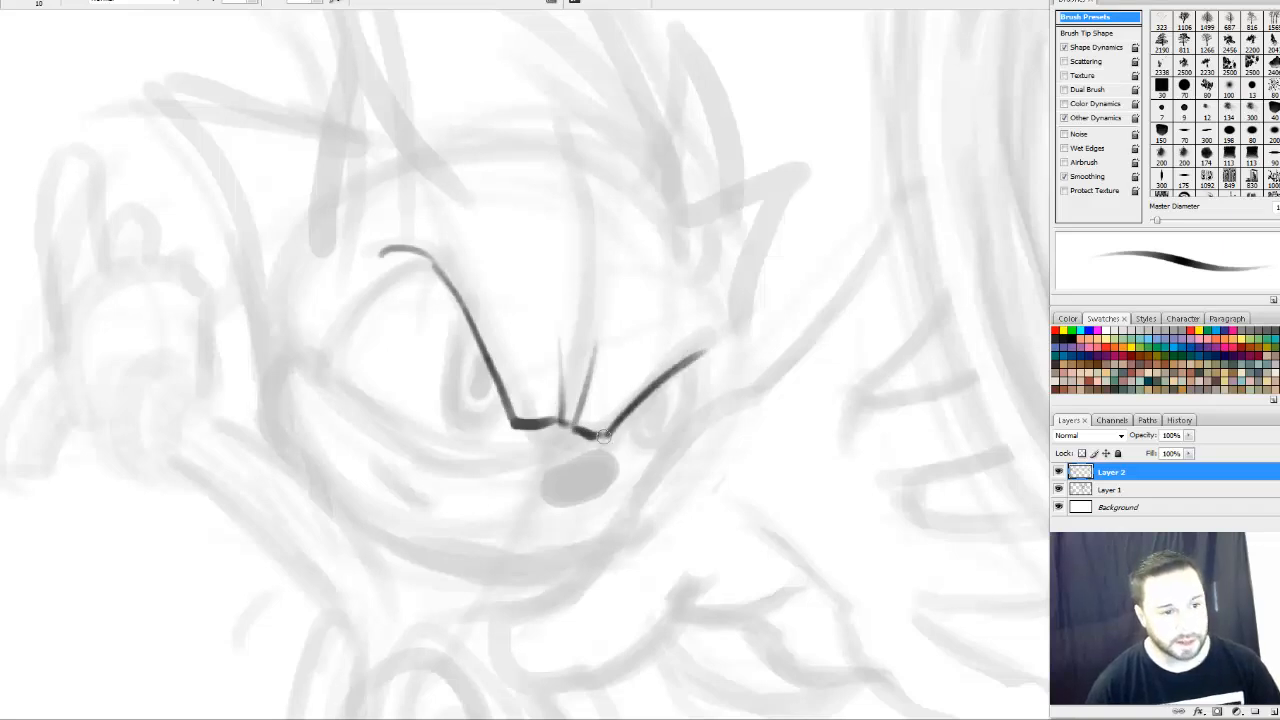
pyautogui.moveTo(603, 436); pyautogui.dragTo(720, 350)
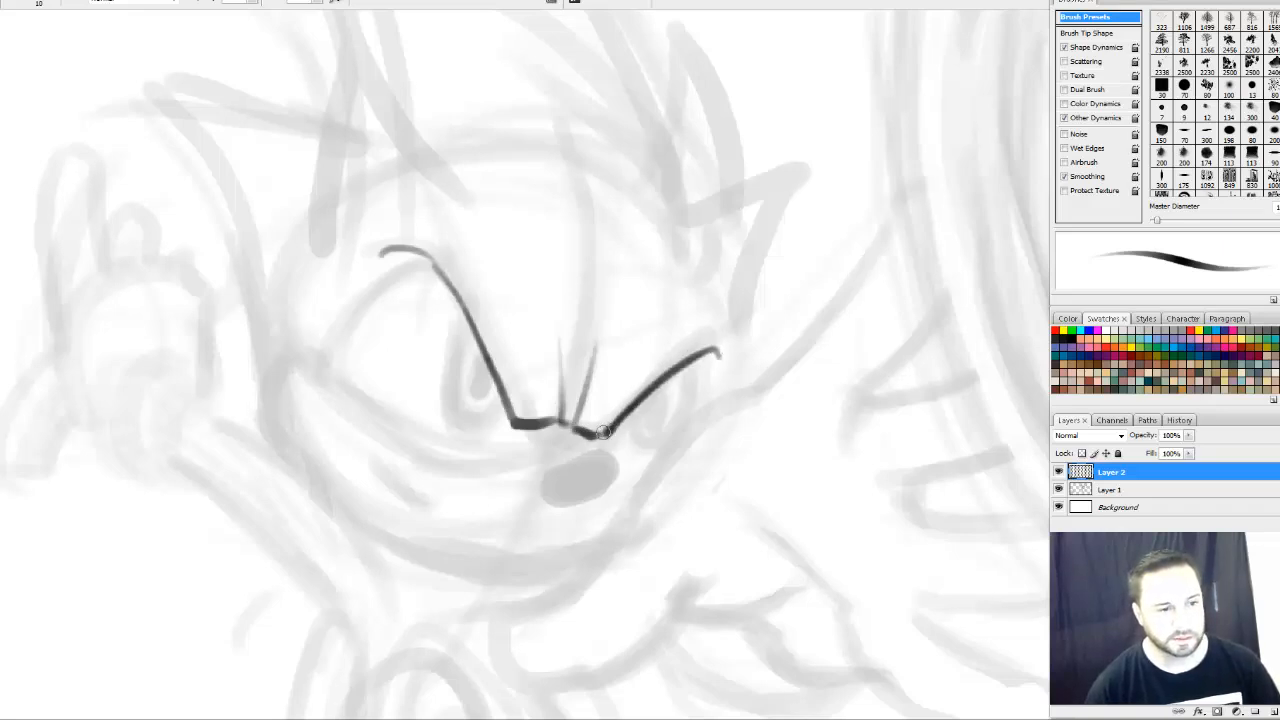
pyautogui.moveTo(552, 422)
pyautogui.mouseDown()
pyautogui.moveTo(560, 383)
pyautogui.moveTo(567, 423)
pyautogui.mouseUp()
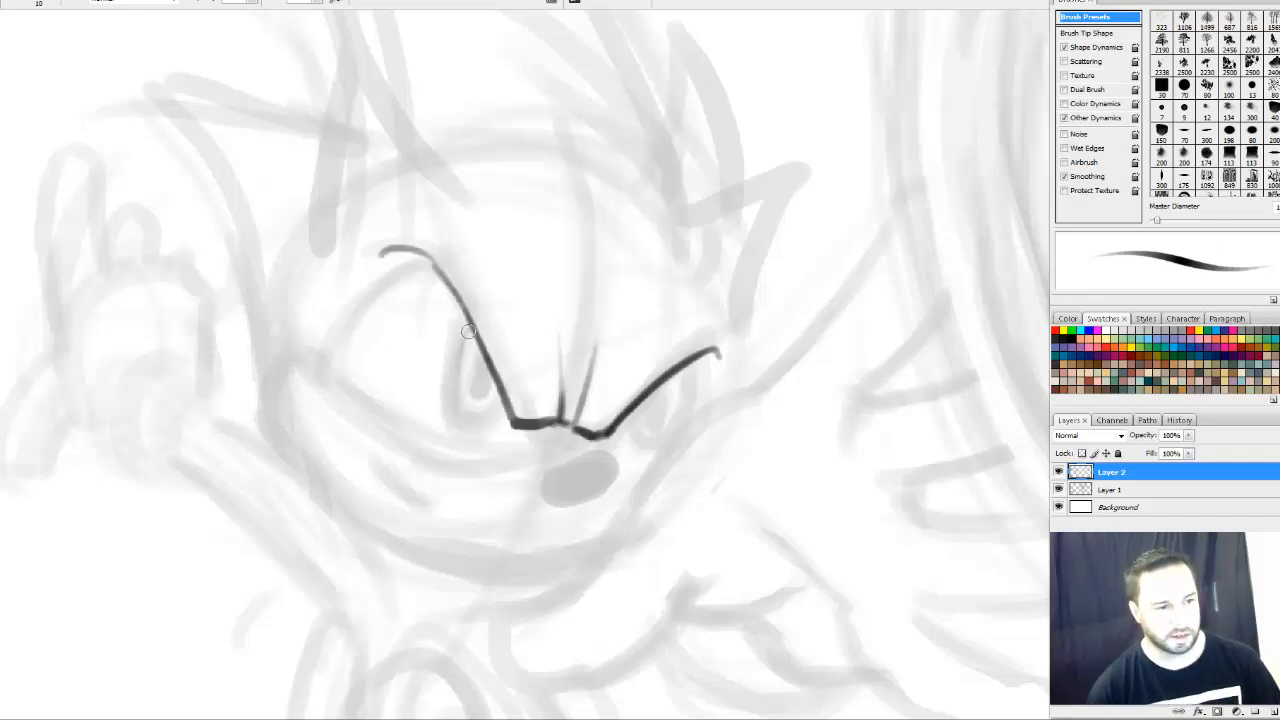
# Ink the narrow oval iris and dark pupil of the larger eye, tucked under its slanted brow line
pyautogui.moveTo(468, 331)
pyautogui.mouseDown()
pyautogui.moveTo(460, 429)
pyautogui.moveTo(455, 409)
pyautogui.moveTo(477, 421)
pyautogui.moveTo(497, 391)
pyautogui.moveTo(471, 430)
pyautogui.mouseUp()
pyautogui.moveTo(498, 387)
pyautogui.mouseDown()
pyautogui.moveTo(495, 408)
pyautogui.moveTo(464, 427)
pyautogui.mouseUp()
pyautogui.moveTo(478, 356)
pyautogui.mouseDown()
pyautogui.moveTo(466, 426)
pyautogui.moveTo(477, 414)
pyautogui.mouseUp()
pyautogui.moveTo(470, 328); pyautogui.dragTo(464, 354)
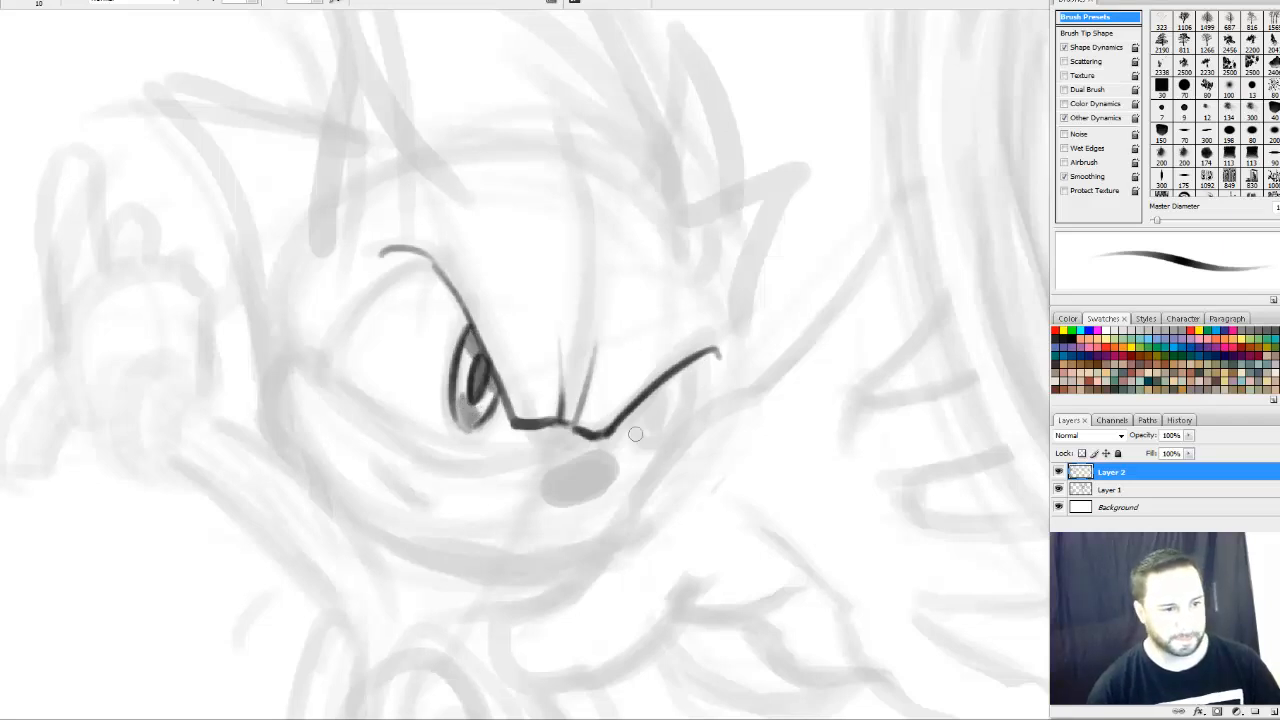
# Ink the slanted iris and dark pupil of the smaller far eye, and darken the larger eye's pupil to match
pyautogui.moveTo(628, 411)
pyautogui.mouseDown()
pyautogui.moveTo(631, 447)
pyautogui.moveTo(653, 432)
pyautogui.mouseUp()
pyautogui.moveTo(673, 378); pyautogui.dragTo(651, 434)
pyautogui.moveTo(674, 377); pyautogui.dragTo(638, 452)
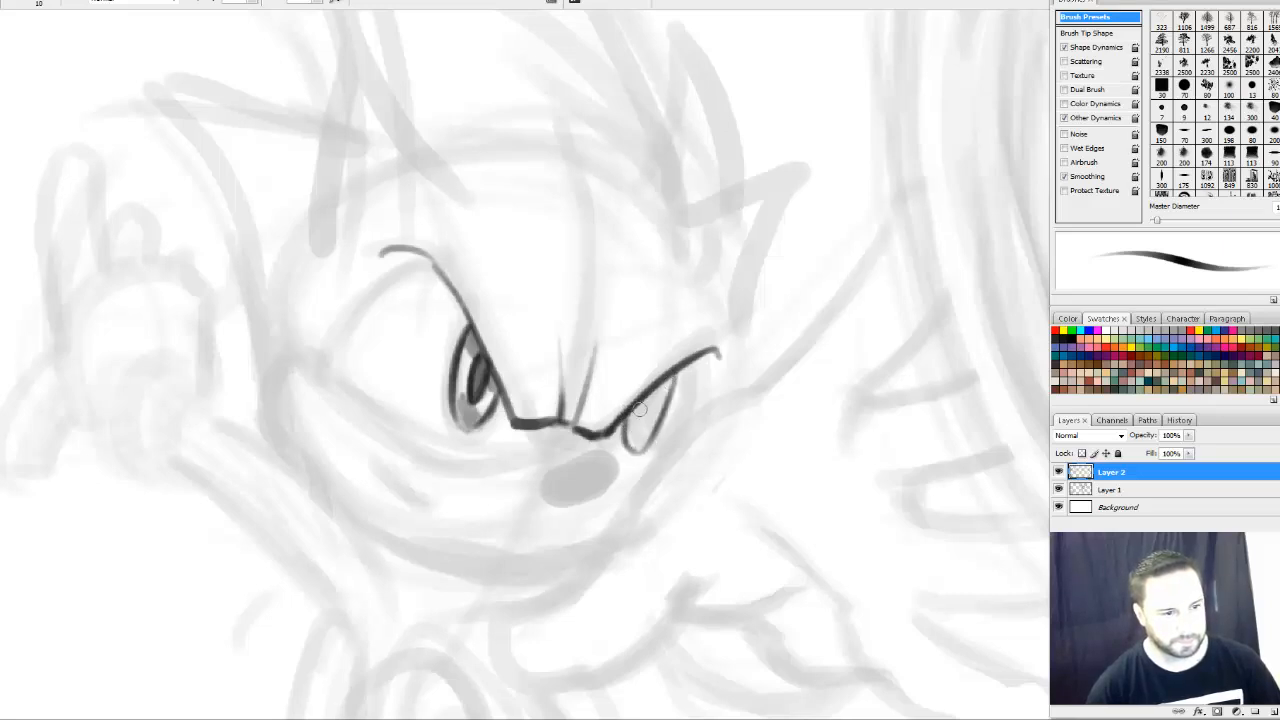
pyautogui.moveTo(643, 404); pyautogui.dragTo(638, 438)
pyautogui.moveTo(658, 382)
pyautogui.mouseDown()
pyautogui.moveTo(638, 430)
pyautogui.moveTo(667, 386)
pyautogui.mouseUp()
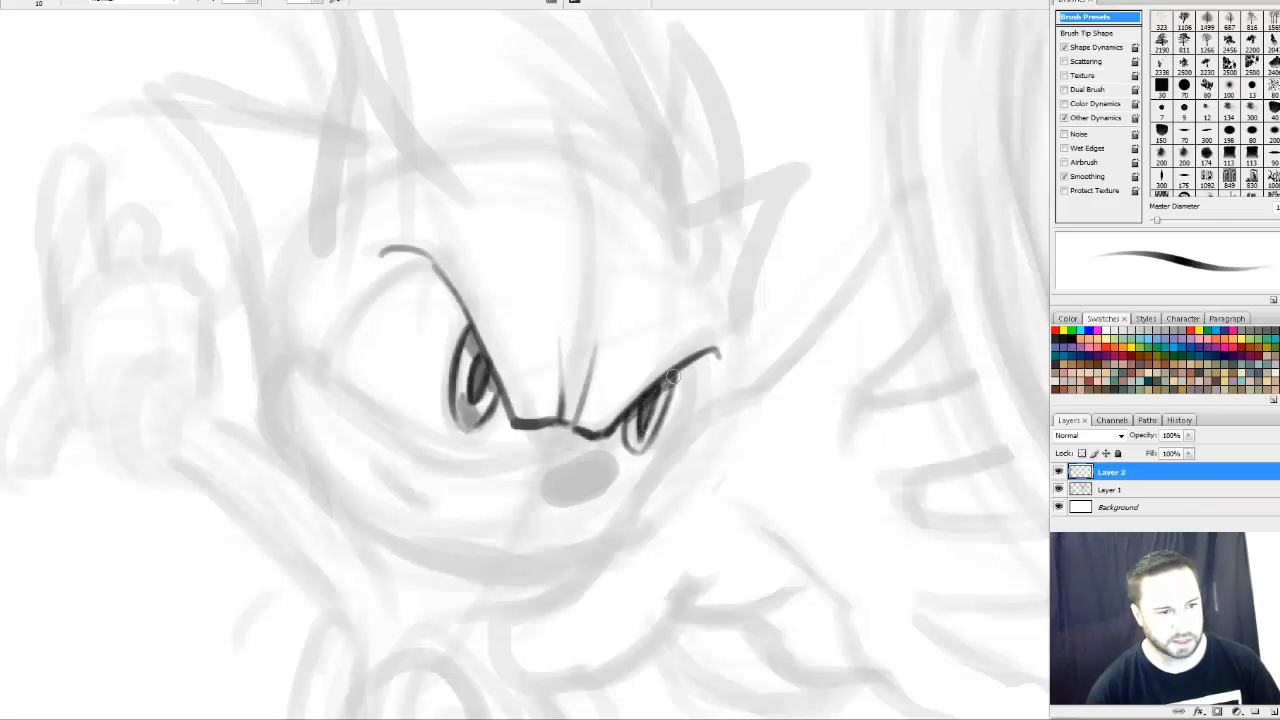
pyautogui.moveTo(488, 356); pyautogui.dragTo(480, 376)
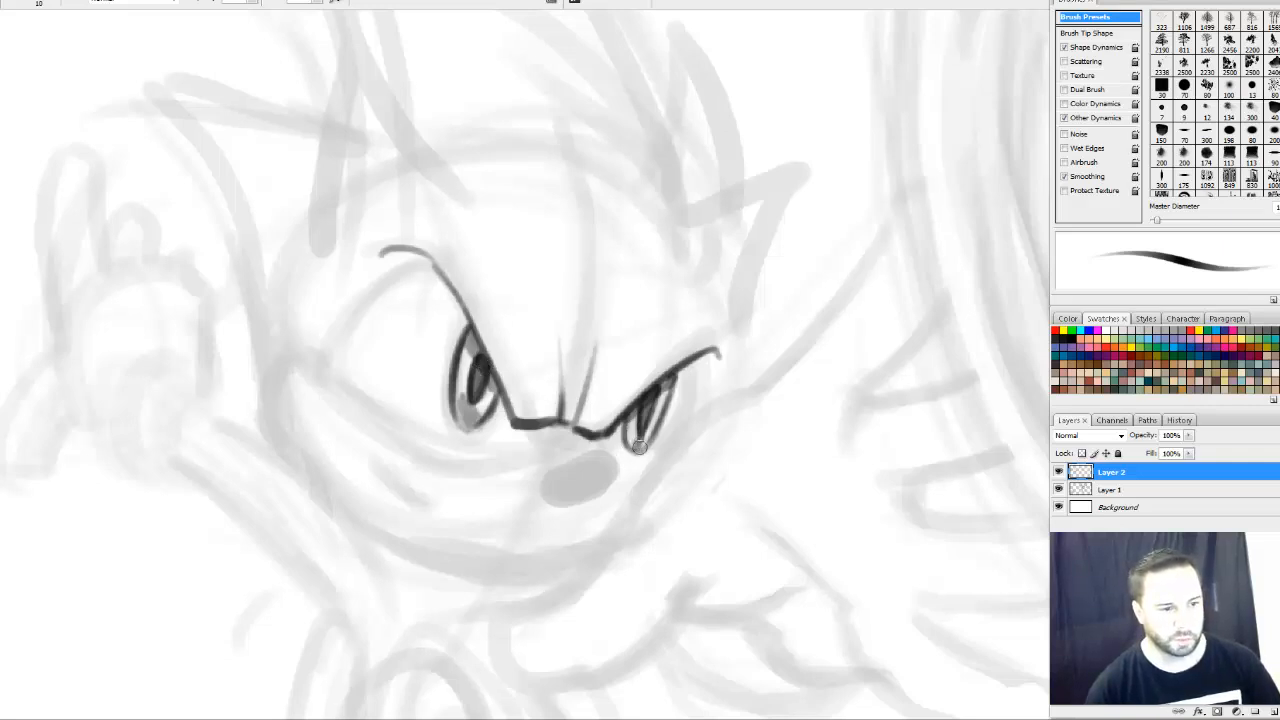
pyautogui.moveTo(638, 447); pyautogui.dragTo(642, 432)
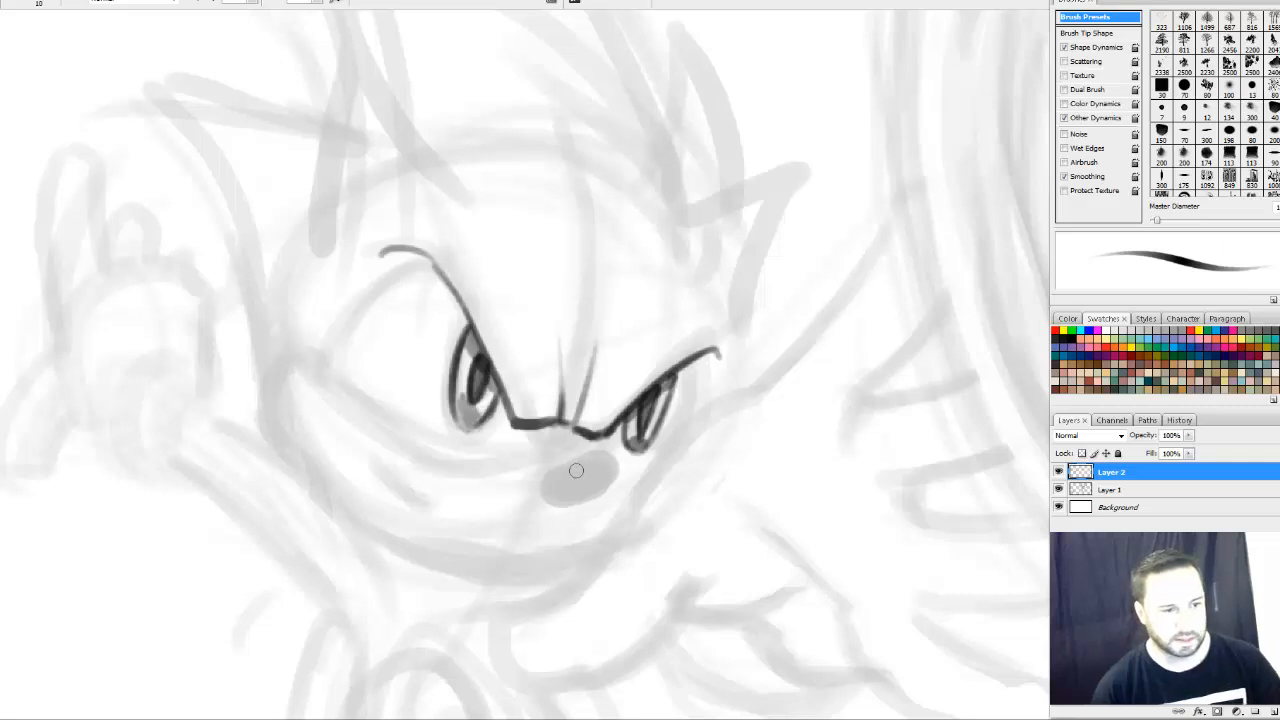
# Ink the dark oval nose with its highlight and the curved muzzle line running under the larger eye
pyautogui.moveTo(551, 471)
pyautogui.mouseDown()
pyautogui.moveTo(592, 458)
pyautogui.moveTo(613, 471)
pyautogui.moveTo(600, 492)
pyautogui.moveTo(566, 502)
pyautogui.moveTo(548, 490)
pyautogui.moveTo(600, 496)
pyautogui.moveTo(618, 462)
pyautogui.moveTo(549, 476)
pyautogui.moveTo(610, 476)
pyautogui.moveTo(559, 488)
pyautogui.mouseUp()
pyautogui.moveTo(710, 387)
pyautogui.mouseDown()
pyautogui.moveTo(708, 366)
pyautogui.moveTo(777, 360)
pyautogui.mouseUp()
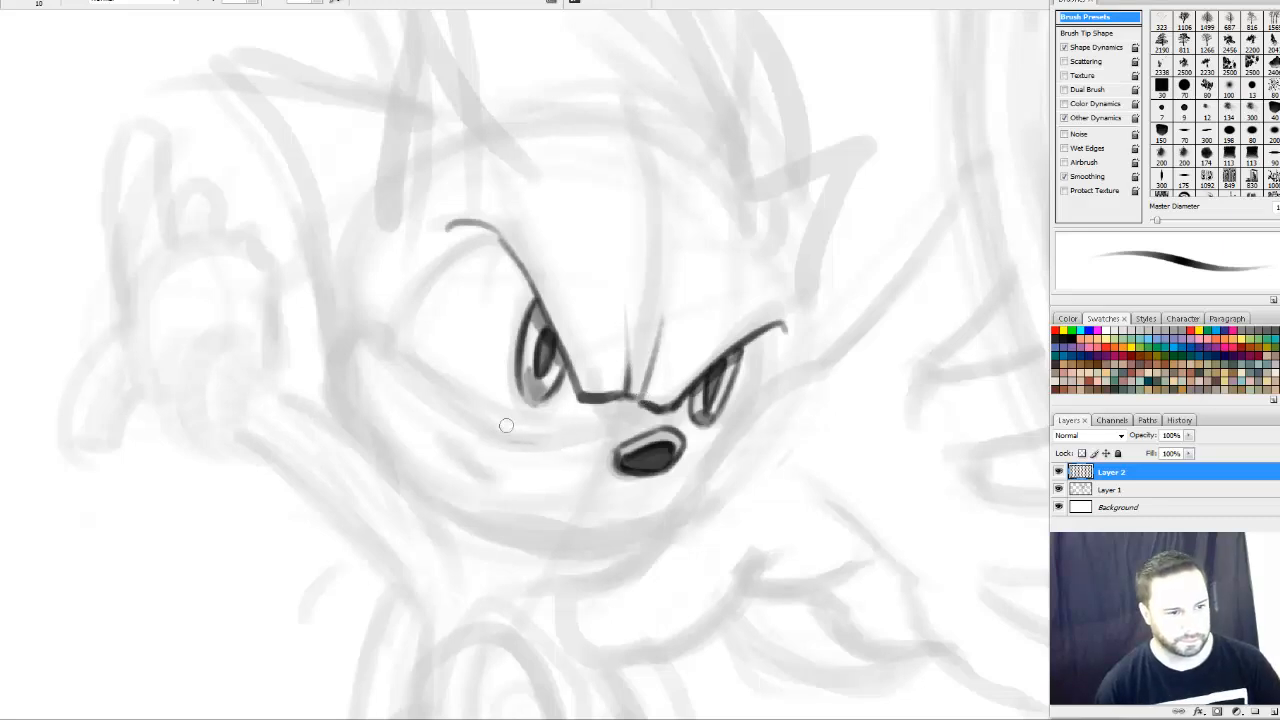
pyautogui.moveTo(506, 428)
pyautogui.mouseDown()
pyautogui.moveTo(643, 424)
pyautogui.moveTo(532, 440)
pyautogui.moveTo(488, 426)
pyautogui.mouseUp()
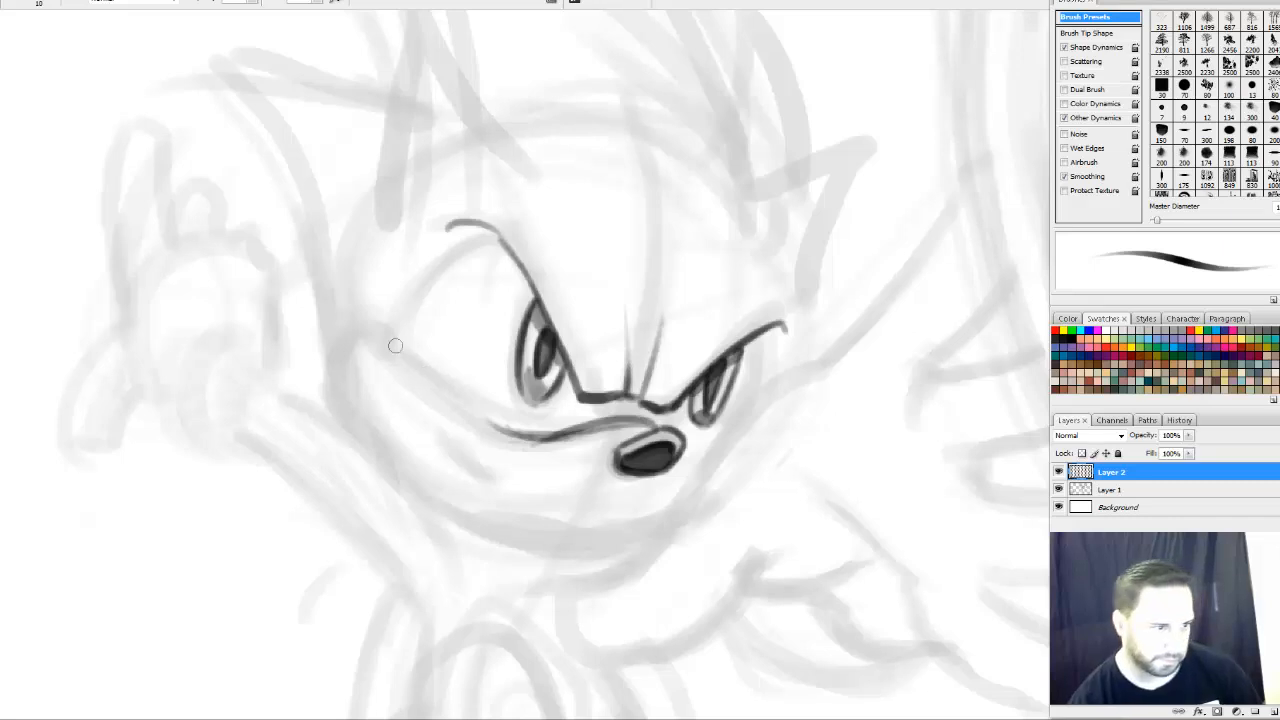
pyautogui.moveTo(394, 343); pyautogui.dragTo(527, 433)
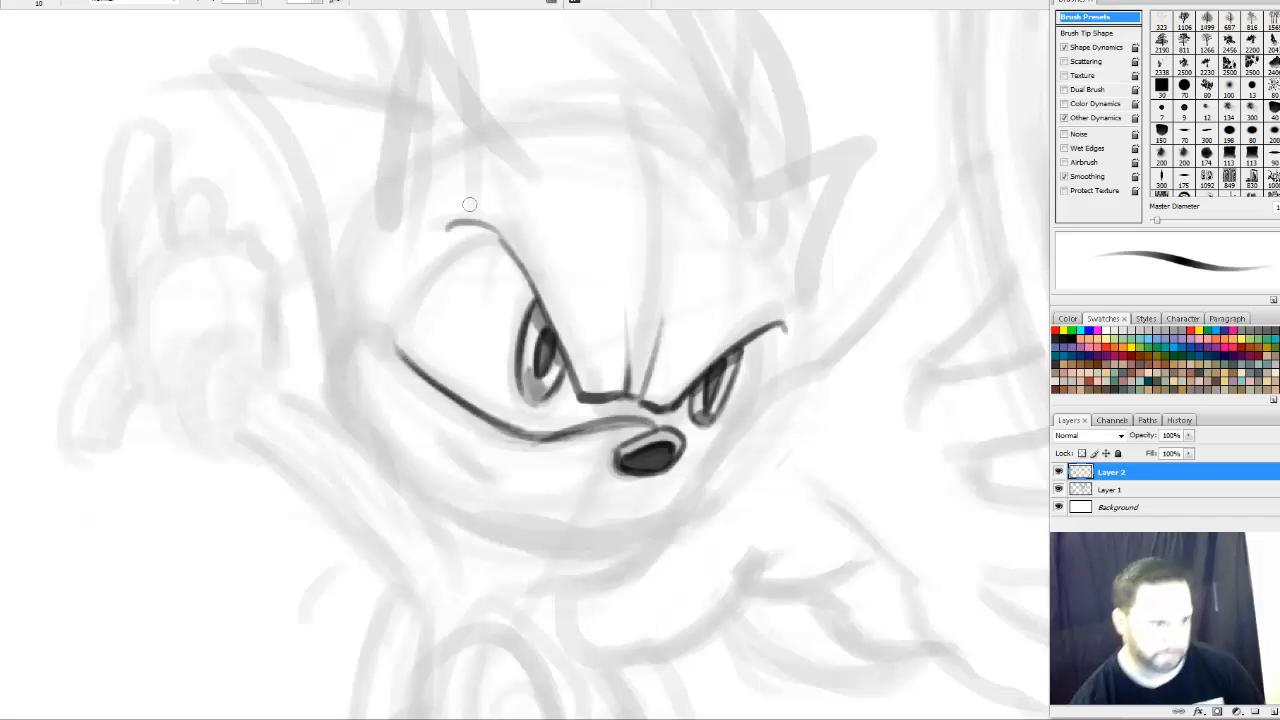
# Ink the rounded outer outline of the larger eye up to the brow and thicken its slanted brow line
pyautogui.moveTo(398, 358)
pyautogui.mouseDown()
pyautogui.moveTo(424, 274)
pyautogui.moveTo(486, 230)
pyautogui.mouseUp()
pyautogui.moveTo(438, 268)
pyautogui.mouseDown()
pyautogui.moveTo(505, 242)
pyautogui.moveTo(458, 236)
pyautogui.moveTo(428, 272)
pyautogui.moveTo(410, 352)
pyautogui.mouseUp()
pyautogui.moveTo(414, 304)
pyautogui.mouseDown()
pyautogui.moveTo(444, 256)
pyautogui.moveTo(518, 259)
pyautogui.mouseUp()
pyautogui.moveTo(456, 225)
pyautogui.mouseDown()
pyautogui.moveTo(497, 233)
pyautogui.moveTo(550, 321)
pyautogui.mouseUp()
pyautogui.moveTo(507, 245); pyautogui.dragTo(578, 384)
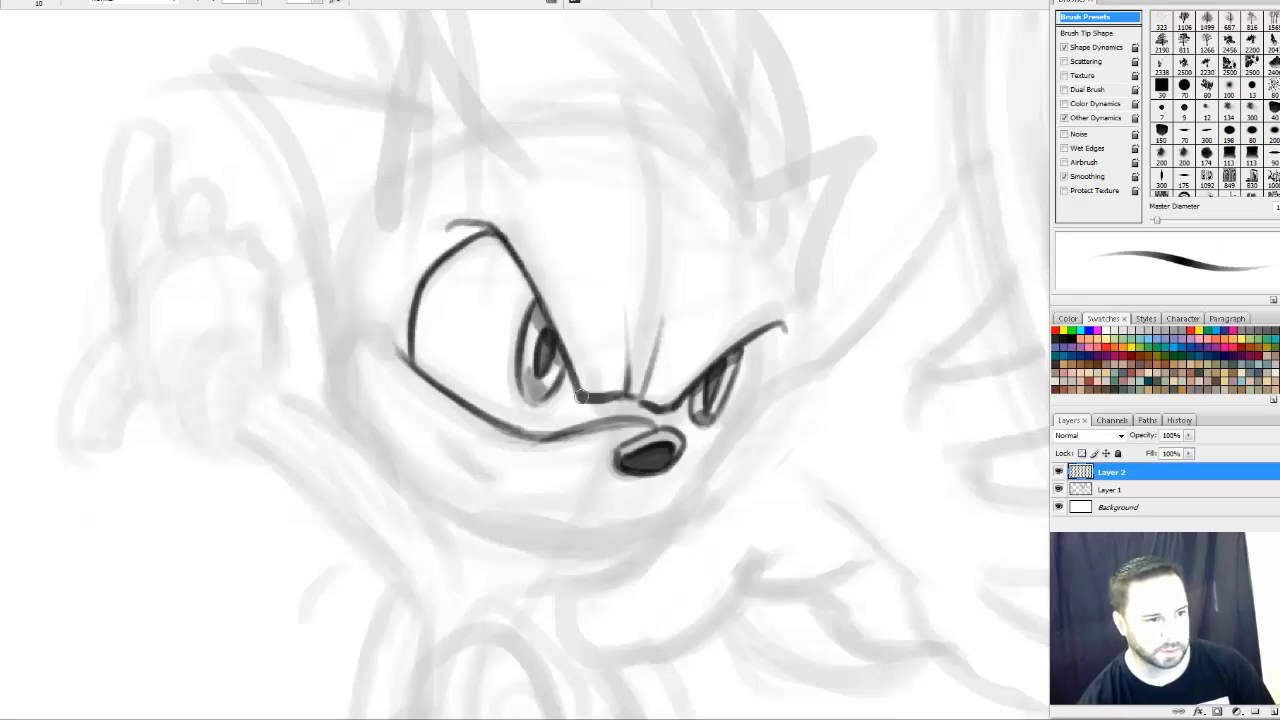
pyautogui.moveTo(553, 320); pyautogui.dragTo(586, 402)
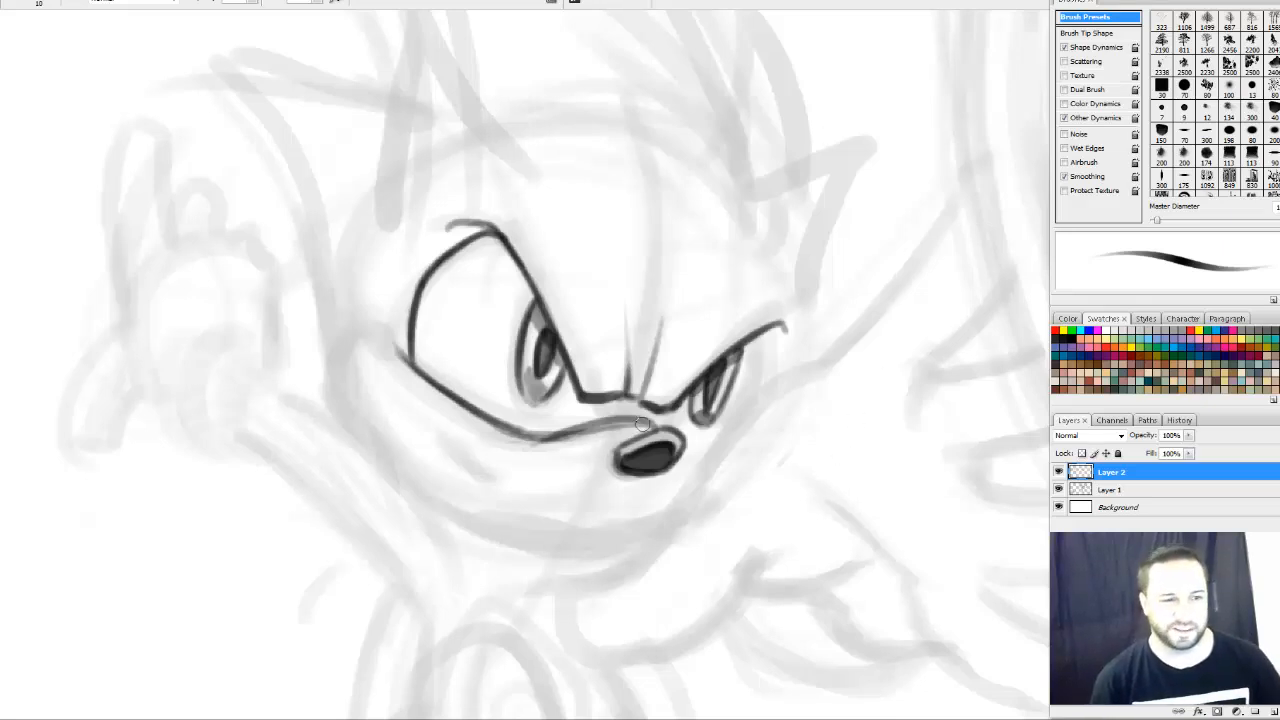
# Ink the lower and outer outline of the smaller eye and add a curved brow ridge above it
pyautogui.moveTo(604, 423)
pyautogui.mouseDown()
pyautogui.moveTo(685, 443)
pyautogui.moveTo(720, 431)
pyautogui.moveTo(693, 447)
pyautogui.moveTo(723, 432)
pyautogui.mouseUp()
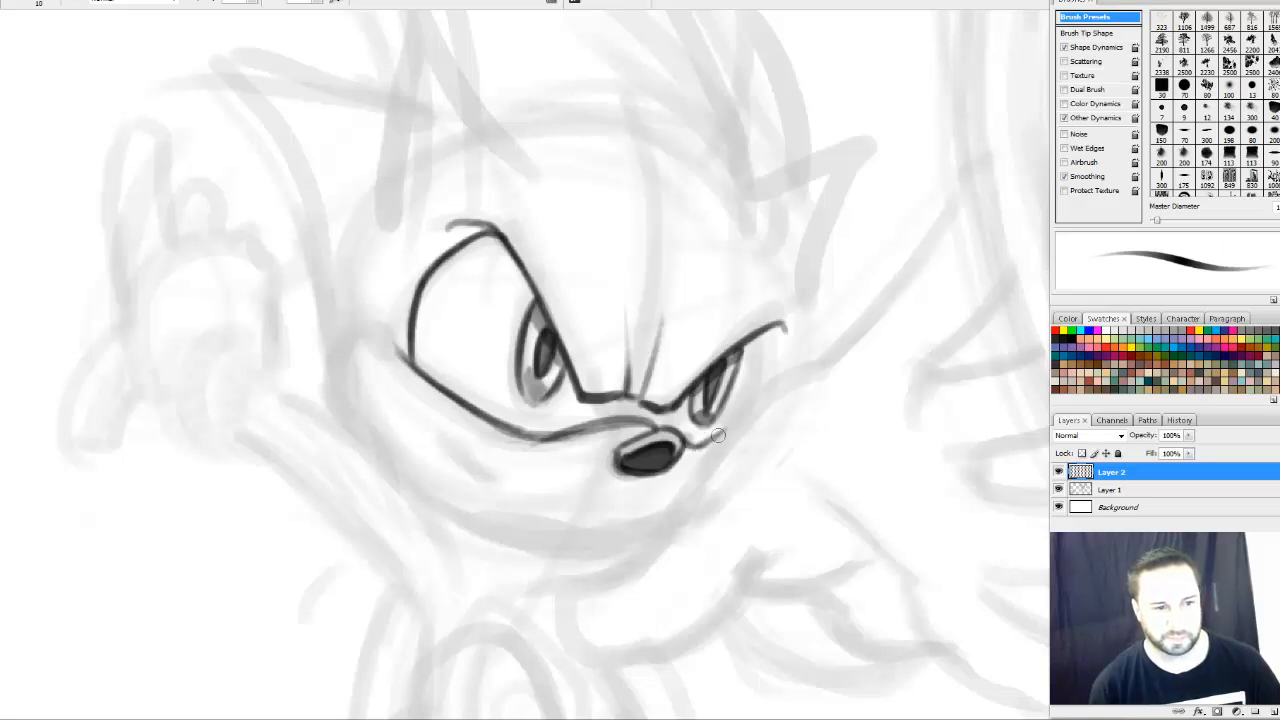
pyautogui.moveTo(764, 338)
pyautogui.mouseDown()
pyautogui.moveTo(728, 427)
pyautogui.moveTo(764, 339)
pyautogui.moveTo(738, 415)
pyautogui.moveTo(764, 346)
pyautogui.moveTo(748, 400)
pyautogui.mouseUp()
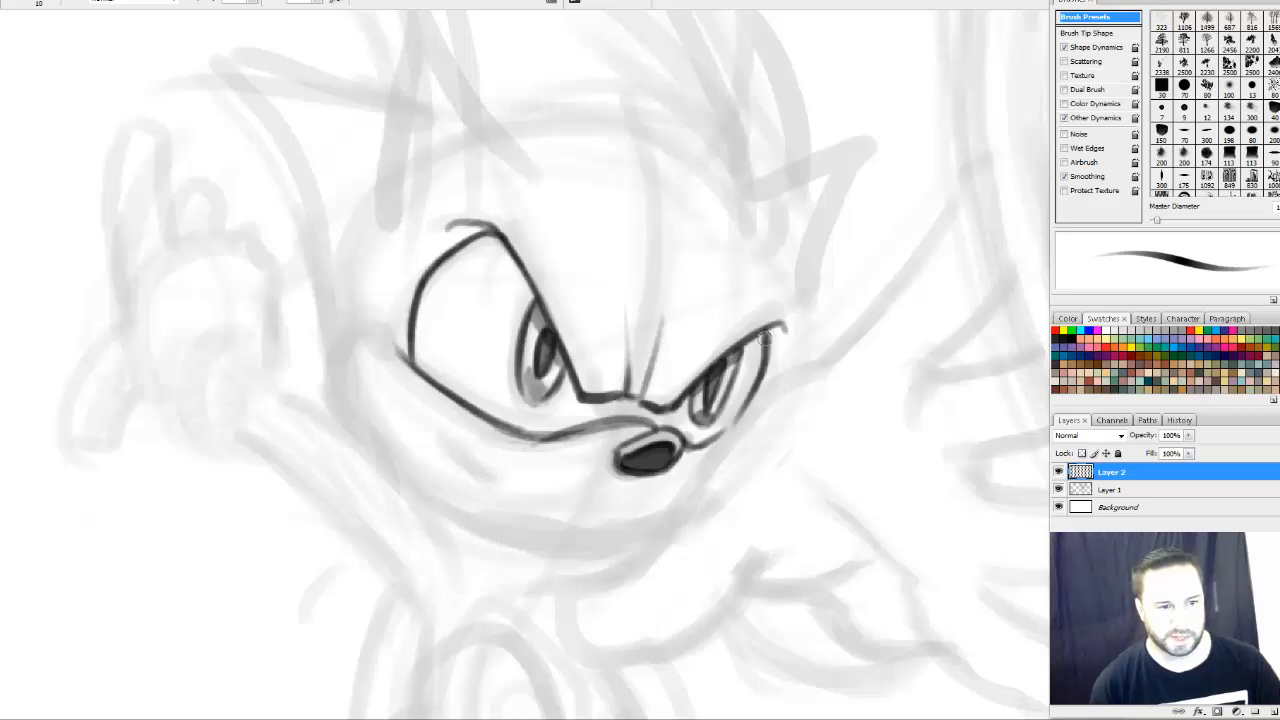
pyautogui.moveTo(732, 350); pyautogui.dragTo(784, 333)
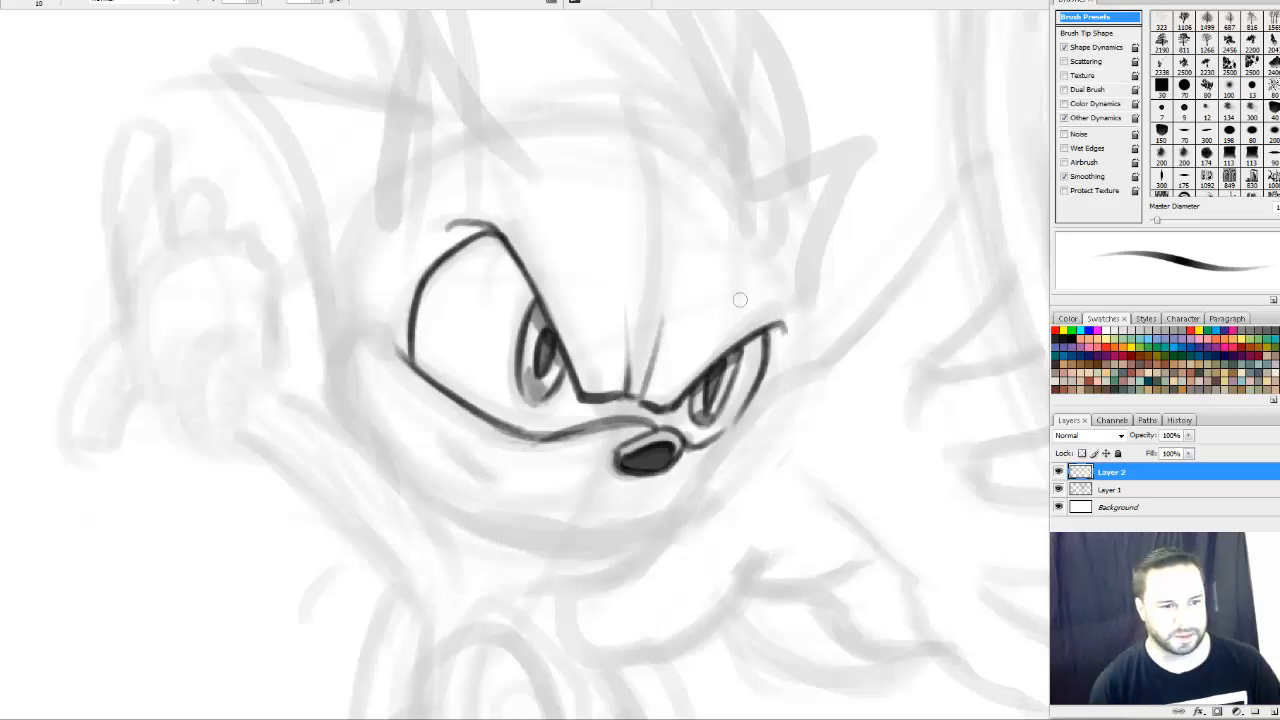
pyautogui.moveTo(738, 294)
pyautogui.mouseDown()
pyautogui.moveTo(782, 287)
pyautogui.moveTo(799, 318)
pyautogui.moveTo(790, 290)
pyautogui.moveTo(741, 294)
pyautogui.moveTo(798, 301)
pyautogui.moveTo(803, 316)
pyautogui.moveTo(793, 288)
pyautogui.moveTo(801, 318)
pyautogui.moveTo(789, 287)
pyautogui.moveTo(742, 292)
pyautogui.mouseUp()
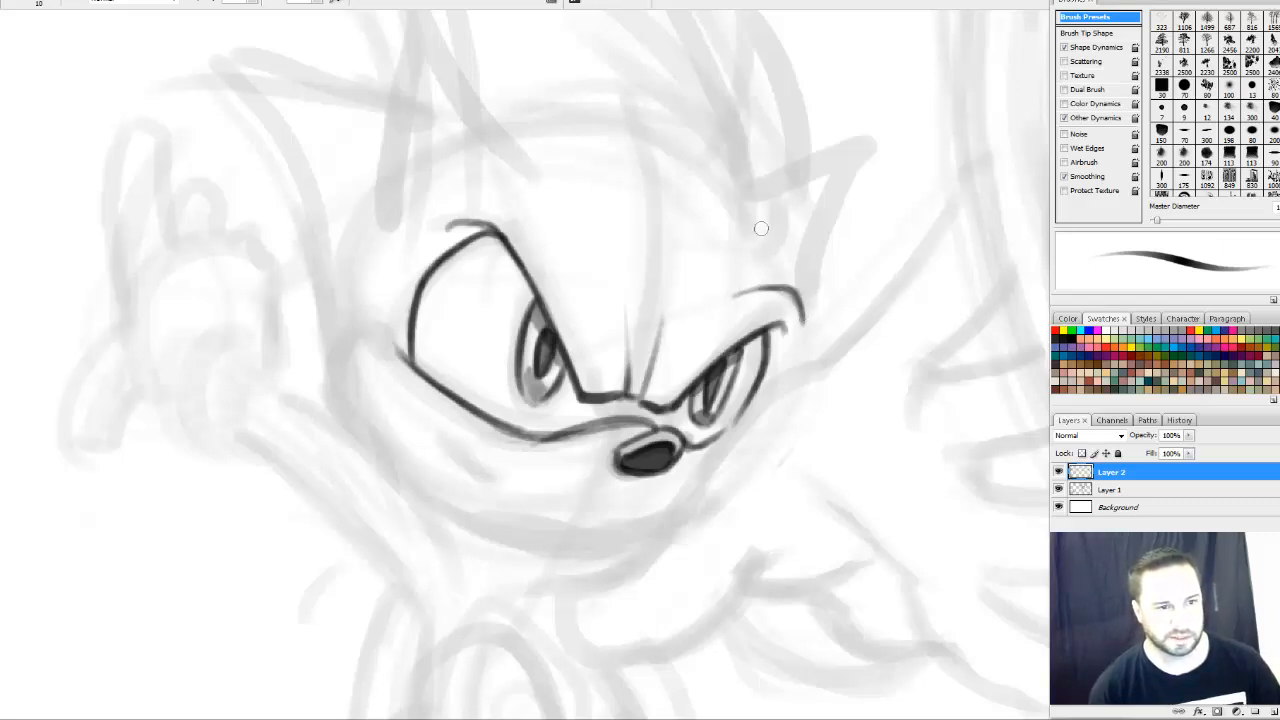
pyautogui.scroll(3, 786, 271)
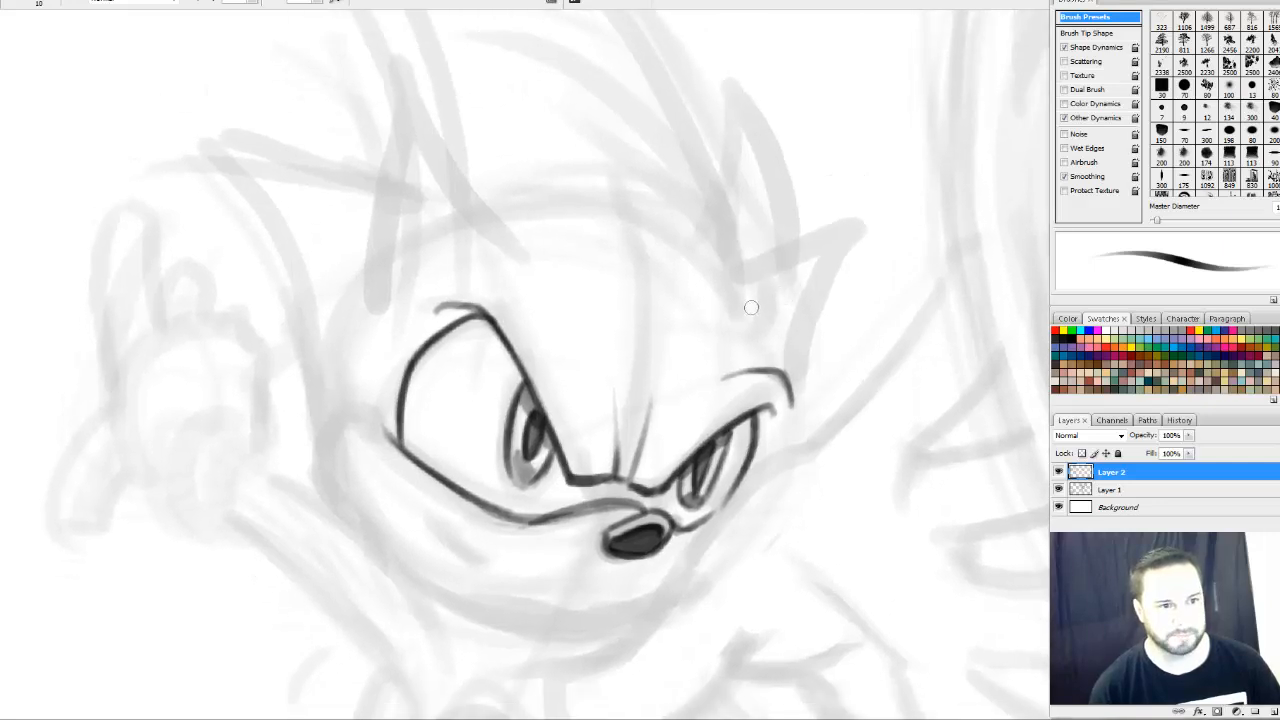
# Ink the pointed outline of the smaller far ear and the two inner contour lines running up toward its tip
pyautogui.moveTo(748, 331)
pyautogui.mouseDown()
pyautogui.moveTo(832, 263)
pyautogui.moveTo(766, 303)
pyautogui.moveTo(820, 263)
pyautogui.moveTo(794, 335)
pyautogui.mouseUp()
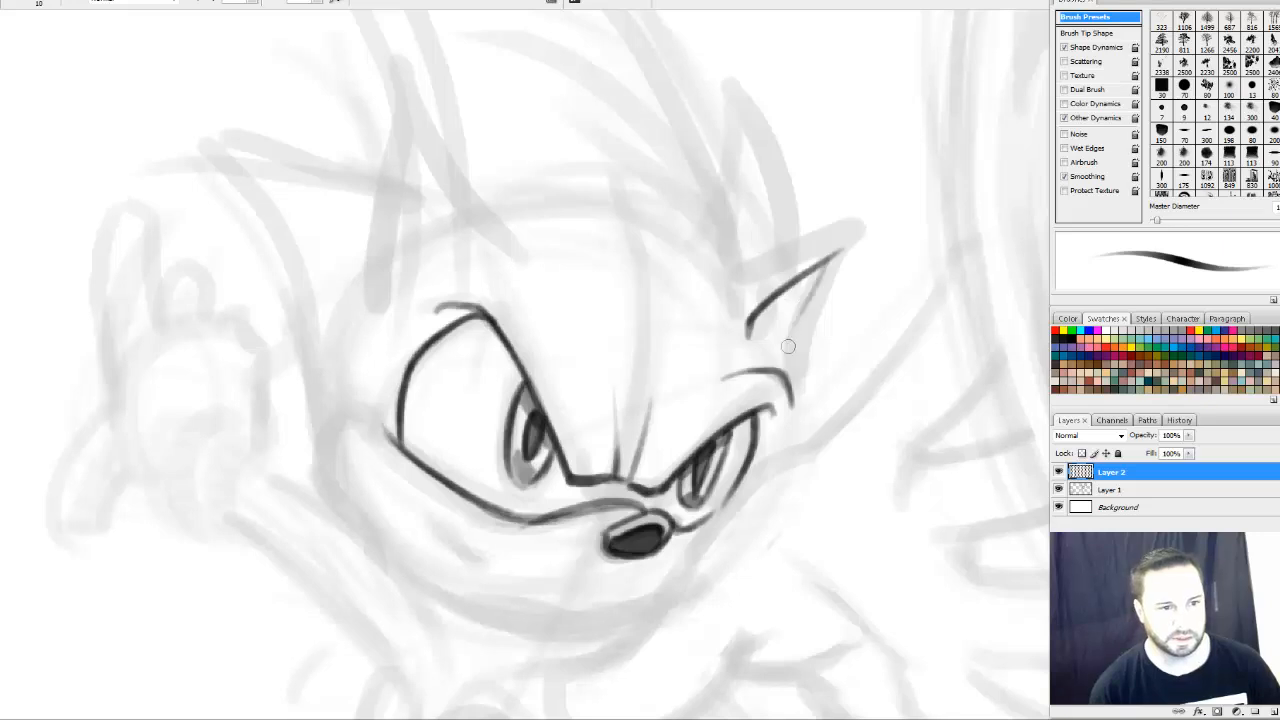
pyautogui.moveTo(828, 260); pyautogui.dragTo(793, 350)
pyautogui.moveTo(859, 236); pyautogui.dragTo(808, 340)
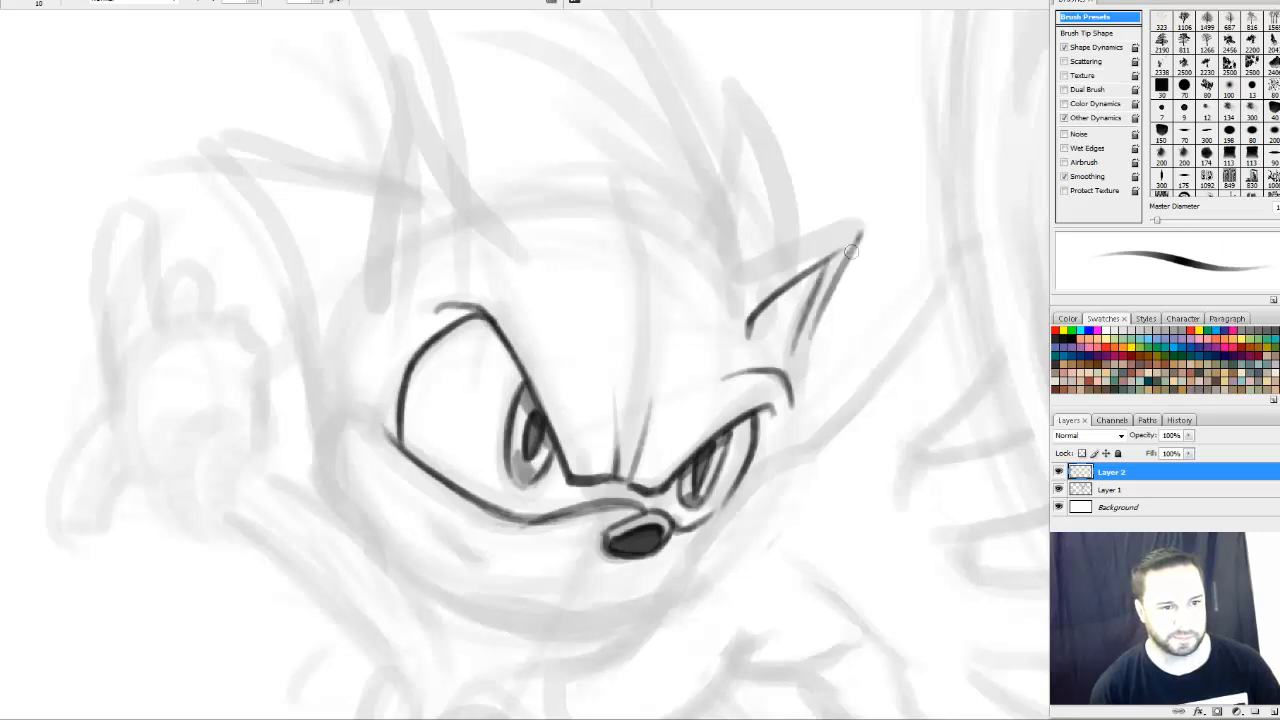
pyautogui.moveTo(856, 244); pyautogui.dragTo(800, 380)
pyautogui.moveTo(819, 322); pyautogui.dragTo(793, 396)
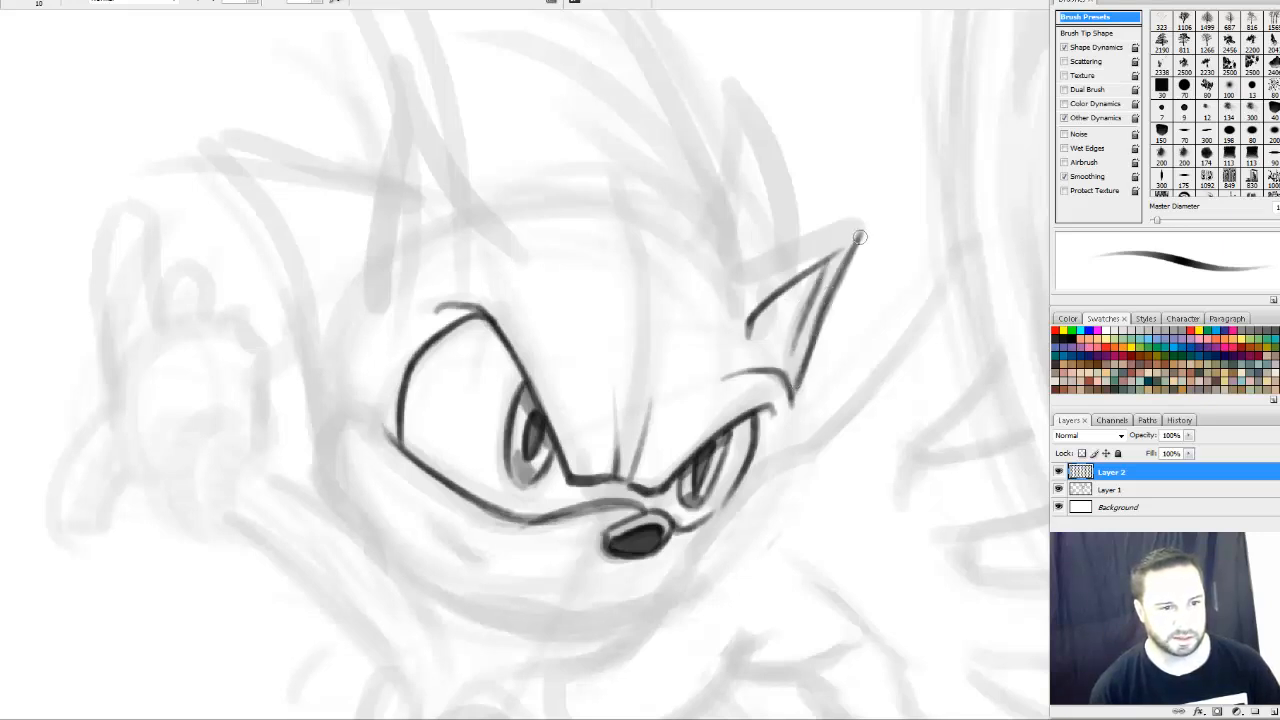
pyautogui.moveTo(849, 262)
pyautogui.mouseDown()
pyautogui.moveTo(866, 218)
pyautogui.moveTo(846, 252)
pyautogui.moveTo(736, 262)
pyautogui.mouseUp()
pyautogui.moveTo(864, 216)
pyautogui.mouseDown()
pyautogui.moveTo(722, 266)
pyautogui.moveTo(858, 211)
pyautogui.moveTo(736, 261)
pyautogui.moveTo(858, 214)
pyautogui.moveTo(863, 225)
pyautogui.mouseUp()
pyautogui.hotkey('ctrl', 'z')
pyautogui.moveTo(760, 254); pyautogui.dragTo(726, 265)
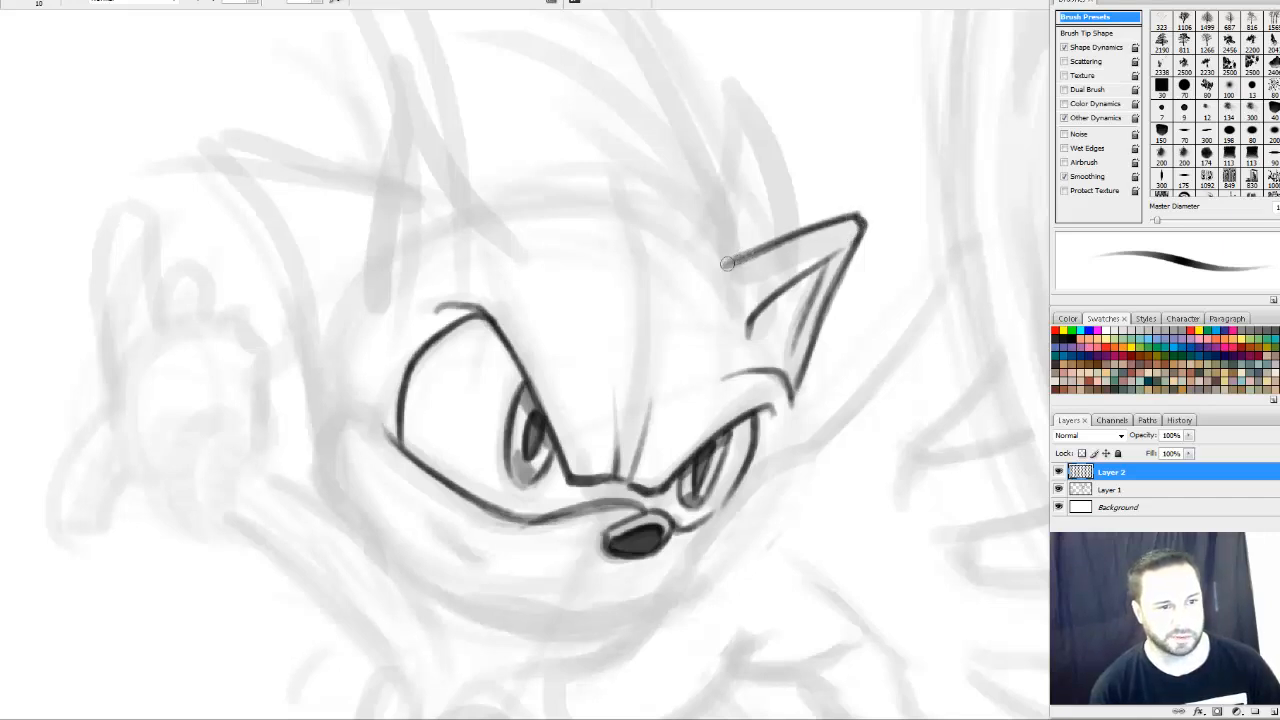
# Ink the tall pointed outer outline of the near ear above the larger eye, with both sides meeting at the tip
pyautogui.moveTo(491, 155); pyautogui.dragTo(539, 179)
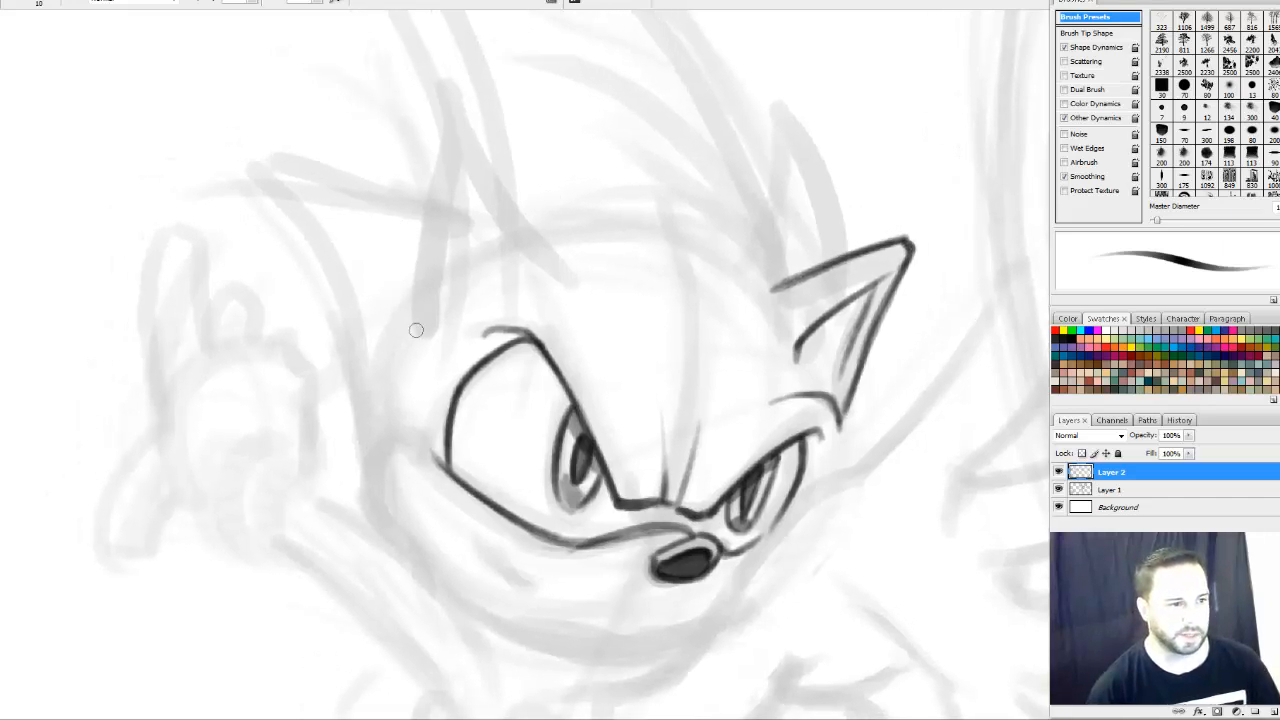
pyautogui.moveTo(416, 334); pyautogui.dragTo(435, 146)
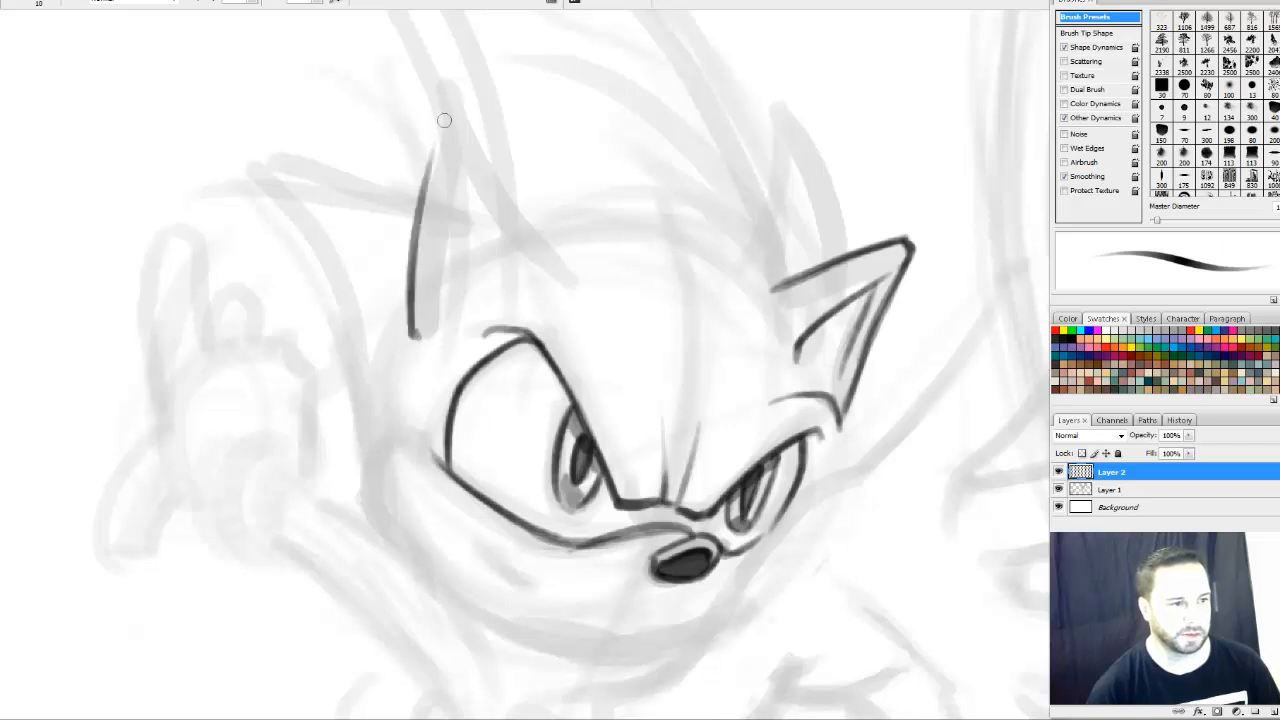
pyautogui.moveTo(411, 280); pyautogui.dragTo(451, 126)
pyautogui.moveTo(432, 168)
pyautogui.mouseDown()
pyautogui.moveTo(490, 171)
pyautogui.moveTo(522, 212)
pyautogui.mouseUp()
pyautogui.moveTo(454, 128)
pyautogui.mouseDown()
pyautogui.moveTo(576, 278)
pyautogui.moveTo(449, 128)
pyautogui.mouseUp()
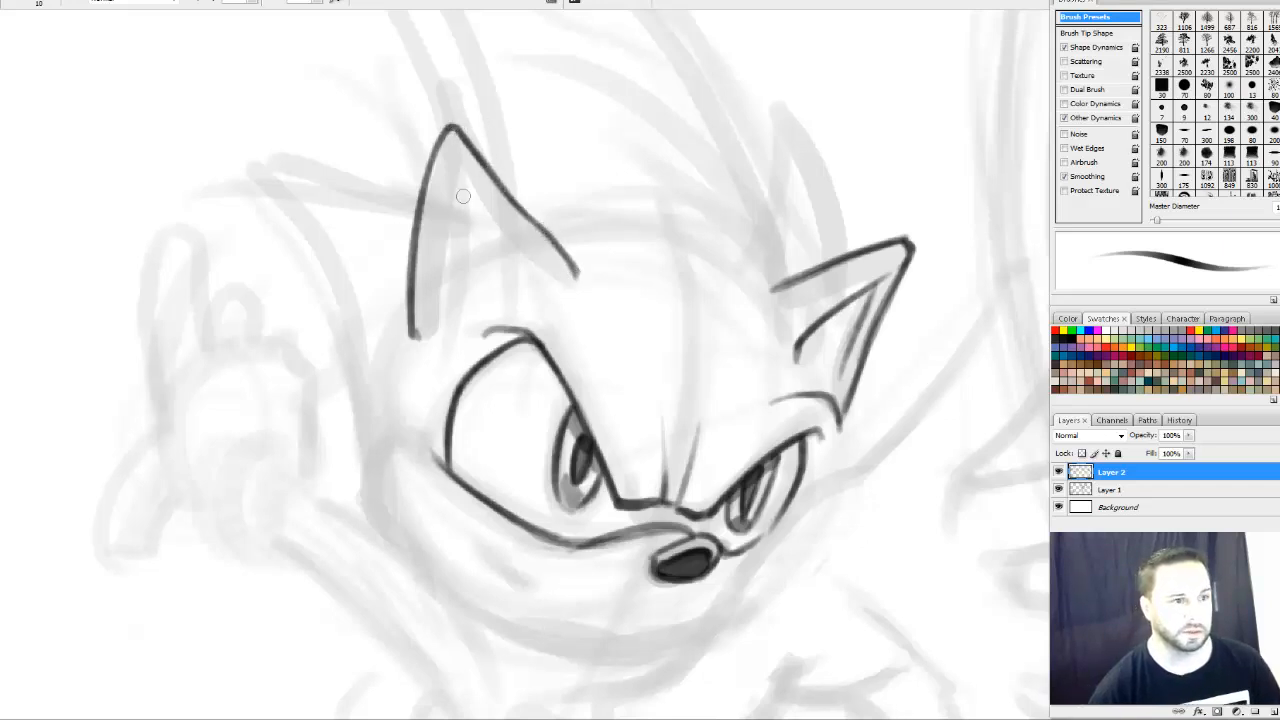
# Ink the near ear's inner triangle with its curved base, and close the base of the far ear's inner contour
pyautogui.moveTo(458, 182)
pyautogui.mouseDown()
pyautogui.moveTo(530, 279)
pyautogui.moveTo(491, 297)
pyautogui.moveTo(559, 304)
pyautogui.moveTo(468, 320)
pyautogui.moveTo(557, 290)
pyautogui.mouseUp()
pyautogui.hotkey('ctrl', 'alt', 'z')
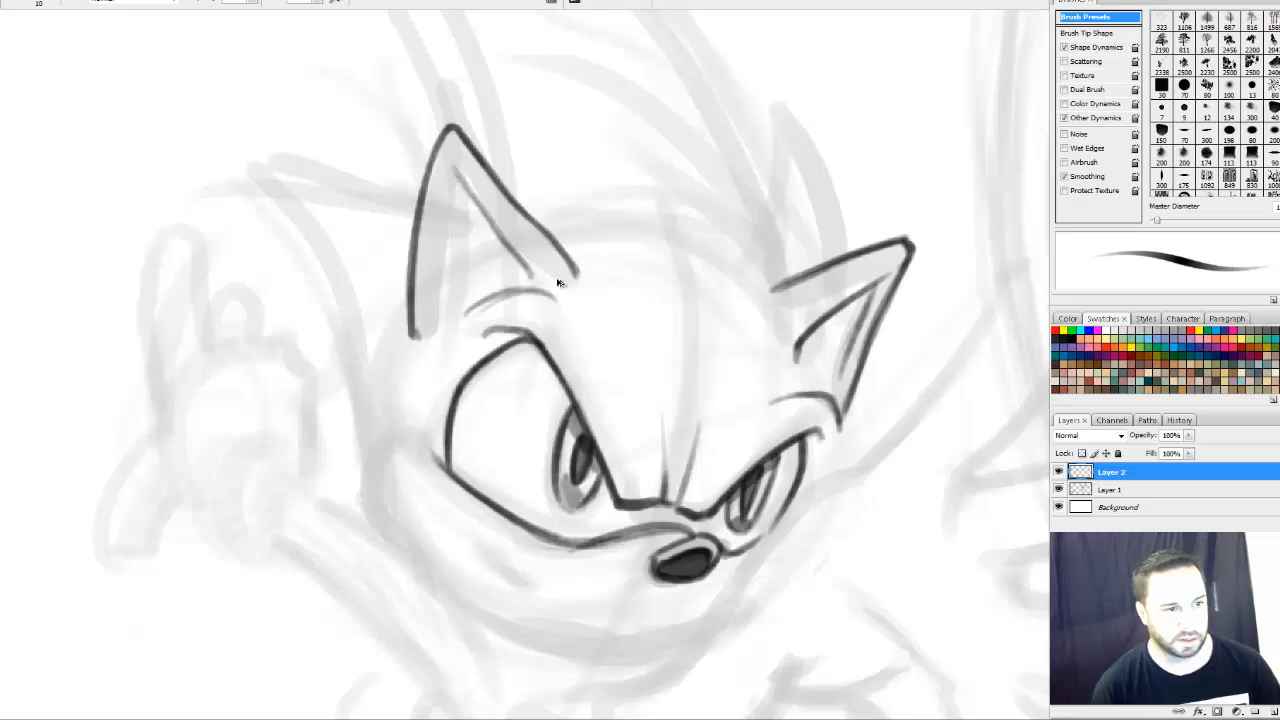
pyautogui.hotkey('ctrl', 'alt', 'z')
pyautogui.moveTo(468, 312)
pyautogui.mouseDown()
pyautogui.moveTo(512, 283)
pyautogui.moveTo(488, 299)
pyautogui.moveTo(558, 288)
pyautogui.moveTo(518, 287)
pyautogui.moveTo(575, 299)
pyautogui.moveTo(536, 282)
pyautogui.moveTo(454, 311)
pyautogui.moveTo(559, 280)
pyautogui.moveTo(523, 280)
pyautogui.mouseUp()
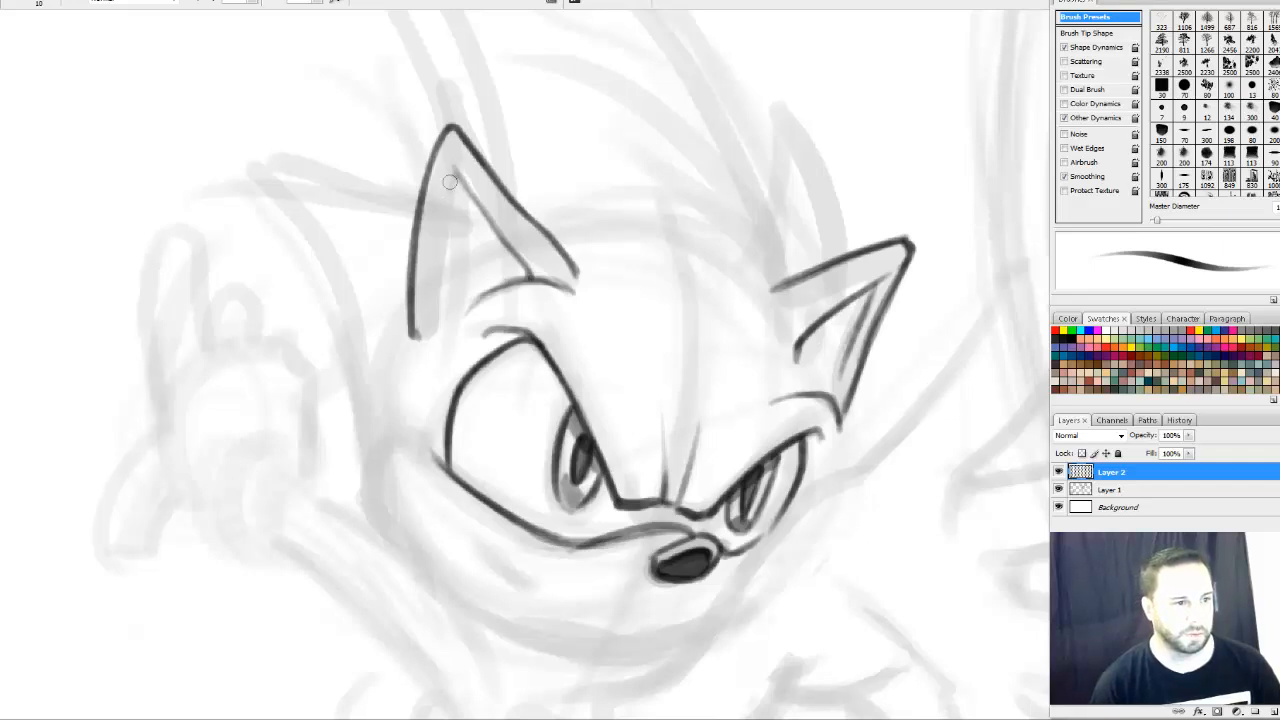
pyautogui.moveTo(452, 181)
pyautogui.mouseDown()
pyautogui.moveTo(433, 288)
pyautogui.moveTo(457, 173)
pyautogui.moveTo(431, 305)
pyautogui.mouseUp()
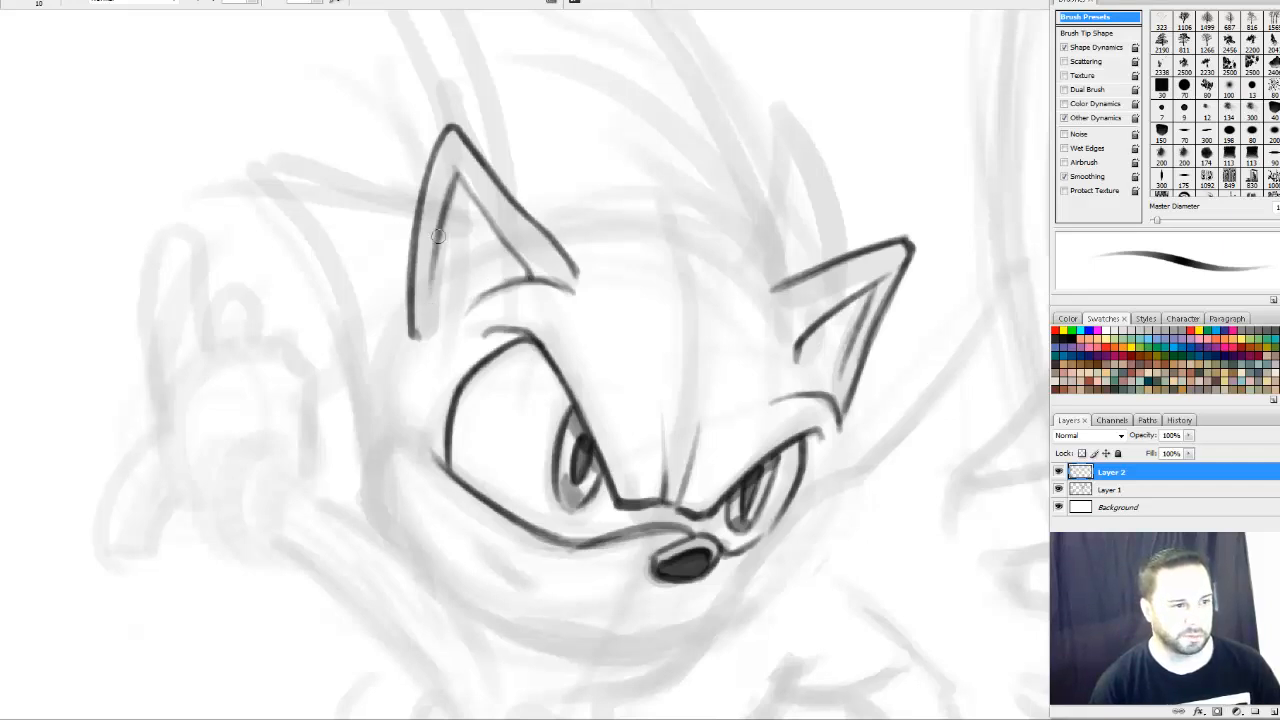
pyautogui.moveTo(451, 216)
pyautogui.mouseDown()
pyautogui.moveTo(433, 313)
pyautogui.moveTo(477, 301)
pyautogui.mouseUp()
pyautogui.moveTo(438, 302)
pyautogui.mouseDown()
pyautogui.moveTo(432, 280)
pyautogui.moveTo(433, 318)
pyautogui.moveTo(517, 283)
pyautogui.moveTo(576, 289)
pyautogui.mouseUp()
pyautogui.moveTo(453, 183); pyautogui.dragTo(538, 282)
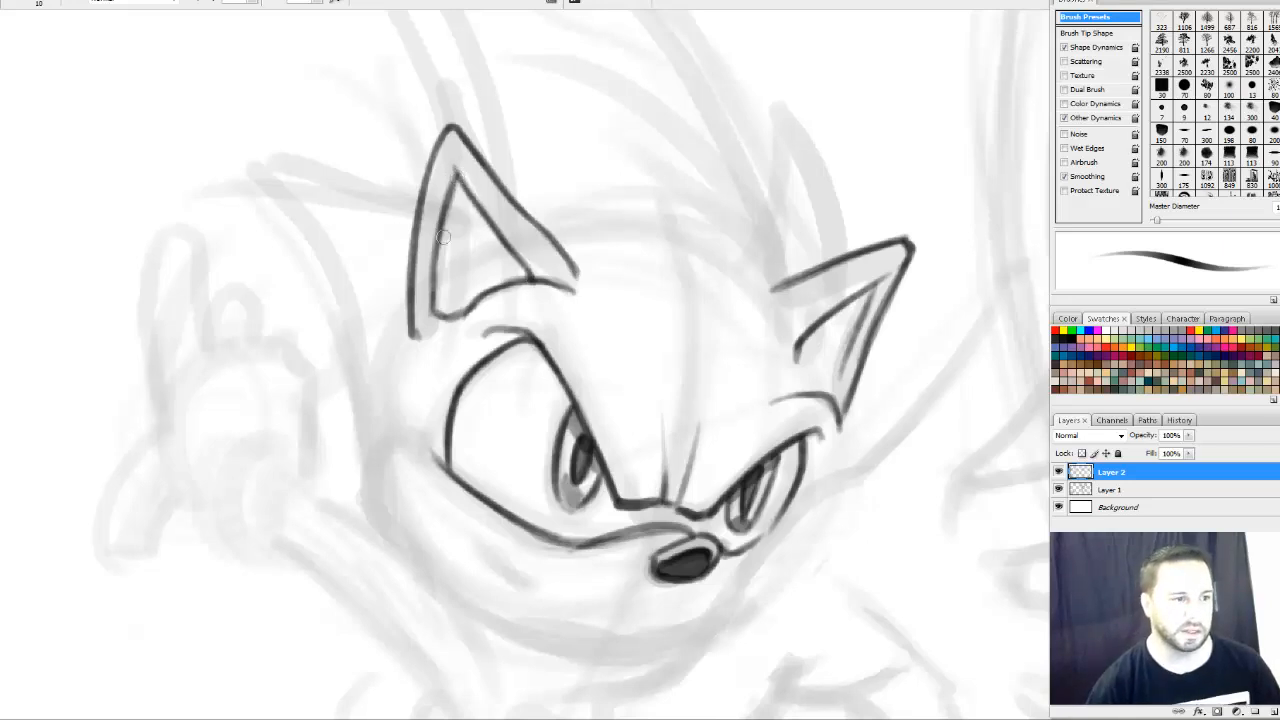
pyautogui.moveTo(433, 277); pyautogui.dragTo(434, 310)
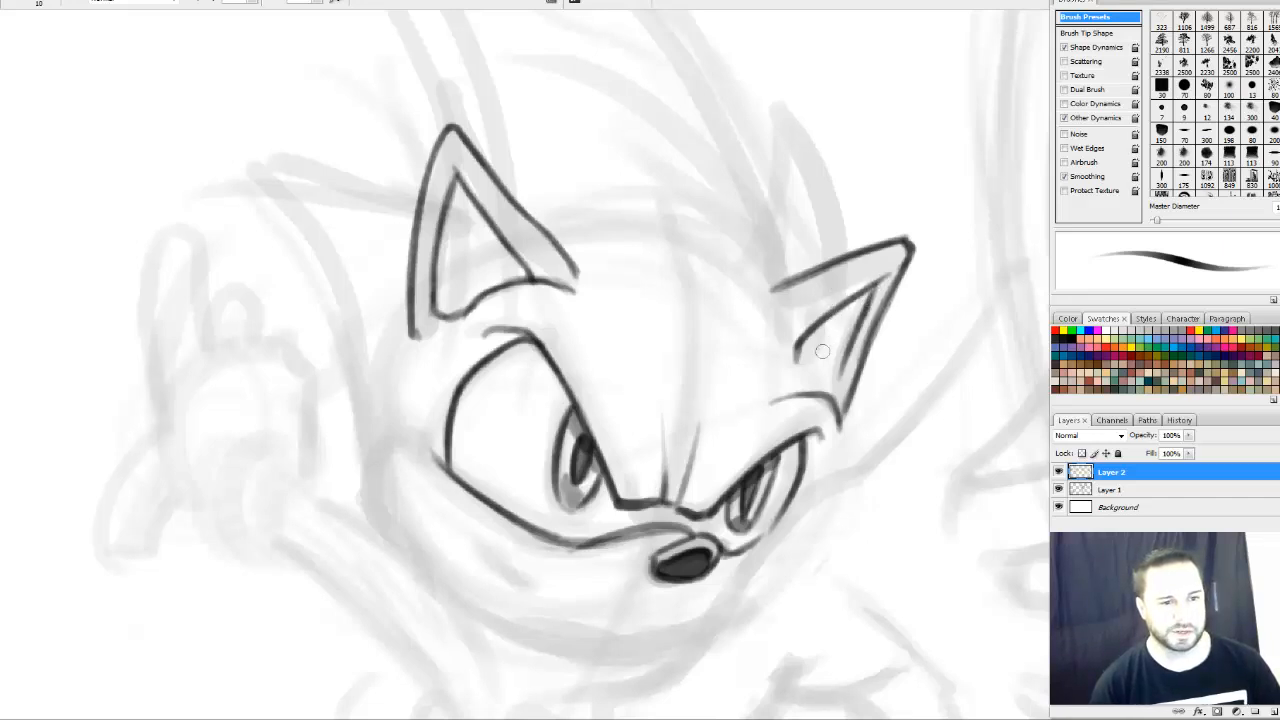
pyautogui.moveTo(802, 349)
pyautogui.mouseDown()
pyautogui.moveTo(827, 402)
pyautogui.moveTo(841, 378)
pyautogui.mouseUp()
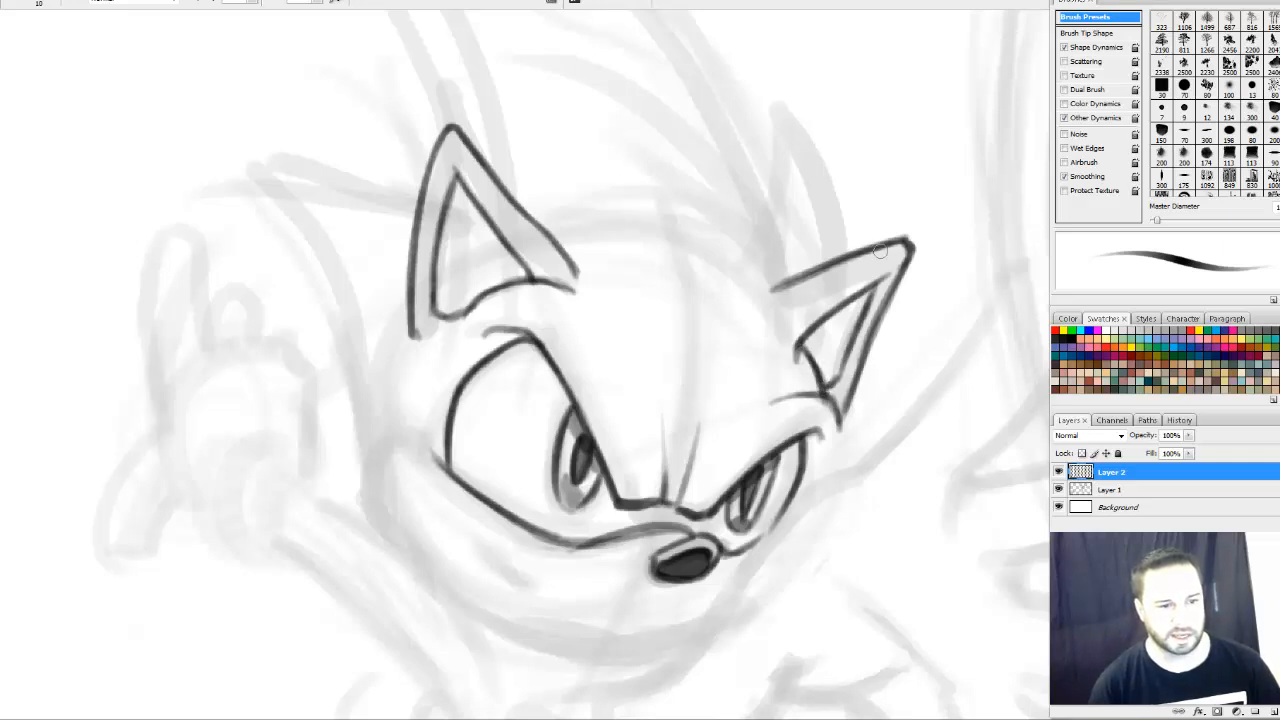
pyautogui.moveTo(897, 264); pyautogui.dragTo(896, 297)
# Ink the long curved upper edge of the tallest head quill down to the far ear, erasing and redrawing the uneven part near its tip
pyautogui.moveTo(782, 298)
pyautogui.mouseDown()
pyautogui.moveTo(841, 398)
pyautogui.moveTo(808, 397)
pyautogui.mouseUp()
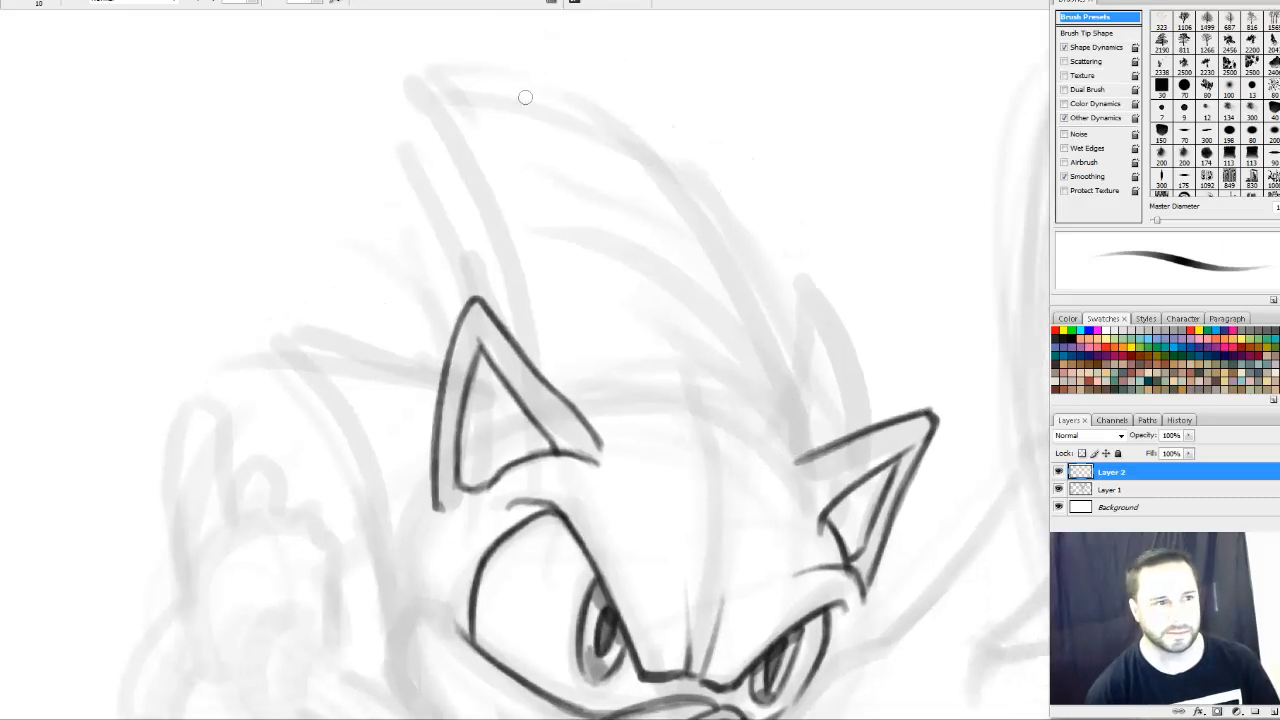
pyautogui.moveTo(426, 76)
pyautogui.mouseDown()
pyautogui.moveTo(483, 83)
pyautogui.moveTo(640, 141)
pyautogui.moveTo(743, 246)
pyautogui.moveTo(803, 418)
pyautogui.moveTo(806, 462)
pyautogui.mouseUp()
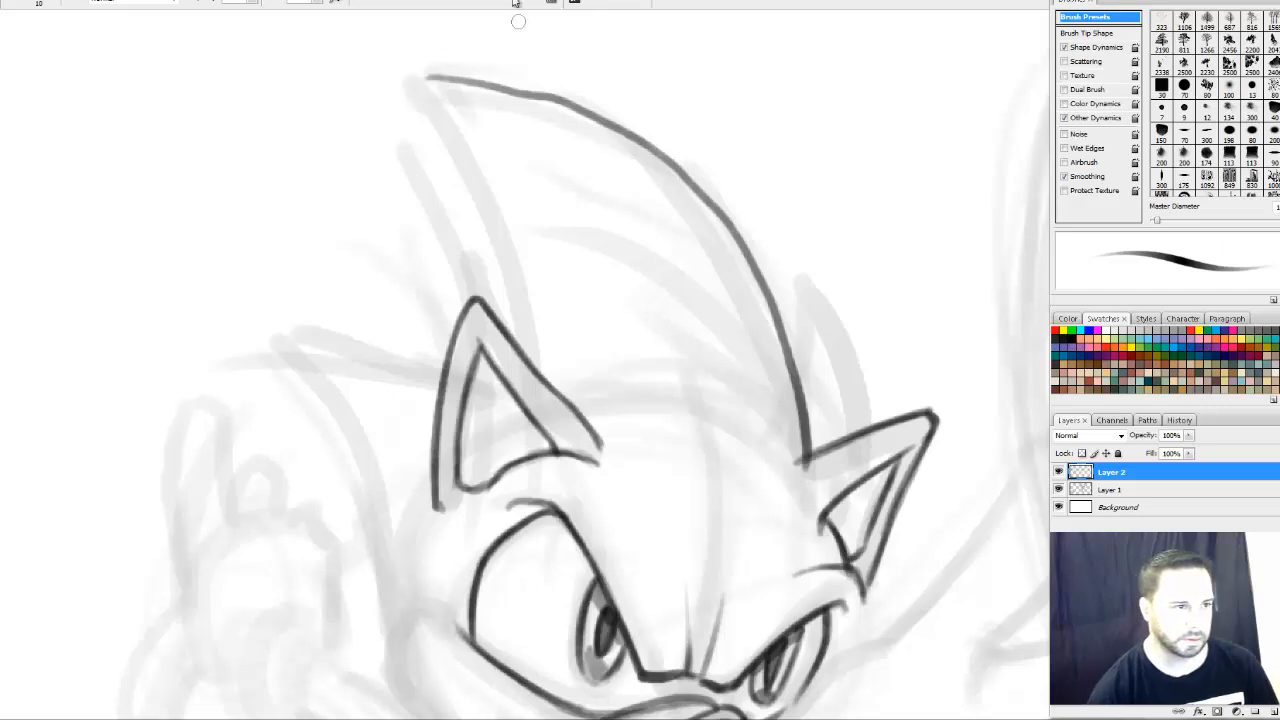
pyautogui.moveTo(576, 197); pyautogui.dragTo(656, 217)
pyautogui.press('e')
pyautogui.moveTo(610, 158)
pyautogui.mouseDown()
pyautogui.moveTo(620, 143)
pyautogui.moveTo(588, 132)
pyautogui.moveTo(652, 157)
pyautogui.mouseUp()
pyautogui.press('b')
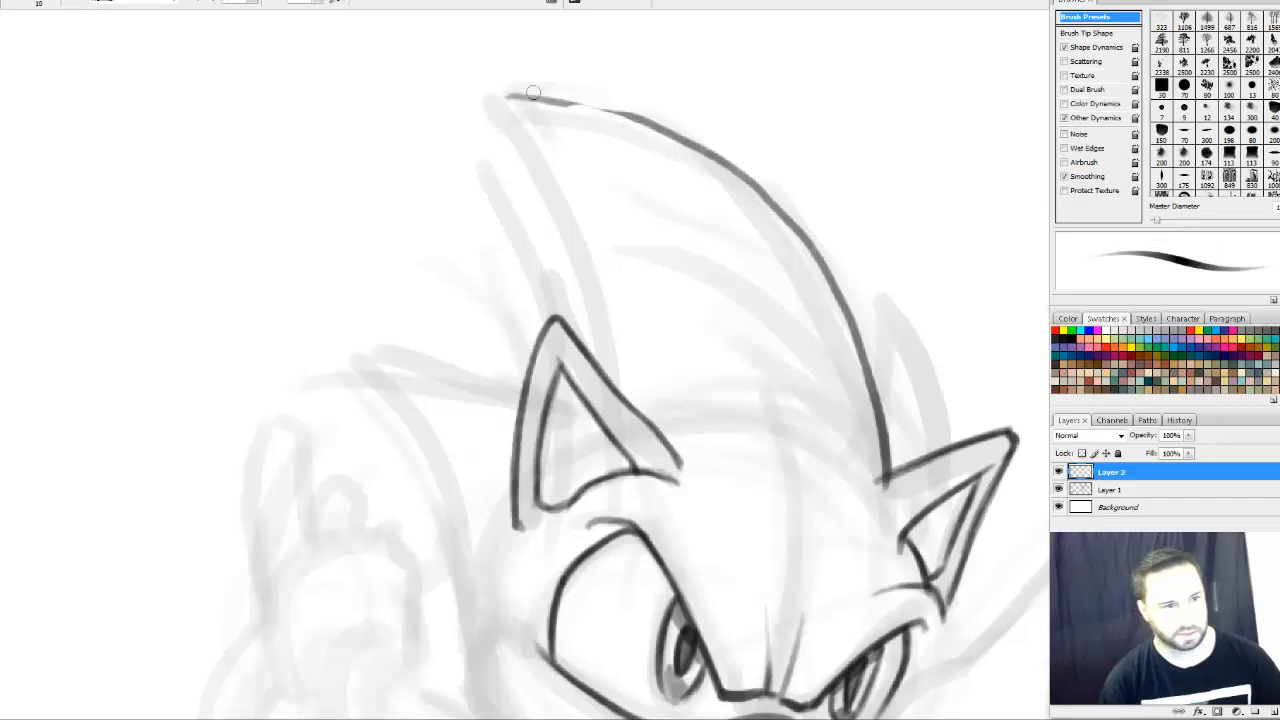
pyautogui.moveTo(526, 94)
pyautogui.mouseDown()
pyautogui.moveTo(640, 120)
pyautogui.moveTo(505, 96)
pyautogui.moveTo(530, 98)
pyautogui.mouseUp()
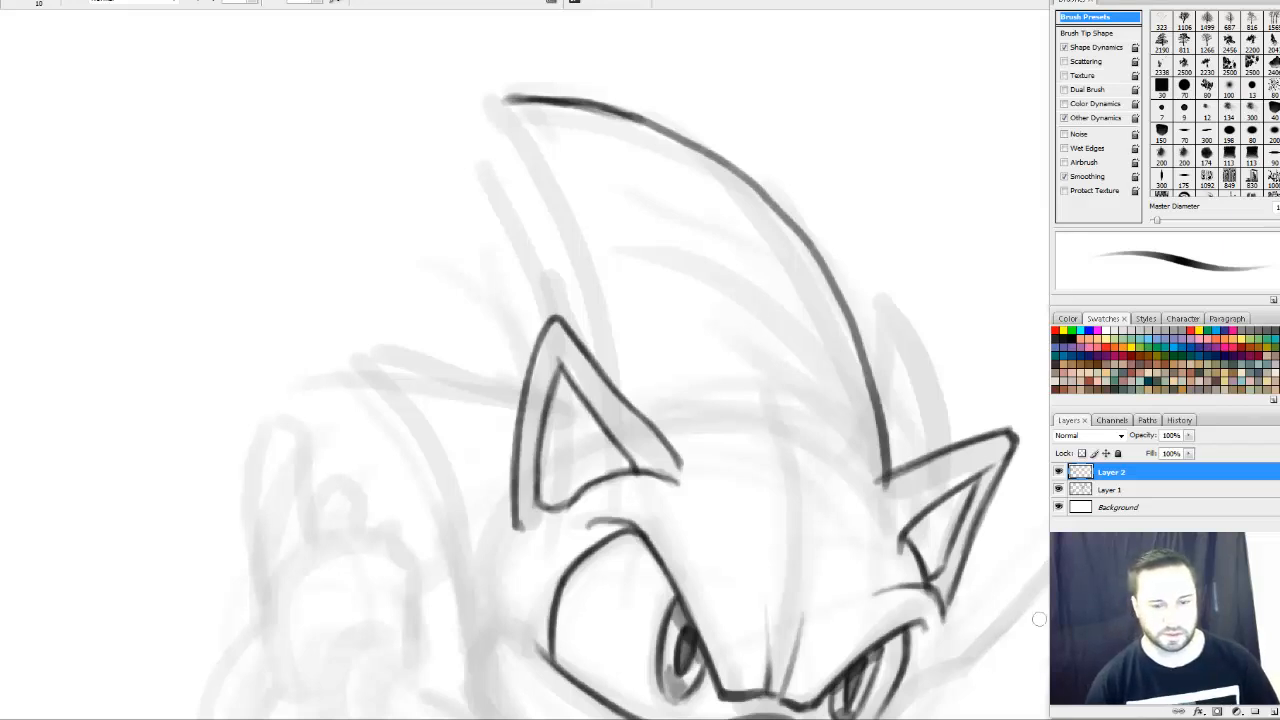
# Cycle the screen modes to a full-screen view that shows the brush options
pyautogui.press('f')
pyautogui.press('f')
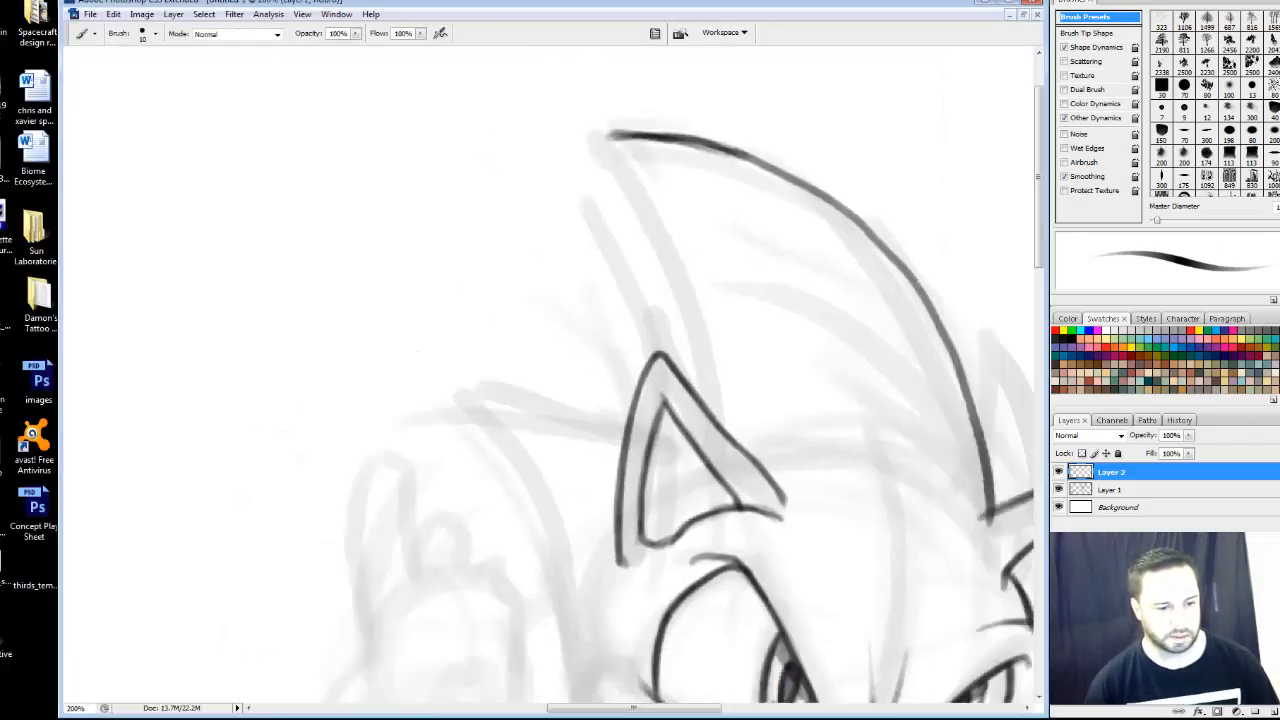
pyautogui.press('f')
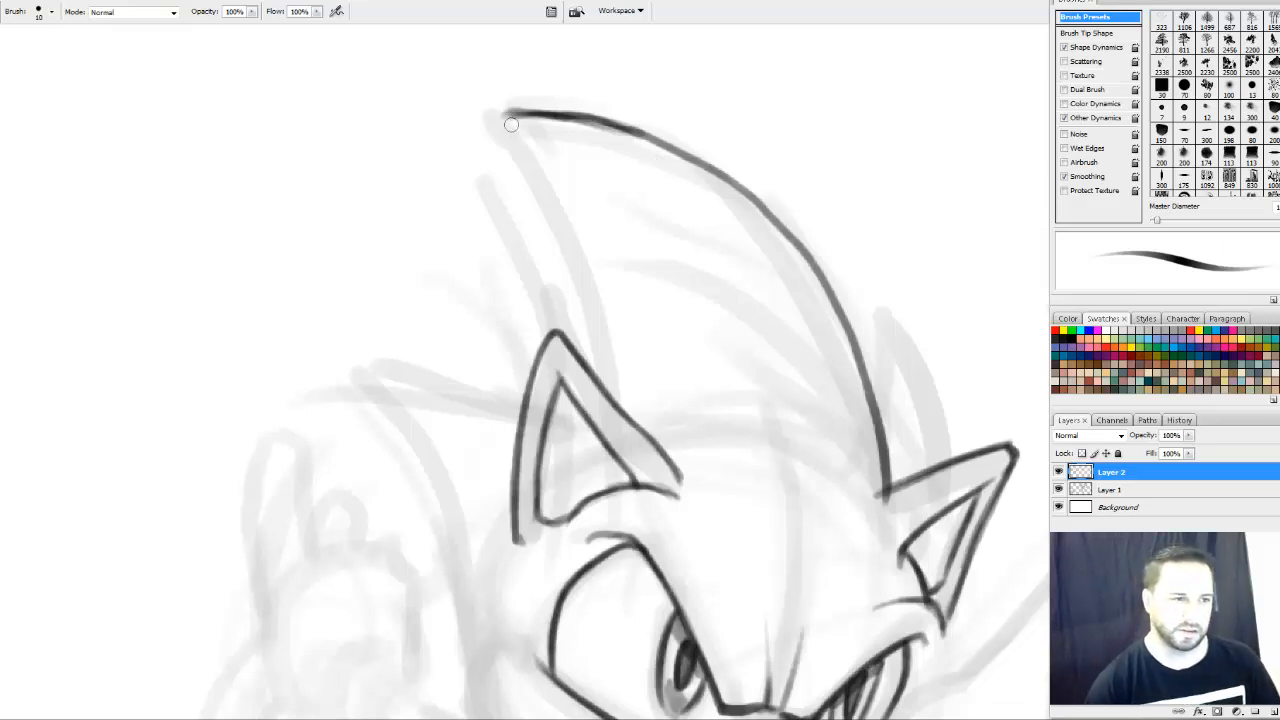
# Ink the inner edge of the tallest quill, curving from its tip down to the near ear, and darken the line
pyautogui.moveTo(505, 116)
pyautogui.mouseDown()
pyautogui.moveTo(546, 193)
pyautogui.moveTo(583, 300)
pyautogui.mouseUp()
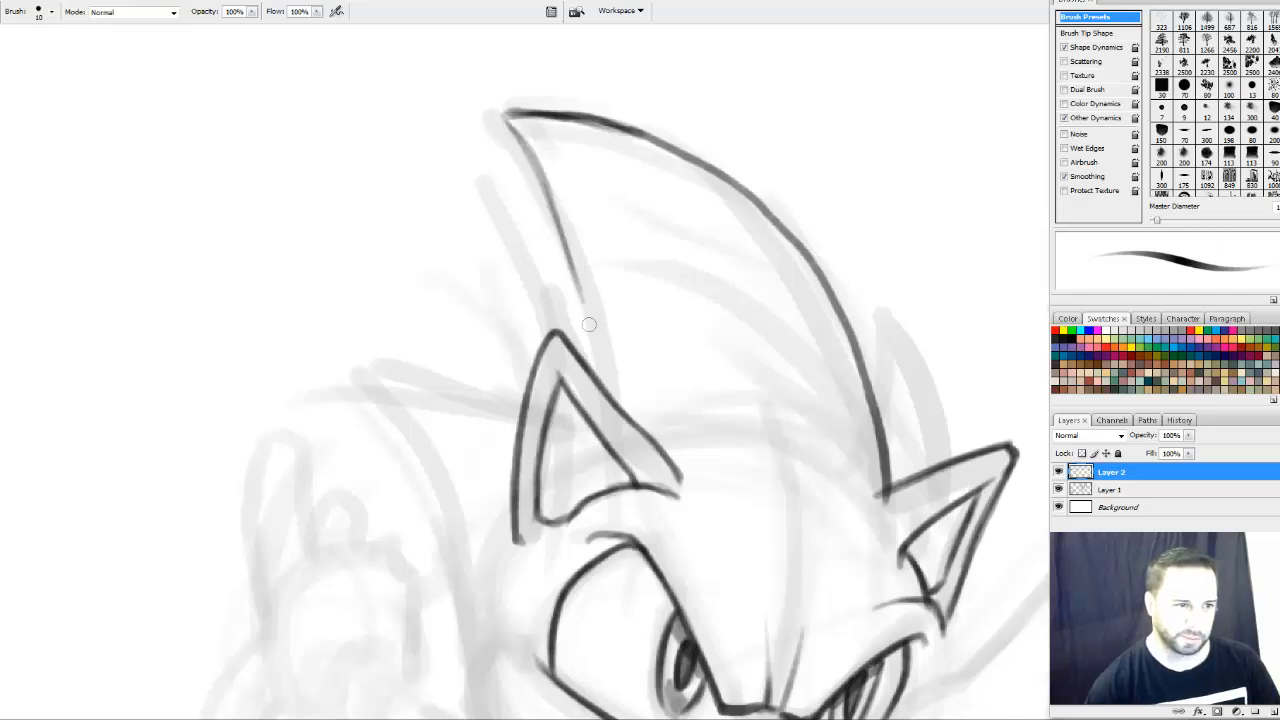
pyautogui.moveTo(556, 226)
pyautogui.mouseDown()
pyautogui.moveTo(585, 350)
pyautogui.moveTo(551, 200)
pyautogui.mouseUp()
pyautogui.moveTo(575, 284); pyautogui.dragTo(520, 142)
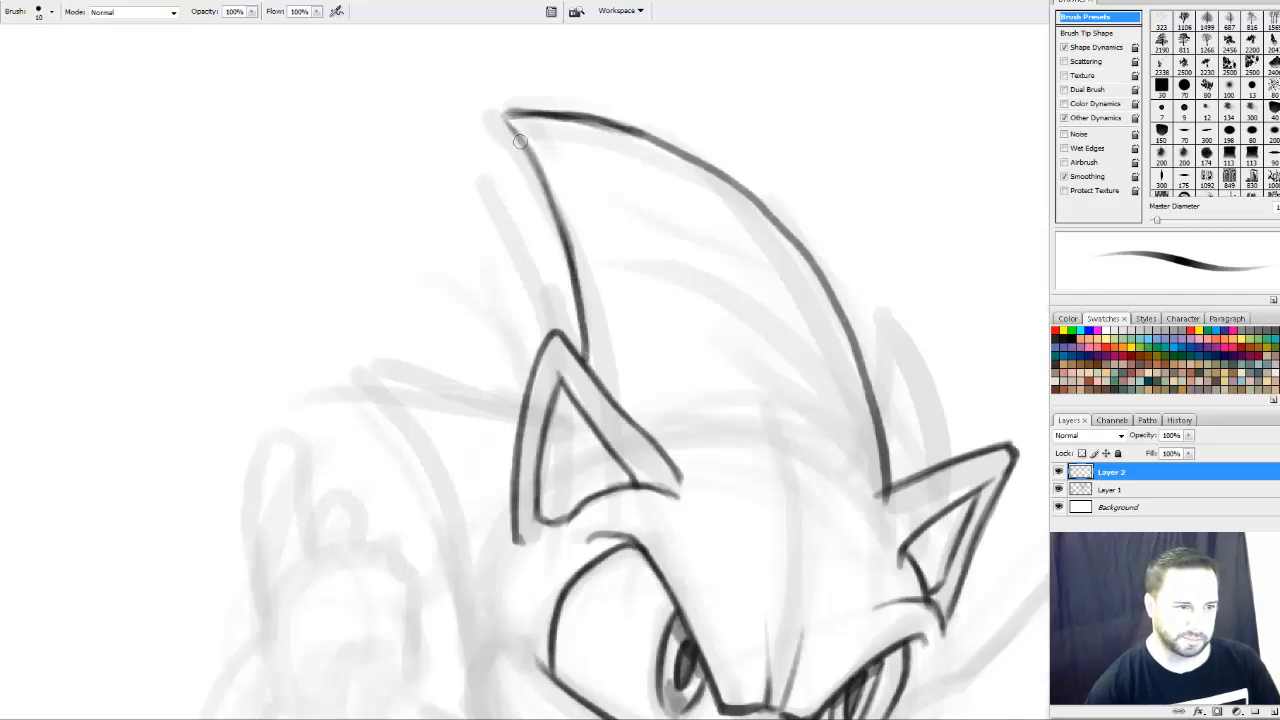
pyautogui.moveTo(552, 207); pyautogui.dragTo(505, 116)
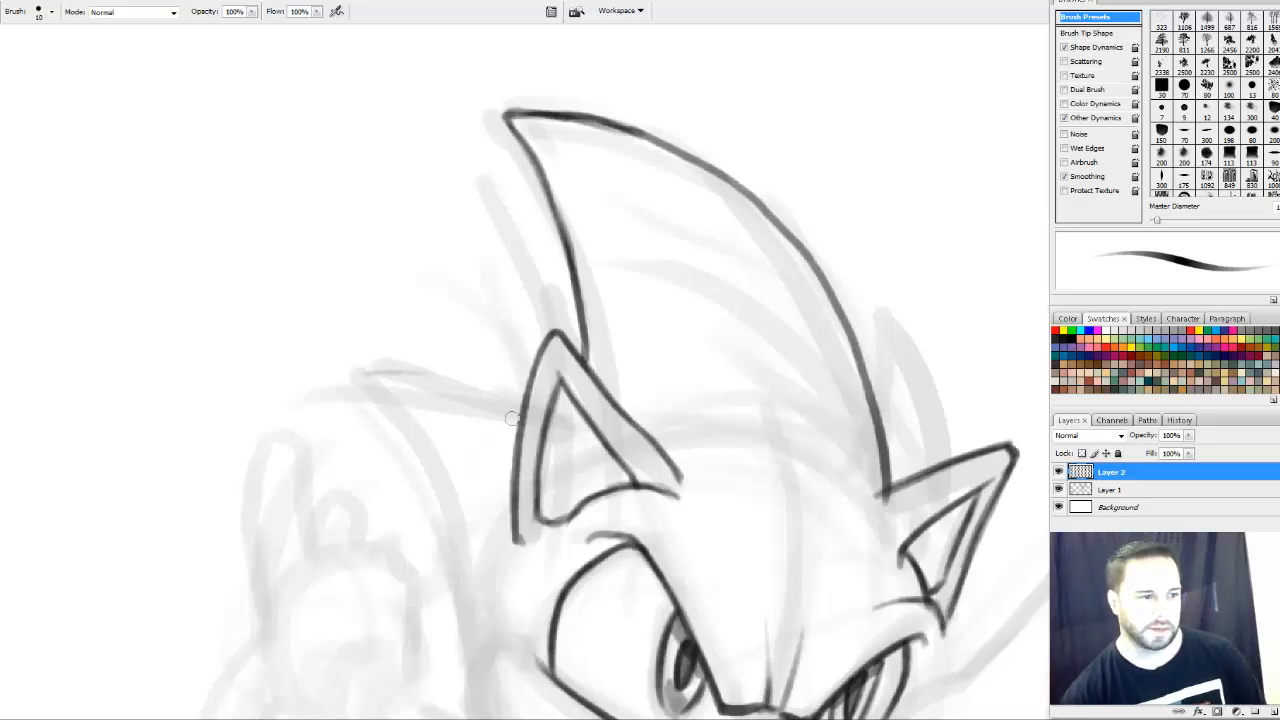
# Ink the side quill behind the near ear, with its curved upper edge, pointed tip and long outer edge down toward the cheek
pyautogui.moveTo(365, 377); pyautogui.dragTo(518, 420)
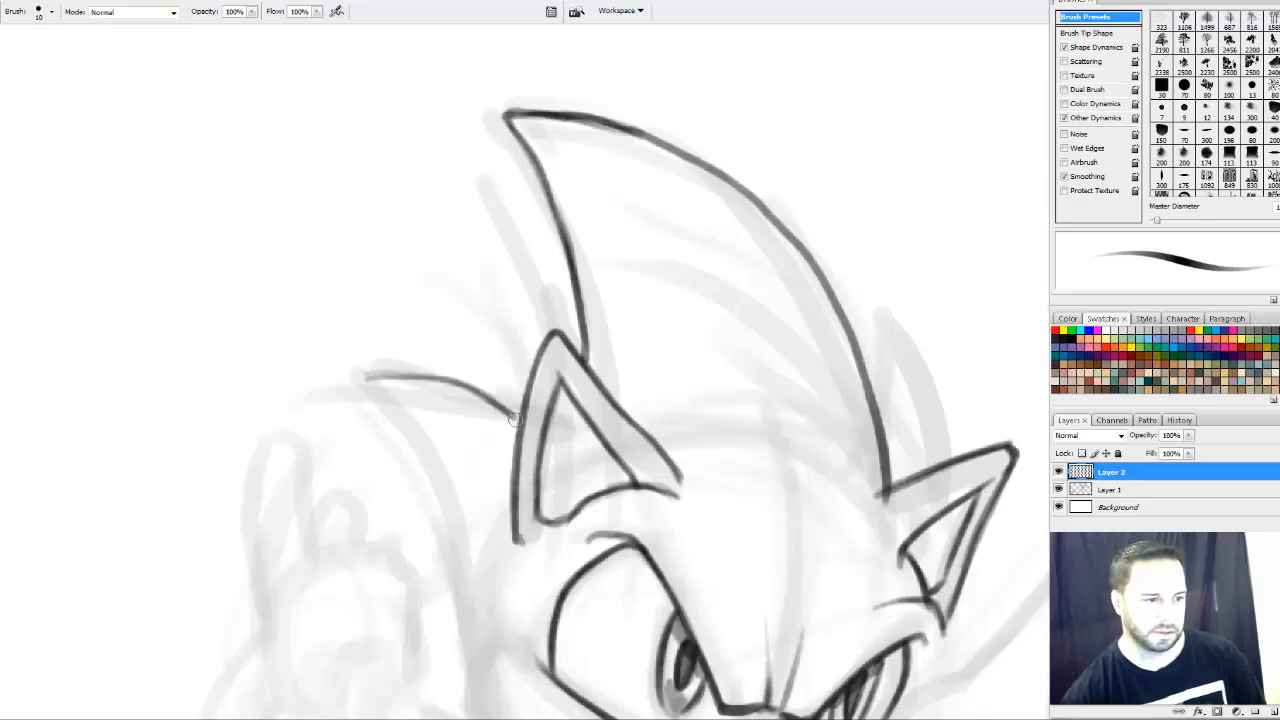
pyautogui.moveTo(452, 383); pyautogui.dragTo(522, 425)
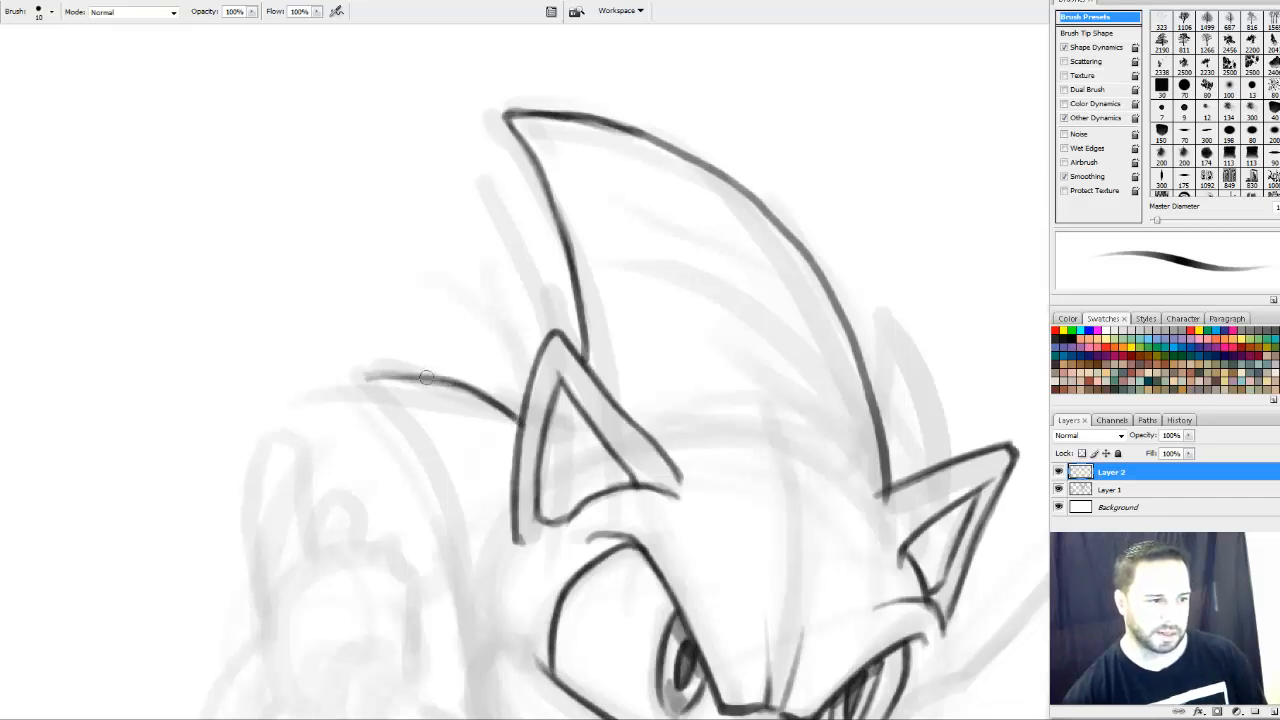
pyautogui.moveTo(475, 389); pyautogui.dragTo(471, 320)
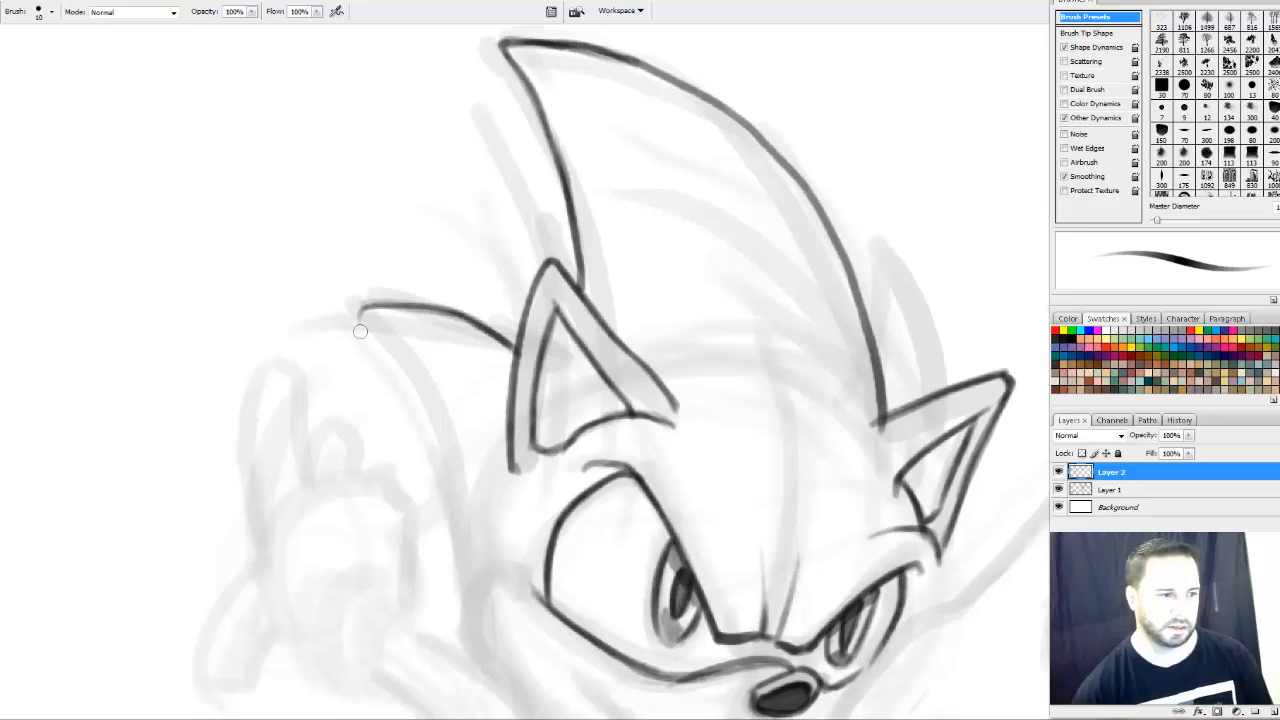
pyautogui.moveTo(361, 318)
pyautogui.mouseDown()
pyautogui.moveTo(452, 488)
pyautogui.moveTo(458, 554)
pyautogui.mouseUp()
pyautogui.moveTo(424, 438); pyautogui.dragTo(460, 600)
pyautogui.moveTo(437, 469); pyautogui.dragTo(463, 616)
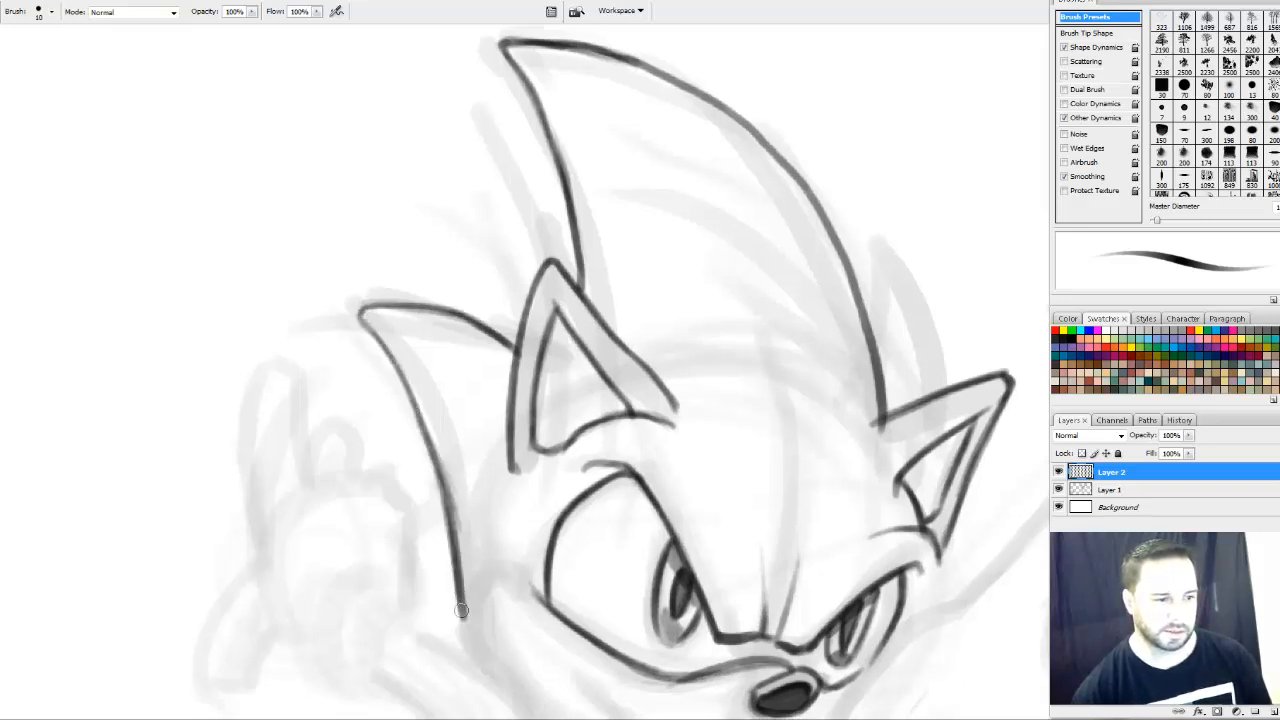
pyautogui.moveTo(453, 545)
pyautogui.mouseDown()
pyautogui.moveTo(412, 408)
pyautogui.moveTo(357, 313)
pyautogui.mouseUp()
pyautogui.moveTo(358, 313); pyautogui.dragTo(390, 316)
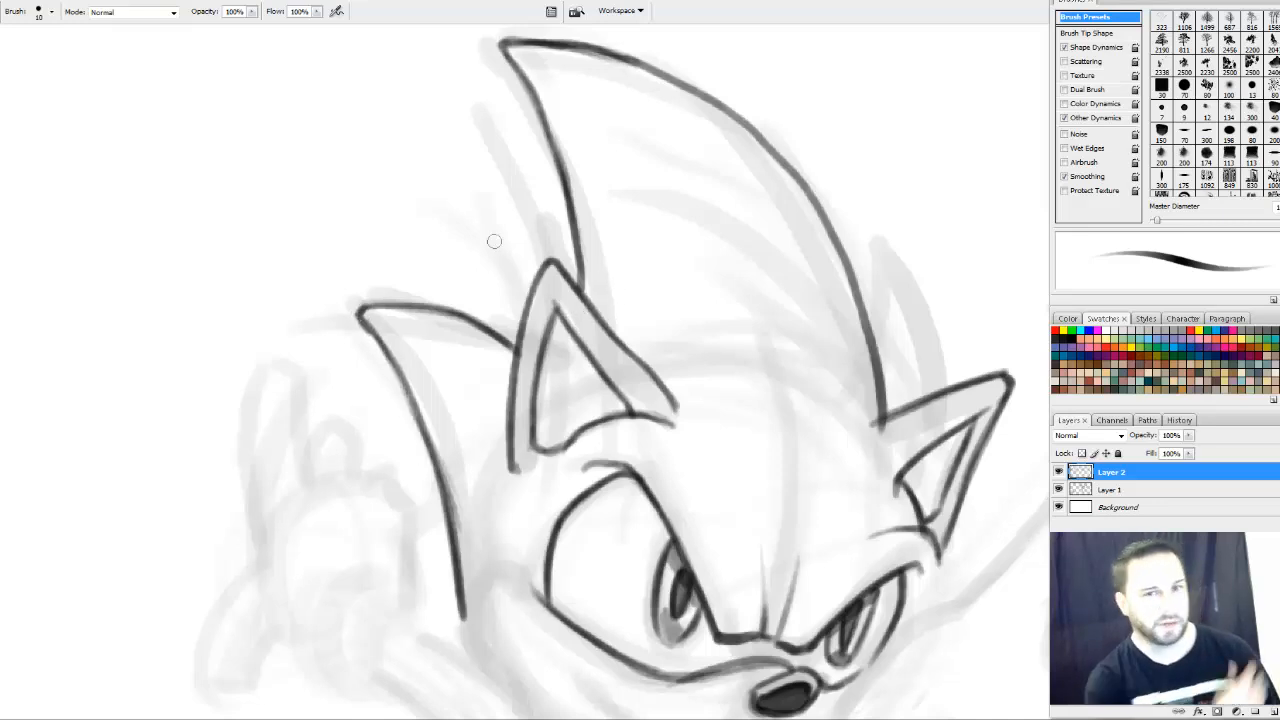
# Ink the small pointed quill rising behind the far ear
pyautogui.moveTo(679, 309)
pyautogui.mouseDown()
pyautogui.moveTo(614, 263)
pyautogui.moveTo(640, 274)
pyautogui.mouseUp()
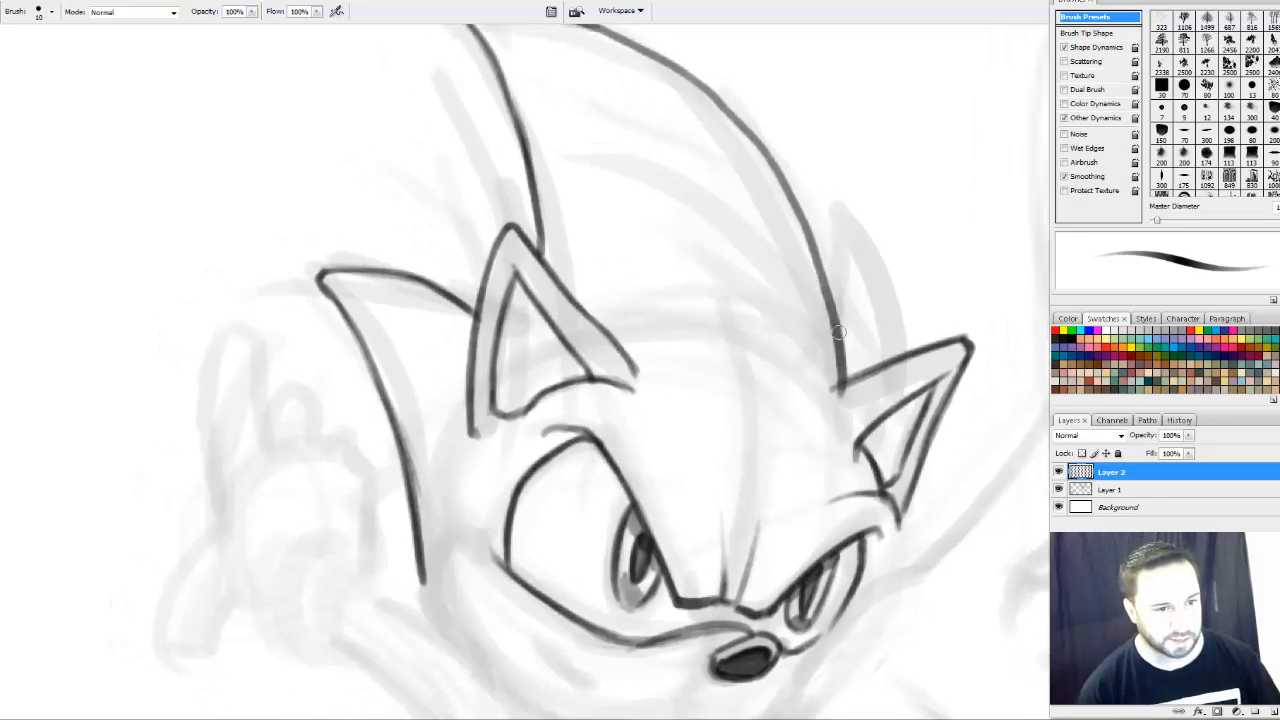
pyautogui.moveTo(840, 336)
pyautogui.mouseDown()
pyautogui.moveTo(846, 256)
pyautogui.moveTo(889, 359)
pyautogui.mouseUp()
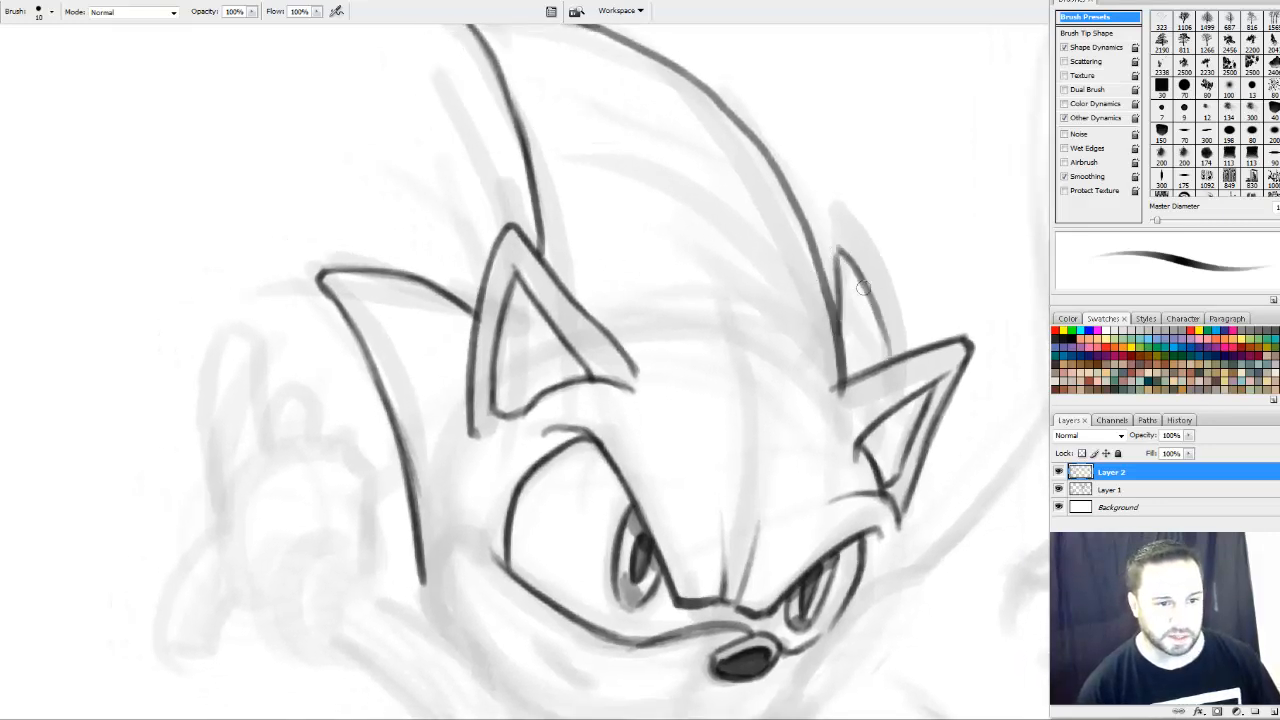
pyautogui.moveTo(864, 288)
pyautogui.mouseDown()
pyautogui.moveTo(890, 359)
pyautogui.moveTo(838, 246)
pyautogui.moveTo(836, 281)
pyautogui.moveTo(847, 257)
pyautogui.mouseUp()
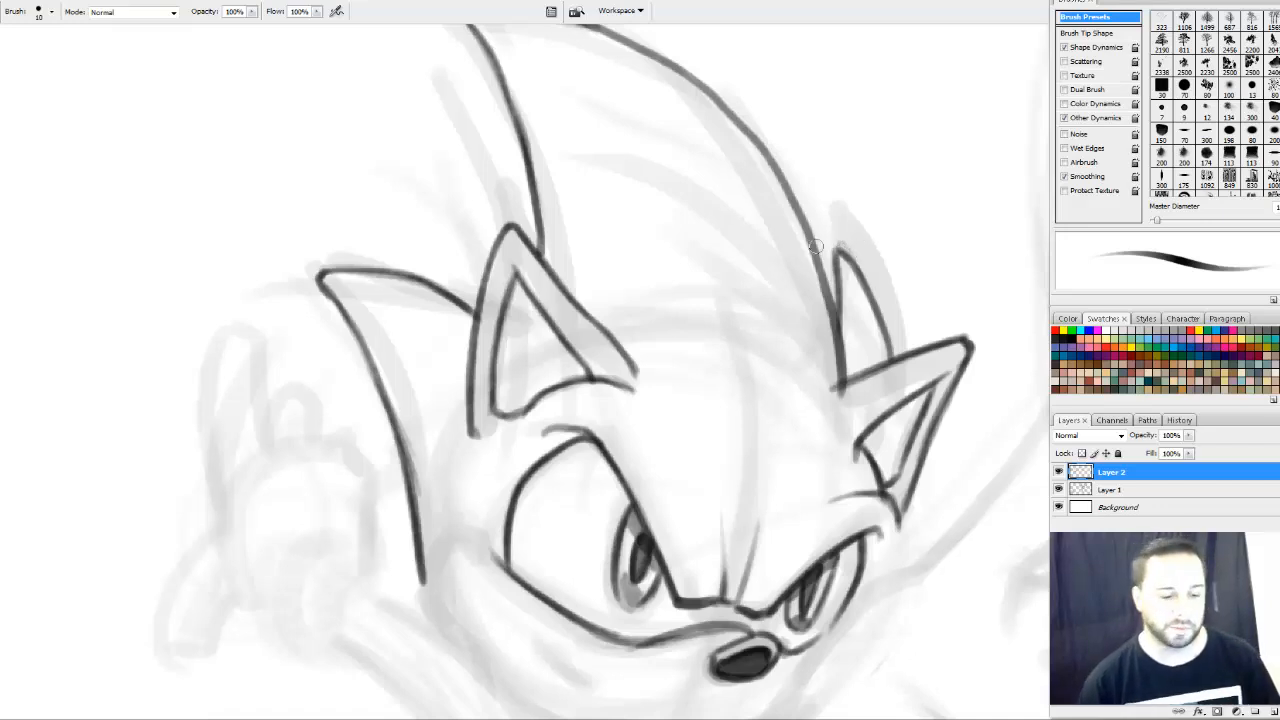
# Strengthen the crease line where the brows meet above the nose, and touch up the lower inner corner of the near ear
pyautogui.moveTo(778, 293)
pyautogui.mouseDown()
pyautogui.moveTo(800, 317)
pyautogui.moveTo(733, 380)
pyautogui.mouseUp()
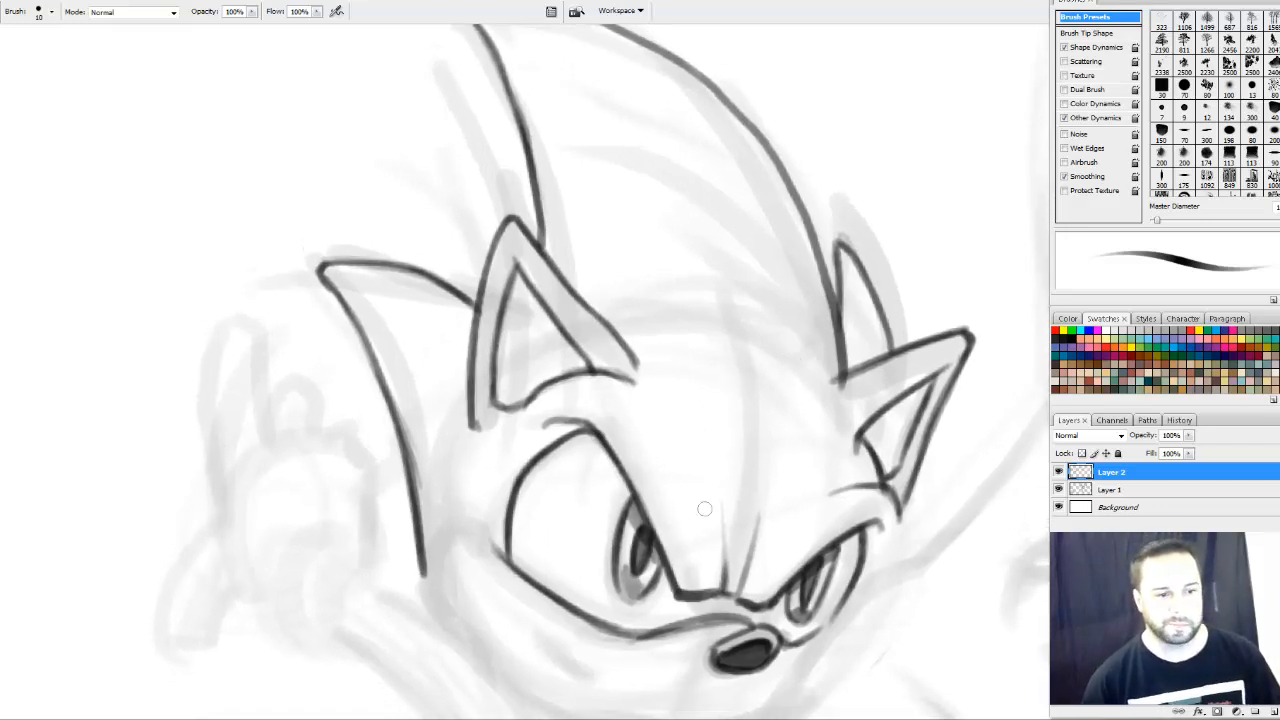
pyautogui.moveTo(724, 545)
pyautogui.mouseDown()
pyautogui.moveTo(720, 588)
pyautogui.moveTo(693, 593)
pyautogui.moveTo(744, 601)
pyautogui.mouseUp()
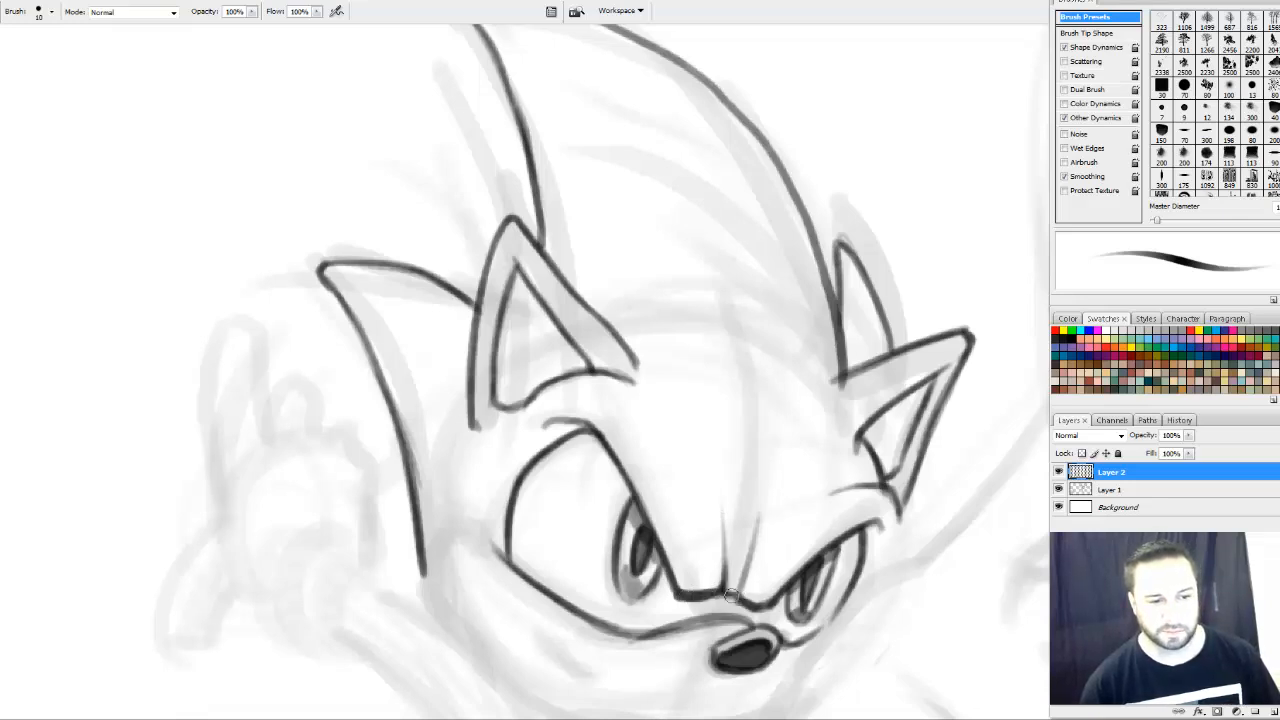
pyautogui.moveTo(808, 512)
pyautogui.mouseDown()
pyautogui.moveTo(829, 474)
pyautogui.moveTo(802, 467)
pyautogui.mouseUp()
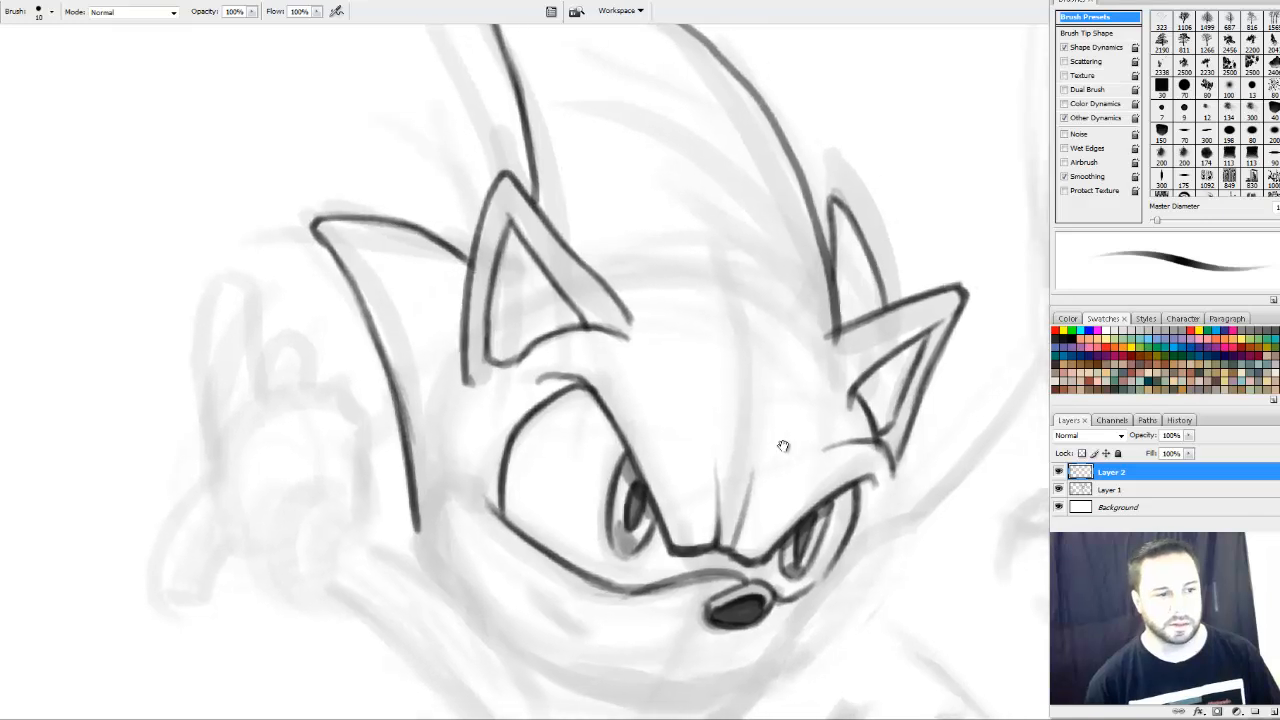
pyautogui.moveTo(524, 346)
pyautogui.mouseDown()
pyautogui.moveTo(507, 370)
pyautogui.moveTo(520, 353)
pyautogui.mouseUp()
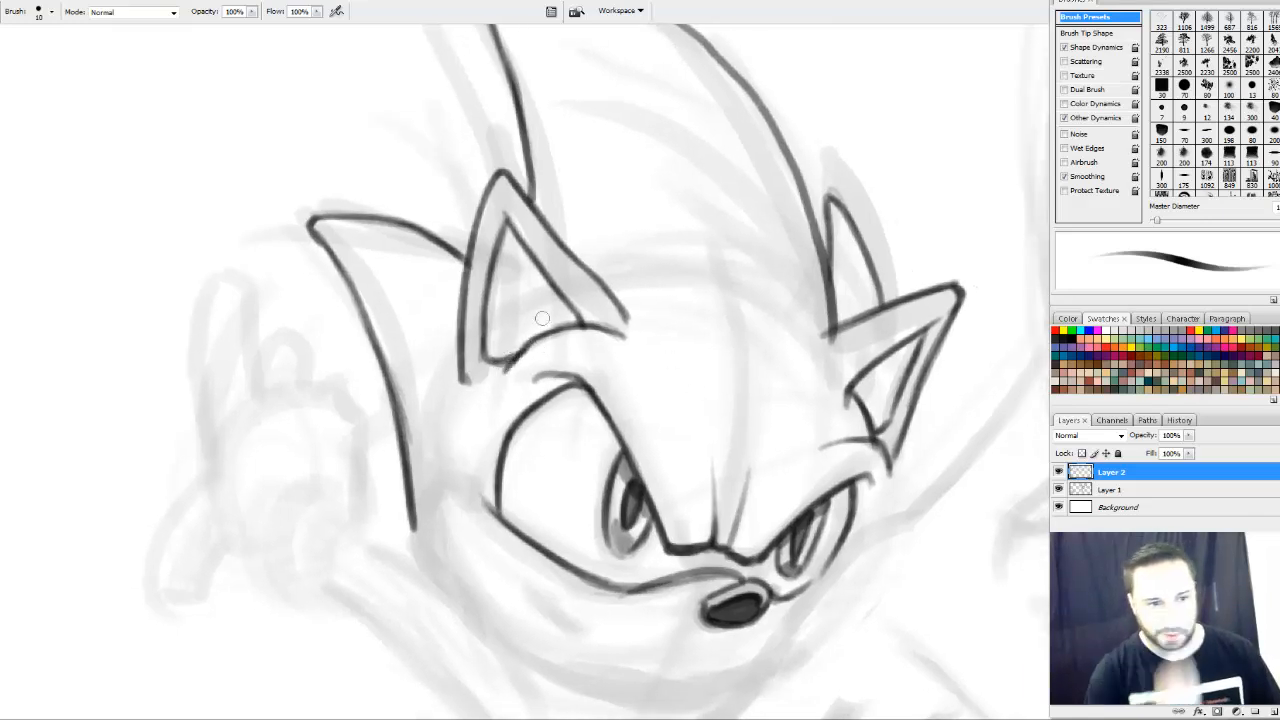
# Erase the stray line end at the base of the far ear
pyautogui.press('e')
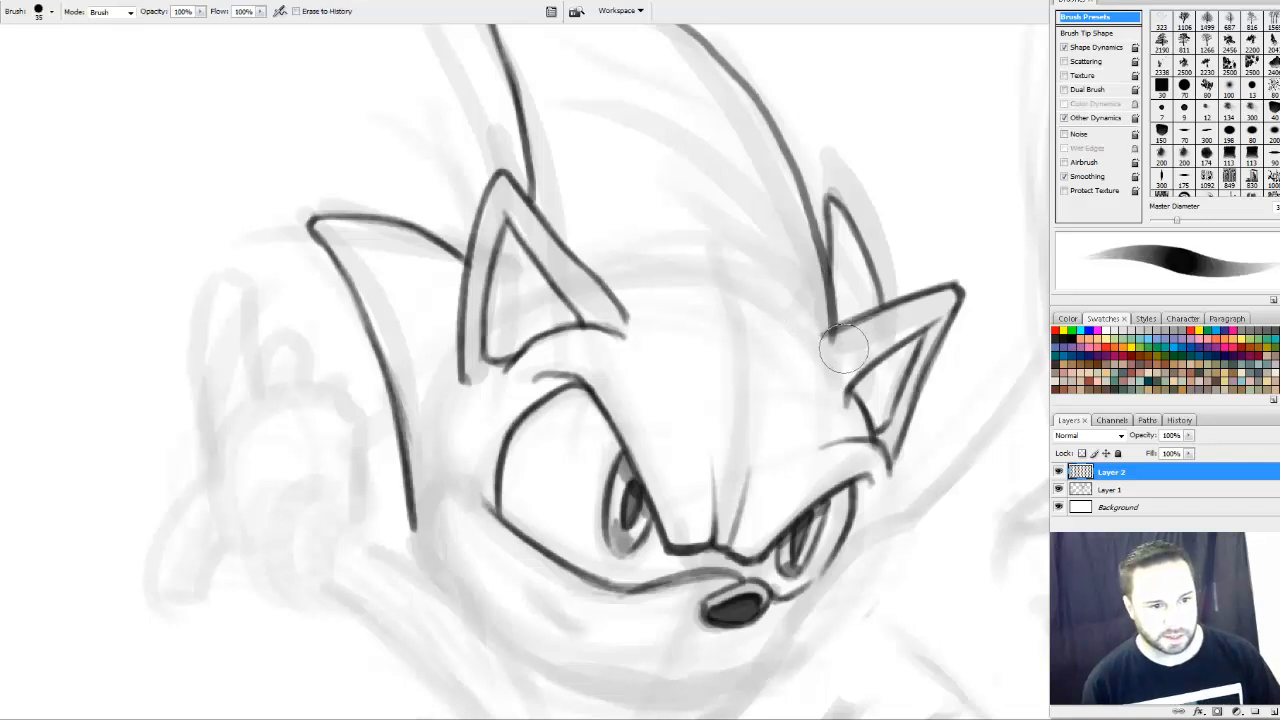
# Clean up the line ends around the right ear with a smaller eraser and touch up the inner ear corner with the brush
pyautogui.press('[')
pyautogui.press('[')
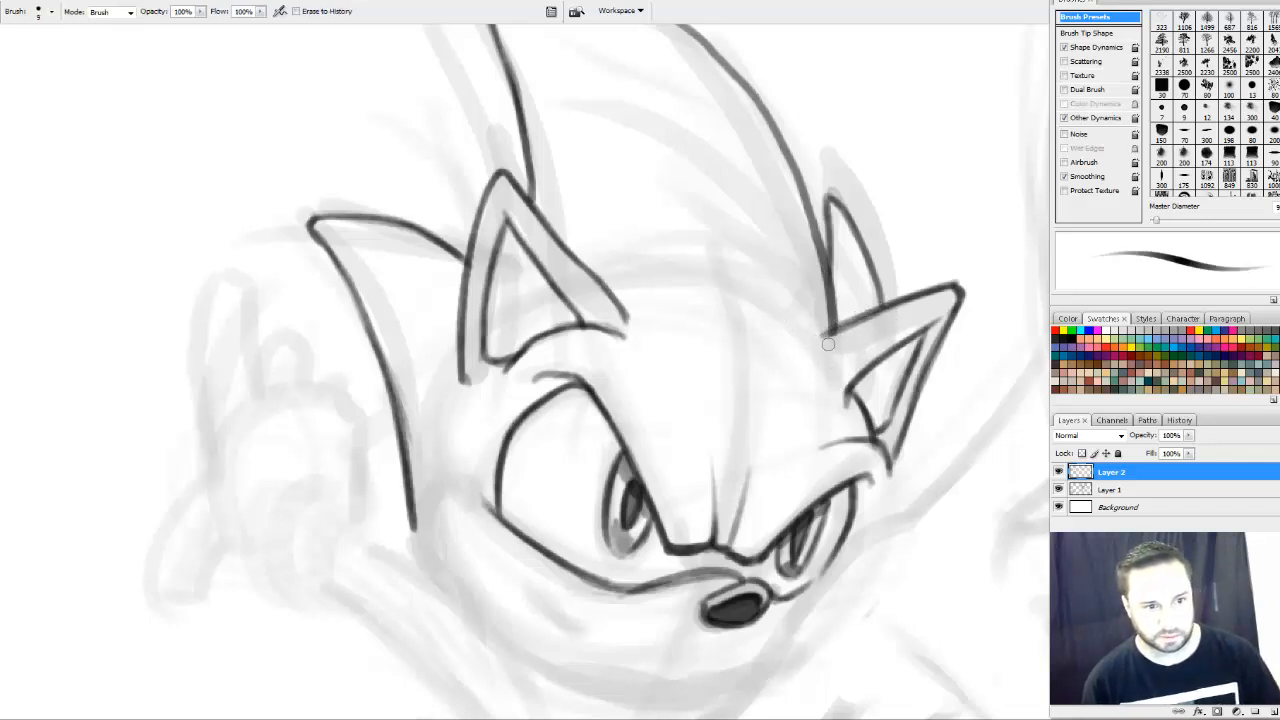
pyautogui.press('b')
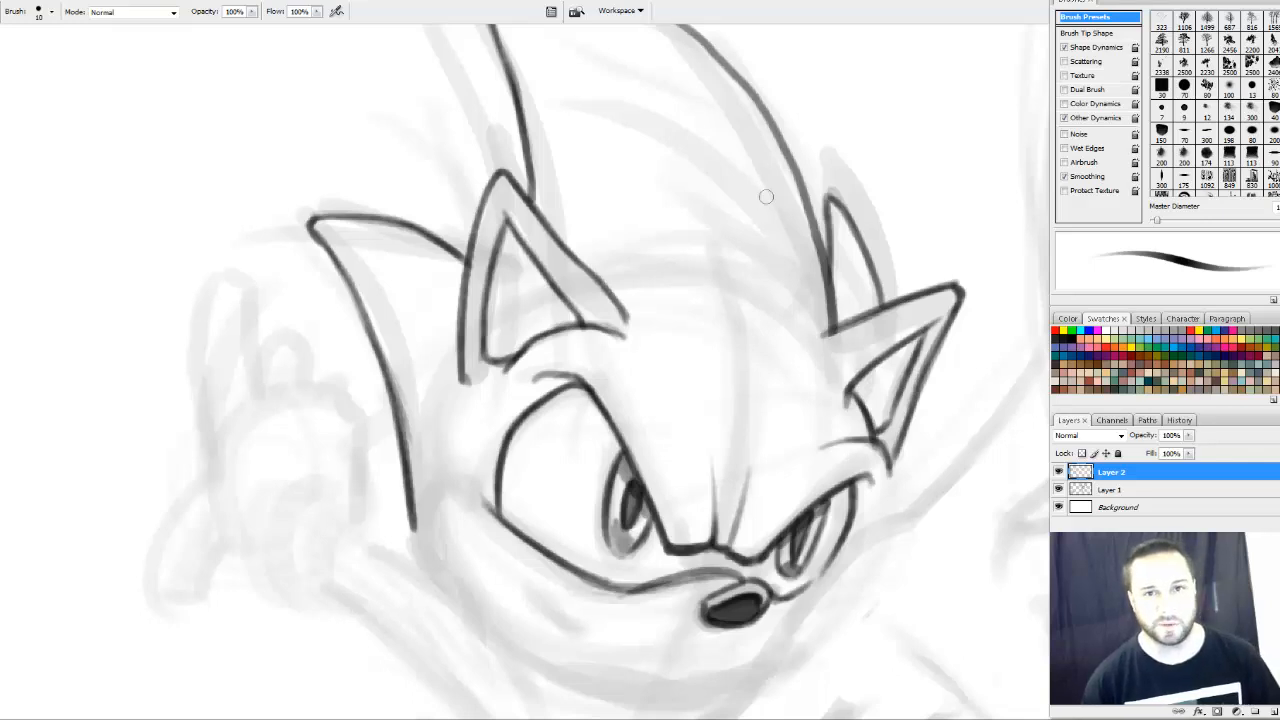
pyautogui.moveTo(887, 430); pyautogui.dragTo(875, 416)
pyautogui.press('e')
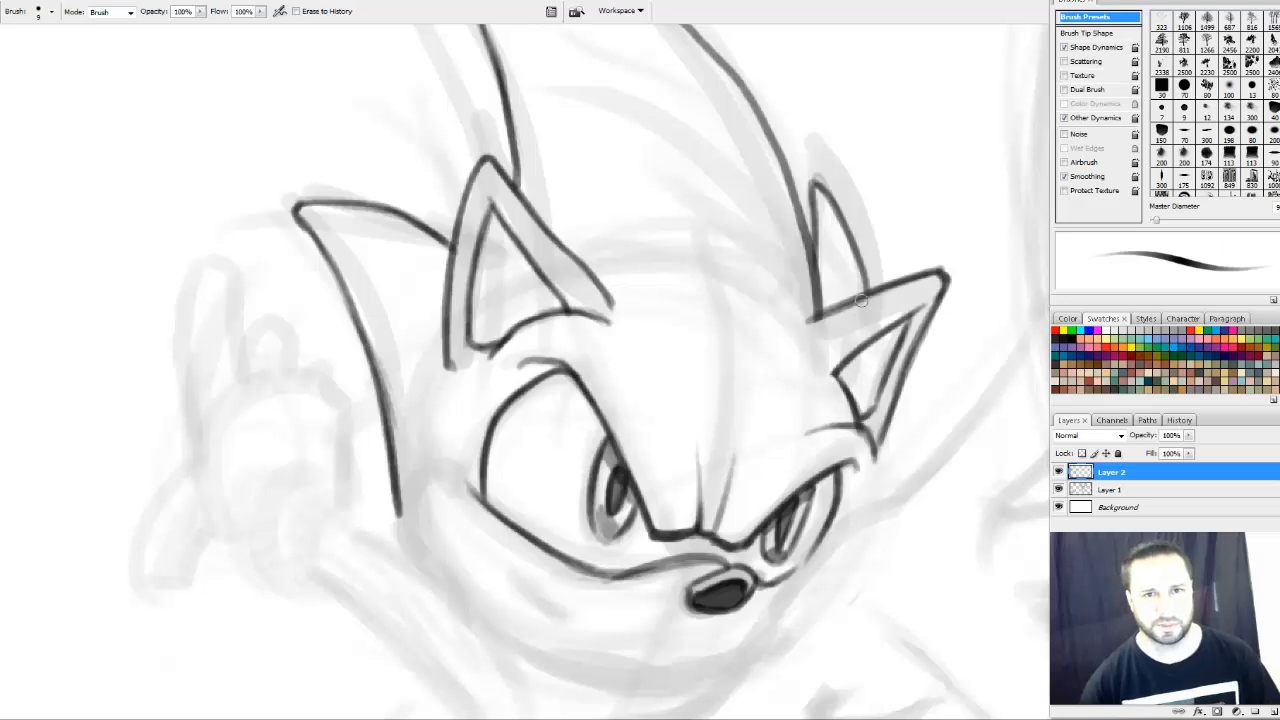
pyautogui.press('b')
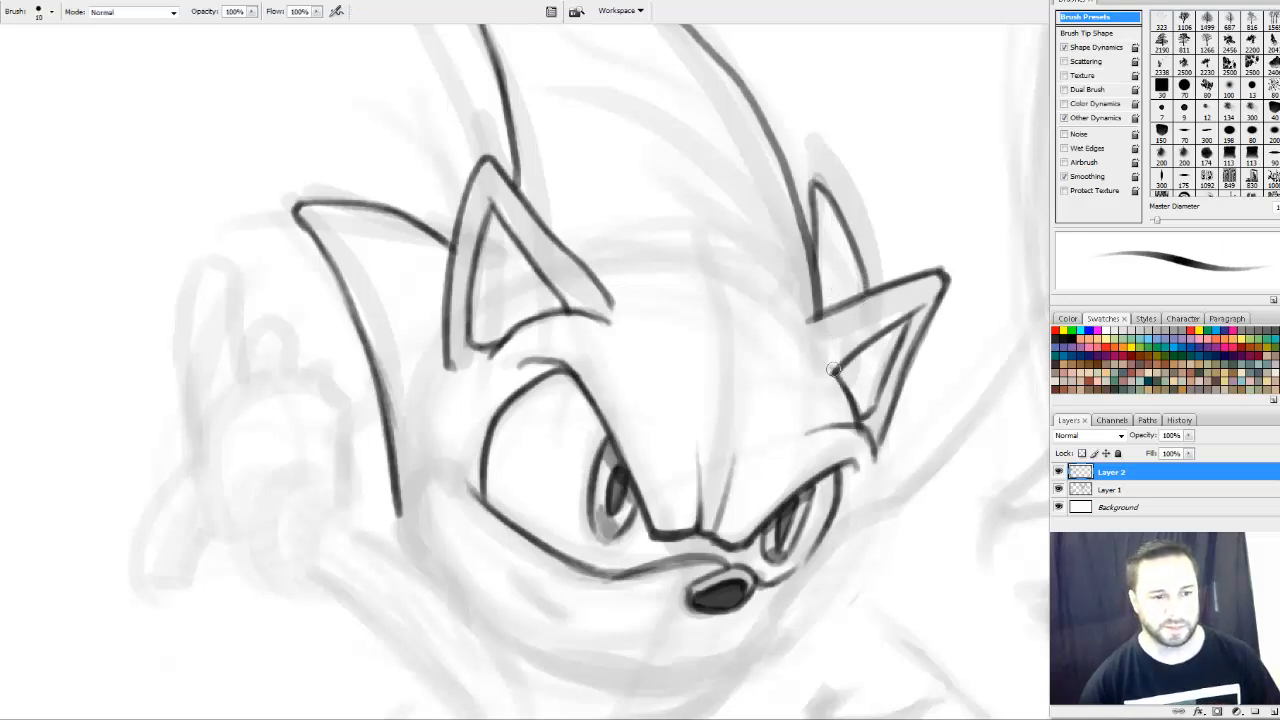
pyautogui.moveTo(834, 370); pyautogui.dragTo(830, 369)
# Ink the brow crease curving down from the left ear and extend the short muzzle line beneath the right eye
pyautogui.moveTo(686, 406); pyautogui.dragTo(724, 370)
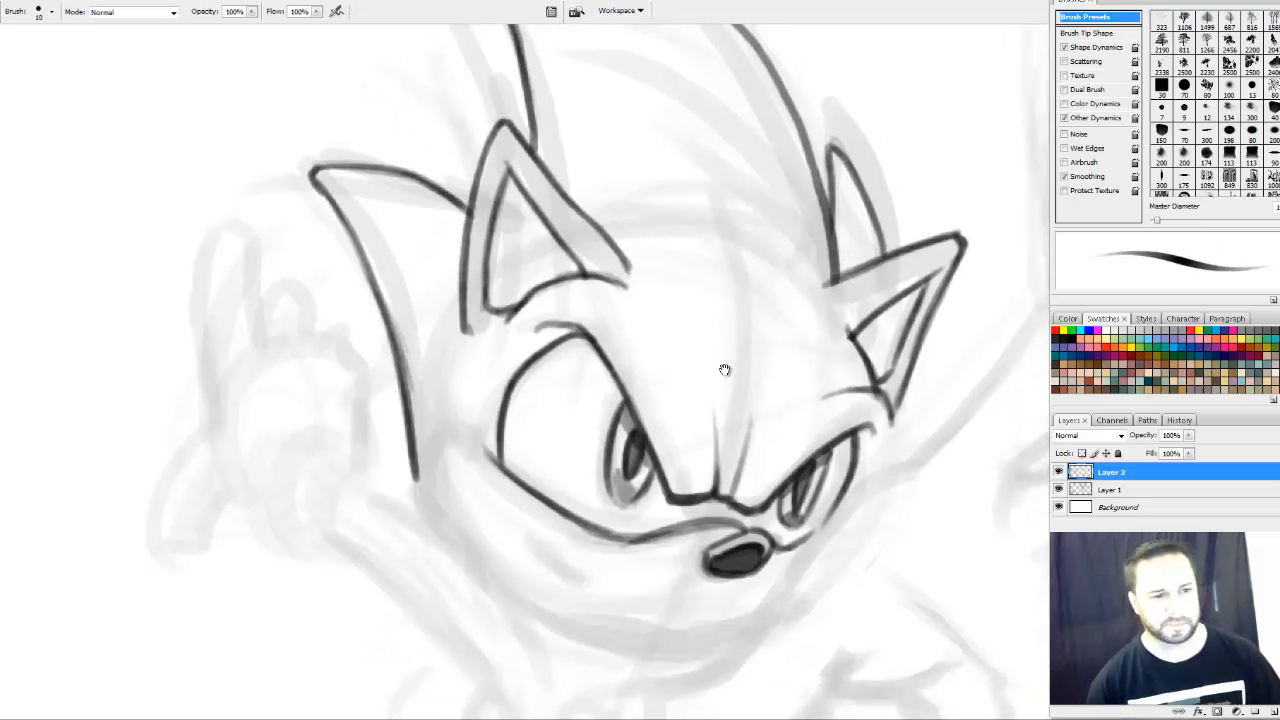
pyautogui.moveTo(628, 288); pyautogui.dragTo(654, 335)
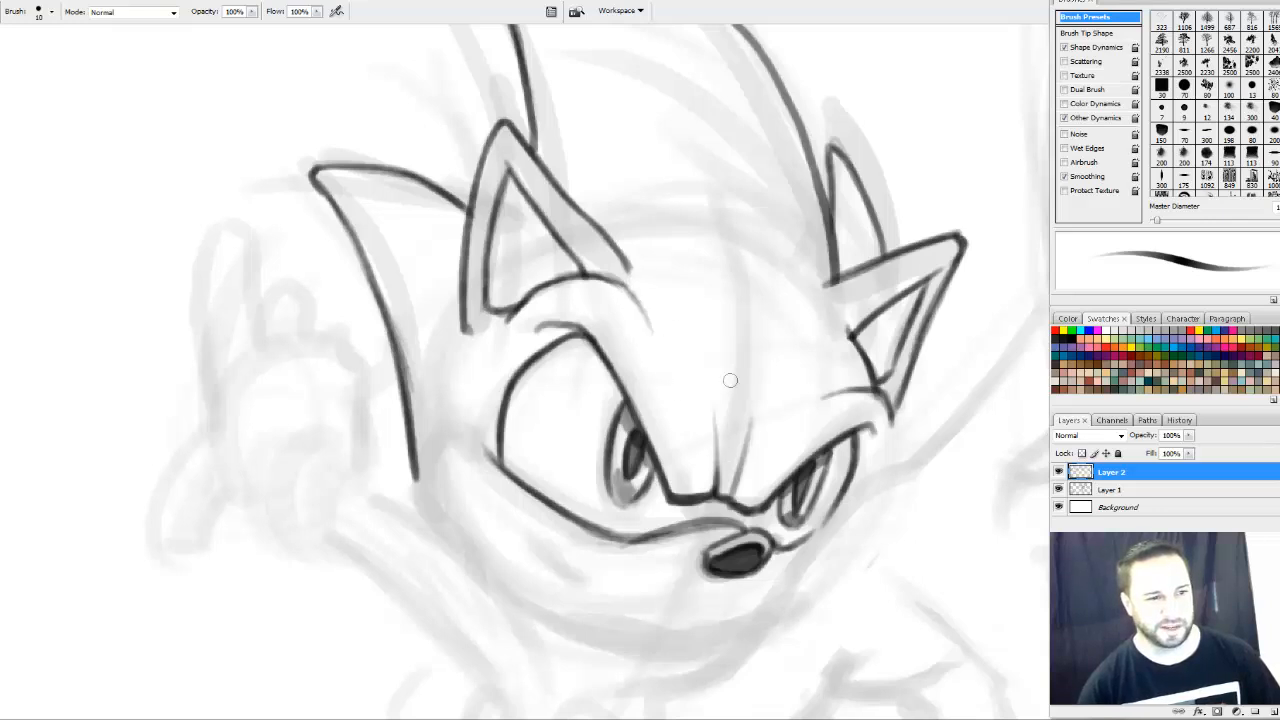
pyautogui.moveTo(767, 459); pyautogui.dragTo(791, 408)
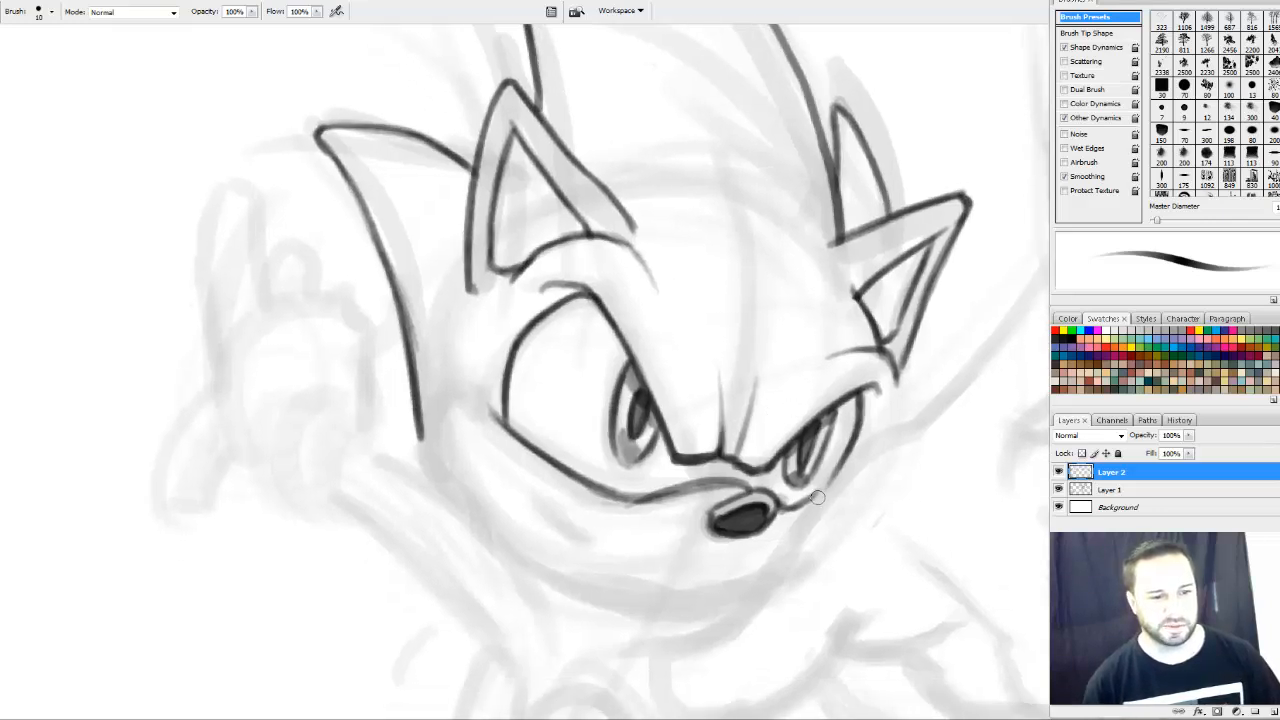
pyautogui.moveTo(818, 497); pyautogui.dragTo(813, 494)
# Ink the outer contour of the outstretched hand from beside the muzzle up along the edge of the uppermost finger
pyautogui.moveTo(889, 467); pyautogui.dragTo(845, 438)
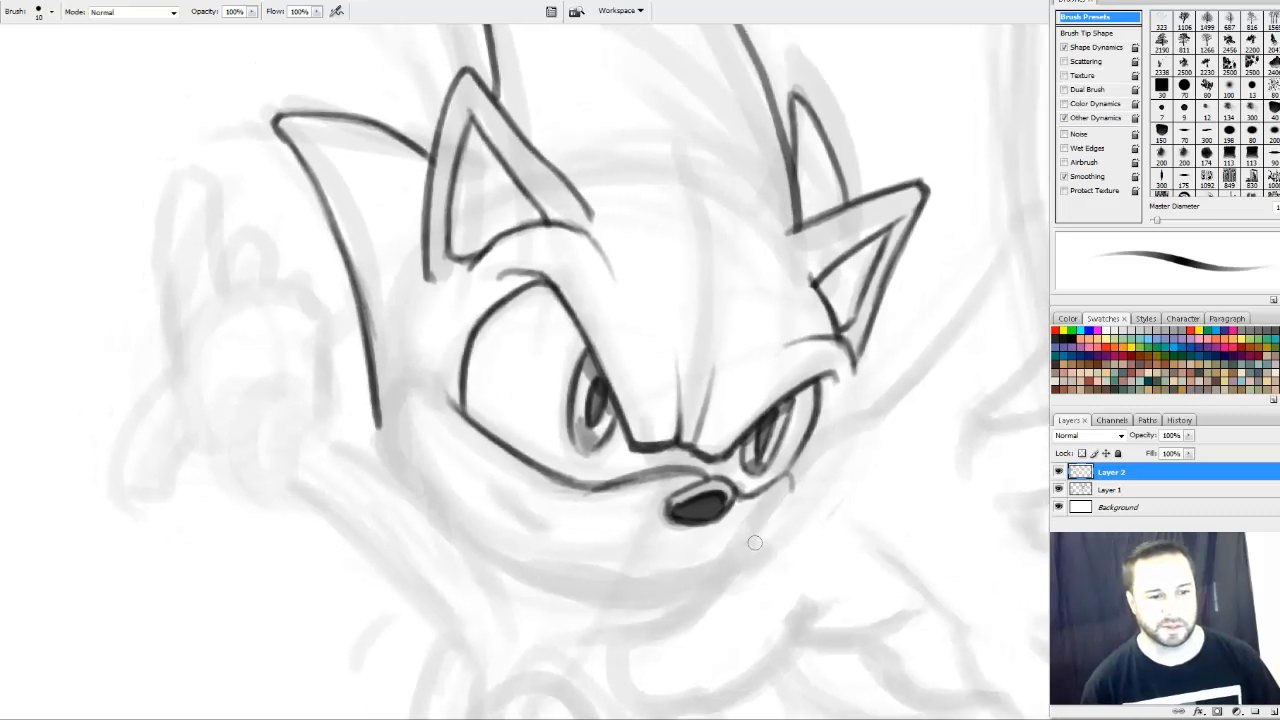
pyautogui.moveTo(758, 550)
pyautogui.mouseDown()
pyautogui.moveTo(787, 498)
pyautogui.moveTo(755, 551)
pyautogui.moveTo(819, 446)
pyautogui.mouseUp()
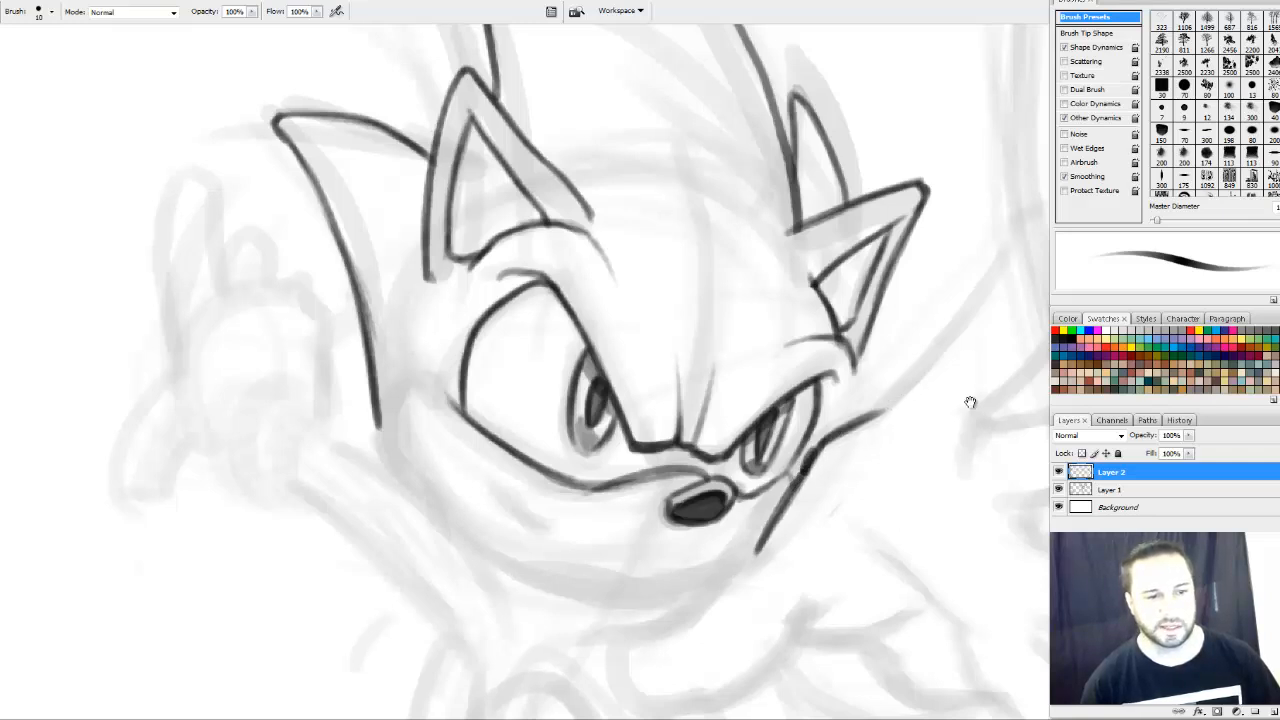
pyautogui.moveTo(971, 403)
pyautogui.mouseDown()
pyautogui.moveTo(763, 451)
pyautogui.moveTo(726, 389)
pyautogui.mouseUp()
pyautogui.moveTo(560, 472)
pyautogui.mouseDown()
pyautogui.moveTo(626, 440)
pyautogui.moveTo(664, 394)
pyautogui.mouseUp()
pyautogui.moveTo(621, 447); pyautogui.dragTo(732, 298)
pyautogui.moveTo(655, 405); pyautogui.dragTo(766, 251)
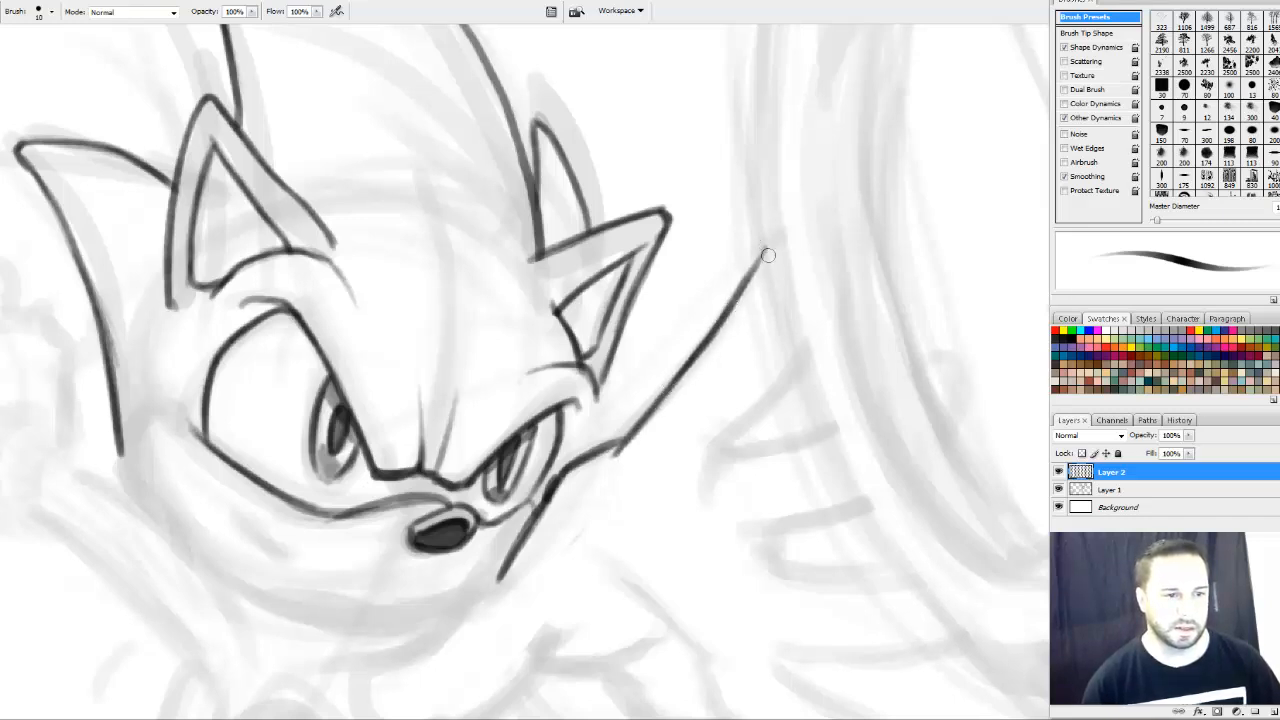
# Ink the V-shaped gap below the uppermost finger and the rounded gap between the next two fingers
pyautogui.moveTo(778, 390)
pyautogui.mouseDown()
pyautogui.moveTo(826, 305)
pyautogui.moveTo(774, 346)
pyautogui.mouseUp()
pyautogui.moveTo(846, 289); pyautogui.dragTo(756, 404)
pyautogui.moveTo(764, 370)
pyautogui.mouseDown()
pyautogui.moveTo(758, 398)
pyautogui.moveTo(856, 350)
pyautogui.mouseUp()
pyautogui.moveTo(914, 423); pyautogui.dragTo(924, 397)
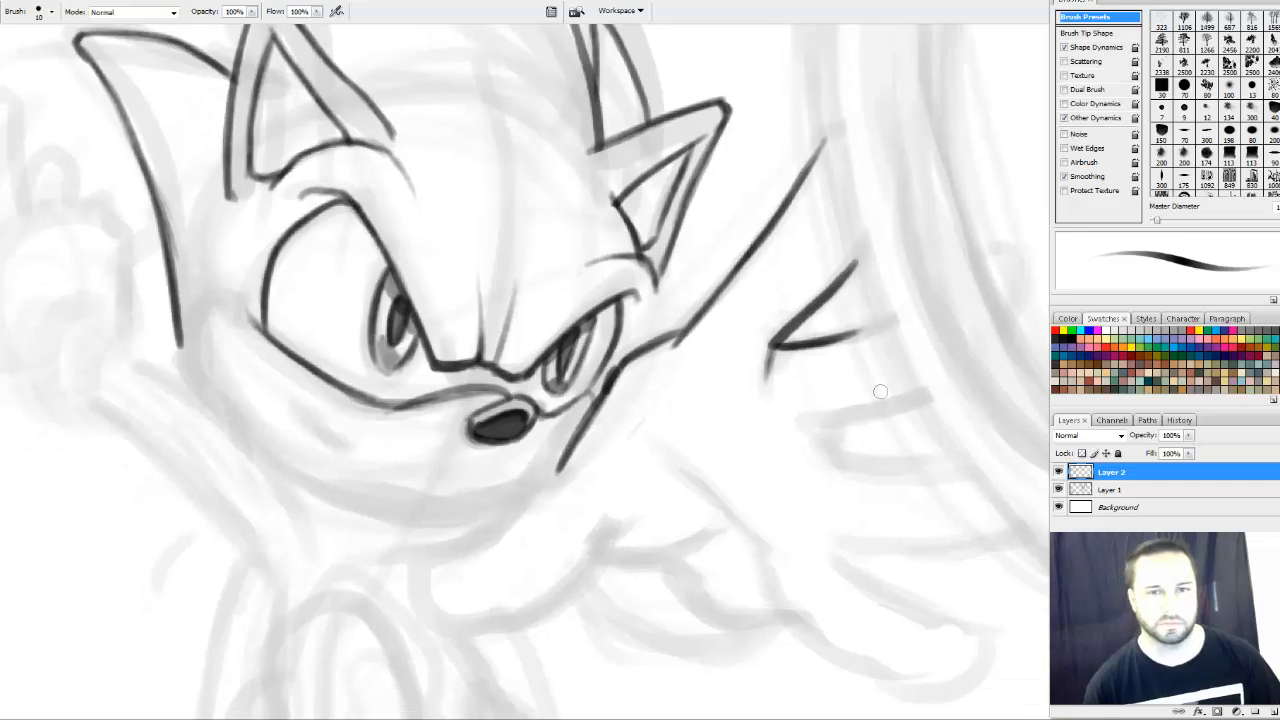
pyautogui.moveTo(805, 446)
pyautogui.mouseDown()
pyautogui.moveTo(832, 421)
pyautogui.moveTo(818, 429)
pyautogui.moveTo(898, 404)
pyautogui.mouseUp()
pyautogui.moveTo(825, 424); pyautogui.dragTo(920, 400)
pyautogui.moveTo(827, 425)
pyautogui.mouseDown()
pyautogui.moveTo(857, 450)
pyautogui.moveTo(834, 430)
pyautogui.moveTo(909, 465)
pyautogui.moveTo(852, 450)
pyautogui.moveTo(954, 458)
pyautogui.moveTo(877, 359)
pyautogui.mouseUp()
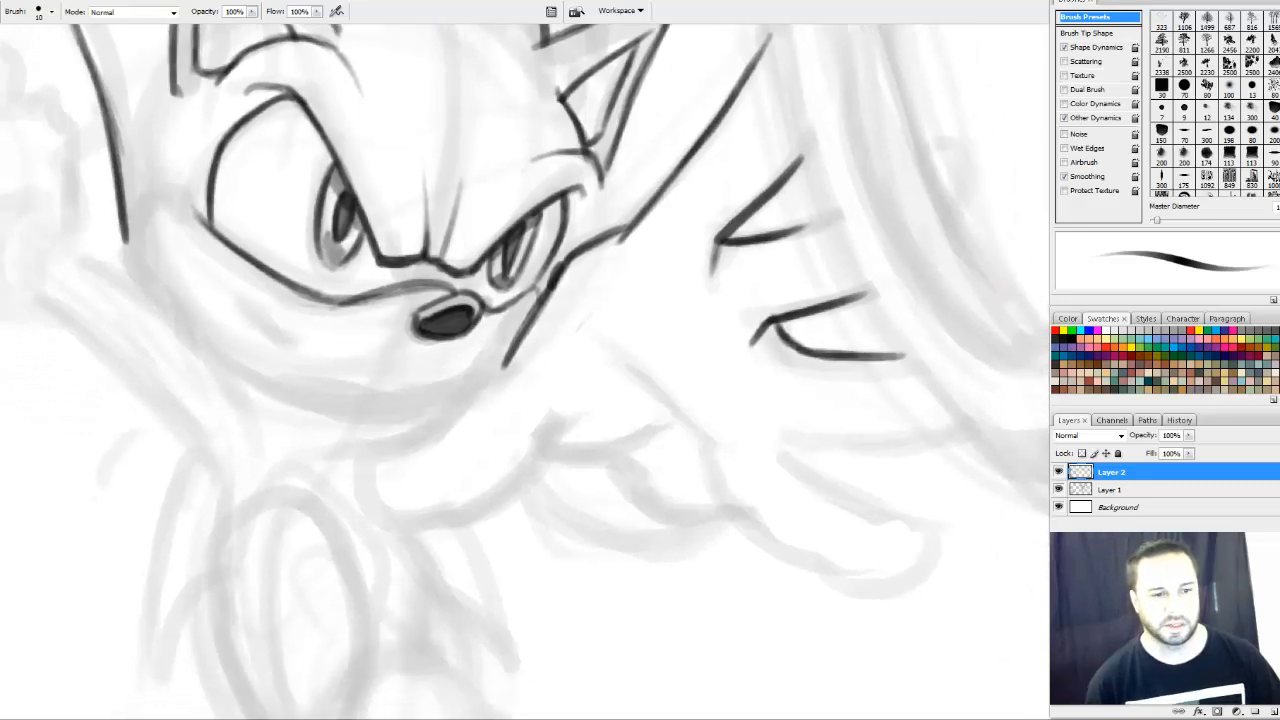
# Ink the long line above the lowest finger gap and tidy the end of the finger line above it
pyautogui.moveTo(783, 448)
pyautogui.mouseDown()
pyautogui.moveTo(806, 432)
pyautogui.moveTo(900, 441)
pyautogui.moveTo(964, 420)
pyautogui.mouseUp()
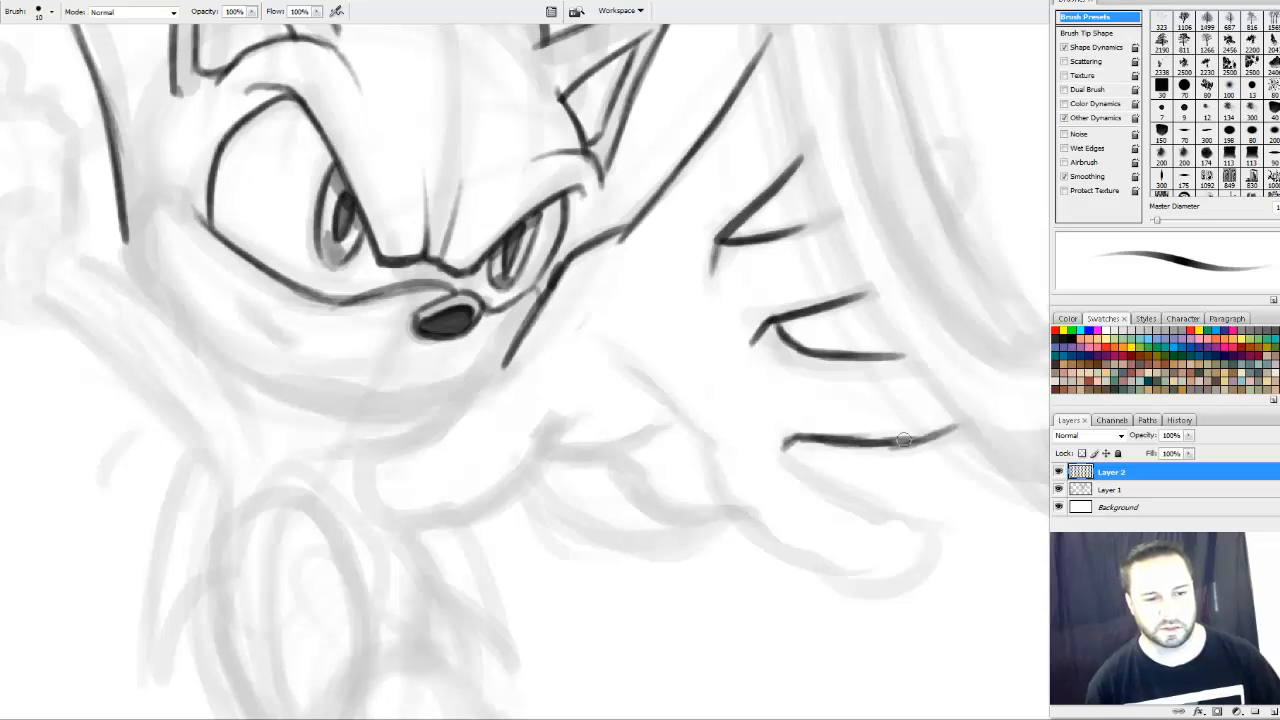
pyautogui.moveTo(886, 446); pyautogui.dragTo(968, 420)
pyautogui.press('e')
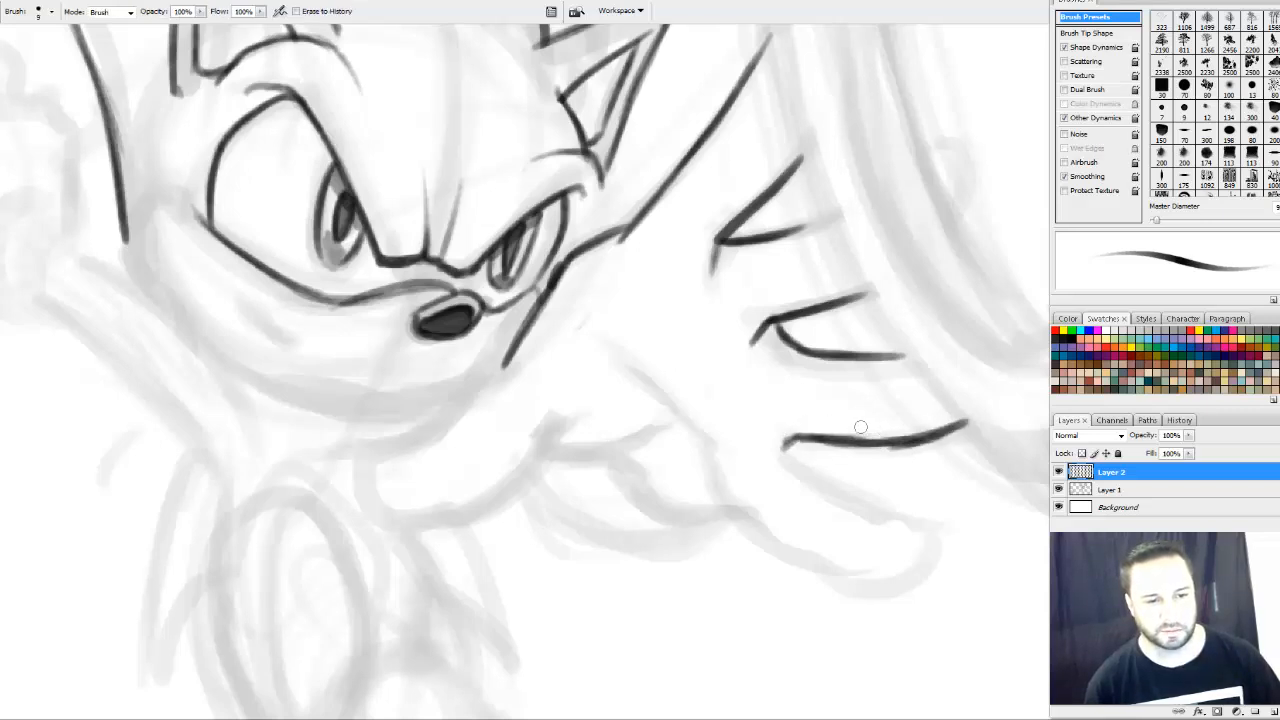
pyautogui.moveTo(906, 355); pyautogui.dragTo(887, 356)
pyautogui.press('b')
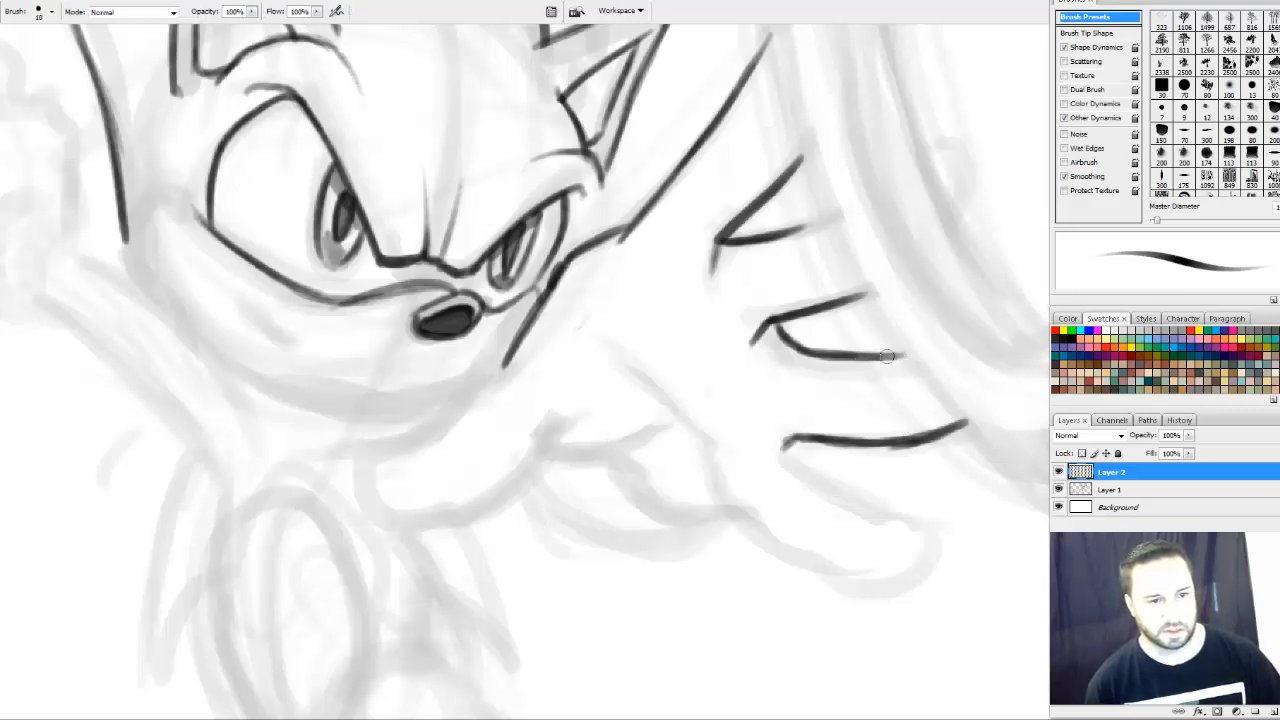
# Ink the upper edge of the thumb, running from the hand contour down beneath the muzzle
pyautogui.moveTo(904, 270); pyautogui.dragTo(892, 290)
pyautogui.moveTo(766, 257); pyautogui.dragTo(802, 245)
pyautogui.moveTo(660, 314); pyautogui.dragTo(708, 271)
pyautogui.moveTo(601, 240); pyautogui.dragTo(684, 184)
pyautogui.moveTo(627, 366)
pyautogui.mouseDown()
pyautogui.moveTo(697, 280)
pyautogui.moveTo(704, 297)
pyautogui.mouseUp()
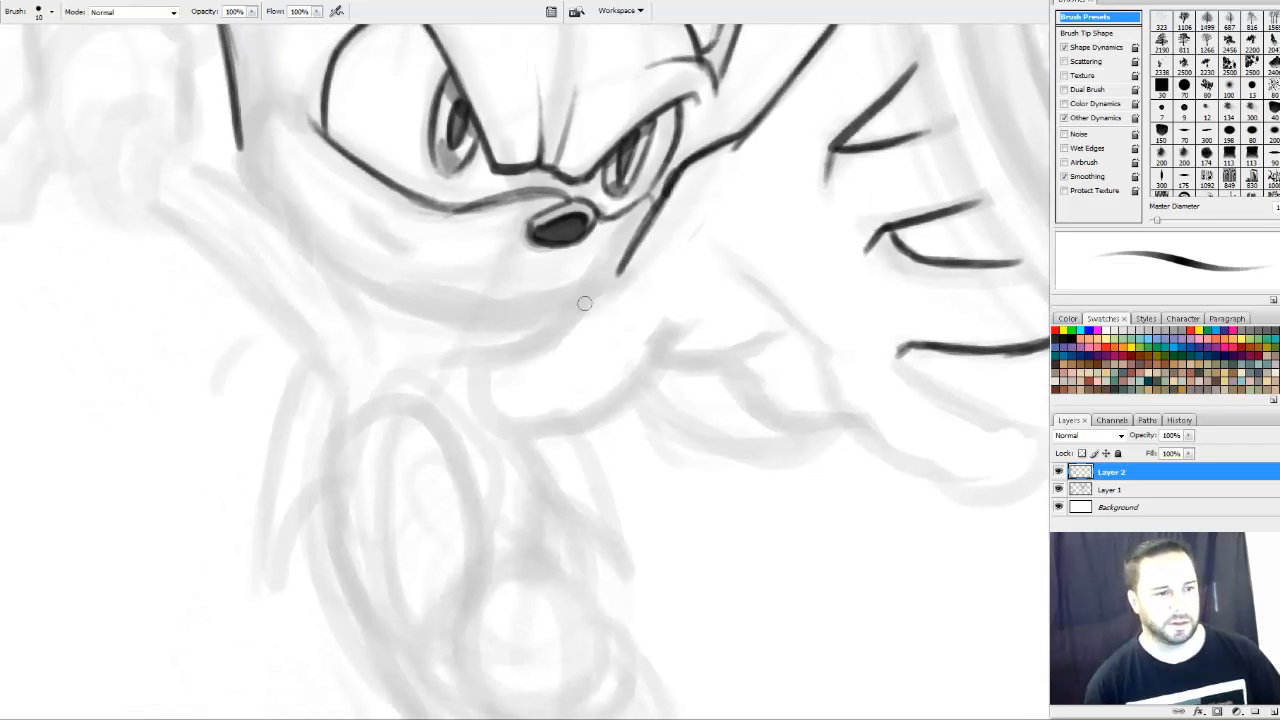
pyautogui.moveTo(630, 267); pyautogui.dragTo(545, 334)
pyautogui.moveTo(584, 294)
pyautogui.mouseDown()
pyautogui.moveTo(544, 340)
pyautogui.moveTo(490, 362)
pyautogui.mouseUp()
pyautogui.moveTo(576, 320); pyautogui.dragTo(483, 369)
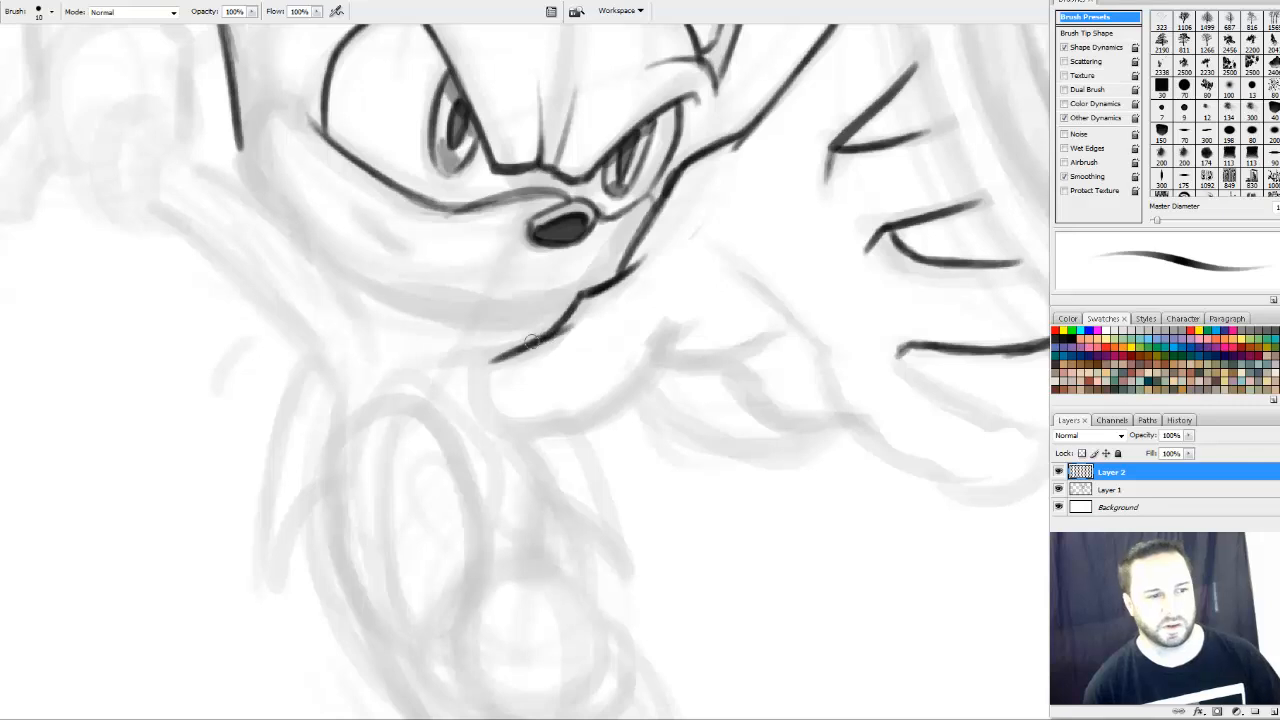
# Outline the thumb's rounded tip and underside and add the two crease lines at its base
pyautogui.moveTo(538, 337)
pyautogui.mouseDown()
pyautogui.moveTo(486, 365)
pyautogui.moveTo(481, 420)
pyautogui.mouseUp()
pyautogui.moveTo(486, 358)
pyautogui.mouseDown()
pyautogui.moveTo(484, 420)
pyautogui.moveTo(580, 419)
pyautogui.moveTo(604, 416)
pyautogui.moveTo(650, 350)
pyautogui.mouseUp()
pyautogui.moveTo(590, 425); pyautogui.dragTo(662, 338)
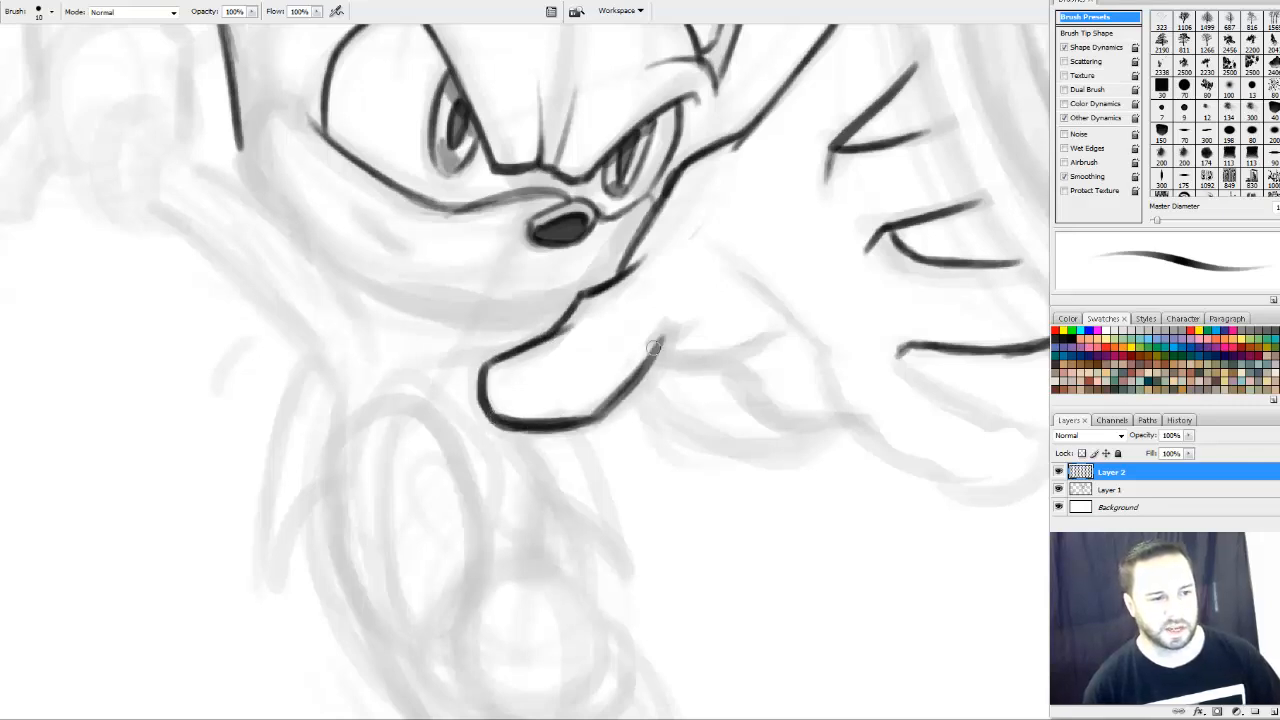
pyautogui.moveTo(612, 402)
pyautogui.mouseDown()
pyautogui.moveTo(672, 330)
pyautogui.moveTo(728, 310)
pyautogui.moveTo(712, 379)
pyautogui.mouseUp()
pyautogui.moveTo(650, 320)
pyautogui.mouseDown()
pyautogui.moveTo(670, 383)
pyautogui.moveTo(744, 362)
pyautogui.mouseUp()
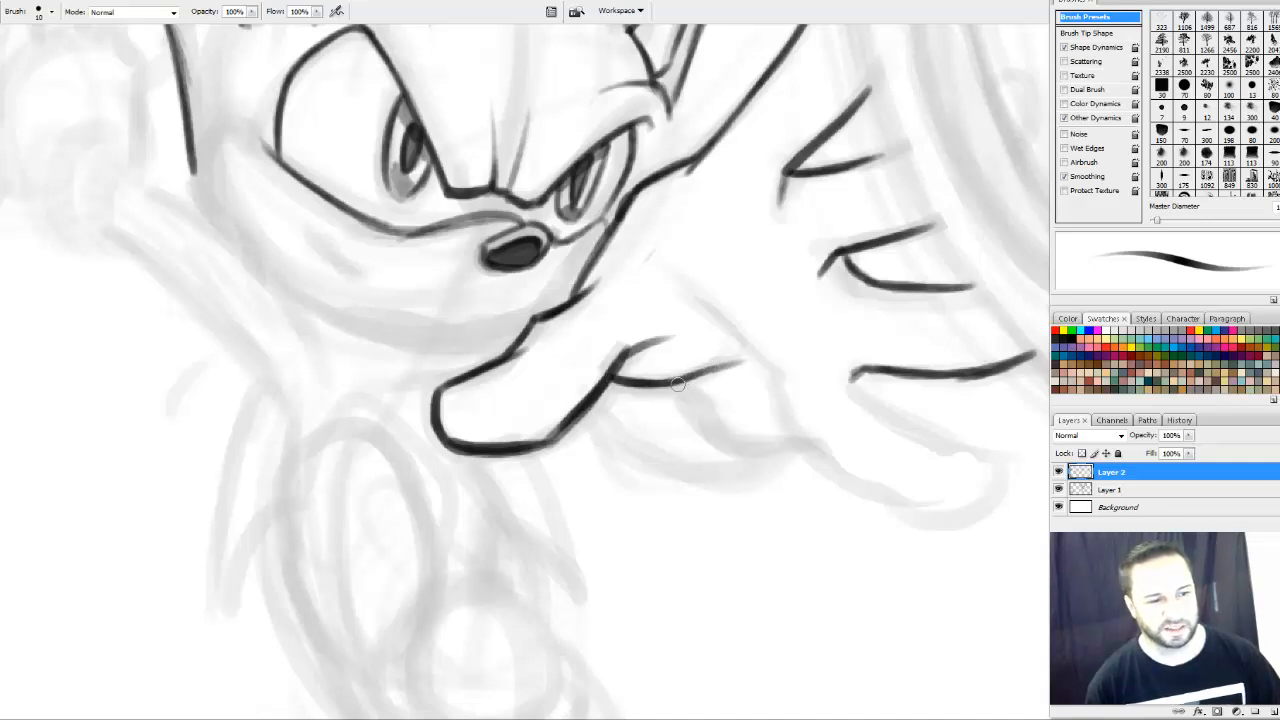
# Ink the lower palm edge beside the thumb crease and the long curved crease across the palm
pyautogui.moveTo(678, 385)
pyautogui.mouseDown()
pyautogui.moveTo(758, 448)
pyautogui.moveTo(736, 444)
pyautogui.moveTo(779, 447)
pyautogui.mouseUp()
pyautogui.moveTo(744, 447); pyautogui.dragTo(850, 438)
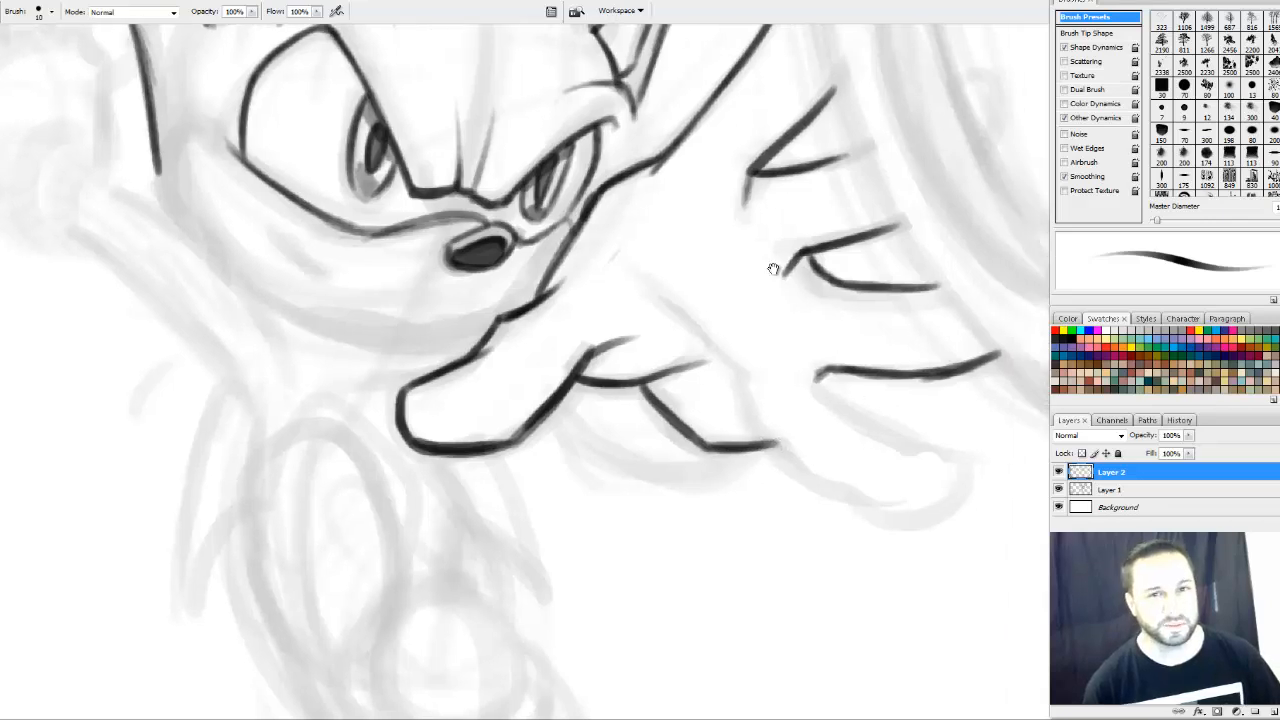
pyautogui.moveTo(640, 249)
pyautogui.mouseDown()
pyautogui.moveTo(750, 402)
pyautogui.moveTo(670, 311)
pyautogui.mouseUp()
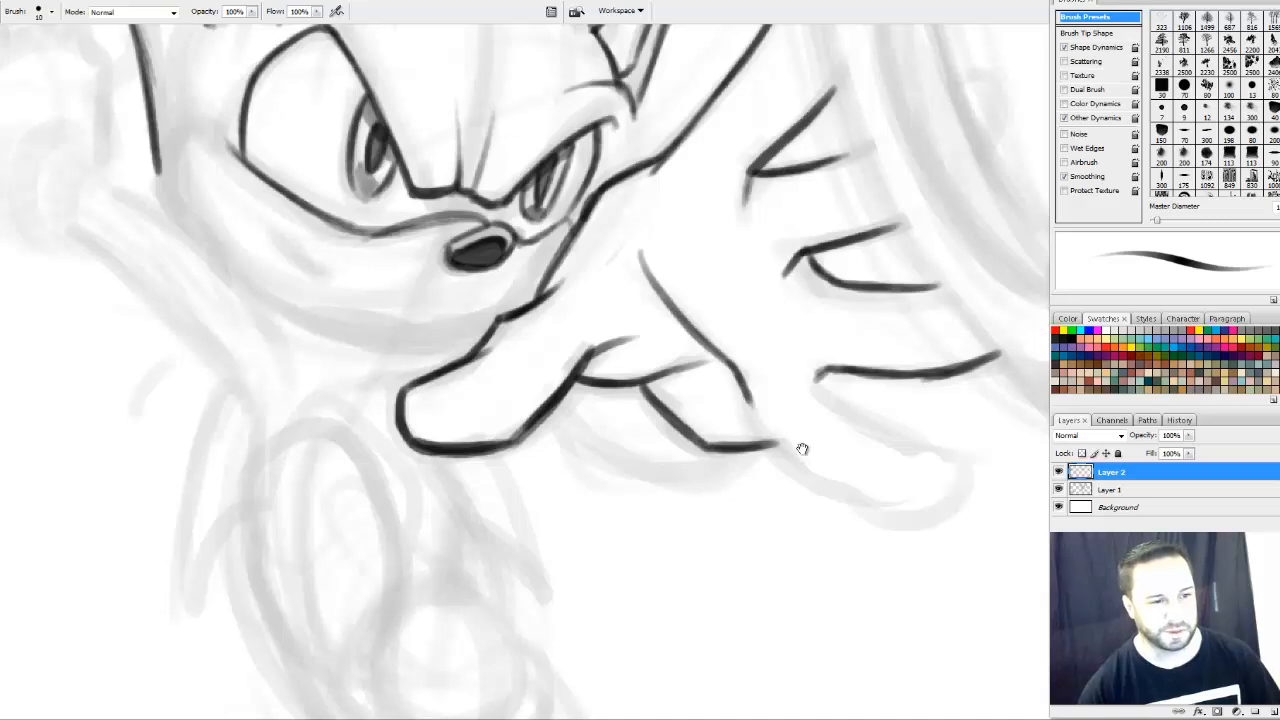
# Outline the lowest finger with its upper edge, rounded tip and underside, joining it to the palm
pyautogui.moveTo(803, 449)
pyautogui.mouseDown()
pyautogui.moveTo(723, 421)
pyautogui.moveTo(575, 418)
pyautogui.mouseUp()
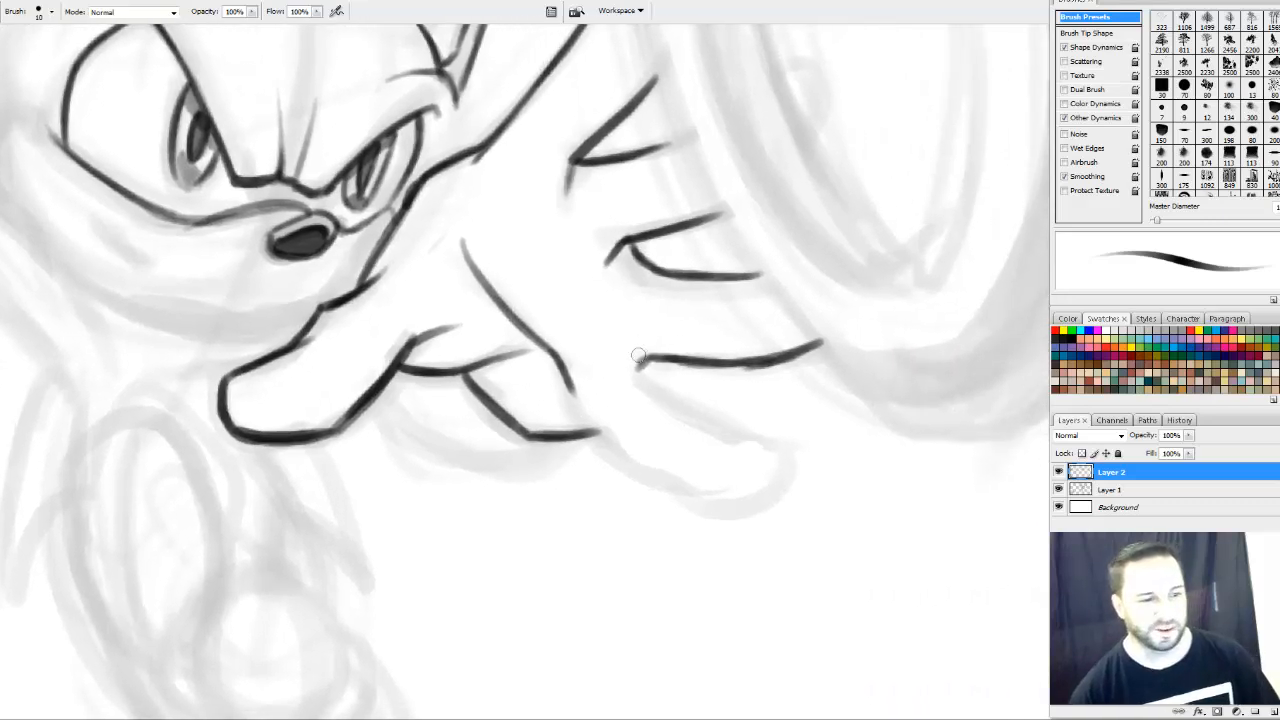
pyautogui.moveTo(651, 362); pyautogui.dragTo(661, 378)
pyautogui.moveTo(660, 330)
pyautogui.mouseDown()
pyautogui.moveTo(538, 228)
pyautogui.moveTo(623, 337)
pyautogui.moveTo(665, 352)
pyautogui.moveTo(661, 377)
pyautogui.mouseUp()
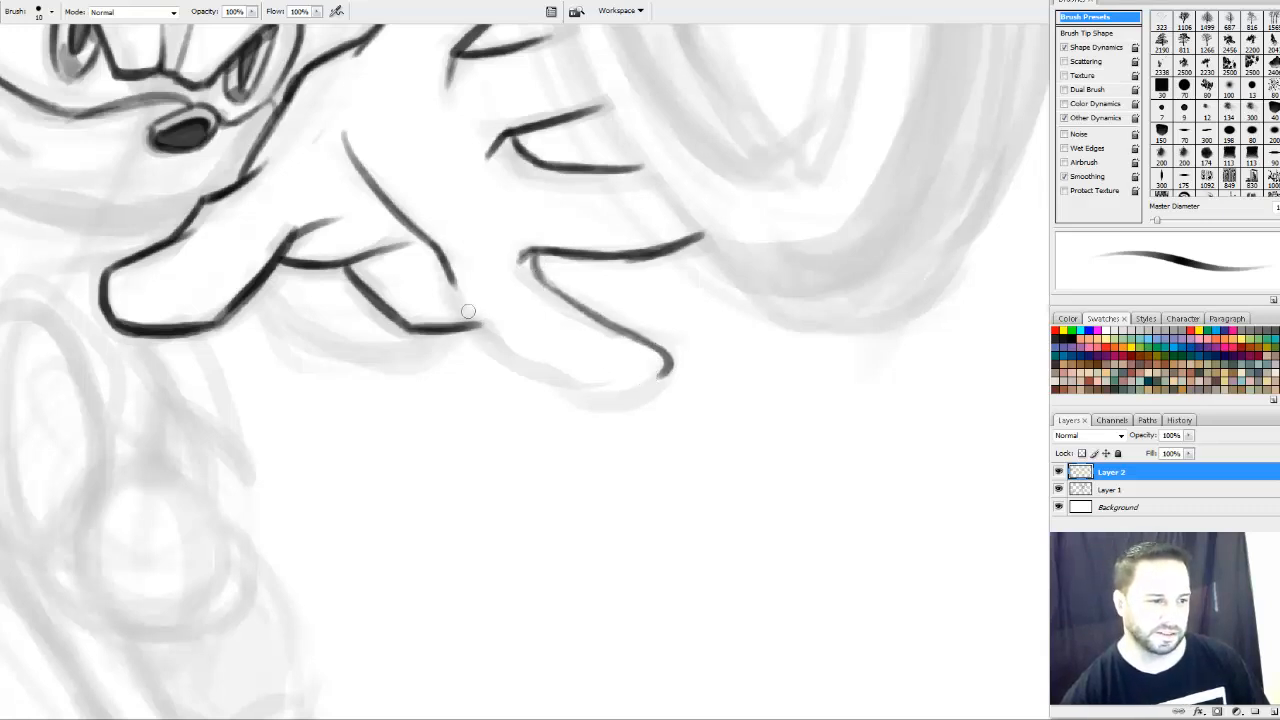
pyautogui.moveTo(468, 311)
pyautogui.mouseDown()
pyautogui.moveTo(538, 379)
pyautogui.moveTo(610, 389)
pyautogui.mouseUp()
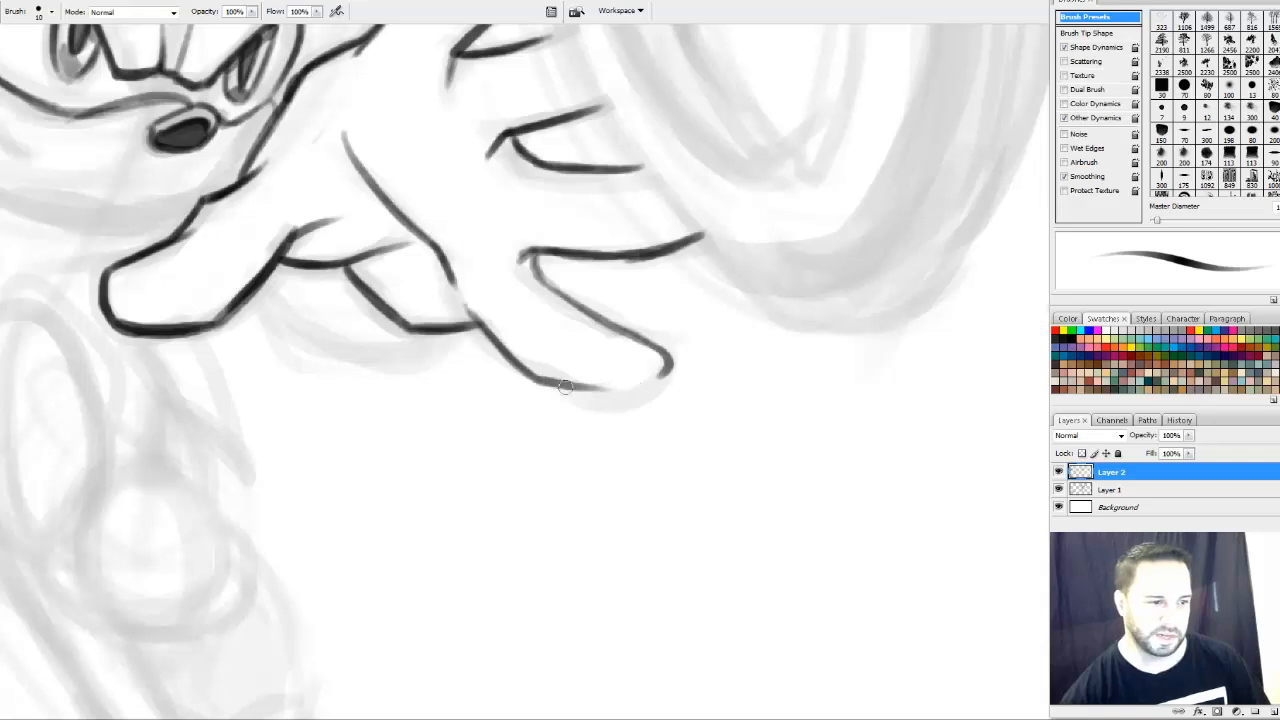
pyautogui.moveTo(528, 375)
pyautogui.mouseDown()
pyautogui.moveTo(622, 389)
pyautogui.moveTo(665, 374)
pyautogui.moveTo(612, 391)
pyautogui.moveTo(639, 387)
pyautogui.mouseUp()
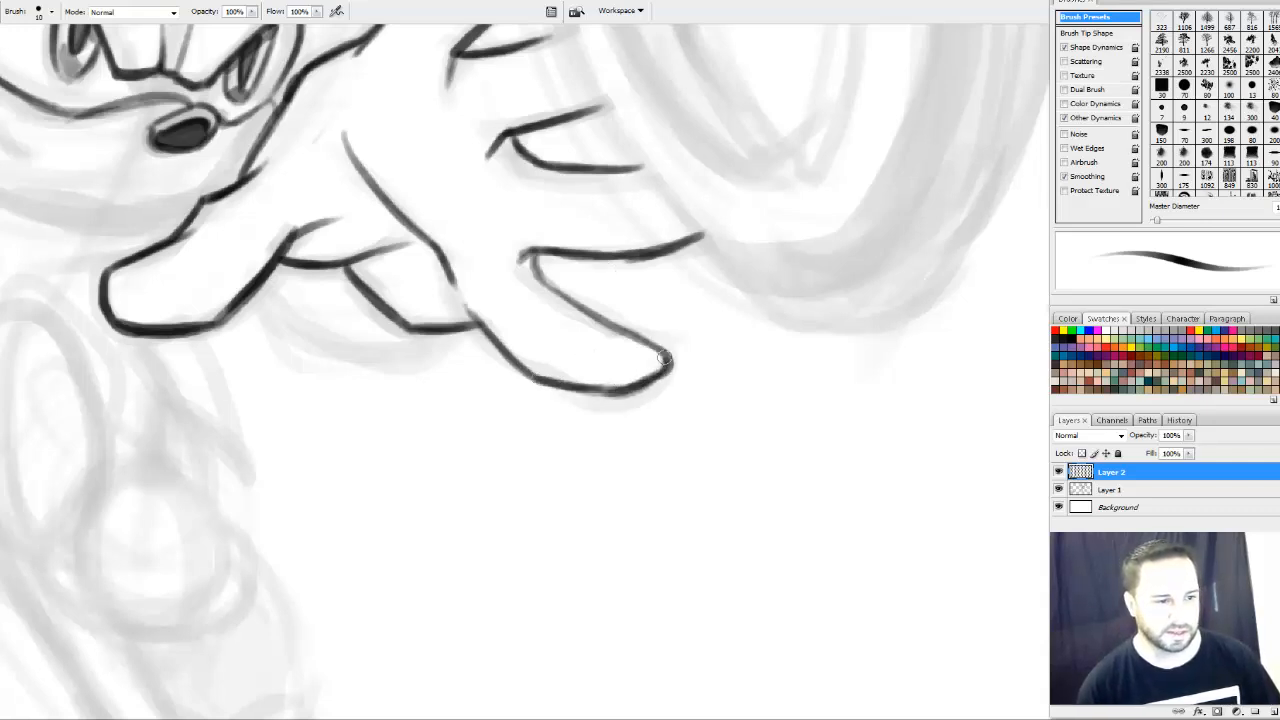
# Ink the side of the head from the base of the right ear down past the eye to the hand
pyautogui.moveTo(617, 290); pyautogui.dragTo(710, 490)
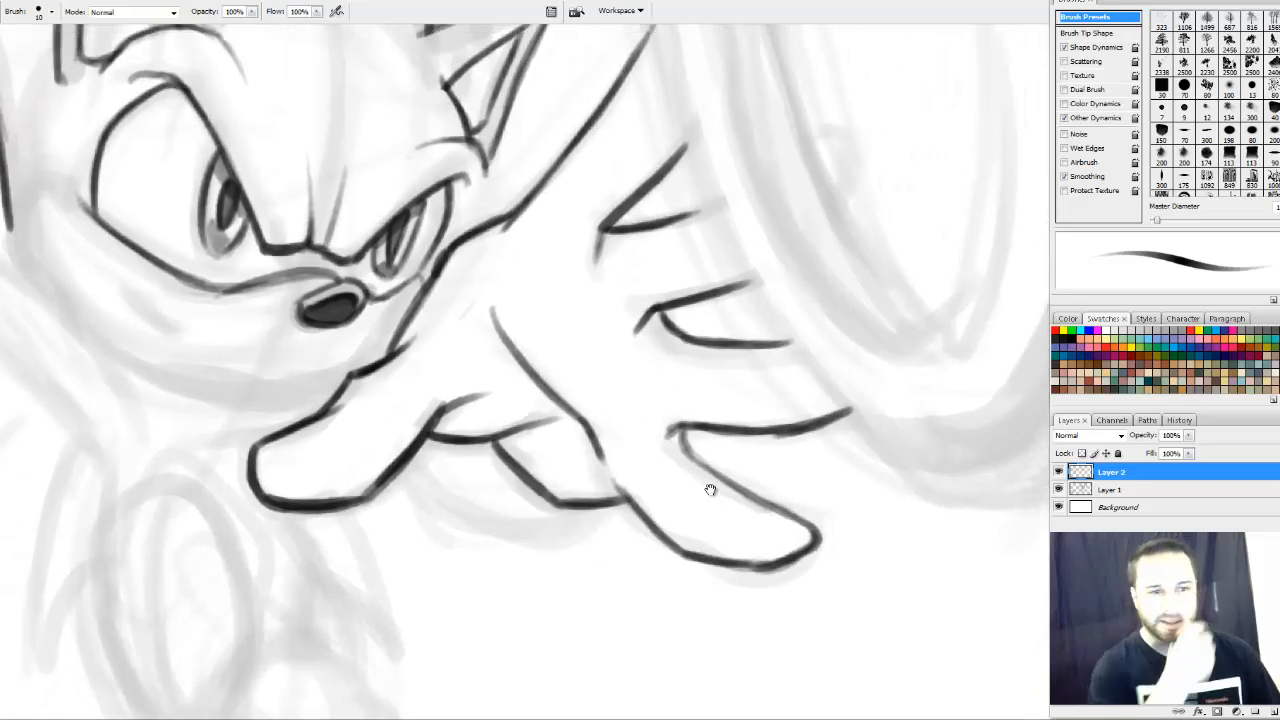
pyautogui.moveTo(561, 278)
pyautogui.mouseDown()
pyautogui.moveTo(705, 350)
pyautogui.moveTo(630, 180)
pyautogui.moveTo(625, 245)
pyautogui.mouseUp()
pyautogui.moveTo(638, 188); pyautogui.dragTo(616, 260)
pyautogui.moveTo(634, 214); pyautogui.dragTo(612, 268)
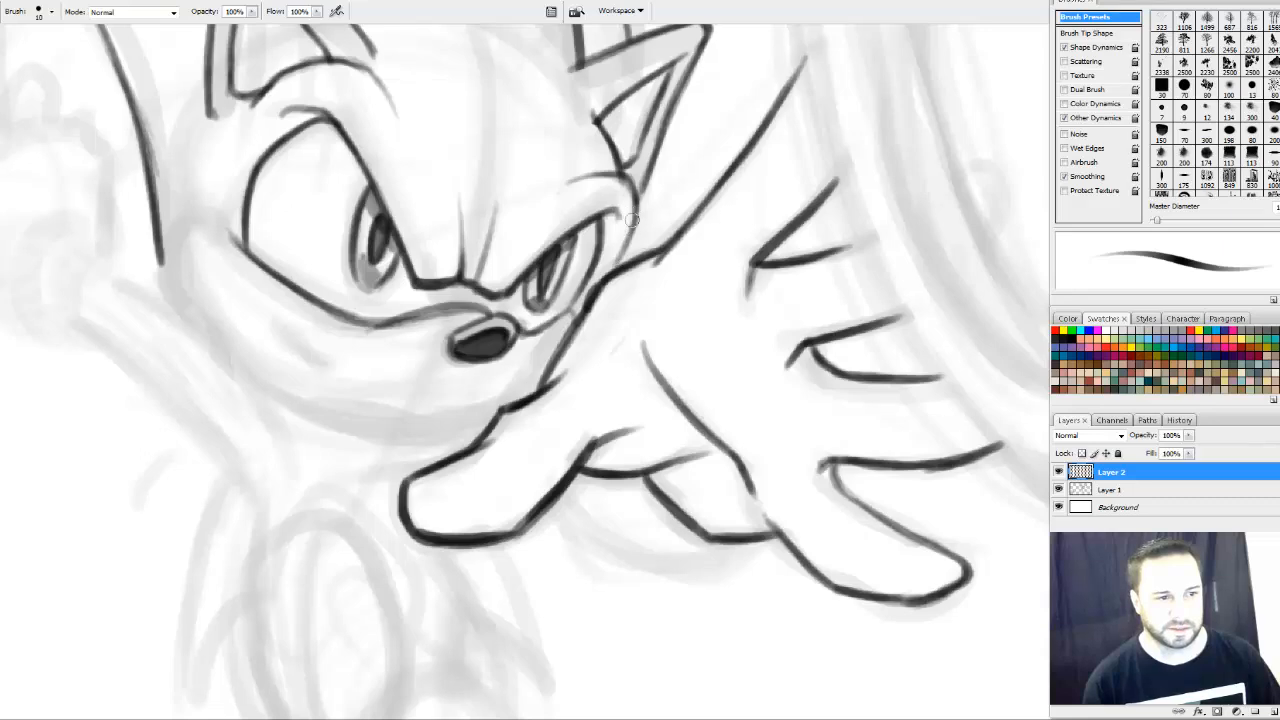
pyautogui.moveTo(636, 190)
pyautogui.mouseDown()
pyautogui.moveTo(604, 278)
pyautogui.moveTo(641, 185)
pyautogui.moveTo(680, 291)
pyautogui.moveTo(729, 329)
pyautogui.mouseUp()
# Ink the upper curve of the muzzle beside the left eye and the short vertical line above it
pyautogui.moveTo(560, 363); pyautogui.dragTo(660, 136)
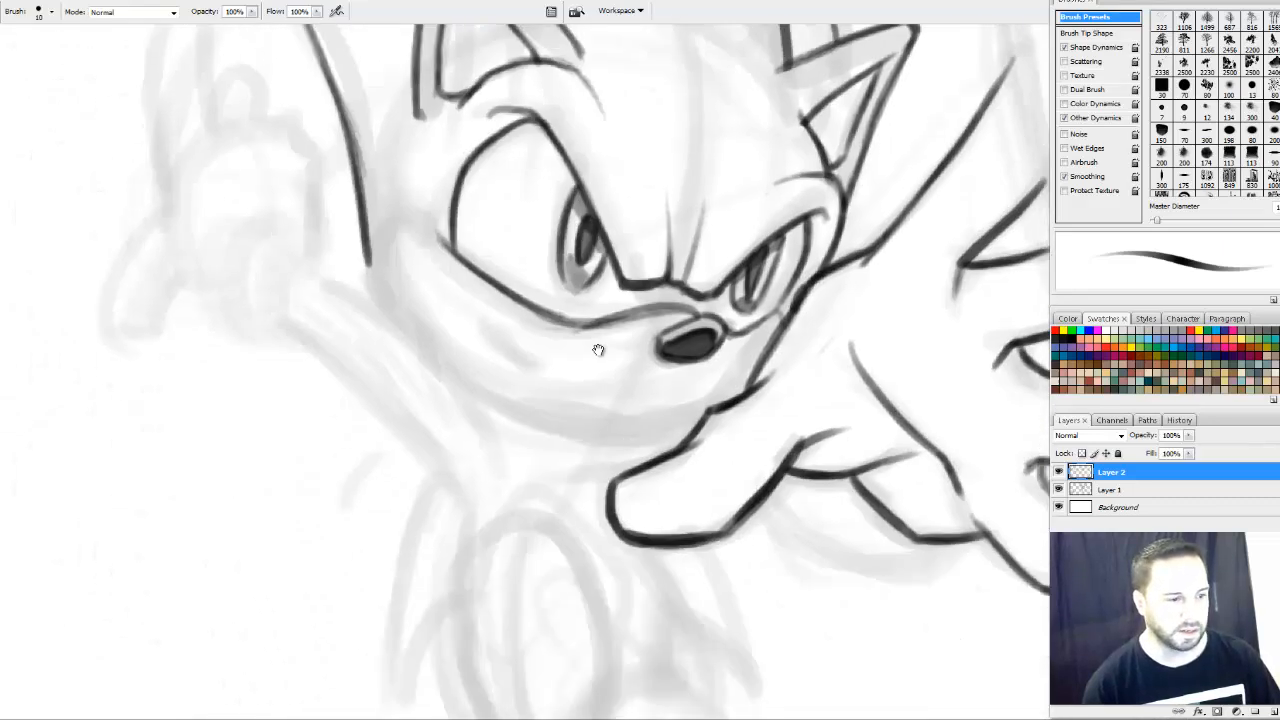
pyautogui.moveTo(438, 198); pyautogui.dragTo(450, 278)
pyautogui.moveTo(387, 361)
pyautogui.mouseDown()
pyautogui.moveTo(402, 300)
pyautogui.moveTo(385, 325)
pyautogui.moveTo(420, 298)
pyautogui.moveTo(453, 317)
pyautogui.mouseUp()
pyautogui.moveTo(394, 300); pyautogui.dragTo(446, 308)
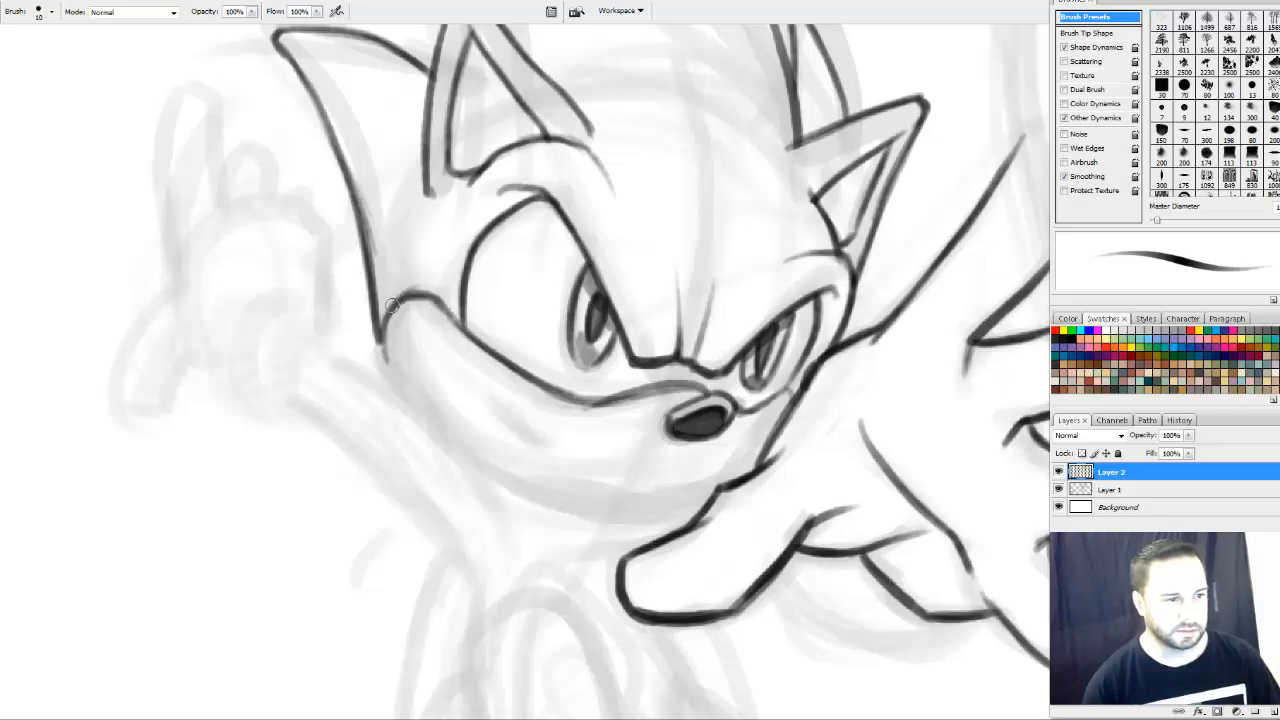
pyautogui.moveTo(414, 232)
pyautogui.mouseDown()
pyautogui.moveTo(409, 298)
pyautogui.moveTo(402, 278)
pyautogui.moveTo(344, 267)
pyautogui.mouseUp()
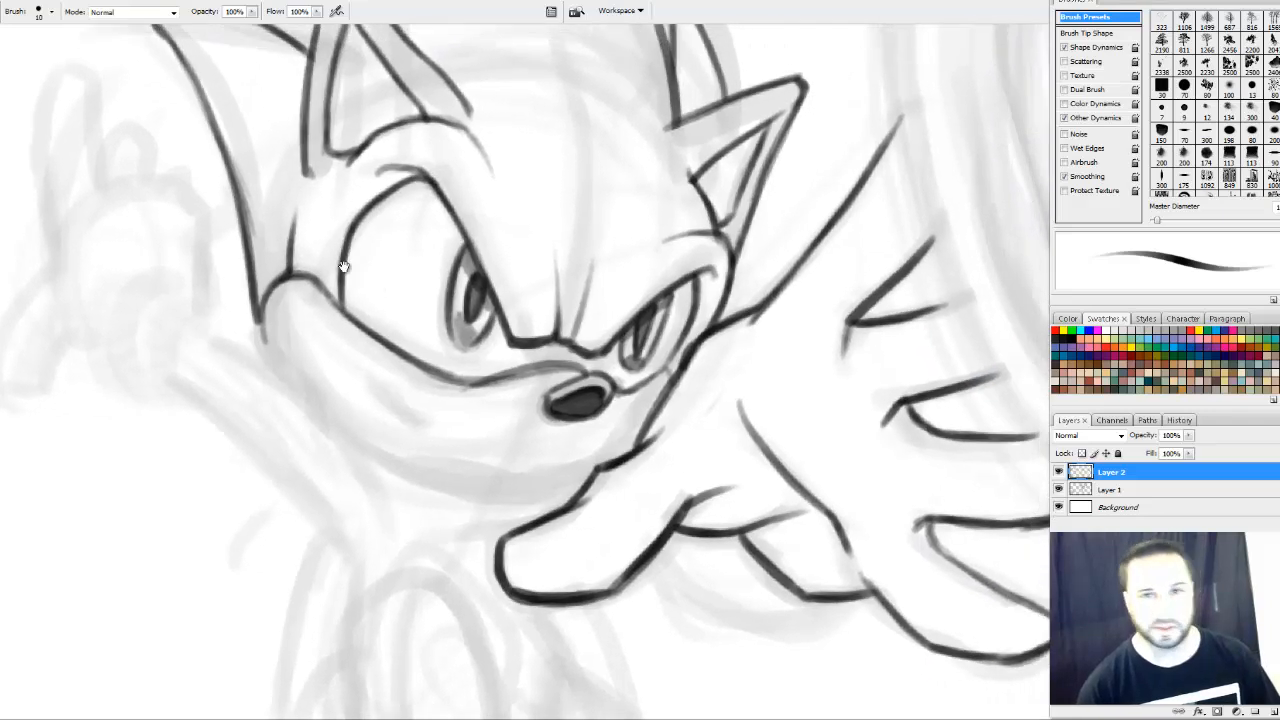
# Ink the short mouth-corner stroke on the cheek and the jawline from the left quill toward the chin
pyautogui.moveTo(367, 378); pyautogui.dragTo(420, 422)
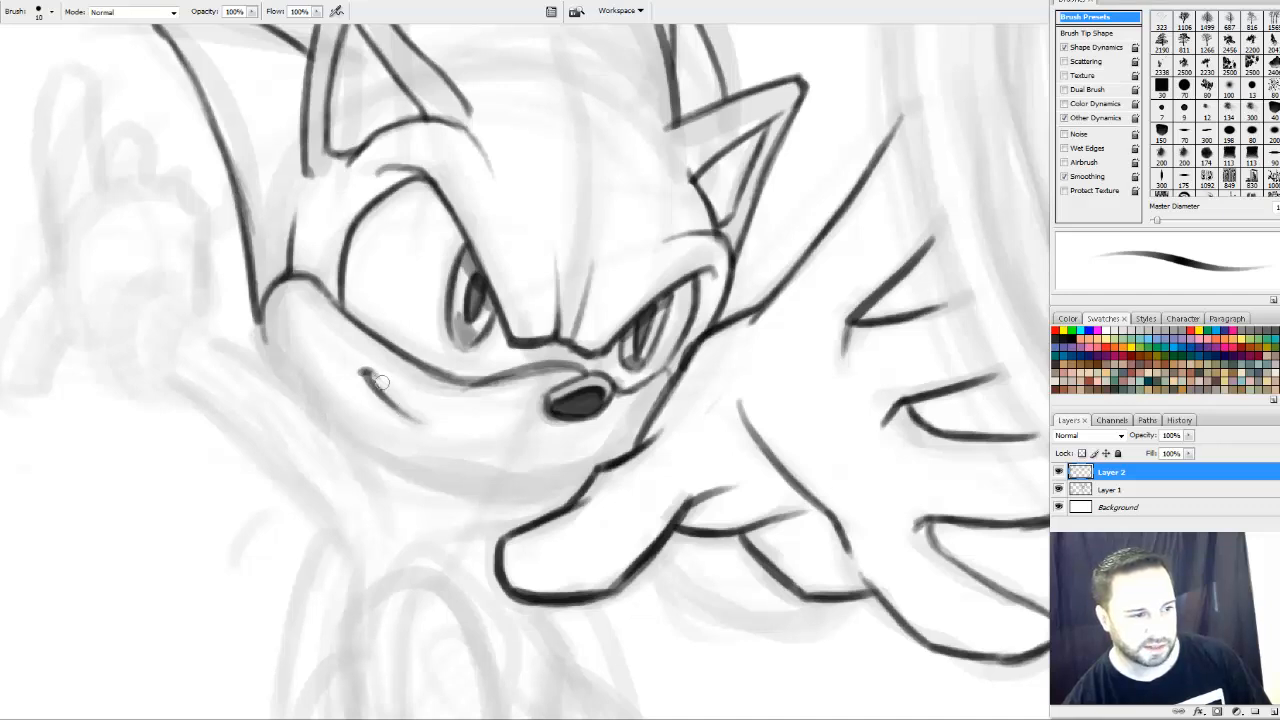
pyautogui.moveTo(364, 371); pyautogui.dragTo(420, 424)
pyautogui.moveTo(258, 322); pyautogui.dragTo(300, 390)
pyautogui.moveTo(258, 300)
pyautogui.mouseDown()
pyautogui.moveTo(330, 422)
pyautogui.moveTo(382, 456)
pyautogui.mouseUp()
pyautogui.moveTo(314, 414); pyautogui.dragTo(456, 477)
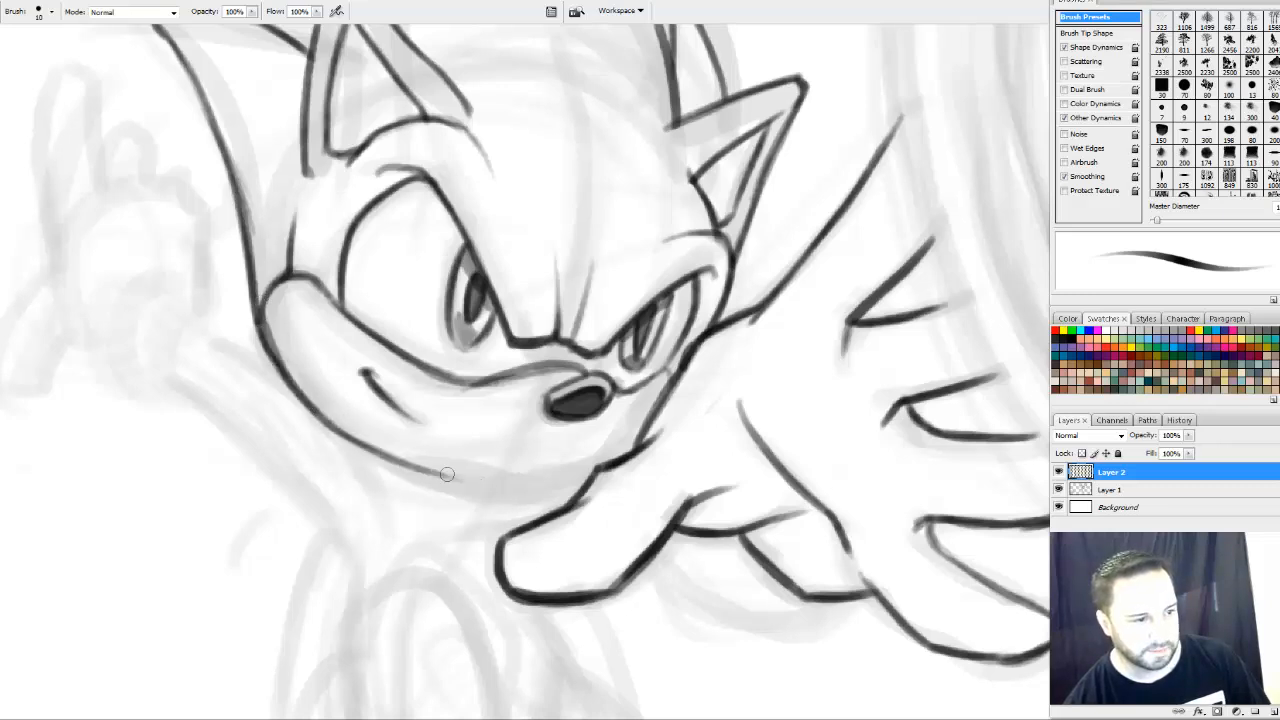
pyautogui.moveTo(376, 455); pyautogui.dragTo(500, 482)
# Complete the chin line across to the hand, undoing unwanted strokes, and touch up the muzzle edge below the right eye
pyautogui.moveTo(461, 418); pyautogui.dragTo(547, 374)
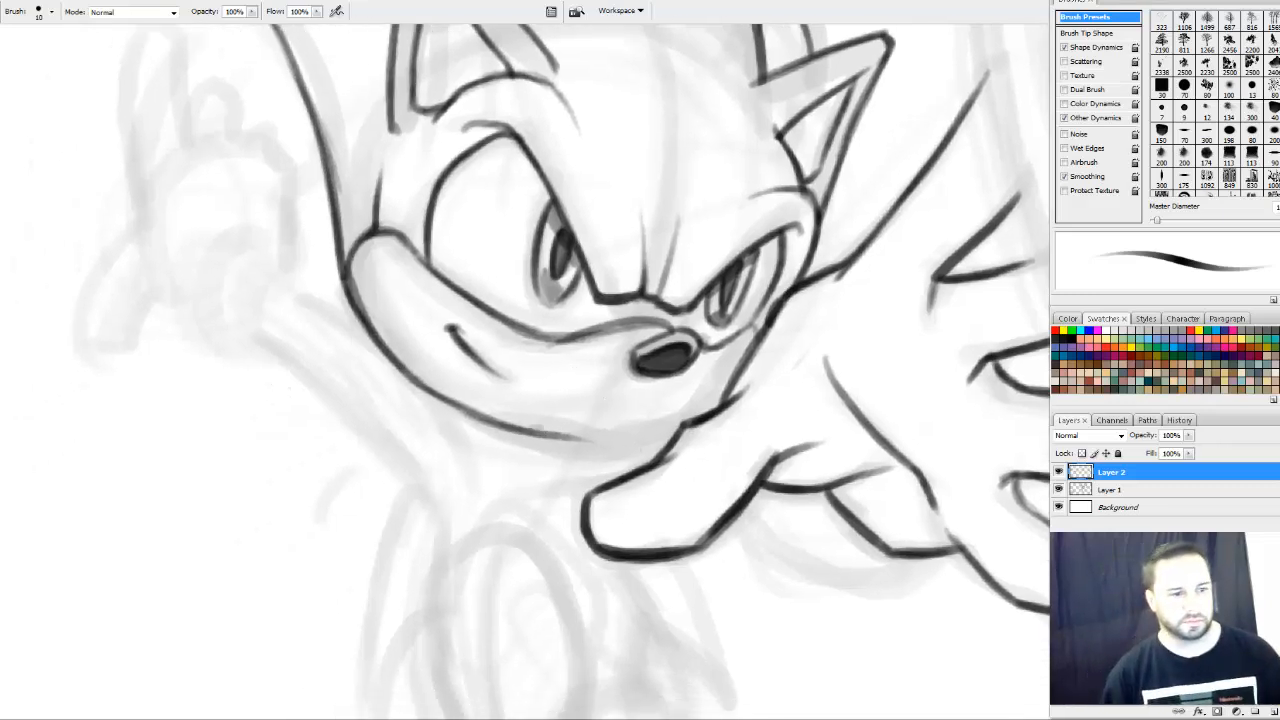
pyautogui.moveTo(540, 430)
pyautogui.mouseDown()
pyautogui.moveTo(606, 436)
pyautogui.moveTo(700, 419)
pyautogui.mouseUp()
pyautogui.hotkey('ctrl', 'z')
pyautogui.hotkey('ctrl', 'z')
pyautogui.moveTo(642, 430); pyautogui.dragTo(710, 415)
pyautogui.moveTo(692, 418); pyautogui.dragTo(728, 393)
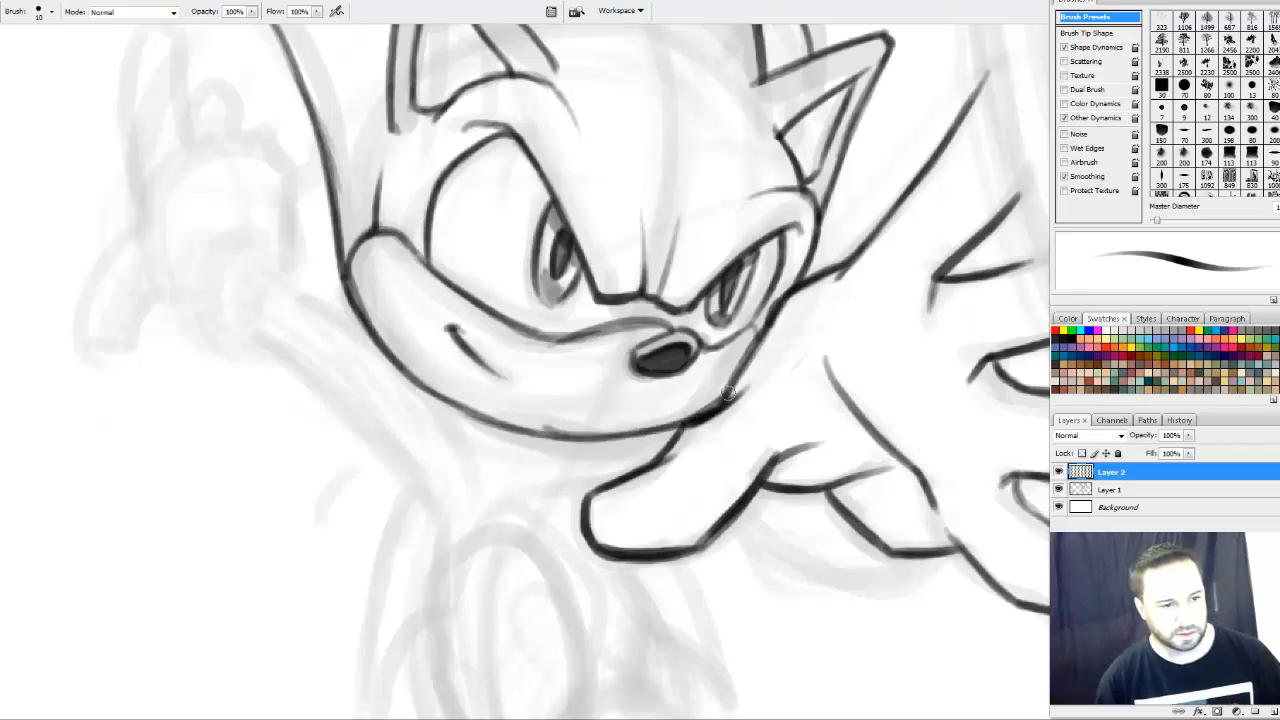
pyautogui.moveTo(756, 320); pyautogui.dragTo(757, 333)
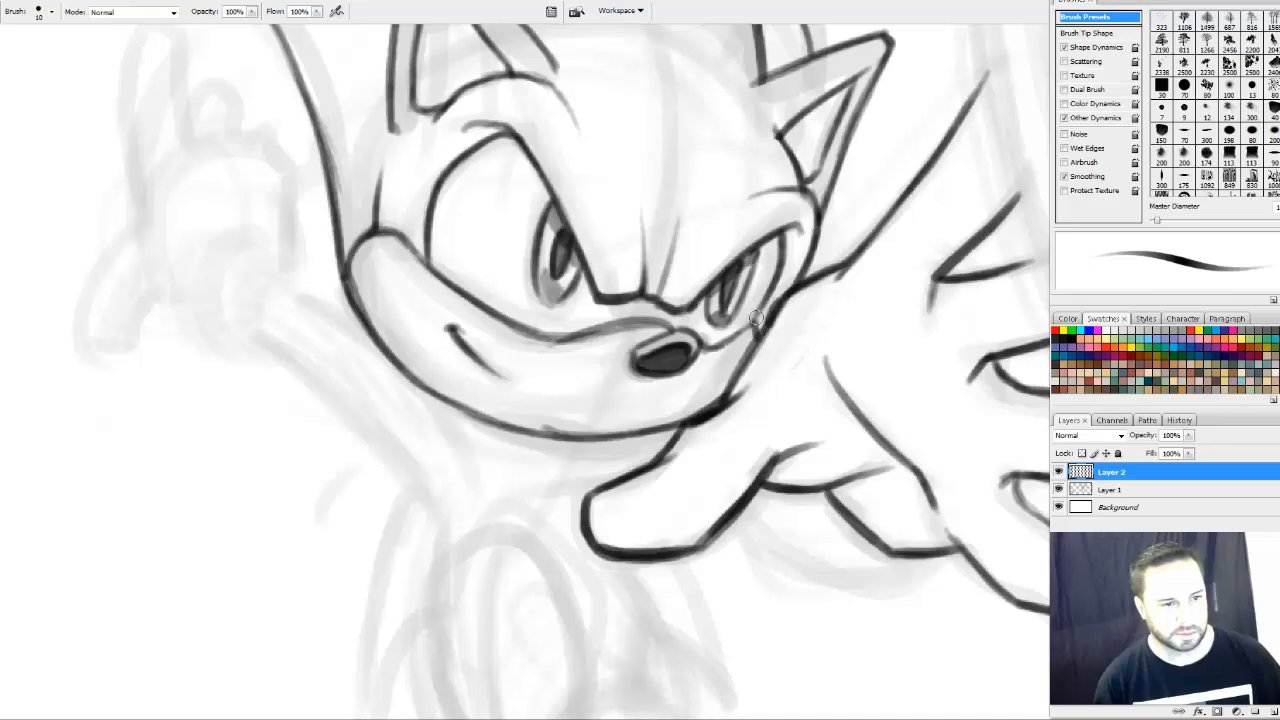
# Touch up the lower rim of the left iris and the inner edge of the right iris
pyautogui.moveTo(673, 356)
pyautogui.mouseDown()
pyautogui.moveTo(634, 371)
pyautogui.moveTo(653, 369)
pyautogui.mouseUp()
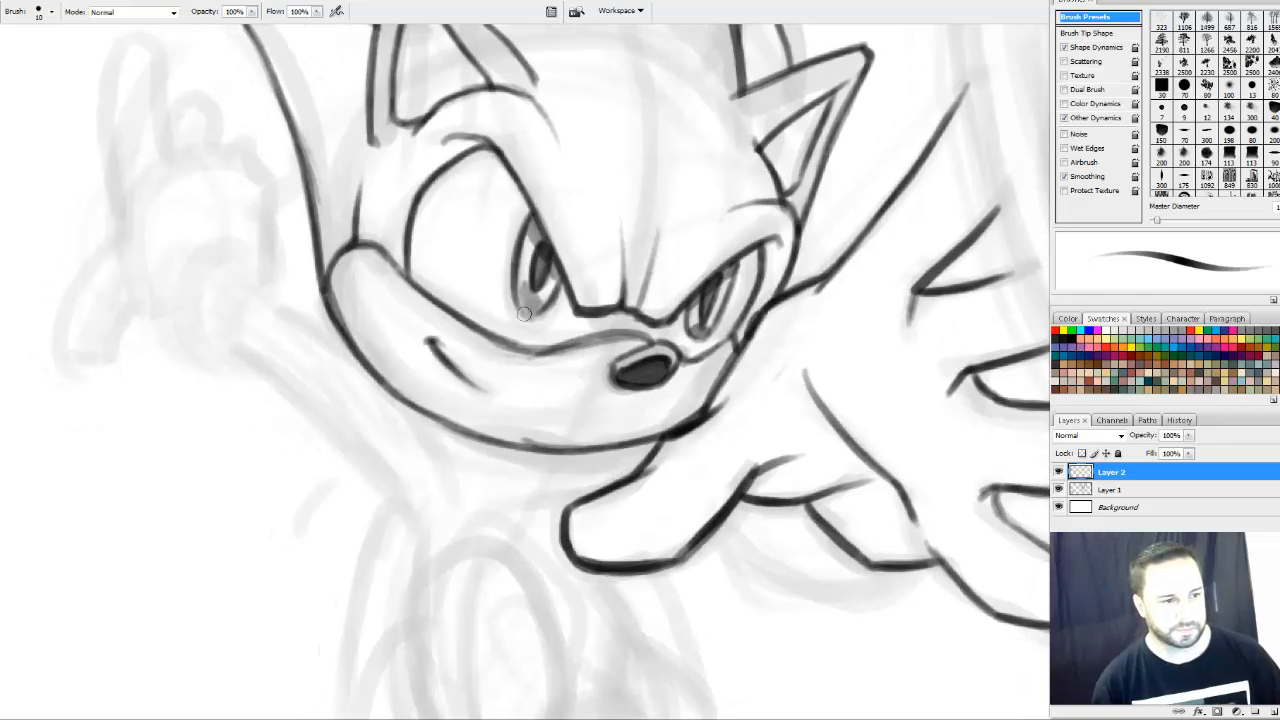
pyautogui.moveTo(524, 314); pyautogui.dragTo(546, 311)
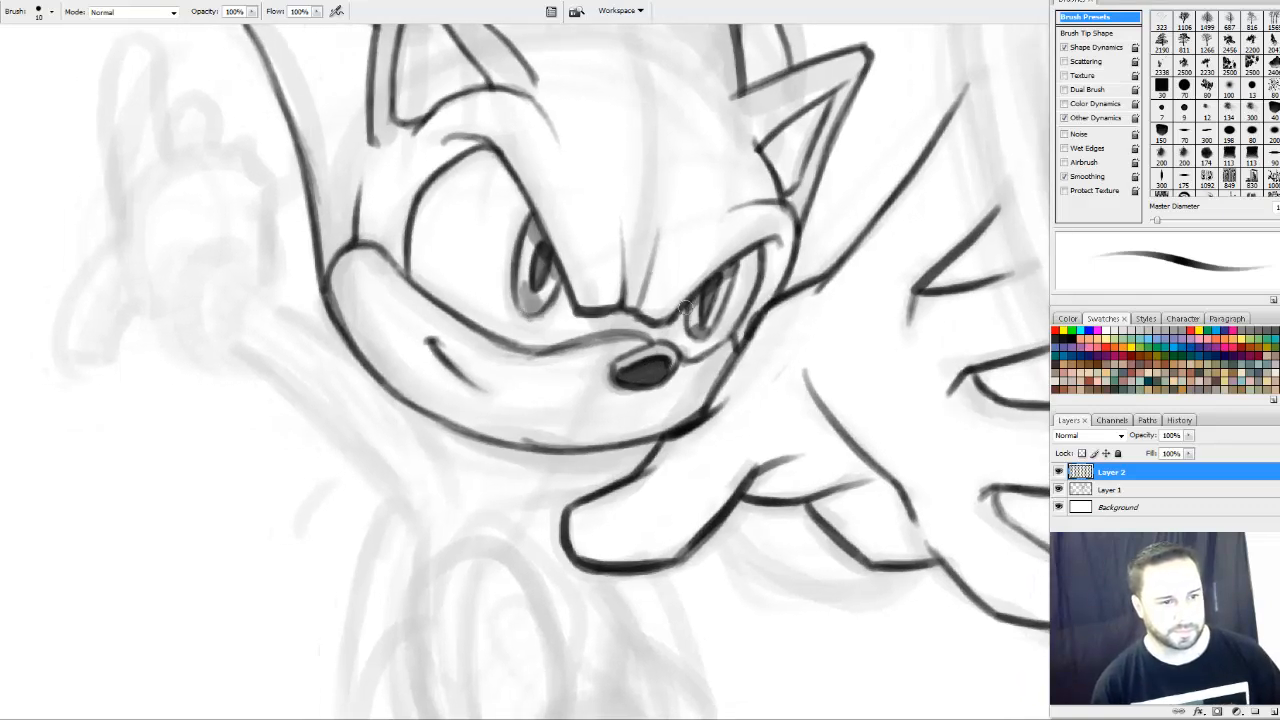
pyautogui.moveTo(686, 309)
pyautogui.mouseDown()
pyautogui.moveTo(711, 338)
pyautogui.moveTo(738, 265)
pyautogui.moveTo(702, 323)
pyautogui.mouseUp()
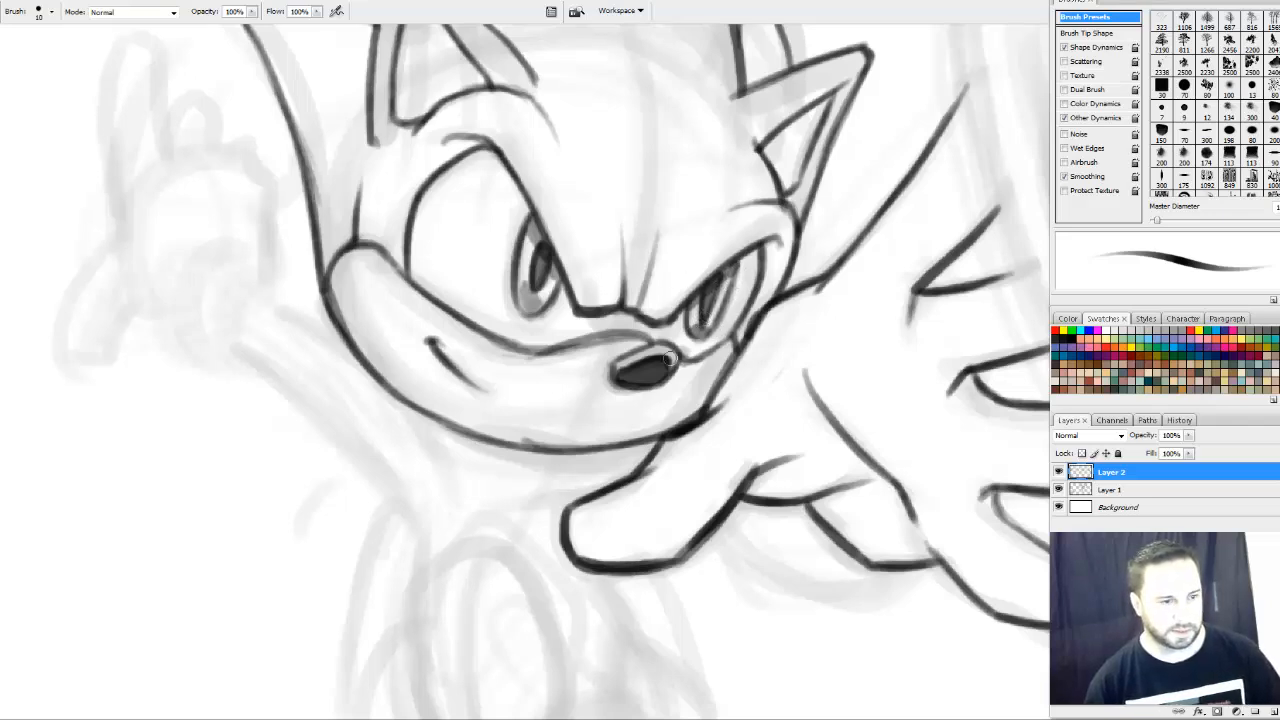
# Erase small highlights out of both pupils and irises with the eraser reduced to size 7
pyautogui.press('e')
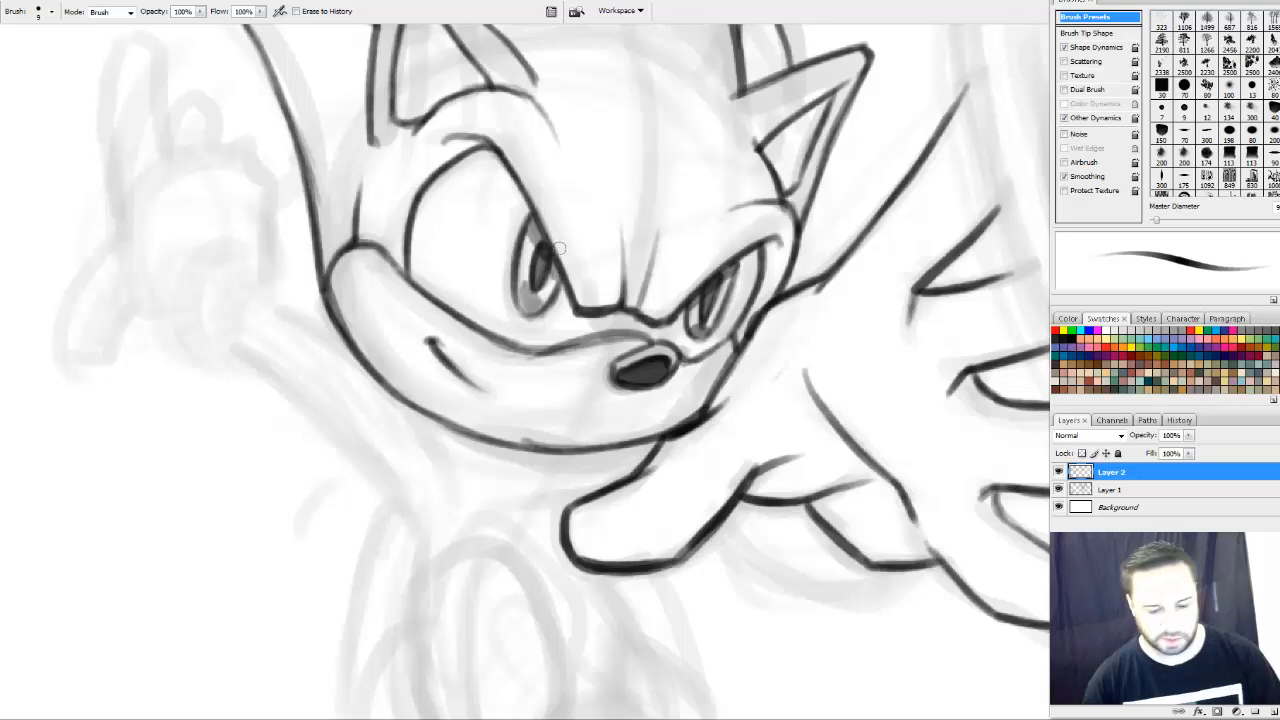
pyautogui.press('[')
pyautogui.press('[')
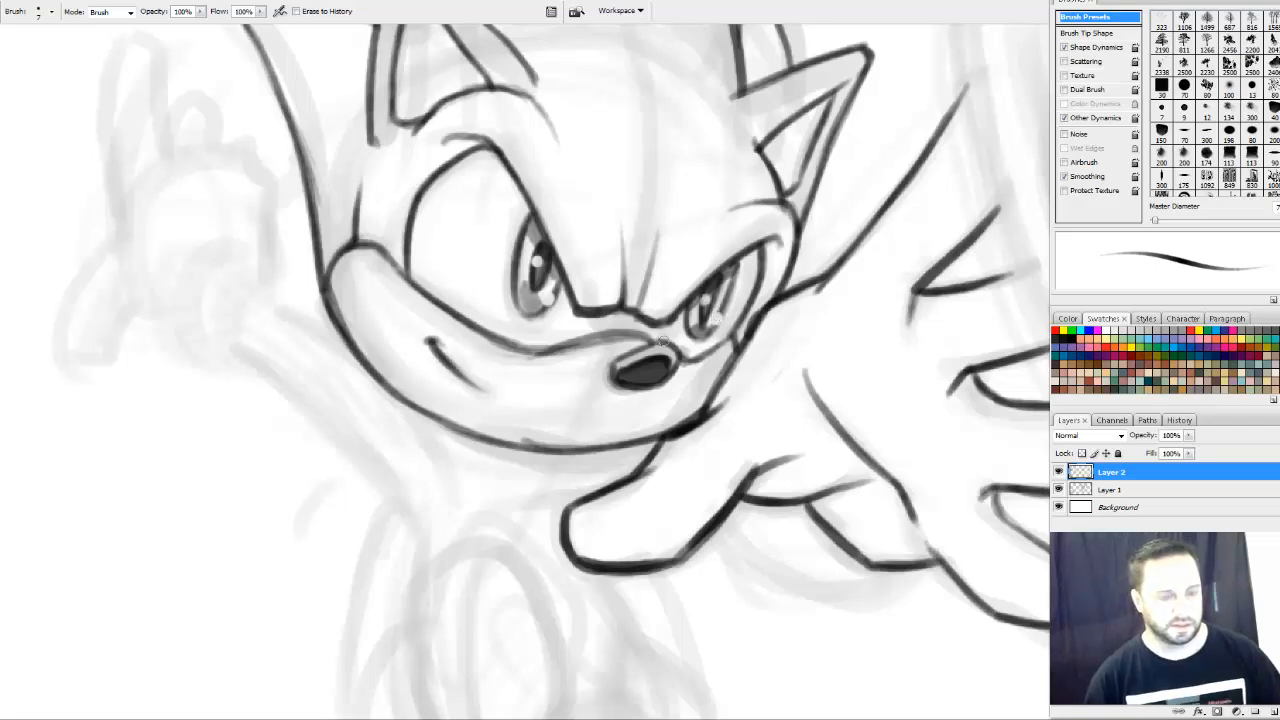
# Ink the thumb of the raised hand beside the left quill with the brush
pyautogui.press('b')
pyautogui.moveTo(587, 313)
pyautogui.mouseDown()
pyautogui.moveTo(531, 363)
pyautogui.moveTo(592, 426)
pyautogui.mouseUp()
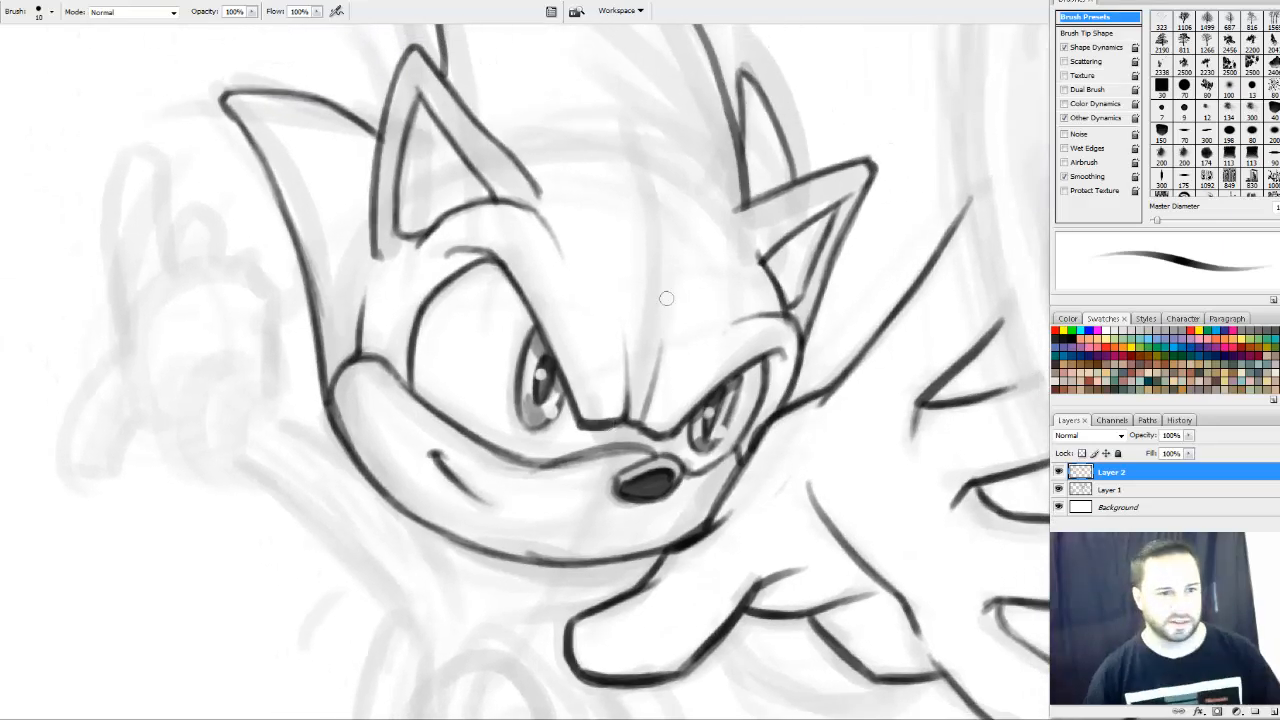
pyautogui.moveTo(861, 321)
pyautogui.mouseDown()
pyautogui.moveTo(833, 307)
pyautogui.moveTo(610, 303)
pyautogui.moveTo(794, 346)
pyautogui.mouseUp()
pyautogui.moveTo(580, 308); pyautogui.dragTo(726, 331)
pyautogui.moveTo(471, 297); pyautogui.dragTo(463, 332)
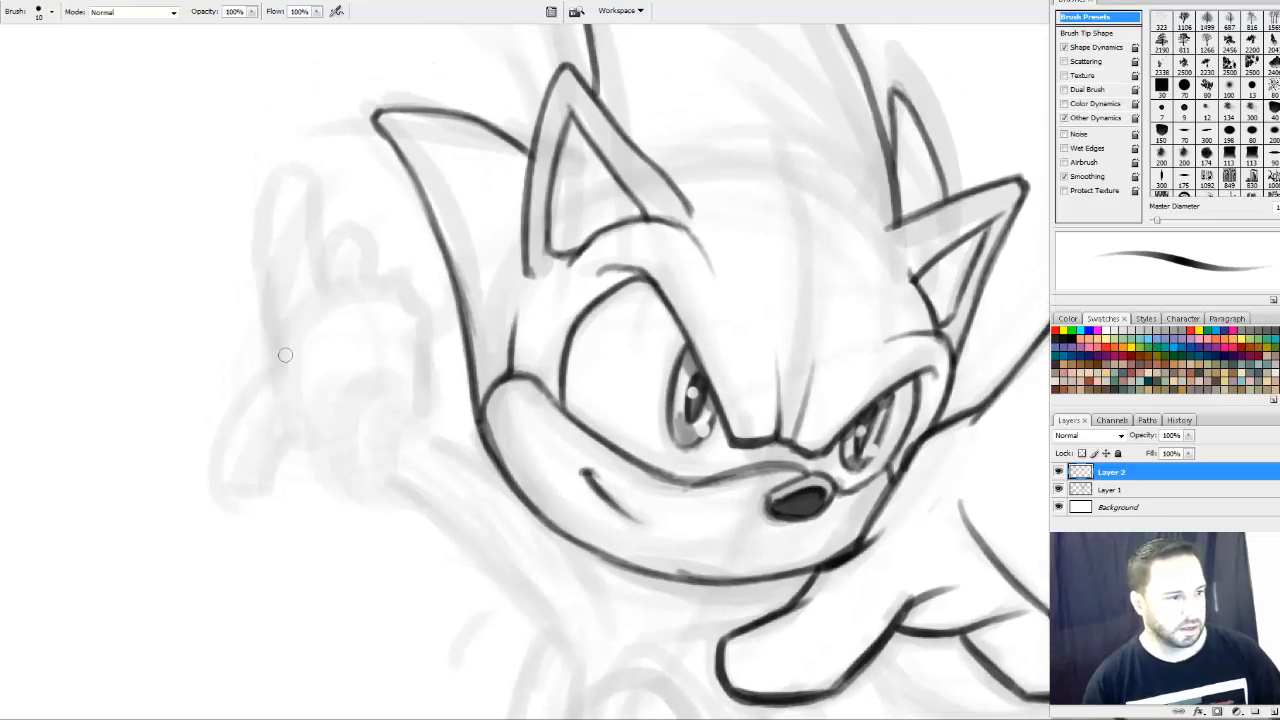
pyautogui.moveTo(285, 355)
pyautogui.mouseDown()
pyautogui.moveTo(233, 432)
pyautogui.moveTo(224, 478)
pyautogui.moveTo(238, 500)
pyautogui.moveTo(272, 494)
pyautogui.moveTo(298, 440)
pyautogui.moveTo(327, 439)
pyautogui.mouseUp()
pyautogui.moveTo(310, 296); pyautogui.dragTo(314, 318)
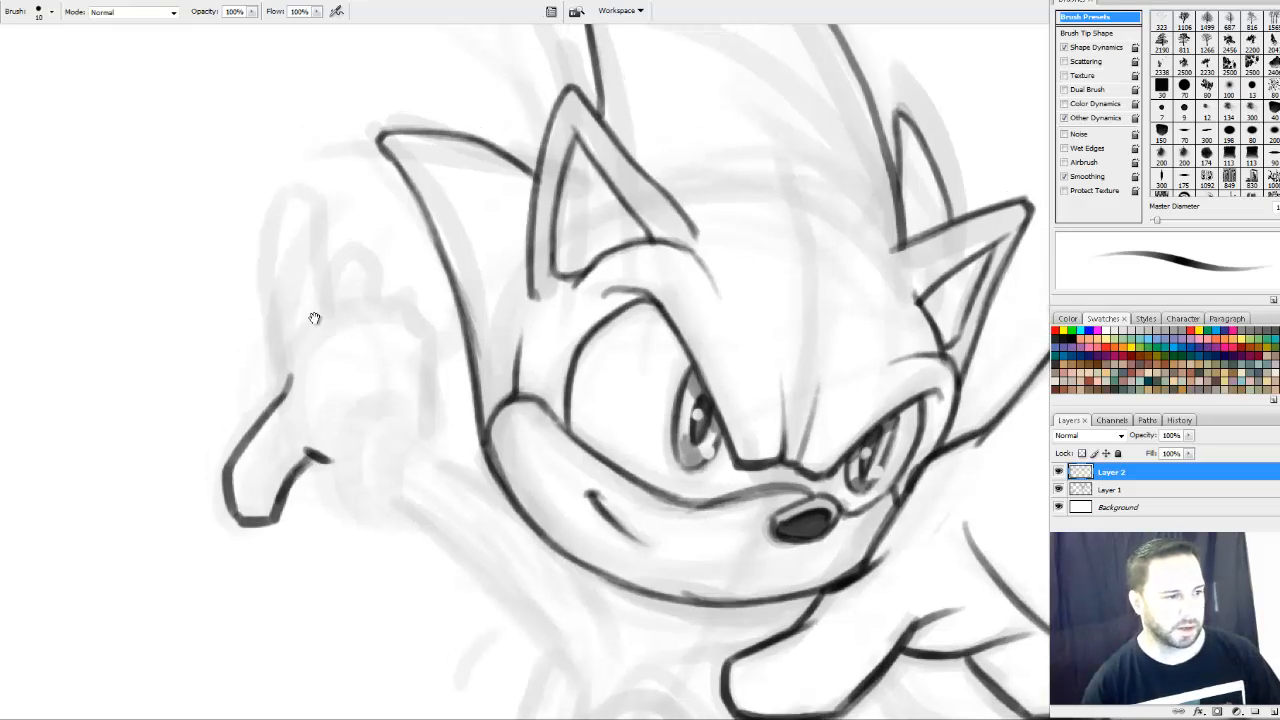
# Ink the raised hand's pointing finger, redoing its outer edge, plus the folded knuckles and the back of the hand
pyautogui.moveTo(283, 372)
pyautogui.mouseDown()
pyautogui.moveTo(288, 346)
pyautogui.moveTo(272, 320)
pyautogui.moveTo(297, 170)
pyautogui.mouseUp()
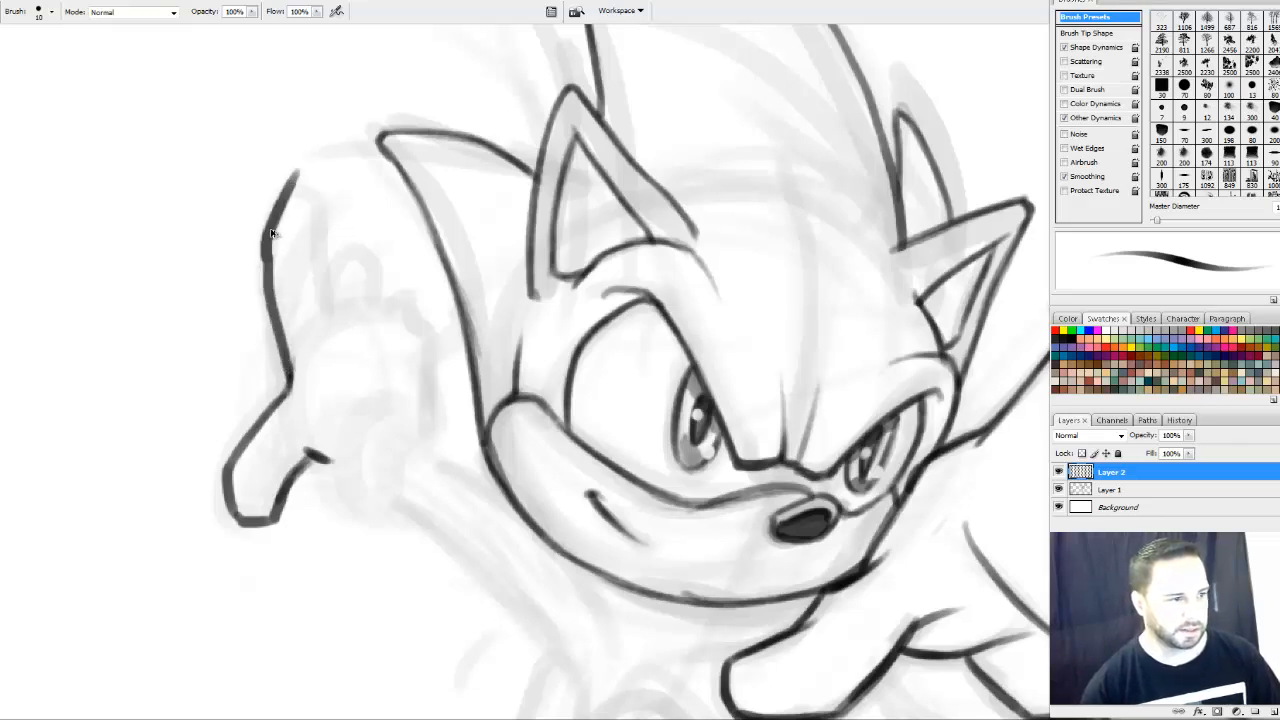
pyautogui.hotkey('ctrl', 'z')
pyautogui.moveTo(287, 390)
pyautogui.mouseDown()
pyautogui.moveTo(258, 250)
pyautogui.moveTo(288, 188)
pyautogui.moveTo(330, 212)
pyautogui.moveTo(323, 298)
pyautogui.moveTo(355, 364)
pyautogui.mouseUp()
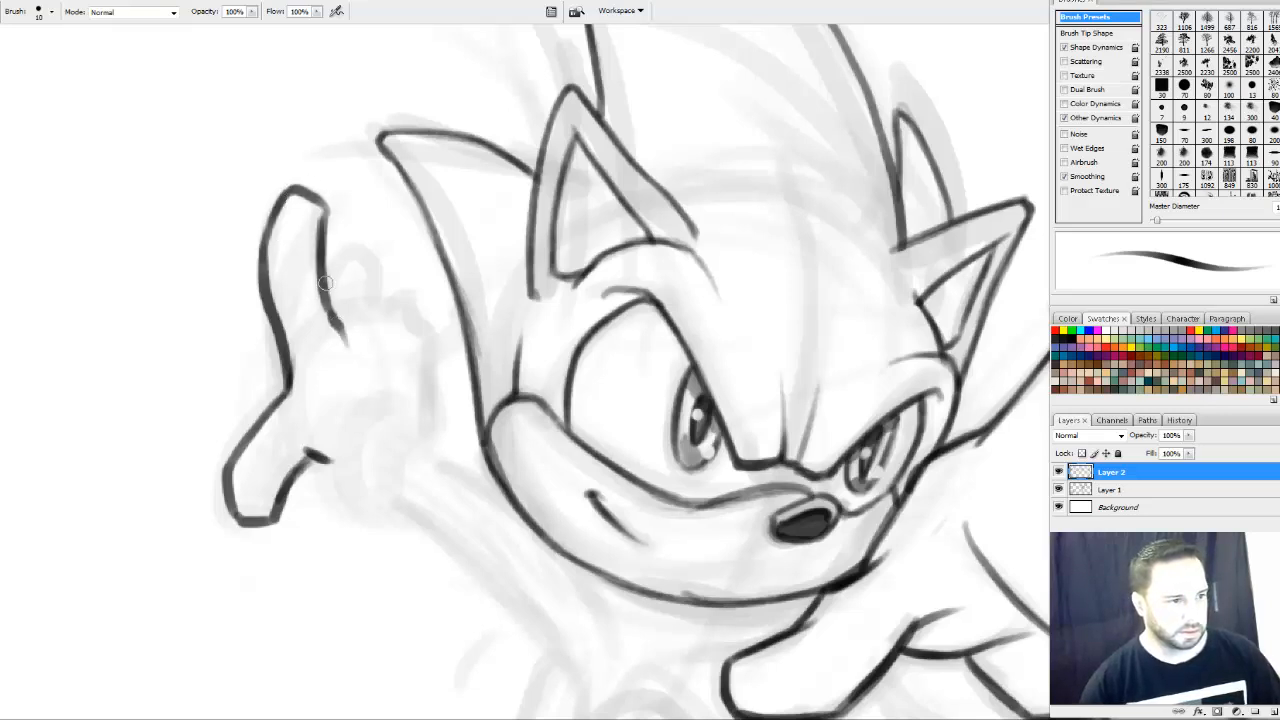
pyautogui.moveTo(328, 260)
pyautogui.mouseDown()
pyautogui.moveTo(368, 280)
pyautogui.moveTo(428, 344)
pyautogui.moveTo(428, 413)
pyautogui.moveTo(453, 322)
pyautogui.mouseUp()
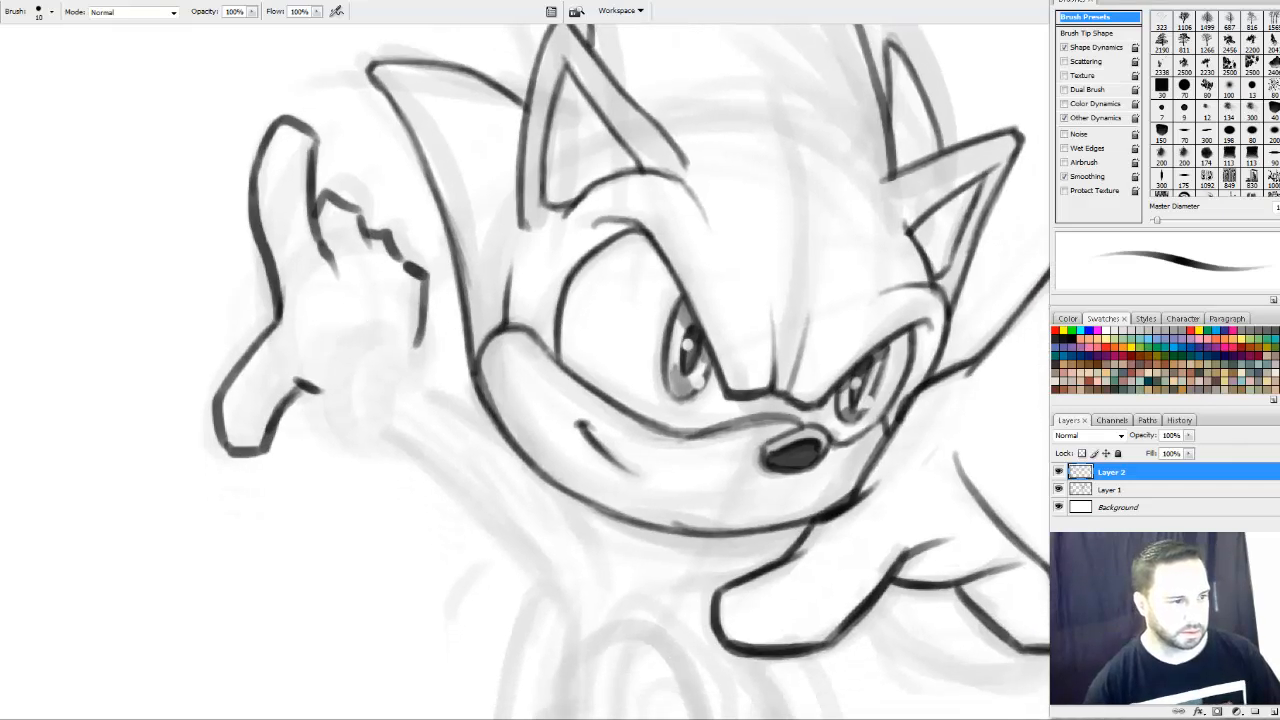
# Ink the palm edge next to the raised hand's thumb and the rounded glove cuff with its opening
pyautogui.moveTo(288, 412)
pyautogui.mouseDown()
pyautogui.moveTo(318, 386)
pyautogui.moveTo(264, 403)
pyautogui.moveTo(314, 395)
pyautogui.mouseUp()
pyautogui.press('e')
pyautogui.press('b')
pyautogui.moveTo(402, 421); pyautogui.dragTo(394, 407)
pyautogui.moveTo(317, 389)
pyautogui.mouseDown()
pyautogui.moveTo(333, 342)
pyautogui.moveTo(423, 356)
pyautogui.moveTo(433, 374)
pyautogui.mouseUp()
pyautogui.moveTo(391, 370); pyautogui.dragTo(377, 416)
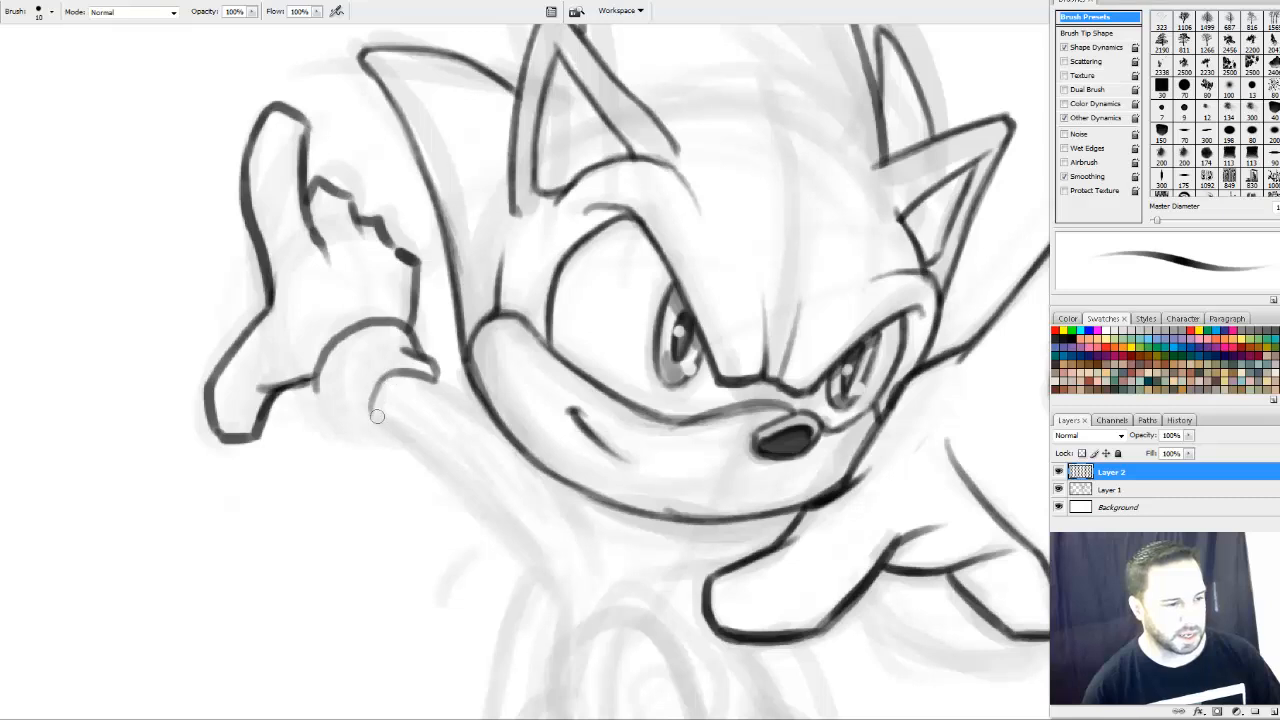
pyautogui.moveTo(419, 374)
pyautogui.mouseDown()
pyautogui.moveTo(372, 408)
pyautogui.moveTo(350, 448)
pyautogui.moveTo(398, 443)
pyautogui.mouseUp()
pyautogui.moveTo(323, 411)
pyautogui.mouseDown()
pyautogui.moveTo(317, 365)
pyautogui.moveTo(318, 387)
pyautogui.moveTo(320, 362)
pyautogui.moveTo(384, 321)
pyautogui.mouseUp()
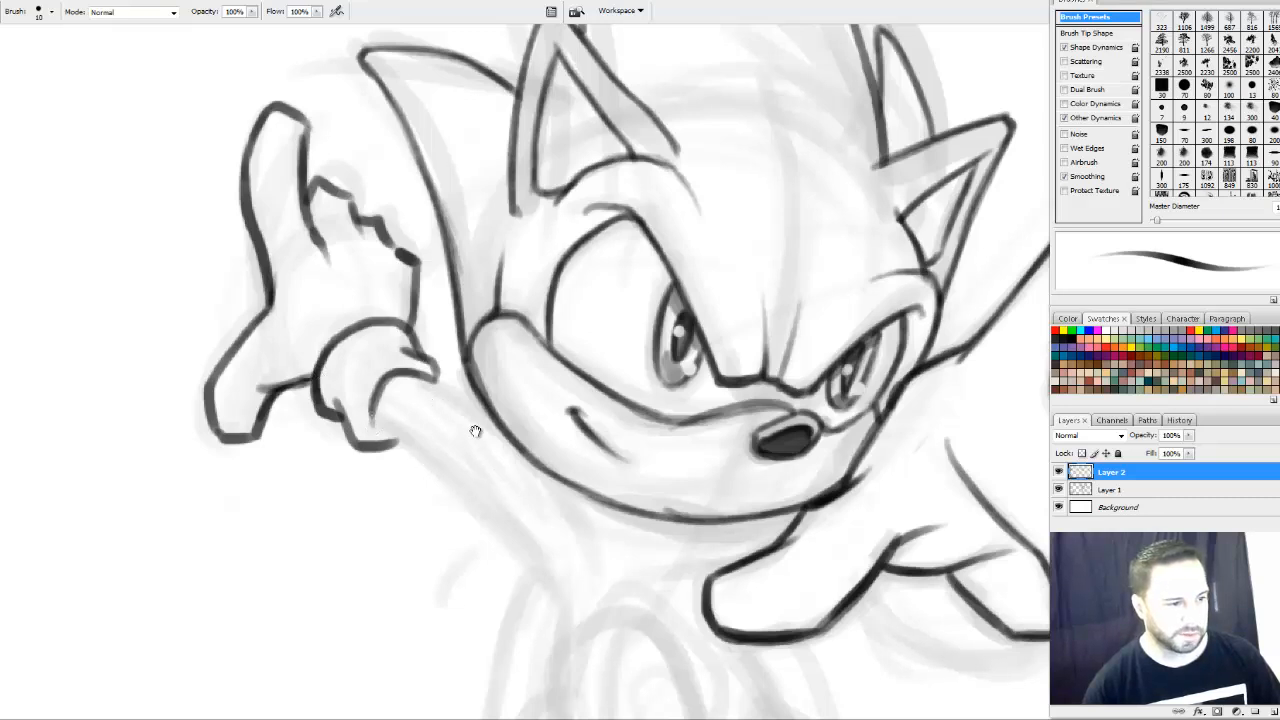
# Ink the upper and lower edges of the raised arm from the glove cuff down to the shoulder
pyautogui.moveTo(475, 431); pyautogui.dragTo(368, 272)
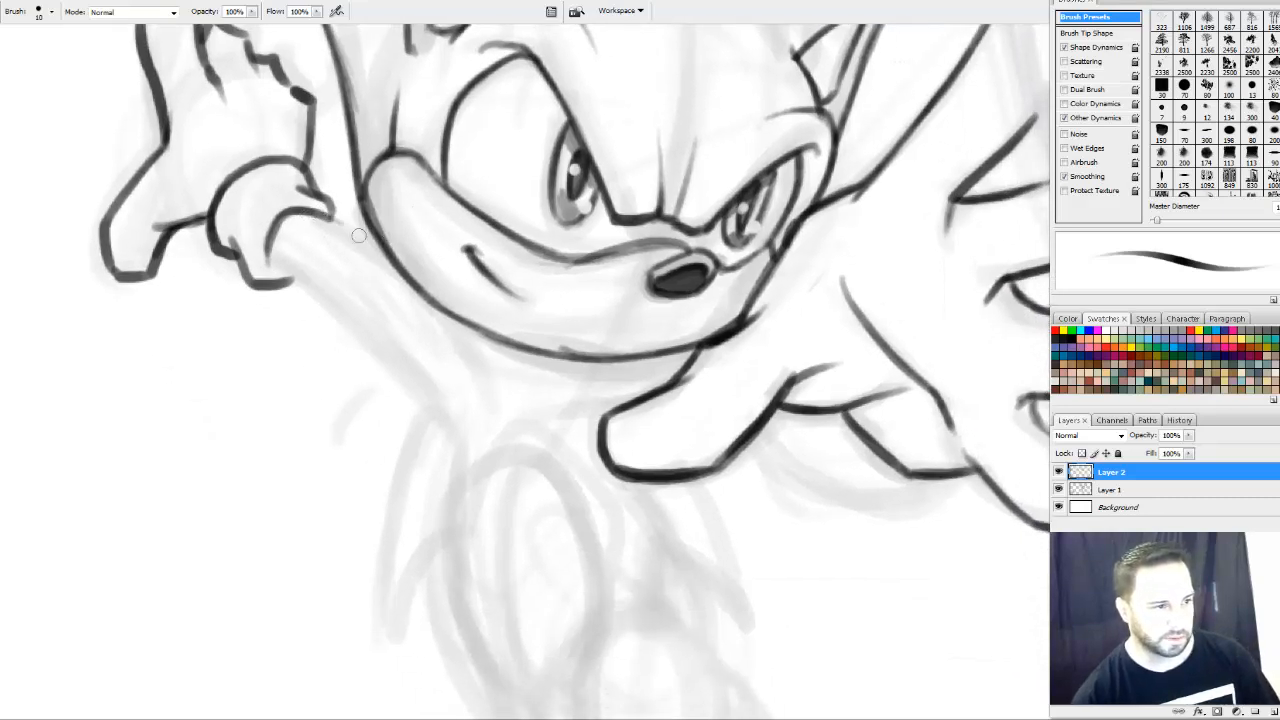
pyautogui.moveTo(348, 228); pyautogui.dragTo(448, 320)
pyautogui.moveTo(390, 270); pyautogui.dragTo(472, 354)
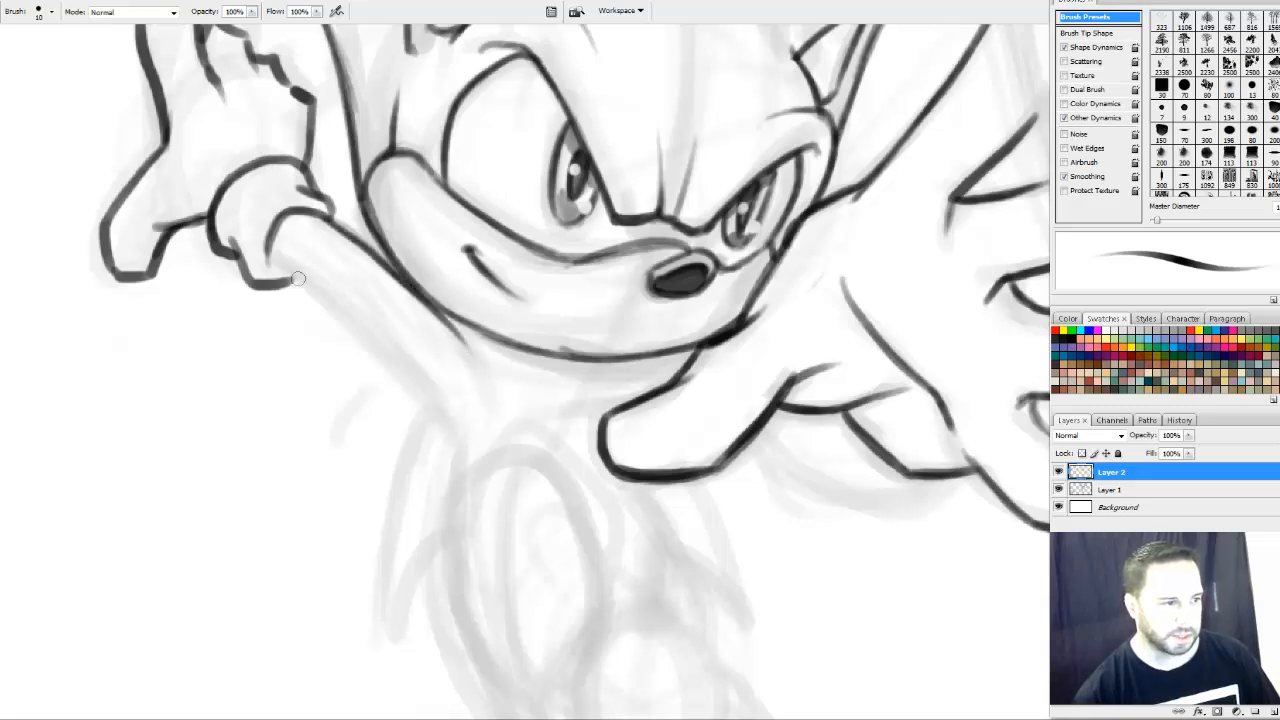
pyautogui.moveTo(268, 260); pyautogui.dragTo(366, 336)
pyautogui.moveTo(287, 279)
pyautogui.mouseDown()
pyautogui.moveTo(273, 267)
pyautogui.moveTo(450, 412)
pyautogui.mouseUp()
pyautogui.moveTo(388, 357); pyautogui.dragTo(462, 446)
# Ink the torso's left side as a long curve from the armpit down to the hip
pyautogui.moveTo(460, 363)
pyautogui.mouseDown()
pyautogui.moveTo(446, 300)
pyautogui.moveTo(463, 261)
pyautogui.mouseUp()
pyautogui.moveTo(464, 309); pyautogui.dragTo(444, 243)
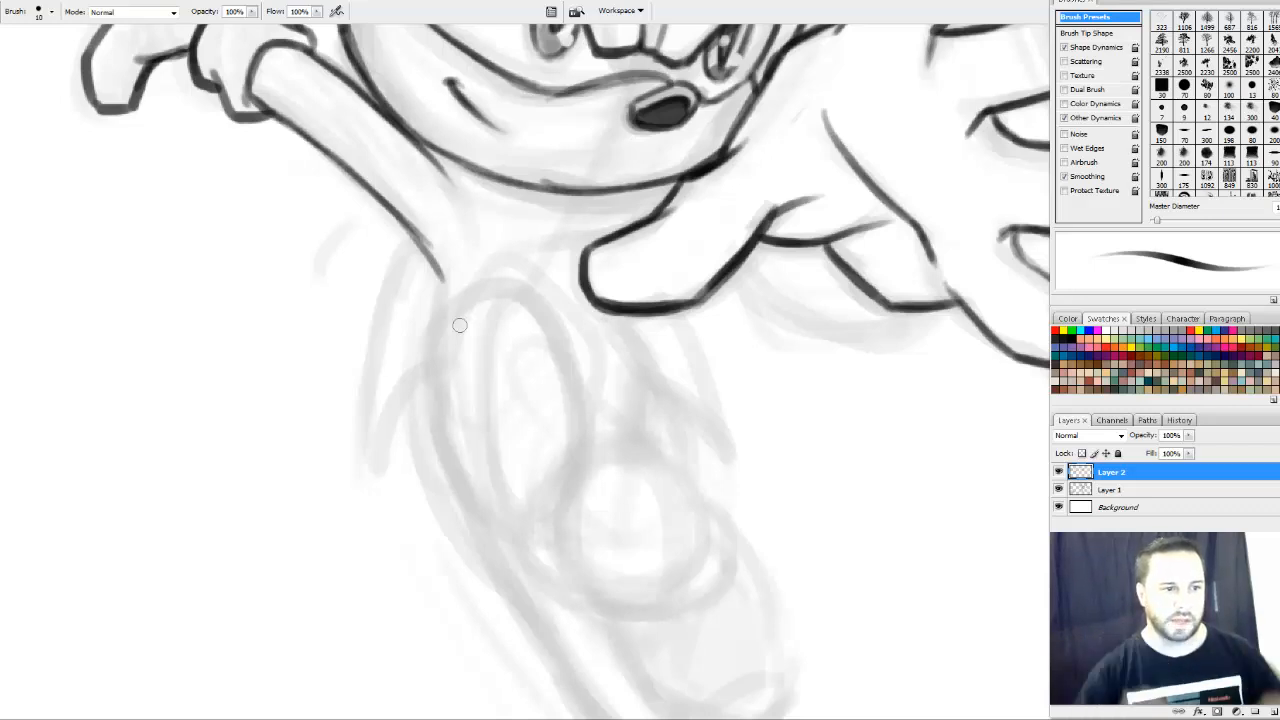
pyautogui.moveTo(435, 263)
pyautogui.mouseDown()
pyautogui.moveTo(424, 388)
pyautogui.moveTo(468, 522)
pyautogui.moveTo(534, 550)
pyautogui.mouseUp()
pyautogui.moveTo(465, 508); pyautogui.dragTo(541, 550)
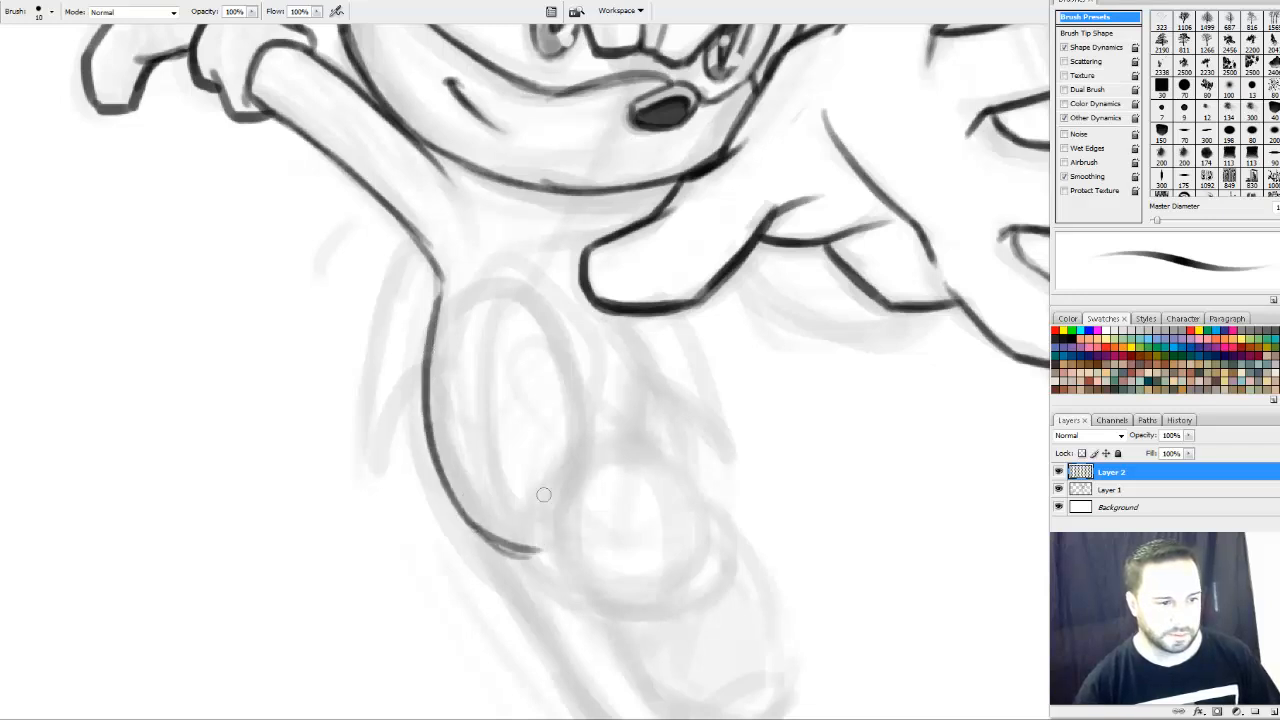
# Ink the top and right side of the belly oval, undoing unwanted strokes, and strengthen the line at the armpit
pyautogui.moveTo(439, 306)
pyautogui.mouseDown()
pyautogui.moveTo(469, 286)
pyautogui.moveTo(436, 323)
pyautogui.moveTo(527, 315)
pyautogui.moveTo(446, 318)
pyautogui.moveTo(493, 290)
pyautogui.moveTo(526, 299)
pyautogui.mouseUp()
pyautogui.hotkey('ctrl', 'alt', 'z')
pyautogui.hotkey('ctrl', 'alt', 'z')
pyautogui.moveTo(440, 305)
pyautogui.mouseDown()
pyautogui.moveTo(470, 280)
pyautogui.moveTo(525, 320)
pyautogui.moveTo(484, 280)
pyautogui.moveTo(520, 300)
pyautogui.moveTo(560, 398)
pyautogui.mouseUp()
pyautogui.hotkey('ctrl', 'z')
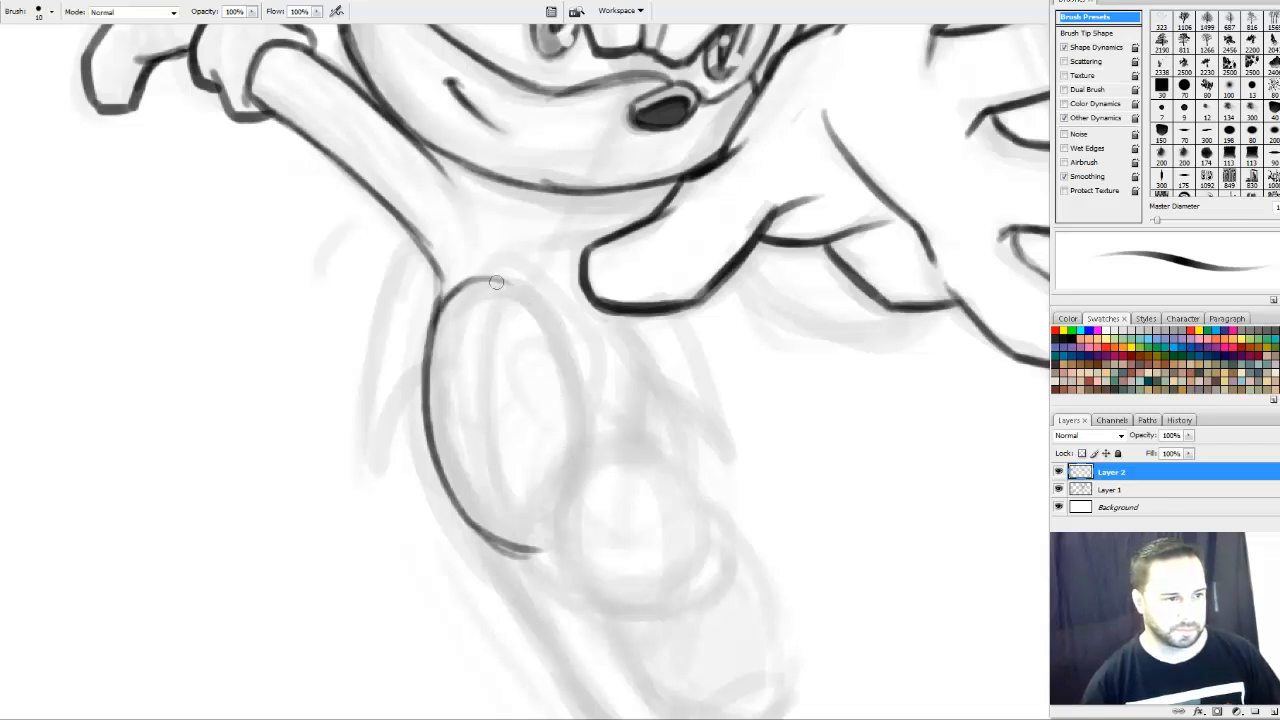
pyautogui.moveTo(493, 280); pyautogui.dragTo(566, 404)
pyautogui.moveTo(521, 302); pyautogui.dragTo(577, 492)
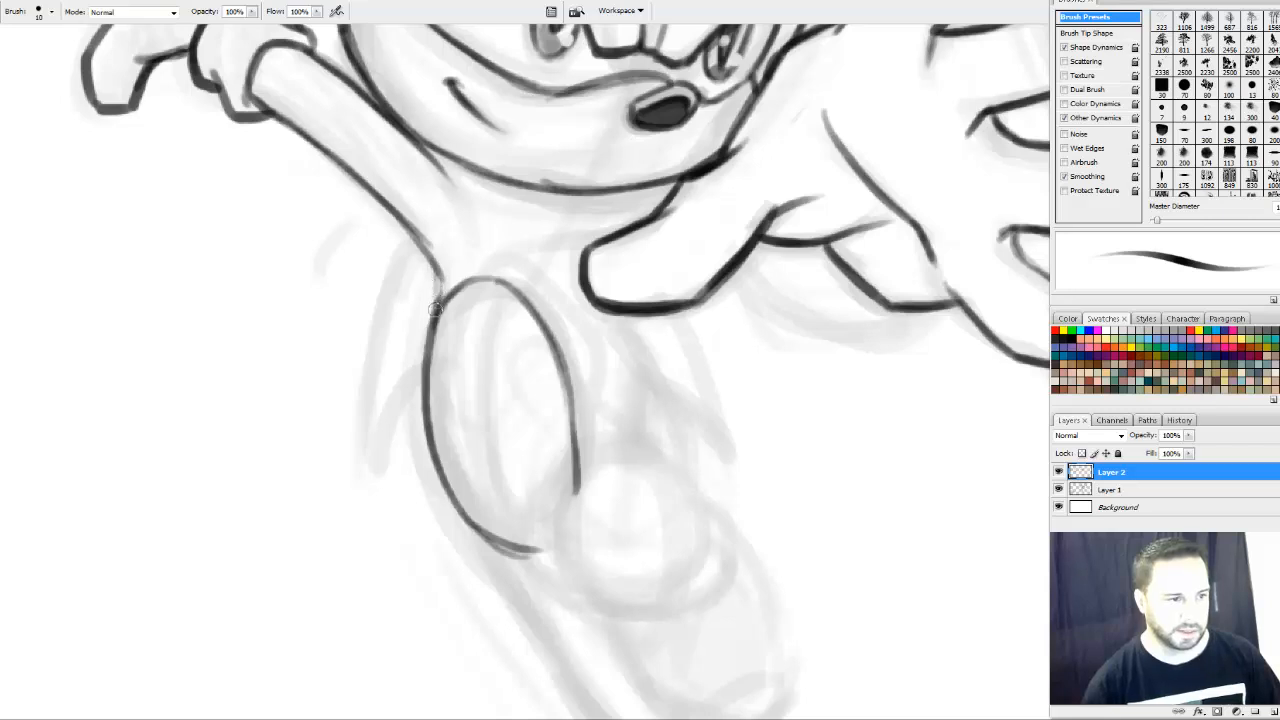
pyautogui.moveTo(436, 312)
pyautogui.mouseDown()
pyautogui.moveTo(455, 244)
pyautogui.moveTo(437, 300)
pyautogui.moveTo(443, 239)
pyautogui.moveTo(427, 258)
pyautogui.moveTo(437, 307)
pyautogui.moveTo(403, 211)
pyautogui.mouseUp()
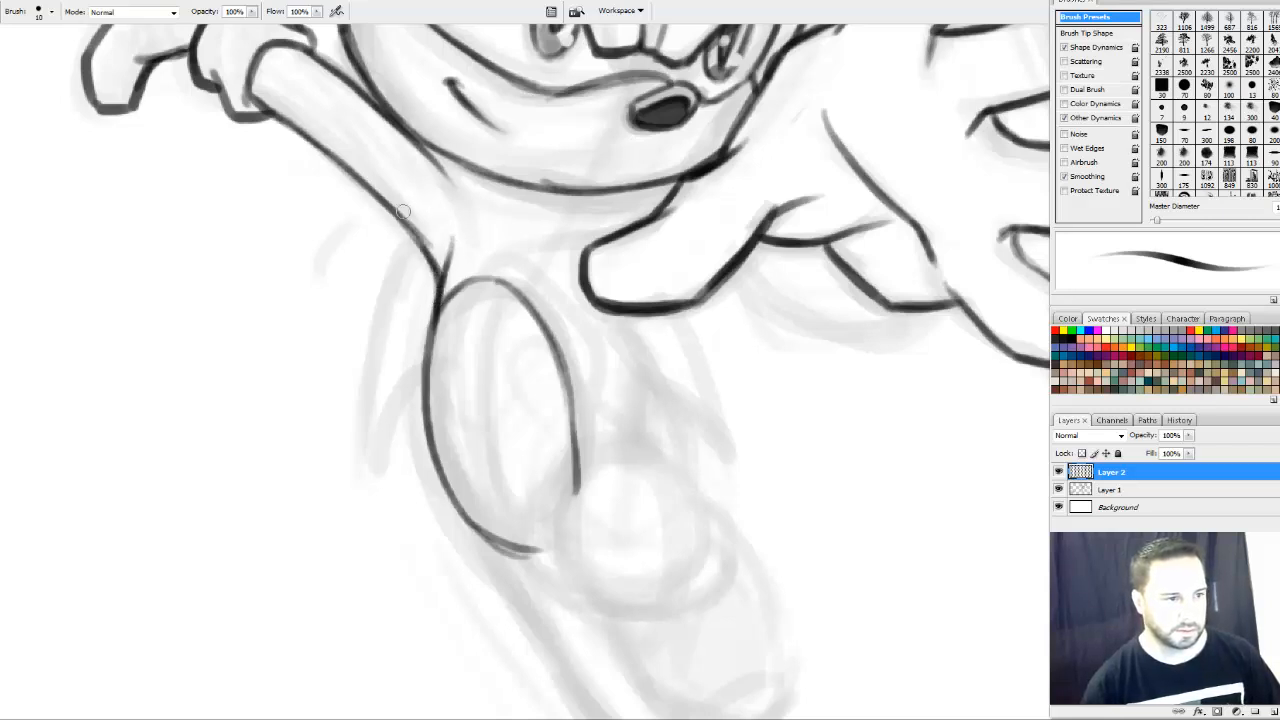
# Ink the torso's right edge and the pointed quill behind it, below the outstretched hand's thumb
pyautogui.moveTo(691, 403)
pyautogui.mouseDown()
pyautogui.moveTo(686, 343)
pyautogui.moveTo(774, 314)
pyautogui.moveTo(627, 320)
pyautogui.mouseUp()
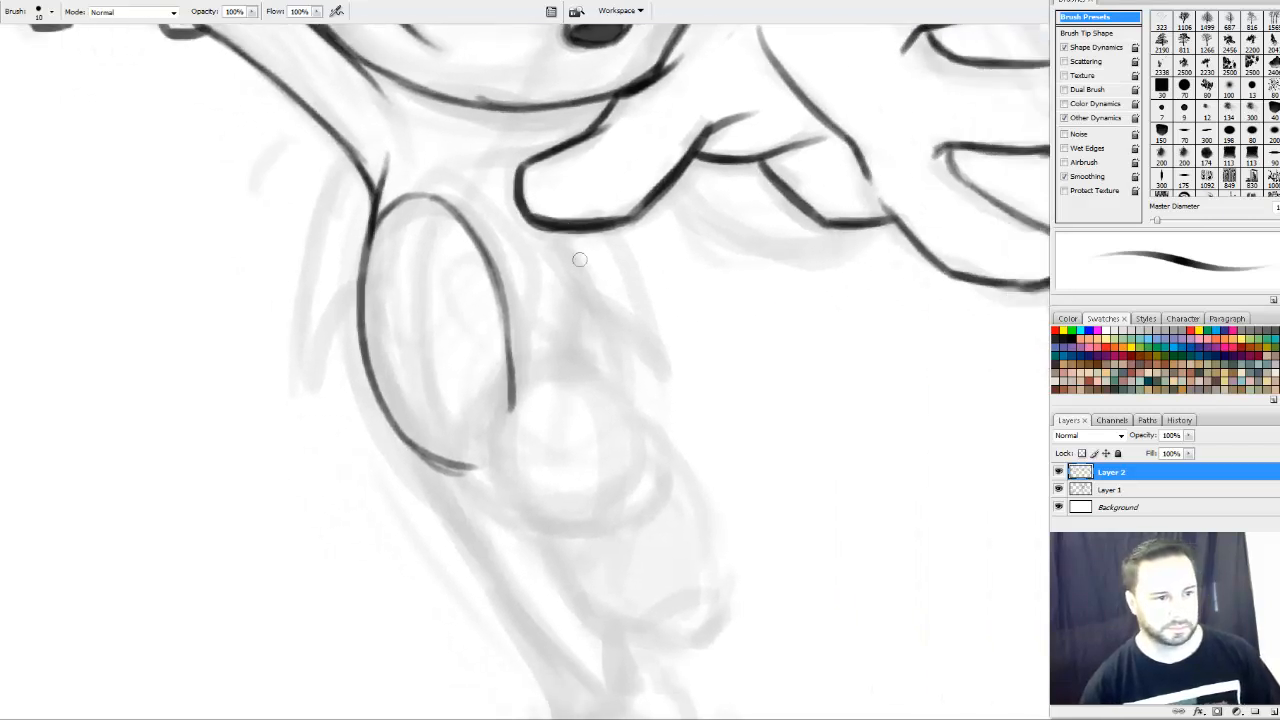
pyautogui.moveTo(569, 372)
pyautogui.mouseDown()
pyautogui.moveTo(583, 290)
pyautogui.moveTo(570, 377)
pyautogui.mouseUp()
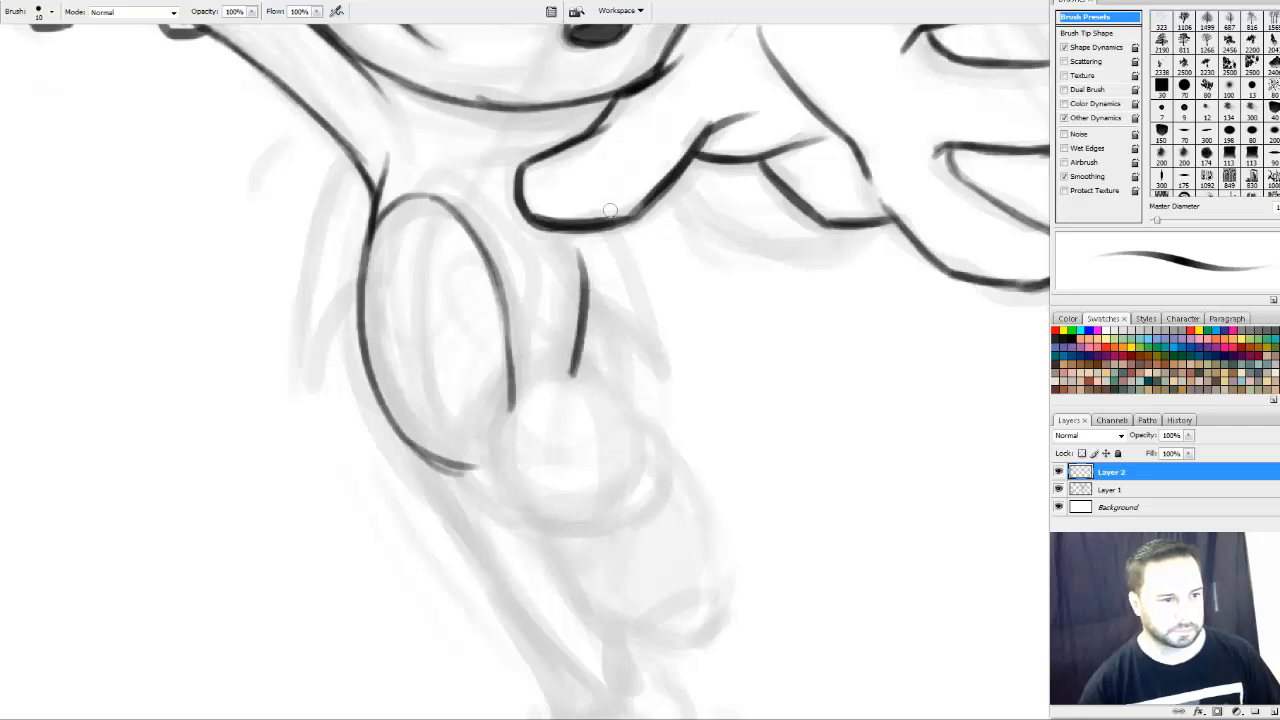
pyautogui.moveTo(618, 226); pyautogui.dragTo(656, 360)
pyautogui.moveTo(588, 295)
pyautogui.mouseDown()
pyautogui.moveTo(660, 371)
pyautogui.moveTo(617, 232)
pyautogui.moveTo(657, 321)
pyautogui.mouseUp()
# Ink the lower contour of the outstretched hand's curled fingers and add a small crease between them
pyautogui.moveTo(723, 243)
pyautogui.mouseDown()
pyautogui.moveTo(631, 494)
pyautogui.moveTo(665, 438)
pyautogui.mouseUp()
pyautogui.moveTo(616, 374)
pyautogui.mouseDown()
pyautogui.moveTo(676, 429)
pyautogui.moveTo(750, 437)
pyautogui.mouseUp()
pyautogui.moveTo(664, 420)
pyautogui.mouseDown()
pyautogui.moveTo(773, 446)
pyautogui.moveTo(787, 424)
pyautogui.moveTo(660, 418)
pyautogui.moveTo(764, 434)
pyautogui.mouseUp()
pyautogui.moveTo(728, 280); pyautogui.dragTo(688, 279)
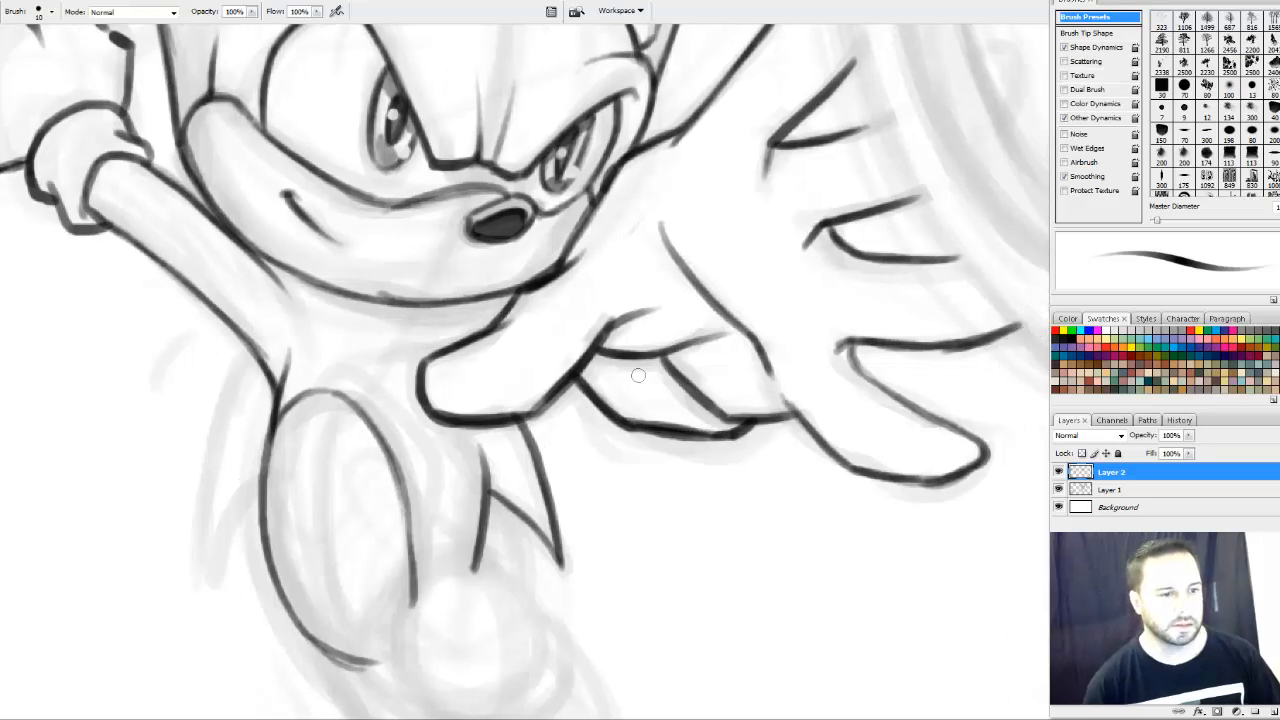
pyautogui.moveTo(762, 366); pyautogui.dragTo(714, 297)
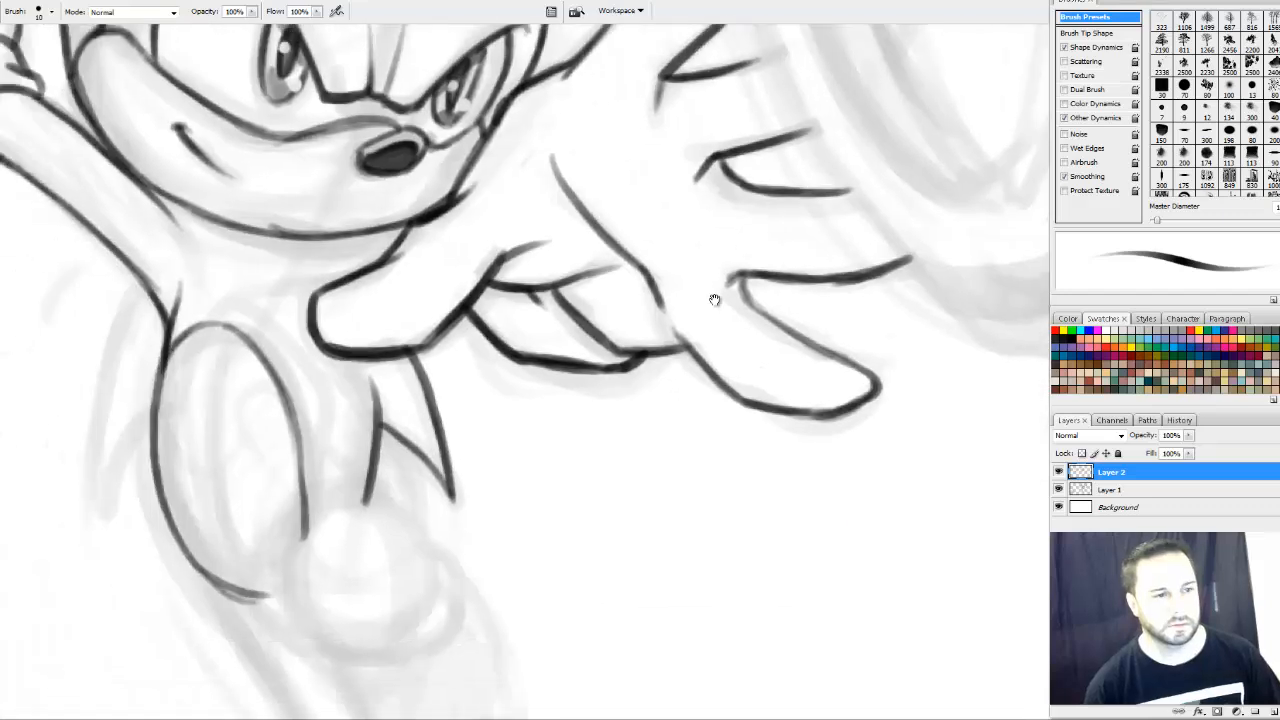
# Ink the pointed quill behind the torso's left side, from the arm down to its tip and back
pyautogui.moveTo(612, 450); pyautogui.dragTo(738, 176)
pyautogui.moveTo(608, 191)
pyautogui.mouseDown()
pyautogui.moveTo(636, 282)
pyautogui.moveTo(688, 352)
pyautogui.mouseUp()
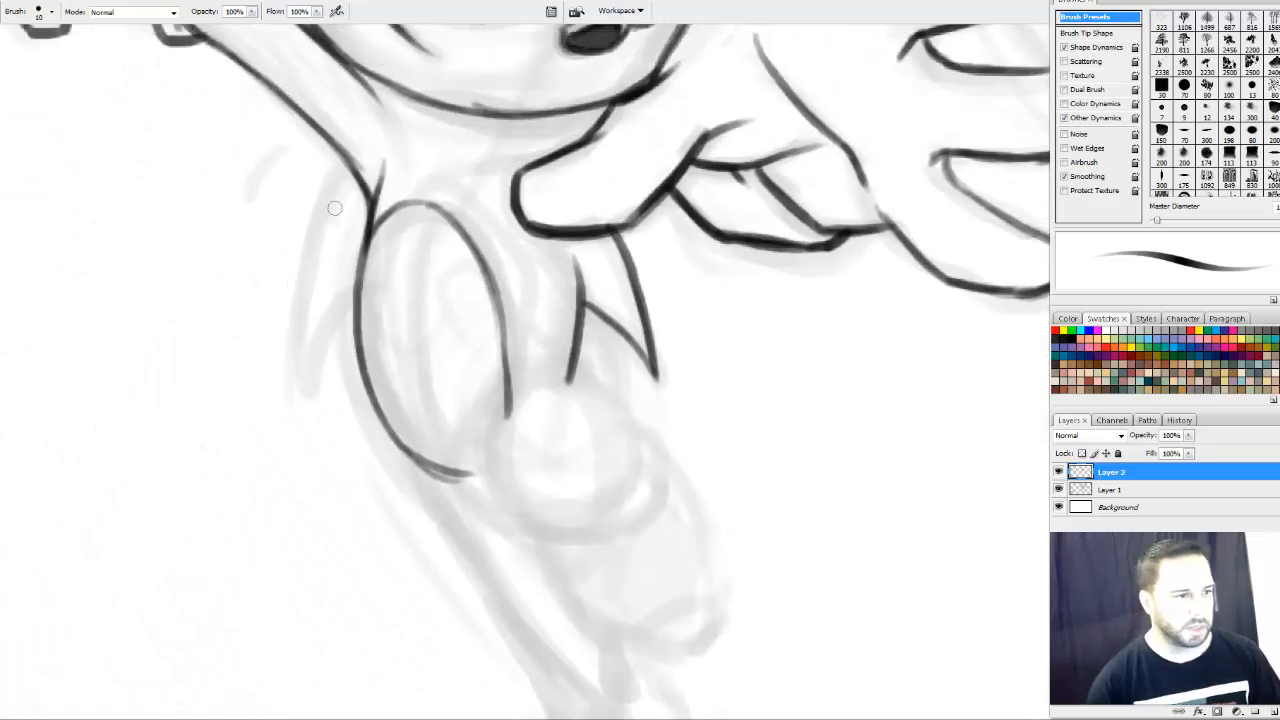
pyautogui.moveTo(352, 175)
pyautogui.mouseDown()
pyautogui.moveTo(318, 276)
pyautogui.moveTo(321, 346)
pyautogui.moveTo(322, 330)
pyautogui.mouseUp()
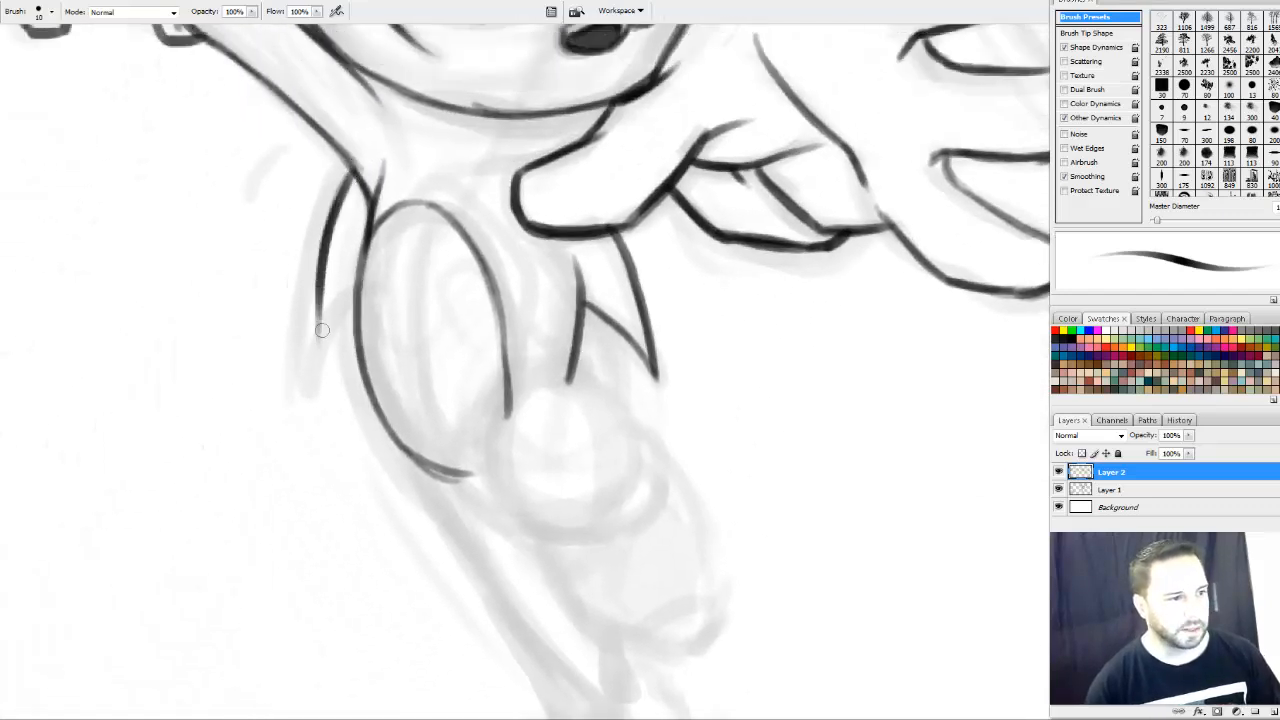
pyautogui.moveTo(360, 281); pyautogui.dragTo(319, 333)
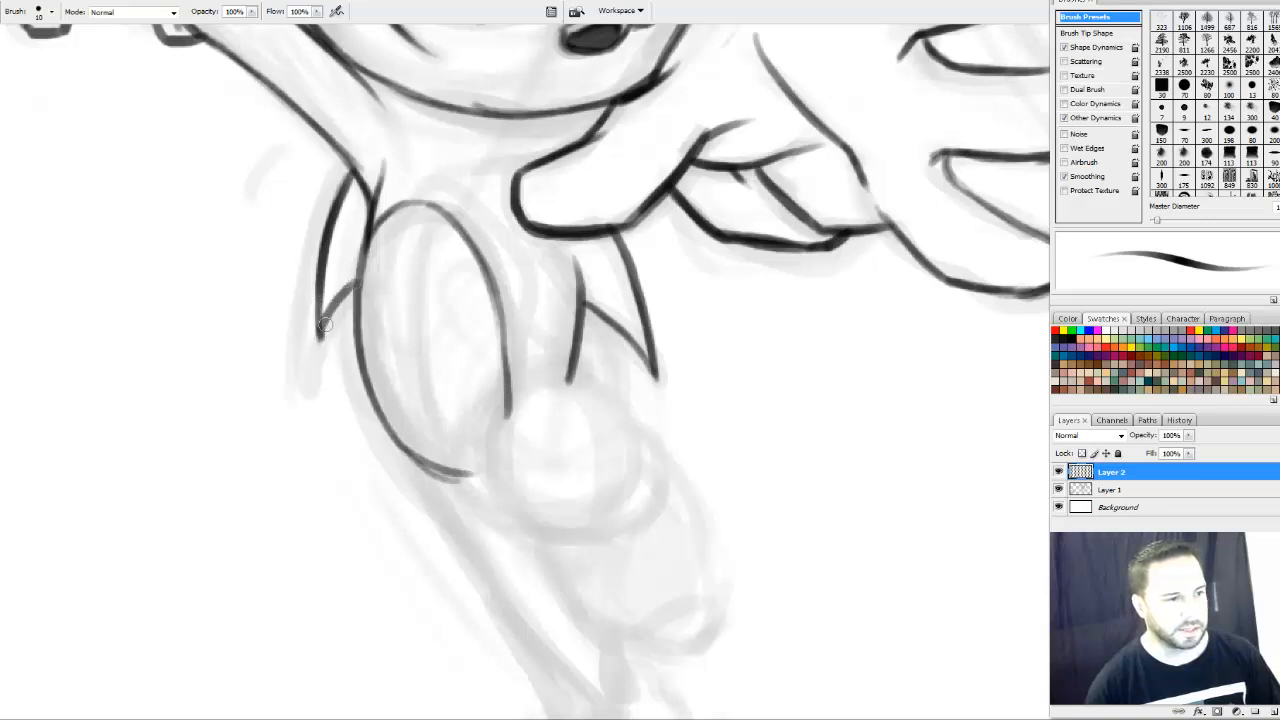
pyautogui.moveTo(361, 262); pyautogui.dragTo(359, 331)
# Ink the circle at the lower end of the torso and the curved band around its lower right edge
pyautogui.moveTo(648, 402); pyautogui.dragTo(648, 373)
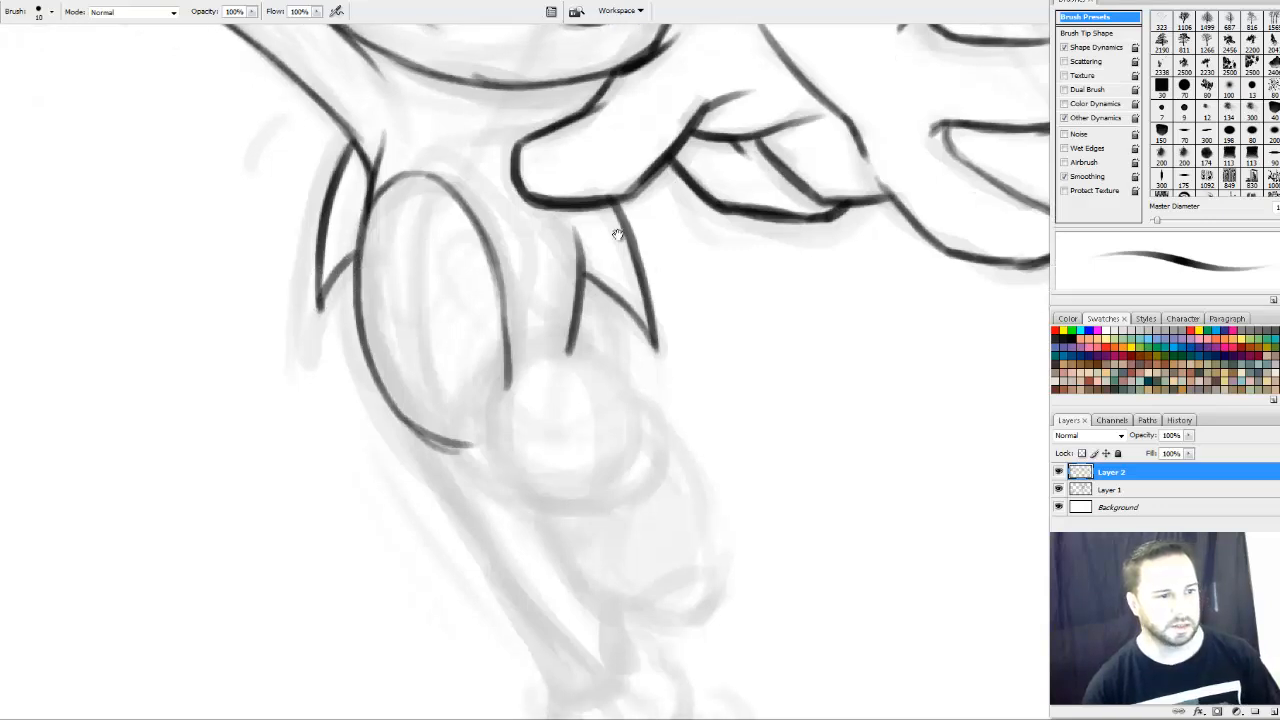
pyautogui.moveTo(580, 440); pyautogui.dragTo(539, 291)
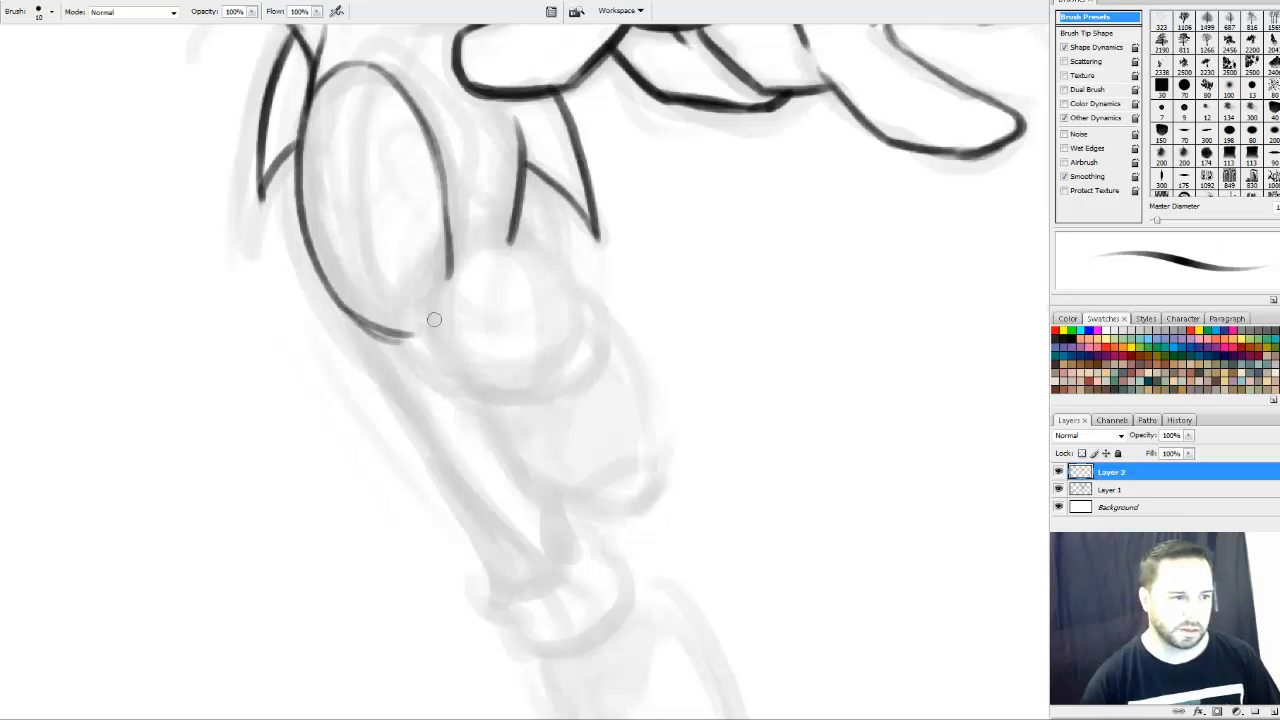
pyautogui.moveTo(432, 326)
pyautogui.mouseDown()
pyautogui.moveTo(459, 261)
pyautogui.moveTo(510, 241)
pyautogui.mouseUp()
pyautogui.moveTo(510, 241); pyautogui.dragTo(577, 302)
pyautogui.moveTo(431, 326)
pyautogui.mouseDown()
pyautogui.moveTo(454, 370)
pyautogui.moveTo(543, 387)
pyautogui.moveTo(532, 389)
pyautogui.moveTo(566, 370)
pyautogui.moveTo(575, 301)
pyautogui.moveTo(558, 270)
pyautogui.moveTo(580, 318)
pyautogui.mouseUp()
pyautogui.moveTo(432, 334)
pyautogui.mouseDown()
pyautogui.moveTo(467, 250)
pyautogui.moveTo(442, 297)
pyautogui.moveTo(462, 261)
pyautogui.moveTo(522, 236)
pyautogui.mouseUp()
pyautogui.moveTo(457, 380)
pyautogui.mouseDown()
pyautogui.moveTo(540, 392)
pyautogui.moveTo(566, 374)
pyautogui.moveTo(496, 408)
pyautogui.moveTo(576, 420)
pyautogui.moveTo(602, 338)
pyautogui.moveTo(576, 296)
pyautogui.mouseUp()
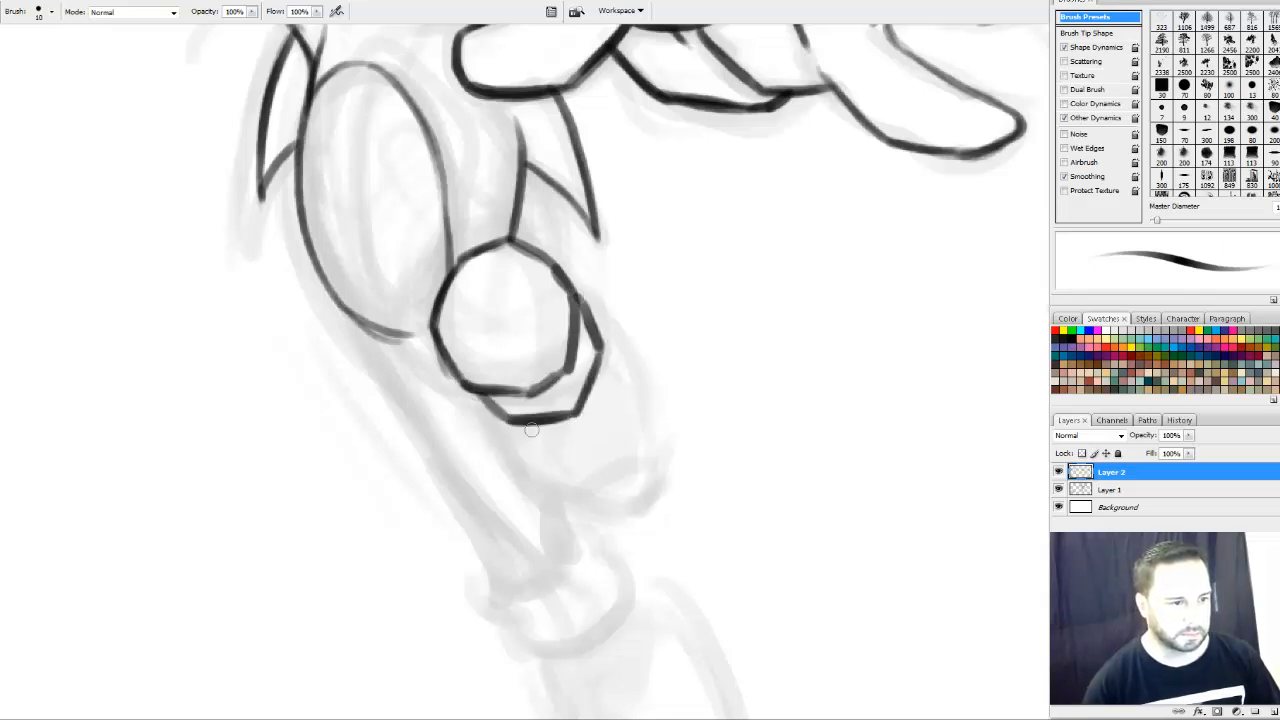
# Ink the strap lines across the shoe below the circular shape
pyautogui.moveTo(638, 415); pyautogui.dragTo(589, 285)
pyautogui.moveTo(488, 343)
pyautogui.mouseDown()
pyautogui.moveTo(581, 293)
pyautogui.moveTo(488, 350)
pyautogui.moveTo(579, 288)
pyautogui.moveTo(543, 305)
pyautogui.moveTo(565, 258)
pyautogui.mouseUp()
pyautogui.moveTo(574, 212)
pyautogui.mouseDown()
pyautogui.moveTo(594, 264)
pyautogui.moveTo(556, 206)
pyautogui.mouseUp()
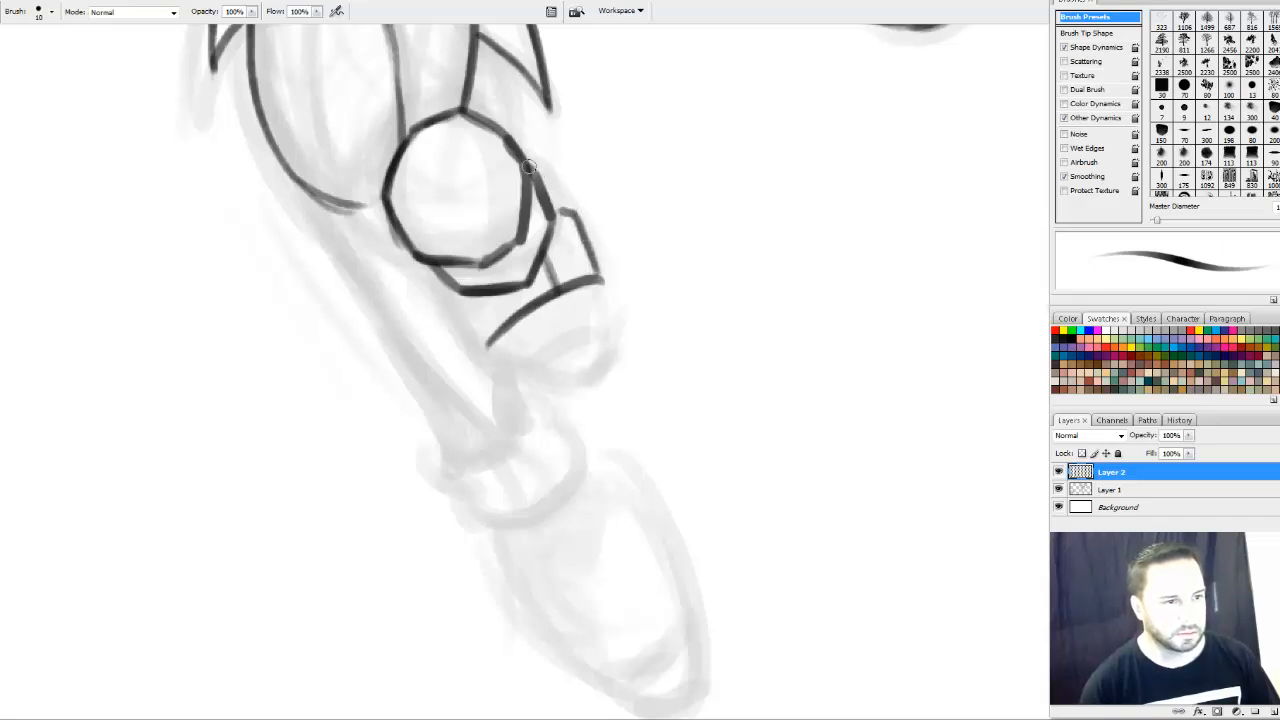
# Ink the shoe's outer contour down both sides to the toe and the small curved line across its tip
pyautogui.moveTo(528, 162)
pyautogui.mouseDown()
pyautogui.moveTo(570, 200)
pyautogui.moveTo(602, 262)
pyautogui.mouseUp()
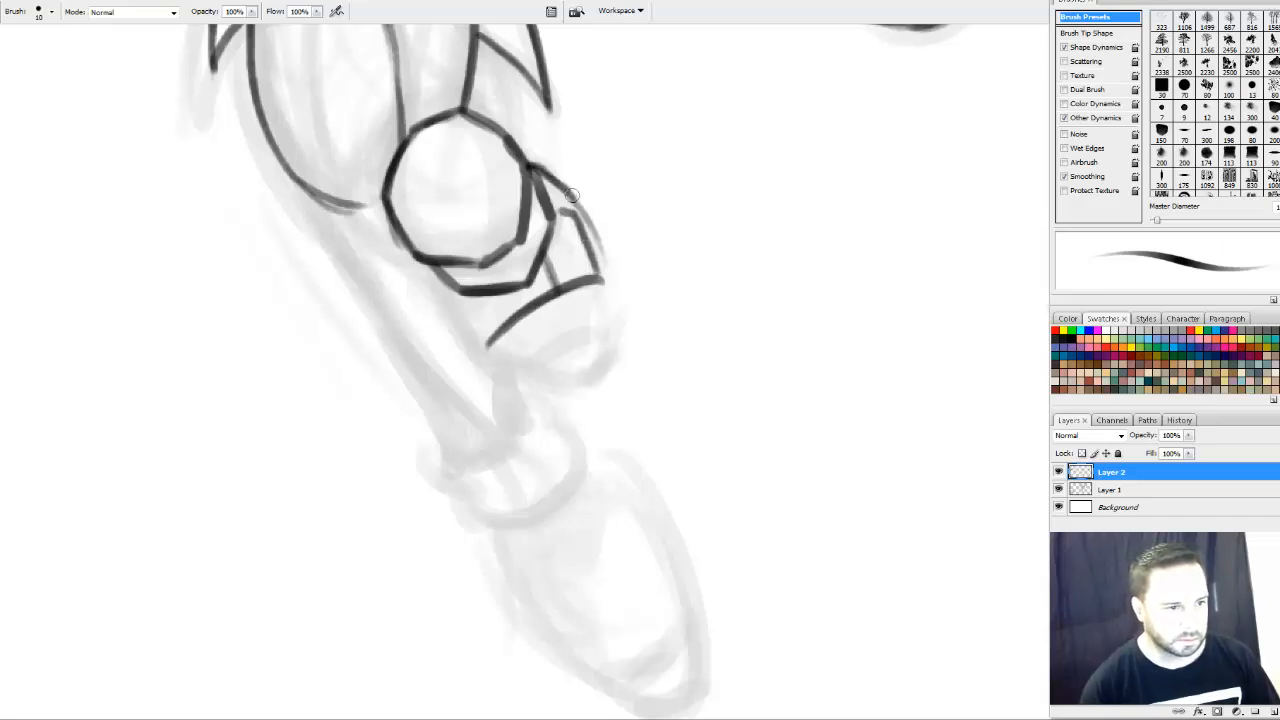
pyautogui.moveTo(572, 195)
pyautogui.mouseDown()
pyautogui.moveTo(622, 338)
pyautogui.moveTo(622, 378)
pyautogui.mouseUp()
pyautogui.moveTo(610, 300); pyautogui.dragTo(610, 430)
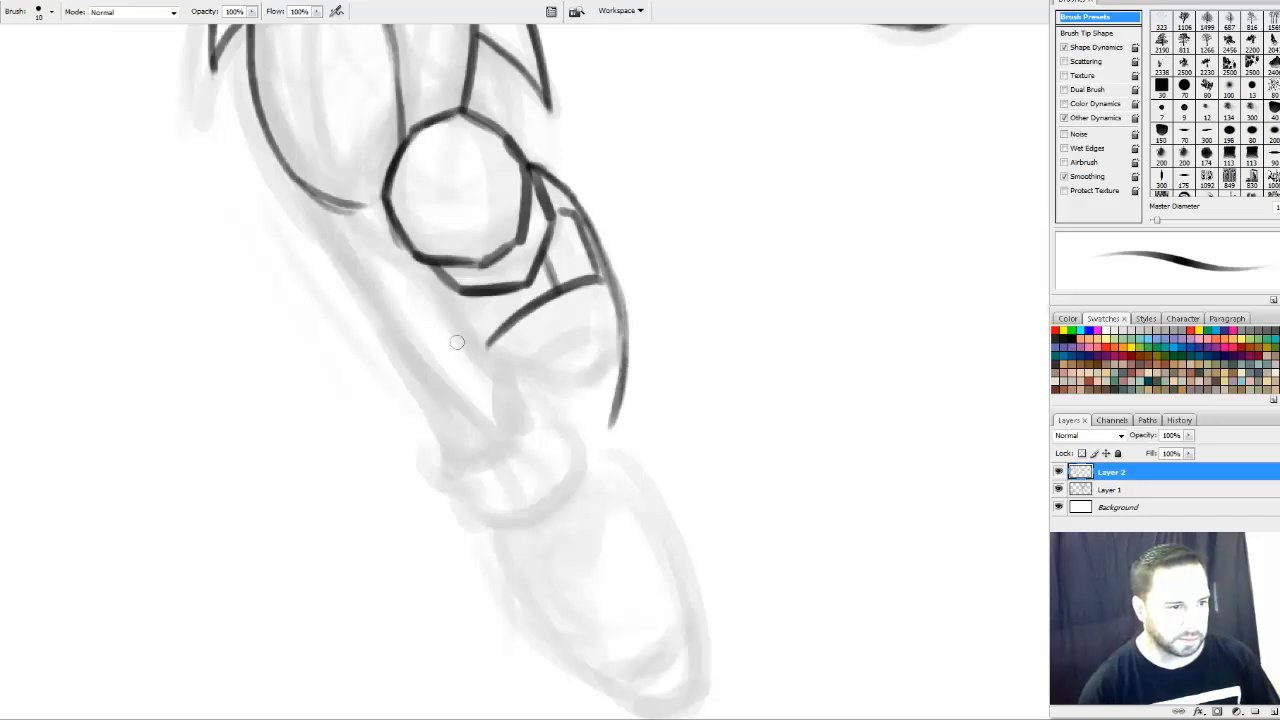
pyautogui.moveTo(438, 278)
pyautogui.mouseDown()
pyautogui.moveTo(496, 388)
pyautogui.moveTo(526, 401)
pyautogui.mouseUp()
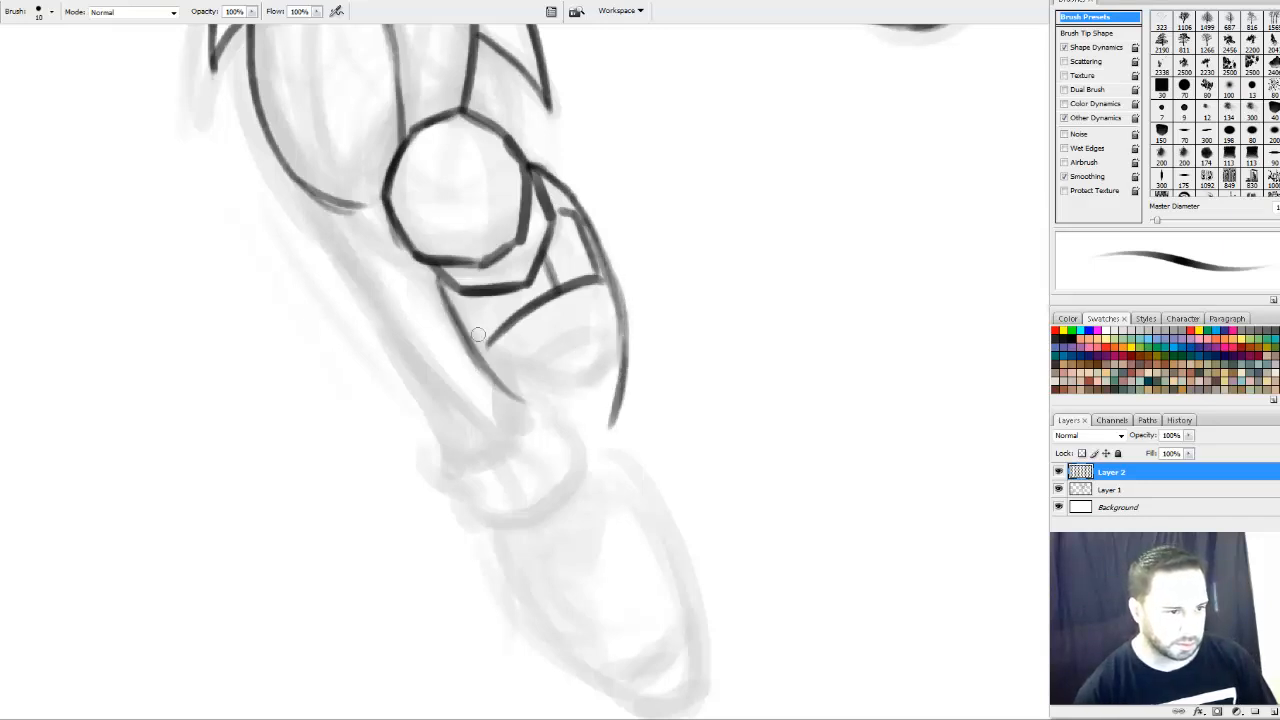
pyautogui.moveTo(462, 338); pyautogui.dragTo(570, 426)
pyautogui.moveTo(496, 378)
pyautogui.mouseDown()
pyautogui.moveTo(600, 431)
pyautogui.moveTo(620, 405)
pyautogui.moveTo(596, 368)
pyautogui.moveTo(606, 372)
pyautogui.moveTo(613, 326)
pyautogui.mouseUp()
pyautogui.moveTo(553, 399); pyautogui.dragTo(552, 410)
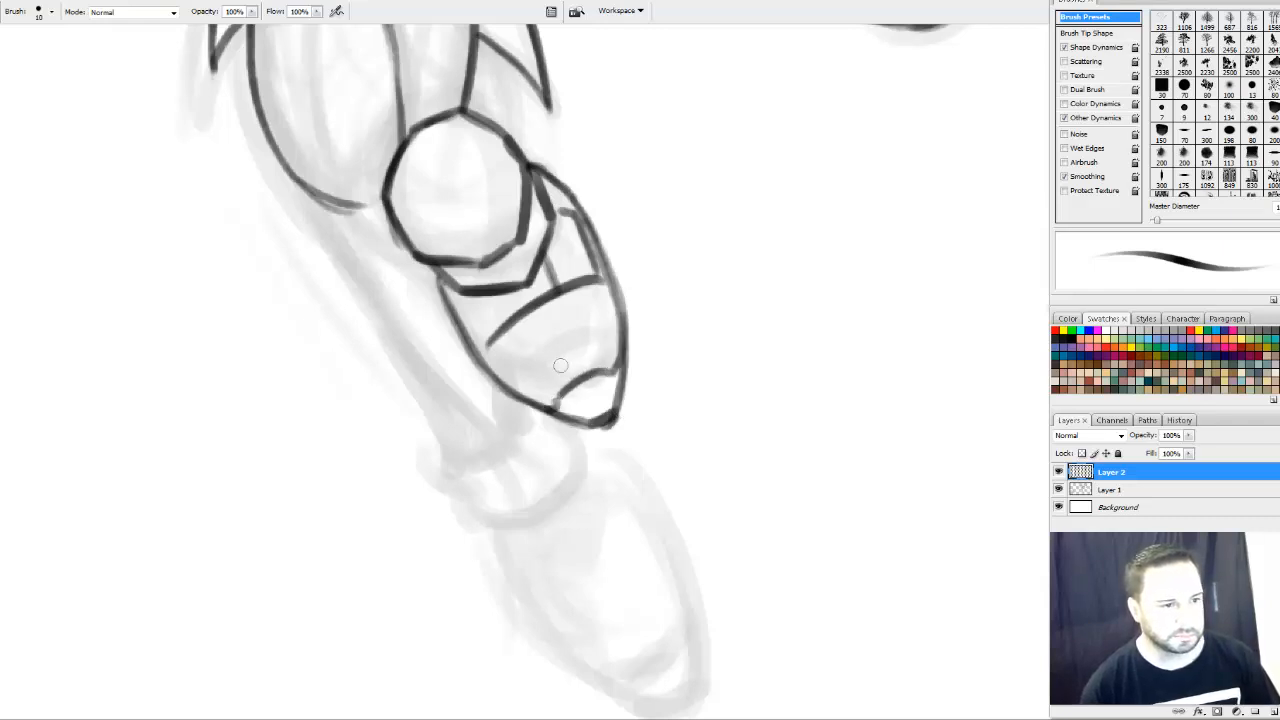
# Complete the strap lines at the shoe's left edge and ink a curved crease with short hatch marks inside the circle
pyautogui.moveTo(497, 338); pyautogui.dragTo(483, 356)
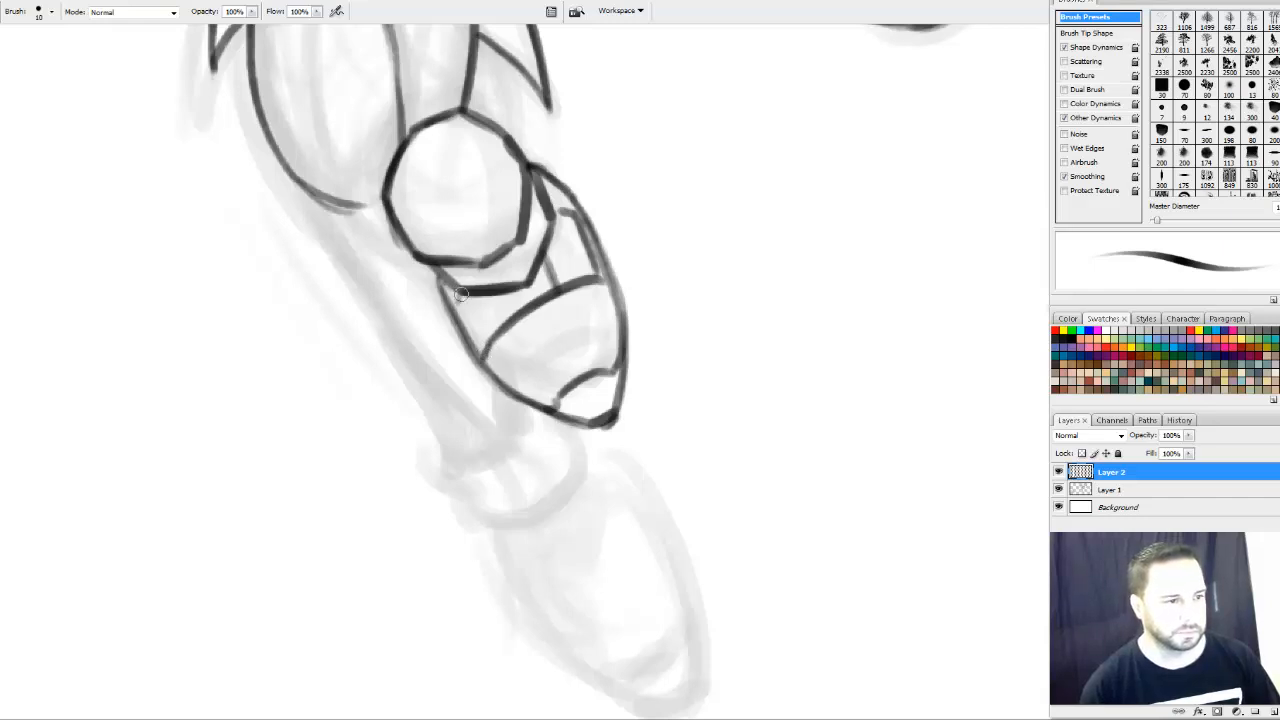
pyautogui.moveTo(461, 294); pyautogui.dragTo(453, 311)
pyautogui.moveTo(589, 370)
pyautogui.mouseDown()
pyautogui.moveTo(571, 354)
pyautogui.moveTo(663, 449)
pyautogui.moveTo(634, 425)
pyautogui.mouseUp()
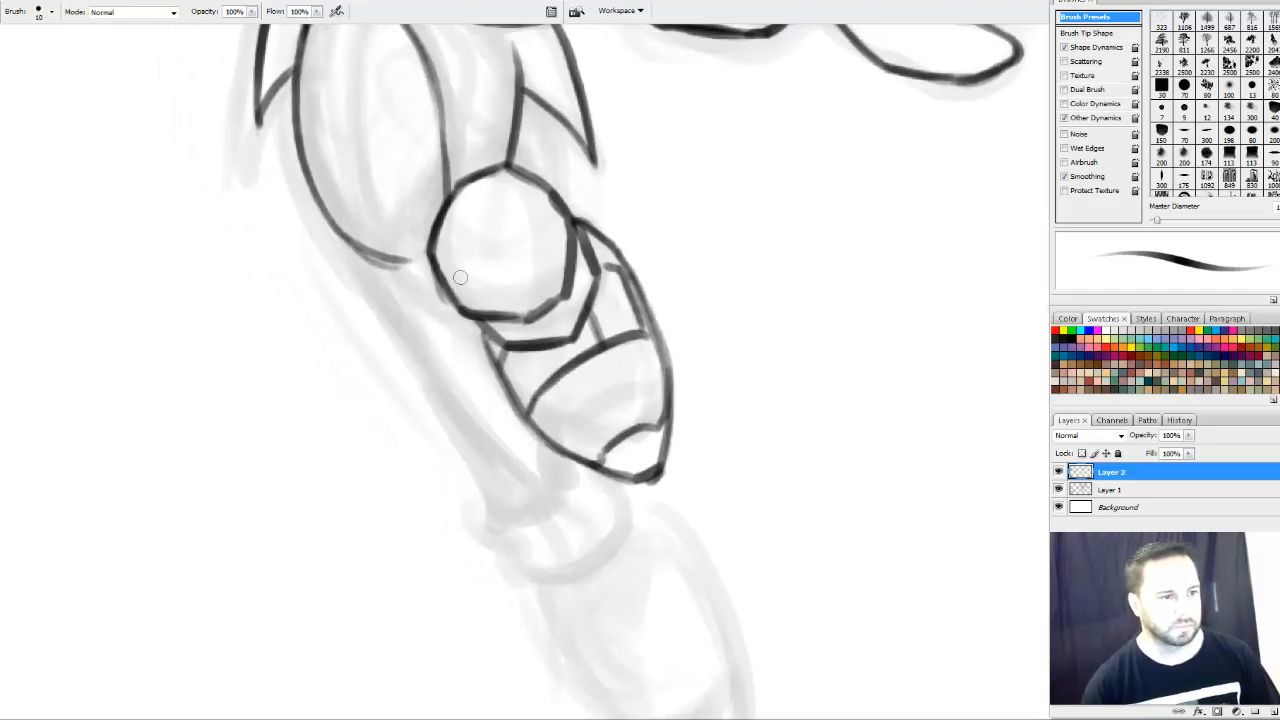
pyautogui.moveTo(534, 253); pyautogui.dragTo(541, 224)
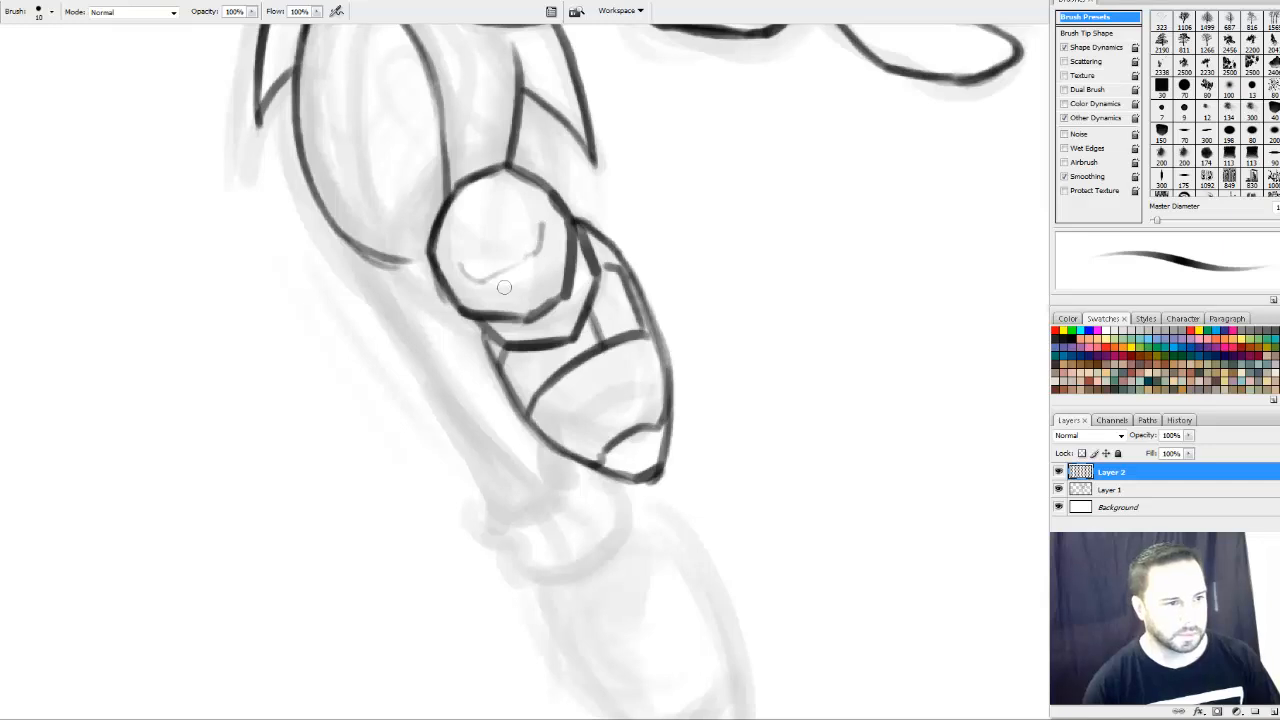
pyautogui.moveTo(502, 270)
pyautogui.mouseDown()
pyautogui.moveTo(521, 257)
pyautogui.moveTo(497, 292)
pyautogui.moveTo(515, 289)
pyautogui.mouseUp()
pyautogui.moveTo(515, 267)
pyautogui.mouseDown()
pyautogui.moveTo(525, 286)
pyautogui.moveTo(535, 275)
pyautogui.mouseUp()
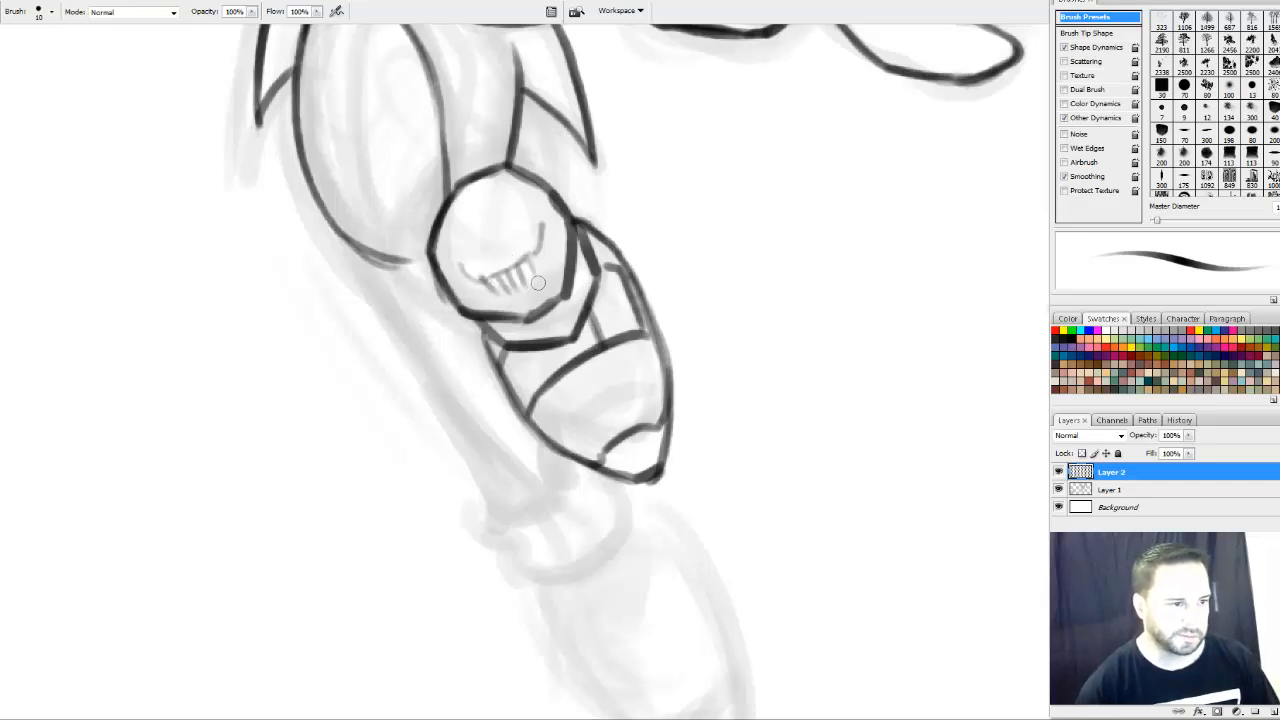
# Ink the upper part of the rear leg's outer line and the torso's lower edge up to the circle
pyautogui.moveTo(571, 340)
pyautogui.mouseDown()
pyautogui.moveTo(485, 518)
pyautogui.moveTo(634, 395)
pyautogui.moveTo(606, 223)
pyautogui.mouseUp()
pyautogui.moveTo(388, 141); pyautogui.dragTo(442, 252)
pyautogui.moveTo(449, 148)
pyautogui.mouseDown()
pyautogui.moveTo(466, 126)
pyautogui.moveTo(406, 160)
pyautogui.moveTo(397, 147)
pyautogui.mouseUp()
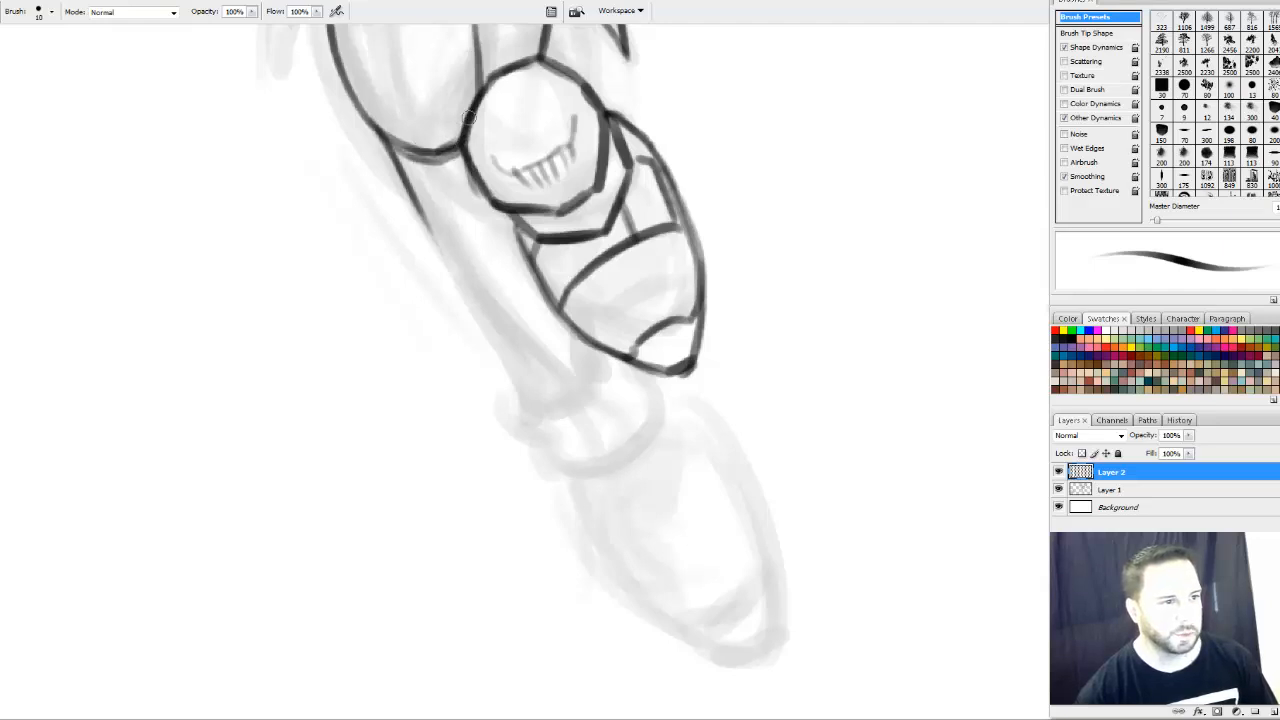
# Thicken the outstretched hand's upper contour, from beside the chin along the face to the tip of the top finger
pyautogui.moveTo(475, 57)
pyautogui.mouseDown()
pyautogui.moveTo(483, 440)
pyautogui.moveTo(420, 480)
pyautogui.moveTo(489, 350)
pyautogui.mouseUp()
pyautogui.moveTo(438, 412); pyautogui.dragTo(440, 551)
pyautogui.moveTo(534, 298); pyautogui.dragTo(517, 523)
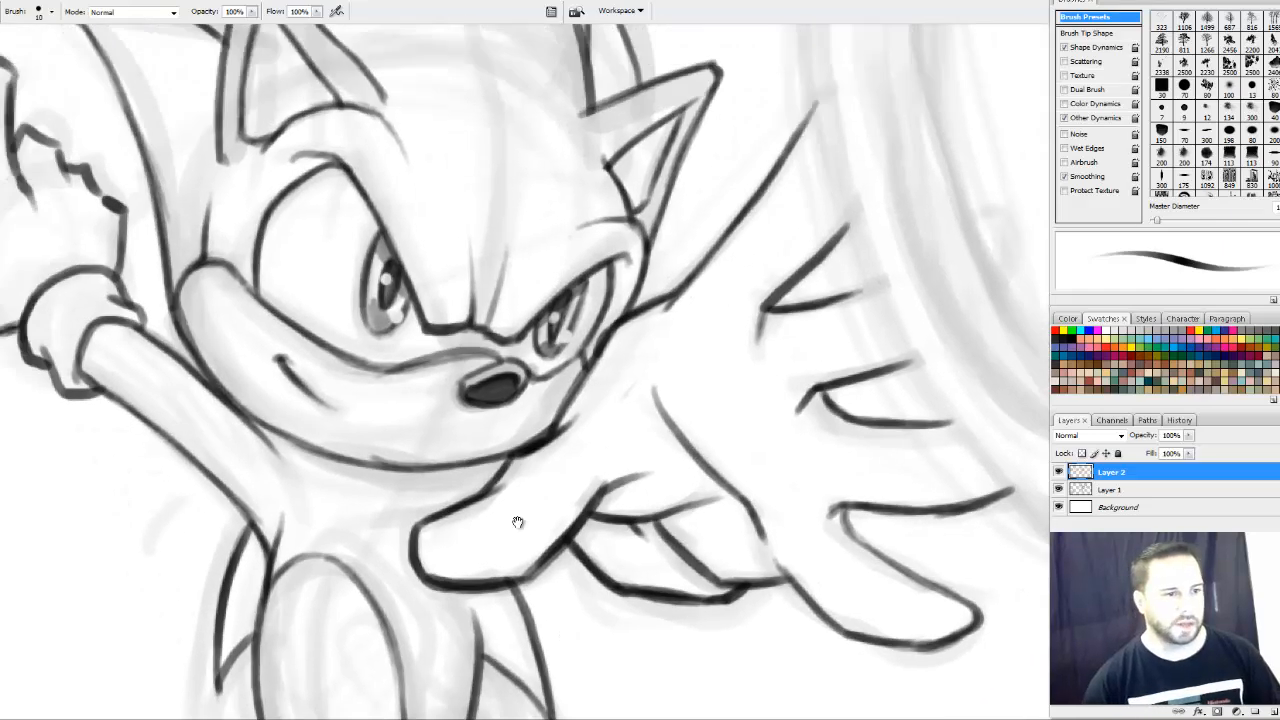
pyautogui.moveTo(526, 405)
pyautogui.mouseDown()
pyautogui.moveTo(510, 491)
pyautogui.moveTo(496, 453)
pyautogui.mouseUp()
pyautogui.moveTo(540, 517)
pyautogui.mouseDown()
pyautogui.moveTo(531, 406)
pyautogui.moveTo(574, 375)
pyautogui.moveTo(490, 385)
pyautogui.mouseUp()
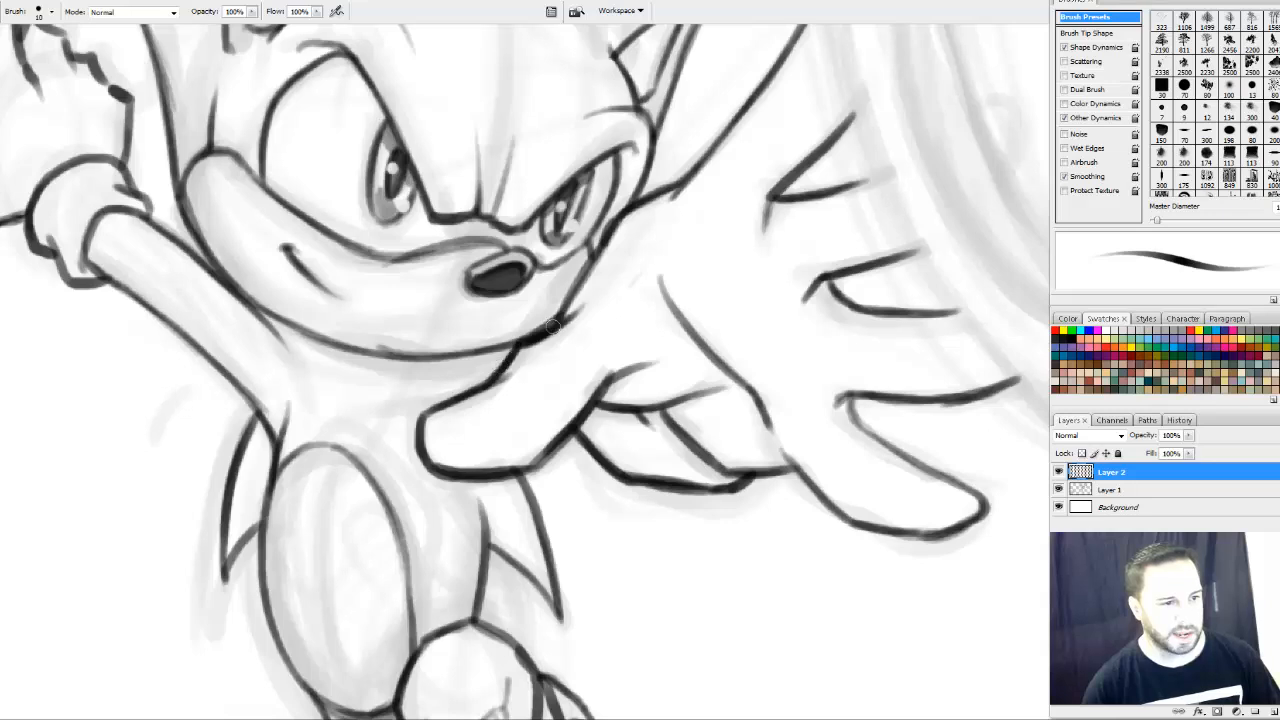
pyautogui.moveTo(562, 316)
pyautogui.mouseDown()
pyautogui.moveTo(626, 212)
pyautogui.moveTo(735, 172)
pyautogui.mouseUp()
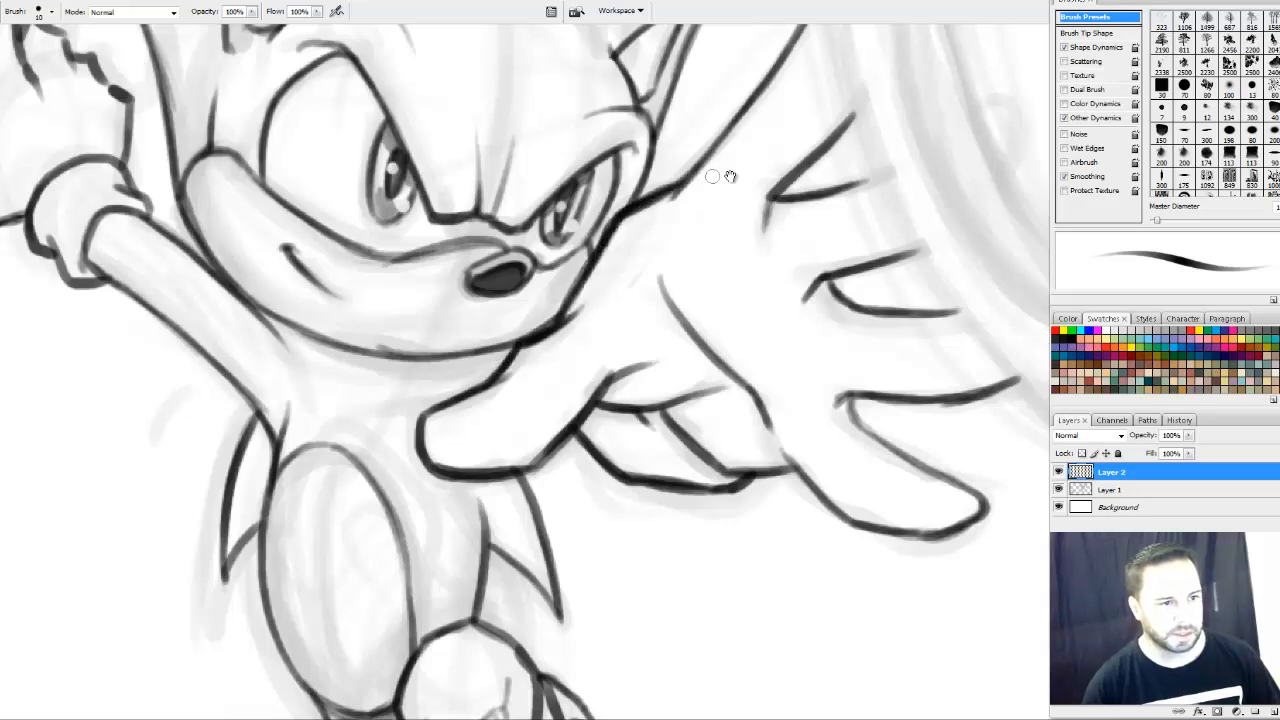
pyautogui.moveTo(745, 100); pyautogui.dragTo(660, 230)
pyautogui.moveTo(604, 312)
pyautogui.mouseDown()
pyautogui.moveTo(730, 126)
pyautogui.moveTo(610, 299)
pyautogui.moveTo(544, 344)
pyautogui.moveTo(462, 468)
pyautogui.moveTo(553, 365)
pyautogui.mouseUp()
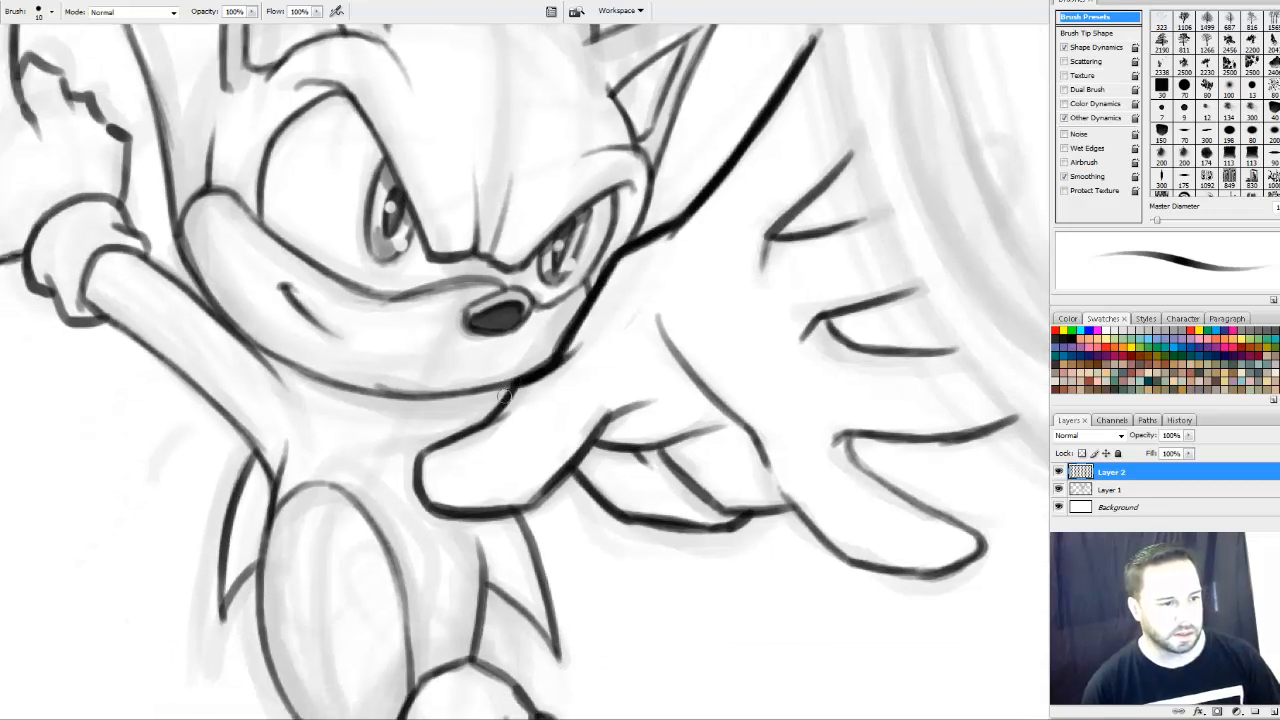
# Thicken the outlines of the outstretched hand's thumb and lowest finger, following that finger around its tip
pyautogui.moveTo(481, 417)
pyautogui.mouseDown()
pyautogui.moveTo(412, 462)
pyautogui.moveTo(430, 512)
pyautogui.moveTo(551, 487)
pyautogui.moveTo(570, 464)
pyautogui.moveTo(603, 495)
pyautogui.mouseUp()
pyautogui.hotkey('ctrl', 'z')
pyautogui.moveTo(724, 514)
pyautogui.mouseDown()
pyautogui.moveTo(781, 509)
pyautogui.moveTo(852, 552)
pyautogui.mouseUp()
pyautogui.moveTo(800, 518)
pyautogui.mouseDown()
pyautogui.moveTo(850, 562)
pyautogui.moveTo(920, 572)
pyautogui.mouseUp()
pyautogui.moveTo(840, 556)
pyautogui.mouseDown()
pyautogui.moveTo(950, 576)
pyautogui.moveTo(980, 548)
pyautogui.moveTo(866, 486)
pyautogui.moveTo(868, 498)
pyautogui.mouseUp()
# Thicken the lines separating the outstretched hand's fingers, from the topmost gap down to the lowest finger's upper edge
pyautogui.moveTo(717, 352); pyautogui.dragTo(783, 418)
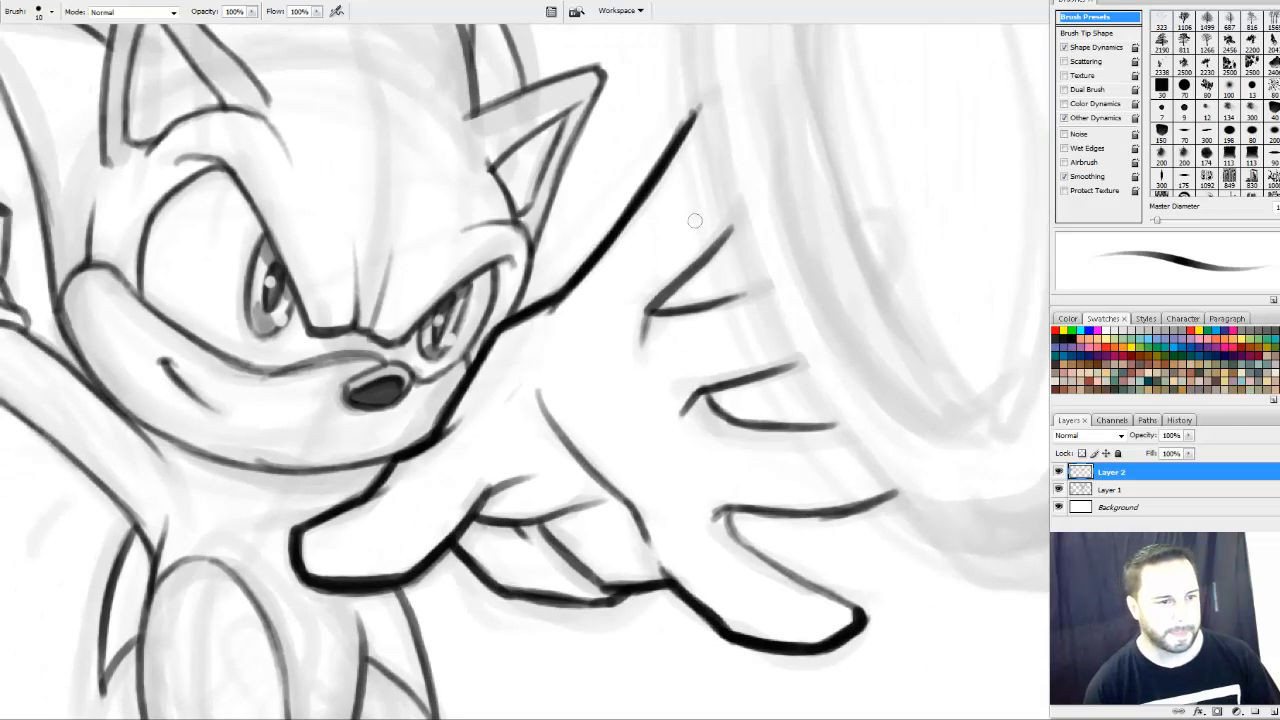
pyautogui.moveTo(728, 232); pyautogui.dragTo(640, 328)
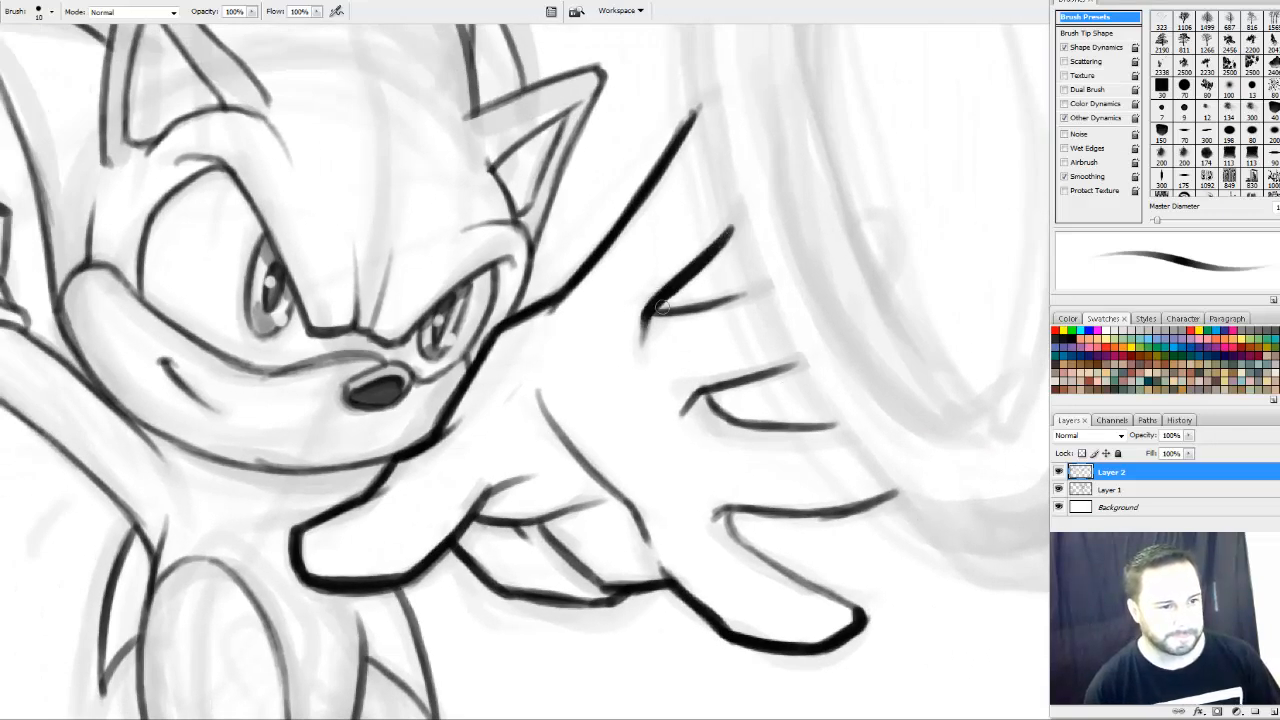
pyautogui.moveTo(740, 294); pyautogui.dragTo(664, 306)
pyautogui.moveTo(700, 398); pyautogui.dragTo(782, 370)
pyautogui.moveTo(709, 394)
pyautogui.mouseDown()
pyautogui.moveTo(766, 425)
pyautogui.moveTo(830, 424)
pyautogui.moveTo(783, 406)
pyautogui.mouseUp()
pyautogui.moveTo(698, 467)
pyautogui.mouseDown()
pyautogui.moveTo(852, 456)
pyautogui.moveTo(644, 308)
pyautogui.mouseUp()
pyautogui.moveTo(519, 339); pyautogui.dragTo(607, 412)
pyautogui.moveTo(537, 363); pyautogui.dragTo(624, 416)
pyautogui.moveTo(566, 385); pyautogui.dragTo(652, 438)
pyautogui.moveTo(530, 356)
pyautogui.mouseDown()
pyautogui.moveTo(557, 376)
pyautogui.moveTo(522, 342)
pyautogui.mouseUp()
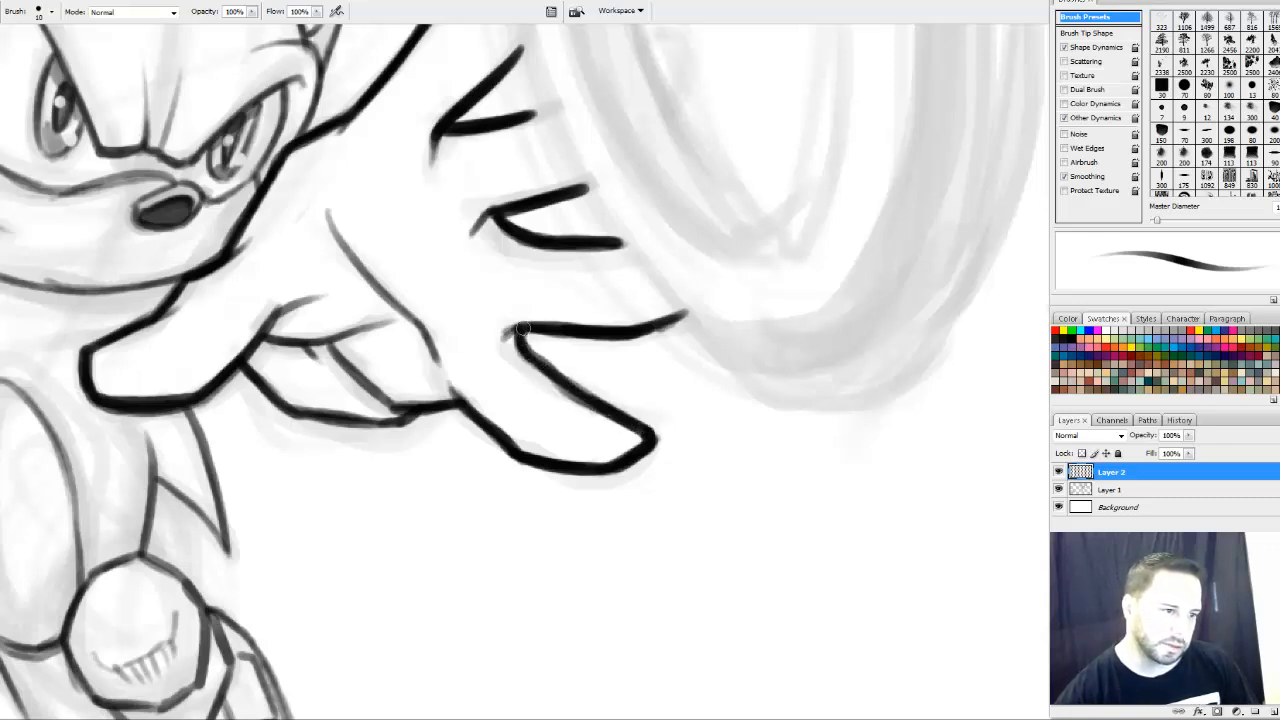
# Thicken the outer edges of the ear nearest the outstretched hand, along both sides of its tip
pyautogui.moveTo(594, 306); pyautogui.dragTo(689, 351)
pyautogui.moveTo(543, 289); pyautogui.dragTo(596, 395)
pyautogui.press('e')
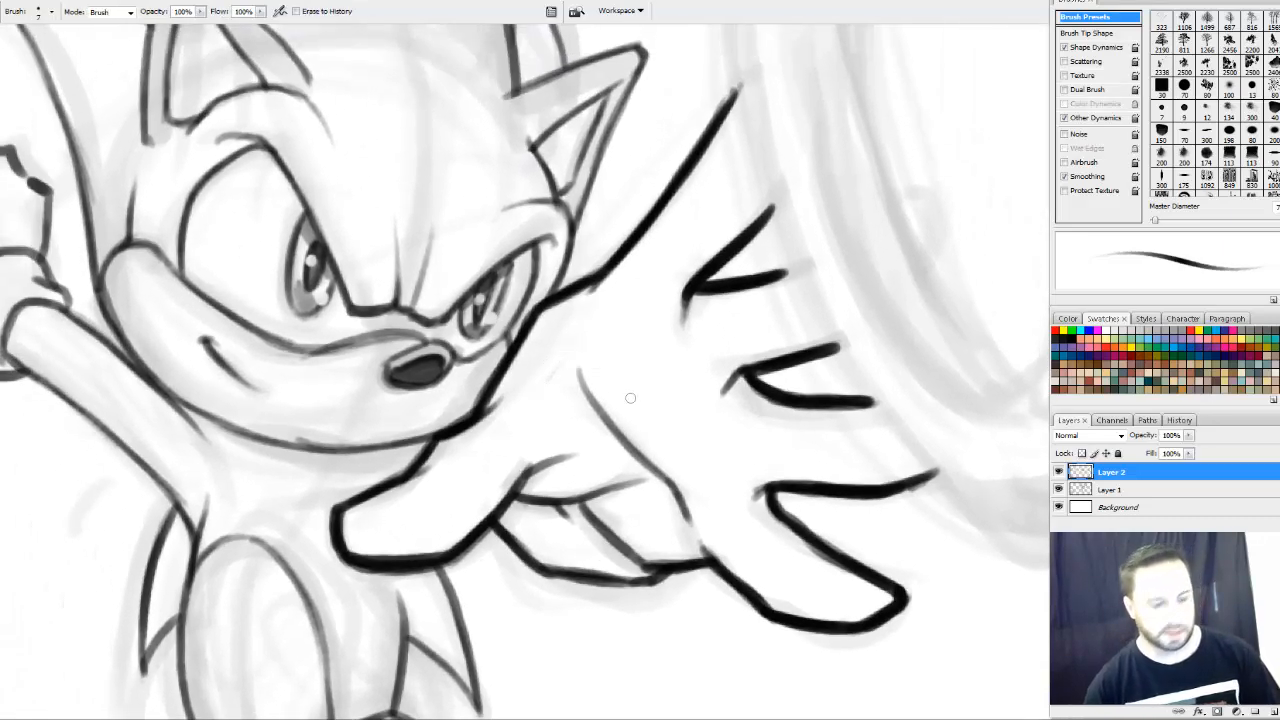
pyautogui.press('b')
pyautogui.moveTo(646, 286); pyautogui.dragTo(706, 414)
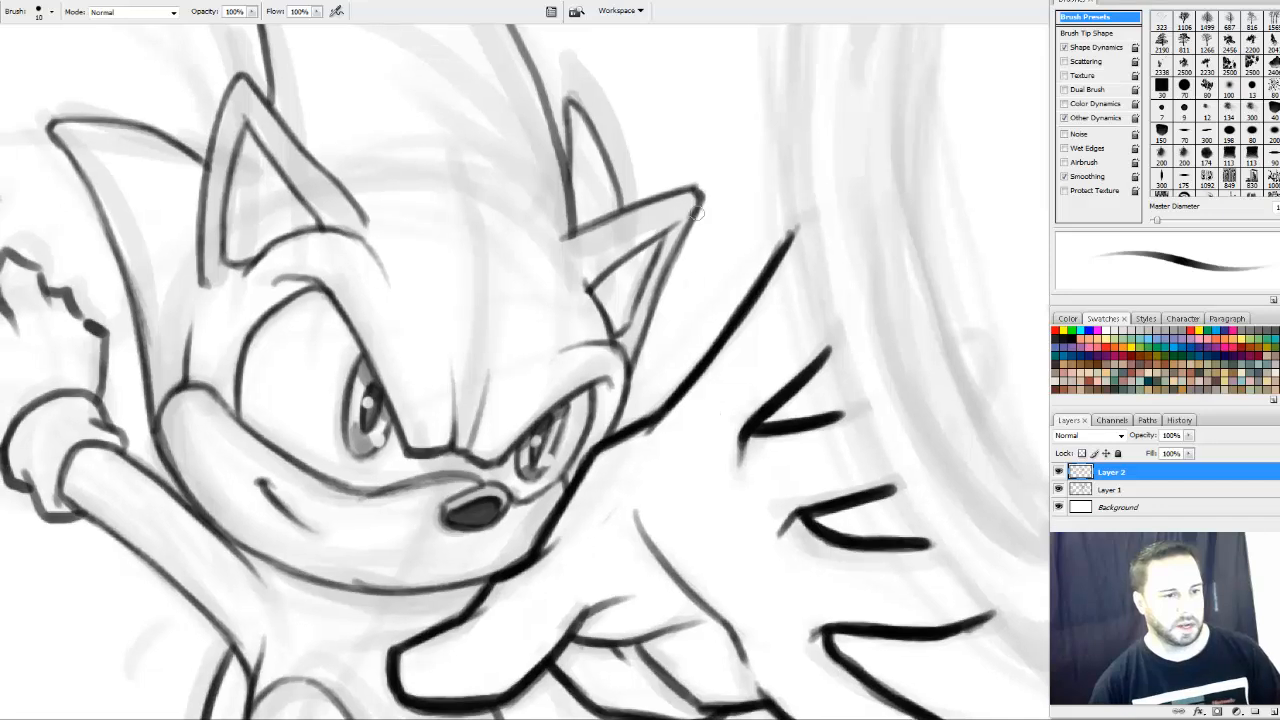
pyautogui.moveTo(699, 197); pyautogui.dragTo(628, 357)
pyautogui.moveTo(563, 238)
pyautogui.mouseDown()
pyautogui.moveTo(686, 190)
pyautogui.moveTo(714, 212)
pyautogui.mouseUp()
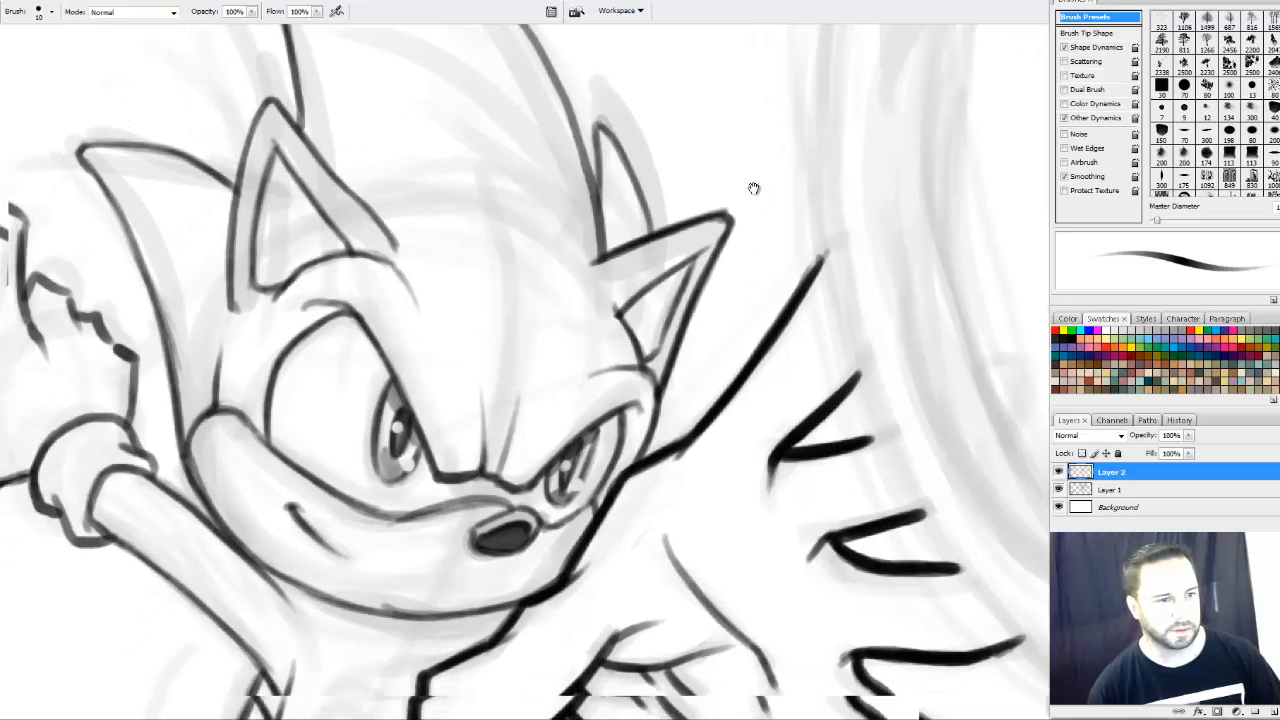
pyautogui.moveTo(664, 413)
pyautogui.mouseDown()
pyautogui.moveTo(694, 291)
pyautogui.moveTo(700, 443)
pyautogui.mouseUp()
# Ink the rear leg's outer line as a bold stroke from the bottom of the torso down to the ankle
pyautogui.moveTo(665, 661)
pyautogui.mouseDown()
pyautogui.moveTo(665, 461)
pyautogui.moveTo(634, 194)
pyautogui.mouseUp()
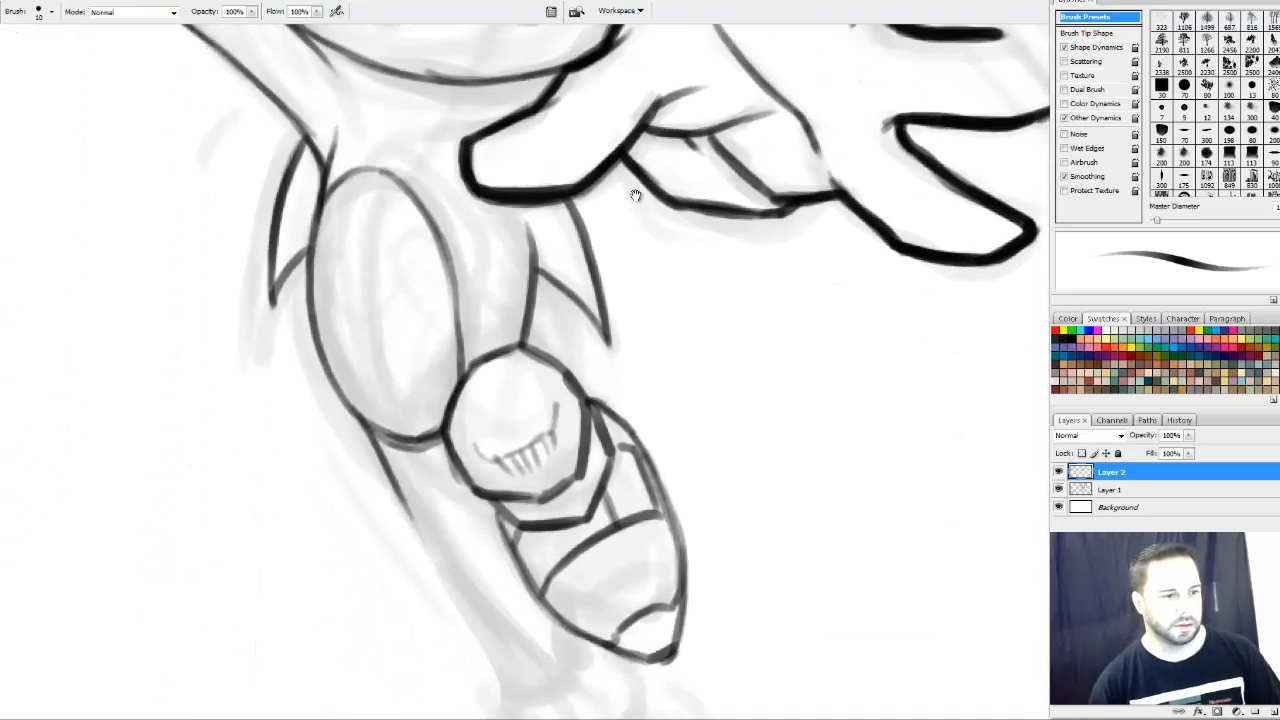
pyautogui.moveTo(583, 470); pyautogui.dragTo(500, 276)
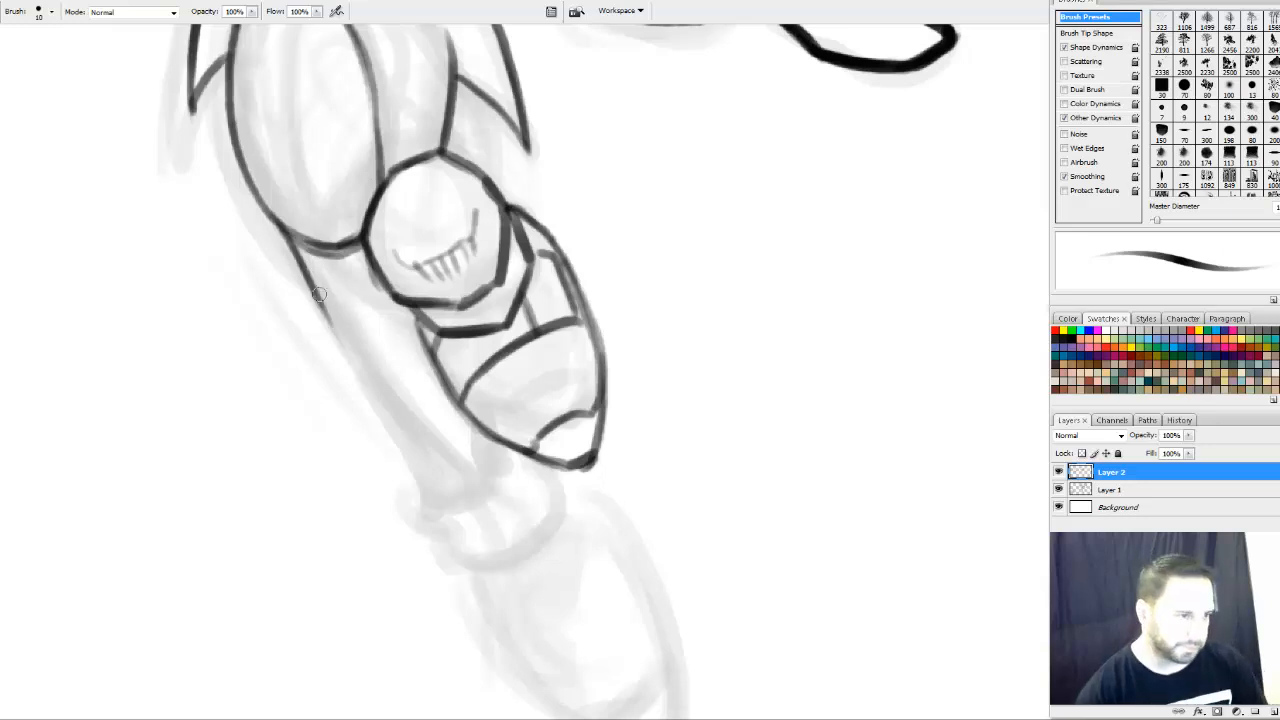
pyautogui.moveTo(318, 294); pyautogui.dragTo(418, 484)
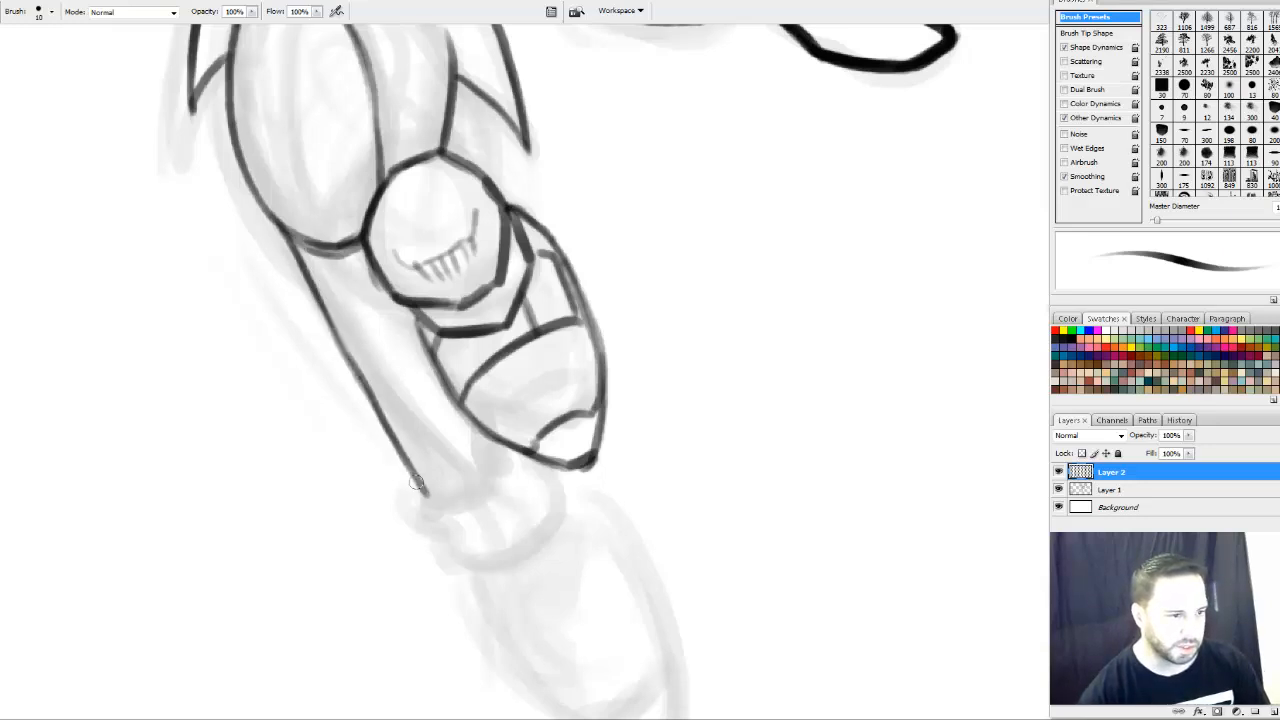
pyautogui.moveTo(292, 240); pyautogui.dragTo(438, 505)
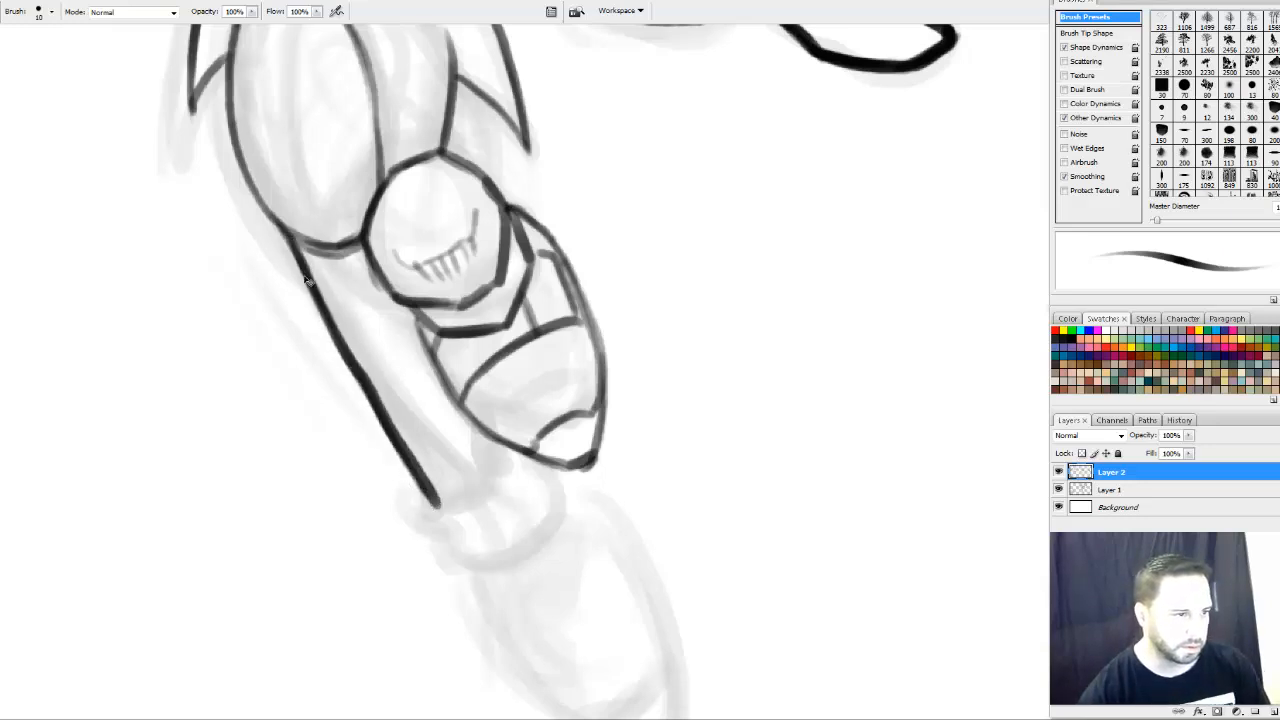
pyautogui.hotkey('ctrl', 'z')
pyautogui.moveTo(289, 236); pyautogui.dragTo(400, 446)
pyautogui.moveTo(296, 260); pyautogui.dragTo(430, 498)
pyautogui.moveTo(348, 350); pyautogui.dragTo(436, 506)
pyautogui.moveTo(400, 446); pyautogui.dragTo(427, 492)
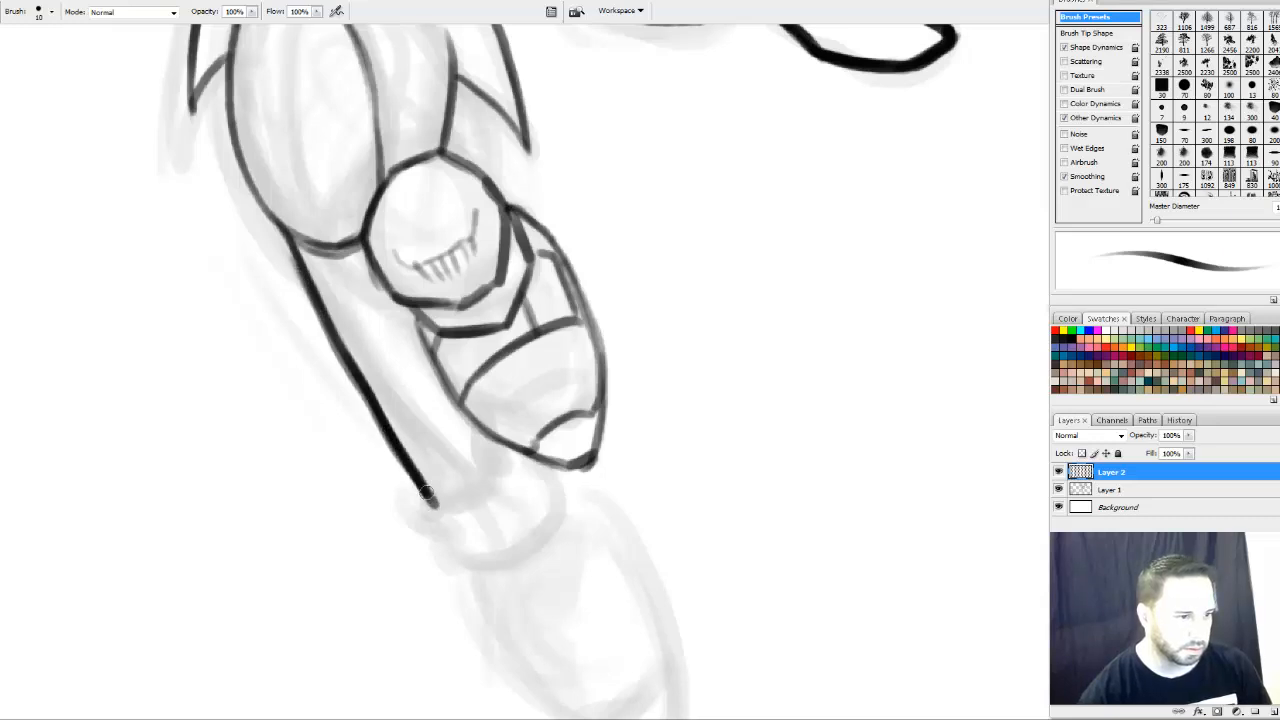
# Thicken the torso's left contour and its lower edge up to the circle
pyautogui.moveTo(200, 43)
pyautogui.mouseDown()
pyautogui.moveTo(263, 118)
pyautogui.moveTo(306, 240)
pyautogui.moveTo(355, 314)
pyautogui.mouseUp()
pyautogui.moveTo(350, 308); pyautogui.dragTo(293, 192)
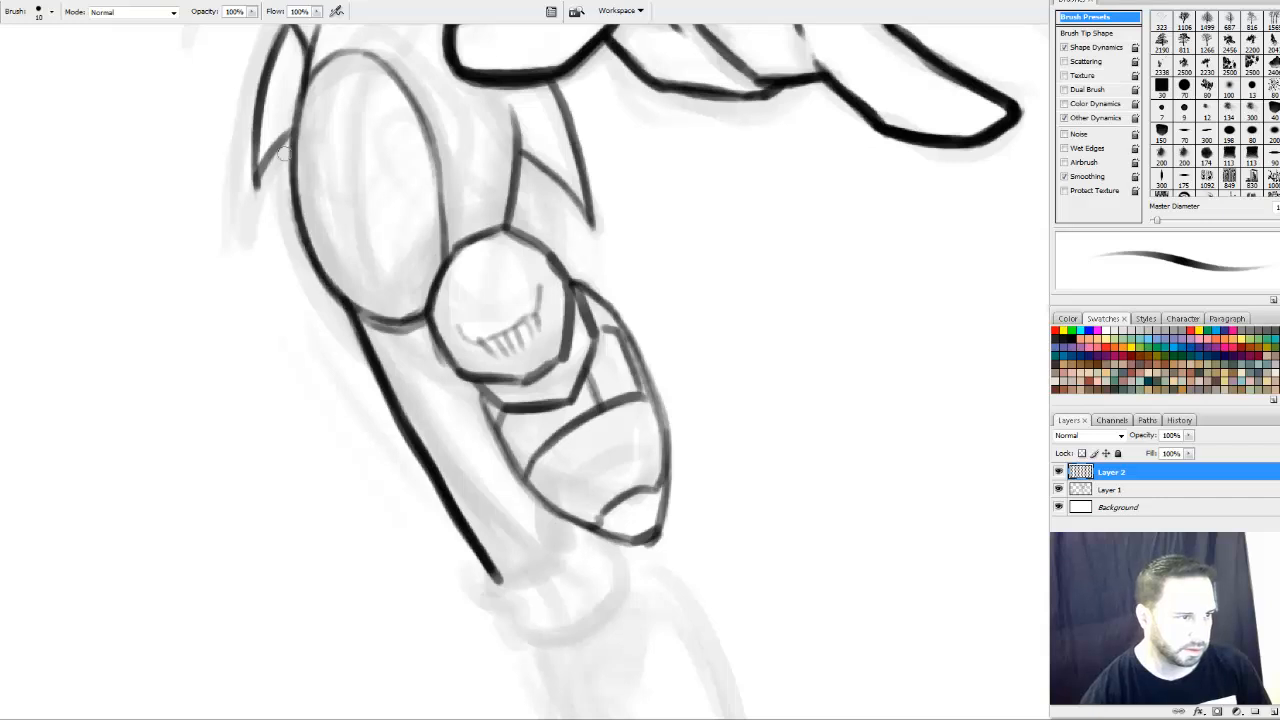
pyautogui.moveTo(322, 282); pyautogui.dragTo(293, 140)
pyautogui.moveTo(301, 236); pyautogui.dragTo(303, 77)
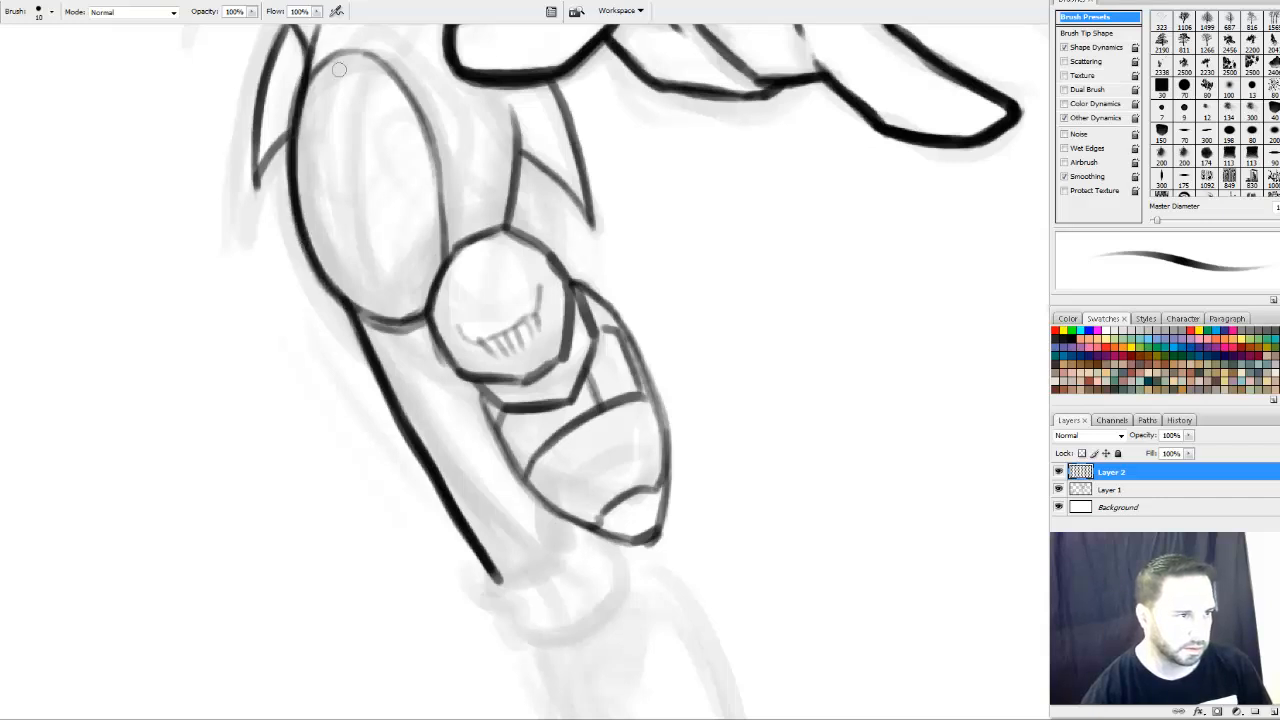
pyautogui.moveTo(352, 227); pyautogui.dragTo(342, 207)
pyautogui.moveTo(362, 297); pyautogui.dragTo(422, 298)
# Thicken the circle's outline along its upper and left edges and where it meets the torso's right-hand line
pyautogui.moveTo(428, 248)
pyautogui.mouseDown()
pyautogui.moveTo(418, 296)
pyautogui.moveTo(500, 215)
pyautogui.moveTo(515, 222)
pyautogui.moveTo(536, 235)
pyautogui.moveTo(560, 318)
pyautogui.mouseUp()
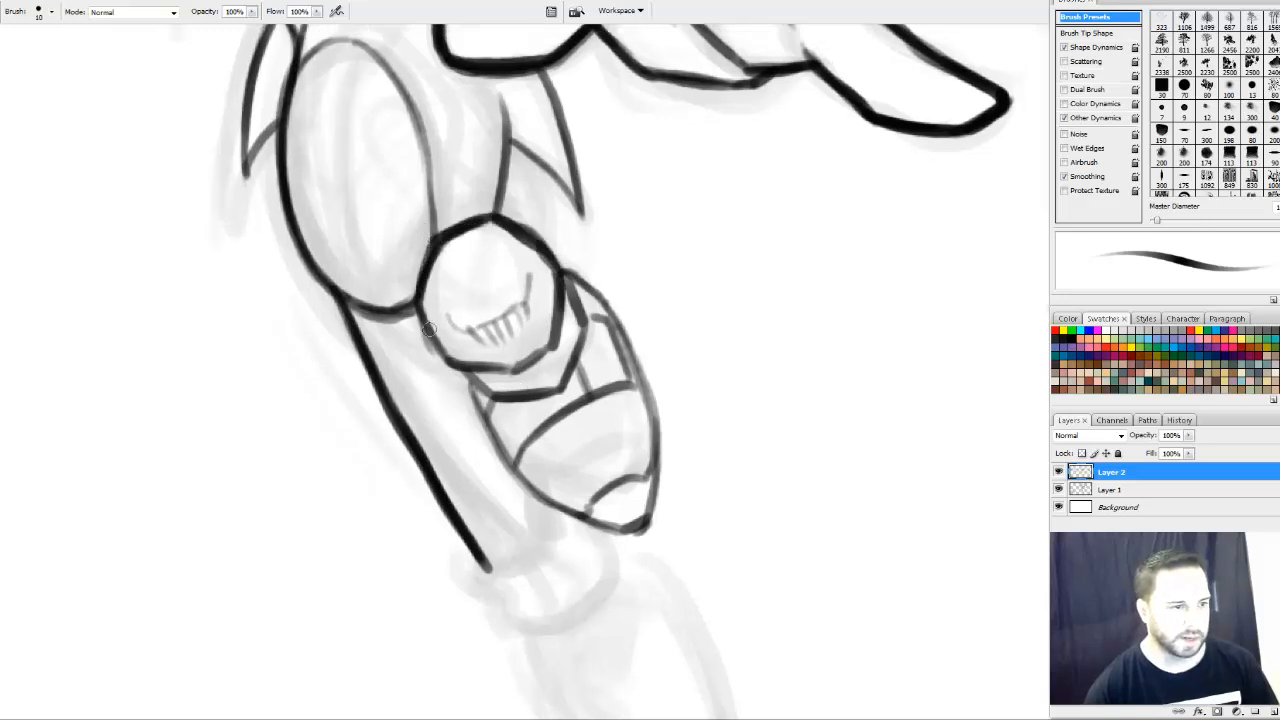
pyautogui.moveTo(418, 312); pyautogui.dragTo(478, 398)
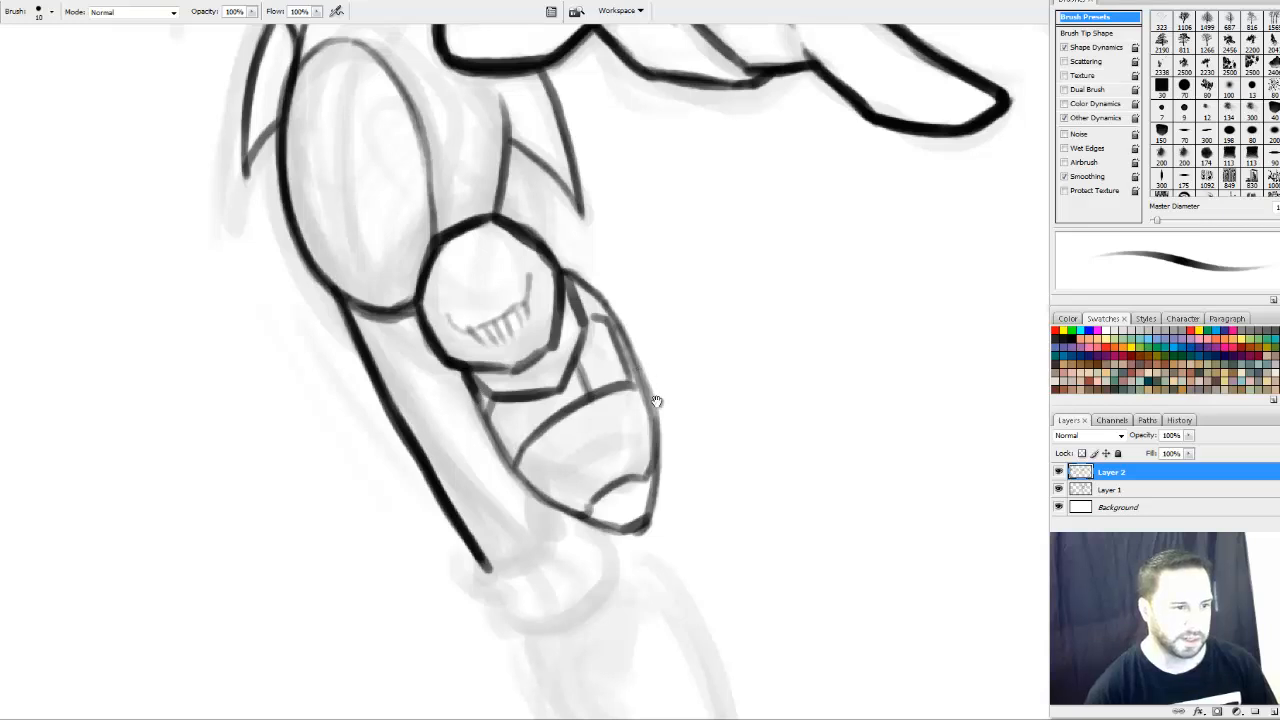
pyautogui.moveTo(645, 365)
pyautogui.mouseDown()
pyautogui.moveTo(726, 454)
pyautogui.moveTo(702, 418)
pyautogui.mouseUp()
pyautogui.hotkey('ctrl', '-')
pyautogui.hotkey('ctrl', '-')
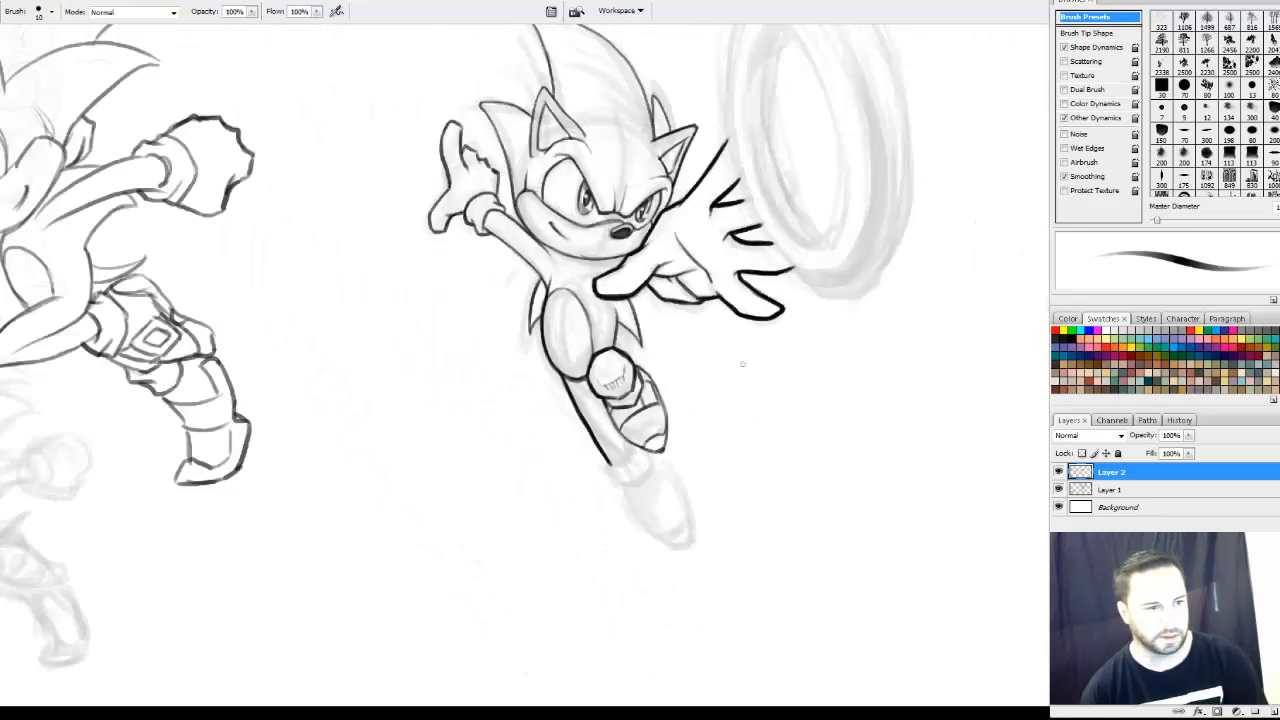
pyautogui.moveTo(694, 355); pyautogui.dragTo(661, 337)
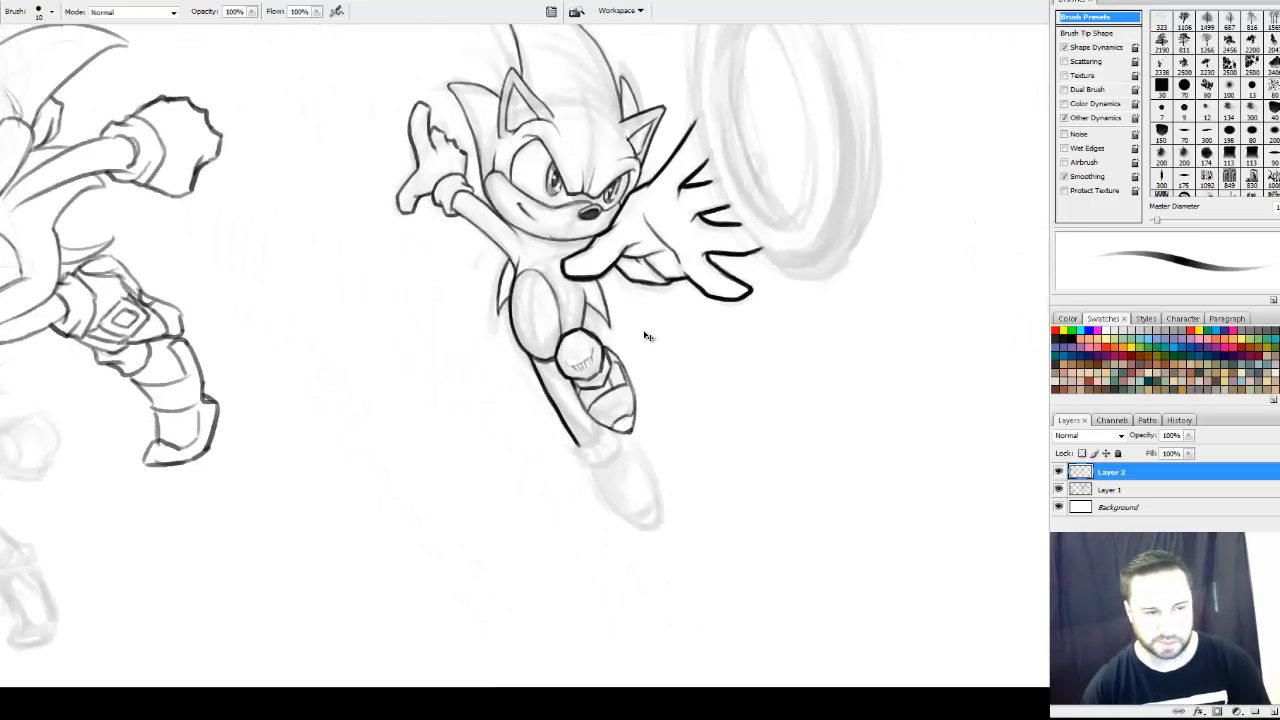
pyautogui.hotkey('ctrl', '+')
pyautogui.hotkey('ctrl', '+')
pyautogui.hotkey('ctrl', '+')
pyautogui.moveTo(554, 175); pyautogui.dragTo(616, 329)
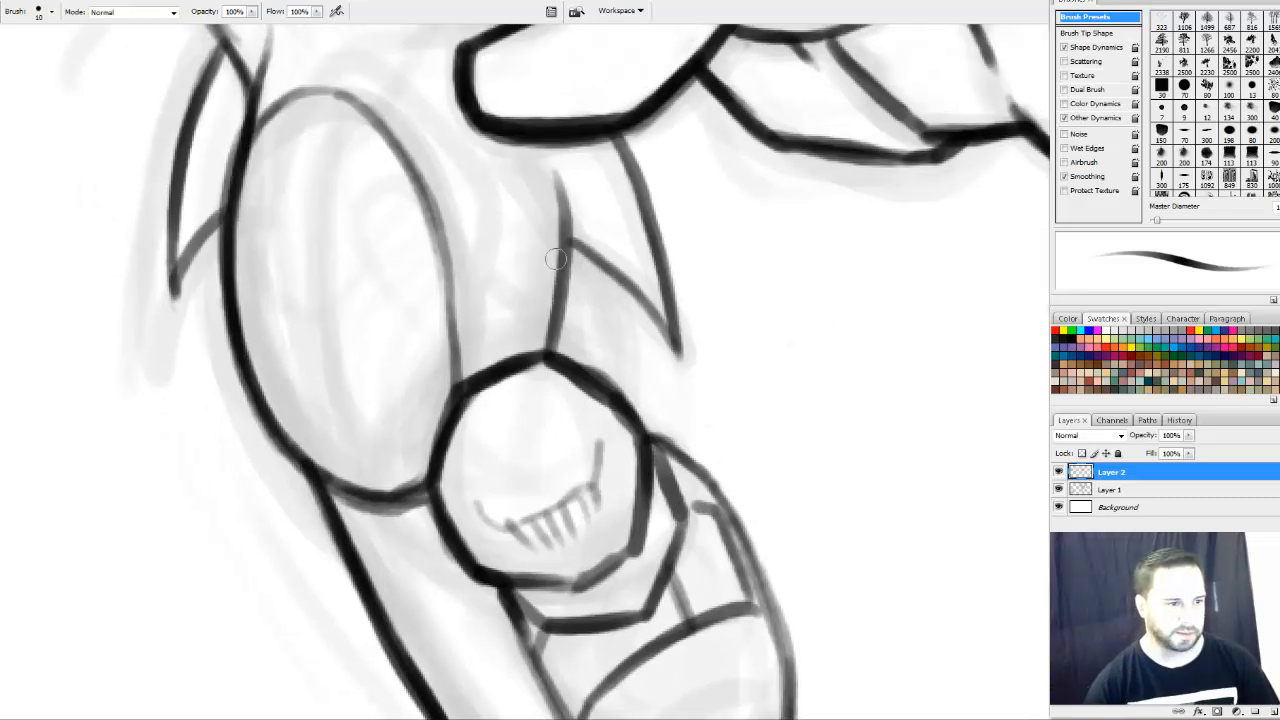
pyautogui.moveTo(559, 230); pyautogui.dragTo(557, 293)
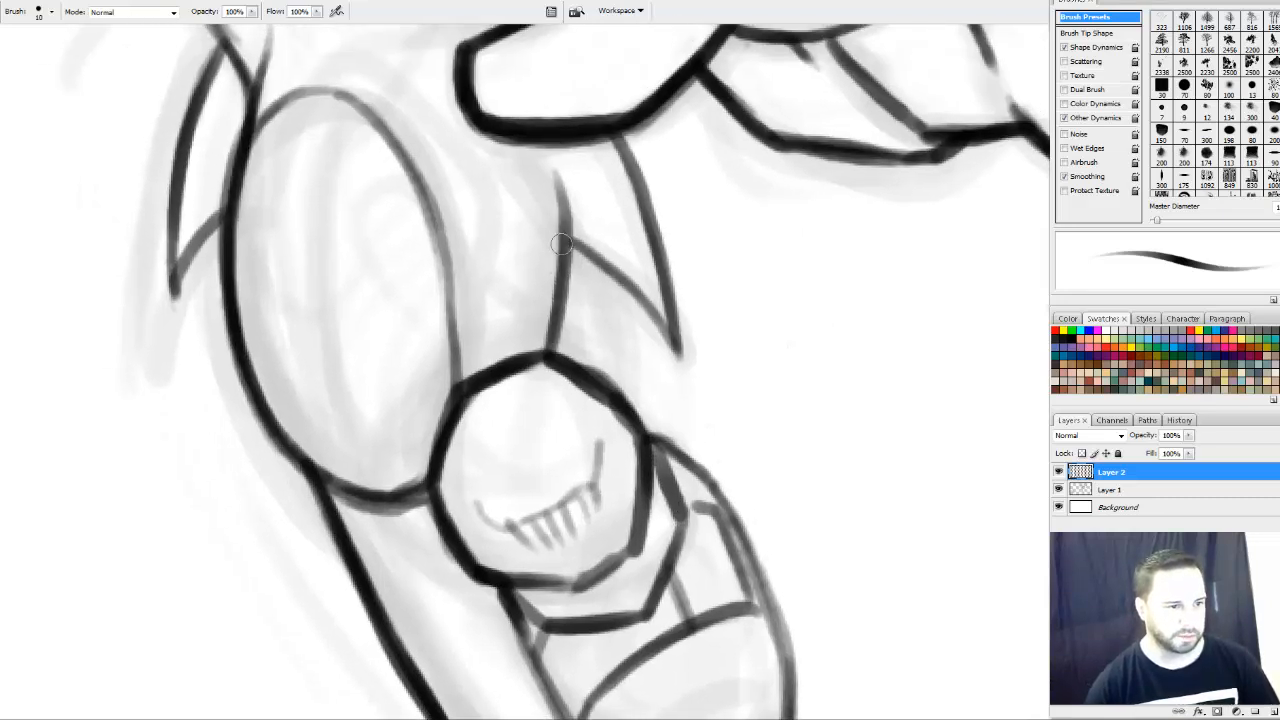
pyautogui.moveTo(548, 352); pyautogui.dragTo(536, 351)
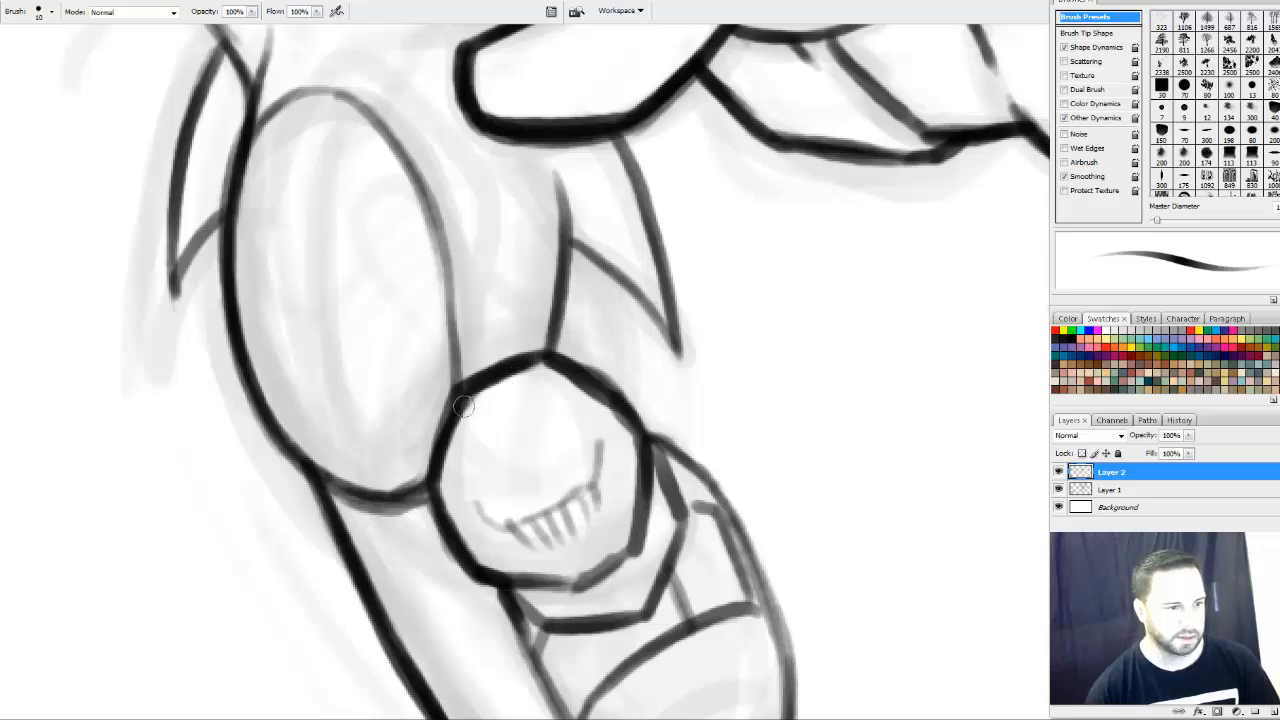
pyautogui.moveTo(468, 389)
pyautogui.mouseDown()
pyautogui.moveTo(460, 397)
pyautogui.moveTo(547, 358)
pyautogui.mouseUp()
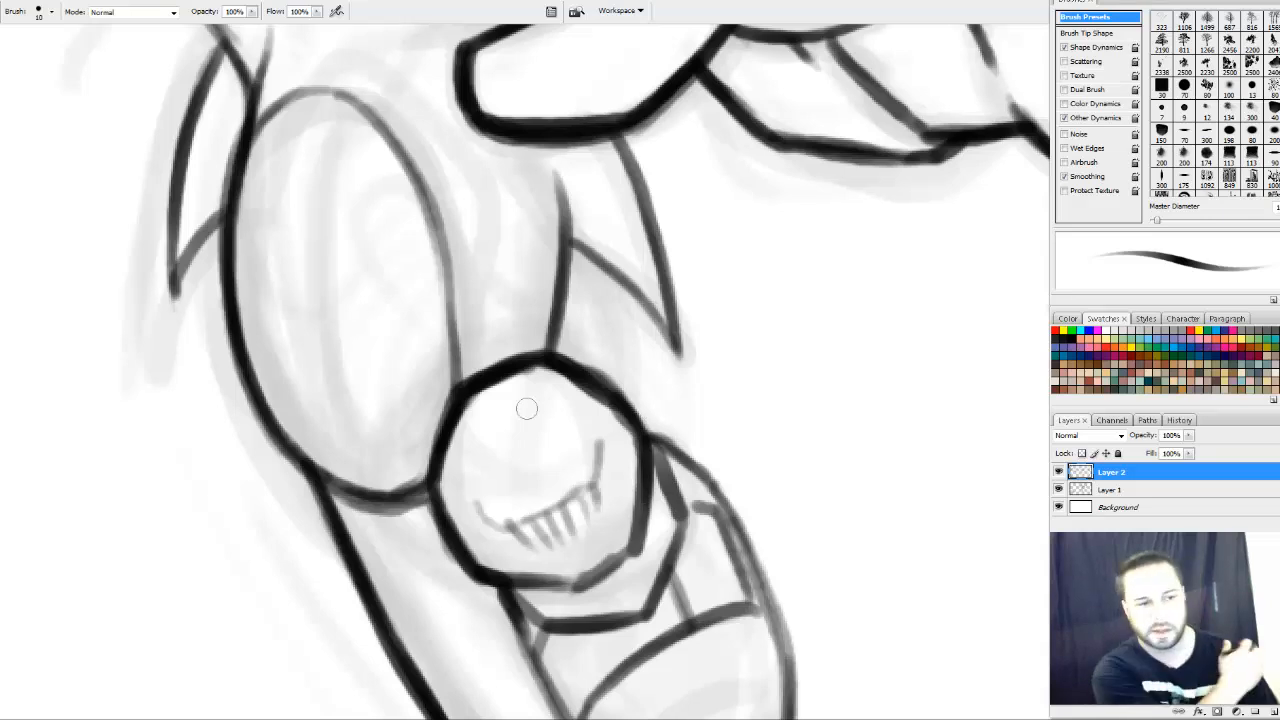
# Thicken the circle's upper right edge, the adjoining band line and the shoe's right outer contour
pyautogui.moveTo(694, 404); pyautogui.dragTo(695, 347)
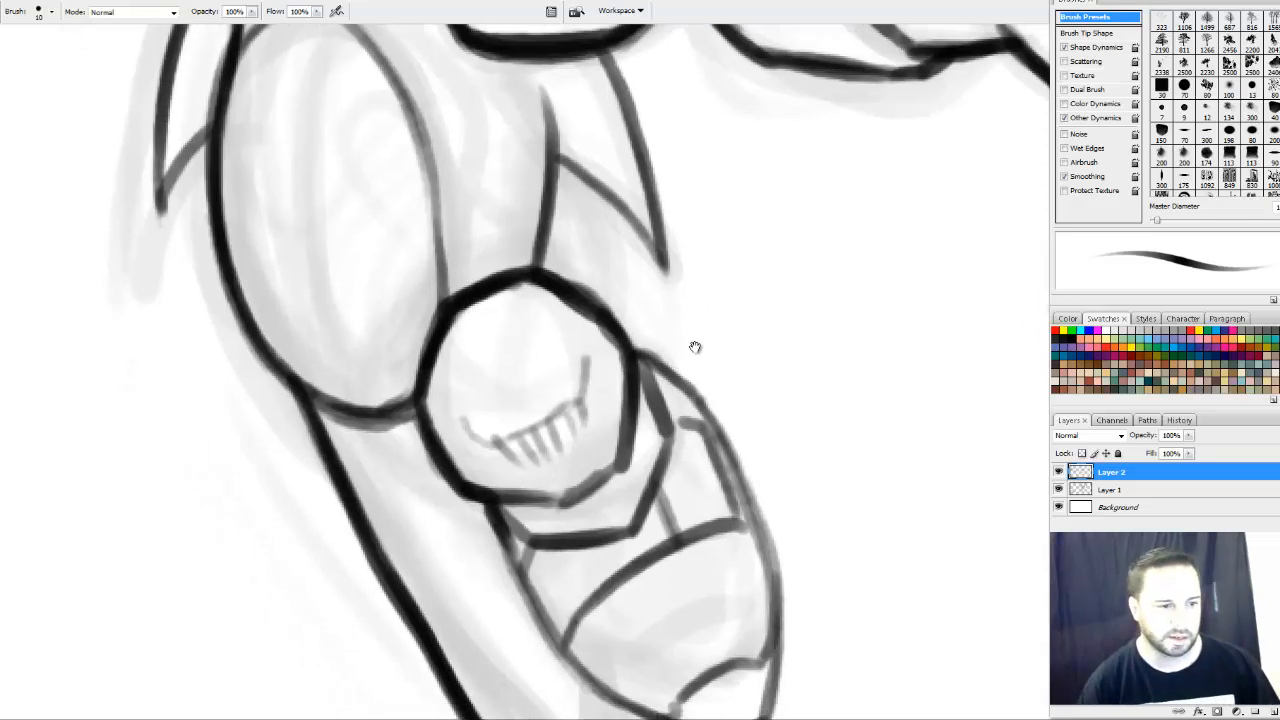
pyautogui.moveTo(580, 298)
pyautogui.mouseDown()
pyautogui.moveTo(632, 345)
pyautogui.moveTo(662, 420)
pyautogui.mouseUp()
pyautogui.moveTo(648, 374)
pyautogui.mouseDown()
pyautogui.moveTo(630, 344)
pyautogui.moveTo(709, 429)
pyautogui.moveTo(653, 366)
pyautogui.moveTo(705, 418)
pyautogui.moveTo(752, 526)
pyautogui.mouseUp()
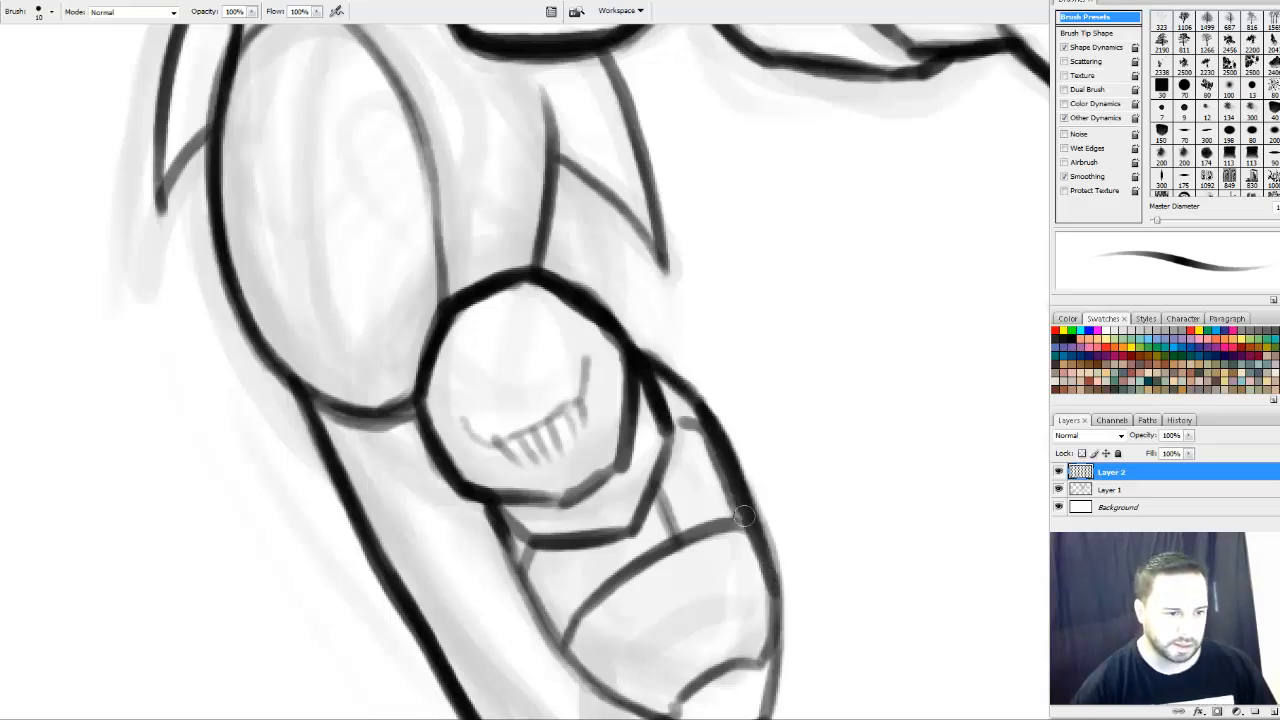
pyautogui.moveTo(710, 425)
pyautogui.mouseDown()
pyautogui.moveTo(788, 612)
pyautogui.moveTo(695, 399)
pyautogui.moveTo(656, 371)
pyautogui.mouseUp()
# Thicken the shoe's left outer contour from below the circle down and around the toe
pyautogui.moveTo(695, 456); pyautogui.dragTo(666, 312)
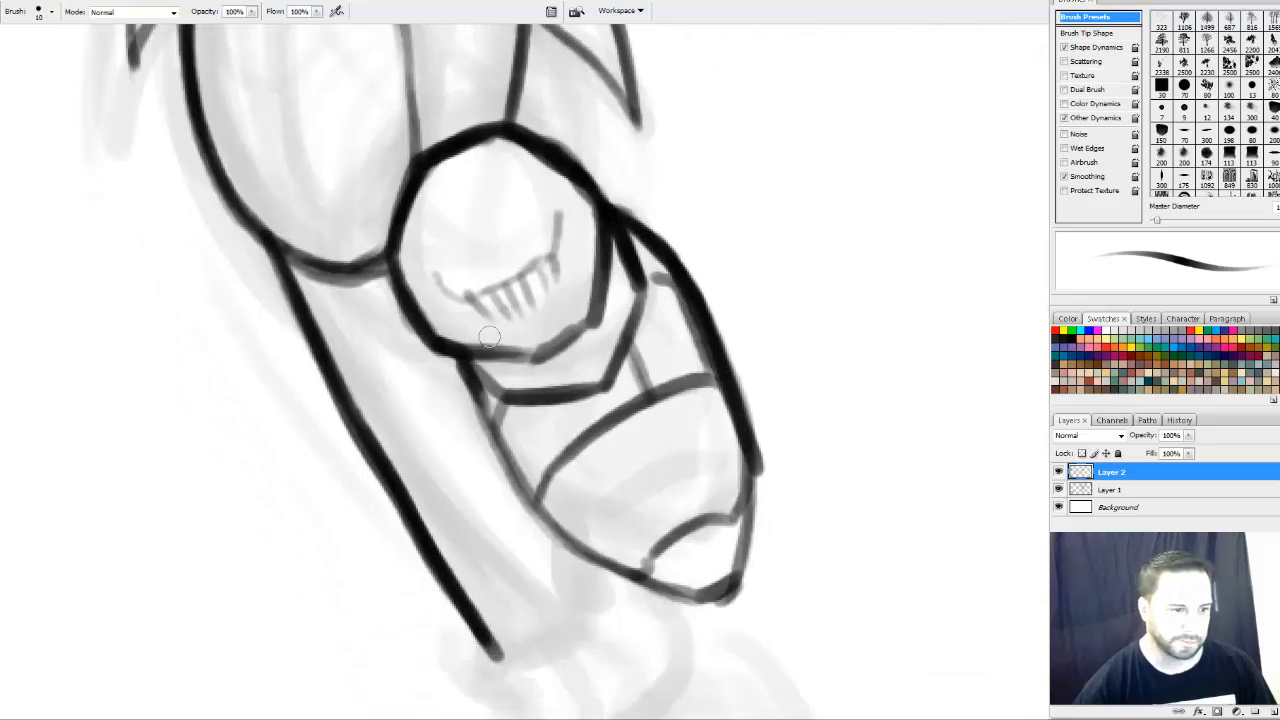
pyautogui.moveTo(476, 386)
pyautogui.mouseDown()
pyautogui.moveTo(540, 518)
pyautogui.moveTo(638, 586)
pyautogui.mouseUp()
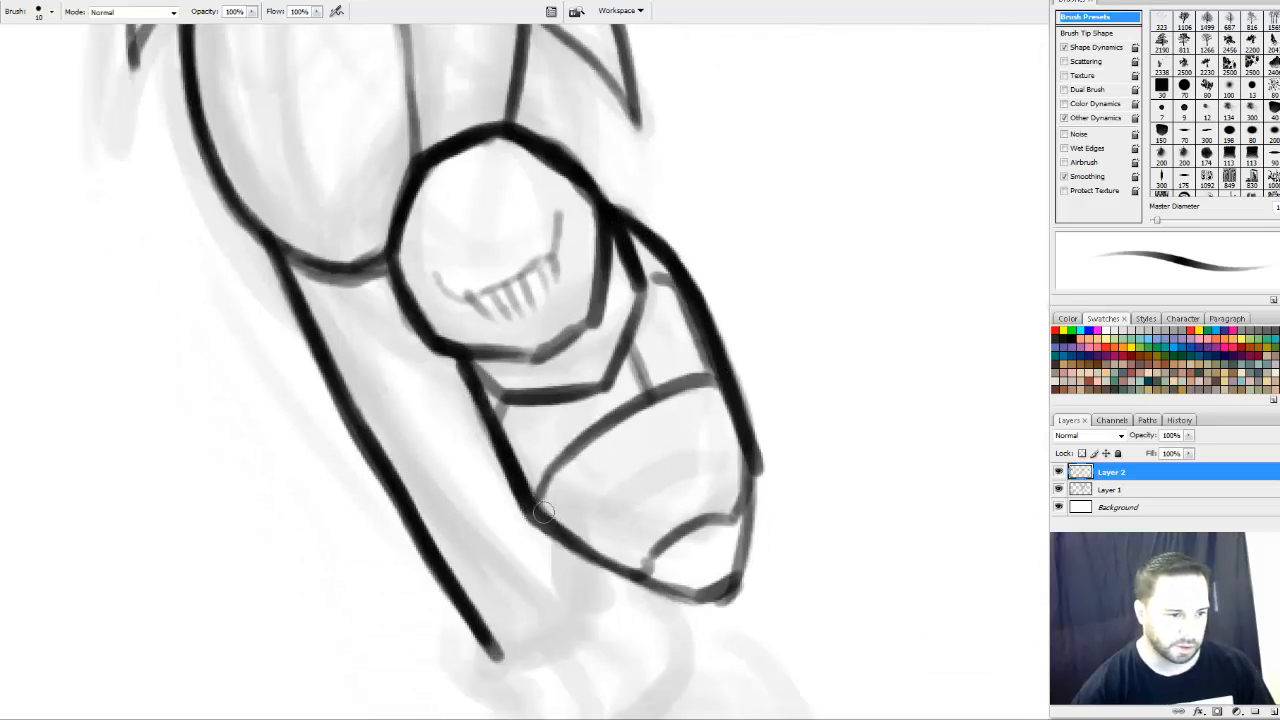
pyautogui.moveTo(530, 504); pyautogui.dragTo(660, 590)
pyautogui.moveTo(562, 527); pyautogui.dragTo(690, 598)
pyautogui.moveTo(590, 552)
pyautogui.mouseDown()
pyautogui.moveTo(712, 602)
pyautogui.moveTo(697, 600)
pyautogui.moveTo(742, 568)
pyautogui.moveTo(756, 462)
pyautogui.moveTo(735, 590)
pyautogui.mouseUp()
pyautogui.moveTo(664, 545); pyautogui.dragTo(730, 520)
pyautogui.moveTo(836, 358); pyautogui.dragTo(877, 457)
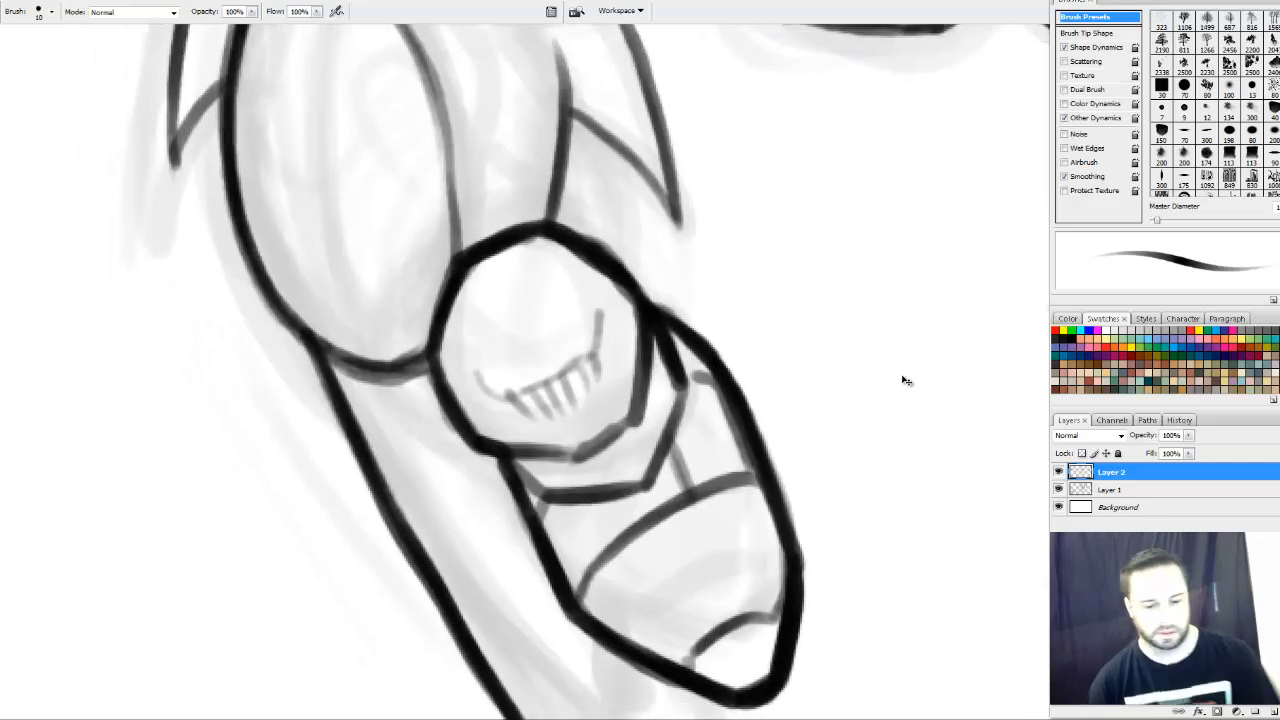
# Ink the cuff around the lower leg's end beneath the raised shoe, including its rim, side edges and bottom edge
pyautogui.hotkey('ctrl', '-')
pyautogui.hotkey('ctrl', '-')
pyautogui.hotkey('ctrl', '-')
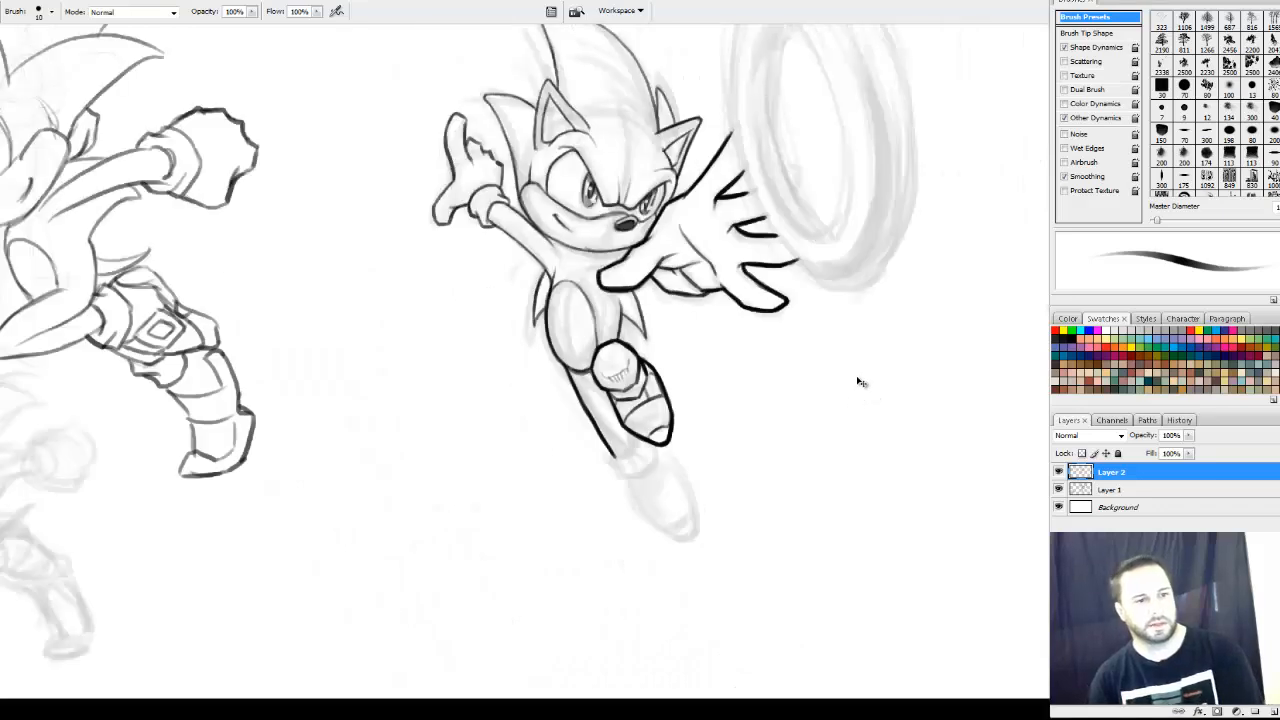
pyautogui.hotkey('ctrl', '+')
pyautogui.hotkey('ctrl', '+')
pyautogui.hotkey('ctrl', '+')
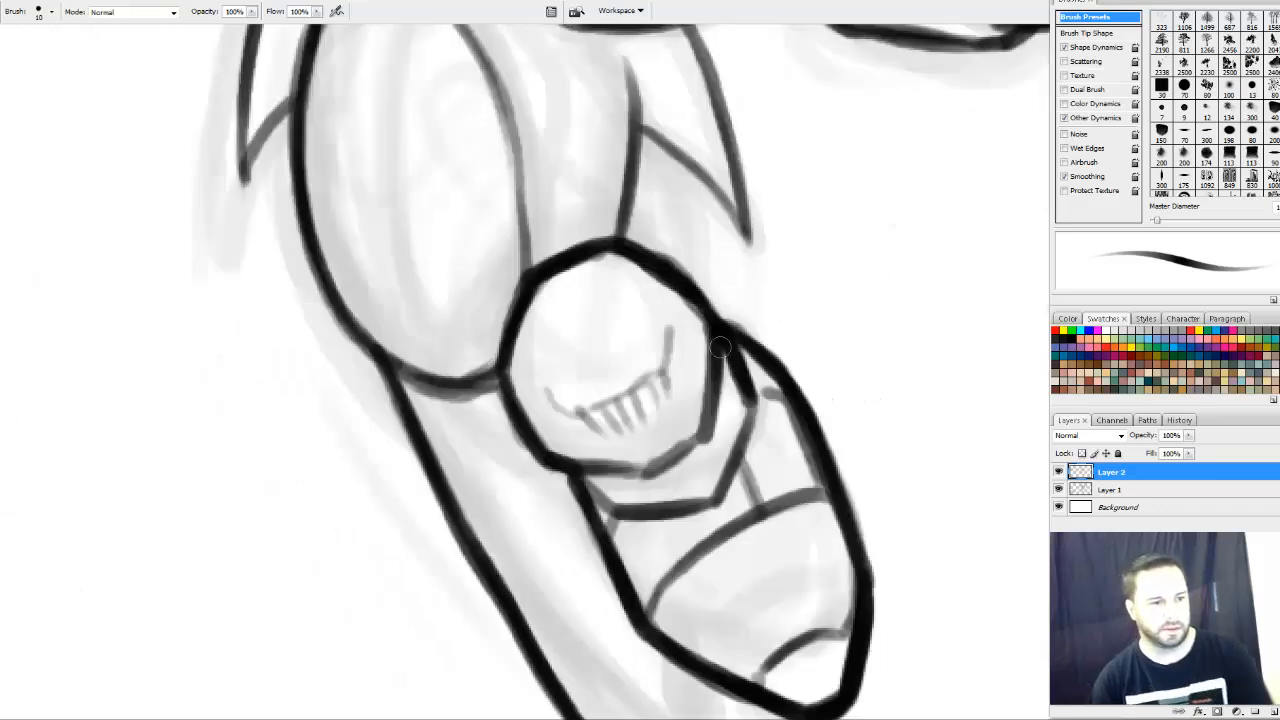
pyautogui.moveTo(685, 612); pyautogui.dragTo(586, 360)
pyautogui.moveTo(511, 514)
pyautogui.mouseDown()
pyautogui.moveTo(581, 503)
pyautogui.moveTo(594, 493)
pyautogui.moveTo(569, 501)
pyautogui.moveTo(621, 463)
pyautogui.moveTo(623, 435)
pyautogui.moveTo(619, 468)
pyautogui.mouseUp()
pyautogui.moveTo(469, 472)
pyautogui.mouseDown()
pyautogui.moveTo(468, 530)
pyautogui.moveTo(545, 548)
pyautogui.moveTo(522, 582)
pyautogui.moveTo(628, 598)
pyautogui.moveTo(692, 525)
pyautogui.moveTo(690, 472)
pyautogui.moveTo(660, 448)
pyautogui.moveTo(656, 497)
pyautogui.mouseUp()
pyautogui.moveTo(659, 447)
pyautogui.mouseDown()
pyautogui.moveTo(694, 477)
pyautogui.moveTo(680, 466)
pyautogui.moveTo(687, 528)
pyautogui.moveTo(638, 599)
pyautogui.moveTo(532, 596)
pyautogui.moveTo(518, 550)
pyautogui.moveTo(537, 600)
pyautogui.moveTo(514, 542)
pyautogui.moveTo(472, 528)
pyautogui.moveTo(468, 468)
pyautogui.moveTo(480, 502)
pyautogui.mouseUp()
pyautogui.moveTo(737, 499); pyautogui.dragTo(754, 545)
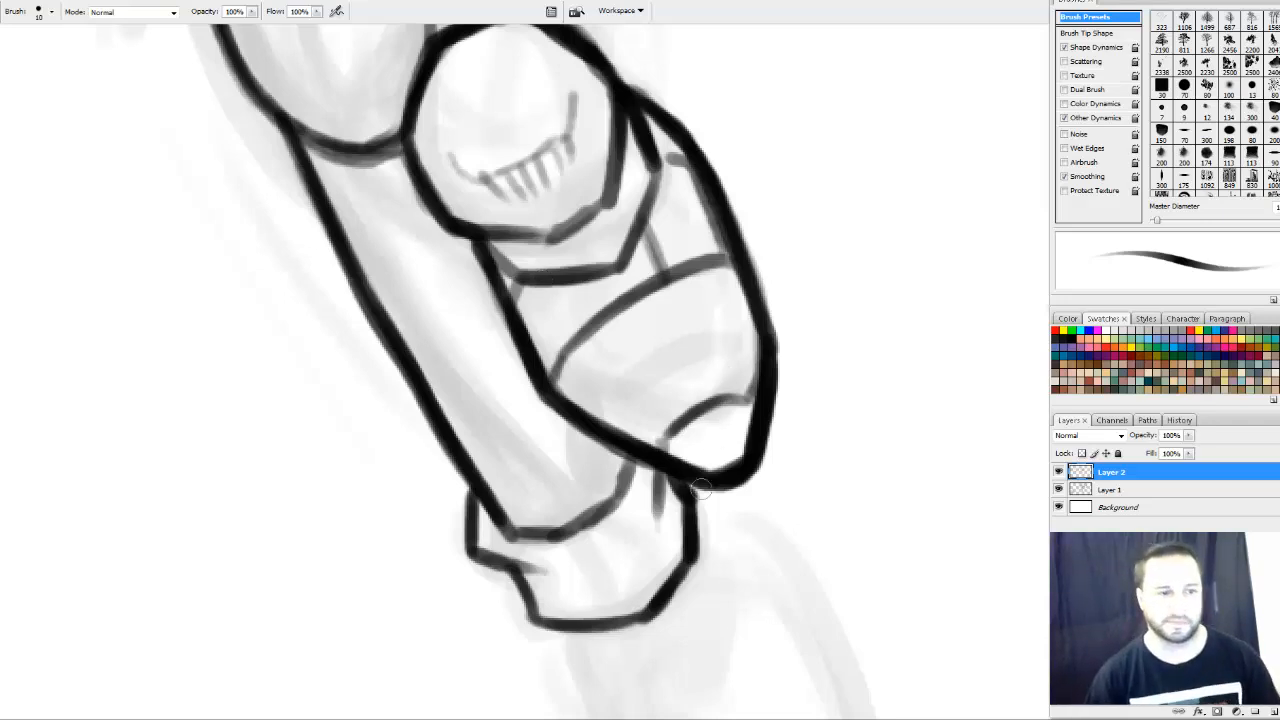
# Add a short crease to the cuff and ink the narrow side panel of the lower shoe's strap
pyautogui.moveTo(586, 515); pyautogui.dragTo(545, 388)
pyautogui.moveTo(461, 401)
pyautogui.mouseDown()
pyautogui.moveTo(529, 399)
pyautogui.moveTo(517, 405)
pyautogui.moveTo(573, 370)
pyautogui.moveTo(591, 334)
pyautogui.mouseUp()
pyautogui.moveTo(590, 439); pyautogui.dragTo(593, 406)
pyautogui.moveTo(708, 473)
pyautogui.mouseDown()
pyautogui.moveTo(638, 388)
pyautogui.moveTo(708, 463)
pyautogui.moveTo(708, 446)
pyautogui.mouseUp()
pyautogui.moveTo(621, 344); pyautogui.dragTo(593, 499)
pyautogui.moveTo(585, 137); pyautogui.dragTo(616, 137)
pyautogui.moveTo(587, 519); pyautogui.dragTo(513, 289)
pyautogui.moveTo(448, 462)
pyautogui.mouseDown()
pyautogui.moveTo(468, 400)
pyautogui.moveTo(523, 467)
pyautogui.moveTo(510, 556)
pyautogui.mouseUp()
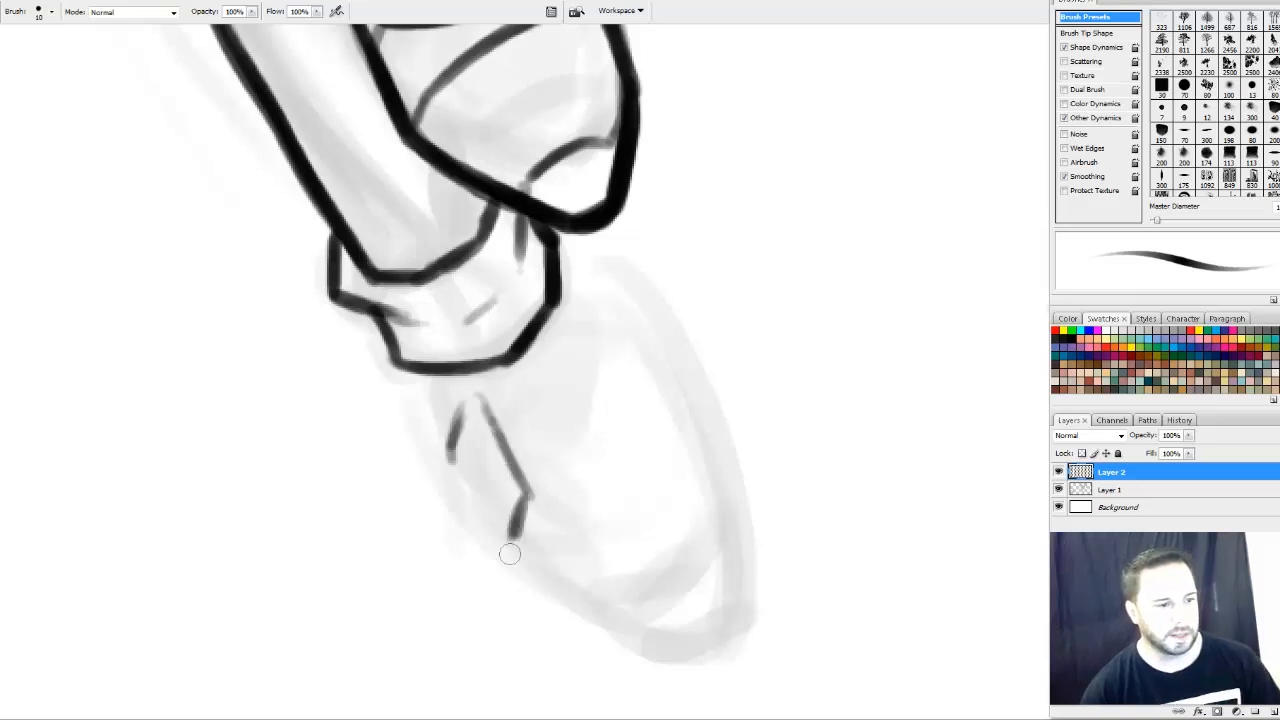
pyautogui.moveTo(457, 462); pyautogui.dragTo(505, 550)
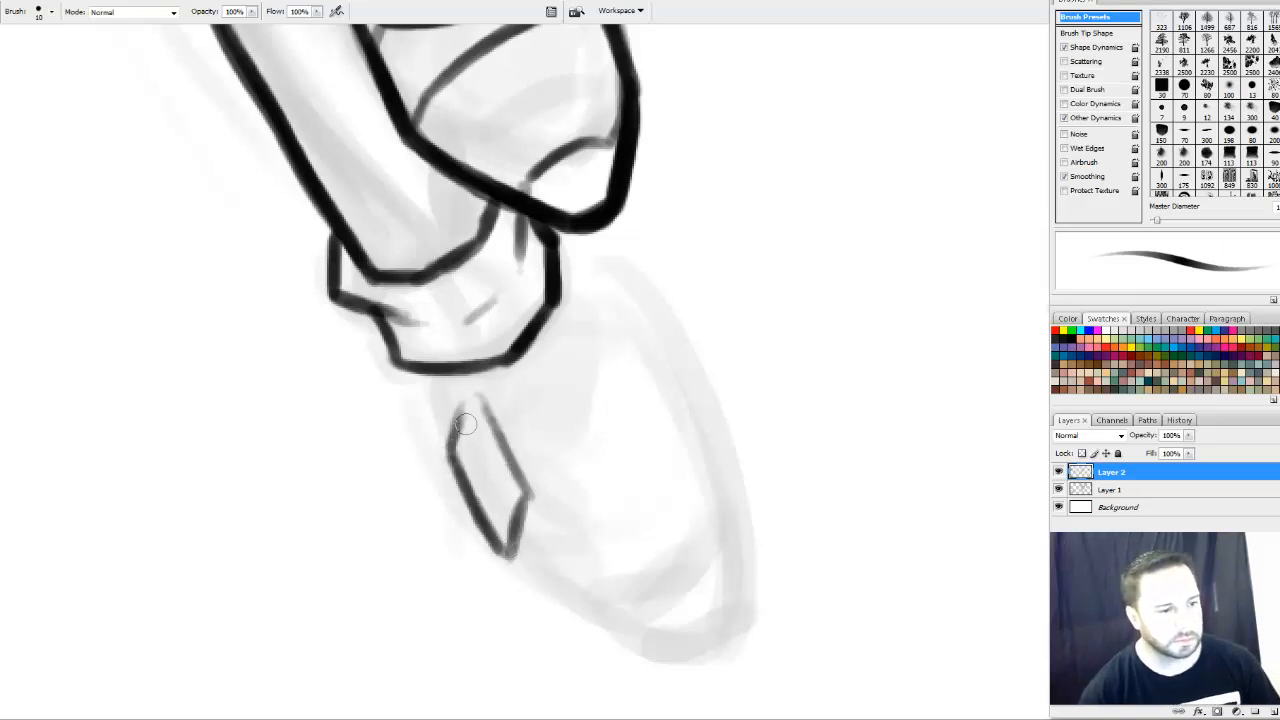
# Ink the strap's upper and lower curves and right end across the lower shoe, plus the shoe's left edge up to the cuff
pyautogui.moveTo(486, 402); pyautogui.dragTo(618, 336)
pyautogui.moveTo(534, 480)
pyautogui.mouseDown()
pyautogui.moveTo(612, 426)
pyautogui.moveTo(602, 441)
pyautogui.moveTo(690, 418)
pyautogui.mouseUp()
pyautogui.moveTo(552, 356)
pyautogui.mouseDown()
pyautogui.moveTo(655, 340)
pyautogui.moveTo(688, 420)
pyautogui.mouseUp()
pyautogui.moveTo(654, 345); pyautogui.dragTo(696, 428)
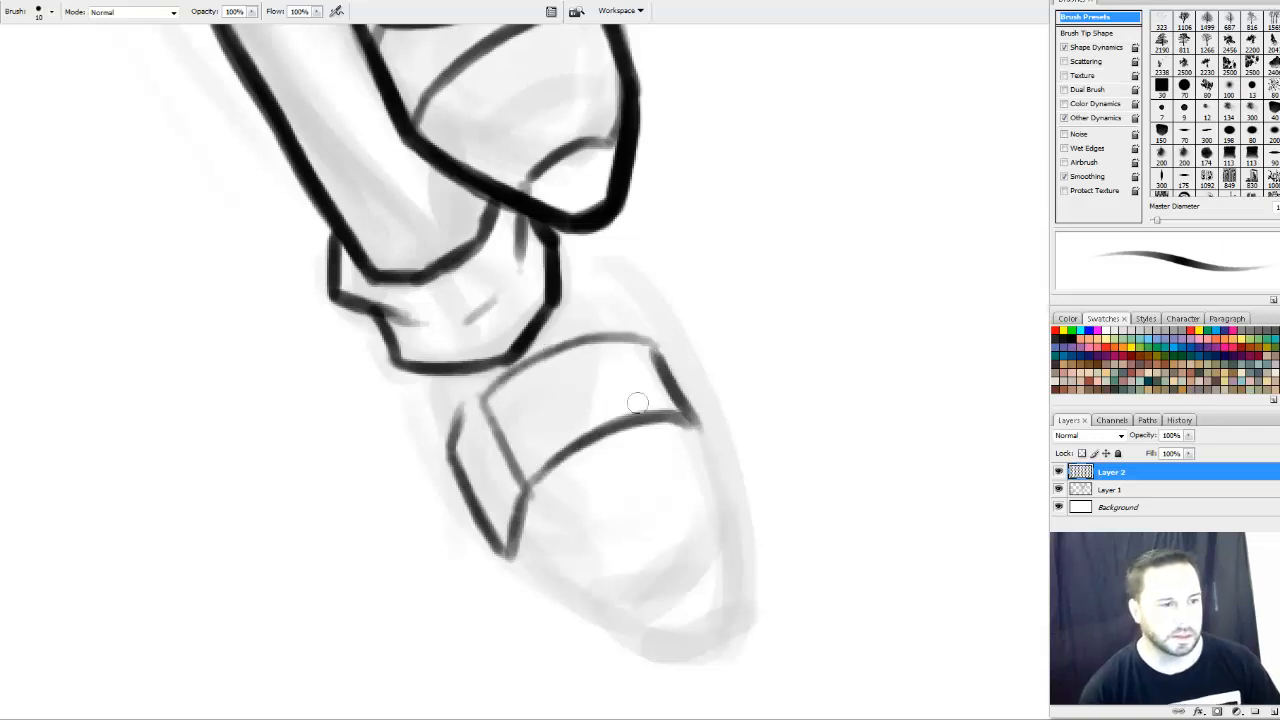
pyautogui.moveTo(421, 376); pyautogui.dragTo(455, 452)
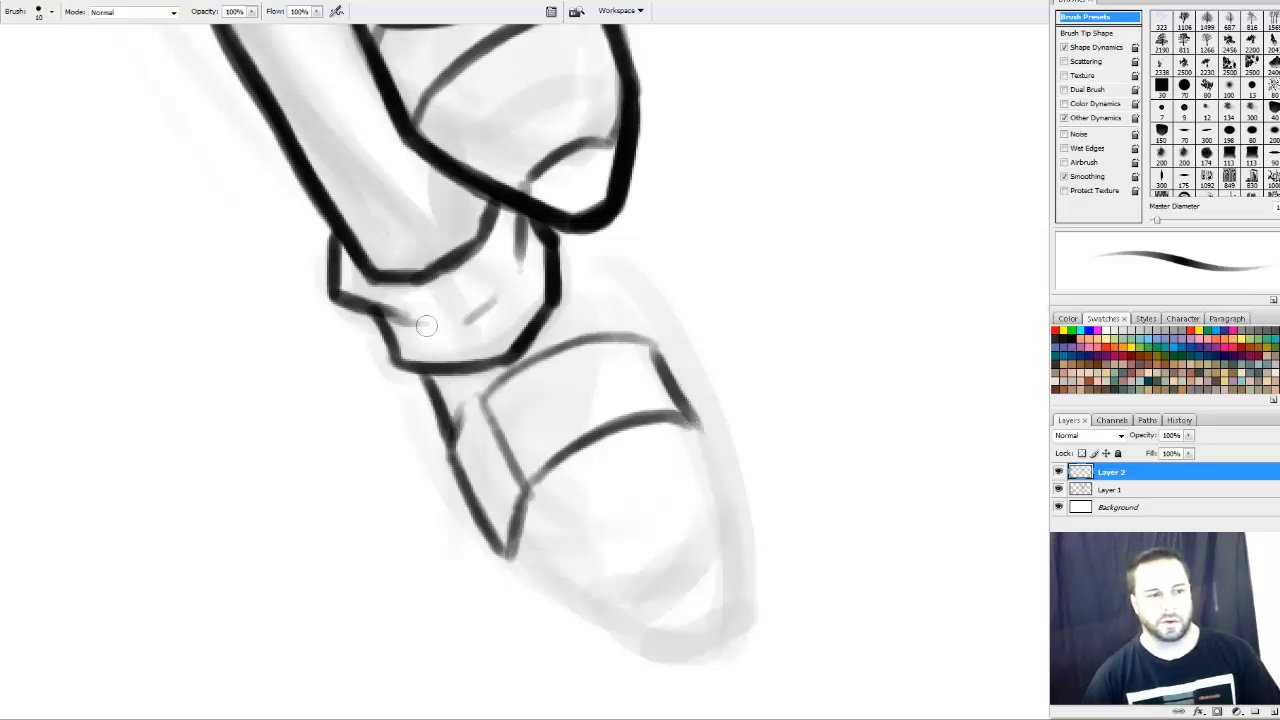
pyautogui.moveTo(421, 374); pyautogui.dragTo(443, 418)
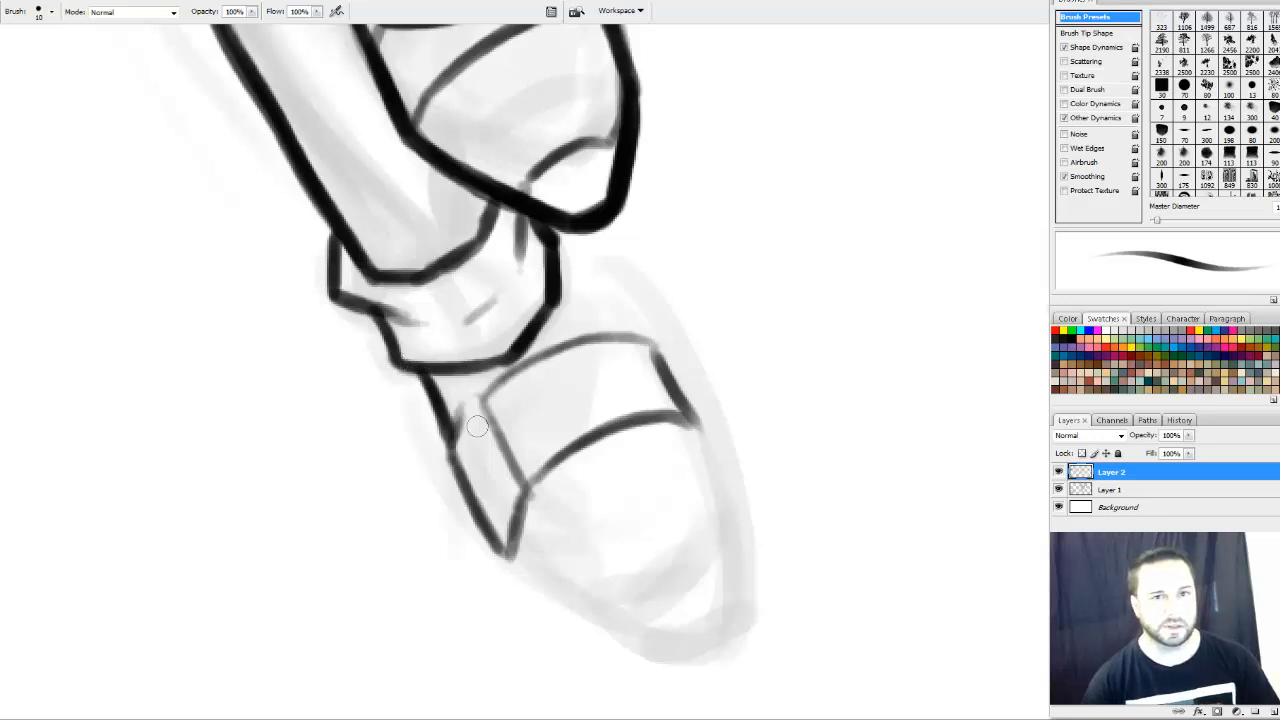
# Close the top of the strap's side panel and ink the lower shoe's right contour from the cuff to the strap
pyautogui.moveTo(642, 368); pyautogui.dragTo(658, 370)
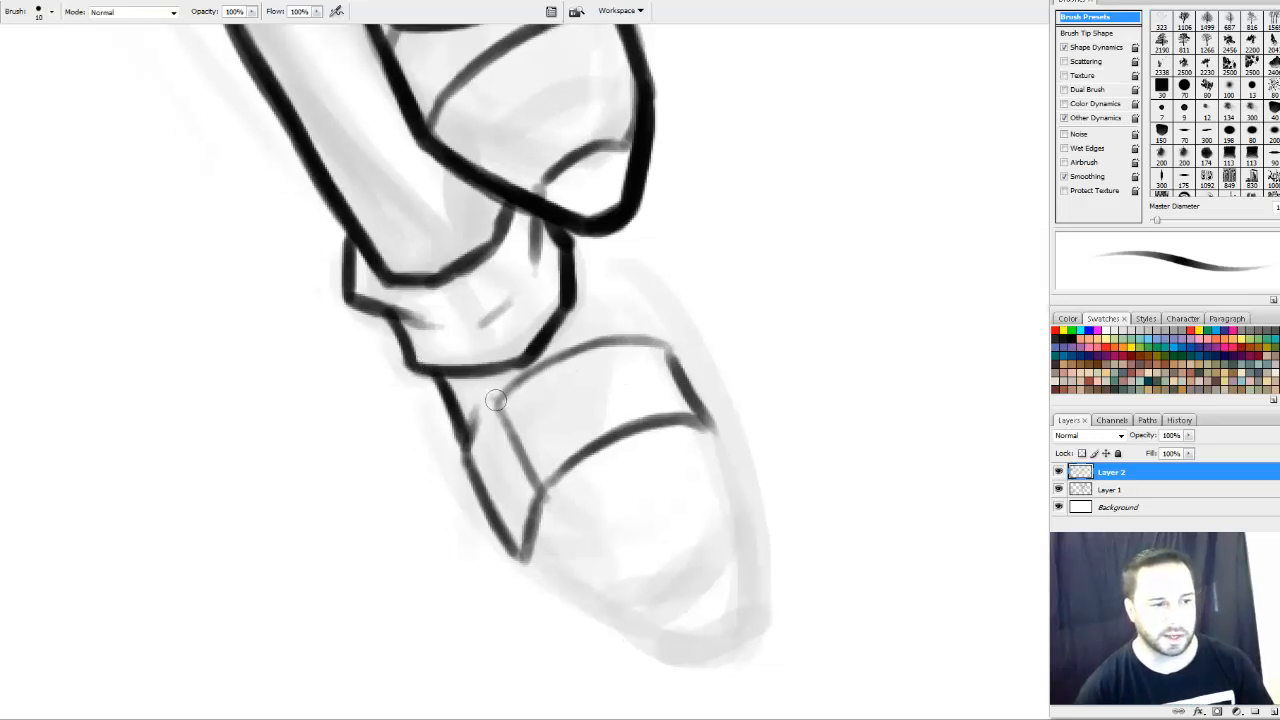
pyautogui.moveTo(495, 402)
pyautogui.mouseDown()
pyautogui.moveTo(481, 401)
pyautogui.moveTo(471, 440)
pyautogui.moveTo(496, 421)
pyautogui.mouseUp()
pyautogui.moveTo(656, 355)
pyautogui.mouseDown()
pyautogui.moveTo(649, 363)
pyautogui.moveTo(637, 325)
pyautogui.moveTo(654, 348)
pyautogui.moveTo(588, 252)
pyautogui.moveTo(658, 353)
pyautogui.mouseUp()
pyautogui.moveTo(574, 245); pyautogui.dragTo(646, 335)
pyautogui.moveTo(572, 267)
pyautogui.mouseDown()
pyautogui.moveTo(613, 277)
pyautogui.moveTo(637, 337)
pyautogui.mouseUp()
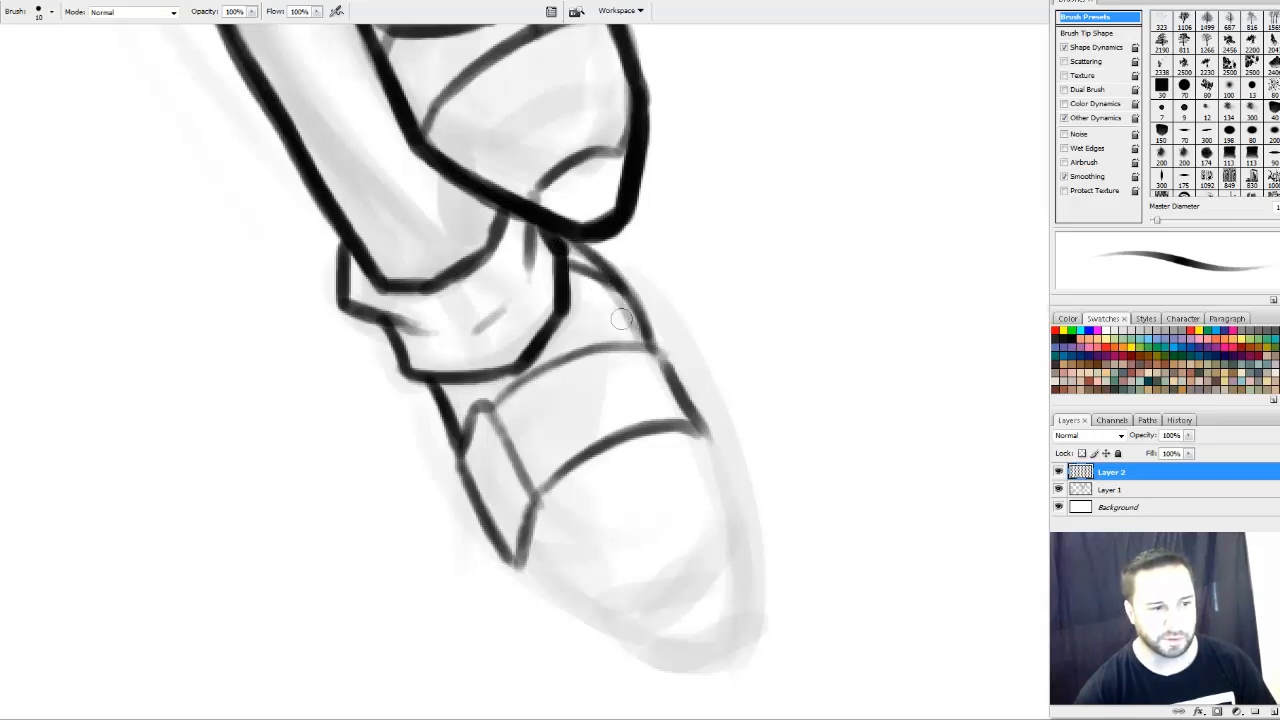
pyautogui.moveTo(610, 282); pyautogui.dragTo(646, 349)
pyautogui.moveTo(614, 290); pyautogui.dragTo(650, 355)
# Ink the lower shoe's outline around the toe, then the inner sole line and the small notch at the tip
pyautogui.moveTo(752, 410)
pyautogui.mouseDown()
pyautogui.moveTo(720, 309)
pyautogui.moveTo(694, 371)
pyautogui.moveTo(703, 390)
pyautogui.mouseUp()
pyautogui.moveTo(680, 340); pyautogui.dragTo(730, 432)
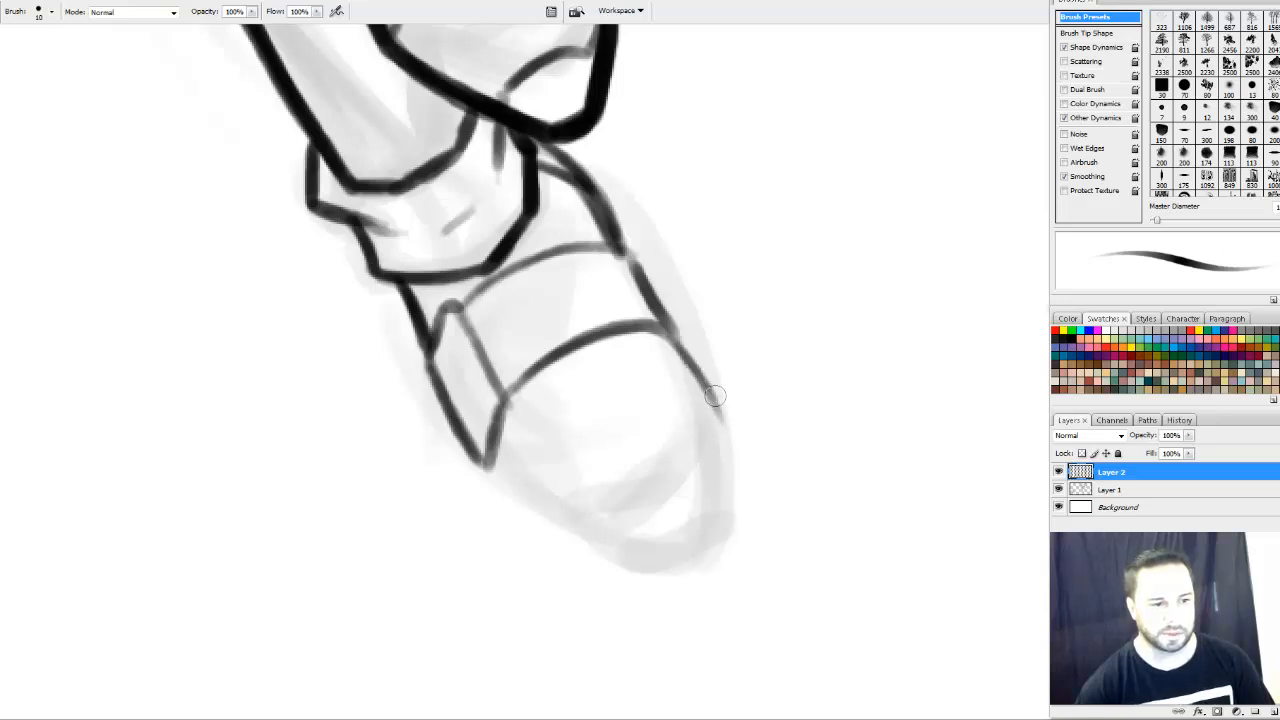
pyautogui.moveTo(708, 386); pyautogui.dragTo(728, 515)
pyautogui.moveTo(708, 384); pyautogui.dragTo(722, 535)
pyautogui.moveTo(491, 461)
pyautogui.mouseDown()
pyautogui.moveTo(580, 545)
pyautogui.moveTo(650, 568)
pyautogui.moveTo(730, 528)
pyautogui.mouseUp()
pyautogui.moveTo(649, 520)
pyautogui.mouseDown()
pyautogui.moveTo(654, 506)
pyautogui.moveTo(646, 540)
pyautogui.moveTo(677, 503)
pyautogui.moveTo(705, 496)
pyautogui.moveTo(700, 425)
pyautogui.mouseUp()
pyautogui.moveTo(712, 495)
pyautogui.mouseDown()
pyautogui.moveTo(682, 358)
pyautogui.moveTo(669, 352)
pyautogui.moveTo(704, 474)
pyautogui.mouseUp()
pyautogui.moveTo(641, 540); pyautogui.dragTo(566, 540)
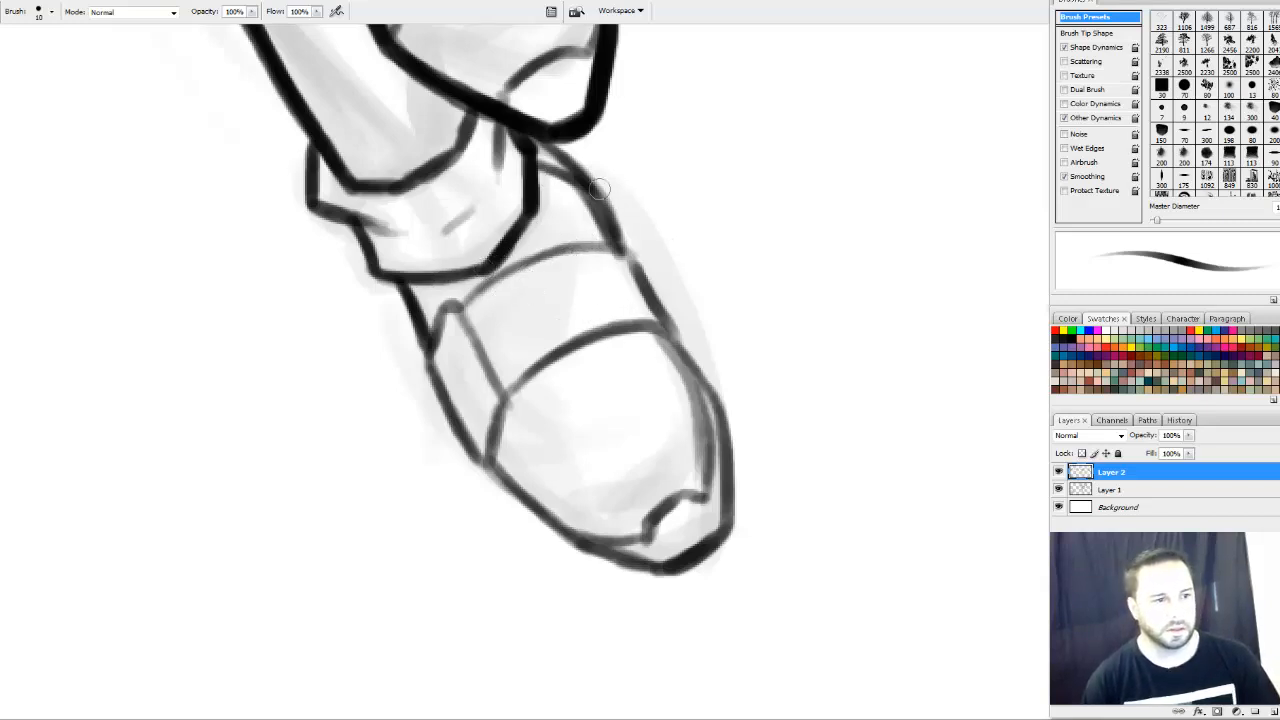
# Thicken the lower shoe's right contour and add short diagonal shine strokes on its toe cap
pyautogui.moveTo(600, 189); pyautogui.dragTo(672, 345)
pyautogui.moveTo(628, 270); pyautogui.dragTo(707, 381)
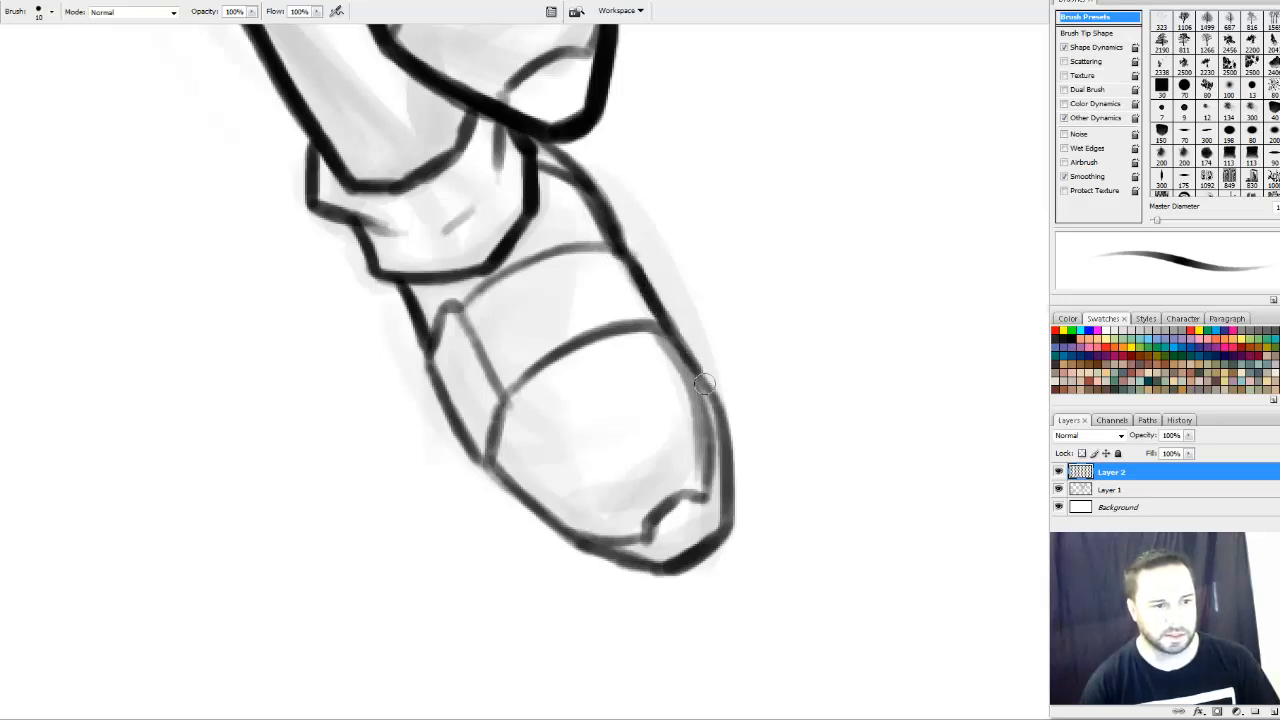
pyautogui.moveTo(674, 338)
pyautogui.mouseDown()
pyautogui.moveTo(706, 386)
pyautogui.moveTo(700, 443)
pyautogui.mouseUp()
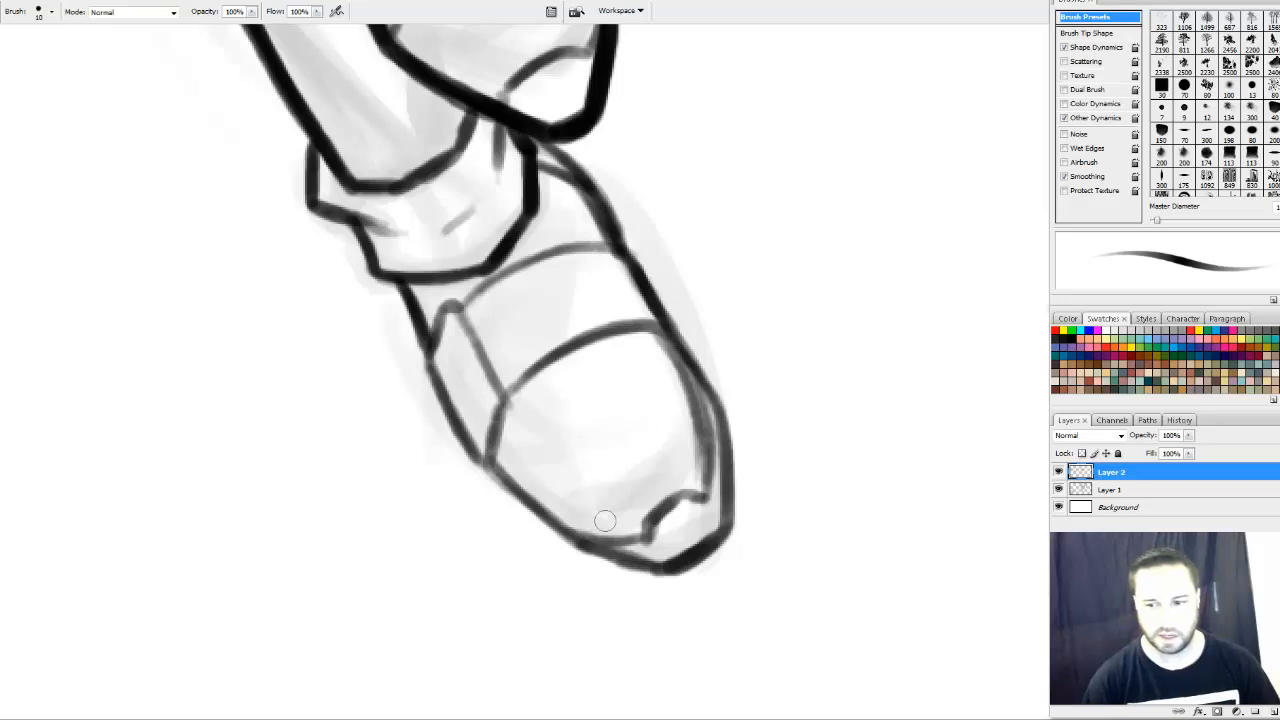
pyautogui.moveTo(570, 475); pyautogui.dragTo(643, 371)
pyautogui.moveTo(578, 423); pyautogui.dragTo(628, 373)
pyautogui.moveTo(588, 451); pyautogui.dragTo(572, 477)
# Review the inked figure as a whole, including the torso, outstretched hand and head
pyautogui.moveTo(793, 328); pyautogui.dragTo(766, 496)
pyautogui.hotkey('ctrl', '-')
pyautogui.hotkey('ctrl', '-')
pyautogui.hotkey('ctrl', '-')
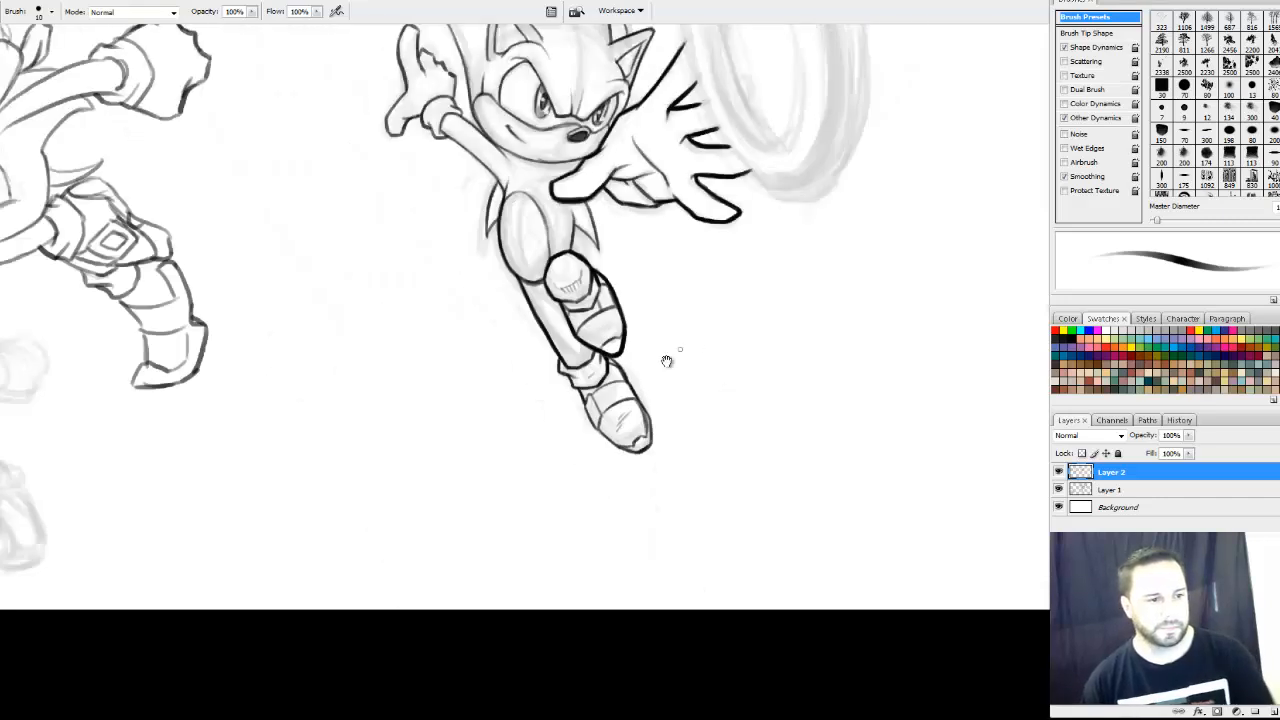
pyautogui.moveTo(685, 350)
pyautogui.mouseDown()
pyautogui.moveTo(667, 446)
pyautogui.moveTo(703, 497)
pyautogui.moveTo(700, 471)
pyautogui.moveTo(740, 514)
pyautogui.moveTo(734, 499)
pyautogui.mouseUp()
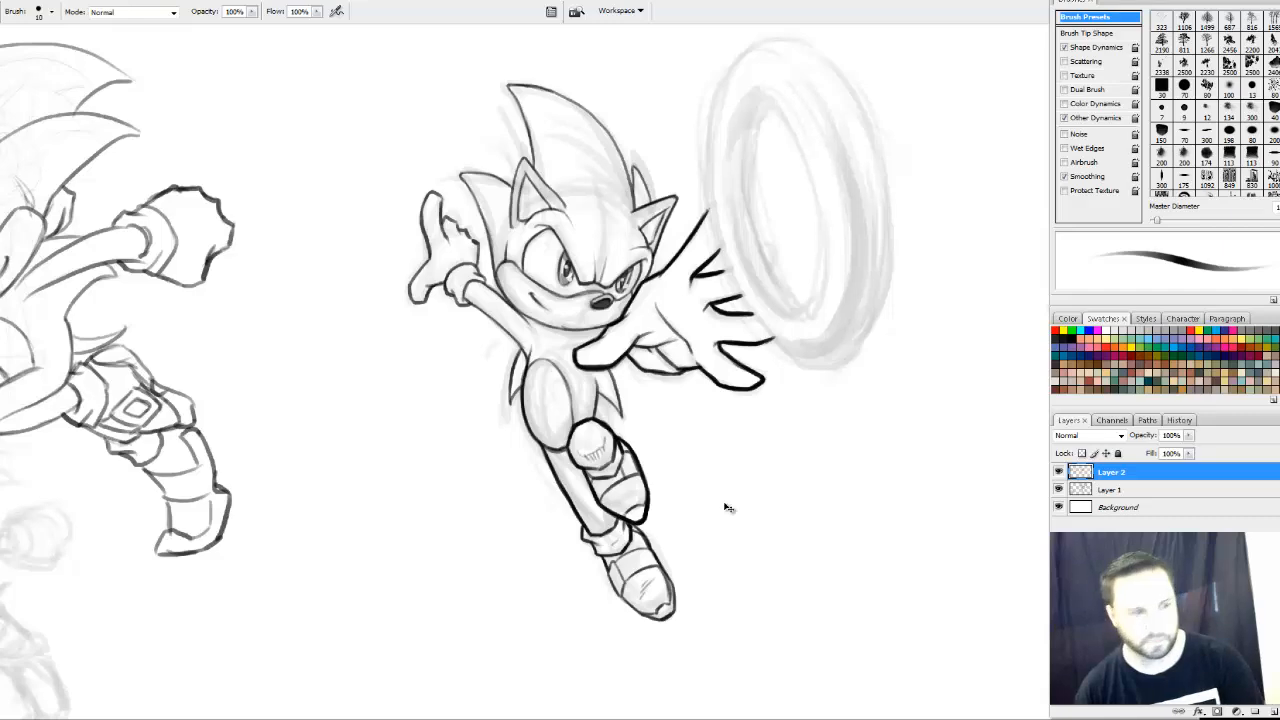
pyautogui.hotkey('ctrl', '+')
pyautogui.hotkey('ctrl', '+')
pyautogui.hotkey('ctrl', '+')
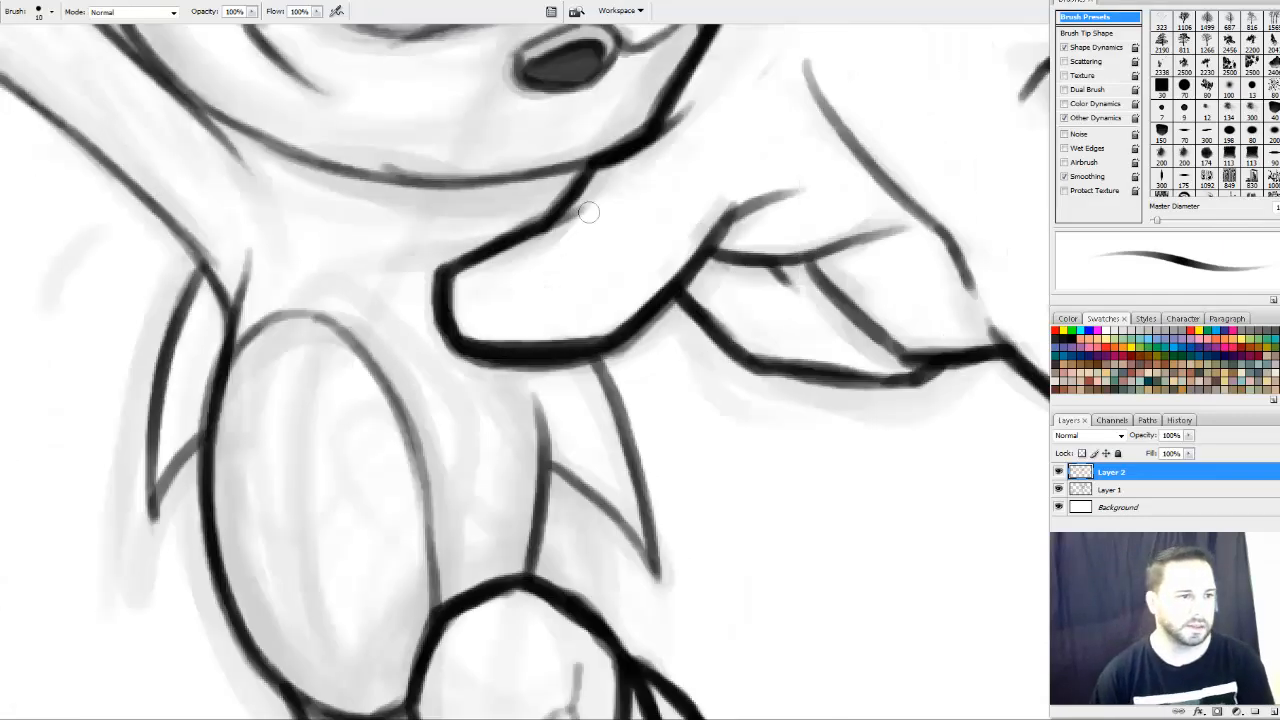
pyautogui.moveTo(513, 260)
pyautogui.mouseDown()
pyautogui.moveTo(692, 603)
pyautogui.moveTo(681, 521)
pyautogui.moveTo(665, 553)
pyautogui.mouseUp()
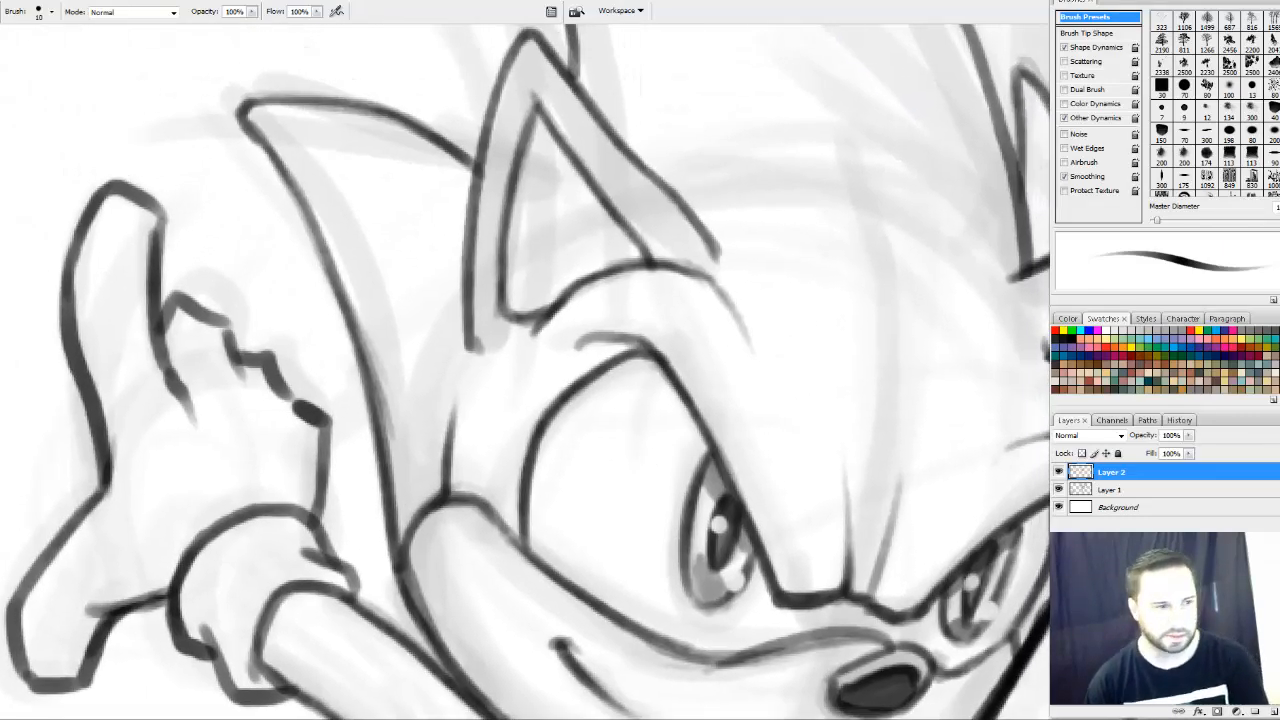
# Erase the inked left quill between the raised hand and the ear, using a 45 px and a hard 19 px eraser
pyautogui.hotkey('ctrl', '-')
pyautogui.hotkey('ctrl', '-')
pyautogui.hotkey('ctrl', '-')
pyautogui.press('e')
pyautogui.press(']')
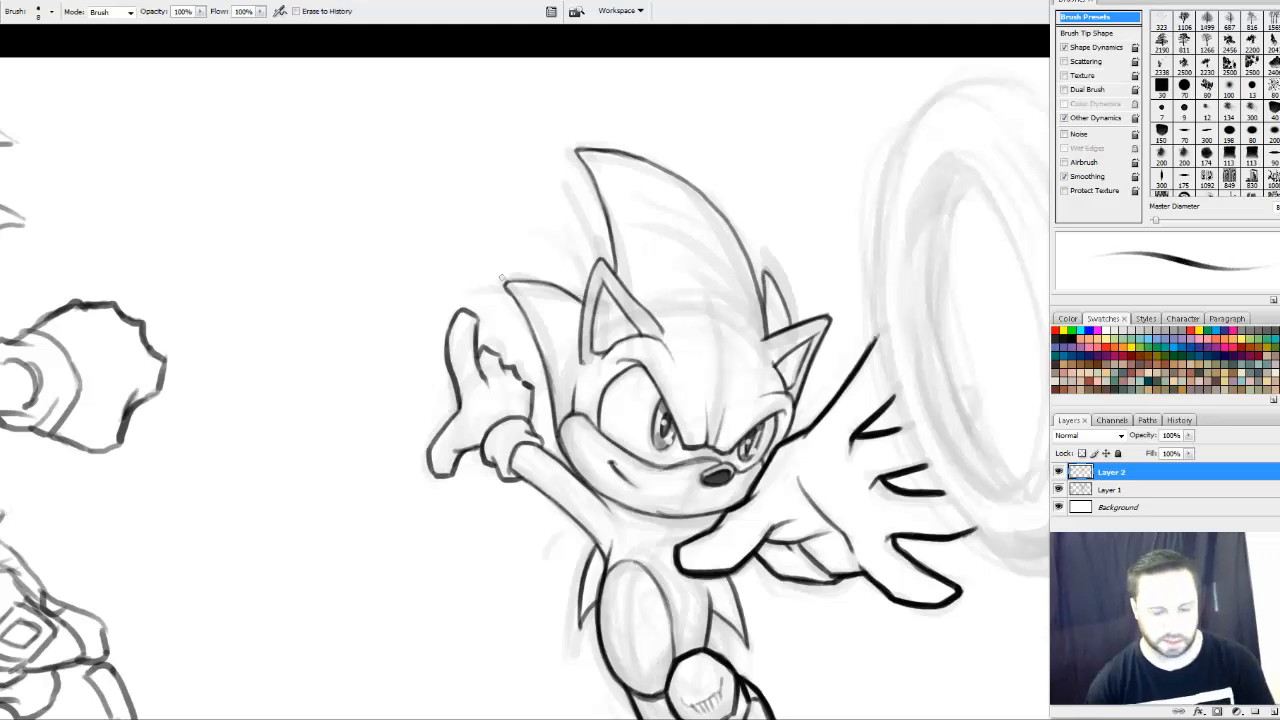
pyautogui.press(']')
pyautogui.press(']')
pyautogui.press(']')
pyautogui.press(']')
pyautogui.press(']')
pyautogui.press(']')
pyautogui.press(']')
pyautogui.press(']')
pyautogui.press(']')
pyautogui.moveTo(505, 278)
pyautogui.mouseDown()
pyautogui.moveTo(554, 374)
pyautogui.moveTo(550, 402)
pyautogui.moveTo(551, 388)
pyautogui.mouseUp()
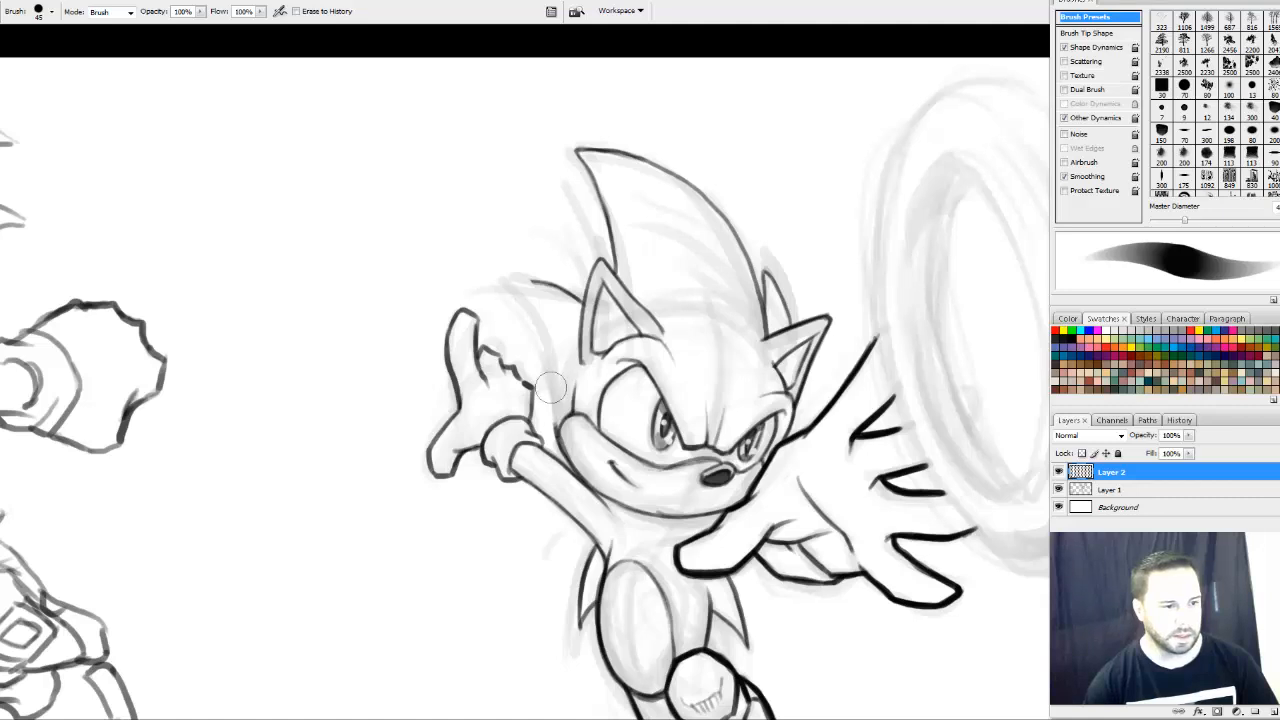
pyautogui.scroll(5, 1215, 110)
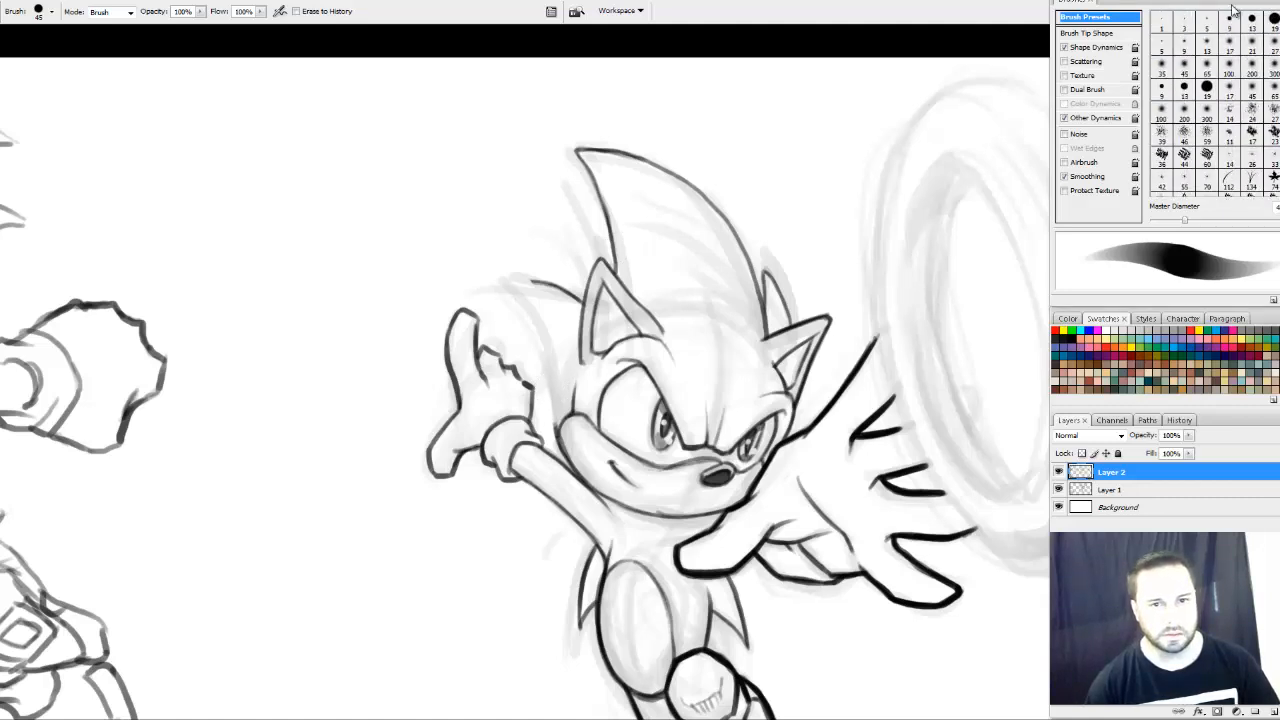
pyautogui.click(1273, 19)
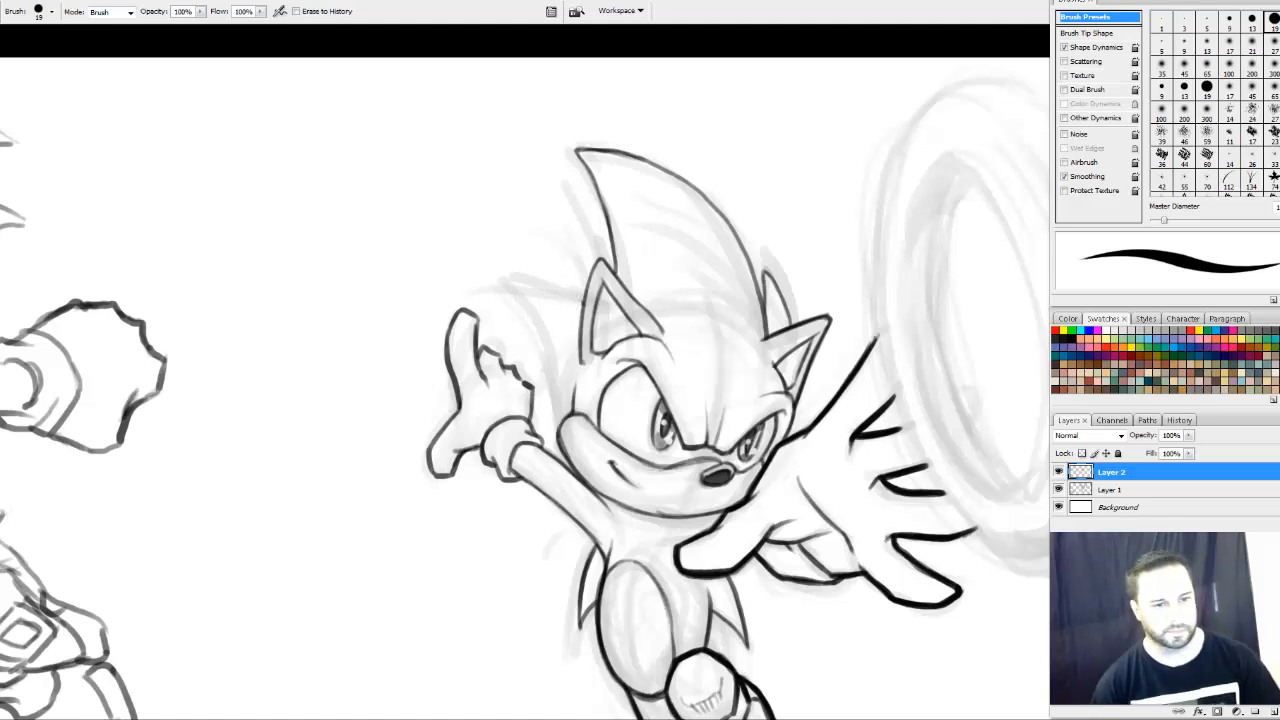
# On Layer 1, sketch new curved guidelines for the left quill between the ear and the raised hand
pyautogui.click(1140, 490)
pyautogui.press('b')
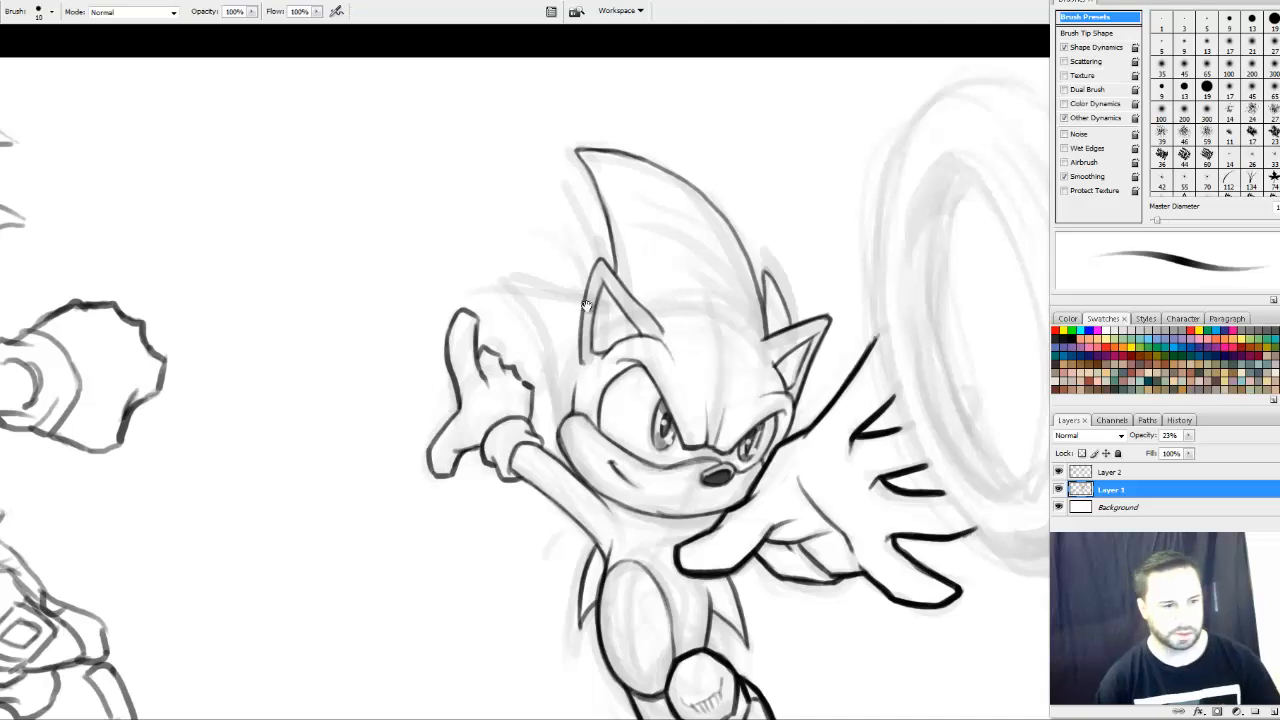
pyautogui.moveTo(624, 301); pyautogui.dragTo(634, 247)
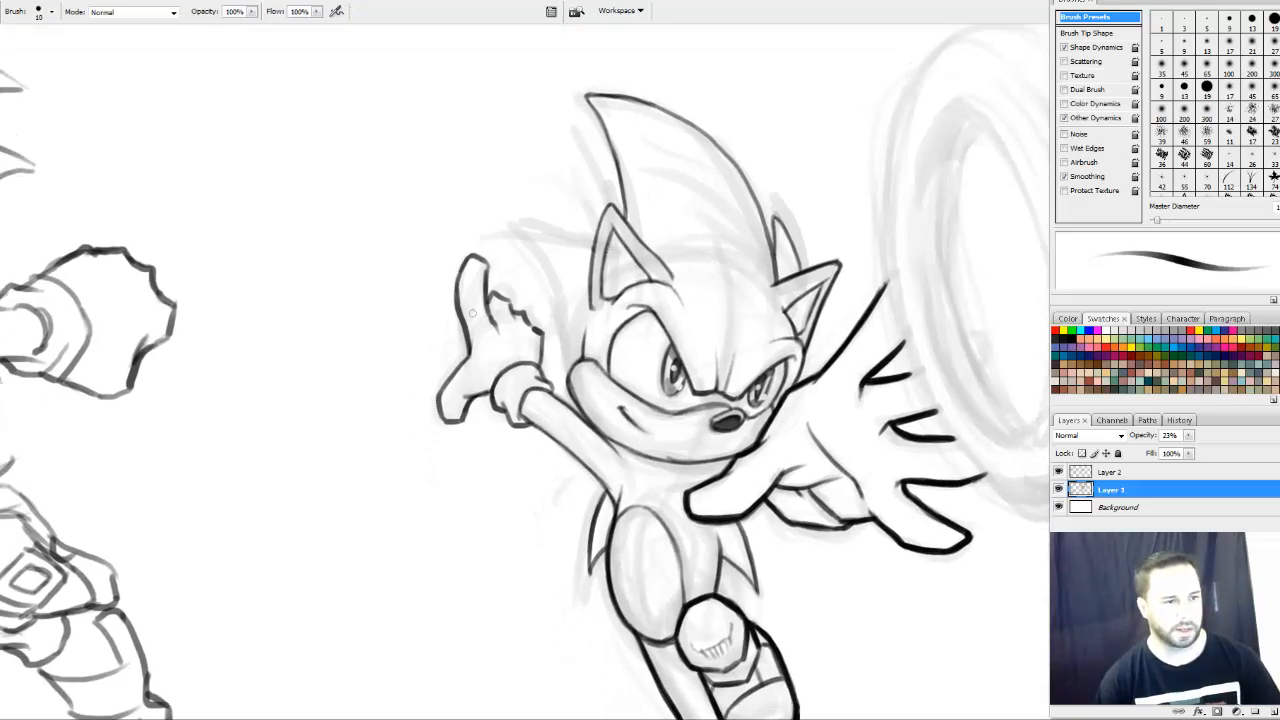
pyautogui.moveTo(594, 253)
pyautogui.mouseDown()
pyautogui.moveTo(504, 354)
pyautogui.moveTo(579, 244)
pyautogui.moveTo(498, 377)
pyautogui.moveTo(565, 250)
pyautogui.moveTo(496, 338)
pyautogui.mouseUp()
pyautogui.moveTo(530, 266)
pyautogui.mouseDown()
pyautogui.moveTo(497, 348)
pyautogui.moveTo(571, 367)
pyautogui.mouseUp()
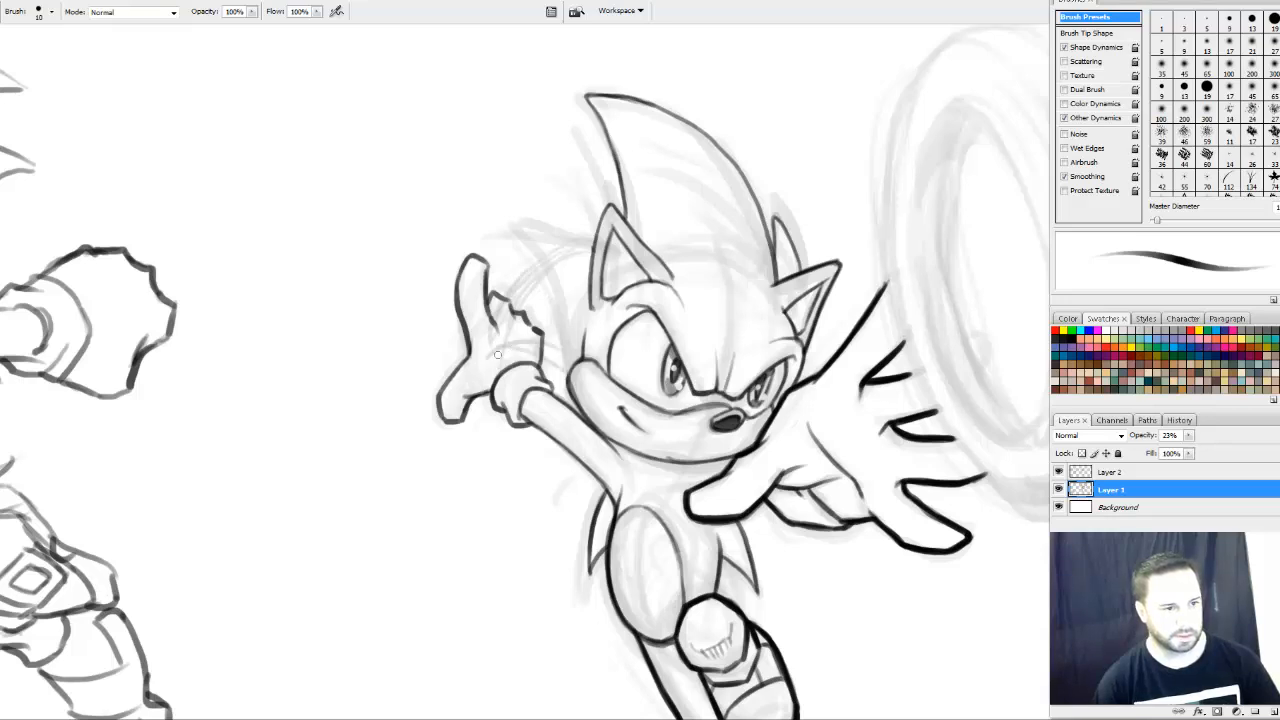
pyautogui.moveTo(497, 355); pyautogui.dragTo(562, 366)
pyautogui.moveTo(592, 224); pyautogui.dragTo(535, 260)
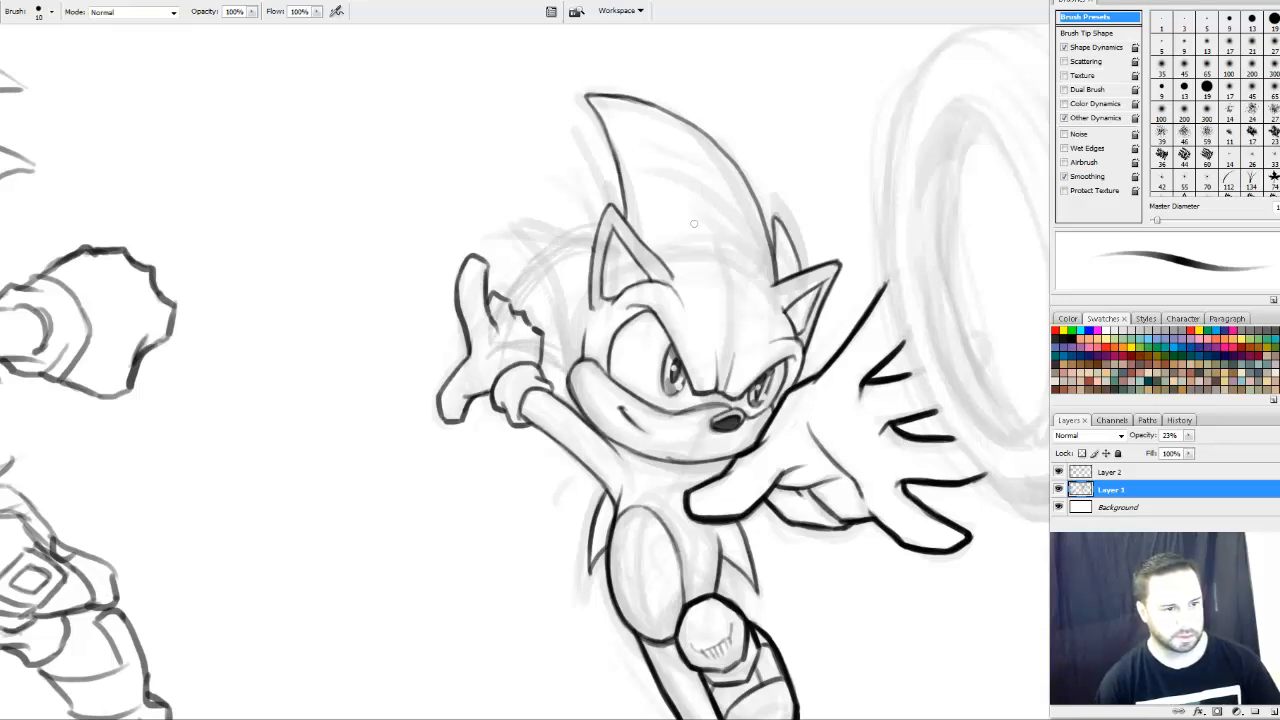
# Sketch a rounder, lower contour for the top quill, sweeping over the head from the right ear to the left
pyautogui.moveTo(733, 183); pyautogui.dragTo(786, 238)
pyautogui.moveTo(651, 130)
pyautogui.mouseDown()
pyautogui.moveTo(759, 187)
pyautogui.moveTo(779, 272)
pyautogui.mouseUp()
pyautogui.moveTo(671, 153); pyautogui.dragTo(757, 207)
pyautogui.moveTo(657, 131)
pyautogui.mouseDown()
pyautogui.moveTo(498, 214)
pyautogui.moveTo(577, 147)
pyautogui.mouseUp()
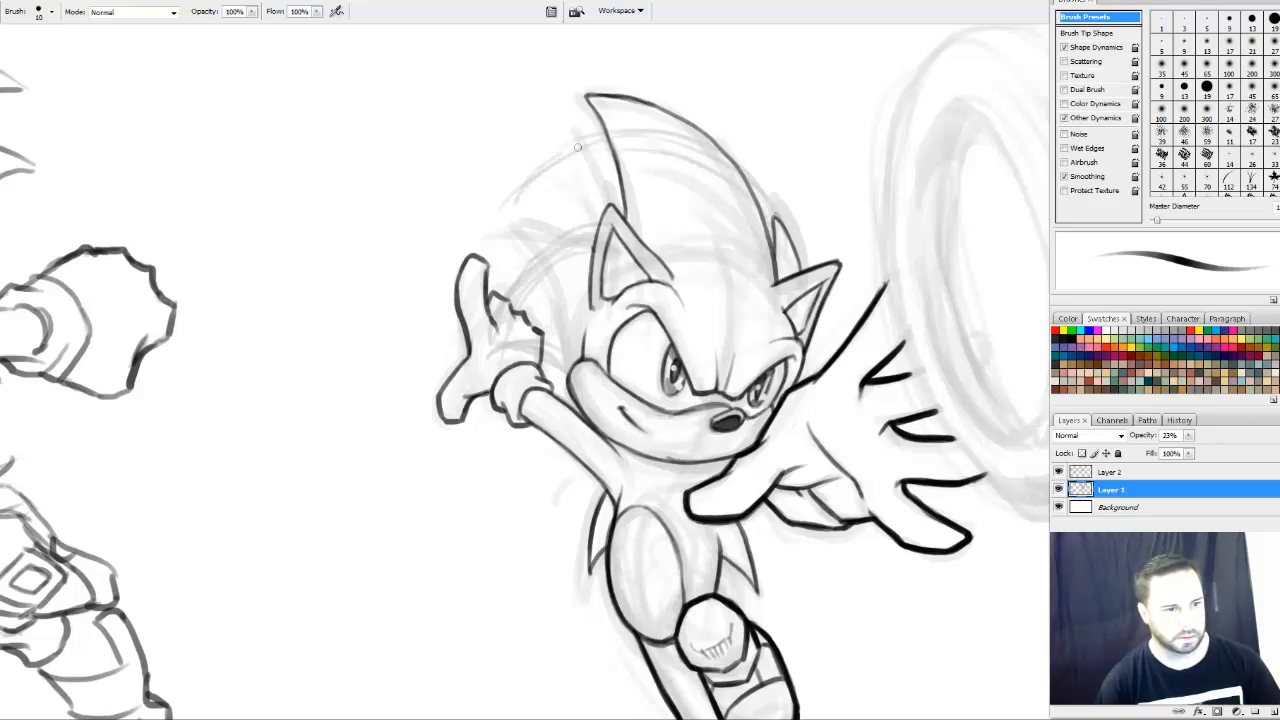
pyautogui.moveTo(514, 206)
pyautogui.mouseDown()
pyautogui.moveTo(570, 244)
pyautogui.moveTo(566, 190)
pyautogui.moveTo(609, 145)
pyautogui.moveTo(662, 162)
pyautogui.moveTo(653, 137)
pyautogui.moveTo(582, 154)
pyautogui.moveTo(751, 206)
pyautogui.mouseUp()
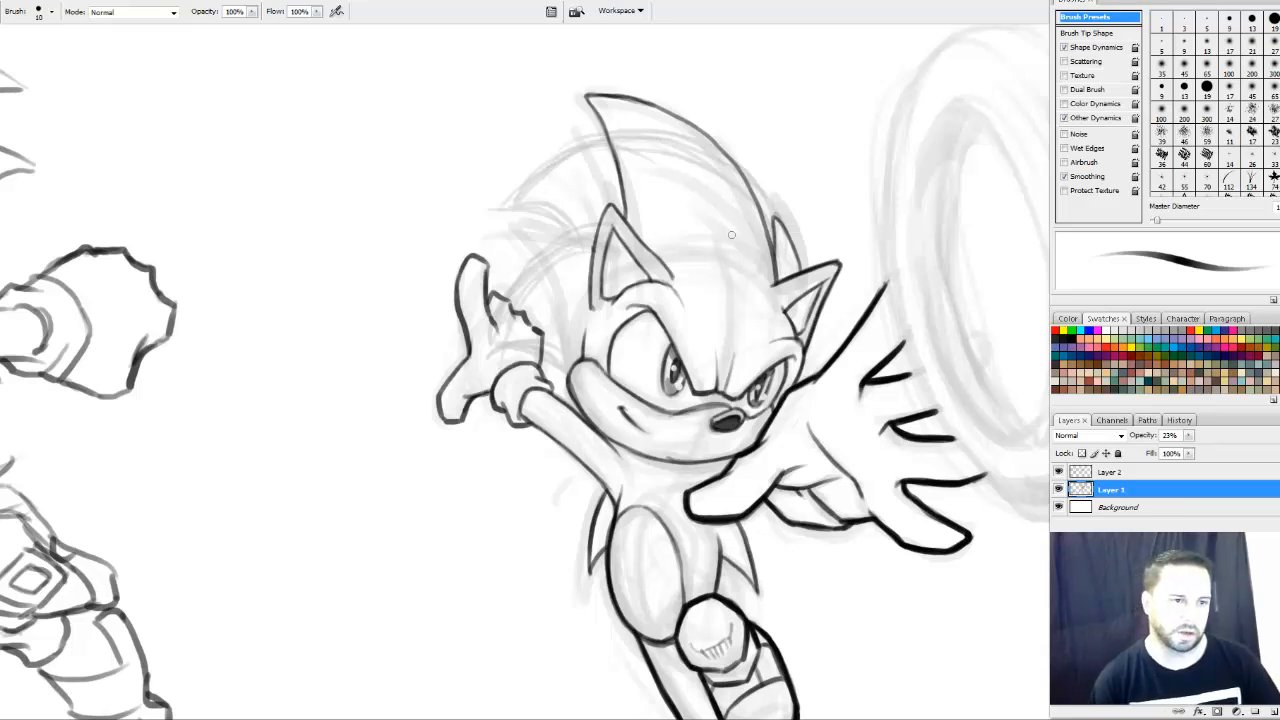
pyautogui.moveTo(590, 147); pyautogui.dragTo(746, 203)
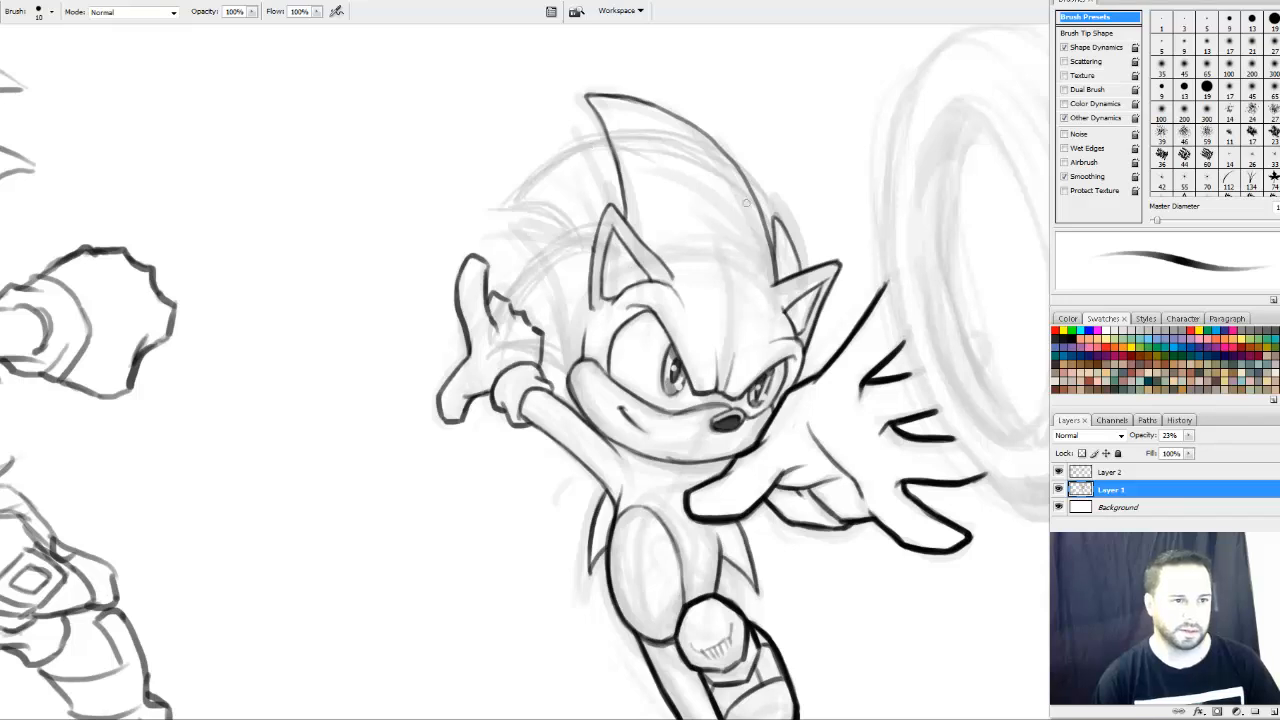
# On Layer 2, erase the old inked outline of the tall top quill above the head
pyautogui.click(1110, 471)
pyautogui.press('e')
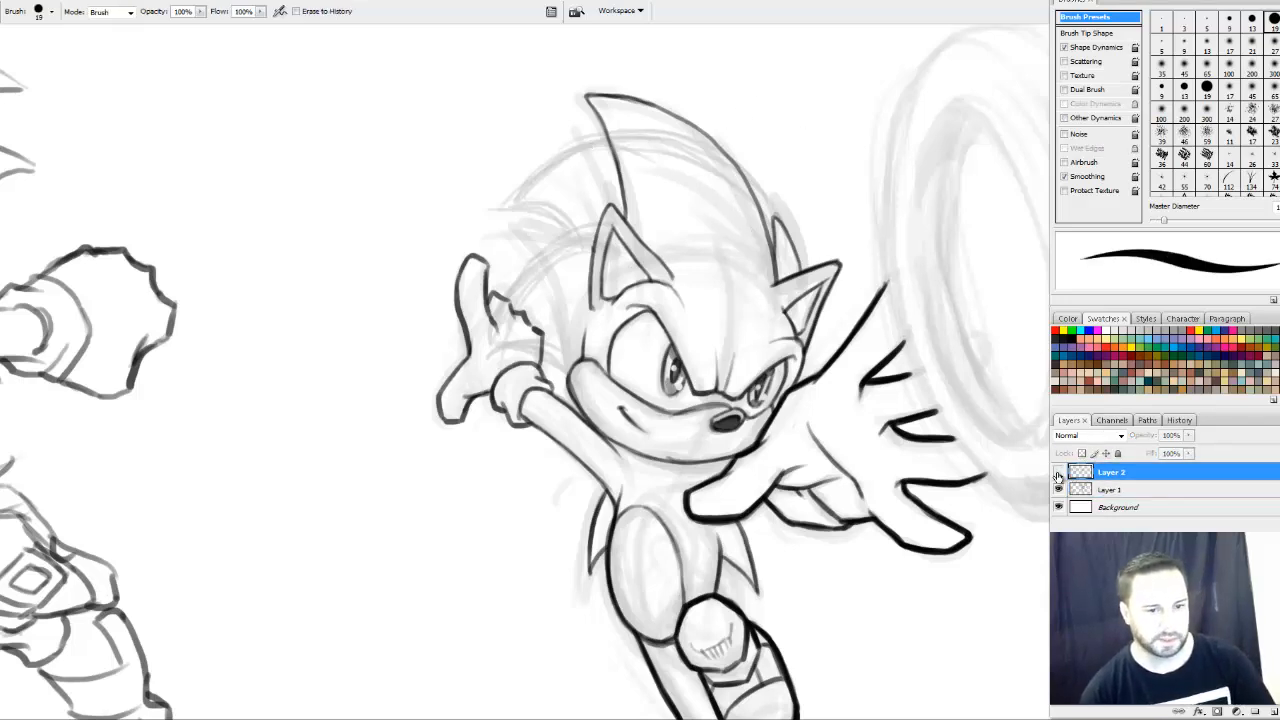
pyautogui.click(1059, 472)
pyautogui.click(1059, 472)
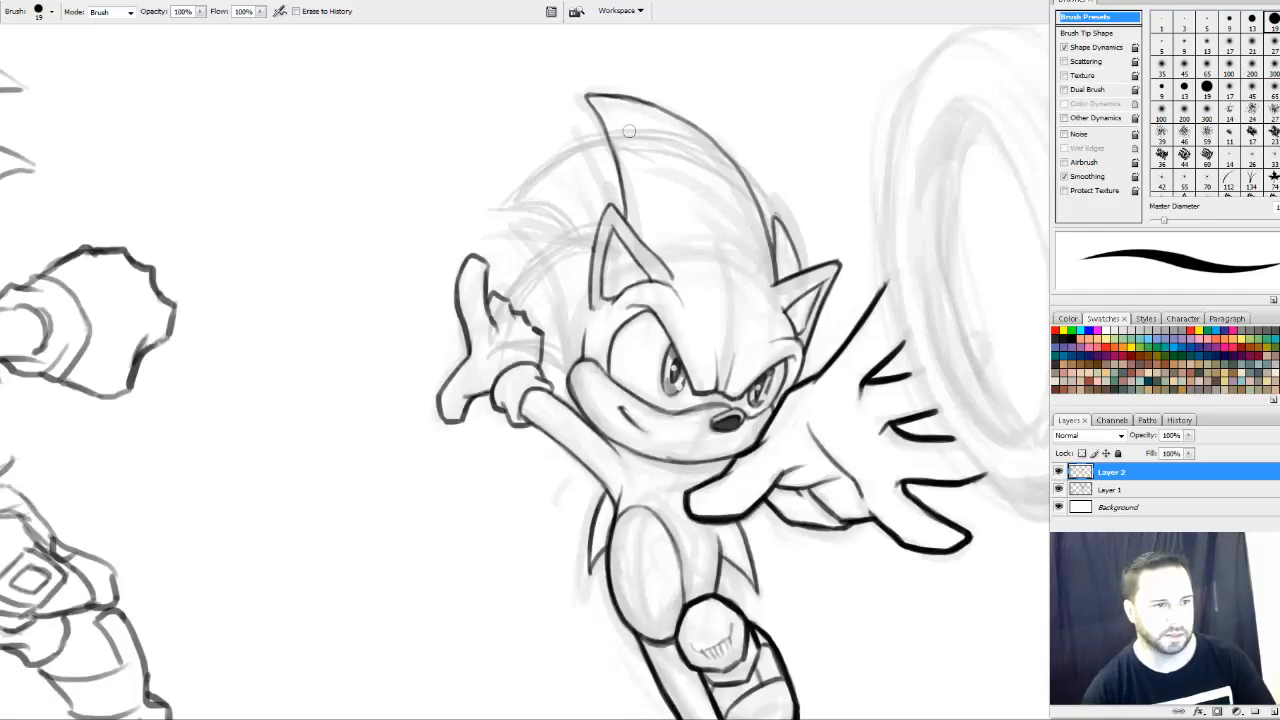
pyautogui.moveTo(629, 131); pyautogui.dragTo(600, 118)
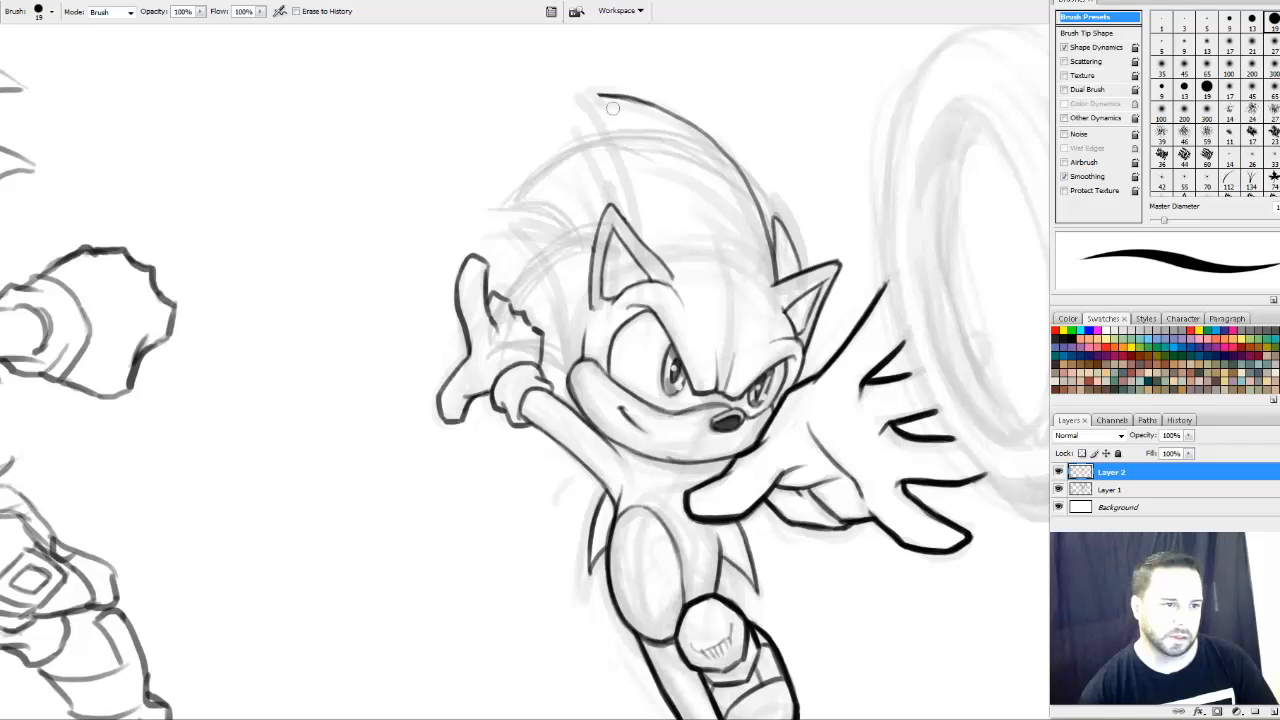
pyautogui.moveTo(592, 96)
pyautogui.mouseDown()
pyautogui.moveTo(700, 128)
pyautogui.moveTo(665, 115)
pyautogui.moveTo(742, 187)
pyautogui.mouseUp()
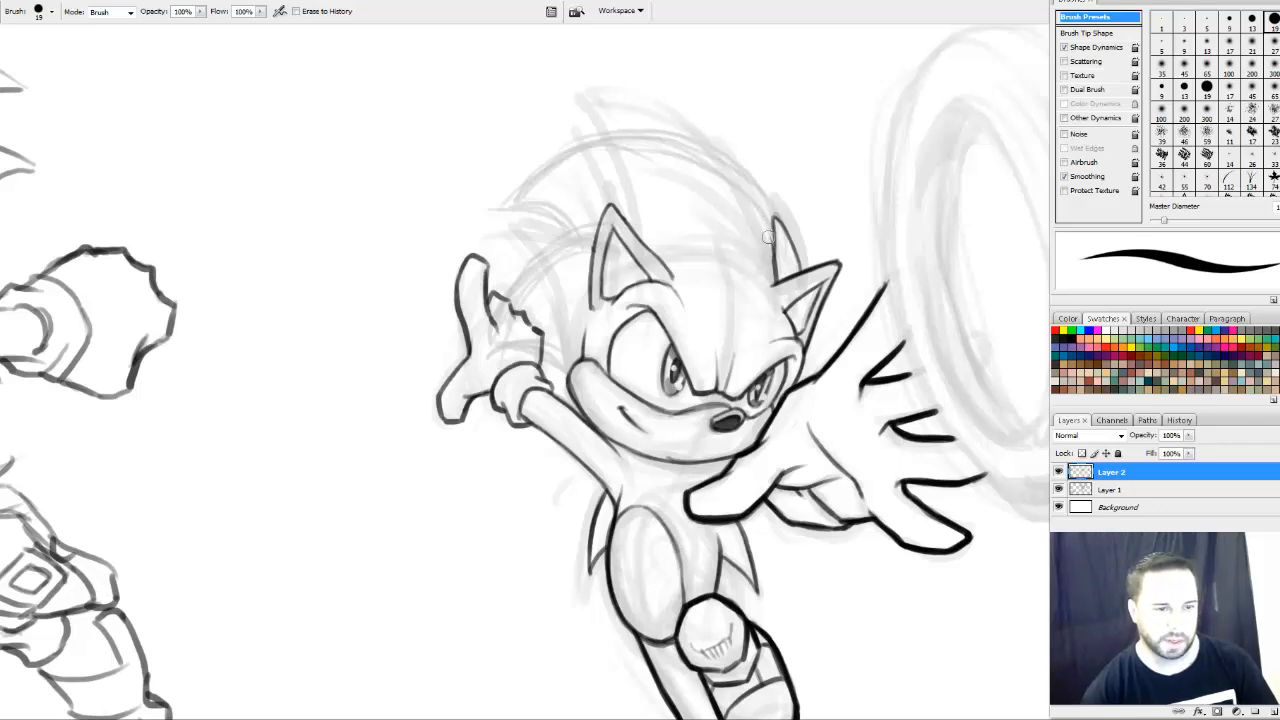
# With the 10 px brush on Layer 2, ink the left part of the rounded top quill's contour, from its tip up over the left ear
pyautogui.press('b')
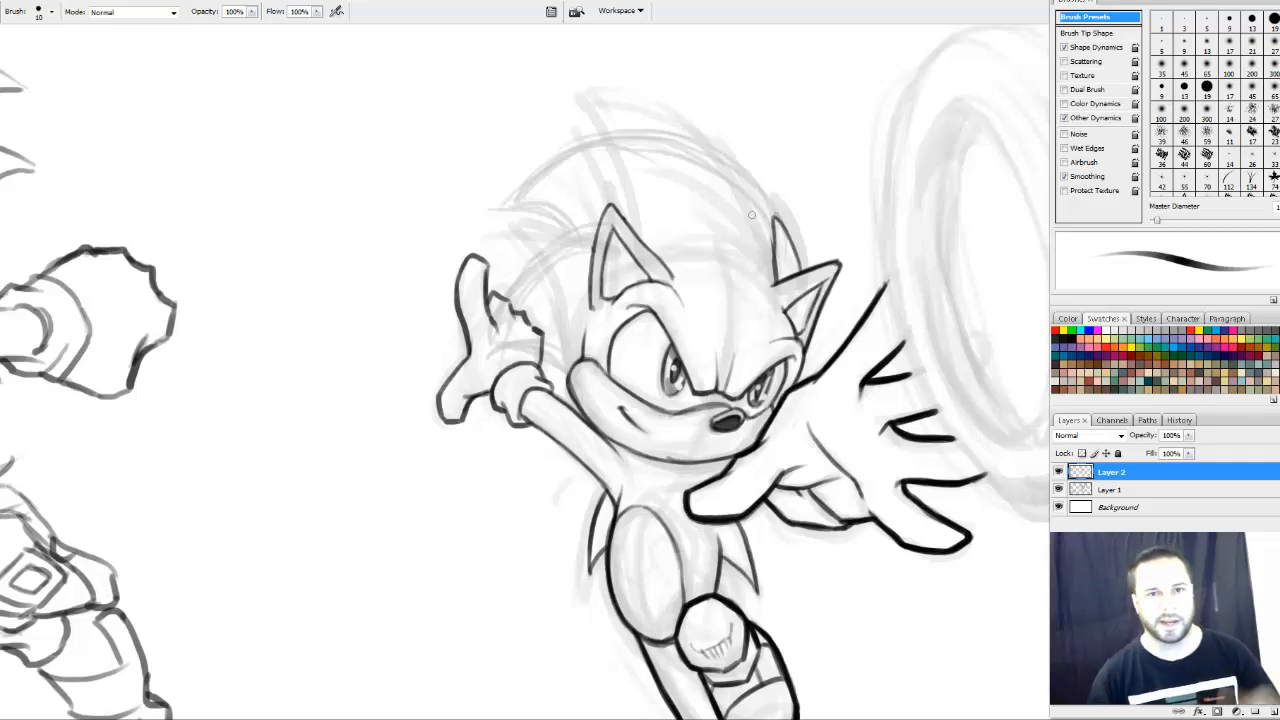
pyautogui.hotkey('ctrl', '+')
pyautogui.hotkey('ctrl', '+')
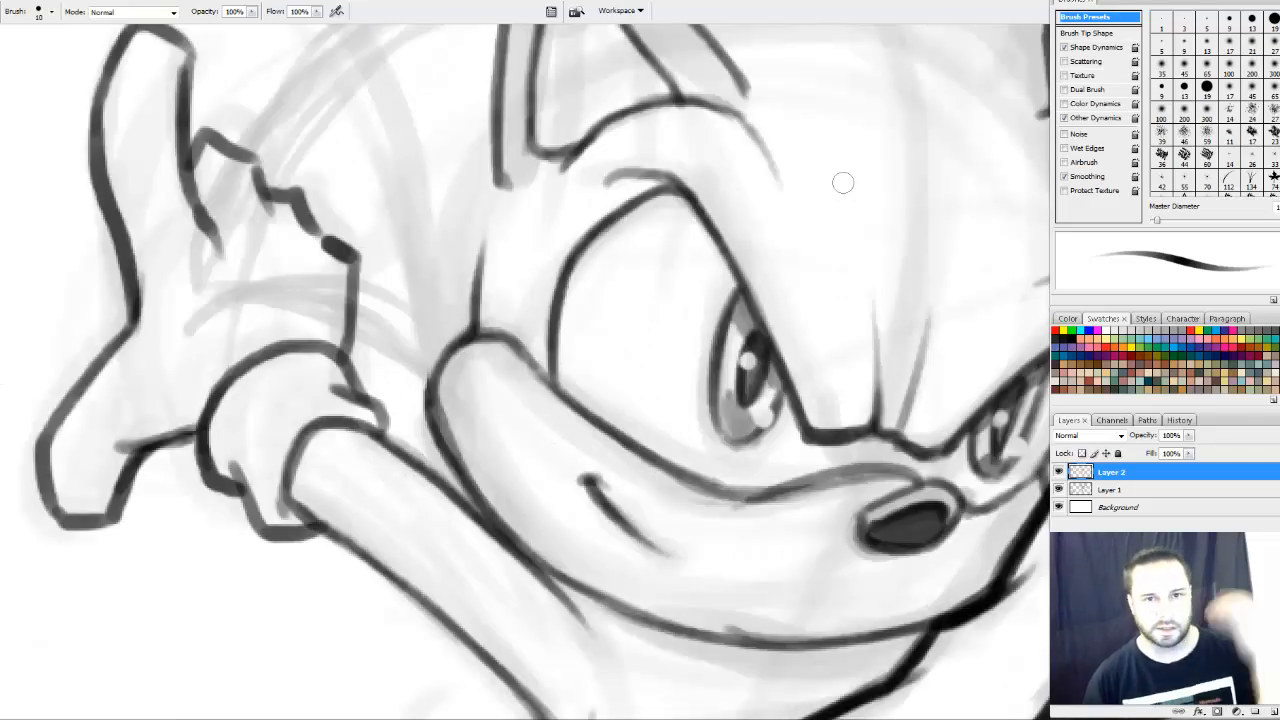
pyautogui.moveTo(580, 340); pyautogui.dragTo(568, 560)
pyautogui.moveTo(612, 311); pyautogui.dragTo(603, 546)
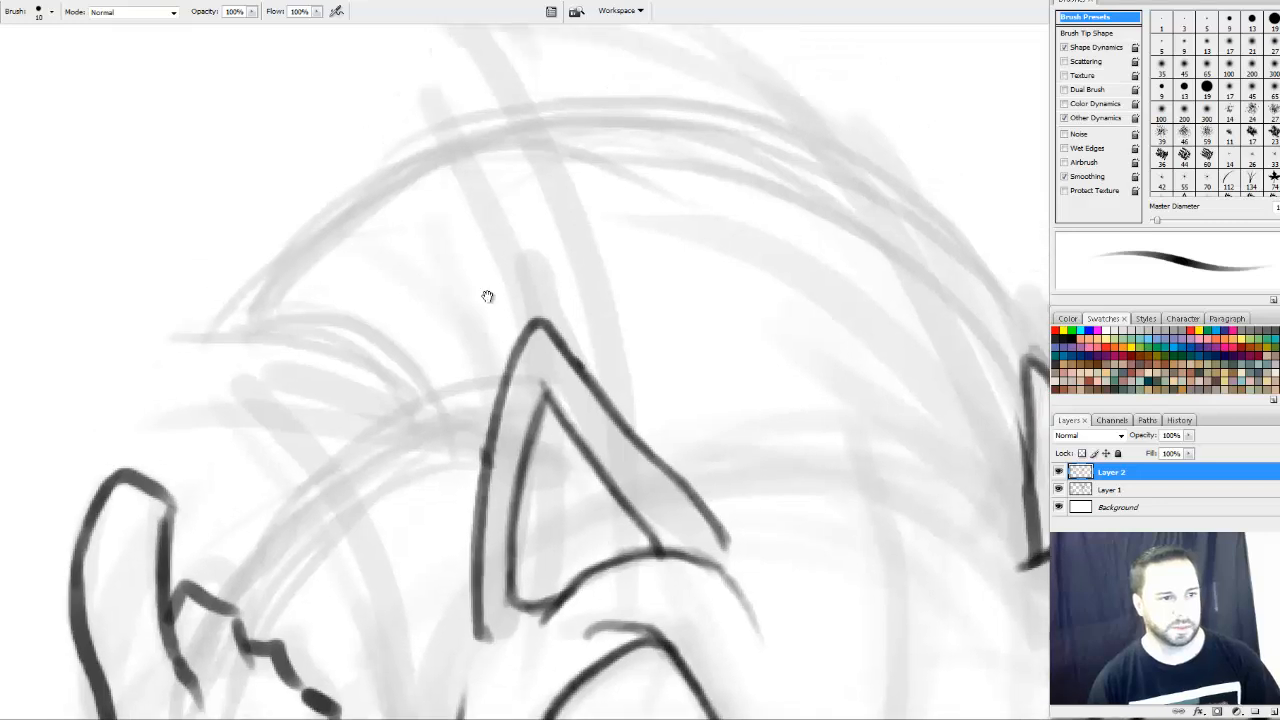
pyautogui.moveTo(414, 306); pyautogui.dragTo(347, 280)
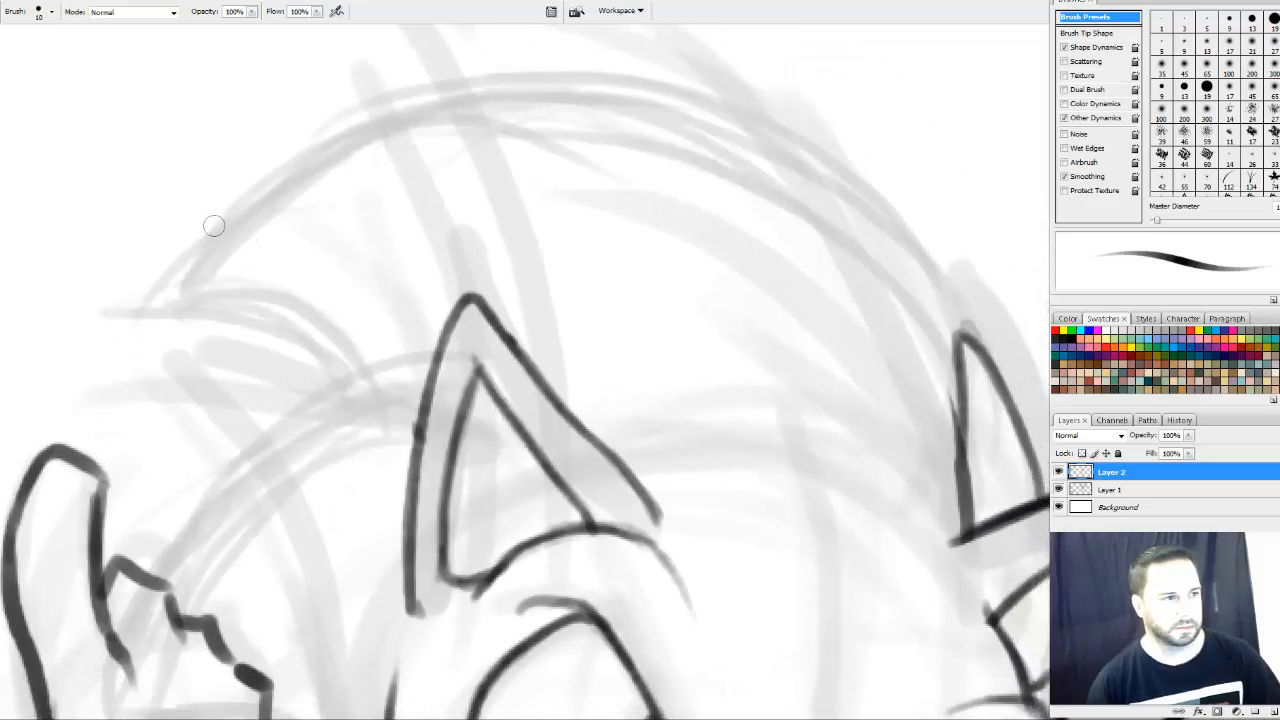
pyautogui.moveTo(167, 296)
pyautogui.mouseDown()
pyautogui.moveTo(177, 266)
pyautogui.moveTo(334, 149)
pyautogui.moveTo(400, 130)
pyautogui.mouseUp()
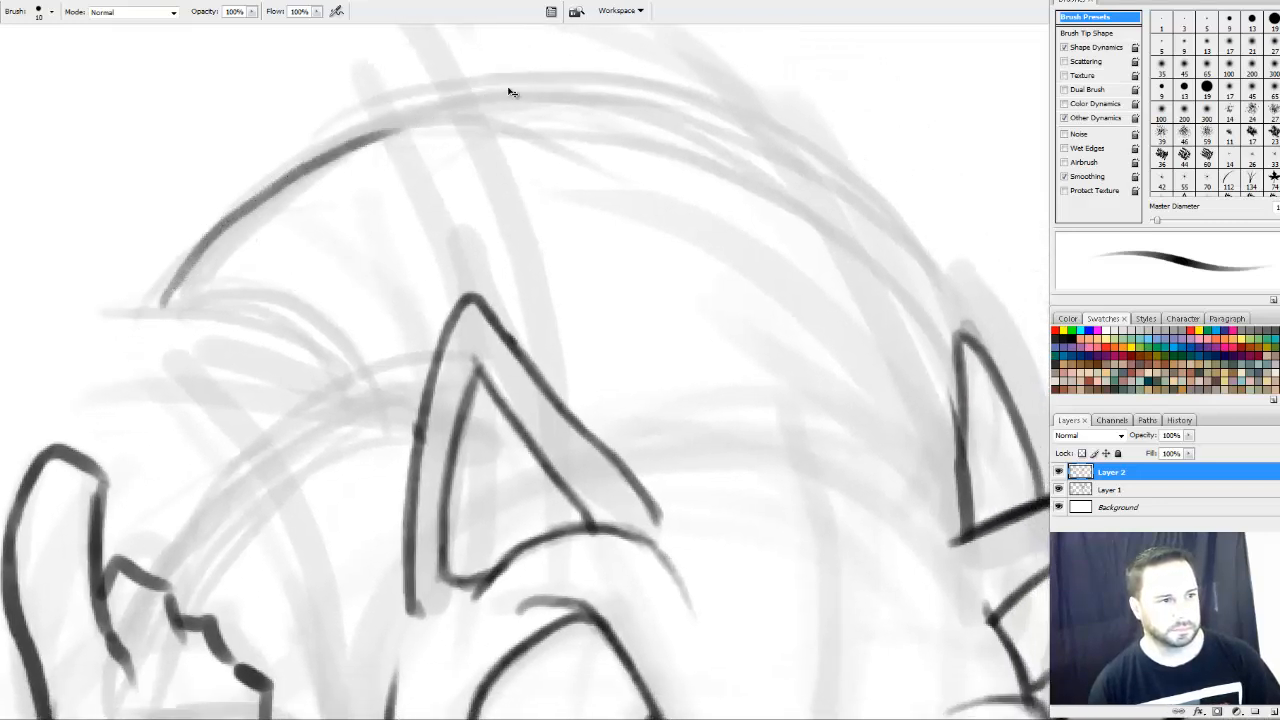
pyautogui.hotkey('ctrl', 'z')
pyautogui.moveTo(528, 84)
pyautogui.mouseDown()
pyautogui.moveTo(419, 104)
pyautogui.moveTo(261, 208)
pyautogui.mouseUp()
pyautogui.moveTo(451, 103)
pyautogui.mouseDown()
pyautogui.moveTo(344, 133)
pyautogui.moveTo(248, 228)
pyautogui.mouseUp()
pyautogui.hotkey('ctrl', 'z')
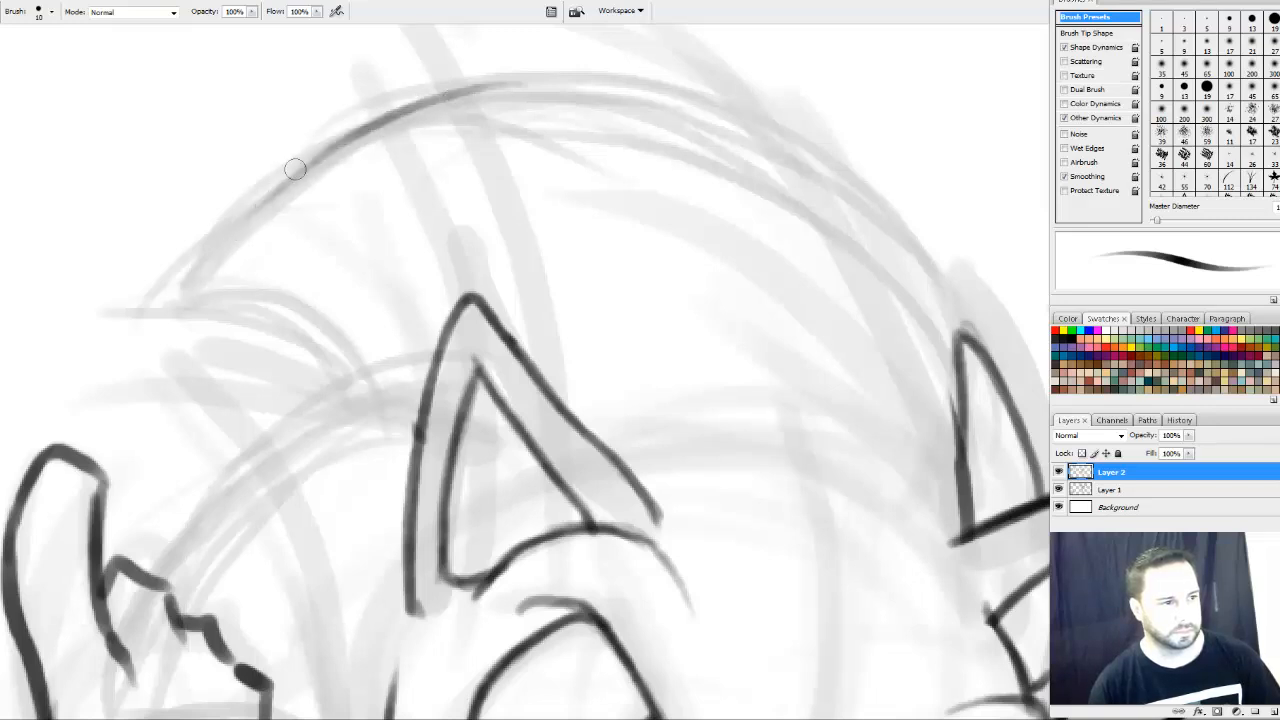
pyautogui.moveTo(388, 117); pyautogui.dragTo(207, 266)
pyautogui.moveTo(329, 146)
pyautogui.mouseDown()
pyautogui.moveTo(229, 224)
pyautogui.moveTo(197, 283)
pyautogui.mouseUp()
pyautogui.moveTo(253, 203)
pyautogui.mouseDown()
pyautogui.moveTo(180, 307)
pyautogui.moveTo(373, 121)
pyautogui.mouseUp()
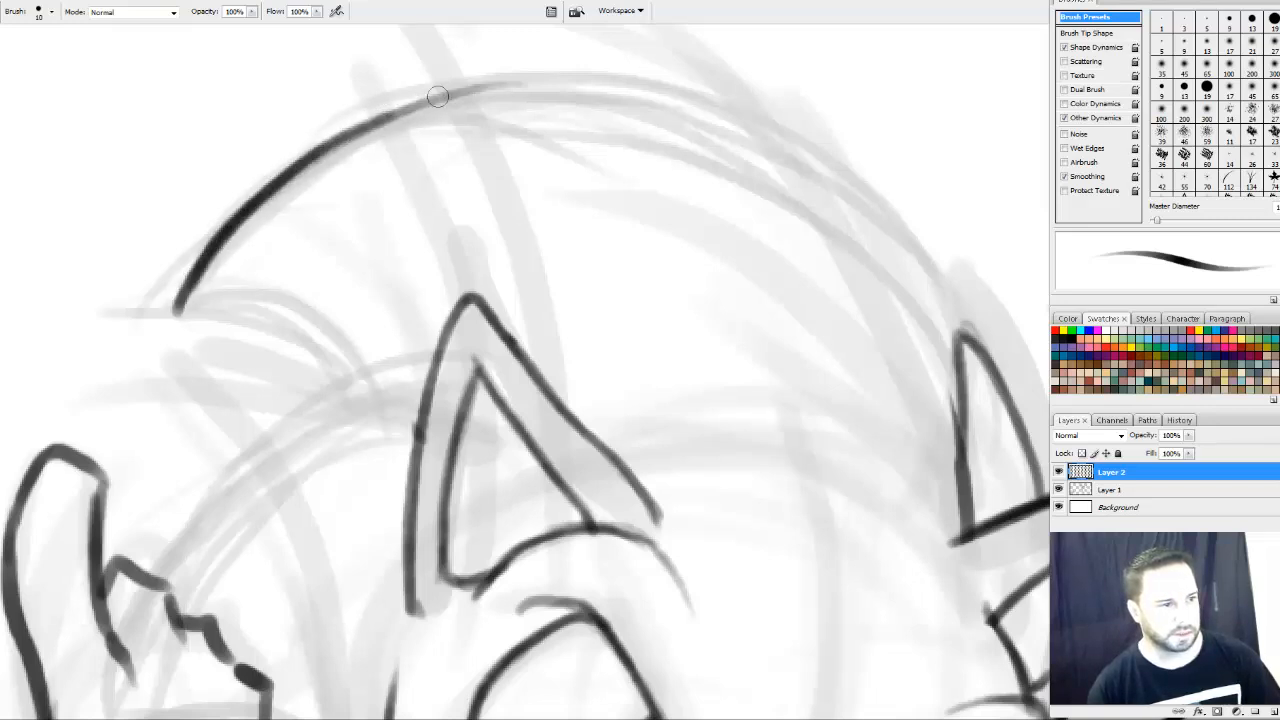
pyautogui.moveTo(290, 172)
pyautogui.mouseDown()
pyautogui.moveTo(456, 90)
pyautogui.moveTo(540, 83)
pyautogui.mouseUp()
pyautogui.moveTo(357, 130); pyautogui.dragTo(598, 86)
# Extend the top quill's inked contour across the crown and down toward the small quill behind the right ear
pyautogui.moveTo(764, 281); pyautogui.dragTo(600, 311)
pyautogui.hotkey('ctrl', 'z')
pyautogui.moveTo(488, 146); pyautogui.dragTo(388, 246)
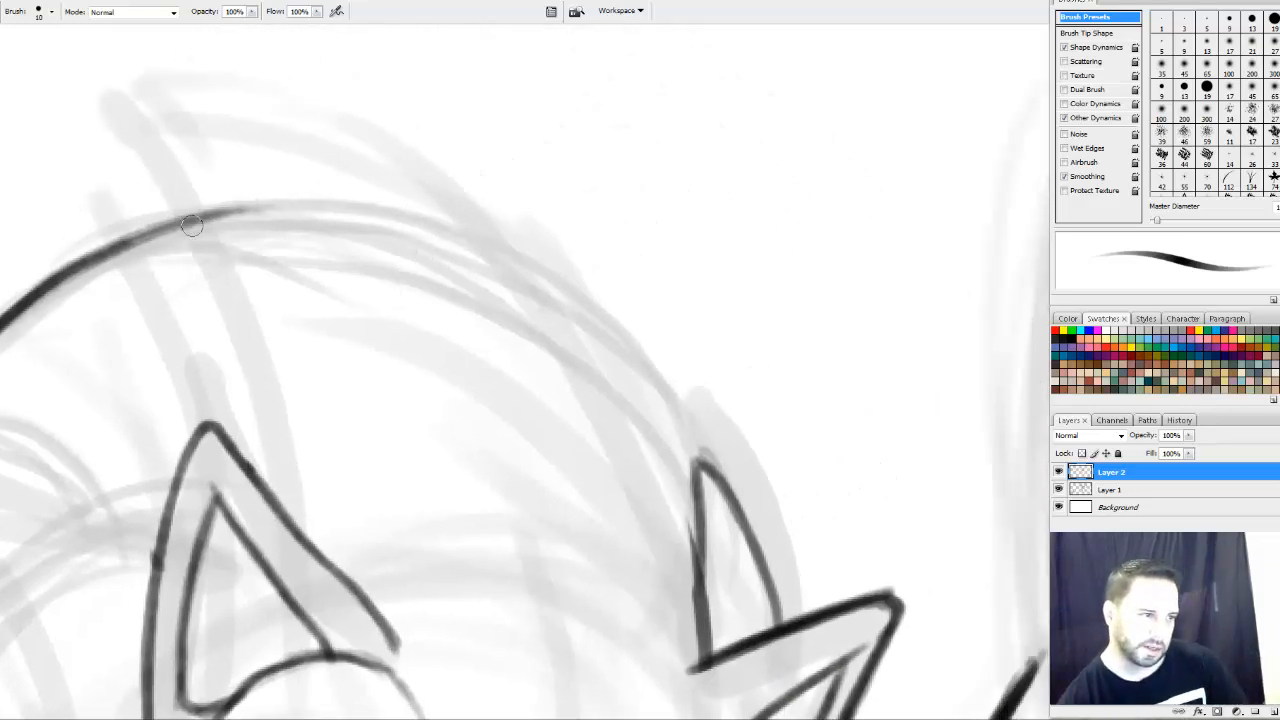
pyautogui.moveTo(191, 226)
pyautogui.mouseDown()
pyautogui.moveTo(334, 203)
pyautogui.moveTo(557, 289)
pyautogui.moveTo(674, 429)
pyautogui.mouseUp()
pyautogui.hotkey('ctrl', 'z')
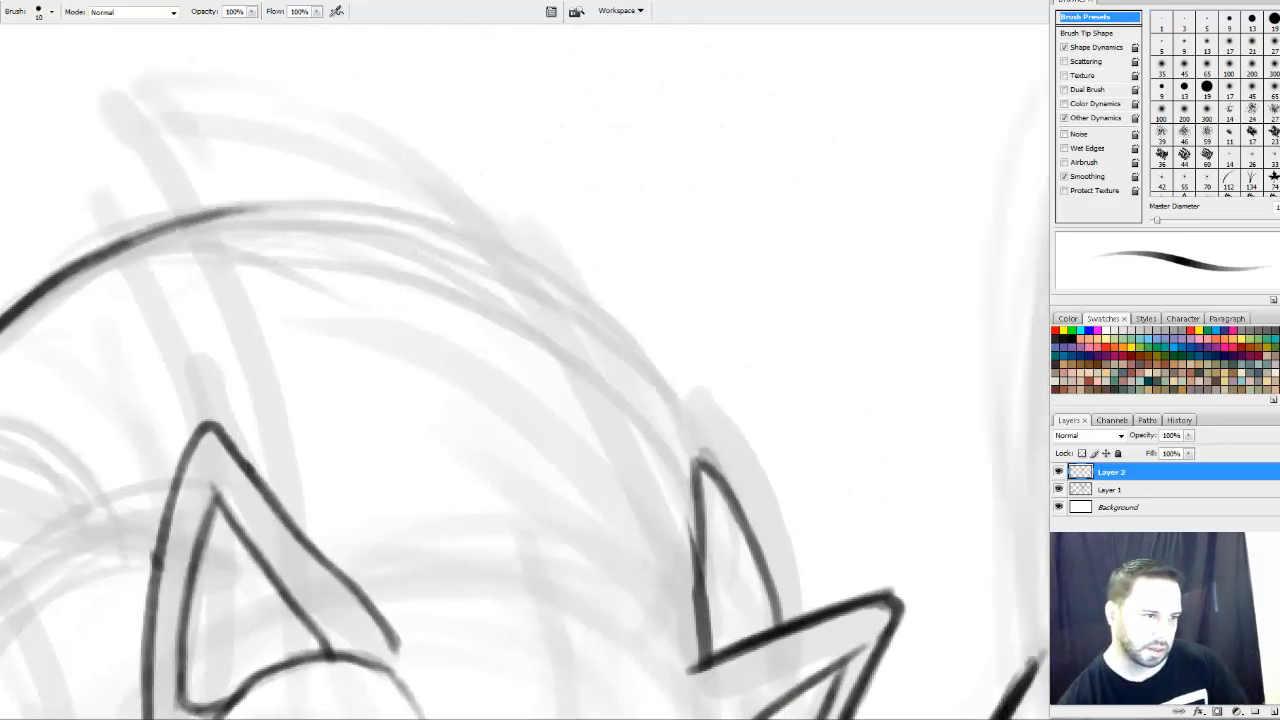
pyautogui.moveTo(229, 214)
pyautogui.mouseDown()
pyautogui.moveTo(449, 211)
pyautogui.moveTo(520, 262)
pyautogui.moveTo(295, 208)
pyautogui.moveTo(352, 208)
pyautogui.moveTo(620, 395)
pyautogui.mouseUp()
pyautogui.hotkey('ctrl', 'z')
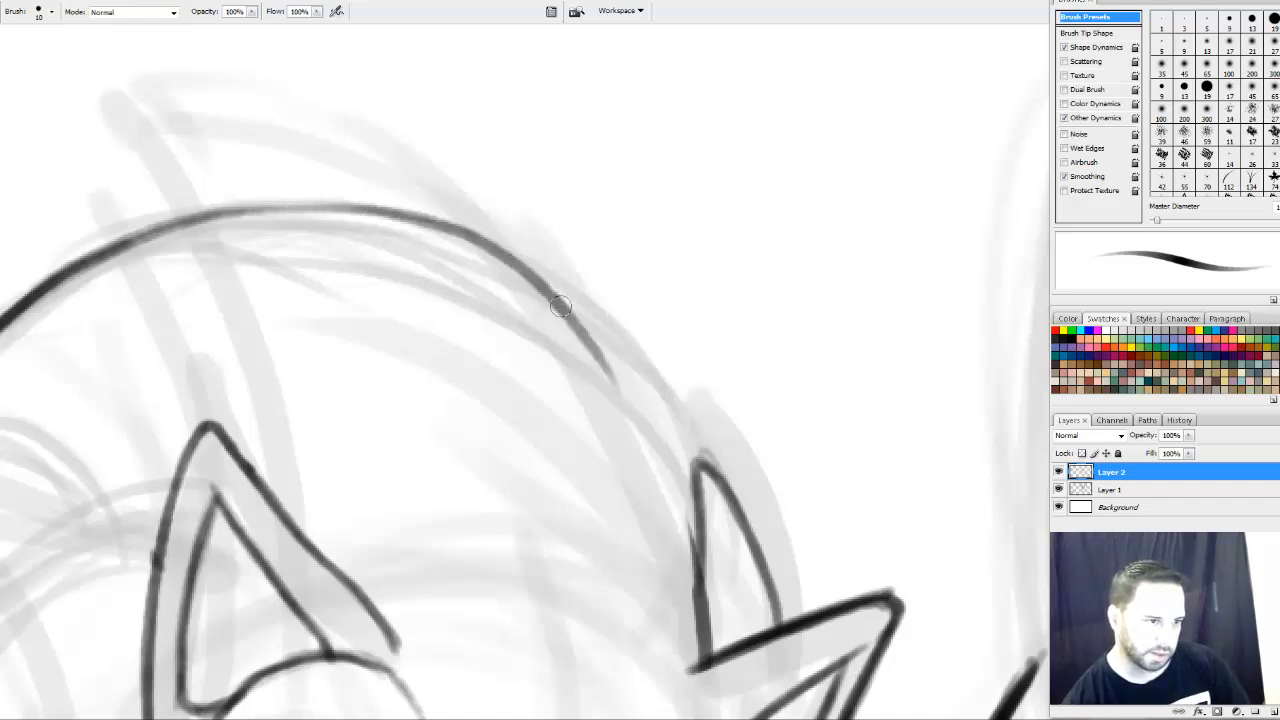
pyautogui.moveTo(560, 306); pyautogui.dragTo(634, 429)
pyautogui.moveTo(407, 226)
pyautogui.mouseDown()
pyautogui.moveTo(511, 273)
pyautogui.moveTo(648, 488)
pyautogui.mouseUp()
pyautogui.moveTo(518, 268); pyautogui.dragTo(676, 522)
# Ink the last stretch of the top quill's contour down to the base of the right ear
pyautogui.moveTo(639, 414)
pyautogui.mouseDown()
pyautogui.moveTo(628, 249)
pyautogui.moveTo(678, 297)
pyautogui.moveTo(652, 281)
pyautogui.mouseUp()
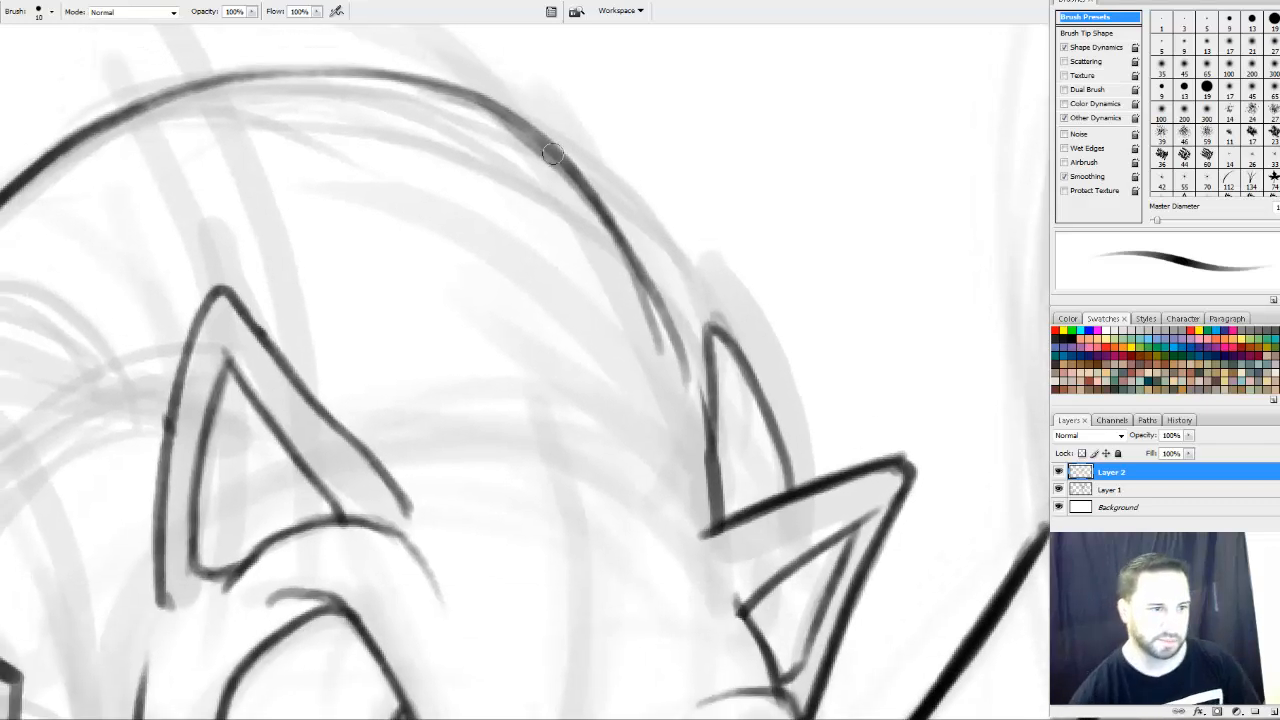
pyautogui.moveTo(579, 192); pyautogui.dragTo(695, 412)
pyautogui.moveTo(632, 289); pyautogui.dragTo(711, 492)
pyautogui.moveTo(660, 341); pyautogui.dragTo(710, 444)
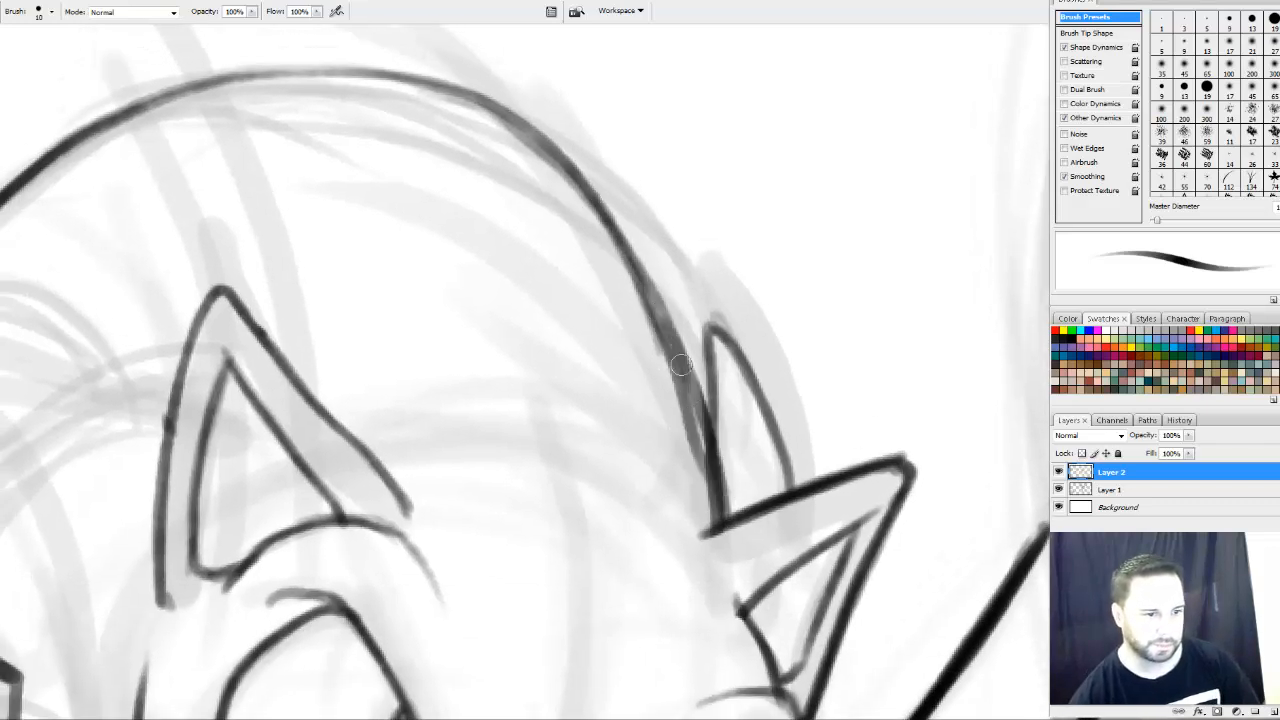
pyautogui.moveTo(681, 365); pyautogui.dragTo(712, 521)
# Clean up the inner edge of the top quill's right-hand contour with a hard 19 px eraser
pyautogui.press('e')
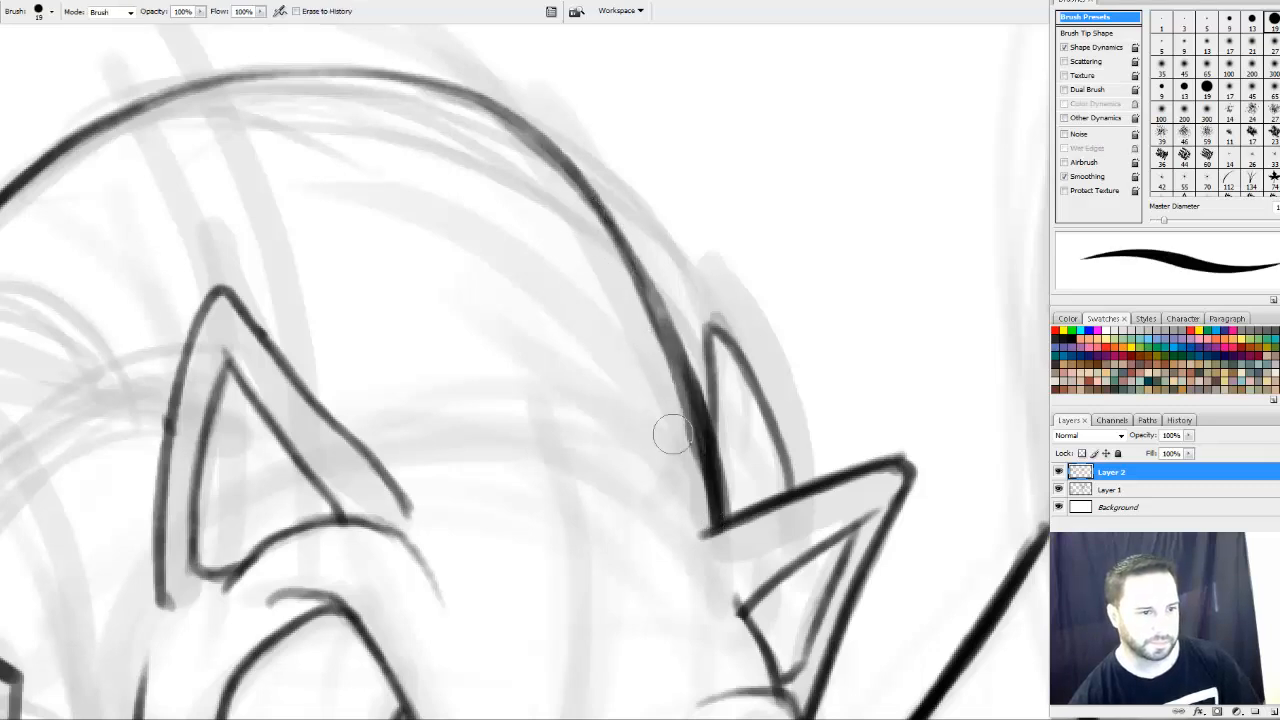
pyautogui.moveTo(615, 293); pyautogui.dragTo(681, 467)
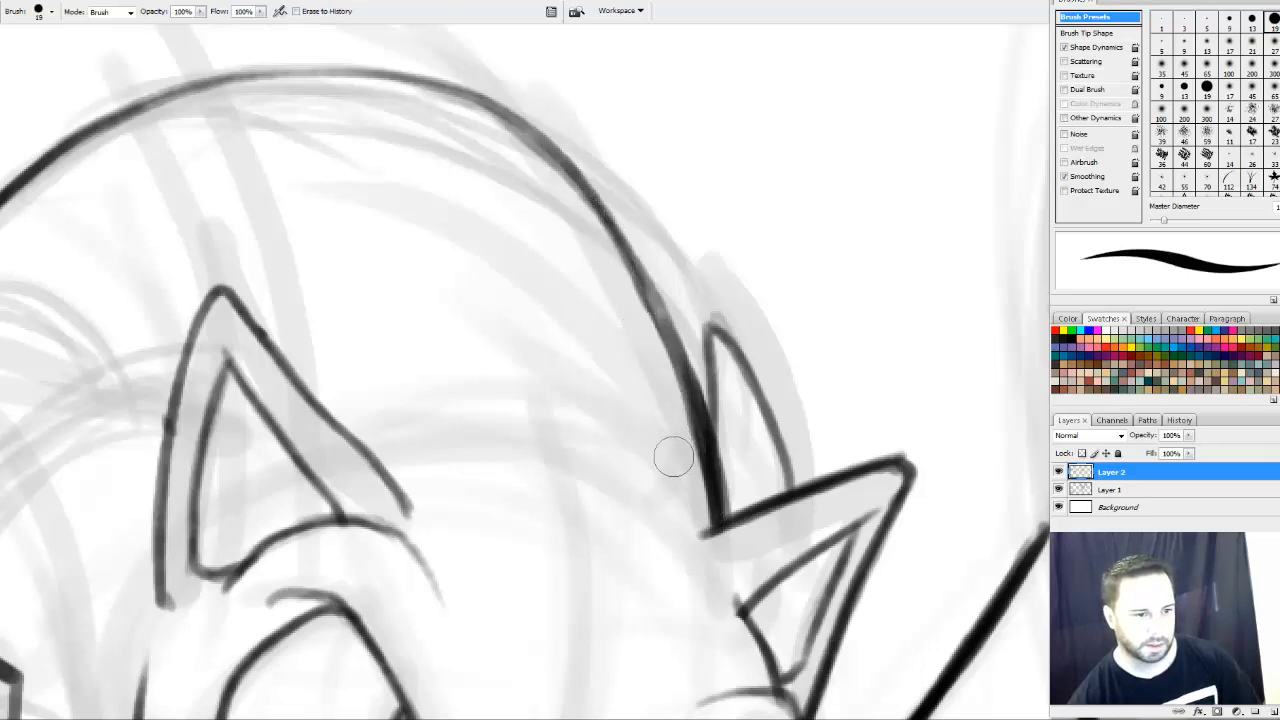
pyautogui.moveTo(597, 267); pyautogui.dragTo(638, 322)
pyautogui.moveTo(571, 221)
pyautogui.mouseDown()
pyautogui.moveTo(517, 149)
pyautogui.moveTo(547, 165)
pyautogui.mouseUp()
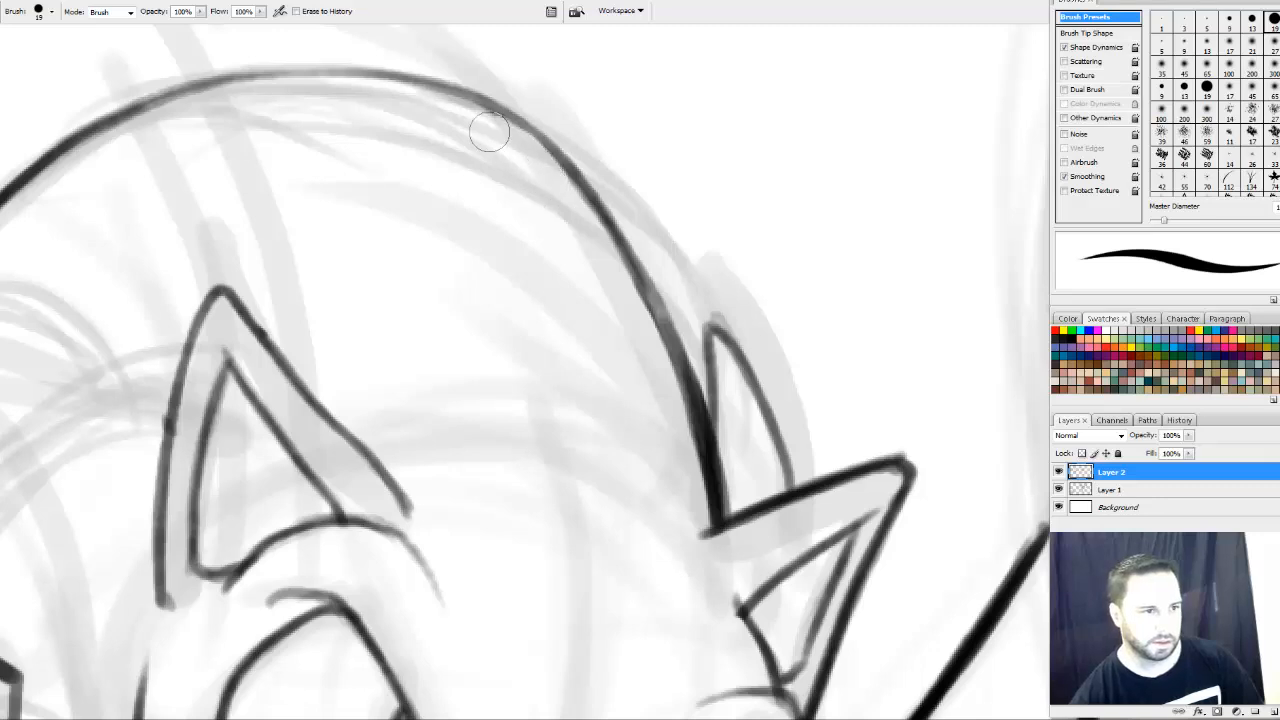
pyautogui.moveTo(469, 130); pyautogui.dragTo(542, 160)
# Thicken the right side of the top quill's contour from the crown down to the small quill with the 10 px brush
pyautogui.press('b')
pyautogui.moveTo(493, 109); pyautogui.dragTo(600, 216)
pyautogui.moveTo(568, 172); pyautogui.dragTo(662, 316)
pyautogui.moveTo(637, 270)
pyautogui.mouseDown()
pyautogui.moveTo(684, 374)
pyautogui.moveTo(695, 440)
pyautogui.mouseUp()
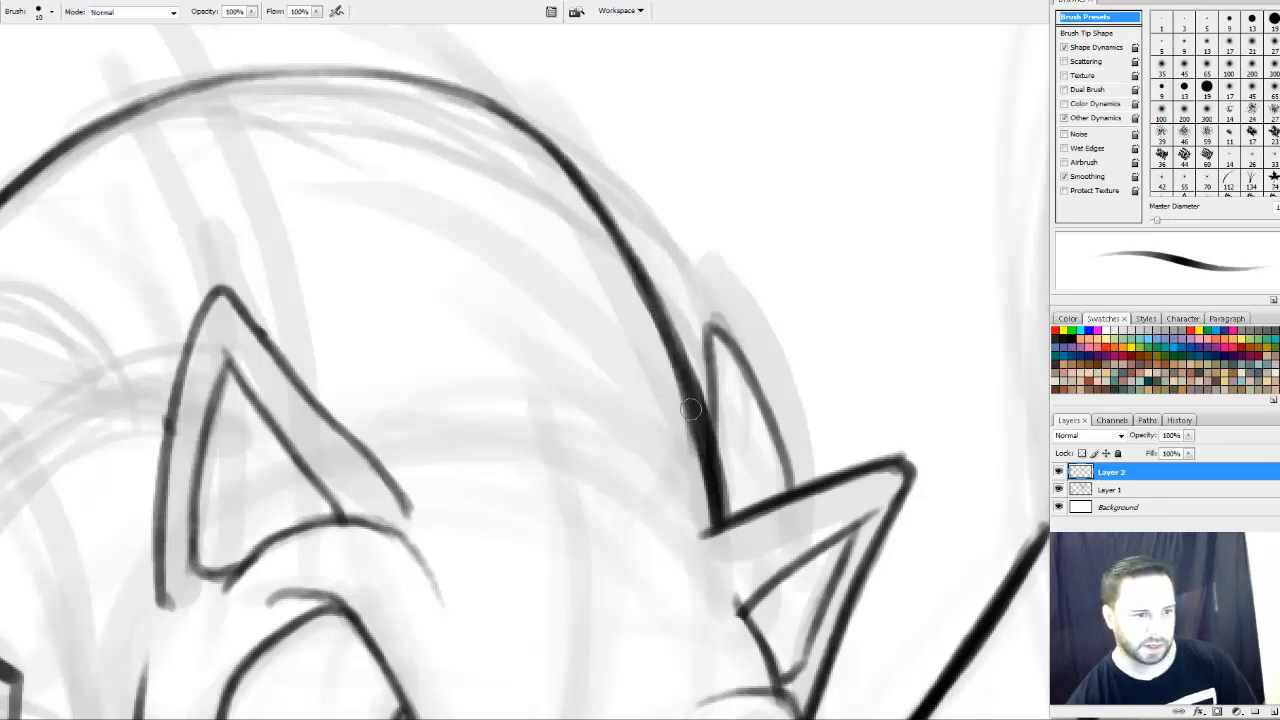
pyautogui.hotkey('ctrl', 'z')
pyautogui.moveTo(646, 278); pyautogui.dragTo(705, 448)
pyautogui.moveTo(707, 320); pyautogui.dragTo(712, 433)
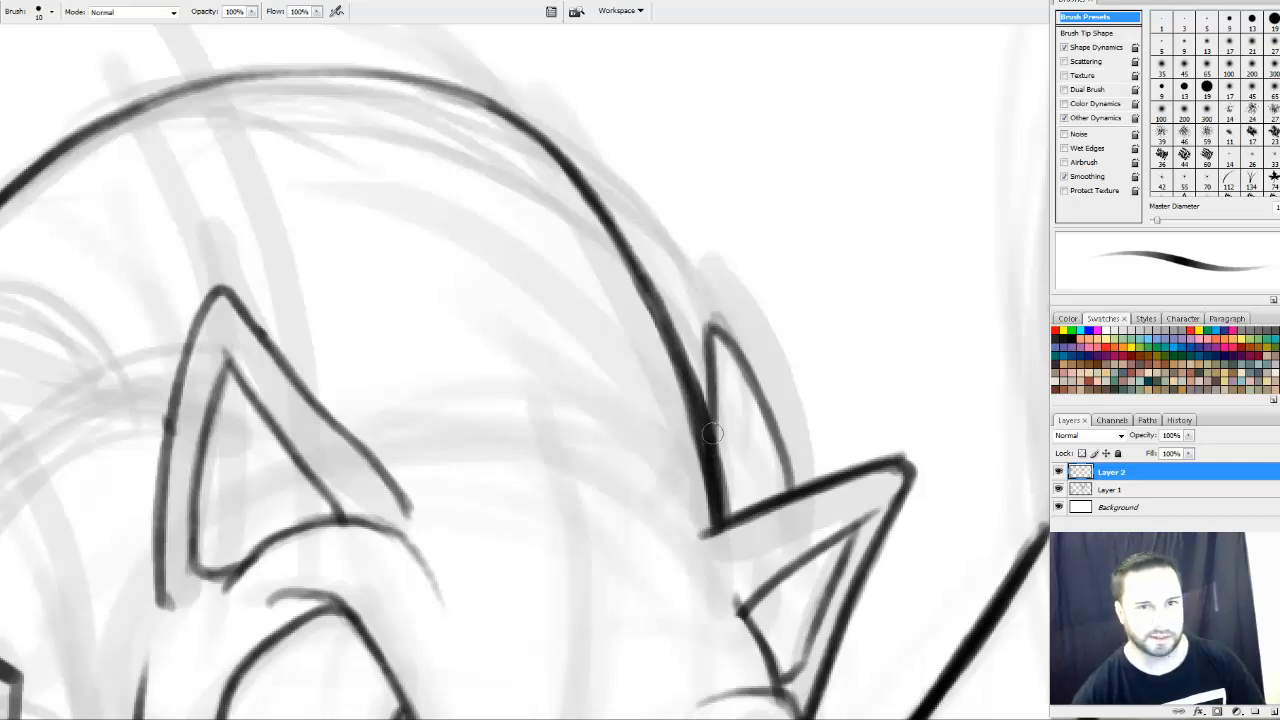
# Darken the thin line along the crown of the top quill, undoing the last extra stroke
pyautogui.moveTo(517, 316)
pyautogui.mouseDown()
pyautogui.moveTo(700, 323)
pyautogui.moveTo(751, 297)
pyautogui.moveTo(777, 330)
pyautogui.mouseUp()
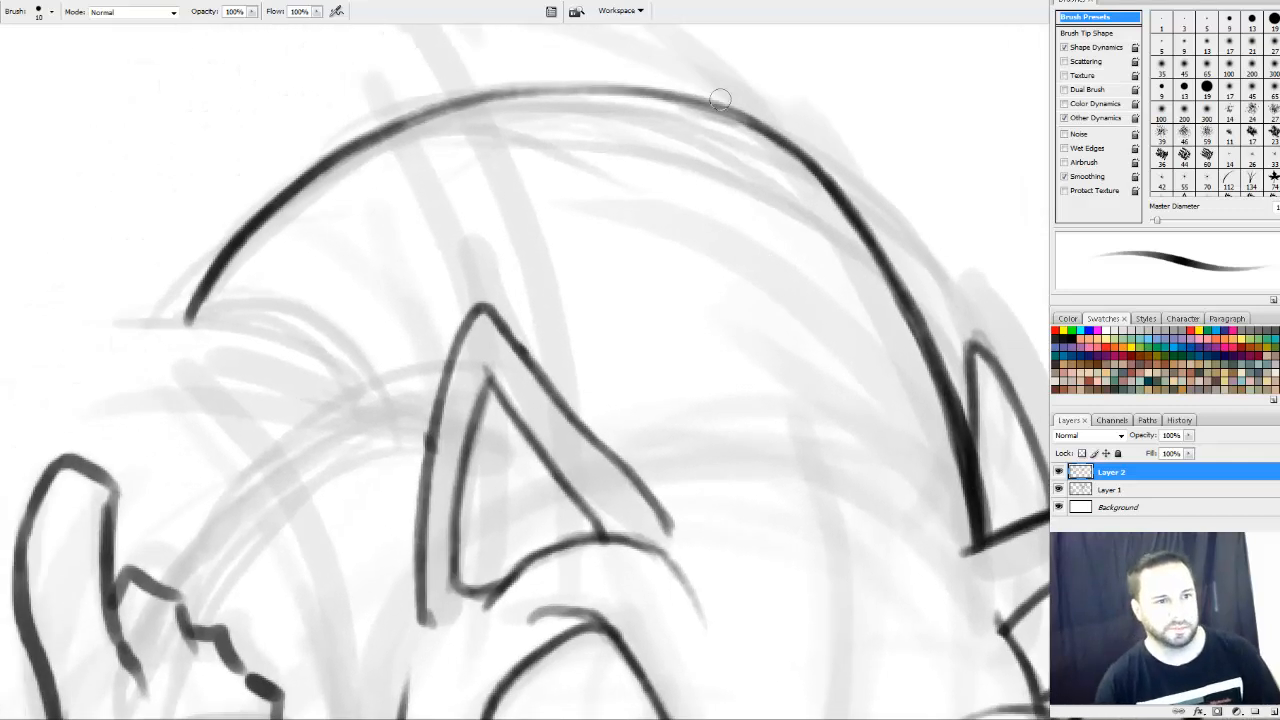
pyautogui.moveTo(656, 93)
pyautogui.mouseDown()
pyautogui.moveTo(702, 98)
pyautogui.moveTo(594, 91)
pyautogui.mouseUp()
pyautogui.moveTo(750, 118); pyautogui.dragTo(504, 96)
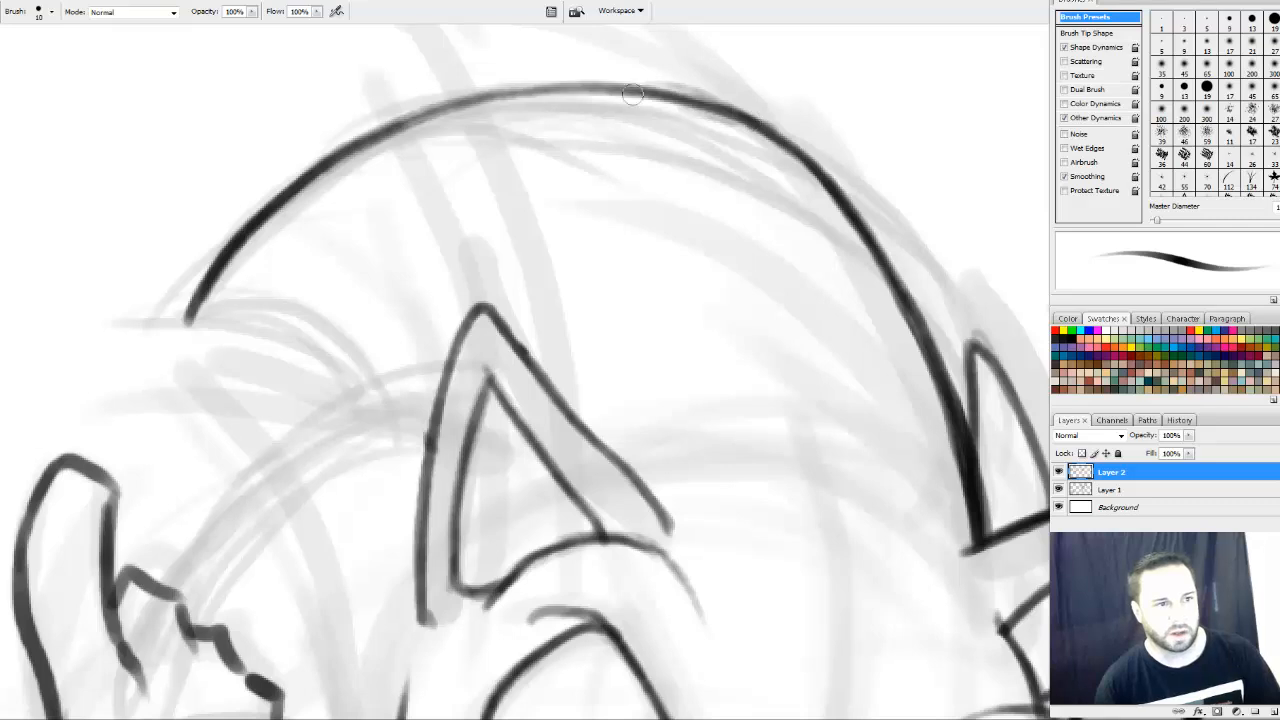
pyautogui.moveTo(634, 92)
pyautogui.mouseDown()
pyautogui.moveTo(319, 169)
pyautogui.moveTo(600, 91)
pyautogui.moveTo(745, 124)
pyautogui.mouseUp()
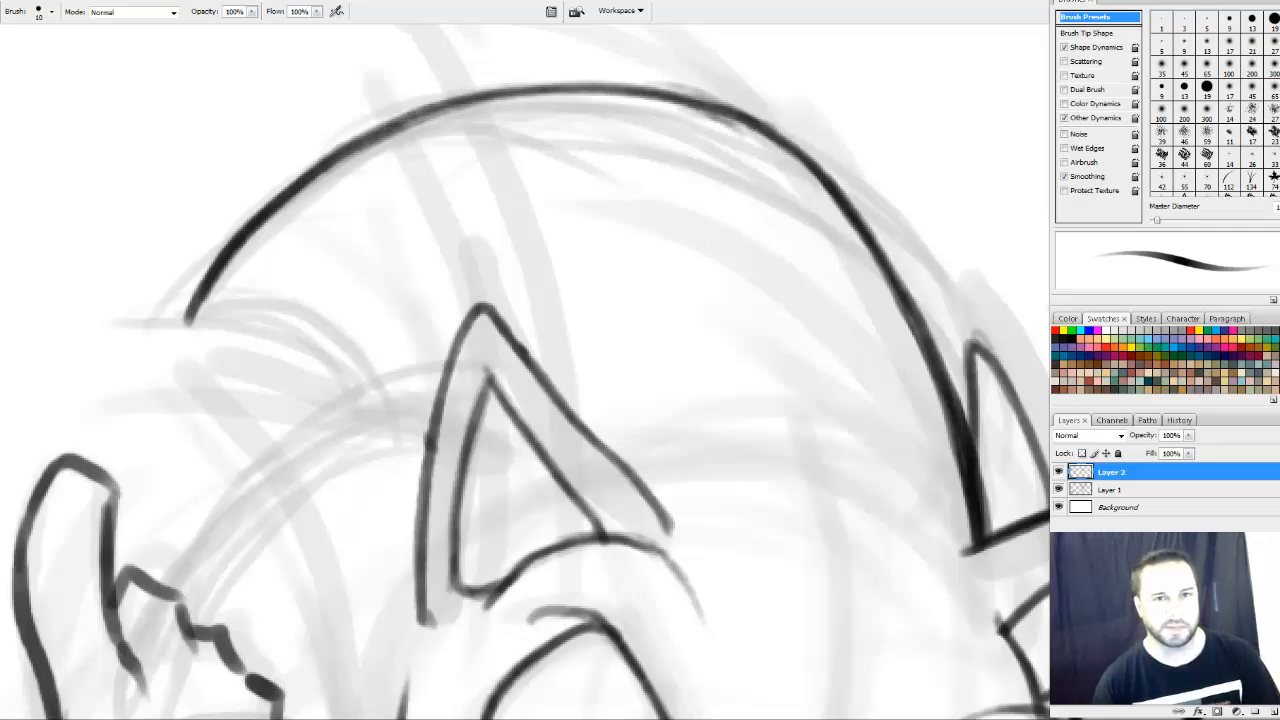
pyautogui.hotkey('ctrl', 'z')
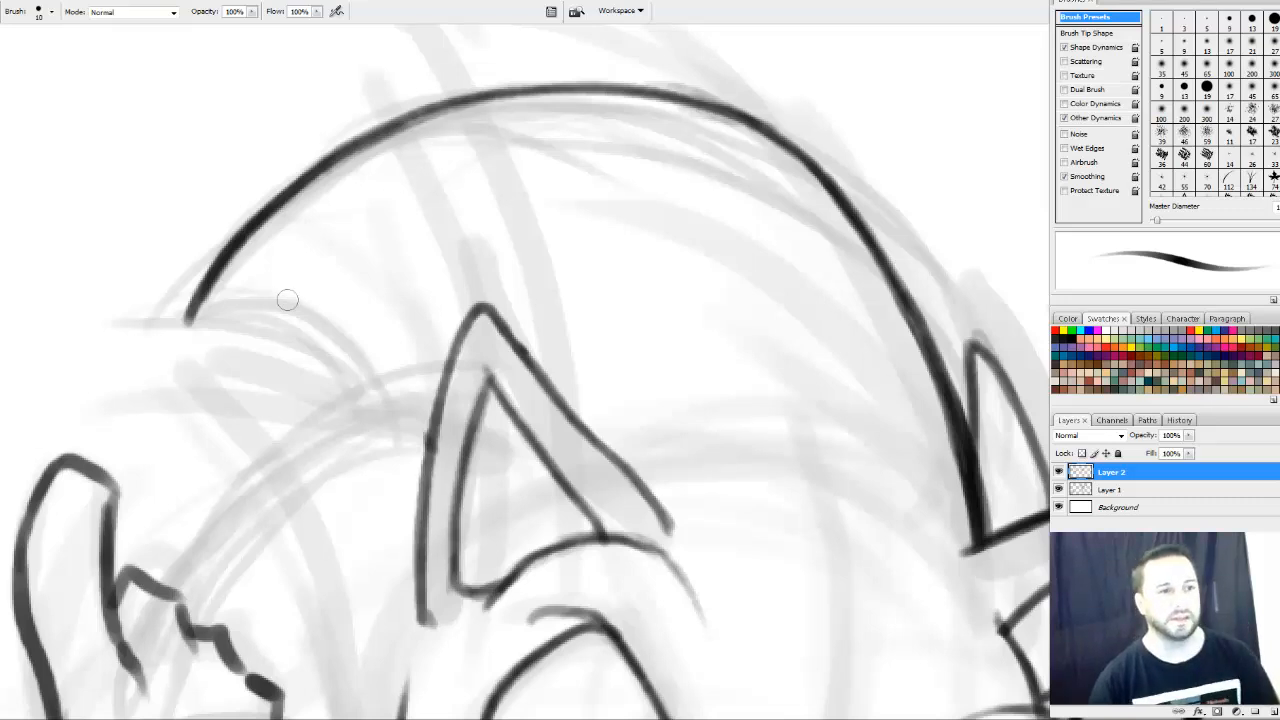
# Ink the curved underside of the top quill from its tip down toward the left ear, and thicken the line
pyautogui.moveTo(394, 305); pyautogui.dragTo(371, 301)
pyautogui.moveTo(166, 322)
pyautogui.mouseDown()
pyautogui.moveTo(245, 318)
pyautogui.moveTo(306, 360)
pyautogui.moveTo(333, 410)
pyautogui.mouseUp()
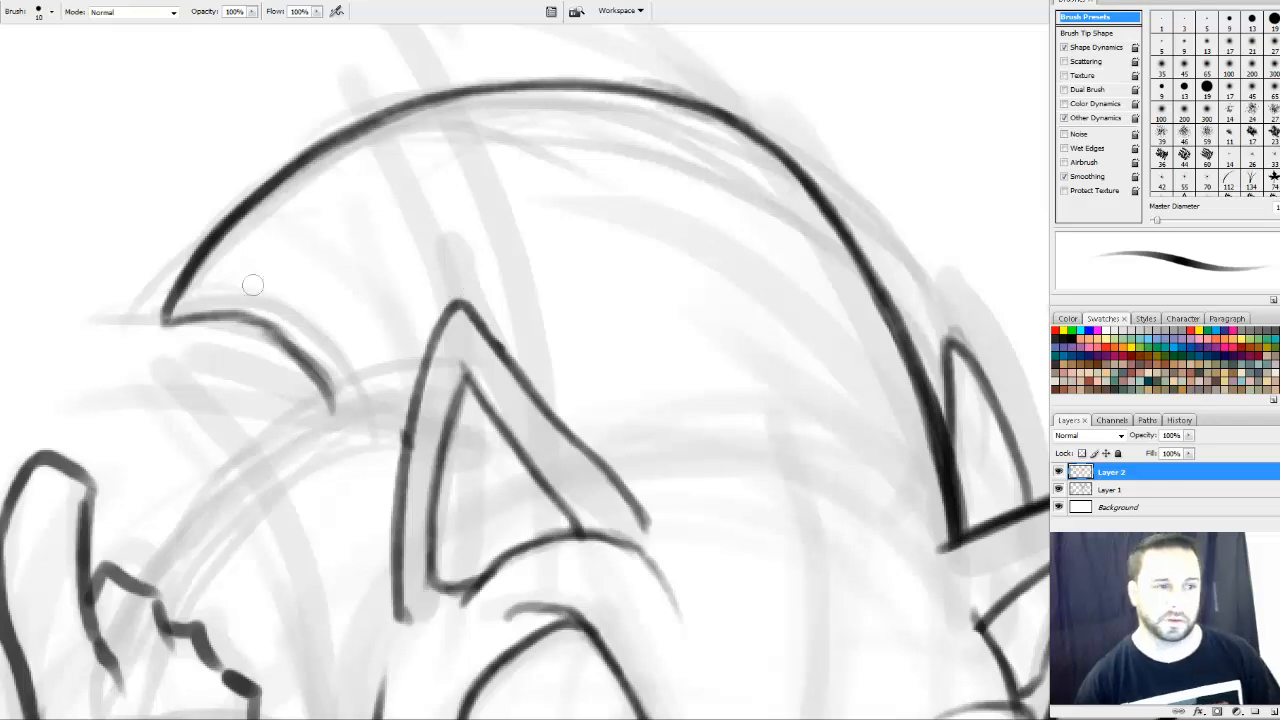
pyautogui.moveTo(165, 320)
pyautogui.mouseDown()
pyautogui.moveTo(265, 328)
pyautogui.moveTo(305, 360)
pyautogui.moveTo(332, 418)
pyautogui.mouseUp()
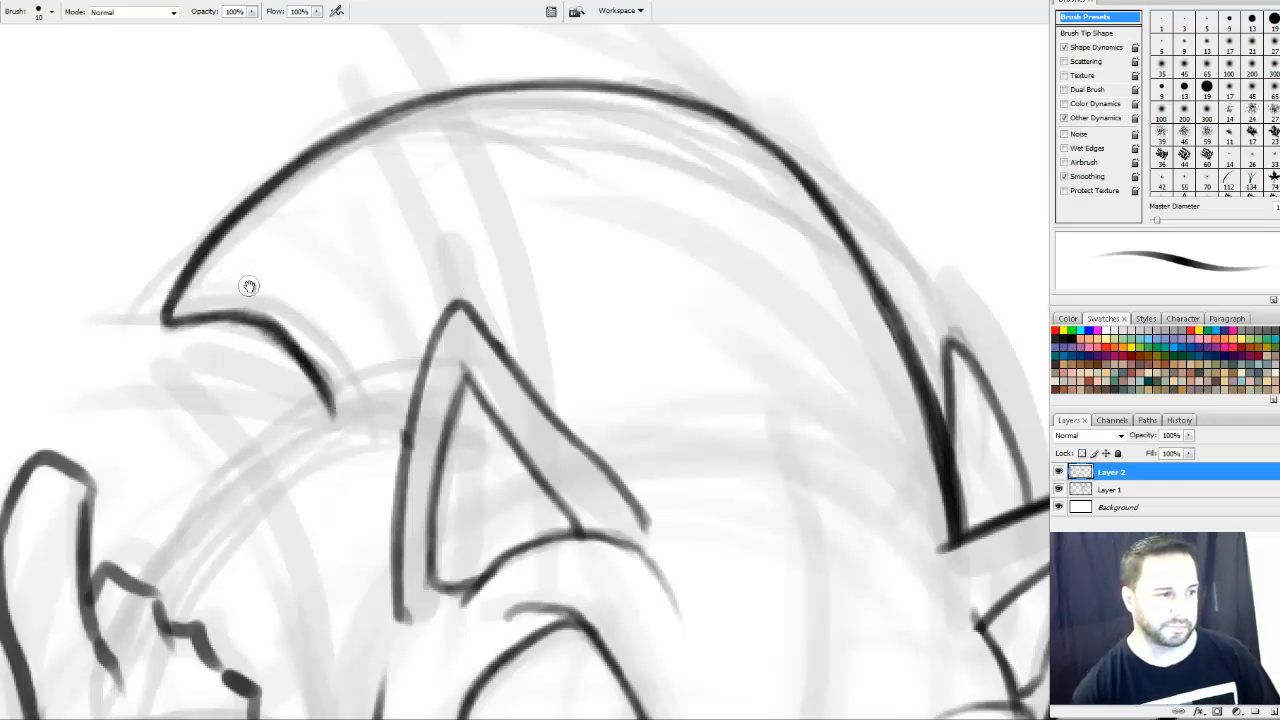
# Ink the upper contour of the left quill, arcing from beside the left ear down to the raised hand, and thicken it
pyautogui.moveTo(473, 388)
pyautogui.mouseDown()
pyautogui.moveTo(610, 278)
pyautogui.moveTo(620, 248)
pyautogui.mouseUp()
pyautogui.moveTo(538, 272)
pyautogui.mouseDown()
pyautogui.moveTo(414, 296)
pyautogui.moveTo(357, 343)
pyautogui.moveTo(318, 426)
pyautogui.mouseUp()
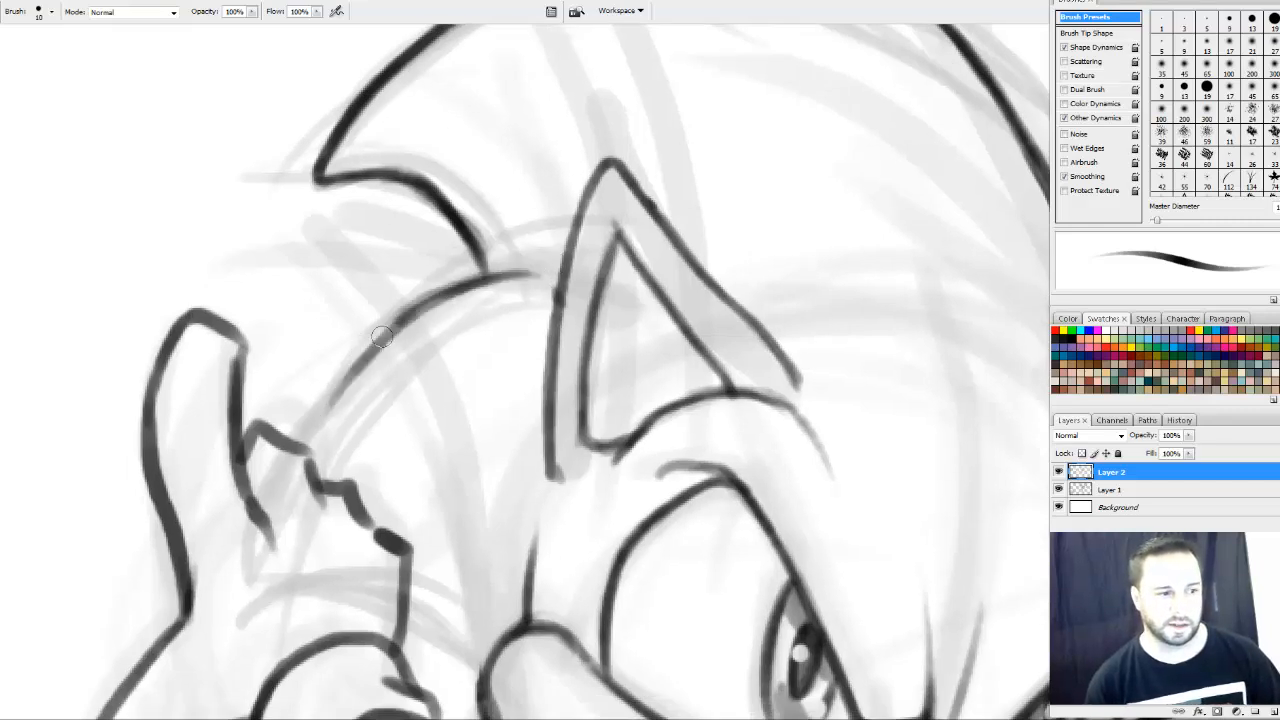
pyautogui.moveTo(408, 315); pyautogui.dragTo(275, 515)
pyautogui.moveTo(372, 357); pyautogui.dragTo(262, 577)
pyautogui.moveTo(297, 436); pyautogui.dragTo(262, 597)
pyautogui.moveTo(270, 530); pyautogui.dragTo(430, 296)
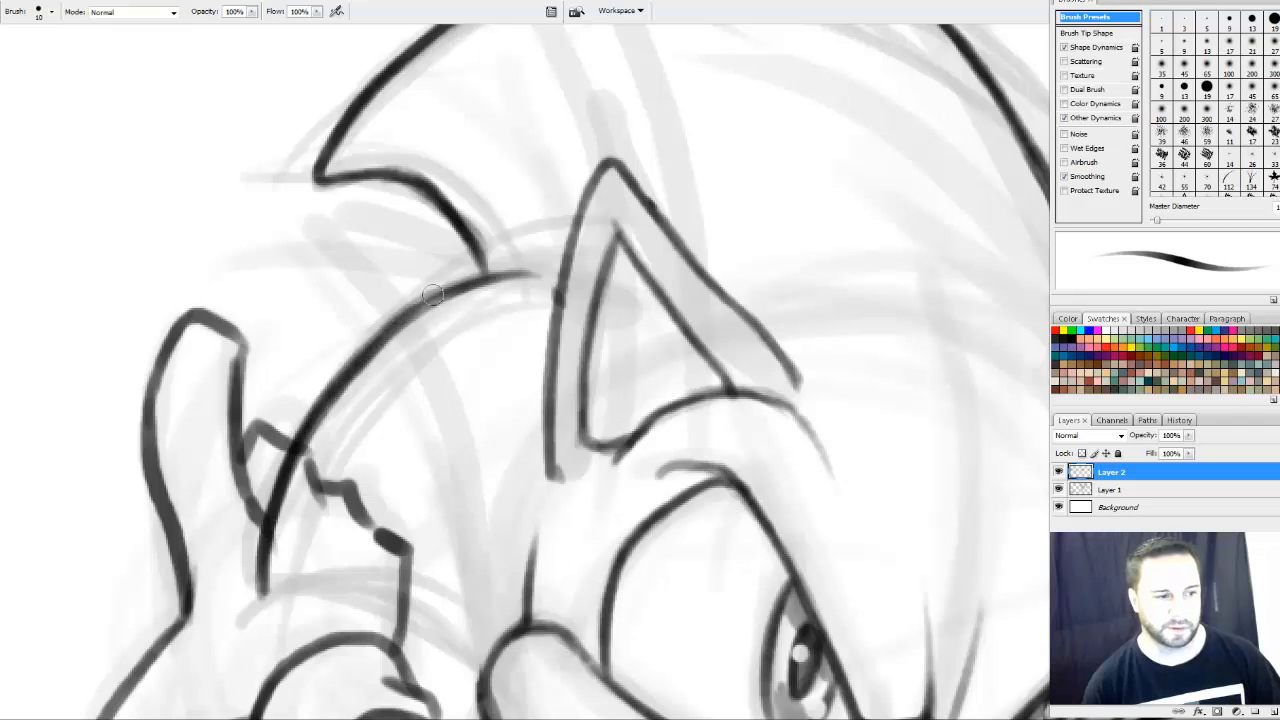
pyautogui.moveTo(330, 392); pyautogui.dragTo(490, 272)
pyautogui.moveTo(400, 330); pyautogui.dragTo(478, 276)
# Ink the left quill's lower edge from its tip at the raised hand across to the cheek
pyautogui.moveTo(505, 356); pyautogui.dragTo(543, 271)
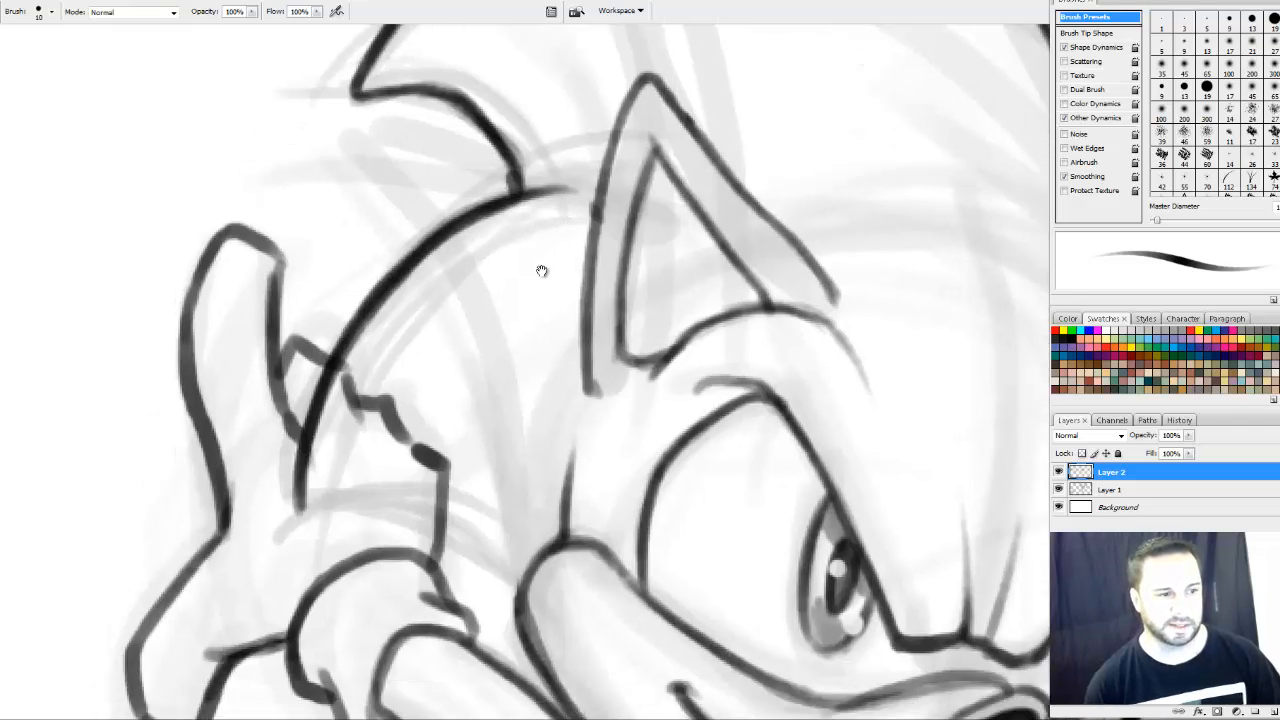
pyautogui.moveTo(513, 163); pyautogui.dragTo(518, 184)
pyautogui.moveTo(560, 280); pyautogui.dragTo(596, 218)
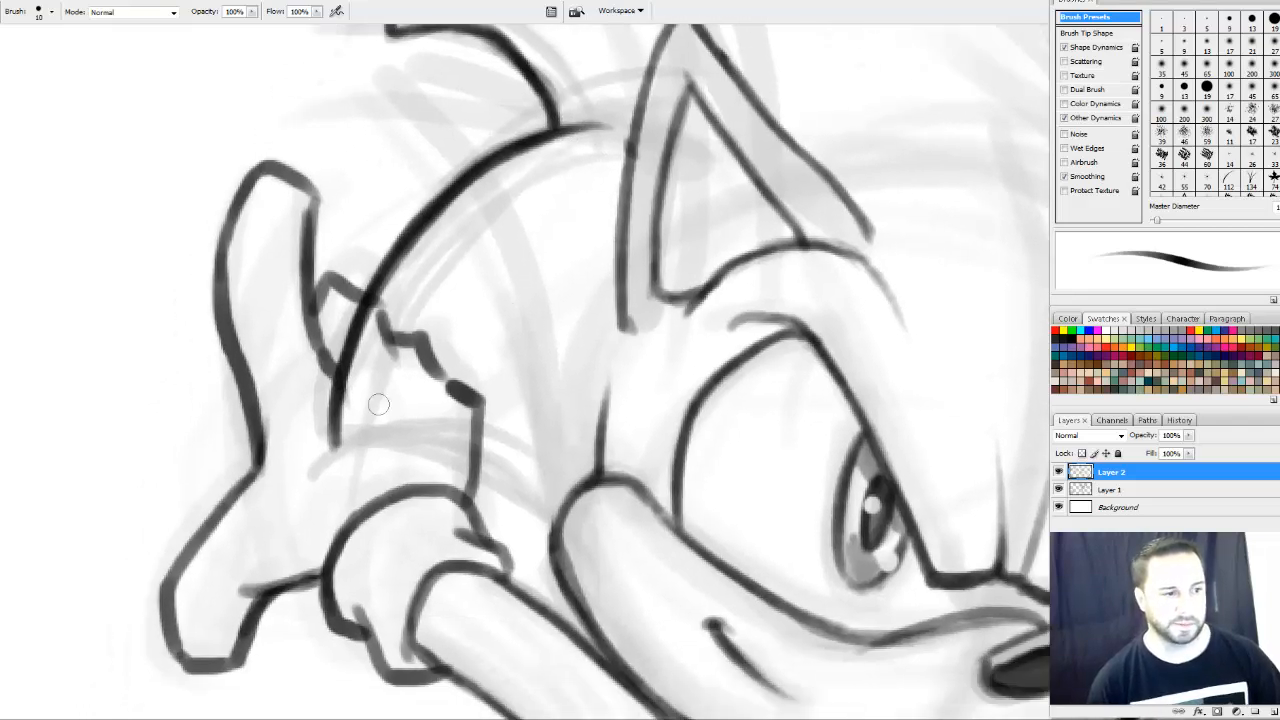
pyautogui.moveTo(337, 430)
pyautogui.mouseDown()
pyautogui.moveTo(338, 454)
pyautogui.moveTo(455, 436)
pyautogui.moveTo(525, 502)
pyautogui.mouseUp()
pyautogui.moveTo(440, 436); pyautogui.dragTo(545, 505)
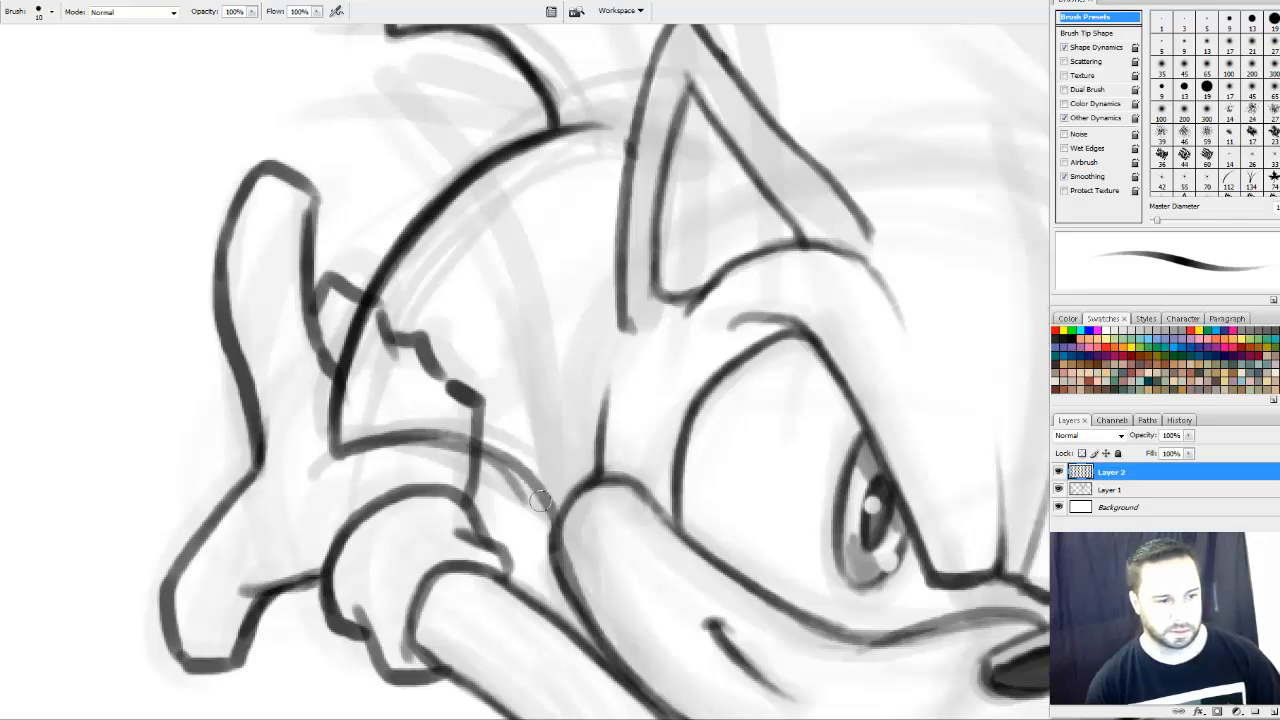
pyautogui.moveTo(490, 462)
pyautogui.mouseDown()
pyautogui.moveTo(555, 540)
pyautogui.moveTo(430, 442)
pyautogui.moveTo(392, 438)
pyautogui.mouseUp()
# Erase the raised hand's lines that overlap the left quill, and reinforce the quill's lower edge and tip
pyautogui.press('e')
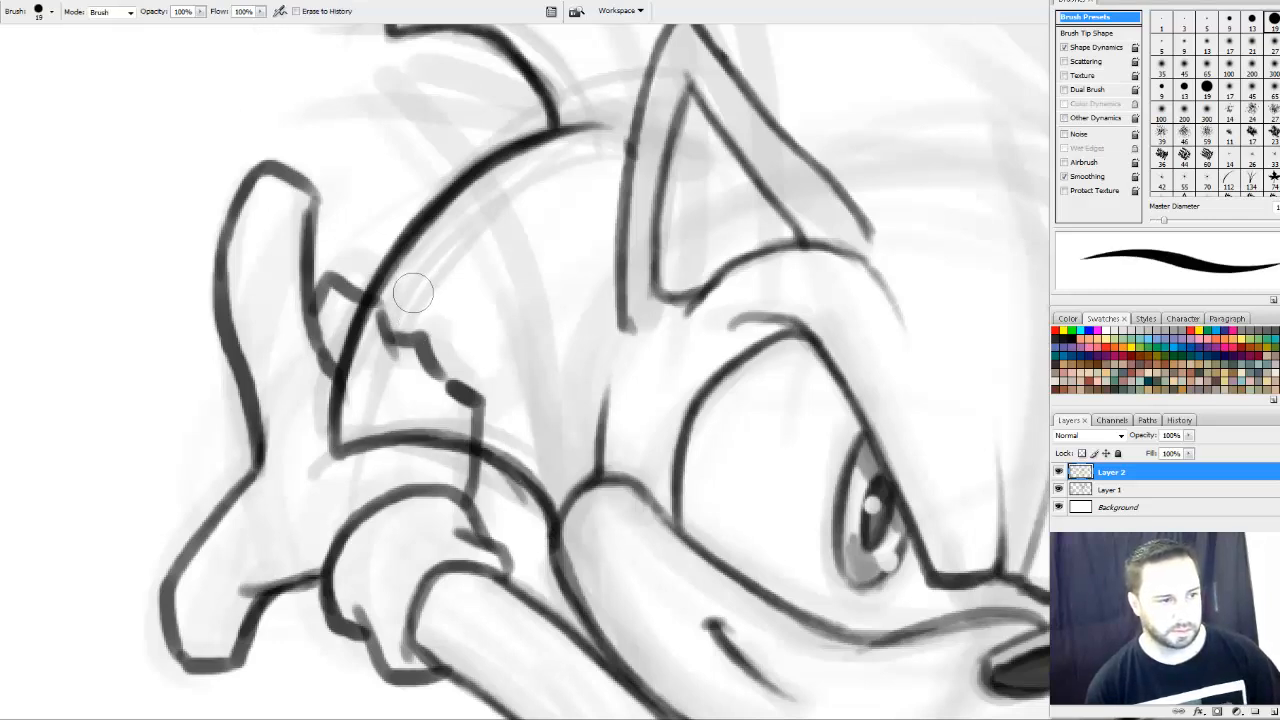
pyautogui.moveTo(409, 286)
pyautogui.mouseDown()
pyautogui.moveTo(371, 363)
pyautogui.moveTo(414, 277)
pyautogui.moveTo(421, 352)
pyautogui.moveTo(491, 420)
pyautogui.mouseUp()
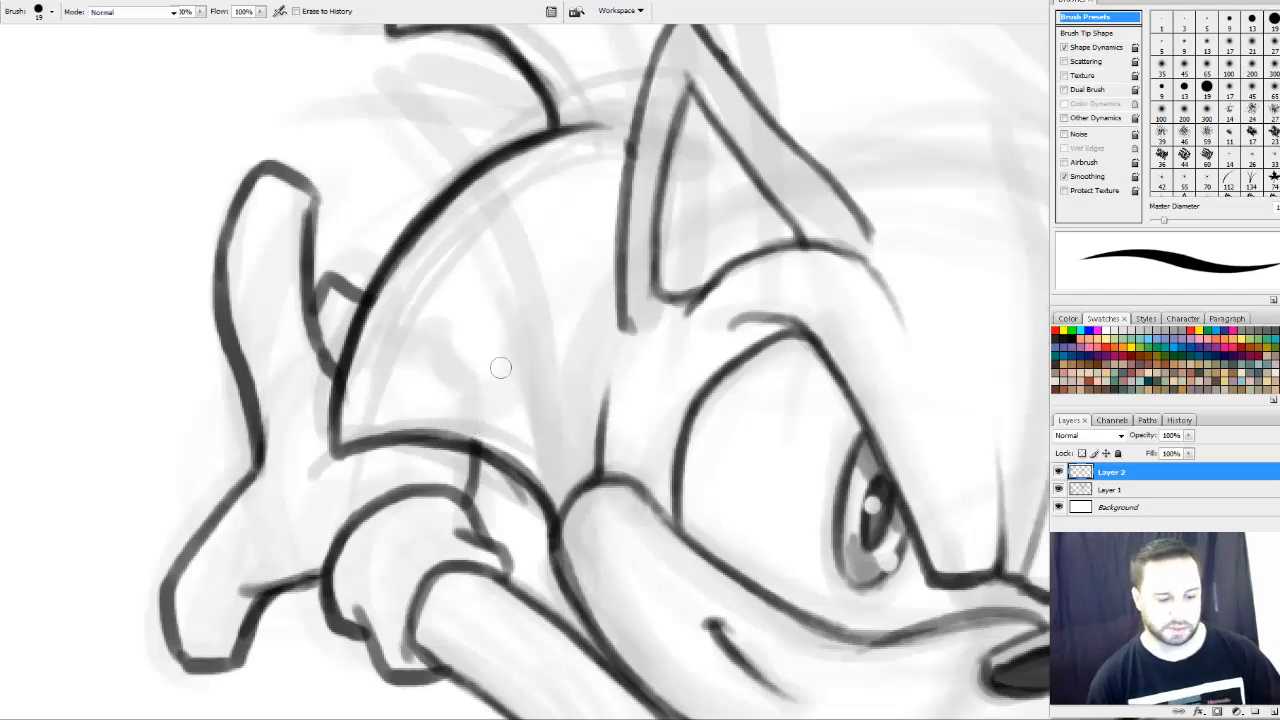
pyautogui.press('b')
pyautogui.moveTo(347, 450)
pyautogui.mouseDown()
pyautogui.moveTo(460, 439)
pyautogui.moveTo(532, 484)
pyautogui.mouseUp()
pyautogui.moveTo(334, 443)
pyautogui.mouseDown()
pyautogui.moveTo(336, 413)
pyautogui.moveTo(376, 445)
pyautogui.mouseUp()
# Draw a tall elliptical marquee selection and position it over the rough ring sketch beside the outstretched hand
pyautogui.moveTo(653, 390)
pyautogui.mouseDown()
pyautogui.moveTo(651, 374)
pyautogui.moveTo(488, 330)
pyautogui.mouseUp()
pyautogui.hotkey('ctrl', '0')
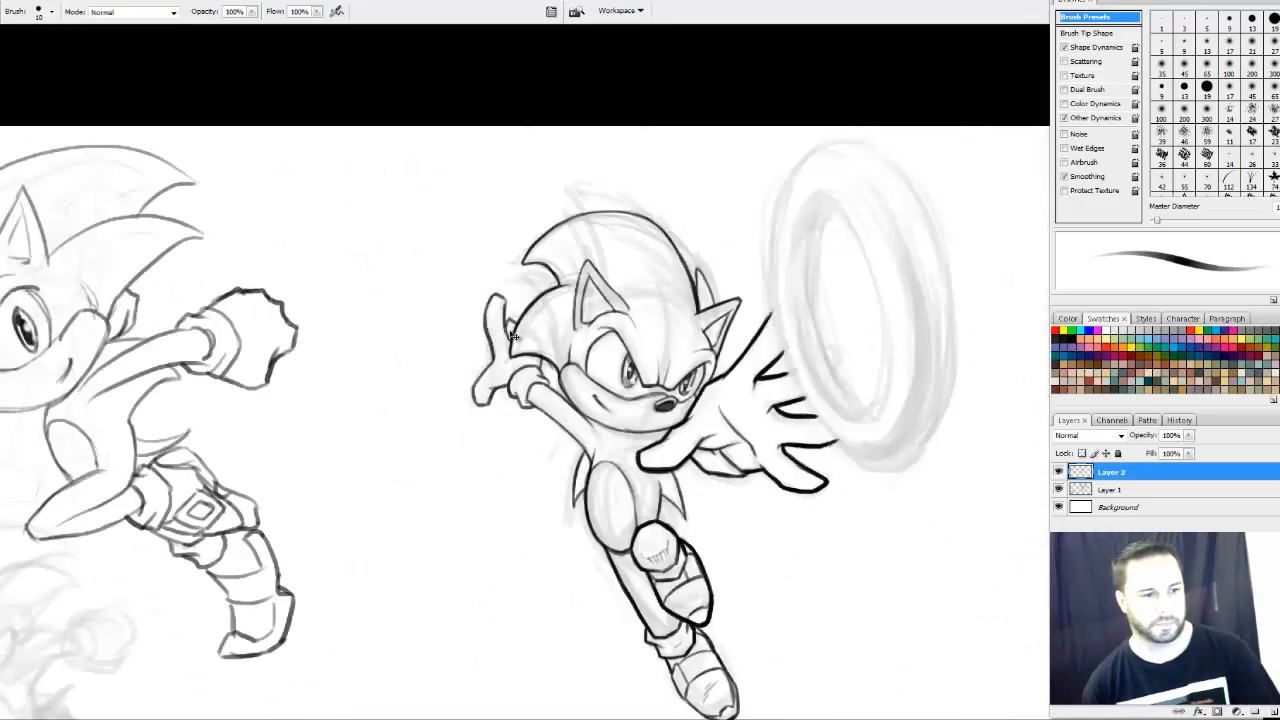
pyautogui.moveTo(833, 429); pyautogui.dragTo(733, 334)
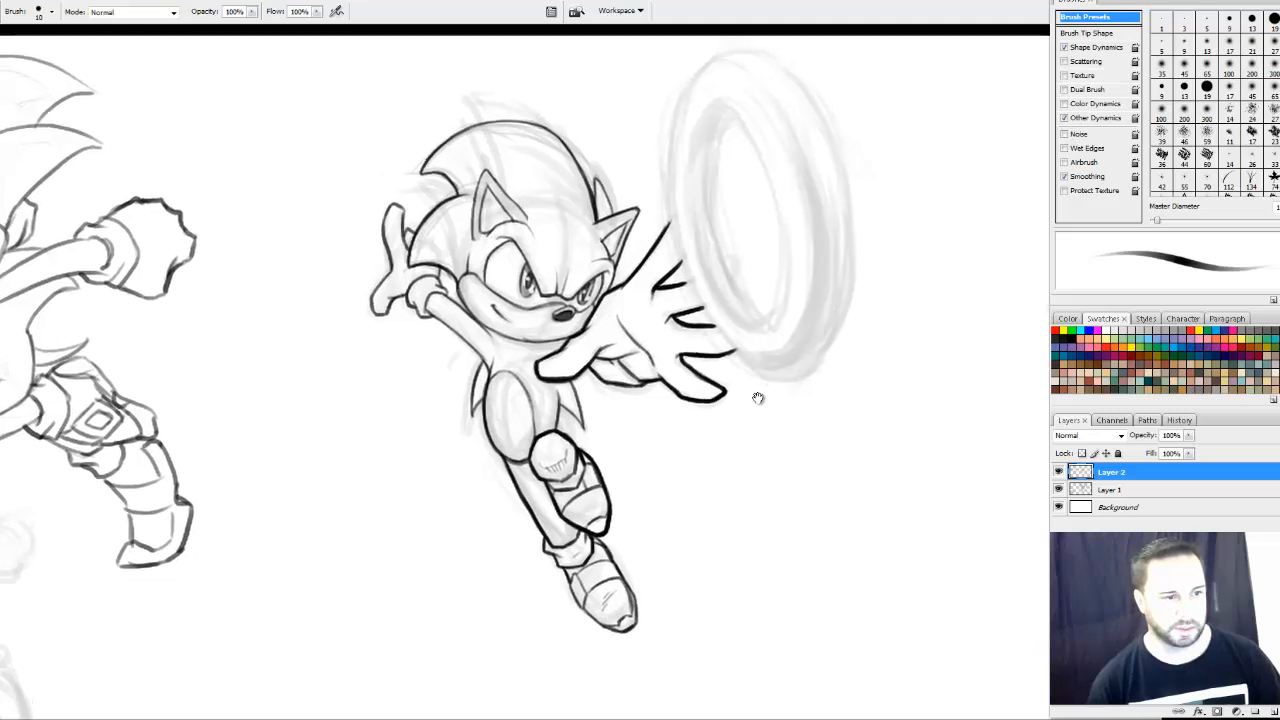
pyautogui.moveTo(755, 411)
pyautogui.mouseDown()
pyautogui.moveTo(740, 454)
pyautogui.moveTo(586, 487)
pyautogui.moveTo(695, 517)
pyautogui.mouseUp()
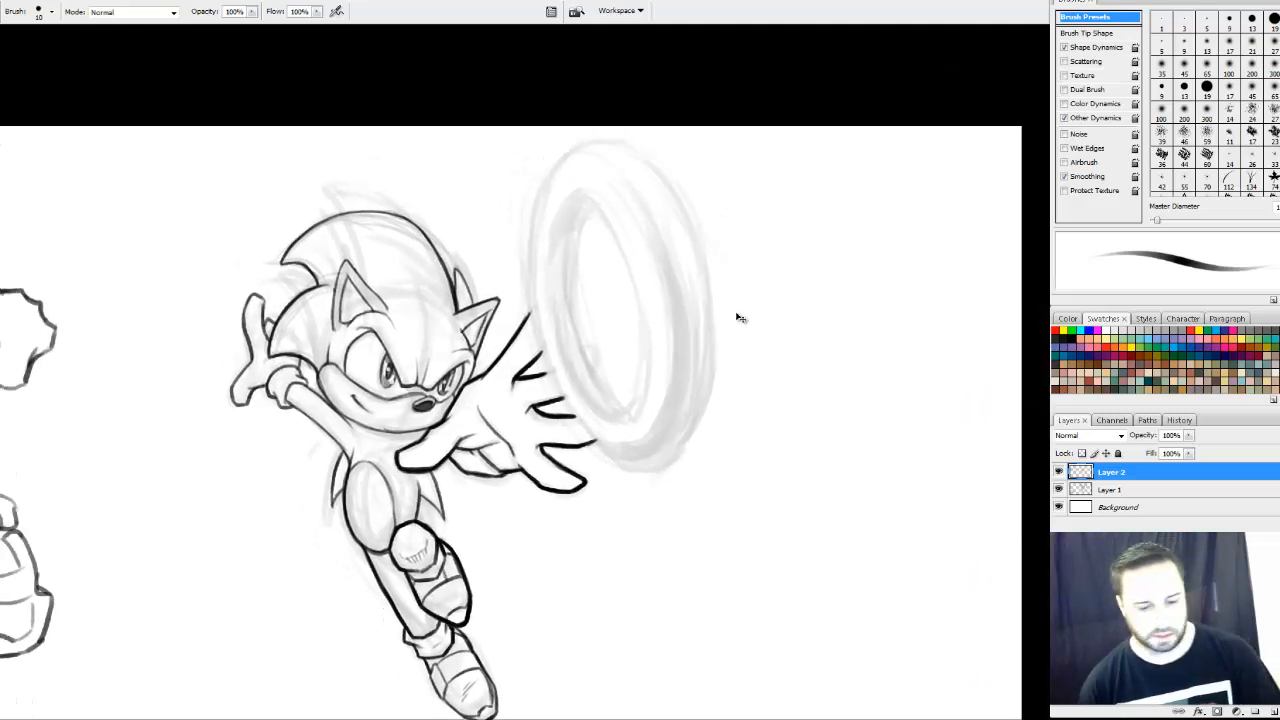
pyautogui.hotkey('ctrl', '+')
pyautogui.moveTo(790, 312); pyautogui.dragTo(693, 413)
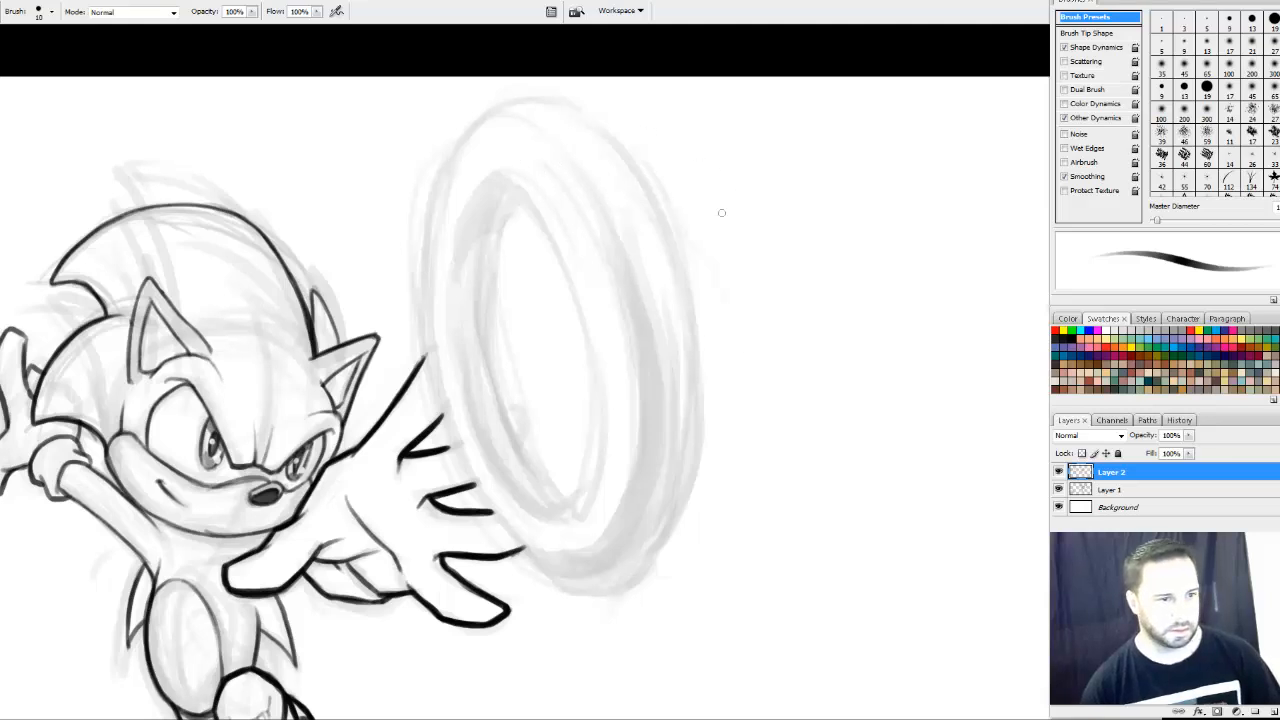
pyautogui.press('m')
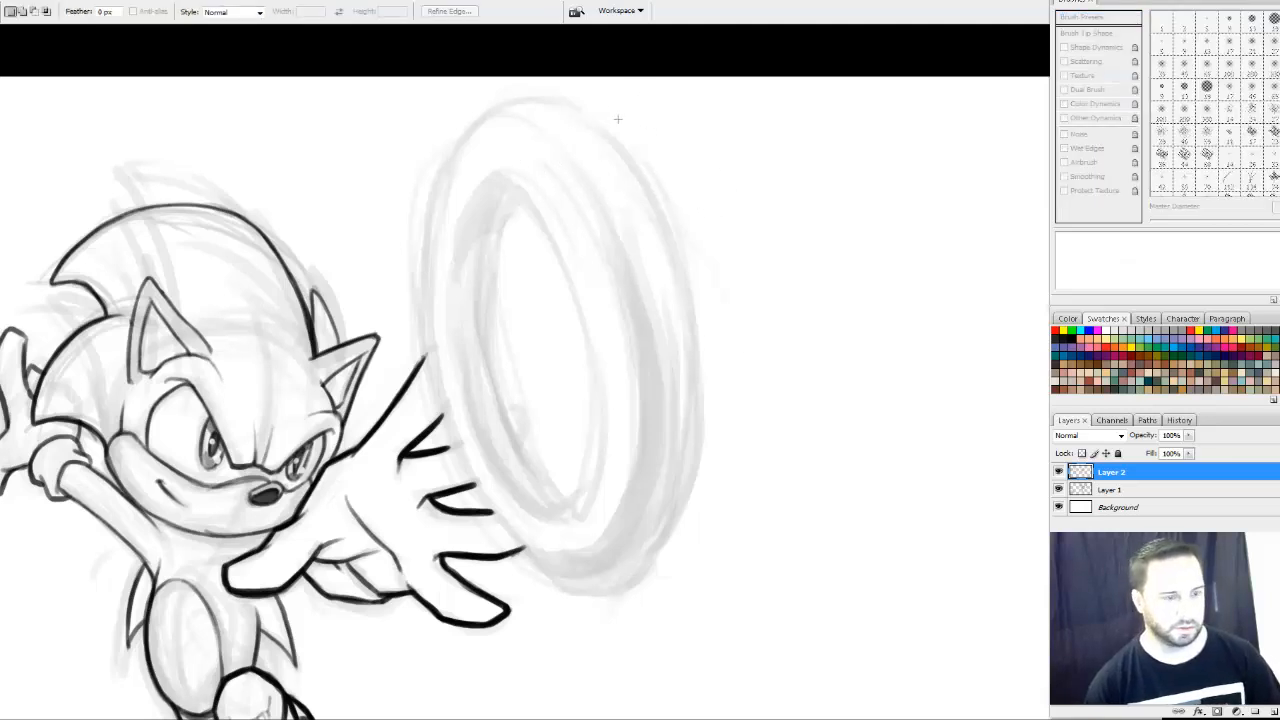
pyautogui.hotkey('shift', 'm')
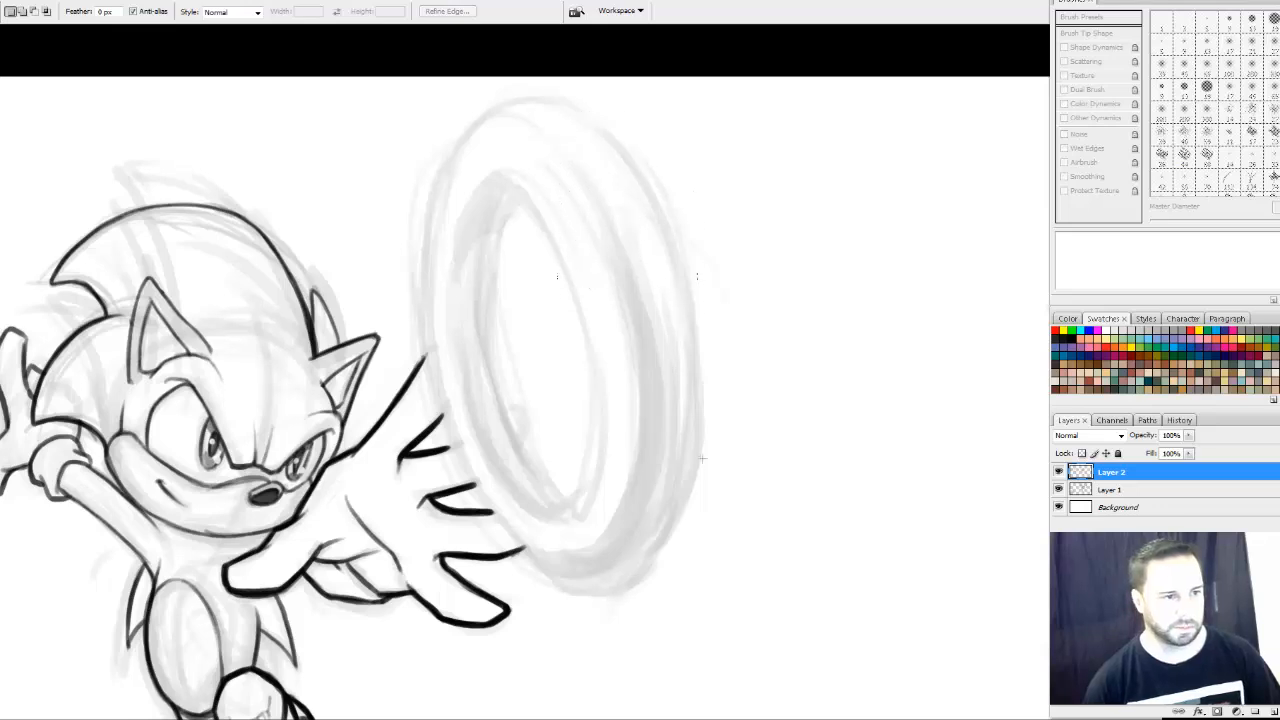
pyautogui.moveTo(702, 459)
pyautogui.mouseDown()
pyautogui.moveTo(777, 569)
pyautogui.moveTo(829, 594)
pyautogui.moveTo(817, 617)
pyautogui.mouseUp()
pyautogui.moveTo(748, 404)
pyautogui.mouseDown()
pyautogui.moveTo(746, 385)
pyautogui.moveTo(647, 393)
pyautogui.moveTo(654, 380)
pyautogui.mouseUp()
# Transform the elliptical selection to fit the ring's outer edge: 106.7% width, 97.5% height, rotated -10.1° about its lower end
pyautogui.rightClick(606, 282)
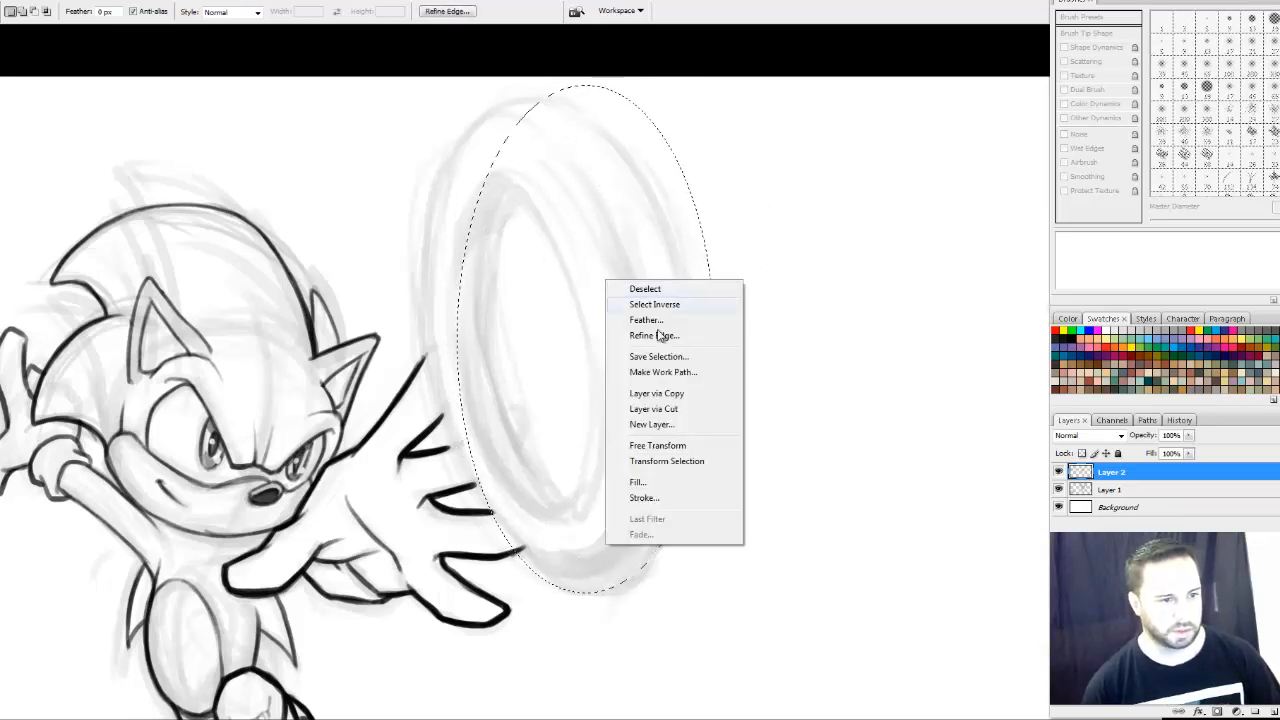
pyautogui.click(656, 460)
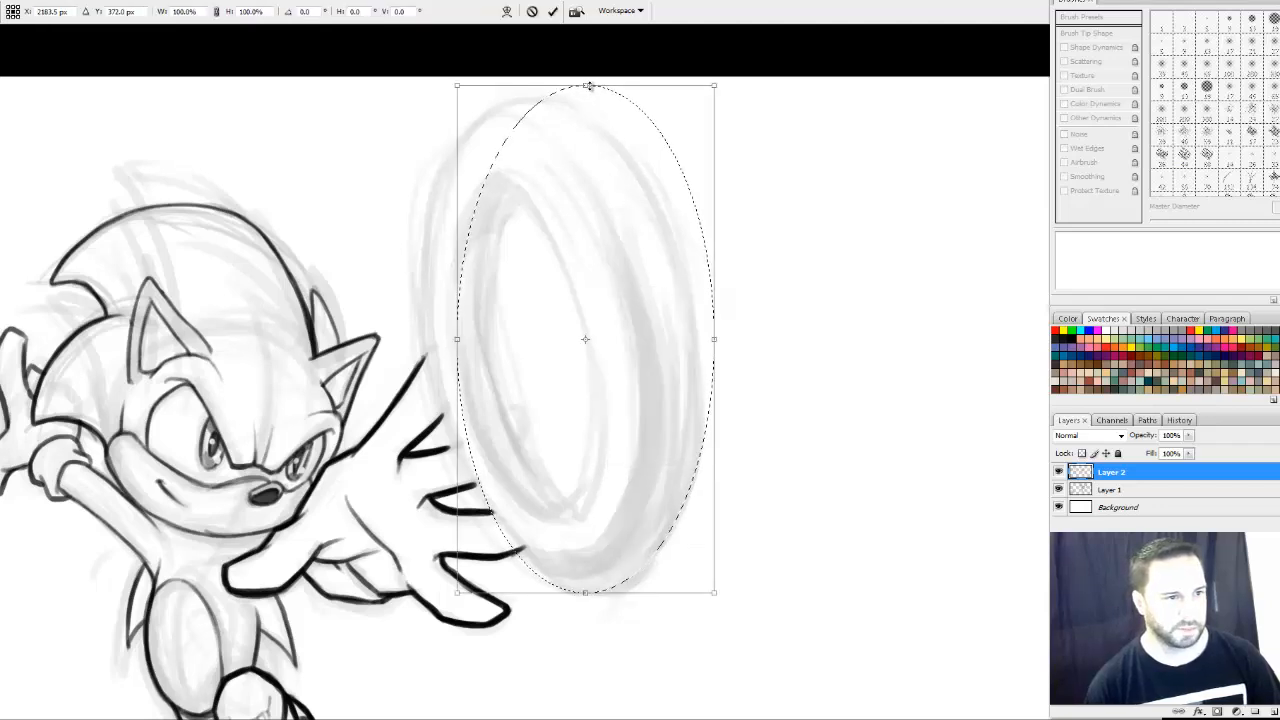
pyautogui.moveTo(590, 87); pyautogui.dragTo(590, 99)
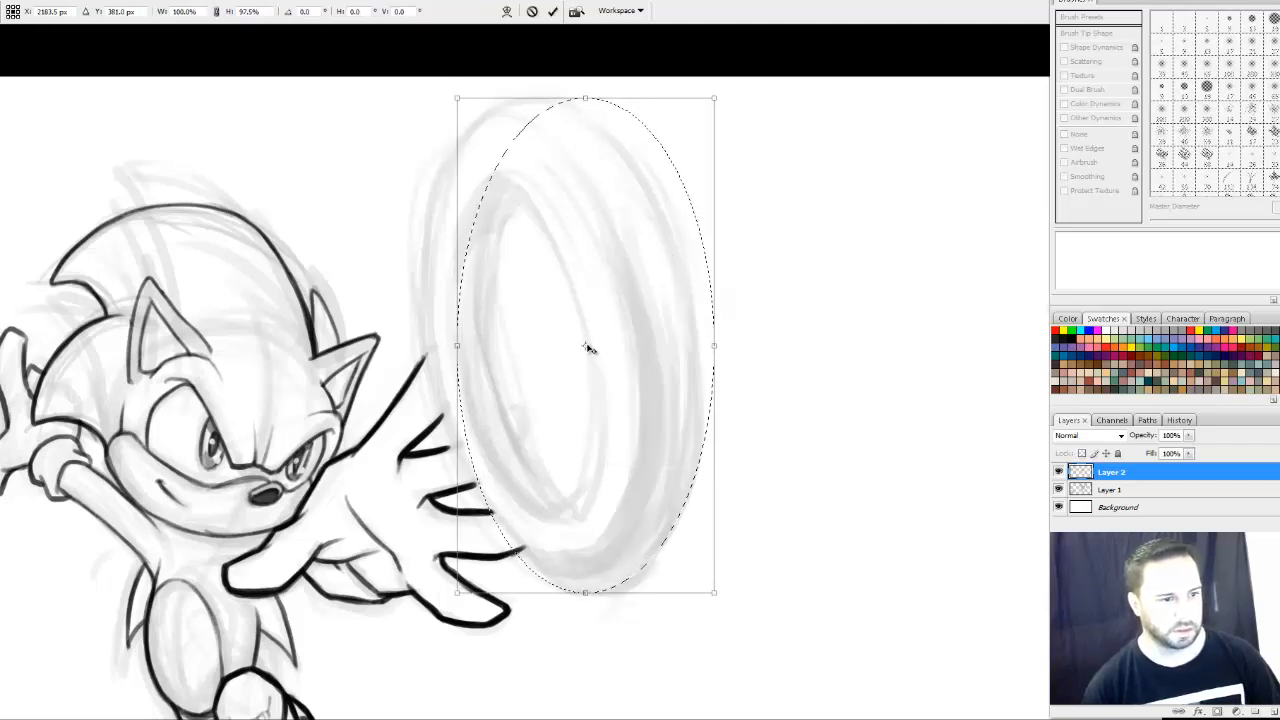
pyautogui.moveTo(586, 347); pyautogui.dragTo(585, 591)
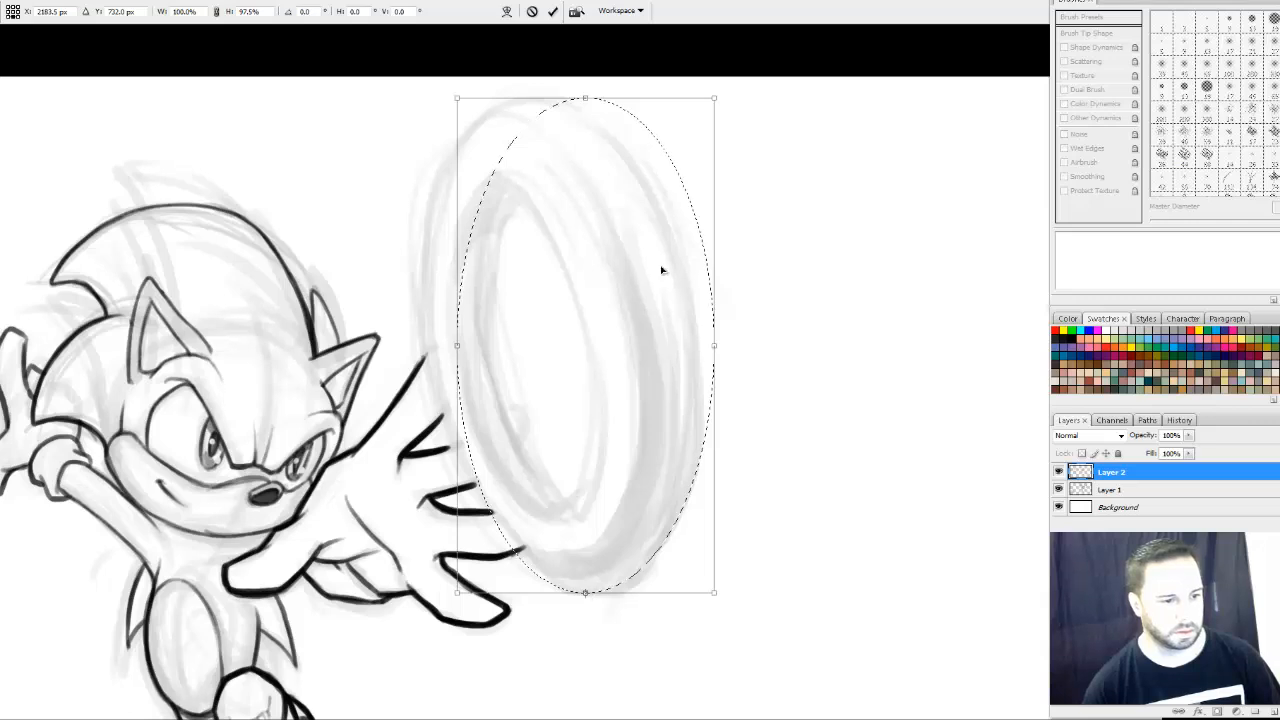
pyautogui.moveTo(757, 94); pyautogui.dragTo(670, 104)
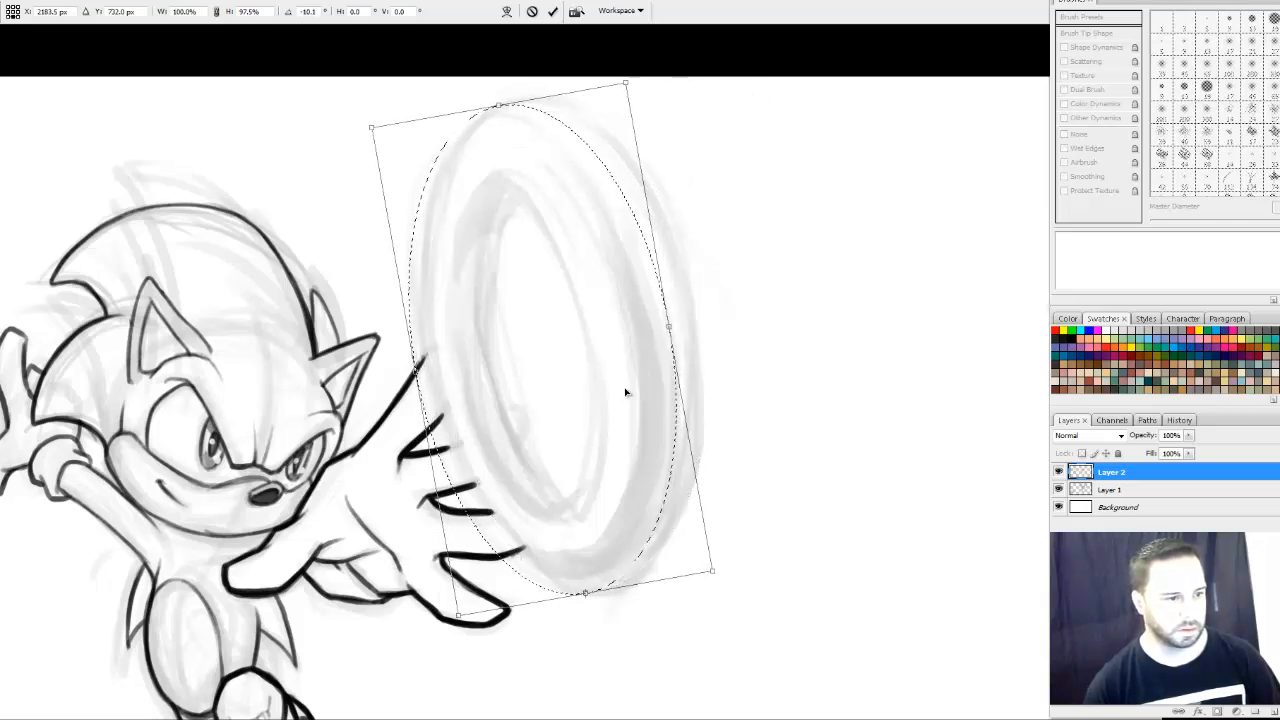
pyautogui.moveTo(625, 393); pyautogui.dragTo(640, 380)
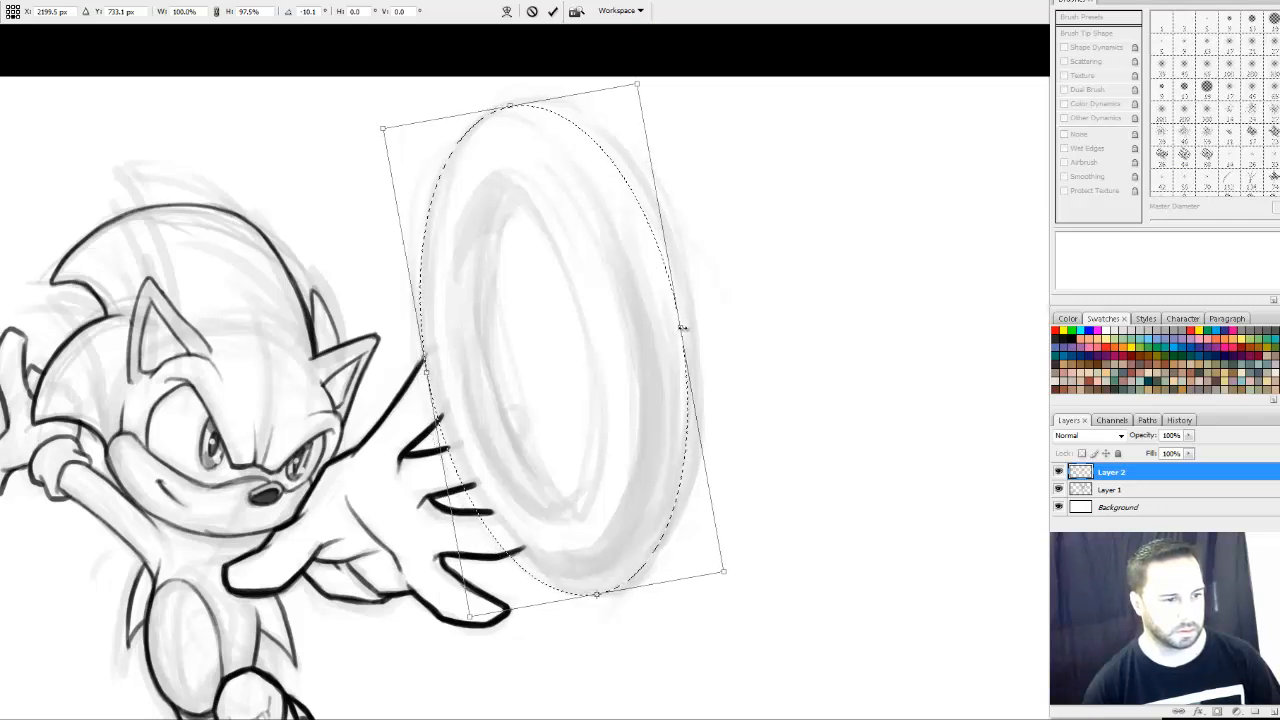
pyautogui.moveTo(681, 327); pyautogui.dragTo(694, 322)
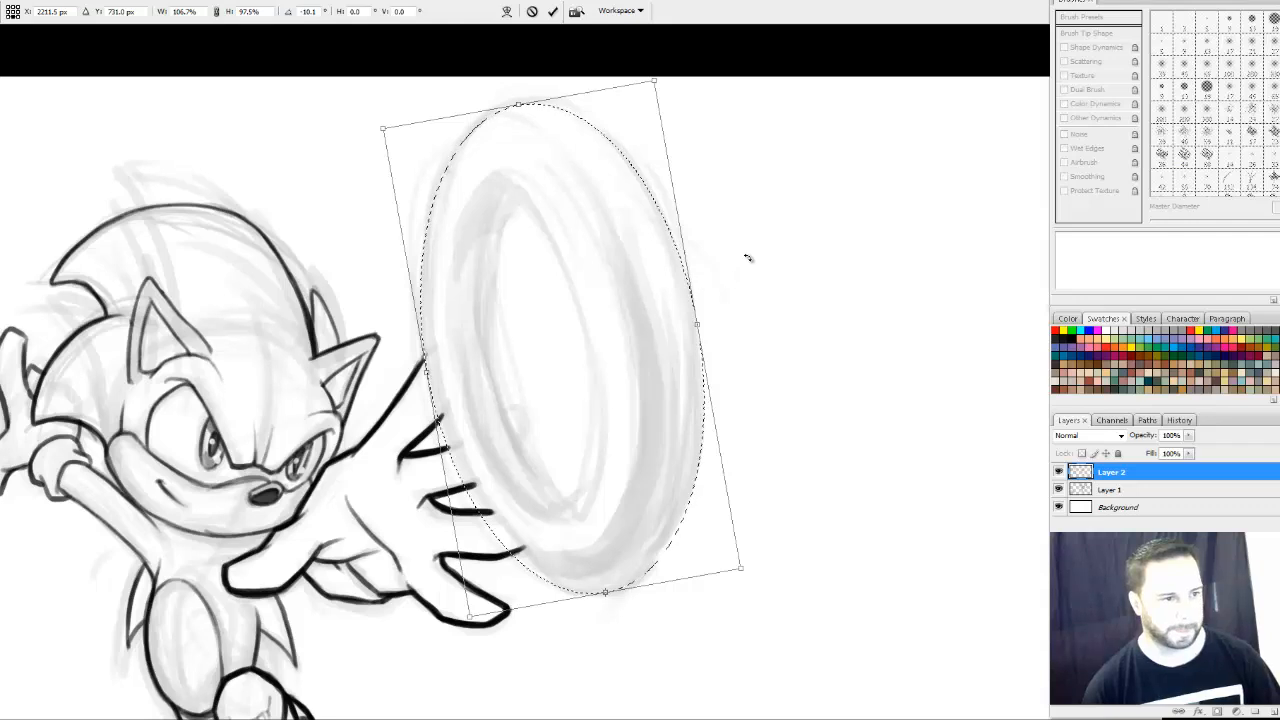
pyautogui.press('Return')
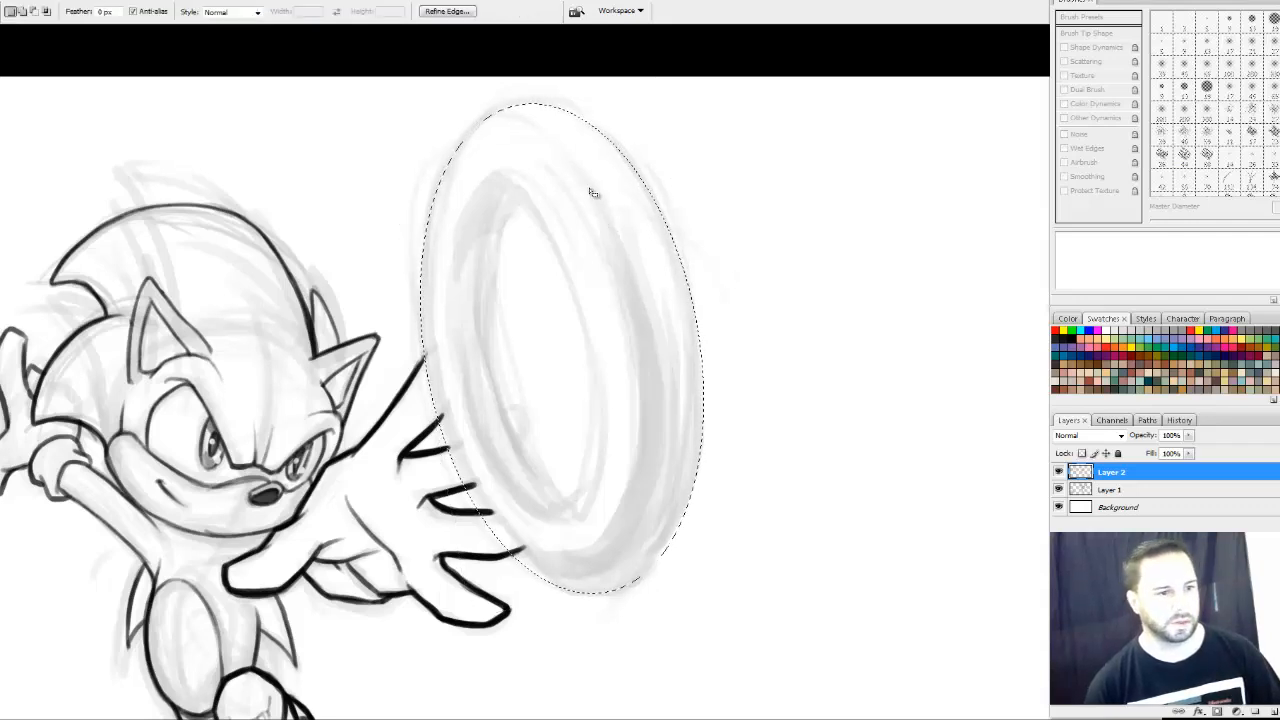
# Erase the outstretched hand's fingertip lines that extend inside the ring selection
pyautogui.press('b')
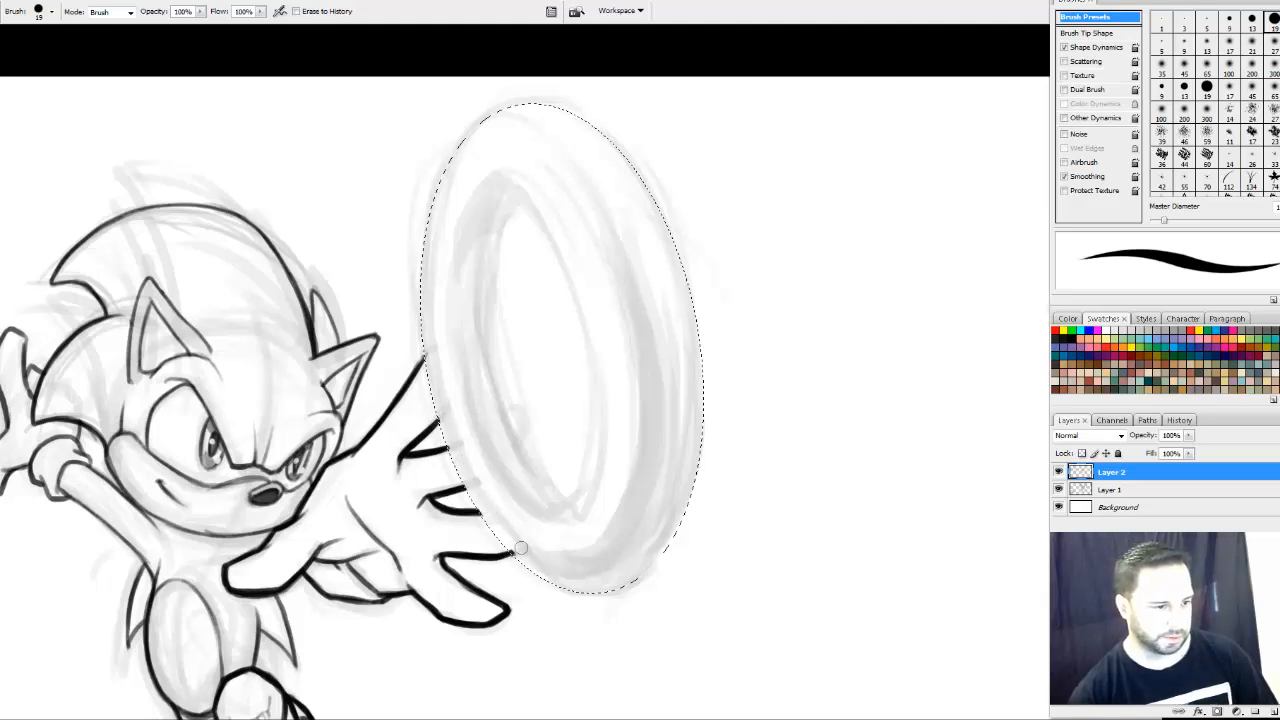
pyautogui.press('b')
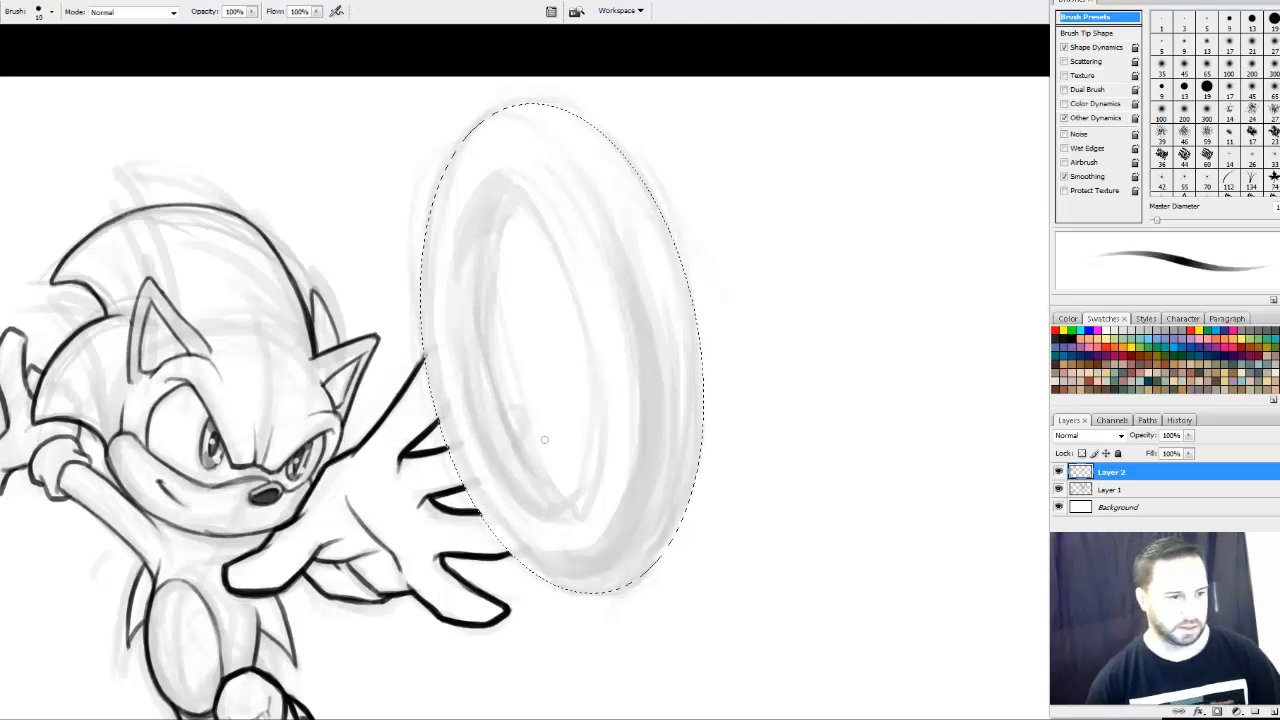
pyautogui.rightClick(583, 235)
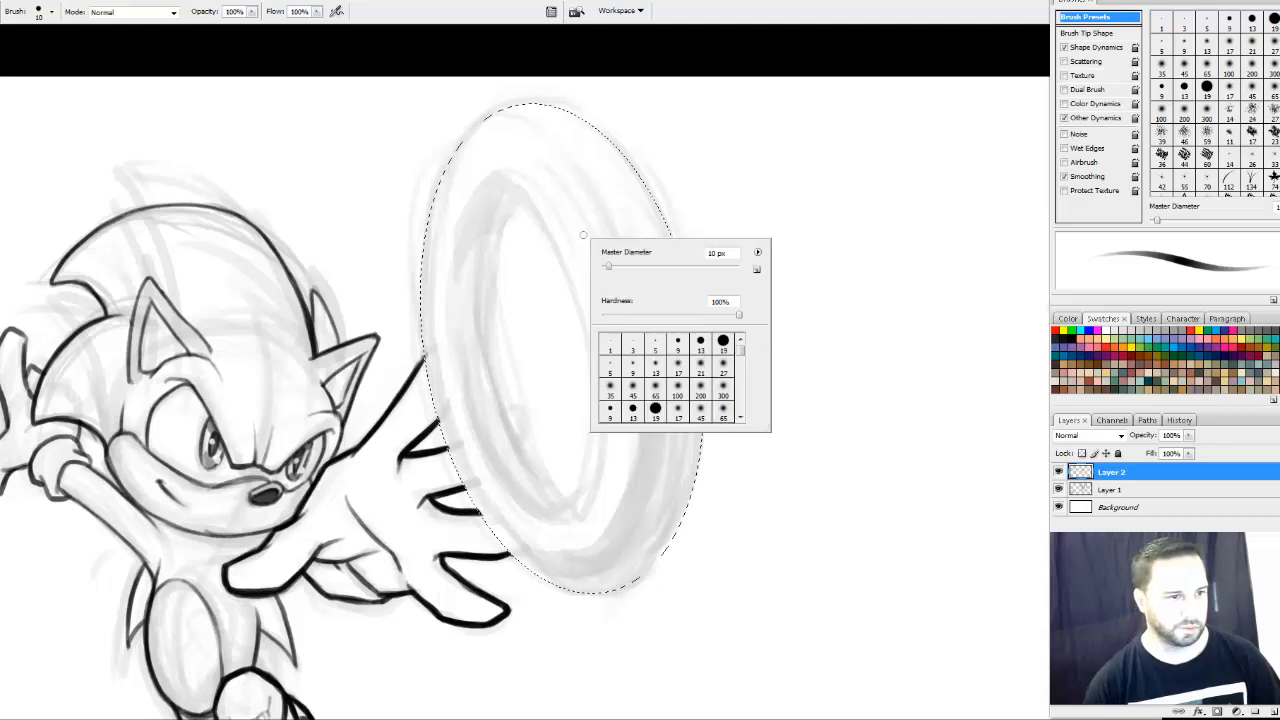
pyautogui.press('Escape')
# Try outlining the ring selection with a black inside stroke, first at the preset width and then at 10 px
pyautogui.press('m')
pyautogui.rightClick(607, 201)
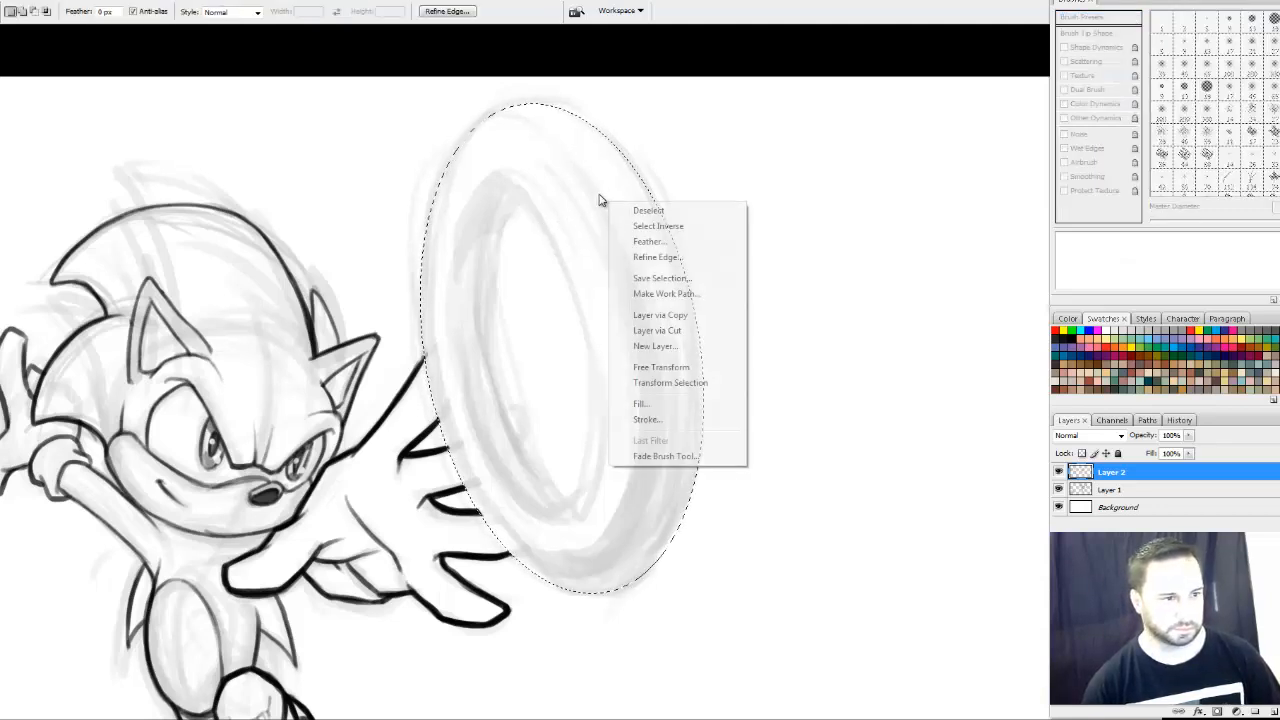
pyautogui.click(640, 424)
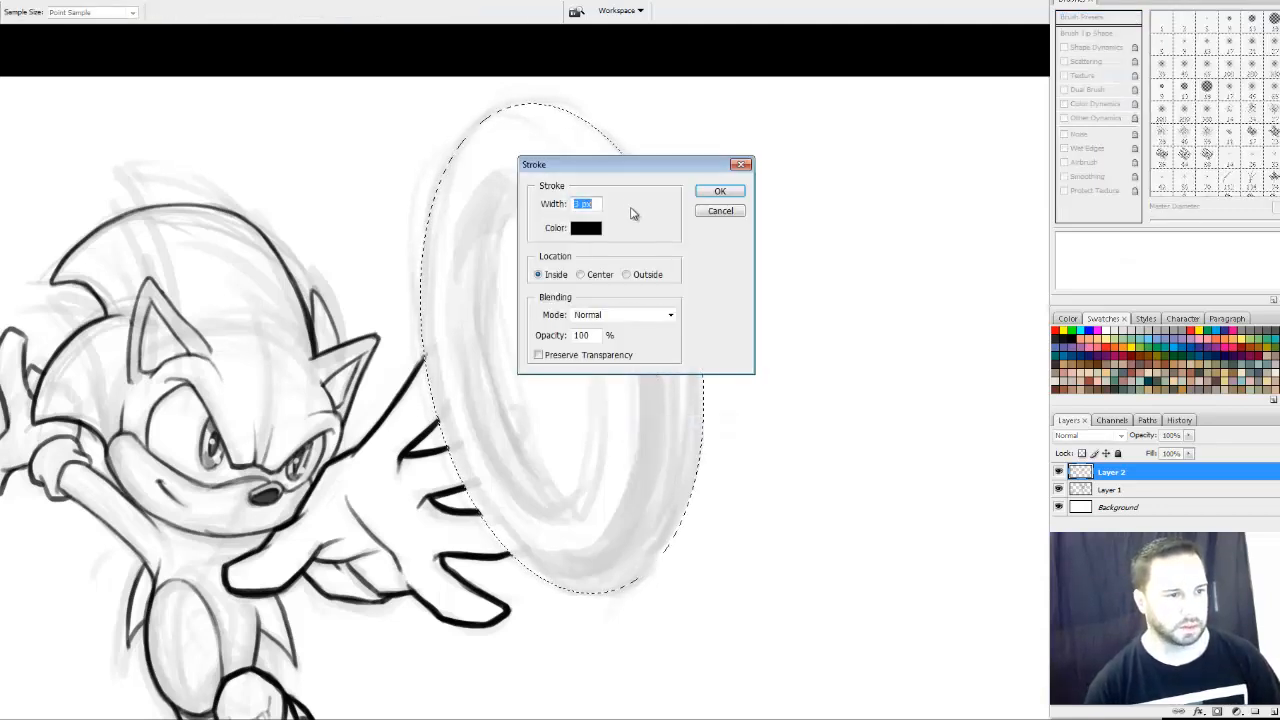
pyautogui.click(720, 192)
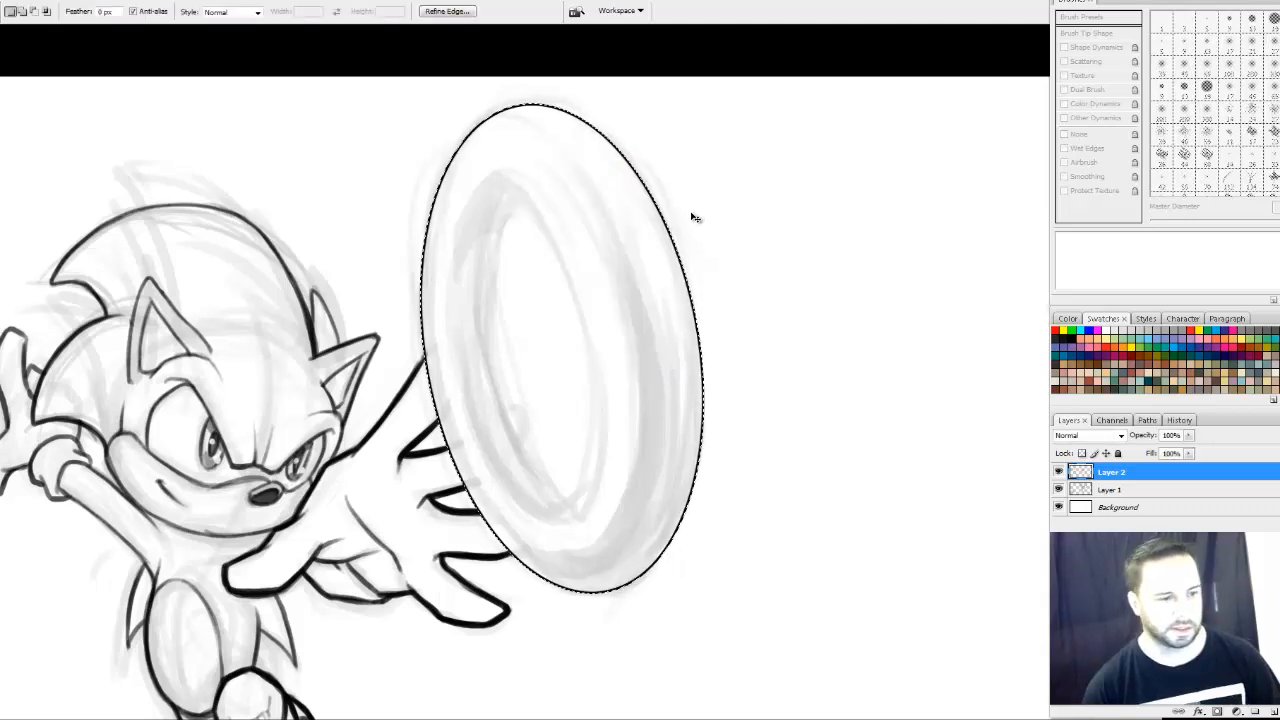
pyautogui.rightClick(614, 249)
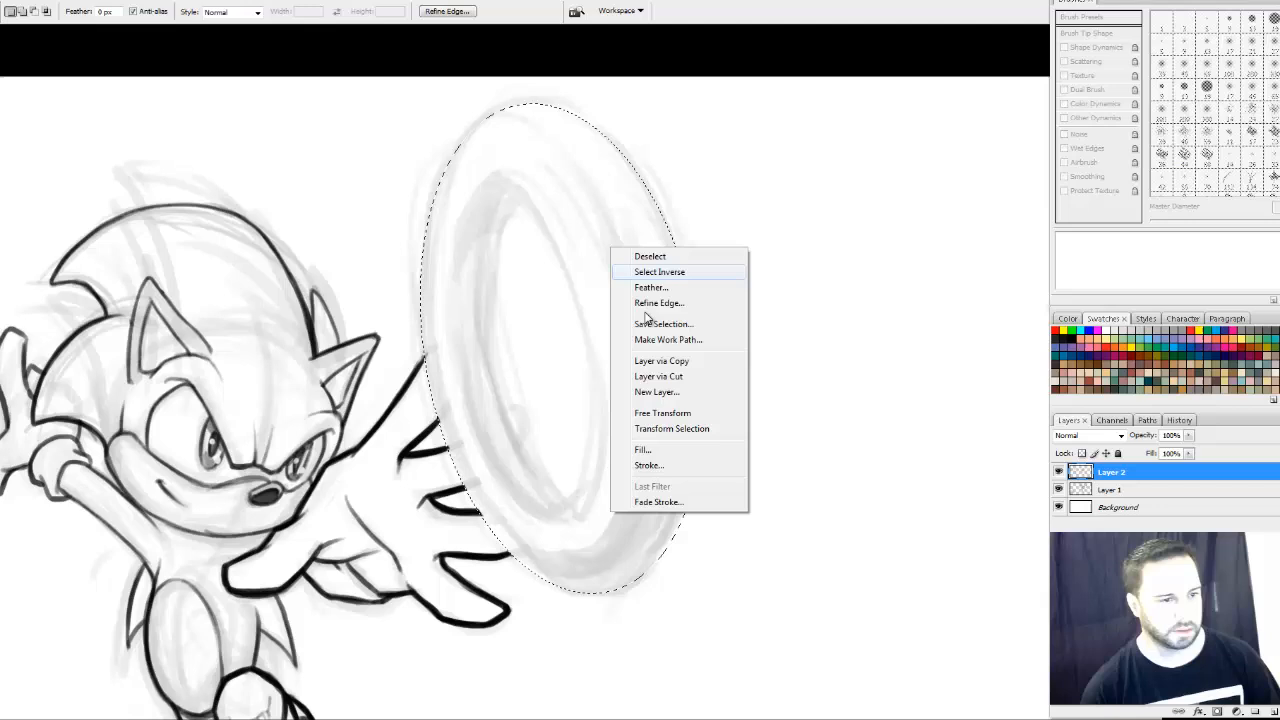
pyautogui.click(648, 466)
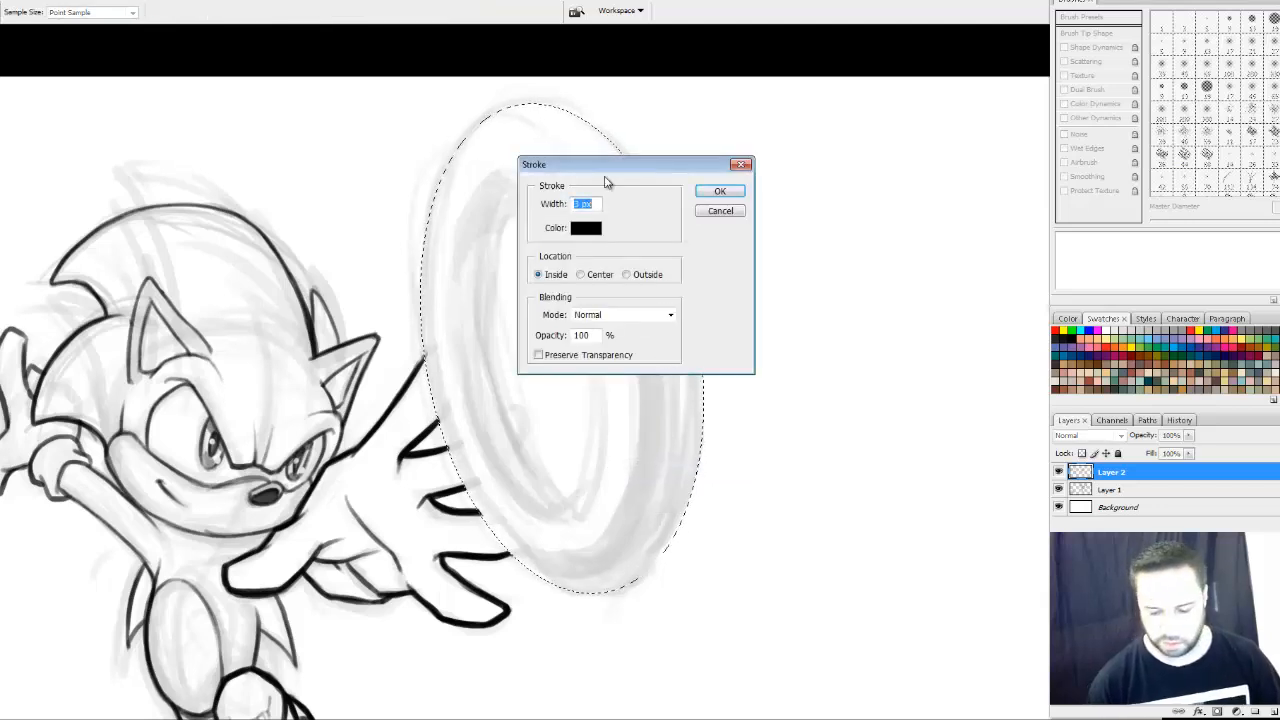
pyautogui.press('Return')
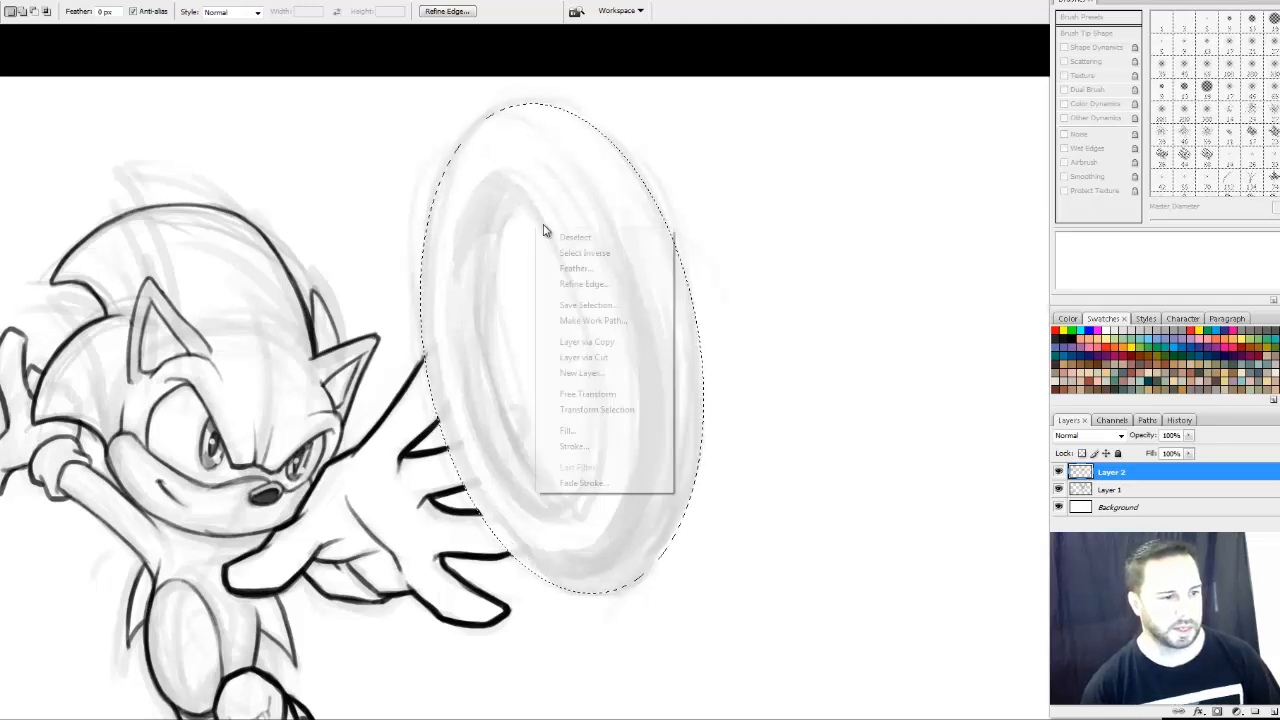
# Stroke the ring selection with a 10 px black line placed outside its edge, and deselect
pyautogui.click(572, 447)
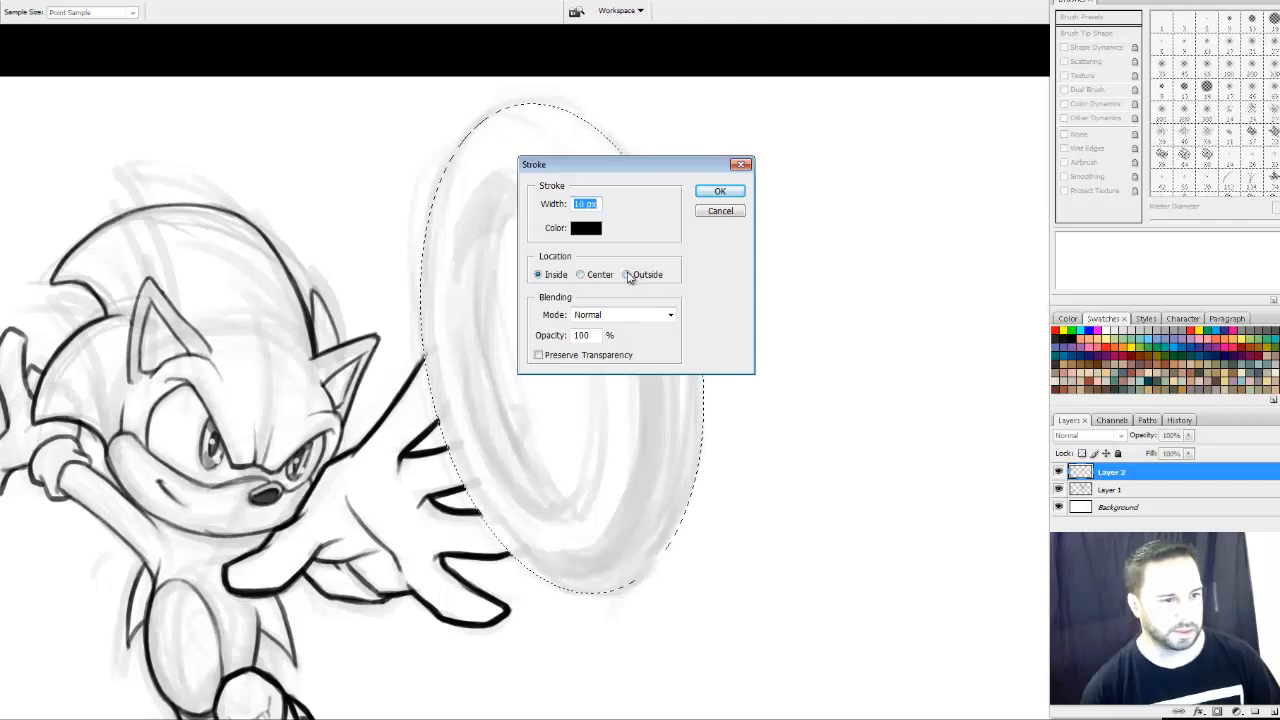
pyautogui.click(718, 192)
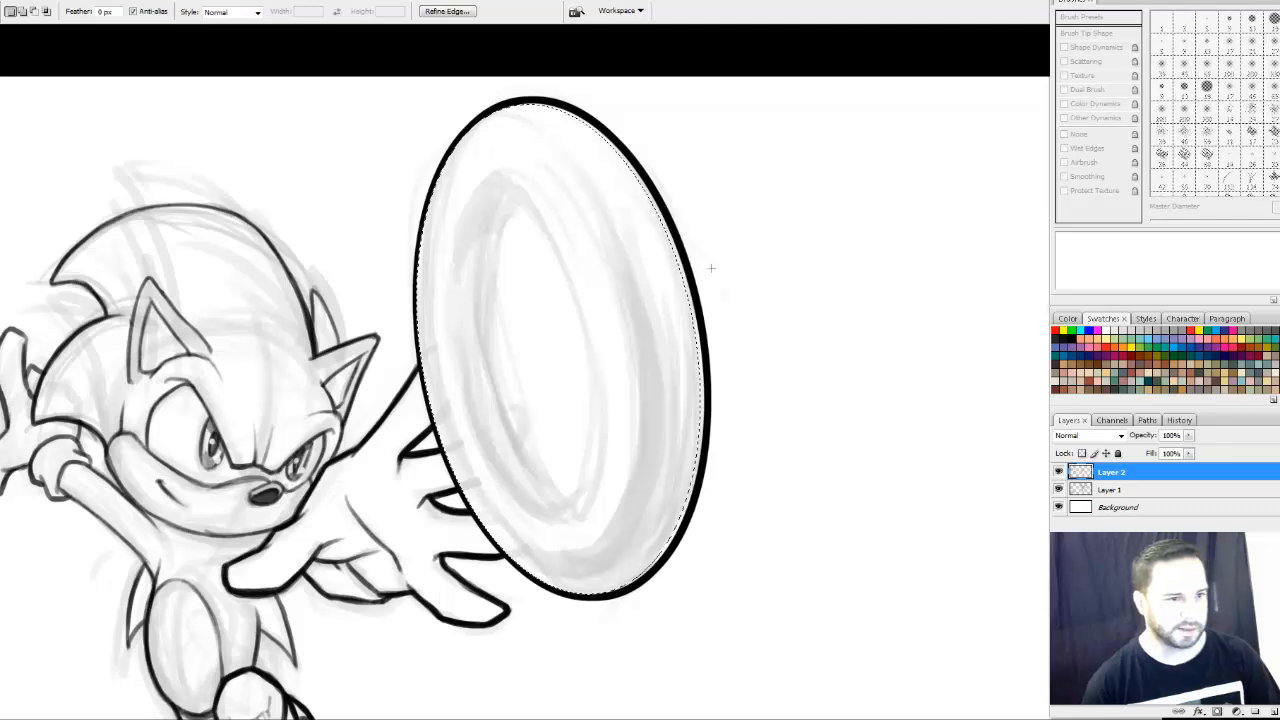
pyautogui.hotkey('ctrl', 'd')
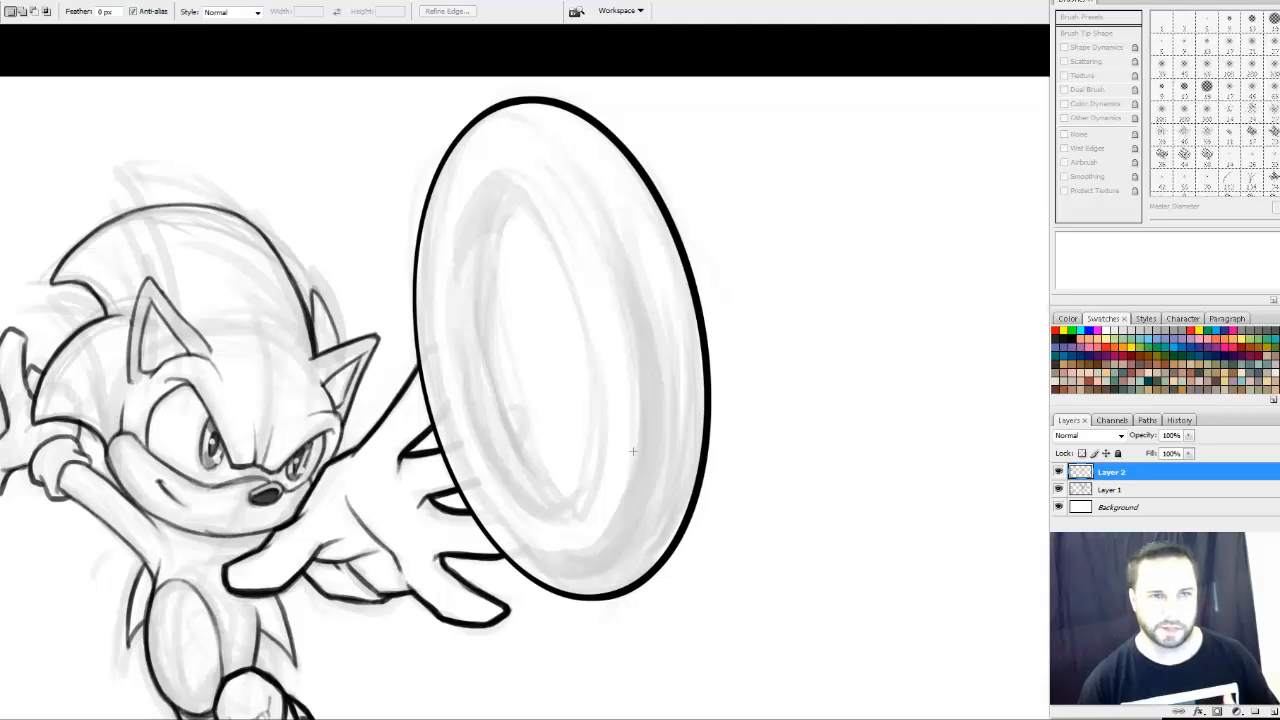
# Reselect the ring's outer ellipse, scale the selection to 65.7% and move it over the sketched inner hole
pyautogui.hotkey('ctrl', 'shift', 'd')
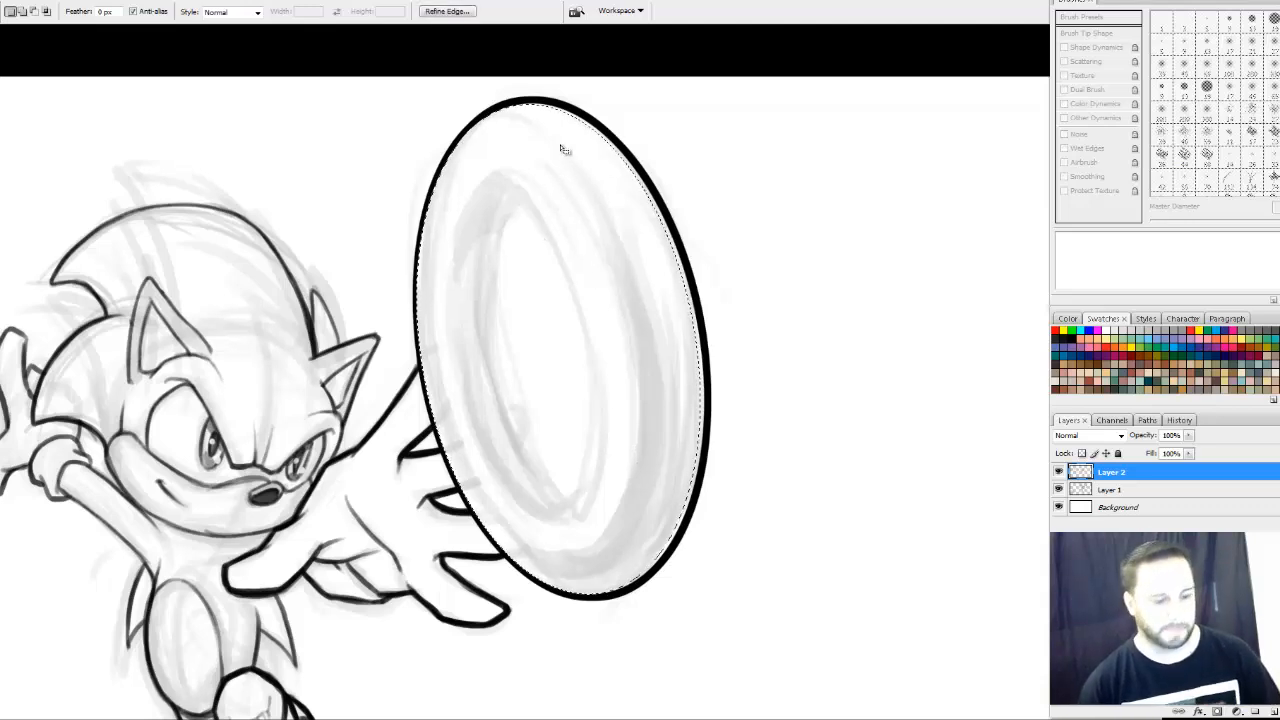
pyautogui.rightClick(547, 200)
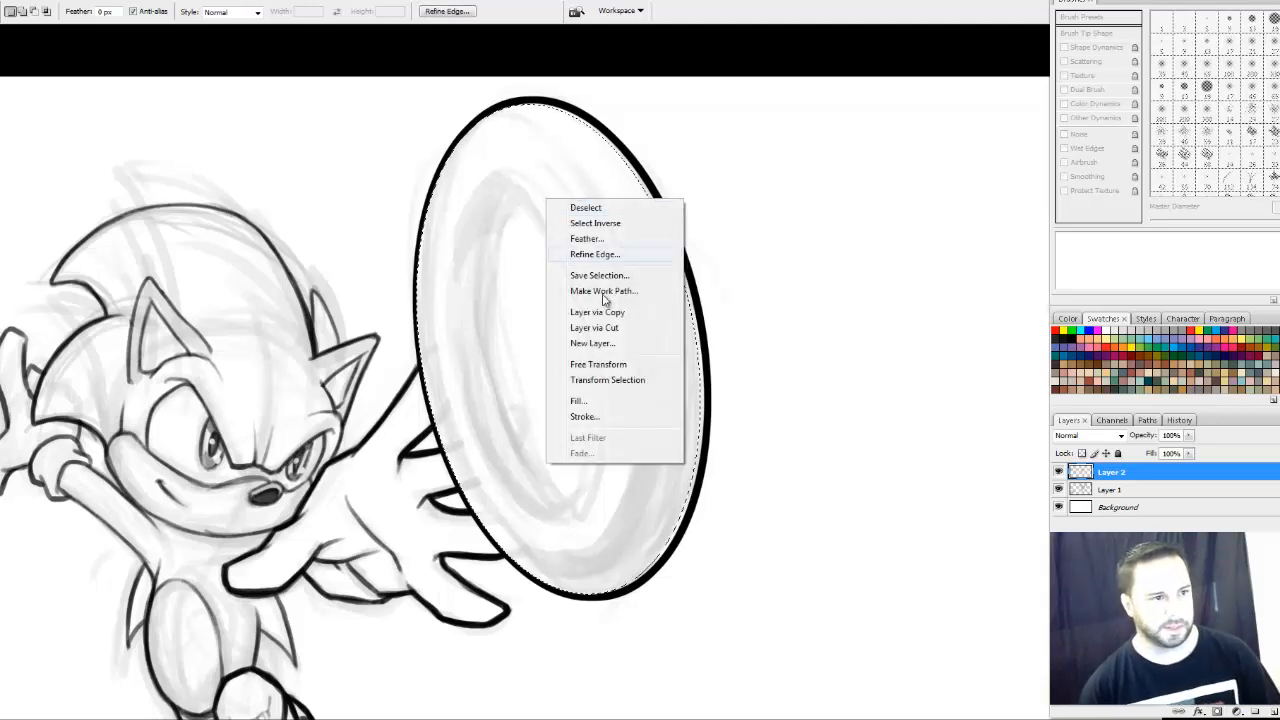
pyautogui.click(600, 380)
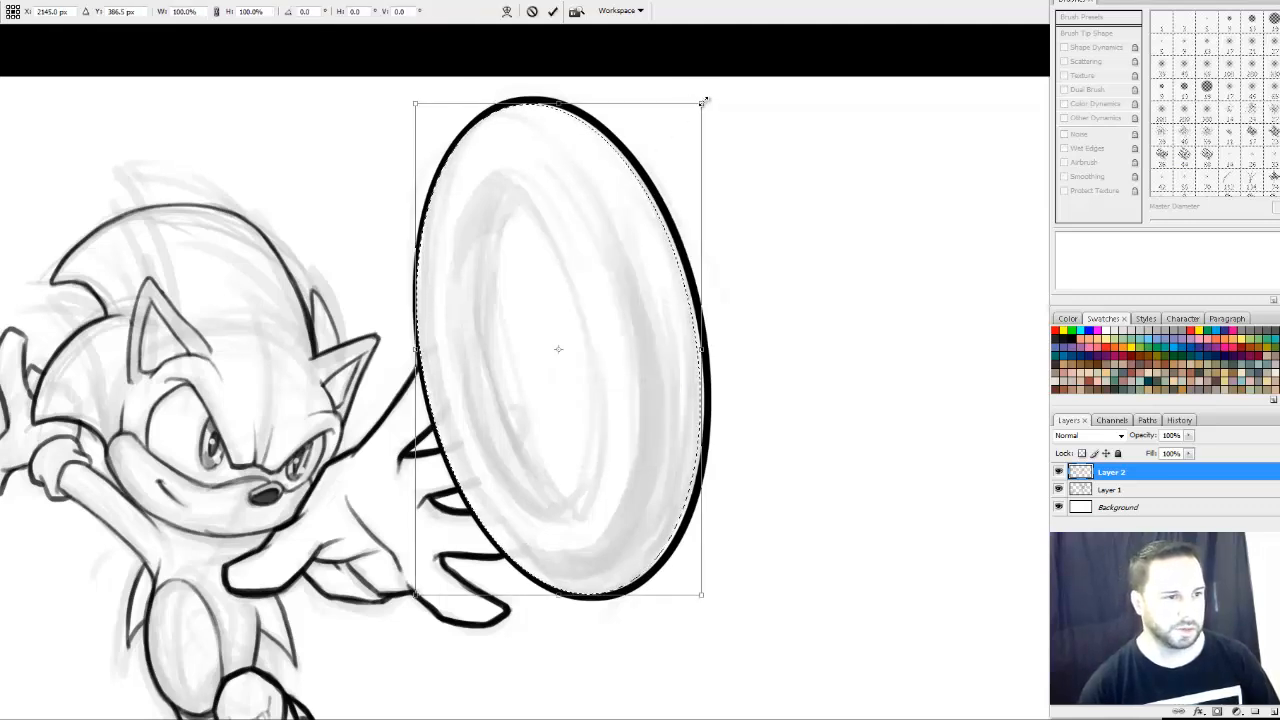
pyautogui.moveTo(705, 101); pyautogui.dragTo(650, 187)
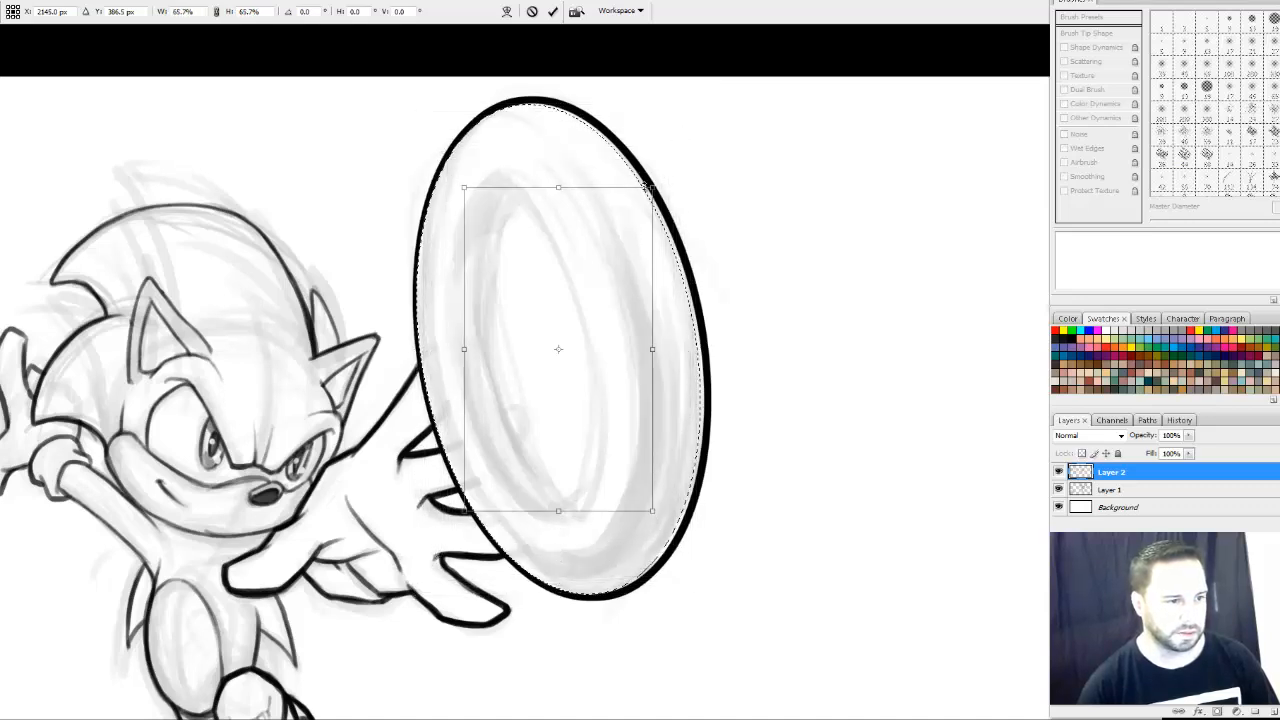
pyautogui.moveTo(604, 283); pyautogui.dragTo(592, 288)
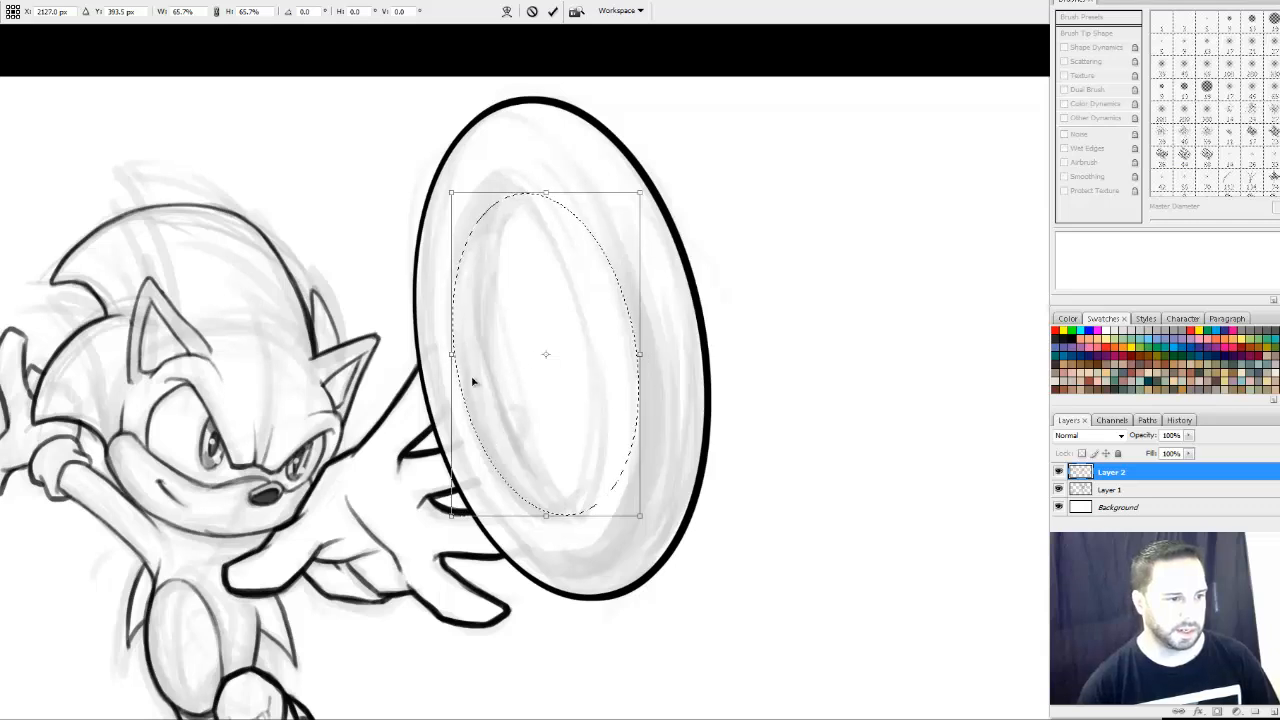
# Narrow the inner ellipse selection, rotate it about -5.7° and fit it to the ring's sketched inner hole
pyautogui.moveTo(473, 355); pyautogui.dragTo(502, 355)
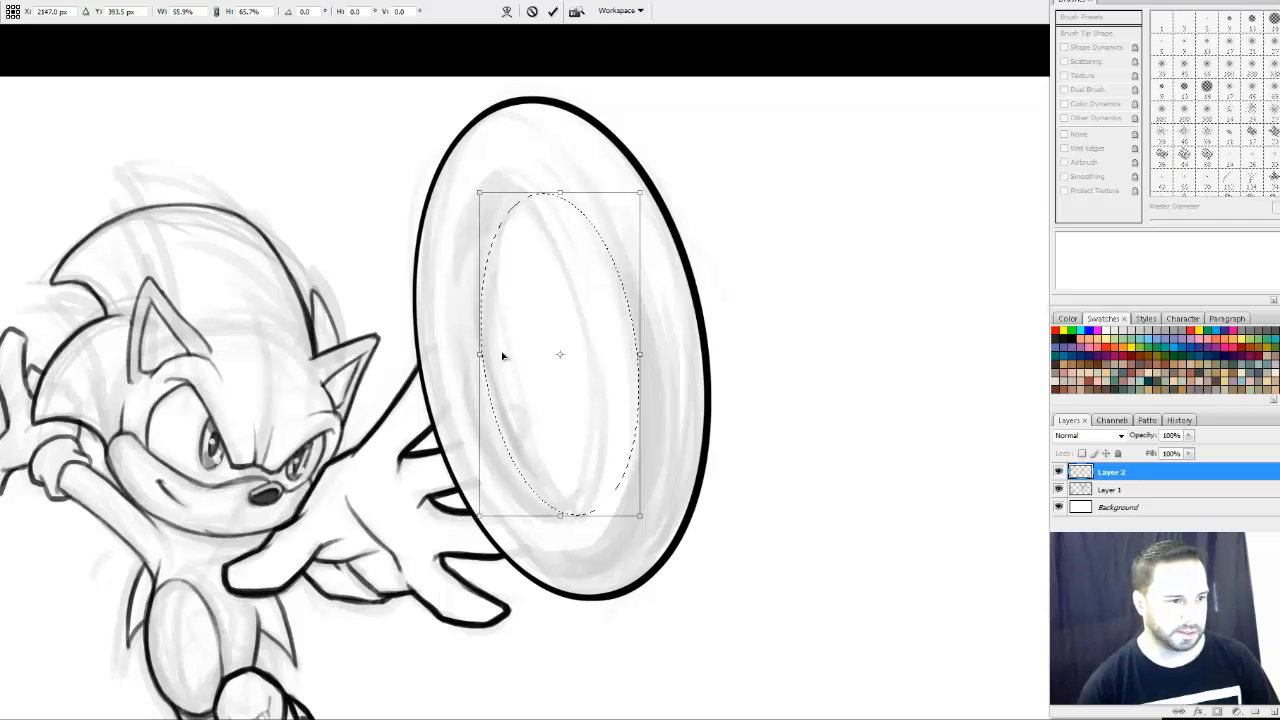
pyautogui.moveTo(640, 355); pyautogui.dragTo(596, 360)
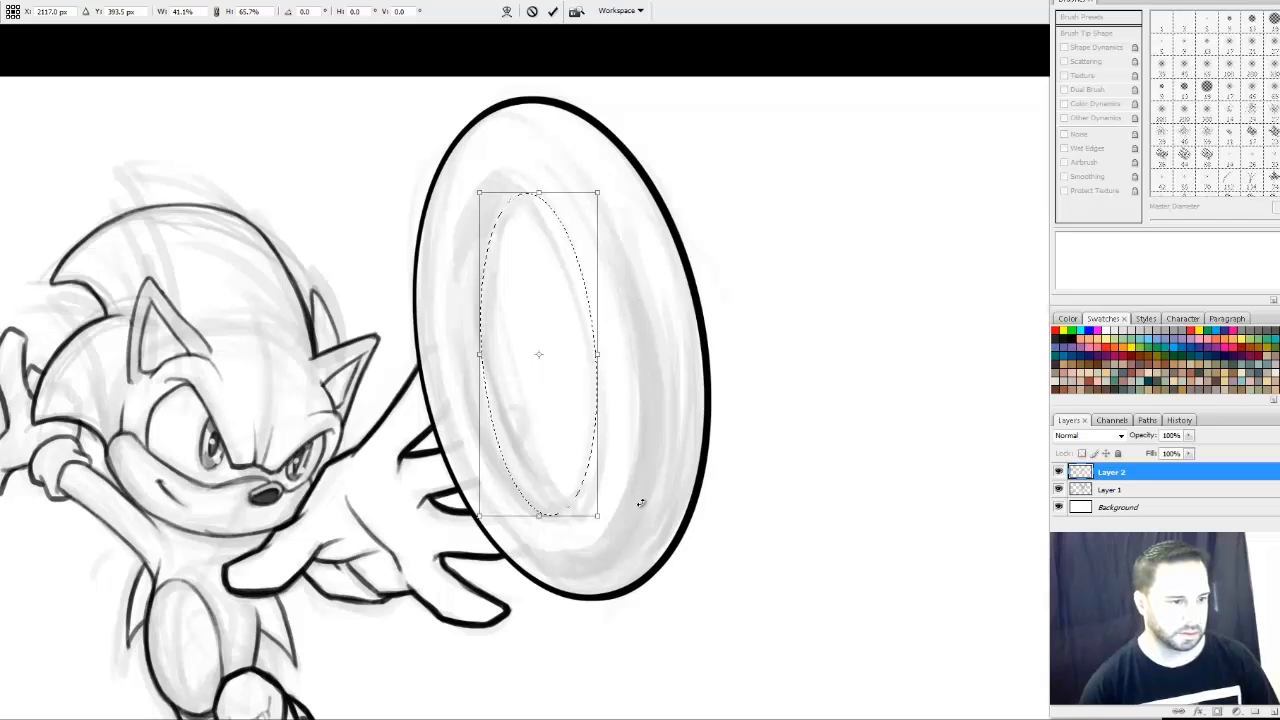
pyautogui.moveTo(640, 503); pyautogui.dragTo(643, 529)
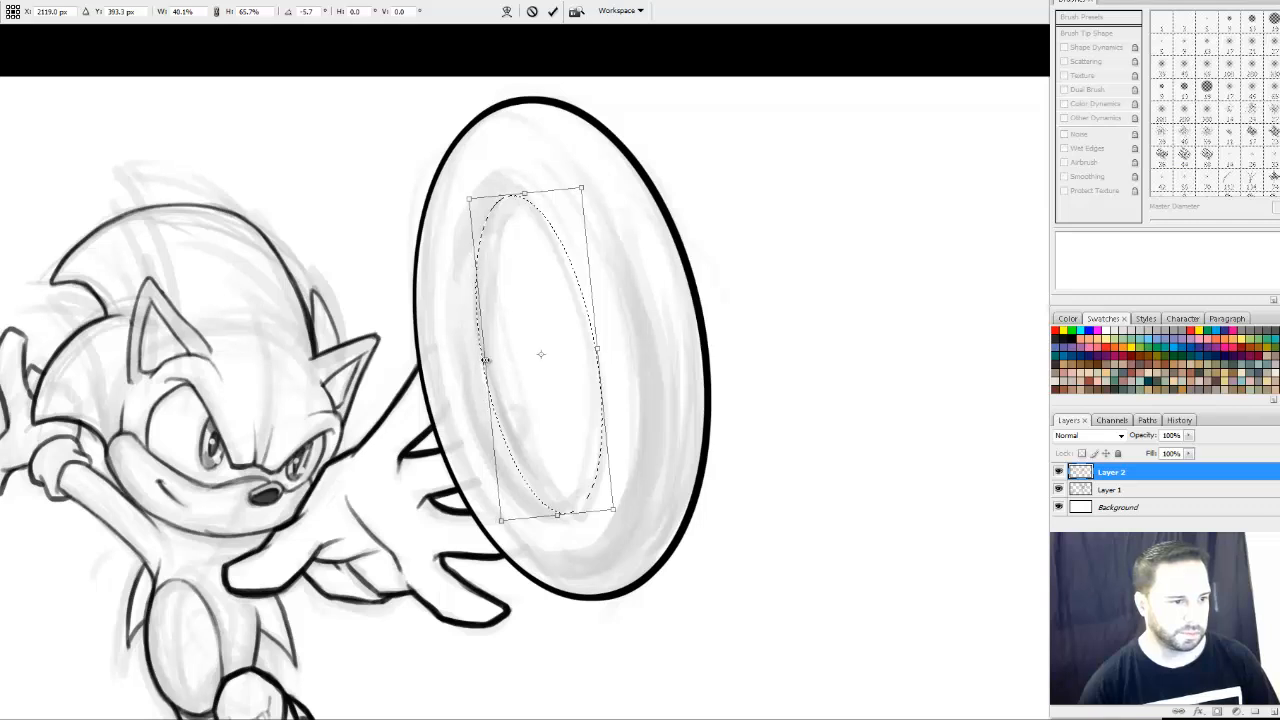
pyautogui.moveTo(485, 360); pyautogui.dragTo(488, 359)
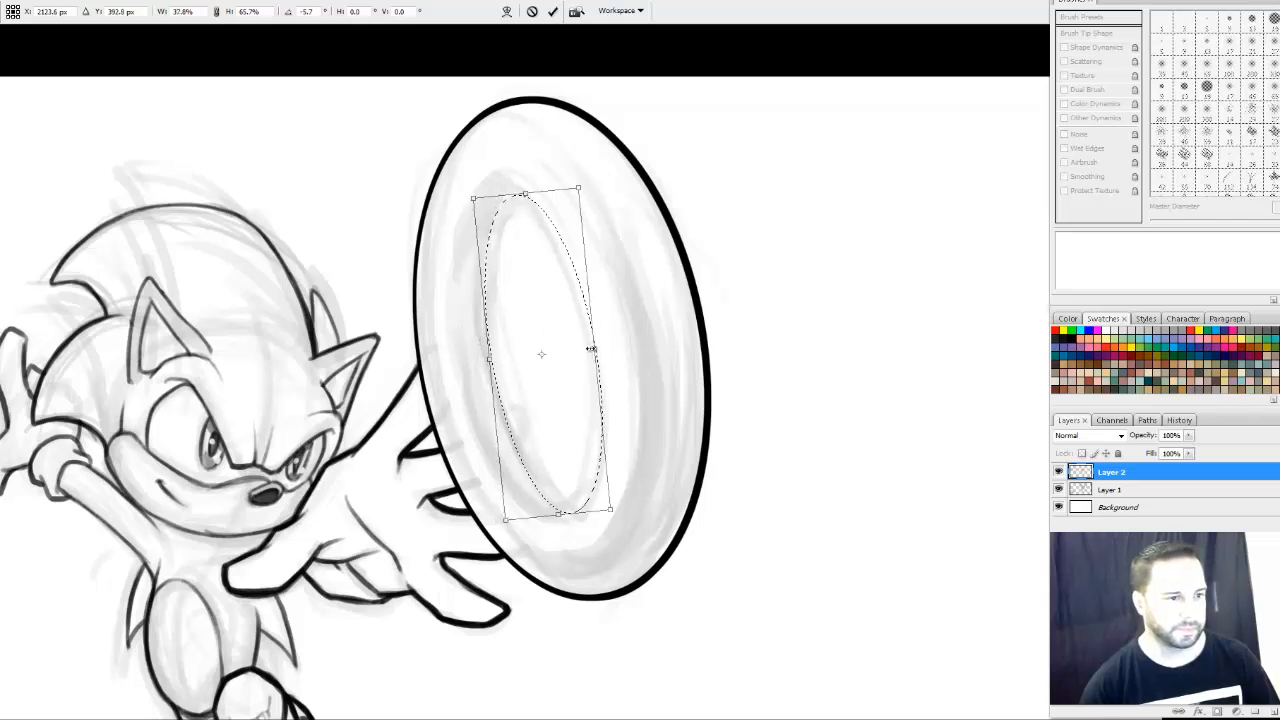
pyautogui.rightClick(544, 302)
pyautogui.click(544, 276)
pyautogui.press('Return')
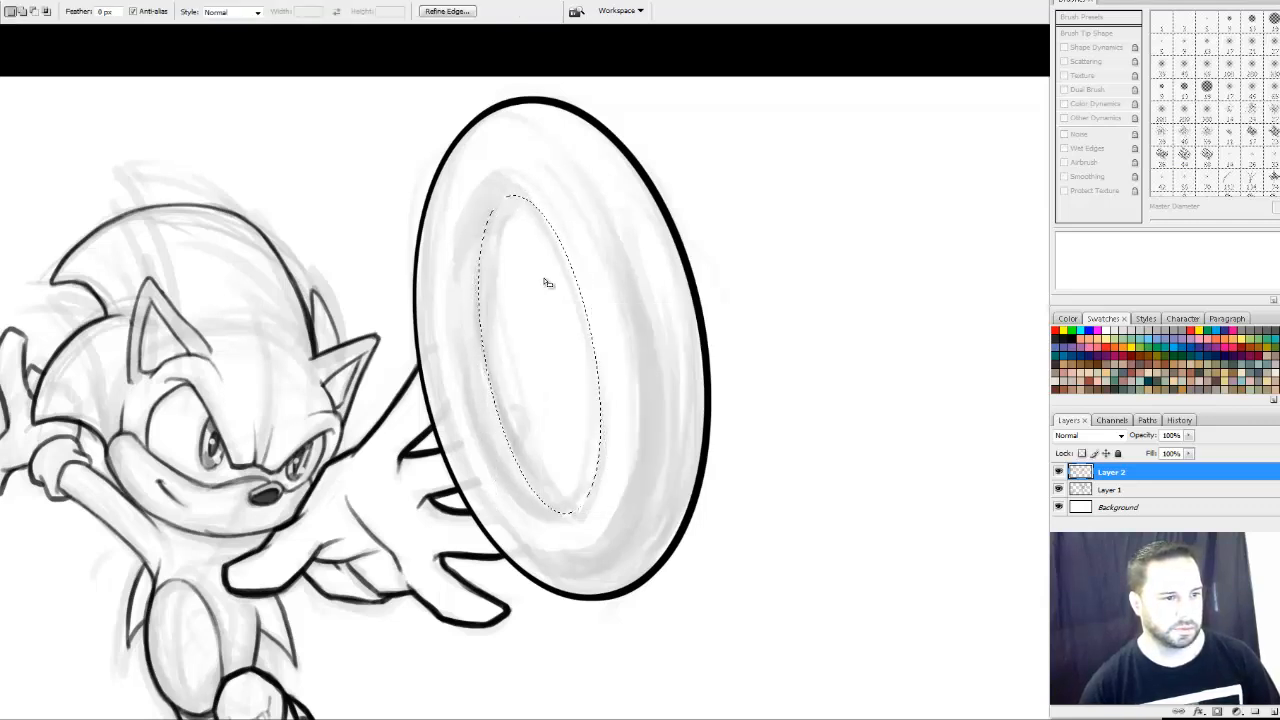
# Stroke the inner ellipse selection with a black line outside its edge, and deselect
pyautogui.rightClick(548, 349)
pyautogui.click(577, 559)
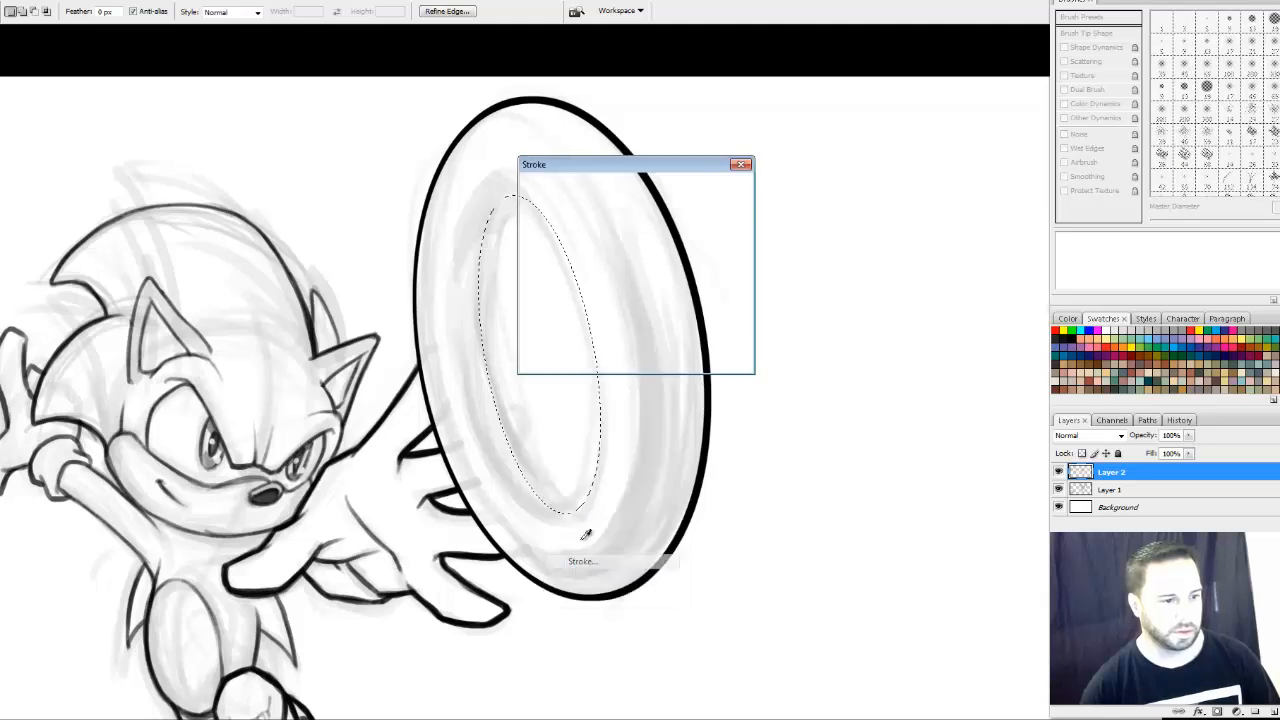
pyautogui.click(719, 191)
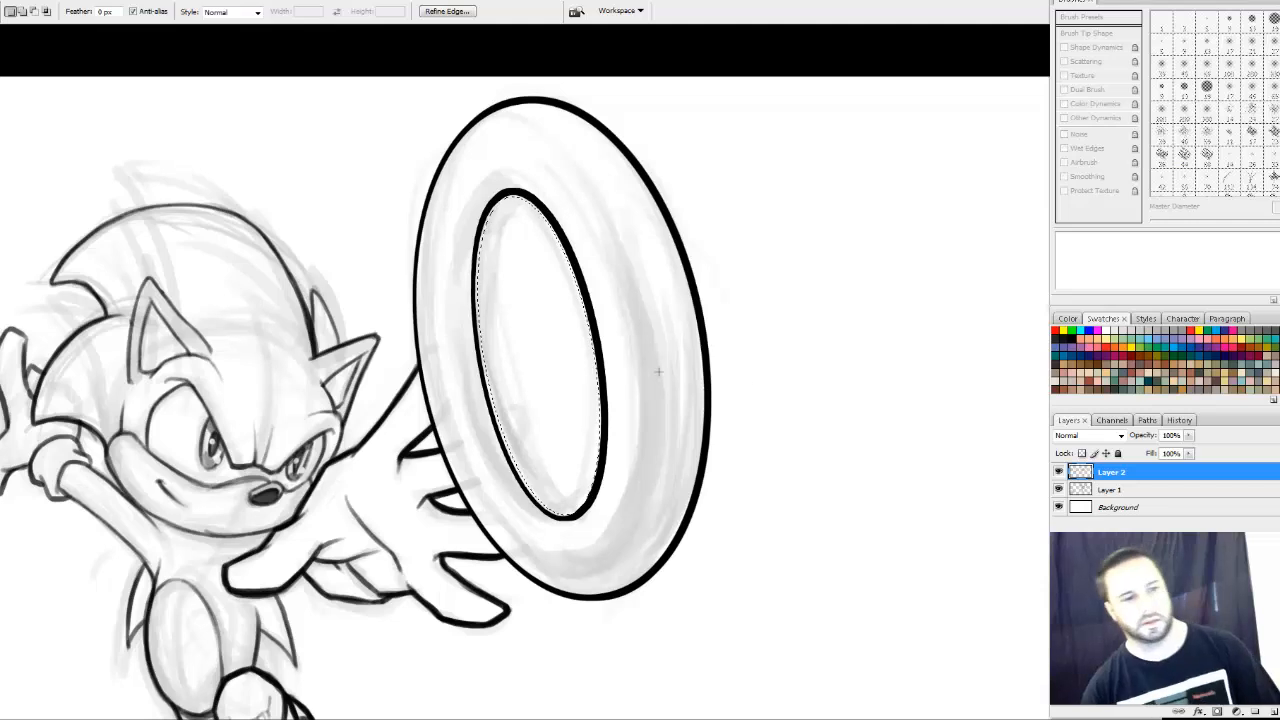
pyautogui.hotkey('ctrl', 'd')
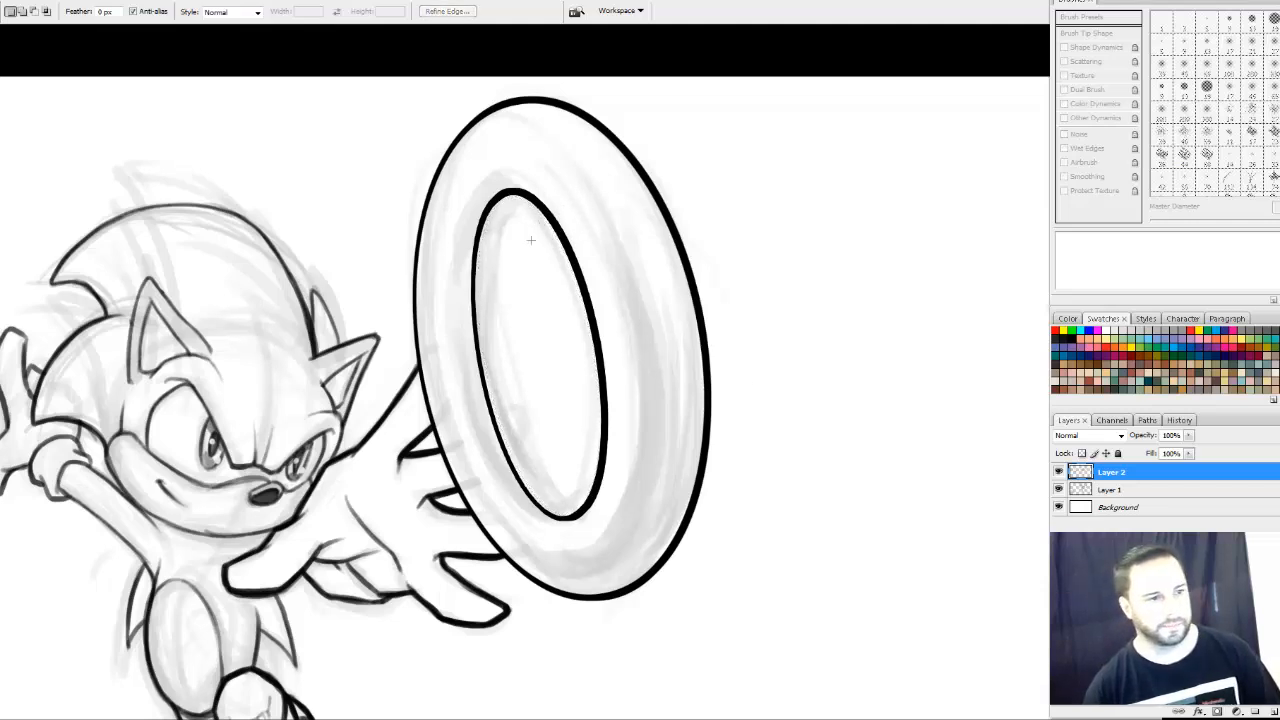
pyautogui.press('b')
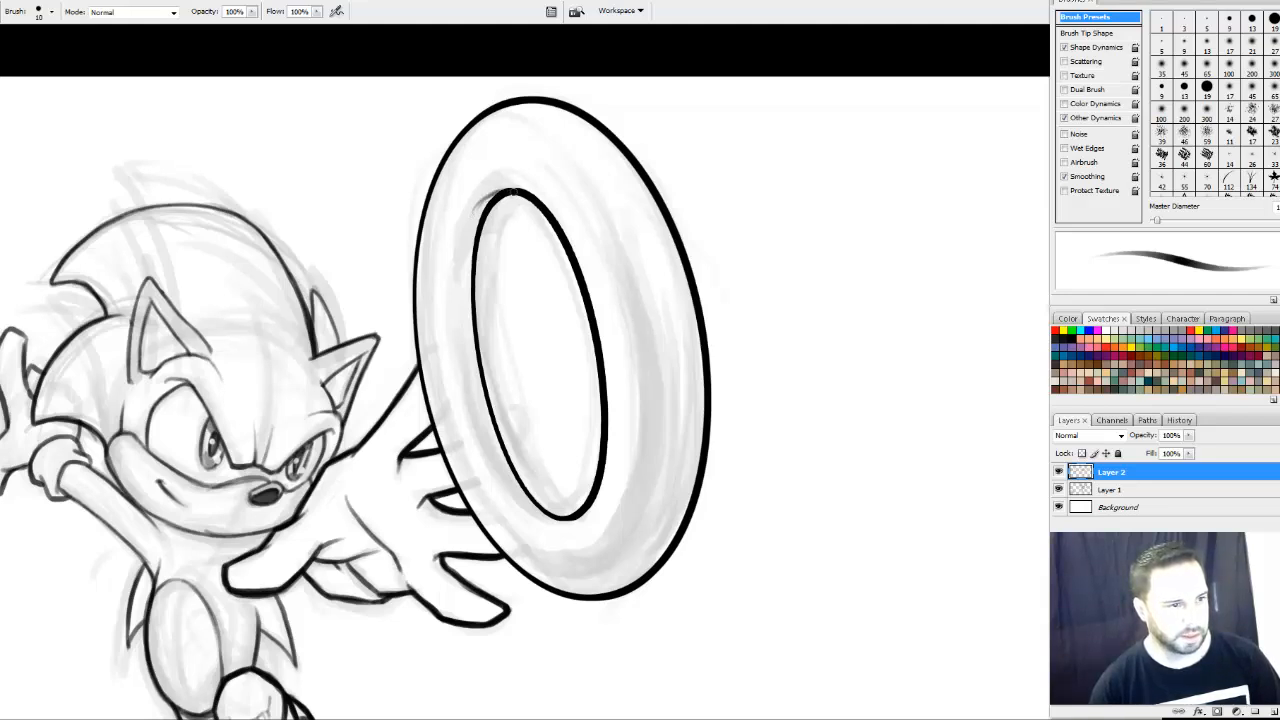
pyautogui.moveTo(517, 190); pyautogui.dragTo(475, 214)
pyautogui.hotkey('ctrl', 'z')
pyautogui.hotkey('ctrl', 'alt', 'z')
pyautogui.hotkey('ctrl', 'alt', 'z')
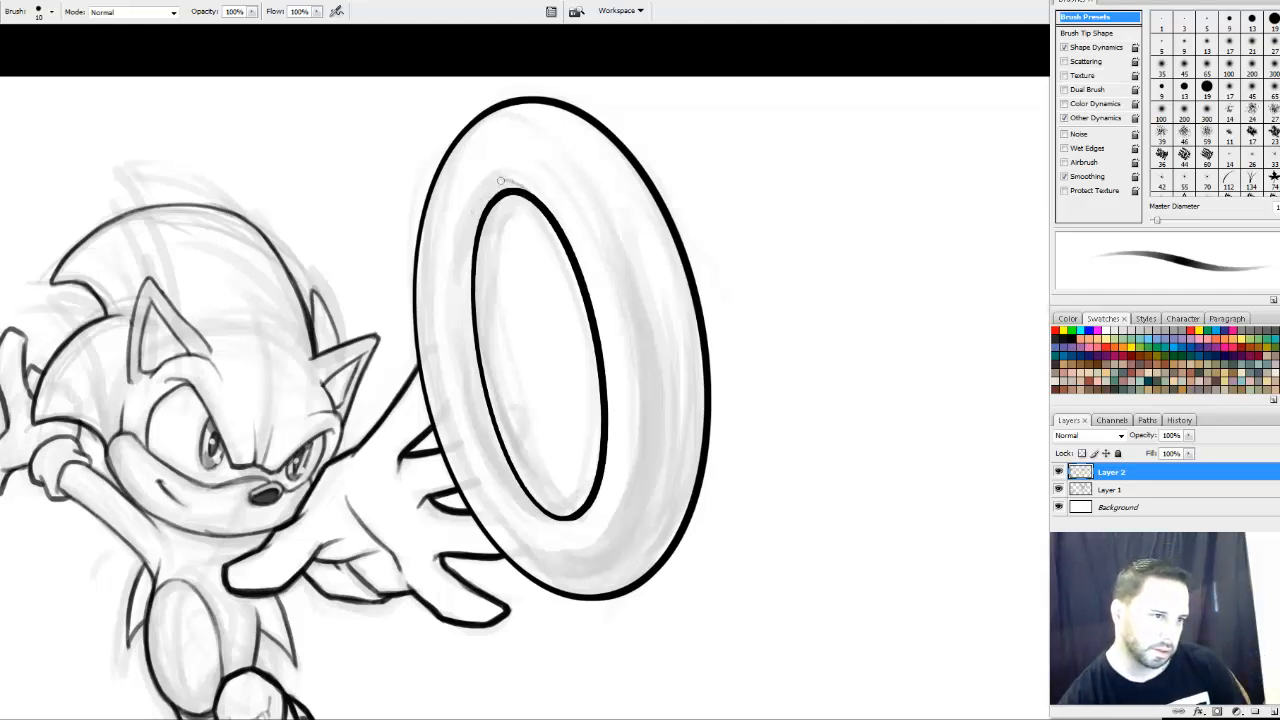
# Brush short tapered line extensions past the upper end and the lower curve of the ring's inner outline
pyautogui.moveTo(504, 181); pyautogui.dragTo(550, 217)
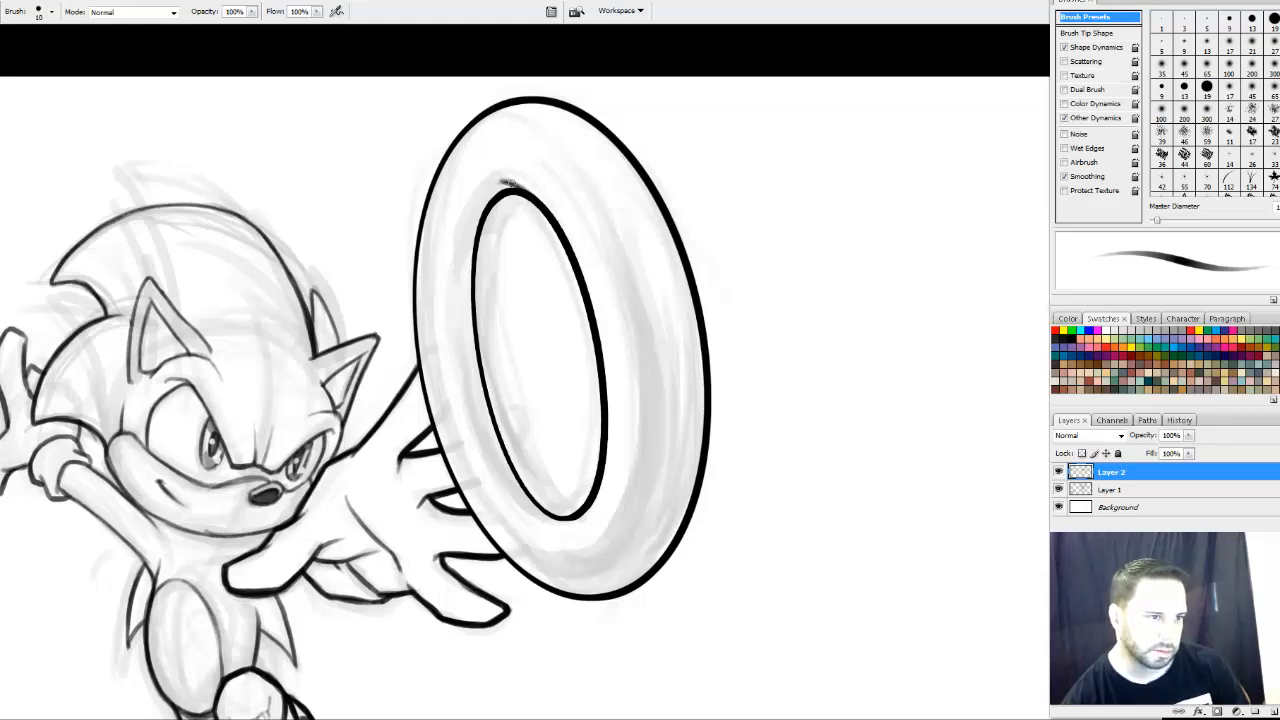
pyautogui.moveTo(499, 181); pyautogui.dragTo(534, 194)
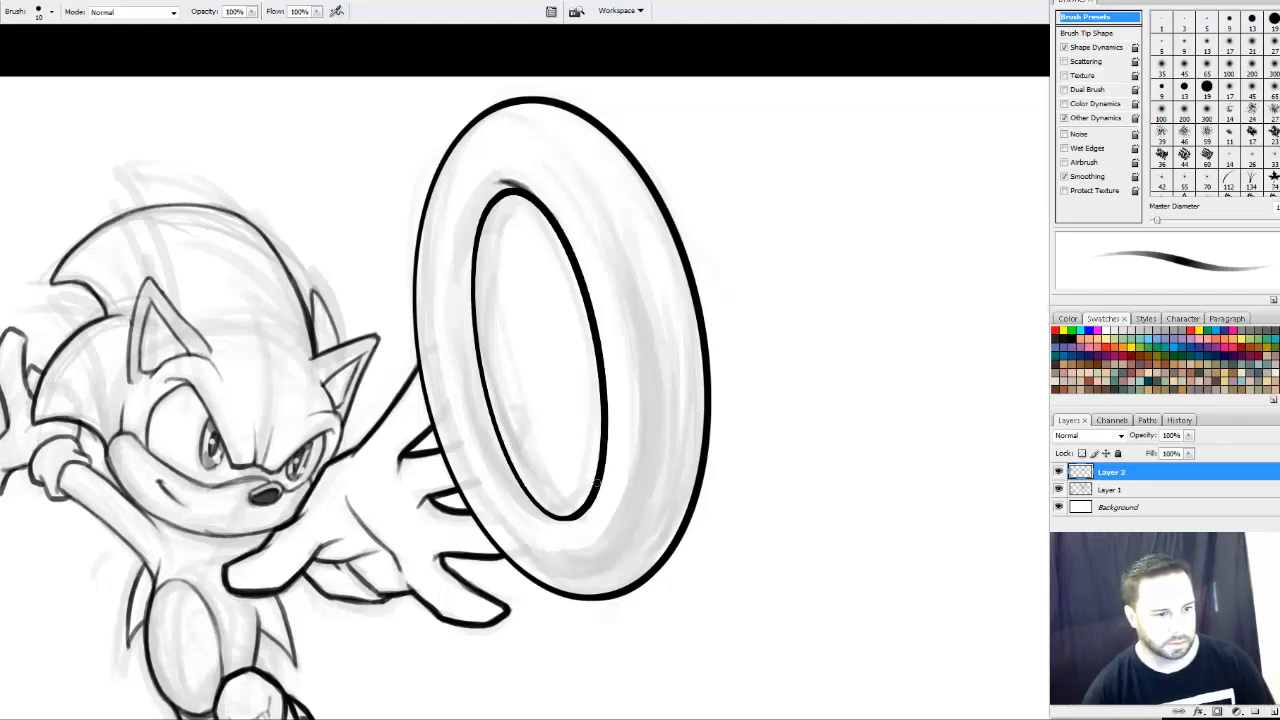
pyautogui.moveTo(597, 492); pyautogui.dragTo(574, 534)
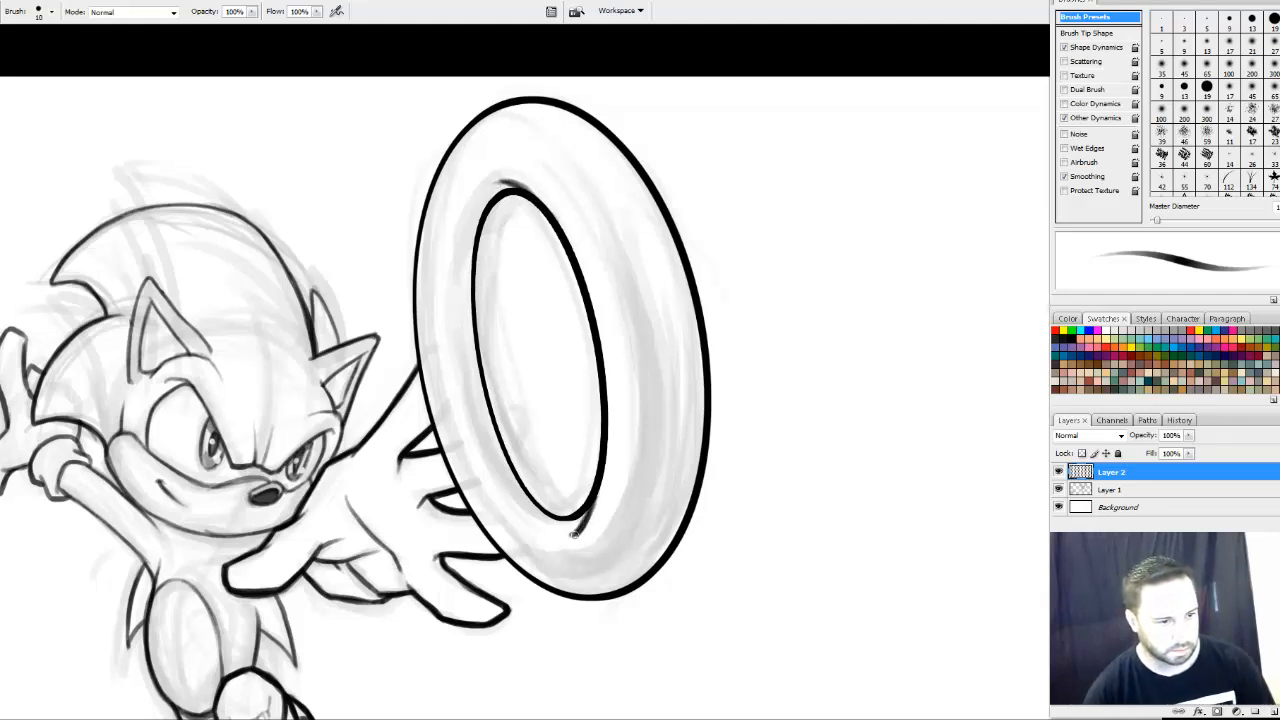
pyautogui.moveTo(604, 467)
pyautogui.mouseDown()
pyautogui.moveTo(571, 536)
pyautogui.moveTo(582, 532)
pyautogui.moveTo(568, 536)
pyautogui.mouseUp()
# Erase the excess around the lower extension and thin the inside edge of the ring's inner outline at both ends
pyautogui.press('e')
pyautogui.hotkey('ctrl', 'z')
pyautogui.moveTo(610, 466); pyautogui.dragTo(571, 539)
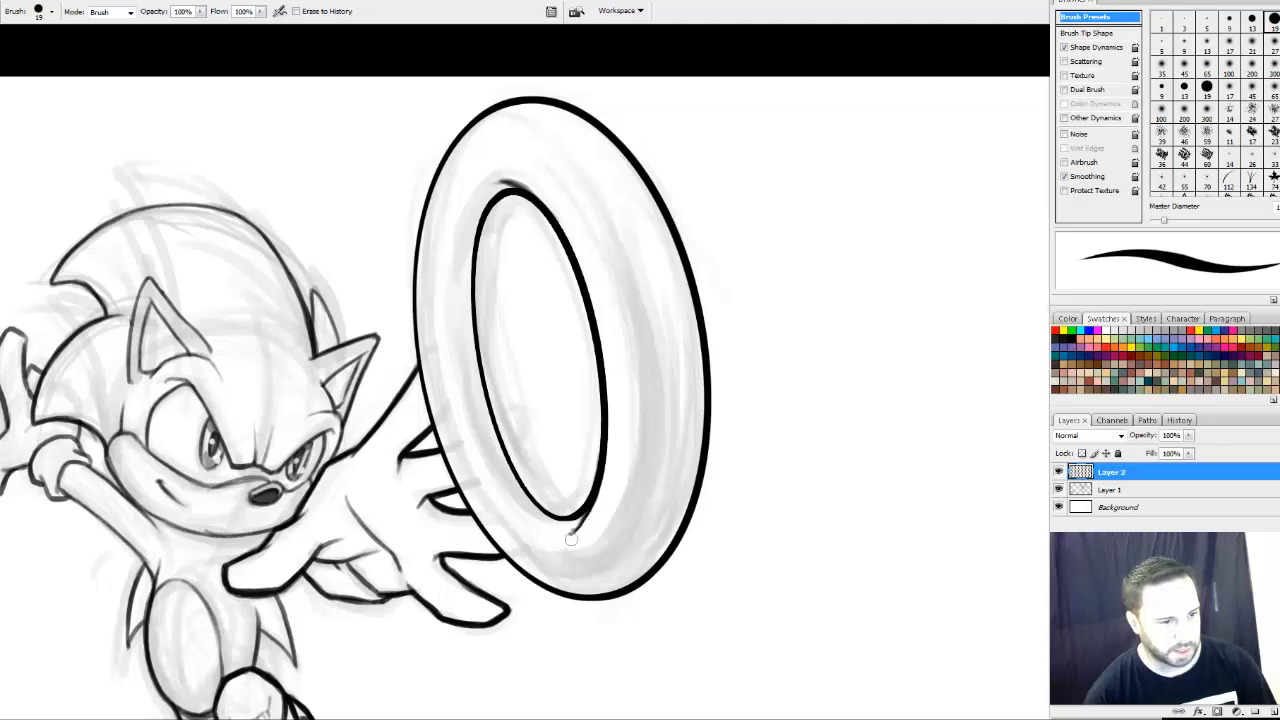
pyautogui.moveTo(591, 479)
pyautogui.mouseDown()
pyautogui.moveTo(579, 506)
pyautogui.moveTo(559, 505)
pyautogui.mouseUp()
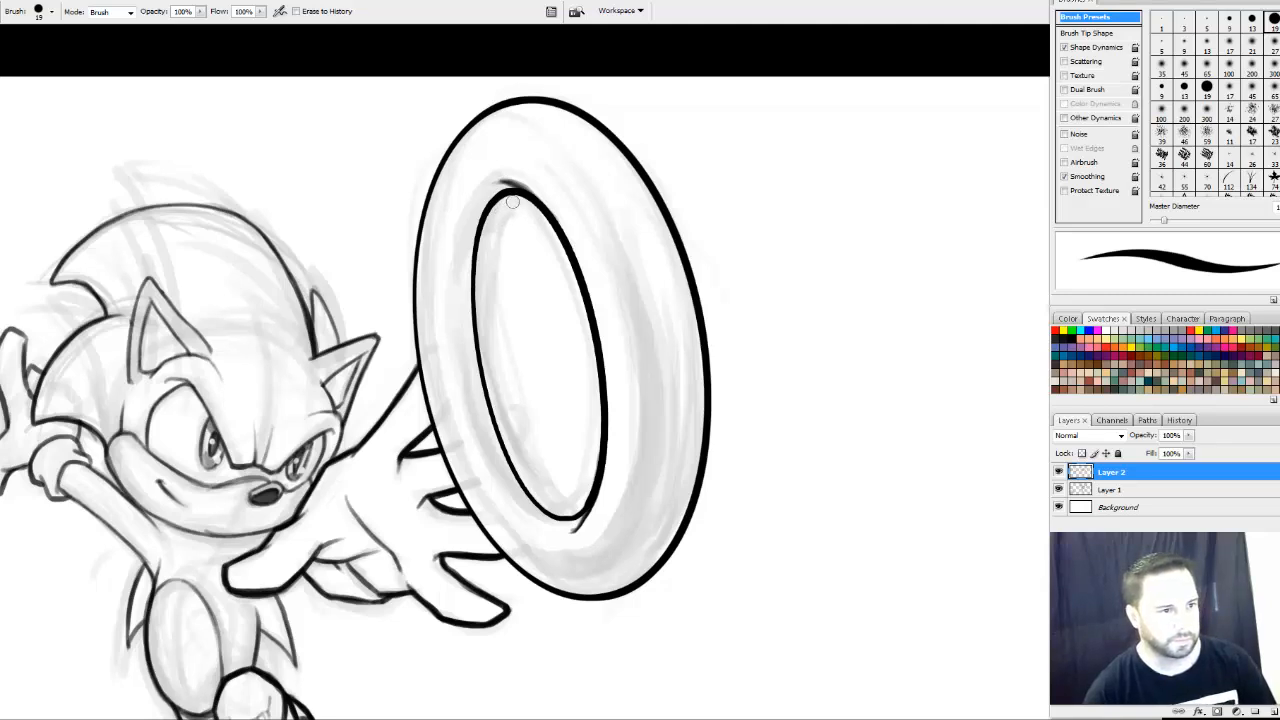
pyautogui.moveTo(519, 203)
pyautogui.mouseDown()
pyautogui.moveTo(484, 228)
pyautogui.moveTo(493, 216)
pyautogui.mouseUp()
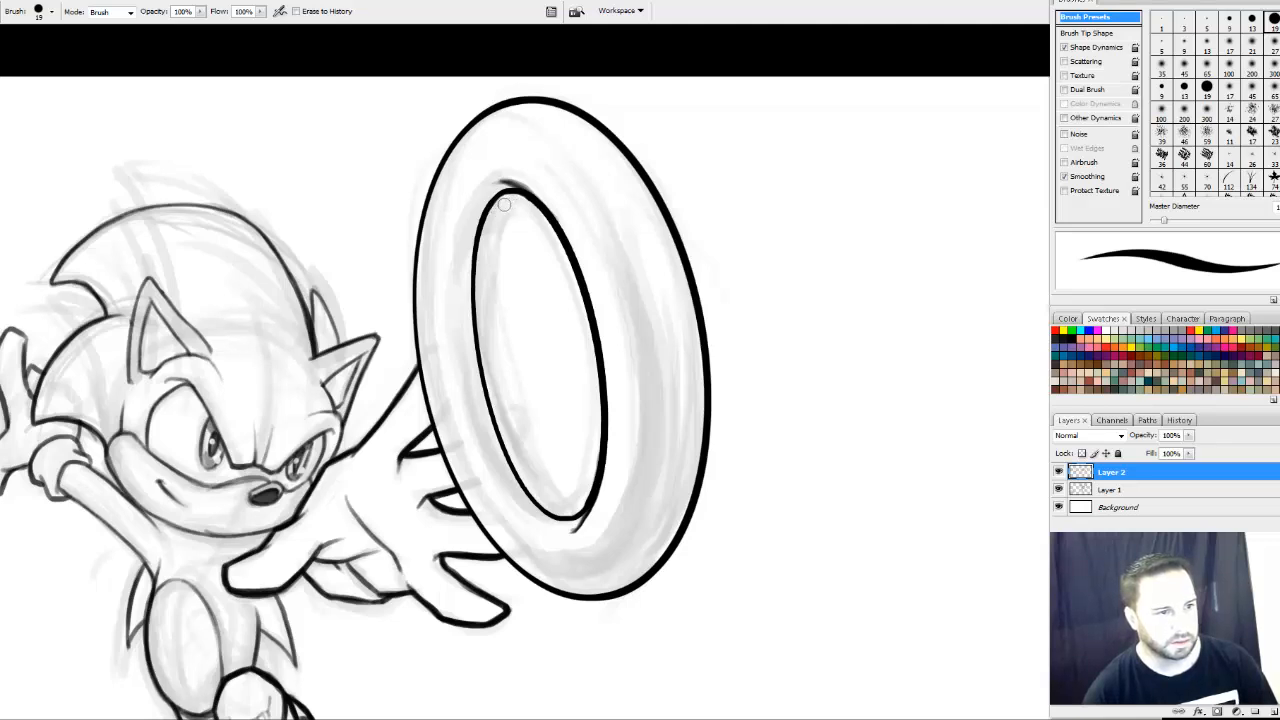
# Refine the tapered extension above the inner hole with brush touch-ups and erasing until it is thinner
pyautogui.press('b')
pyautogui.moveTo(489, 206)
pyautogui.mouseDown()
pyautogui.moveTo(530, 200)
pyautogui.moveTo(494, 183)
pyautogui.mouseUp()
pyautogui.press('e')
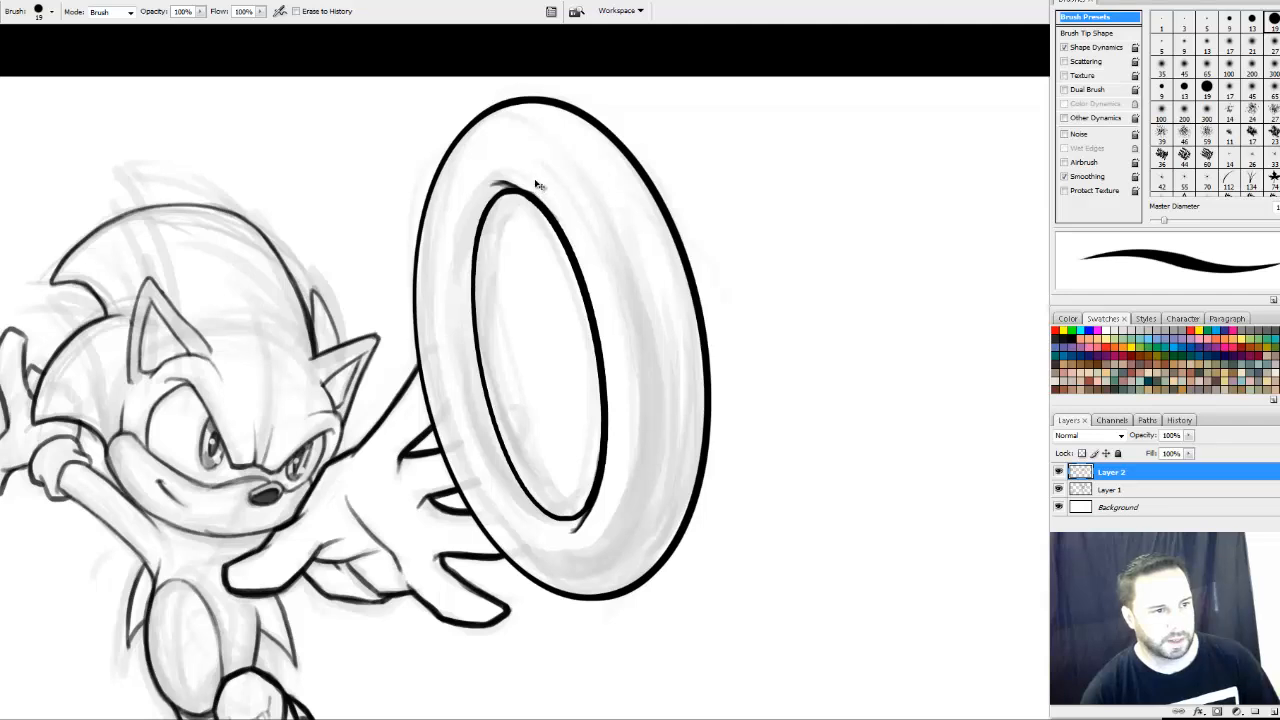
pyautogui.hotkey('ctrl', 'z')
pyautogui.moveTo(540, 189); pyautogui.dragTo(510, 177)
pyautogui.hotkey('ctrl', 'z')
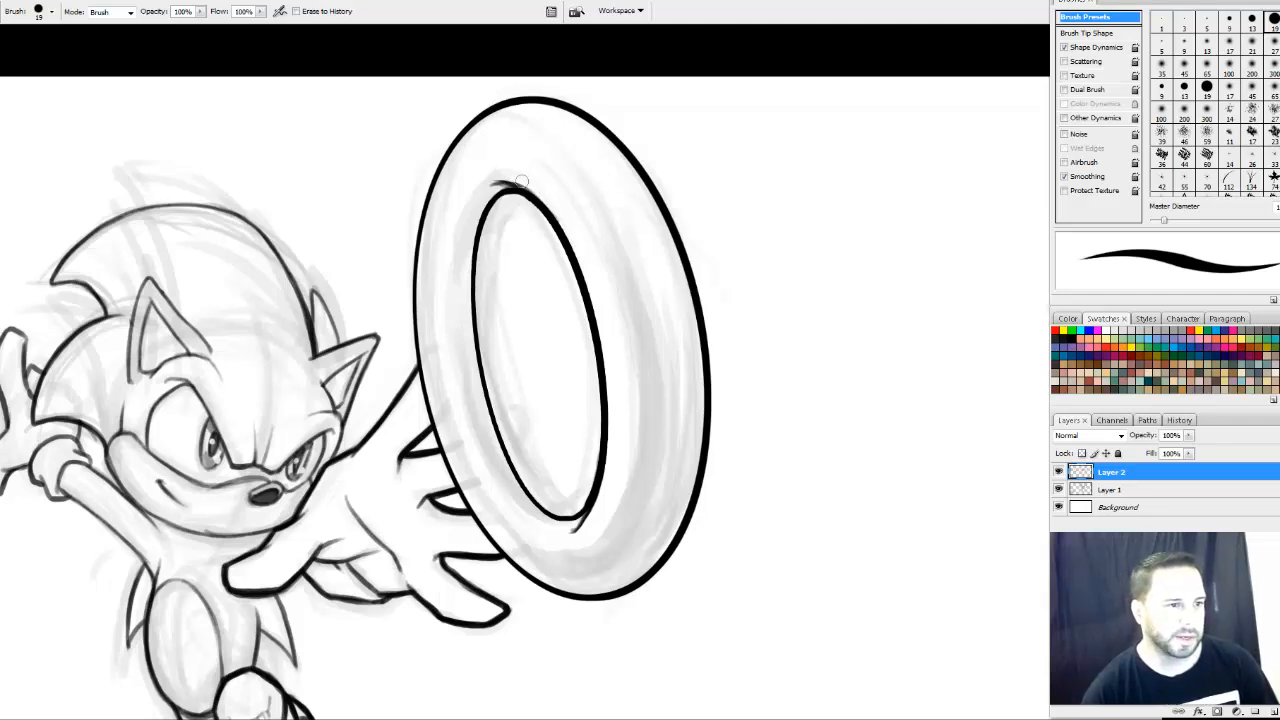
pyautogui.moveTo(483, 184); pyautogui.dragTo(541, 192)
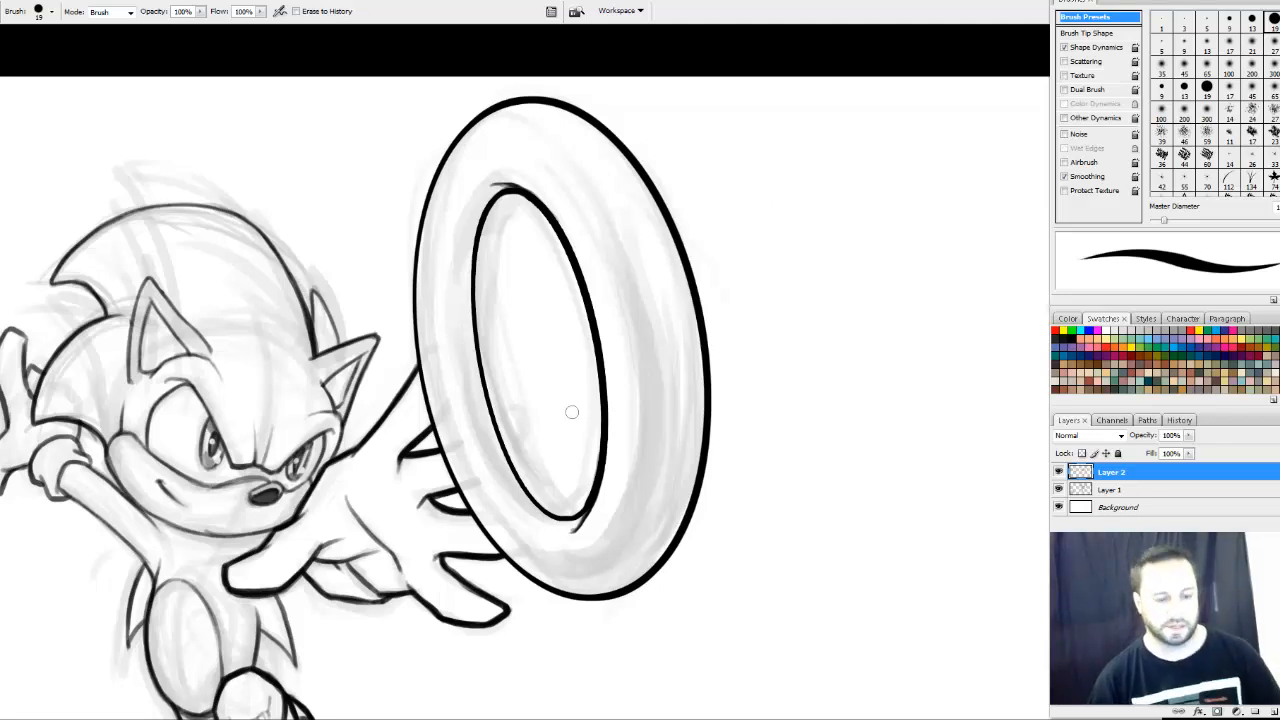
# Touch up the lower curve of the inner hole's outline and erase the tail extending below it
pyautogui.press('b')
pyautogui.moveTo(574, 519); pyautogui.dragTo(587, 502)
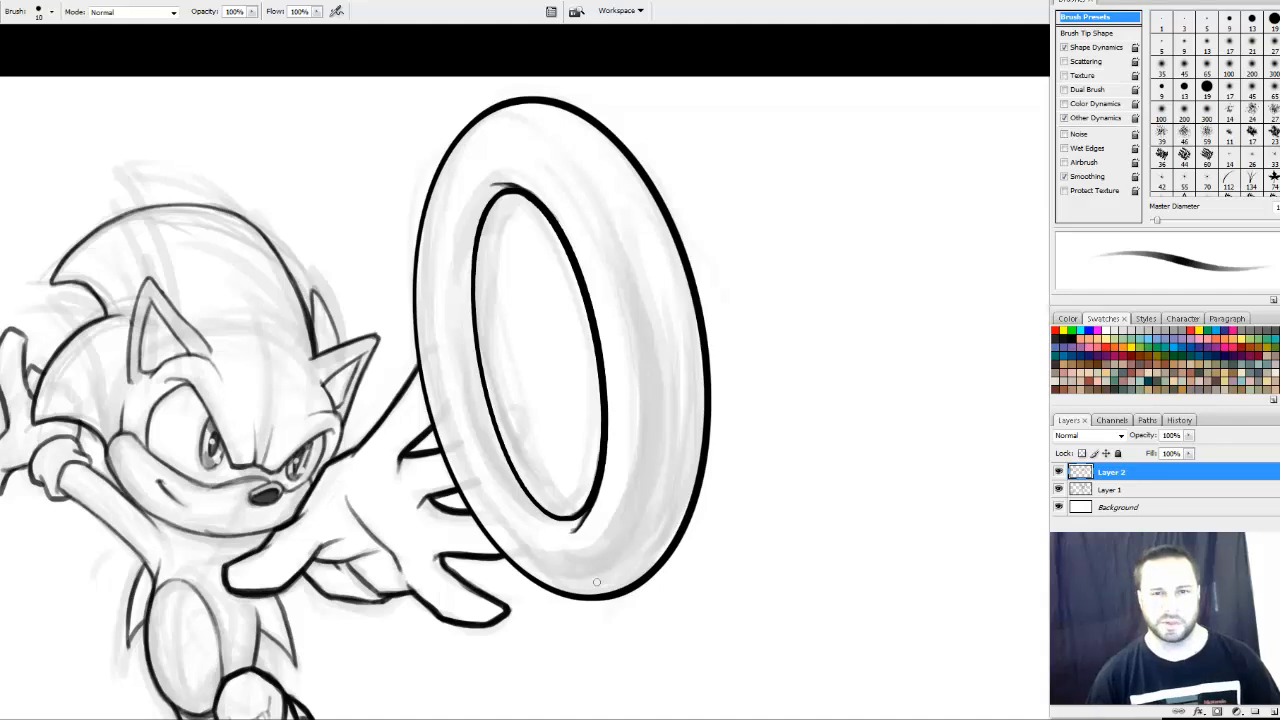
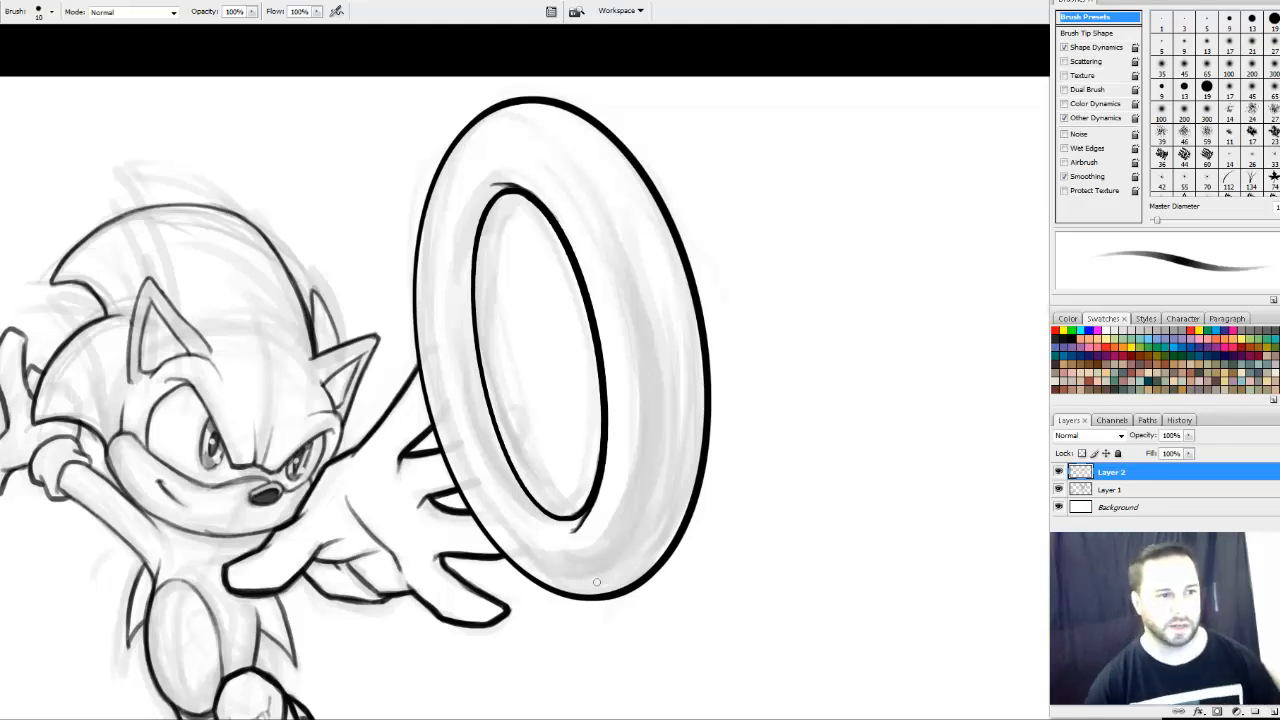
pyautogui.press('e')
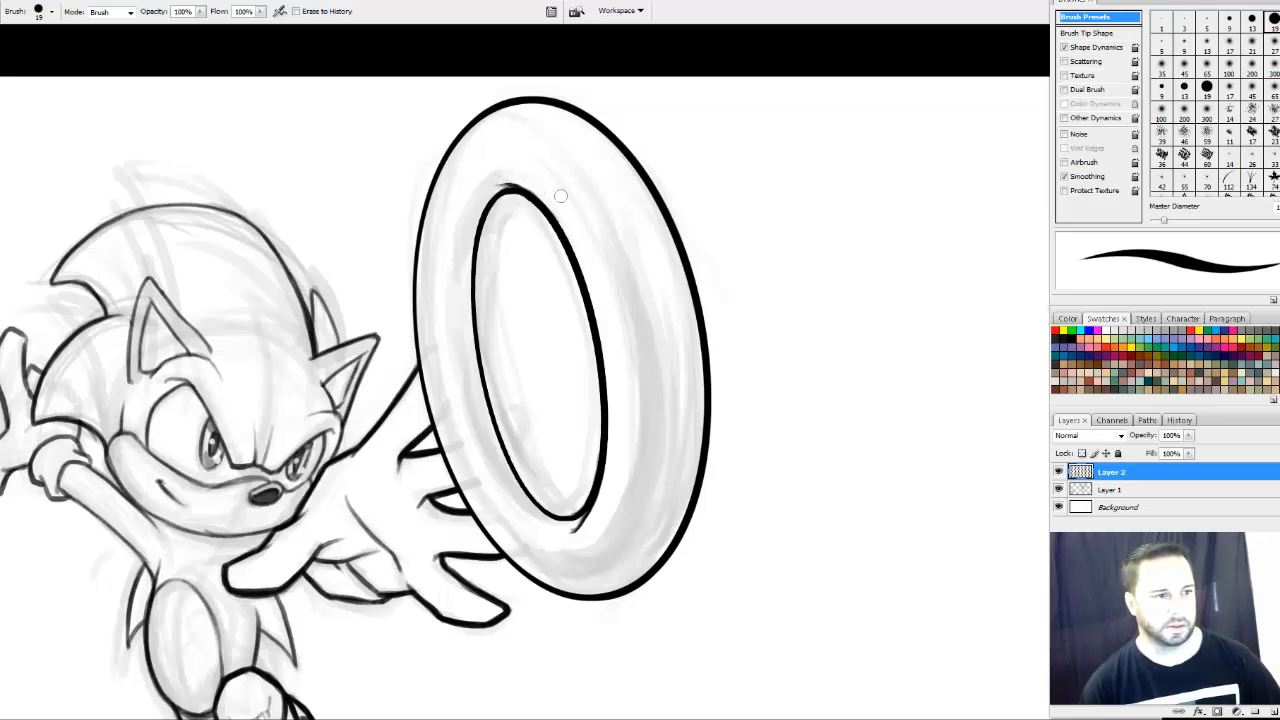
pyautogui.moveTo(578, 534)
pyautogui.mouseDown()
pyautogui.moveTo(568, 540)
pyautogui.moveTo(577, 531)
pyautogui.mouseUp()
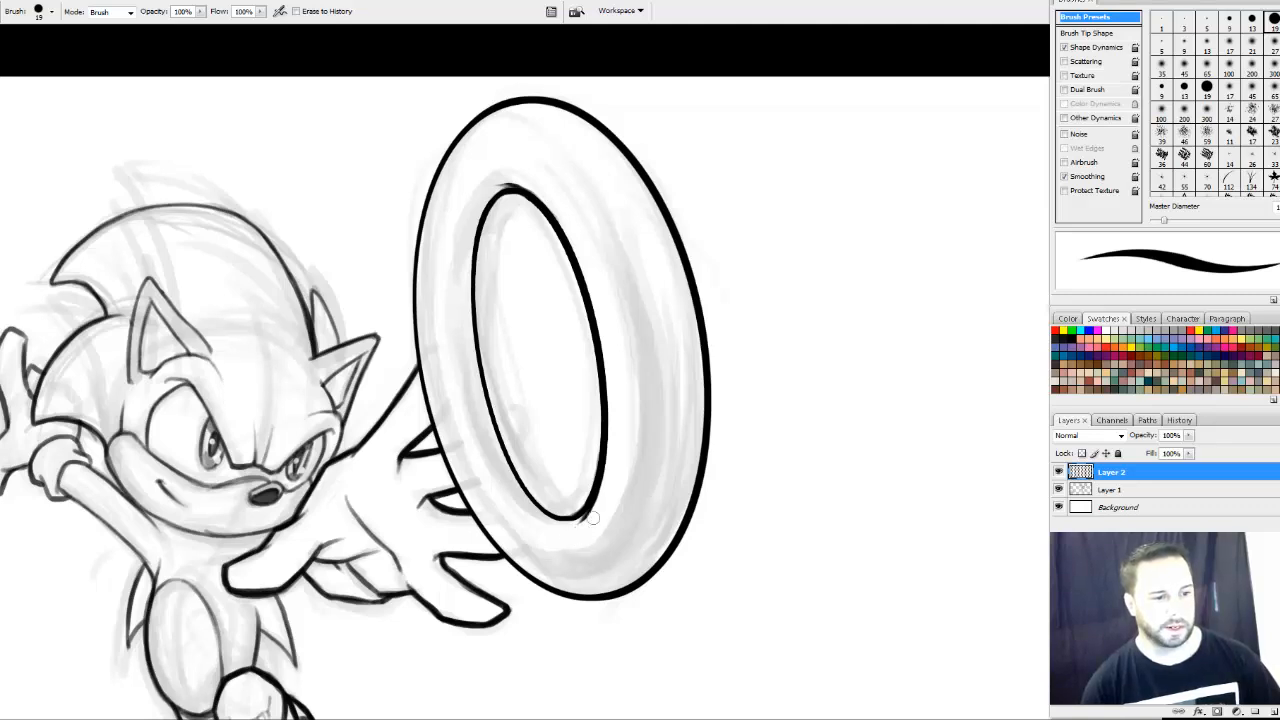
pyautogui.press('b')
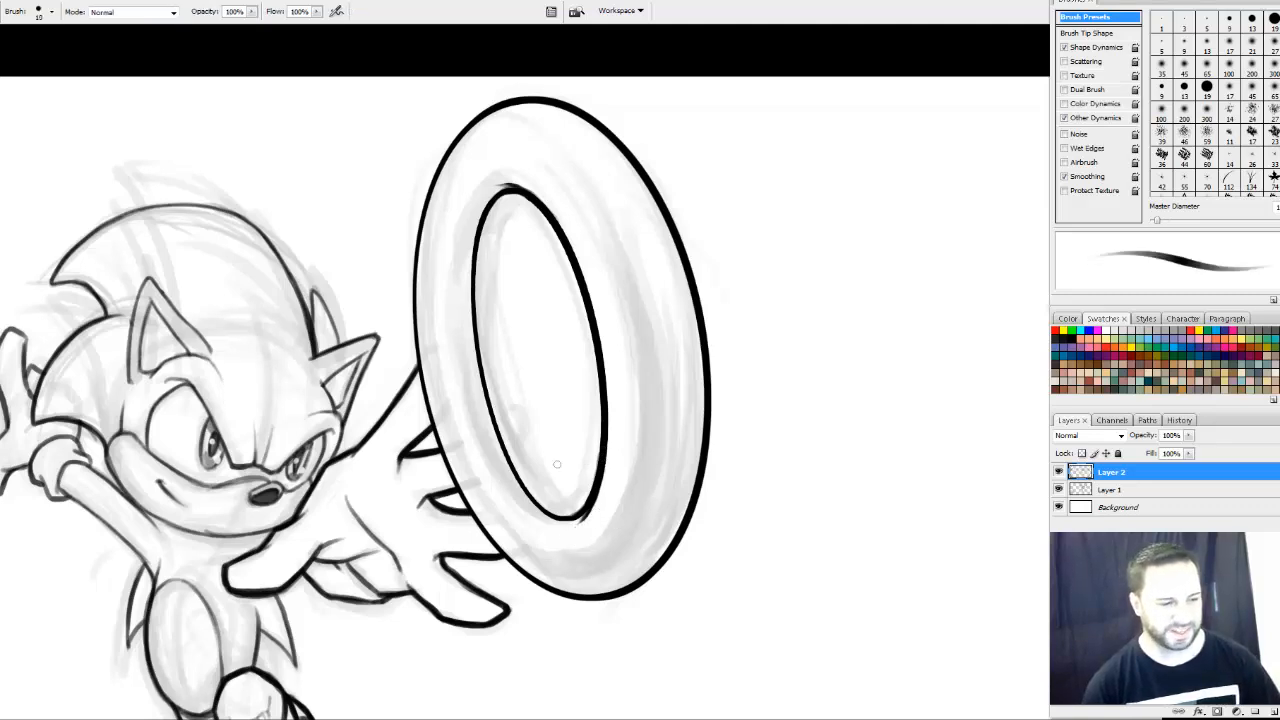
pyautogui.moveTo(410, 453); pyautogui.dragTo(568, 392)
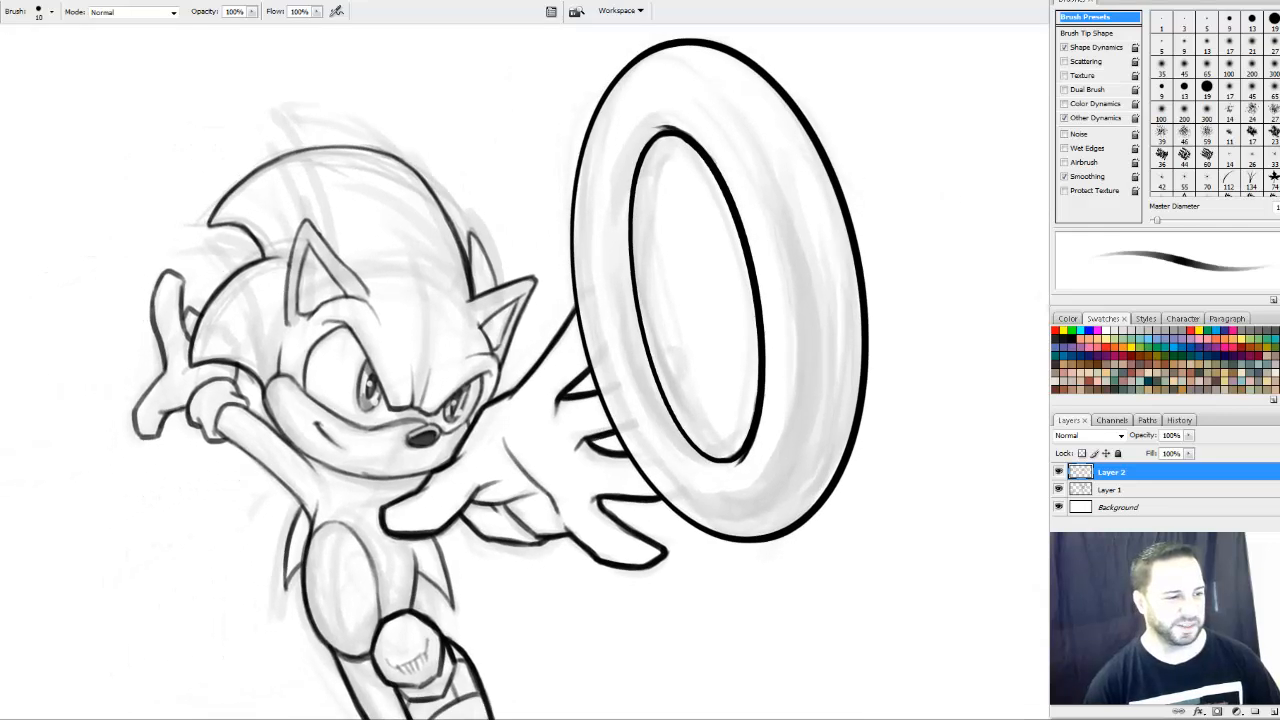
pyautogui.press('e')
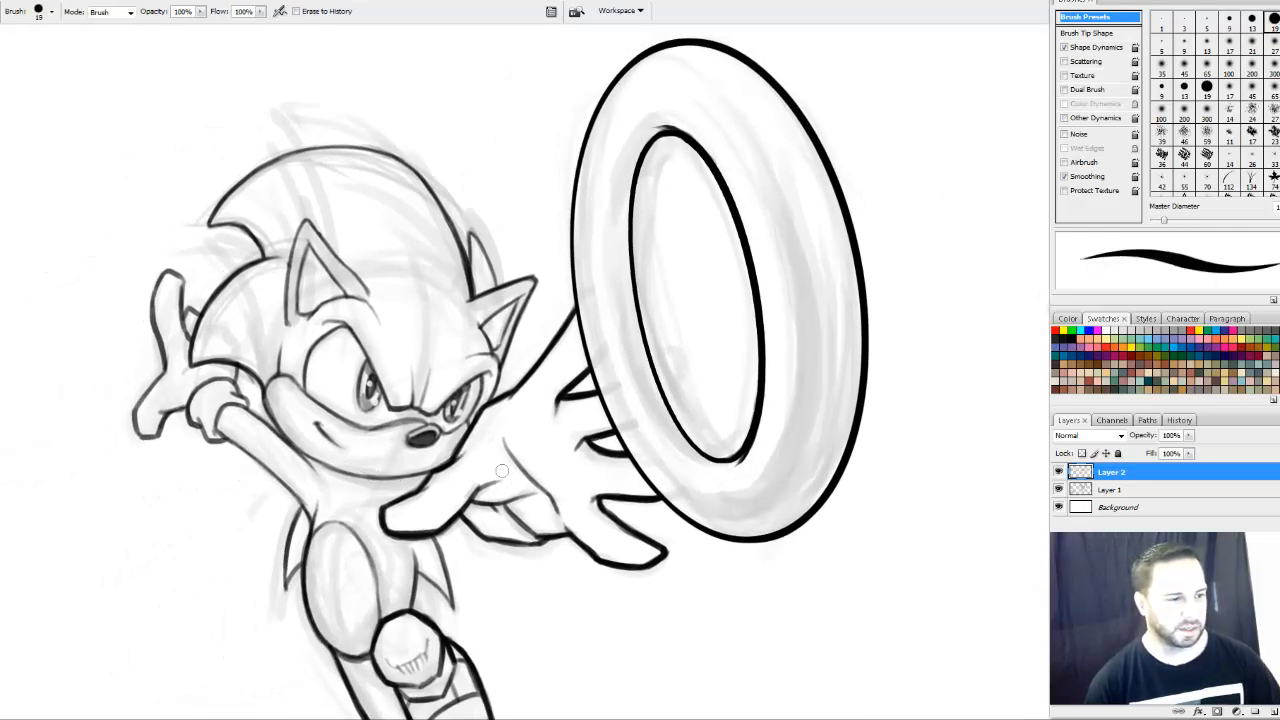
pyautogui.press('b')
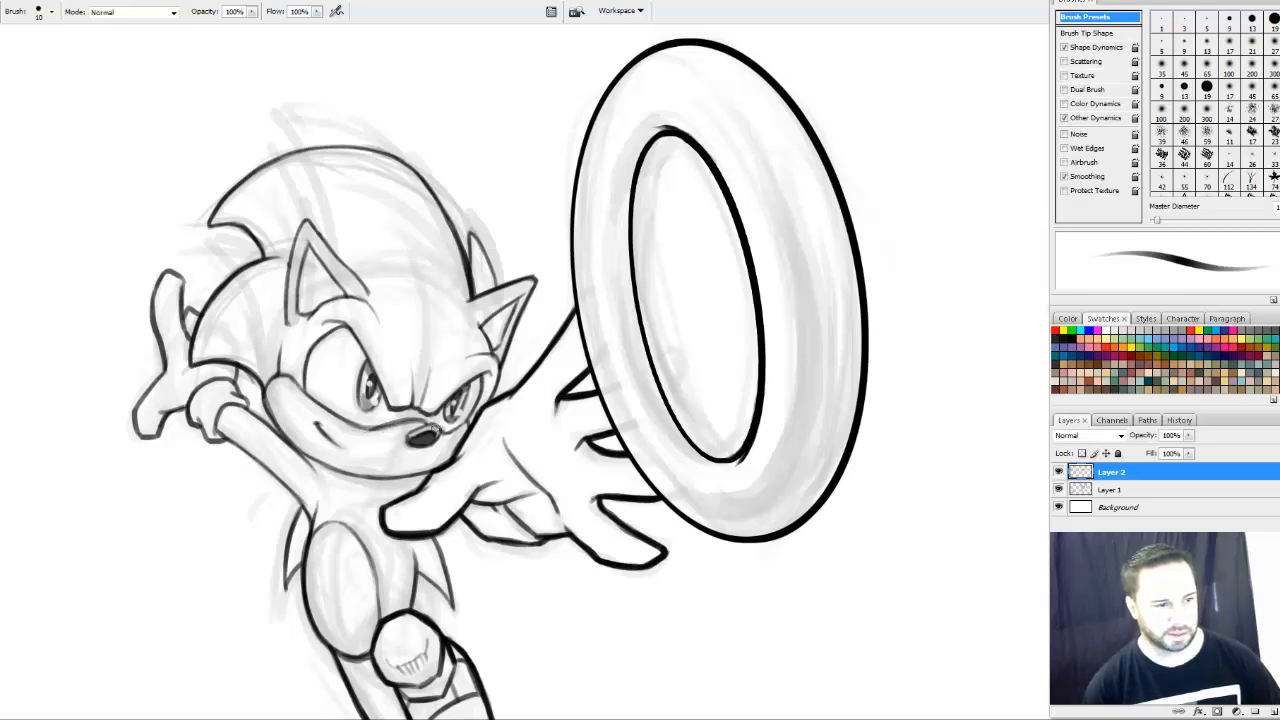
pyautogui.moveTo(434, 428)
pyautogui.mouseDown()
pyautogui.moveTo(411, 432)
pyautogui.moveTo(435, 440)
pyautogui.moveTo(408, 437)
pyautogui.moveTo(466, 421)
pyautogui.mouseUp()
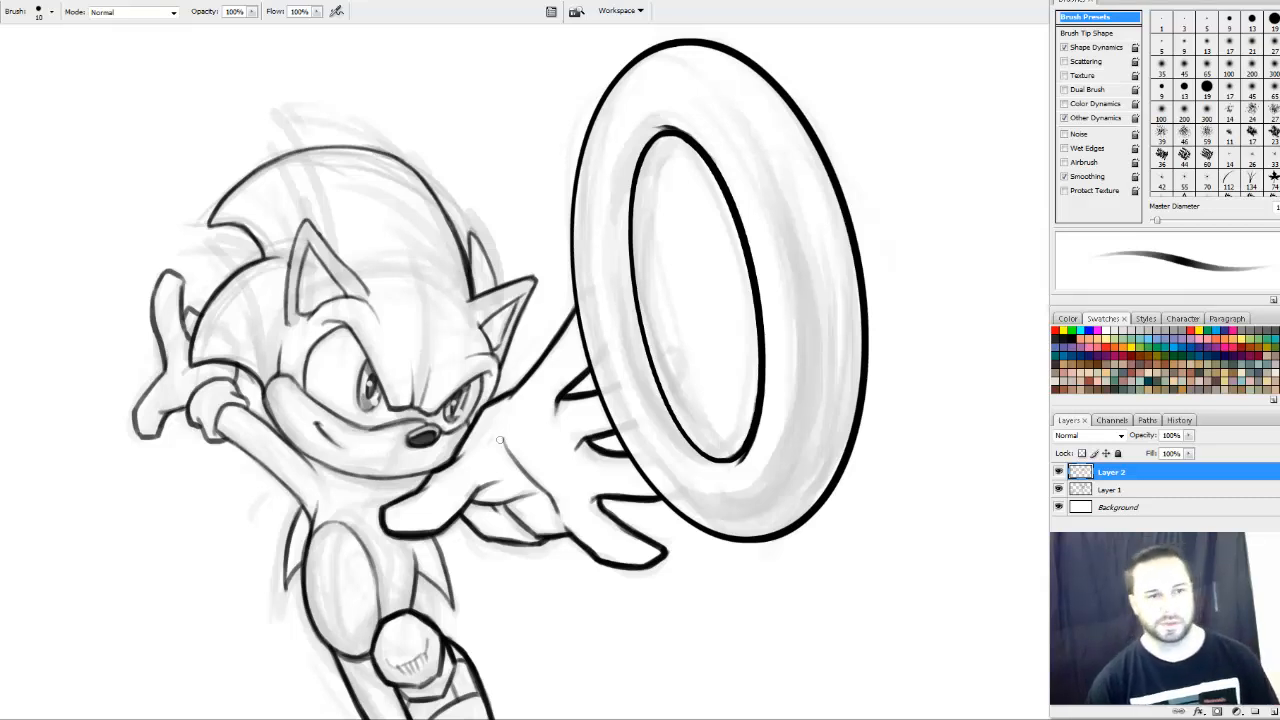
# Lasso the inked lines of Sonic's left-hand ear, shift them slightly up and outward, and deselect
pyautogui.press('l')
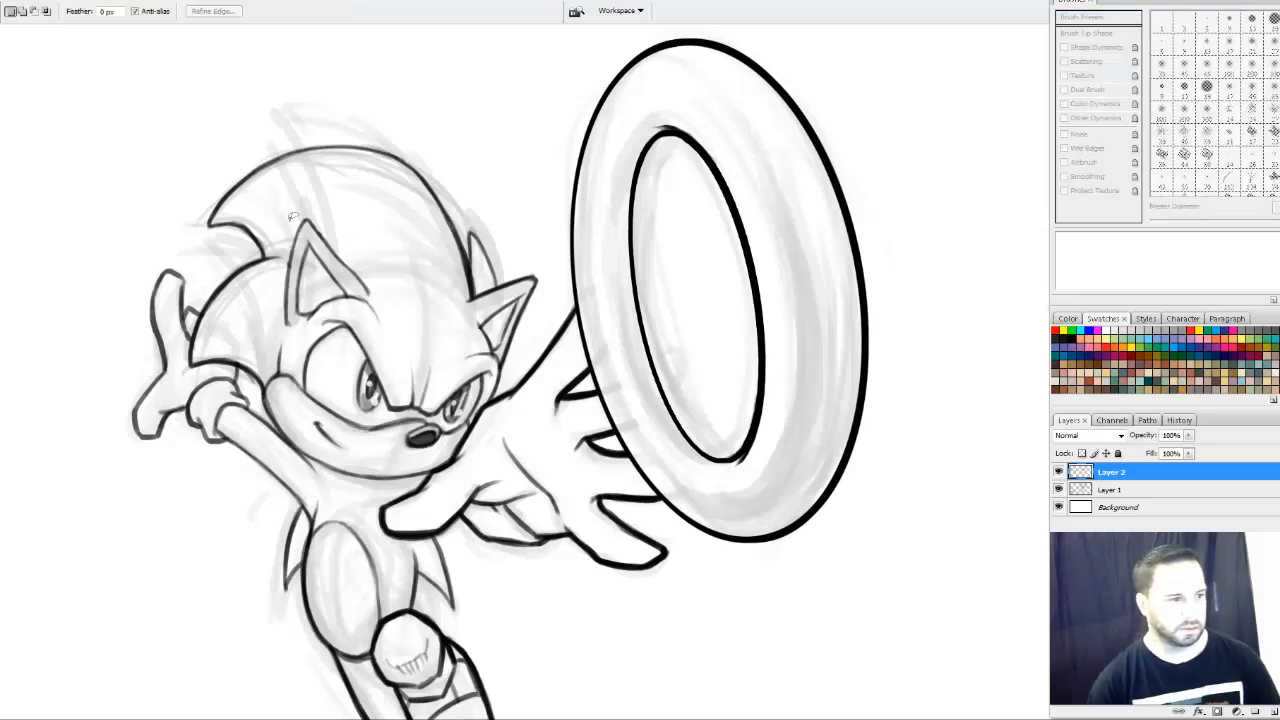
pyautogui.moveTo(292, 216); pyautogui.dragTo(276, 330)
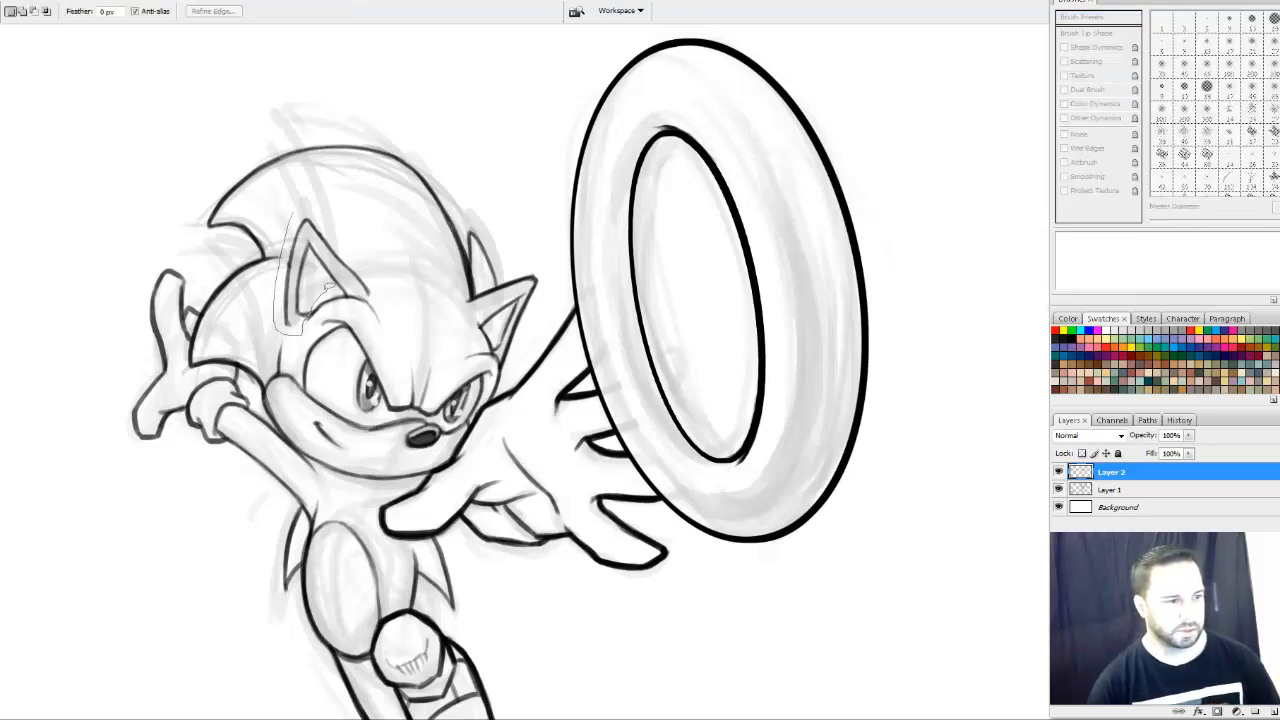
pyautogui.moveTo(352, 288)
pyautogui.mouseDown()
pyautogui.moveTo(380, 292)
pyautogui.moveTo(362, 242)
pyautogui.moveTo(312, 212)
pyautogui.mouseUp()
pyautogui.moveTo(347, 270); pyautogui.dragTo(340, 268)
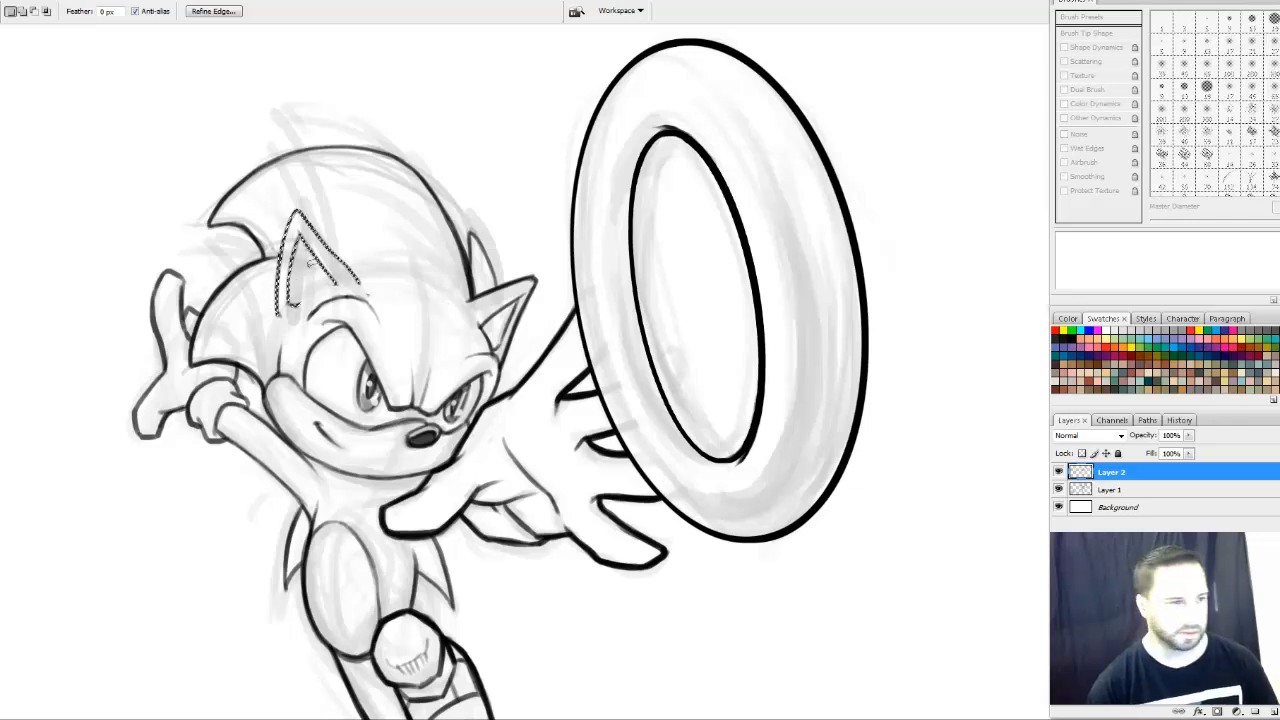
pyautogui.hotkey('ctrl', 'd')
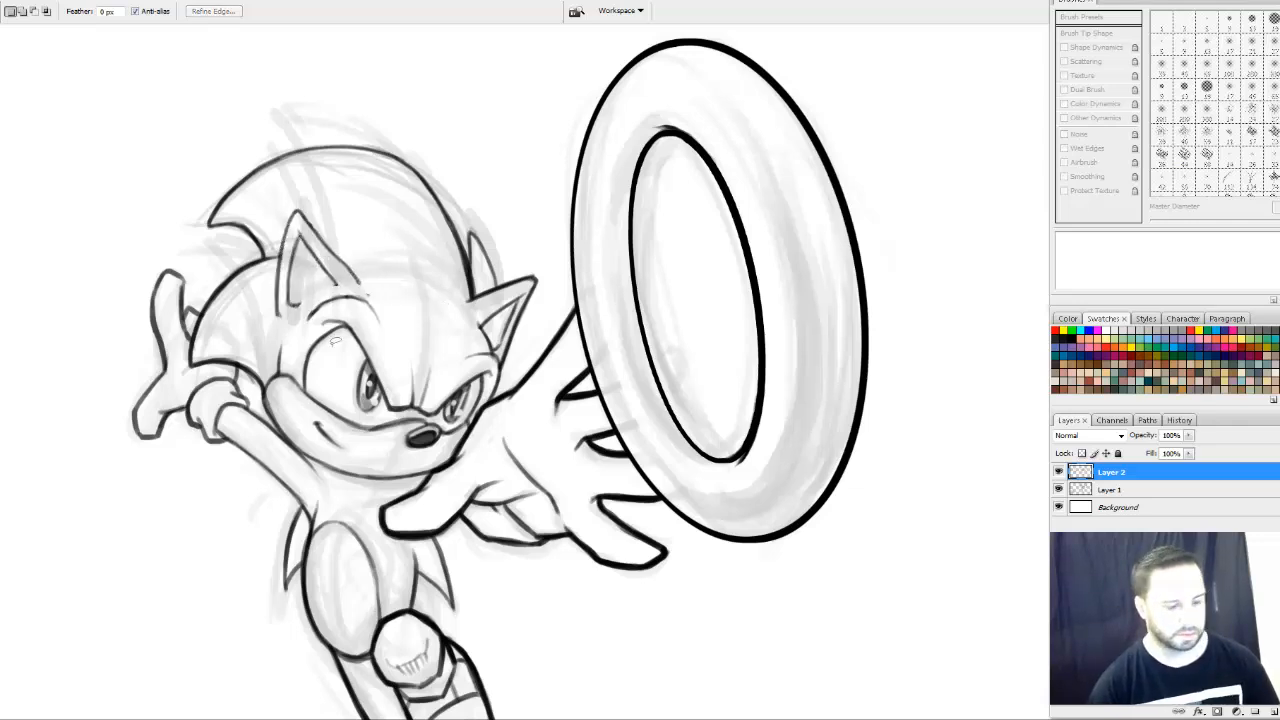
# Brush in the base line of the moved ear's inner shape and erase the stray line end beside the ear
pyautogui.press('i')
pyautogui.press('b')
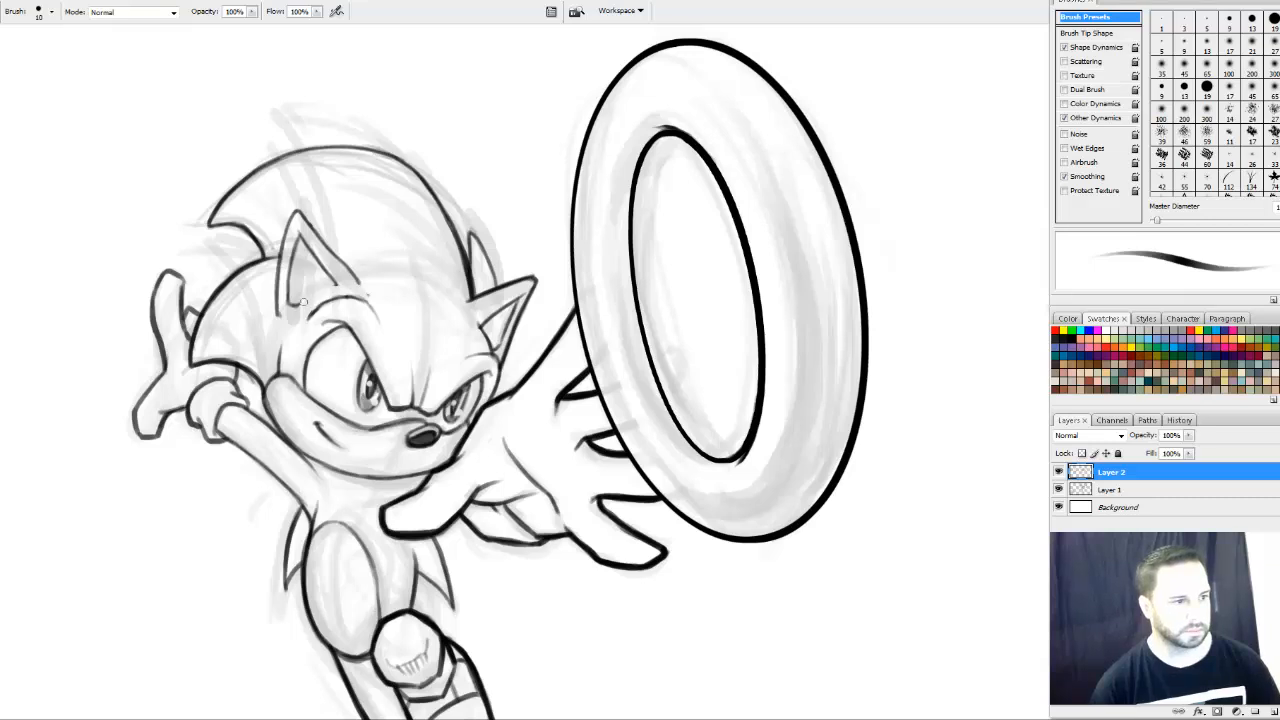
pyautogui.moveTo(299, 305); pyautogui.dragTo(334, 289)
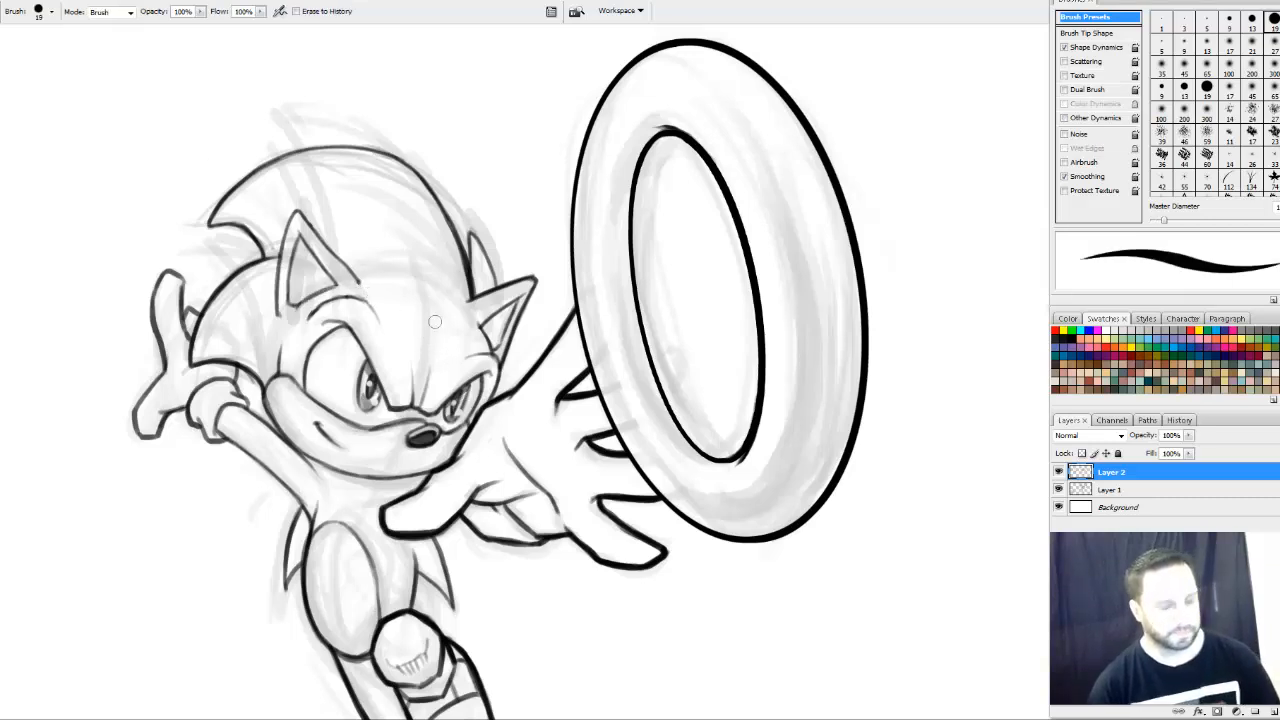
pyautogui.press('e')
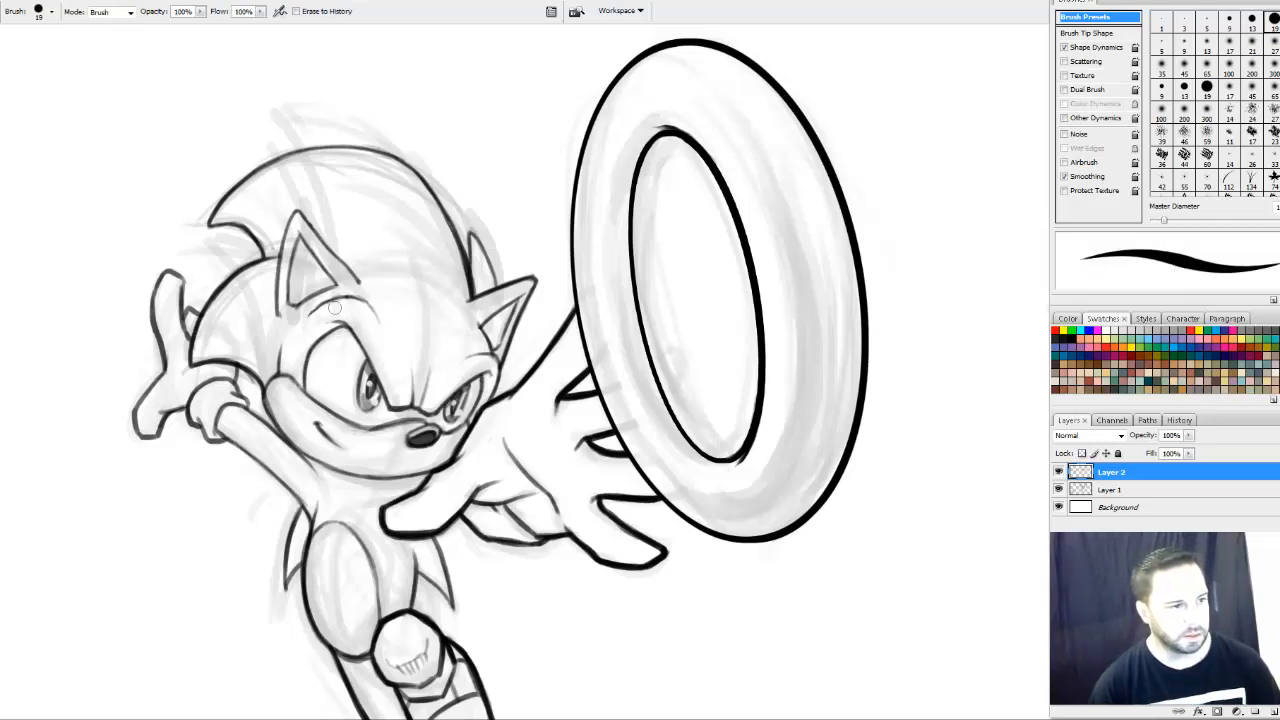
# Touch up the arc above Sonic's left-hand eye and the upper end of the cheek line with brush and eraser
pyautogui.press('b')
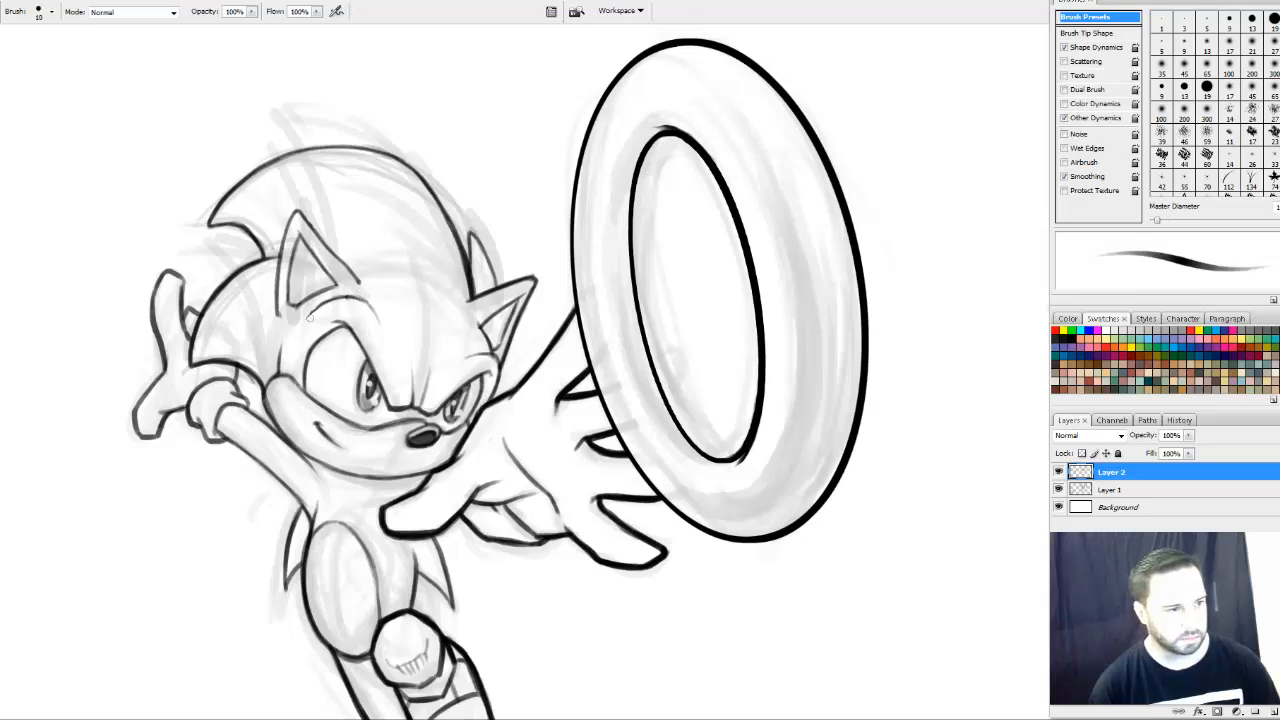
pyautogui.press('e')
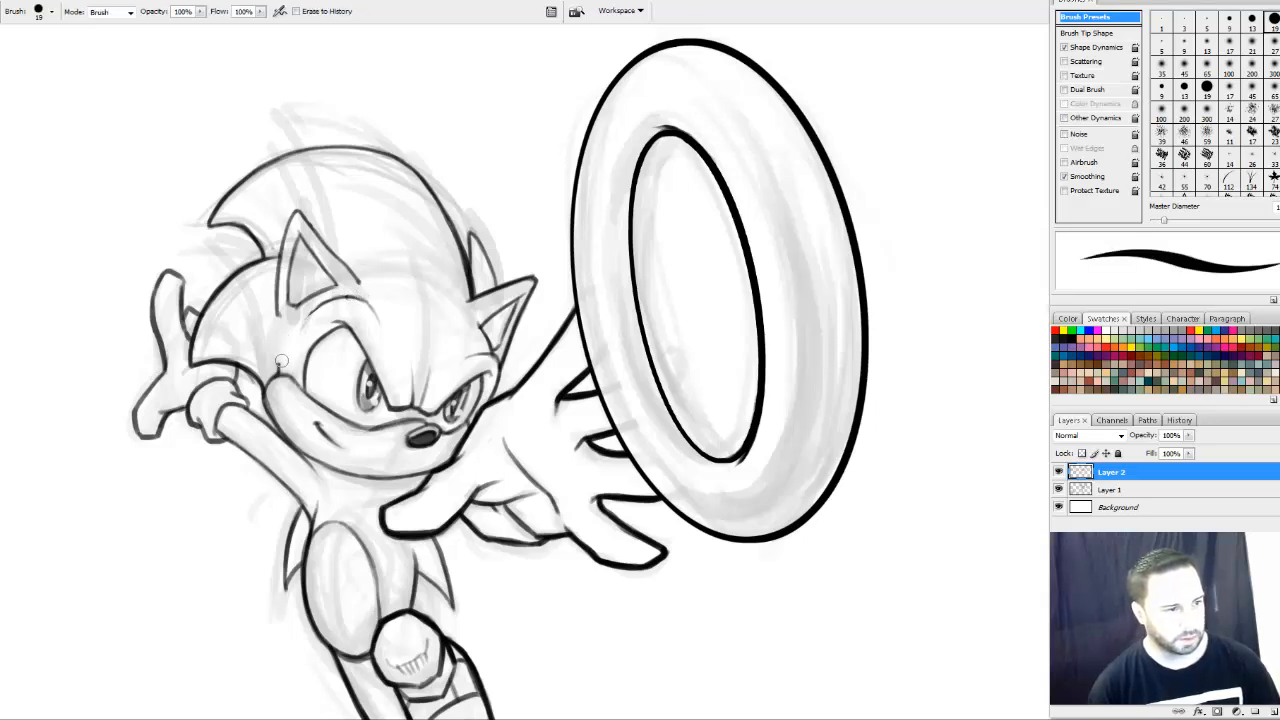
pyautogui.press('b')
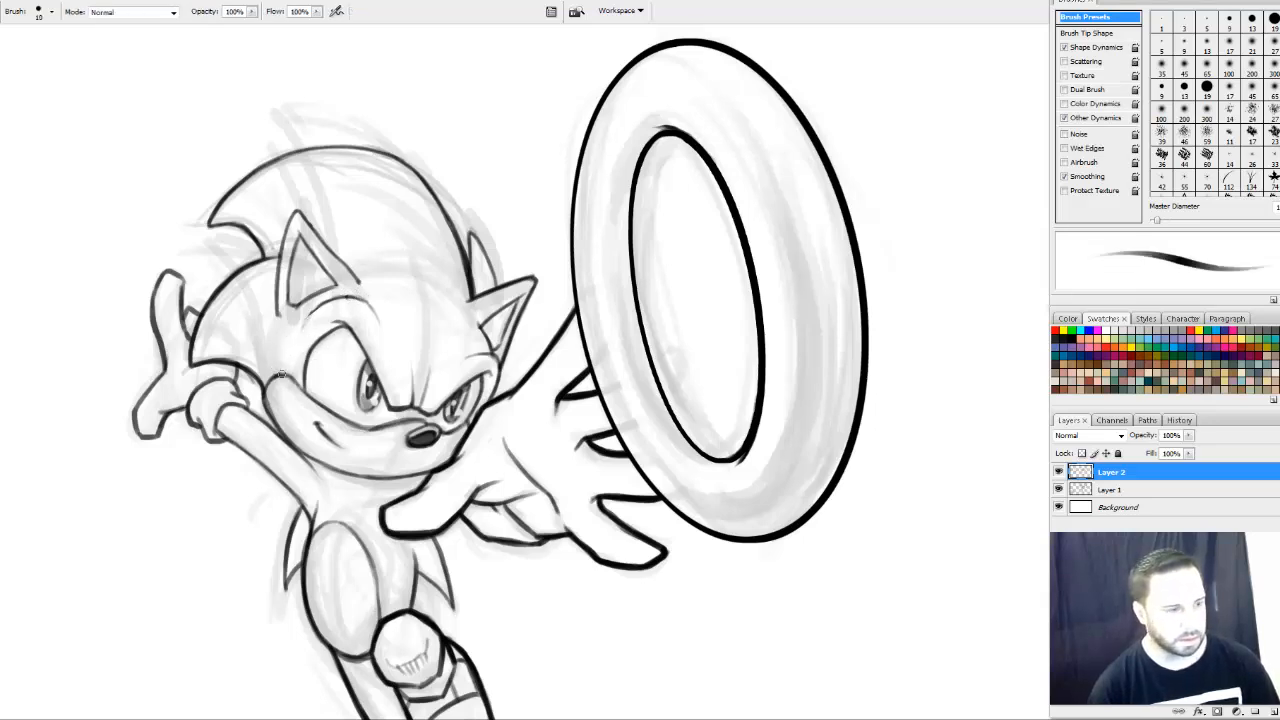
pyautogui.moveTo(267, 387)
pyautogui.mouseDown()
pyautogui.moveTo(265, 350)
pyautogui.moveTo(265, 390)
pyautogui.moveTo(285, 377)
pyautogui.mouseUp()
# Erase the belly oval's outline and redraw it with the brush as a larger oval reaching up toward the chin
pyautogui.moveTo(586, 481); pyautogui.dragTo(626, 367)
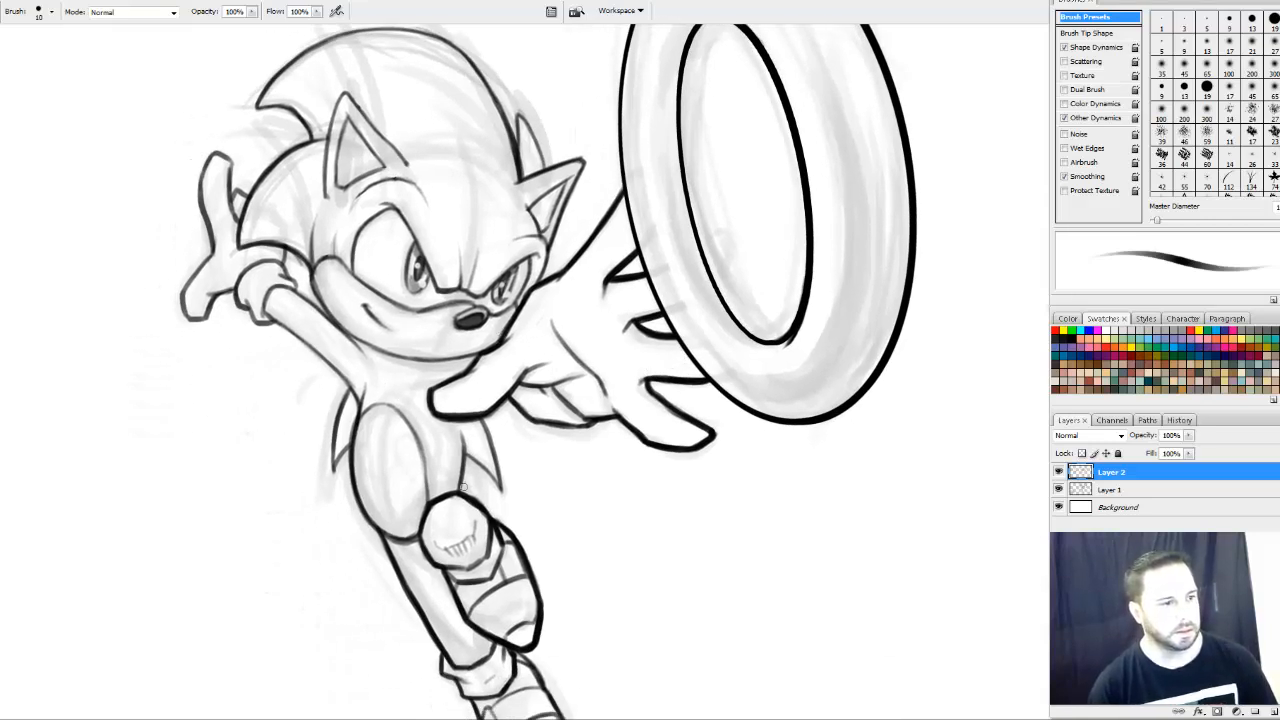
pyautogui.press('e')
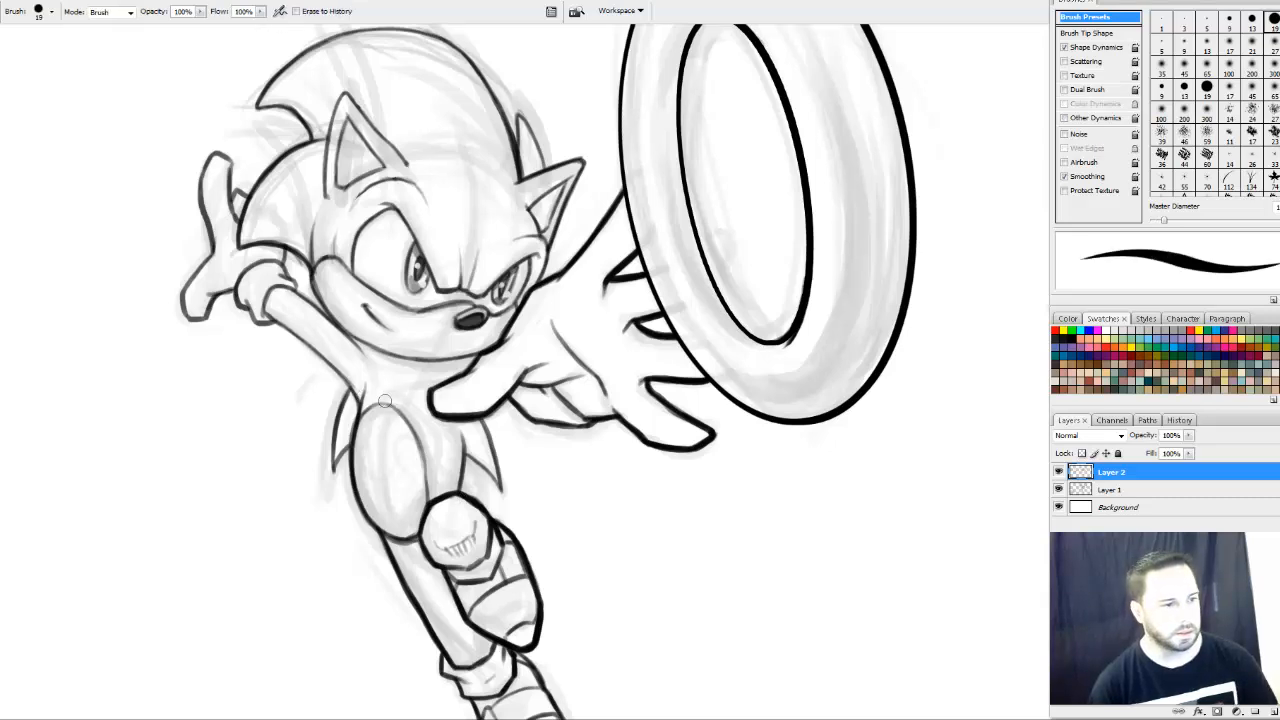
pyautogui.moveTo(383, 430)
pyautogui.mouseDown()
pyautogui.moveTo(408, 450)
pyautogui.moveTo(420, 495)
pyautogui.mouseUp()
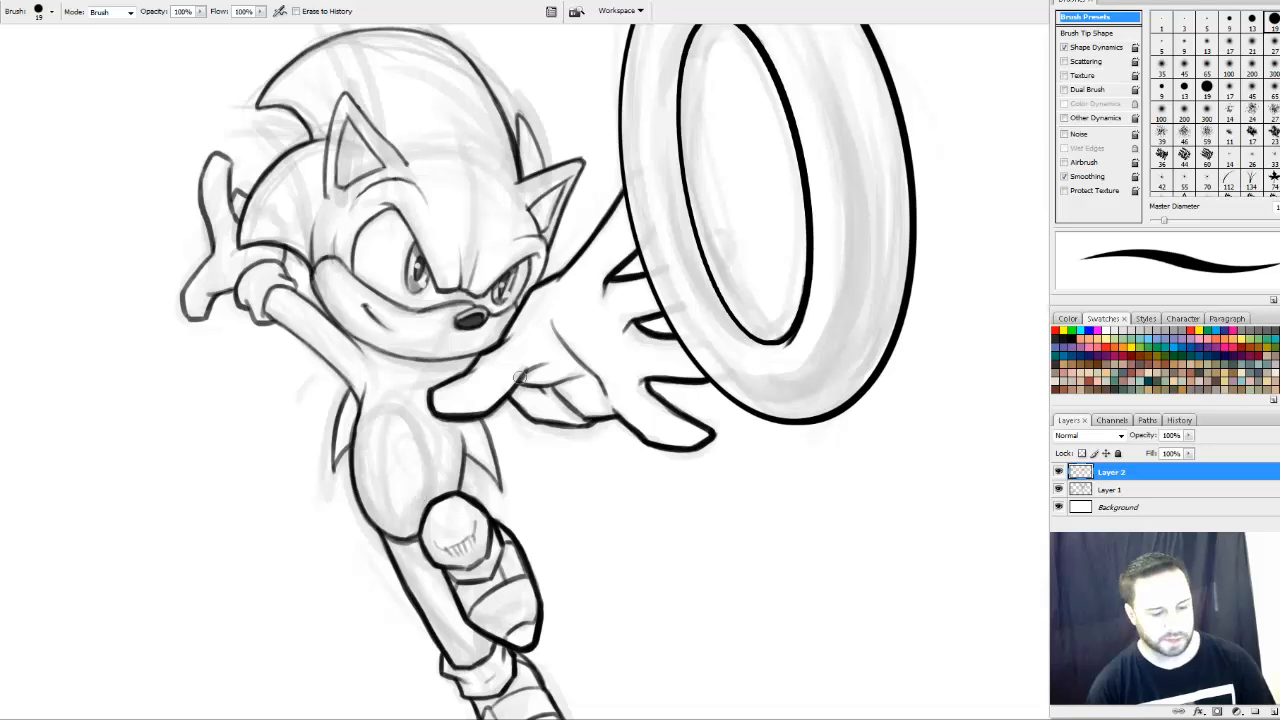
pyautogui.press('b')
pyautogui.moveTo(486, 445)
pyautogui.mouseDown()
pyautogui.moveTo(502, 345)
pyautogui.moveTo(507, 381)
pyautogui.mouseUp()
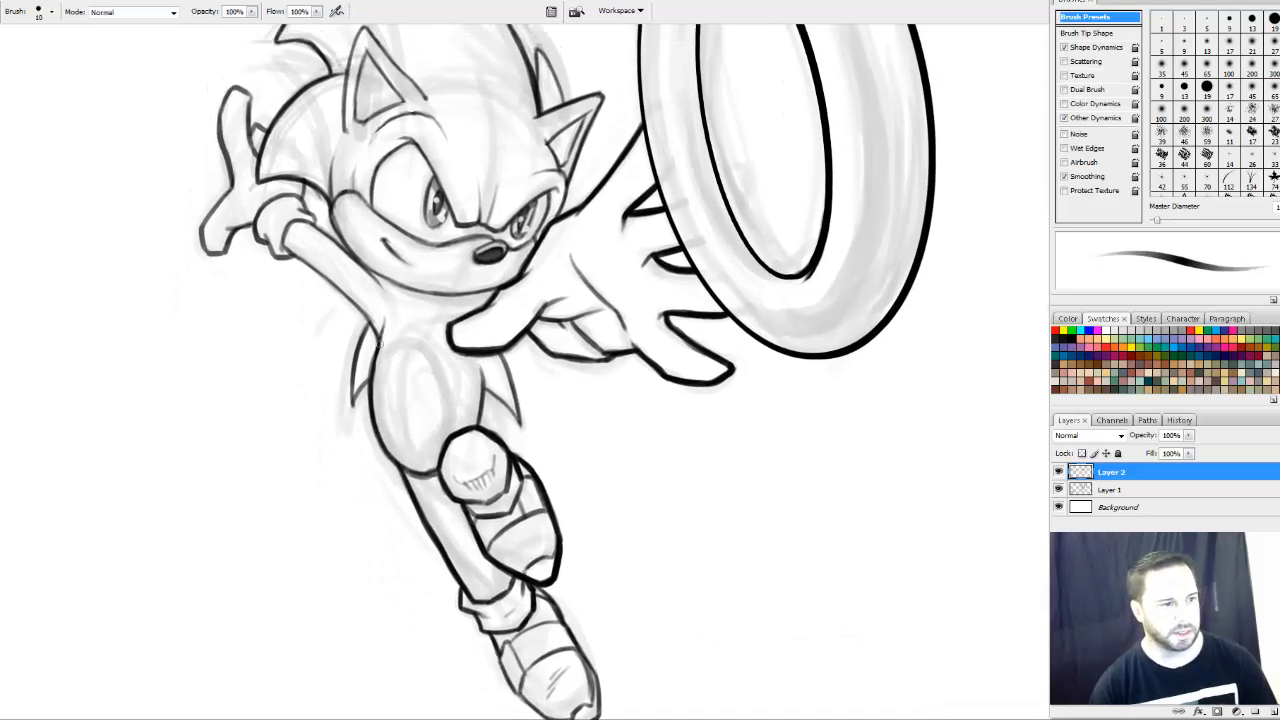
pyautogui.moveTo(376, 360)
pyautogui.mouseDown()
pyautogui.moveTo(390, 315)
pyautogui.moveTo(438, 300)
pyautogui.moveTo(446, 316)
pyautogui.moveTo(388, 322)
pyautogui.moveTo(429, 299)
pyautogui.moveTo(449, 318)
pyautogui.moveTo(463, 393)
pyautogui.moveTo(451, 434)
pyautogui.mouseUp()
pyautogui.hotkey('ctrl', 'z')
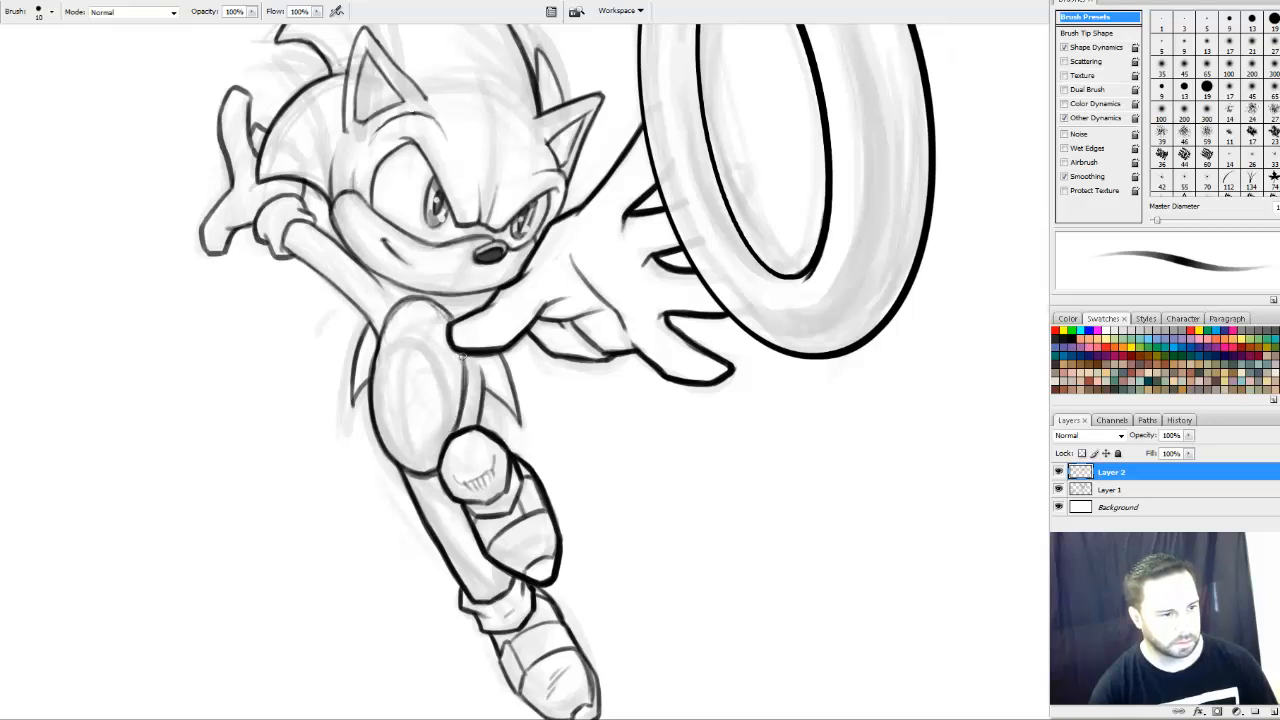
pyautogui.moveTo(462, 352)
pyautogui.mouseDown()
pyautogui.moveTo(462, 400)
pyautogui.moveTo(457, 341)
pyautogui.mouseUp()
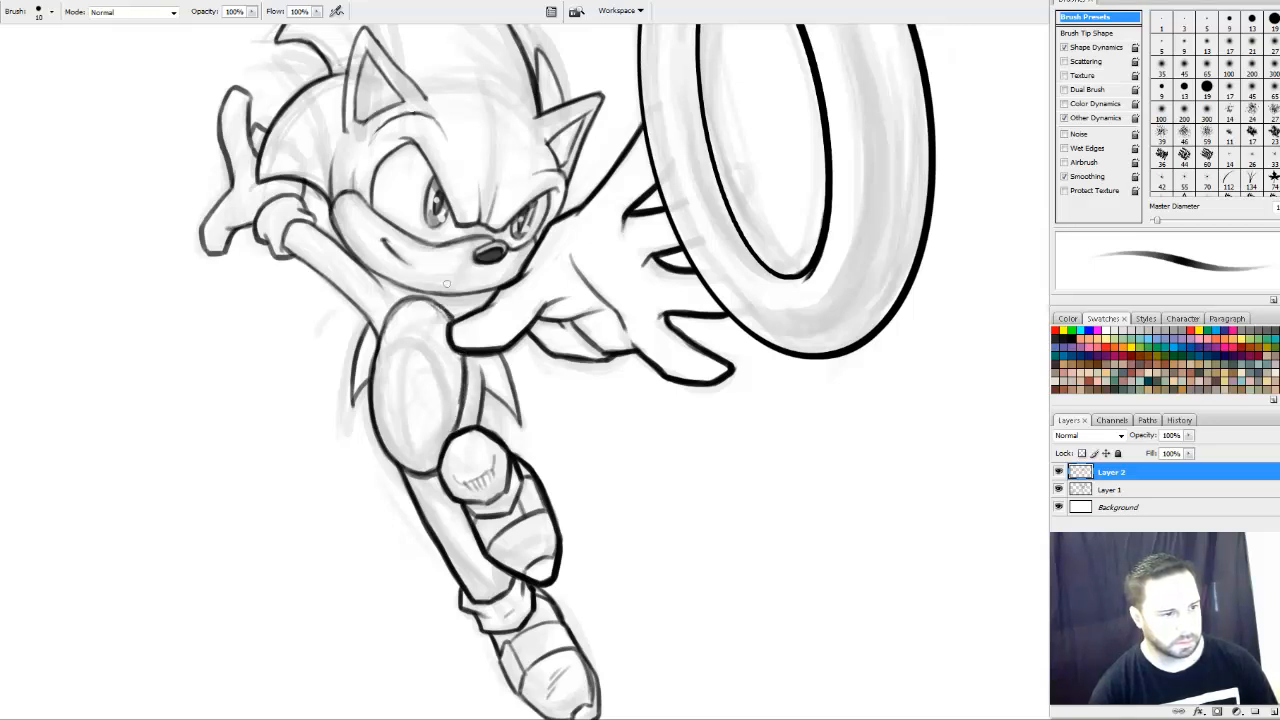
# Brush in the line below Sonic's chin up to the right-hand cheek, clean it with the eraser, and thicken the lower-left jawline
pyautogui.moveTo(455, 304); pyautogui.dragTo(525, 267)
pyautogui.press('e')
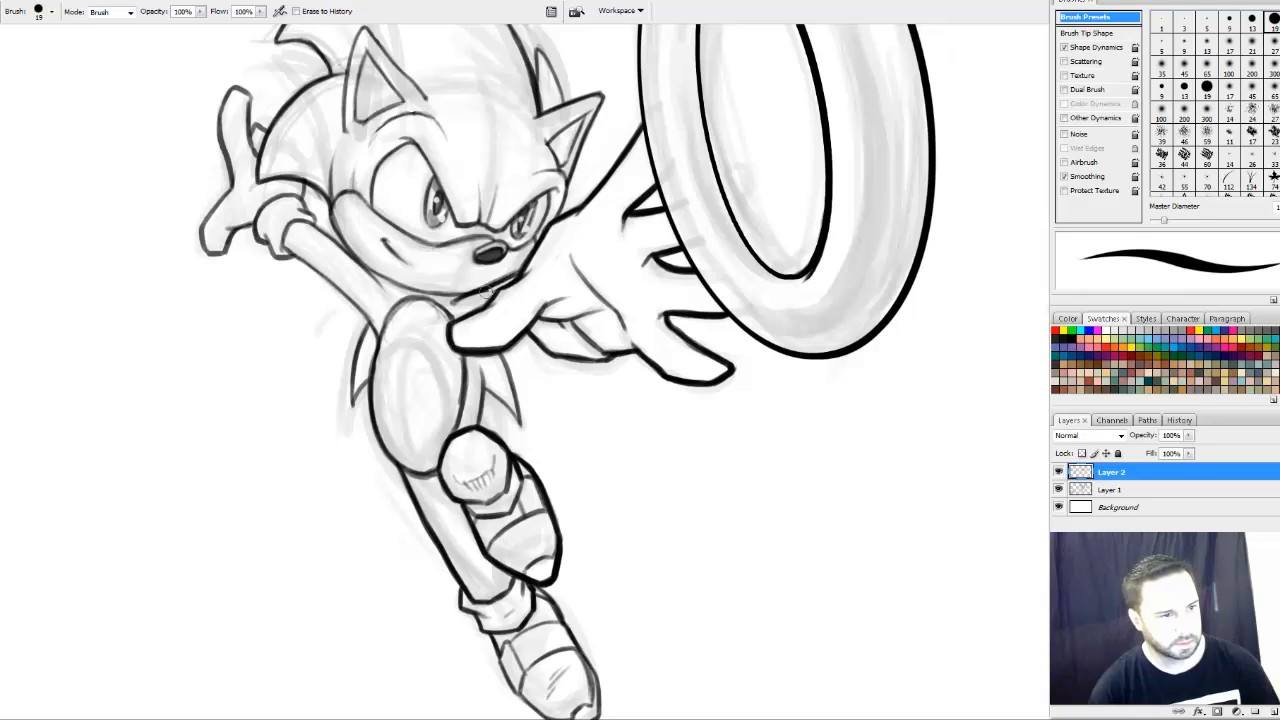
pyautogui.press('b')
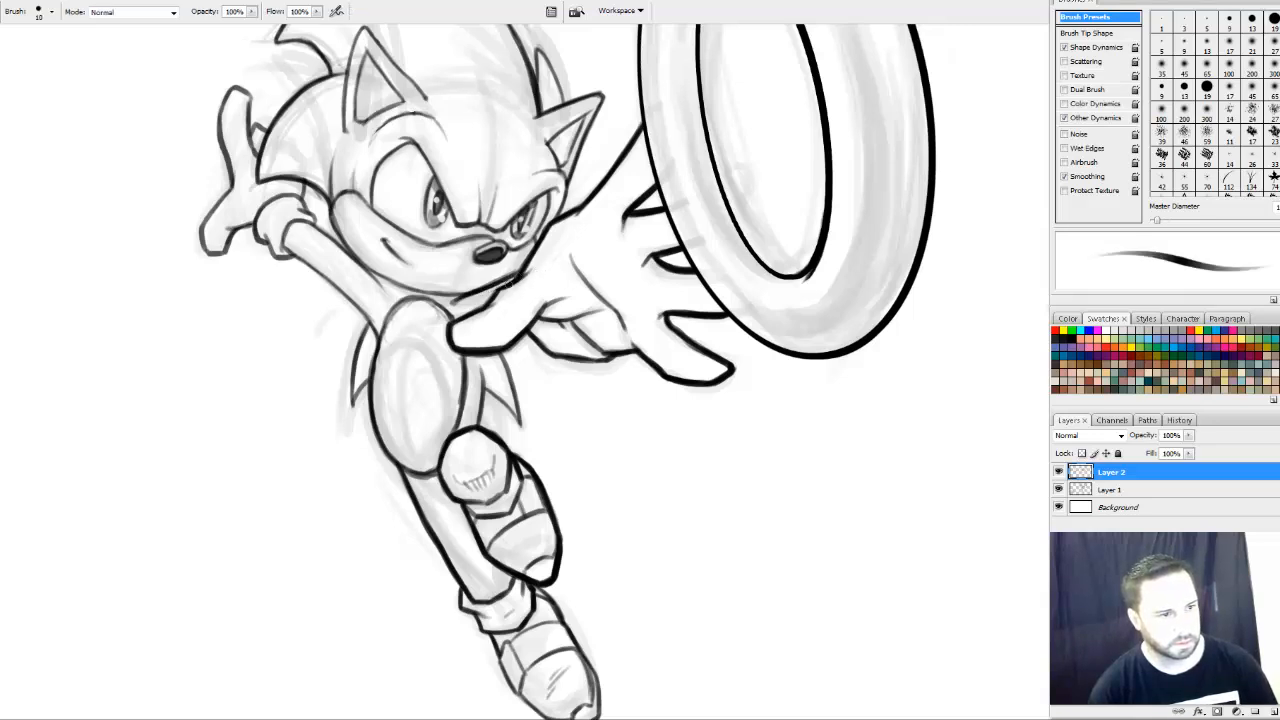
pyautogui.moveTo(513, 275); pyautogui.dragTo(541, 237)
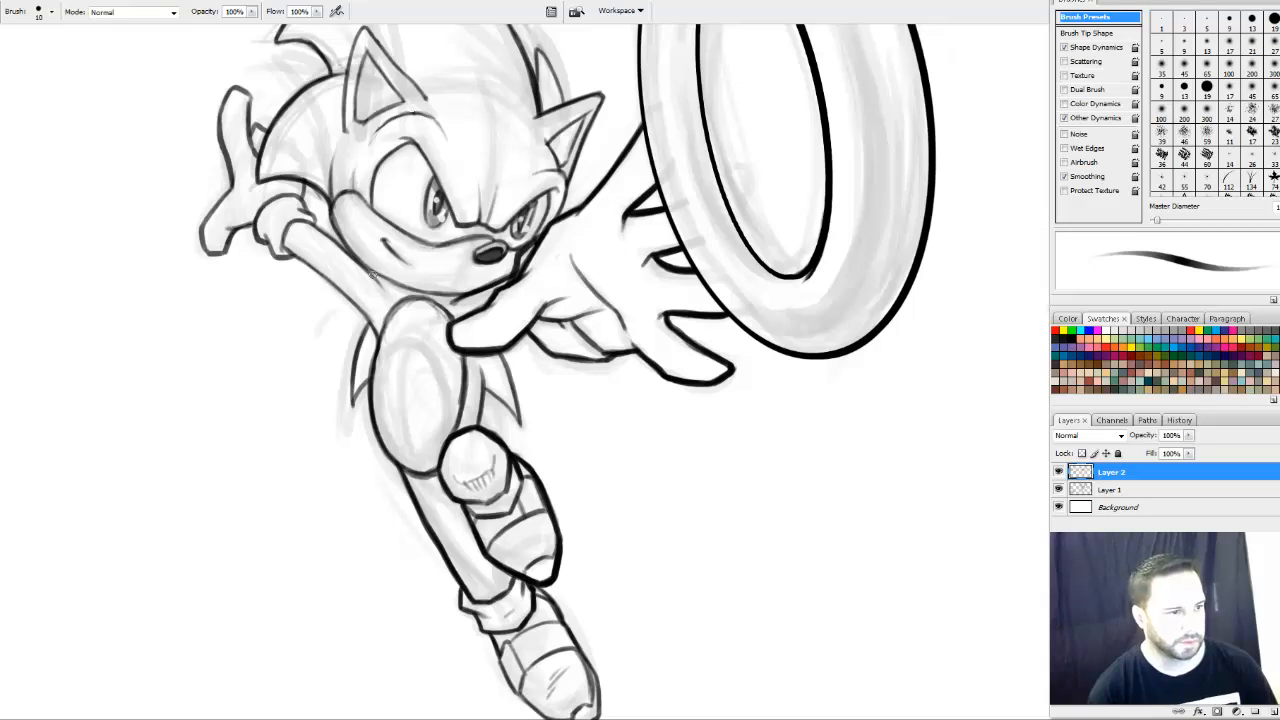
pyautogui.moveTo(372, 273); pyautogui.dragTo(392, 284)
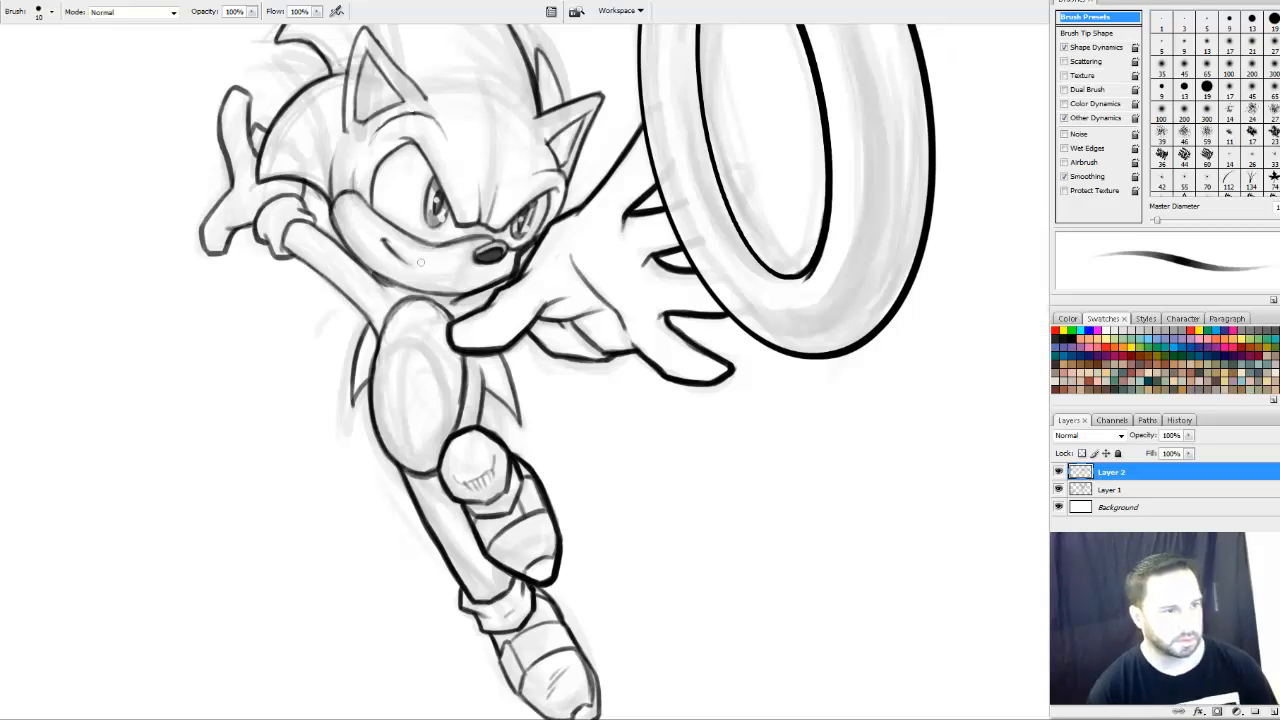
# Lasso the inked lines of the raised front shoe, from its round sole to the toe
pyautogui.moveTo(549, 277)
pyautogui.mouseDown()
pyautogui.moveTo(497, 406)
pyautogui.moveTo(577, 272)
pyautogui.moveTo(567, 400)
pyautogui.moveTo(580, 380)
pyautogui.moveTo(554, 337)
pyautogui.moveTo(541, 392)
pyautogui.moveTo(547, 351)
pyautogui.mouseUp()
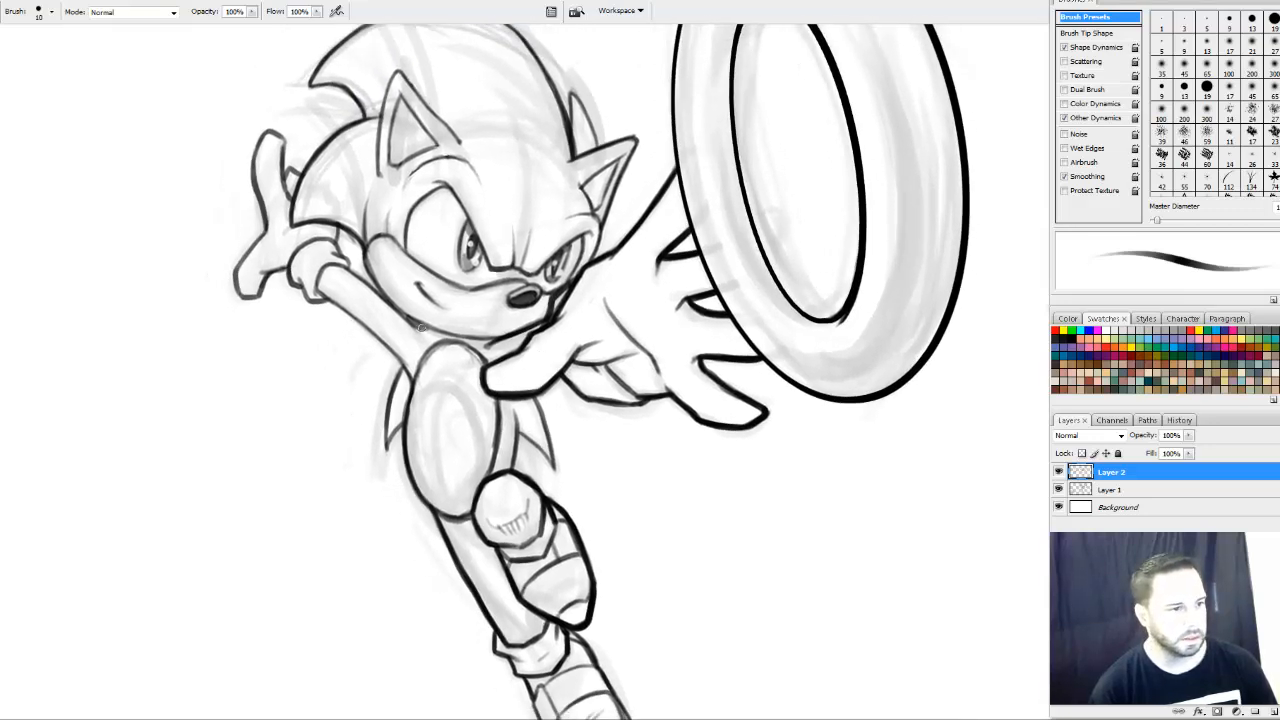
pyautogui.moveTo(462, 370)
pyautogui.mouseDown()
pyautogui.moveTo(537, 337)
pyautogui.moveTo(509, 383)
pyautogui.moveTo(600, 330)
pyautogui.mouseUp()
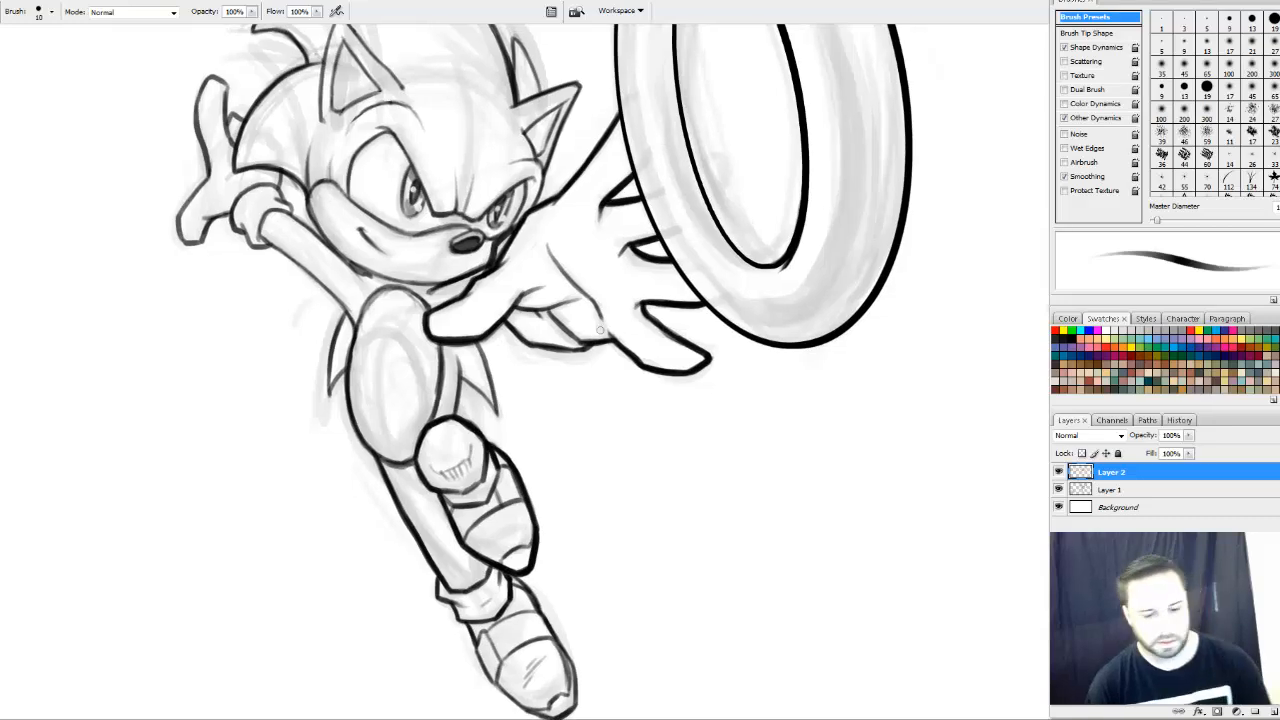
pyautogui.press('l')
pyautogui.hotkey('ctrl', '+')
pyautogui.hotkey('ctrl', '+')
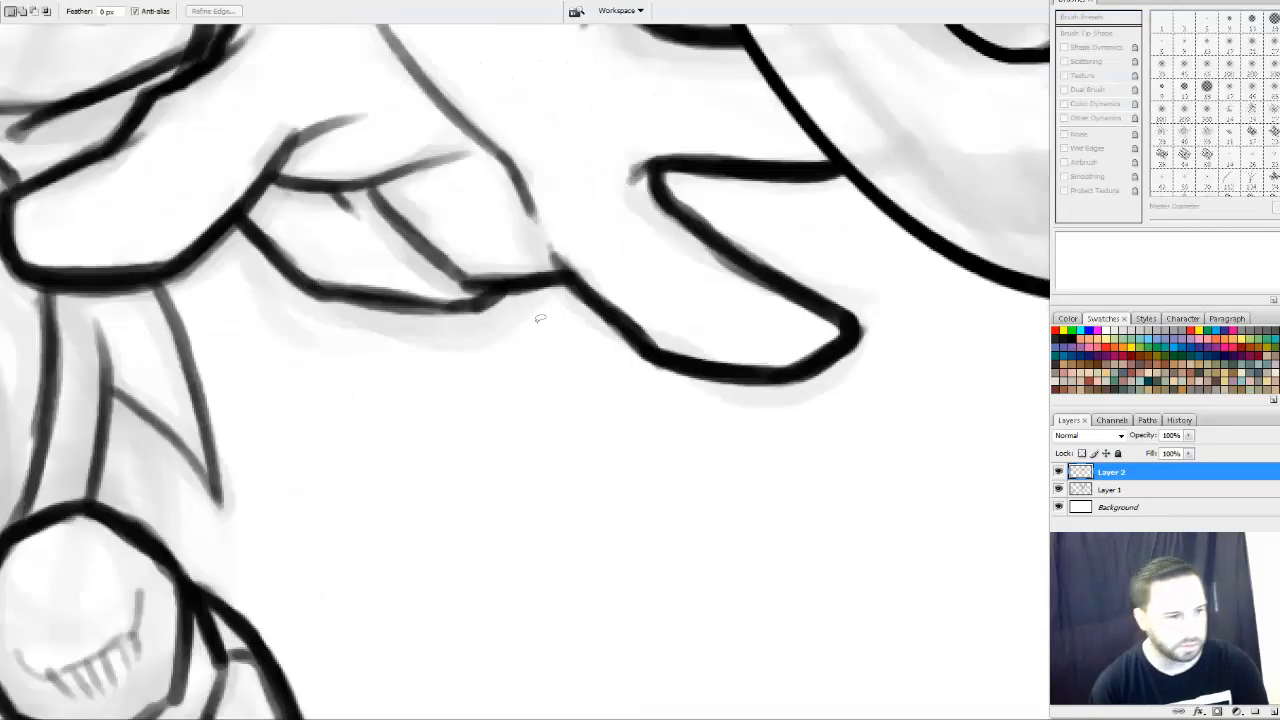
pyautogui.moveTo(305, 490)
pyautogui.mouseDown()
pyautogui.moveTo(563, 249)
pyautogui.moveTo(705, 220)
pyautogui.mouseUp()
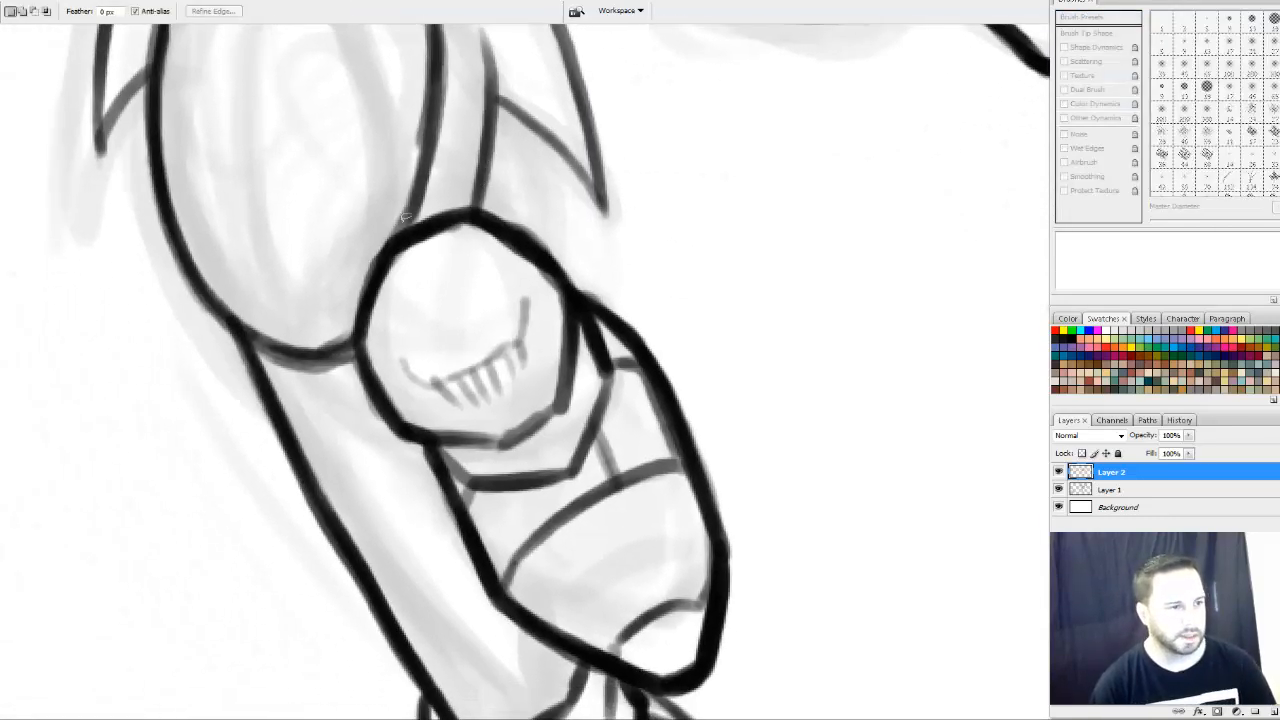
pyautogui.moveTo(432, 210); pyautogui.dragTo(435, 207)
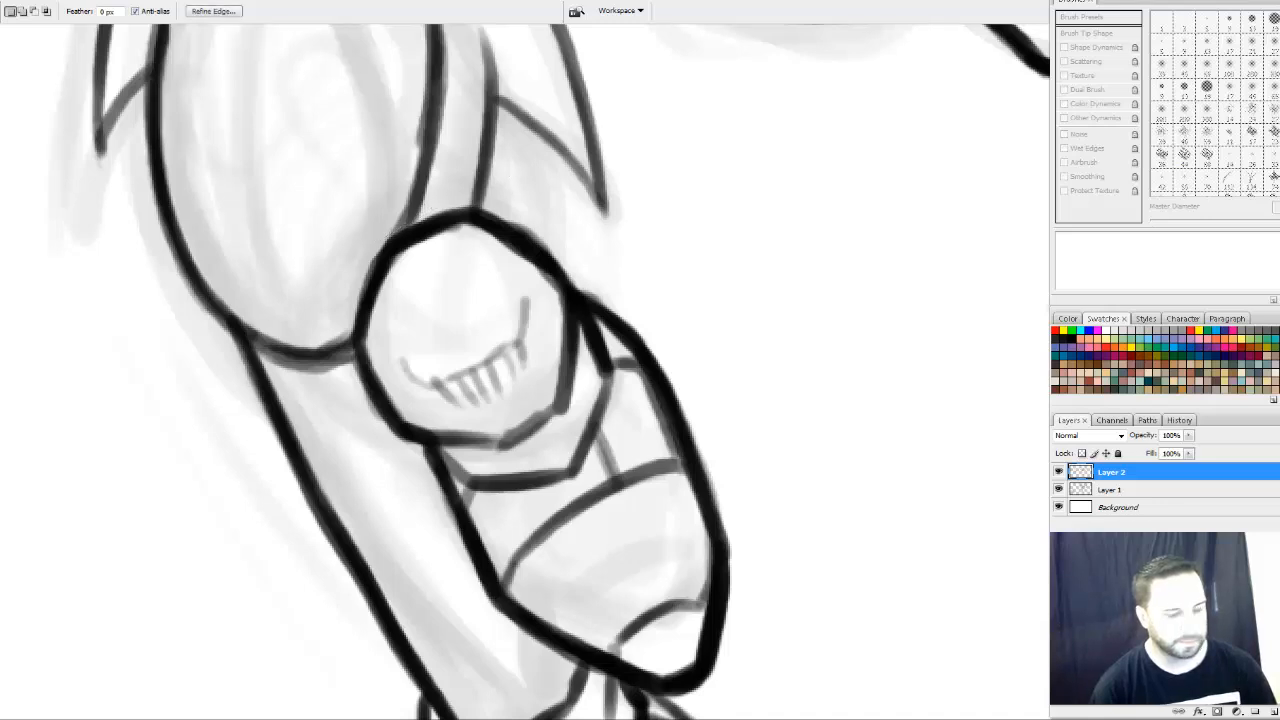
pyautogui.hotkey('ctrl', 'd')
pyautogui.moveTo(375, 240)
pyautogui.mouseDown()
pyautogui.moveTo(461, 199)
pyautogui.moveTo(490, 203)
pyautogui.moveTo(572, 237)
pyautogui.moveTo(653, 297)
pyautogui.moveTo(723, 390)
pyautogui.moveTo(804, 578)
pyautogui.moveTo(783, 566)
pyautogui.moveTo(790, 438)
pyautogui.moveTo(765, 490)
pyautogui.moveTo(710, 518)
pyautogui.moveTo(534, 436)
pyautogui.moveTo(507, 388)
pyautogui.mouseUp()
pyautogui.moveTo(493, 286)
pyautogui.mouseDown()
pyautogui.moveTo(612, 348)
pyautogui.moveTo(589, 345)
pyautogui.moveTo(592, 381)
pyautogui.moveTo(632, 484)
pyautogui.moveTo(496, 232)
pyautogui.moveTo(535, 106)
pyautogui.mouseUp()
pyautogui.hotkey('ctrl', '-')
pyautogui.hotkey('ctrl', '-')
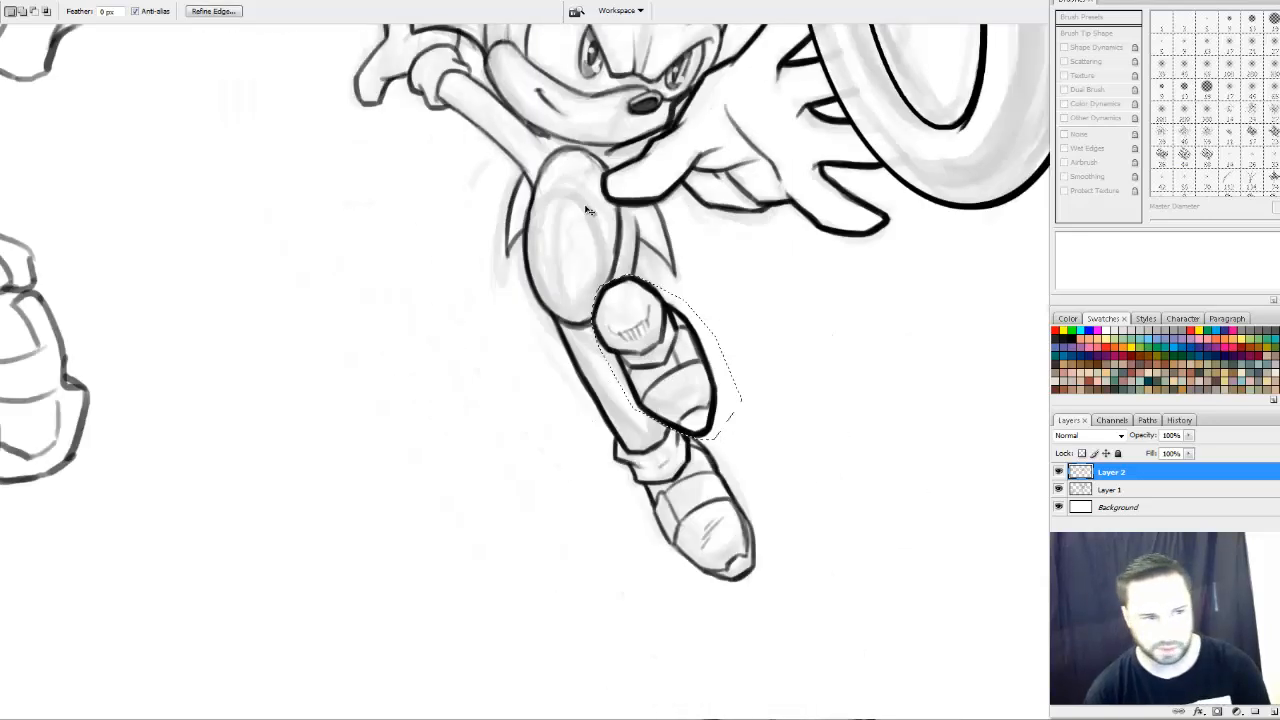
# Nudge the selected front shoe to the left and slightly up so that it overlaps the lower belly
pyautogui.moveTo(619, 239); pyautogui.dragTo(563, 419)
pyautogui.hotkey('ctrl', 'shift', 'Left')
pyautogui.hotkey('ctrl', 'shift', 'Left')
pyautogui.hotkey('ctrl', 'shift', 'Left')
pyautogui.hotkey('ctrl', 'shift', 'Left')
pyautogui.hotkey('ctrl', 'shift', 'Left')
pyautogui.hotkey('ctrl', 'shift', 'Left')
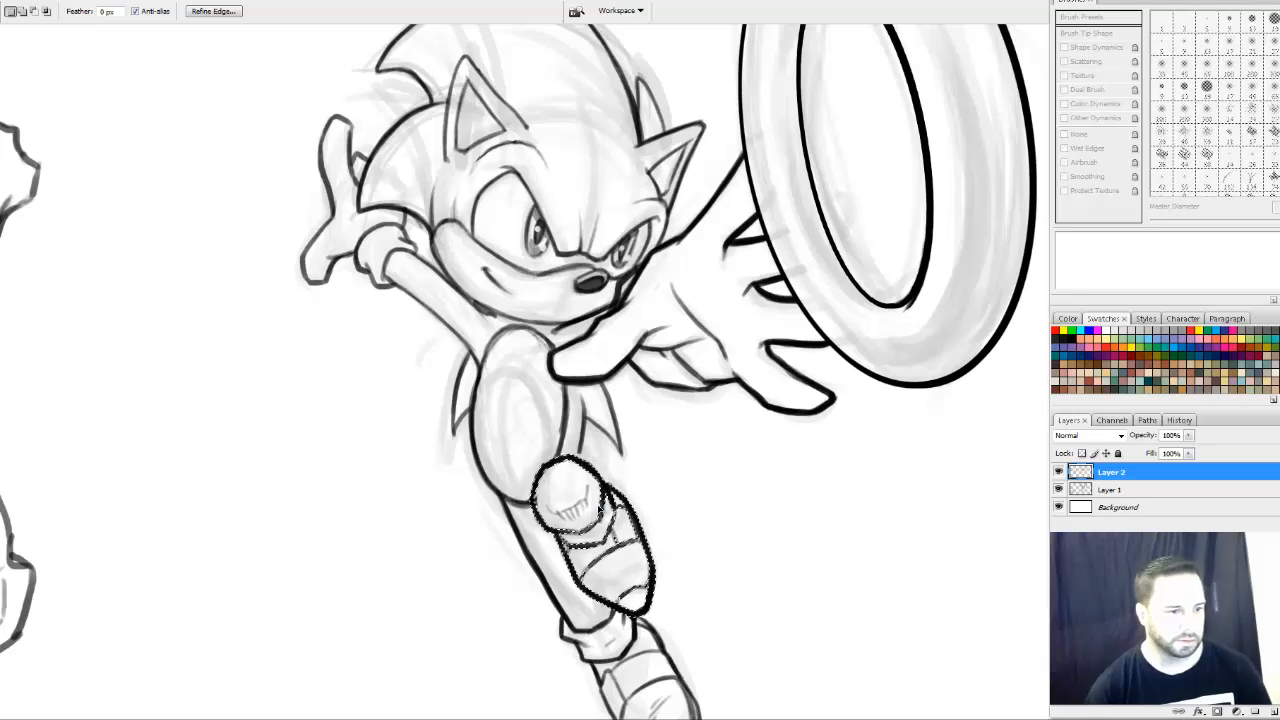
pyautogui.hotkey('ctrl', 'shift', 'Left')
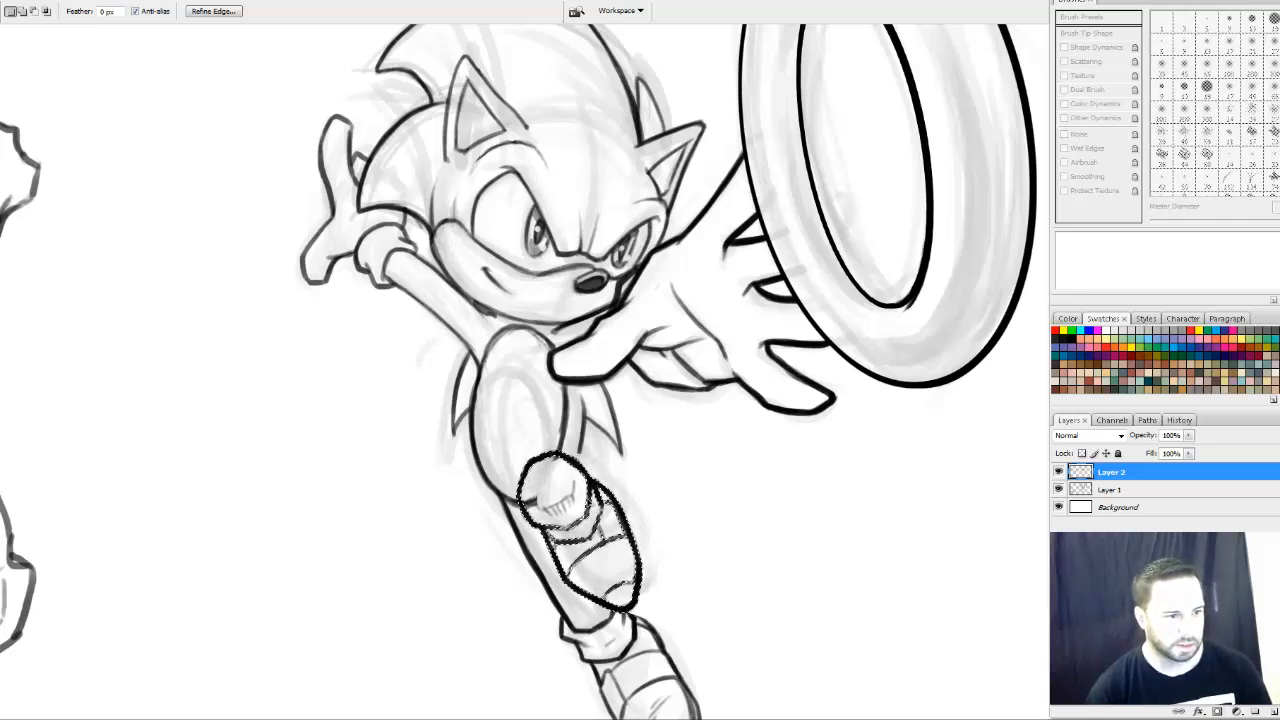
pyautogui.hotkey('ctrl', 'shift', 'Up')
pyautogui.hotkey('ctrl', 'shift', 'Up')
pyautogui.hotkey('ctrl', 'shift', 'Up')
pyautogui.hotkey('ctrl', 'shift', 'Right')
pyautogui.hotkey('ctrl', 'shift', 'Right')
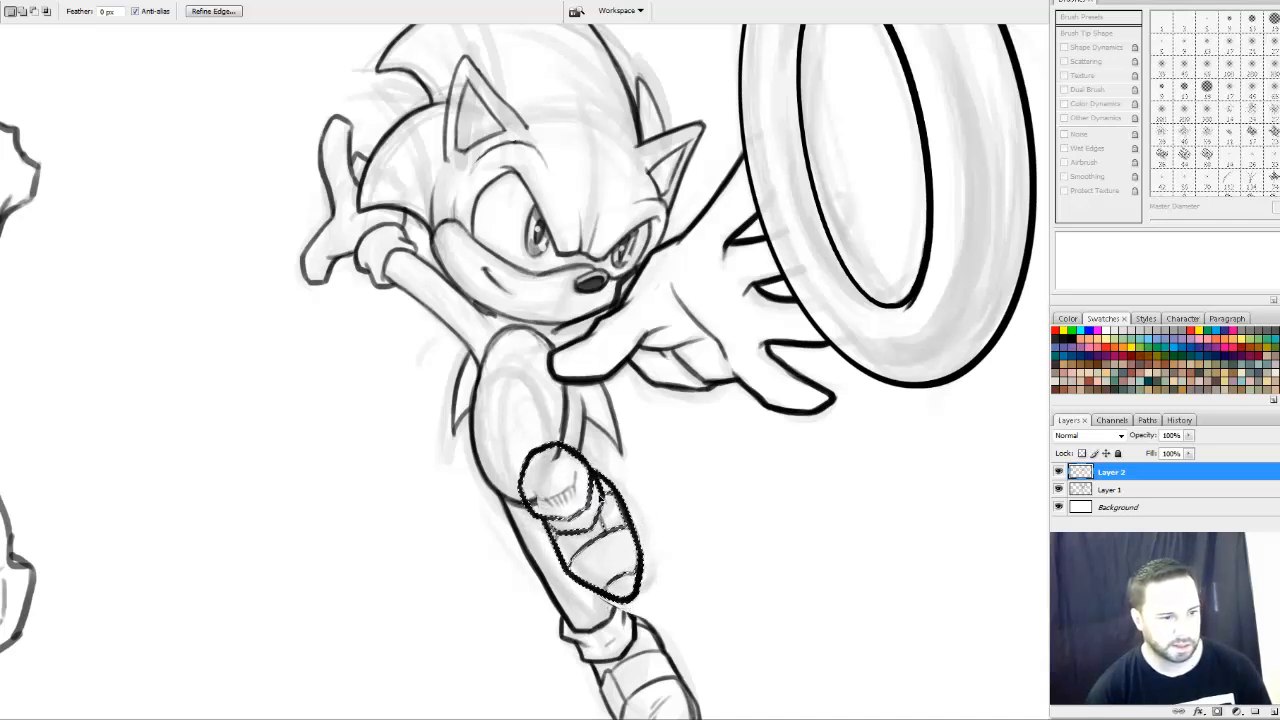
pyautogui.hotkey('ctrl', 'shift', 'Down')
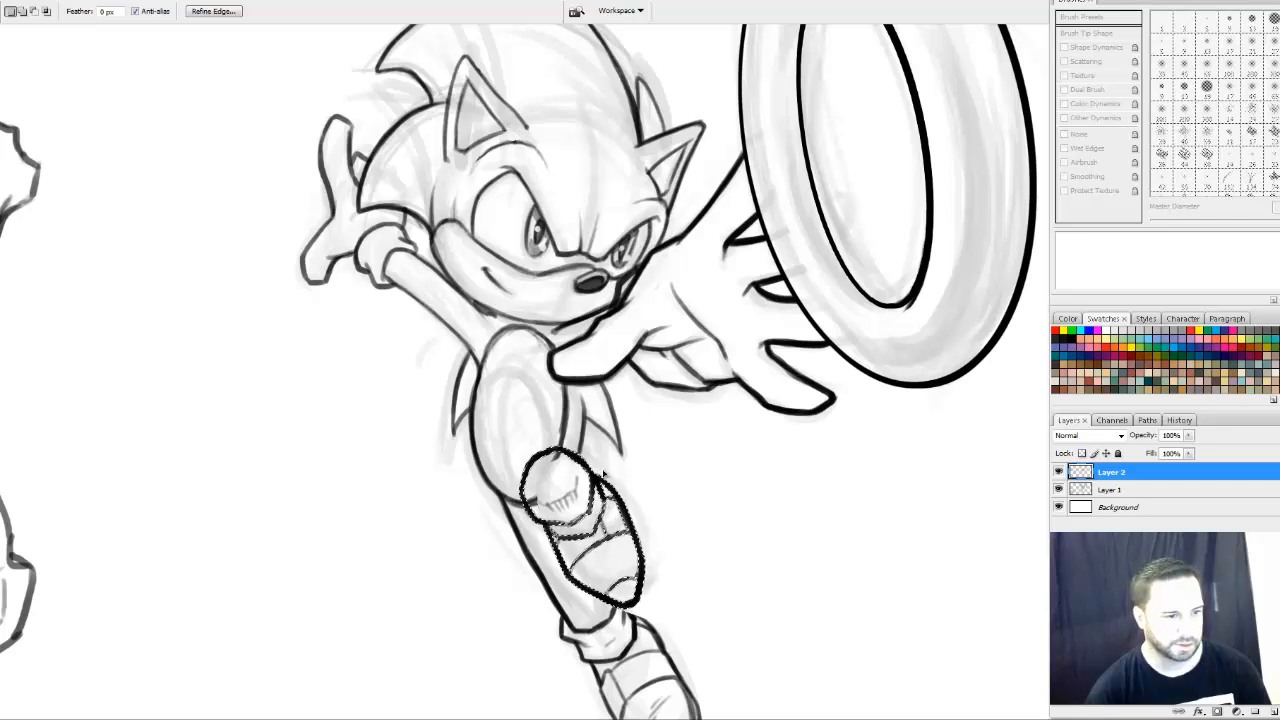
# Distort the selected shoe by pulling its lower edge down and slightly right, to 106.4% height and 2.7 horizontal skew, and deselect
pyautogui.moveTo(734, 460); pyautogui.dragTo(658, 420)
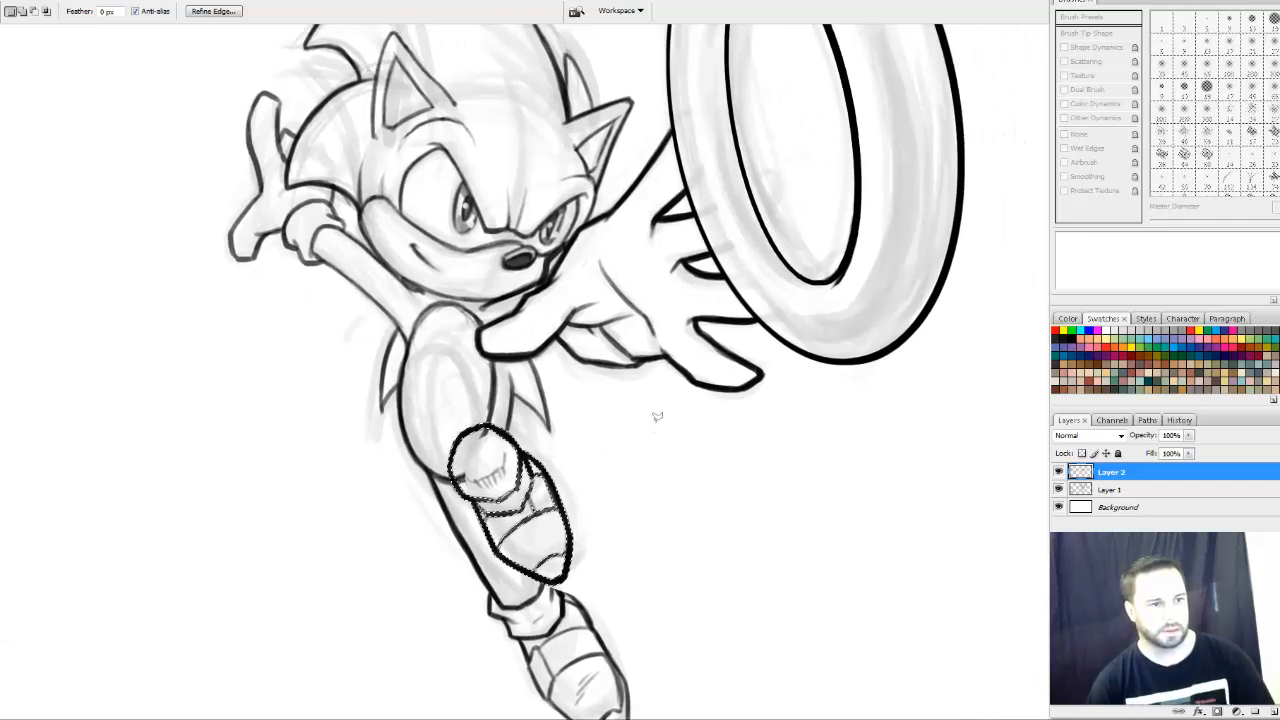
pyautogui.hotkey('ctrl', '-')
pyautogui.hotkey('ctrl', '-')
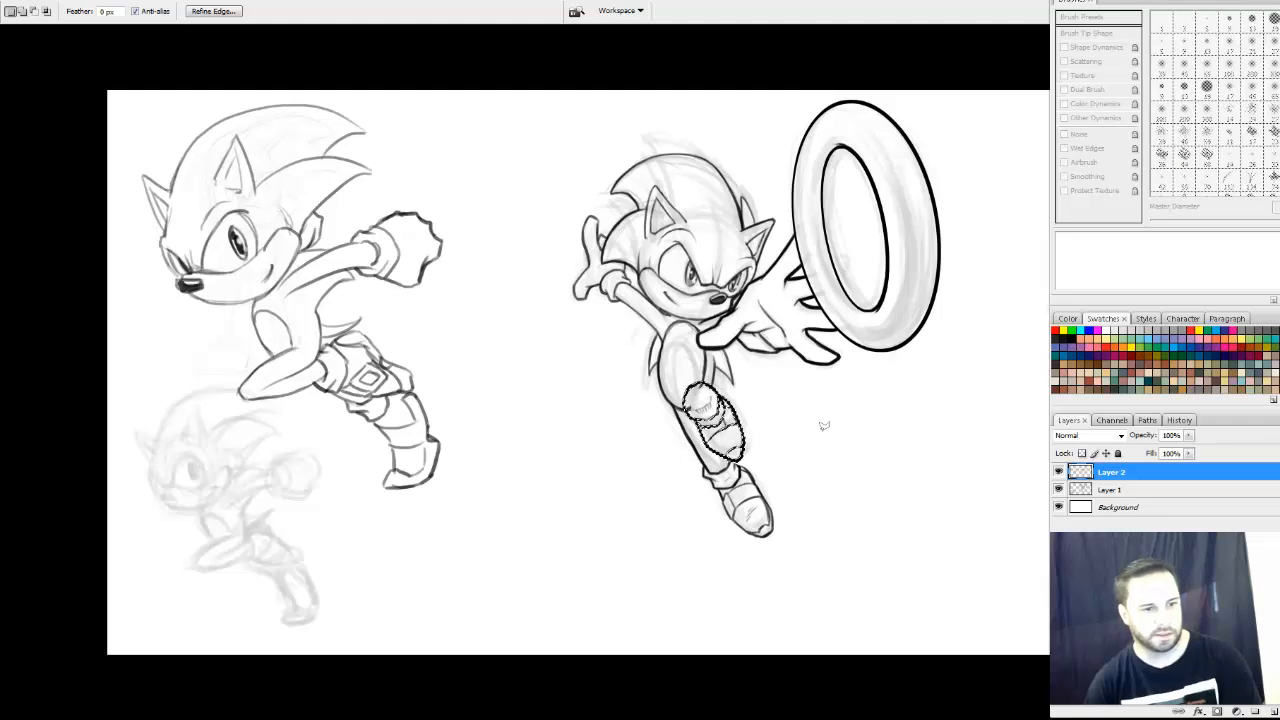
pyautogui.moveTo(823, 423); pyautogui.dragTo(766, 409)
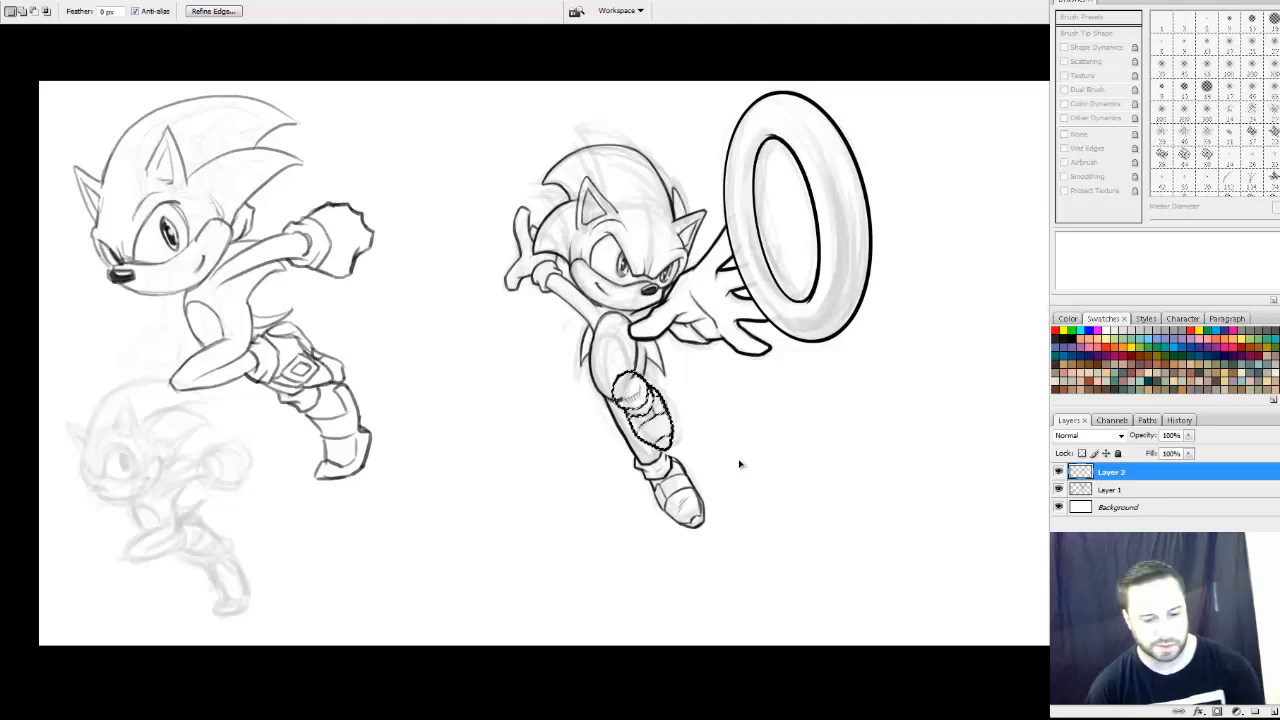
pyautogui.hotkey('ctrl', '+')
pyautogui.hotkey('ctrl', '+')
pyautogui.hotkey('ctrl', 't')
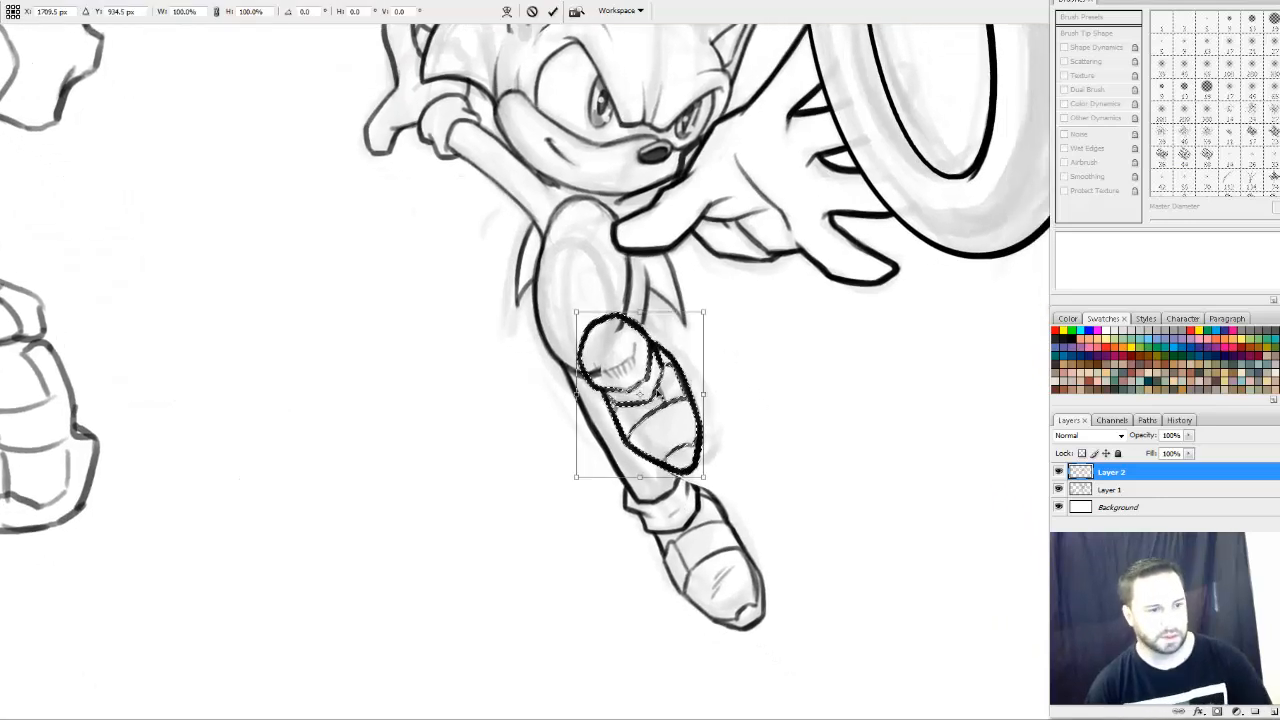
pyautogui.rightClick(645, 388)
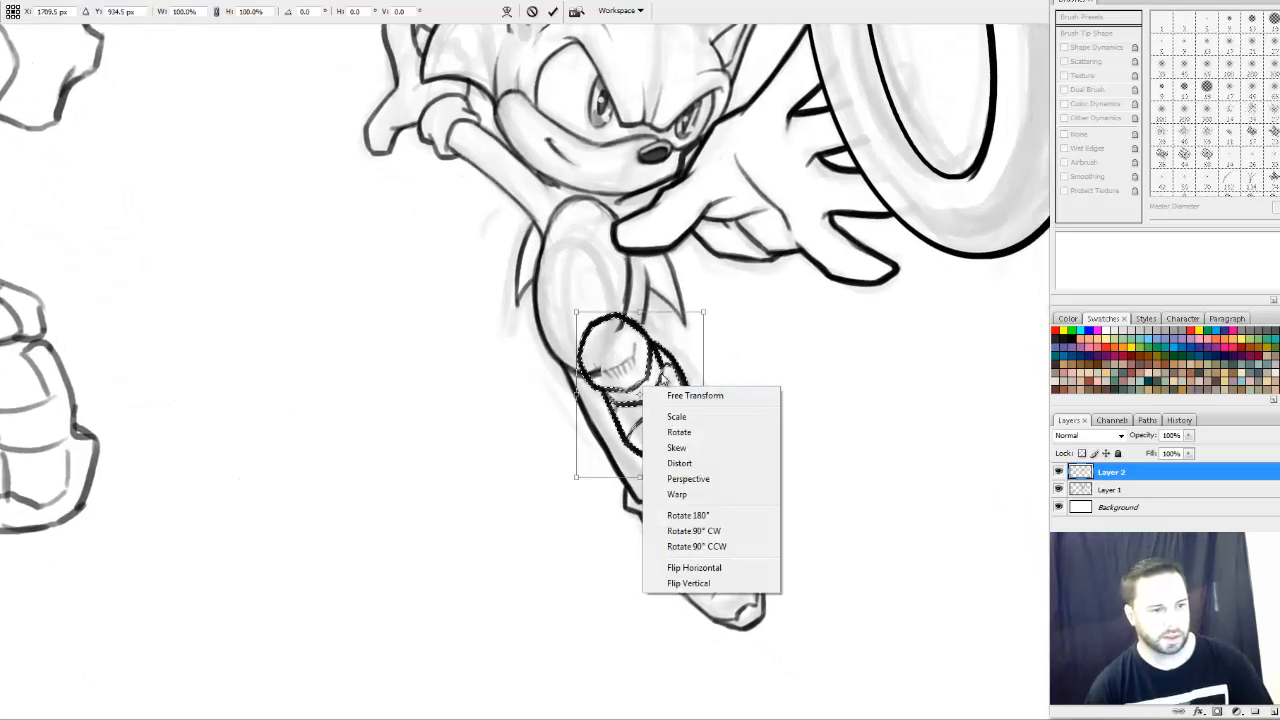
pyautogui.click(680, 464)
pyautogui.moveTo(647, 486); pyautogui.dragTo(651, 489)
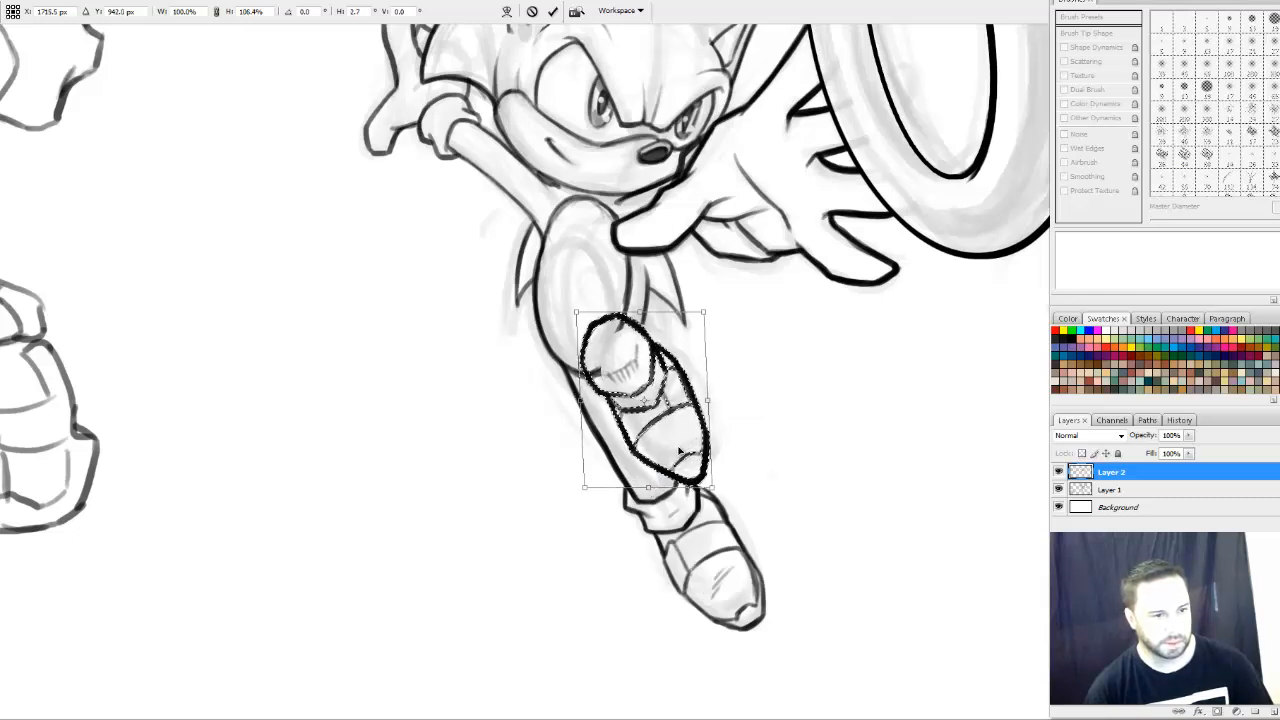
pyautogui.press('Return')
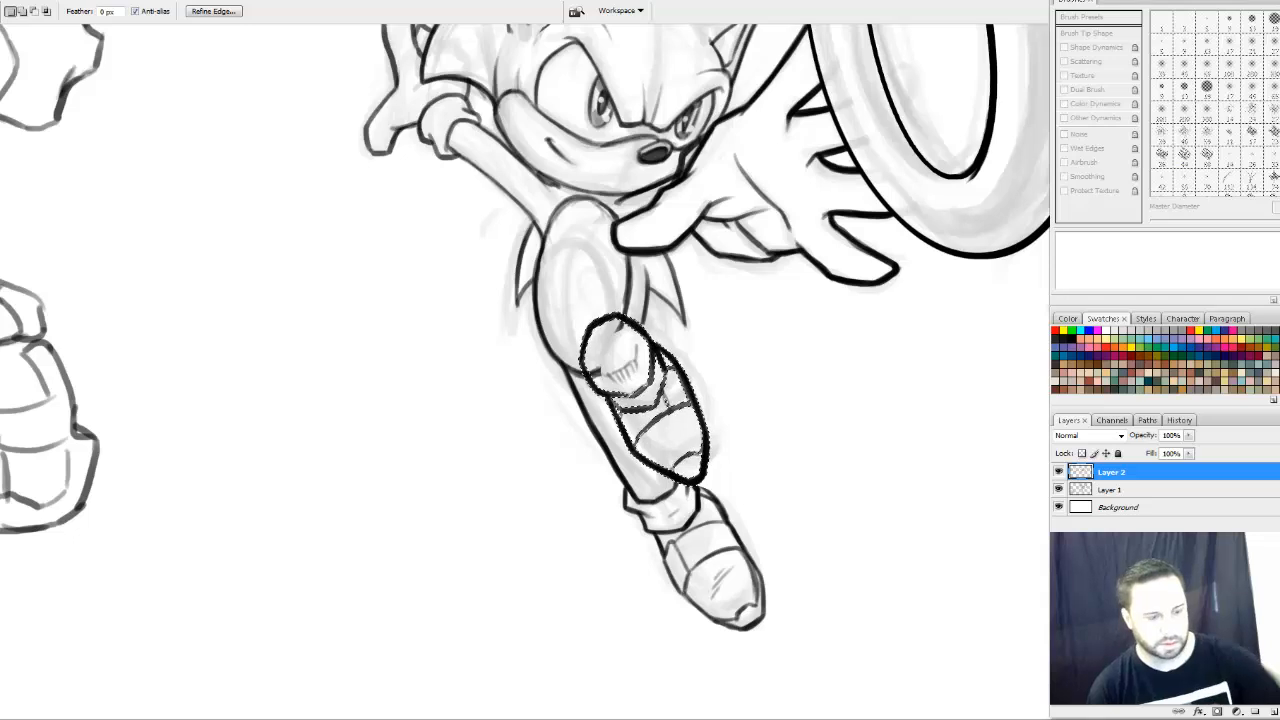
pyautogui.press('b')
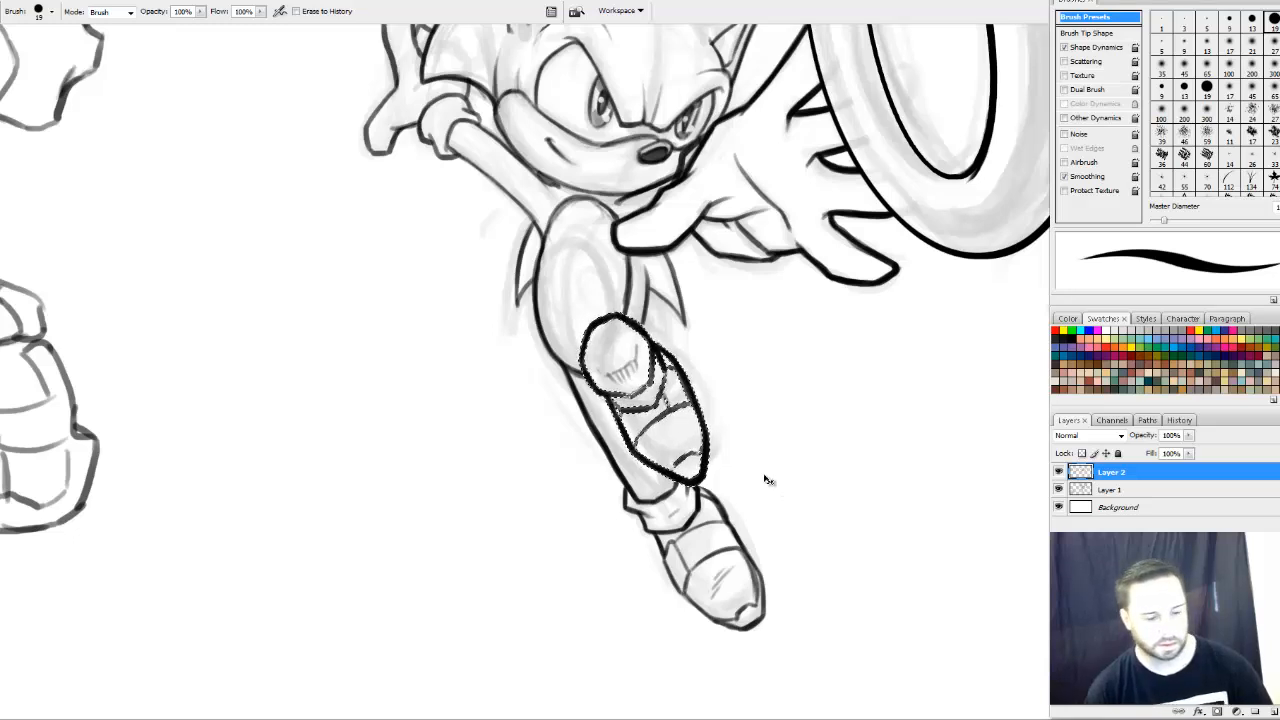
pyautogui.hotkey('ctrl', 'd')
pyautogui.press('b')
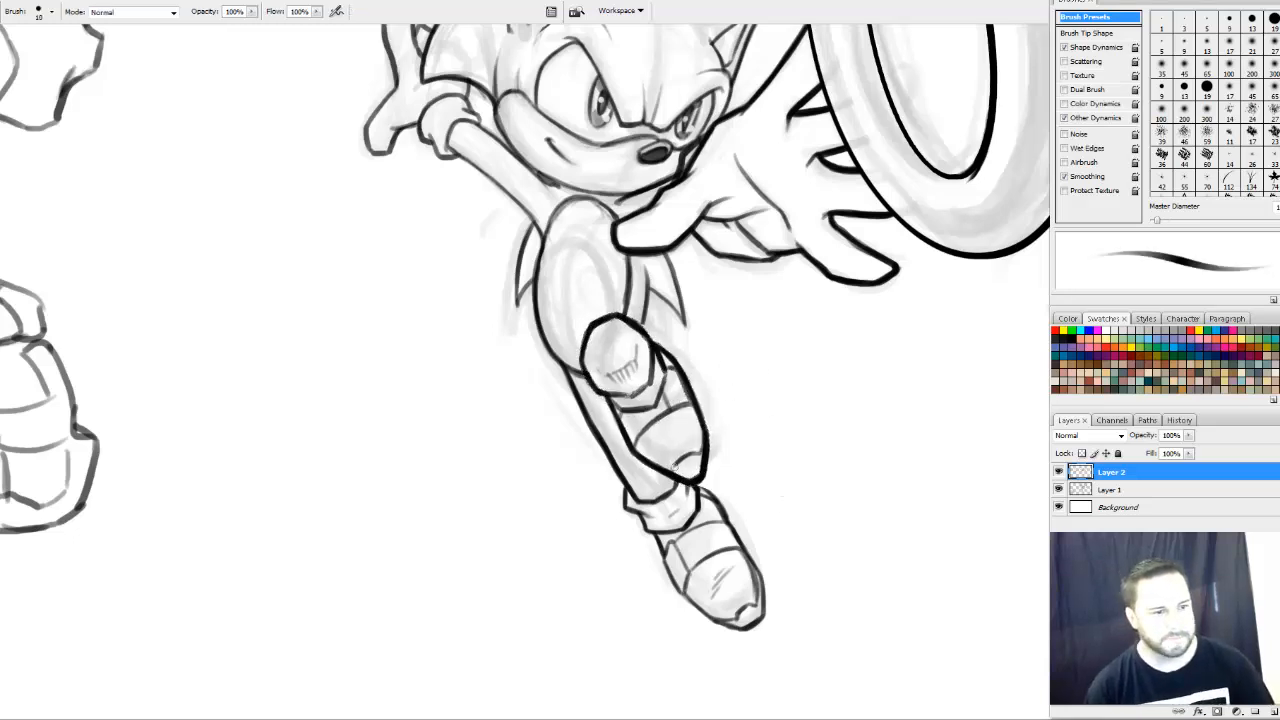
pyautogui.moveTo(784, 428); pyautogui.dragTo(750, 474)
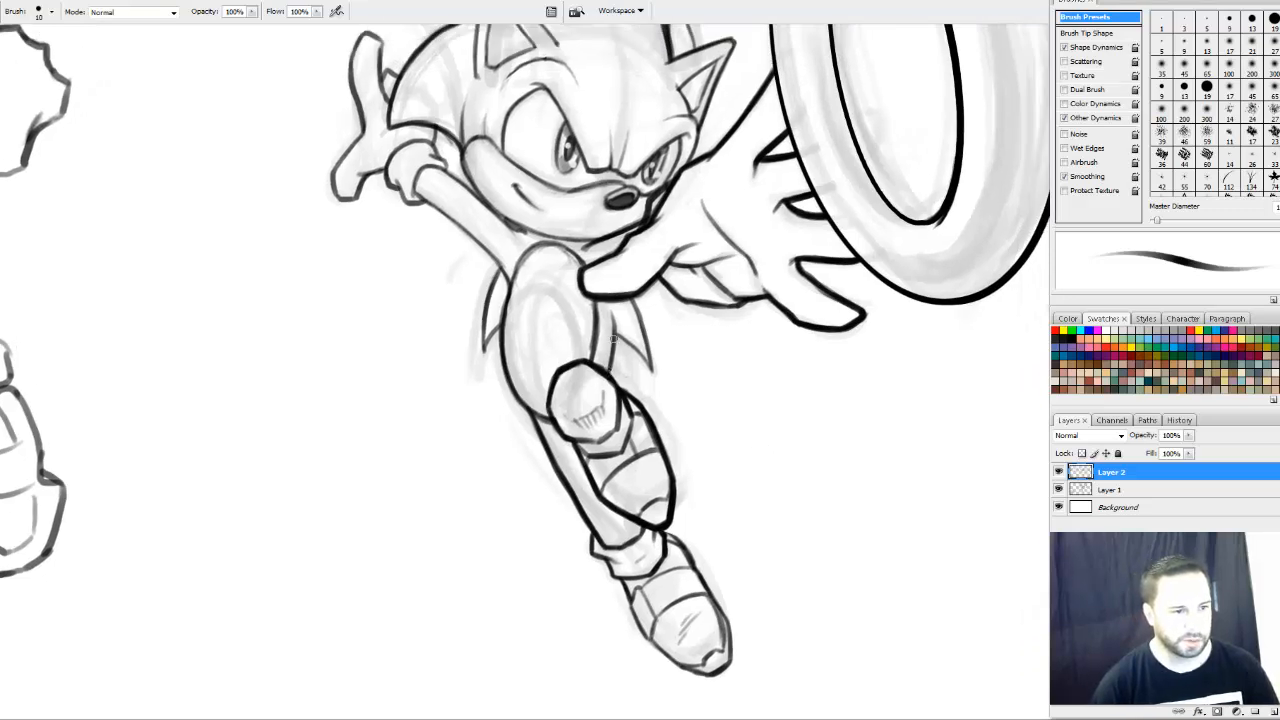
pyautogui.press('e')
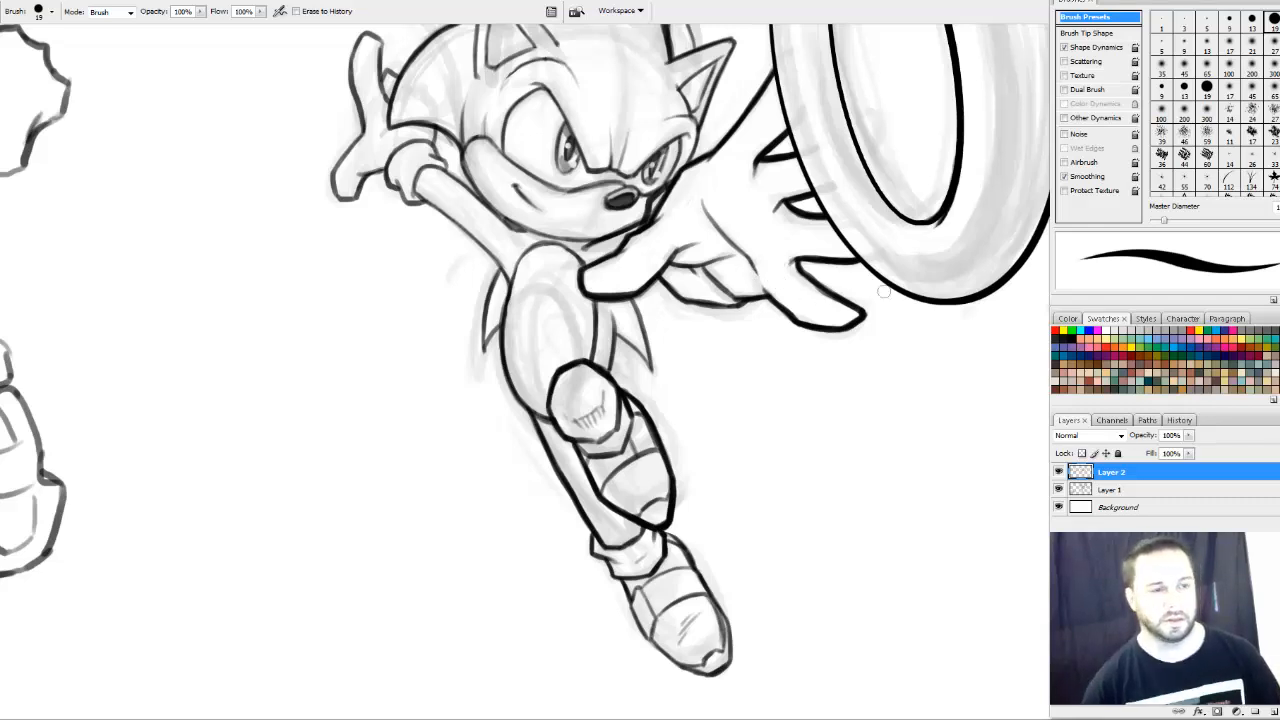
pyautogui.moveTo(642, 339); pyautogui.dragTo(591, 345)
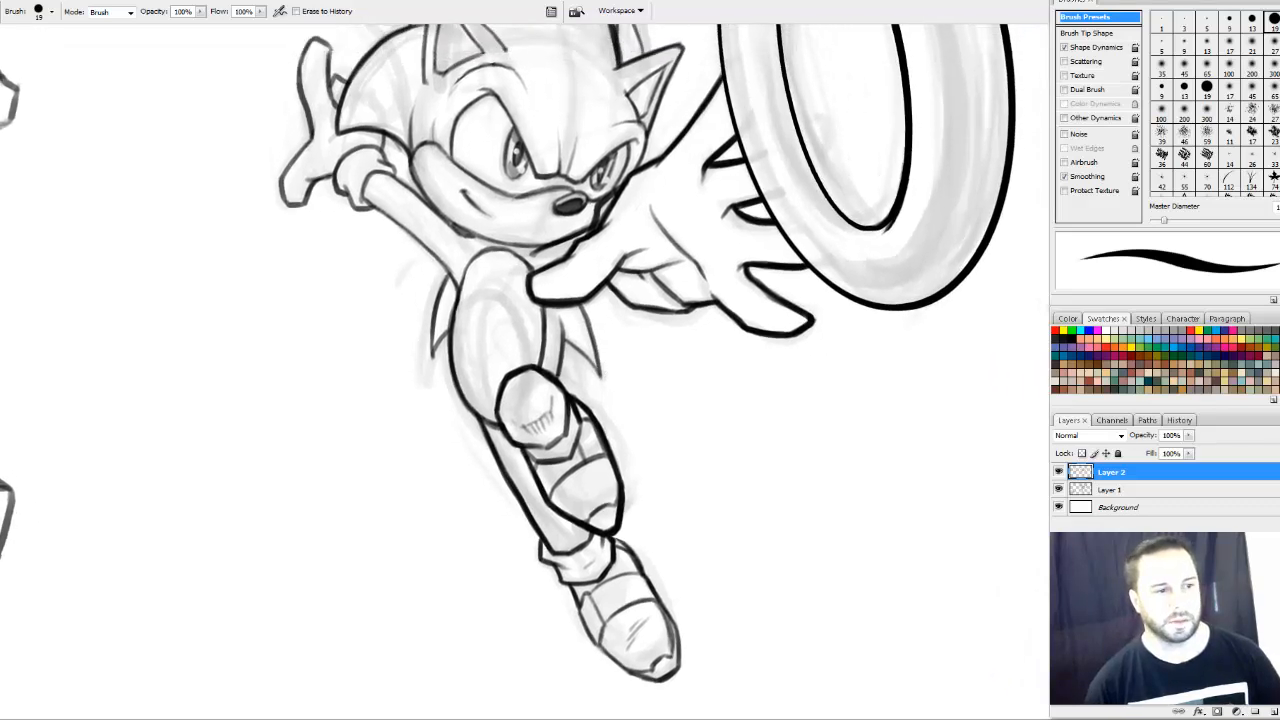
# Touch up the inked lines between Sonic's upper chest, right-hand cheek and outstretched hand with the brush and eraser
pyautogui.press('b')
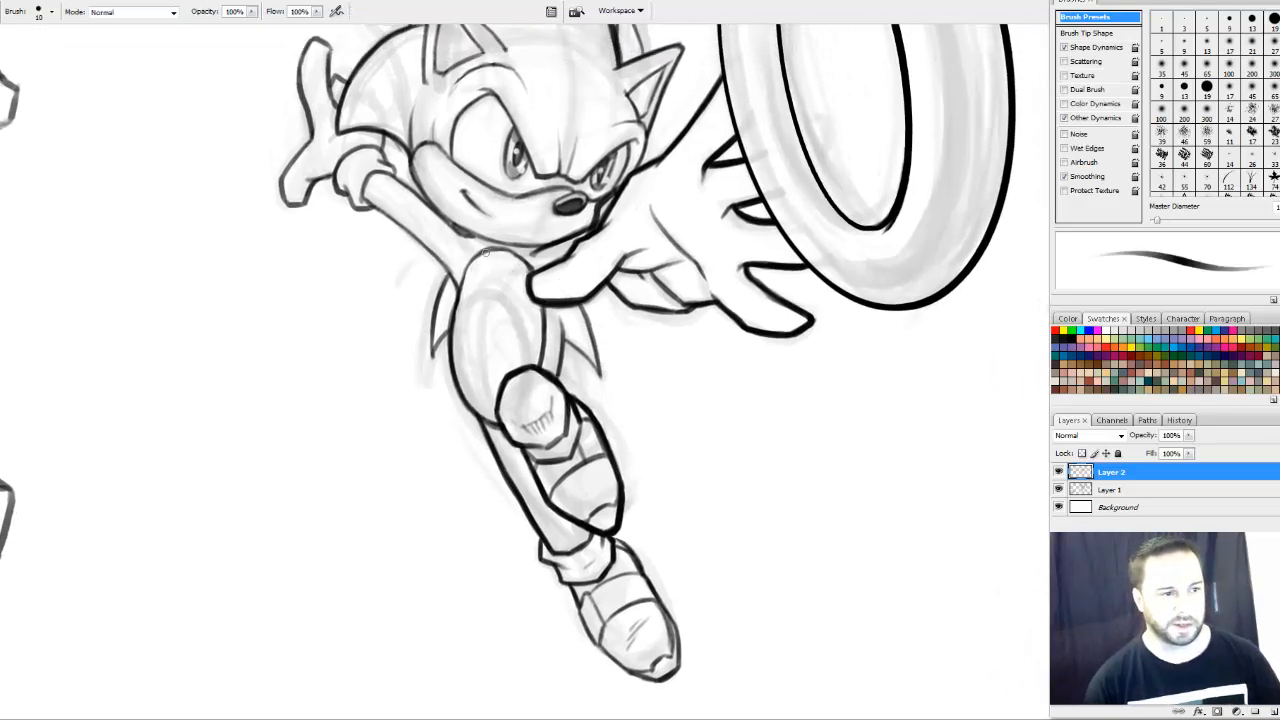
pyautogui.press('e')
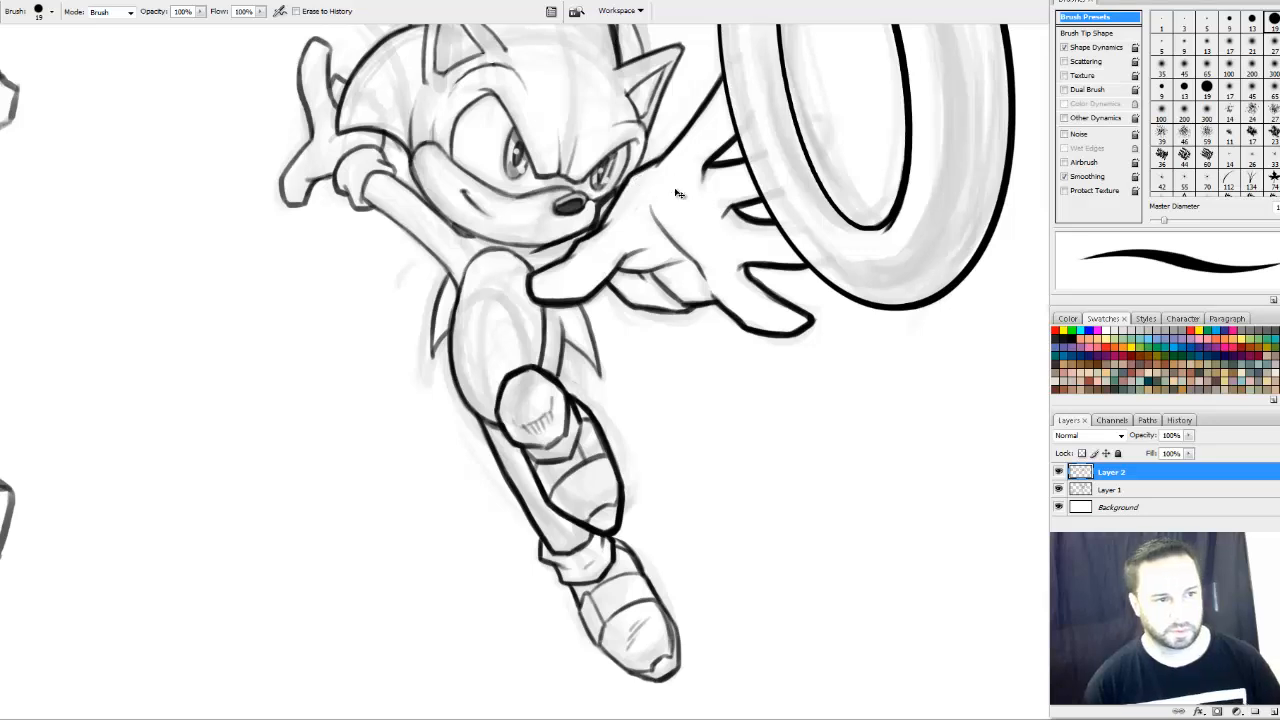
pyautogui.press('b')
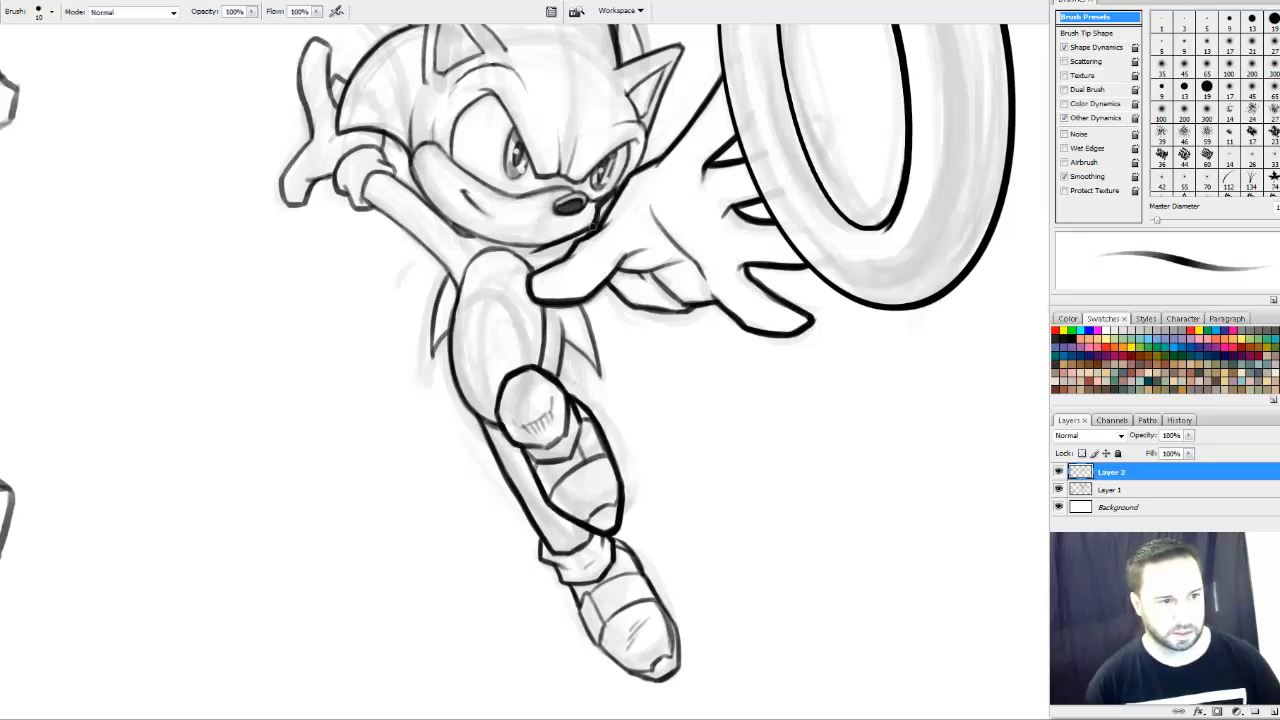
pyautogui.moveTo(653, 244)
pyautogui.mouseDown()
pyautogui.moveTo(600, 271)
pyautogui.moveTo(543, 250)
pyautogui.moveTo(552, 226)
pyautogui.mouseUp()
pyautogui.press('e')
pyautogui.press('b')
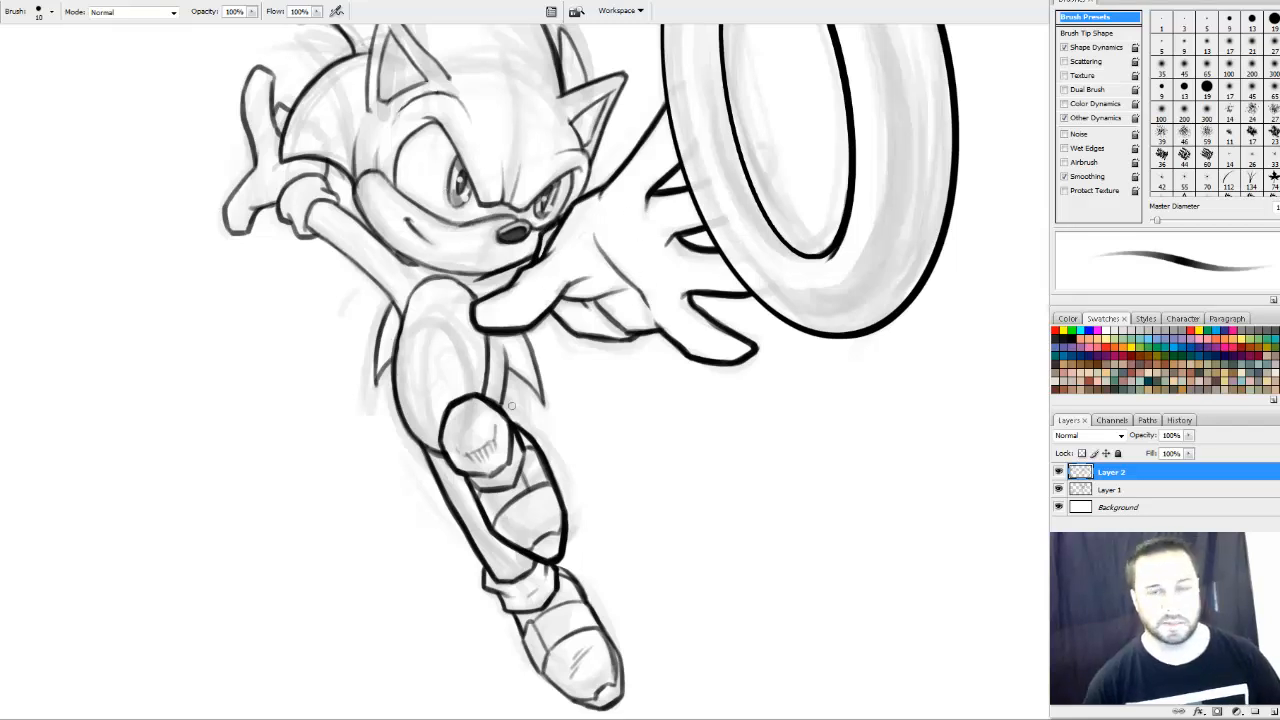
pyautogui.moveTo(558, 338); pyautogui.dragTo(596, 453)
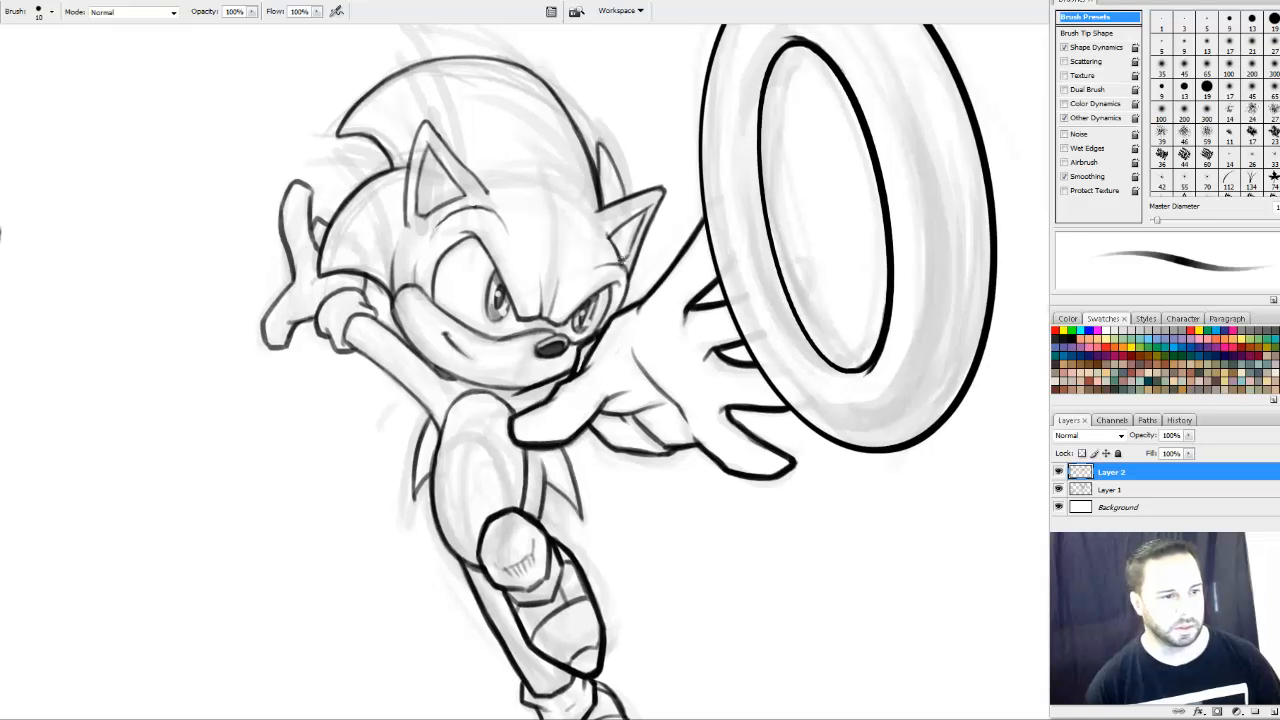
# Brush in the right side of the head and the quill behind the right-hand ear, and touch up the upper-left quill tip
pyautogui.moveTo(614, 316); pyautogui.dragTo(630, 271)
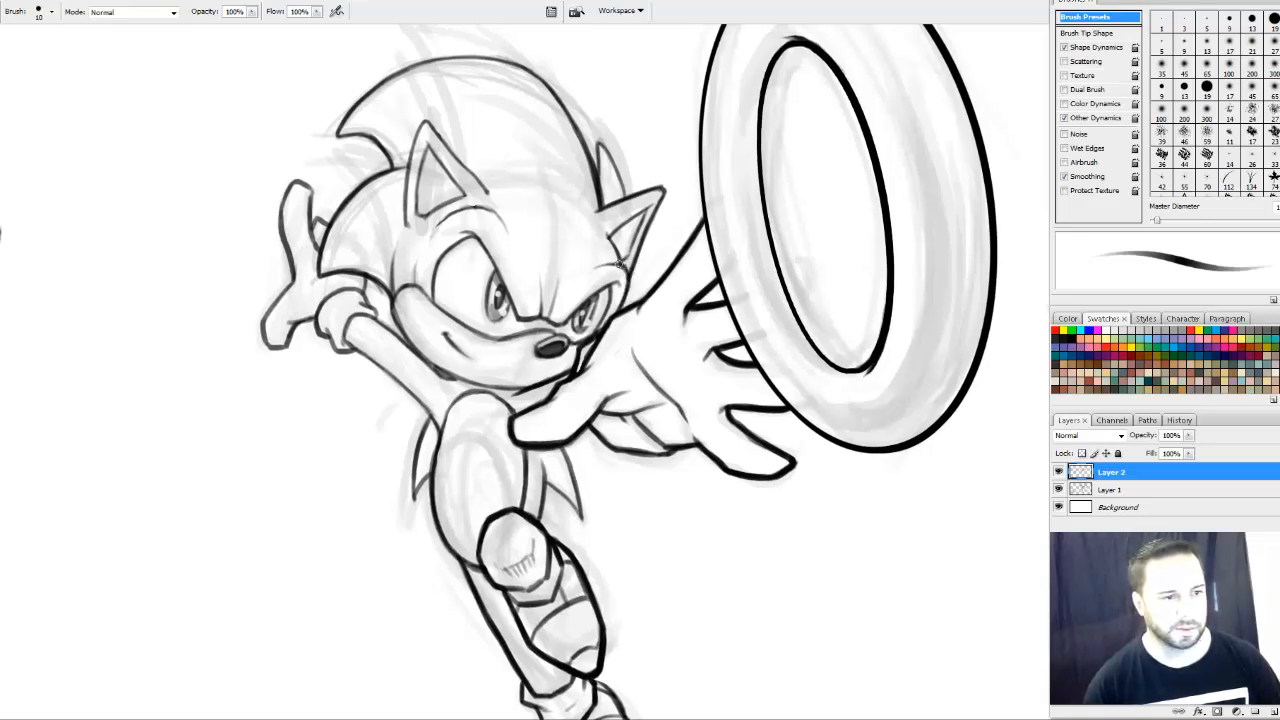
pyautogui.moveTo(660, 185); pyautogui.dragTo(673, 192)
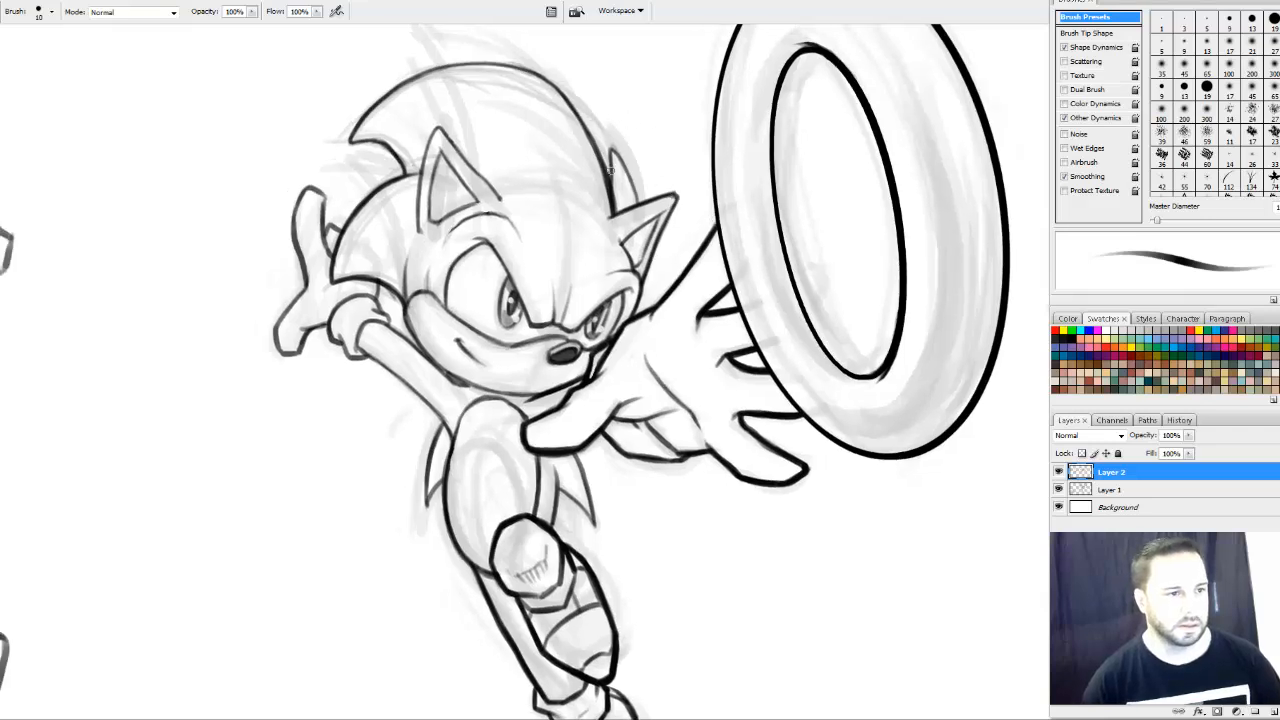
pyautogui.moveTo(612, 151)
pyautogui.mouseDown()
pyautogui.moveTo(607, 181)
pyautogui.moveTo(614, 152)
pyautogui.moveTo(638, 203)
pyautogui.mouseUp()
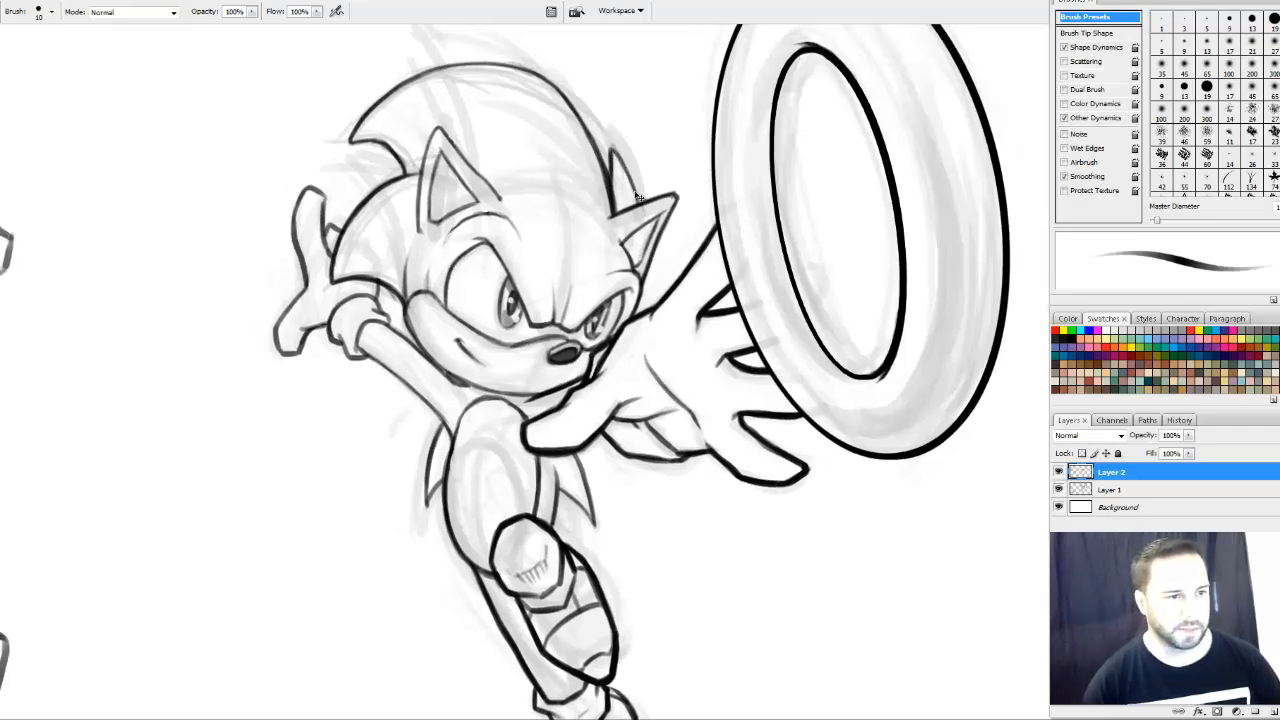
pyautogui.hotkey('ctrl', 'z')
pyautogui.moveTo(613, 152); pyautogui.dragTo(638, 205)
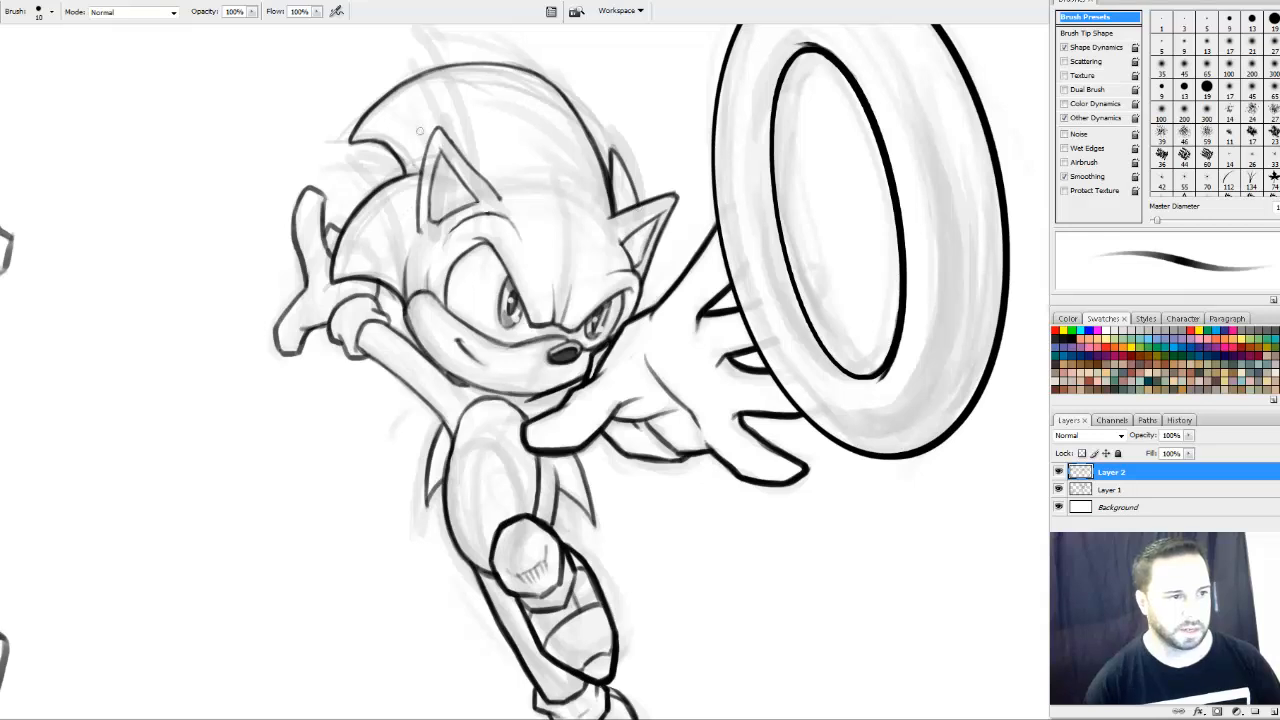
pyautogui.moveTo(476, 257); pyautogui.dragTo(506, 257)
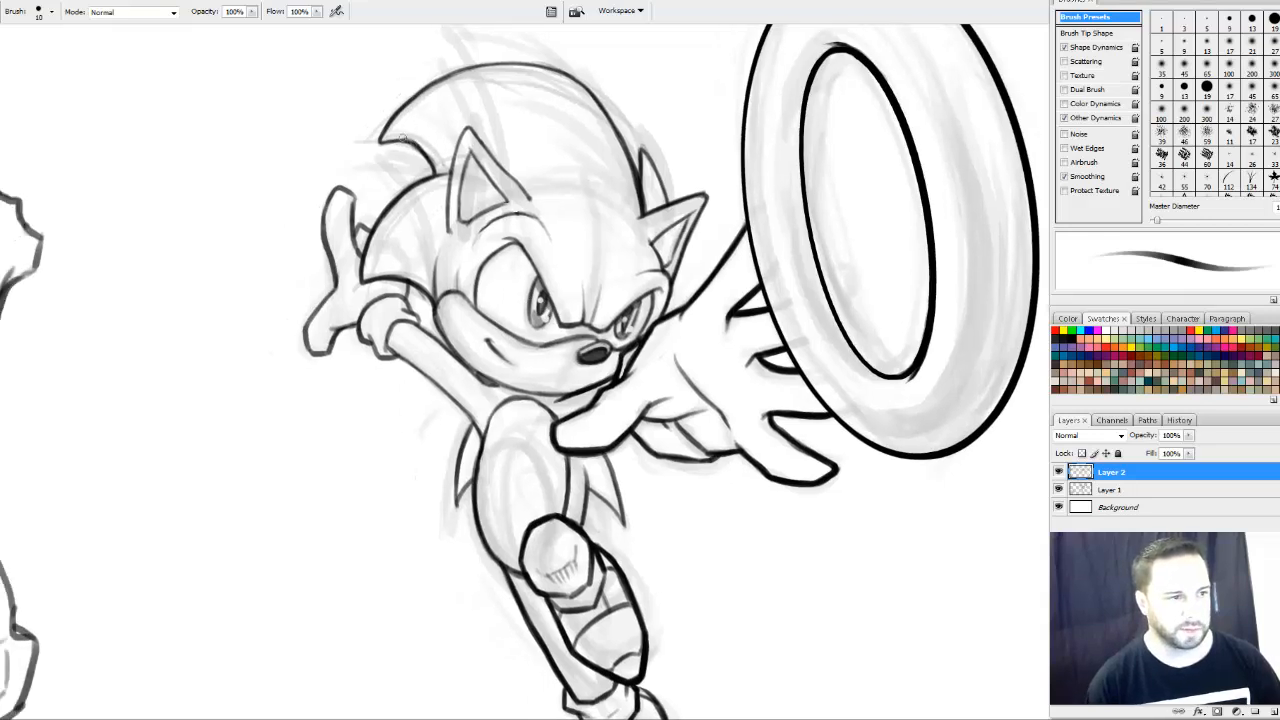
pyautogui.hotkey('ctrl', 'z')
pyautogui.moveTo(410, 142)
pyautogui.mouseDown()
pyautogui.moveTo(382, 142)
pyautogui.moveTo(414, 145)
pyautogui.mouseUp()
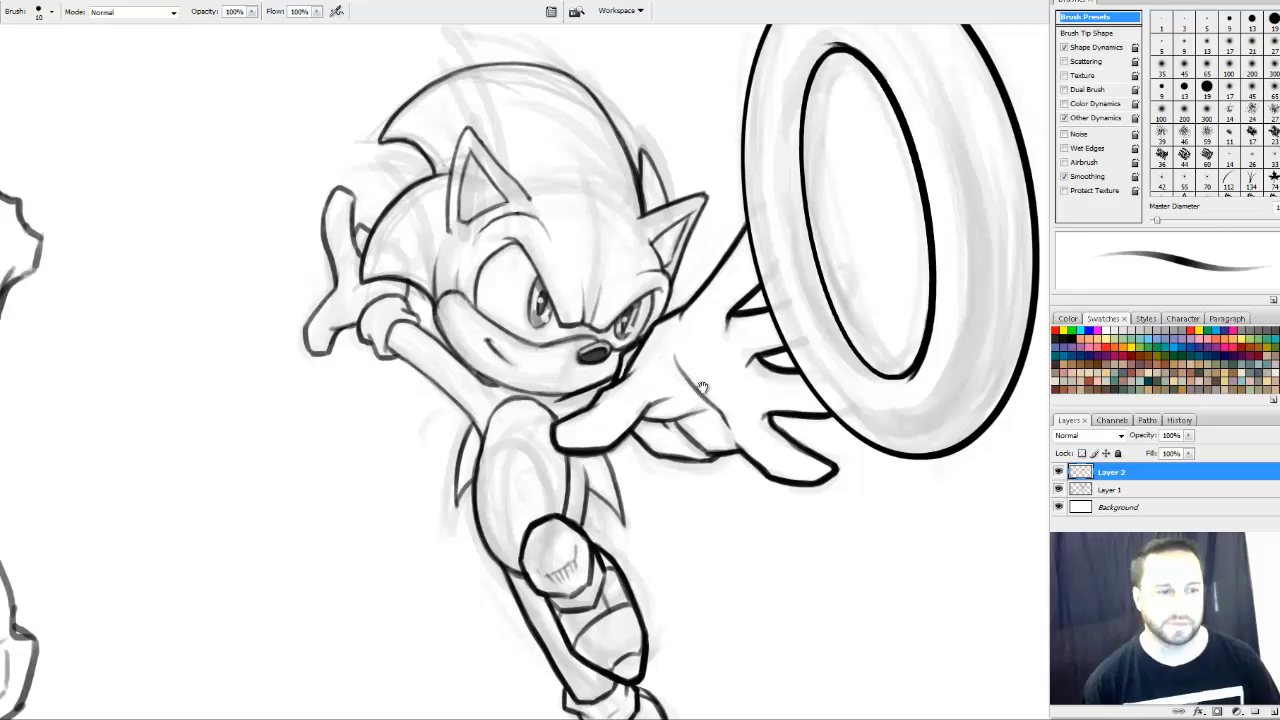
# Select the inked Sonic with the ring using an elliptical marquee and move it left toward the running Sonic
pyautogui.moveTo(704, 388)
pyautogui.mouseDown()
pyautogui.moveTo(708, 292)
pyautogui.moveTo(690, 252)
pyautogui.mouseUp()
pyautogui.moveTo(790, 413); pyautogui.dragTo(708, 472)
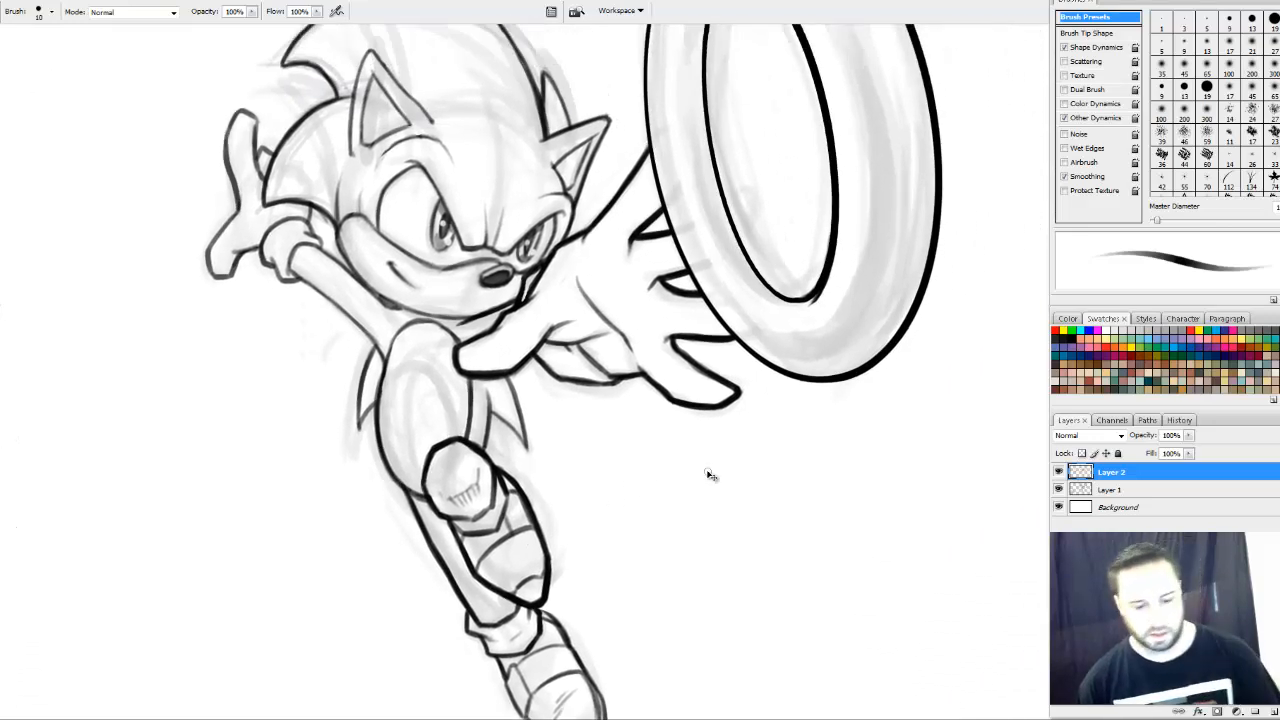
pyautogui.hotkey('ctrl', '-')
pyautogui.hotkey('ctrl', '-')
pyautogui.hotkey('ctrl', '+')
pyautogui.moveTo(922, 393); pyautogui.dragTo(868, 473)
pyautogui.hotkey('ctrl', '-')
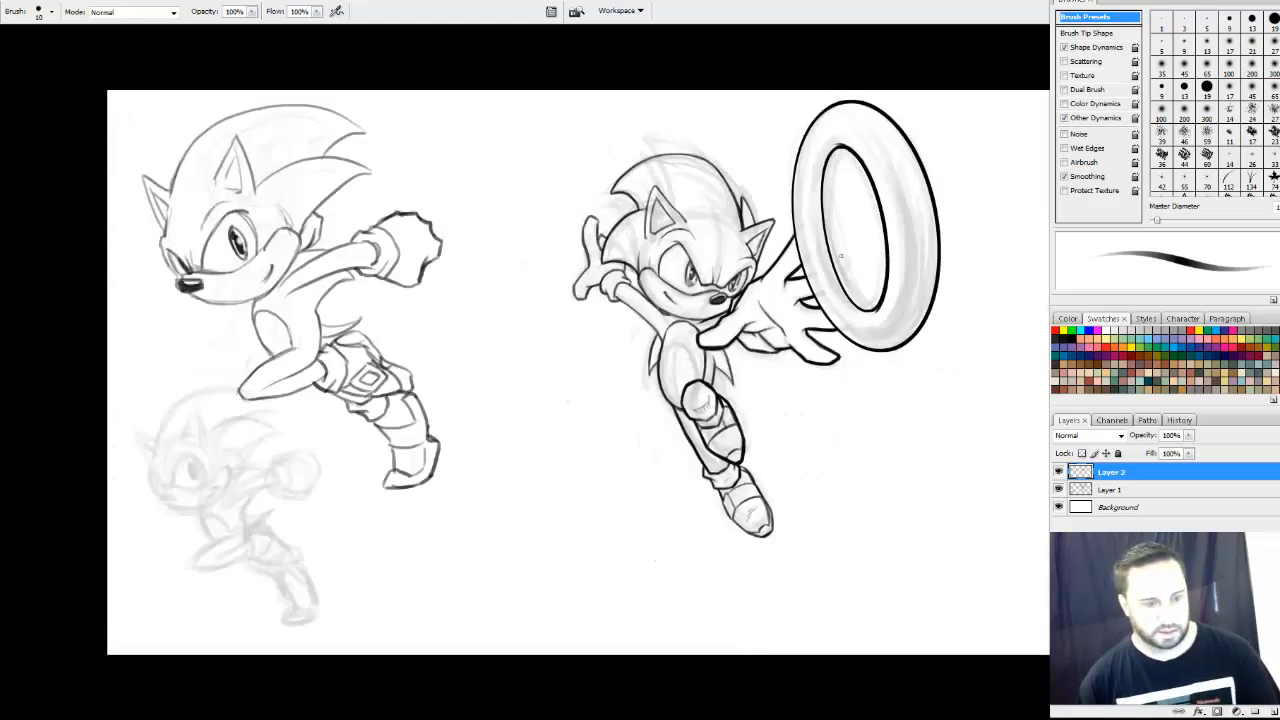
pyautogui.press('m')
pyautogui.moveTo(967, 551); pyautogui.dragTo(1008, 620)
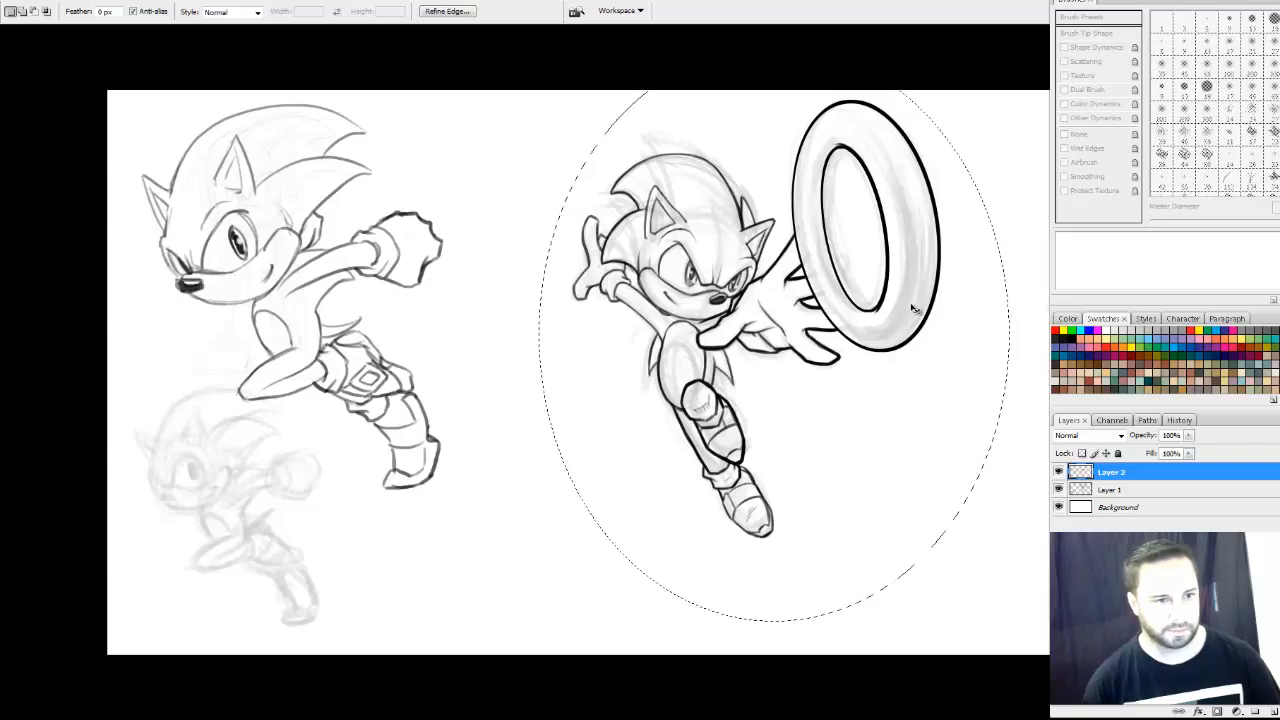
pyautogui.moveTo(915, 310)
pyautogui.mouseDown()
pyautogui.moveTo(805, 272)
pyautogui.moveTo(806, 330)
pyautogui.mouseUp()
# Scale the selected Sonic and ring proportionally to 83.2% and shift them slightly left
pyautogui.hotkey('ctrl', 't')
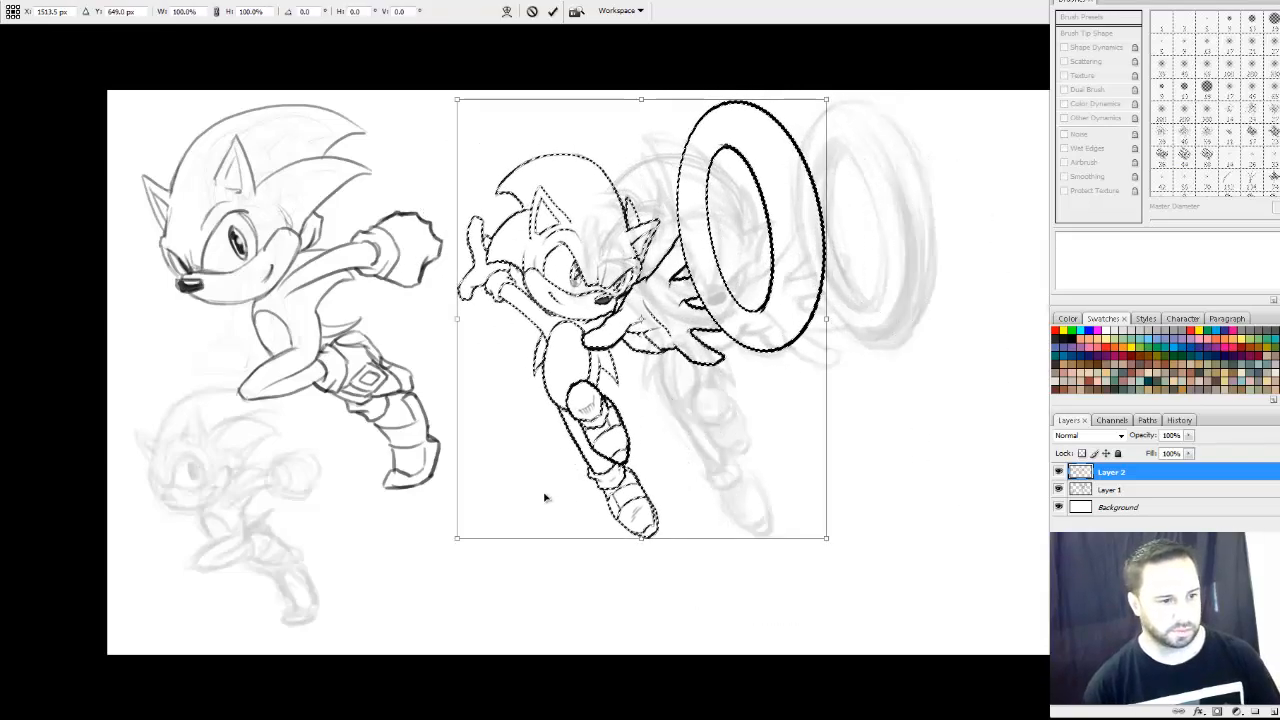
pyautogui.moveTo(457, 534); pyautogui.dragTo(515, 461)
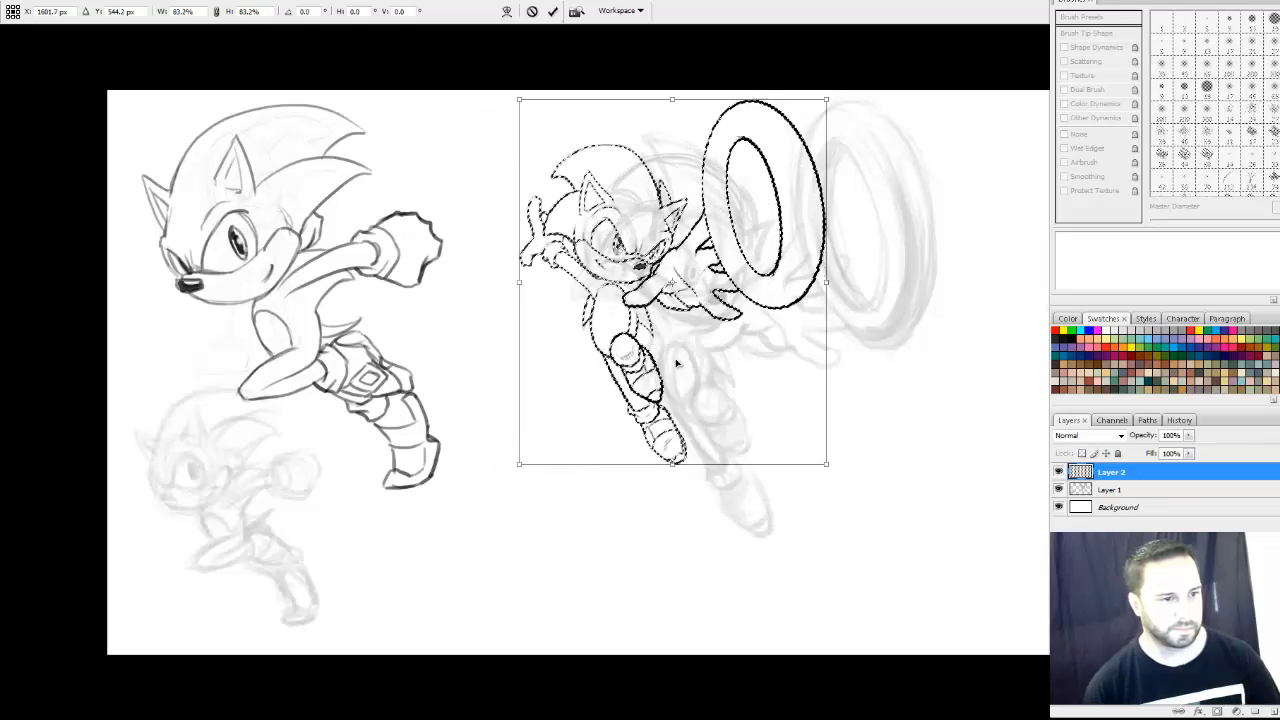
pyautogui.moveTo(737, 313); pyautogui.dragTo(693, 320)
# Distort the Sonic and ring by pulling the upper corners outward and the ring-side corner up, apply the transform and deselect
pyautogui.rightClick(684, 268)
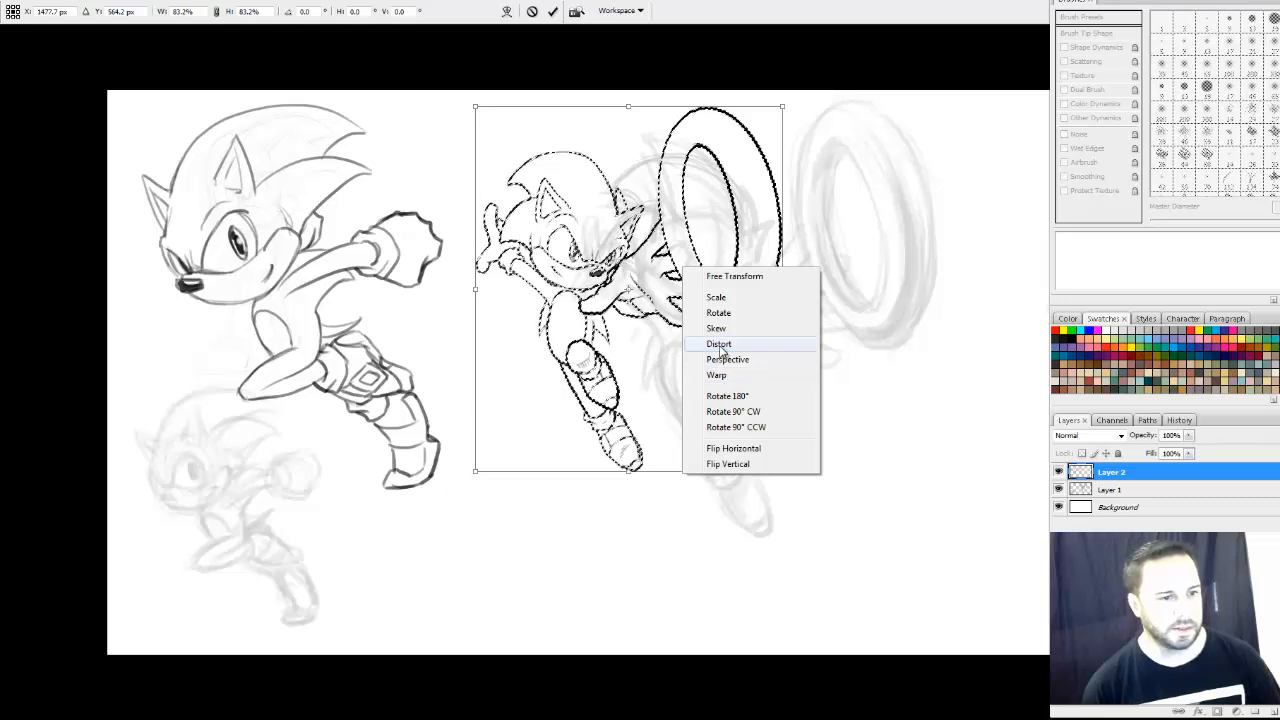
pyautogui.click(721, 346)
pyautogui.moveTo(481, 104); pyautogui.dragTo(472, 107)
pyautogui.moveTo(783, 102); pyautogui.dragTo(786, 92)
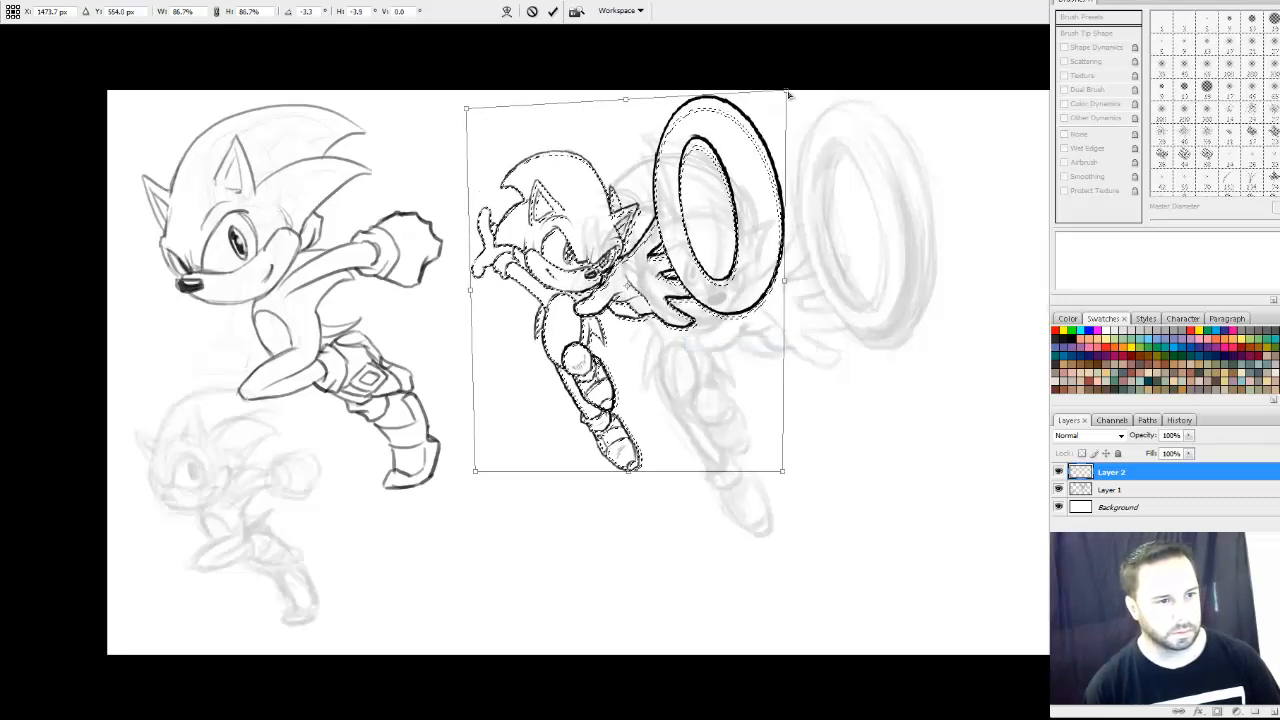
pyautogui.press('Return')
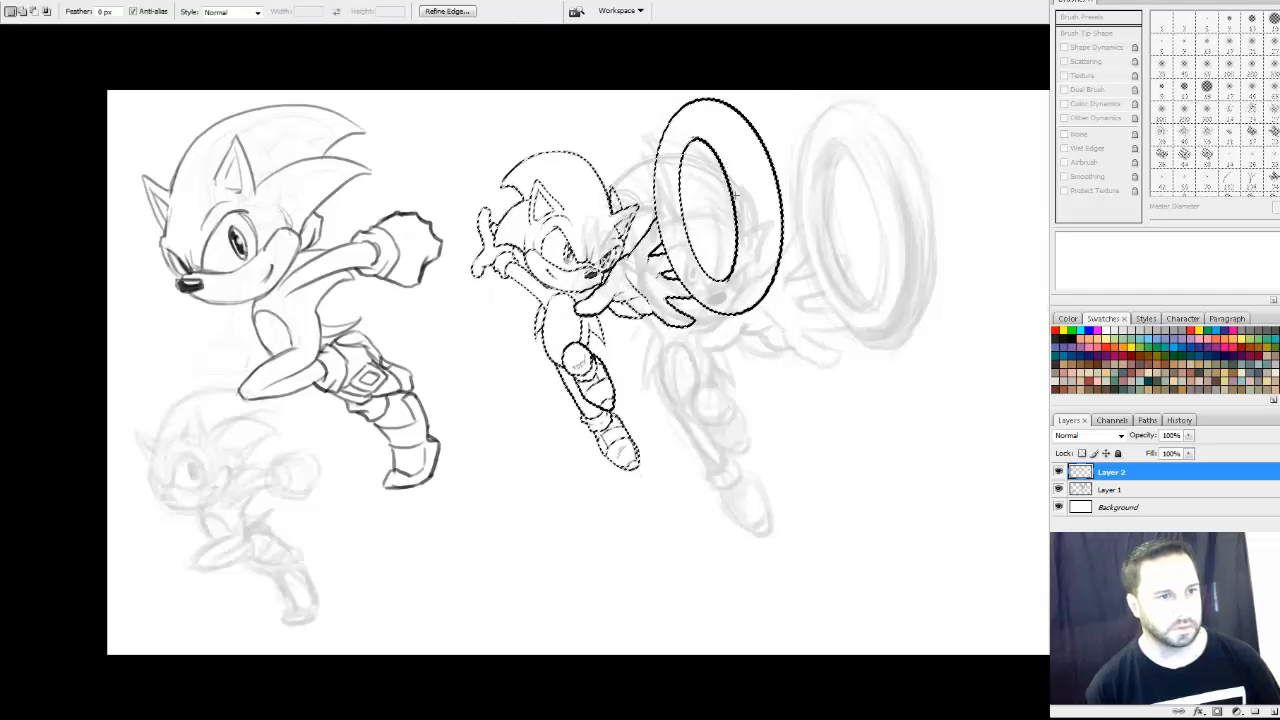
pyautogui.hotkey('ctrl', 'd')
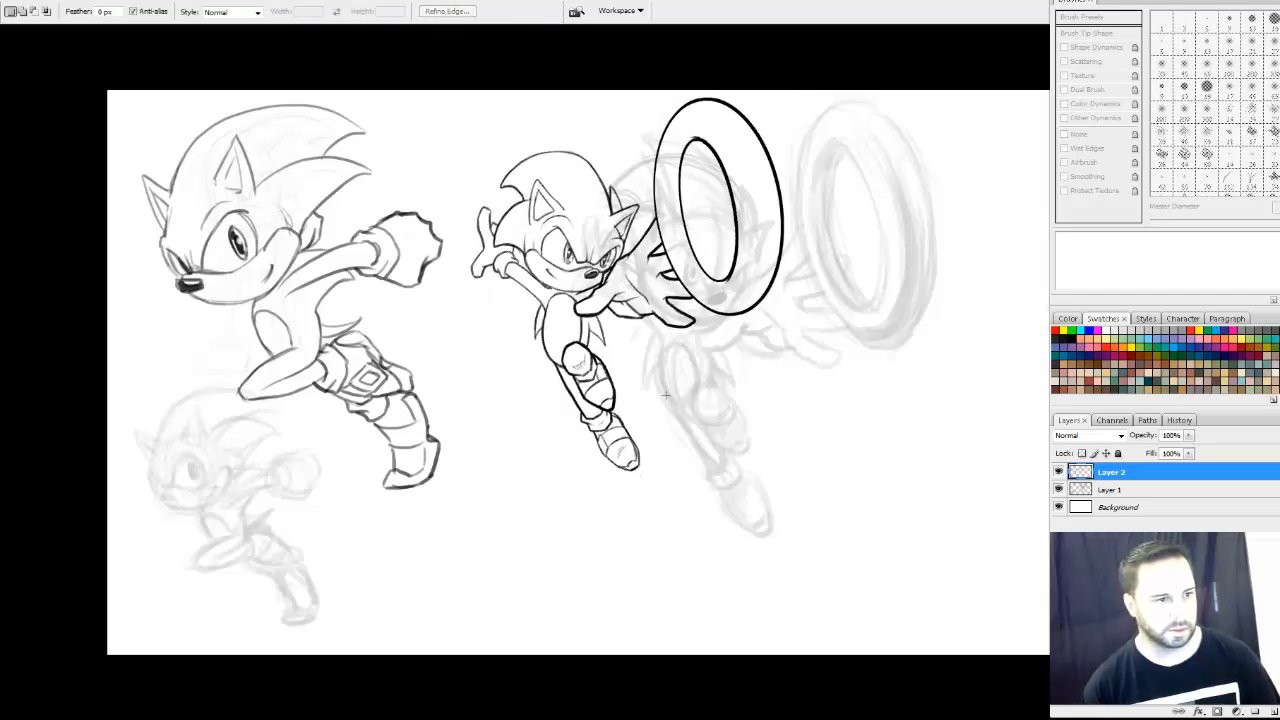
# Select the inked running Sonic with a rectangular marquee and scale it proportionally to 82.6%
pyautogui.moveTo(645, 352); pyautogui.dragTo(733, 370)
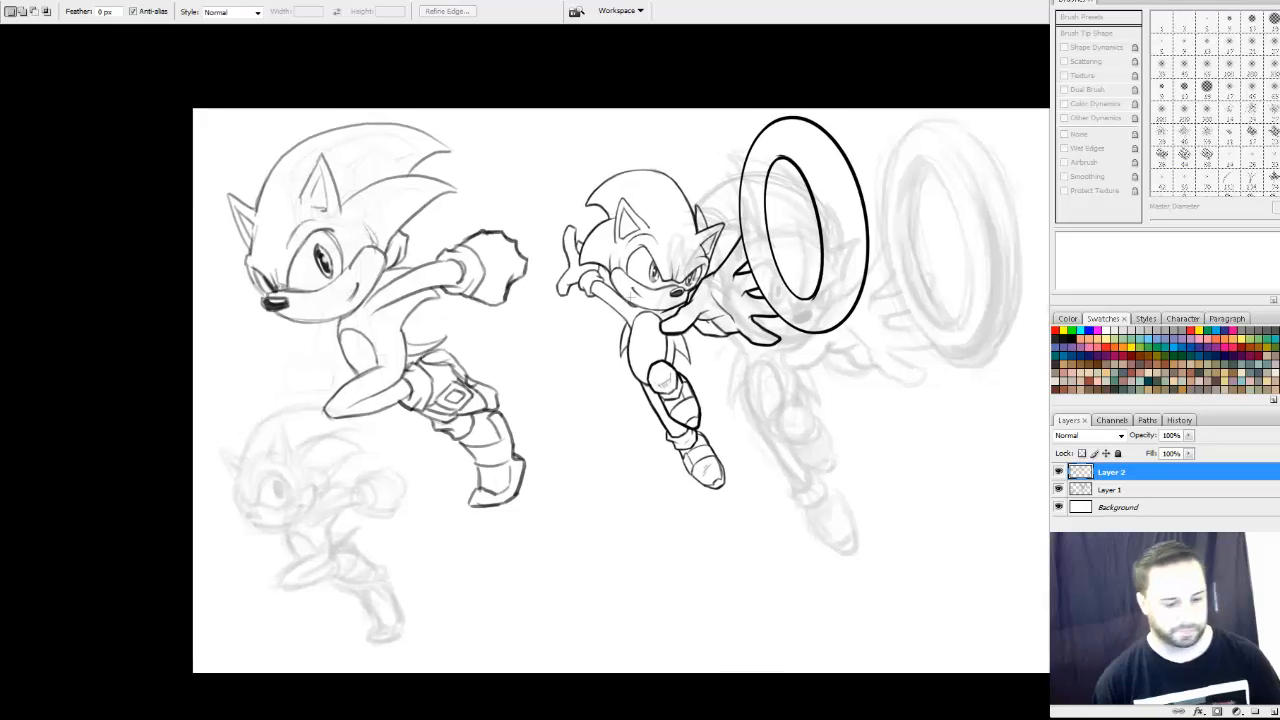
pyautogui.moveTo(515, 563)
pyautogui.mouseDown()
pyautogui.moveTo(515, 541)
pyautogui.moveTo(522, 560)
pyautogui.mouseUp()
pyautogui.hotkey('shift', 'm')
pyautogui.keyDown('alt'); pyautogui.keyDown('shift'); pyautogui.click(258, 190); pyautogui.keyUp('shift'); pyautogui.keyUp('alt')
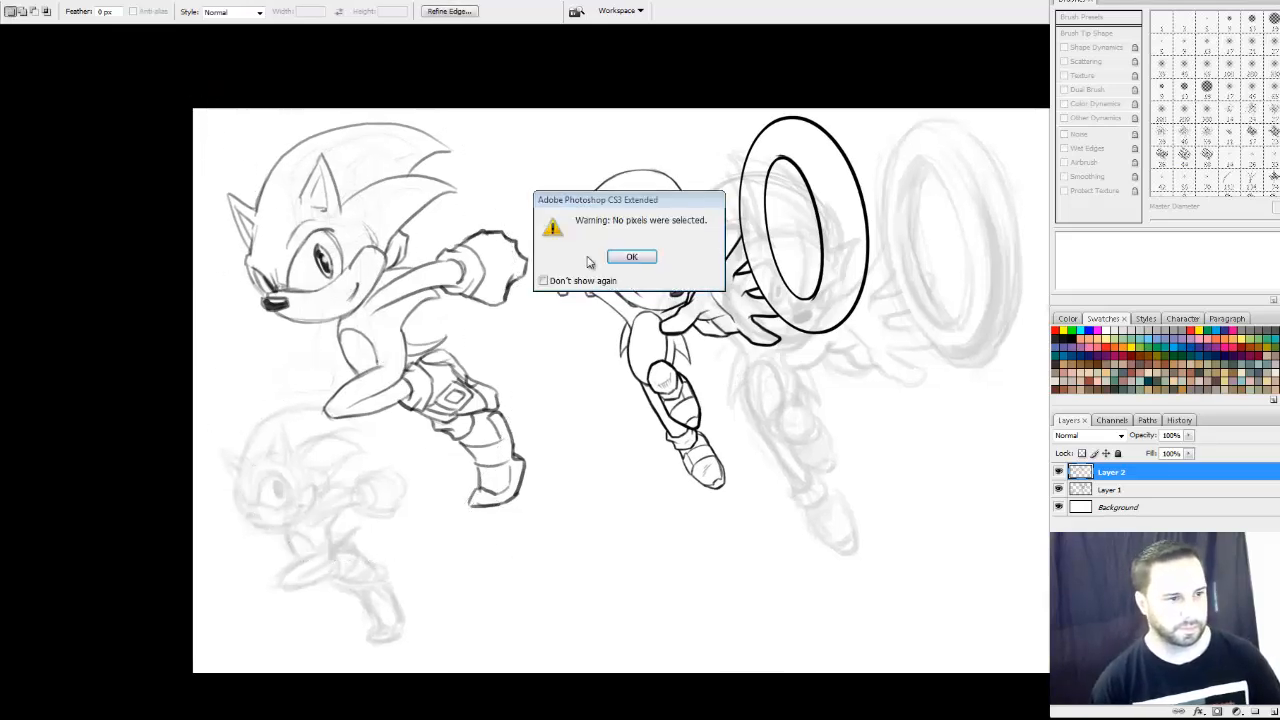
pyautogui.press('Return')
pyautogui.moveTo(309, 200); pyautogui.dragTo(480, 472)
pyautogui.hotkey('ctrl', 't')
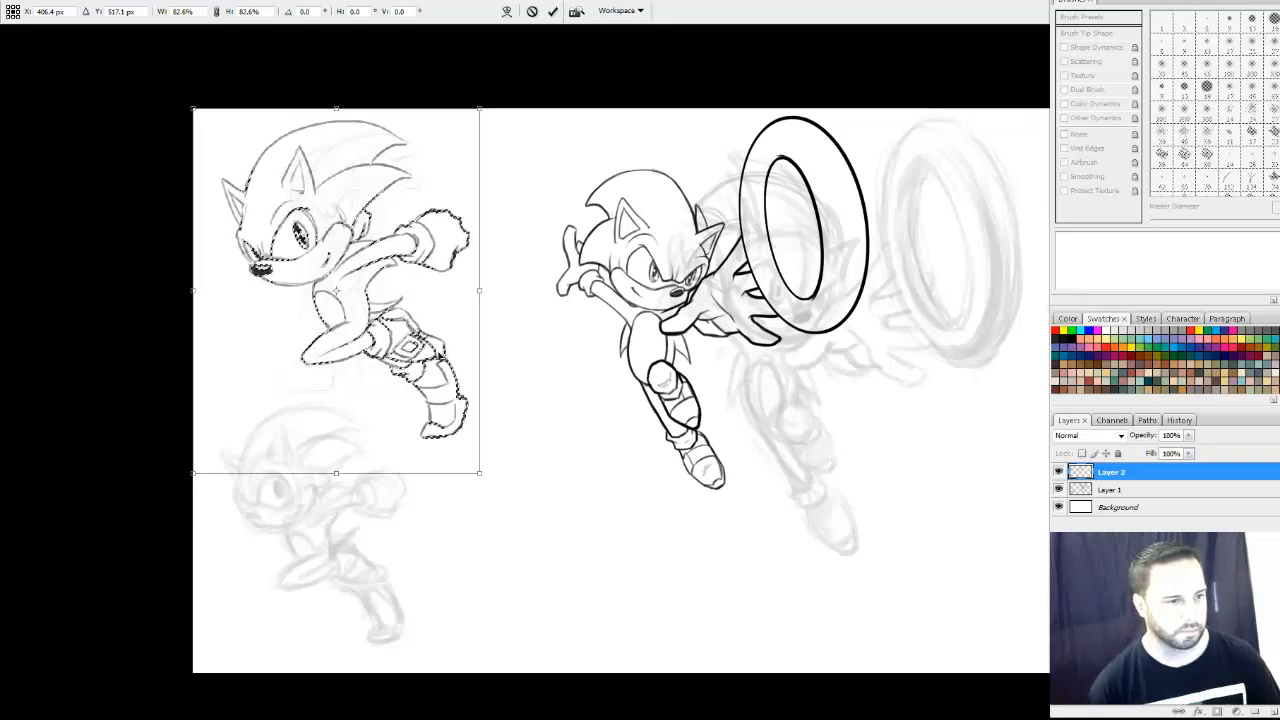
pyautogui.press('Return')
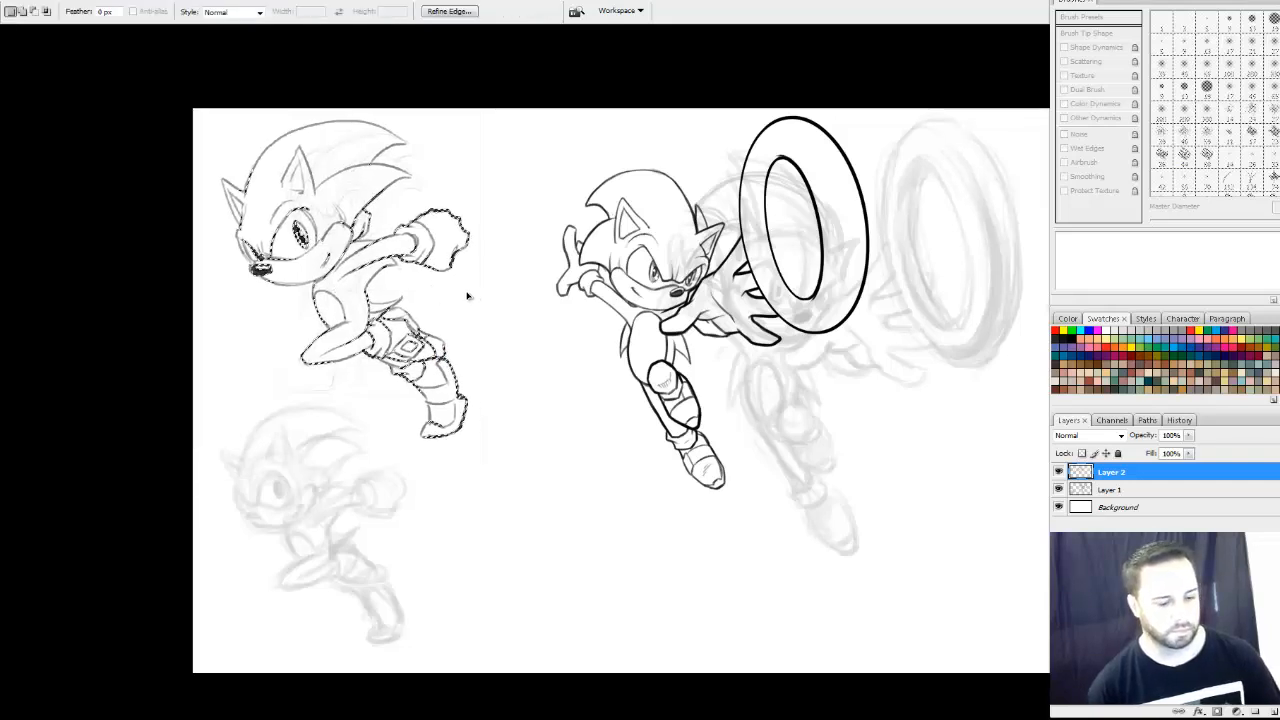
# Flip the selected running Sonic horizontally, apply the transform and deselect
pyautogui.hotkey('ctrl', 't')
pyautogui.rightClick(450, 292)
pyautogui.click(500, 472)
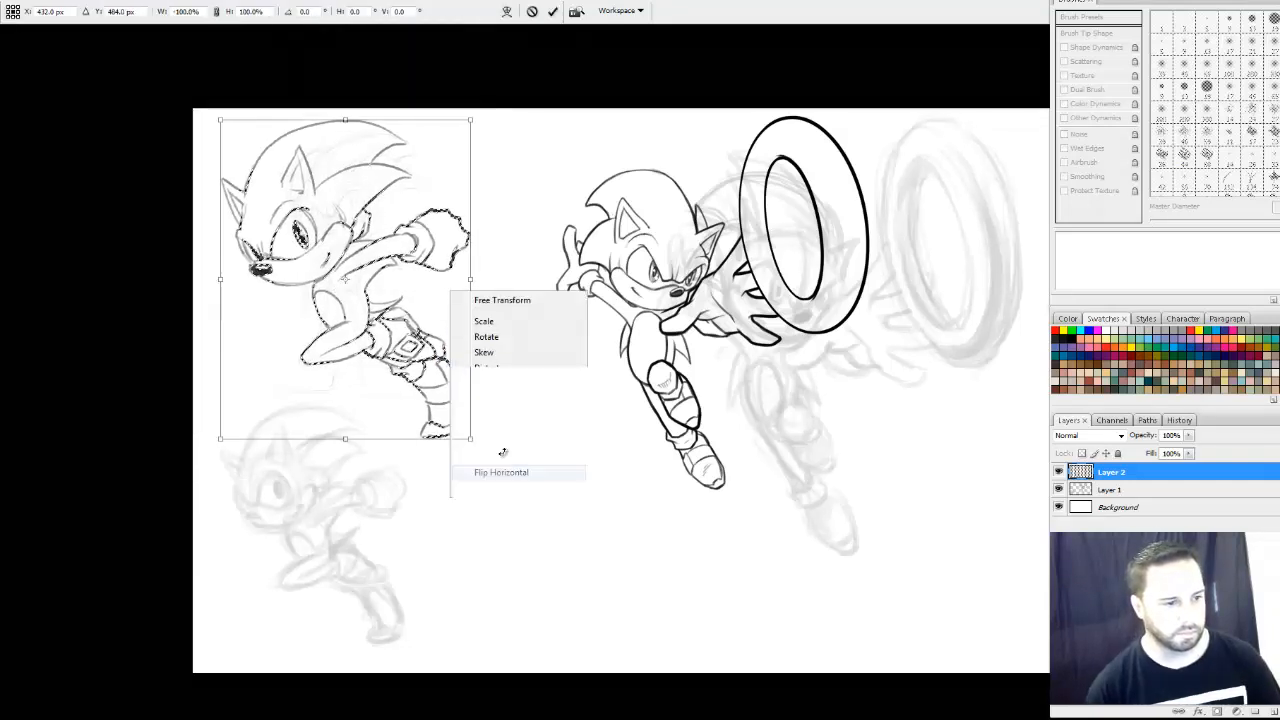
pyautogui.press('Return')
pyautogui.hotkey('ctrl', 'd')
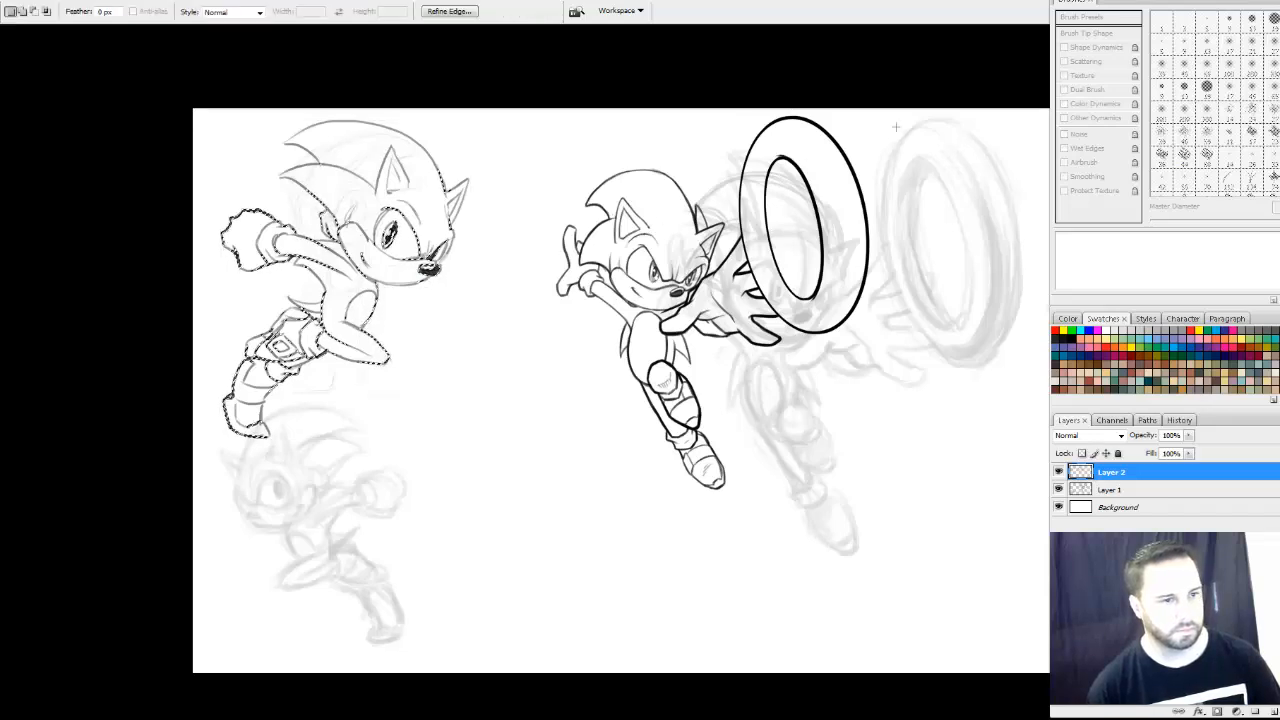
# Marquee the inked Sonic with the ring, move it below the running Sonic, scale it to 85.3% and deselect
pyautogui.moveTo(928, 108); pyautogui.dragTo(522, 562)
pyautogui.moveTo(752, 238); pyautogui.dragTo(438, 421)
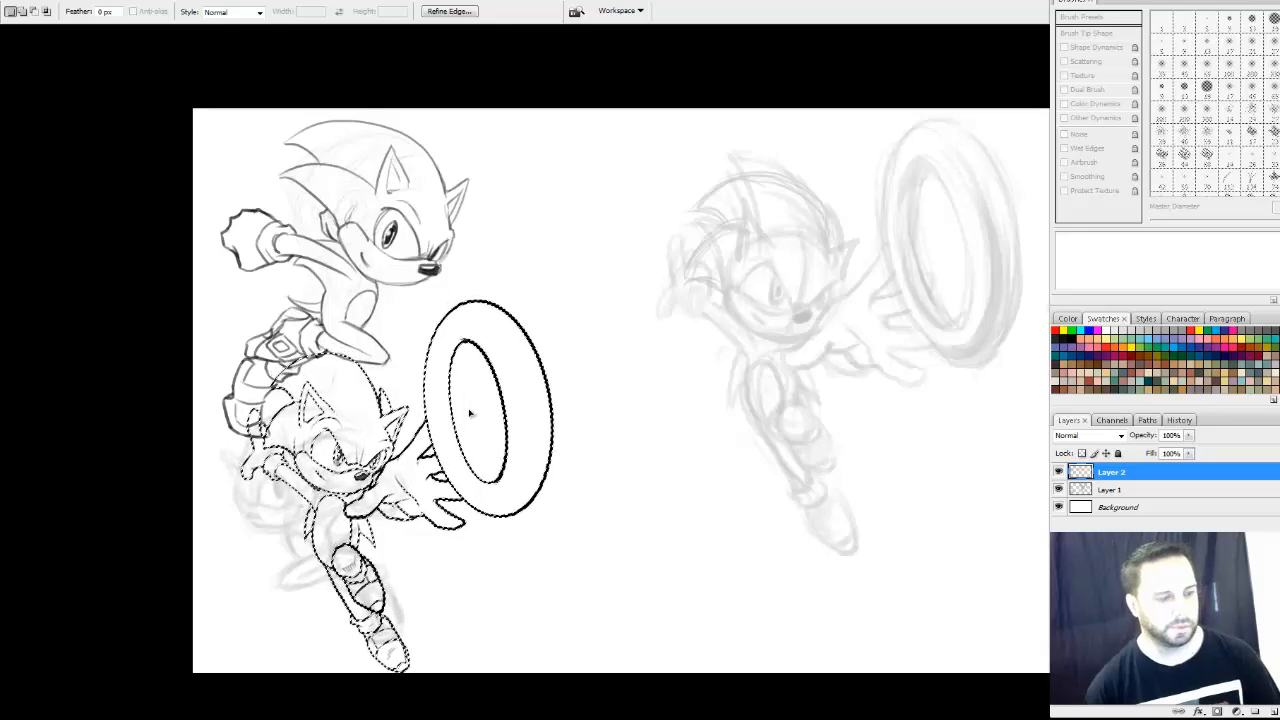
pyautogui.hotkey('ctrl', 't')
pyautogui.moveTo(557, 298); pyautogui.dragTo(520, 355)
pyautogui.moveTo(495, 408); pyautogui.dragTo(521, 392)
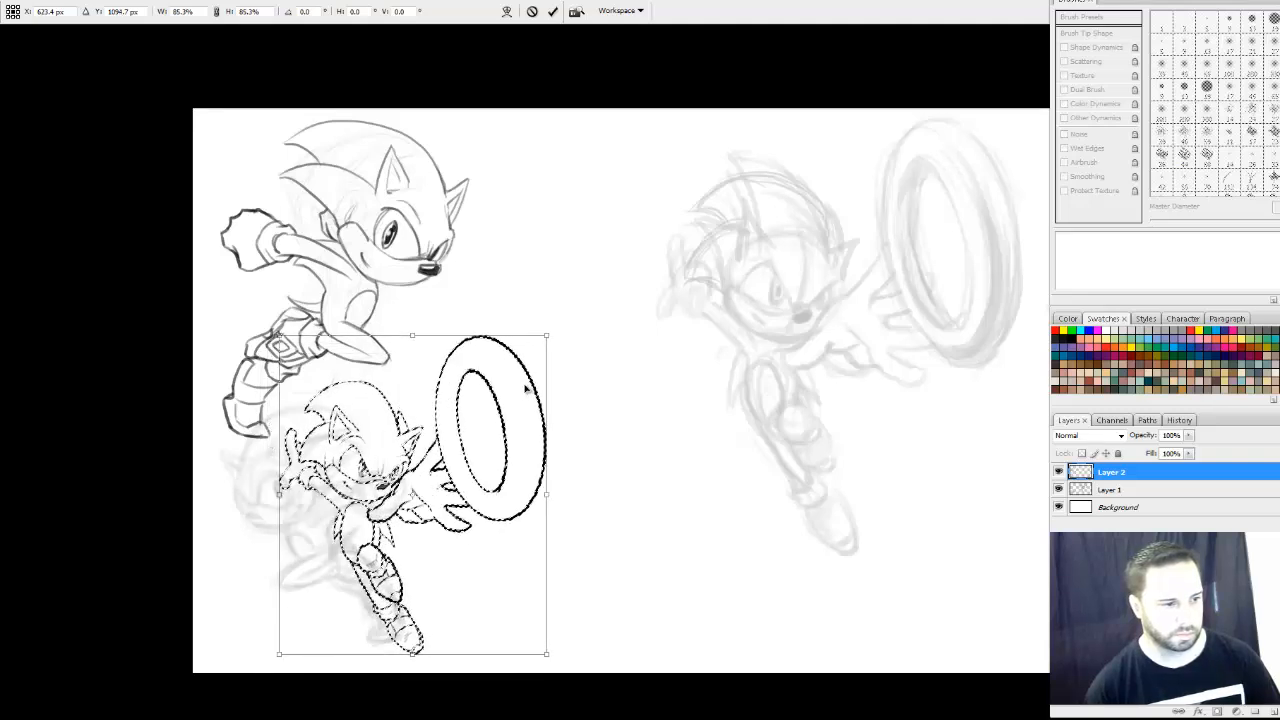
pyautogui.press('Return')
pyautogui.hotkey('ctrl', 'd')
# View the line art with Layer 1 hidden, and switch to showing Layer 1 with Layer 2 hidden
pyautogui.press('space')
pyautogui.moveTo(842, 419); pyautogui.dragTo(692, 429)
pyautogui.click(1059, 490)
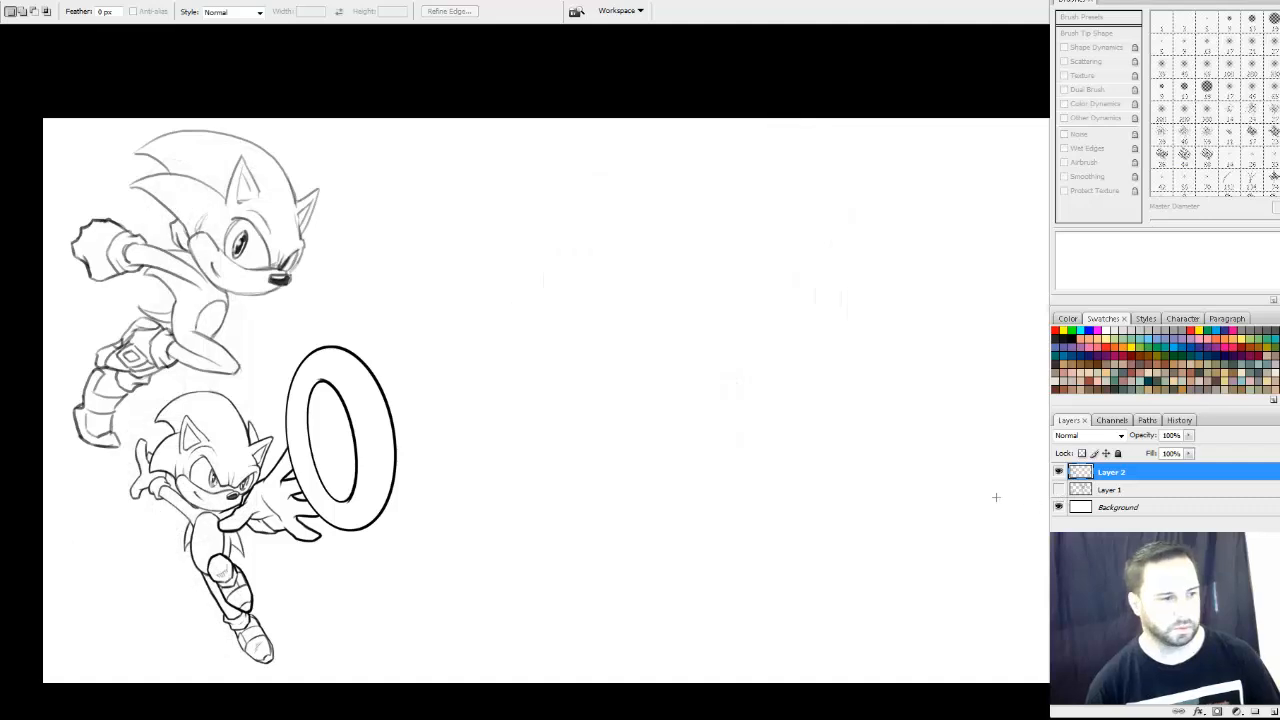
pyautogui.moveTo(582, 397); pyautogui.dragTo(574, 371)
pyautogui.moveTo(673, 397)
pyautogui.mouseDown()
pyautogui.moveTo(634, 372)
pyautogui.moveTo(661, 407)
pyautogui.mouseUp()
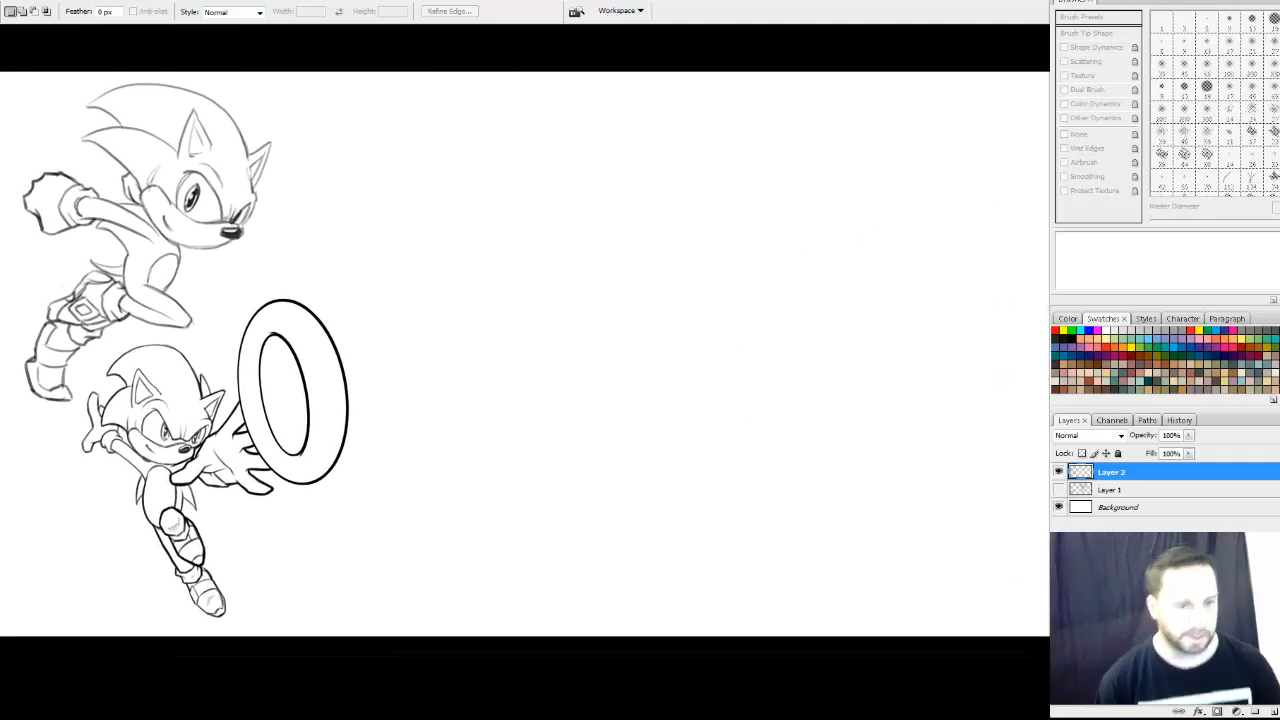
pyautogui.click(1059, 489)
pyautogui.click(1059, 472)
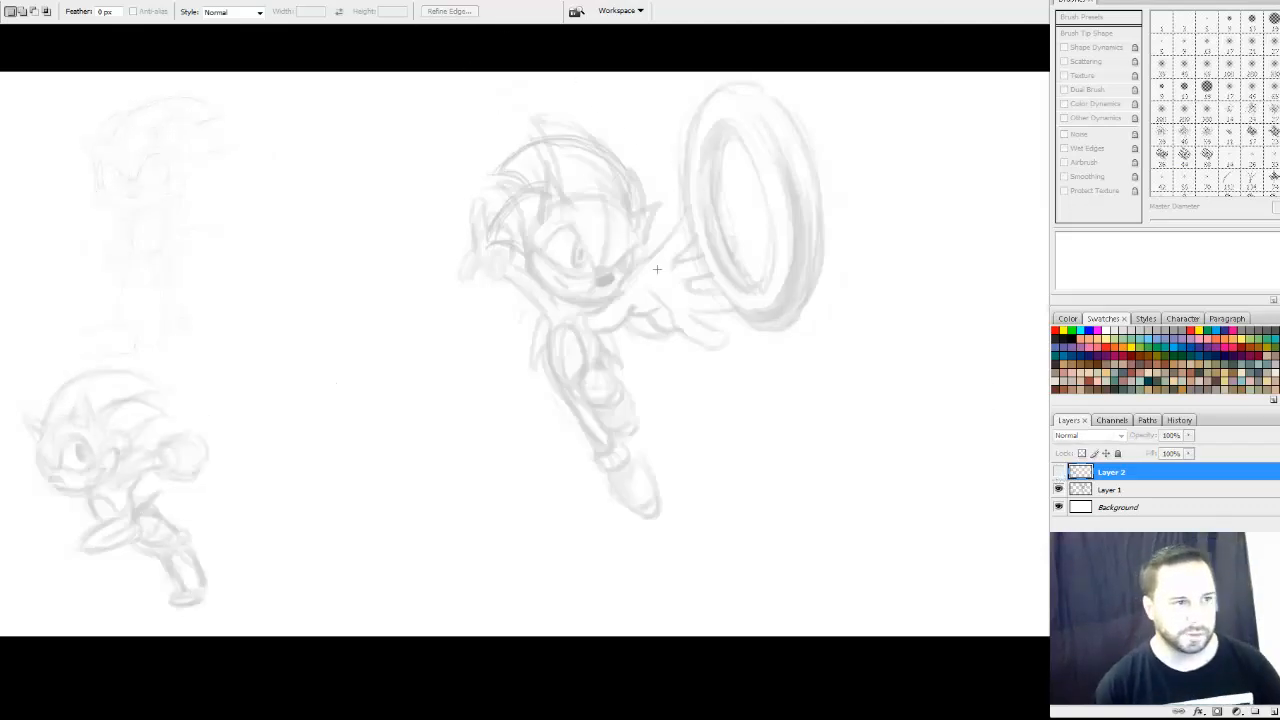
# Marquee the rough sketch of Sonic with the ring and move it left on Layer 1
pyautogui.moveTo(424, 38)
pyautogui.mouseDown()
pyautogui.moveTo(413, 86)
pyautogui.moveTo(849, 628)
pyautogui.mouseUp()
pyautogui.click(630, 256)
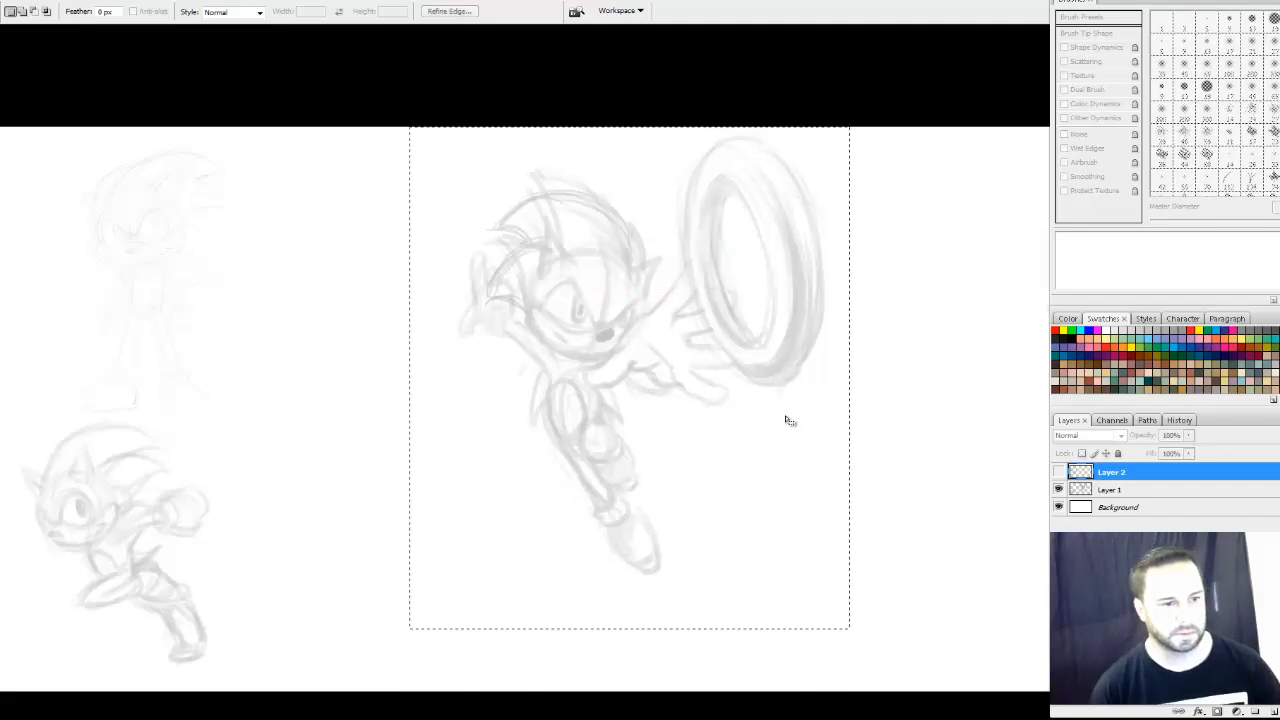
pyautogui.keyDown('ctrl'); pyautogui.click(737, 351); pyautogui.keyUp('ctrl')
pyautogui.click(650, 257)
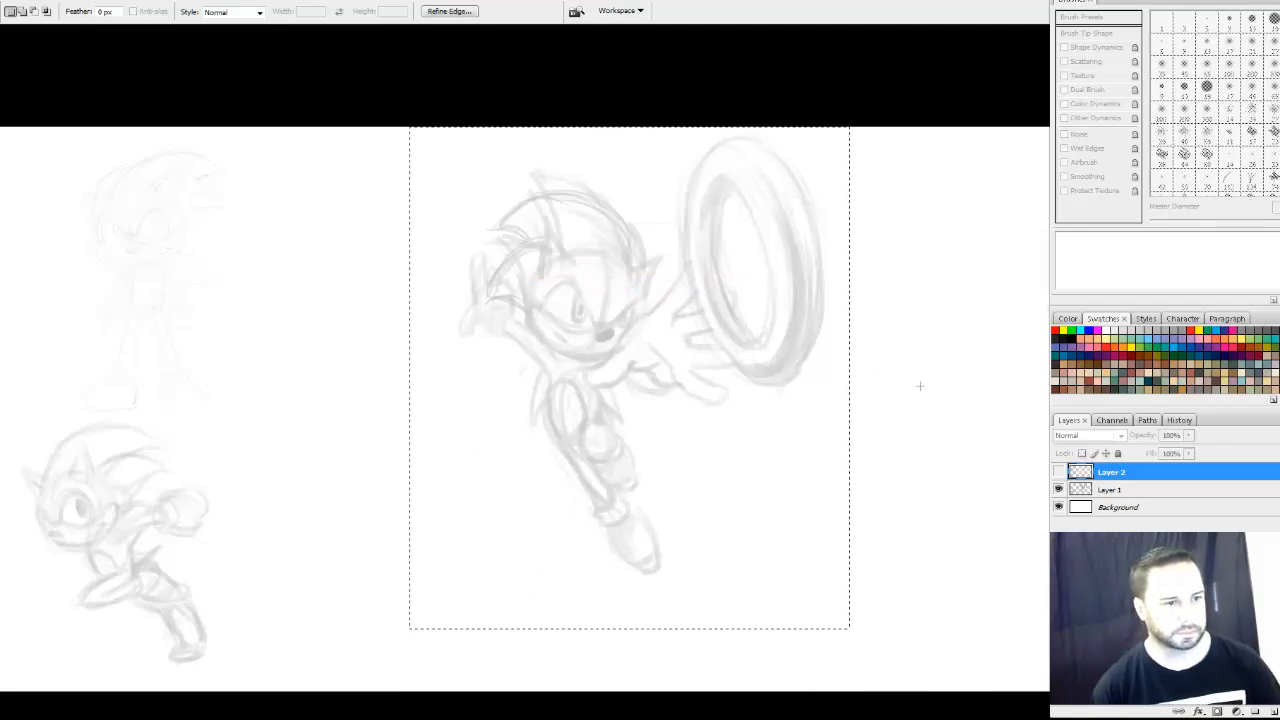
pyautogui.click(1120, 490)
pyautogui.moveTo(691, 291); pyautogui.dragTo(491, 309)
# Scale the rough sketch of Sonic with the ring to 66.8%, move it beside the other rough sketches, apply the transform and deselect
pyautogui.hotkey('ctrl', 't')
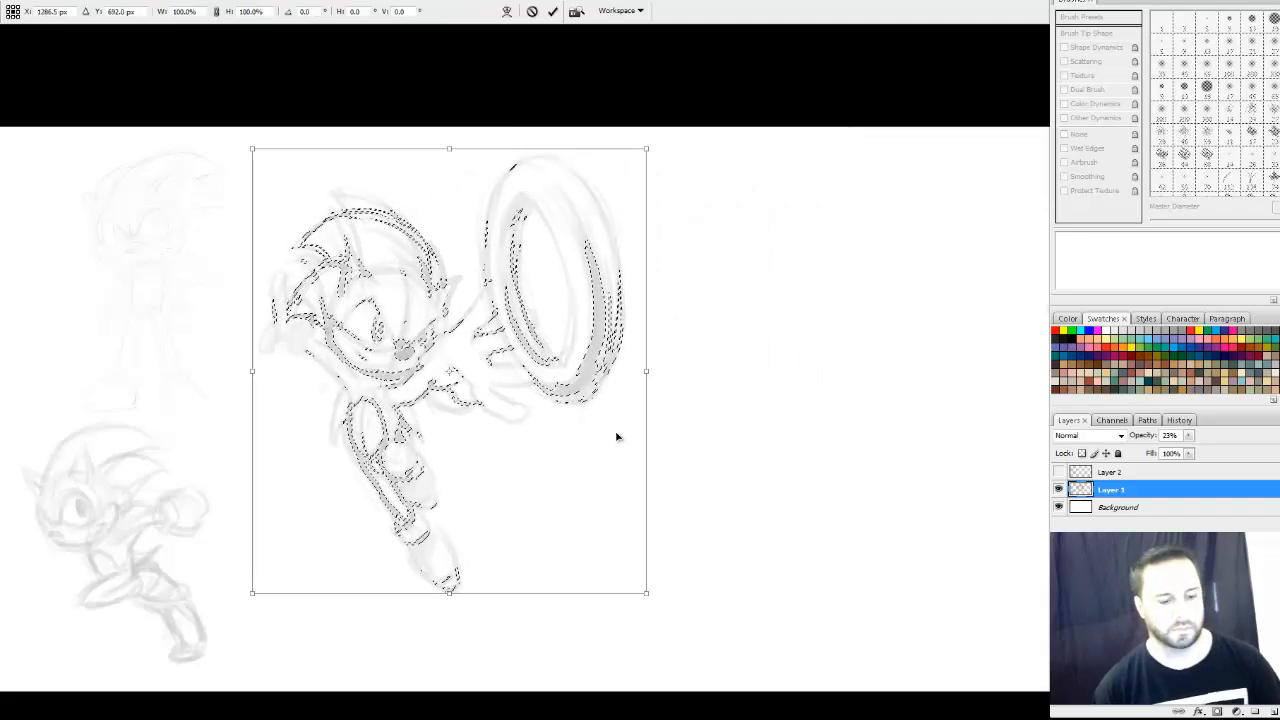
pyautogui.moveTo(645, 591); pyautogui.dragTo(513, 430)
pyautogui.moveTo(435, 261); pyautogui.dragTo(377, 283)
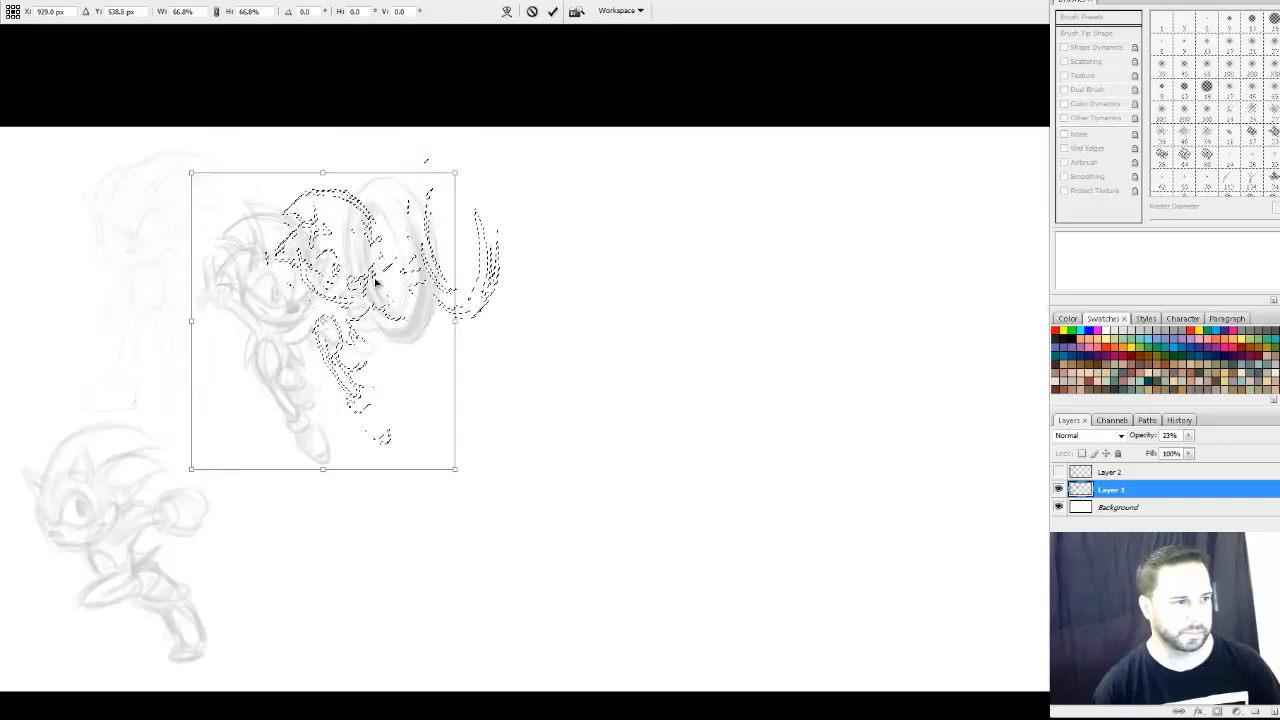
pyautogui.press('Return')
pyautogui.hotkey('ctrl', 'd')
# With a brush enlarged to 20 px, rough in a new figure's rounded head, oval body and vertical centre line on Layer 1's empty area
pyautogui.moveTo(859, 443)
pyautogui.mouseDown()
pyautogui.moveTo(895, 377)
pyautogui.moveTo(808, 443)
pyautogui.moveTo(837, 429)
pyautogui.moveTo(800, 437)
pyautogui.mouseUp()
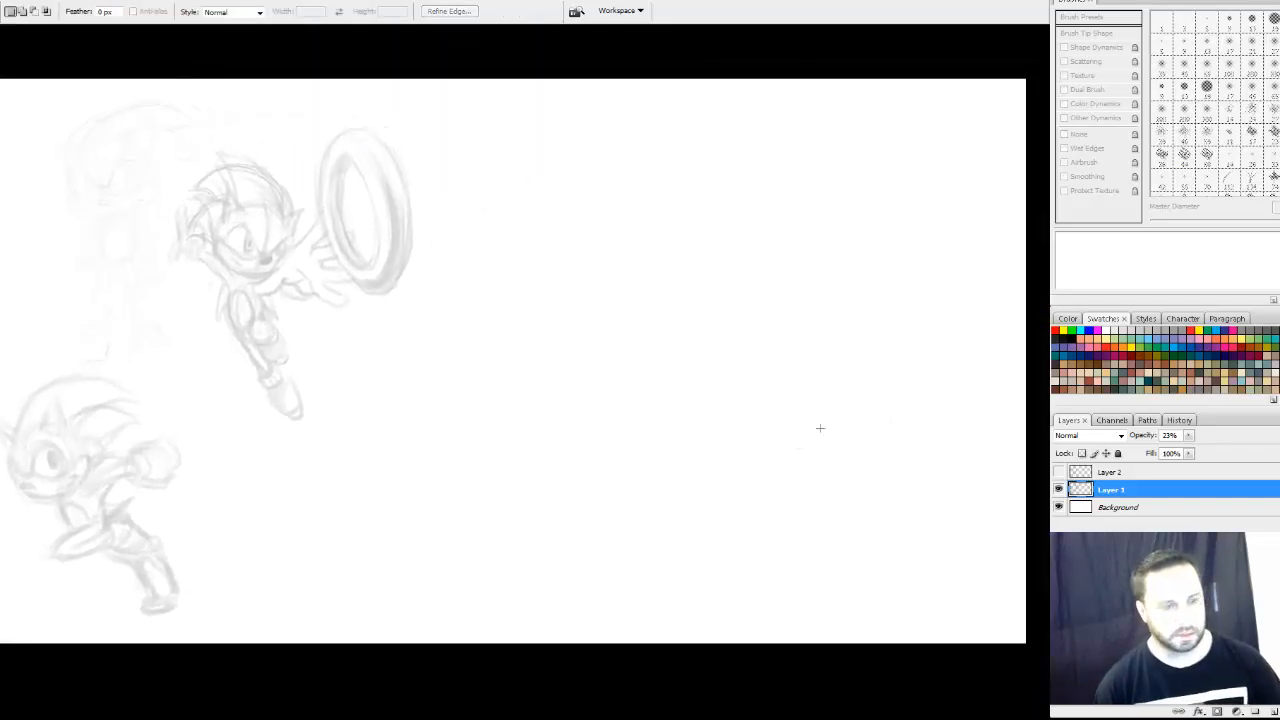
pyautogui.press('b')
pyautogui.moveTo(643, 231)
pyautogui.mouseDown()
pyautogui.moveTo(614, 320)
pyautogui.moveTo(660, 290)
pyautogui.mouseUp()
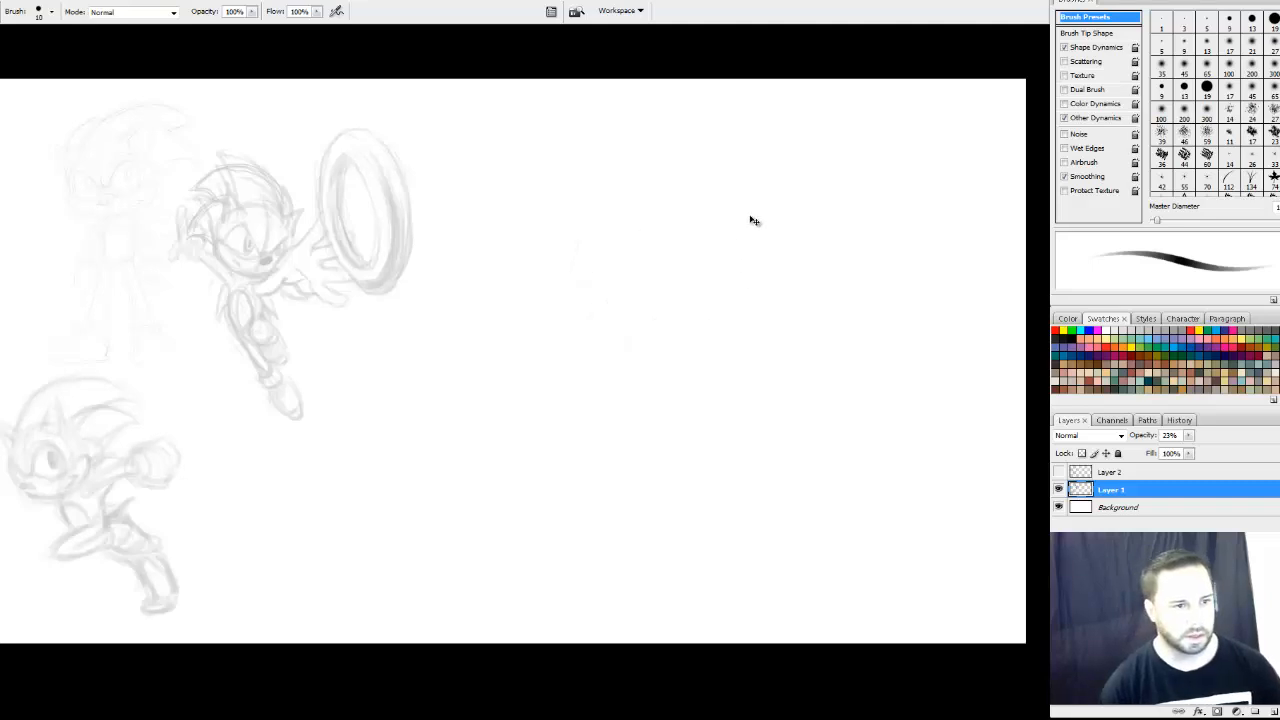
pyautogui.press(']')
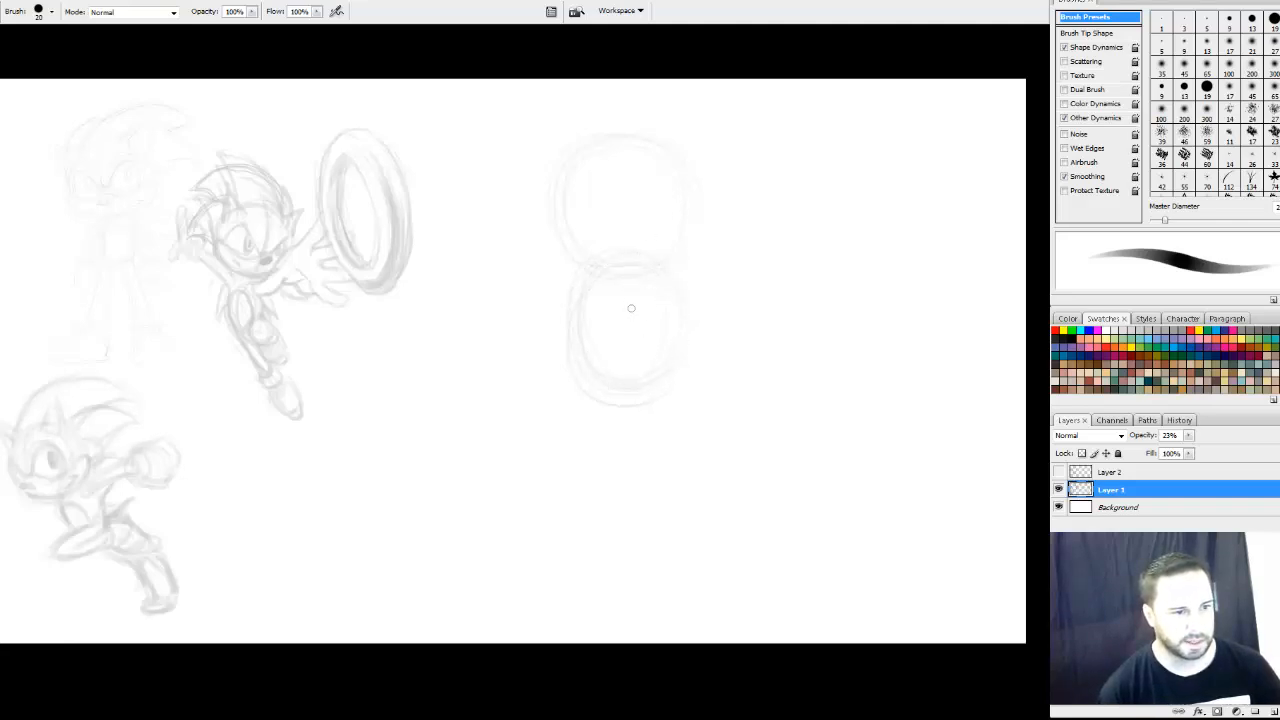
pyautogui.moveTo(624, 141); pyautogui.dragTo(623, 250)
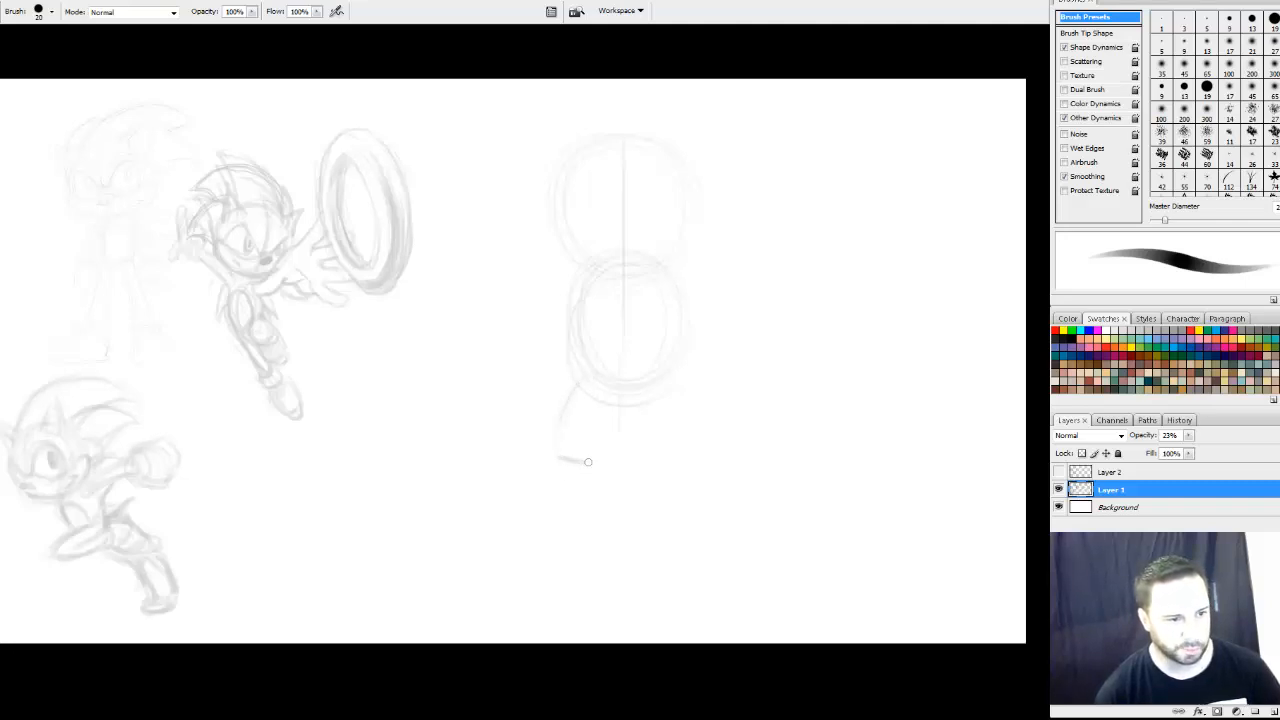
# Sketch the new figure's first bent leg below the body oval, ending in a rounded shoe with a darkened outline
pyautogui.moveTo(592, 461)
pyautogui.mouseDown()
pyautogui.moveTo(607, 382)
pyautogui.moveTo(592, 427)
pyautogui.moveTo(639, 404)
pyautogui.moveTo(585, 378)
pyautogui.moveTo(559, 418)
pyautogui.moveTo(571, 397)
pyautogui.moveTo(562, 463)
pyautogui.mouseUp()
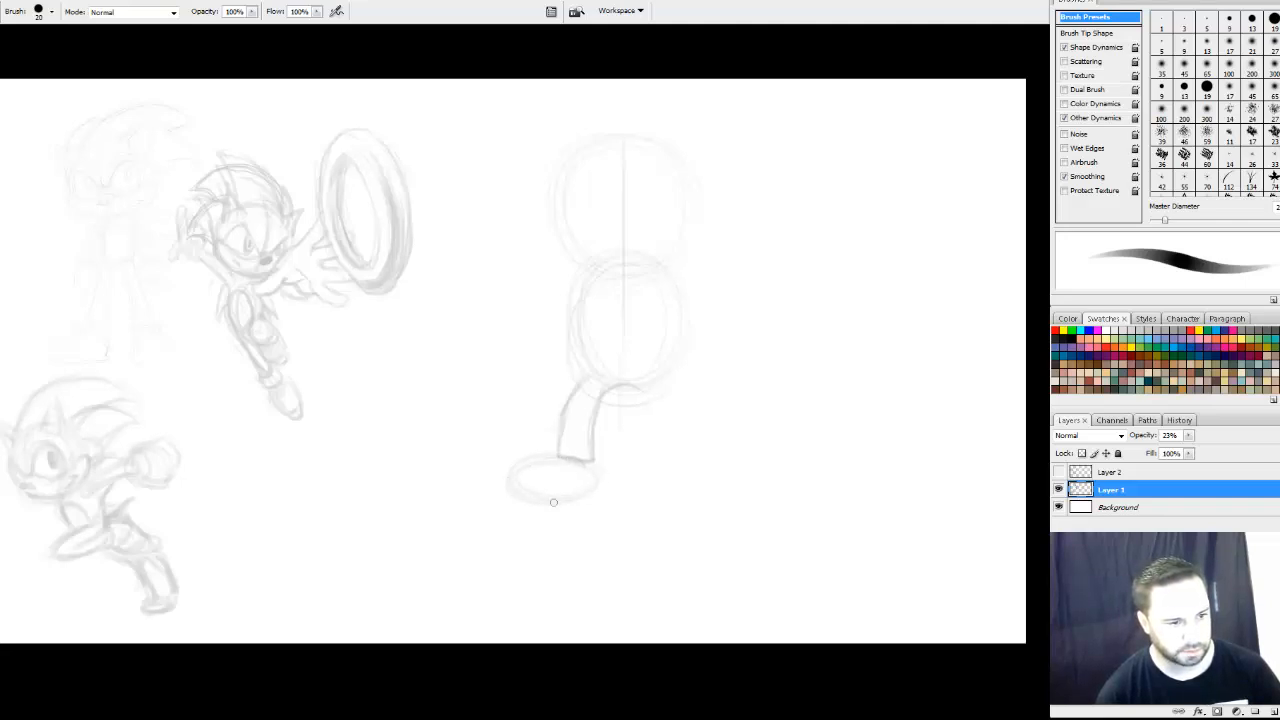
pyautogui.moveTo(593, 462); pyautogui.dragTo(597, 479)
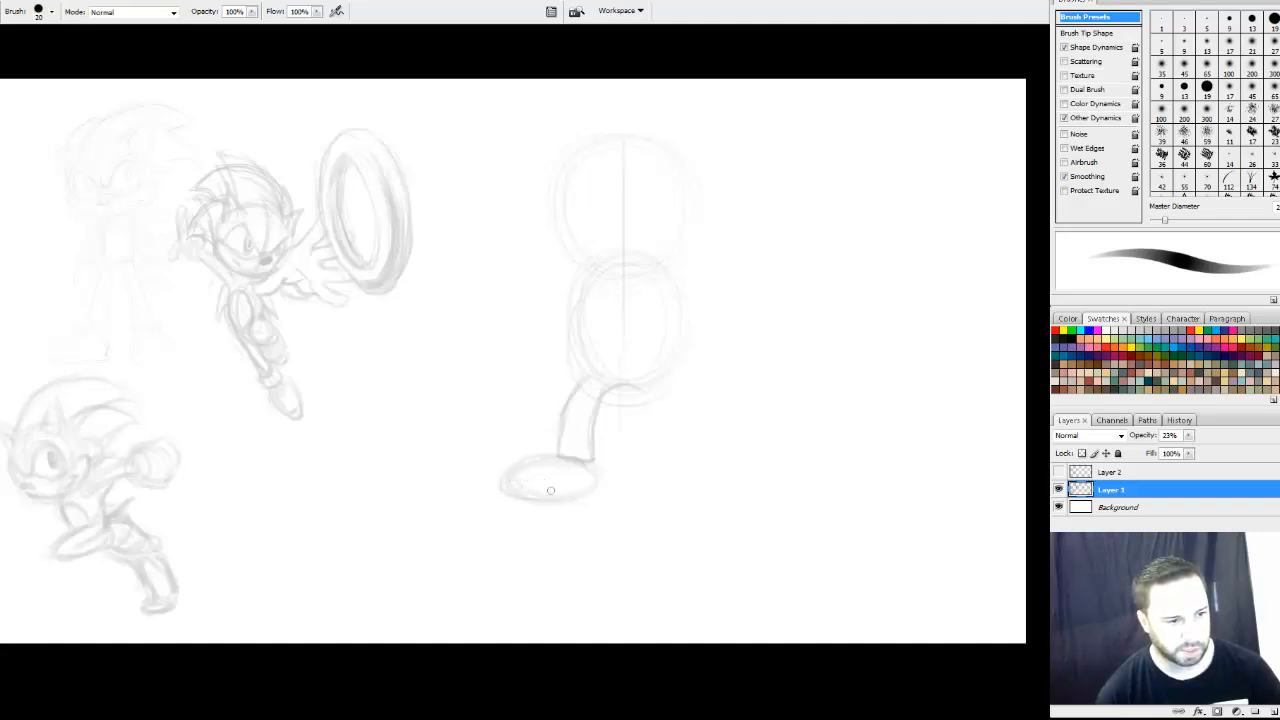
pyautogui.moveTo(519, 500)
pyautogui.mouseDown()
pyautogui.moveTo(552, 495)
pyautogui.moveTo(527, 499)
pyautogui.moveTo(527, 484)
pyautogui.moveTo(548, 504)
pyautogui.moveTo(524, 501)
pyautogui.moveTo(549, 500)
pyautogui.moveTo(525, 481)
pyautogui.moveTo(519, 495)
pyautogui.moveTo(507, 480)
pyautogui.moveTo(512, 491)
pyautogui.moveTo(513, 467)
pyautogui.moveTo(576, 455)
pyautogui.moveTo(534, 462)
pyautogui.moveTo(600, 479)
pyautogui.moveTo(552, 508)
pyautogui.moveTo(594, 475)
pyautogui.mouseUp()
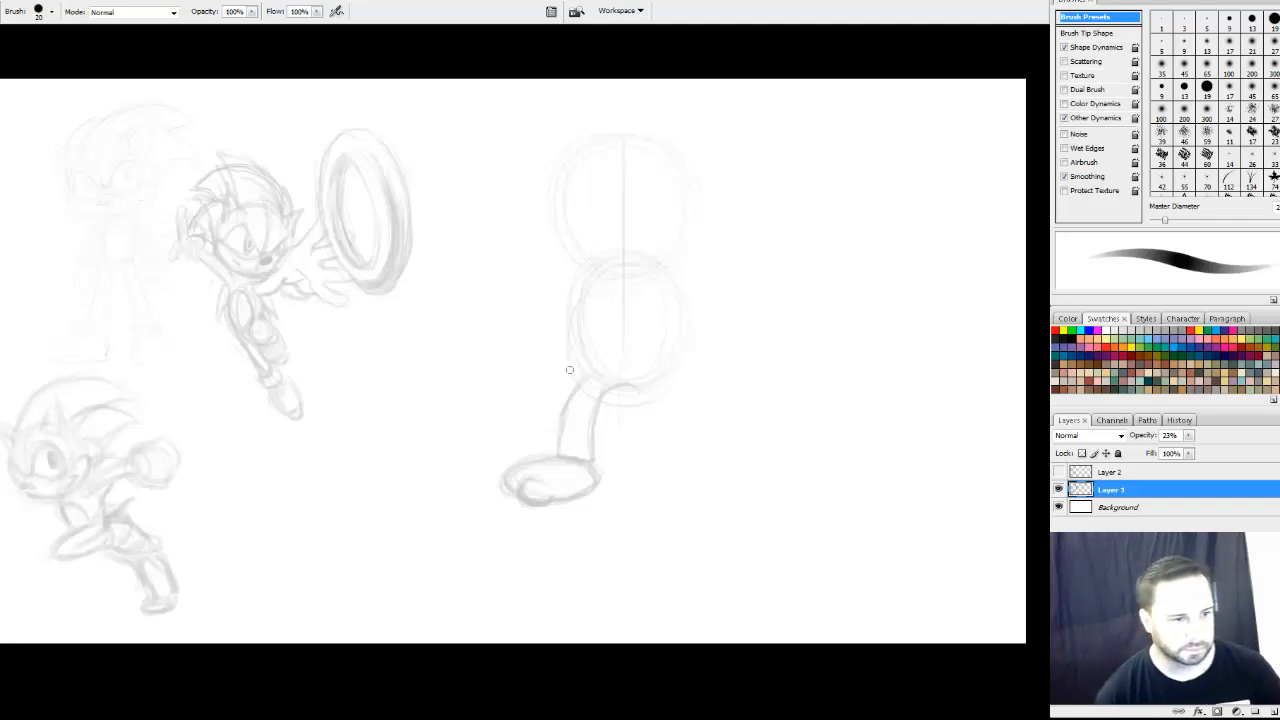
# Sketch the shirt's curved hem across the body circle and its side edge running up toward the neck
pyautogui.moveTo(568, 356); pyautogui.dragTo(660, 364)
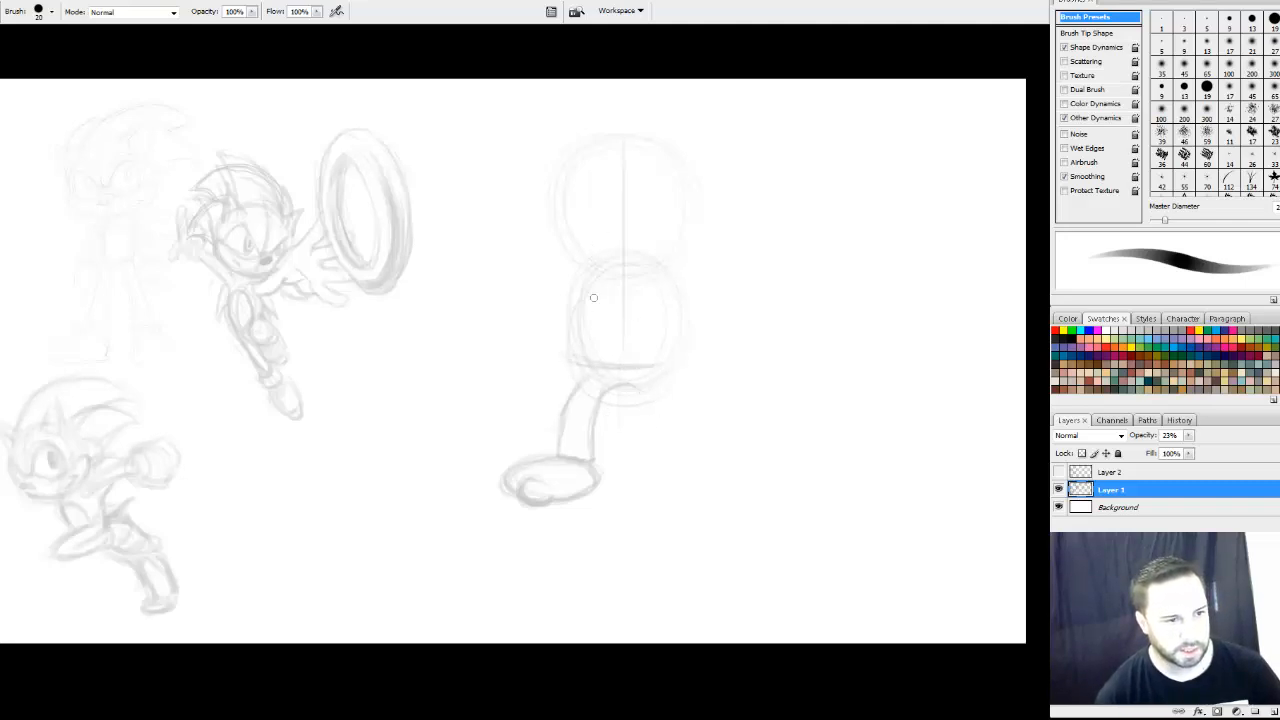
pyautogui.moveTo(582, 300); pyautogui.dragTo(568, 359)
pyautogui.moveTo(585, 280); pyautogui.dragTo(567, 354)
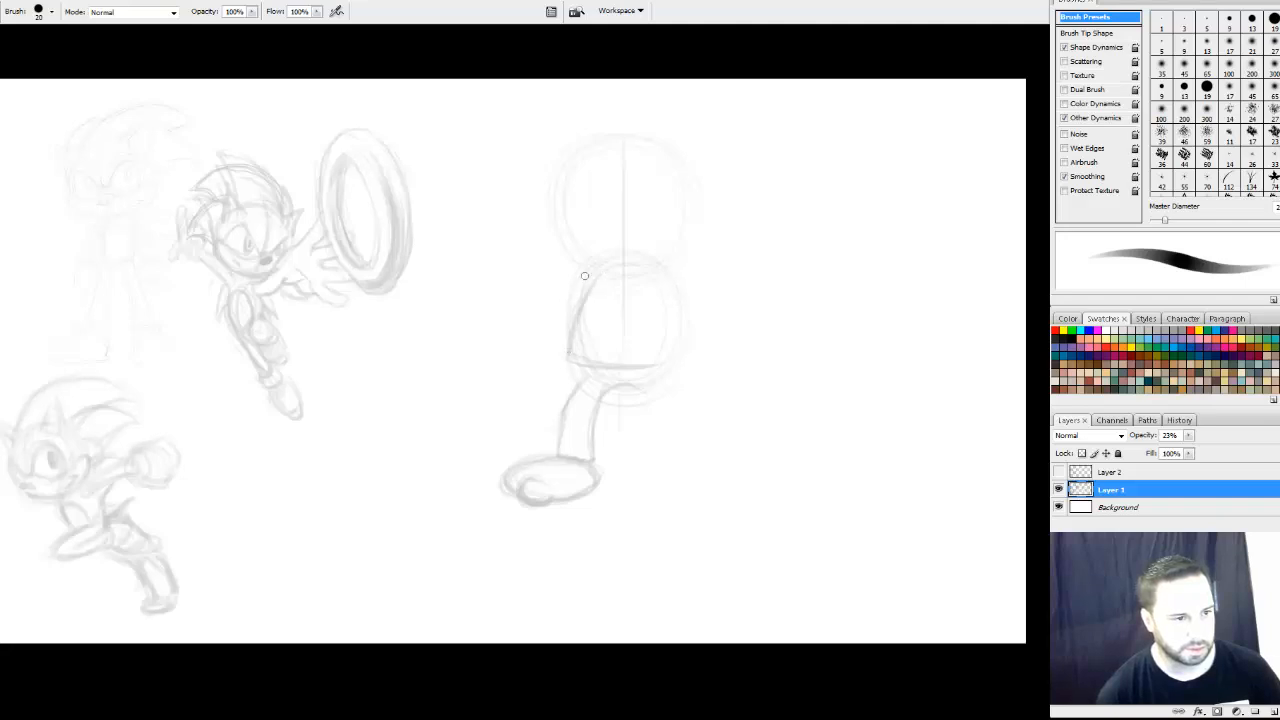
# Sketch the arm hanging beside the torso, erase its rough wrist end, and finish it with a cuff and rounded hand
pyautogui.moveTo(577, 283)
pyautogui.mouseDown()
pyautogui.moveTo(522, 372)
pyautogui.moveTo(533, 344)
pyautogui.moveTo(530, 395)
pyautogui.moveTo(515, 396)
pyautogui.moveTo(554, 406)
pyautogui.mouseUp()
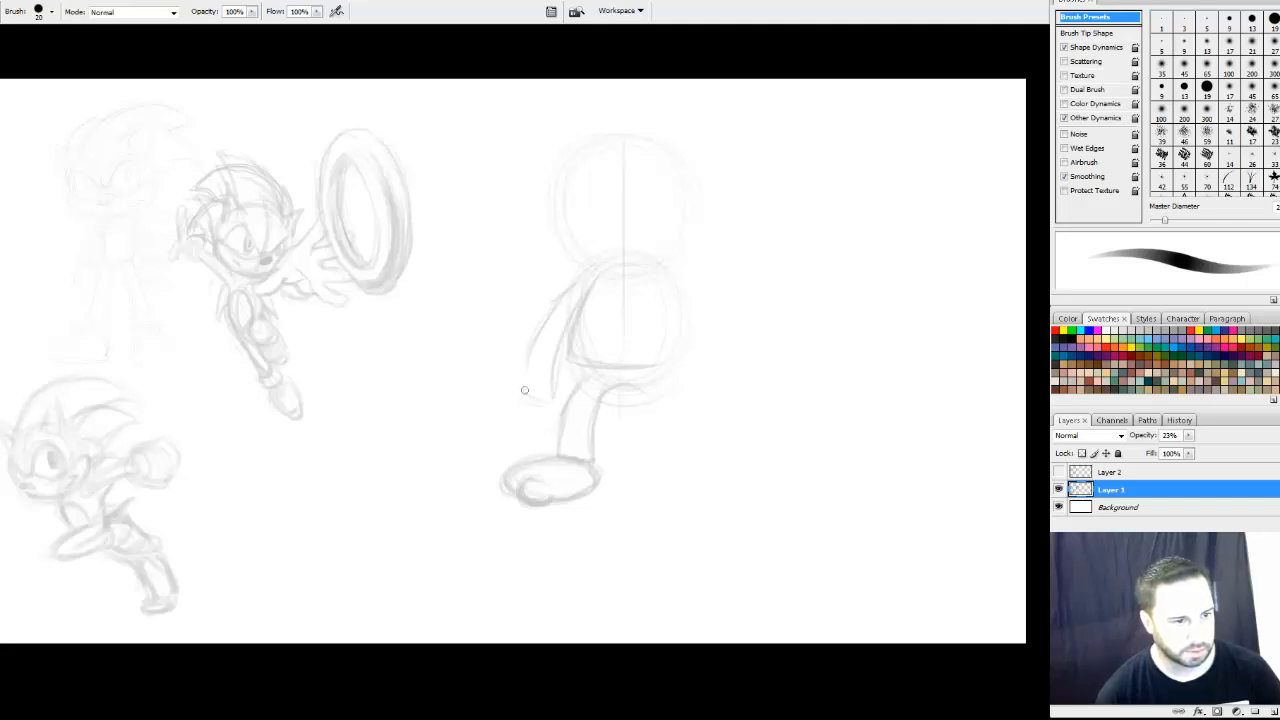
pyautogui.moveTo(519, 395); pyautogui.dragTo(546, 401)
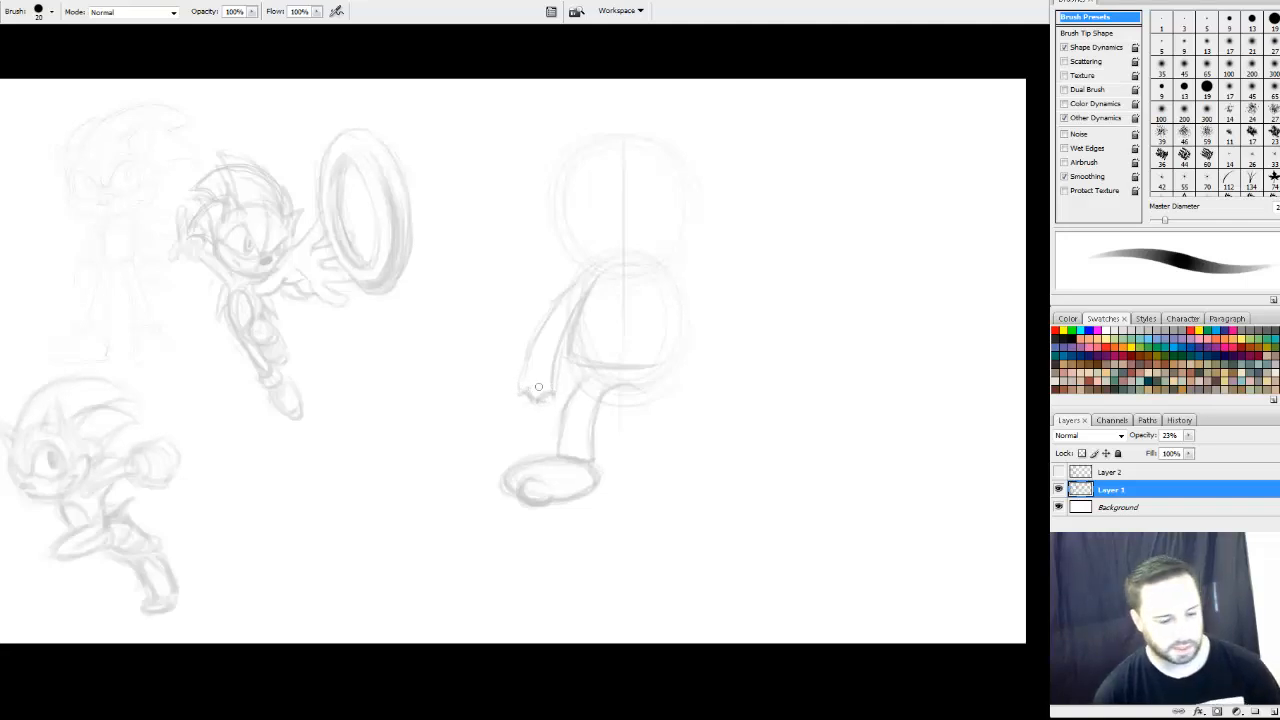
pyautogui.press('e')
pyautogui.moveTo(525, 401); pyautogui.dragTo(551, 395)
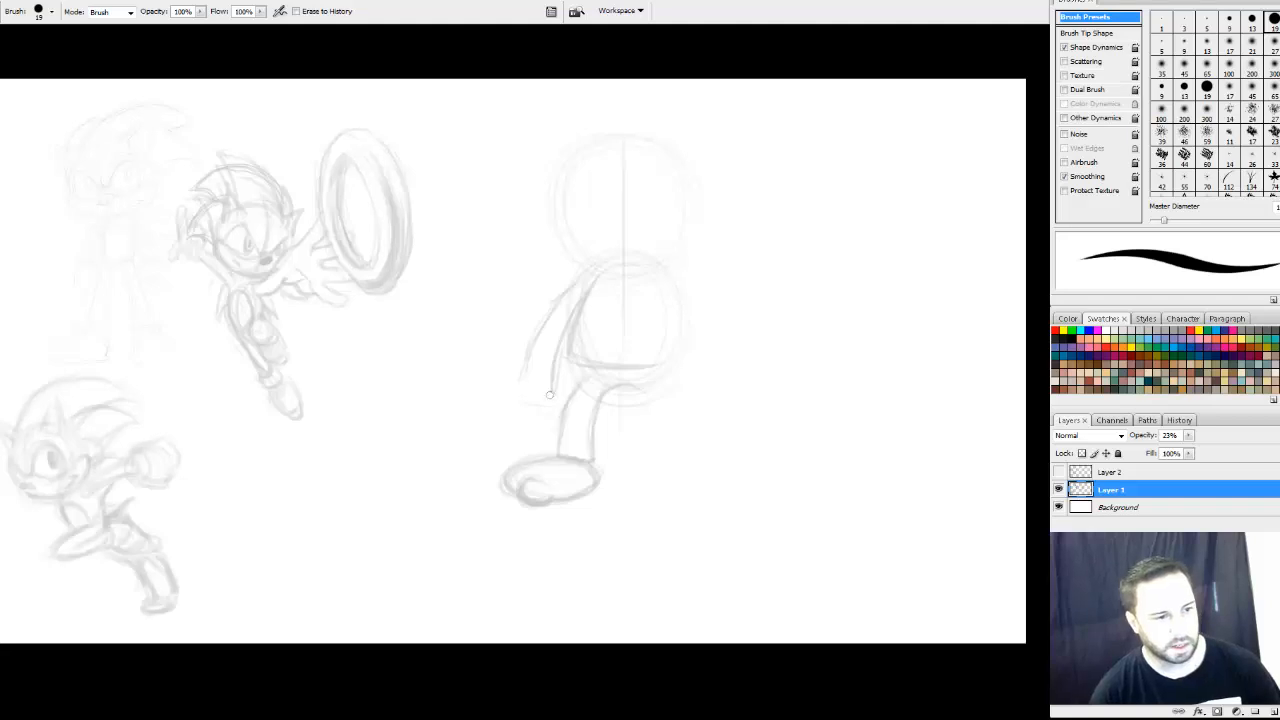
pyautogui.press('b')
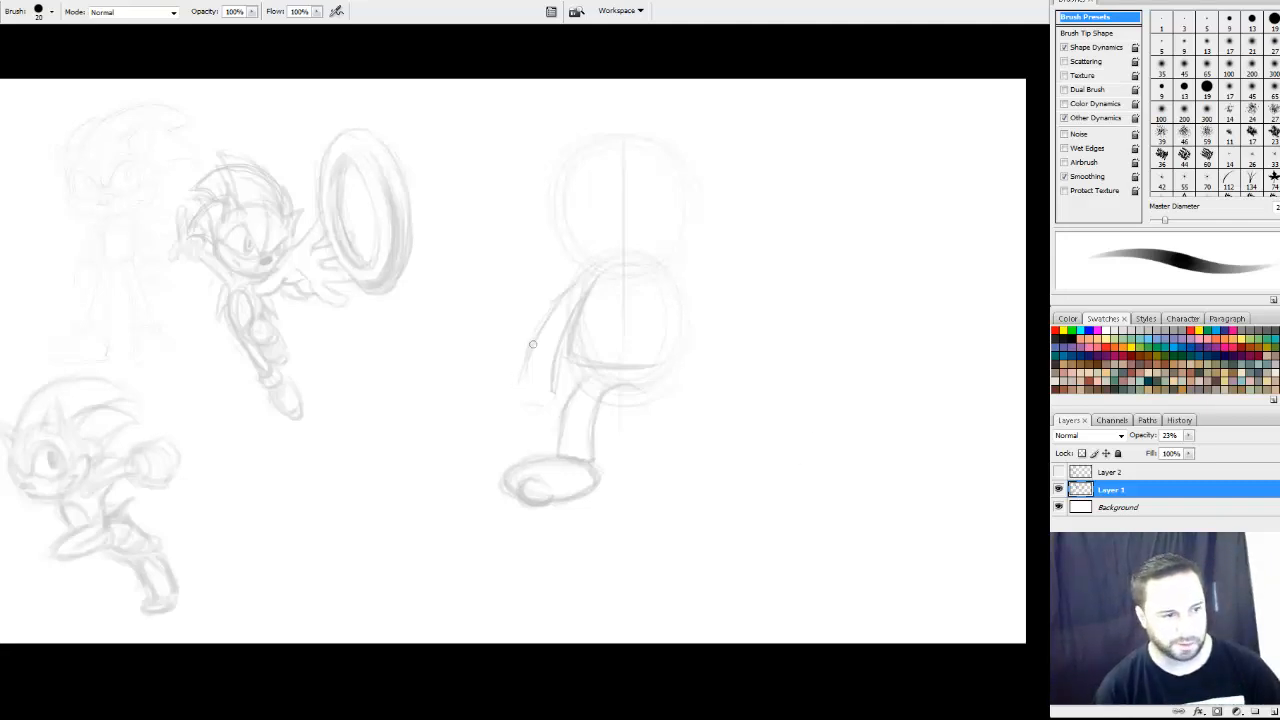
pyautogui.moveTo(533, 344)
pyautogui.mouseDown()
pyautogui.moveTo(510, 392)
pyautogui.moveTo(554, 392)
pyautogui.moveTo(518, 378)
pyautogui.moveTo(553, 390)
pyautogui.moveTo(514, 389)
pyautogui.moveTo(514, 418)
pyautogui.moveTo(506, 396)
pyautogui.moveTo(533, 361)
pyautogui.moveTo(553, 381)
pyautogui.moveTo(556, 420)
pyautogui.moveTo(541, 429)
pyautogui.moveTo(508, 411)
pyautogui.mouseUp()
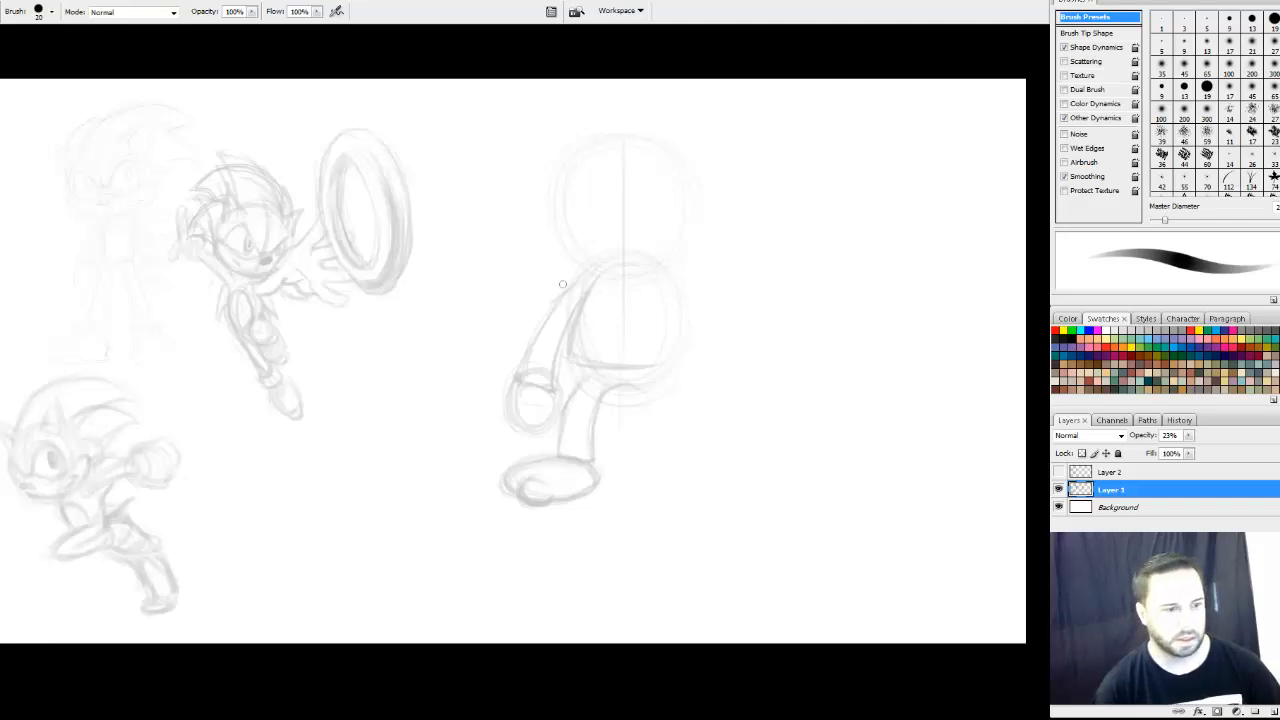
# Lasso the arm and hand, scale them to 74.8% width and 82.5% height, rotate about 10° clockwise, and fit them to the shoulder
pyautogui.press('l')
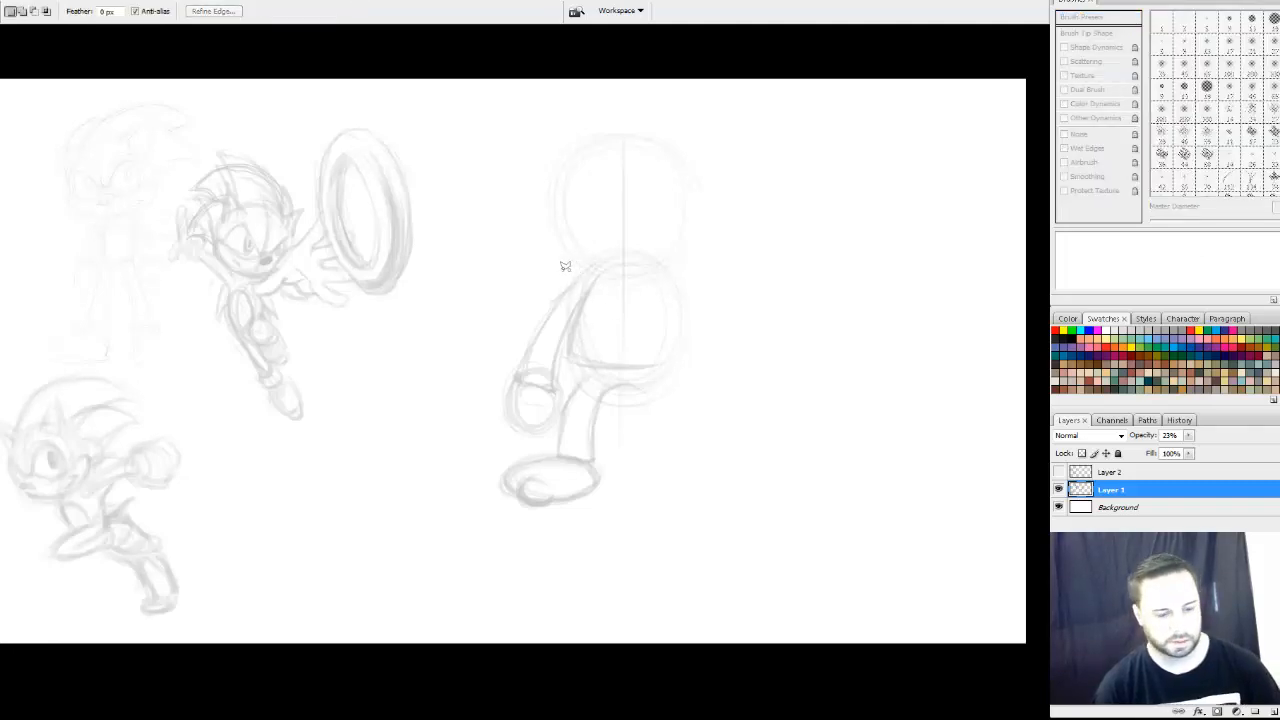
pyautogui.moveTo(562, 270)
pyautogui.mouseDown()
pyautogui.moveTo(480, 363)
pyautogui.moveTo(510, 455)
pyautogui.moveTo(566, 410)
pyautogui.moveTo(568, 320)
pyautogui.moveTo(594, 265)
pyautogui.moveTo(564, 268)
pyautogui.mouseUp()
pyautogui.hotkey('ctrl', 't')
pyautogui.moveTo(477, 457); pyautogui.dragTo(498, 428)
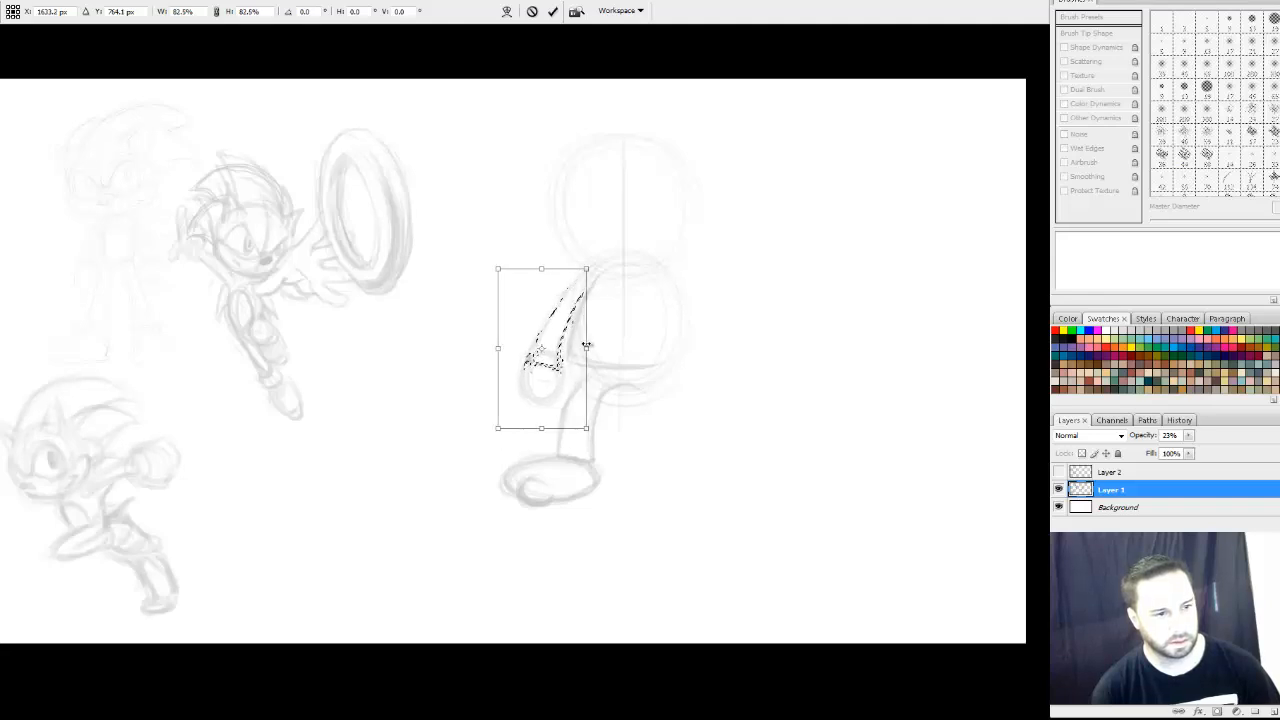
pyautogui.moveTo(586, 346); pyautogui.dragTo(634, 383)
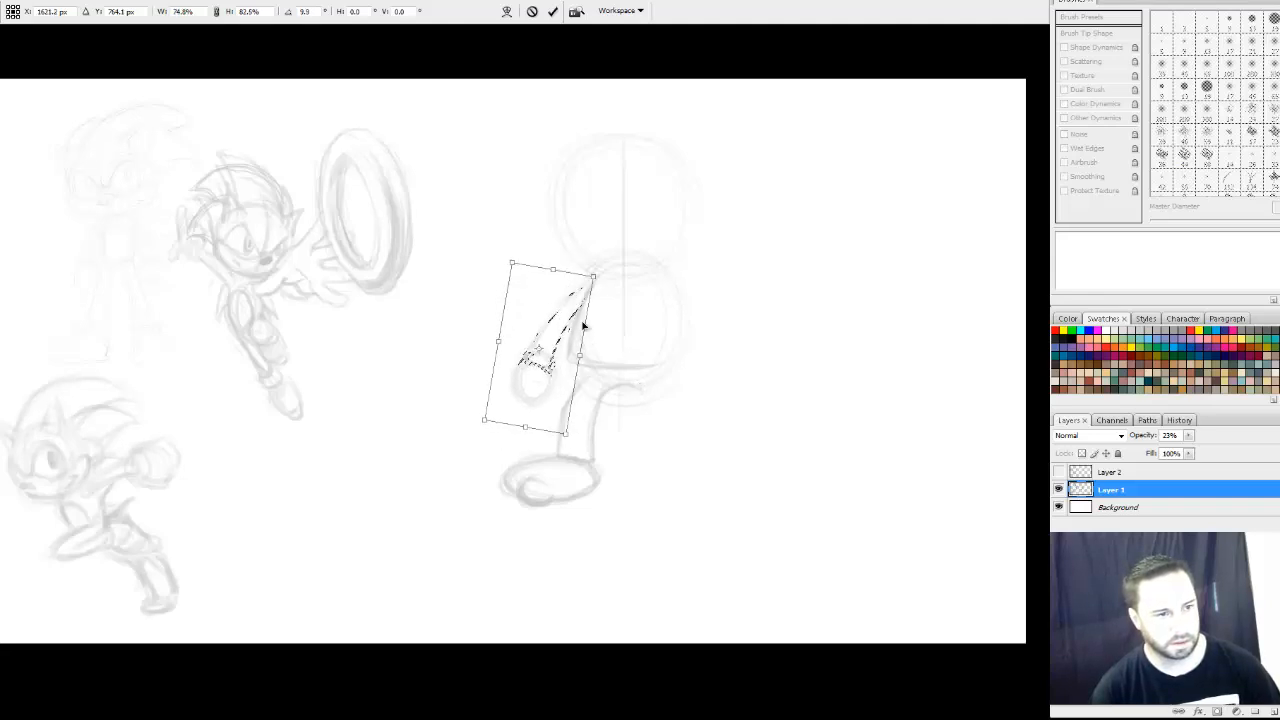
pyautogui.moveTo(569, 325); pyautogui.dragTo(569, 318)
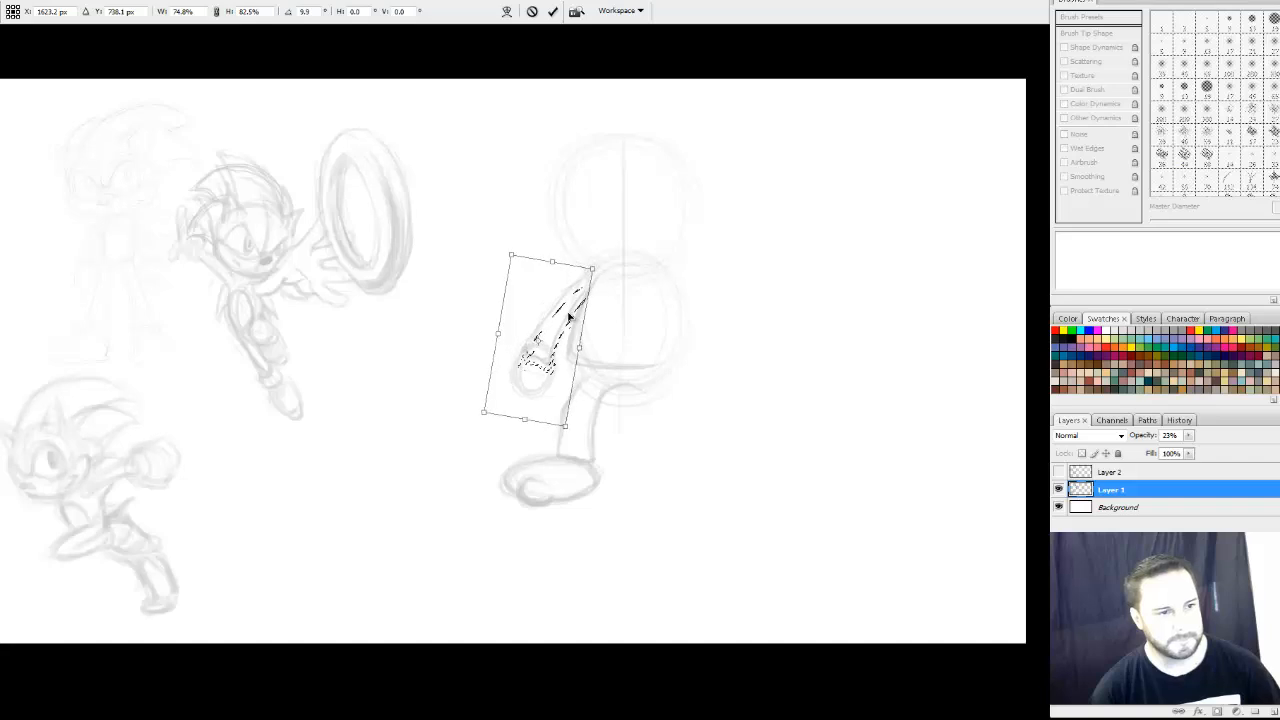
pyautogui.press('Return')
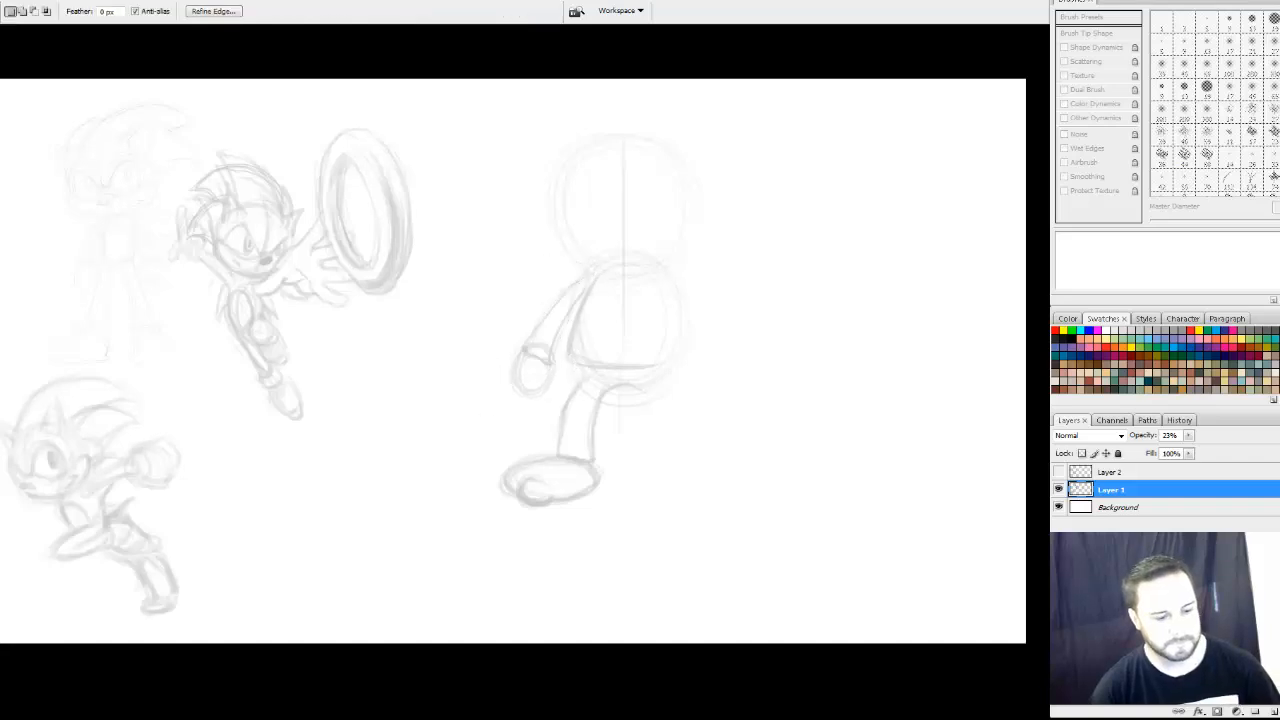
# Sketch the thumb and curled fingers onto the rounded hand
pyautogui.press('b')
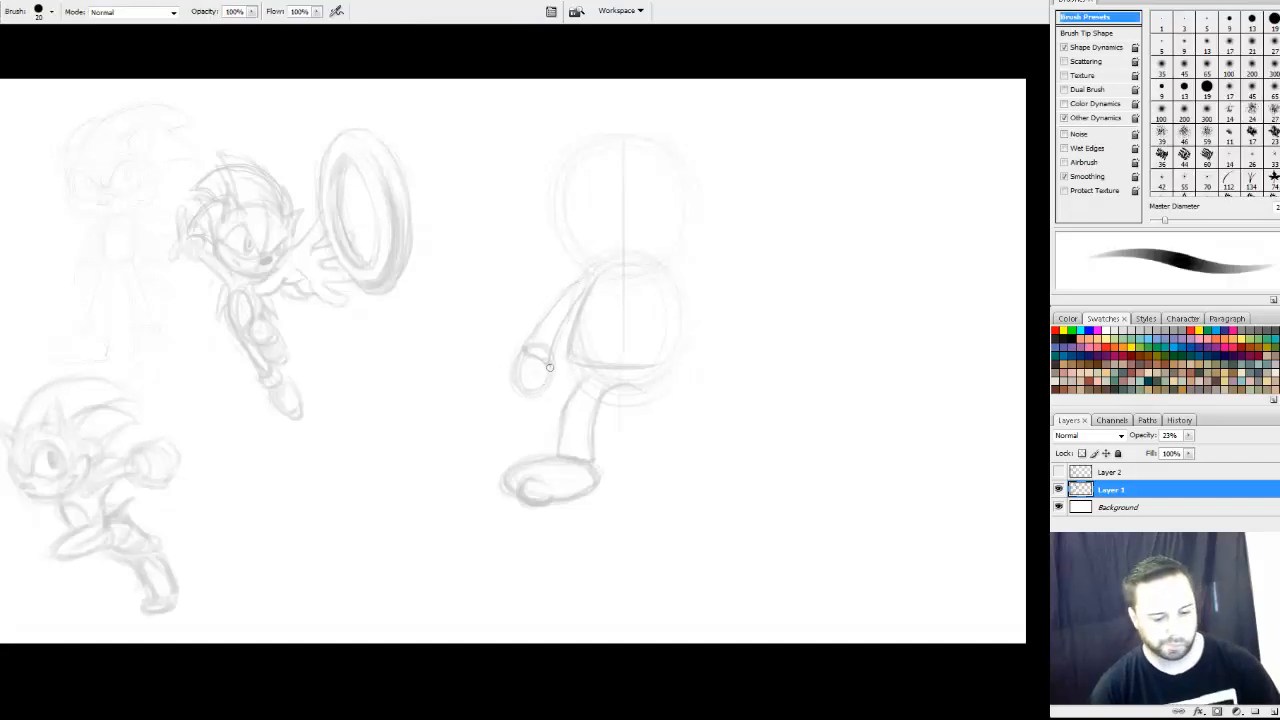
pyautogui.press('m')
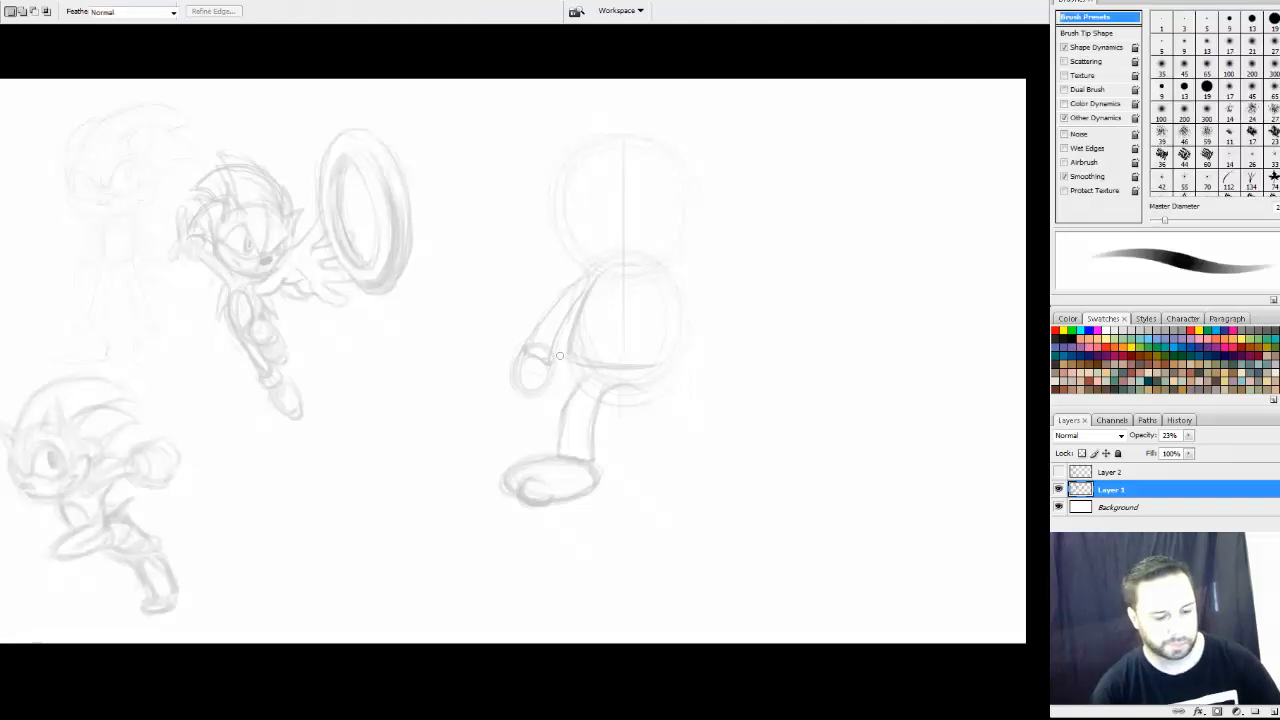
pyautogui.press('b')
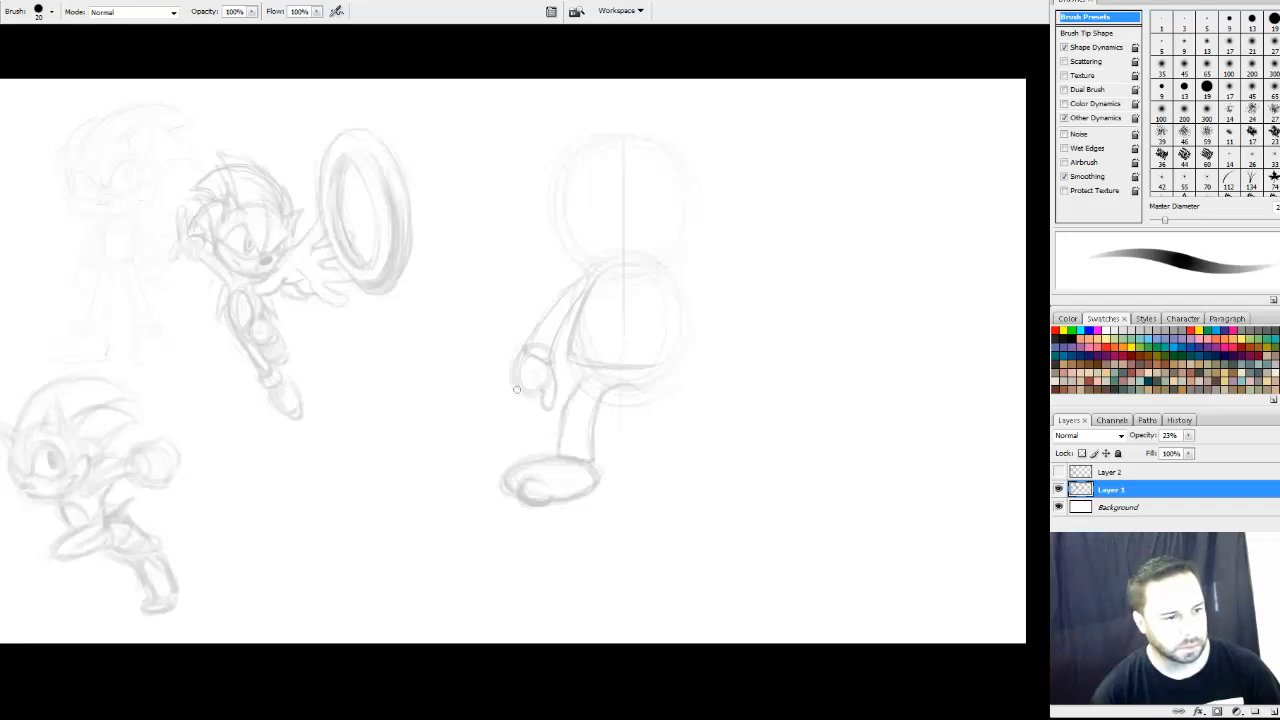
pyautogui.moveTo(522, 391)
pyautogui.mouseDown()
pyautogui.moveTo(533, 415)
pyautogui.moveTo(549, 407)
pyautogui.mouseUp()
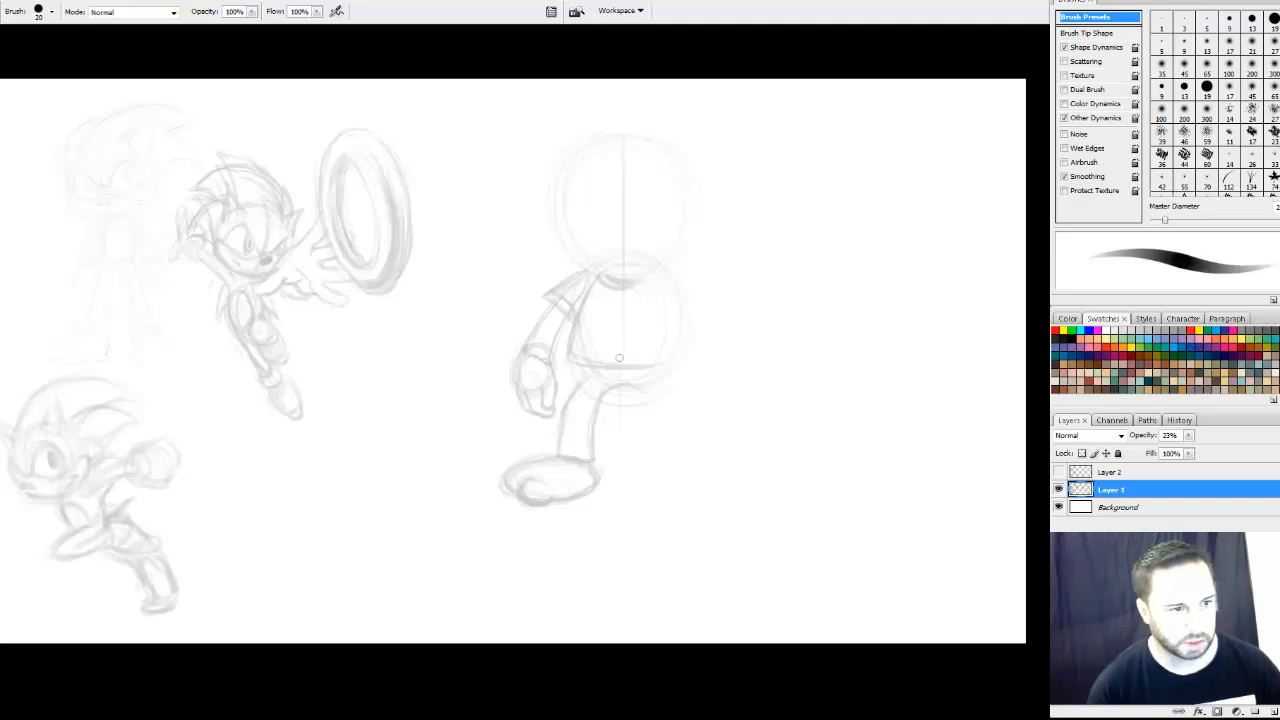
# Add a second line above the shirt hem and sketch half of a rounded letter emblem on the chest
pyautogui.moveTo(566, 349); pyautogui.dragTo(661, 358)
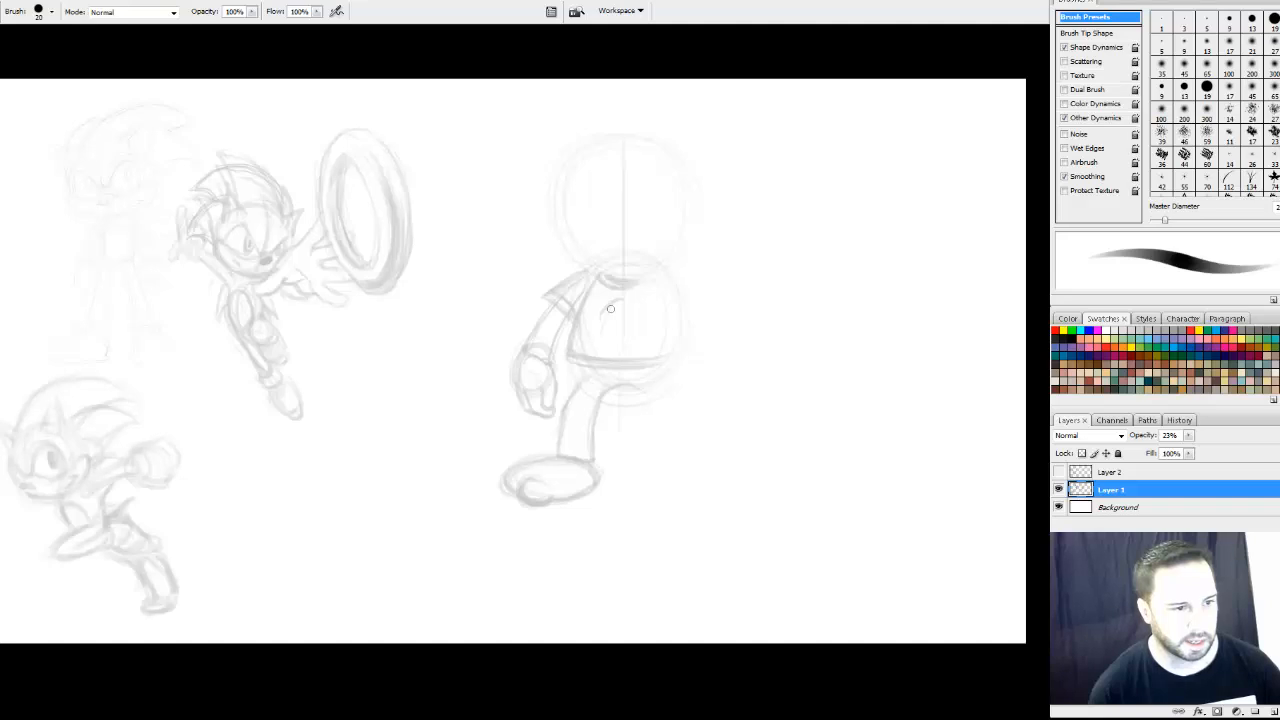
pyautogui.moveTo(610, 309); pyautogui.dragTo(603, 346)
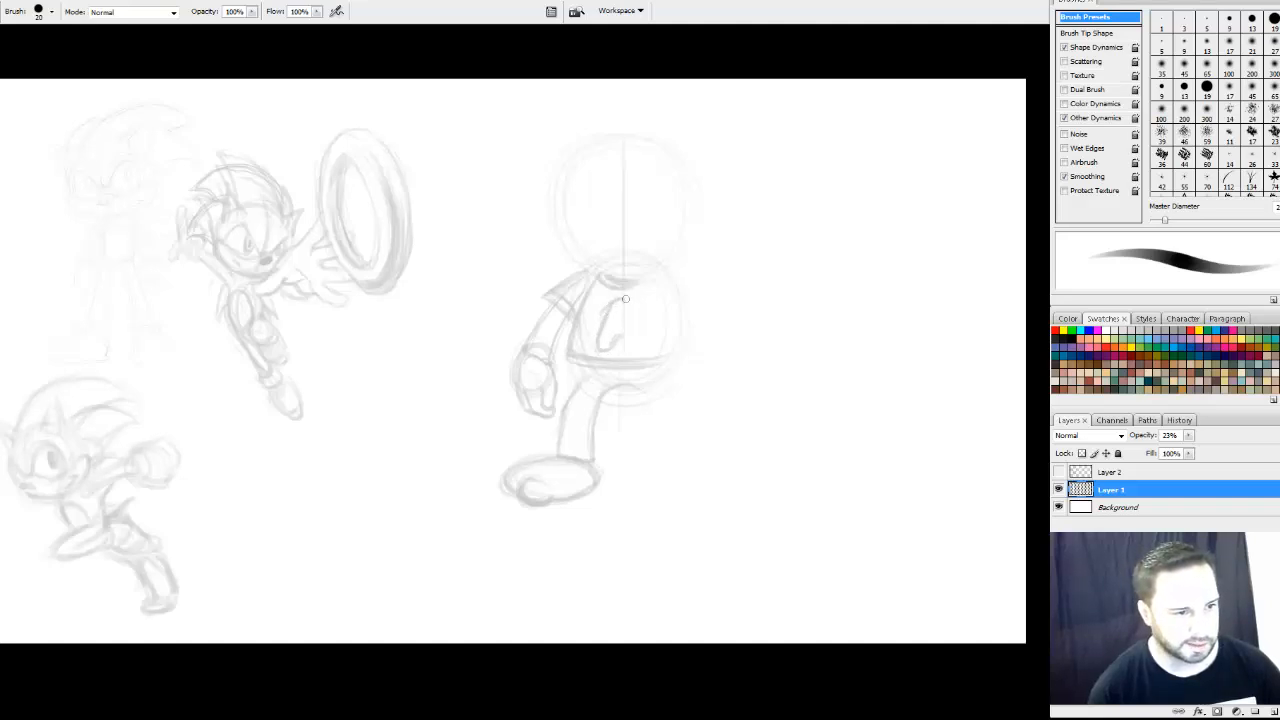
pyautogui.moveTo(617, 323); pyautogui.dragTo(622, 330)
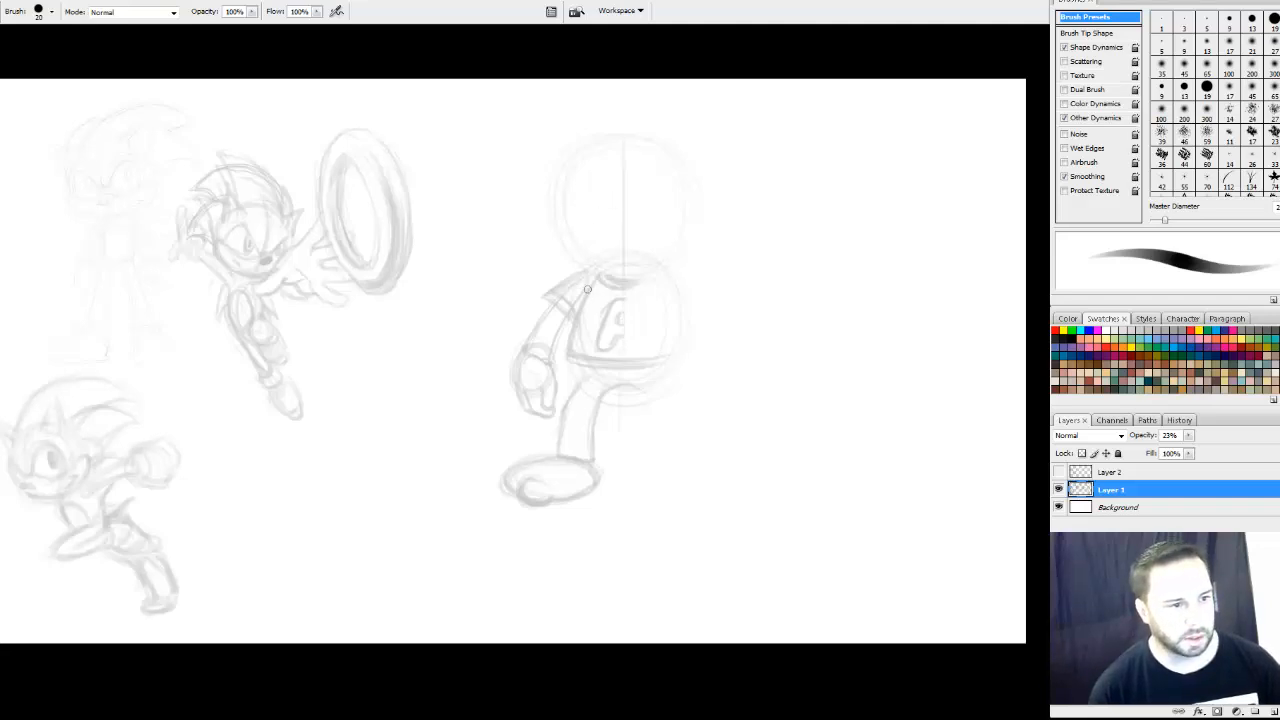
# Sketch a small round knot where the collar meets the shoulder, undoing stray strokes, and add a patch on the leg below the shirt
pyautogui.moveTo(581, 271)
pyautogui.mouseDown()
pyautogui.moveTo(603, 293)
pyautogui.moveTo(590, 299)
pyautogui.moveTo(589, 287)
pyautogui.mouseUp()
pyautogui.hotkey('ctrl', 'alt', 'z')
pyautogui.hotkey('ctrl', 'alt', 'z')
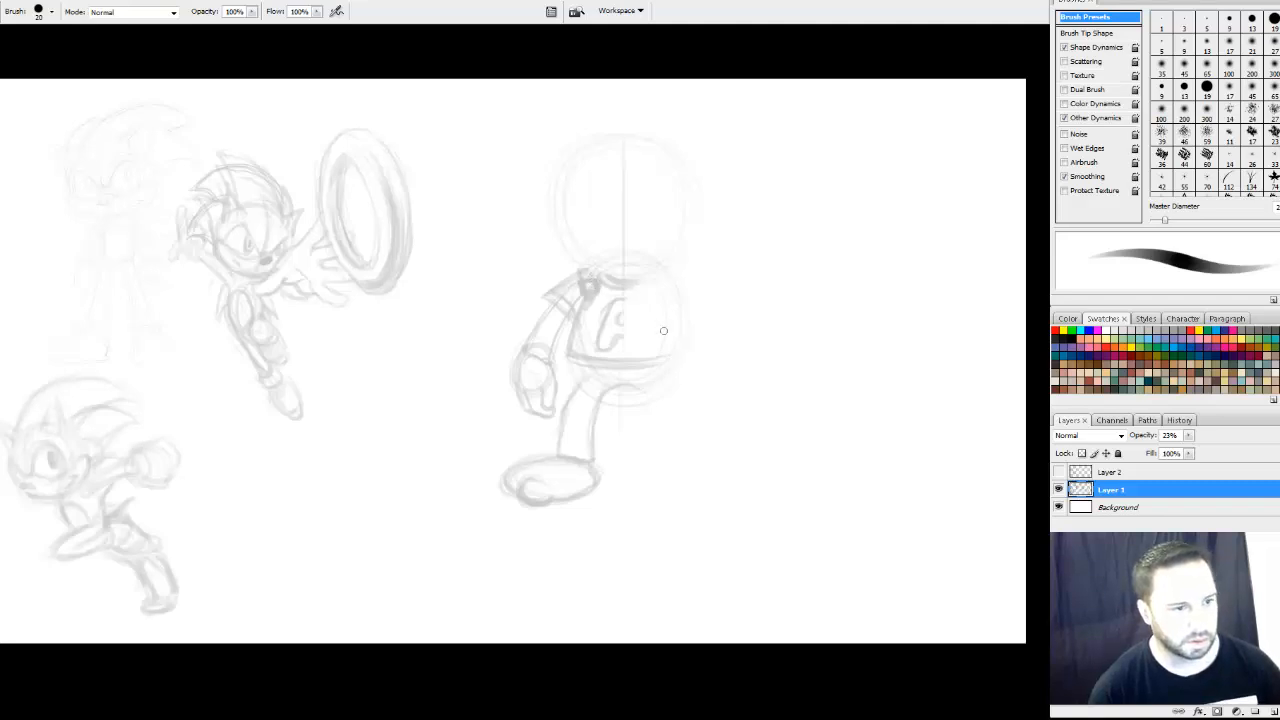
pyautogui.moveTo(578, 368)
pyautogui.mouseDown()
pyautogui.moveTo(561, 417)
pyautogui.moveTo(575, 423)
pyautogui.mouseUp()
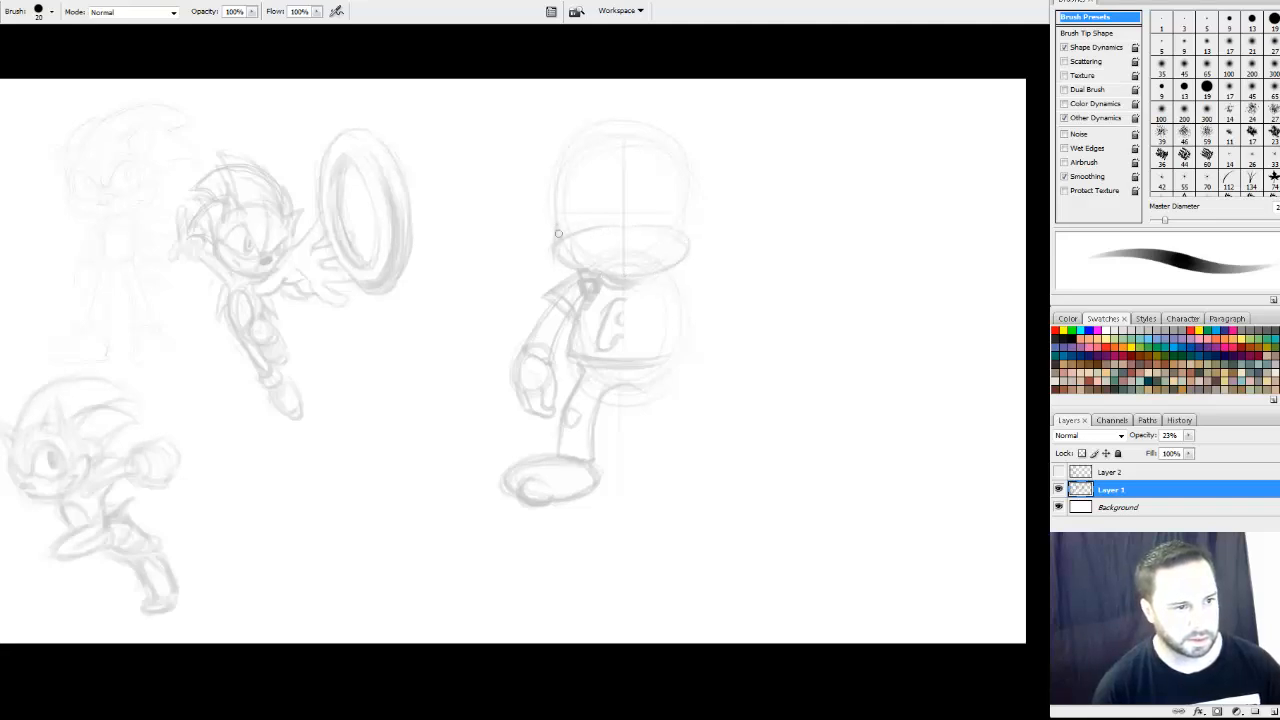
# Strengthen the head outline from the jaw beside the muzzle up the side and over the crown
pyautogui.moveTo(576, 269); pyautogui.dragTo(556, 241)
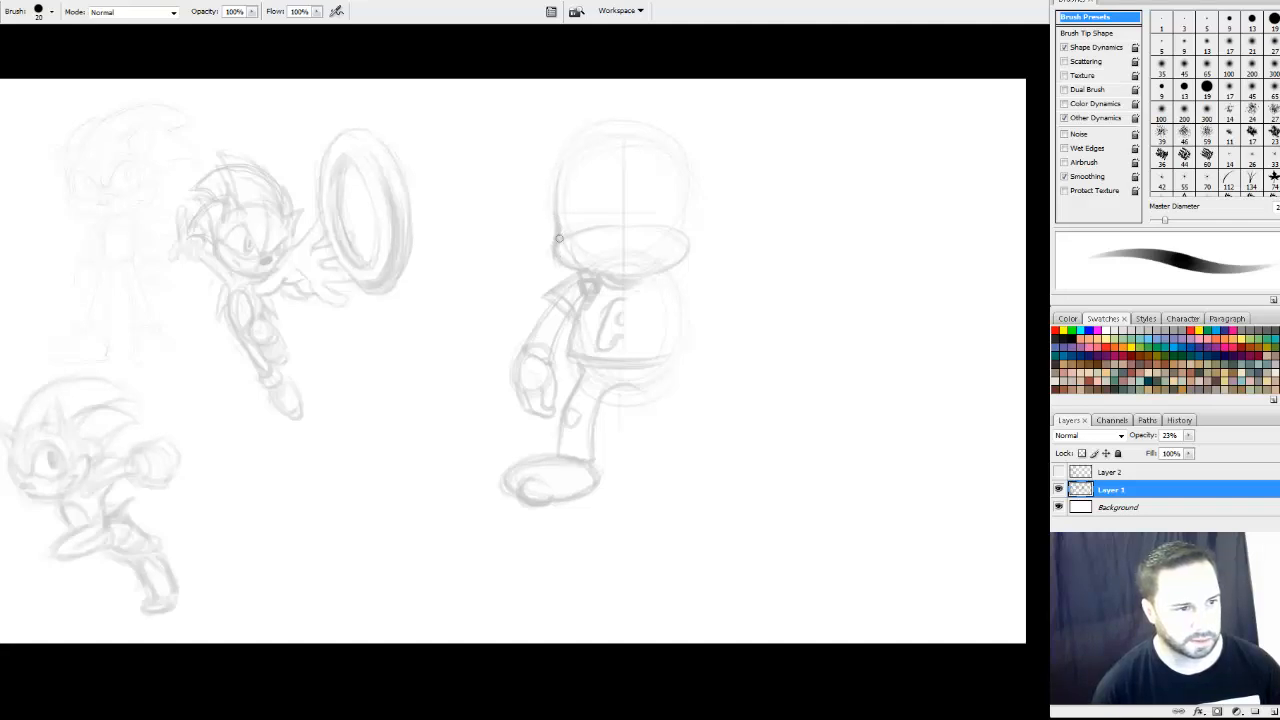
pyautogui.moveTo(560, 222); pyautogui.dragTo(572, 160)
pyautogui.moveTo(553, 247)
pyautogui.mouseDown()
pyautogui.moveTo(572, 146)
pyautogui.moveTo(559, 195)
pyautogui.moveTo(615, 128)
pyautogui.moveTo(564, 154)
pyautogui.moveTo(636, 132)
pyautogui.moveTo(555, 181)
pyautogui.moveTo(668, 149)
pyautogui.mouseUp()
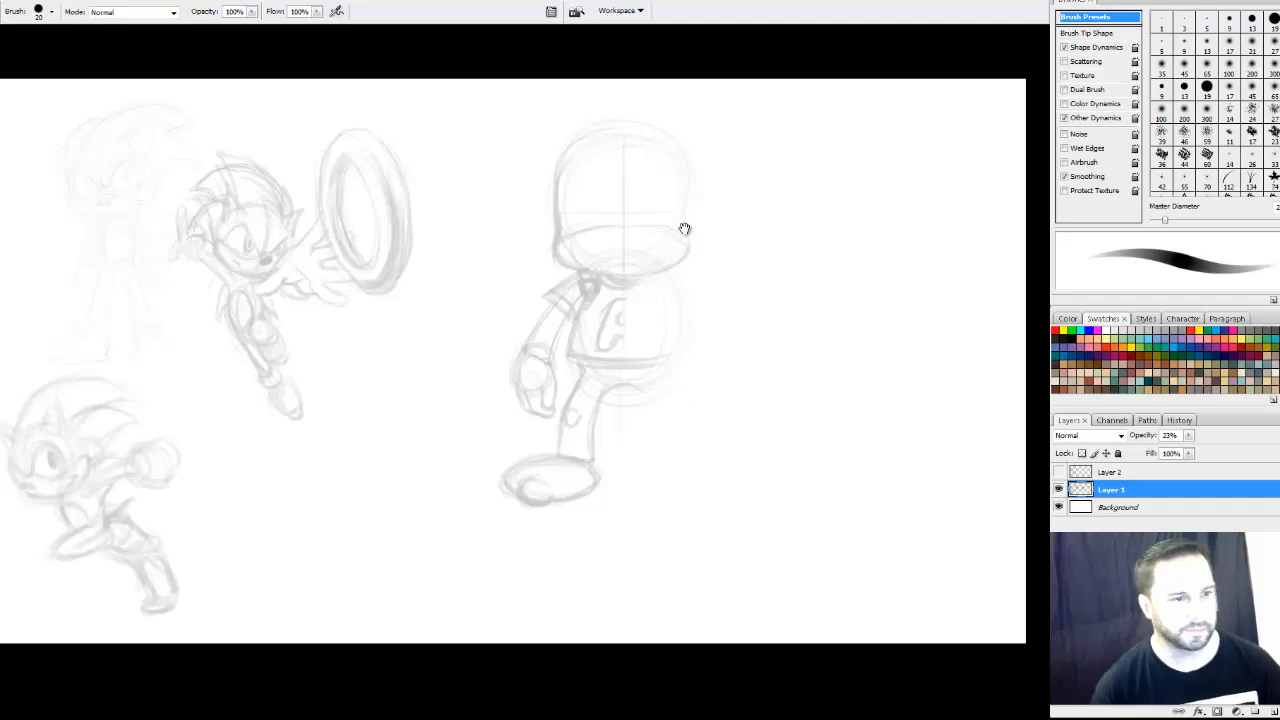
# Select the whole standing figure with a rectangular marquee, move it lower on the canvas, and deselect it
pyautogui.press('m')
pyautogui.moveTo(450, 80); pyautogui.dragTo(750, 557)
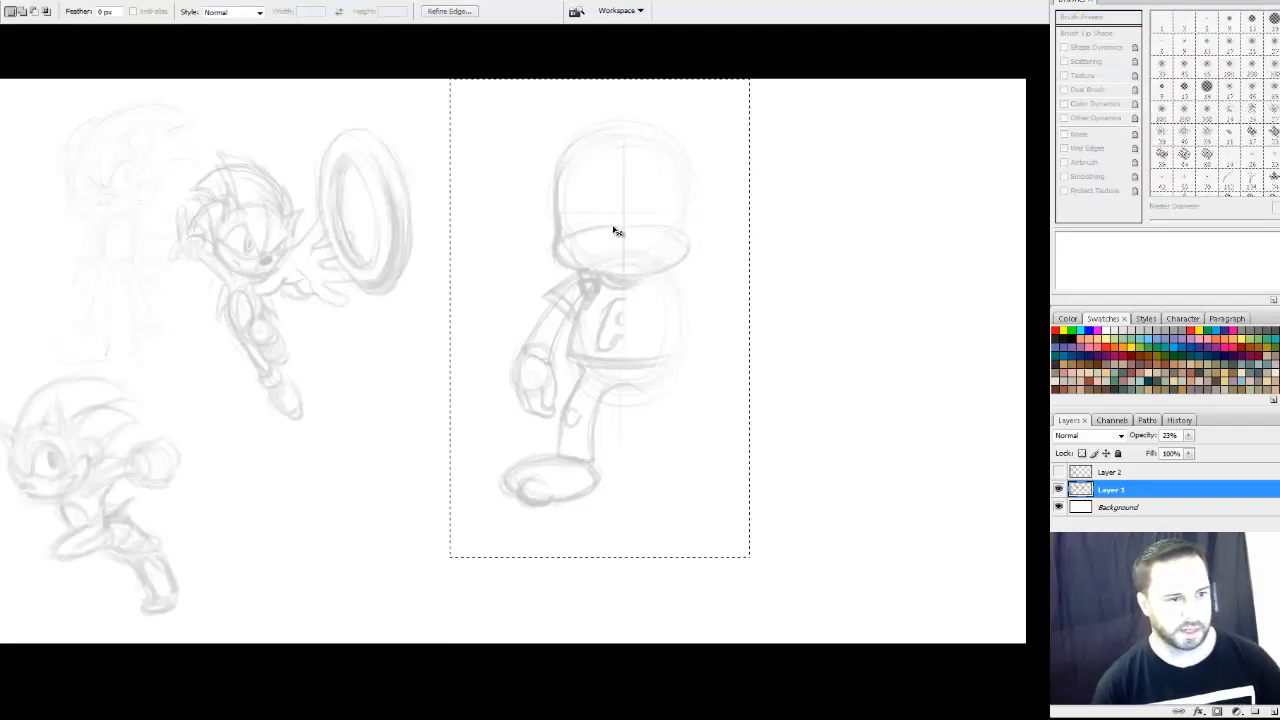
pyautogui.moveTo(612, 232); pyautogui.dragTo(603, 320)
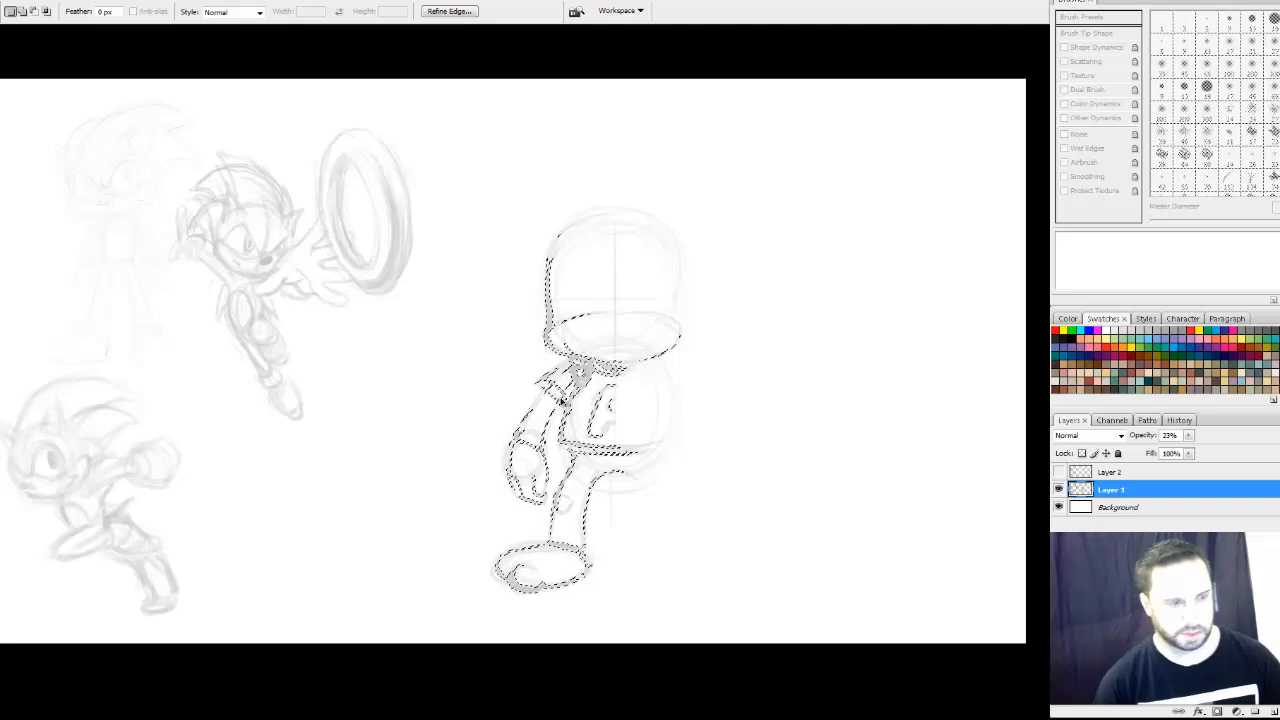
pyautogui.hotkey('ctrl', 'd')
# Sketch a tall oval eye with its pupil above the muzzle and define the face contour beside it
pyautogui.press('b')
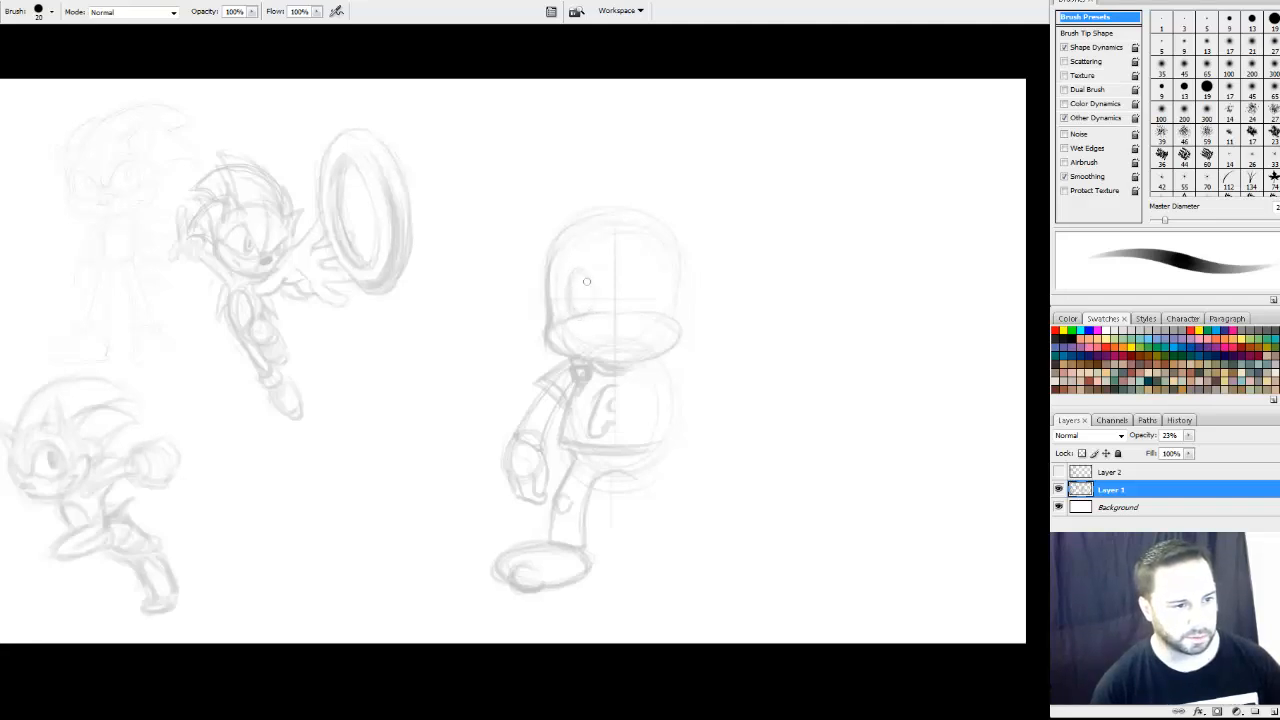
pyautogui.moveTo(587, 281); pyautogui.dragTo(587, 311)
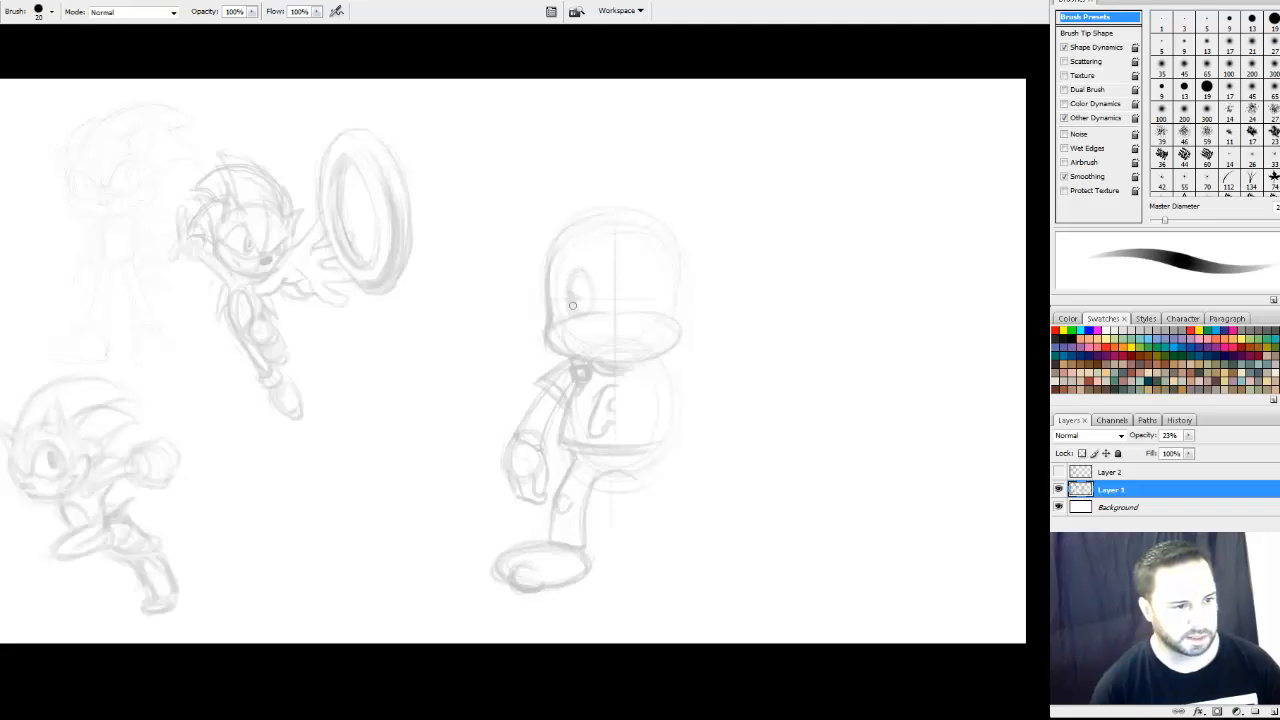
pyautogui.moveTo(574, 300); pyautogui.dragTo(578, 276)
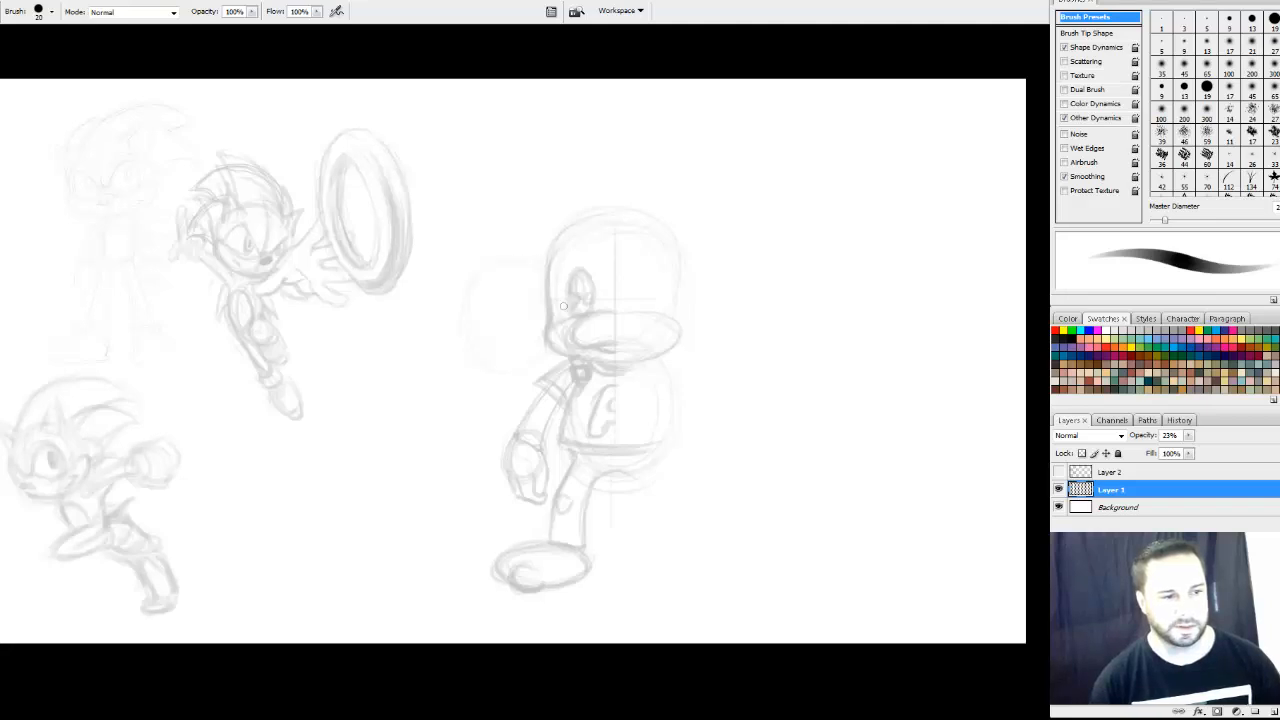
pyautogui.moveTo(563, 306)
pyautogui.mouseDown()
pyautogui.moveTo(504, 362)
pyautogui.moveTo(462, 319)
pyautogui.moveTo(557, 267)
pyautogui.moveTo(569, 337)
pyautogui.mouseUp()
# Sketch a large round ear against the side of the head, with a spiral curling inside it
pyautogui.moveTo(484, 289); pyautogui.dragTo(472, 333)
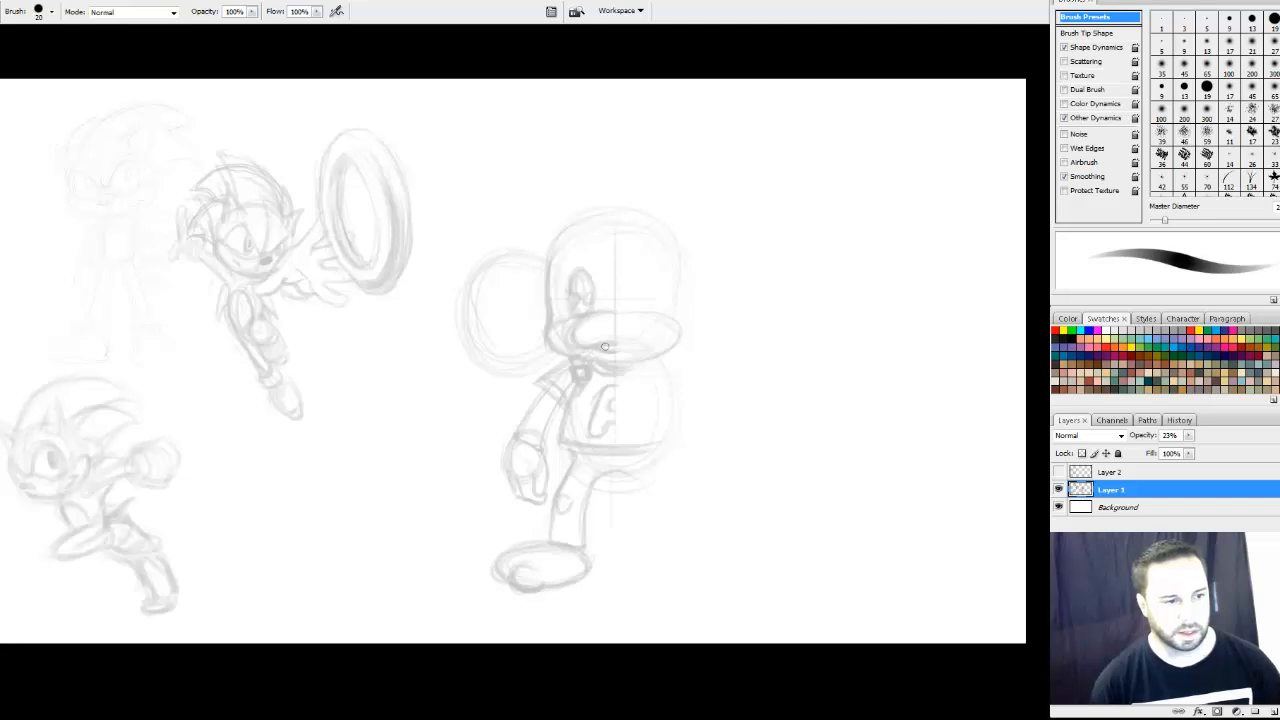
pyautogui.moveTo(550, 345); pyautogui.dragTo(474, 347)
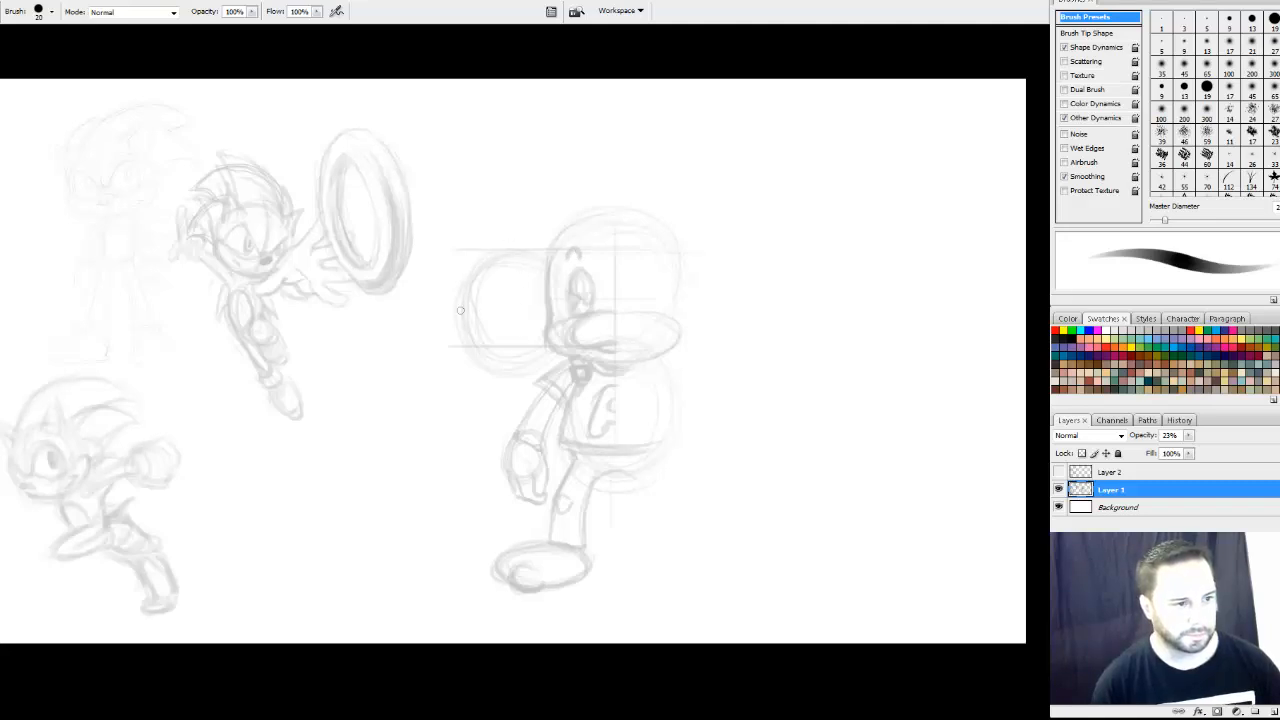
pyautogui.moveTo(460, 310); pyautogui.dragTo(505, 346)
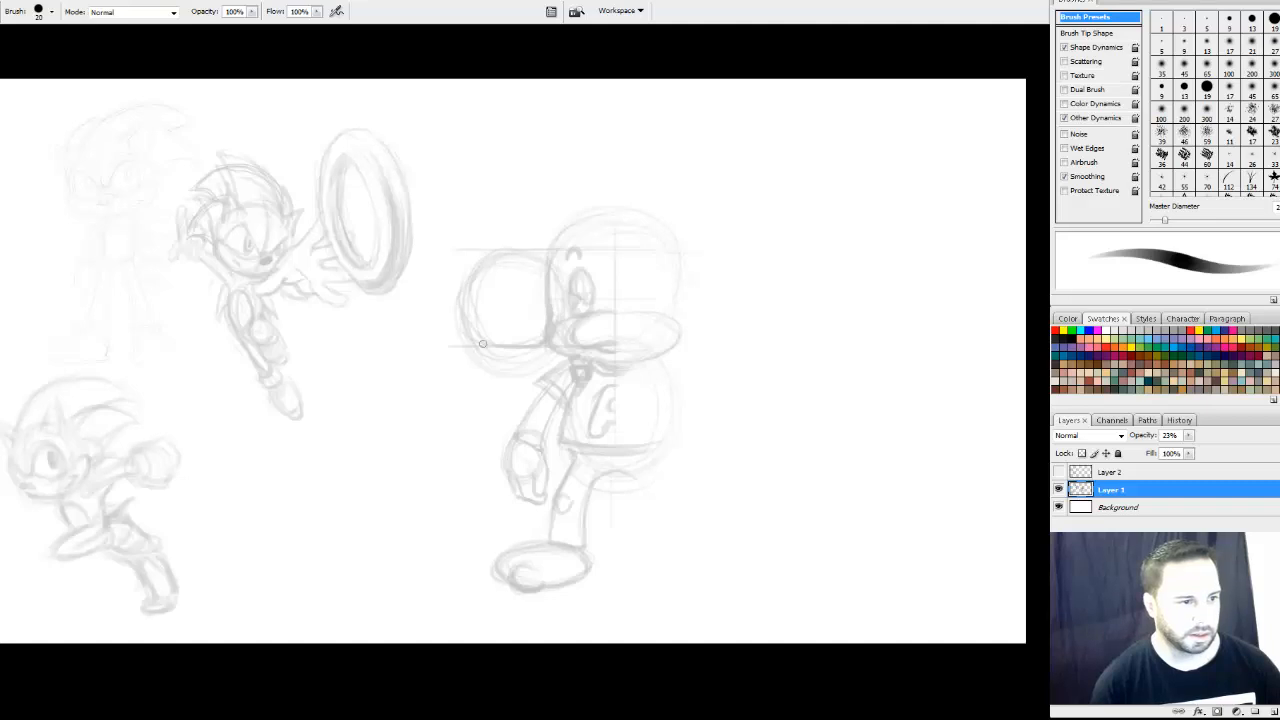
pyautogui.moveTo(488, 345); pyautogui.dragTo(534, 354)
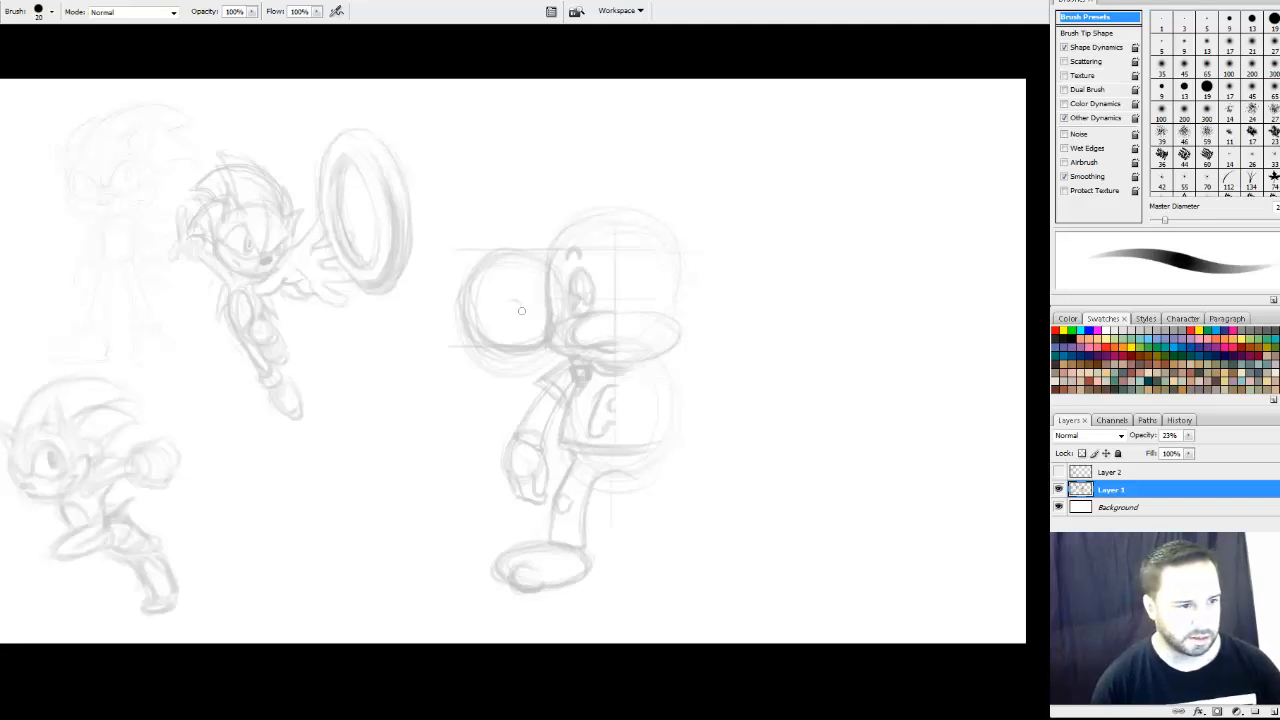
pyautogui.moveTo(518, 321)
pyautogui.mouseDown()
pyautogui.moveTo(491, 302)
pyautogui.moveTo(500, 282)
pyautogui.moveTo(492, 296)
pyautogui.moveTo(518, 279)
pyautogui.moveTo(551, 317)
pyautogui.moveTo(503, 283)
pyautogui.moveTo(544, 307)
pyautogui.moveTo(515, 278)
pyautogui.moveTo(488, 292)
pyautogui.moveTo(507, 323)
pyautogui.moveTo(513, 301)
pyautogui.moveTo(497, 321)
pyautogui.moveTo(499, 290)
pyautogui.mouseUp()
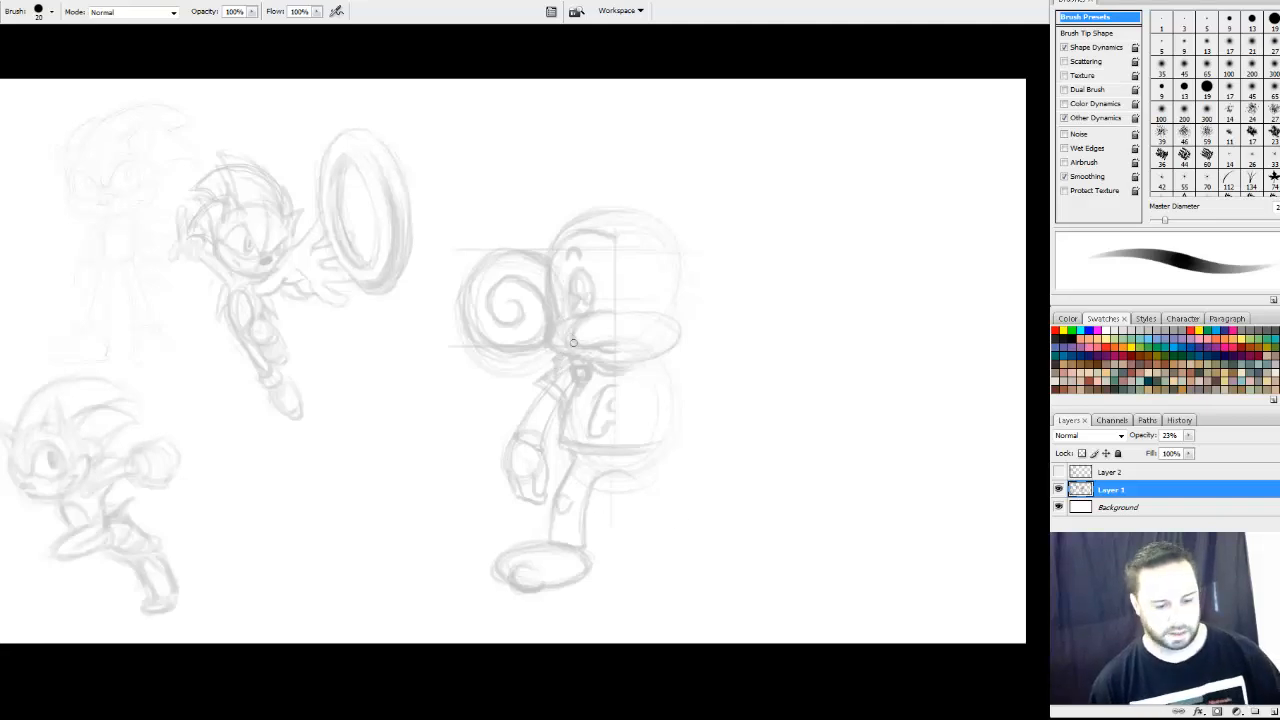
# Select the detailed half of the figure up to the vertical center line and place a duplicate of it beside the original
pyautogui.press('m')
pyautogui.moveTo(431, 165)
pyautogui.mouseDown()
pyautogui.moveTo(471, 223)
pyautogui.moveTo(615, 611)
pyautogui.mouseUp()
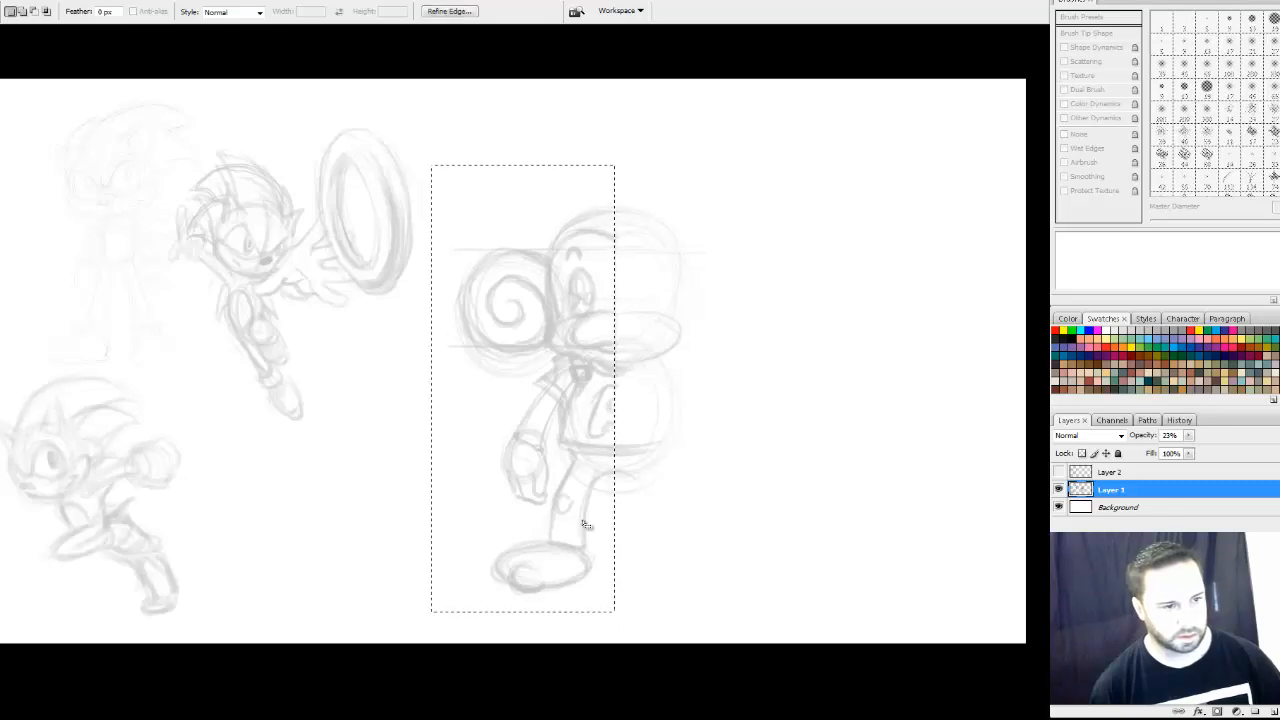
pyautogui.moveTo(568, 499); pyautogui.dragTo(803, 486)
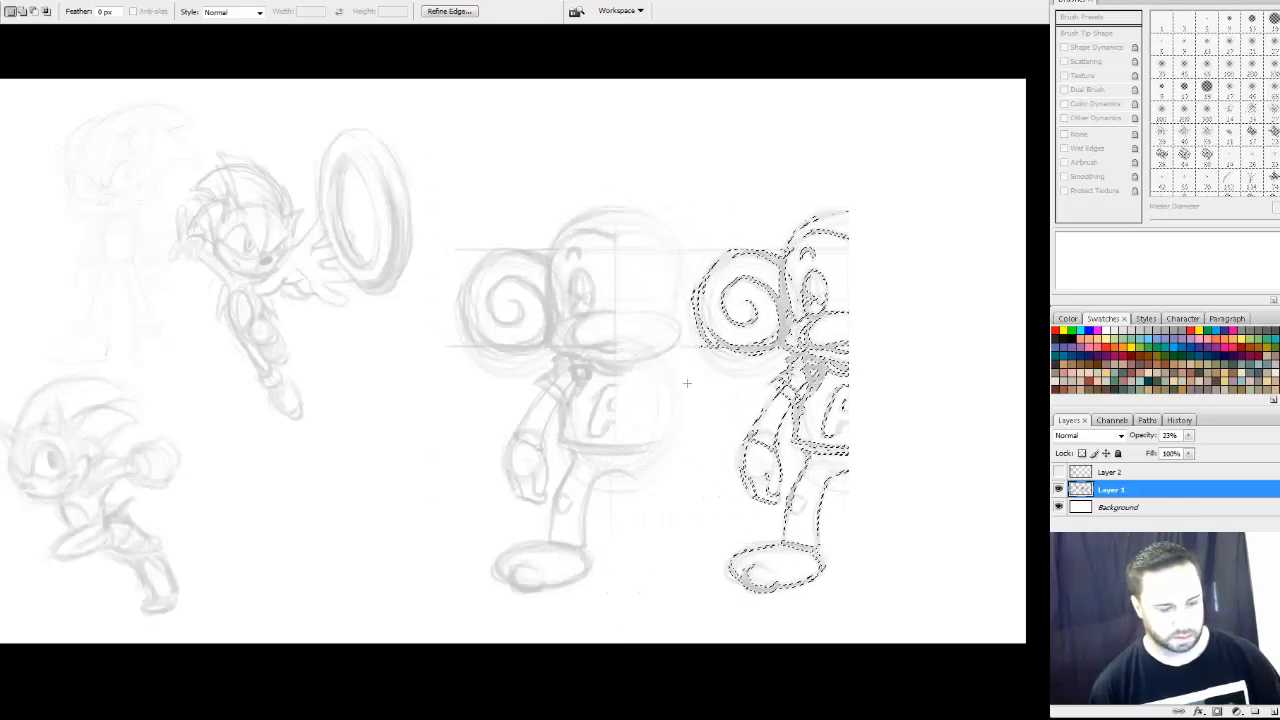
# Flip the duplicated half horizontally, align it to the vertical center line to complete the figure, and deselect it
pyautogui.hotkey('ctrl', 't')
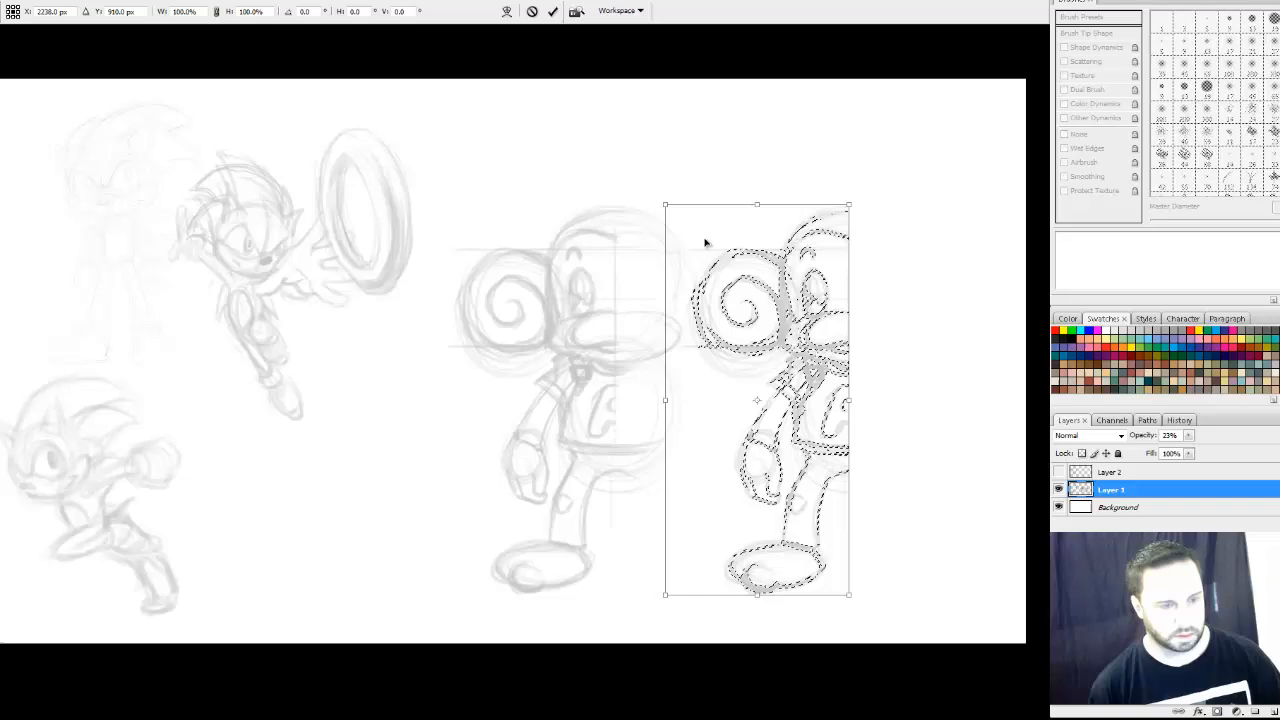
pyautogui.rightClick(745, 300)
pyautogui.click(790, 486)
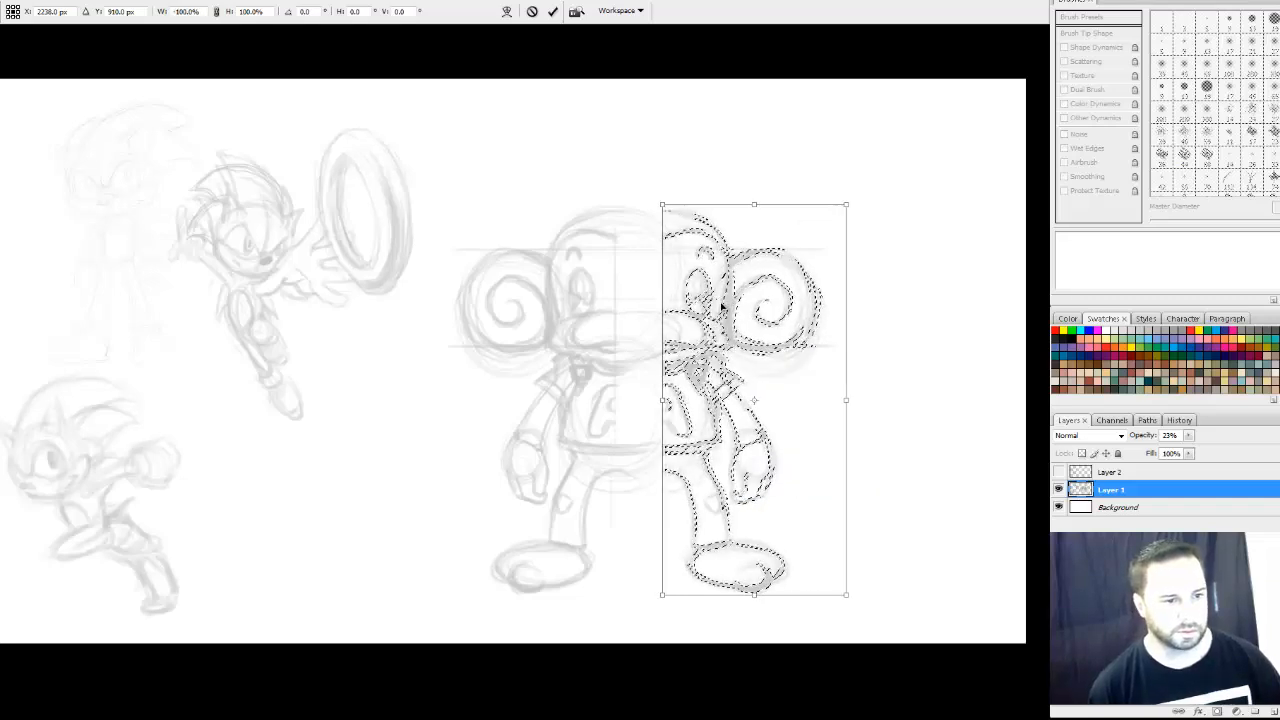
pyautogui.moveTo(722, 308); pyautogui.dragTo(682, 304)
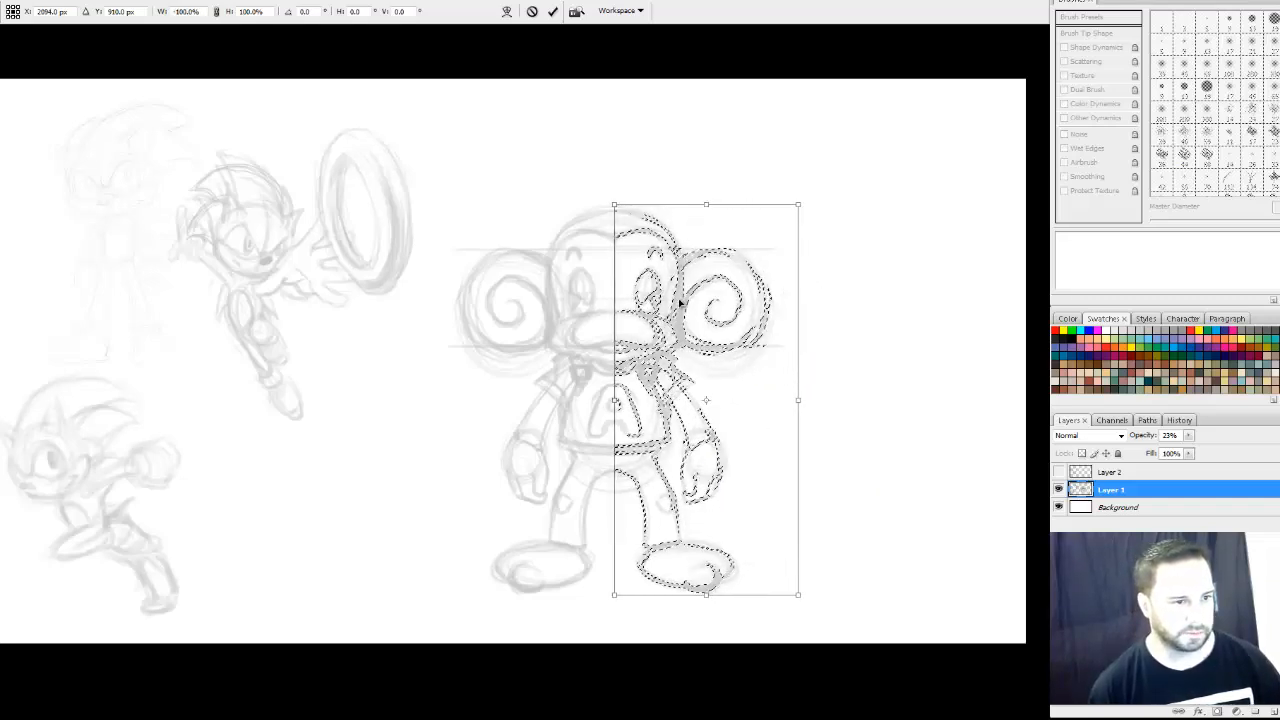
pyautogui.press('Return')
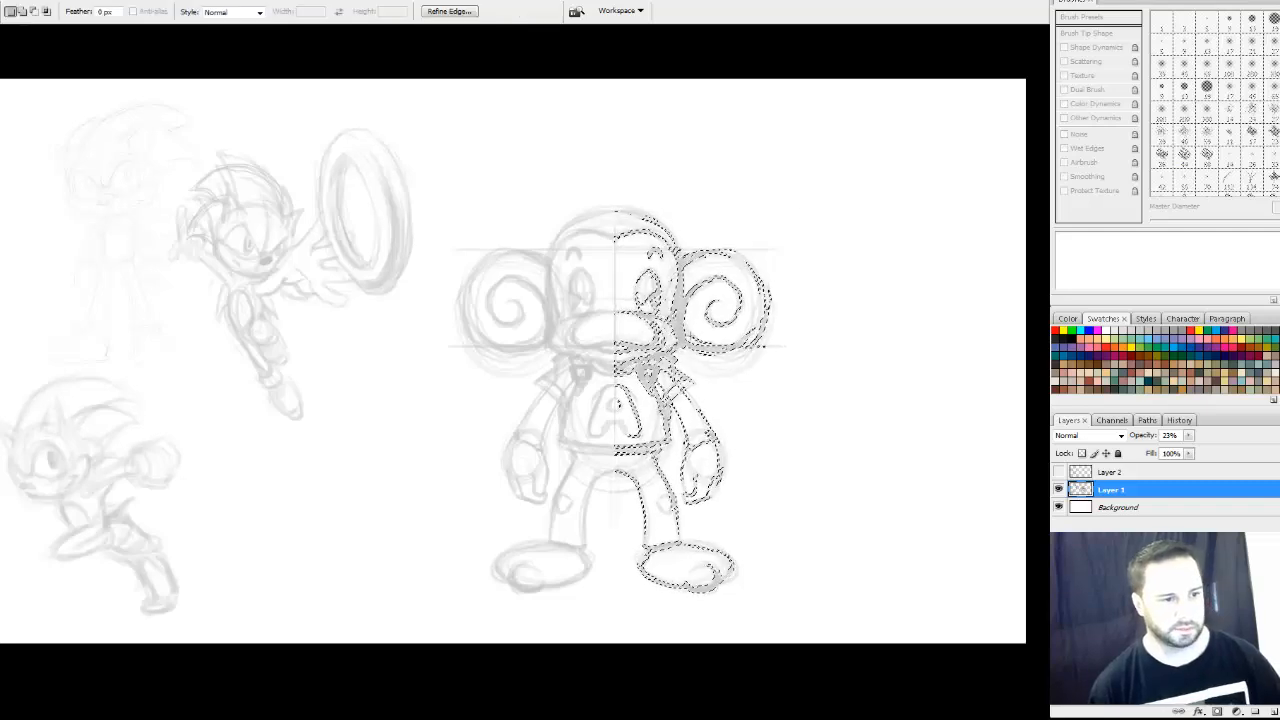
pyautogui.hotkey('ctrl', 'd')
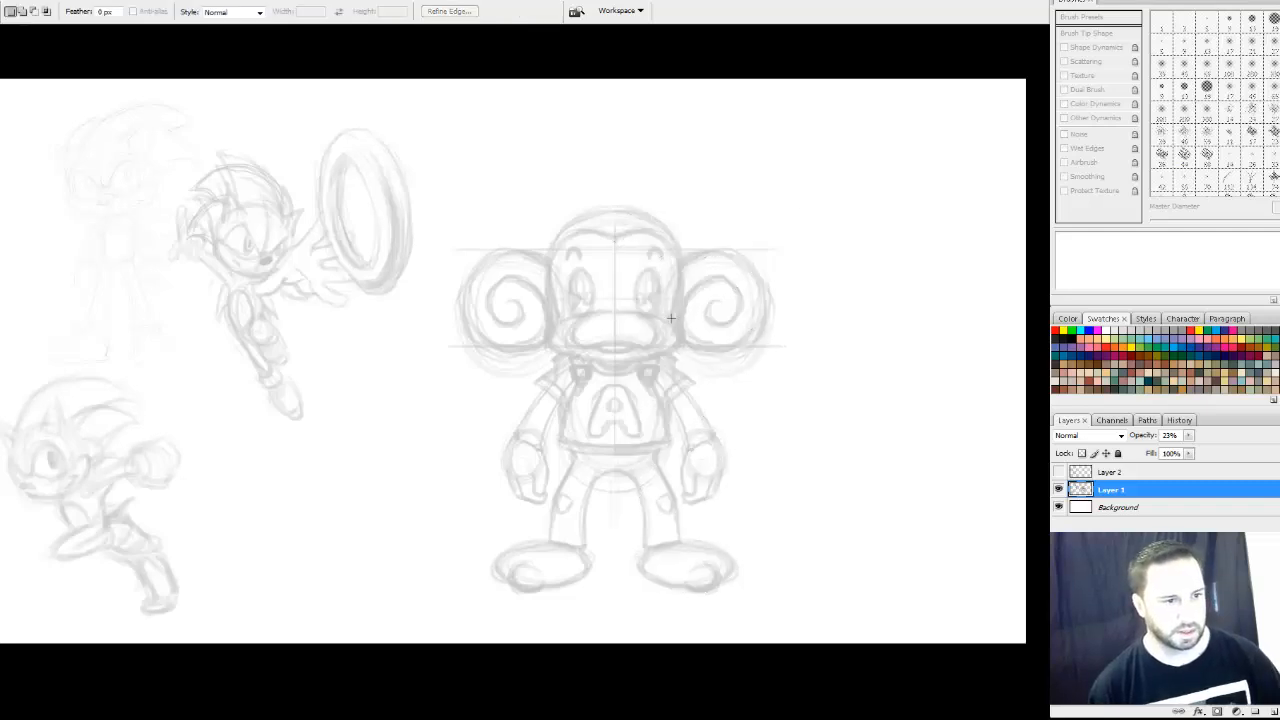
# Lasso the mirrored half's eye, flip it horizontally so its pupil faces the same way as the other eye, and deselect
pyautogui.press('l')
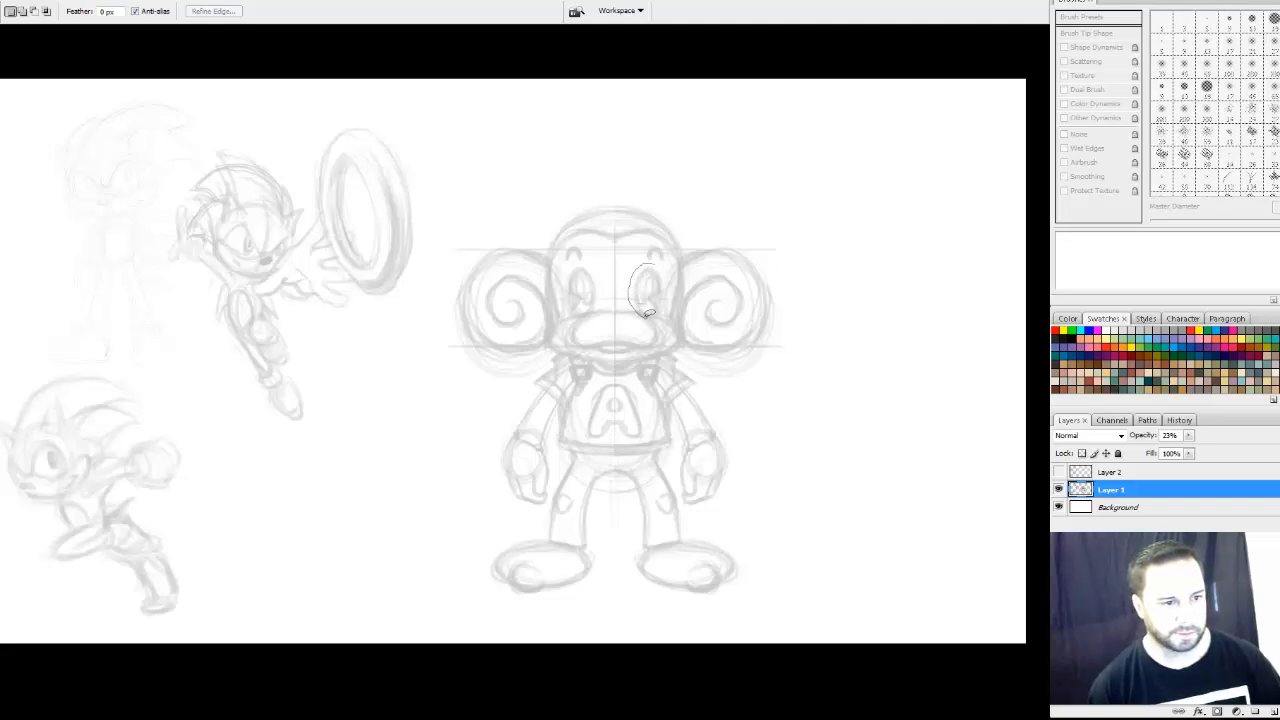
pyautogui.moveTo(647, 315); pyautogui.dragTo(660, 266)
pyautogui.hotkey('ctrl', 'd')
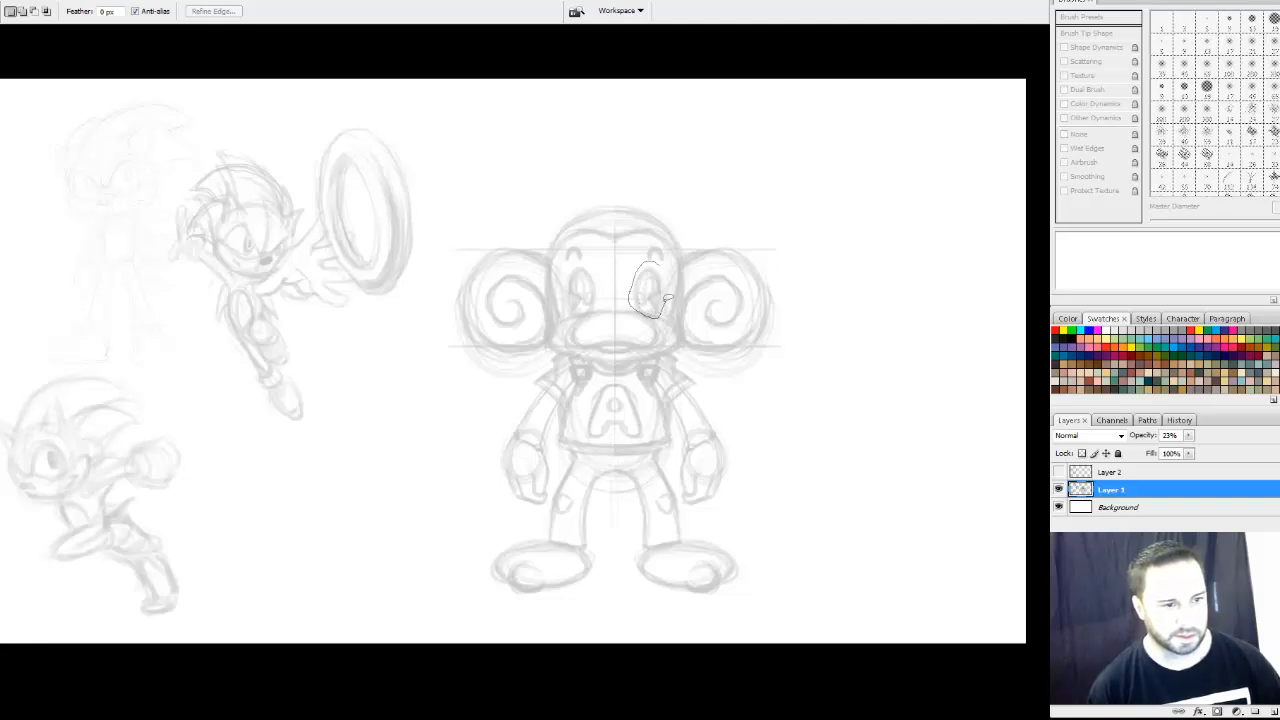
pyautogui.moveTo(670, 268); pyautogui.dragTo(662, 305)
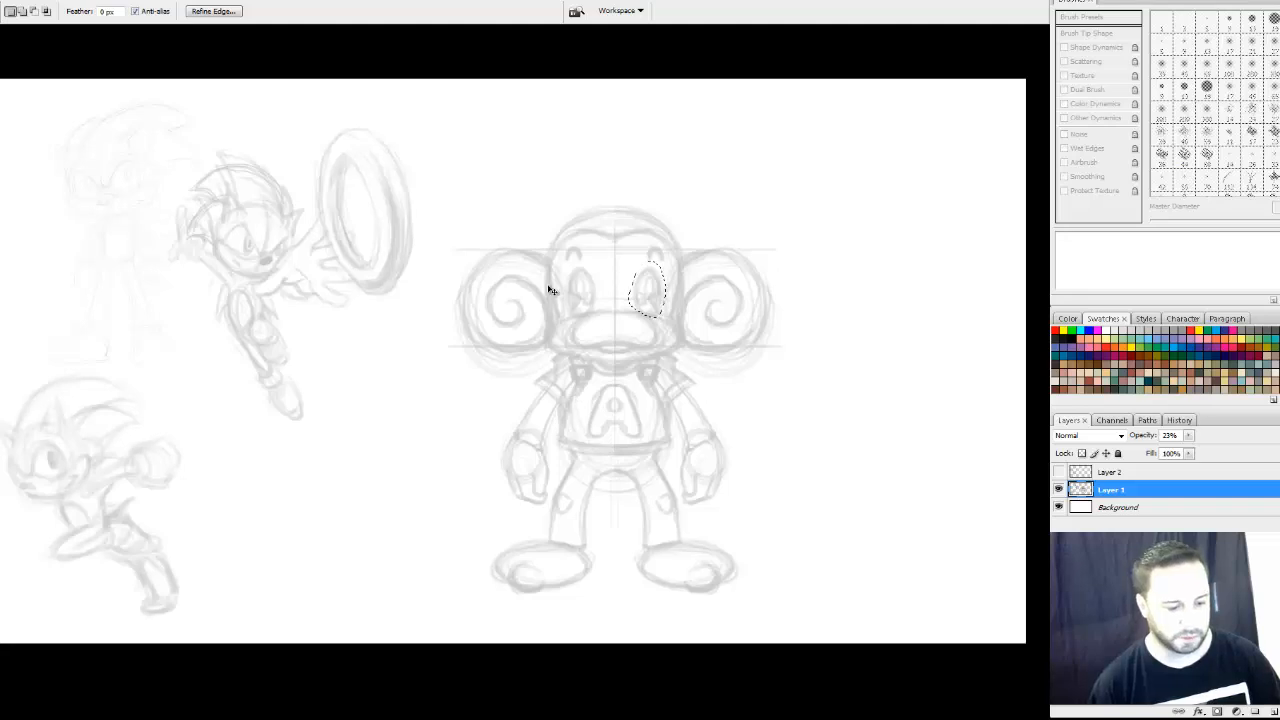
pyautogui.hotkey('ctrl', 't')
pyautogui.rightClick(658, 266)
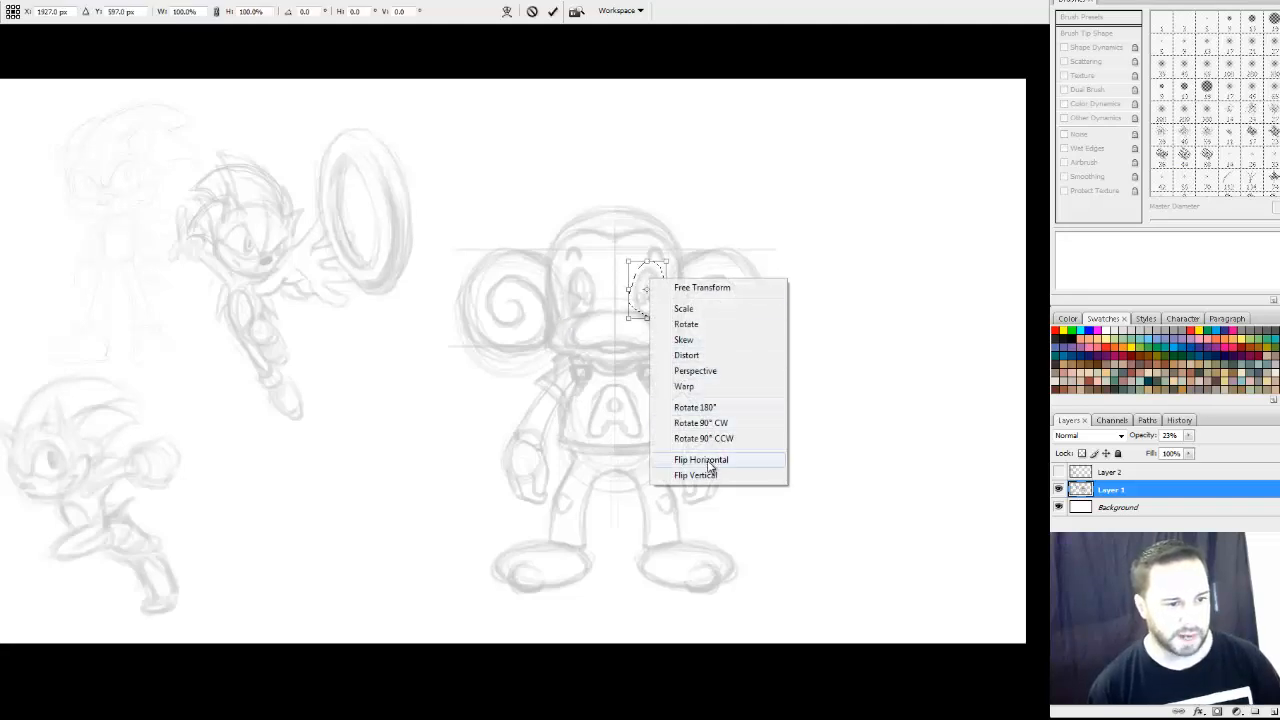
pyautogui.click(706, 459)
pyautogui.press('Return')
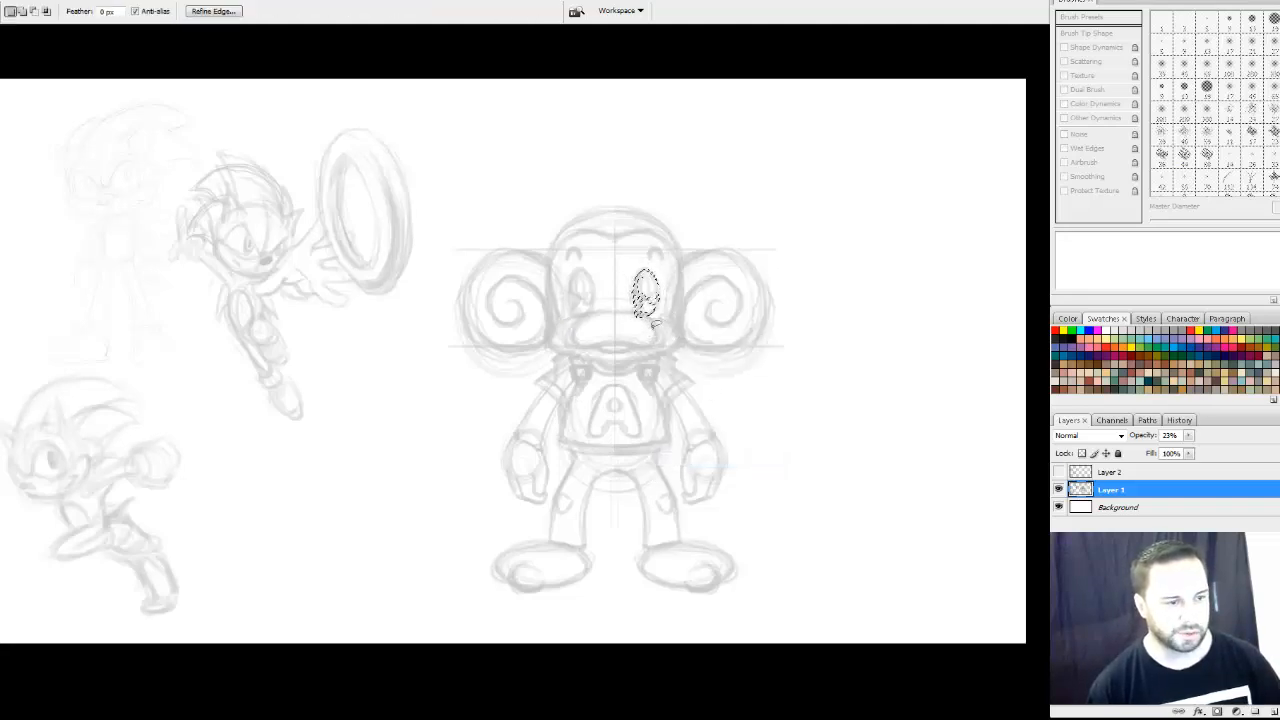
pyautogui.hotkey('ctrl', 'd')
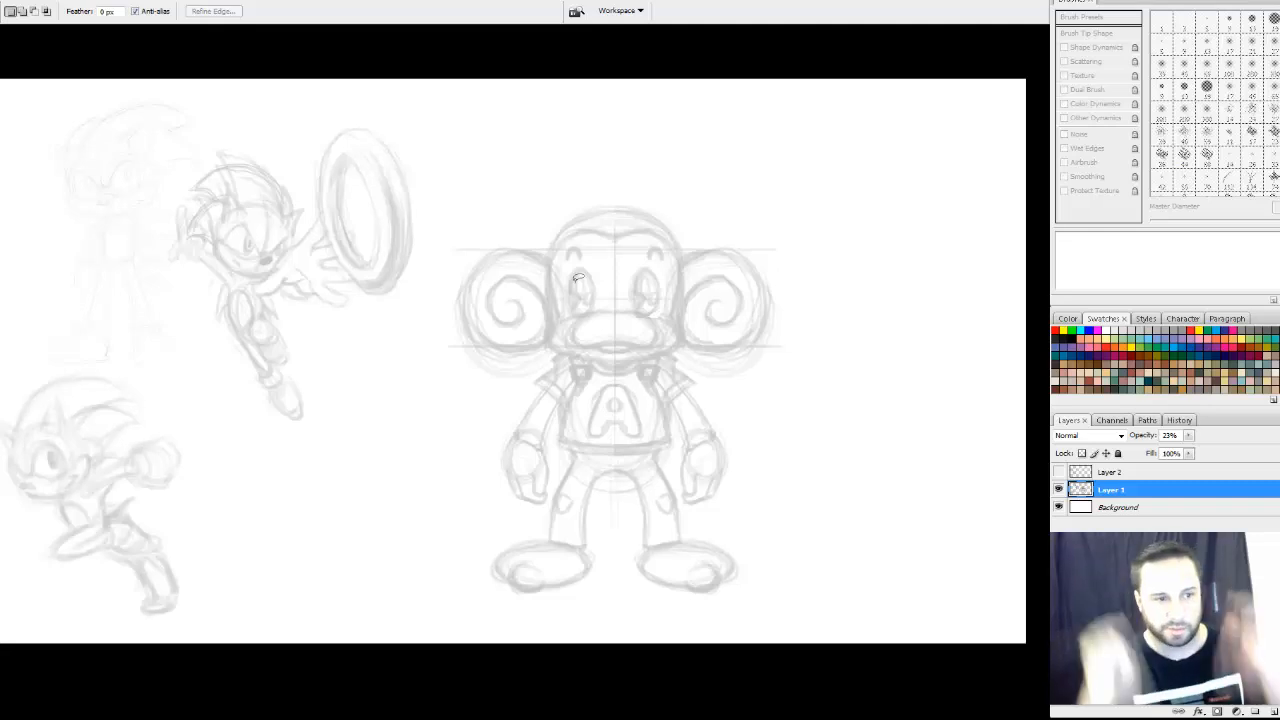
# Sketch a tall tuft of hair with a curled tip on top of the character's head
pyautogui.press('b')
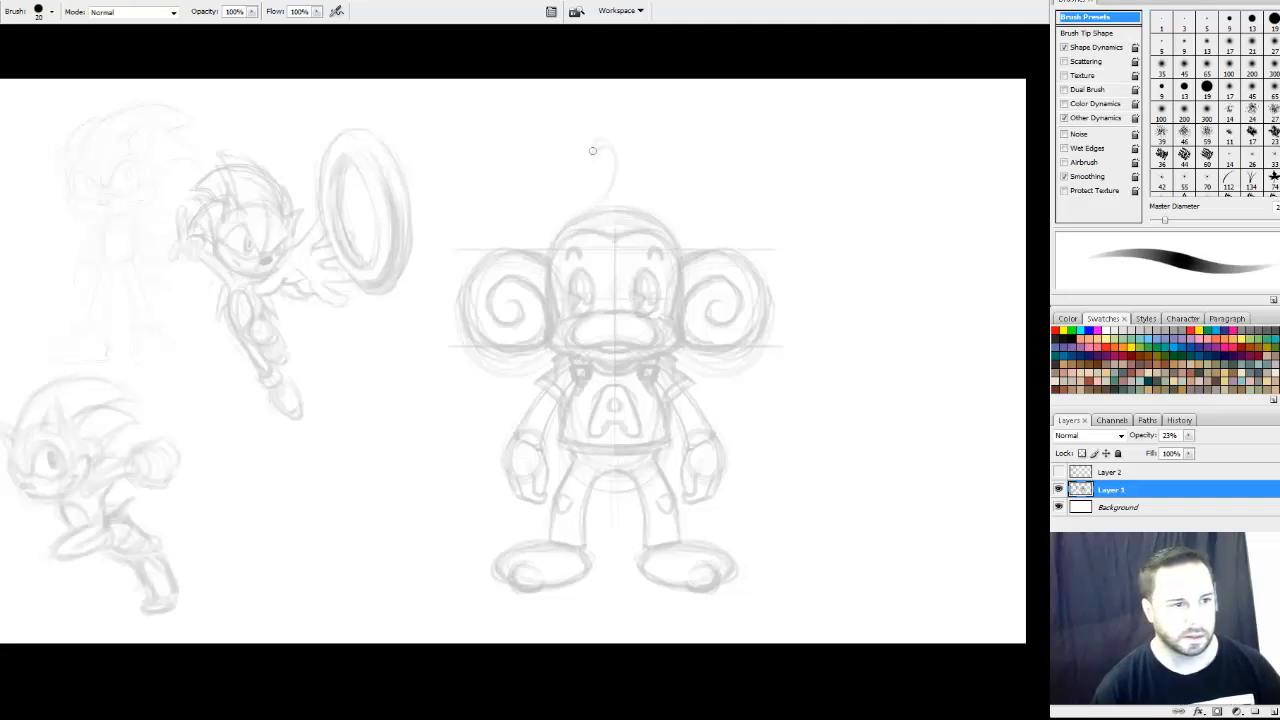
pyautogui.moveTo(592, 150); pyautogui.dragTo(611, 128)
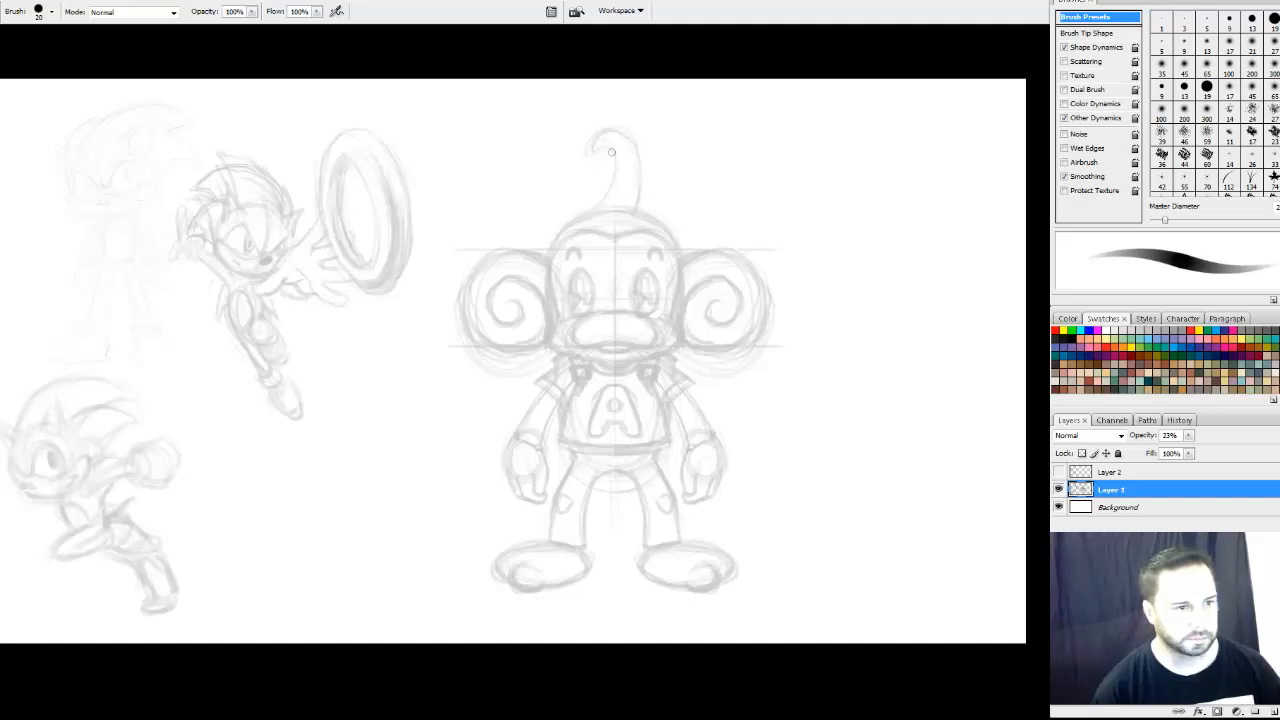
pyautogui.moveTo(614, 152)
pyautogui.mouseDown()
pyautogui.moveTo(601, 198)
pyautogui.moveTo(638, 212)
pyautogui.moveTo(627, 131)
pyautogui.moveTo(600, 150)
pyautogui.moveTo(612, 162)
pyautogui.mouseUp()
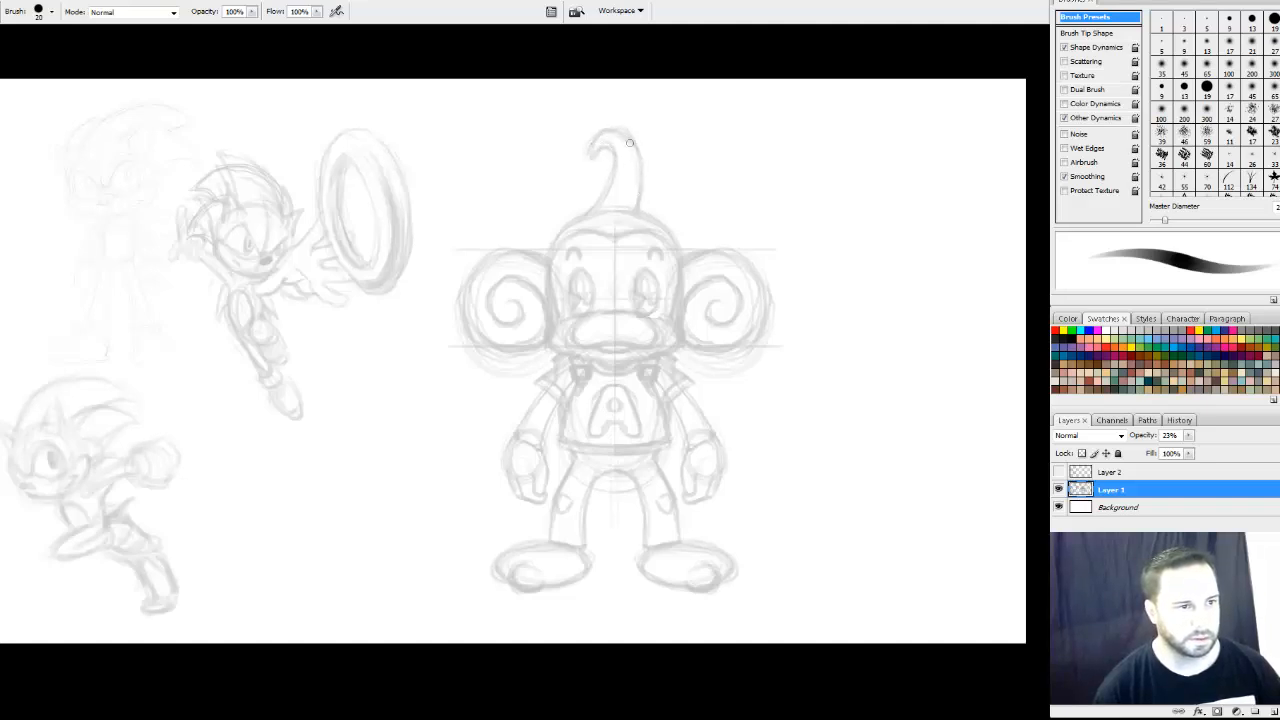
# Erase the construction lines running through the forehead, face and muzzle
pyautogui.press('e')
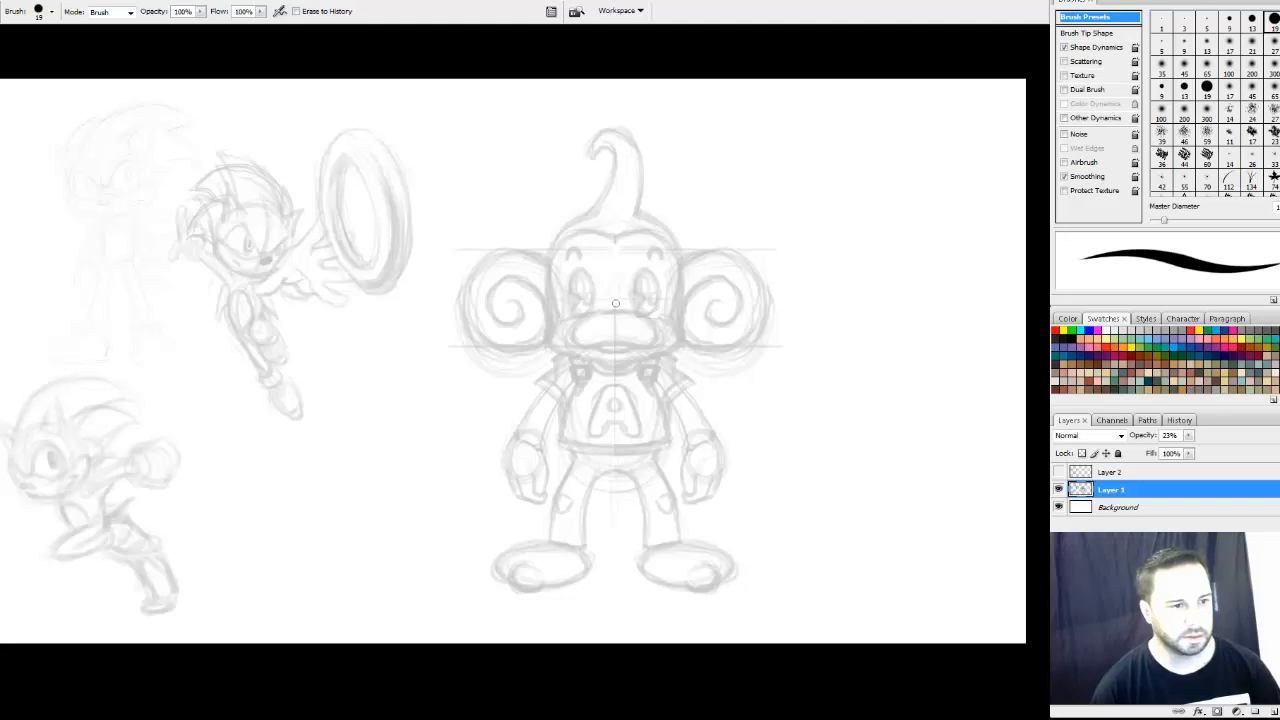
pyautogui.moveTo(616, 244); pyautogui.dragTo(590, 243)
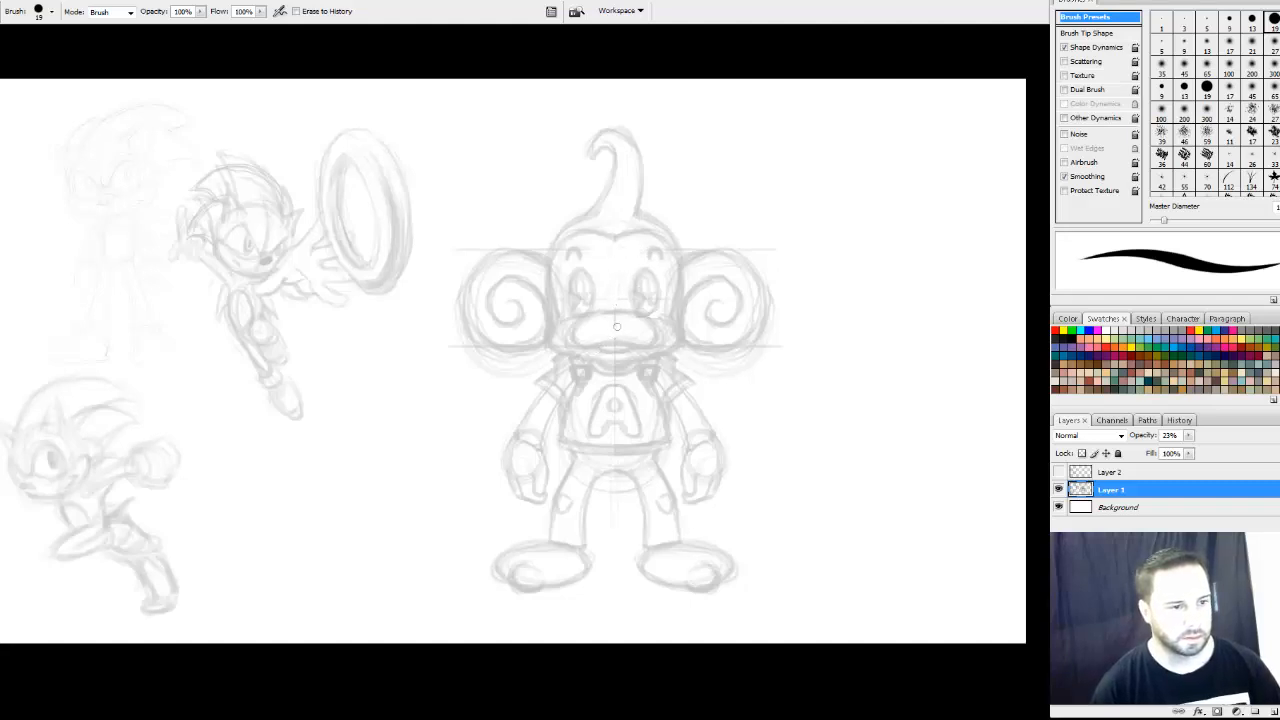
pyautogui.moveTo(617, 321); pyautogui.dragTo(612, 319)
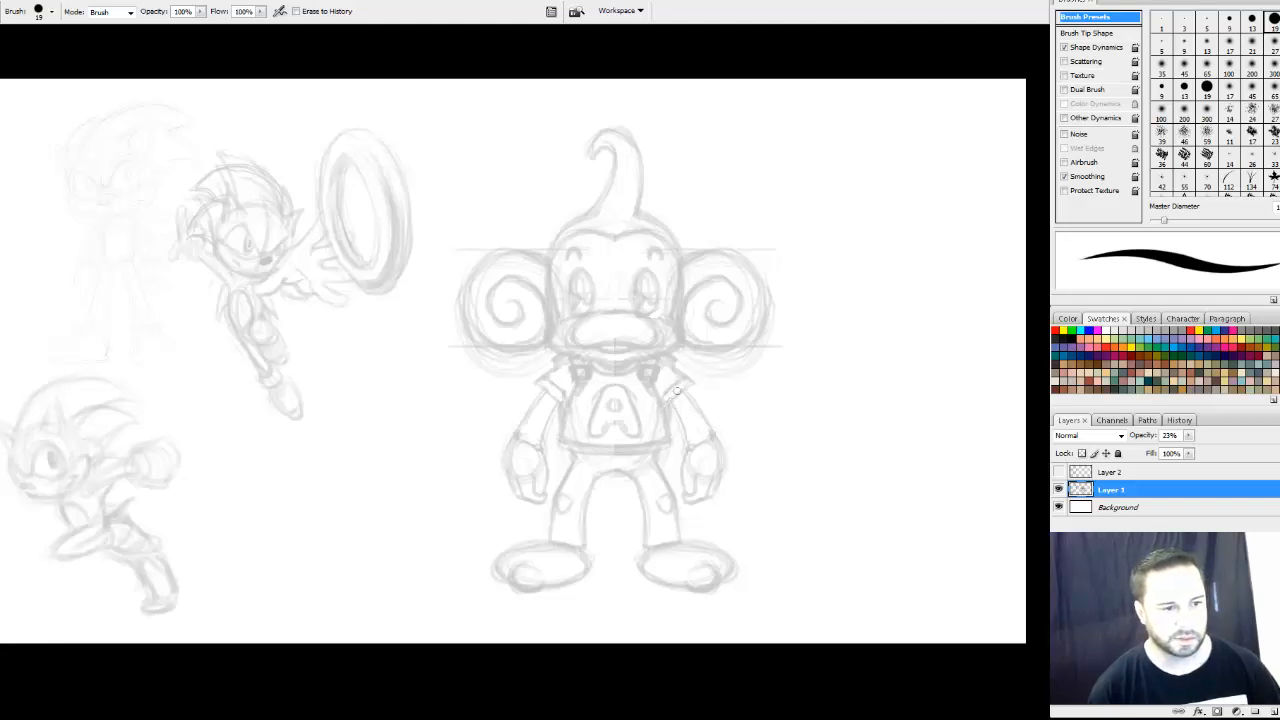
# Erase the horizontal guide lines and stray sketch marks around both ears
pyautogui.press('b')
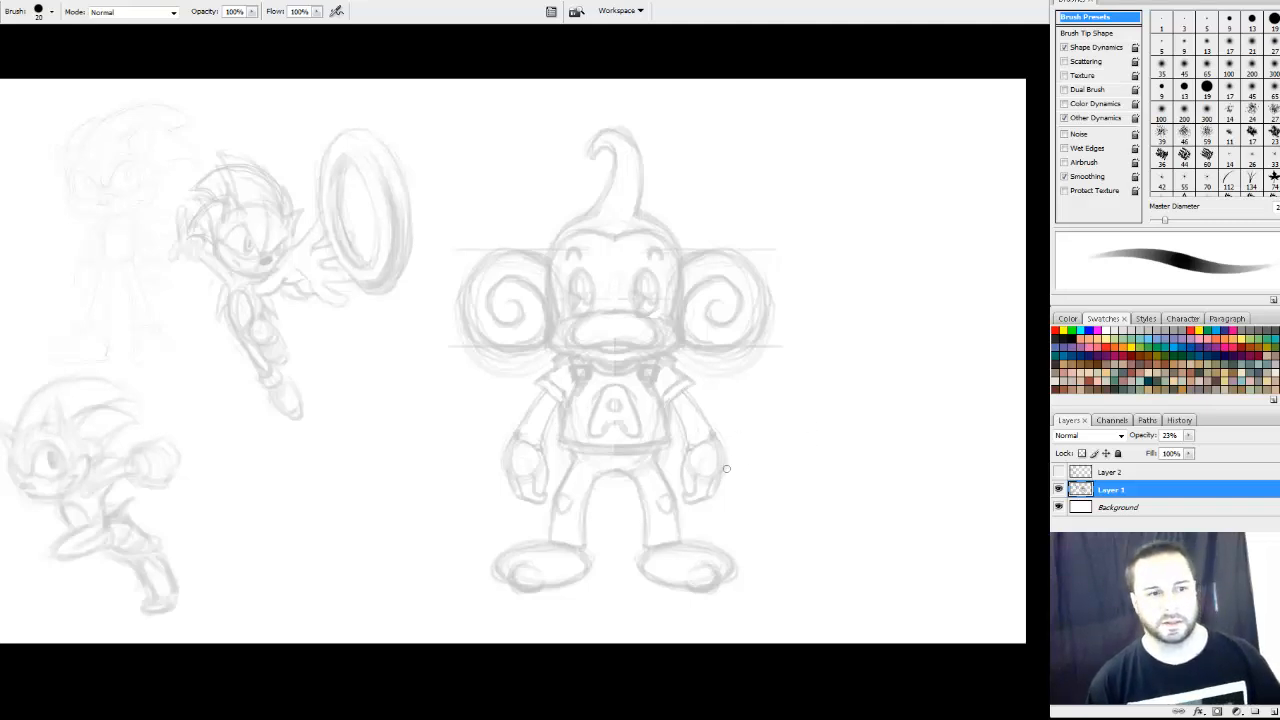
pyautogui.press('e')
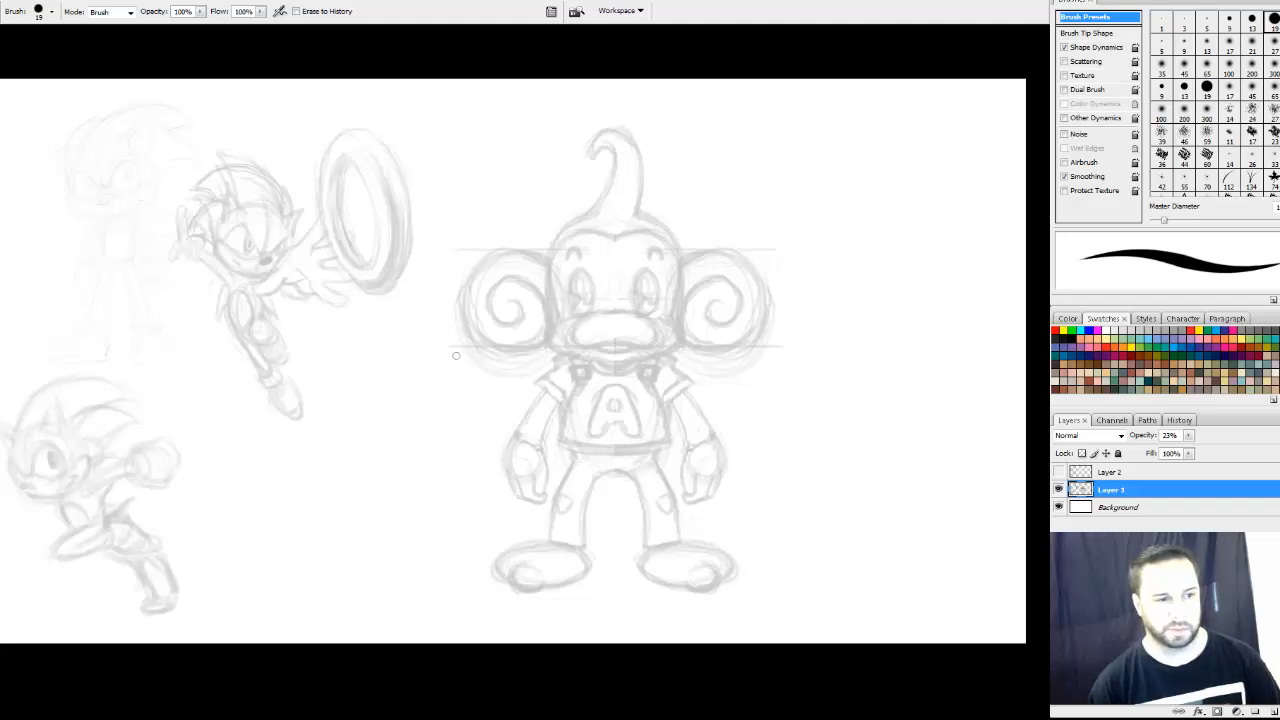
pyautogui.moveTo(465, 347); pyautogui.dragTo(494, 364)
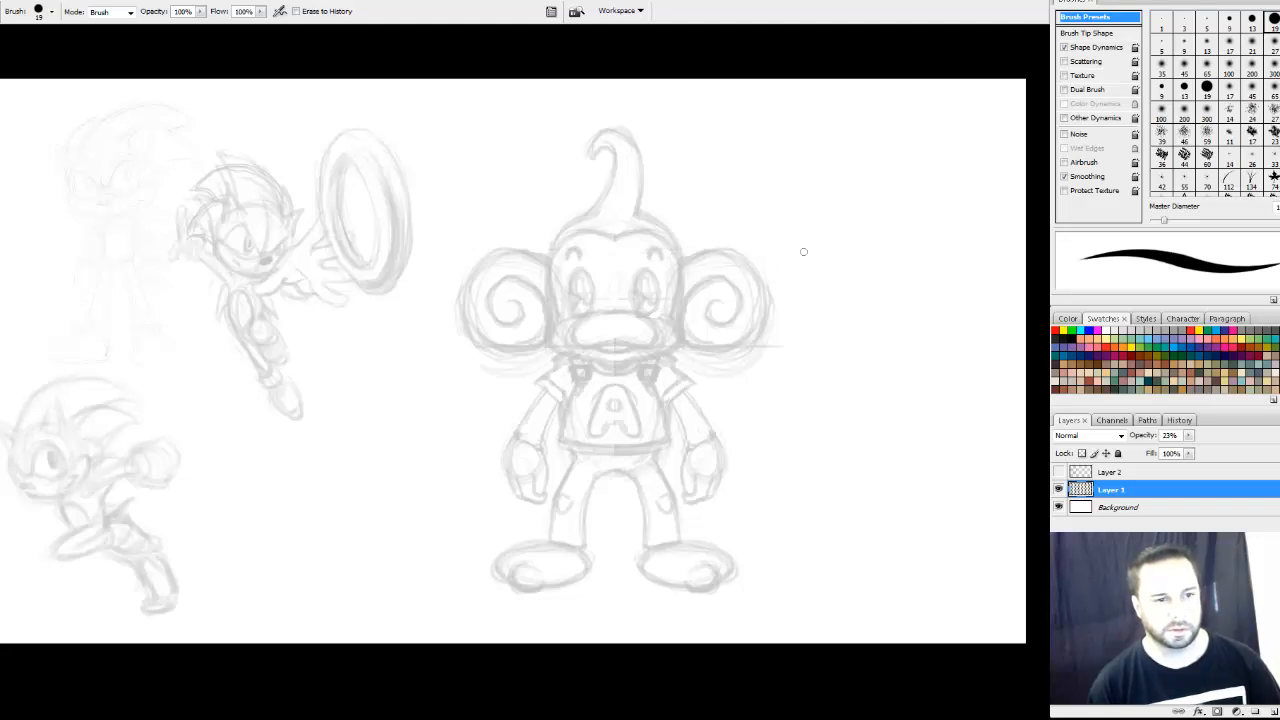
pyautogui.moveTo(781, 363)
pyautogui.mouseDown()
pyautogui.moveTo(750, 350)
pyautogui.moveTo(722, 361)
pyautogui.mouseUp()
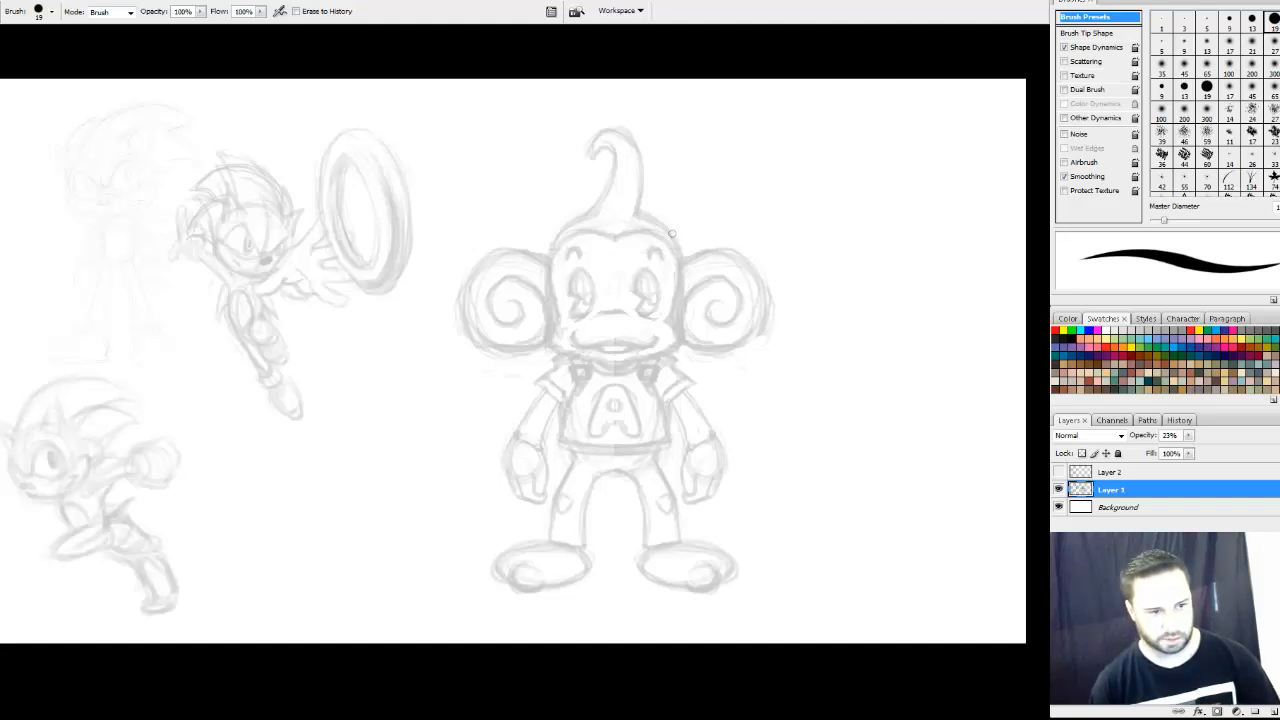
# Lasso the body below the head, scale it down, move it up under the chin, and deselect it
pyautogui.press('l')
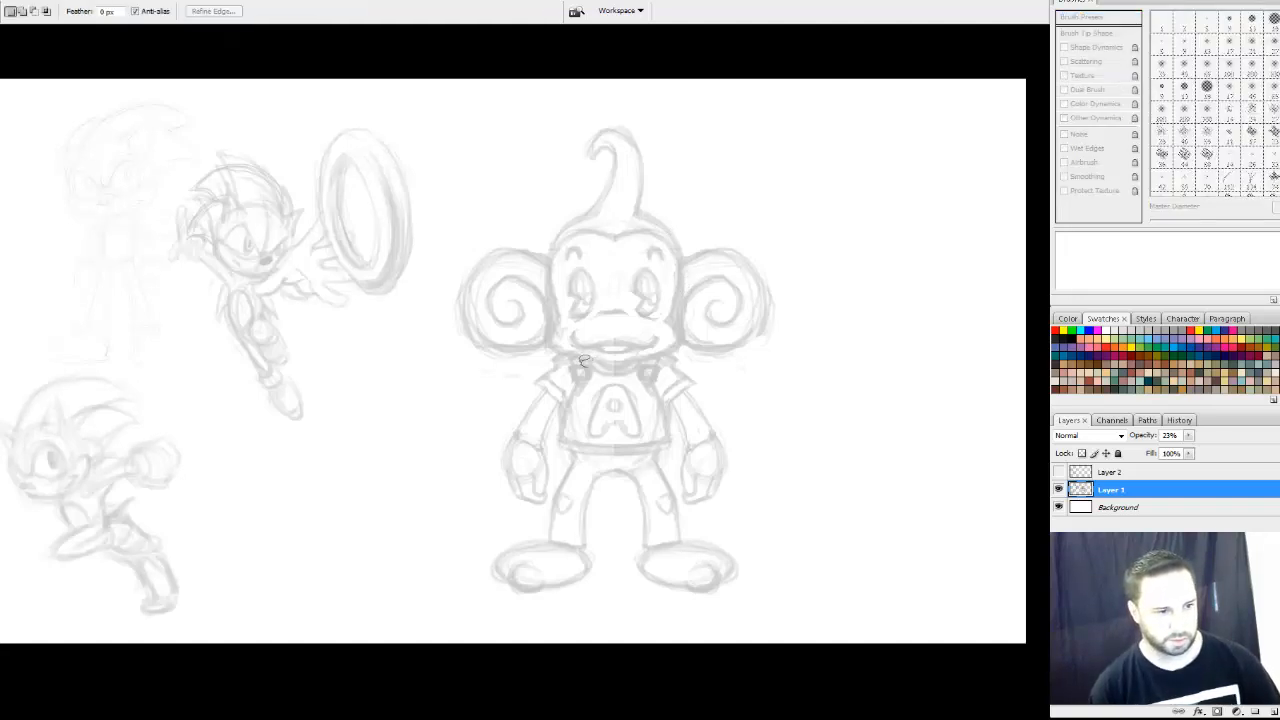
pyautogui.moveTo(568, 352)
pyautogui.mouseDown()
pyautogui.moveTo(486, 406)
pyautogui.moveTo(424, 572)
pyautogui.moveTo(549, 626)
pyautogui.moveTo(815, 600)
pyautogui.moveTo(844, 431)
pyautogui.moveTo(708, 353)
pyautogui.moveTo(583, 358)
pyautogui.moveTo(635, 373)
pyautogui.moveTo(640, 328)
pyautogui.mouseUp()
pyautogui.hotkey('ctrl', 't')
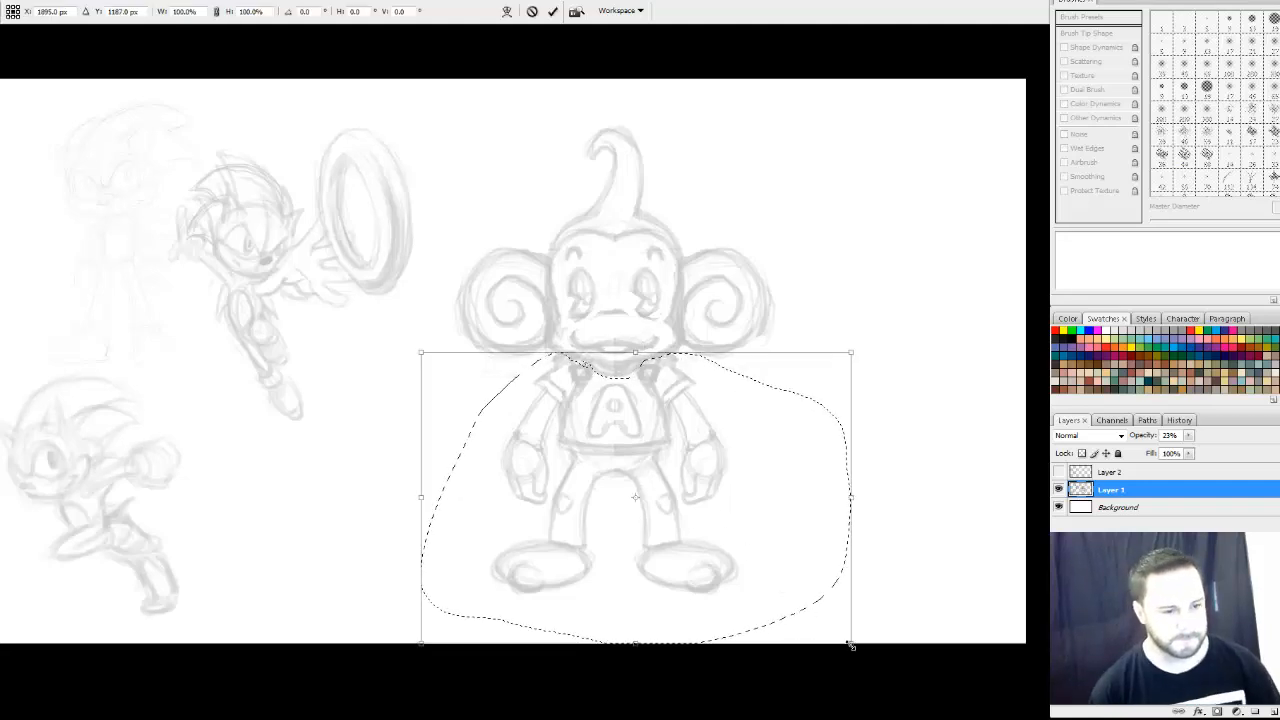
pyautogui.moveTo(851, 636); pyautogui.dragTo(813, 589)
pyautogui.moveTo(662, 424); pyautogui.dragTo(662, 394)
pyautogui.press('Return')
pyautogui.hotkey('ctrl', 'd')
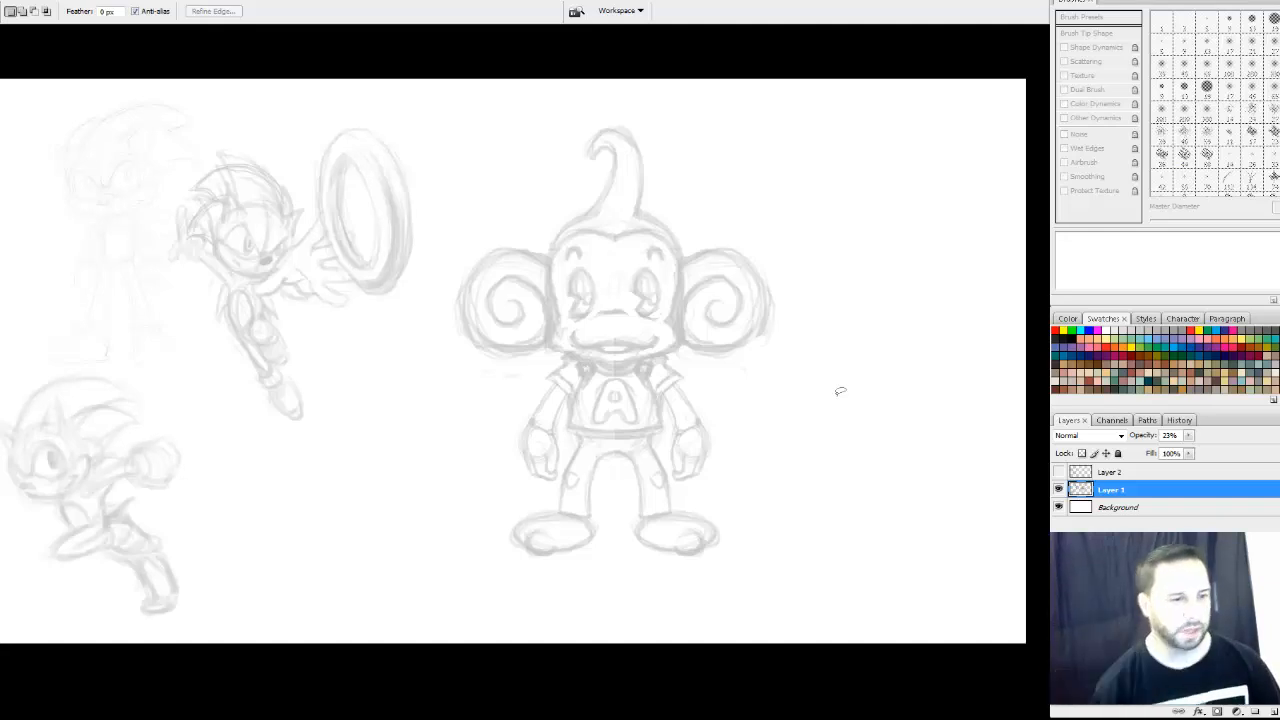
# Lasso the whole monkey figure, move it toward the canvas's upper edge, scale it down, and deselect it
pyautogui.click(1059, 472)
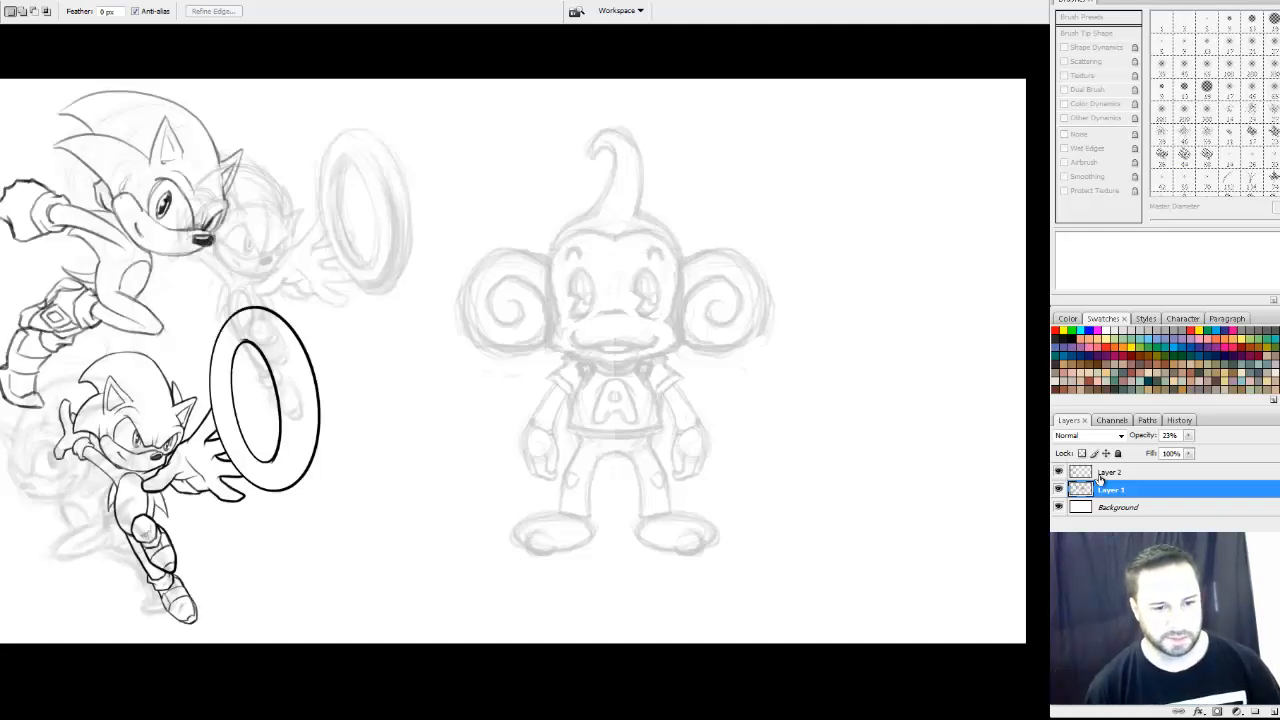
pyautogui.click(1059, 472)
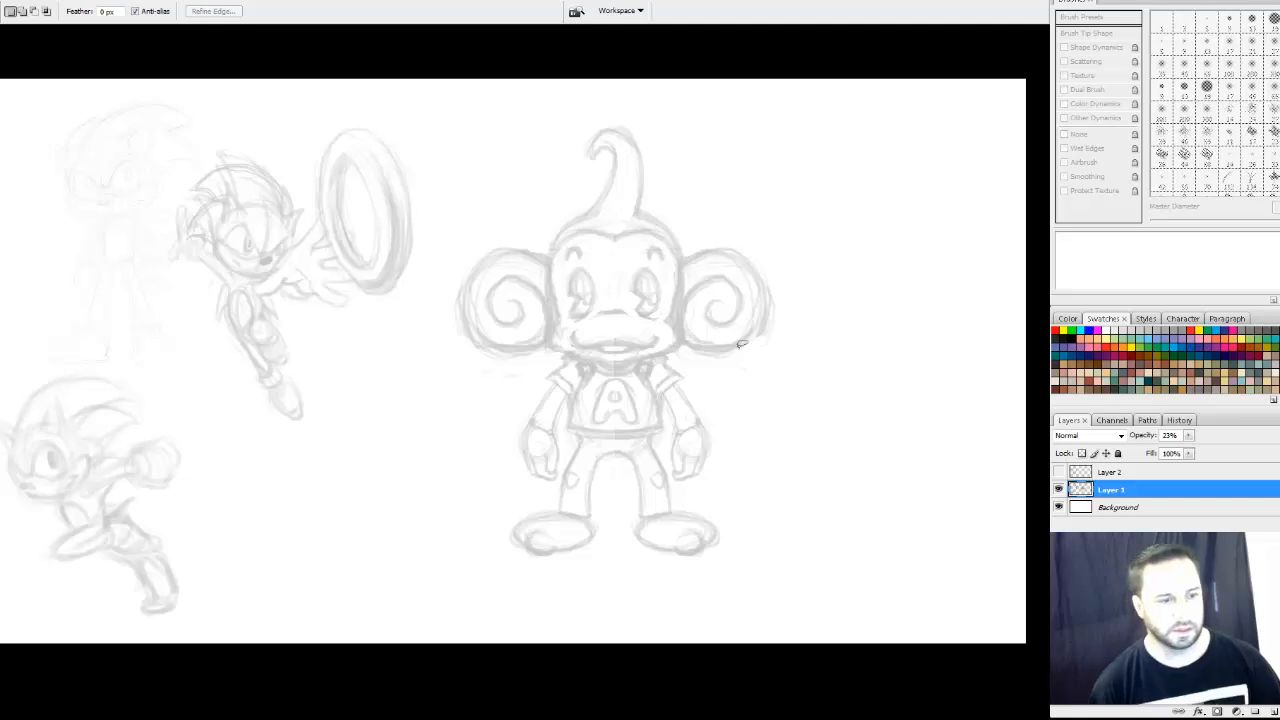
pyautogui.moveTo(622, 96)
pyautogui.mouseDown()
pyautogui.moveTo(440, 218)
pyautogui.moveTo(560, 576)
pyautogui.moveTo(837, 186)
pyautogui.moveTo(630, 96)
pyautogui.mouseUp()
pyautogui.moveTo(670, 276)
pyautogui.mouseDown()
pyautogui.moveTo(671, 249)
pyautogui.moveTo(656, 250)
pyautogui.mouseUp()
pyautogui.hotkey('ctrl', 't')
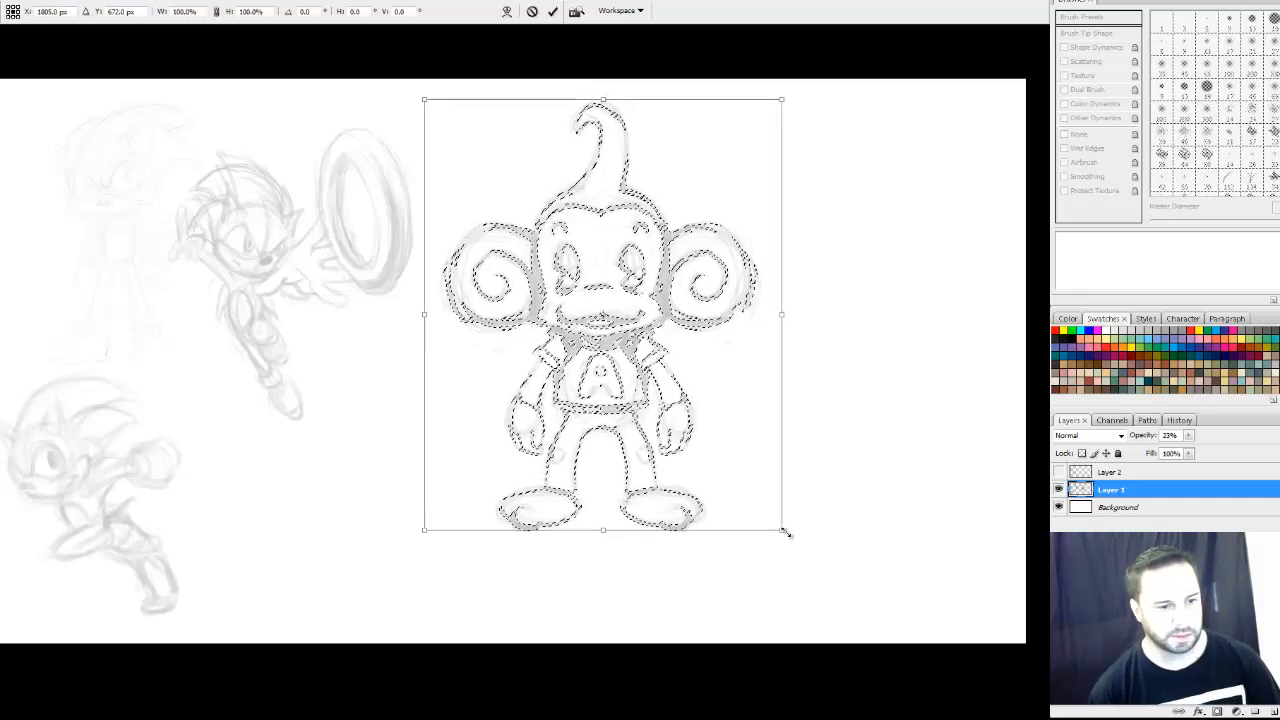
pyautogui.moveTo(787, 531); pyautogui.dragTo(690, 421)
pyautogui.moveTo(603, 216)
pyautogui.mouseDown()
pyautogui.moveTo(603, 240)
pyautogui.moveTo(620, 228)
pyautogui.moveTo(609, 206)
pyautogui.mouseUp()
pyautogui.press('Return')
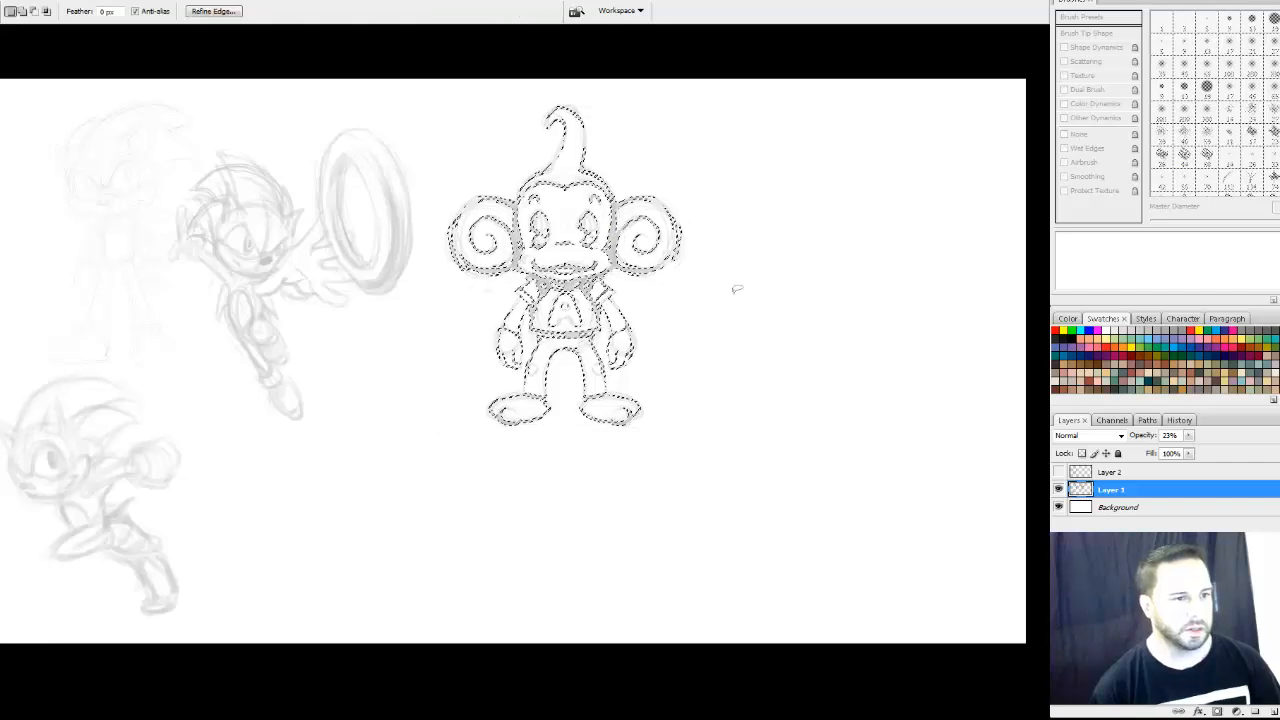
pyautogui.hotkey('ctrl', 'd')
# Sketch a large head circle with curved facial guide lines in the empty space beside the finished monkey
pyautogui.press('b')
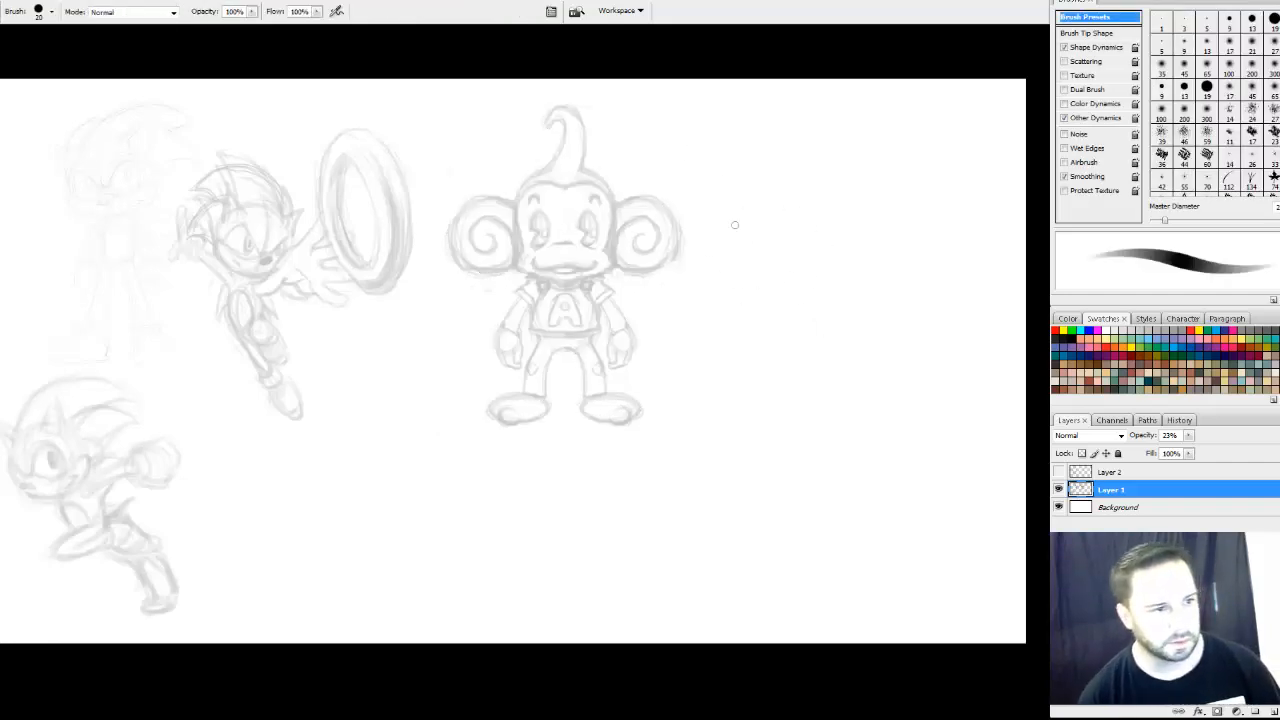
pyautogui.moveTo(894, 271)
pyautogui.mouseDown()
pyautogui.moveTo(826, 280)
pyautogui.moveTo(924, 290)
pyautogui.mouseUp()
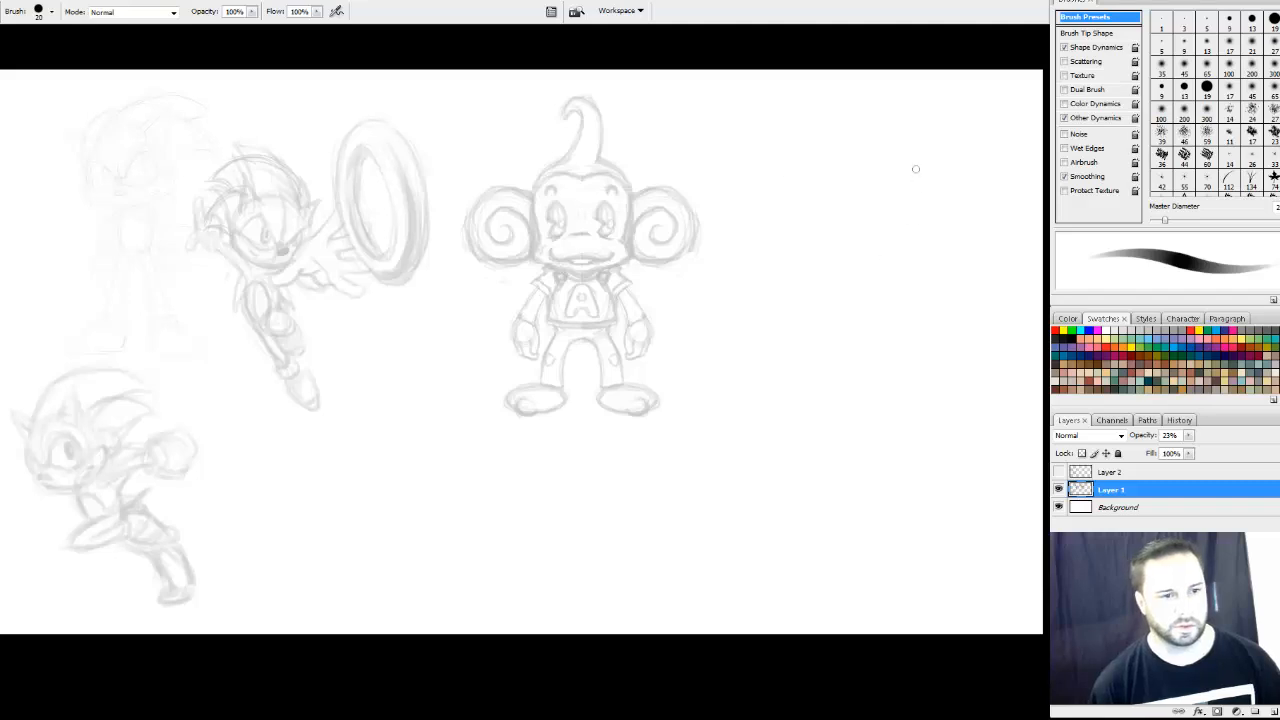
pyautogui.moveTo(915, 169)
pyautogui.mouseDown()
pyautogui.moveTo(857, 125)
pyautogui.moveTo(910, 170)
pyautogui.mouseUp()
pyautogui.hotkey('ctrl', 'z')
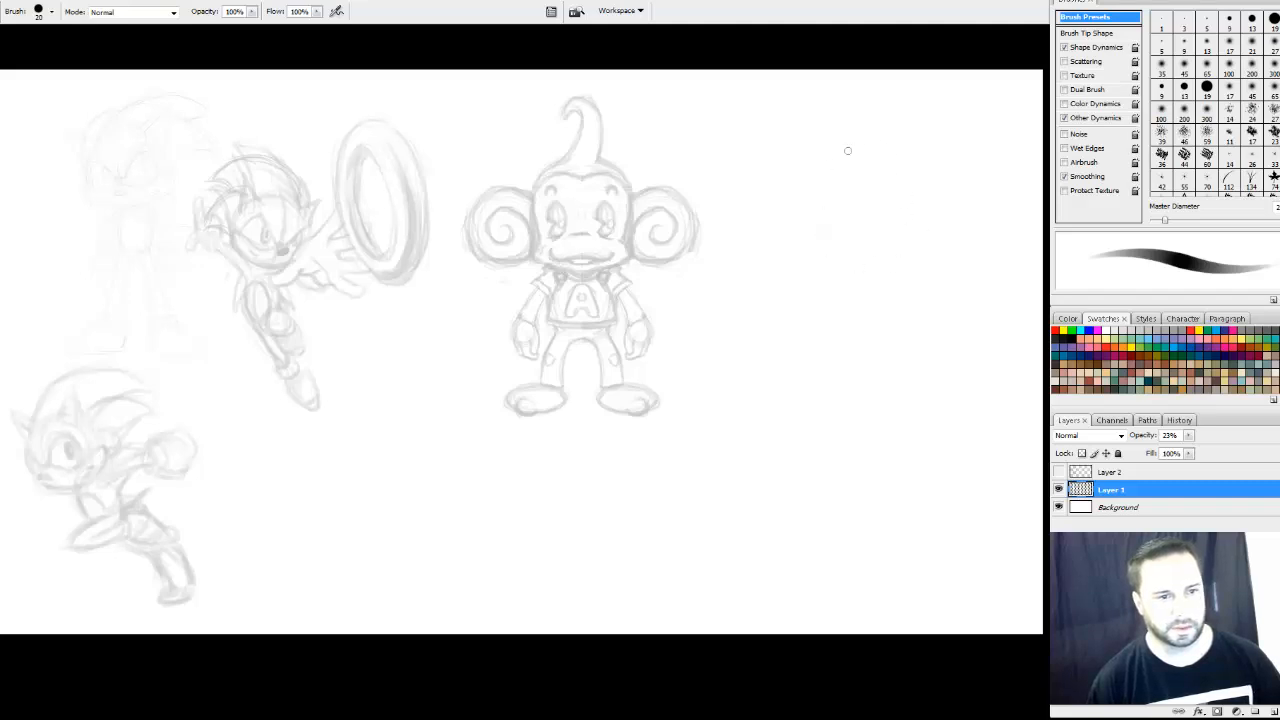
pyautogui.moveTo(791, 207)
pyautogui.mouseDown()
pyautogui.moveTo(833, 158)
pyautogui.moveTo(962, 243)
pyautogui.mouseUp()
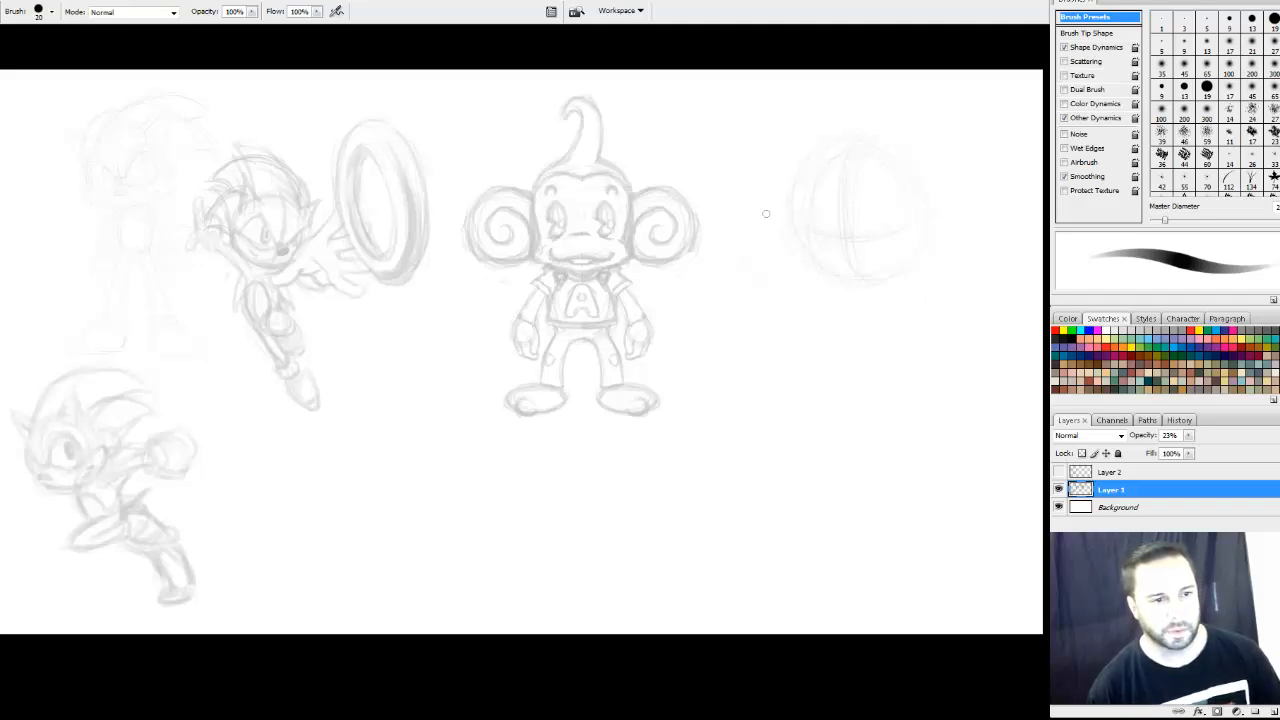
# Sketch a round ear circle beside the new head and two smaller rounded forms below the head for a second pose
pyautogui.moveTo(775, 279)
pyautogui.mouseDown()
pyautogui.moveTo(735, 252)
pyautogui.moveTo(737, 221)
pyautogui.mouseUp()
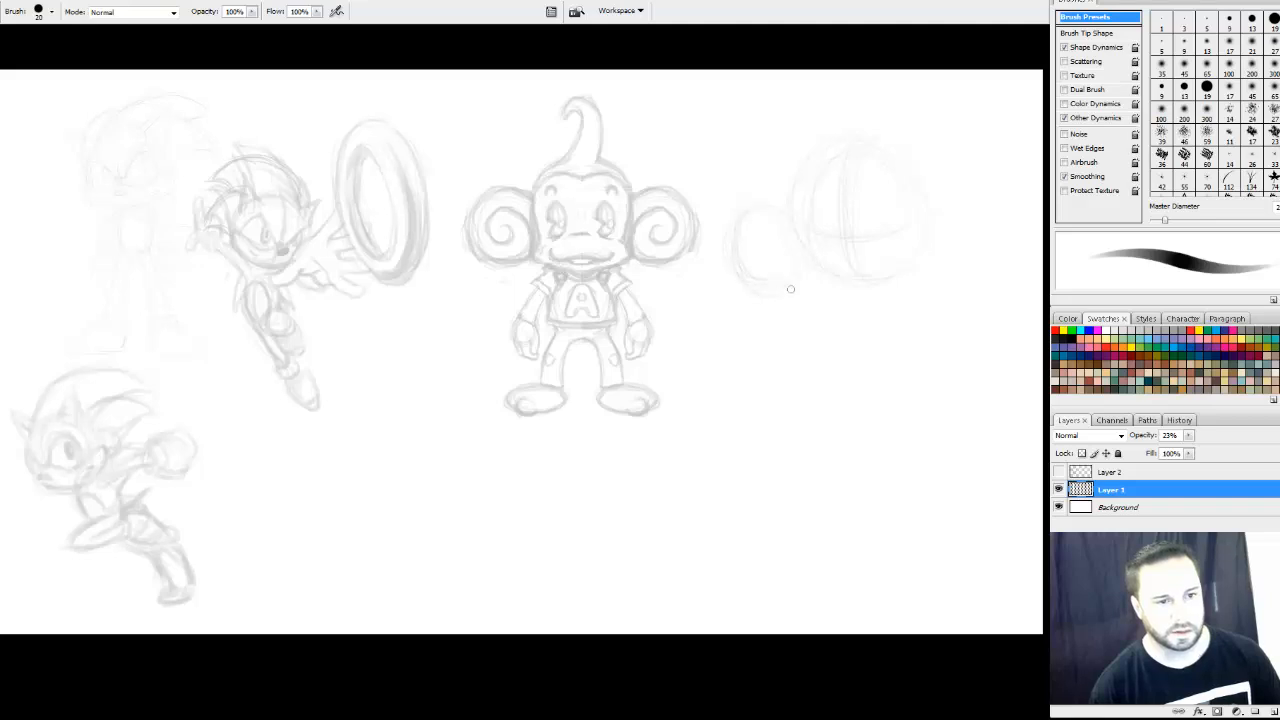
pyautogui.moveTo(905, 378); pyautogui.dragTo(886, 323)
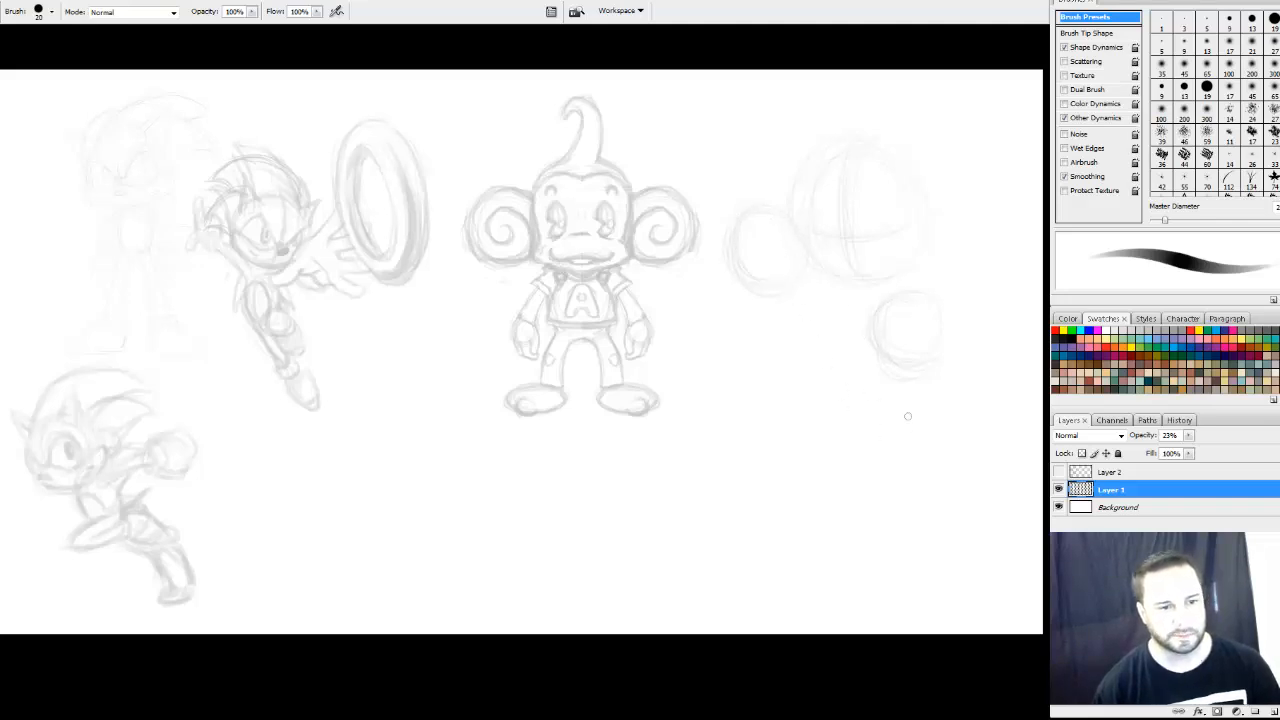
pyautogui.moveTo(876, 445)
pyautogui.mouseDown()
pyautogui.moveTo(846, 433)
pyautogui.moveTo(860, 387)
pyautogui.mouseUp()
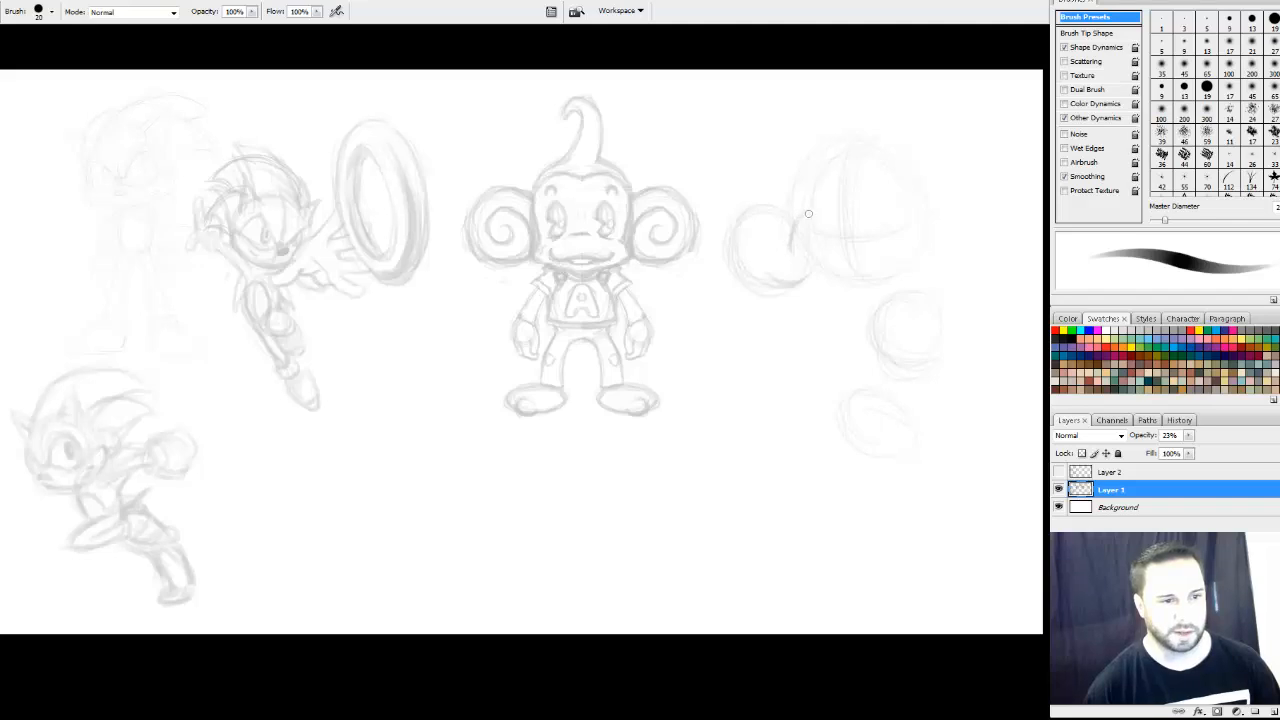
# Sketch the thumb edge of a raised hand over the ear circle, lasso it, shift it away from the head, and deselect it
pyautogui.moveTo(804, 241); pyautogui.dragTo(800, 286)
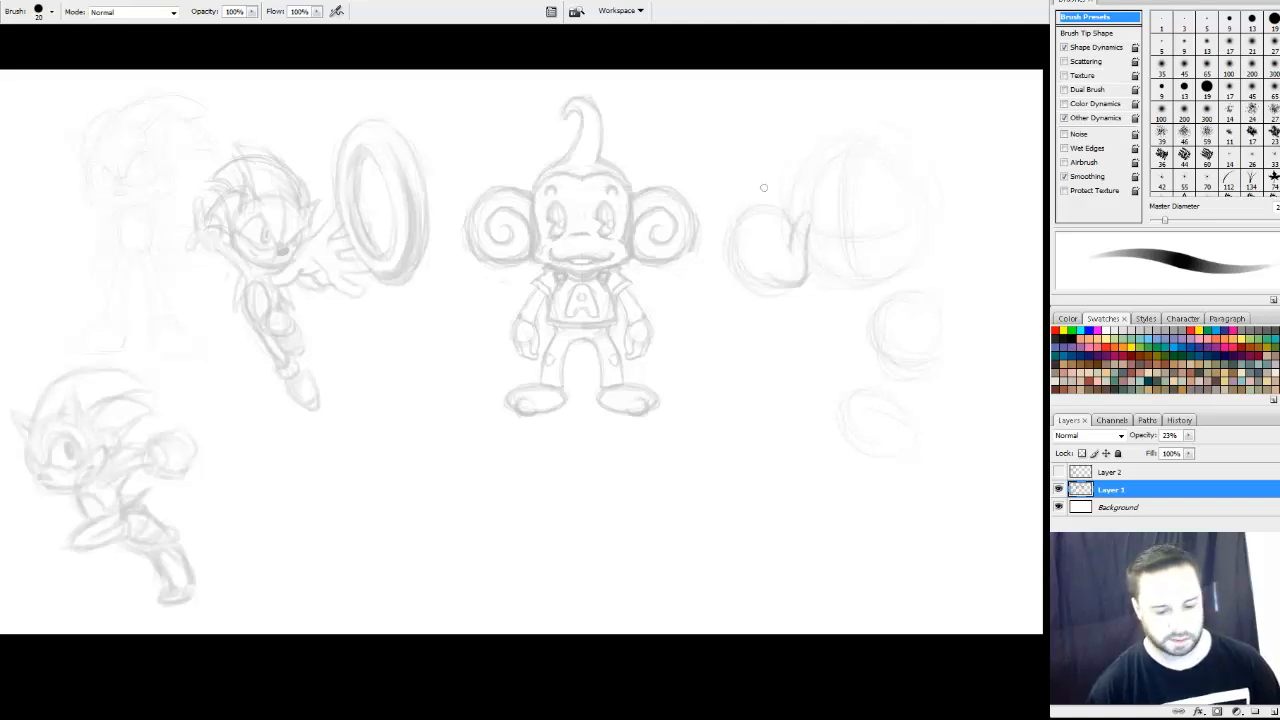
pyautogui.press('l')
pyautogui.moveTo(772, 198)
pyautogui.mouseDown()
pyautogui.moveTo(780, 335)
pyautogui.moveTo(812, 278)
pyautogui.moveTo(818, 222)
pyautogui.moveTo(794, 216)
pyautogui.moveTo(780, 199)
pyautogui.moveTo(812, 199)
pyautogui.moveTo(789, 190)
pyautogui.moveTo(800, 194)
pyautogui.moveTo(793, 233)
pyautogui.mouseUp()
pyautogui.hotkey('ctrl', 't')
pyautogui.press('Return')
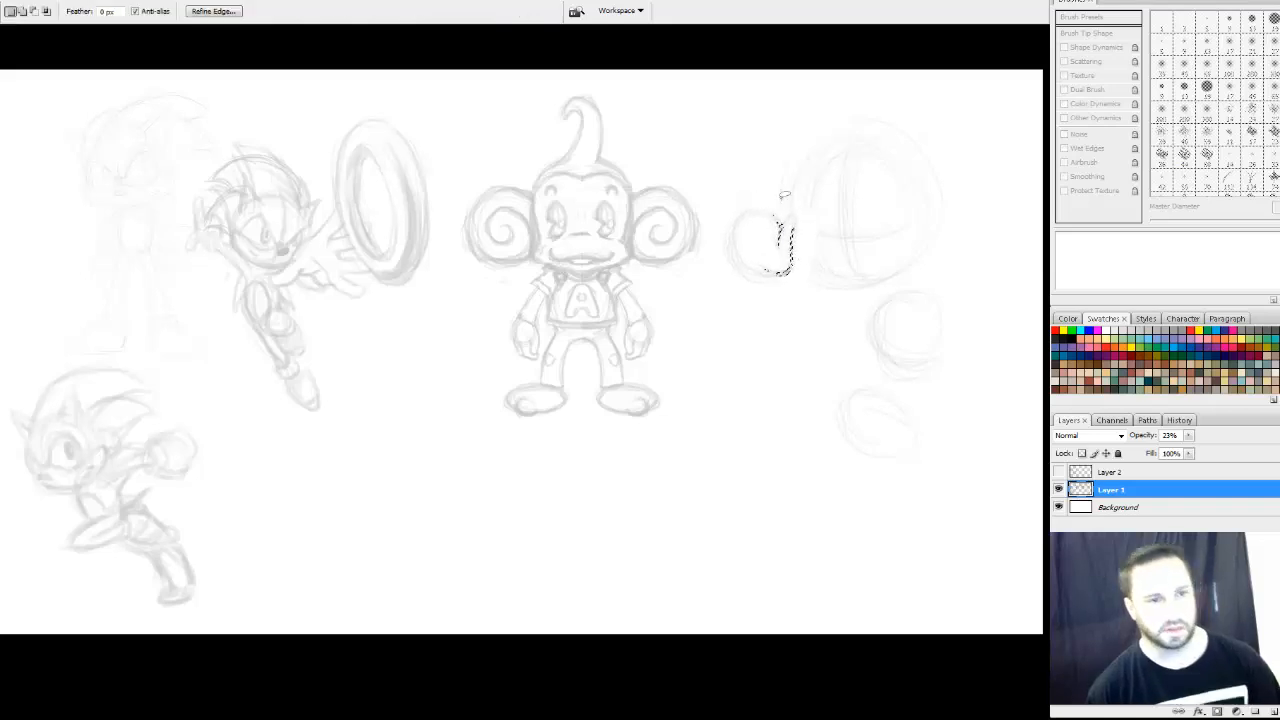
pyautogui.hotkey('ctrl', 'd')
# Sketch the fingers and palm outline of the raised hand and erase the leftover construction circle around it
pyautogui.press('b')
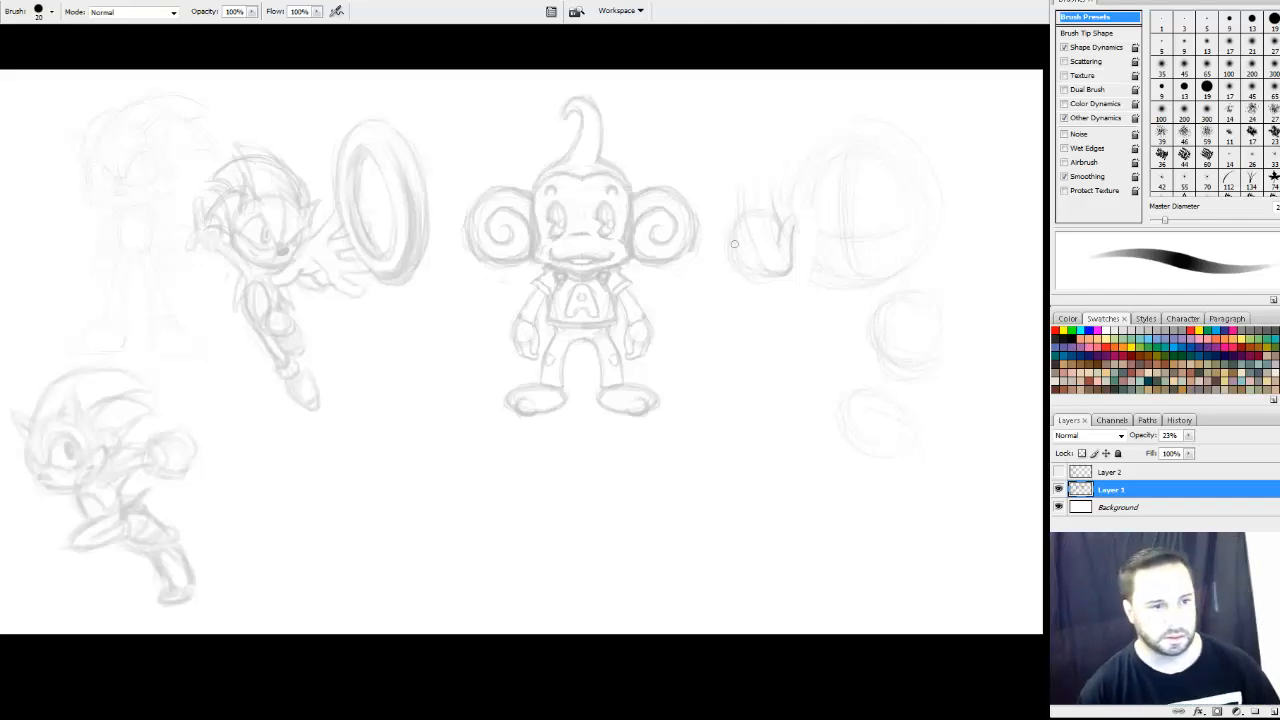
pyautogui.moveTo(738, 187)
pyautogui.mouseDown()
pyautogui.moveTo(738, 222)
pyautogui.moveTo(741, 184)
pyautogui.moveTo(747, 210)
pyautogui.moveTo(751, 179)
pyautogui.moveTo(755, 214)
pyautogui.moveTo(766, 179)
pyautogui.moveTo(777, 228)
pyautogui.mouseUp()
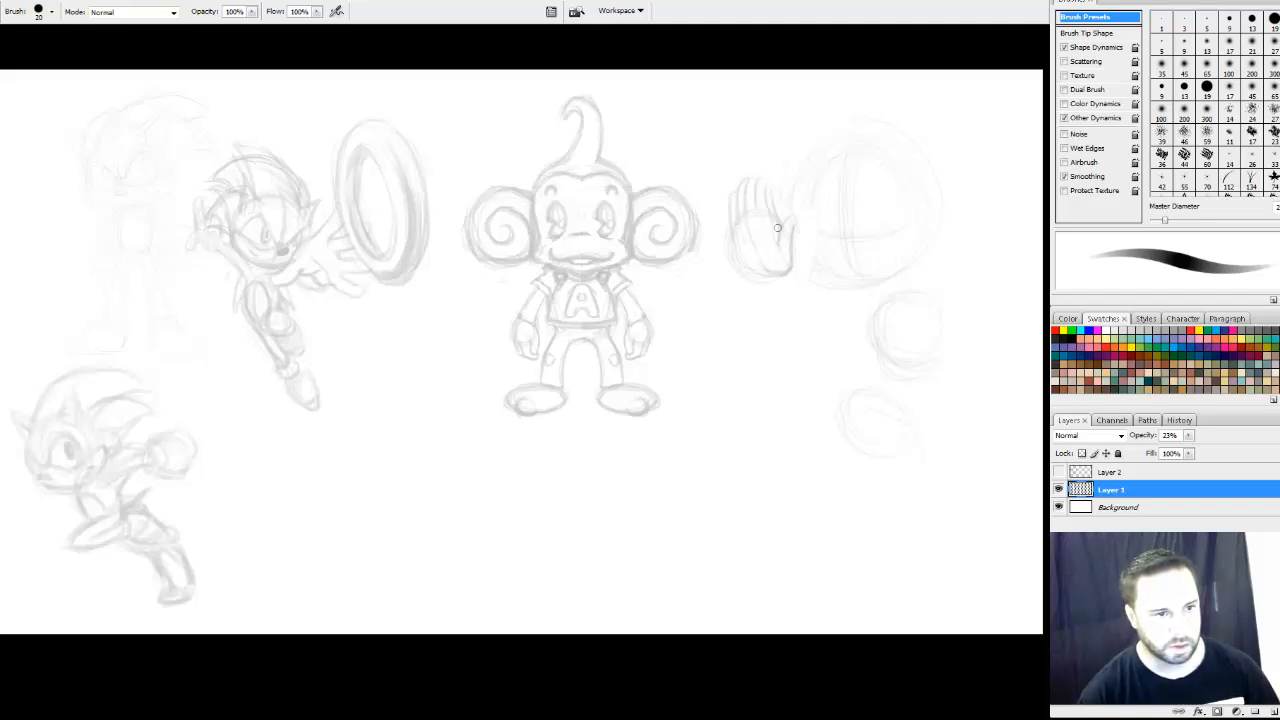
pyautogui.press('e')
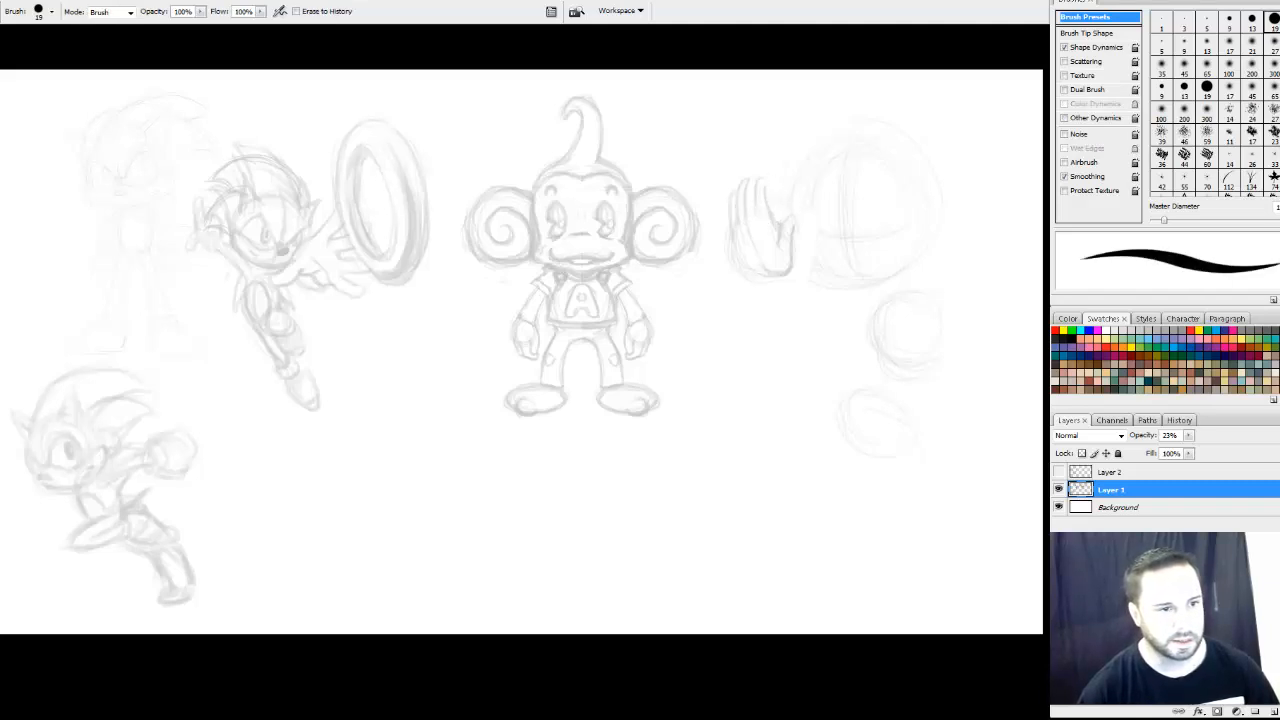
pyautogui.press('b')
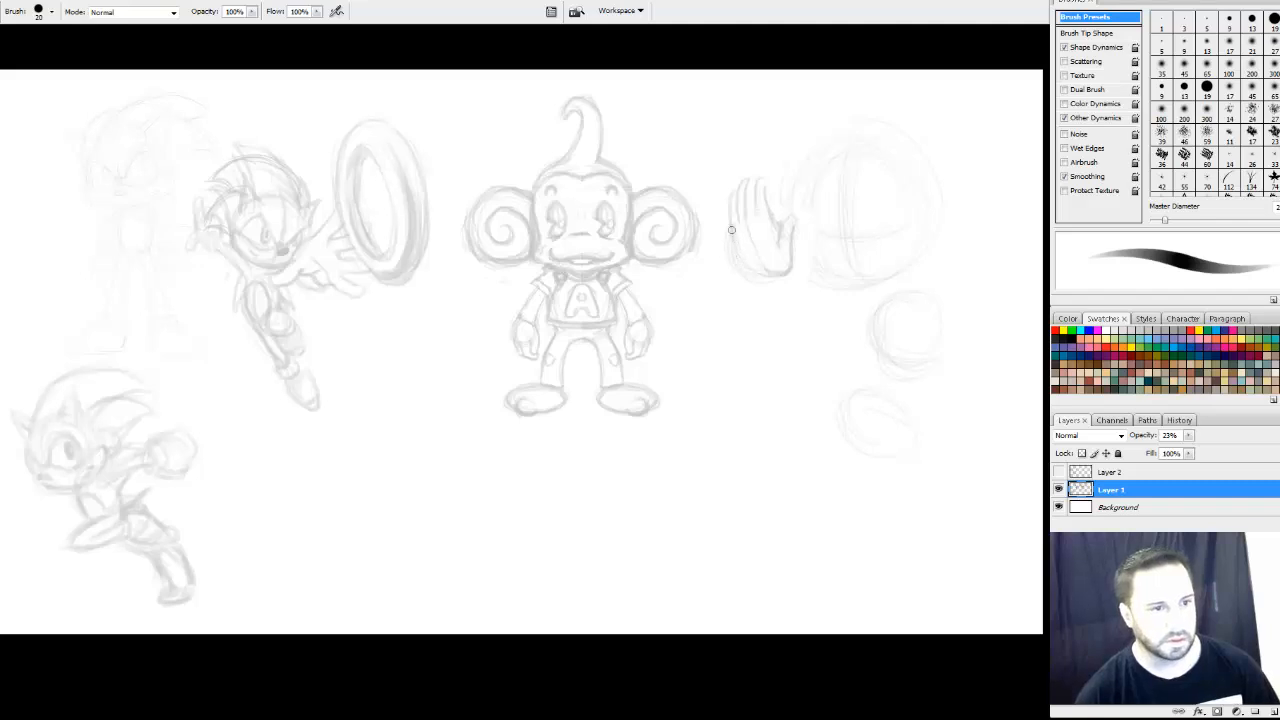
pyautogui.moveTo(732, 230); pyautogui.dragTo(756, 274)
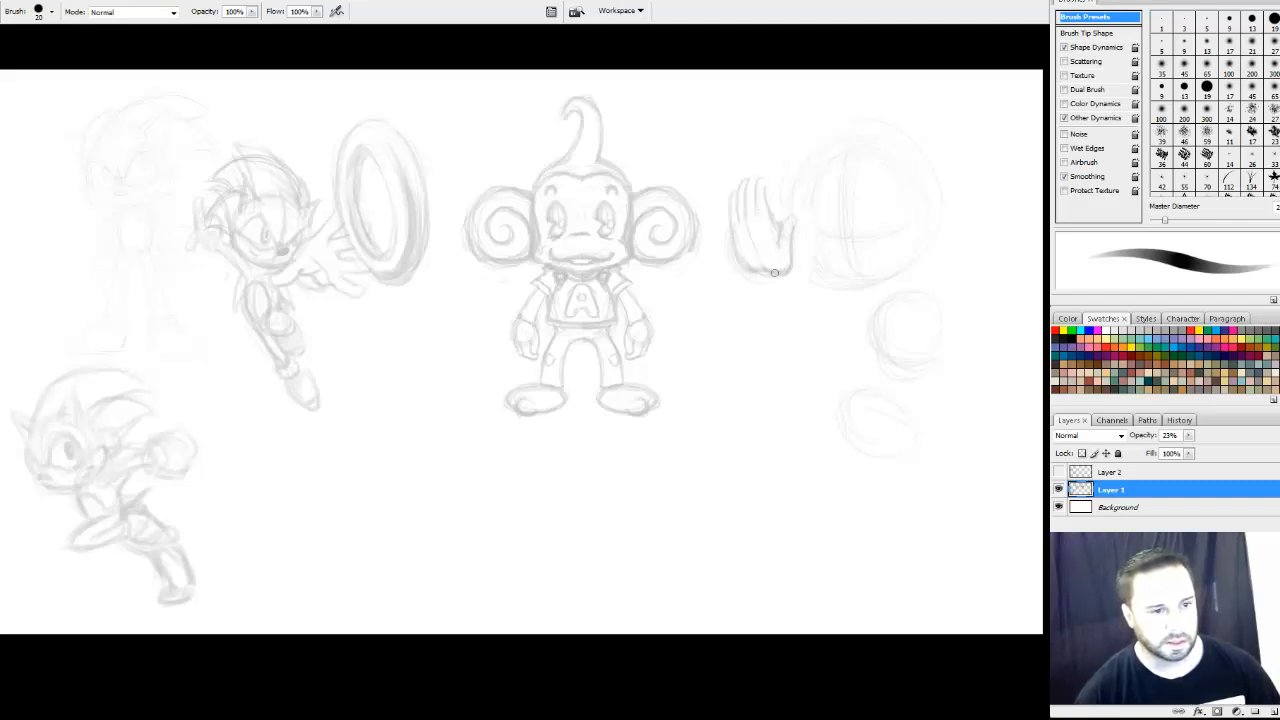
pyautogui.press('e')
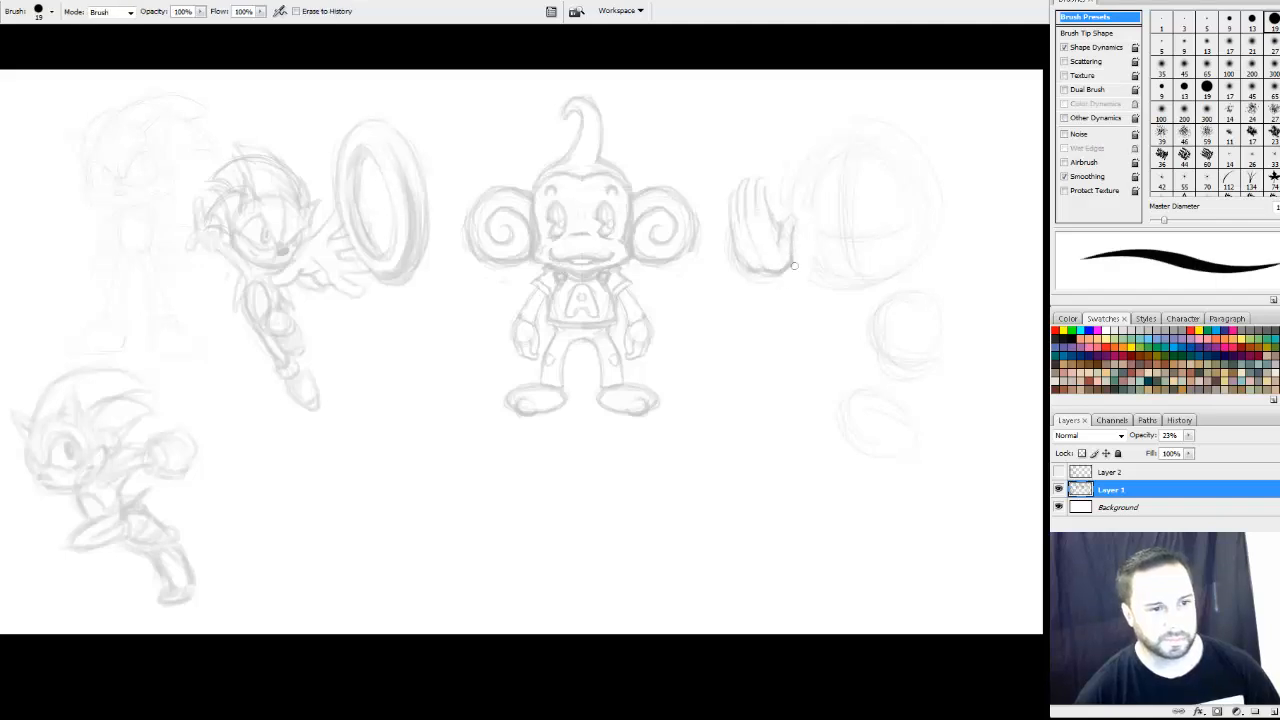
pyautogui.moveTo(794, 266)
pyautogui.mouseDown()
pyautogui.moveTo(766, 286)
pyautogui.moveTo(749, 277)
pyautogui.moveTo(722, 221)
pyautogui.moveTo(749, 250)
pyautogui.mouseUp()
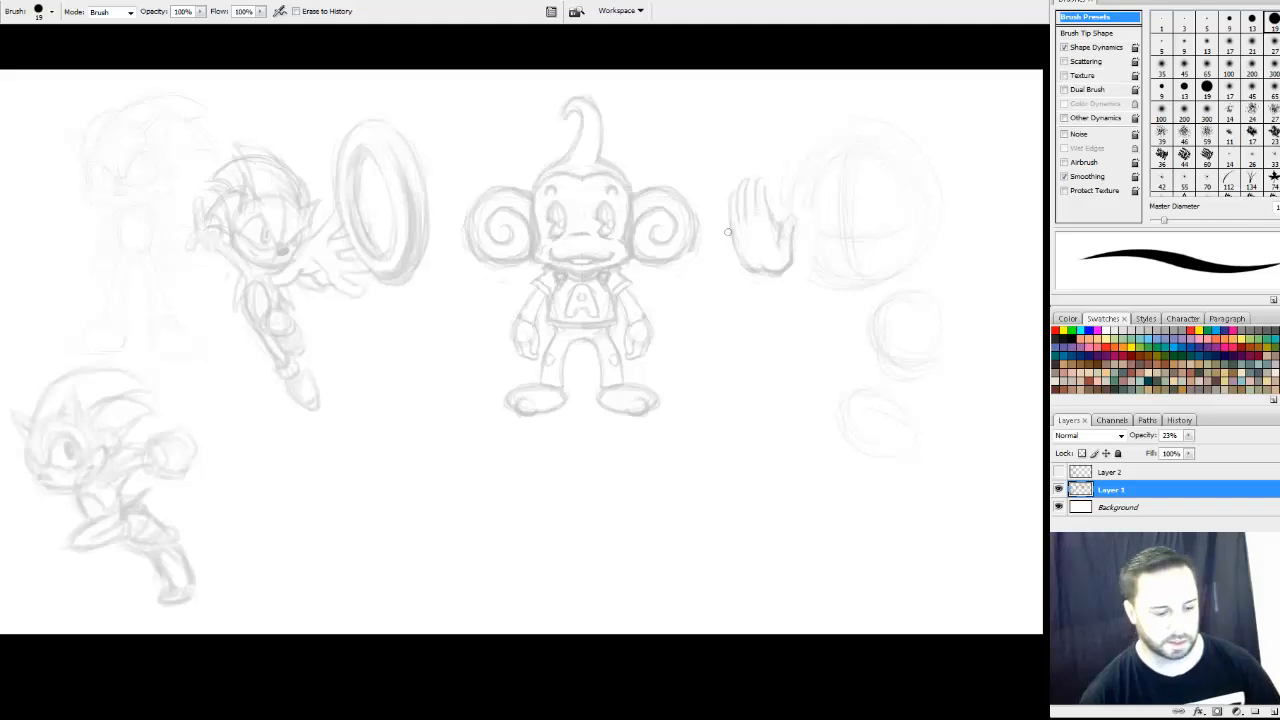
# Add palm creases to the raised hand and firm up its finger and side contours
pyautogui.press('b')
pyautogui.moveTo(747, 245)
pyautogui.mouseDown()
pyautogui.moveTo(770, 245)
pyautogui.moveTo(755, 241)
pyautogui.mouseUp()
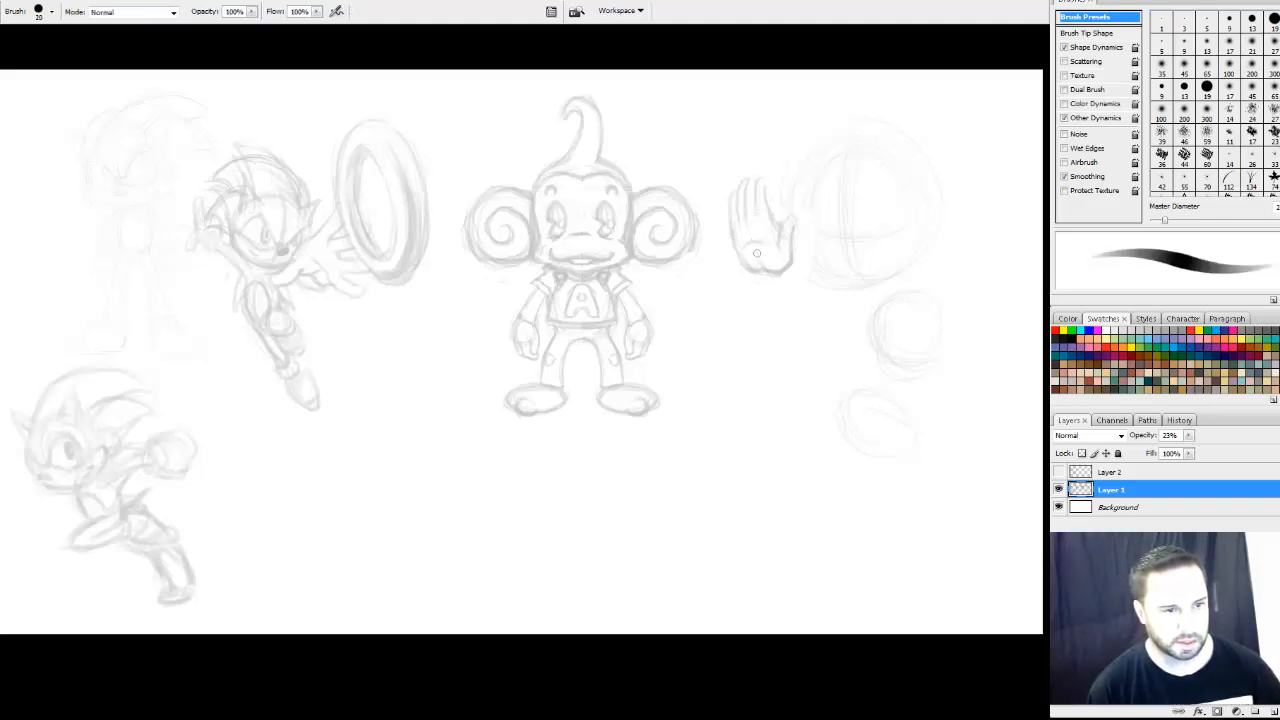
pyautogui.moveTo(785, 219); pyautogui.dragTo(776, 226)
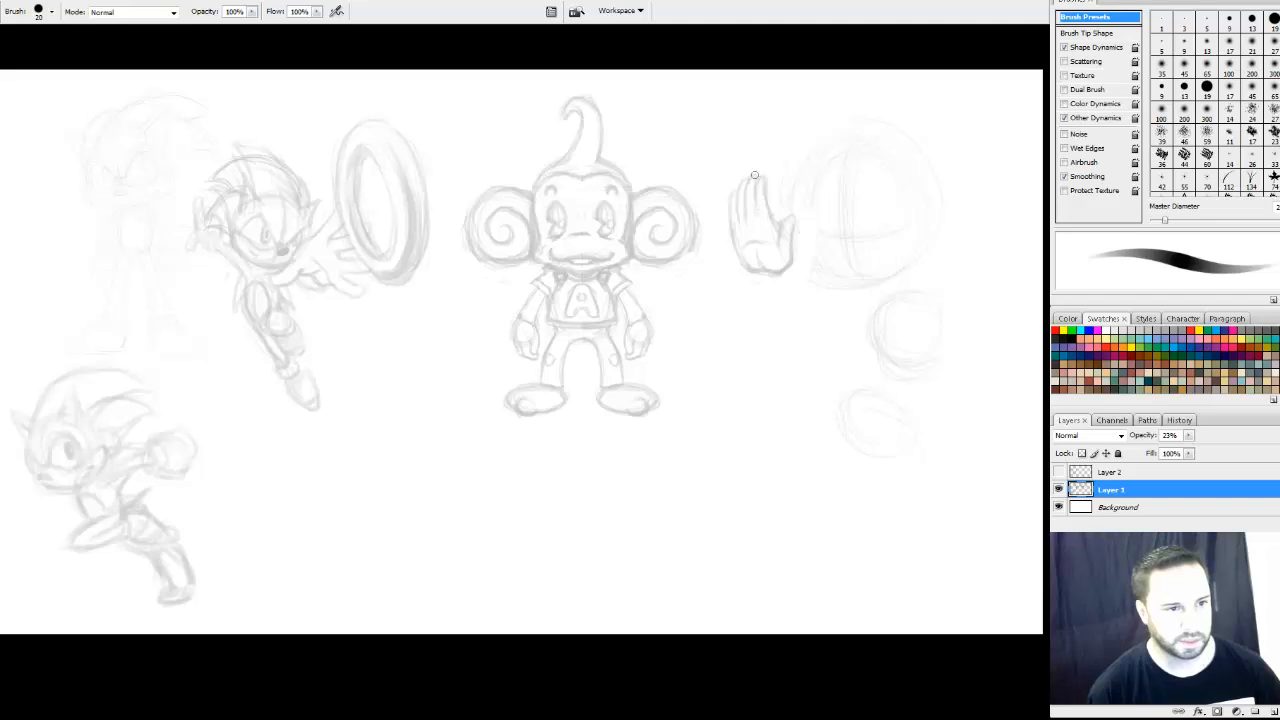
pyautogui.moveTo(748, 181); pyautogui.dragTo(734, 234)
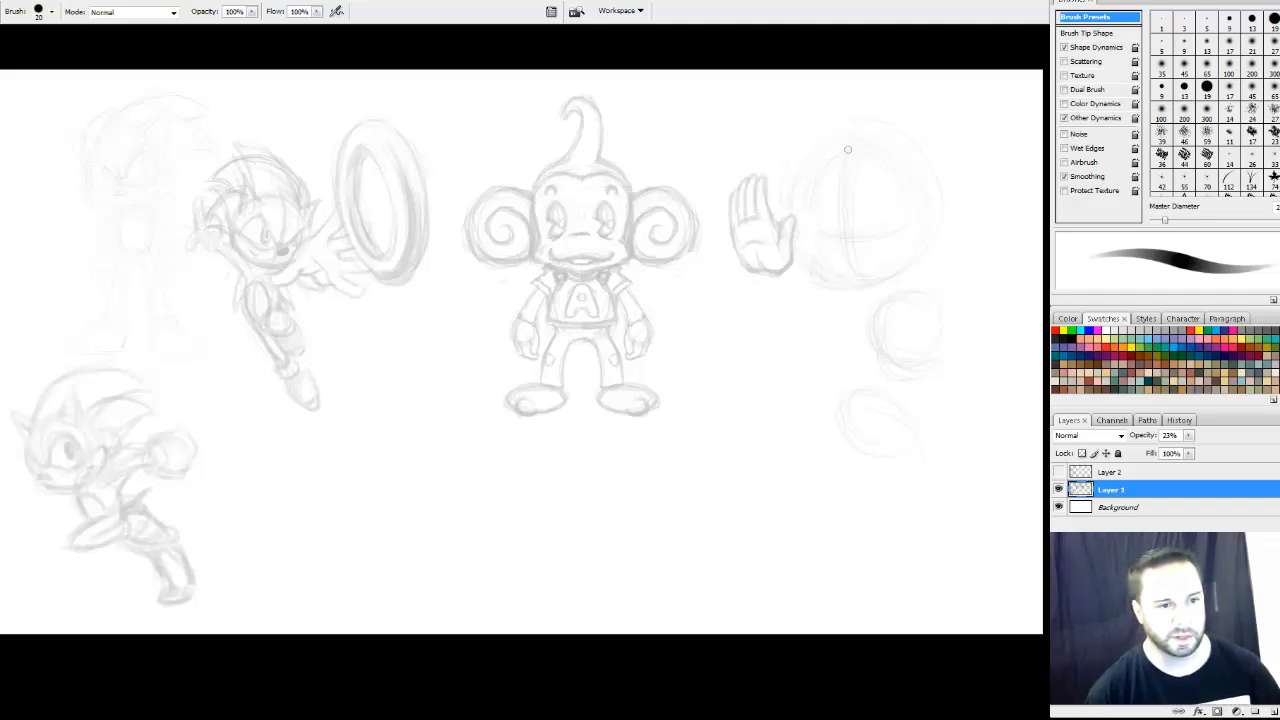
# Firm up the second monkey's head outline and sketch an open hand with spread fingers over the circle beneath the head
pyautogui.moveTo(920, 170); pyautogui.dragTo(883, 285)
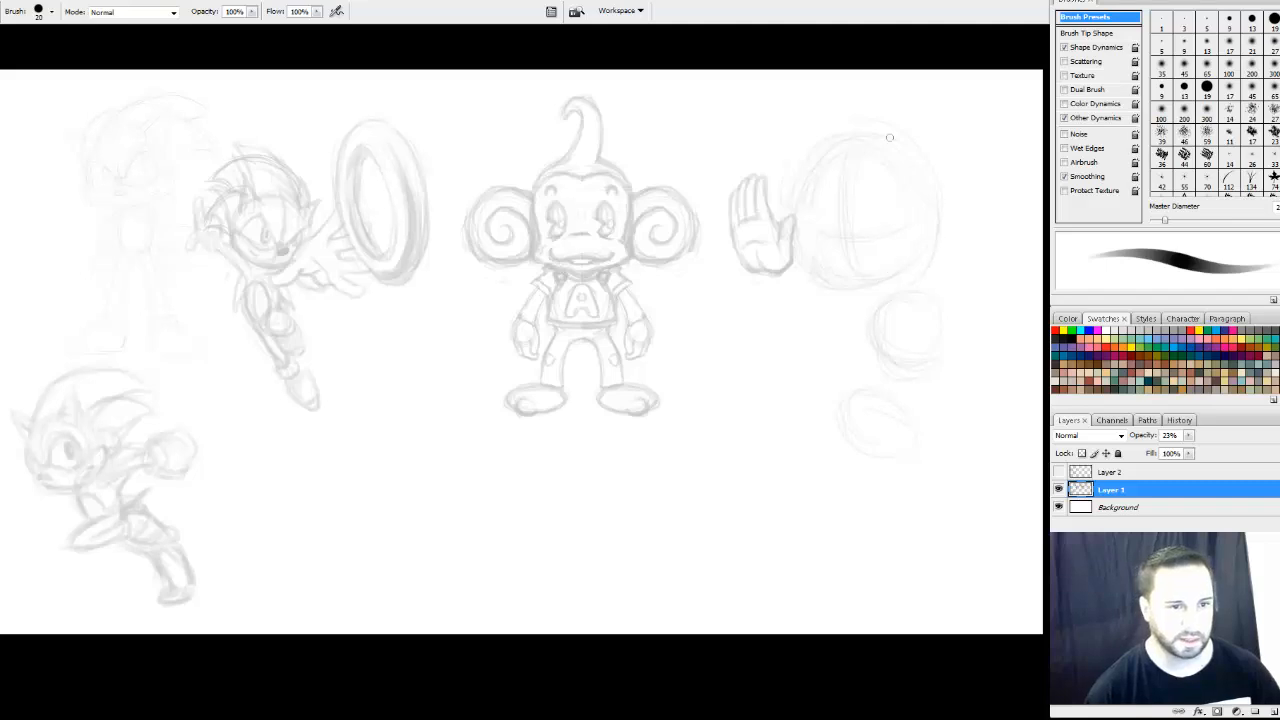
pyautogui.moveTo(889, 137); pyautogui.dragTo(896, 293)
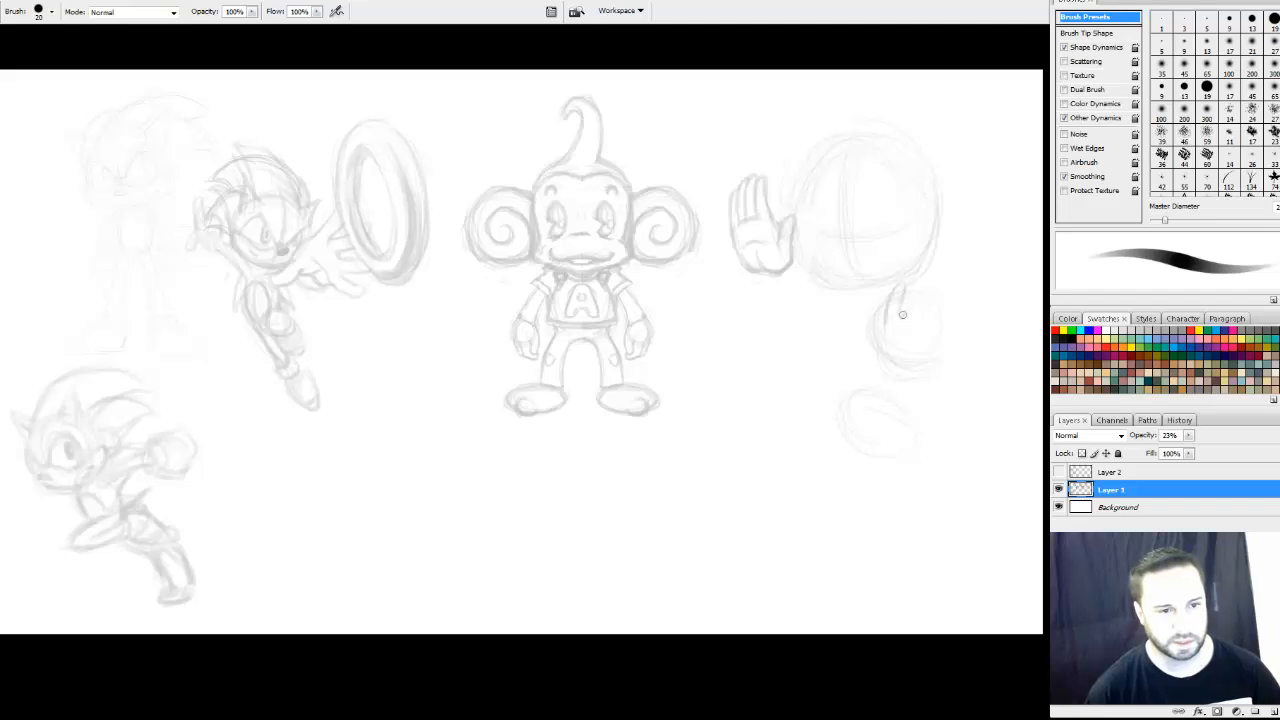
pyautogui.moveTo(902, 315)
pyautogui.mouseDown()
pyautogui.moveTo(921, 285)
pyautogui.moveTo(916, 310)
pyautogui.moveTo(941, 304)
pyautogui.mouseUp()
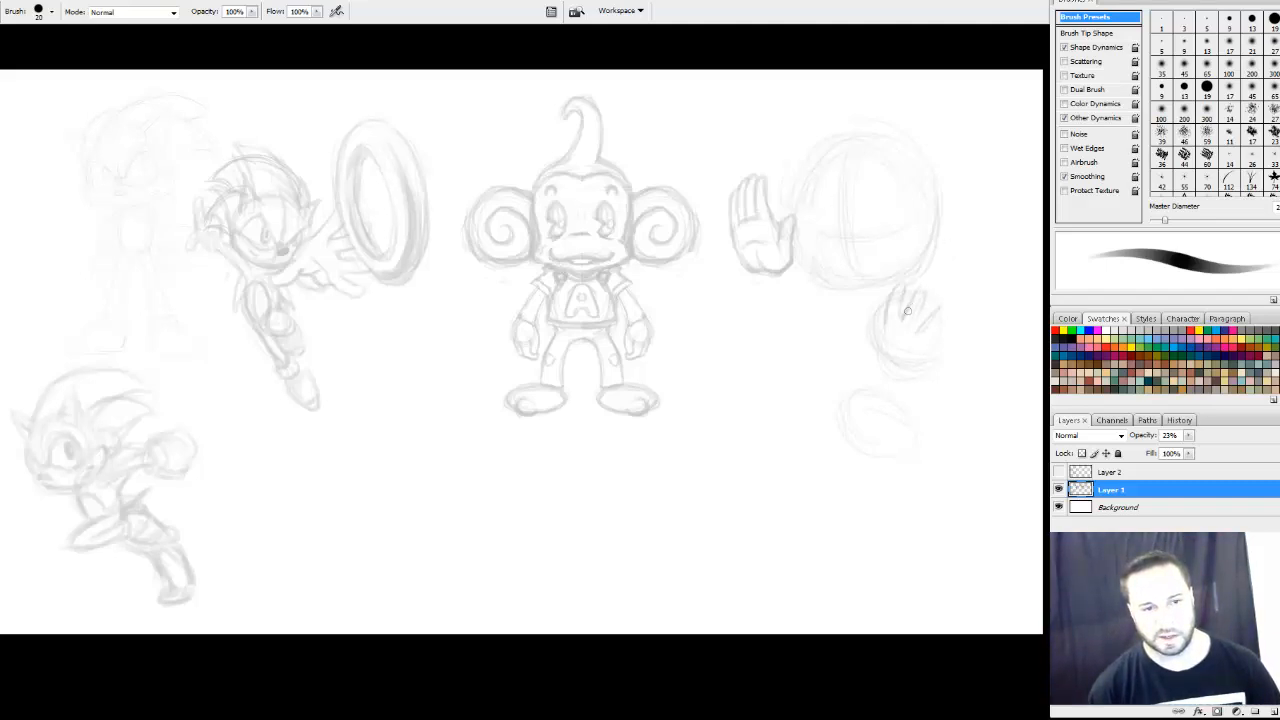
pyautogui.moveTo(908, 311)
pyautogui.mouseDown()
pyautogui.moveTo(931, 288)
pyautogui.moveTo(914, 323)
pyautogui.moveTo(929, 292)
pyautogui.moveTo(919, 286)
pyautogui.moveTo(916, 329)
pyautogui.mouseUp()
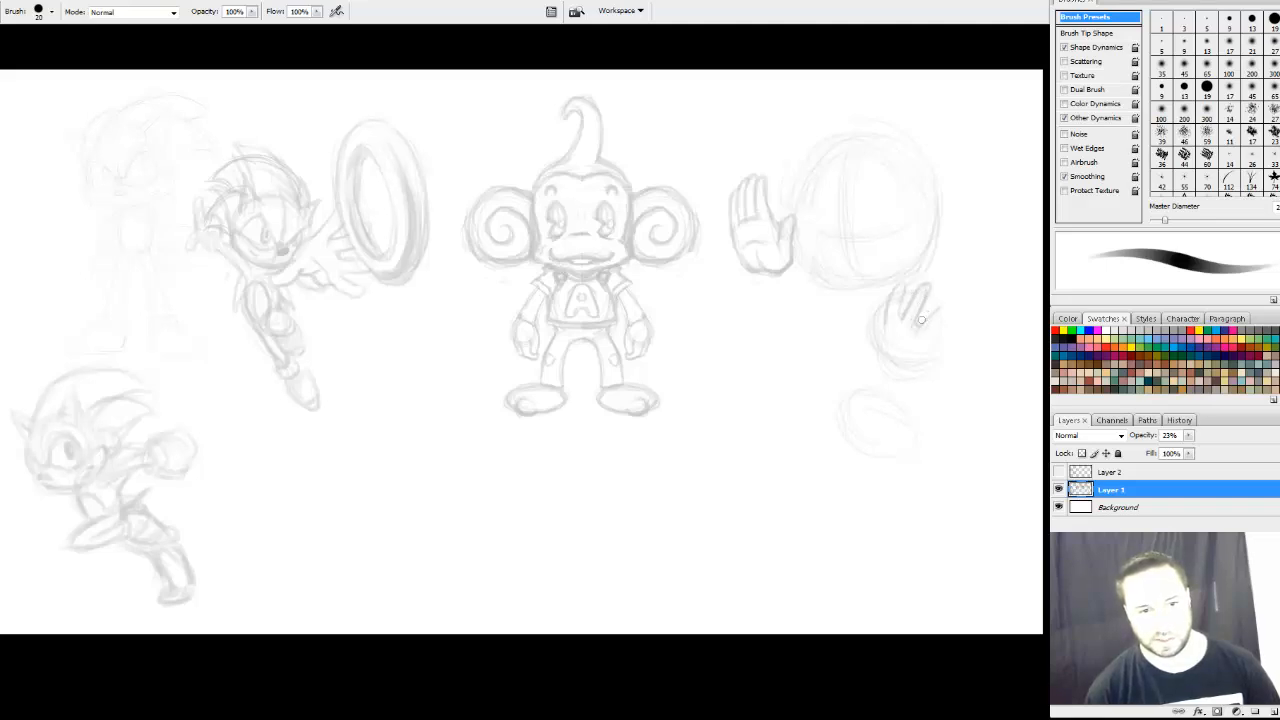
pyautogui.moveTo(938, 319)
pyautogui.mouseDown()
pyautogui.moveTo(932, 334)
pyautogui.moveTo(958, 338)
pyautogui.moveTo(944, 348)
pyautogui.mouseUp()
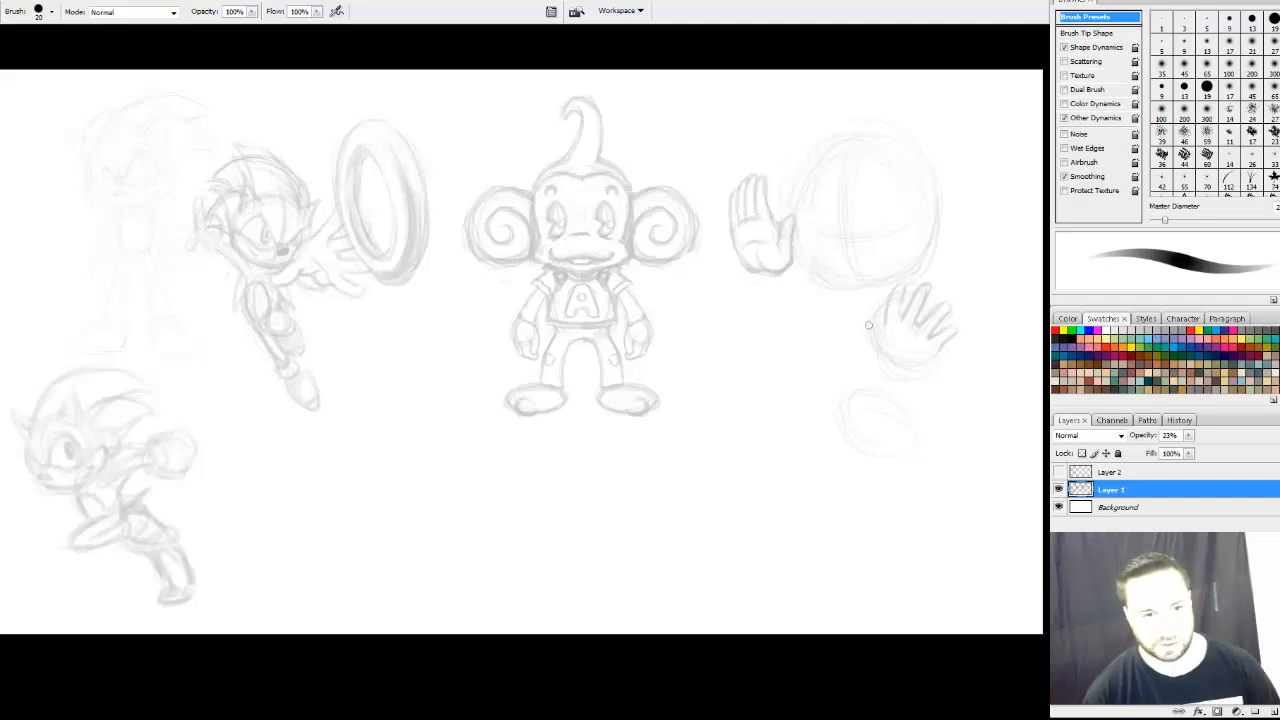
pyautogui.moveTo(860, 329); pyautogui.dragTo(925, 358)
pyautogui.moveTo(914, 360)
pyautogui.mouseDown()
pyautogui.moveTo(943, 345)
pyautogui.moveTo(931, 369)
pyautogui.mouseUp()
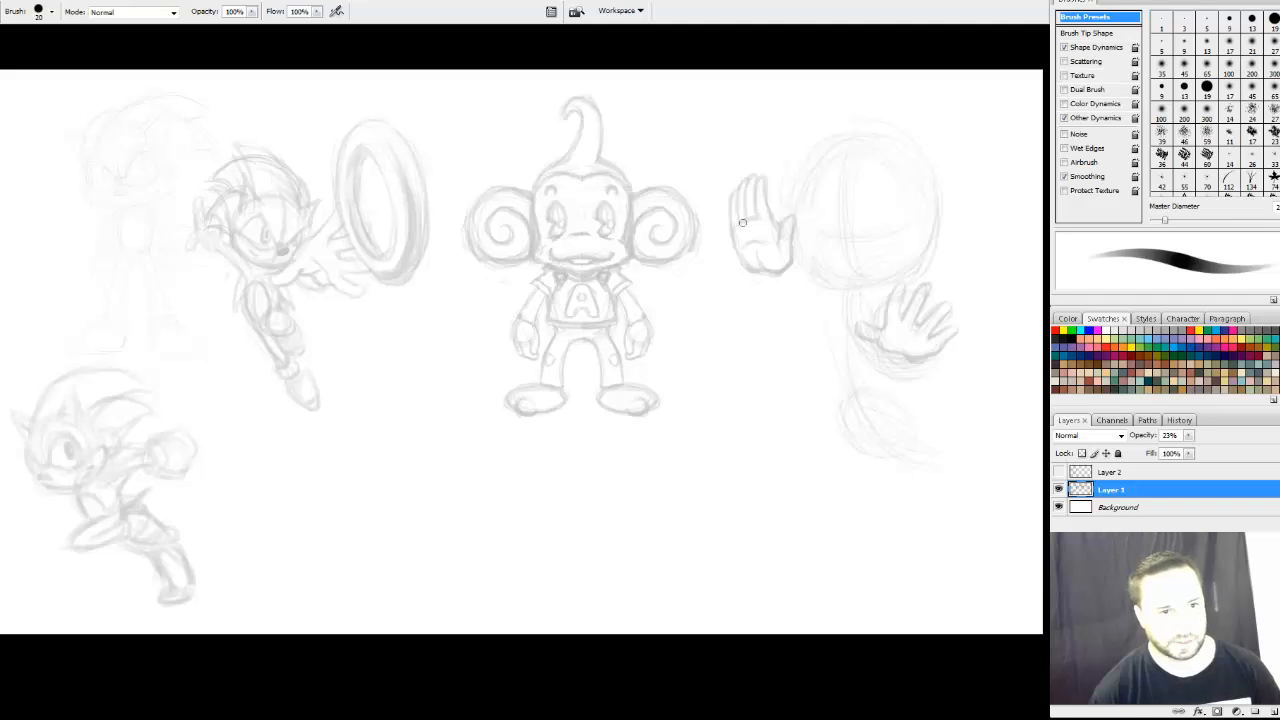
# Touch up the raised hand, lasso it, and move it slightly farther from the head
pyautogui.moveTo(772, 264); pyautogui.dragTo(793, 190)
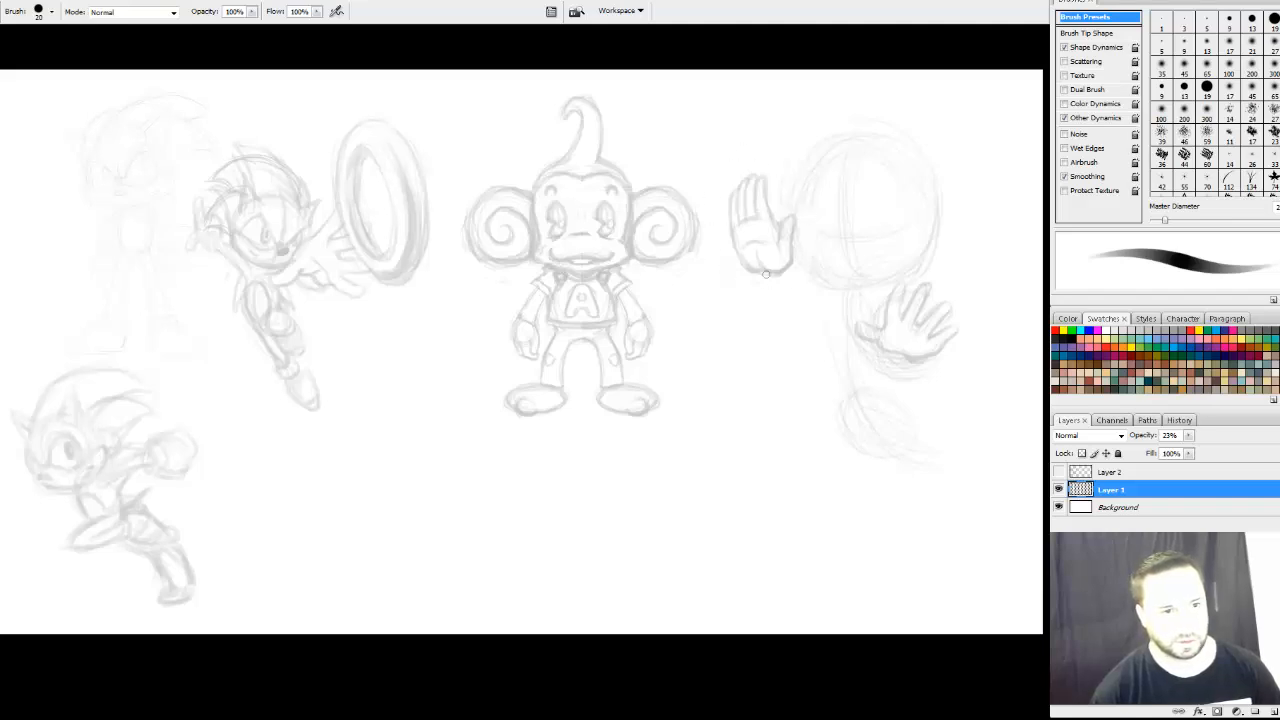
pyautogui.press('l')
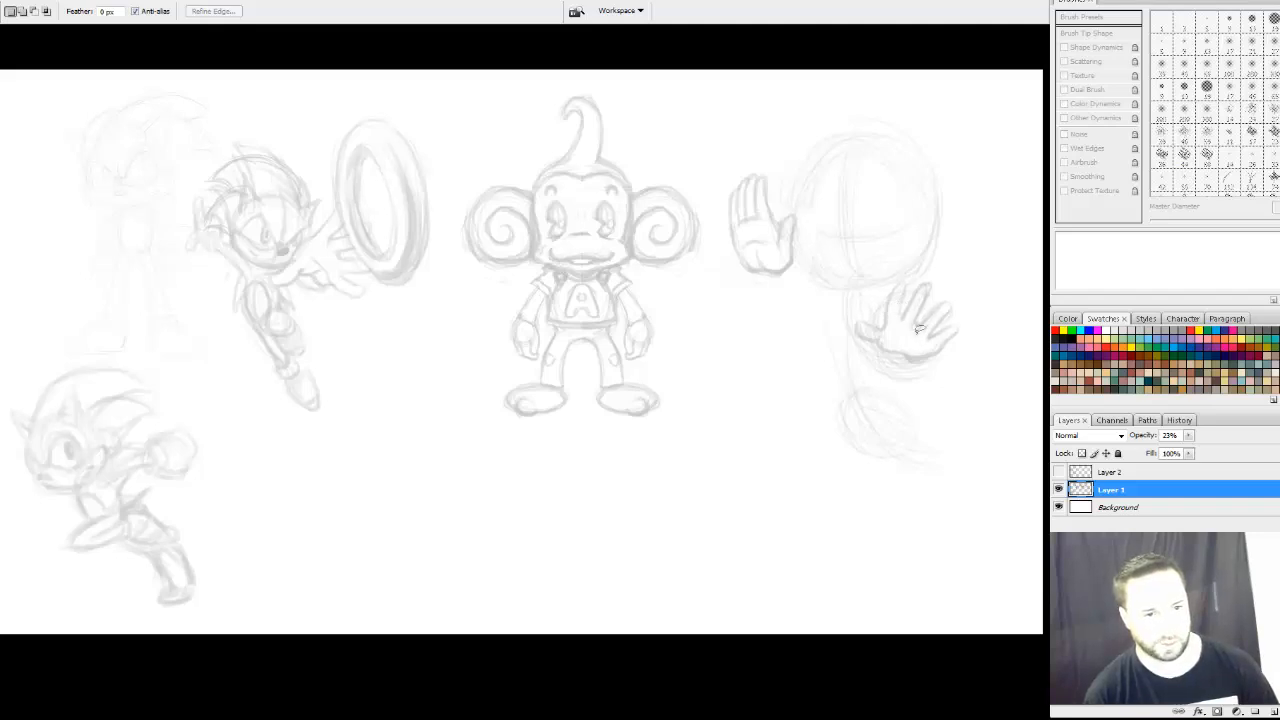
pyautogui.moveTo(762, 164)
pyautogui.mouseDown()
pyautogui.moveTo(726, 163)
pyautogui.moveTo(726, 271)
pyautogui.moveTo(769, 294)
pyautogui.moveTo(790, 274)
pyautogui.moveTo(803, 217)
pyautogui.moveTo(760, 155)
pyautogui.mouseUp()
pyautogui.moveTo(780, 245); pyautogui.dragTo(766, 257)
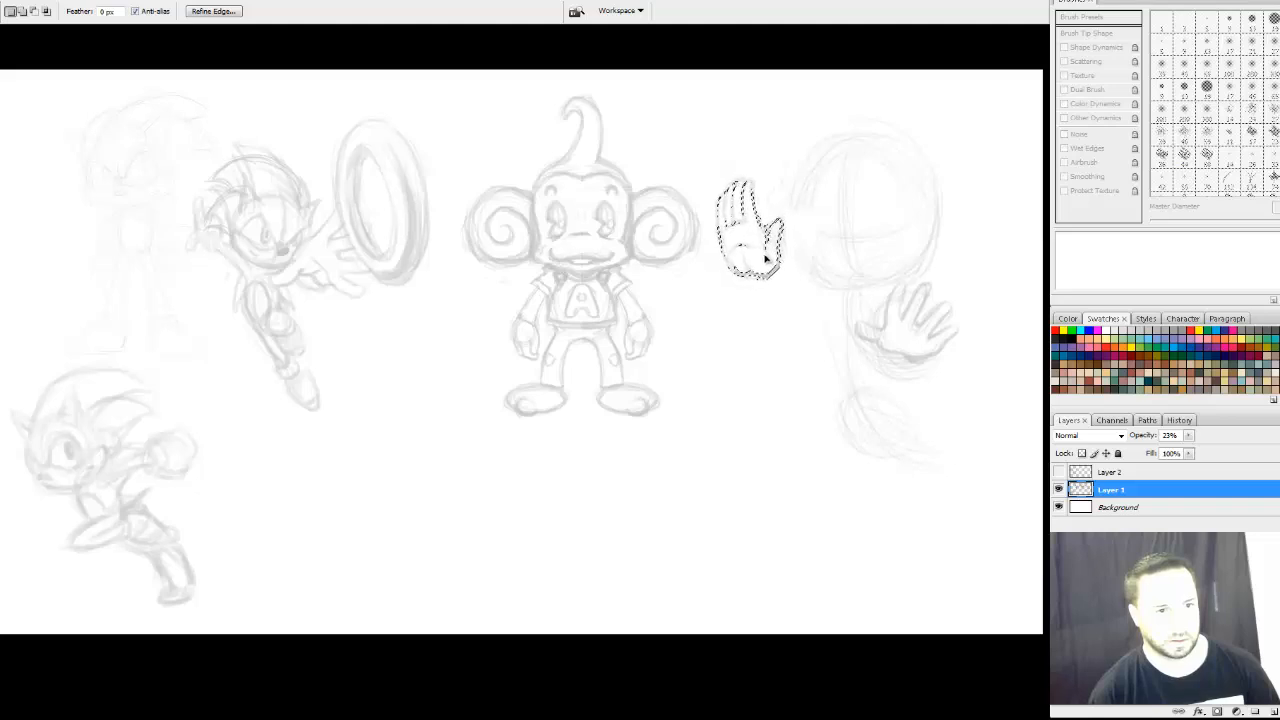
# Lasso the whole second figure, scale it to 83.5% width and 74.9% height, reposition it beside the finished monkey, and deselect it
pyautogui.moveTo(910, 109)
pyautogui.mouseDown()
pyautogui.moveTo(891, 97)
pyautogui.moveTo(712, 178)
pyautogui.moveTo(780, 428)
pyautogui.moveTo(992, 456)
pyautogui.moveTo(960, 100)
pyautogui.mouseUp()
pyautogui.hotkey('ctrl', 't')
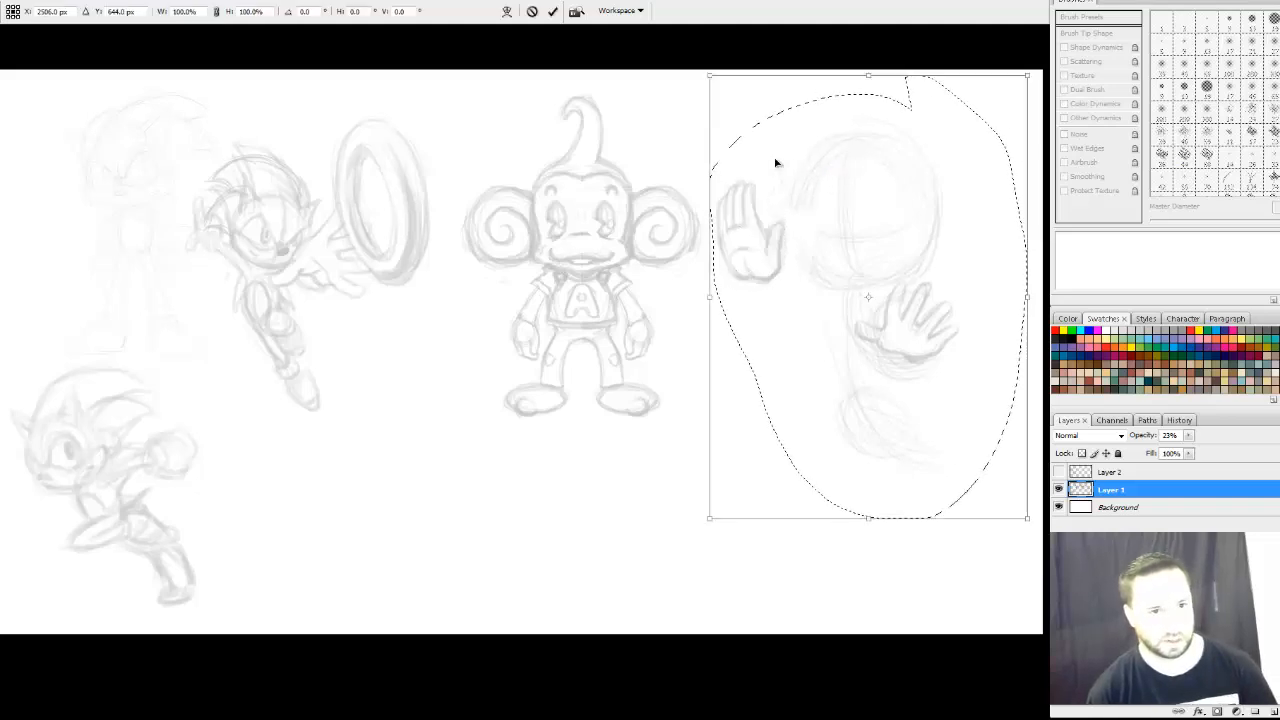
pyautogui.moveTo(712, 75); pyautogui.dragTo(766, 143)
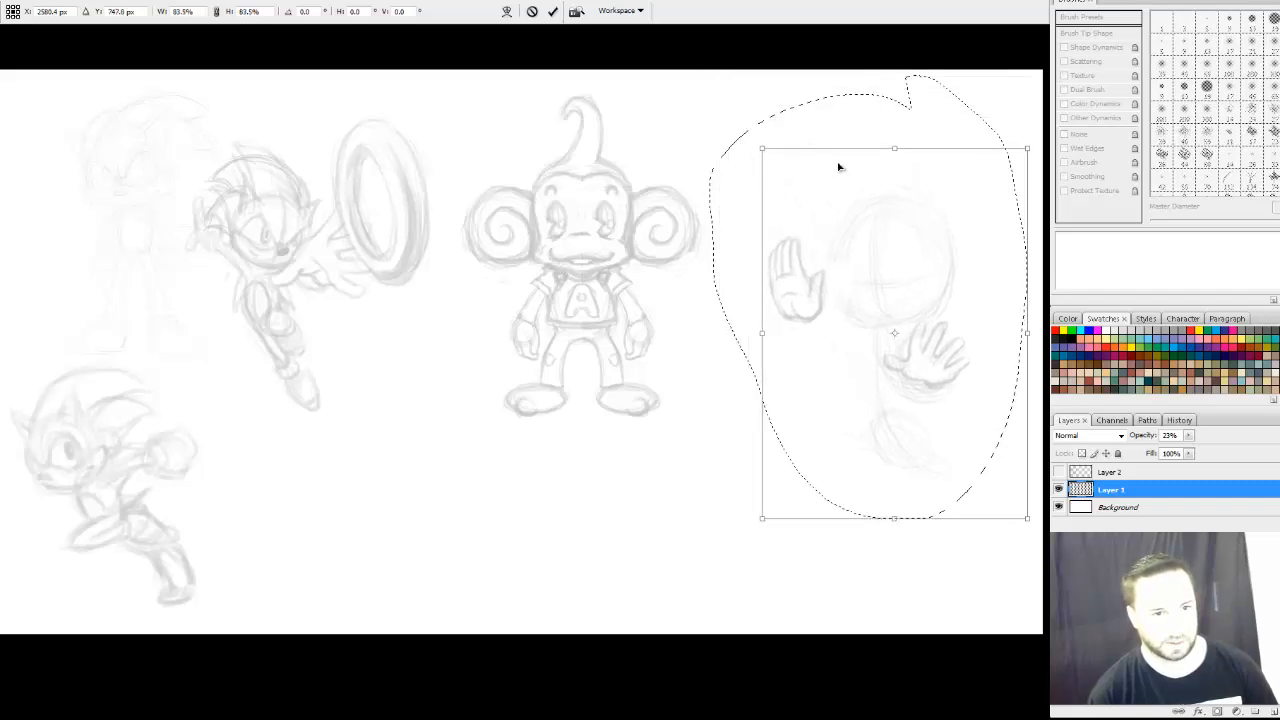
pyautogui.moveTo(940, 266); pyautogui.dragTo(921, 241)
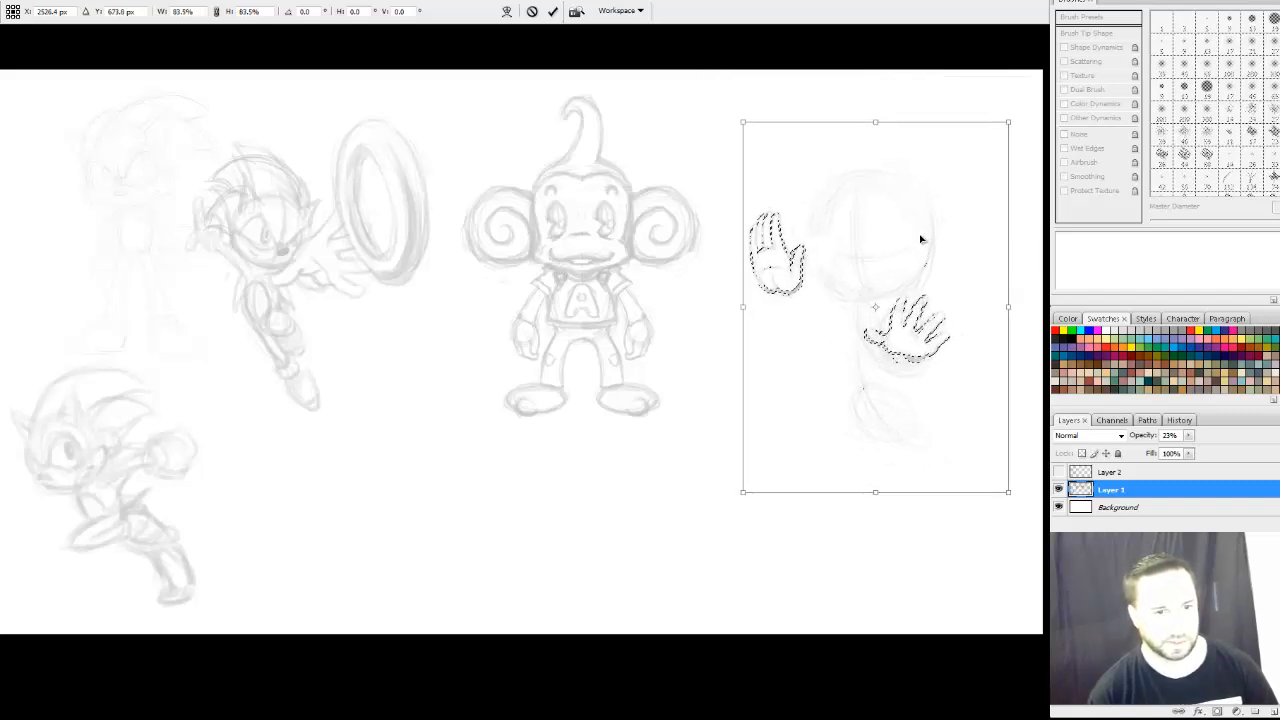
pyautogui.moveTo(875, 119); pyautogui.dragTo(877, 142)
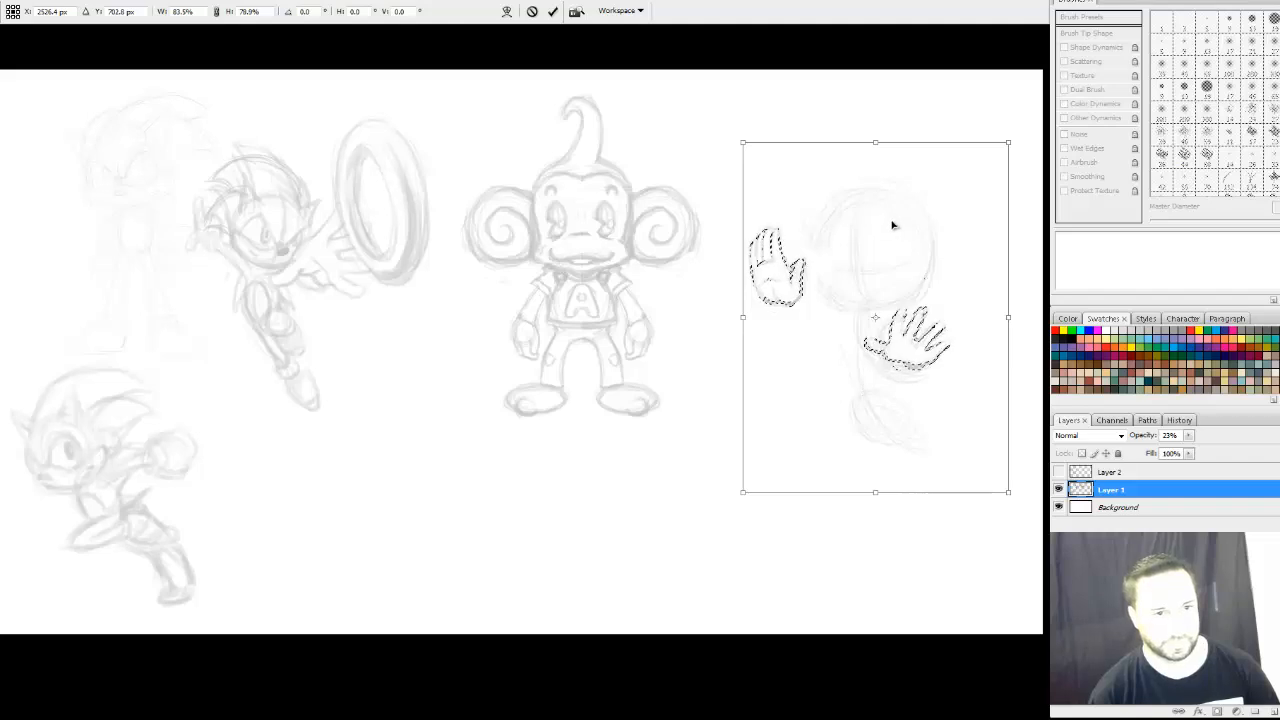
pyautogui.moveTo(876, 491); pyautogui.dragTo(880, 472)
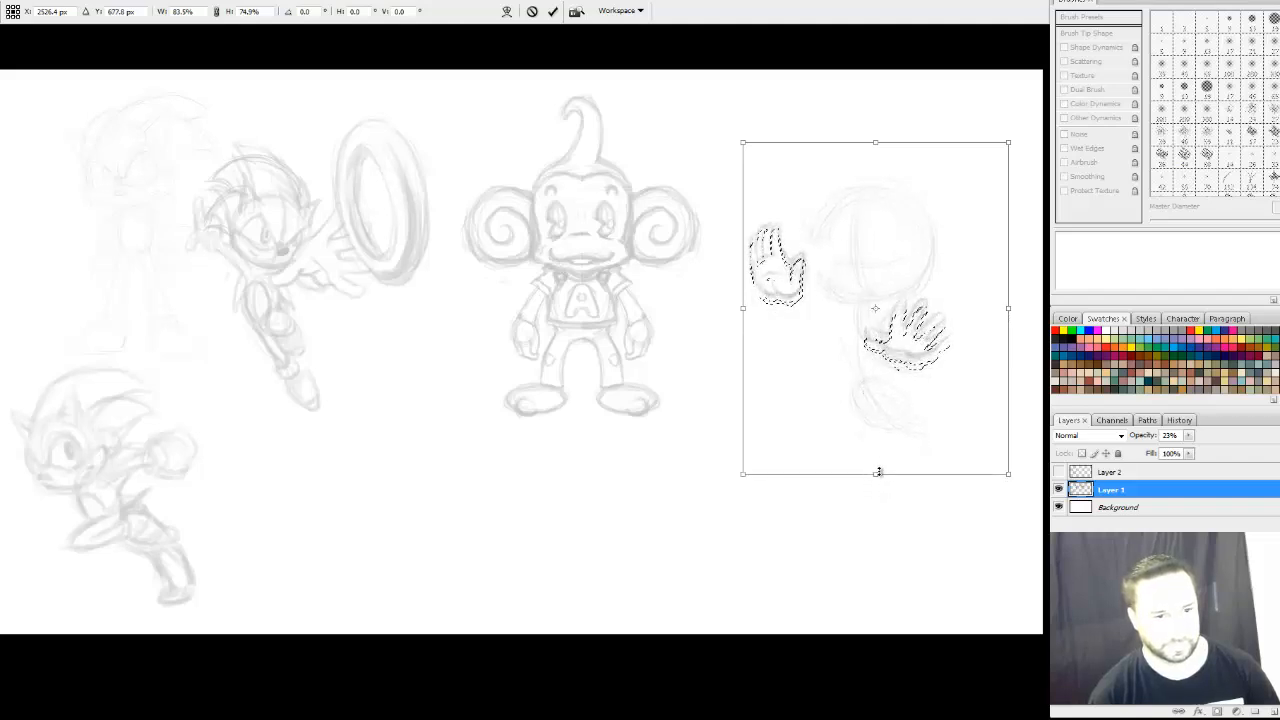
pyautogui.doubleClick(906, 261)
pyautogui.hotkey('ctrl', 'd')
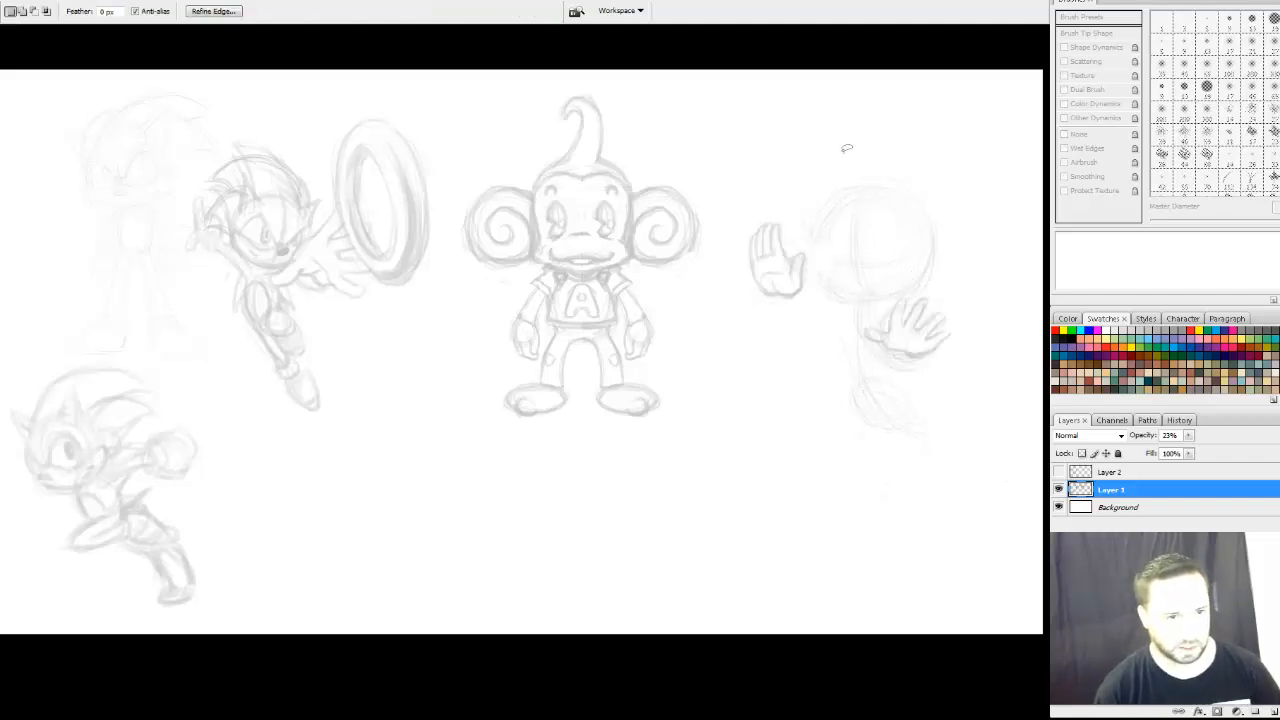
# Sketch the second monkey's oval eyes, muzzle and mouth, darken the head outline, and add a curved hair tuft on top
pyautogui.press('b')
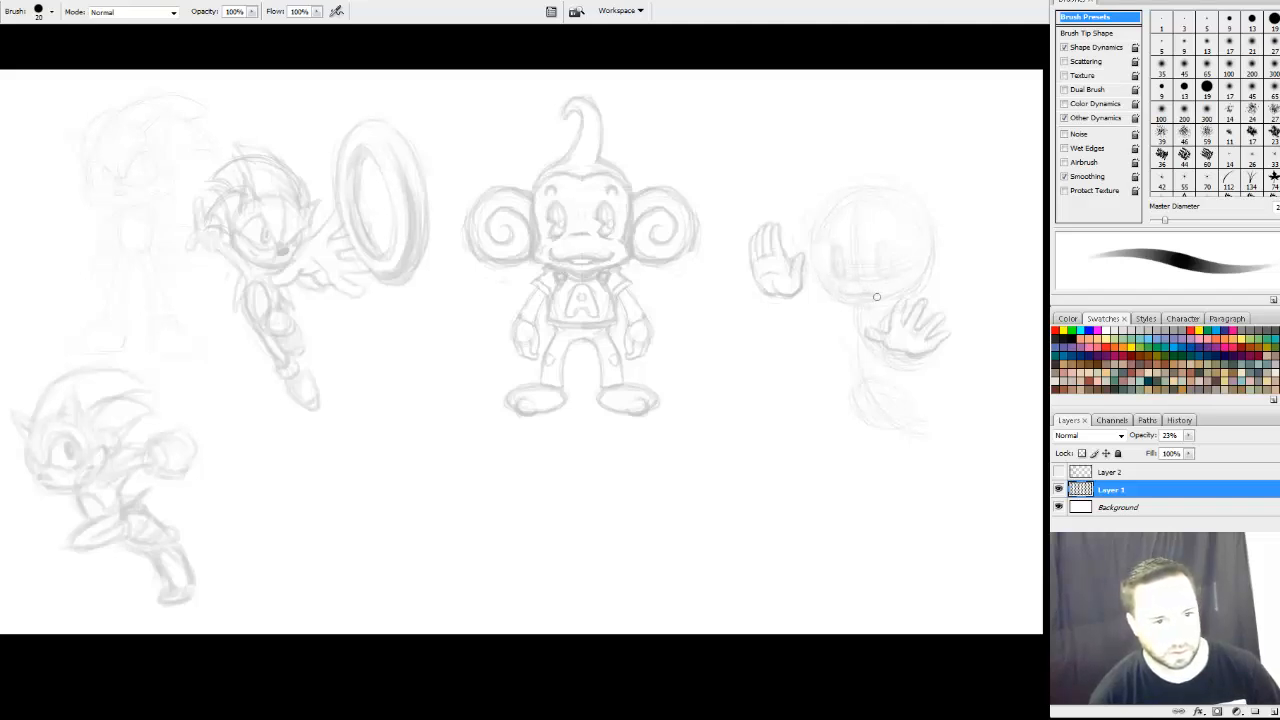
pyautogui.moveTo(865, 293)
pyautogui.mouseDown()
pyautogui.moveTo(892, 290)
pyautogui.moveTo(858, 296)
pyautogui.mouseUp()
pyautogui.moveTo(841, 290)
pyautogui.mouseDown()
pyautogui.moveTo(898, 288)
pyautogui.moveTo(868, 304)
pyautogui.mouseUp()
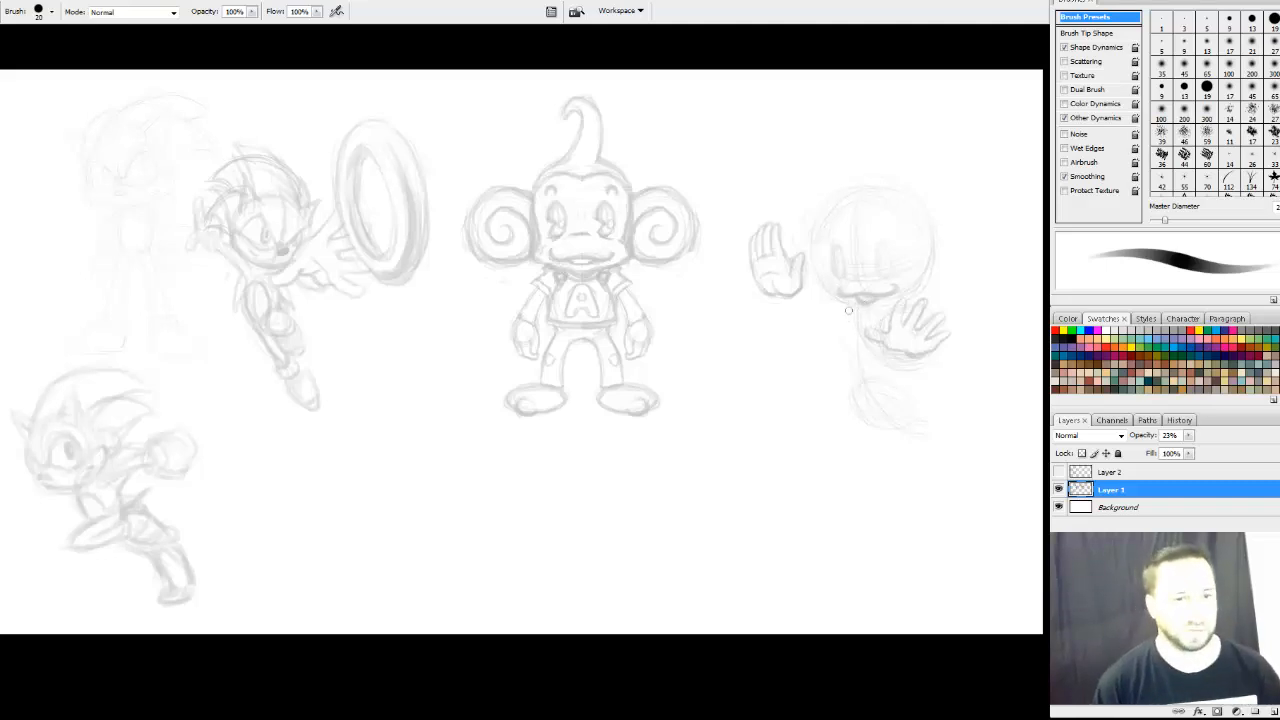
pyautogui.moveTo(838, 294); pyautogui.dragTo(857, 300)
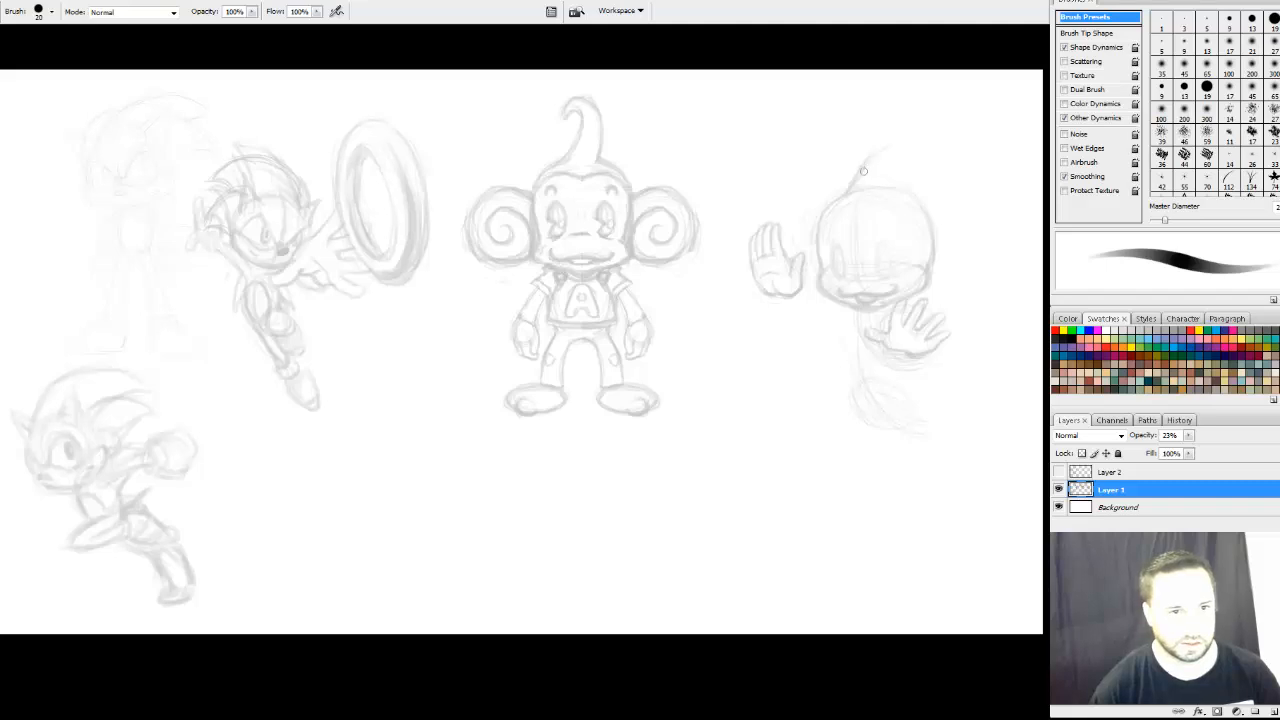
pyautogui.moveTo(871, 154)
pyautogui.mouseDown()
pyautogui.moveTo(923, 160)
pyautogui.moveTo(893, 165)
pyautogui.moveTo(920, 160)
pyautogui.moveTo(900, 153)
pyautogui.moveTo(888, 190)
pyautogui.mouseUp()
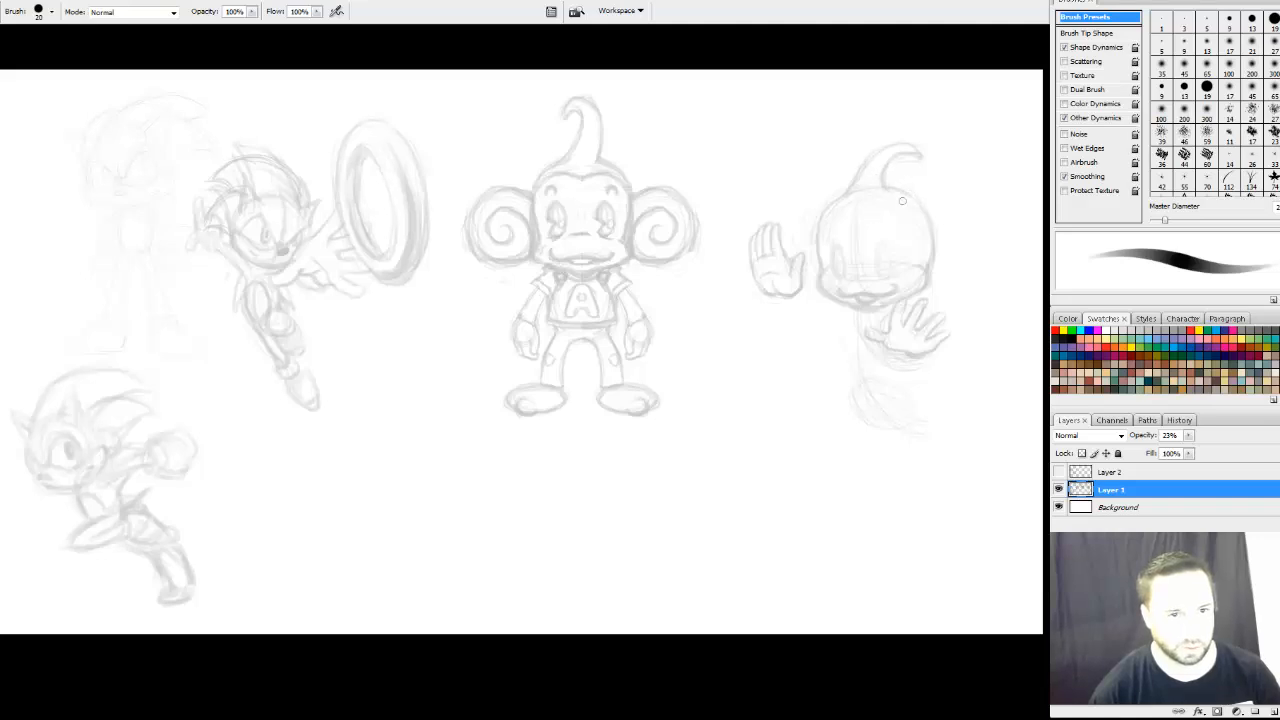
pyautogui.moveTo(879, 171); pyautogui.dragTo(915, 152)
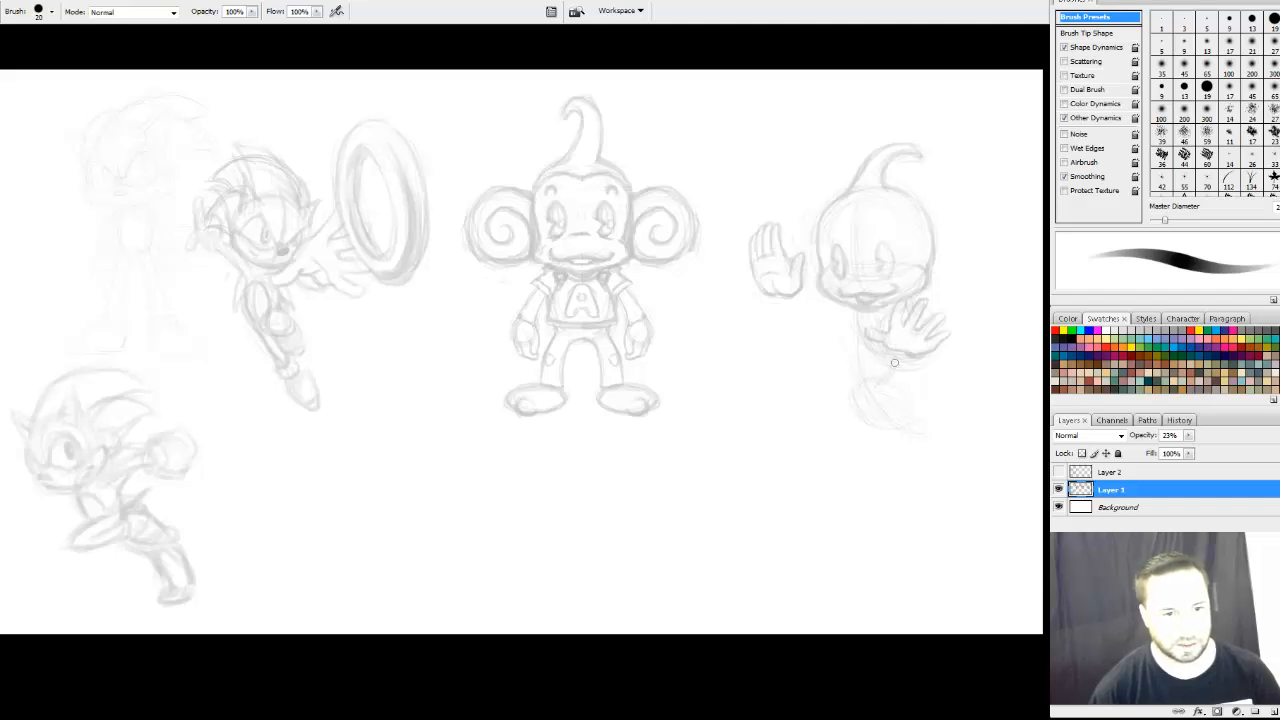
# Sketch a leg below the open hand and outline the raised foot's large oval sole over the lowest rounded form
pyautogui.moveTo(914, 363); pyautogui.dragTo(897, 415)
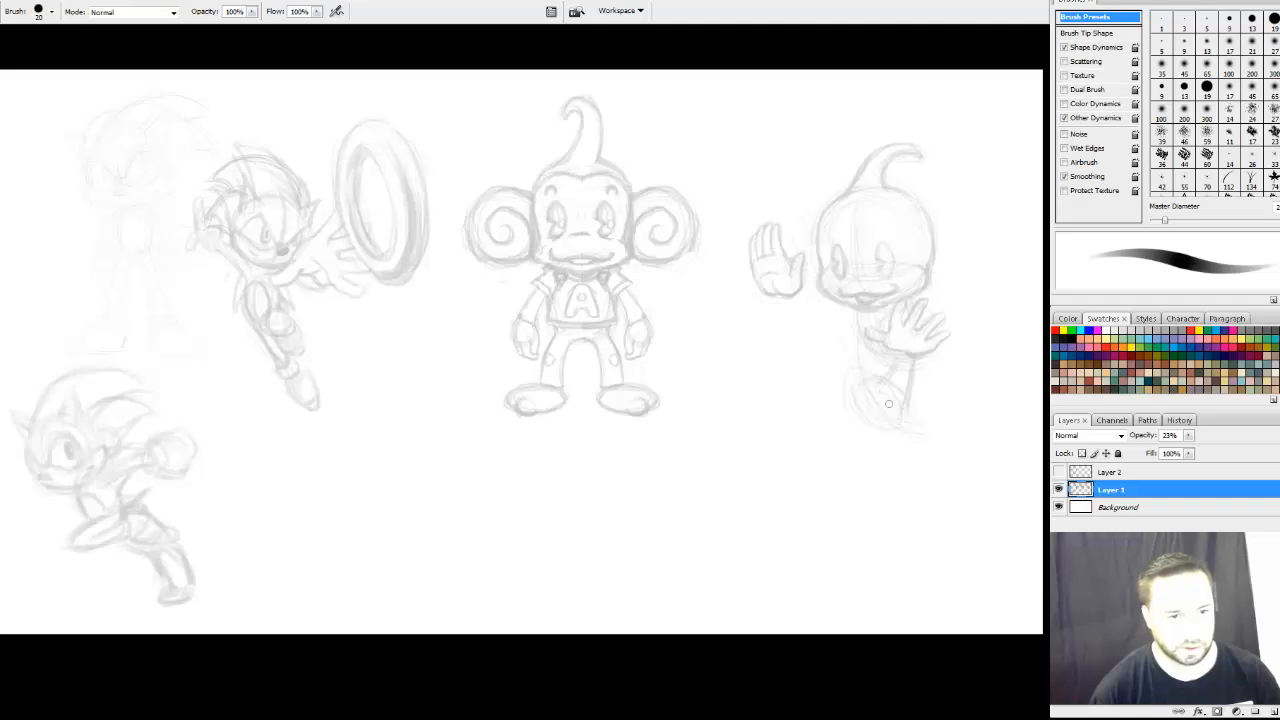
pyautogui.moveTo(845, 378)
pyautogui.mouseDown()
pyautogui.moveTo(885, 378)
pyautogui.moveTo(894, 412)
pyautogui.mouseUp()
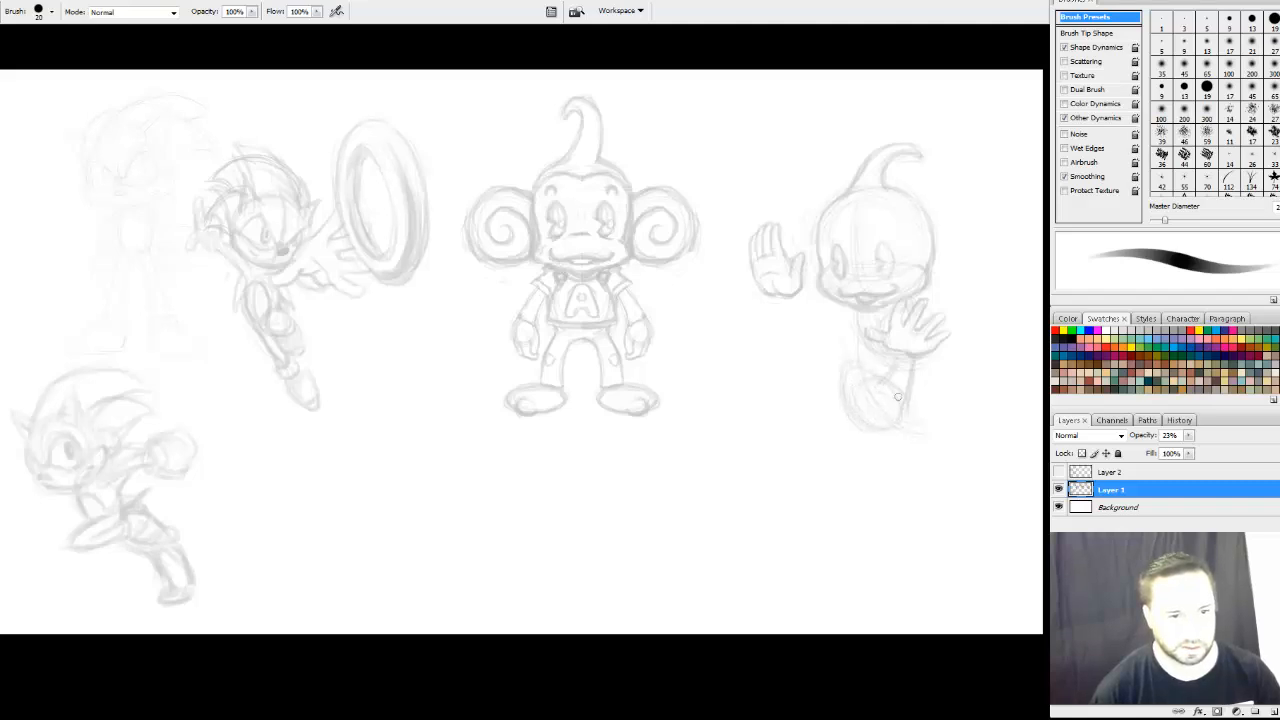
pyautogui.moveTo(843, 379)
pyautogui.mouseDown()
pyautogui.moveTo(892, 399)
pyautogui.moveTo(891, 383)
pyautogui.moveTo(847, 379)
pyautogui.moveTo(880, 426)
pyautogui.moveTo(868, 419)
pyautogui.moveTo(859, 400)
pyautogui.moveTo(898, 430)
pyautogui.moveTo(905, 410)
pyautogui.moveTo(880, 375)
pyautogui.moveTo(905, 420)
pyautogui.mouseUp()
pyautogui.moveTo(907, 413); pyautogui.dragTo(900, 422)
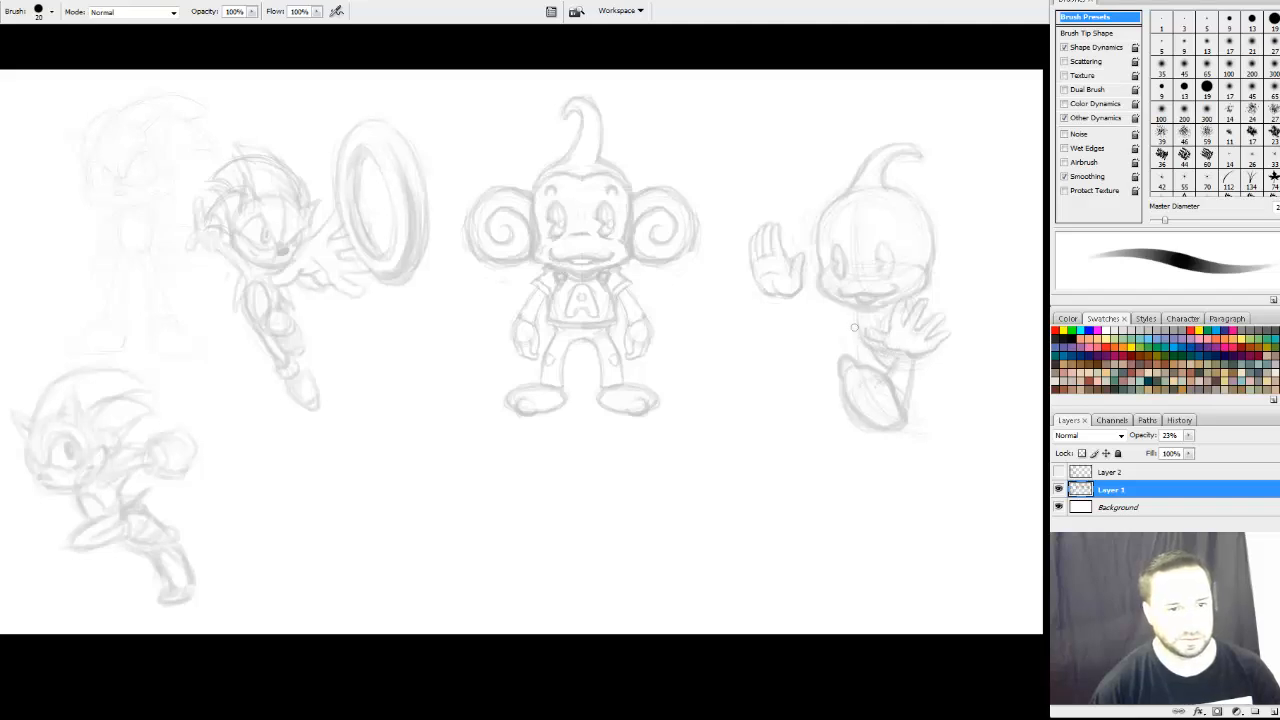
# Sketch the second monkey's torso and the arms joining both hands to the shoulders, and outline the face area around the eyes
pyautogui.moveTo(853, 310); pyautogui.dragTo(856, 338)
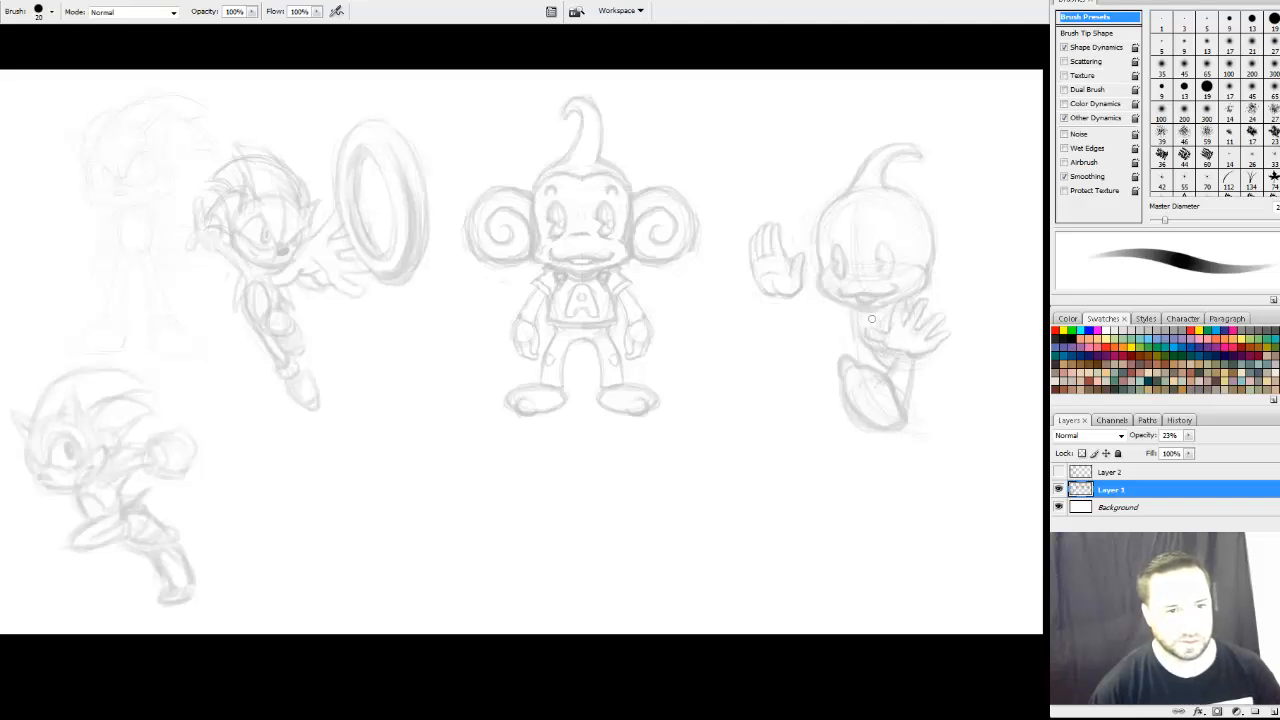
pyautogui.moveTo(927, 288); pyautogui.dragTo(932, 324)
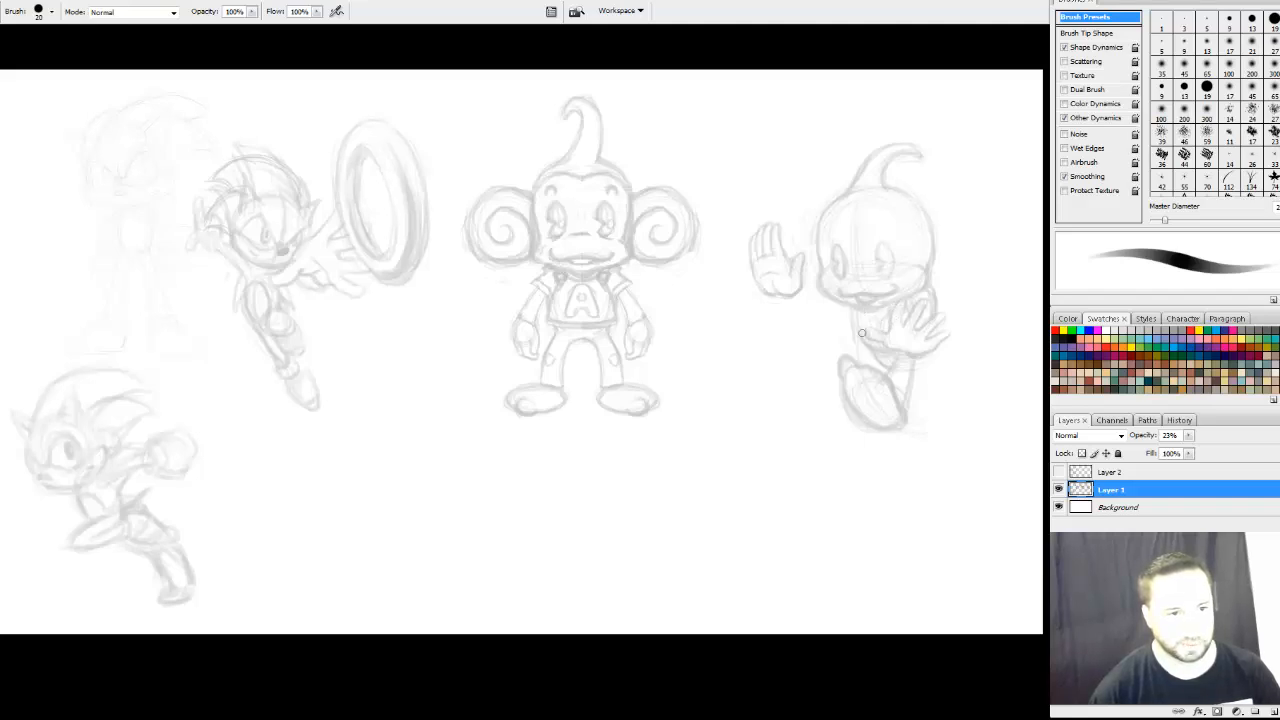
pyautogui.moveTo(871, 314)
pyautogui.mouseDown()
pyautogui.moveTo(891, 330)
pyautogui.moveTo(876, 331)
pyautogui.mouseUp()
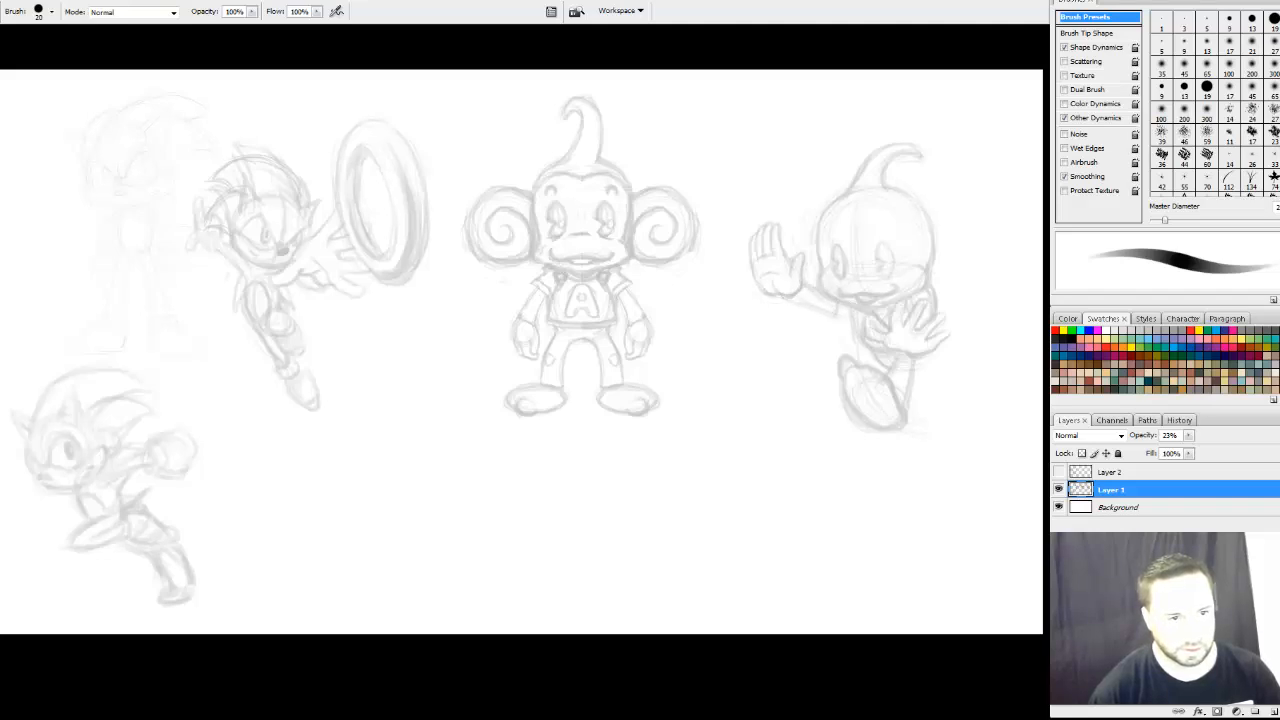
pyautogui.moveTo(801, 304); pyautogui.dragTo(853, 319)
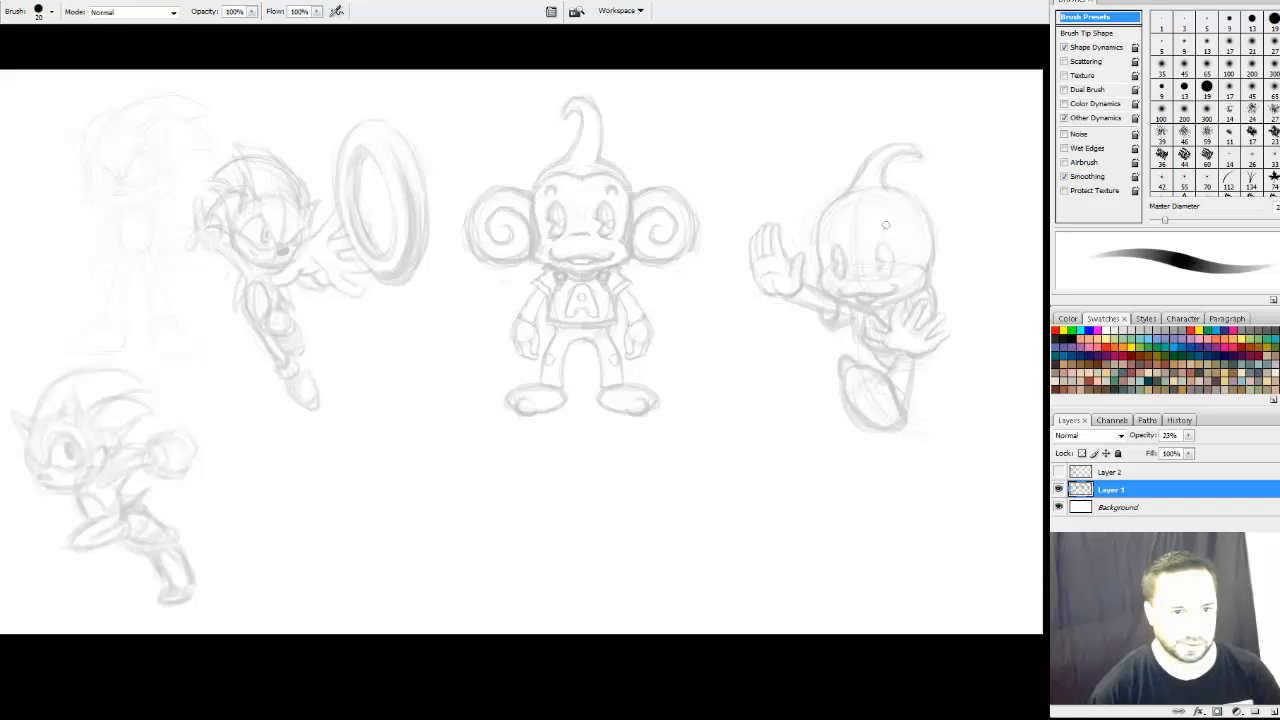
pyautogui.moveTo(883, 236)
pyautogui.mouseDown()
pyautogui.moveTo(846, 217)
pyautogui.moveTo(893, 214)
pyautogui.moveTo(875, 205)
pyautogui.moveTo(875, 221)
pyautogui.moveTo(904, 214)
pyautogui.moveTo(837, 214)
pyautogui.moveTo(850, 223)
pyautogui.moveTo(830, 219)
pyautogui.moveTo(818, 241)
pyautogui.moveTo(835, 210)
pyautogui.moveTo(823, 215)
pyautogui.moveTo(913, 229)
pyautogui.moveTo(902, 210)
pyautogui.moveTo(920, 296)
pyautogui.moveTo(905, 218)
pyautogui.moveTo(893, 208)
pyautogui.moveTo(910, 263)
pyautogui.moveTo(877, 204)
pyautogui.moveTo(953, 250)
pyautogui.moveTo(857, 236)
pyautogui.moveTo(902, 281)
pyautogui.mouseUp()
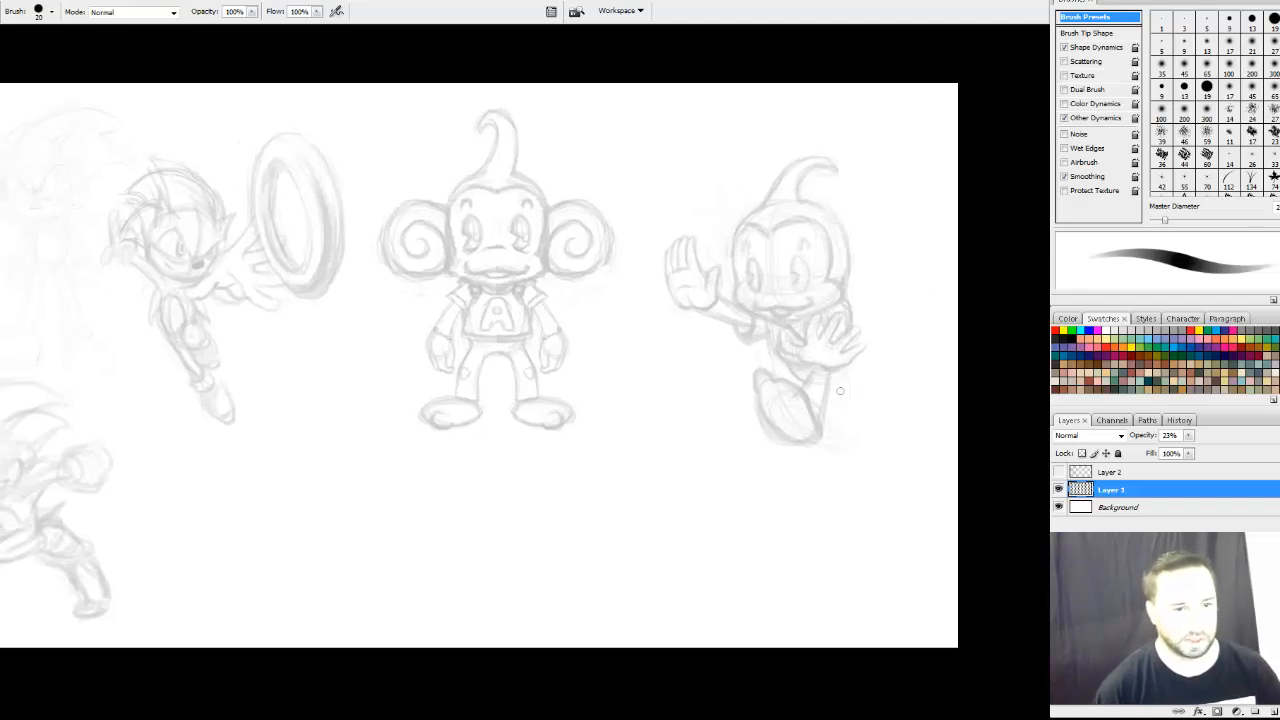
# Sketch the rear foot beneath the second monkey's open front hand and block in a round ear on each side of the head
pyautogui.moveTo(850, 373)
pyautogui.mouseDown()
pyautogui.moveTo(835, 412)
pyautogui.moveTo(848, 342)
pyautogui.moveTo(835, 404)
pyautogui.mouseUp()
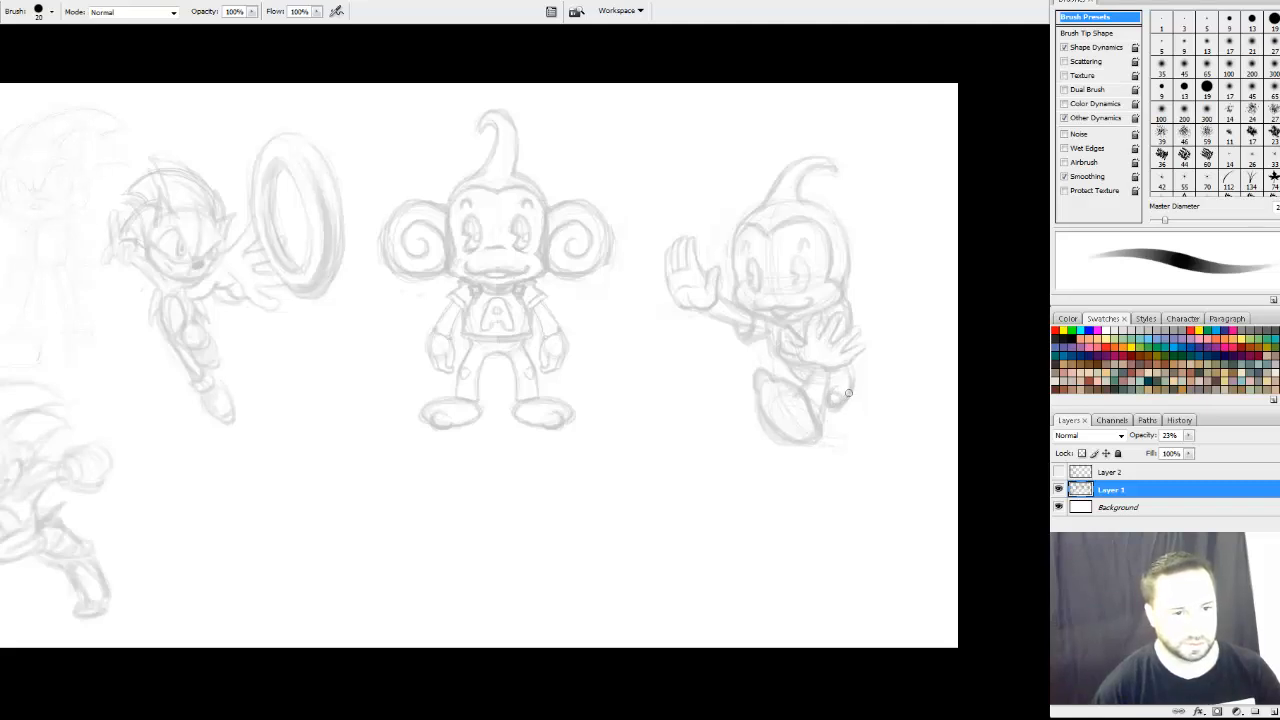
pyautogui.moveTo(854, 369); pyautogui.dragTo(847, 393)
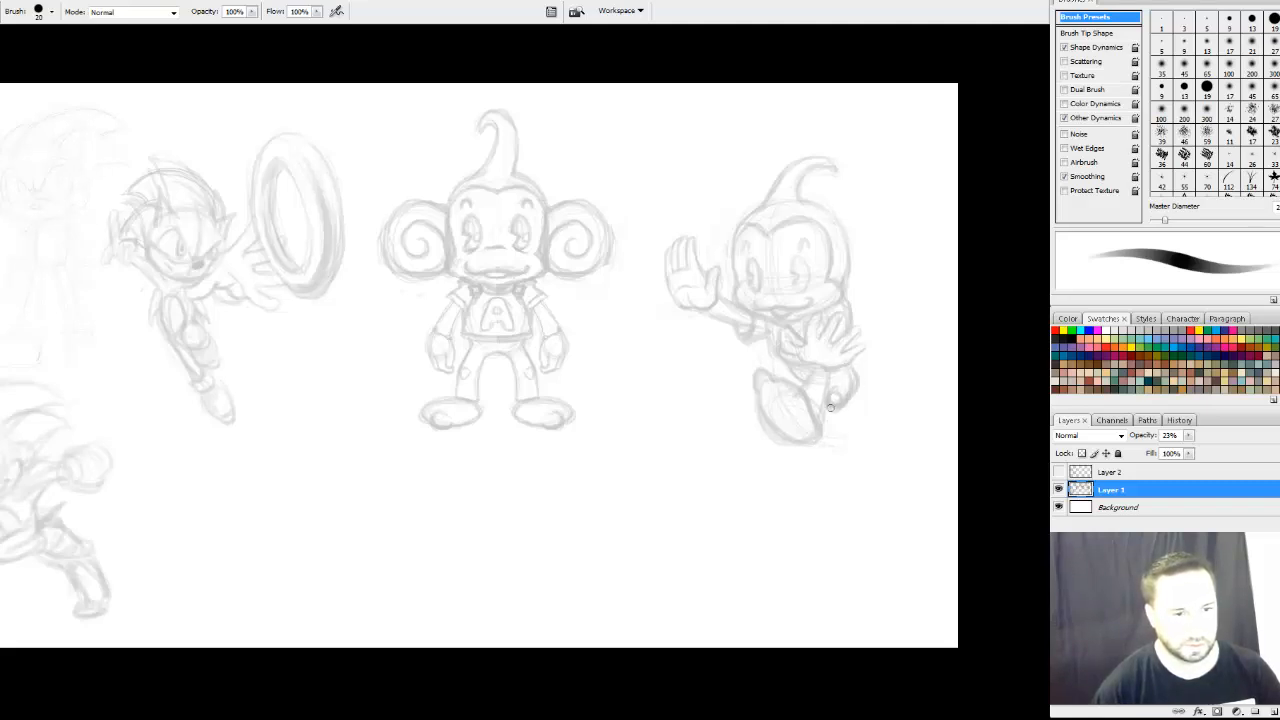
pyautogui.moveTo(882, 296); pyautogui.dragTo(879, 309)
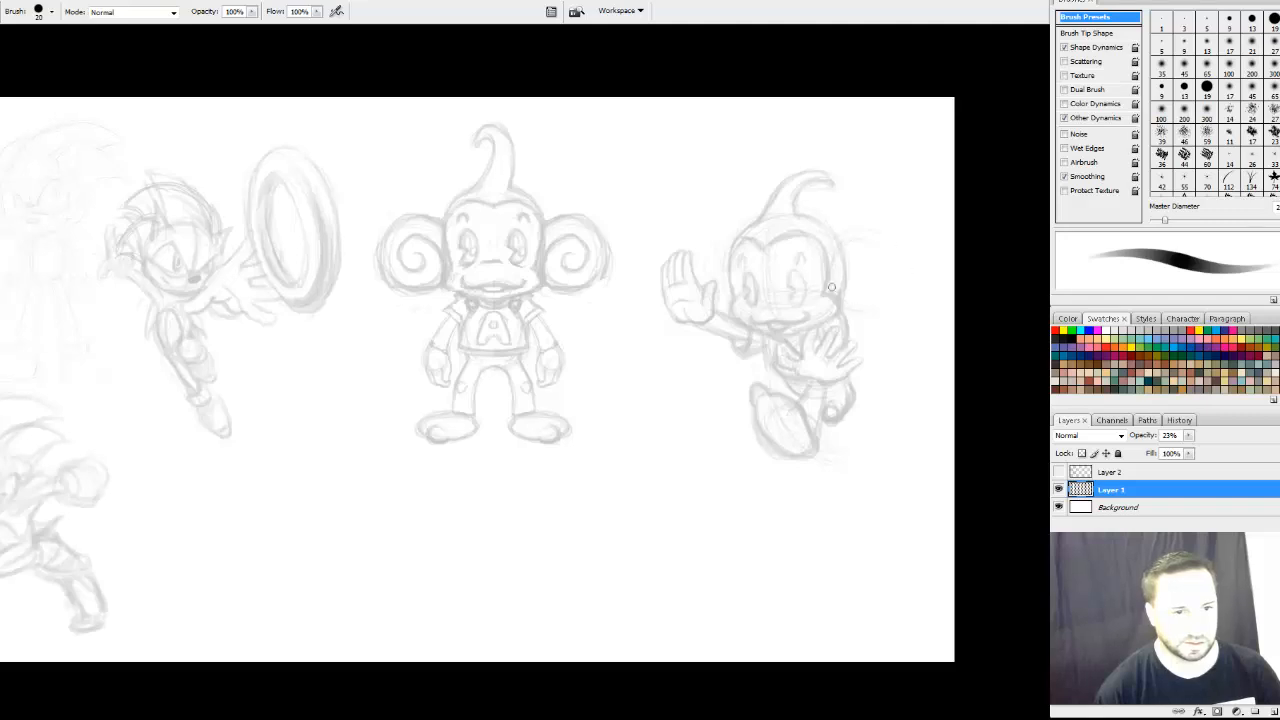
pyautogui.moveTo(905, 258)
pyautogui.mouseDown()
pyautogui.moveTo(889, 248)
pyautogui.moveTo(850, 290)
pyautogui.mouseUp()
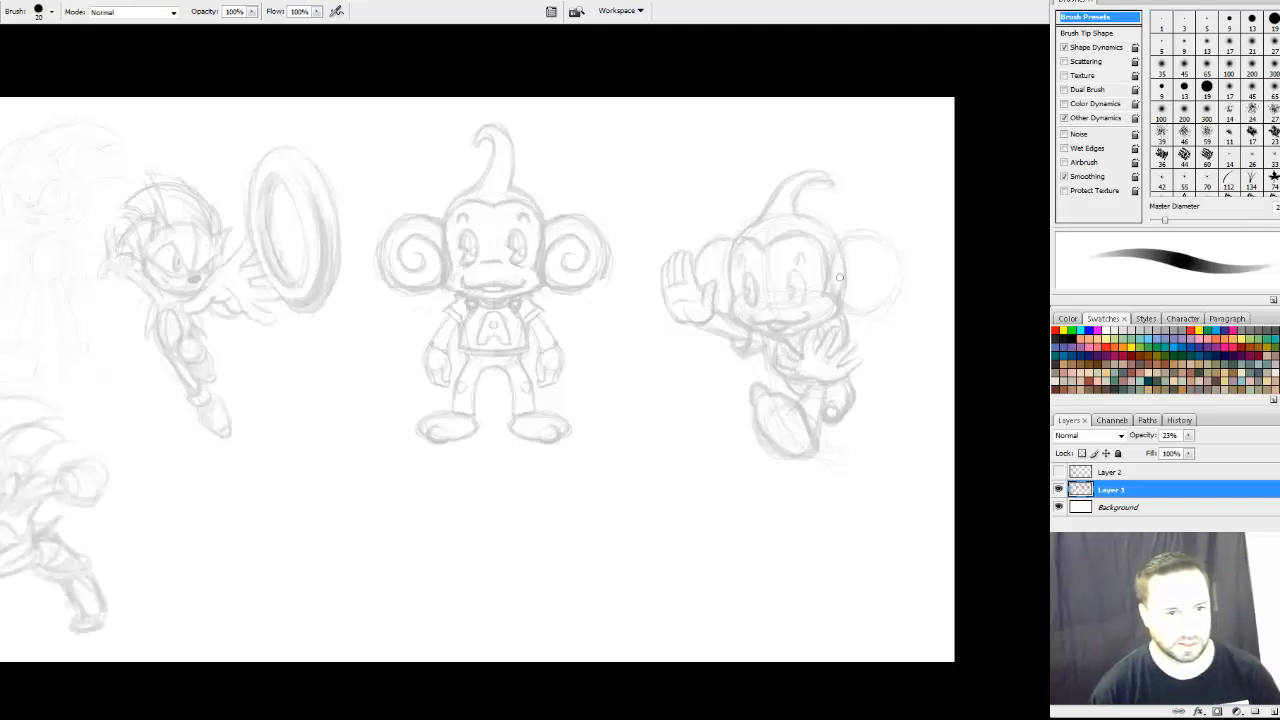
# Erase guide lines from the second monkey's head and redraw the heart-shaped brow line and the ear contours
pyautogui.press('e')
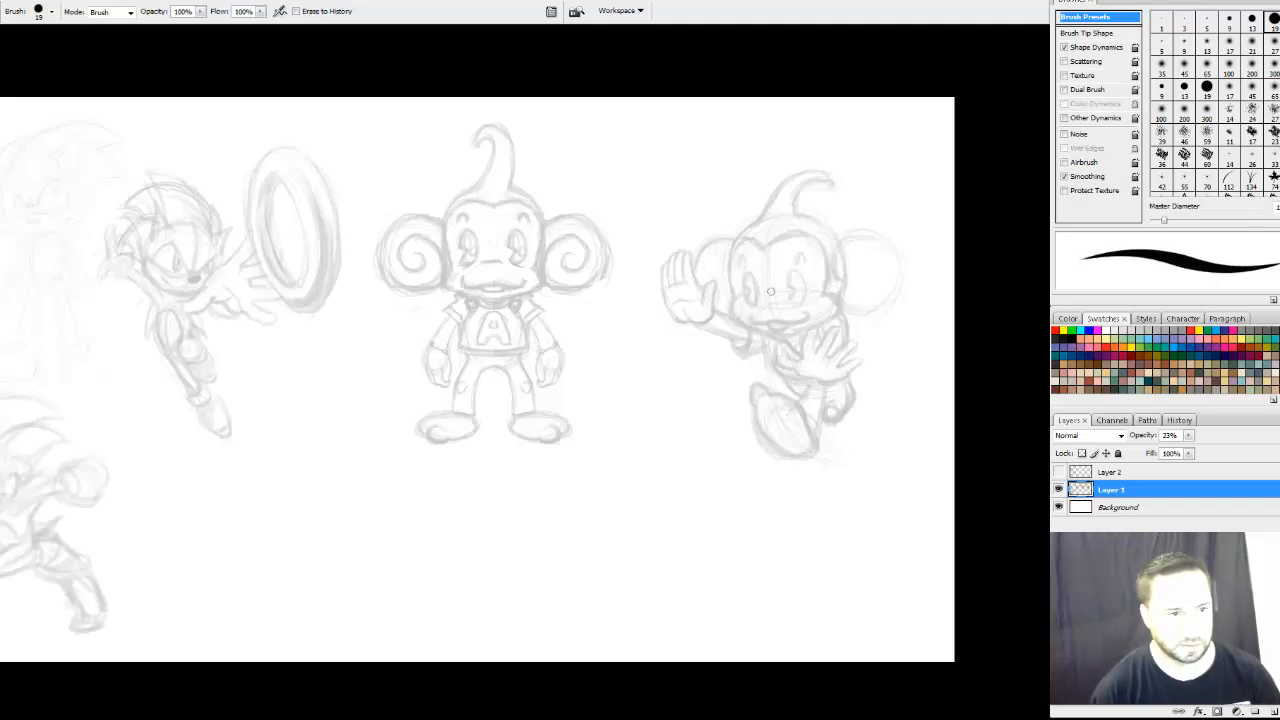
pyautogui.press('b')
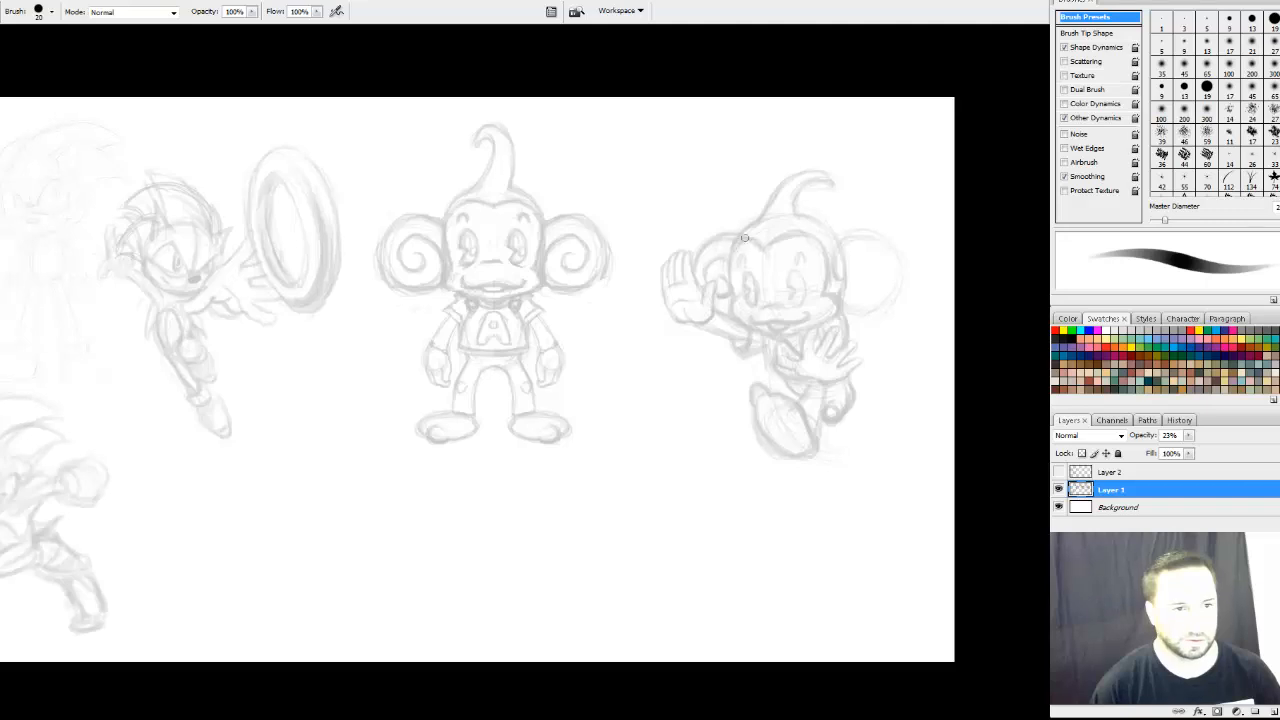
pyautogui.press('e')
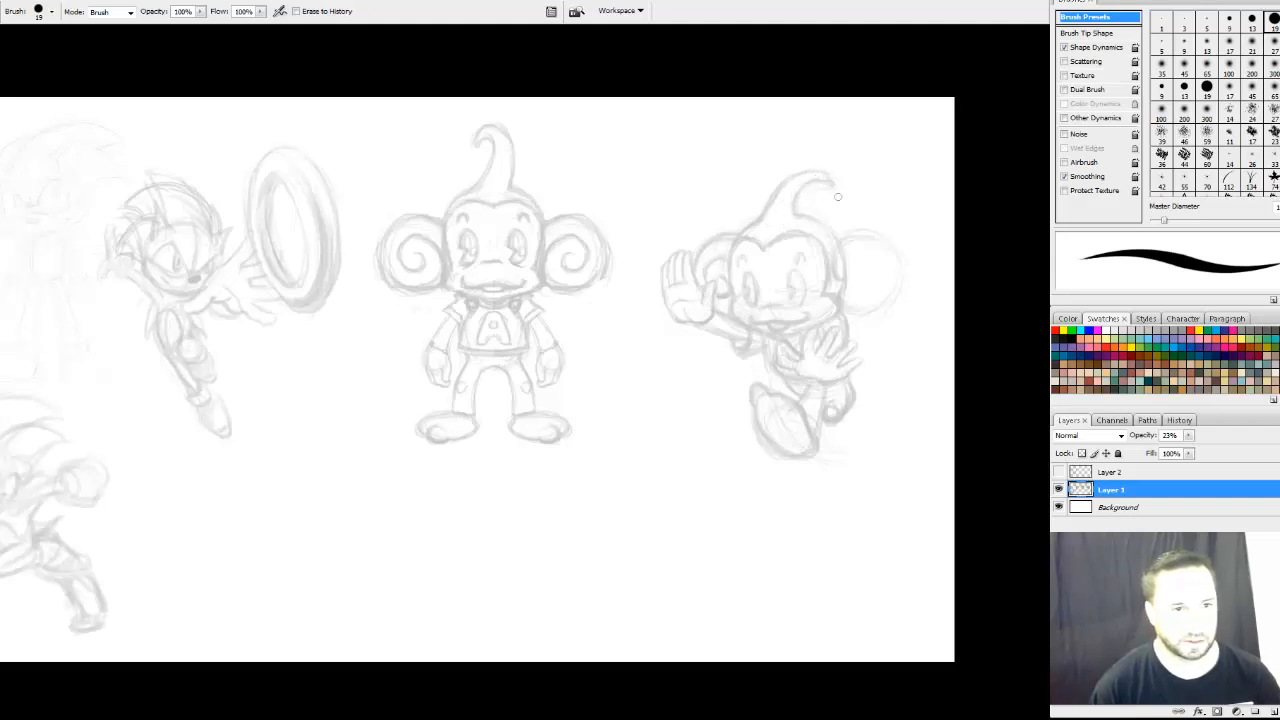
pyautogui.press('b')
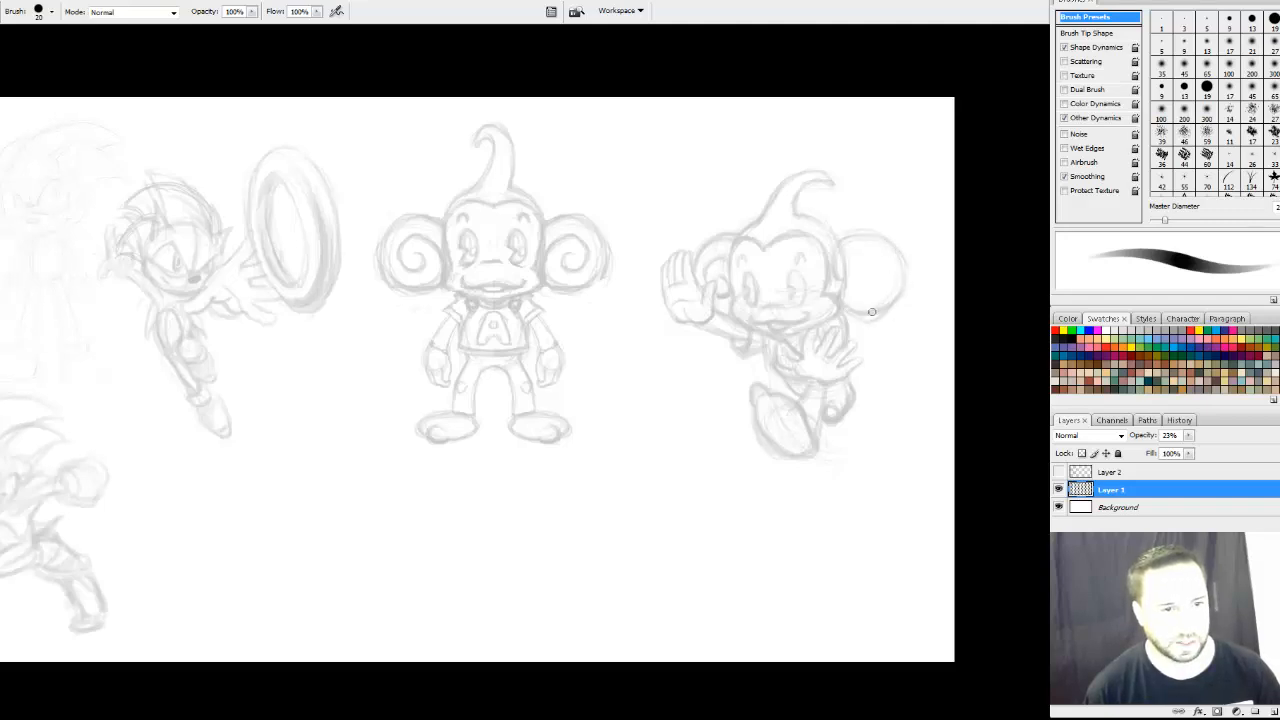
# Clean up the second monkey's larger ear where it meets the head and draw a spiral inside it
pyautogui.press('e')
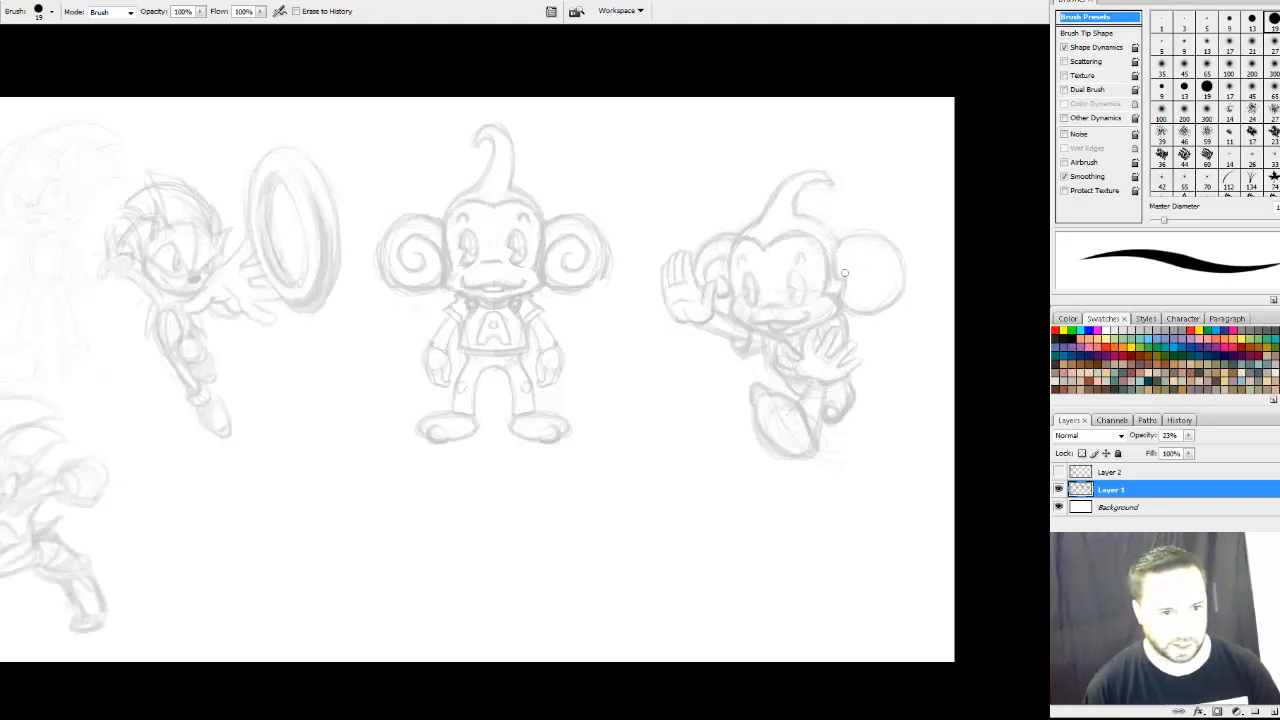
pyautogui.press('b')
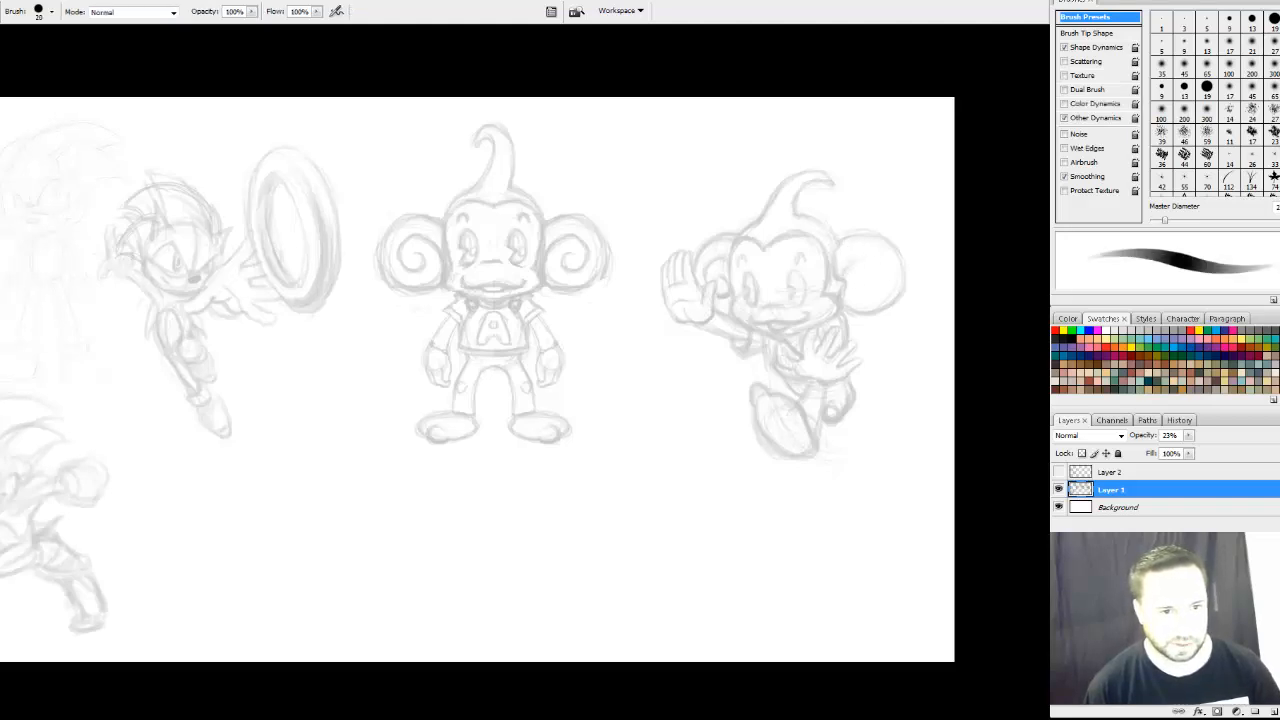
pyautogui.moveTo(847, 266)
pyautogui.mouseDown()
pyautogui.moveTo(881, 263)
pyautogui.moveTo(871, 259)
pyautogui.moveTo(873, 300)
pyautogui.moveTo(878, 259)
pyautogui.moveTo(863, 269)
pyautogui.moveTo(868, 296)
pyautogui.moveTo(865, 274)
pyautogui.moveTo(862, 293)
pyautogui.moveTo(859, 283)
pyautogui.moveTo(875, 293)
pyautogui.moveTo(885, 268)
pyautogui.moveTo(848, 263)
pyautogui.moveTo(858, 237)
pyautogui.moveTo(840, 244)
pyautogui.moveTo(892, 264)
pyautogui.moveTo(891, 247)
pyautogui.moveTo(893, 296)
pyautogui.mouseUp()
pyautogui.moveTo(890, 248); pyautogui.dragTo(893, 261)
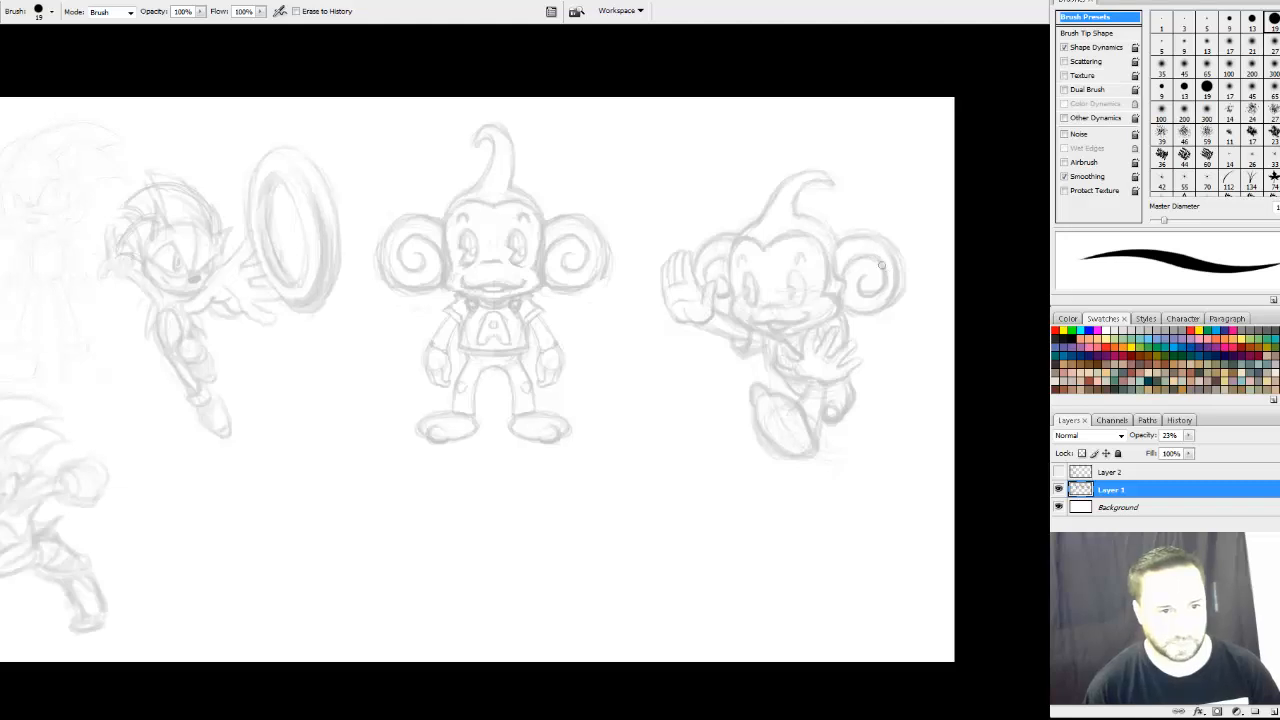
pyautogui.moveTo(882, 265)
pyautogui.mouseDown()
pyautogui.moveTo(886, 286)
pyautogui.moveTo(870, 255)
pyautogui.moveTo(891, 263)
pyautogui.moveTo(893, 284)
pyautogui.moveTo(899, 257)
pyautogui.moveTo(895, 297)
pyautogui.mouseUp()
pyautogui.press('b')
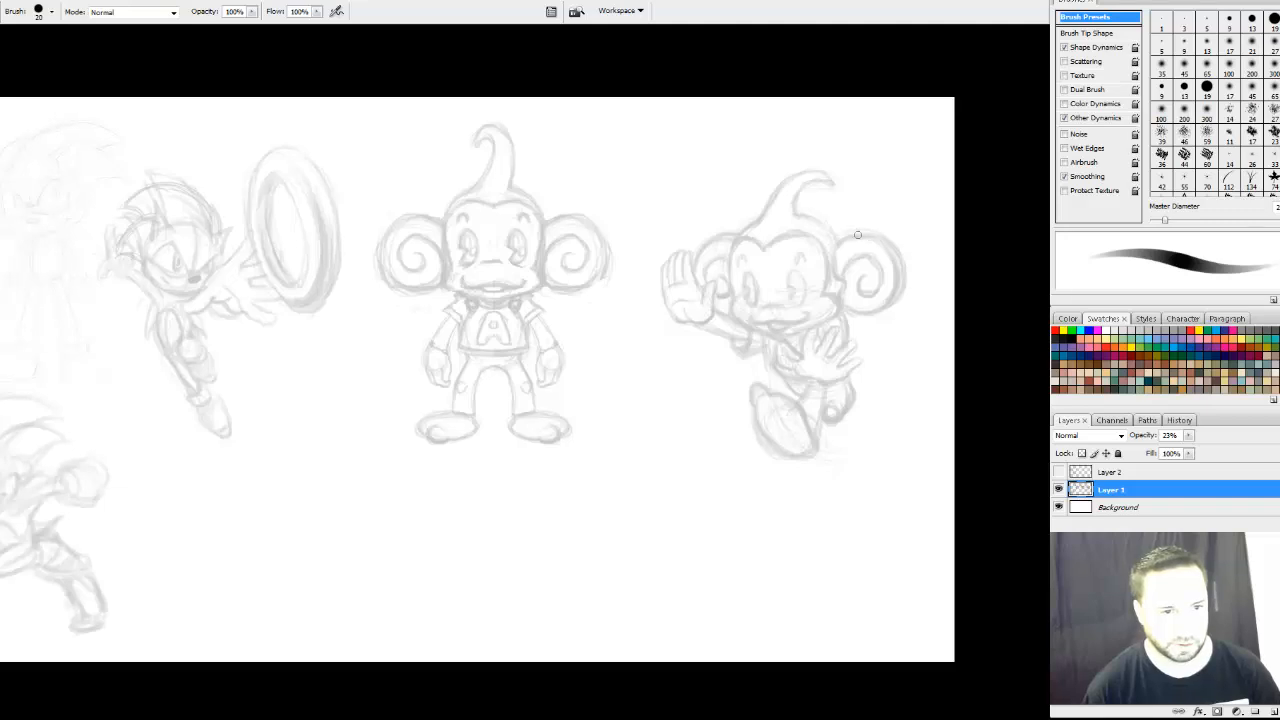
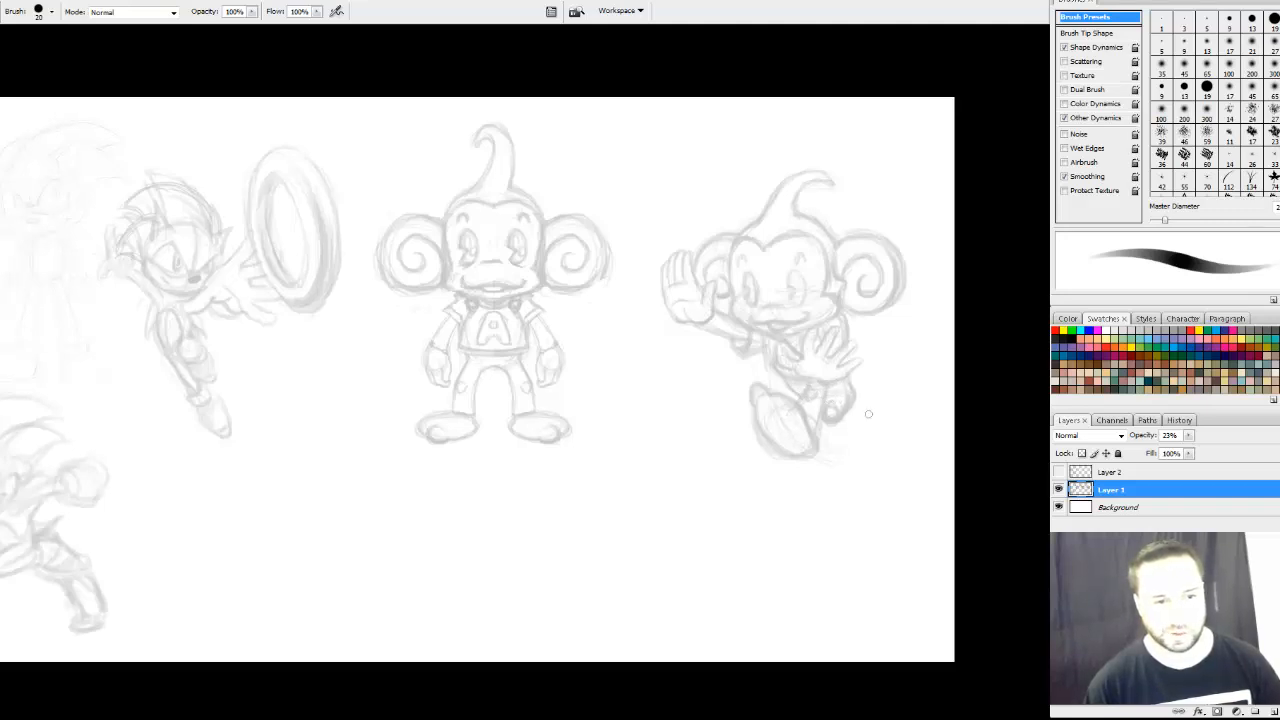
# Touch up the second monkey's body lines and clean up the contours of the hair tuft and larger ear
pyautogui.moveTo(844, 391)
pyautogui.mouseDown()
pyautogui.moveTo(789, 387)
pyautogui.moveTo(771, 341)
pyautogui.moveTo(773, 357)
pyautogui.mouseUp()
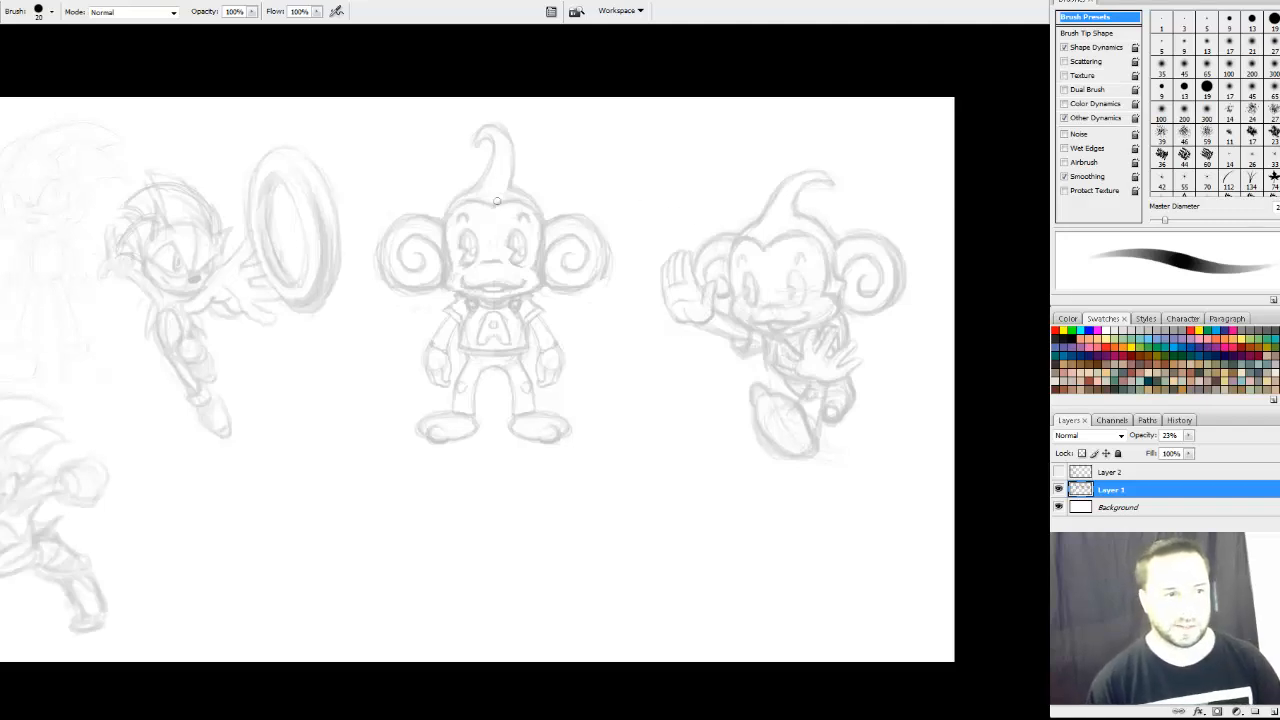
pyautogui.press('e')
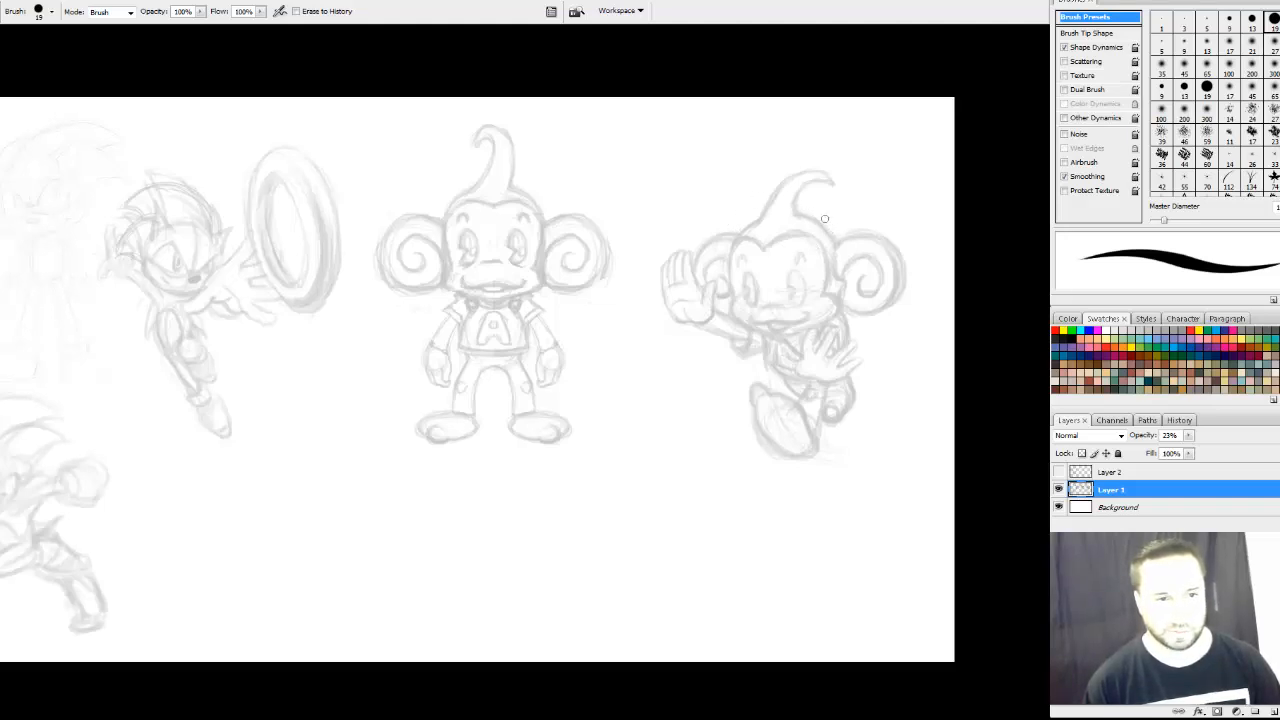
pyautogui.press('b')
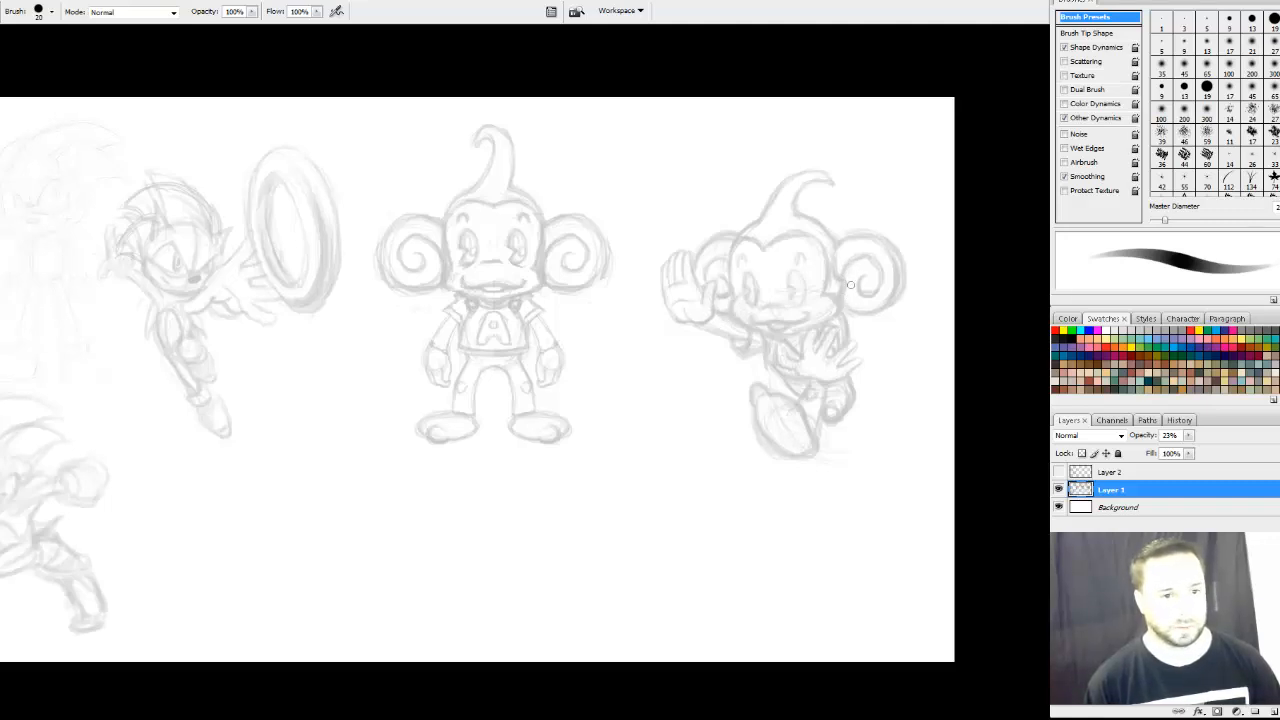
pyautogui.press('e')
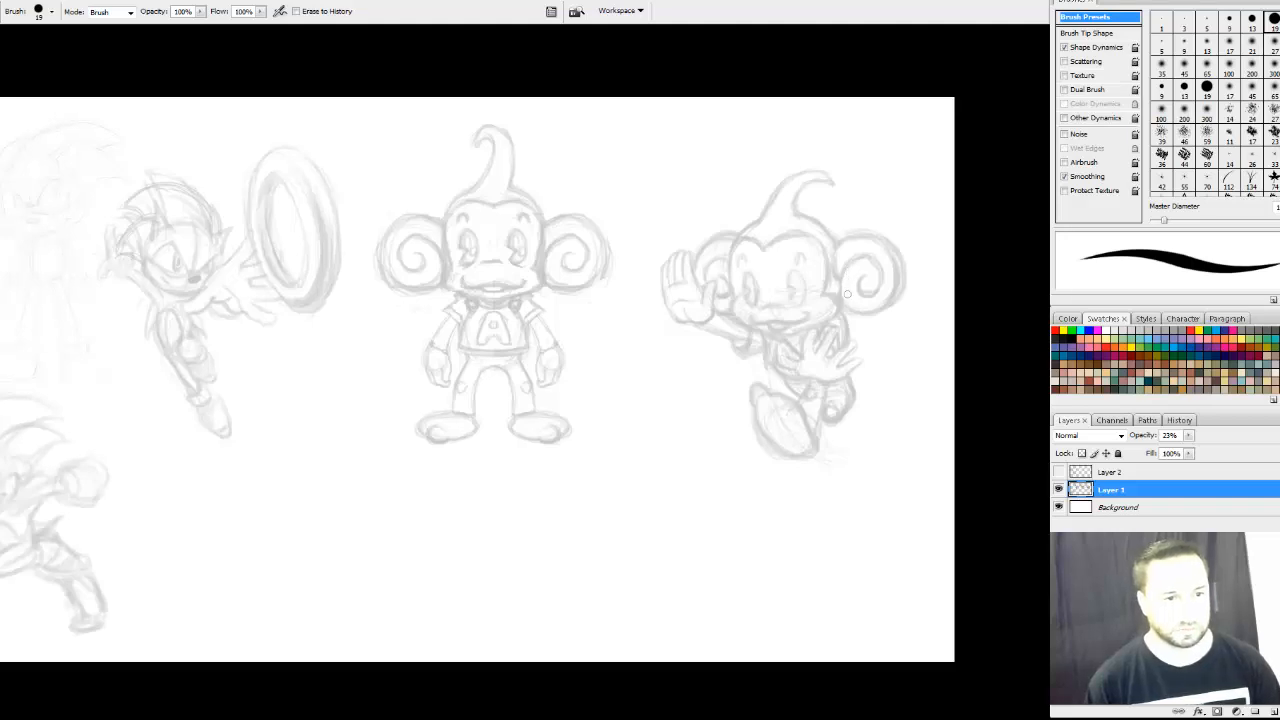
pyautogui.press('b')
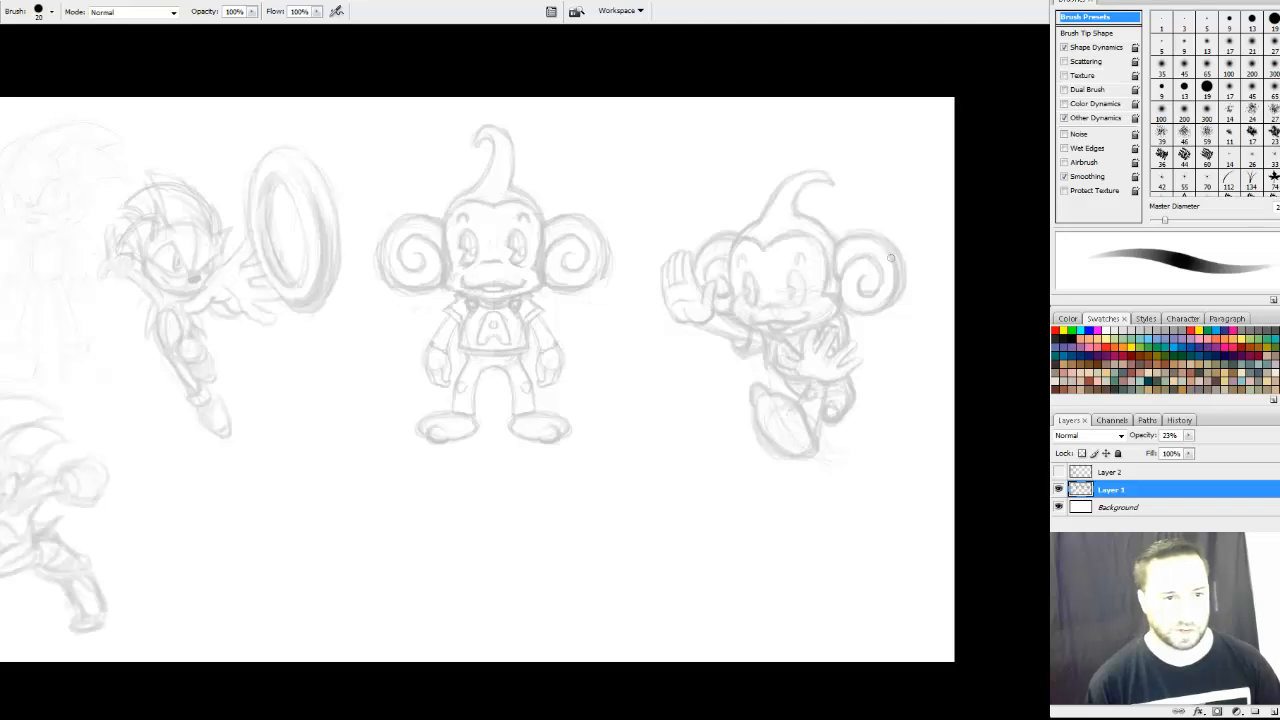
pyautogui.moveTo(901, 257); pyautogui.dragTo(892, 299)
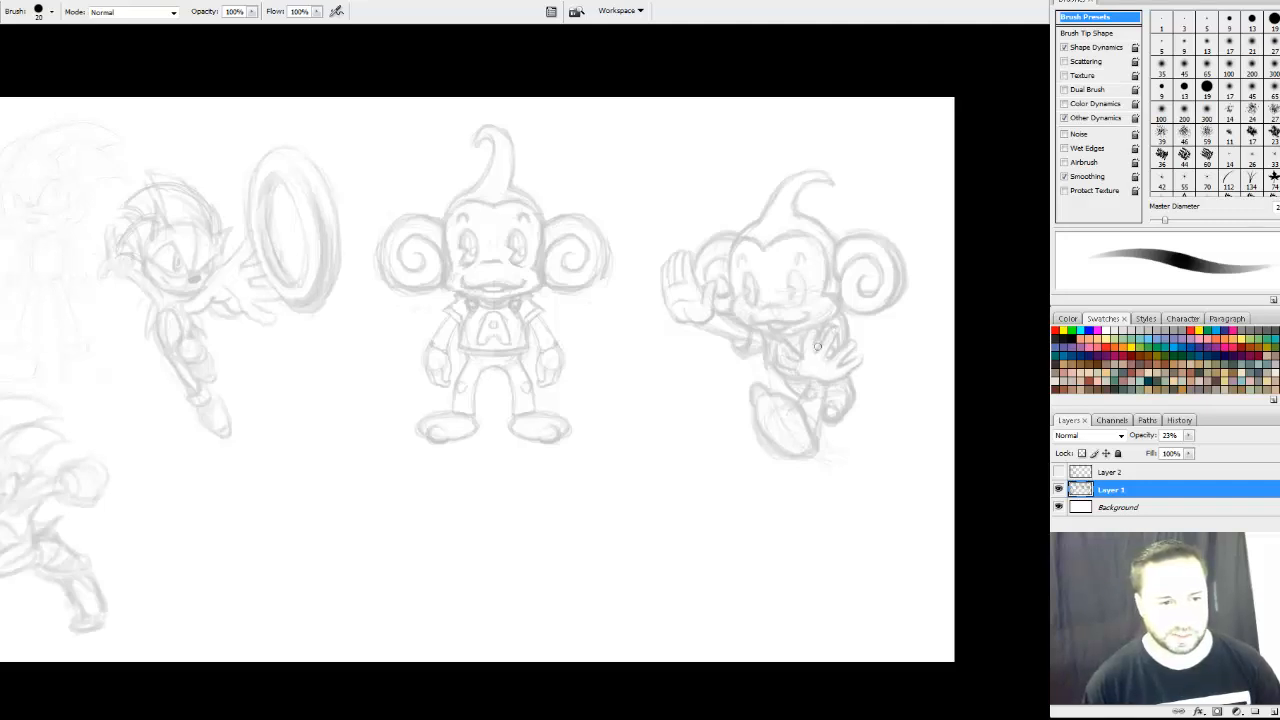
# Reinforce the palm and finger lines of the second monkey's open front hand
pyautogui.moveTo(834, 333)
pyautogui.mouseDown()
pyautogui.moveTo(828, 357)
pyautogui.moveTo(814, 350)
pyautogui.mouseUp()
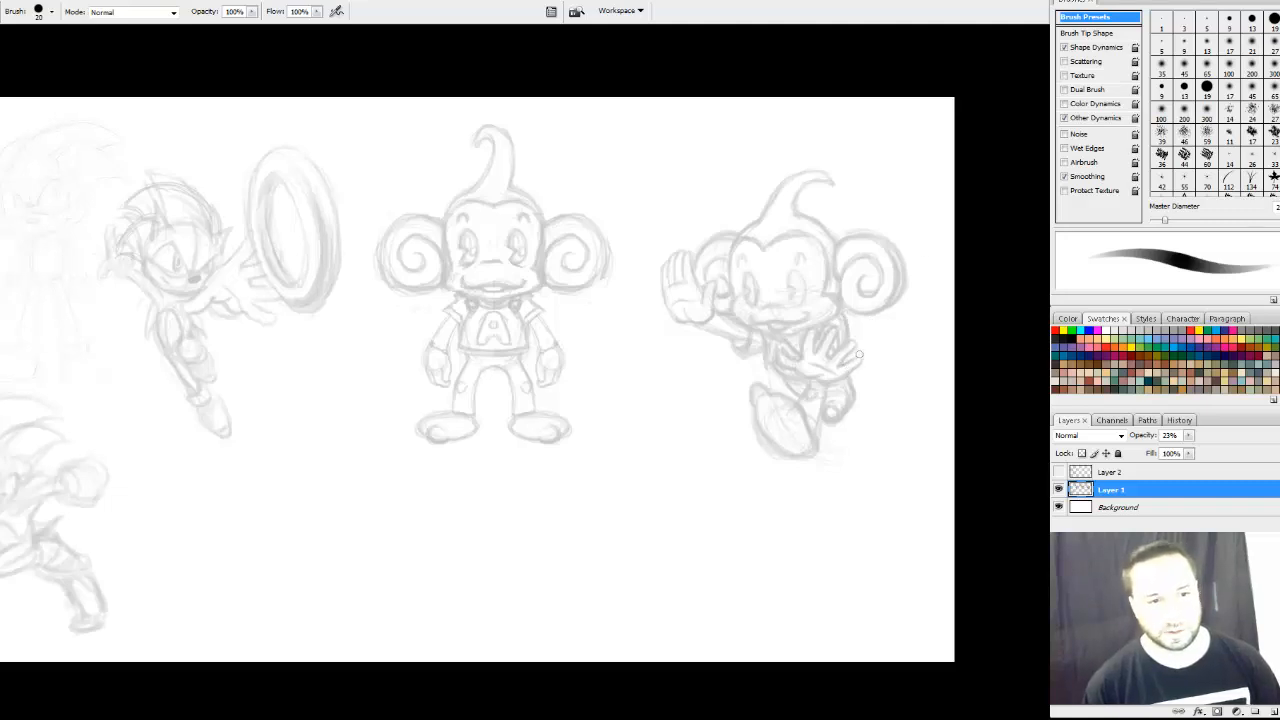
pyautogui.moveTo(862, 357); pyautogui.dragTo(851, 371)
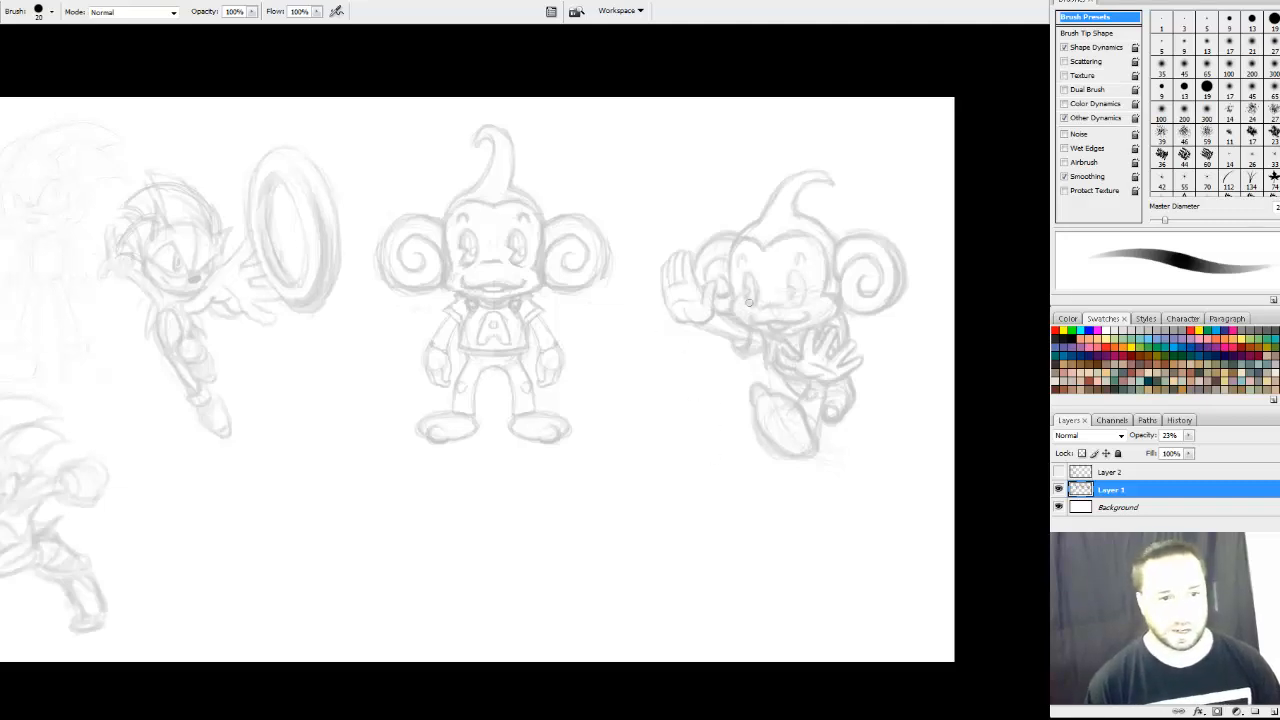
# Erase the guide lines inside the second monkey's raised sole and rear foot, and darken the outlines of both feet
pyautogui.press('e')
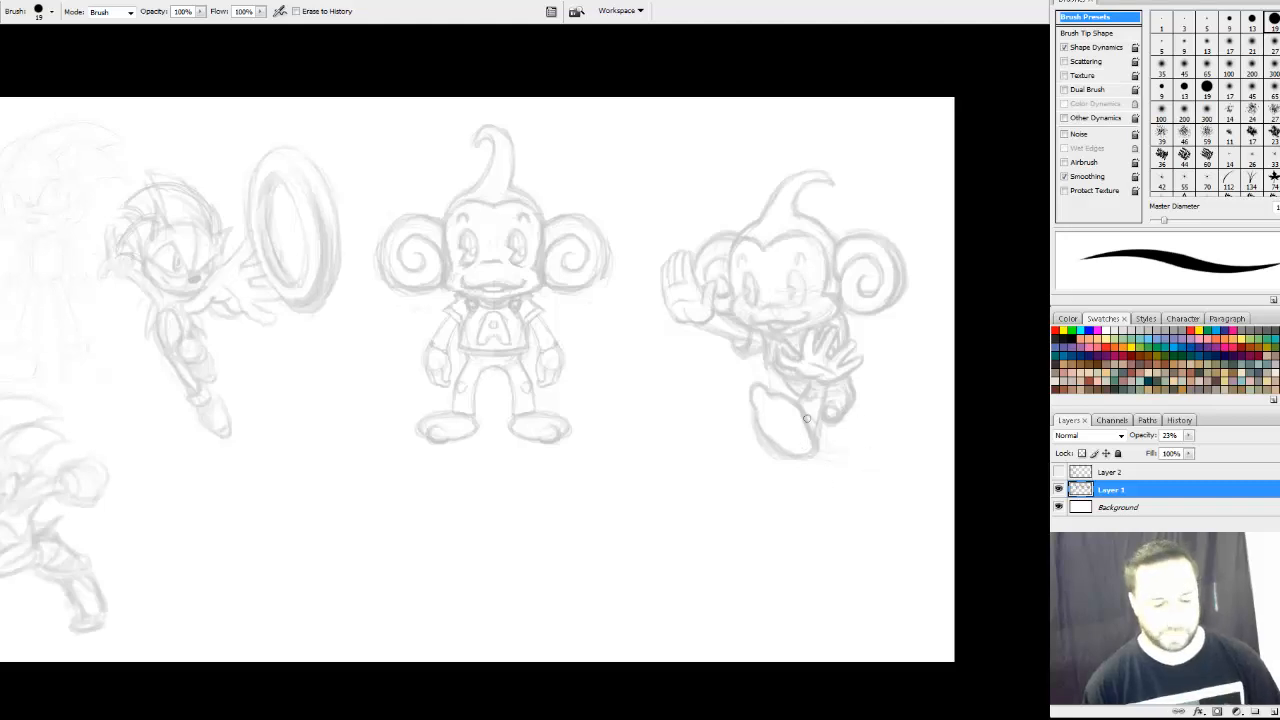
pyautogui.press('b')
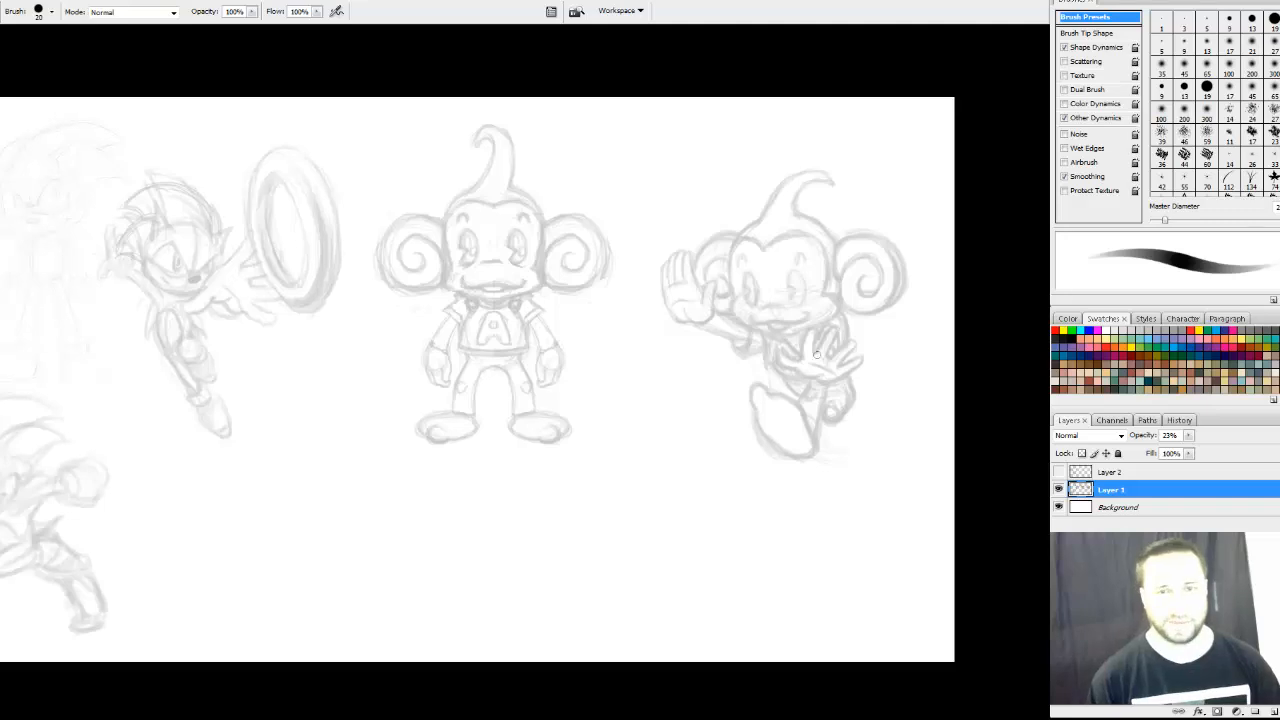
pyautogui.press('e')
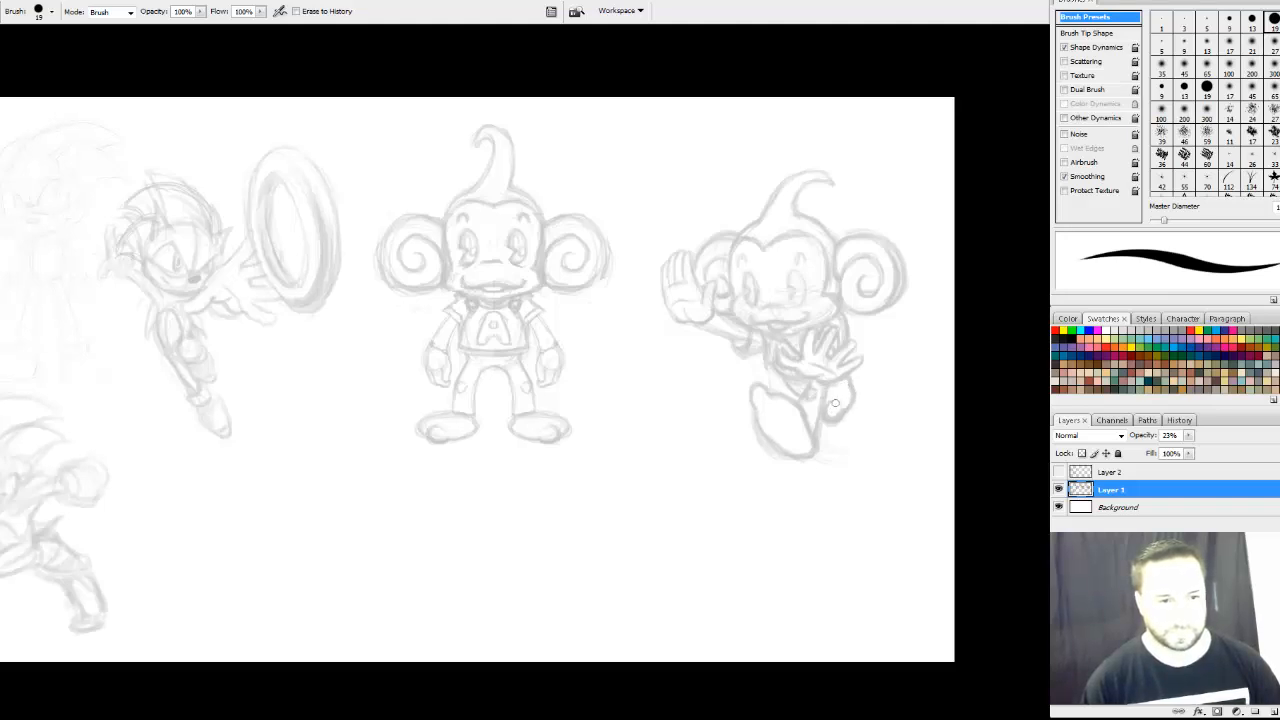
pyautogui.press('b')
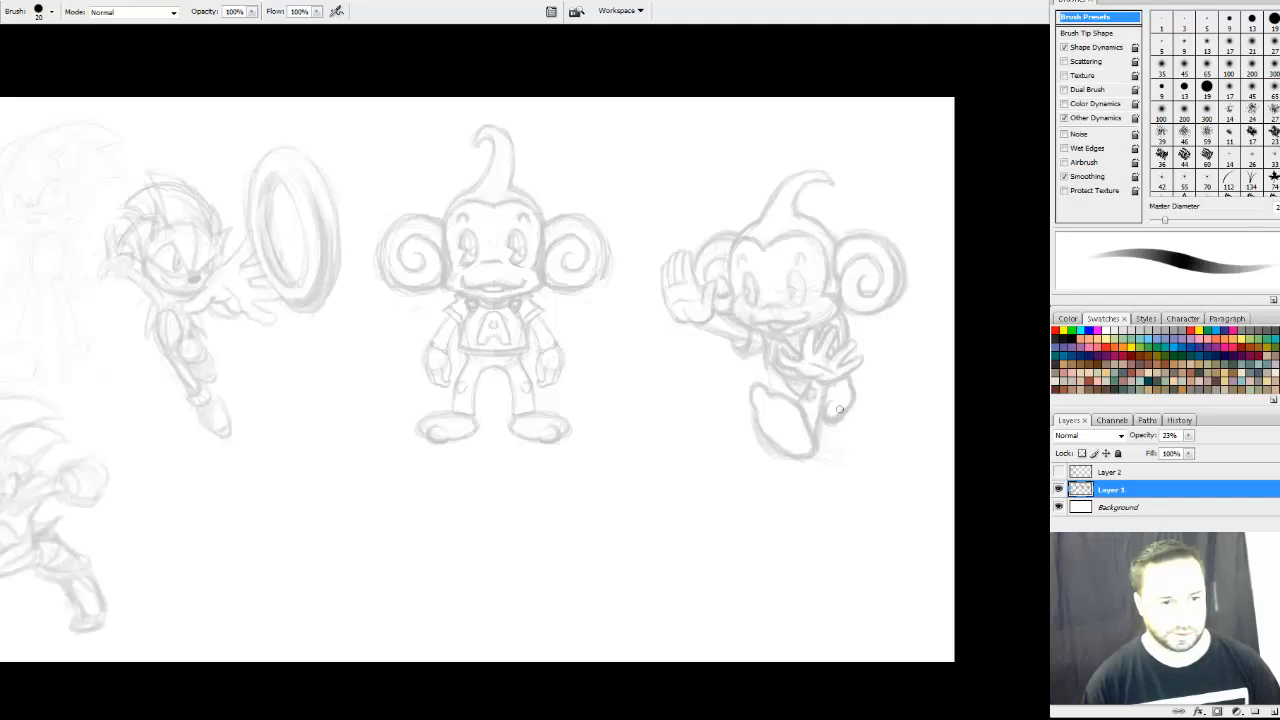
pyautogui.moveTo(839, 409); pyautogui.dragTo(837, 419)
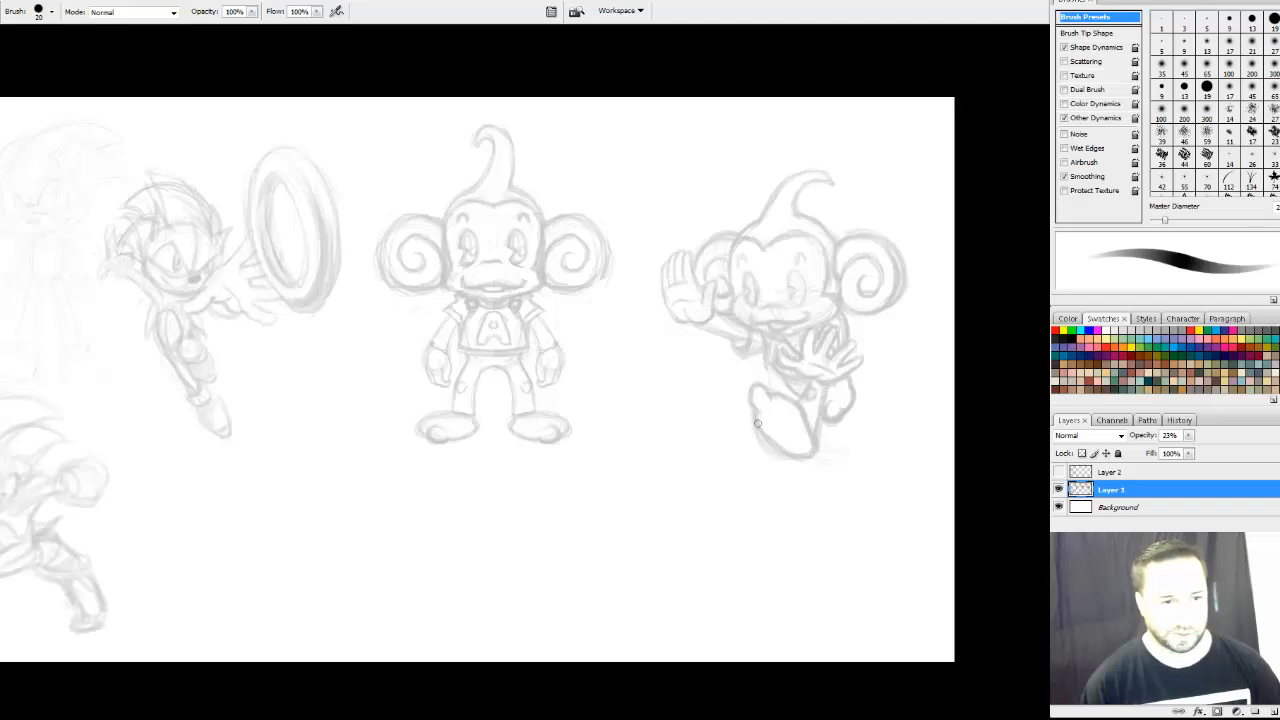
pyautogui.moveTo(757, 423); pyautogui.dragTo(784, 450)
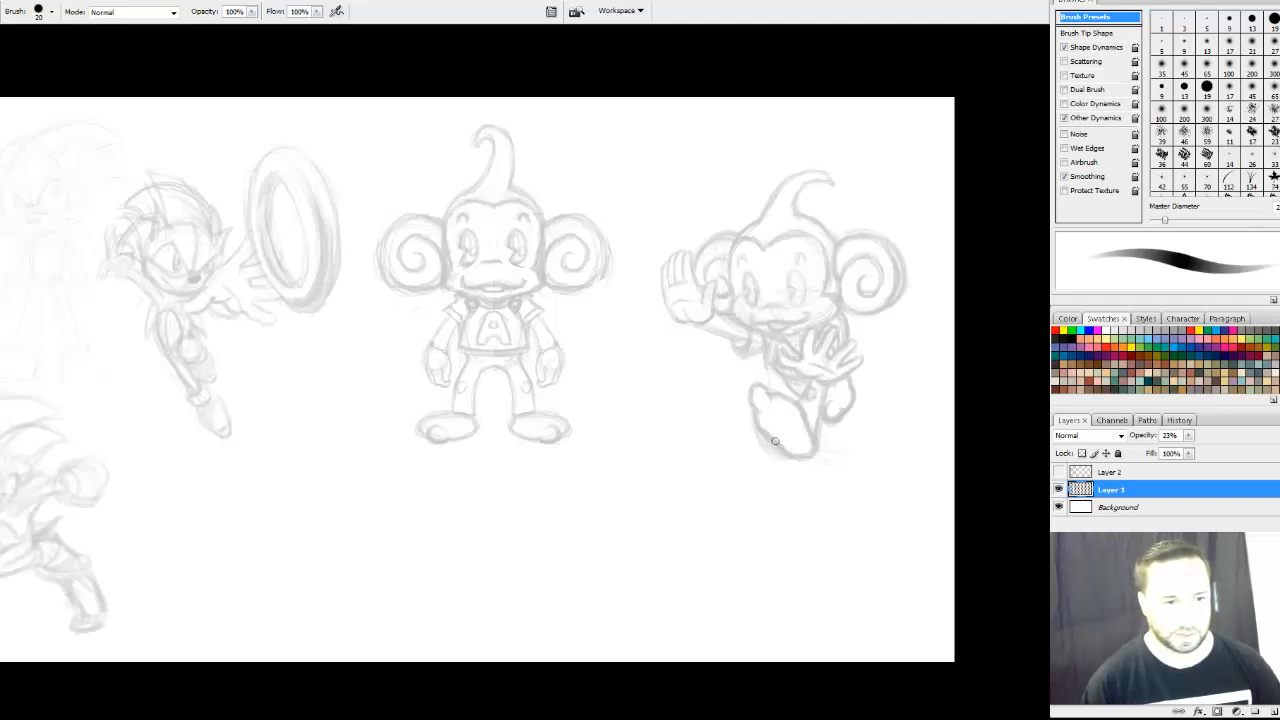
pyautogui.press('e')
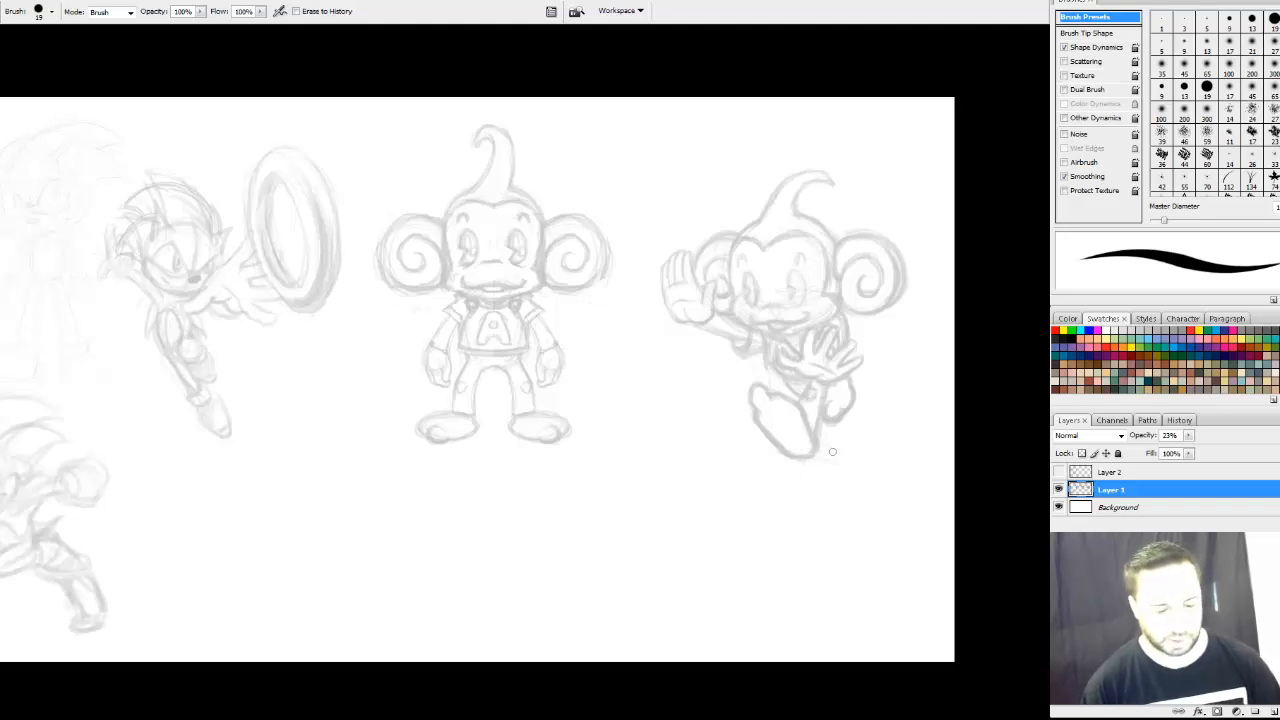
pyautogui.press('b')
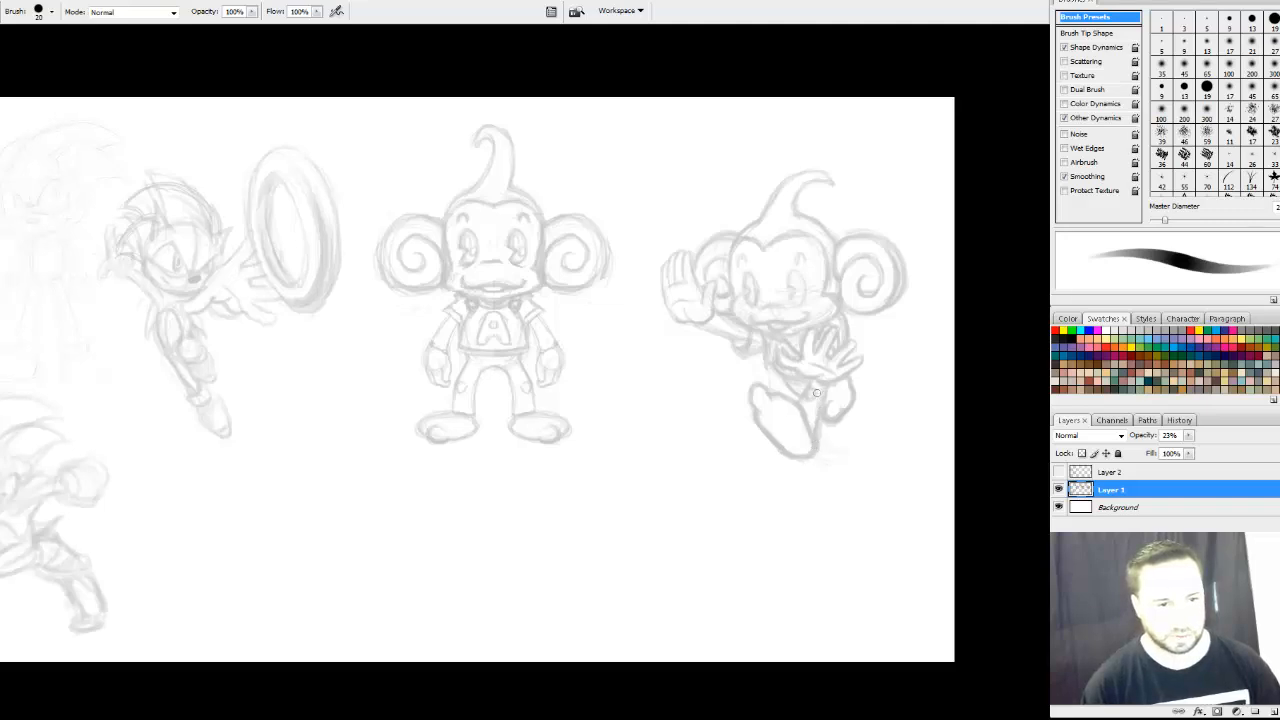
pyautogui.moveTo(896, 381)
pyautogui.mouseDown()
pyautogui.moveTo(814, 363)
pyautogui.moveTo(846, 337)
pyautogui.moveTo(859, 375)
pyautogui.mouseUp()
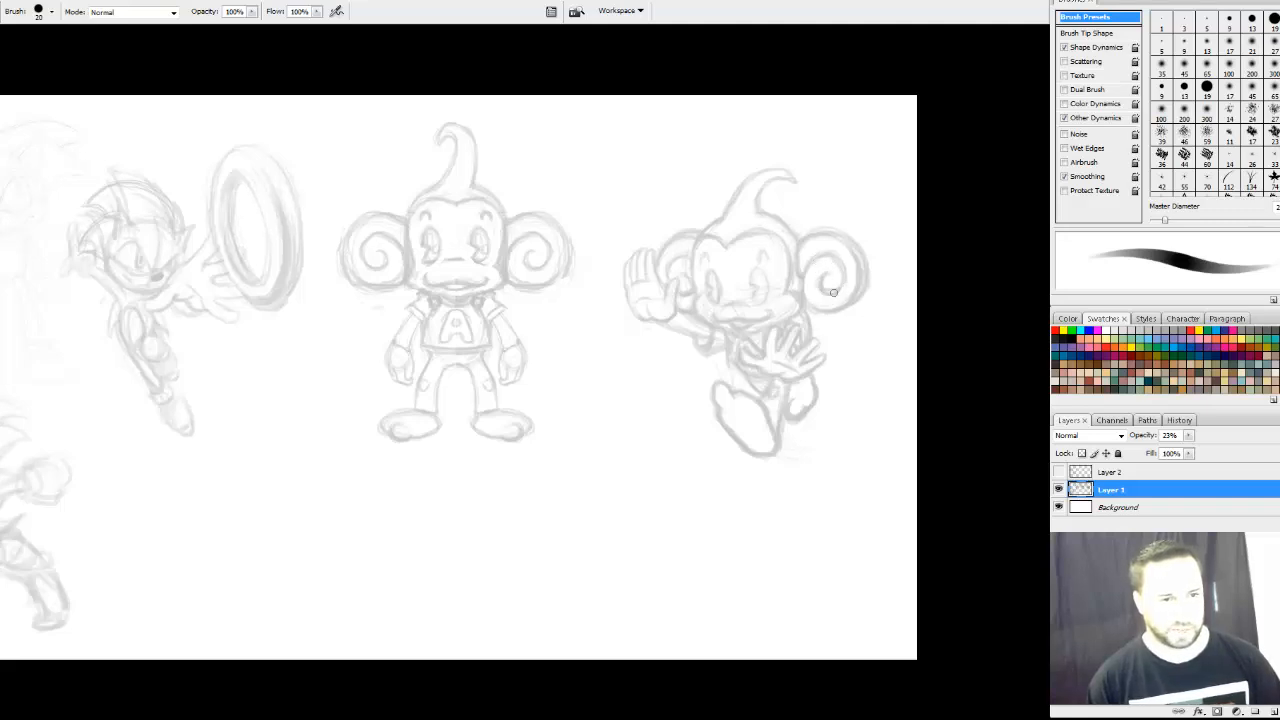
# Select a circle around the second monkey, stroke it with a 10 px black outline outside the selection, and deselect
pyautogui.press('m')
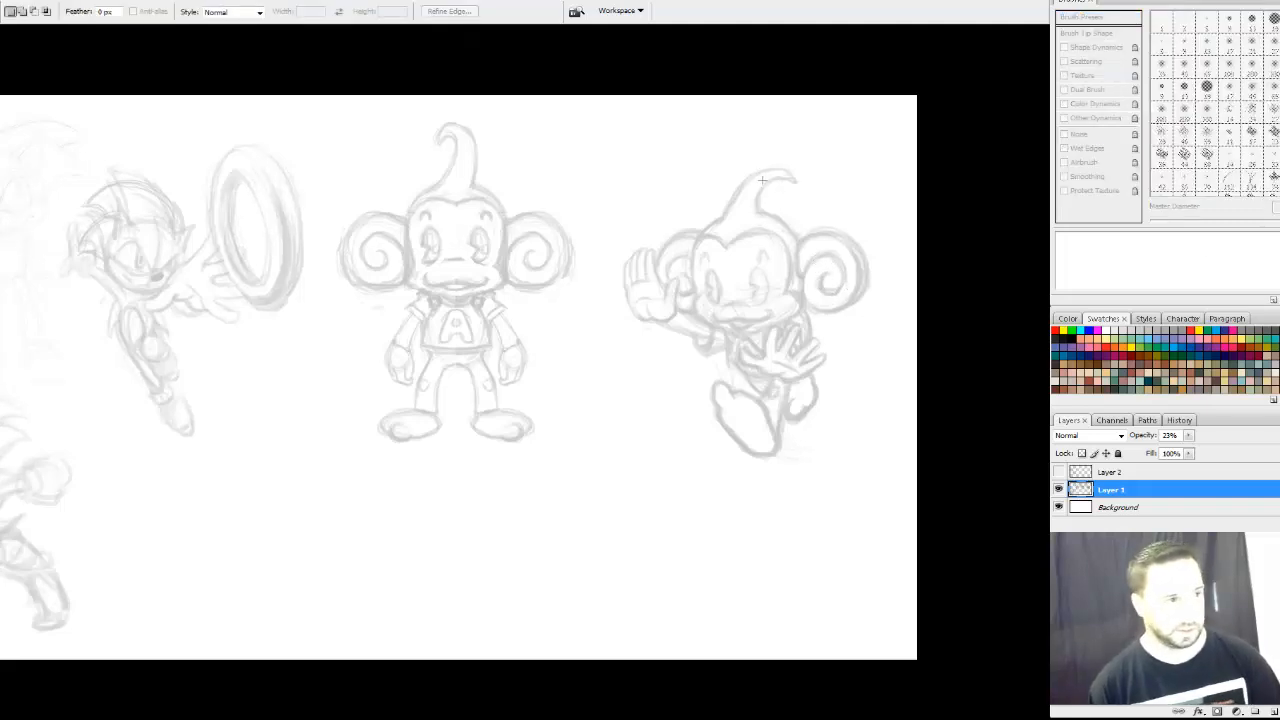
pyautogui.hotkey('shift', 'm')
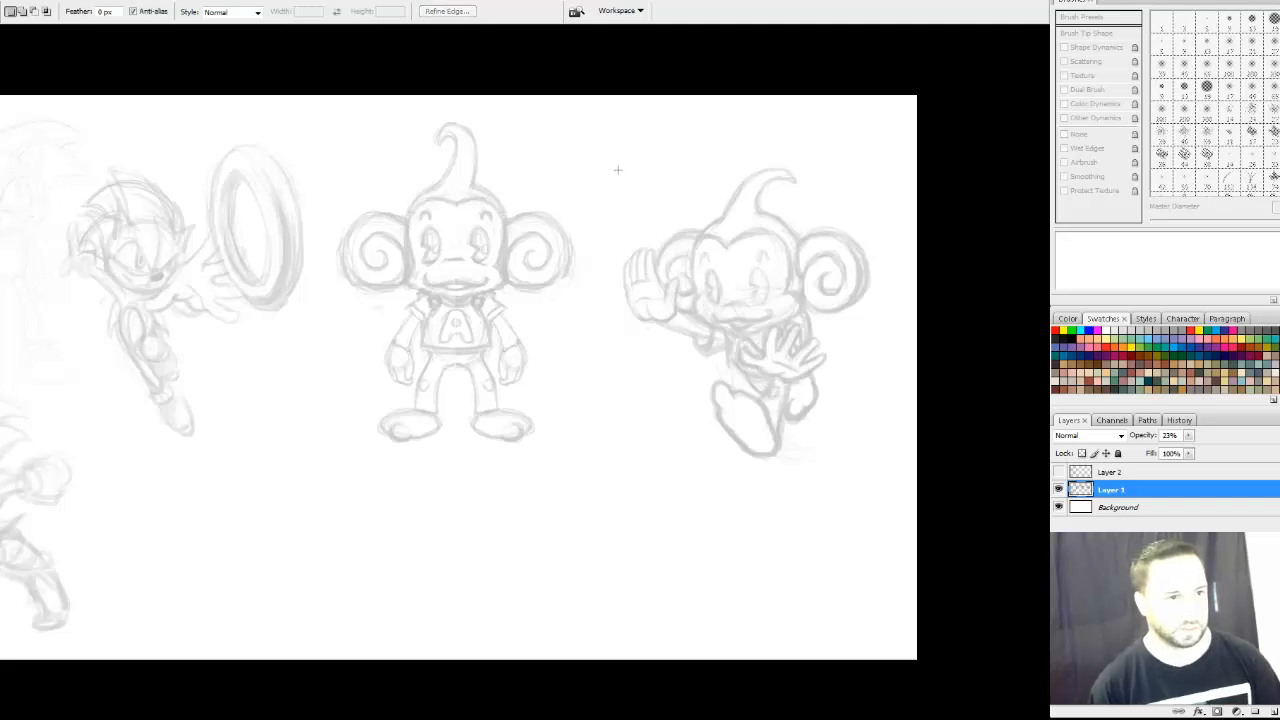
pyautogui.moveTo(727, 303); pyautogui.dragTo(851, 374)
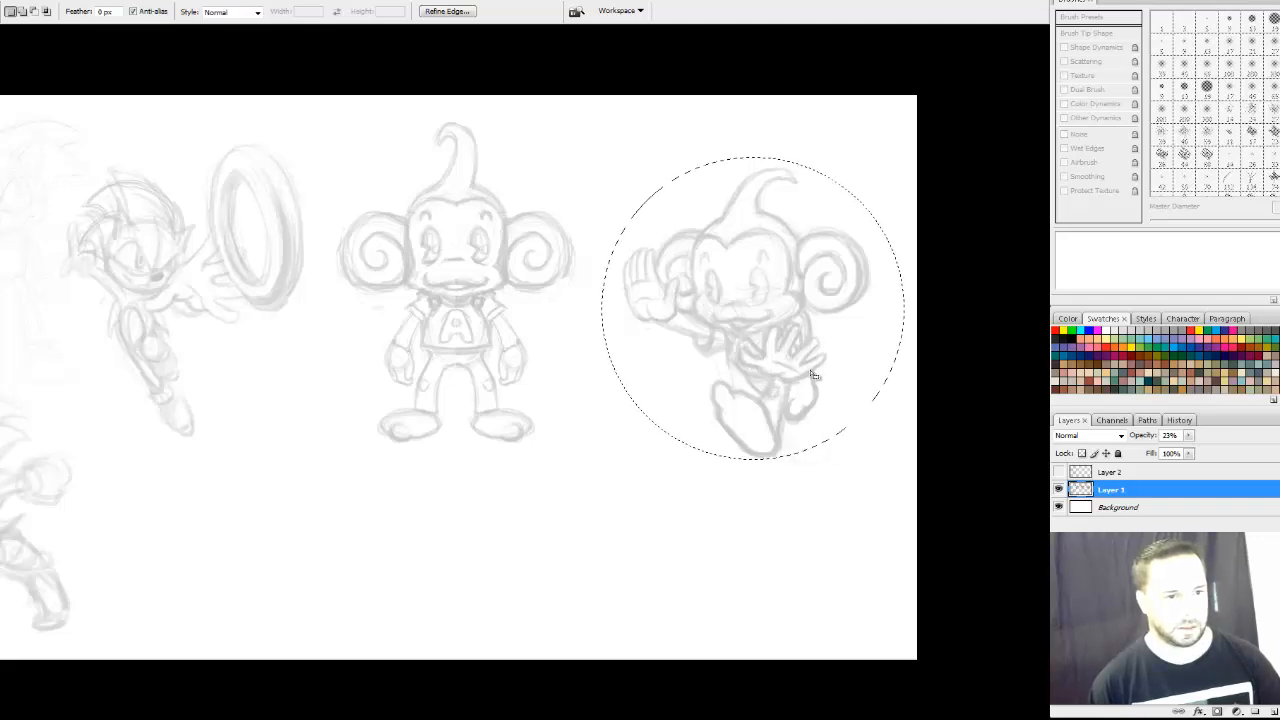
pyautogui.rightClick(741, 269)
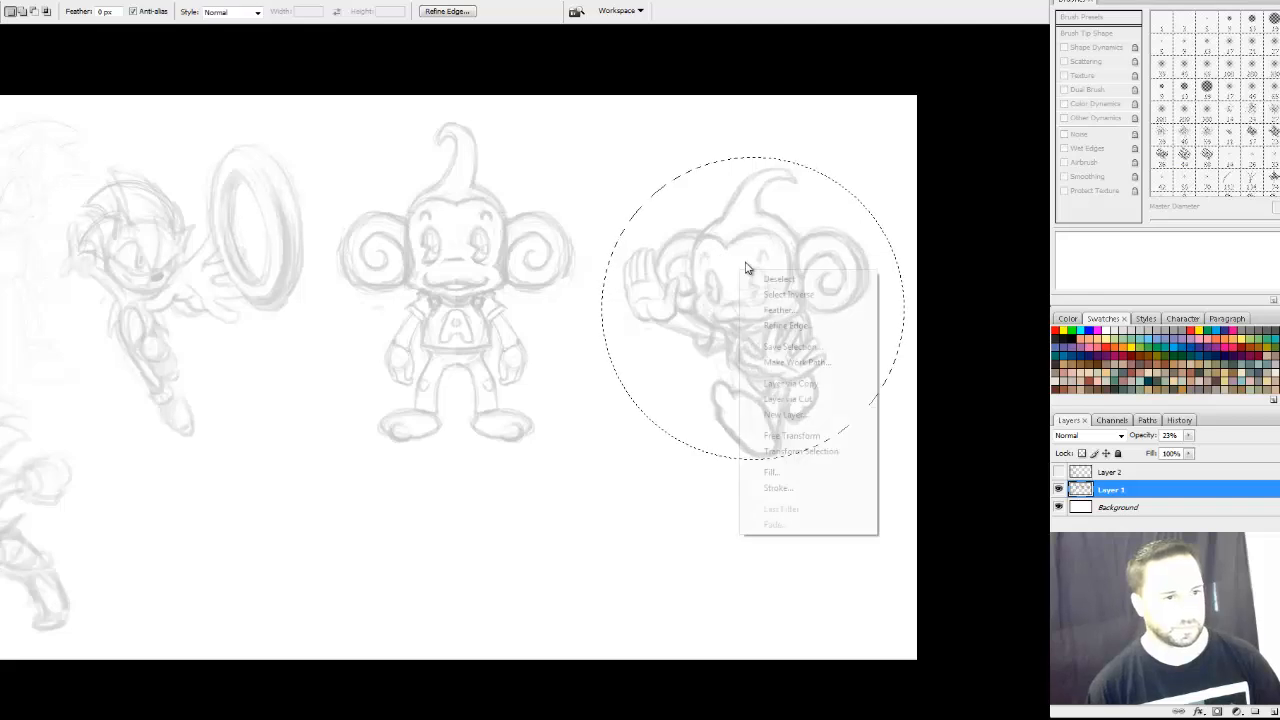
pyautogui.click(778, 488)
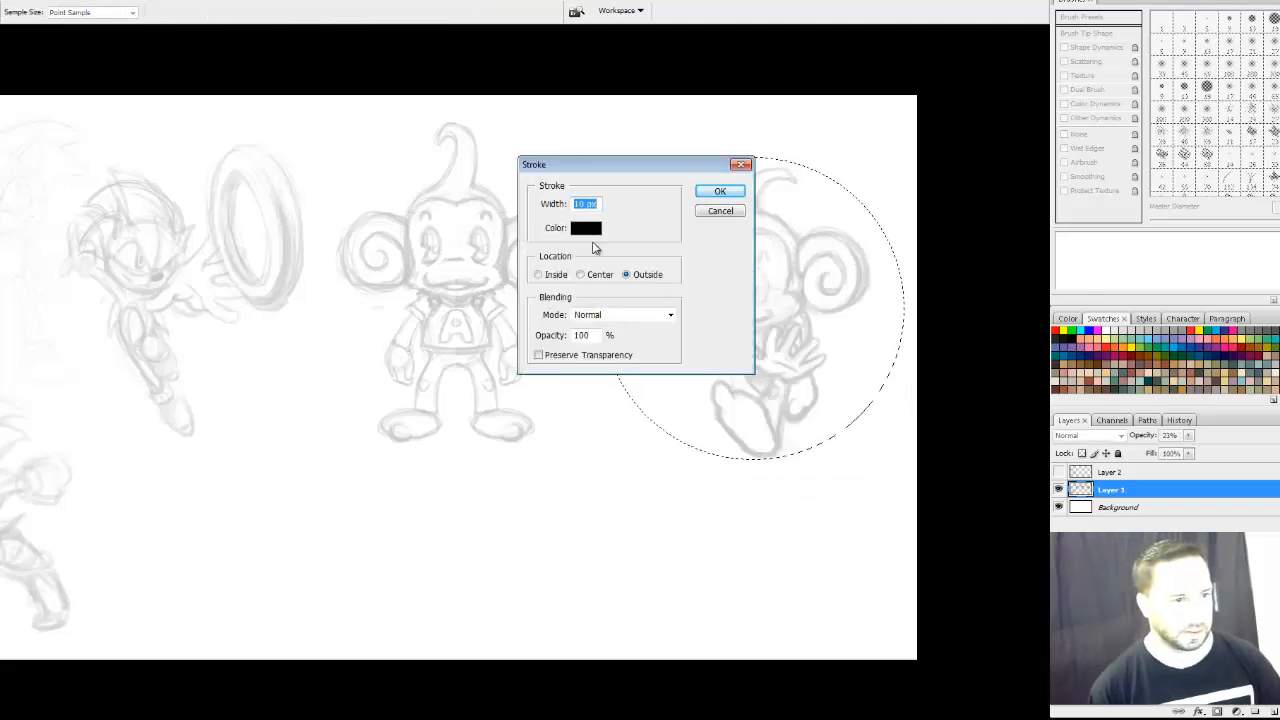
pyautogui.doubleClick(592, 336)
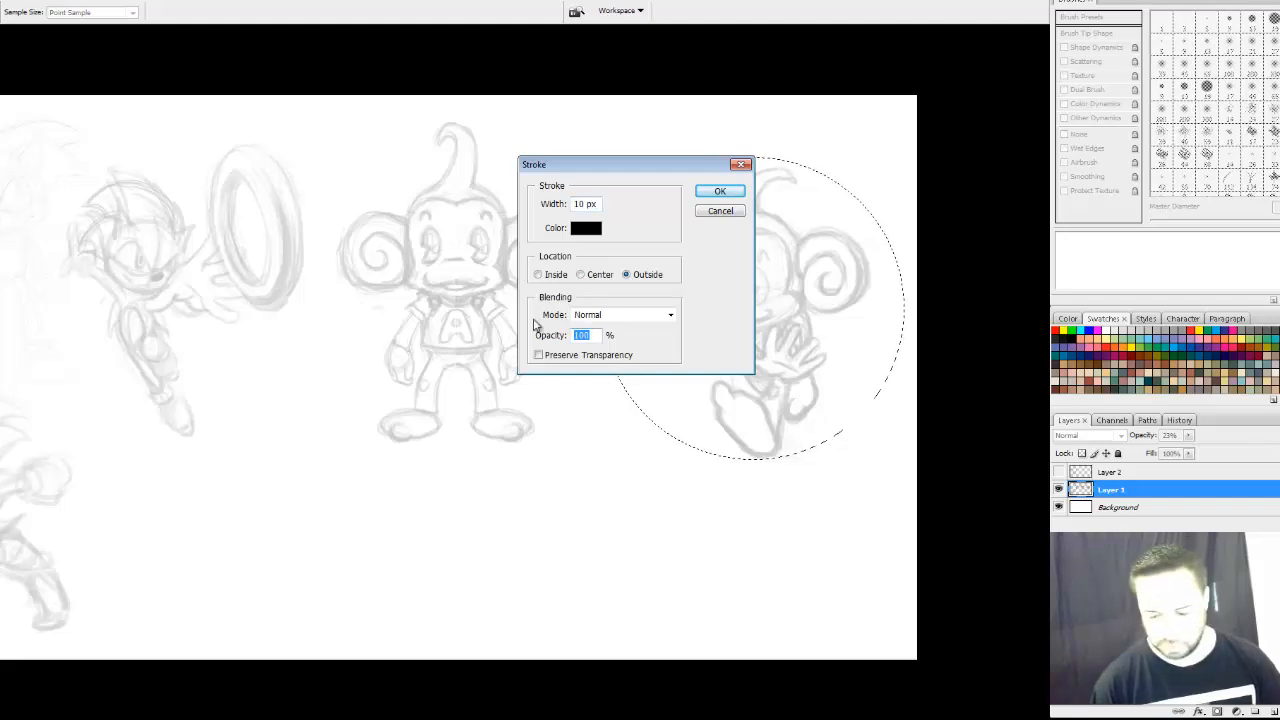
pyautogui.press('Return')
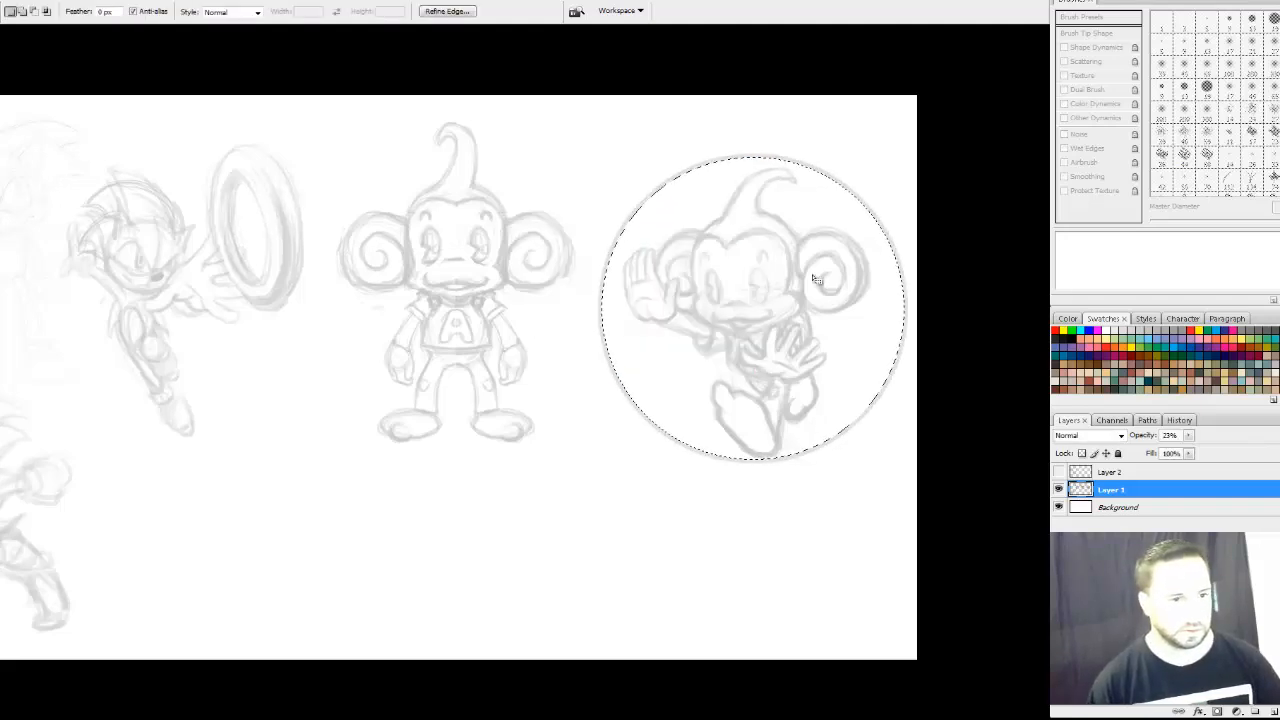
pyautogui.hotkey('ctrl', 'd')
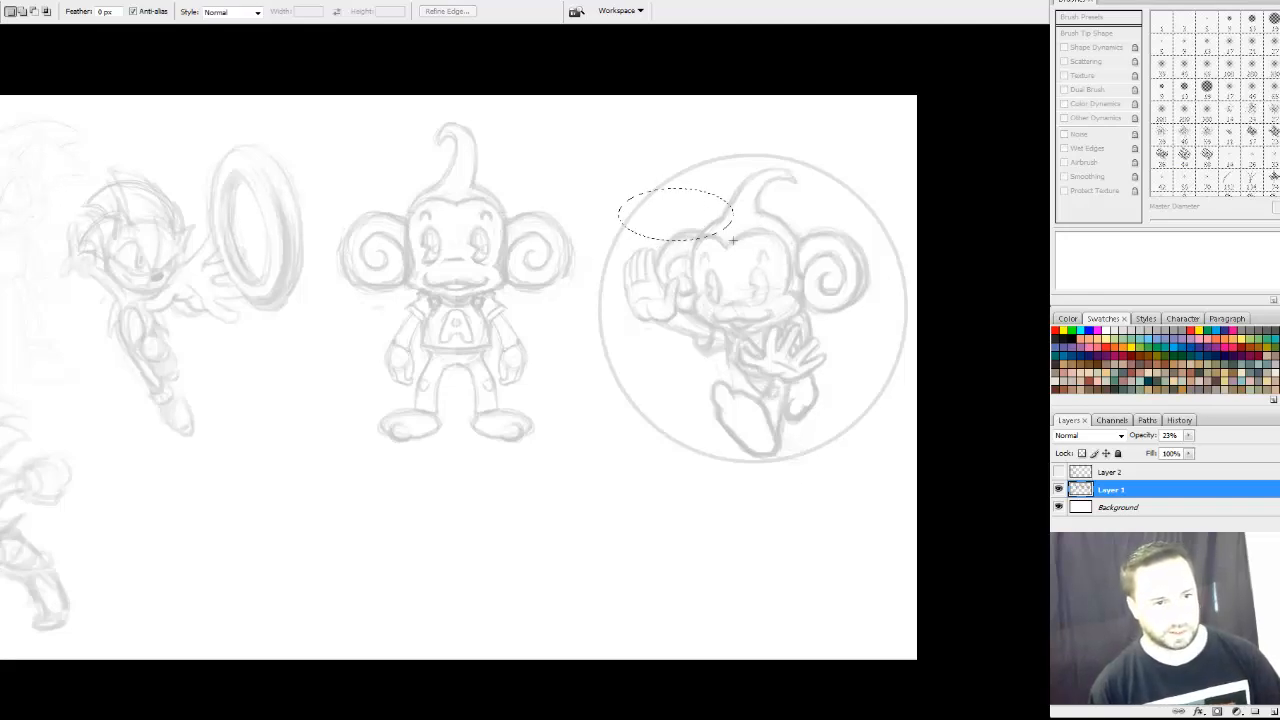
# Select a wide ellipse spanning the circle, rotate it -16.7°, brush along its edge around the second monkey, and deselect
pyautogui.moveTo(916, 370); pyautogui.dragTo(903, 390)
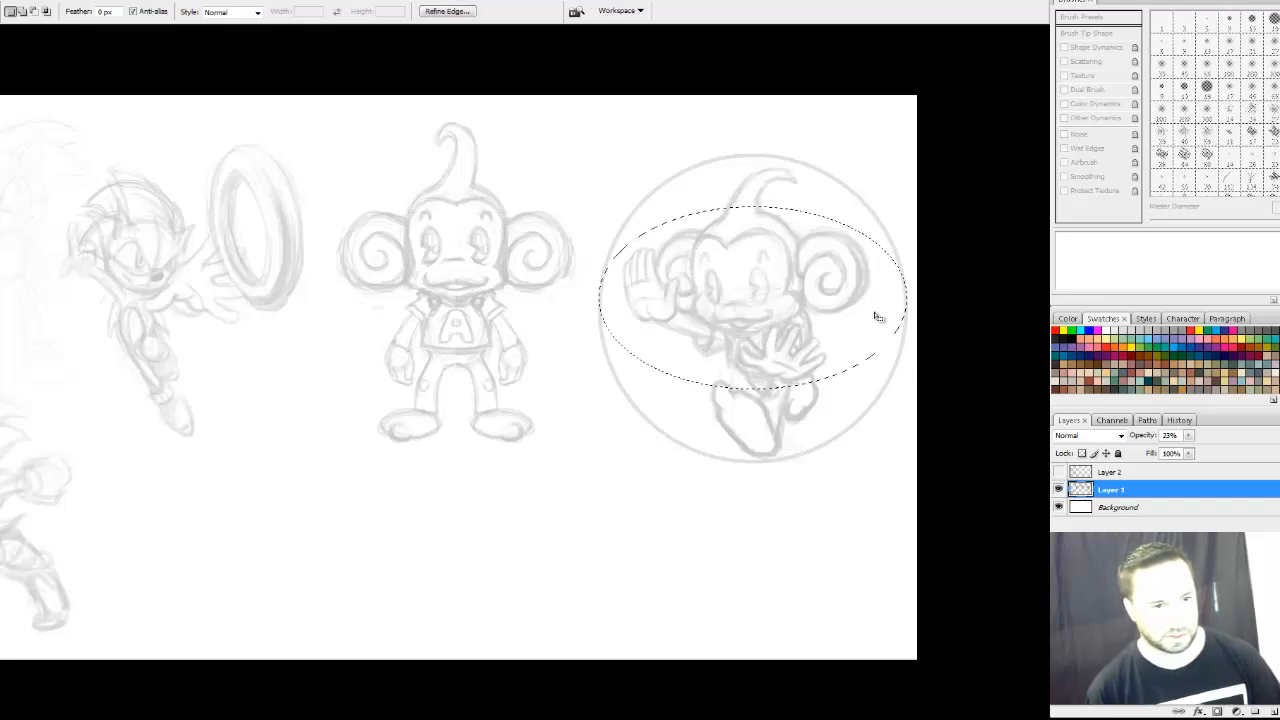
pyautogui.rightClick(811, 301)
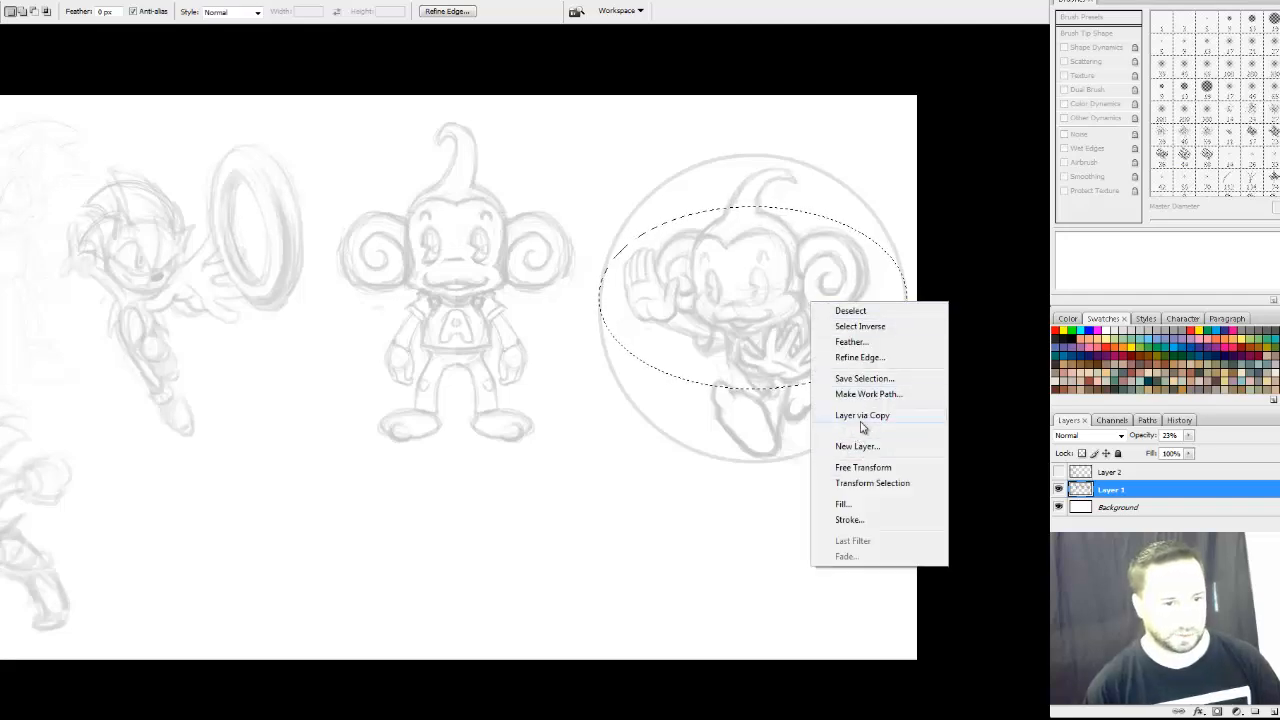
pyautogui.click(858, 468)
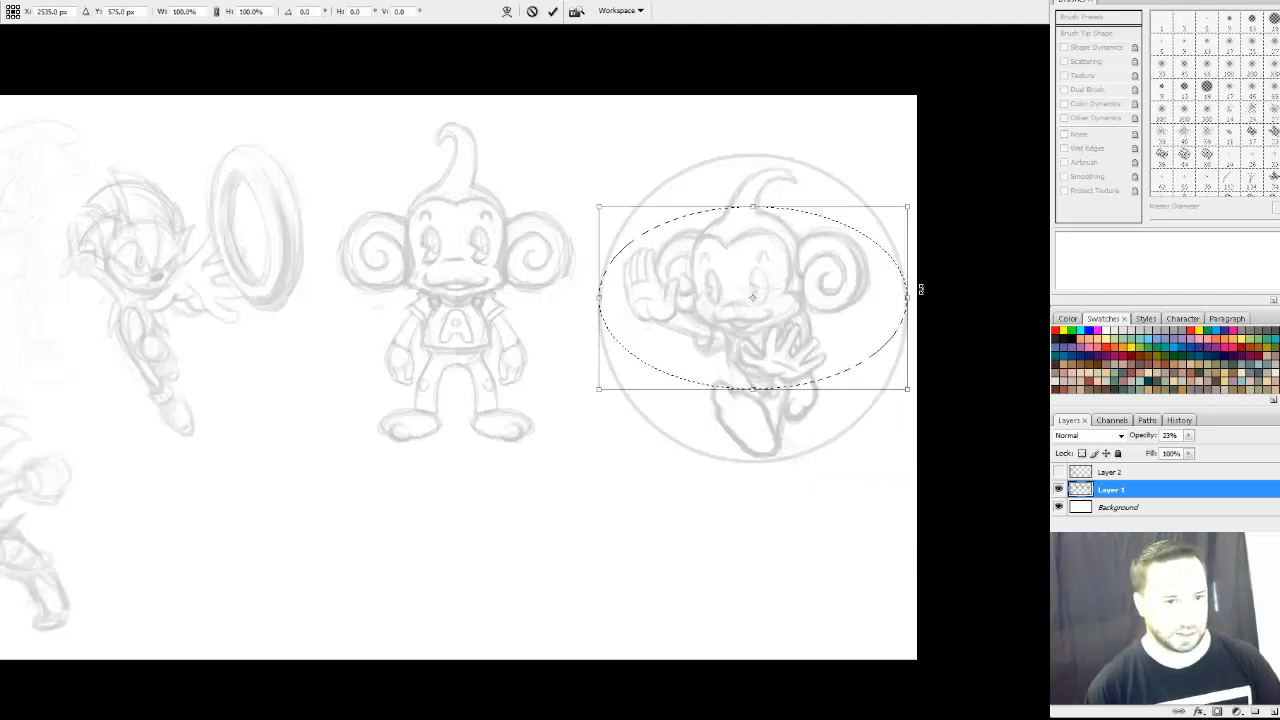
pyautogui.moveTo(907, 172); pyautogui.dragTo(874, 123)
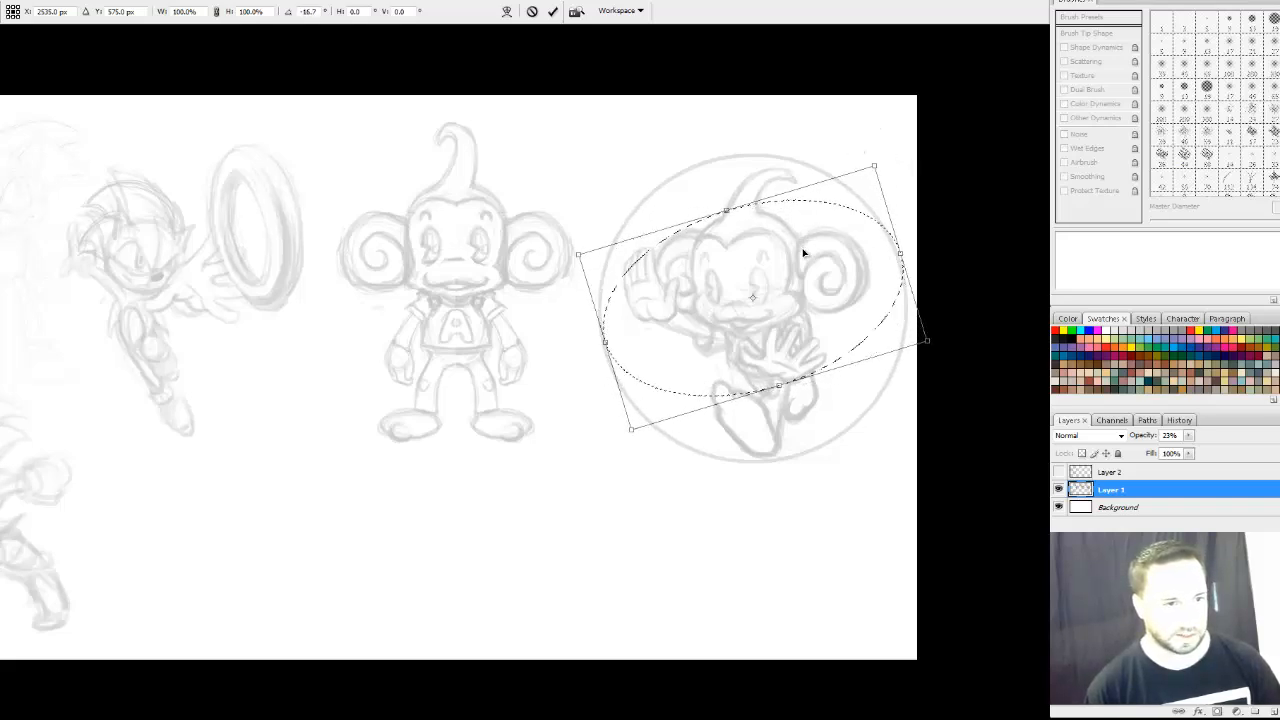
pyautogui.press('Return')
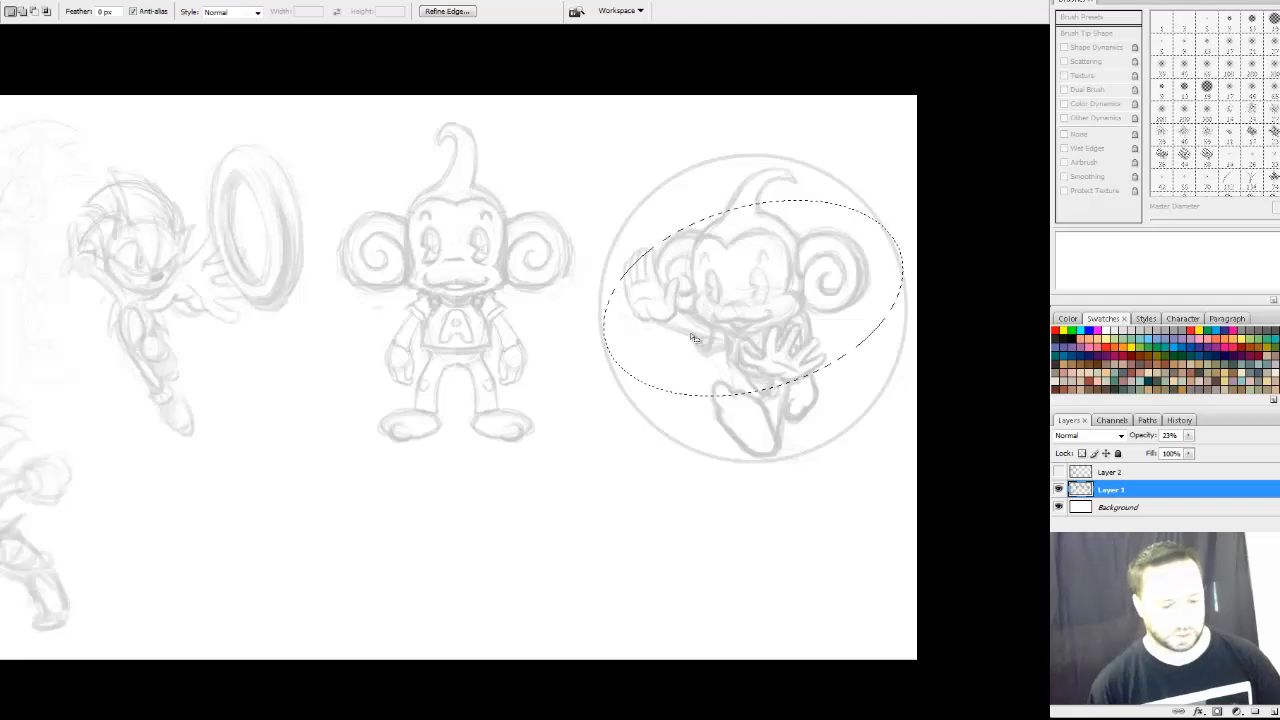
pyautogui.press('b')
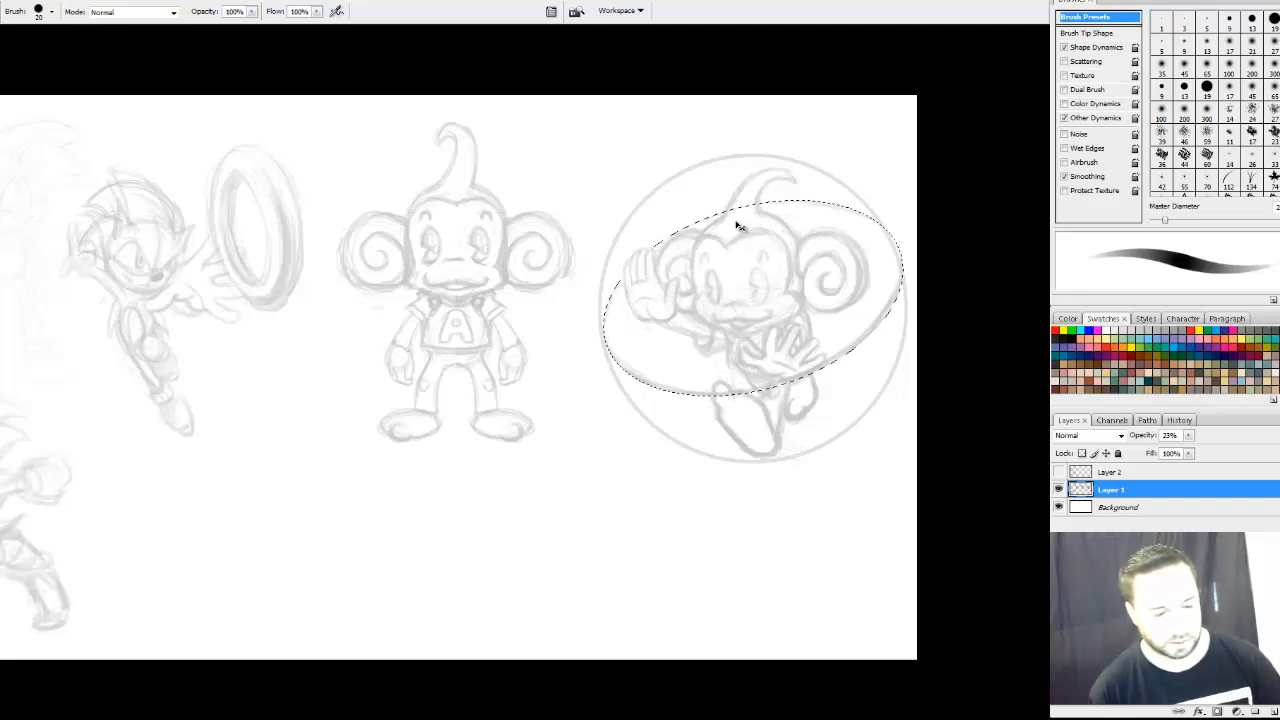
pyautogui.hotkey('ctrl', 'd')
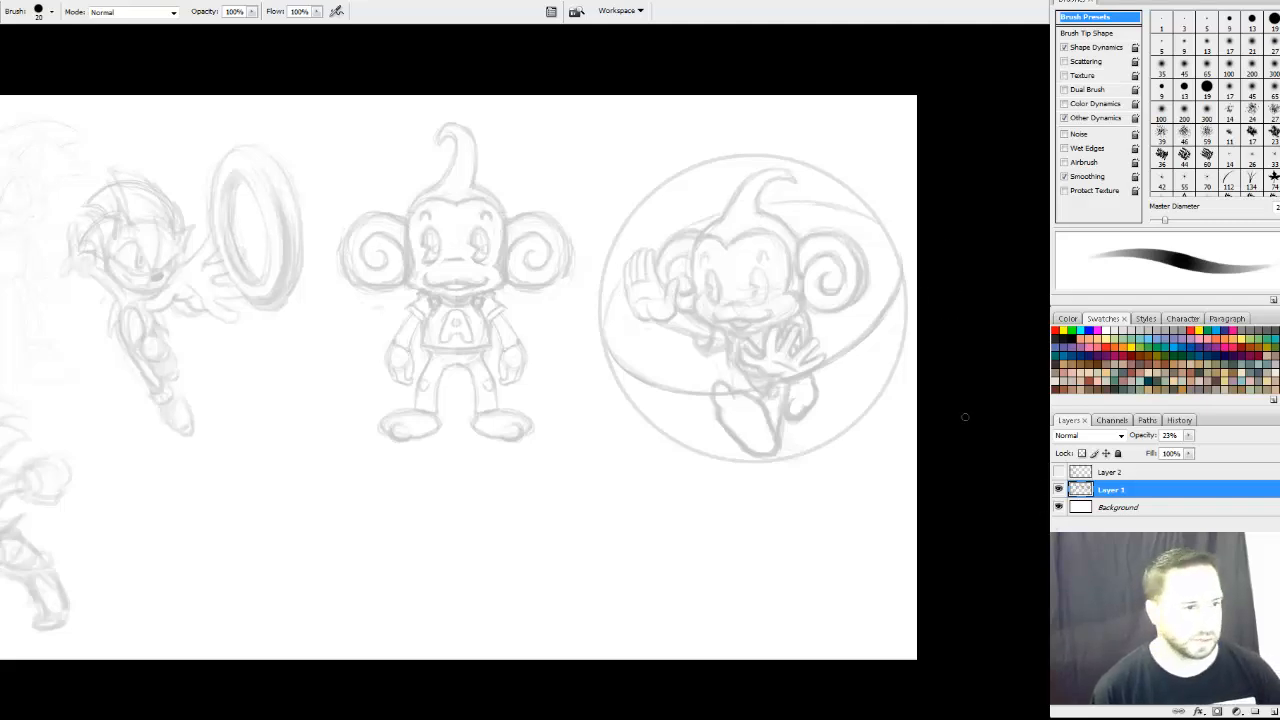
# Show Layer 2, make it the active layer, and reduce the brush size for inking the front-facing monkey
pyautogui.click(1059, 471)
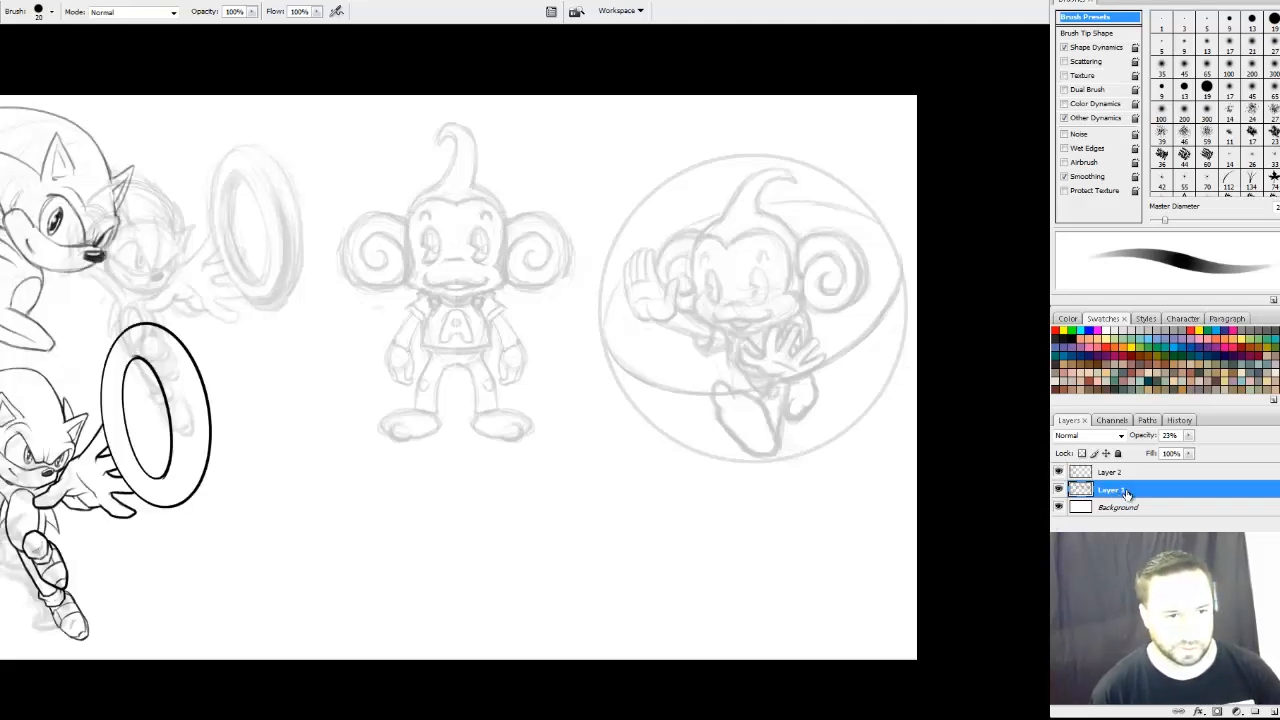
pyautogui.moveTo(360, 350)
pyautogui.mouseDown()
pyautogui.moveTo(511, 331)
pyautogui.moveTo(497, 323)
pyautogui.moveTo(674, 417)
pyautogui.mouseUp()
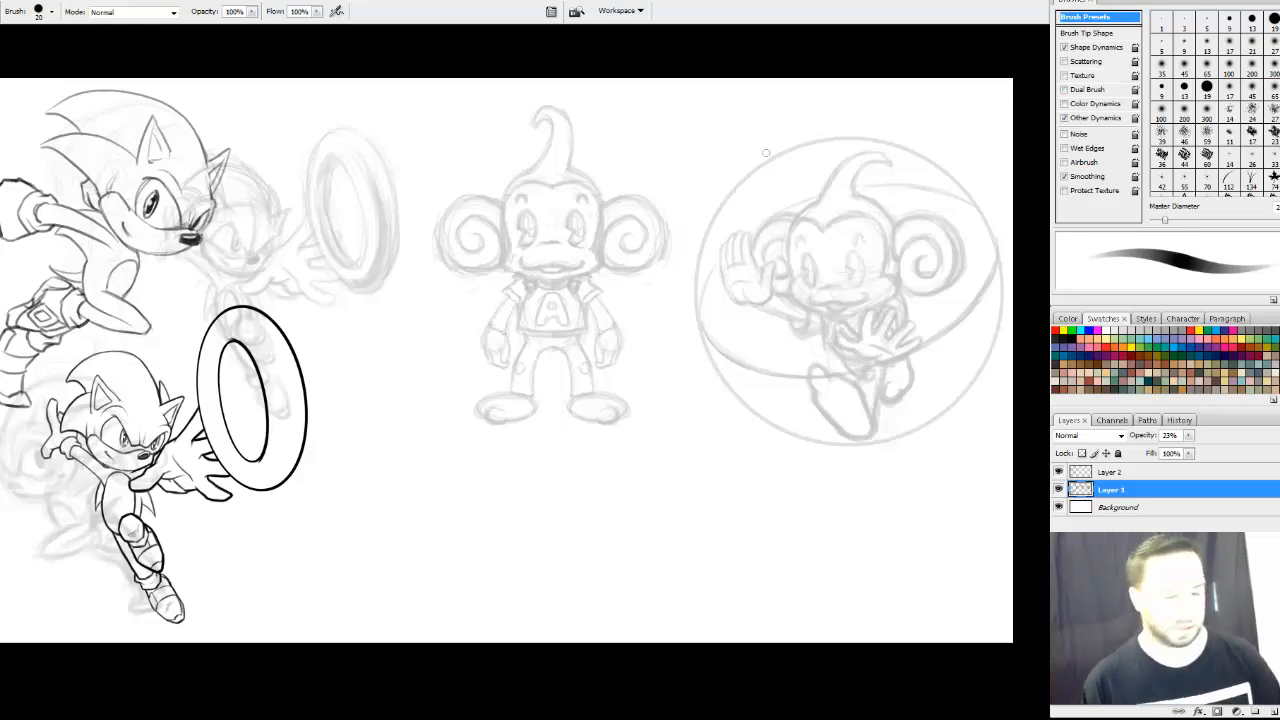
pyautogui.click(1102, 472)
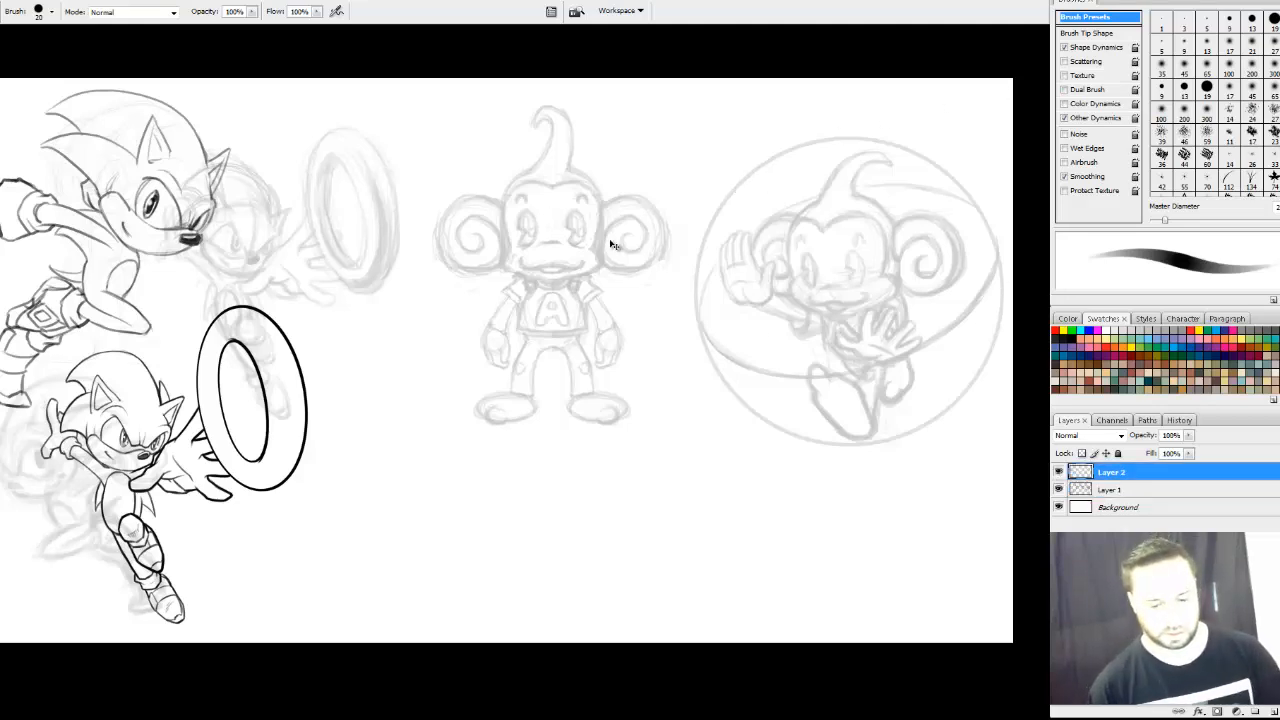
pyautogui.hotkey('ctrl', '+')
pyautogui.hotkey('ctrl', '+')
pyautogui.moveTo(643, 215); pyautogui.dragTo(631, 405)
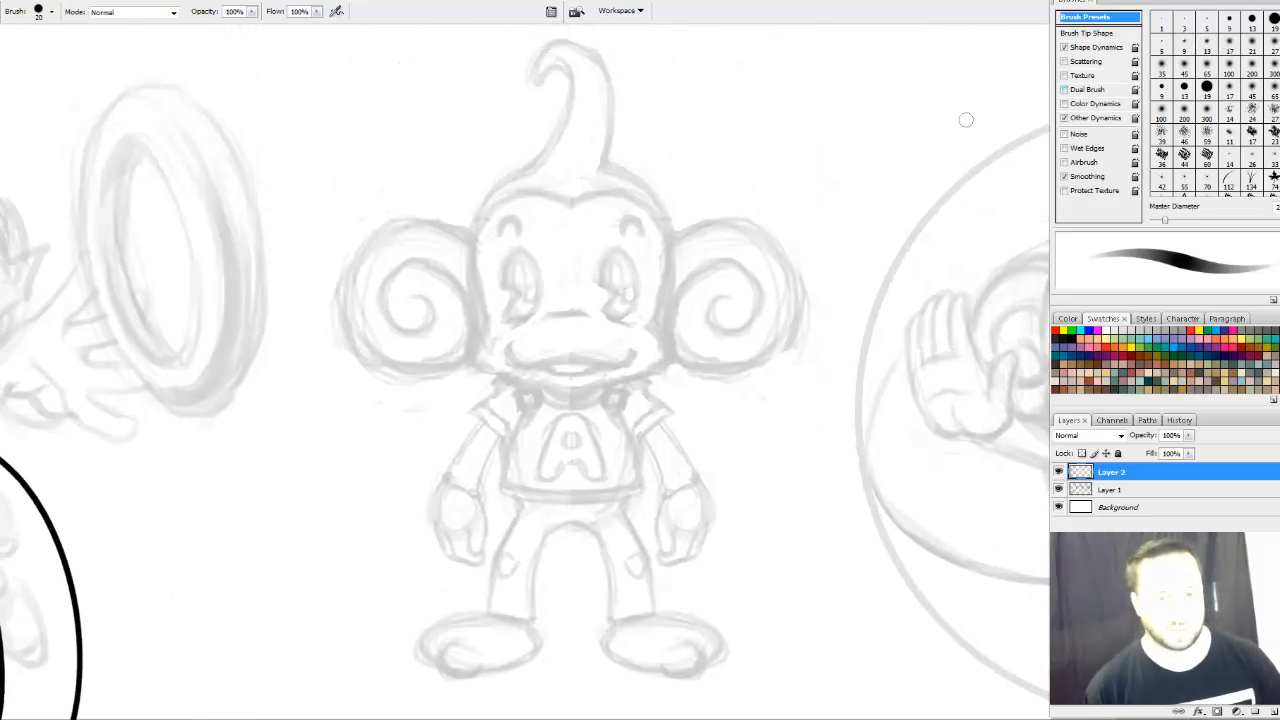
pyautogui.hotkey('ctrl', '+')
pyautogui.moveTo(567, 275); pyautogui.dragTo(581, 347)
pyautogui.press('[')
pyautogui.press('[')
pyautogui.moveTo(431, 275); pyautogui.dragTo(511, 531)
pyautogui.moveTo(525, 474); pyautogui.dragTo(530, 354)
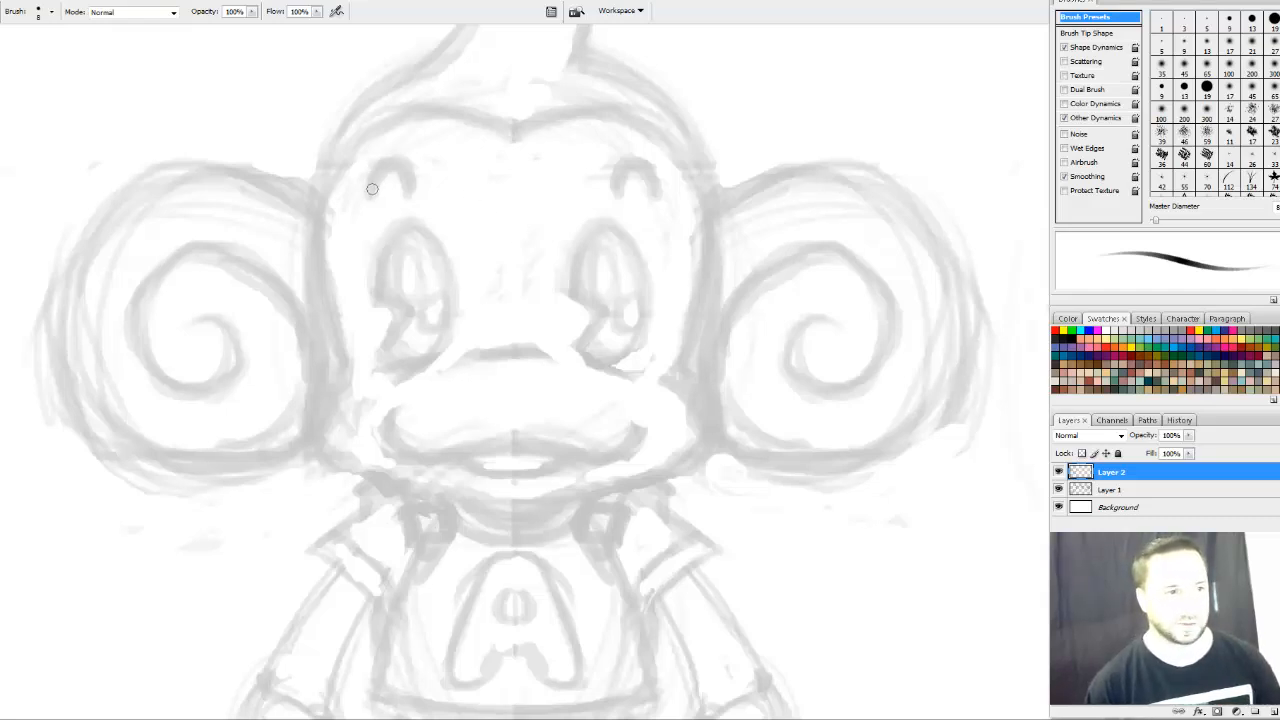
# Ink the short arched eyebrow over the front-facing monkey's left-hand eye
pyautogui.moveTo(370, 196)
pyautogui.mouseDown()
pyautogui.moveTo(384, 164)
pyautogui.moveTo(410, 200)
pyautogui.mouseUp()
pyautogui.hotkey('ctrl', 'z')
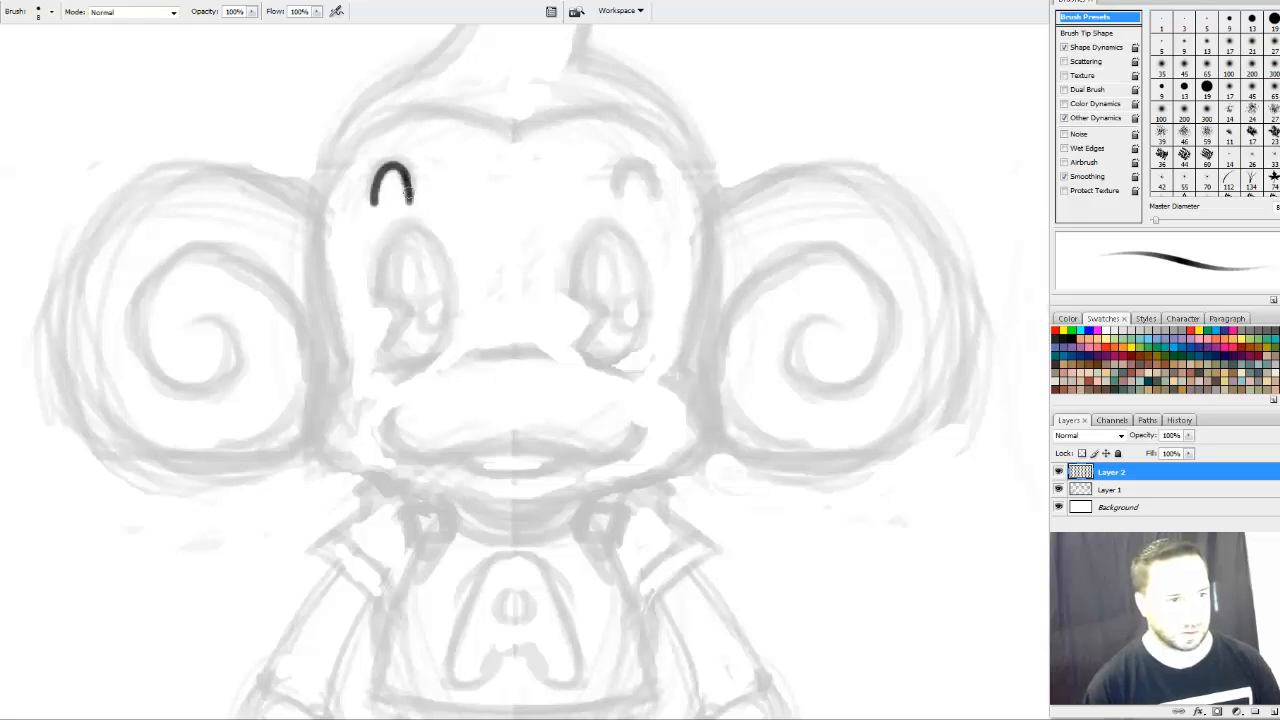
pyautogui.moveTo(541, 257)
pyautogui.mouseDown()
pyautogui.moveTo(609, 249)
pyautogui.moveTo(659, 279)
pyautogui.mouseUp()
pyautogui.hotkey('ctrl', 'z')
pyautogui.moveTo(517, 195)
pyautogui.mouseDown()
pyautogui.moveTo(493, 223)
pyautogui.moveTo(505, 188)
pyautogui.moveTo(526, 219)
pyautogui.moveTo(509, 190)
pyautogui.moveTo(499, 203)
pyautogui.moveTo(506, 188)
pyautogui.moveTo(527, 218)
pyautogui.mouseUp()
pyautogui.moveTo(568, 298)
pyautogui.mouseDown()
pyautogui.moveTo(583, 214)
pyautogui.moveTo(609, 291)
pyautogui.moveTo(569, 411)
pyautogui.moveTo(628, 312)
pyautogui.moveTo(577, 254)
pyautogui.moveTo(573, 294)
pyautogui.moveTo(571, 269)
pyautogui.mouseUp()
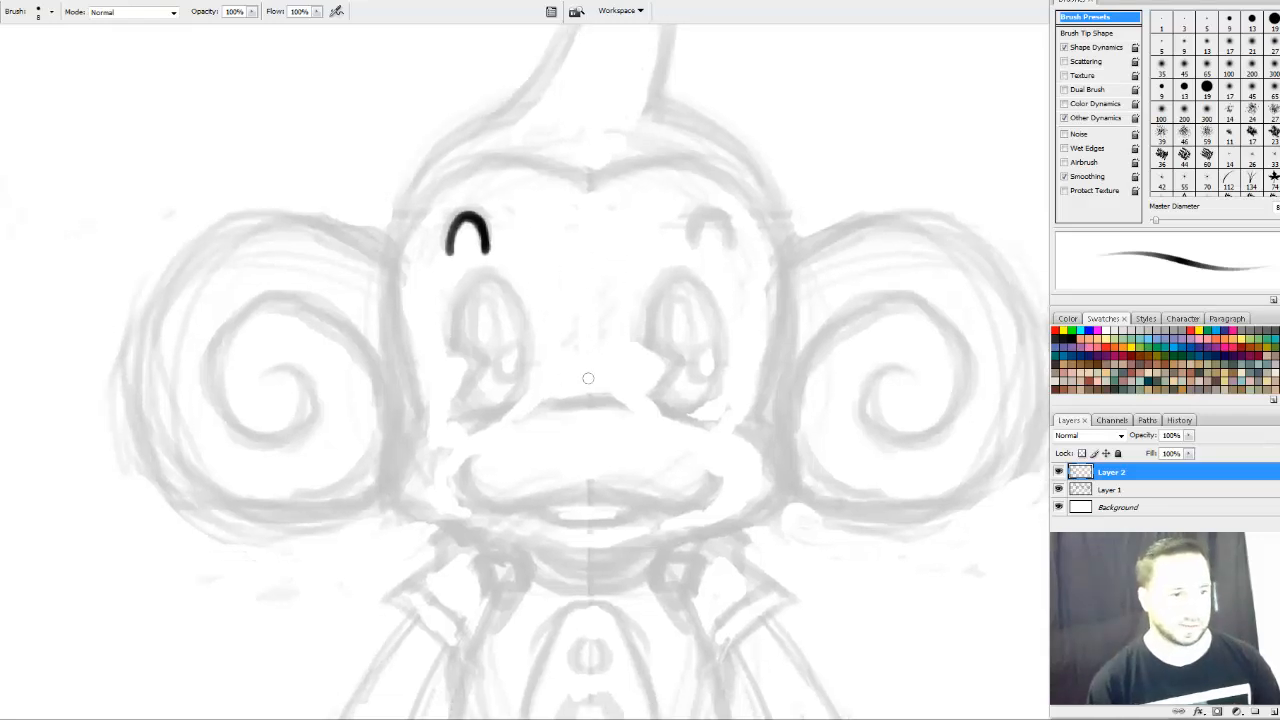
# Ink the left half of the front-facing monkey's nose line, smiling mouth and lower lip
pyautogui.moveTo(534, 412)
pyautogui.mouseDown()
pyautogui.moveTo(589, 401)
pyautogui.moveTo(543, 413)
pyautogui.moveTo(516, 369)
pyautogui.mouseUp()
pyautogui.moveTo(447, 405)
pyautogui.mouseDown()
pyautogui.moveTo(449, 437)
pyautogui.moveTo(478, 453)
pyautogui.moveTo(580, 437)
pyautogui.moveTo(455, 450)
pyautogui.moveTo(447, 412)
pyautogui.moveTo(574, 466)
pyautogui.mouseUp()
pyautogui.moveTo(530, 231); pyautogui.dragTo(488, 263)
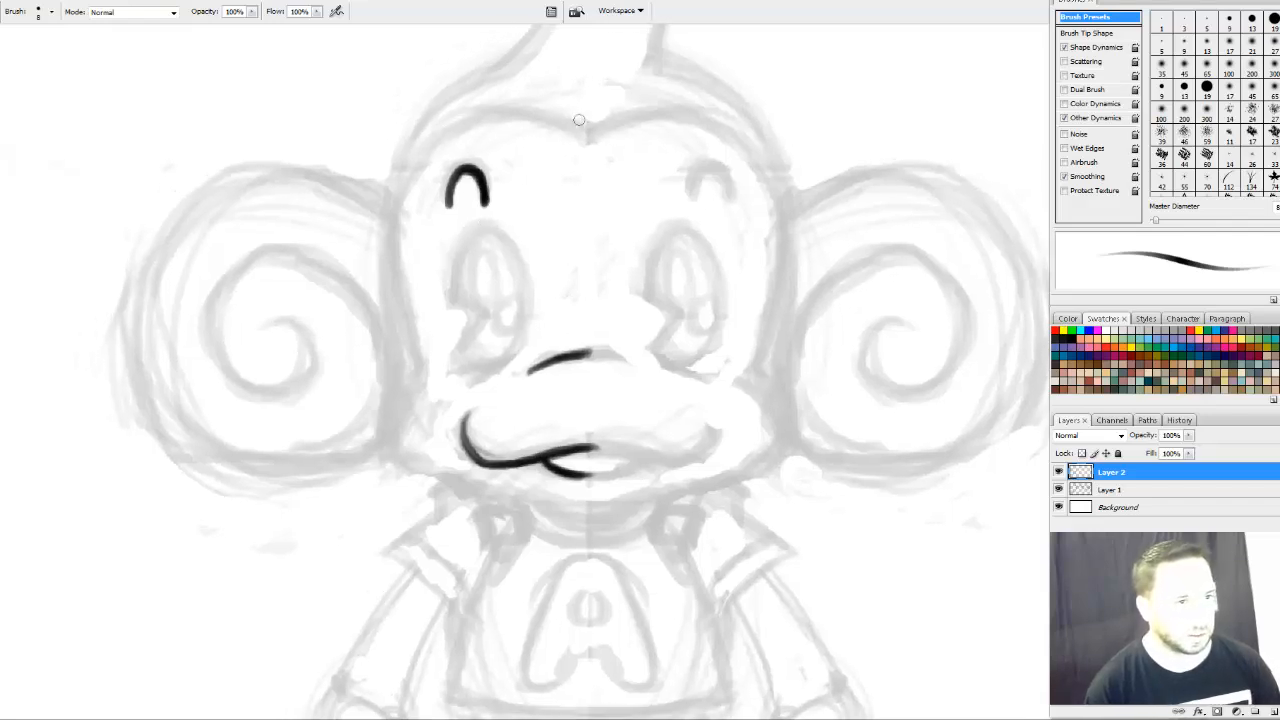
# Ink the left half of the monkey's face contour and cheek, and the outer head line up to the hair tuft
pyautogui.moveTo(582, 140)
pyautogui.mouseDown()
pyautogui.moveTo(532, 116)
pyautogui.moveTo(482, 117)
pyautogui.moveTo(430, 146)
pyautogui.moveTo(408, 208)
pyautogui.moveTo(424, 350)
pyautogui.moveTo(405, 455)
pyautogui.moveTo(424, 482)
pyautogui.moveTo(404, 363)
pyautogui.mouseUp()
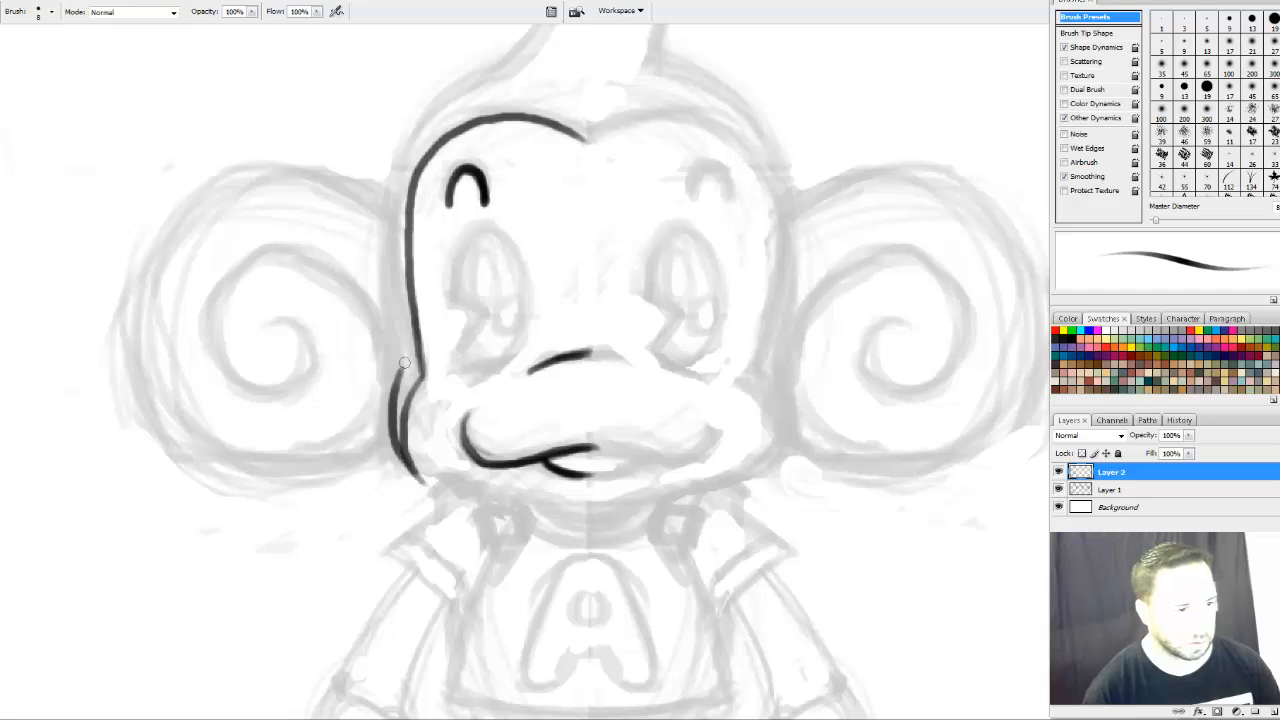
pyautogui.moveTo(393, 421); pyautogui.dragTo(400, 345)
pyautogui.moveTo(422, 358)
pyautogui.mouseDown()
pyautogui.moveTo(437, 378)
pyautogui.moveTo(404, 360)
pyautogui.moveTo(397, 255)
pyautogui.mouseUp()
pyautogui.hotkey('ctrl', 'z')
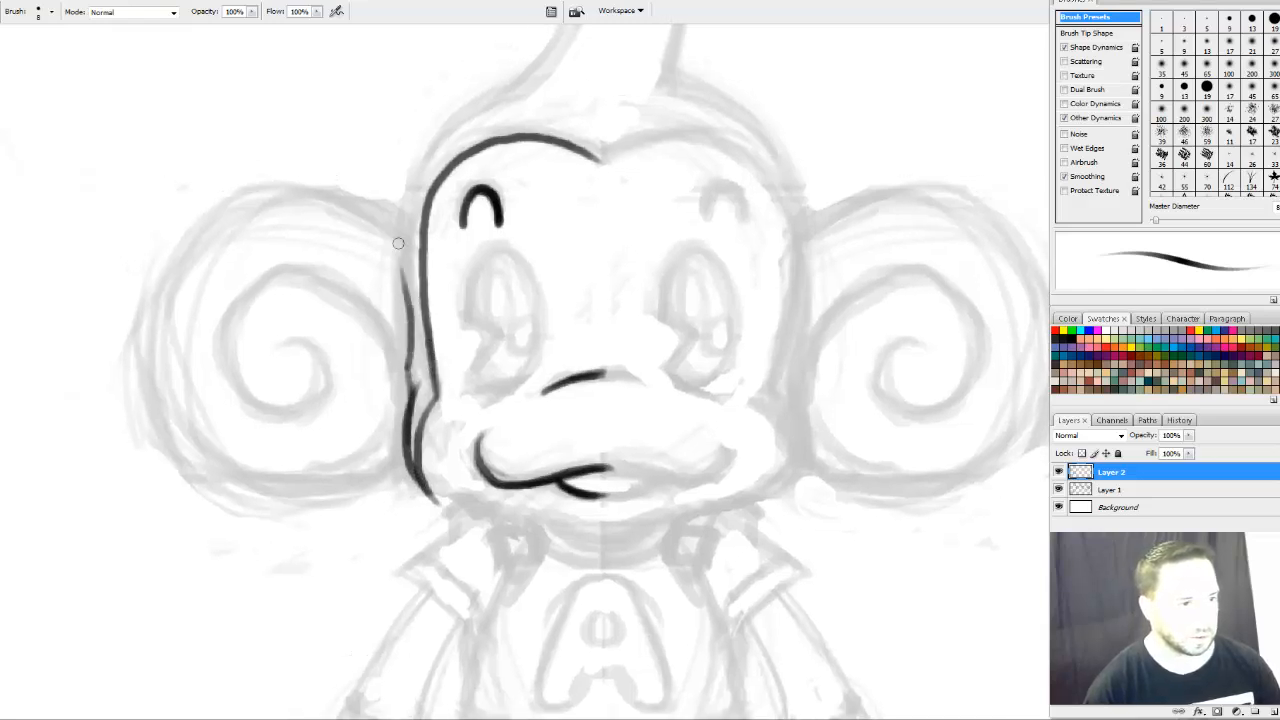
pyautogui.moveTo(410, 361)
pyautogui.mouseDown()
pyautogui.moveTo(404, 284)
pyautogui.moveTo(385, 237)
pyautogui.mouseUp()
pyautogui.moveTo(405, 286)
pyautogui.mouseDown()
pyautogui.moveTo(381, 228)
pyautogui.moveTo(422, 162)
pyautogui.moveTo(474, 108)
pyautogui.moveTo(562, 56)
pyautogui.mouseUp()
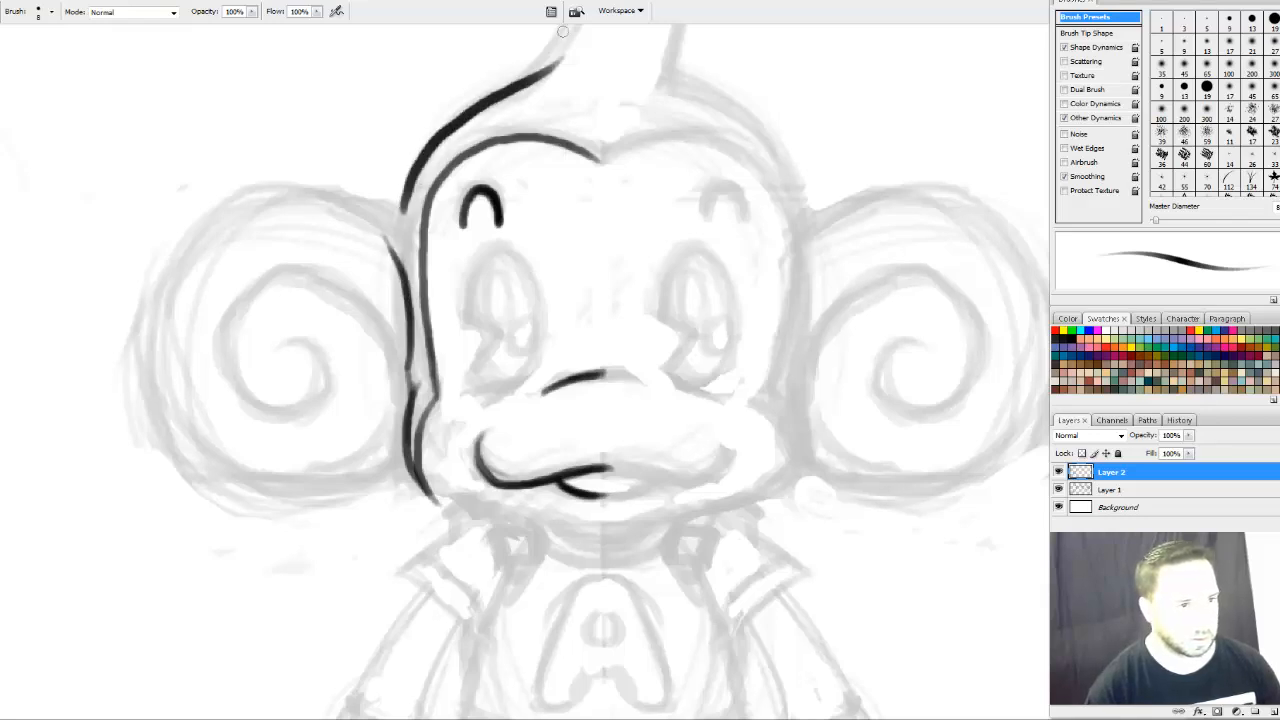
# Ink the inner curve of the monkey's hair tuft from its curled tip to the head, and begin its upper edge
pyautogui.moveTo(477, 221)
pyautogui.mouseDown()
pyautogui.moveTo(630, 250)
pyautogui.moveTo(586, 466)
pyautogui.mouseUp()
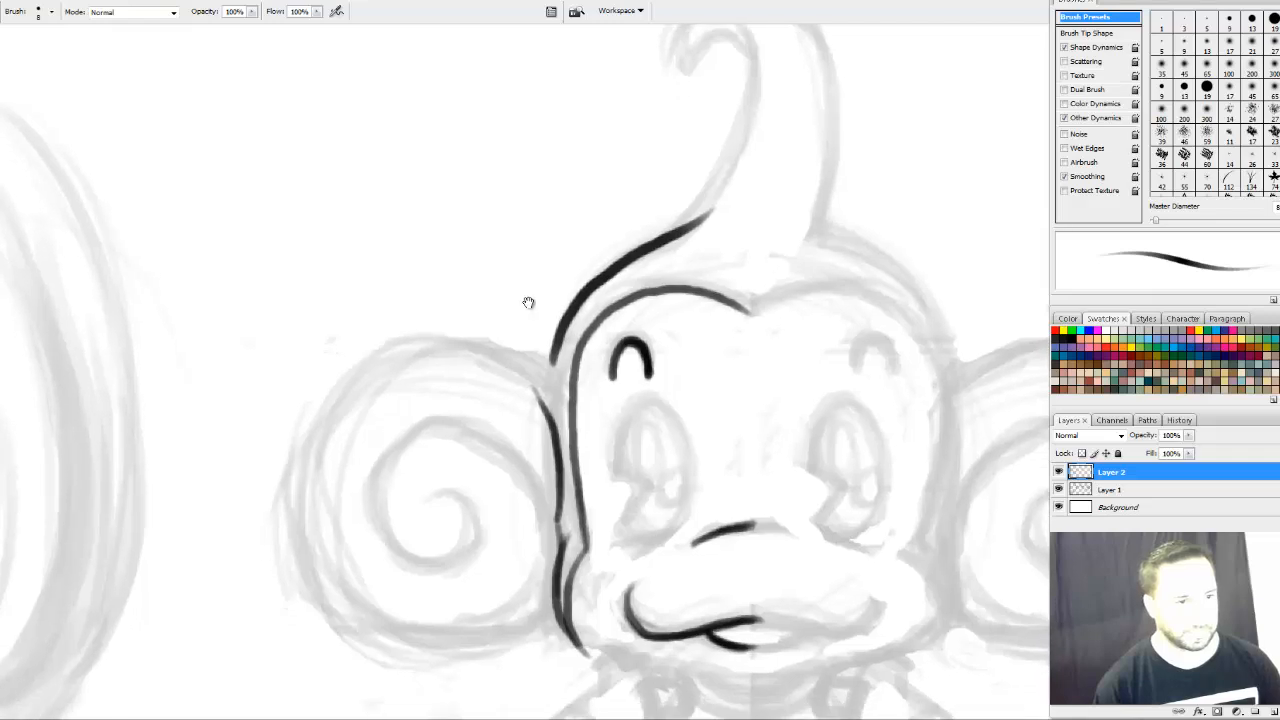
pyautogui.moveTo(722, 207); pyautogui.dragTo(702, 269)
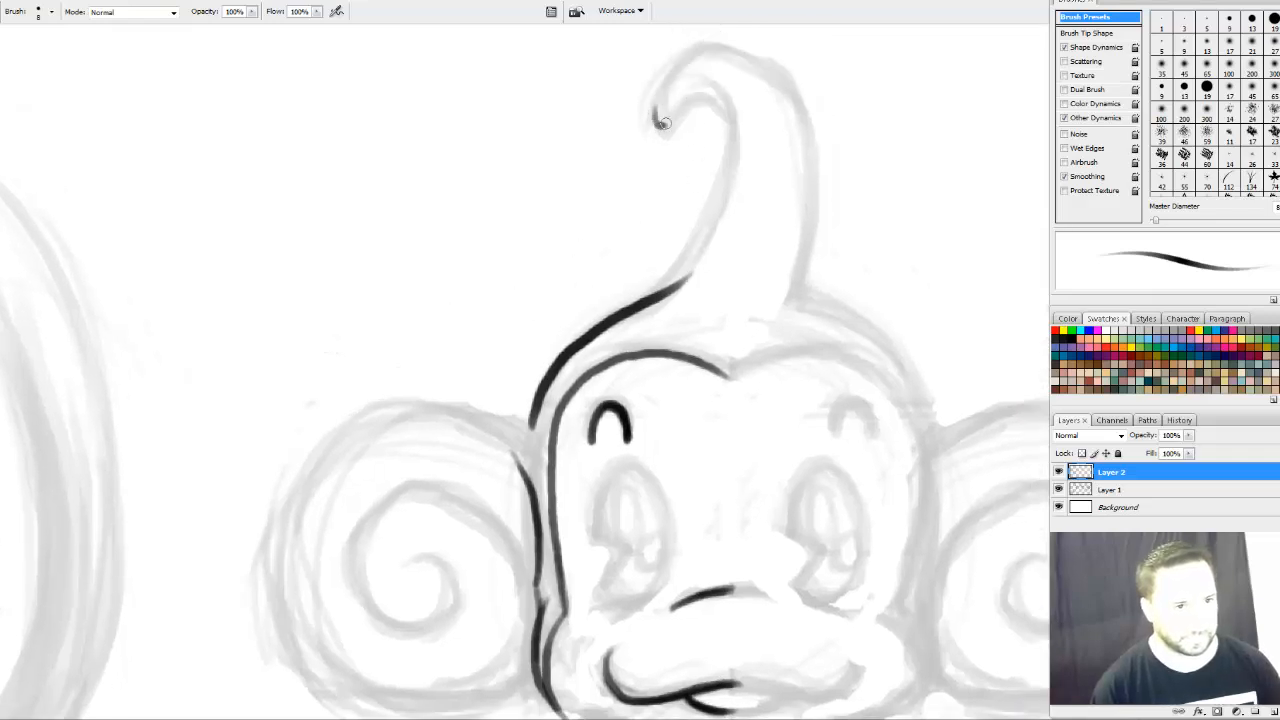
pyautogui.moveTo(662, 122)
pyautogui.mouseDown()
pyautogui.moveTo(706, 98)
pyautogui.moveTo(724, 102)
pyautogui.moveTo(734, 132)
pyautogui.moveTo(703, 237)
pyautogui.moveTo(672, 283)
pyautogui.mouseUp()
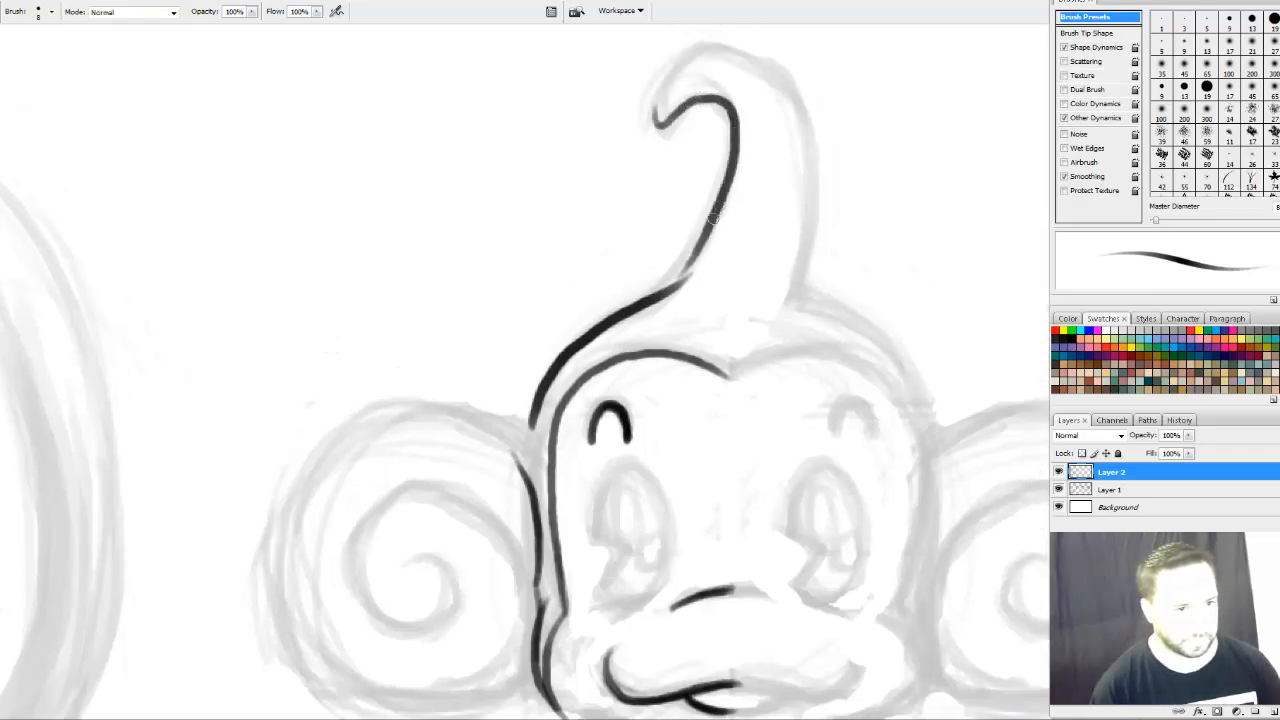
pyautogui.moveTo(713, 218); pyautogui.dragTo(663, 297)
pyautogui.moveTo(702, 239); pyautogui.dragTo(661, 294)
pyautogui.moveTo(677, 111)
pyautogui.mouseDown()
pyautogui.moveTo(627, 184)
pyautogui.moveTo(621, 164)
pyautogui.moveTo(668, 110)
pyautogui.moveTo(728, 106)
pyautogui.moveTo(747, 128)
pyautogui.mouseUp()
pyautogui.moveTo(830, 173); pyautogui.dragTo(808, 159)
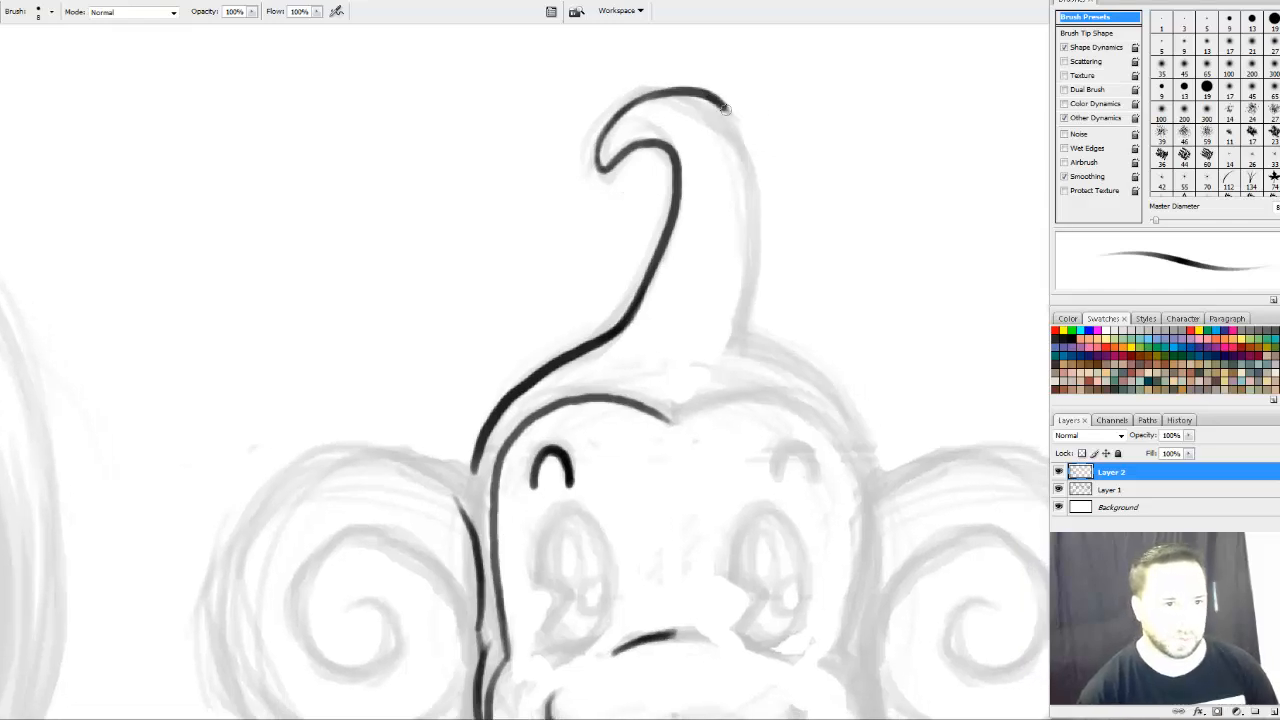
# Ink the outer curve of the hair tuft down from its top, undoing and redrawing the stroke for a smoother line
pyautogui.hotkey('ctrl', 'z')
pyautogui.moveTo(709, 96); pyautogui.dragTo(748, 152)
pyautogui.hotkey('ctrl', 'z')
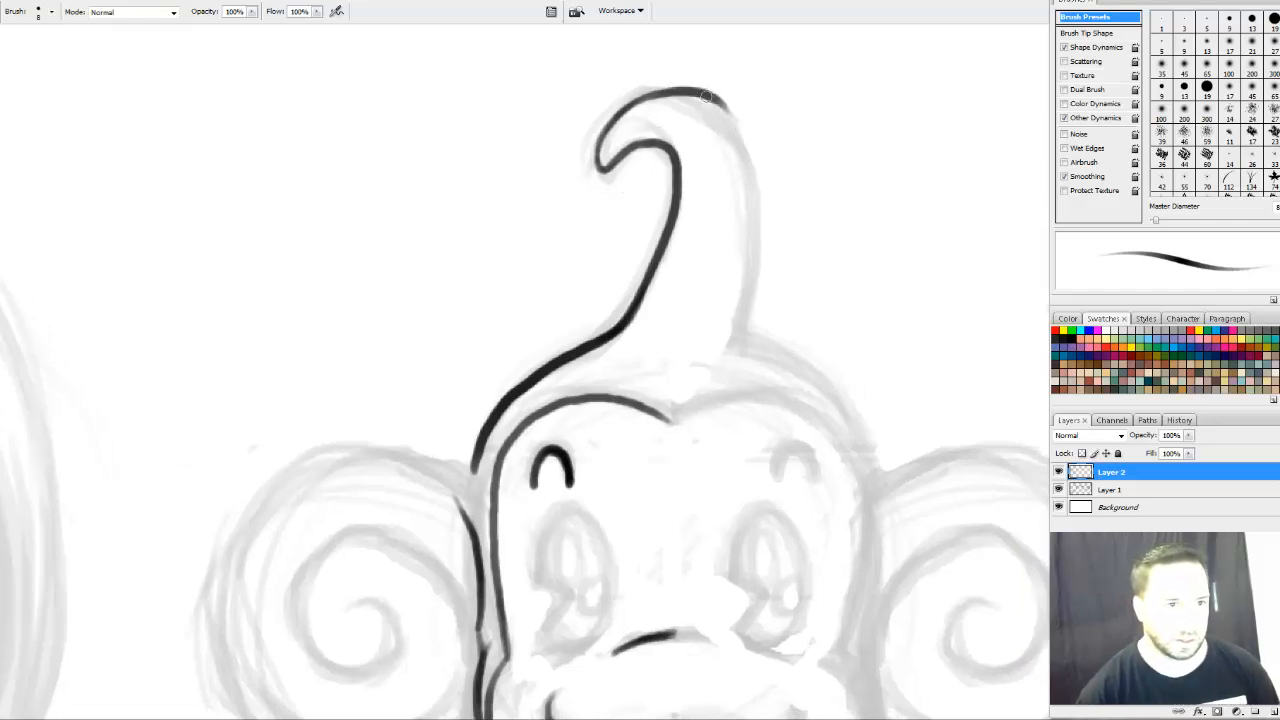
pyautogui.moveTo(706, 95)
pyautogui.mouseDown()
pyautogui.moveTo(740, 130)
pyautogui.moveTo(726, 122)
pyautogui.moveTo(744, 166)
pyautogui.mouseUp()
pyautogui.hotkey('ctrl', 'z')
pyautogui.hotkey('ctrl', 'z')
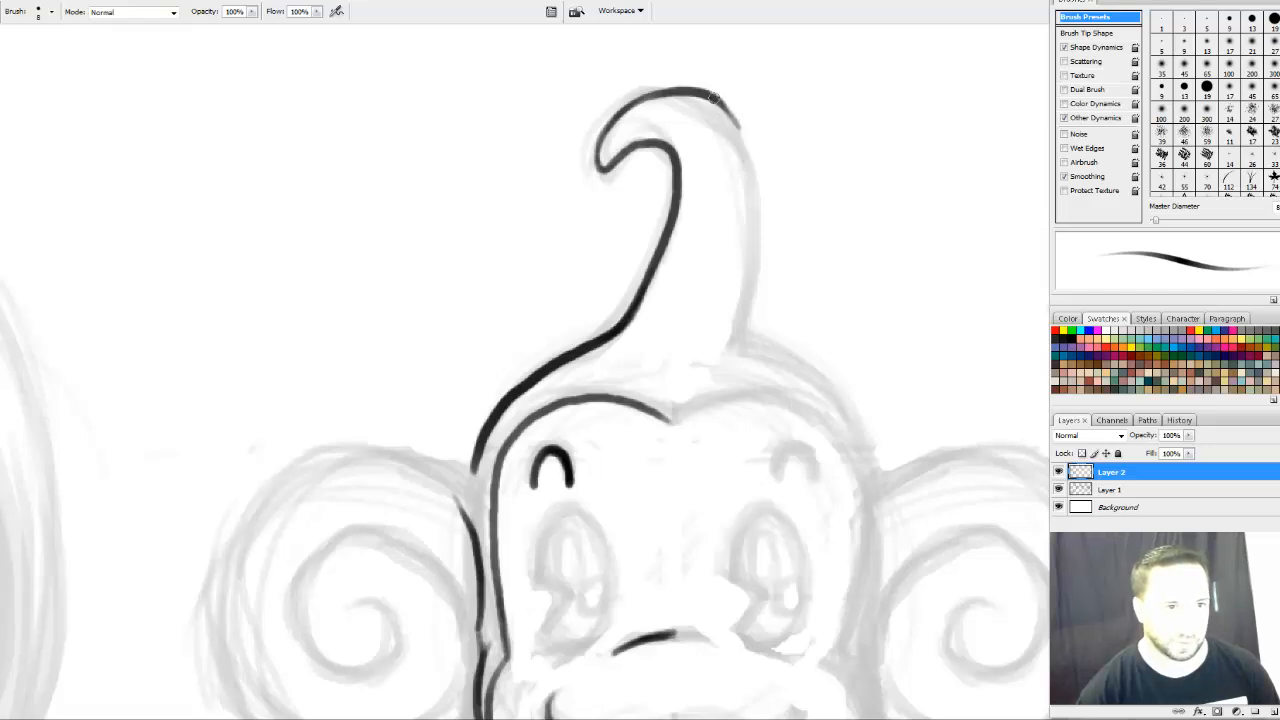
pyautogui.moveTo(706, 95)
pyautogui.mouseDown()
pyautogui.moveTo(737, 137)
pyautogui.moveTo(749, 215)
pyautogui.mouseUp()
pyautogui.hotkey('ctrl', 'z')
pyautogui.moveTo(706, 95)
pyautogui.mouseDown()
pyautogui.moveTo(746, 158)
pyautogui.moveTo(727, 108)
pyautogui.moveTo(753, 200)
pyautogui.mouseUp()
pyautogui.hotkey('ctrl', 'z')
pyautogui.hotkey('ctrl', 'z')
# Ink the inner spiral of the monkey's right-hand ear, undoing the rough first version and redrawing it in smoother strokes out to the head
pyautogui.hotkey('ctrl', '0')
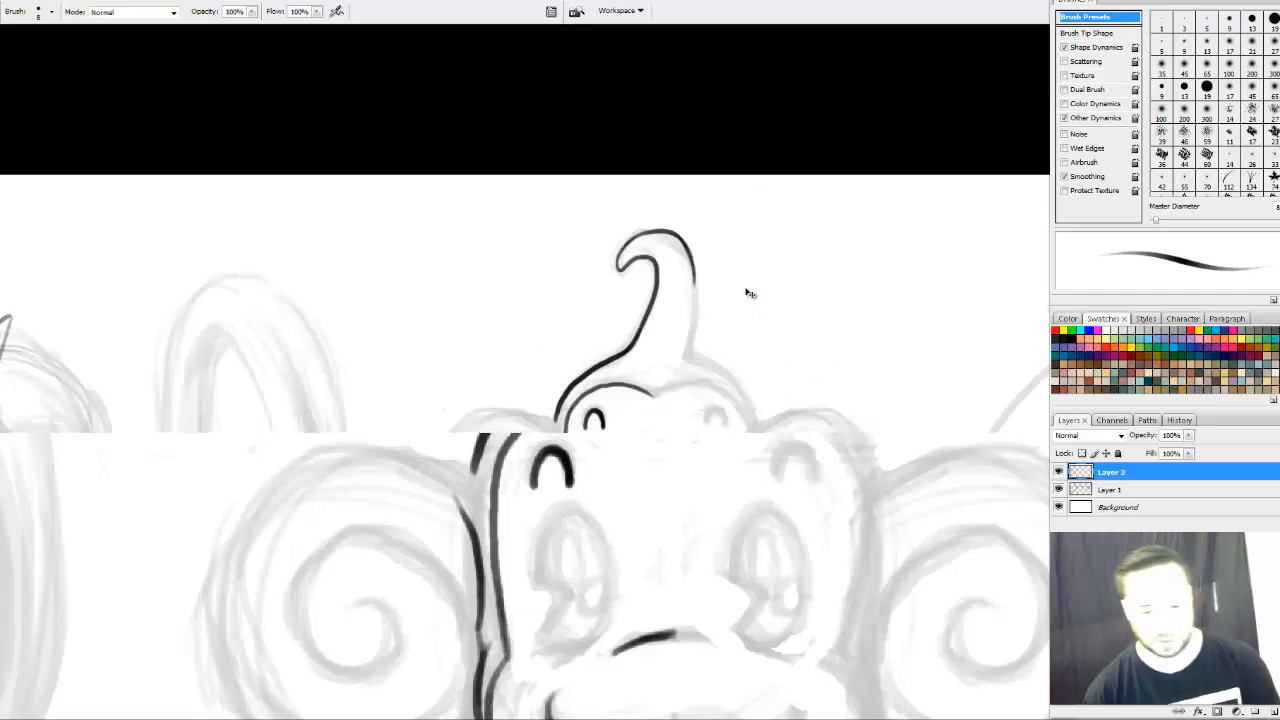
pyautogui.moveTo(815, 304); pyautogui.dragTo(750, 302)
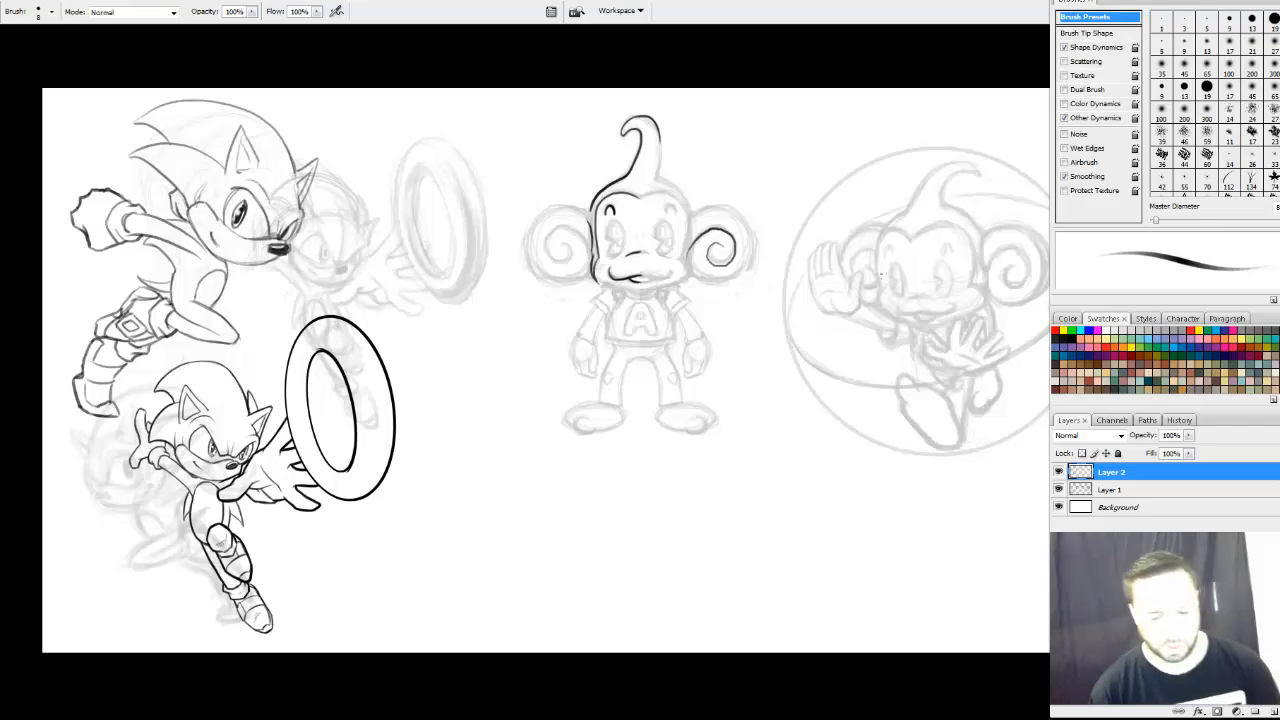
pyautogui.hotkey('ctrl', '+')
pyautogui.hotkey('ctrl', '+')
pyautogui.hotkey('ctrl', '+')
pyautogui.hotkey('ctrl', '+')
pyautogui.moveTo(917, 131); pyautogui.dragTo(562, 545)
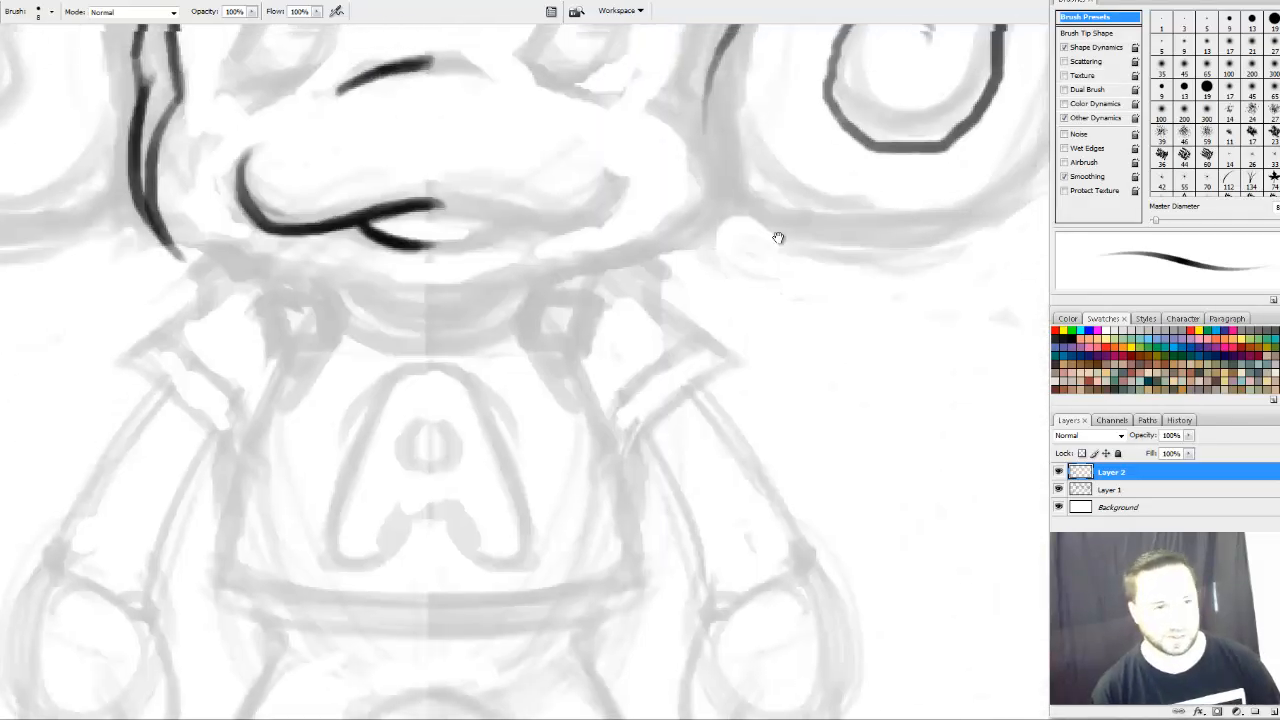
pyautogui.moveTo(777, 237); pyautogui.dragTo(520, 551)
pyautogui.moveTo(654, 360); pyautogui.dragTo(623, 387)
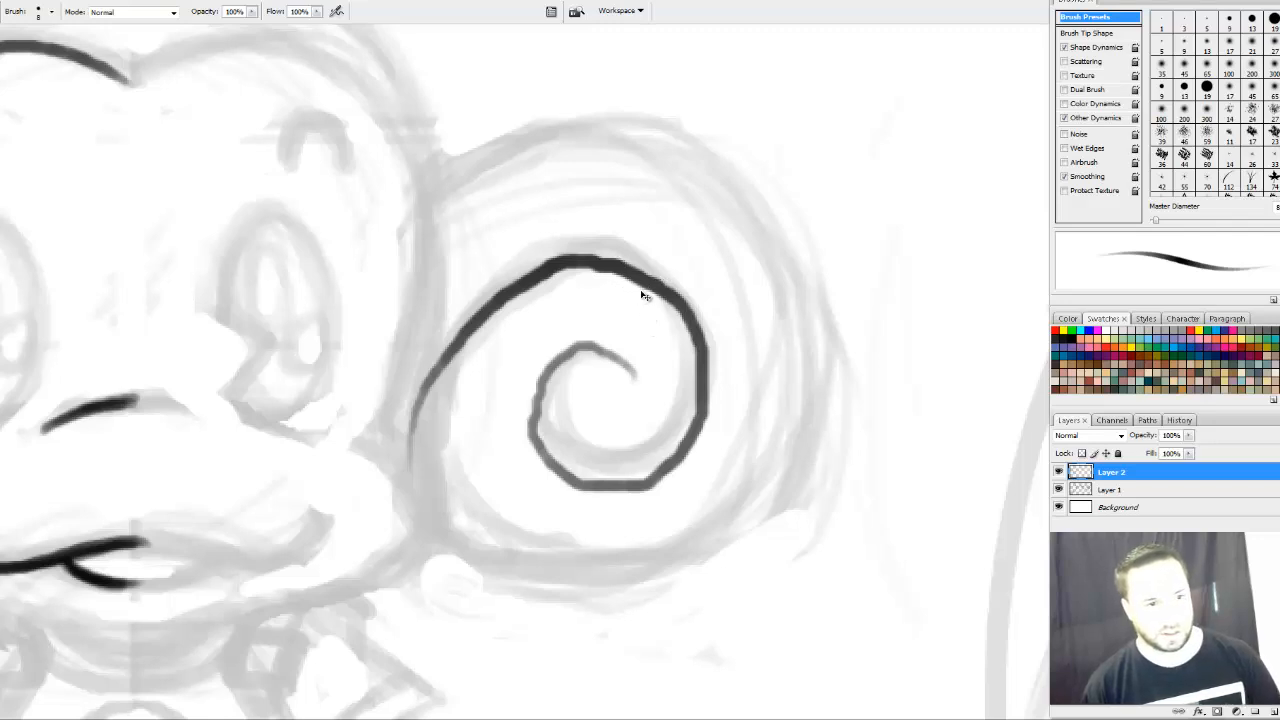
pyautogui.hotkey('ctrl', 'z')
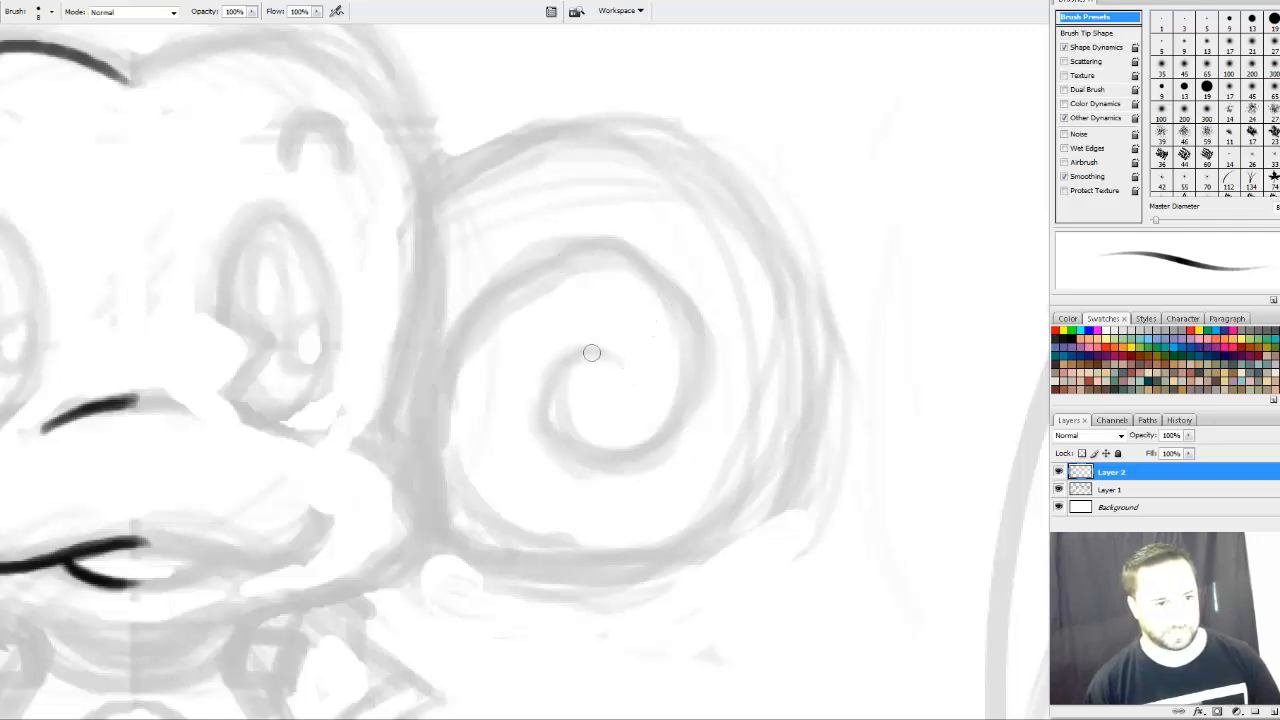
pyautogui.moveTo(603, 348)
pyautogui.mouseDown()
pyautogui.moveTo(556, 388)
pyautogui.moveTo(572, 432)
pyautogui.moveTo(640, 440)
pyautogui.moveTo(693, 394)
pyautogui.moveTo(681, 292)
pyautogui.mouseUp()
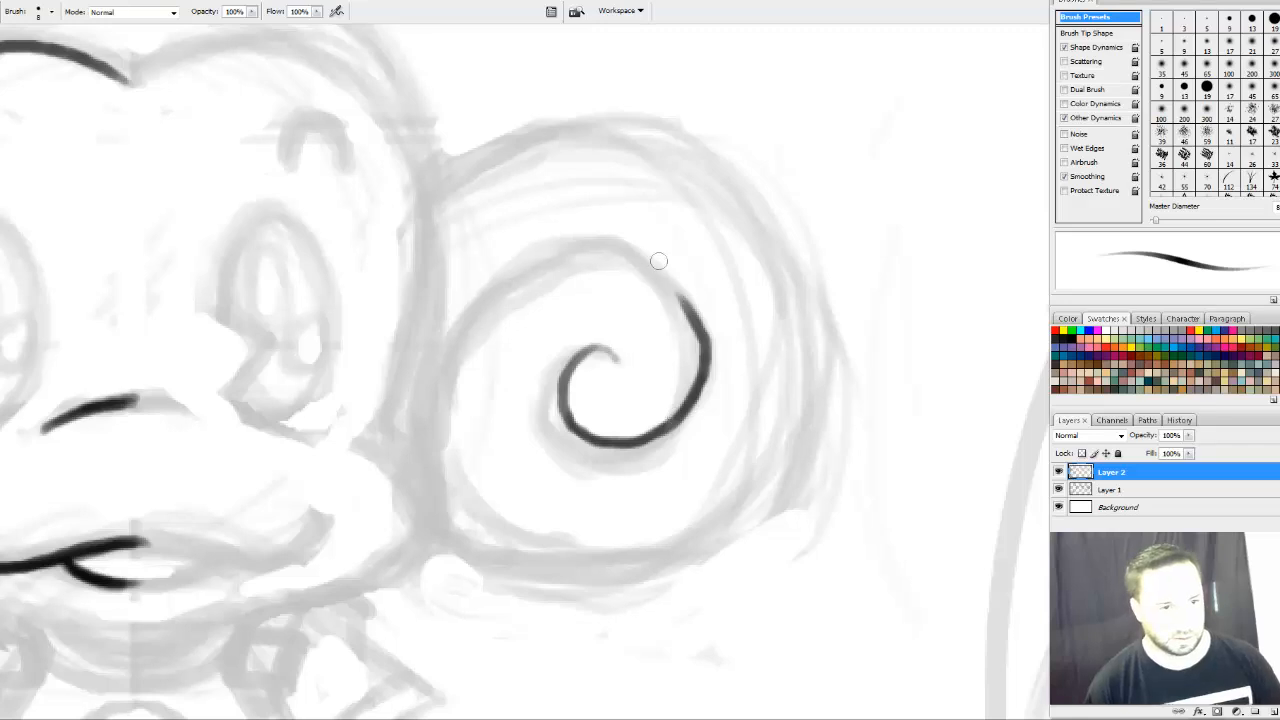
pyautogui.moveTo(683, 296); pyautogui.dragTo(576, 256)
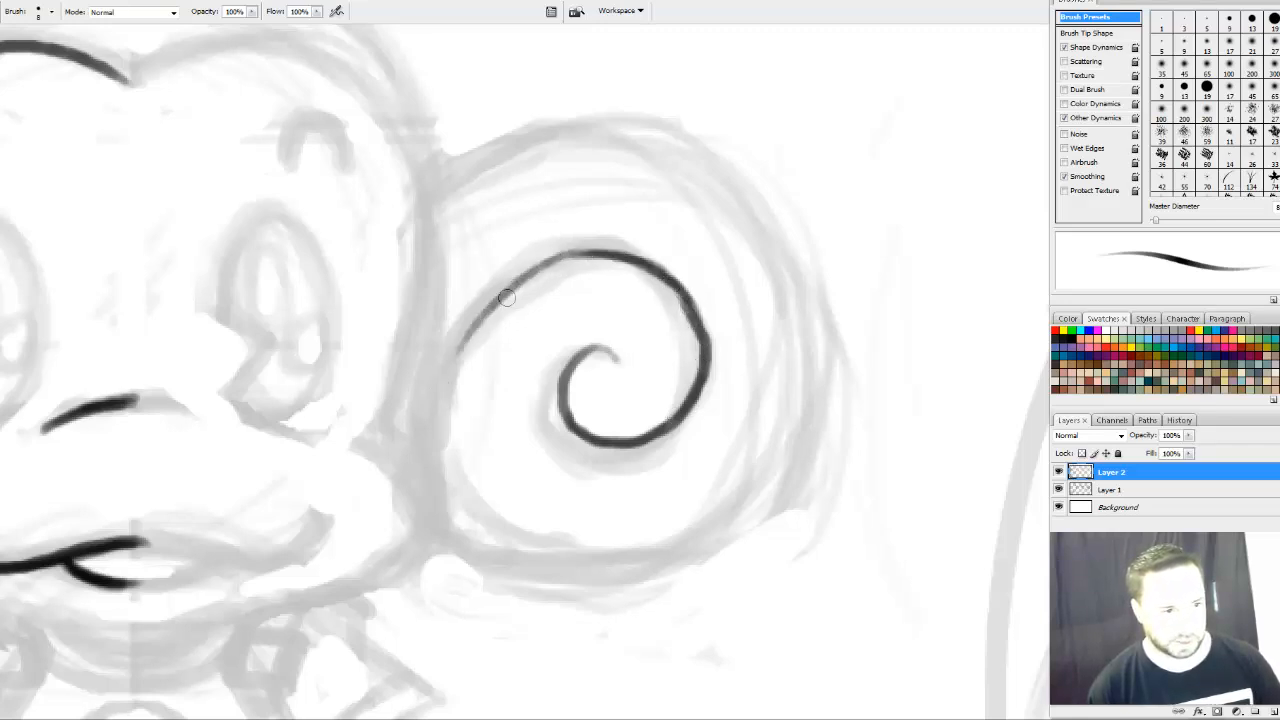
pyautogui.moveTo(578, 253); pyautogui.dragTo(455, 358)
pyautogui.moveTo(493, 303)
pyautogui.mouseDown()
pyautogui.moveTo(437, 357)
pyautogui.moveTo(420, 342)
pyautogui.mouseUp()
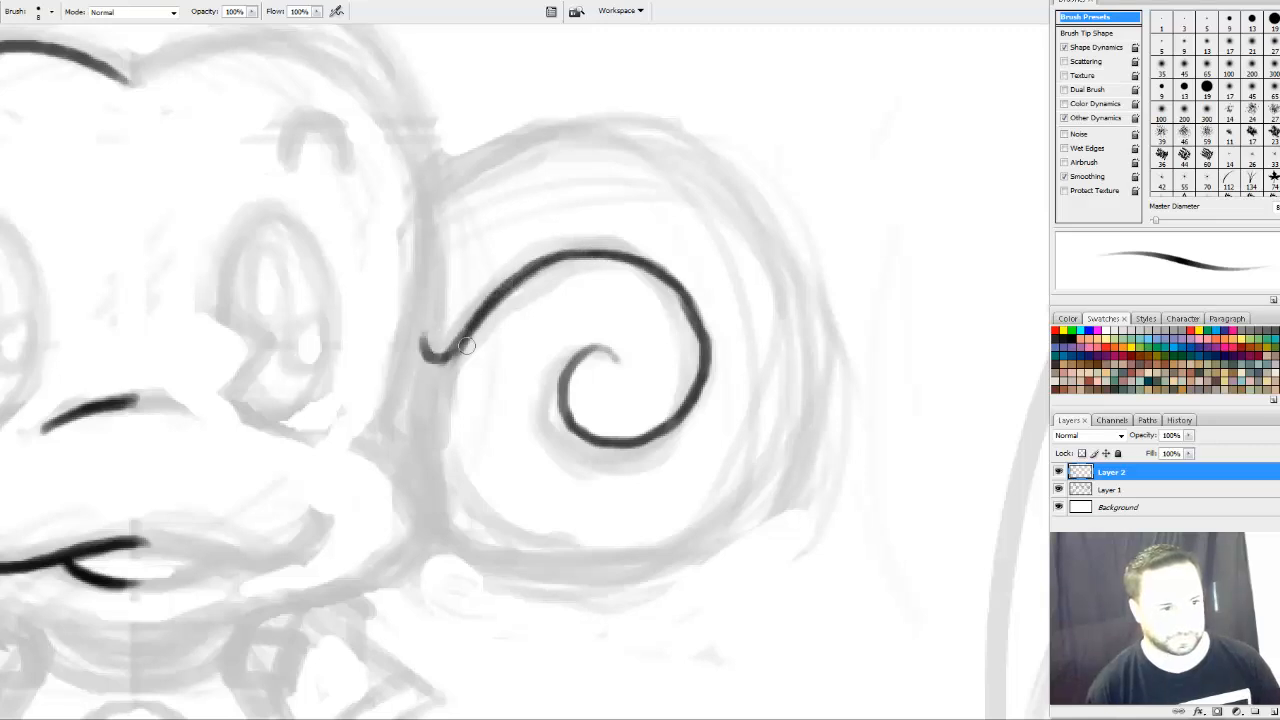
# Try inking the left-hand ear's inner spiral freehand from its center outward, redrawing the strokes for a smoother curve
pyautogui.moveTo(312, 298); pyautogui.dragTo(592, 270)
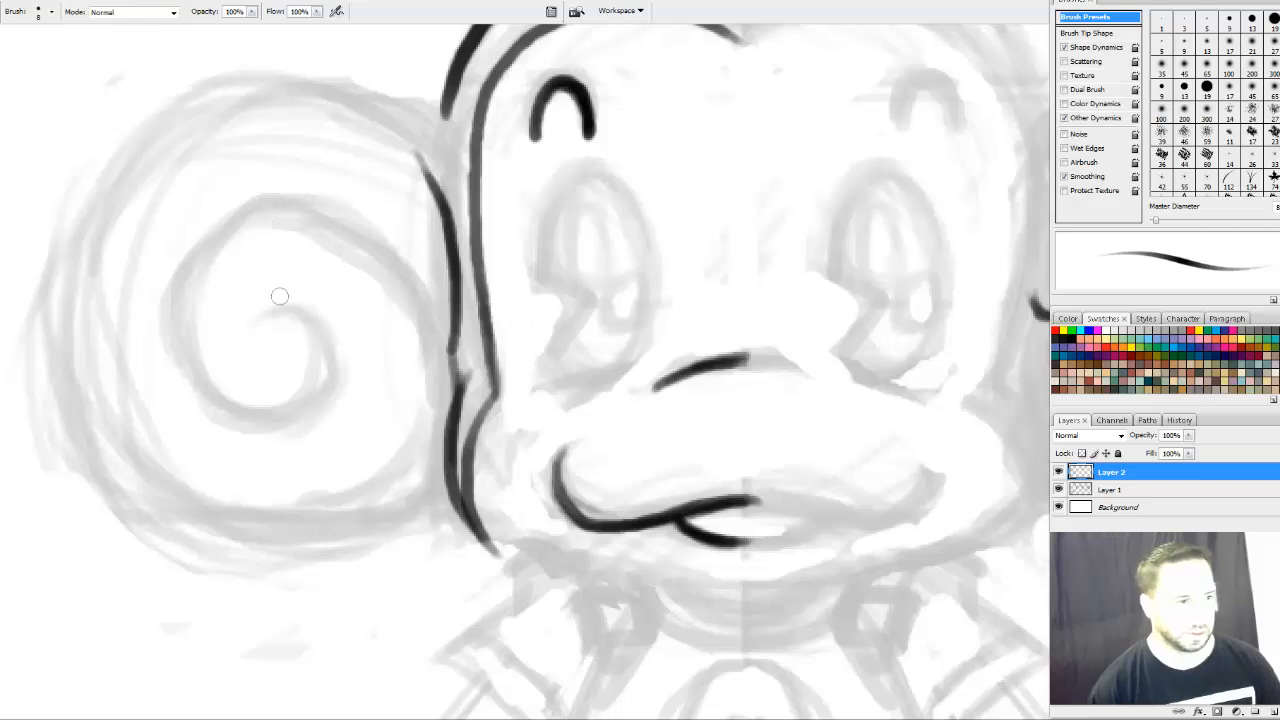
pyautogui.moveTo(263, 316)
pyautogui.mouseDown()
pyautogui.moveTo(317, 356)
pyautogui.moveTo(302, 400)
pyautogui.moveTo(254, 405)
pyautogui.moveTo(192, 342)
pyautogui.mouseUp()
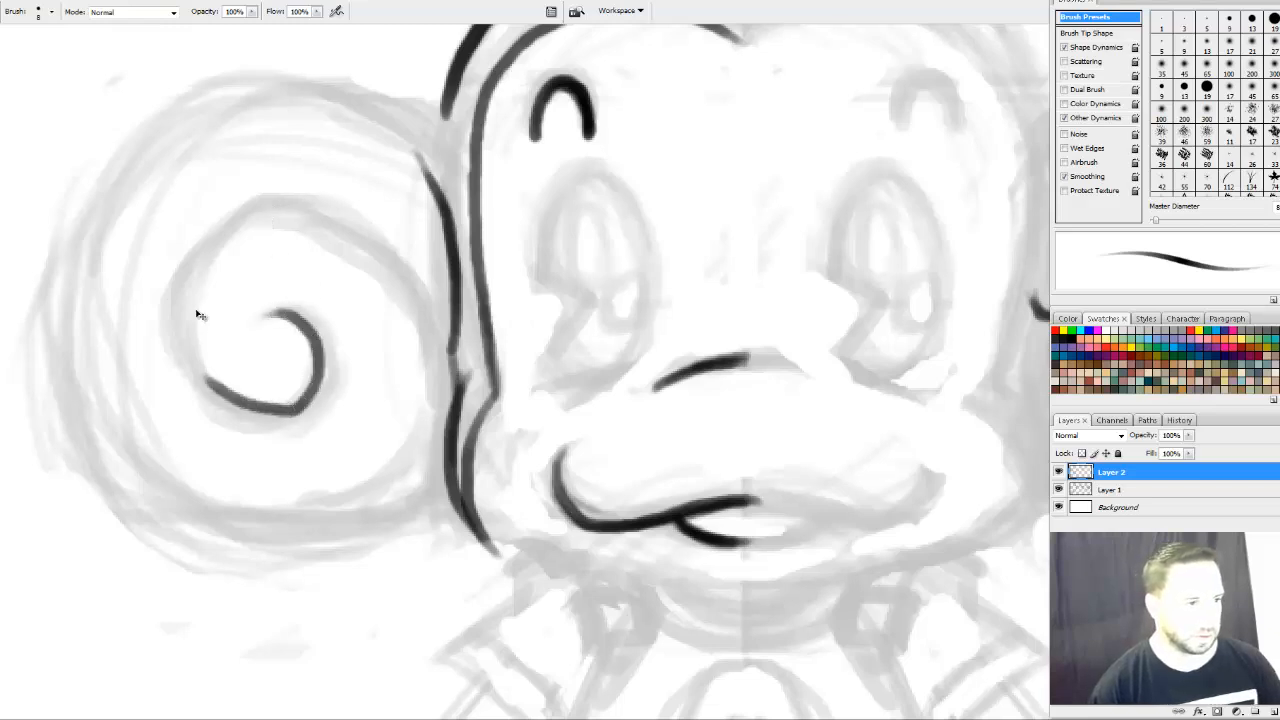
pyautogui.hotkey('ctrl', 'z')
pyautogui.moveTo(323, 216)
pyautogui.mouseDown()
pyautogui.moveTo(241, 213)
pyautogui.moveTo(194, 271)
pyautogui.moveTo(177, 352)
pyautogui.moveTo(194, 399)
pyautogui.moveTo(288, 418)
pyautogui.mouseUp()
pyautogui.hotkey('ctrl', 'z')
pyautogui.moveTo(290, 204)
pyautogui.mouseDown()
pyautogui.moveTo(236, 210)
pyautogui.moveTo(172, 378)
pyautogui.moveTo(210, 415)
pyautogui.moveTo(287, 401)
pyautogui.mouseUp()
pyautogui.moveTo(180, 375)
pyautogui.mouseDown()
pyautogui.moveTo(258, 425)
pyautogui.moveTo(247, 397)
pyautogui.moveTo(291, 413)
pyautogui.moveTo(318, 360)
pyautogui.moveTo(269, 309)
pyautogui.moveTo(306, 318)
pyautogui.moveTo(263, 313)
pyautogui.moveTo(277, 421)
pyautogui.mouseUp()
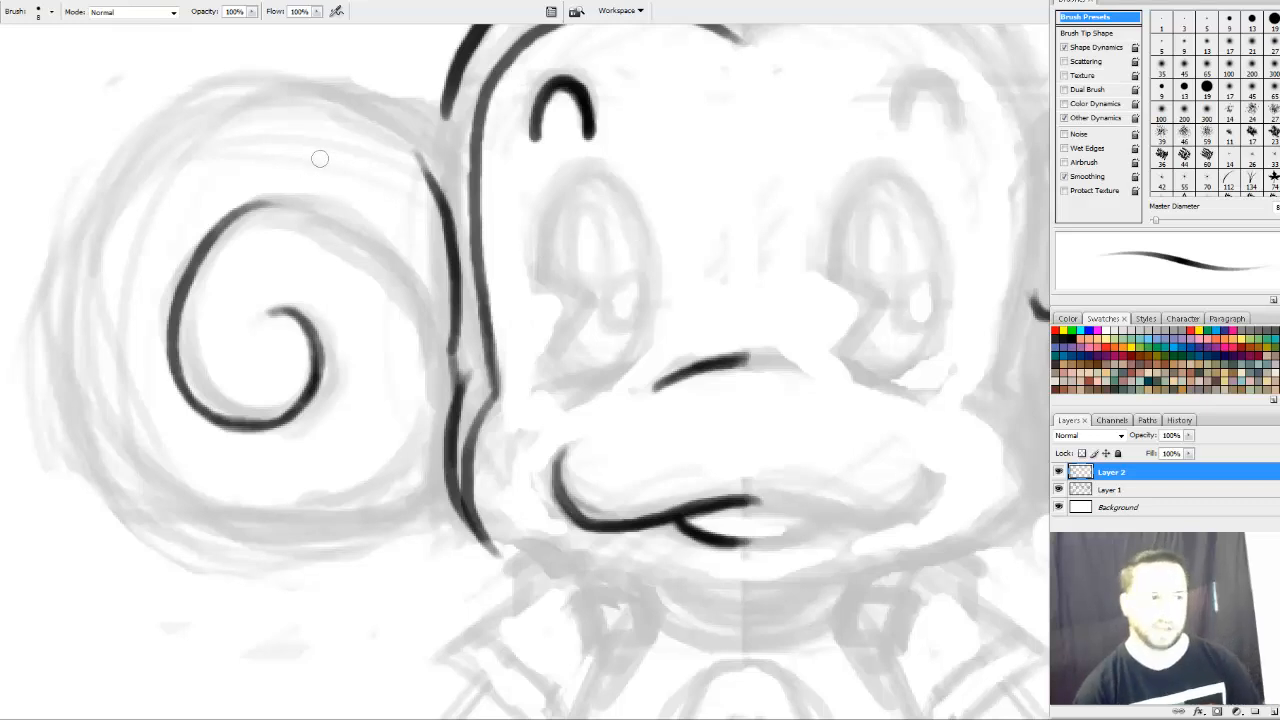
# Trace the left-hand ear's spiral with a Pen path, stroke it with the Brush without simulated pressure, and delete the path
pyautogui.press('p')
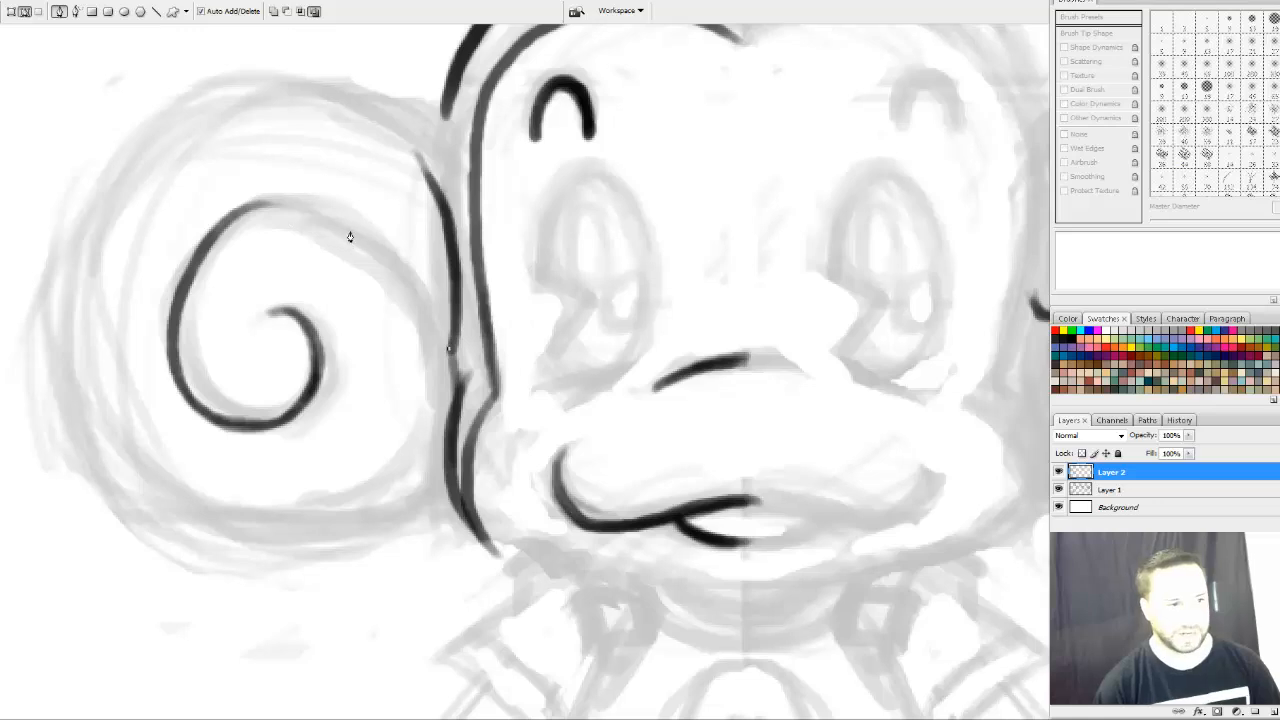
pyautogui.moveTo(350, 232); pyautogui.dragTo(268, 192)
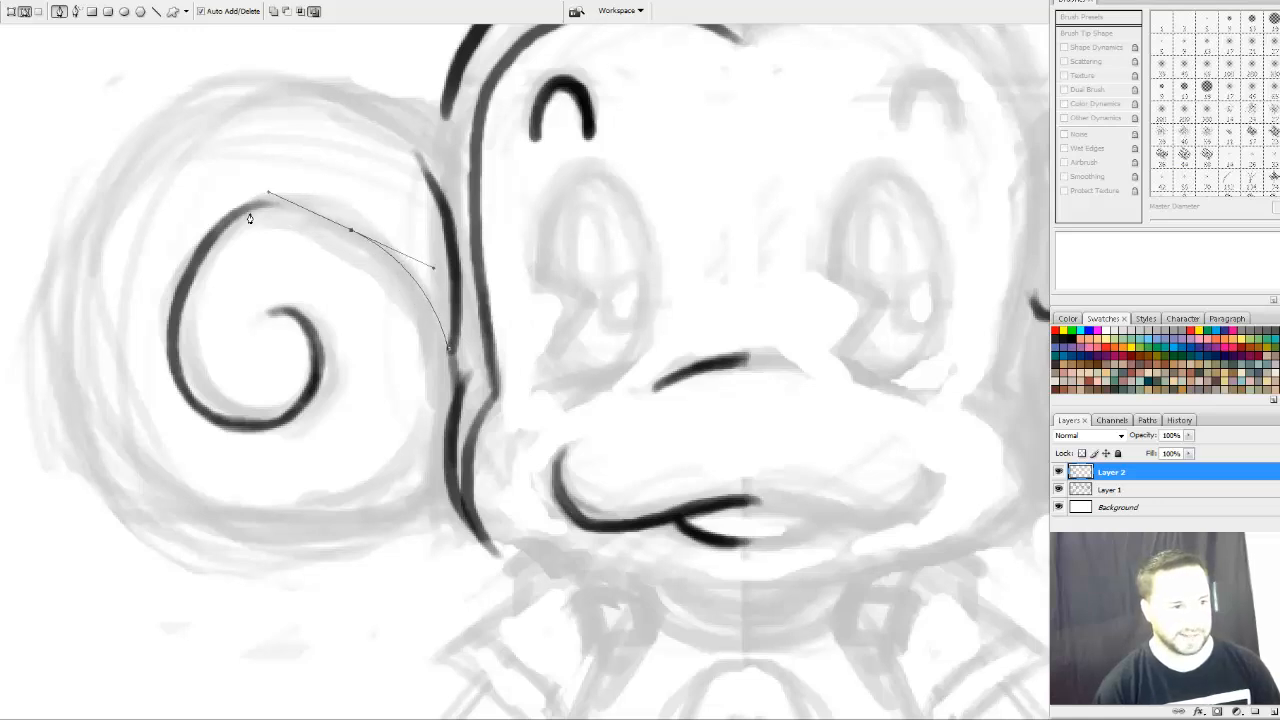
pyautogui.moveTo(185, 284); pyautogui.dragTo(352, 432)
pyautogui.moveTo(286, 312); pyautogui.dragTo(238, 334)
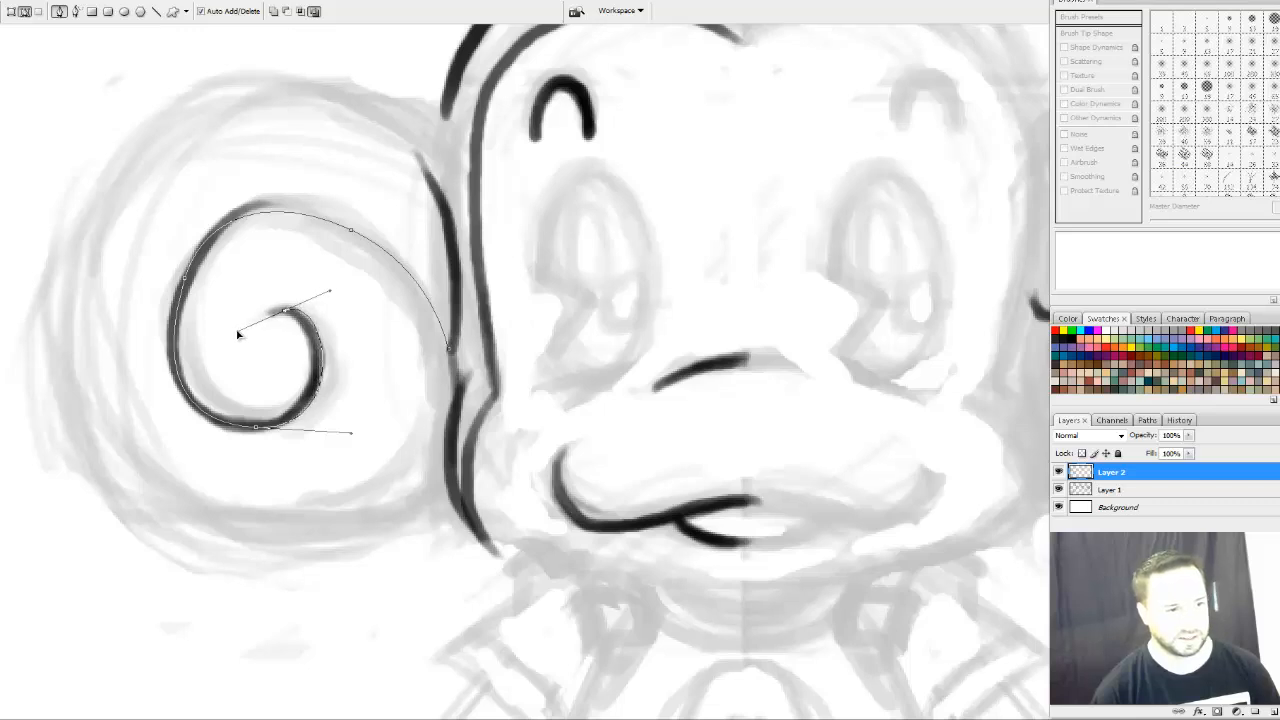
pyautogui.rightClick(304, 330)
pyautogui.click(352, 432)
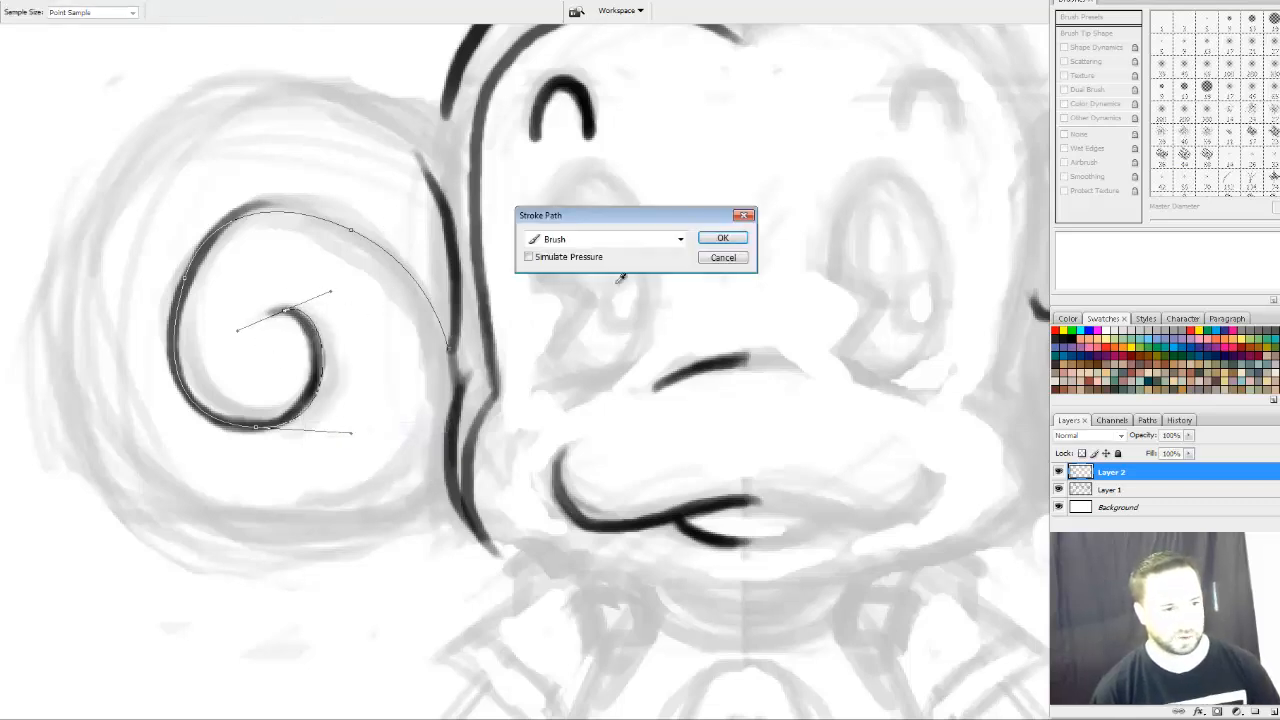
pyautogui.click(718, 241)
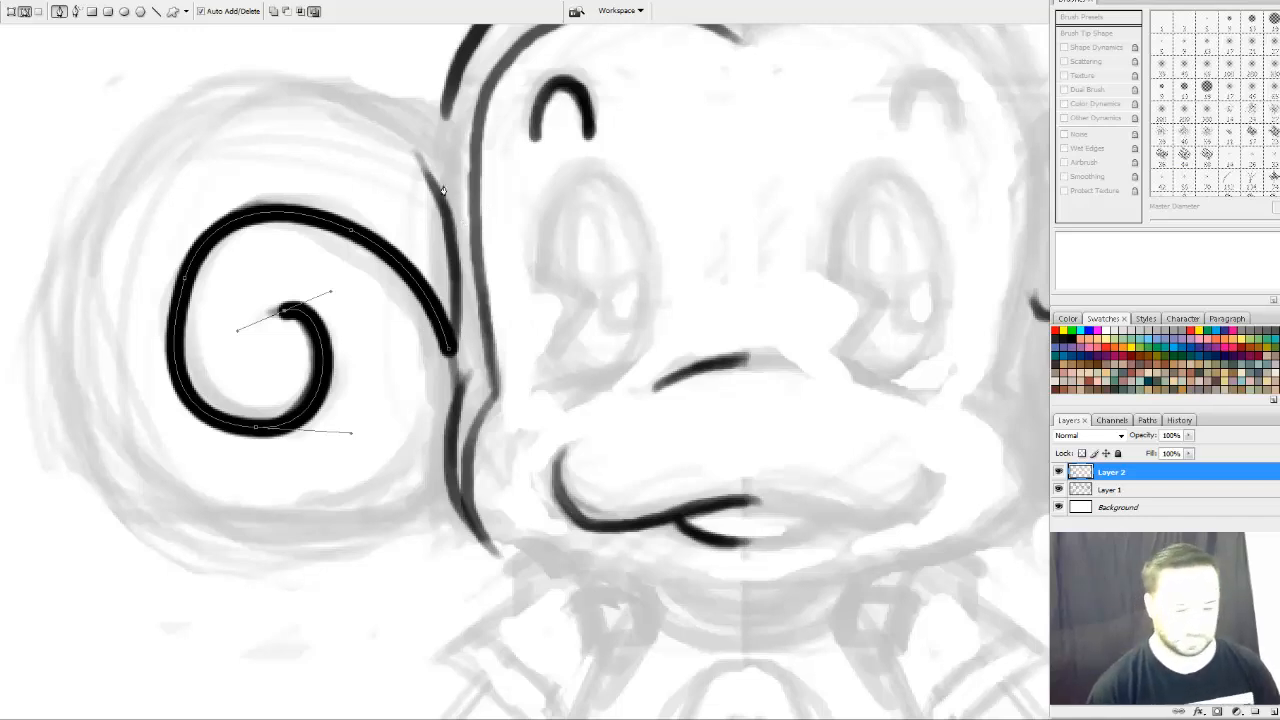
pyautogui.press('Delete')
pyautogui.press('Delete')
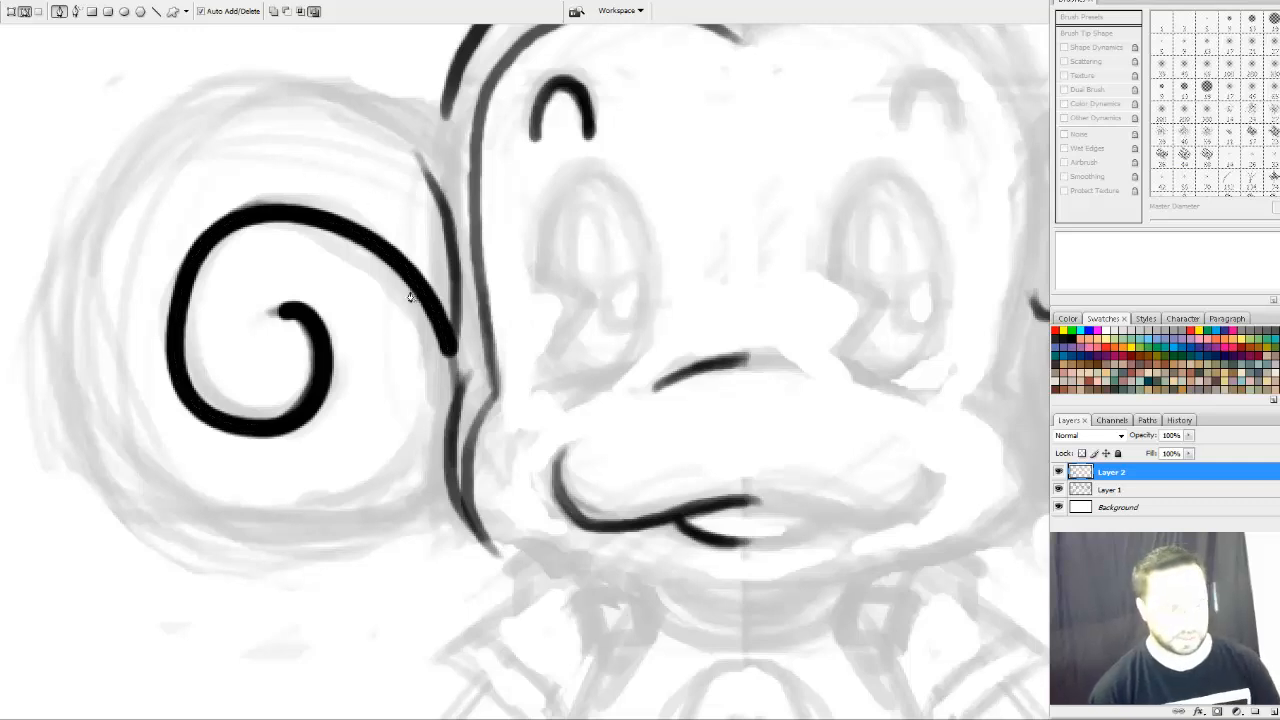
# Erase the thick stroked spiral from the left-hand ear
pyautogui.press('e')
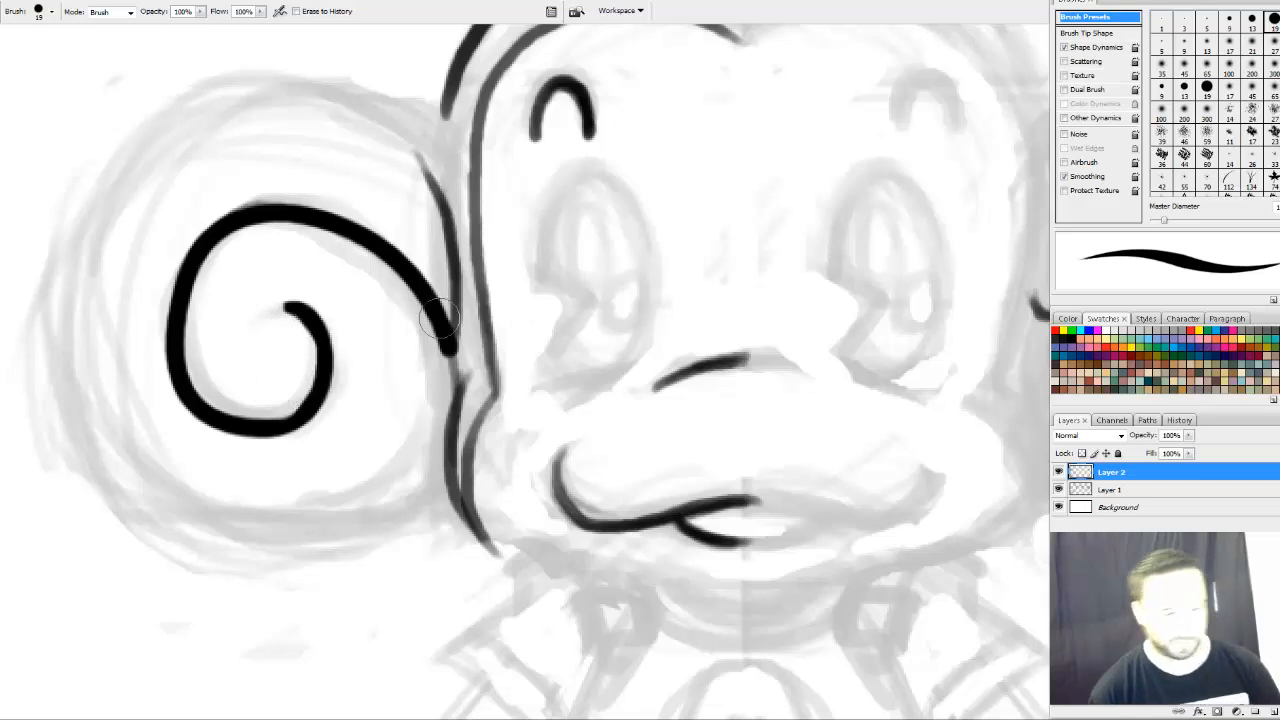
pyautogui.hotkey('ctrl', '-')
pyautogui.hotkey('ctrl', '-')
pyautogui.hotkey('ctrl', '-')
pyautogui.hotkey('ctrl', '+')
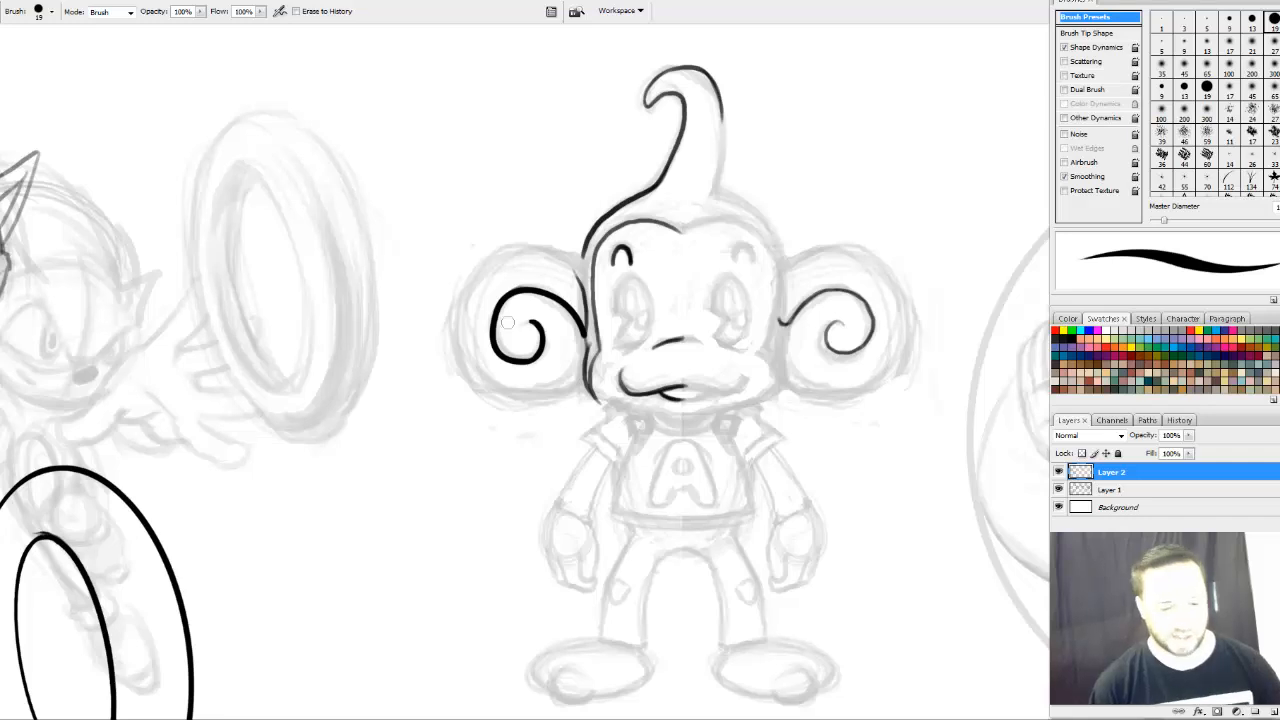
pyautogui.moveTo(488, 322)
pyautogui.mouseDown()
pyautogui.moveTo(503, 286)
pyautogui.moveTo(531, 364)
pyautogui.moveTo(557, 331)
pyautogui.mouseUp()
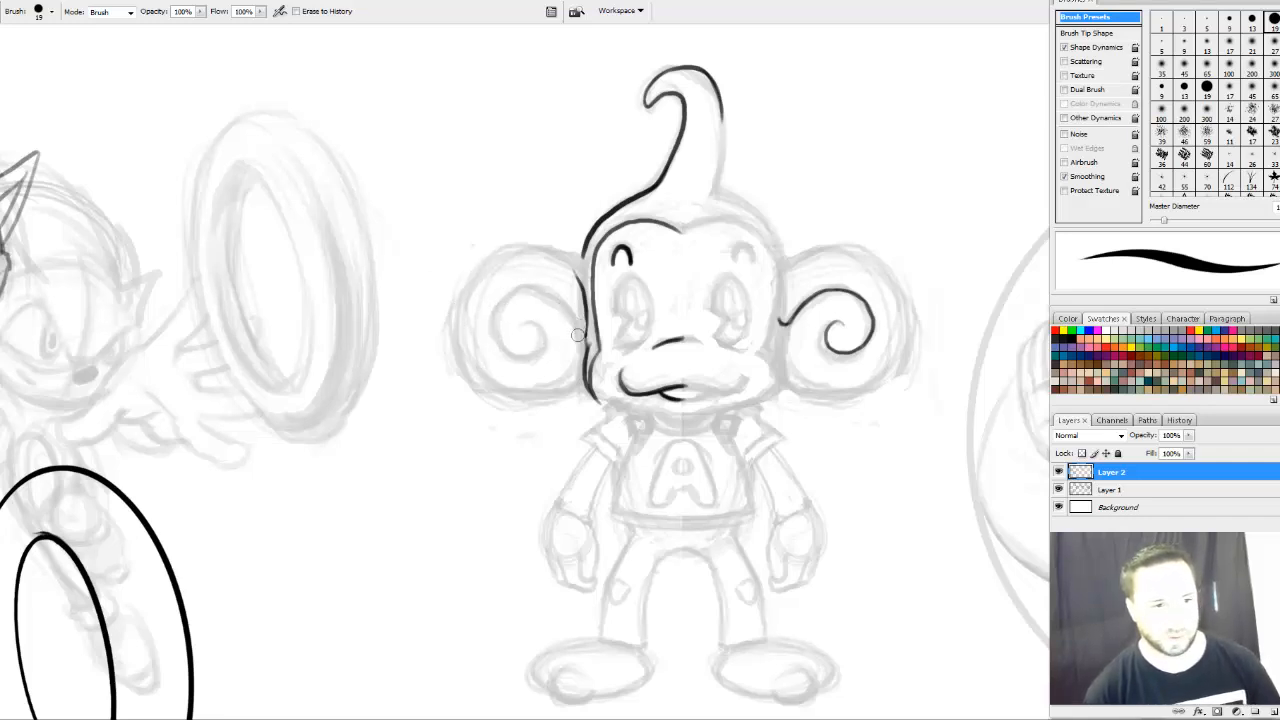
# Ink the left-hand ear's spiral freehand from its curled center around the bottom and up its outer side
pyautogui.press('b')
pyautogui.hotkey('ctrl', '+')
pyautogui.hotkey('ctrl', '+')
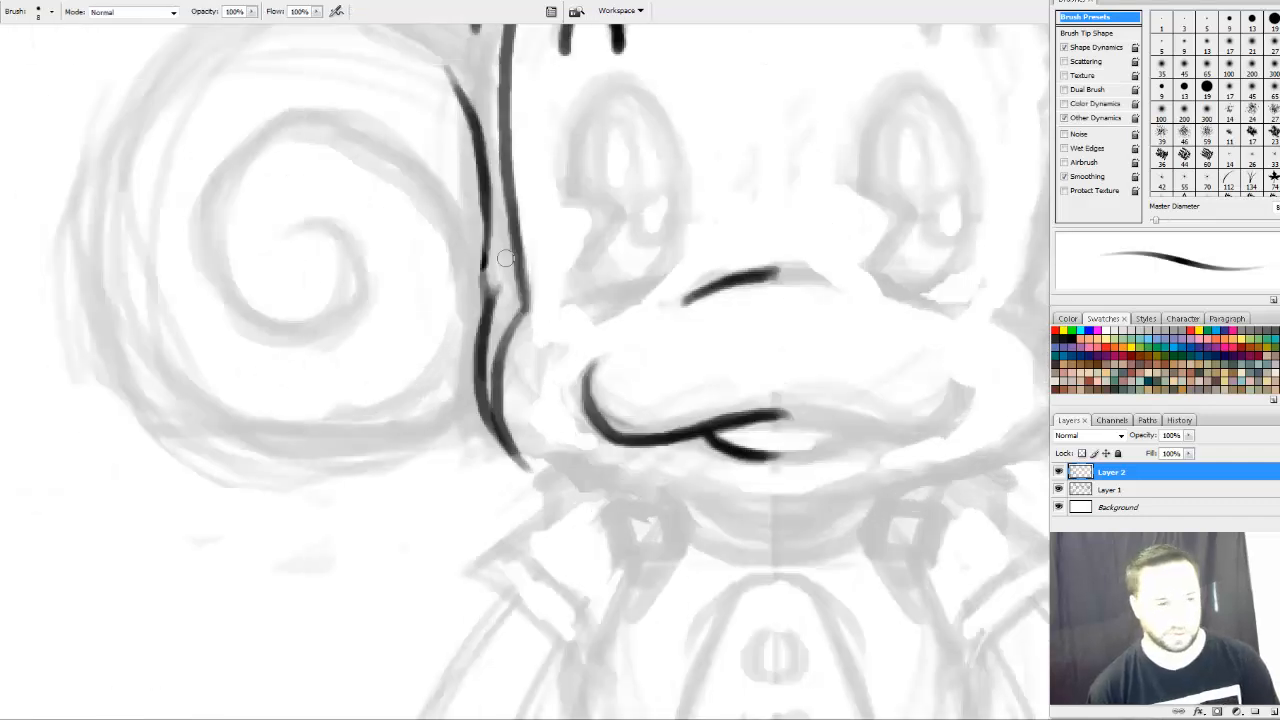
pyautogui.moveTo(453, 330); pyautogui.dragTo(558, 447)
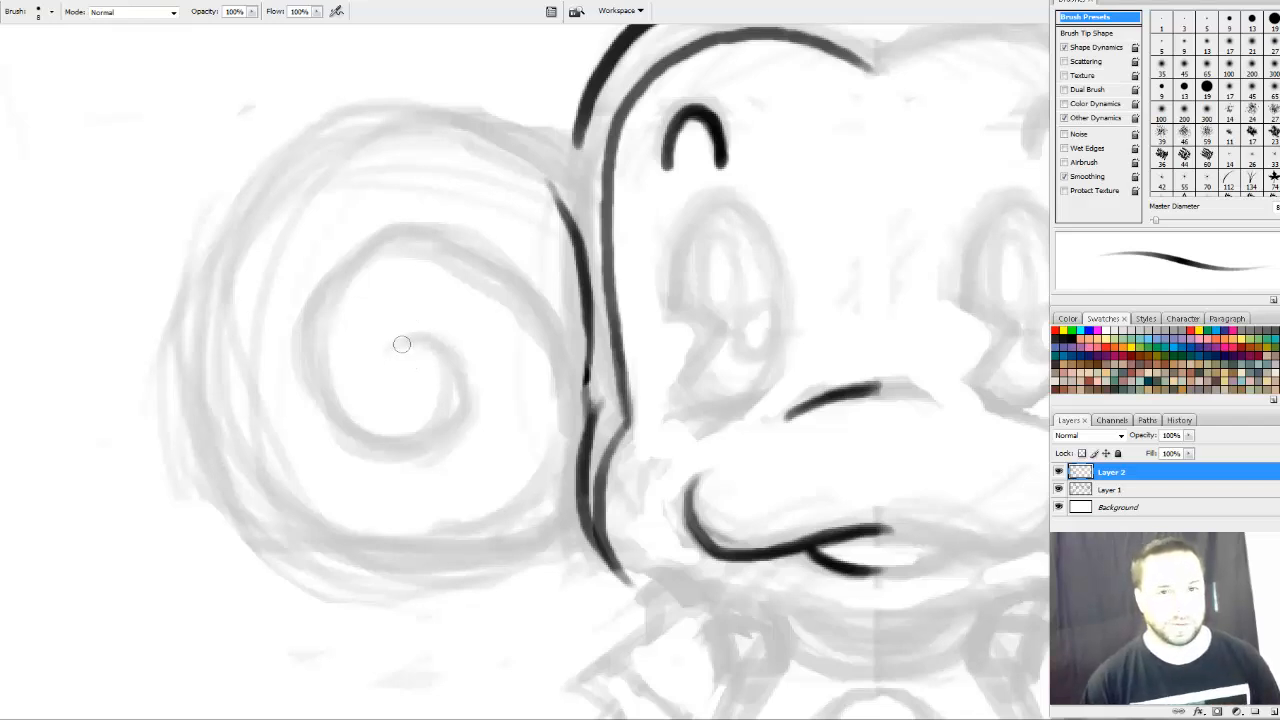
pyautogui.moveTo(389, 346)
pyautogui.mouseDown()
pyautogui.moveTo(446, 375)
pyautogui.moveTo(405, 340)
pyautogui.moveTo(434, 387)
pyautogui.moveTo(449, 384)
pyautogui.moveTo(413, 448)
pyautogui.mouseUp()
pyautogui.hotkey('ctrl', 'z')
pyautogui.moveTo(450, 393); pyautogui.dragTo(402, 448)
pyautogui.moveTo(450, 367)
pyautogui.mouseDown()
pyautogui.moveTo(401, 447)
pyautogui.moveTo(411, 442)
pyautogui.moveTo(311, 403)
pyautogui.moveTo(379, 442)
pyautogui.moveTo(322, 395)
pyautogui.mouseUp()
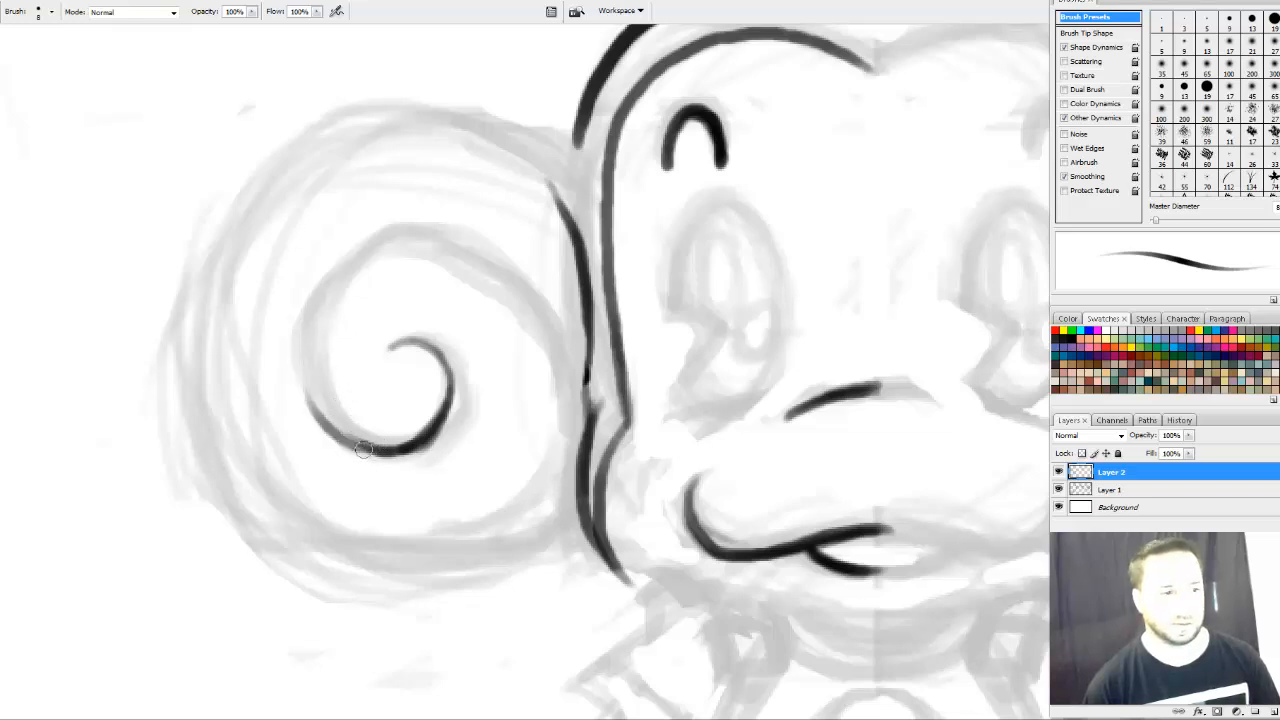
pyautogui.moveTo(363, 450); pyautogui.dragTo(311, 363)
pyautogui.moveTo(325, 428); pyautogui.dragTo(337, 266)
pyautogui.moveTo(296, 340); pyautogui.dragTo(395, 245)
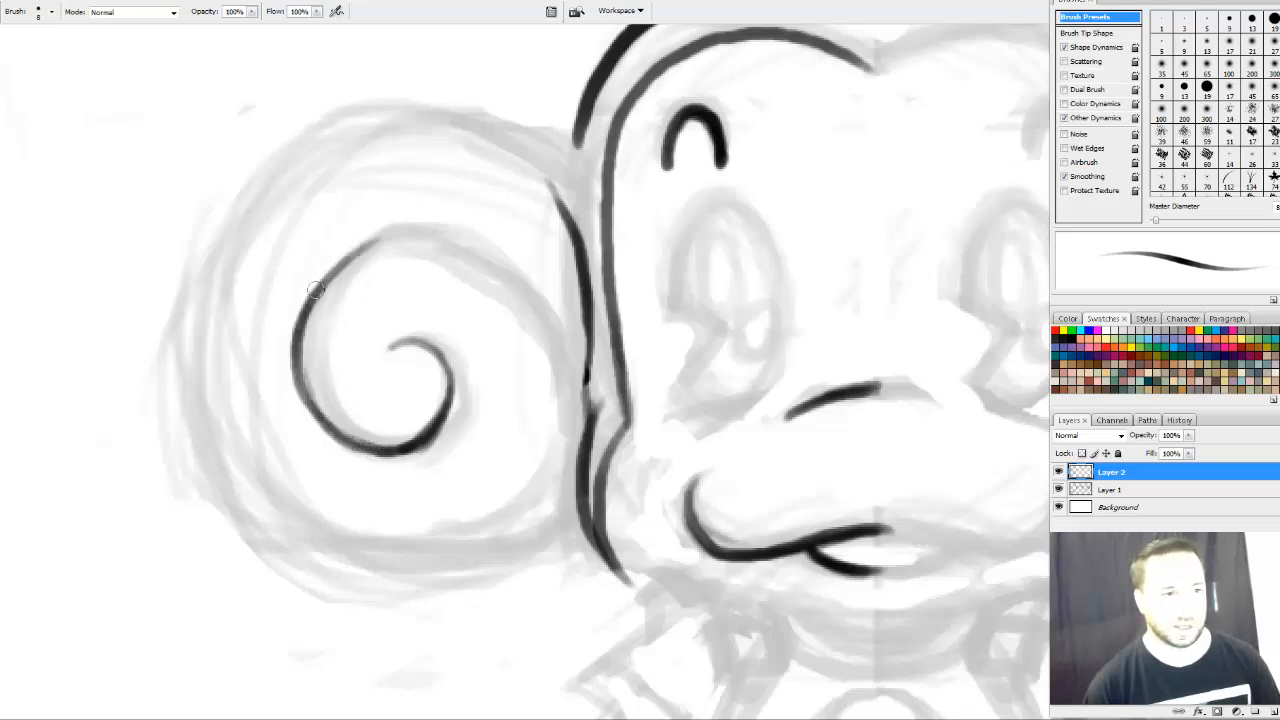
# Ink the spiral's top arc down to the head line, then thicken its upper curve and extend its inner tip
pyautogui.moveTo(315, 290); pyautogui.dragTo(448, 237)
pyautogui.moveTo(370, 250); pyautogui.dragTo(500, 268)
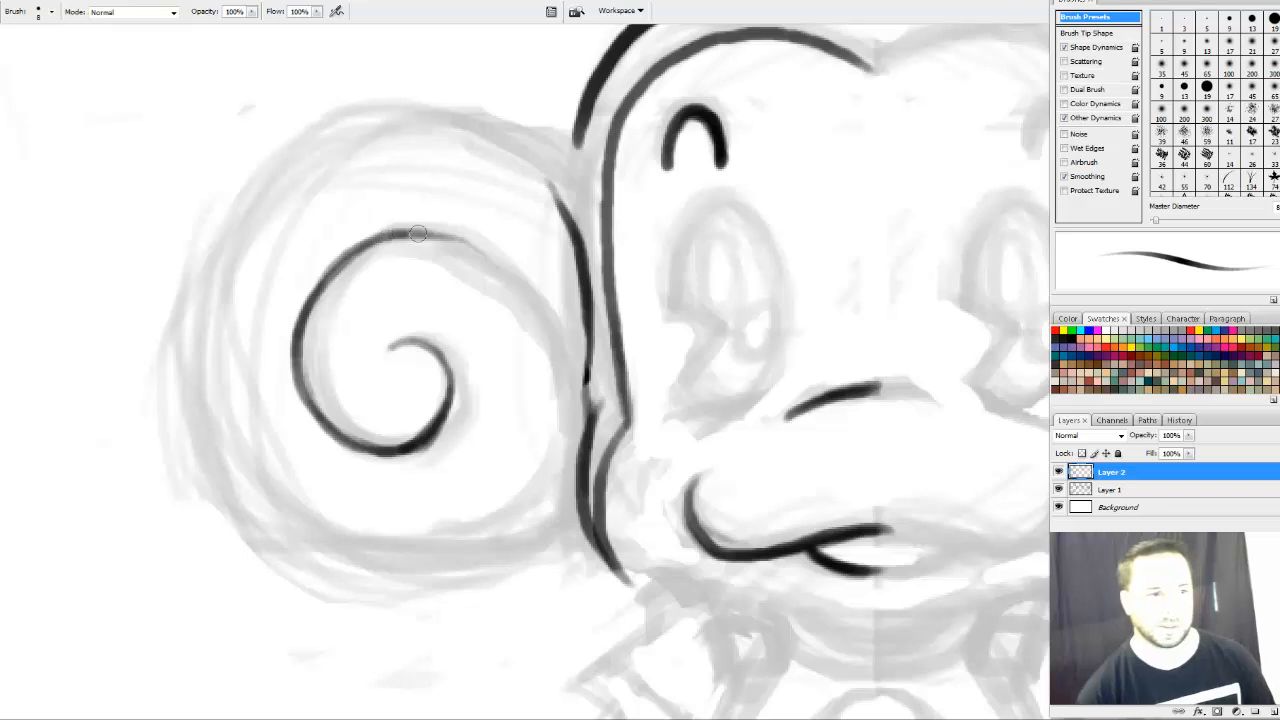
pyautogui.moveTo(418, 234)
pyautogui.mouseDown()
pyautogui.moveTo(478, 248)
pyautogui.moveTo(502, 274)
pyautogui.mouseUp()
pyautogui.moveTo(432, 236)
pyautogui.mouseDown()
pyautogui.moveTo(514, 297)
pyautogui.moveTo(454, 243)
pyautogui.moveTo(570, 372)
pyautogui.mouseUp()
pyautogui.moveTo(516, 290)
pyautogui.mouseDown()
pyautogui.moveTo(584, 376)
pyautogui.moveTo(524, 294)
pyautogui.moveTo(550, 335)
pyautogui.moveTo(457, 241)
pyautogui.moveTo(512, 284)
pyautogui.moveTo(398, 235)
pyautogui.mouseUp()
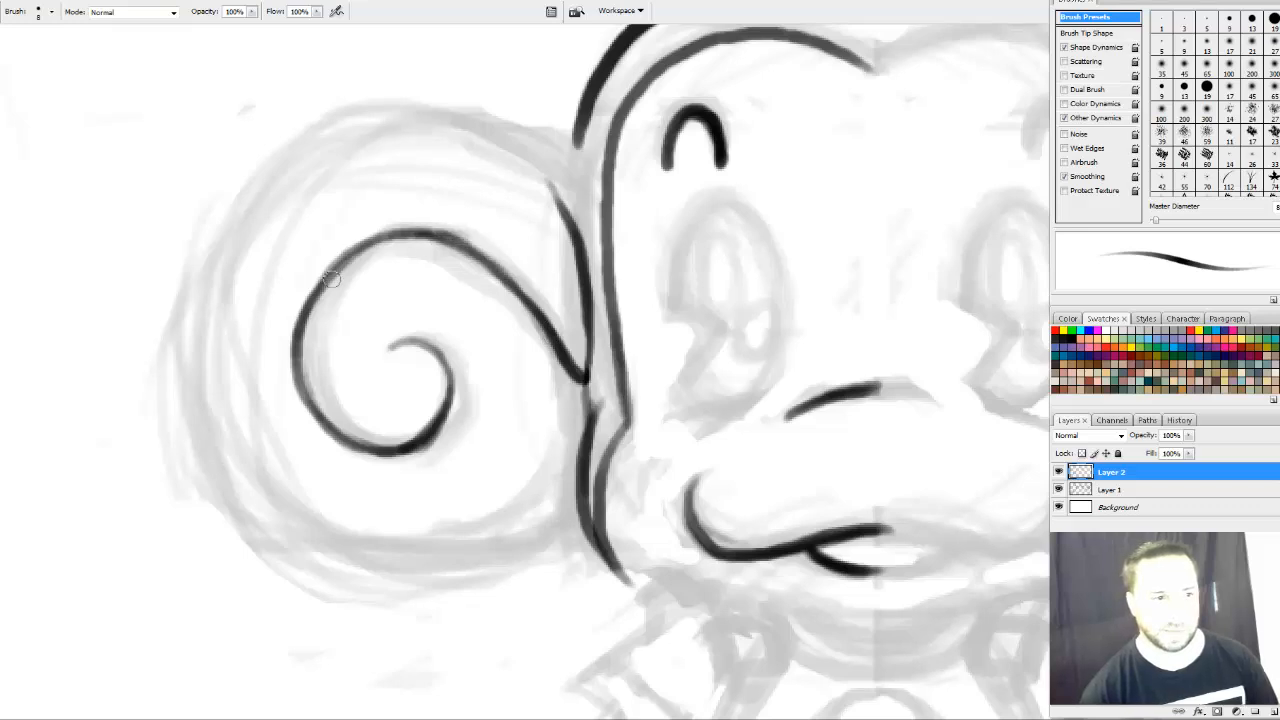
pyautogui.moveTo(308, 302); pyautogui.dragTo(398, 234)
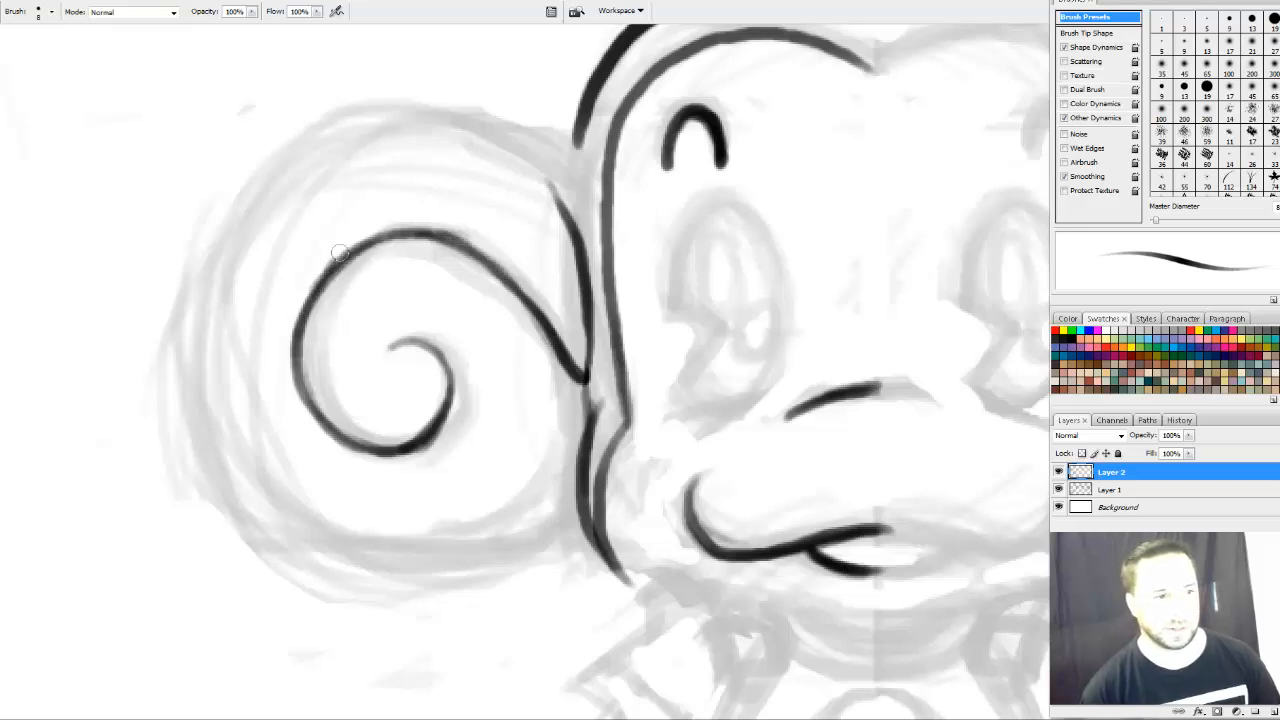
pyautogui.moveTo(334, 258)
pyautogui.mouseDown()
pyautogui.moveTo(304, 397)
pyautogui.moveTo(387, 452)
pyautogui.moveTo(429, 430)
pyautogui.moveTo(436, 350)
pyautogui.moveTo(446, 384)
pyautogui.moveTo(449, 372)
pyautogui.moveTo(444, 388)
pyautogui.moveTo(442, 359)
pyautogui.moveTo(406, 342)
pyautogui.moveTo(388, 347)
pyautogui.moveTo(432, 358)
pyautogui.moveTo(388, 352)
pyautogui.mouseUp()
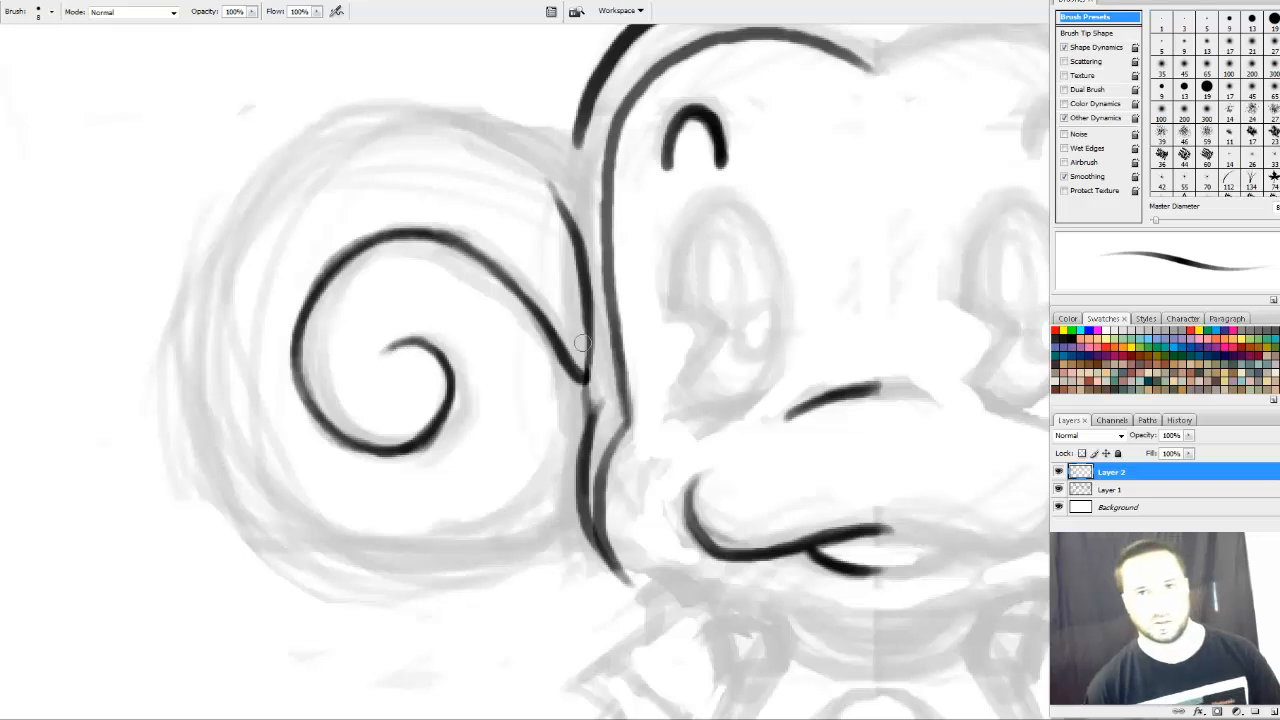
# Ink the top arc of the left-hand ear's outer contour from the head line, undoing uneven strokes along its outer side
pyautogui.moveTo(649, 321)
pyautogui.mouseDown()
pyautogui.moveTo(669, 334)
pyautogui.moveTo(680, 287)
pyautogui.mouseUp()
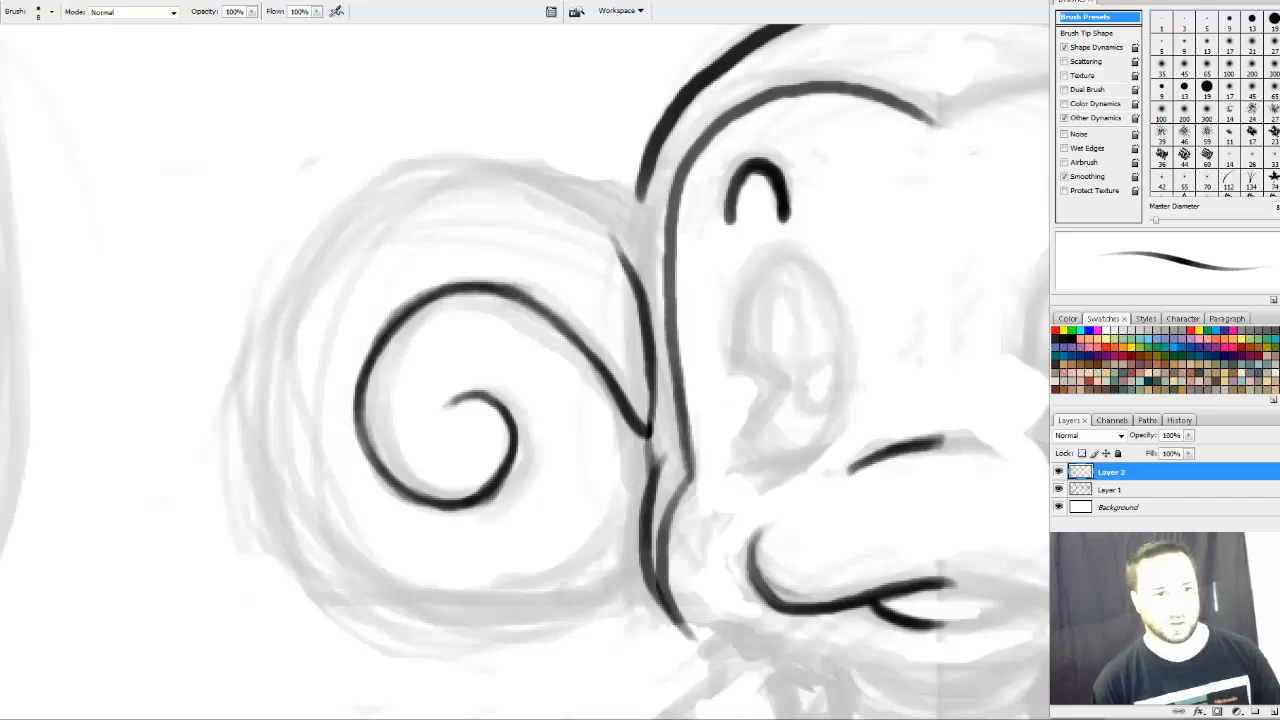
pyautogui.moveTo(627, 262); pyautogui.dragTo(394, 181)
pyautogui.hotkey('ctrl', 'z')
pyautogui.moveTo(627, 262)
pyautogui.mouseDown()
pyautogui.moveTo(588, 208)
pyautogui.moveTo(517, 177)
pyautogui.moveTo(399, 178)
pyautogui.moveTo(312, 238)
pyautogui.moveTo(263, 413)
pyautogui.mouseUp()
pyautogui.moveTo(340, 221)
pyautogui.mouseDown()
pyautogui.moveTo(251, 383)
pyautogui.moveTo(262, 474)
pyautogui.mouseUp()
pyautogui.hotkey('ctrl', 'z')
pyautogui.moveTo(326, 226); pyautogui.dragTo(280, 441)
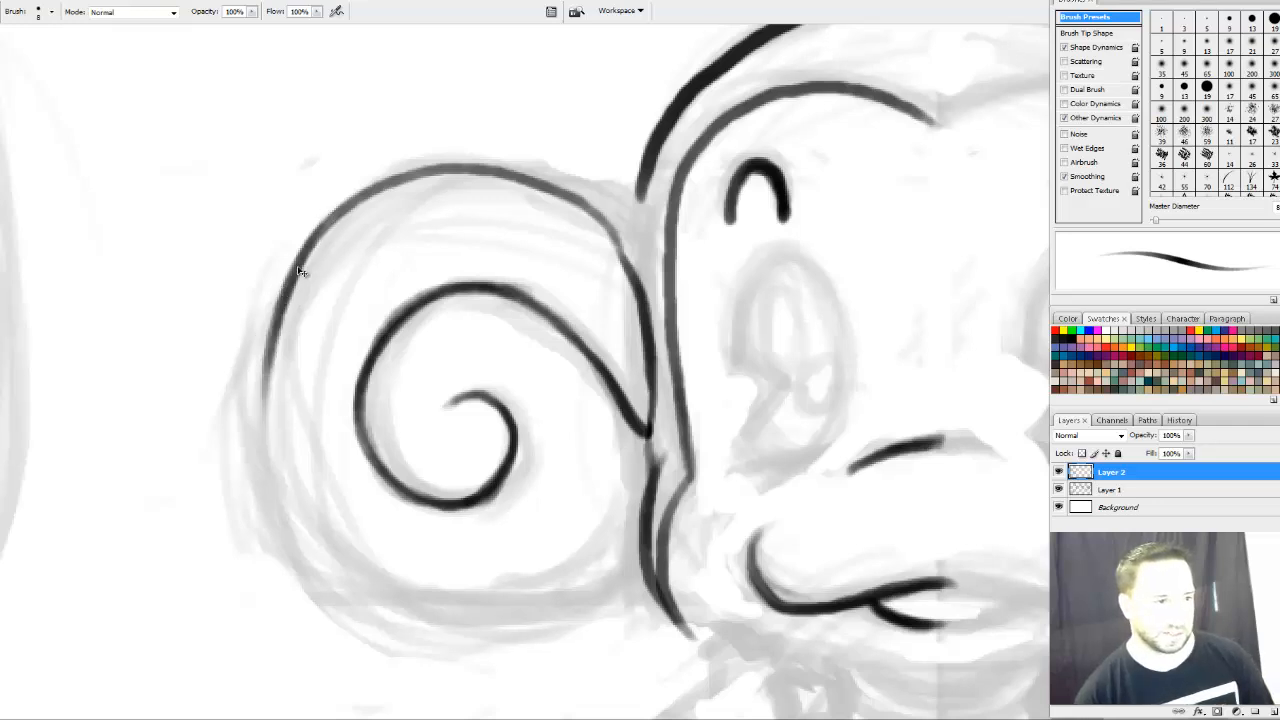
pyautogui.hotkey('ctrl', 'z')
# Ink the outer side of the left-hand ear's contour downward and around toward its lower edge
pyautogui.moveTo(335, 217)
pyautogui.mouseDown()
pyautogui.moveTo(270, 338)
pyautogui.moveTo(266, 398)
pyautogui.mouseUp()
pyautogui.moveTo(307, 241); pyautogui.dragTo(274, 496)
pyautogui.moveTo(262, 375); pyautogui.dragTo(317, 561)
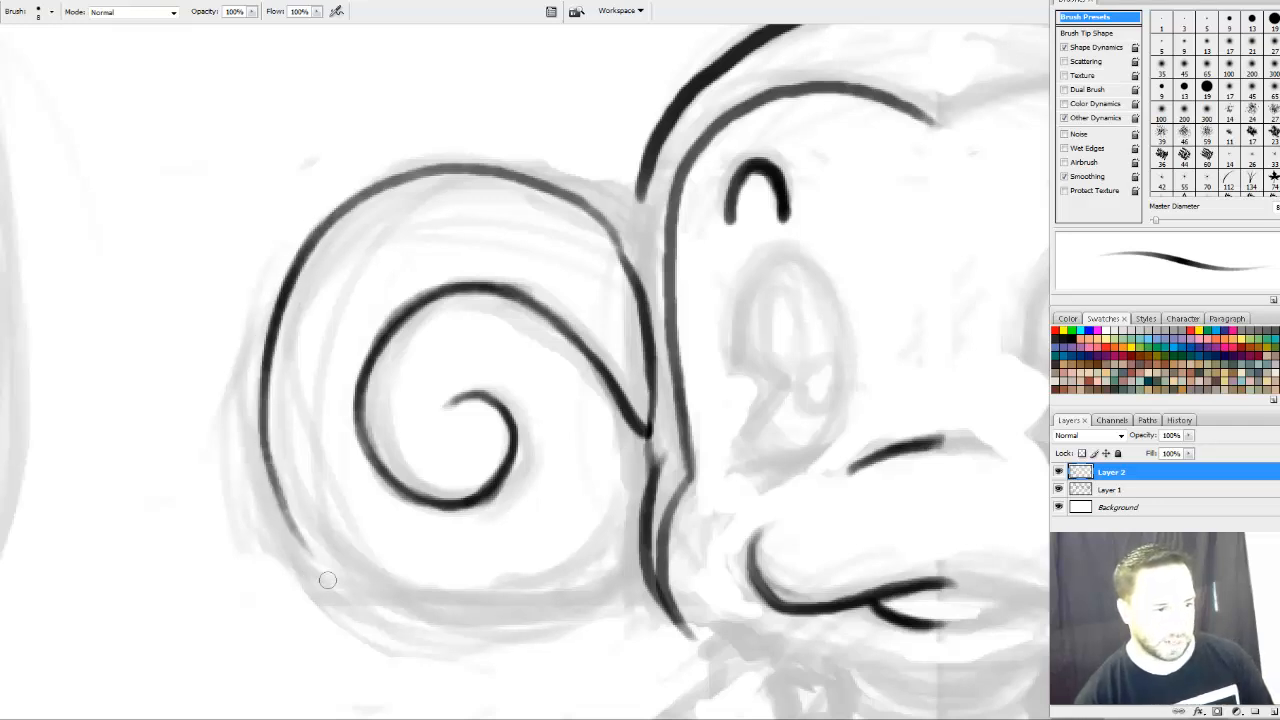
pyautogui.moveTo(278, 486); pyautogui.dragTo(368, 597)
pyautogui.moveTo(267, 418); pyautogui.dragTo(380, 598)
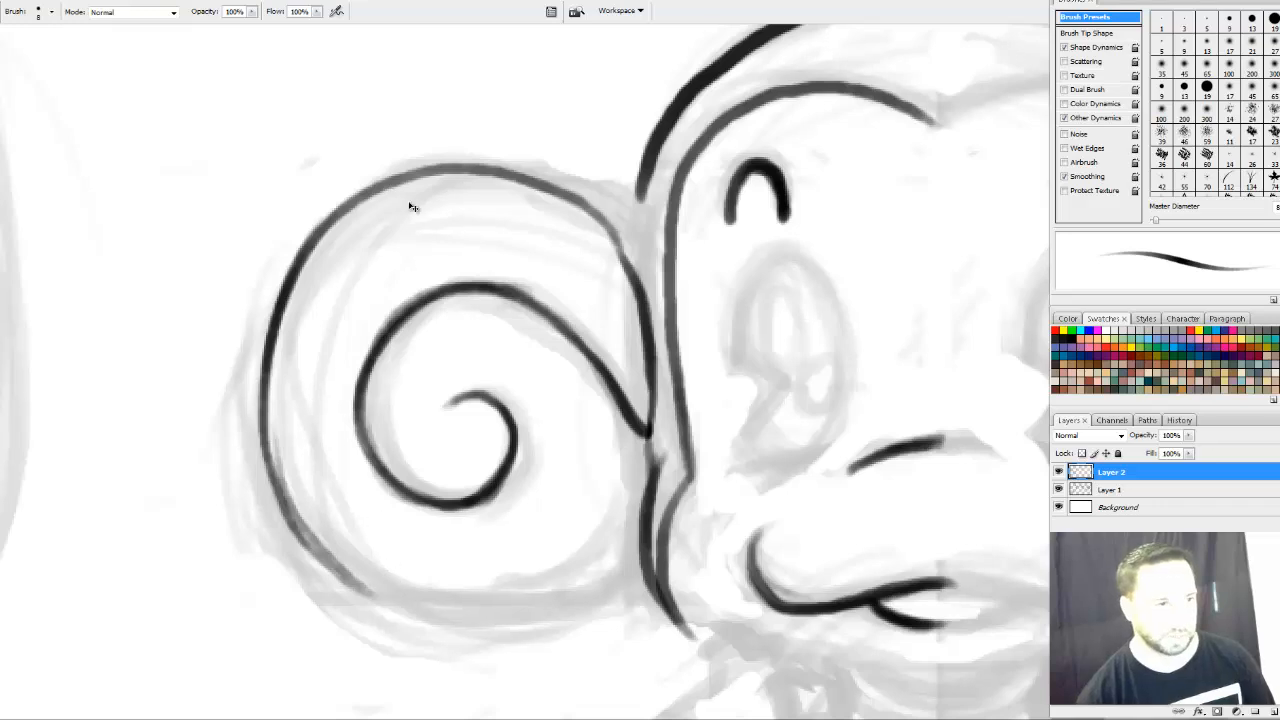
# Ink the ear's upper edge across to the outer head line, undoing a stray stroke and strengthening the join
pyautogui.moveTo(362, 198)
pyautogui.mouseDown()
pyautogui.moveTo(478, 158)
pyautogui.moveTo(612, 186)
pyautogui.mouseUp()
pyautogui.moveTo(425, 172); pyautogui.dragTo(609, 188)
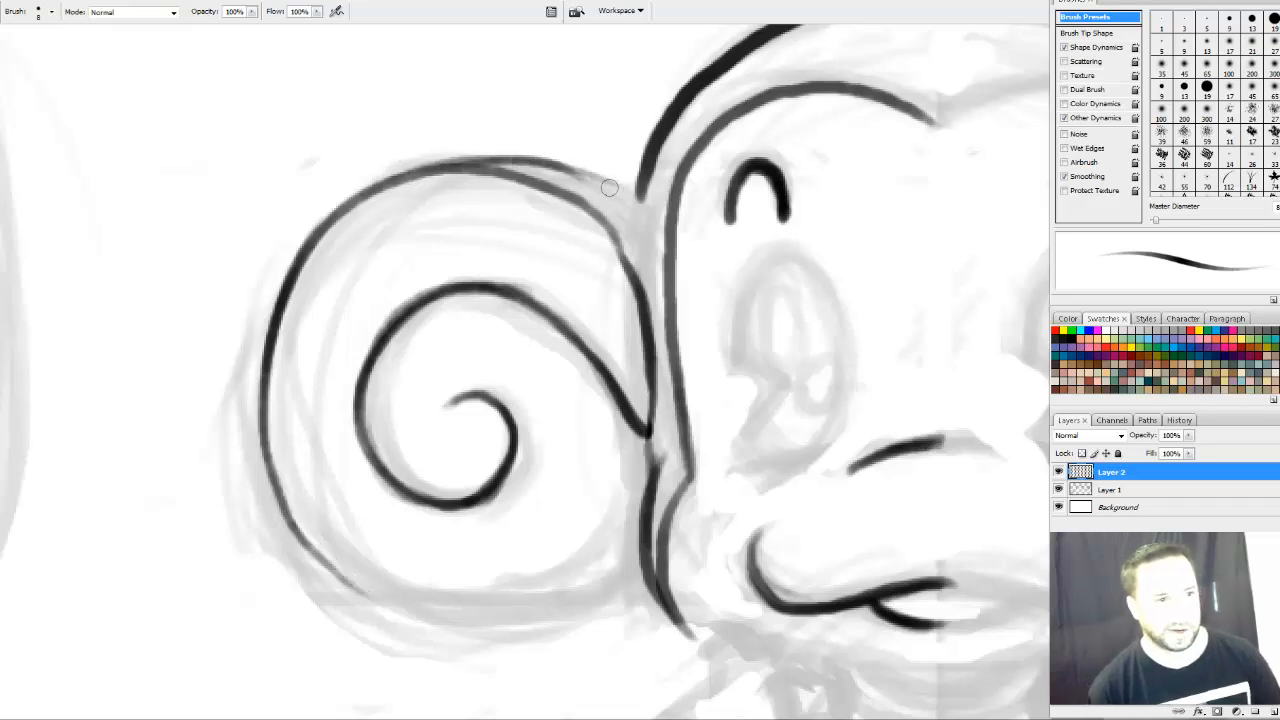
pyautogui.moveTo(498, 162)
pyautogui.mouseDown()
pyautogui.moveTo(647, 198)
pyautogui.moveTo(514, 157)
pyautogui.mouseUp()
pyautogui.hotkey('ctrl', 'z')
pyautogui.moveTo(638, 203)
pyautogui.mouseDown()
pyautogui.moveTo(512, 162)
pyautogui.moveTo(447, 175)
pyautogui.moveTo(510, 160)
pyautogui.moveTo(602, 196)
pyautogui.mouseUp()
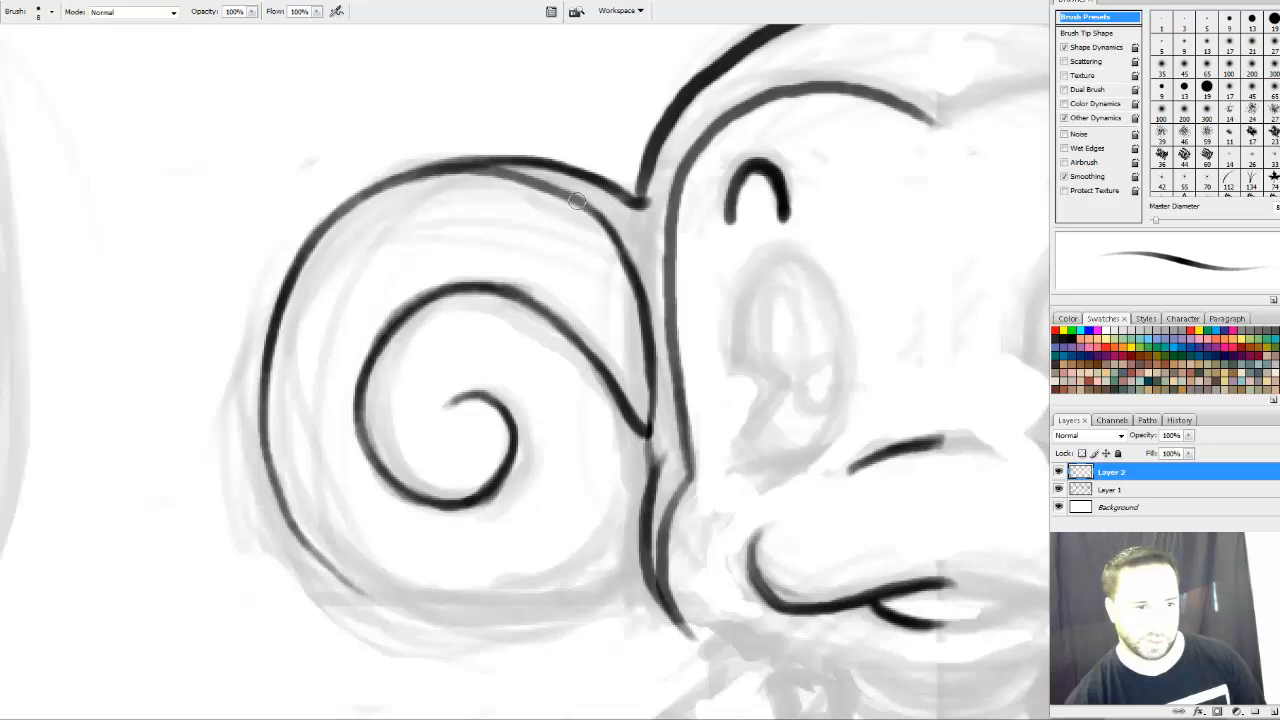
# Ink the left-hand ear's lower contour from its outer side across to the head line, undoing uneven strokes
pyautogui.moveTo(586, 330); pyautogui.dragTo(622, 254)
pyautogui.moveTo(328, 451)
pyautogui.mouseDown()
pyautogui.moveTo(400, 515)
pyautogui.moveTo(618, 512)
pyautogui.mouseUp()
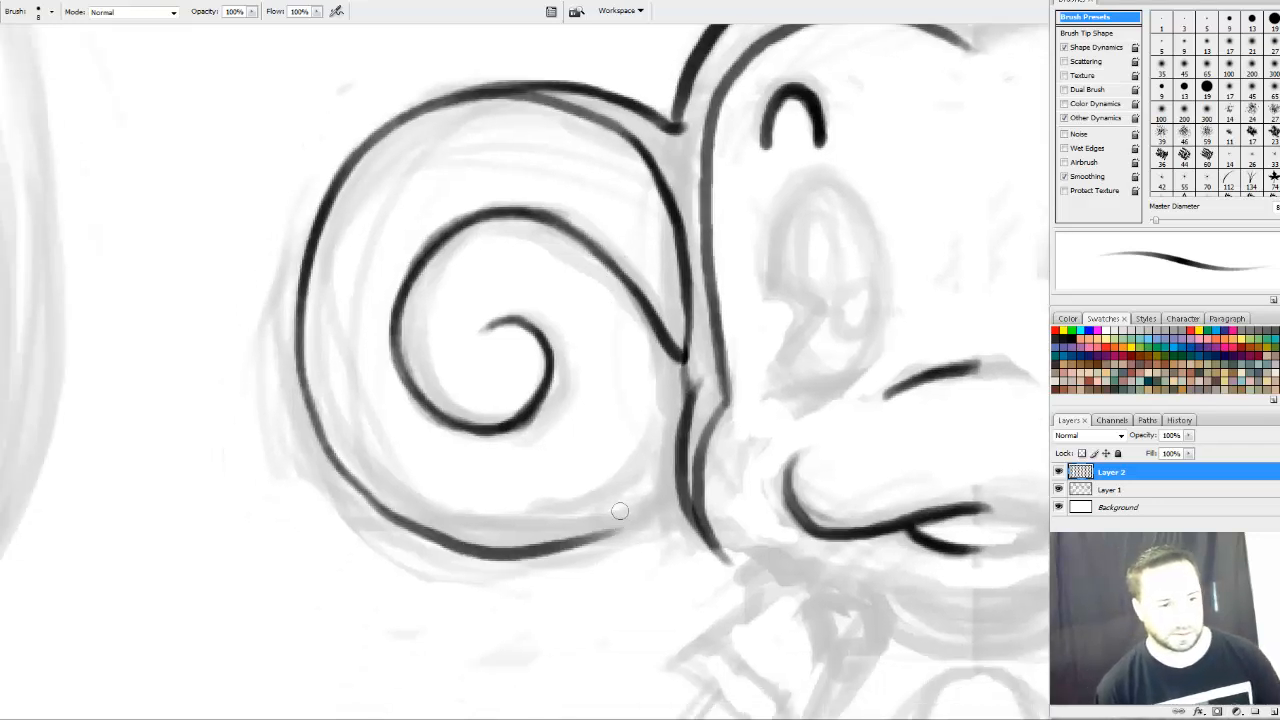
pyautogui.hotkey('ctrl', 'z')
pyautogui.moveTo(330, 450); pyautogui.dragTo(465, 535)
pyautogui.hotkey('ctrl', 'z')
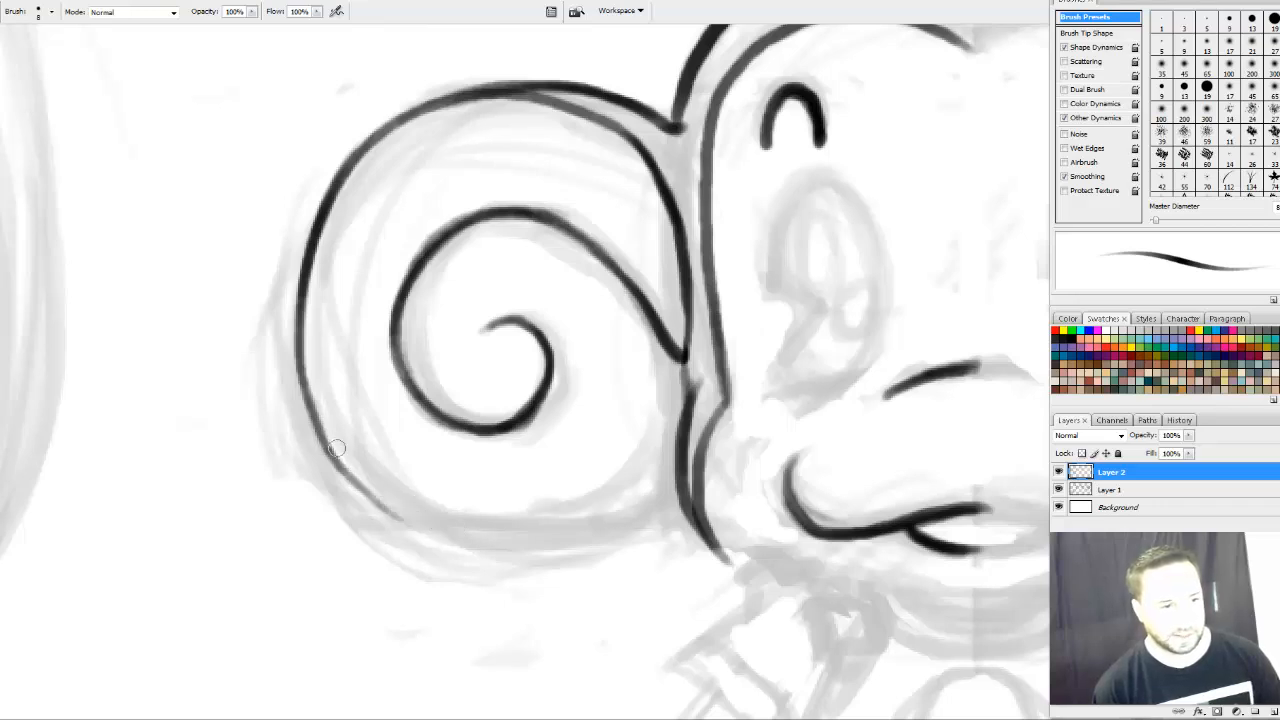
pyautogui.moveTo(328, 463)
pyautogui.mouseDown()
pyautogui.moveTo(402, 525)
pyautogui.moveTo(469, 547)
pyautogui.moveTo(632, 528)
pyautogui.moveTo(689, 463)
pyautogui.moveTo(620, 534)
pyautogui.mouseUp()
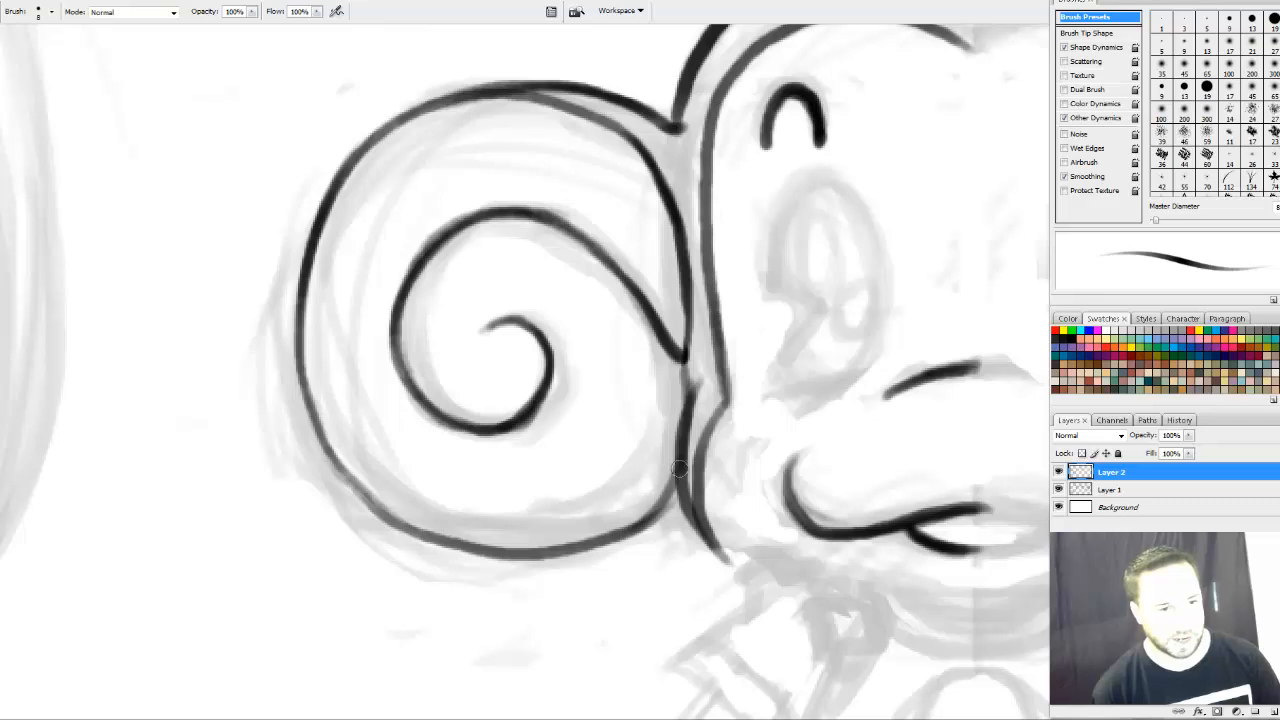
# Strengthen the ear's lower contour where it meets the head and thicken its lower outer curve
pyautogui.moveTo(680, 470)
pyautogui.mouseDown()
pyautogui.moveTo(625, 530)
pyautogui.moveTo(554, 551)
pyautogui.mouseUp()
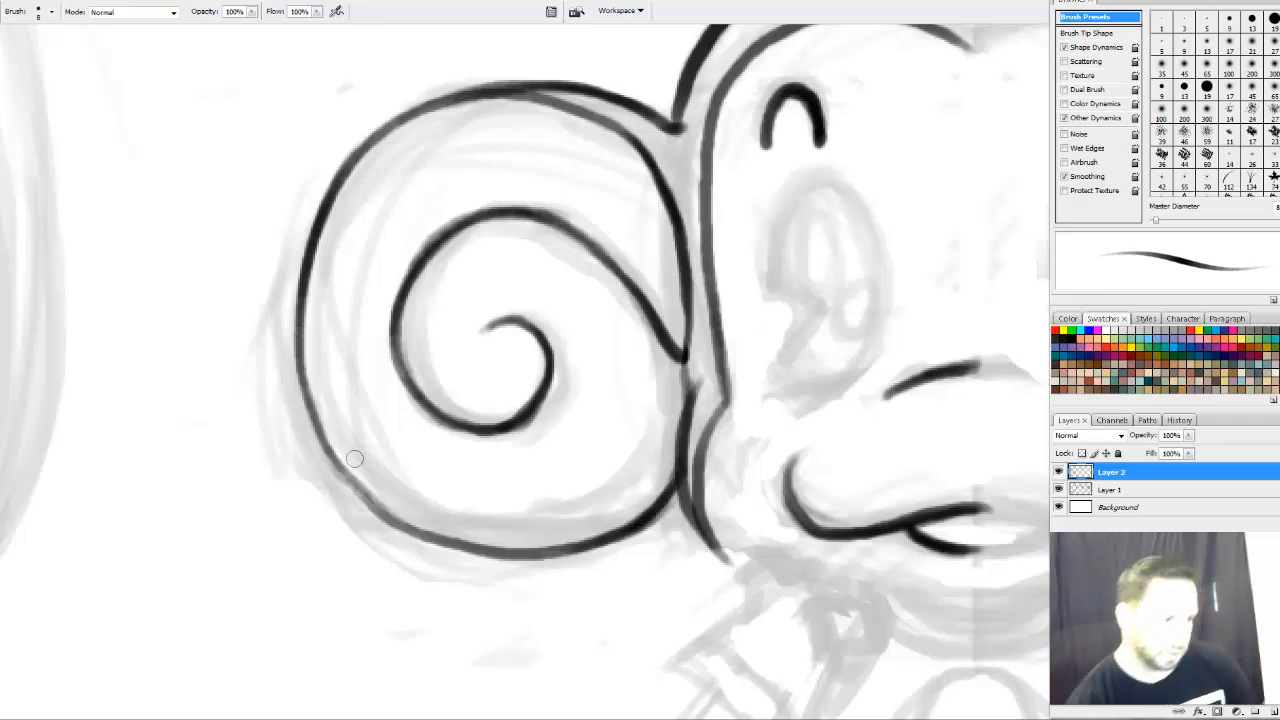
pyautogui.moveTo(309, 393); pyautogui.dragTo(388, 522)
pyautogui.moveTo(332, 443); pyautogui.dragTo(420, 528)
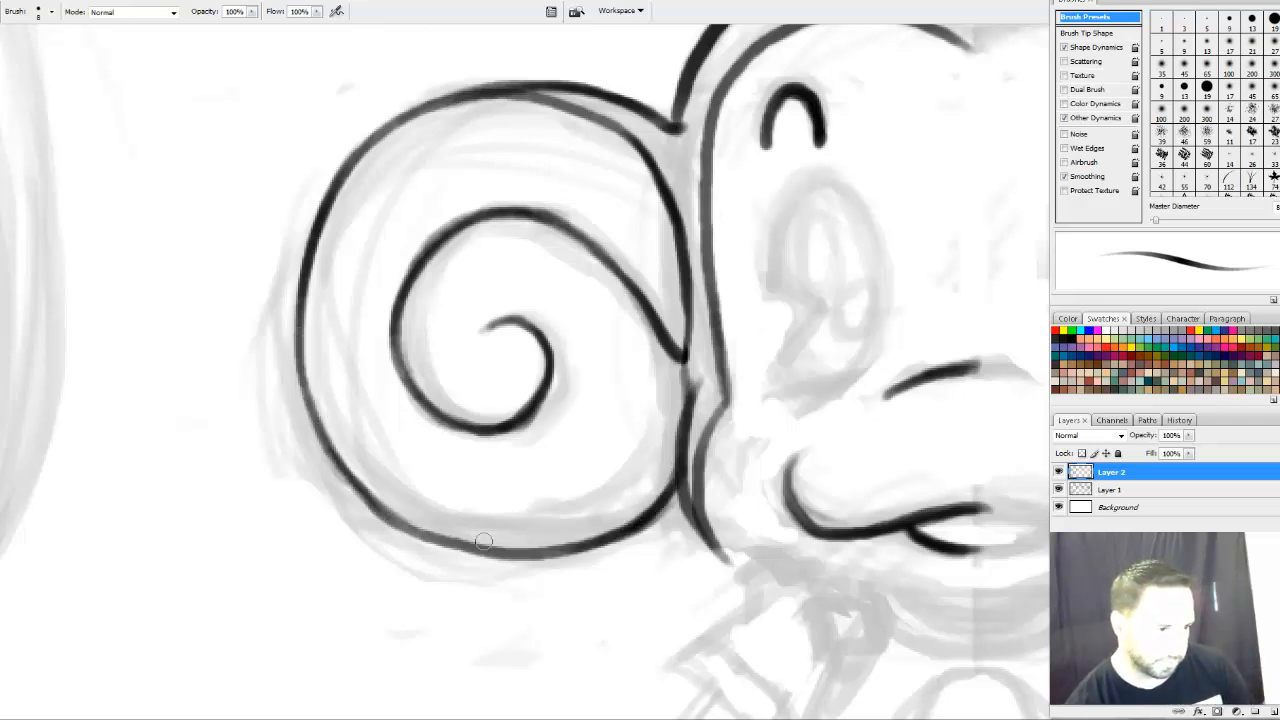
# Ink the jaw line from the cheek along the muzzle's underside toward the chin, replacing a stroke that dips too low
pyautogui.moveTo(755, 377)
pyautogui.mouseDown()
pyautogui.moveTo(586, 277)
pyautogui.moveTo(523, 357)
pyautogui.moveTo(400, 302)
pyautogui.moveTo(594, 424)
pyautogui.moveTo(652, 431)
pyautogui.mouseUp()
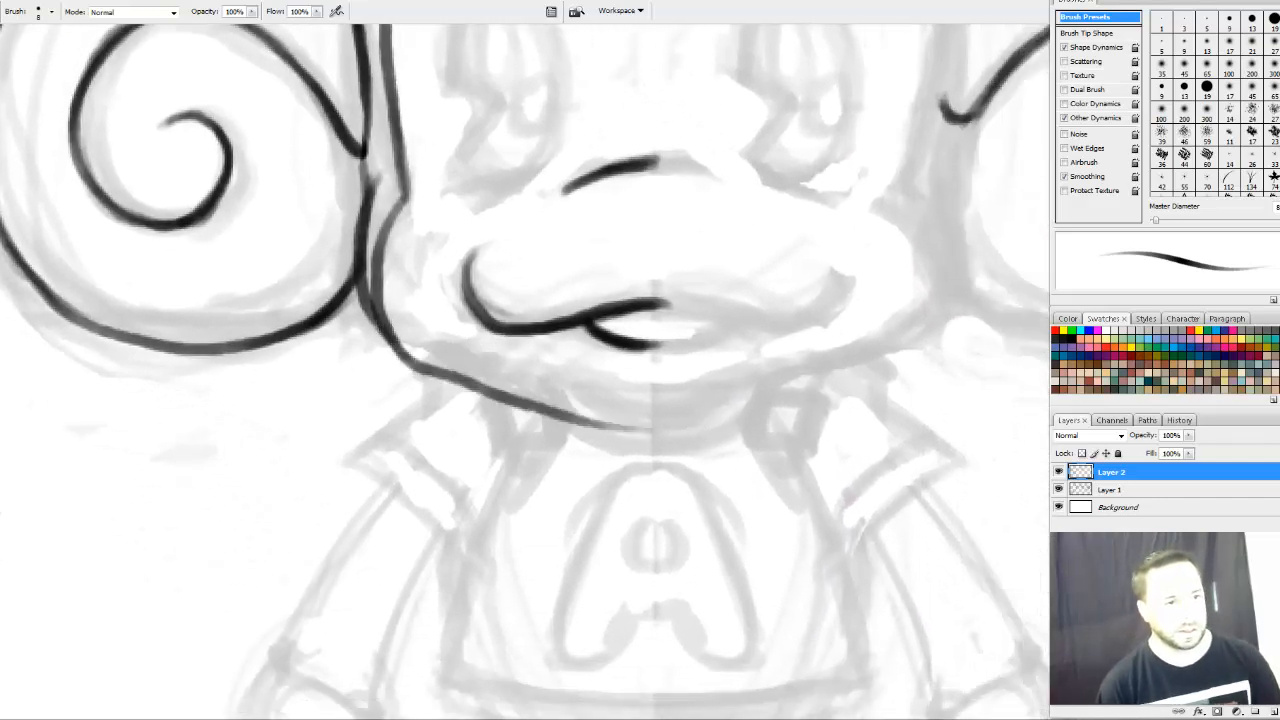
pyautogui.hotkey('ctrl', 'z')
pyautogui.moveTo(394, 330); pyautogui.dragTo(556, 376)
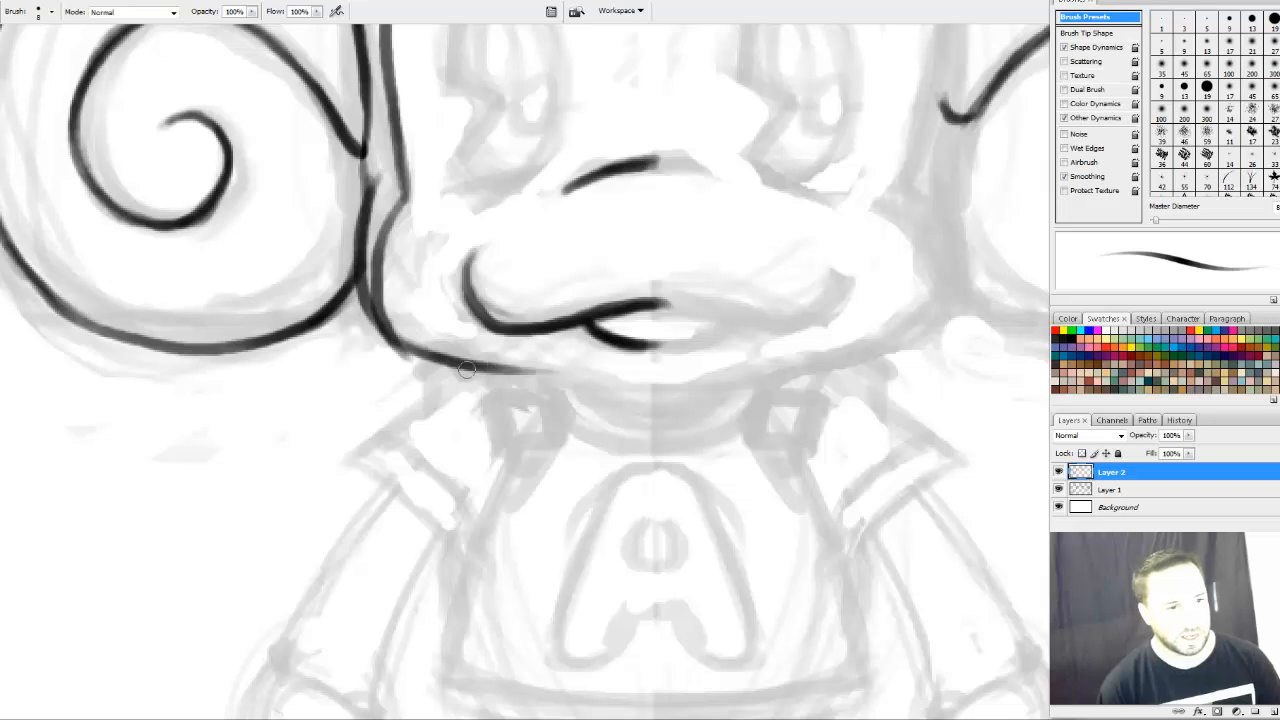
pyautogui.press('e')
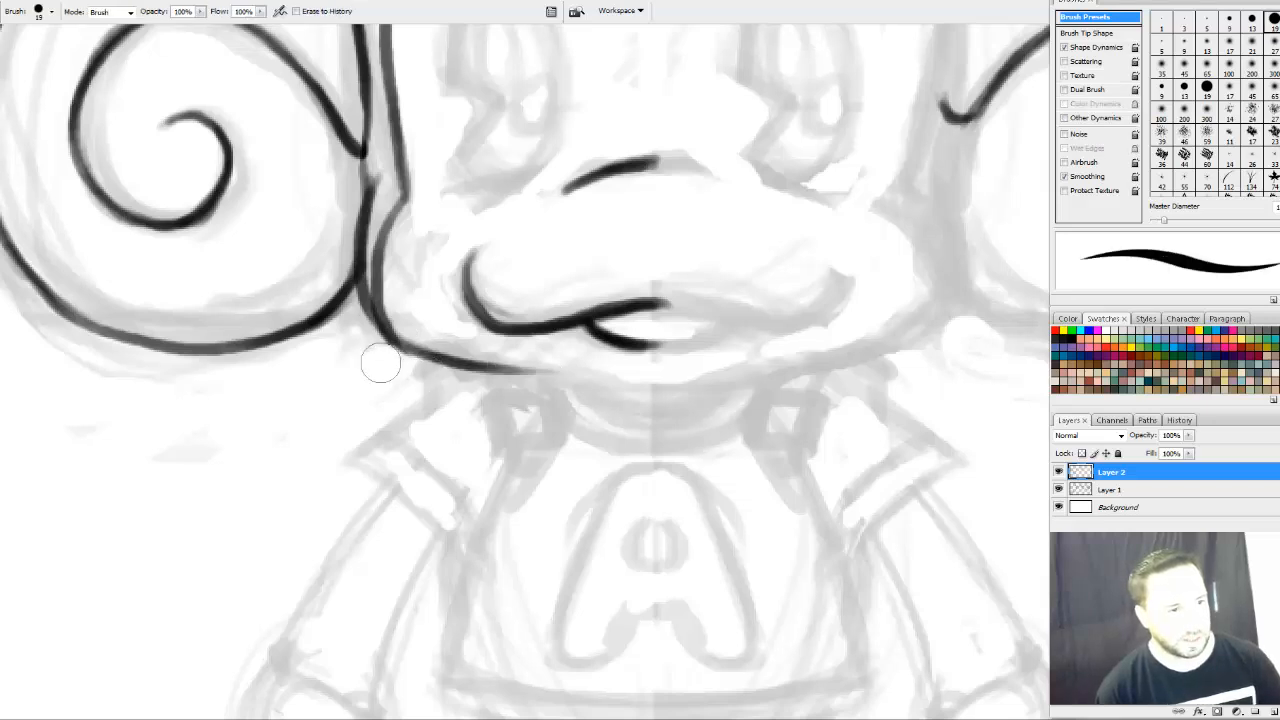
pyautogui.press('b')
pyautogui.moveTo(470, 361); pyautogui.dragTo(592, 373)
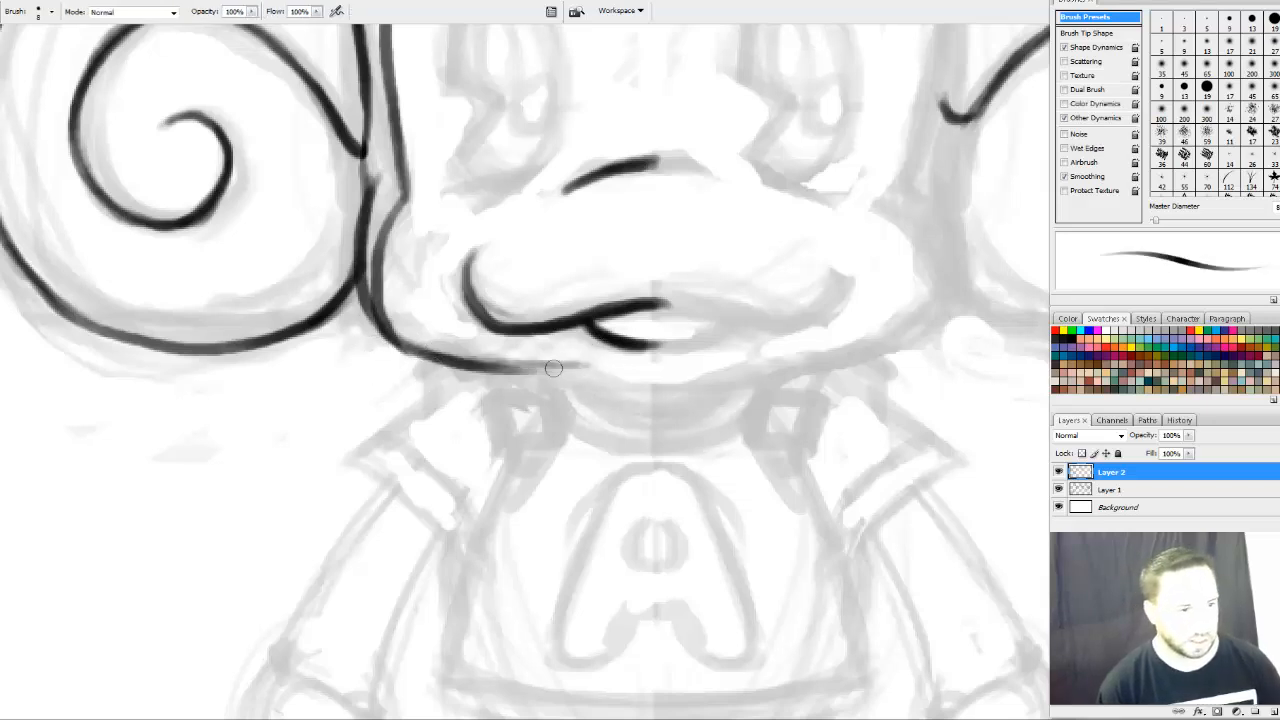
# Ink the chin curve from the jaw line to the face's centre line and strengthen the join
pyautogui.moveTo(512, 369); pyautogui.dragTo(630, 389)
pyautogui.moveTo(562, 366); pyautogui.dragTo(658, 389)
pyautogui.moveTo(564, 368); pyautogui.dragTo(632, 385)
pyautogui.moveTo(498, 368)
pyautogui.mouseDown()
pyautogui.moveTo(580, 371)
pyautogui.moveTo(556, 373)
pyautogui.mouseUp()
# Thicken the brow arc of the face mask from the centre point over the left-hand eyebrow
pyautogui.moveTo(746, 306); pyautogui.dragTo(755, 405)
pyautogui.moveTo(720, 347); pyautogui.dragTo(680, 537)
pyautogui.moveTo(665, 200); pyautogui.dragTo(659, 245)
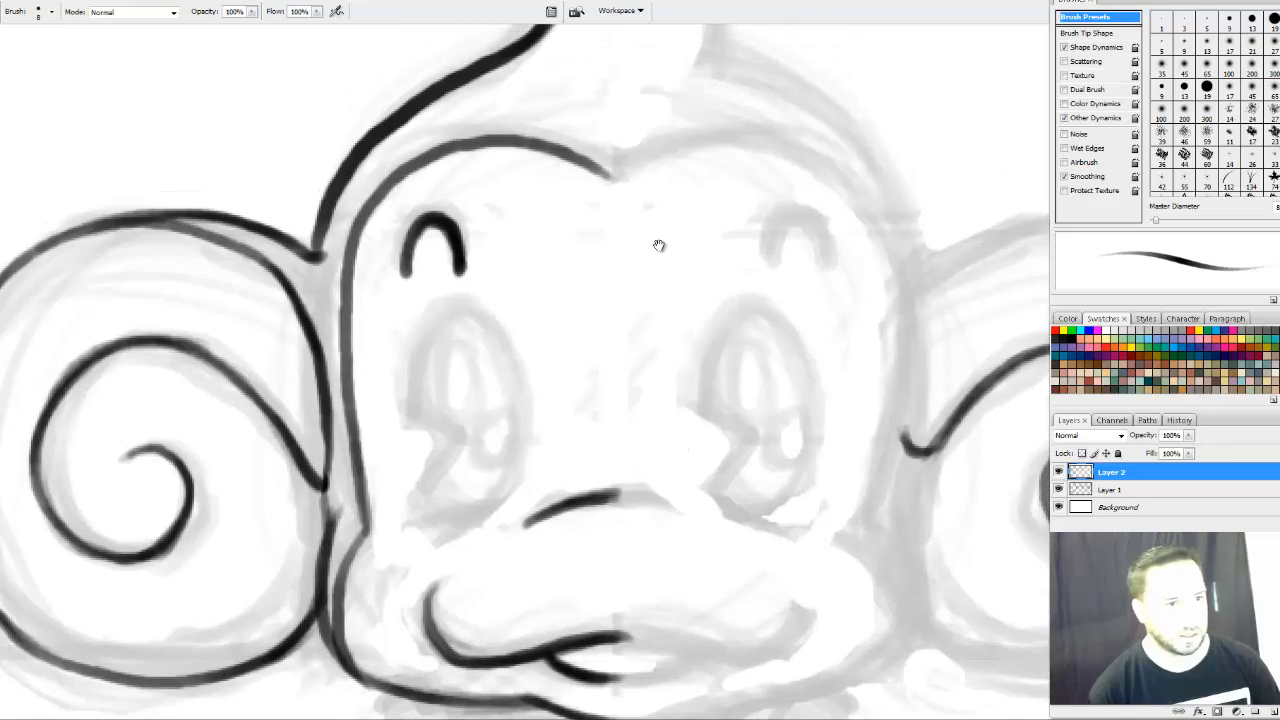
pyautogui.moveTo(575, 149)
pyautogui.mouseDown()
pyautogui.moveTo(612, 181)
pyautogui.moveTo(432, 157)
pyautogui.mouseUp()
pyautogui.moveTo(506, 144); pyautogui.dragTo(395, 182)
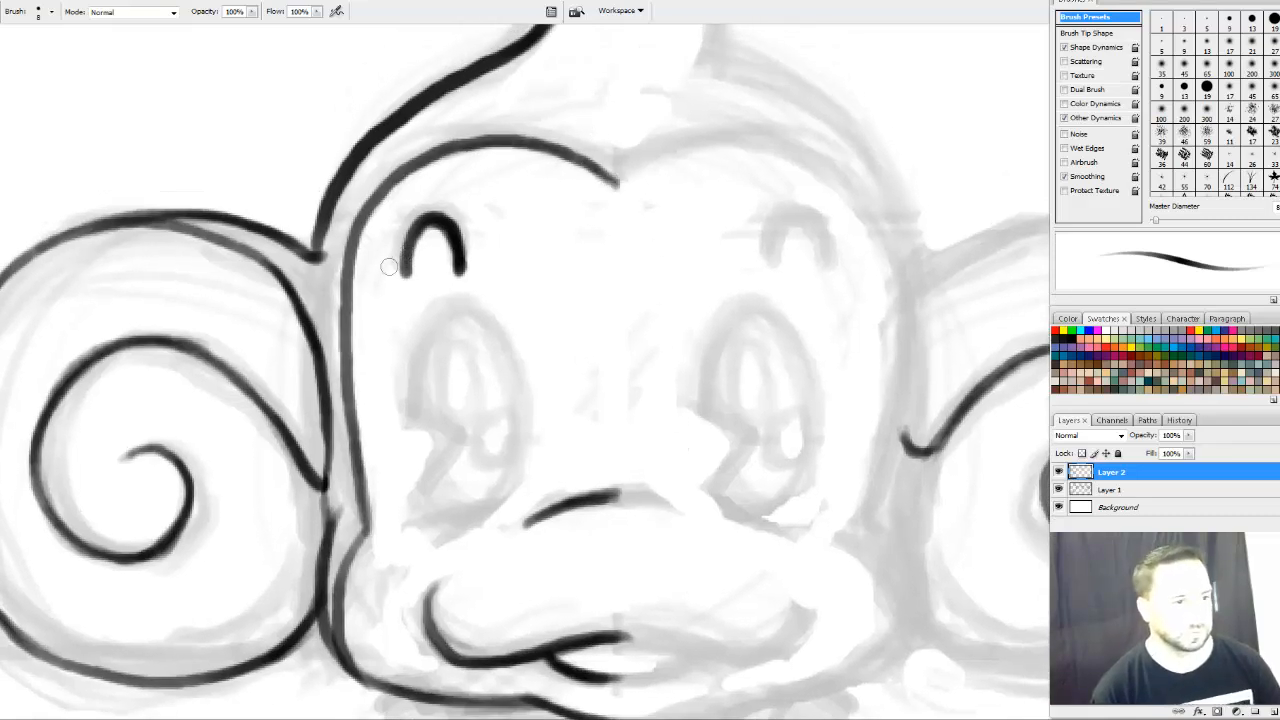
# Add a thin parallel line inside the face mask's left-hand side, running down to the cheek
pyautogui.moveTo(412, 427); pyautogui.dragTo(437, 403)
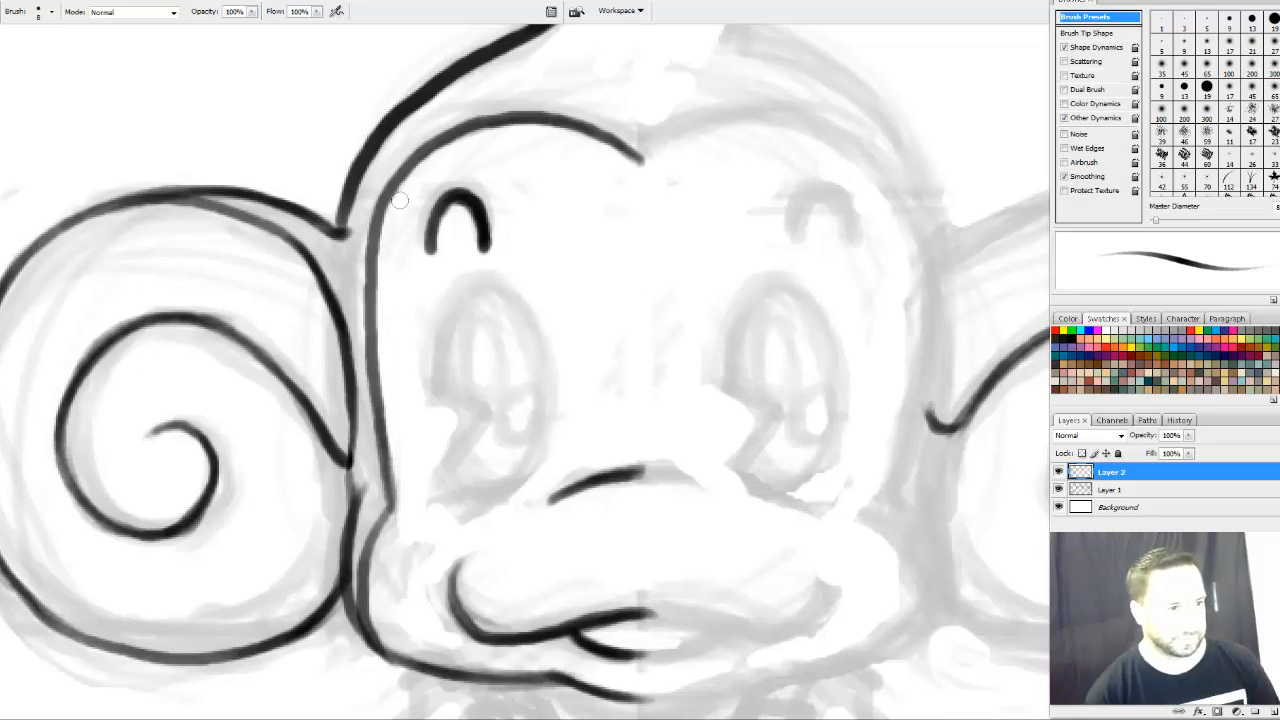
pyautogui.moveTo(399, 203); pyautogui.dragTo(389, 434)
pyautogui.moveTo(383, 311); pyautogui.dragTo(397, 496)
pyautogui.moveTo(395, 433)
pyautogui.mouseDown()
pyautogui.moveTo(407, 516)
pyautogui.moveTo(365, 585)
pyautogui.mouseUp()
pyautogui.moveTo(404, 507); pyautogui.dragTo(371, 562)
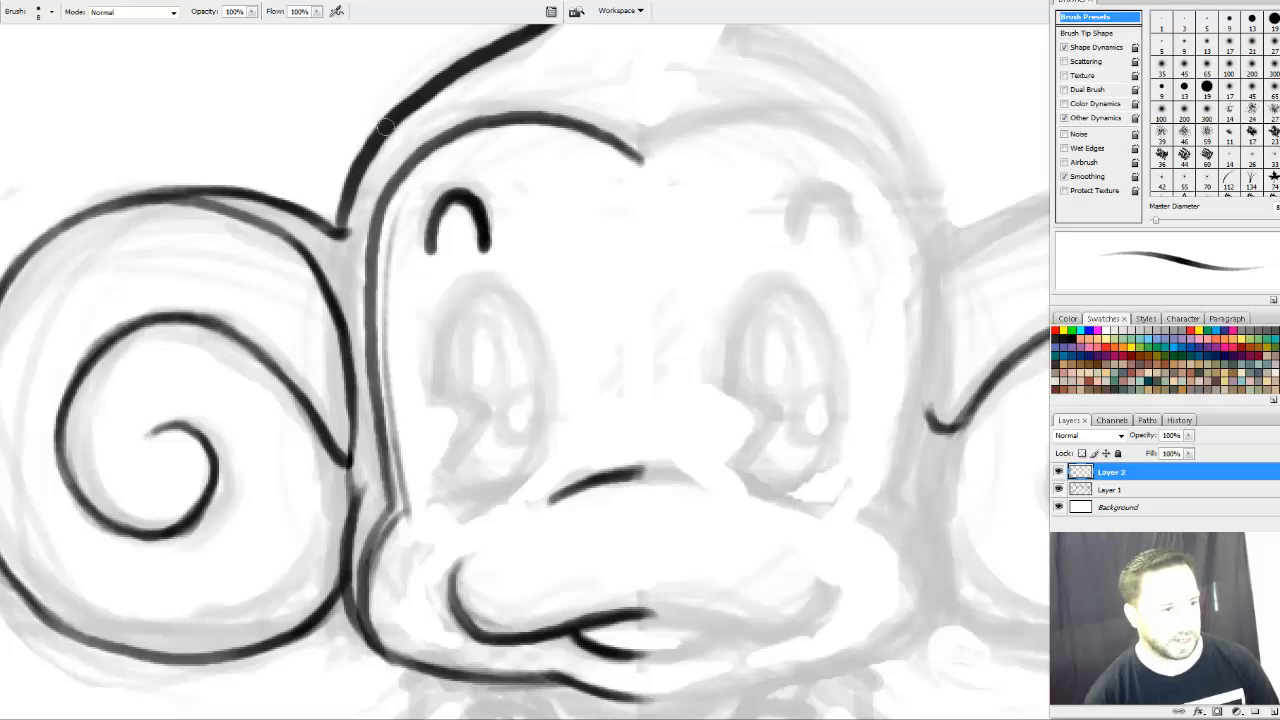
# Continue the thin inner line up the face mask's side and over the brow arc to the centre
pyautogui.moveTo(386, 387); pyautogui.dragTo(379, 206)
pyautogui.moveTo(384, 326)
pyautogui.mouseDown()
pyautogui.moveTo(425, 170)
pyautogui.moveTo(546, 129)
pyautogui.mouseUp()
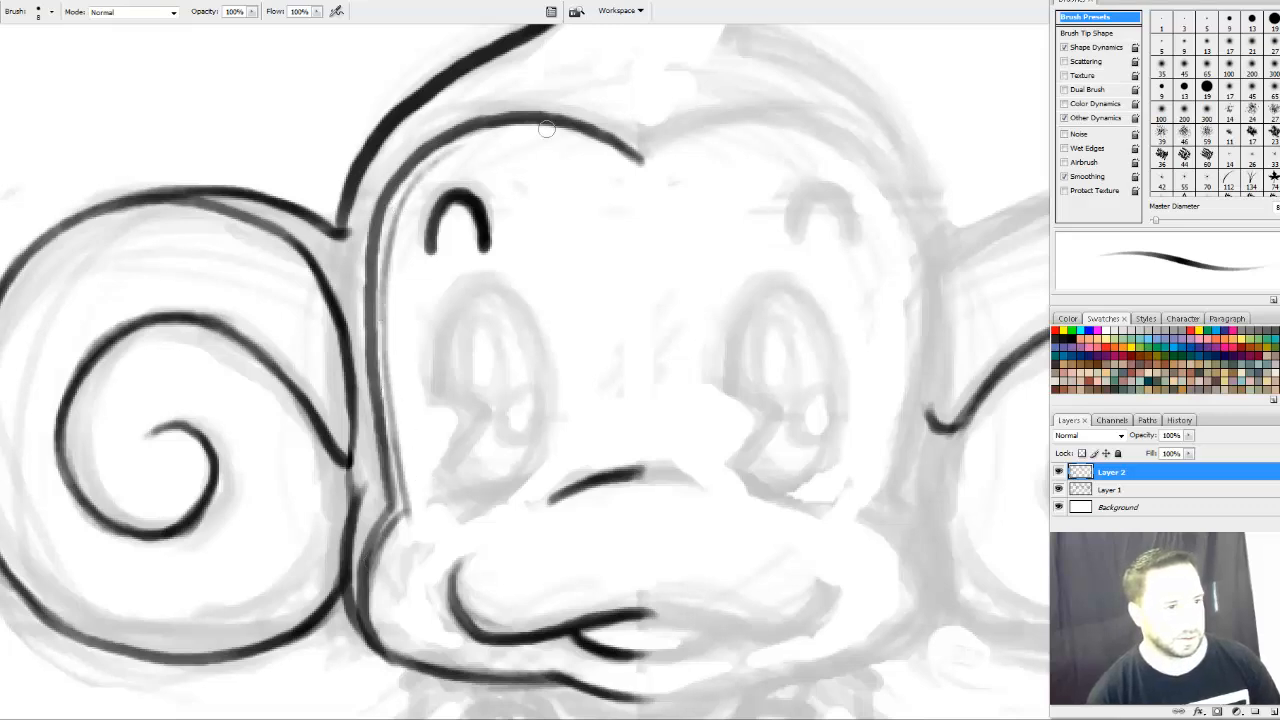
pyautogui.moveTo(413, 187); pyautogui.dragTo(535, 134)
pyautogui.moveTo(442, 154)
pyautogui.mouseDown()
pyautogui.moveTo(579, 148)
pyautogui.moveTo(646, 188)
pyautogui.mouseUp()
pyautogui.moveTo(563, 142); pyautogui.dragTo(641, 186)
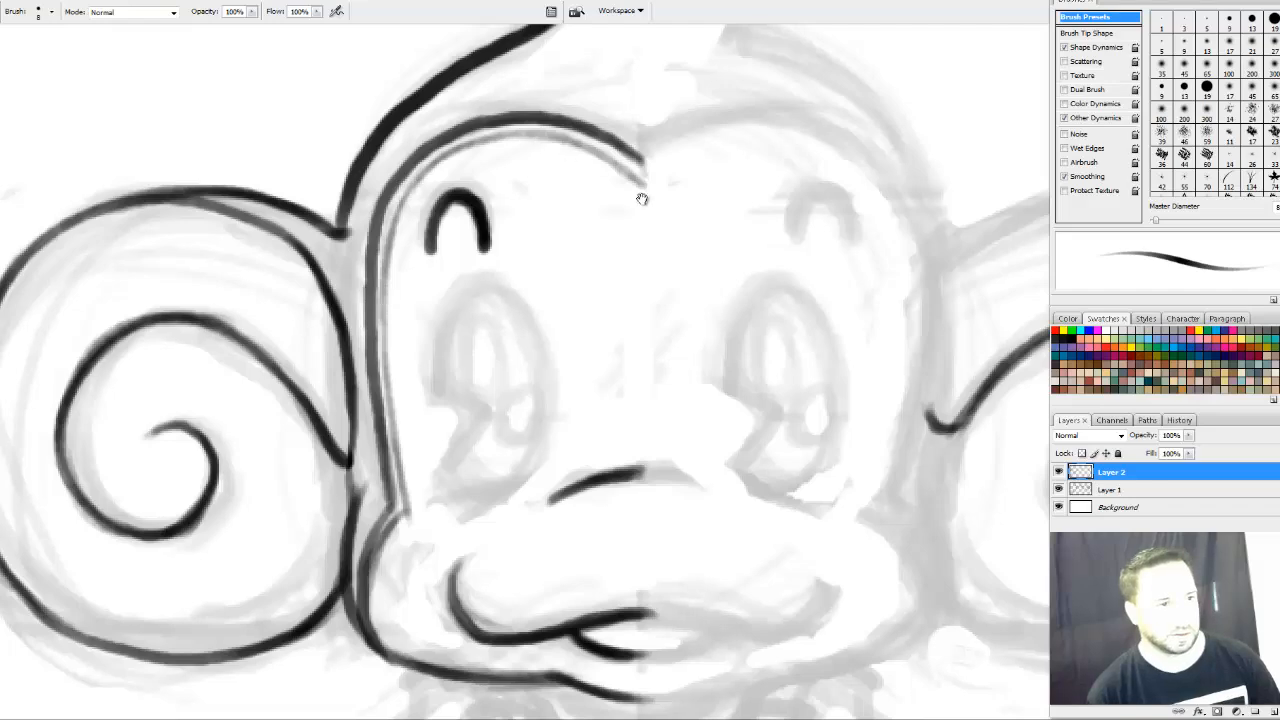
# Reduce the brush size and ink the left half of the letter A on the shirt, including its inner hole
pyautogui.moveTo(640, 197); pyautogui.dragTo(527, 127)
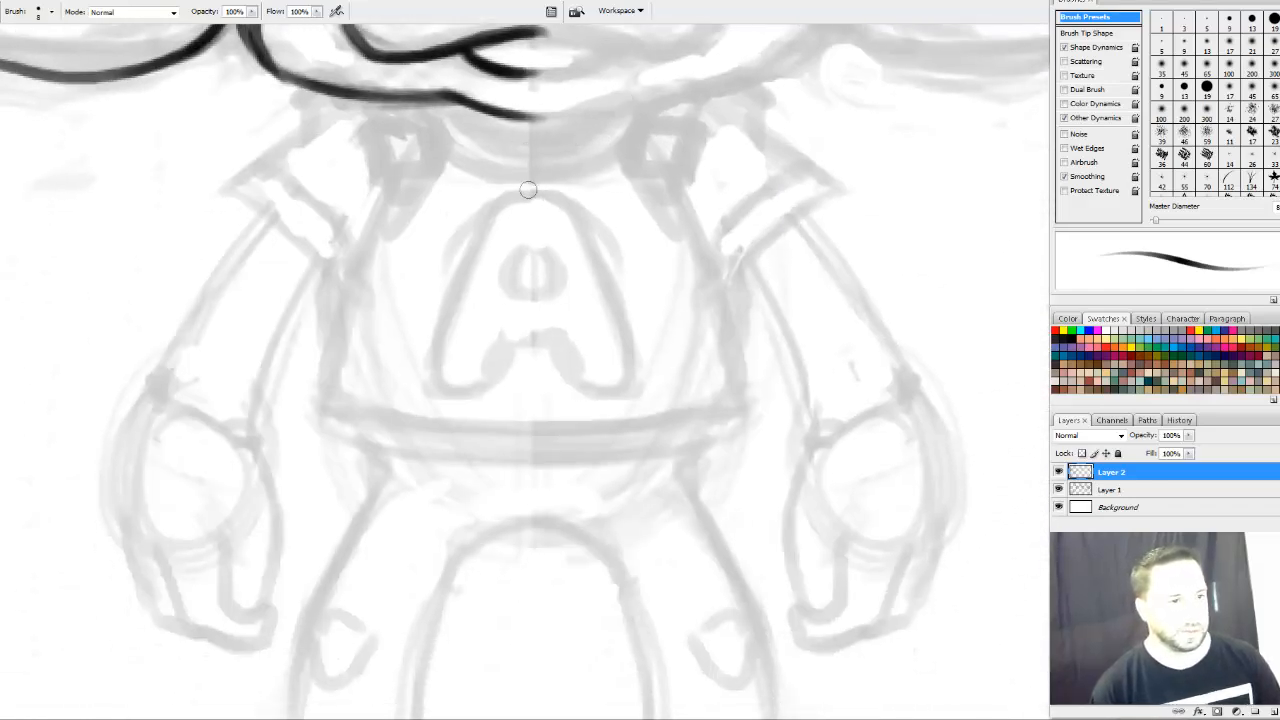
pyautogui.press('[')
pyautogui.press('[')
pyautogui.press('[')
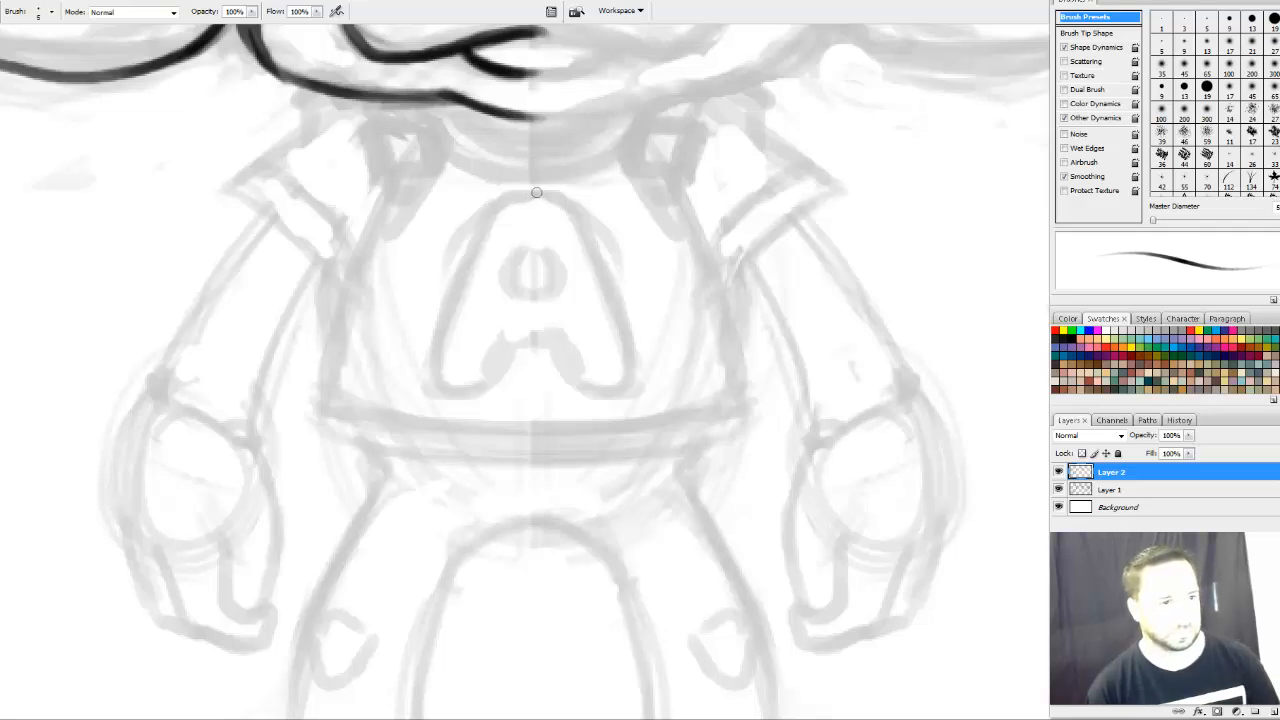
pyautogui.moveTo(536, 192)
pyautogui.mouseDown()
pyautogui.moveTo(492, 211)
pyautogui.moveTo(422, 389)
pyautogui.moveTo(488, 391)
pyautogui.mouseUp()
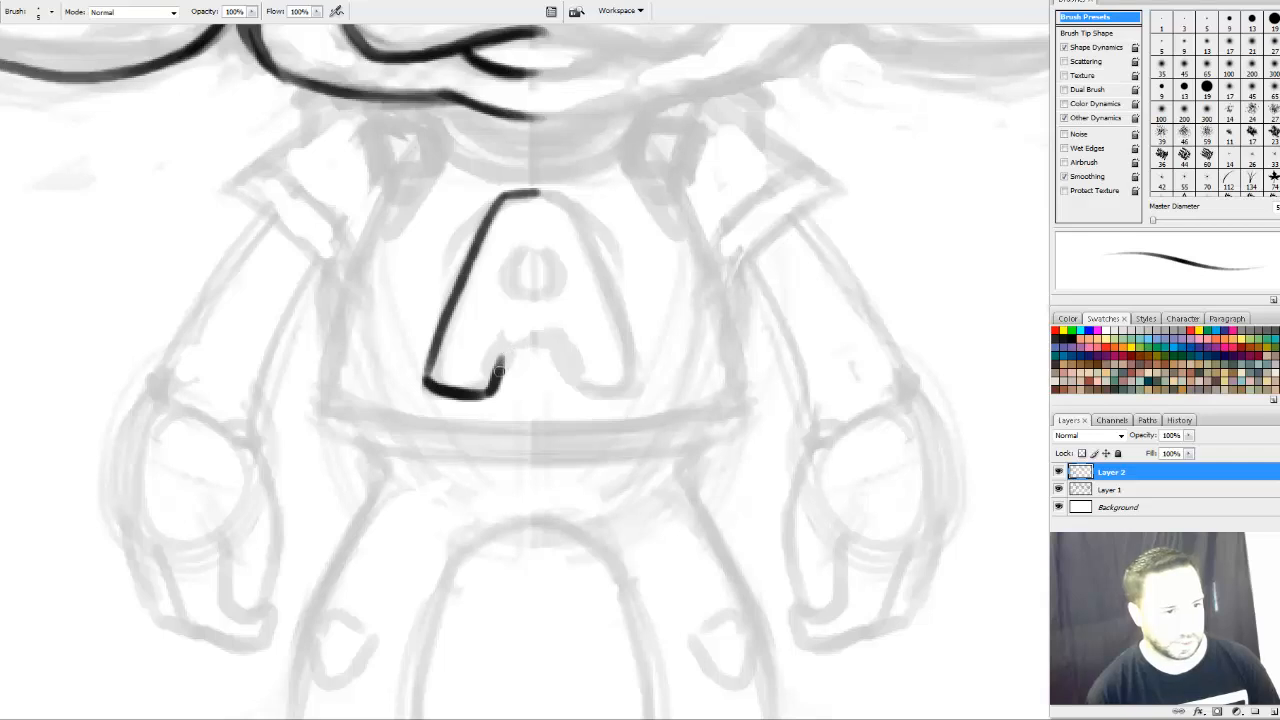
pyautogui.moveTo(499, 371)
pyautogui.mouseDown()
pyautogui.moveTo(506, 346)
pyautogui.moveTo(550, 341)
pyautogui.mouseUp()
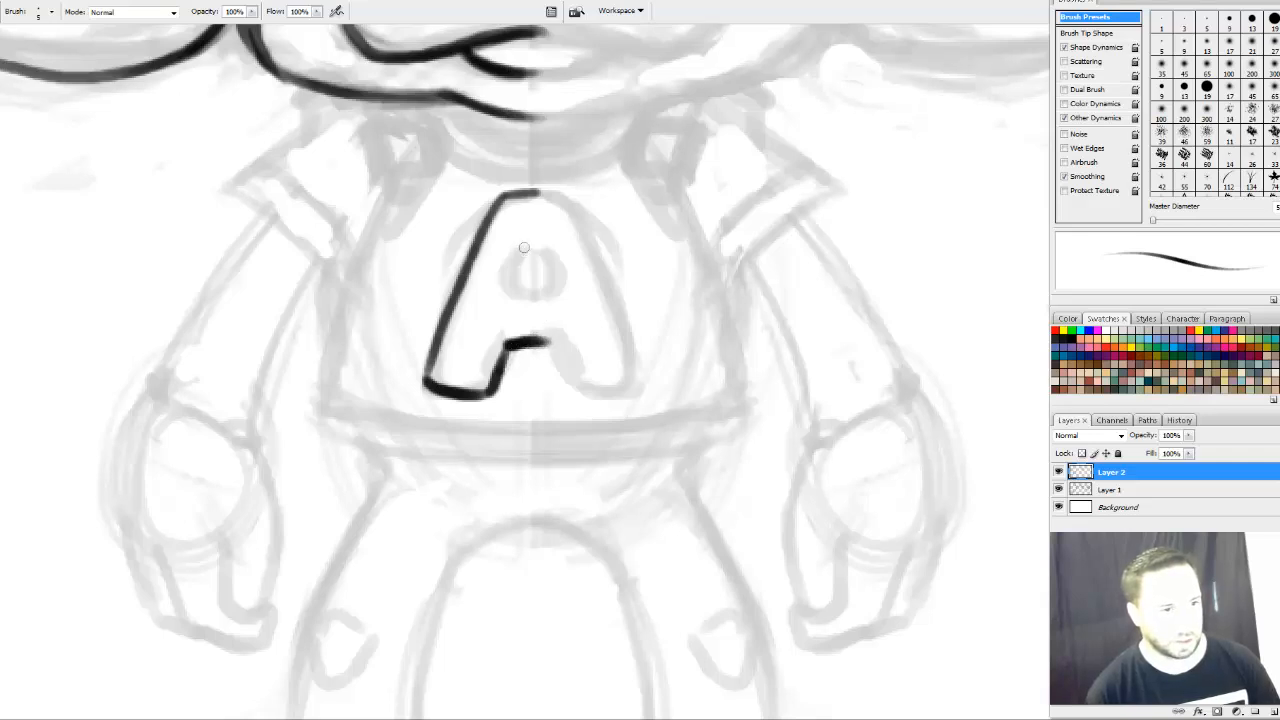
pyautogui.moveTo(533, 247)
pyautogui.mouseDown()
pyautogui.moveTo(506, 287)
pyautogui.moveTo(545, 294)
pyautogui.moveTo(510, 281)
pyautogui.moveTo(521, 250)
pyautogui.moveTo(546, 247)
pyautogui.mouseUp()
pyautogui.moveTo(580, 291); pyautogui.dragTo(543, 310)
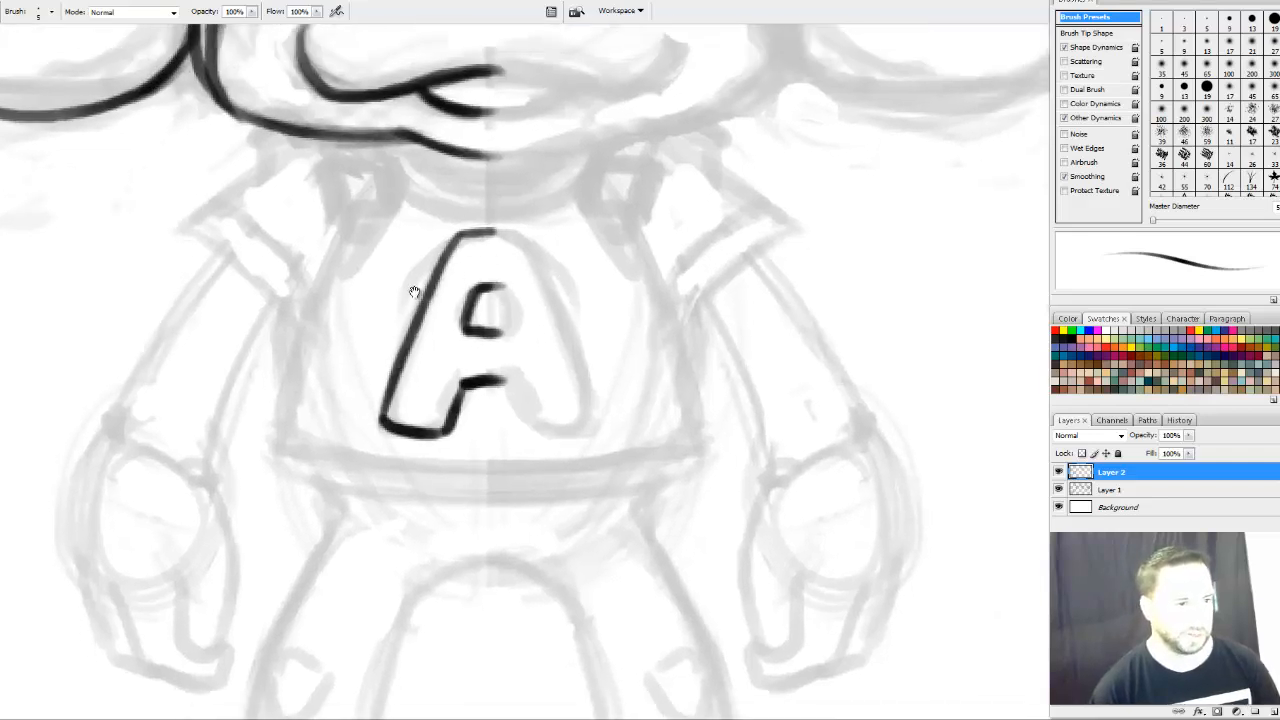
# Ink the left-hand overall strap with its square buckle and pointed lower end, joining it up to the jaw line
pyautogui.moveTo(414, 286); pyautogui.dragTo(466, 280)
pyautogui.moveTo(411, 237)
pyautogui.mouseDown()
pyautogui.moveTo(448, 303)
pyautogui.moveTo(427, 291)
pyautogui.moveTo(481, 282)
pyautogui.moveTo(479, 234)
pyautogui.moveTo(476, 251)
pyautogui.moveTo(435, 243)
pyautogui.moveTo(467, 246)
pyautogui.moveTo(471, 268)
pyautogui.moveTo(440, 271)
pyautogui.mouseUp()
pyautogui.hotkey('ctrl', 'z')
pyautogui.moveTo(440, 271)
pyautogui.mouseDown()
pyautogui.moveTo(471, 265)
pyautogui.moveTo(438, 268)
pyautogui.moveTo(436, 248)
pyautogui.moveTo(418, 348)
pyautogui.moveTo(473, 287)
pyautogui.moveTo(417, 349)
pyautogui.mouseUp()
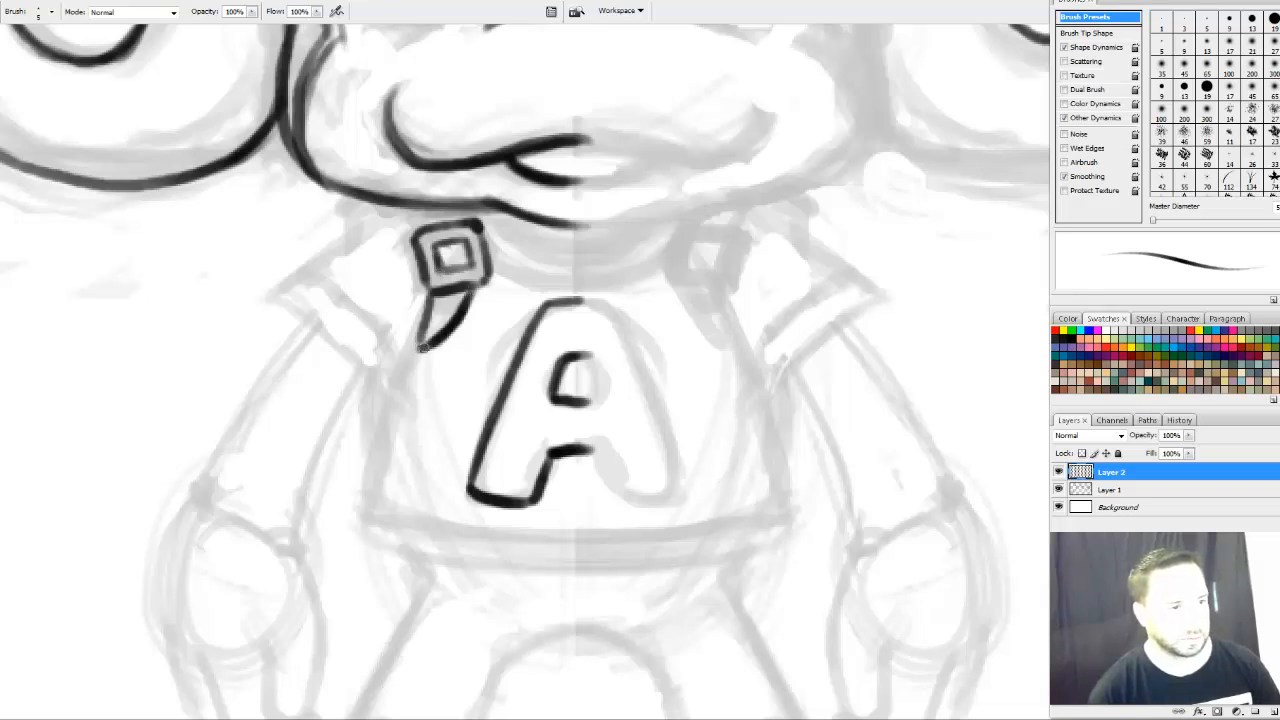
pyautogui.moveTo(430, 293); pyautogui.dragTo(417, 350)
pyautogui.moveTo(474, 289)
pyautogui.mouseDown()
pyautogui.moveTo(468, 300)
pyautogui.moveTo(483, 281)
pyautogui.moveTo(428, 291)
pyautogui.mouseUp()
pyautogui.moveTo(488, 264)
pyautogui.mouseDown()
pyautogui.moveTo(487, 312)
pyautogui.moveTo(571, 343)
pyautogui.moveTo(497, 239)
pyautogui.mouseUp()
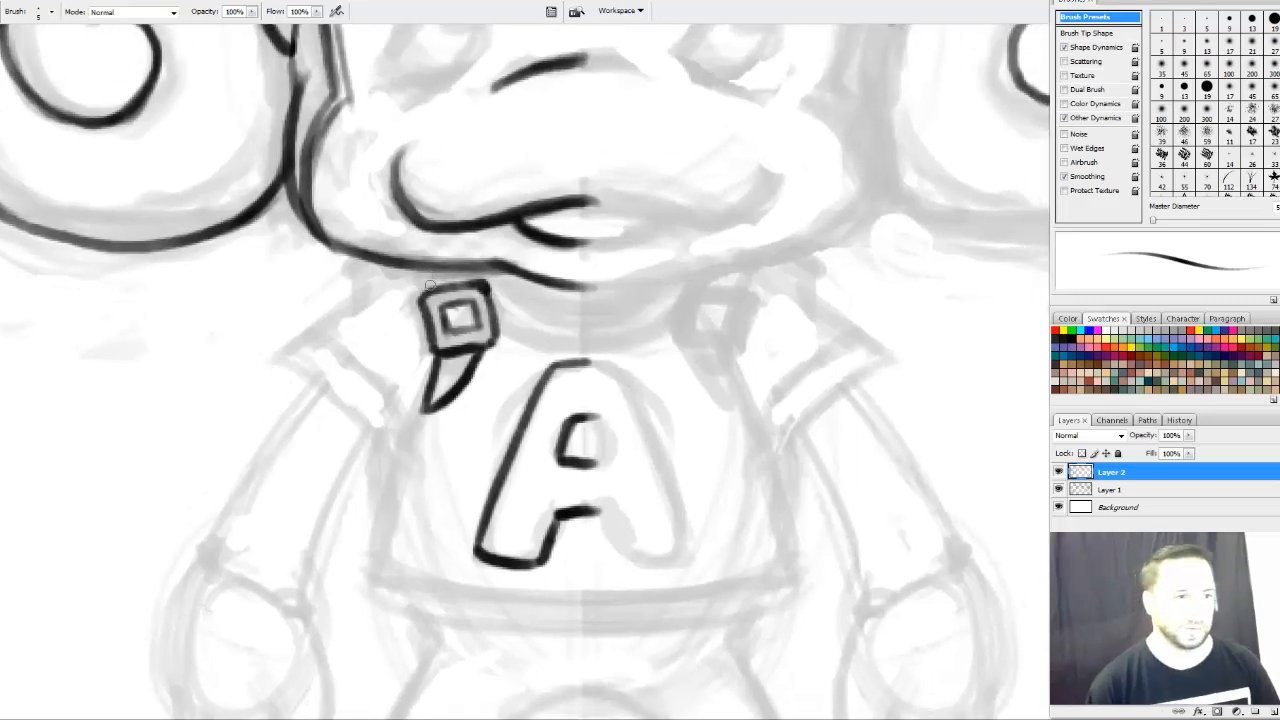
pyautogui.moveTo(422, 276)
pyautogui.mouseDown()
pyautogui.moveTo(429, 291)
pyautogui.moveTo(476, 279)
pyautogui.moveTo(484, 289)
pyautogui.mouseUp()
# Ink the left-hand sleeve's shoulder line, cuff seam and outer cuff corner, undoing one misplaced stroke
pyautogui.moveTo(308, 319)
pyautogui.mouseDown()
pyautogui.moveTo(288, 320)
pyautogui.moveTo(312, 322)
pyautogui.moveTo(389, 272)
pyautogui.moveTo(320, 318)
pyautogui.moveTo(368, 402)
pyautogui.mouseUp()
pyautogui.hotkey('ctrl', 'z')
pyautogui.moveTo(301, 340); pyautogui.dragTo(375, 462)
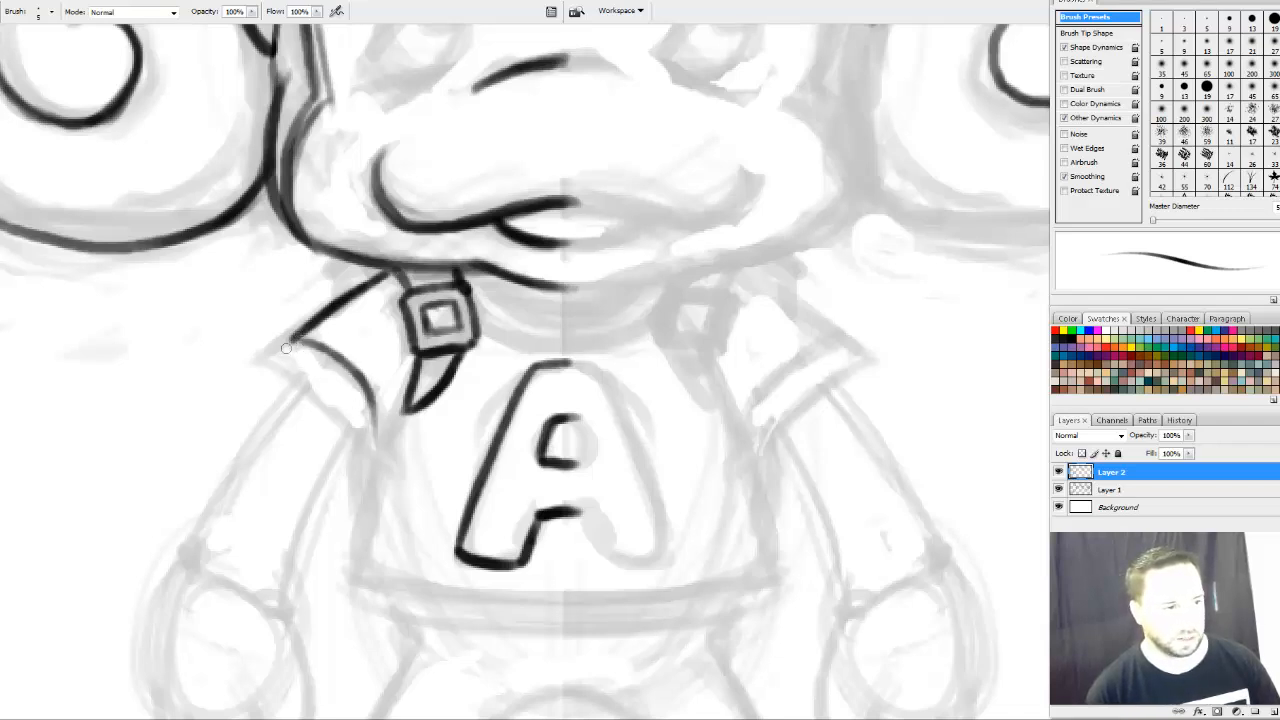
pyautogui.moveTo(291, 339)
pyautogui.mouseDown()
pyautogui.moveTo(262, 361)
pyautogui.moveTo(280, 398)
pyautogui.mouseUp()
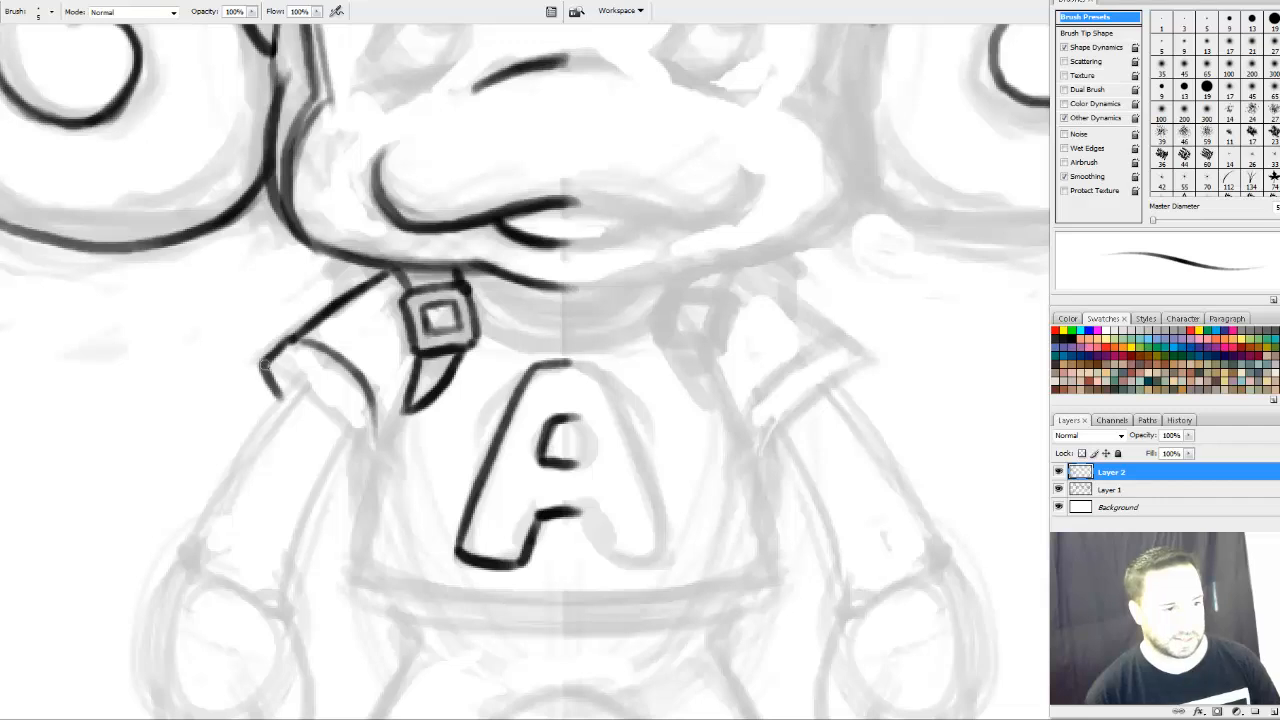
# Ink the curved lower edge of the left-hand sleeve cuff down toward the torso, undoing the first attempt
pyautogui.moveTo(424, 373); pyautogui.dragTo(389, 358)
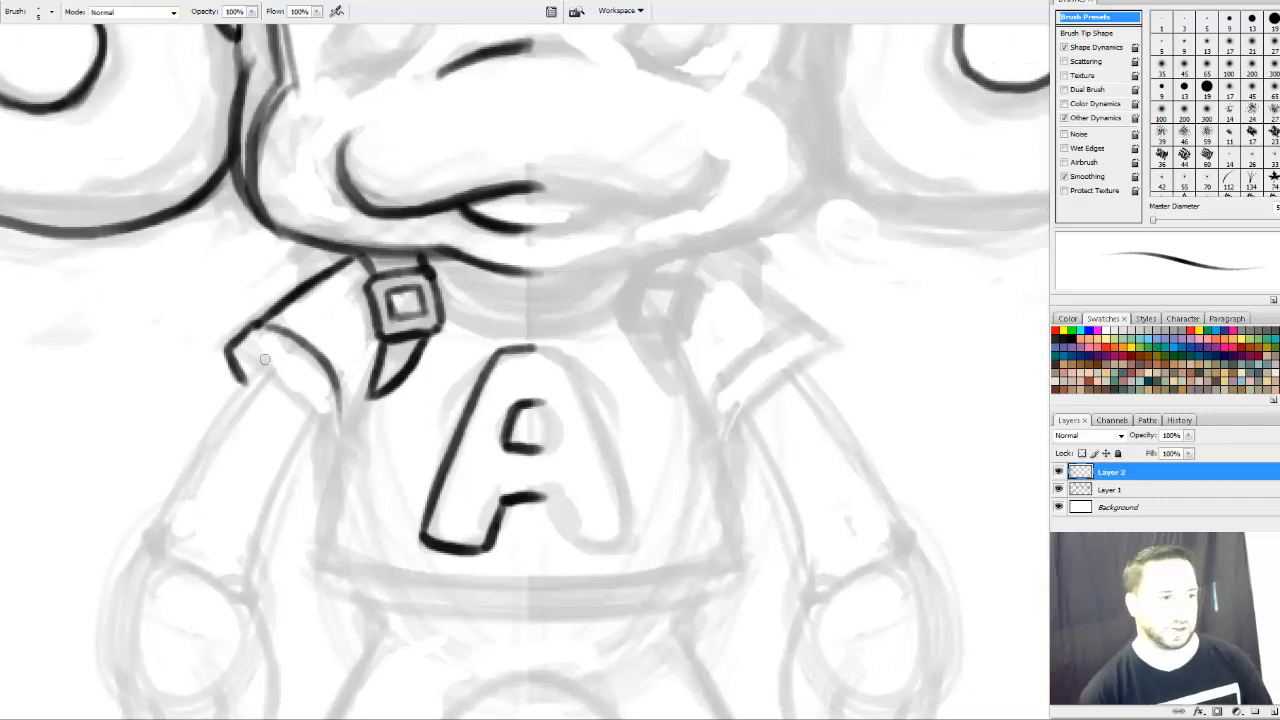
pyautogui.moveTo(246, 350); pyautogui.dragTo(318, 430)
pyautogui.hotkey('ctrl', 'z')
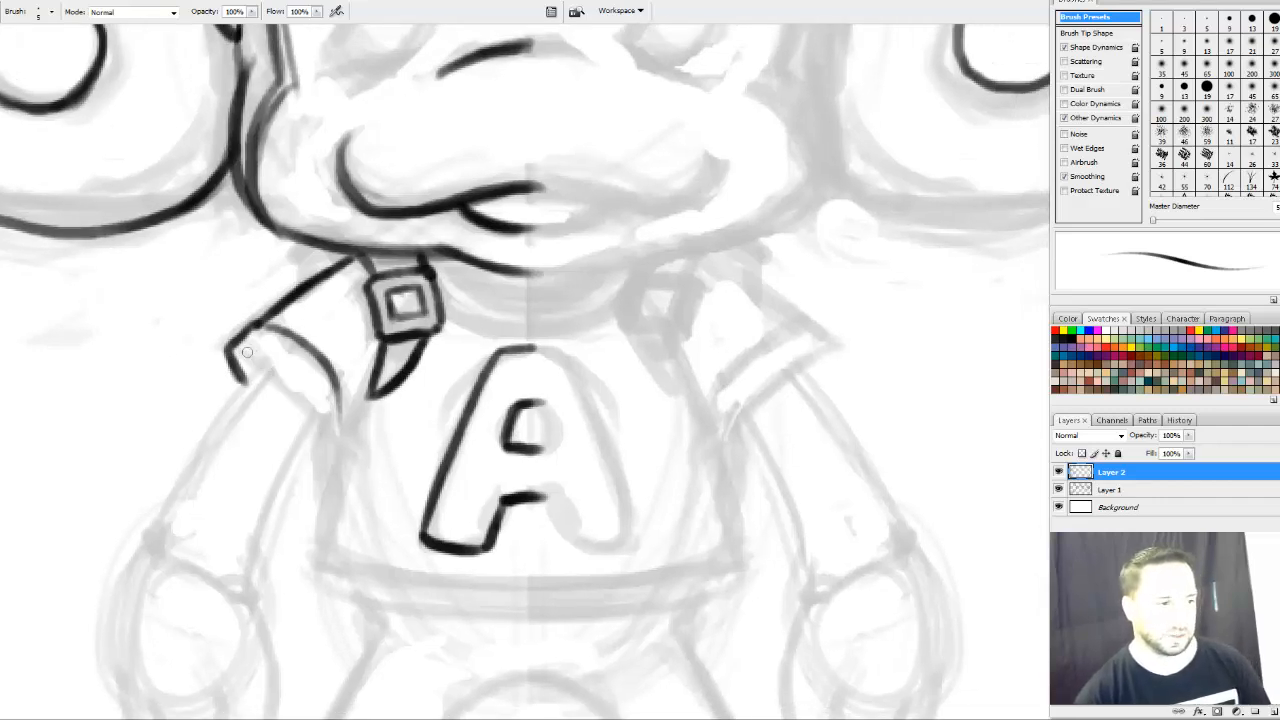
pyautogui.moveTo(244, 348)
pyautogui.mouseDown()
pyautogui.moveTo(292, 388)
pyautogui.moveTo(331, 450)
pyautogui.mouseUp()
pyautogui.moveTo(297, 388); pyautogui.dragTo(328, 442)
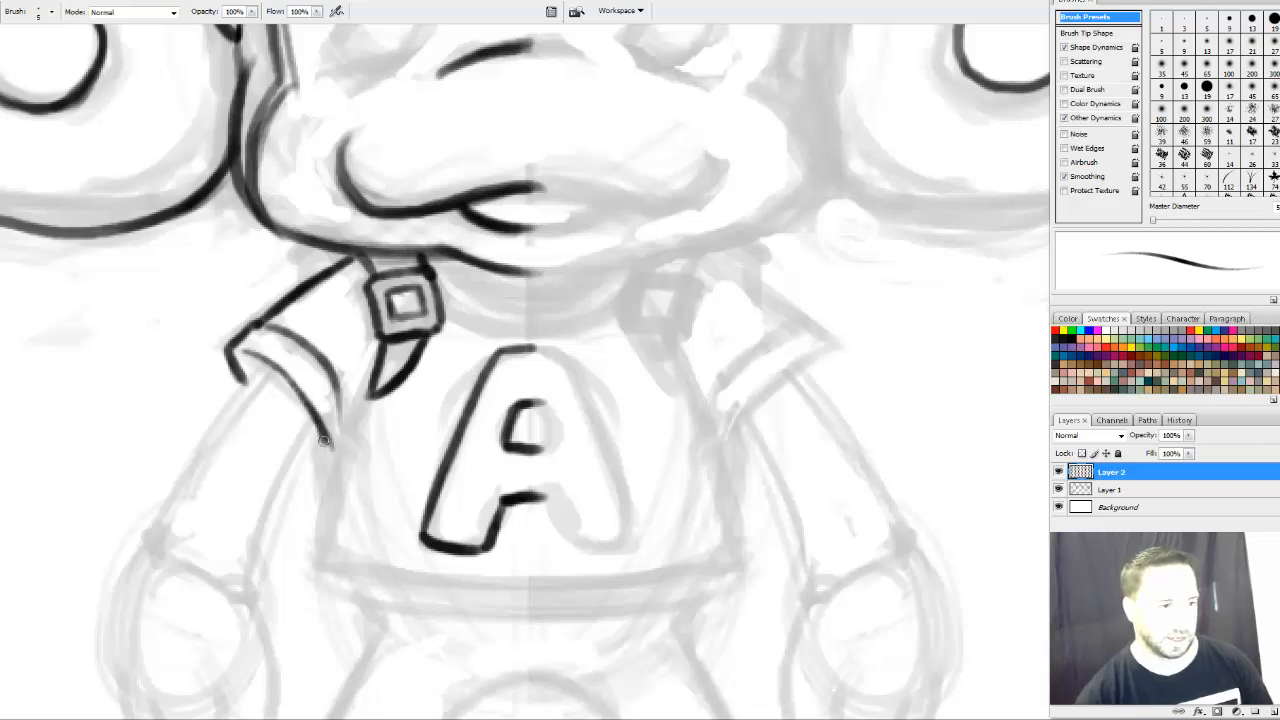
# Trim the lower end of the cuff seam with the Eraser and re-ink it down to the torso side
pyautogui.press('e')
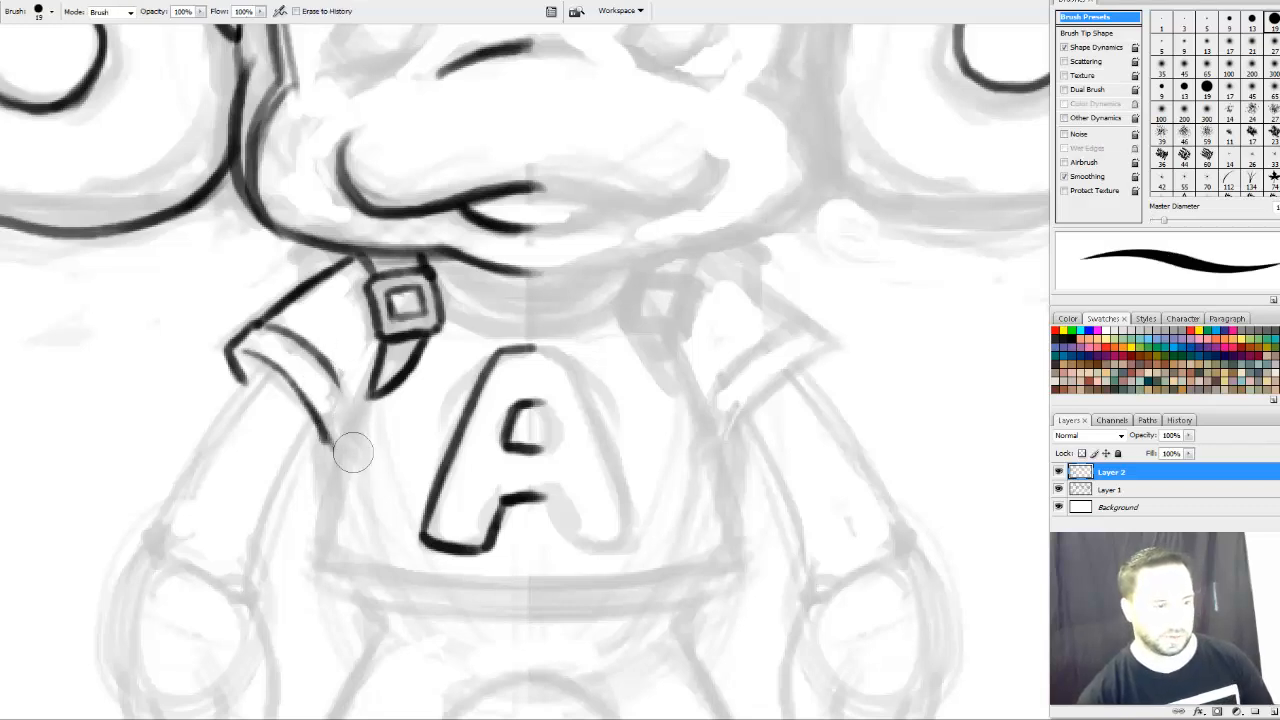
pyautogui.press('b')
pyautogui.moveTo(330, 375); pyautogui.dragTo(352, 432)
# Ink the left-hand side of the torso from the strap down to the shirt hem
pyautogui.moveTo(378, 357); pyautogui.dragTo(324, 500)
pyautogui.moveTo(352, 428); pyautogui.dragTo(306, 564)
pyautogui.moveTo(340, 452); pyautogui.dragTo(313, 572)
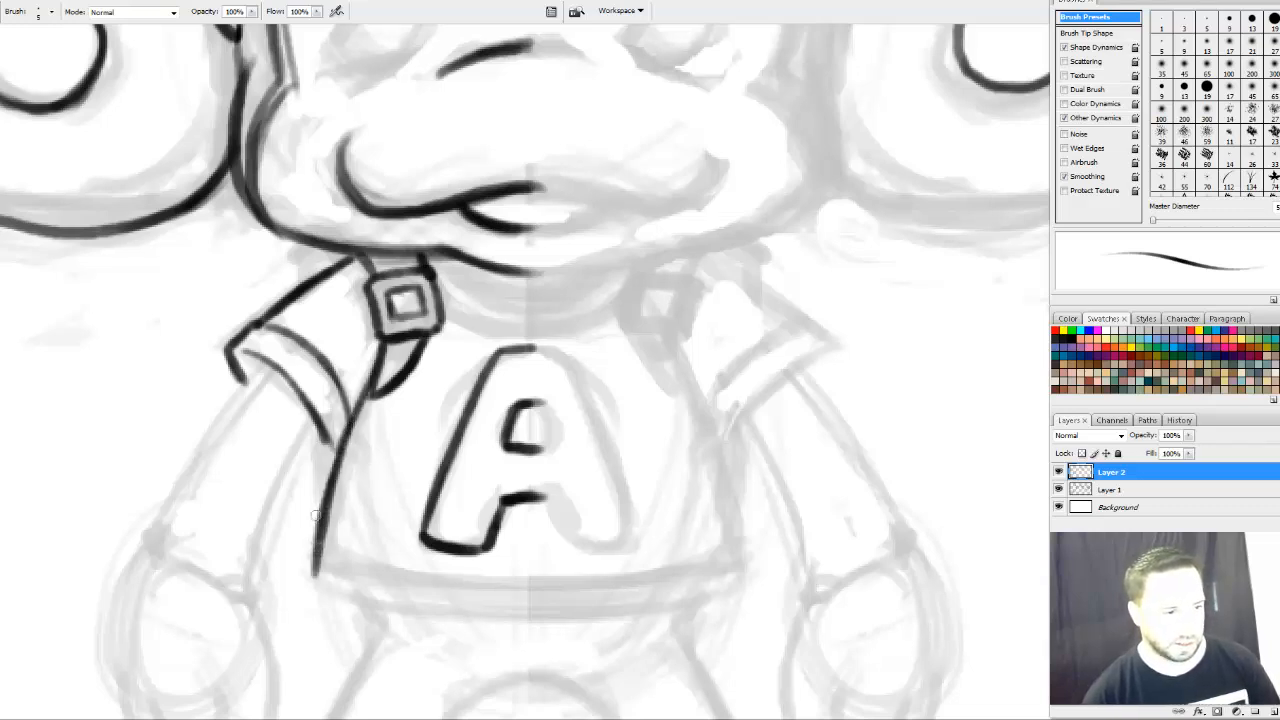
# Start the left-hand arm's outer line below the cuff and strengthen the cuff's lower edge
pyautogui.moveTo(304, 453)
pyautogui.mouseDown()
pyautogui.moveTo(334, 449)
pyautogui.moveTo(427, 305)
pyautogui.mouseUp()
pyautogui.moveTo(366, 242); pyautogui.dragTo(325, 290)
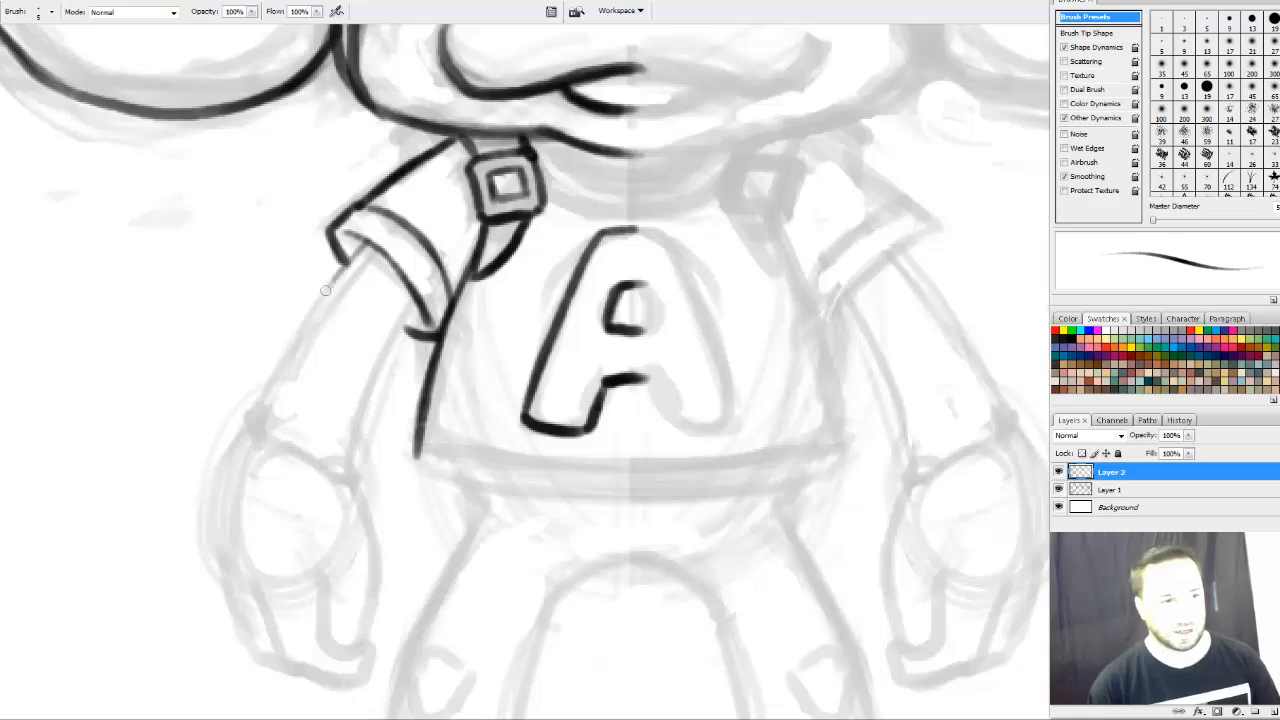
pyautogui.moveTo(366, 244)
pyautogui.mouseDown()
pyautogui.moveTo(326, 289)
pyautogui.moveTo(372, 246)
pyautogui.moveTo(420, 312)
pyautogui.mouseUp()
pyautogui.moveTo(366, 240)
pyautogui.mouseDown()
pyautogui.moveTo(402, 277)
pyautogui.moveTo(387, 357)
pyautogui.mouseUp()
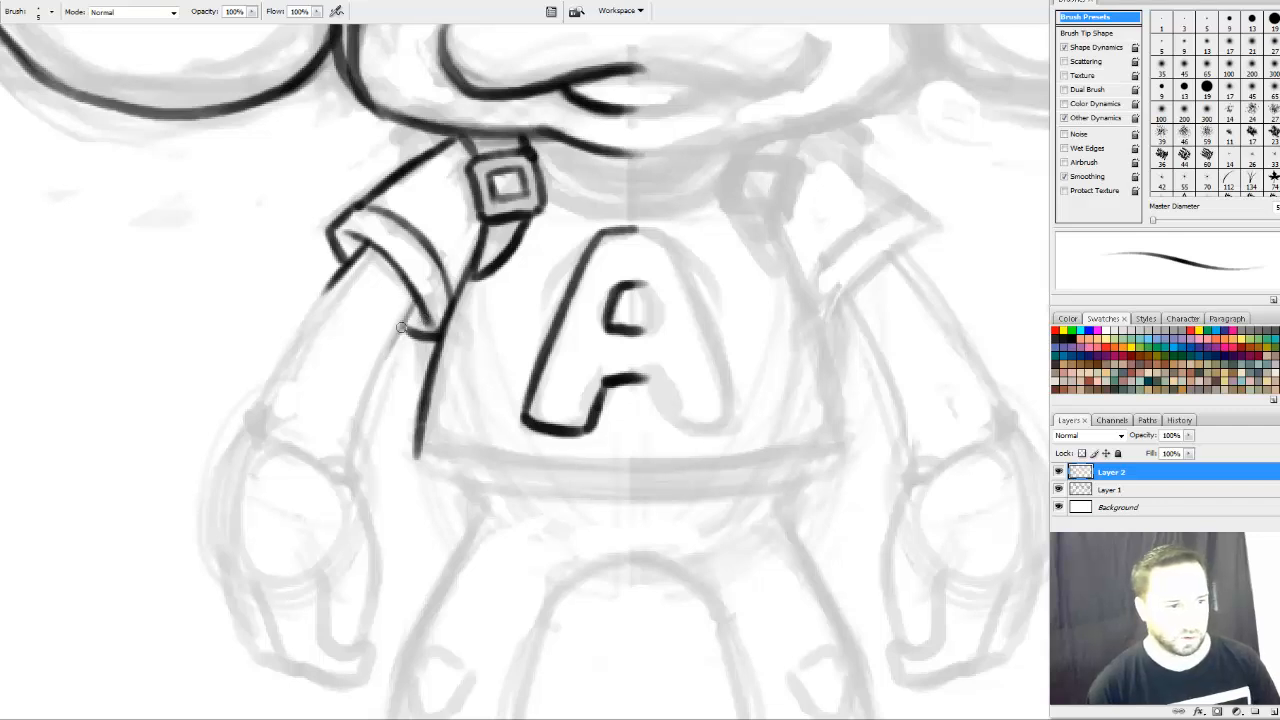
# Ink the left-hand arm's inner line from the cuff down to the wrist and thicken its upper part
pyautogui.moveTo(415, 302); pyautogui.dragTo(369, 399)
pyautogui.moveTo(400, 329); pyautogui.dragTo(348, 474)
pyautogui.moveTo(380, 372); pyautogui.dragTo(349, 478)
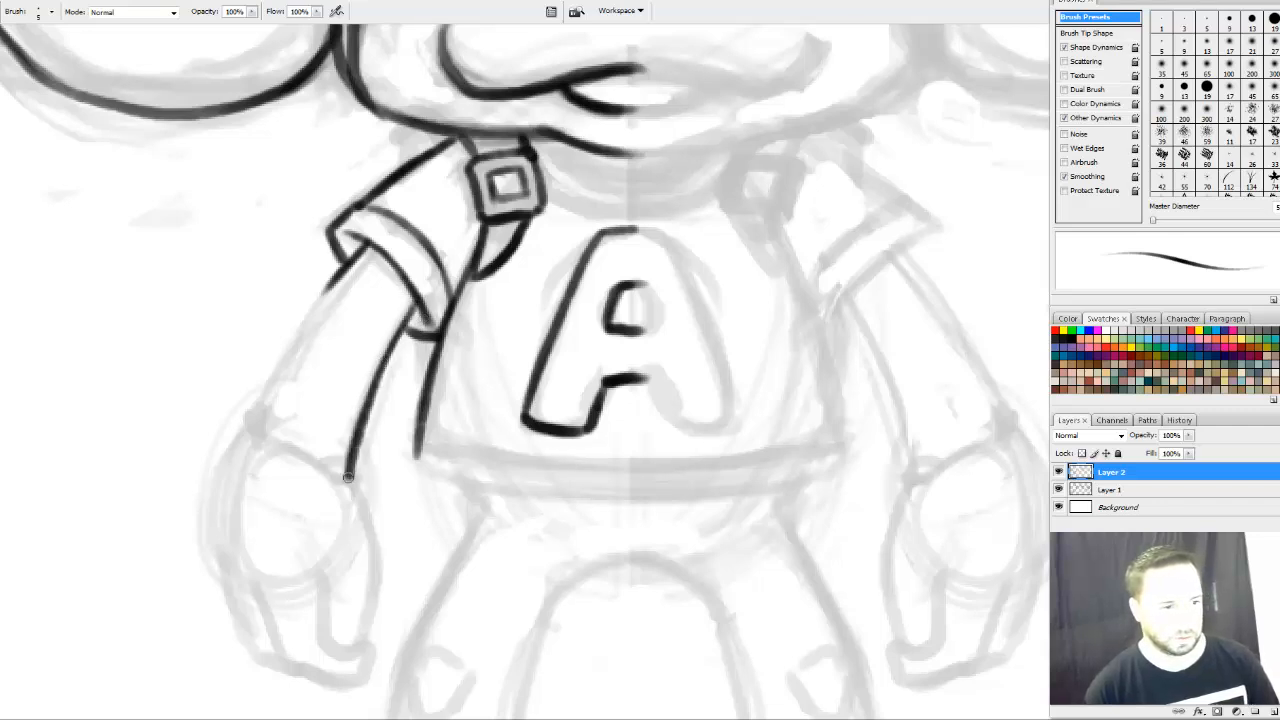
pyautogui.moveTo(394, 344); pyautogui.dragTo(375, 390)
pyautogui.moveTo(405, 320); pyautogui.dragTo(376, 387)
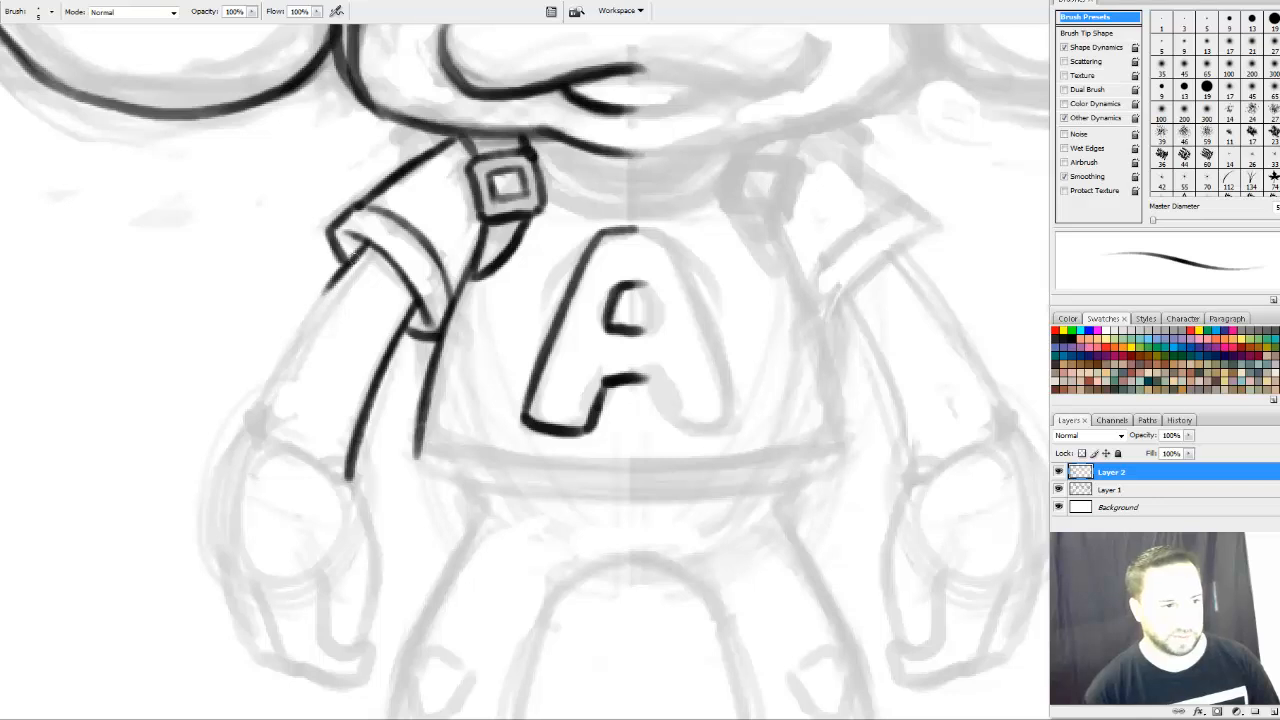
# Ink the left-hand arm's outer line from the cuff down to the wrist and add a small curved mark beside it
pyautogui.moveTo(348, 250); pyautogui.dragTo(278, 368)
pyautogui.moveTo(332, 276); pyautogui.dragTo(241, 437)
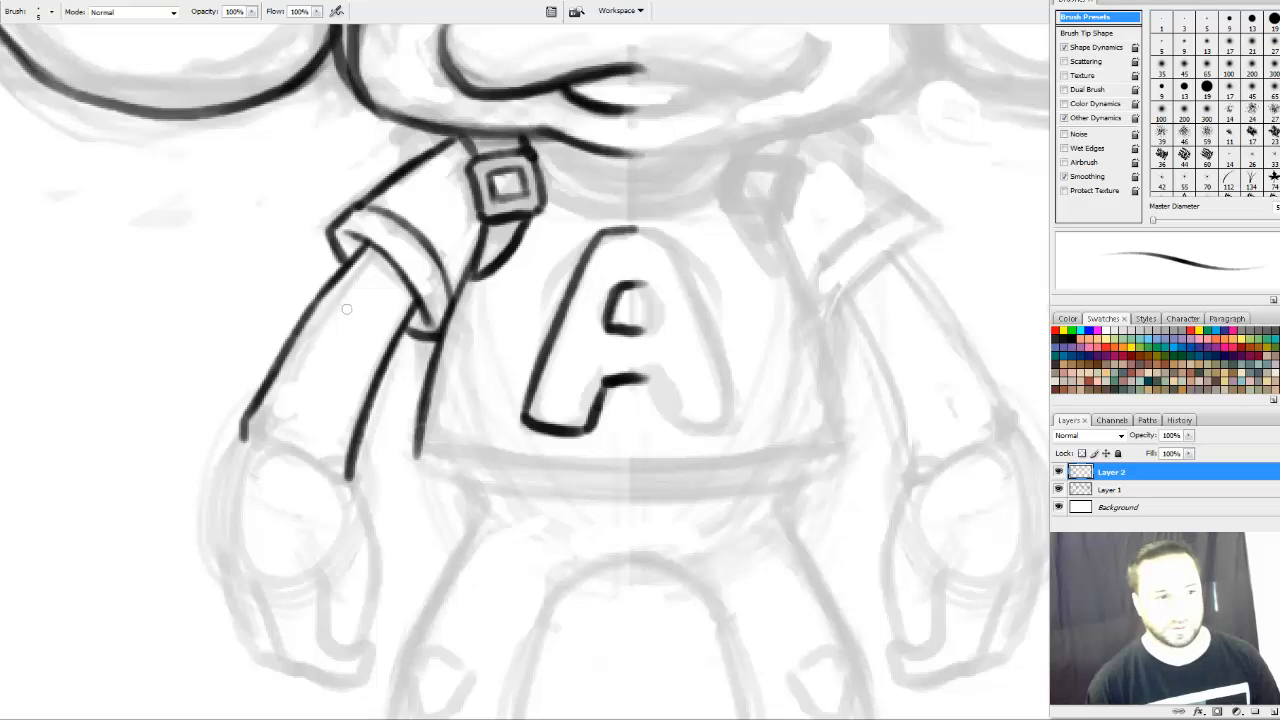
pyautogui.moveTo(301, 328); pyautogui.dragTo(341, 286)
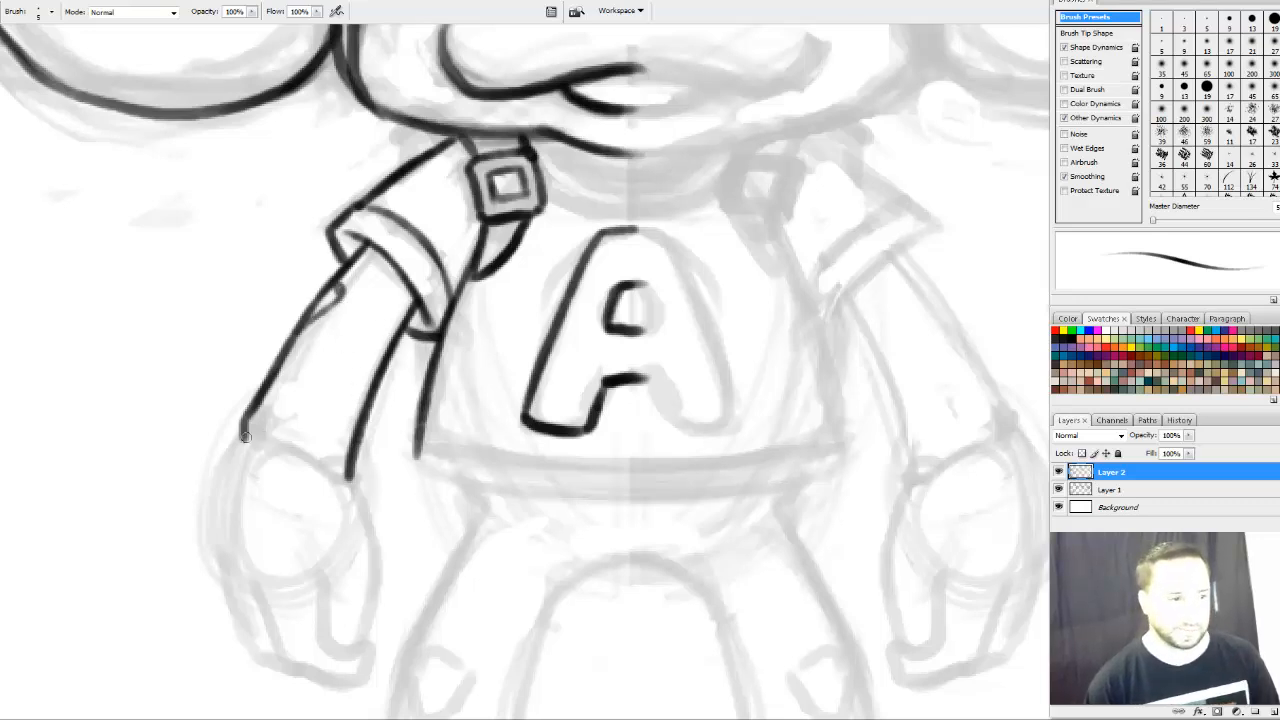
# Ink the left-hand arm's wrist line and the hand's outer edge, continuing around the fingers and fingertips
pyautogui.moveTo(250, 441)
pyautogui.mouseDown()
pyautogui.moveTo(349, 500)
pyautogui.moveTo(347, 483)
pyautogui.mouseUp()
pyautogui.moveTo(359, 397); pyautogui.dragTo(446, 246)
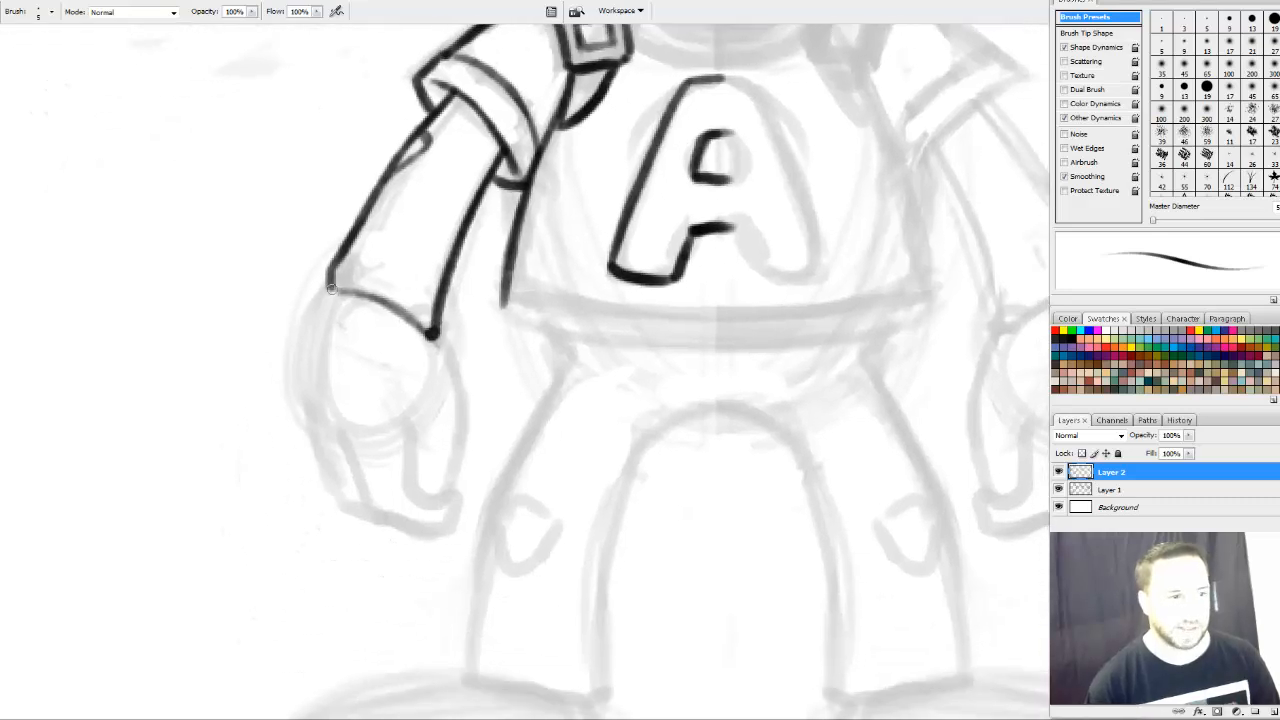
pyautogui.moveTo(332, 289); pyautogui.dragTo(312, 350)
pyautogui.moveTo(329, 292)
pyautogui.mouseDown()
pyautogui.moveTo(312, 351)
pyautogui.moveTo(310, 420)
pyautogui.mouseUp()
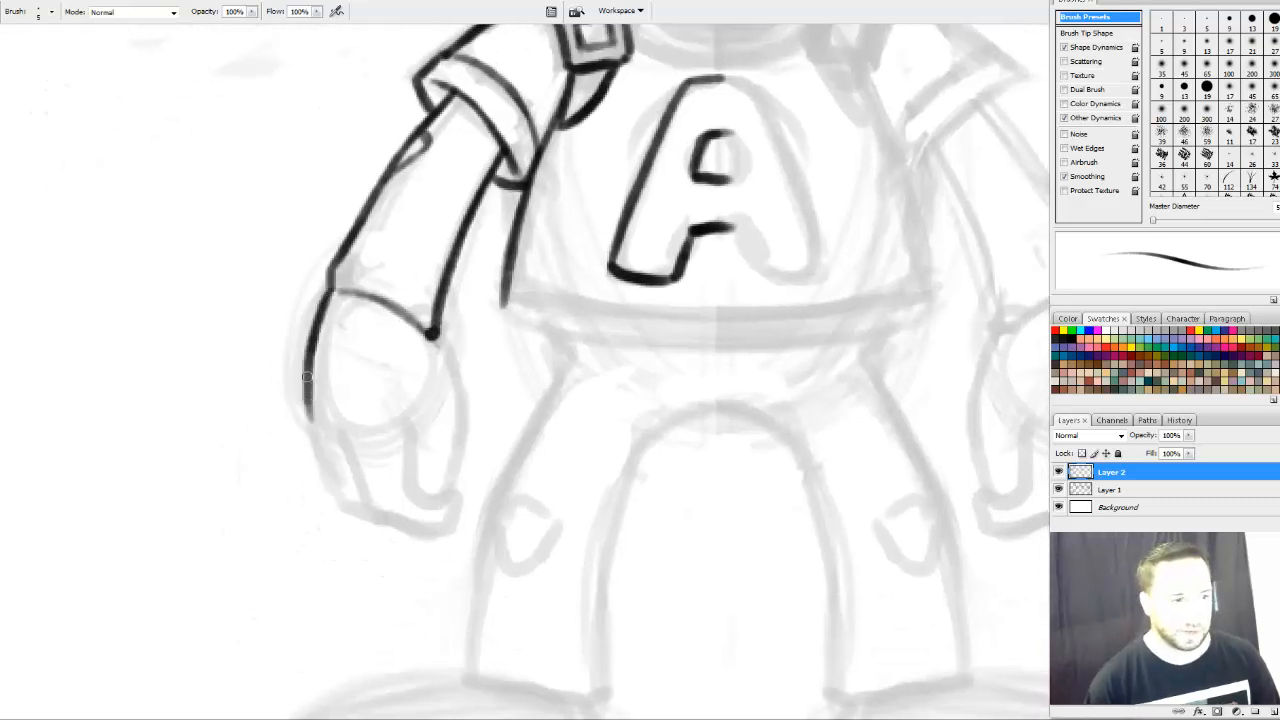
pyautogui.moveTo(307, 376)
pyautogui.mouseDown()
pyautogui.moveTo(316, 448)
pyautogui.moveTo(342, 505)
pyautogui.moveTo(366, 515)
pyautogui.mouseUp()
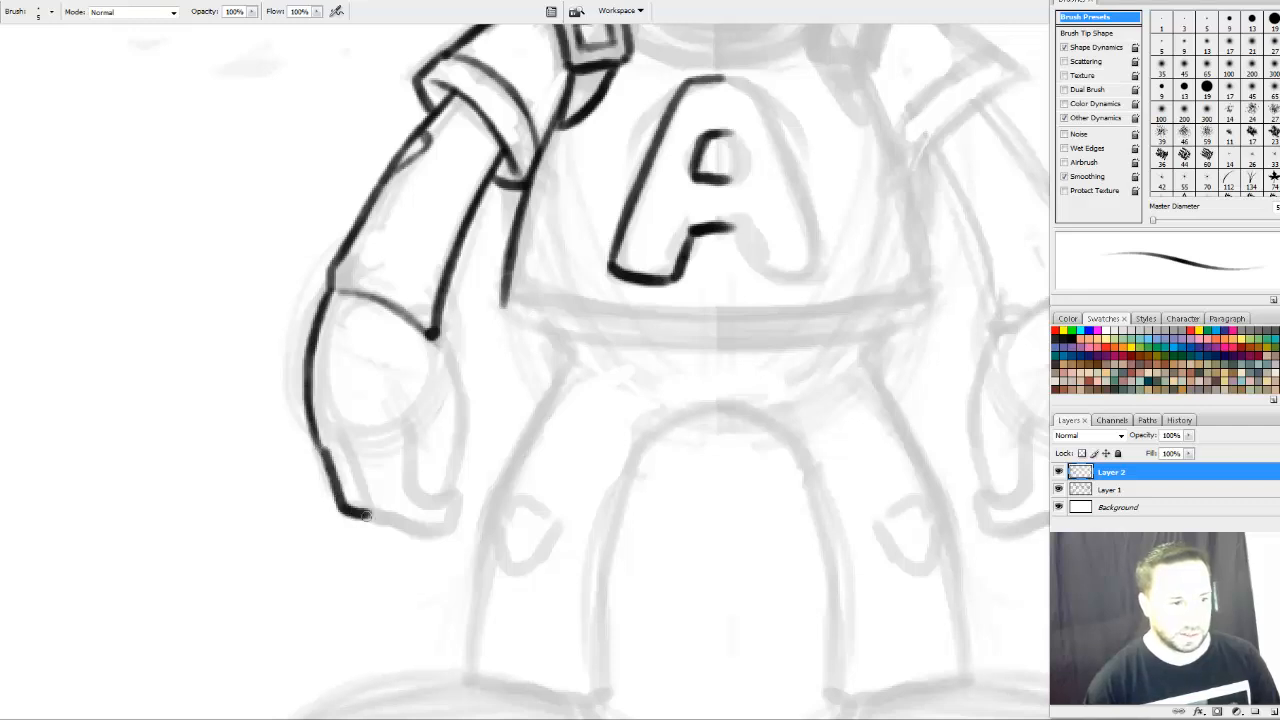
pyautogui.moveTo(318, 428)
pyautogui.mouseDown()
pyautogui.moveTo(372, 520)
pyautogui.moveTo(450, 534)
pyautogui.moveTo(456, 505)
pyautogui.moveTo(442, 492)
pyautogui.mouseUp()
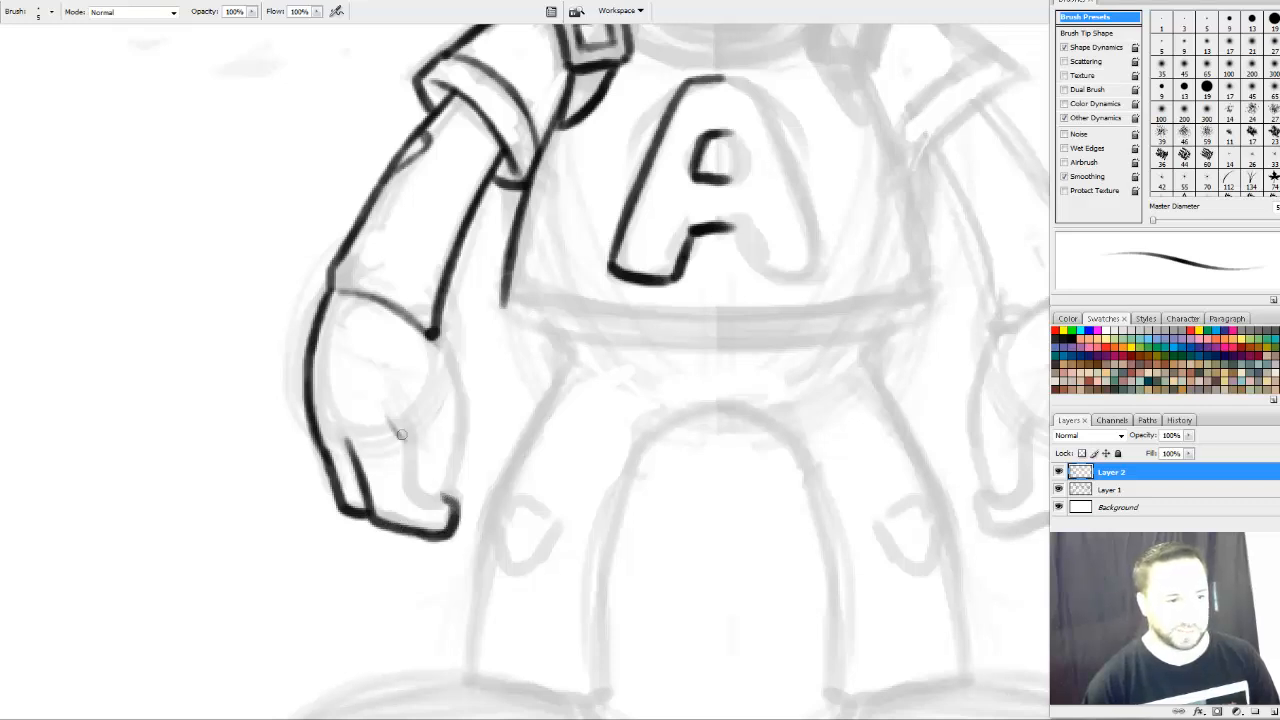
# Ink the thumb and the inner edge of the left-hand hand up to the wrist
pyautogui.moveTo(393, 428)
pyautogui.mouseDown()
pyautogui.moveTo(430, 505)
pyautogui.moveTo(458, 490)
pyautogui.moveTo(459, 408)
pyautogui.moveTo(433, 335)
pyautogui.moveTo(448, 364)
pyautogui.moveTo(405, 309)
pyautogui.moveTo(331, 290)
pyautogui.mouseUp()
pyautogui.moveTo(629, 343); pyautogui.dragTo(609, 323)
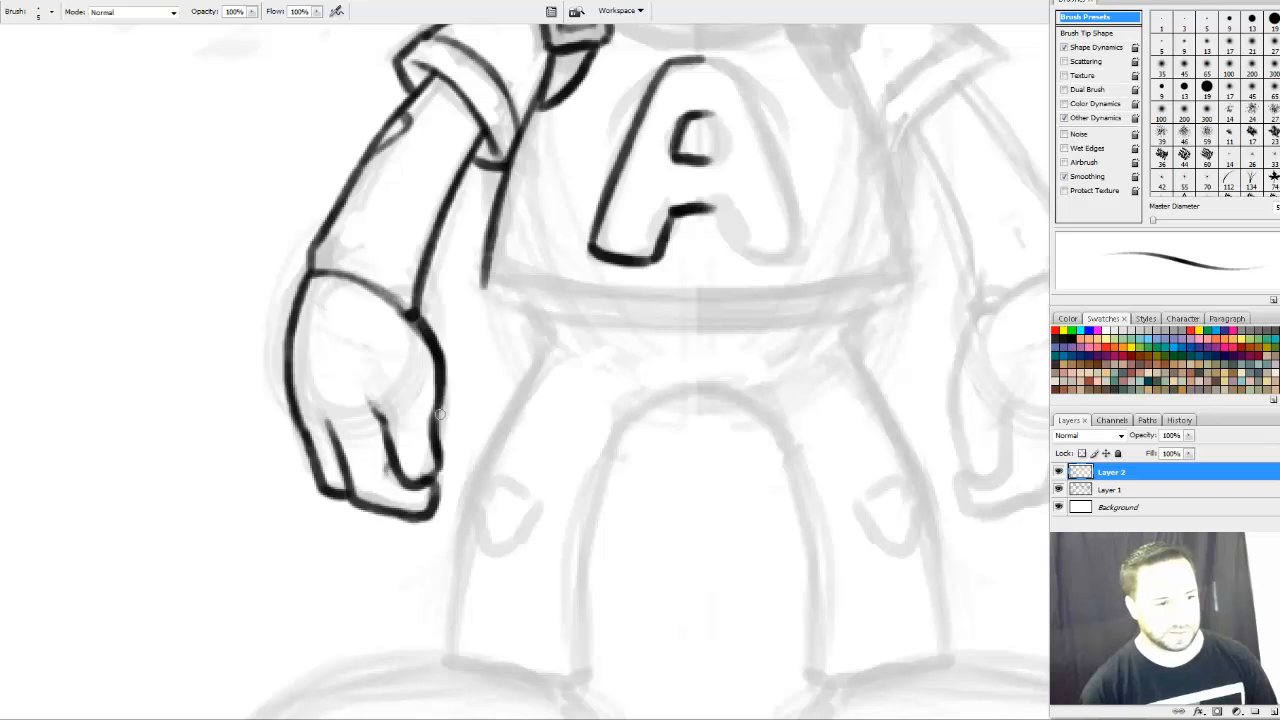
pyautogui.moveTo(440, 414); pyautogui.dragTo(438, 396)
# Ink and thicken the lower edge of the shirt hem from the left-hand side to the body's centre line
pyautogui.moveTo(572, 369)
pyautogui.mouseDown()
pyautogui.moveTo(566, 360)
pyautogui.moveTo(443, 474)
pyautogui.moveTo(457, 477)
pyautogui.mouseUp()
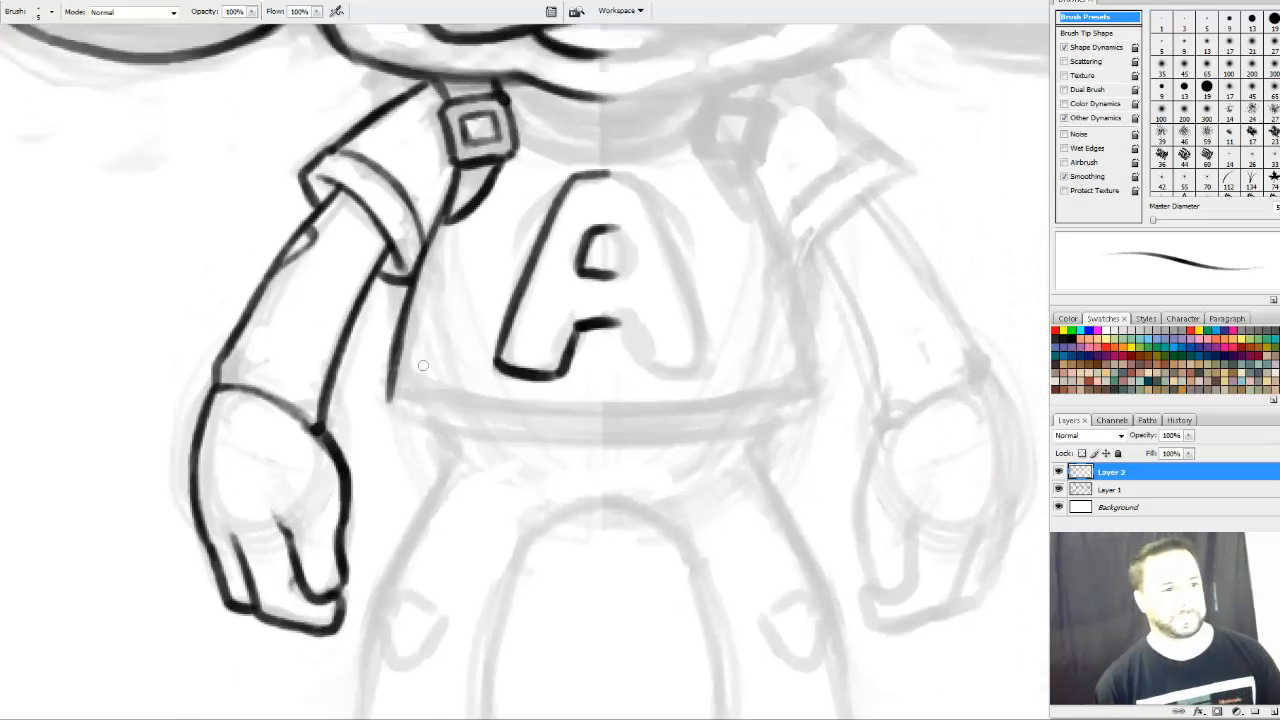
pyautogui.moveTo(390, 401); pyautogui.dragTo(591, 428)
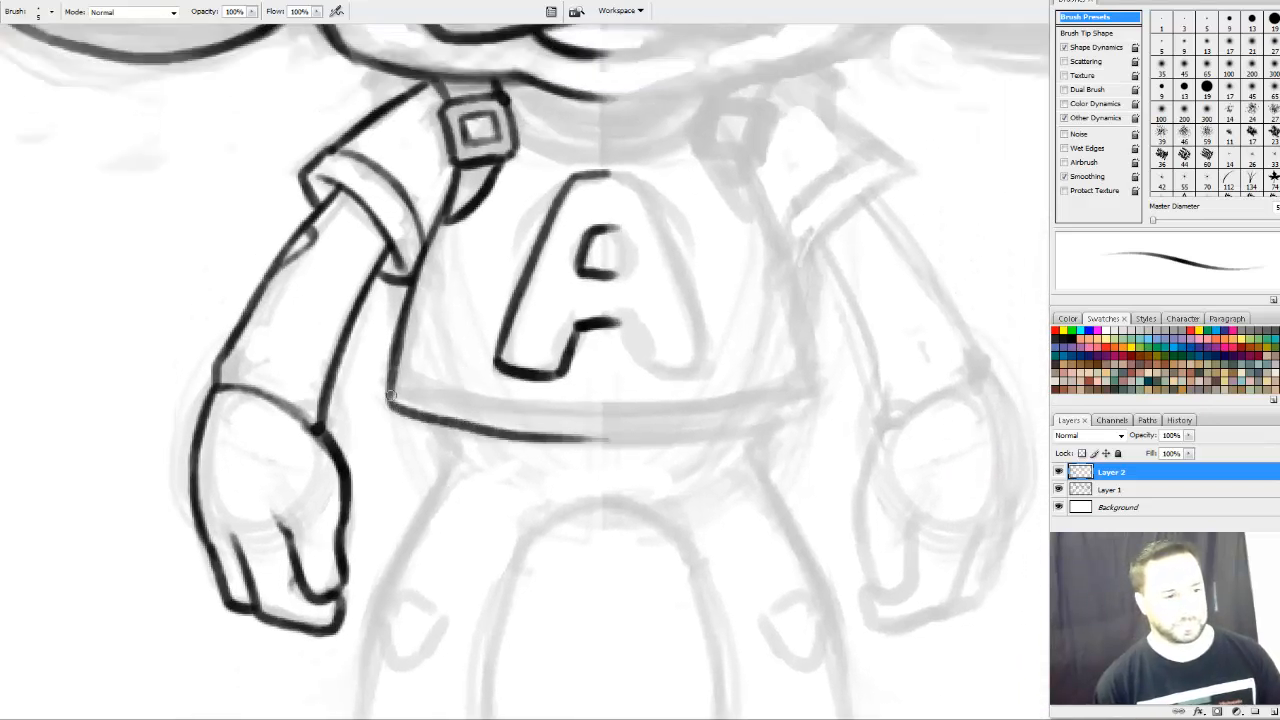
pyautogui.moveTo(391, 396); pyautogui.dragTo(606, 431)
pyautogui.moveTo(395, 371)
pyautogui.mouseDown()
pyautogui.moveTo(612, 399)
pyautogui.moveTo(601, 389)
pyautogui.mouseUp()
pyautogui.hotkey('ctrl', 'alt', 'z')
pyautogui.hotkey('ctrl', 'alt', 'z')
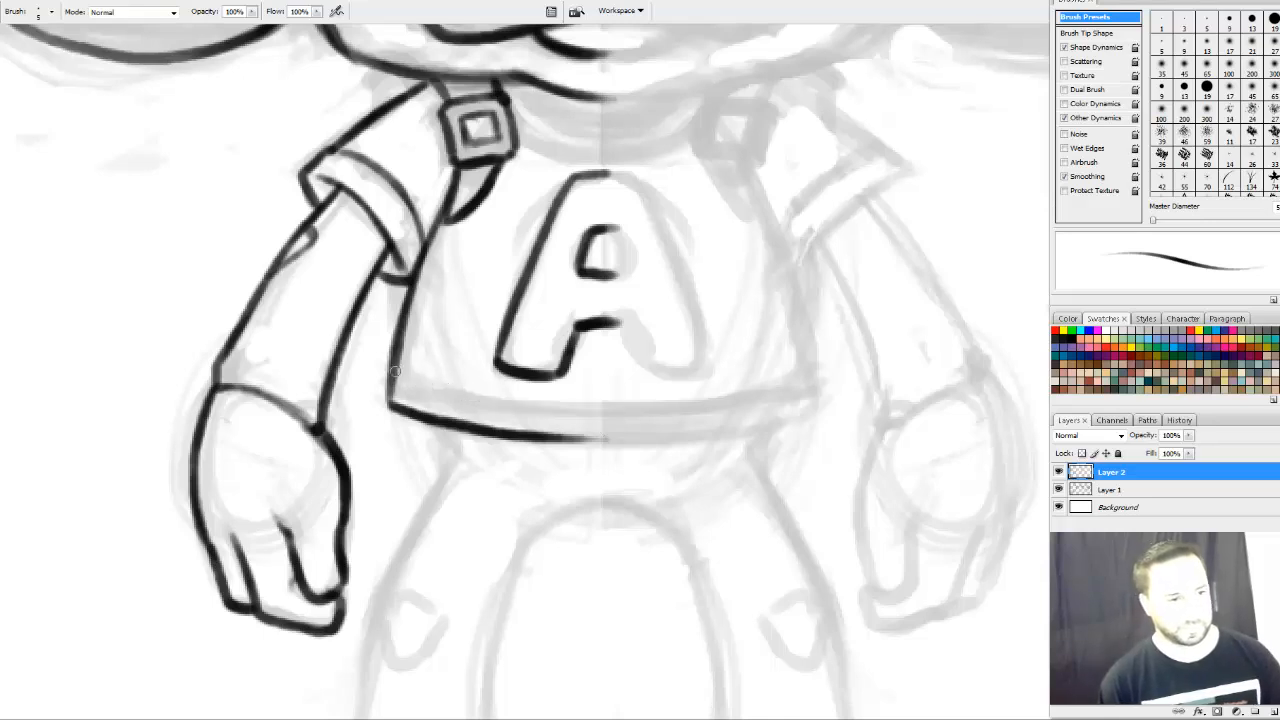
pyautogui.moveTo(395, 373); pyautogui.dragTo(602, 399)
pyautogui.hotkey('ctrl', 'alt', 'z')
pyautogui.moveTo(393, 372); pyautogui.dragTo(578, 398)
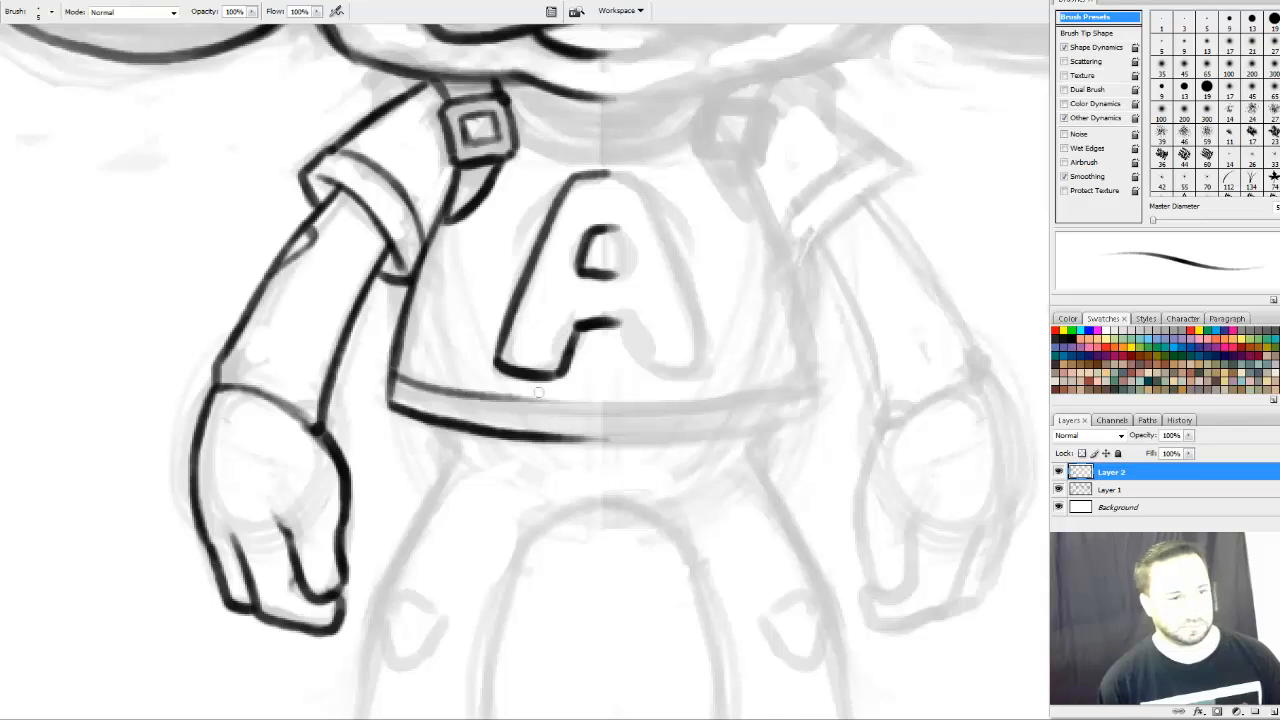
pyautogui.hotkey('ctrl', 'alt', 'z')
# Ink the upper line of the shirt's hem band from the left-hand side to the centre line and strengthen it
pyautogui.moveTo(393, 373); pyautogui.dragTo(603, 406)
pyautogui.moveTo(432, 388); pyautogui.dragTo(595, 404)
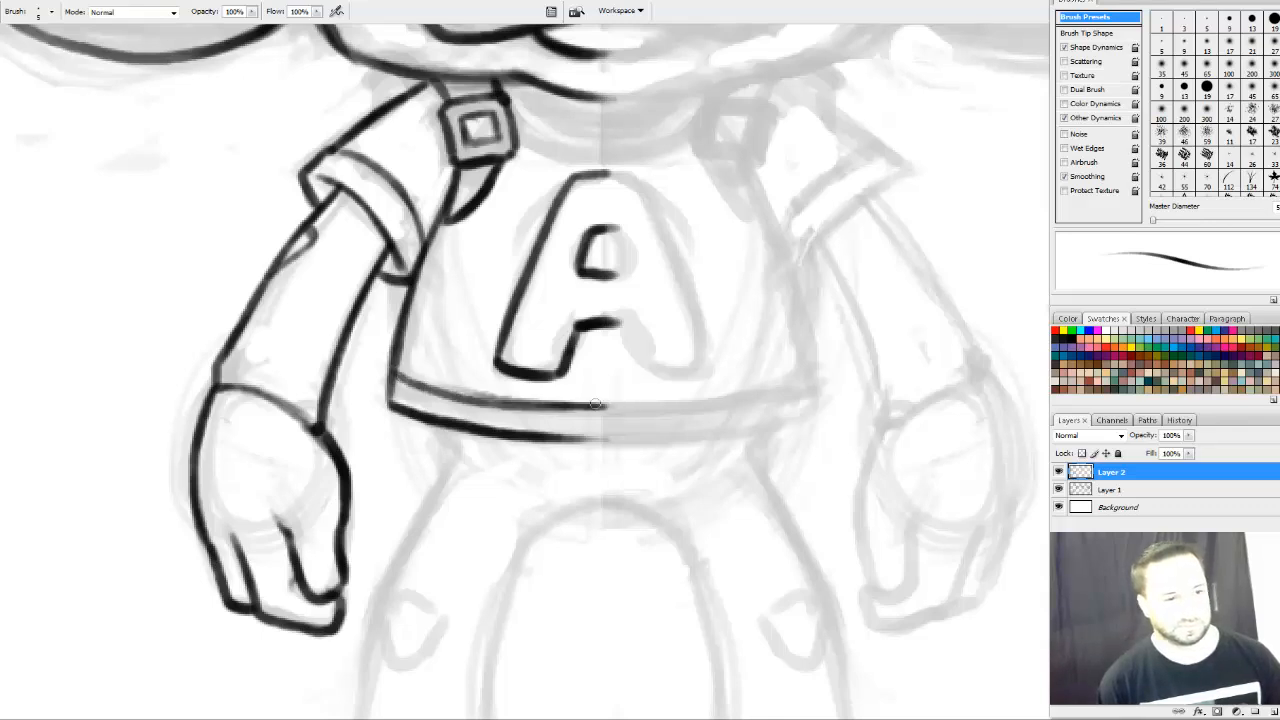
pyautogui.moveTo(394, 374); pyautogui.dragTo(615, 440)
pyautogui.moveTo(549, 406); pyautogui.dragTo(609, 407)
# Extend and strengthen the mouth, lower-lip and nose lines where they meet the face's centre line
pyautogui.moveTo(726, 360); pyautogui.dragTo(716, 364)
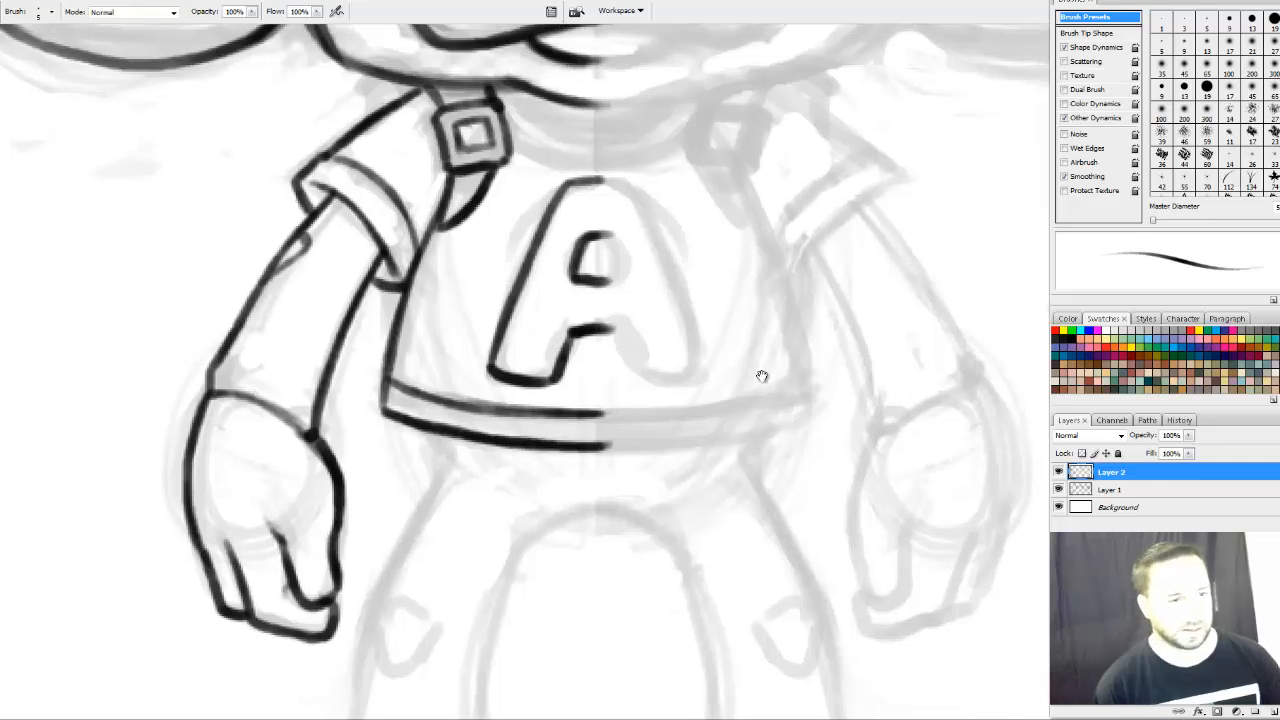
pyautogui.moveTo(686, 296)
pyautogui.mouseDown()
pyautogui.moveTo(684, 542)
pyautogui.moveTo(700, 486)
pyautogui.mouseUp()
pyautogui.moveTo(586, 290); pyautogui.dragTo(619, 295)
pyautogui.moveTo(517, 275); pyautogui.dragTo(465, 277)
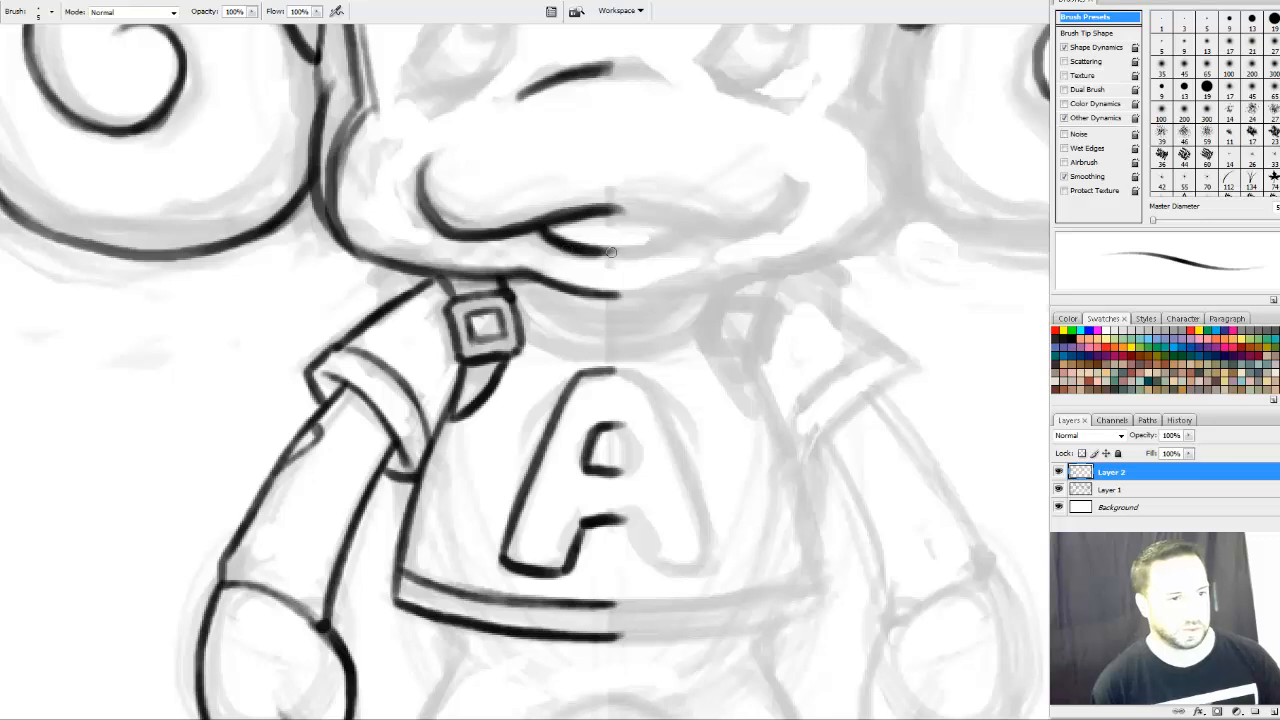
pyautogui.moveTo(602, 251); pyautogui.dragTo(619, 253)
pyautogui.moveTo(590, 210)
pyautogui.mouseDown()
pyautogui.moveTo(614, 209)
pyautogui.moveTo(671, 254)
pyautogui.mouseUp()
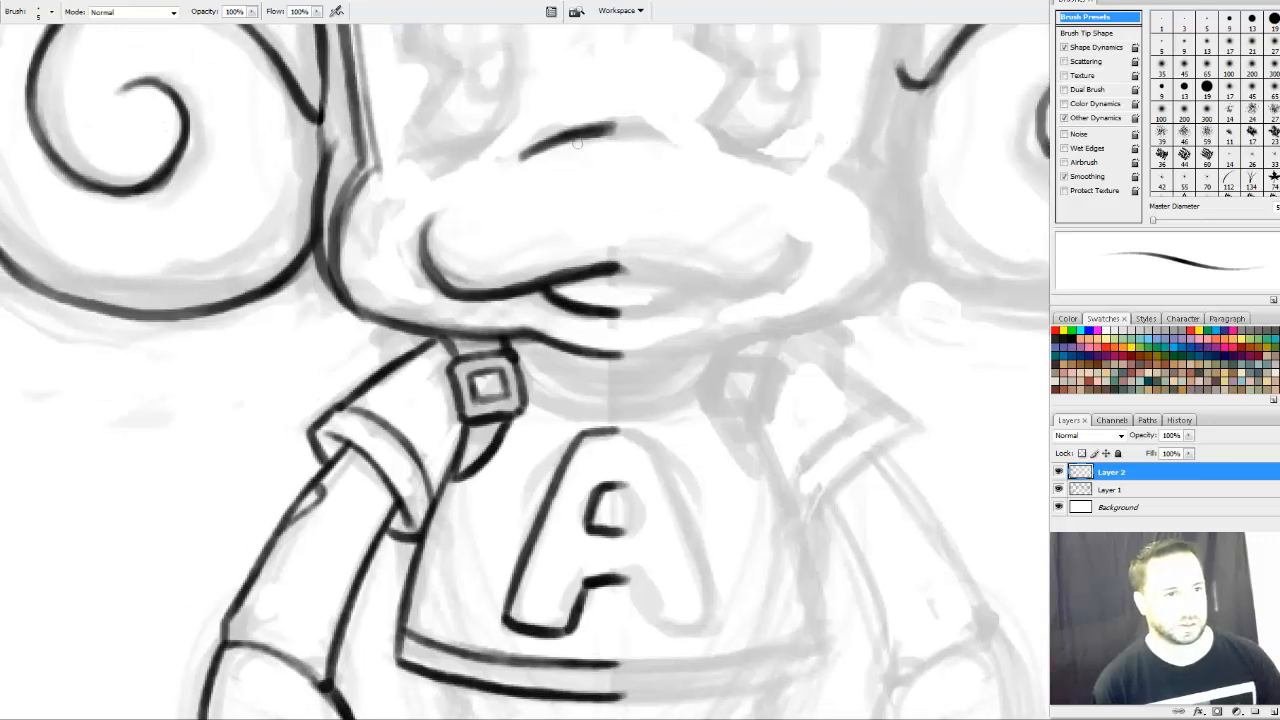
pyautogui.moveTo(594, 132); pyautogui.dragTo(618, 128)
# Ink the short hip line beneath the shirt hem at the top of the left-hand leg
pyautogui.moveTo(680, 261); pyautogui.dragTo(657, 383)
pyautogui.moveTo(649, 203); pyautogui.dragTo(621, 535)
pyautogui.moveTo(559, 266); pyautogui.dragTo(565, 292)
pyautogui.moveTo(672, 618); pyautogui.dragTo(720, 55)
pyautogui.moveTo(628, 680); pyautogui.dragTo(696, 256)
pyautogui.moveTo(507, 184)
pyautogui.mouseDown()
pyautogui.moveTo(528, 217)
pyautogui.moveTo(501, 255)
pyautogui.mouseUp()
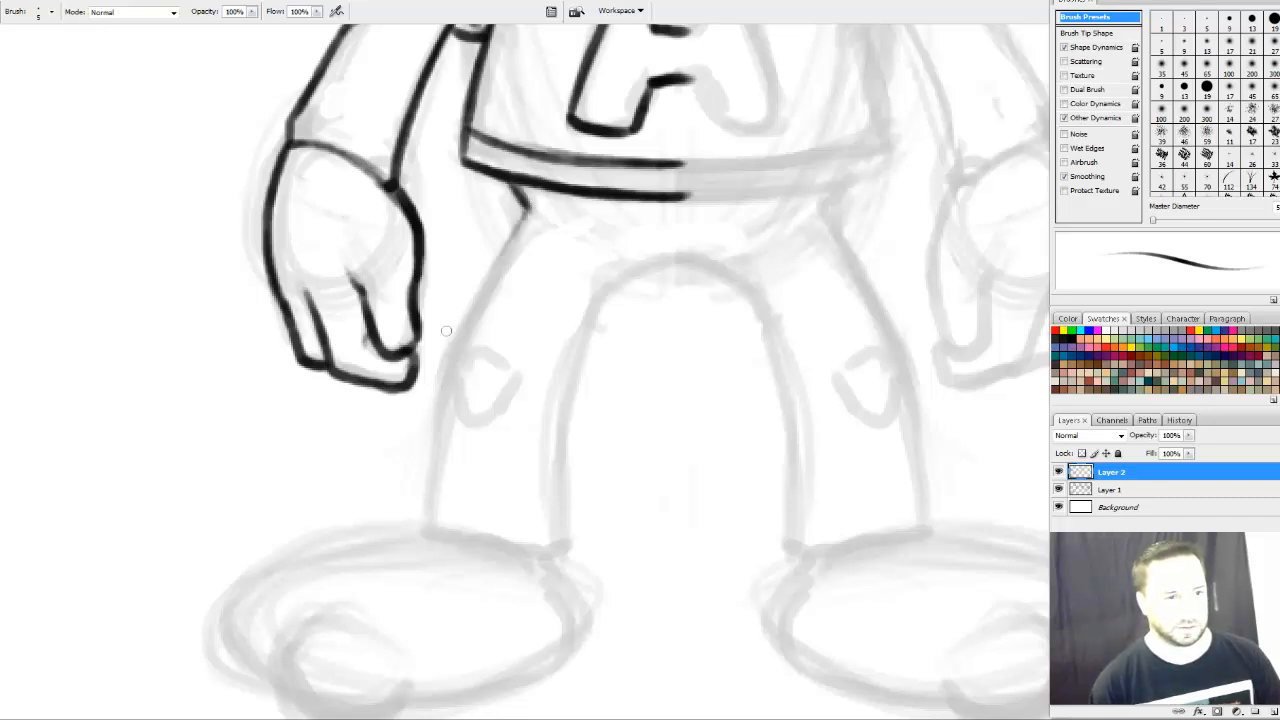
pyautogui.moveTo(575, 290); pyautogui.dragTo(581, 270)
pyautogui.moveTo(522, 165); pyautogui.dragTo(530, 193)
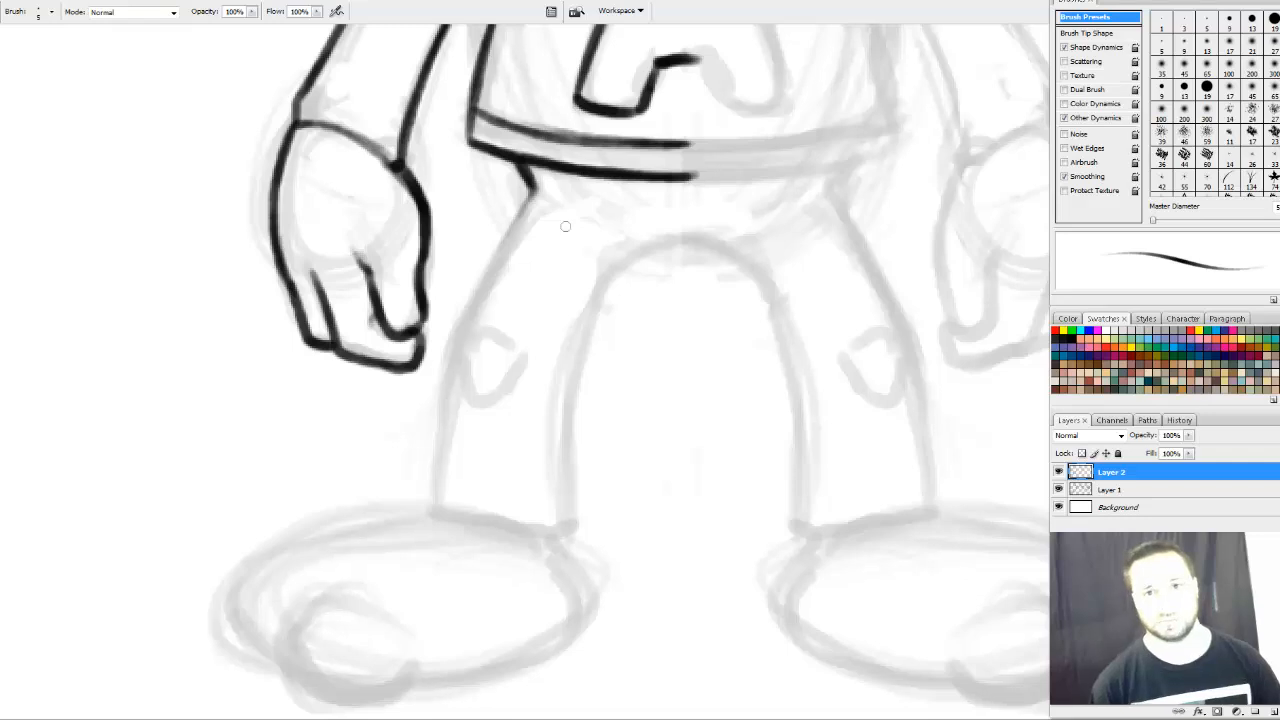
# Ink the left-hand leg's outer line from the hip to the ankle and outline the small triangular patch at the knee
pyautogui.moveTo(564, 244); pyautogui.dragTo(590, 214)
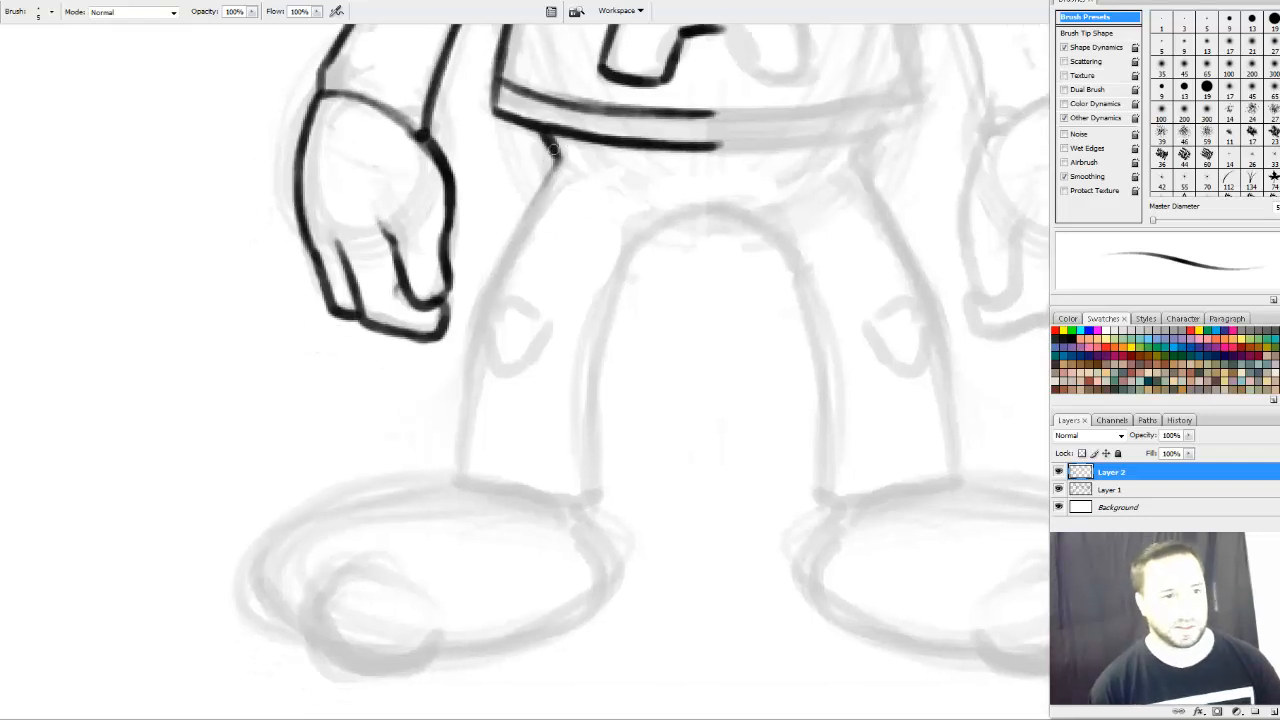
pyautogui.moveTo(553, 149); pyautogui.dragTo(471, 350)
pyautogui.moveTo(536, 204)
pyautogui.mouseDown()
pyautogui.moveTo(470, 378)
pyautogui.moveTo(456, 480)
pyautogui.mouseUp()
pyautogui.moveTo(475, 350); pyautogui.dragTo(458, 485)
pyautogui.moveTo(471, 385)
pyautogui.mouseDown()
pyautogui.moveTo(483, 317)
pyautogui.moveTo(506, 374)
pyautogui.mouseUp()
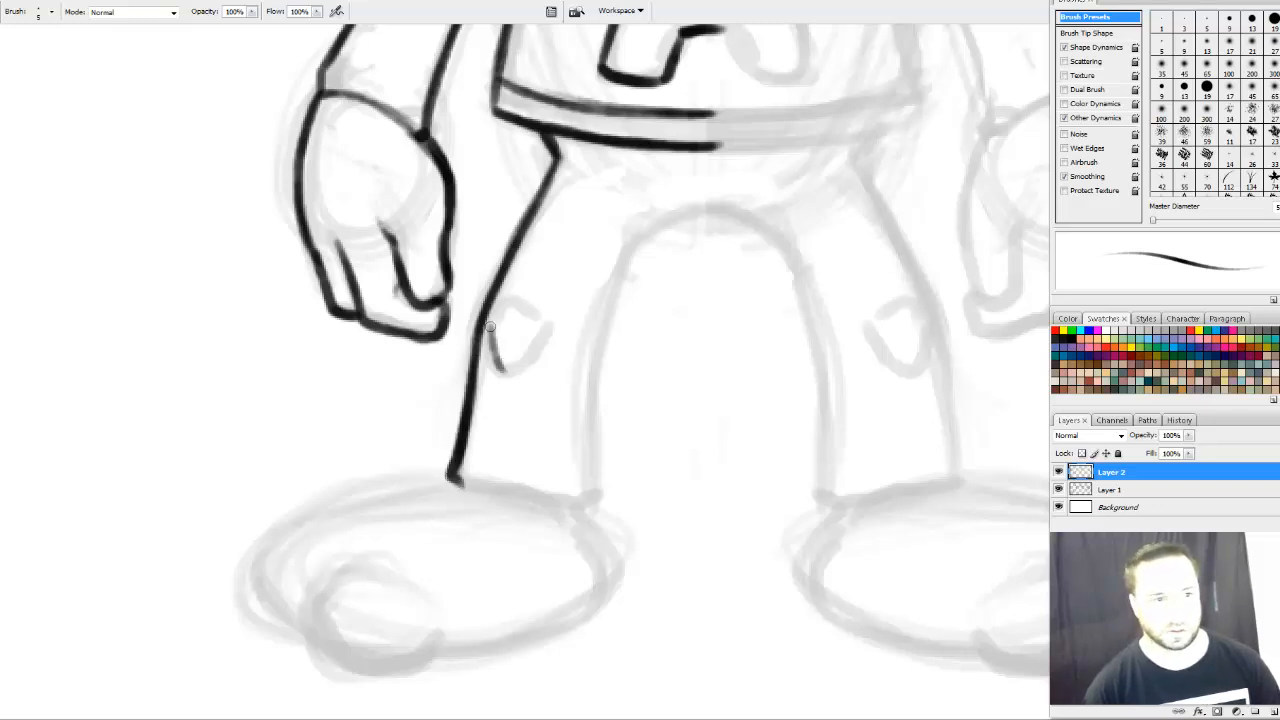
pyautogui.moveTo(488, 323)
pyautogui.mouseDown()
pyautogui.moveTo(520, 360)
pyautogui.moveTo(546, 332)
pyautogui.moveTo(500, 313)
pyautogui.moveTo(491, 328)
pyautogui.mouseUp()
# Ink the arch between the legs down the left-hand leg's inner side and close the trouser leg at the ankle
pyautogui.moveTo(735, 342); pyautogui.dragTo(741, 306)
pyautogui.moveTo(734, 174)
pyautogui.mouseDown()
pyautogui.moveTo(675, 179)
pyautogui.moveTo(636, 214)
pyautogui.mouseUp()
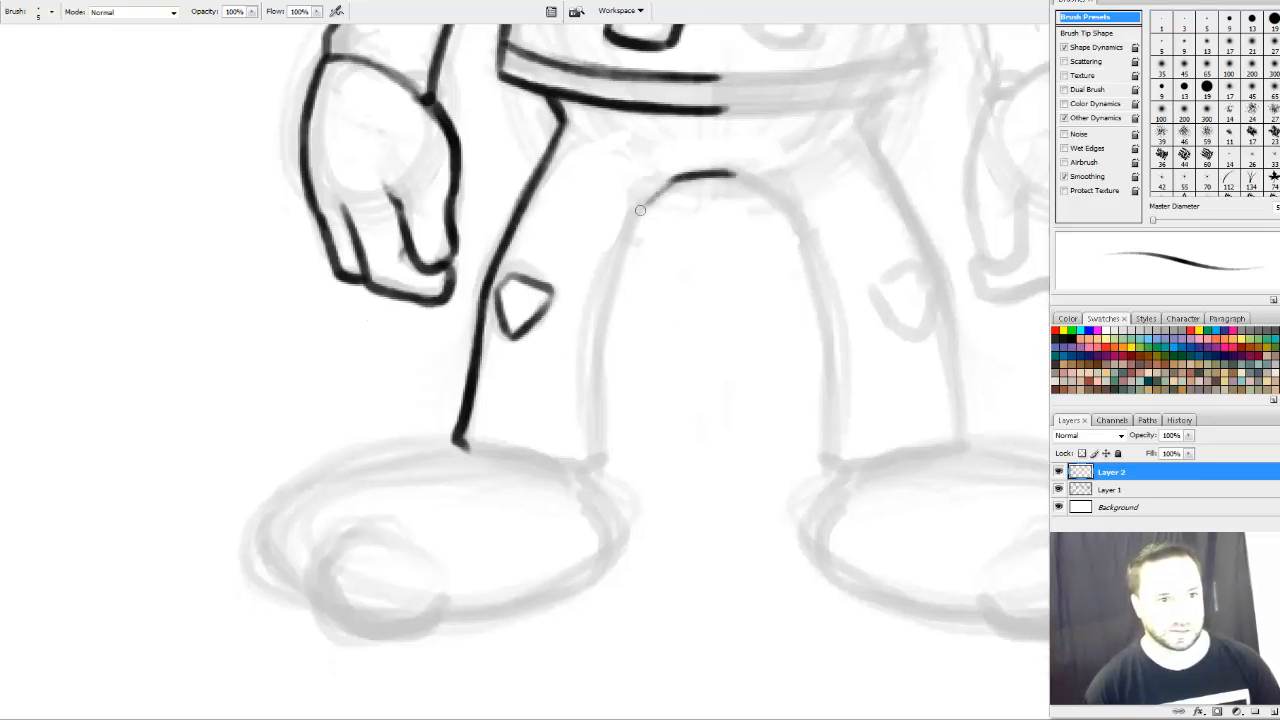
pyautogui.moveTo(684, 172)
pyautogui.mouseDown()
pyautogui.moveTo(615, 256)
pyautogui.moveTo(592, 420)
pyautogui.mouseUp()
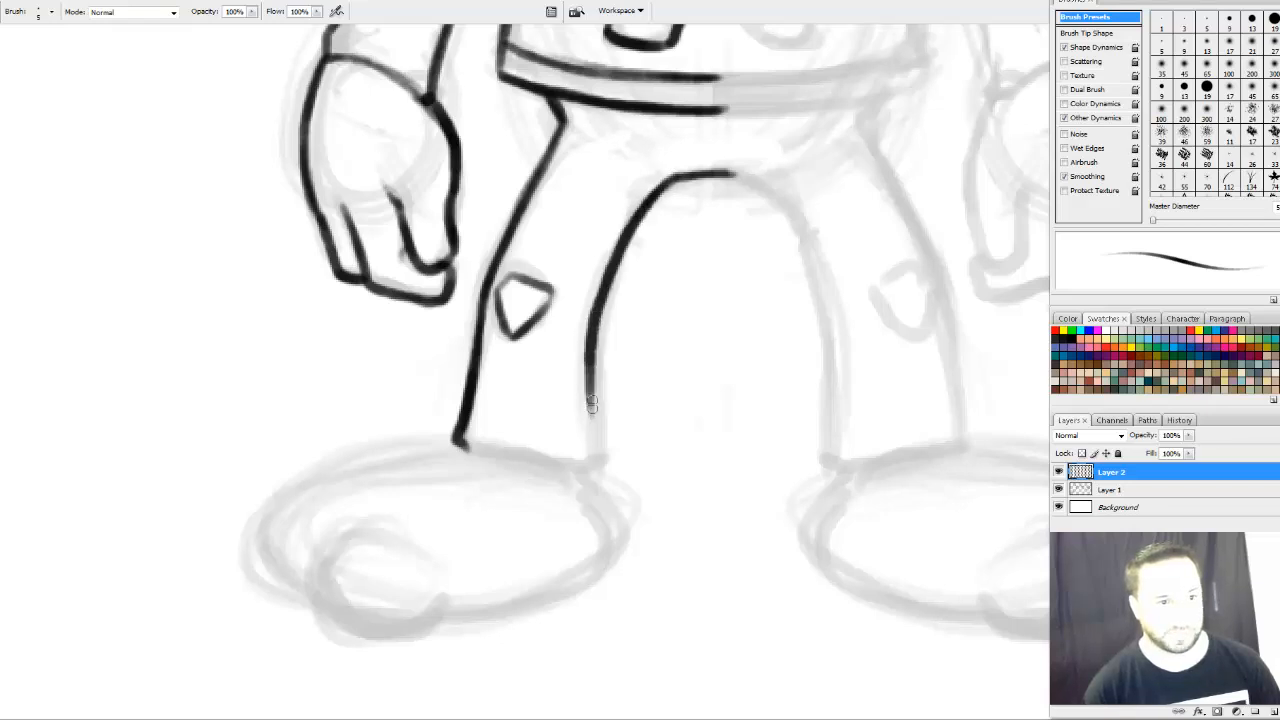
pyautogui.moveTo(598, 310)
pyautogui.mouseDown()
pyautogui.moveTo(596, 460)
pyautogui.moveTo(591, 373)
pyautogui.moveTo(612, 346)
pyautogui.mouseUp()
pyautogui.moveTo(489, 412); pyautogui.dragTo(612, 432)
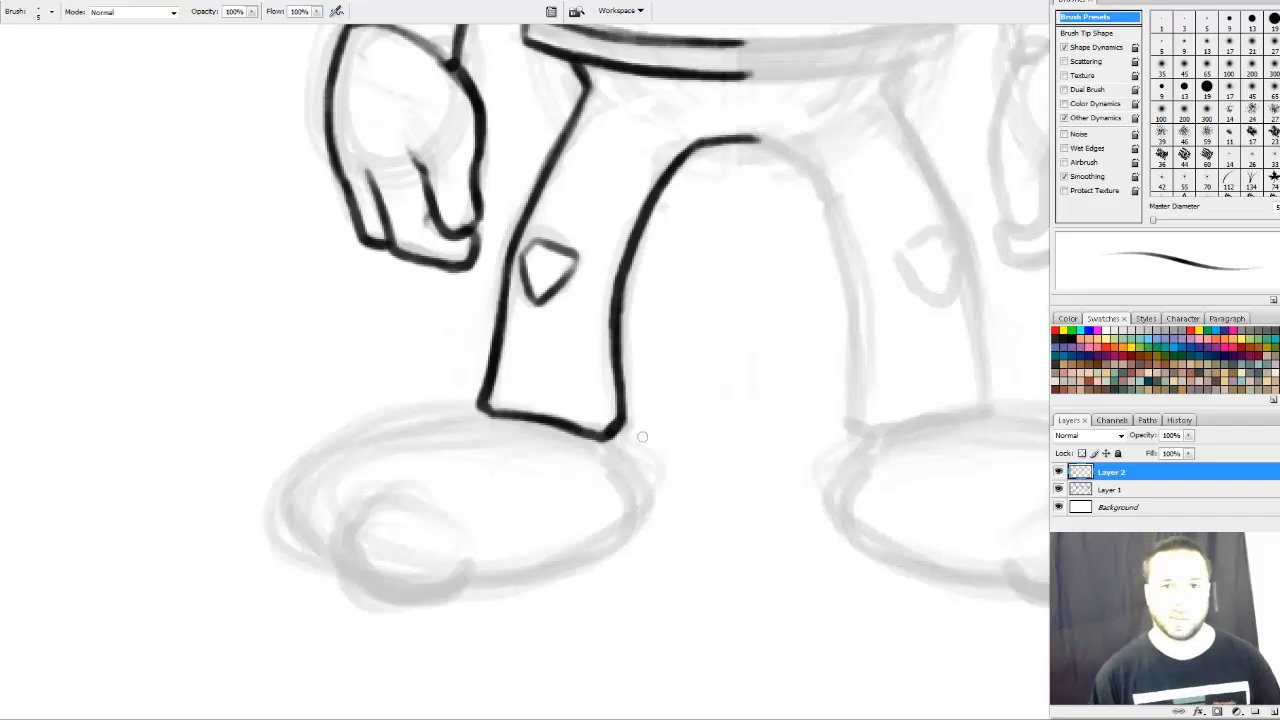
# Smooth and thicken the lower outer contour of the left-hand ear
pyautogui.moveTo(706, 369)
pyautogui.mouseDown()
pyautogui.moveTo(717, 380)
pyautogui.moveTo(695, 388)
pyautogui.mouseUp()
pyautogui.moveTo(719, 279); pyautogui.dragTo(715, 303)
pyautogui.moveTo(588, 84); pyautogui.dragTo(634, 86)
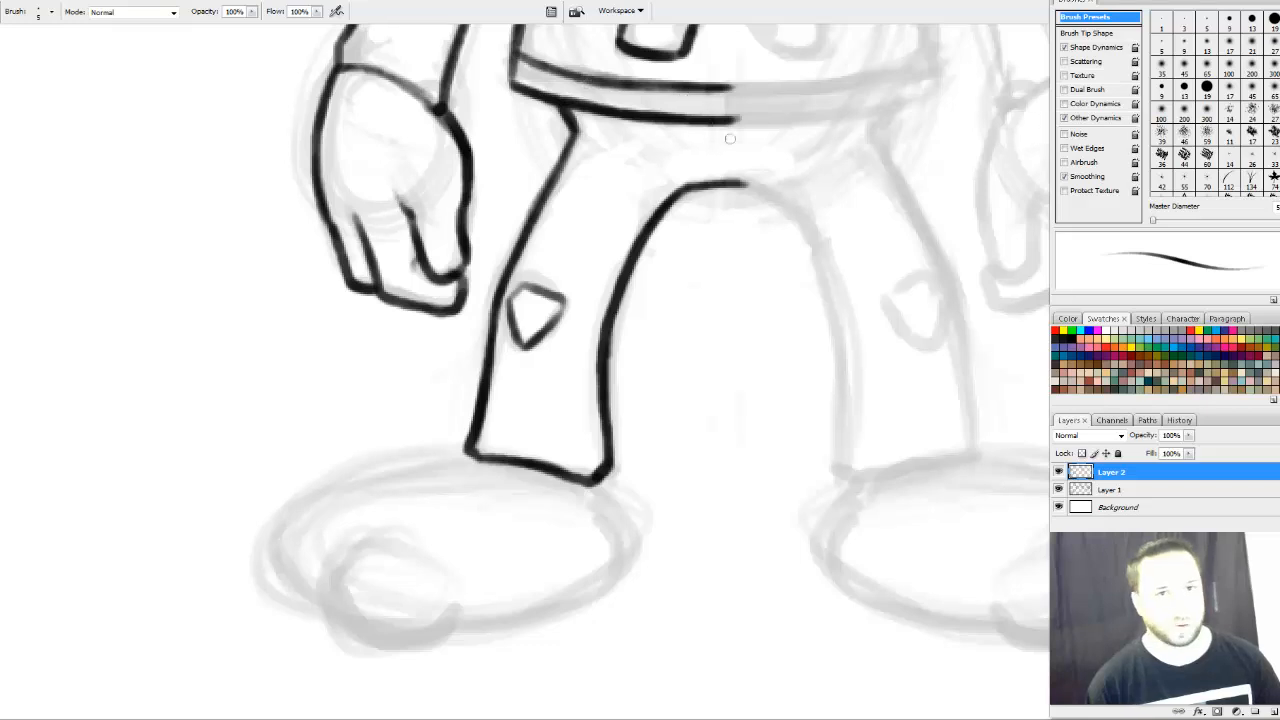
pyautogui.moveTo(743, 167); pyautogui.dragTo(709, 457)
pyautogui.moveTo(709, 342); pyautogui.dragTo(718, 421)
pyautogui.moveTo(713, 319); pyautogui.dragTo(711, 392)
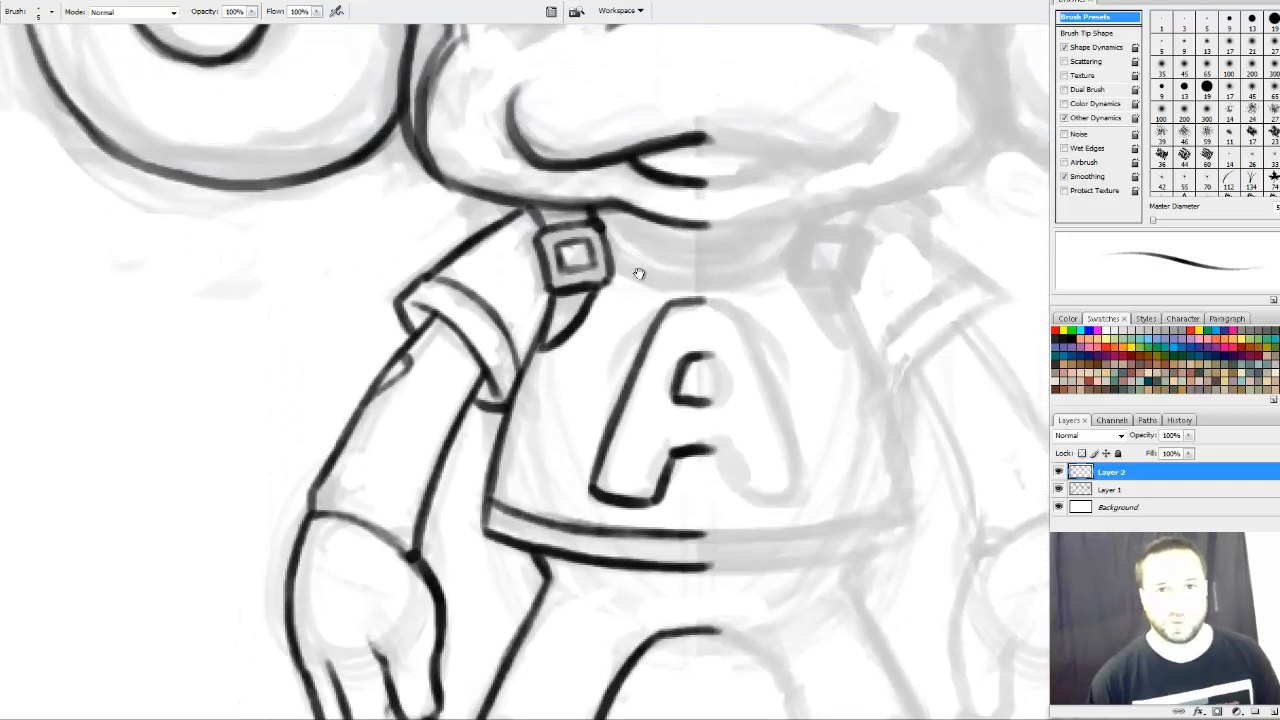
pyautogui.moveTo(639, 273); pyautogui.dragTo(764, 363)
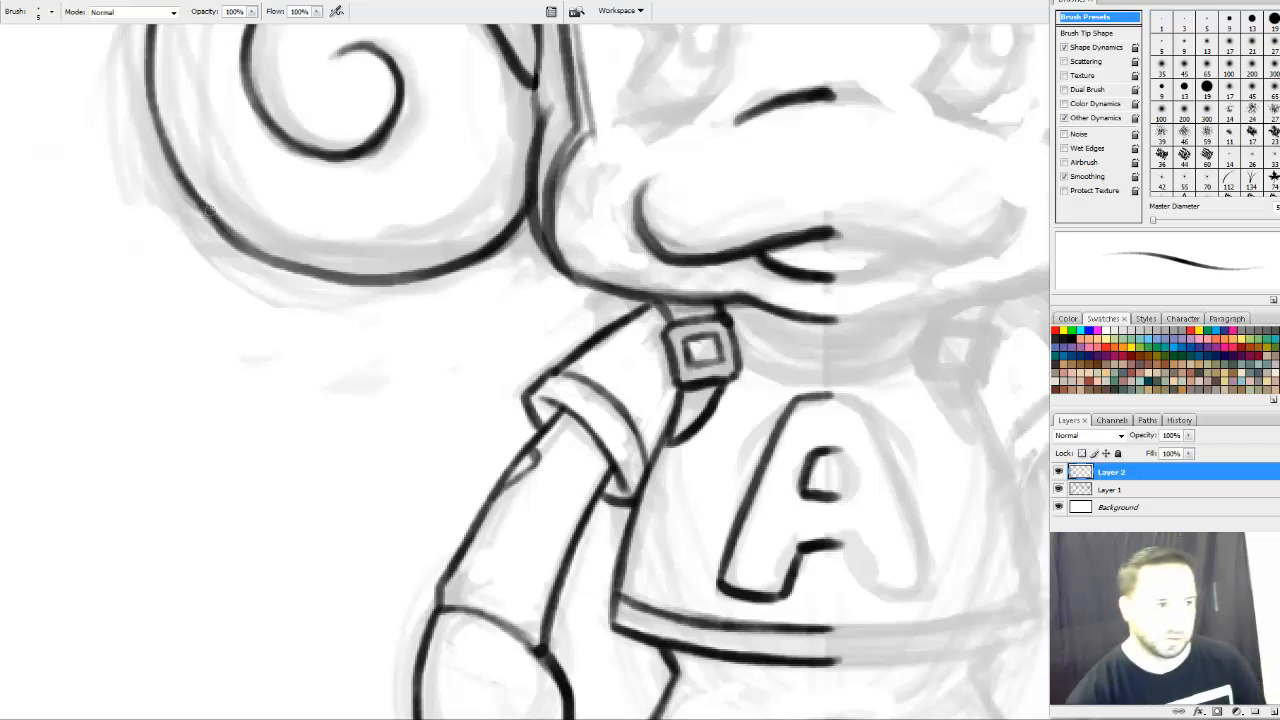
pyautogui.moveTo(210, 216)
pyautogui.mouseDown()
pyautogui.moveTo(305, 270)
pyautogui.moveTo(371, 275)
pyautogui.mouseUp()
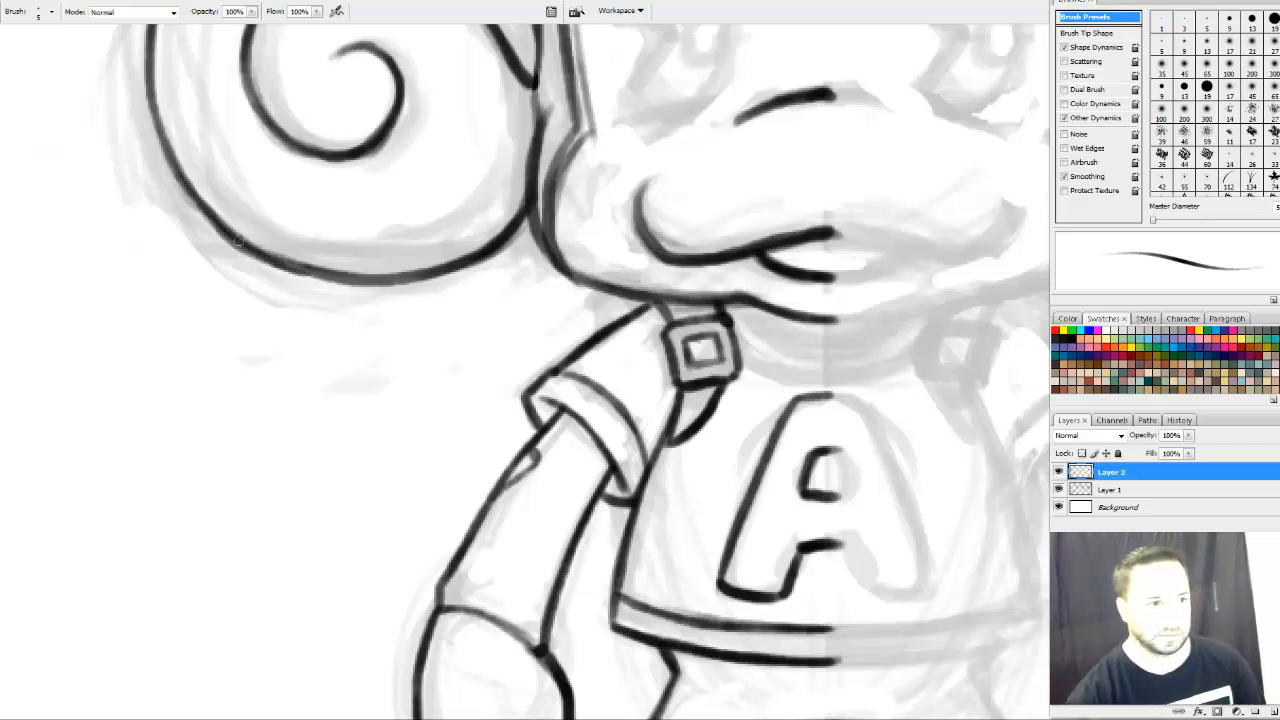
pyautogui.moveTo(214, 220); pyautogui.dragTo(150, 118)
pyautogui.moveTo(182, 182); pyautogui.dragTo(146, 76)
pyautogui.moveTo(164, 134); pyautogui.dragTo(154, 78)
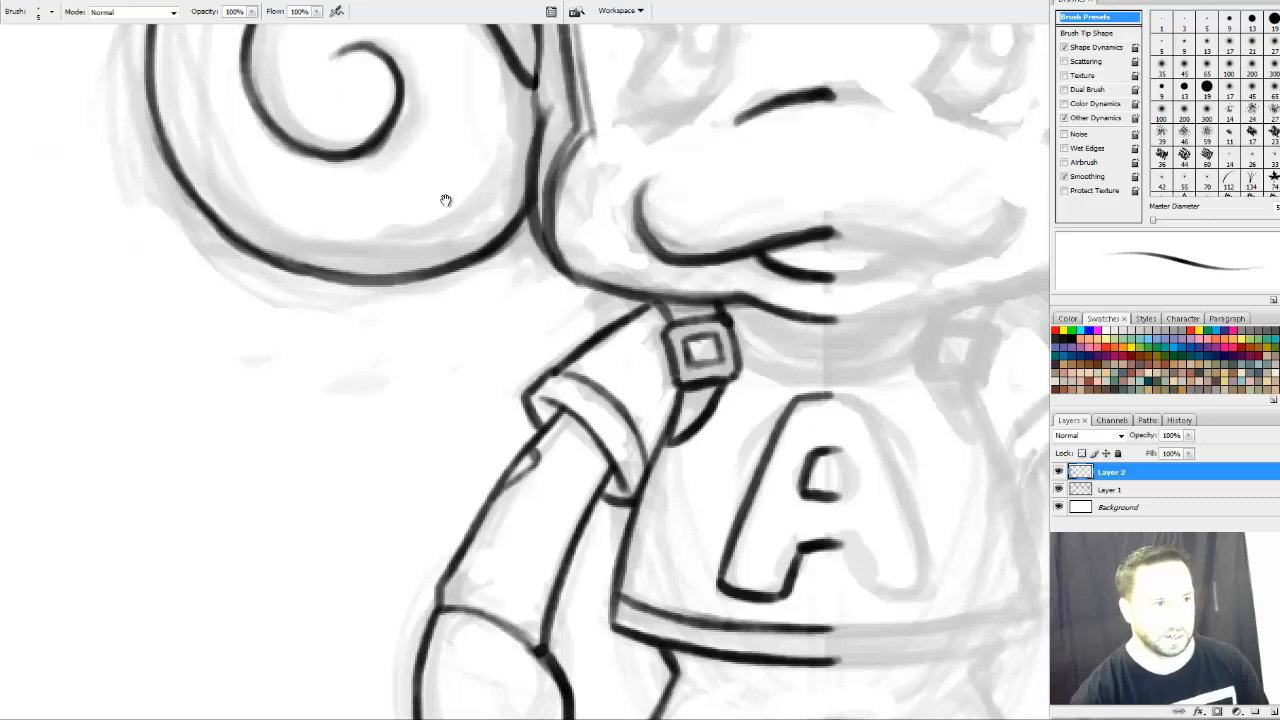
# Touch up and clean the junction where the left-hand ear's lines meet the side of the head
pyautogui.moveTo(495, 76); pyautogui.dragTo(483, 252)
pyautogui.moveTo(531, 297)
pyautogui.mouseDown()
pyautogui.moveTo(526, 223)
pyautogui.moveTo(522, 311)
pyautogui.mouseUp()
pyautogui.press('e')
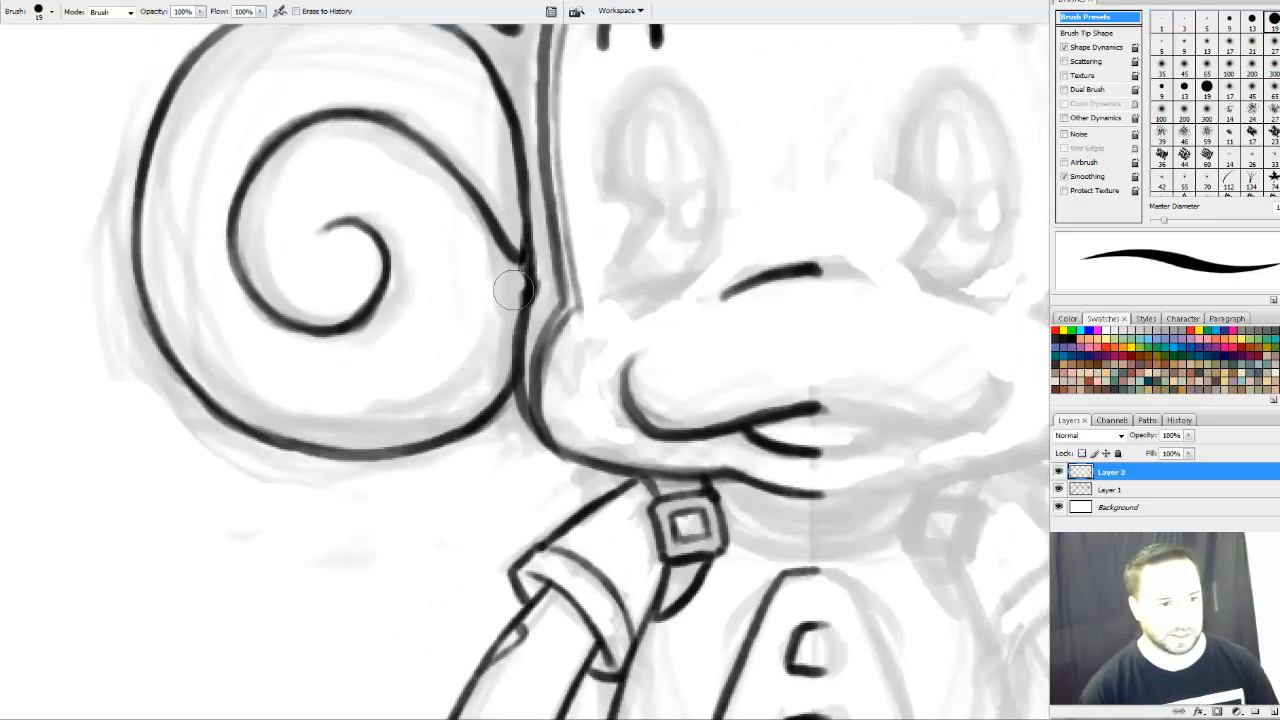
pyautogui.press('b')
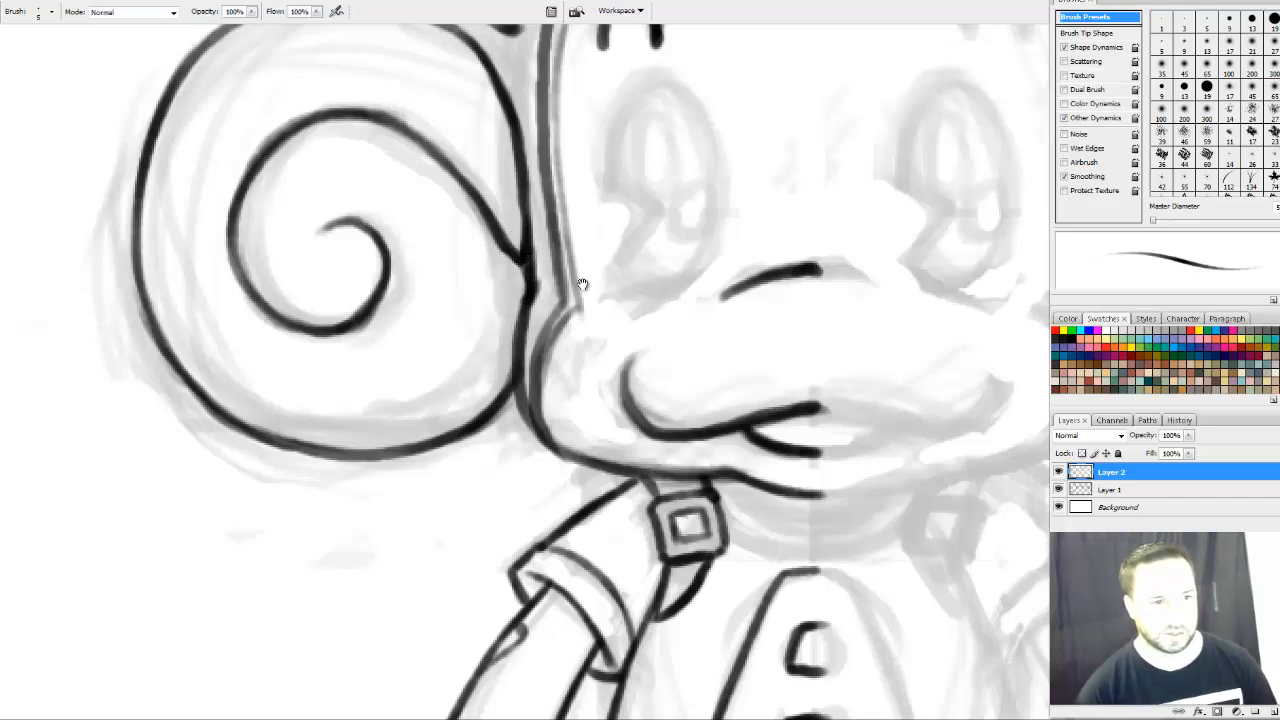
# Ink the wedge-shaped notch on the outer side of the left-hand eye
pyautogui.moveTo(582, 284); pyautogui.dragTo(591, 380)
pyautogui.moveTo(477, 194); pyautogui.dragTo(474, 203)
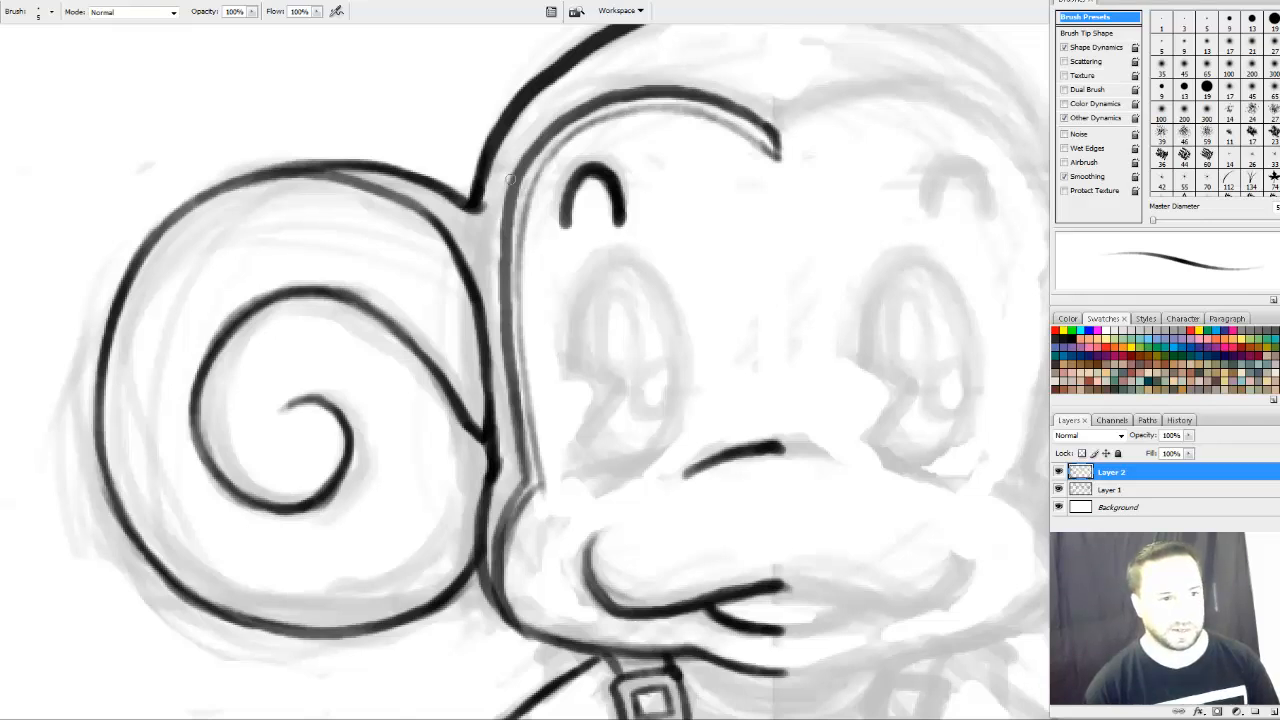
pyautogui.moveTo(662, 212)
pyautogui.mouseDown()
pyautogui.moveTo(497, 340)
pyautogui.moveTo(530, 340)
pyautogui.mouseUp()
pyautogui.moveTo(632, 298)
pyautogui.mouseDown()
pyautogui.moveTo(606, 369)
pyautogui.moveTo(577, 399)
pyautogui.moveTo(580, 421)
pyautogui.moveTo(626, 304)
pyautogui.mouseUp()
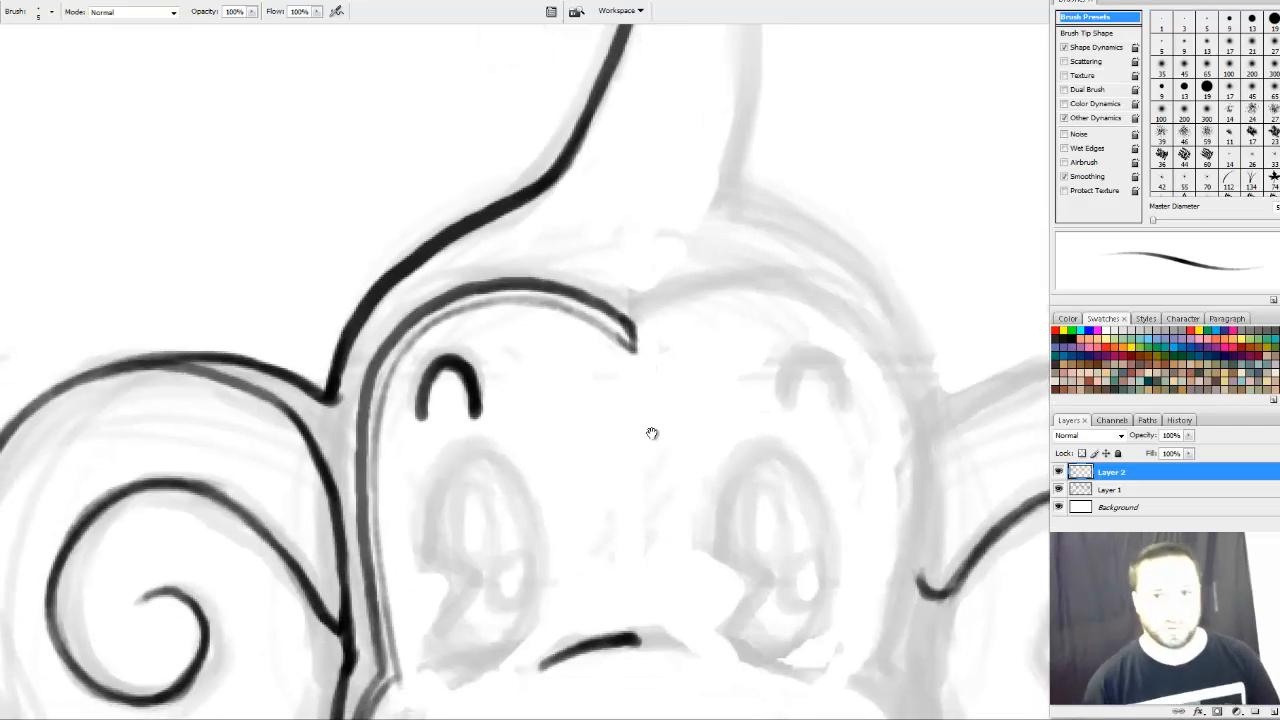
pyautogui.moveTo(622, 392); pyautogui.dragTo(660, 189)
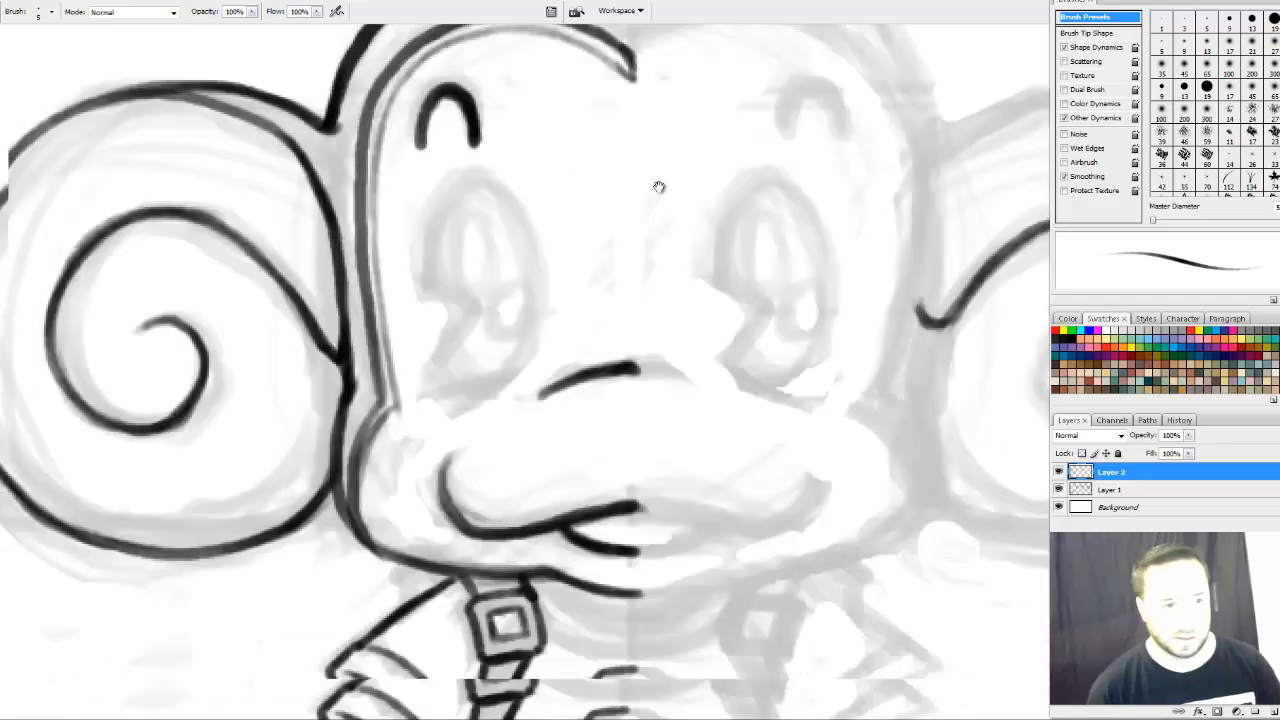
pyautogui.moveTo(666, 342)
pyautogui.mouseDown()
pyautogui.moveTo(680, 294)
pyautogui.moveTo(687, 458)
pyautogui.mouseUp()
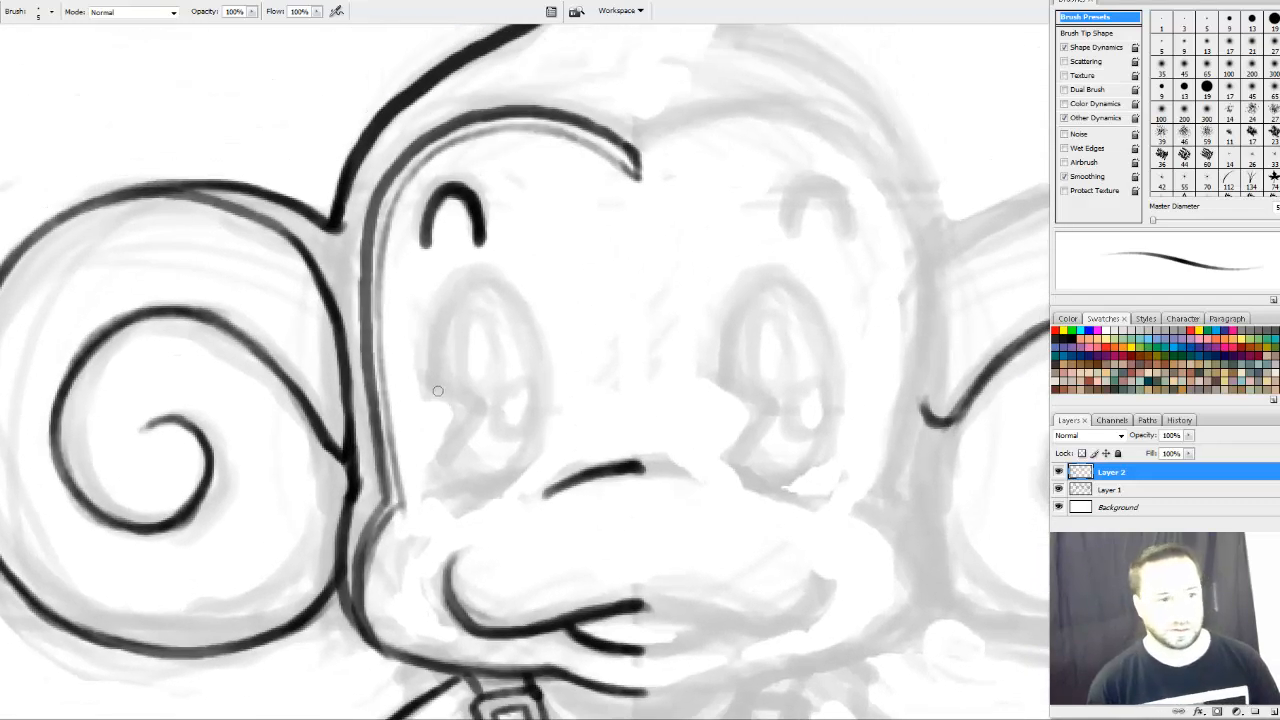
pyautogui.moveTo(428, 388)
pyautogui.mouseDown()
pyautogui.moveTo(474, 405)
pyautogui.moveTo(440, 452)
pyautogui.mouseUp()
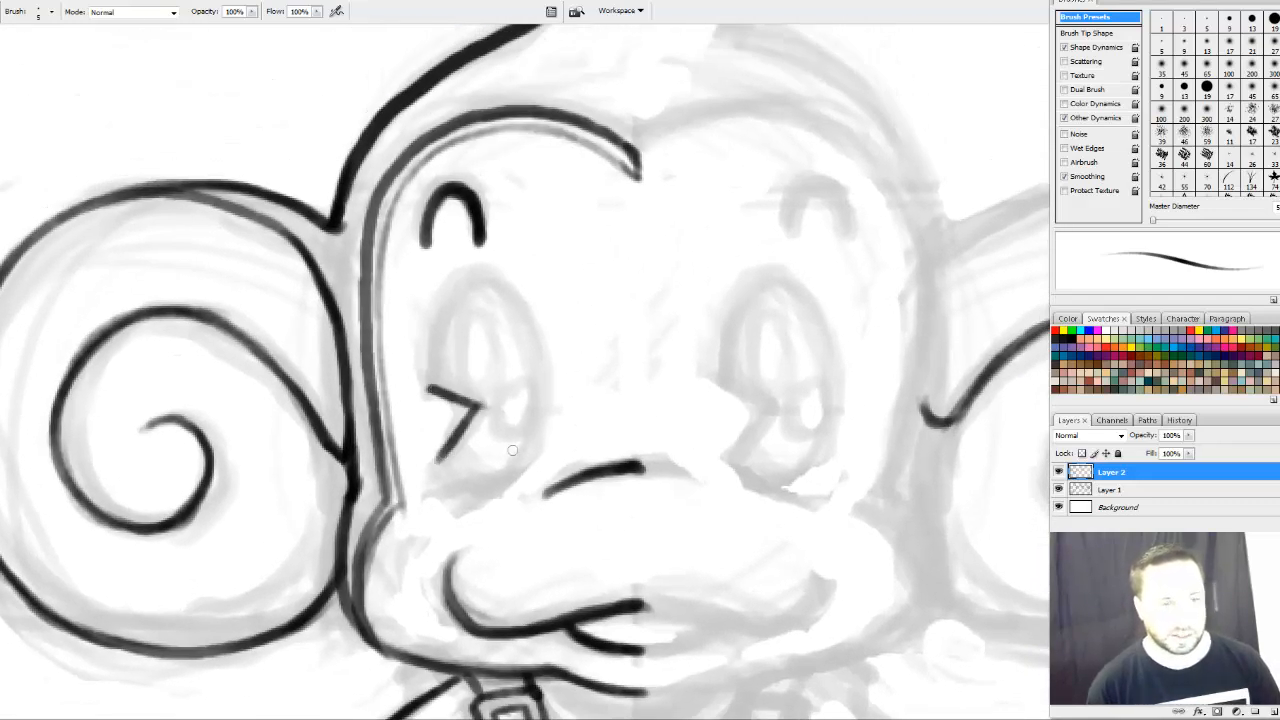
# Ink the left-hand eye's oval outline around from the notch and close it at the lower end
pyautogui.moveTo(428, 390); pyautogui.dragTo(460, 289)
pyautogui.moveTo(431, 356)
pyautogui.mouseDown()
pyautogui.moveTo(470, 279)
pyautogui.moveTo(467, 299)
pyautogui.moveTo(452, 295)
pyautogui.moveTo(506, 300)
pyautogui.moveTo(479, 281)
pyautogui.moveTo(520, 370)
pyautogui.mouseUp()
pyautogui.moveTo(489, 288)
pyautogui.mouseDown()
pyautogui.moveTo(530, 380)
pyautogui.moveTo(510, 299)
pyautogui.moveTo(532, 420)
pyautogui.mouseUp()
pyautogui.moveTo(531, 363); pyautogui.dragTo(495, 490)
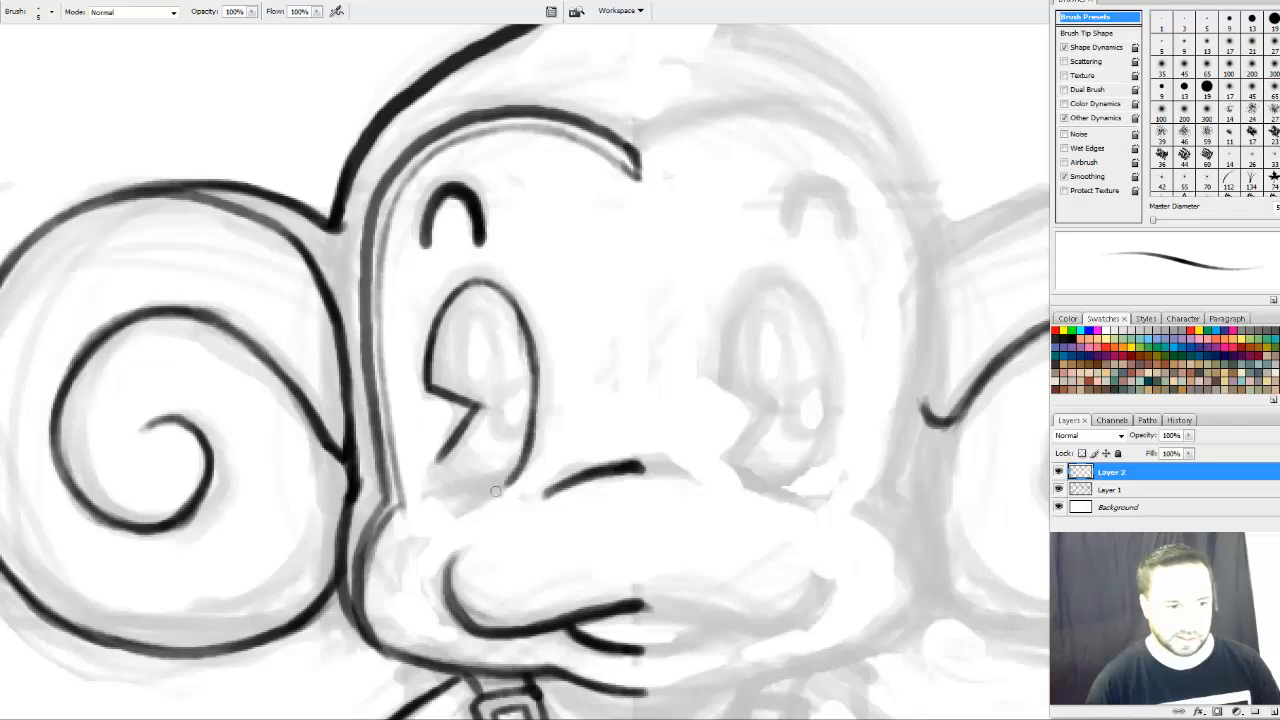
pyautogui.moveTo(444, 455)
pyautogui.mouseDown()
pyautogui.moveTo(470, 497)
pyautogui.moveTo(468, 482)
pyautogui.moveTo(523, 452)
pyautogui.moveTo(511, 482)
pyautogui.moveTo(447, 464)
pyautogui.moveTo(488, 501)
pyautogui.moveTo(472, 496)
pyautogui.moveTo(505, 483)
pyautogui.moveTo(523, 453)
pyautogui.moveTo(518, 373)
pyautogui.moveTo(478, 483)
pyautogui.mouseUp()
pyautogui.press('e')
pyautogui.press('b')
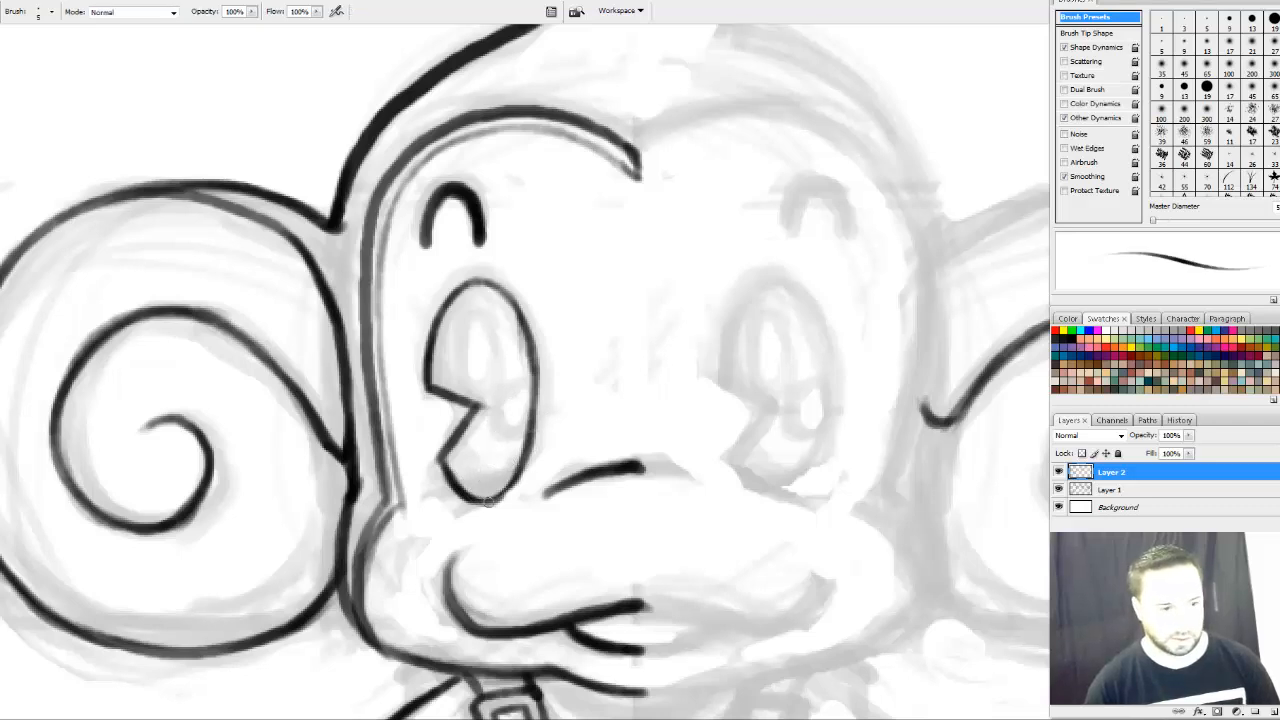
# Thicken the nose-side curve of the left-hand eye's outline and switch to the eraser
pyautogui.moveTo(505, 484); pyautogui.dragTo(530, 384)
pyautogui.moveTo(518, 322)
pyautogui.mouseDown()
pyautogui.moveTo(534, 408)
pyautogui.moveTo(518, 460)
pyautogui.mouseUp()
pyautogui.moveTo(540, 362); pyautogui.dragTo(528, 450)
pyautogui.moveTo(535, 388); pyautogui.dragTo(528, 455)
pyautogui.press('e')
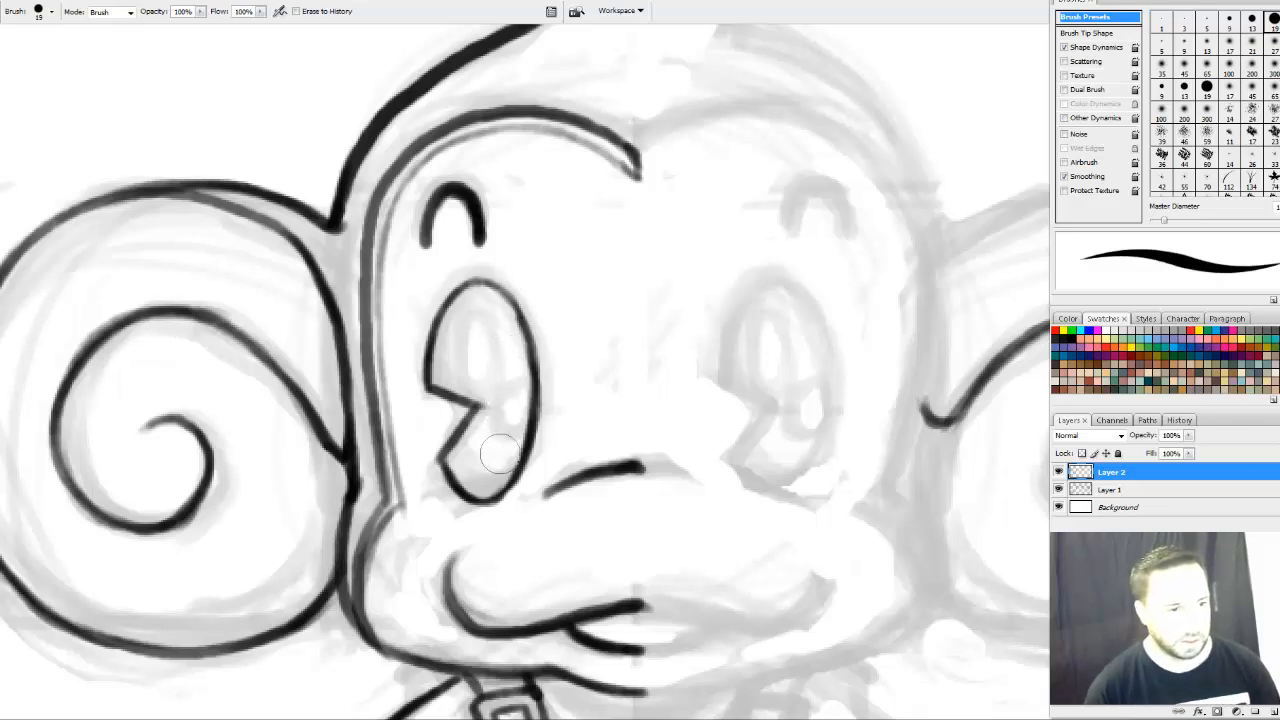
# Touch up the left-hand eye's outline at the notch, along the upper curve and down the nose side with the brush
pyautogui.press('b')
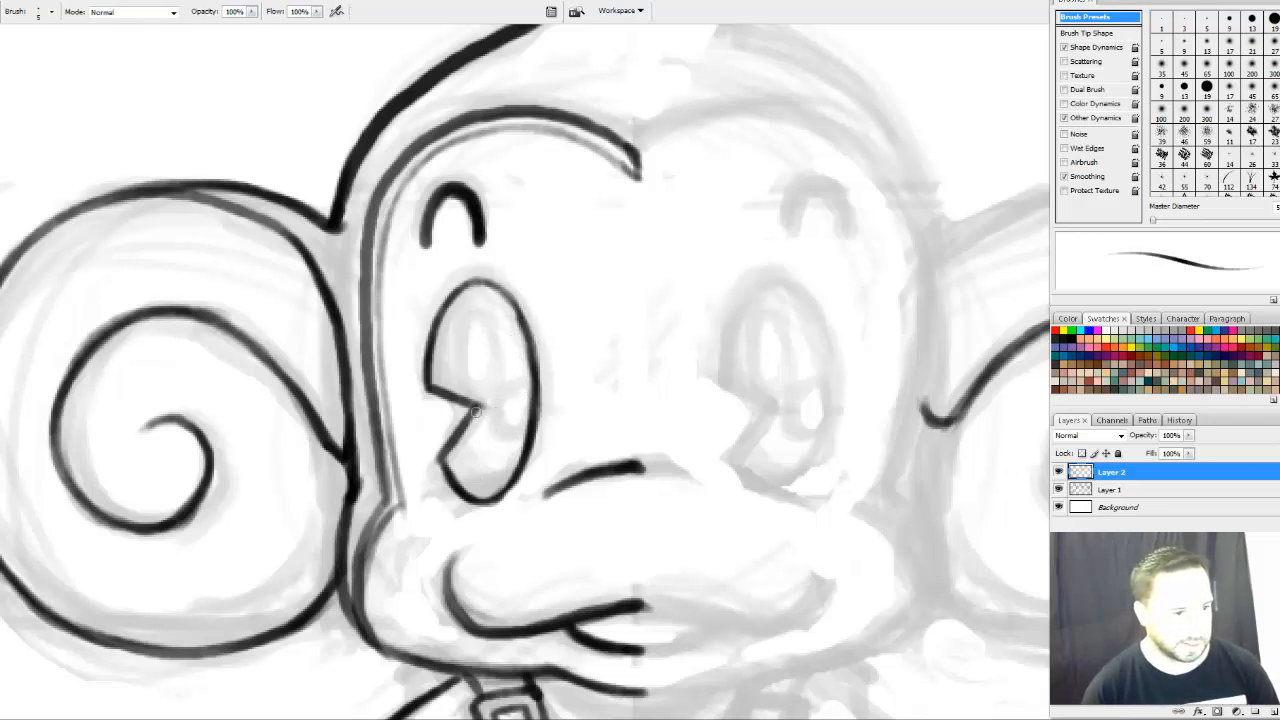
pyautogui.moveTo(455, 402); pyautogui.dragTo(468, 407)
pyautogui.moveTo(436, 328); pyautogui.dragTo(478, 288)
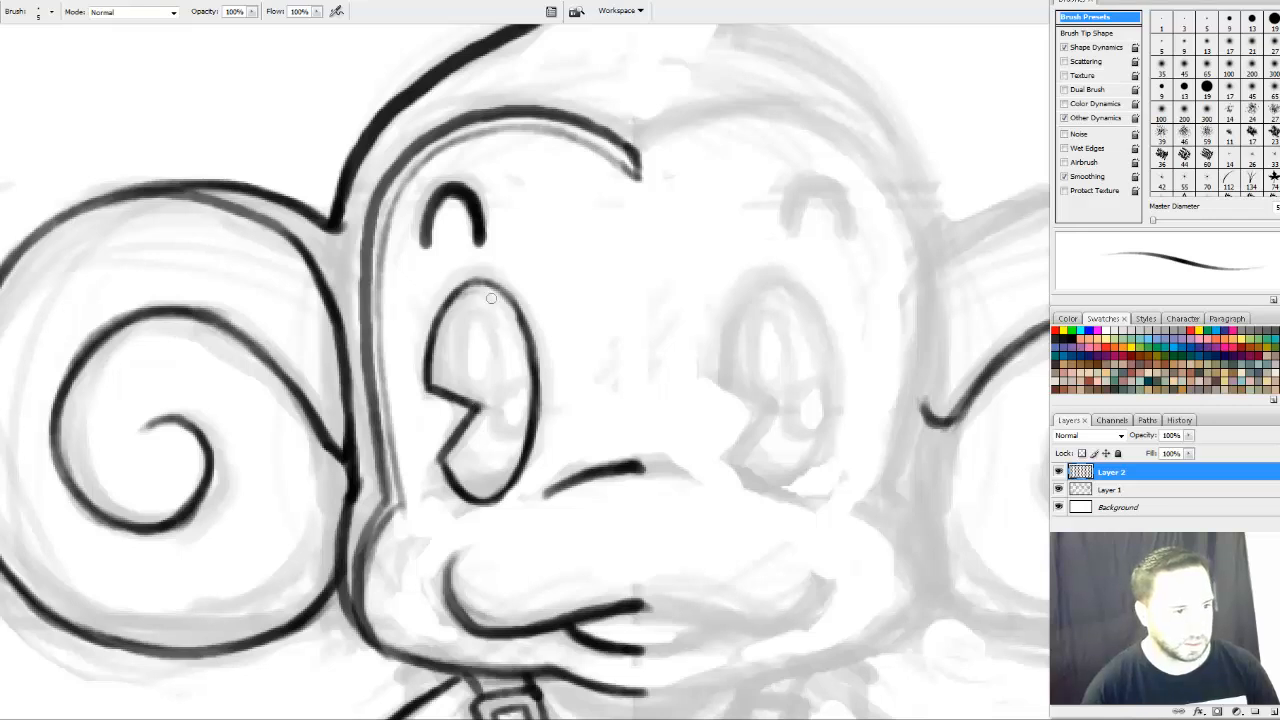
pyautogui.moveTo(628, 434); pyautogui.dragTo(650, 381)
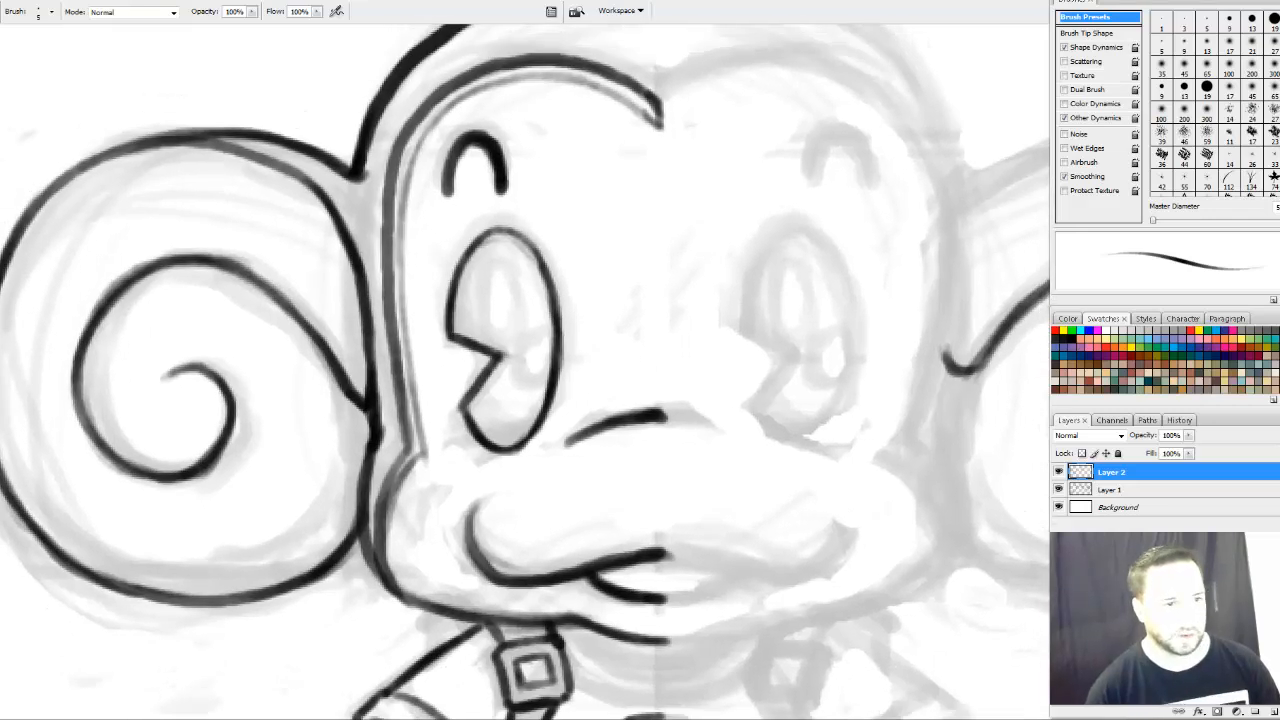
pyautogui.moveTo(527, 241); pyautogui.dragTo(549, 371)
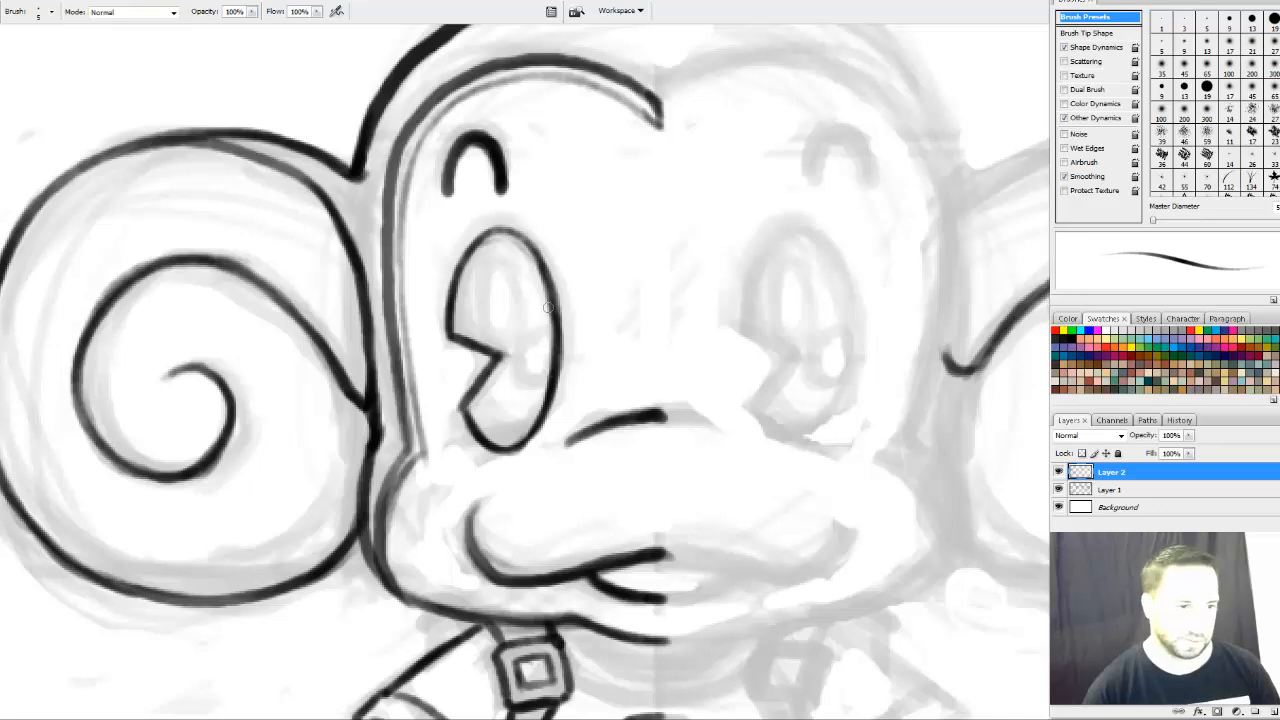
# Ink a tall oval highlight and a smaller oval highlight below it inside the left-hand eye
pyautogui.moveTo(639, 447)
pyautogui.mouseDown()
pyautogui.moveTo(668, 405)
pyautogui.moveTo(672, 418)
pyautogui.mouseUp()
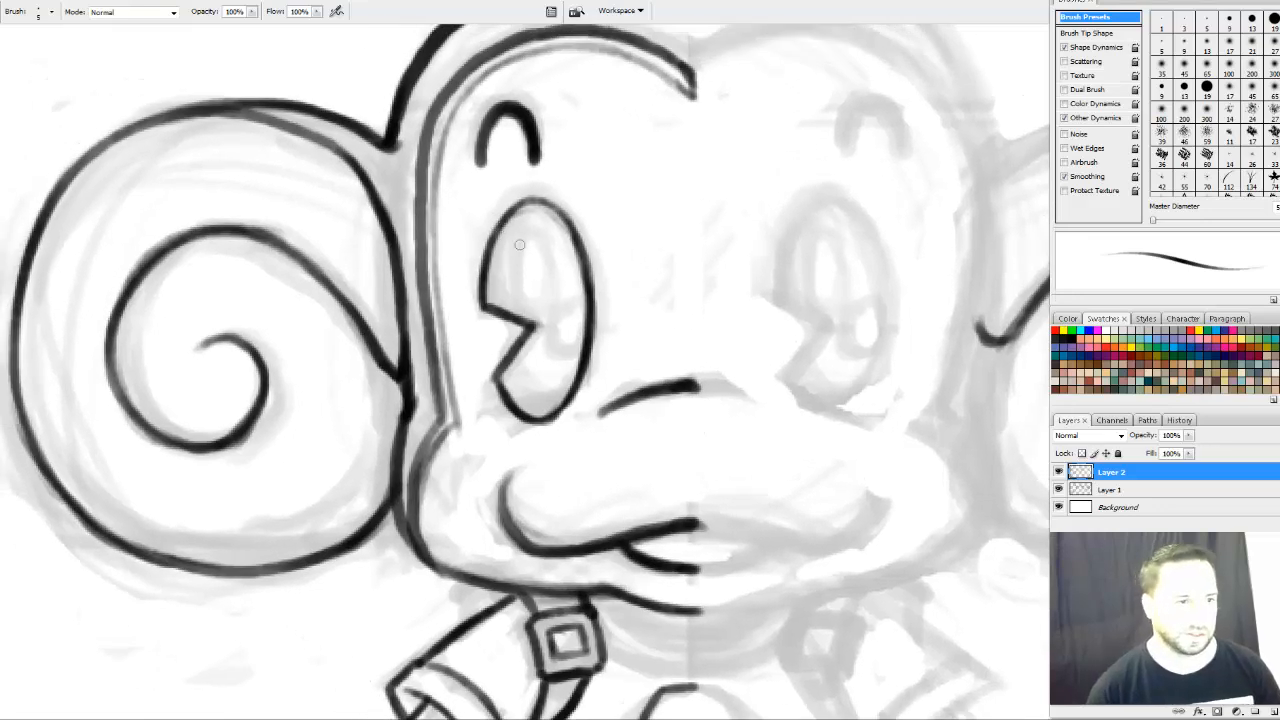
pyautogui.moveTo(526, 232)
pyautogui.mouseDown()
pyautogui.moveTo(512, 305)
pyautogui.moveTo(529, 307)
pyautogui.mouseUp()
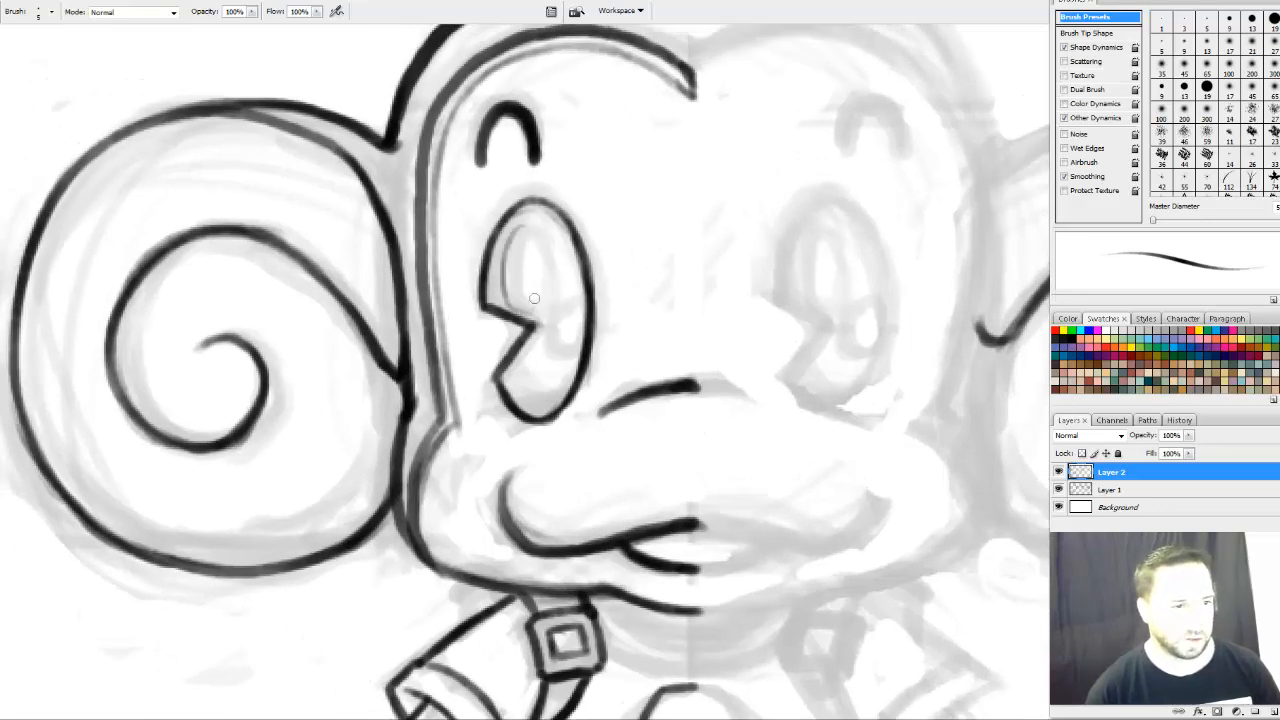
pyautogui.moveTo(523, 220); pyautogui.dragTo(540, 296)
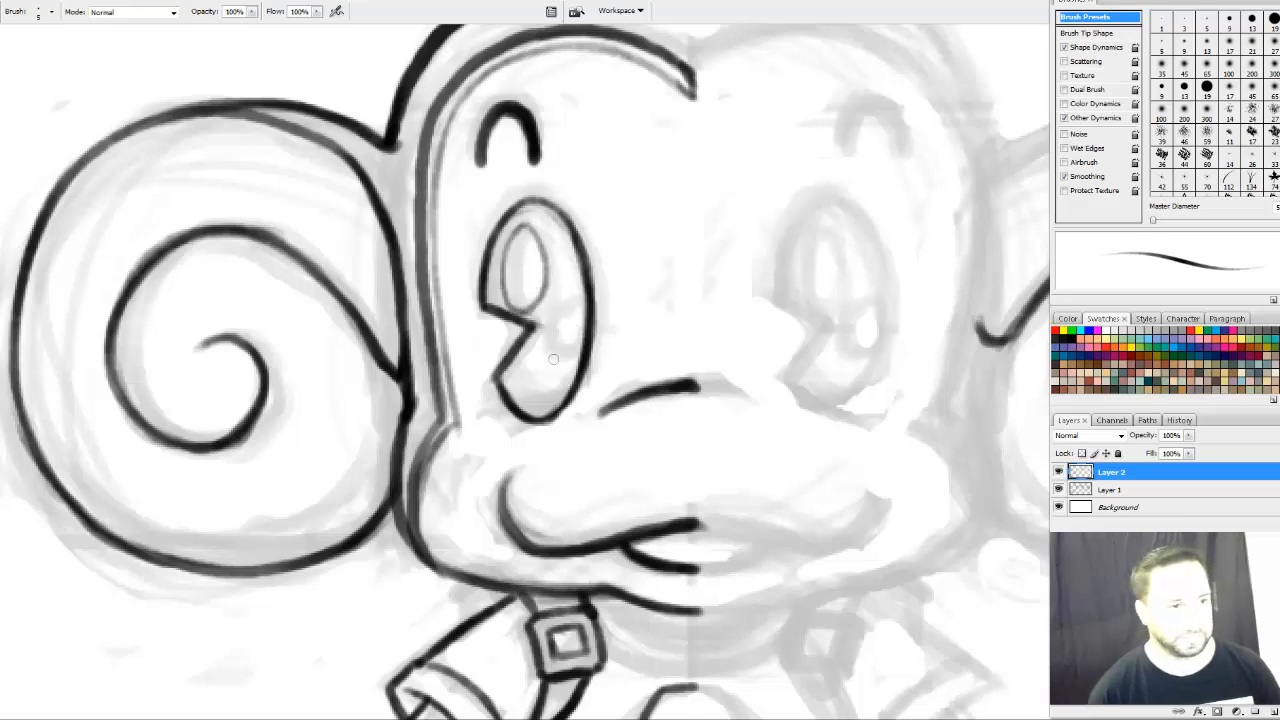
pyautogui.moveTo(562, 320)
pyautogui.mouseDown()
pyautogui.moveTo(574, 335)
pyautogui.moveTo(556, 362)
pyautogui.moveTo(556, 340)
pyautogui.moveTo(566, 360)
pyautogui.mouseUp()
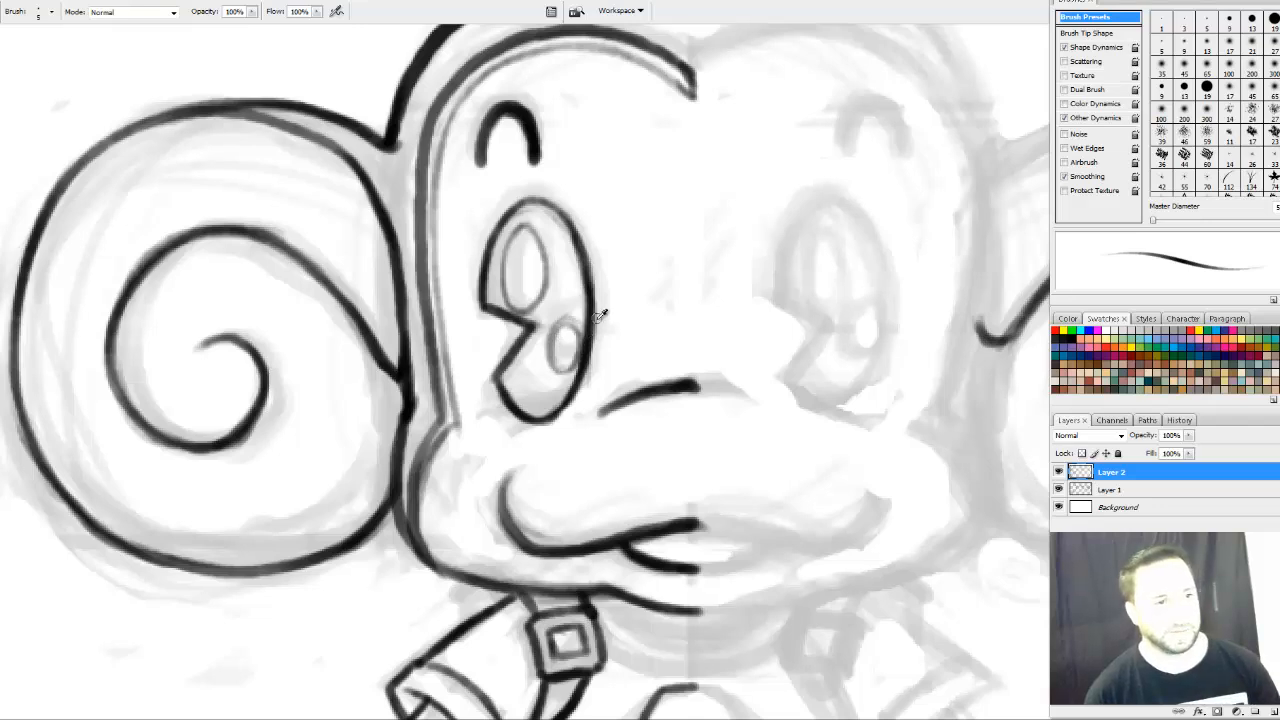
# Ink the inner and outer curves of the shirt collar below the chin, up to the centre line
pyautogui.scroll(-6, 651, 400)
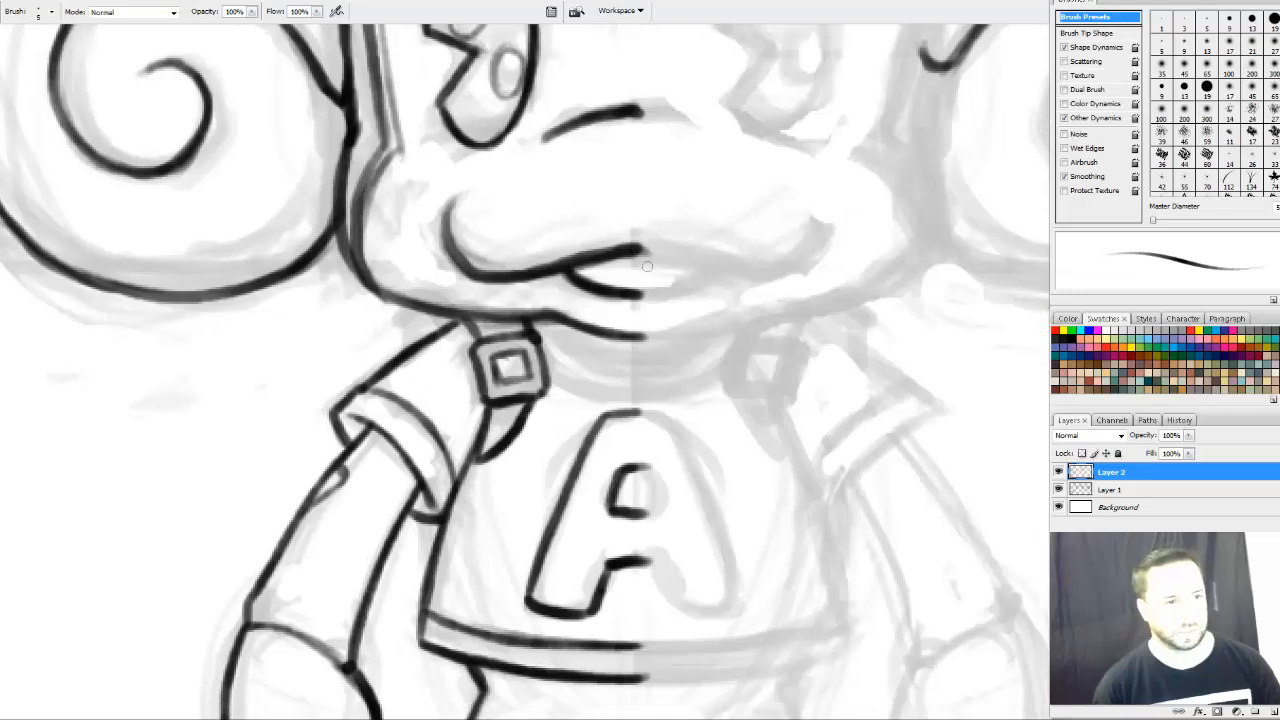
pyautogui.moveTo(682, 456)
pyautogui.mouseDown()
pyautogui.moveTo(651, 343)
pyautogui.moveTo(674, 297)
pyautogui.mouseUp()
pyautogui.moveTo(654, 503); pyautogui.dragTo(646, 551)
pyautogui.moveTo(552, 208); pyautogui.dragTo(627, 241)
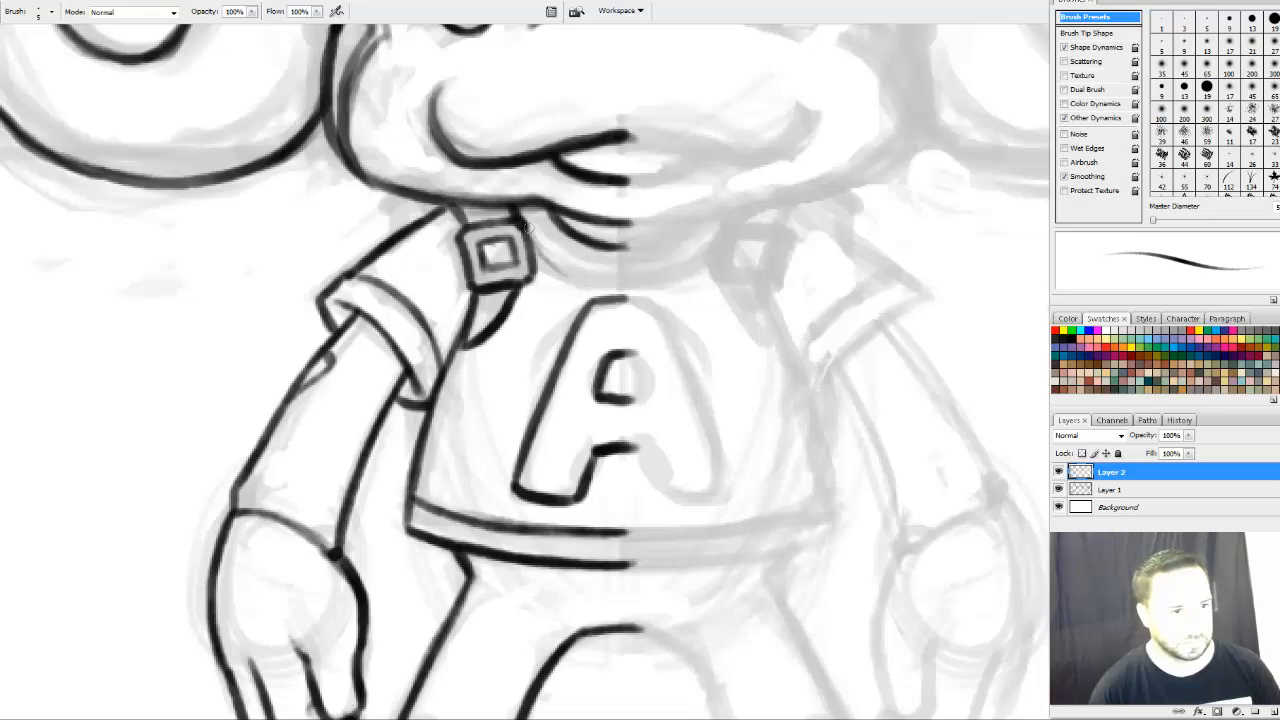
pyautogui.moveTo(528, 228)
pyautogui.mouseDown()
pyautogui.moveTo(558, 258)
pyautogui.moveTo(586, 260)
pyautogui.moveTo(529, 225)
pyautogui.moveTo(623, 277)
pyautogui.moveTo(563, 258)
pyautogui.moveTo(628, 276)
pyautogui.mouseUp()
pyautogui.moveTo(539, 253); pyautogui.dragTo(588, 273)
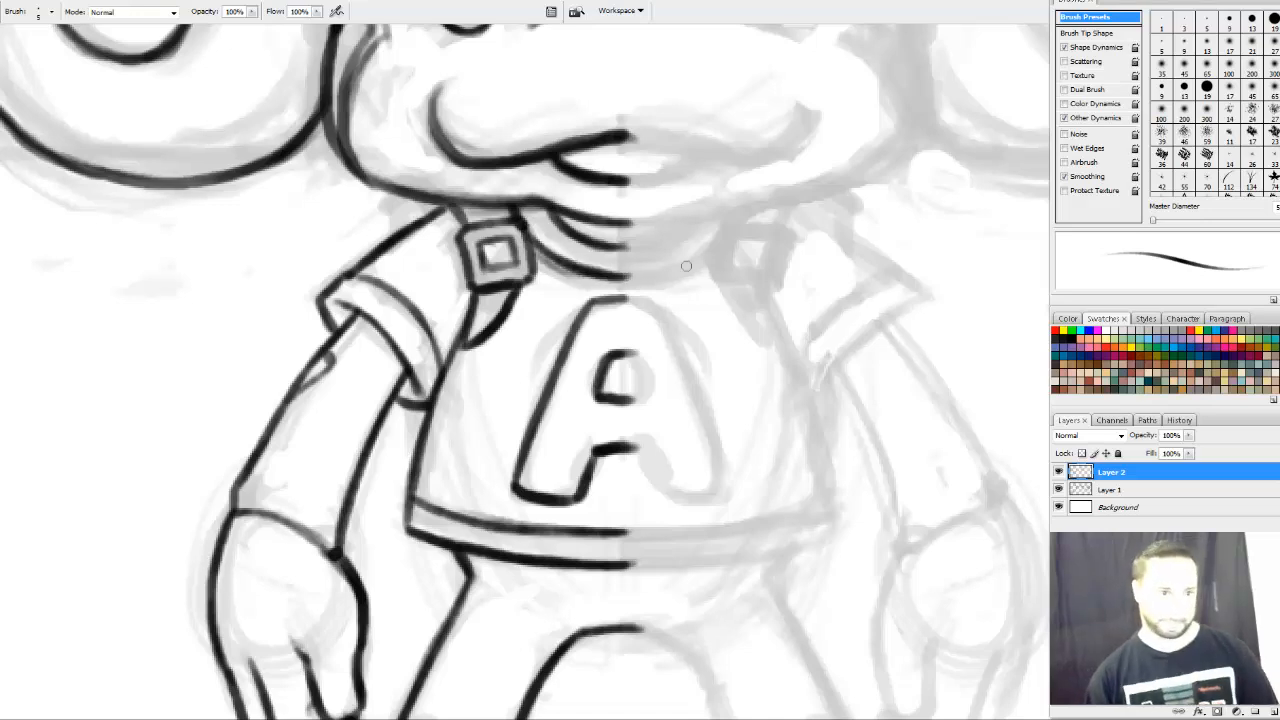
# Ink the rounded big toe outline on the left-hand foot and thicken its curve
pyautogui.moveTo(782, 490); pyautogui.dragTo(788, 240)
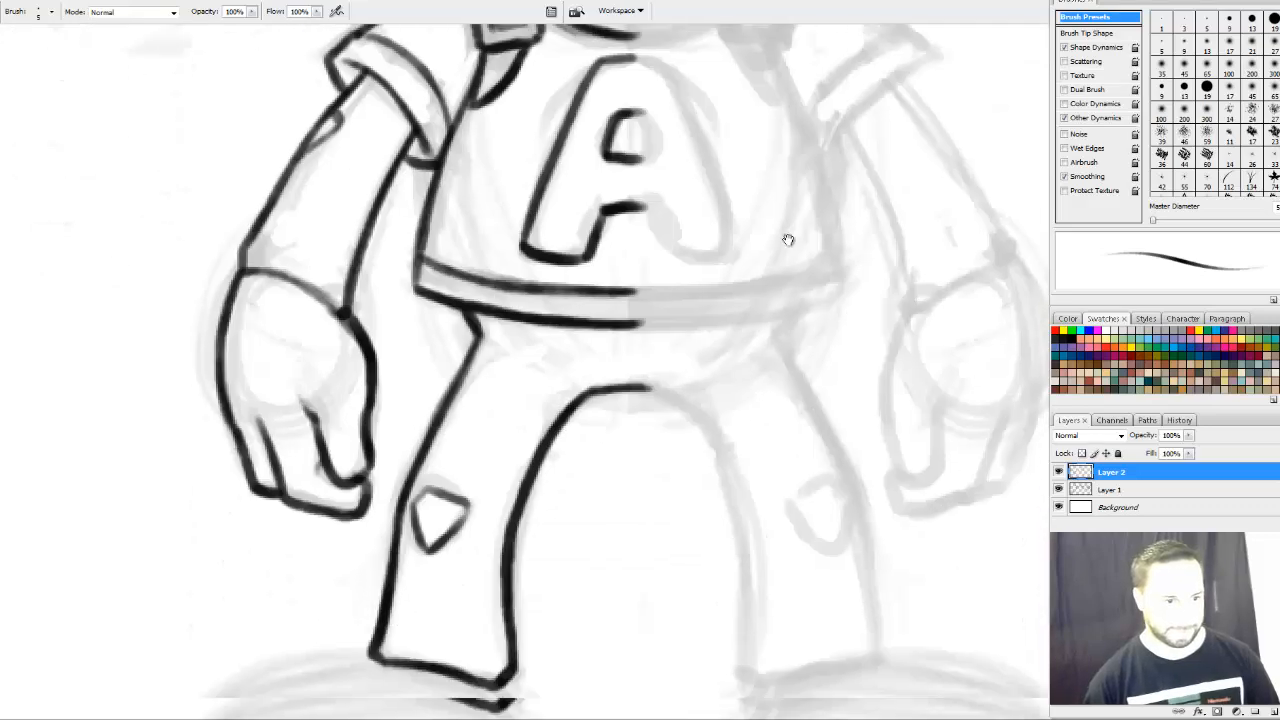
pyautogui.moveTo(738, 525); pyautogui.dragTo(850, 221)
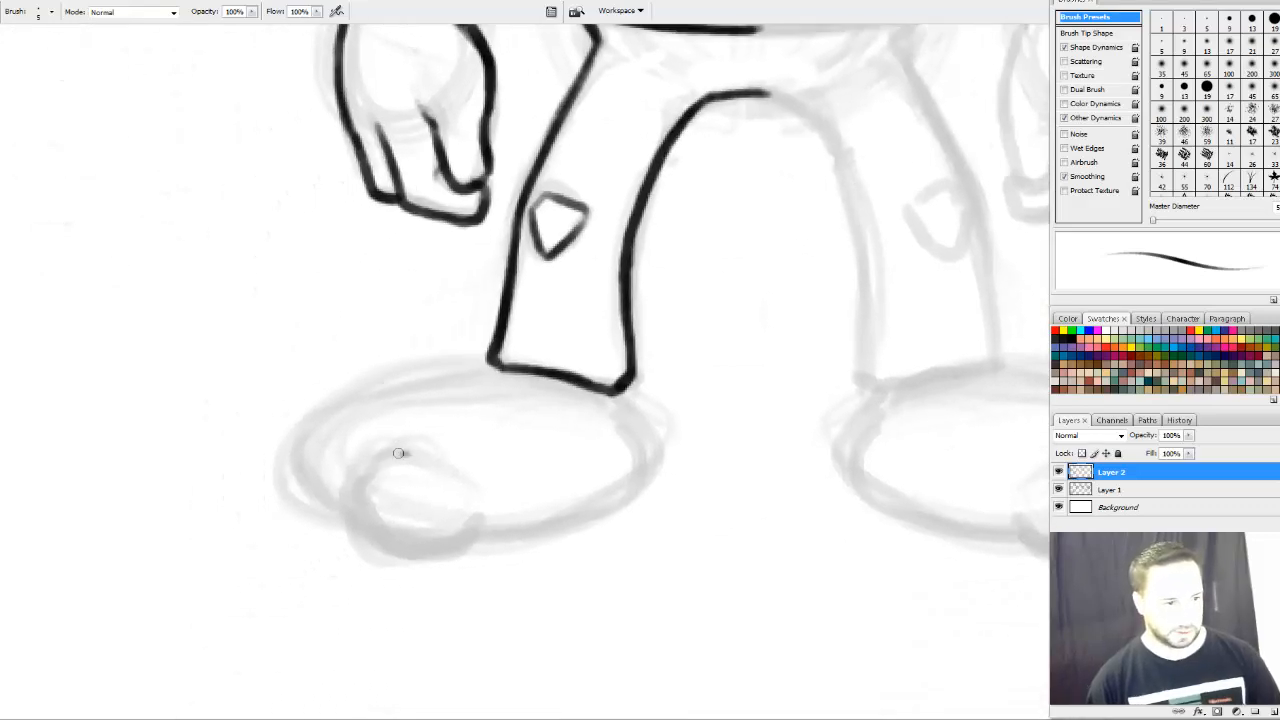
pyautogui.moveTo(398, 453)
pyautogui.mouseDown()
pyautogui.moveTo(359, 523)
pyautogui.moveTo(397, 549)
pyautogui.moveTo(489, 516)
pyautogui.mouseUp()
pyautogui.moveTo(380, 463)
pyautogui.mouseDown()
pyautogui.moveTo(352, 508)
pyautogui.moveTo(372, 532)
pyautogui.moveTo(452, 535)
pyautogui.mouseUp()
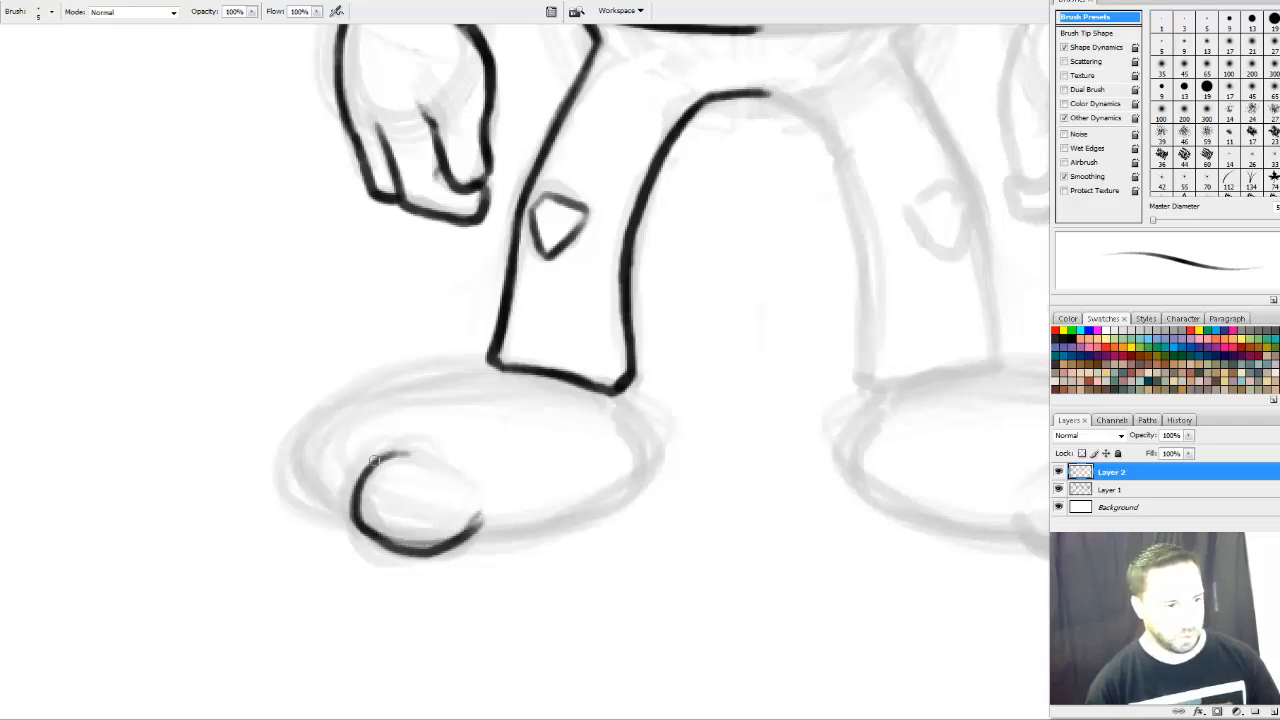
# Ink the left-hand foot's outline from the toe around to the ankle and along the sole, thickening the inner side
pyautogui.moveTo(357, 517)
pyautogui.mouseDown()
pyautogui.moveTo(298, 467)
pyautogui.moveTo(310, 410)
pyautogui.mouseUp()
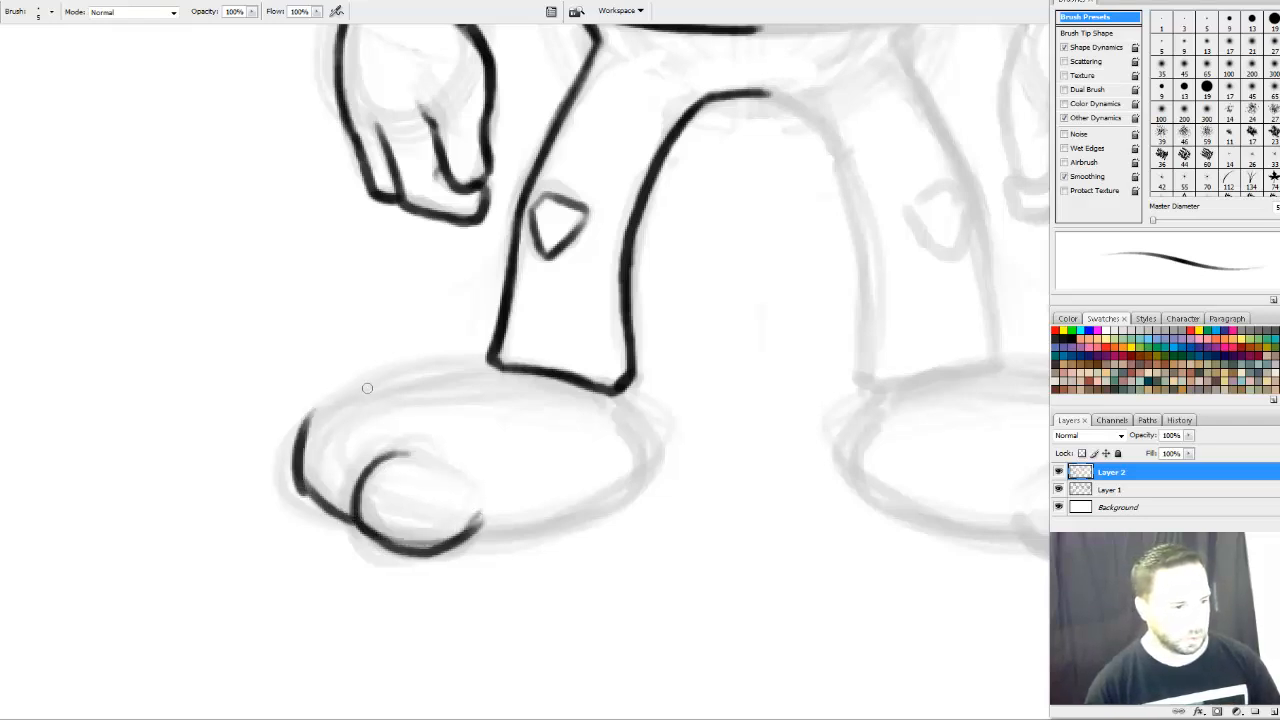
pyautogui.hotkey('ctrl', 'z')
pyautogui.moveTo(310, 494)
pyautogui.mouseDown()
pyautogui.moveTo(300, 478)
pyautogui.moveTo(330, 393)
pyautogui.moveTo(510, 366)
pyautogui.moveTo(355, 388)
pyautogui.moveTo(310, 410)
pyautogui.mouseUp()
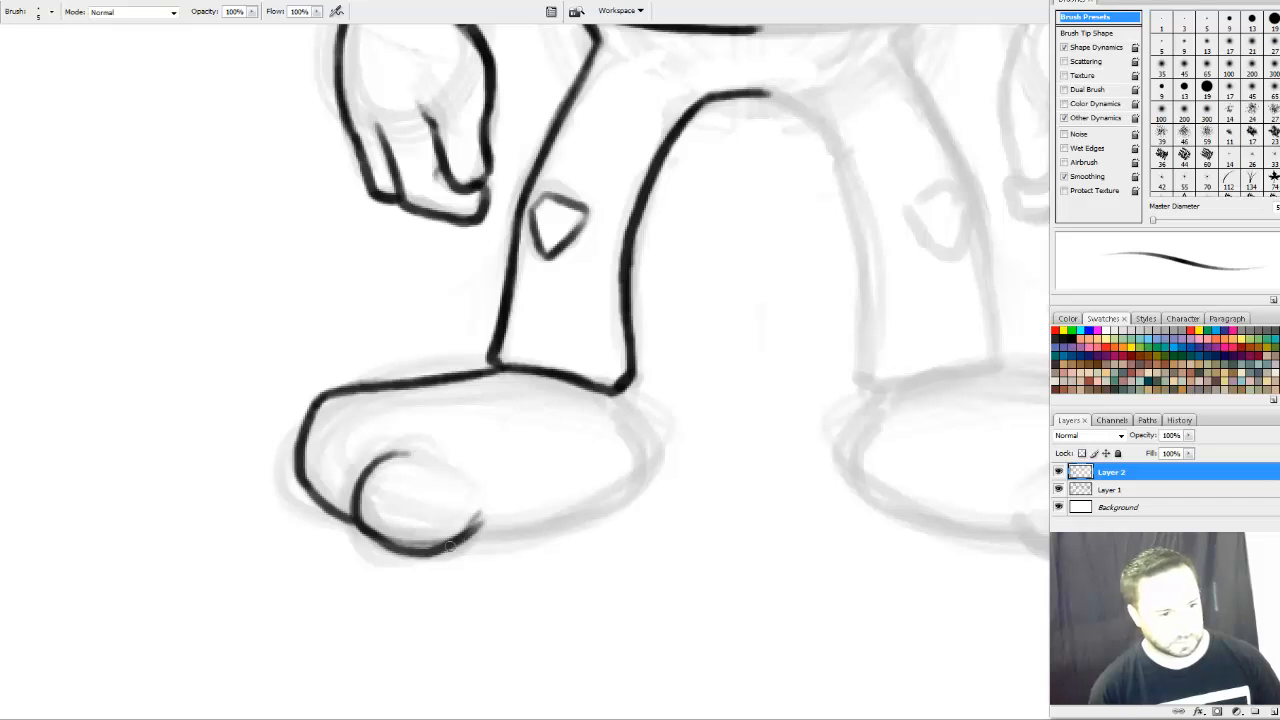
pyautogui.moveTo(449, 548)
pyautogui.mouseDown()
pyautogui.moveTo(522, 539)
pyautogui.moveTo(600, 490)
pyautogui.mouseUp()
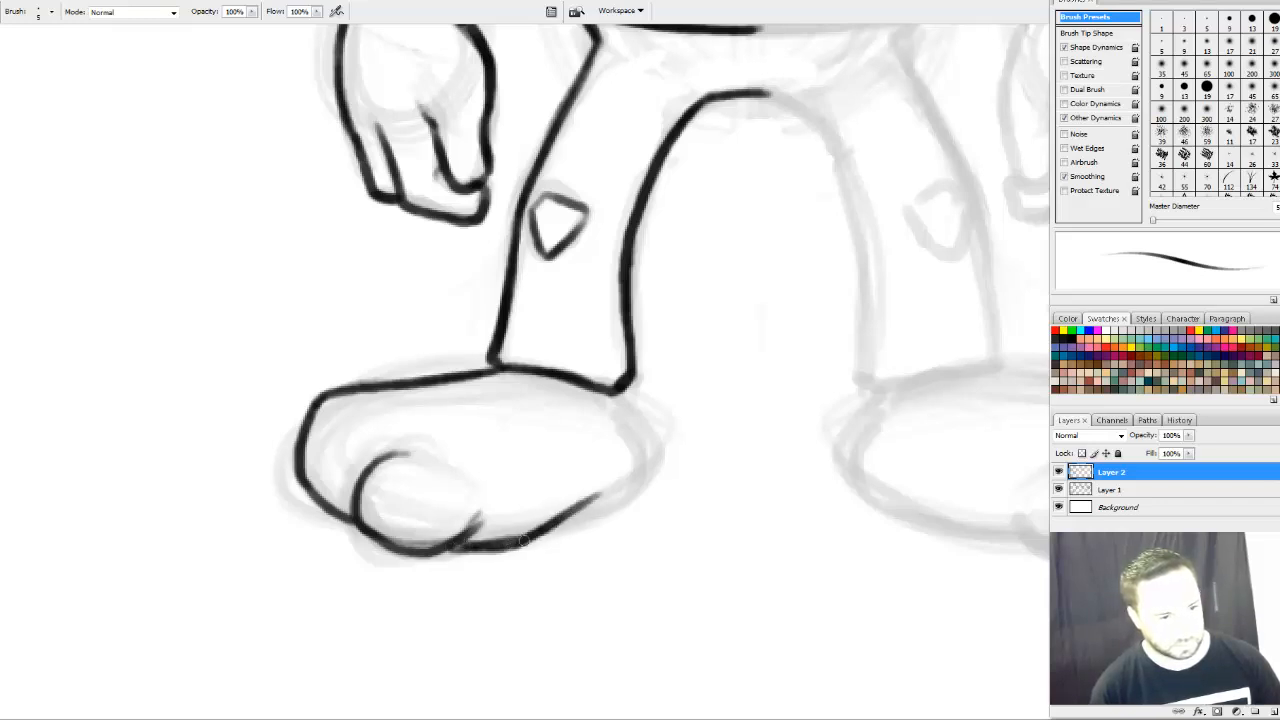
pyautogui.moveTo(523, 538)
pyautogui.mouseDown()
pyautogui.moveTo(644, 465)
pyautogui.moveTo(605, 394)
pyautogui.mouseUp()
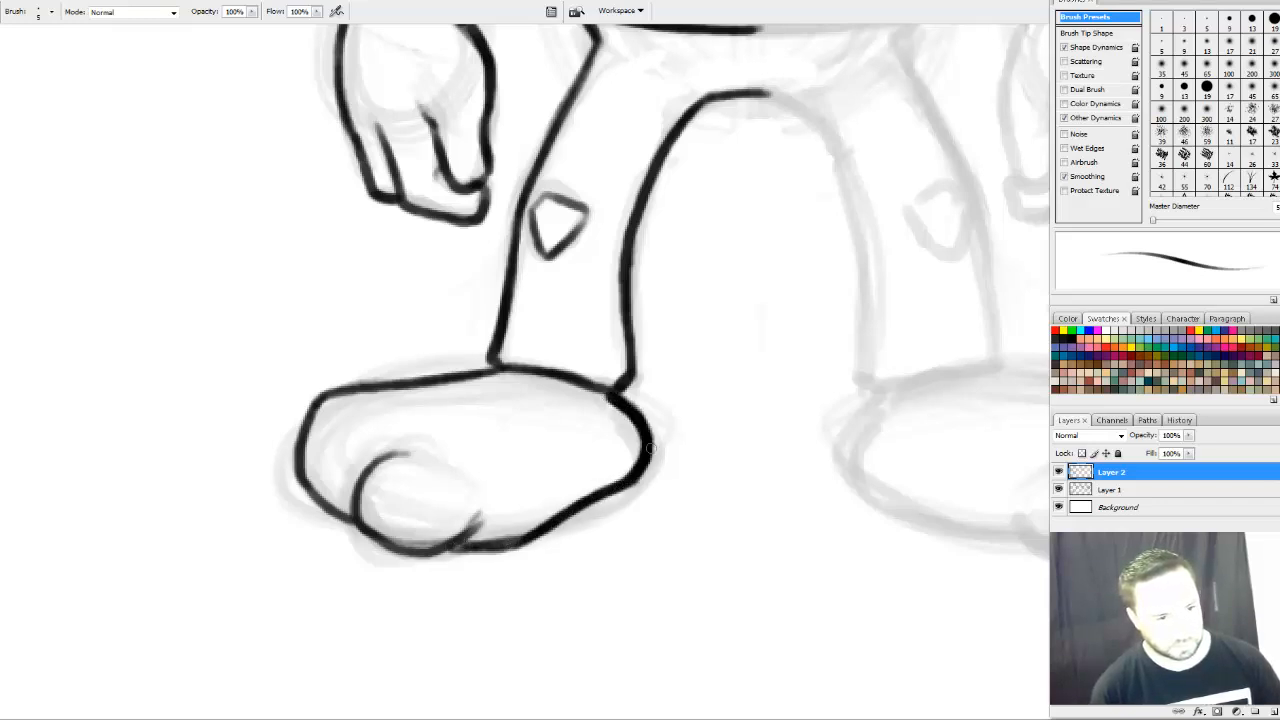
pyautogui.moveTo(650, 448); pyautogui.dragTo(638, 484)
pyautogui.moveTo(376, 540); pyautogui.dragTo(548, 519)
pyautogui.press('e')
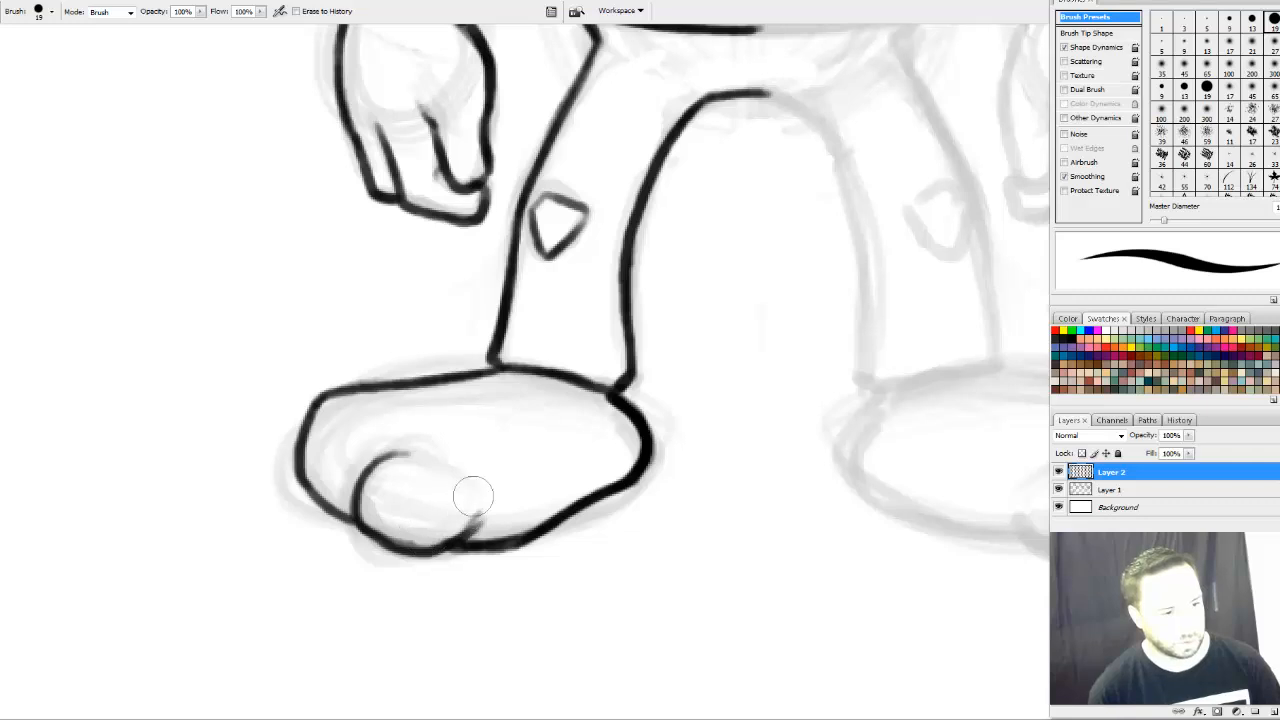
pyautogui.moveTo(684, 428); pyautogui.dragTo(605, 495)
# Delete the inked spiral on the right-hand ear using an elliptical selection, and clear the selection
pyautogui.press('b')
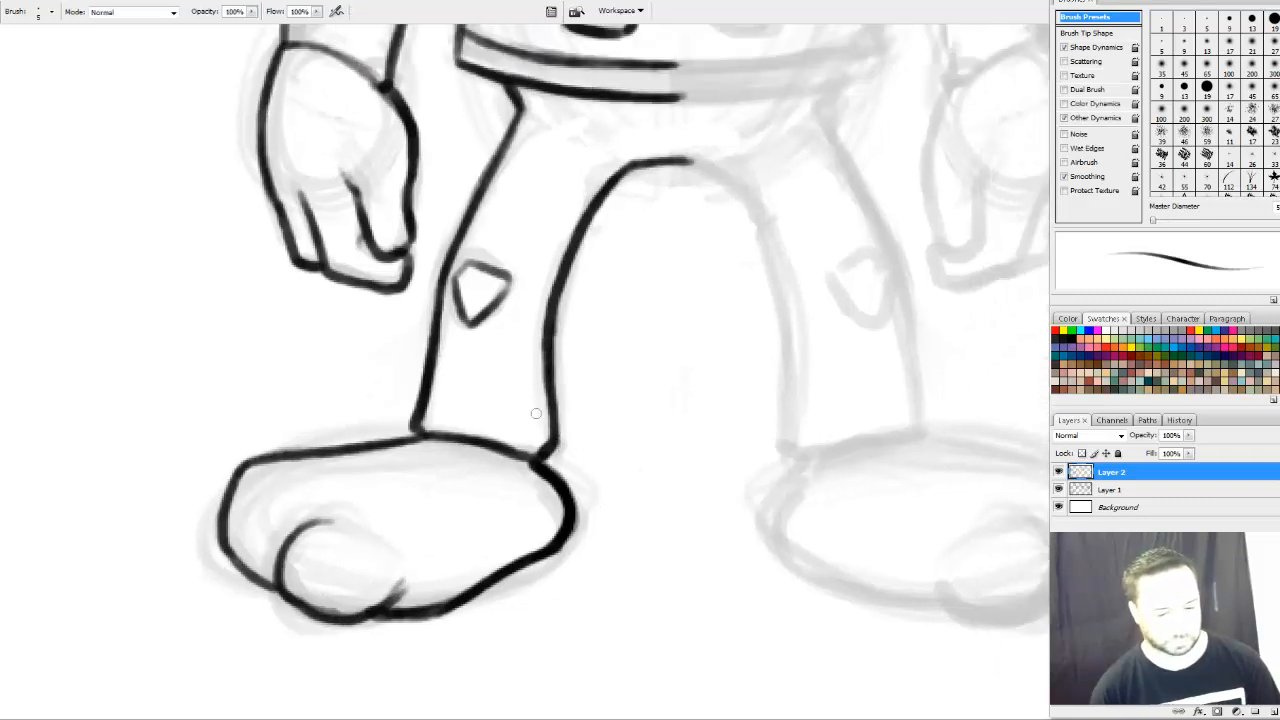
pyautogui.scroll(-3, 628, 349)
pyautogui.moveTo(688, 380)
pyautogui.mouseDown()
pyautogui.moveTo(629, 471)
pyautogui.moveTo(650, 512)
pyautogui.mouseUp()
pyautogui.press('m')
pyautogui.moveTo(663, 379); pyautogui.dragTo(648, 384)
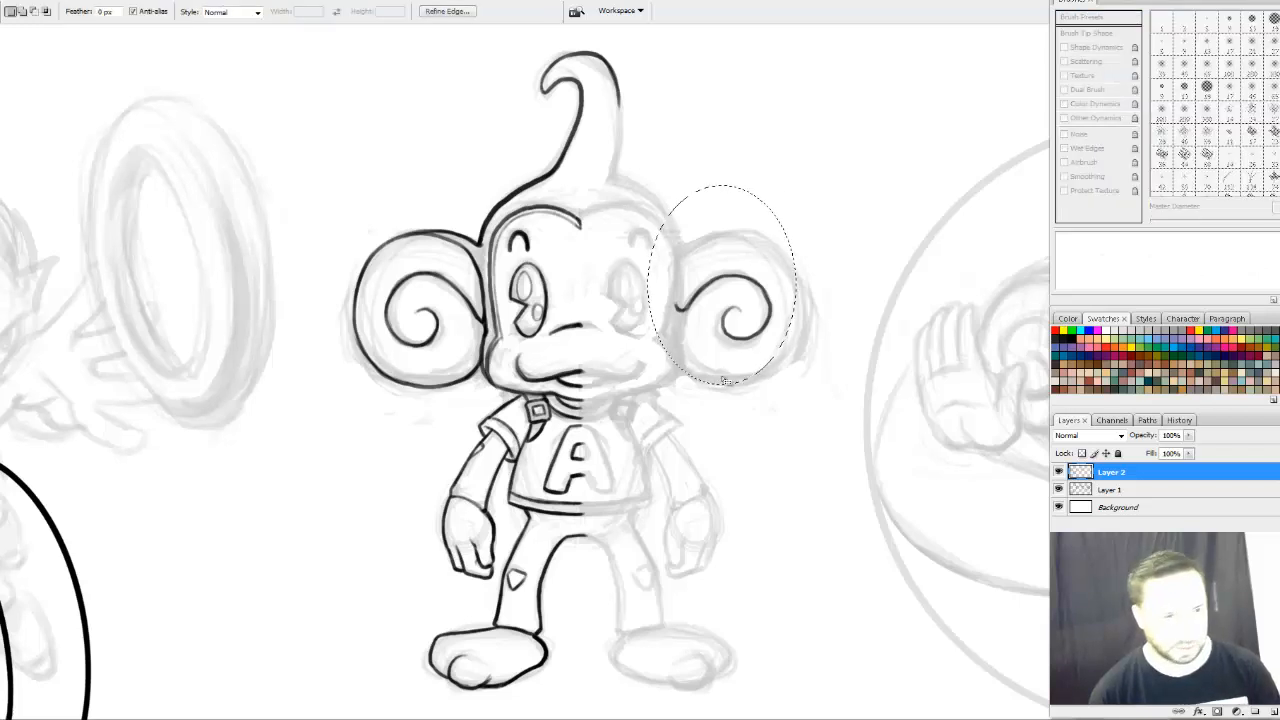
pyautogui.press('Delete')
pyautogui.moveTo(757, 371); pyautogui.dragTo(737, 347)
pyautogui.click(837, 213)
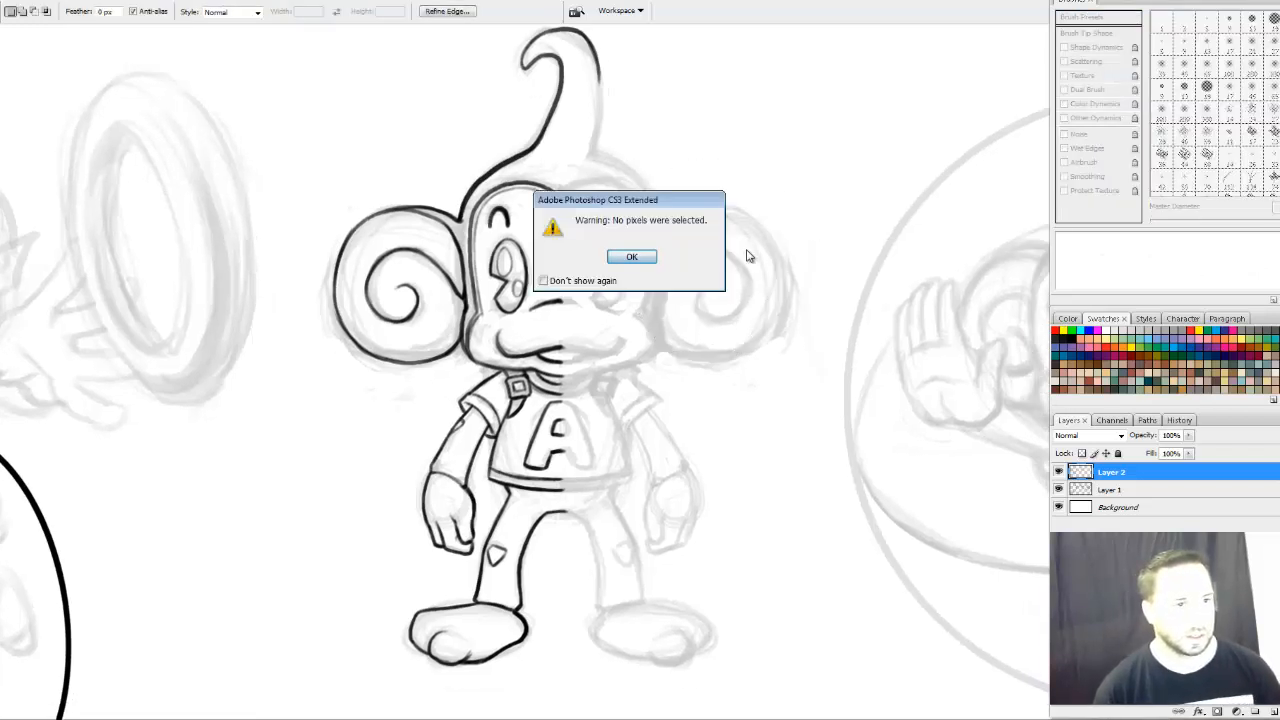
pyautogui.click(627, 259)
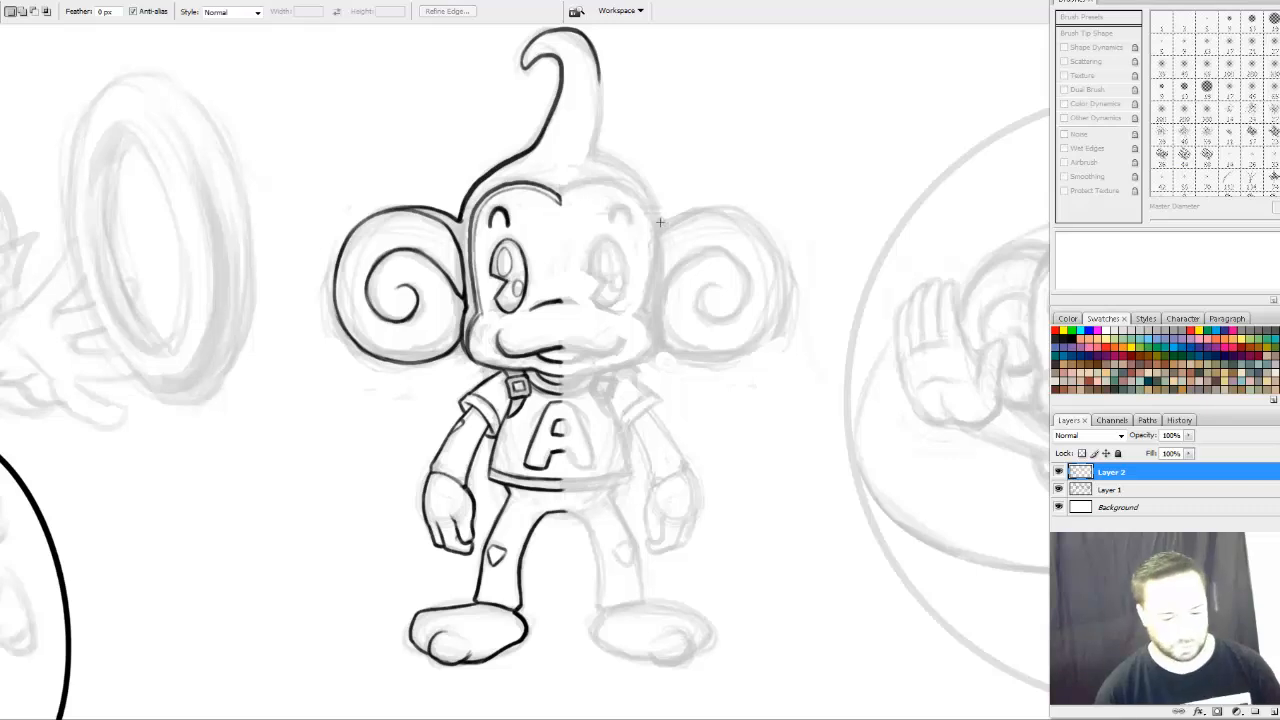
# Select the inked left half of the monkey below the hair tuft with a rectangular marquee and duplicate it onto the right half
pyautogui.hotkey('shift', 'm')
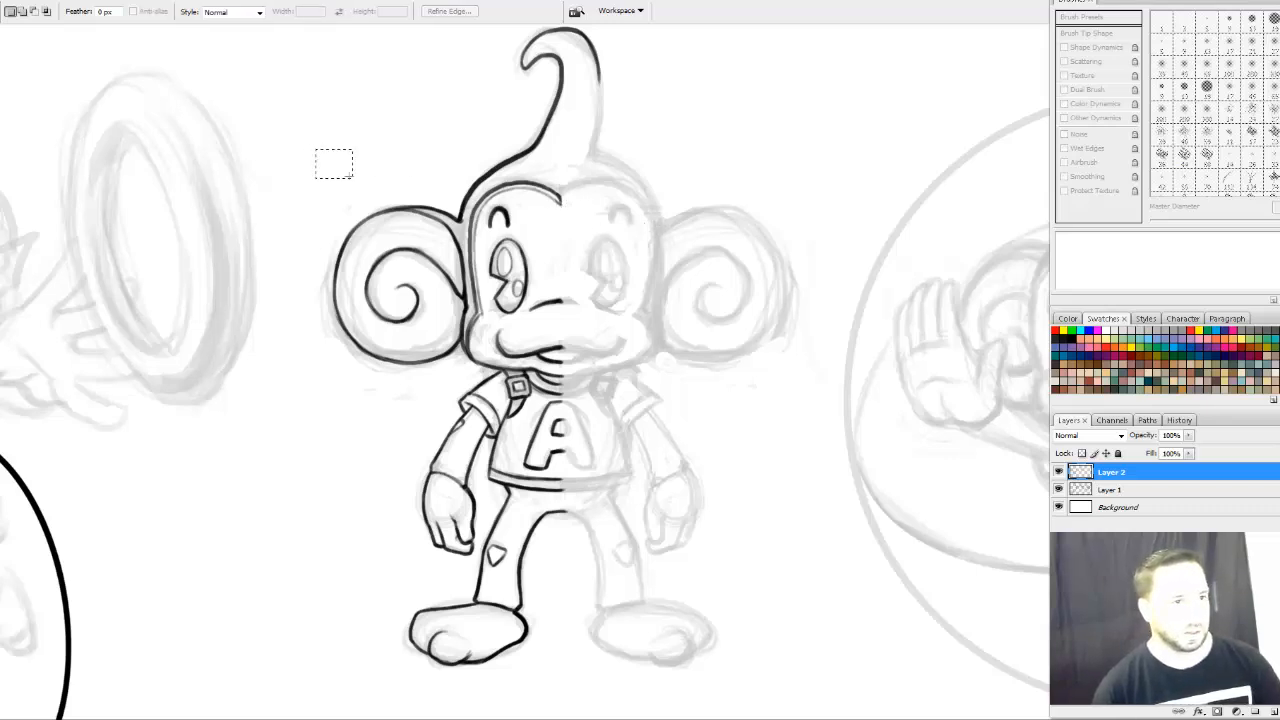
pyautogui.moveTo(353, 178)
pyautogui.mouseDown()
pyautogui.moveTo(571, 391)
pyautogui.moveTo(560, 685)
pyautogui.mouseUp()
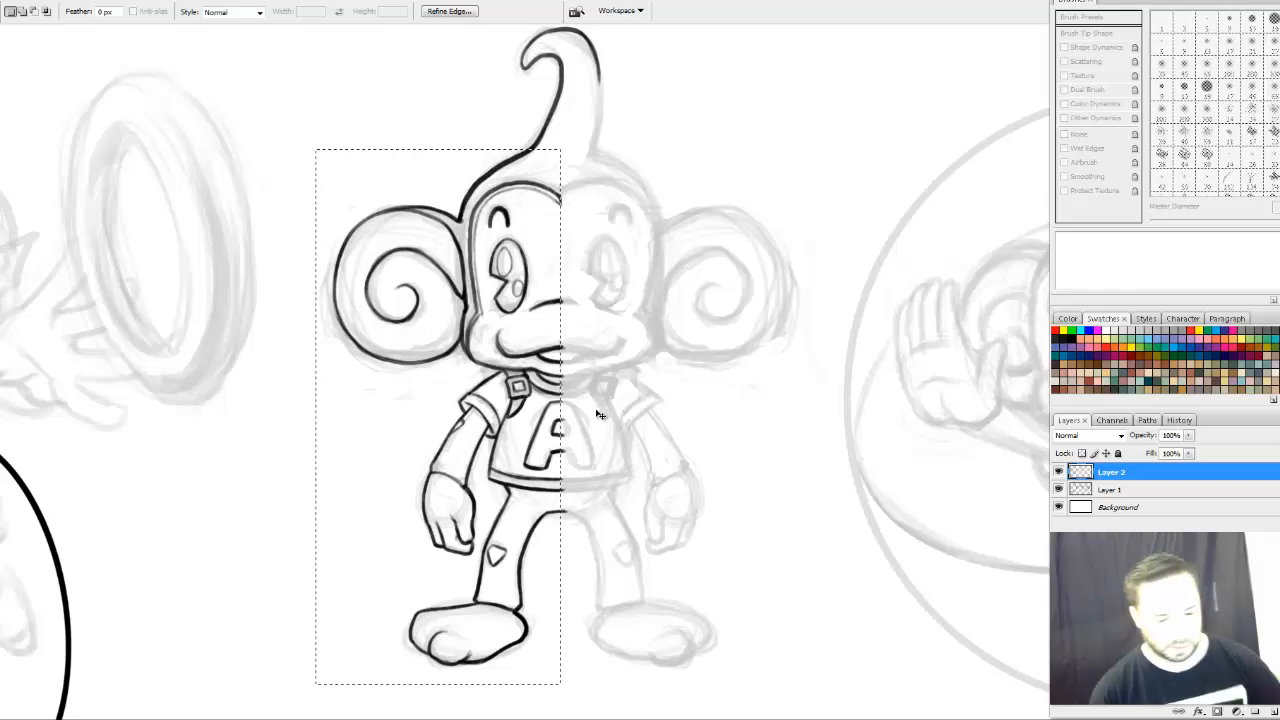
pyautogui.press('b')
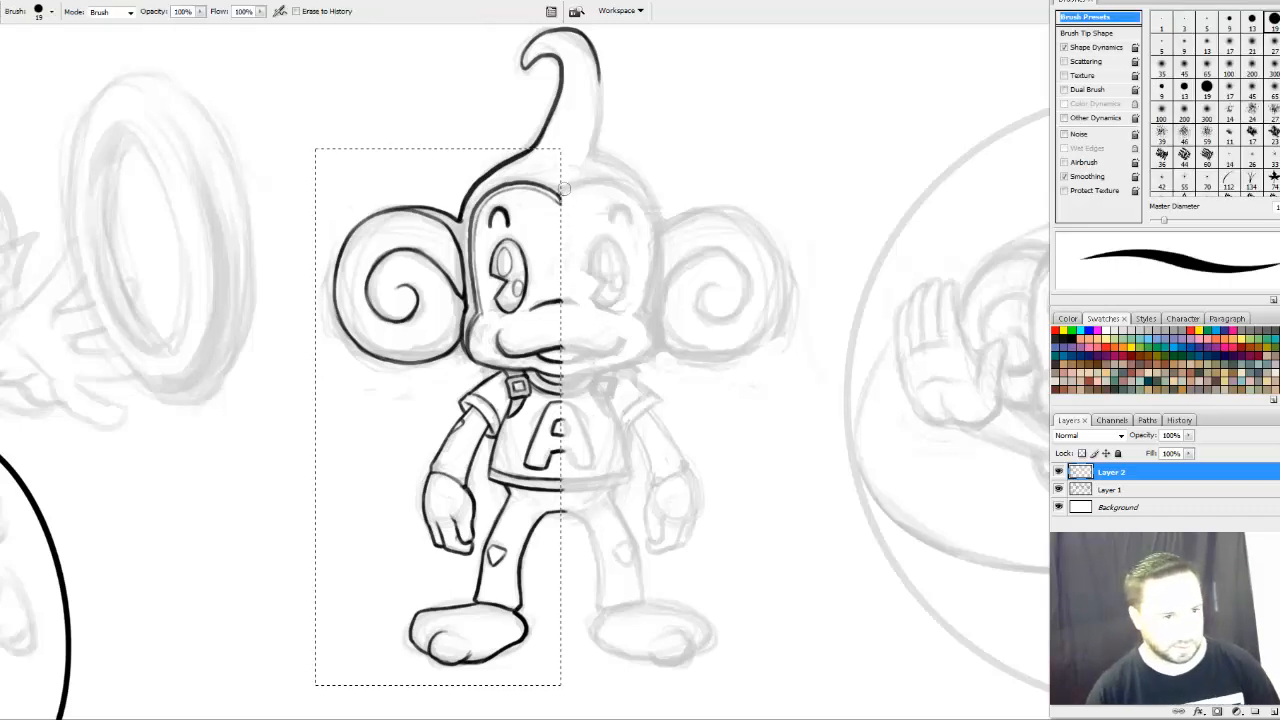
pyautogui.scroll(-2, 568, 572)
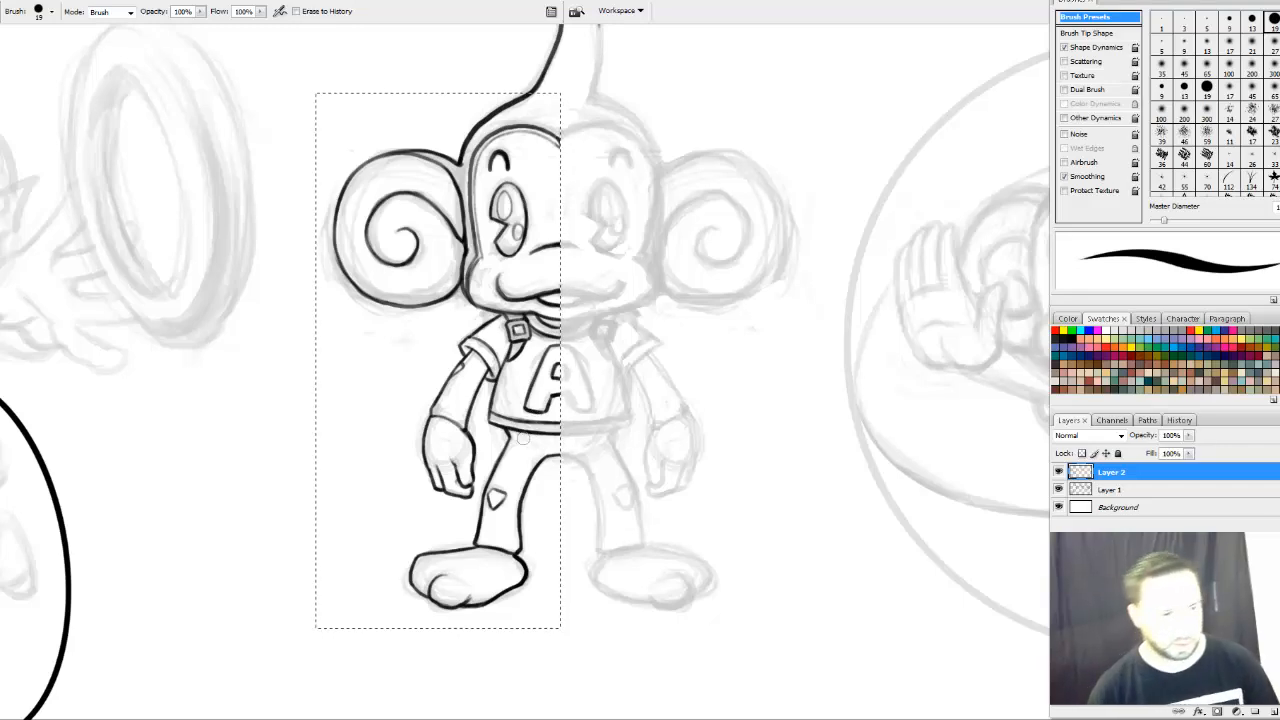
pyautogui.press('m')
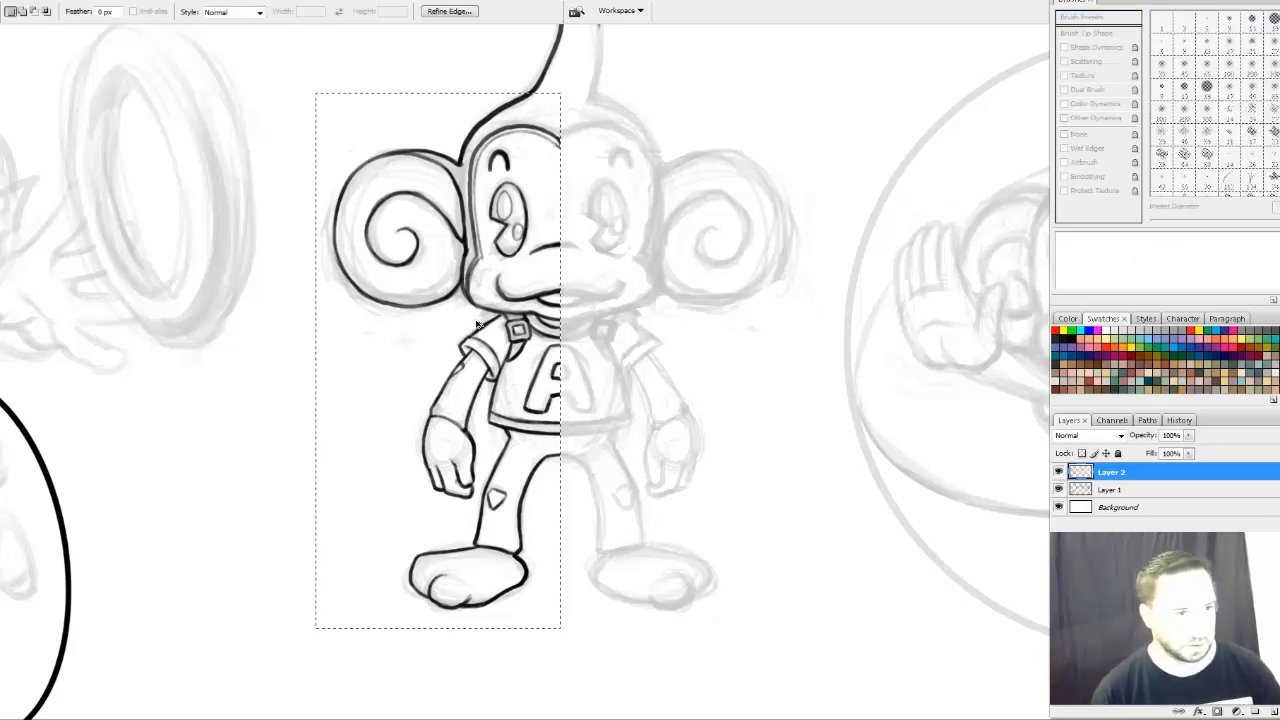
pyautogui.moveTo(466, 300); pyautogui.dragTo(692, 301)
# Flip the duplicated half horizontally, align it with the original along the centre line, apply the transform and deselect
pyautogui.hotkey('ctrl', 't')
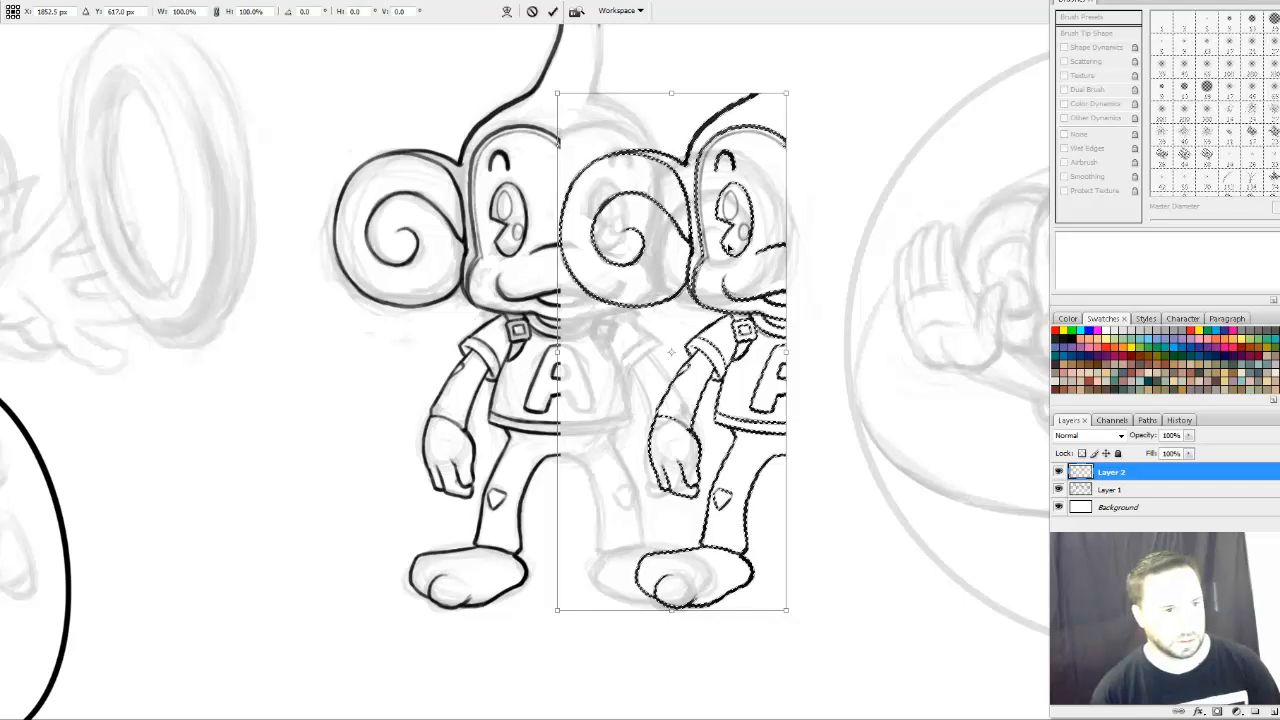
pyautogui.rightClick(731, 250)
pyautogui.click(781, 427)
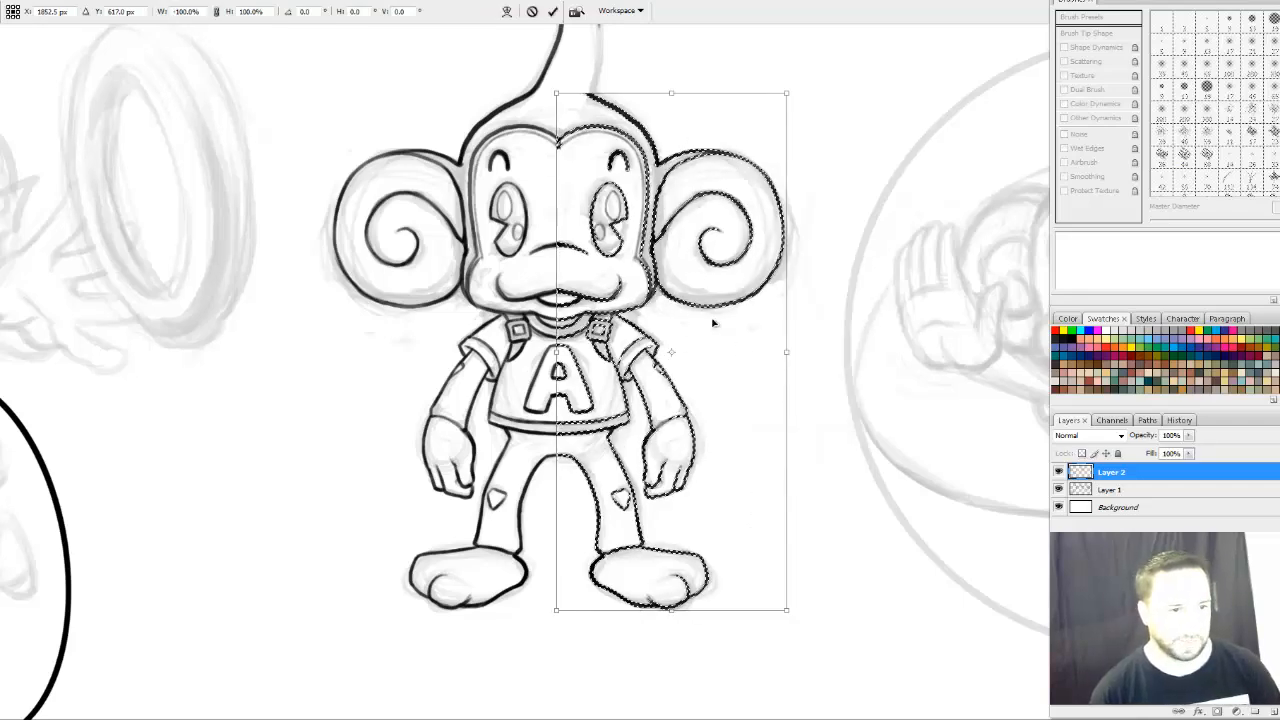
pyautogui.moveTo(630, 296)
pyautogui.mouseDown()
pyautogui.moveTo(643, 296)
pyautogui.moveTo(632, 291)
pyautogui.mouseUp()
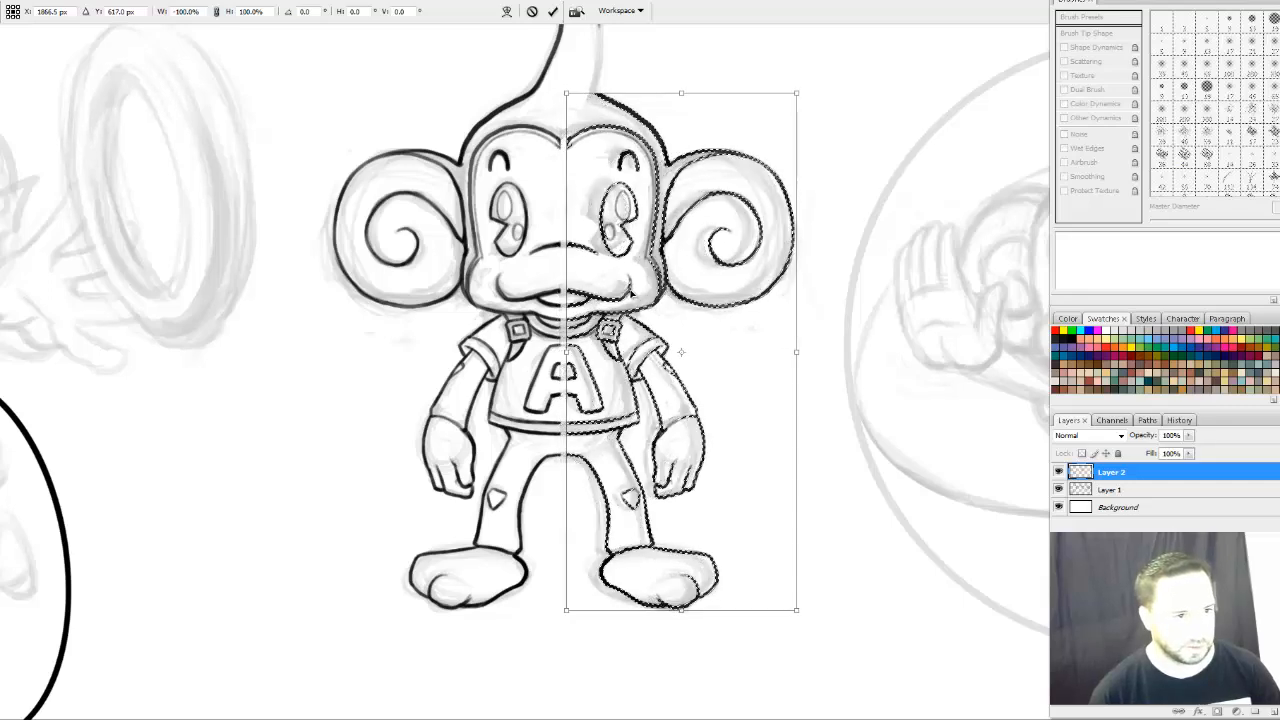
pyautogui.press('Return')
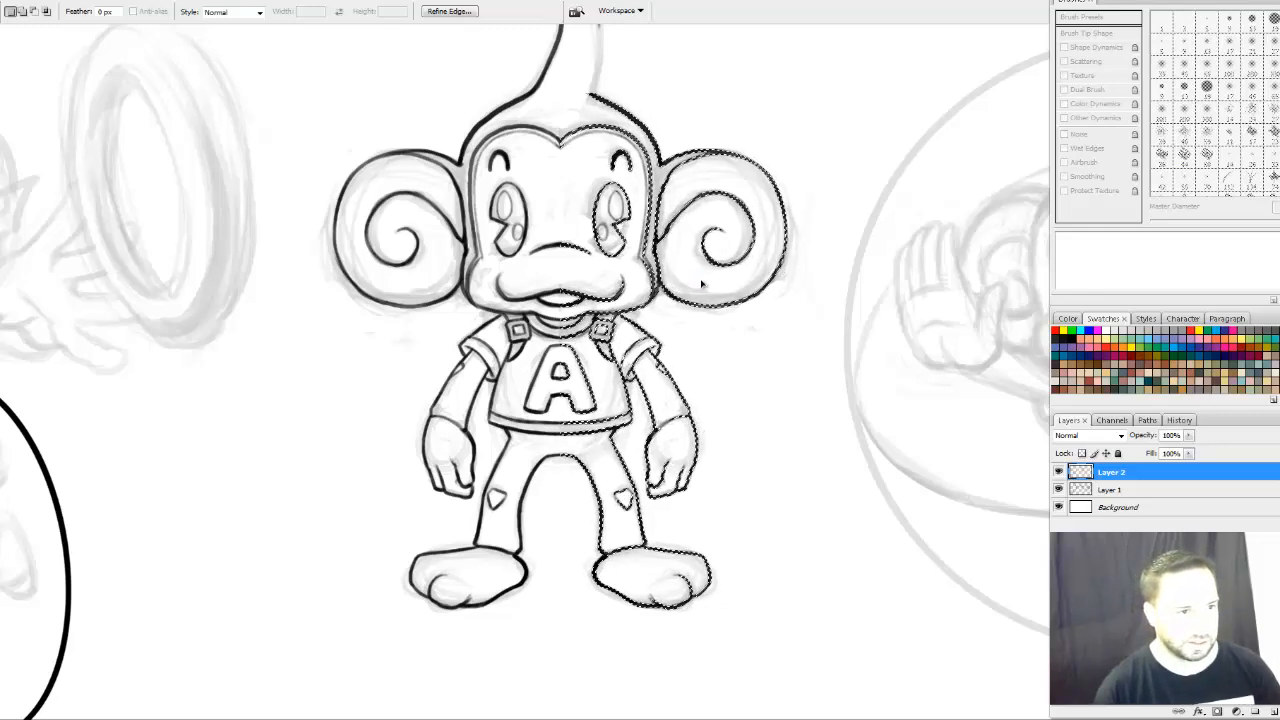
pyautogui.hotkey('ctrl', 'd')
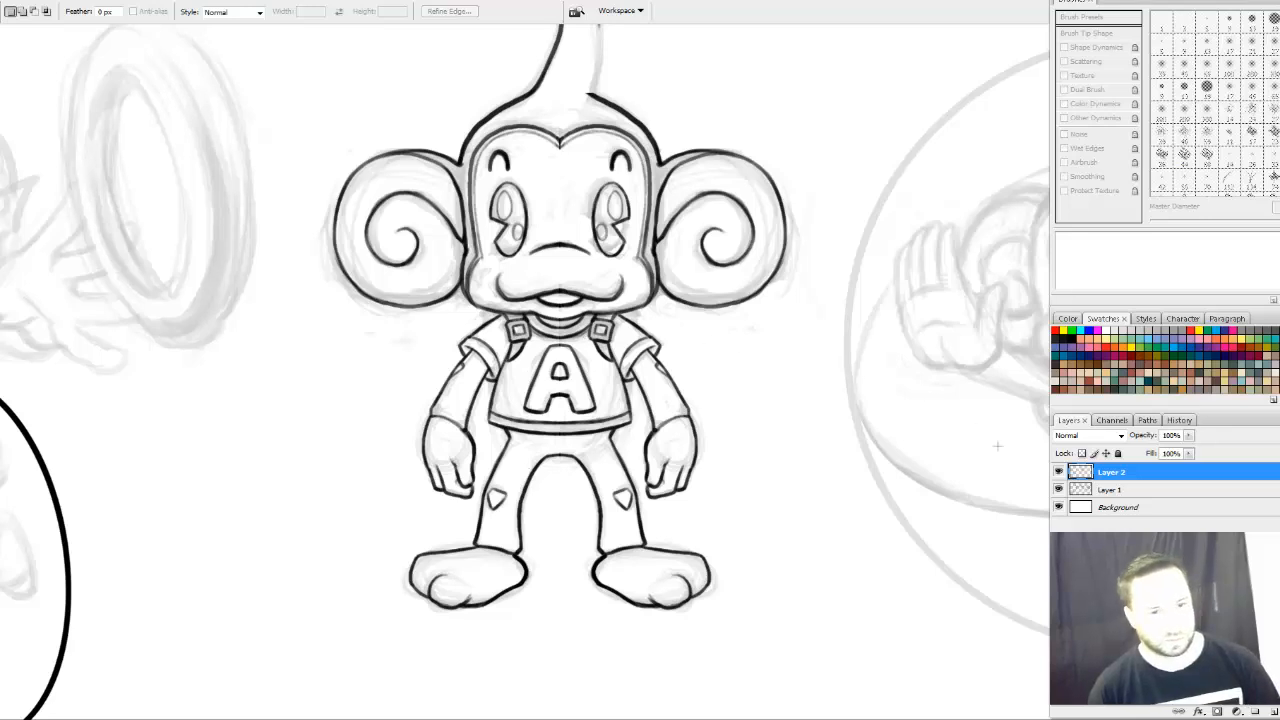
# Hide the Layer 1 sketch and start cleaning the centre seam around the shirt collar with the eraser
pyautogui.click(1060, 490)
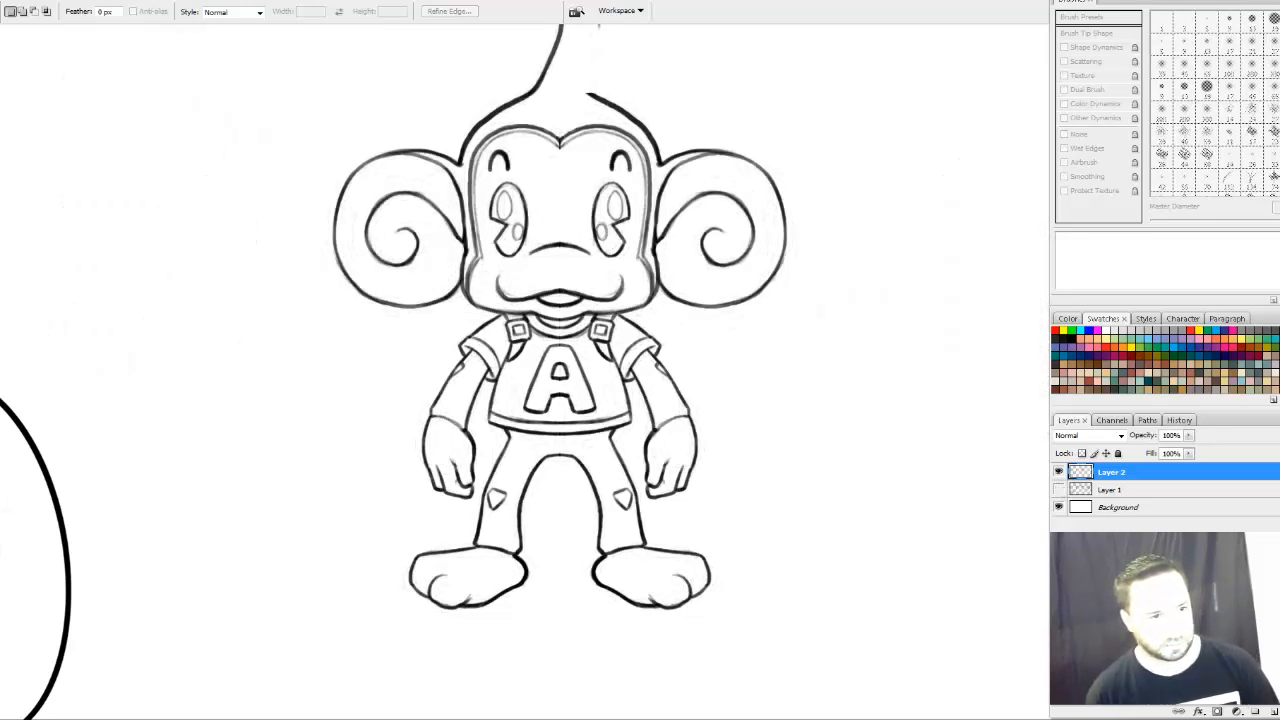
pyautogui.keyDown('ctrl'); pyautogui.click(508, 373); pyautogui.keyUp('ctrl')
pyautogui.keyDown('ctrl'); pyautogui.click(492, 376); pyautogui.keyUp('ctrl')
pyautogui.moveTo(408, 273); pyautogui.dragTo(600, 379)
pyautogui.press('b')
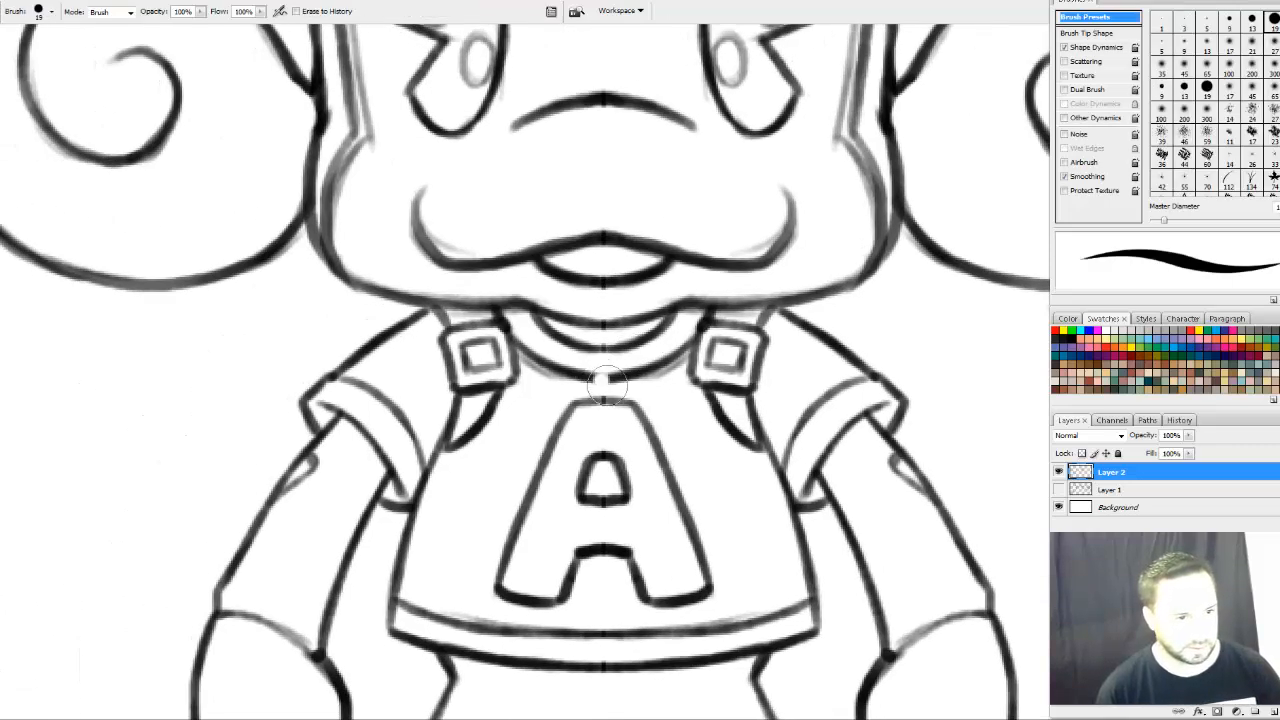
# Patch the gaps and rough joins along the centre seam of the monkey's shirt collar and mouth lines with the brush
pyautogui.press('b')
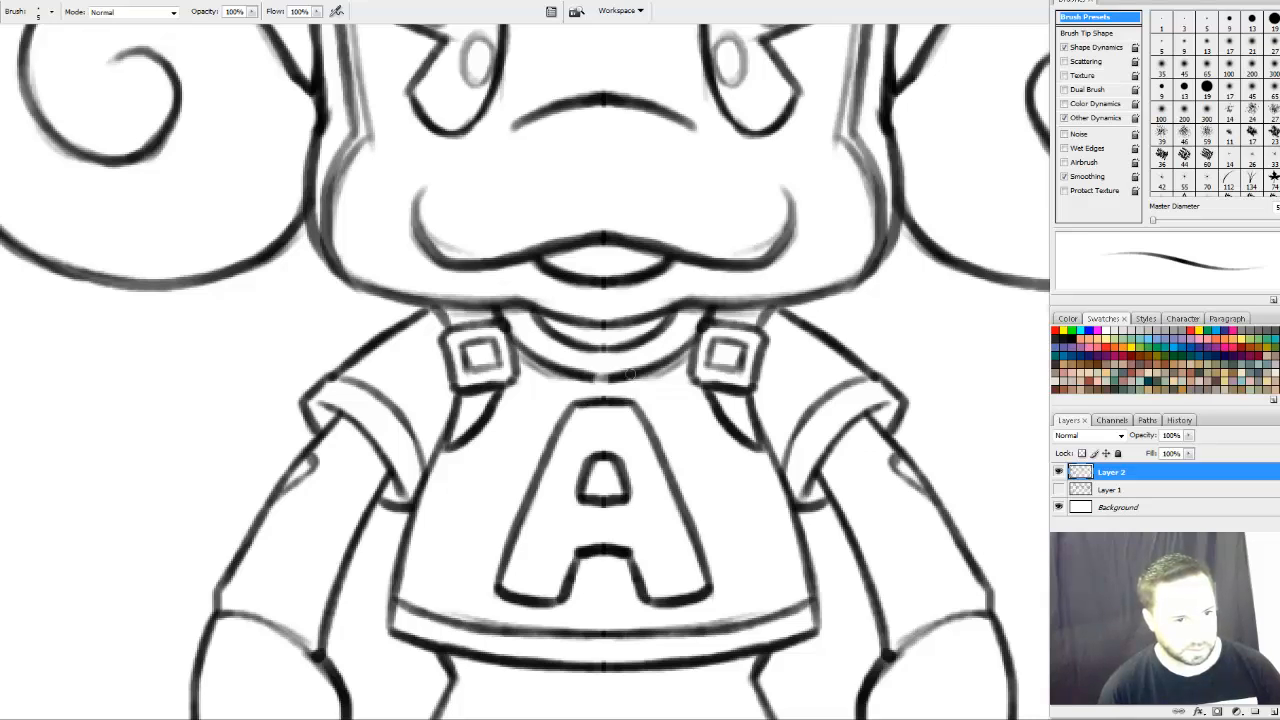
pyautogui.moveTo(586, 376); pyautogui.dragTo(619, 375)
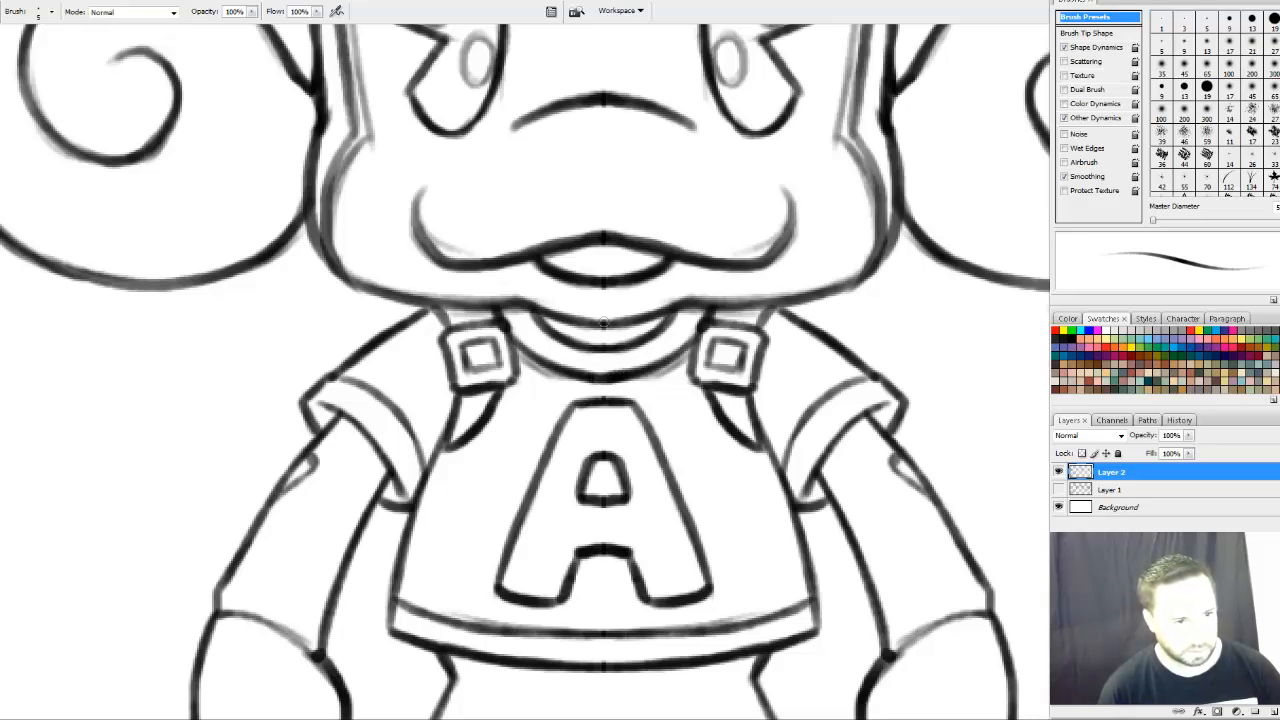
pyautogui.moveTo(586, 282); pyautogui.dragTo(620, 282)
pyautogui.hotkey('ctrl', 'z')
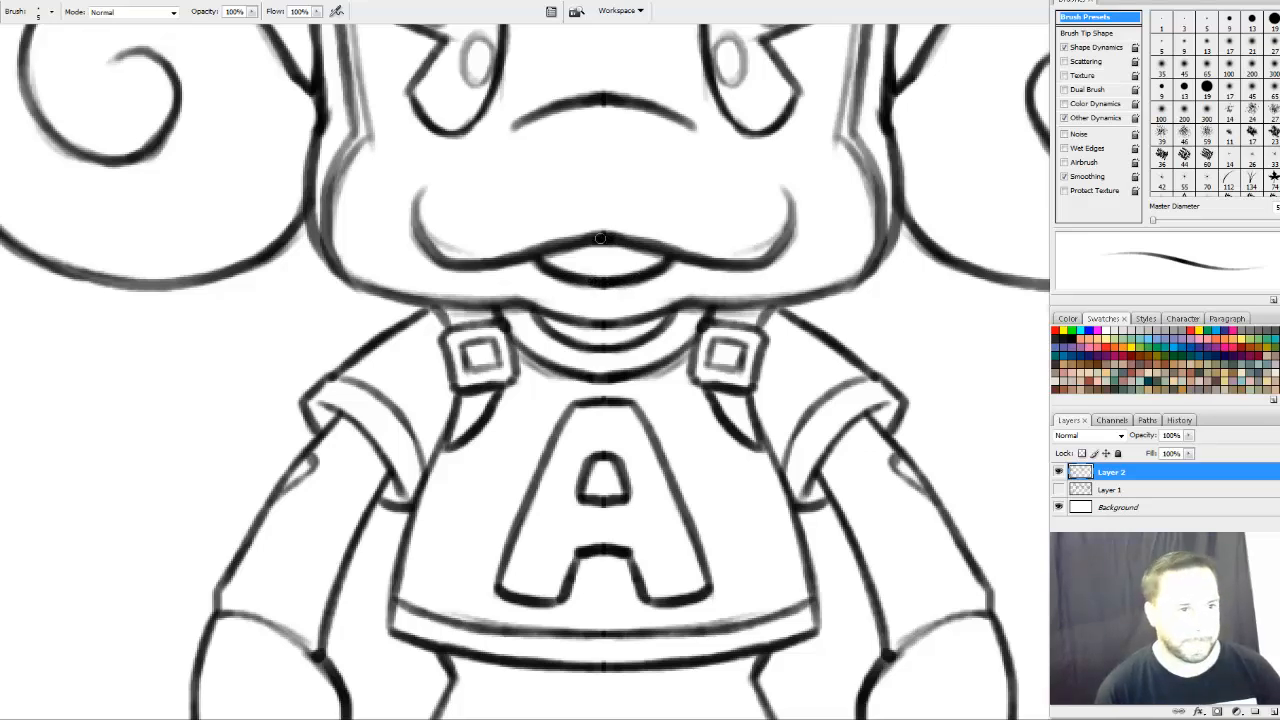
pyautogui.press('e')
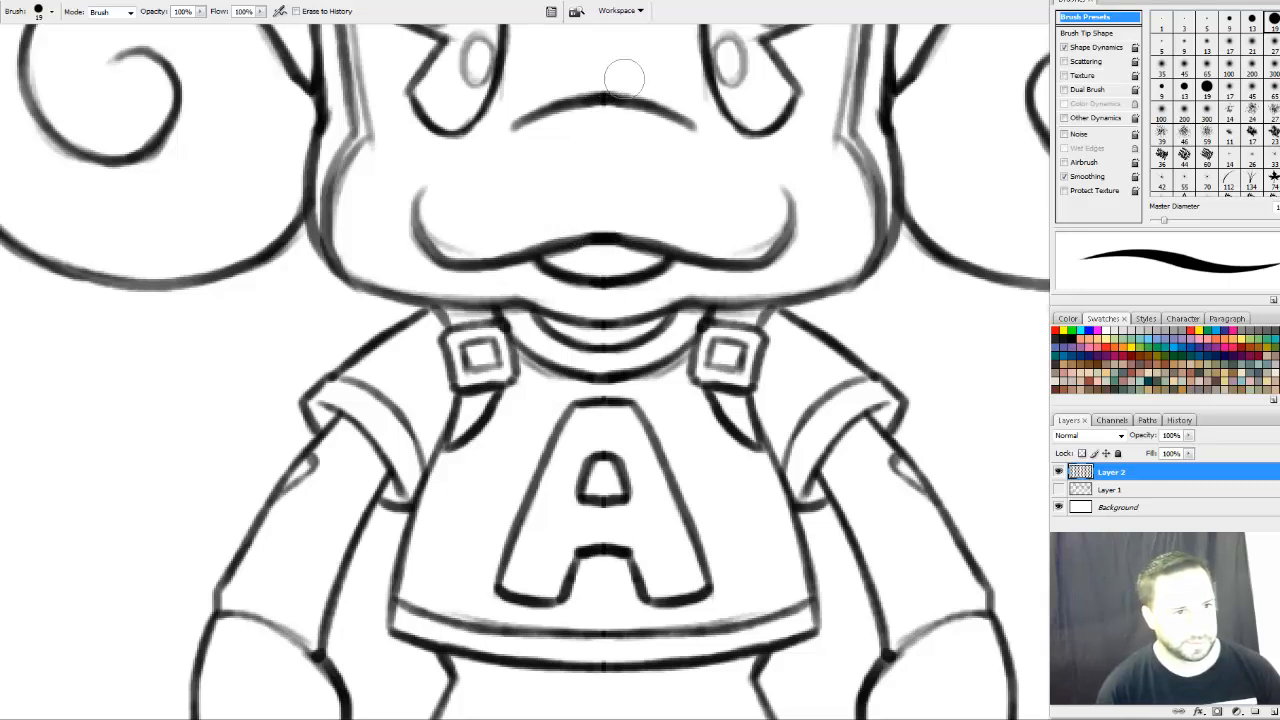
pyautogui.moveTo(593, 114); pyautogui.dragTo(590, 292)
pyautogui.moveTo(578, 366)
pyautogui.mouseDown()
pyautogui.moveTo(571, 317)
pyautogui.moveTo(577, 420)
pyautogui.mouseUp()
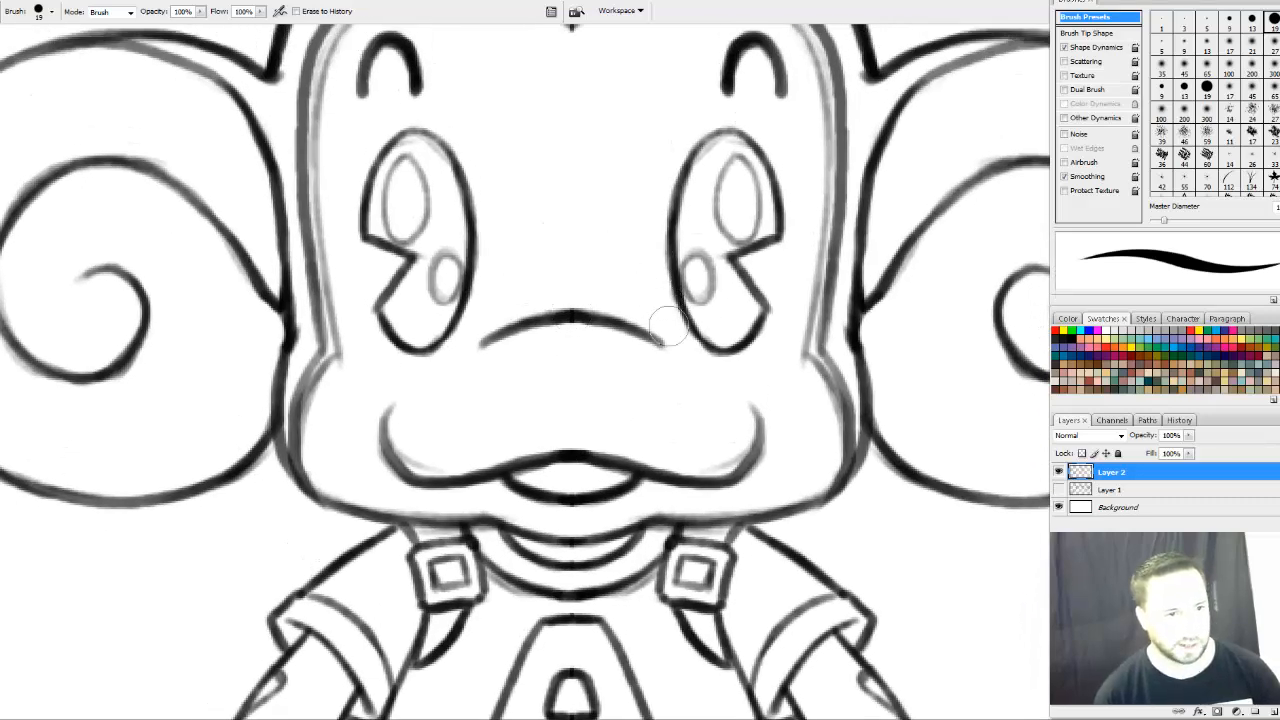
pyautogui.moveTo(701, 438); pyautogui.dragTo(700, 485)
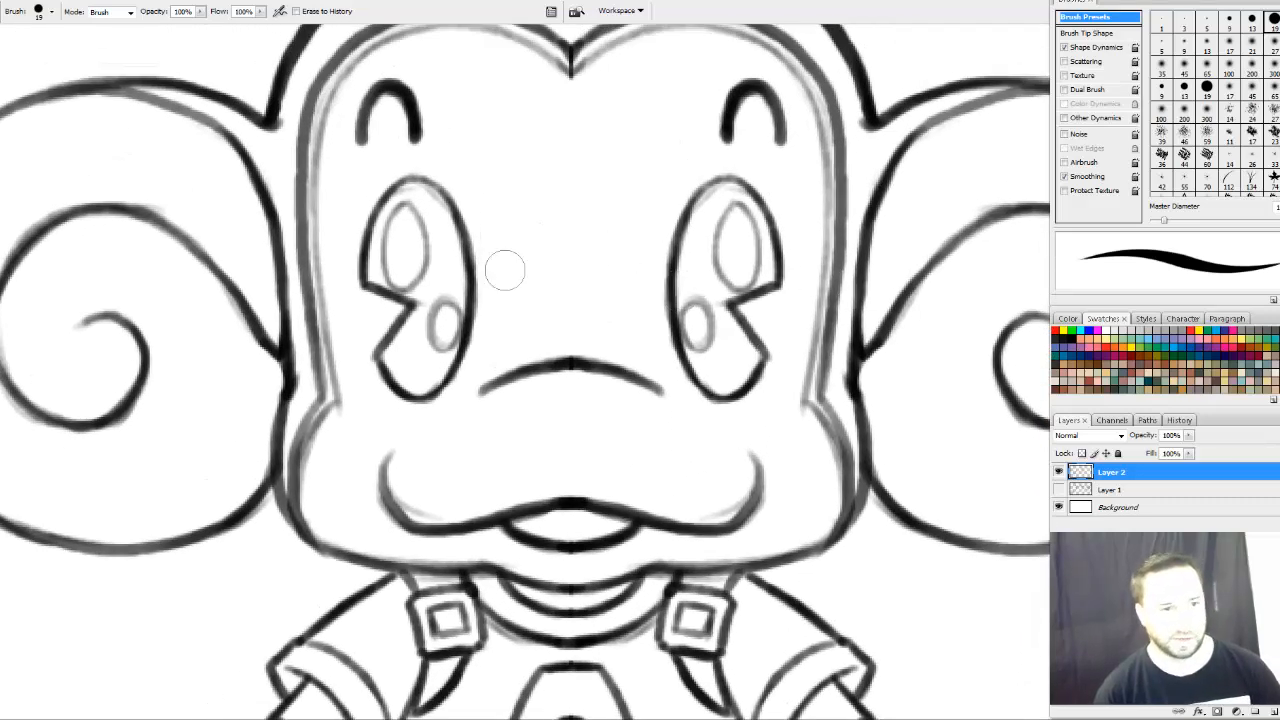
pyautogui.press('b')
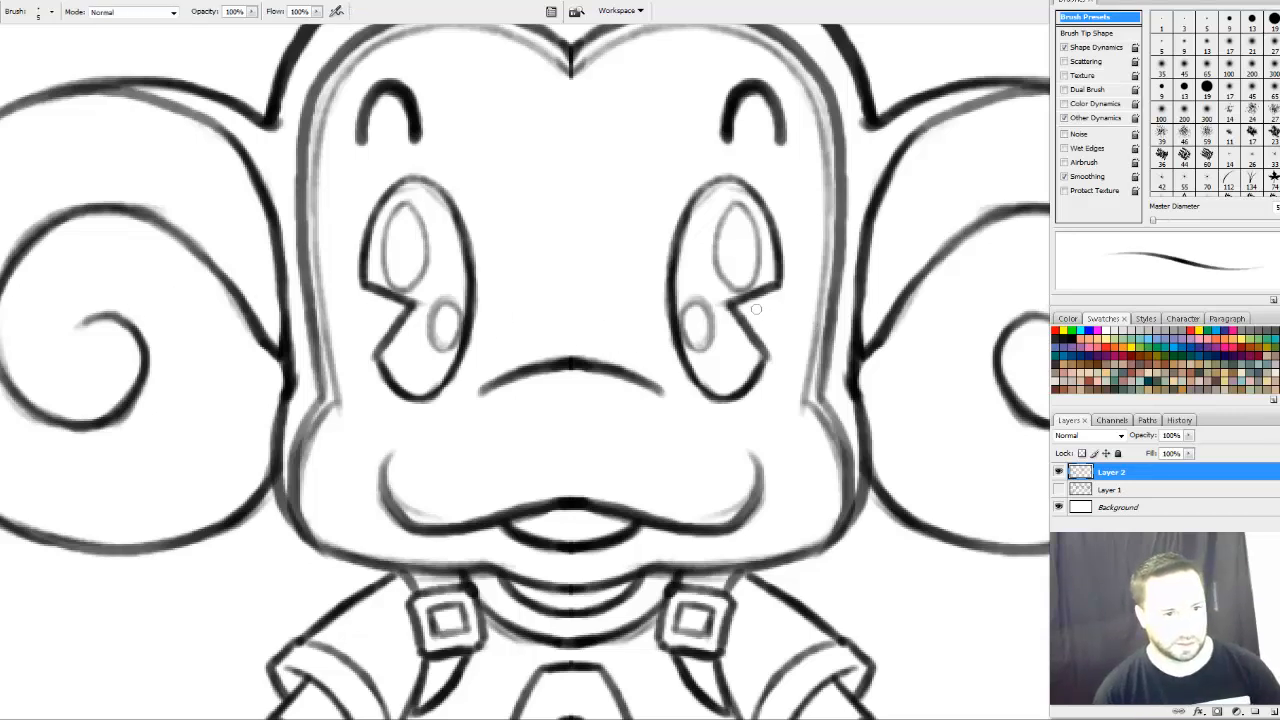
pyautogui.moveTo(756, 309); pyautogui.dragTo(872, 300)
pyautogui.hotkey('ctrl', 'z')
pyautogui.moveTo(790, 301); pyautogui.dragTo(878, 294)
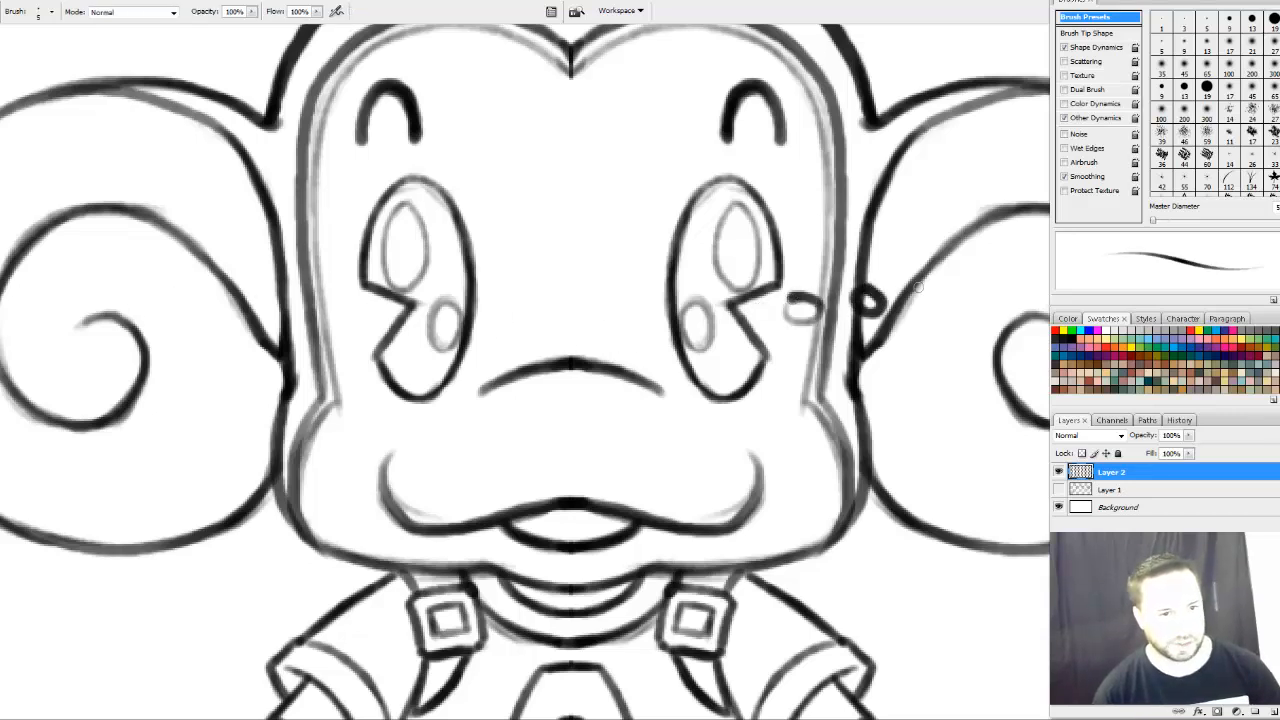
pyautogui.hotkey('ctrl', 'alt', 'z')
pyautogui.hotkey('ctrl', 'alt', 'z')
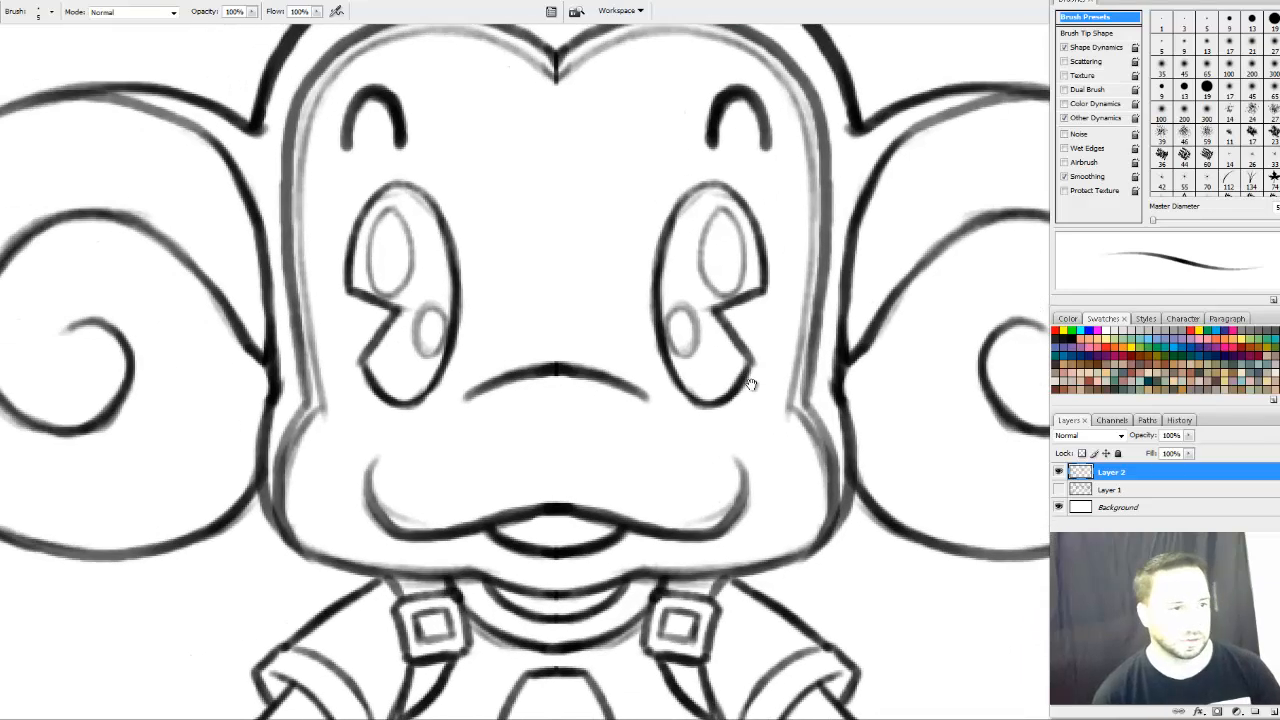
# Select the monkey's right-hand eye with a rectangular marquee, flip it horizontally with Free Transform, and deselect it
pyautogui.moveTo(668, 374); pyautogui.dragTo(680, 393)
pyautogui.press('m')
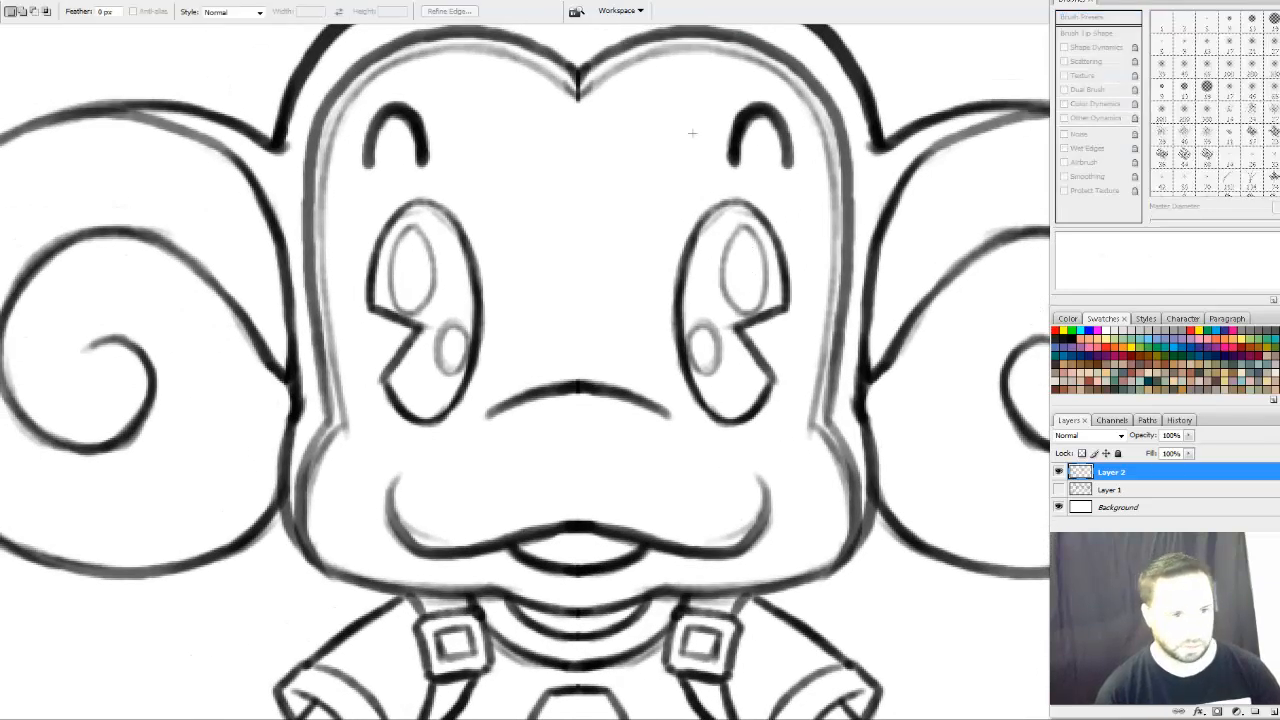
pyautogui.moveTo(705, 238); pyautogui.dragTo(778, 392)
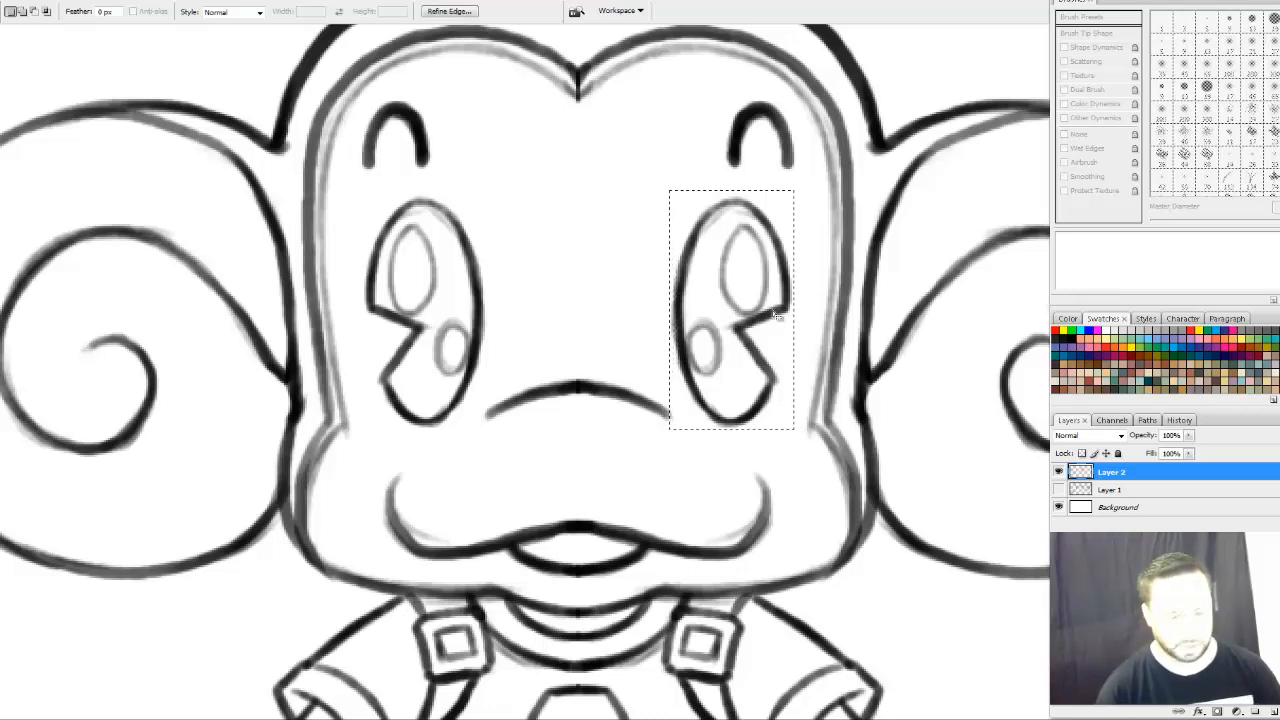
pyautogui.hotkey('ctrl', 't')
pyautogui.rightClick(736, 258)
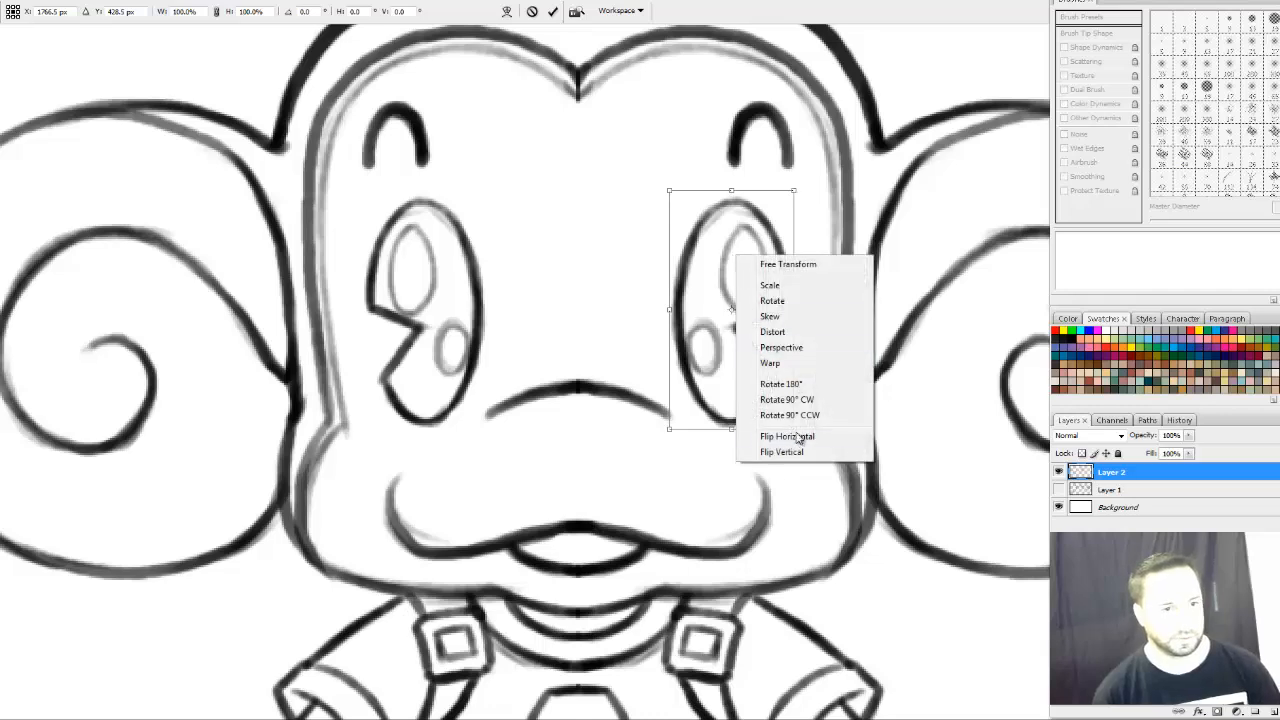
pyautogui.click(797, 438)
pyautogui.press('Return')
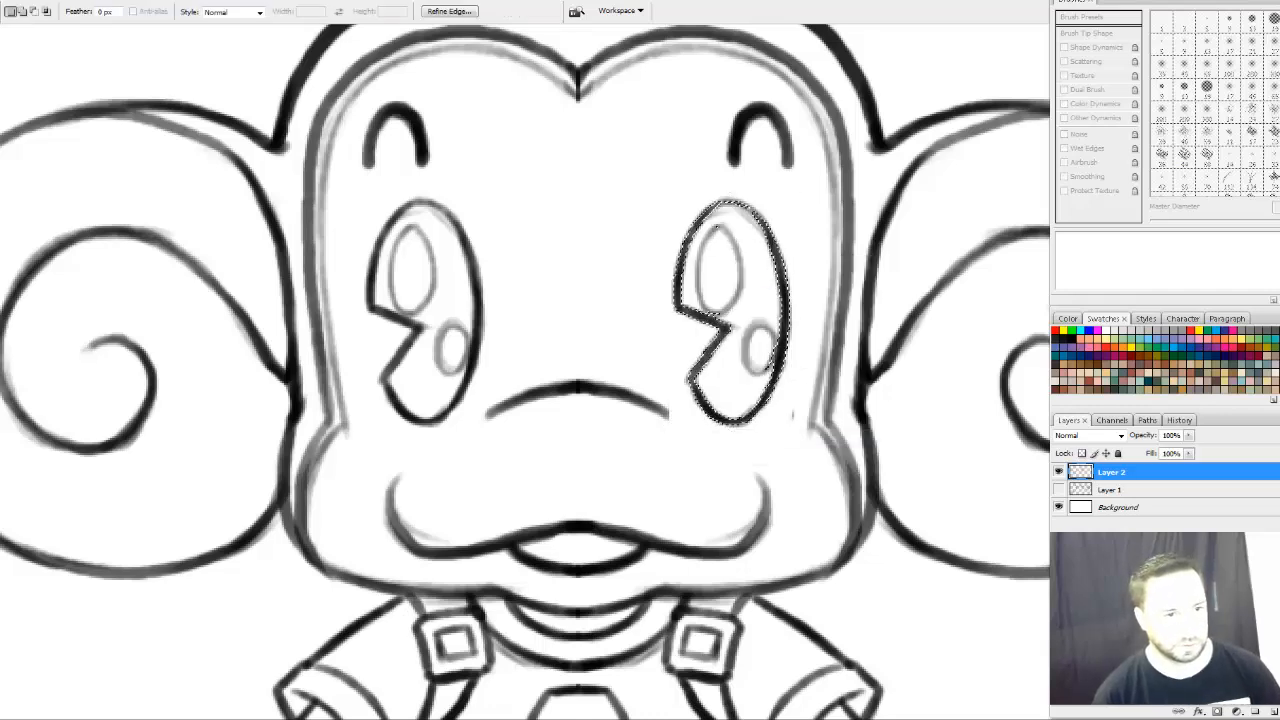
pyautogui.hotkey('ctrl', '-')
pyautogui.hotkey('ctrl', '-')
pyautogui.moveTo(829, 489)
pyautogui.mouseDown()
pyautogui.moveTo(831, 451)
pyautogui.moveTo(815, 490)
pyautogui.mouseUp()
pyautogui.hotkey('ctrl', 'd')
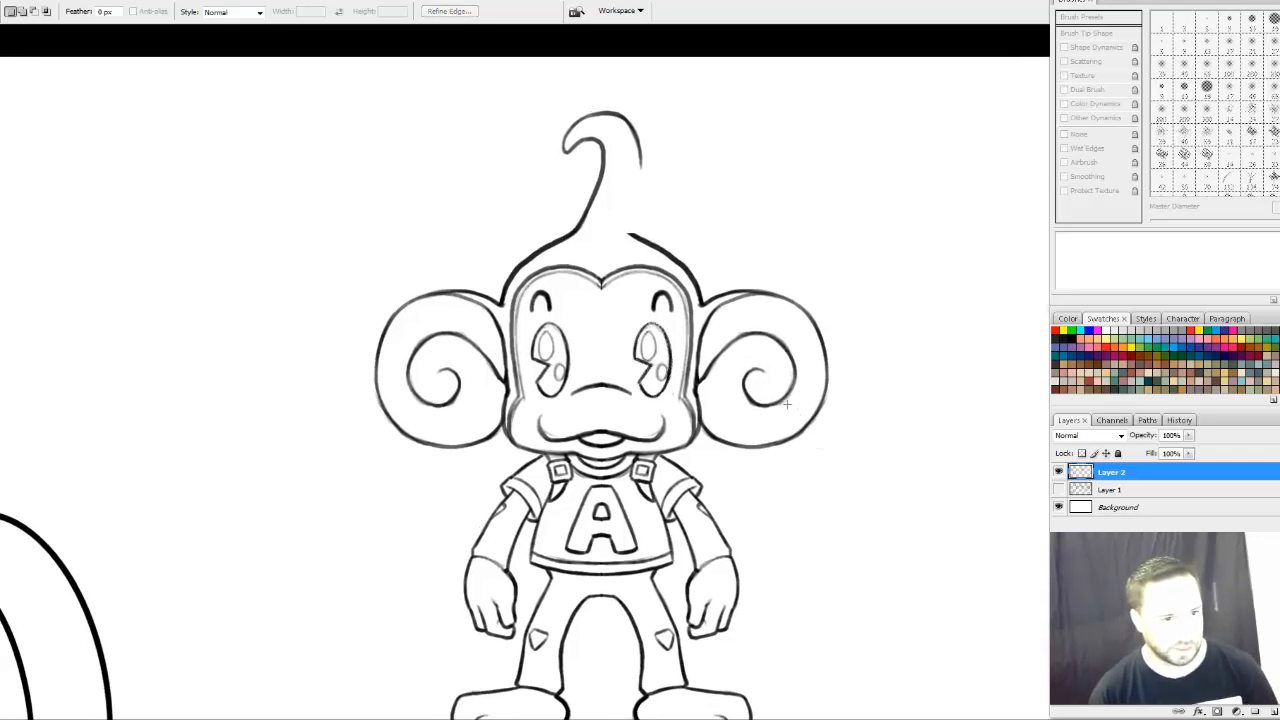
# Show the Layer 1 sketch and ink the missing right edge of the hair curl down to the head outline
pyautogui.hotkey('ctrl', '+')
pyautogui.hotkey('ctrl', '+')
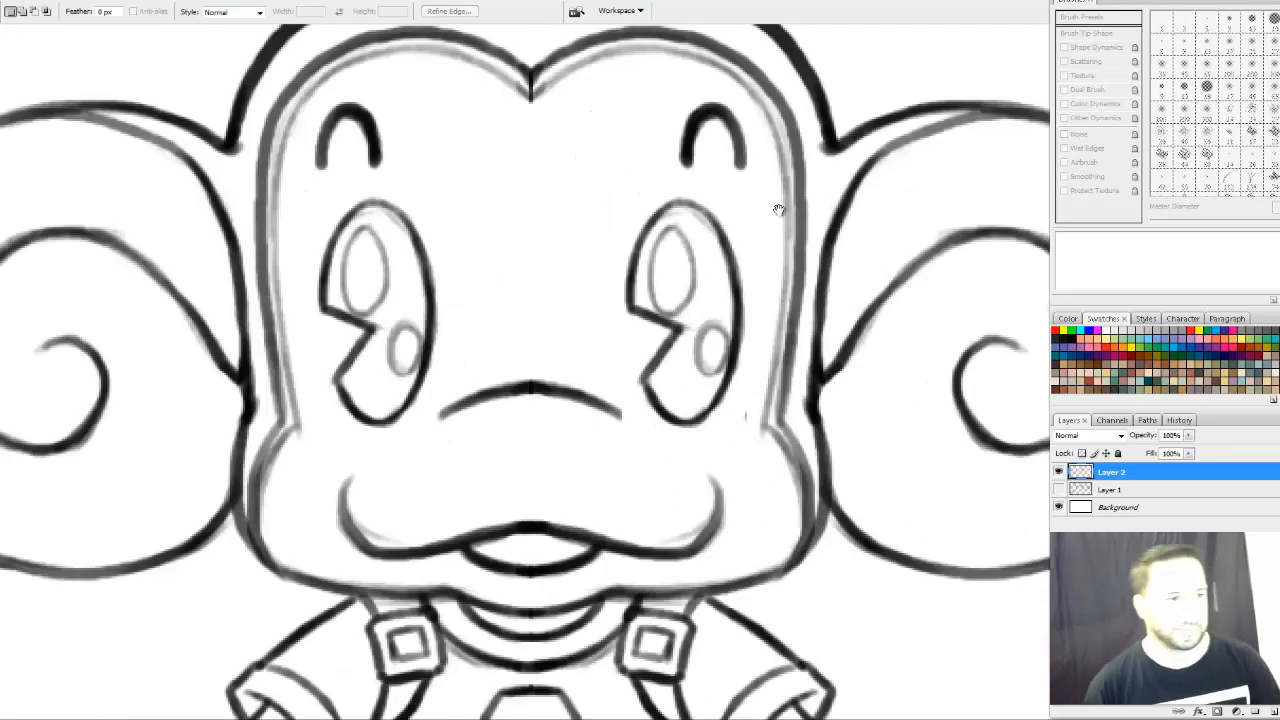
pyautogui.moveTo(779, 210); pyautogui.dragTo(766, 491)
pyautogui.press('b')
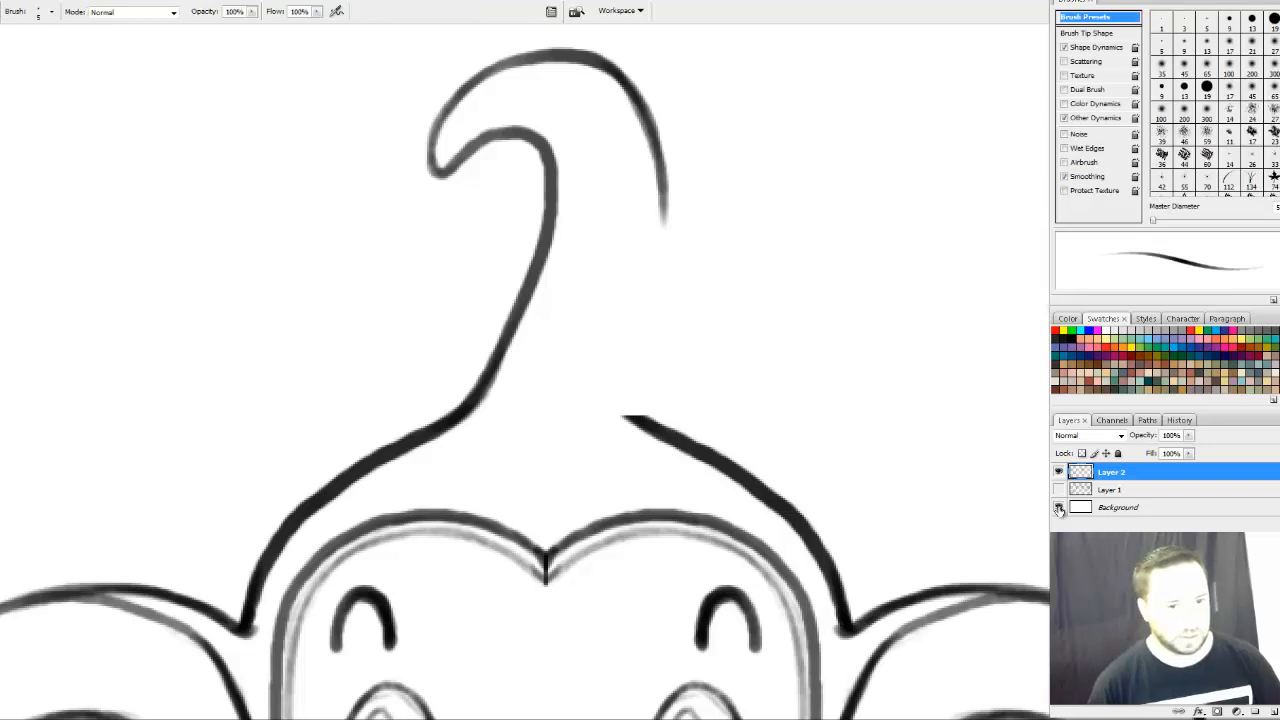
pyautogui.click(1058, 489)
pyautogui.moveTo(657, 157); pyautogui.dragTo(648, 320)
pyautogui.hotkey('ctrl', 'z')
pyautogui.moveTo(657, 152); pyautogui.dragTo(656, 320)
pyautogui.moveTo(656, 176); pyautogui.dragTo(643, 390)
pyautogui.moveTo(661, 282); pyautogui.dragTo(633, 455)
pyautogui.moveTo(644, 380); pyautogui.dragTo(633, 455)
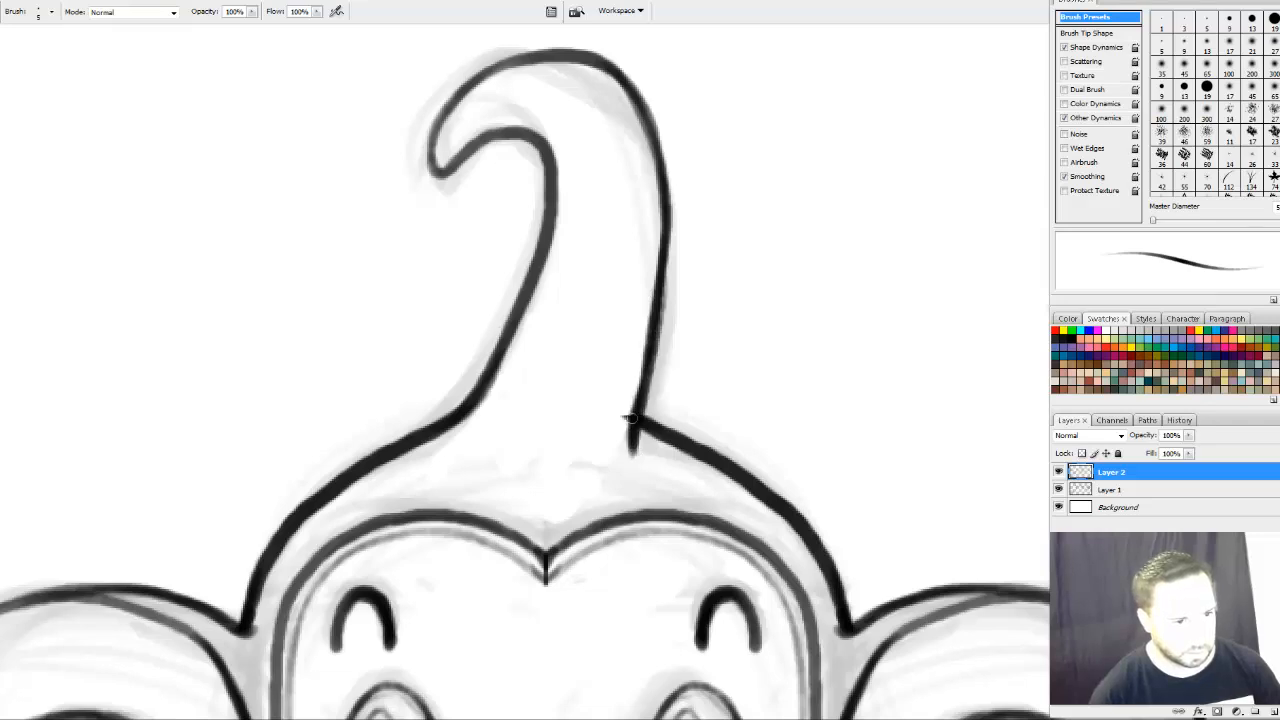
# Thicken the hair curl's right edge and smooth its outer side by erasing and redrawing along the line
pyautogui.moveTo(658, 252)
pyautogui.mouseDown()
pyautogui.moveTo(637, 420)
pyautogui.moveTo(655, 326)
pyautogui.mouseUp()
pyautogui.moveTo(668, 212); pyautogui.dragTo(661, 314)
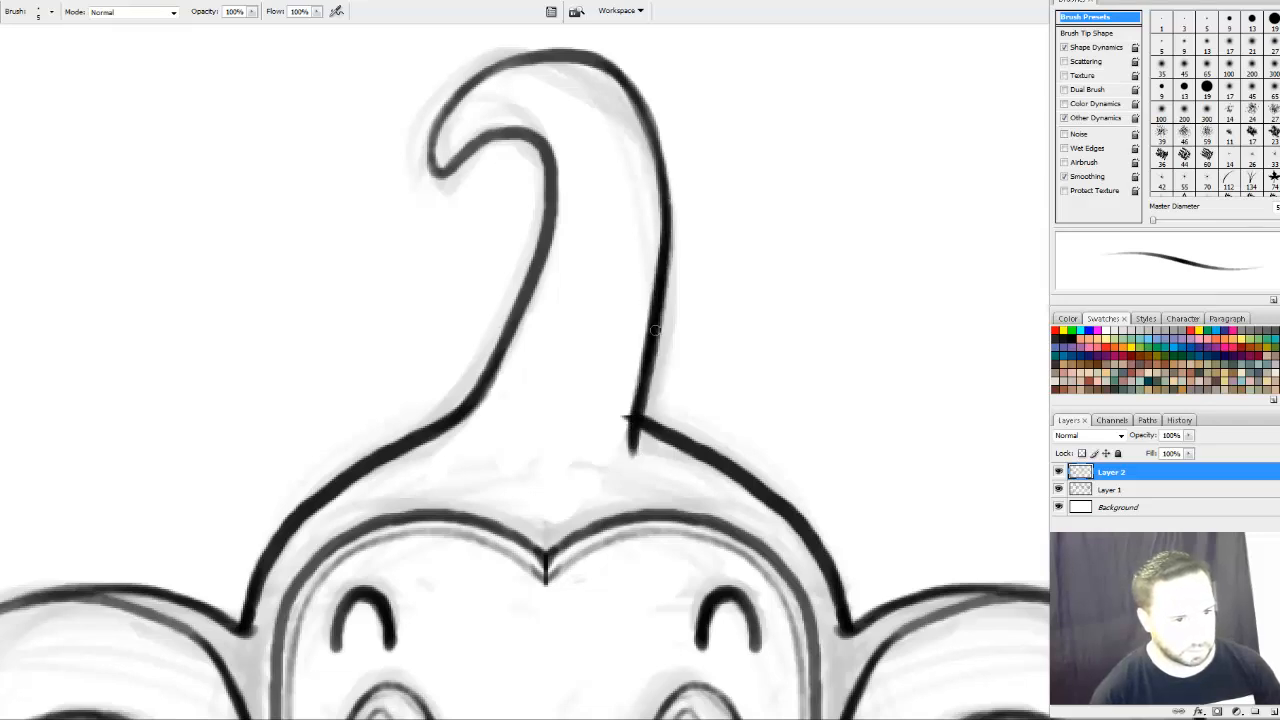
pyautogui.moveTo(661, 164); pyautogui.dragTo(655, 286)
pyautogui.moveTo(654, 146); pyautogui.dragTo(648, 338)
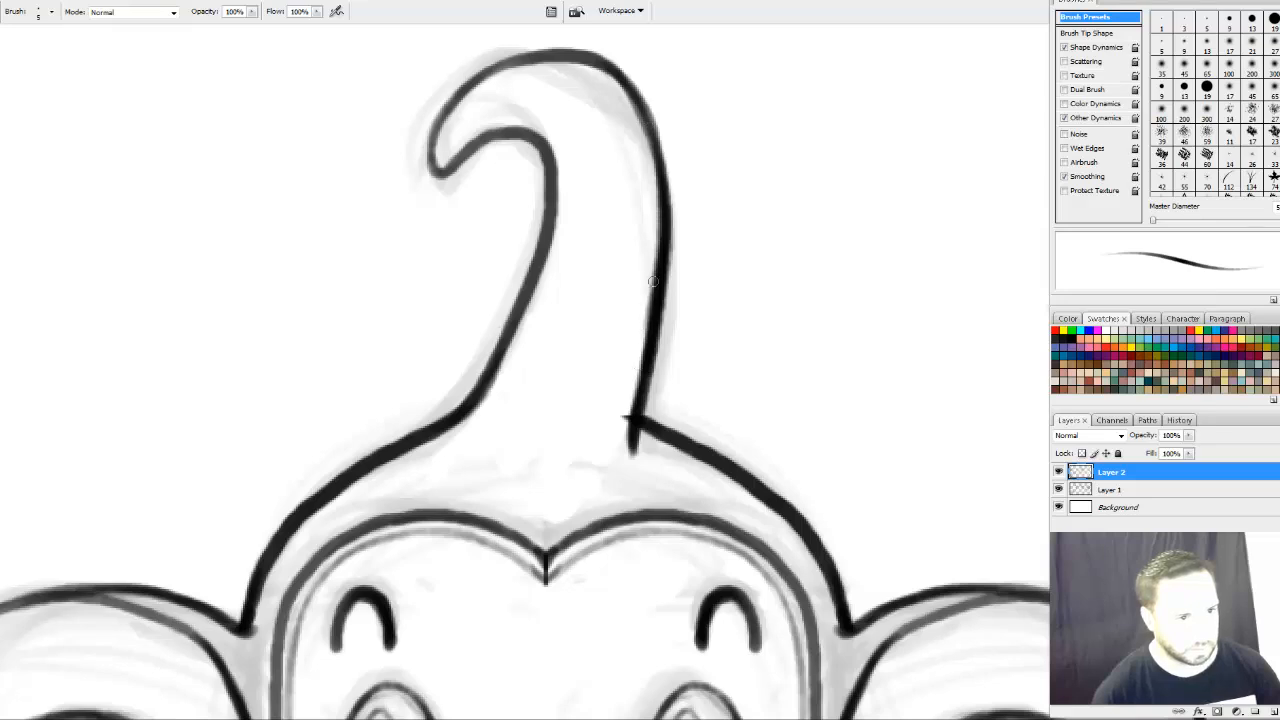
pyautogui.press('e')
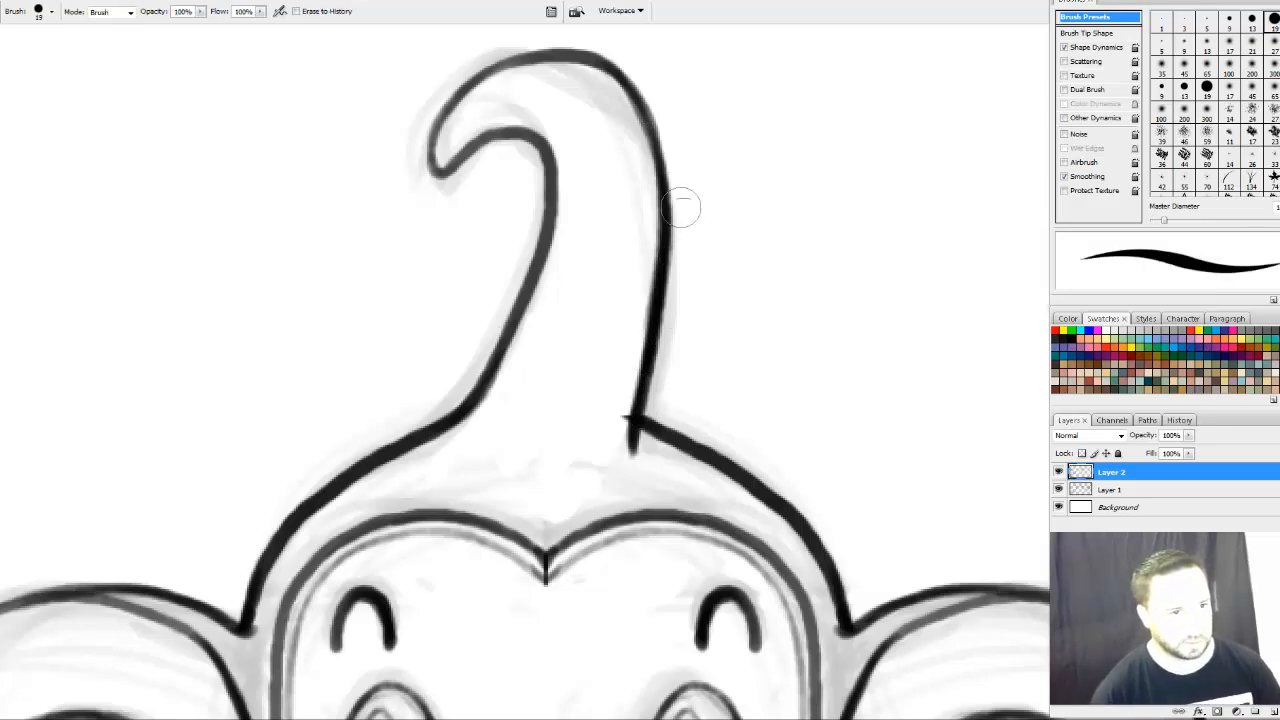
pyautogui.moveTo(683, 206); pyautogui.dragTo(665, 377)
pyautogui.moveTo(681, 247); pyautogui.dragTo(659, 381)
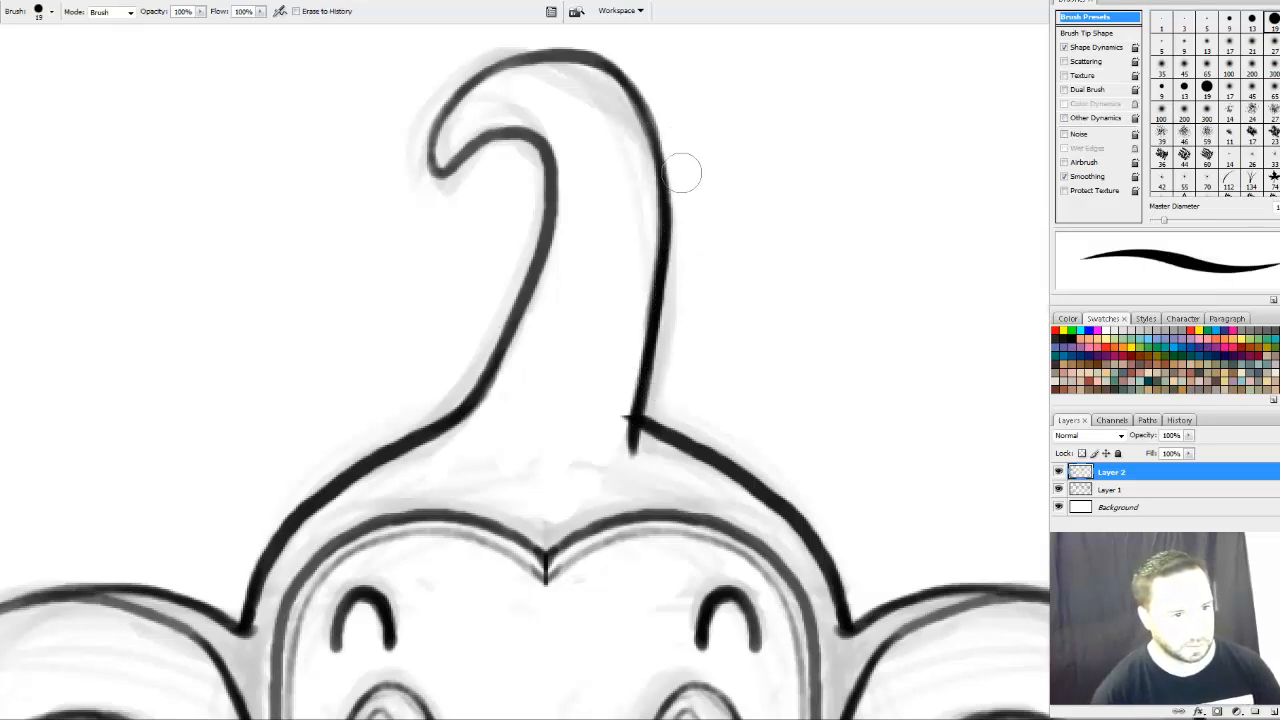
pyautogui.moveTo(681, 173); pyautogui.dragTo(665, 367)
pyautogui.press('b')
pyautogui.moveTo(666, 180); pyautogui.dragTo(660, 302)
pyautogui.moveTo(664, 236); pyautogui.dragTo(651, 345)
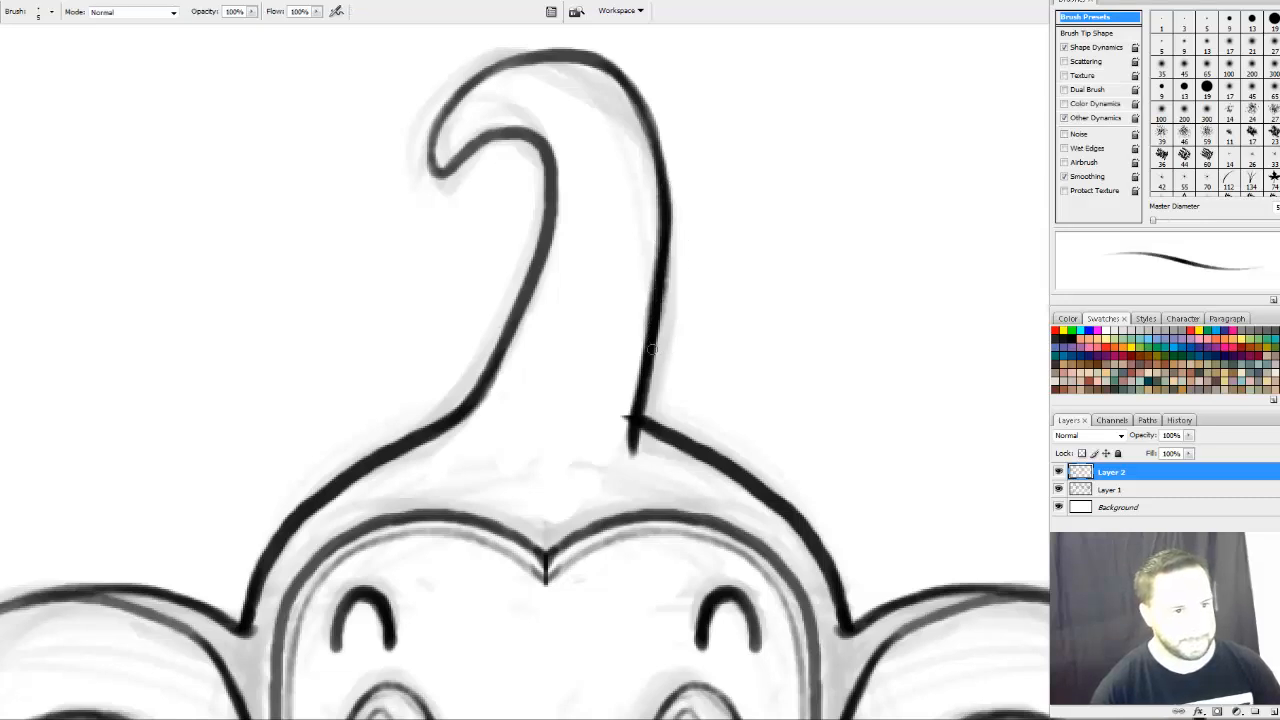
# Erase the overlapping ends where the hair curl meets the head and touch up both joins at its base
pyautogui.press('e')
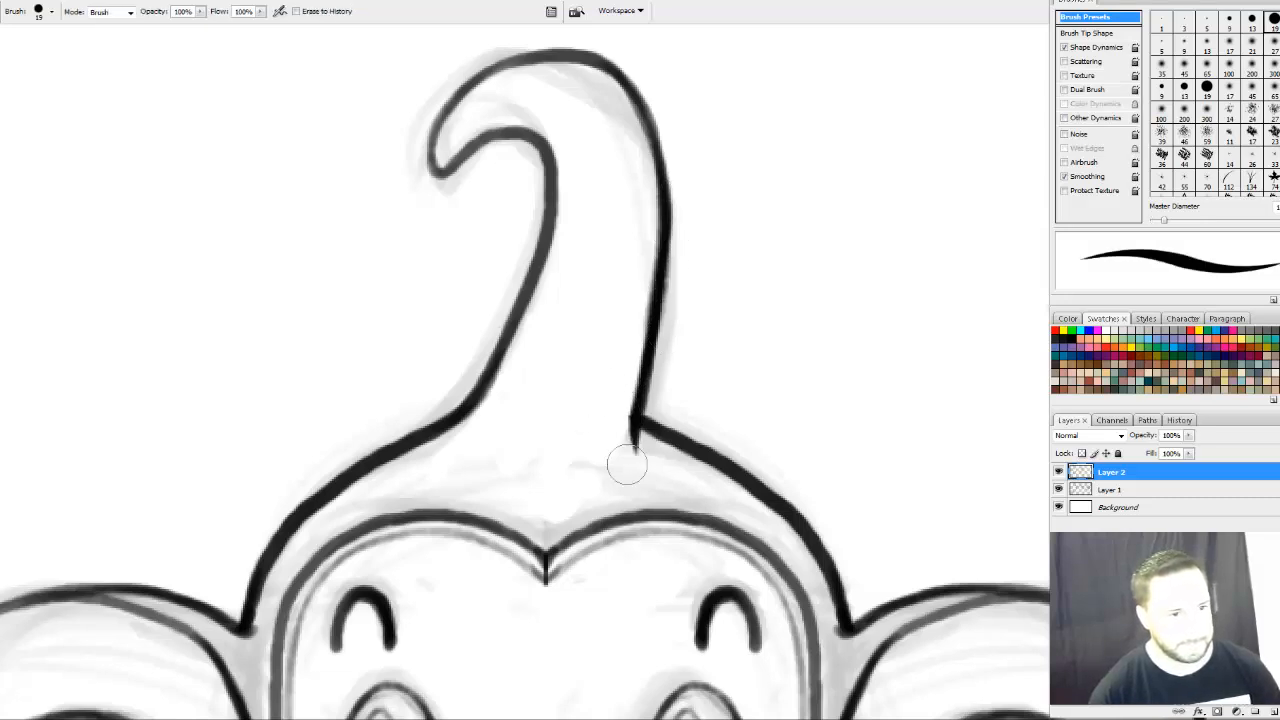
pyautogui.press('b')
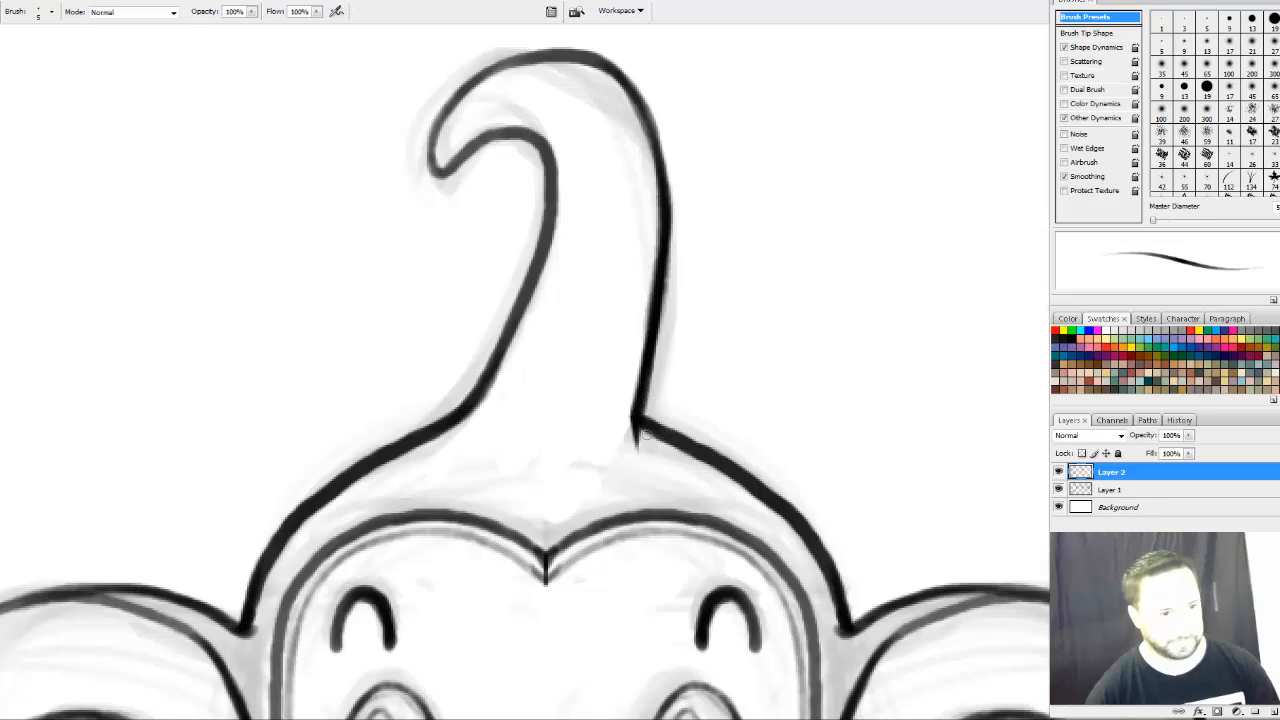
pyautogui.moveTo(647, 433); pyautogui.dragTo(640, 450)
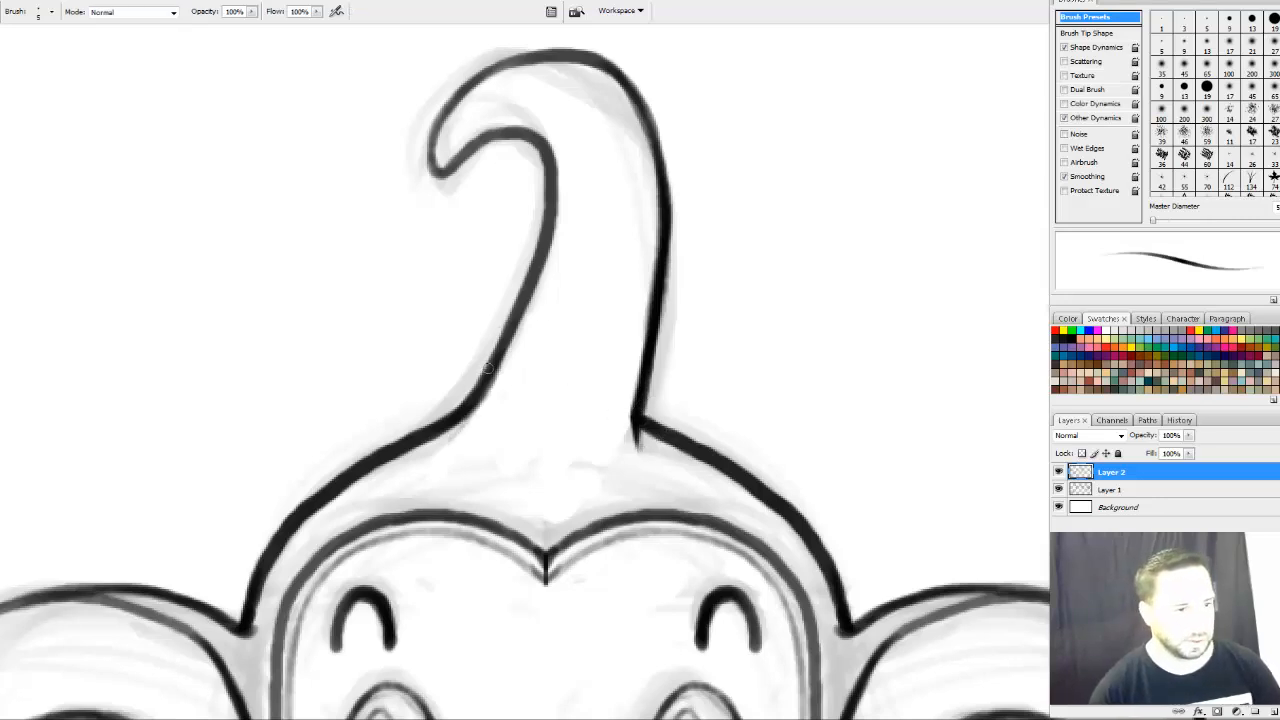
pyautogui.moveTo(486, 376); pyautogui.dragTo(444, 440)
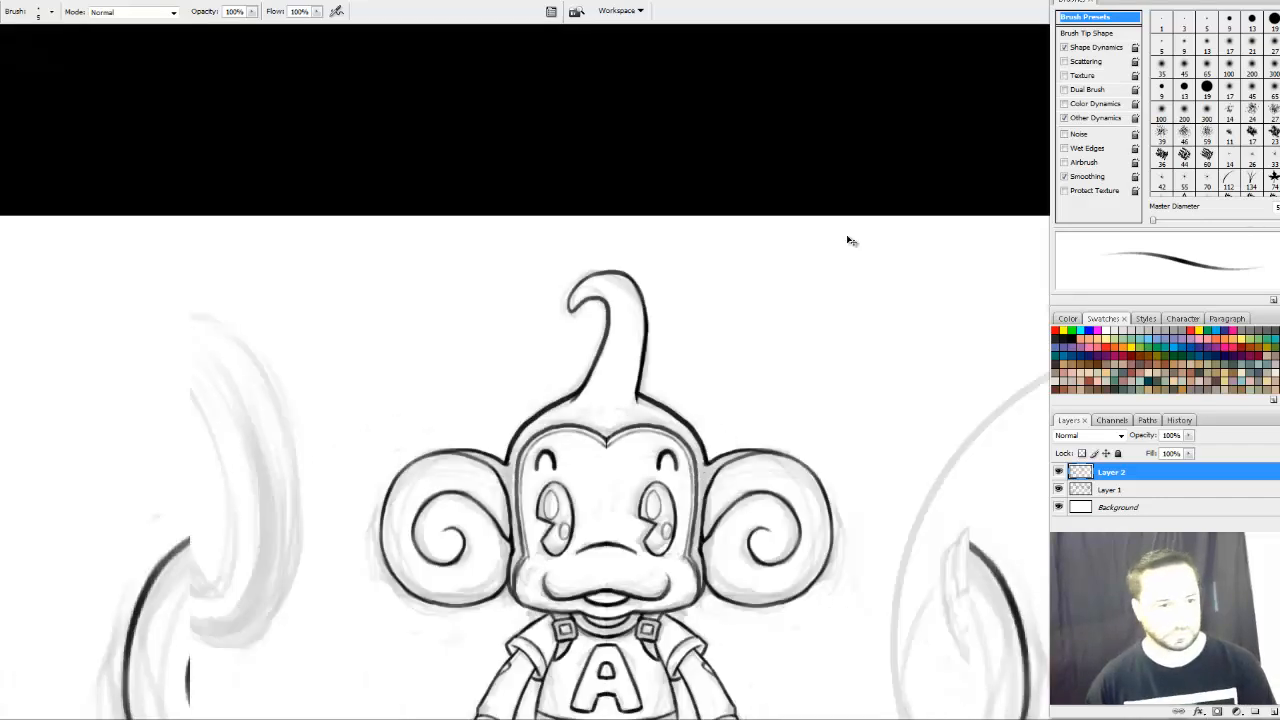
# Hide the Layer 1 sketch to review the inked standing monkey, and show the sketch again
pyautogui.moveTo(782, 501)
pyautogui.mouseDown()
pyautogui.moveTo(758, 426)
pyautogui.moveTo(646, 306)
pyautogui.moveTo(541, 317)
pyautogui.moveTo(612, 253)
pyautogui.mouseUp()
pyautogui.click(1059, 489)
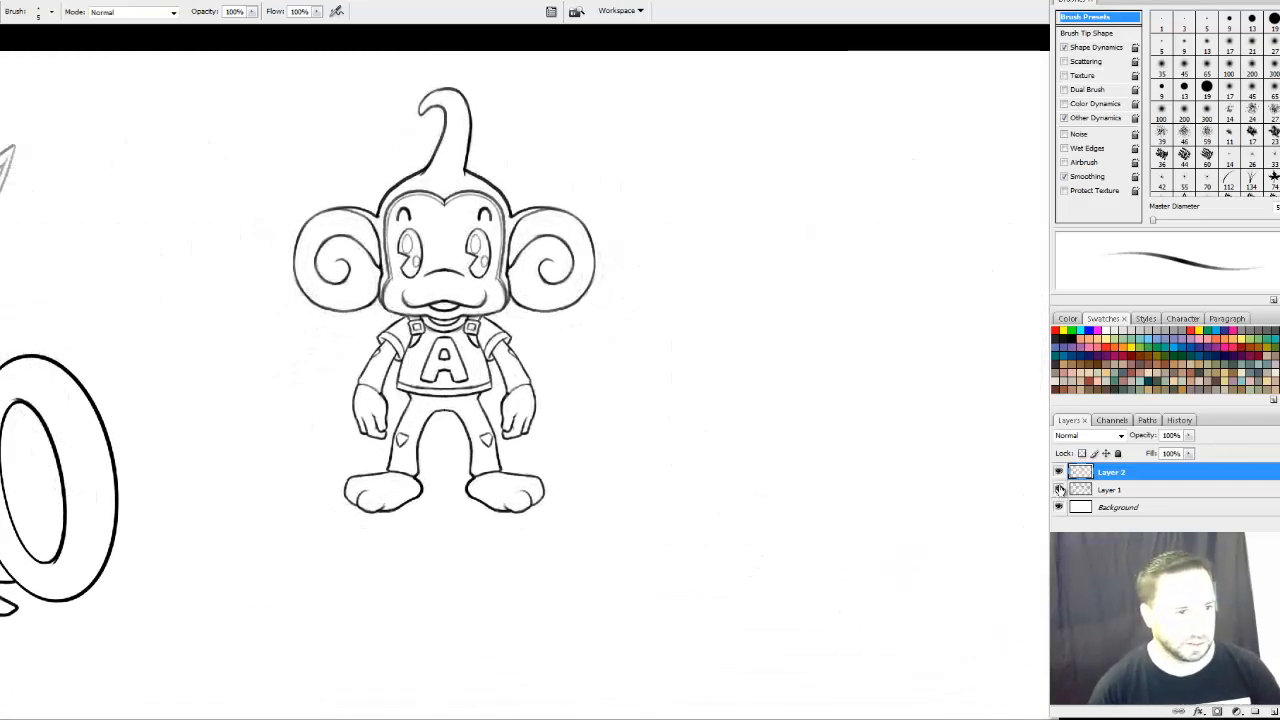
pyautogui.click(1059, 489)
# Set the brush size to 9 px for inking the face of the monkey sketched inside the ball
pyautogui.moveTo(916, 230); pyautogui.dragTo(754, 237)
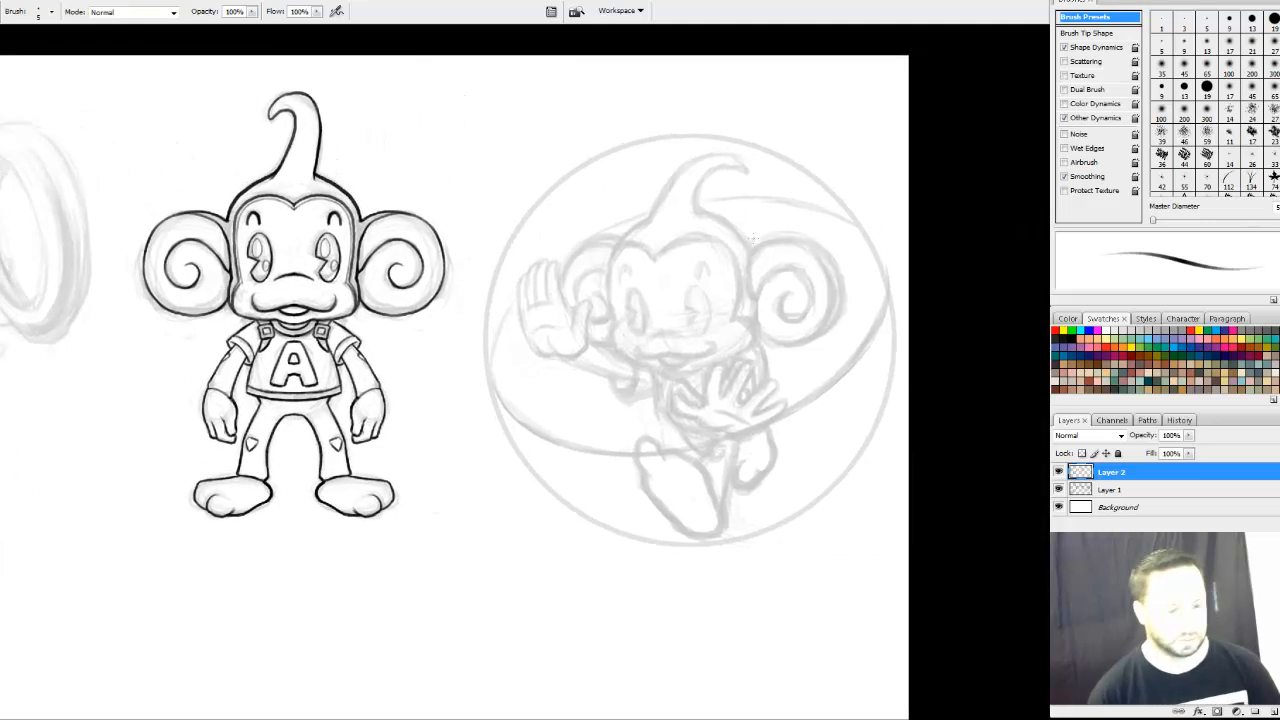
pyautogui.press(']')
pyautogui.press(']')
pyautogui.press(']')
pyautogui.press(']')
pyautogui.press(']')
pyautogui.press(']')
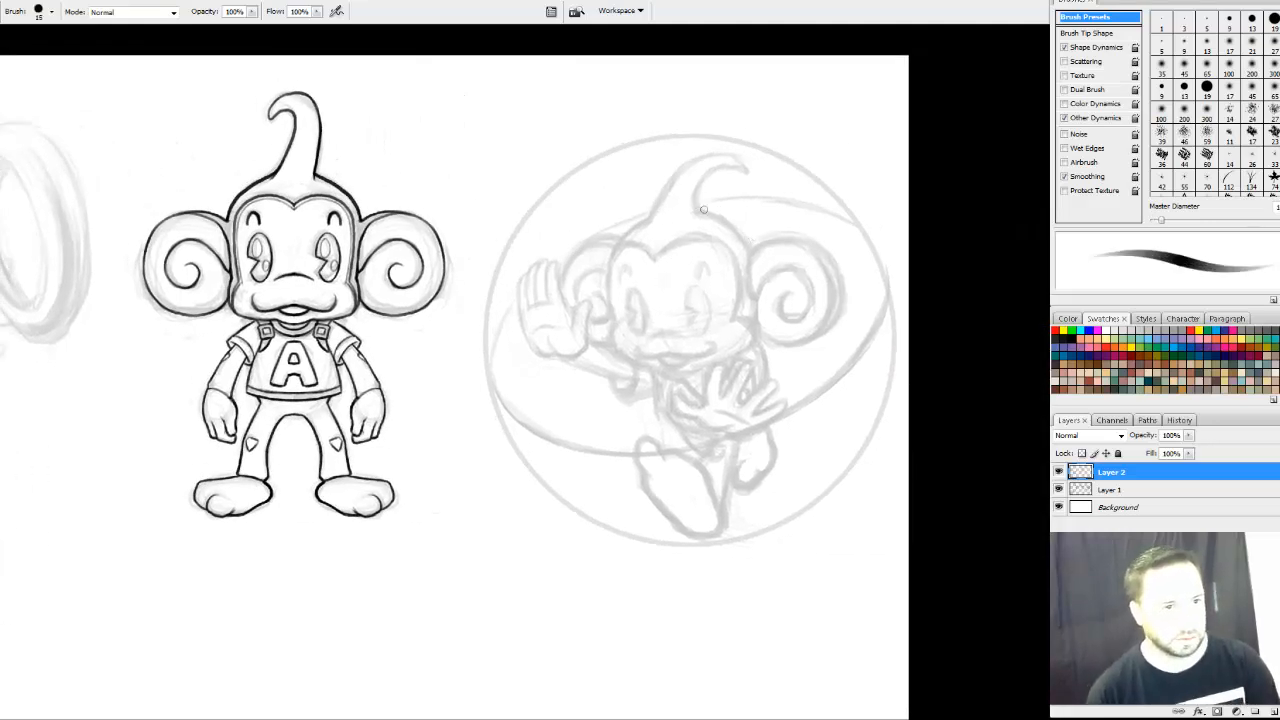
pyautogui.moveTo(746, 298); pyautogui.dragTo(827, 354)
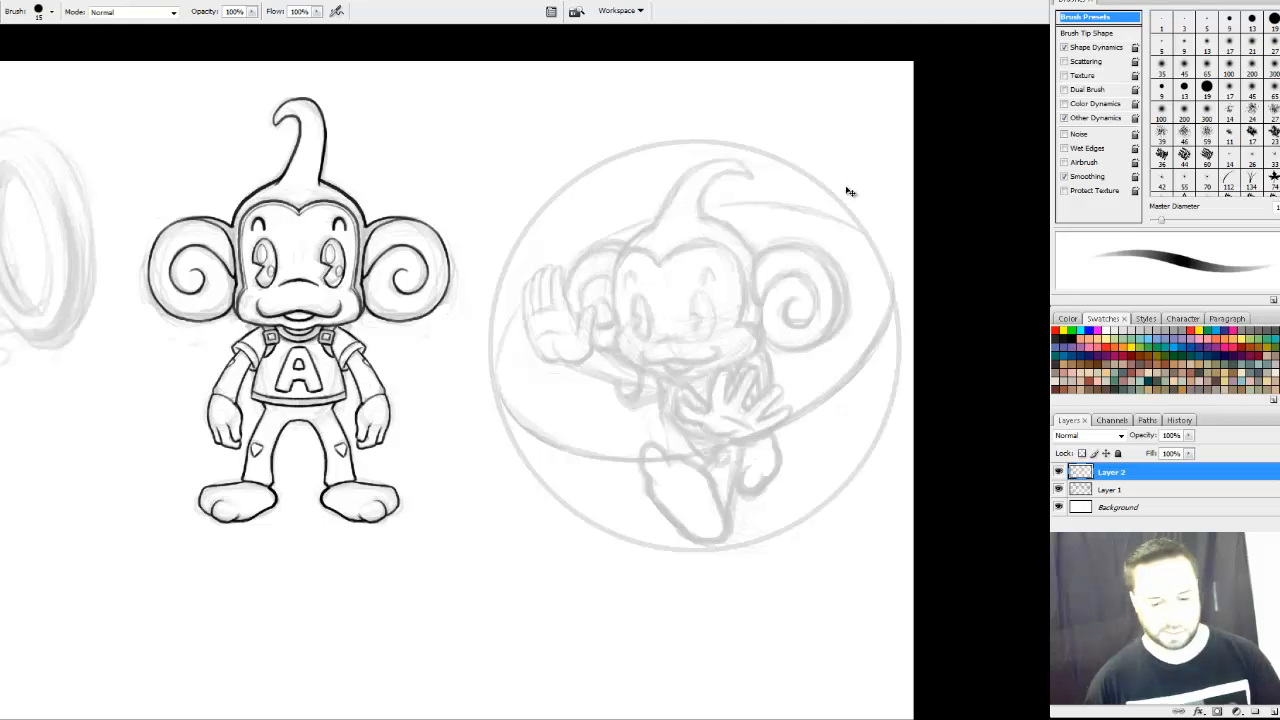
pyautogui.hotkey('ctrl', '+')
pyautogui.hotkey('ctrl', '+')
pyautogui.hotkey('ctrl', '+')
pyautogui.moveTo(921, 221); pyautogui.dragTo(670, 295)
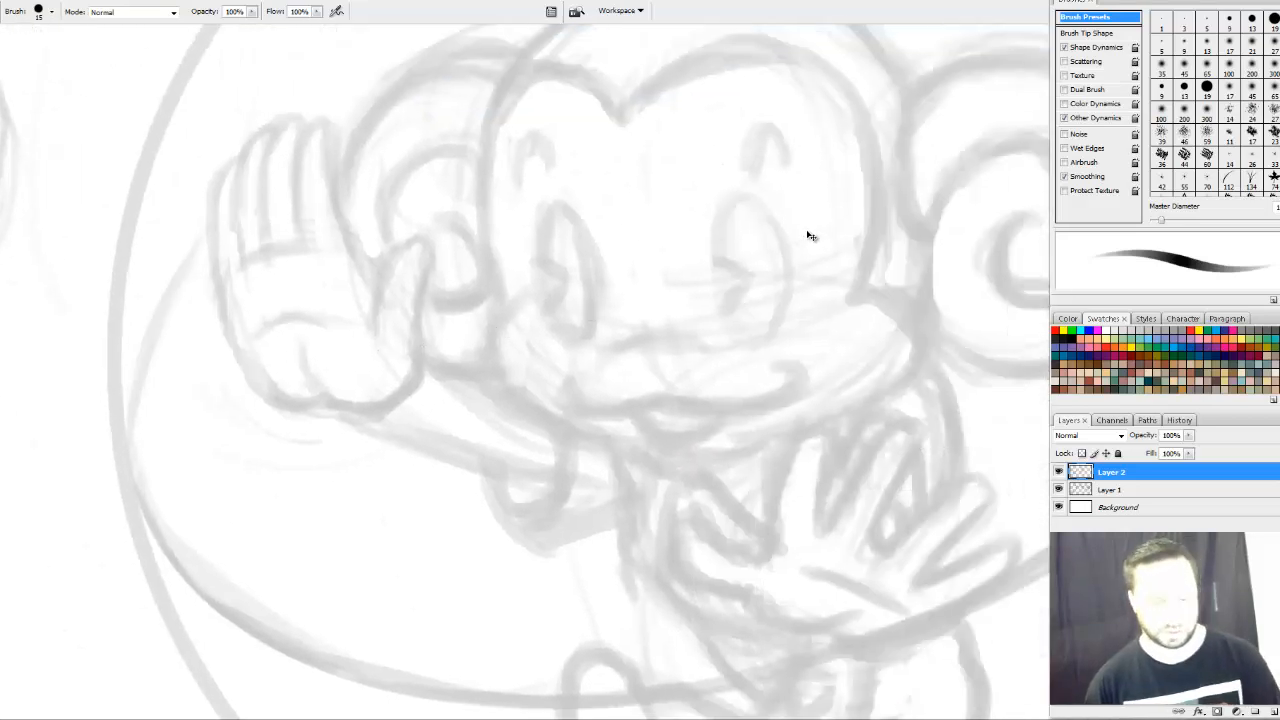
pyautogui.hotkey('ctrl', '+')
pyautogui.moveTo(872, 212)
pyautogui.mouseDown()
pyautogui.moveTo(769, 299)
pyautogui.moveTo(728, 213)
pyautogui.mouseUp()
pyautogui.press('[')
pyautogui.press('[')
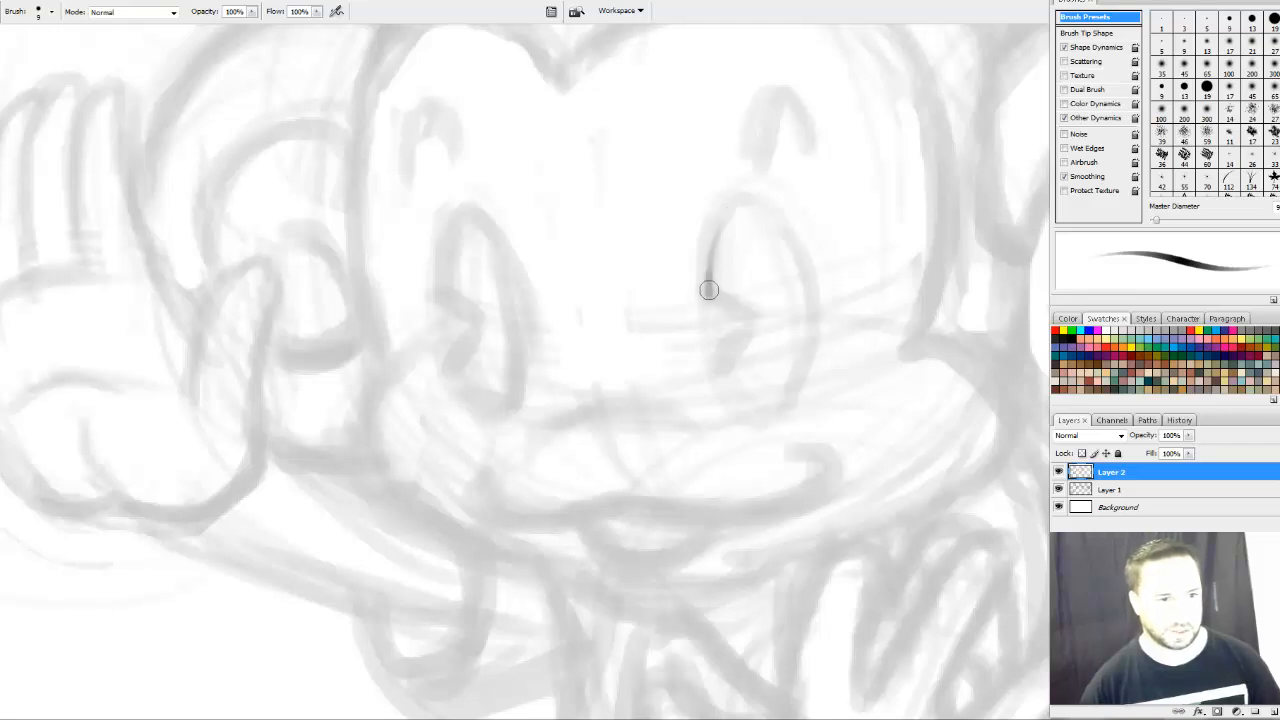
# Ink the right-hand eye of the monkey in the ball as an upright oval with a wedge-shaped notch on its left side
pyautogui.moveTo(709, 290)
pyautogui.mouseDown()
pyautogui.moveTo(724, 212)
pyautogui.moveTo(787, 222)
pyautogui.mouseUp()
pyautogui.hotkey('ctrl', 'z')
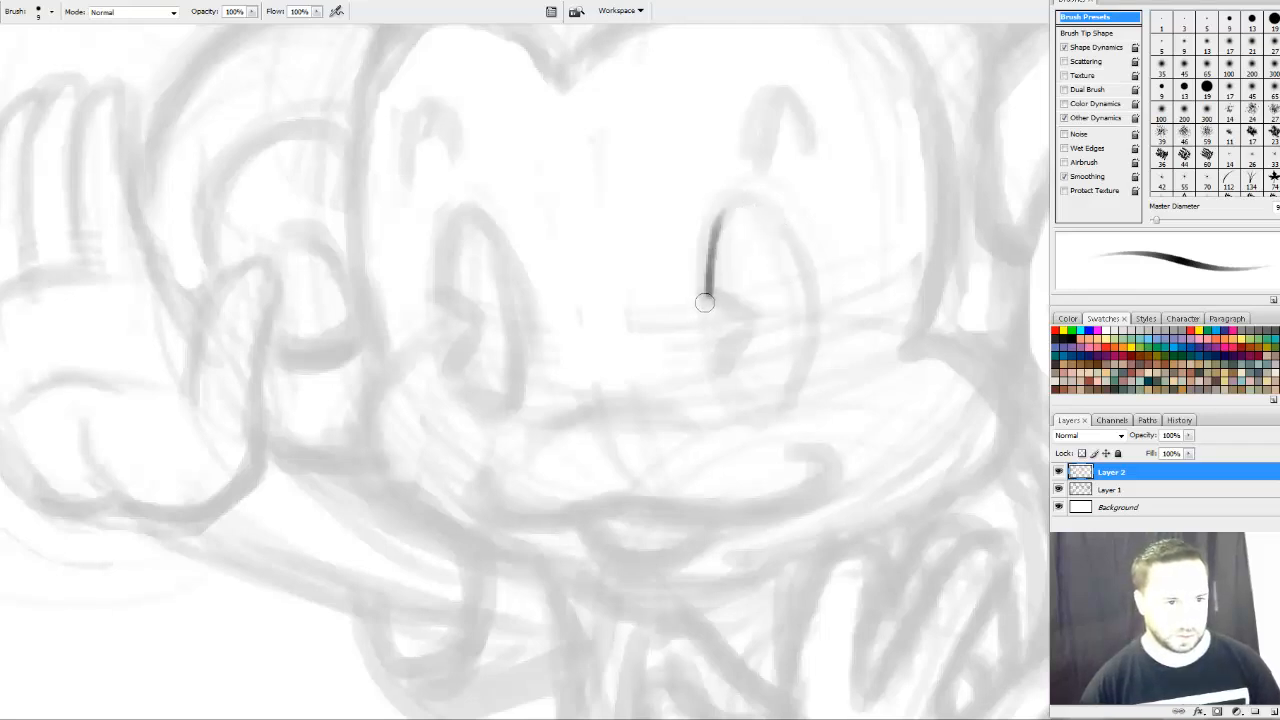
pyautogui.moveTo(707, 297)
pyautogui.mouseDown()
pyautogui.moveTo(719, 224)
pyautogui.moveTo(783, 269)
pyautogui.moveTo(741, 202)
pyautogui.moveTo(799, 294)
pyautogui.moveTo(760, 204)
pyautogui.moveTo(806, 354)
pyautogui.mouseUp()
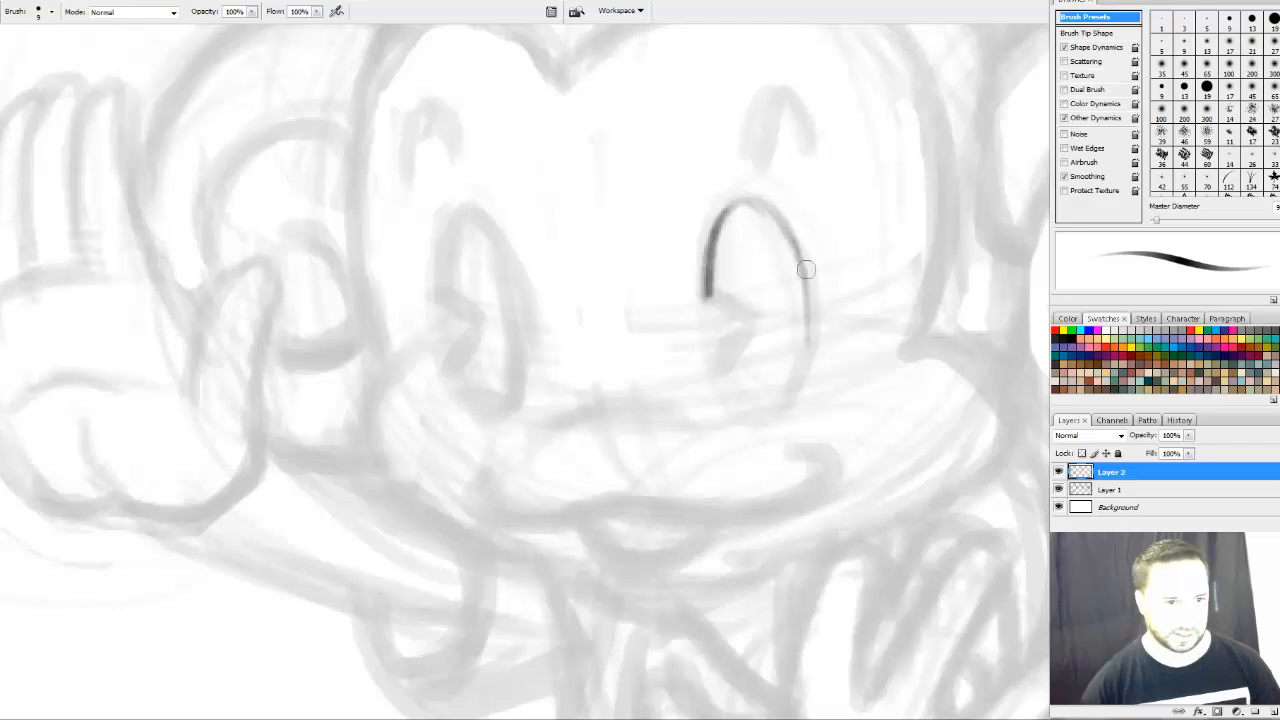
pyautogui.moveTo(806, 269)
pyautogui.mouseDown()
pyautogui.moveTo(802, 332)
pyautogui.moveTo(768, 409)
pyautogui.mouseUp()
pyautogui.moveTo(722, 358); pyautogui.dragTo(774, 413)
pyautogui.moveTo(725, 364)
pyautogui.mouseDown()
pyautogui.moveTo(739, 395)
pyautogui.moveTo(796, 403)
pyautogui.moveTo(745, 397)
pyautogui.moveTo(721, 351)
pyautogui.moveTo(783, 414)
pyautogui.moveTo(756, 413)
pyautogui.moveTo(793, 392)
pyautogui.moveTo(738, 395)
pyautogui.moveTo(768, 412)
pyautogui.moveTo(794, 392)
pyautogui.moveTo(735, 332)
pyautogui.moveTo(752, 310)
pyautogui.moveTo(704, 294)
pyautogui.moveTo(751, 316)
pyautogui.mouseUp()
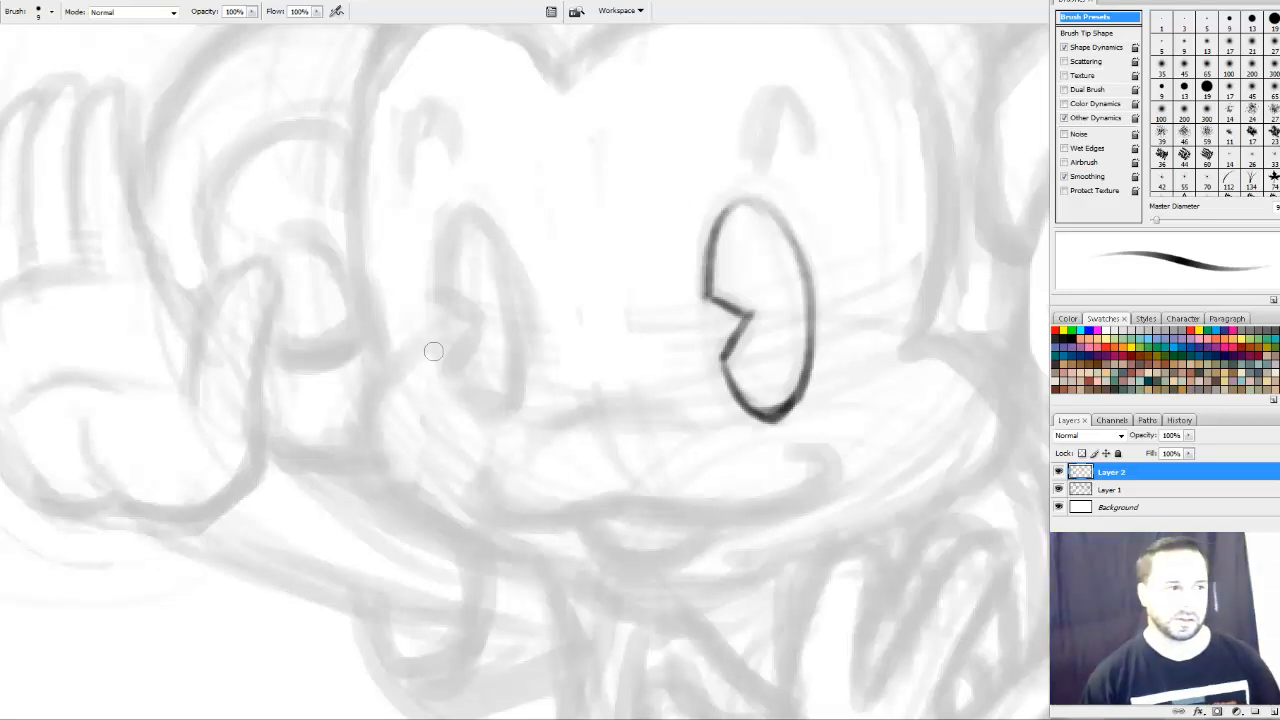
# Strengthen the faint upper edge of the right-hand eye's outline on the monkey in the ball
pyautogui.scroll(-4, 692, 370)
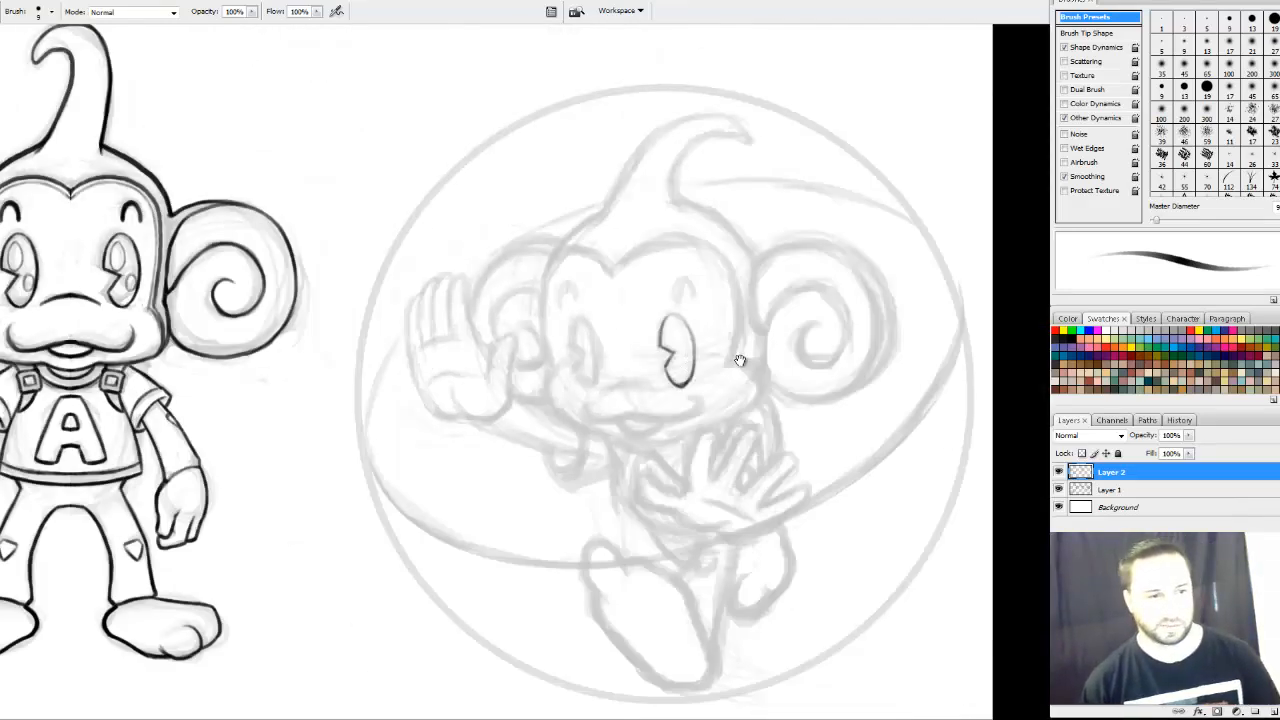
pyautogui.moveTo(740, 360); pyautogui.dragTo(705, 345)
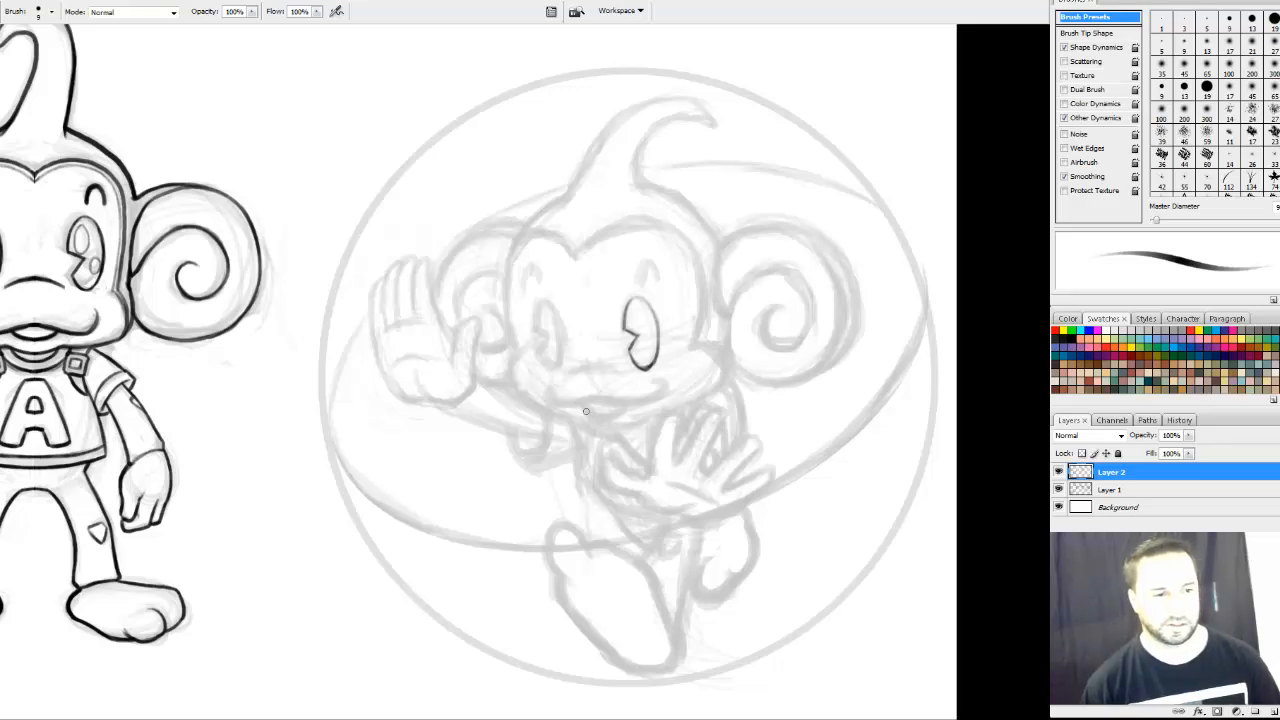
pyautogui.scroll(5, 680, 297)
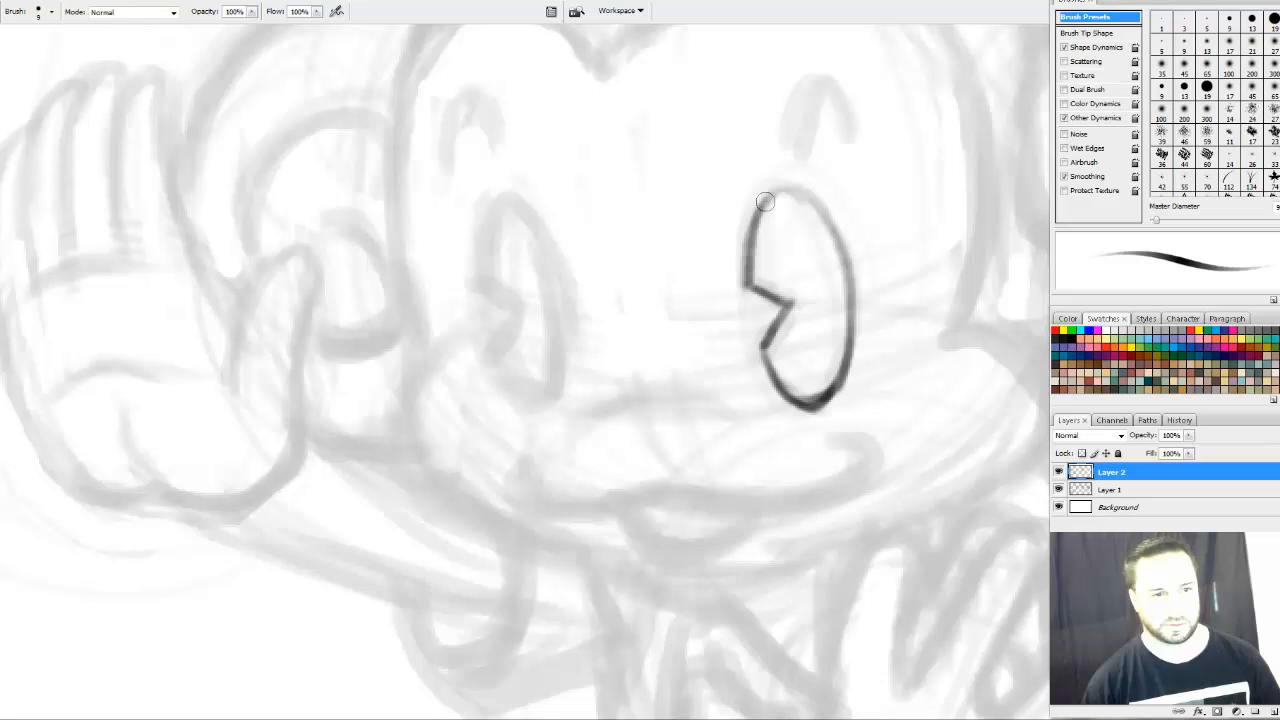
pyautogui.moveTo(765, 202)
pyautogui.mouseDown()
pyautogui.moveTo(812, 200)
pyautogui.moveTo(803, 207)
pyautogui.moveTo(820, 207)
pyautogui.moveTo(847, 259)
pyautogui.moveTo(800, 195)
pyautogui.moveTo(766, 203)
pyautogui.moveTo(822, 221)
pyautogui.mouseUp()
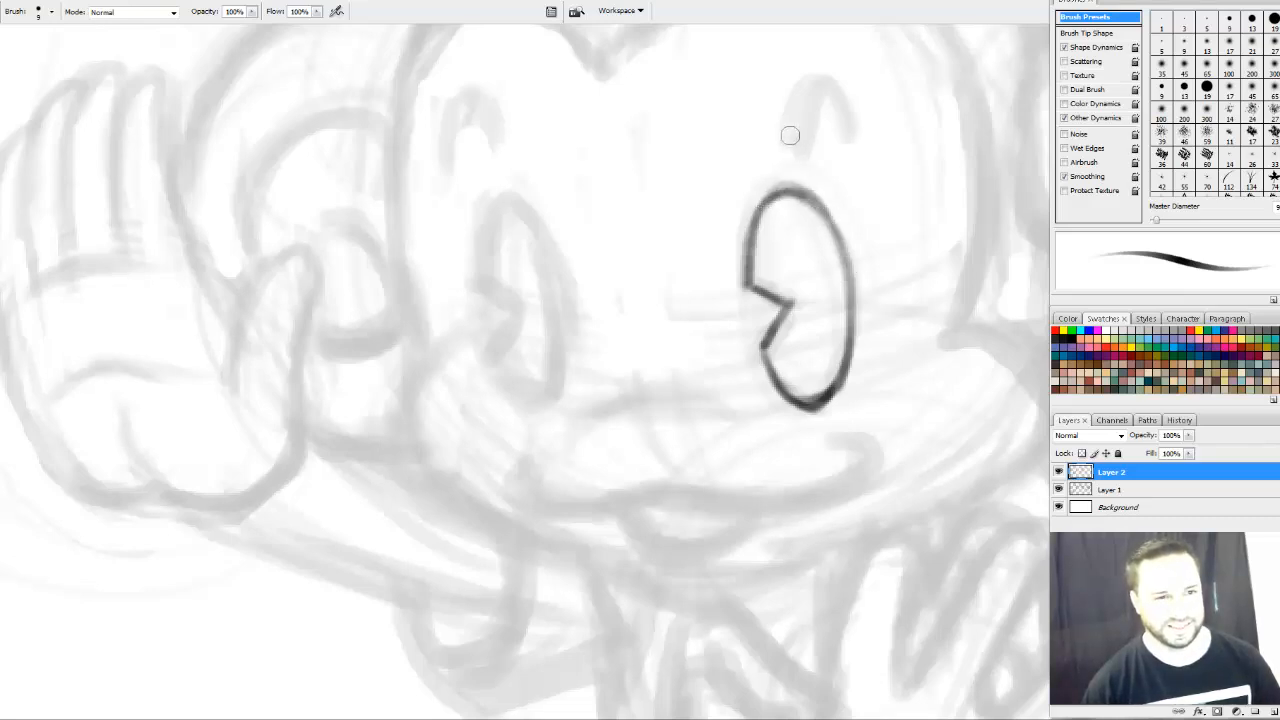
# Ink a short arched eyebrow above each eye of the monkey in the ball
pyautogui.moveTo(790, 138)
pyautogui.mouseDown()
pyautogui.moveTo(813, 92)
pyautogui.moveTo(861, 129)
pyautogui.moveTo(804, 100)
pyautogui.moveTo(789, 137)
pyautogui.moveTo(825, 91)
pyautogui.moveTo(819, 79)
pyautogui.moveTo(858, 130)
pyautogui.mouseUp()
pyautogui.hotkey('ctrl', 'z')
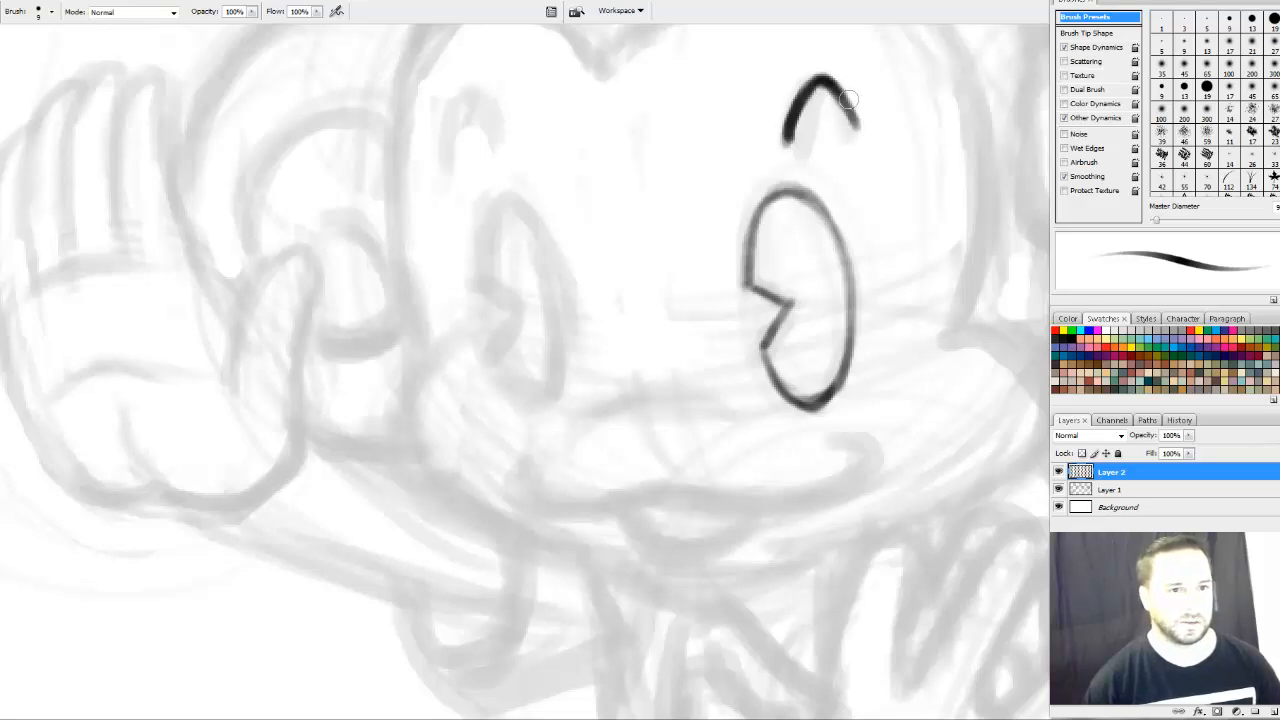
pyautogui.moveTo(792, 136)
pyautogui.mouseDown()
pyautogui.moveTo(825, 73)
pyautogui.moveTo(785, 136)
pyautogui.moveTo(827, 84)
pyautogui.moveTo(856, 128)
pyautogui.mouseUp()
pyautogui.moveTo(860, 390)
pyautogui.mouseDown()
pyautogui.moveTo(834, 311)
pyautogui.moveTo(826, 446)
pyautogui.moveTo(847, 441)
pyautogui.mouseUp()
pyautogui.moveTo(430, 178)
pyautogui.mouseDown()
pyautogui.moveTo(453, 138)
pyautogui.moveTo(482, 186)
pyautogui.mouseUp()
pyautogui.moveTo(456, 144)
pyautogui.mouseDown()
pyautogui.moveTo(478, 180)
pyautogui.moveTo(451, 147)
pyautogui.moveTo(437, 171)
pyautogui.moveTo(443, 149)
pyautogui.moveTo(467, 156)
pyautogui.moveTo(482, 192)
pyautogui.mouseUp()
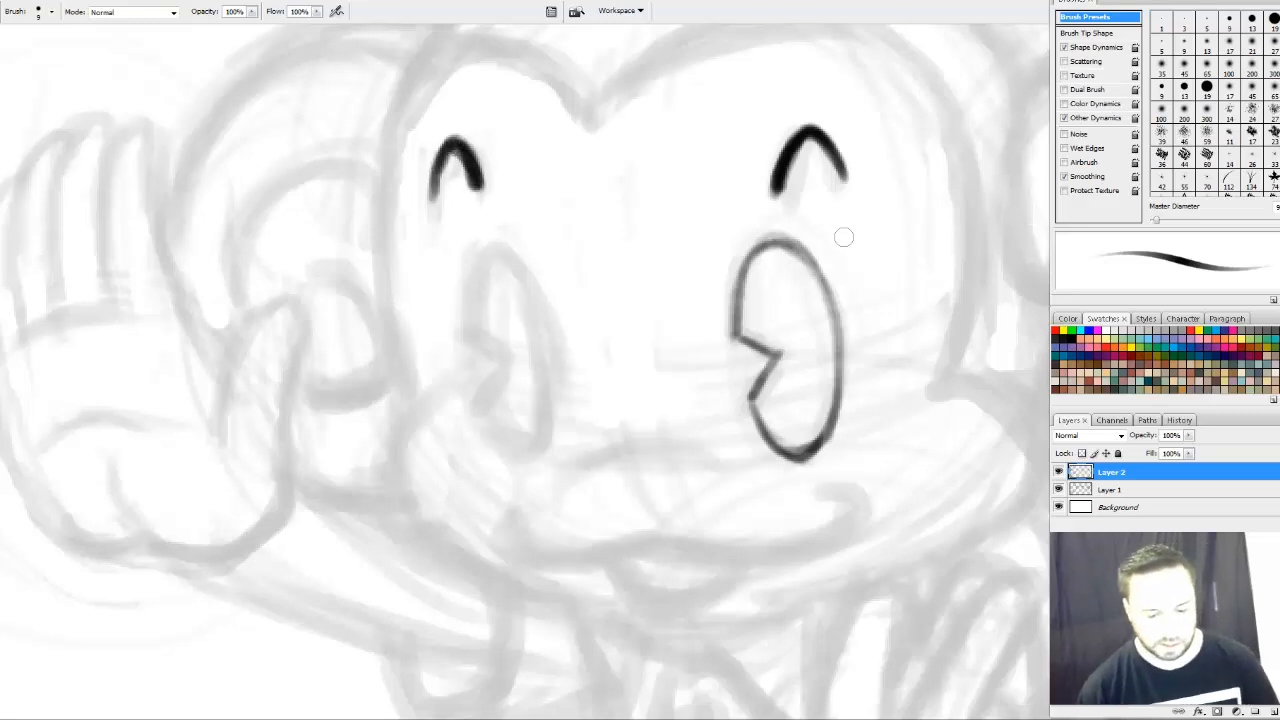
# Darken the right-hand eye's outline, choosing the 13 px hard round brush preset to retrace its upper edge
pyautogui.moveTo(740, 286)
pyautogui.mouseDown()
pyautogui.moveTo(745, 258)
pyautogui.moveTo(789, 263)
pyautogui.moveTo(794, 246)
pyautogui.moveTo(828, 316)
pyautogui.moveTo(797, 452)
pyautogui.mouseUp()
pyautogui.moveTo(780, 350)
pyautogui.mouseDown()
pyautogui.moveTo(750, 398)
pyautogui.moveTo(755, 426)
pyautogui.mouseUp()
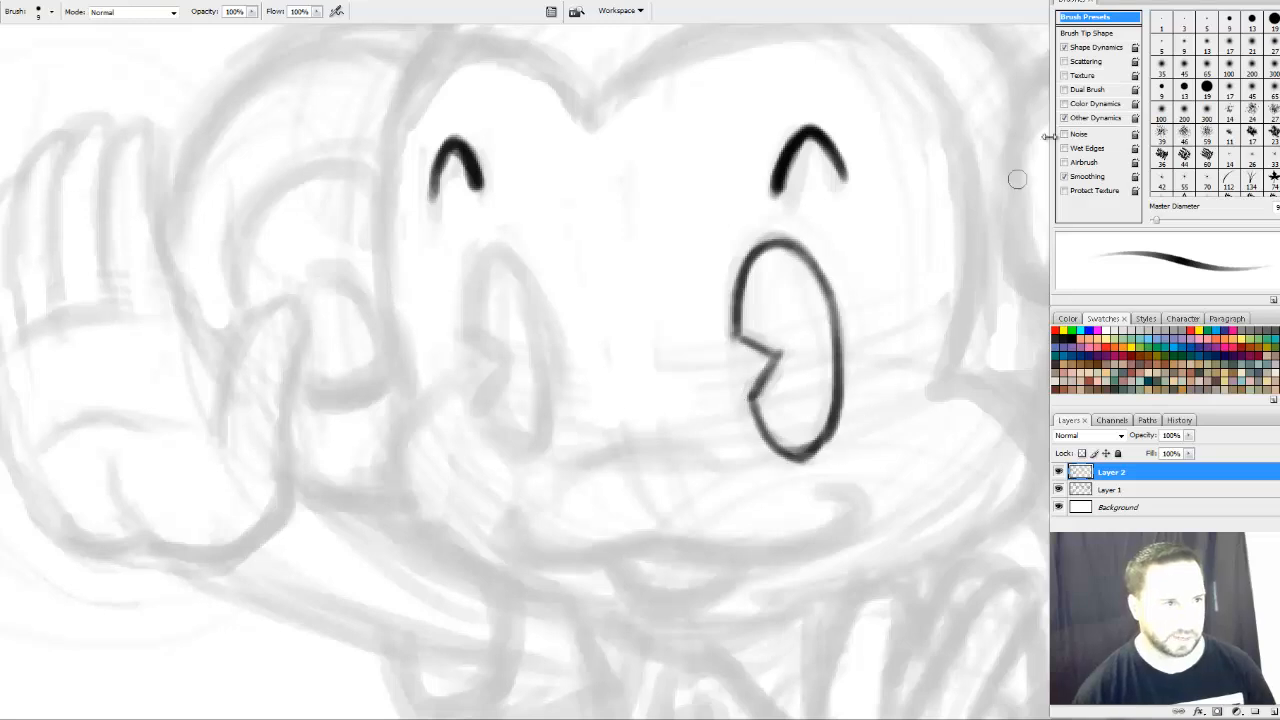
pyautogui.click(1237, 20)
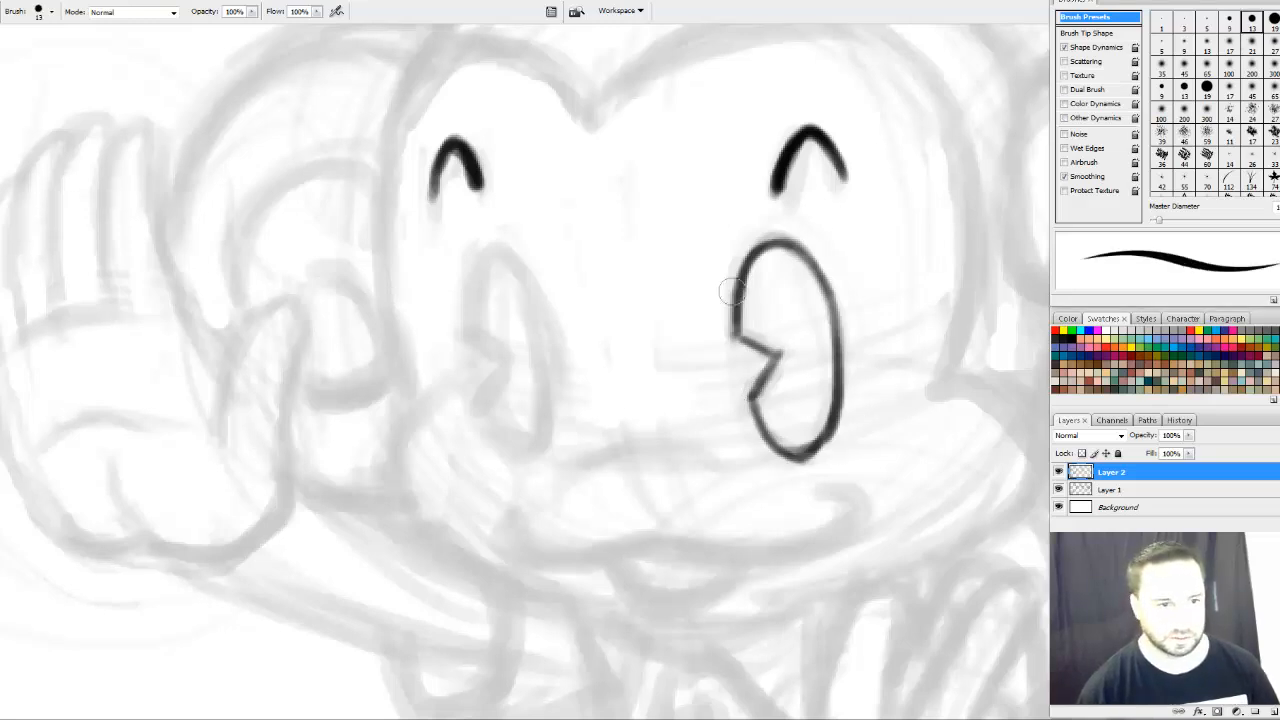
pyautogui.moveTo(745, 271)
pyautogui.mouseDown()
pyautogui.moveTo(738, 337)
pyautogui.moveTo(738, 294)
pyautogui.moveTo(819, 250)
pyautogui.moveTo(755, 256)
pyautogui.moveTo(825, 276)
pyautogui.moveTo(761, 246)
pyautogui.moveTo(803, 254)
pyautogui.moveTo(830, 300)
pyautogui.mouseUp()
pyautogui.hotkey('ctrl', 'z')
pyautogui.moveTo(797, 252)
pyautogui.mouseDown()
pyautogui.moveTo(831, 340)
pyautogui.moveTo(832, 404)
pyautogui.mouseUp()
pyautogui.hotkey('ctrl', 'z')
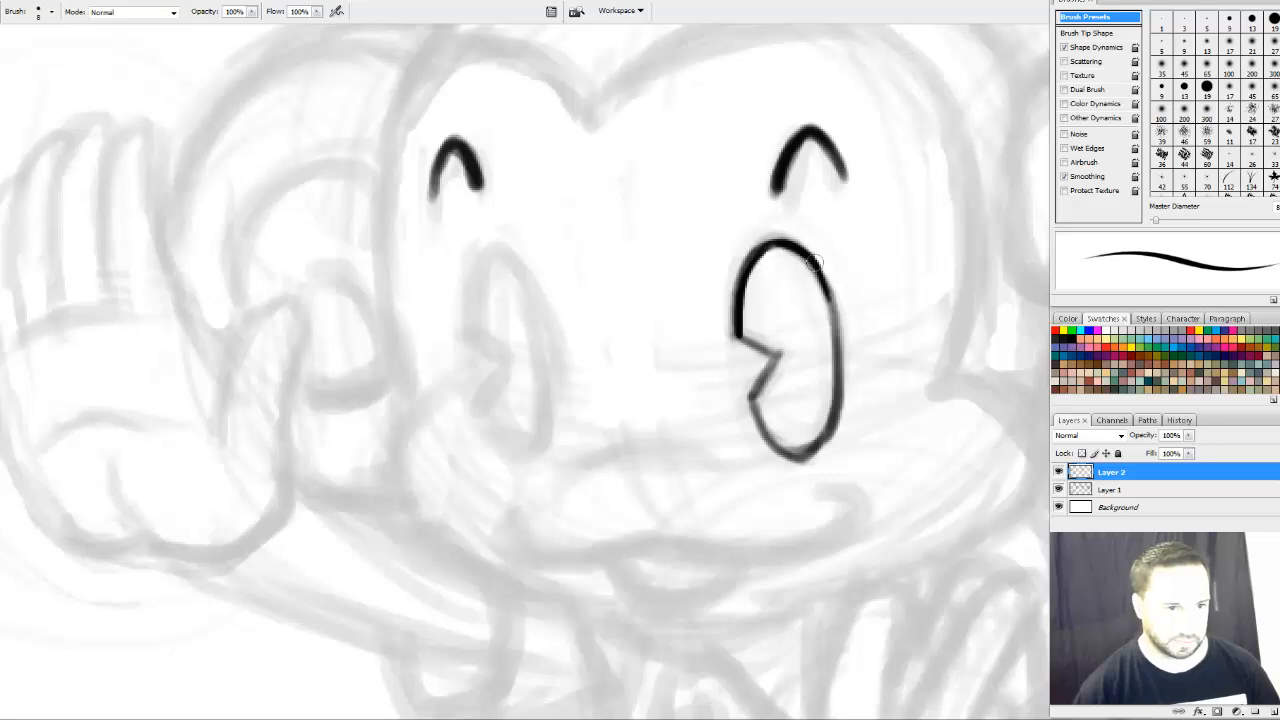
# Retrace the right-hand eye's side, bottom and notch in solid black, and add a large and a small oval highlight inside
pyautogui.moveTo(814, 265); pyautogui.dragTo(831, 394)
pyautogui.moveTo(823, 290); pyautogui.dragTo(836, 404)
pyautogui.moveTo(835, 325)
pyautogui.mouseDown()
pyautogui.moveTo(818, 446)
pyautogui.moveTo(830, 427)
pyautogui.moveTo(785, 449)
pyautogui.mouseUp()
pyautogui.moveTo(752, 396)
pyautogui.mouseDown()
pyautogui.moveTo(777, 445)
pyautogui.moveTo(812, 446)
pyautogui.mouseUp()
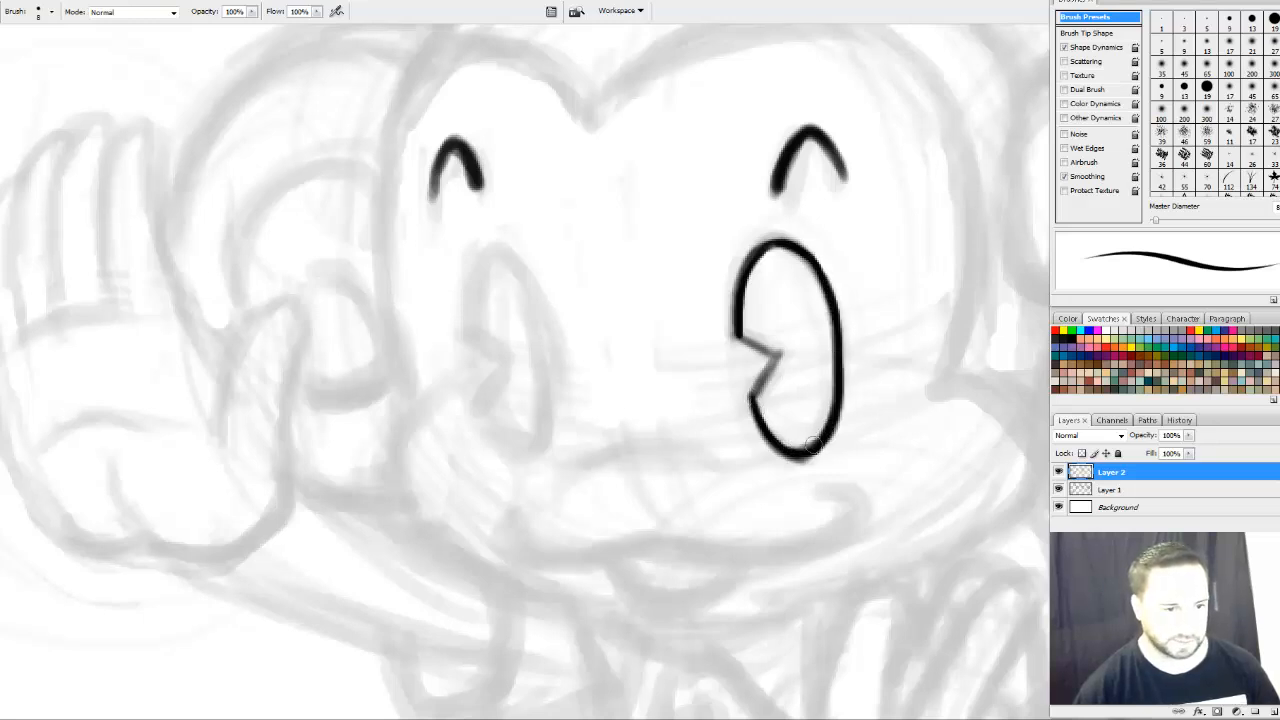
pyautogui.moveTo(752, 398); pyautogui.dragTo(779, 355)
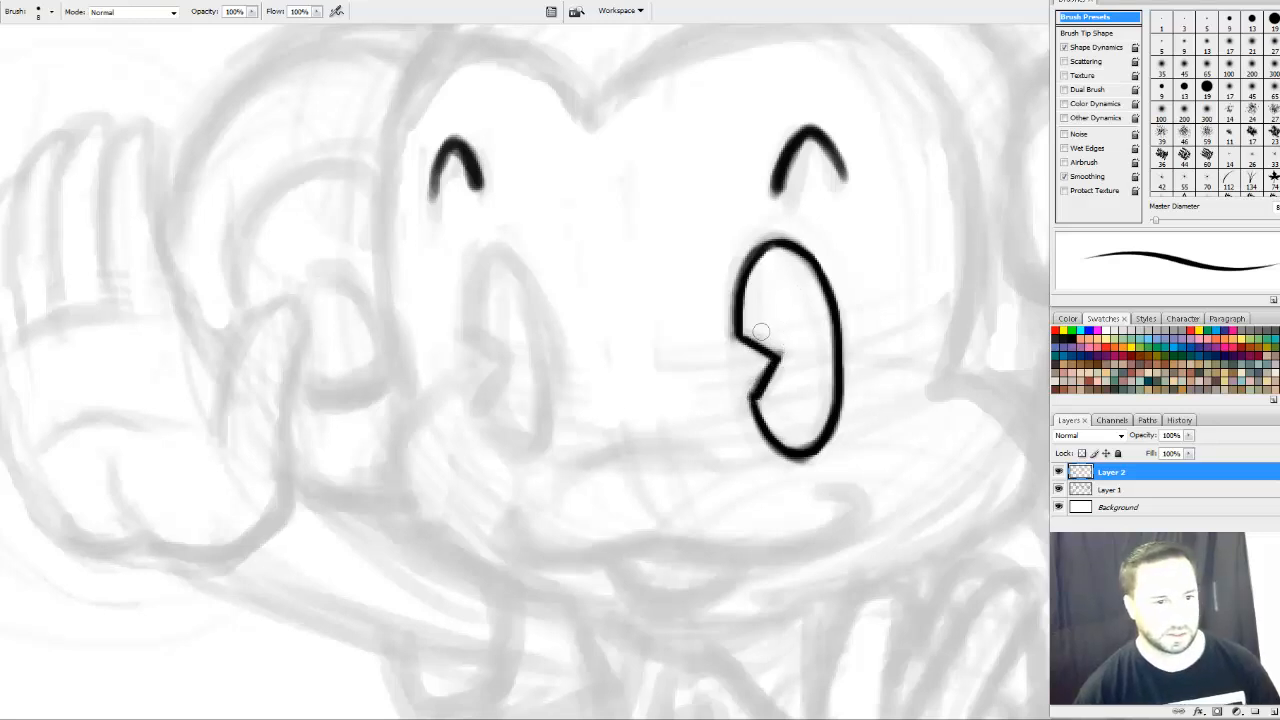
pyautogui.moveTo(776, 268)
pyautogui.mouseDown()
pyautogui.moveTo(758, 335)
pyautogui.moveTo(792, 280)
pyautogui.moveTo(782, 344)
pyautogui.moveTo(794, 312)
pyautogui.mouseUp()
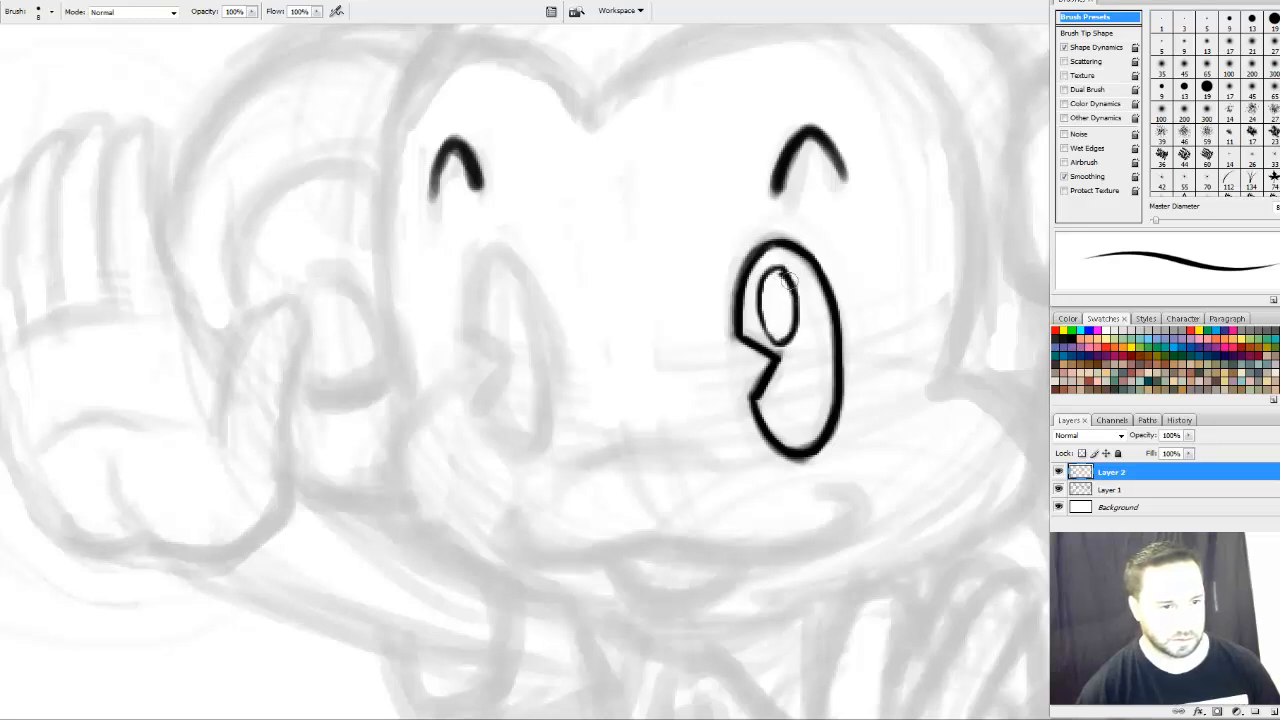
pyautogui.moveTo(814, 392)
pyautogui.mouseDown()
pyautogui.moveTo(808, 366)
pyautogui.moveTo(824, 380)
pyautogui.moveTo(806, 392)
pyautogui.moveTo(814, 370)
pyautogui.moveTo(820, 397)
pyautogui.mouseUp()
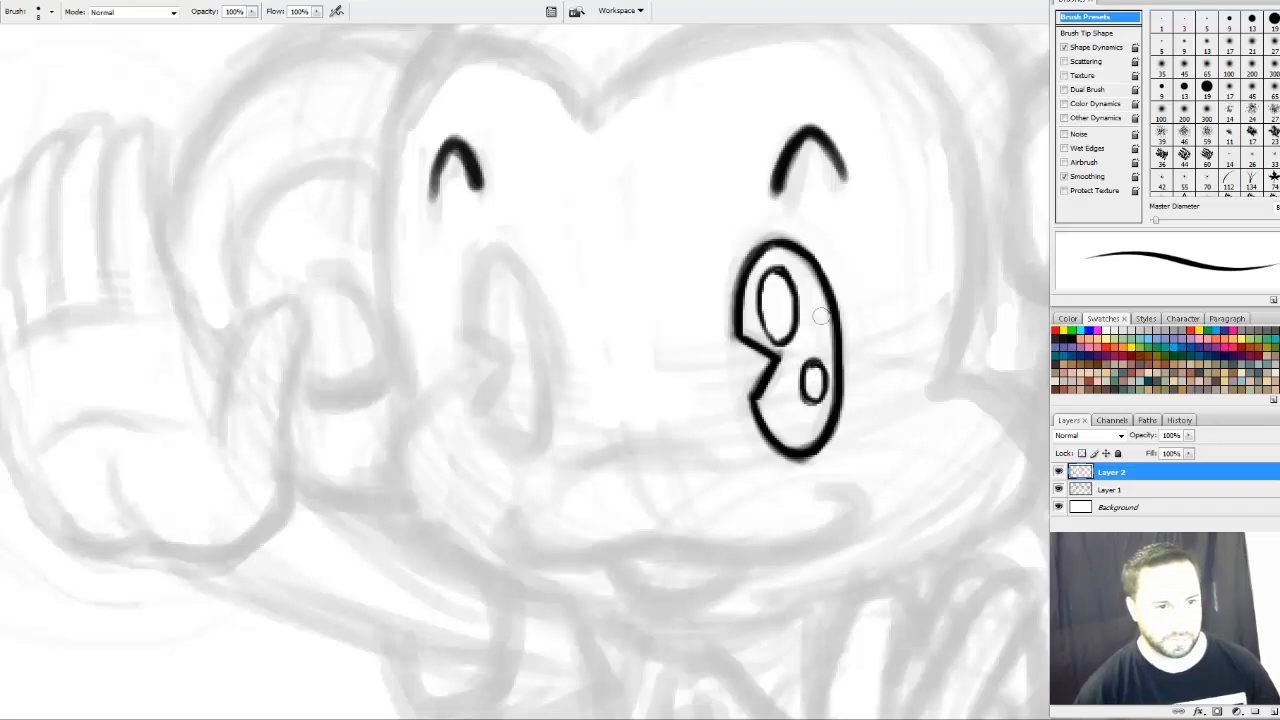
# Ink the left-hand eye as a narrow upright oval with a wedge-shaped notch on its left side and two oval highlights
pyautogui.moveTo(577, 333)
pyautogui.mouseDown()
pyautogui.moveTo(594, 297)
pyautogui.moveTo(614, 292)
pyautogui.mouseUp()
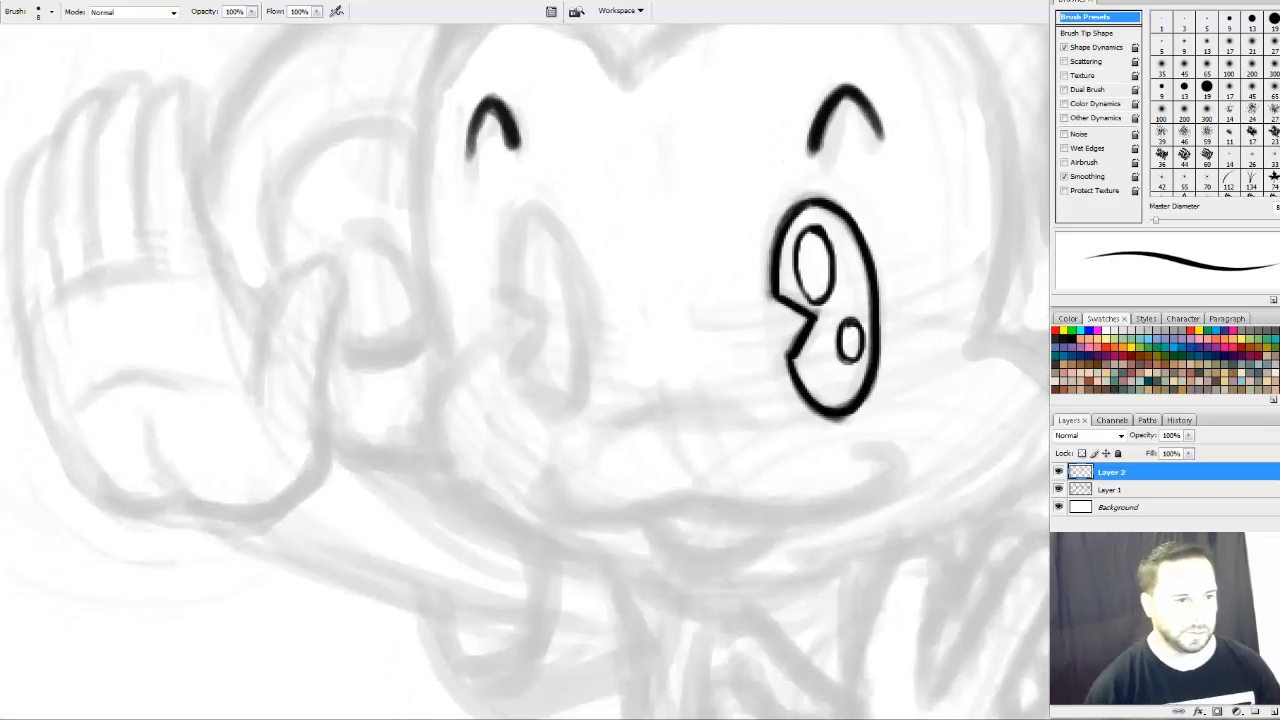
pyautogui.moveTo(523, 310)
pyautogui.mouseDown()
pyautogui.moveTo(531, 334)
pyautogui.moveTo(535, 321)
pyautogui.moveTo(513, 349)
pyautogui.moveTo(564, 409)
pyautogui.mouseUp()
pyautogui.hotkey('ctrl', 'z')
pyautogui.hotkey('ctrl', 'z')
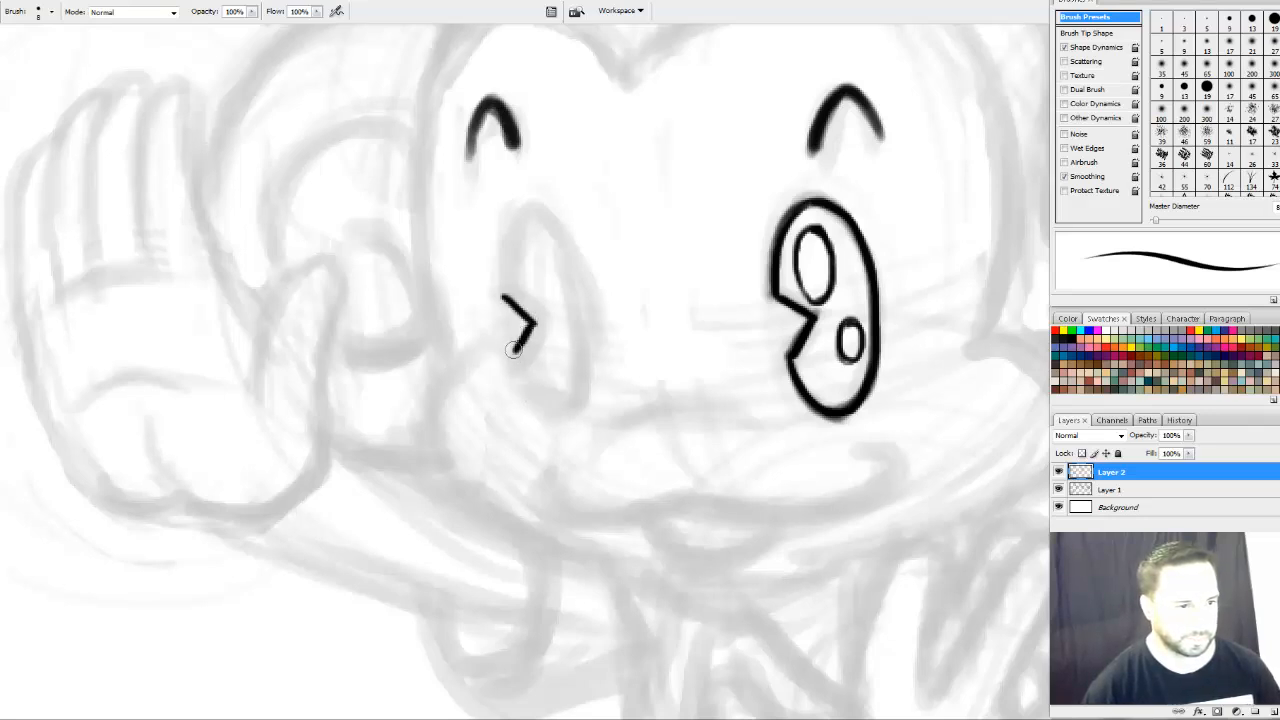
pyautogui.moveTo(514, 345)
pyautogui.mouseDown()
pyautogui.moveTo(552, 418)
pyautogui.moveTo(586, 352)
pyautogui.moveTo(551, 213)
pyautogui.mouseUp()
pyautogui.moveTo(507, 301)
pyautogui.mouseDown()
pyautogui.moveTo(500, 258)
pyautogui.moveTo(520, 208)
pyautogui.moveTo(541, 213)
pyautogui.moveTo(578, 275)
pyautogui.mouseUp()
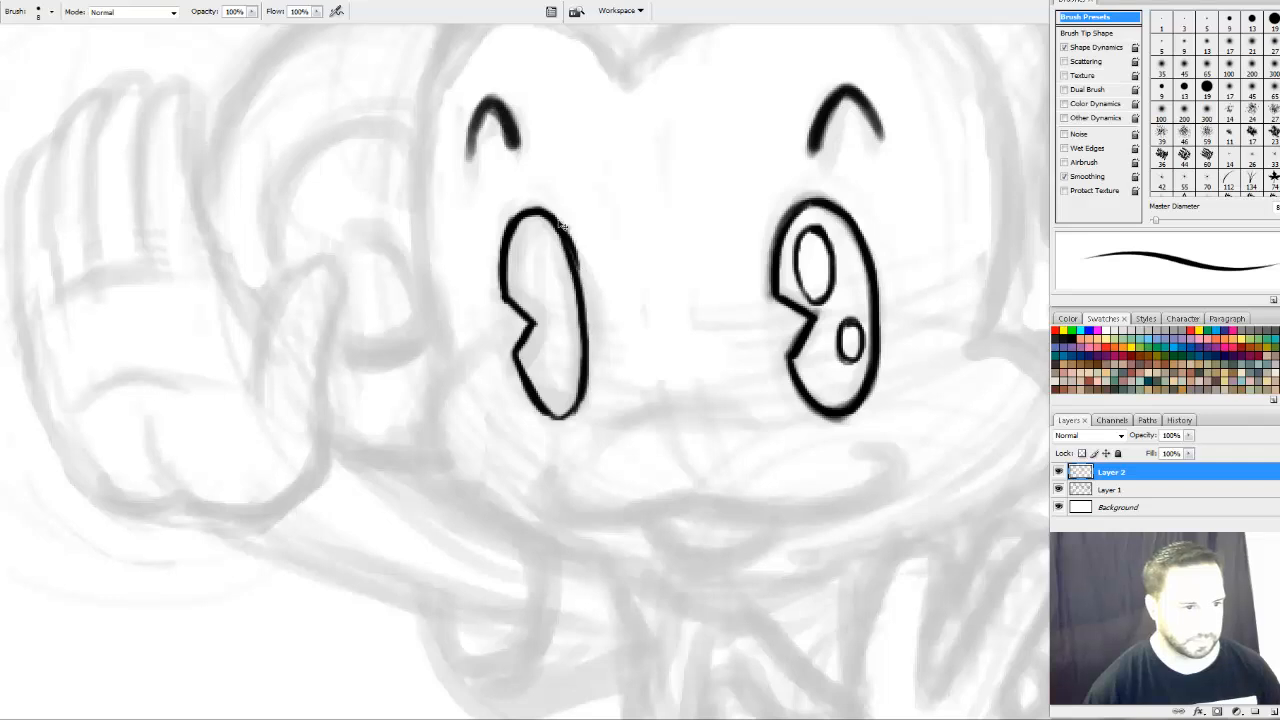
pyautogui.hotkey('ctrl', 'z')
pyautogui.moveTo(502, 265)
pyautogui.mouseDown()
pyautogui.moveTo(506, 222)
pyautogui.moveTo(538, 207)
pyautogui.moveTo(558, 238)
pyautogui.moveTo(521, 208)
pyautogui.moveTo(506, 249)
pyautogui.moveTo(532, 208)
pyautogui.moveTo(557, 222)
pyautogui.mouseUp()
pyautogui.hotkey('ctrl', 'z')
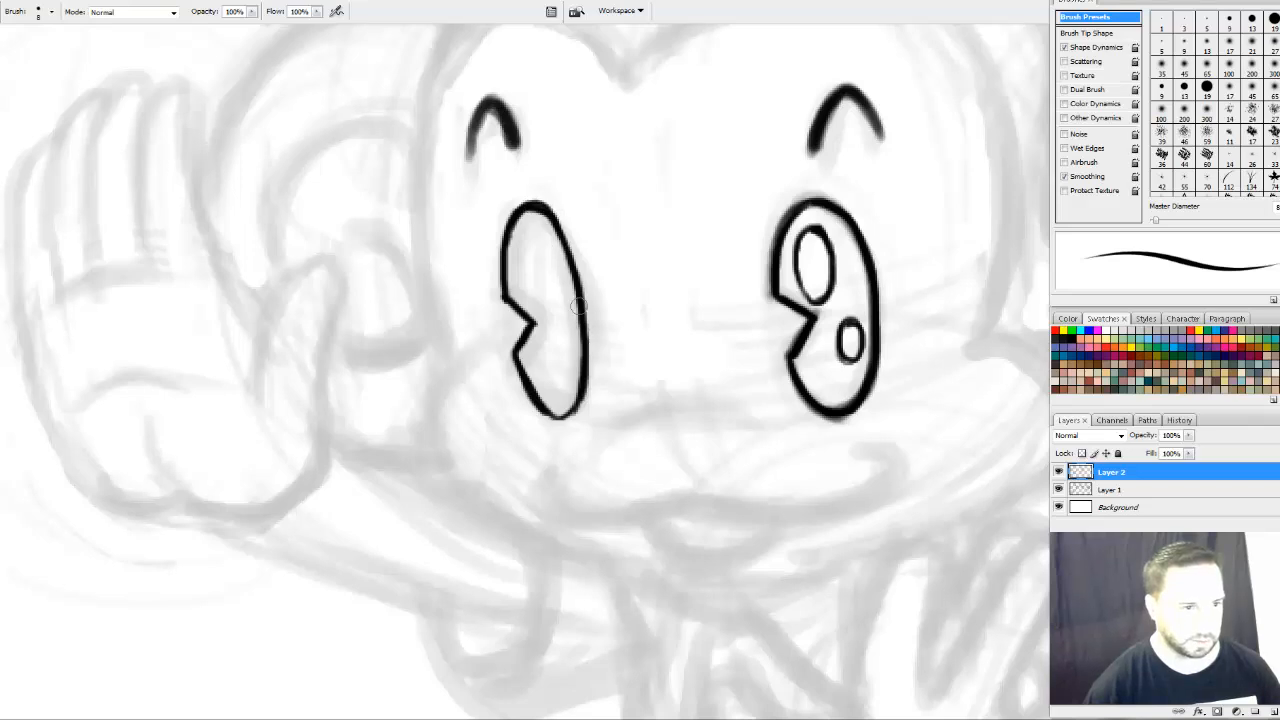
pyautogui.moveTo(579, 382); pyautogui.dragTo(537, 402)
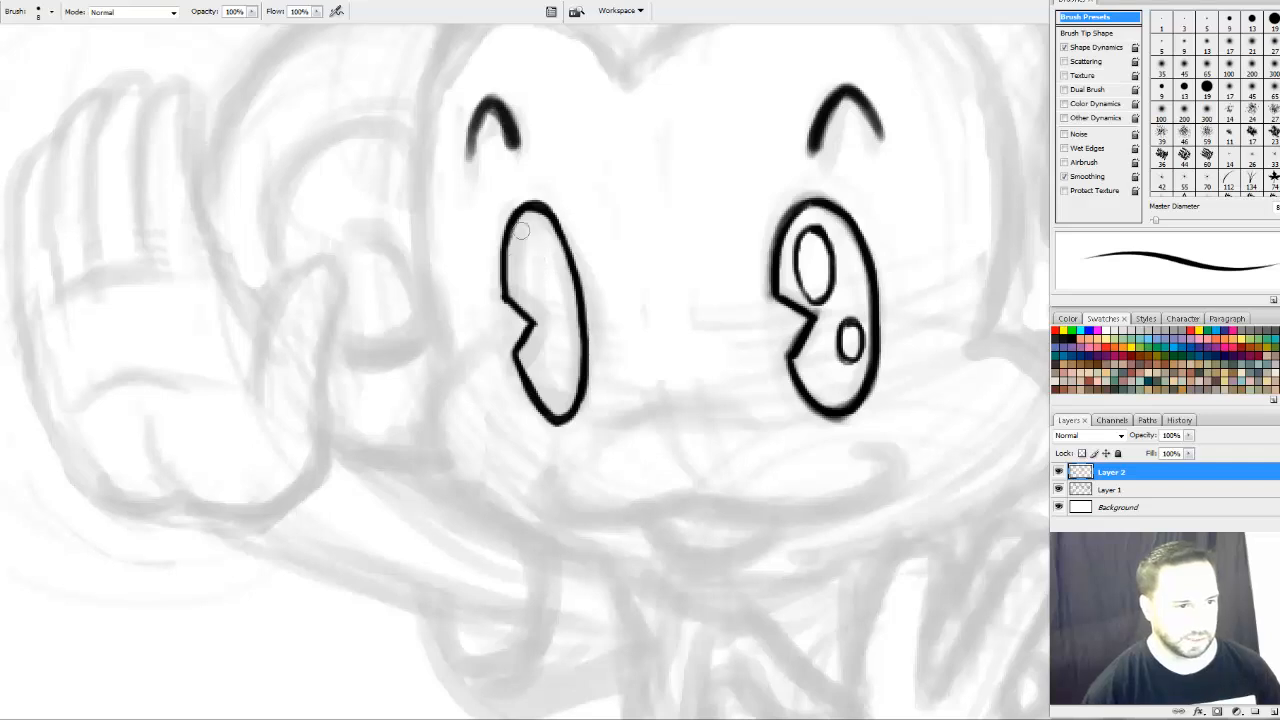
pyautogui.moveTo(523, 231)
pyautogui.mouseDown()
pyautogui.moveTo(535, 297)
pyautogui.moveTo(533, 229)
pyautogui.moveTo(535, 297)
pyautogui.moveTo(530, 228)
pyautogui.moveTo(513, 268)
pyautogui.moveTo(557, 352)
pyautogui.moveTo(566, 322)
pyautogui.moveTo(568, 356)
pyautogui.moveTo(570, 330)
pyautogui.mouseUp()
# Ink the shallow nose arc between the eyes and the wavy mouth line with upturned ends below it
pyautogui.moveTo(687, 382); pyautogui.dragTo(667, 266)
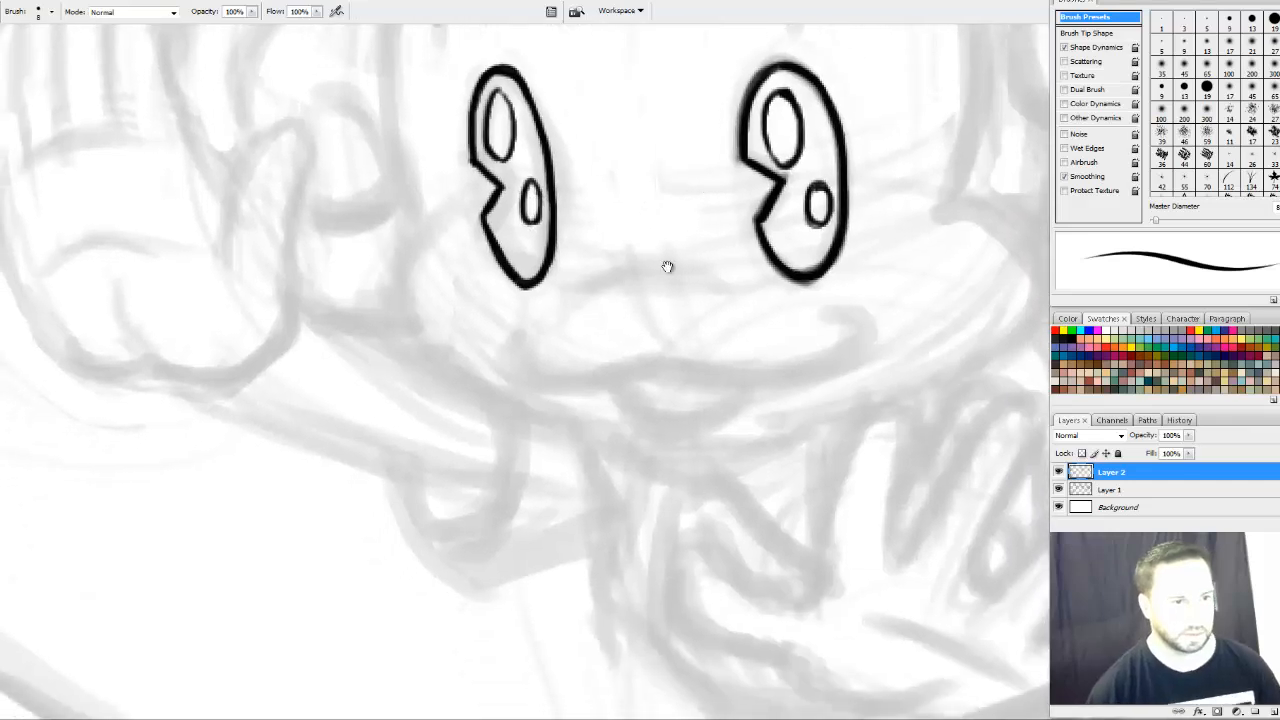
pyautogui.moveTo(574, 296)
pyautogui.mouseDown()
pyautogui.moveTo(622, 268)
pyautogui.moveTo(727, 280)
pyautogui.mouseUp()
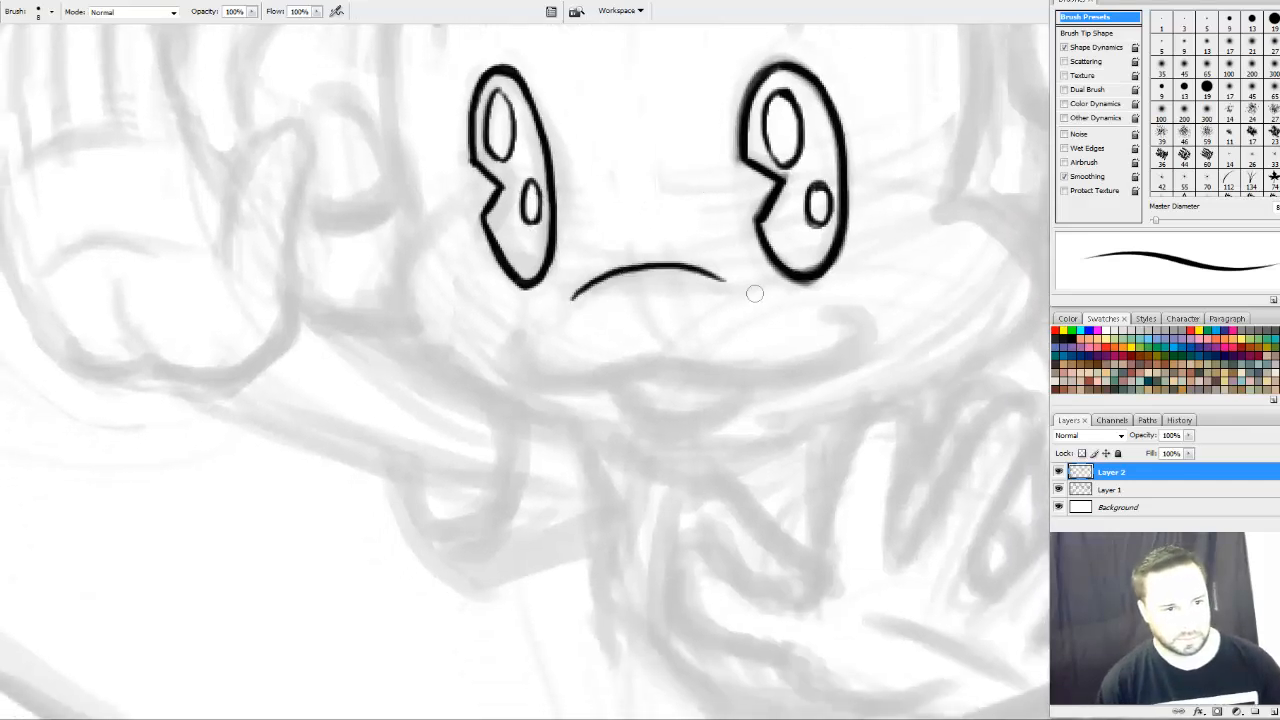
pyautogui.moveTo(522, 330)
pyautogui.mouseDown()
pyautogui.moveTo(516, 362)
pyautogui.moveTo(734, 364)
pyautogui.mouseUp()
pyautogui.moveTo(622, 367)
pyautogui.mouseDown()
pyautogui.moveTo(857, 346)
pyautogui.moveTo(828, 320)
pyautogui.mouseUp()
pyautogui.hotkey('ctrl', 'z')
pyautogui.moveTo(606, 369)
pyautogui.mouseDown()
pyautogui.moveTo(830, 370)
pyautogui.moveTo(855, 318)
pyautogui.moveTo(830, 303)
pyautogui.mouseUp()
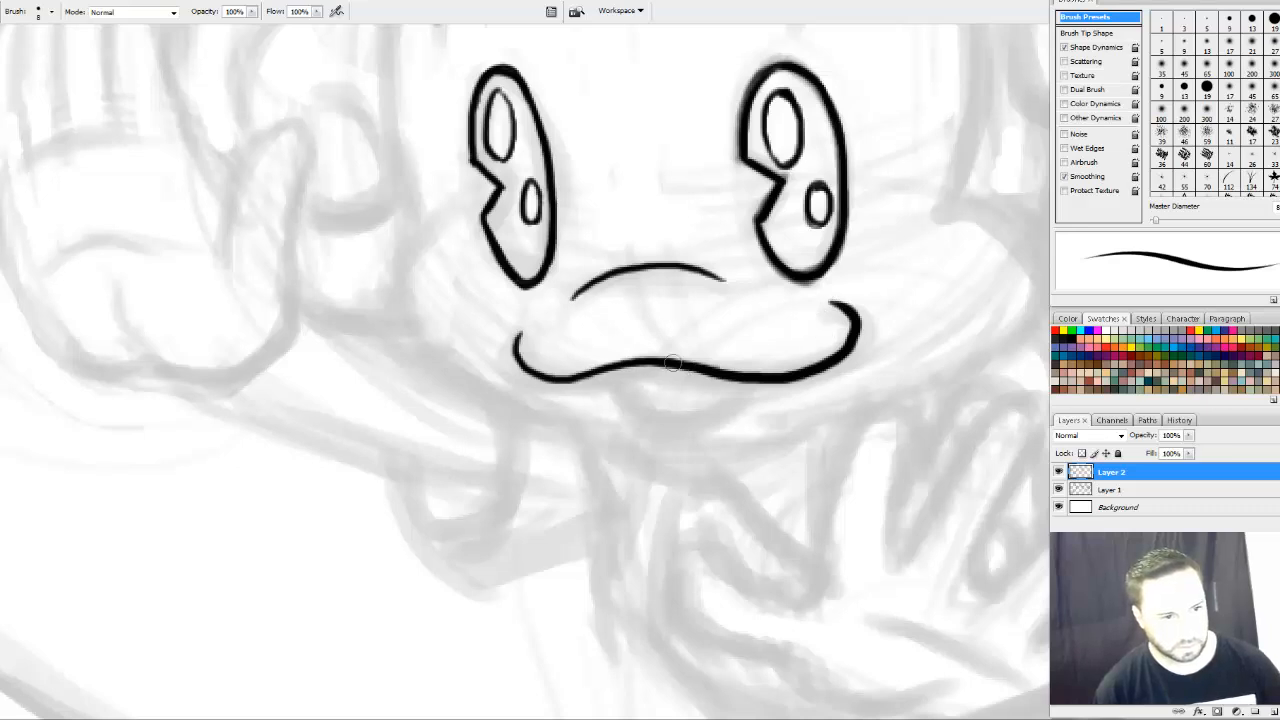
# Ink the small open mouth with its tongue under the mouth line, and the curved chin line beneath it
pyautogui.moveTo(672, 363)
pyautogui.mouseDown()
pyautogui.moveTo(545, 380)
pyautogui.moveTo(520, 334)
pyautogui.moveTo(512, 358)
pyautogui.moveTo(528, 378)
pyautogui.mouseUp()
pyautogui.hotkey('ctrl', 'z')
pyautogui.hotkey('ctrl', 'z')
pyautogui.moveTo(520, 324)
pyautogui.mouseDown()
pyautogui.moveTo(516, 365)
pyautogui.moveTo(557, 376)
pyautogui.moveTo(673, 365)
pyautogui.moveTo(579, 297)
pyautogui.moveTo(563, 333)
pyautogui.moveTo(647, 298)
pyautogui.moveTo(586, 331)
pyautogui.mouseUp()
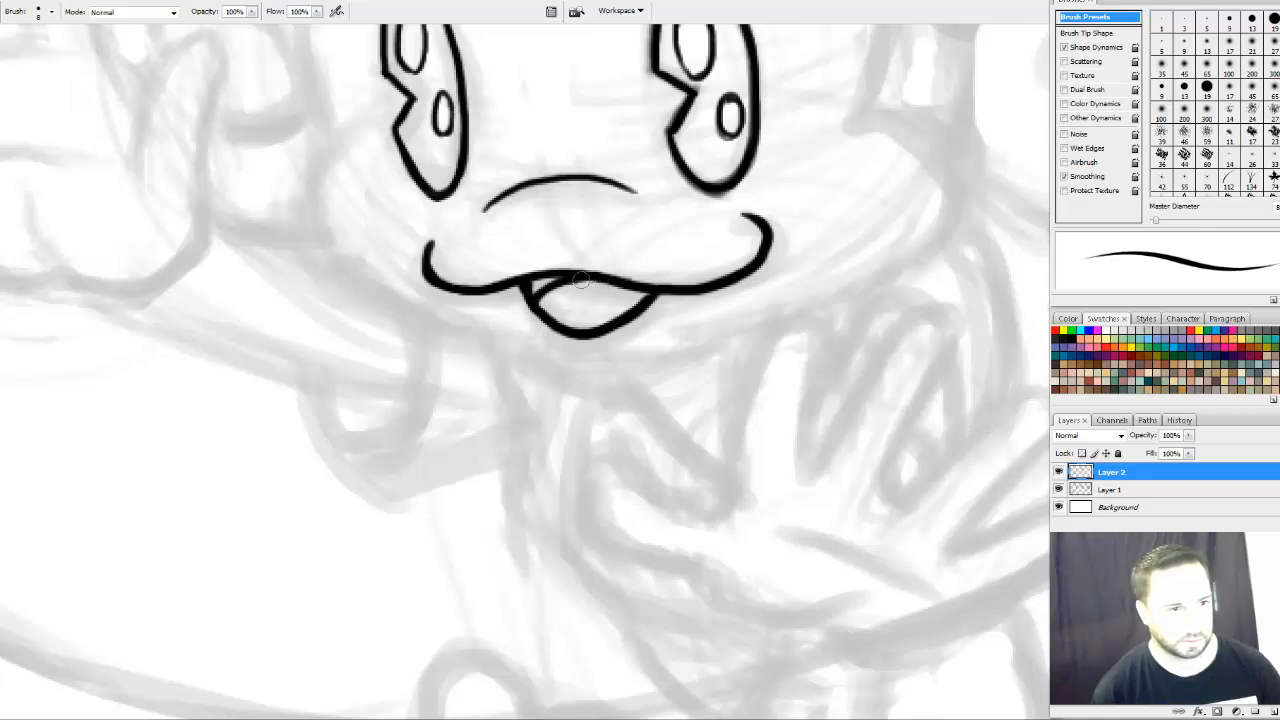
pyautogui.moveTo(771, 351); pyautogui.dragTo(651, 483)
pyautogui.moveTo(533, 427); pyautogui.dragTo(568, 327)
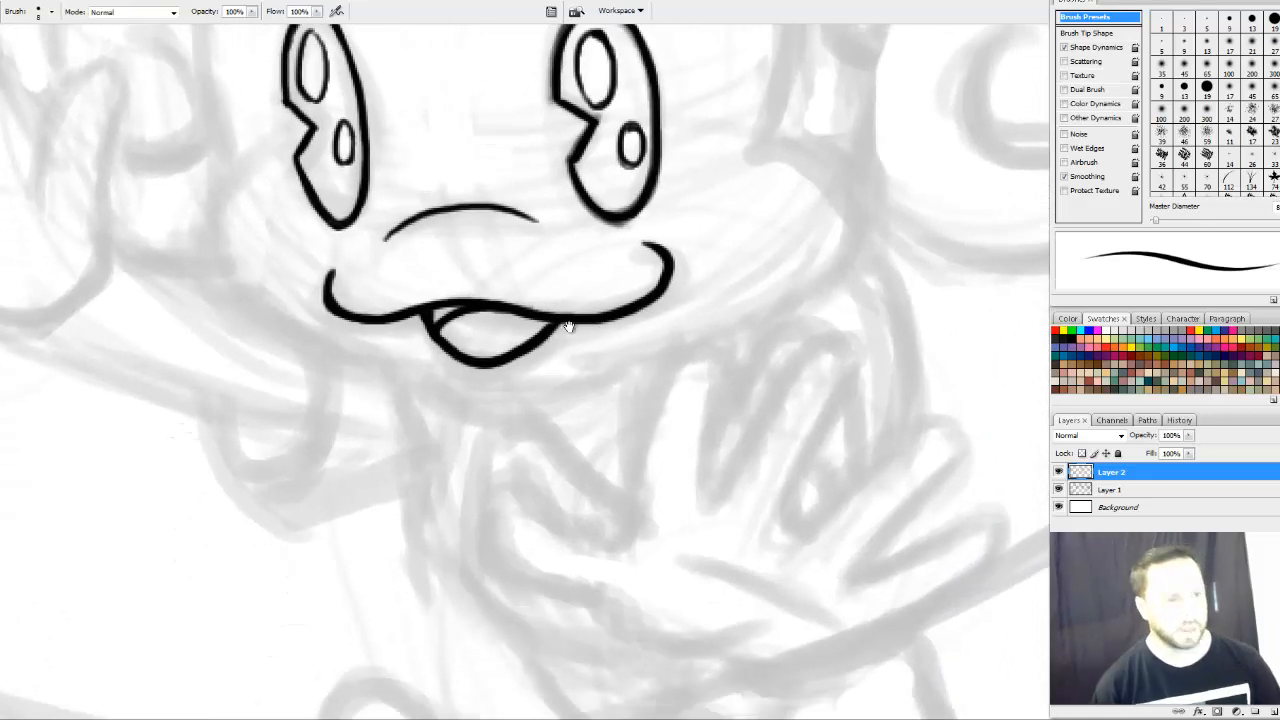
pyautogui.moveTo(401, 359)
pyautogui.mouseDown()
pyautogui.moveTo(479, 407)
pyautogui.moveTo(551, 390)
pyautogui.moveTo(620, 342)
pyautogui.mouseUp()
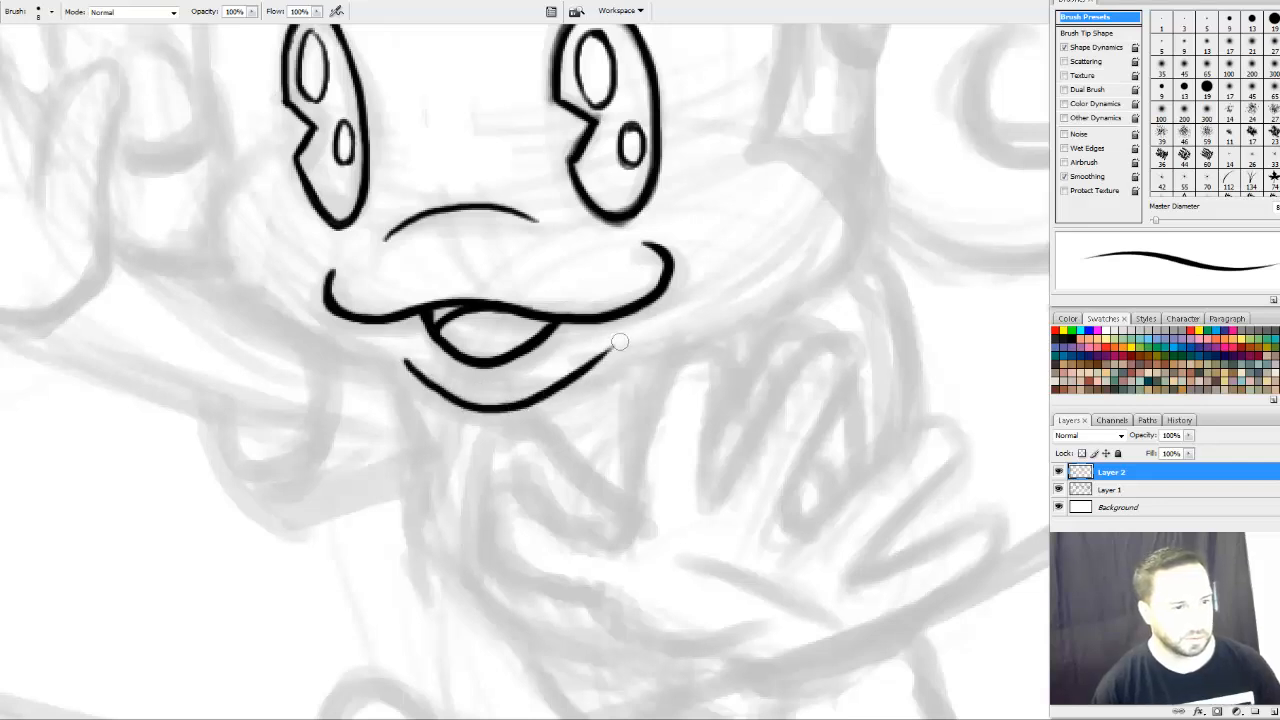
# Ink the left-hand cheek's rounded contour and join it to the chin line
pyautogui.moveTo(735, 380); pyautogui.dragTo(680, 466)
pyautogui.moveTo(737, 406); pyautogui.dragTo(860, 429)
pyautogui.moveTo(664, 406); pyautogui.dragTo(646, 386)
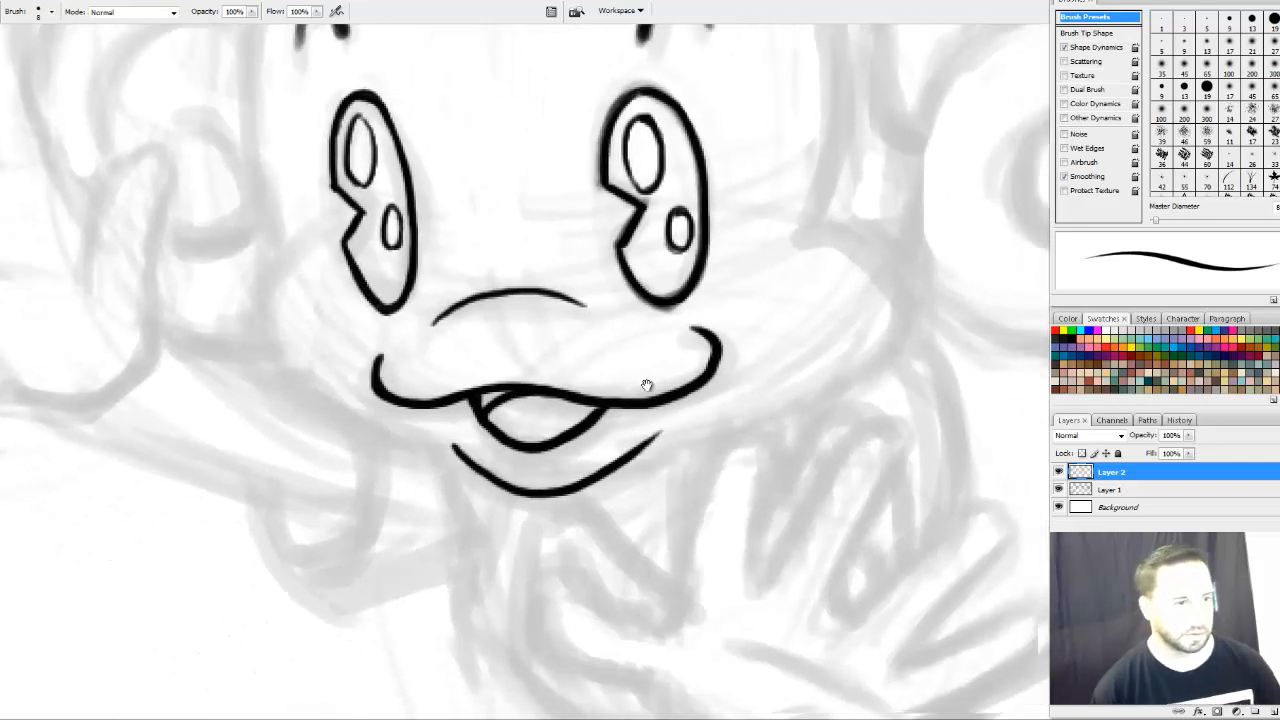
pyautogui.moveTo(460, 210); pyautogui.dragTo(496, 145)
pyautogui.moveTo(325, 197)
pyautogui.mouseDown()
pyautogui.moveTo(292, 250)
pyautogui.moveTo(443, 366)
pyautogui.mouseUp()
pyautogui.moveTo(389, 313); pyautogui.dragTo(234, 263)
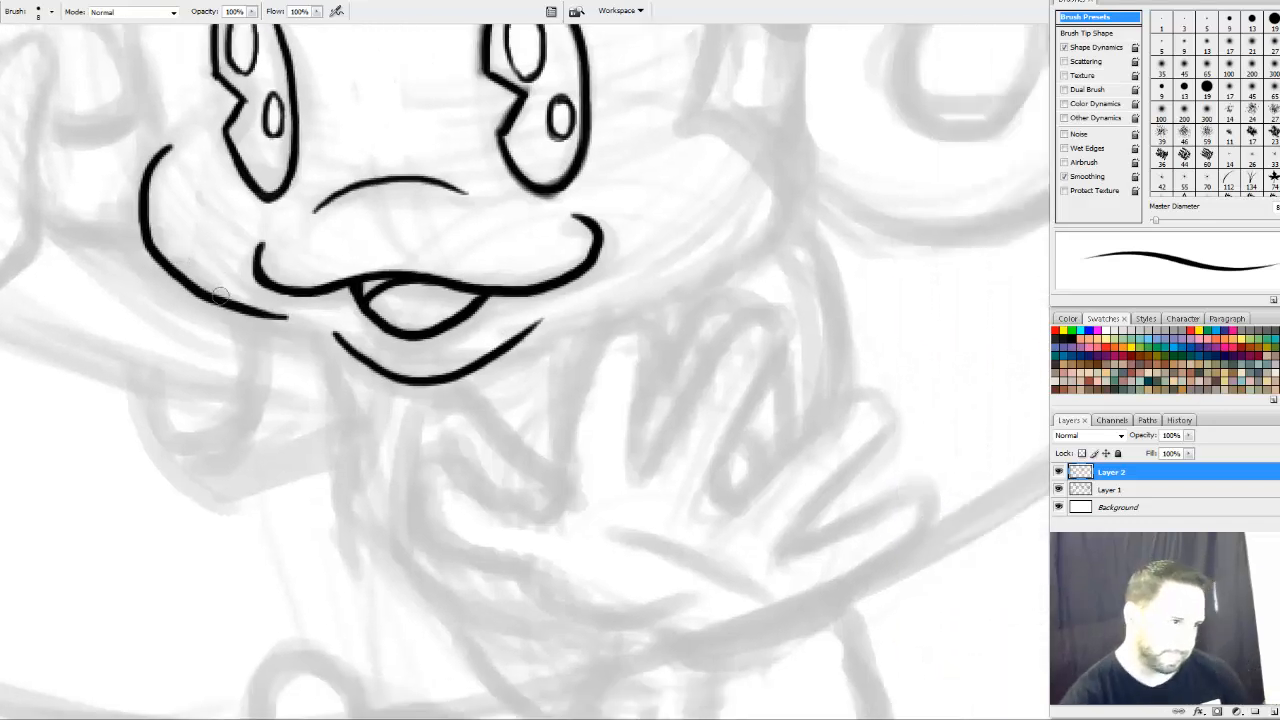
pyautogui.moveTo(268, 316); pyautogui.dragTo(356, 351)
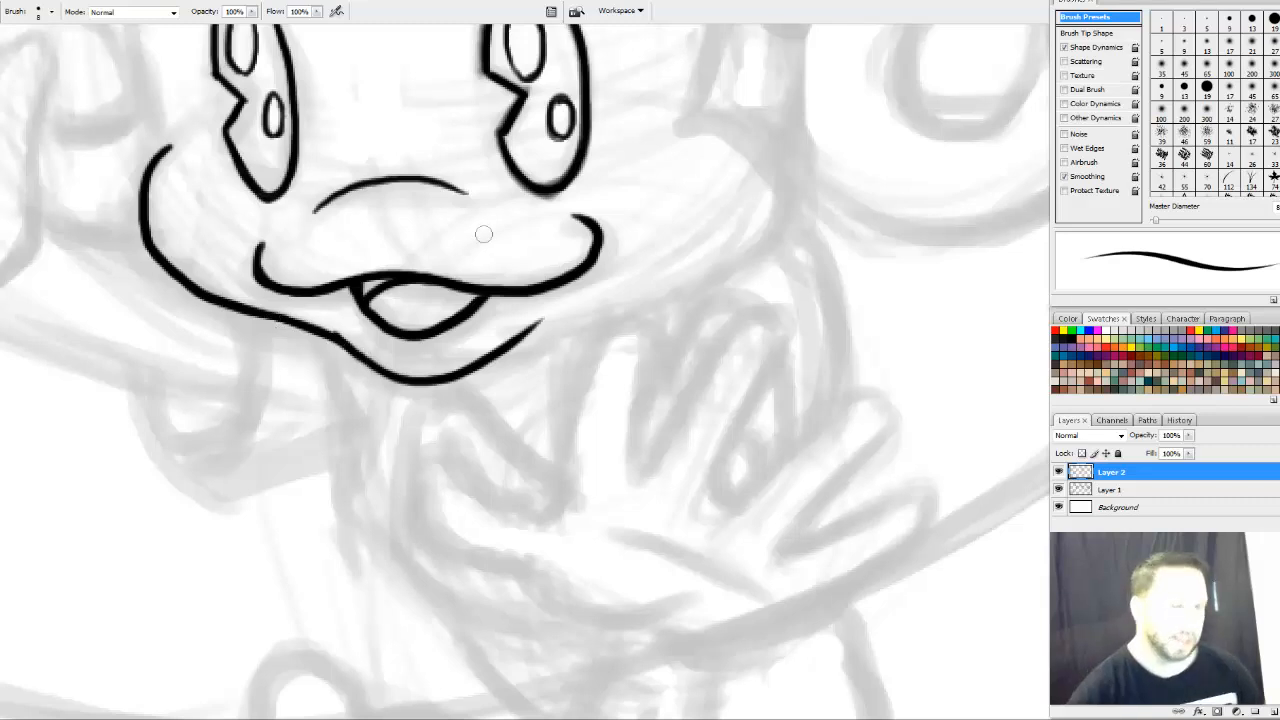
# Ink the right-hand side of the muzzle from the chin line up to the cheek
pyautogui.moveTo(544, 325)
pyautogui.mouseDown()
pyautogui.moveTo(579, 306)
pyautogui.moveTo(565, 333)
pyautogui.mouseUp()
pyautogui.hotkey('ctrl', 'z')
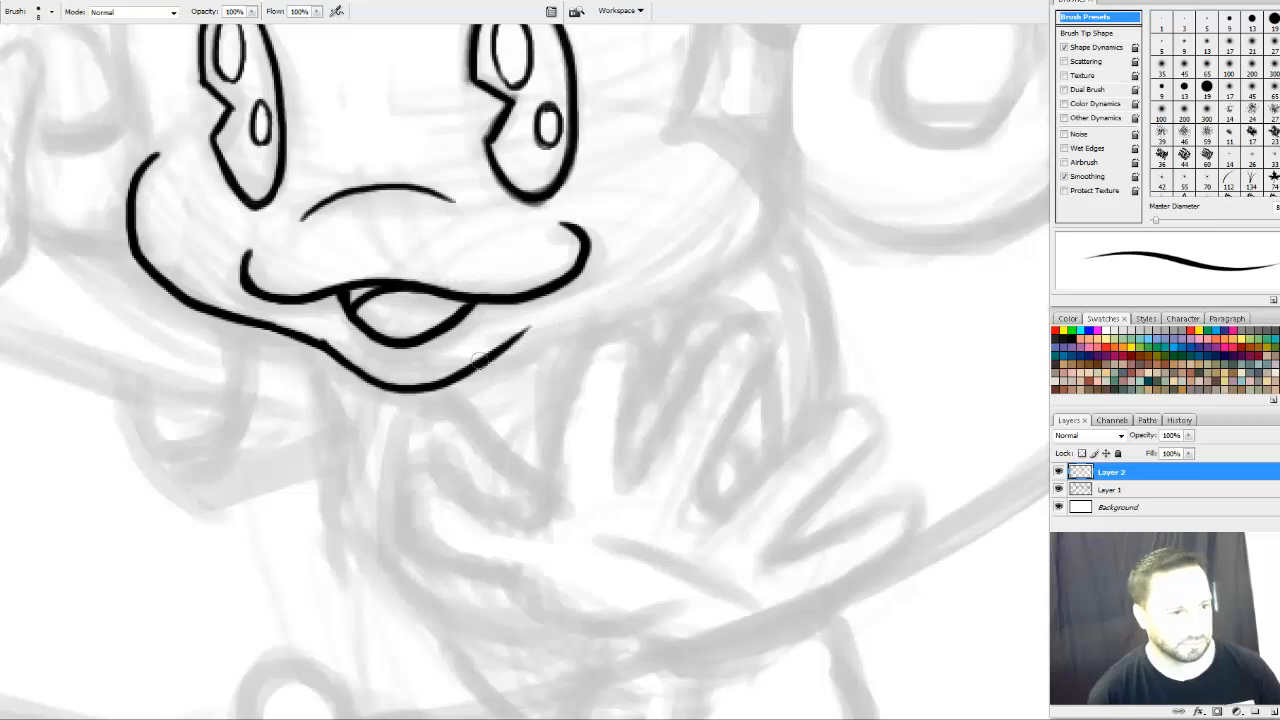
pyautogui.moveTo(480, 362)
pyautogui.mouseDown()
pyautogui.moveTo(689, 292)
pyautogui.moveTo(753, 208)
pyautogui.mouseUp()
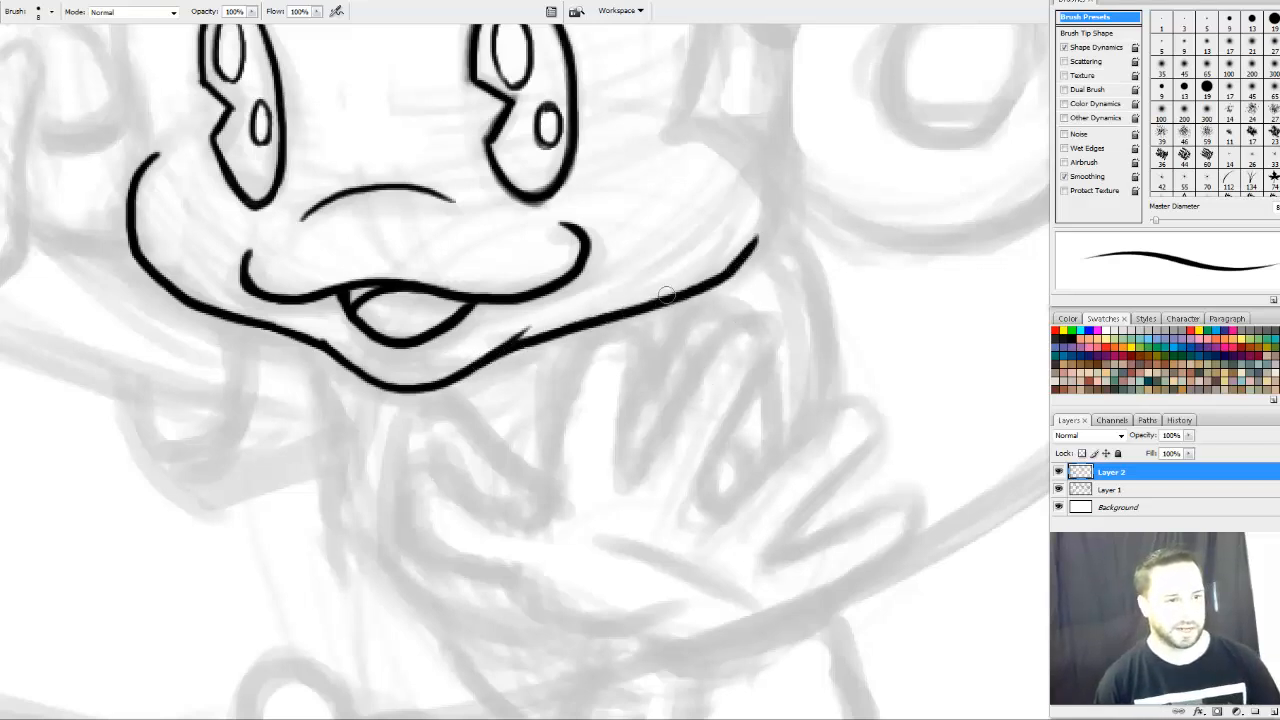
# Ink the first two raised fingers of the open hand below the chin
pyautogui.moveTo(728, 327)
pyautogui.mouseDown()
pyautogui.moveTo(777, 529)
pyautogui.moveTo(763, 214)
pyautogui.moveTo(761, 294)
pyautogui.mouseUp()
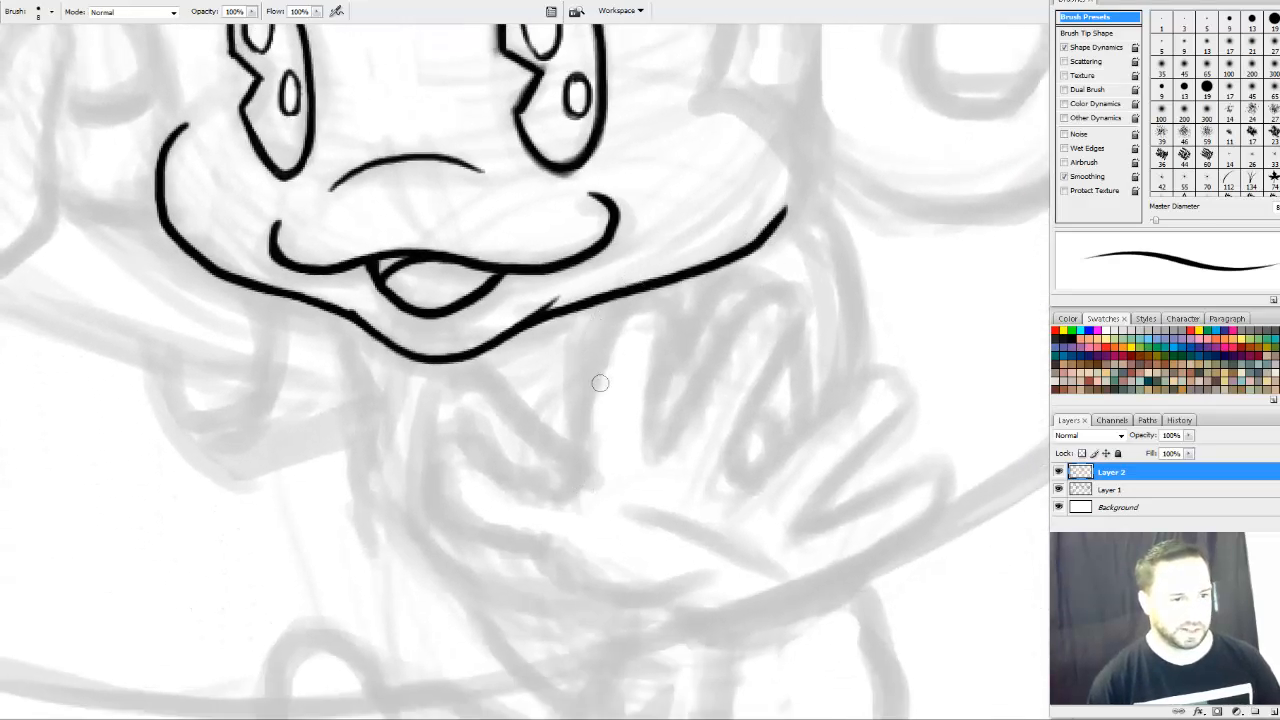
pyautogui.moveTo(692, 424)
pyautogui.mouseDown()
pyautogui.moveTo(683, 337)
pyautogui.moveTo(630, 415)
pyautogui.mouseUp()
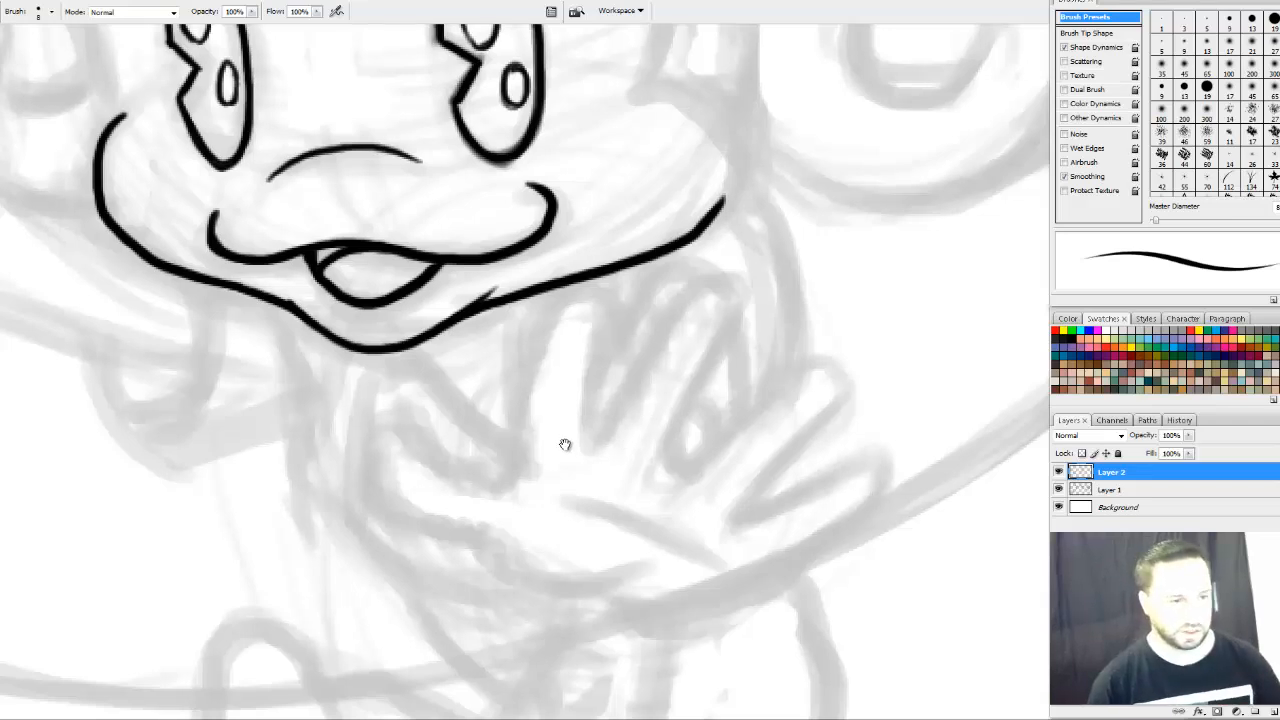
pyautogui.moveTo(565, 444); pyautogui.dragTo(553, 393)
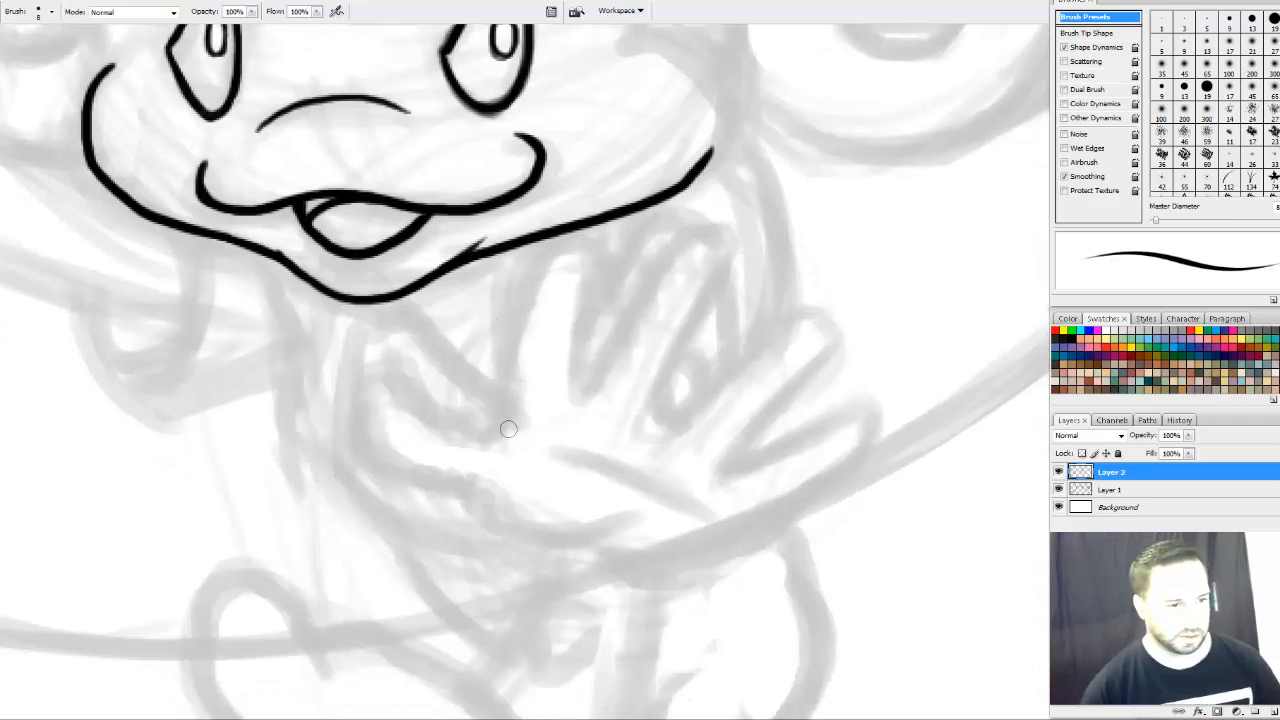
pyautogui.moveTo(509, 429)
pyautogui.mouseDown()
pyautogui.moveTo(517, 321)
pyautogui.moveTo(556, 247)
pyautogui.moveTo(591, 242)
pyautogui.moveTo(595, 262)
pyautogui.moveTo(577, 348)
pyautogui.moveTo(596, 385)
pyautogui.moveTo(583, 389)
pyautogui.moveTo(584, 372)
pyautogui.moveTo(606, 373)
pyautogui.moveTo(652, 271)
pyautogui.moveTo(699, 232)
pyautogui.moveTo(716, 238)
pyautogui.moveTo(721, 264)
pyautogui.moveTo(658, 448)
pyautogui.mouseUp()
pyautogui.moveTo(744, 263); pyautogui.dragTo(762, 245)
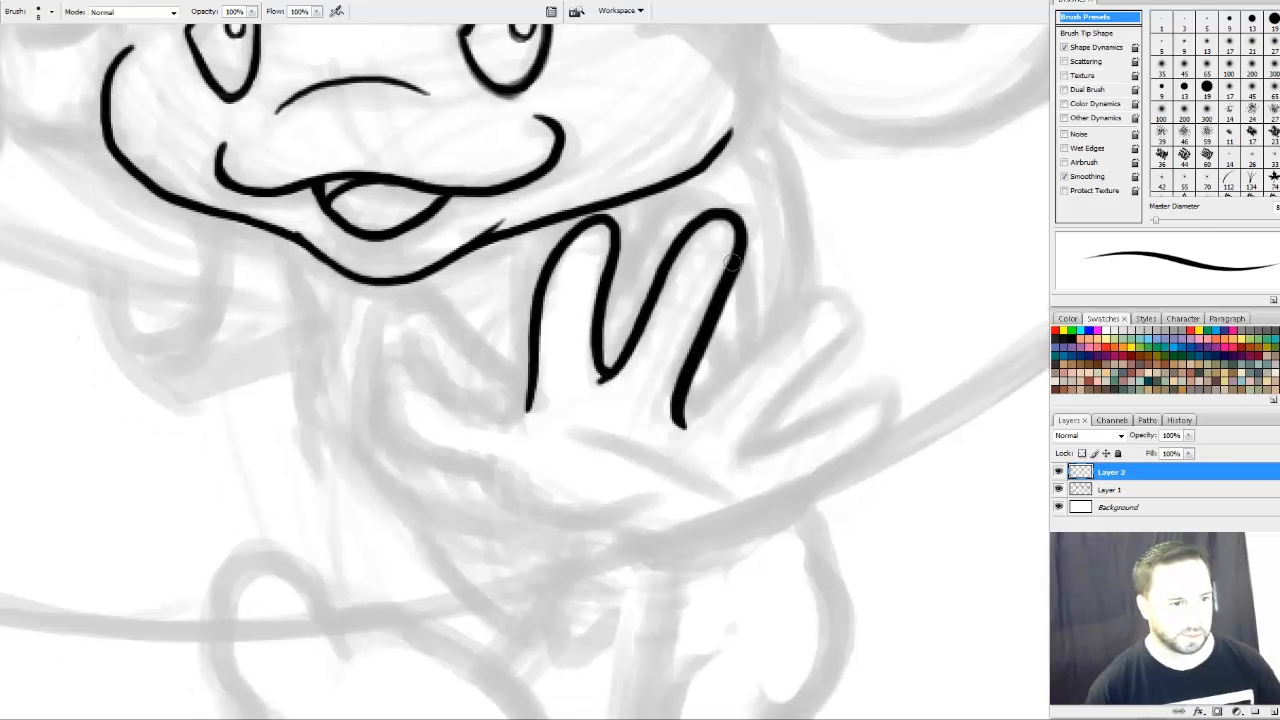
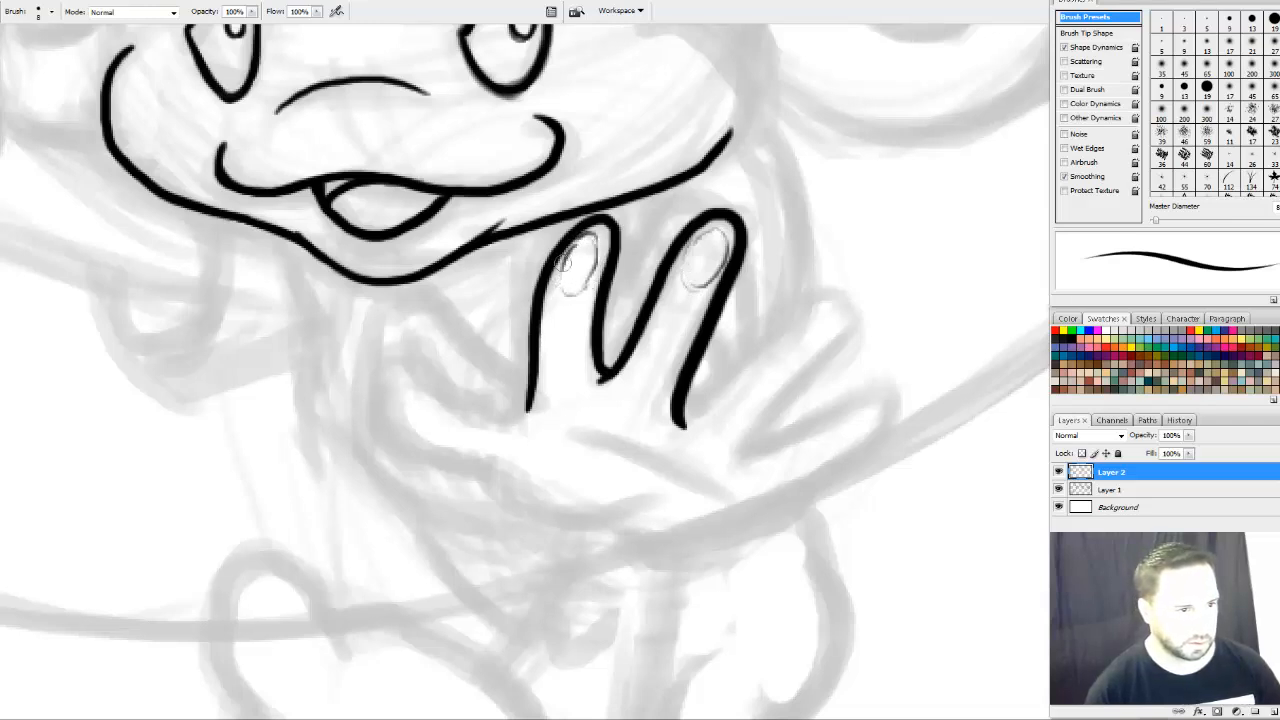
# Ink the third finger of the open hand, angled outward, with an oval pad at its tip
pyautogui.moveTo(830, 350); pyautogui.dragTo(778, 297)
pyautogui.moveTo(628, 355); pyautogui.dragTo(735, 262)
pyautogui.moveTo(636, 350)
pyautogui.mouseDown()
pyautogui.moveTo(755, 248)
pyautogui.moveTo(746, 258)
pyautogui.moveTo(774, 262)
pyautogui.moveTo(770, 252)
pyautogui.moveTo(776, 280)
pyautogui.moveTo(722, 350)
pyautogui.mouseUp()
pyautogui.hotkey('ctrl', 'z')
pyautogui.moveTo(778, 258)
pyautogui.mouseDown()
pyautogui.moveTo(735, 355)
pyautogui.moveTo(676, 398)
pyautogui.mouseUp()
pyautogui.hotkey('ctrl', 'z')
pyautogui.moveTo(745, 260)
pyautogui.mouseDown()
pyautogui.moveTo(774, 250)
pyautogui.moveTo(776, 291)
pyautogui.moveTo(760, 318)
pyautogui.mouseUp()
pyautogui.hotkey('ctrl', 'z')
pyautogui.moveTo(735, 272)
pyautogui.mouseDown()
pyautogui.moveTo(776, 274)
pyautogui.moveTo(770, 297)
pyautogui.moveTo(742, 348)
pyautogui.moveTo(676, 405)
pyautogui.mouseUp()
pyautogui.moveTo(753, 285)
pyautogui.mouseDown()
pyautogui.moveTo(727, 338)
pyautogui.moveTo(741, 298)
pyautogui.moveTo(763, 288)
pyautogui.moveTo(730, 332)
pyautogui.moveTo(764, 292)
pyautogui.mouseUp()
pyautogui.moveTo(822, 340); pyautogui.dragTo(783, 231)
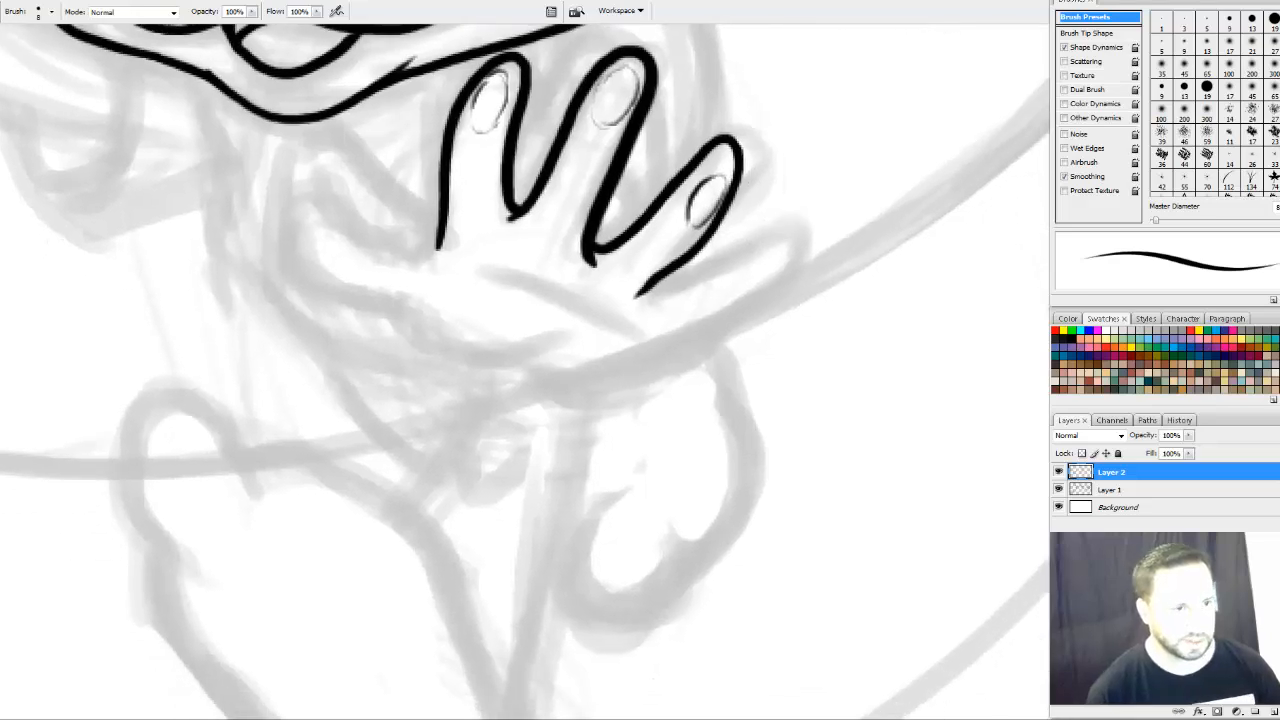
# Erase the excess thickness along the right-hand edge of the second raised finger to thin its line
pyautogui.press('e')
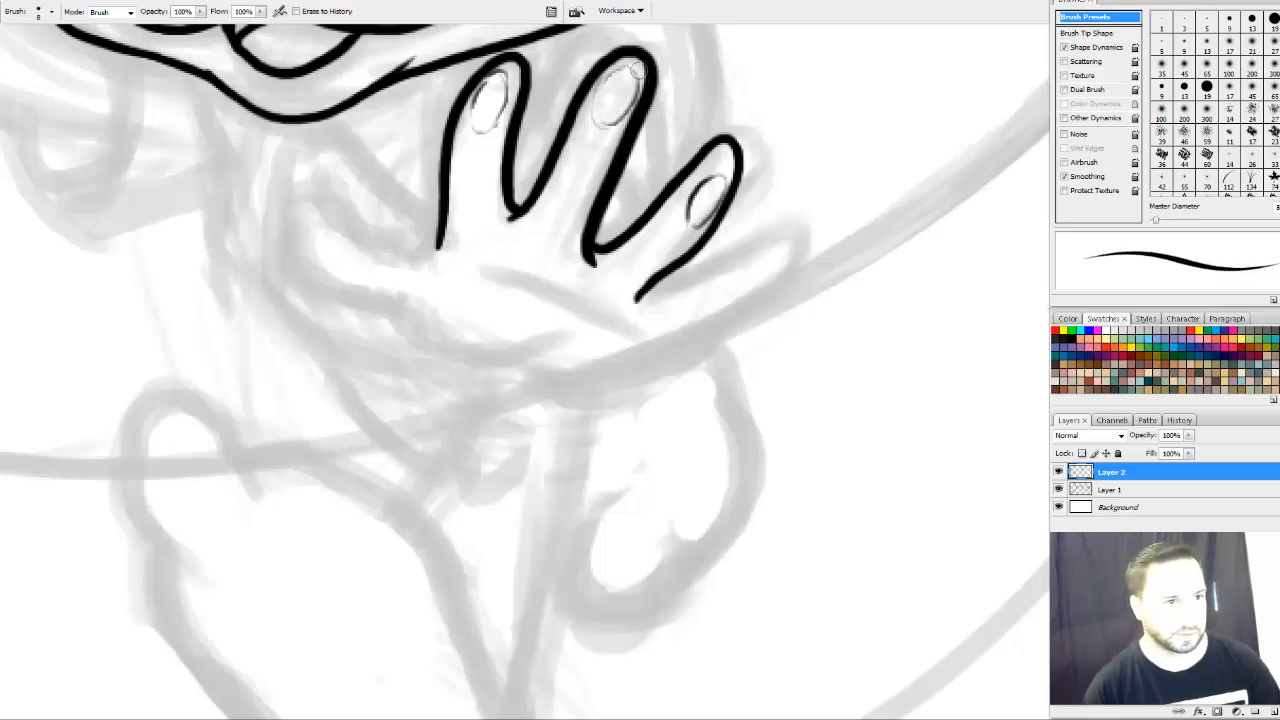
pyautogui.moveTo(636, 70); pyautogui.dragTo(585, 234)
pyautogui.moveTo(622, 133); pyautogui.dragTo(580, 262)
pyautogui.press('b')
# Ink the outermost finger of the open hand, angled outward, with an oval pad at its tip
pyautogui.moveTo(687, 262)
pyautogui.mouseDown()
pyautogui.moveTo(621, 282)
pyautogui.moveTo(622, 299)
pyautogui.moveTo(684, 269)
pyautogui.mouseUp()
pyautogui.hotkey('ctrl', 'z')
pyautogui.moveTo(592, 302)
pyautogui.mouseDown()
pyautogui.moveTo(711, 256)
pyautogui.moveTo(690, 314)
pyautogui.moveTo(640, 355)
pyautogui.moveTo(568, 383)
pyautogui.mouseUp()
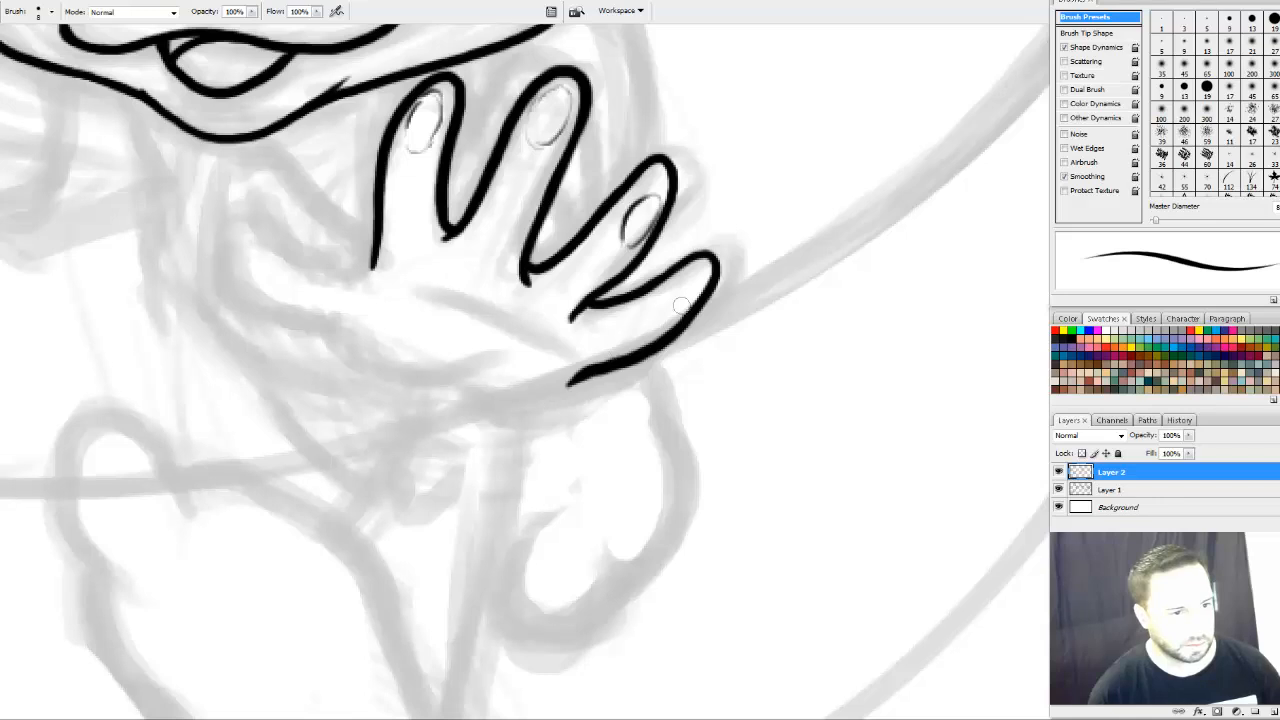
pyautogui.hotkey('ctrl', 'z')
pyautogui.moveTo(660, 279)
pyautogui.mouseDown()
pyautogui.moveTo(720, 262)
pyautogui.moveTo(711, 294)
pyautogui.moveTo(679, 325)
pyautogui.moveTo(590, 360)
pyautogui.mouseUp()
pyautogui.moveTo(697, 287)
pyautogui.mouseDown()
pyautogui.moveTo(663, 304)
pyautogui.moveTo(680, 320)
pyautogui.mouseUp()
# Ink the thumb pointing out from the base of the first finger, with an oval pad at its tip
pyautogui.moveTo(637, 377)
pyautogui.mouseDown()
pyautogui.moveTo(709, 528)
pyautogui.moveTo(526, 480)
pyautogui.moveTo(534, 349)
pyautogui.moveTo(433, 328)
pyautogui.mouseUp()
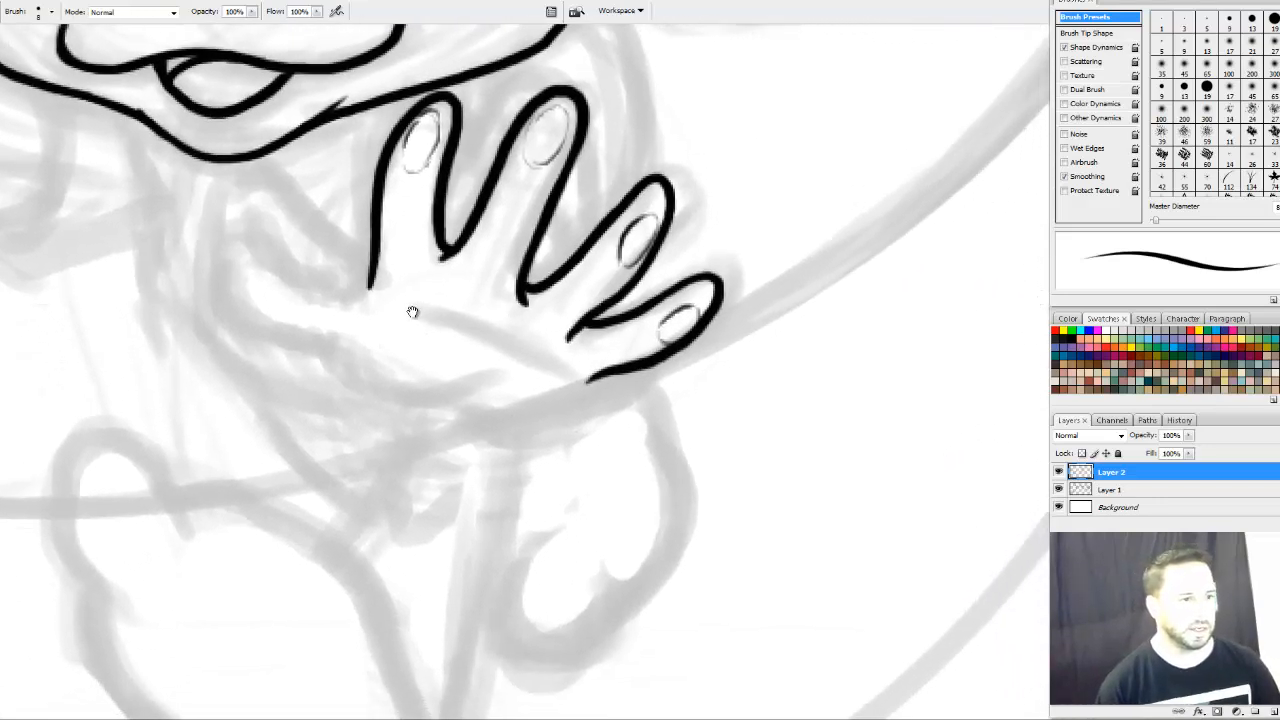
pyautogui.moveTo(369, 258)
pyautogui.mouseDown()
pyautogui.moveTo(370, 281)
pyautogui.moveTo(303, 302)
pyautogui.moveTo(246, 269)
pyautogui.moveTo(220, 296)
pyautogui.moveTo(243, 333)
pyautogui.moveTo(298, 362)
pyautogui.moveTo(322, 358)
pyautogui.mouseUp()
pyautogui.moveTo(244, 314)
pyautogui.mouseDown()
pyautogui.moveTo(286, 335)
pyautogui.moveTo(289, 323)
pyautogui.moveTo(355, 314)
pyautogui.moveTo(310, 303)
pyautogui.moveTo(357, 313)
pyautogui.moveTo(378, 280)
pyautogui.mouseUp()
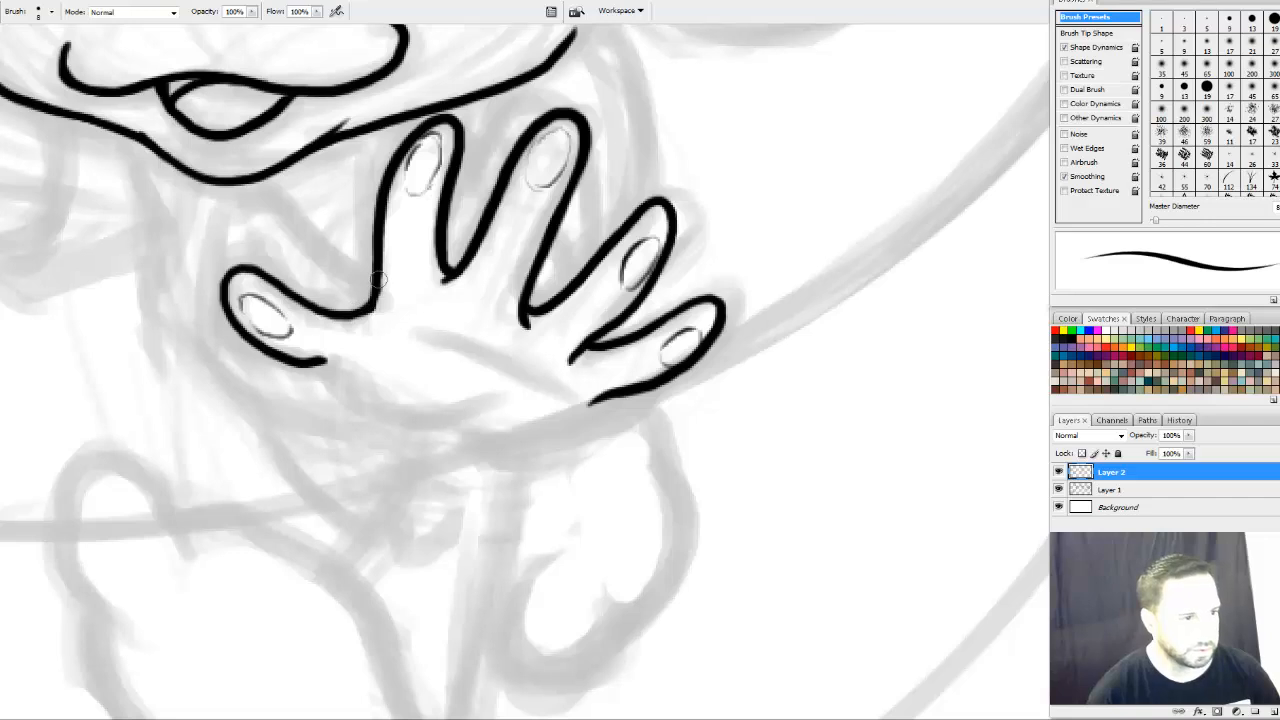
# Ink the heel of the palm as two bulging curves running from the thumb to the outermost finger
pyautogui.moveTo(512, 385); pyautogui.dragTo(562, 290)
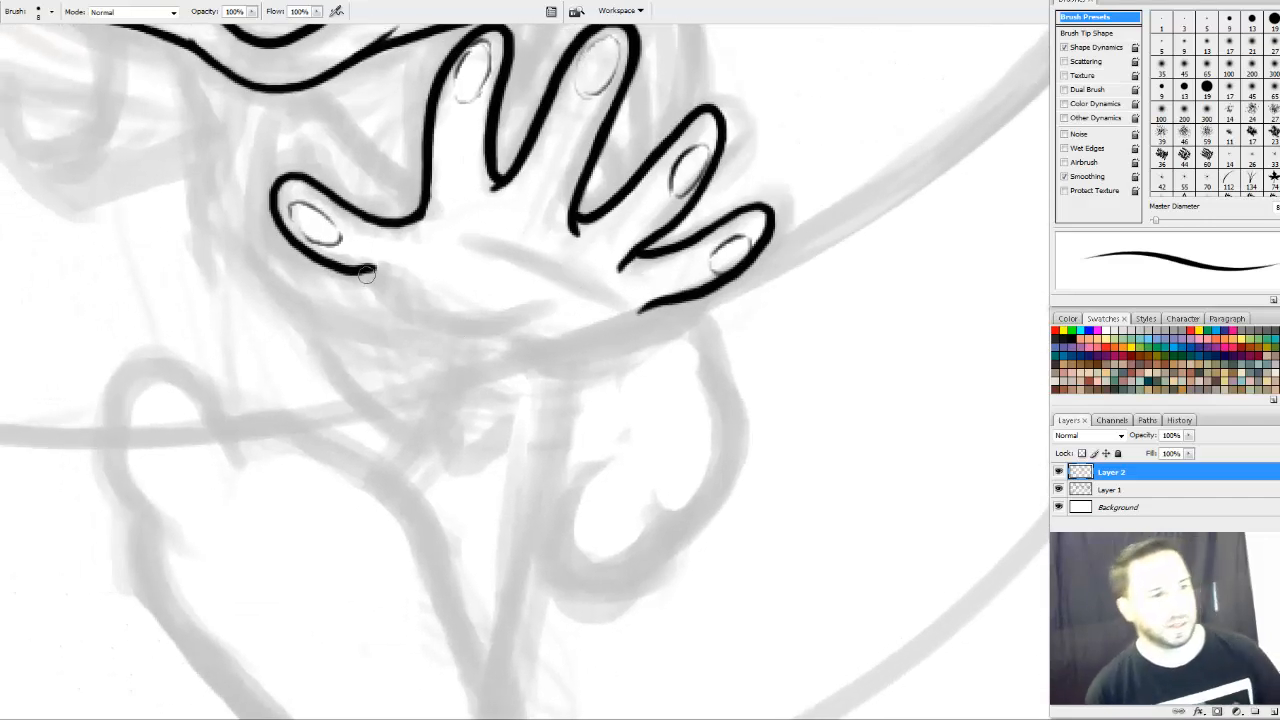
pyautogui.moveTo(353, 270)
pyautogui.mouseDown()
pyautogui.moveTo(409, 307)
pyautogui.moveTo(456, 320)
pyautogui.moveTo(540, 316)
pyautogui.mouseUp()
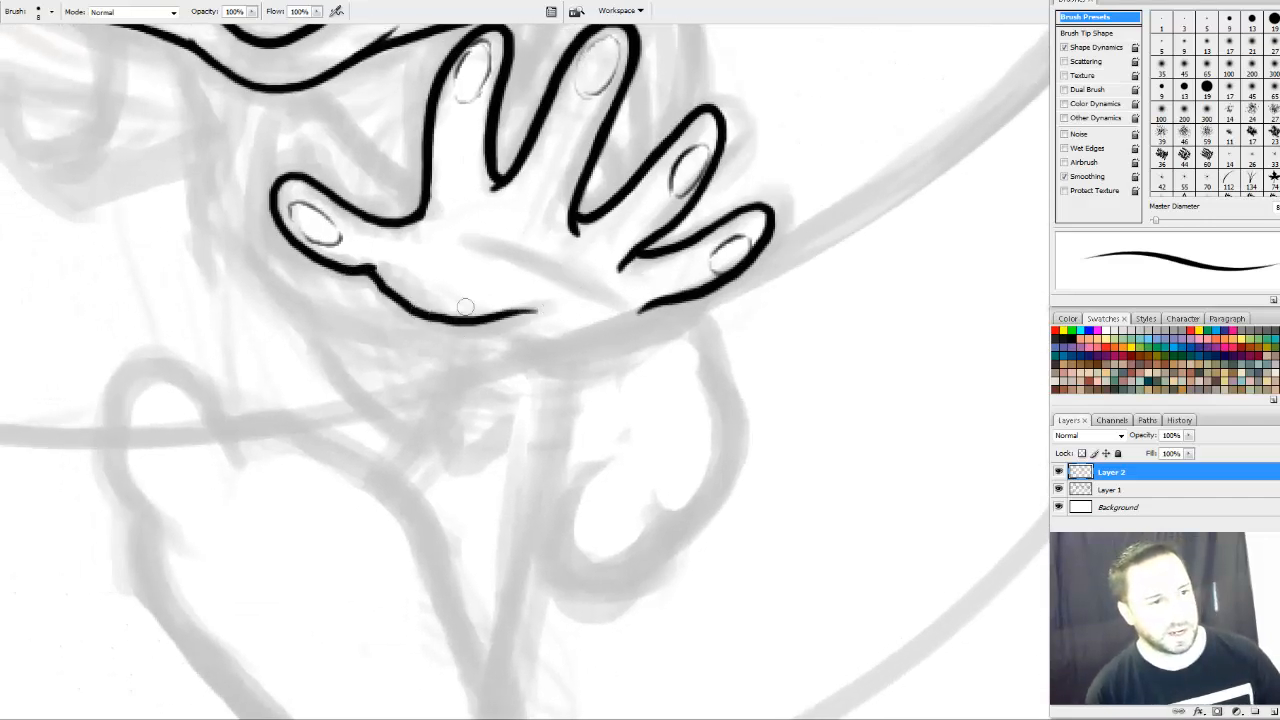
pyautogui.hotkey('ctrl', 'z')
pyautogui.moveTo(366, 268)
pyautogui.mouseDown()
pyautogui.moveTo(401, 298)
pyautogui.moveTo(500, 311)
pyautogui.mouseUp()
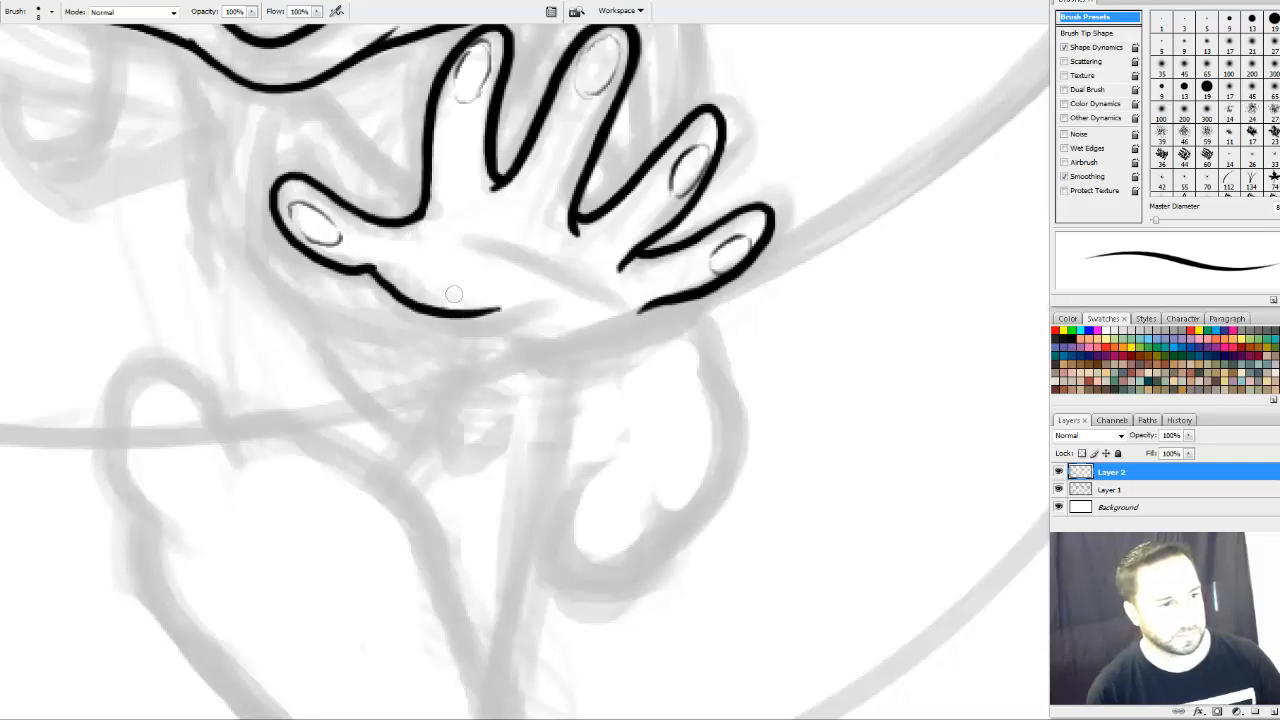
pyautogui.moveTo(372, 278)
pyautogui.mouseDown()
pyautogui.moveTo(426, 309)
pyautogui.moveTo(556, 305)
pyautogui.mouseUp()
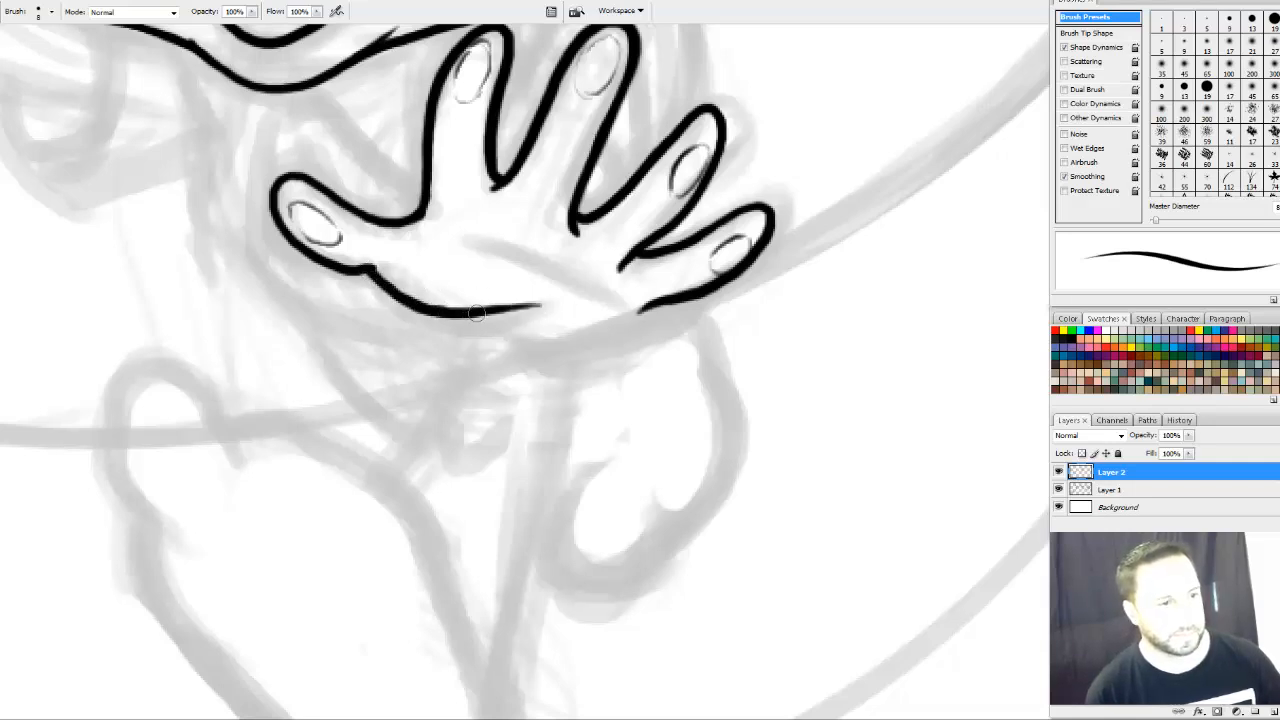
pyautogui.moveTo(477, 313)
pyautogui.mouseDown()
pyautogui.moveTo(534, 334)
pyautogui.moveTo(629, 325)
pyautogui.moveTo(600, 342)
pyautogui.moveTo(649, 301)
pyautogui.moveTo(542, 334)
pyautogui.moveTo(462, 313)
pyautogui.mouseUp()
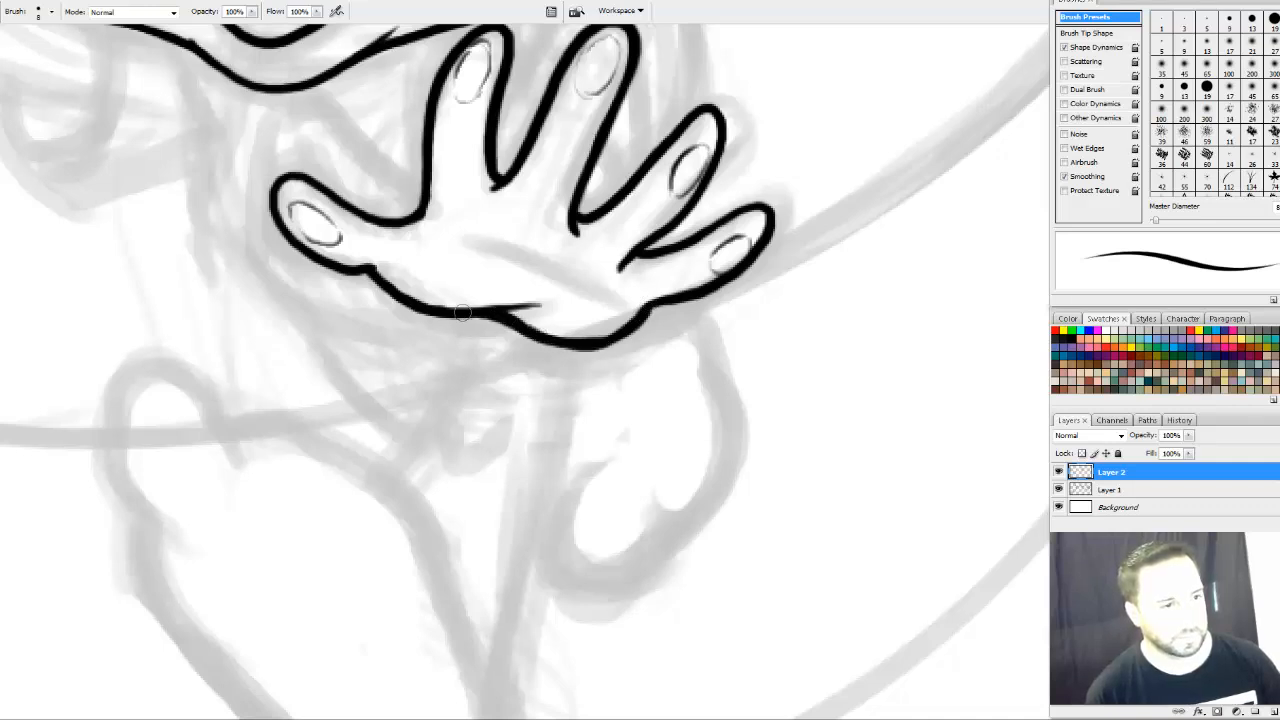
# Ink the crease curving across the palm and erase the overshoot at its lower end
pyautogui.moveTo(443, 238); pyautogui.dragTo(628, 303)
pyautogui.moveTo(560, 276); pyautogui.dragTo(513, 258)
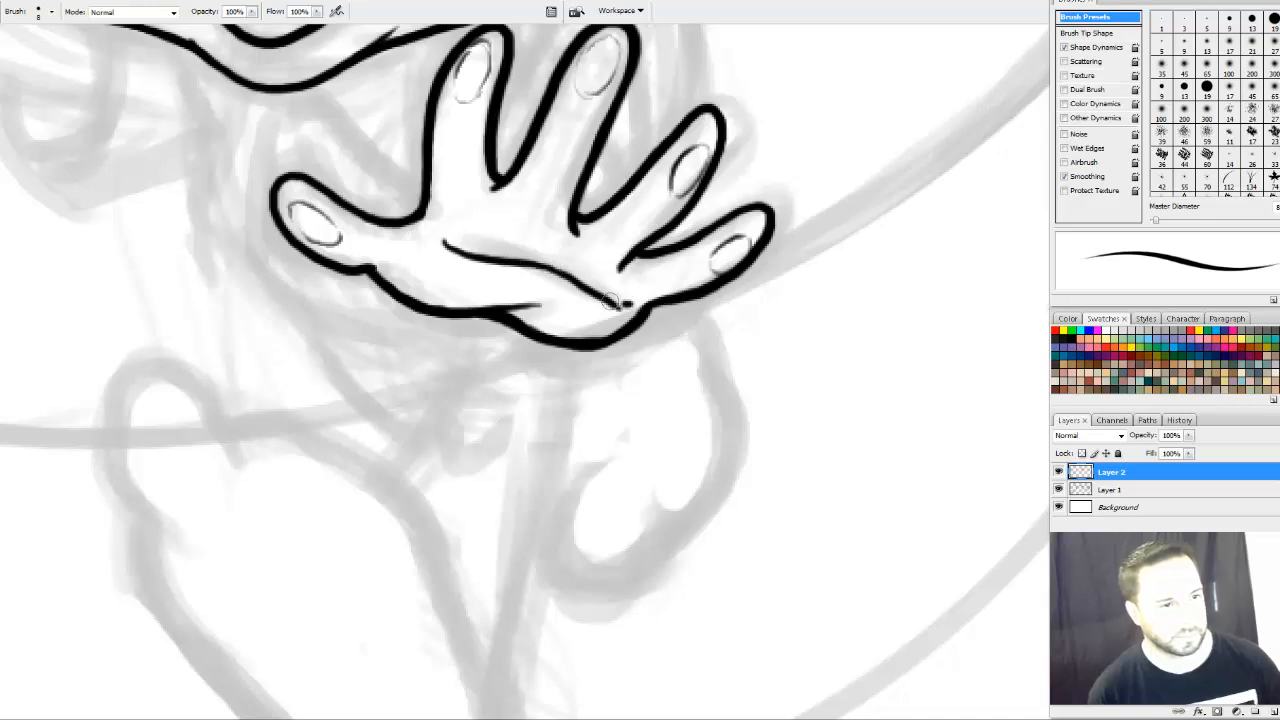
pyautogui.press('e')
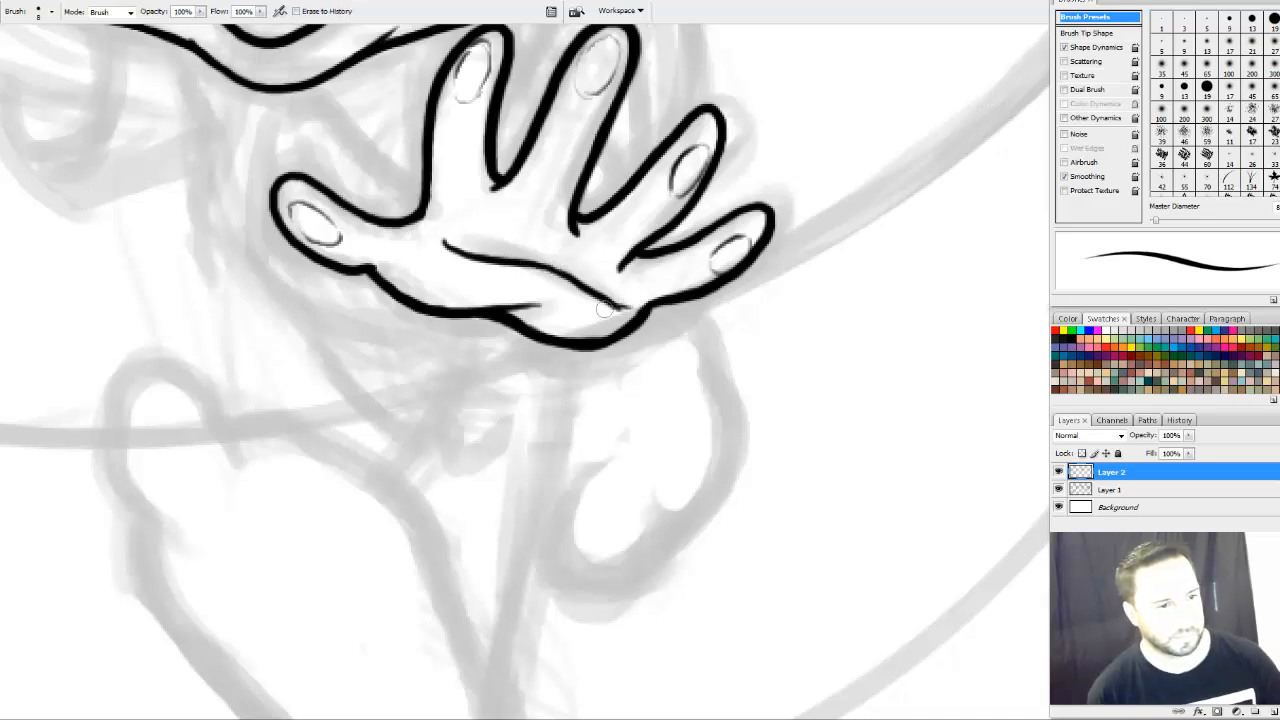
pyautogui.moveTo(606, 309); pyautogui.dragTo(638, 303)
pyautogui.press('b')
pyautogui.moveTo(646, 346)
pyautogui.mouseDown()
pyautogui.moveTo(531, 420)
pyautogui.moveTo(534, 335)
pyautogui.moveTo(508, 329)
pyautogui.mouseUp()
pyautogui.press('e')
pyautogui.press('b')
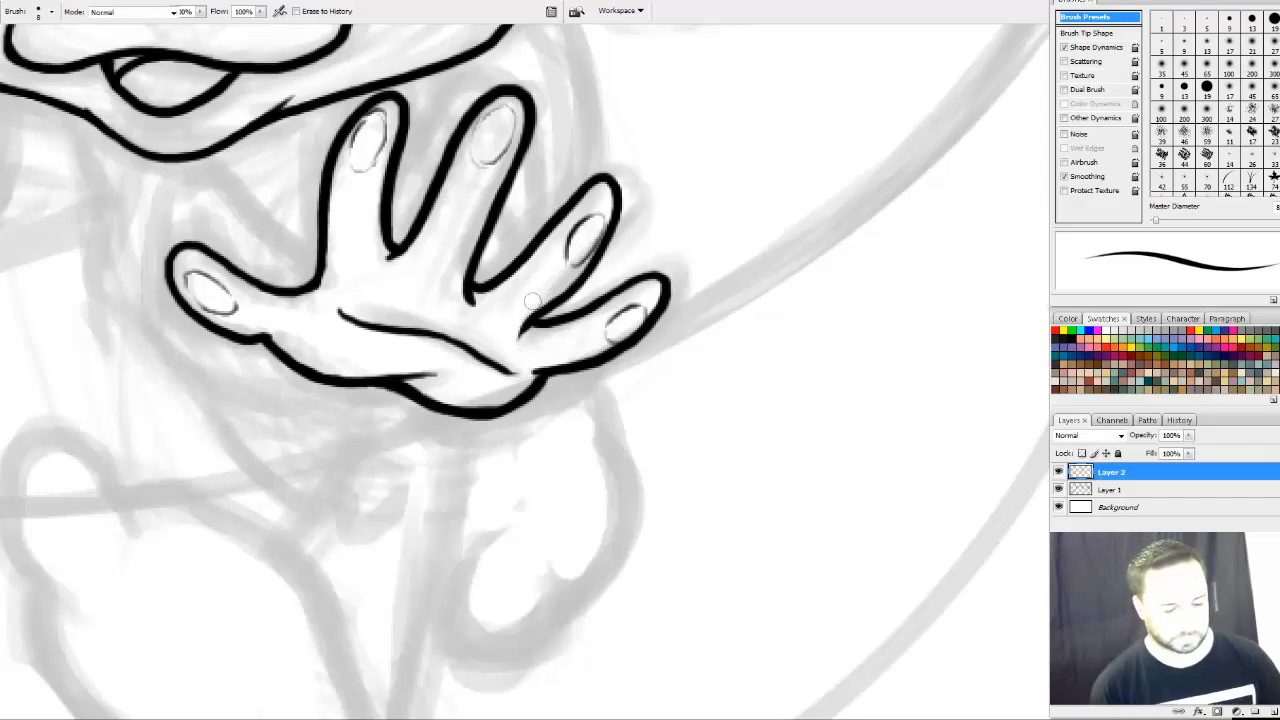
# Ink the curved strap lines beneath the right-hand cheek, running behind the tips of the two raised fingers
pyautogui.moveTo(428, 294)
pyautogui.mouseDown()
pyautogui.moveTo(403, 354)
pyautogui.moveTo(465, 437)
pyautogui.moveTo(433, 400)
pyautogui.moveTo(605, 463)
pyautogui.moveTo(506, 520)
pyautogui.moveTo(605, 263)
pyautogui.moveTo(578, 239)
pyautogui.moveTo(471, 406)
pyautogui.moveTo(466, 382)
pyautogui.moveTo(474, 422)
pyautogui.moveTo(482, 400)
pyautogui.mouseUp()
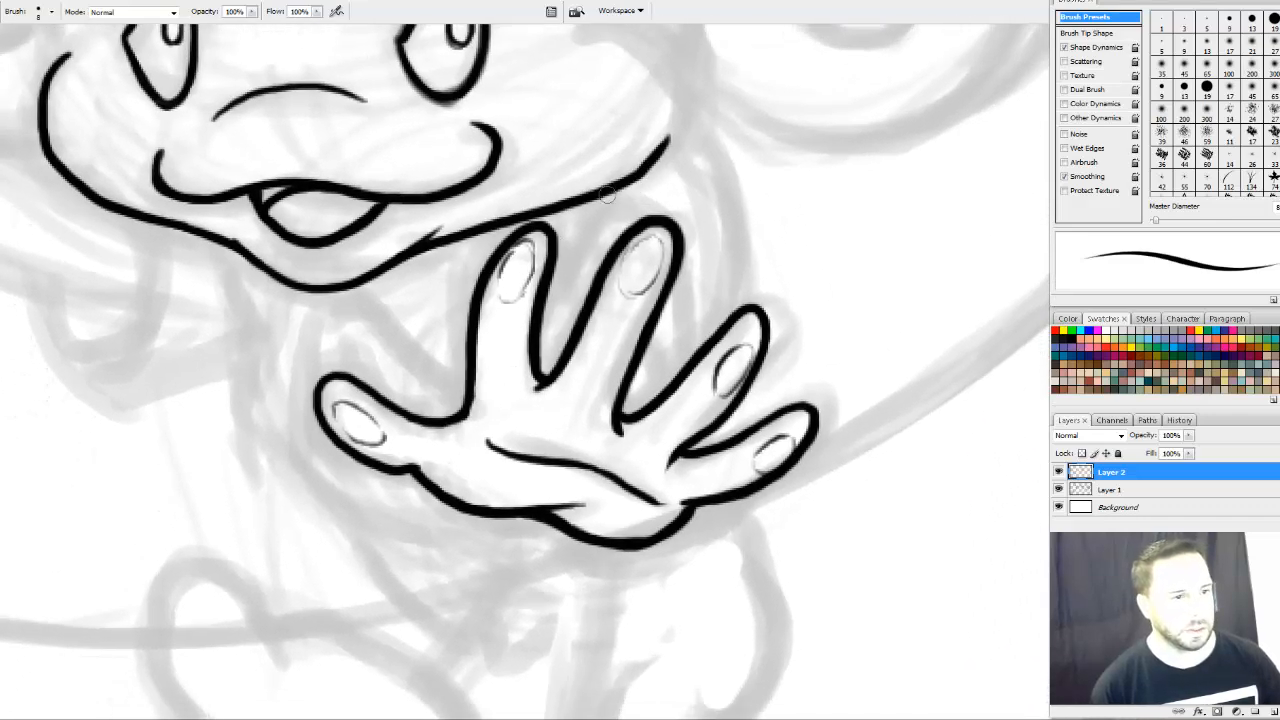
pyautogui.moveTo(552, 264)
pyautogui.mouseDown()
pyautogui.moveTo(590, 220)
pyautogui.moveTo(650, 215)
pyautogui.mouseUp()
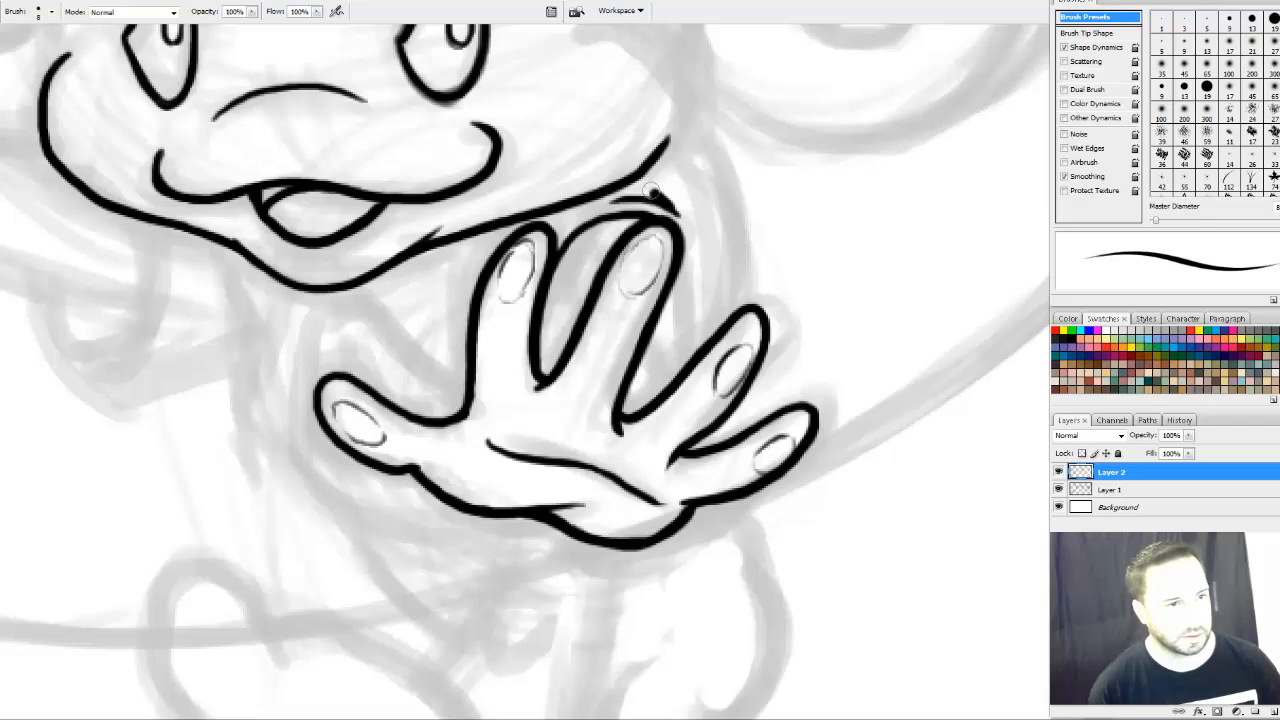
pyautogui.moveTo(622, 182)
pyautogui.mouseDown()
pyautogui.moveTo(662, 198)
pyautogui.moveTo(682, 236)
pyautogui.mouseUp()
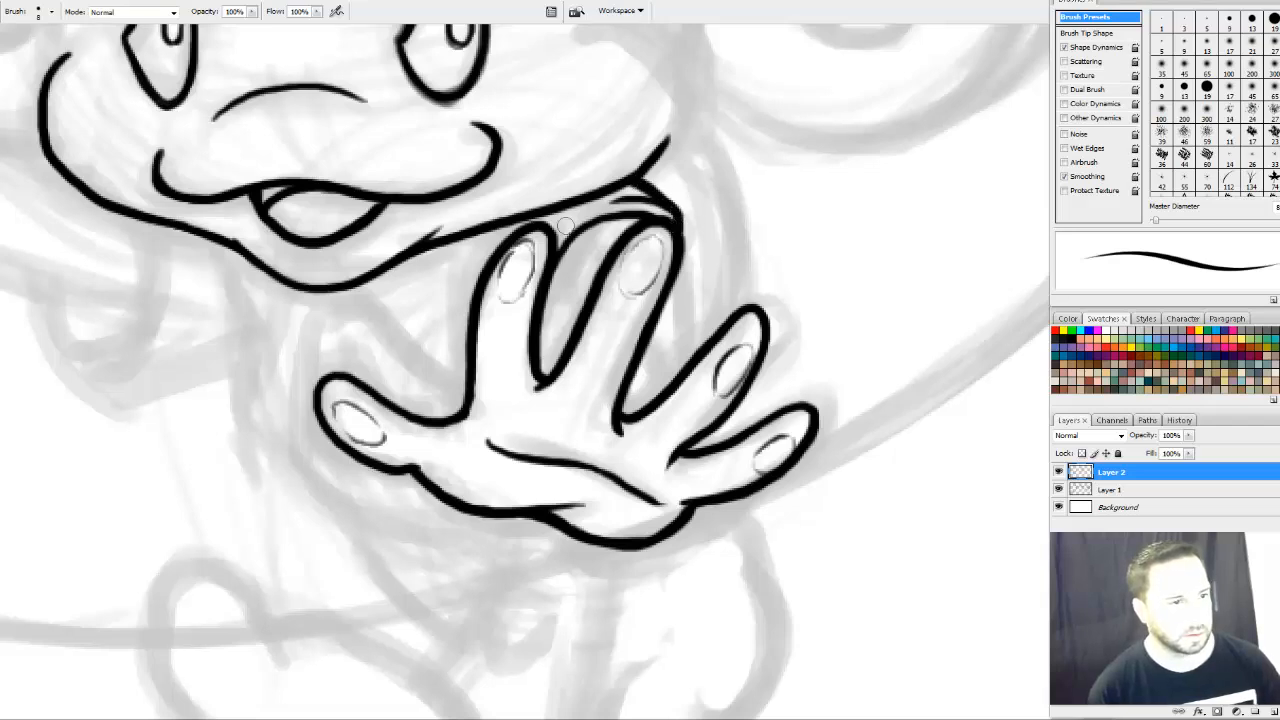
pyautogui.moveTo(565, 228); pyautogui.dragTo(553, 235)
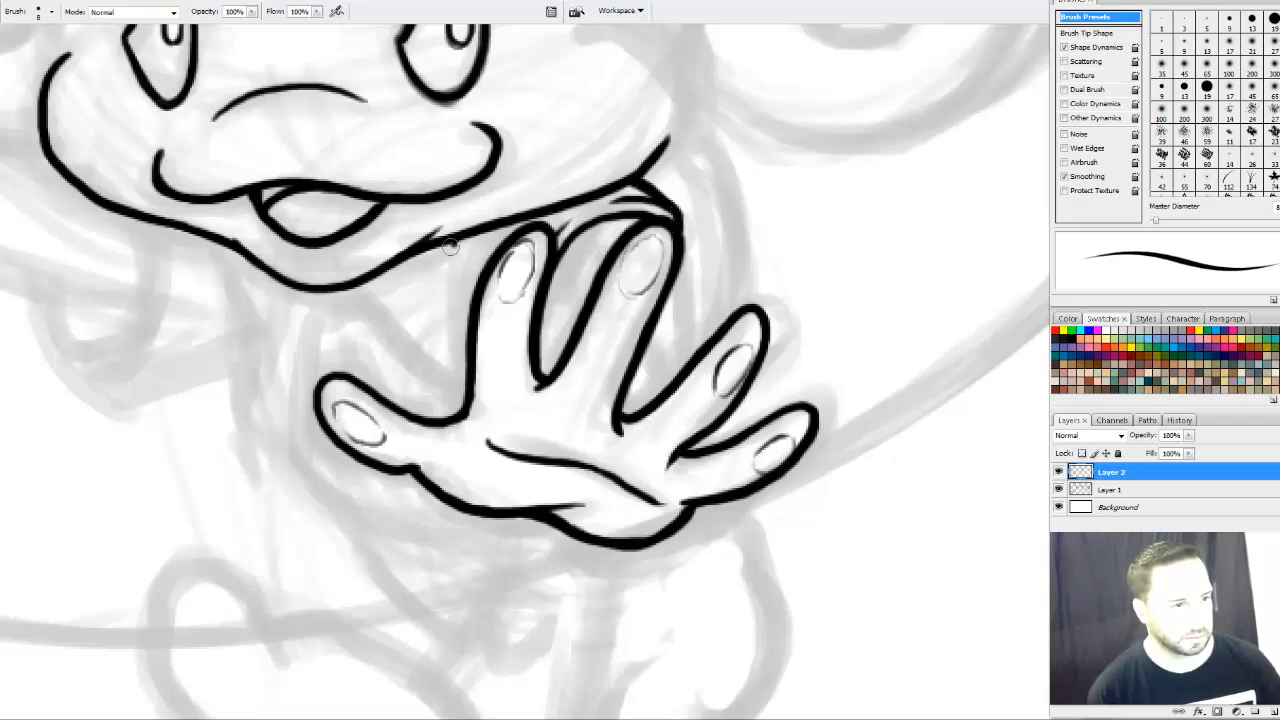
# Ink the rectangular buckle below the chin line, partly hidden behind the first raised finger
pyautogui.moveTo(451, 247)
pyautogui.mouseDown()
pyautogui.moveTo(434, 292)
pyautogui.moveTo(467, 287)
pyautogui.moveTo(458, 280)
pyautogui.moveTo(470, 290)
pyautogui.moveTo(477, 277)
pyautogui.moveTo(457, 264)
pyautogui.moveTo(497, 250)
pyautogui.moveTo(478, 278)
pyautogui.moveTo(435, 275)
pyautogui.mouseUp()
pyautogui.hotkey('ctrl', 'z')
pyautogui.moveTo(585, 330); pyautogui.dragTo(695, 230)
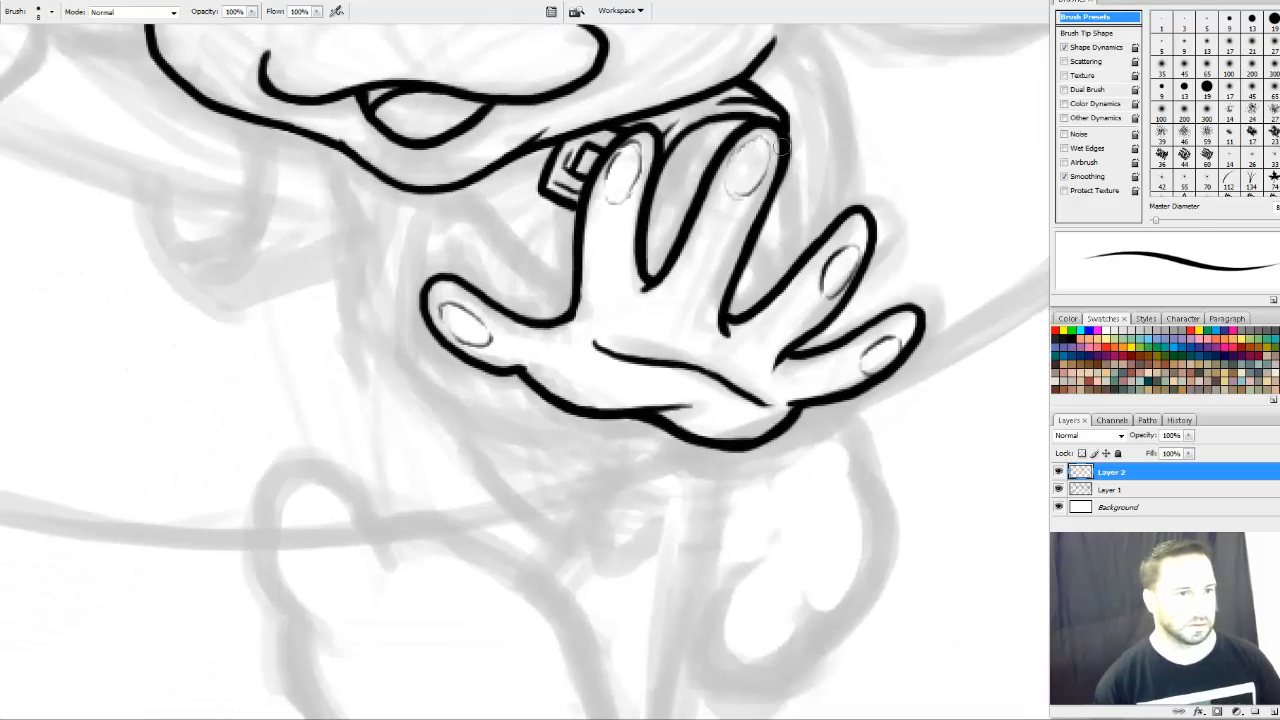
# Ink the curved bands seen between the raised fingers and fill the gaps beneath them with black
pyautogui.moveTo(786, 171)
pyautogui.mouseDown()
pyautogui.moveTo(797, 260)
pyautogui.moveTo(764, 304)
pyautogui.mouseUp()
pyautogui.moveTo(762, 258)
pyautogui.mouseDown()
pyautogui.moveTo(752, 312)
pyautogui.moveTo(742, 276)
pyautogui.mouseUp()
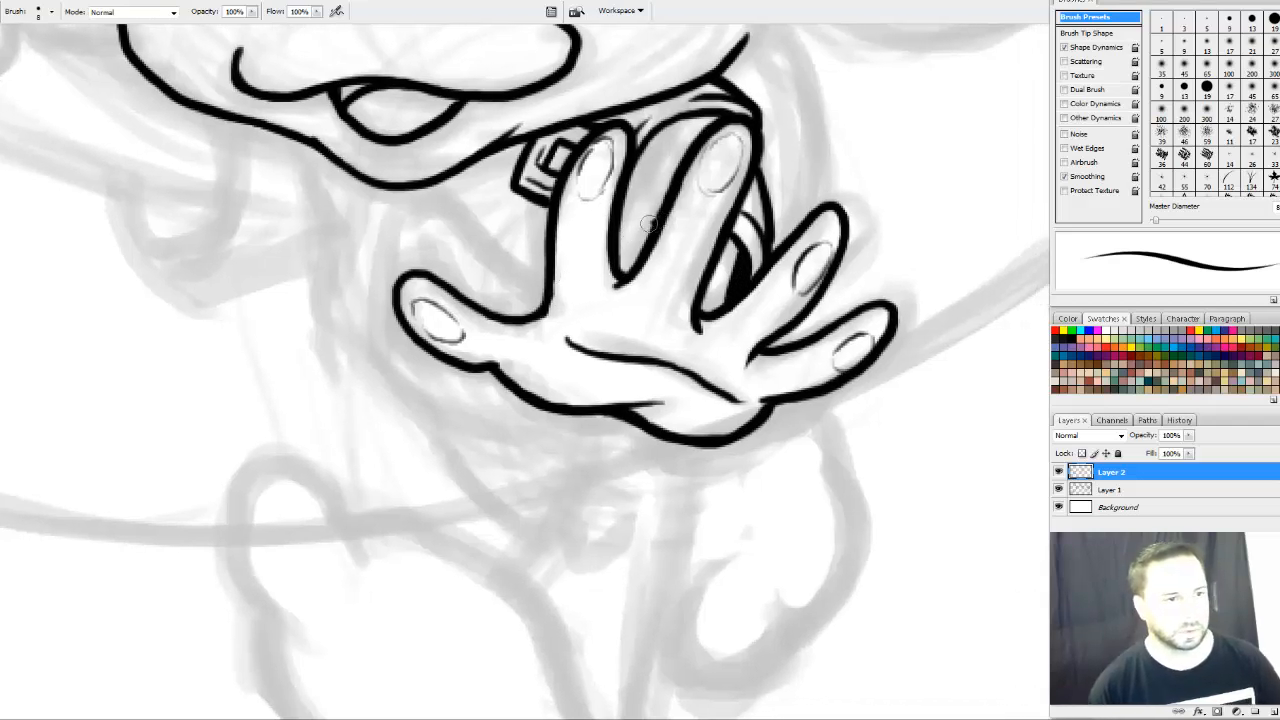
pyautogui.moveTo(650, 222)
pyautogui.mouseDown()
pyautogui.moveTo(612, 268)
pyautogui.moveTo(636, 211)
pyautogui.moveTo(666, 198)
pyautogui.mouseUp()
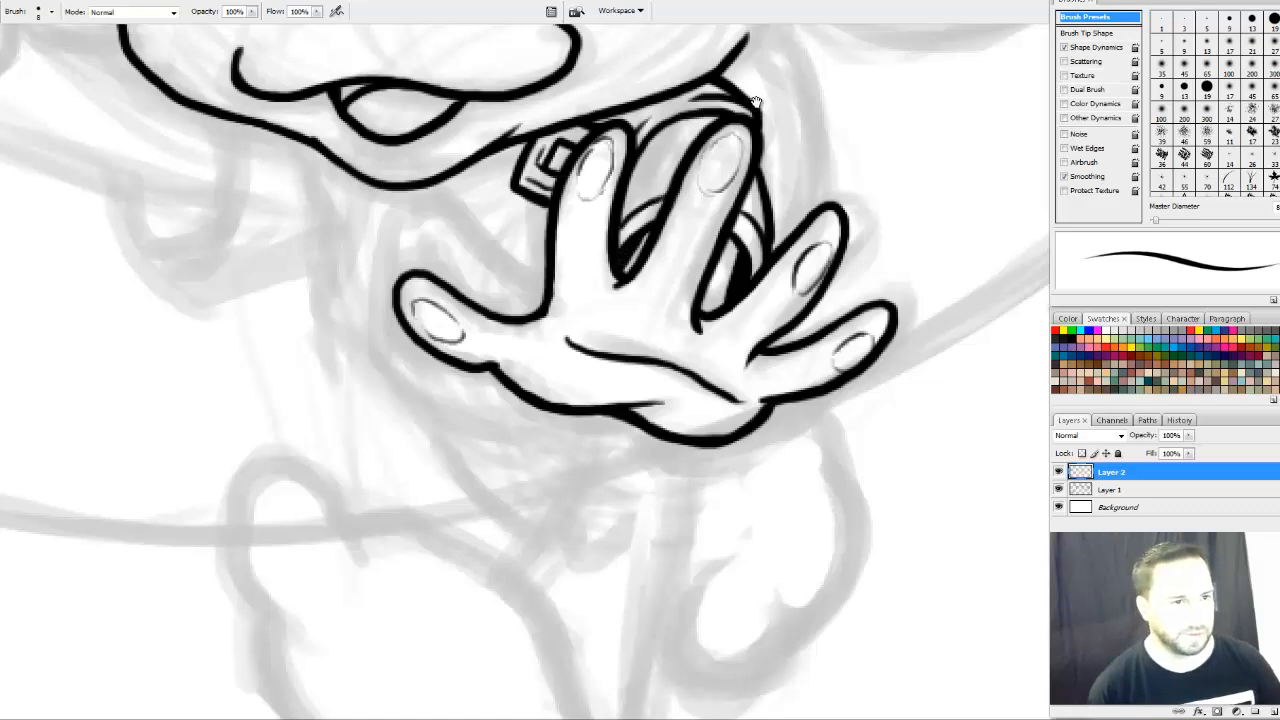
# Ink the angular emblem on the chest, with its outline passing behind the thumb
pyautogui.moveTo(388, 184); pyautogui.dragTo(422, 196)
pyautogui.moveTo(681, 301); pyautogui.dragTo(733, 329)
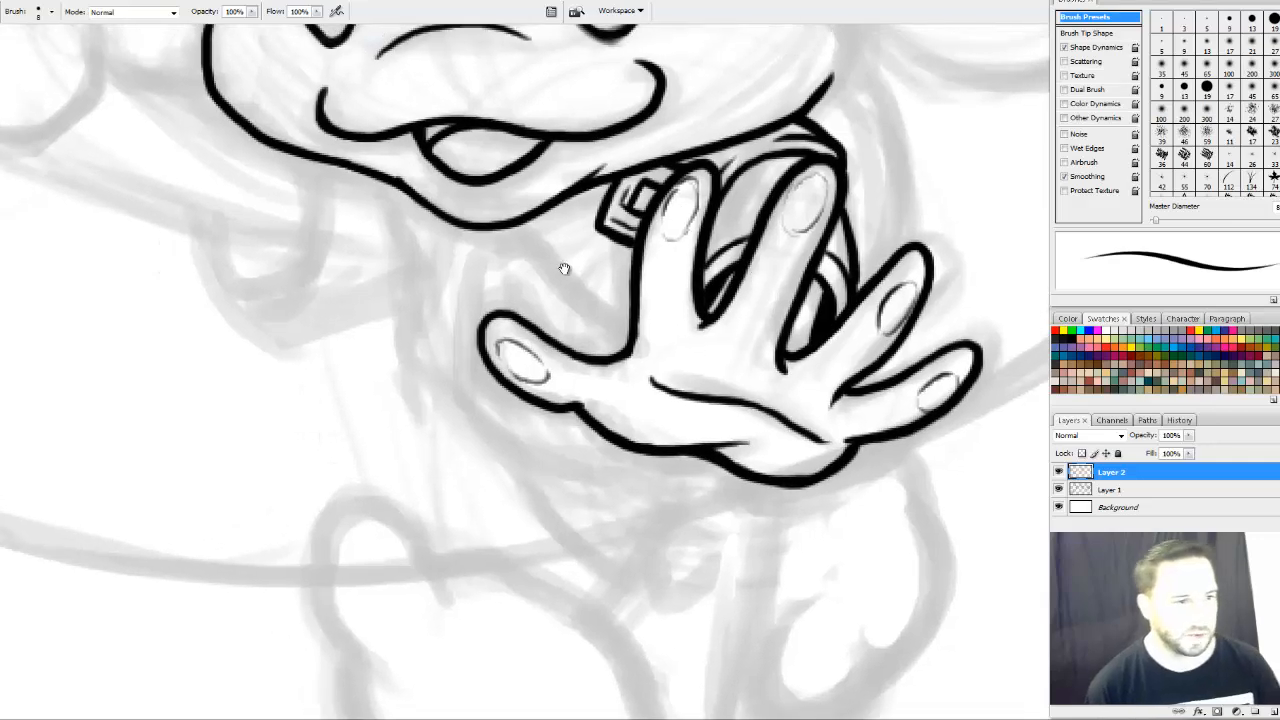
pyautogui.moveTo(564, 268); pyautogui.dragTo(460, 306)
pyautogui.moveTo(362, 360); pyautogui.dragTo(470, 334)
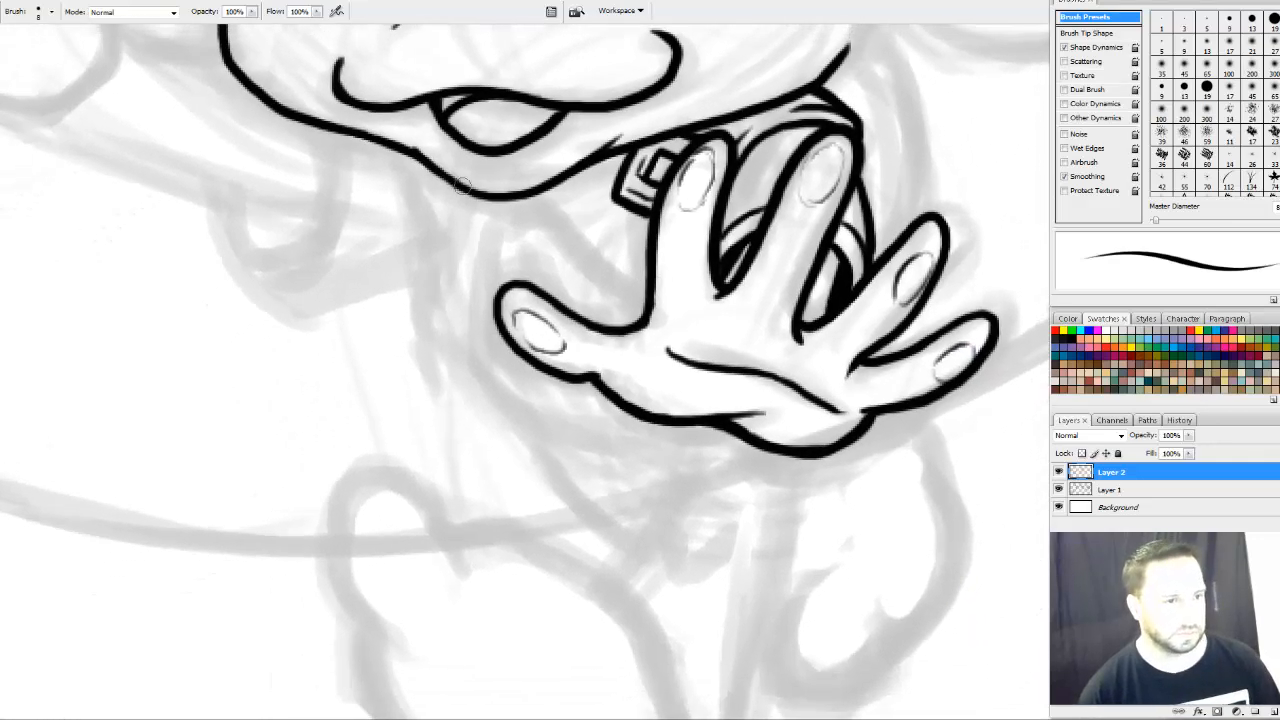
pyautogui.moveTo(491, 222); pyautogui.dragTo(562, 226)
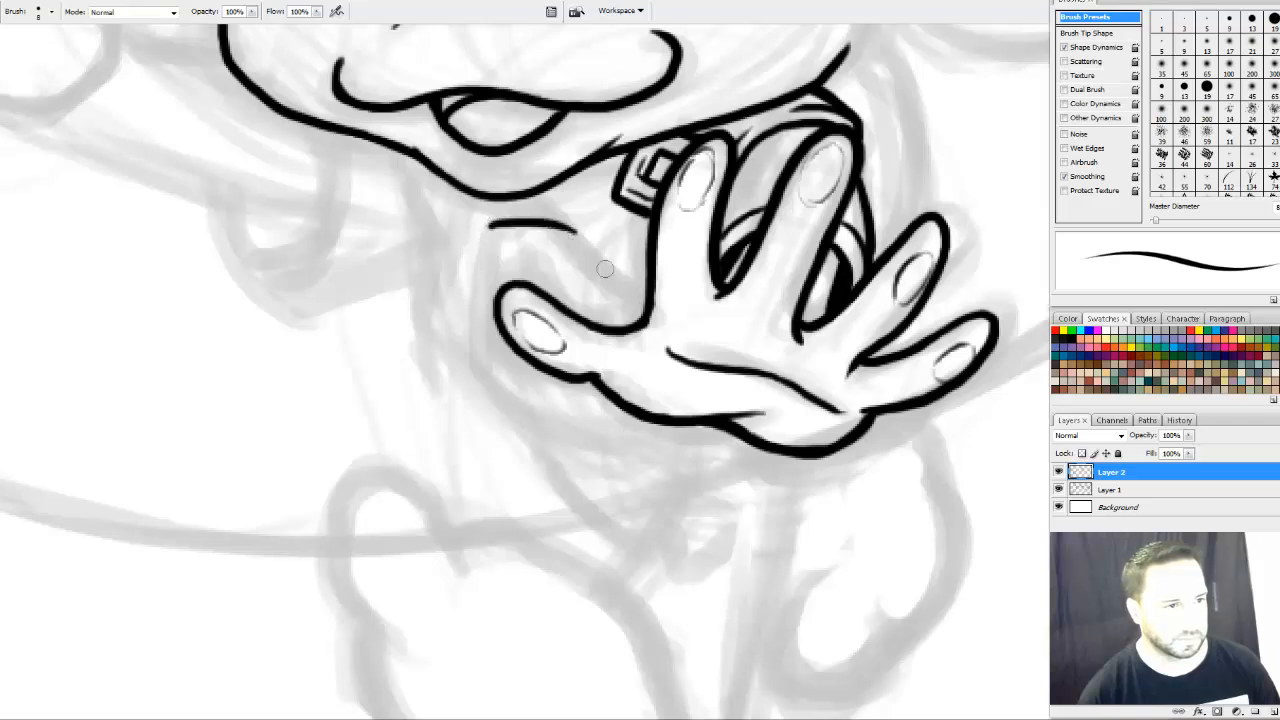
pyautogui.moveTo(617, 306); pyautogui.dragTo(497, 306)
pyautogui.moveTo(450, 230); pyautogui.dragTo(524, 318)
pyautogui.moveTo(406, 273)
pyautogui.mouseDown()
pyautogui.moveTo(437, 298)
pyautogui.moveTo(434, 178)
pyautogui.moveTo(450, 161)
pyautogui.mouseUp()
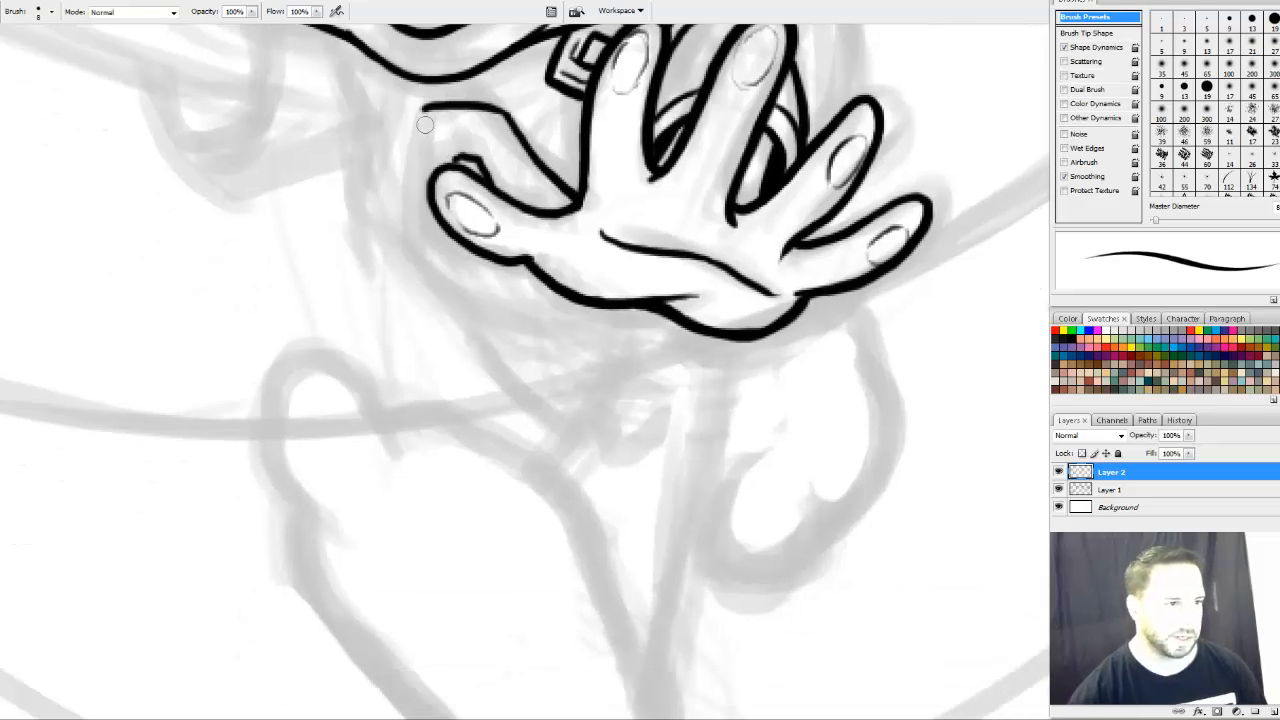
pyautogui.moveTo(421, 113)
pyautogui.mouseDown()
pyautogui.moveTo(421, 240)
pyautogui.moveTo(474, 277)
pyautogui.mouseUp()
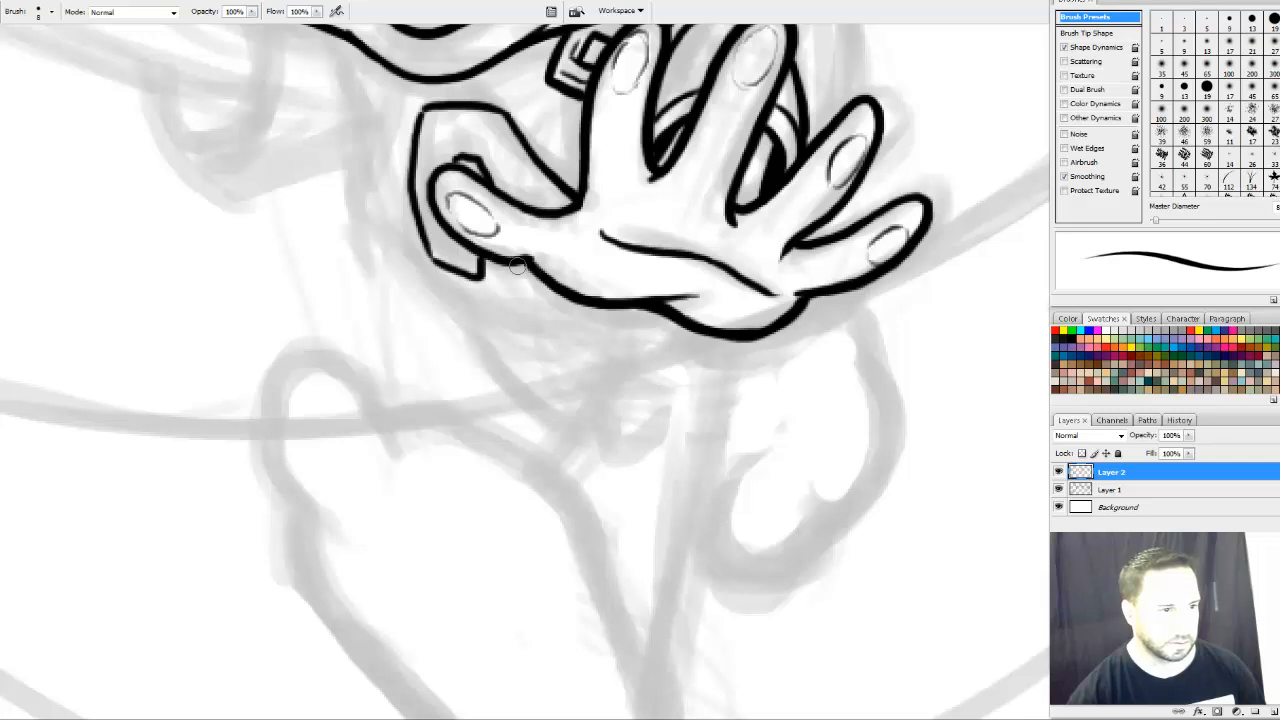
# Ink the outer curve of the chest piece's lower edge, sweeping from below the emblem to the palm
pyautogui.moveTo(516, 264); pyautogui.dragTo(542, 270)
pyautogui.moveTo(392, 250)
pyautogui.mouseDown()
pyautogui.moveTo(472, 330)
pyautogui.moveTo(547, 351)
pyautogui.moveTo(627, 348)
pyautogui.moveTo(706, 308)
pyautogui.mouseUp()
pyautogui.moveTo(683, 395)
pyautogui.mouseDown()
pyautogui.moveTo(594, 357)
pyautogui.moveTo(526, 442)
pyautogui.moveTo(657, 529)
pyautogui.moveTo(620, 512)
pyautogui.mouseUp()
pyautogui.moveTo(544, 238); pyautogui.dragTo(524, 258)
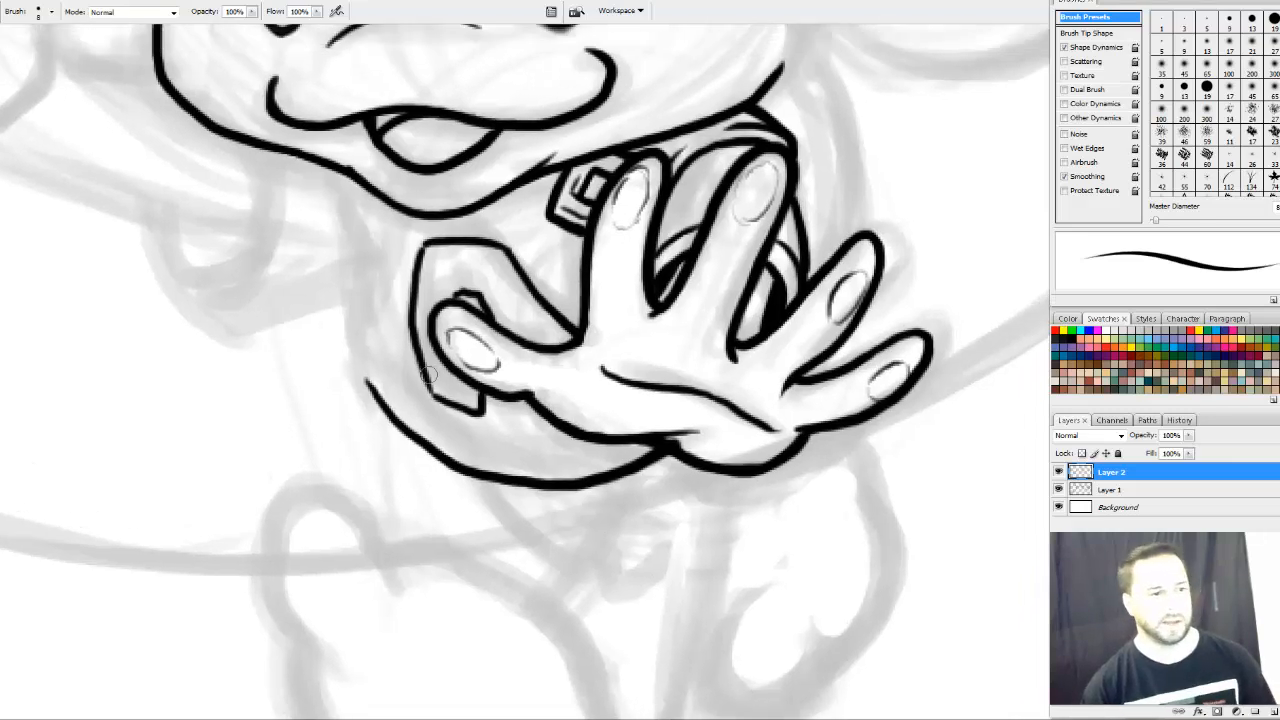
# Ink a second curve just inside the chest piece's lower edge to form a narrow rim
pyautogui.moveTo(369, 375)
pyautogui.mouseDown()
pyautogui.moveTo(440, 427)
pyautogui.moveTo(566, 452)
pyautogui.mouseUp()
pyautogui.hotkey('ctrl', 'z')
pyautogui.moveTo(372, 373); pyautogui.dragTo(444, 417)
pyautogui.hotkey('ctrl', 'z')
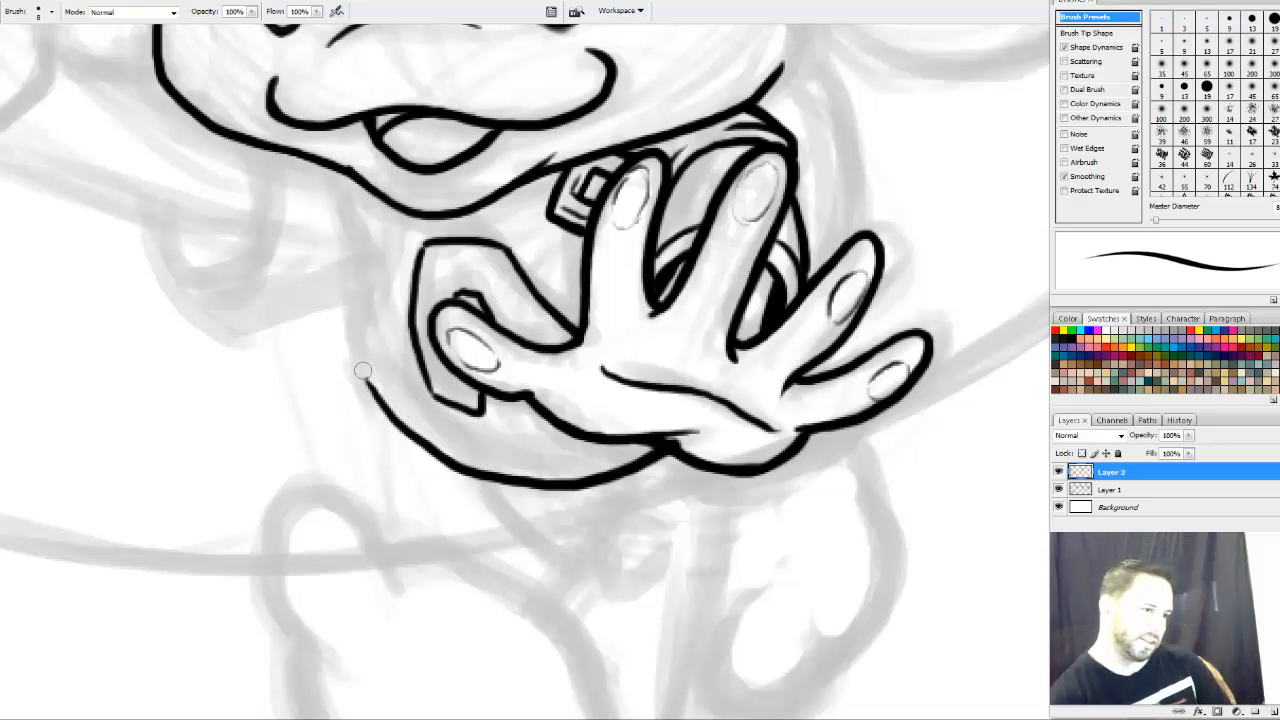
pyautogui.moveTo(362, 371)
pyautogui.mouseDown()
pyautogui.moveTo(414, 423)
pyautogui.moveTo(479, 453)
pyautogui.moveTo(519, 462)
pyautogui.moveTo(640, 443)
pyautogui.mouseUp()
pyautogui.moveTo(464, 325); pyautogui.dragTo(561, 367)
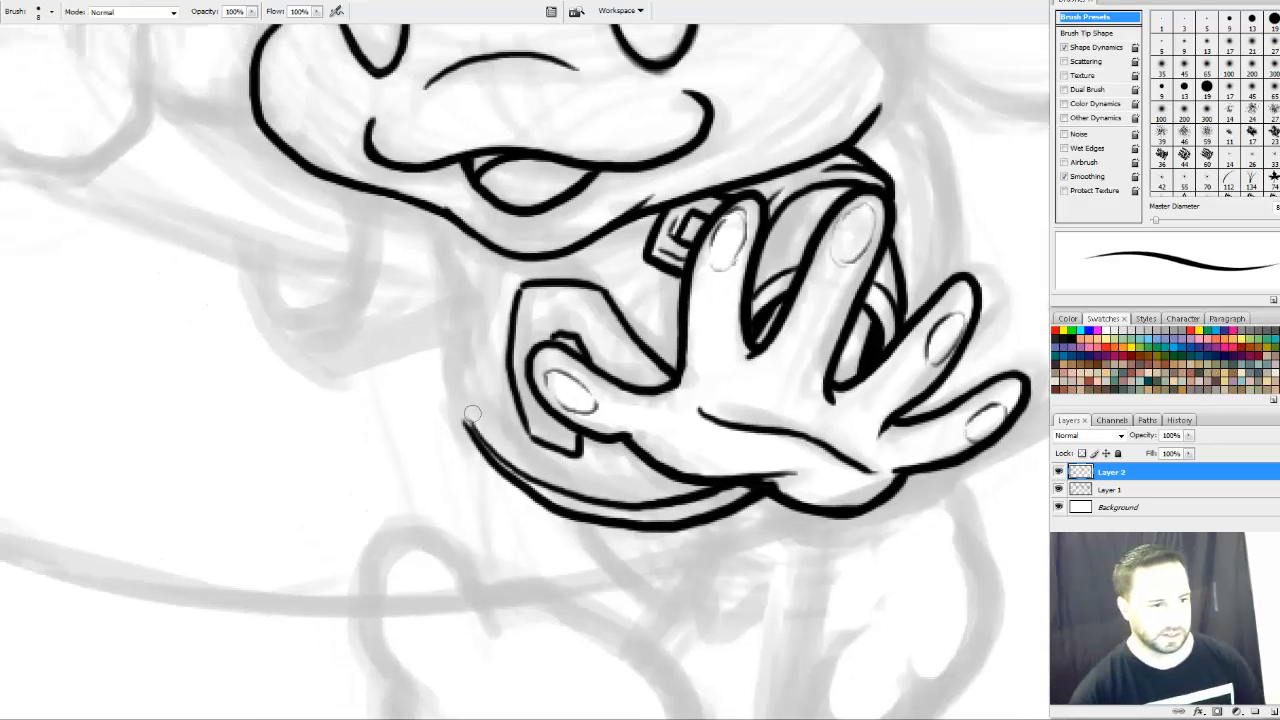
# Ink the left-hand side of the chest piece from its lower rim up to the chin line
pyautogui.moveTo(463, 422); pyautogui.dragTo(461, 342)
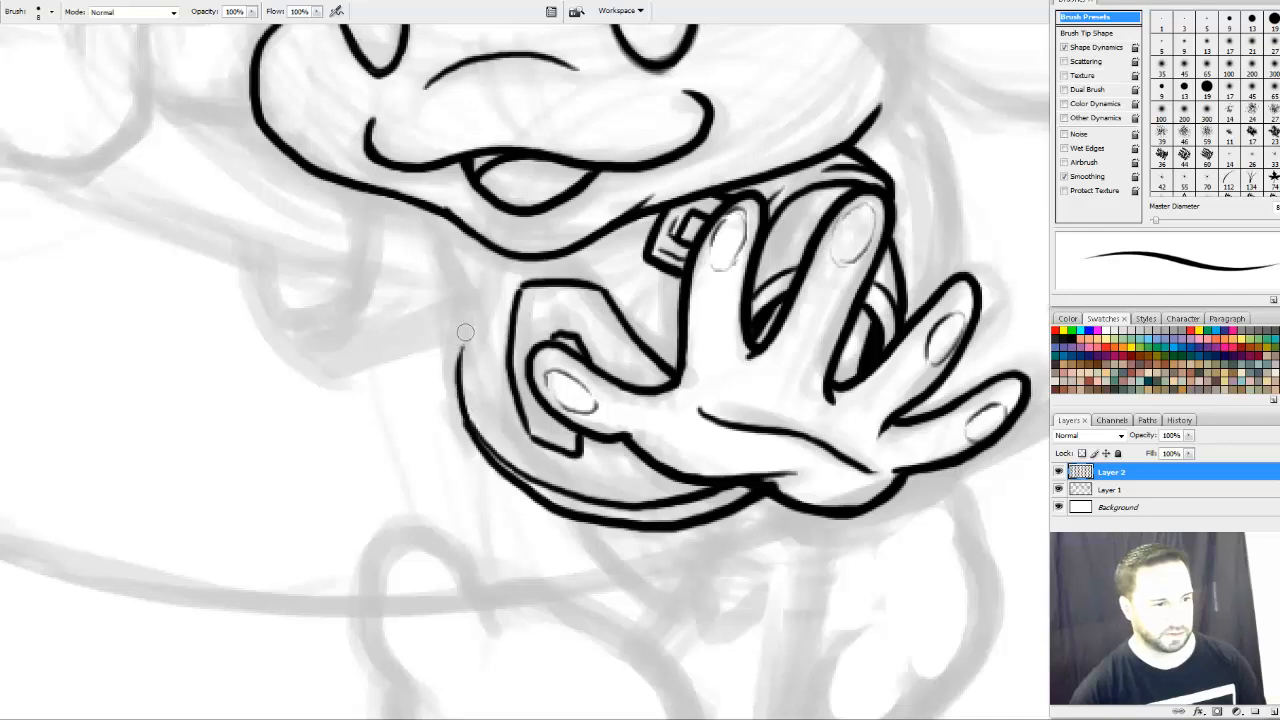
pyautogui.moveTo(461, 410); pyautogui.dragTo(479, 291)
pyautogui.moveTo(459, 383); pyautogui.dragTo(490, 272)
pyautogui.moveTo(468, 318)
pyautogui.mouseDown()
pyautogui.moveTo(491, 248)
pyautogui.moveTo(475, 298)
pyautogui.mouseUp()
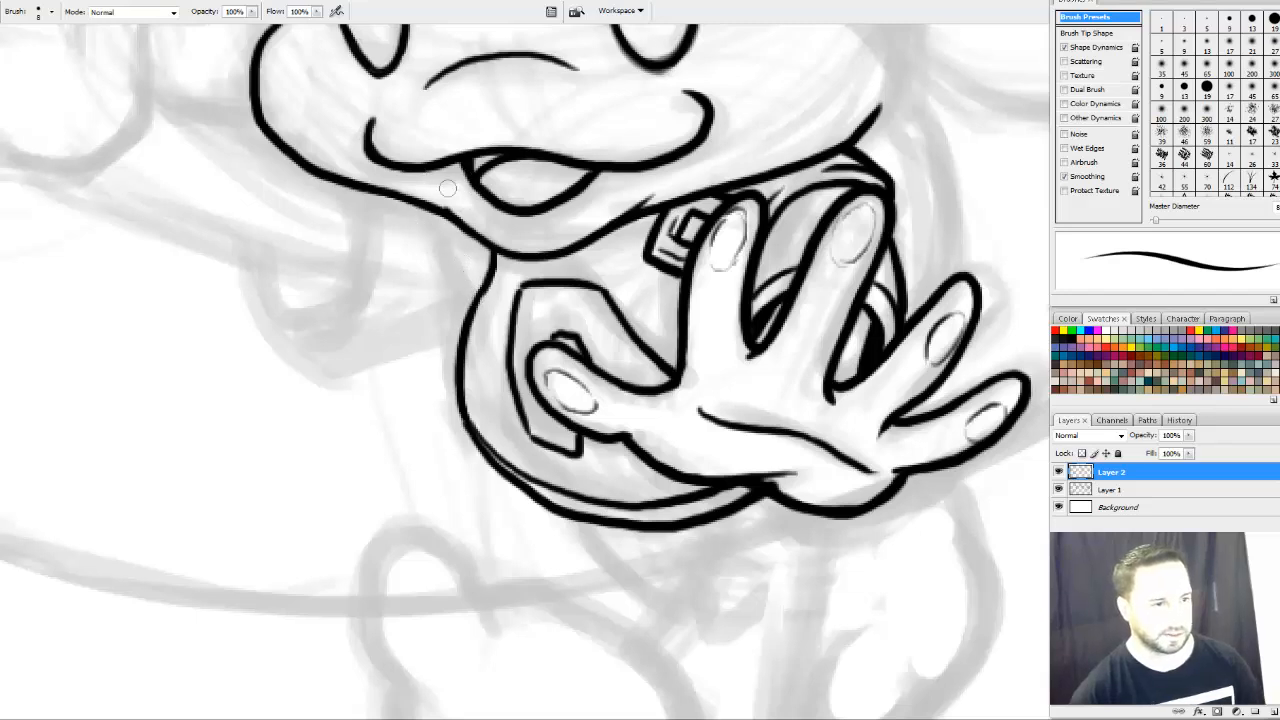
# Ink the second strap buckle under the left-hand side of the chin, with its inner rectangle and strap edges
pyautogui.moveTo(422, 230)
pyautogui.mouseDown()
pyautogui.moveTo(458, 287)
pyautogui.moveTo(486, 270)
pyautogui.moveTo(427, 234)
pyautogui.moveTo(456, 215)
pyautogui.moveTo(430, 231)
pyautogui.moveTo(464, 228)
pyautogui.mouseUp()
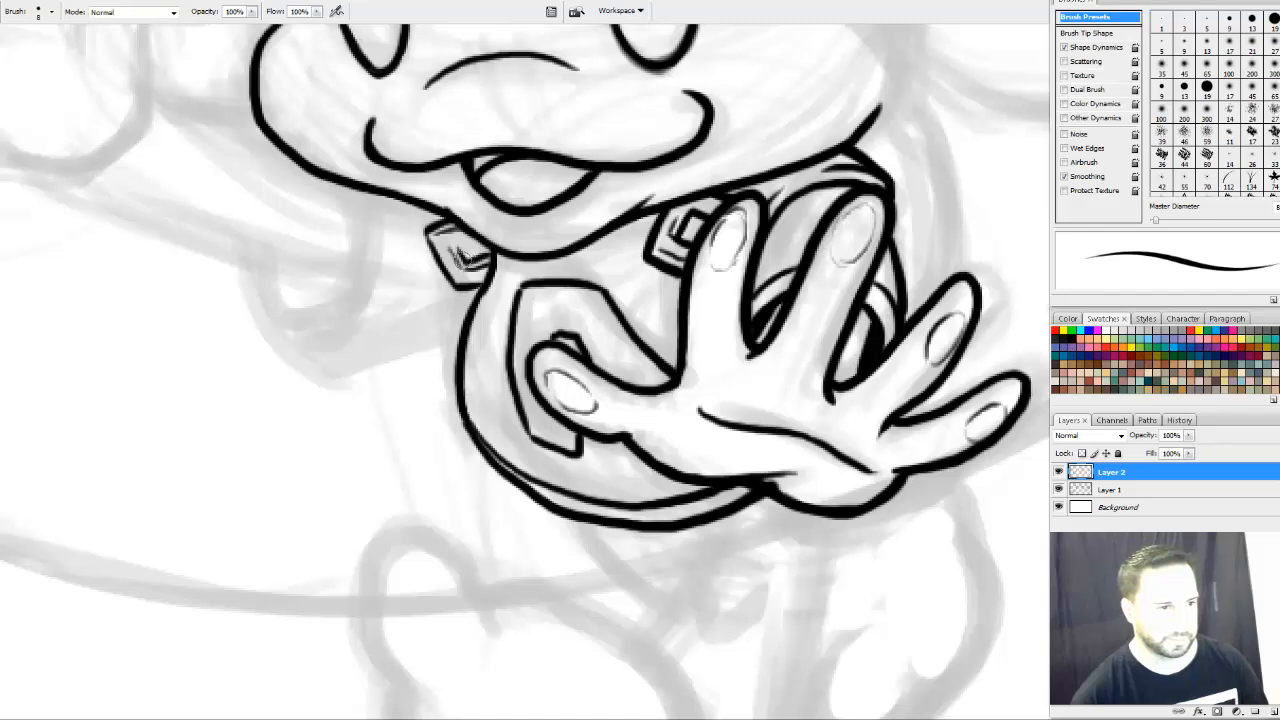
pyautogui.moveTo(455, 244)
pyautogui.mouseDown()
pyautogui.moveTo(482, 252)
pyautogui.moveTo(456, 262)
pyautogui.moveTo(467, 312)
pyautogui.mouseUp()
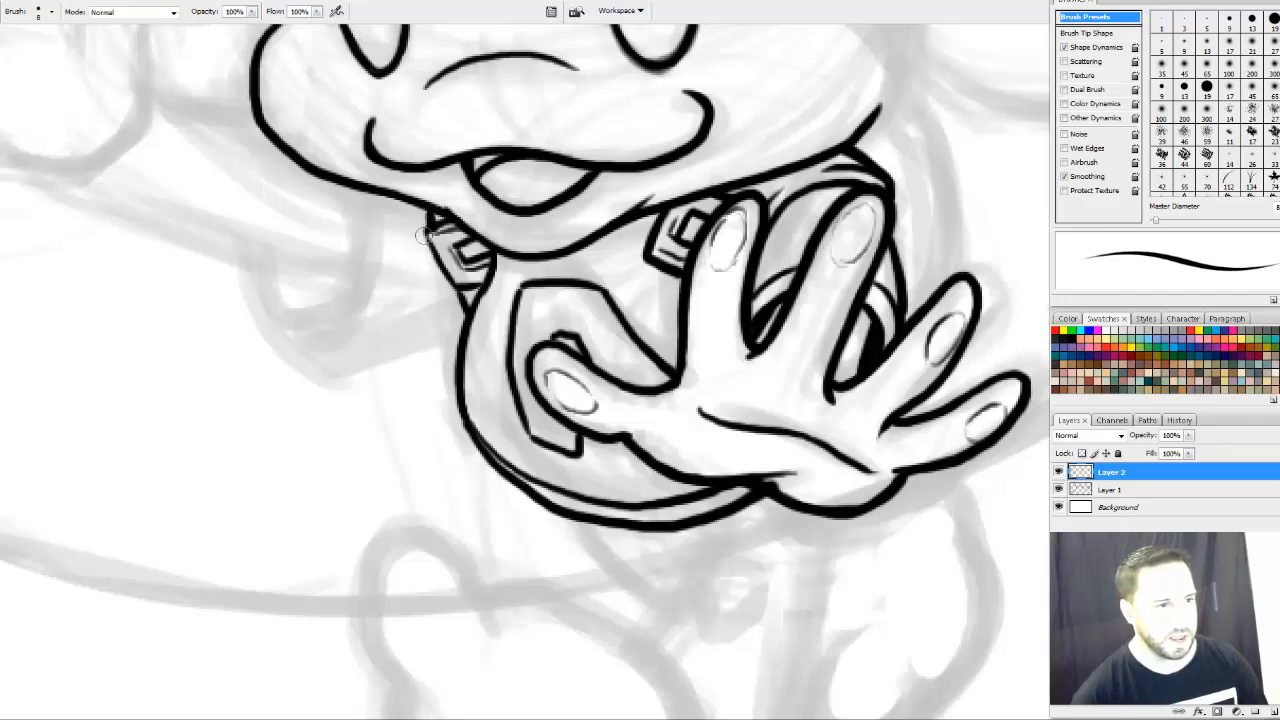
pyautogui.moveTo(422, 233); pyautogui.dragTo(460, 296)
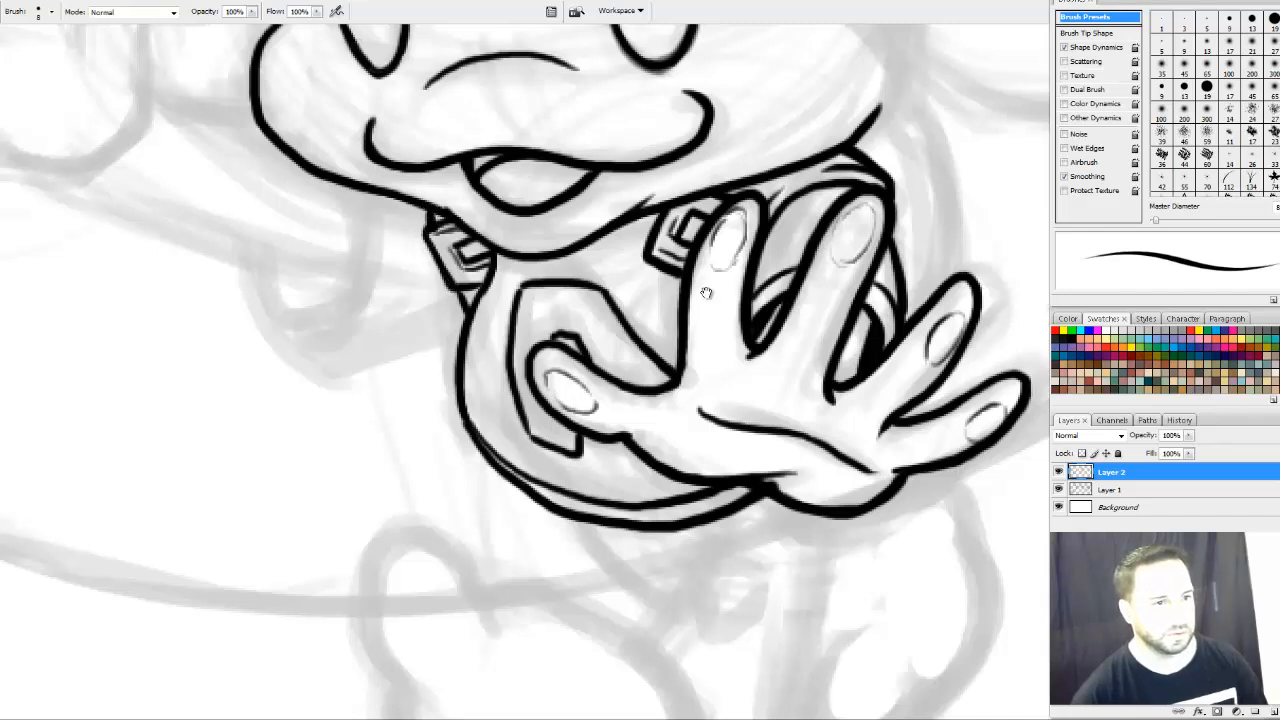
# Ink the chest piece's edge below the right-hand buckle and the part of the emblem showing beneath the thumb
pyautogui.moveTo(705, 292)
pyautogui.mouseDown()
pyautogui.moveTo(597, 278)
pyautogui.moveTo(564, 299)
pyautogui.mouseUp()
pyautogui.moveTo(552, 250); pyautogui.dragTo(569, 314)
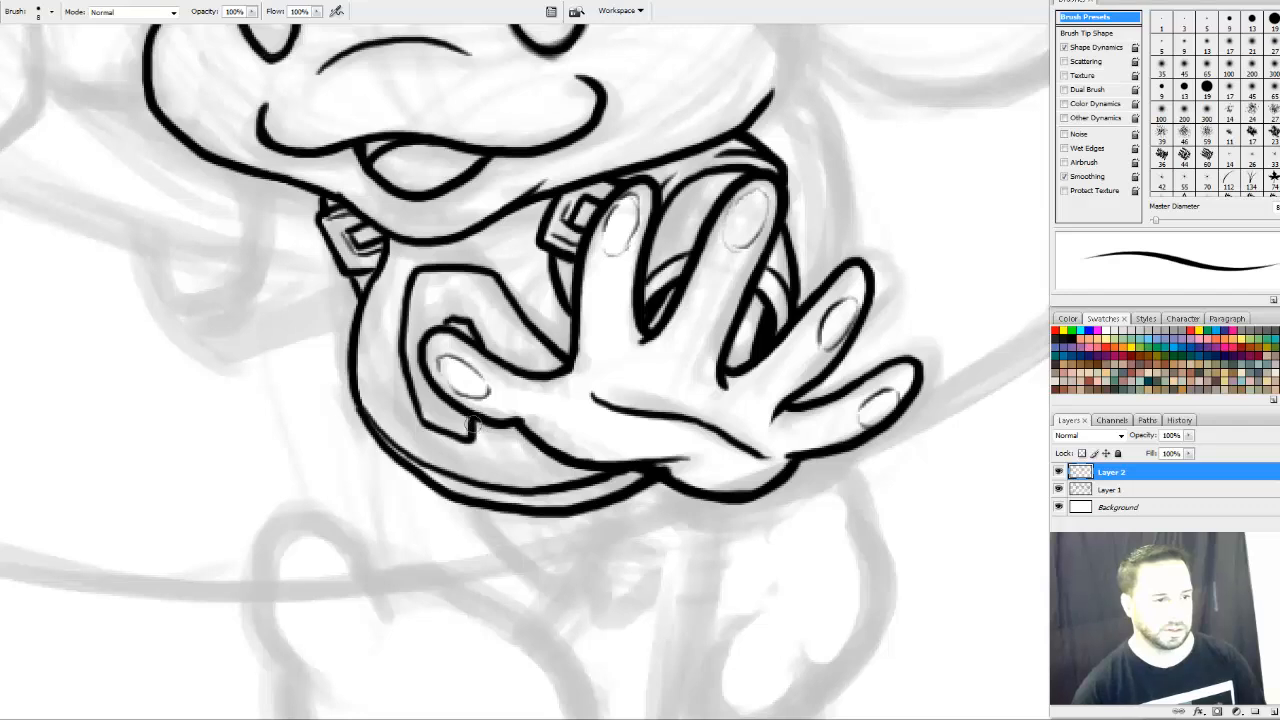
pyautogui.moveTo(468, 418)
pyautogui.mouseDown()
pyautogui.moveTo(472, 438)
pyautogui.moveTo(535, 448)
pyautogui.moveTo(500, 422)
pyautogui.mouseUp()
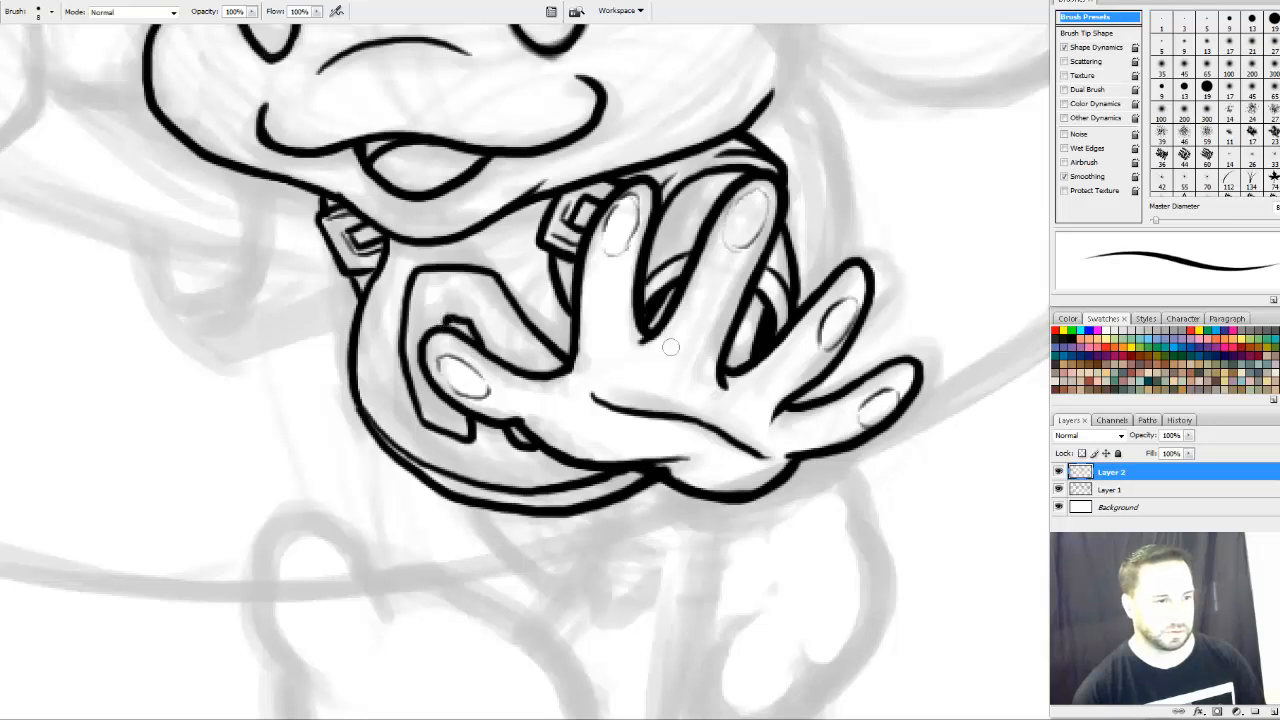
pyautogui.moveTo(552, 401); pyautogui.dragTo(674, 471)
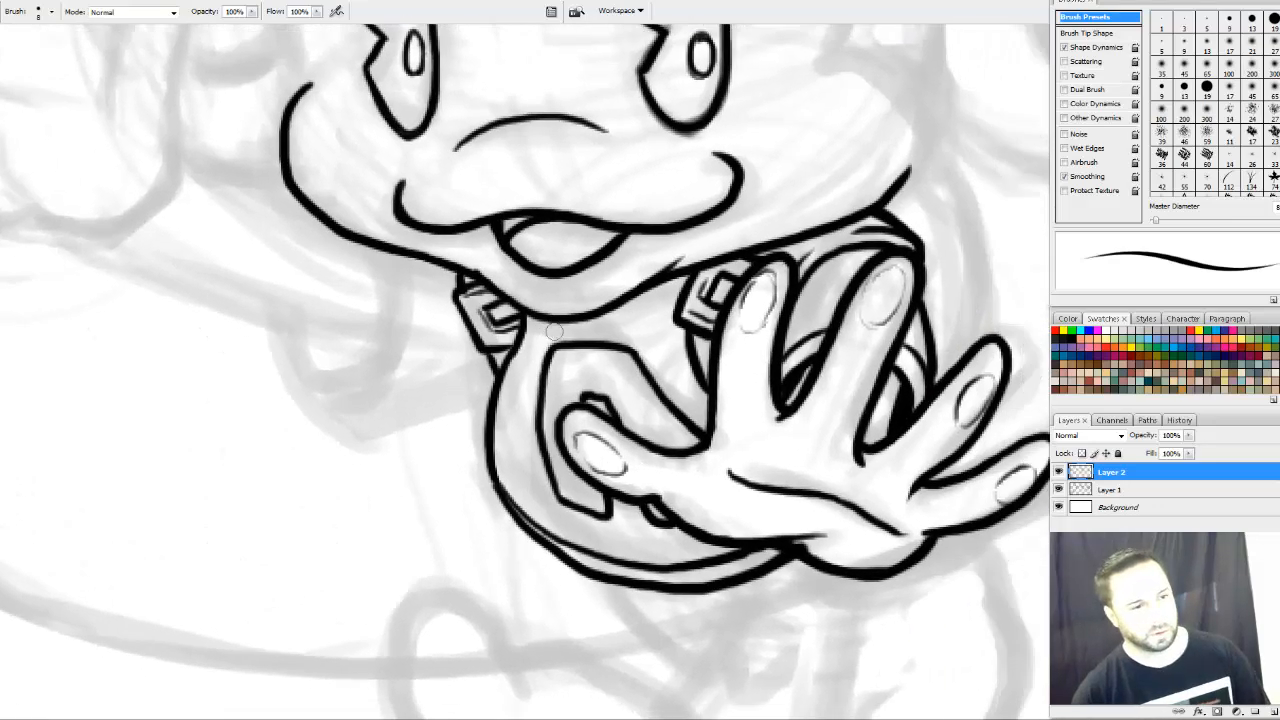
# Ink the left-hand outline of the monkey's head from the cheek up past the brow to the crown
pyautogui.moveTo(545, 322)
pyautogui.mouseDown()
pyautogui.moveTo(629, 315)
pyautogui.moveTo(586, 337)
pyautogui.moveTo(563, 332)
pyautogui.moveTo(616, 322)
pyautogui.moveTo(590, 323)
pyautogui.moveTo(683, 270)
pyautogui.moveTo(789, 283)
pyautogui.moveTo(656, 533)
pyautogui.moveTo(881, 415)
pyautogui.moveTo(874, 397)
pyautogui.moveTo(727, 434)
pyautogui.moveTo(665, 493)
pyautogui.moveTo(736, 353)
pyautogui.moveTo(816, 455)
pyautogui.moveTo(885, 408)
pyautogui.moveTo(801, 508)
pyautogui.moveTo(743, 543)
pyautogui.moveTo(684, 545)
pyautogui.mouseUp()
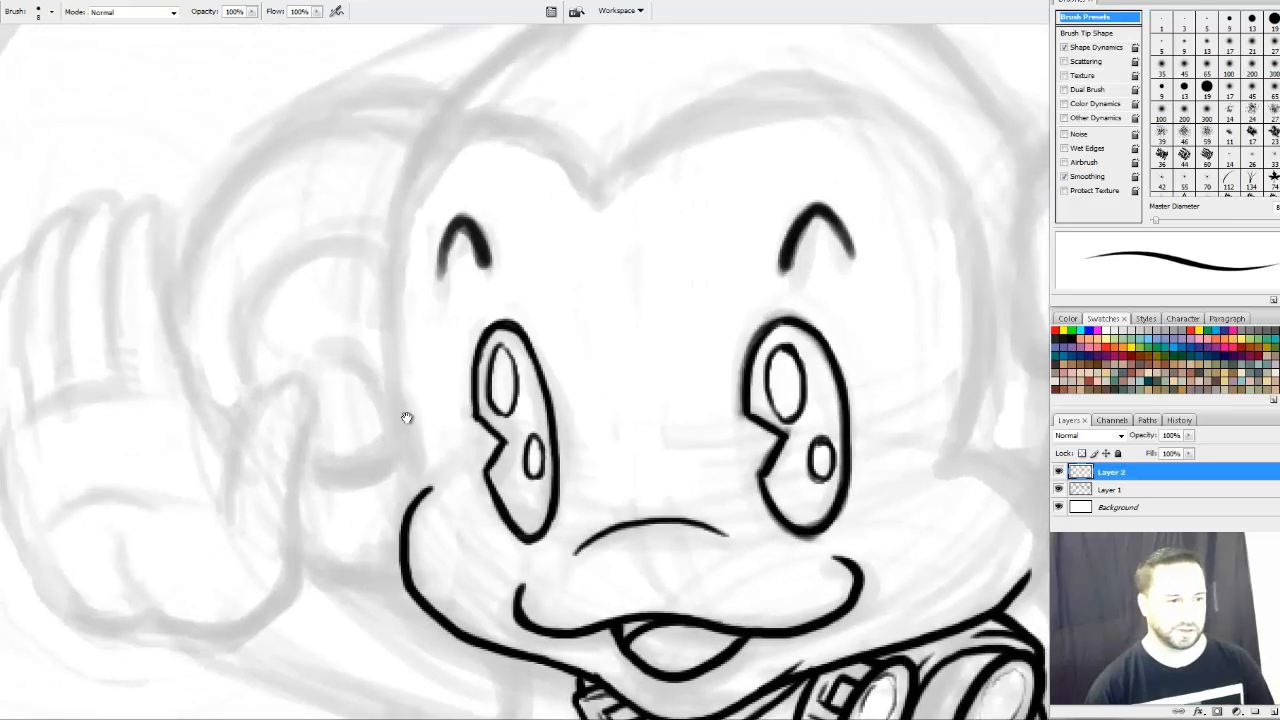
pyautogui.moveTo(411, 511)
pyautogui.mouseDown()
pyautogui.moveTo(422, 494)
pyautogui.moveTo(413, 432)
pyautogui.mouseUp()
pyautogui.moveTo(424, 486)
pyautogui.mouseDown()
pyautogui.moveTo(396, 311)
pyautogui.moveTo(405, 229)
pyautogui.moveTo(430, 154)
pyautogui.moveTo(484, 84)
pyautogui.mouseUp()
pyautogui.moveTo(582, 111)
pyautogui.mouseDown()
pyautogui.moveTo(552, 183)
pyautogui.moveTo(576, 145)
pyautogui.mouseUp()
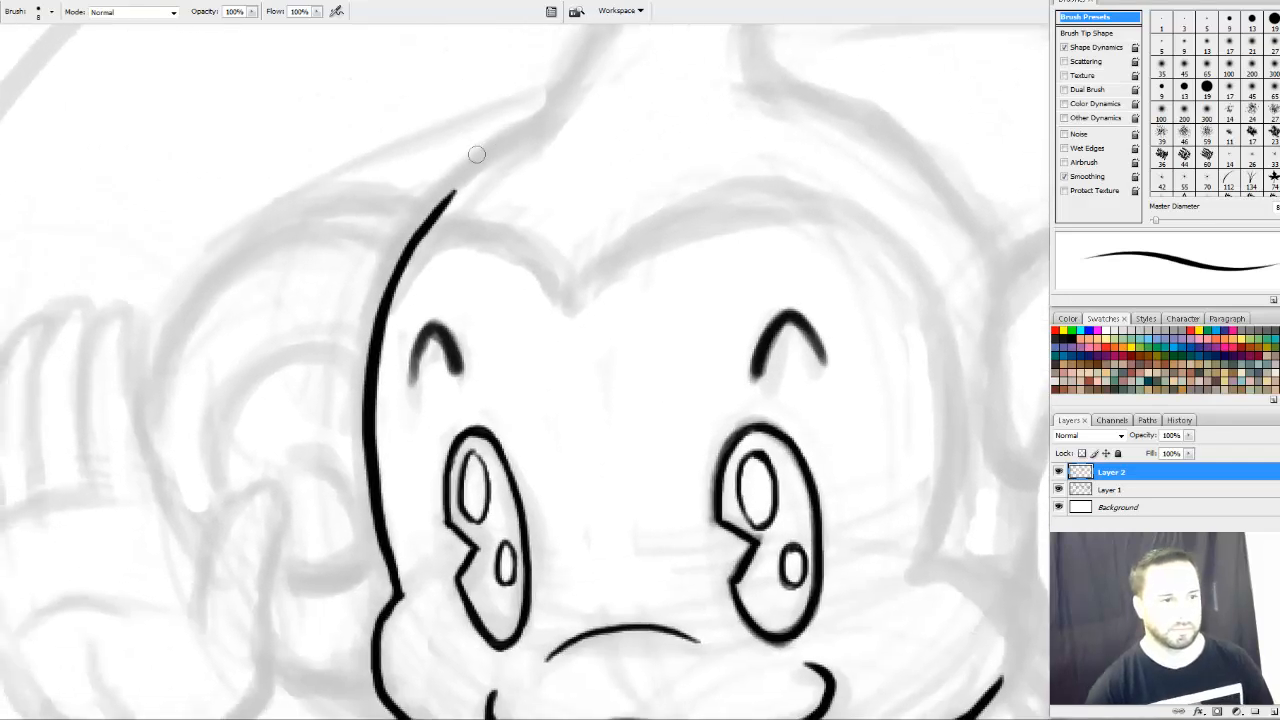
pyautogui.moveTo(415, 247); pyautogui.dragTo(499, 145)
pyautogui.moveTo(437, 207); pyautogui.dragTo(530, 126)
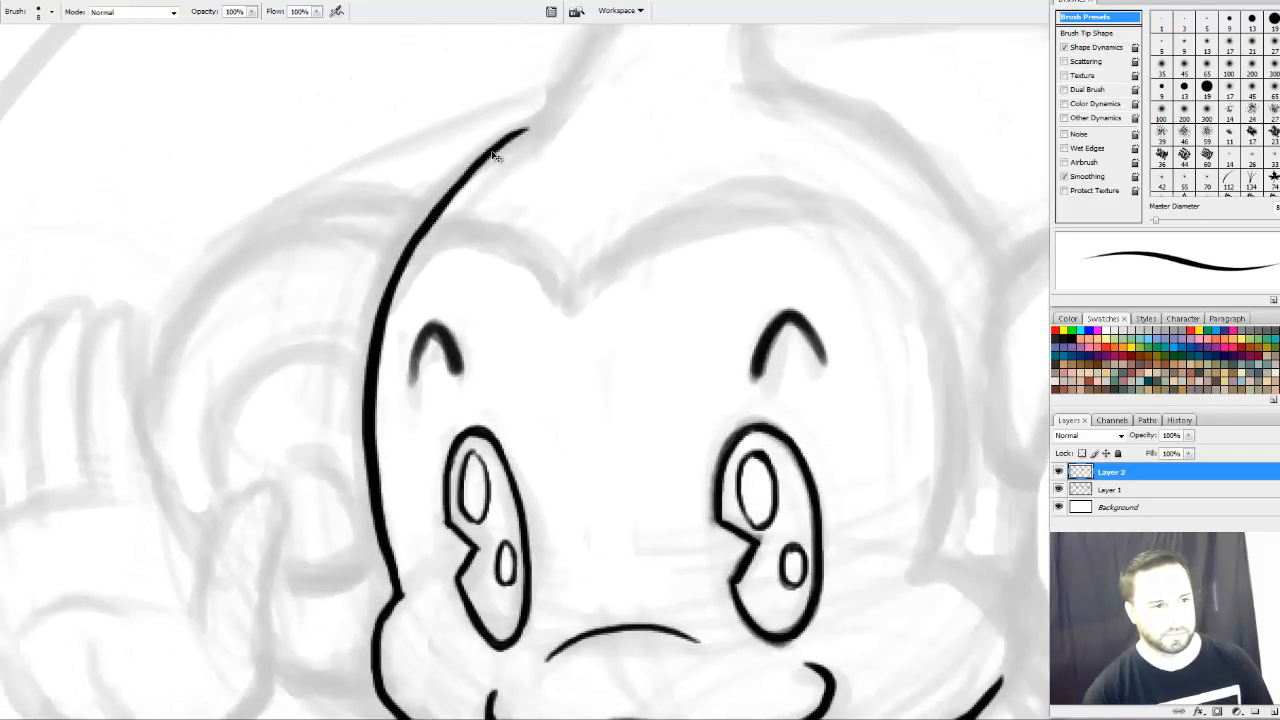
pyautogui.hotkey('ctrl', 'z')
pyautogui.hotkey('ctrl', 'alt', 'z')
pyautogui.moveTo(405, 257)
pyautogui.mouseDown()
pyautogui.moveTo(430, 213)
pyautogui.moveTo(541, 124)
pyautogui.mouseUp()
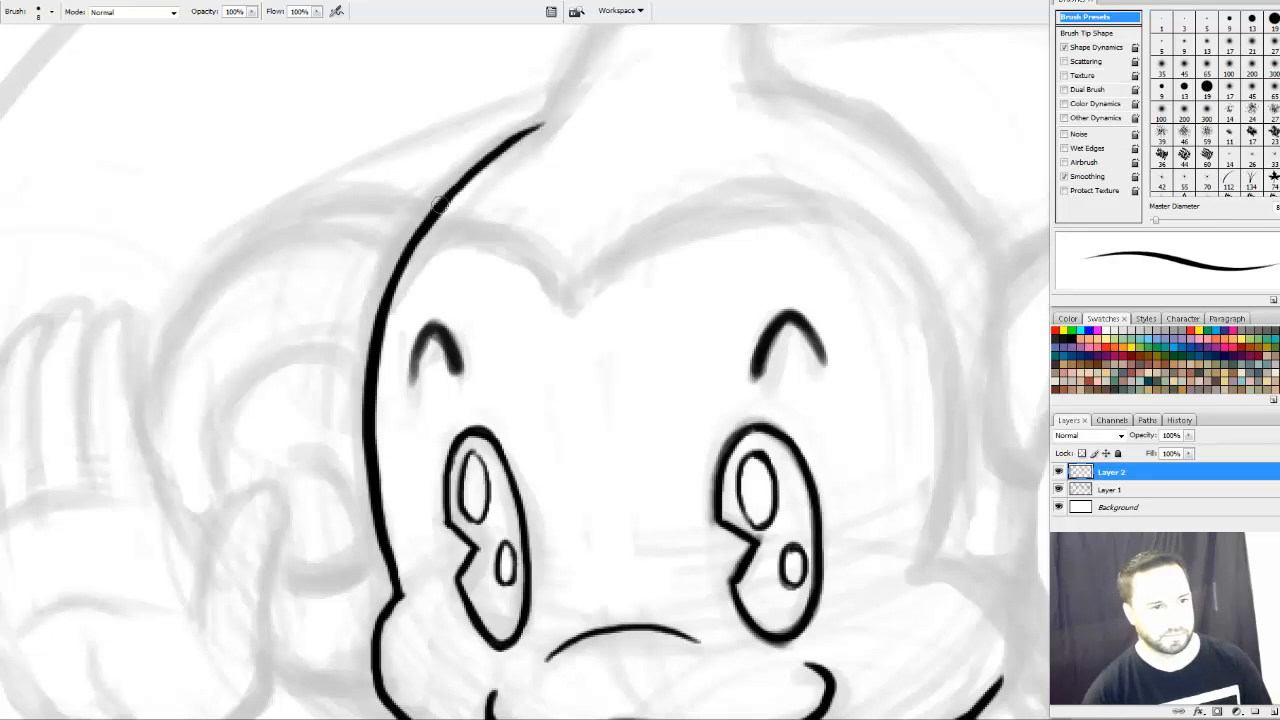
pyautogui.moveTo(441, 204); pyautogui.dragTo(548, 126)
pyautogui.moveTo(508, 169); pyautogui.dragTo(488, 141)
# Ink the heart-shaped hairline across the forehead and continue it down the right-hand side of the face to the cheek
pyautogui.moveTo(382, 239)
pyautogui.mouseDown()
pyautogui.moveTo(419, 200)
pyautogui.moveTo(475, 189)
pyautogui.moveTo(534, 236)
pyautogui.moveTo(546, 269)
pyautogui.mouseUp()
pyautogui.hotkey('ctrl', 'z')
pyautogui.moveTo(371, 256)
pyautogui.mouseDown()
pyautogui.moveTo(405, 207)
pyautogui.moveTo(467, 188)
pyautogui.moveTo(552, 268)
pyautogui.mouseUp()
pyautogui.moveTo(651, 277); pyautogui.dragTo(488, 222)
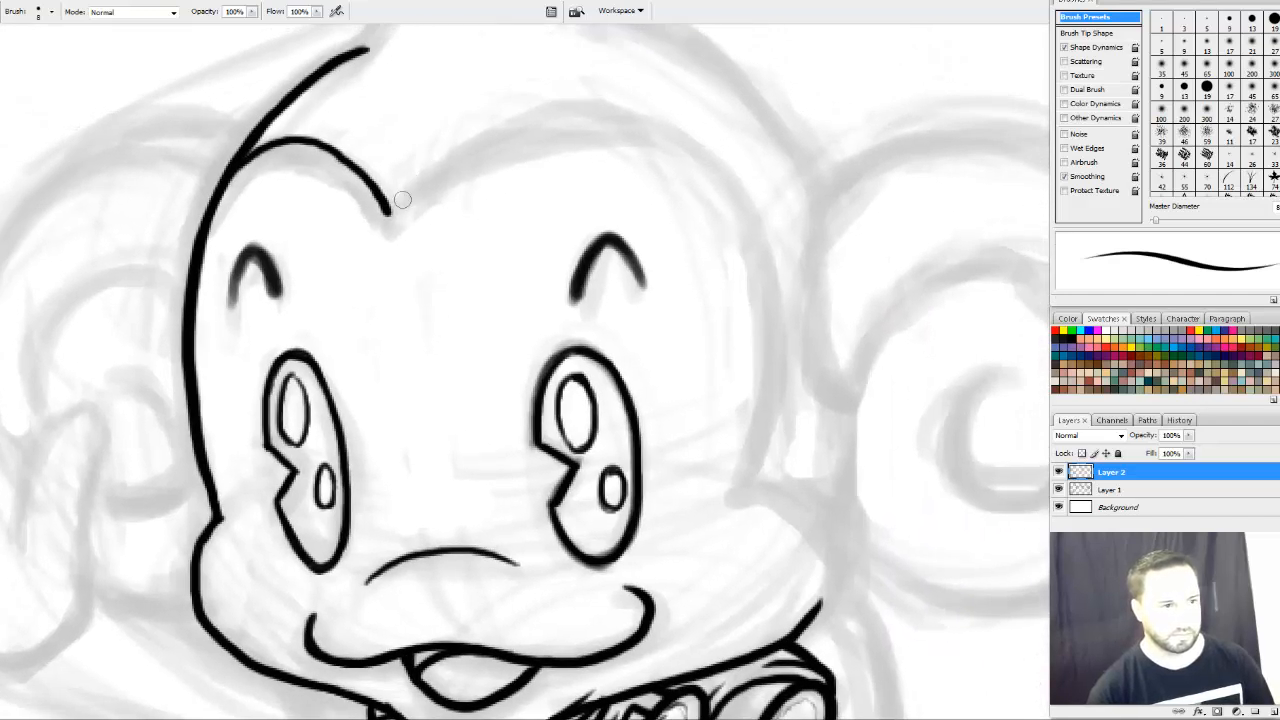
pyautogui.moveTo(388, 212)
pyautogui.mouseDown()
pyautogui.moveTo(485, 135)
pyautogui.moveTo(572, 117)
pyautogui.moveTo(655, 146)
pyautogui.moveTo(718, 218)
pyautogui.moveTo(759, 362)
pyautogui.moveTo(732, 486)
pyautogui.mouseUp()
pyautogui.moveTo(815, 407); pyautogui.dragTo(763, 317)
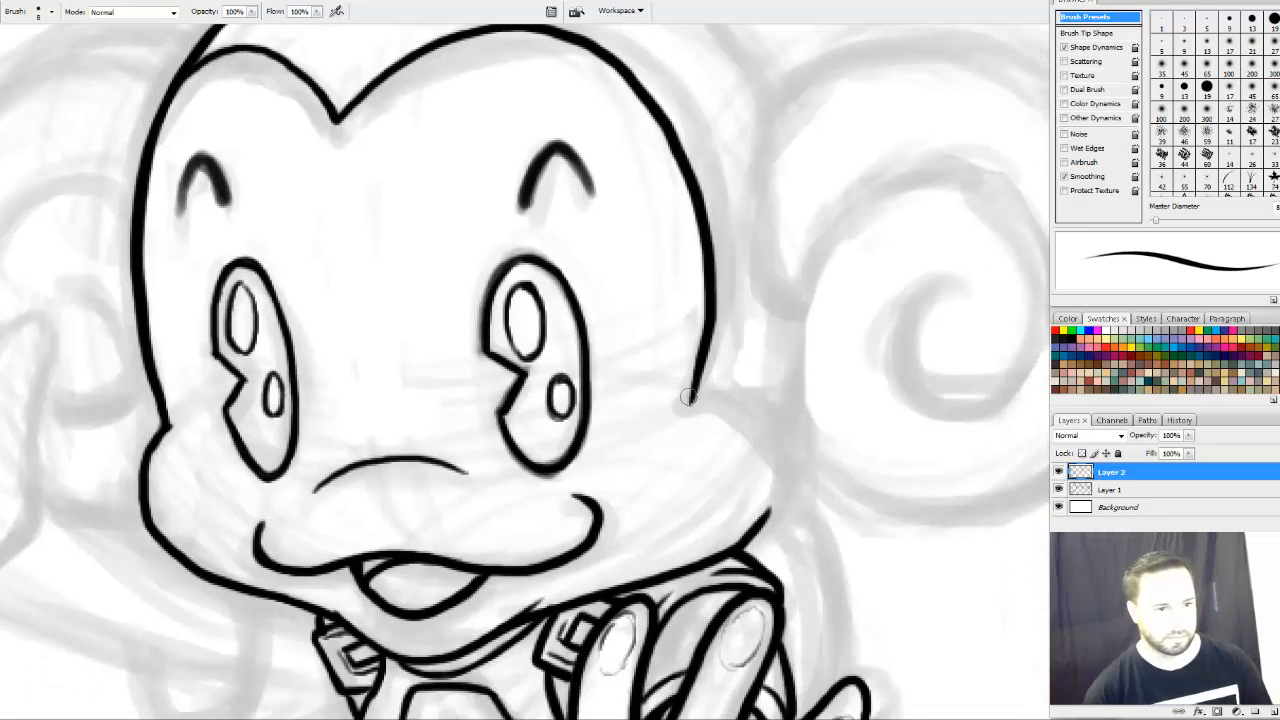
# Ink the rounded right-hand cheek from the end of the hairline down to the jaw line
pyautogui.moveTo(688, 397)
pyautogui.mouseDown()
pyautogui.moveTo(776, 420)
pyautogui.moveTo(784, 534)
pyautogui.mouseUp()
pyautogui.hotkey('ctrl', 'z')
pyautogui.moveTo(692, 386)
pyautogui.mouseDown()
pyautogui.moveTo(732, 406)
pyautogui.moveTo(775, 446)
pyautogui.moveTo(773, 498)
pyautogui.moveTo(735, 549)
pyautogui.mouseUp()
pyautogui.moveTo(835, 435)
pyautogui.mouseDown()
pyautogui.moveTo(763, 437)
pyautogui.moveTo(757, 410)
pyautogui.mouseUp()
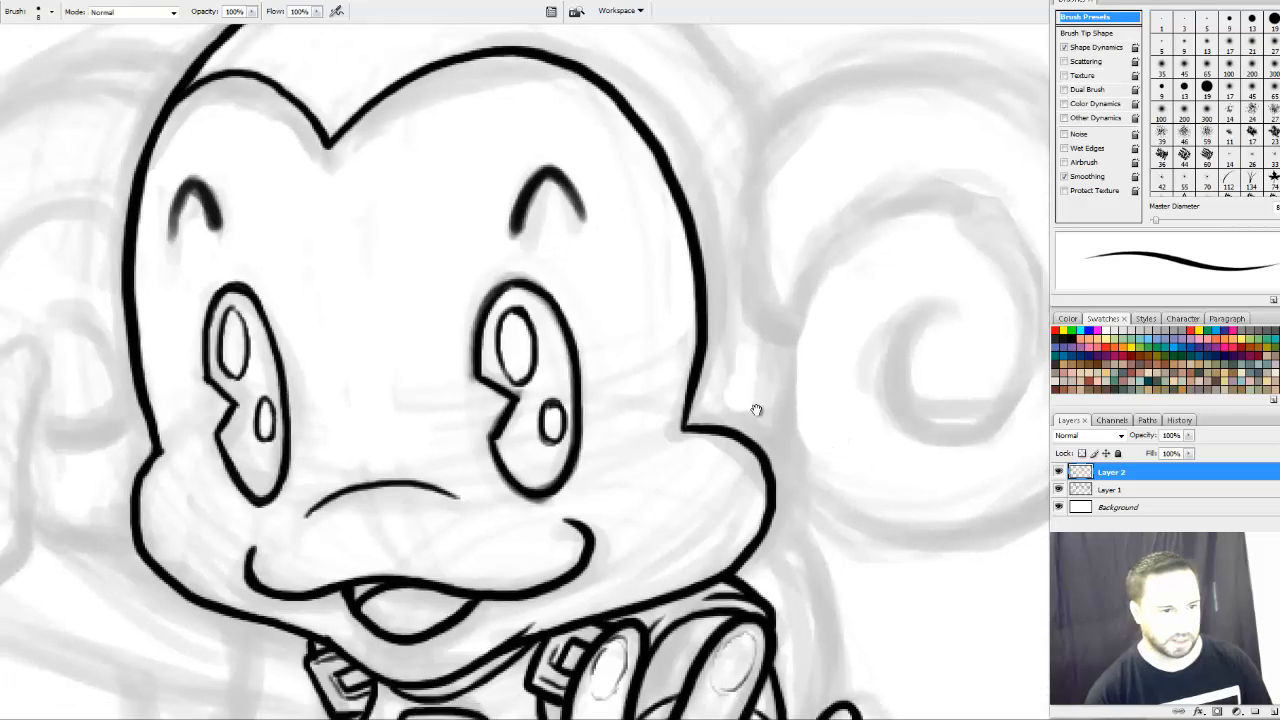
pyautogui.moveTo(716, 290); pyautogui.dragTo(732, 307)
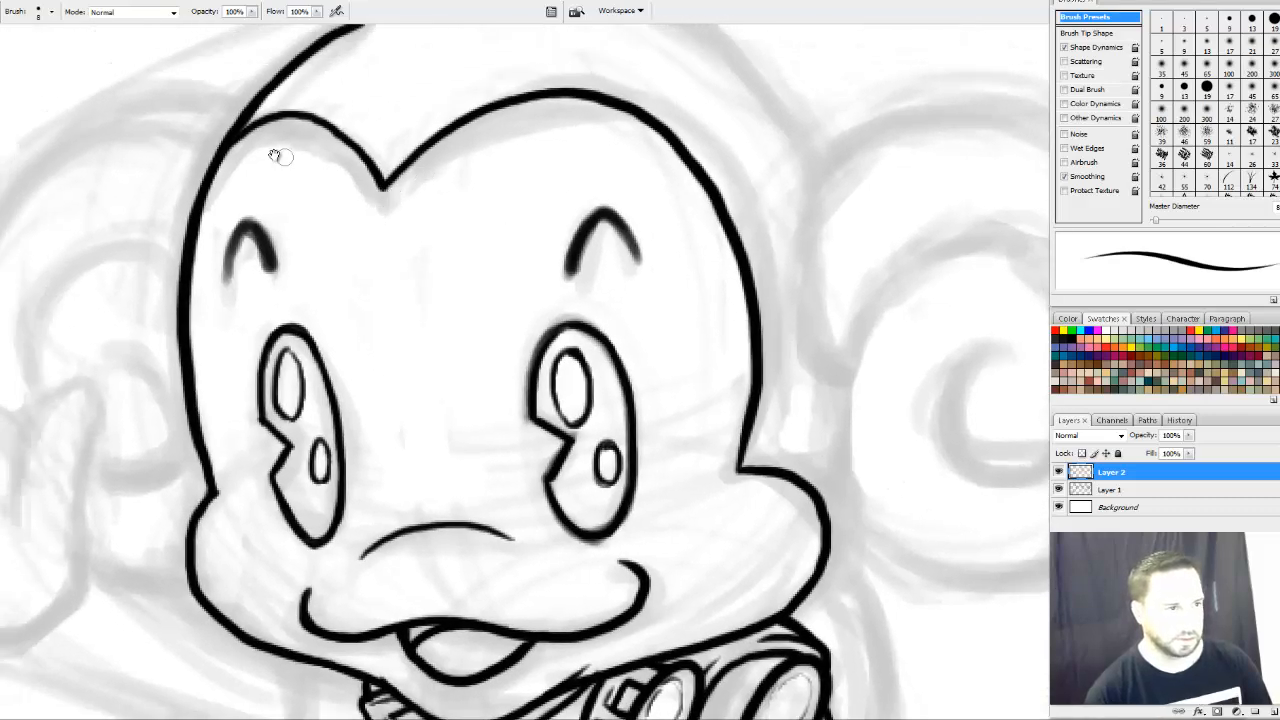
# Ink the thumb of the raised hand and continue the outline around the heel of the palm
pyautogui.moveTo(302, 163); pyautogui.dragTo(314, 195)
pyautogui.moveTo(115, 347); pyautogui.dragTo(758, 280)
pyautogui.moveTo(326, 371)
pyautogui.mouseDown()
pyautogui.moveTo(817, 520)
pyautogui.moveTo(494, 305)
pyautogui.mouseUp()
pyautogui.moveTo(820, 341); pyautogui.dragTo(246, 363)
pyautogui.moveTo(730, 289)
pyautogui.mouseDown()
pyautogui.moveTo(583, 294)
pyautogui.moveTo(529, 209)
pyautogui.mouseUp()
pyautogui.moveTo(470, 318)
pyautogui.mouseDown()
pyautogui.moveTo(500, 371)
pyautogui.moveTo(451, 271)
pyautogui.moveTo(543, 280)
pyautogui.moveTo(642, 362)
pyautogui.moveTo(662, 411)
pyautogui.mouseUp()
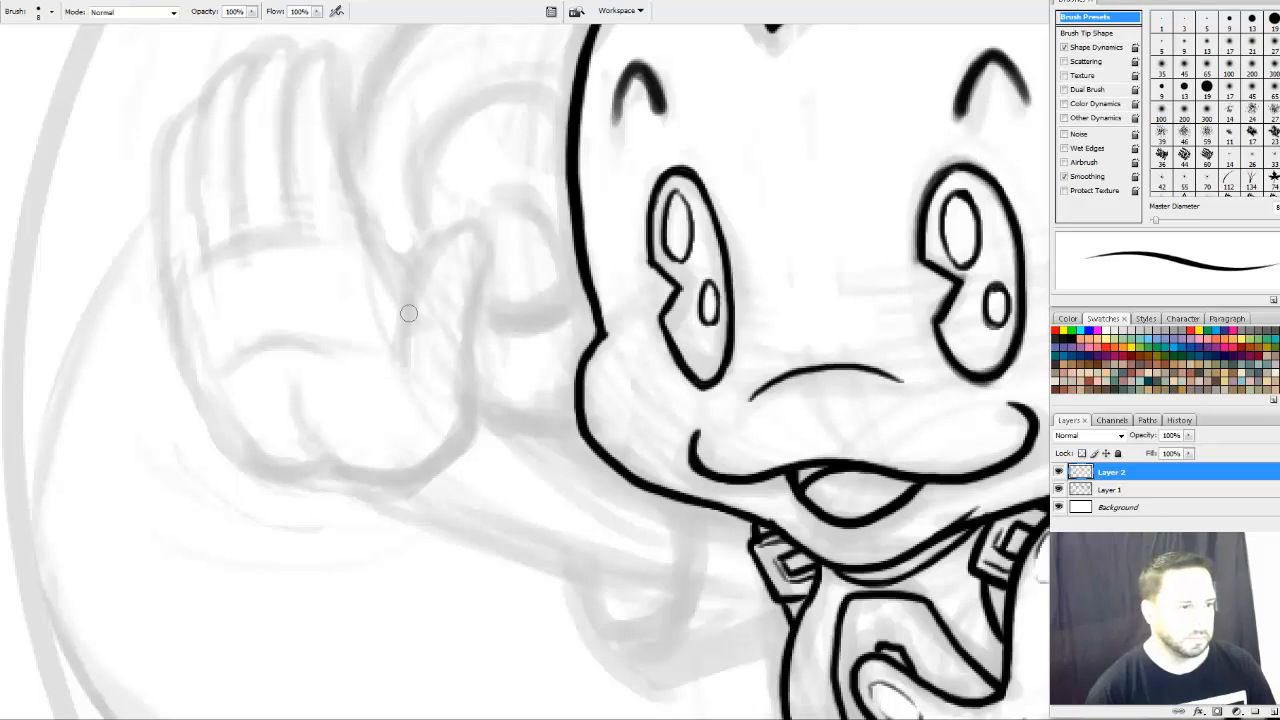
pyautogui.moveTo(381, 346)
pyautogui.mouseDown()
pyautogui.moveTo(420, 263)
pyautogui.moveTo(478, 224)
pyautogui.moveTo(490, 278)
pyautogui.moveTo(458, 430)
pyautogui.moveTo(424, 472)
pyautogui.moveTo(348, 482)
pyautogui.moveTo(300, 462)
pyautogui.moveTo(335, 460)
pyautogui.mouseUp()
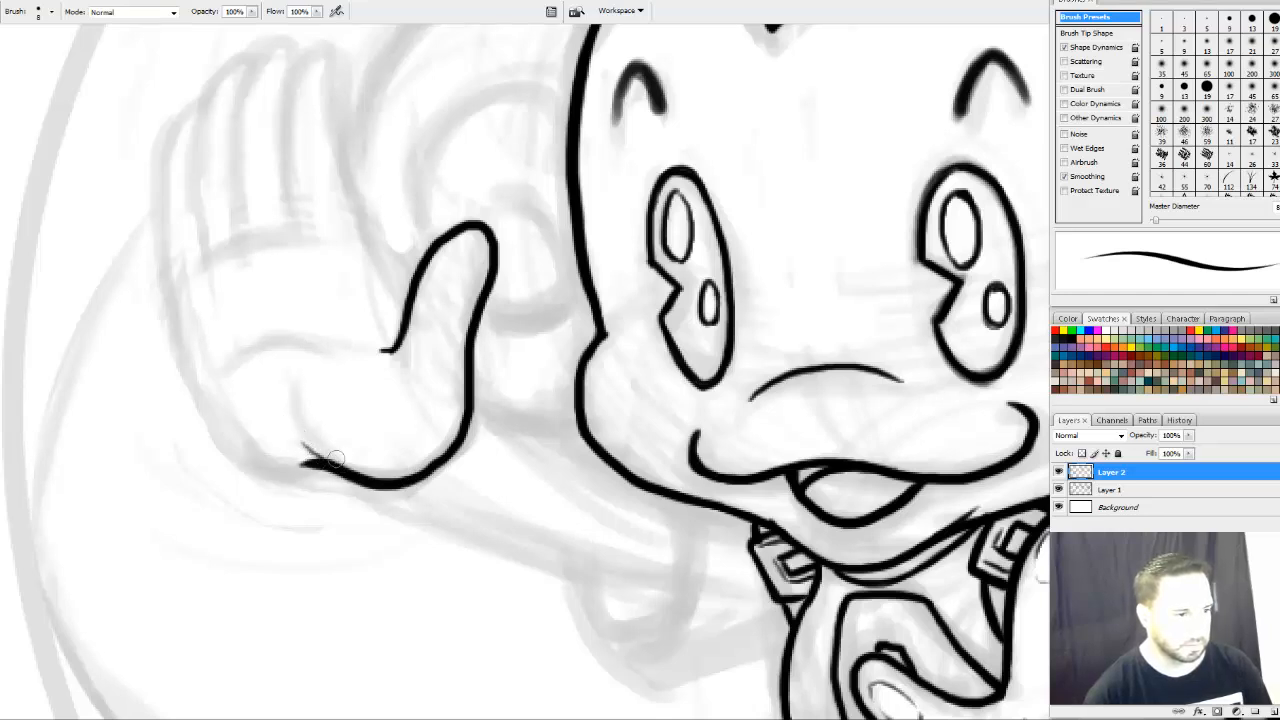
# Ink the raised hand's lower palm edge and its outer side up over the tip of the little finger
pyautogui.moveTo(204, 389)
pyautogui.mouseDown()
pyautogui.moveTo(250, 466)
pyautogui.moveTo(330, 466)
pyautogui.mouseUp()
pyautogui.hotkey('ctrl', 'z')
pyautogui.moveTo(204, 389)
pyautogui.mouseDown()
pyautogui.moveTo(236, 452)
pyautogui.moveTo(320, 466)
pyautogui.moveTo(215, 420)
pyautogui.moveTo(282, 465)
pyautogui.moveTo(329, 460)
pyautogui.mouseUp()
pyautogui.hotkey('ctrl', 'z')
pyautogui.moveTo(397, 452); pyautogui.dragTo(421, 549)
pyautogui.moveTo(344, 486); pyautogui.dragTo(339, 516)
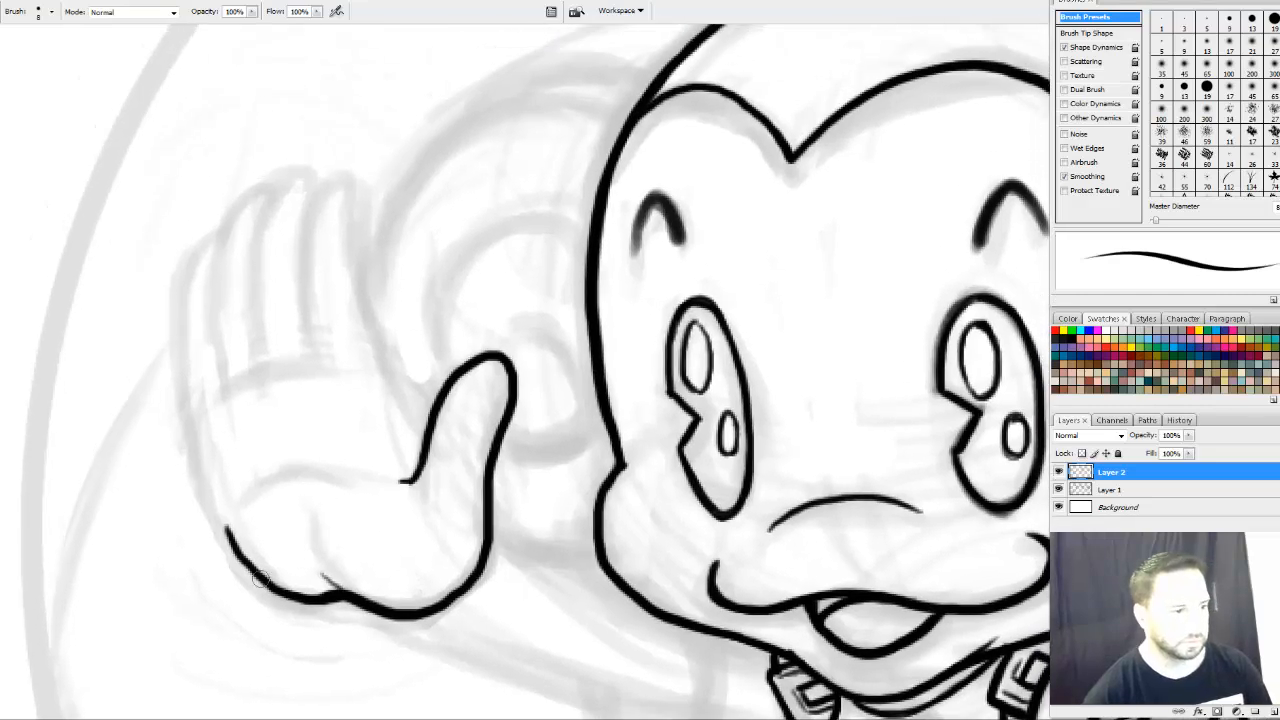
pyautogui.moveTo(266, 586)
pyautogui.mouseDown()
pyautogui.moveTo(221, 520)
pyautogui.moveTo(180, 366)
pyautogui.moveTo(177, 294)
pyautogui.moveTo(198, 240)
pyautogui.moveTo(225, 233)
pyautogui.mouseUp()
# Ink the ring, index and middle fingers of the raised hand, joining the index finger to the thumb
pyautogui.moveTo(221, 390)
pyautogui.mouseDown()
pyautogui.moveTo(220, 225)
pyautogui.moveTo(250, 197)
pyautogui.moveTo(266, 206)
pyautogui.mouseUp()
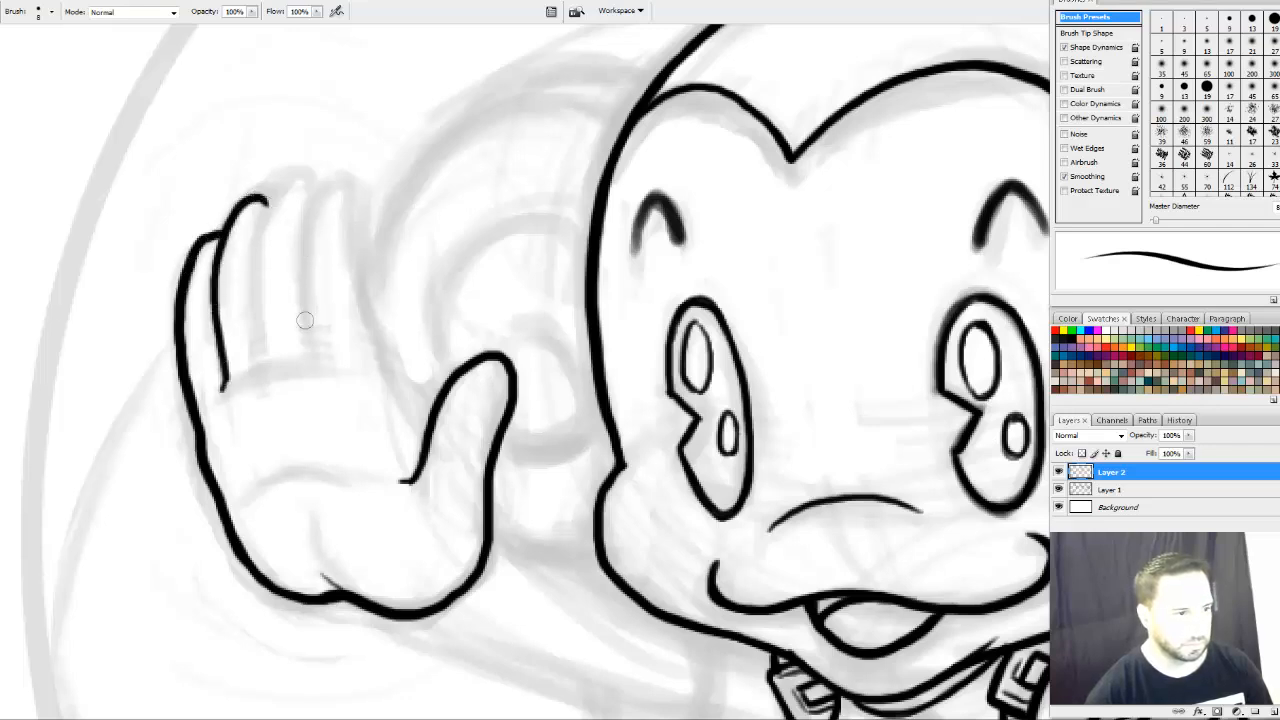
pyautogui.moveTo(306, 368)
pyautogui.mouseDown()
pyautogui.moveTo(301, 260)
pyautogui.moveTo(322, 188)
pyautogui.moveTo(355, 192)
pyautogui.moveTo(379, 340)
pyautogui.moveTo(421, 452)
pyautogui.mouseUp()
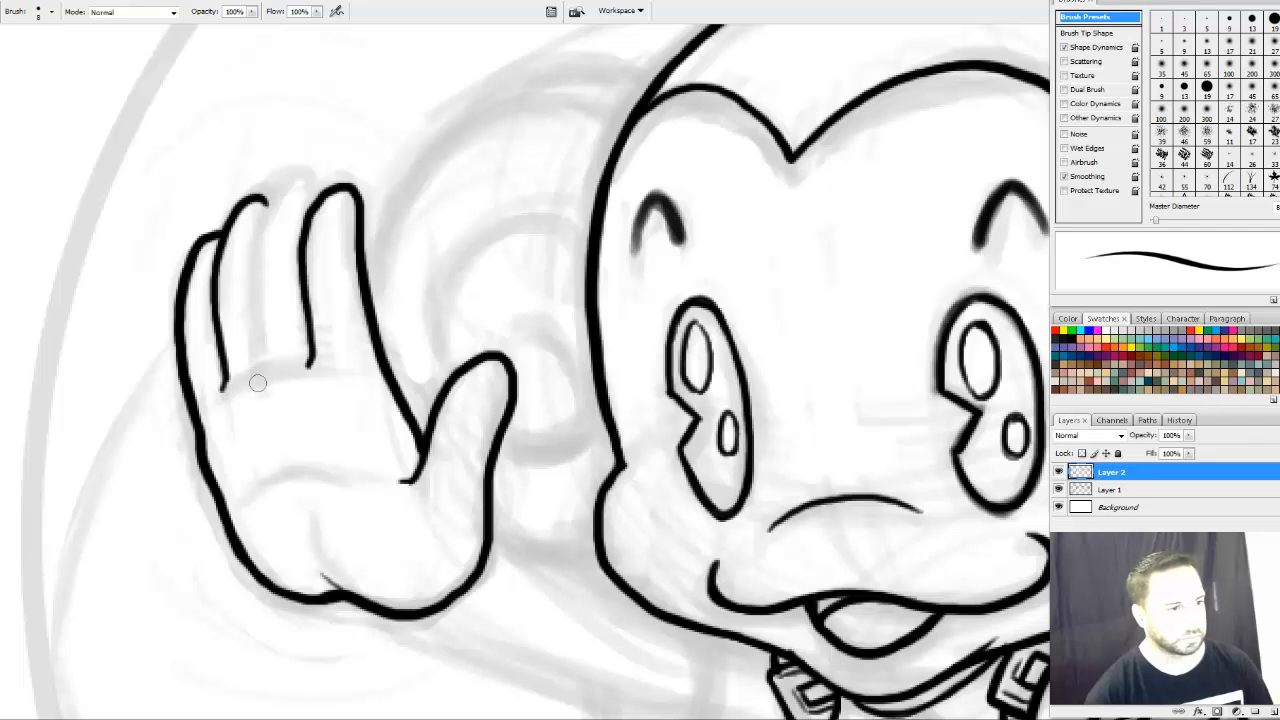
pyautogui.moveTo(258, 383)
pyautogui.mouseDown()
pyautogui.moveTo(252, 218)
pyautogui.moveTo(290, 172)
pyautogui.moveTo(321, 204)
pyautogui.mouseUp()
pyautogui.press('e')
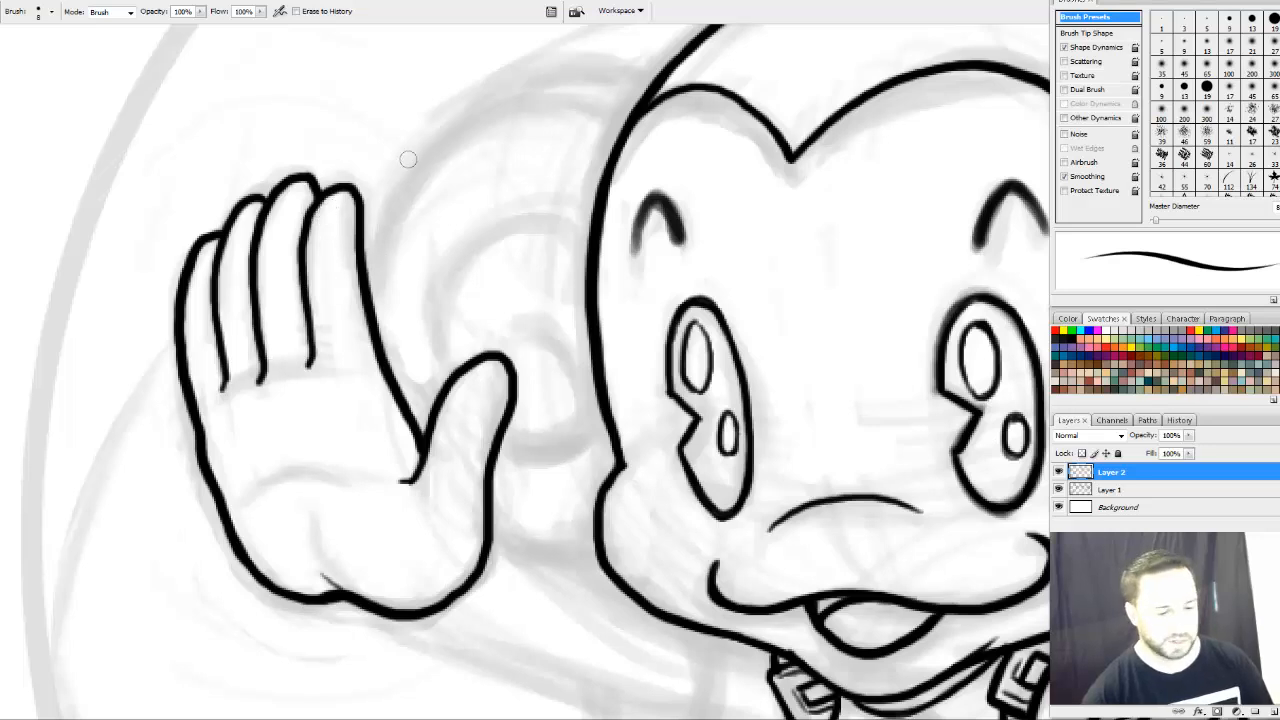
pyautogui.press('b')
# Ink the horizontal crease across the raised palm and the short curved crease rising from its heel
pyautogui.scroll(-2, 424, 399)
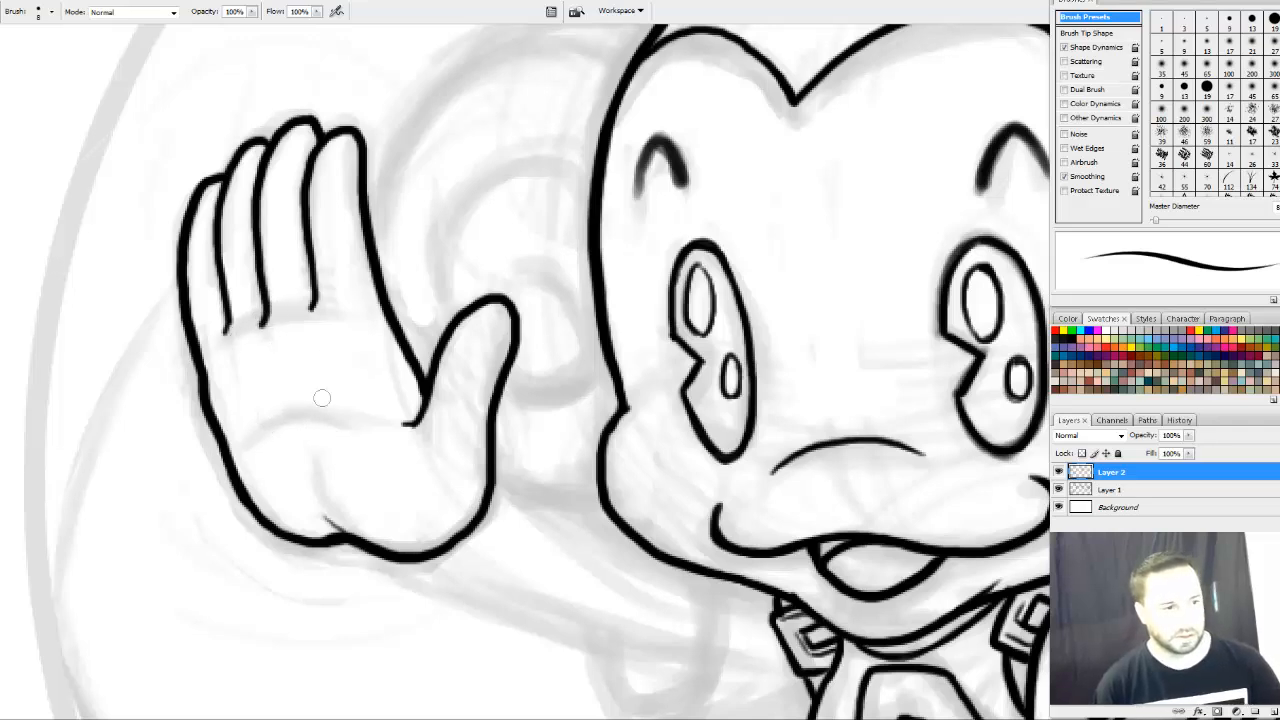
pyautogui.moveTo(243, 428)
pyautogui.mouseDown()
pyautogui.moveTo(262, 409)
pyautogui.moveTo(352, 405)
pyautogui.mouseUp()
pyautogui.moveTo(258, 405)
pyautogui.mouseDown()
pyautogui.moveTo(355, 403)
pyautogui.moveTo(374, 390)
pyautogui.moveTo(256, 420)
pyautogui.moveTo(290, 408)
pyautogui.mouseUp()
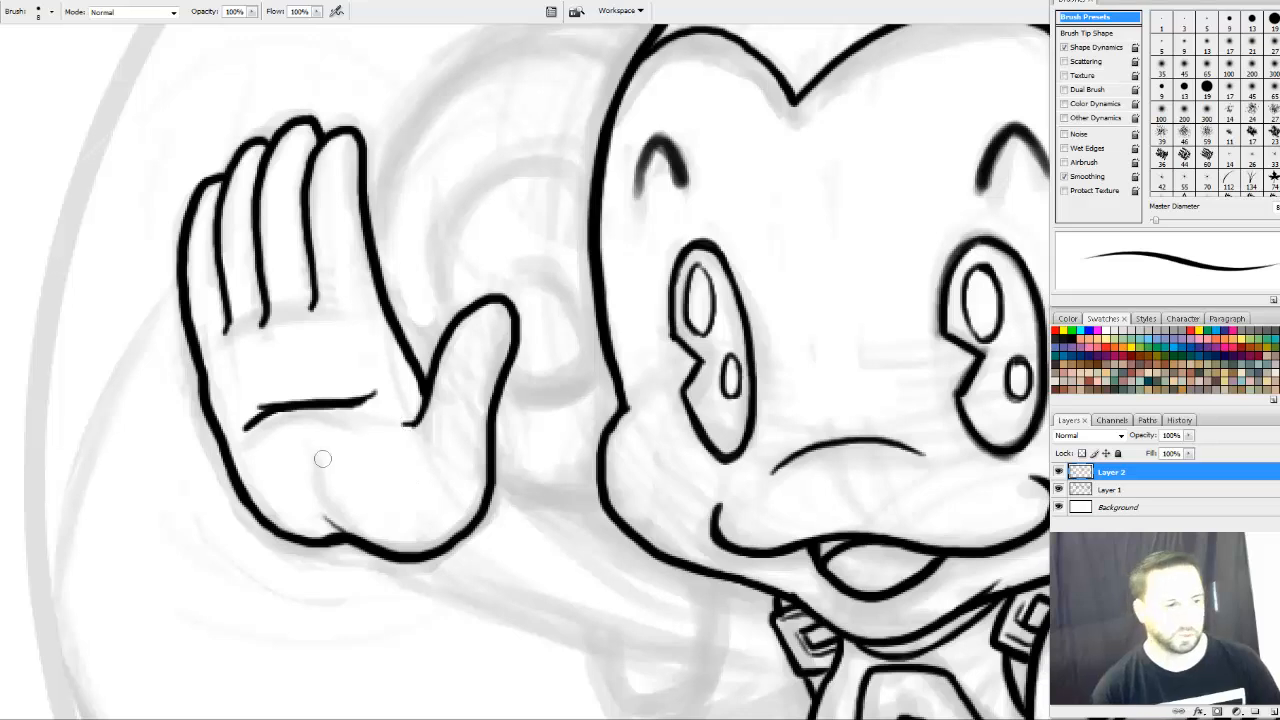
pyautogui.moveTo(333, 530); pyautogui.dragTo(315, 443)
pyautogui.moveTo(337, 522); pyautogui.dragTo(316, 446)
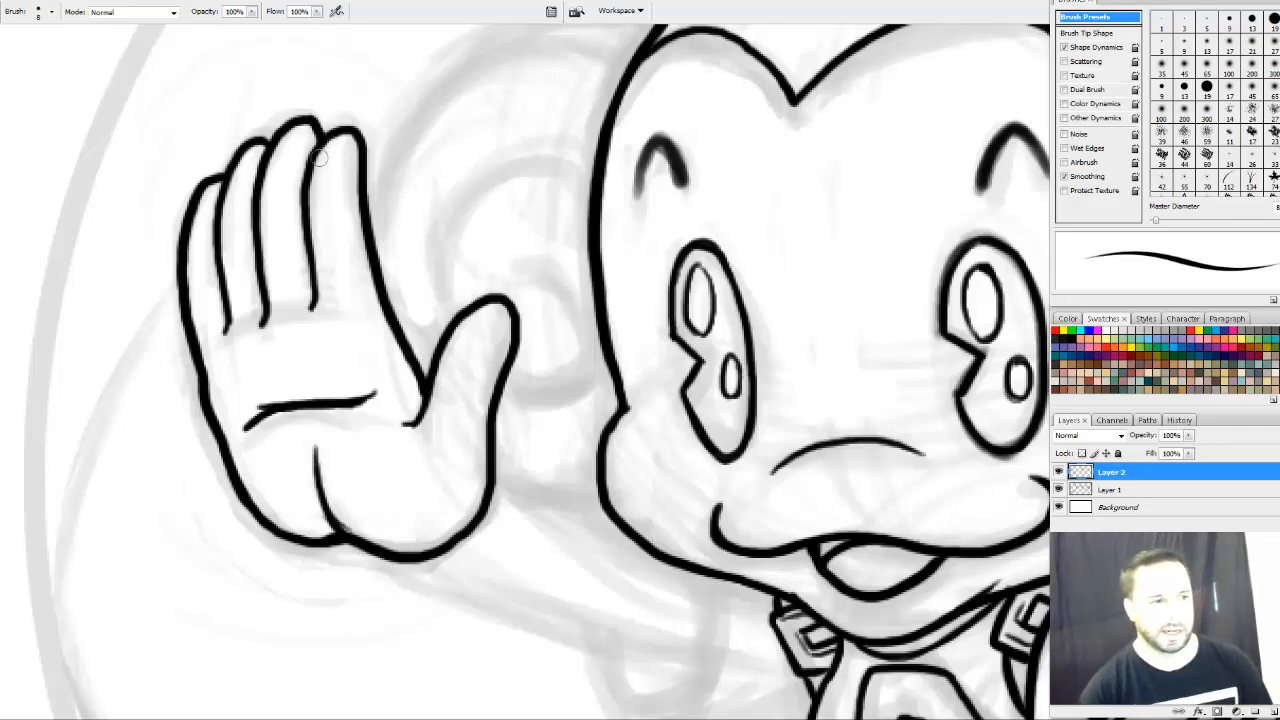
# Add fine inner contour lines along the raised hand's index finger, thumb and two lower palm pads
pyautogui.moveTo(328, 148); pyautogui.dragTo(346, 232)
pyautogui.moveTo(345, 182); pyautogui.dragTo(357, 258)
pyautogui.moveTo(340, 175)
pyautogui.mouseDown()
pyautogui.moveTo(380, 362)
pyautogui.moveTo(416, 421)
pyautogui.mouseUp()
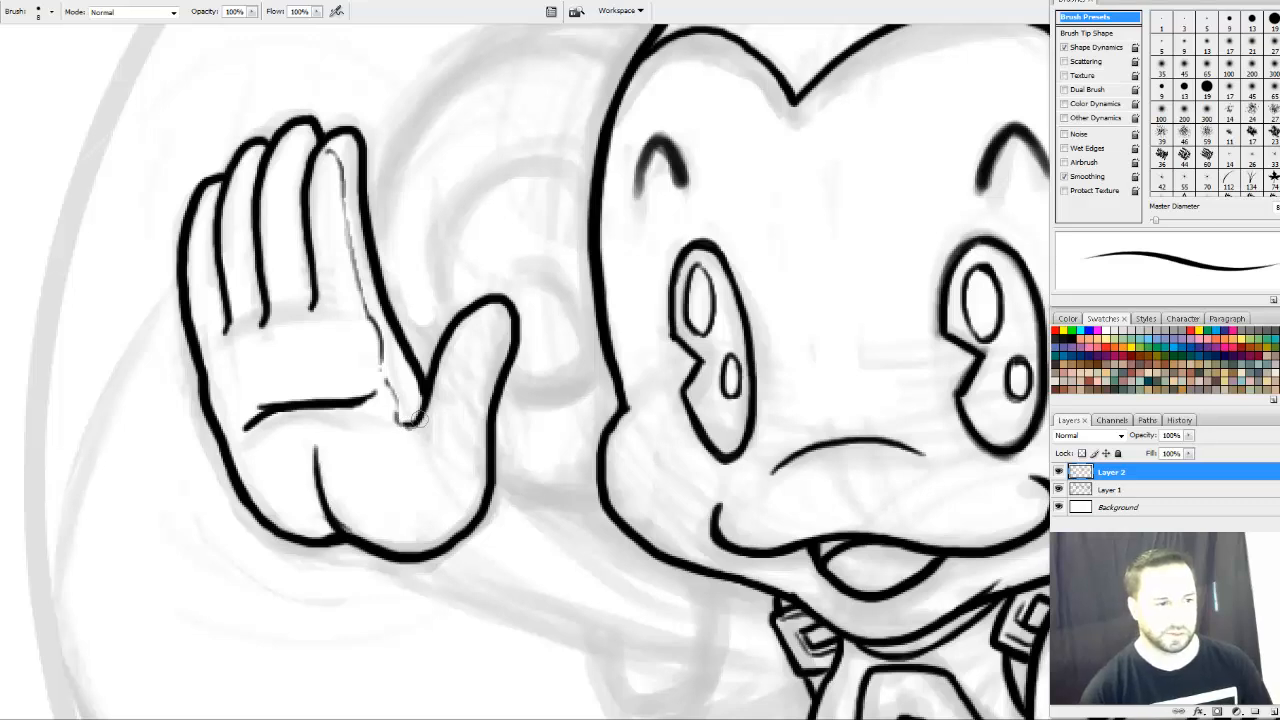
pyautogui.moveTo(476, 316)
pyautogui.mouseDown()
pyautogui.moveTo(486, 348)
pyautogui.moveTo(460, 466)
pyautogui.moveTo(378, 545)
pyautogui.moveTo(320, 474)
pyautogui.moveTo(300, 530)
pyautogui.moveTo(284, 532)
pyautogui.mouseUp()
pyautogui.moveTo(250, 492)
pyautogui.mouseDown()
pyautogui.moveTo(245, 438)
pyautogui.moveTo(289, 432)
pyautogui.moveTo(305, 444)
pyautogui.moveTo(336, 422)
pyautogui.moveTo(390, 414)
pyautogui.mouseUp()
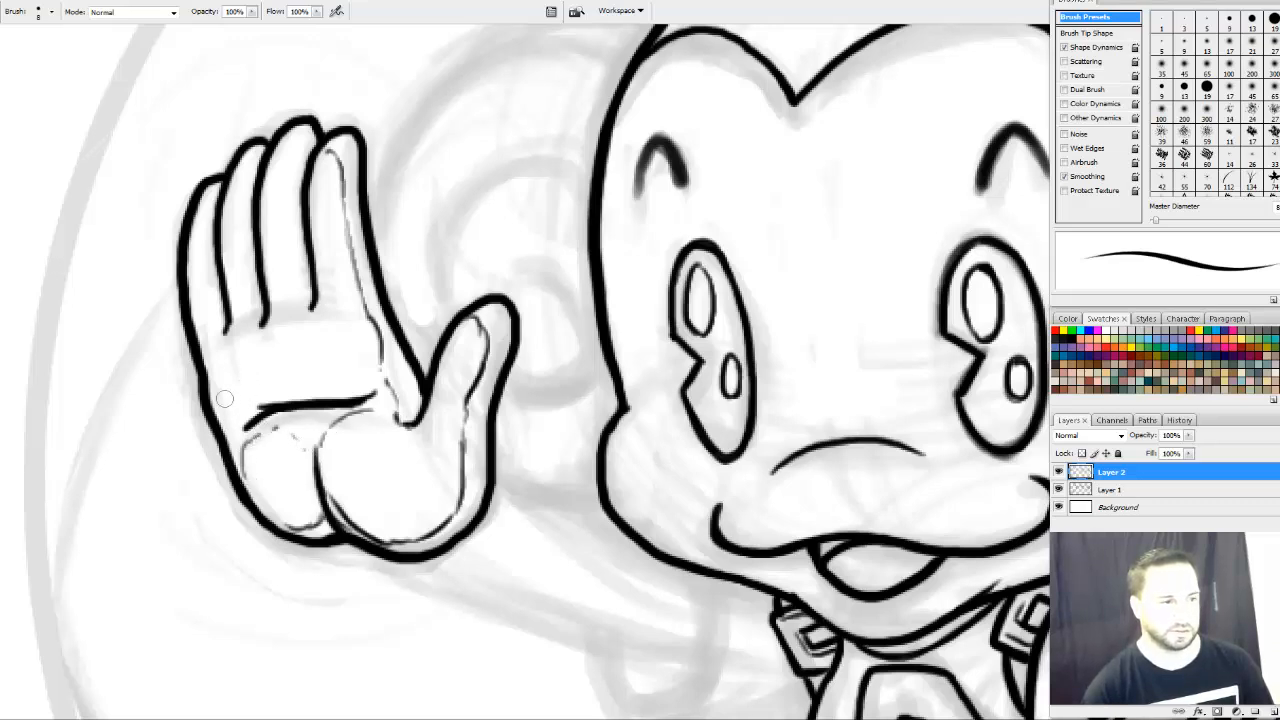
# Add fine contours around the upper palm pad and fingertips, and ink the crease at the base of the fingers
pyautogui.moveTo(224, 399)
pyautogui.mouseDown()
pyautogui.moveTo(378, 368)
pyautogui.moveTo(222, 412)
pyautogui.moveTo(208, 342)
pyautogui.moveTo(236, 322)
pyautogui.mouseUp()
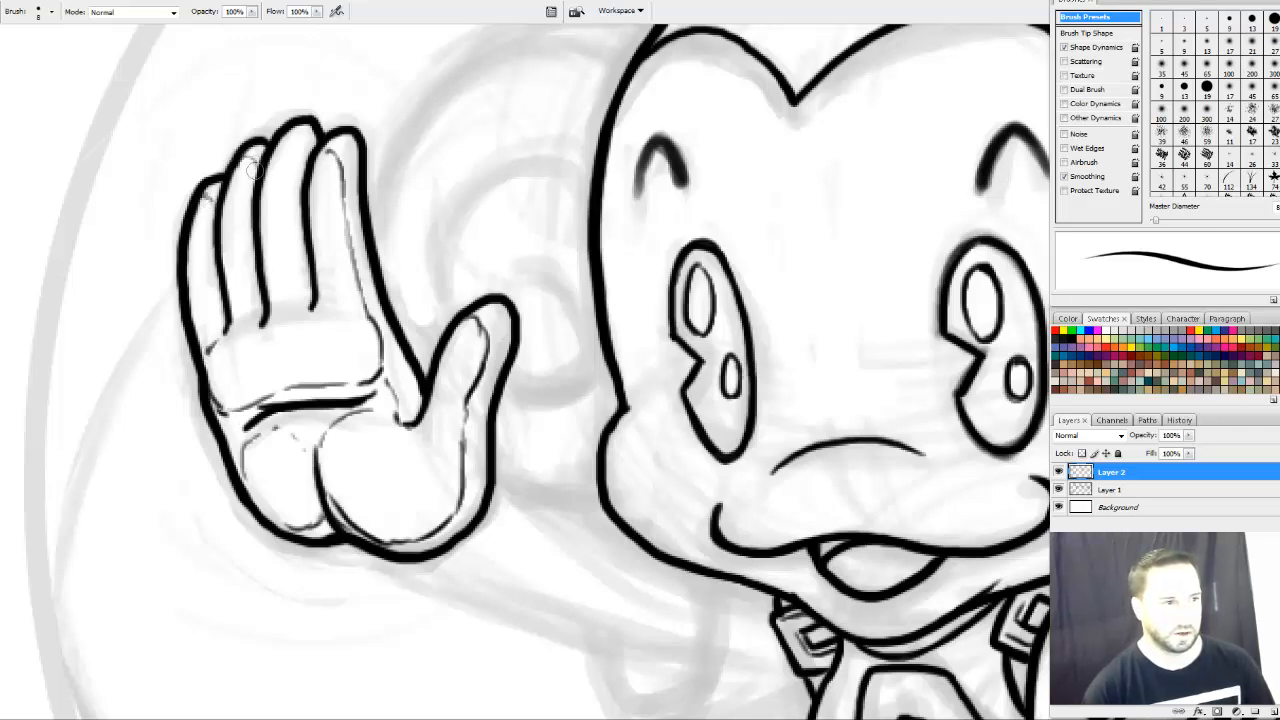
pyautogui.moveTo(285, 138); pyautogui.dragTo(308, 163)
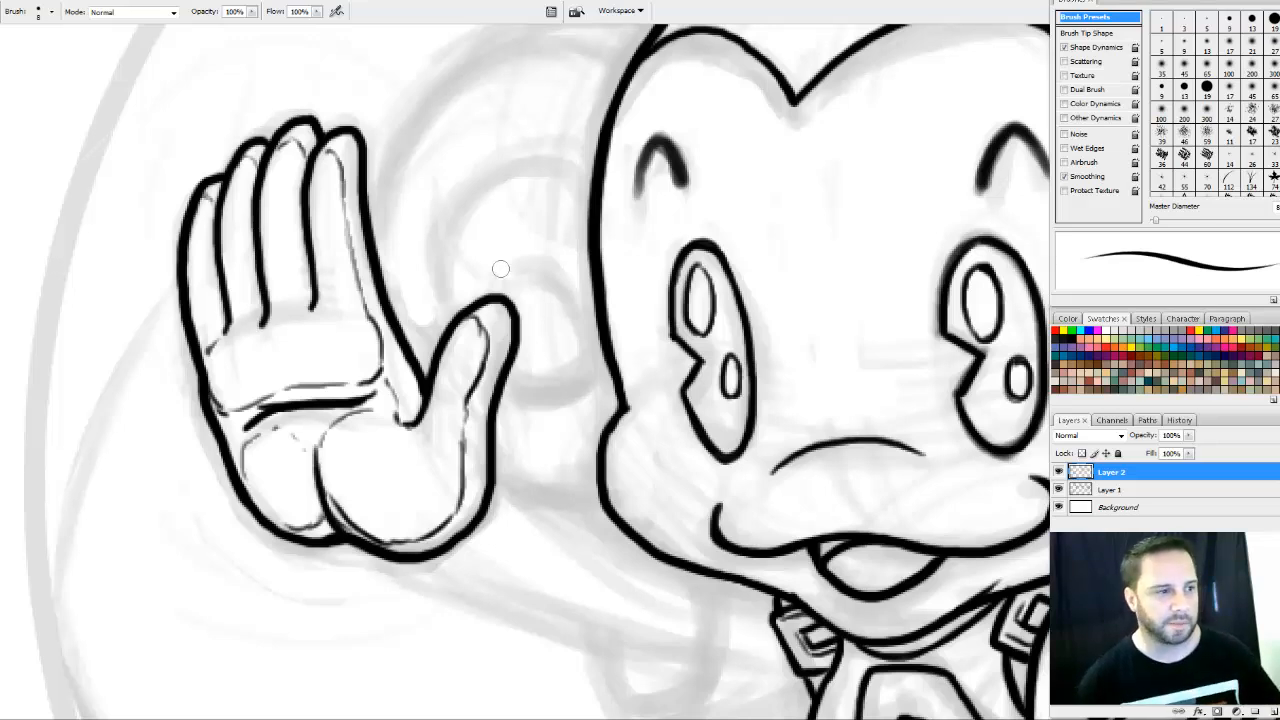
pyautogui.moveTo(236, 334); pyautogui.dragTo(318, 309)
pyautogui.moveTo(492, 359)
pyautogui.mouseDown()
pyautogui.moveTo(491, 343)
pyautogui.moveTo(475, 353)
pyautogui.mouseUp()
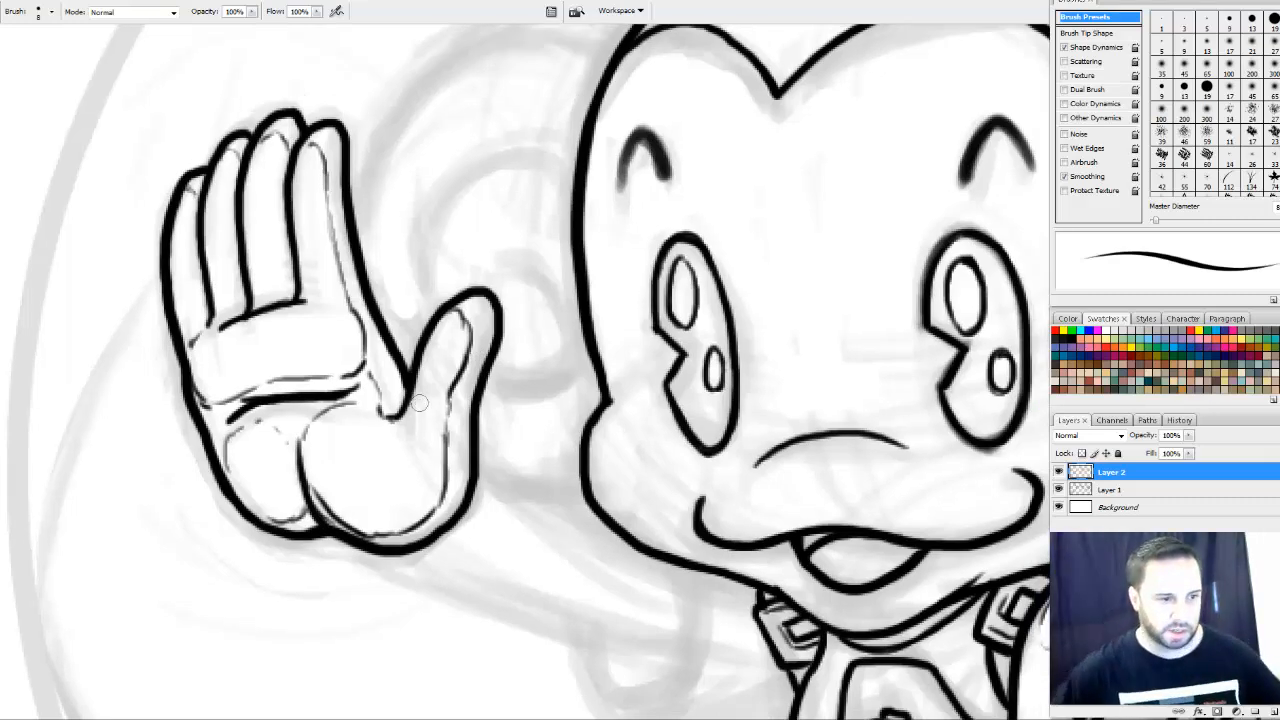
# Ink the lower and upper edges of the raised forearm from the wrist to the sleeve
pyautogui.moveTo(700, 574); pyautogui.dragTo(686, 484)
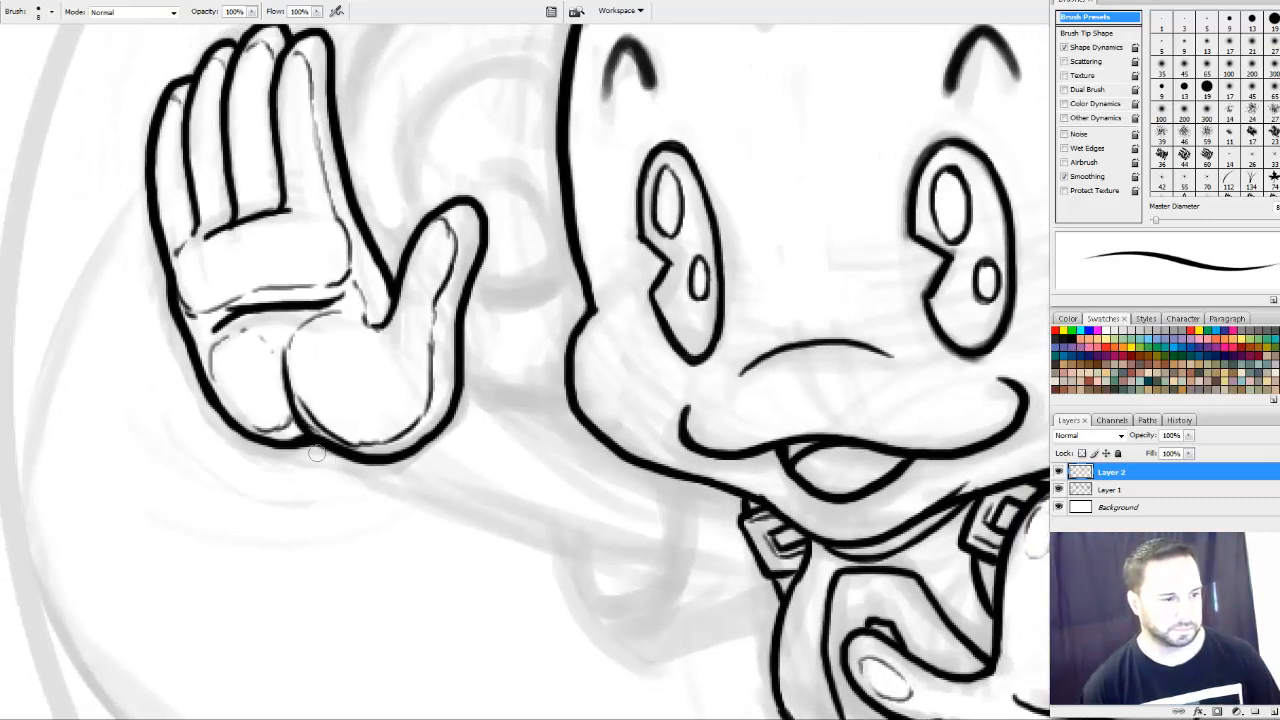
pyautogui.moveTo(316, 453)
pyautogui.mouseDown()
pyautogui.moveTo(352, 471)
pyautogui.moveTo(316, 441)
pyautogui.moveTo(371, 483)
pyautogui.moveTo(415, 476)
pyautogui.mouseUp()
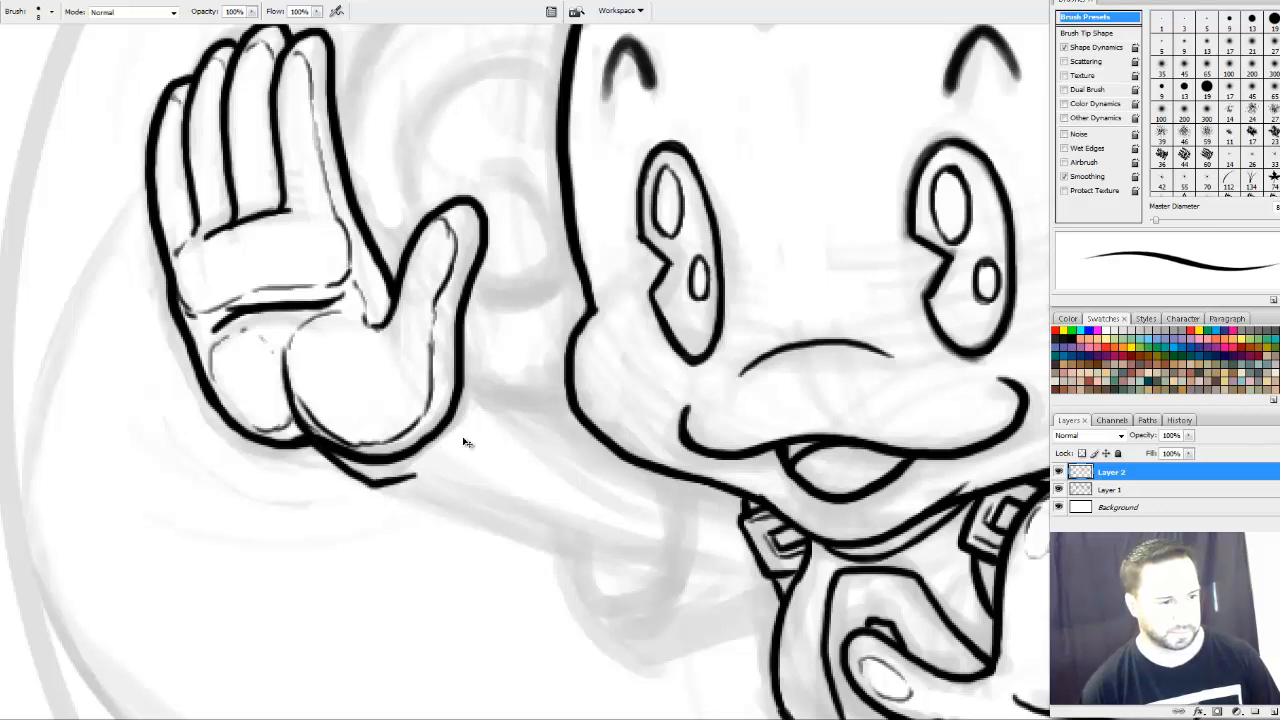
pyautogui.hotkey('ctrl', 'z')
pyautogui.moveTo(322, 450)
pyautogui.mouseDown()
pyautogui.moveTo(361, 491)
pyautogui.moveTo(674, 566)
pyautogui.mouseUp()
pyautogui.moveTo(785, 588); pyautogui.dragTo(710, 578)
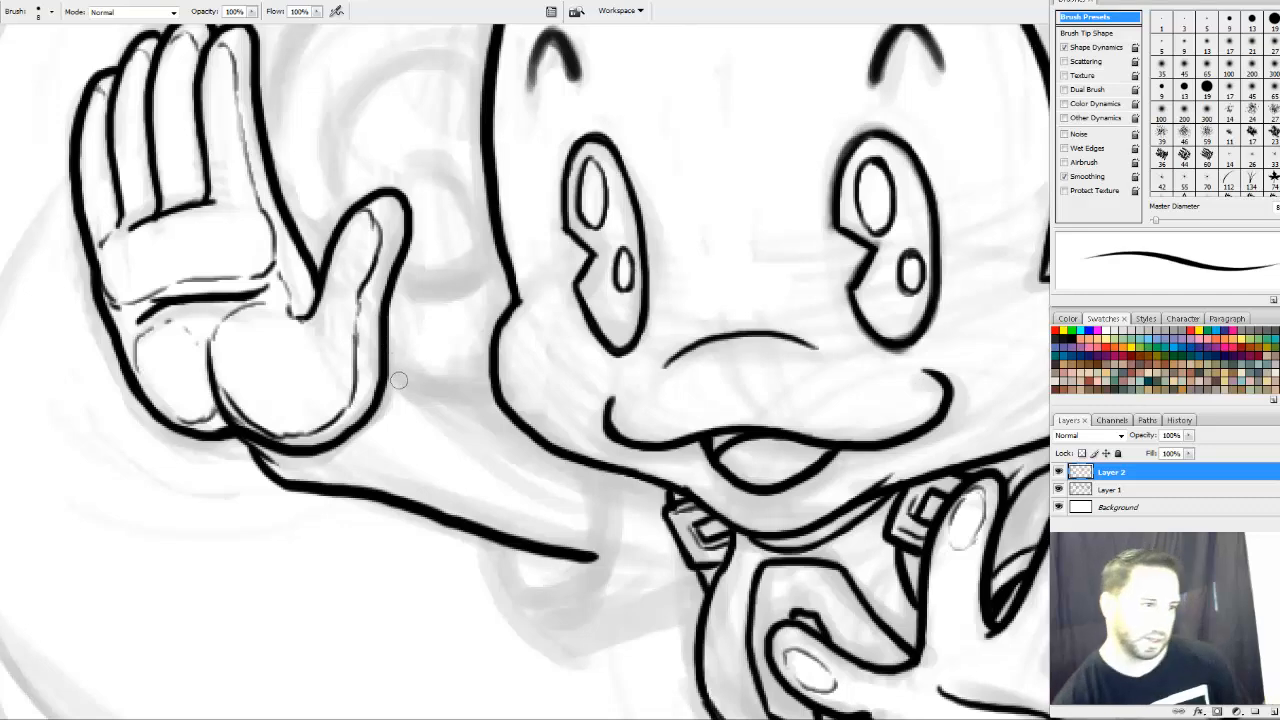
pyautogui.moveTo(393, 358)
pyautogui.mouseDown()
pyautogui.moveTo(599, 488)
pyautogui.moveTo(645, 389)
pyautogui.moveTo(673, 403)
pyautogui.moveTo(645, 395)
pyautogui.moveTo(645, 485)
pyautogui.moveTo(592, 545)
pyautogui.mouseUp()
# Ink the sleeve cuff around the raised arm, with its outer rim, inner opening and band below the cheek
pyautogui.moveTo(546, 468)
pyautogui.mouseDown()
pyautogui.moveTo(586, 571)
pyautogui.moveTo(632, 572)
pyautogui.mouseUp()
pyautogui.moveTo(541, 470); pyautogui.dragTo(549, 512)
pyautogui.moveTo(550, 352); pyautogui.dragTo(561, 342)
pyautogui.moveTo(681, 414)
pyautogui.mouseDown()
pyautogui.moveTo(690, 488)
pyautogui.moveTo(655, 568)
pyautogui.moveTo(612, 578)
pyautogui.mouseUp()
pyautogui.hotkey('ctrl', 'z')
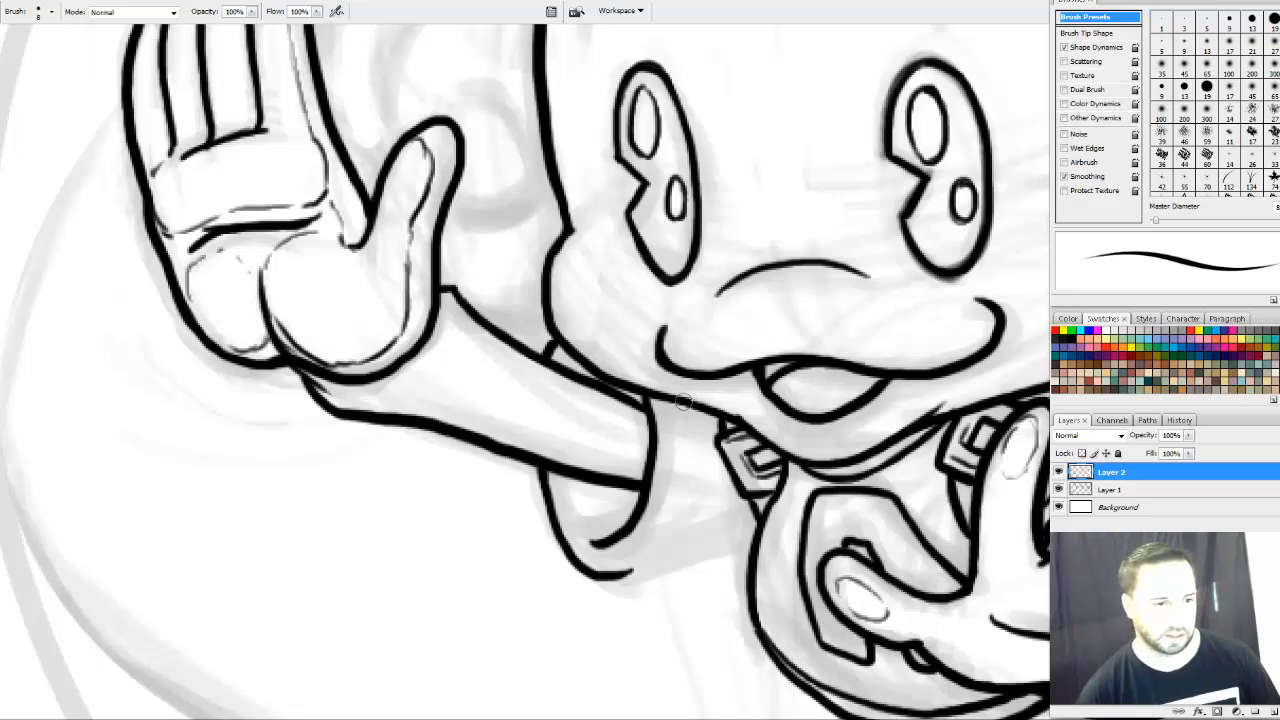
pyautogui.moveTo(685, 403)
pyautogui.mouseDown()
pyautogui.moveTo(679, 508)
pyautogui.moveTo(630, 576)
pyautogui.moveTo(614, 577)
pyautogui.mouseUp()
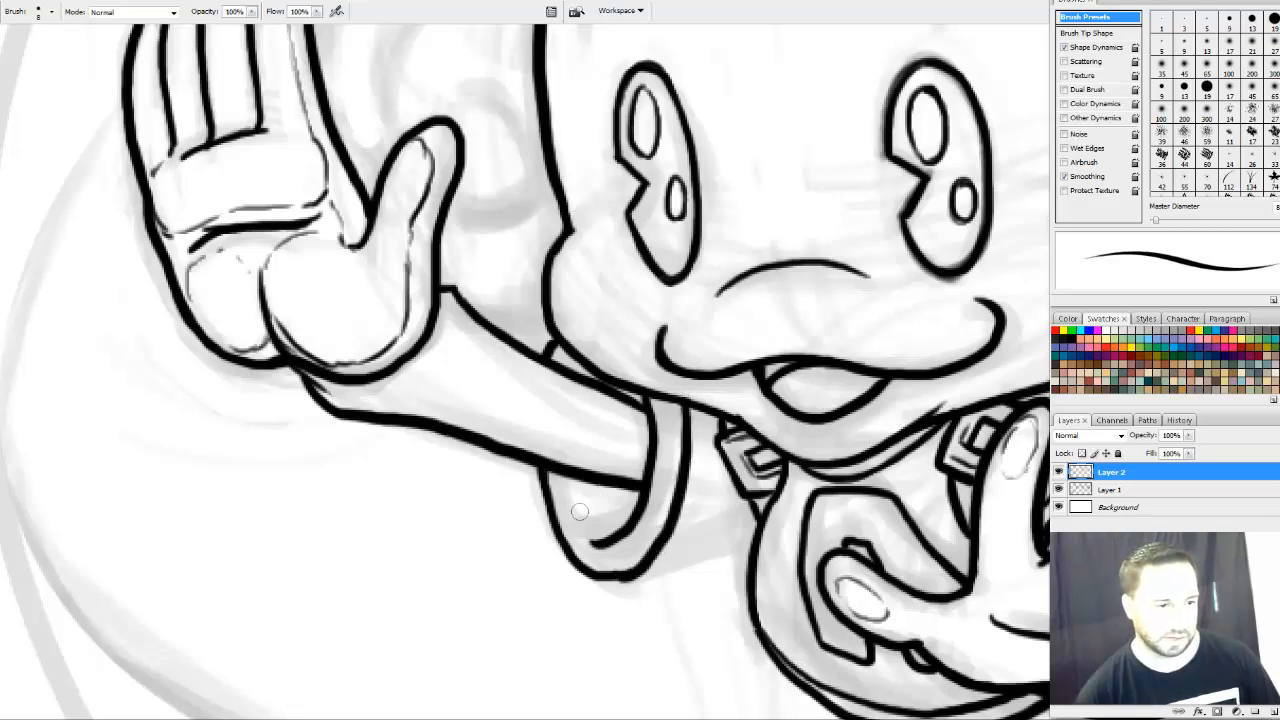
pyautogui.moveTo(583, 478)
pyautogui.mouseDown()
pyautogui.moveTo(605, 537)
pyautogui.moveTo(581, 478)
pyautogui.mouseUp()
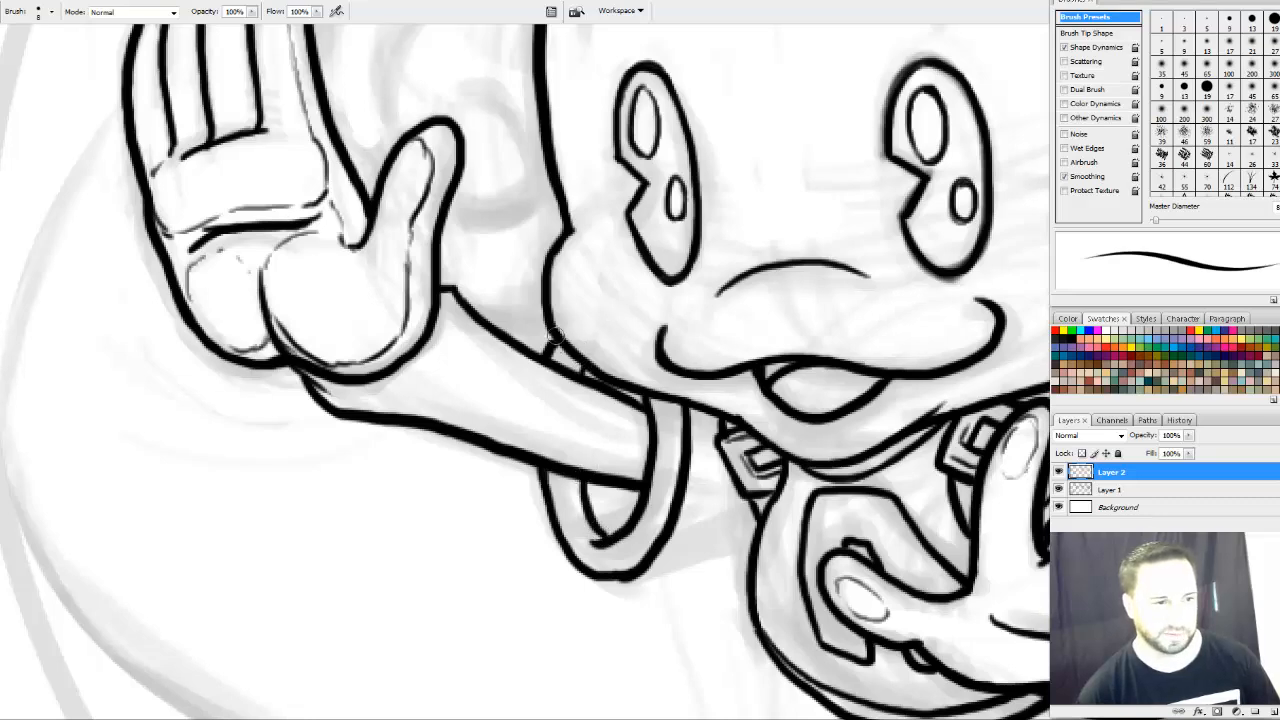
# Ink the underside of the sleeve from the cuff to the chest piece and touch up the left-hand buckle's edge
pyautogui.moveTo(704, 374)
pyautogui.mouseDown()
pyautogui.moveTo(677, 580)
pyautogui.moveTo(734, 403)
pyautogui.moveTo(694, 351)
pyautogui.moveTo(691, 362)
pyautogui.mouseUp()
pyautogui.moveTo(630, 566)
pyautogui.mouseDown()
pyautogui.moveTo(675, 547)
pyautogui.moveTo(615, 570)
pyautogui.moveTo(728, 526)
pyautogui.mouseUp()
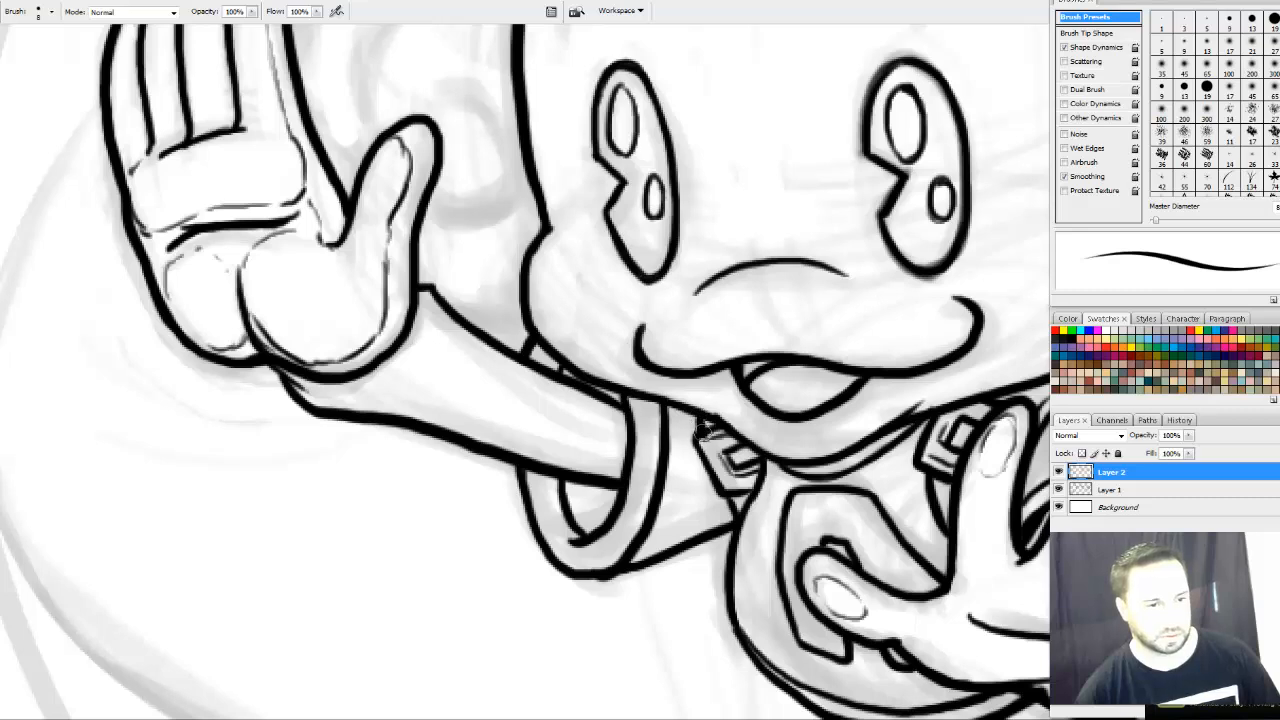
pyautogui.moveTo(703, 428); pyautogui.dragTo(716, 498)
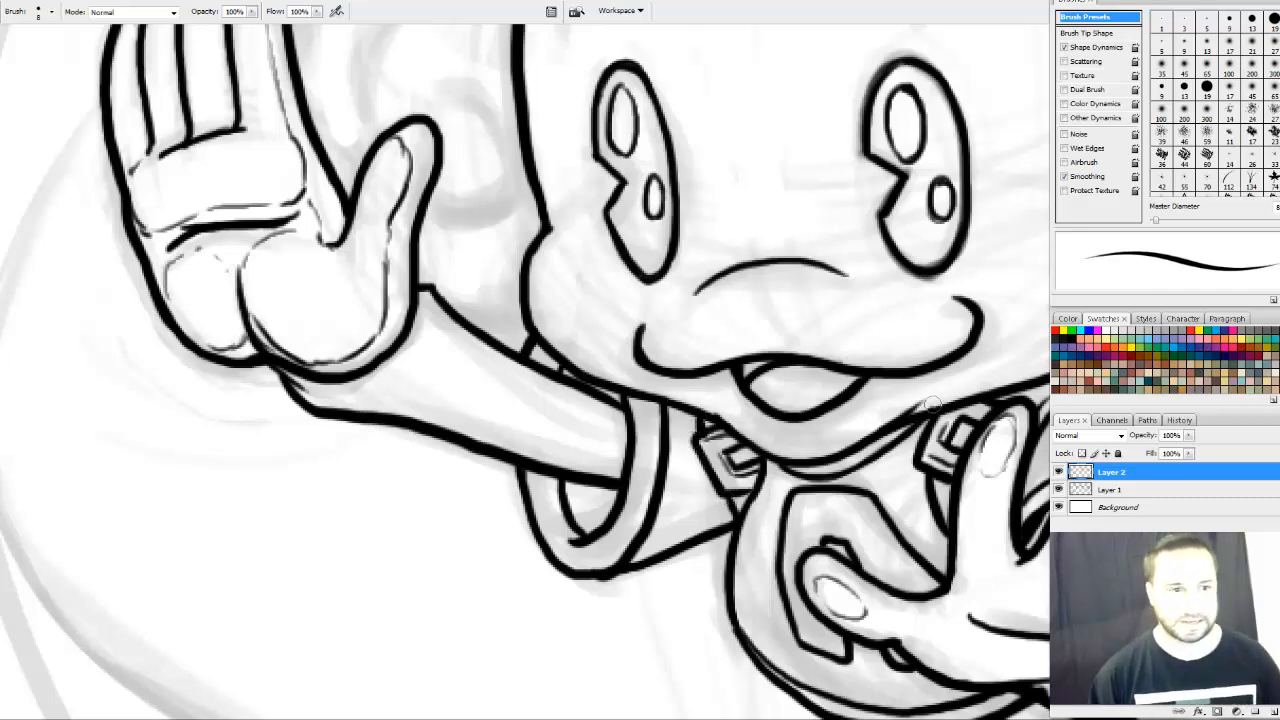
pyautogui.press('e')
pyautogui.moveTo(648, 318); pyautogui.dragTo(655, 350)
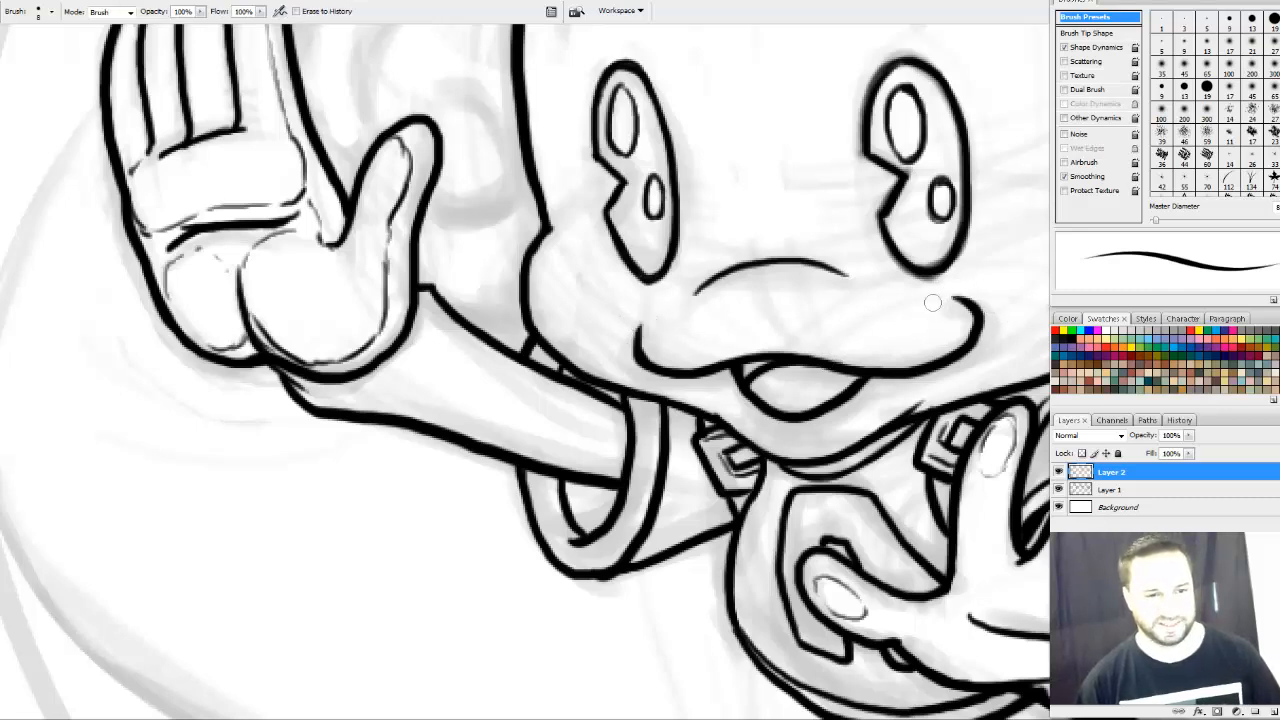
pyautogui.moveTo(938, 283); pyautogui.dragTo(876, 261)
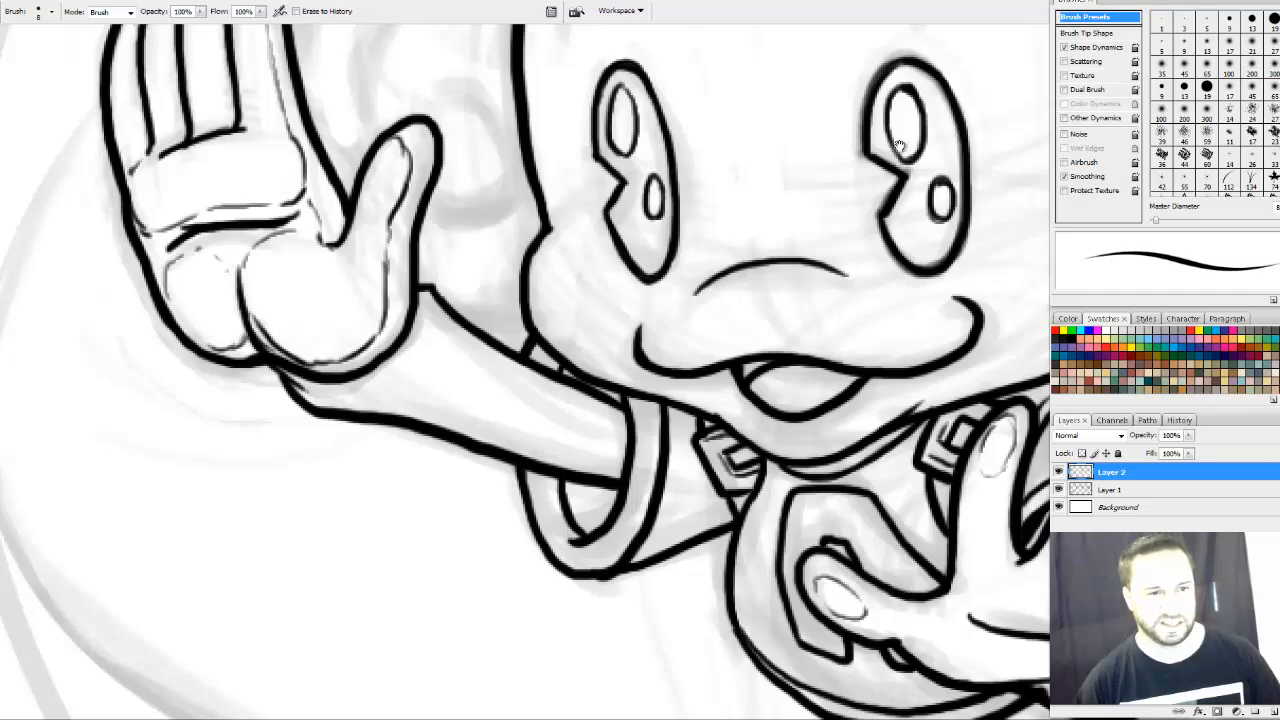
pyautogui.moveTo(903, 142); pyautogui.dragTo(765, 234)
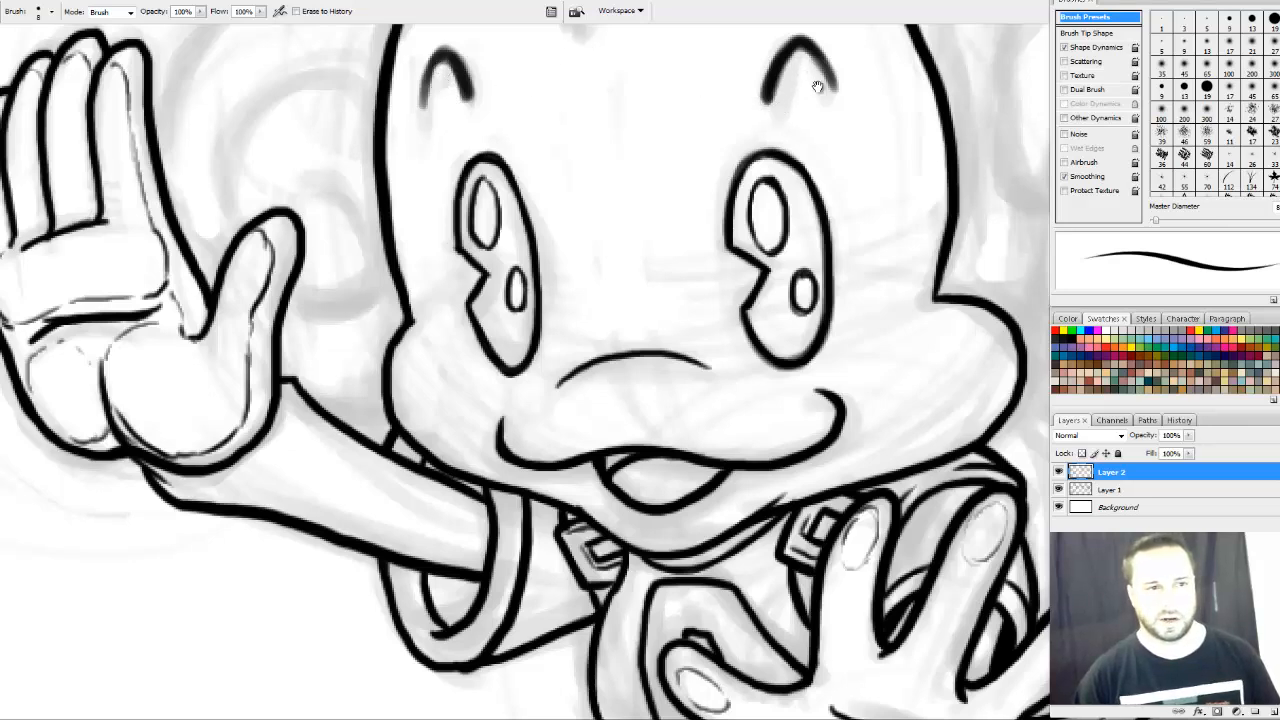
pyautogui.moveTo(823, 86); pyautogui.dragTo(790, 166)
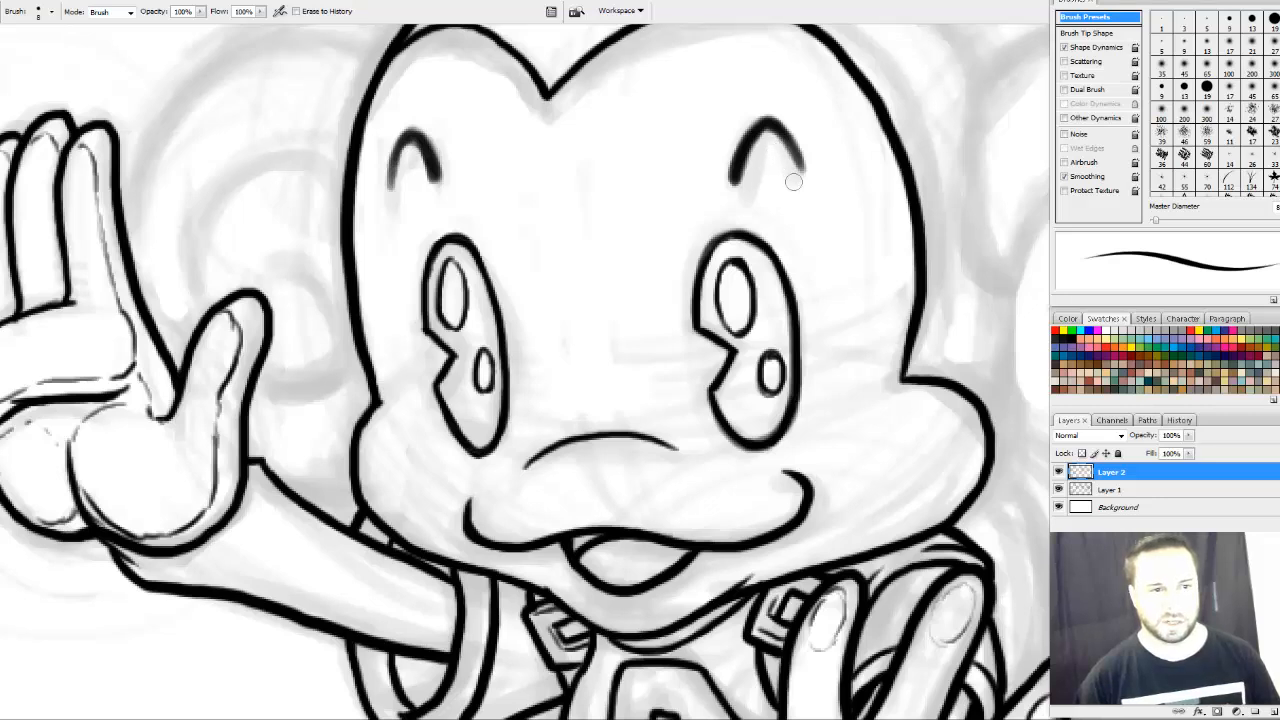
pyautogui.moveTo(698, 240); pyautogui.dragTo(727, 347)
pyautogui.press('b')
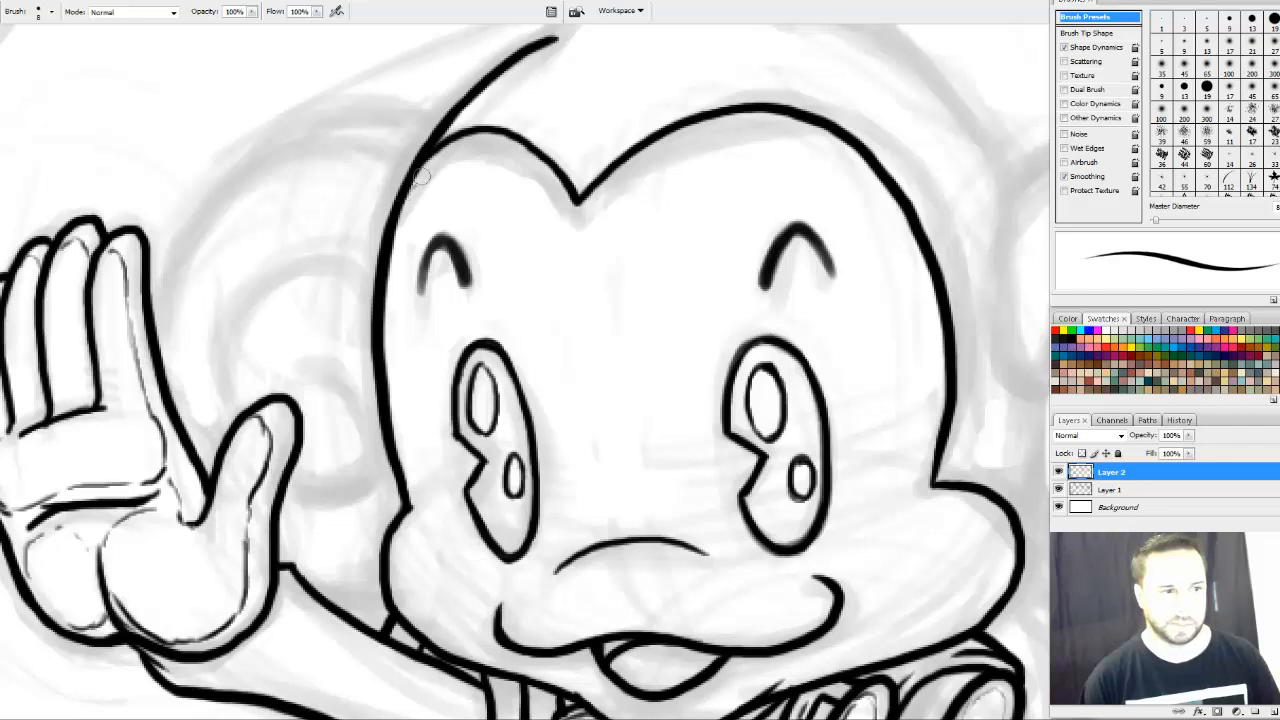
# Ink a thin inner contour under the heart-shaped hairline, from the left temple through the centre dip to the top of the right lobe
pyautogui.moveTo(402, 206)
pyautogui.mouseDown()
pyautogui.moveTo(458, 158)
pyautogui.moveTo(405, 197)
pyautogui.moveTo(424, 174)
pyautogui.moveTo(490, 154)
pyautogui.mouseUp()
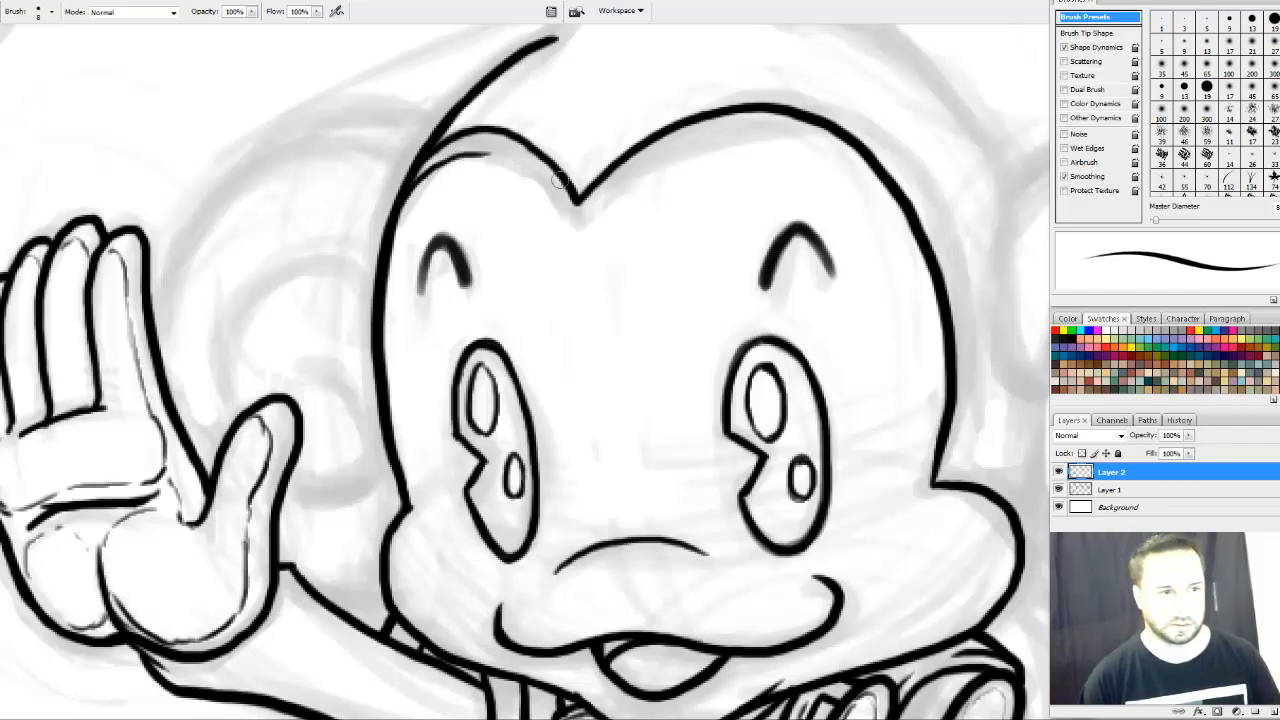
pyautogui.hotkey('ctrl', 'z')
pyautogui.moveTo(420, 178)
pyautogui.mouseDown()
pyautogui.moveTo(496, 150)
pyautogui.moveTo(532, 175)
pyautogui.moveTo(572, 236)
pyautogui.moveTo(620, 190)
pyautogui.mouseUp()
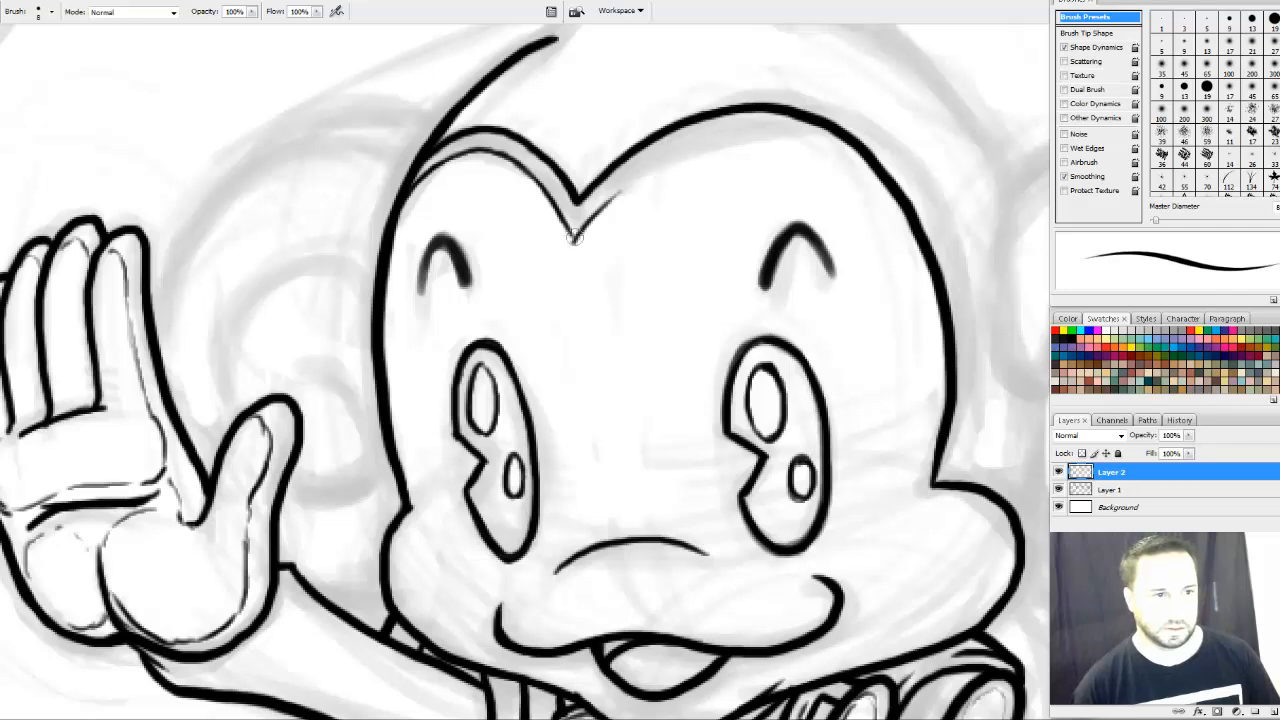
pyautogui.moveTo(574, 237)
pyautogui.mouseDown()
pyautogui.moveTo(641, 174)
pyautogui.moveTo(733, 131)
pyautogui.moveTo(781, 131)
pyautogui.mouseUp()
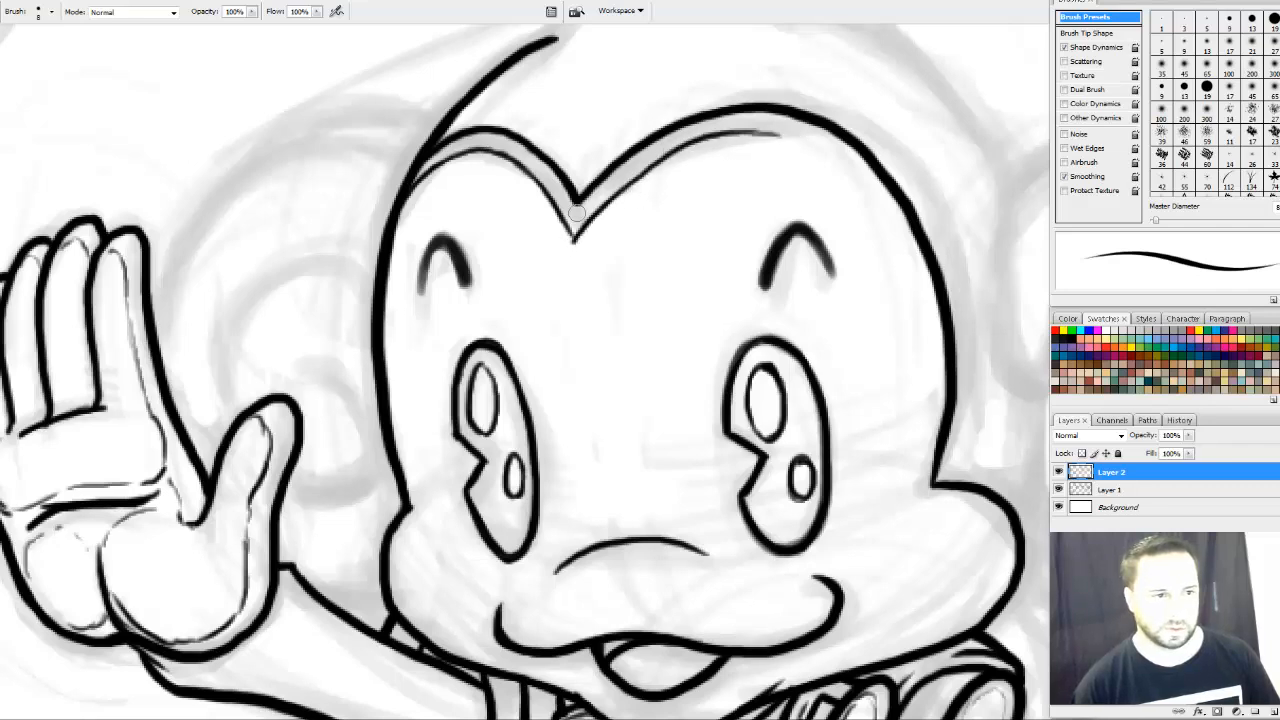
# Continue the thin inner contour around the upper-right curve of the face and down its right side toward the cheek
pyautogui.moveTo(890, 271); pyautogui.dragTo(836, 247)
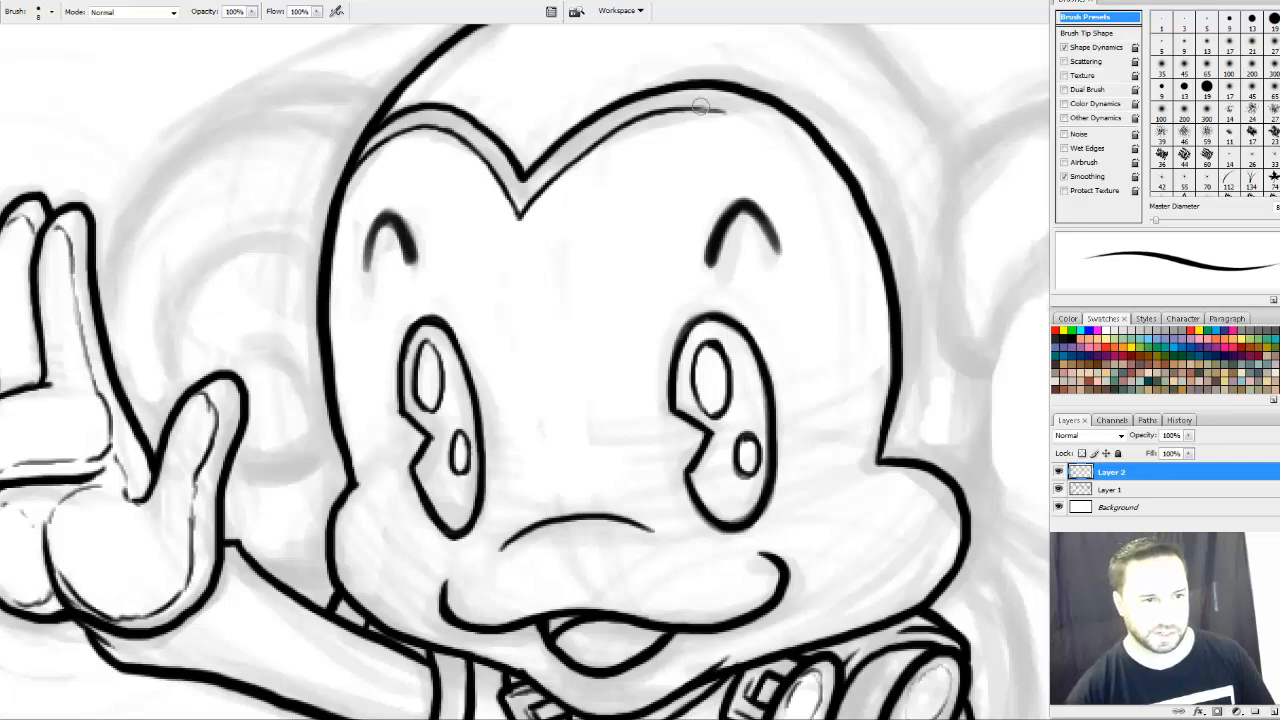
pyautogui.moveTo(720, 108); pyautogui.dragTo(790, 151)
pyautogui.hotkey('ctrl', 'z')
pyautogui.moveTo(714, 109)
pyautogui.mouseDown()
pyautogui.moveTo(799, 154)
pyautogui.moveTo(840, 250)
pyautogui.mouseUp()
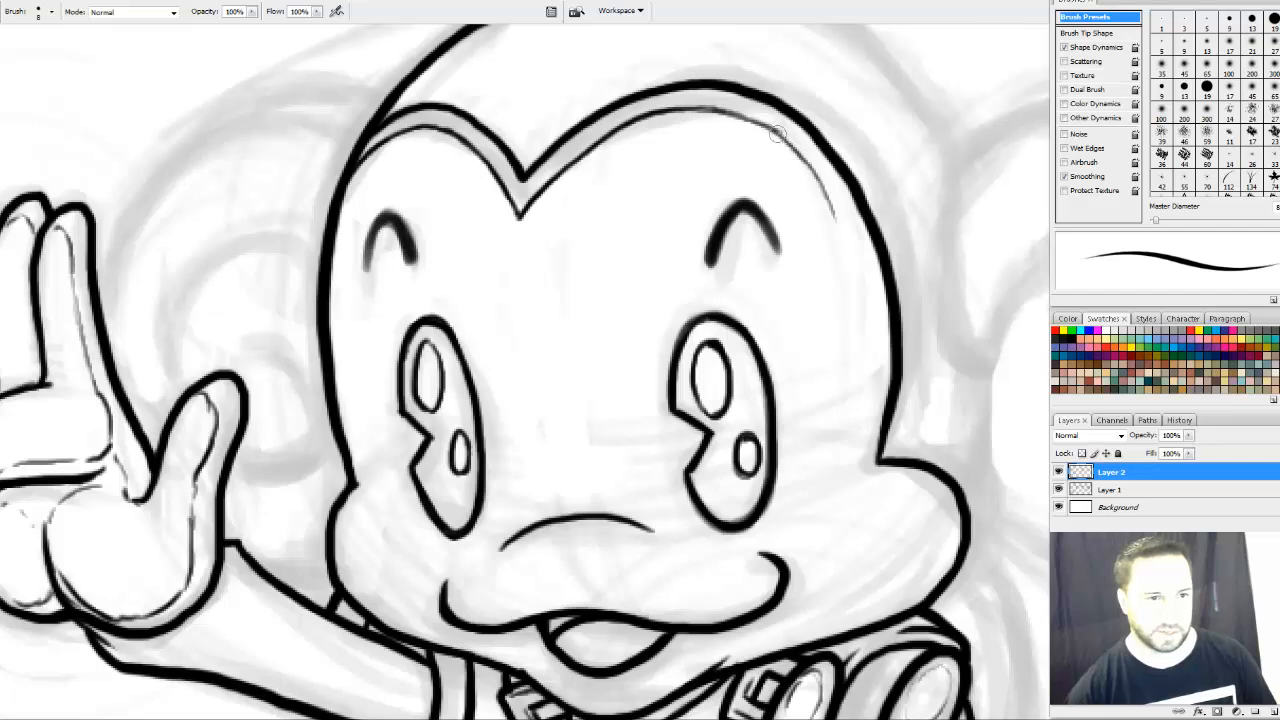
pyautogui.moveTo(779, 132); pyautogui.dragTo(843, 267)
pyautogui.hotkey('ctrl', 'z')
pyautogui.moveTo(766, 120); pyautogui.dragTo(845, 230)
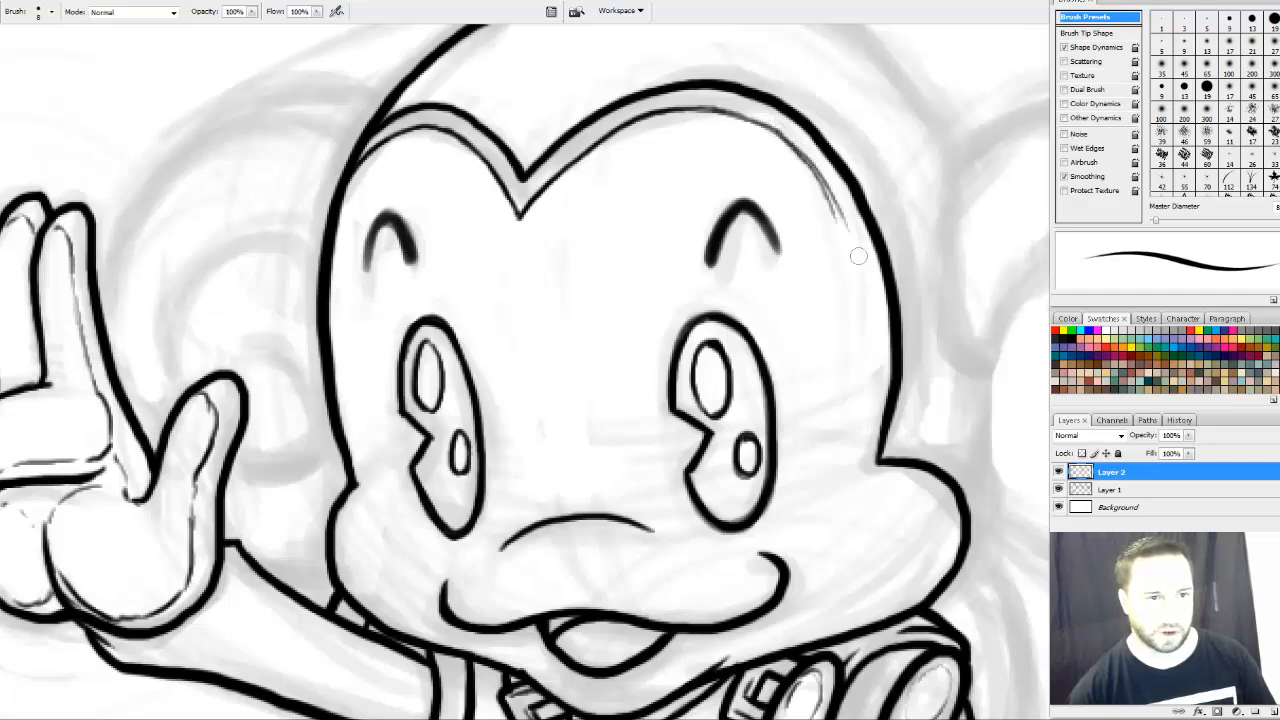
pyautogui.hotkey('ctrl', 'z')
pyautogui.moveTo(774, 125)
pyautogui.mouseDown()
pyautogui.moveTo(822, 184)
pyautogui.moveTo(850, 274)
pyautogui.mouseUp()
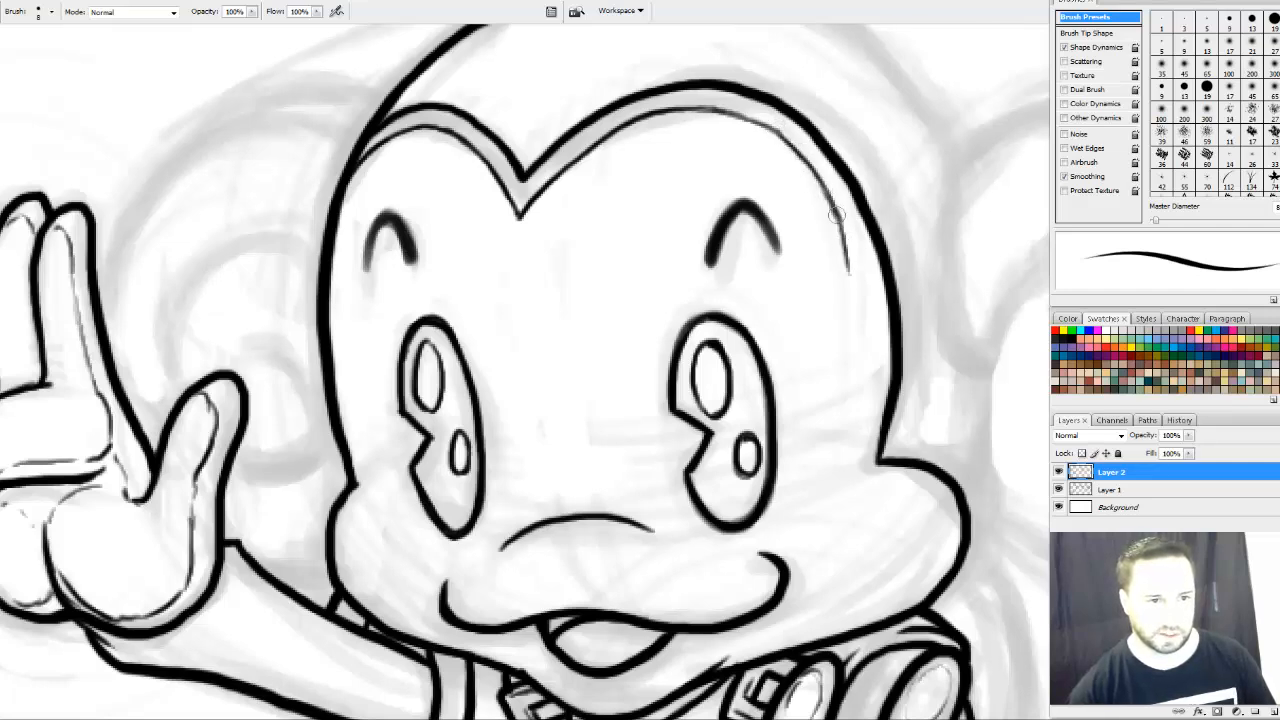
pyautogui.moveTo(835, 208); pyautogui.dragTo(853, 286)
pyautogui.hotkey('ctrl', 'alt', 'z')
pyautogui.hotkey('ctrl', 'alt', 'z')
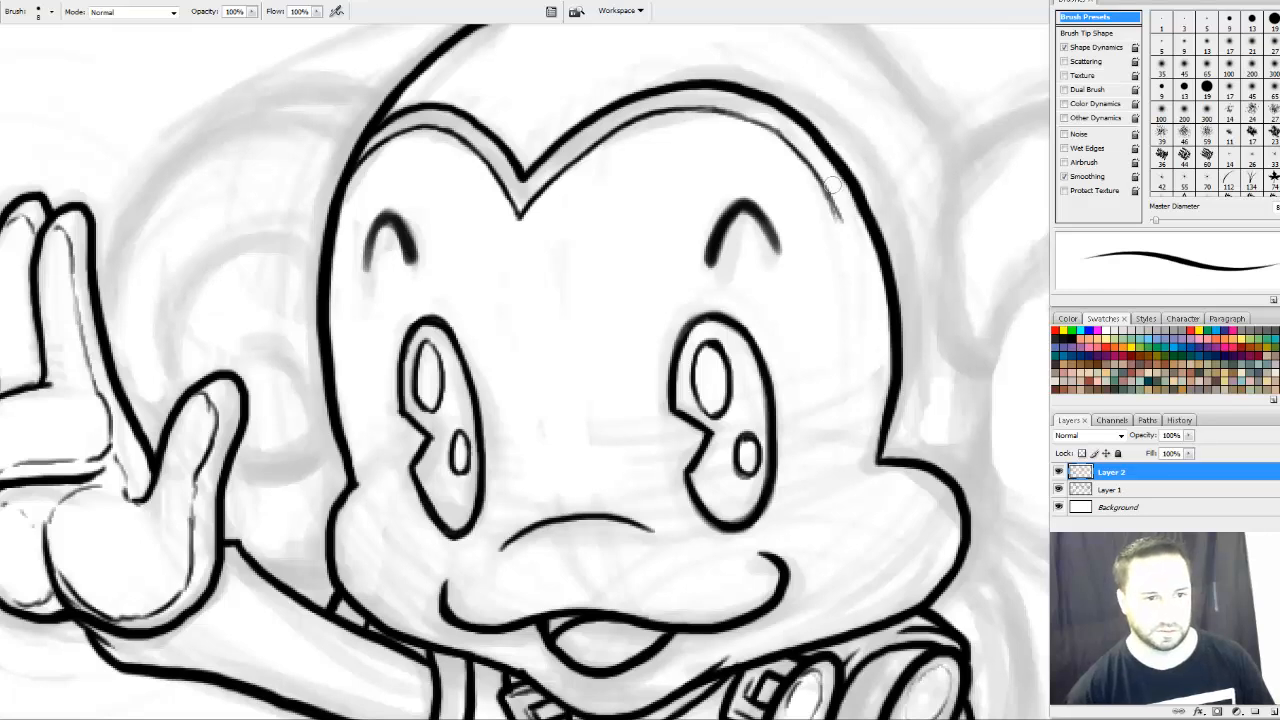
pyautogui.moveTo(835, 208)
pyautogui.mouseDown()
pyautogui.moveTo(863, 309)
pyautogui.moveTo(869, 411)
pyautogui.mouseUp()
pyautogui.moveTo(865, 332); pyautogui.dragTo(864, 416)
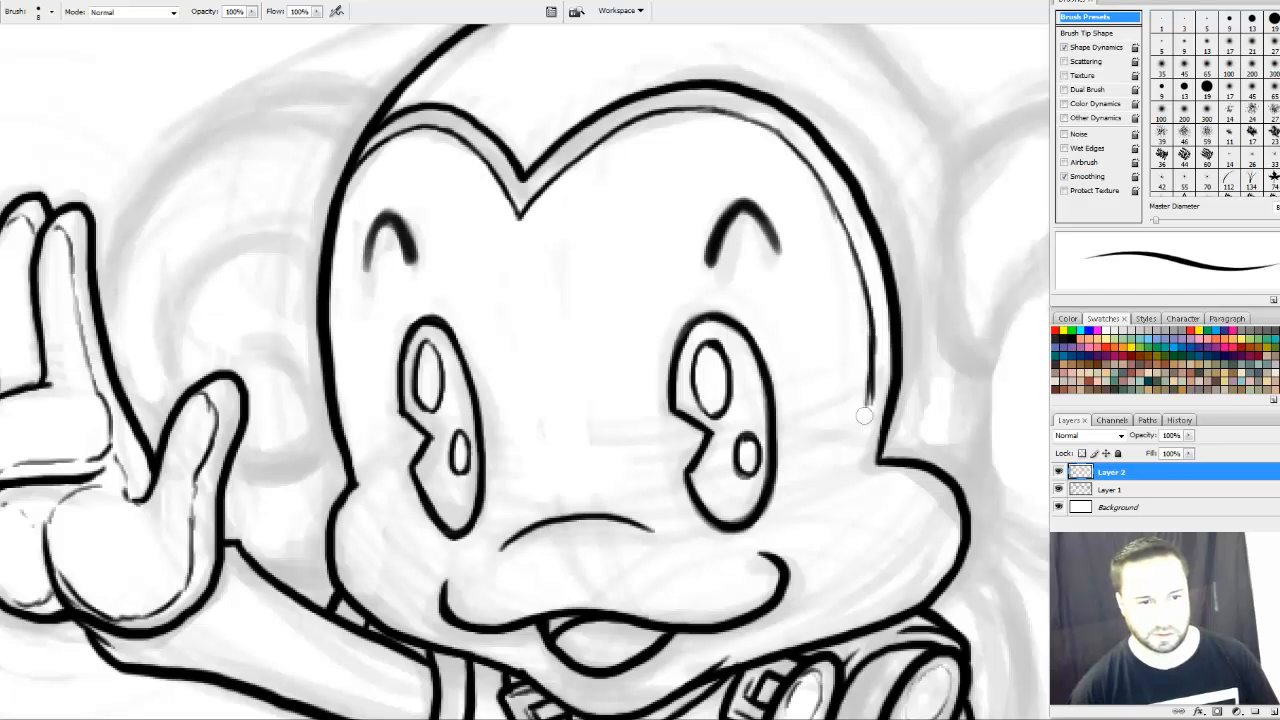
# Bring the inner contour into the corner above the right cheek and run it along the cheek's upper edge
pyautogui.moveTo(868, 361); pyautogui.dragTo(857, 476)
pyautogui.moveTo(867, 432)
pyautogui.mouseDown()
pyautogui.moveTo(860, 473)
pyautogui.moveTo(883, 465)
pyautogui.moveTo(957, 522)
pyautogui.mouseUp()
pyautogui.hotkey('ctrl', 'z')
pyautogui.moveTo(860, 472); pyautogui.dragTo(955, 523)
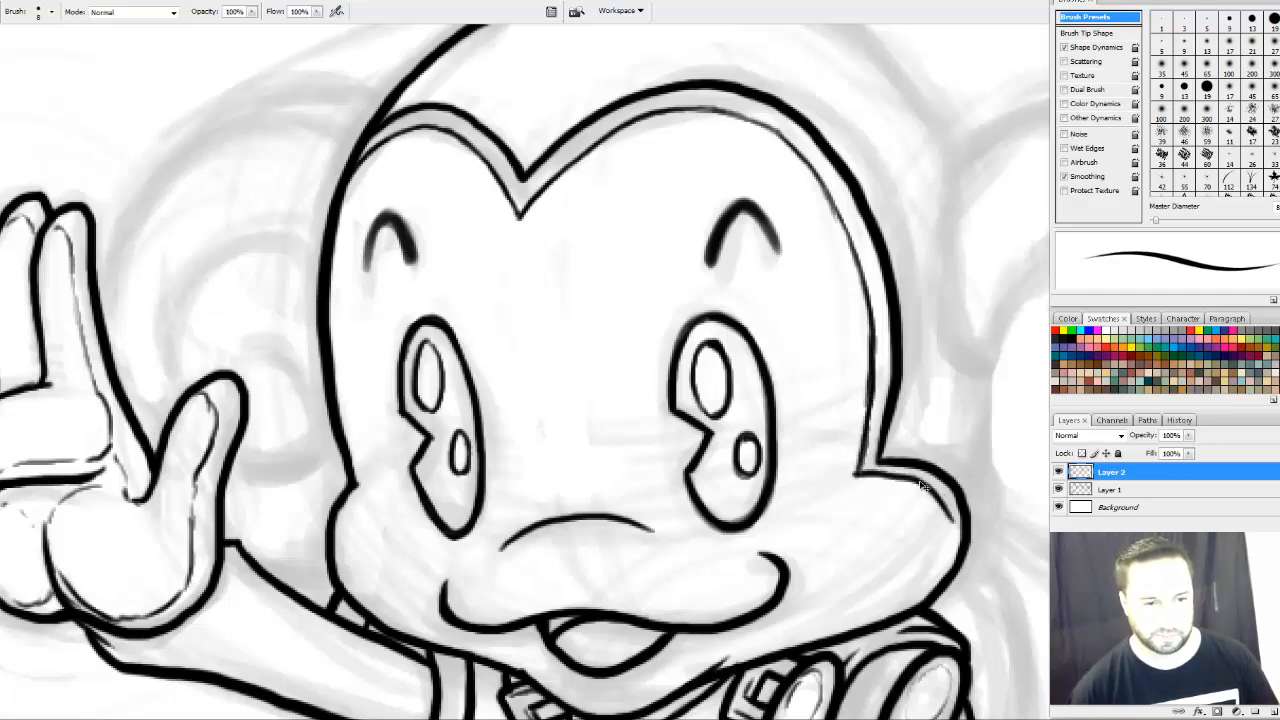
pyautogui.hotkey('ctrl', 'z')
pyautogui.moveTo(859, 469)
pyautogui.mouseDown()
pyautogui.moveTo(956, 504)
pyautogui.moveTo(964, 551)
pyautogui.mouseUp()
pyautogui.hotkey('ctrl', 'z')
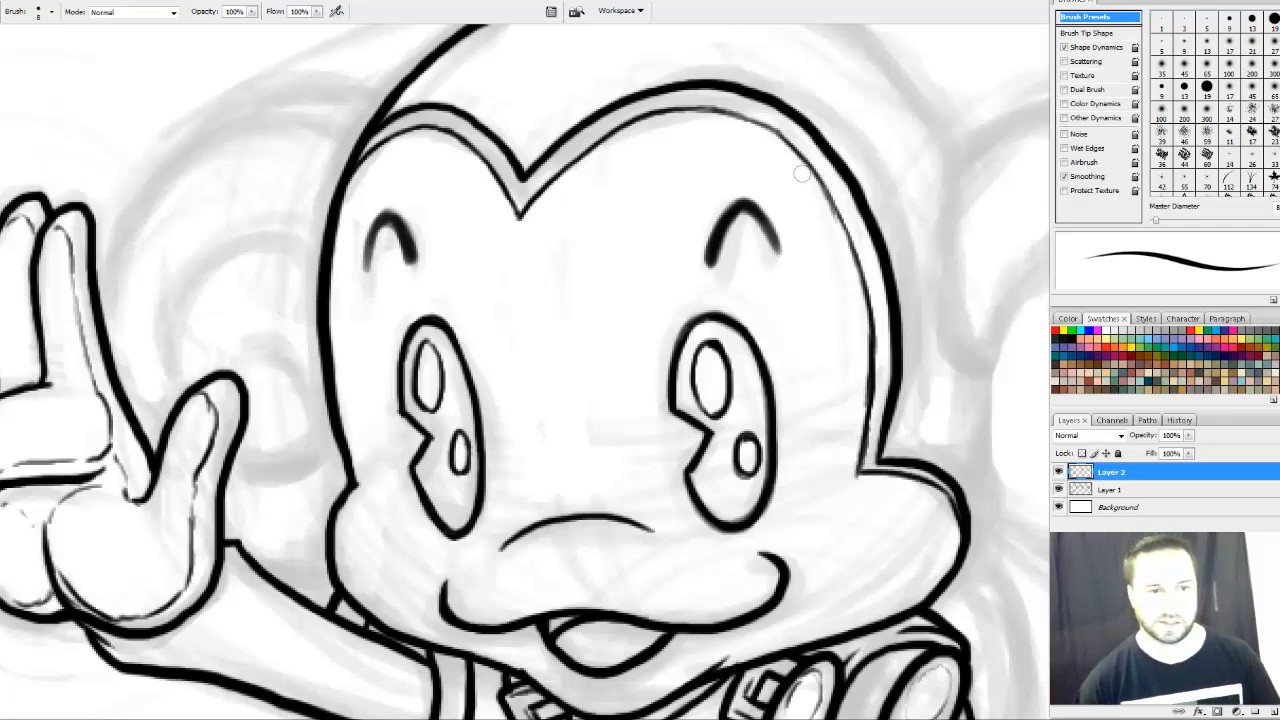
# Clean the inner contour's edges with the eraser and re-ink its thin stretch along the right side of the face
pyautogui.press('e')
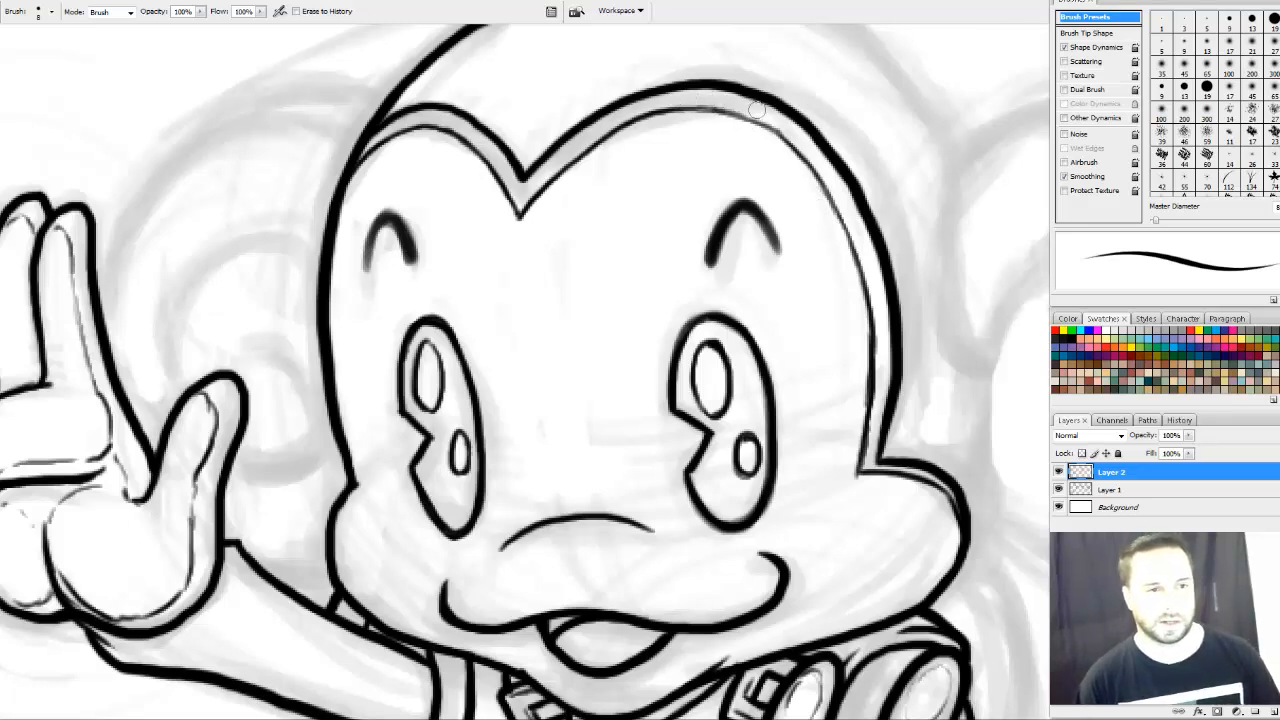
pyautogui.moveTo(880, 173); pyautogui.dragTo(814, 187)
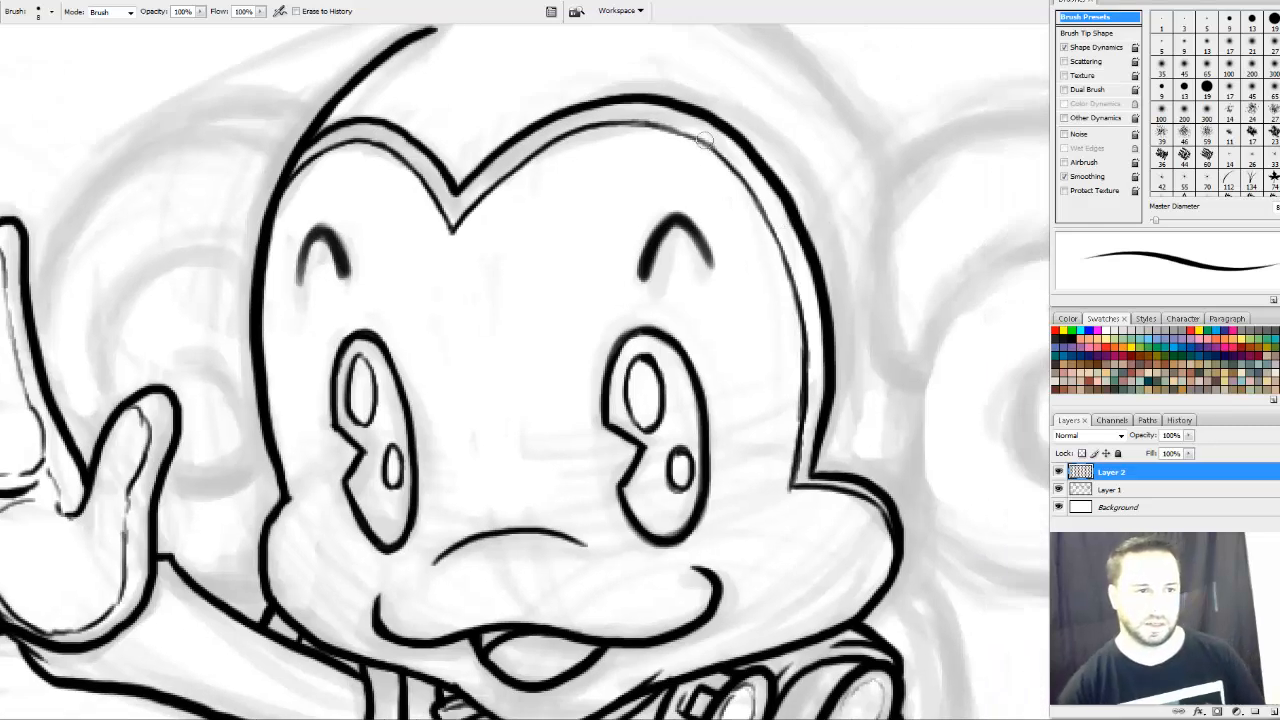
pyautogui.press('b')
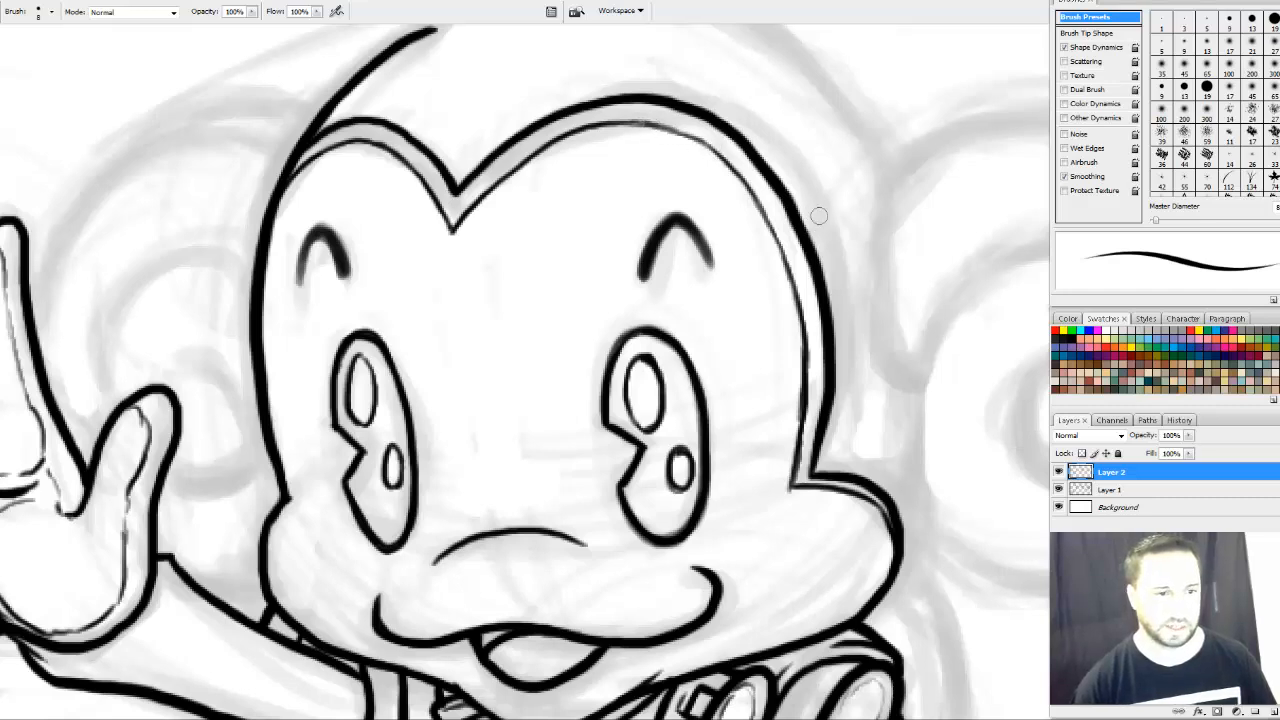
pyautogui.press('e')
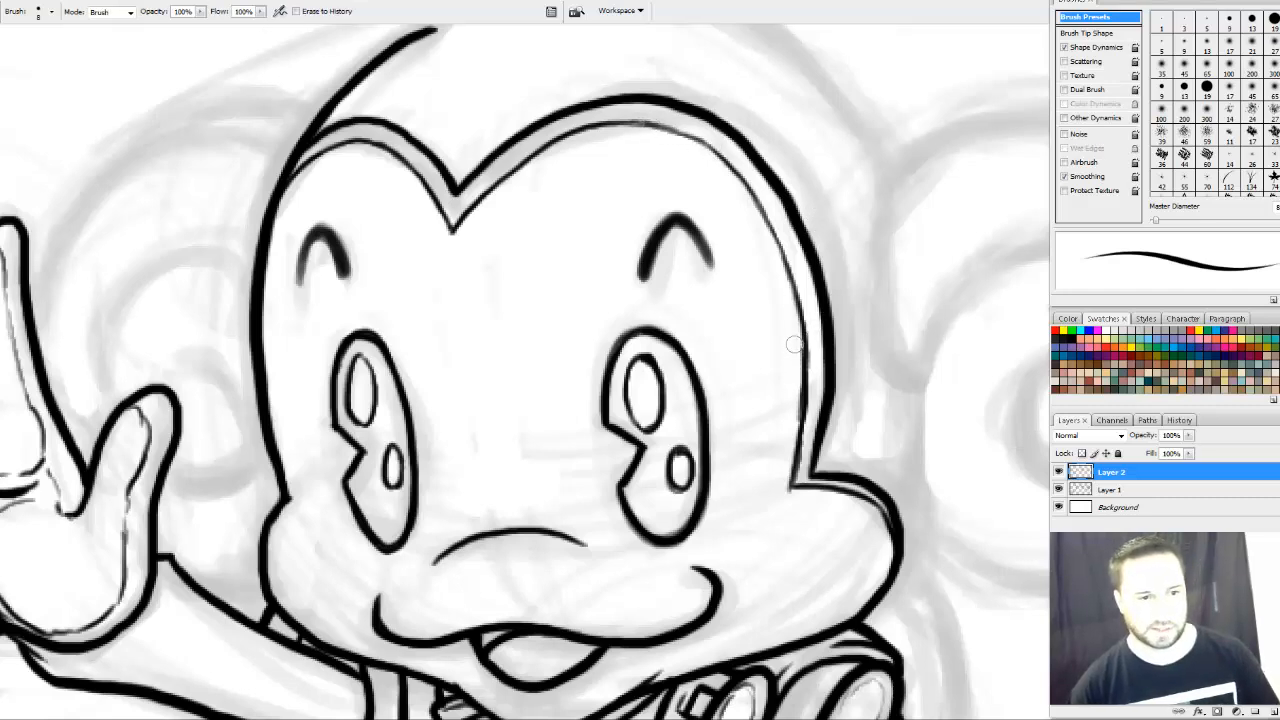
pyautogui.moveTo(794, 344); pyautogui.dragTo(794, 417)
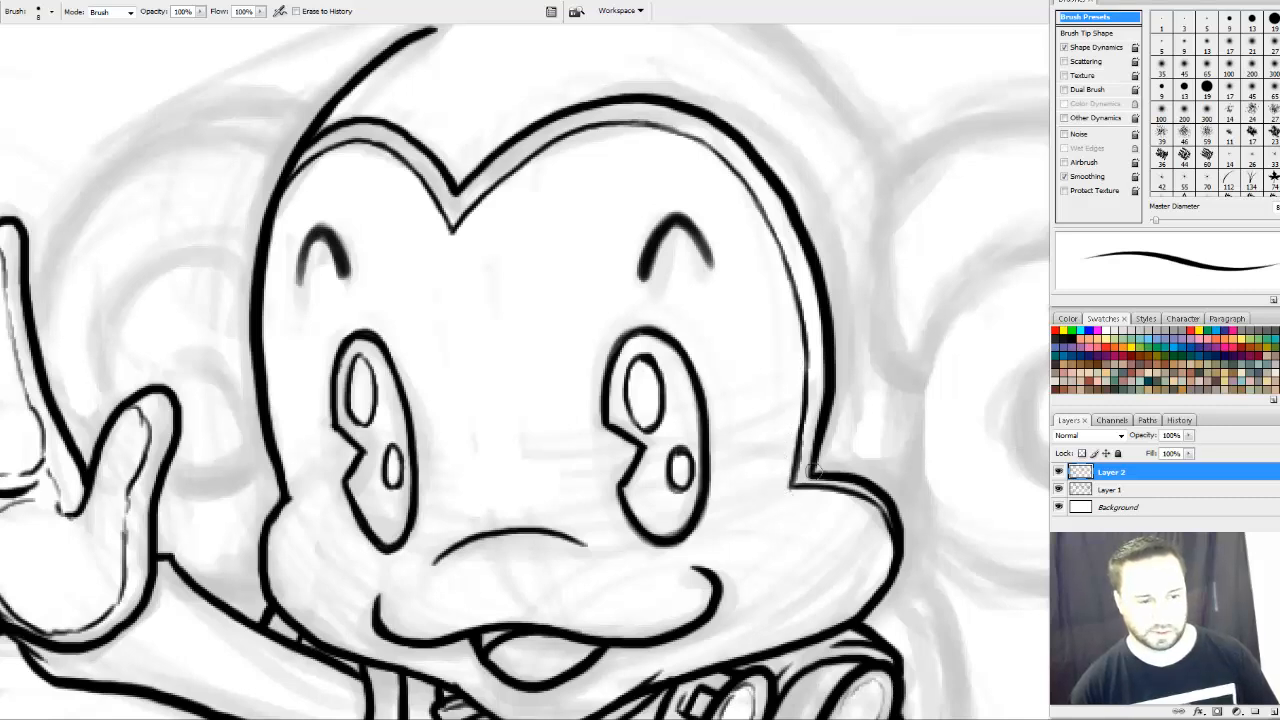
pyautogui.press('b')
pyautogui.moveTo(800, 430)
pyautogui.mouseDown()
pyautogui.moveTo(804, 346)
pyautogui.moveTo(803, 370)
pyautogui.mouseUp()
pyautogui.moveTo(793, 299); pyautogui.dragTo(805, 372)
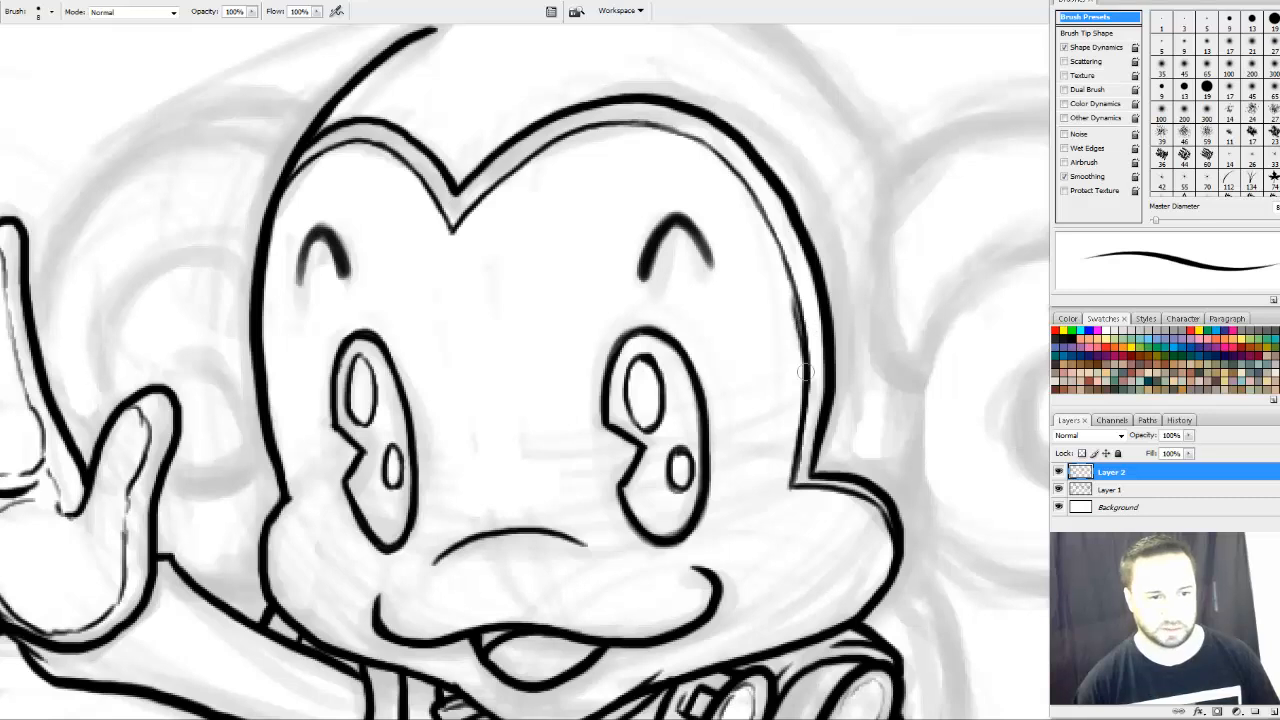
# Trim the re-inked stretch on the face's right side and strengthen the inner contour at the top of the right lobe
pyautogui.press('e')
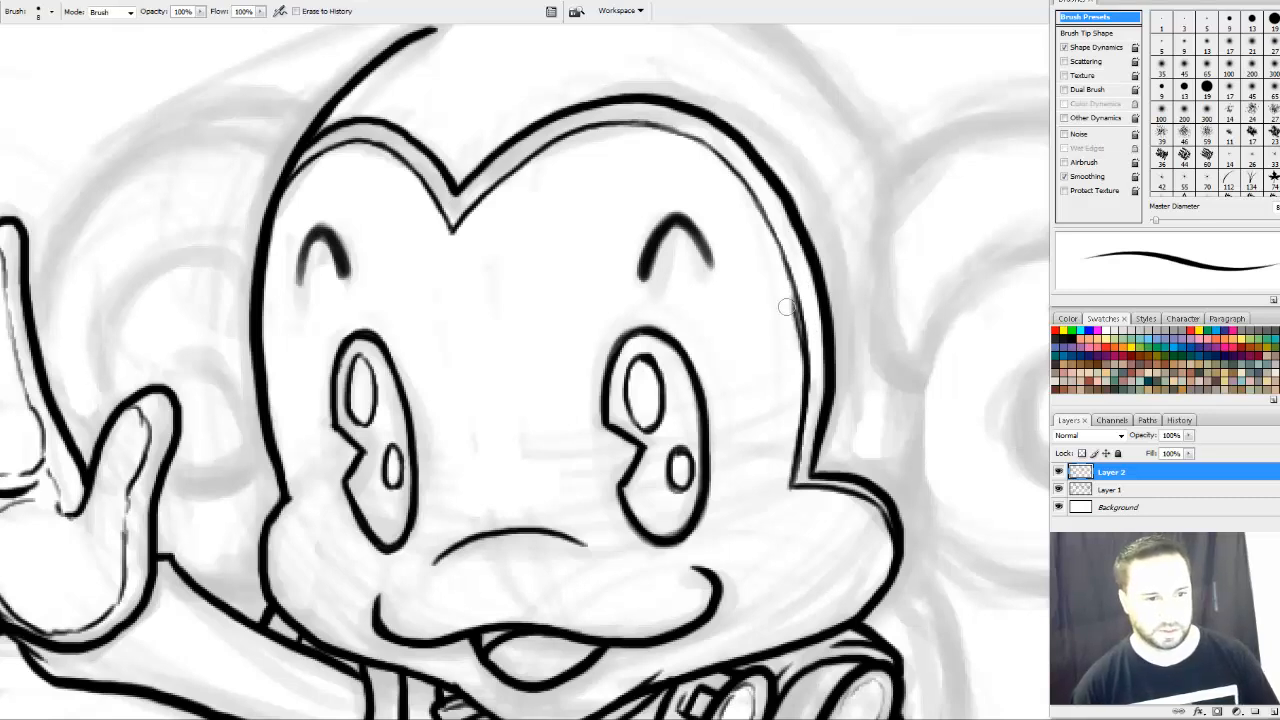
pyautogui.moveTo(787, 307); pyautogui.dragTo(802, 385)
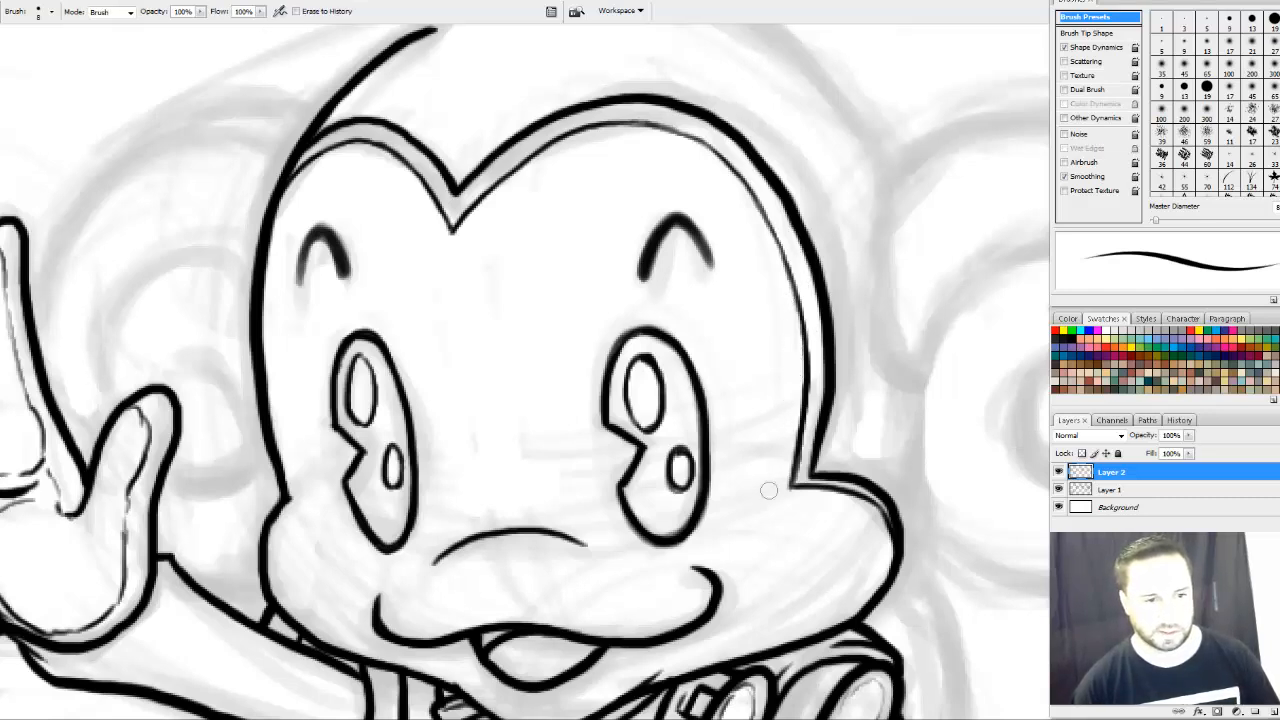
pyautogui.press('b')
pyautogui.moveTo(855, 339); pyautogui.dragTo(863, 379)
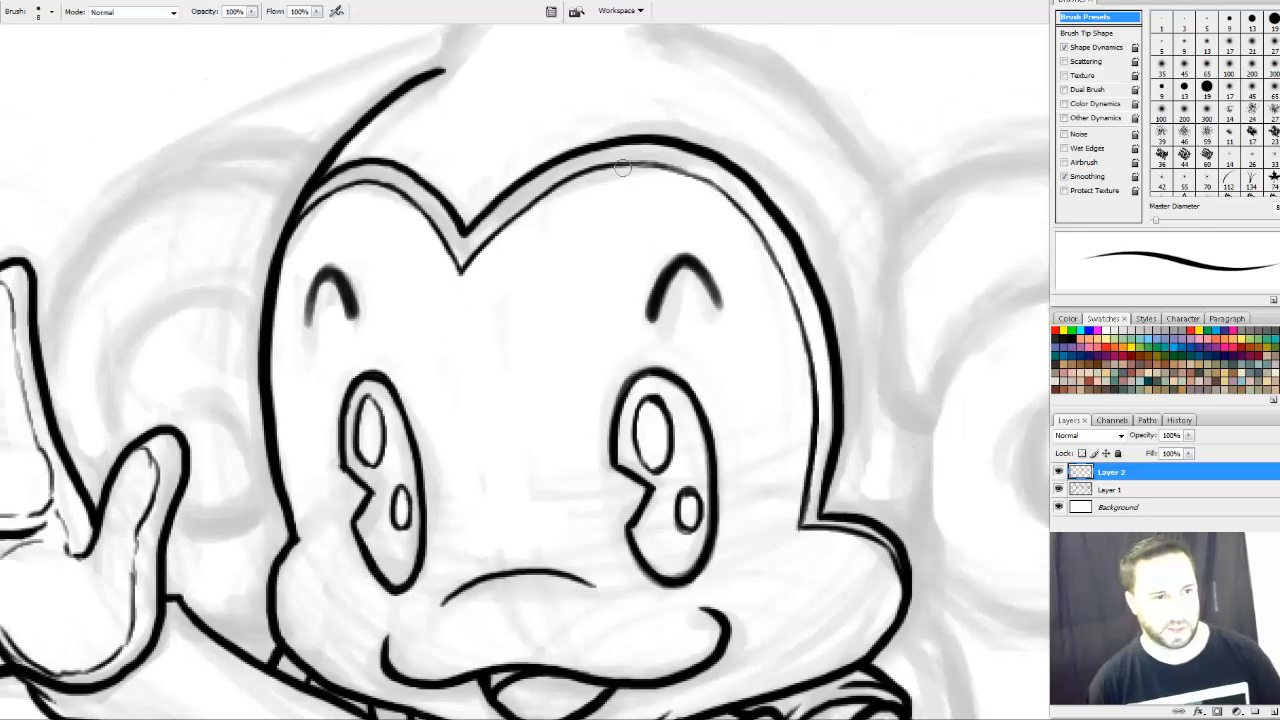
pyautogui.moveTo(629, 165); pyautogui.dragTo(665, 165)
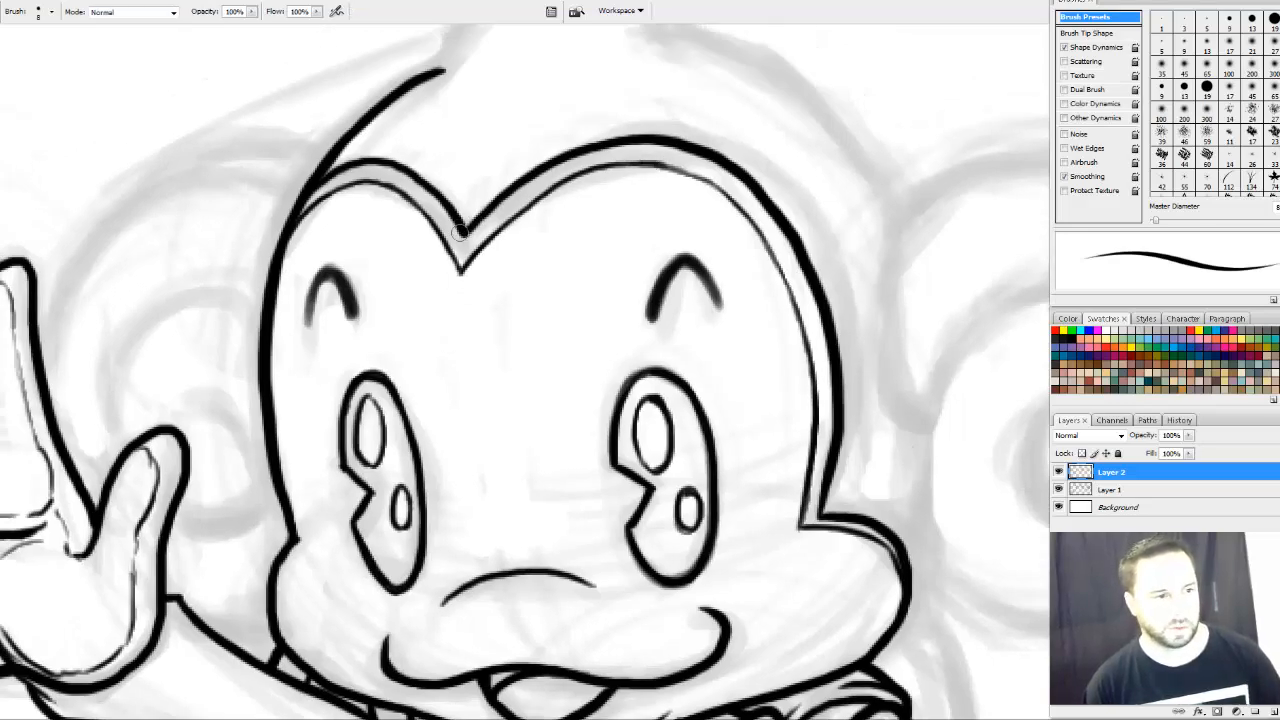
# Ink the curled hair tuft on top of the head and the crown line from its base down toward the right ear
pyautogui.moveTo(548, 130); pyautogui.dragTo(520, 343)
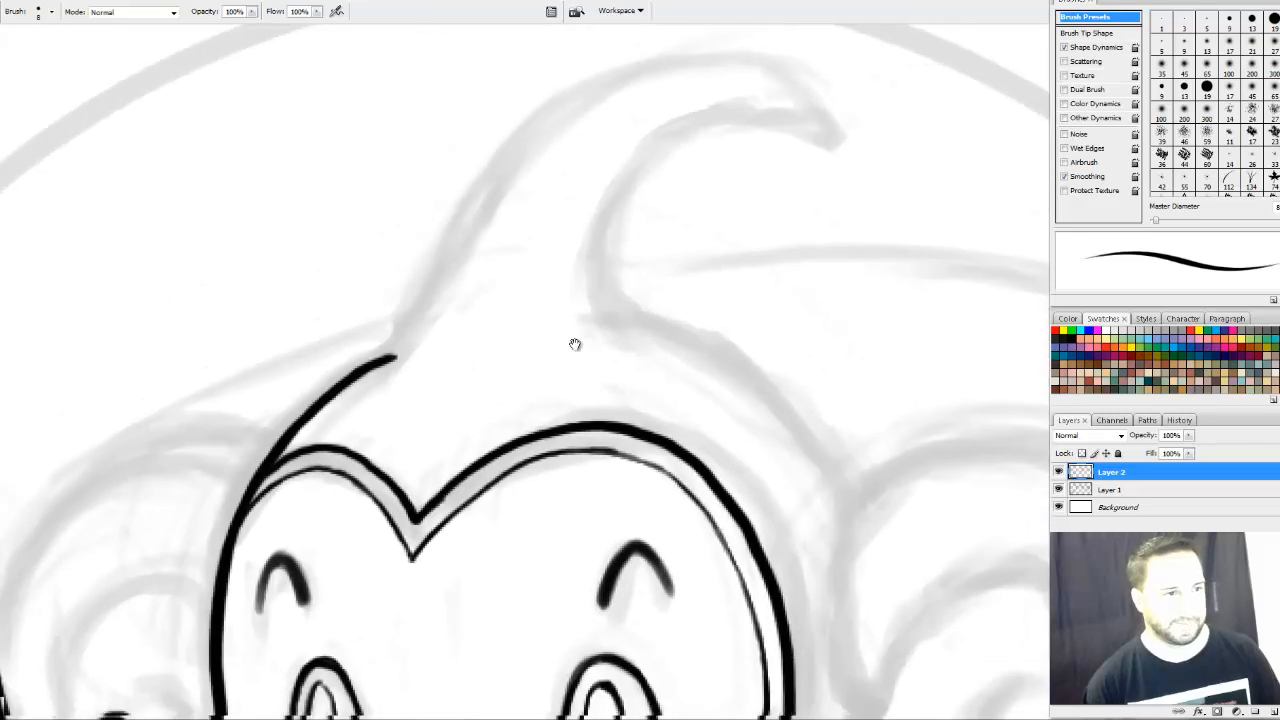
pyautogui.moveTo(368, 368); pyautogui.dragTo(459, 242)
pyautogui.hotkey('ctrl', 'z')
pyautogui.moveTo(368, 371)
pyautogui.mouseDown()
pyautogui.moveTo(512, 152)
pyautogui.moveTo(625, 82)
pyautogui.moveTo(790, 94)
pyautogui.moveTo(820, 157)
pyautogui.moveTo(757, 126)
pyautogui.moveTo(632, 160)
pyautogui.moveTo(592, 245)
pyautogui.moveTo(620, 330)
pyautogui.mouseUp()
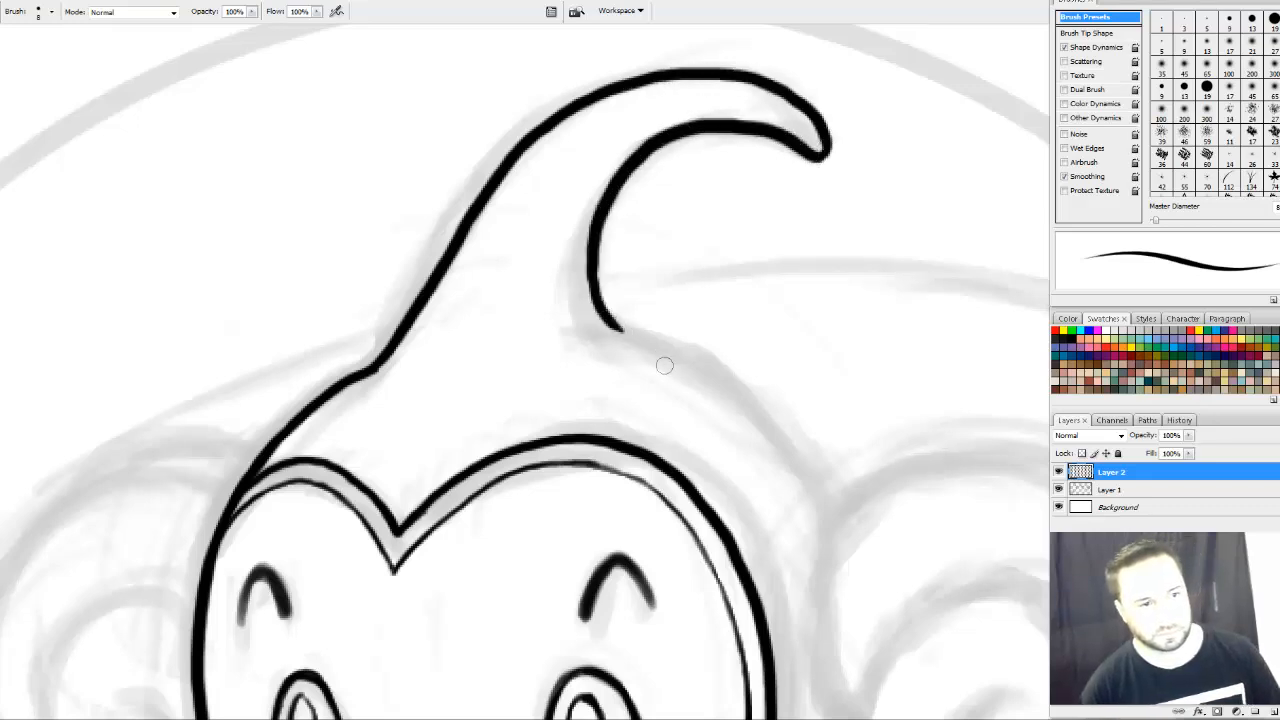
pyautogui.moveTo(713, 401)
pyautogui.mouseDown()
pyautogui.moveTo(606, 317)
pyautogui.moveTo(541, 305)
pyautogui.mouseUp()
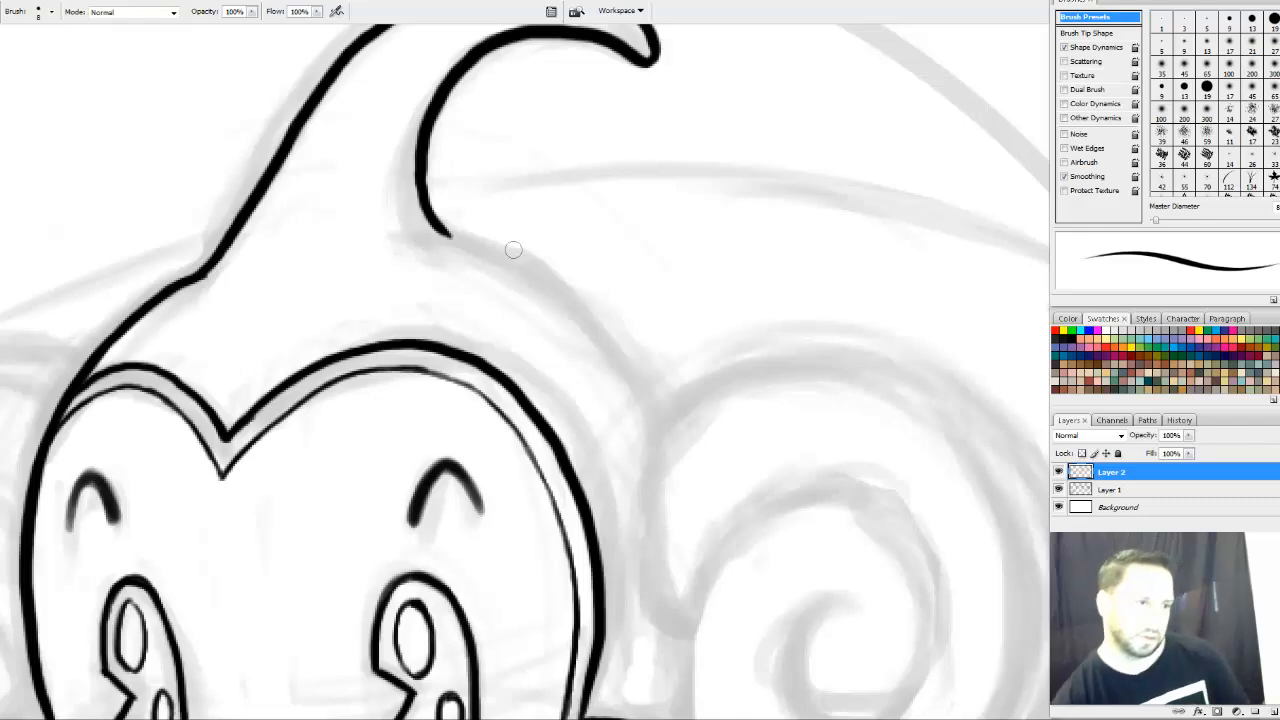
pyautogui.moveTo(412, 228)
pyautogui.mouseDown()
pyautogui.moveTo(530, 275)
pyautogui.moveTo(600, 337)
pyautogui.moveTo(650, 414)
pyautogui.mouseUp()
# Ink the left ear's outer rim from the head to the raised hand, with a second thicker edge line above it
pyautogui.moveTo(657, 277); pyautogui.dragTo(869, 186)
pyautogui.moveTo(602, 295); pyautogui.dragTo(868, 221)
pyautogui.moveTo(562, 224); pyautogui.dragTo(632, 202)
pyautogui.moveTo(511, 206); pyautogui.dragTo(496, 293)
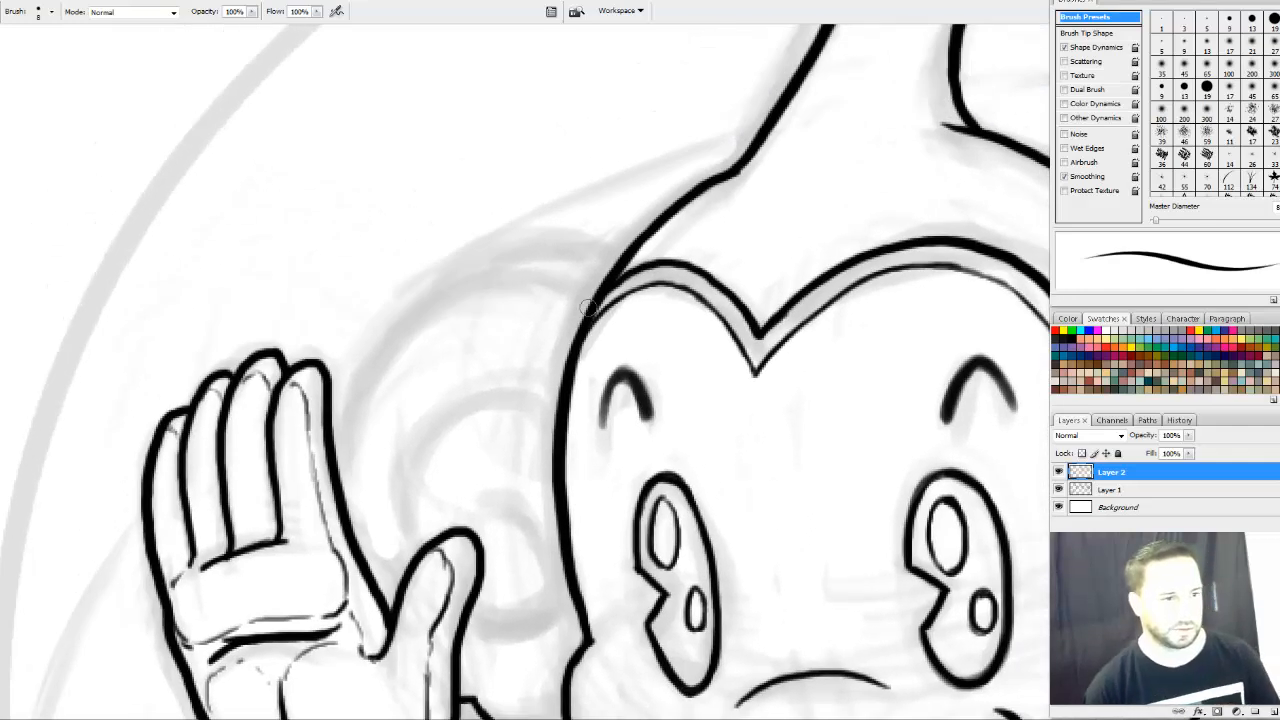
pyautogui.moveTo(590, 296)
pyautogui.mouseDown()
pyautogui.moveTo(525, 277)
pyautogui.moveTo(435, 294)
pyautogui.moveTo(352, 368)
pyautogui.moveTo(331, 424)
pyautogui.moveTo(335, 478)
pyautogui.mouseUp()
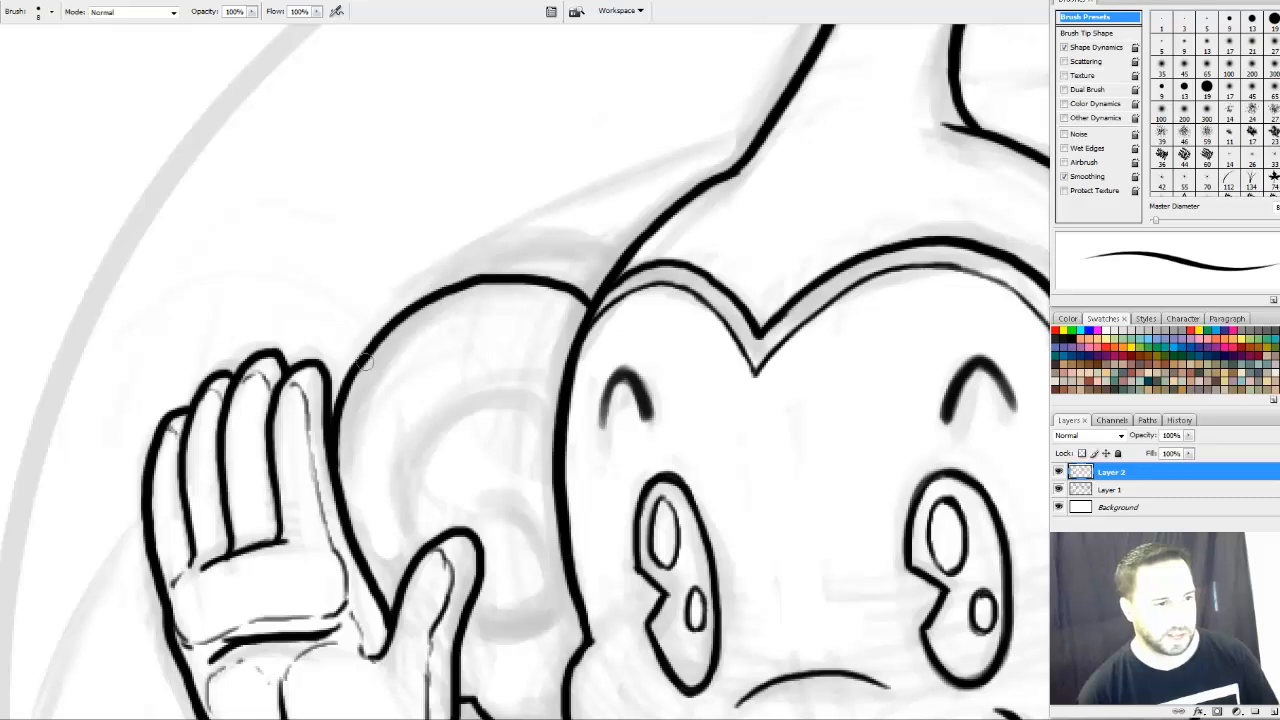
pyautogui.moveTo(365, 362)
pyautogui.mouseDown()
pyautogui.moveTo(445, 278)
pyautogui.moveTo(550, 243)
pyautogui.moveTo(617, 255)
pyautogui.mouseUp()
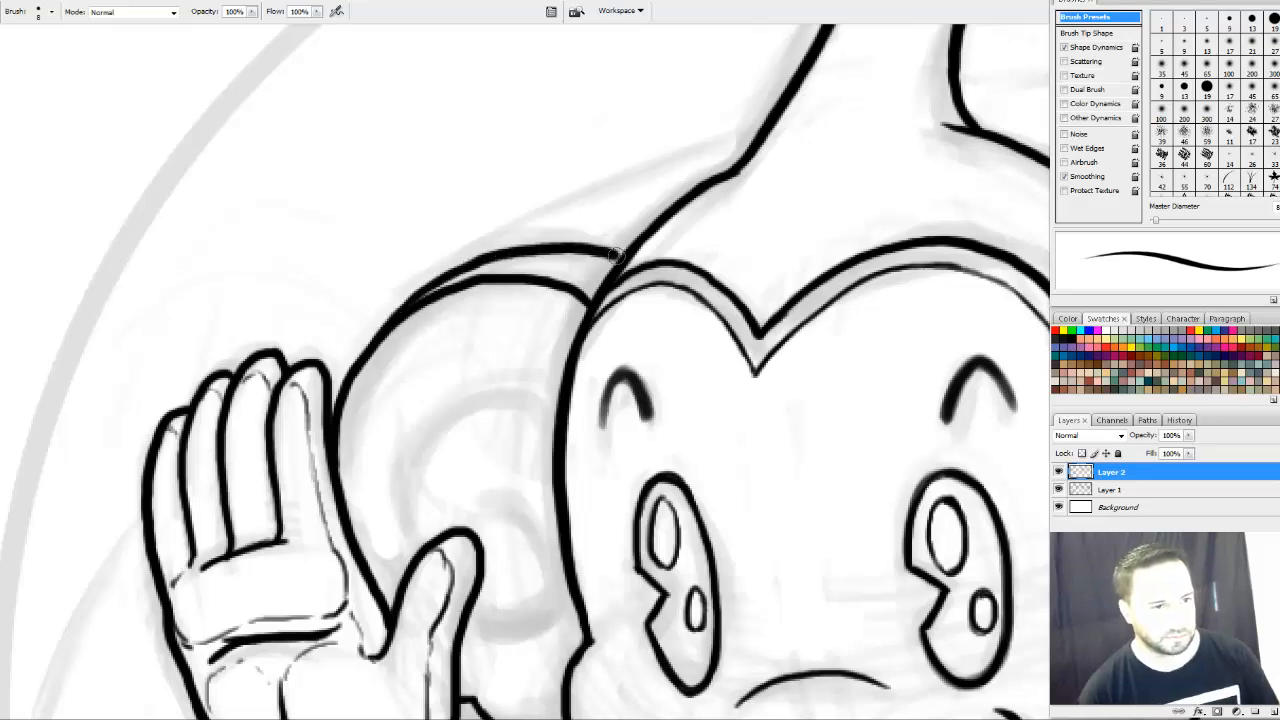
pyautogui.moveTo(502, 255); pyautogui.dragTo(405, 312)
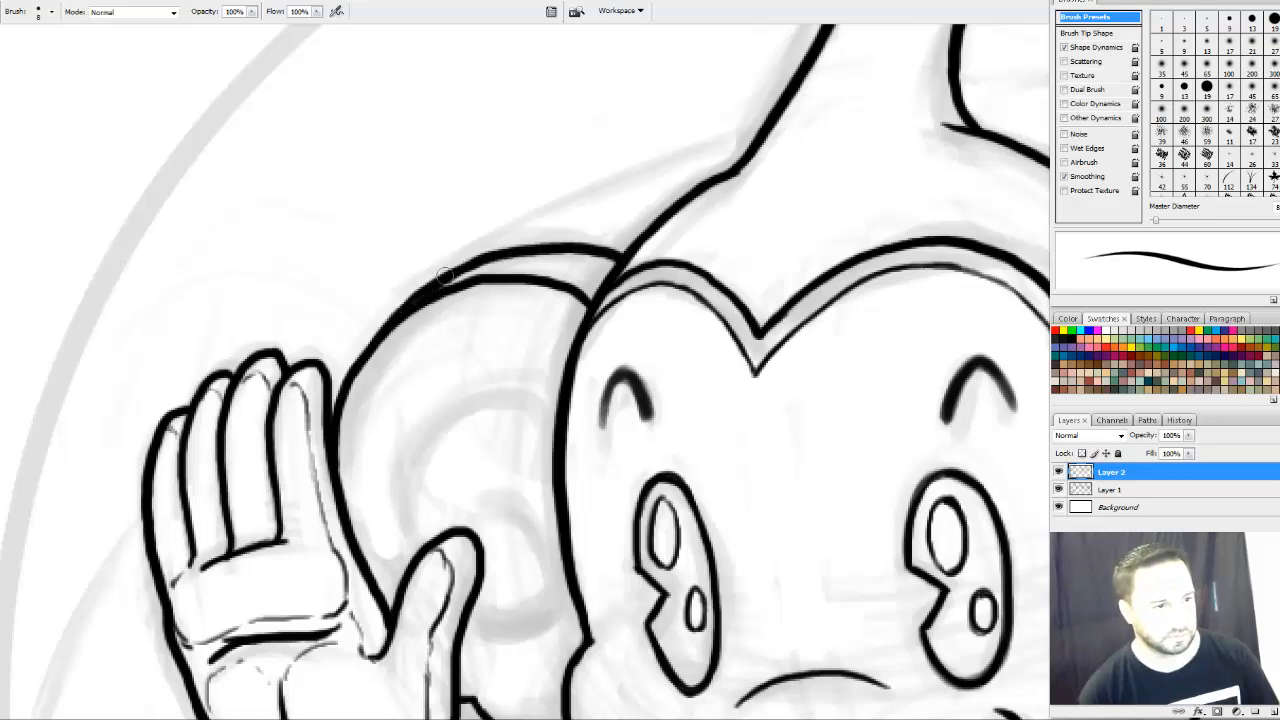
# Ink the left ear's inner swirl and inner rim, and draw its lower edge between the cheek and the raised arm
pyautogui.moveTo(560, 389); pyautogui.dragTo(517, 230)
pyautogui.moveTo(437, 338)
pyautogui.mouseDown()
pyautogui.moveTo(484, 352)
pyautogui.moveTo(500, 452)
pyautogui.moveTo(414, 474)
pyautogui.mouseUp()
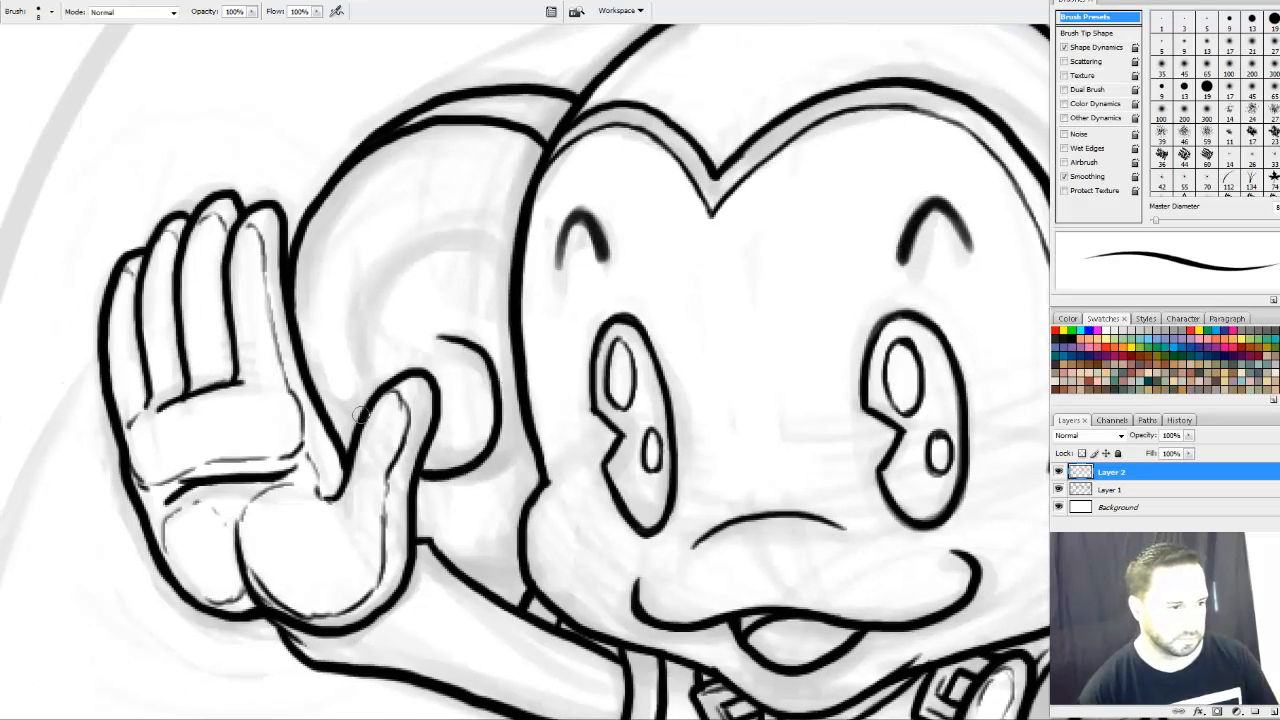
pyautogui.moveTo(360, 414)
pyautogui.mouseDown()
pyautogui.moveTo(342, 332)
pyautogui.moveTo(383, 282)
pyautogui.mouseUp()
pyautogui.moveTo(437, 250); pyautogui.dragTo(507, 262)
pyautogui.moveTo(624, 425); pyautogui.dragTo(547, 251)
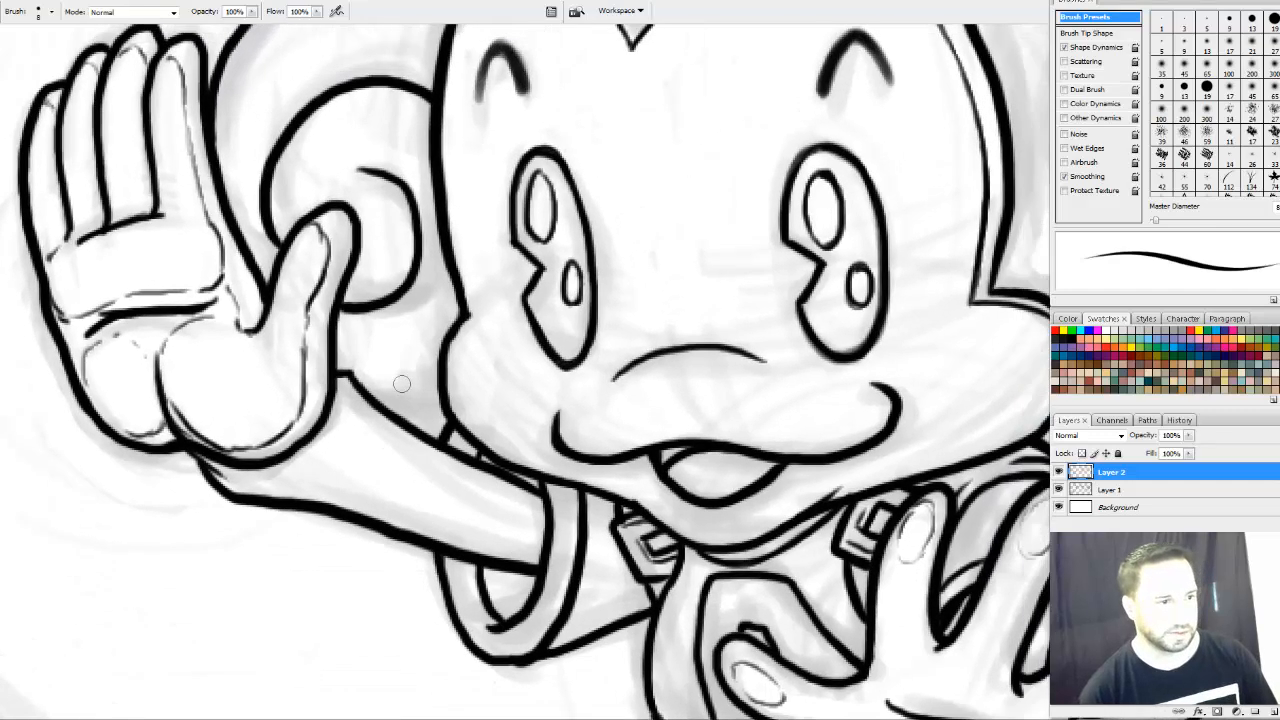
pyautogui.moveTo(443, 398); pyautogui.dragTo(386, 408)
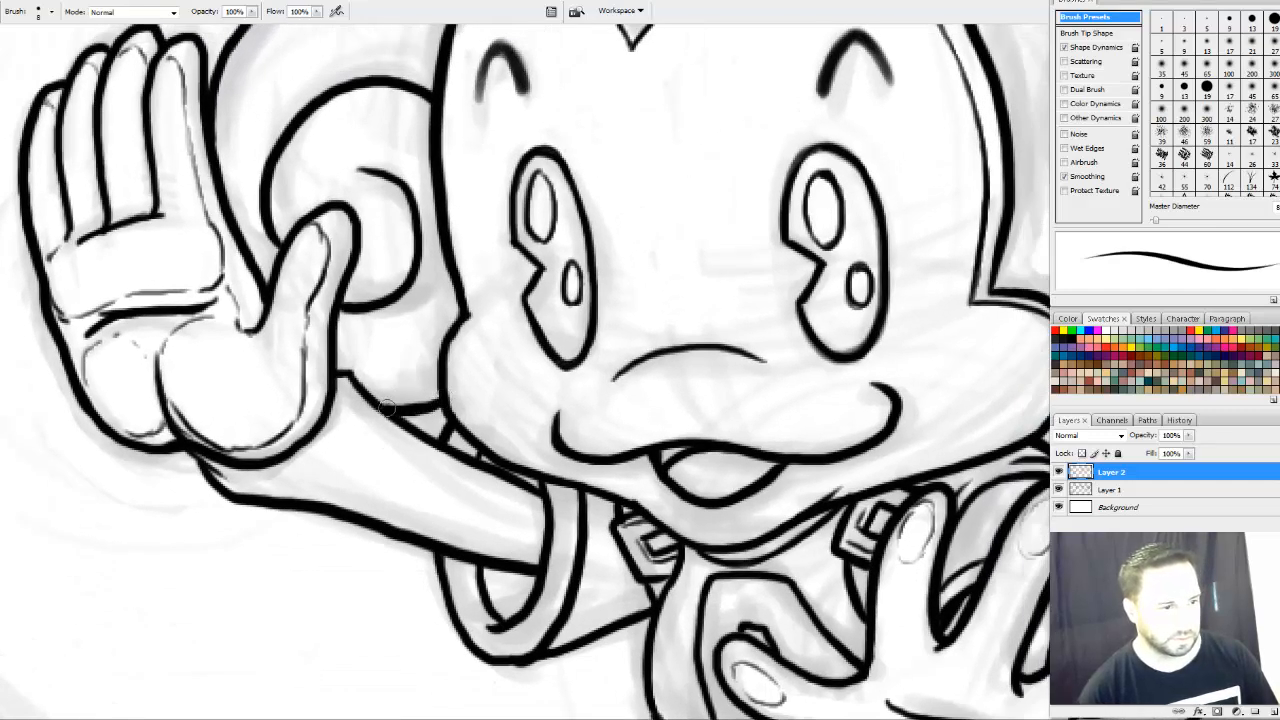
# Ink the inner spiral of the right ear as one continuous line from its centre out toward the head
pyautogui.moveTo(893, 435)
pyautogui.mouseDown()
pyautogui.moveTo(520, 300)
pyautogui.moveTo(480, 466)
pyautogui.moveTo(717, 477)
pyautogui.moveTo(822, 500)
pyautogui.mouseUp()
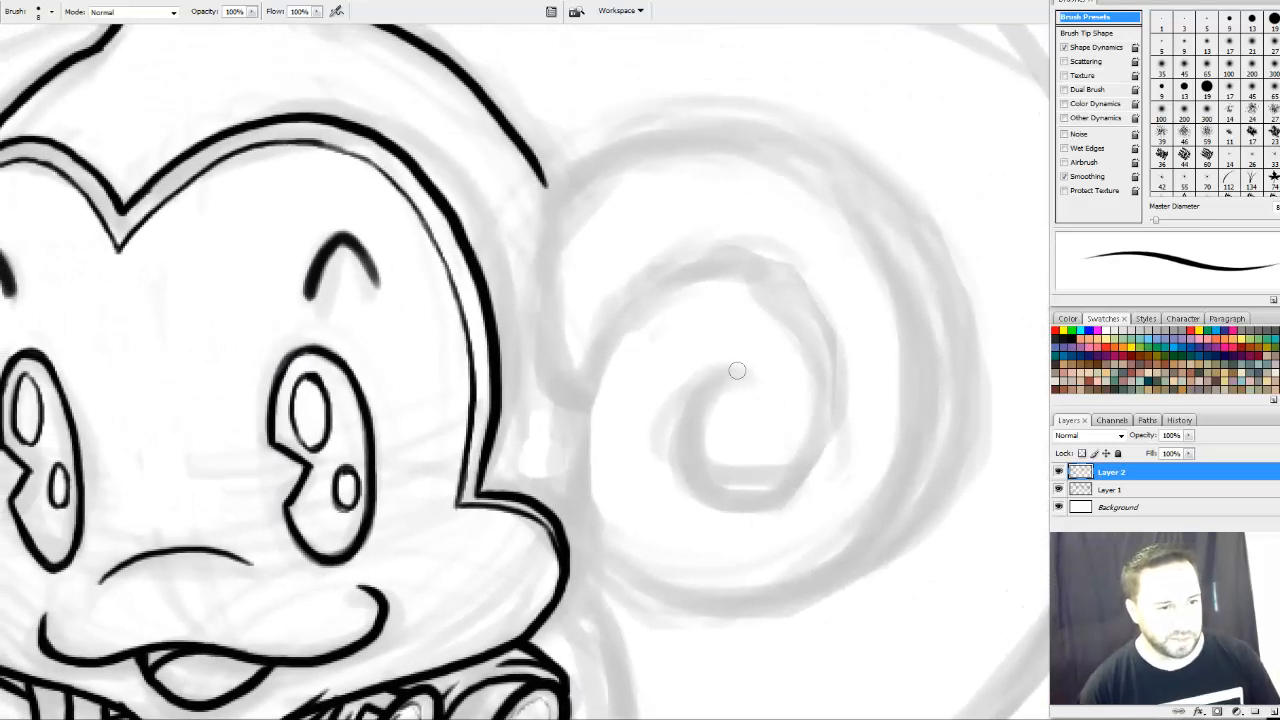
pyautogui.moveTo(737, 371)
pyautogui.mouseDown()
pyautogui.moveTo(700, 385)
pyautogui.moveTo(676, 465)
pyautogui.moveTo(795, 492)
pyautogui.moveTo(818, 298)
pyautogui.moveTo(662, 276)
pyautogui.moveTo(570, 388)
pyautogui.mouseUp()
pyautogui.hotkey('ctrl', 'z')
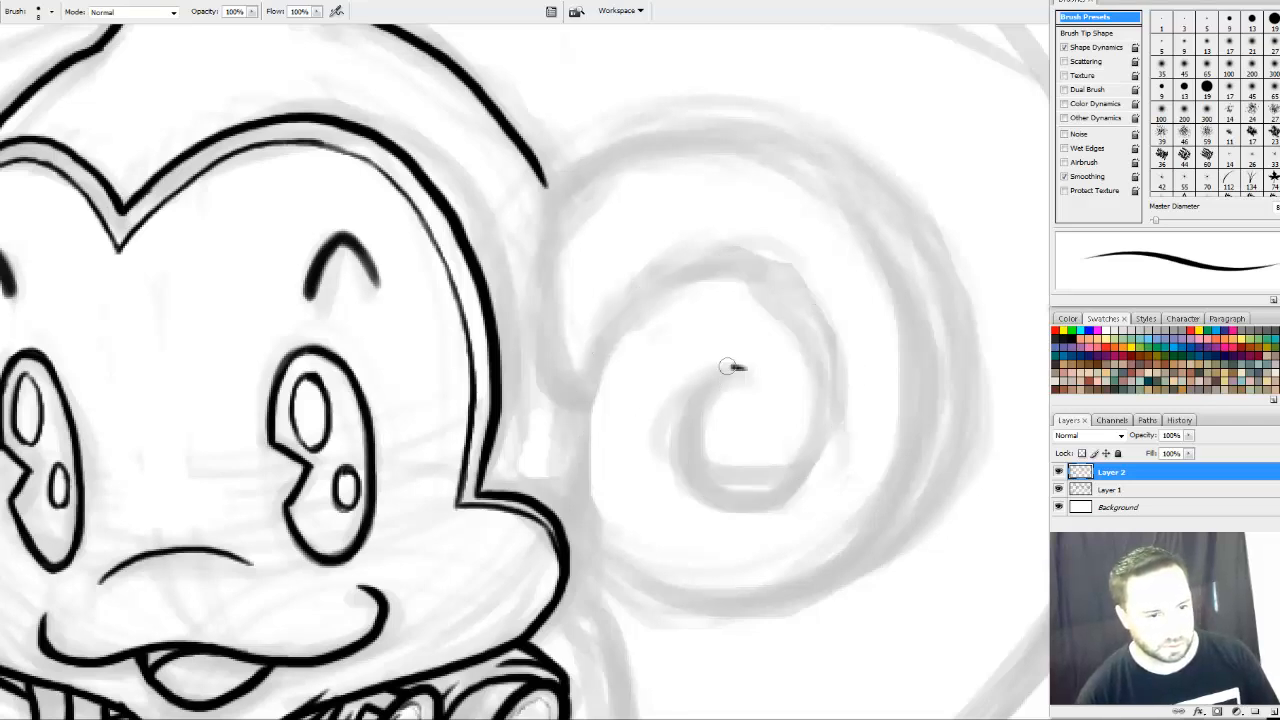
pyautogui.moveTo(728, 367)
pyautogui.mouseDown()
pyautogui.moveTo(757, 494)
pyautogui.moveTo(846, 410)
pyautogui.moveTo(750, 245)
pyautogui.mouseUp()
pyautogui.hotkey('ctrl', 'z')
pyautogui.moveTo(758, 372)
pyautogui.mouseDown()
pyautogui.moveTo(676, 456)
pyautogui.moveTo(808, 469)
pyautogui.moveTo(794, 280)
pyautogui.moveTo(625, 290)
pyautogui.moveTo(558, 390)
pyautogui.mouseUp()
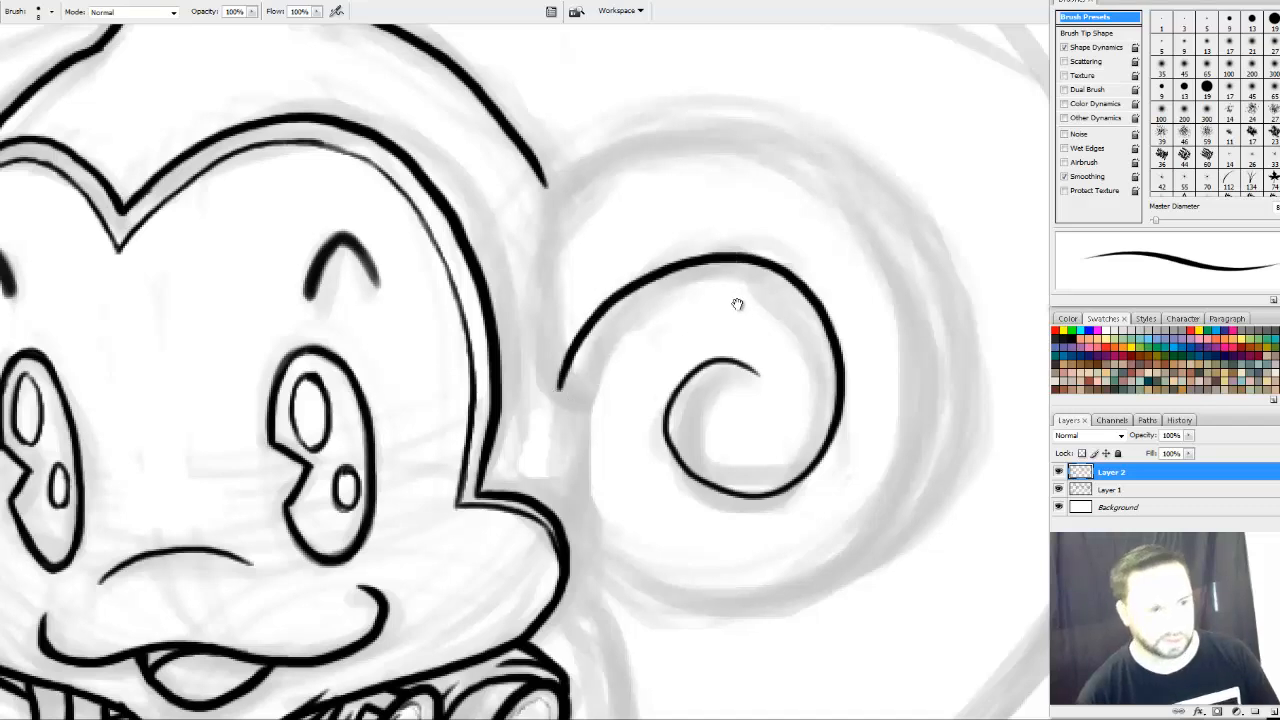
pyautogui.moveTo(737, 304); pyautogui.dragTo(622, 251)
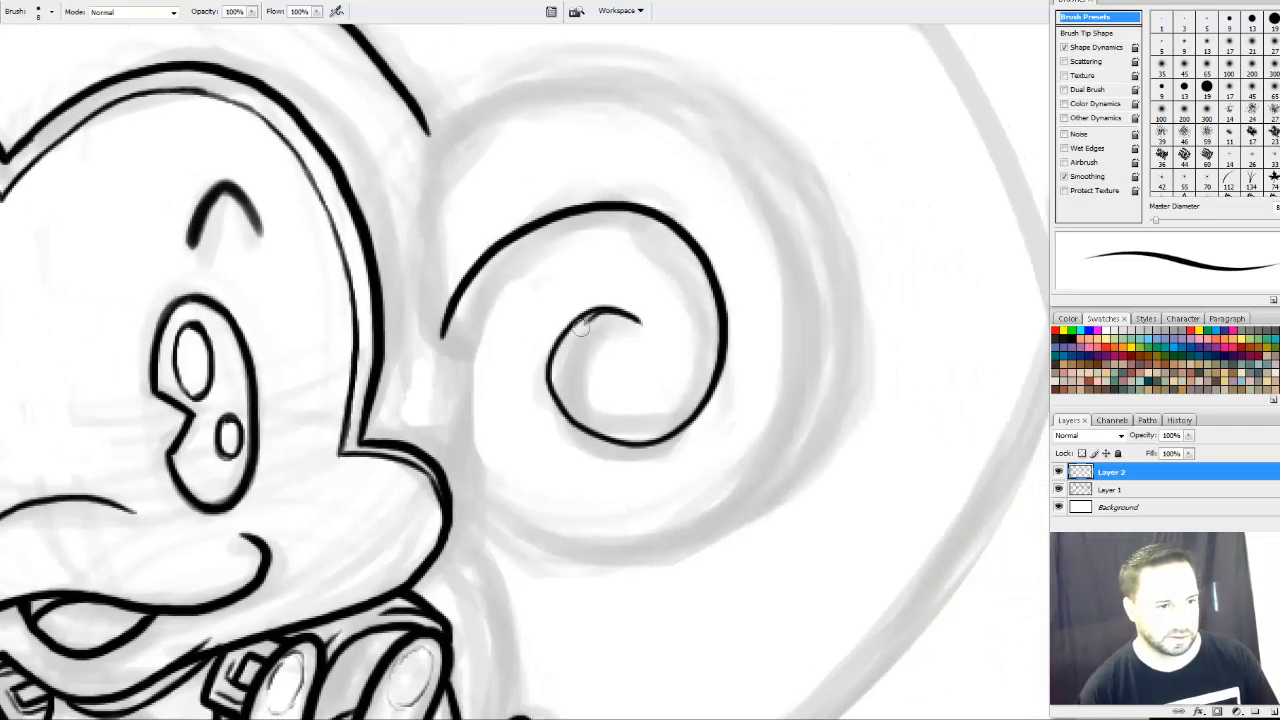
# Redraw the inner end of the right ear's spiral and ink the ear's inner edge beside the face, from the crown line down past the spiral
pyautogui.hotkey('ctrl', 'z')
pyautogui.moveTo(643, 322)
pyautogui.mouseDown()
pyautogui.moveTo(600, 302)
pyautogui.moveTo(555, 350)
pyautogui.moveTo(545, 388)
pyautogui.moveTo(644, 437)
pyautogui.mouseUp()
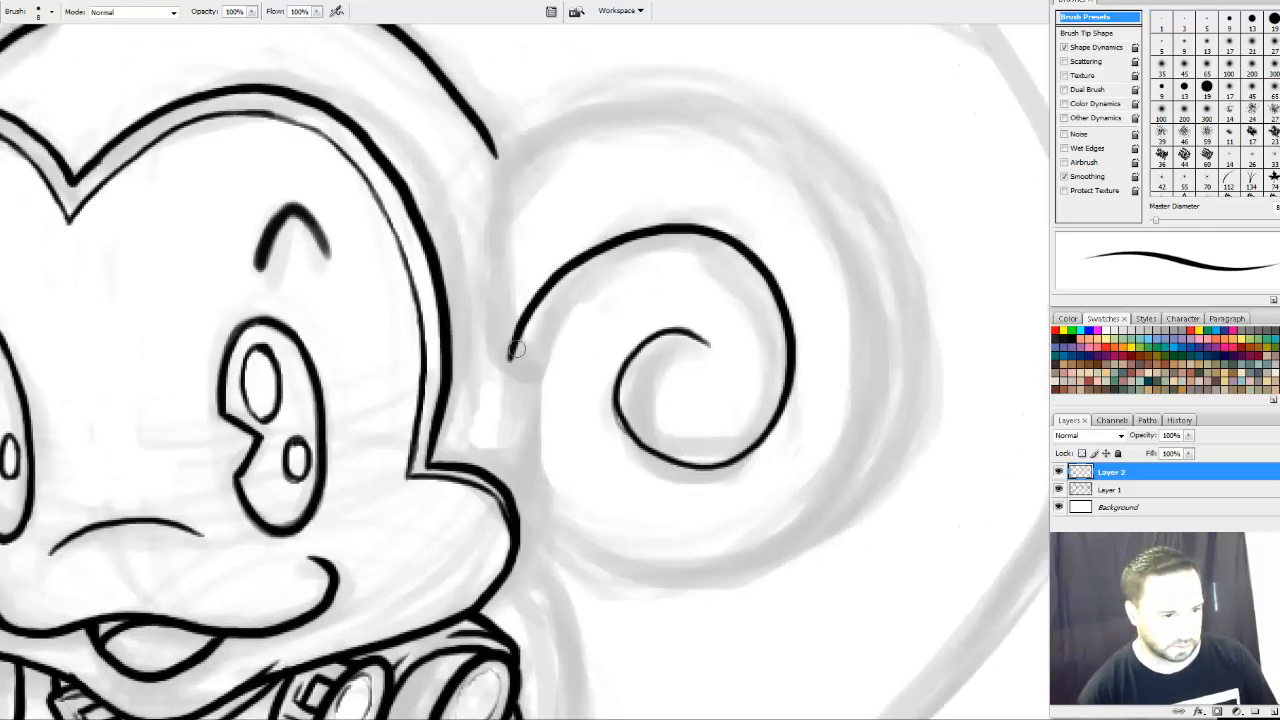
pyautogui.moveTo(516, 349)
pyautogui.mouseDown()
pyautogui.moveTo(525, 468)
pyautogui.moveTo(561, 528)
pyautogui.mouseUp()
pyautogui.moveTo(510, 340); pyautogui.dragTo(549, 494)
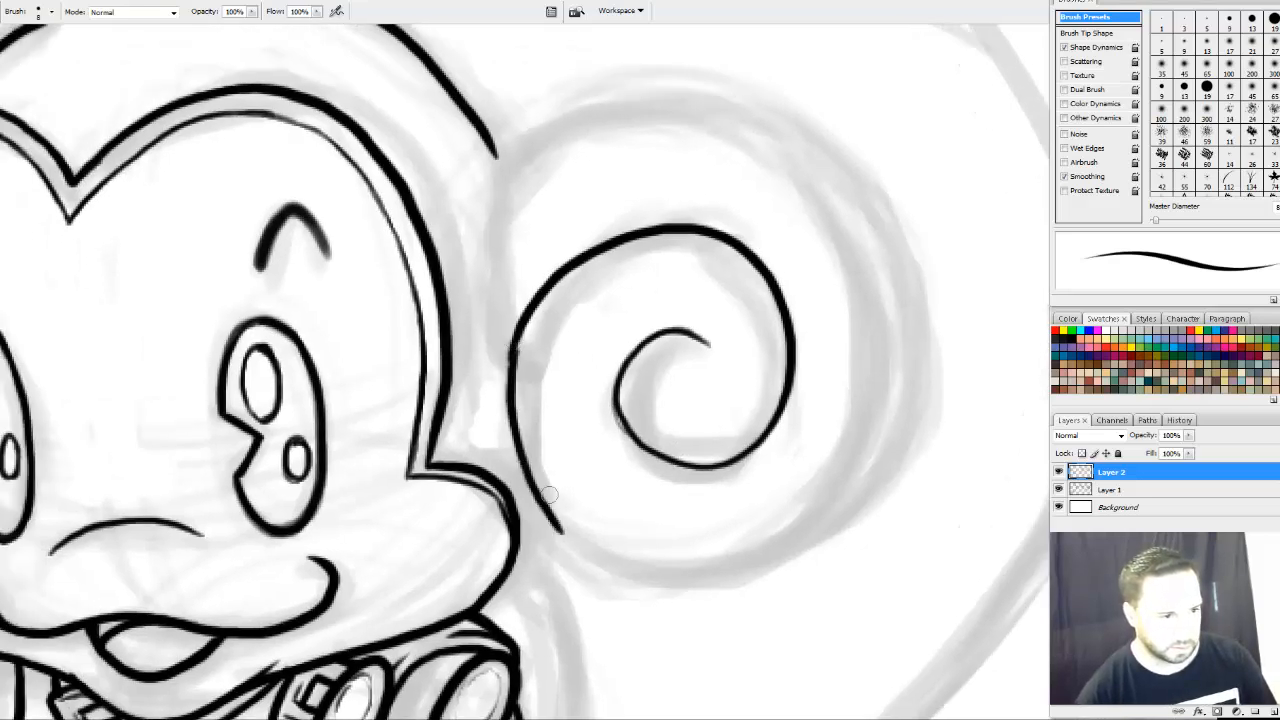
pyautogui.moveTo(510, 336)
pyautogui.mouseDown()
pyautogui.moveTo(500, 322)
pyautogui.moveTo(517, 150)
pyautogui.moveTo(496, 249)
pyautogui.mouseUp()
pyautogui.moveTo(403, 262)
pyautogui.mouseDown()
pyautogui.moveTo(508, 200)
pyautogui.moveTo(715, 285)
pyautogui.moveTo(684, 560)
pyautogui.moveTo(548, 632)
pyautogui.mouseUp()
pyautogui.hotkey('ctrl', 'z')
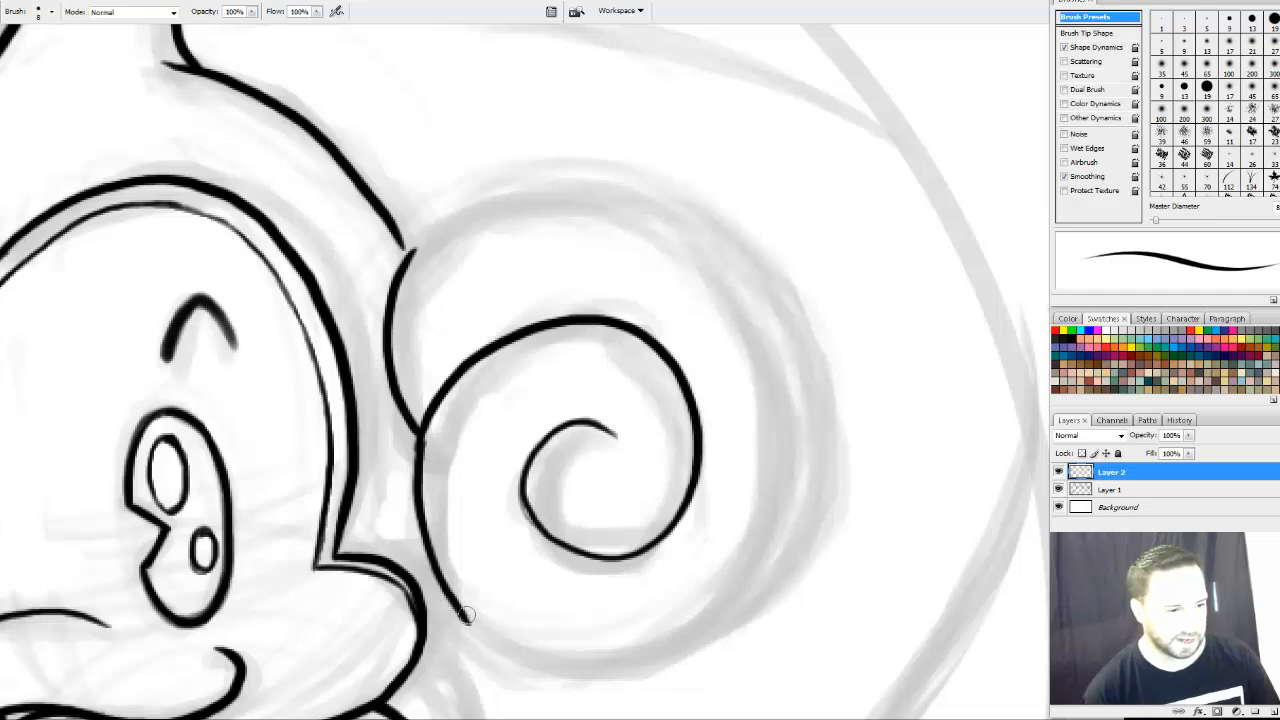
pyautogui.moveTo(465, 615)
pyautogui.mouseDown()
pyautogui.moveTo(609, 655)
pyautogui.moveTo(777, 557)
pyautogui.mouseUp()
pyautogui.hotkey('ctrl', 'z')
pyautogui.moveTo(462, 612)
pyautogui.mouseDown()
pyautogui.moveTo(581, 667)
pyautogui.moveTo(746, 567)
pyautogui.moveTo(746, 332)
pyautogui.moveTo(495, 213)
pyautogui.mouseUp()
pyautogui.hotkey('ctrl', 'z')
pyautogui.moveTo(400, 262)
pyautogui.mouseDown()
pyautogui.moveTo(446, 218)
pyautogui.moveTo(676, 222)
pyautogui.moveTo(775, 360)
pyautogui.mouseUp()
pyautogui.hotkey('ctrl', 'z')
pyautogui.moveTo(795, 480)
pyautogui.mouseDown()
pyautogui.moveTo(763, 328)
pyautogui.moveTo(645, 222)
pyautogui.moveTo(489, 211)
pyautogui.moveTo(383, 276)
pyautogui.mouseUp()
pyautogui.hotkey('ctrl', 'z')
pyautogui.moveTo(774, 500)
pyautogui.mouseDown()
pyautogui.moveTo(756, 372)
pyautogui.moveTo(678, 252)
pyautogui.moveTo(632, 224)
pyautogui.mouseUp()
pyautogui.hotkey('ctrl', 'z')
# Ink the right ear's upper rim over the top and down its outer side, and join its start to the crown line
pyautogui.moveTo(402, 266)
pyautogui.mouseDown()
pyautogui.moveTo(504, 201)
pyautogui.moveTo(637, 202)
pyautogui.moveTo(743, 270)
pyautogui.moveTo(798, 397)
pyautogui.moveTo(830, 427)
pyautogui.moveTo(883, 347)
pyautogui.mouseUp()
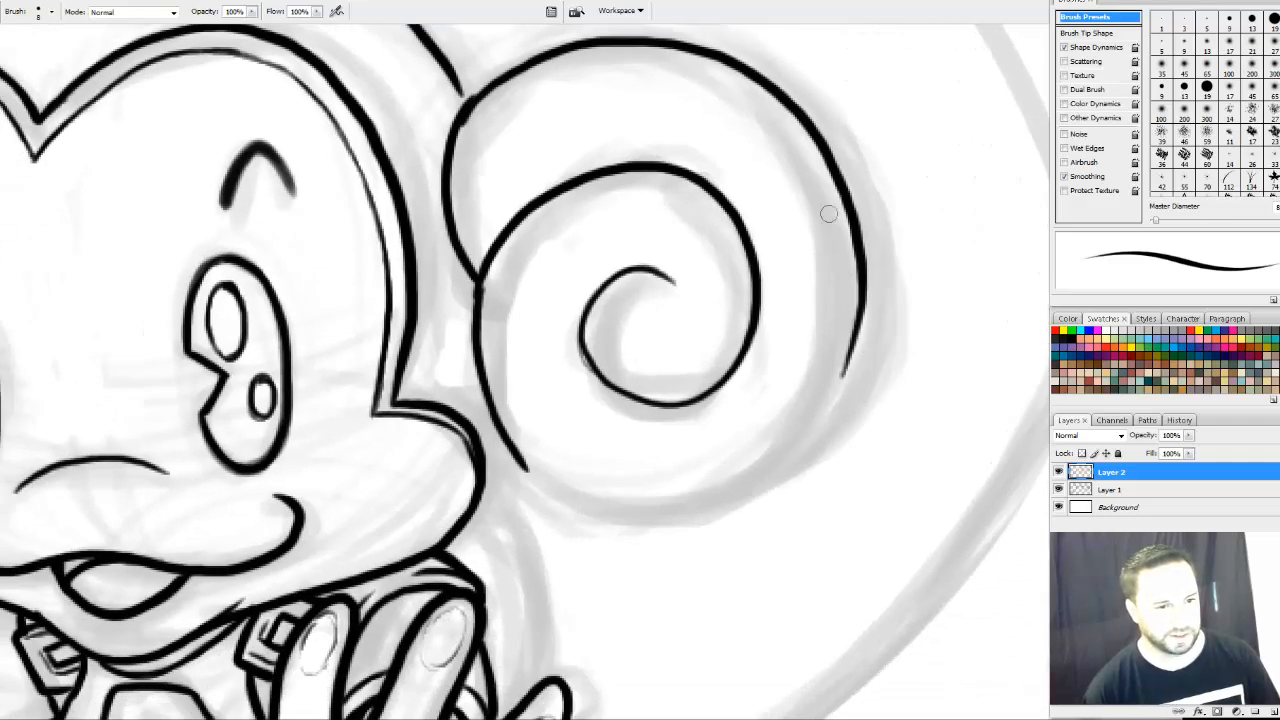
pyautogui.moveTo(842, 467); pyautogui.dragTo(810, 604)
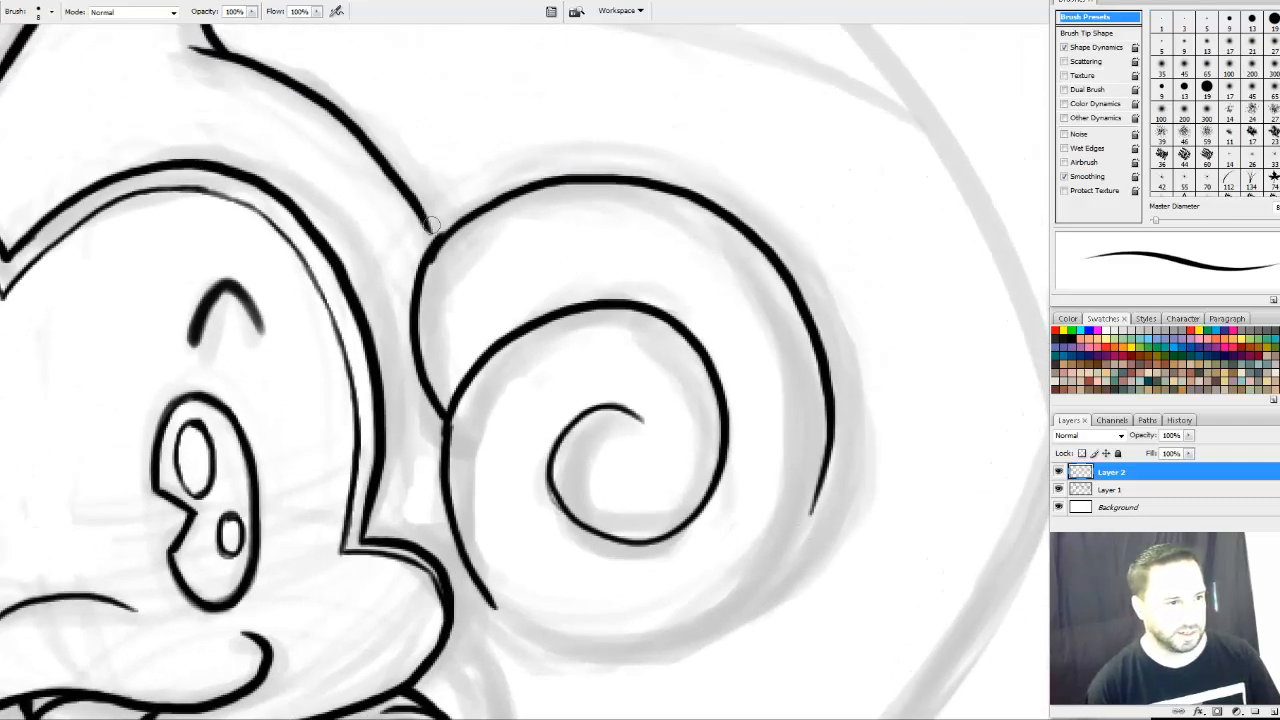
pyautogui.moveTo(427, 221)
pyautogui.mouseDown()
pyautogui.moveTo(463, 216)
pyautogui.moveTo(442, 222)
pyautogui.mouseUp()
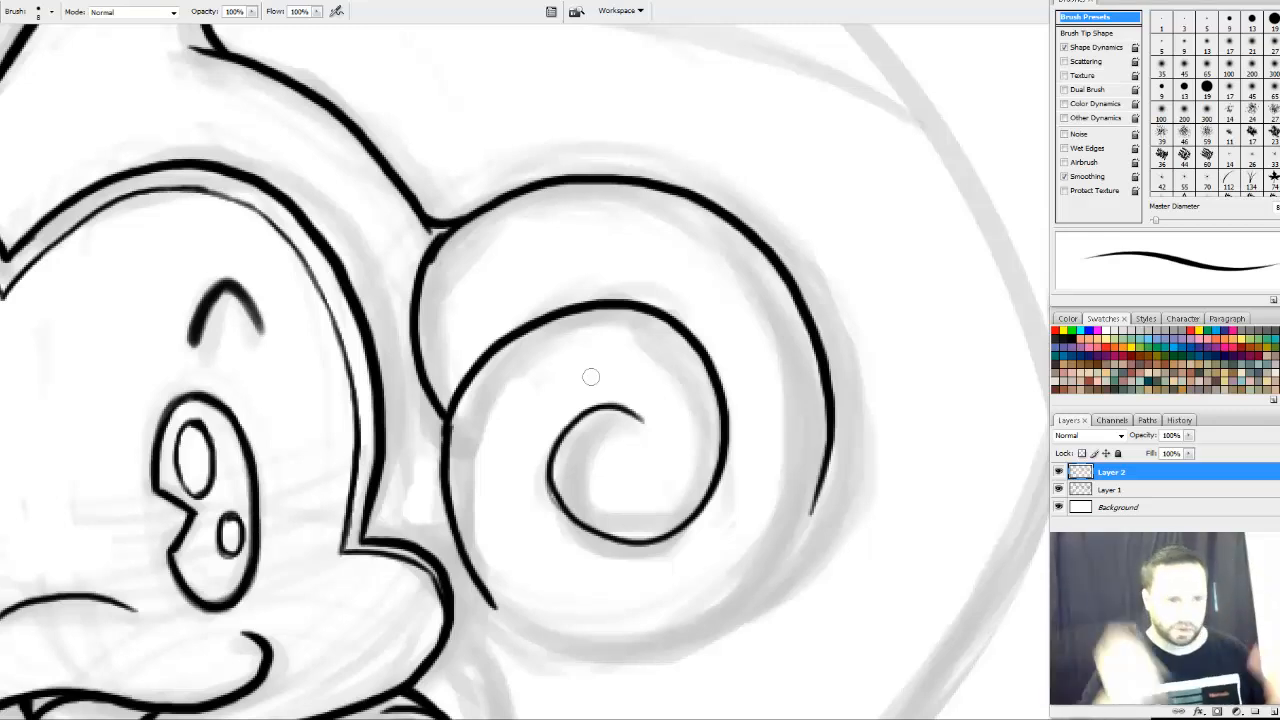
pyautogui.moveTo(864, 422); pyautogui.dragTo(855, 383)
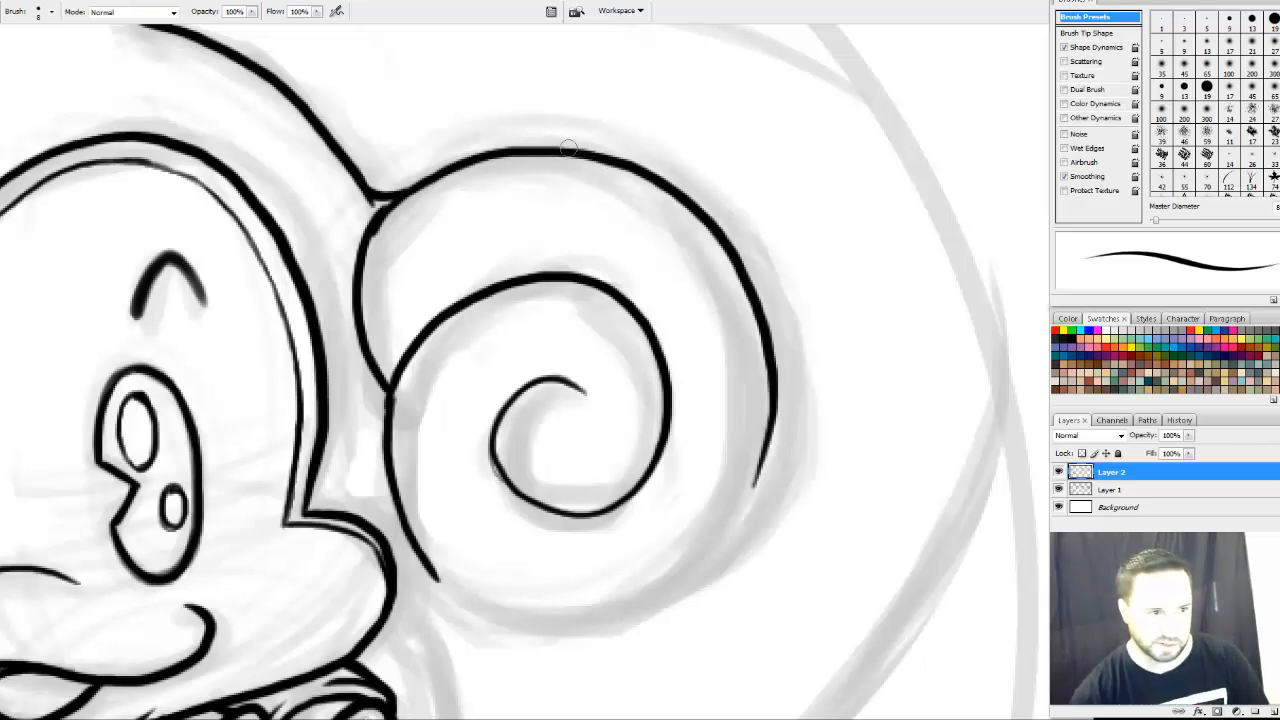
pyautogui.moveTo(600, 165)
pyautogui.mouseDown()
pyautogui.moveTo(654, 172)
pyautogui.moveTo(823, 366)
pyautogui.moveTo(826, 404)
pyautogui.mouseUp()
pyautogui.hotkey('ctrl', 'z')
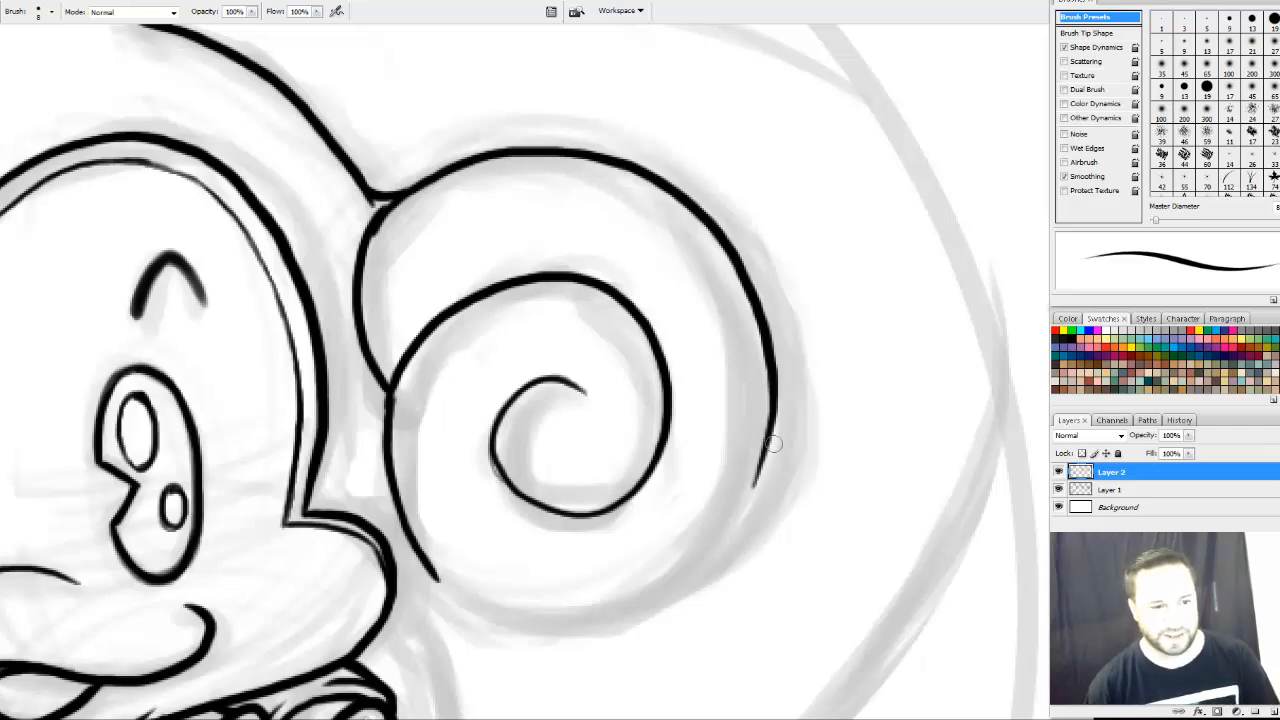
# Close the right ear's outline by inking the lower rim from the edge near the cheek round to the outer side
pyautogui.moveTo(774, 395); pyautogui.dragTo(760, 473)
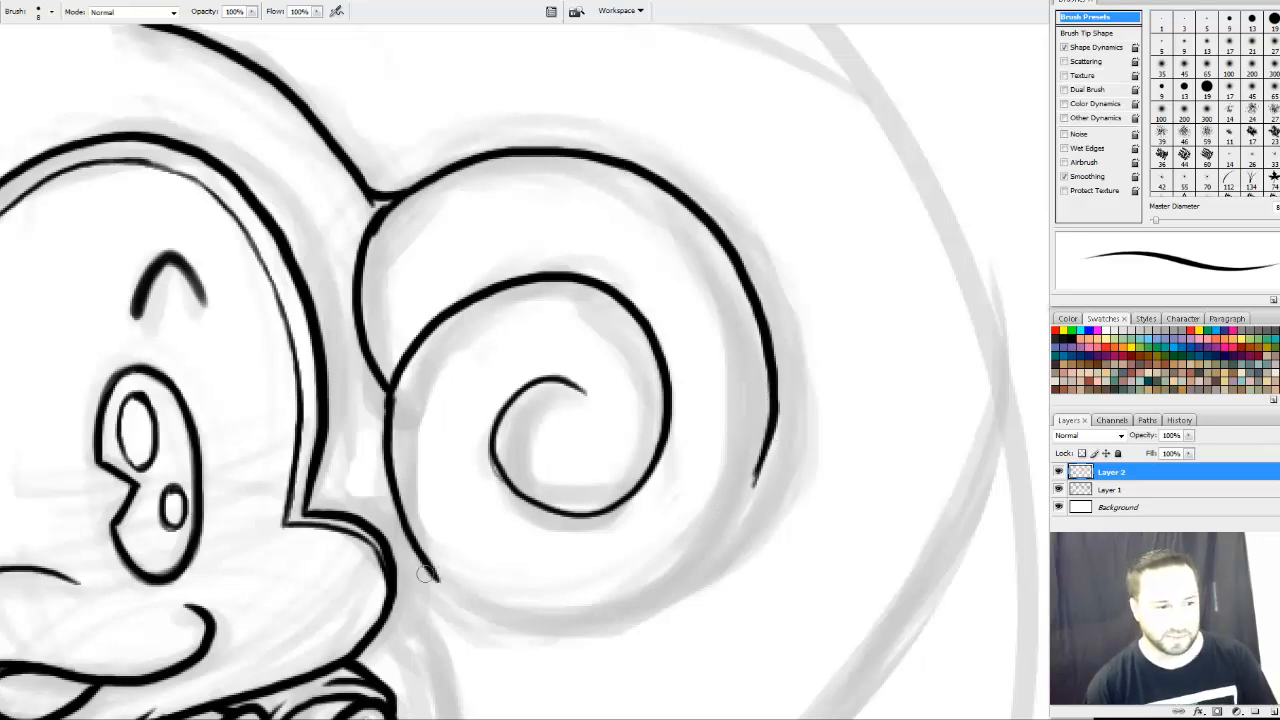
pyautogui.moveTo(432, 578)
pyautogui.mouseDown()
pyautogui.moveTo(528, 616)
pyautogui.moveTo(655, 607)
pyautogui.moveTo(755, 508)
pyautogui.mouseUp()
pyautogui.hotkey('ctrl', 'z')
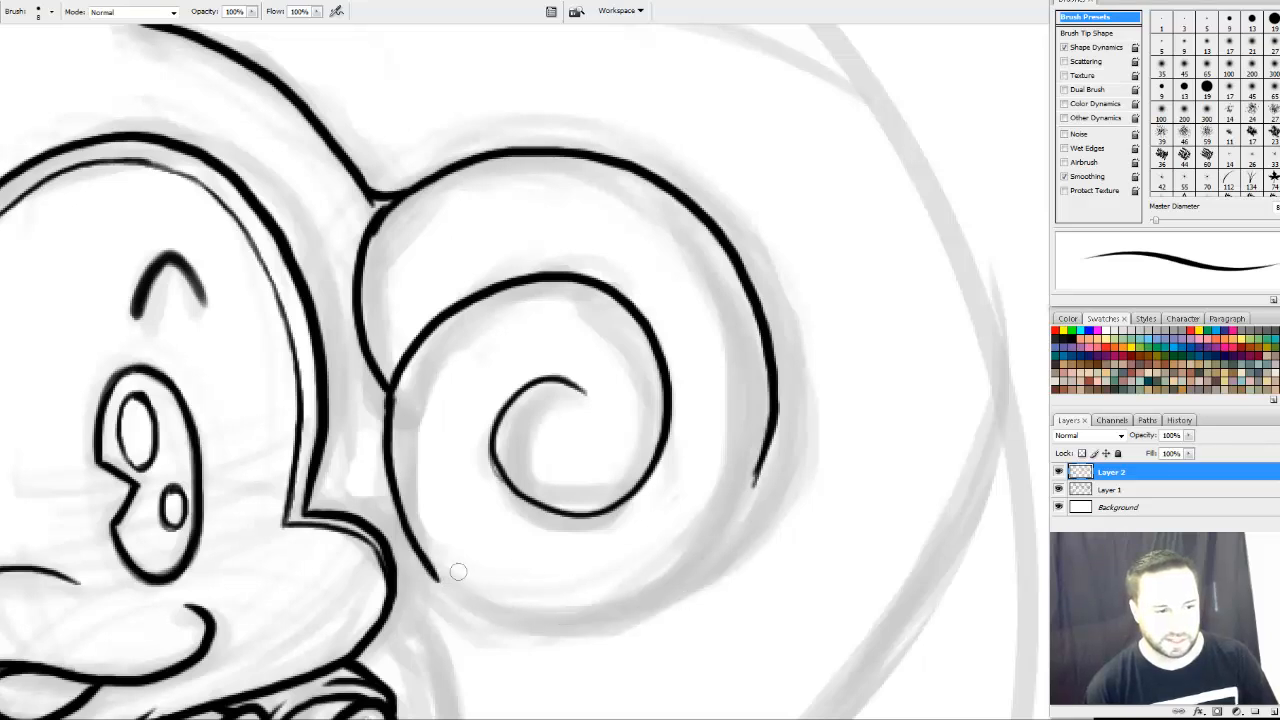
pyautogui.moveTo(423, 561); pyautogui.dragTo(485, 603)
pyautogui.hotkey('ctrl', 'z')
pyautogui.moveTo(421, 555)
pyautogui.mouseDown()
pyautogui.moveTo(457, 591)
pyautogui.moveTo(517, 611)
pyautogui.moveTo(644, 585)
pyautogui.moveTo(693, 523)
pyautogui.moveTo(471, 596)
pyautogui.moveTo(578, 621)
pyautogui.moveTo(742, 530)
pyautogui.mouseUp()
pyautogui.hotkey('ctrl', 'z')
pyautogui.moveTo(766, 443); pyautogui.dragTo(721, 555)
pyautogui.moveTo(775, 408)
pyautogui.mouseDown()
pyautogui.moveTo(742, 520)
pyautogui.moveTo(699, 580)
pyautogui.mouseUp()
pyautogui.hotkey('ctrl', 'z')
pyautogui.moveTo(768, 428); pyautogui.dragTo(694, 574)
pyautogui.hotkey('ctrl', 'z')
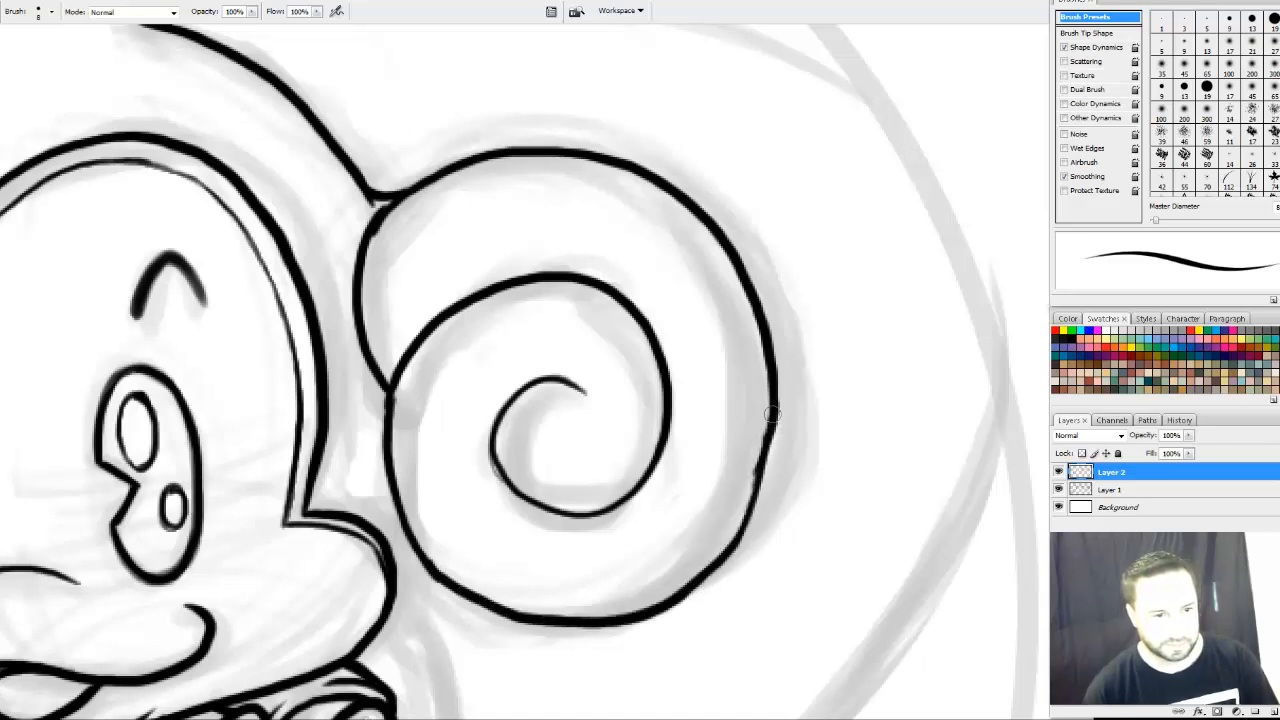
# Thicken the lower outer part of the right ear's rim and erase the uneven edges of that line
pyautogui.moveTo(773, 414); pyautogui.dragTo(732, 550)
pyautogui.moveTo(757, 482); pyautogui.dragTo(706, 568)
pyautogui.press('e')
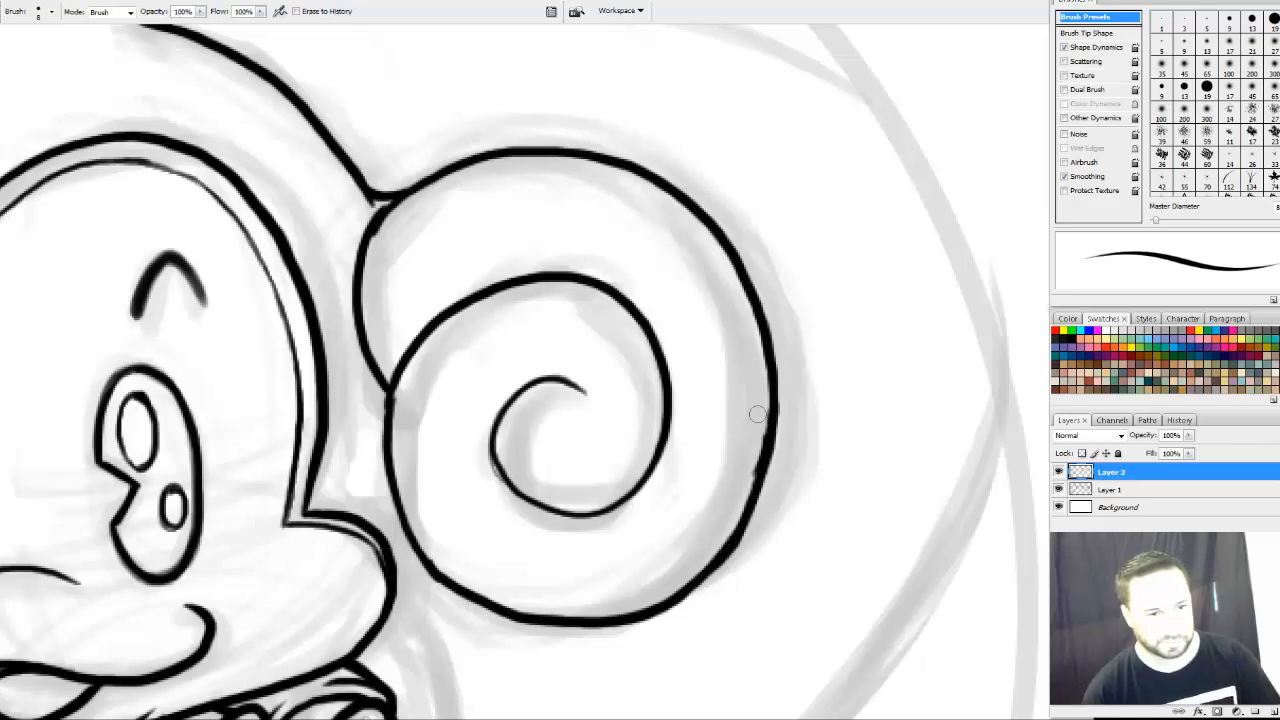
pyautogui.moveTo(756, 415)
pyautogui.mouseDown()
pyautogui.moveTo(749, 531)
pyautogui.moveTo(696, 607)
pyautogui.mouseUp()
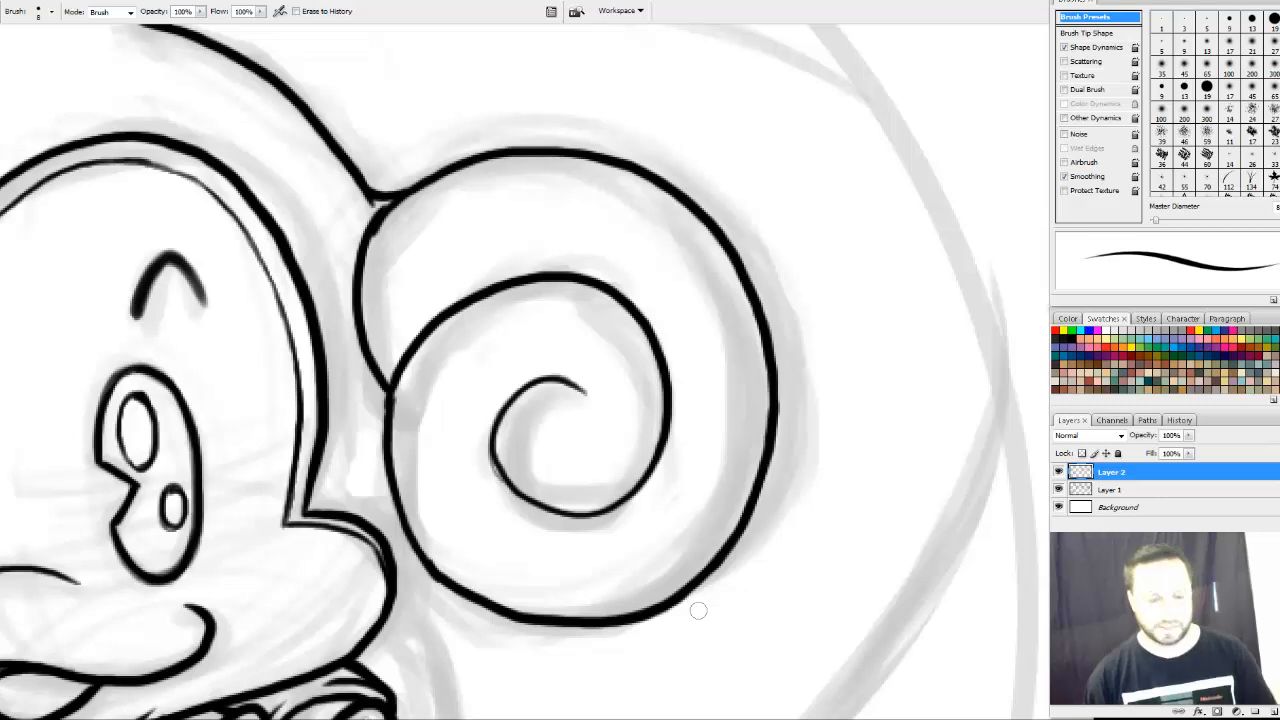
pyautogui.press('b')
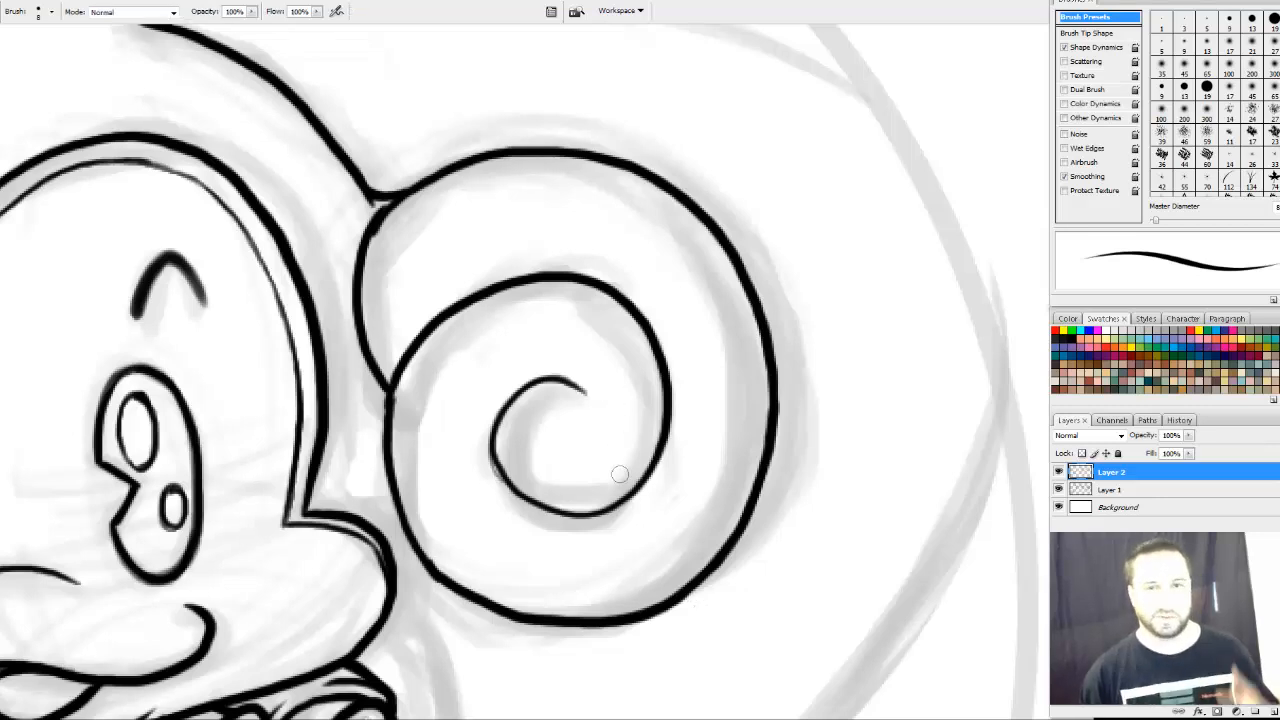
# Ink the short head line linking the right ear to the jaw, and add a second outer contour line along the ear's outer side
pyautogui.moveTo(561, 445); pyautogui.dragTo(604, 386)
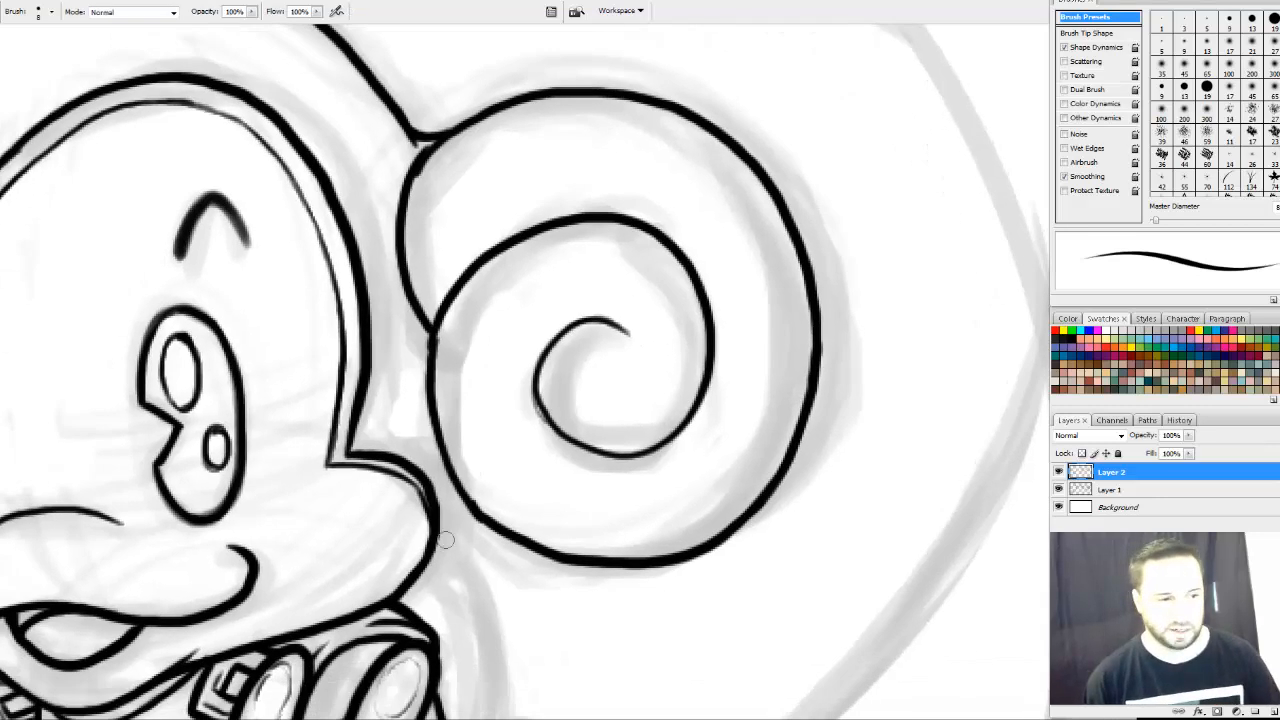
pyautogui.moveTo(410, 588)
pyautogui.mouseDown()
pyautogui.moveTo(400, 594)
pyautogui.moveTo(445, 552)
pyautogui.moveTo(463, 497)
pyautogui.mouseUp()
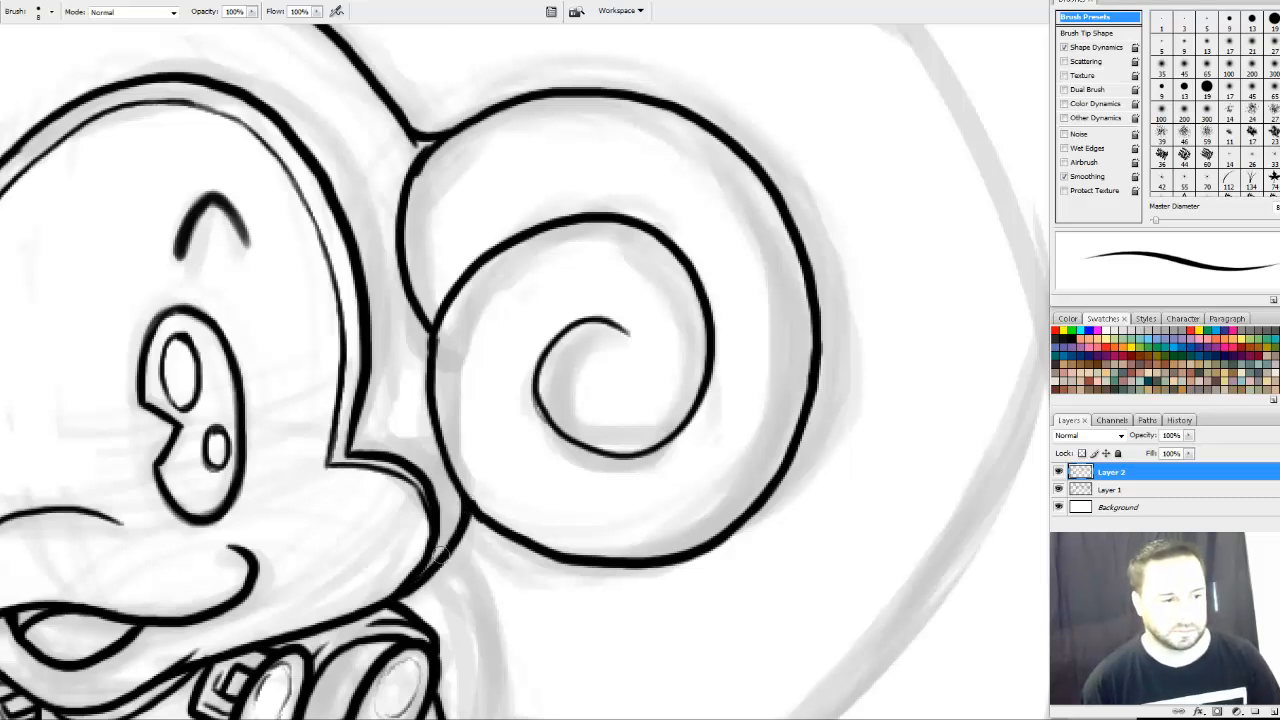
pyautogui.moveTo(549, 514)
pyautogui.mouseDown()
pyautogui.moveTo(597, 574)
pyautogui.moveTo(754, 297)
pyautogui.moveTo(720, 329)
pyautogui.mouseUp()
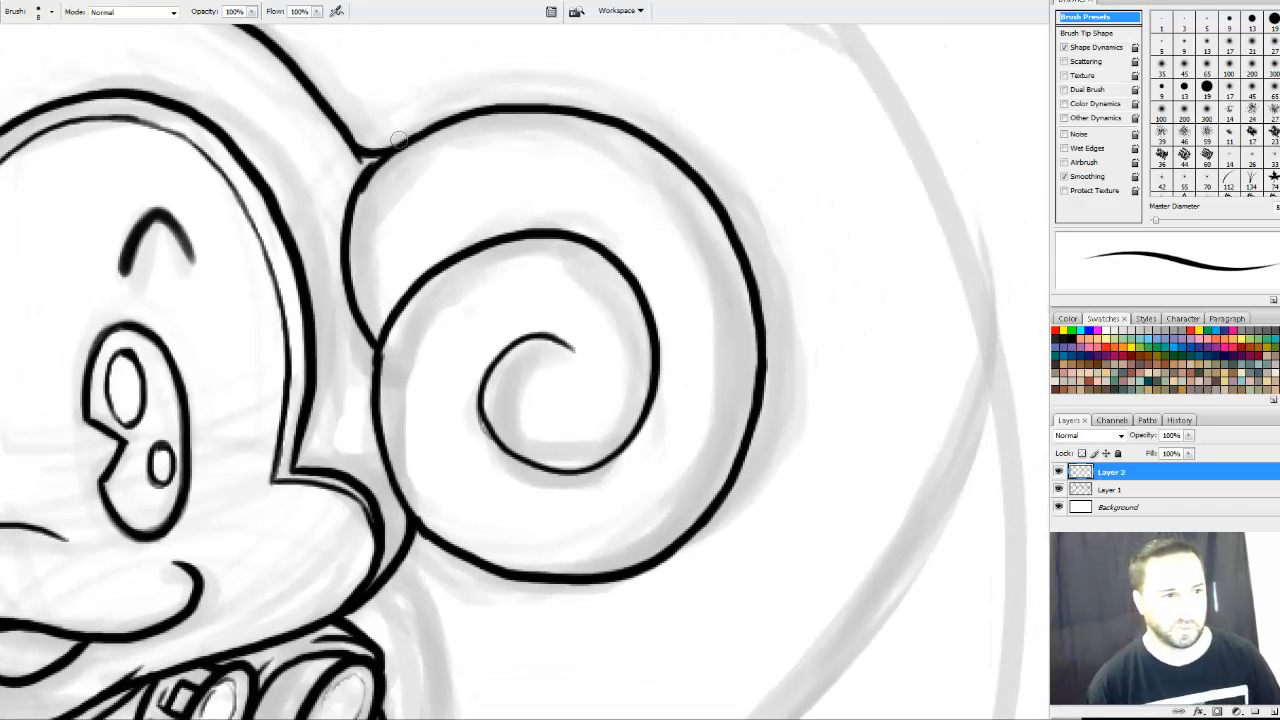
pyautogui.moveTo(408, 135)
pyautogui.mouseDown()
pyautogui.moveTo(577, 90)
pyautogui.moveTo(655, 110)
pyautogui.moveTo(722, 163)
pyautogui.moveTo(762, 221)
pyautogui.moveTo(789, 303)
pyautogui.moveTo(791, 370)
pyautogui.moveTo(768, 455)
pyautogui.moveTo(733, 507)
pyautogui.moveTo(675, 553)
pyautogui.moveTo(570, 587)
pyautogui.mouseUp()
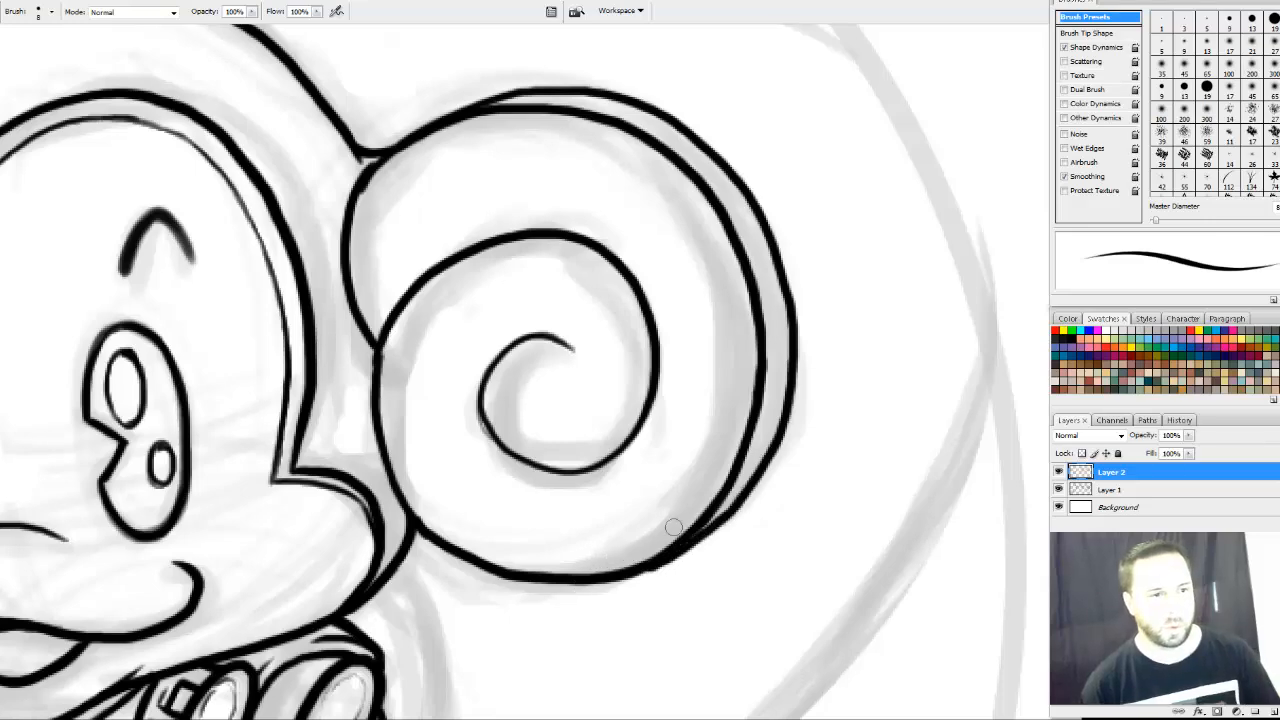
pyautogui.moveTo(648, 427); pyautogui.dragTo(792, 474)
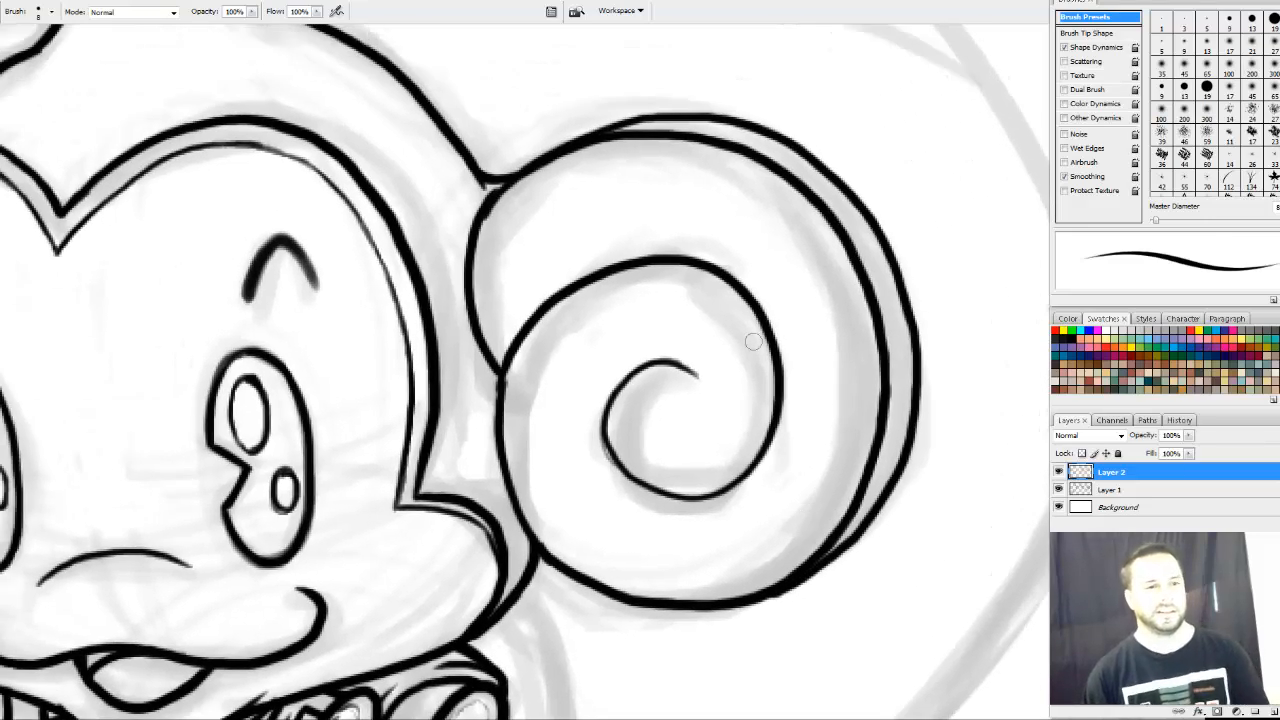
pyautogui.hotkey('ctrl', '-')
pyautogui.hotkey('ctrl', '-')
pyautogui.hotkey('ctrl', '-')
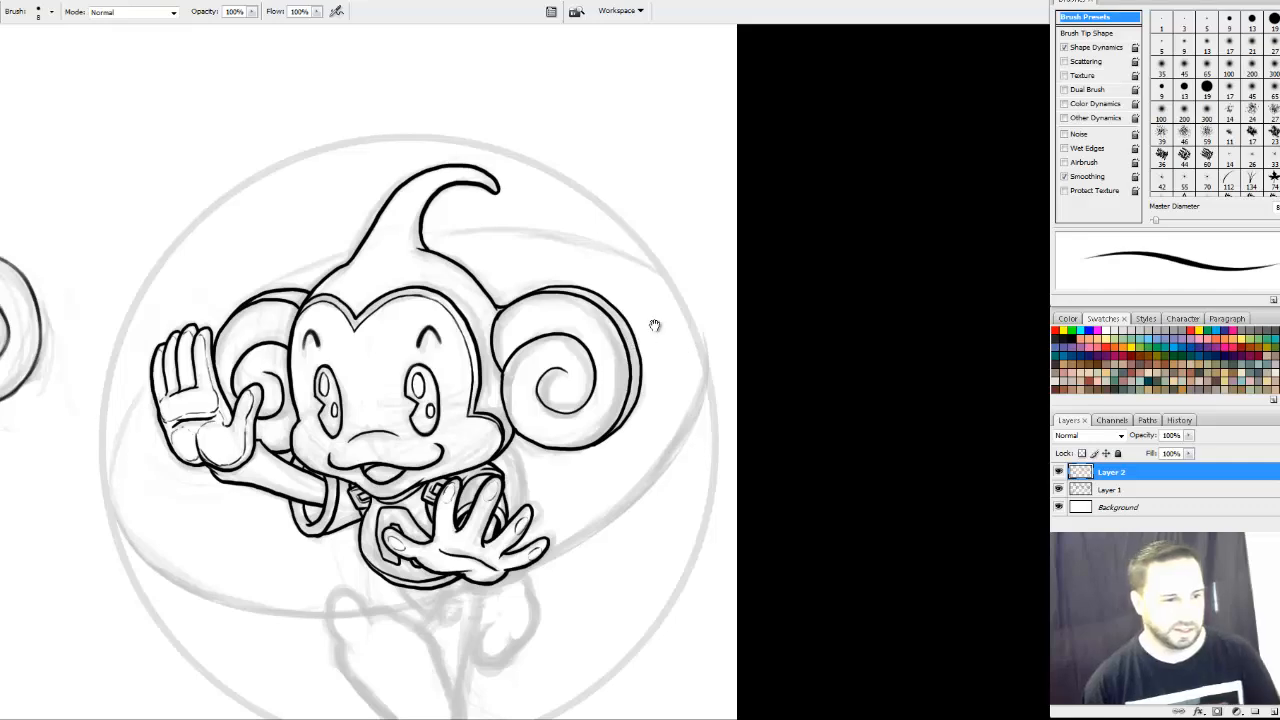
pyautogui.moveTo(655, 325)
pyautogui.mouseDown()
pyautogui.moveTo(734, 323)
pyautogui.moveTo(704, 340)
pyautogui.mouseUp()
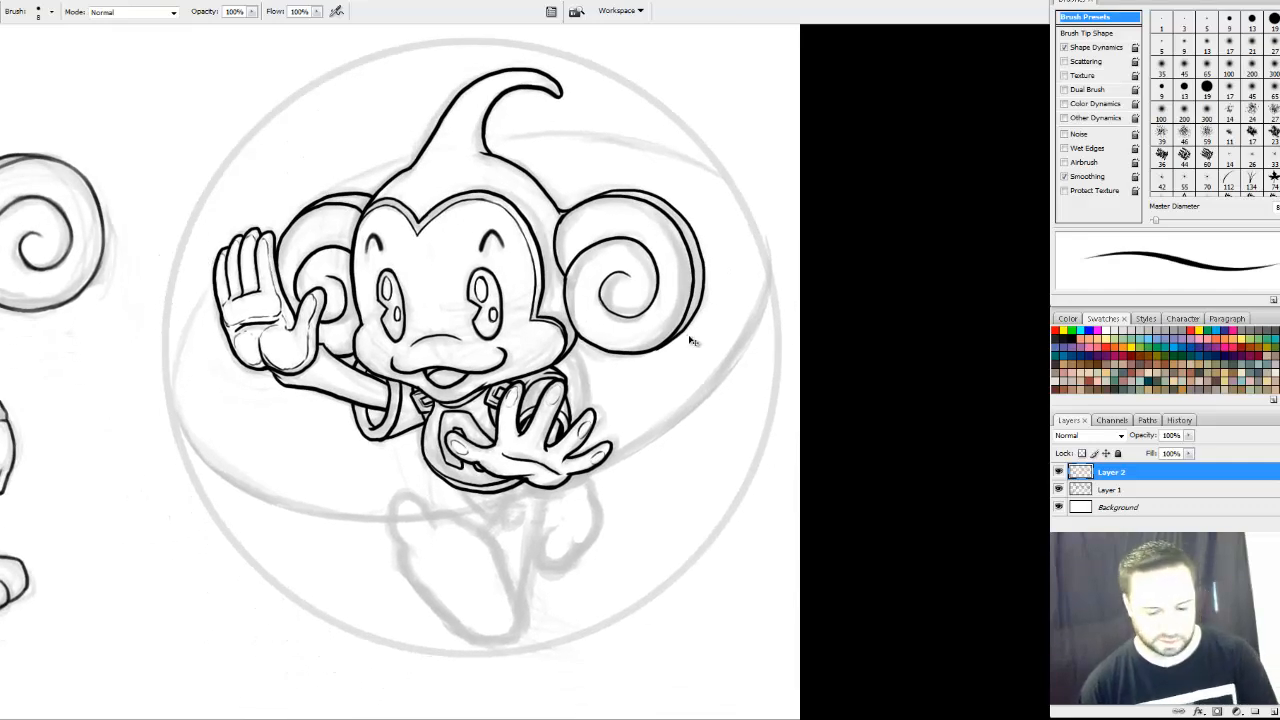
# Ink the angular outline and pointed flap of the gear behind the shoulder below the right ear, plus its side edge down to the fingers
pyautogui.hotkey('ctrl', '+')
pyautogui.hotkey('ctrl', '+')
pyautogui.hotkey('ctrl', '+')
pyautogui.moveTo(843, 380); pyautogui.dragTo(643, 330)
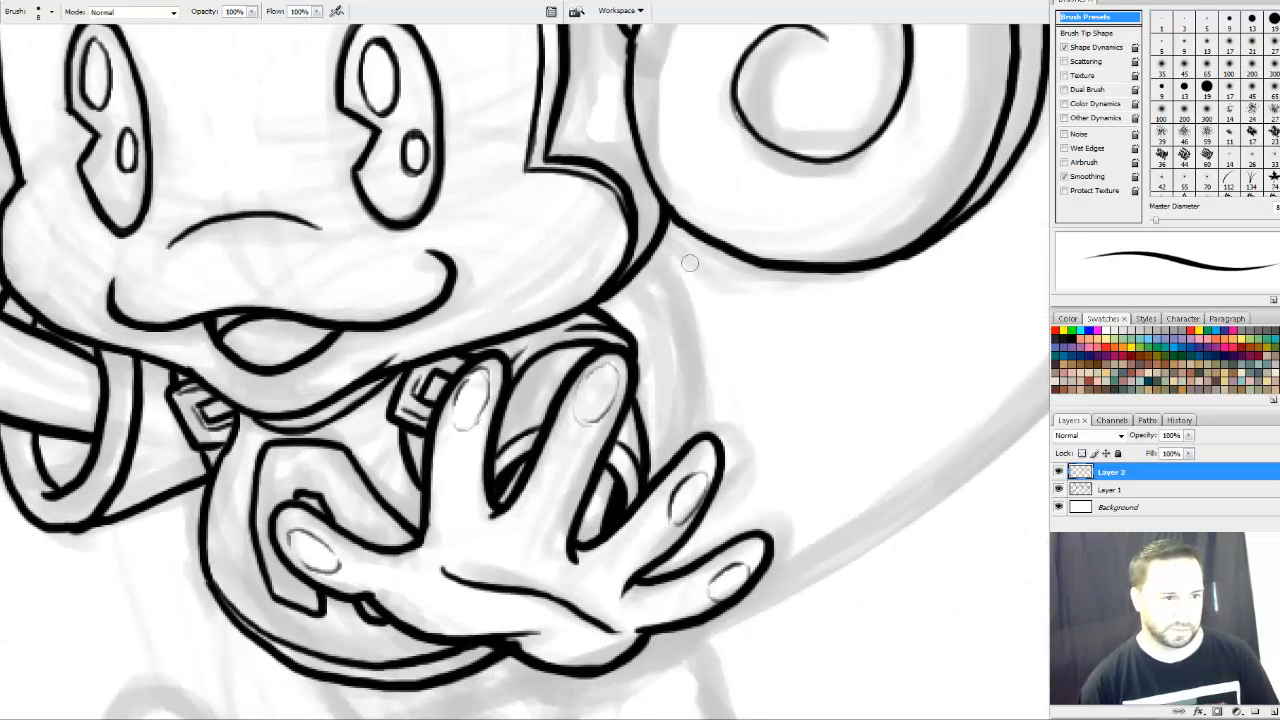
pyautogui.moveTo(655, 250)
pyautogui.mouseDown()
pyautogui.moveTo(698, 283)
pyautogui.moveTo(685, 274)
pyautogui.moveTo(751, 404)
pyautogui.moveTo(749, 390)
pyautogui.moveTo(701, 405)
pyautogui.mouseUp()
pyautogui.moveTo(692, 326); pyautogui.dragTo(699, 438)
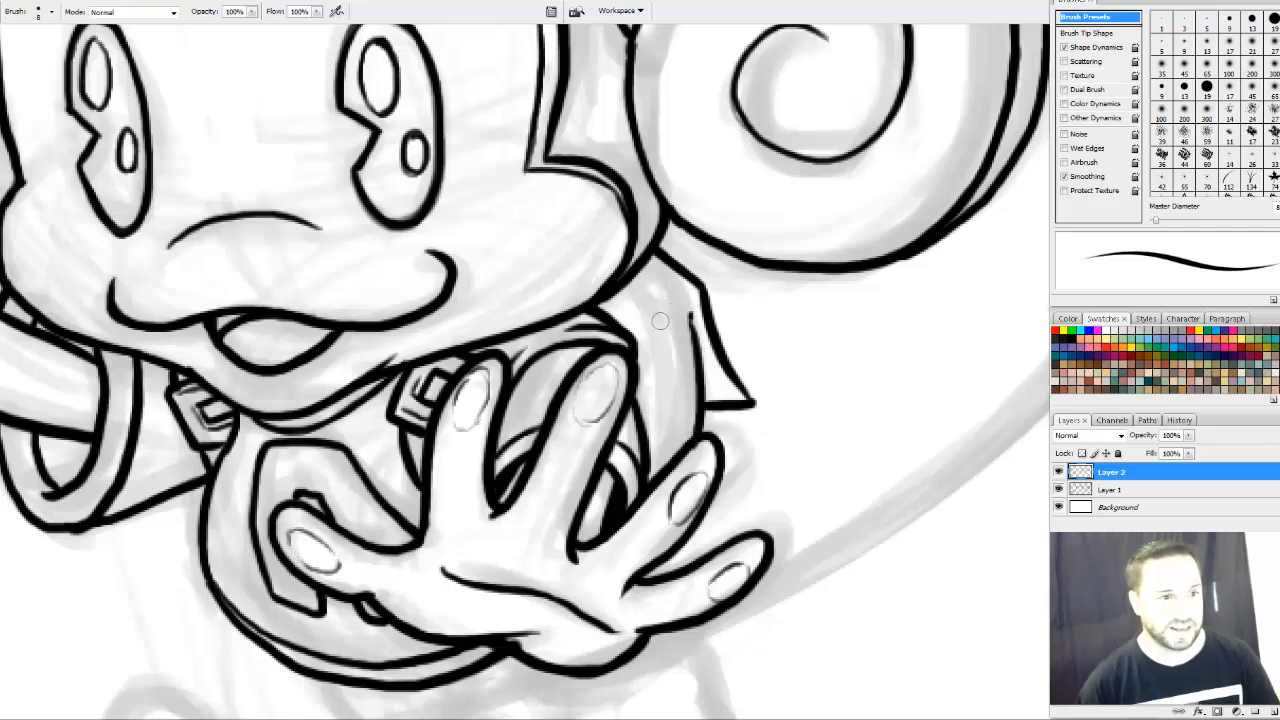
# Ink the top edge lines of the gear behind the shoulder and draw the dark narrow slot with a parallel line beneath it
pyautogui.moveTo(643, 326)
pyautogui.mouseDown()
pyautogui.moveTo(691, 298)
pyautogui.moveTo(643, 328)
pyautogui.mouseUp()
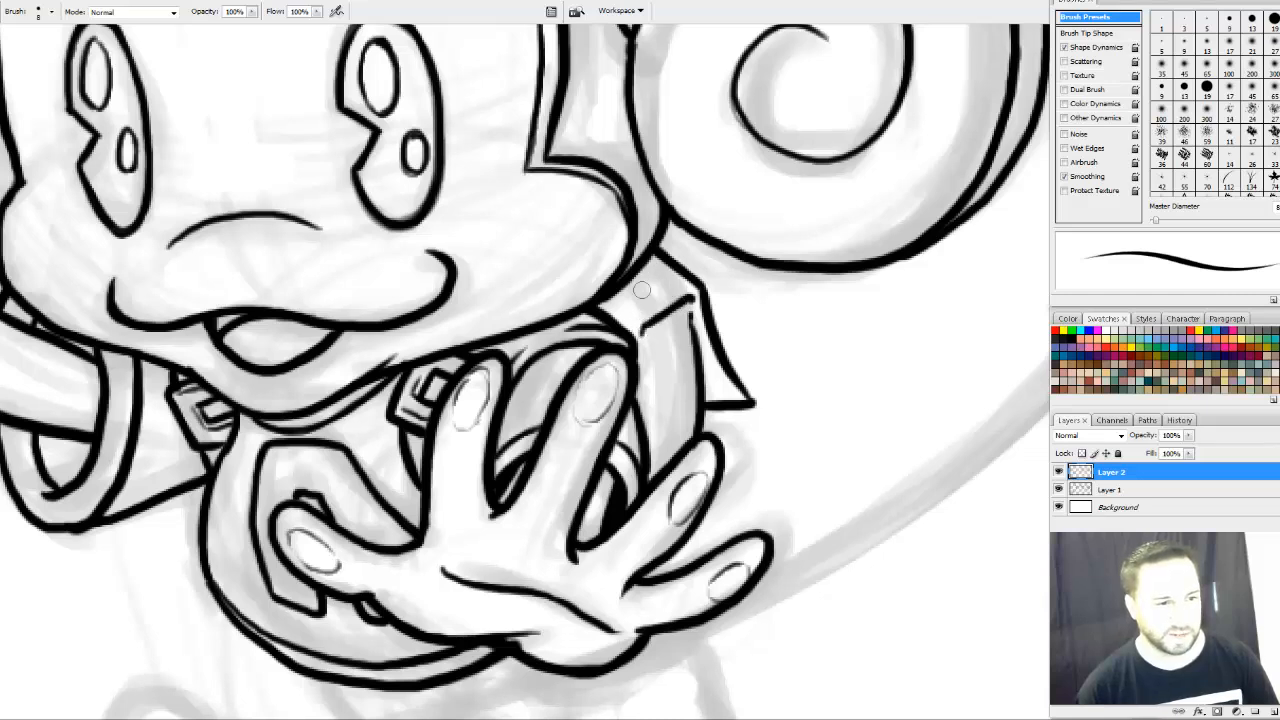
pyautogui.moveTo(690, 291)
pyautogui.mouseDown()
pyautogui.moveTo(612, 318)
pyautogui.moveTo(678, 271)
pyautogui.mouseUp()
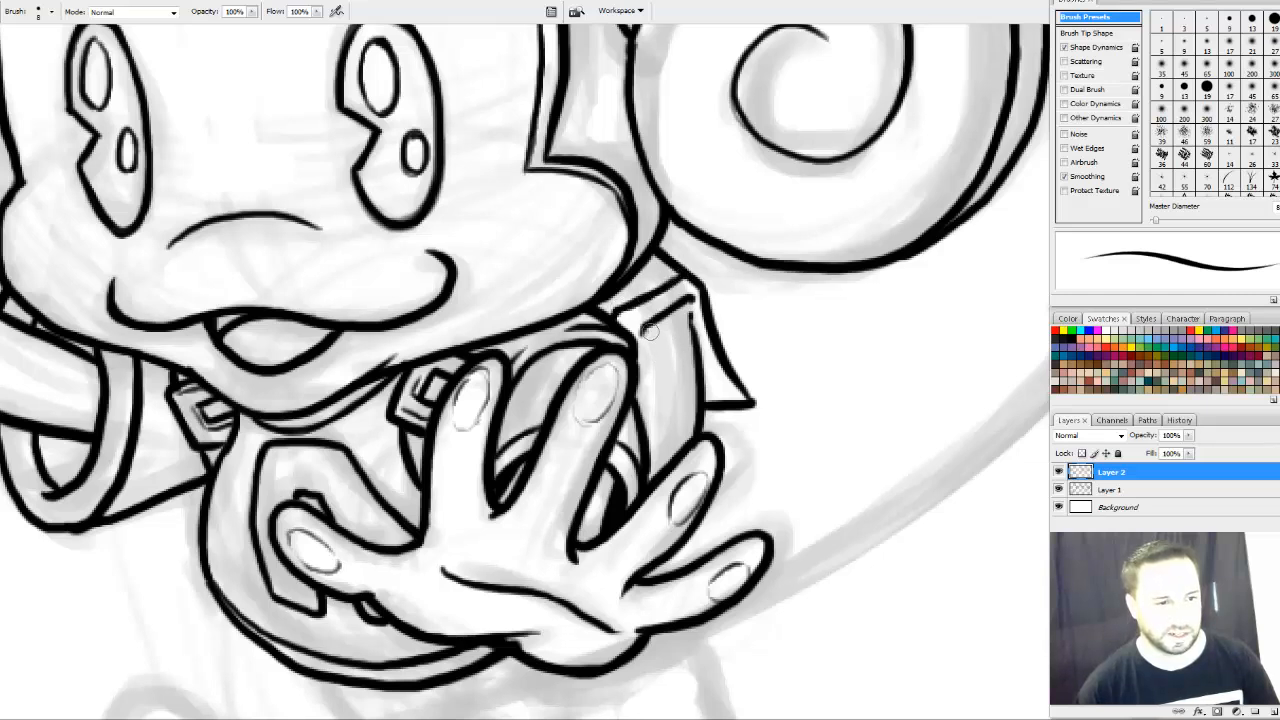
pyautogui.moveTo(650, 333)
pyautogui.mouseDown()
pyautogui.moveTo(690, 302)
pyautogui.moveTo(642, 340)
pyautogui.moveTo(680, 311)
pyautogui.moveTo(692, 317)
pyautogui.moveTo(692, 302)
pyautogui.moveTo(650, 345)
pyautogui.moveTo(682, 334)
pyautogui.moveTo(689, 325)
pyautogui.moveTo(650, 350)
pyautogui.mouseUp()
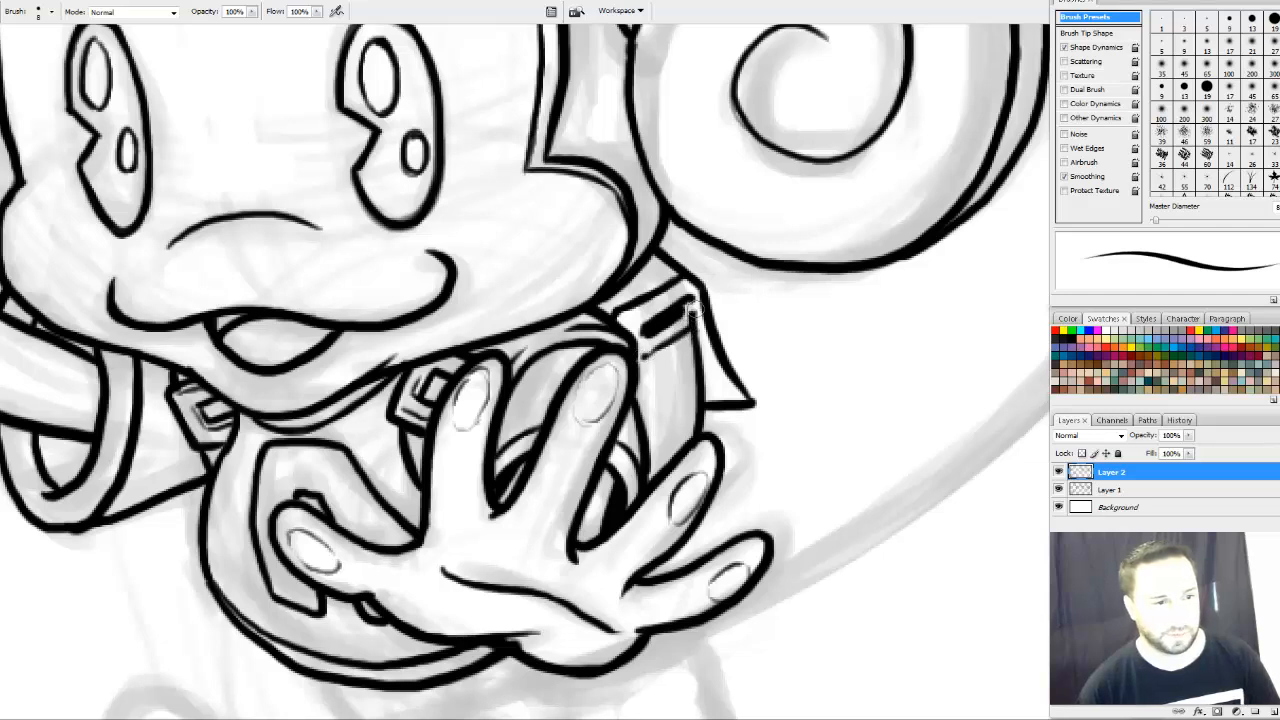
pyautogui.moveTo(692, 305); pyautogui.dragTo(695, 320)
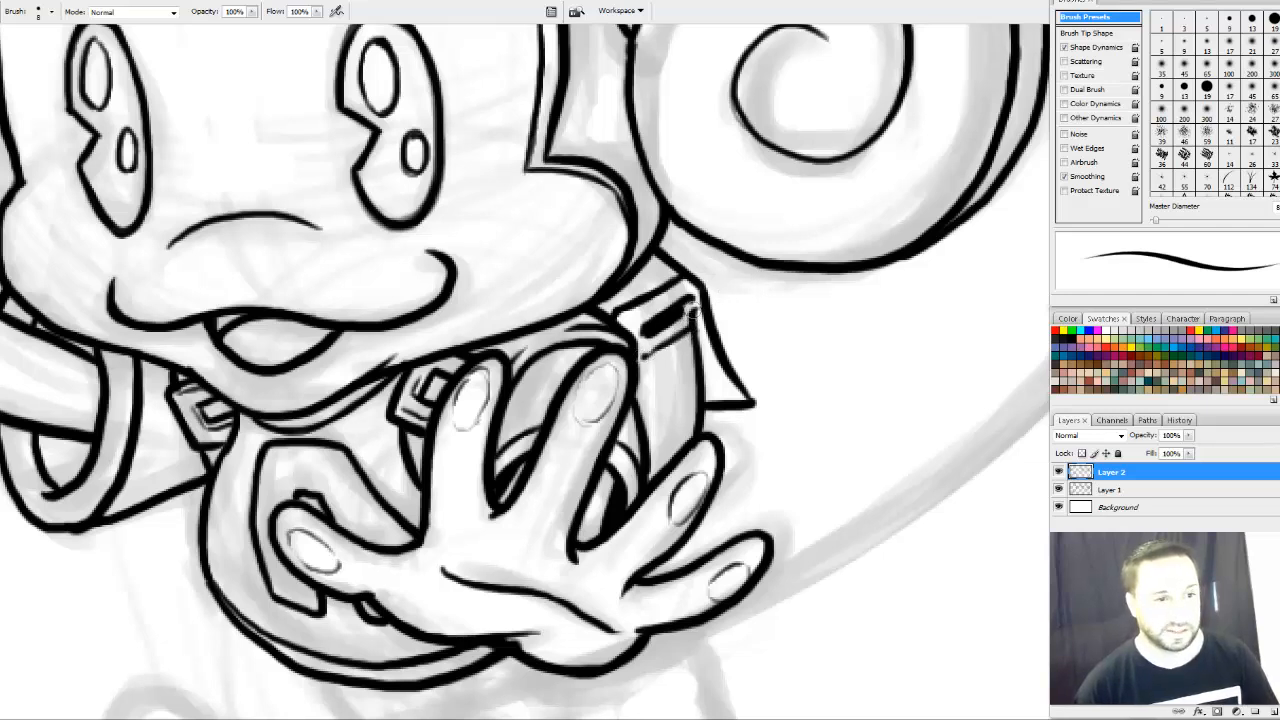
# Erase the excess ink in the slot on the shoulder gear and re-ink its edge line
pyautogui.moveTo(786, 371); pyautogui.dragTo(799, 323)
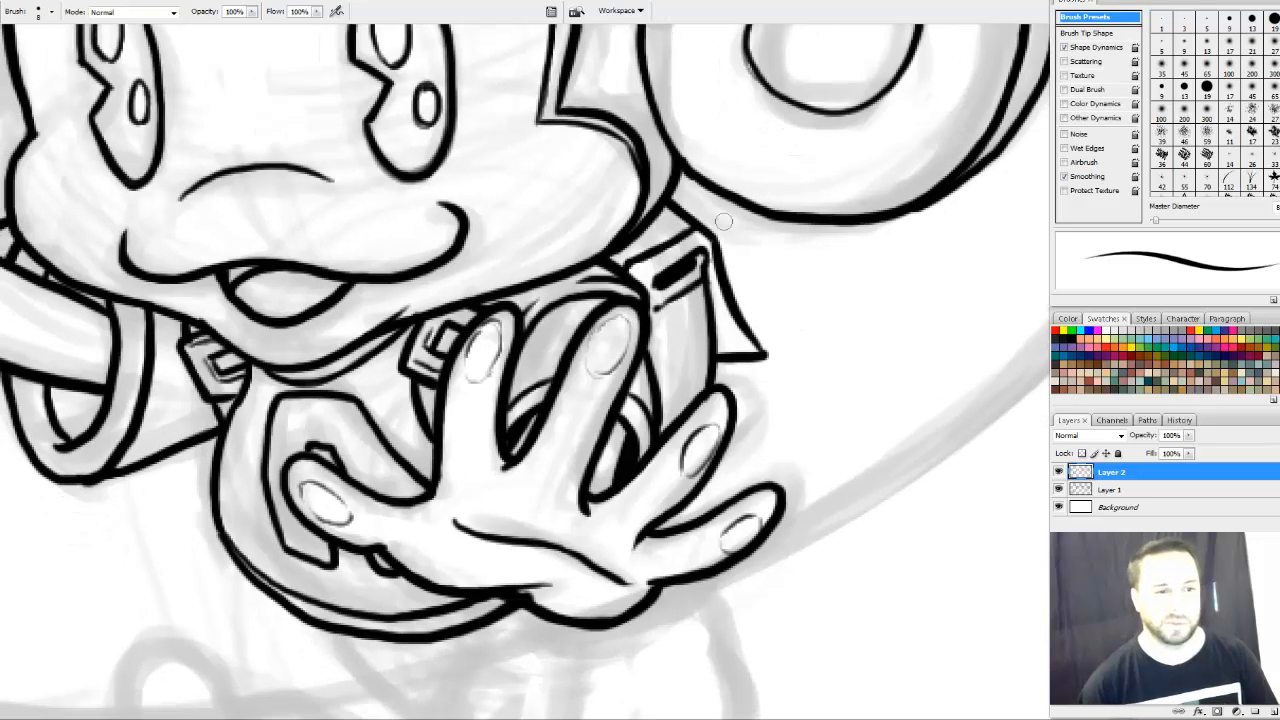
pyautogui.press('e')
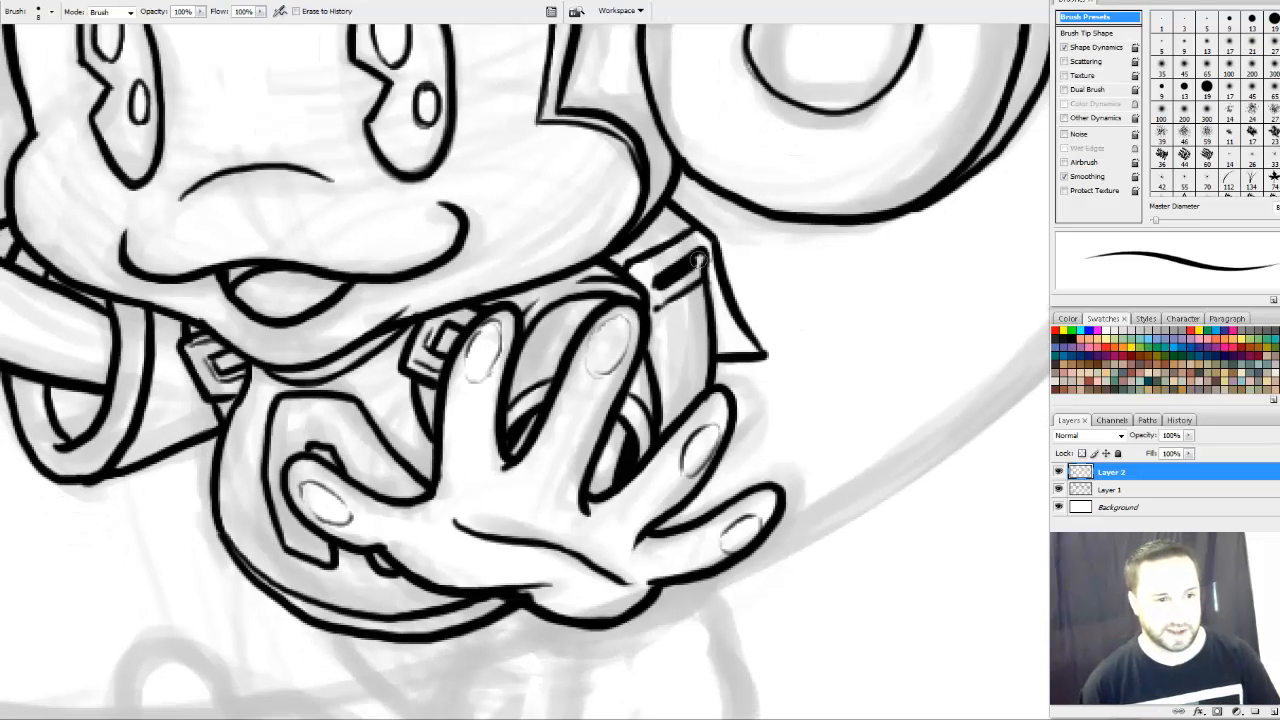
pyautogui.moveTo(697, 258)
pyautogui.mouseDown()
pyautogui.moveTo(660, 288)
pyautogui.moveTo(670, 284)
pyautogui.mouseUp()
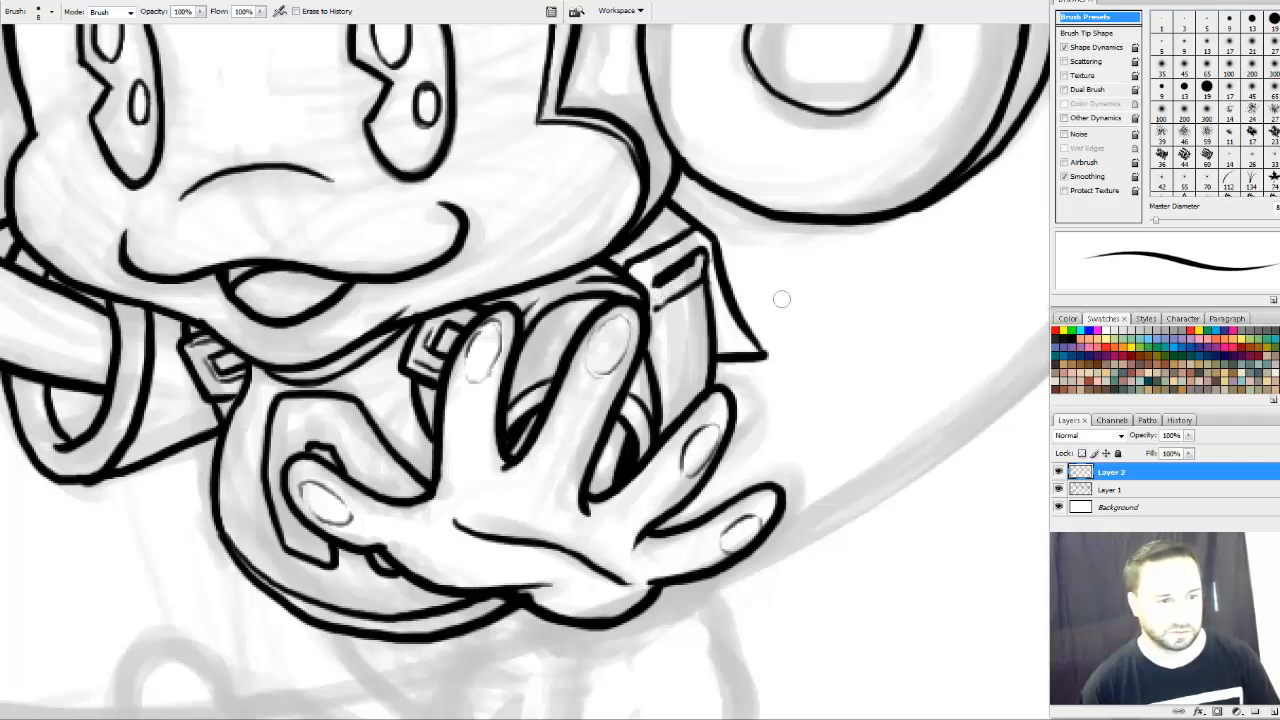
pyautogui.press('b')
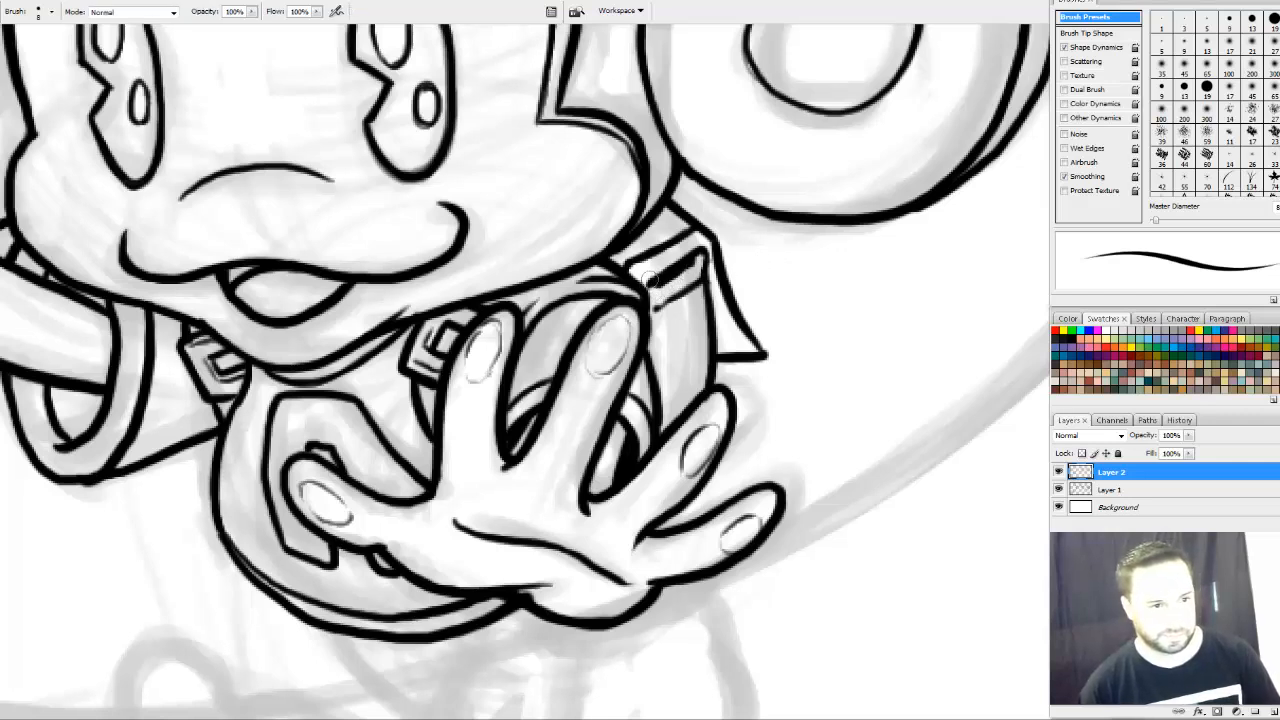
pyautogui.moveTo(650, 280)
pyautogui.mouseDown()
pyautogui.moveTo(692, 254)
pyautogui.moveTo(706, 262)
pyautogui.mouseUp()
# Add an inner edge line to the pointed flap beside the shoulder gear, then clean up and thicken its tip
pyautogui.moveTo(737, 346)
pyautogui.mouseDown()
pyautogui.moveTo(698, 326)
pyautogui.moveTo(668, 268)
pyautogui.mouseUp()
pyautogui.press('e')
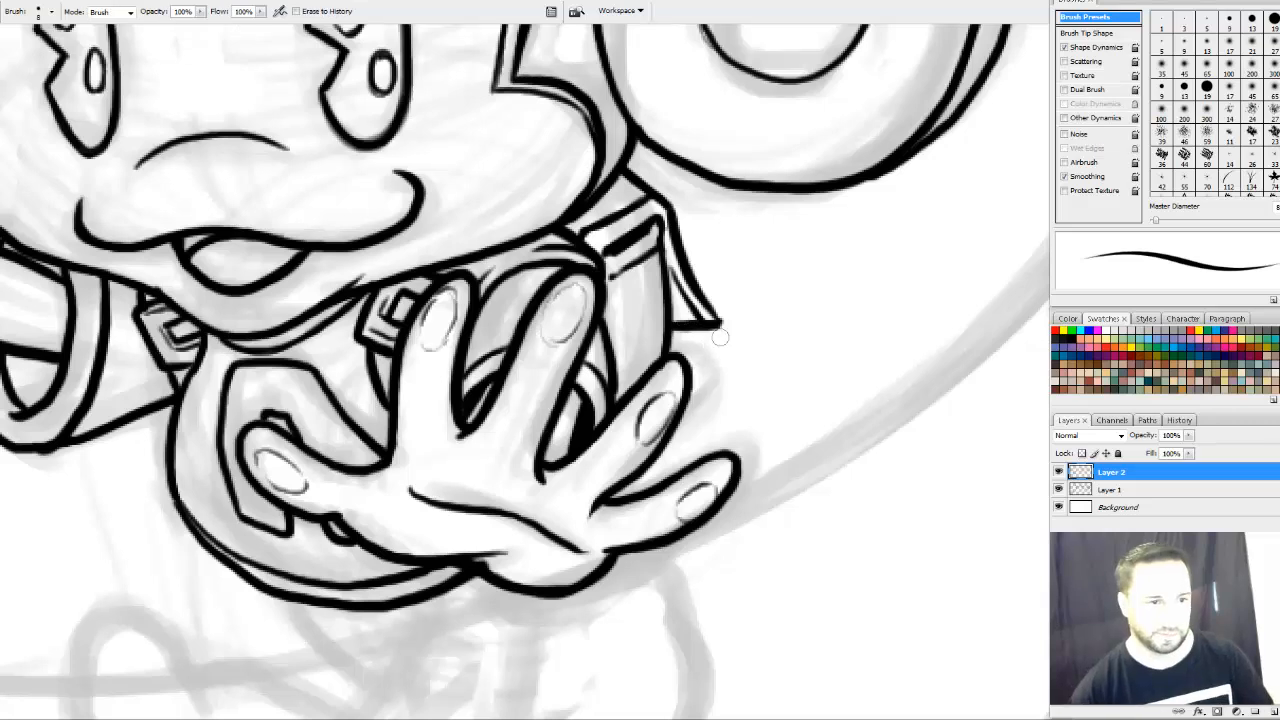
pyautogui.press('b')
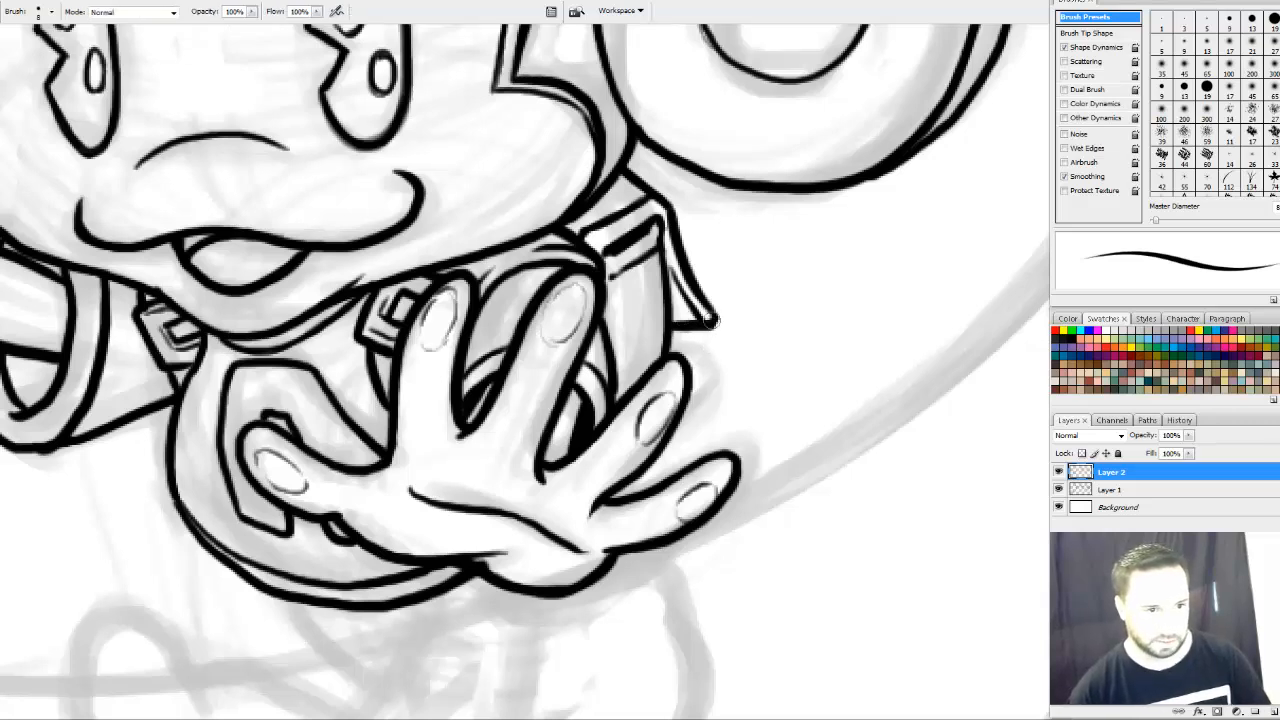
pyautogui.moveTo(712, 322)
pyautogui.mouseDown()
pyautogui.moveTo(714, 310)
pyautogui.moveTo(652, 306)
pyautogui.moveTo(667, 320)
pyautogui.moveTo(654, 308)
pyautogui.mouseUp()
pyautogui.press('e')
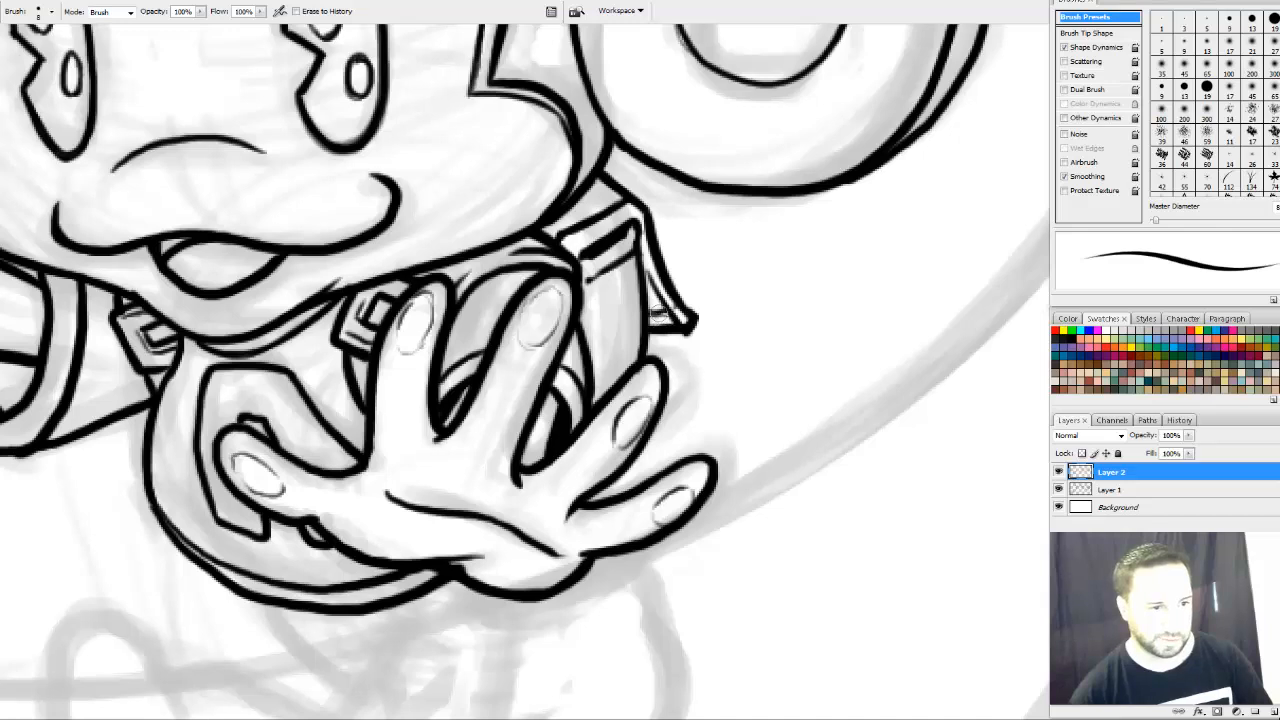
pyautogui.press('b')
pyautogui.moveTo(694, 237); pyautogui.dragTo(677, 234)
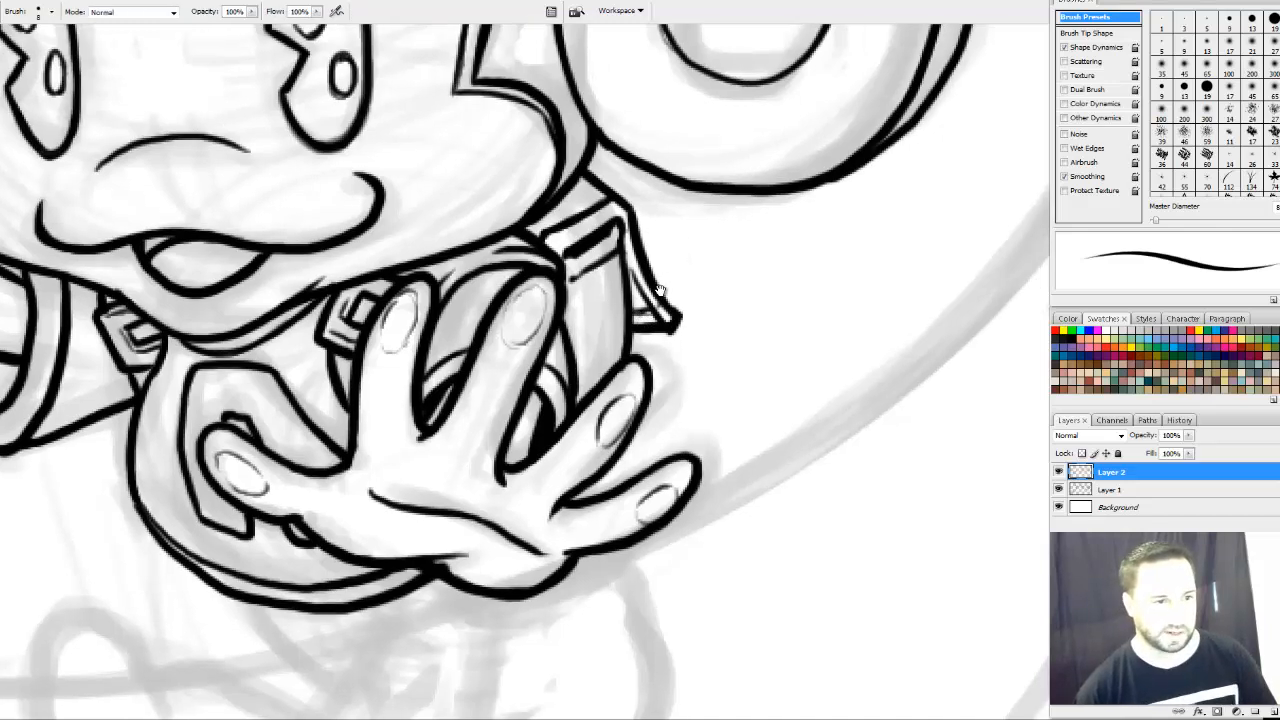
# Clean up the inner corner of the pointed flap and ink thin detail lines down the side of the shoulder gear
pyautogui.press('e')
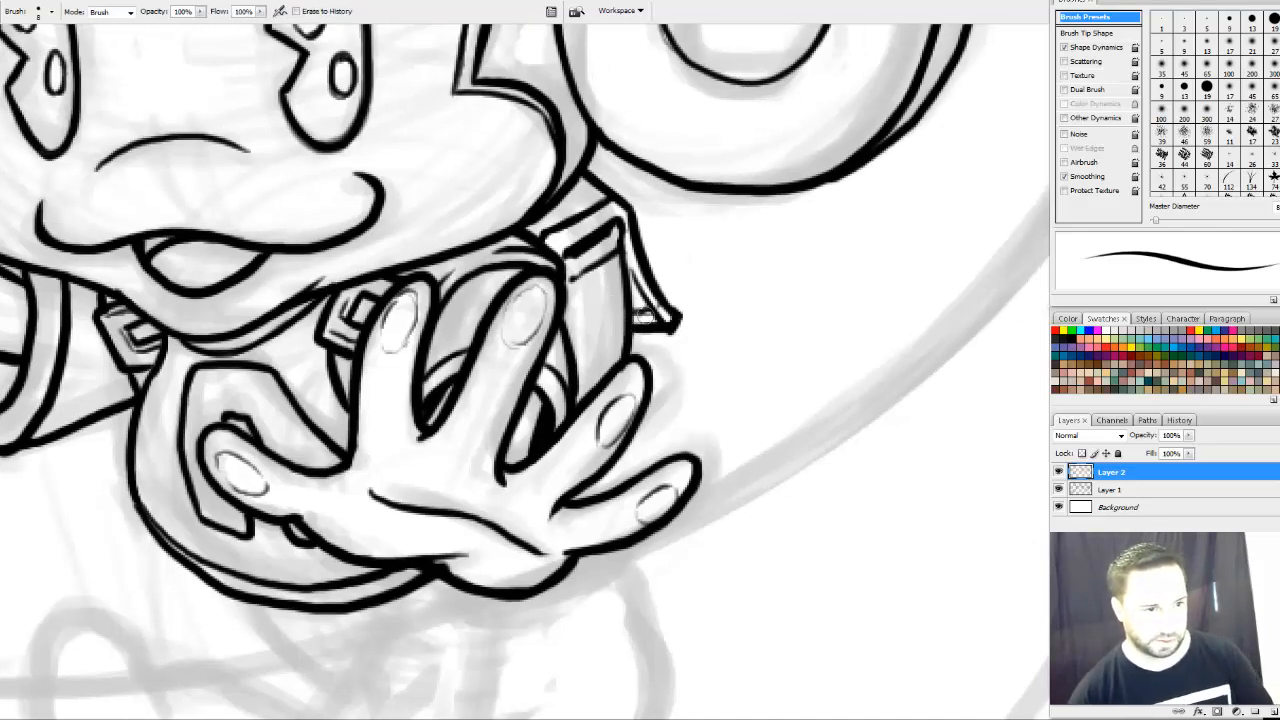
pyautogui.moveTo(646, 318); pyautogui.dragTo(641, 316)
pyautogui.press('b')
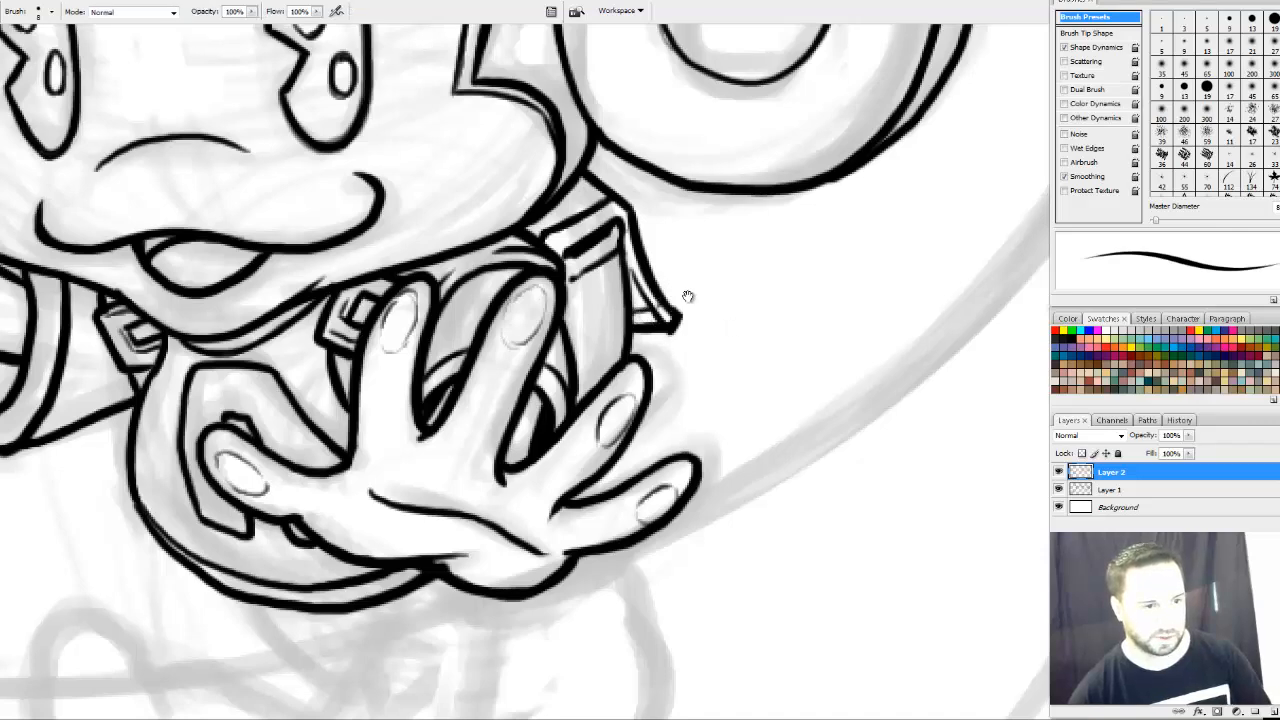
pyautogui.moveTo(623, 190); pyautogui.dragTo(606, 217)
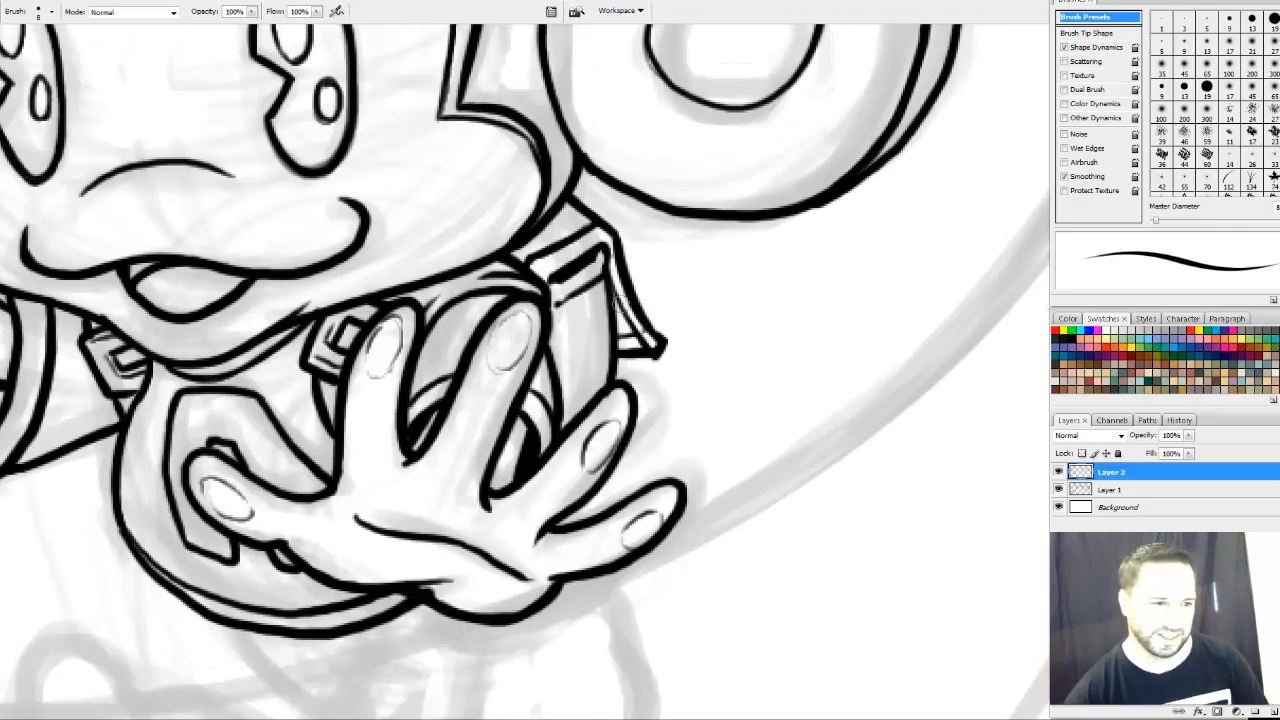
pyautogui.moveTo(622, 334); pyautogui.dragTo(622, 304)
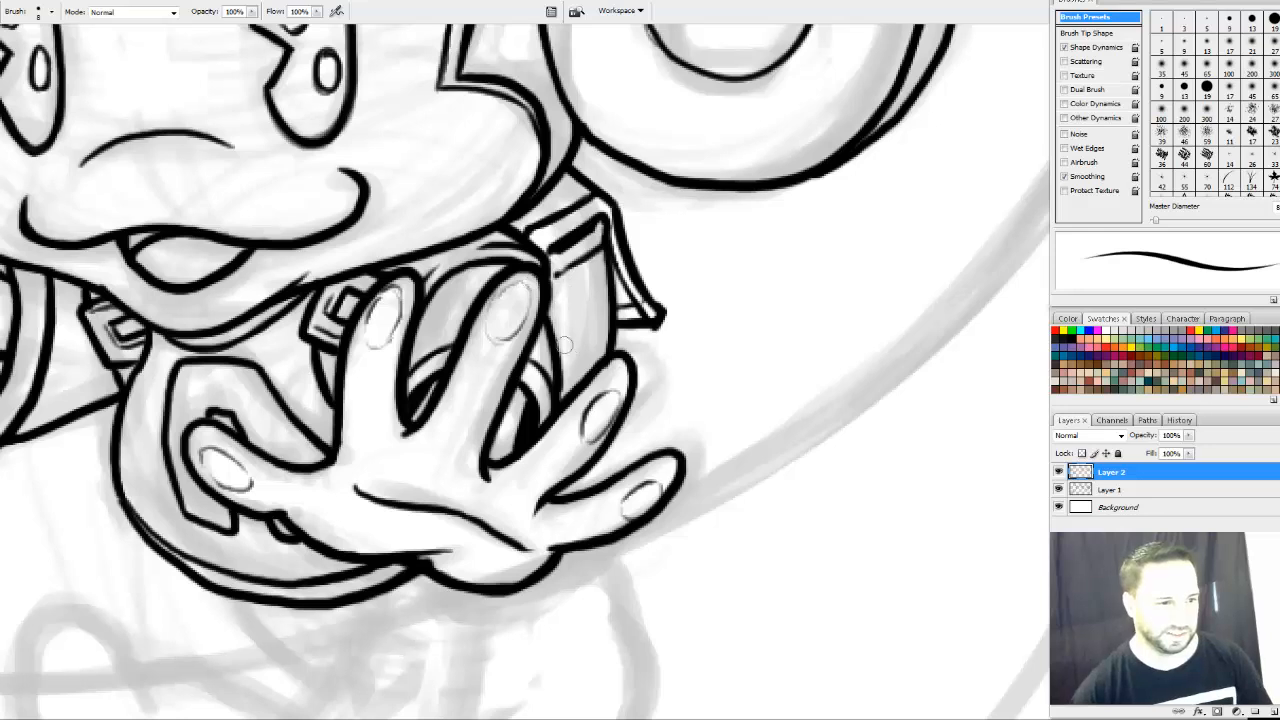
pyautogui.moveTo(576, 262); pyautogui.dragTo(585, 370)
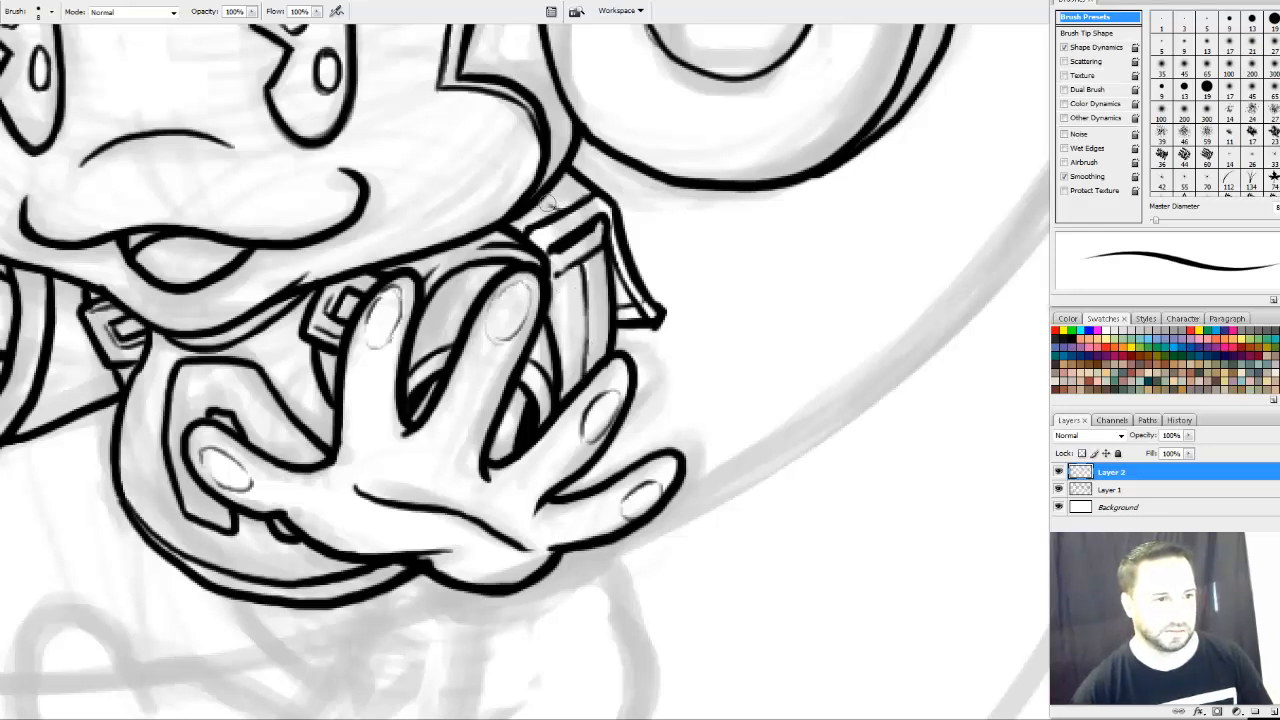
pyautogui.moveTo(668, 227); pyautogui.dragTo(678, 239)
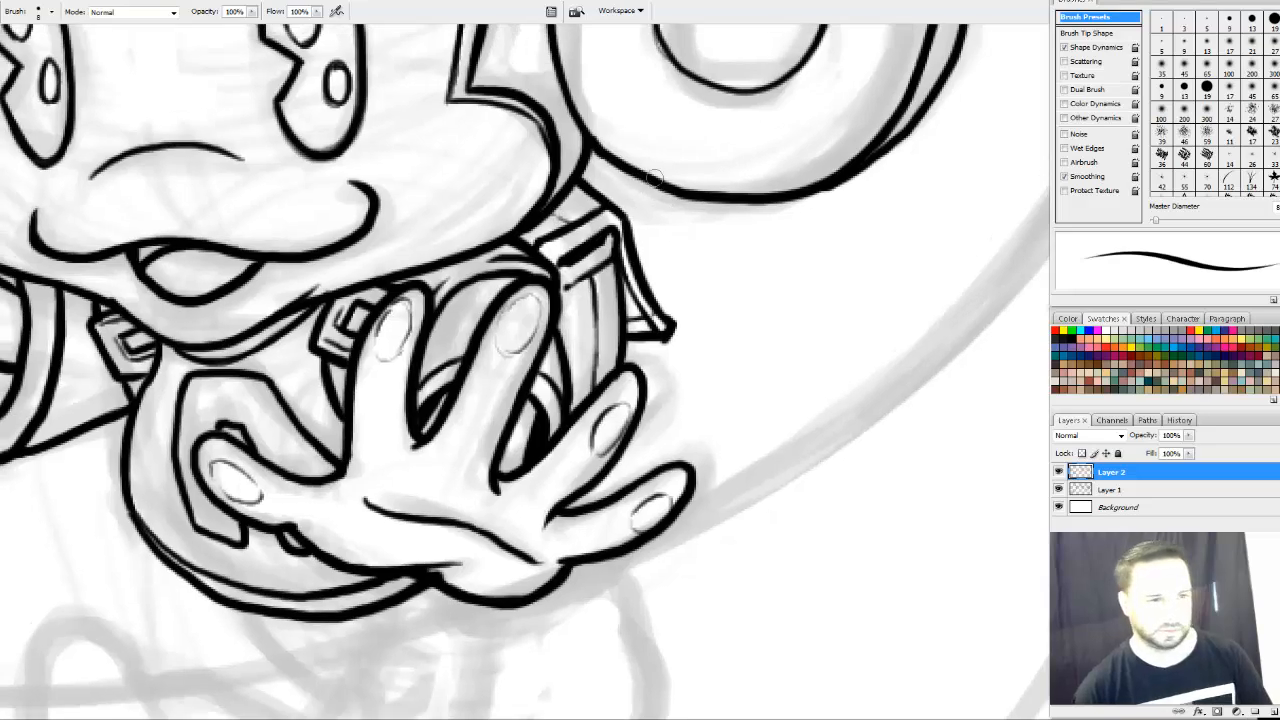
# Clean up the line under the thumb of the front hand and ink a short crease running into the palm
pyautogui.press('e')
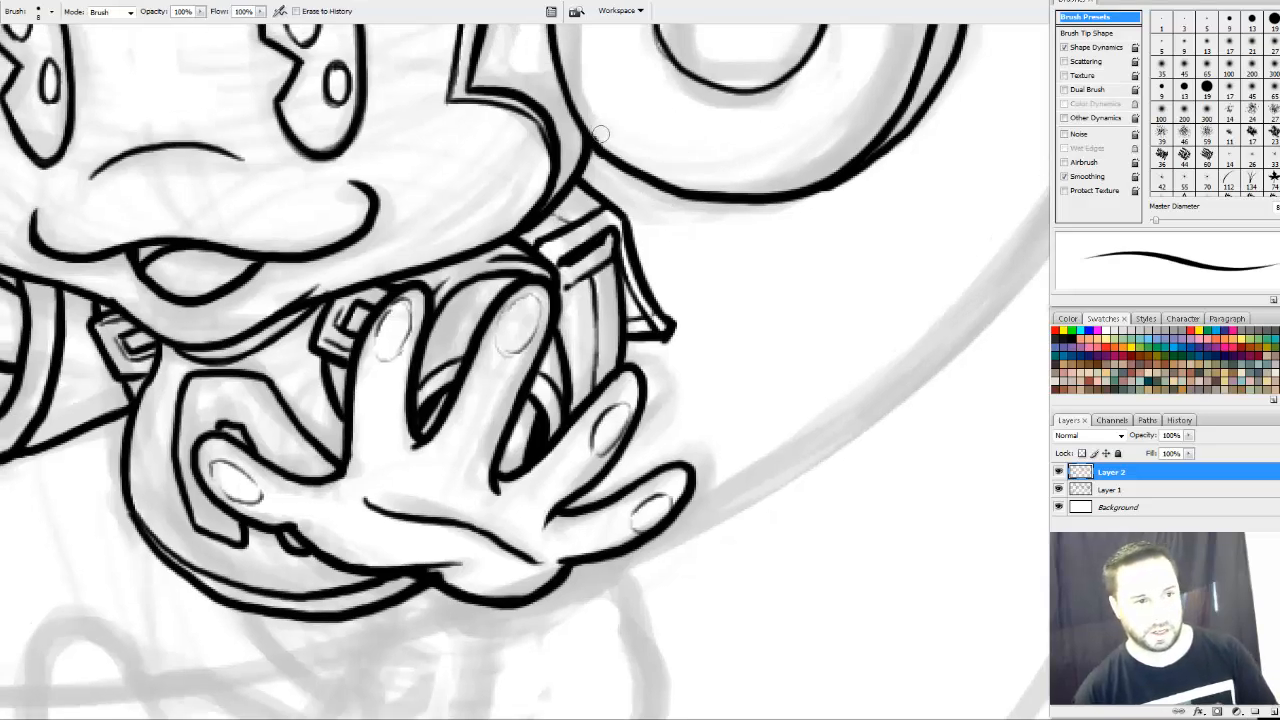
pyautogui.moveTo(768, 387); pyautogui.dragTo(854, 300)
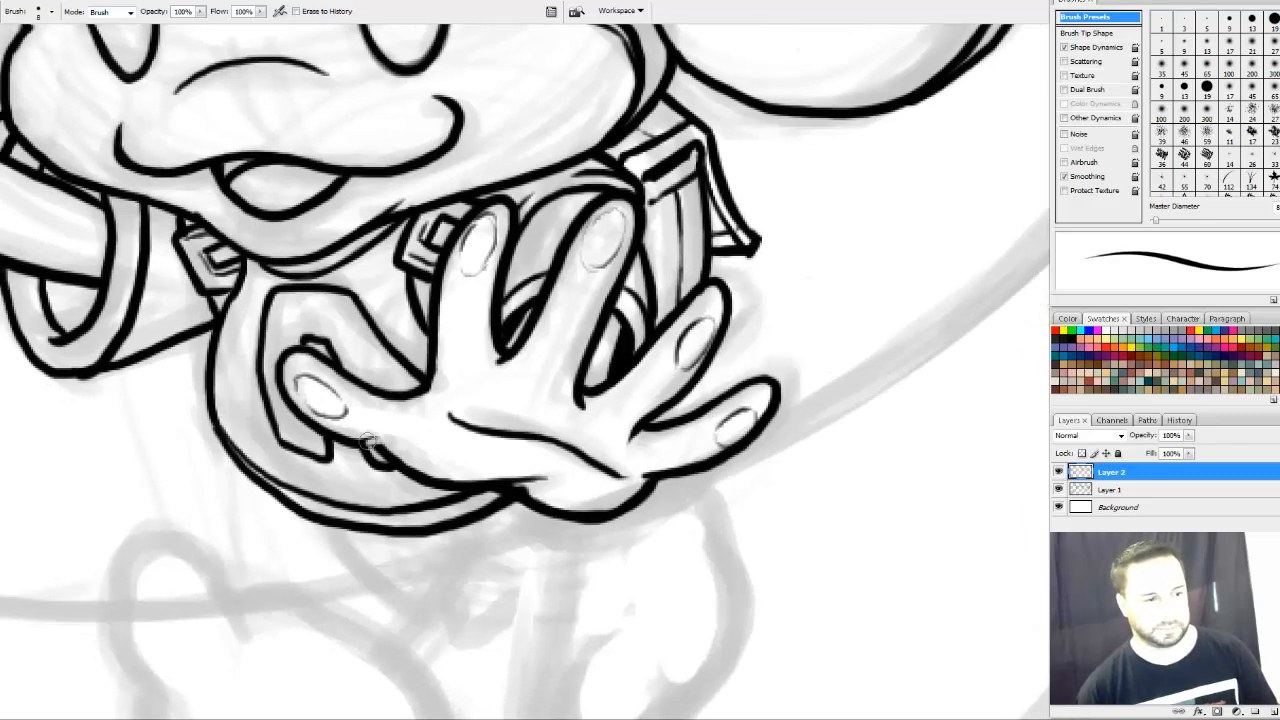
pyautogui.press('b')
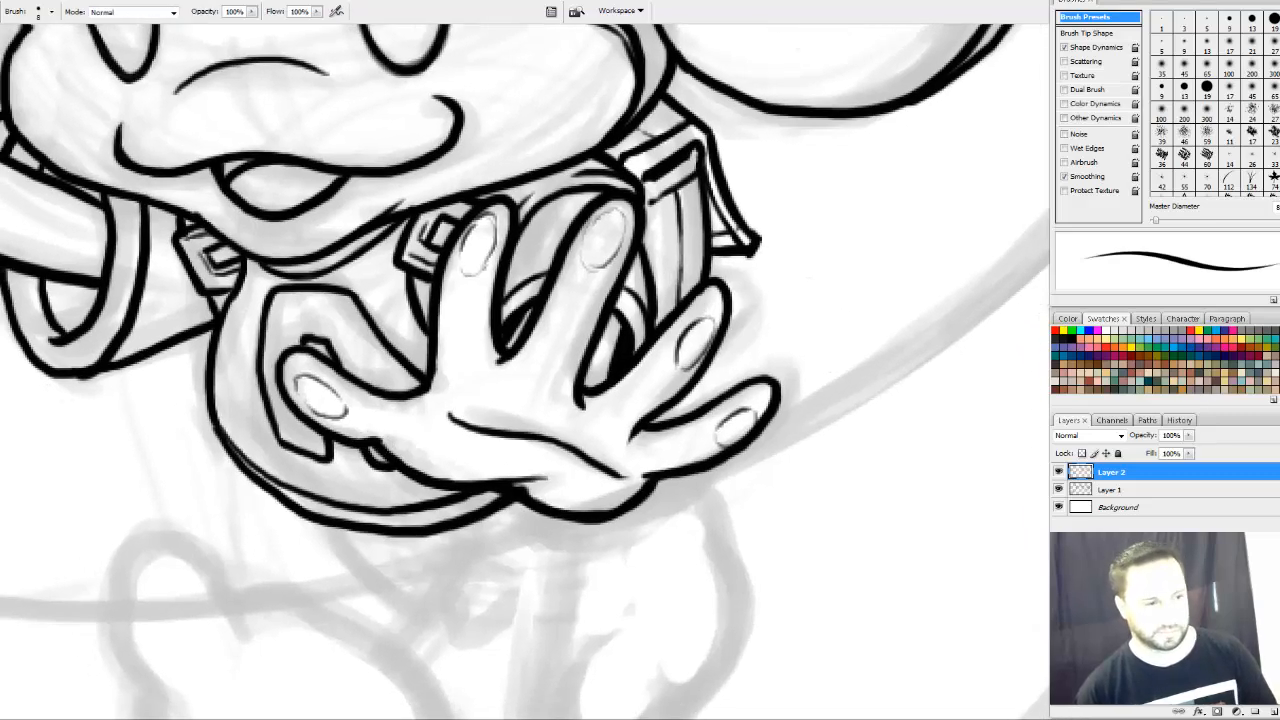
pyautogui.moveTo(372, 441); pyautogui.dragTo(404, 438)
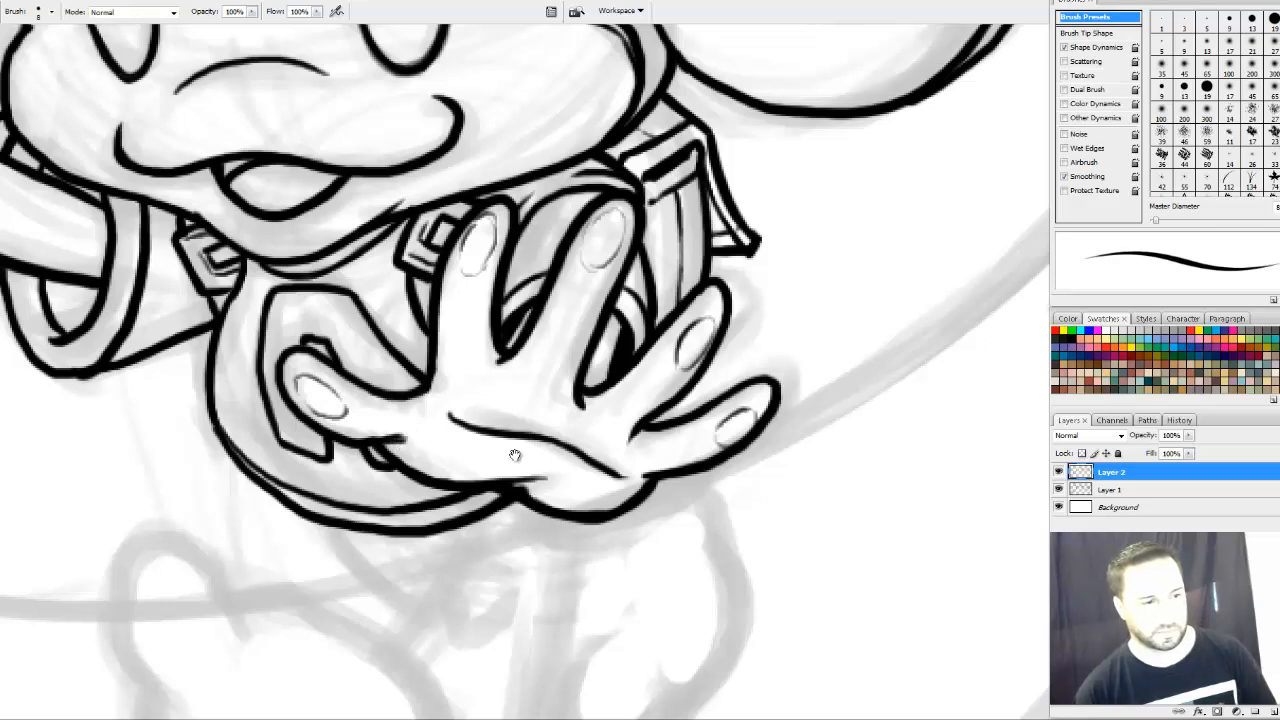
pyautogui.moveTo(553, 449); pyautogui.dragTo(537, 407)
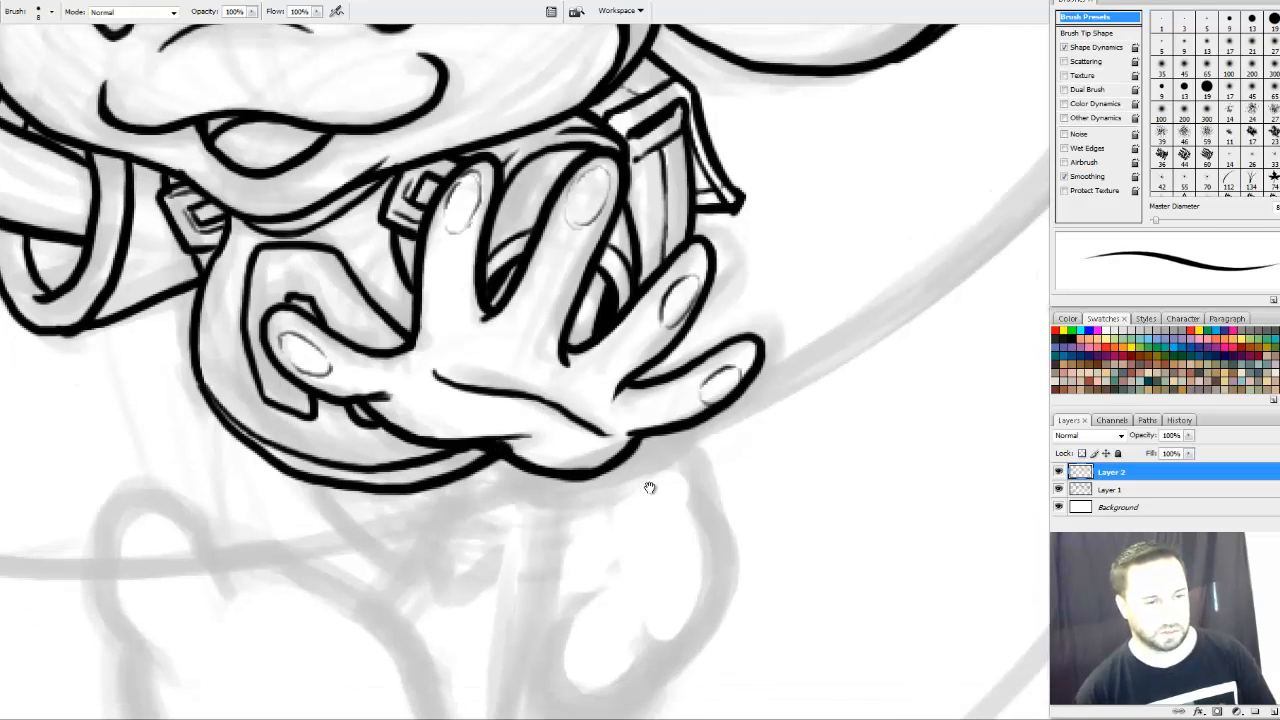
pyautogui.moveTo(650, 488); pyautogui.dragTo(668, 558)
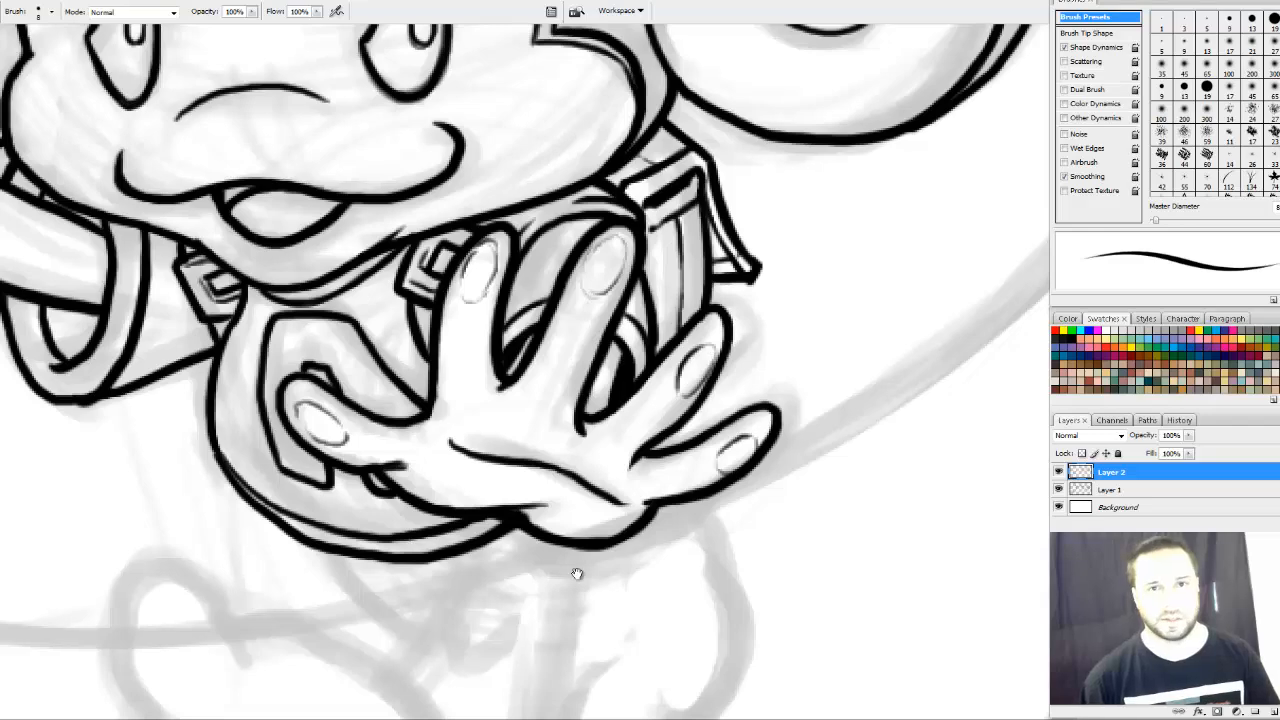
# Ink both sides of the leg below the body, its narrow lower end, and the raised foot's upper edge down to the heel
pyautogui.moveTo(645, 446); pyautogui.dragTo(735, 484)
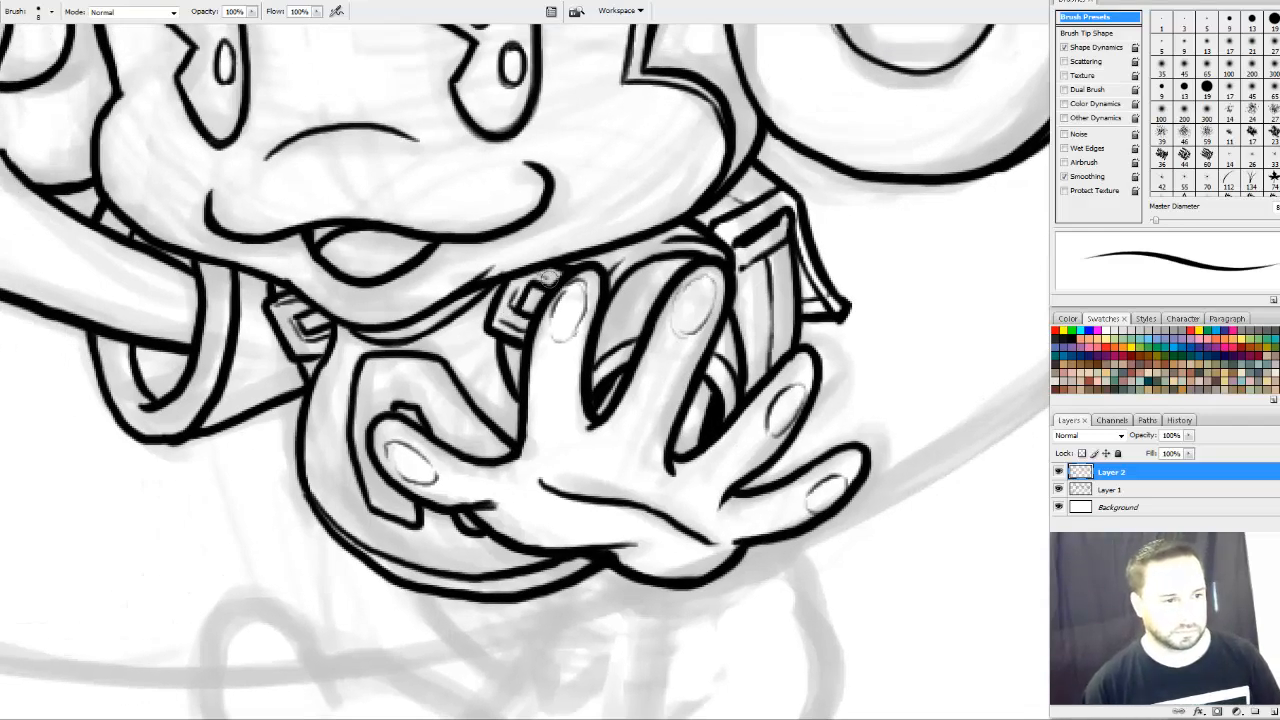
pyautogui.moveTo(575, 385); pyautogui.dragTo(514, 312)
pyautogui.moveTo(662, 465)
pyautogui.mouseDown()
pyautogui.moveTo(714, 249)
pyautogui.moveTo(705, 309)
pyautogui.mouseUp()
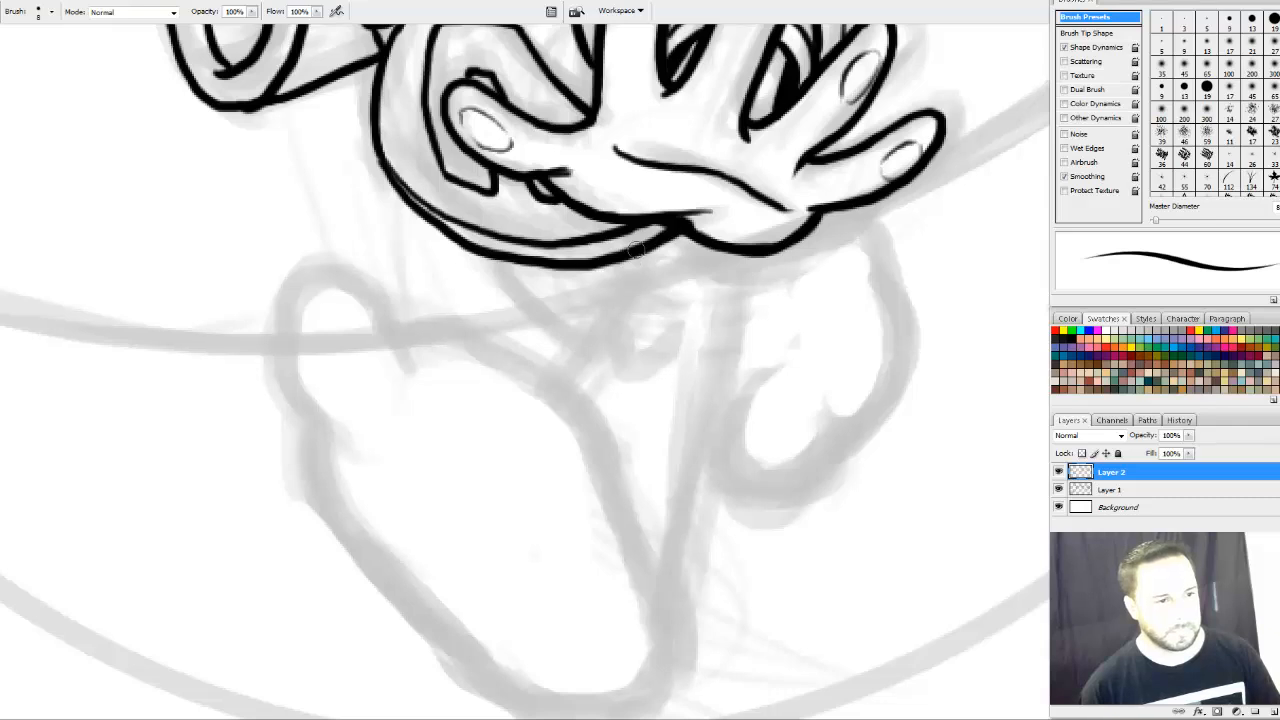
pyautogui.moveTo(636, 250)
pyautogui.mouseDown()
pyautogui.moveTo(586, 357)
pyautogui.moveTo(556, 382)
pyautogui.mouseUp()
pyautogui.moveTo(756, 262); pyautogui.dragTo(672, 612)
pyautogui.moveTo(683, 545)
pyautogui.mouseDown()
pyautogui.moveTo(705, 433)
pyautogui.moveTo(685, 500)
pyautogui.moveTo(735, 454)
pyautogui.mouseUp()
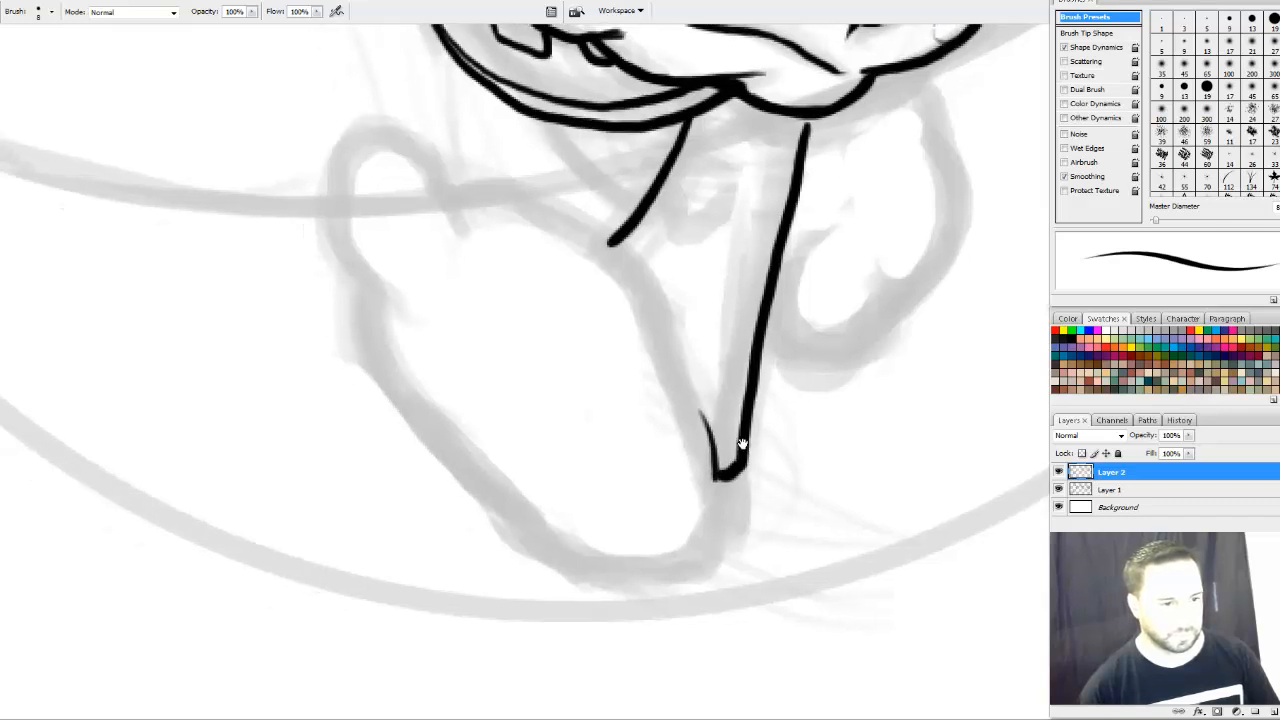
pyautogui.moveTo(458, 189)
pyautogui.mouseDown()
pyautogui.moveTo(535, 198)
pyautogui.moveTo(662, 320)
pyautogui.moveTo(712, 465)
pyautogui.moveTo(624, 599)
pyautogui.mouseUp()
pyautogui.moveTo(442, 195)
pyautogui.mouseDown()
pyautogui.moveTo(456, 223)
pyautogui.moveTo(415, 157)
pyautogui.moveTo(347, 215)
pyautogui.moveTo(408, 327)
pyautogui.mouseUp()
pyautogui.hotkey('ctrl', 'z')
pyautogui.moveTo(480, 245)
pyautogui.mouseDown()
pyautogui.moveTo(413, 152)
pyautogui.moveTo(340, 187)
pyautogui.moveTo(405, 328)
pyautogui.moveTo(500, 337)
pyautogui.moveTo(443, 354)
pyautogui.moveTo(409, 314)
pyautogui.moveTo(405, 205)
pyautogui.moveTo(458, 188)
pyautogui.moveTo(534, 292)
pyautogui.mouseUp()
pyautogui.hotkey('ctrl', 'z')
pyautogui.hotkey('ctrl', 'z')
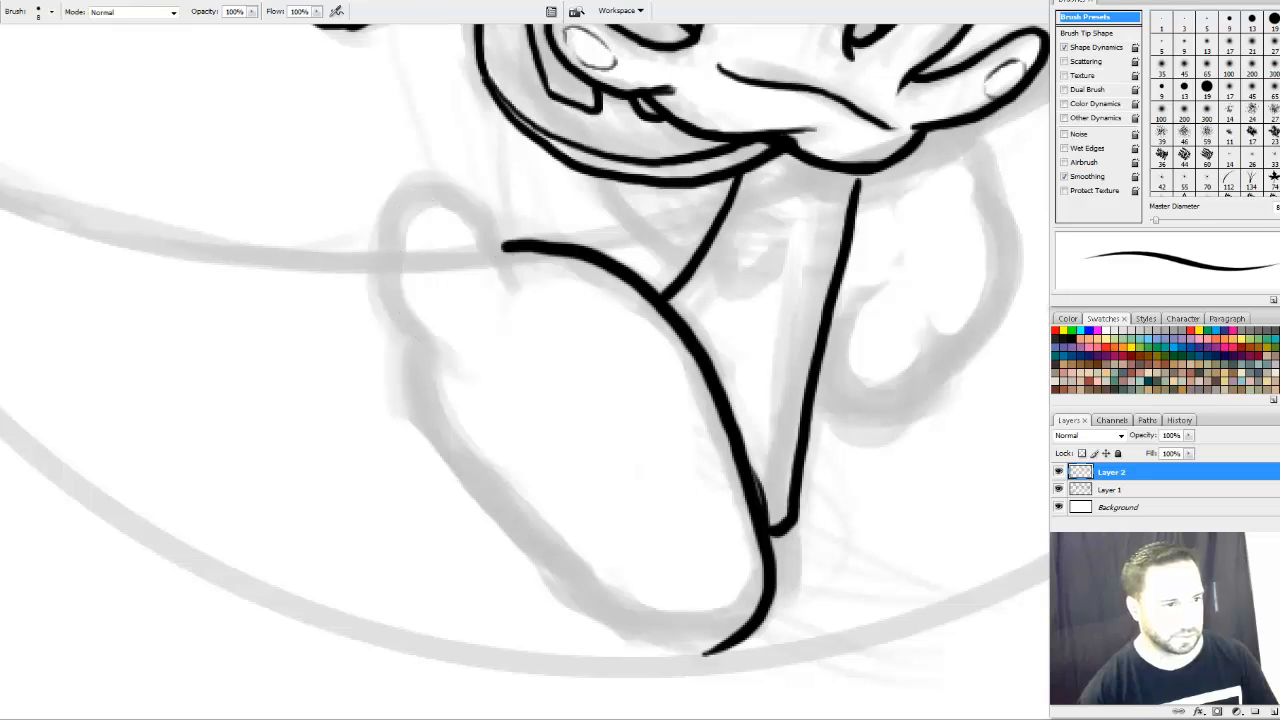
# Ink the rounded big toe and close the raised foot's outline along the sole down to the heel
pyautogui.moveTo(437, 351)
pyautogui.mouseDown()
pyautogui.moveTo(401, 196)
pyautogui.moveTo(459, 177)
pyautogui.moveTo(535, 293)
pyautogui.mouseUp()
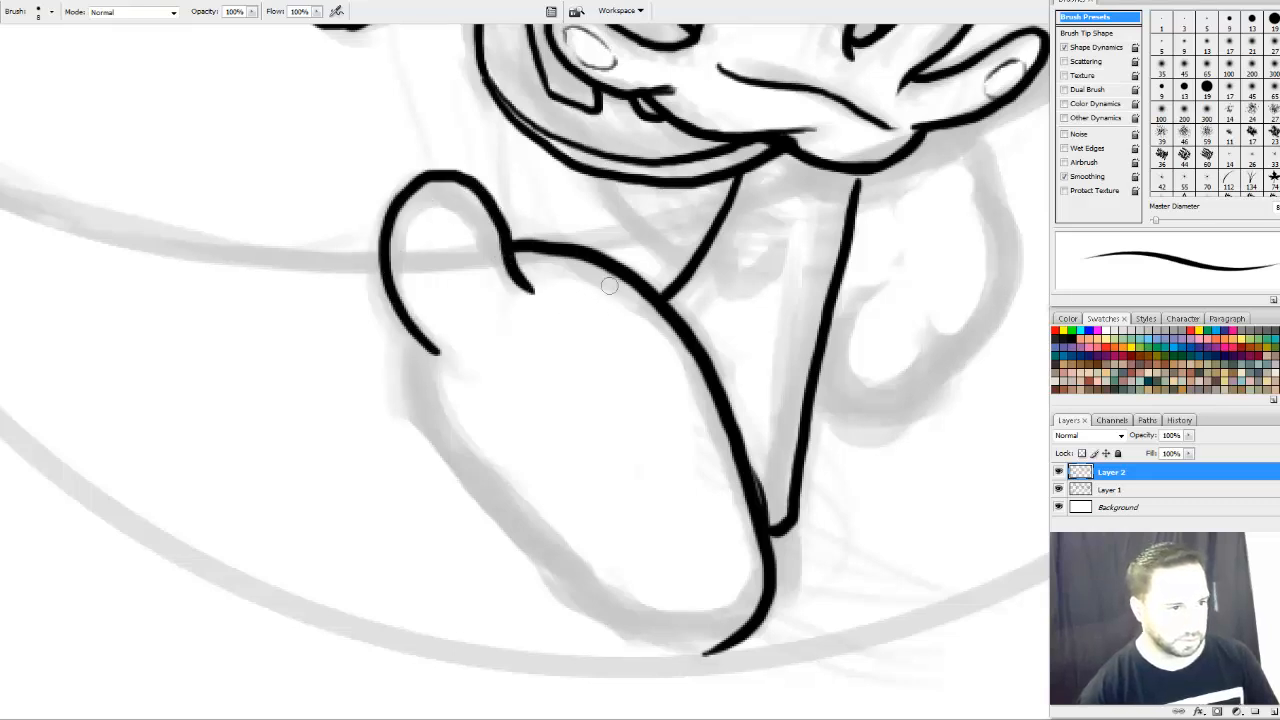
pyautogui.moveTo(550, 340); pyautogui.dragTo(561, 234)
pyautogui.press('e')
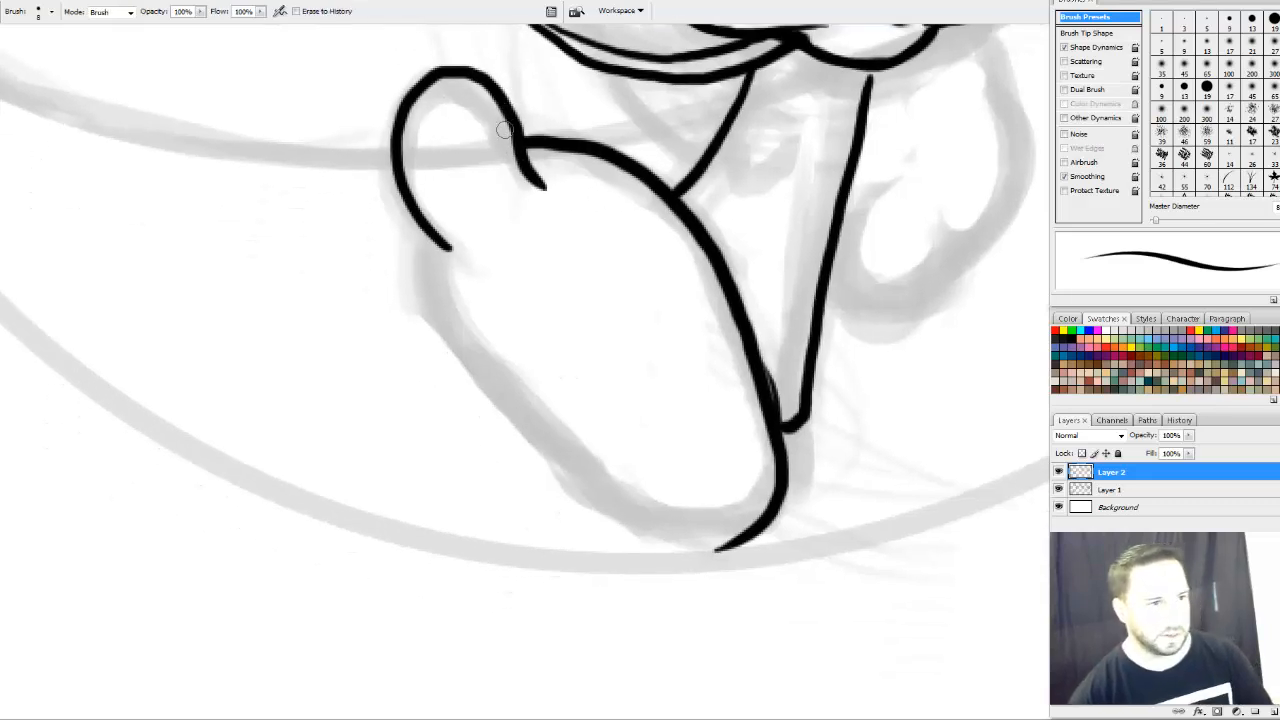
pyautogui.press('b')
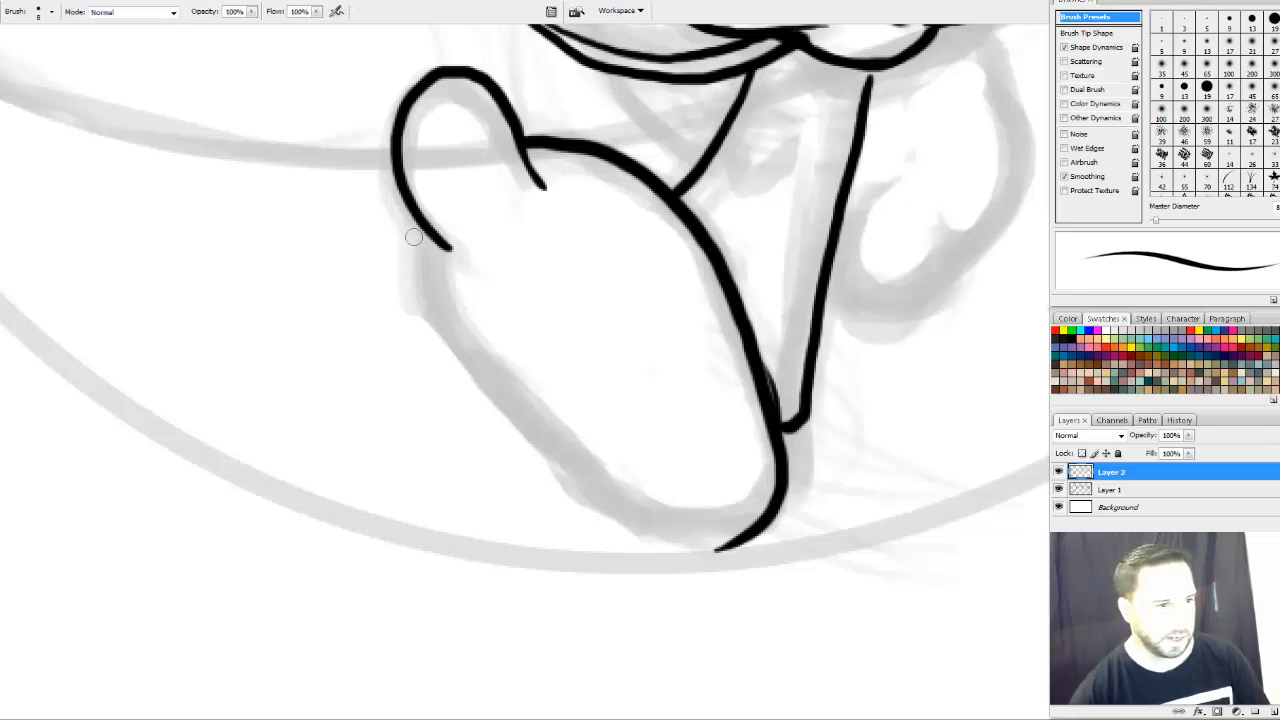
pyautogui.moveTo(418, 215)
pyautogui.mouseDown()
pyautogui.moveTo(432, 302)
pyautogui.moveTo(469, 354)
pyautogui.moveTo(656, 530)
pyautogui.moveTo(746, 538)
pyautogui.mouseUp()
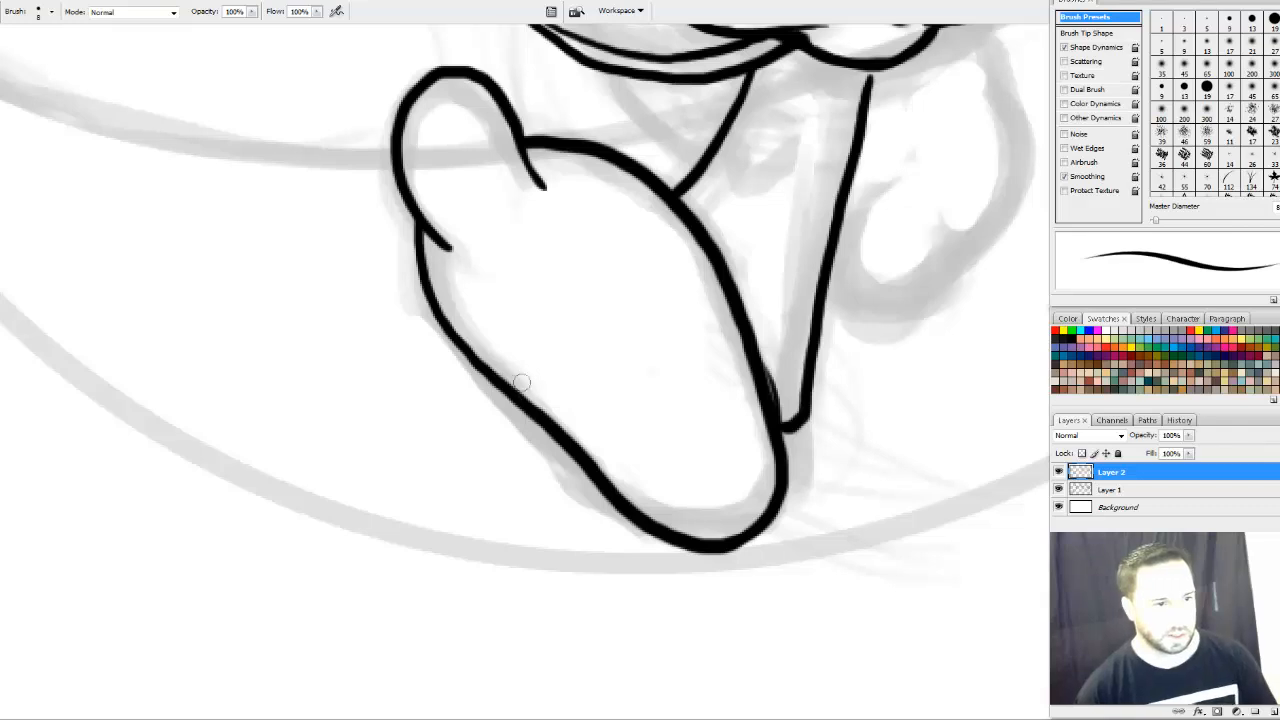
pyautogui.moveTo(523, 375)
pyautogui.mouseDown()
pyautogui.moveTo(571, 382)
pyautogui.moveTo(645, 364)
pyautogui.moveTo(686, 316)
pyautogui.mouseUp()
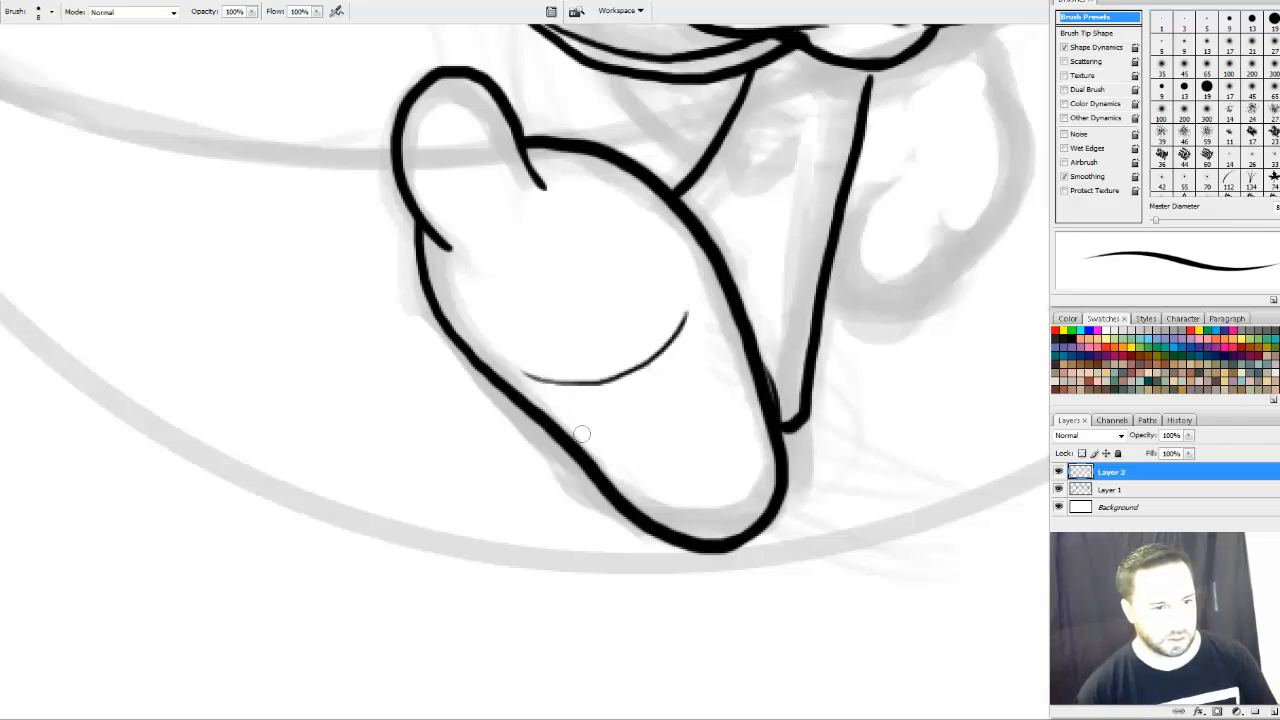
pyautogui.moveTo(581, 433)
pyautogui.mouseDown()
pyautogui.moveTo(679, 390)
pyautogui.moveTo(727, 399)
pyautogui.mouseUp()
pyautogui.moveTo(913, 426); pyautogui.dragTo(717, 451)
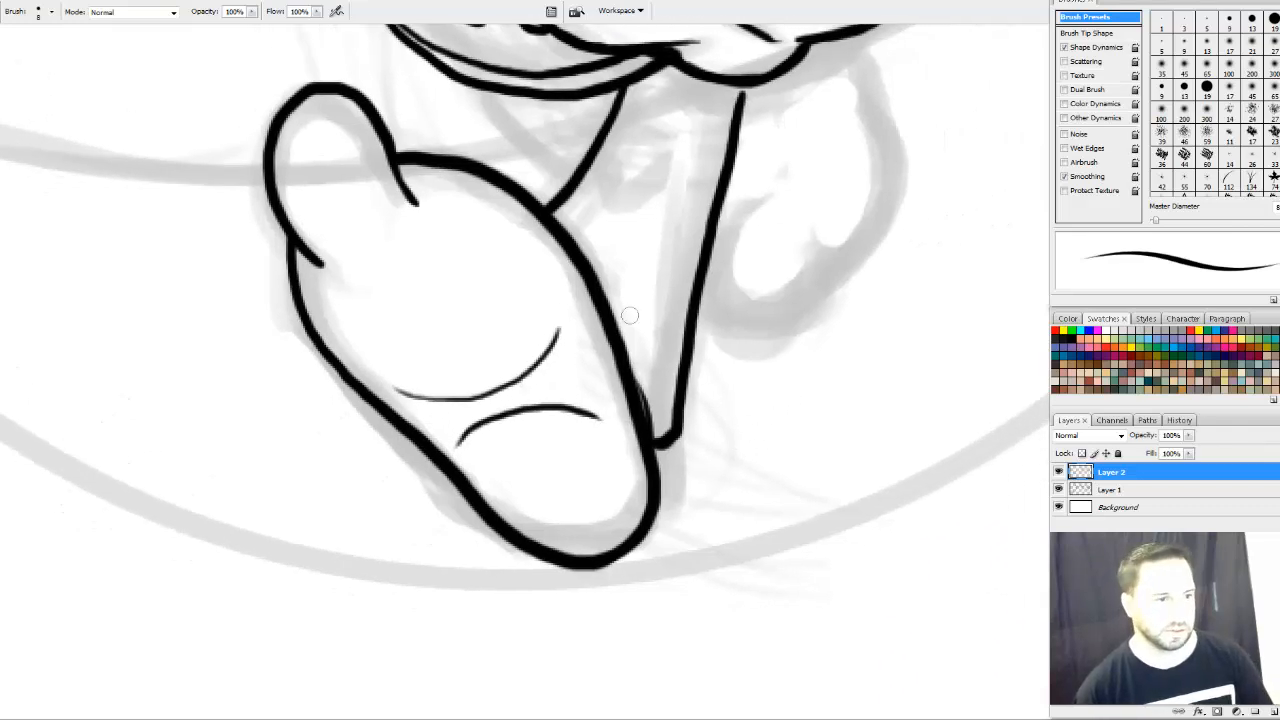
pyautogui.press('e')
pyautogui.moveTo(560, 337)
pyautogui.mouseDown()
pyautogui.moveTo(527, 377)
pyautogui.moveTo(455, 410)
pyautogui.moveTo(398, 402)
pyautogui.moveTo(389, 388)
pyautogui.moveTo(480, 401)
pyautogui.mouseUp()
pyautogui.hotkey('ctrl', 'alt', 'z')
pyautogui.hotkey('ctrl', 'alt', 'z')
pyautogui.hotkey('ctrl', 'alt', 'z')
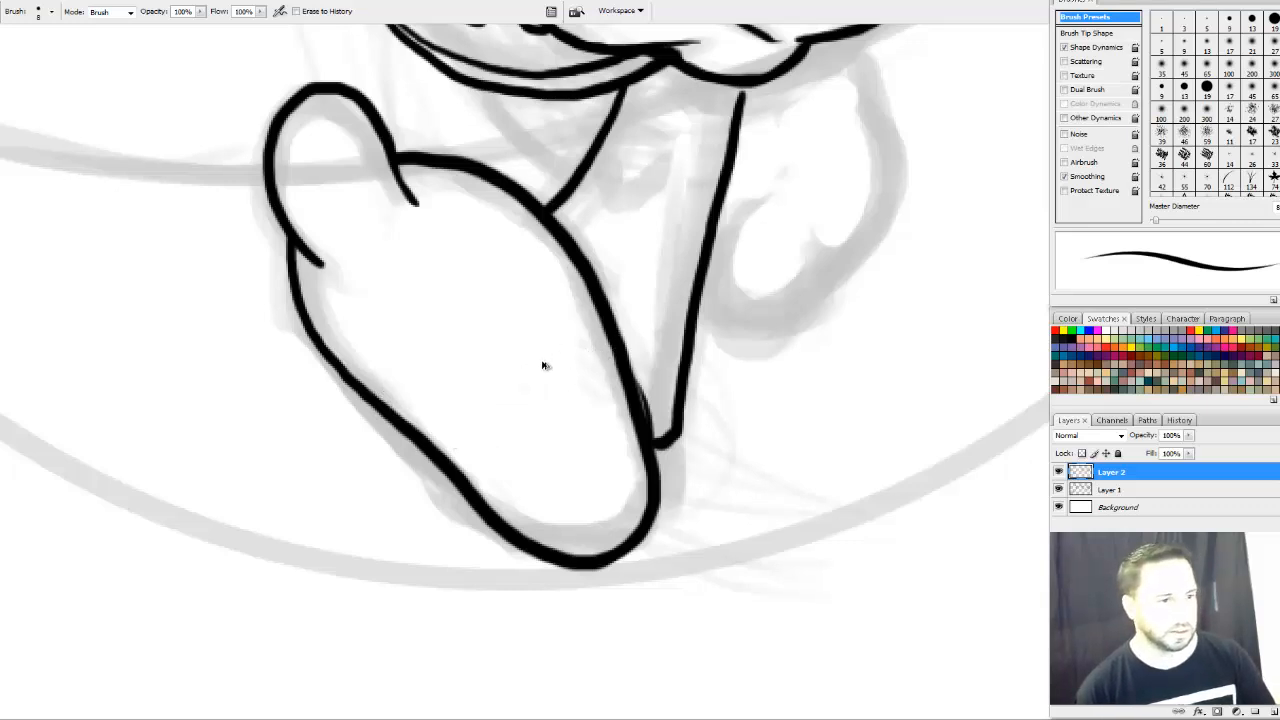
# Ink two opposing curved creases across the sole of the raised foot and erase the thin contour lines along its inner edge
pyautogui.press('b')
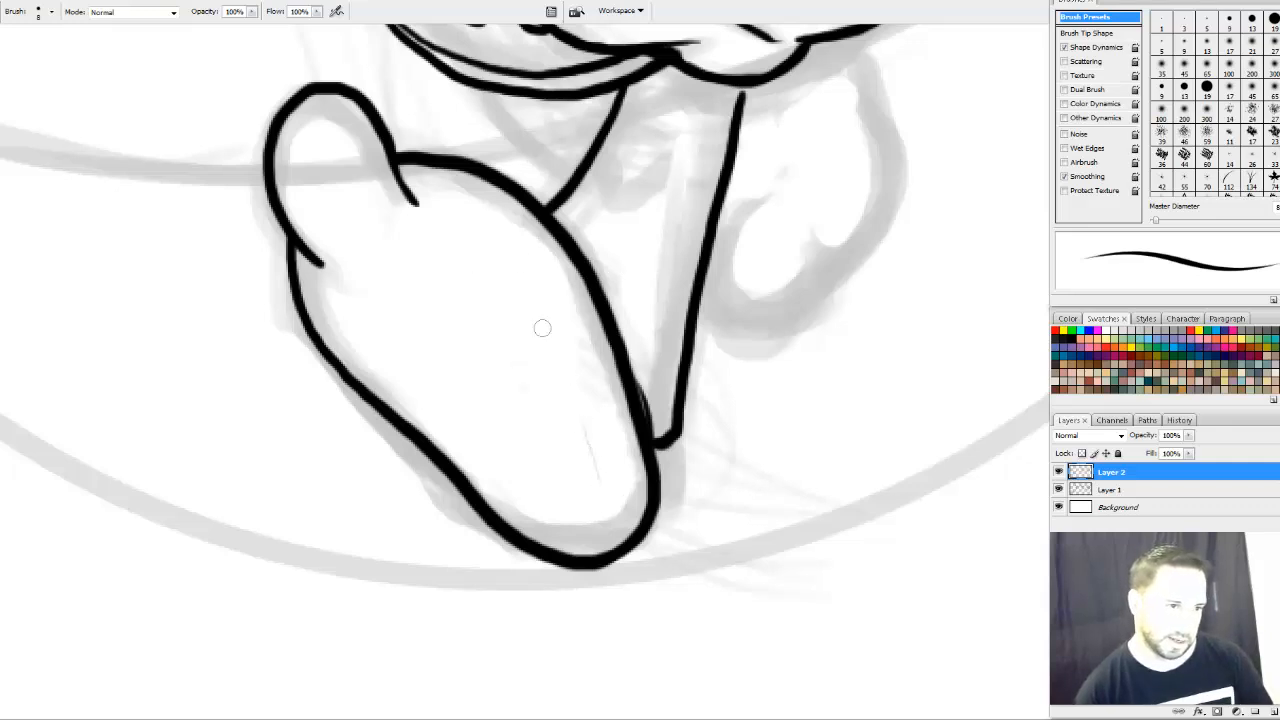
pyautogui.moveTo(461, 263)
pyautogui.mouseDown()
pyautogui.moveTo(537, 300)
pyautogui.moveTo(560, 335)
pyautogui.mouseUp()
pyautogui.moveTo(586, 376); pyautogui.dragTo(646, 503)
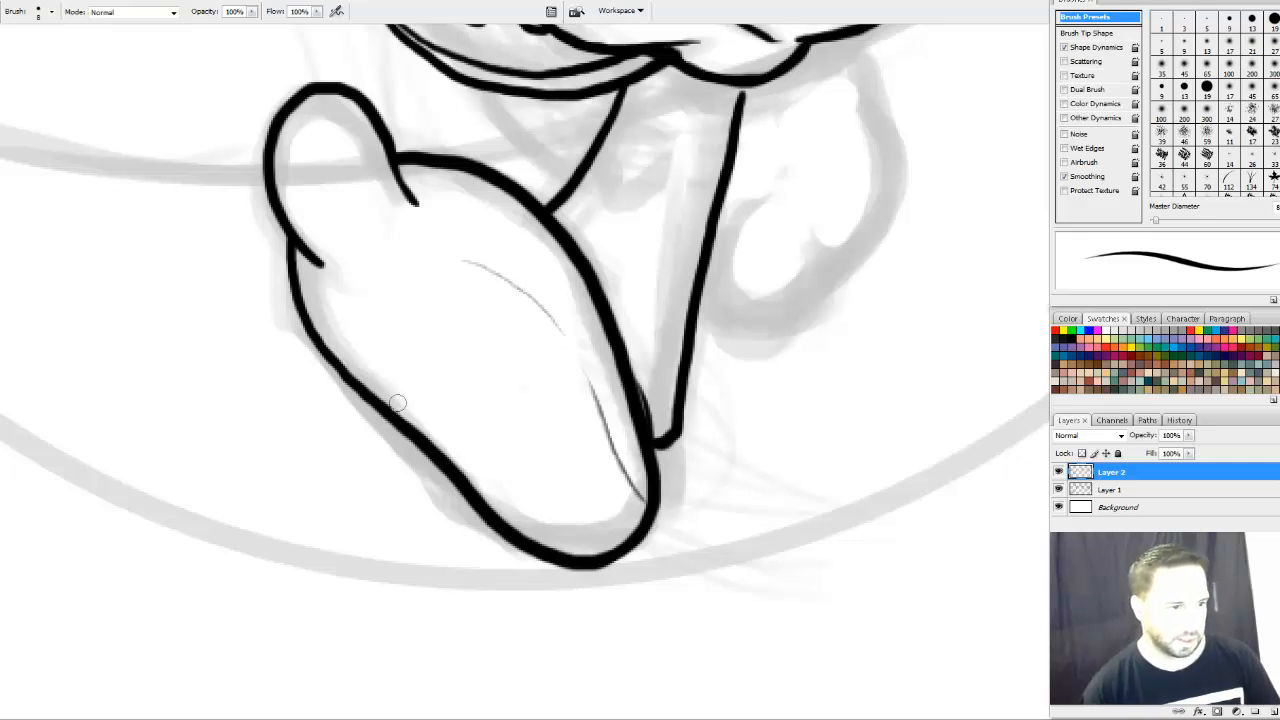
pyautogui.moveTo(397, 402)
pyautogui.mouseDown()
pyautogui.moveTo(516, 380)
pyautogui.moveTo(548, 336)
pyautogui.mouseUp()
pyautogui.moveTo(470, 452)
pyautogui.mouseDown()
pyautogui.moveTo(512, 410)
pyautogui.moveTo(583, 406)
pyautogui.mouseUp()
pyautogui.press('e')
pyautogui.moveTo(476, 262)
pyautogui.mouseDown()
pyautogui.moveTo(560, 330)
pyautogui.moveTo(637, 512)
pyautogui.moveTo(632, 540)
pyautogui.mouseUp()
# Ink a small rounded triangle on the leg just above the raised foot
pyautogui.press('b')
pyautogui.moveTo(722, 368)
pyautogui.mouseDown()
pyautogui.moveTo(660, 500)
pyautogui.moveTo(664, 545)
pyautogui.mouseUp()
pyautogui.moveTo(540, 333)
pyautogui.mouseDown()
pyautogui.moveTo(554, 378)
pyautogui.moveTo(607, 330)
pyautogui.moveTo(548, 316)
pyautogui.mouseUp()
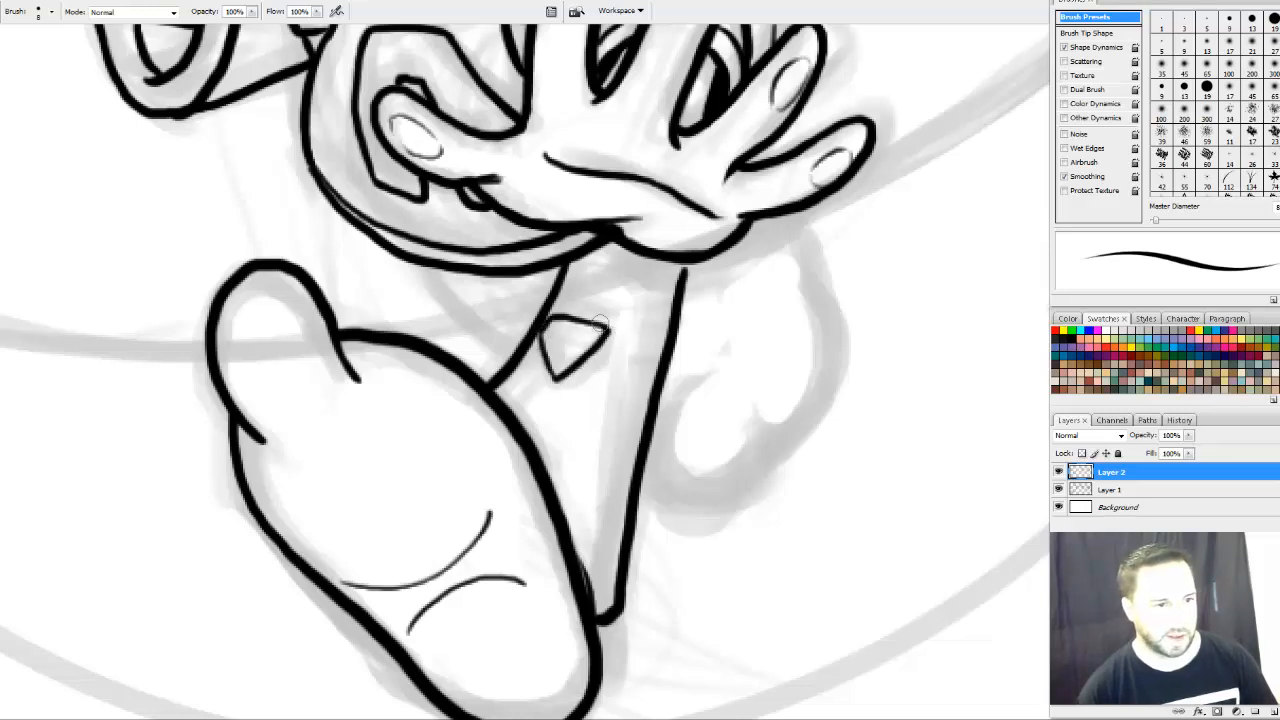
# Ink the outline of the rear leg and its foot, with the rounded toe, behind the front leg
pyautogui.moveTo(737, 327); pyautogui.dragTo(717, 337)
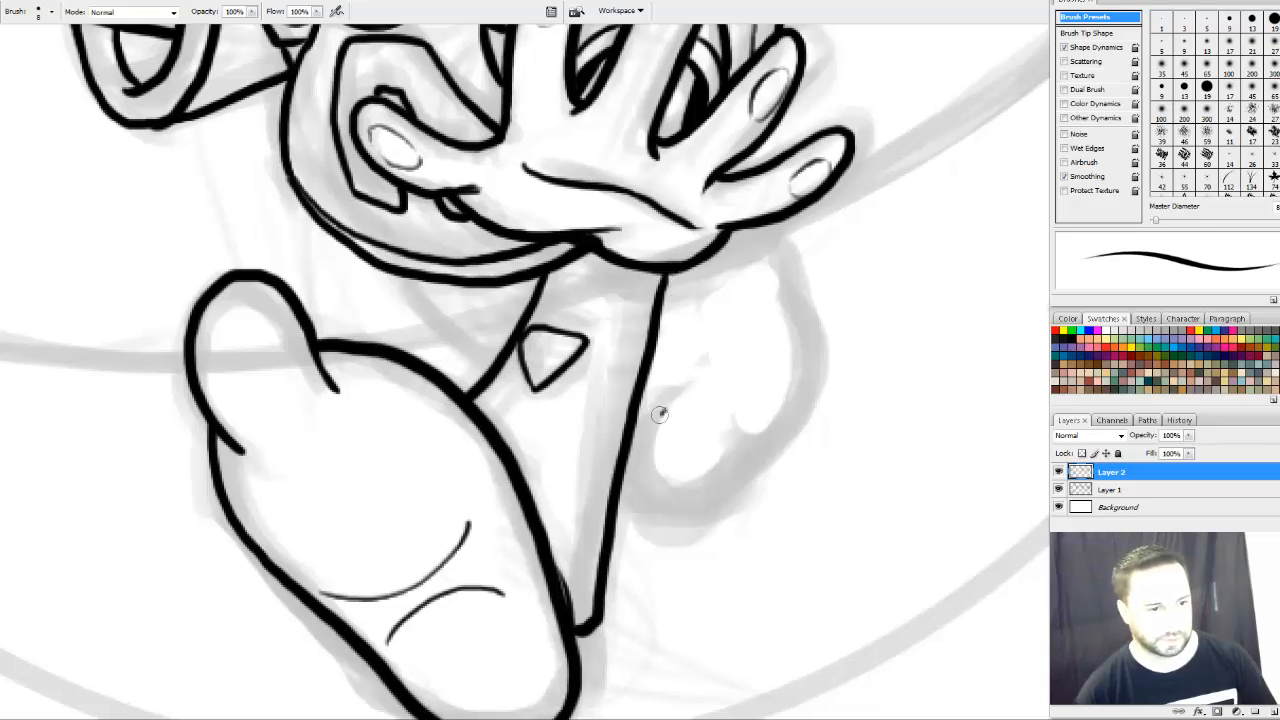
pyautogui.moveTo(660, 413)
pyautogui.mouseDown()
pyautogui.moveTo(638, 465)
pyautogui.moveTo(688, 498)
pyautogui.moveTo(742, 478)
pyautogui.moveTo(753, 433)
pyautogui.moveTo(800, 418)
pyautogui.moveTo(815, 330)
pyautogui.moveTo(772, 232)
pyautogui.moveTo(757, 249)
pyautogui.moveTo(808, 335)
pyautogui.moveTo(796, 418)
pyautogui.moveTo(750, 460)
pyautogui.mouseUp()
pyautogui.hotkey('ctrl', 'z')
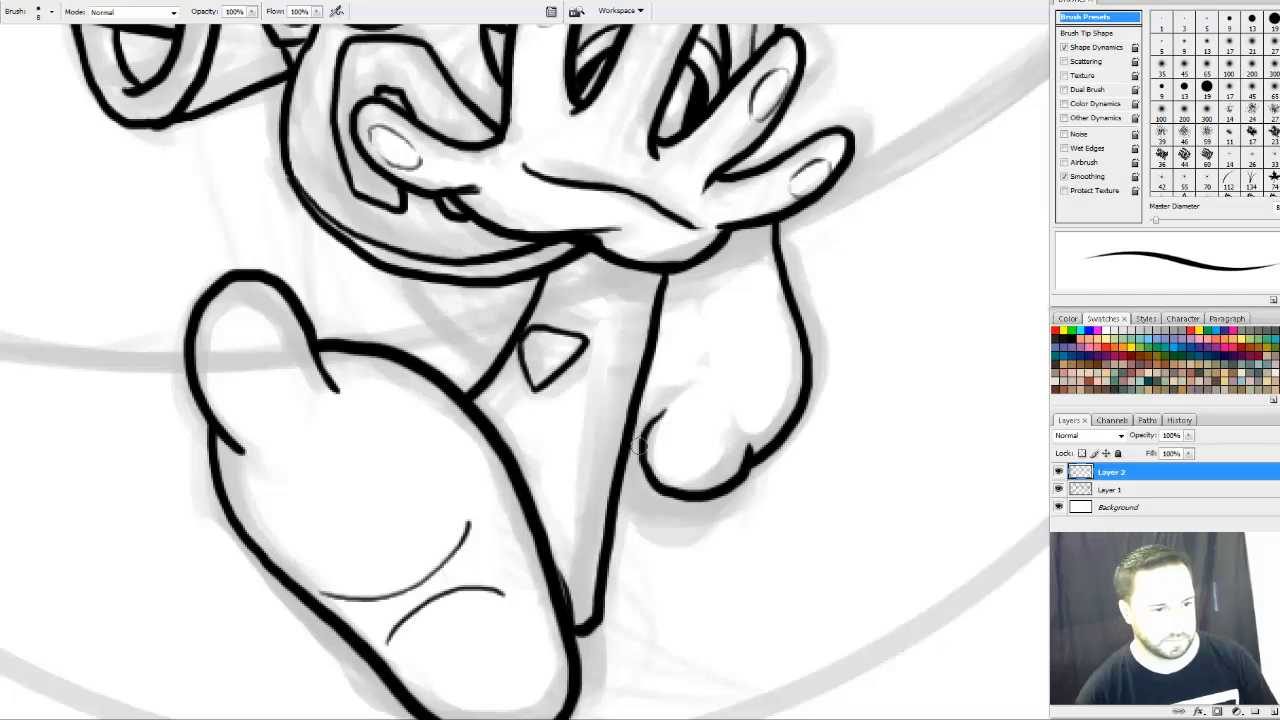
pyautogui.moveTo(708, 304); pyautogui.dragTo(670, 330)
pyautogui.moveTo(620, 364); pyautogui.dragTo(707, 341)
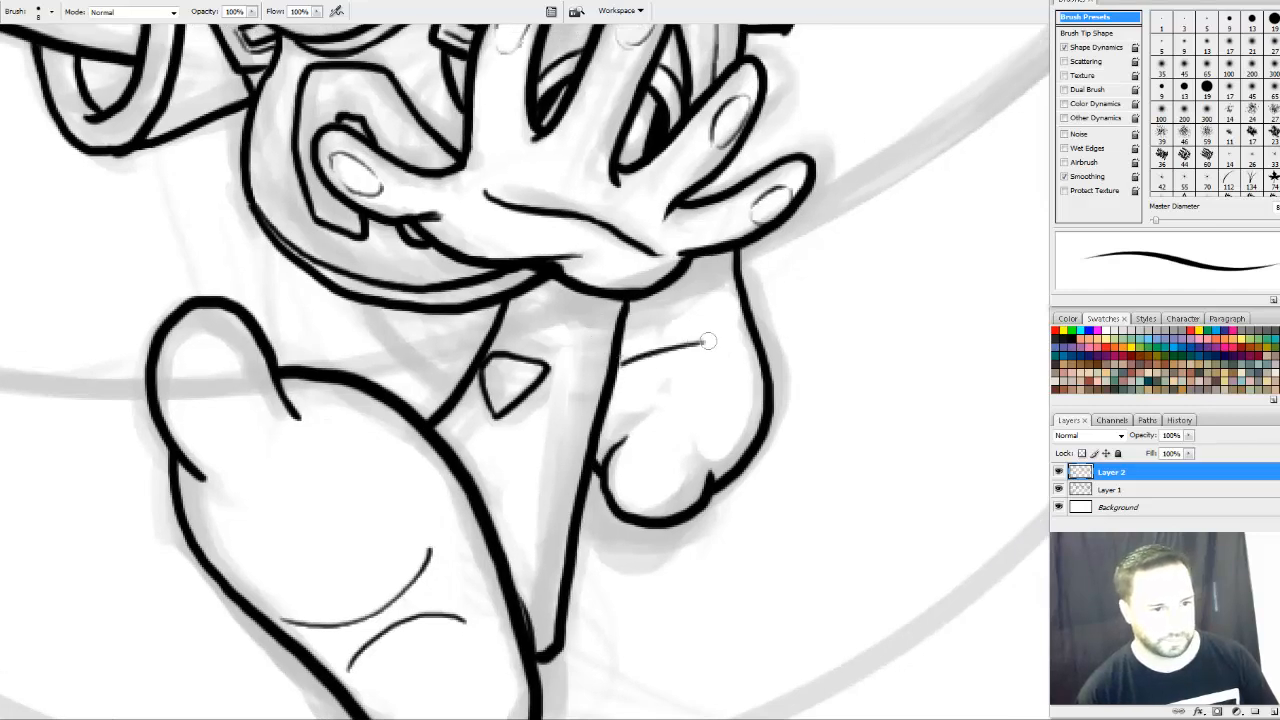
pyautogui.moveTo(623, 356)
pyautogui.mouseDown()
pyautogui.moveTo(715, 335)
pyautogui.moveTo(632, 339)
pyautogui.moveTo(674, 328)
pyautogui.mouseUp()
pyautogui.moveTo(749, 370); pyautogui.dragTo(669, 366)
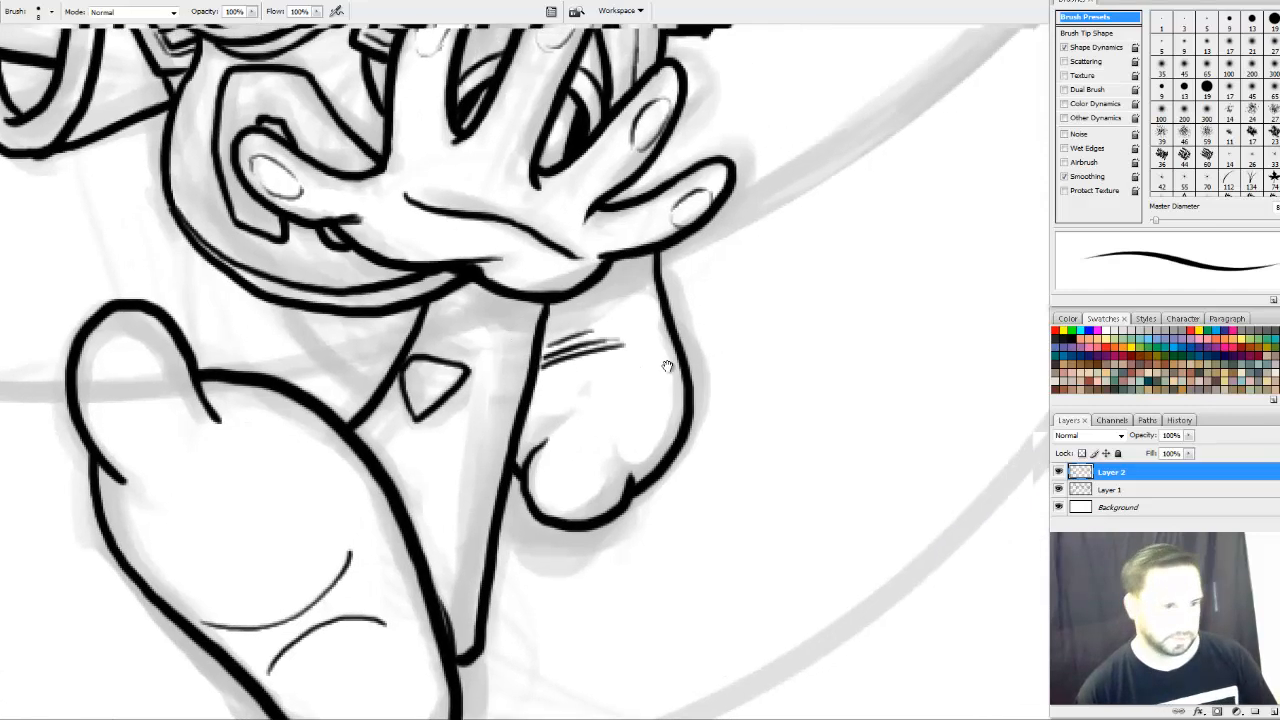
pyautogui.moveTo(582, 332)
pyautogui.mouseDown()
pyautogui.moveTo(673, 320)
pyautogui.moveTo(730, 336)
pyautogui.mouseUp()
pyautogui.hotkey('ctrl', 'alt', 'z')
pyautogui.hotkey('ctrl', 'alt', 'z')
pyautogui.hotkey('ctrl', 'alt', 'z')
pyautogui.hotkey('ctrl', 'alt', 'z')
# Ink a thin curved crease with short fine lines above it across the rear leg
pyautogui.moveTo(628, 346)
pyautogui.mouseDown()
pyautogui.moveTo(687, 331)
pyautogui.moveTo(656, 335)
pyautogui.moveTo(684, 327)
pyautogui.moveTo(668, 326)
pyautogui.mouseUp()
pyautogui.hotkey('ctrl', 'z')
pyautogui.moveTo(511, 413); pyautogui.dragTo(391, 429)
pyautogui.moveTo(626, 265); pyautogui.dragTo(638, 295)
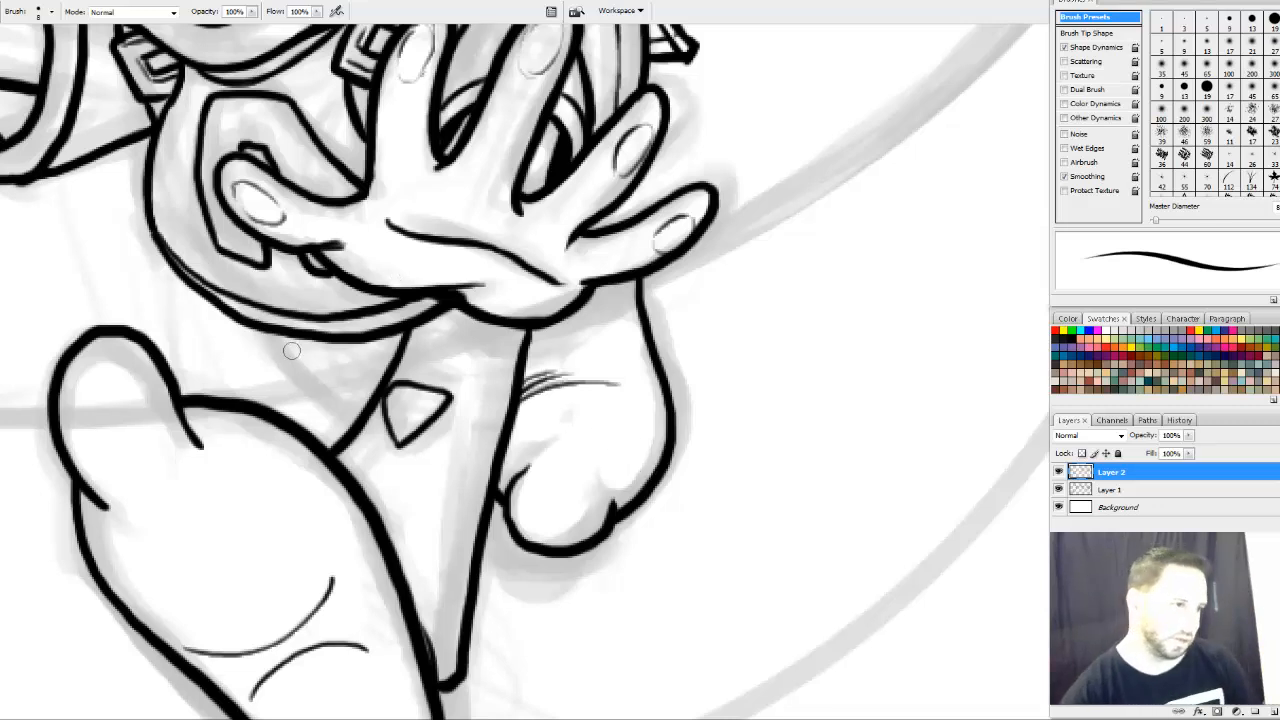
# Ink the curved edge below the body beside the front leg, with a small inner detail line where it meets the leg
pyautogui.moveTo(275, 337)
pyautogui.mouseDown()
pyautogui.moveTo(309, 380)
pyautogui.moveTo(284, 344)
pyautogui.moveTo(362, 410)
pyautogui.moveTo(278, 333)
pyautogui.mouseUp()
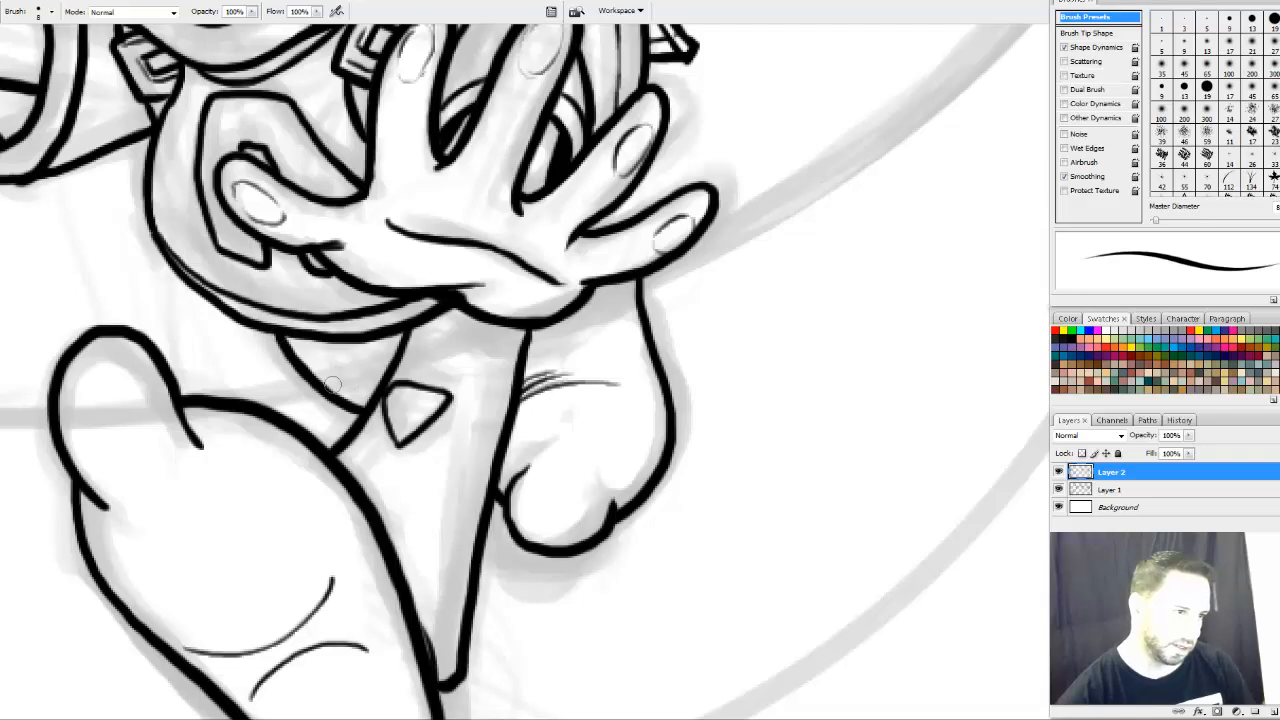
pyautogui.moveTo(344, 384); pyautogui.dragTo(370, 396)
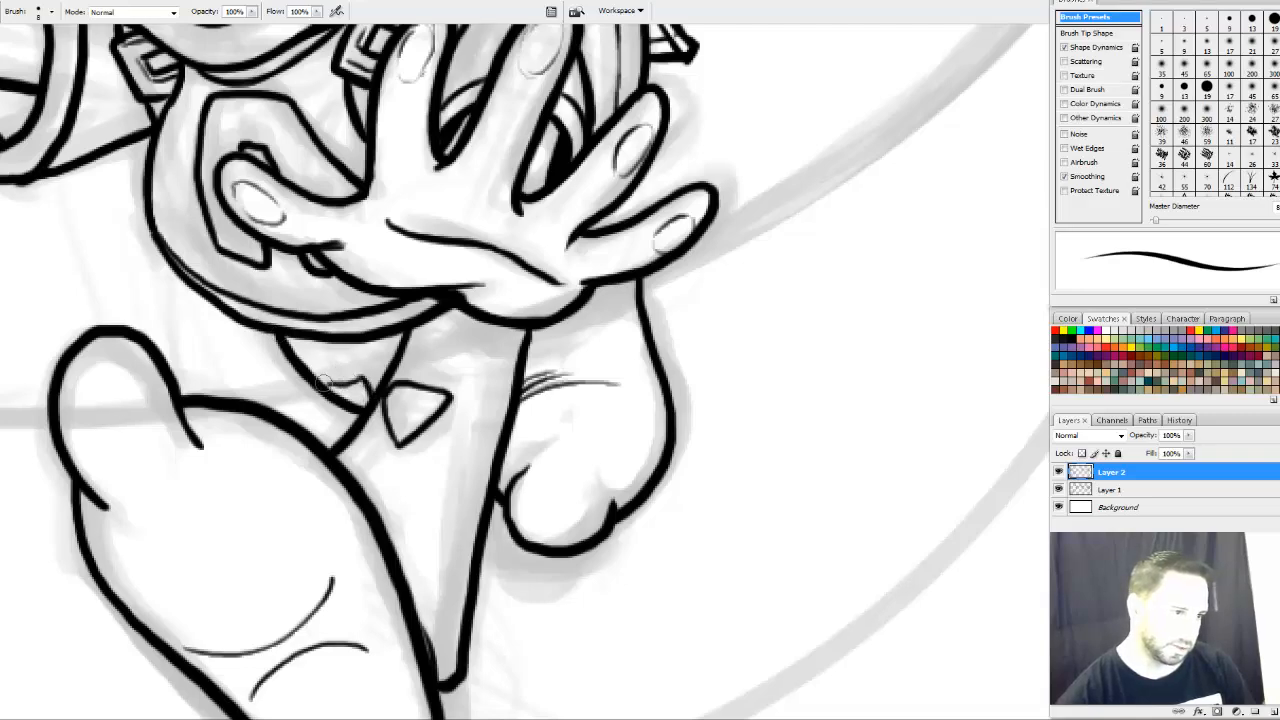
pyautogui.moveTo(703, 246)
pyautogui.mouseDown()
pyautogui.moveTo(866, 408)
pyautogui.moveTo(1003, 486)
pyautogui.moveTo(877, 468)
pyautogui.moveTo(826, 603)
pyautogui.mouseUp()
pyautogui.hotkey('ctrl', '-')
pyautogui.hotkey('ctrl', '-')
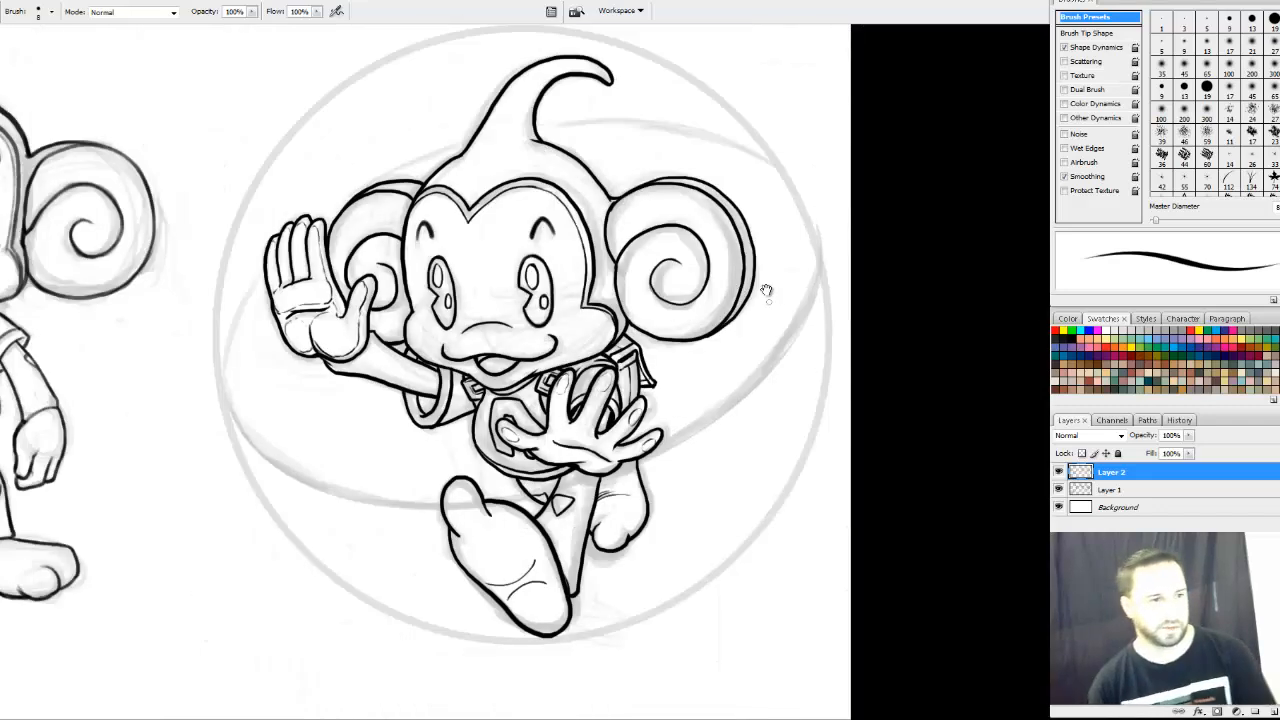
pyautogui.moveTo(766, 290)
pyautogui.mouseDown()
pyautogui.moveTo(723, 349)
pyautogui.moveTo(743, 360)
pyautogui.moveTo(824, 328)
pyautogui.mouseUp()
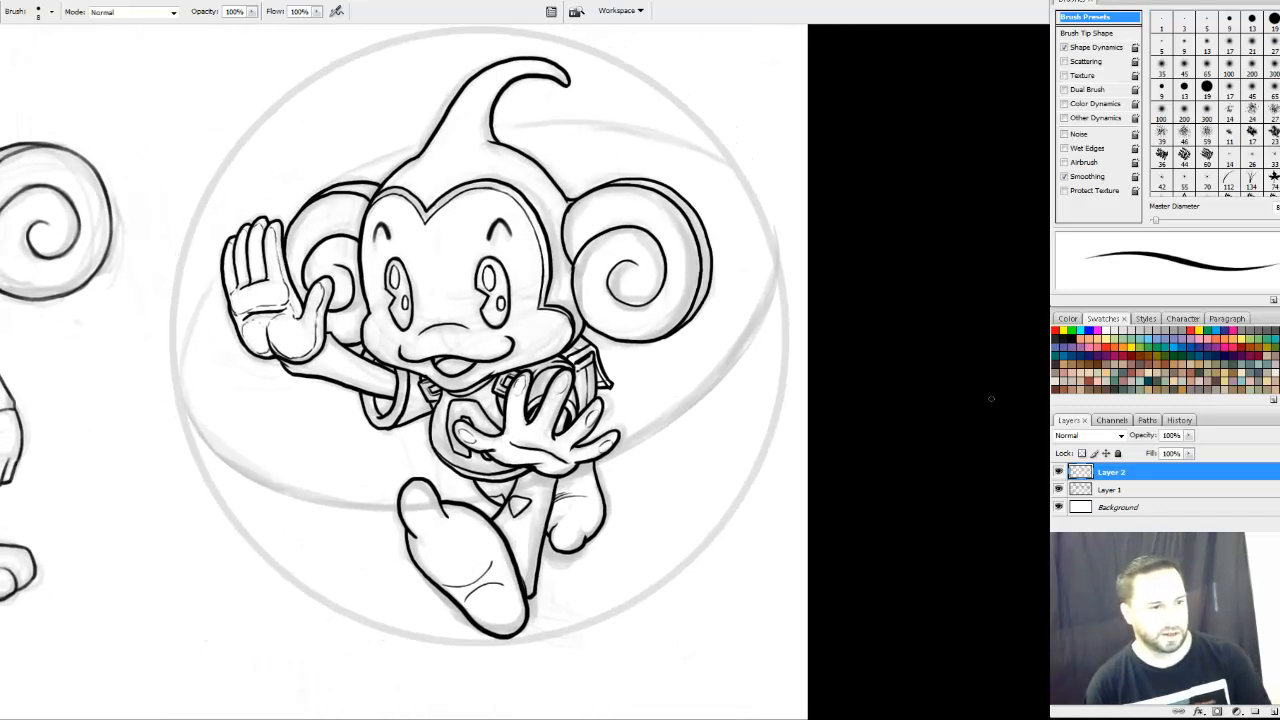
# Check the inked monkey with the rough sketch layer hidden, and show the sketch again
pyautogui.click(1059, 489)
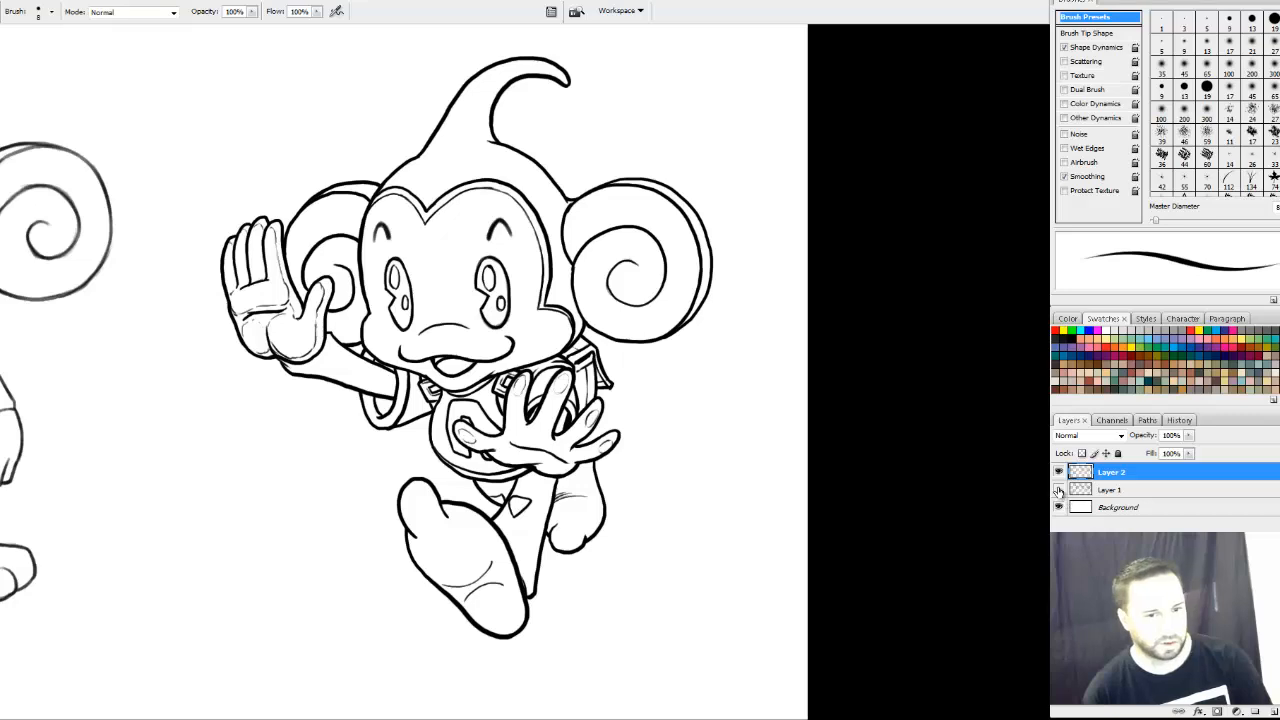
pyautogui.click(1059, 489)
pyautogui.moveTo(690, 249); pyautogui.dragTo(740, 289)
pyautogui.press('m')
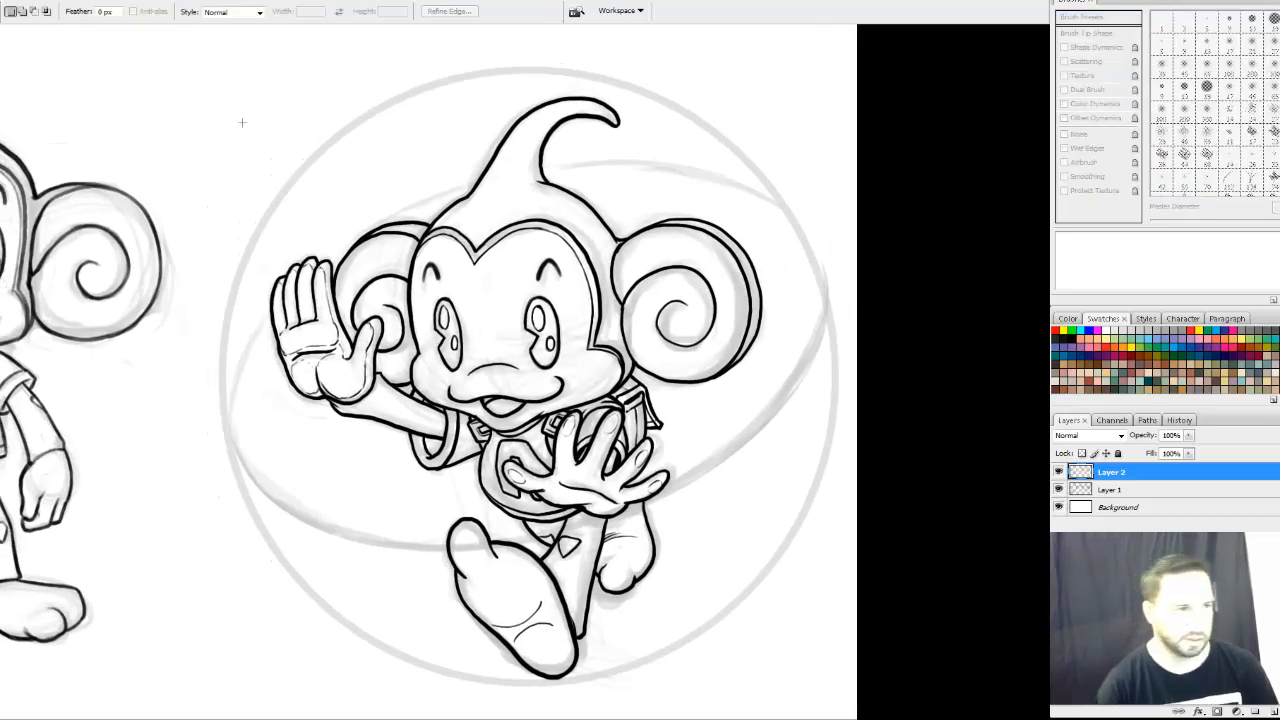
pyautogui.moveTo(286, 140); pyautogui.dragTo(435, 275)
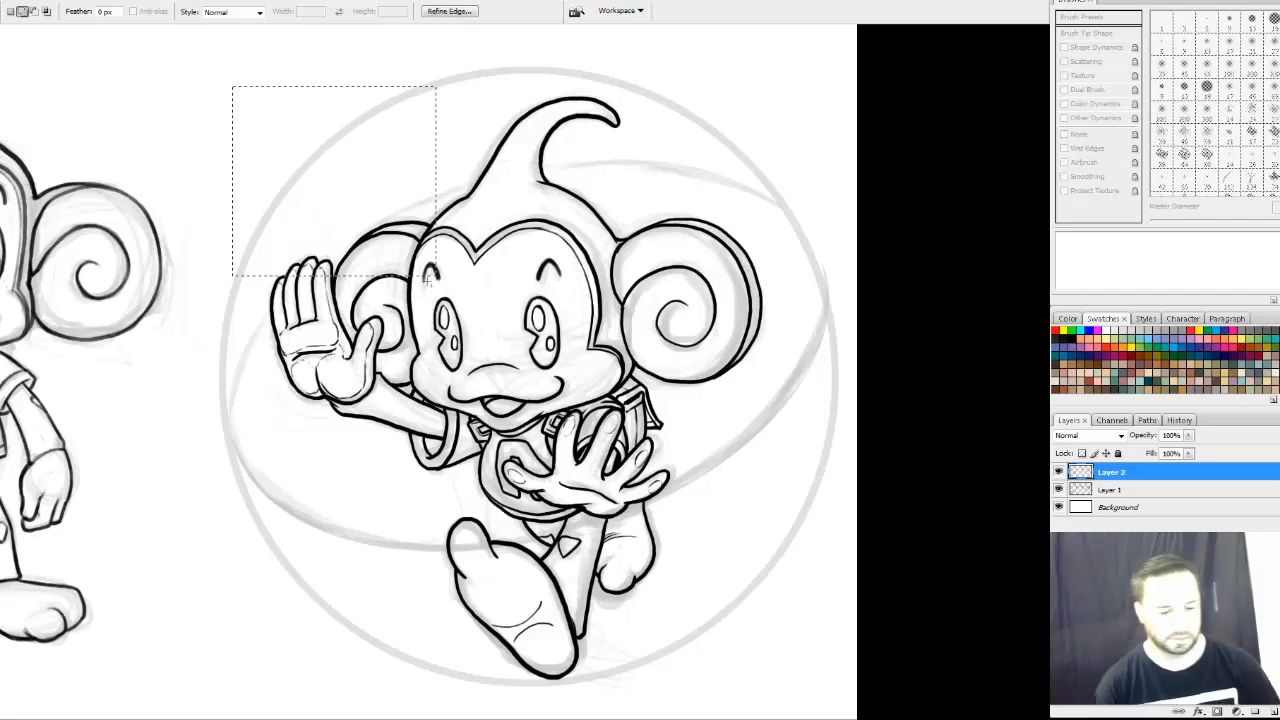
pyautogui.moveTo(232, 70); pyautogui.dragTo(769, 603)
pyautogui.moveTo(671, 42); pyautogui.dragTo(671, 127)
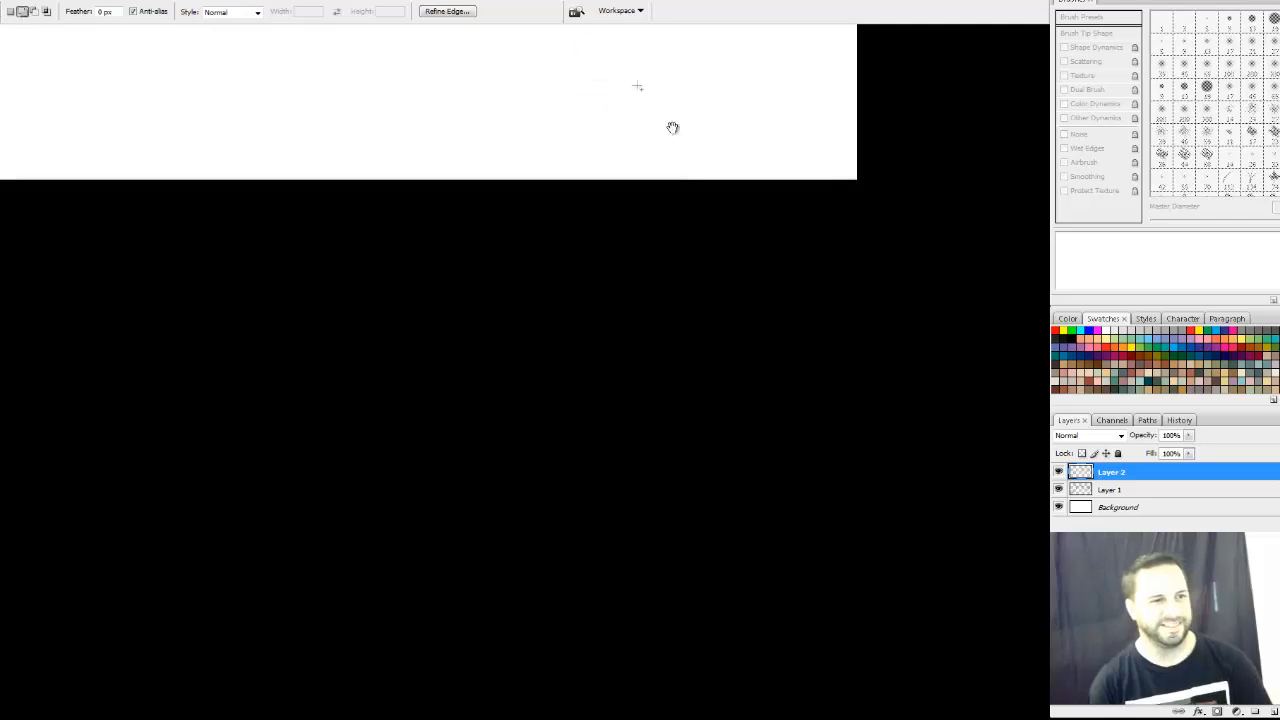
pyautogui.moveTo(759, 152); pyautogui.dragTo(734, 526)
pyautogui.moveTo(738, 265); pyautogui.dragTo(766, 551)
pyautogui.moveTo(712, 150)
pyautogui.mouseDown()
pyautogui.moveTo(744, 375)
pyautogui.moveTo(769, 324)
pyautogui.moveTo(803, 347)
pyautogui.mouseUp()
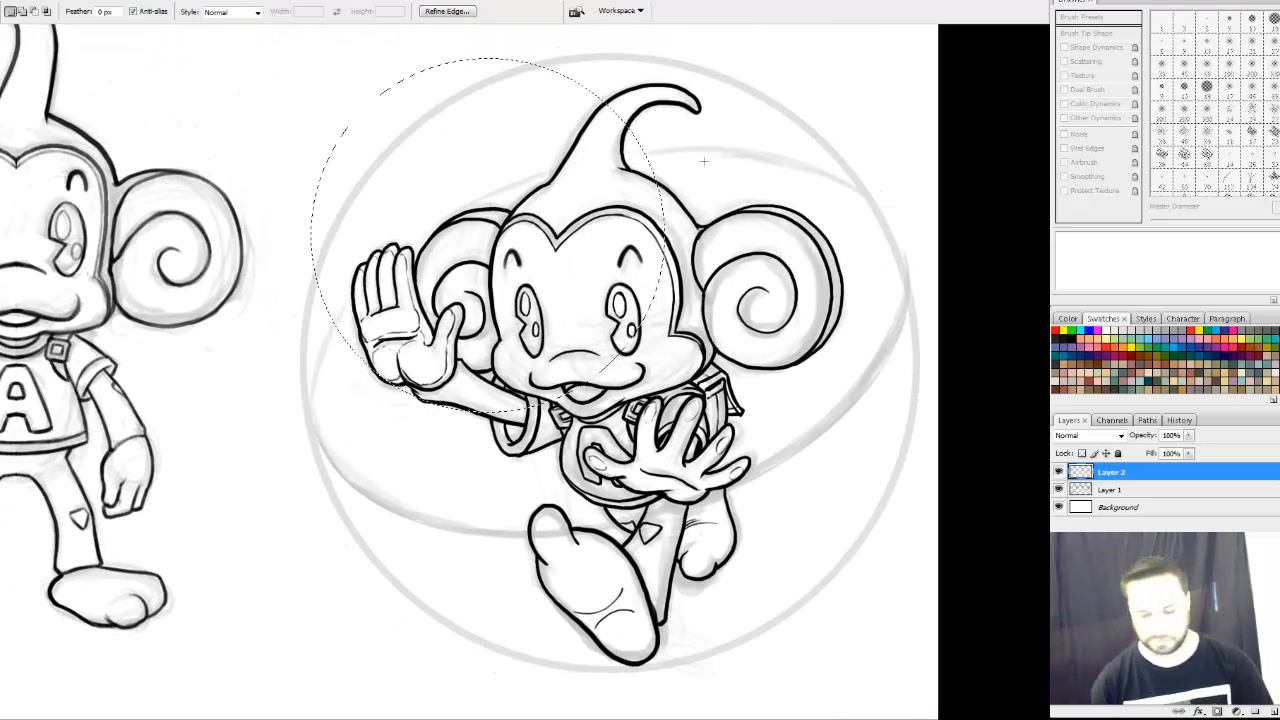
pyautogui.click(323, 63)
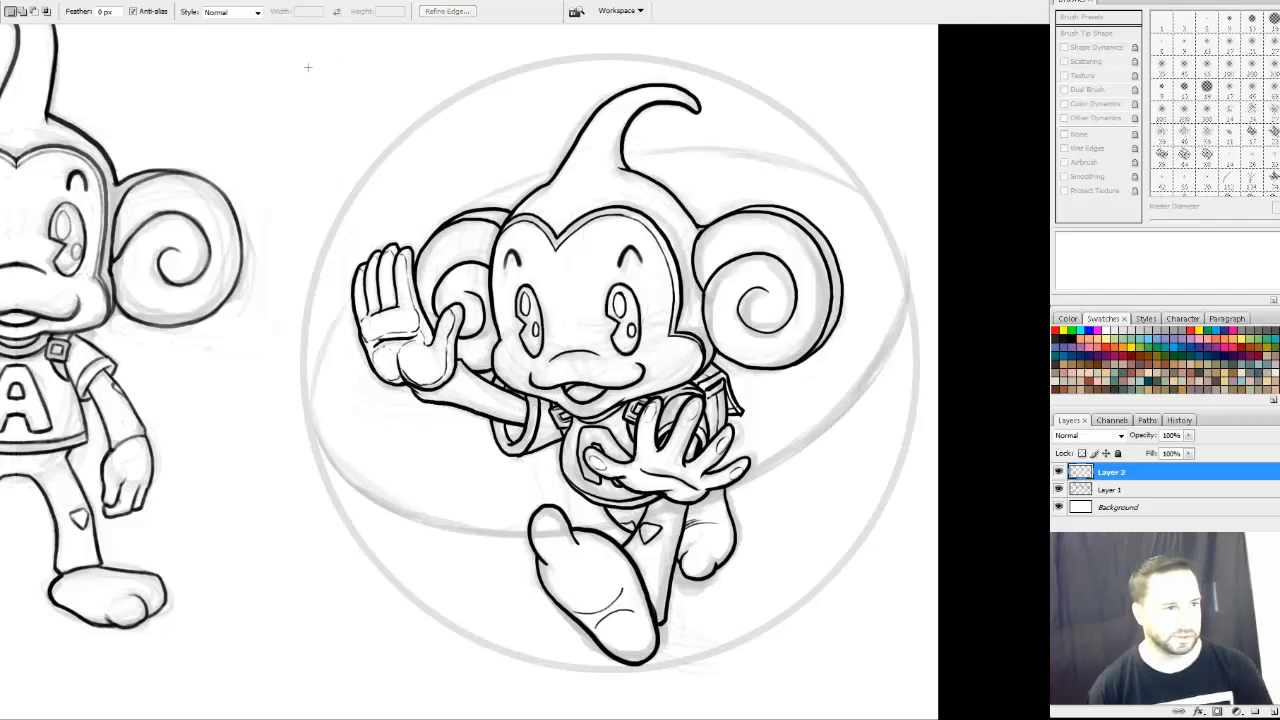
# Make an elliptical selection matching the ball's sketched circle and stroke it with a 10 px black outside line at 100% opacity
pyautogui.moveTo(575, 355); pyautogui.dragTo(954, 643)
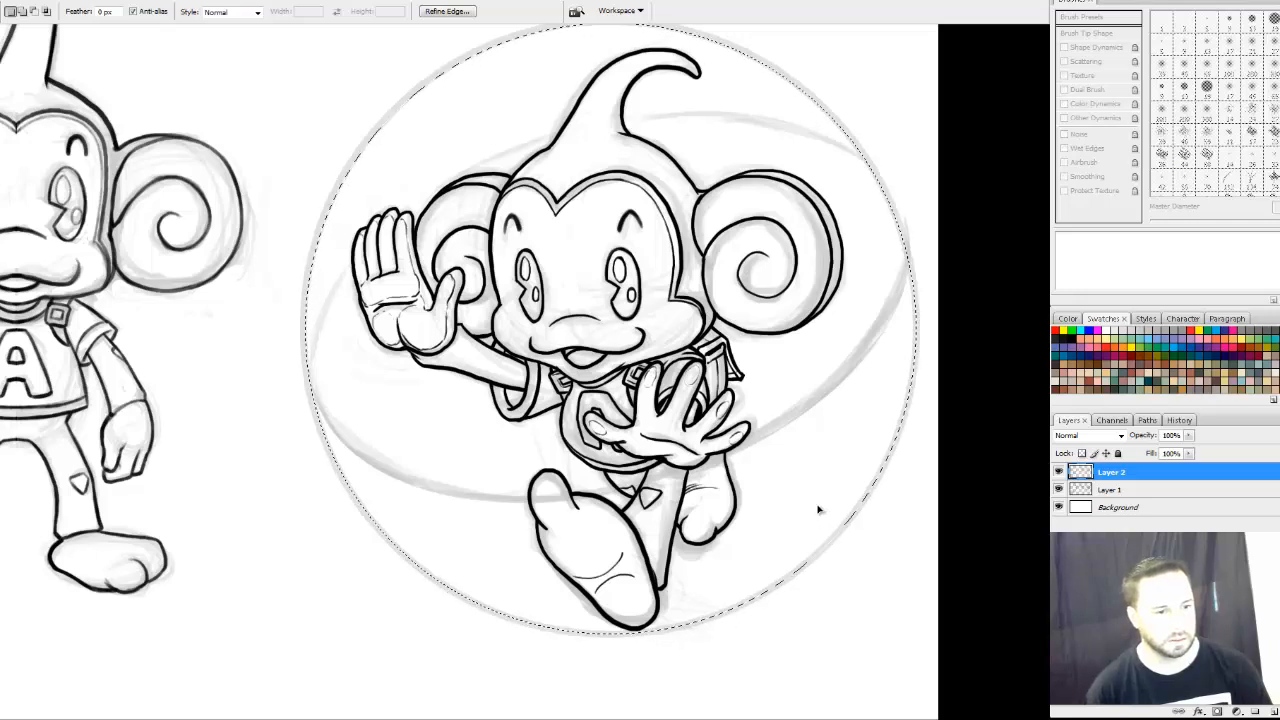
pyautogui.rightClick(802, 440)
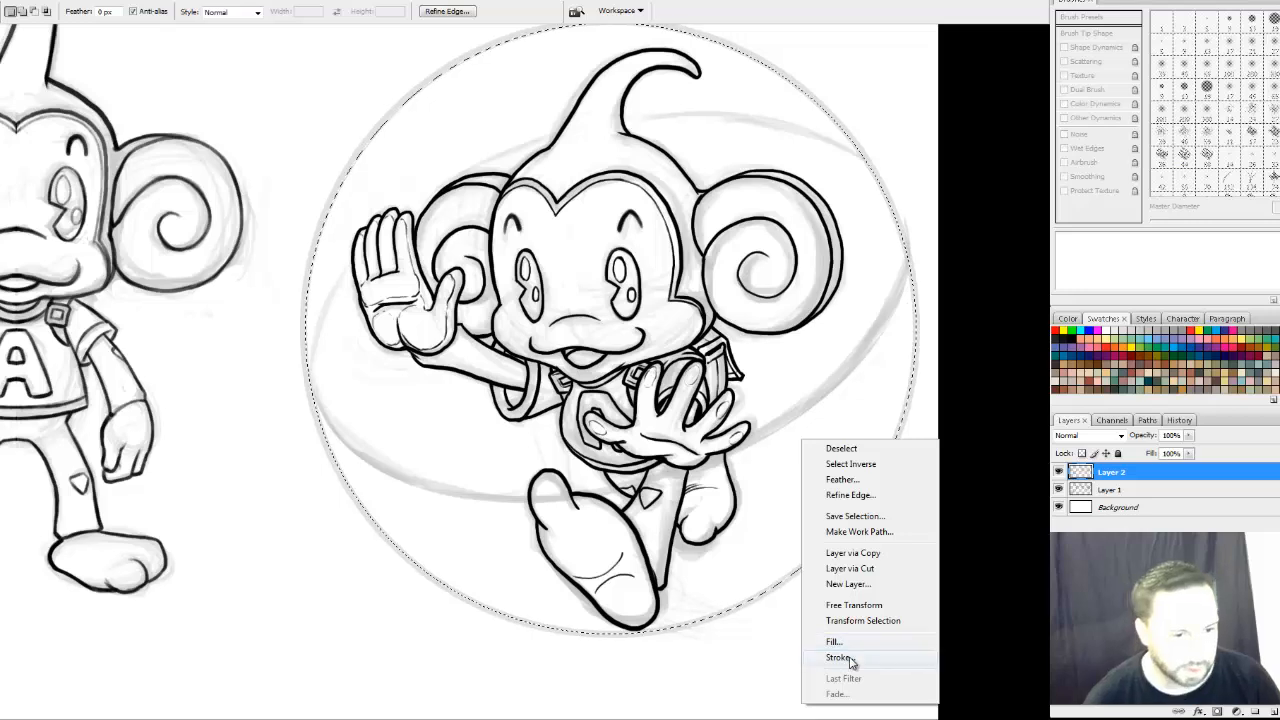
pyautogui.click(880, 657)
pyautogui.doubleClick(592, 335)
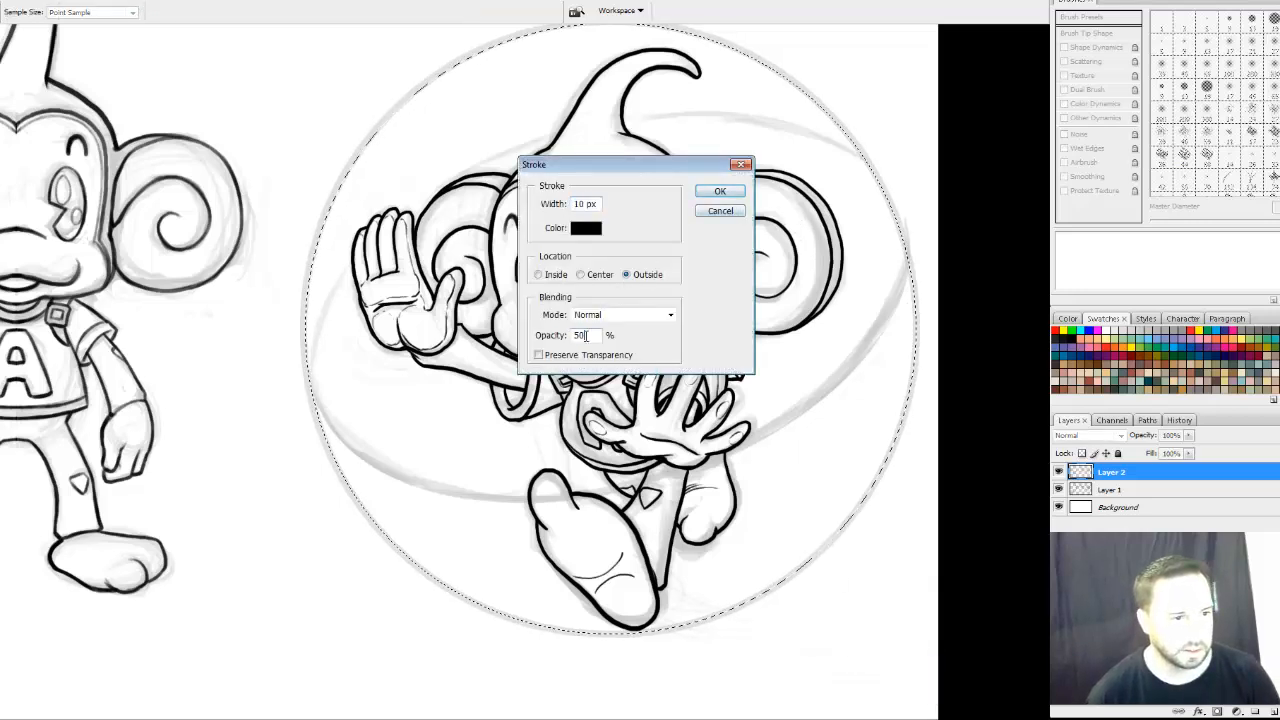
pyautogui.write('100')
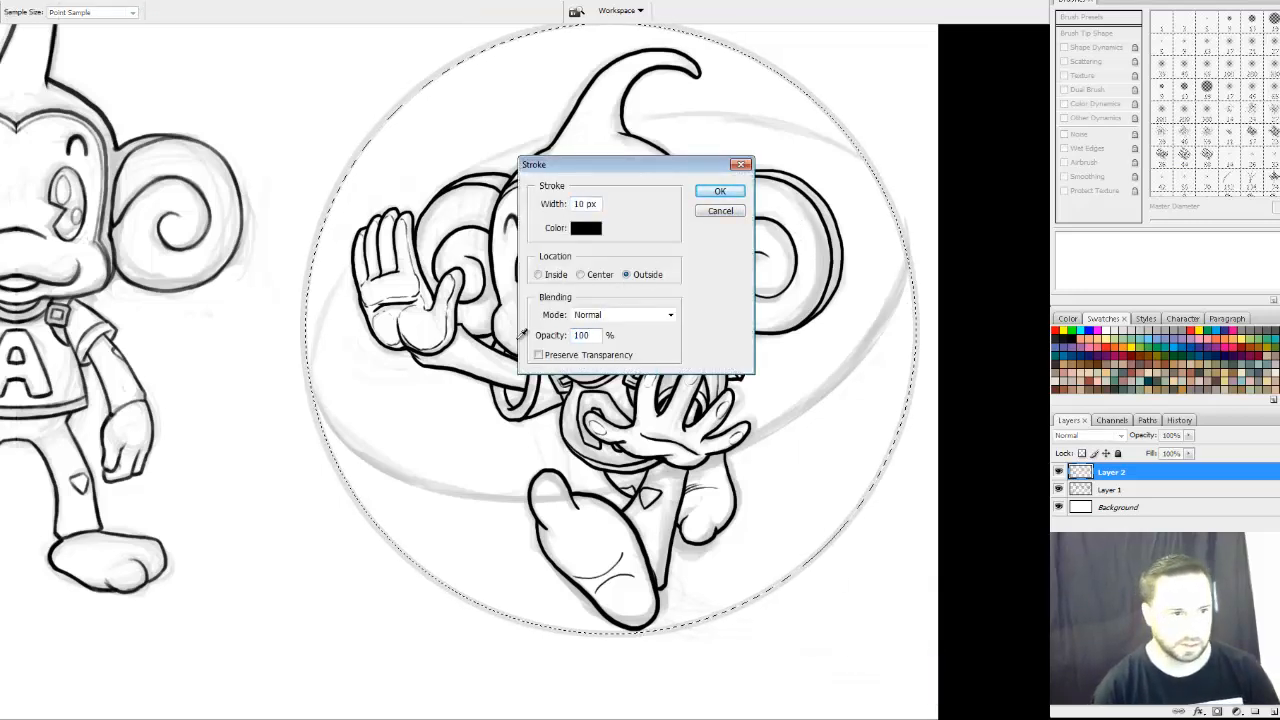
pyautogui.press('Return')
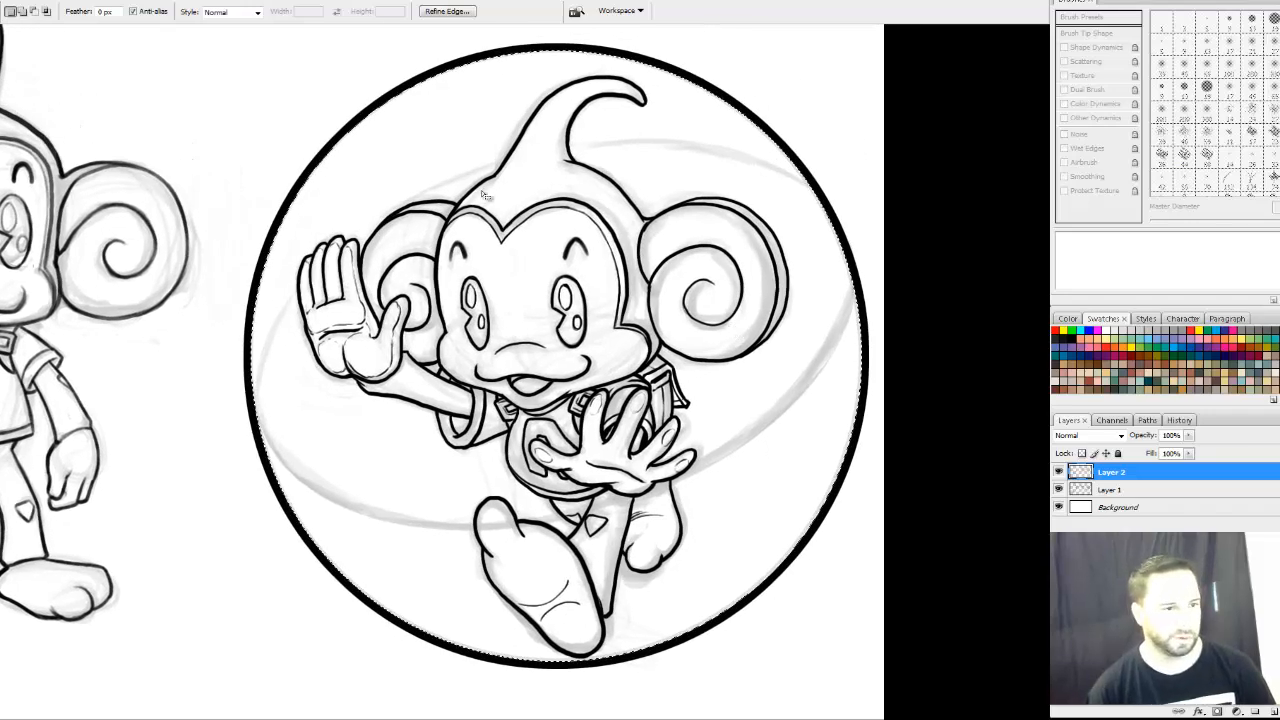
# Transform the circular selection to 54.3% height and rotate it -15.6° to follow the ball's sketched seam
pyautogui.rightClick(540, 85)
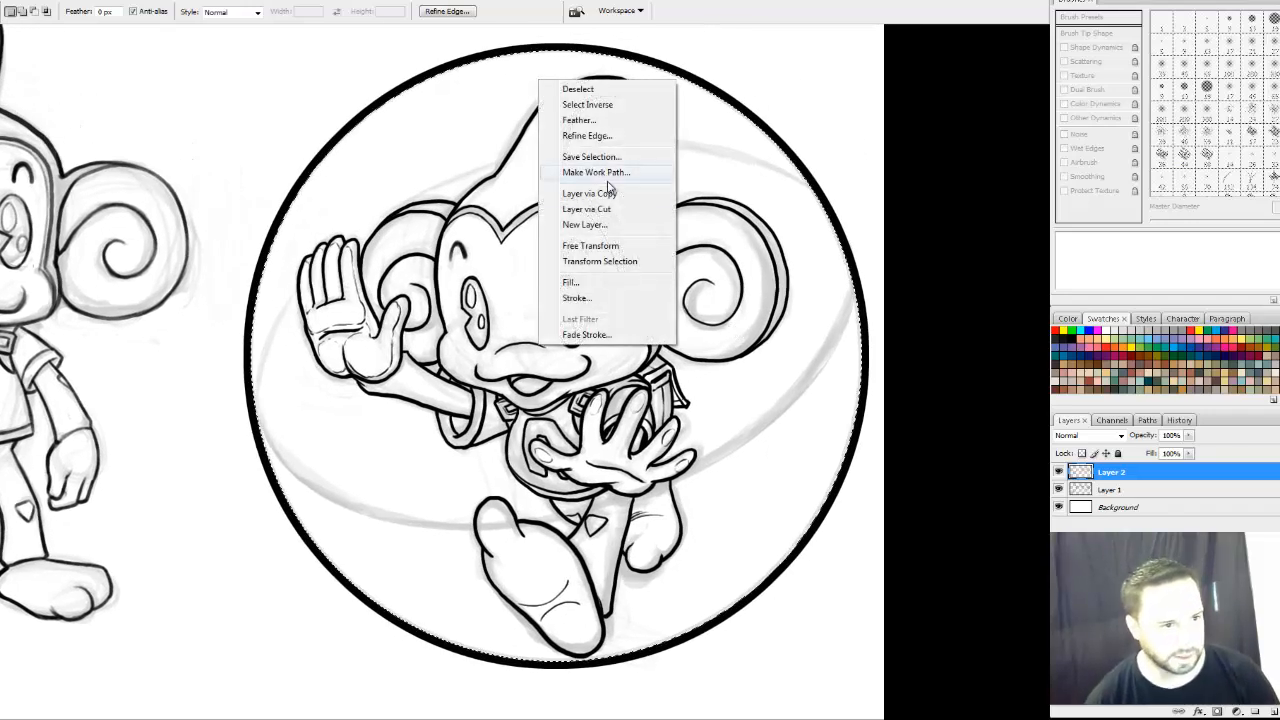
pyautogui.click(600, 261)
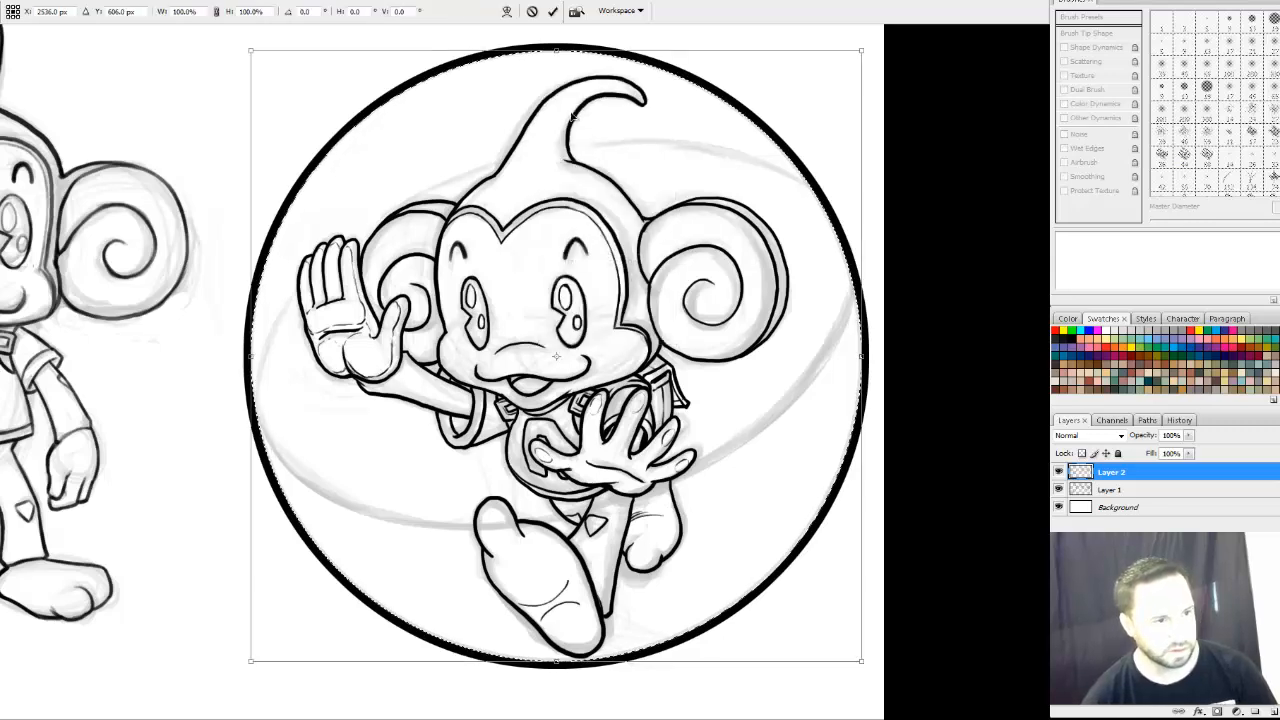
pyautogui.moveTo(556, 50); pyautogui.dragTo(552, 82)
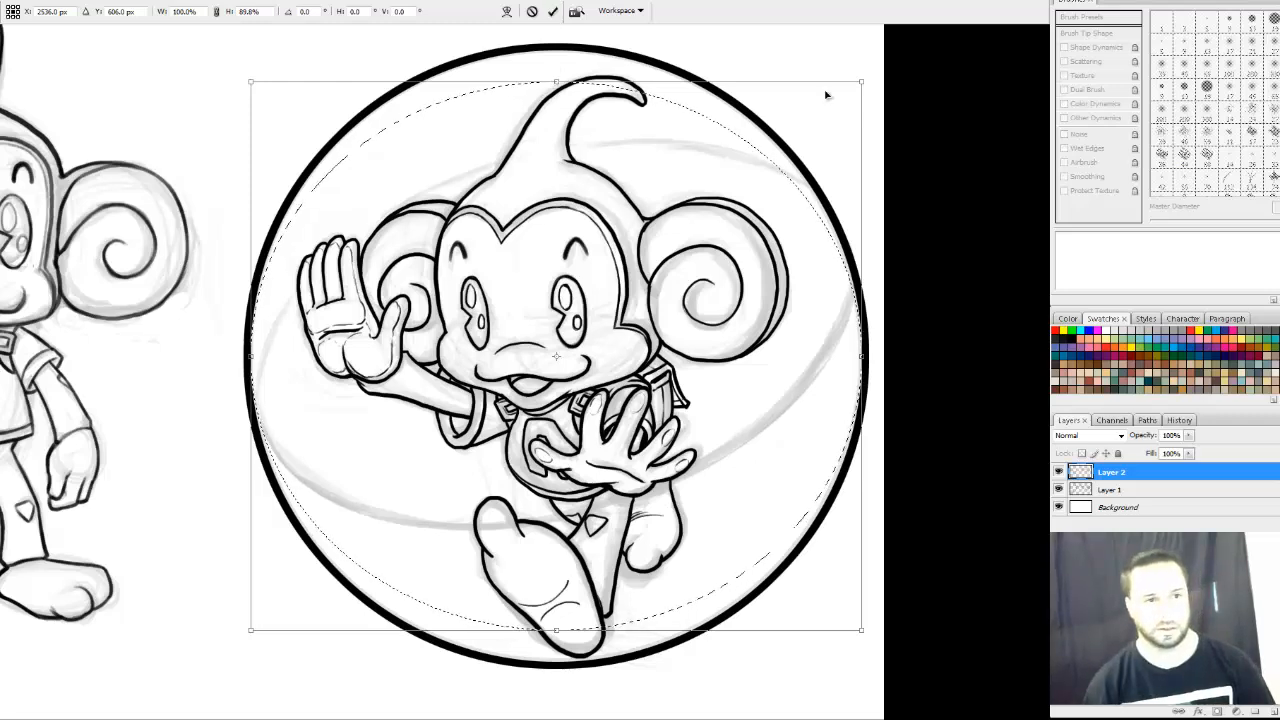
pyautogui.moveTo(865, 80); pyautogui.dragTo(825, 113)
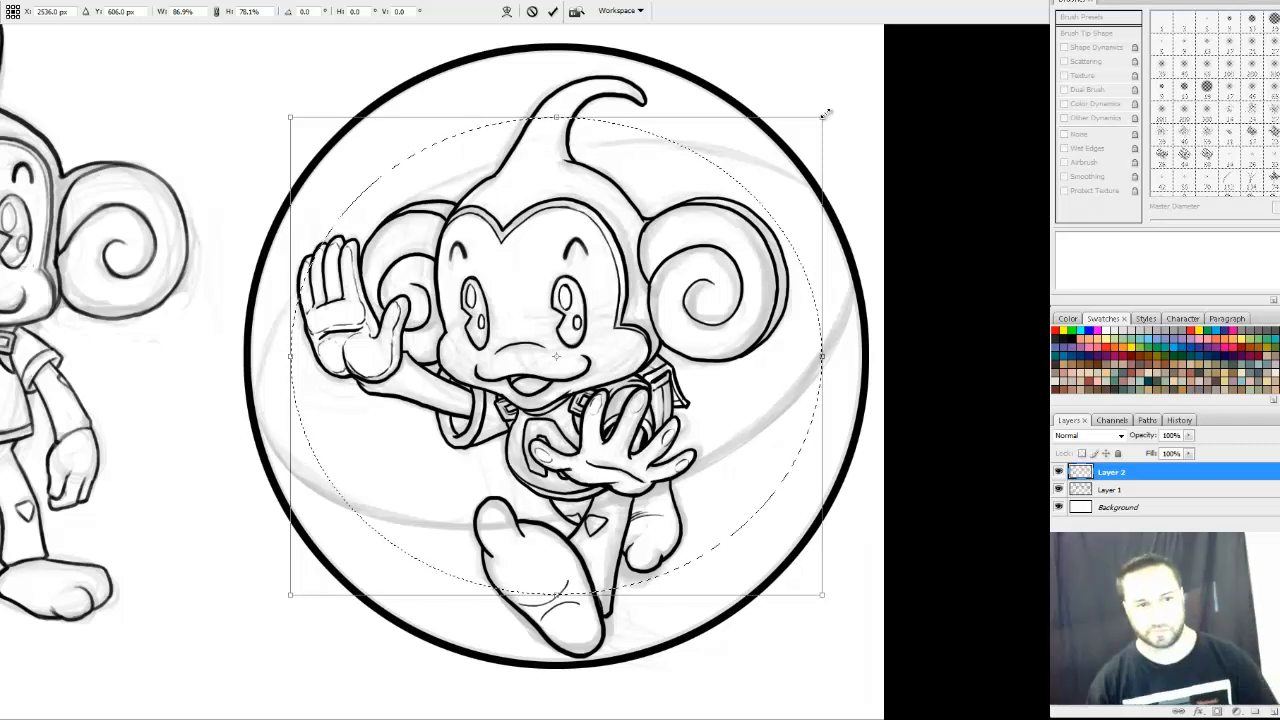
pyautogui.hotkey('ctrl', 'z')
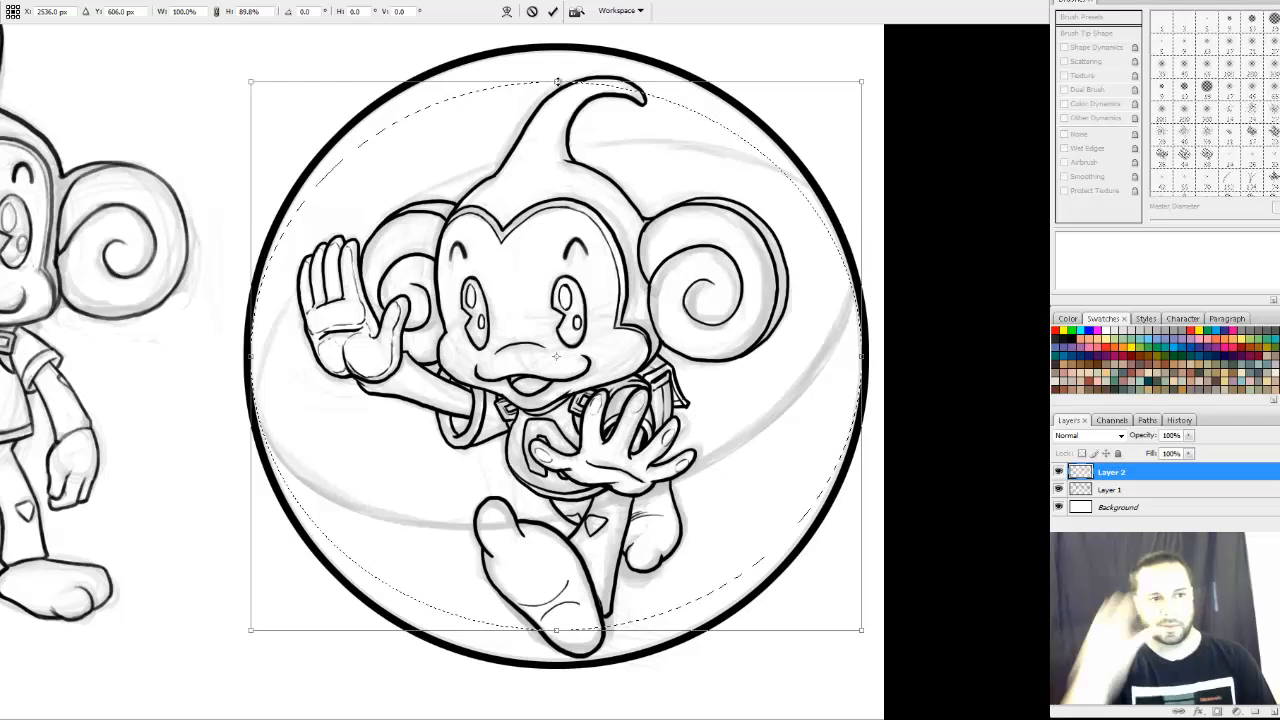
pyautogui.moveTo(557, 80); pyautogui.dragTo(545, 191)
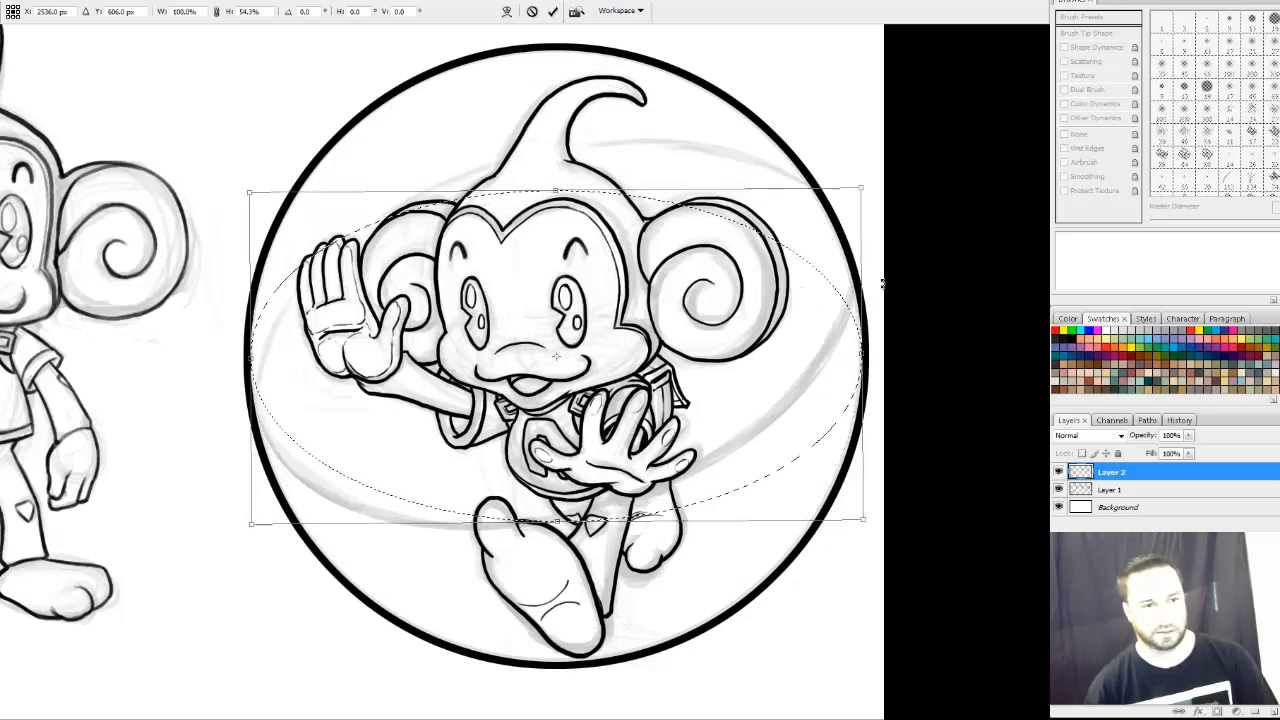
pyautogui.moveTo(882, 284); pyautogui.dragTo(870, 197)
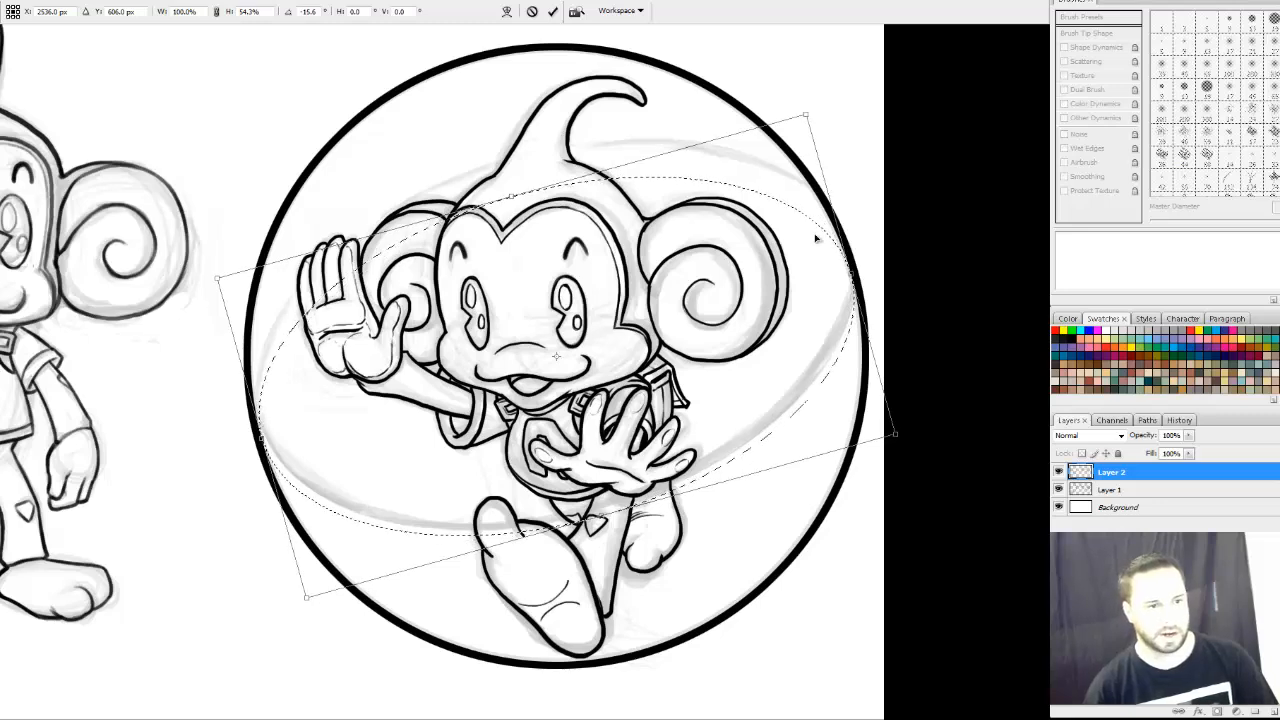
pyautogui.press('Return')
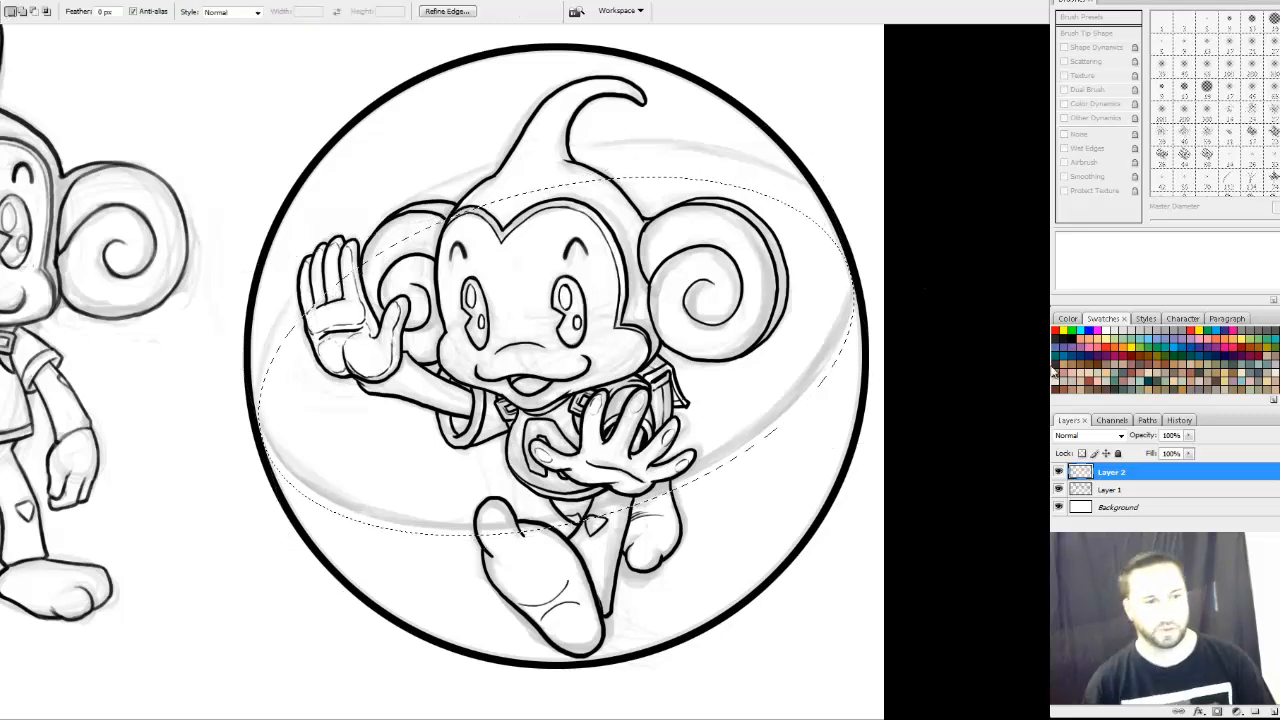
# Stroke the tilted elliptical selection in black, outside and at 100% opacity, on a new layer
pyautogui.click(1272, 712)
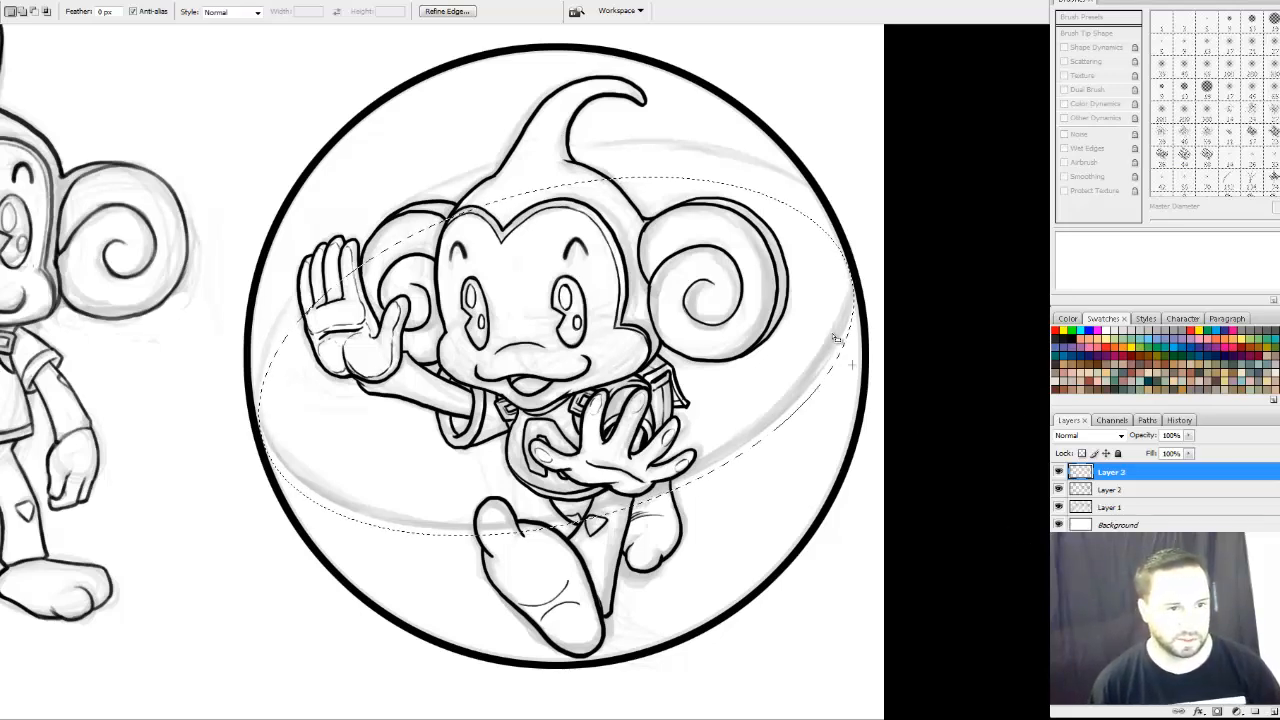
pyautogui.rightClick(745, 312)
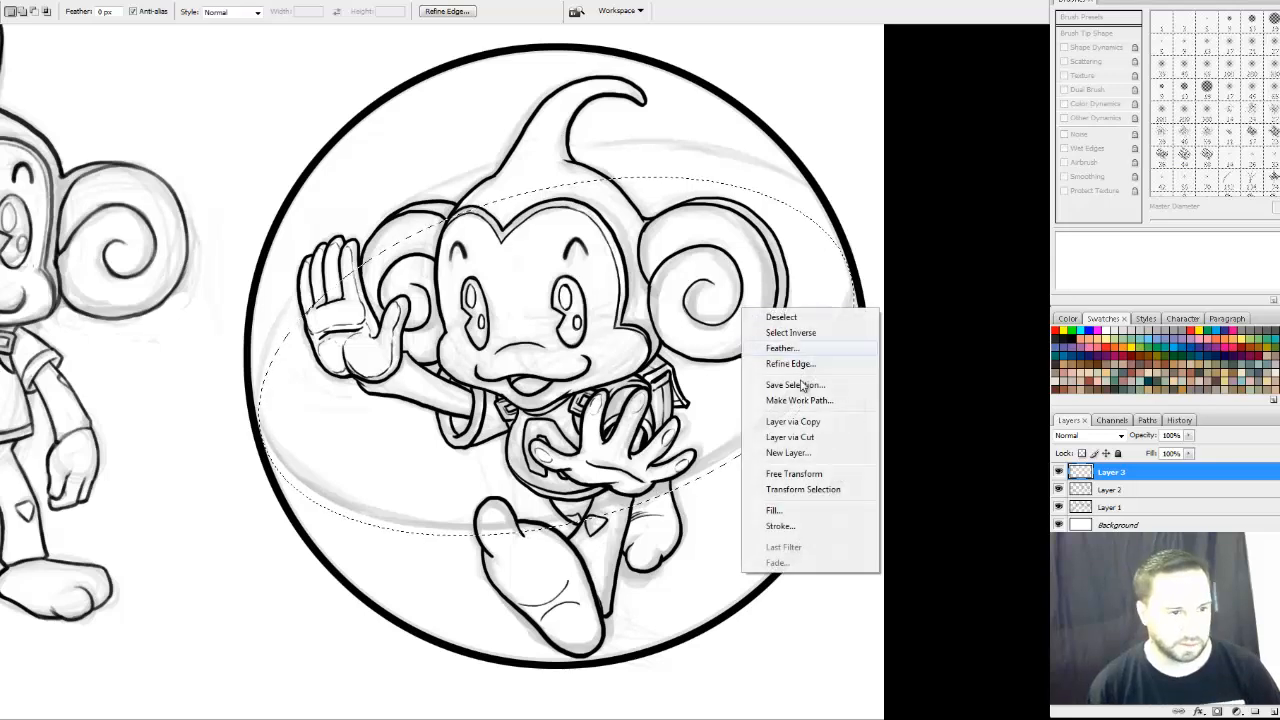
pyautogui.click(778, 526)
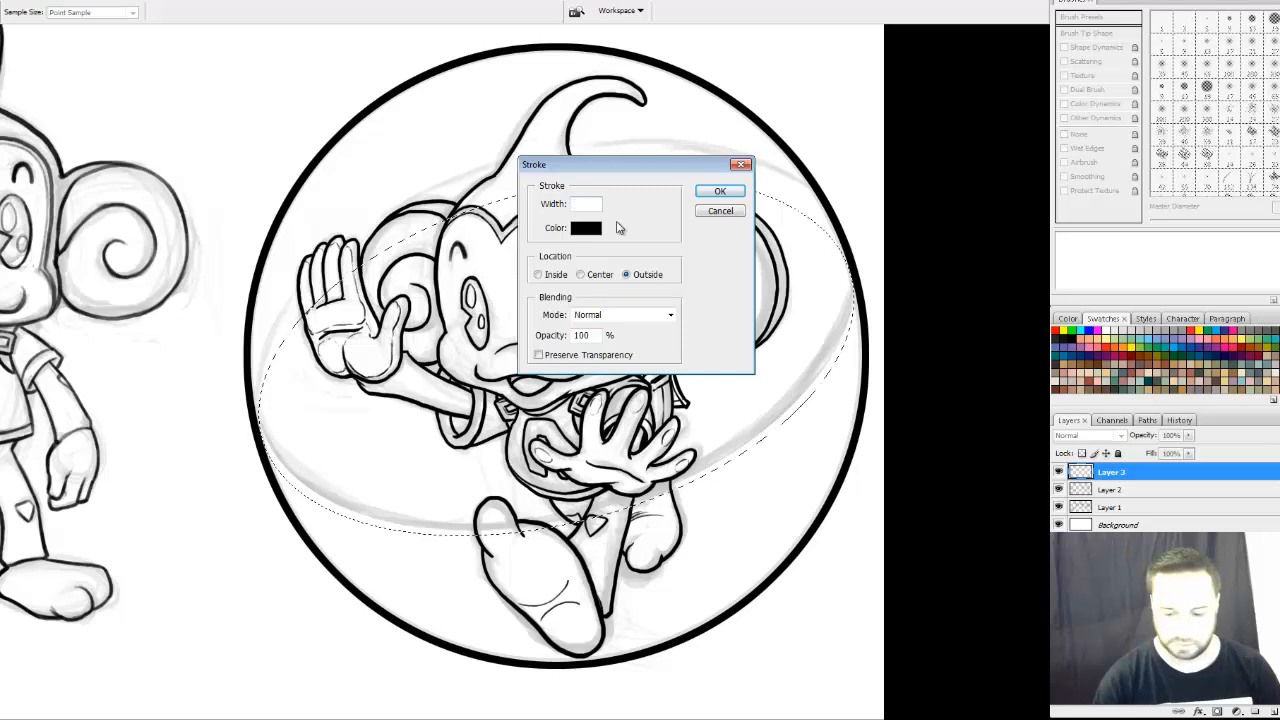
pyautogui.click(721, 192)
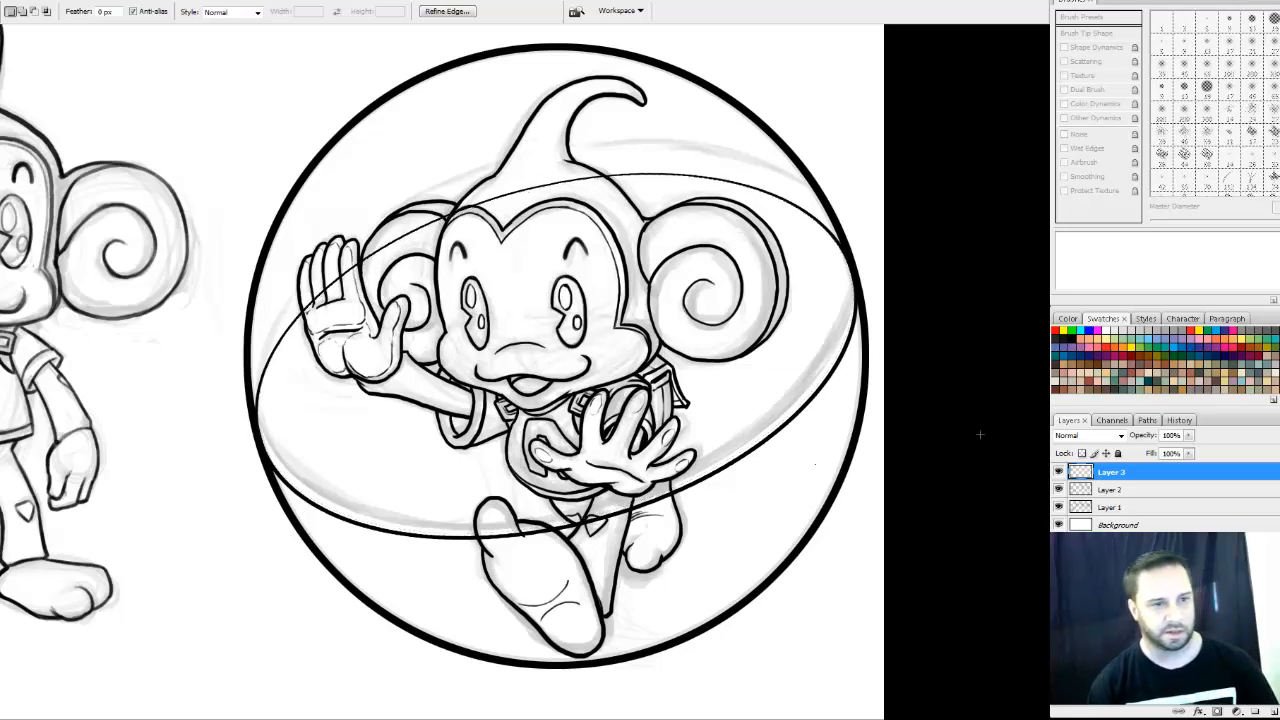
pyautogui.press('v')
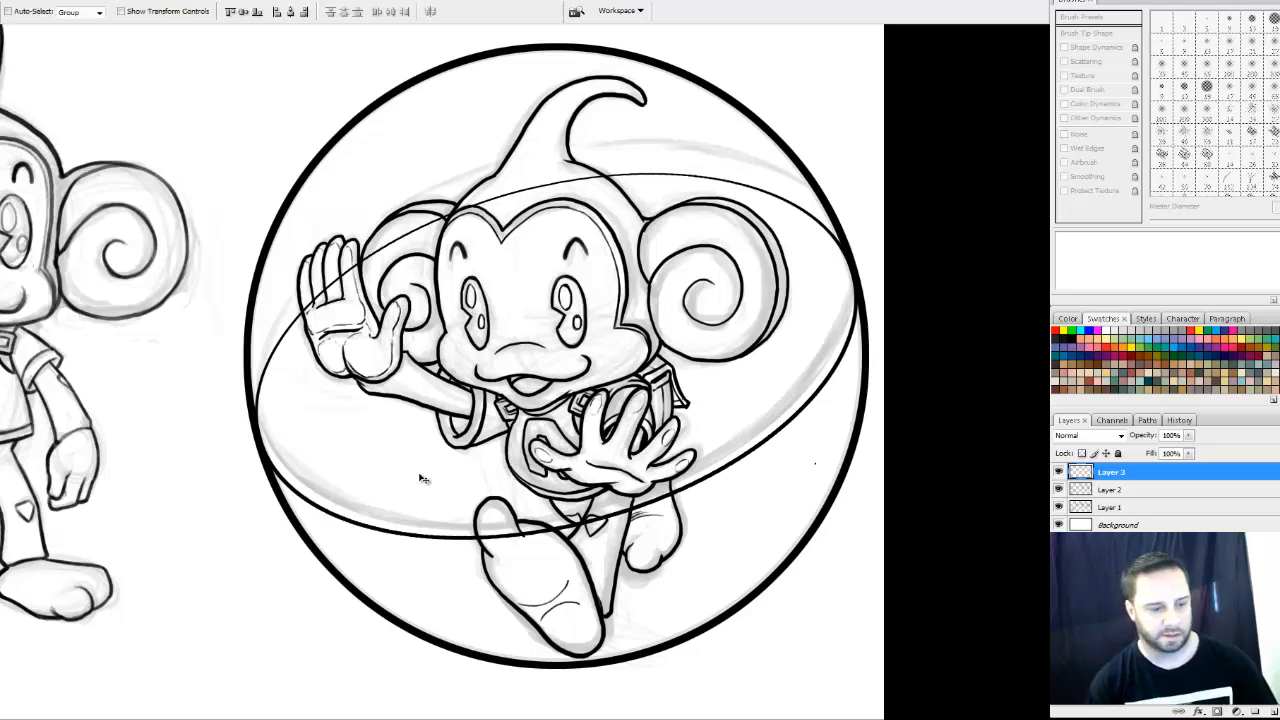
pyautogui.press('b')
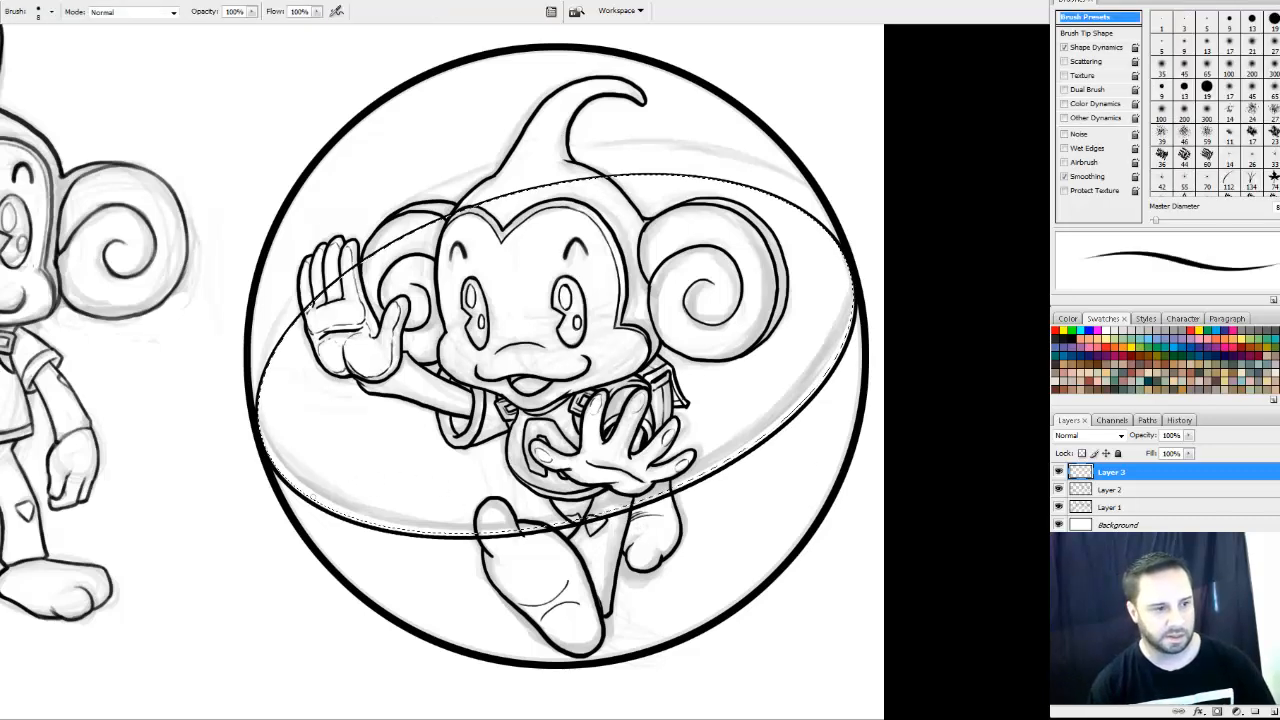
pyautogui.hotkey('ctrl', 'z')
pyautogui.hotkey('ctrl', 'd')
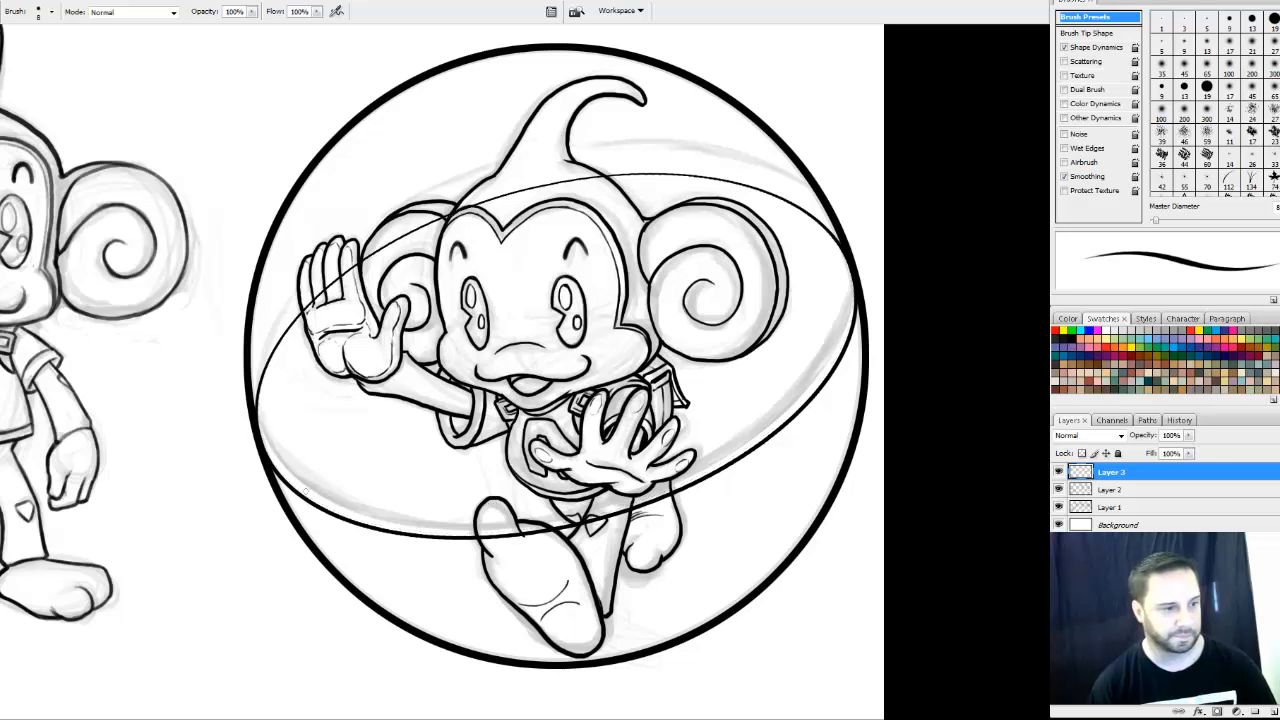
pyautogui.moveTo(310, 507)
pyautogui.mouseDown()
pyautogui.moveTo(590, 524)
pyautogui.moveTo(805, 413)
pyautogui.moveTo(425, 531)
pyautogui.moveTo(768, 412)
pyautogui.mouseUp()
pyautogui.hotkey('ctrl', 'z')
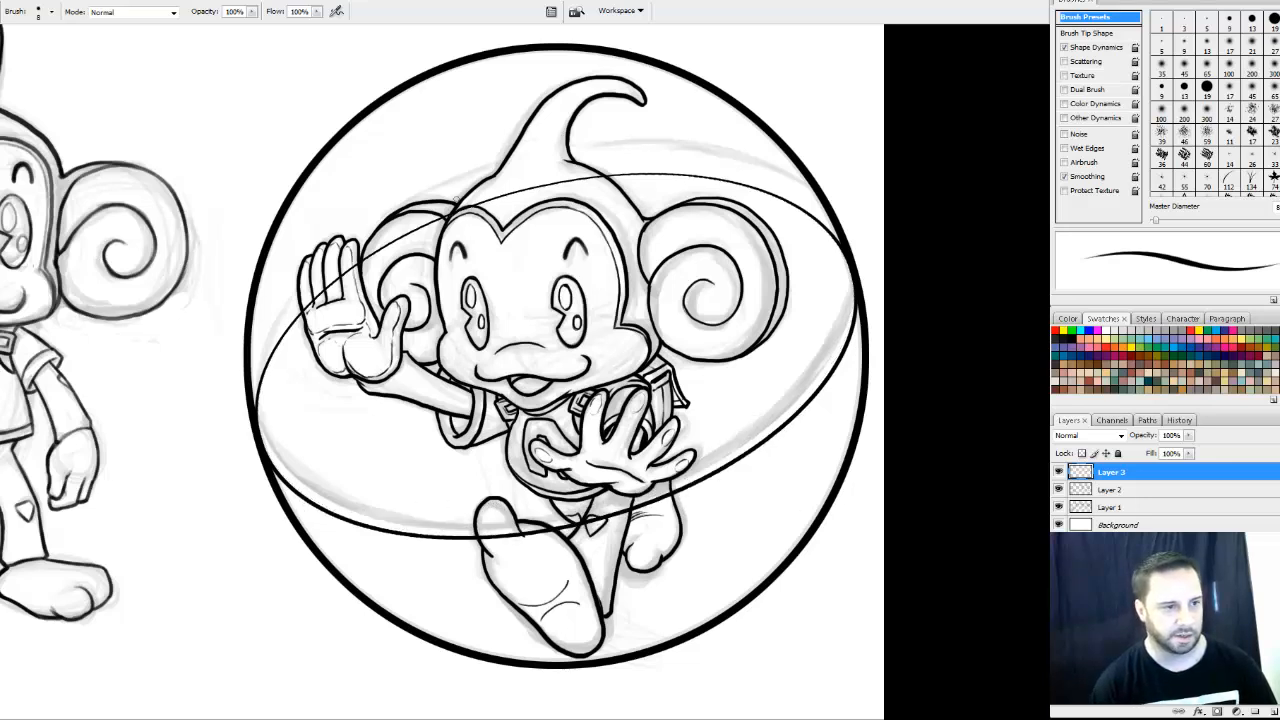
pyautogui.moveTo(474, 204); pyautogui.dragTo(570, 178)
pyautogui.hotkey('ctrl', 'z')
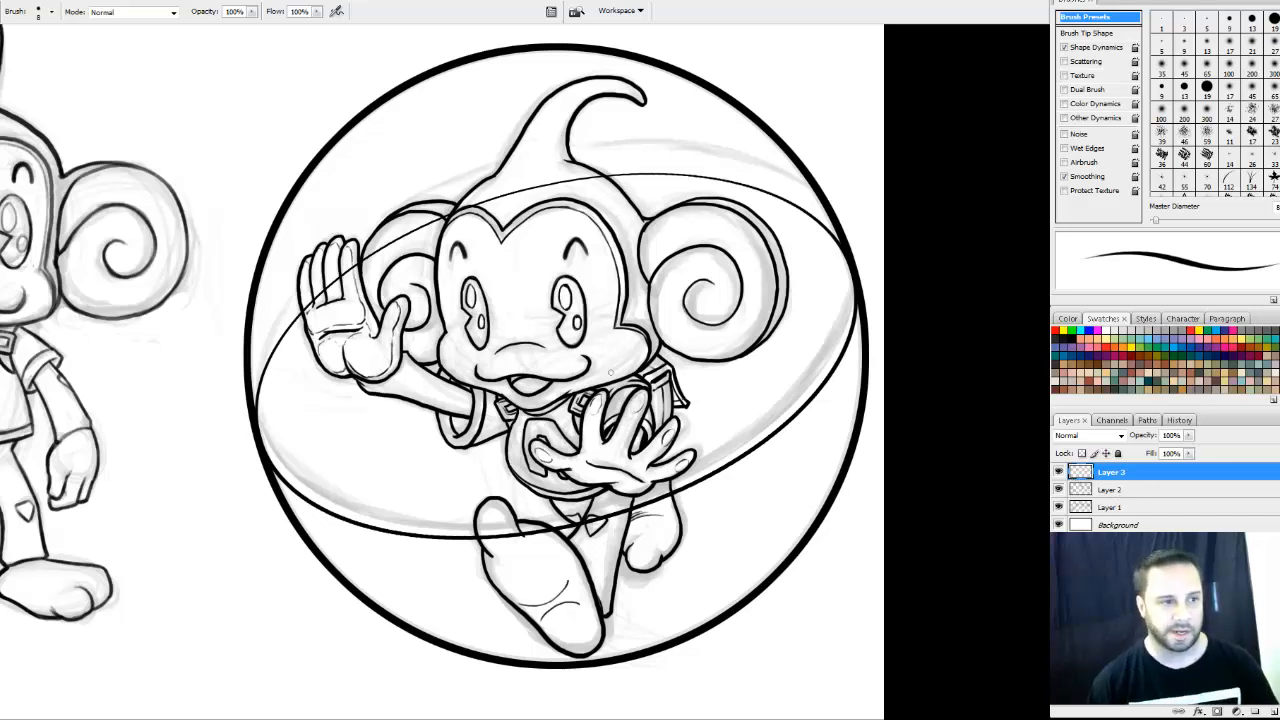
# Erase the seam line where it crosses the raised hand, ear and head, enlarging the eraser to 30, and merge the layer into Layer 2
pyautogui.press('e')
pyautogui.moveTo(310, 307); pyautogui.dragTo(409, 229)
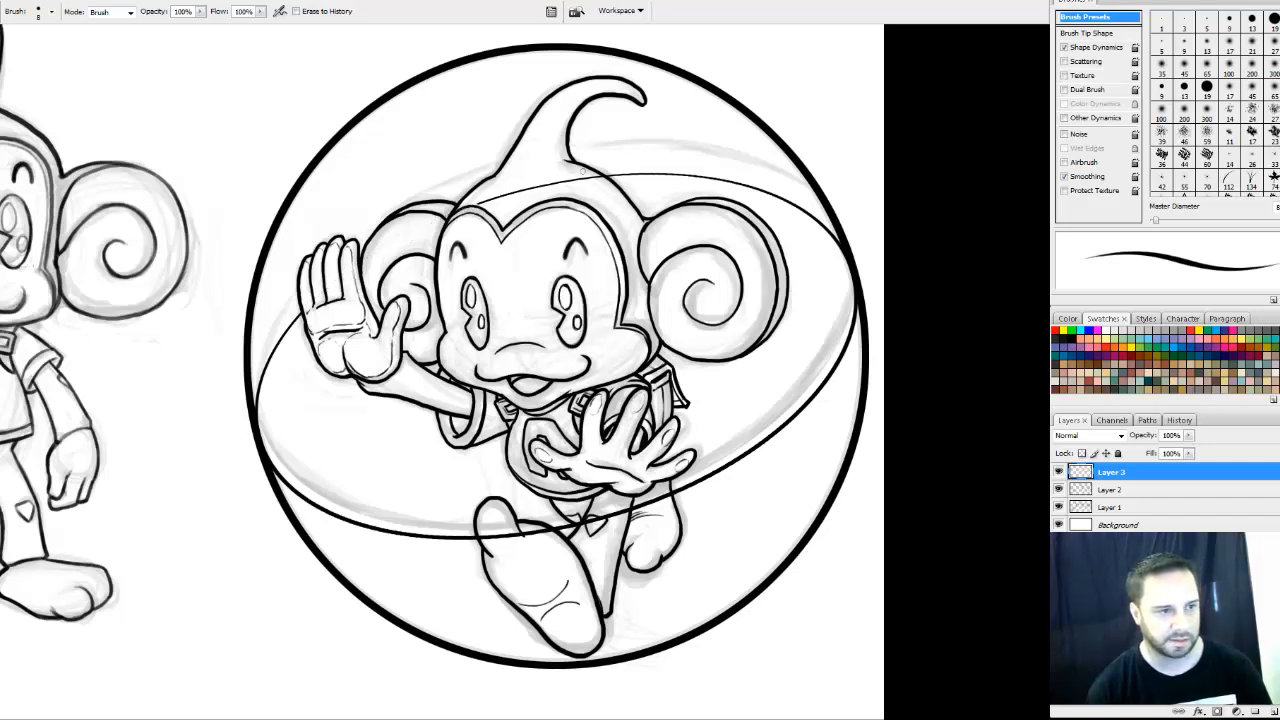
pyautogui.press(']')
pyautogui.press(']')
pyautogui.press(']')
pyautogui.press(']')
pyautogui.moveTo(428, 234)
pyautogui.mouseDown()
pyautogui.moveTo(550, 184)
pyautogui.moveTo(595, 183)
pyautogui.mouseUp()
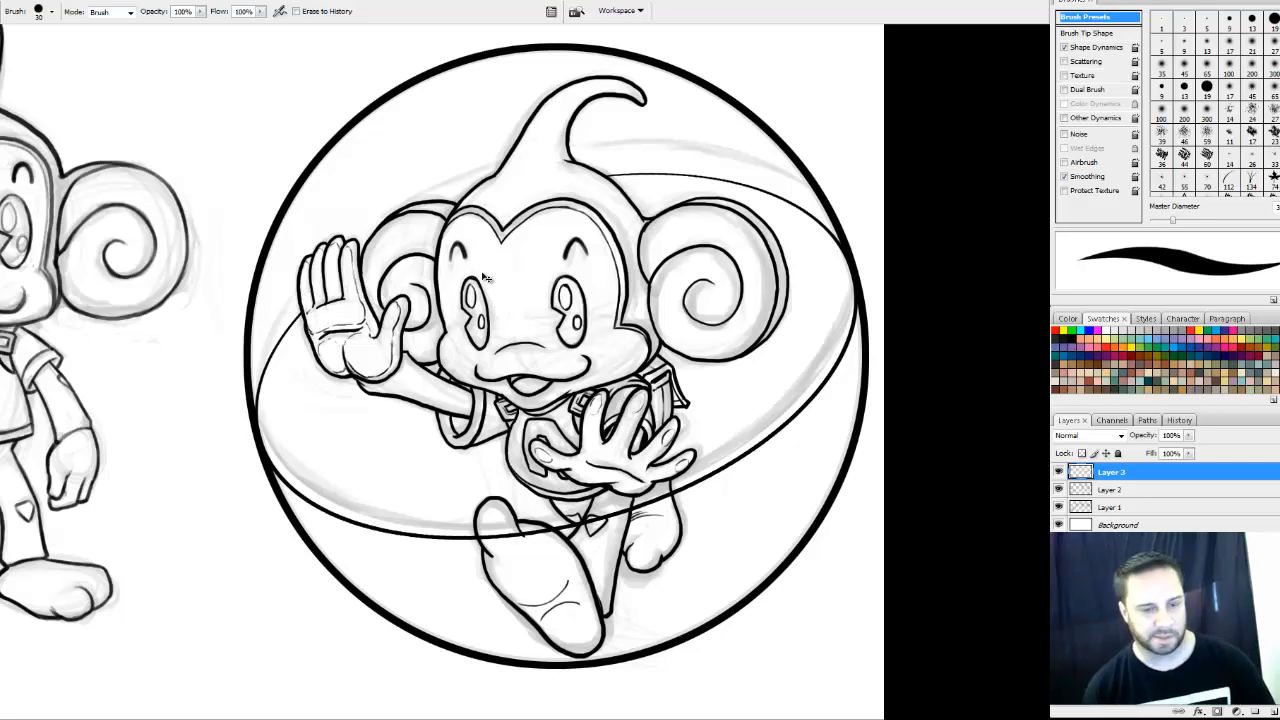
pyautogui.hotkey('ctrl', 'e')
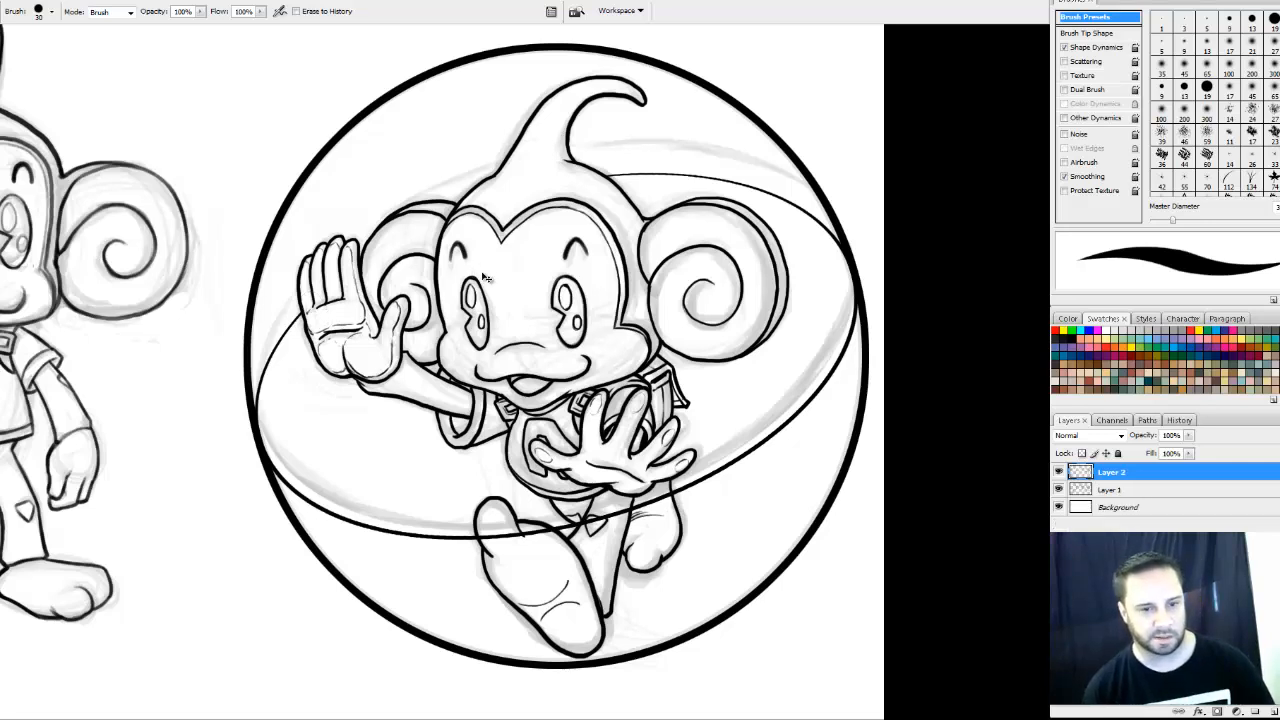
# Compare the drawing with the inked line art layer hidden and shown
pyautogui.click(1059, 472)
pyautogui.click(1059, 472)
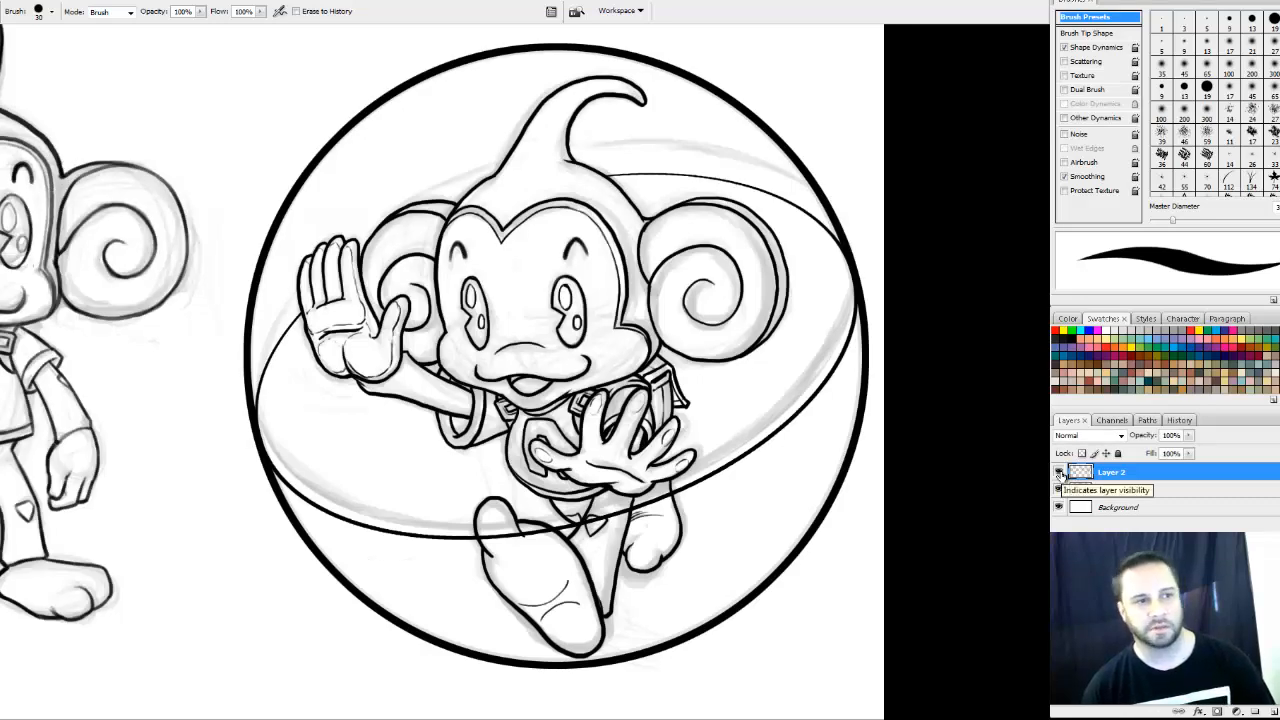
pyautogui.click(1059, 474)
pyautogui.click(1059, 474)
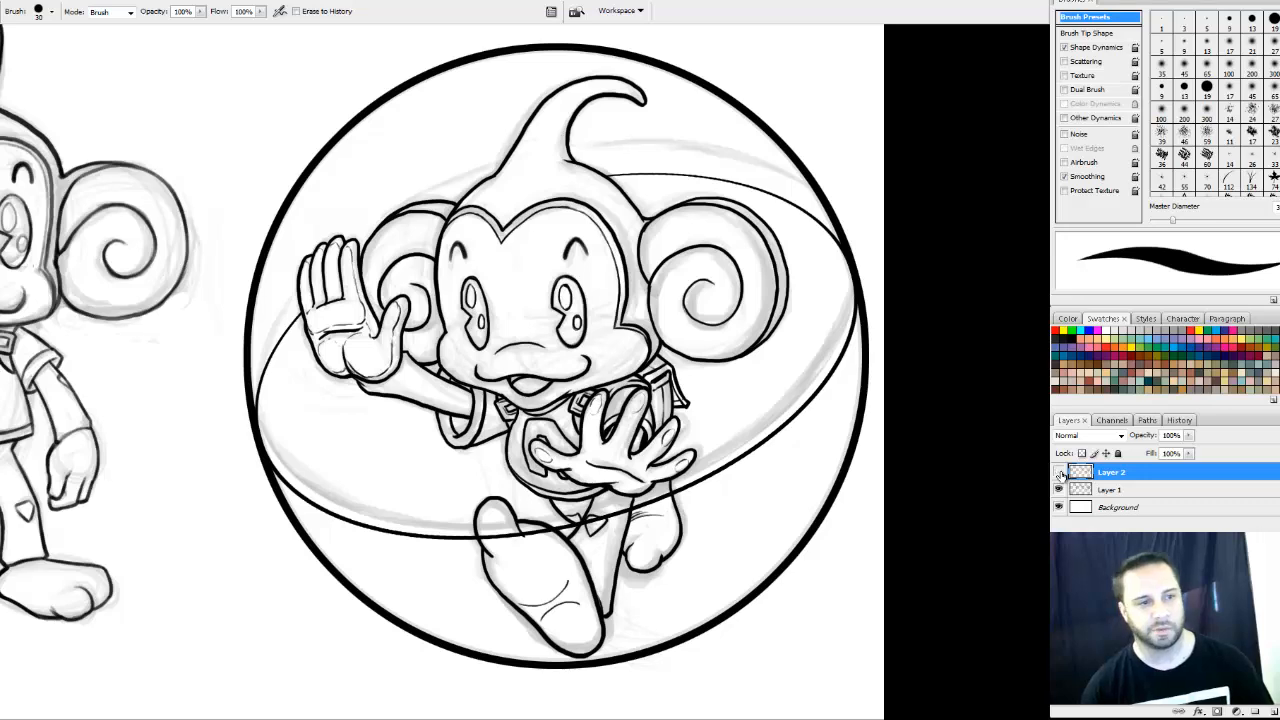
pyautogui.click(1059, 473)
pyautogui.click(1059, 473)
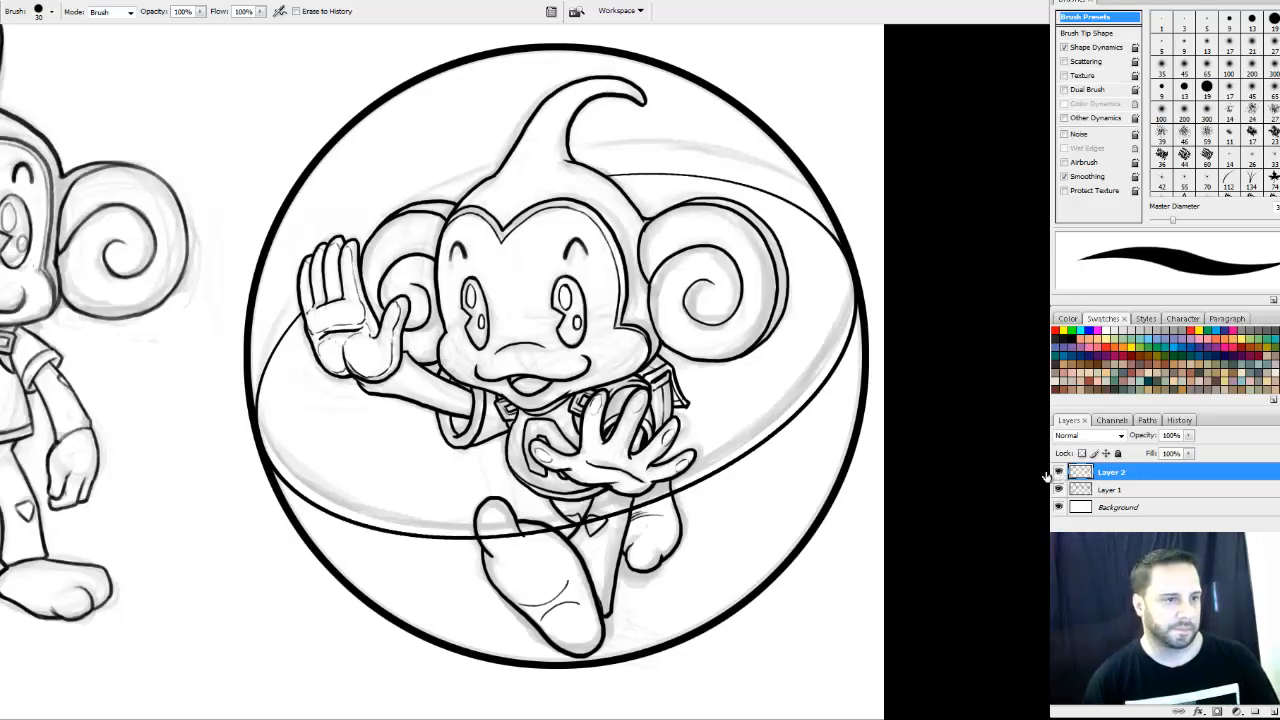
# Create a new layer above Layer 2 and make a circular selection matching the ball's outline
pyautogui.click(1272, 711)
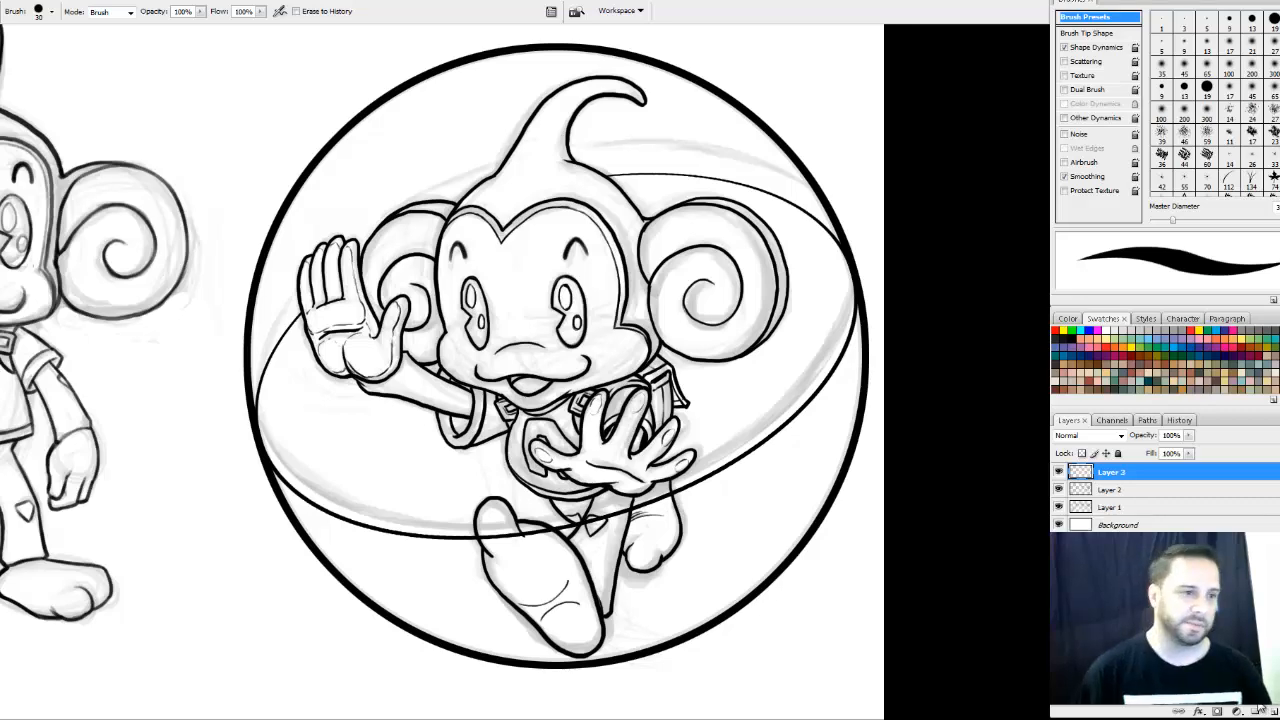
pyautogui.hotkey('ctrl', '-')
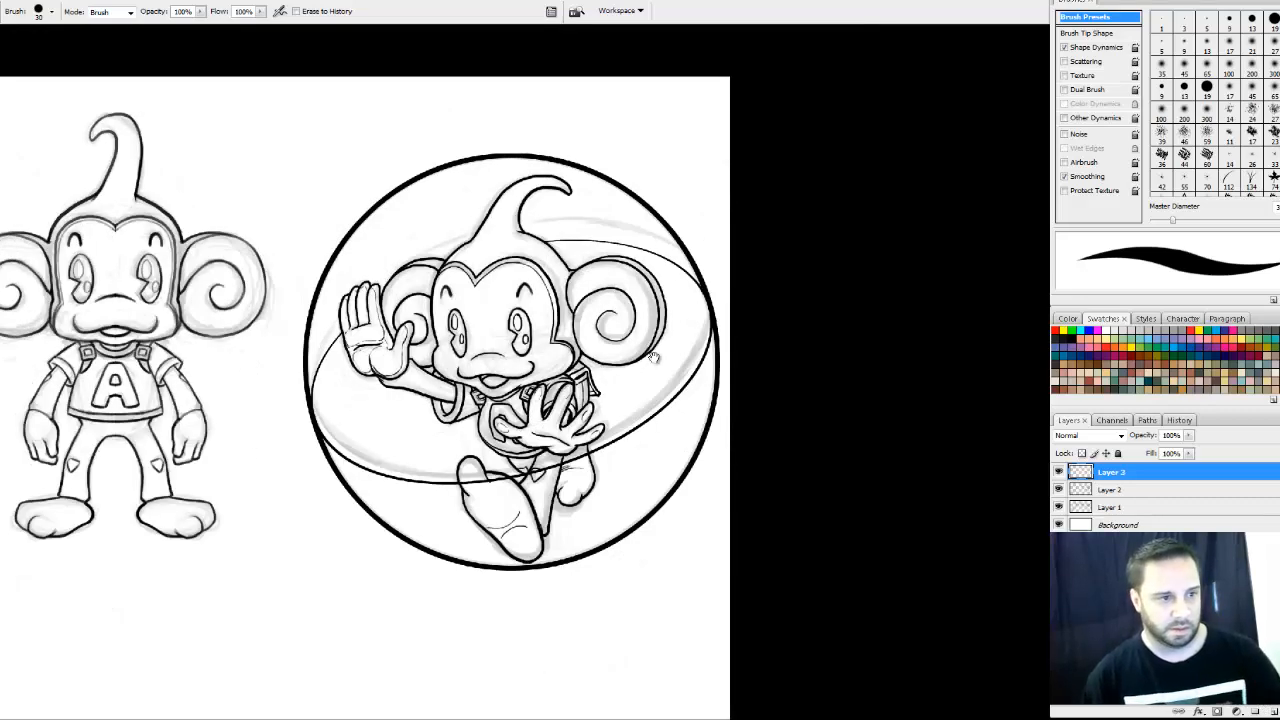
pyautogui.moveTo(656, 359); pyautogui.dragTo(810, 369)
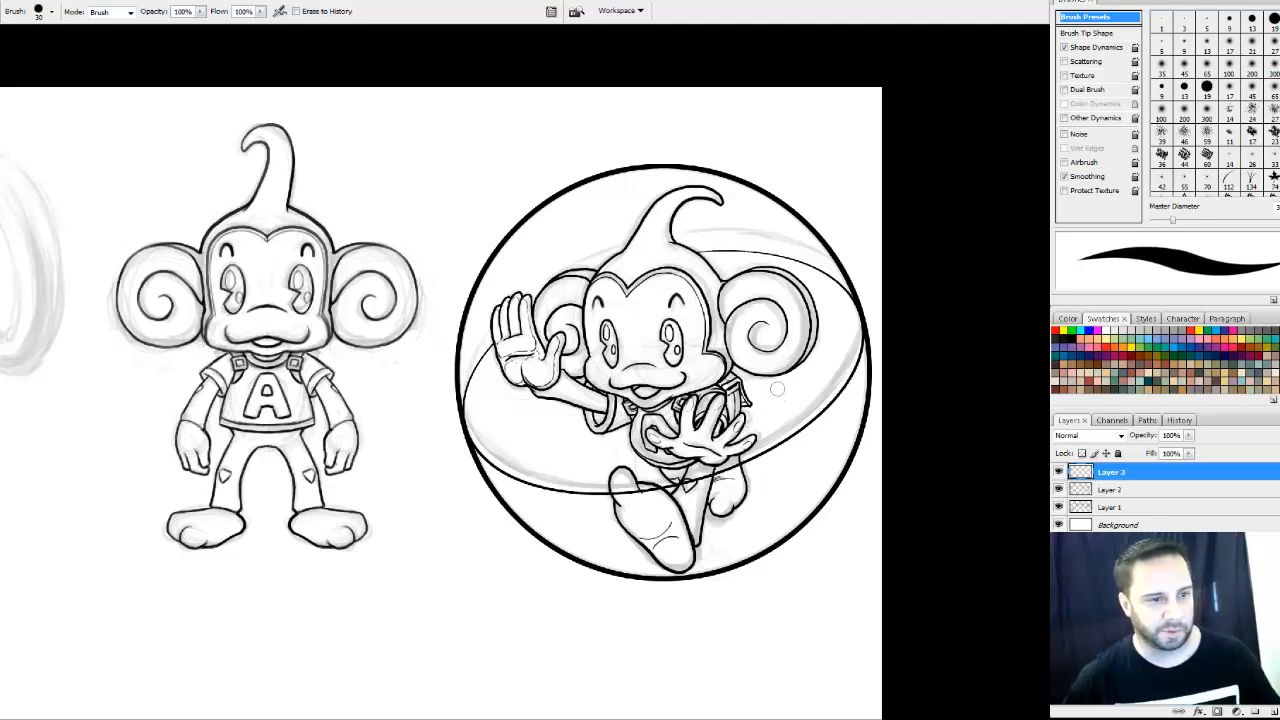
pyautogui.press('m')
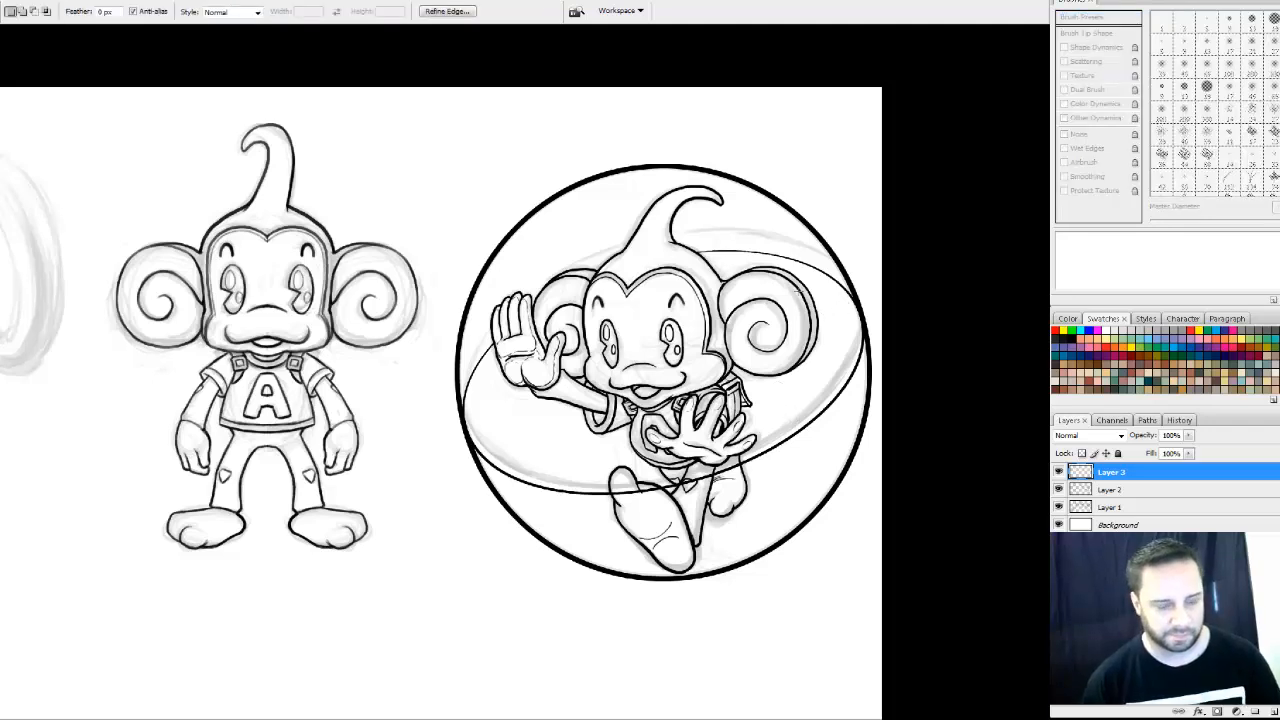
pyautogui.moveTo(443, 170); pyautogui.dragTo(909, 576)
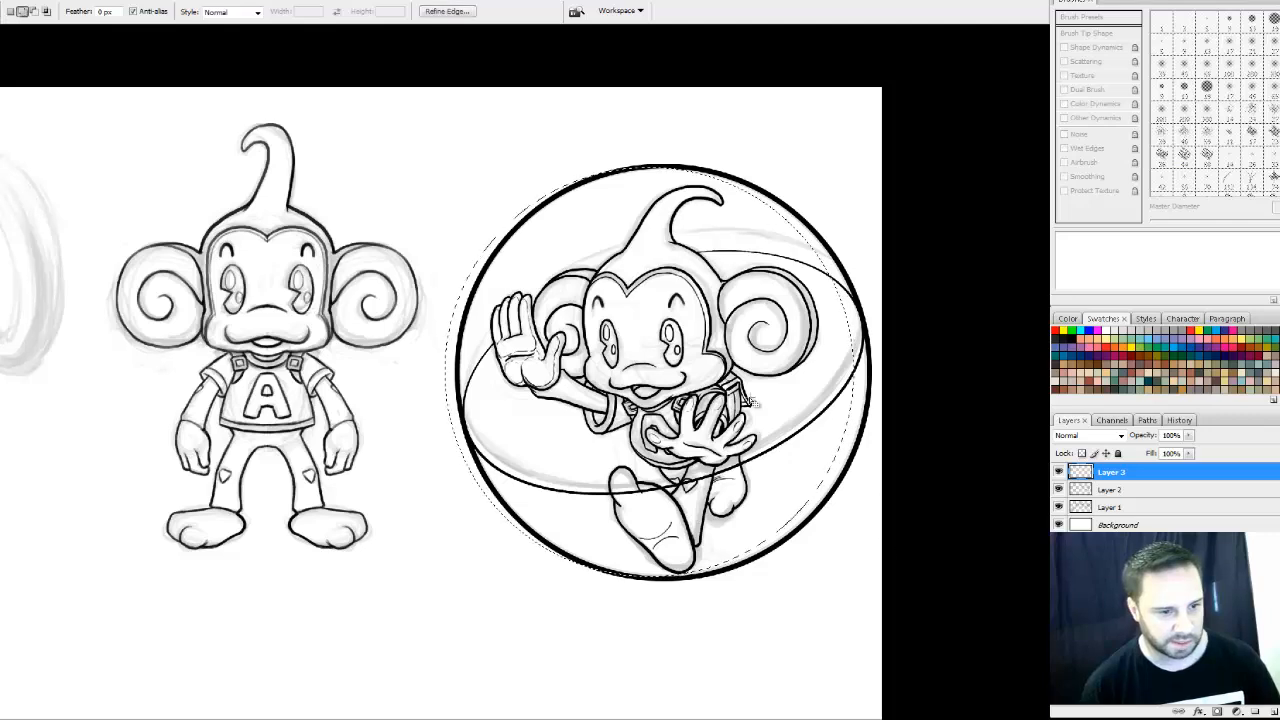
pyautogui.moveTo(750, 400); pyautogui.dragTo(768, 407)
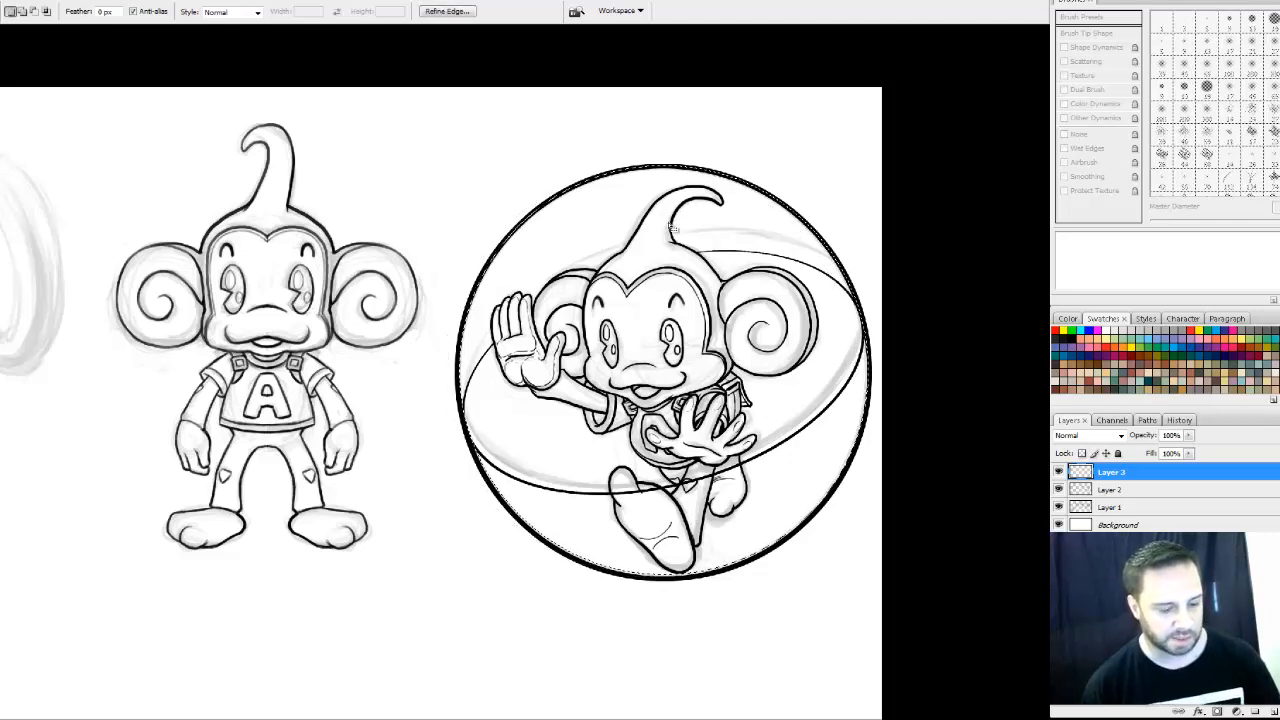
# Scale the circular selection down to 89.7% in width and height about its centre
pyautogui.rightClick(698, 327)
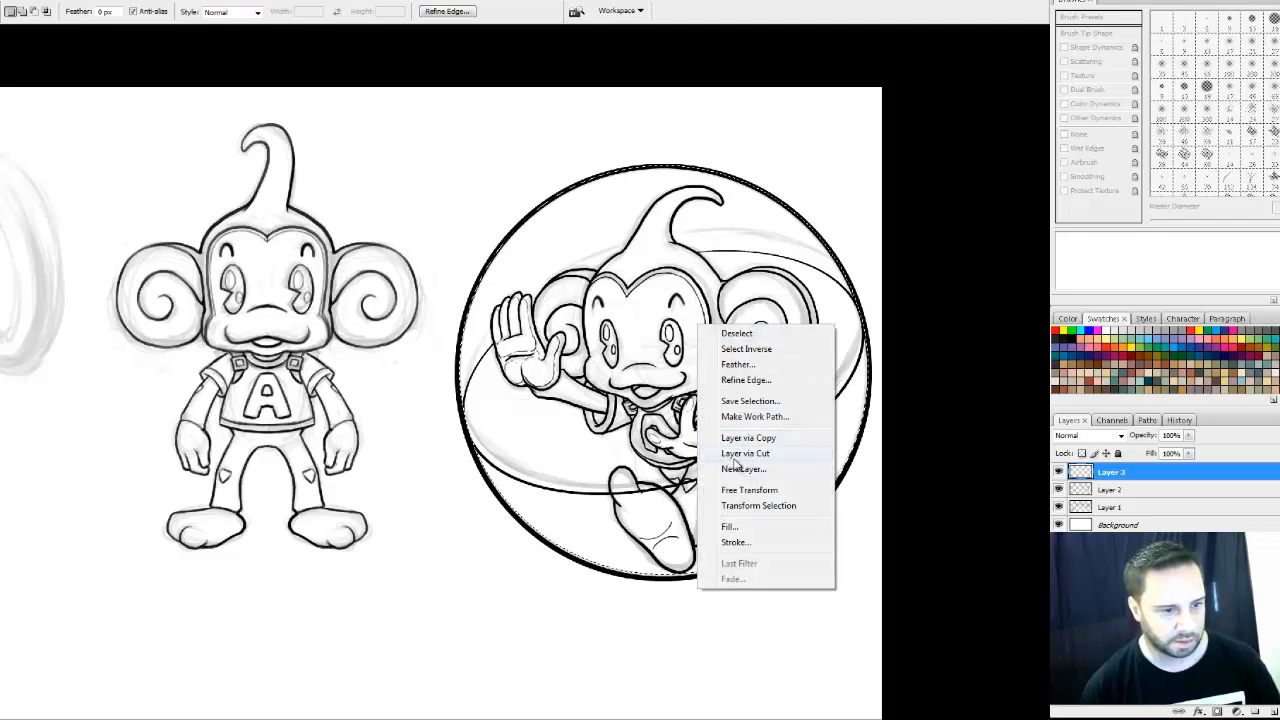
pyautogui.click(758, 505)
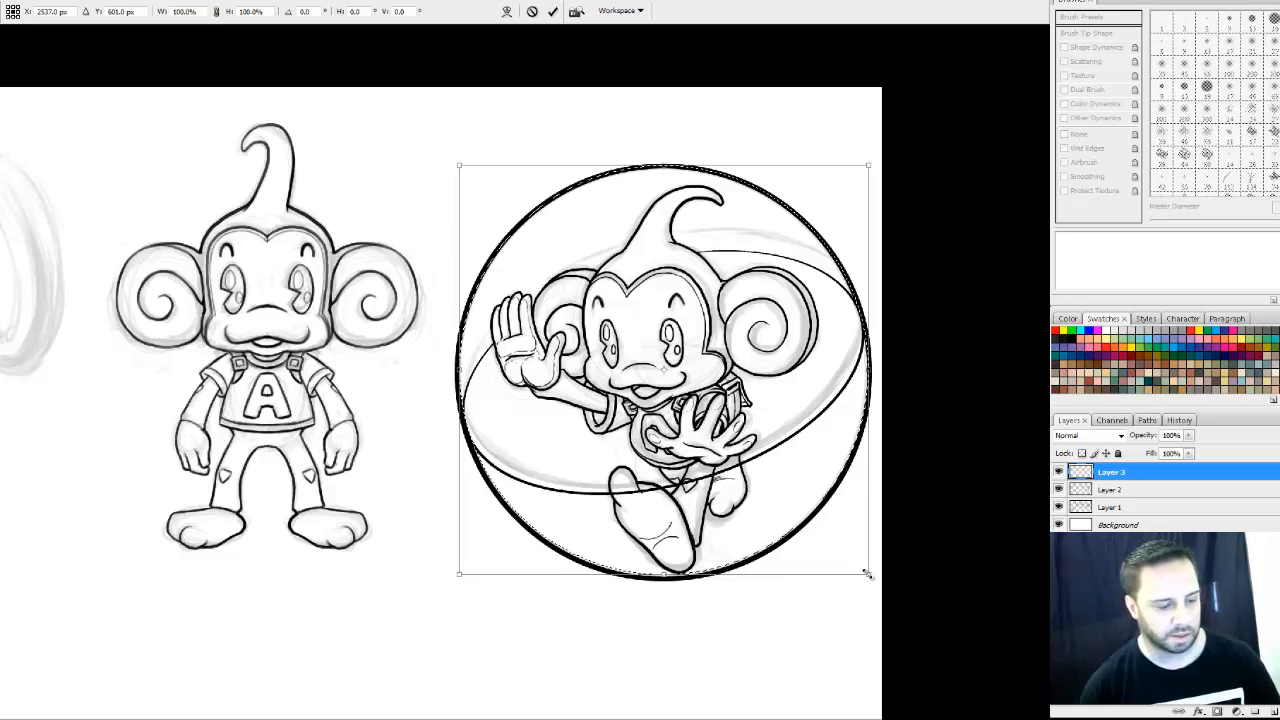
pyautogui.moveTo(868, 575); pyautogui.dragTo(853, 546)
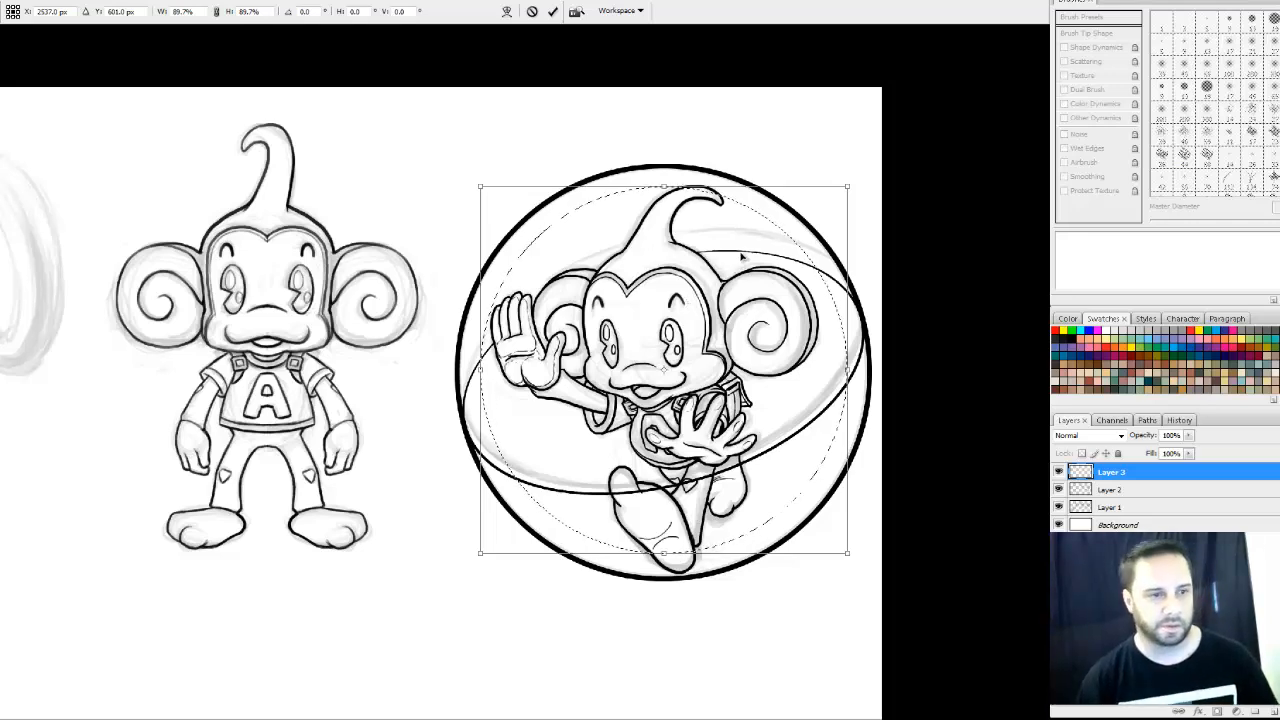
pyautogui.press('Return')
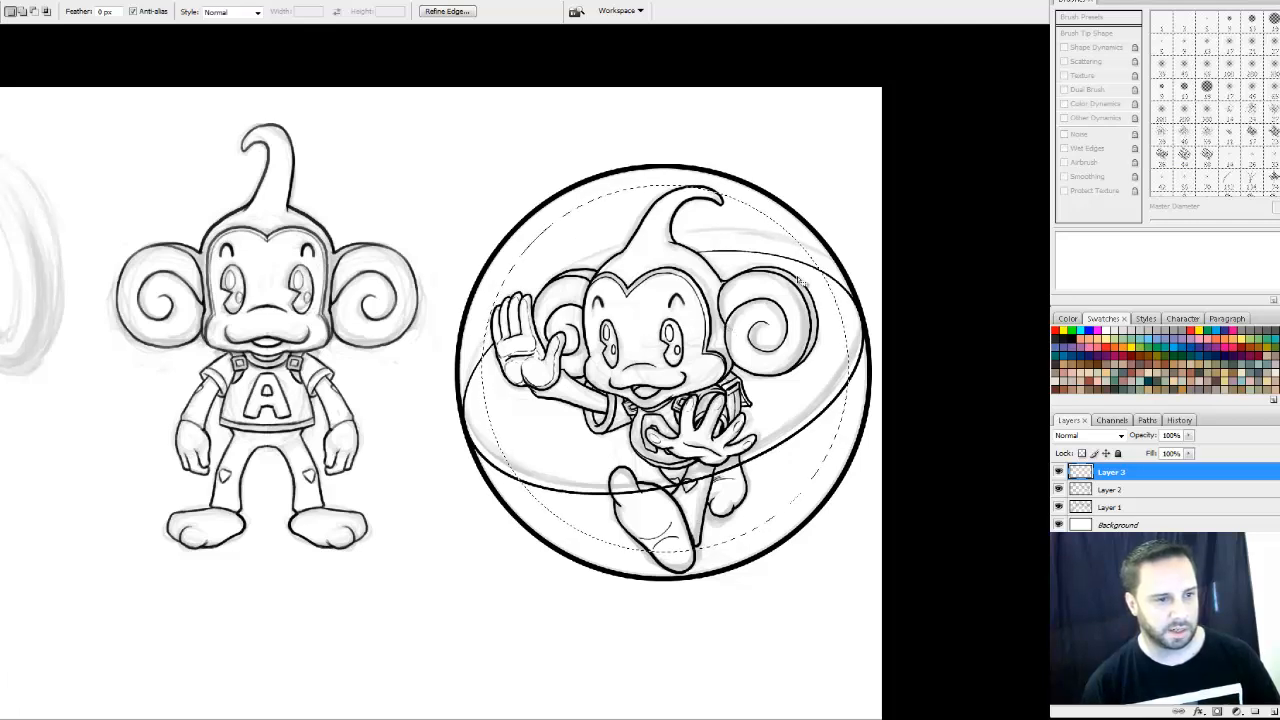
# Subtract a wide ellipse from the circular selection, leaving thin crescents along the ball's upper and lower edges
pyautogui.press('alt')
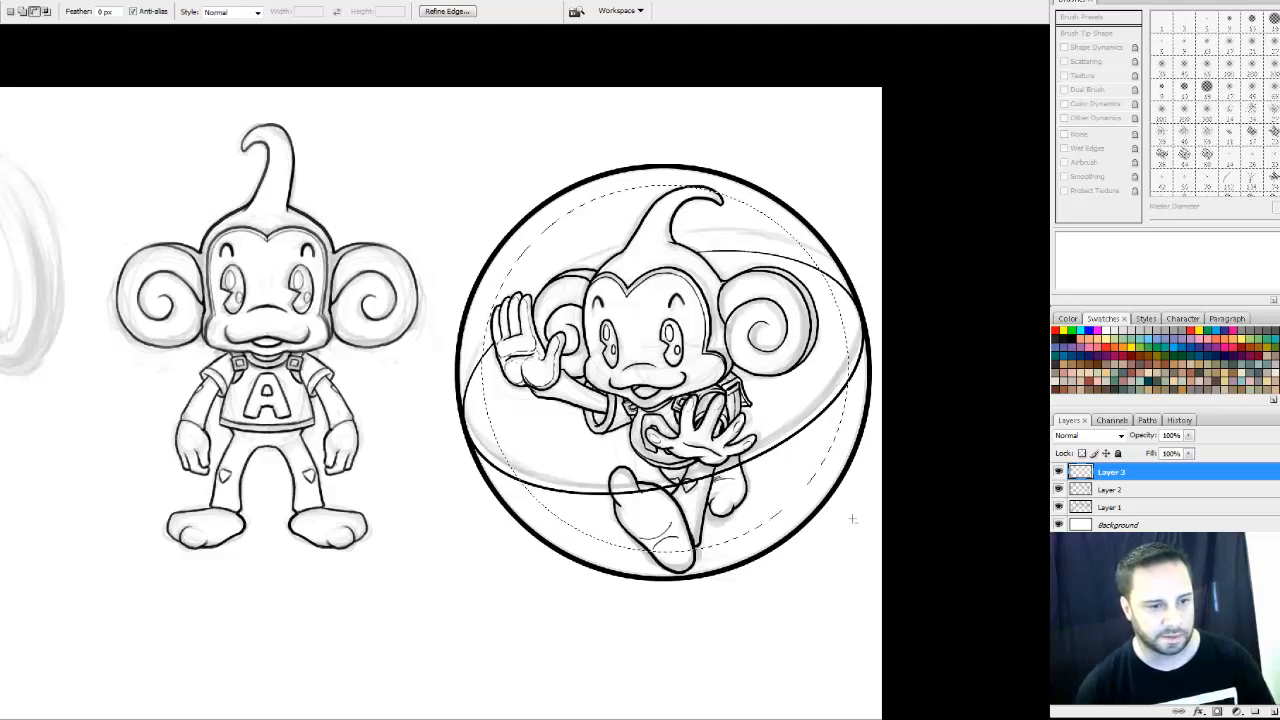
pyautogui.moveTo(851, 521); pyautogui.dragTo(538, 234)
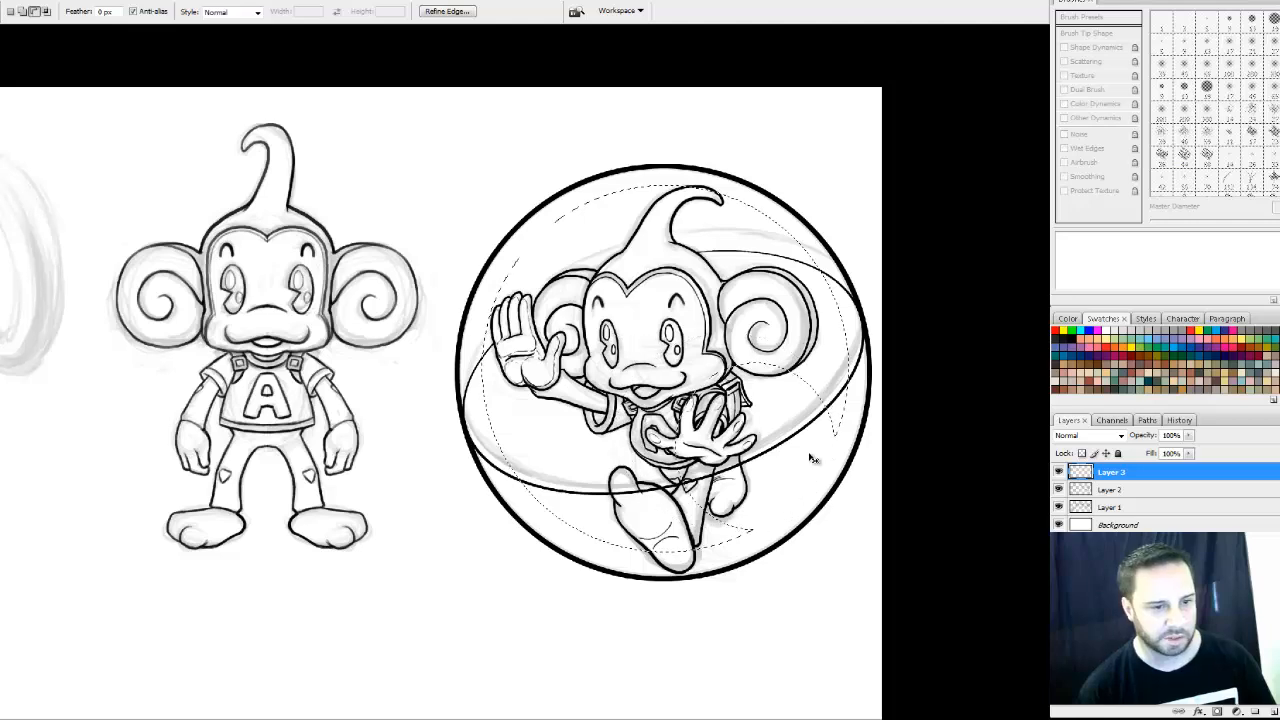
pyautogui.moveTo(813, 458); pyautogui.dragTo(884, 540)
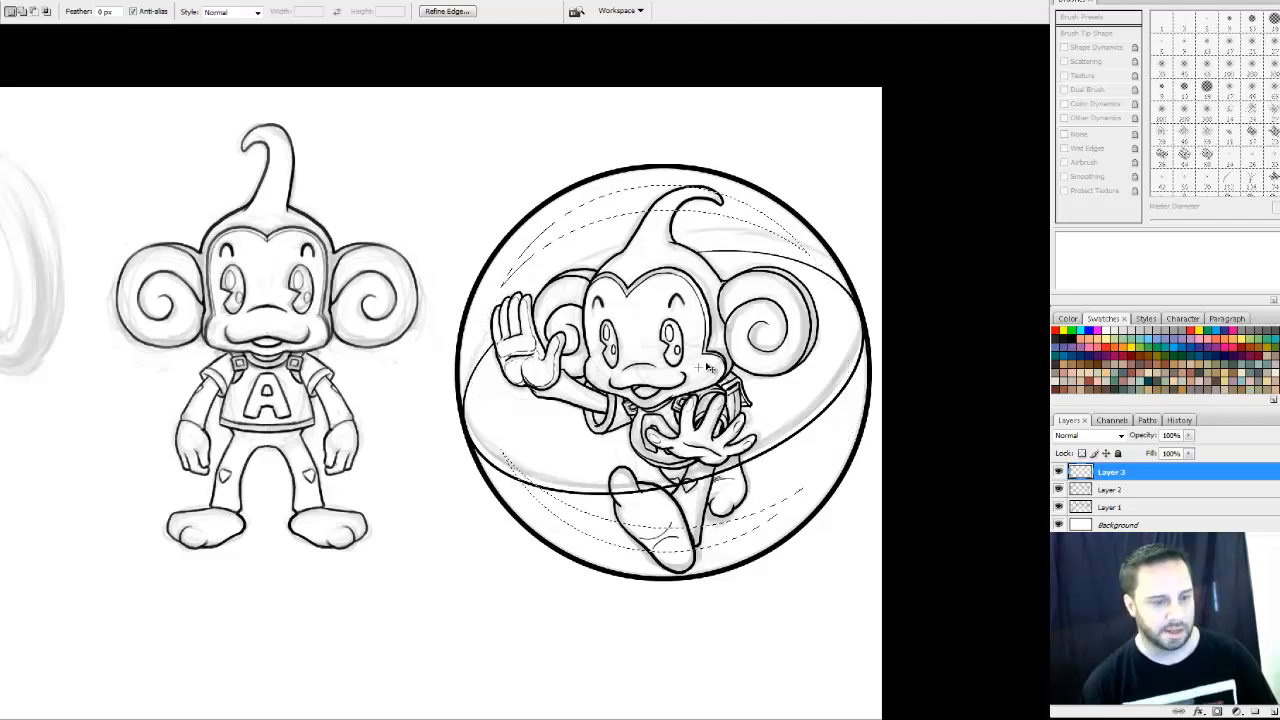
# Rotate the crescent selection -27.2° with its height at 105.2%, and subtract the part near the ball's right edge
pyautogui.rightClick(727, 247)
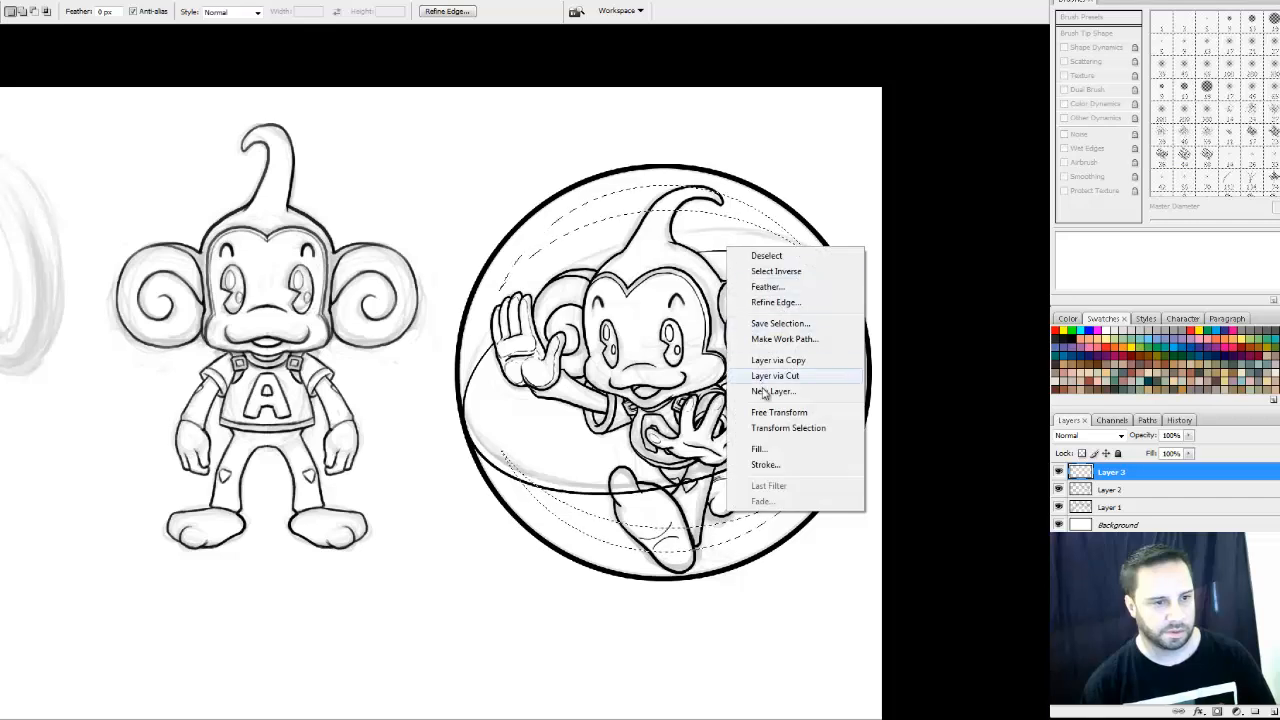
pyautogui.click(790, 428)
pyautogui.moveTo(870, 486); pyautogui.dragTo(829, 372)
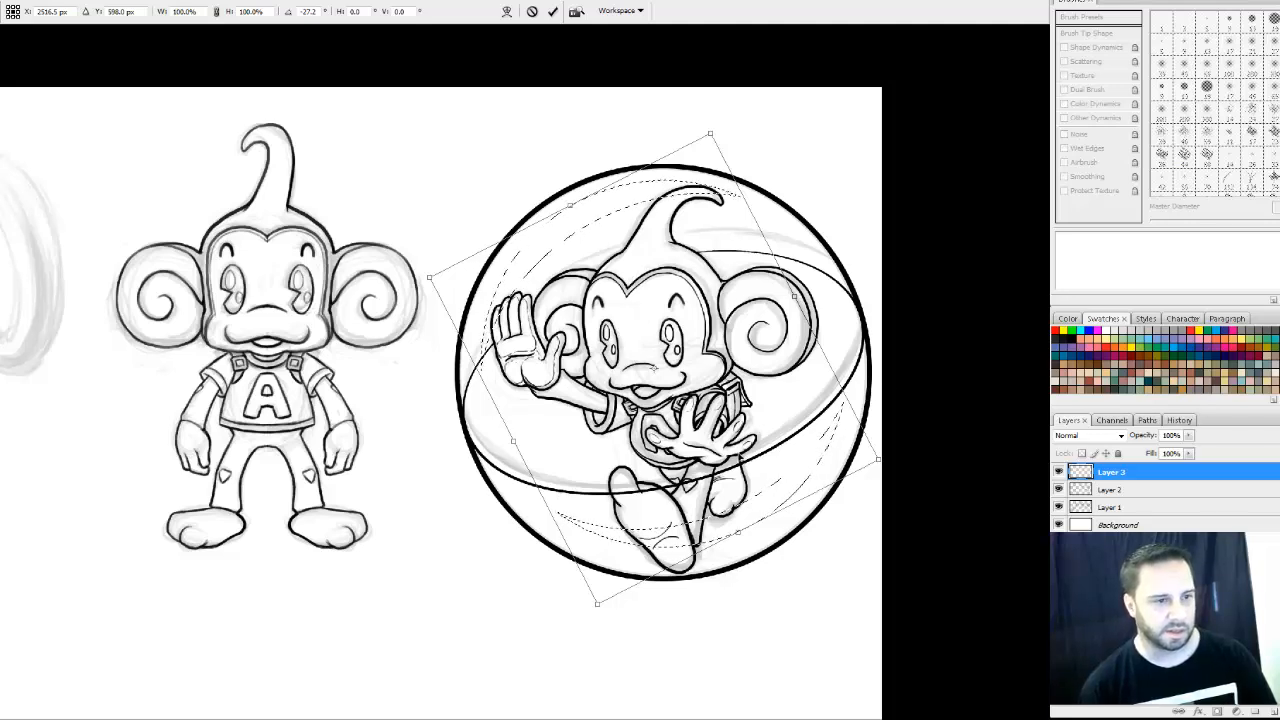
pyautogui.moveTo(737, 531); pyautogui.dragTo(770, 519)
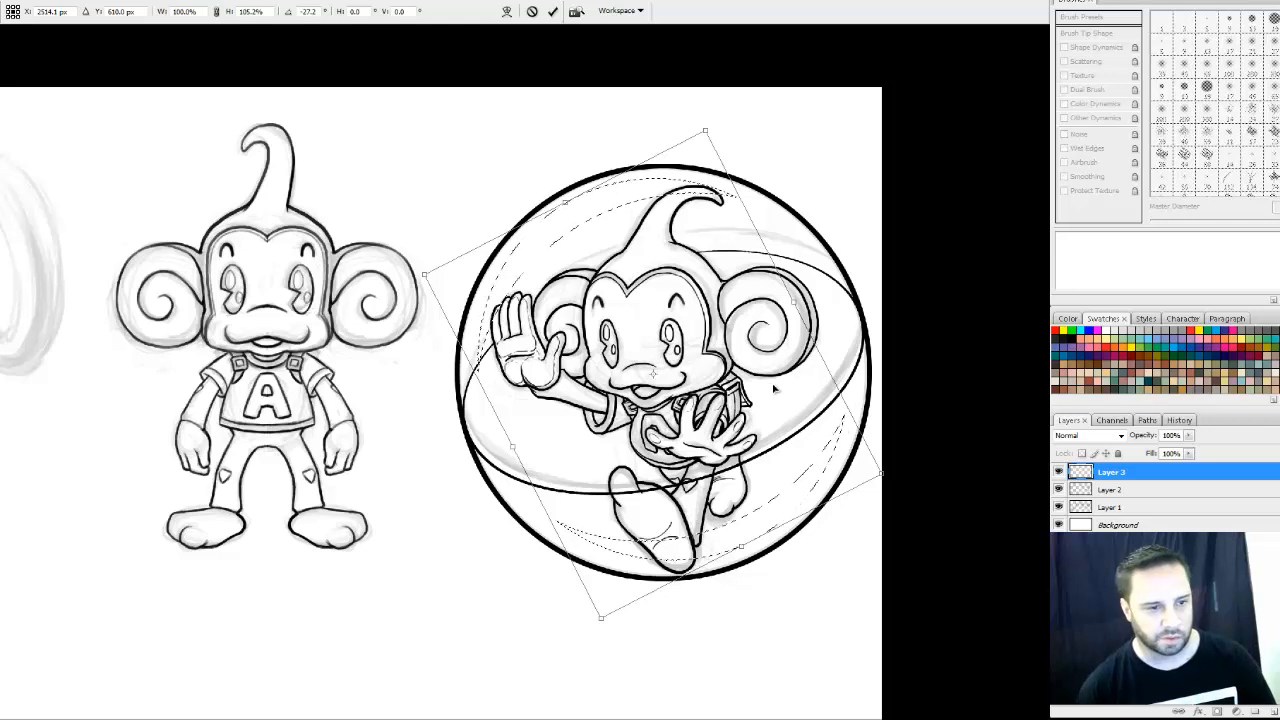
pyautogui.press('Return')
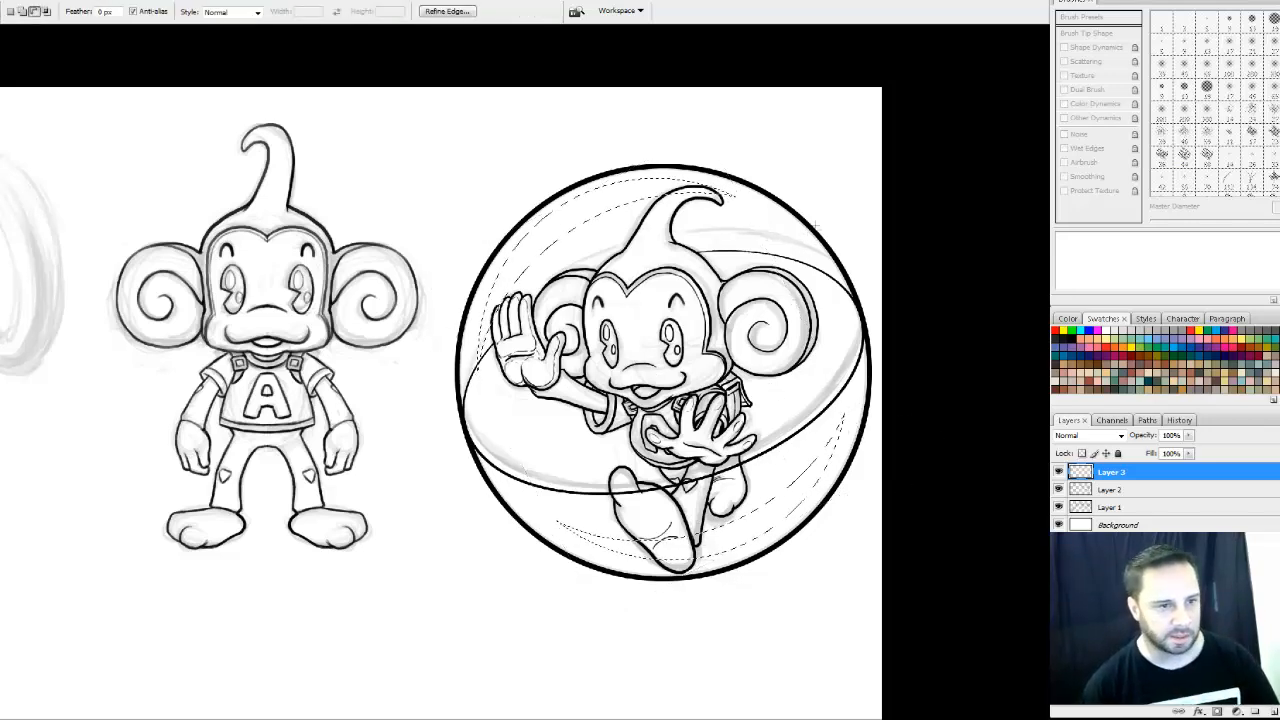
pyautogui.moveTo(816, 219); pyautogui.dragTo(682, 490)
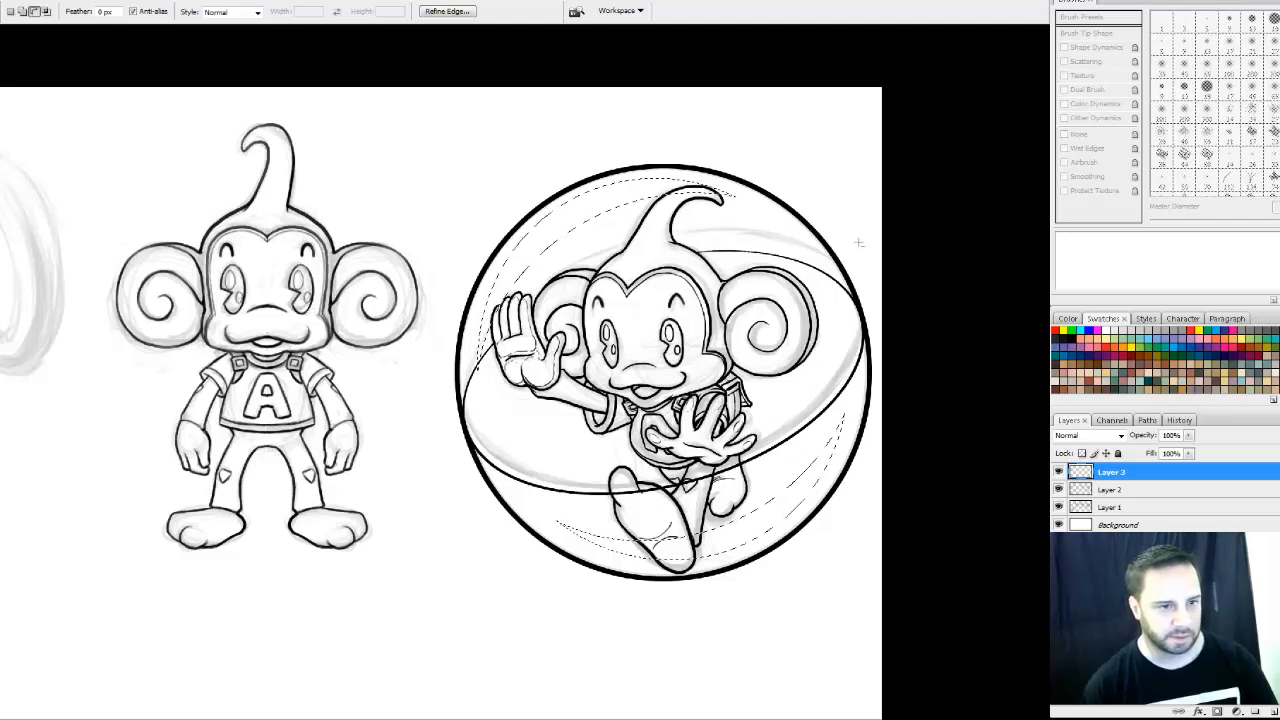
pyautogui.moveTo(878, 215); pyautogui.dragTo(684, 482)
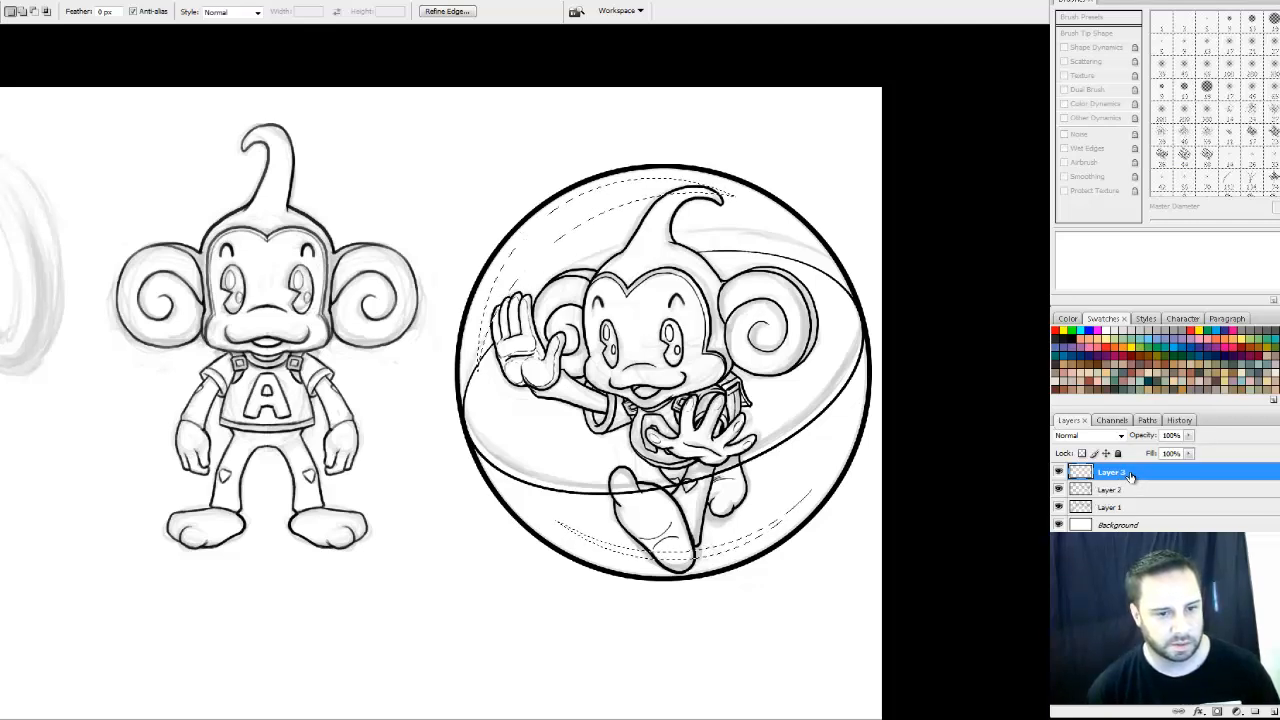
# Stroke the crescent highlights with a 3 px black outside line at 100% opacity, deselect, and merge the layer into Layer 2
pyautogui.rightClick(626, 181)
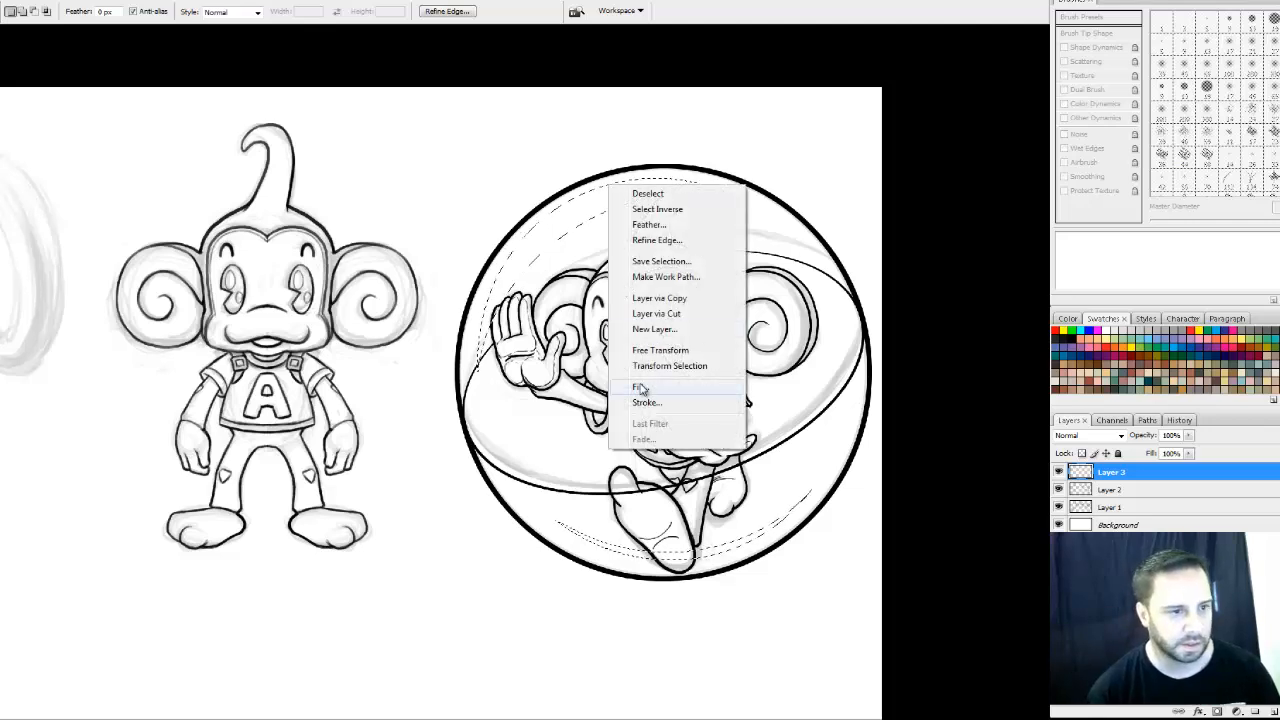
pyautogui.click(646, 402)
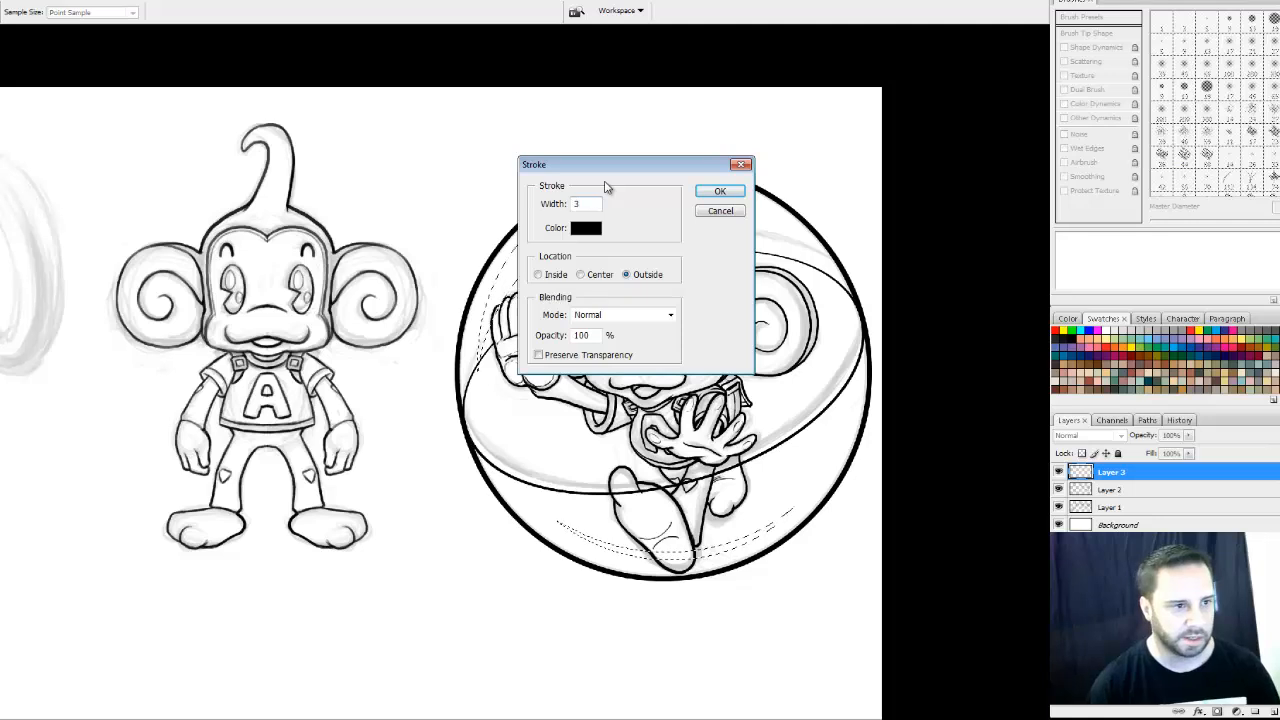
pyautogui.press('Return')
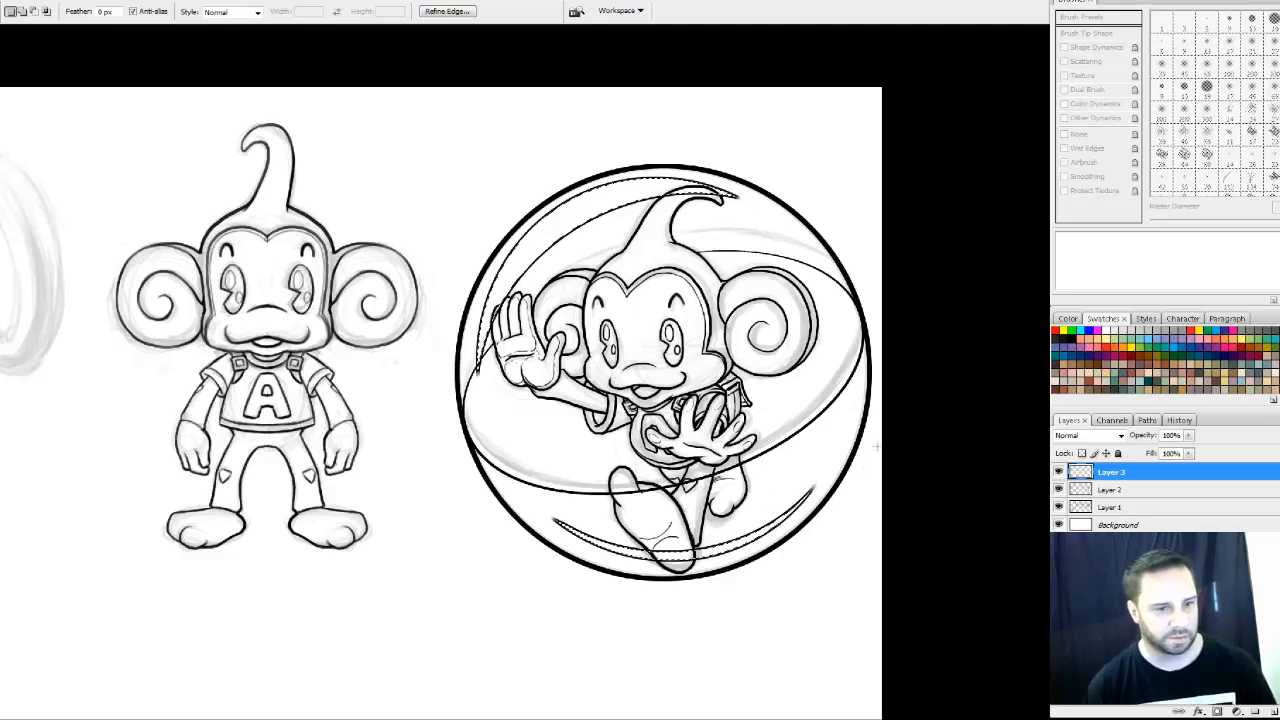
pyautogui.hotkey('ctrl', 'd')
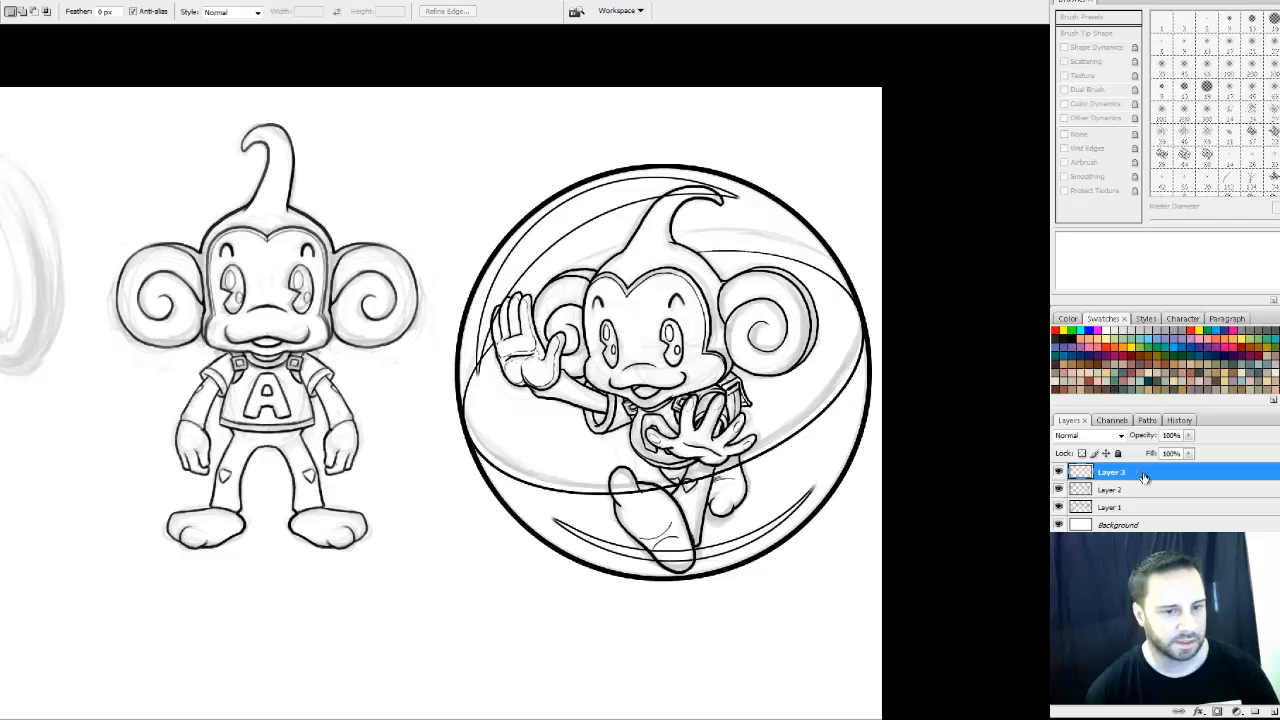
pyautogui.press('Delete')
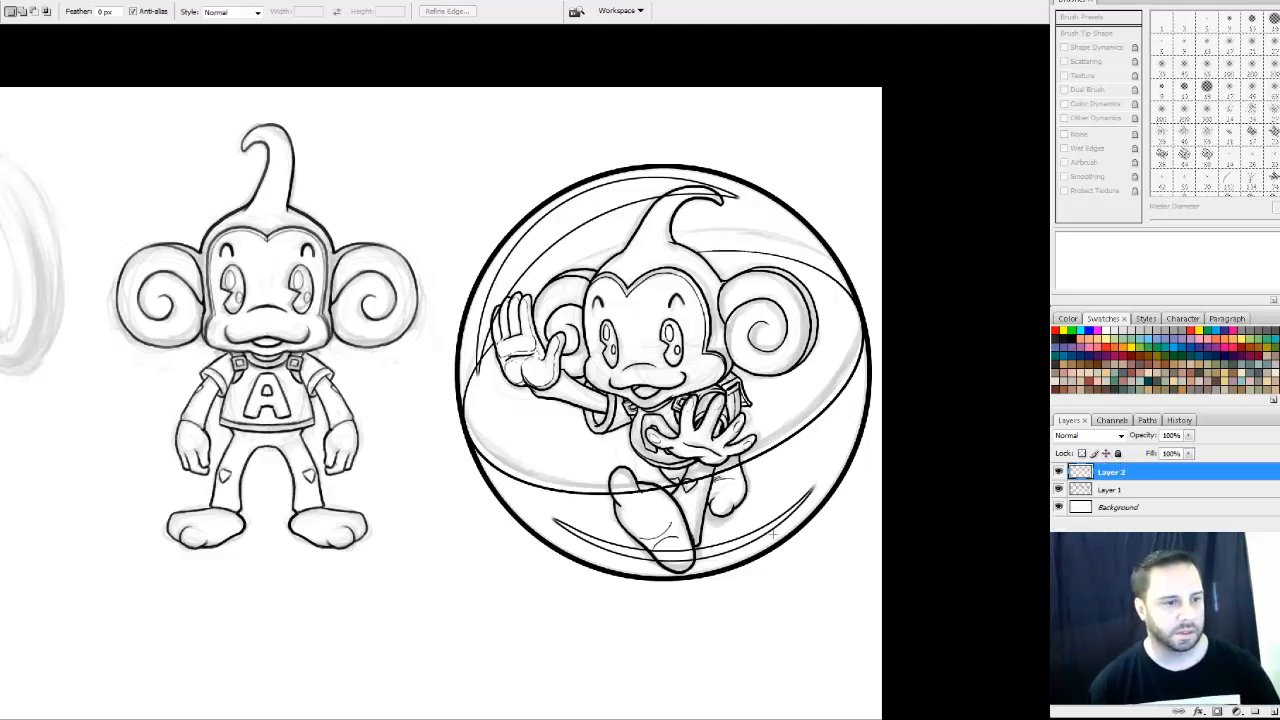
pyautogui.hotkey('ctrl', '-')
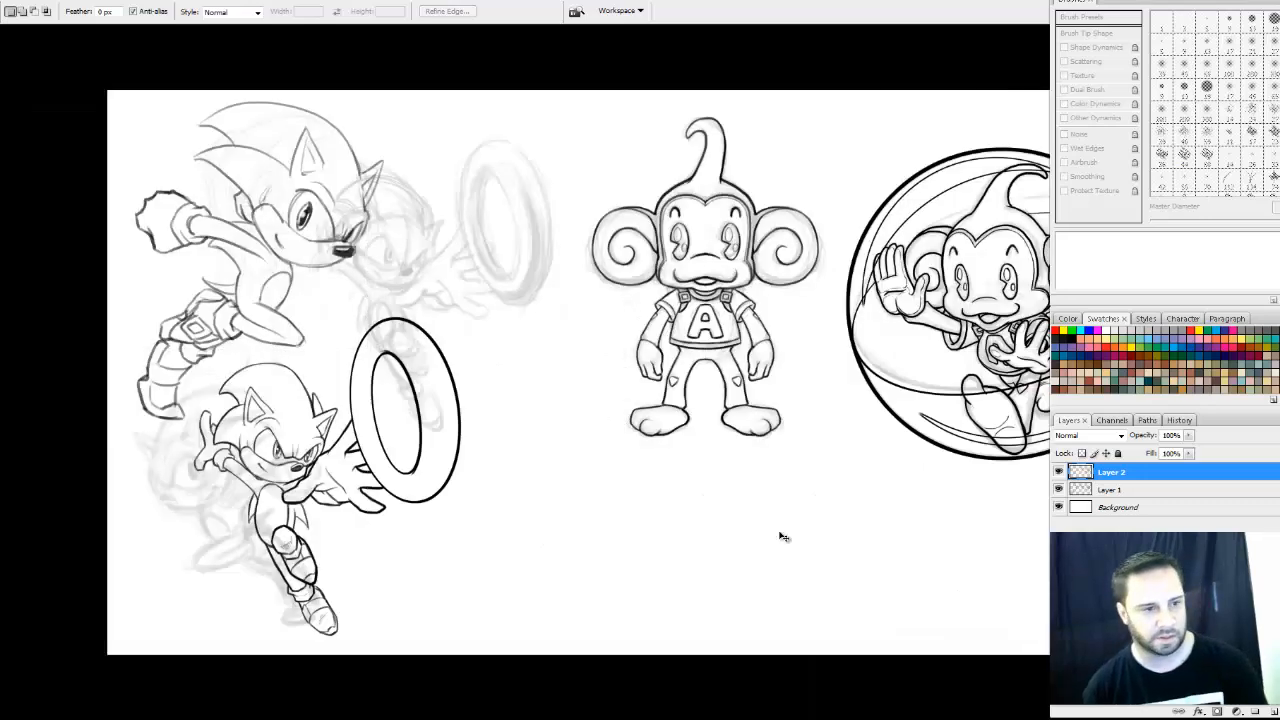
pyautogui.moveTo(967, 378)
pyautogui.mouseDown()
pyautogui.moveTo(866, 383)
pyautogui.moveTo(852, 362)
pyautogui.mouseUp()
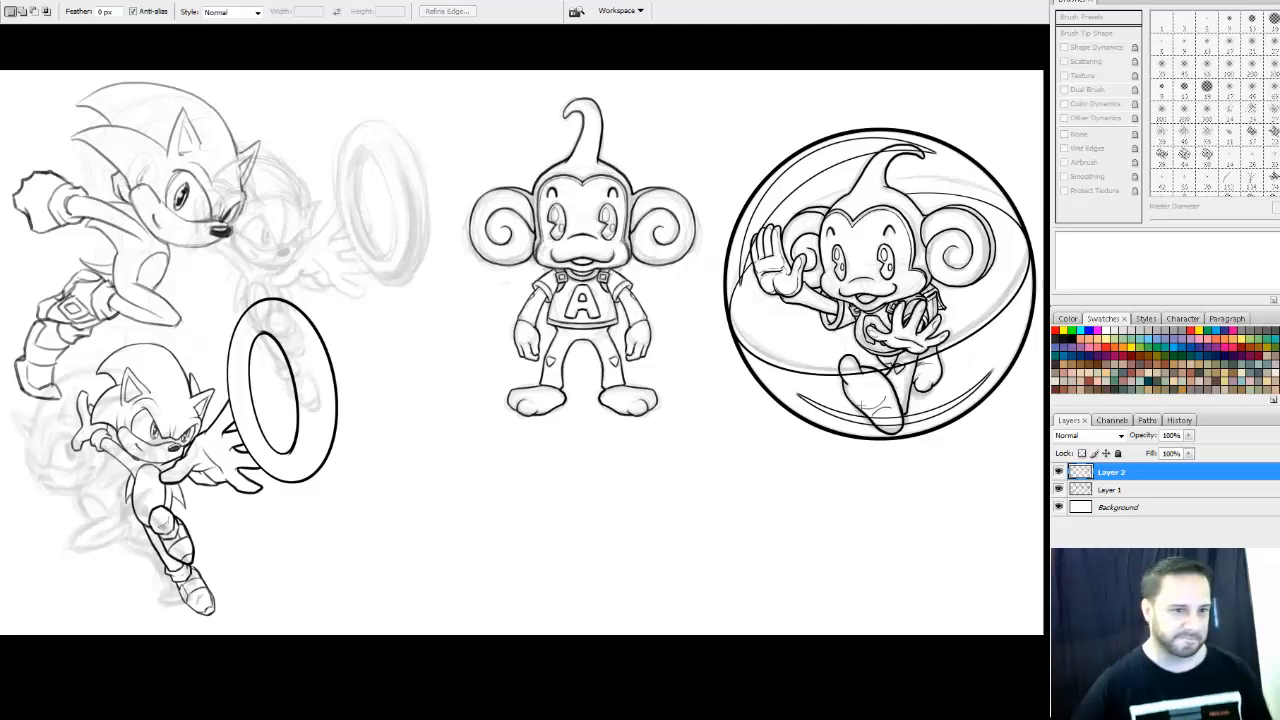
pyautogui.press('b')
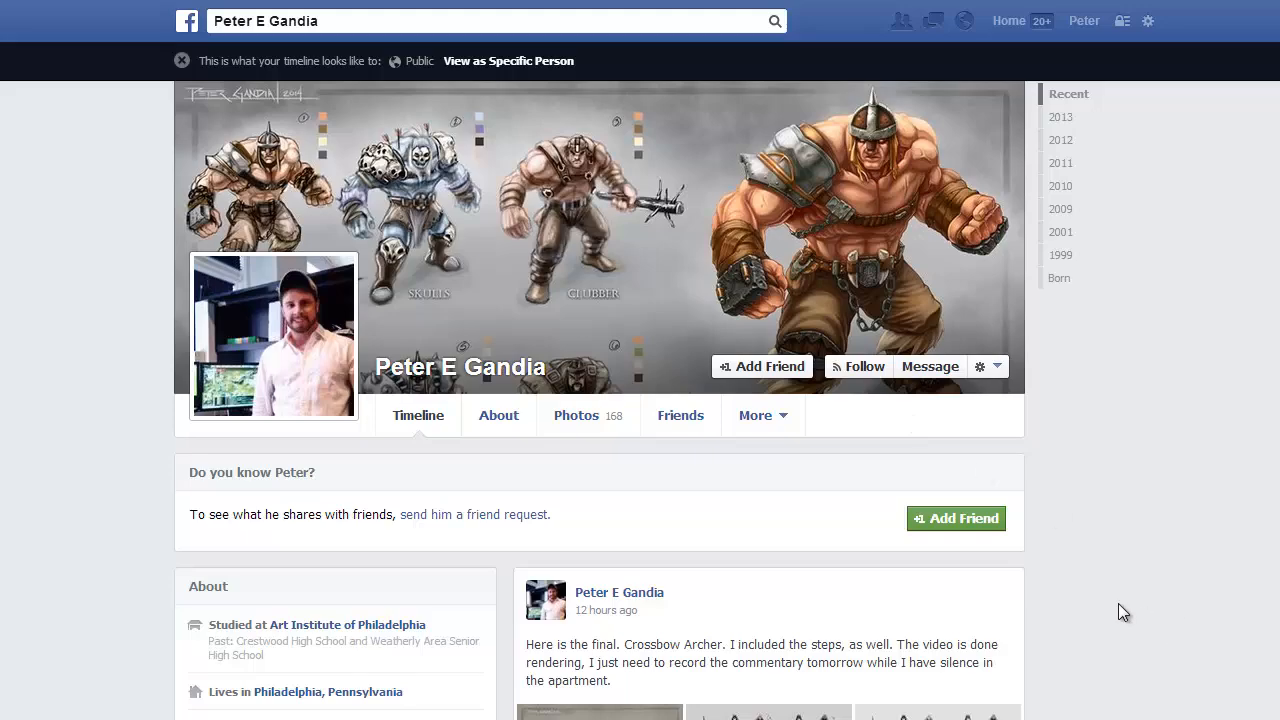
# Browse the artwork posts on the artist's public Facebook timeline, down to the "Giant Mauler" character concept
pyautogui.scroll(-6, 1062, 660)
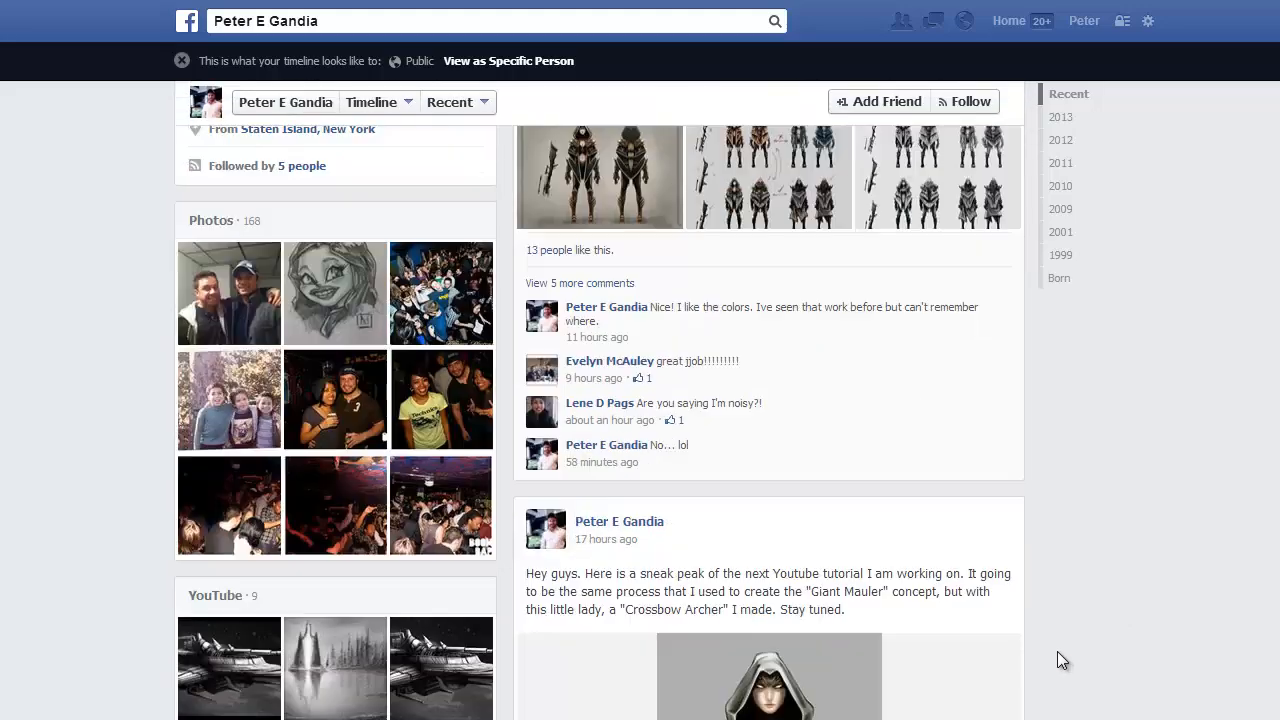
pyautogui.scroll(-15, 1062, 660)
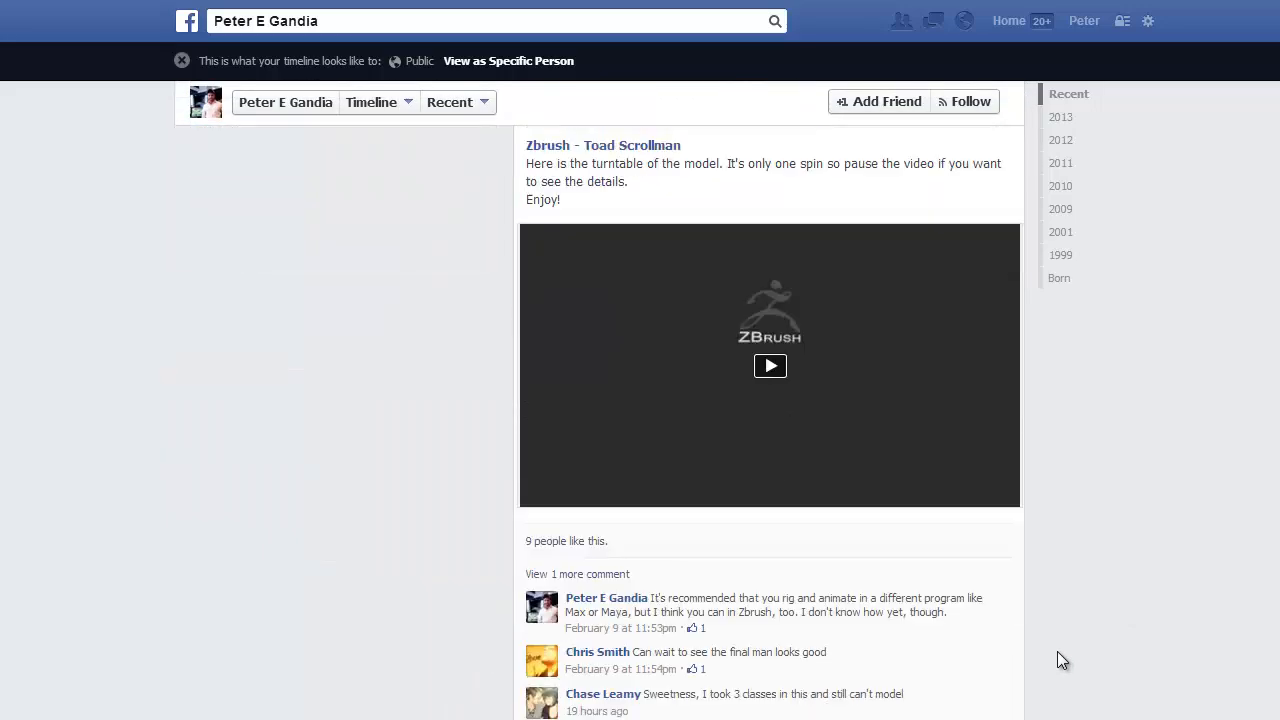
pyautogui.scroll(-6, 1062, 660)
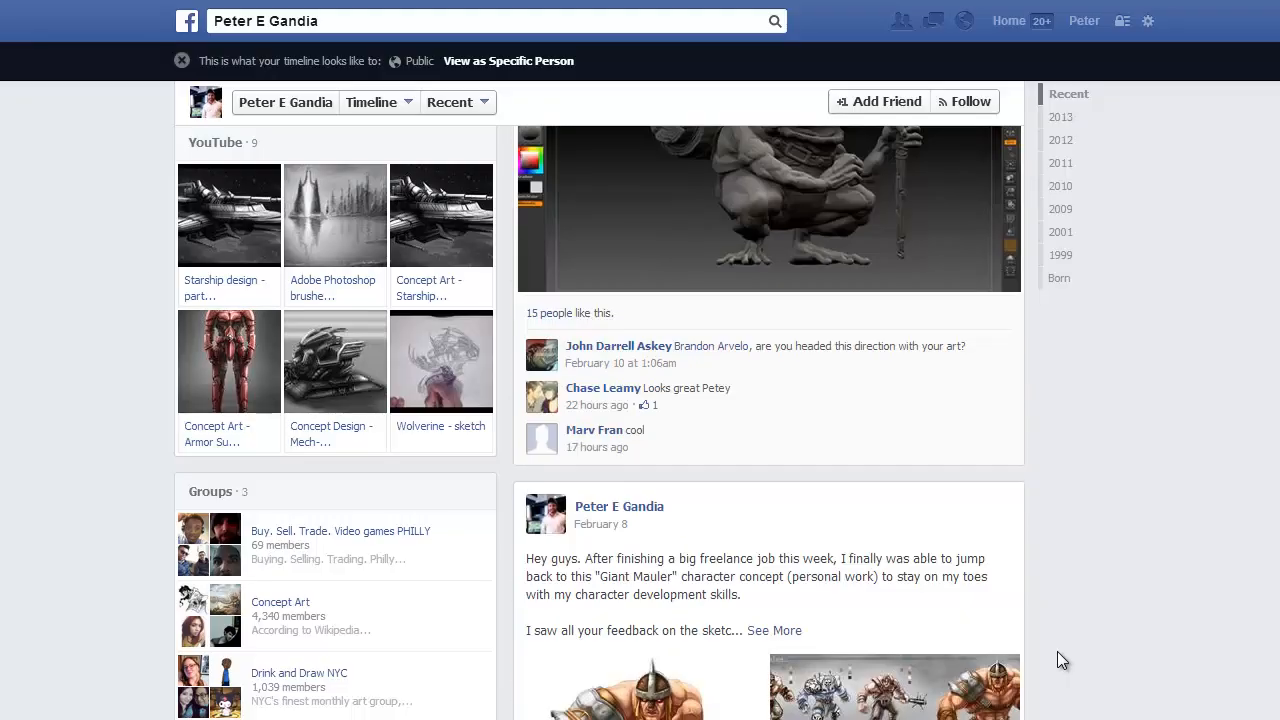
pyautogui.scroll(3, 1062, 660)
pyautogui.scroll(-5, 1062, 660)
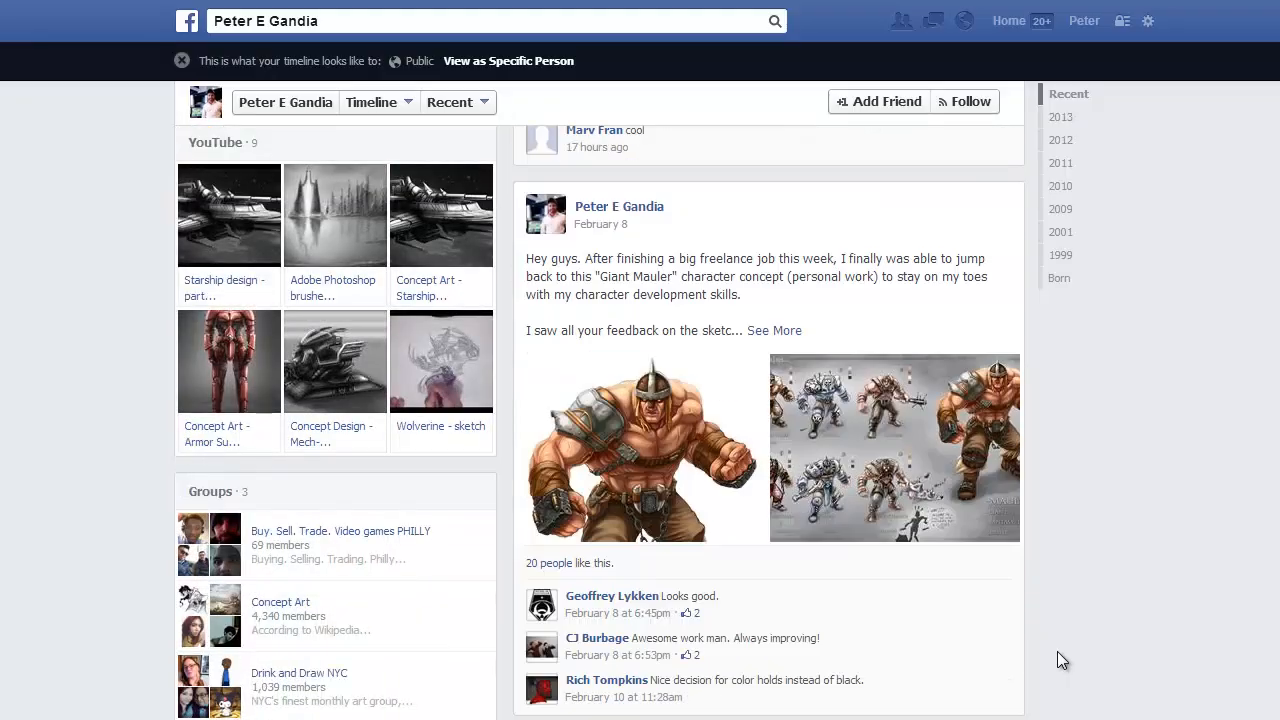